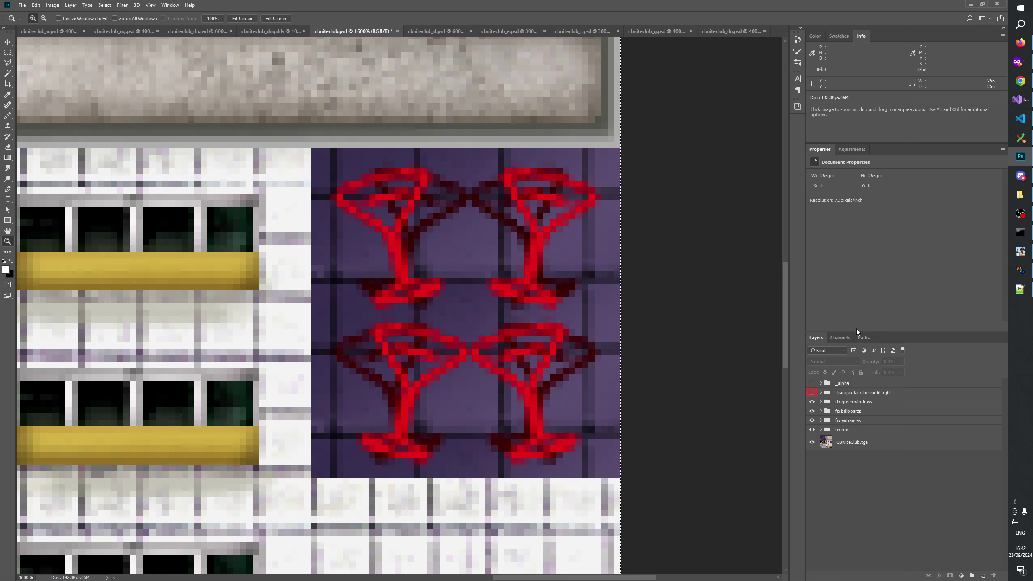
Step: Create a new layer group directly above the fix green windows group and name it "fix"
left_click(865, 394)
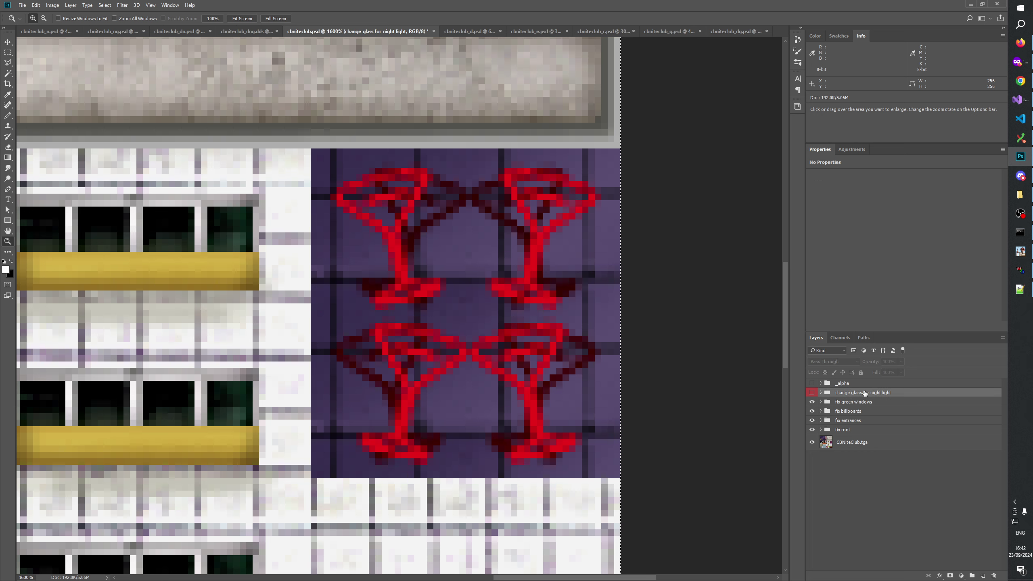
left_click(848, 403)
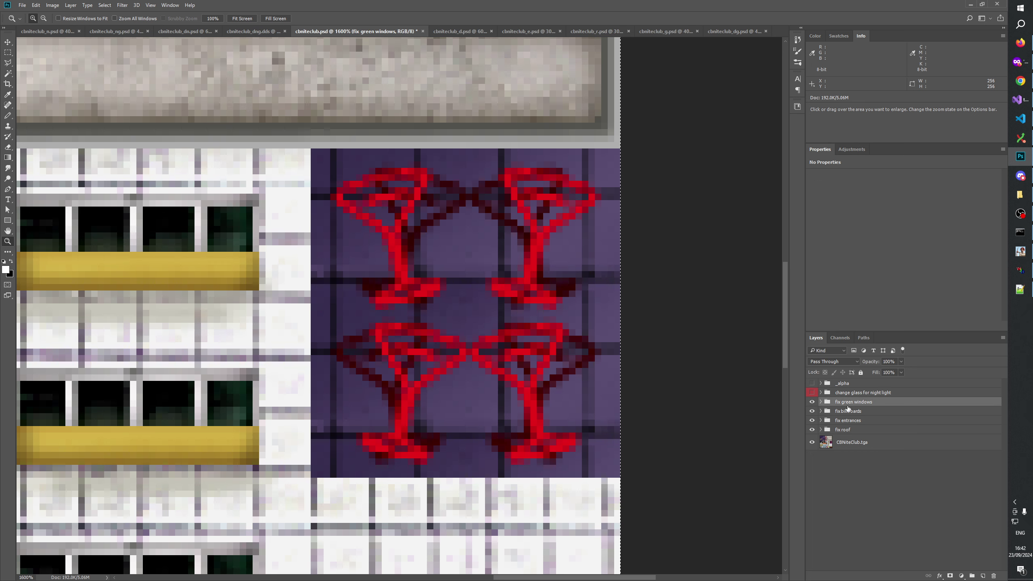
left_click(971, 575)
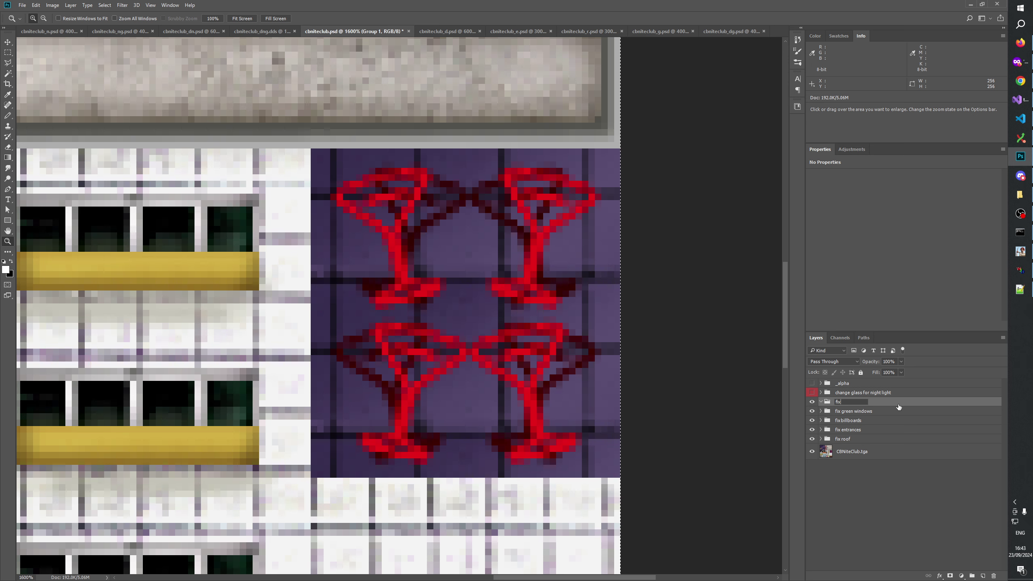
left_click(892, 477)
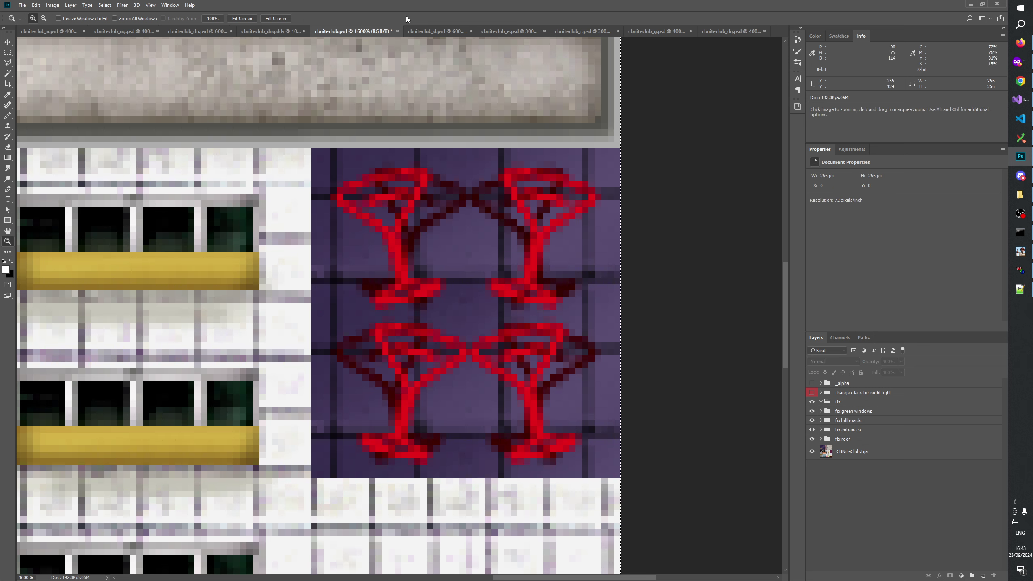
Step: In cbniteclub_n.psd, move all groups from drinking glasses through add black billboard out of the polish light _n group, placing them above it
left_click(55, 34)
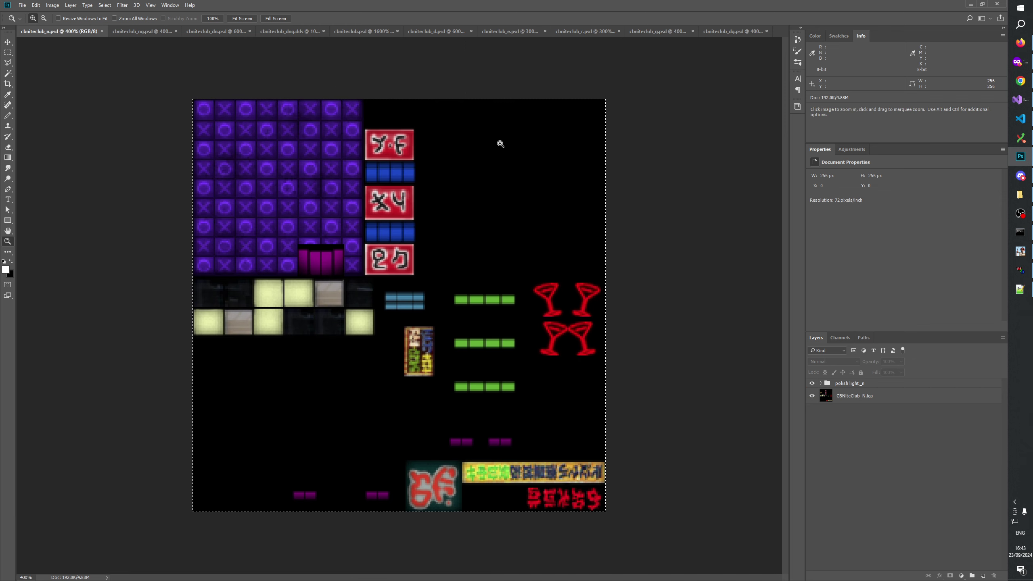
left_click(821, 384)
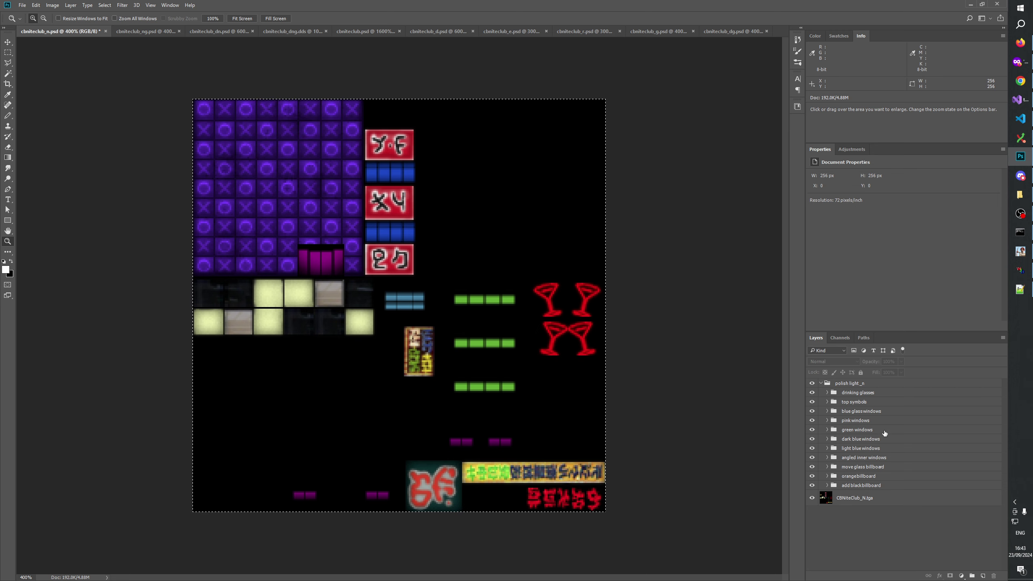
left_click(854, 391)
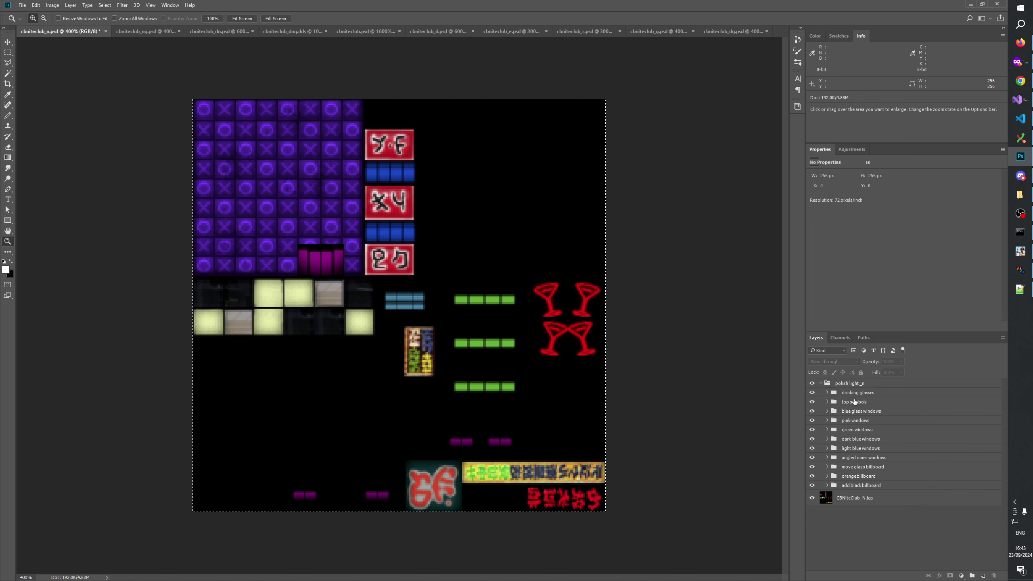
left_click(853, 485, "shift")
left_click_drag(857, 391, 853, 381)
left_click(859, 485)
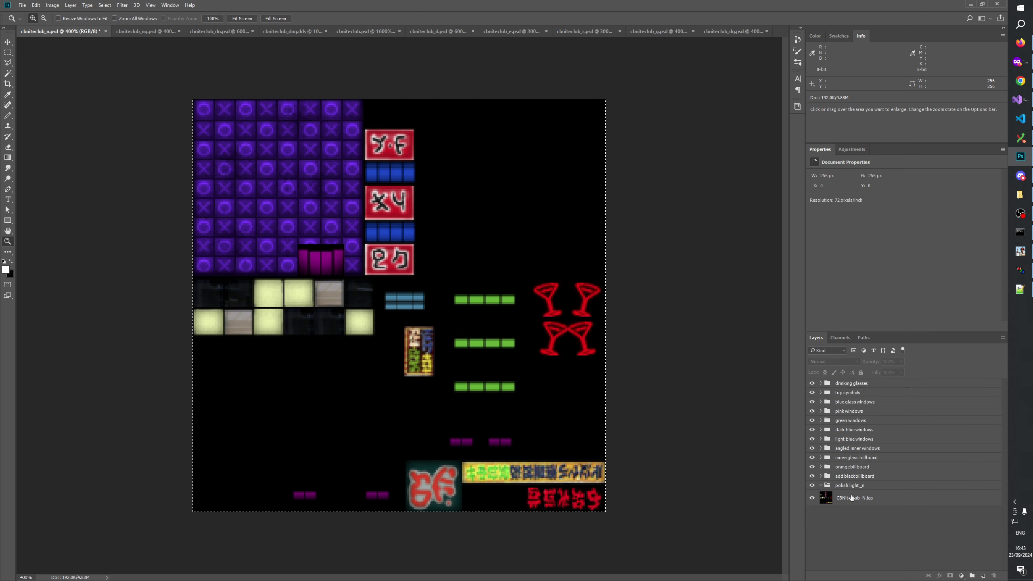
Step: Append " _n" to the names of the add black billboard, orange billboard and move glass billboard groups
left_click(865, 476)
double_click(874, 477)
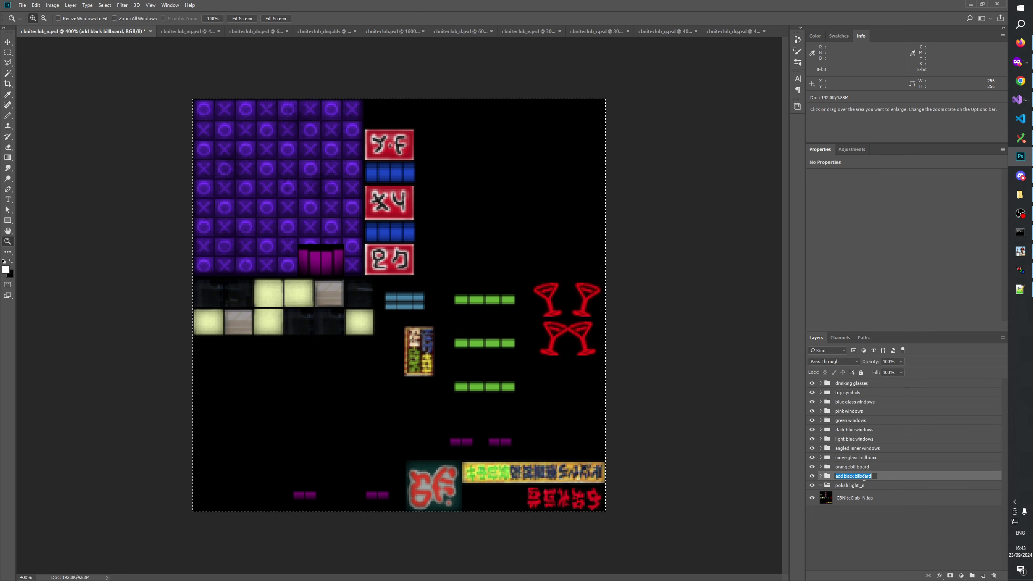
key("Return")
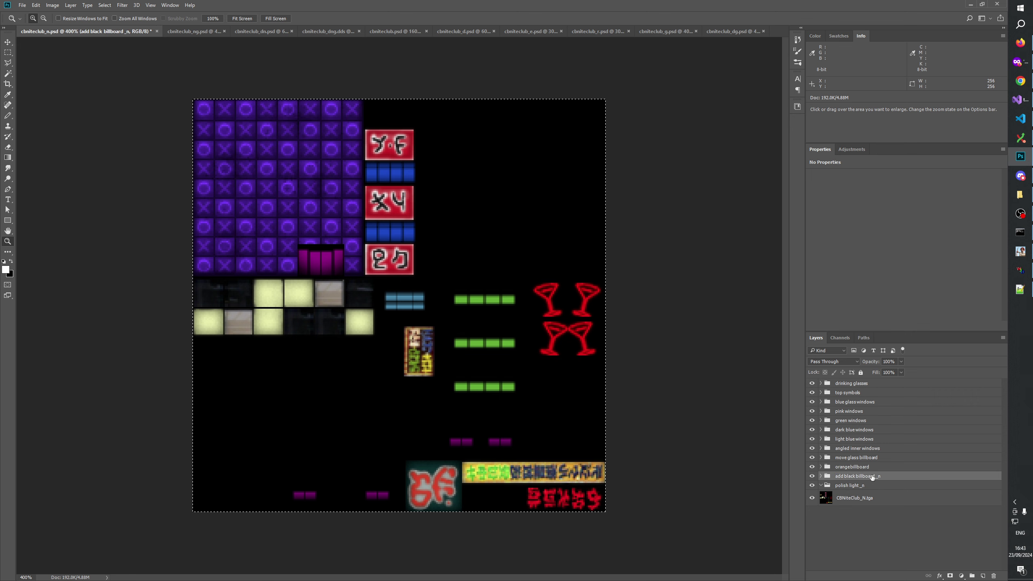
double_click(872, 477)
left_click(872, 476)
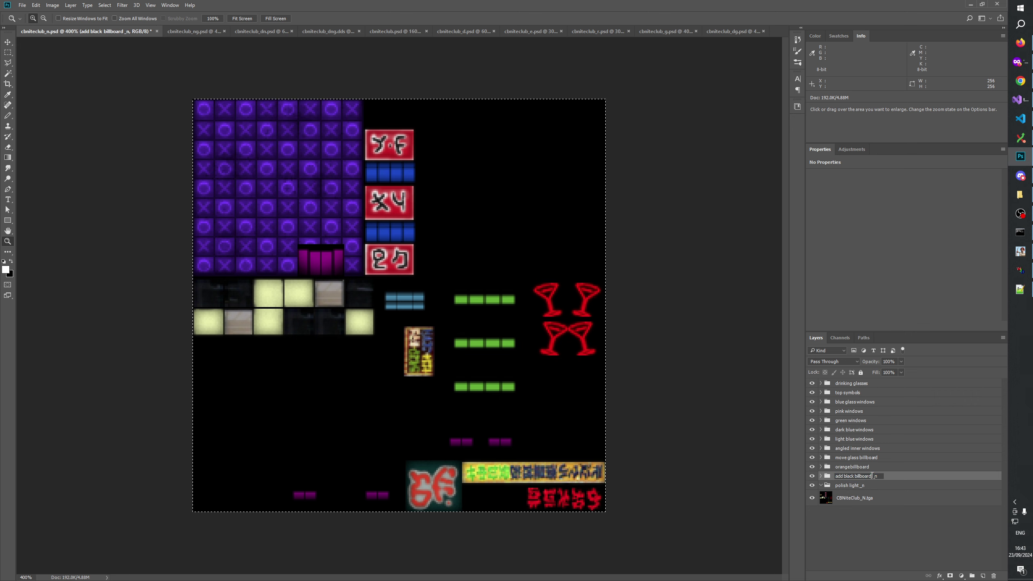
left_click(872, 524)
double_click(870, 467)
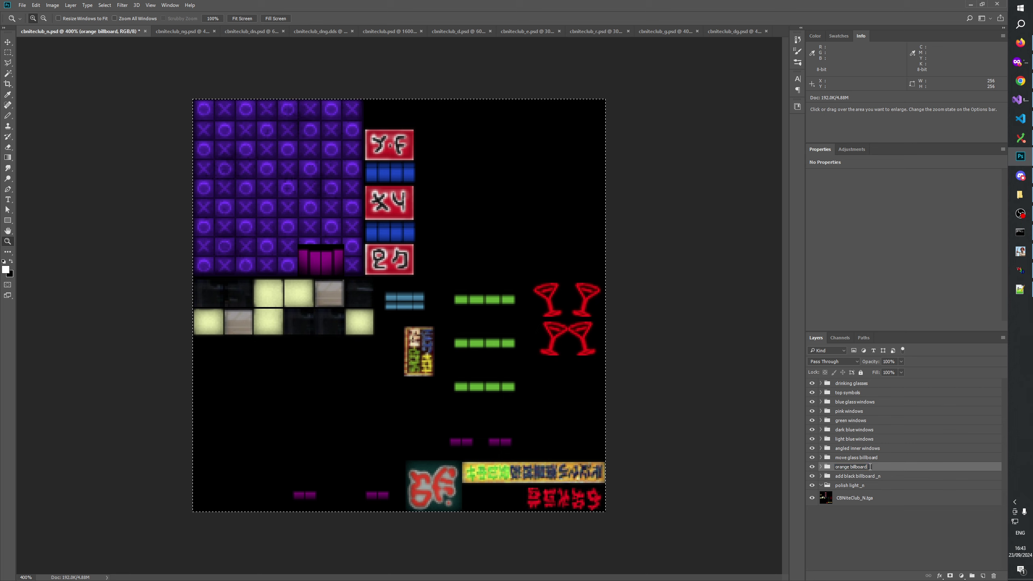
double_click(868, 457)
type("_n")
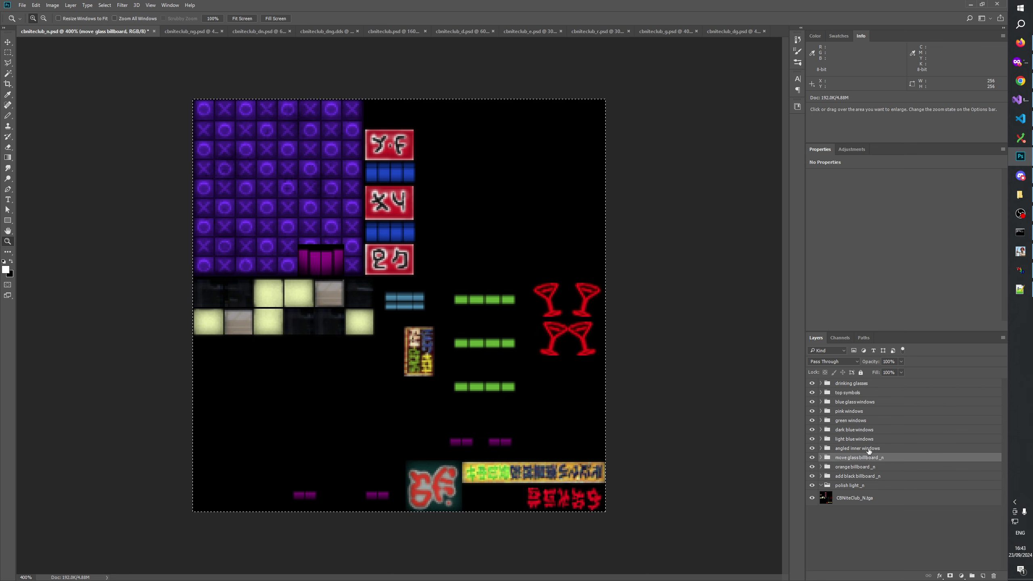
Step: Append " _n" to the names of the angled inner windows, light blue windows and dark blue windows groups
double_click(866, 447)
left_click(881, 448)
type("_n")
key("Return")
double_click(864, 439)
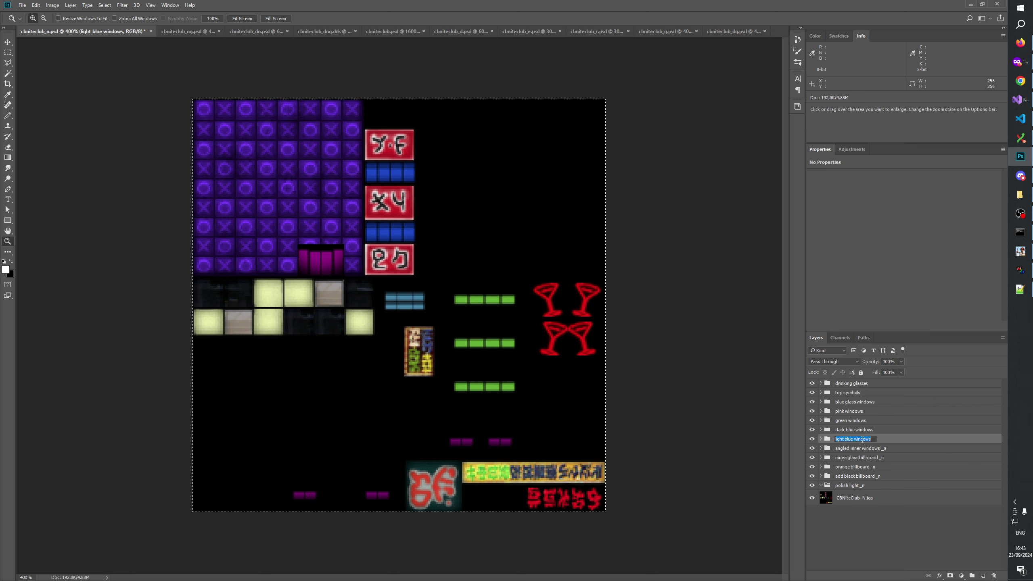
left_click(871, 439)
type("_n")
double_click(866, 430)
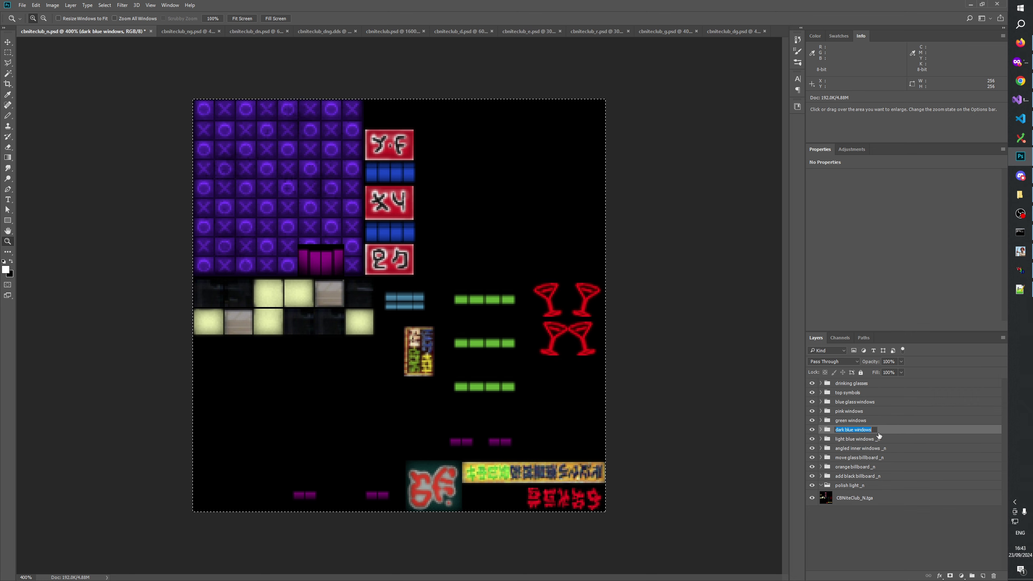
left_click(874, 429)
type("_n")
Step: Append " _n" to the names of the green windows, pink windows and blue glass windows groups
double_click(868, 420)
left_click(874, 420)
type("_n")
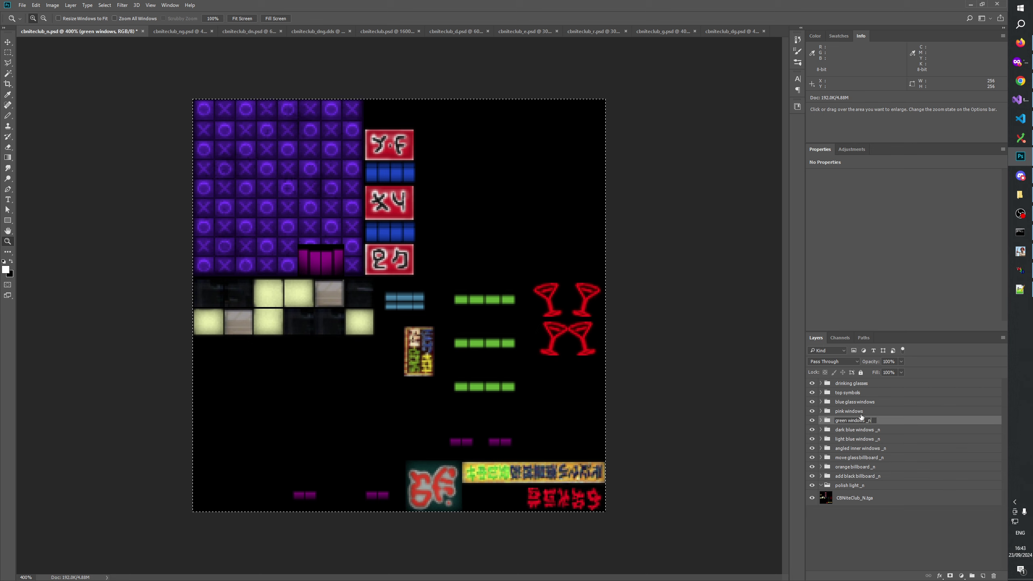
double_click(860, 411)
left_click(872, 411)
type("_n")
double_click(865, 402)
left_click(875, 401)
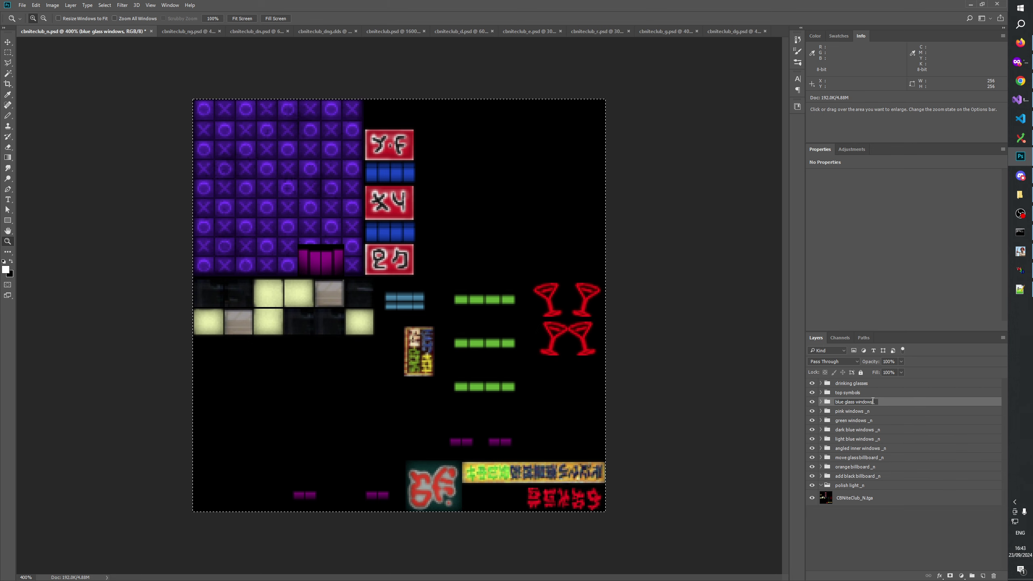
type("_n")
Step: Append " _n" to the names of the top symbols and drinking glasses groups
double_click(862, 392)
left_click(872, 393)
type("_n")
left_click(864, 383)
double_click(864, 383)
left_click(874, 384)
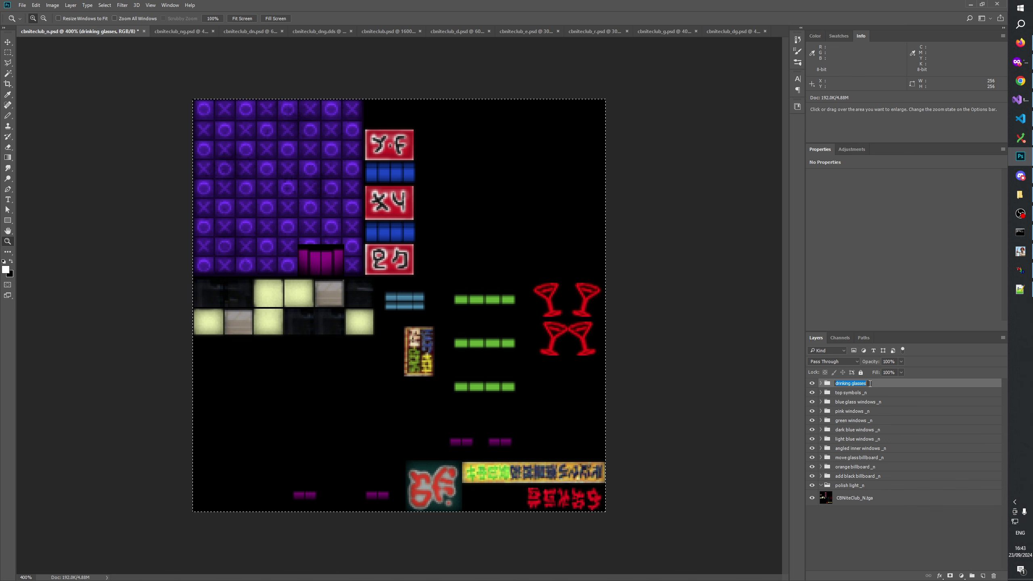
type("_n")
Step: Delete the emptied polish light _n group and save cbniteclub_n.psd
left_click(878, 485)
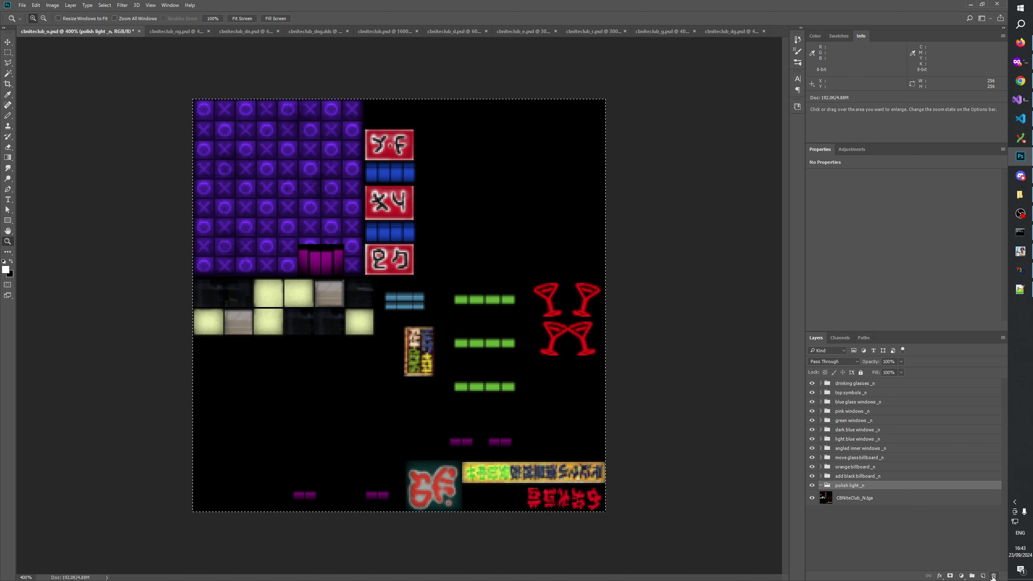
key("Delete")
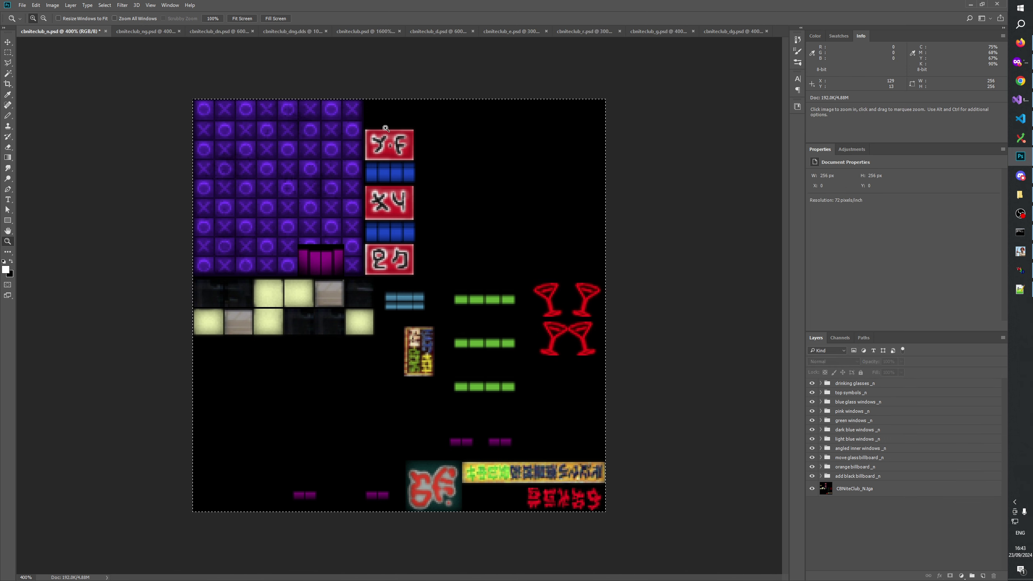
key("ctrl+s")
Step: In cbniteclub_dn.psd, move the five window groups out of polish light _dn inside the broken glass mask group, and delete the emptied group
left_click(198, 33)
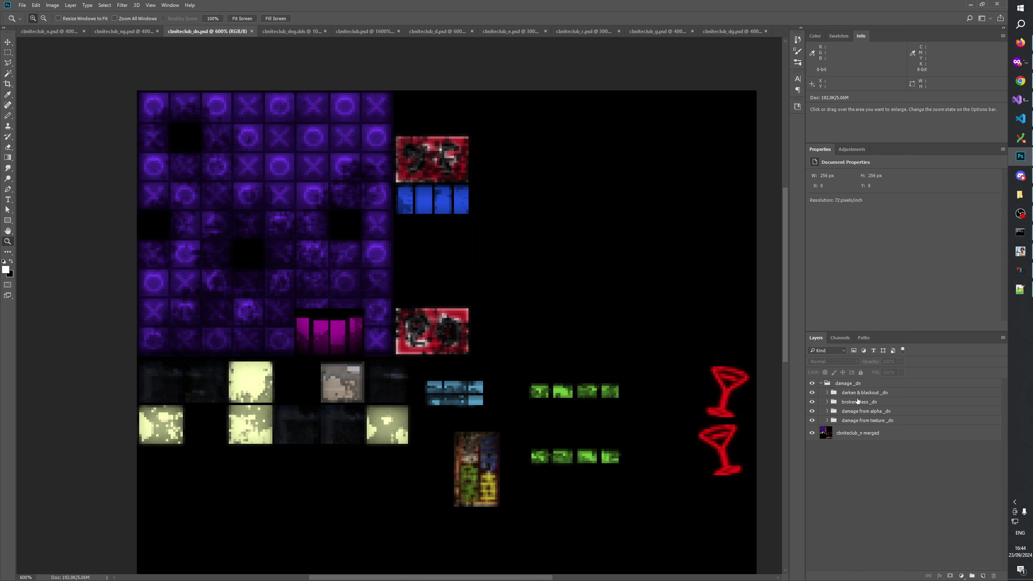
left_click(827, 402)
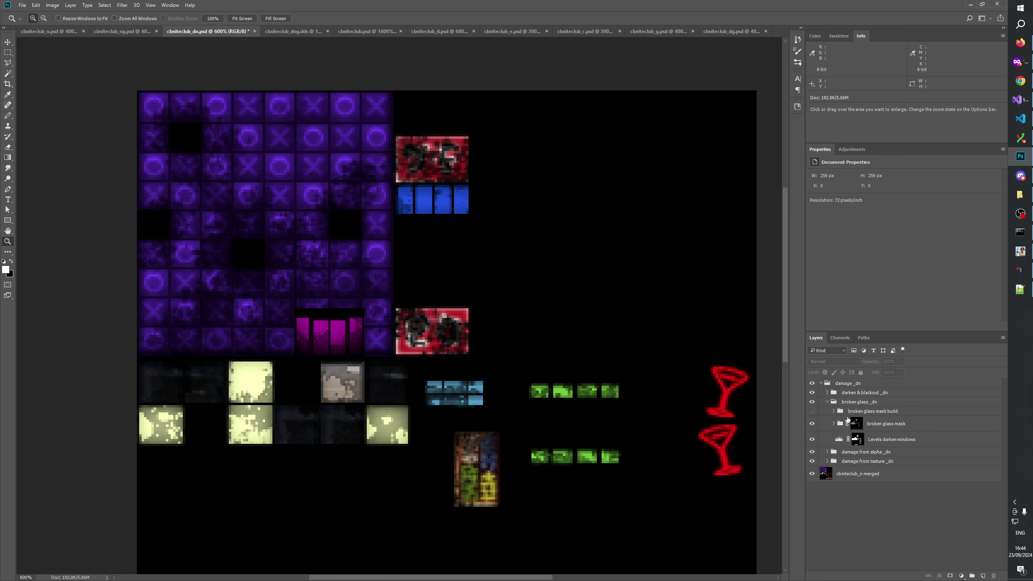
left_click(837, 424)
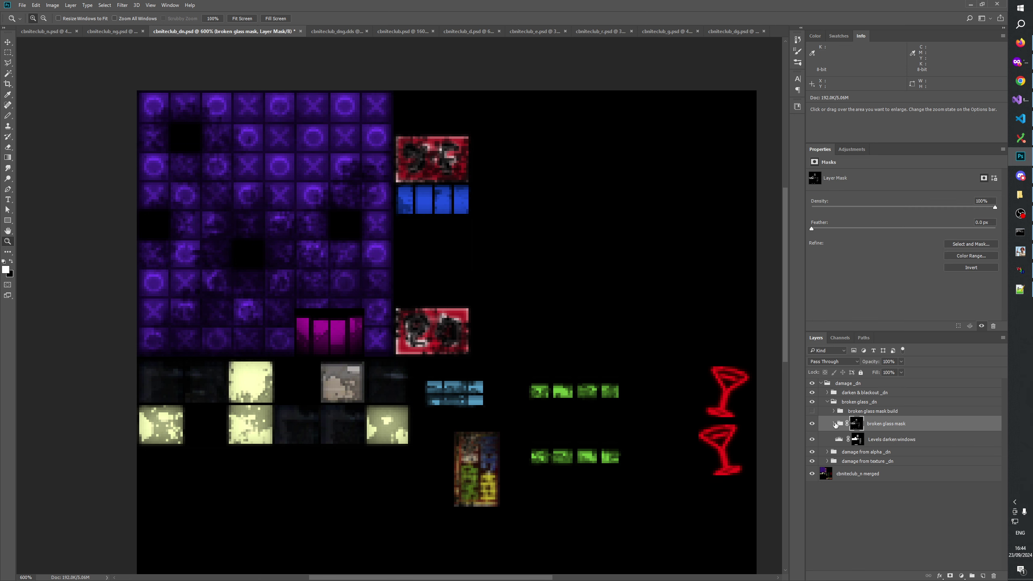
left_click(834, 424)
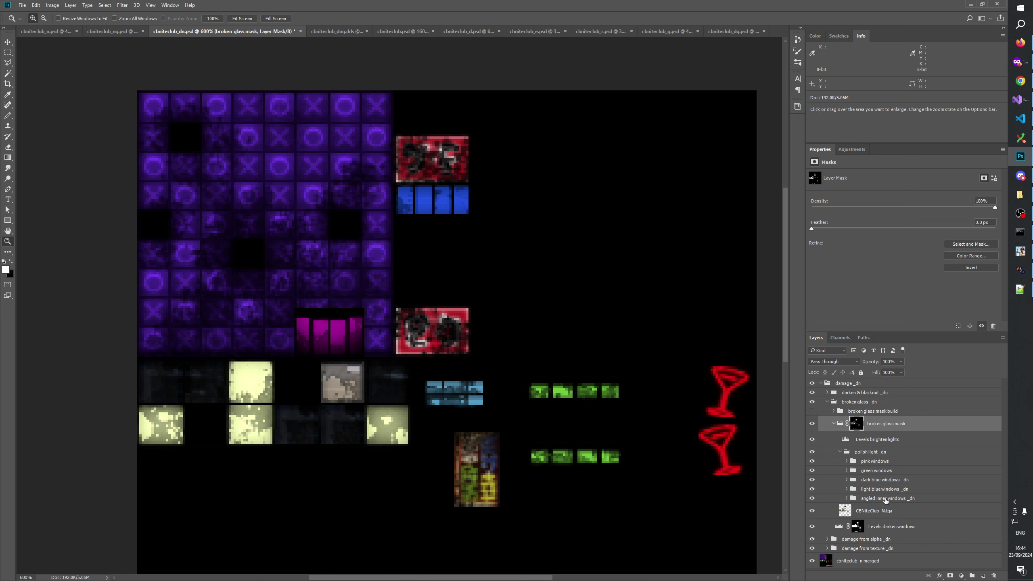
left_click(881, 501)
left_click(874, 461, "shift")
left_click_drag(874, 461, 887, 448)
left_click(871, 499)
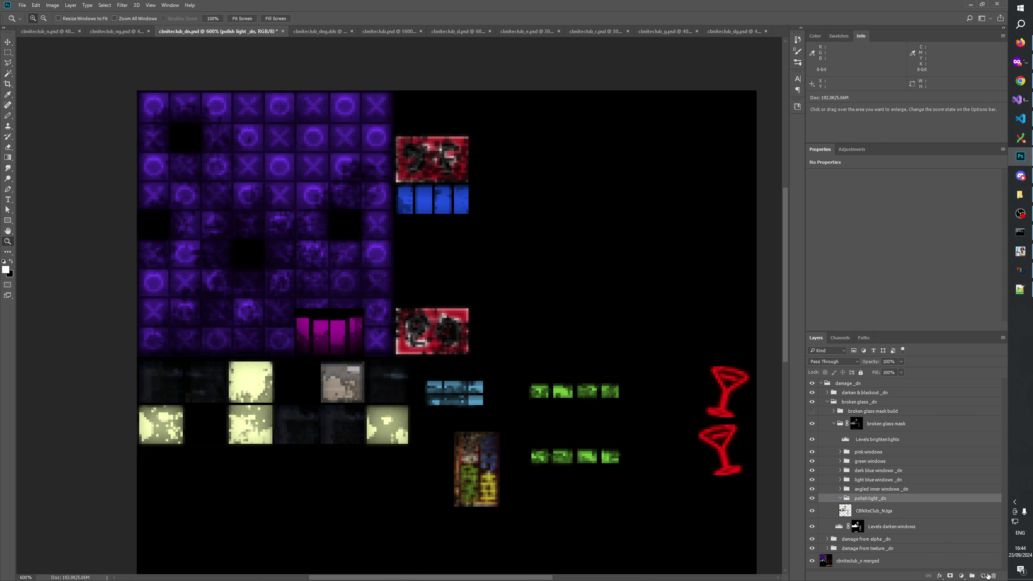
key("ctrl+shift+g")
Step: Append " _n" to the names of the green windows and pink windows groups inside broken glass mask
double_click(878, 461)
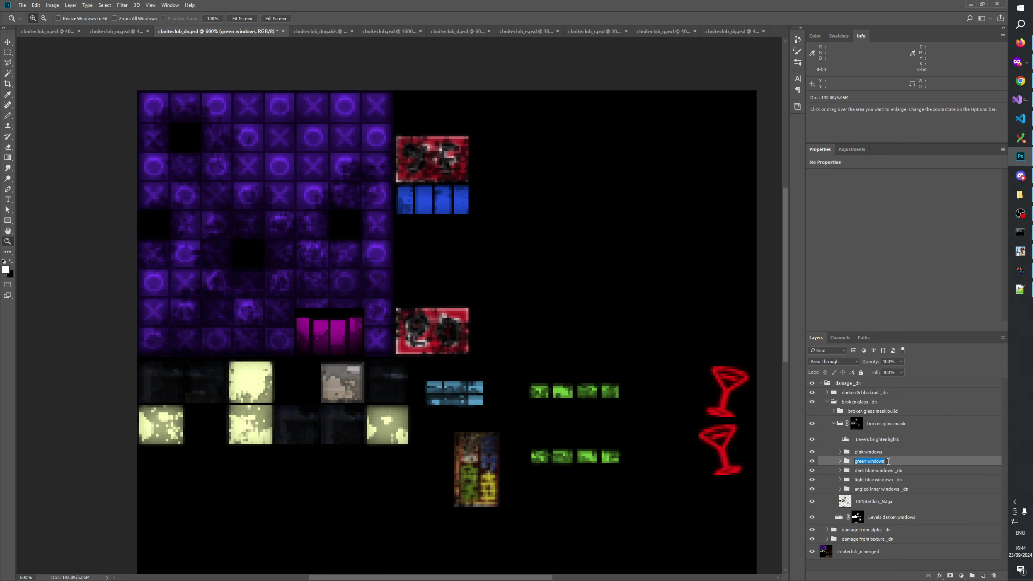
type("_n")
double_click(870, 452)
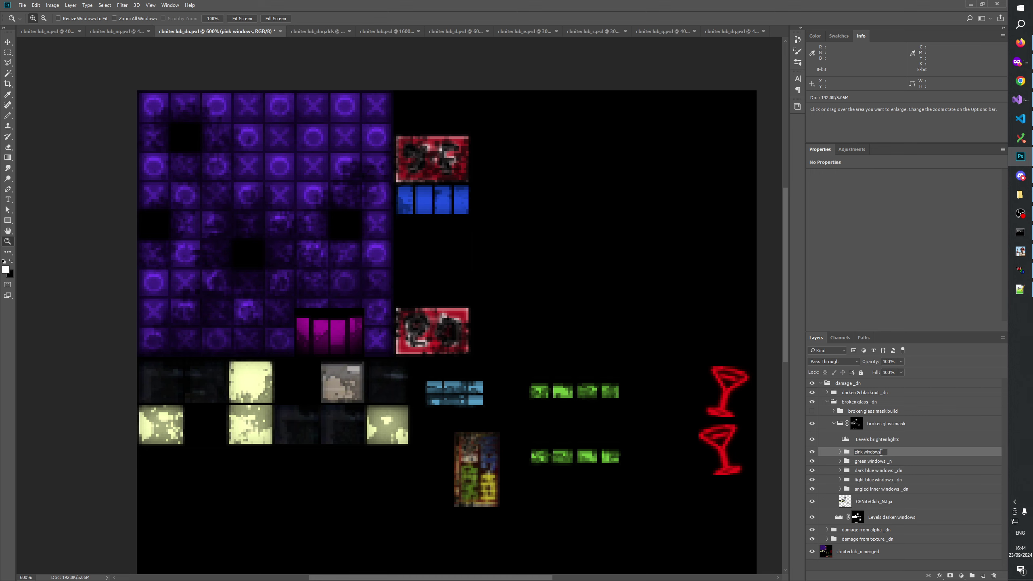
type("_n")
key("Return")
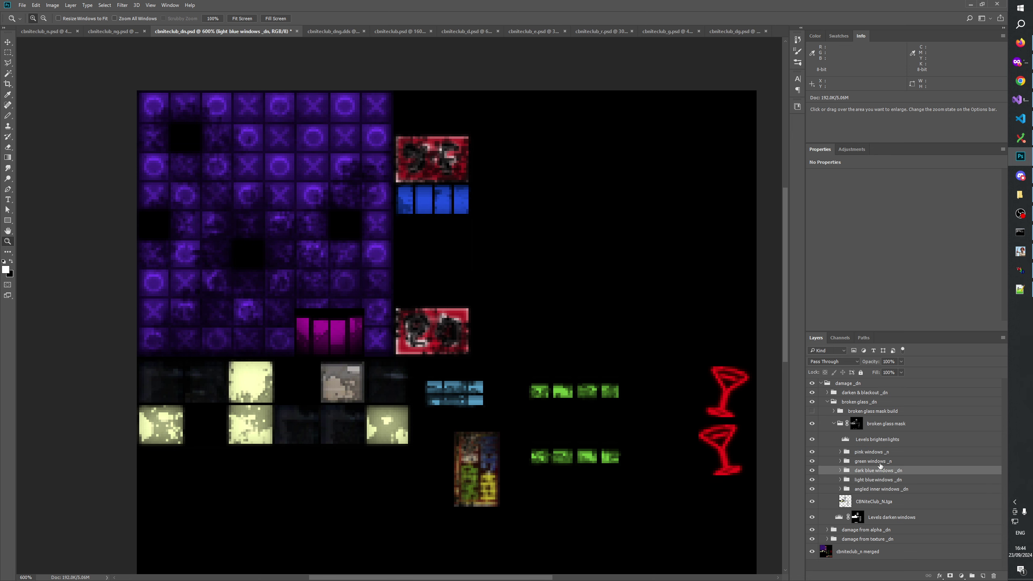
Step: Collapse the damage _dn group and compare the texture with that group hidden and shown
left_click(881, 424)
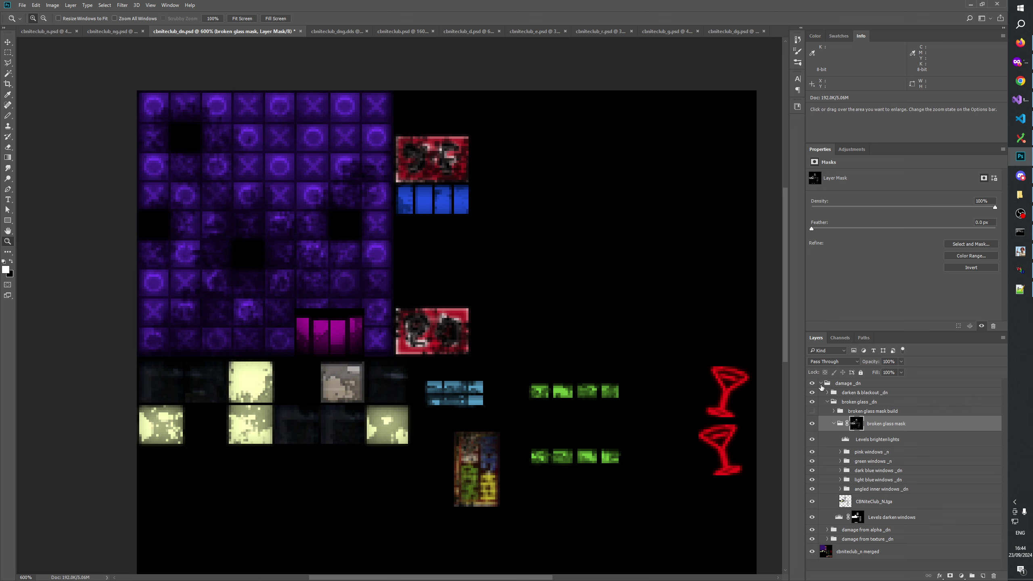
left_click(820, 383)
left_click(820, 384)
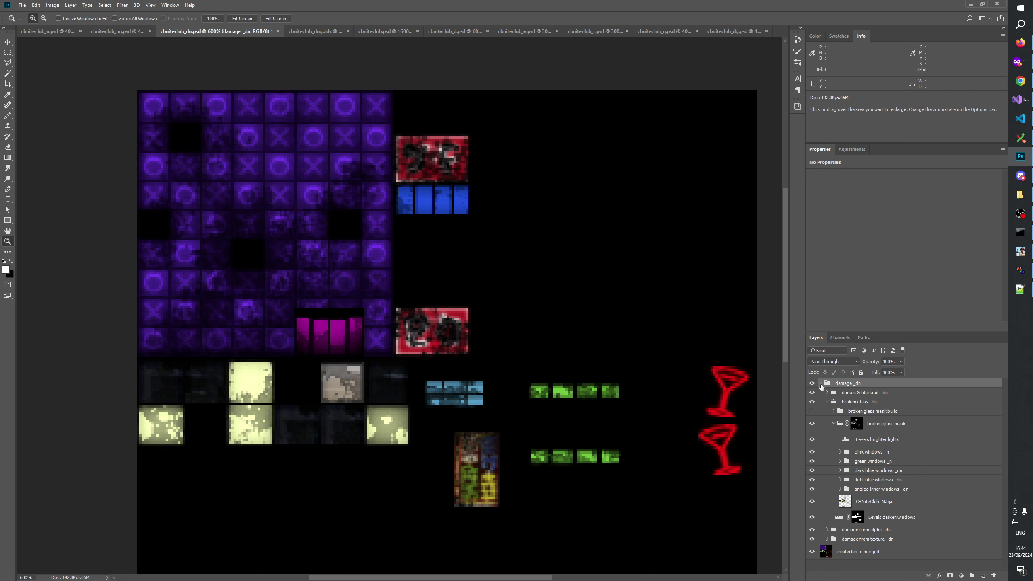
left_click(820, 383)
left_click(812, 383)
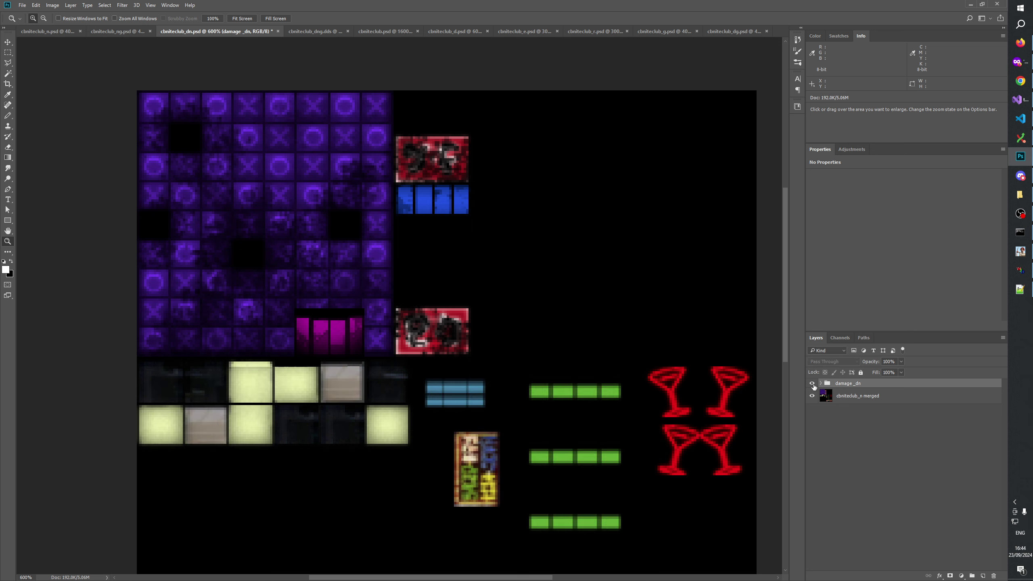
left_click(812, 383)
left_click(855, 443)
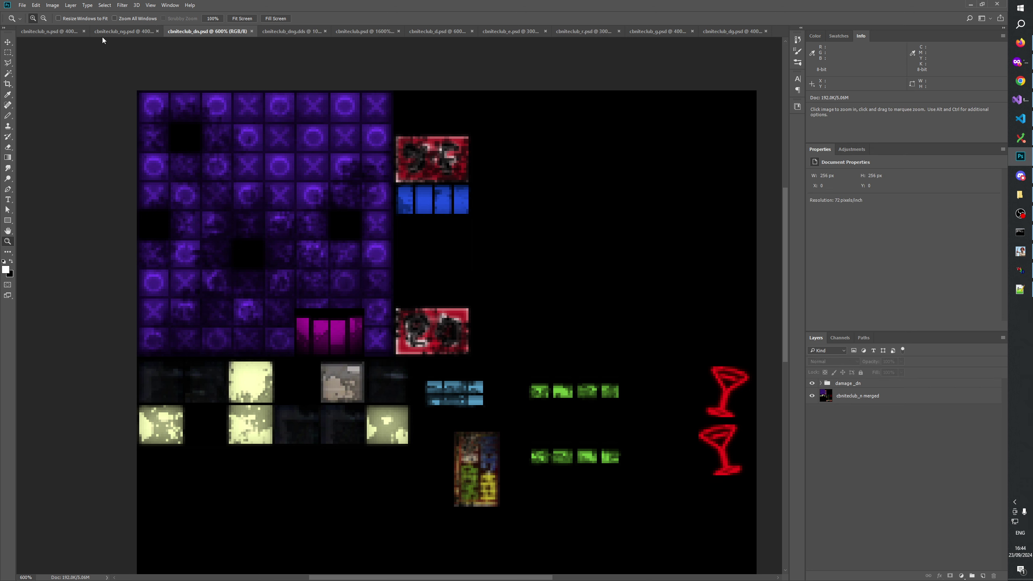
Step: In cbniteclub.psd, rename the fix layer group as "fix drinking glasses"
left_click(58, 30)
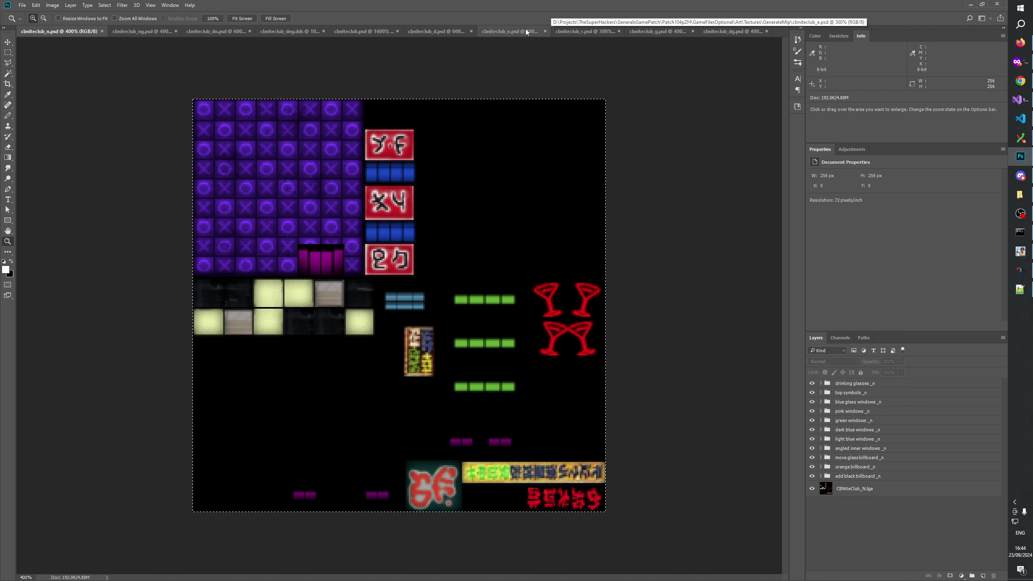
left_click(374, 32)
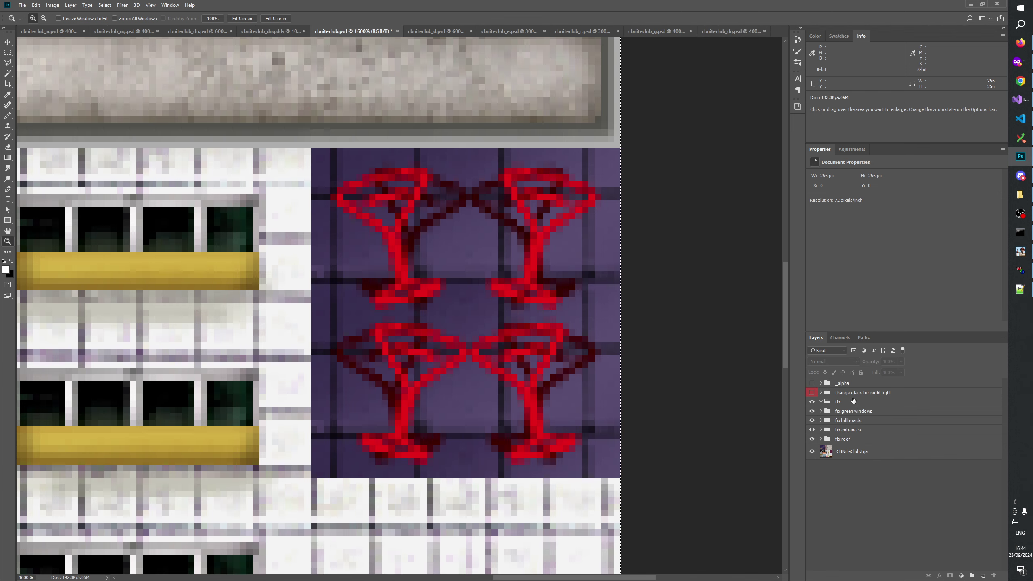
double_click(845, 402)
type("dri")
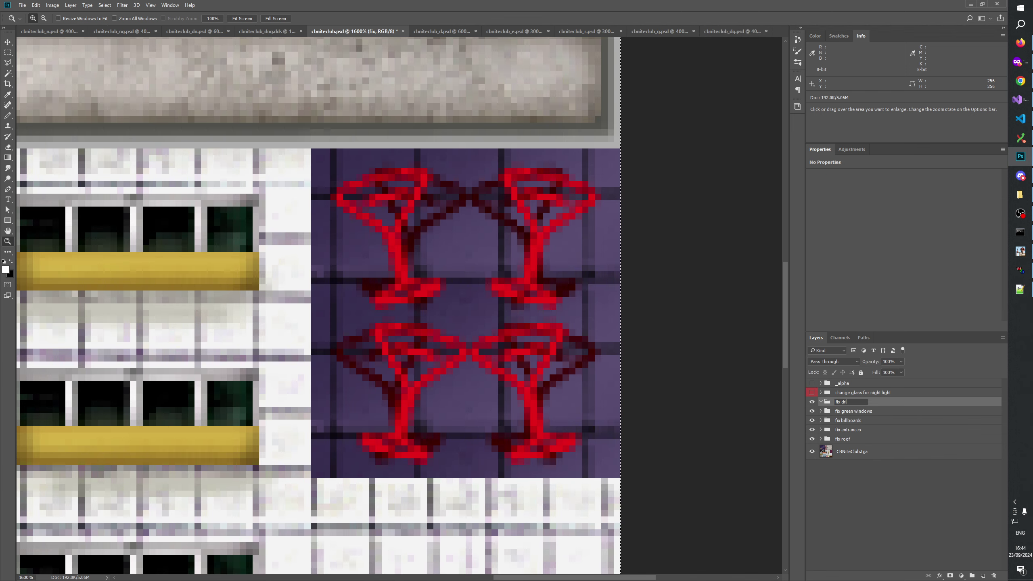
type("nking glasses")
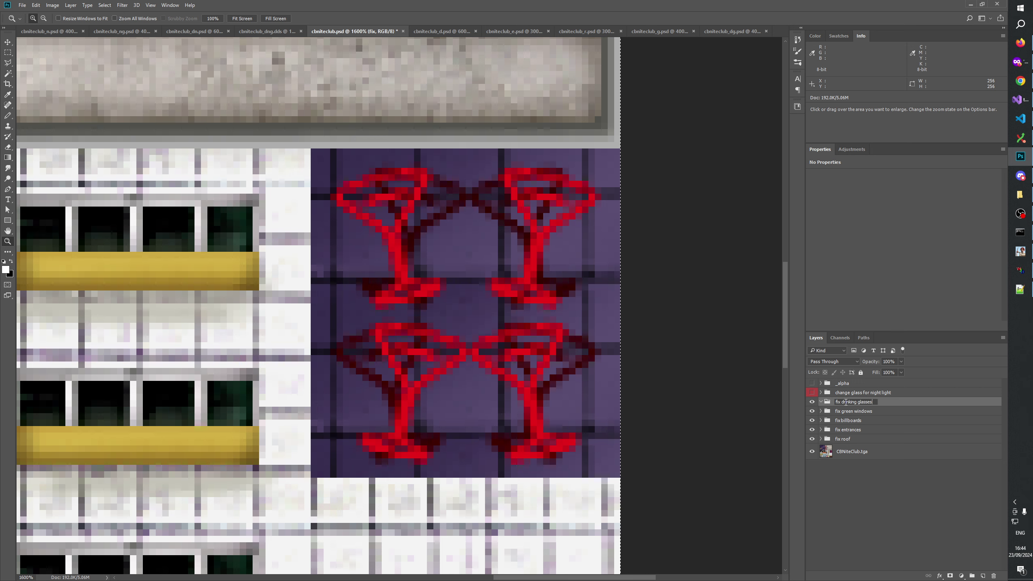
key("Return")
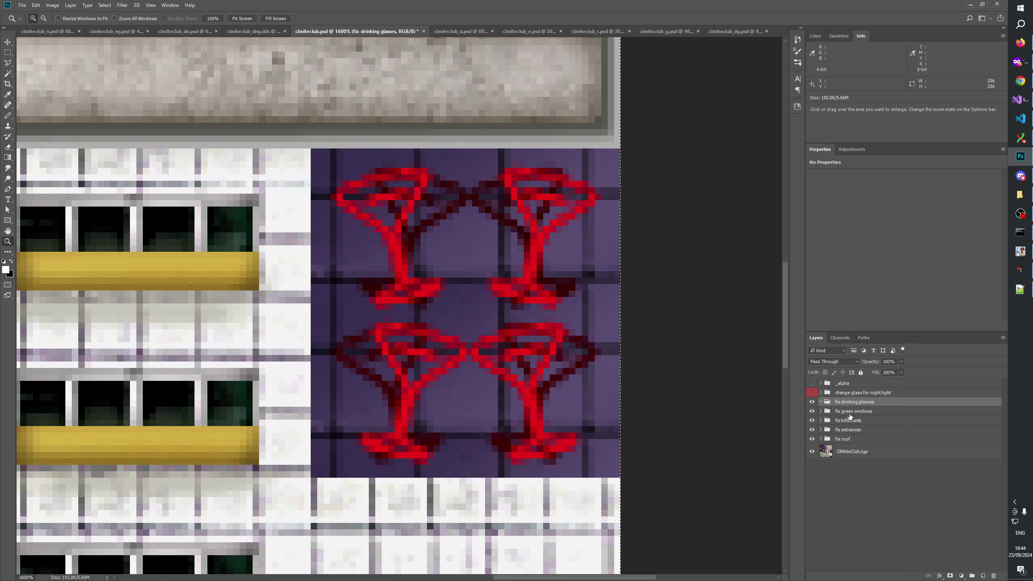
Step: Copy one-pixel-high background strips from below the upper glasses' bases onto new layers in the group, plus one extra edge pixel, nudging them up 1 px
left_click(982, 575)
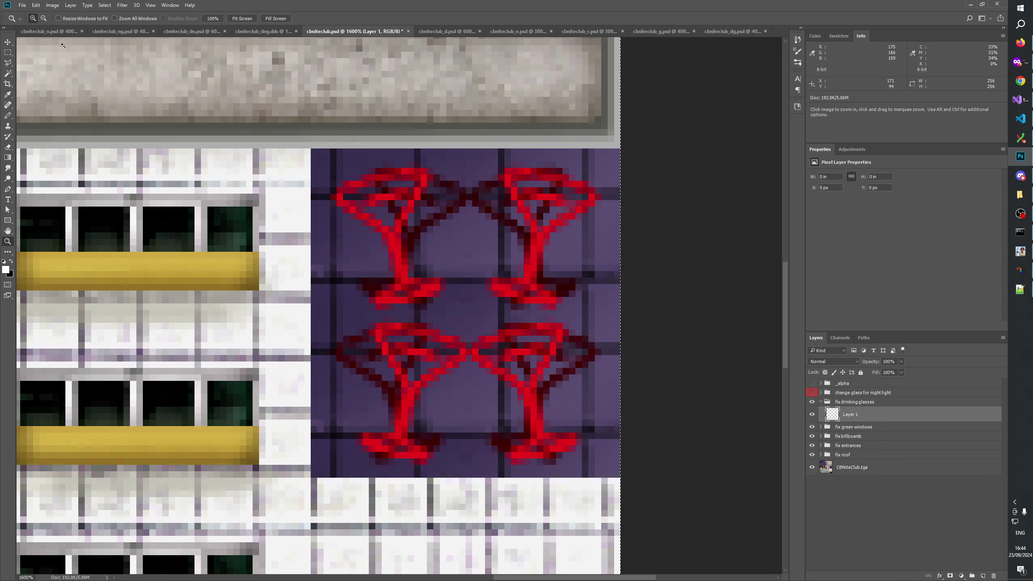
key("m")
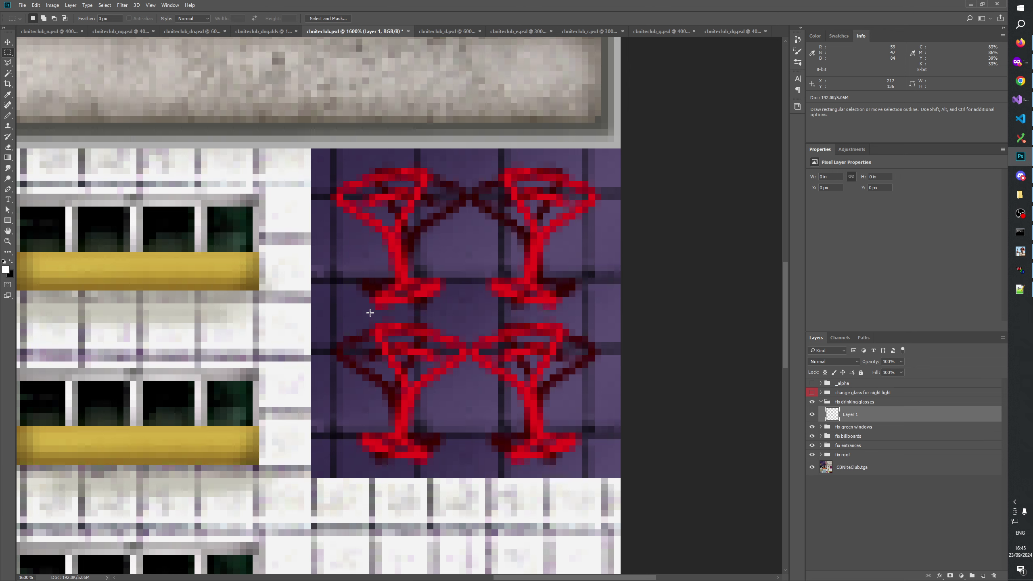
left_click_drag(373, 312, 427, 313)
mouse_move(505, 313)
left_mouse_down()
mouse_move(556, 313)
mouse_move(504, 317)
left_mouse_up()
key("alt")
key("ctrl+shift")
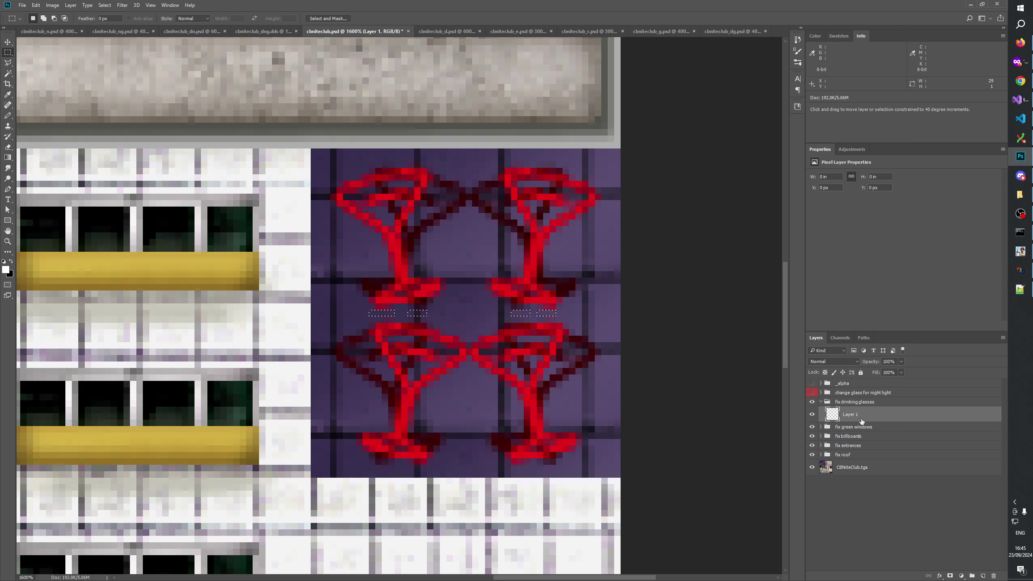
key("ctrl+BackSpace")
key("ctrl+d")
key("ctrl+Up")
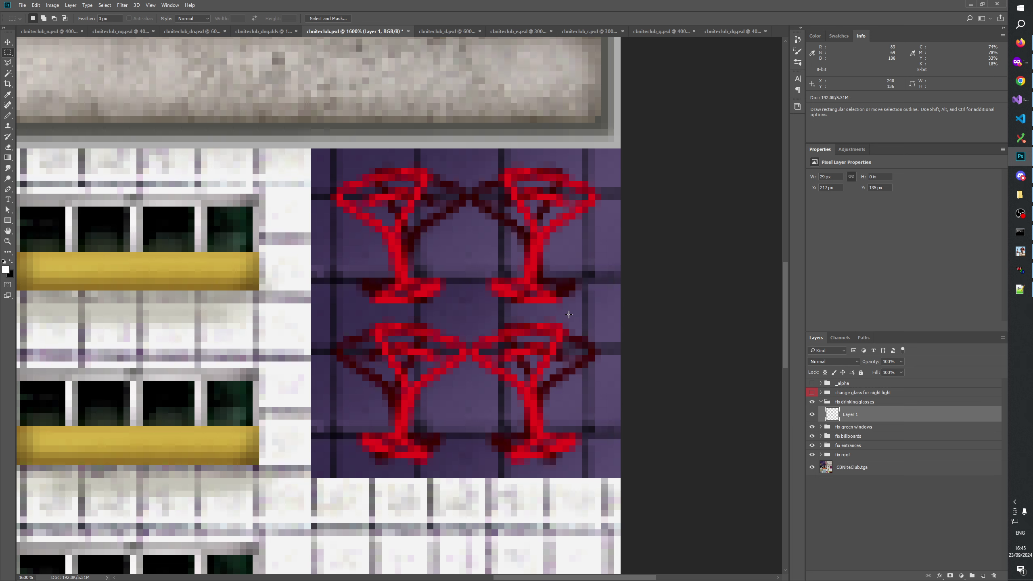
left_click_drag(558, 311, 561, 313)
key("ctrl+j")
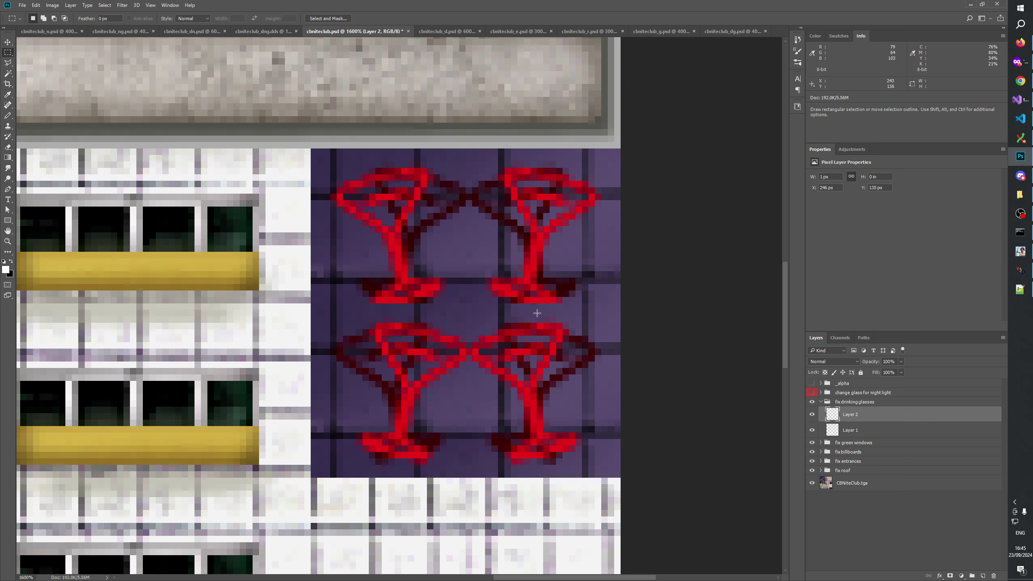
Step: Copy four one-pixel-high background strips from above the lower glasses' rims onto a new layer and nudge it down 1 px
left_click_drag(557, 311, 524, 316)
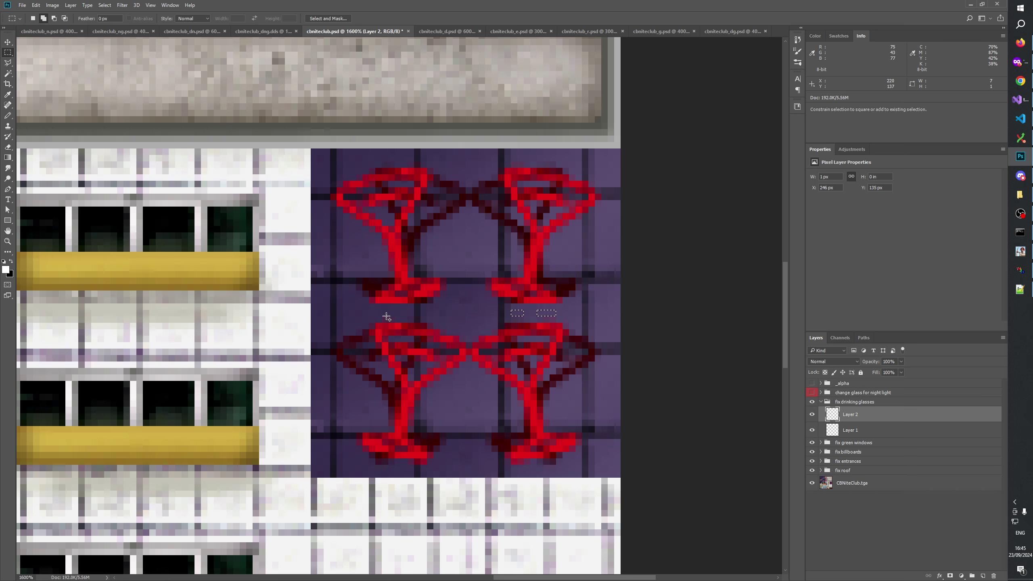
left_click_drag(382, 311, 426, 316)
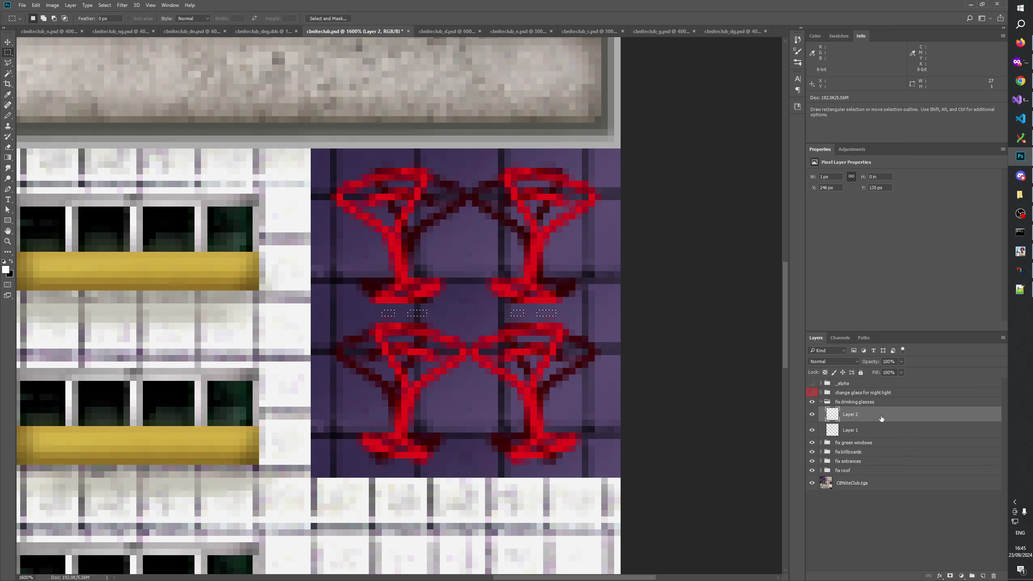
key("ctrl+j")
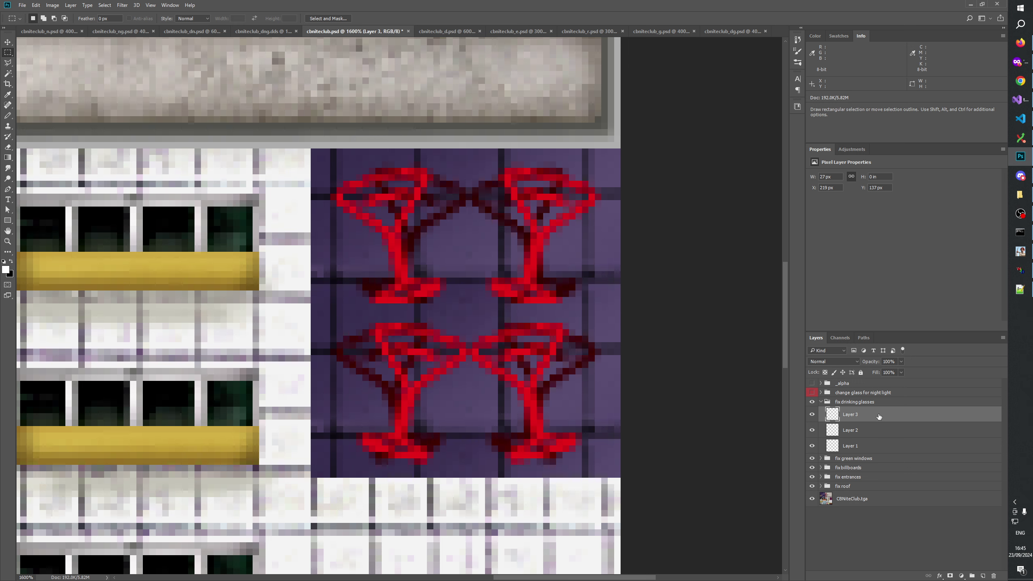
Step: Add a Hue/Saturation adjustment layer above the _alpha group and strongly raise its saturation
left_click(853, 384)
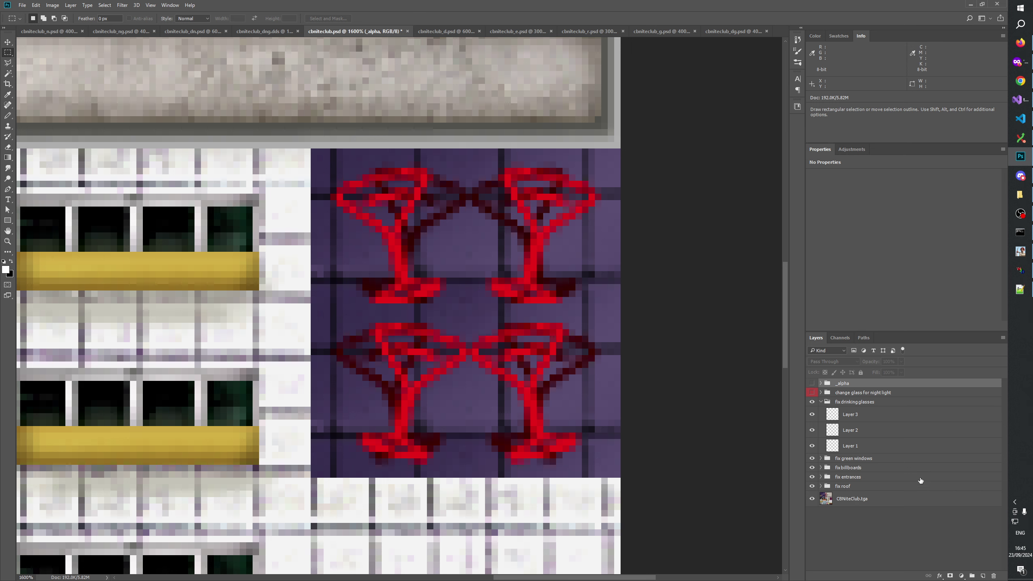
left_click(962, 575)
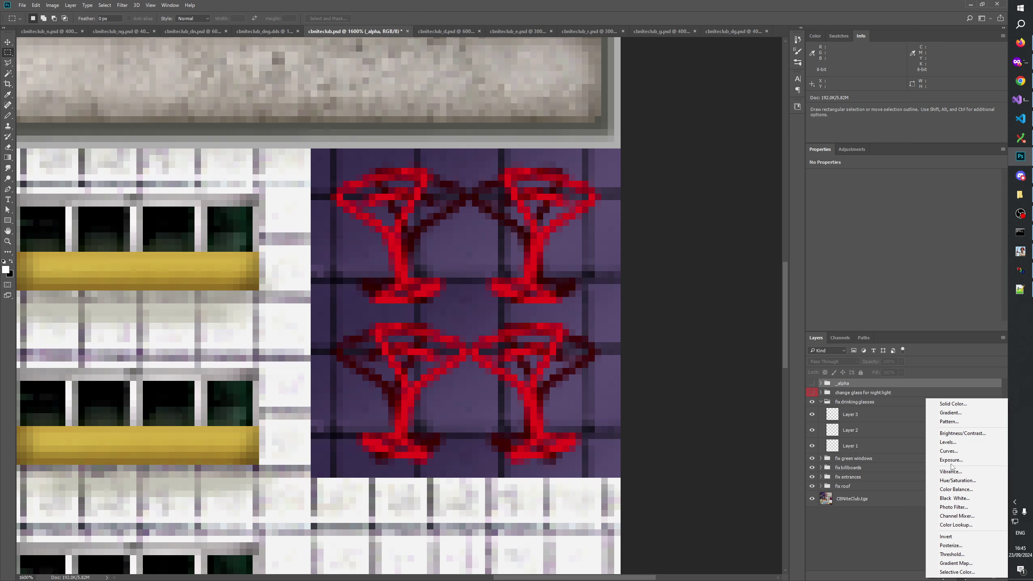
left_click(956, 484)
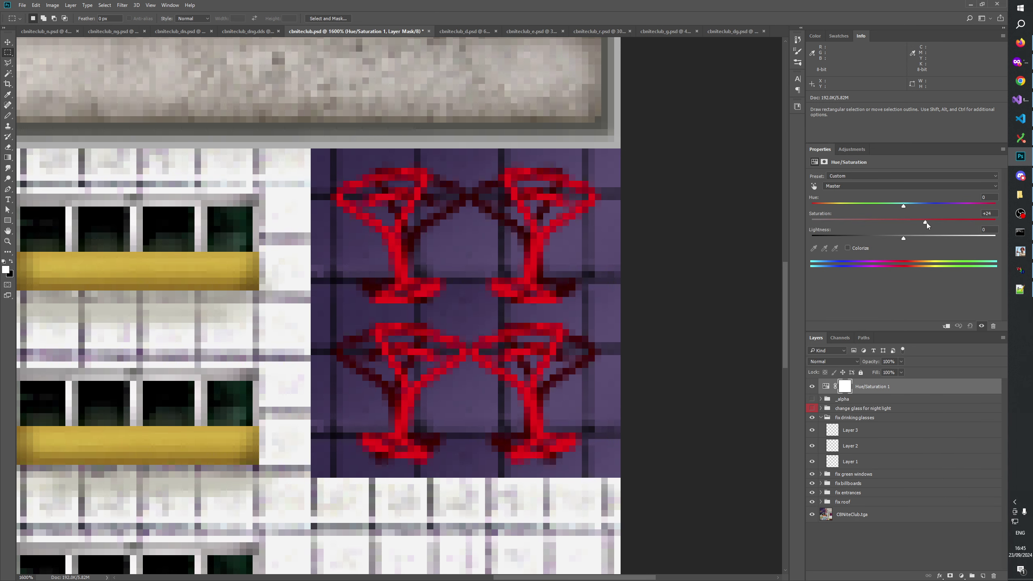
left_click_drag(926, 223, 950, 225)
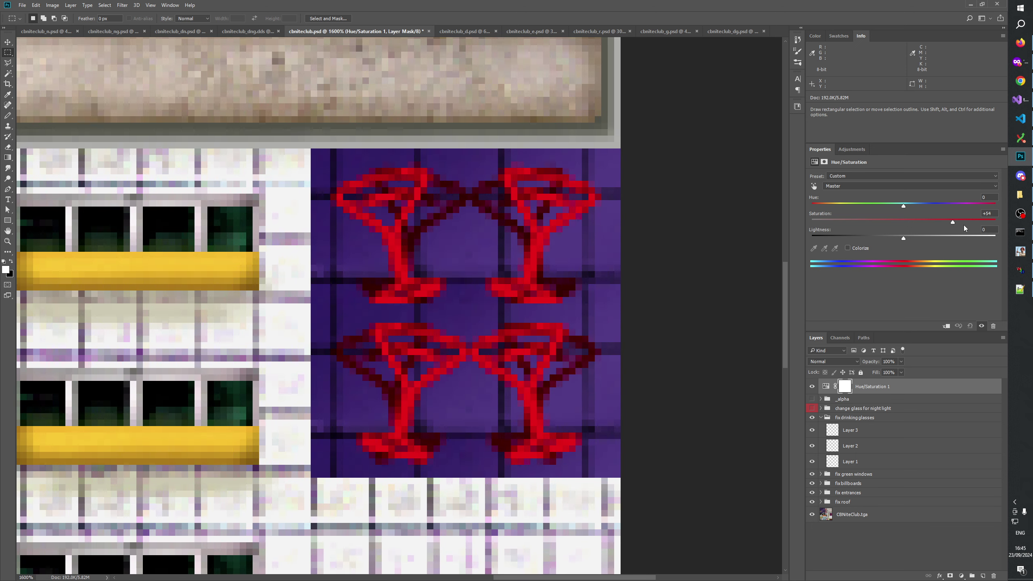
left_click(959, 226)
left_click_drag(959, 226, 957, 227)
Step: Copy background strips above the upper glasses onto a new layer, redo the copy with Hue/Saturation hidden, and nudge it down 1 px
left_click(853, 448)
left_click(849, 429)
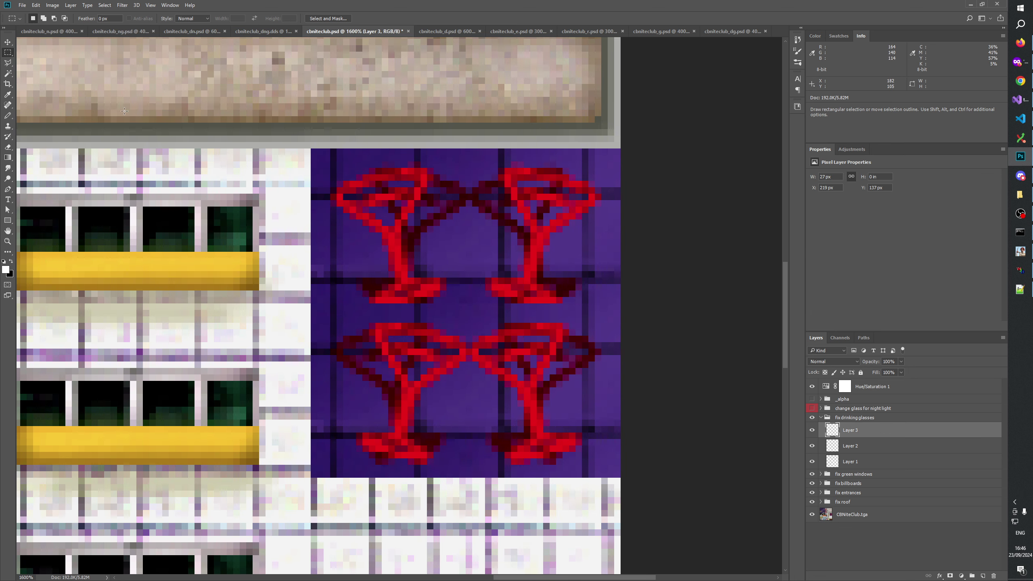
left_click_drag(383, 155, 418, 159)
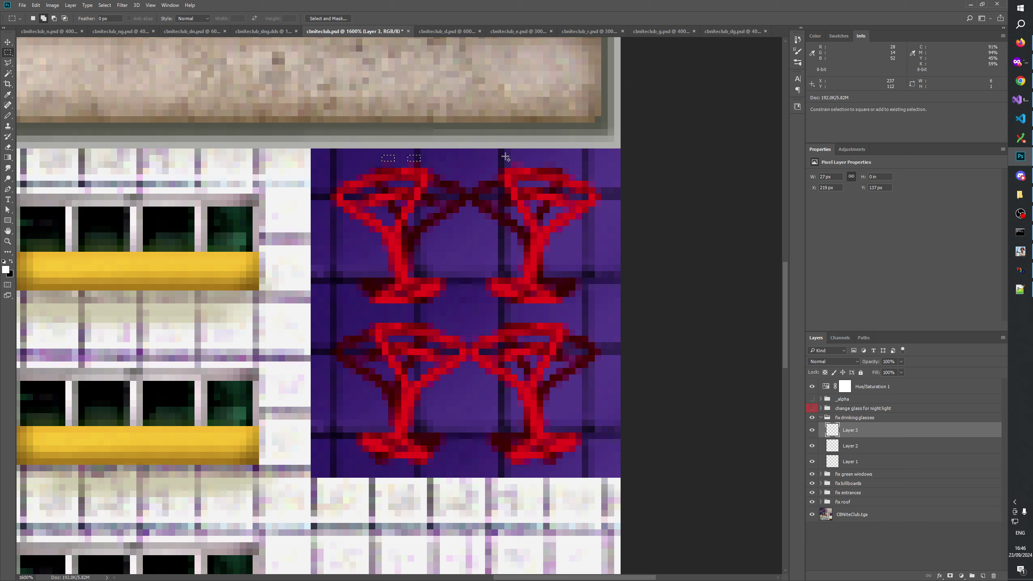
left_click_drag(512, 155, 557, 161)
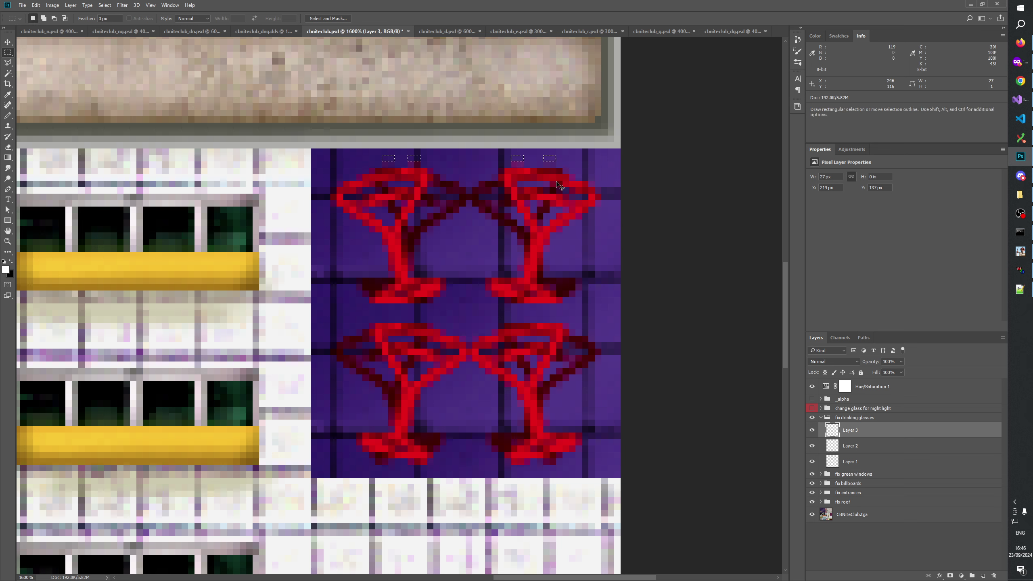
key("ctrl+j")
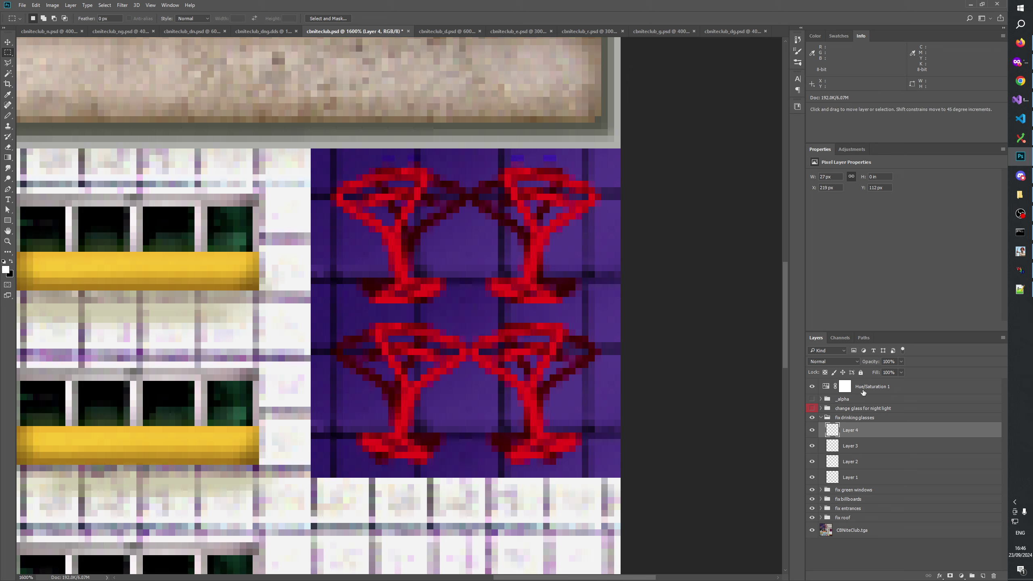
left_click(812, 386)
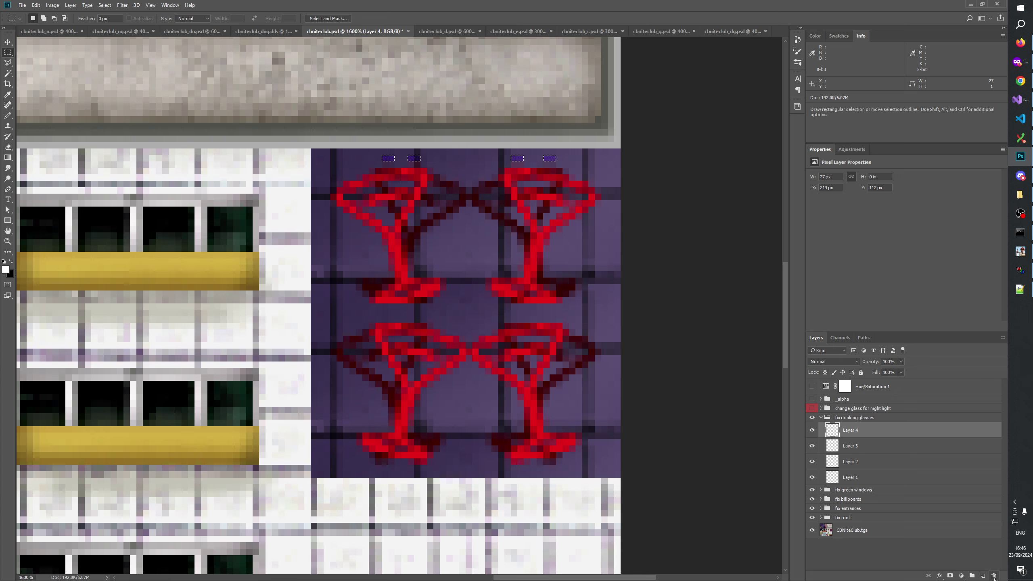
left_click(993, 576)
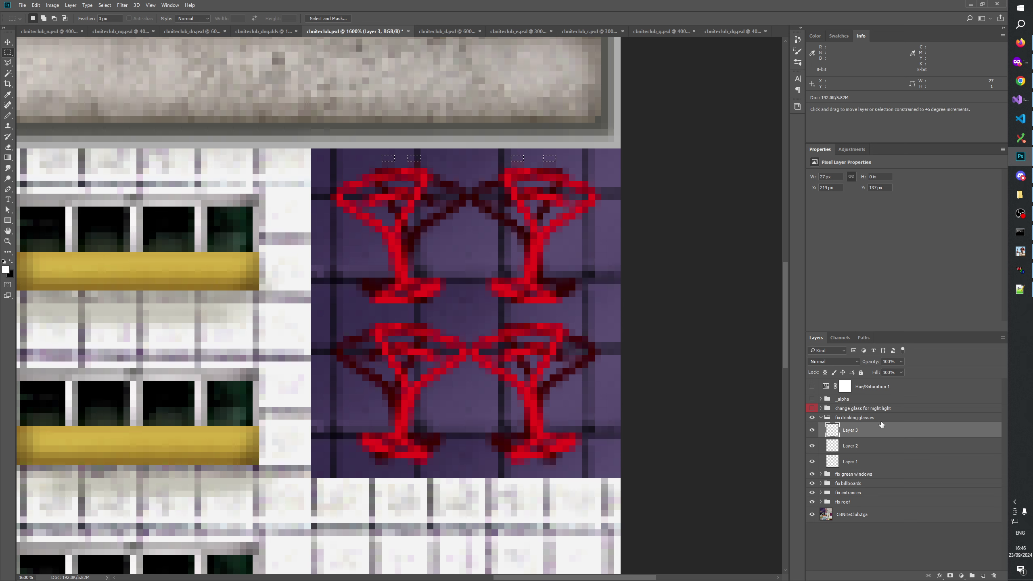
key("ctrl+z")
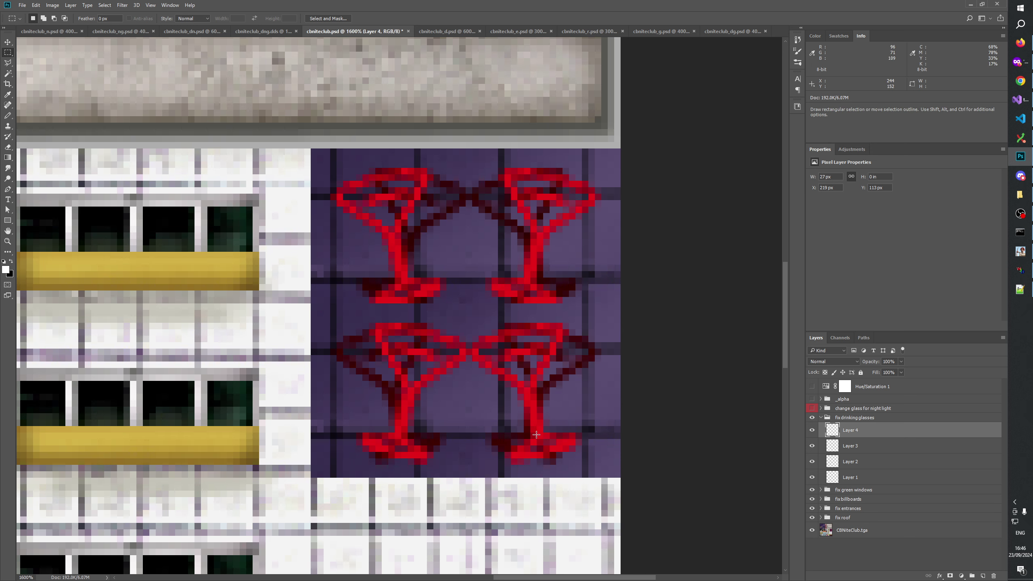
Step: Copy four one-pixel-high background strips from below the lower glasses' bases onto a new layer and nudge it up 1 px
mouse_move(372, 468)
left_mouse_down()
mouse_move(404, 455)
mouse_move(394, 472)
mouse_move(427, 468)
left_mouse_up()
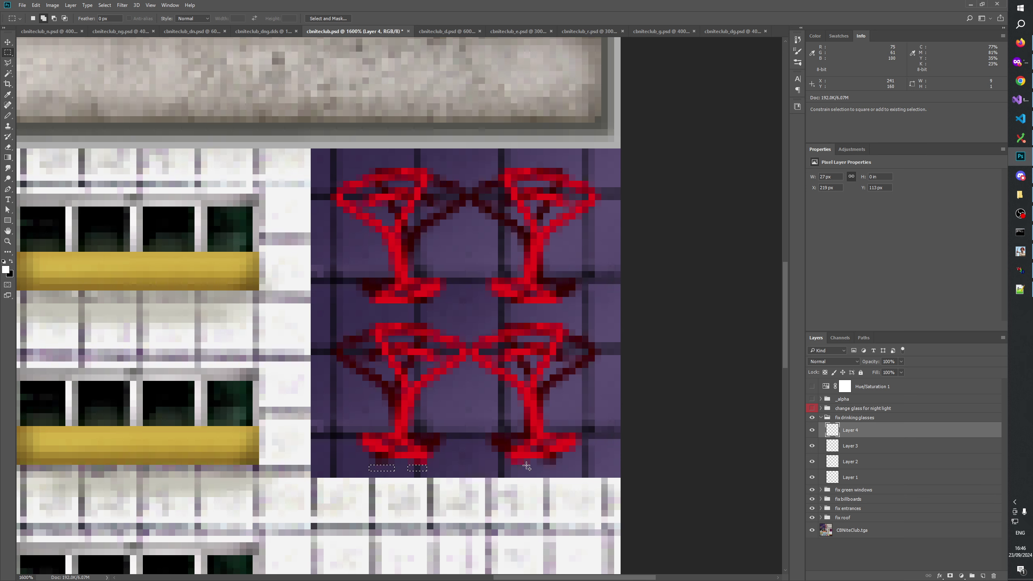
left_click_drag(511, 465, 556, 470)
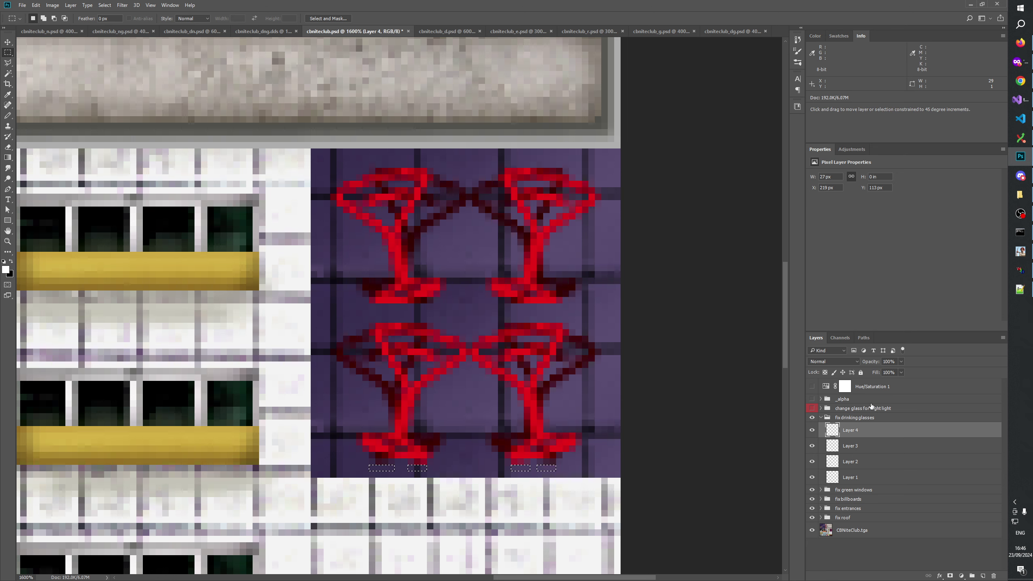
key("ctrl+j")
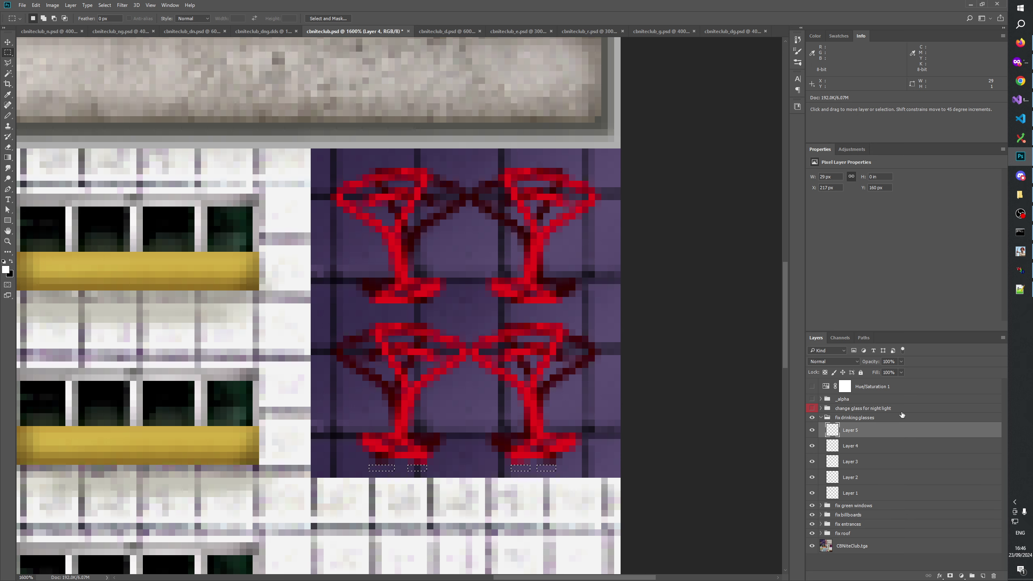
key("ctrl+Up")
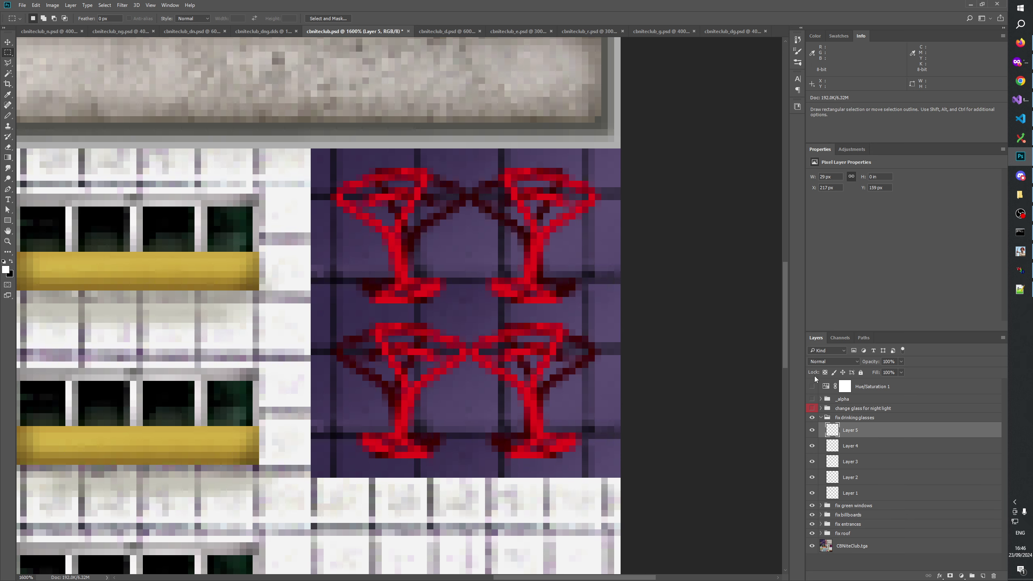
Step: Copy a single background pixel beside each lower glass's base onto its own layer, nudged up 1 px, checking the edges with Hue/Saturation toggled
left_click(811, 386)
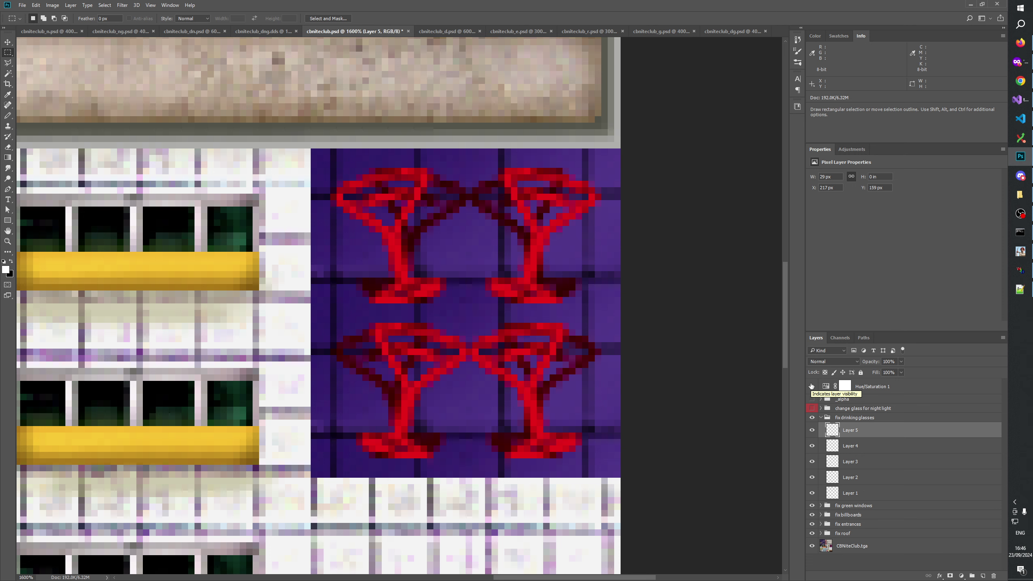
left_click(812, 386)
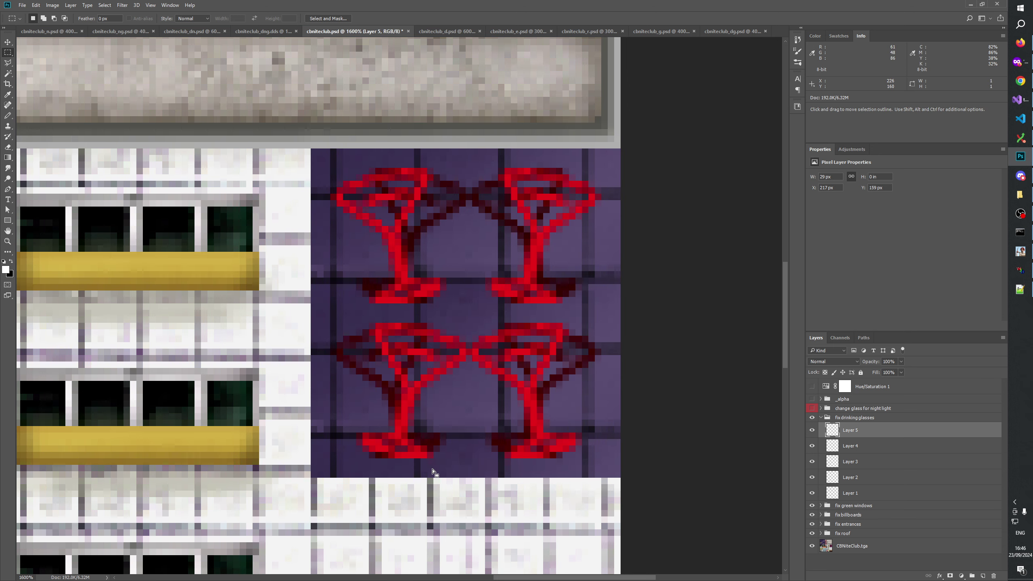
left_click_drag(429, 468, 432, 471)
key("ctrl+j")
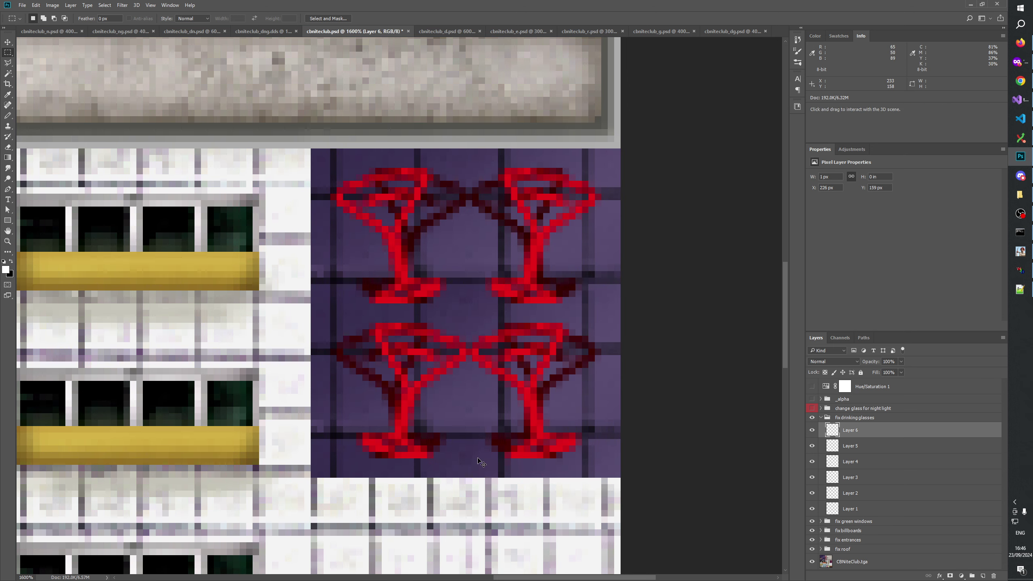
left_click(811, 386)
left_click(811, 386)
left_click(812, 386)
left_click(812, 386)
left_click_drag(506, 466, 556, 456)
key("ctrl+j")
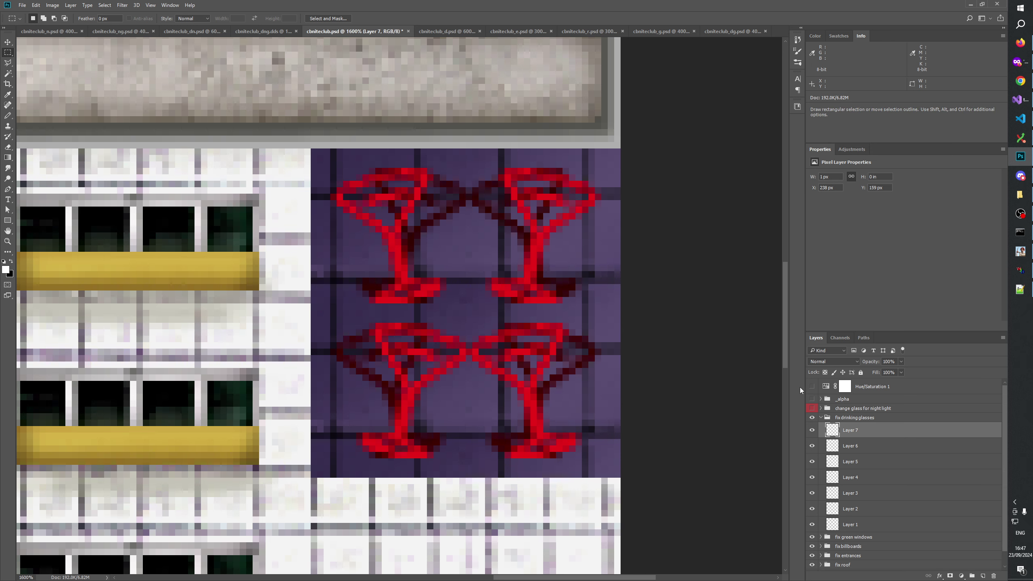
Step: Check the edges with Hue/Saturation shown, hide it again, and merge the seven patch layers into one named "optimize edges"
left_click(811, 387)
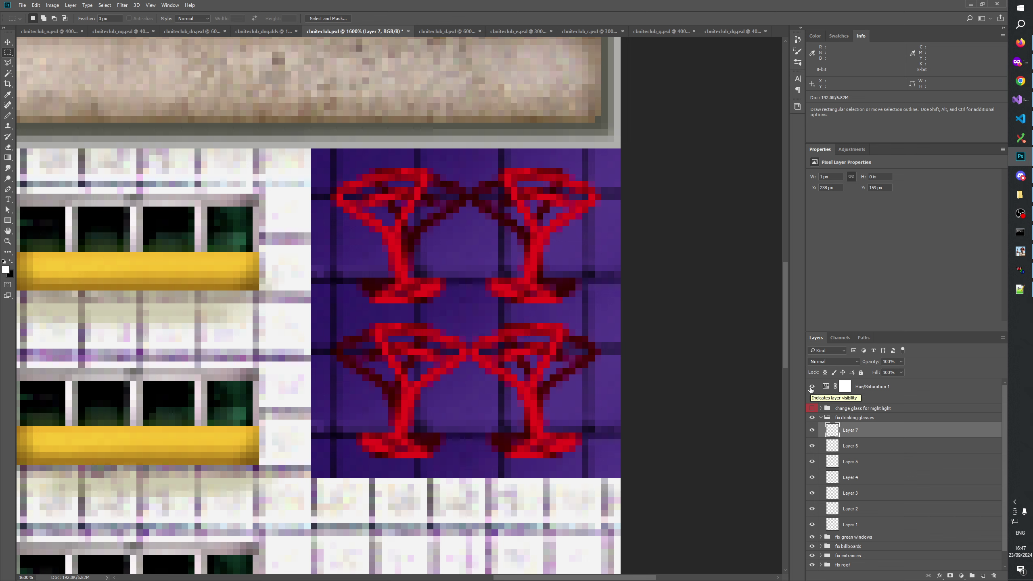
left_click(812, 387)
key("ctrl+e")
key("ctrl+e")
key("ctrl+e")
key("ctrl+e")
key("ctrl+e")
key("ctrl+e")
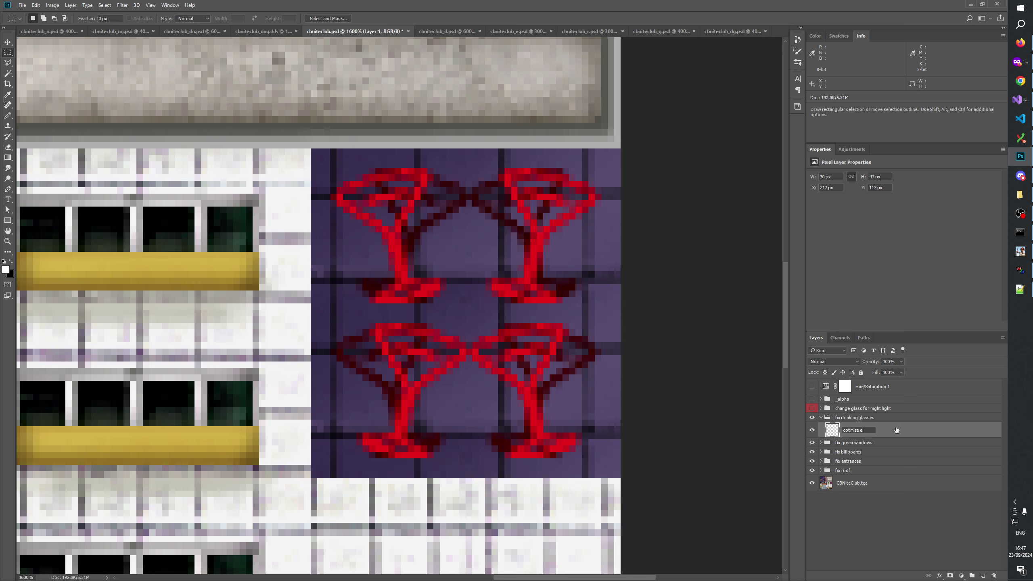
key("Return")
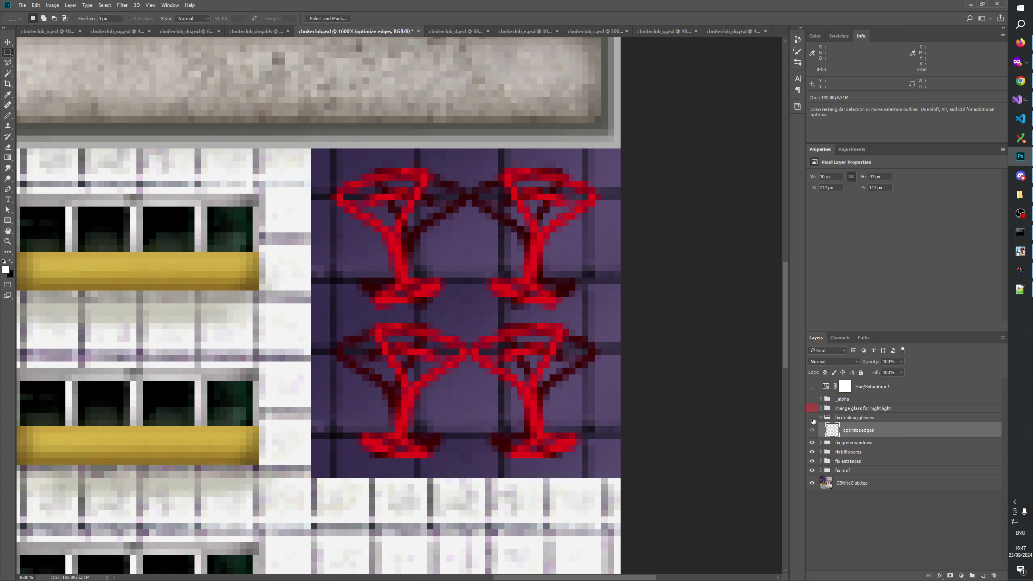
Step: Show the "fix drinking glasses" group, clear the layer selection, and collapse the group
left_click(812, 418)
left_click(841, 536)
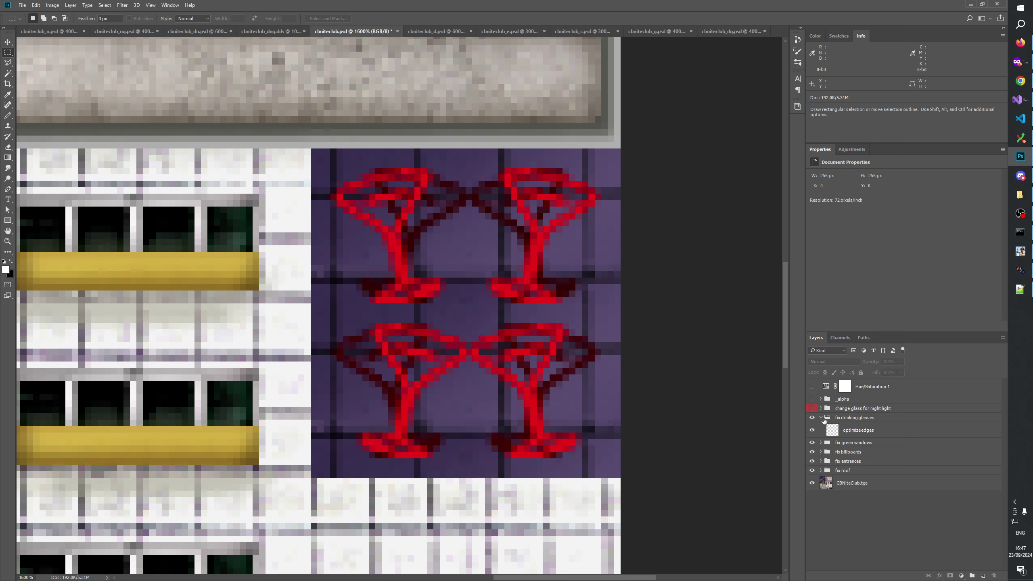
left_click(821, 418)
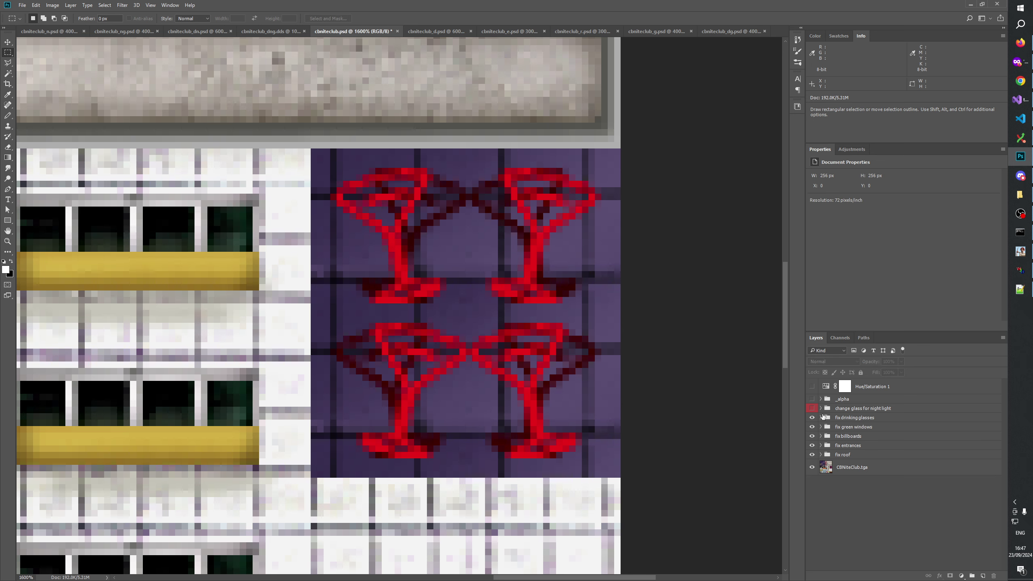
Step: View the whole texture at 400% and delete the Hue/Saturation 1 adjustment layer
left_click(7, 242)
right_click(409, 286)
left_click(438, 340)
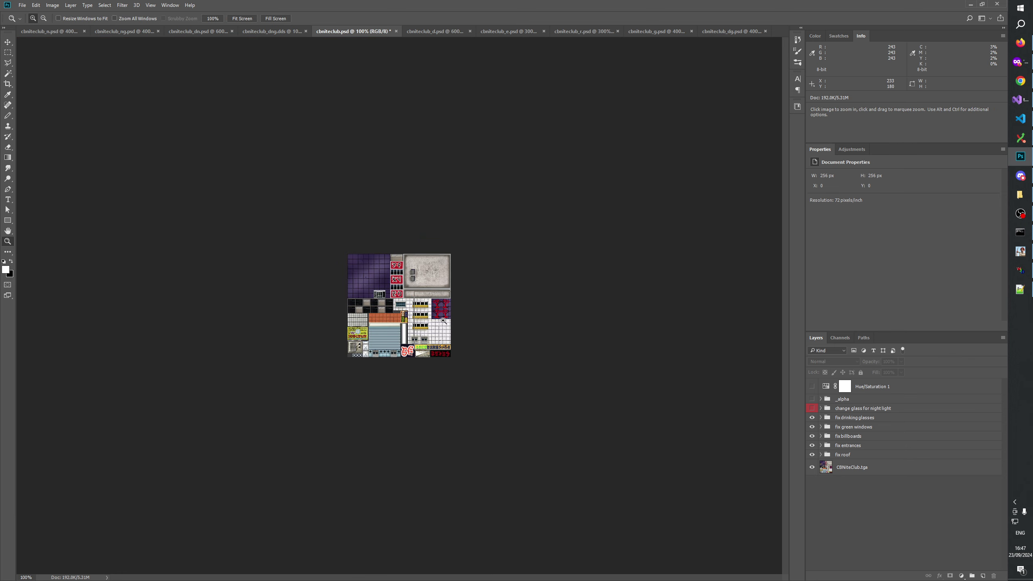
key("ctrl+plus")
key("ctrl+plus")
key("ctrl+plus")
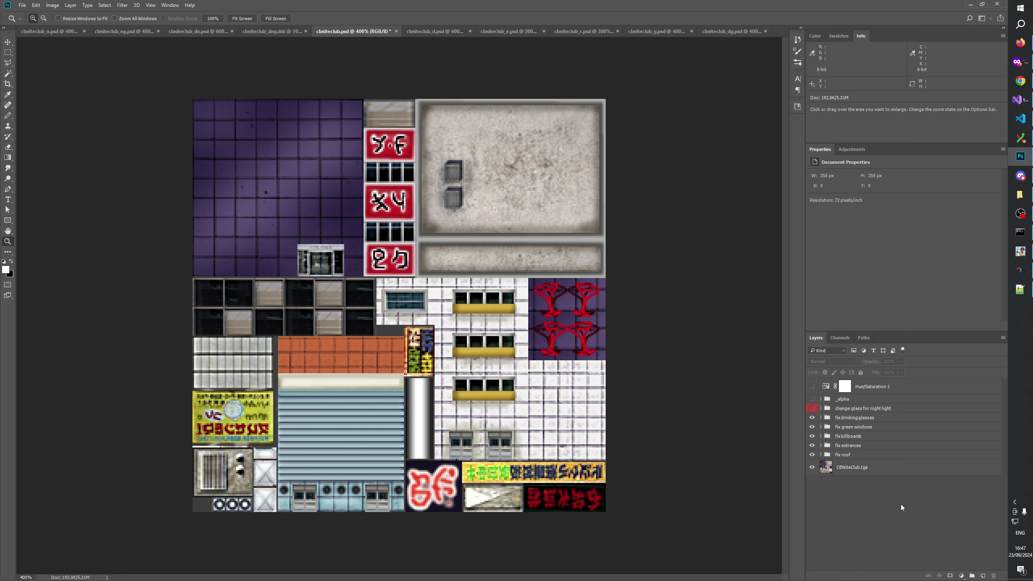
left_click(874, 387)
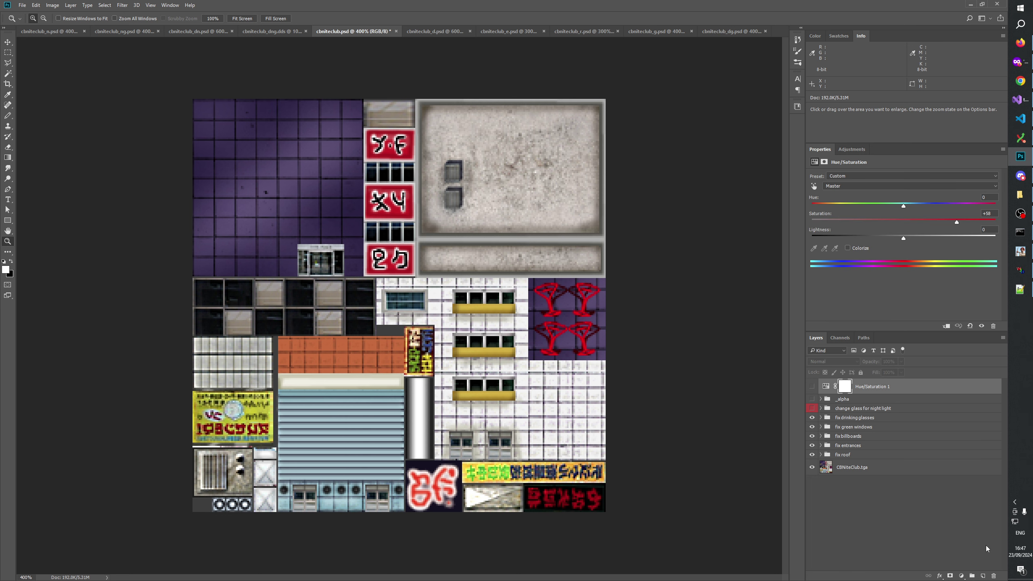
left_click(993, 576)
left_click(891, 523)
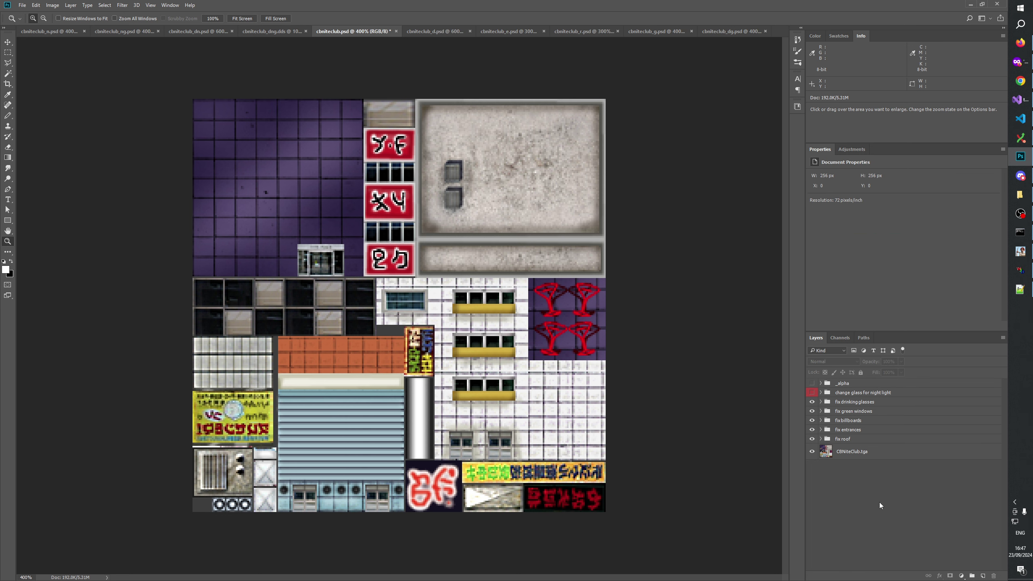
Step: Save cbniteclub.psd, switch to Generals Mod Builder, and run the Build action
key("ctrl+s")
left_click(1023, 270)
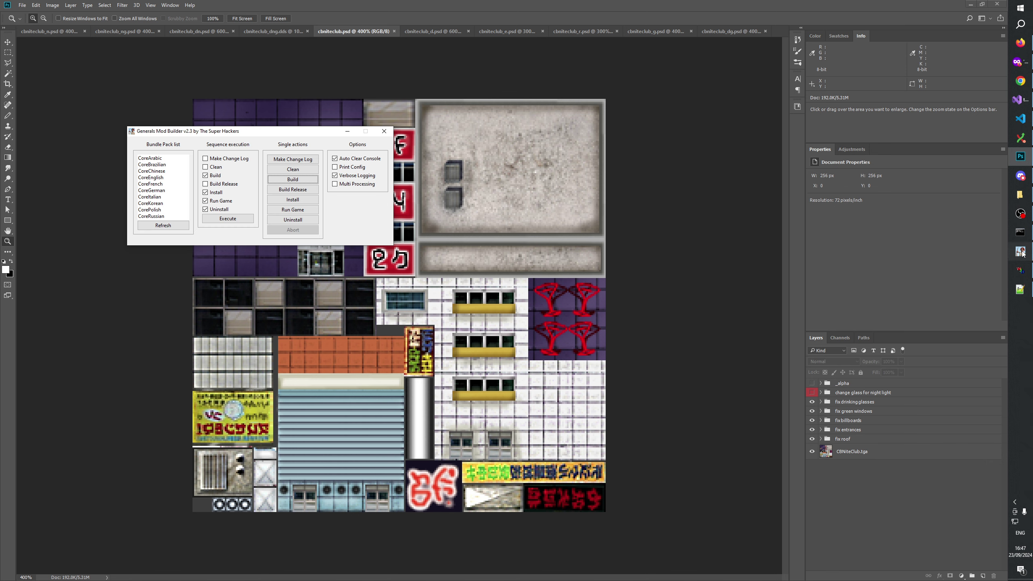
left_click(291, 180)
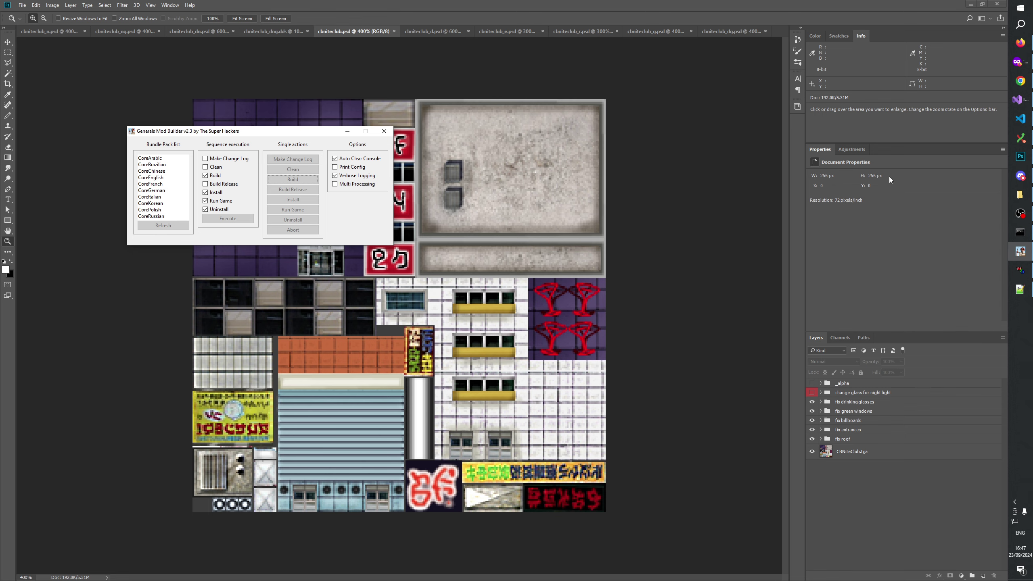
Step: Switch to W3D Viewer and open the model file CBNiteClub.W3D
left_click(1020, 270)
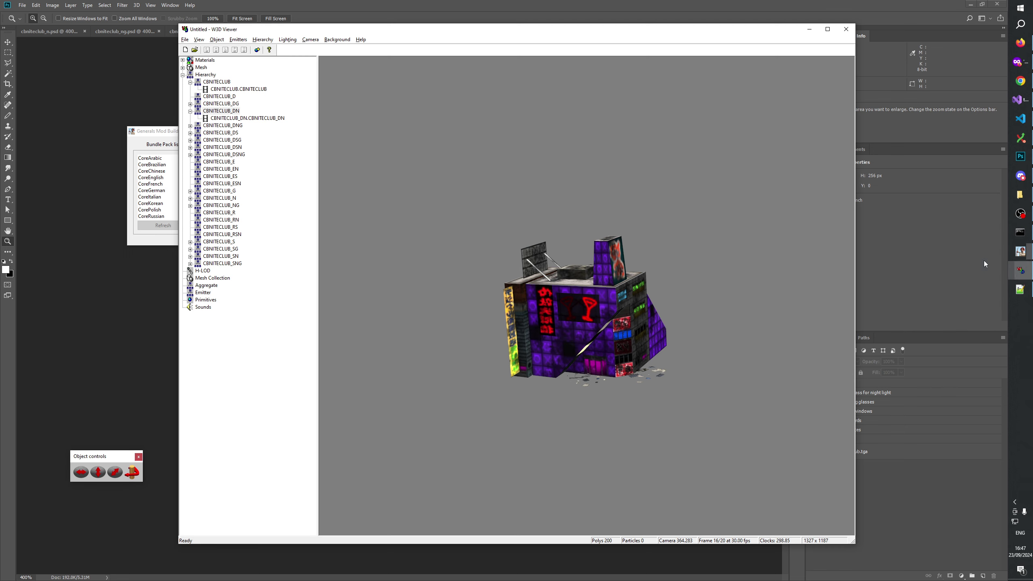
left_click(194, 52)
left_click(490, 340)
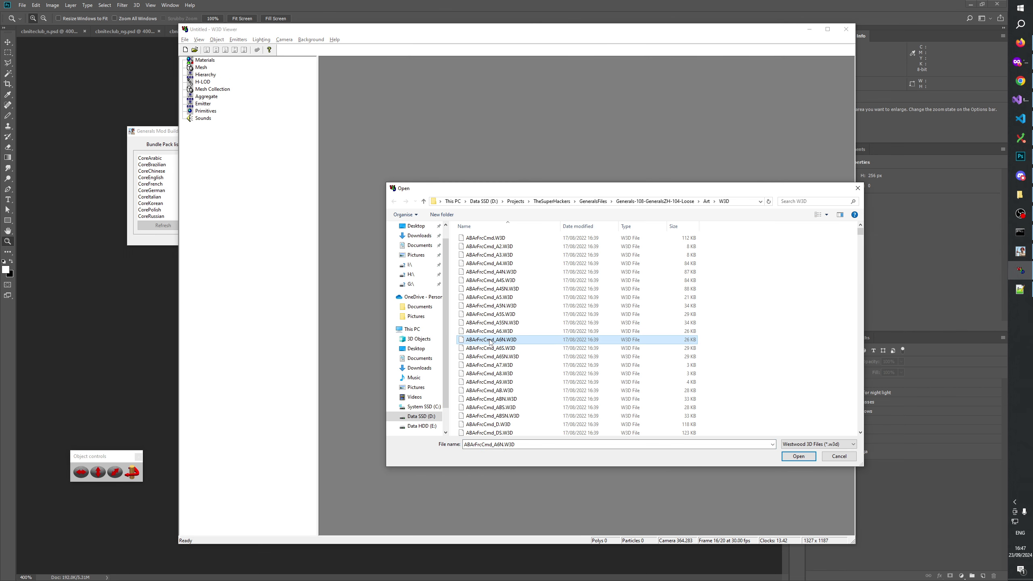
type("cb")
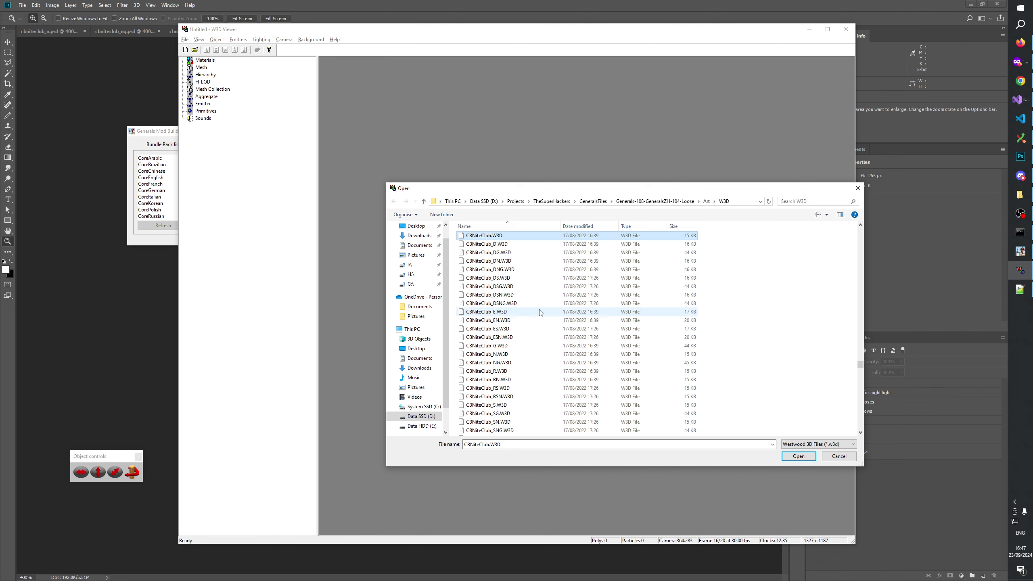
left_click(798, 456)
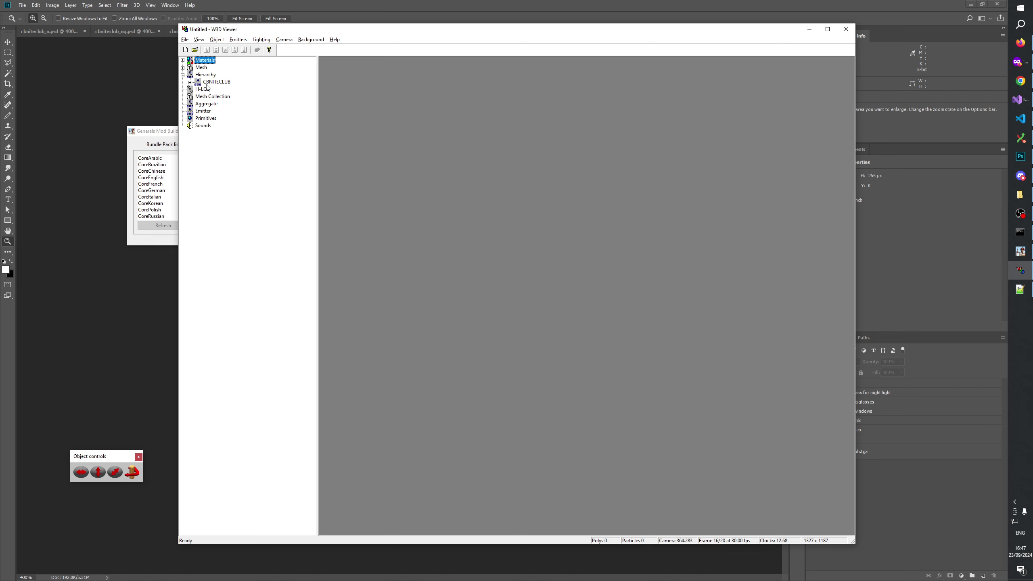
Step: Play the CBNITECLUB.CBNITECLUB animation and examine the drinking glasses sign on the purple facade from close up and from a distance
left_click_drag(589, 264, 546, 324)
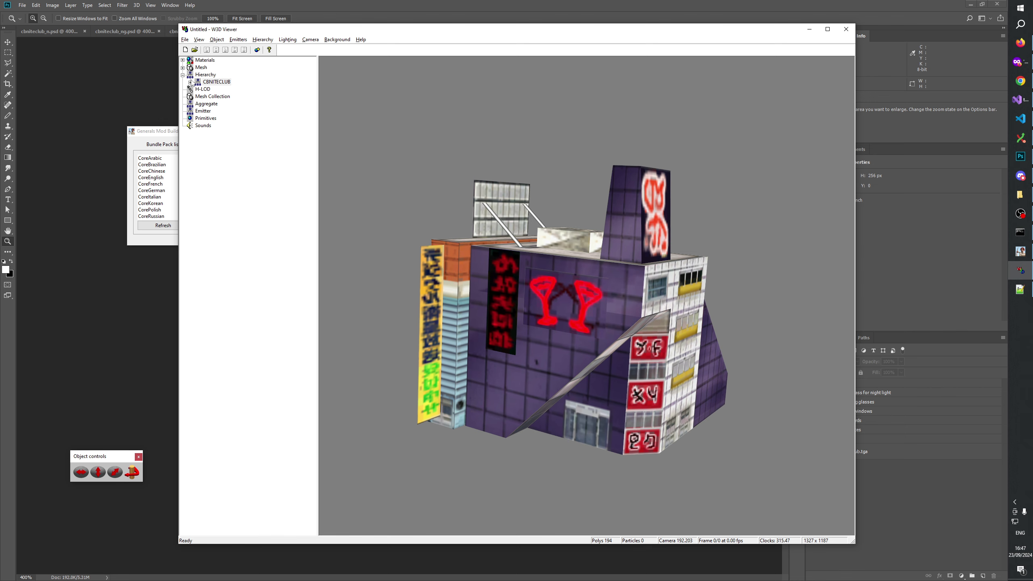
left_click(190, 82)
left_click(219, 89)
scroll(566, 308, "up", 5)
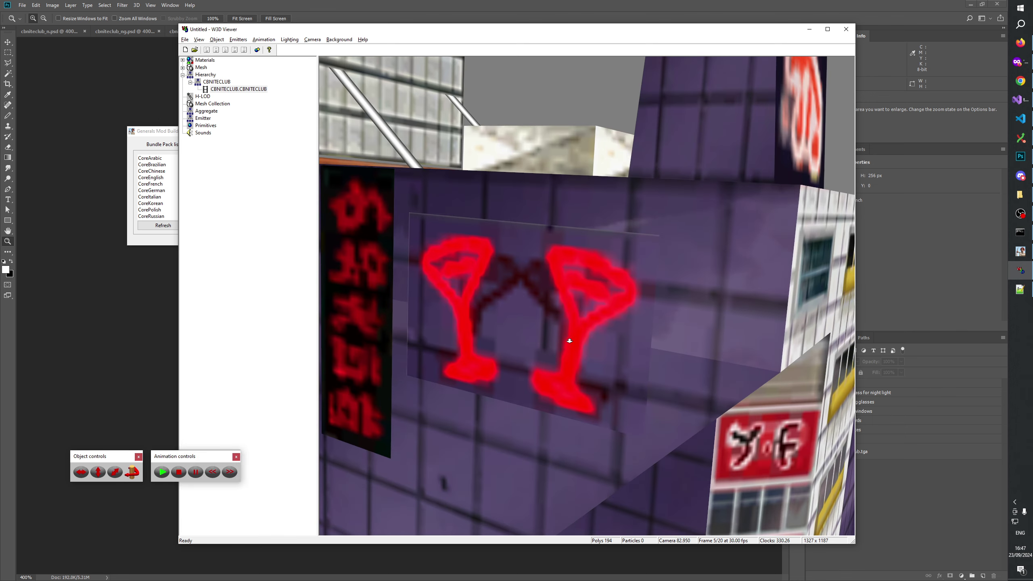
left_click_drag(574, 313, 600, 324)
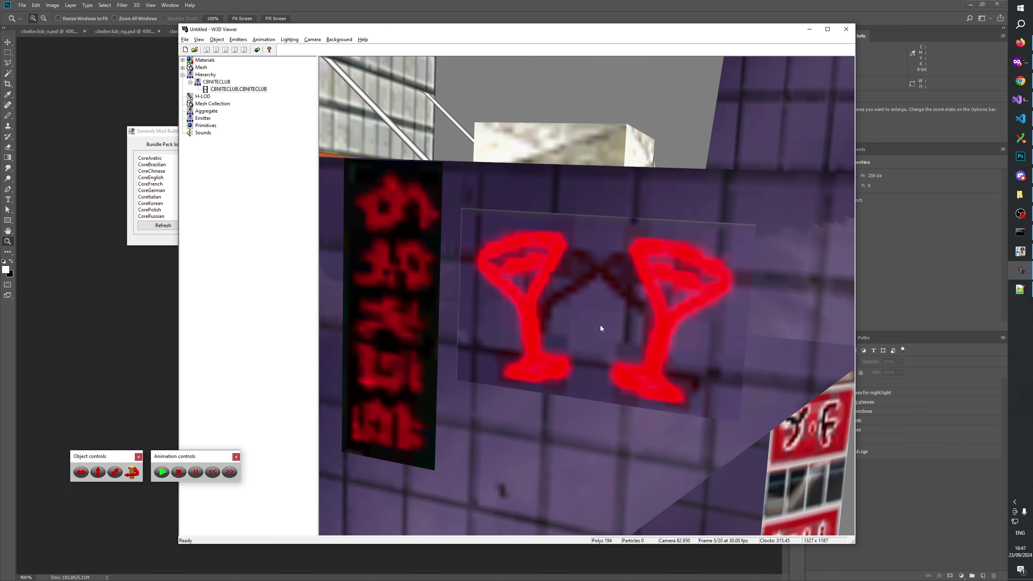
mouse_move(600, 325)
left_mouse_down()
mouse_move(595, 302)
mouse_move(594, 316)
mouse_move(613, 322)
left_mouse_up()
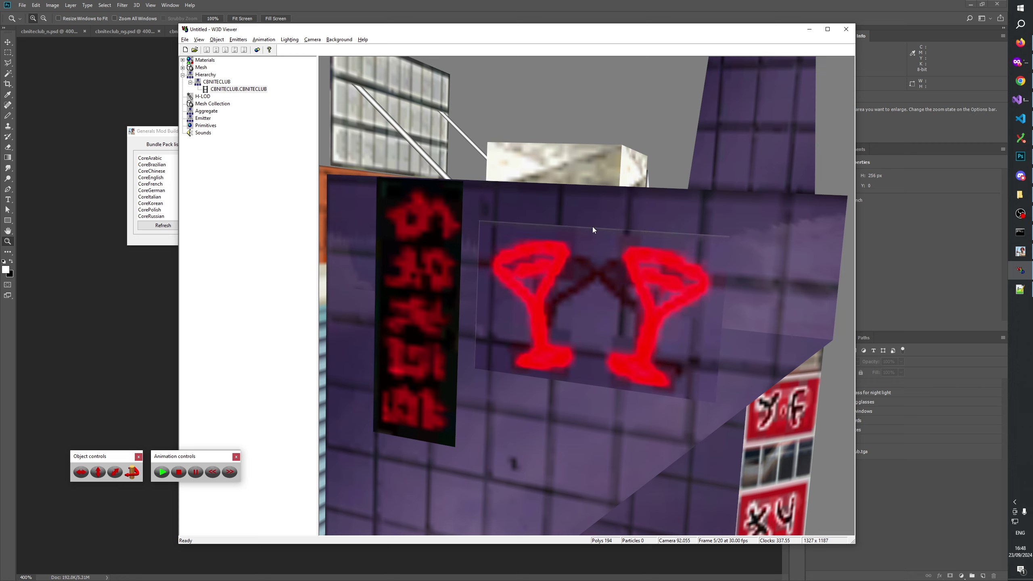
left_click_drag(629, 234, 600, 149)
left_click_drag(595, 193, 587, 395)
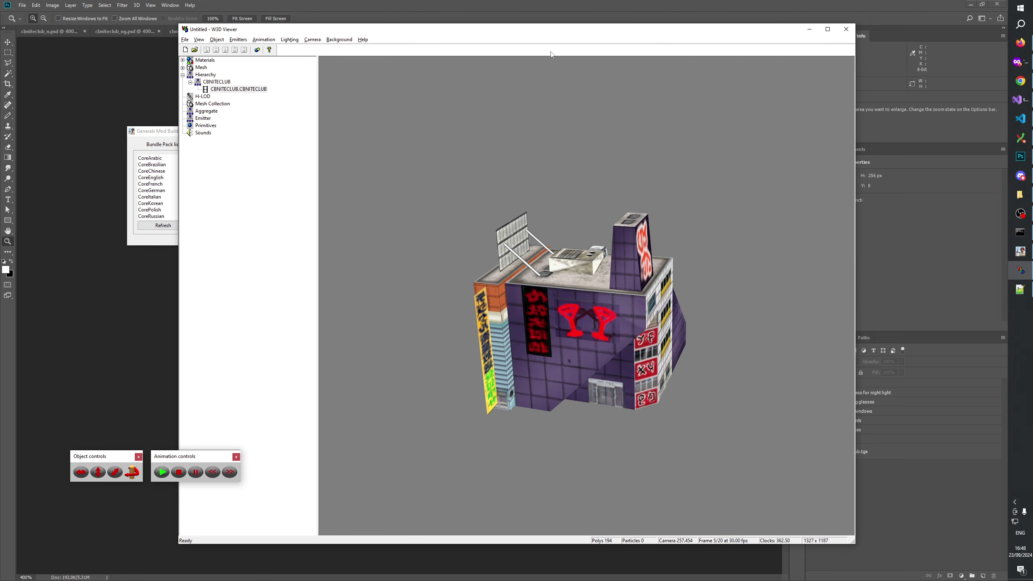
Step: Switch back to Photoshop and compare the drinking glasses up close with the "fix drinking glasses" group hidden and shown
left_click(867, 511)
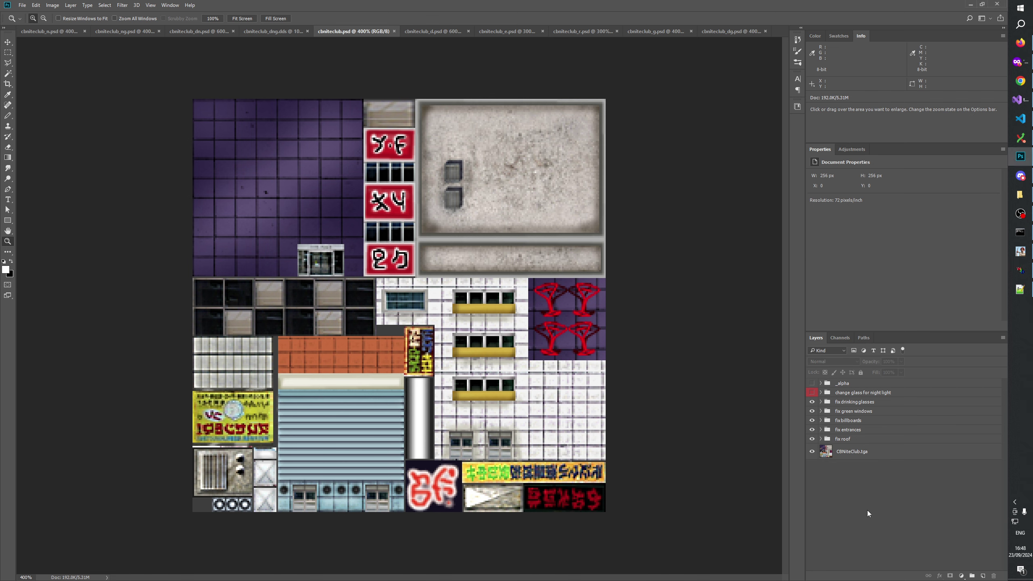
left_click(565, 310)
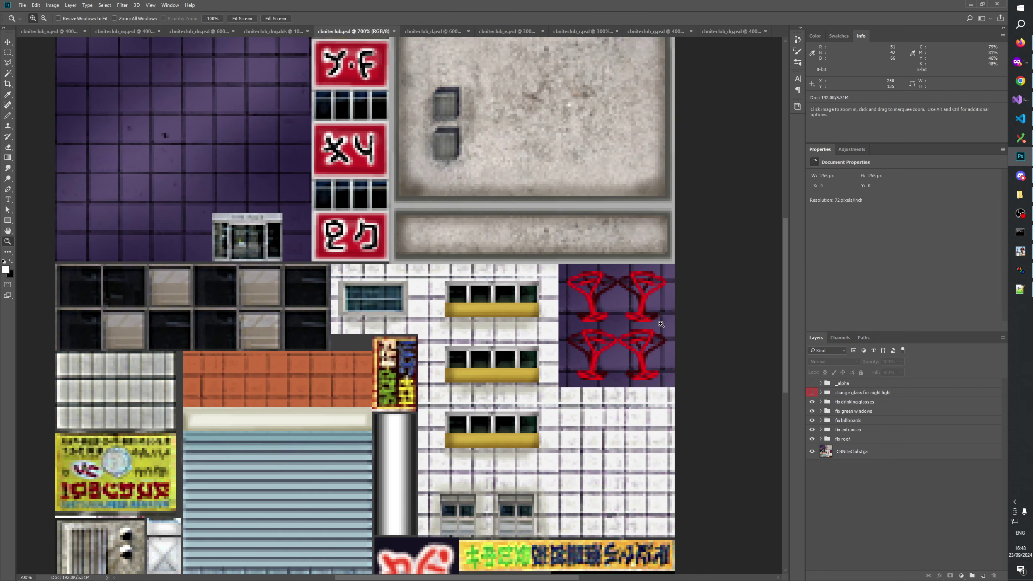
left_click(663, 324)
left_click(661, 324)
left_click_drag(645, 308, 541, 371)
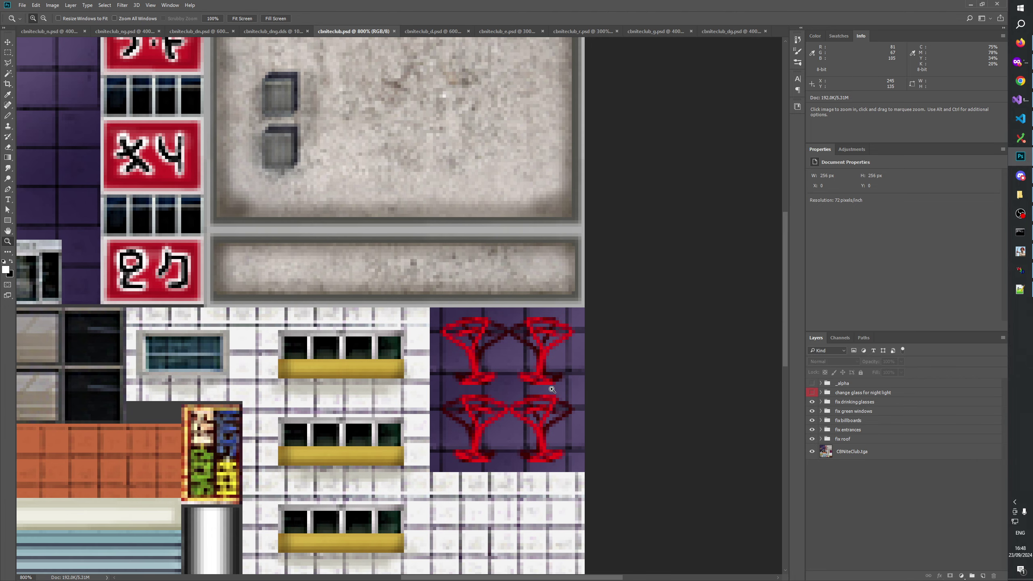
left_click(552, 389)
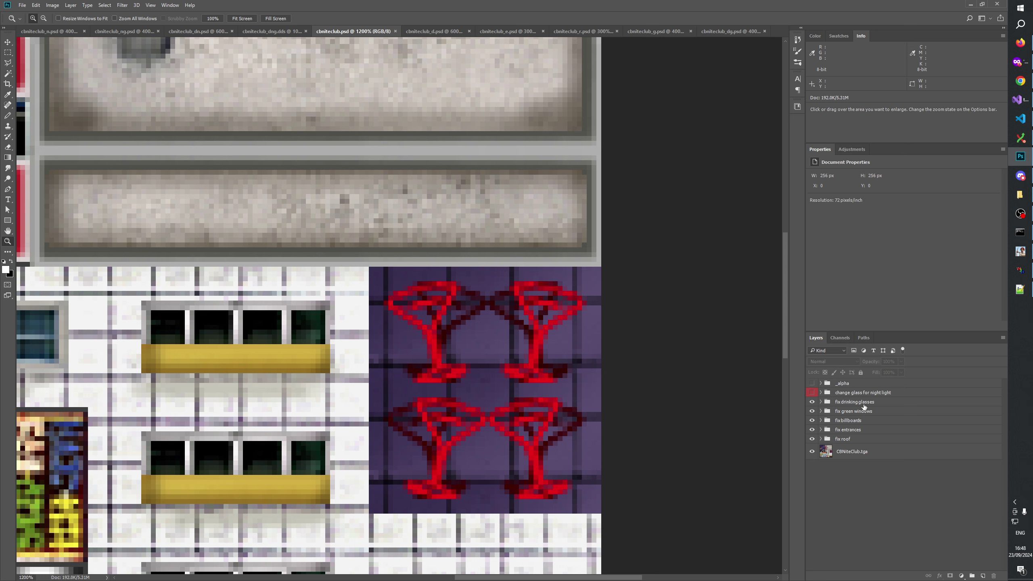
left_click(831, 402)
left_click(812, 402)
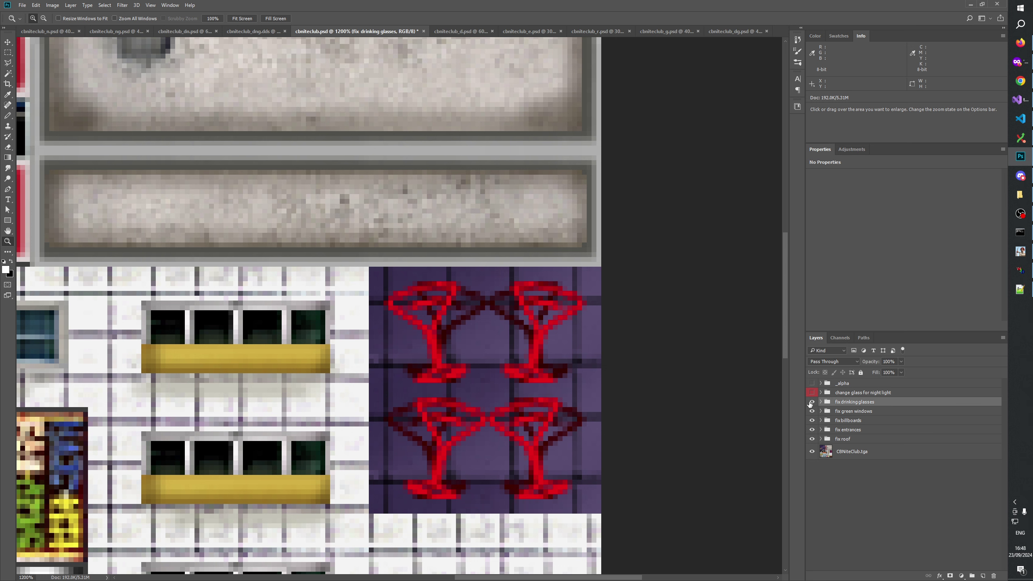
left_click(811, 402)
left_click(881, 466)
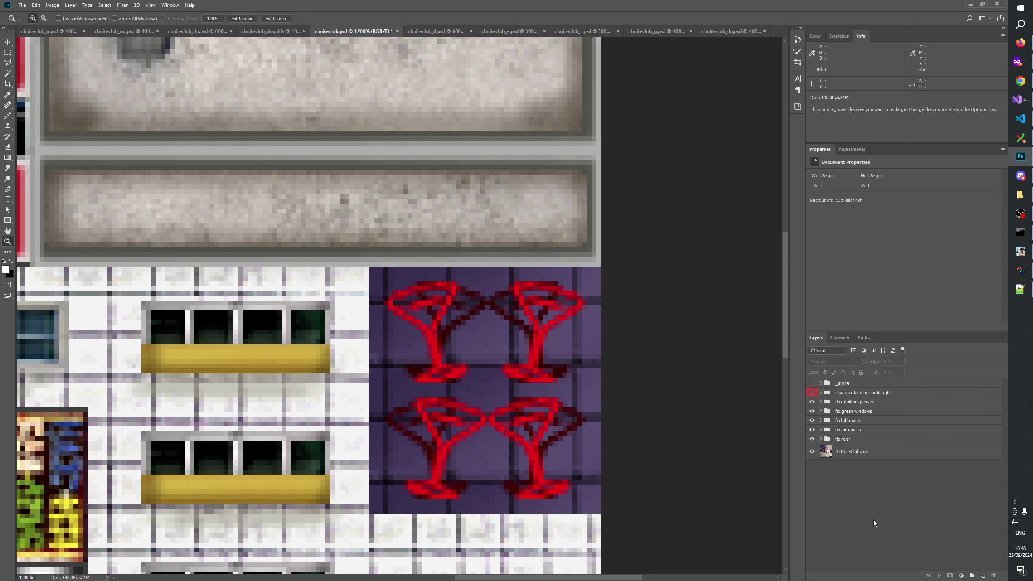
Step: Duplicate the "fix drinking glasses" group into cbniteclub_d.psd under the same name
left_click(846, 402)
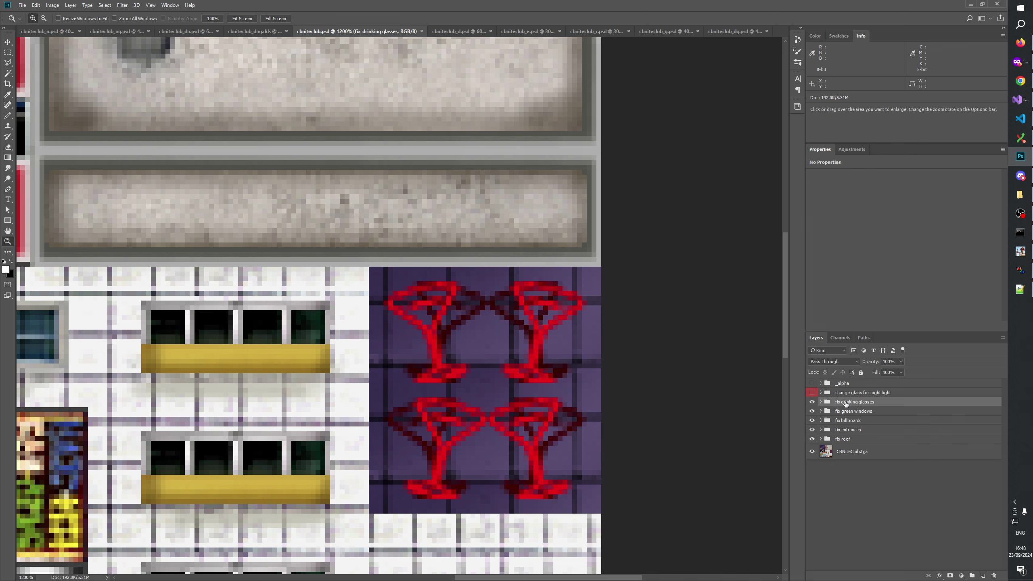
right_click(846, 401)
left_click(838, 158)
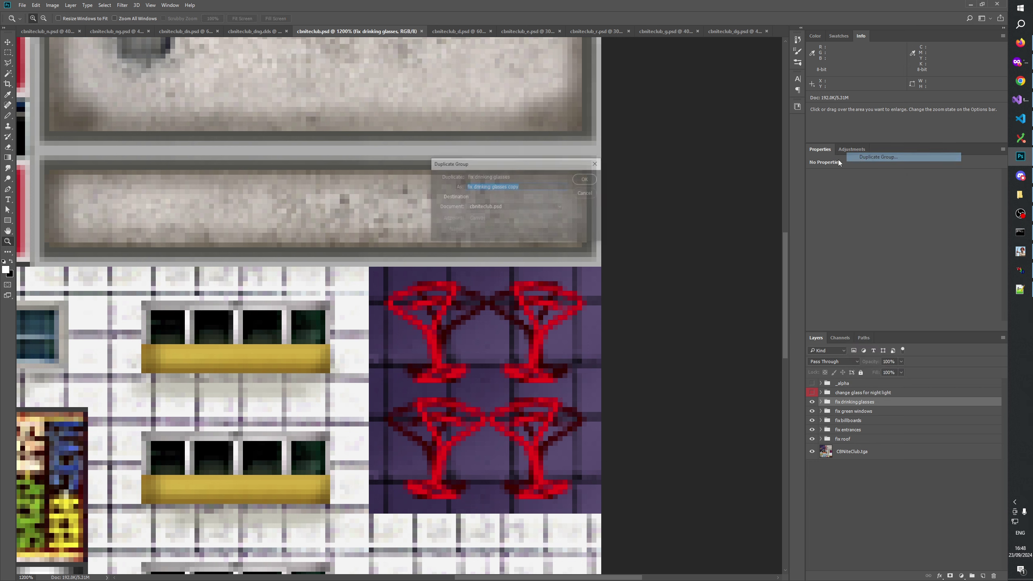
left_click(507, 206)
left_click(488, 225)
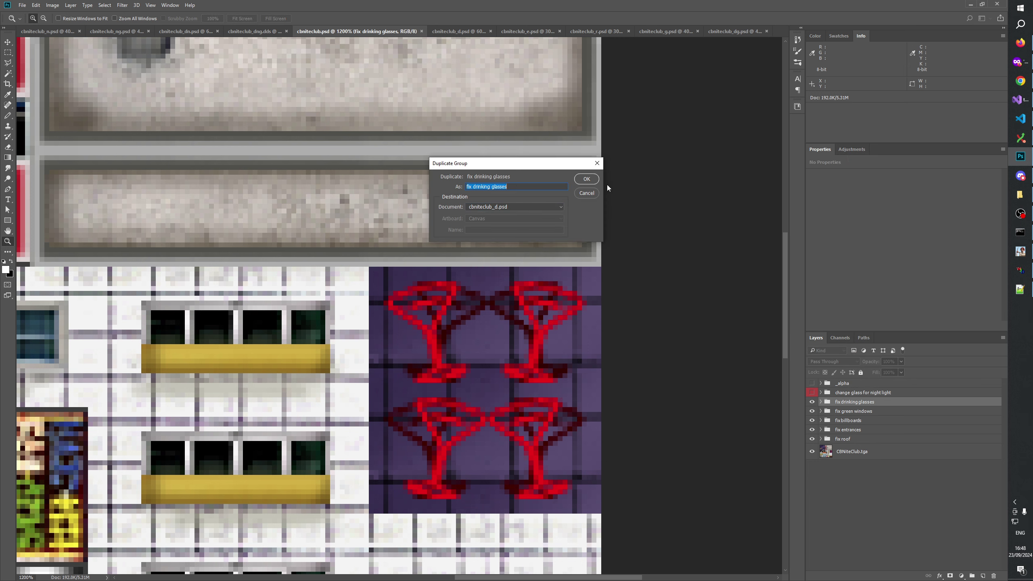
left_click(586, 179)
Step: Switch to cbniteclub_d.psd and inspect the copied glasses fix against the damaged texture, both up close and on the whole image
left_click(456, 32)
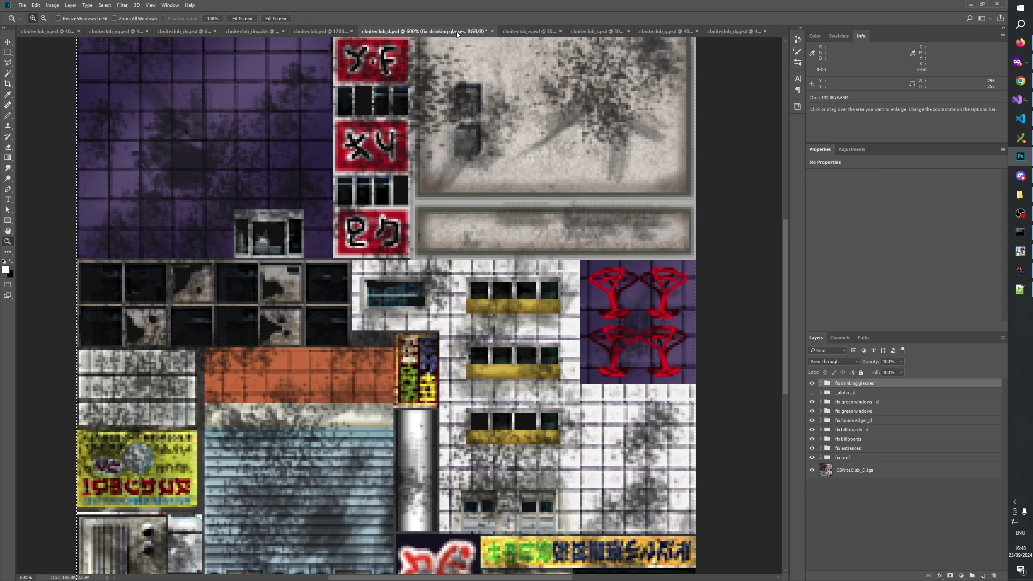
left_click(653, 338)
left_click(653, 338)
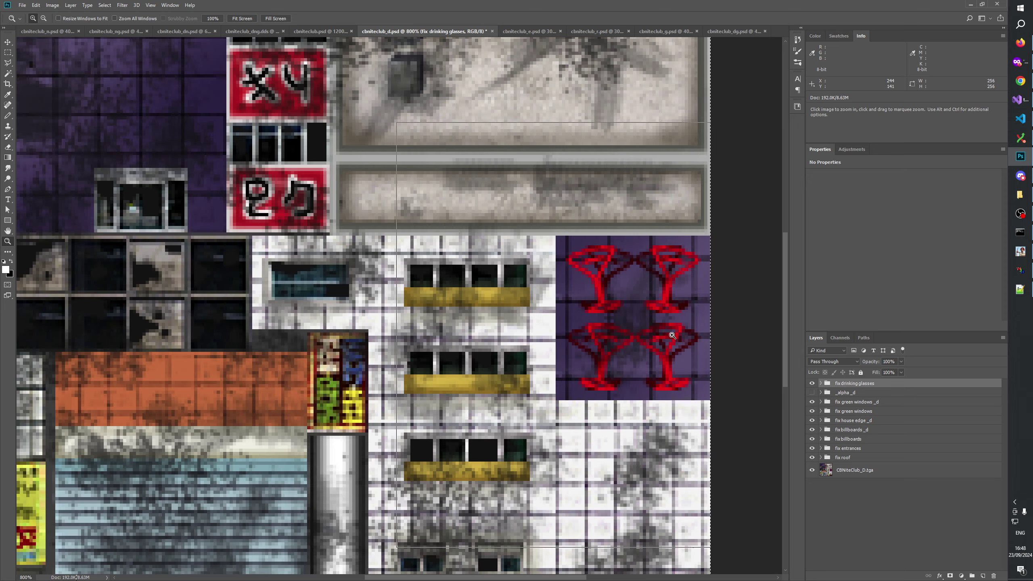
left_click(653, 339)
left_click_drag(651, 325, 571, 346)
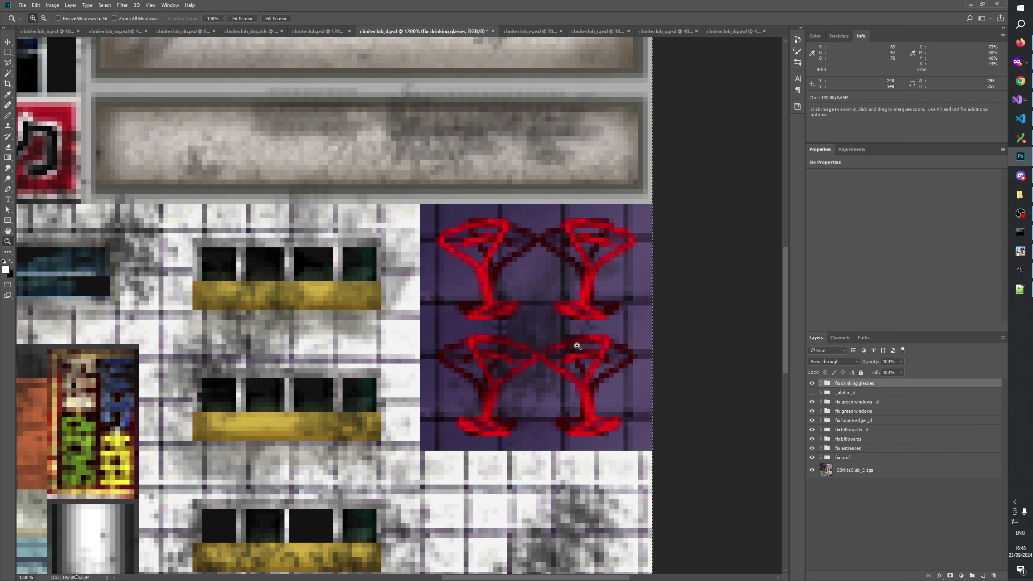
scroll(571, 346, "up", 5)
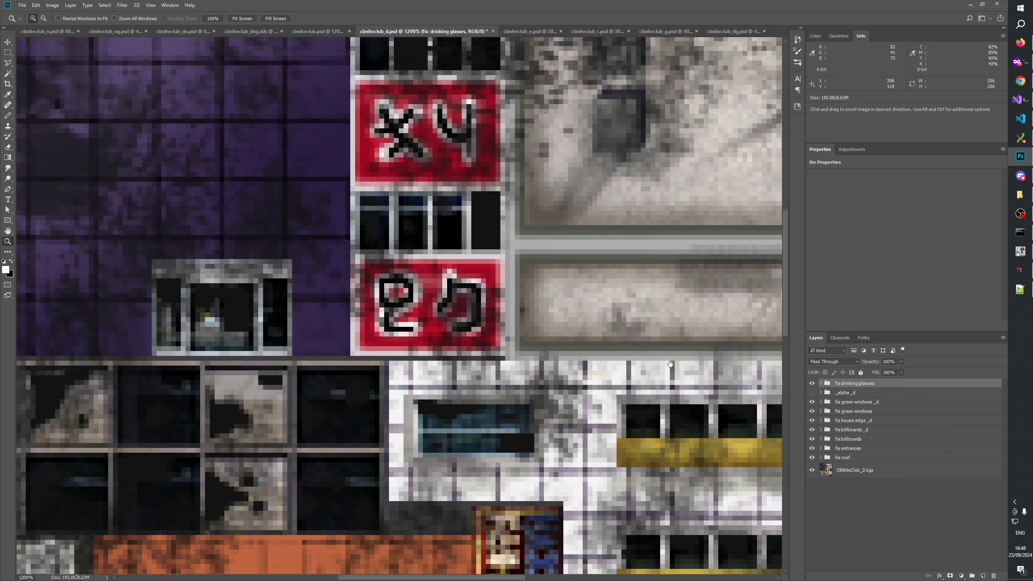
scroll(528, 345, "left", 10)
right_click(449, 339)
left_click(460, 341)
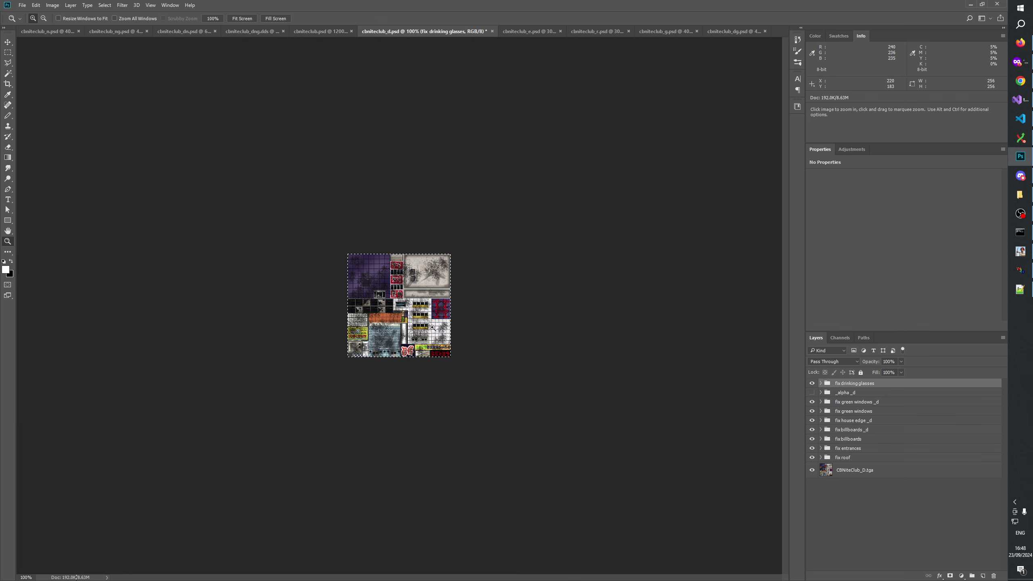
left_click(386, 310)
left_click(386, 311)
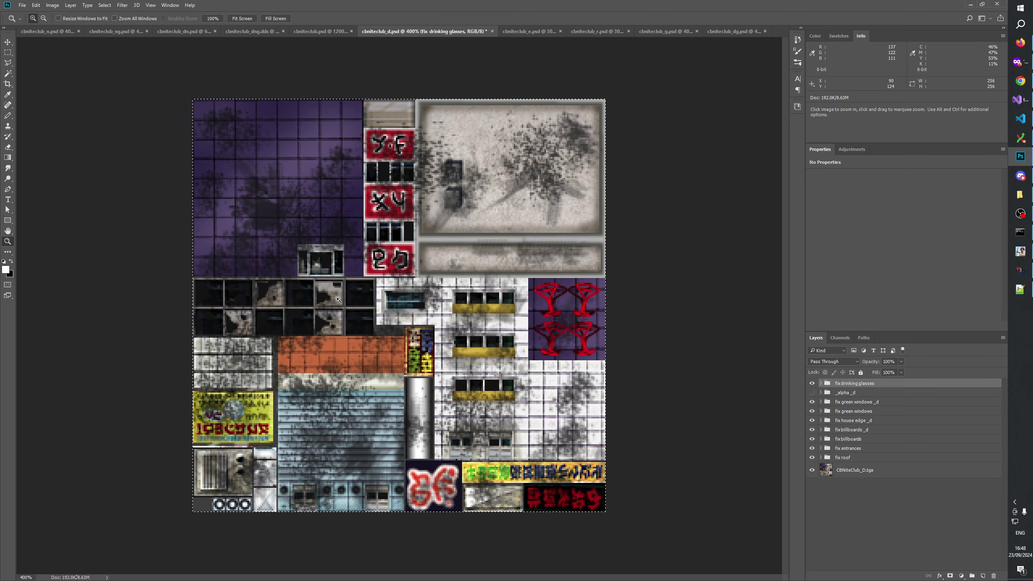
left_click(338, 299)
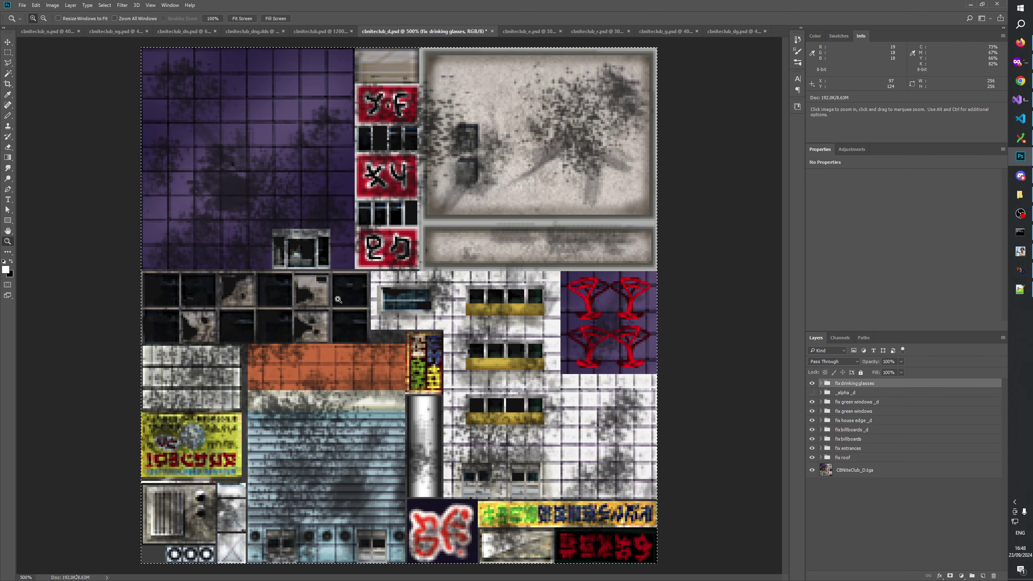
Step: Switch to W3D Viewer and open CBNiteClub_D.W3D from the Art\W3D folder
key("alt+Tab")
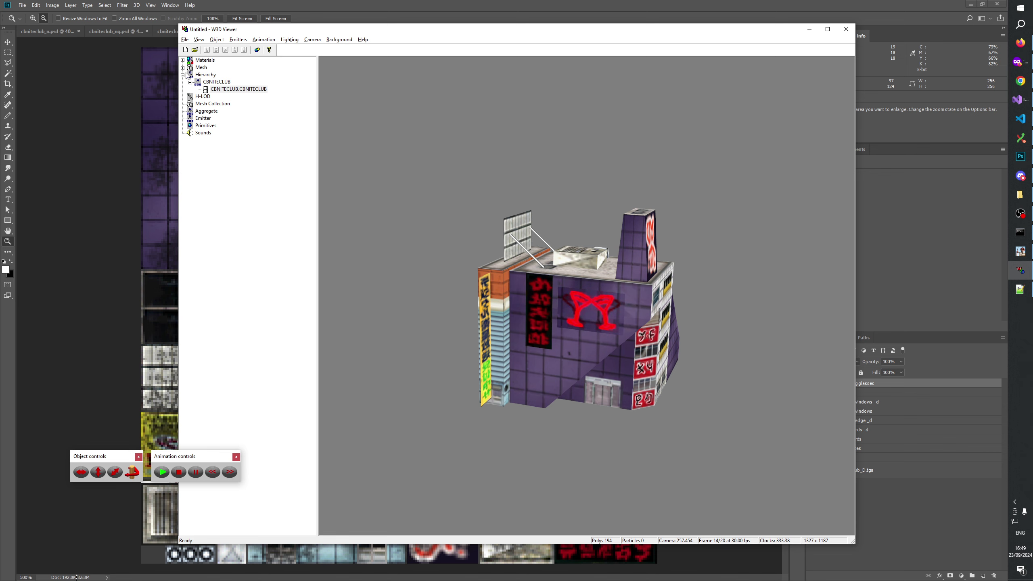
left_click(195, 50)
left_click(530, 364)
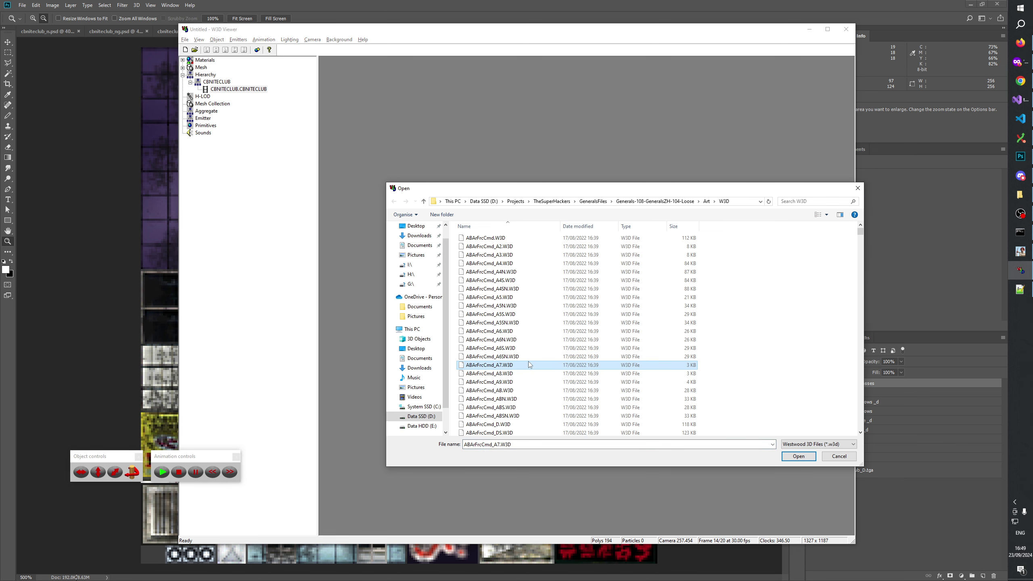
type("cb")
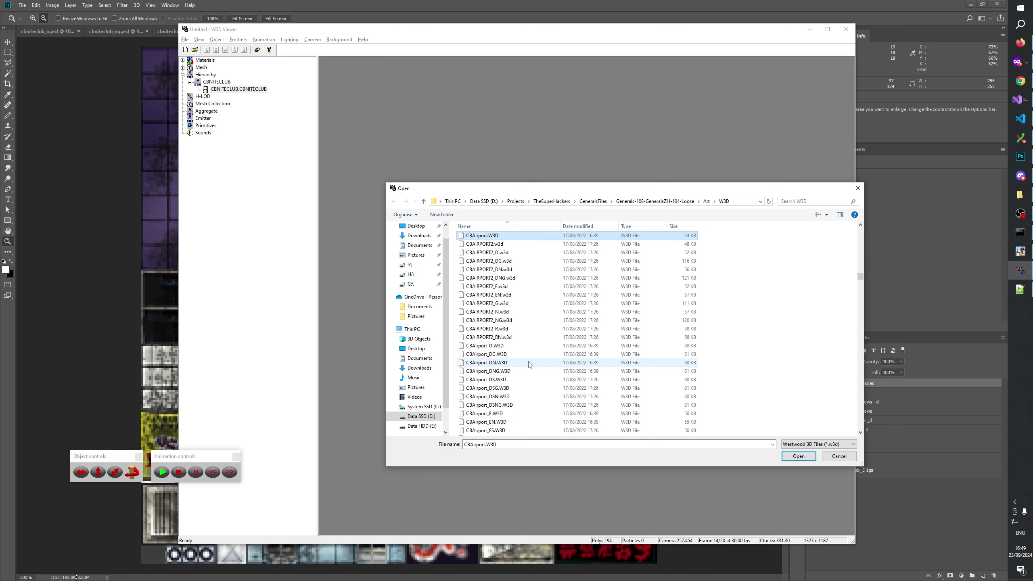
type("n")
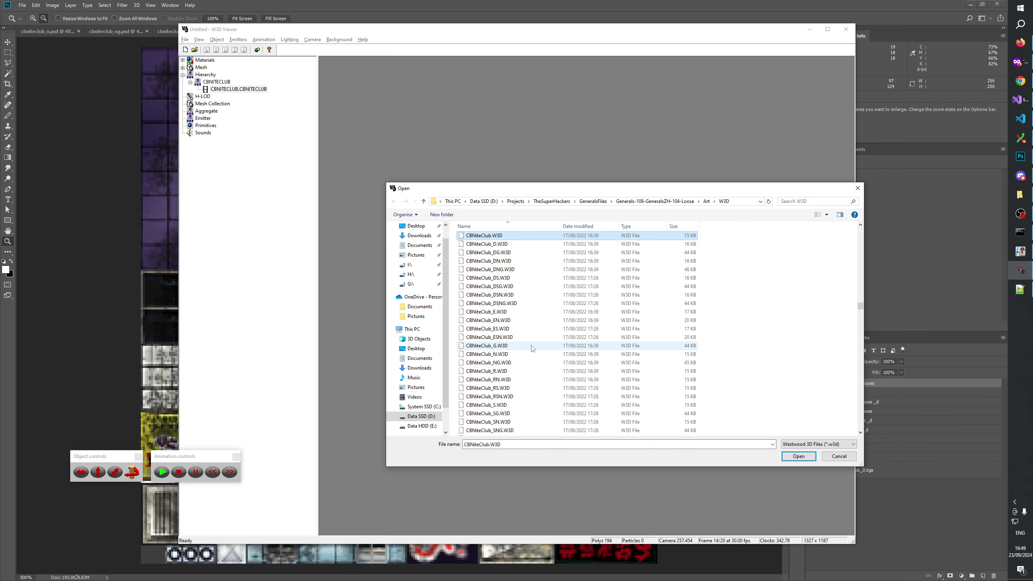
double_click(488, 244)
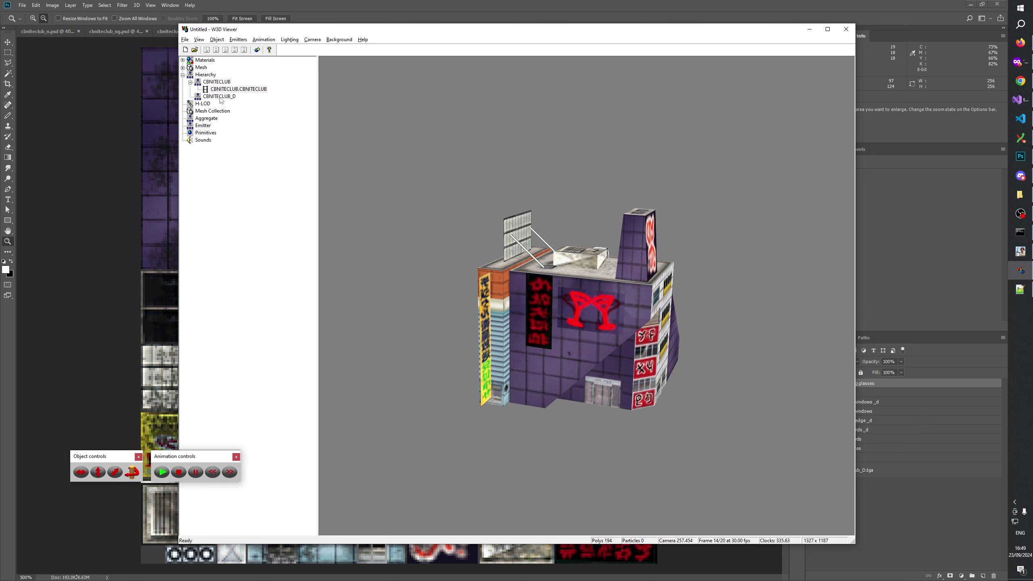
Step: Display the CBNITECLUB_D model and examine its drinking glasses sign from close up and from a distance
left_click_drag(505, 297, 577, 309)
scroll(573, 293, "down", 5)
scroll(579, 325, "up", 6)
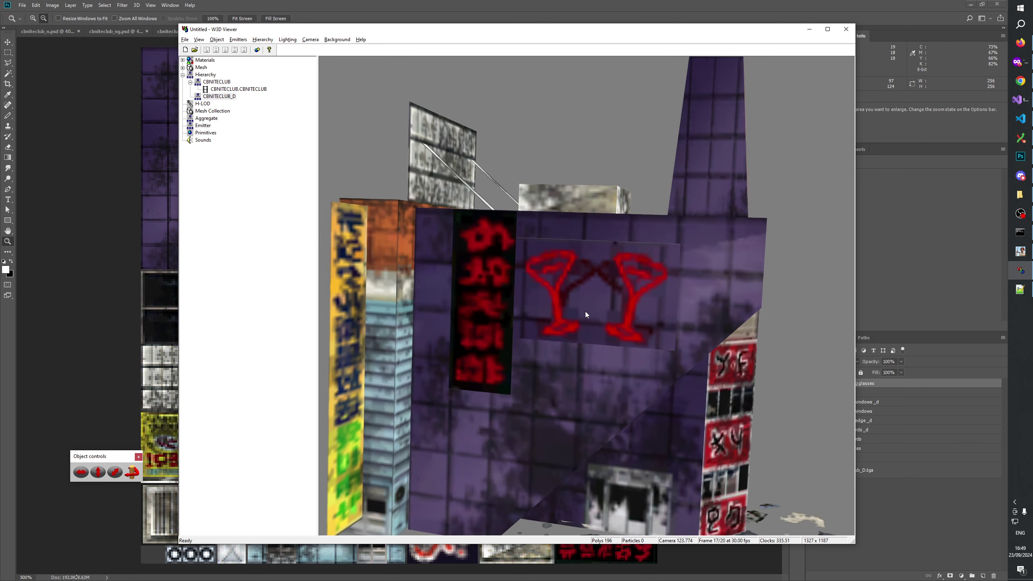
scroll(583, 300, "down", 6)
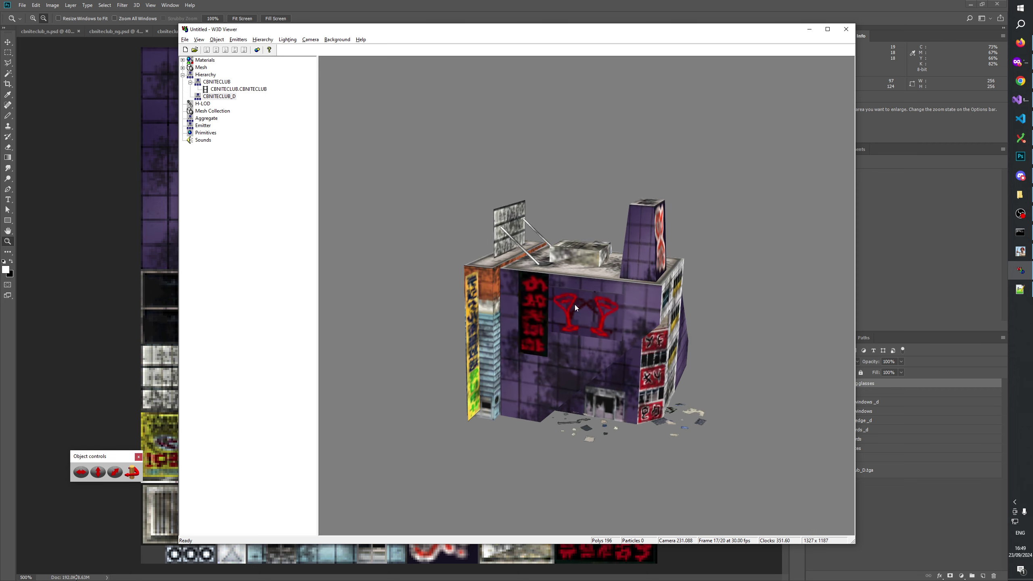
left_click_drag(576, 309, 577, 310)
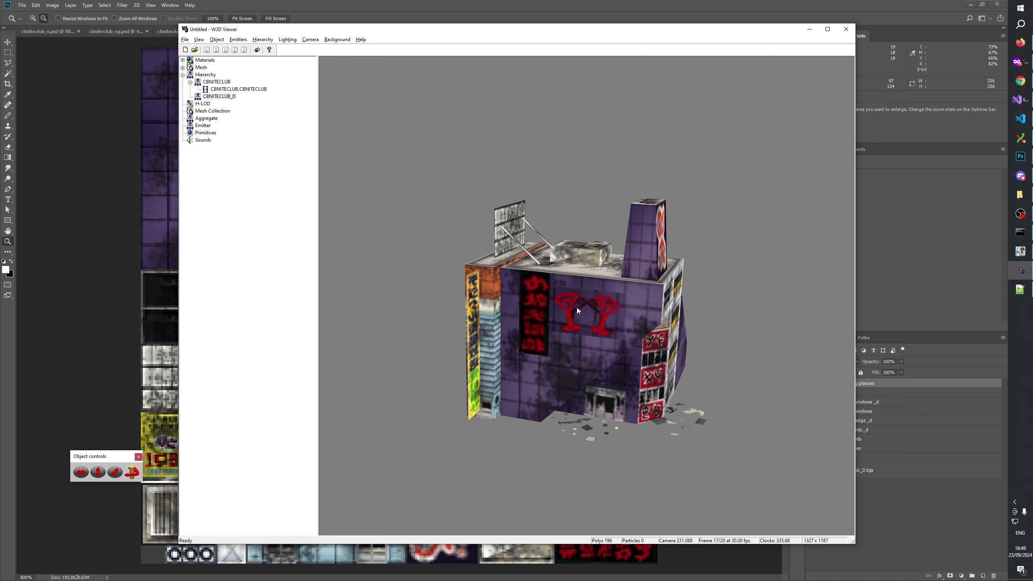
Step: Load the whole series of CBNiteClub W3D variants, through CBNiteClub_SNG, into the viewer at once
left_click(194, 50)
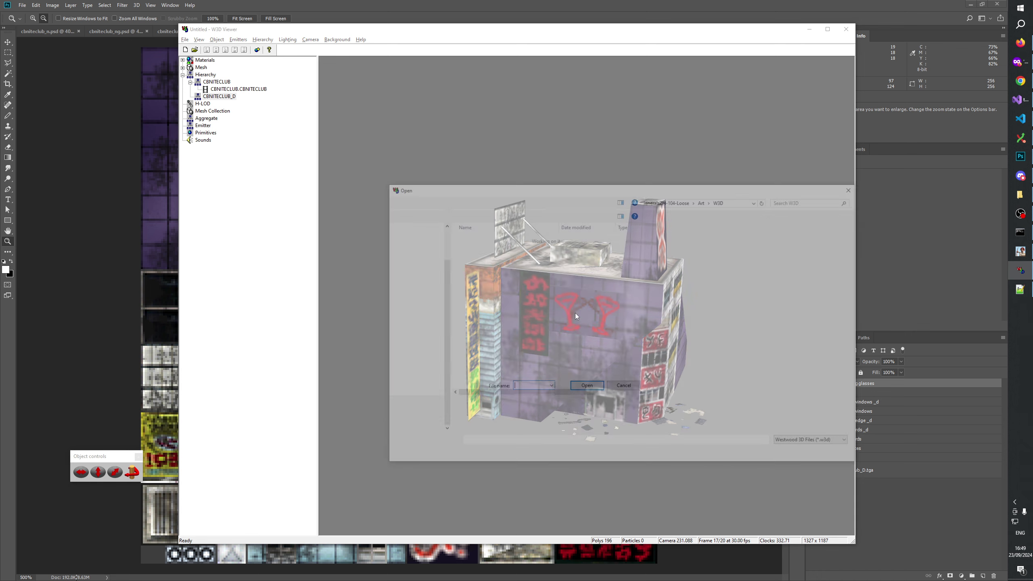
type("cb")
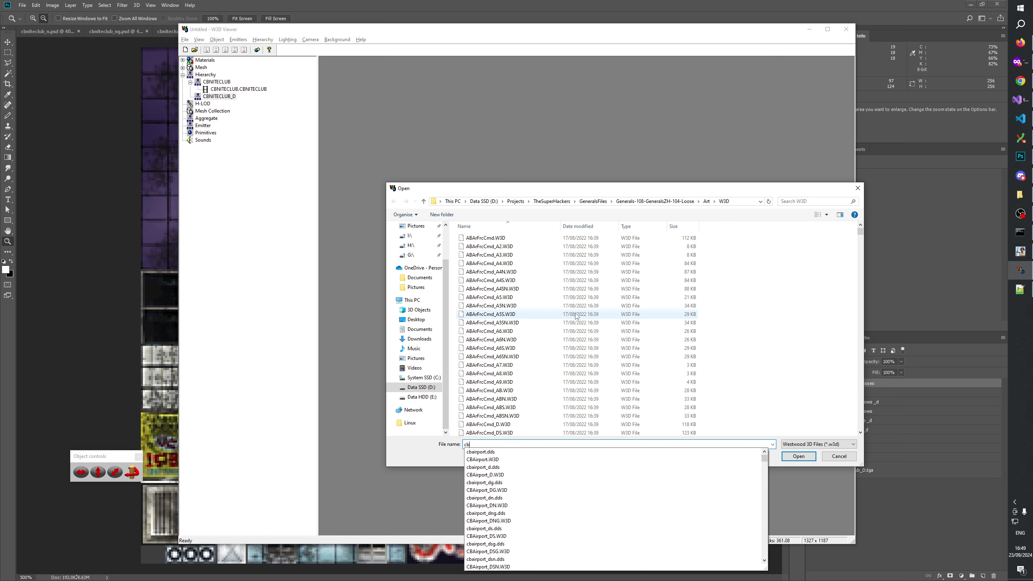
left_click(494, 322)
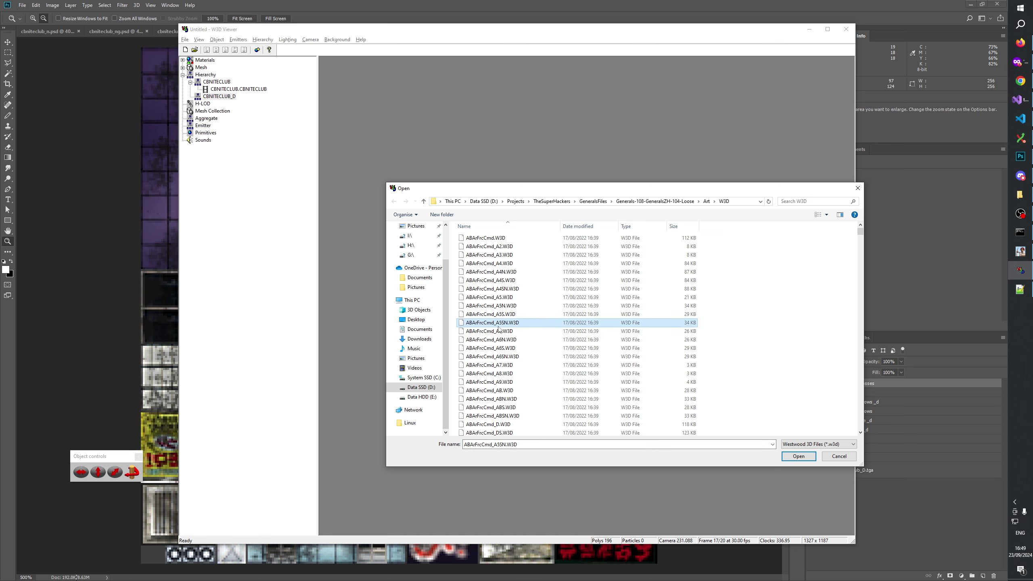
type("cbnite")
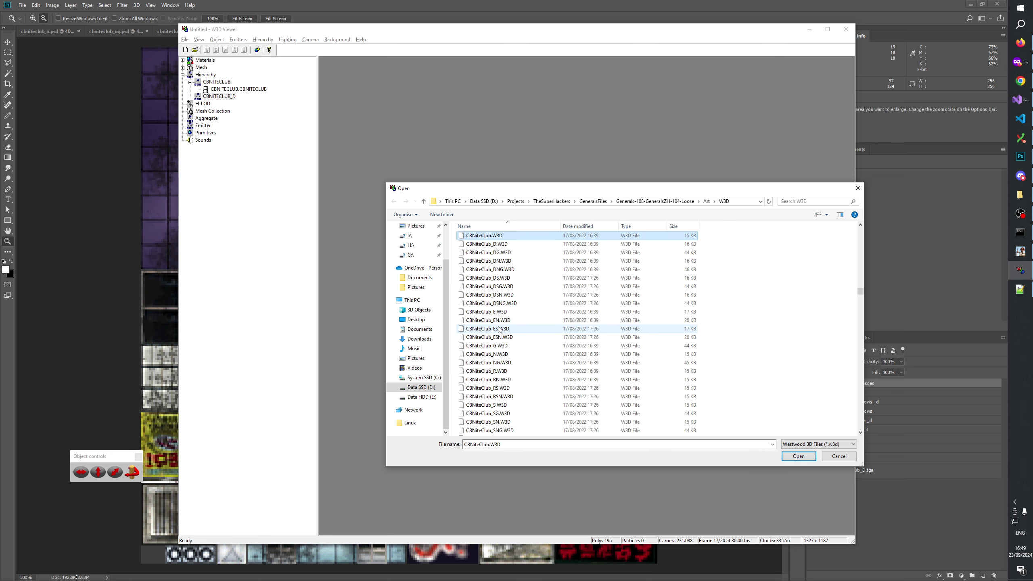
scroll(551, 341, "down", 1)
left_click(508, 354, "shift")
left_click(798, 456)
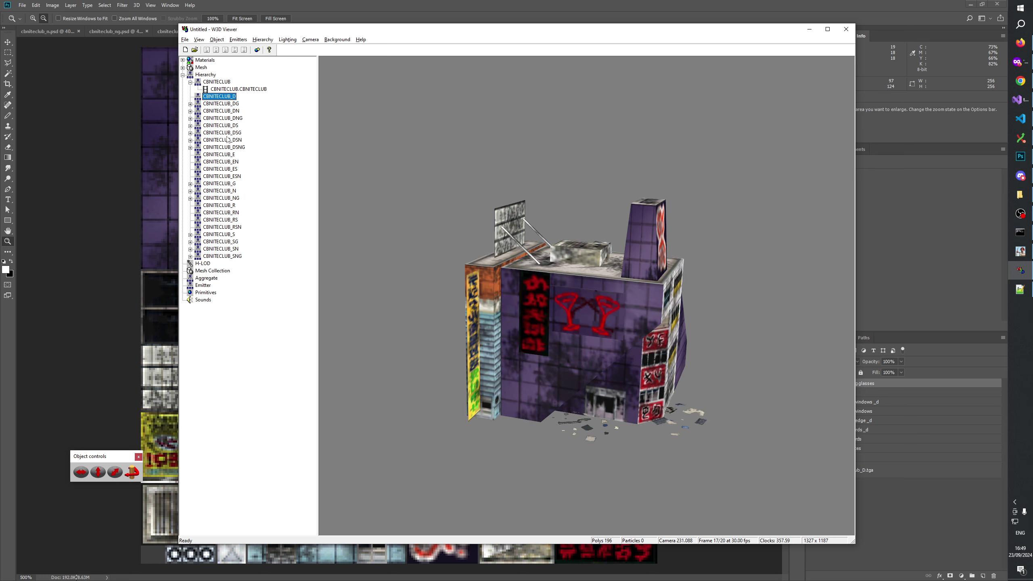
Step: Display the CBNITECLUB_E model, check its facade from near and far, and view the CBNITECLUB_R rubble model
left_click(224, 154)
scroll(624, 264, "down", 5)
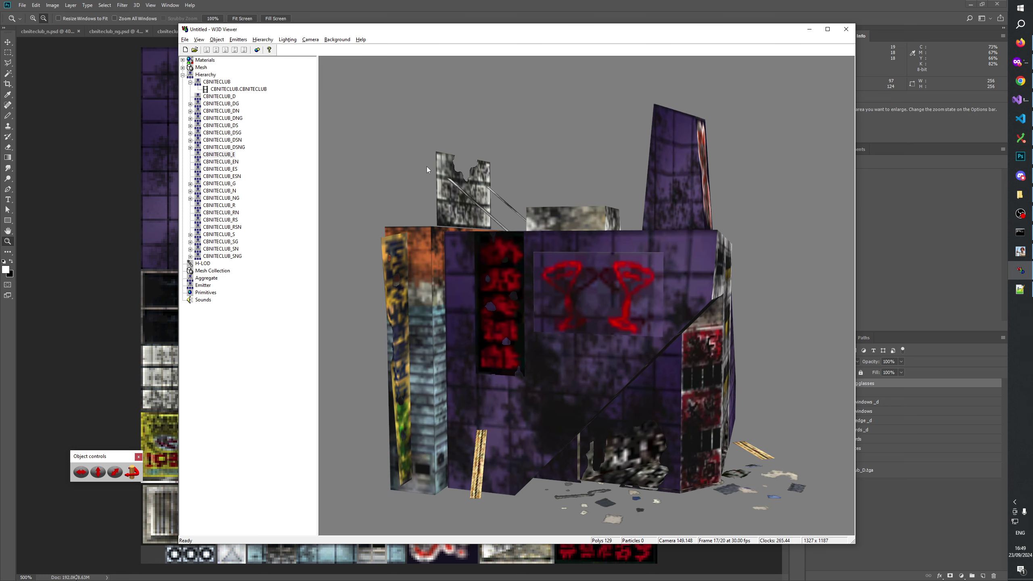
scroll(426, 167, "up", 6)
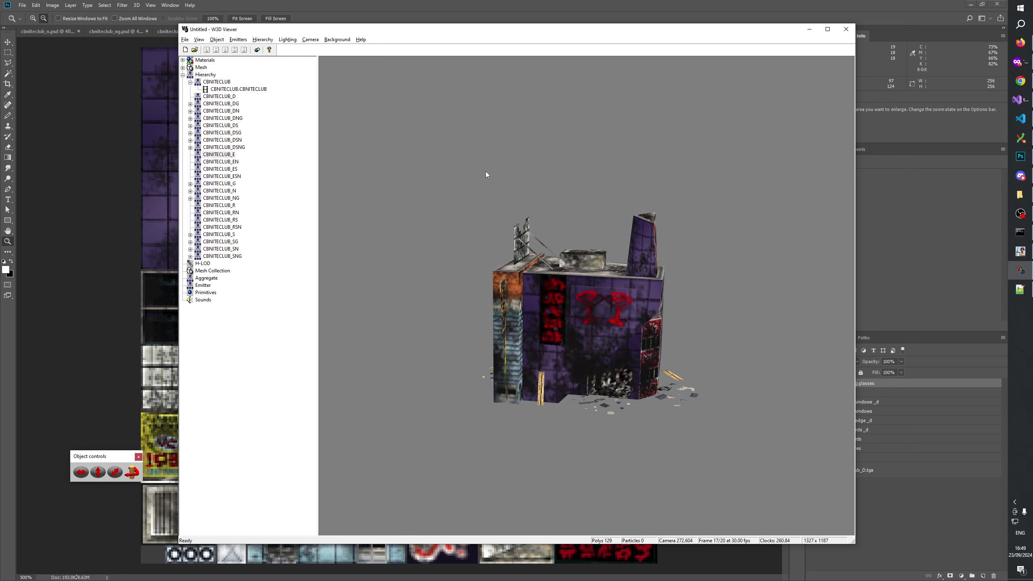
left_click(216, 157)
left_click(228, 205)
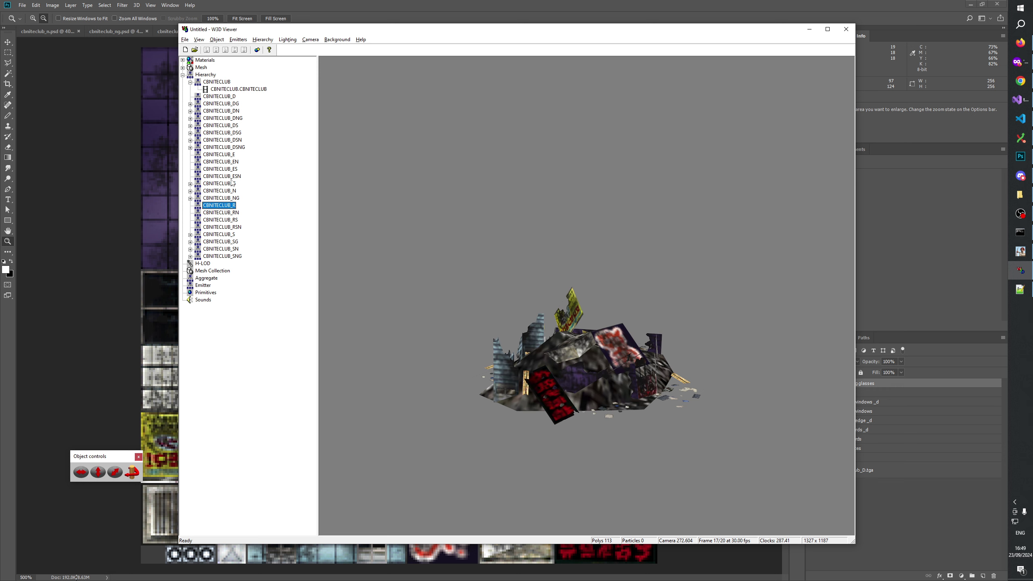
Step: Return to CBNITECLUB_E and examine the drinking glasses sign against the surrounding purple facade from closer angles
left_click(225, 155)
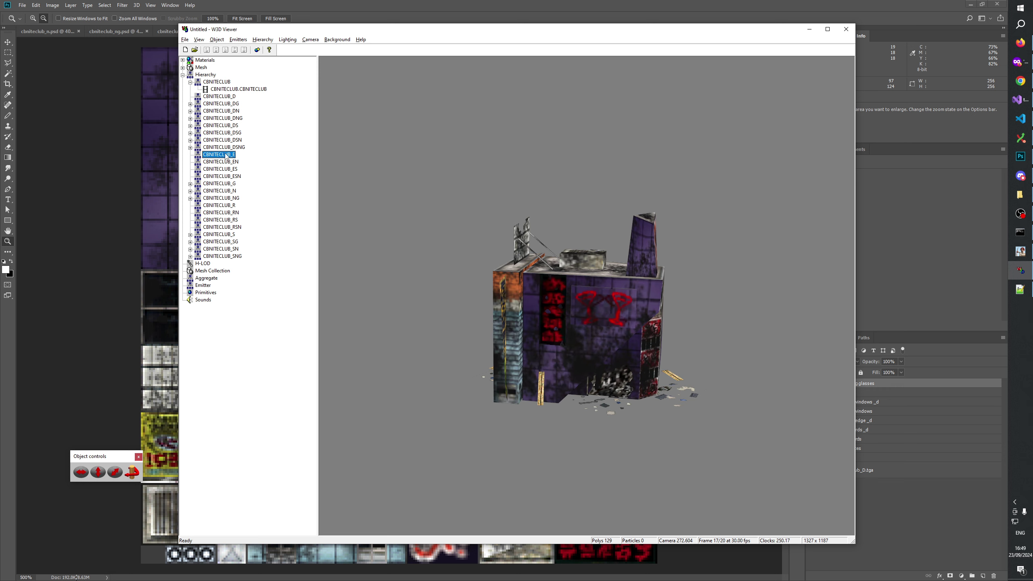
scroll(623, 358, "down", 4)
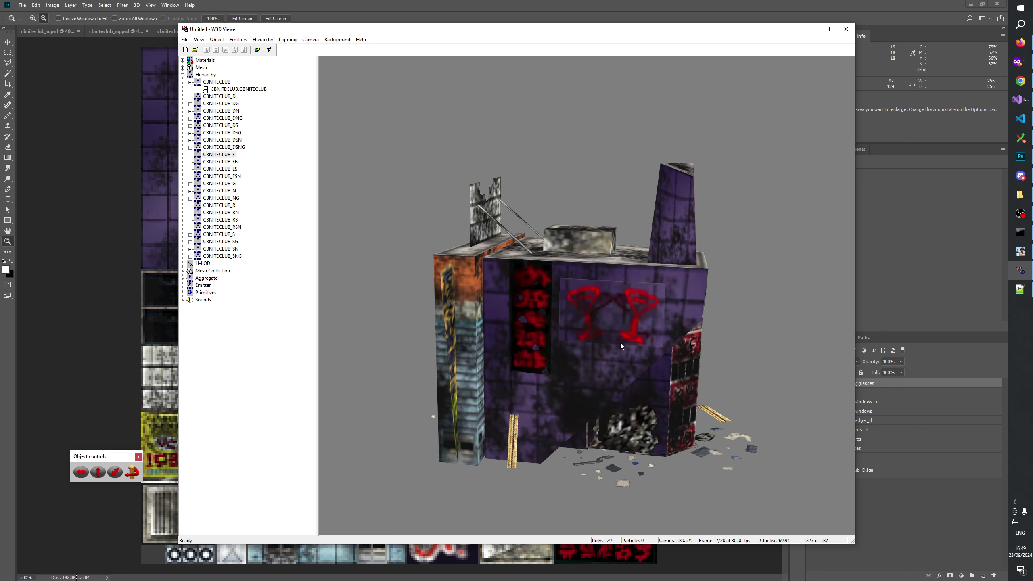
scroll(619, 330, "down", 2)
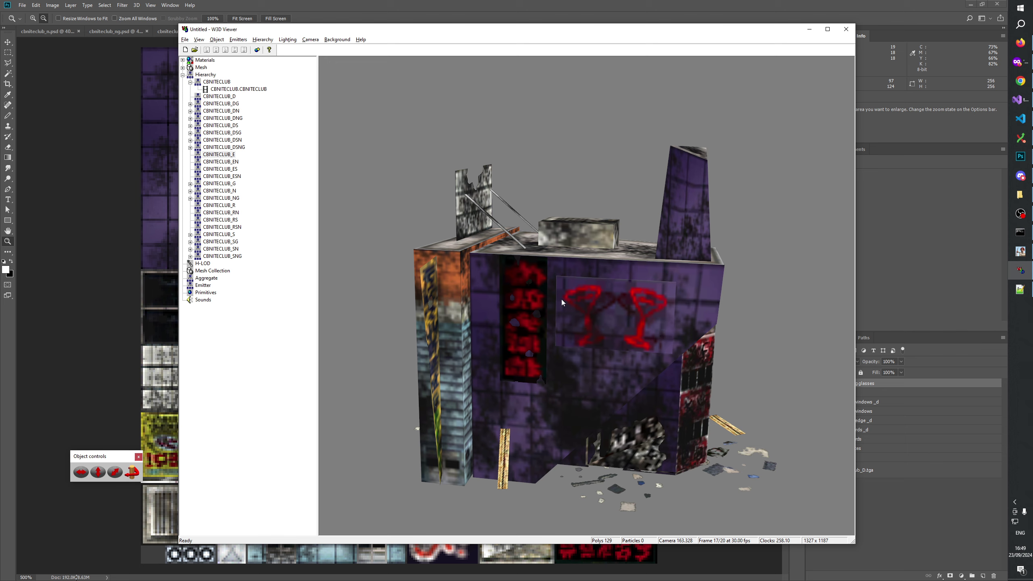
left_click_drag(562, 299, 583, 299)
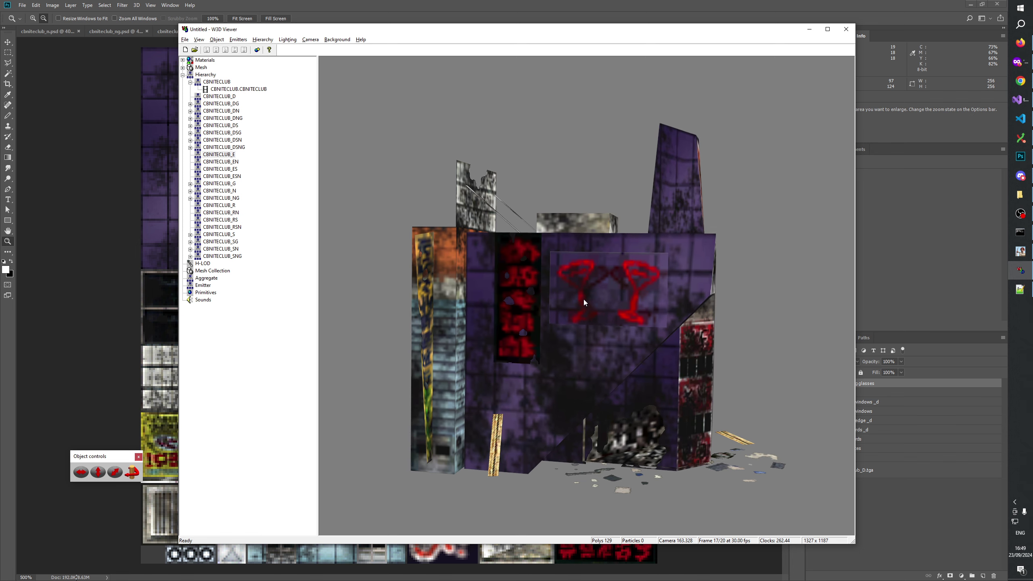
Step: Switch back to Photoshop, activate the Rectangular Marquee tool and clear the whole-canvas selection in cbniteclub_d.psd
left_click(532, 3)
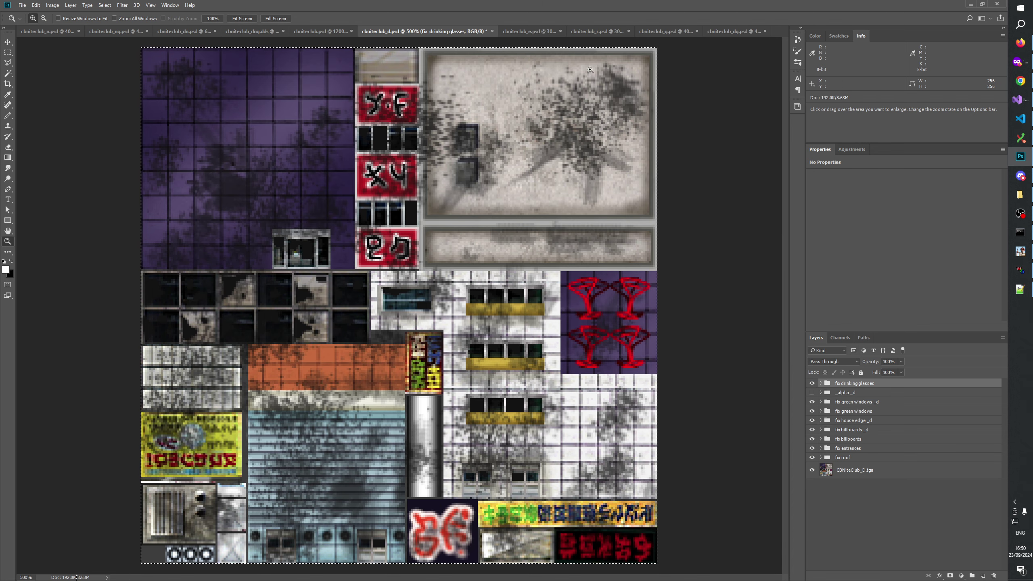
key("alt+Tab")
key("alt+Tab")
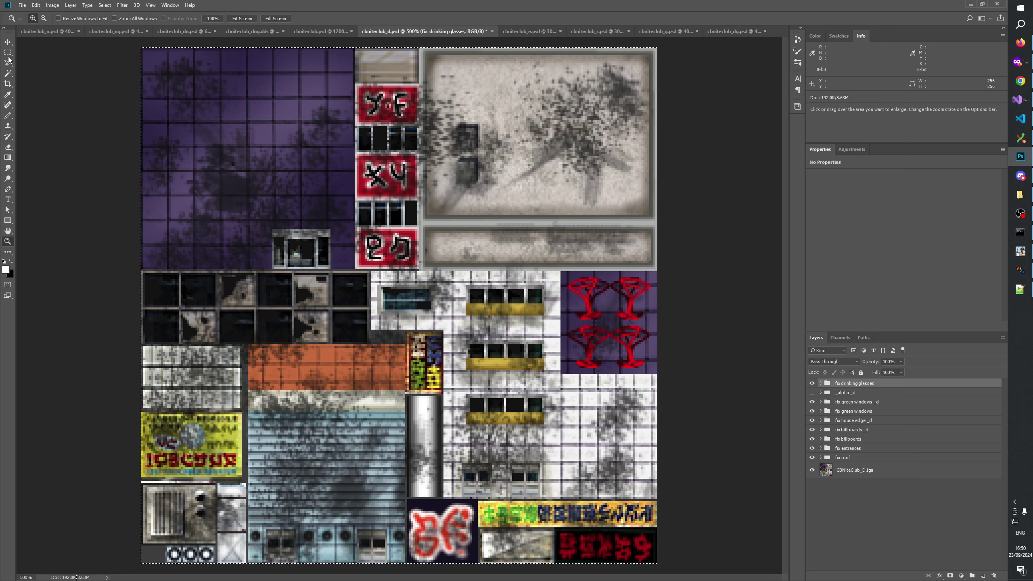
key("m")
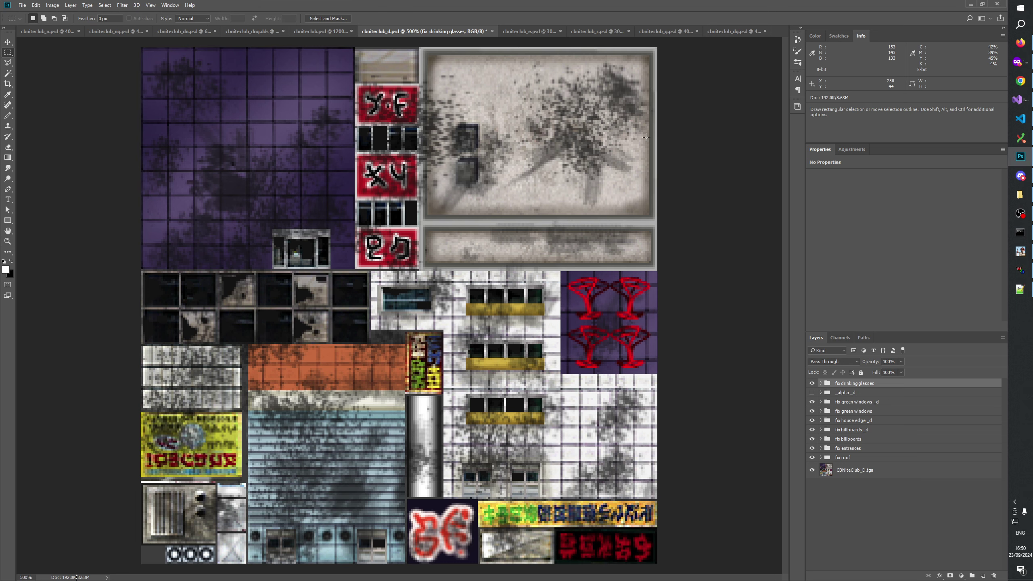
Step: Compare the purple wall and drinking glasses on the CBNITECLUB_E model in W3D Viewer with the cbniteclub_d.psd texture in Photoshop
key("alt+Tab")
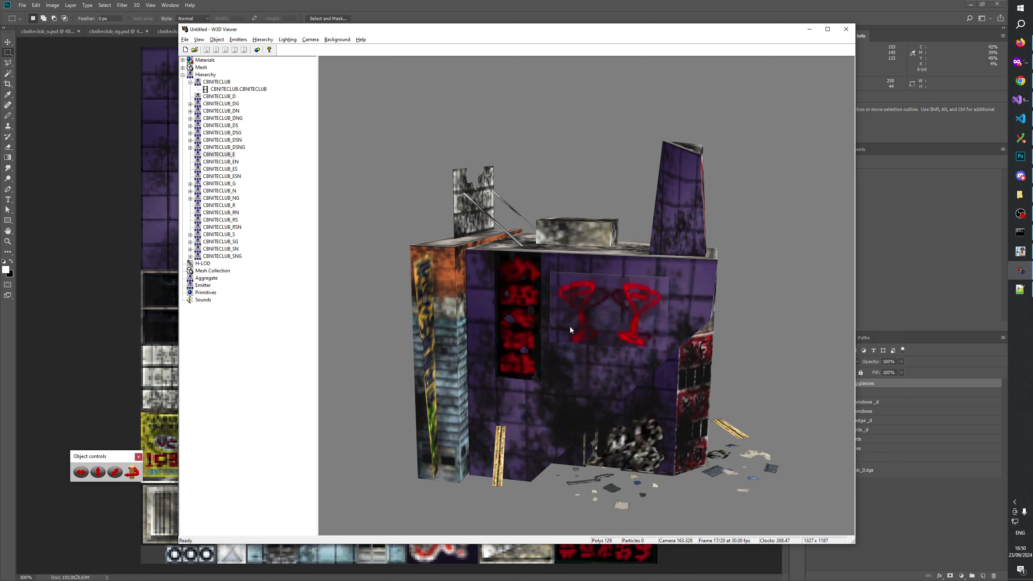
scroll(564, 331, "up", 3)
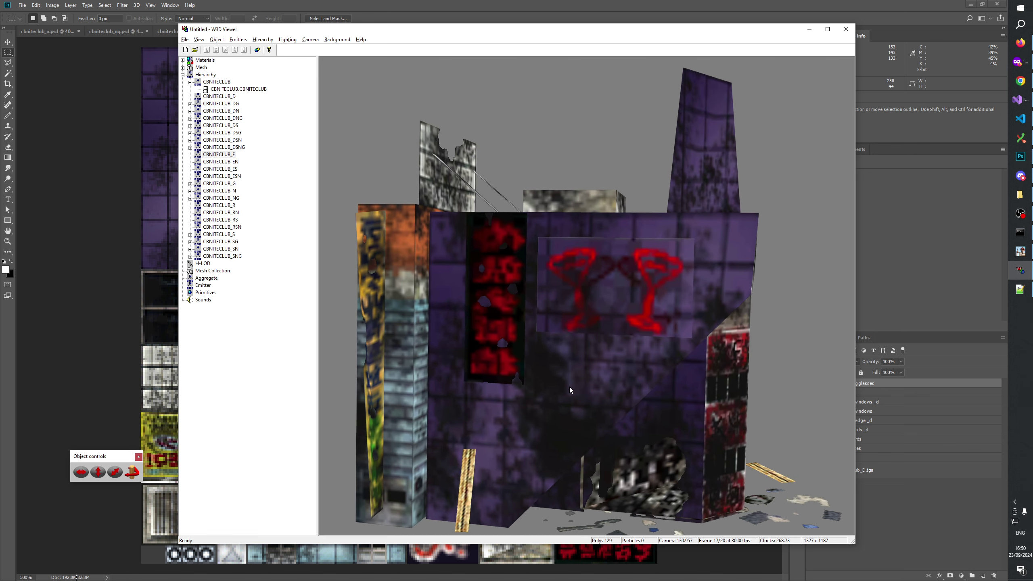
key("alt+Tab")
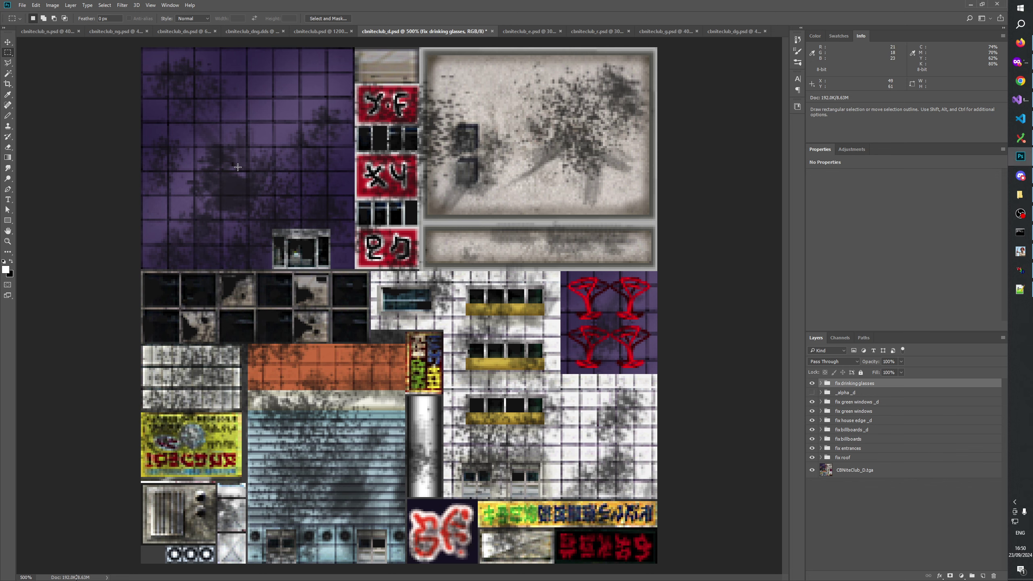
key("alt+Tab")
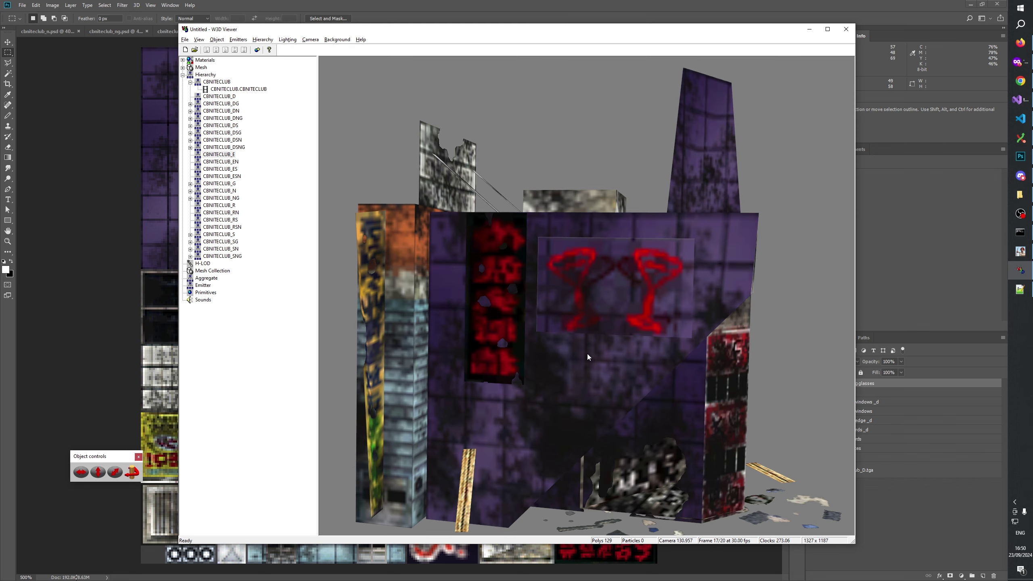
key("alt+Tab")
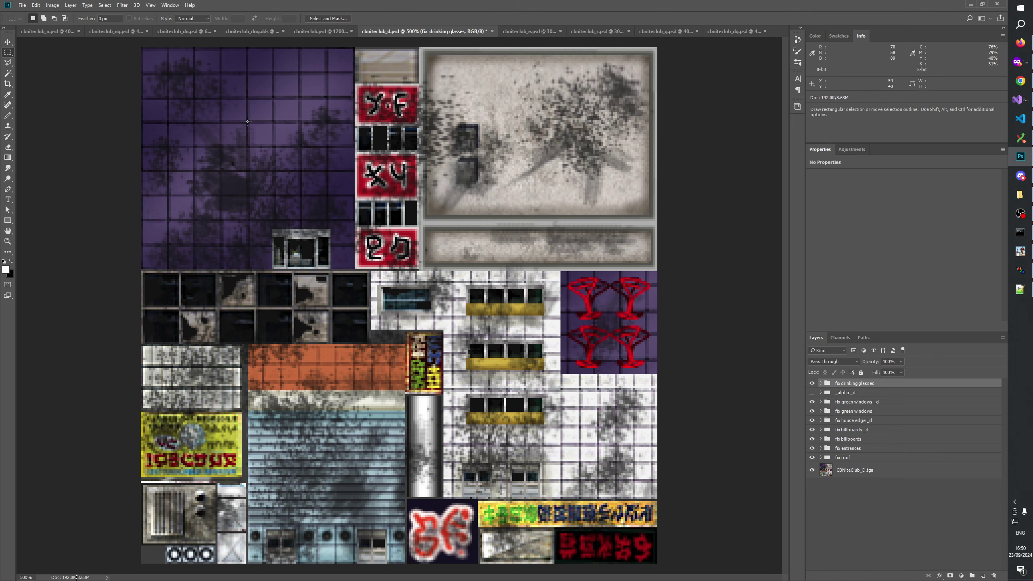
key("alt+Tab")
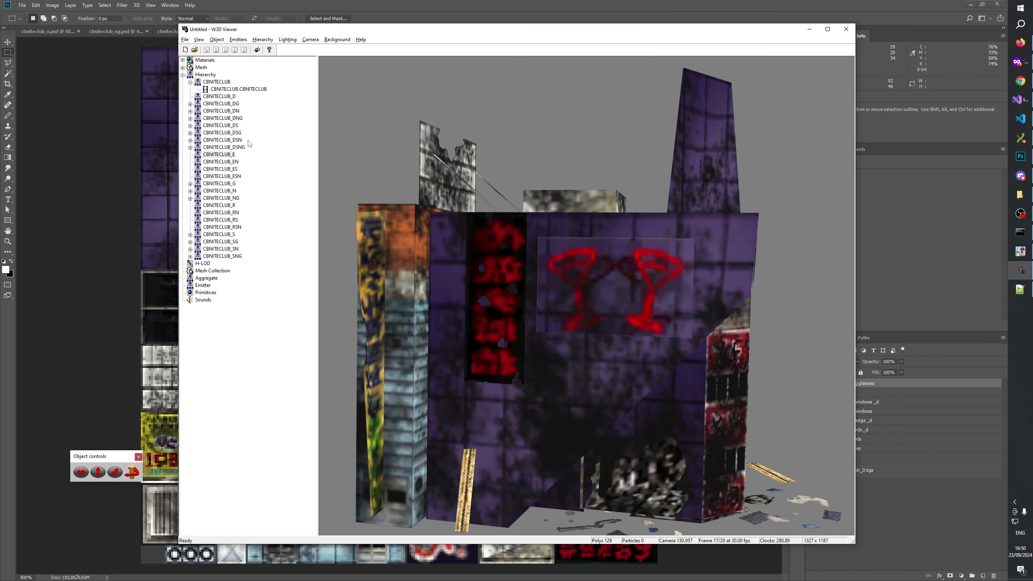
key("alt+Tab")
key("alt+Tab")
key("alt+Tab")
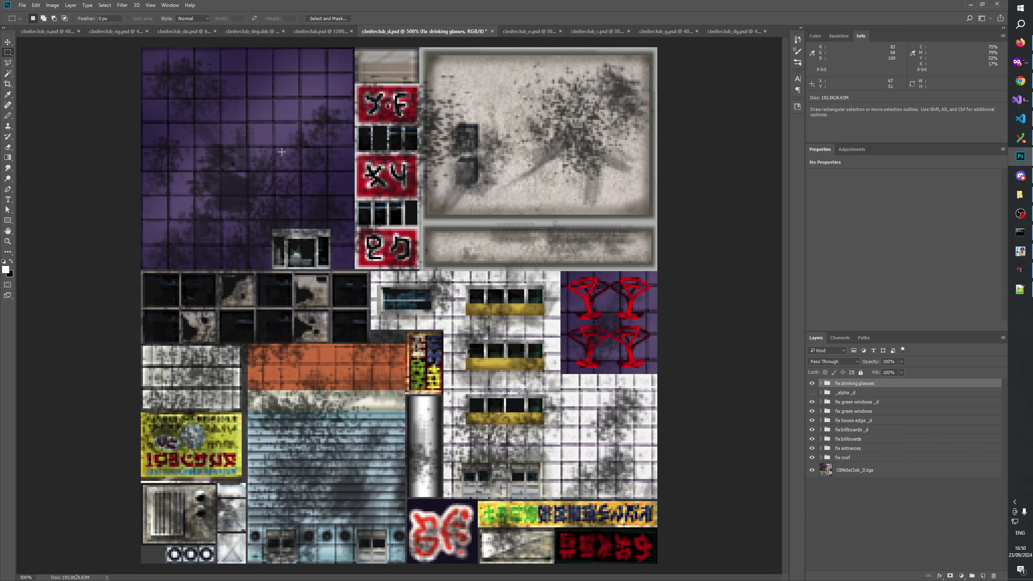
key("alt+Tab")
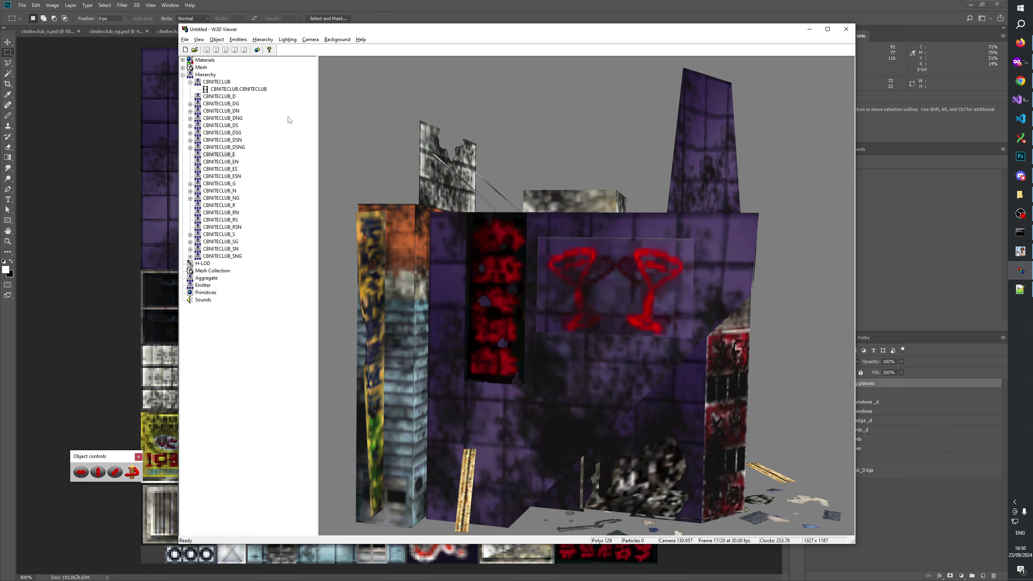
key("alt+Tab")
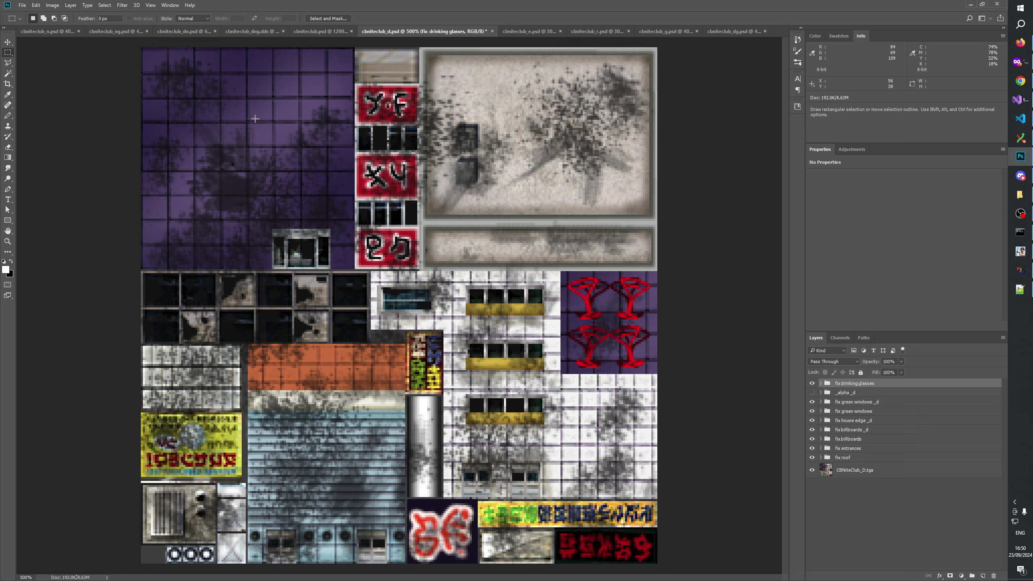
key("alt+Tab")
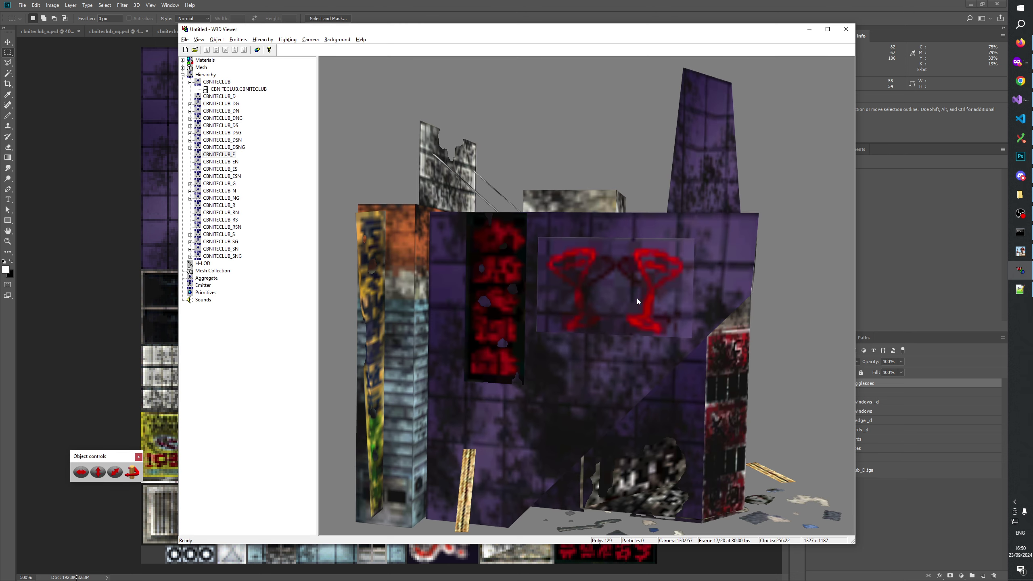
Step: Switch back to Photoshop and inspect the fix groups in cbniteclub_d.psd with the base CBNiteClub_D.tga layer temporarily hidden
key("alt+Tab")
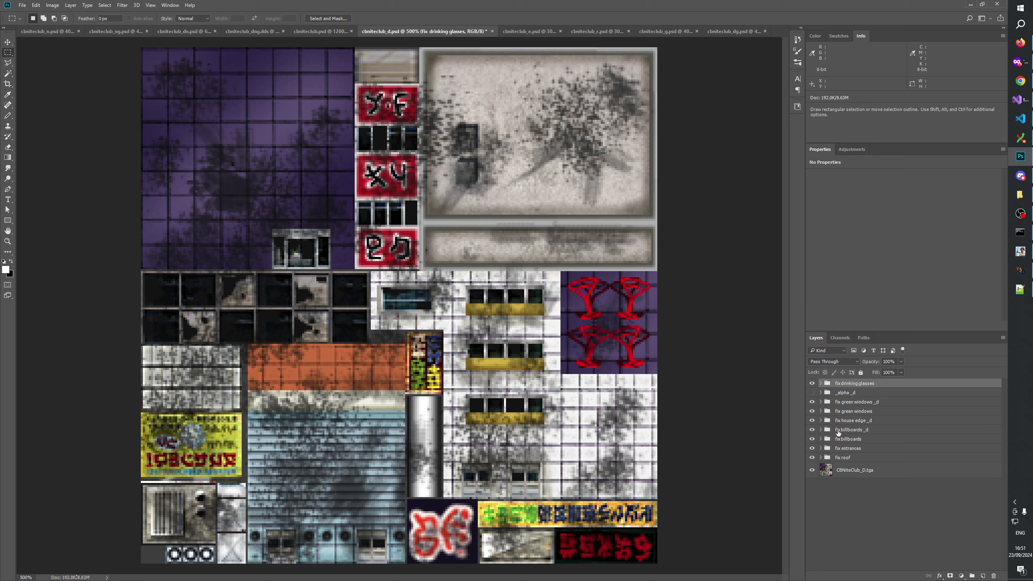
left_click(811, 472)
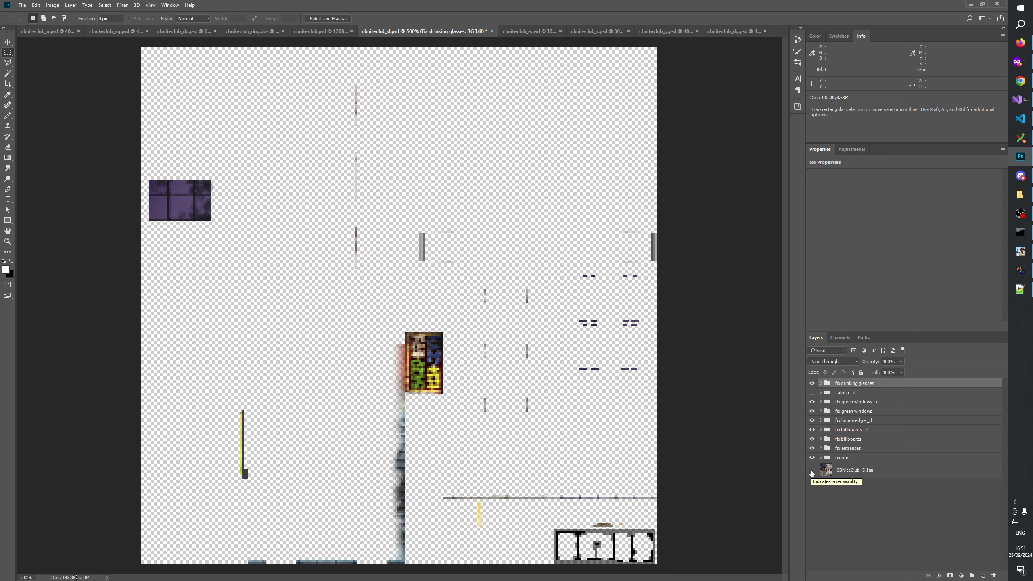
left_click(812, 472)
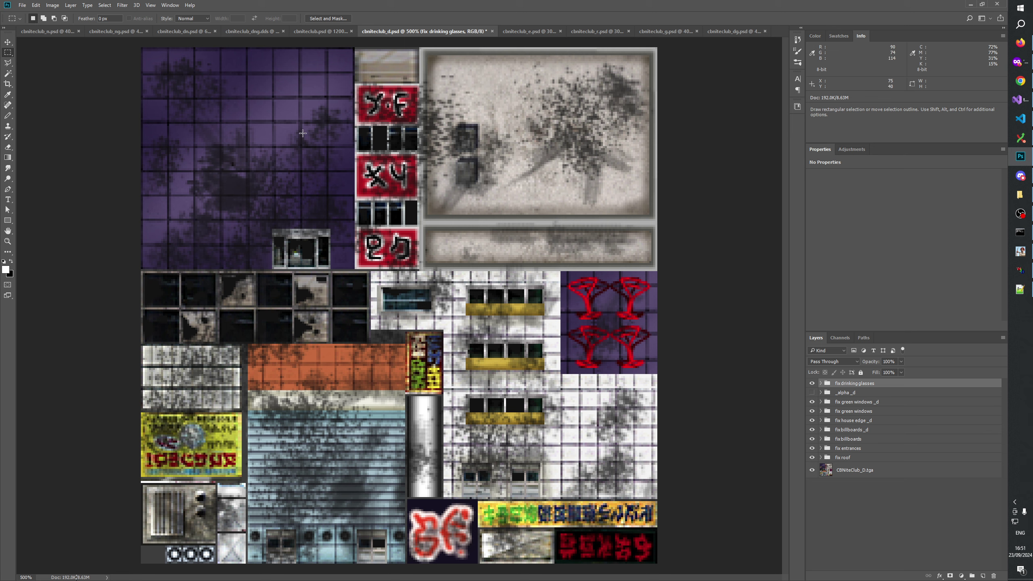
Step: Make CBNiteClub_D.tga the active layer and try several rectangular selections on the damaged purple wall
left_click_drag(206, 87, 331, 182)
left_click_drag(213, 77, 330, 165)
left_click(287, 162)
left_click_drag(189, 83, 322, 182)
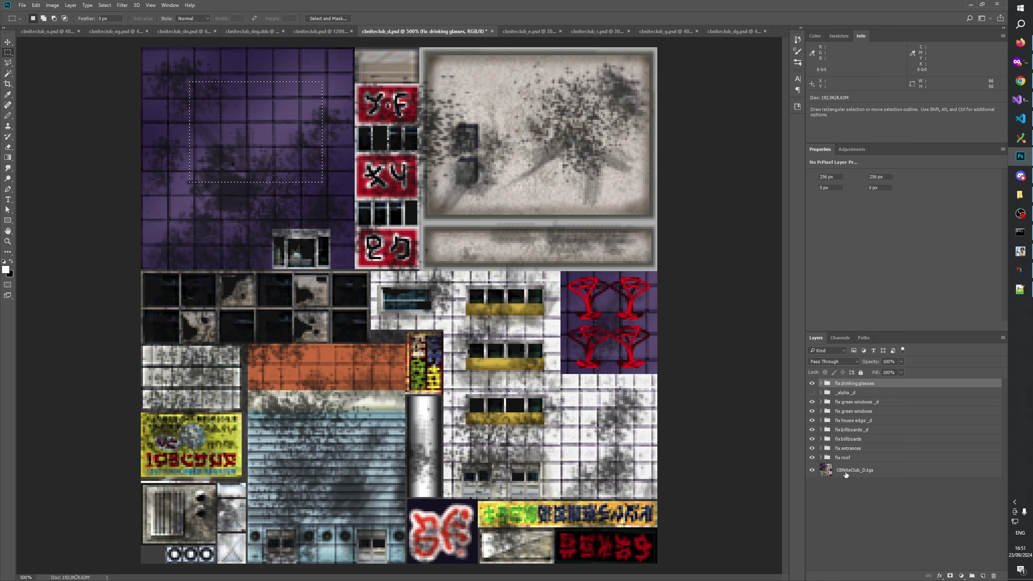
left_click(867, 470)
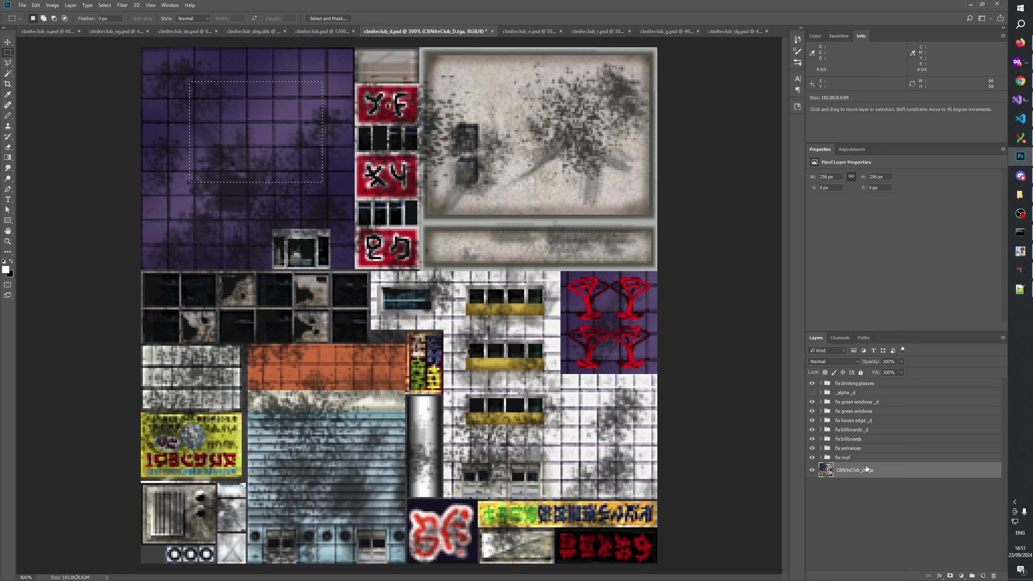
left_click(173, 64)
left_click_drag(160, 52, 344, 221)
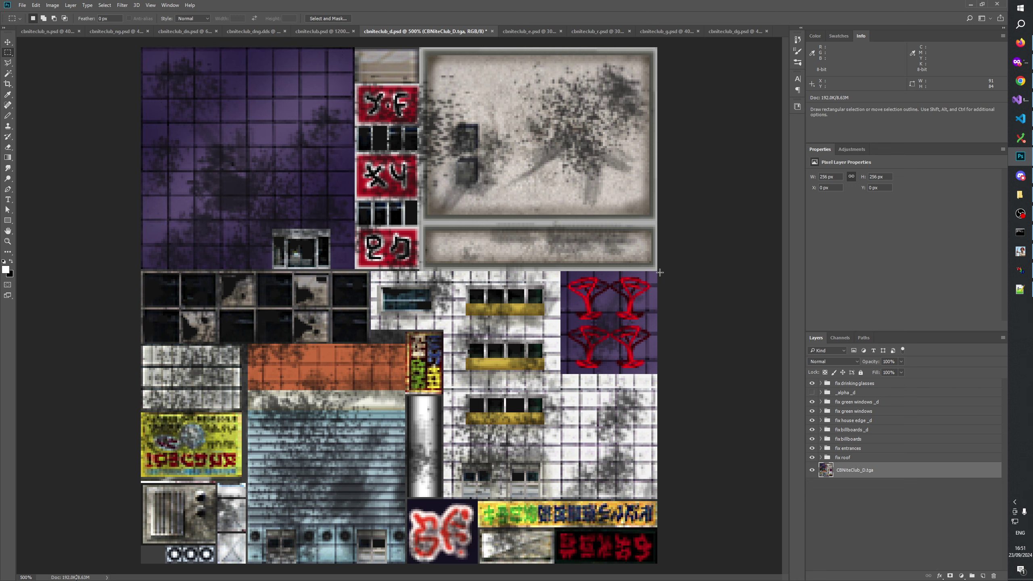
Step: Draw a 48 × 26 px rectangular selection around the upper pair of drinking glasses
left_click_drag(657, 272, 560, 373)
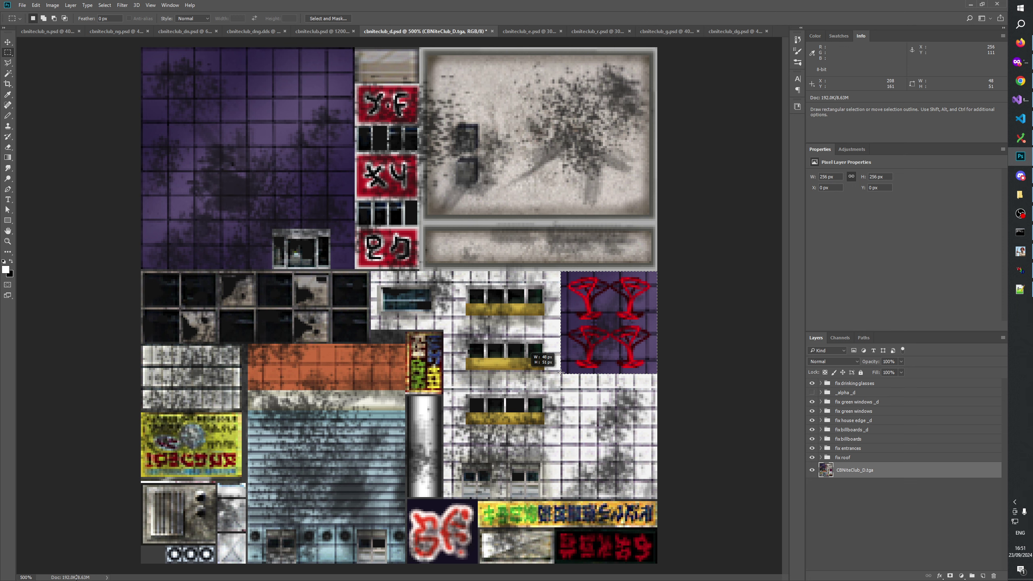
left_click_drag(560, 373, 562, 322)
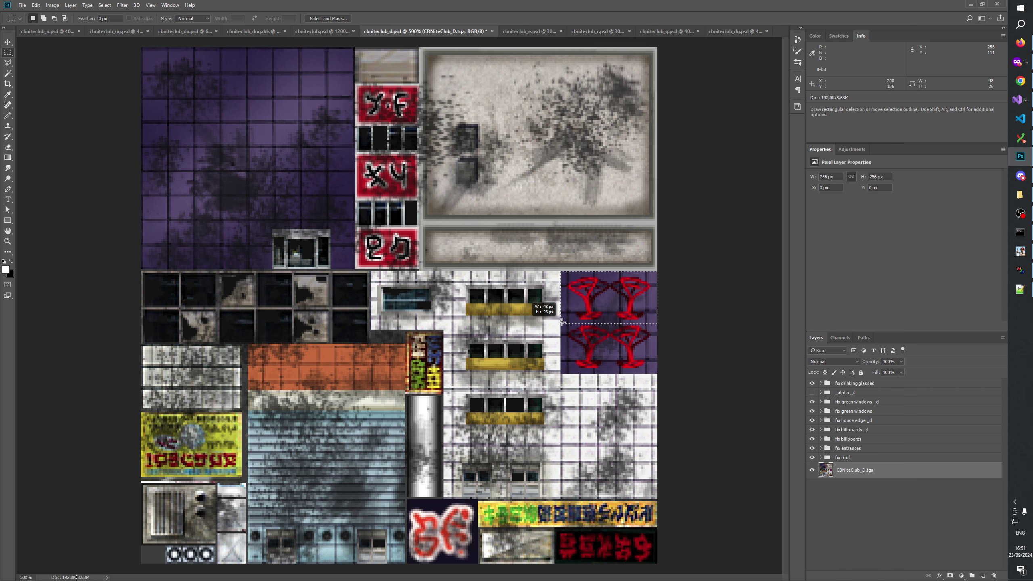
left_click_drag(562, 322, 562, 322)
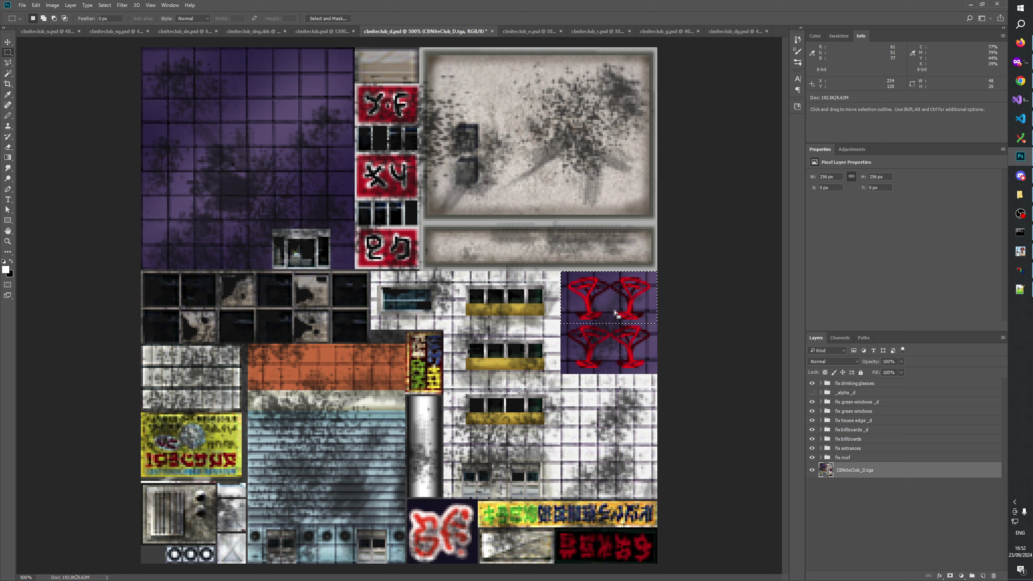
Step: Move the selection outline from the drinking glasses onto the large purple wall and nudge it into line with the tile grid
mouse_move(616, 313)
left_mouse_down()
mouse_move(286, 161)
mouse_move(242, 157)
mouse_move(300, 140)
mouse_move(634, 318)
mouse_move(604, 313)
left_mouse_up()
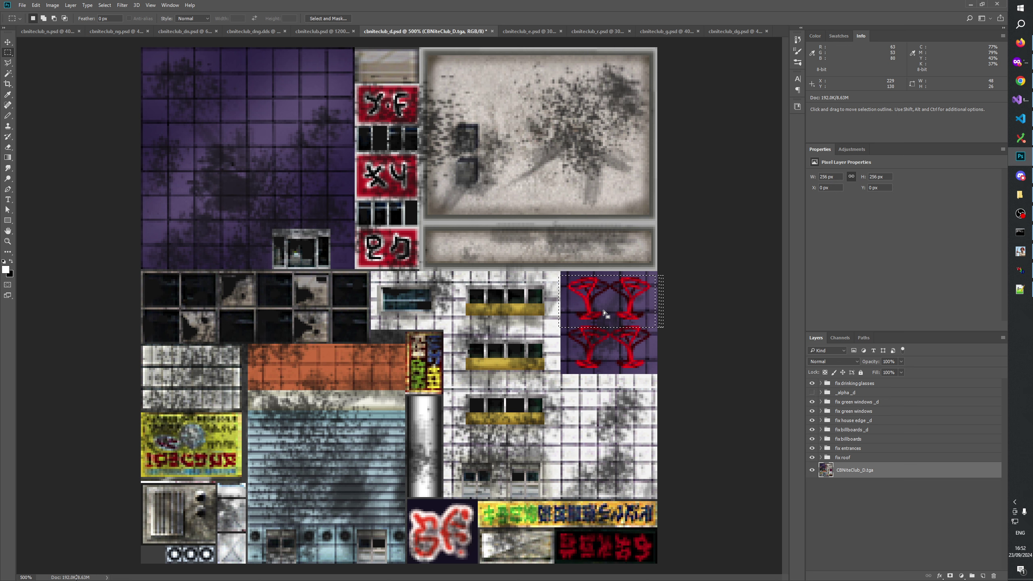
key("Left")
key("Left")
key("Left")
key("Left")
key("Left")
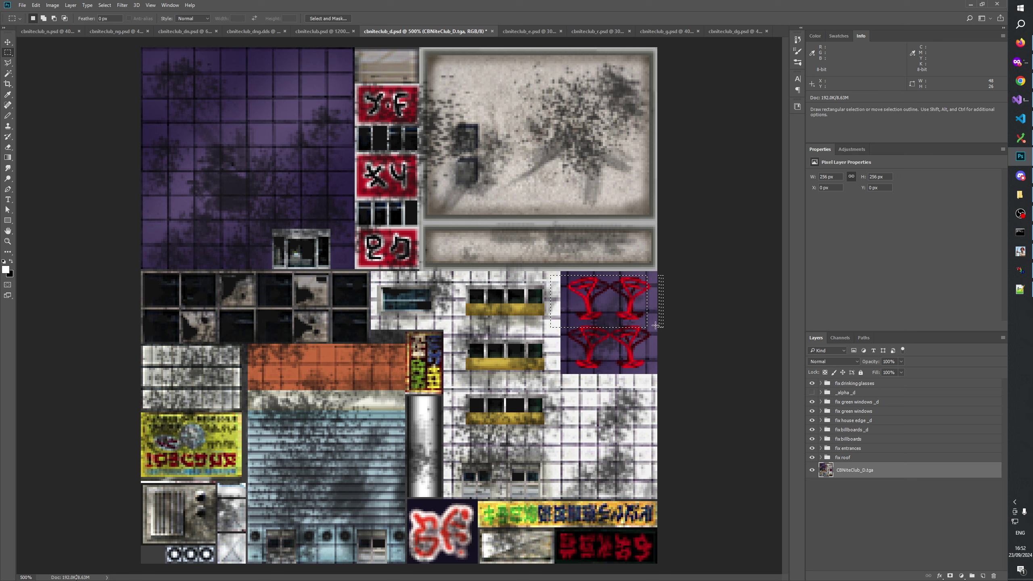
left_click_drag(597, 310, 261, 142)
key("Left")
key("Left")
key("Left")
key("Left")
key("Left")
key("Left")
key("Right")
key("Right")
key("Right")
Step: Extend the purple wall selection to 48 × 35 px by adding a larger rectangle to it
key("shift")
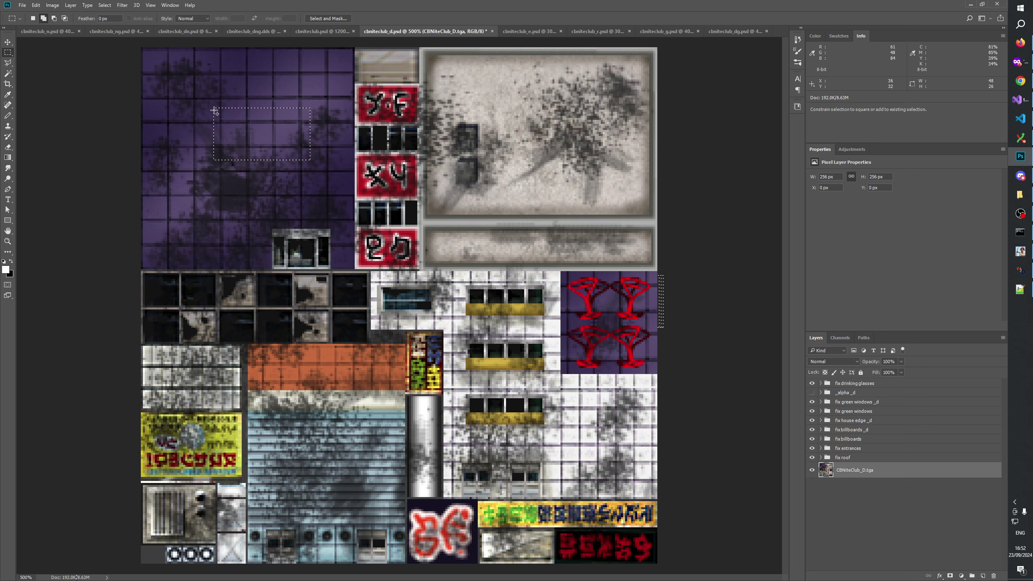
left_click_drag(213, 105, 217, 119)
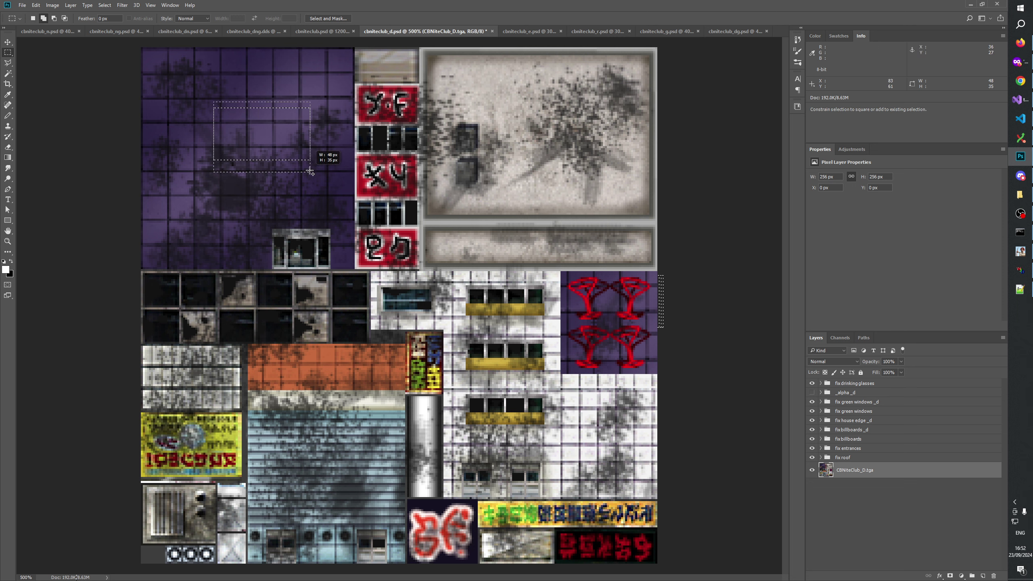
left_click_drag(310, 172, 310, 173)
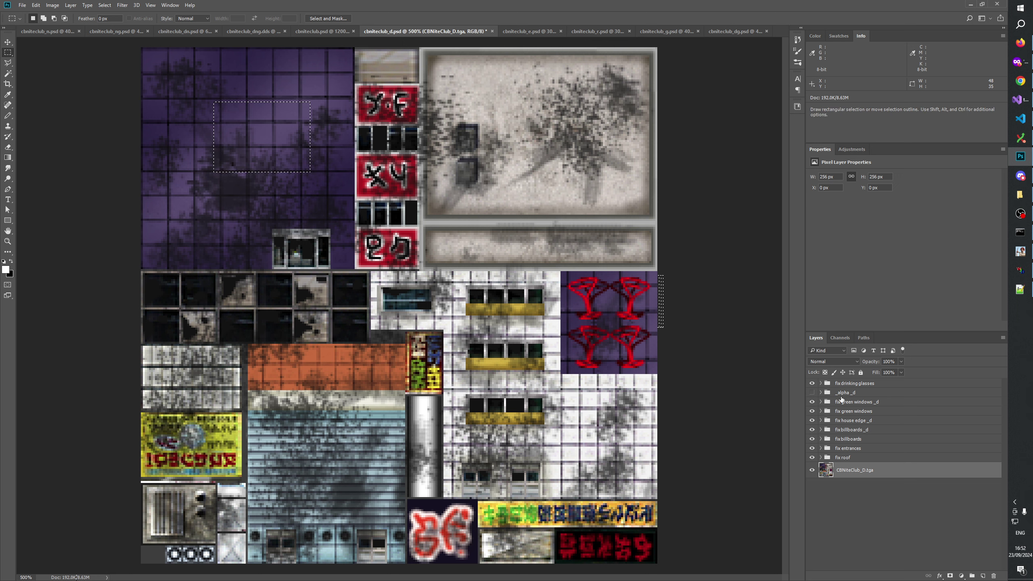
Step: Move the fix drinking glasses group below the _alpha _d group and rename it "fix drinking glasses _d"
left_click_drag(848, 384, 849, 398)
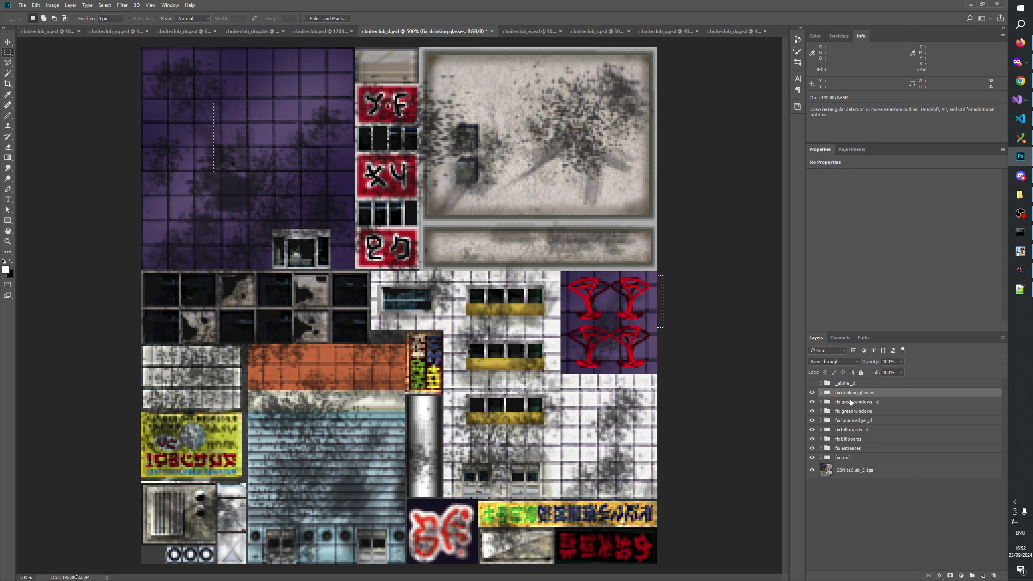
left_click(820, 392)
left_click(865, 405)
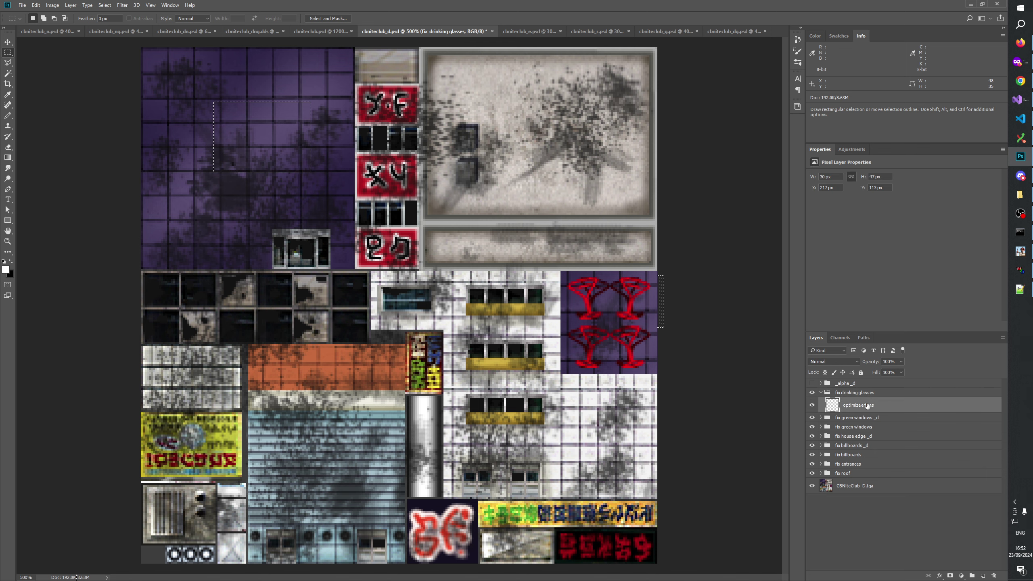
left_click(864, 393)
double_click(877, 392)
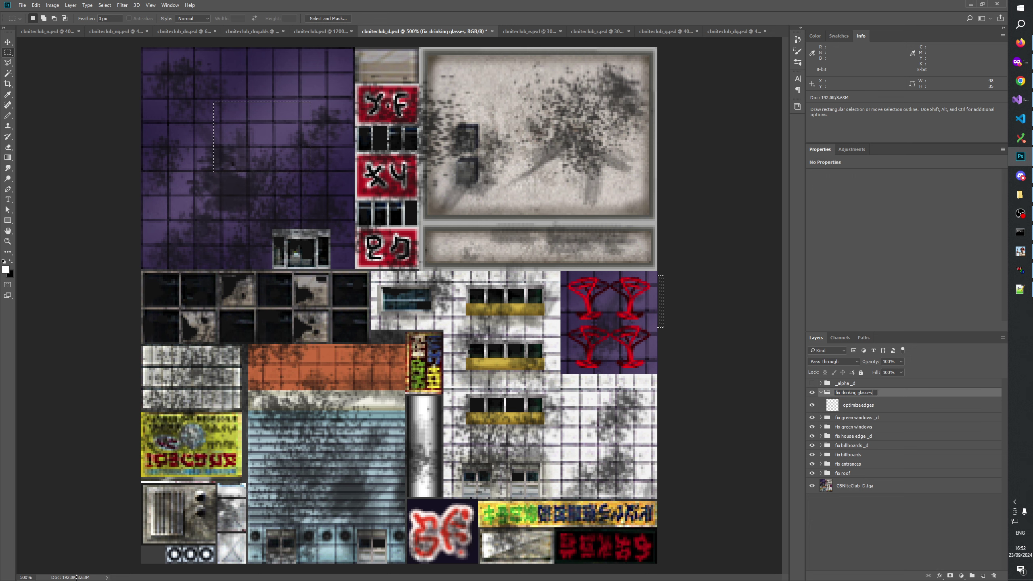
type("_d")
key("Return")
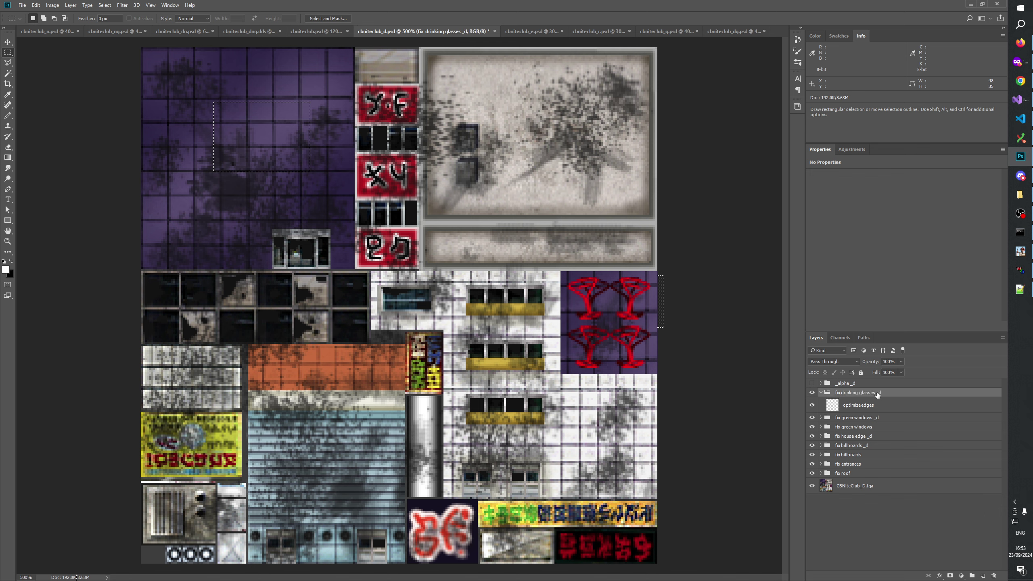
Step: Paste the copied purple wall patch above the optimize edges layer and name the new layer "CBNiteClub_D.tga damages"
left_click(850, 405)
key("ctrl+v")
double_click(854, 501)
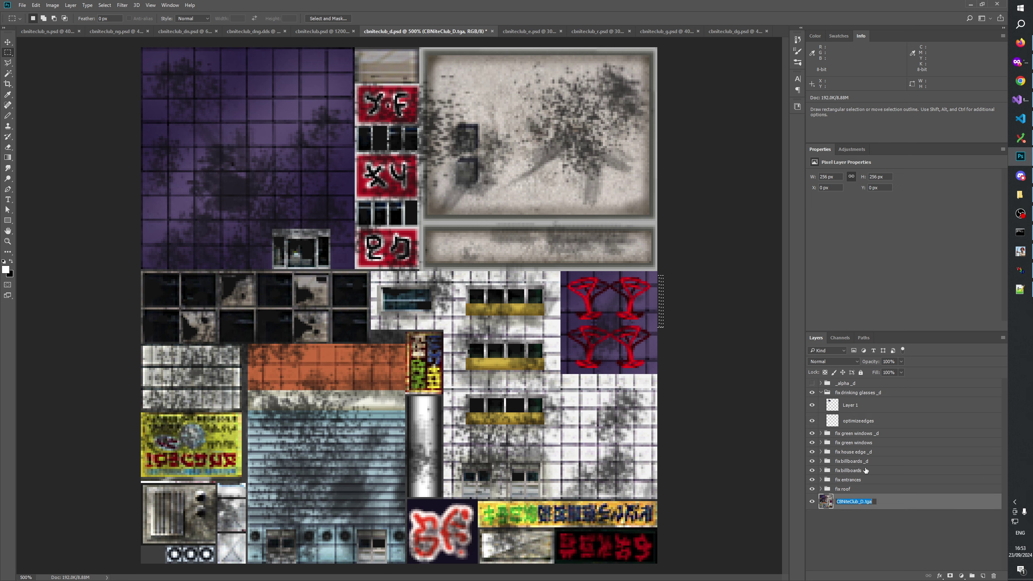
key("ctrl+c")
double_click(850, 406)
key("ctrl+v")
key("Tab")
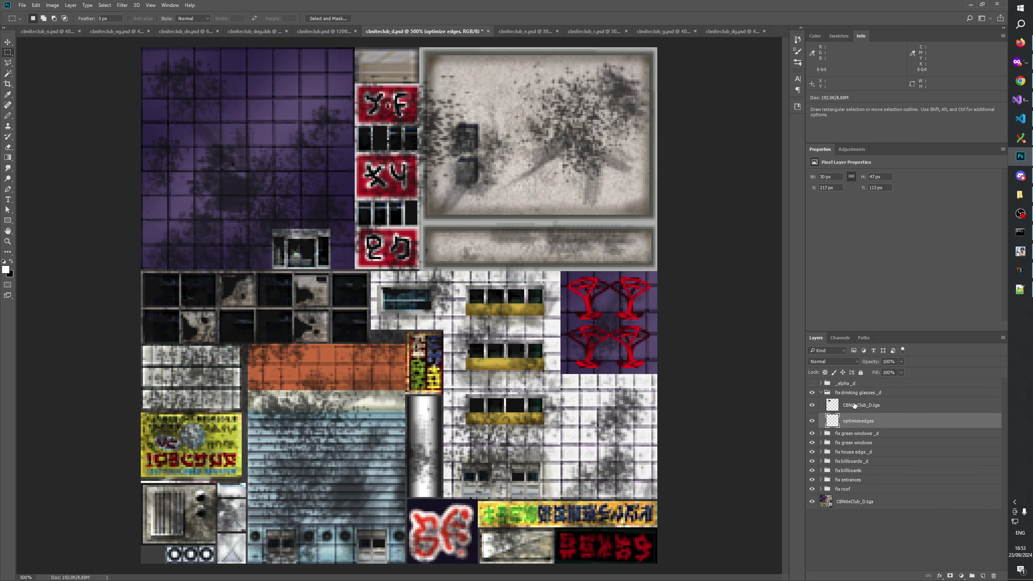
left_click(854, 405)
double_click(857, 405)
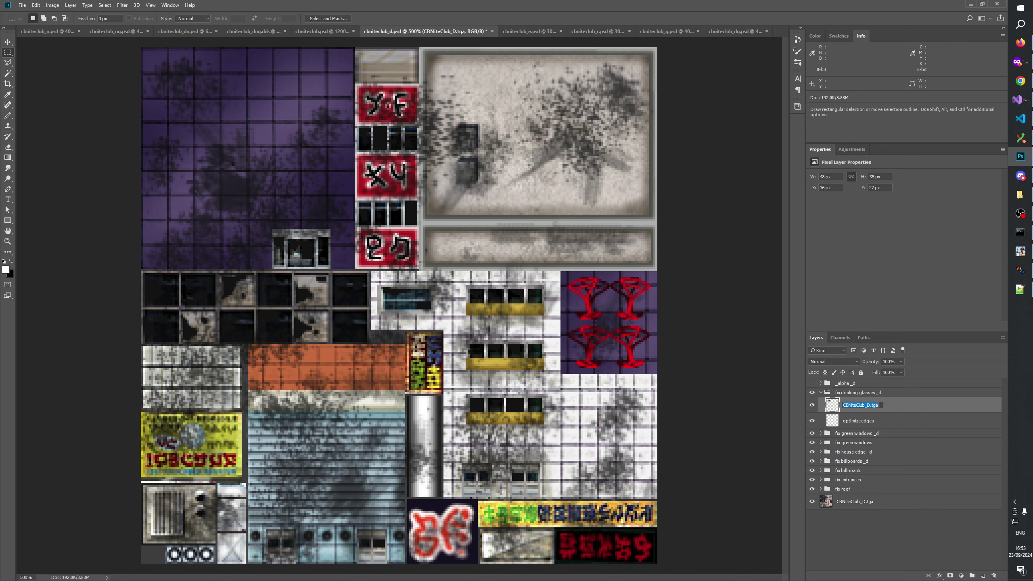
type("damages")
key("Return")
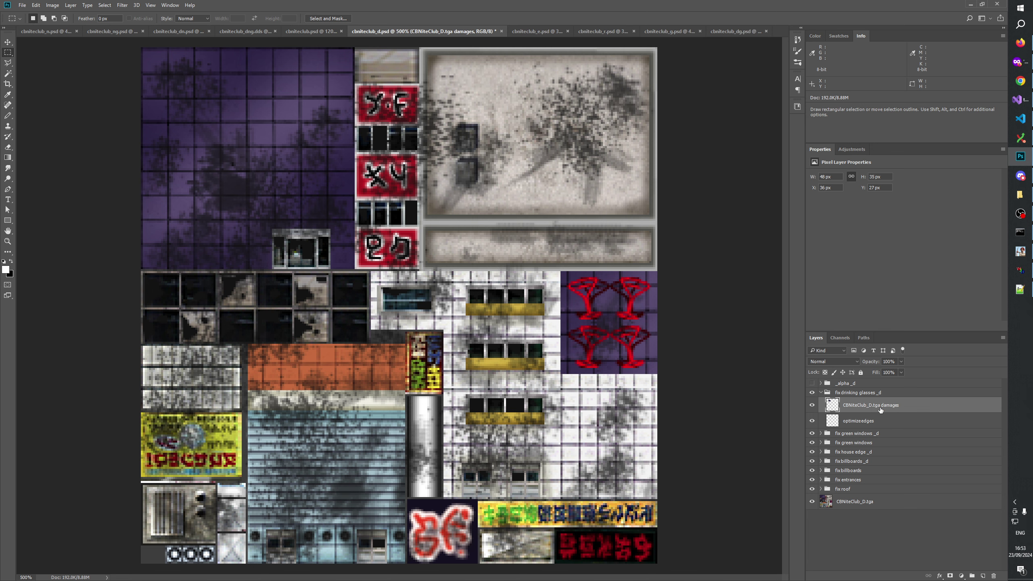
Step: Copy the whole merged image from cbniteclub.psd and paste it into cbniteclub_d.psd above the optimize edges layer
left_click(45, 32)
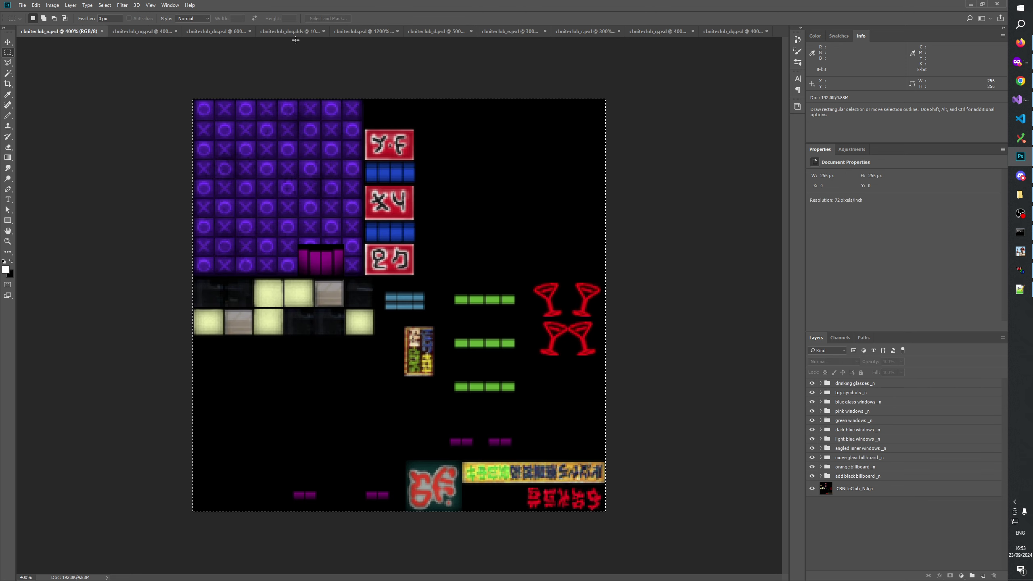
left_click(359, 32)
key("ctrl+a")
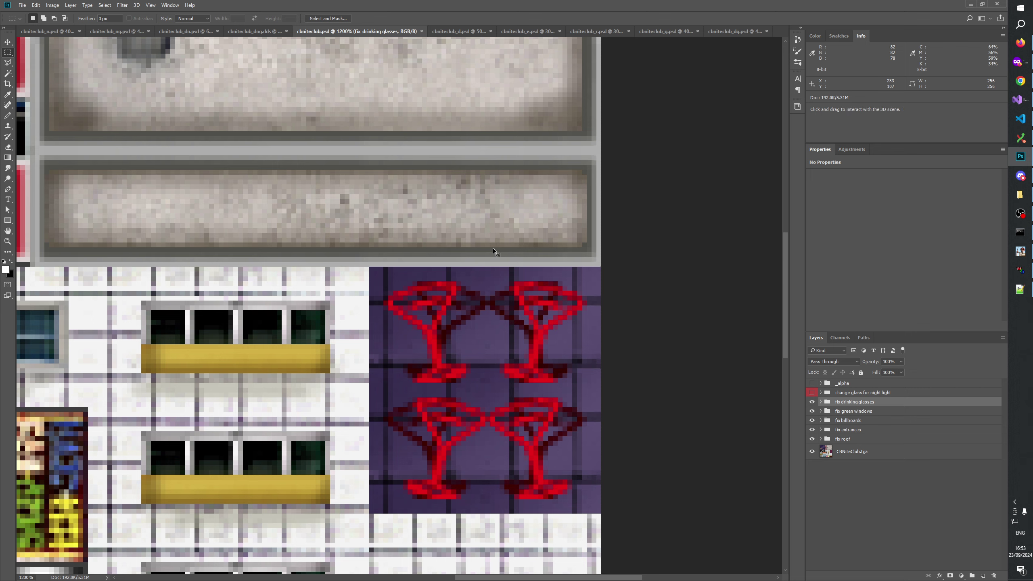
left_click(454, 29)
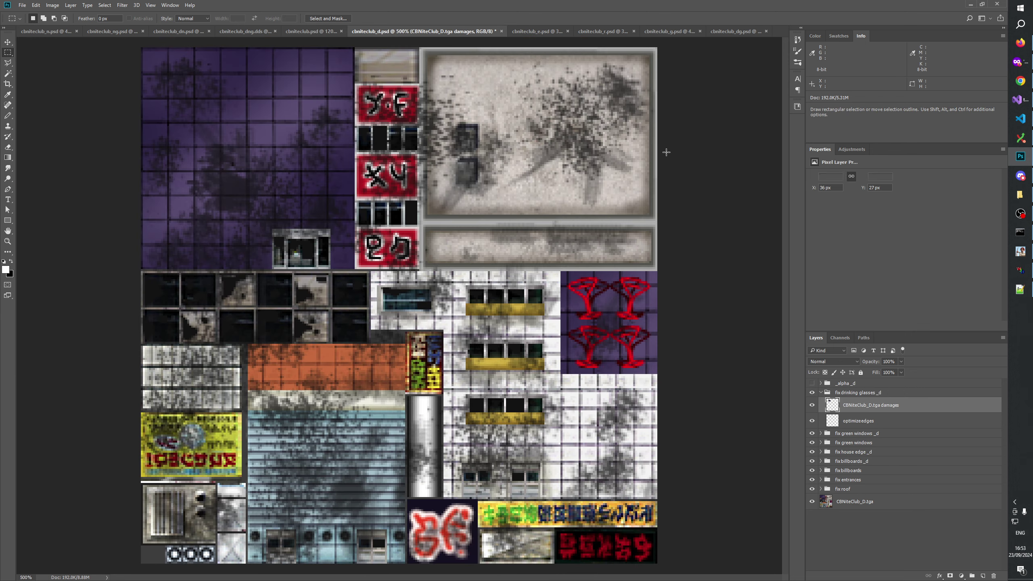
left_click(872, 417)
key("ctrl+v")
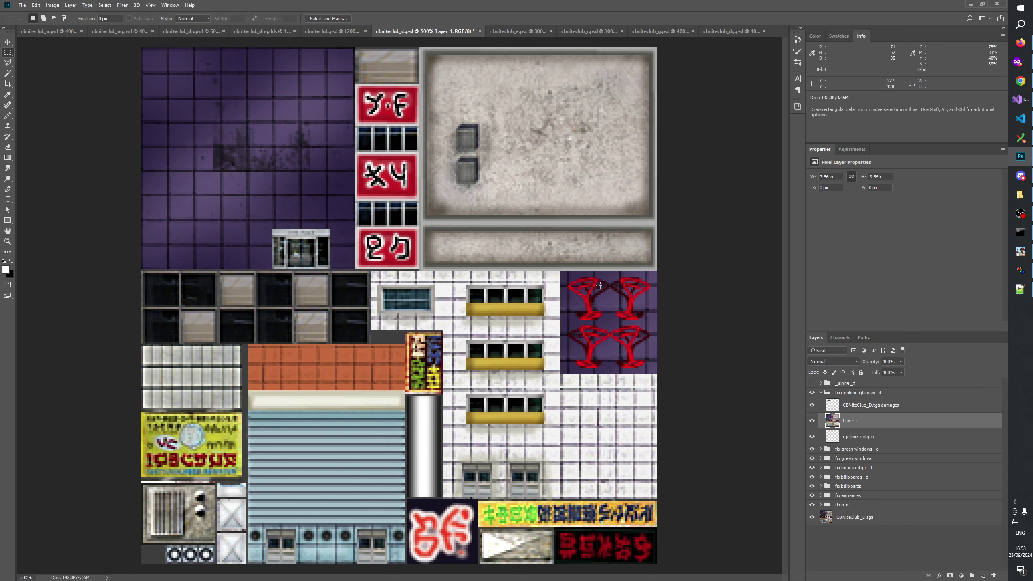
Step: Trim the pasted image to the purple drinking glasses panel with an applied layer mask and name the layer "cbniteclub merged"
left_click_drag(561, 272, 691, 374)
left_click(950, 575)
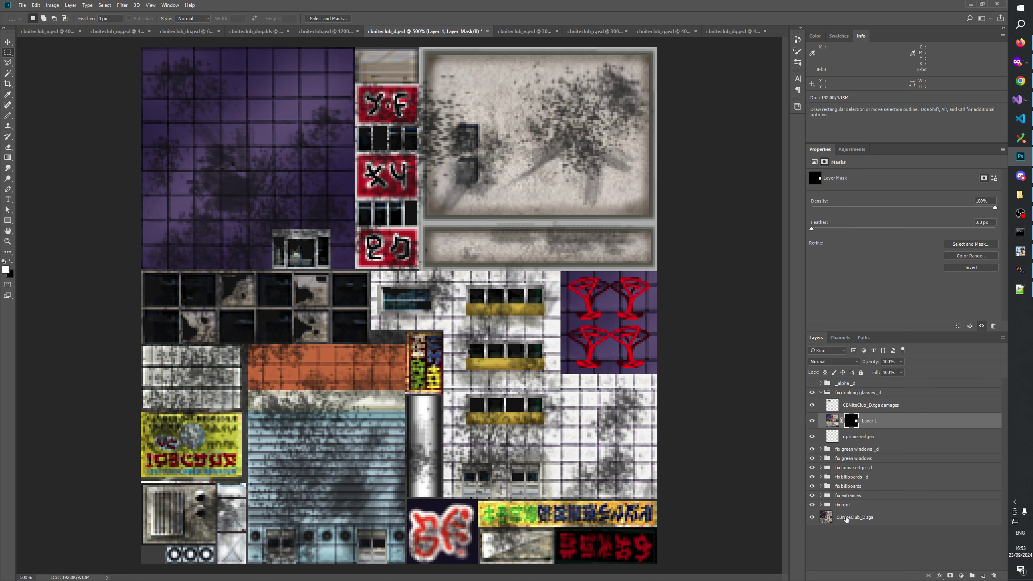
double_click(867, 422)
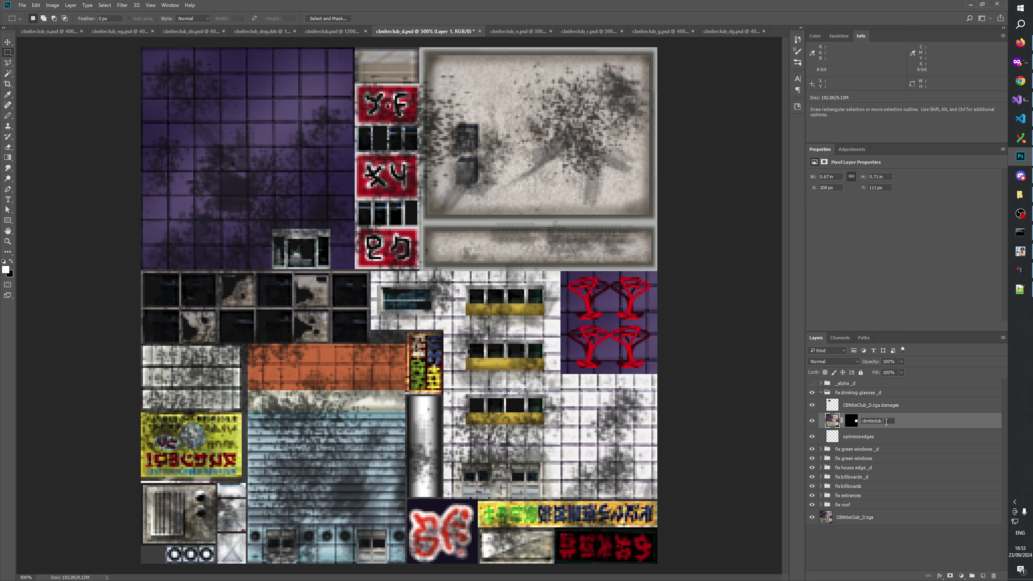
type("cbniteclub merged")
key("Return")
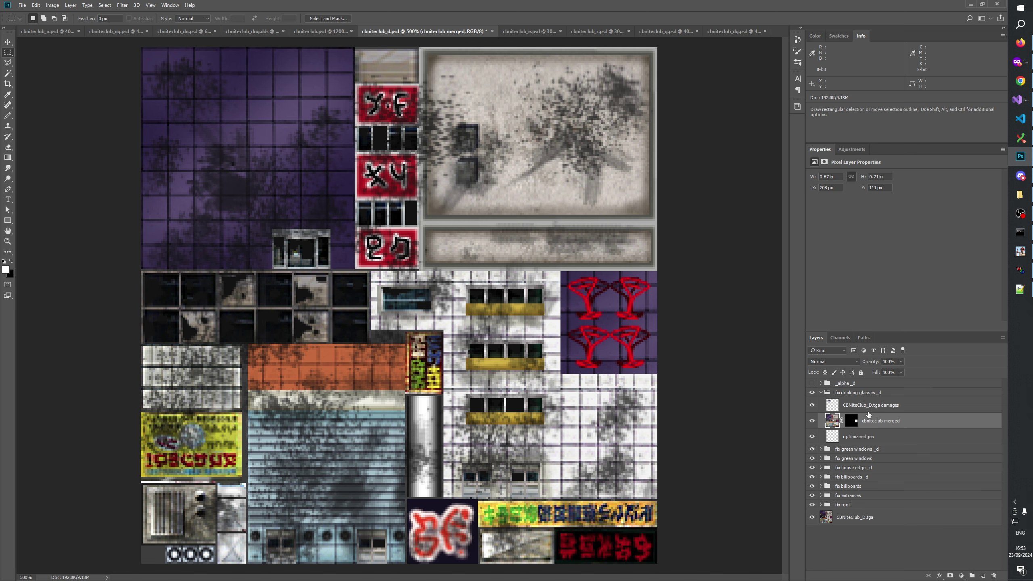
right_click(853, 424)
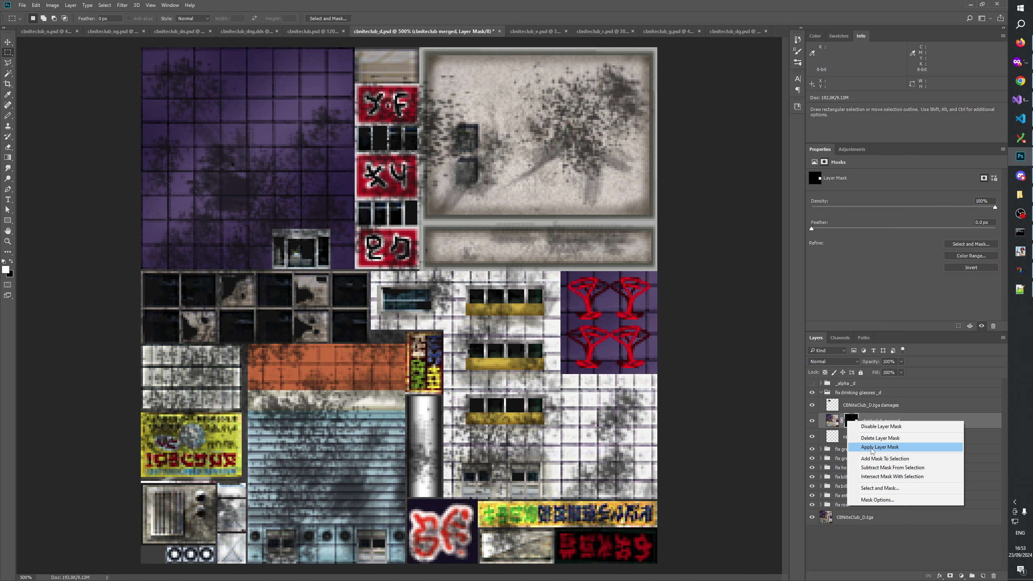
left_click(870, 449)
Step: Move the CBNiteClub_D.tga damages layer over the upper part of the purple drinking glasses panel, at X 208 px, Y 109 px
left_click(858, 404)
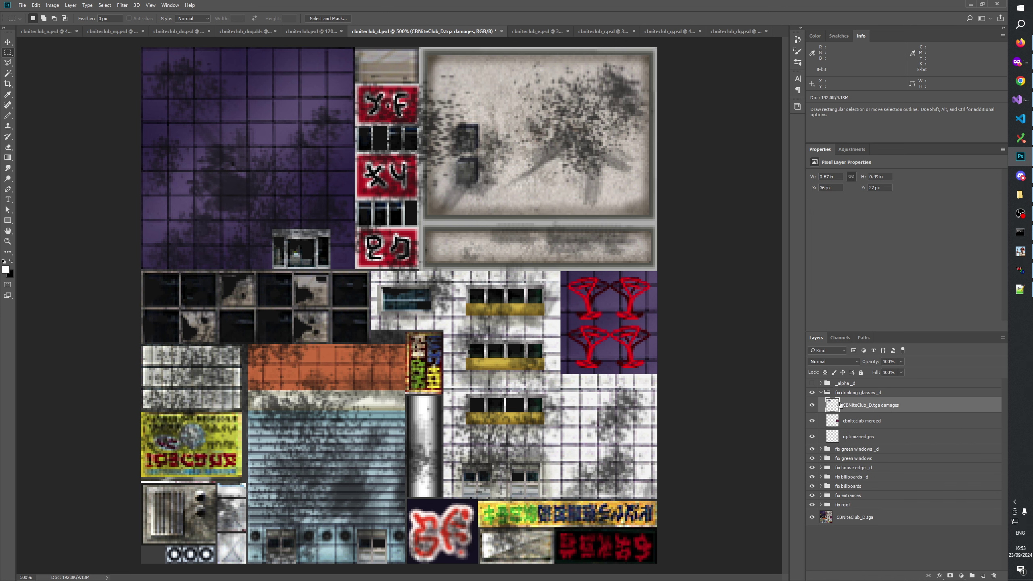
left_click(8, 42)
key("shift+Right")
key("shift+Down")
key("shift+Right")
key("shift+Down")
key("shift+Right")
key("shift+Down")
key("shift+Right")
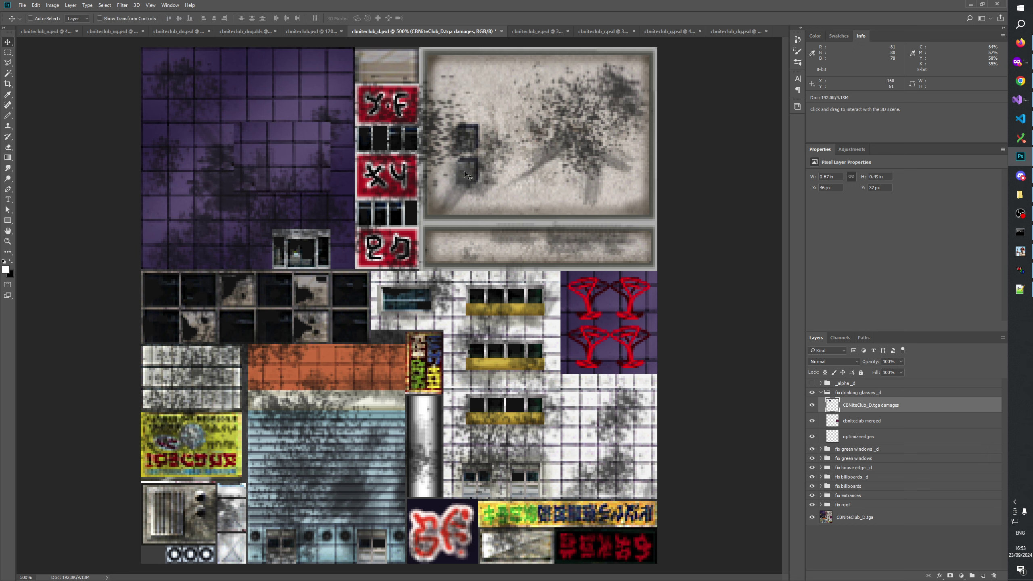
key("shift+Down")
key("shift+Right")
key("shift+Right")
key("shift+Right")
key("shift+Right")
key("shift+Right")
key("shift+Right")
key("shift+Down")
key("shift+Down")
key("shift+Right")
key("shift+Right")
key("shift+Down")
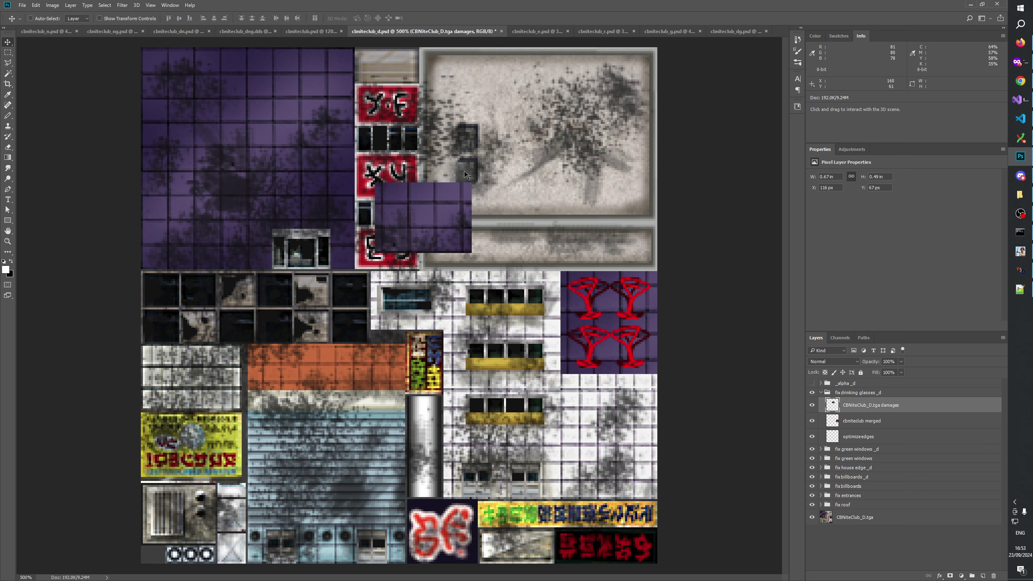
key("shift+Right")
key("shift+Right")
key("shift+Right")
key("shift+Right")
key("shift+Right")
key("shift+Down")
key("shift+Down")
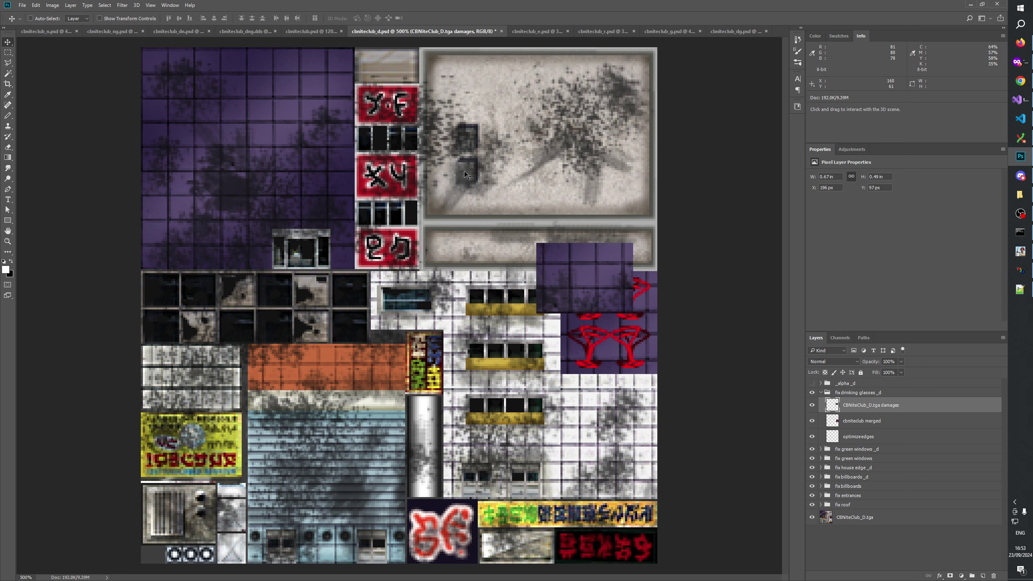
key("shift+Up")
key("Down")
key("Down")
key("Right")
key("Right")
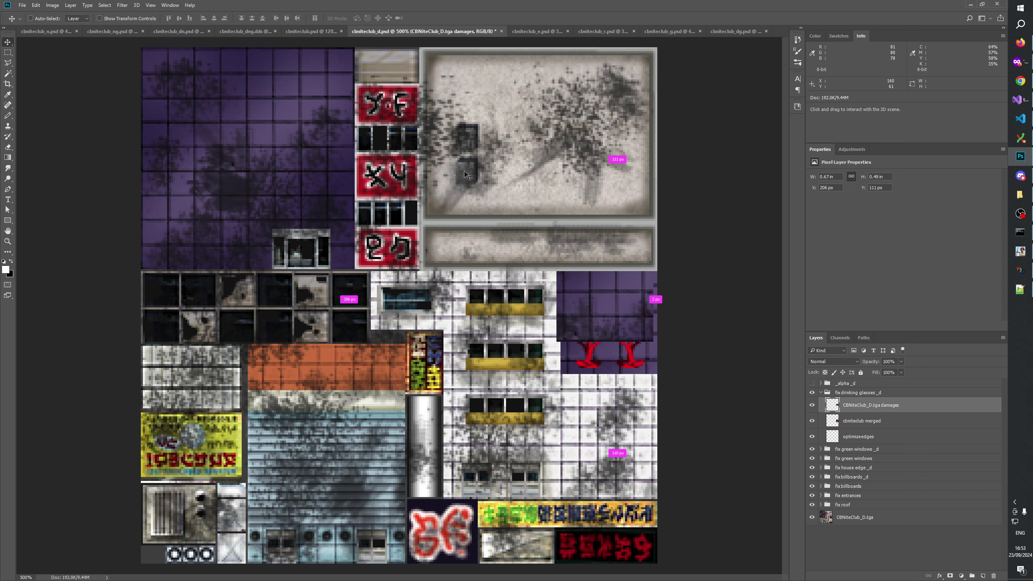
key("ctrl")
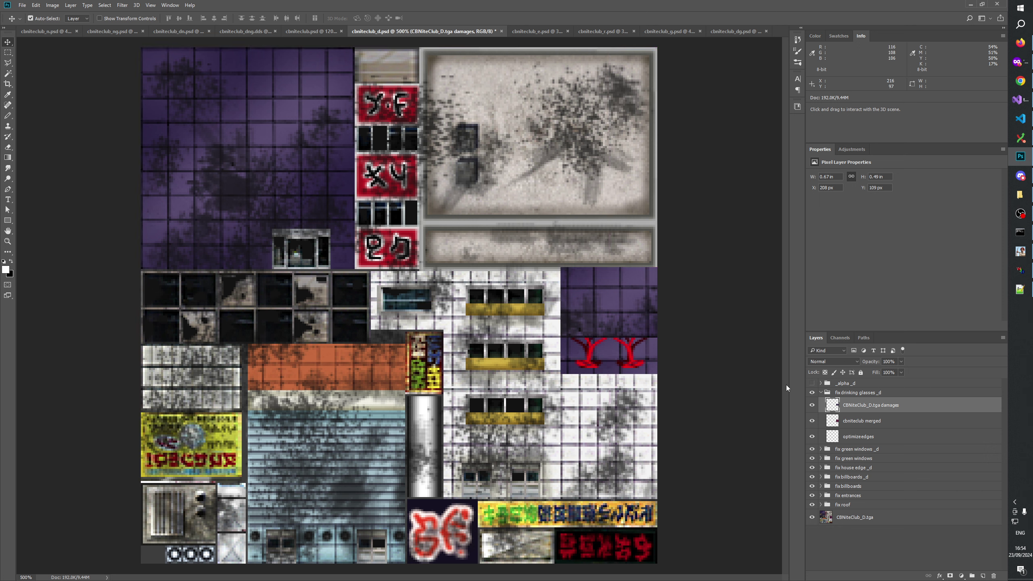
Step: Toggle the damages layer's visibility to compare its tile lines with those of the drinking glasses panel beneath
left_click(813, 405)
left_click(813, 404)
left_click(813, 405)
left_click(812, 405)
left_click(813, 405)
left_click(813, 405)
left_click(814, 406)
left_click(813, 405)
left_click(814, 405)
left_click(813, 406)
left_click(813, 406)
left_click(814, 405)
left_click(814, 405)
left_click(813, 405)
left_click(814, 405)
left_click(814, 405)
Step: Switch to W3D Viewer and view the nightclub model's drinking glasses from another angle
key("alt+Tab")
mouse_move(647, 324)
left_mouse_down()
mouse_move(646, 334)
mouse_move(628, 322)
left_mouse_up()
key("alt+Tab")
Step: Recheck the damage patch's alignment with the drinking glasses panel by repeatedly hiding and showing the damages layer
left_click(814, 405)
left_click(813, 406)
left_click(813, 405)
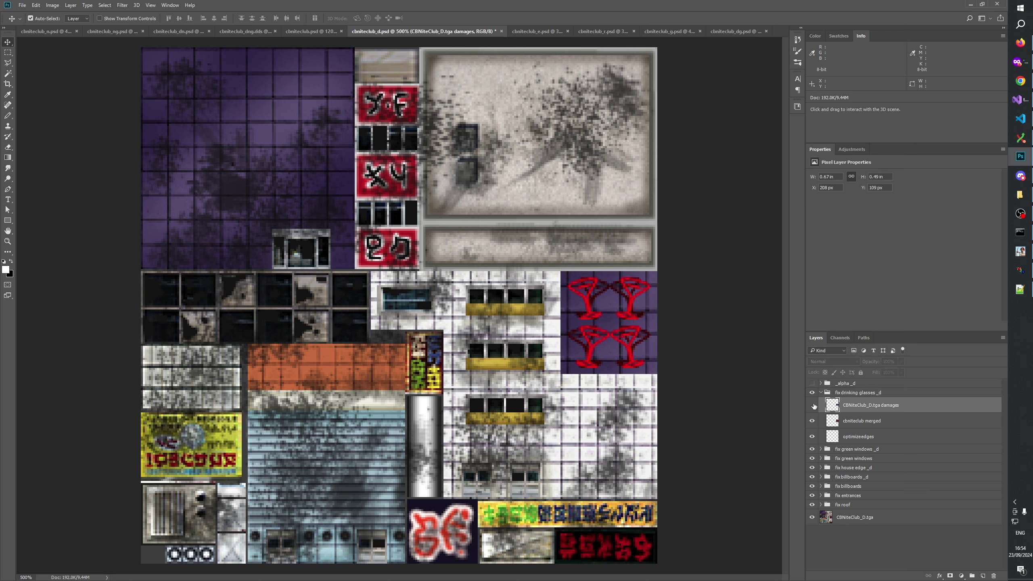
left_click(814, 406)
left_click(814, 405)
left_click(813, 405)
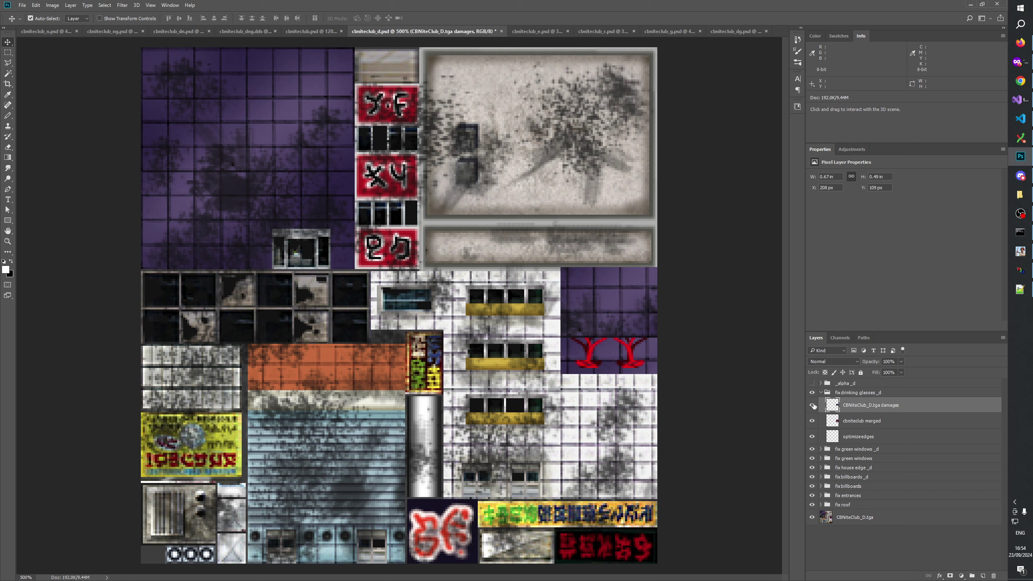
left_click(814, 405)
left_click(814, 406)
left_click(814, 406)
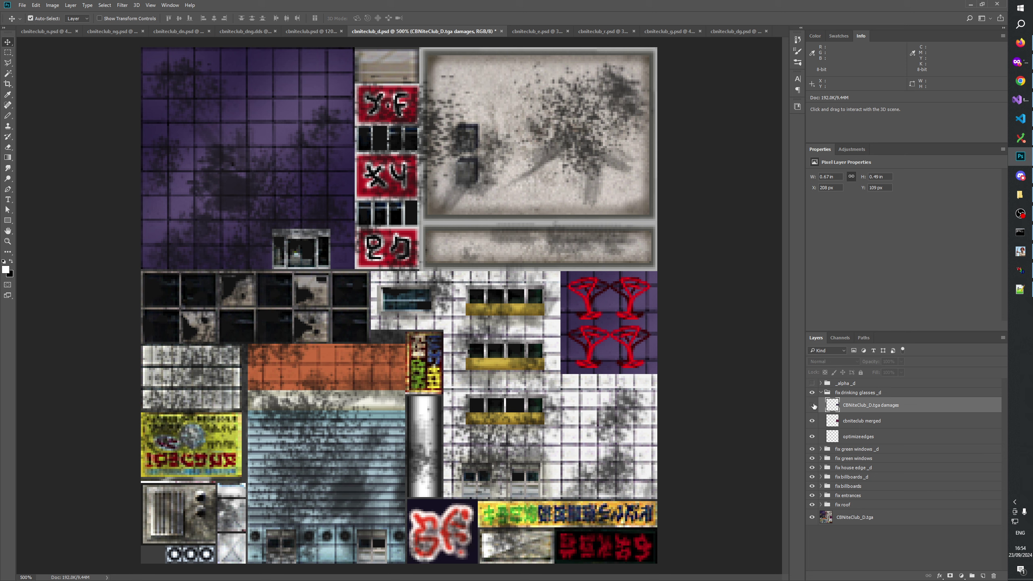
left_click(813, 405)
left_click(813, 405)
left_click(814, 405)
left_click(813, 405)
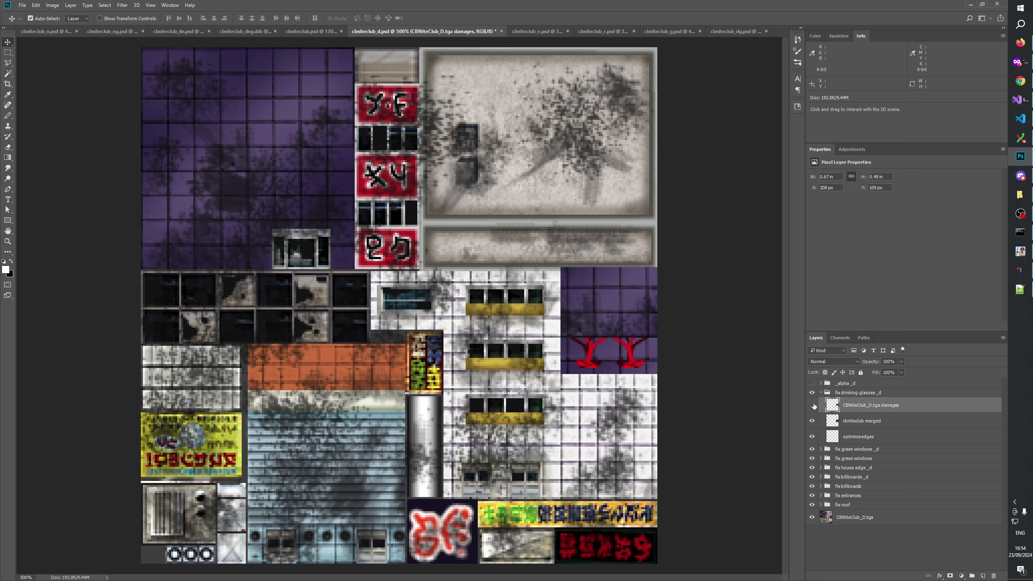
left_click(814, 406)
left_click(814, 406)
left_click(814, 406)
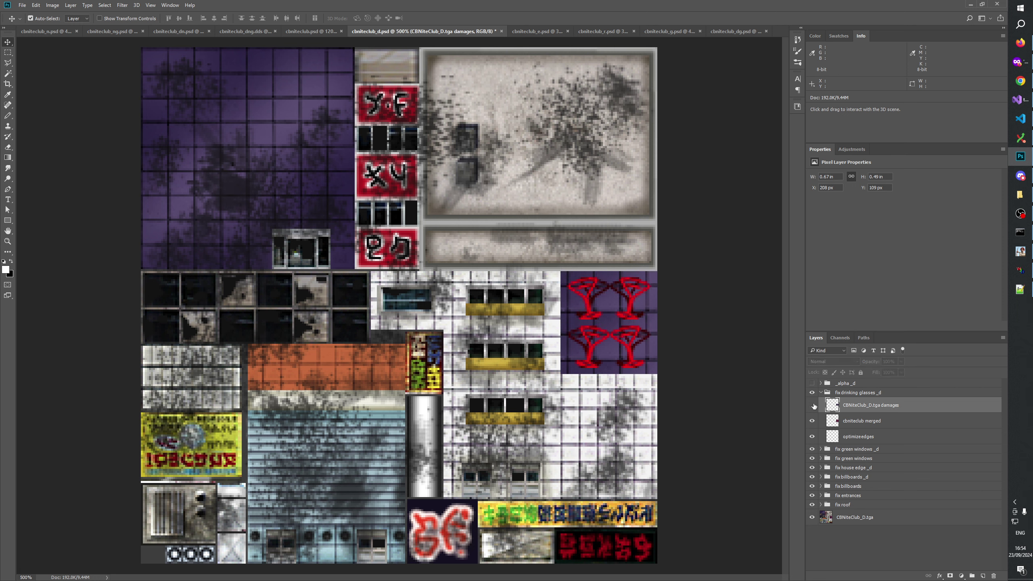
left_click(814, 406)
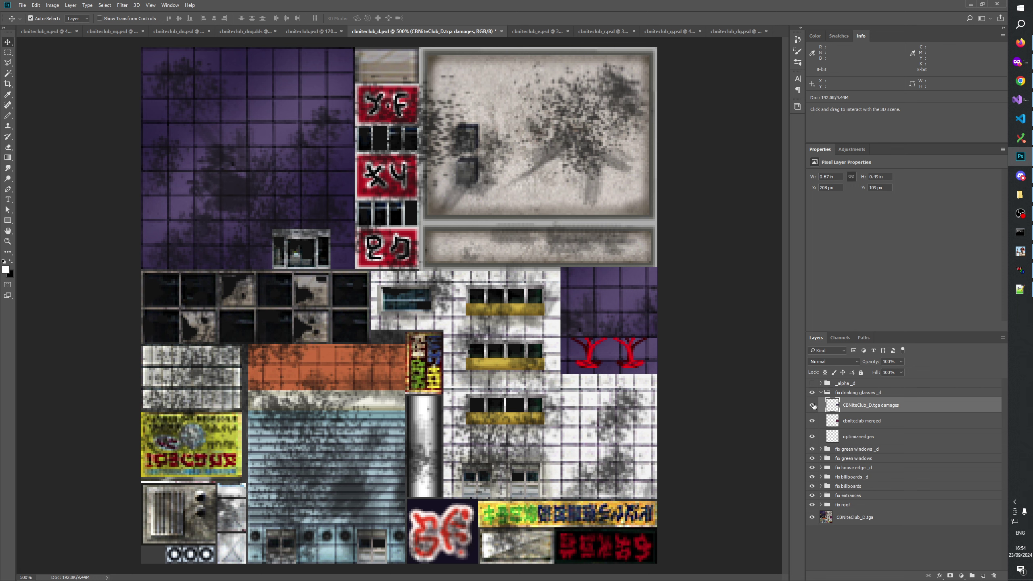
Step: Try stretching the damages layer upward to 105.71% height and compare its tile lines with the glasses panel
key("ctrl+t")
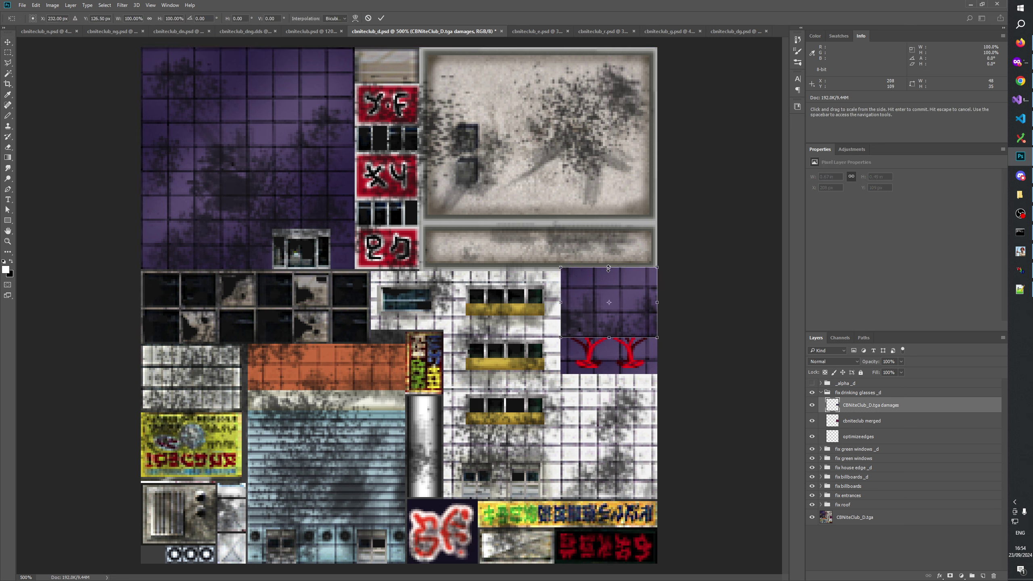
left_click_drag(609, 268, 609, 264)
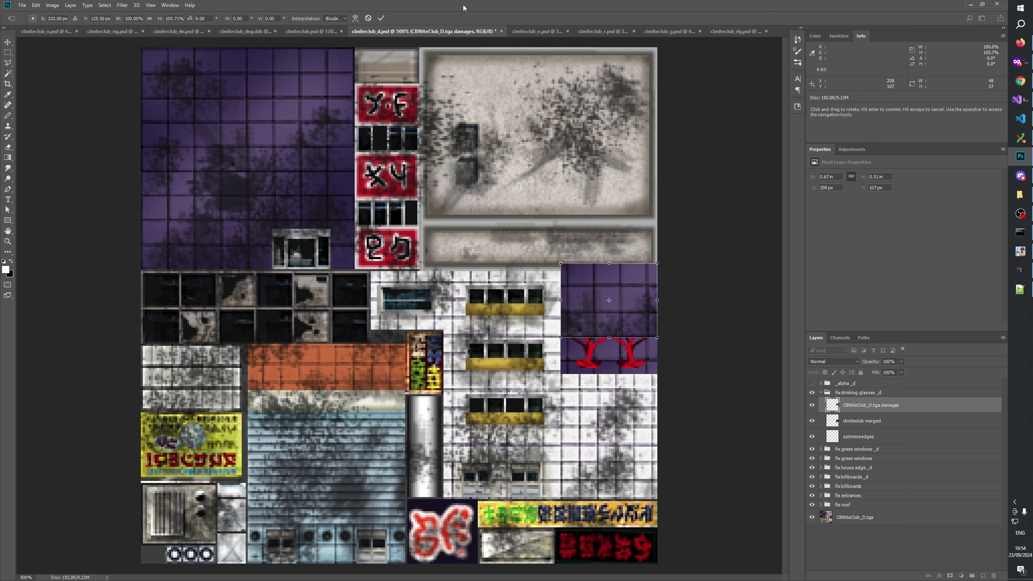
left_click(381, 18)
left_click(813, 406)
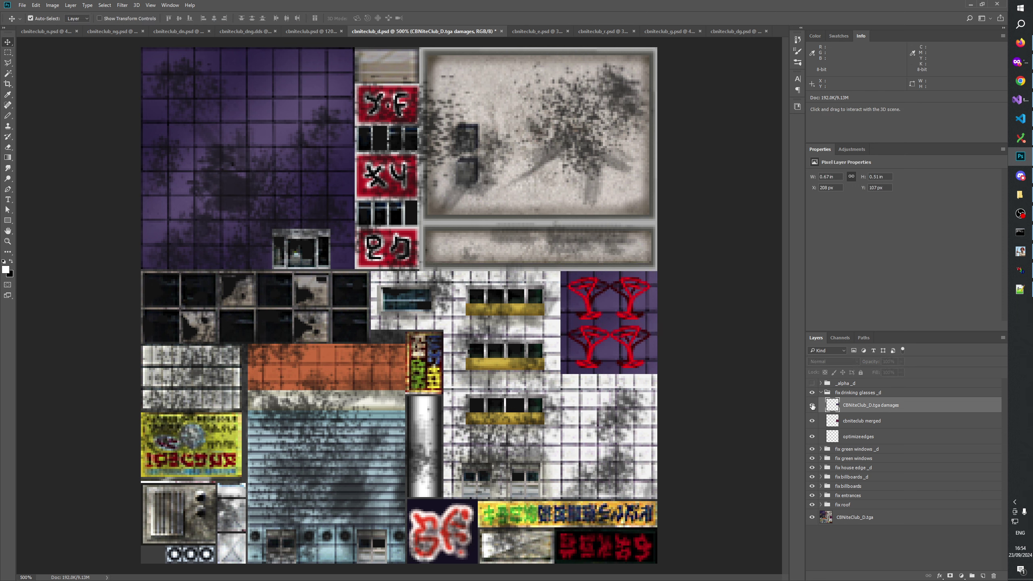
left_click(813, 406)
left_click(812, 406)
left_click(812, 406)
left_click(812, 406)
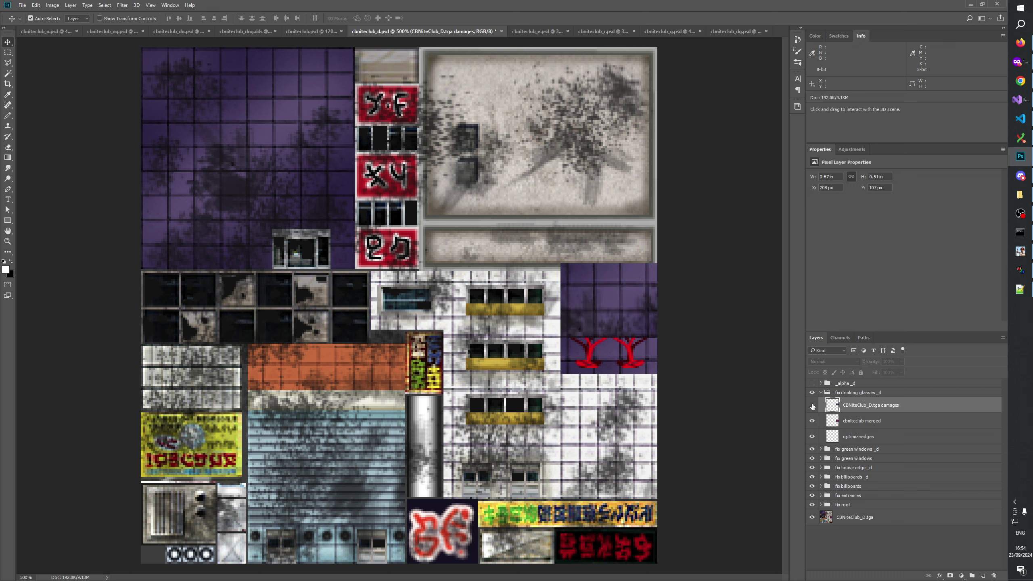
left_click(813, 406)
left_click(813, 406)
left_click(812, 406)
Step: Revert the damages layer to the Nudge state in the document history
left_click(797, 39)
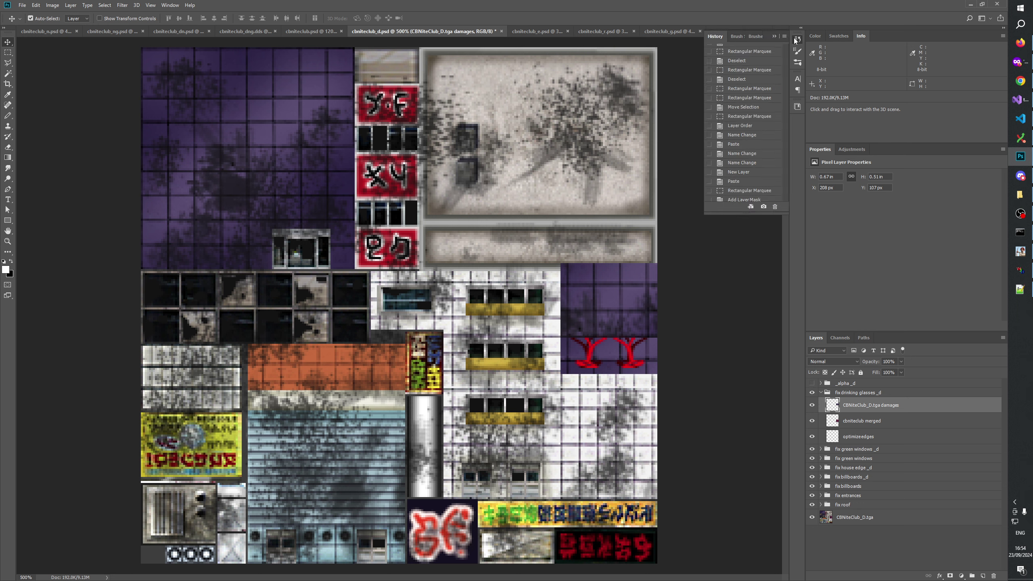
left_click(737, 188)
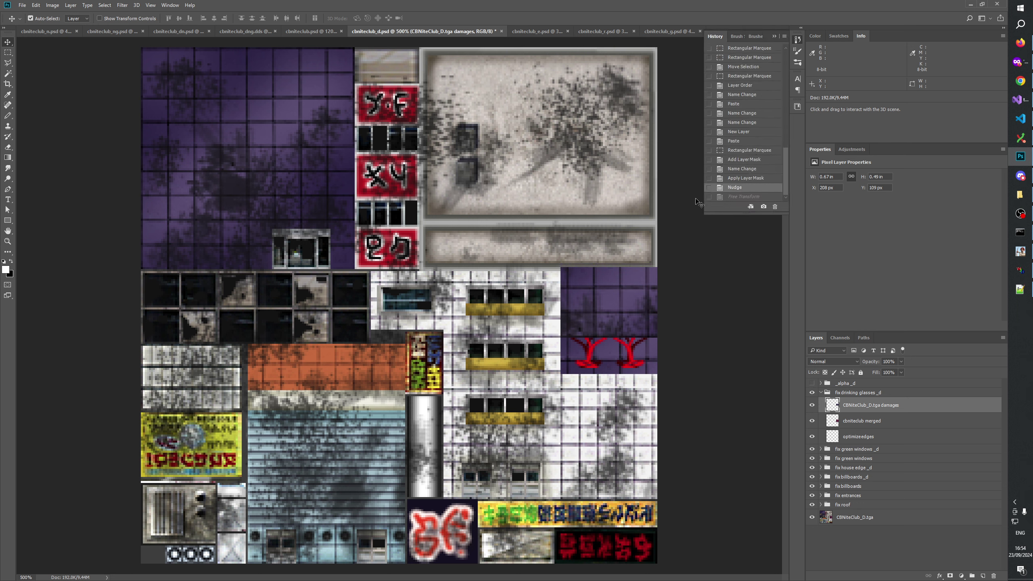
left_click(774, 36)
Step: Try stretching the damages layer upward to 102.86% height and compare it with the drinking glasses panel
key("ctrl+t")
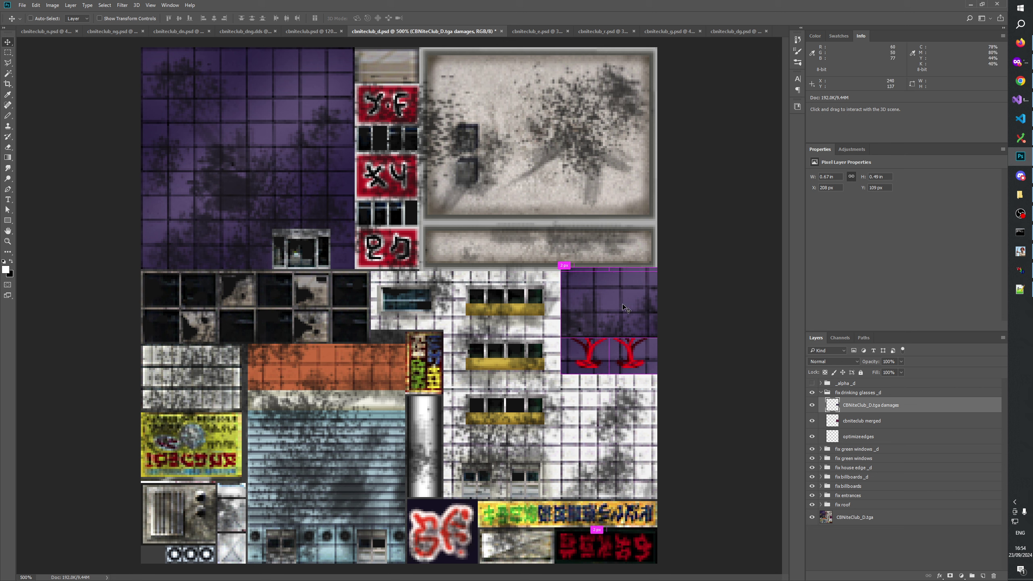
left_click_drag(610, 265, 609, 263)
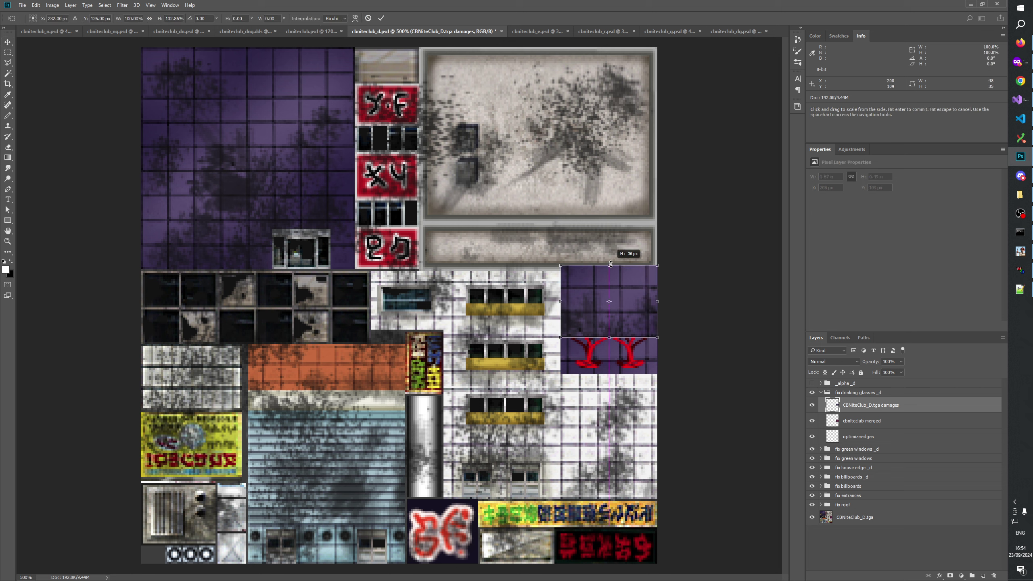
left_click(382, 18)
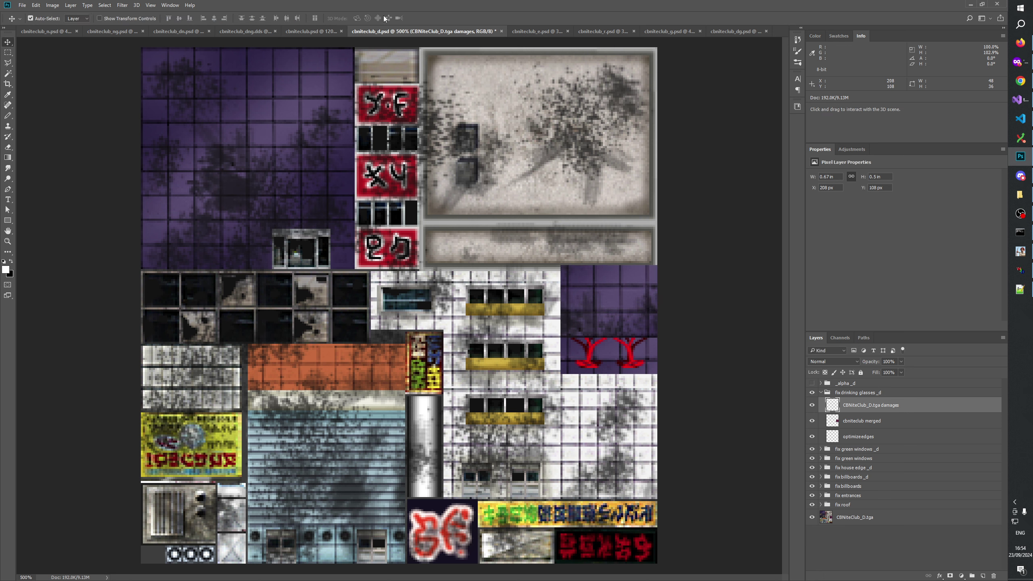
left_click(811, 405)
left_click(812, 405)
left_click(812, 405)
left_click(812, 405)
left_click(812, 405)
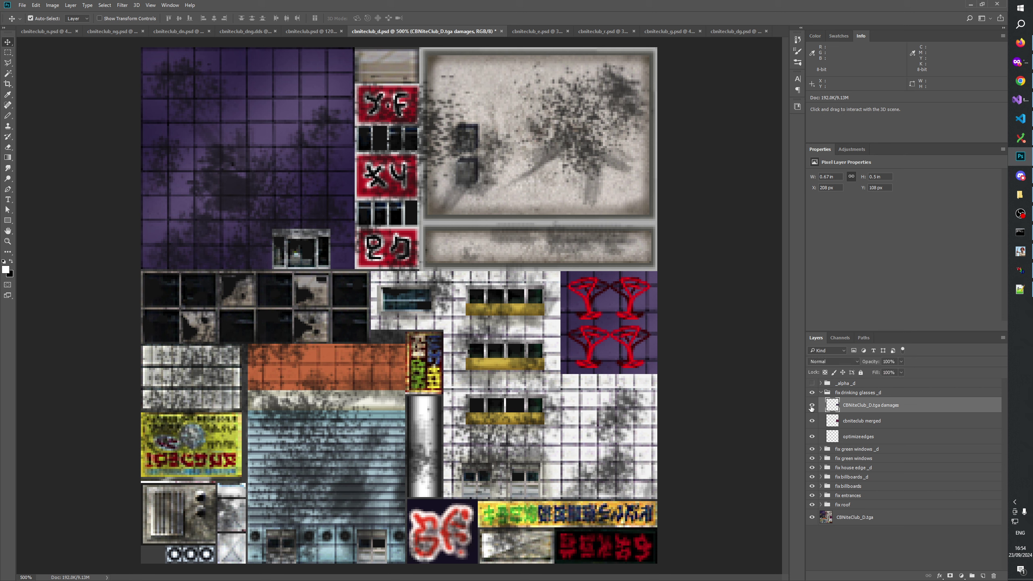
Step: Undo the 102.86% stretch through the history and recheck the unstretched patch against the panel
left_click(797, 39)
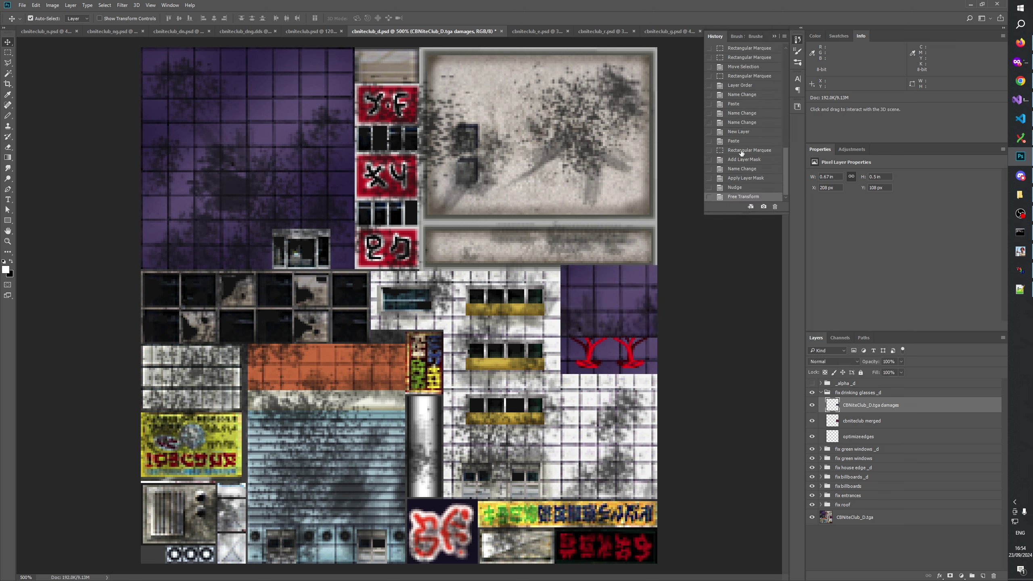
left_click(733, 188)
left_click(811, 406)
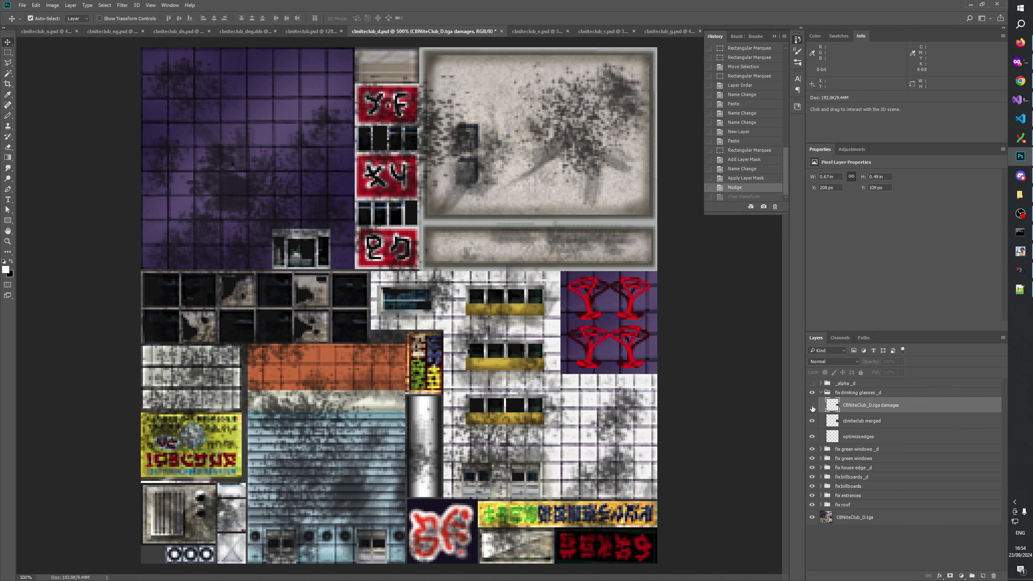
left_click(812, 406)
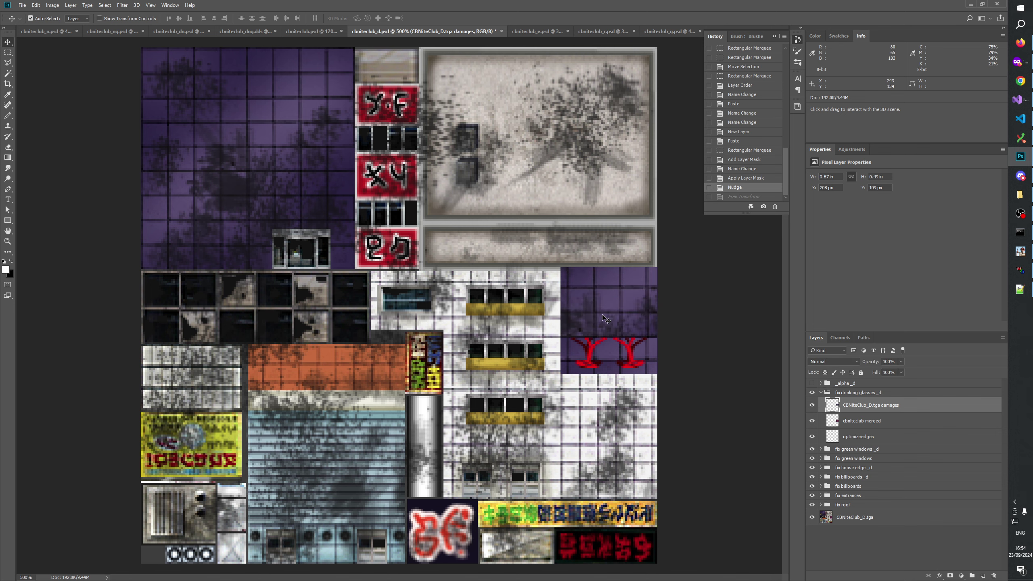
Step: Examine the purple panel at 1600% zoom, comparing its pixels and tile lines with the damages layer shown and hidden
key("z")
left_click(618, 325)
left_click(630, 331)
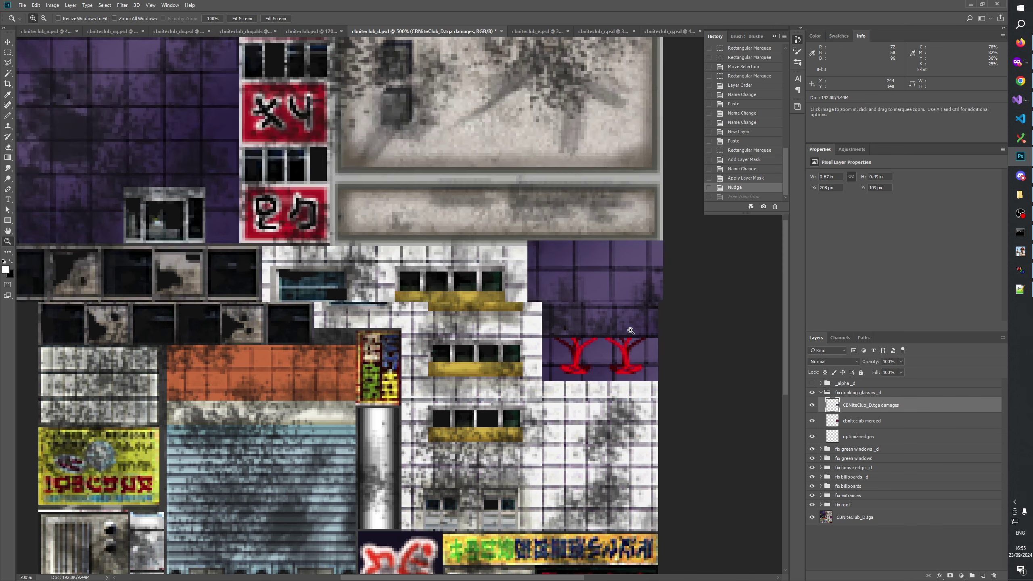
left_click(630, 331)
left_click(630, 330)
left_click(630, 330)
left_click_drag(630, 331, 564, 378)
left_click(812, 406)
left_click(812, 406)
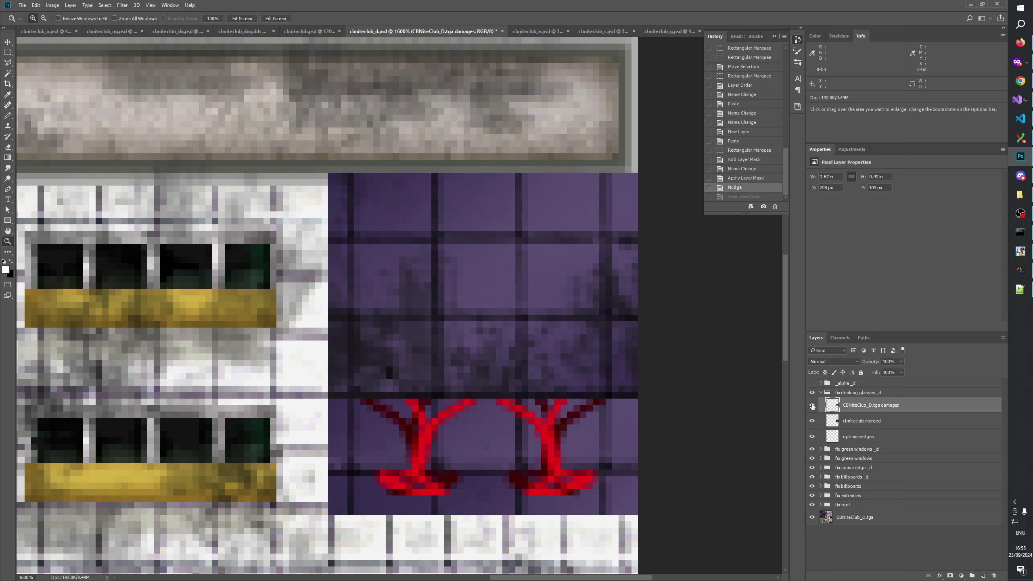
left_click(812, 406)
left_click(812, 406)
left_click(812, 406)
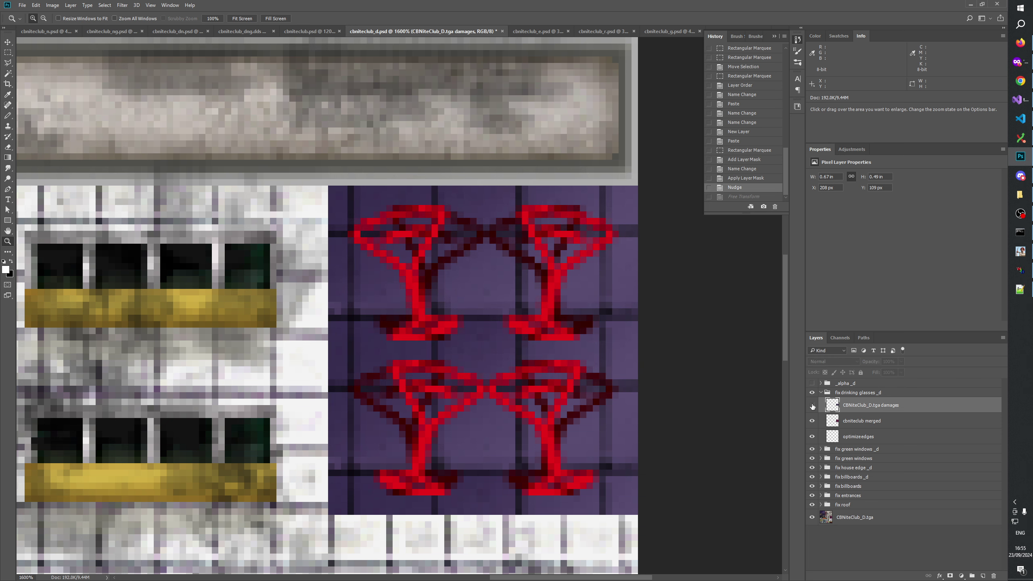
left_click(812, 405)
left_click(812, 405)
left_click(812, 406)
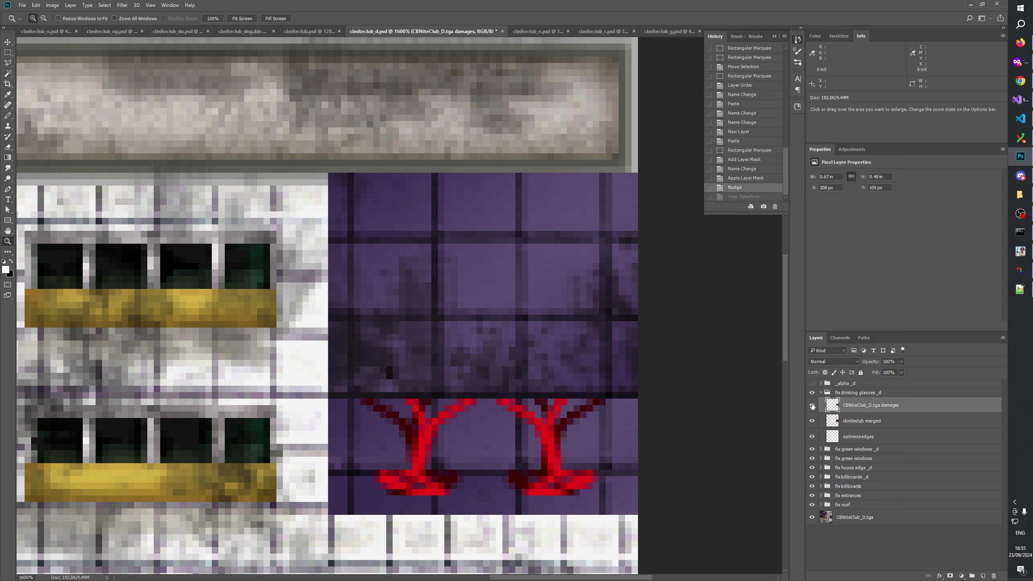
left_click(812, 406)
left_click(812, 406)
left_click(812, 406)
left_click(812, 406)
left_click(812, 404)
left_click(812, 404)
Step: Switch to W3D Viewer and display the undamaged CBNITECLUB model to examine its drinking glasses sign
key("alt+Tab")
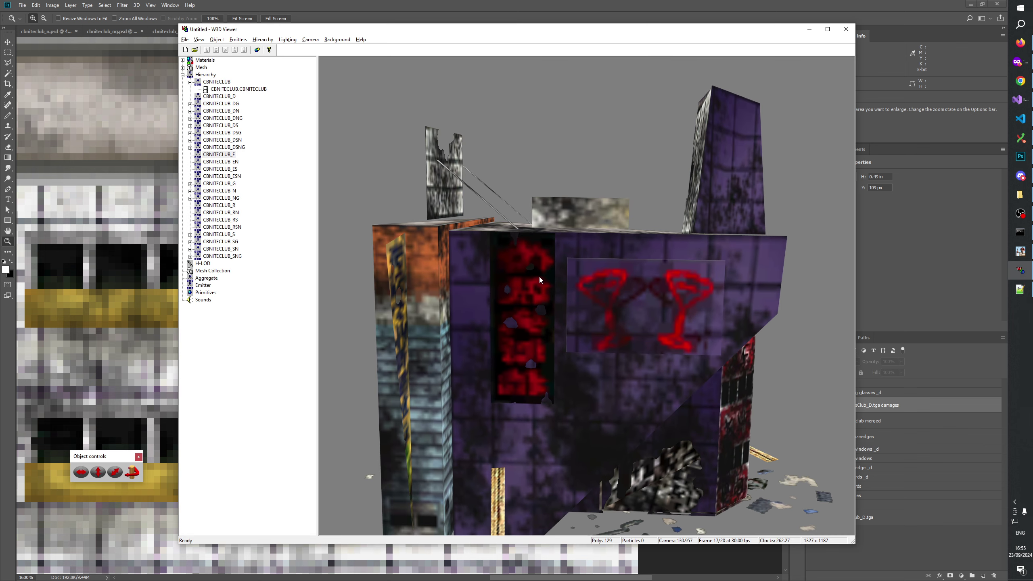
left_click(222, 83)
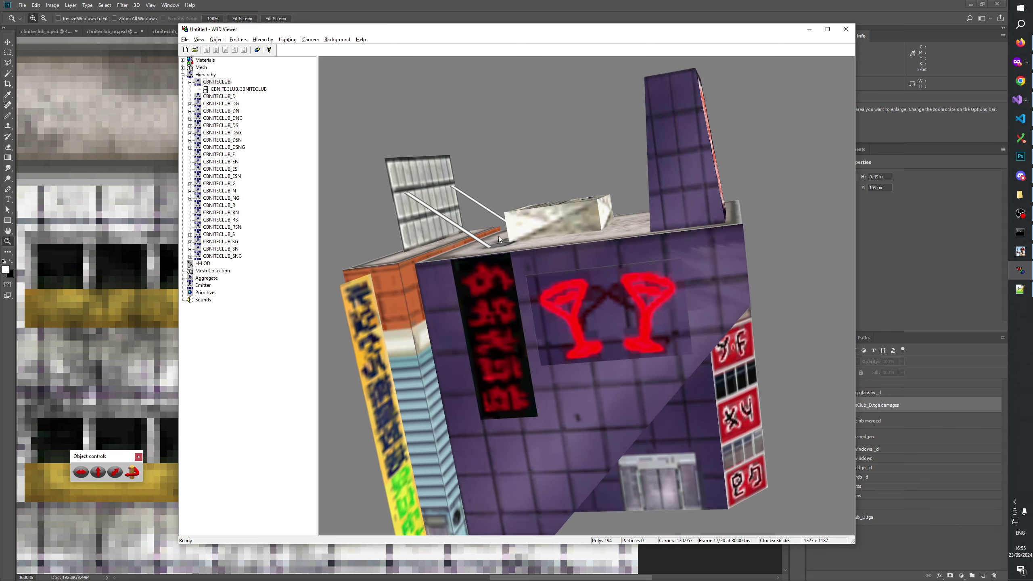
key("alt+Tab")
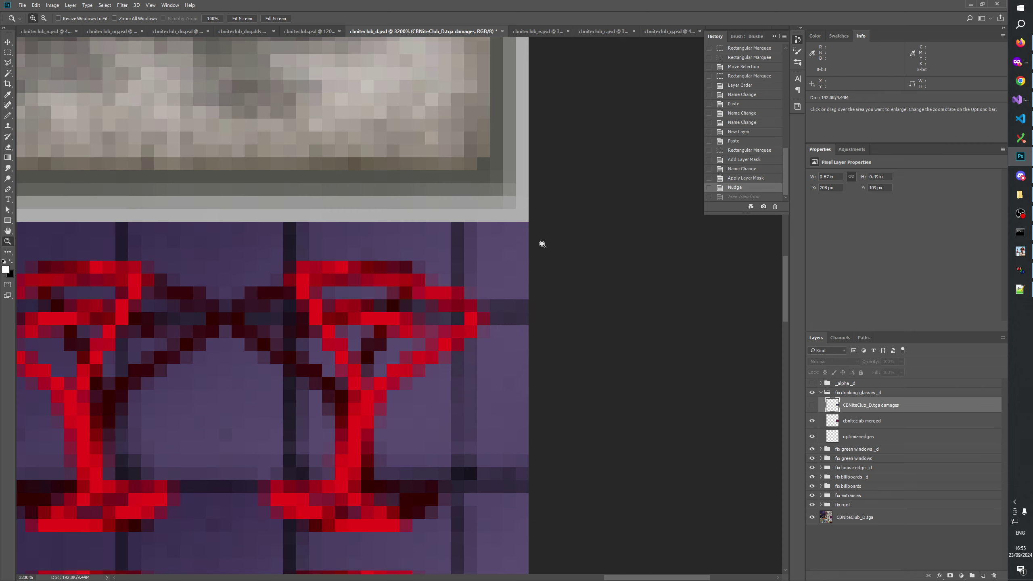
Step: Return to the whole drinking glasses panel at 1600% zoom and compare it again, leaving the damages layer shown
right_click(456, 303)
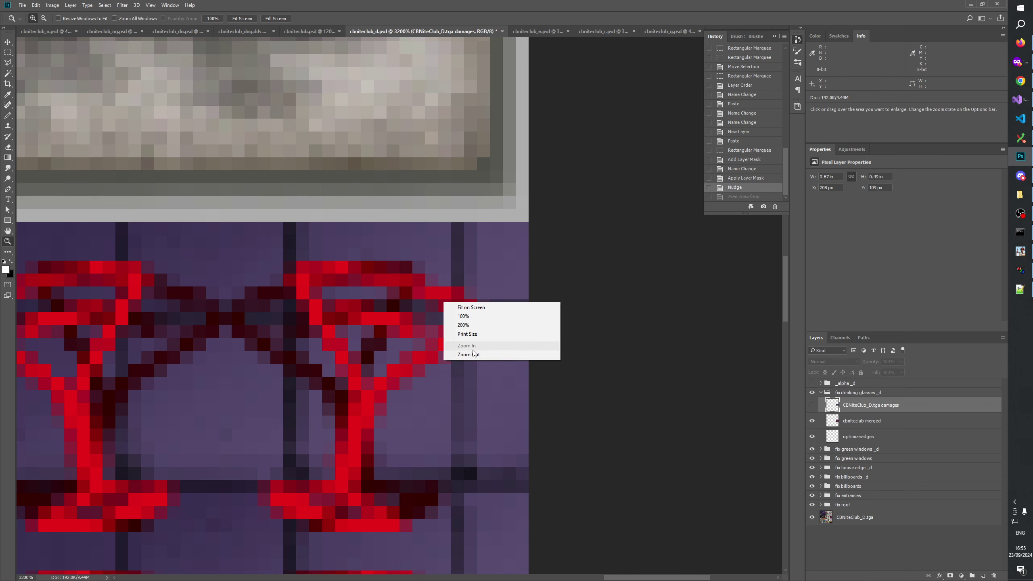
left_click(447, 350)
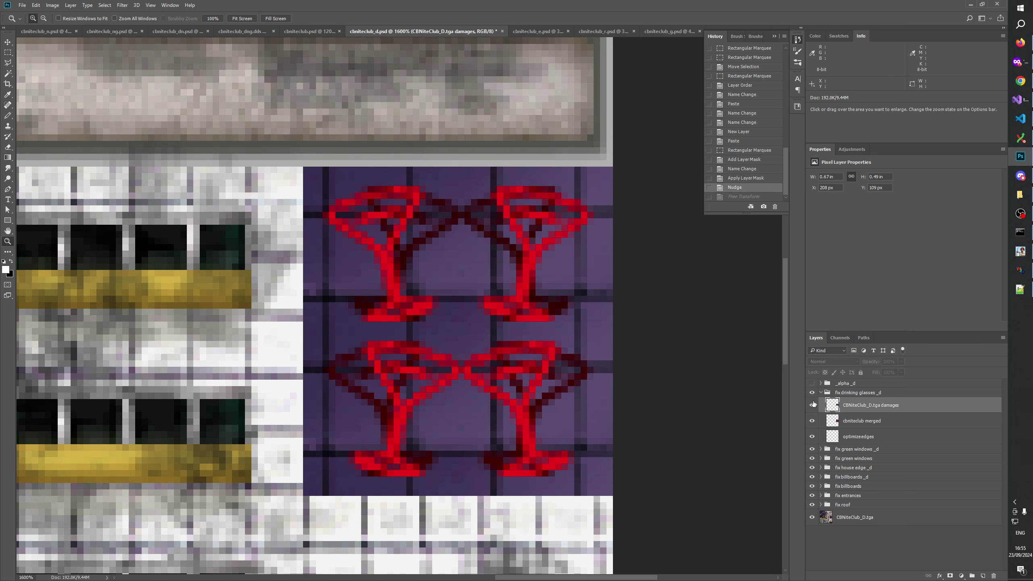
left_click(813, 404)
left_click(813, 404)
left_click(813, 404)
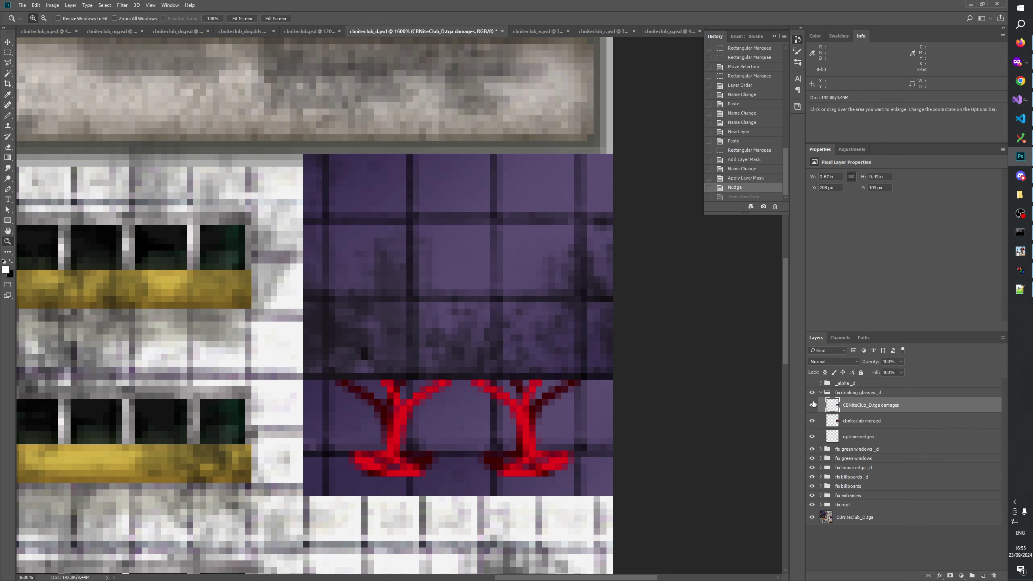
Step: Hide the damages layer, examine the undamaged drinking glasses panel in cbniteclub.psd, and return to cbniteclub_d.psd
left_click(813, 403)
left_click(37, 31)
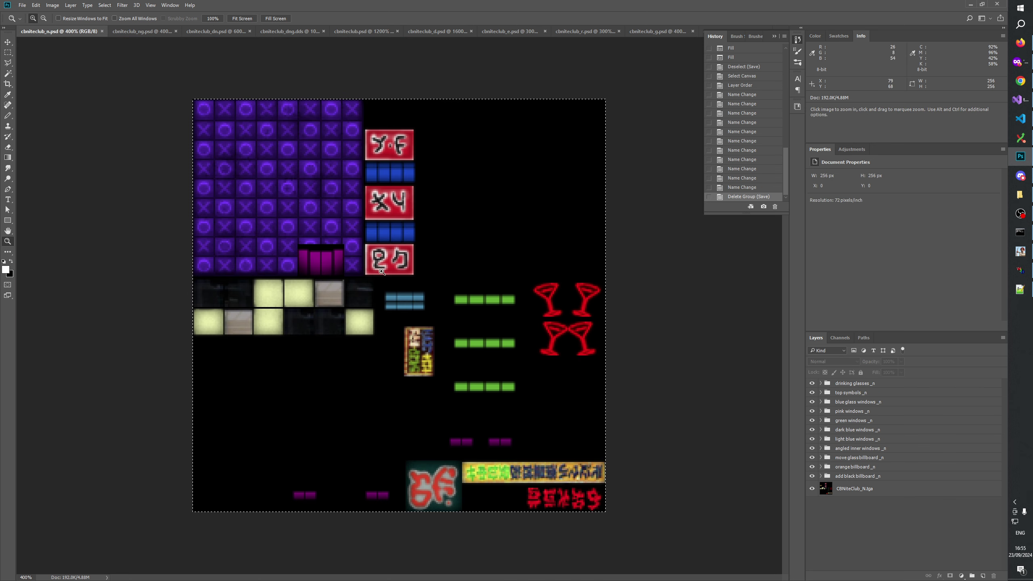
left_click(364, 31)
left_click_drag(502, 339, 1017, 448)
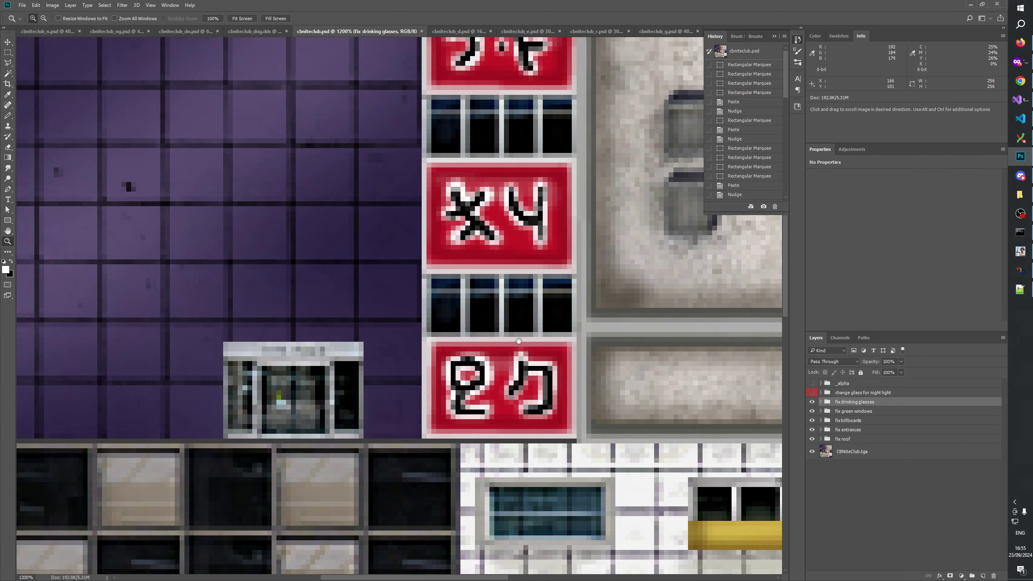
left_click_drag(168, 70, 379, 248)
left_click_drag(472, 357, 121, 123)
left_click_drag(529, 366, 267, 294)
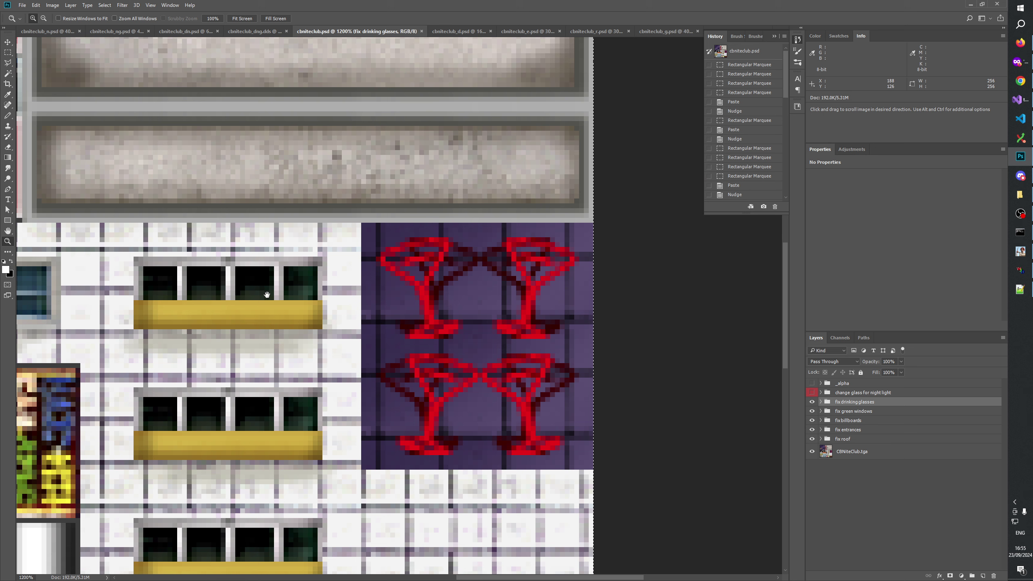
left_click(458, 32)
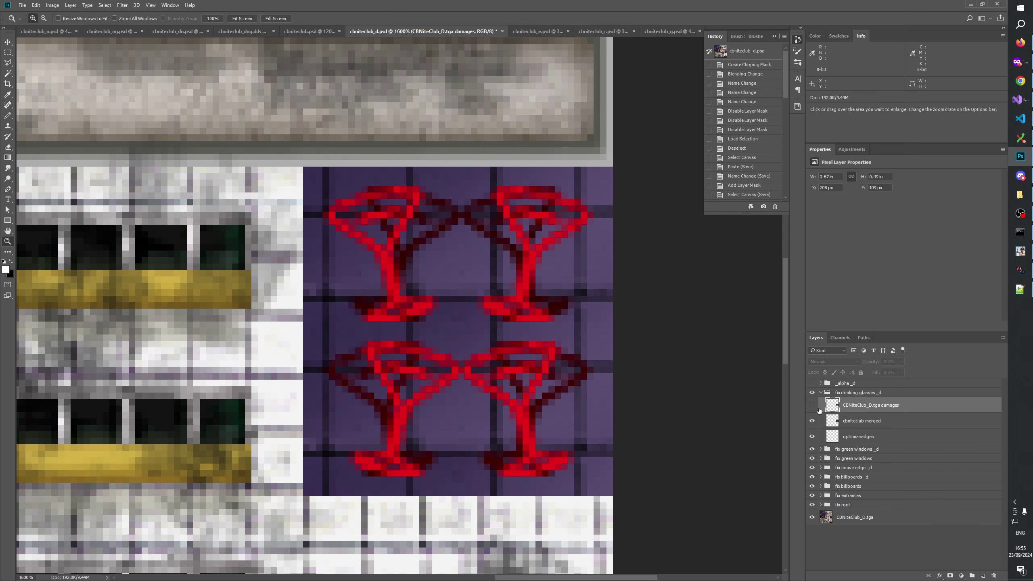
Step: Compare the drinking glasses panel with the CBNiteClub_D.tga damages layer shown and hidden, leaving it shown
left_click(811, 404)
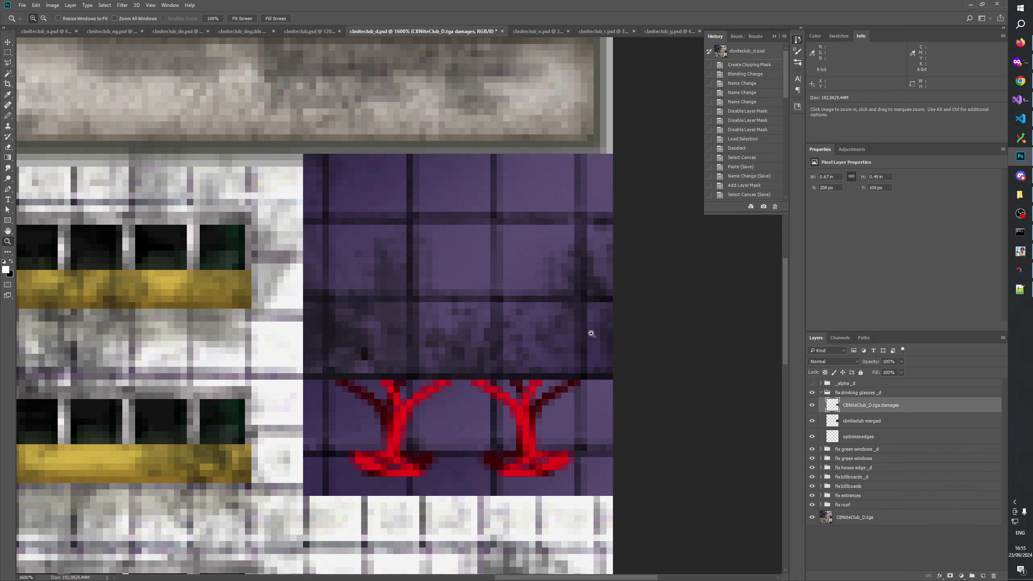
left_click(812, 405)
left_click(811, 405)
left_click(811, 405)
left_click(811, 405)
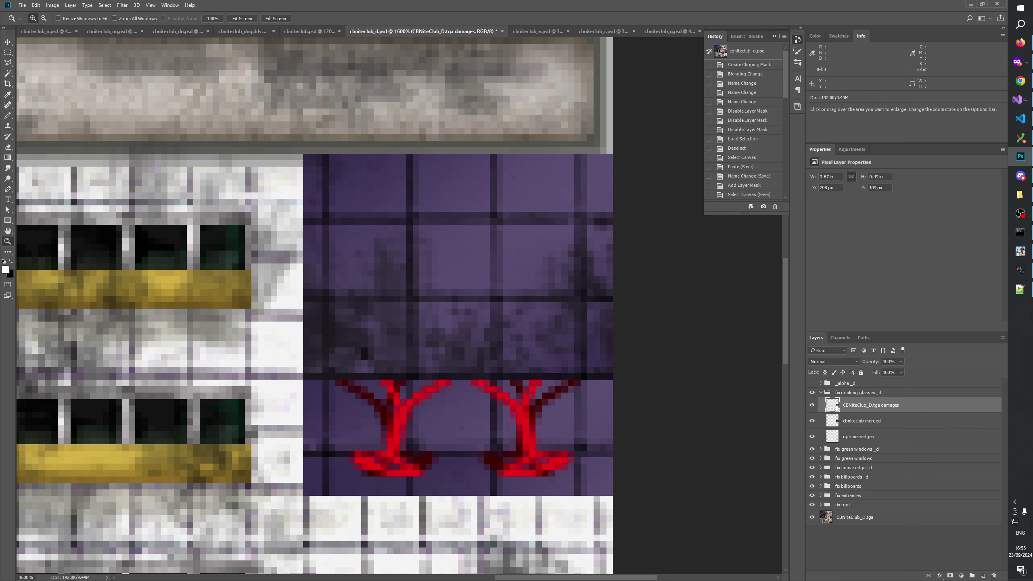
Step: Try the Darken blending mode on the damages layer and compare the panel repeatedly with that layer shown and hidden
left_click(821, 361)
left_click(821, 388)
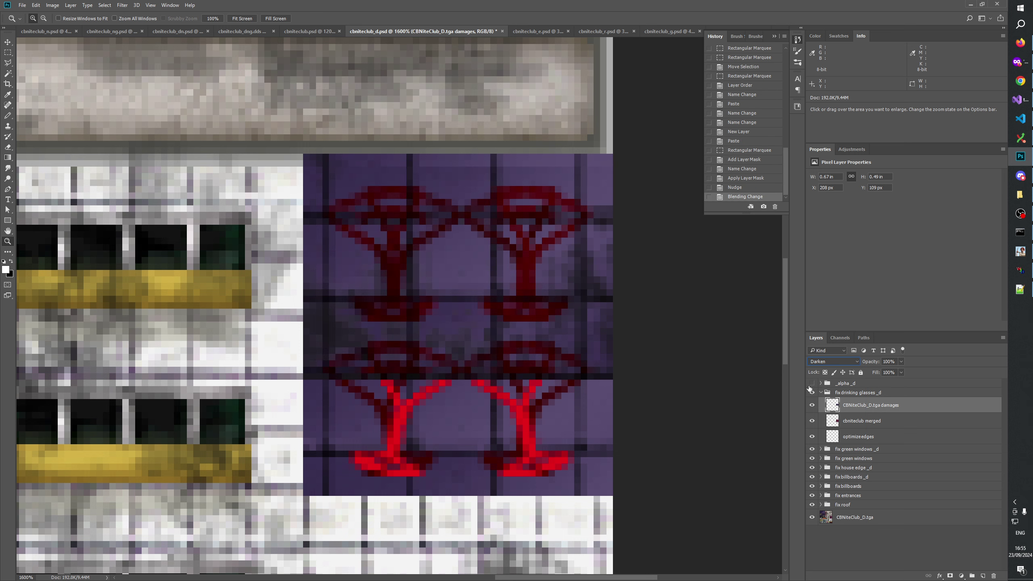
left_click(812, 405)
left_click(812, 405)
left_click(812, 406)
left_click(812, 406)
left_click(811, 406)
left_click(812, 406)
left_click(811, 406)
left_click(812, 405)
left_click(812, 405)
left_click(812, 405)
left_click(811, 405)
left_click(812, 405)
left_click(812, 405)
left_click(811, 405)
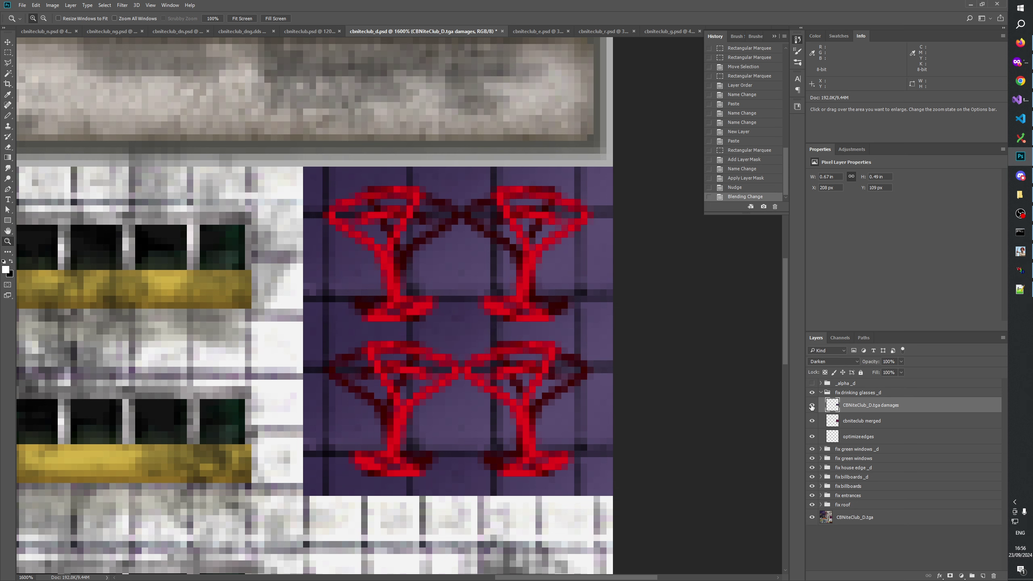
left_click(811, 405)
left_click(812, 405)
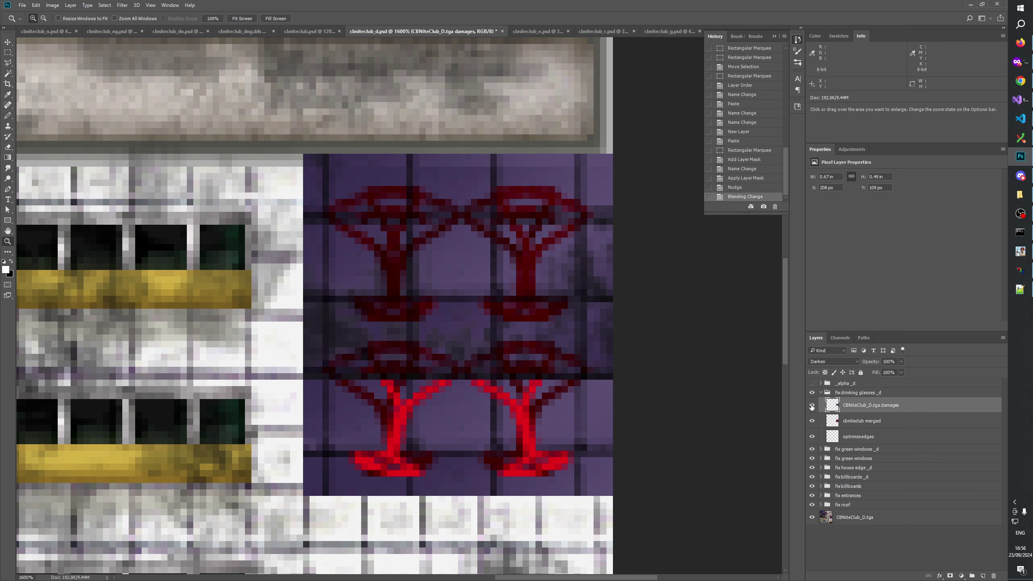
left_click(812, 405)
left_click(811, 406)
left_click(811, 406)
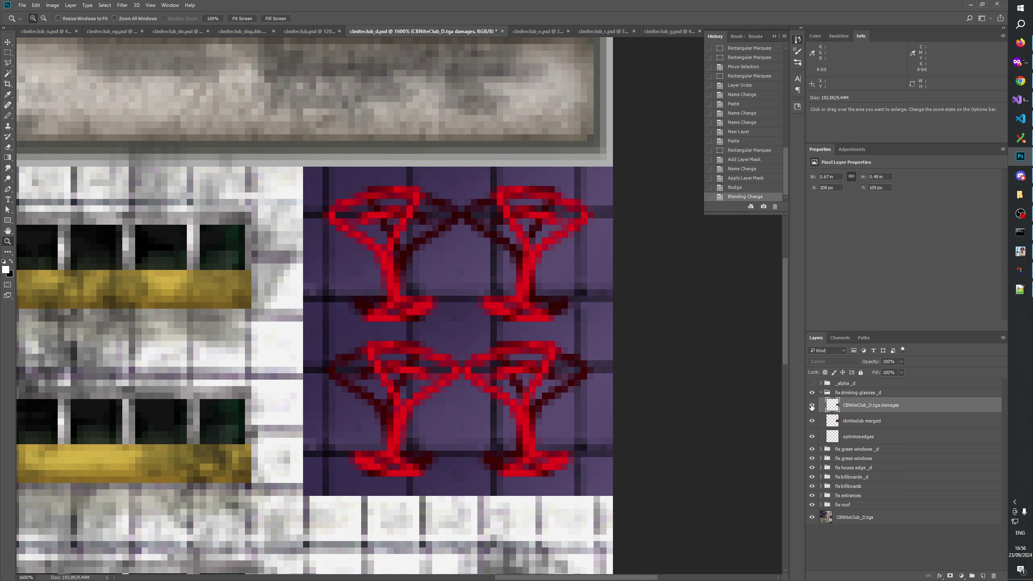
left_click(812, 406)
left_click(811, 405)
left_click(812, 406)
left_click(811, 406)
left_click(812, 405)
left_click(811, 405)
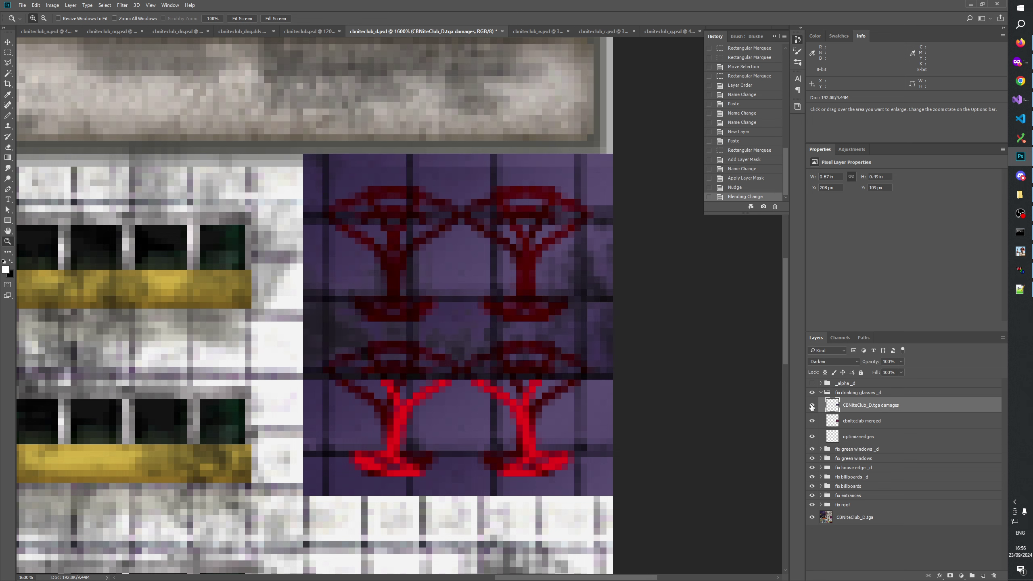
left_click(811, 405)
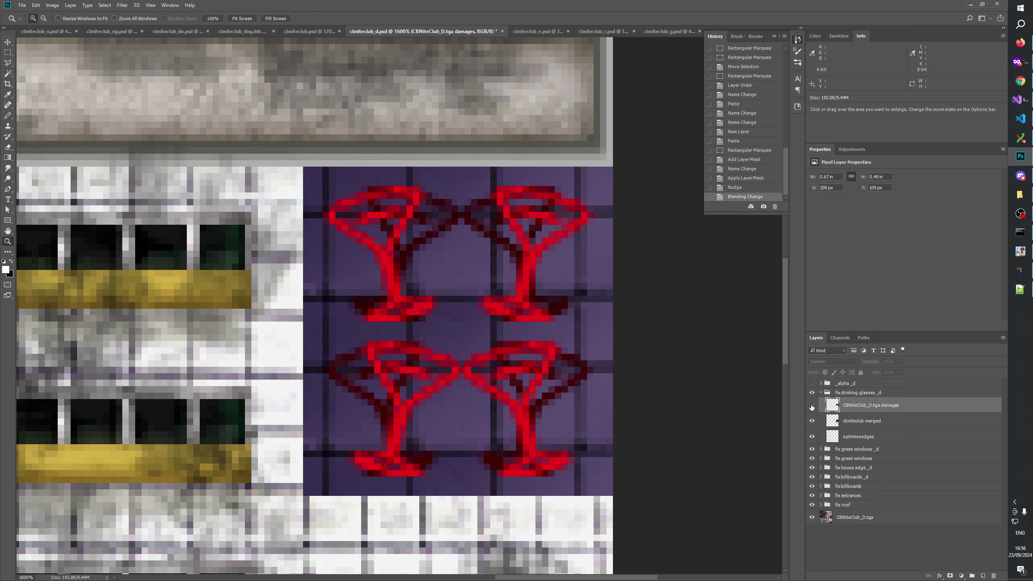
left_click(811, 405)
left_click(811, 405)
left_click(812, 406)
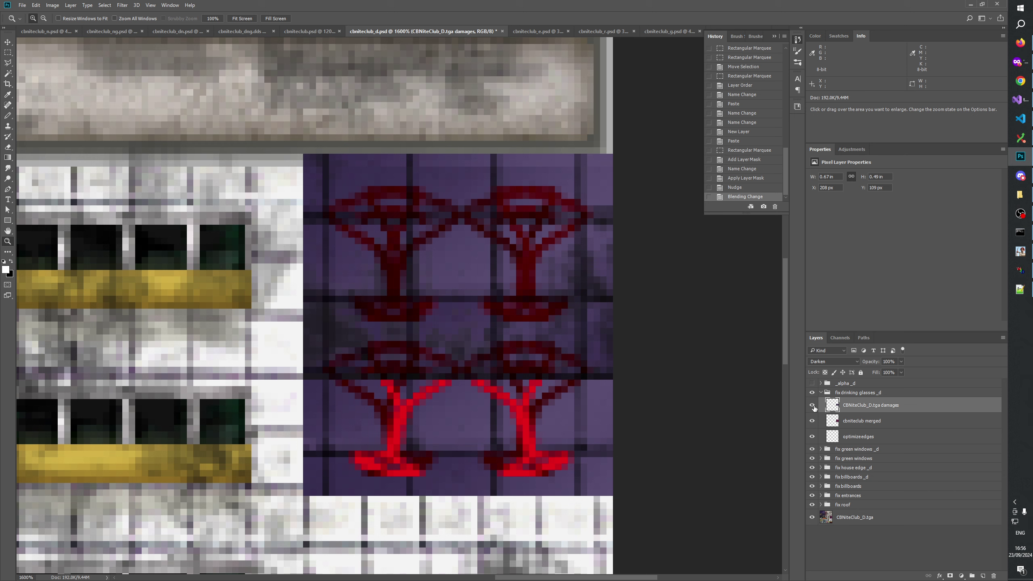
left_click(811, 405)
left_click(812, 405)
Step: Check the darkened panel against the whole texture and set the damages layer back to the Normal blending mode
right_click(303, 271)
left_click(326, 280)
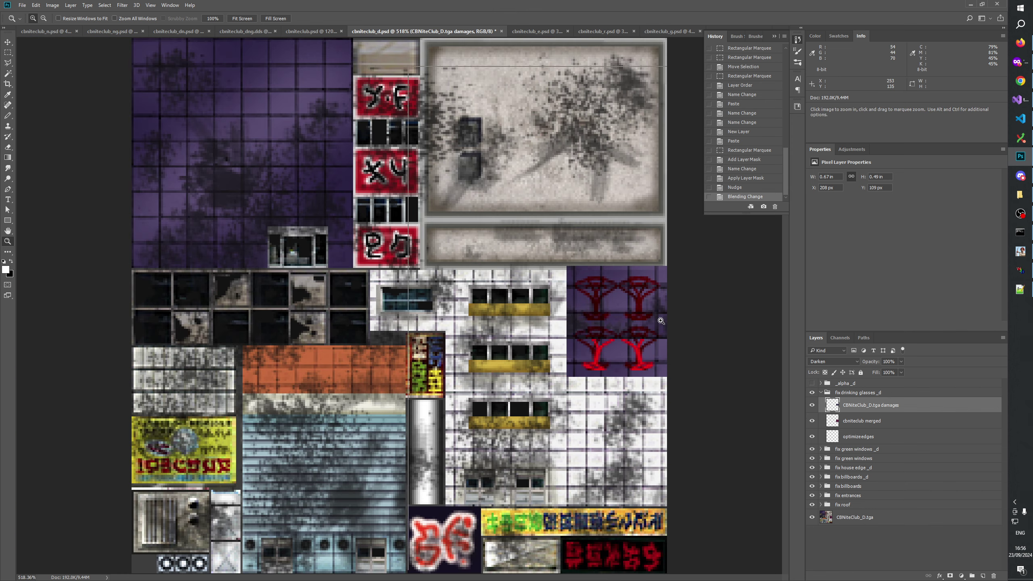
left_click(677, 334)
left_click(677, 333)
left_click(676, 334)
left_click(834, 361)
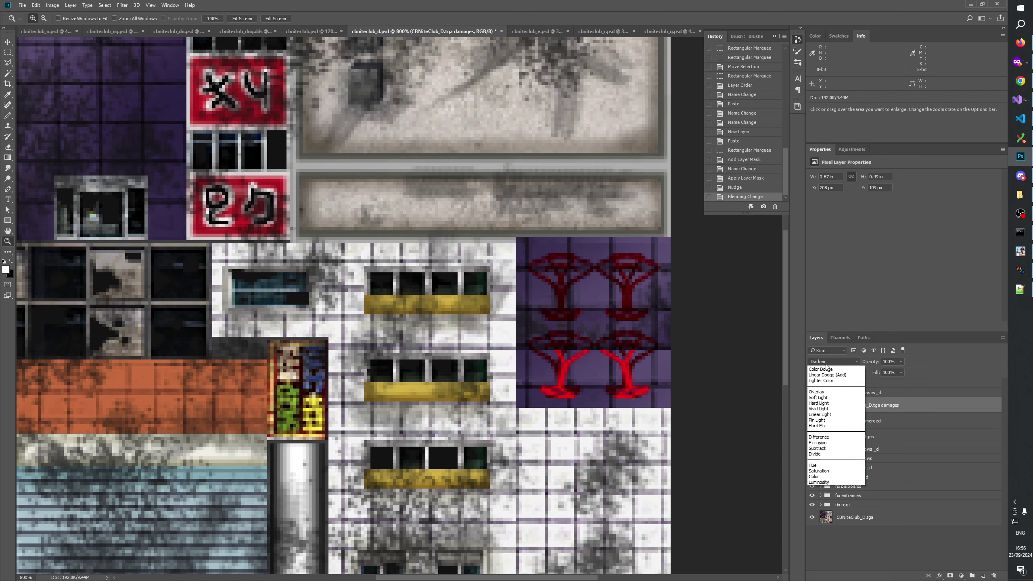
left_click(825, 365)
Step: Compare the drinking glasses panel at 1600% zoom once more and leave the damages layer hidden
left_click(662, 358)
left_click(650, 354)
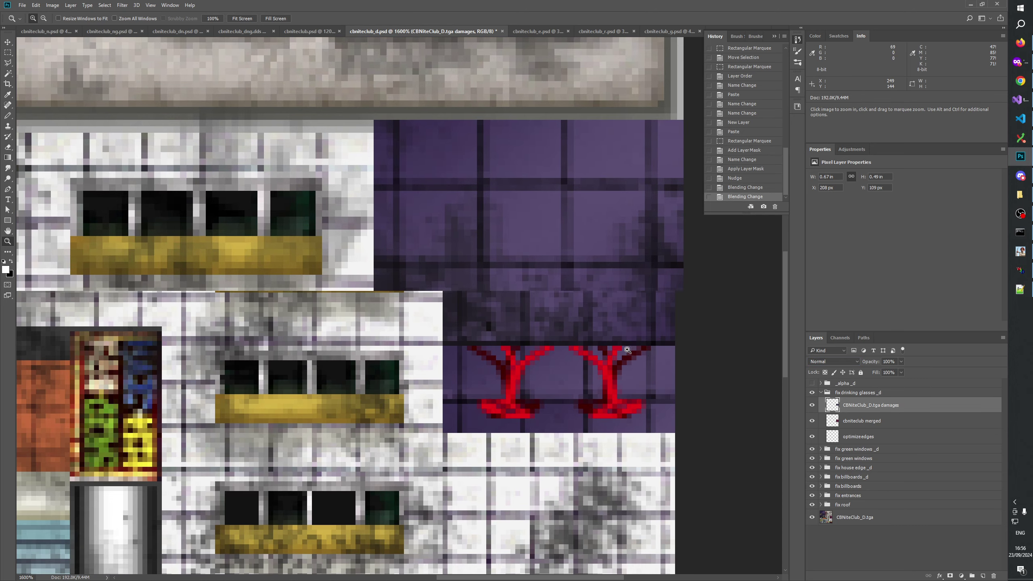
left_click(812, 404)
left_click(812, 405)
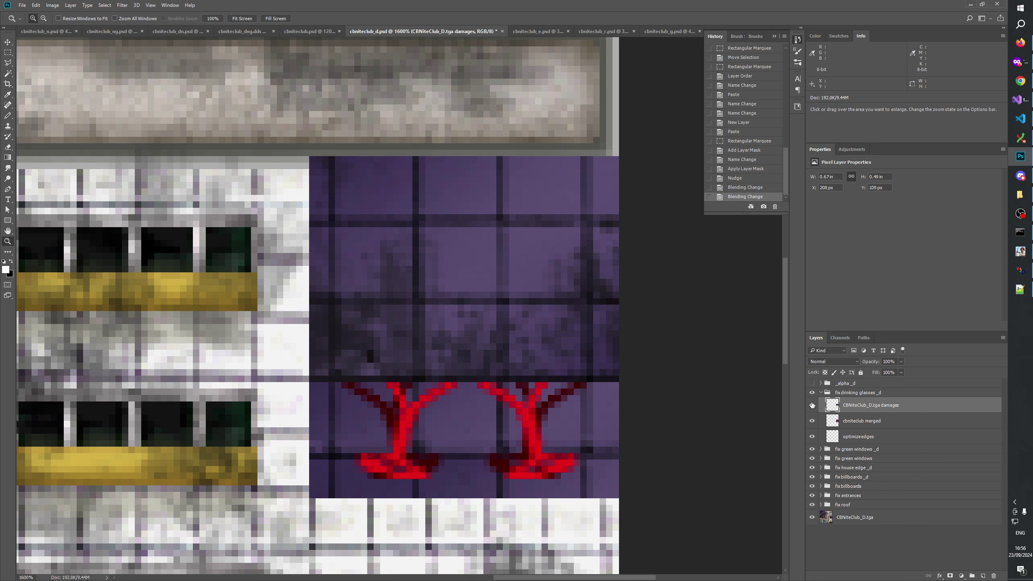
left_click(812, 405)
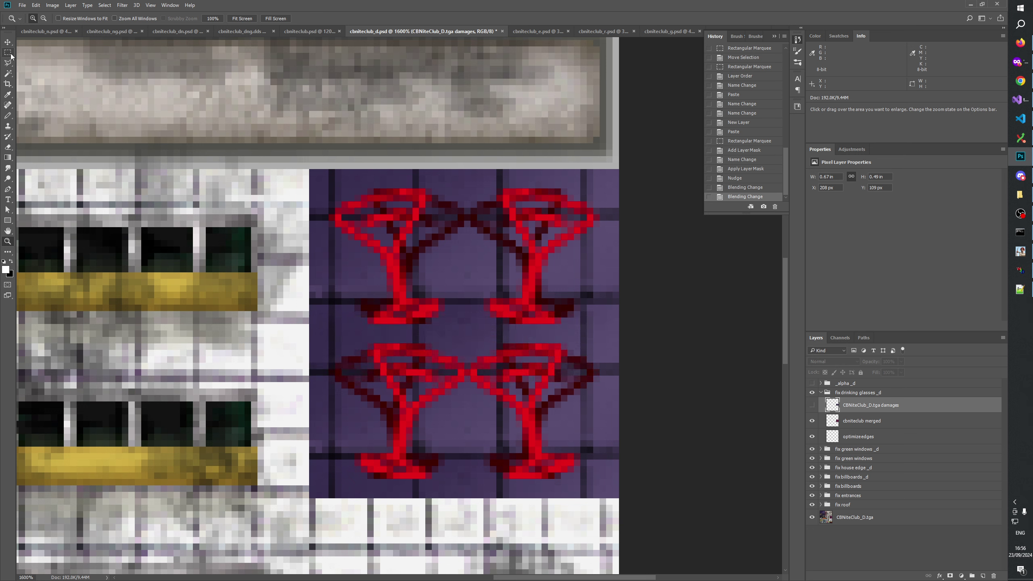
Step: Make the cbniteclub merged layer active and outline the whole drinking glasses panel with a rectangular marquee, 48 by 51 px
key("m")
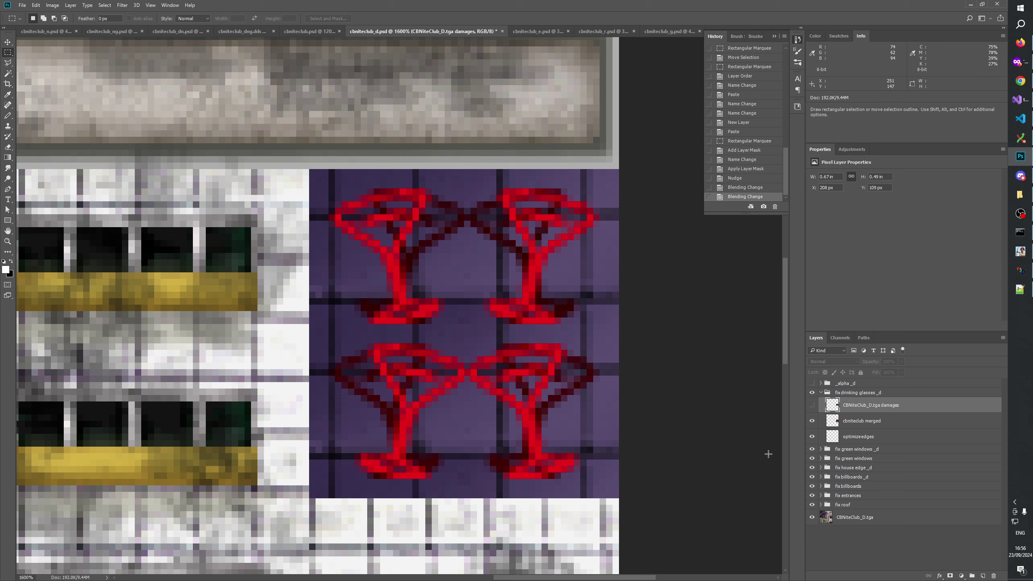
left_click(850, 425)
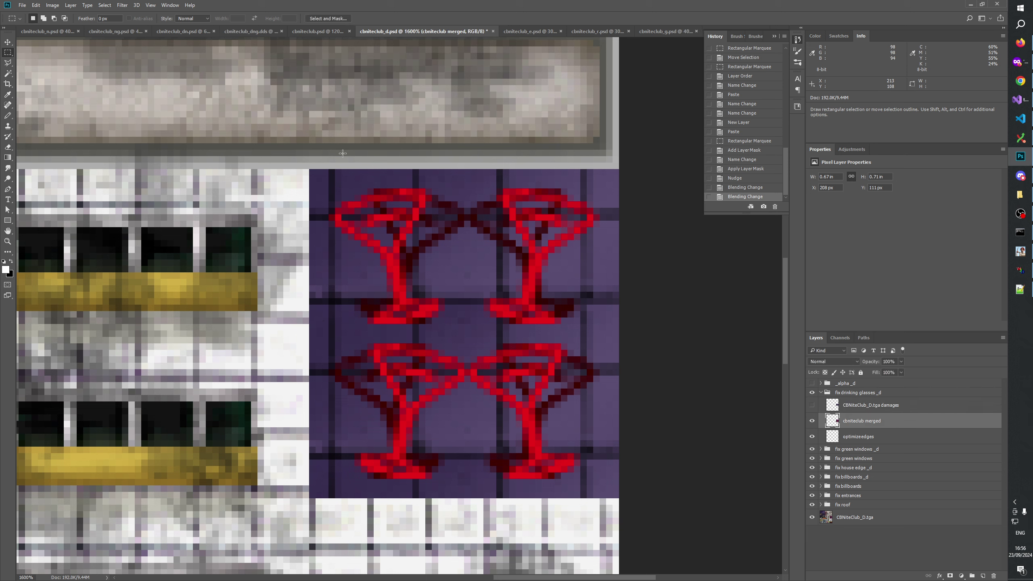
left_click_drag(307, 171, 623, 493)
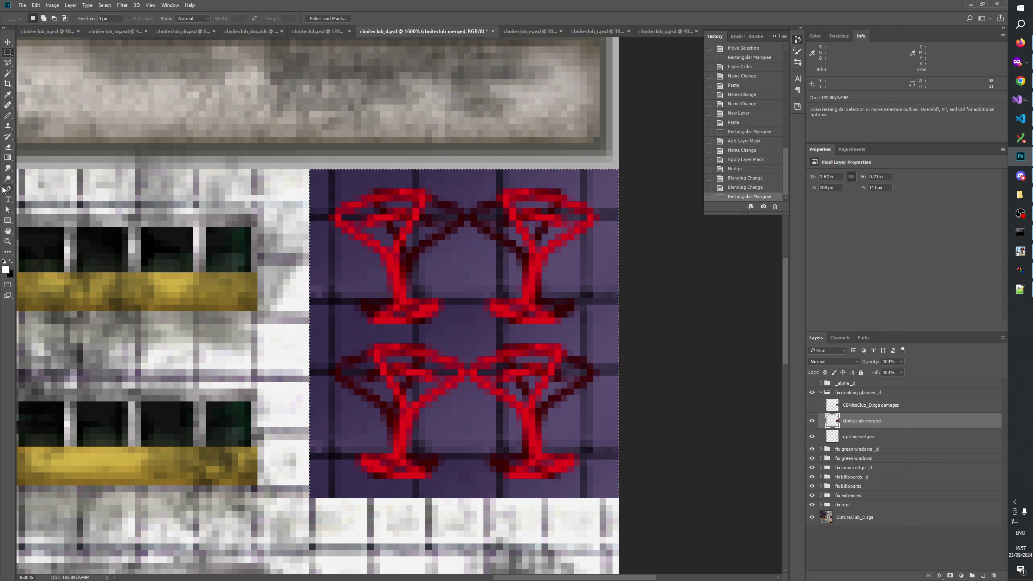
Step: Replace the selection with a 48 by 26 px marquee around the upper pair of glasses and copy it to a new layer
left_click(8, 241)
right_click(432, 279)
left_click(476, 322)
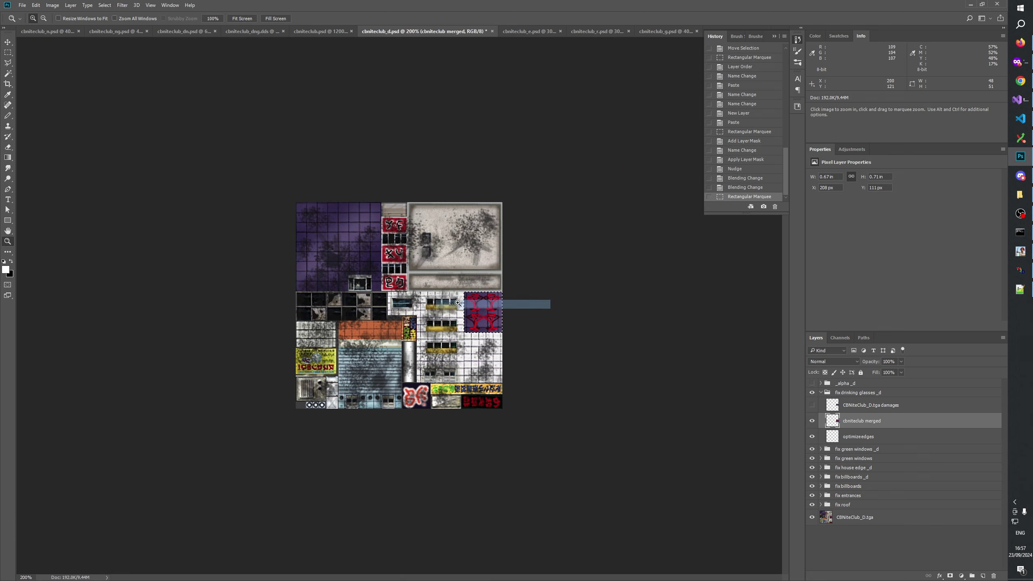
left_click(477, 322)
left_click(476, 323)
left_click(477, 323)
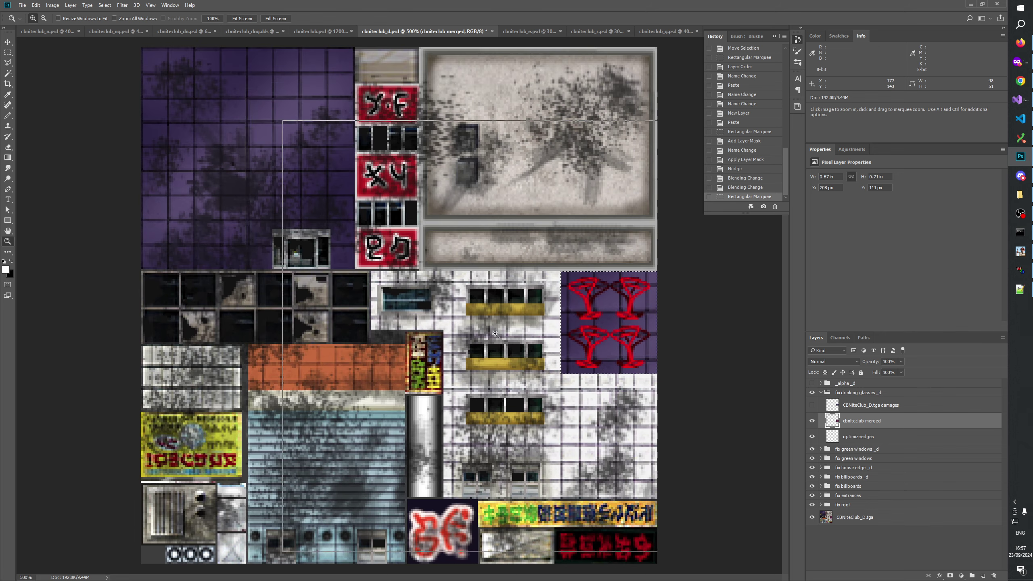
left_click(477, 322)
left_click(7, 52)
key("ctrl+d")
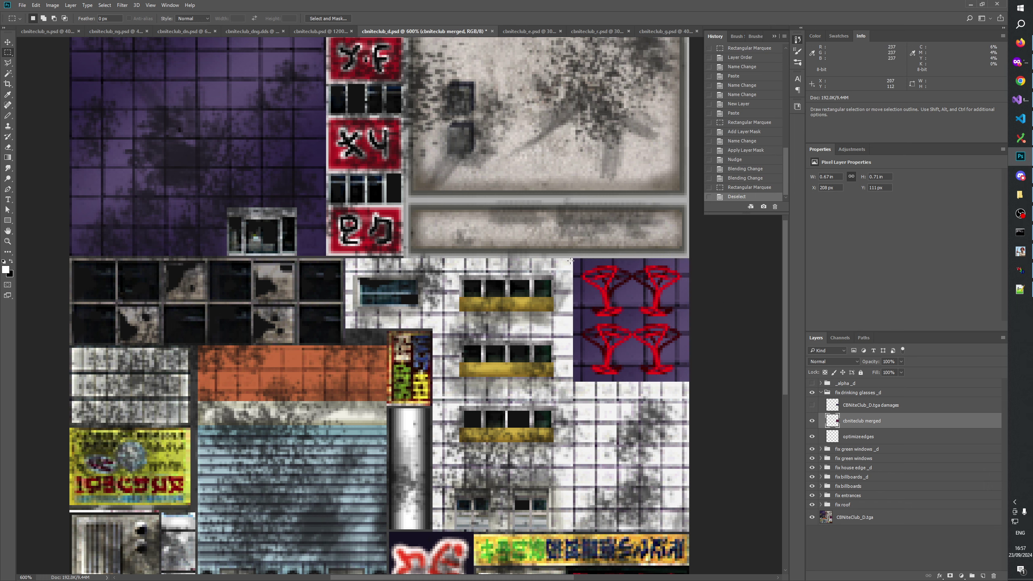
left_click_drag(572, 258, 692, 320)
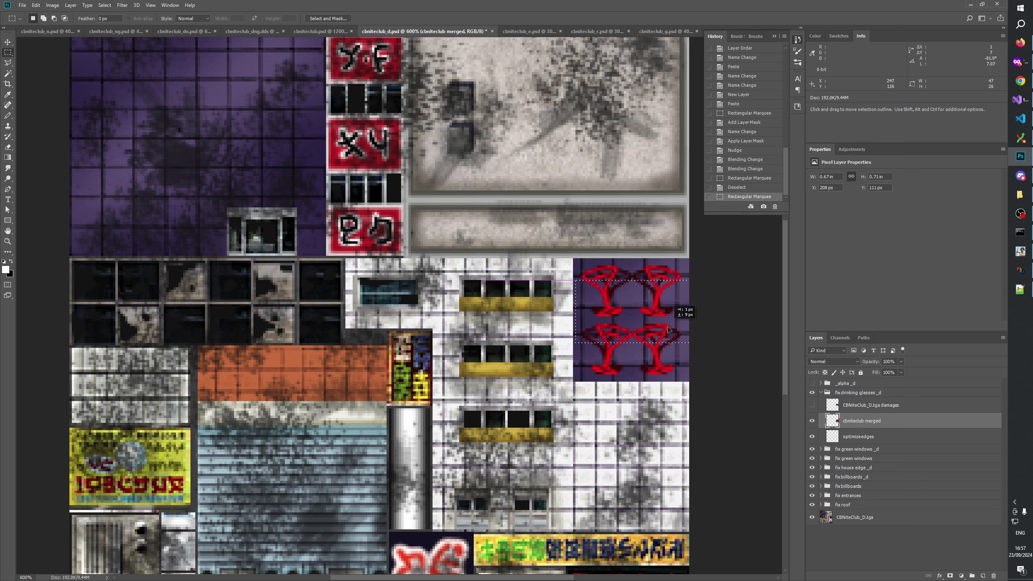
mouse_move(665, 303)
left_mouse_down()
mouse_move(664, 364)
mouse_move(665, 303)
left_mouse_up()
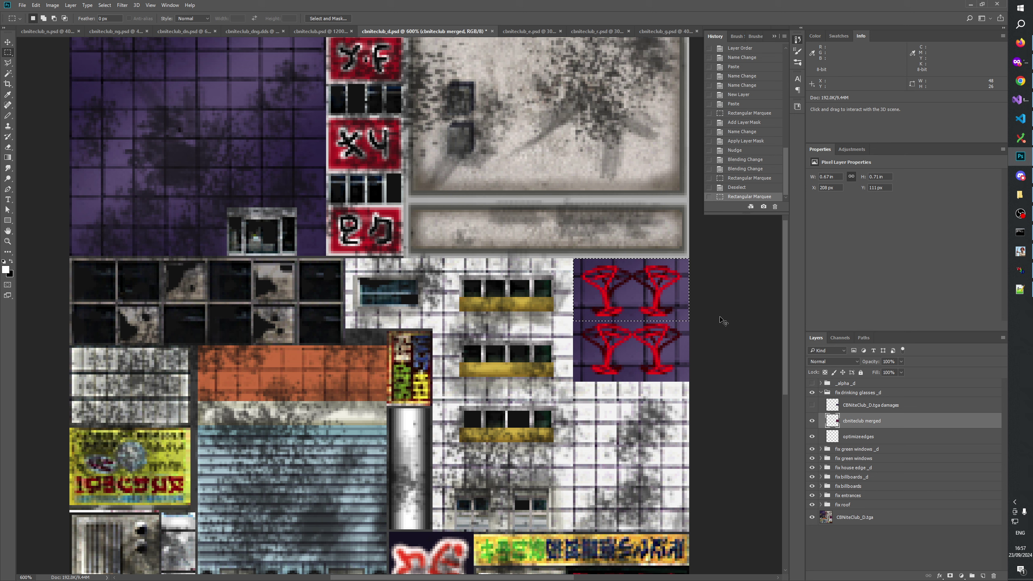
key("ctrl+c")
key("ctrl+v")
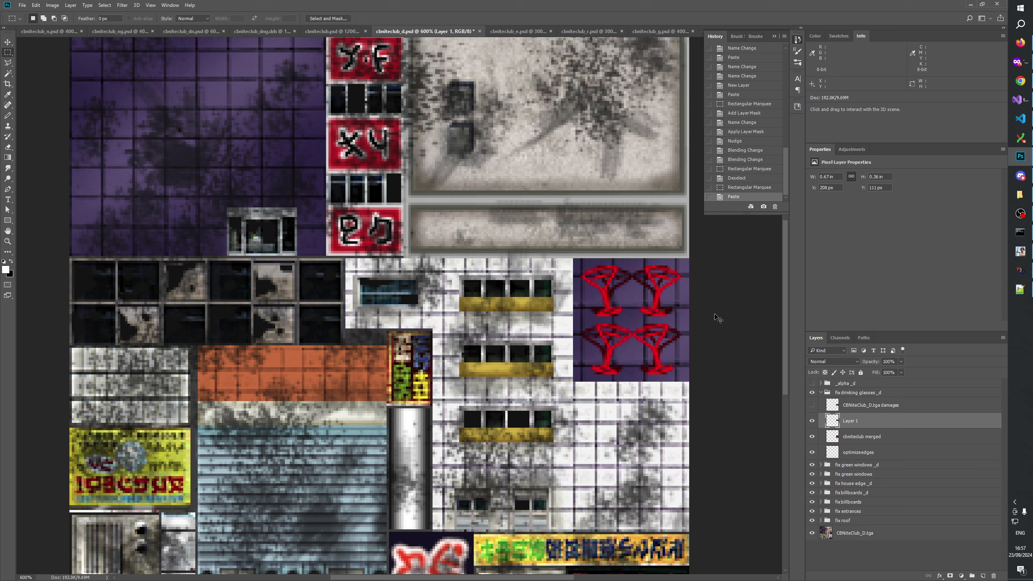
Step: Nudge the pasted pair of glasses onto the large purple wall at X 36 px, Y 29 px, lining up its tile lines
key("shift+Left")
key("shift+Left")
key("shift+Left")
key("shift+Left")
key("shift+Left")
key("shift+Left")
key("shift+Left")
key("shift+Left")
key("shift+Left")
key("shift+Left")
key("shift+Left")
key("shift+Left")
key("shift+Left")
key("shift+Left")
key("shift+Left")
key("shift+Left")
key("shift+Left")
key("shift+Left")
key("shift+Left")
key("shift+Up")
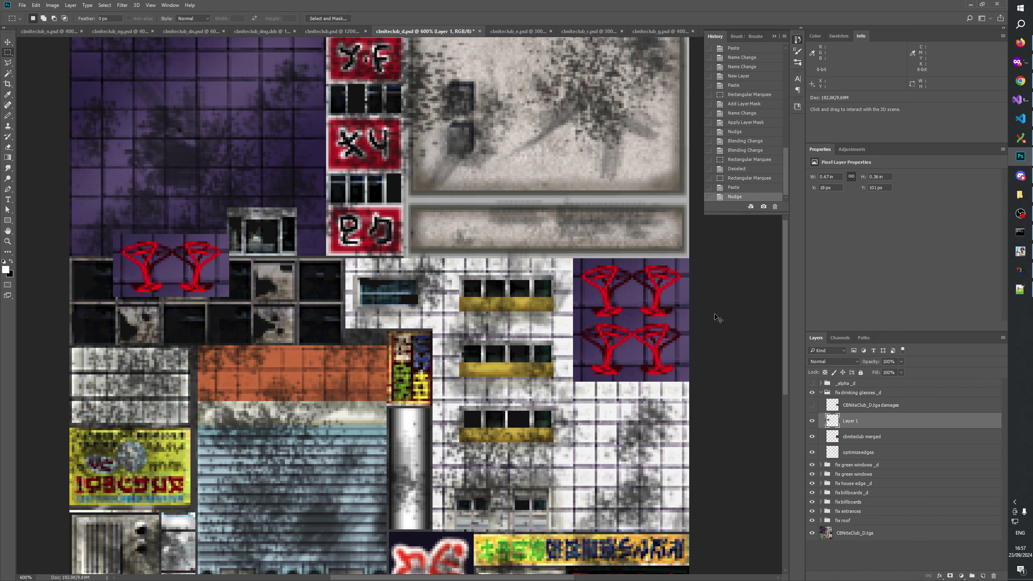
key("shift+Up")
key("shift+Up")
key("shift+Up")
key("shift+Up")
key("shift+Up")
key("shift+Up")
key("shift+Right")
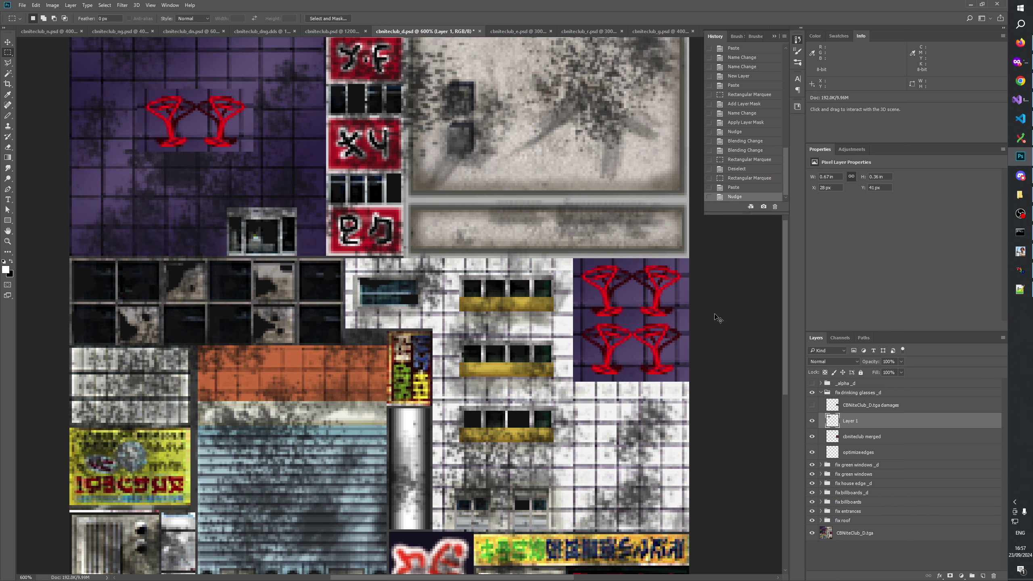
key("shift+Up")
key("Right")
key("Right")
key("Right")
key("Right")
key("Right")
key("Right")
key("Right")
key("Right")
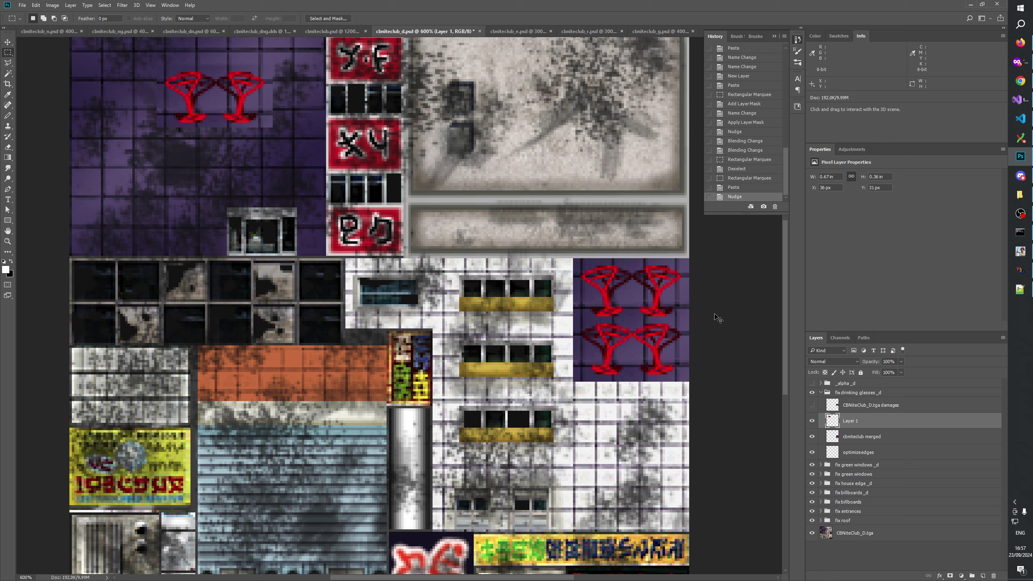
key("Up")
key("Up")
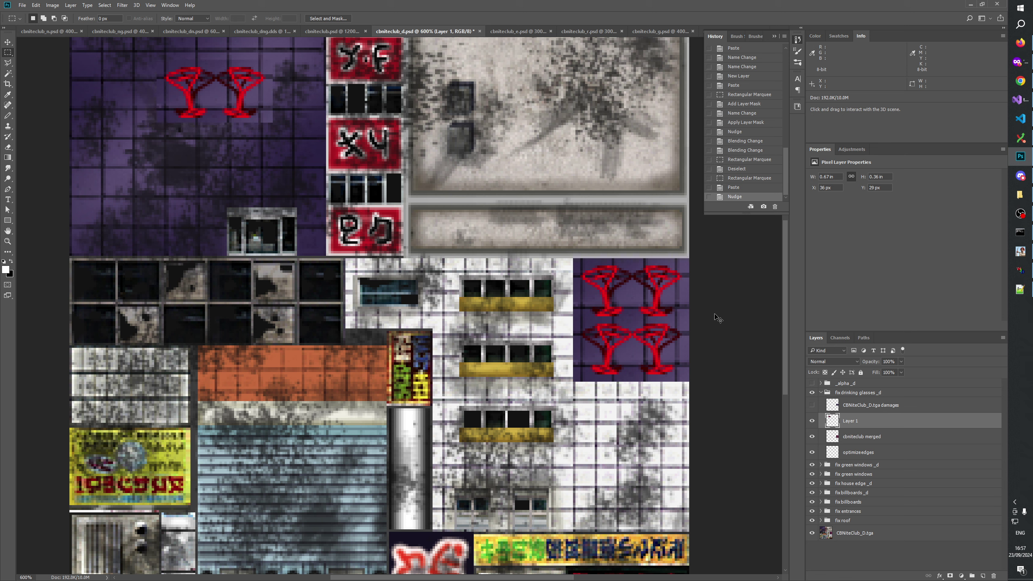
Step: Check the placed glasses on the purple wall at 1200% zoom and move their layer above the CBNiteClub_D.tga damages layer
scroll(445, 293, "up", 5)
scroll(445, 293, "left", 4)
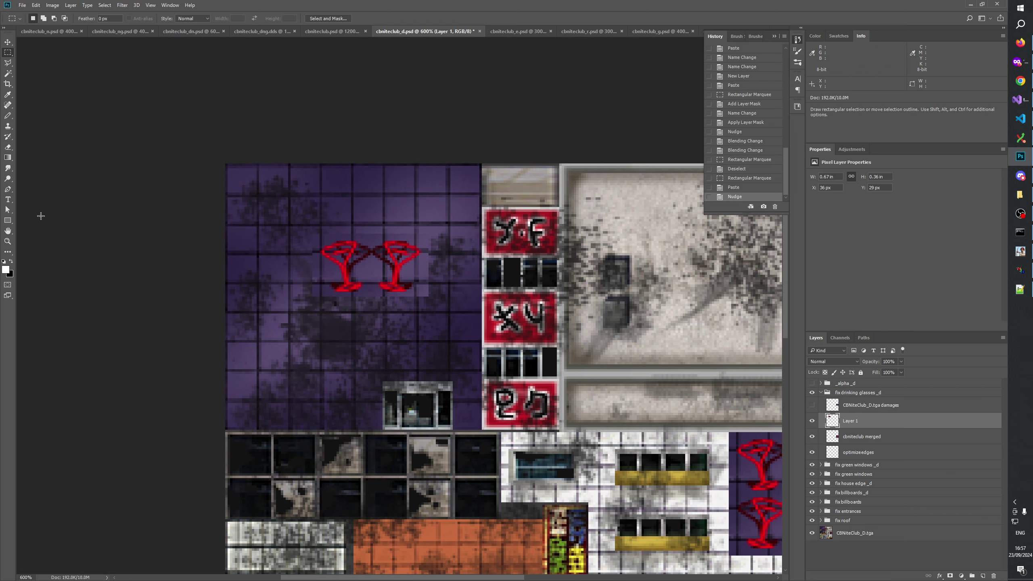
left_click(7, 241)
left_click(358, 259)
left_click(364, 272)
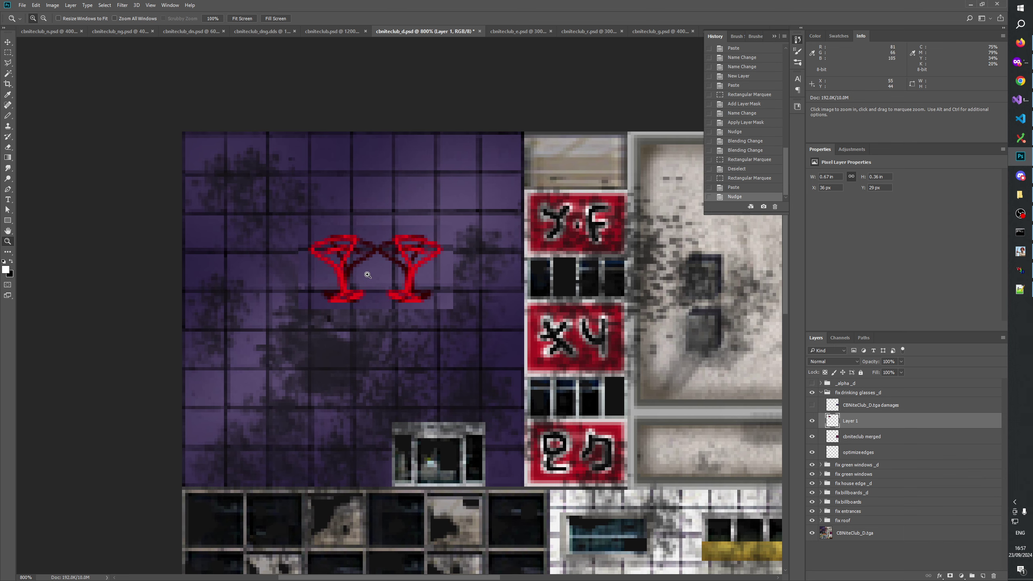
left_click(367, 275)
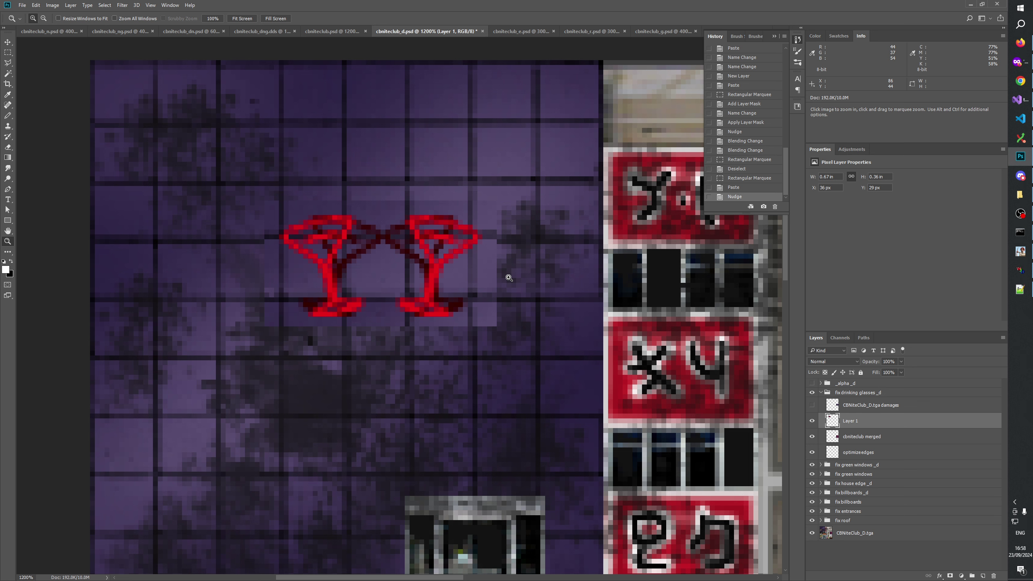
left_click_drag(867, 422, 860, 405)
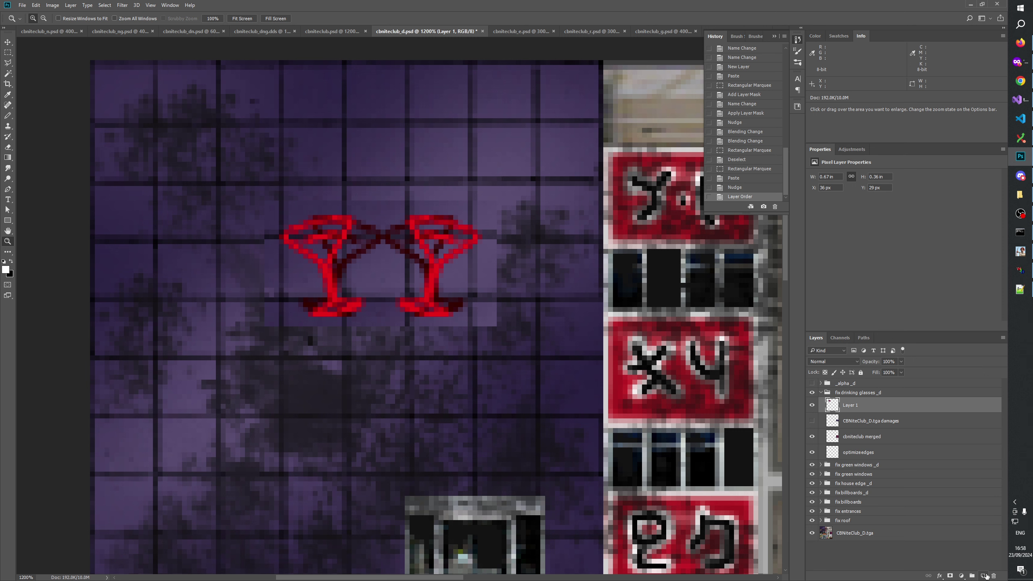
Step: Rename the placed glasses layer as "CBNiteClub_D.tga damages", copying the name from the existing damages layer
double_click(861, 422)
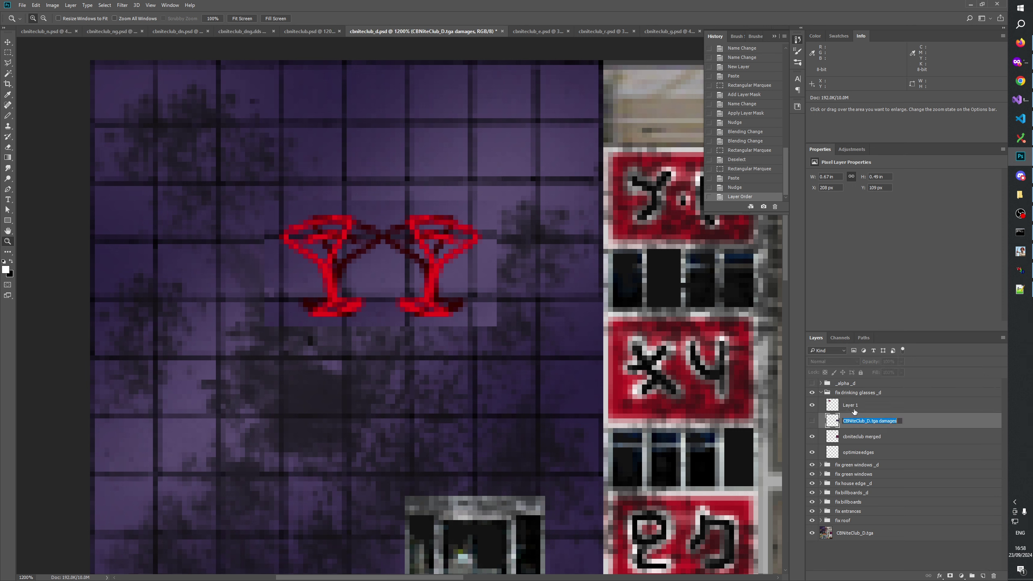
key("ctrl+c")
double_click(854, 408)
key("ctrl+v")
key("Return")
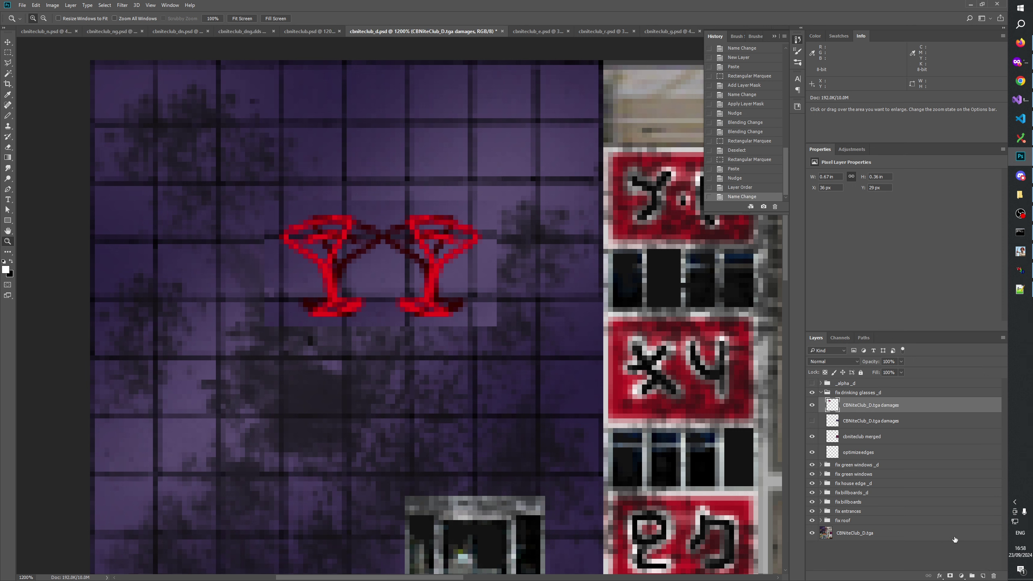
Step: Add a new layer above the placed glasses and name it "adjust light"
left_click(982, 575)
double_click(851, 404)
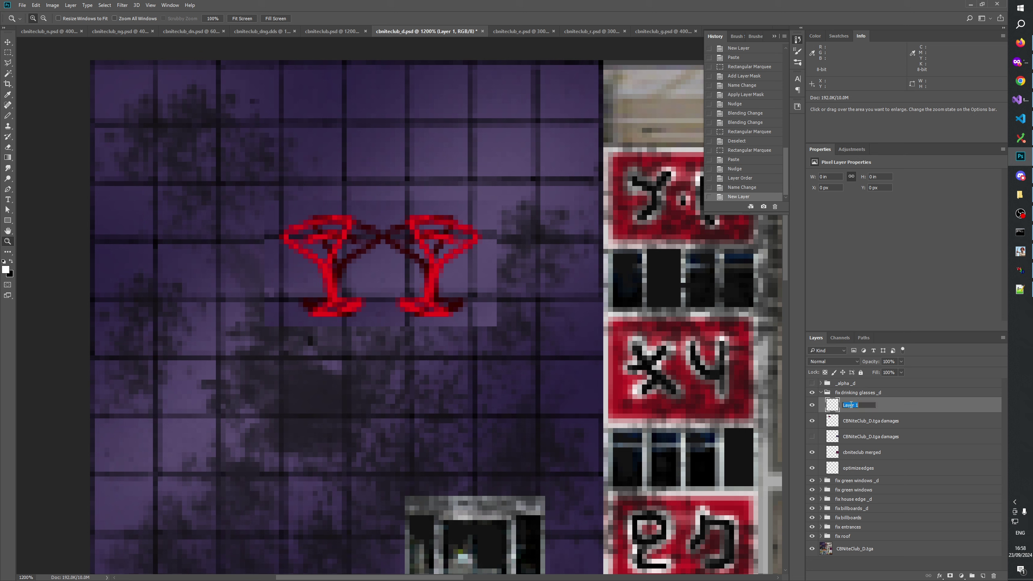
type("adjust light")
key("Return")
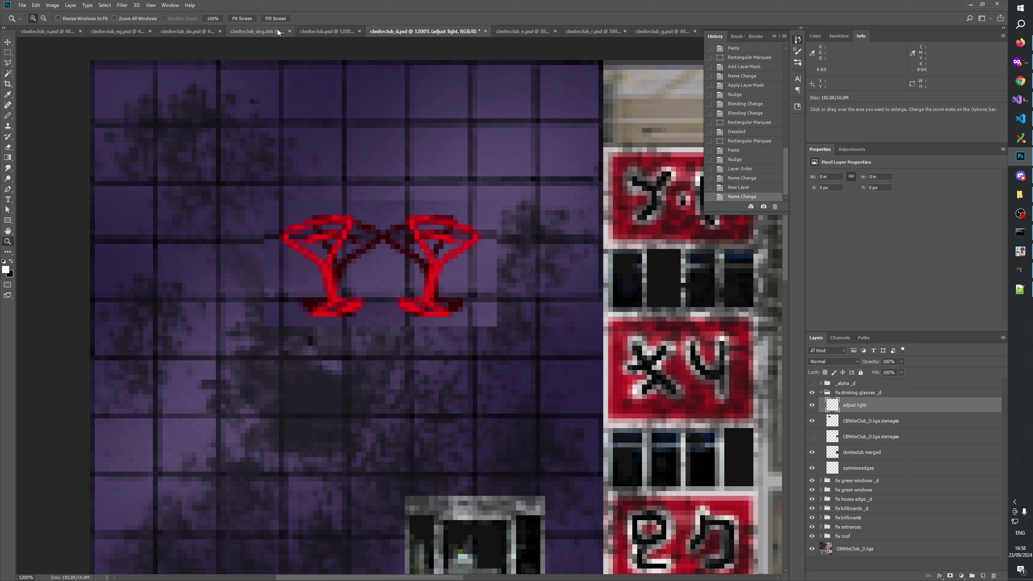
Step: In cbniteclub.psd, outline the upper pair of drinking glasses with a 48 by 27 px rectangular marquee and copy it merged
left_click(43, 31)
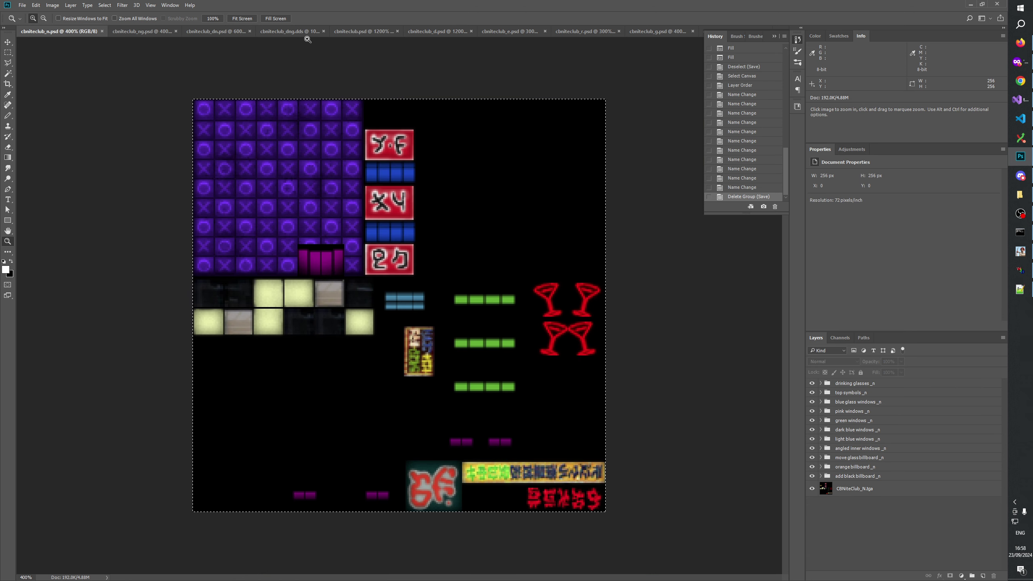
left_click(359, 31)
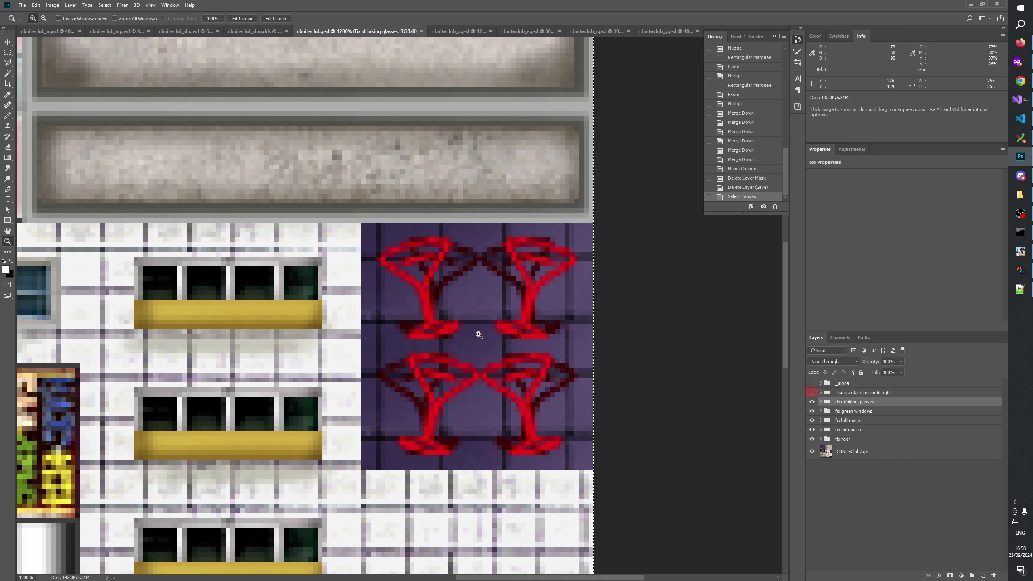
left_click(841, 463)
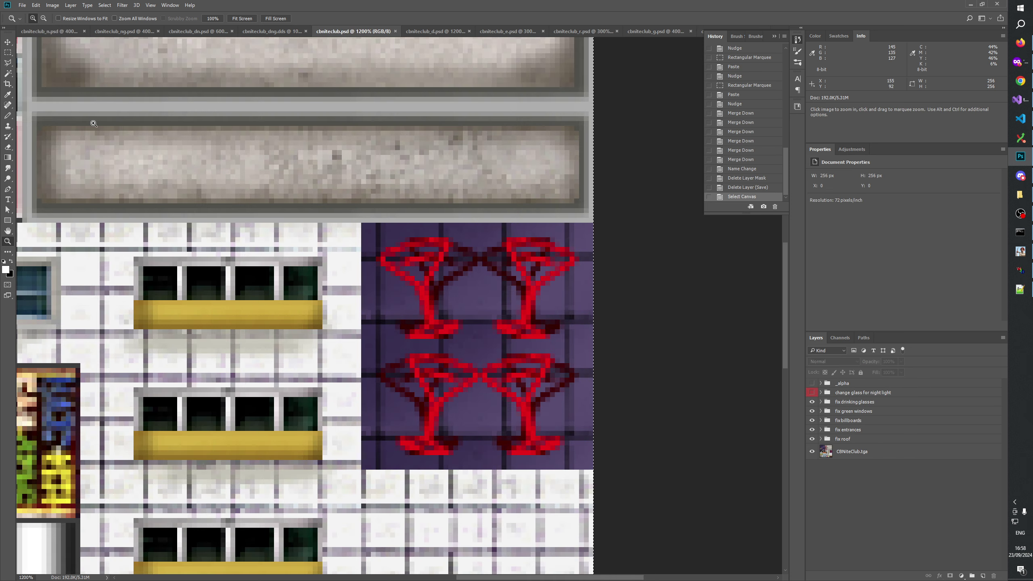
left_click(8, 52)
left_click(598, 272)
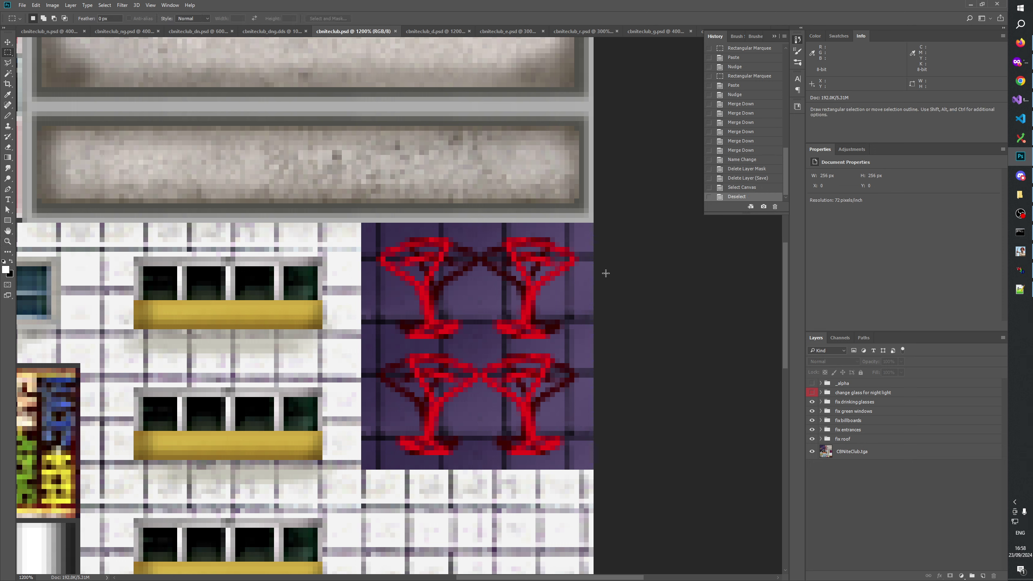
left_click_drag(362, 223, 616, 351)
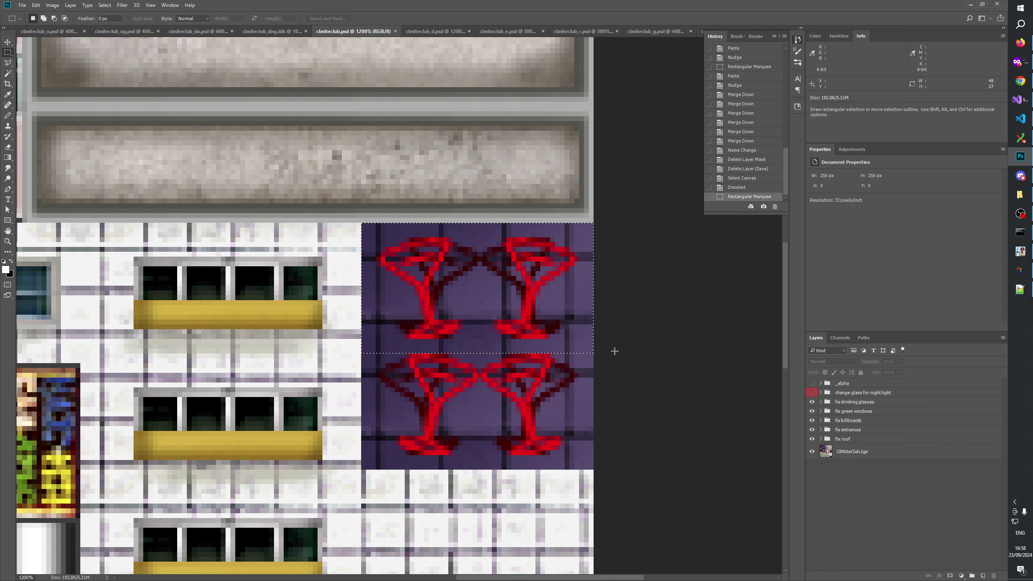
left_click(36, 5)
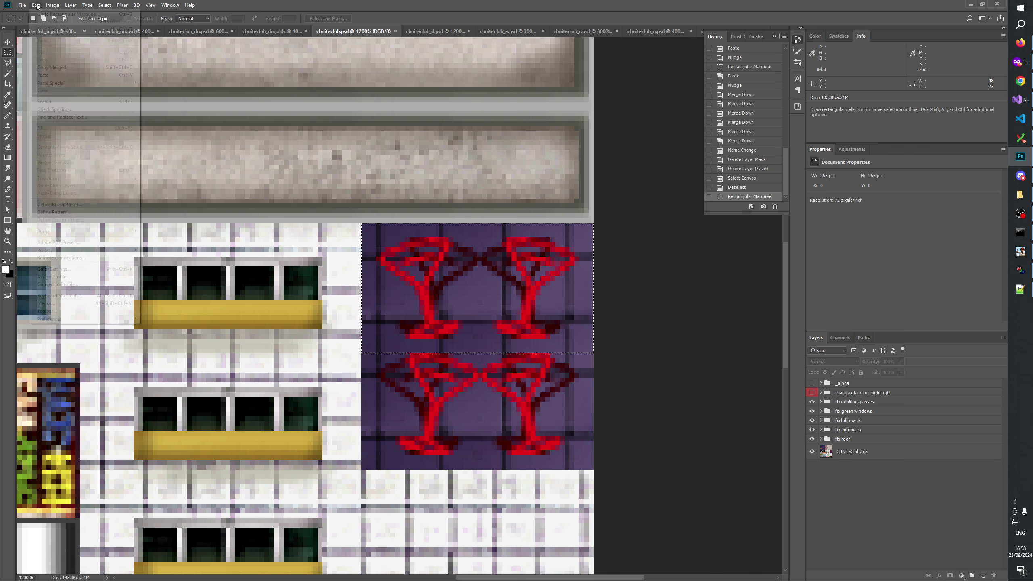
left_click(53, 67)
Step: Paste the copied glasses onto a new layer in the fix drinking glasses group and name the layer "REF"
left_click_drag(200, 227, 537, 385)
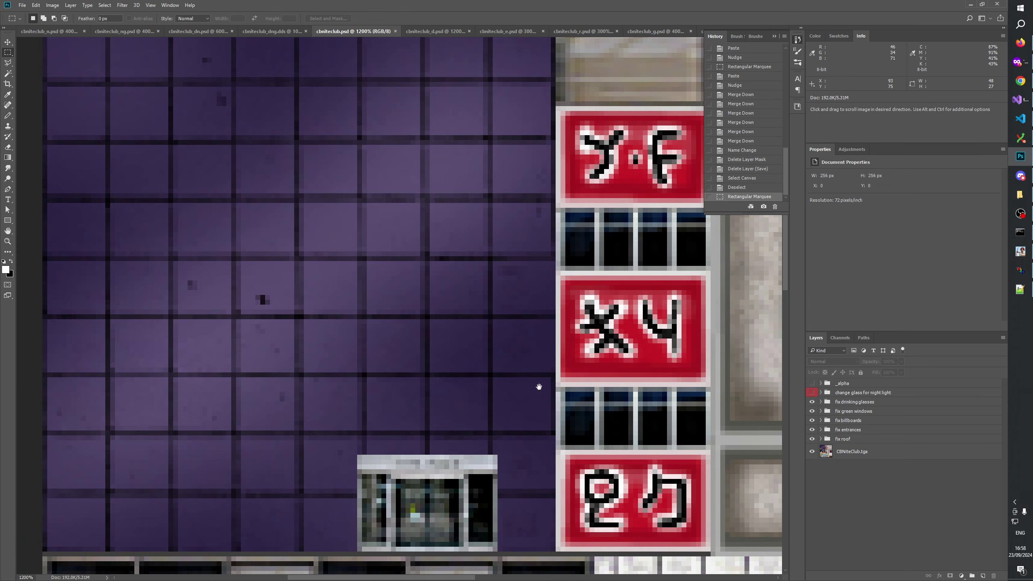
left_click(858, 393)
left_click(820, 402)
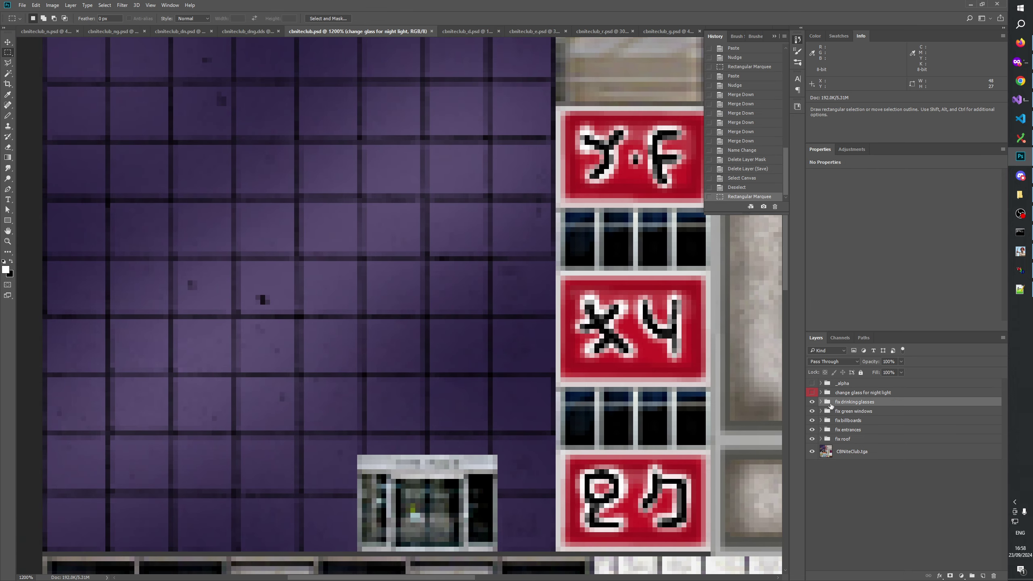
left_click(820, 402)
left_click(858, 414)
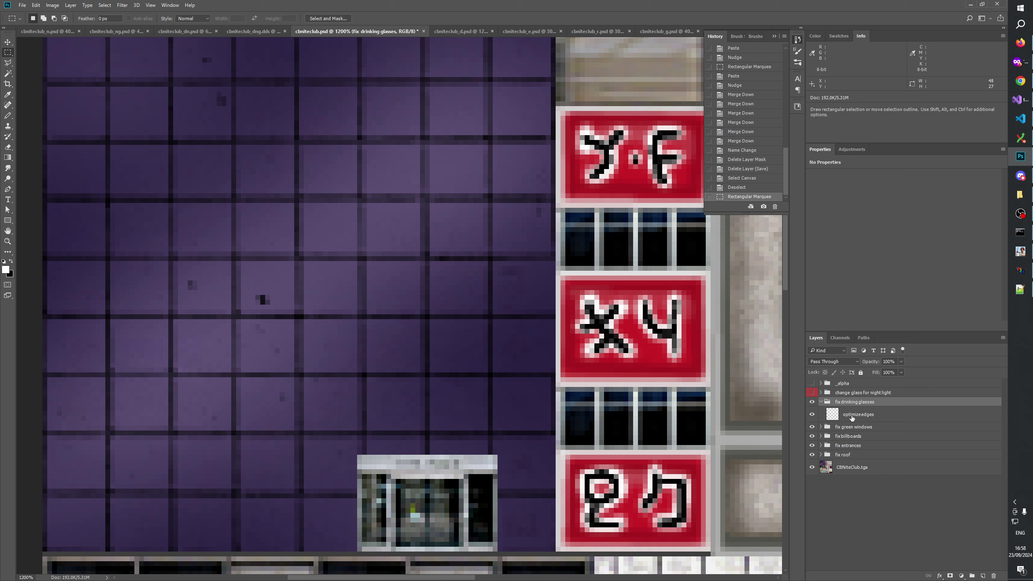
left_click(981, 575)
key("ctrl+v")
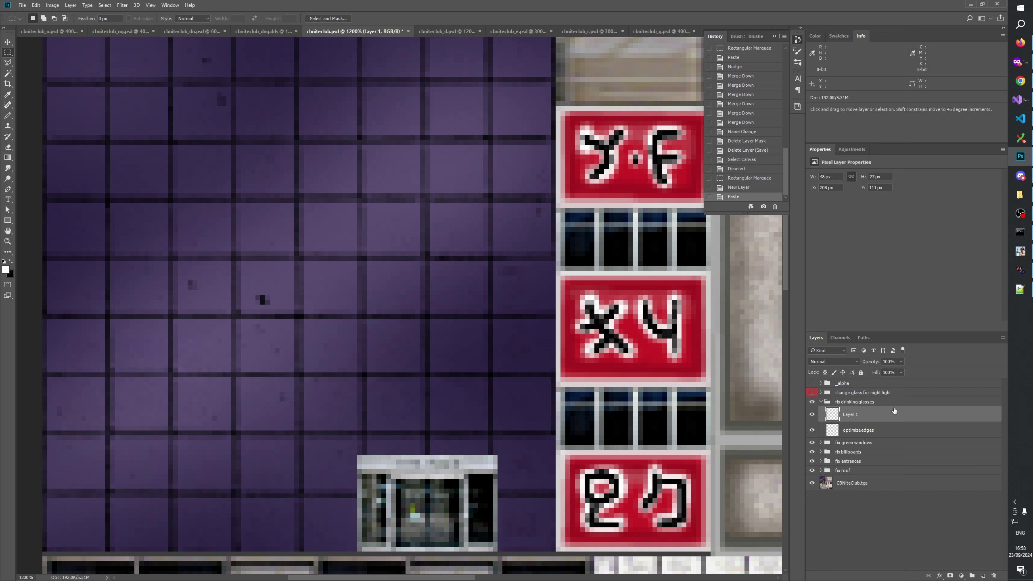
left_click(7, 42)
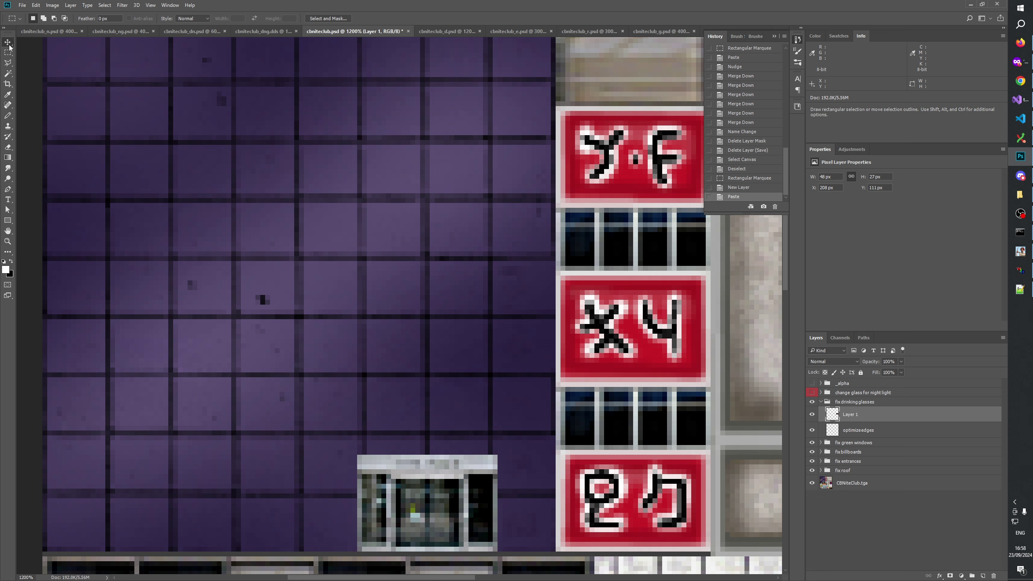
double_click(850, 414)
type("REF")
key("Return")
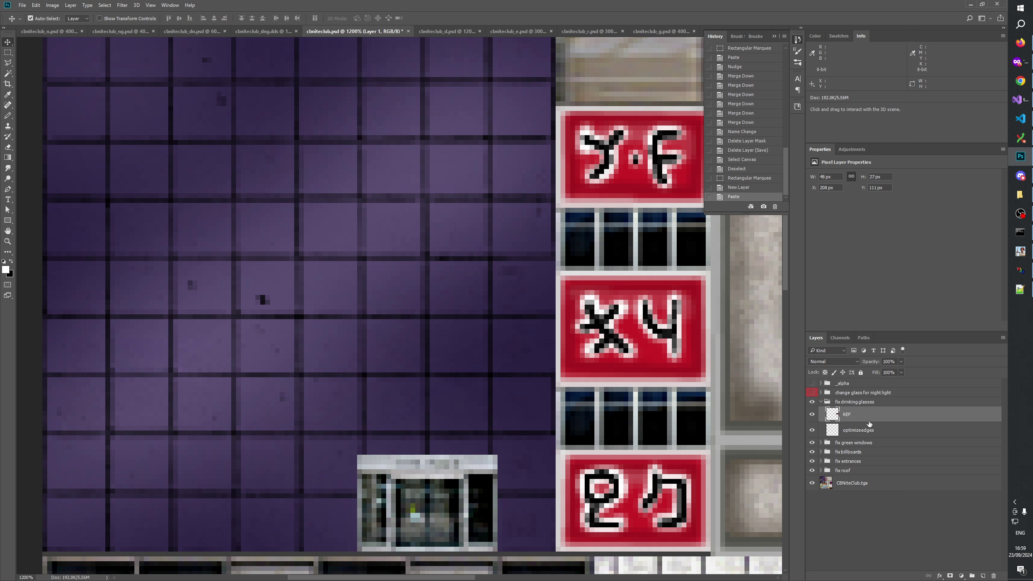
Step: Nudge the REF glasses from the panel onto the large purple wall at X 38 px, Y 61 px
key("shift+Up")
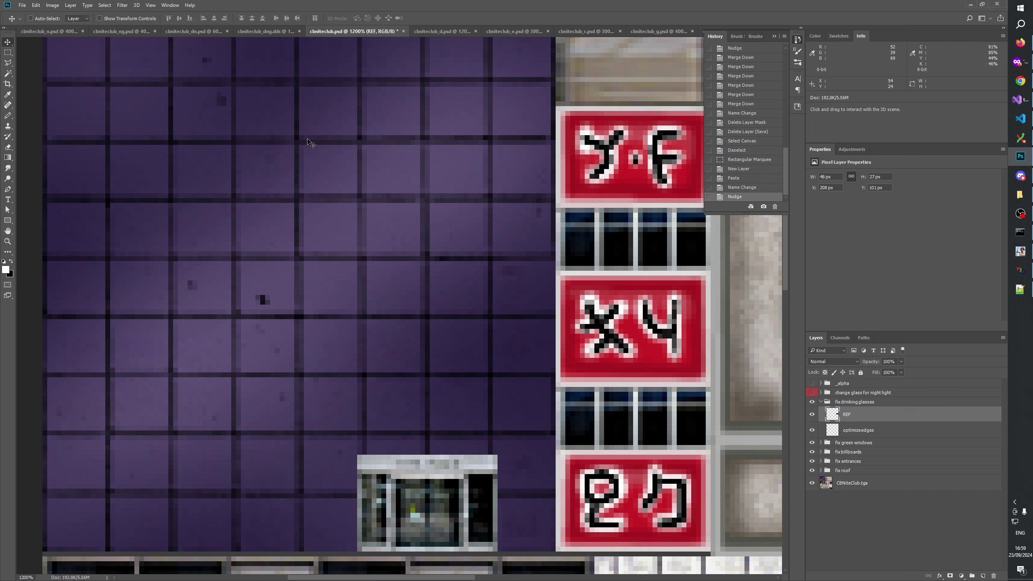
key("shift+Left")
key("shift+Left")
key("shift+Left")
key("shift+Left")
key("shift+Left")
key("shift+Left")
key("shift+Left")
key("shift+Left")
key("shift+Left")
key("shift+Left")
key("shift+Up")
key("shift+Up")
key("shift+Up")
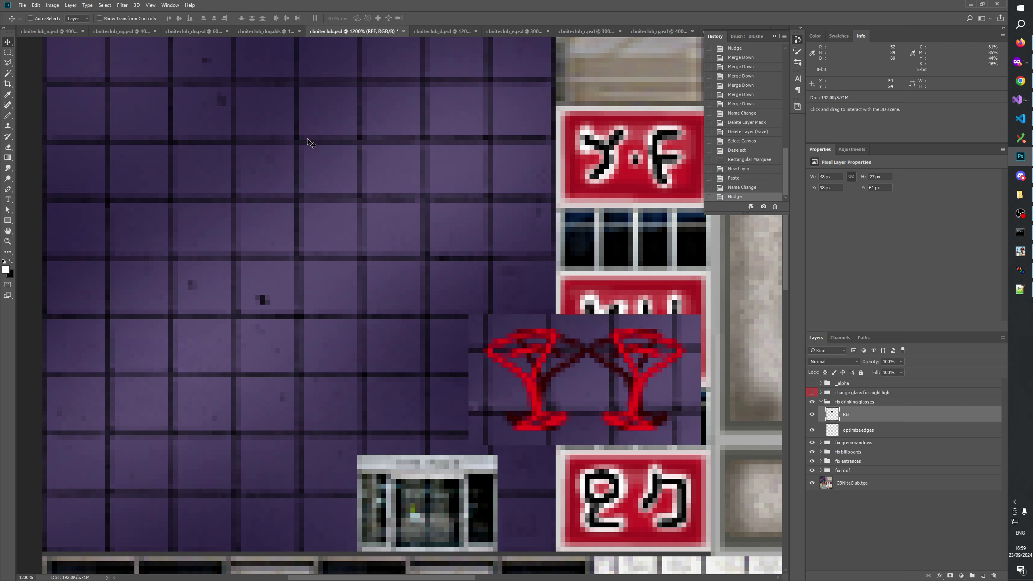
key("shift+Left")
key("shift+Left")
key("shift+Left")
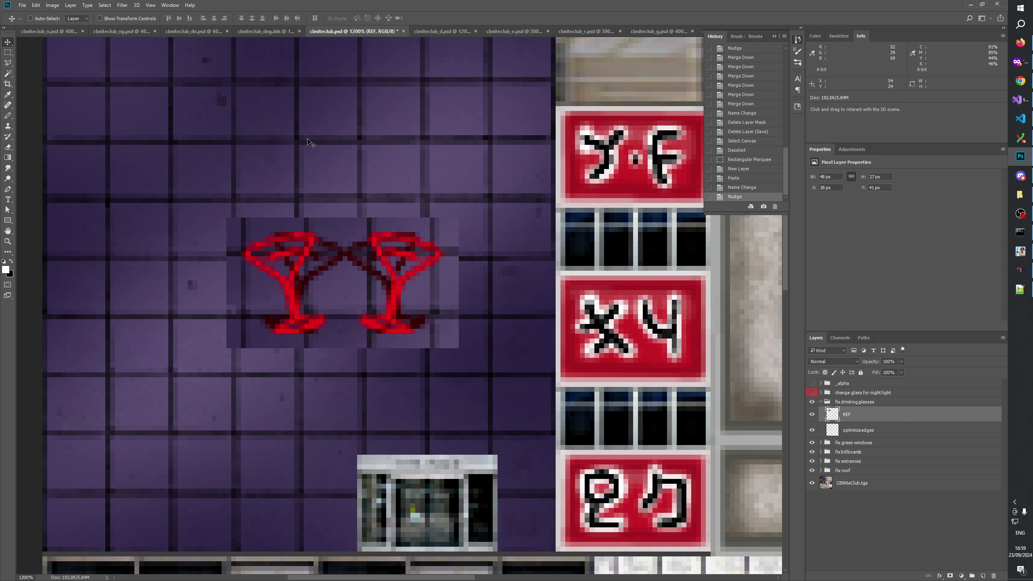
key("shift+Down")
key("shift+Down")
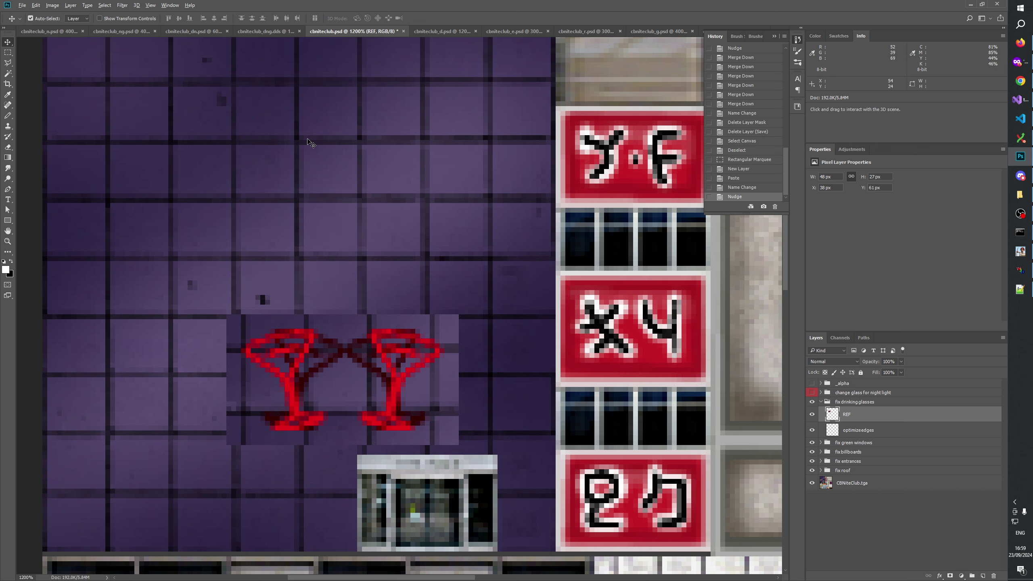
Step: Check the glasses' place on the building model in W3D Viewer and move the REF layer in Photoshop to X 36 px, Y 17 px
key("alt+Tab")
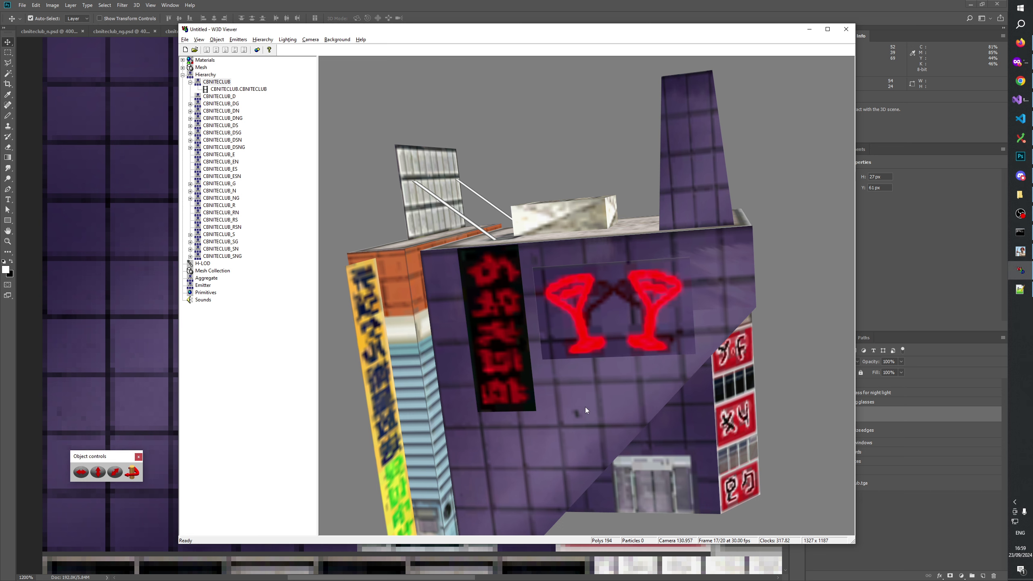
key("alt+Tab")
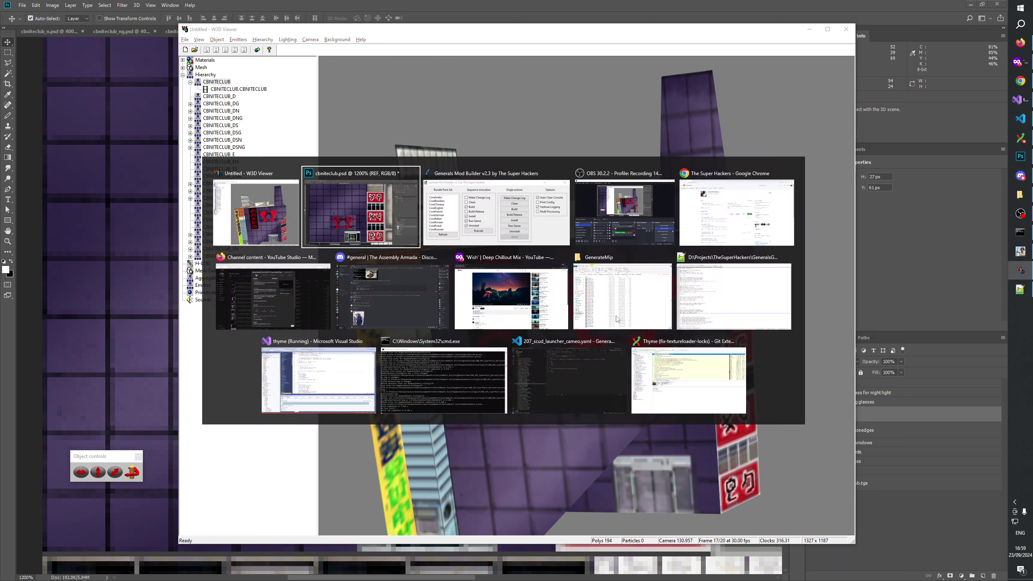
left_click_drag(352, 381, 342, 164)
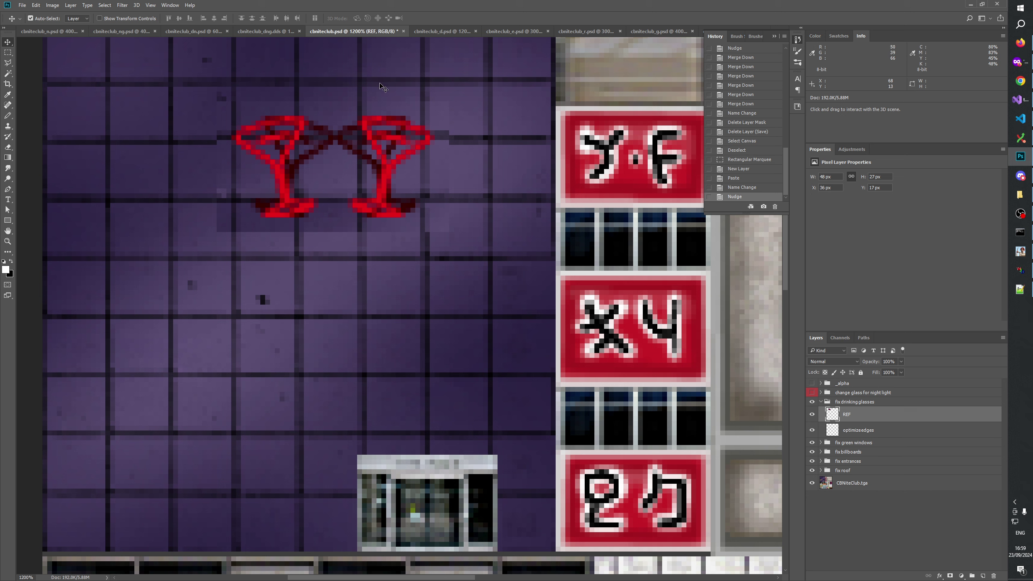
Step: Try scaling the REF glasses to 25 px high with Bicubic interpolation and revert to the state before the transform
key("ctrl+t")
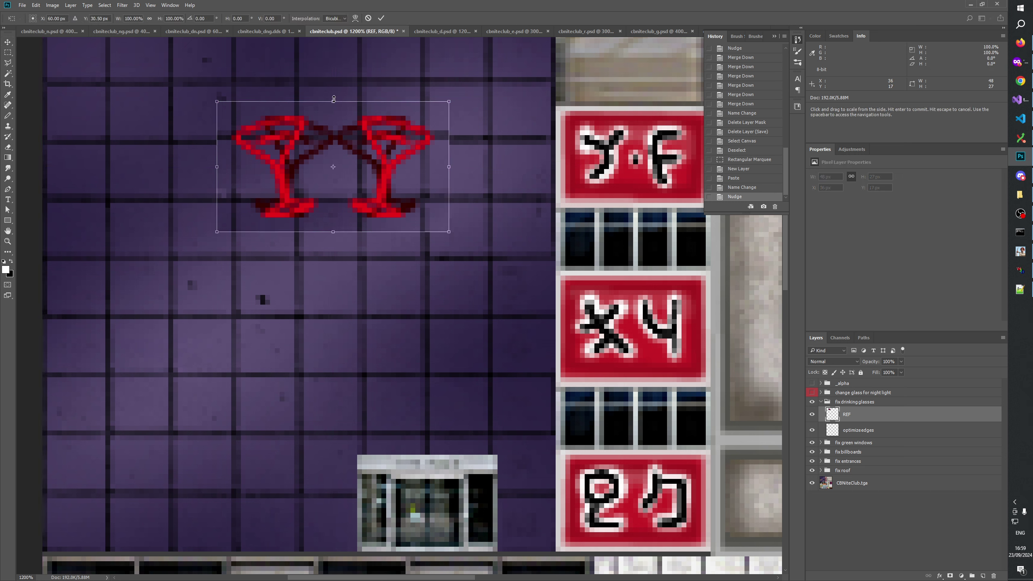
left_click_drag(333, 102, 334, 103)
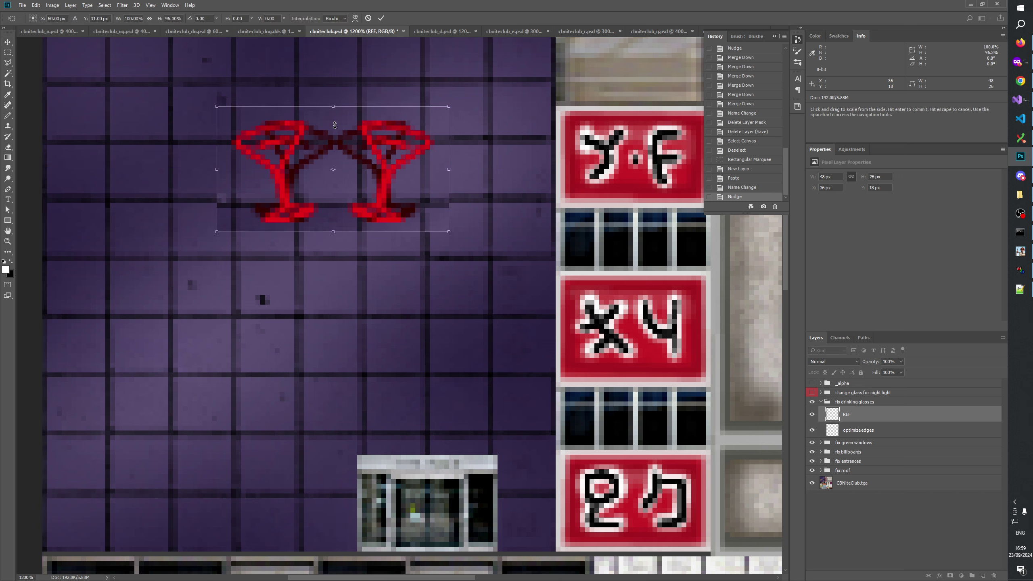
left_click_drag(333, 231, 333, 227)
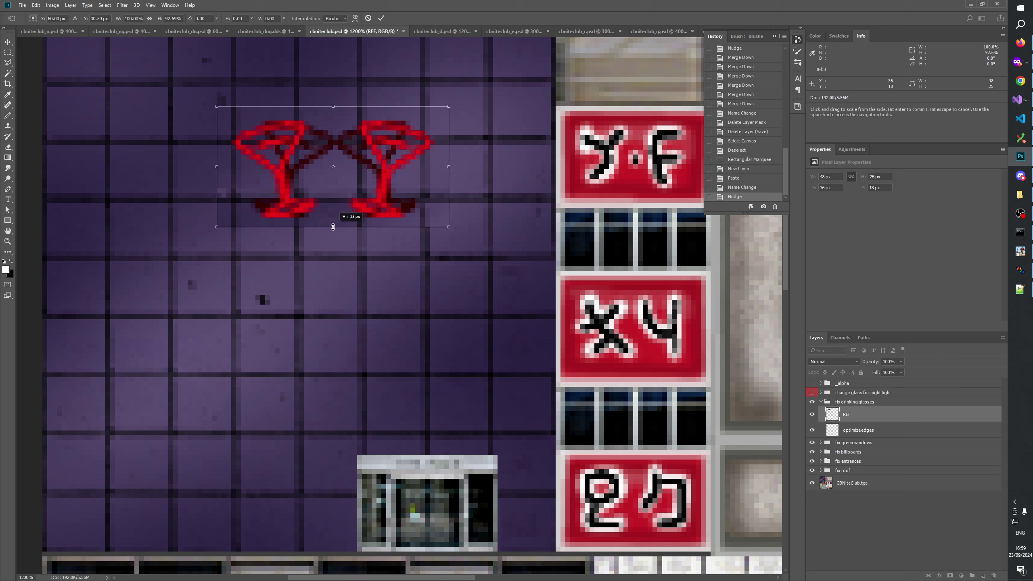
left_click(380, 18)
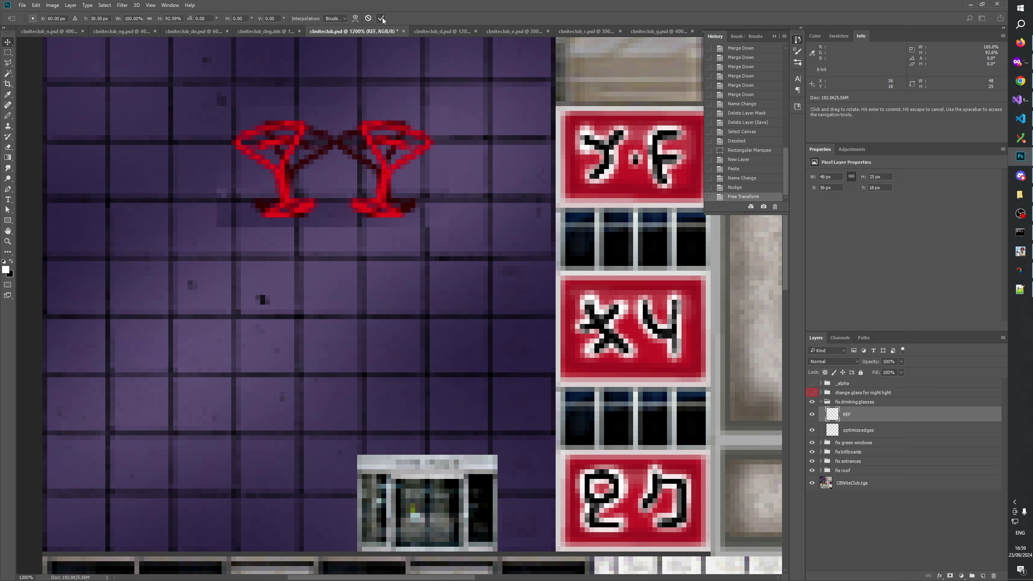
key("ctrl+t")
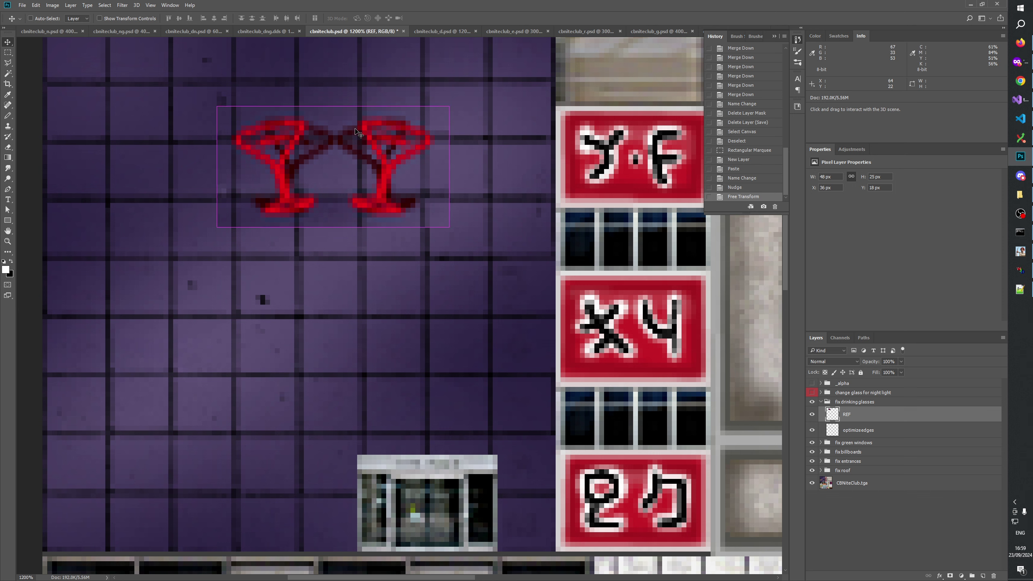
left_click(368, 20)
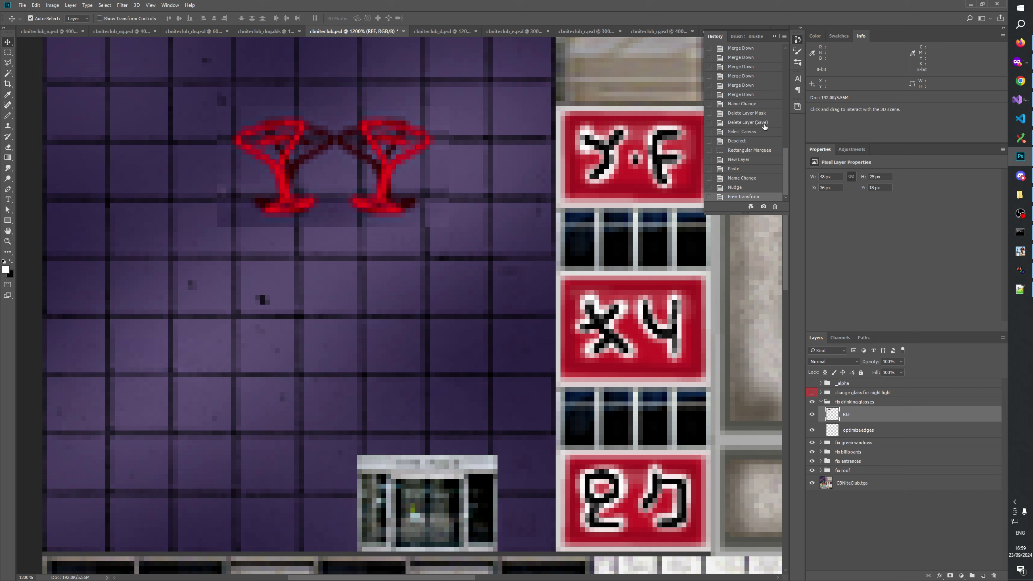
left_click(743, 188)
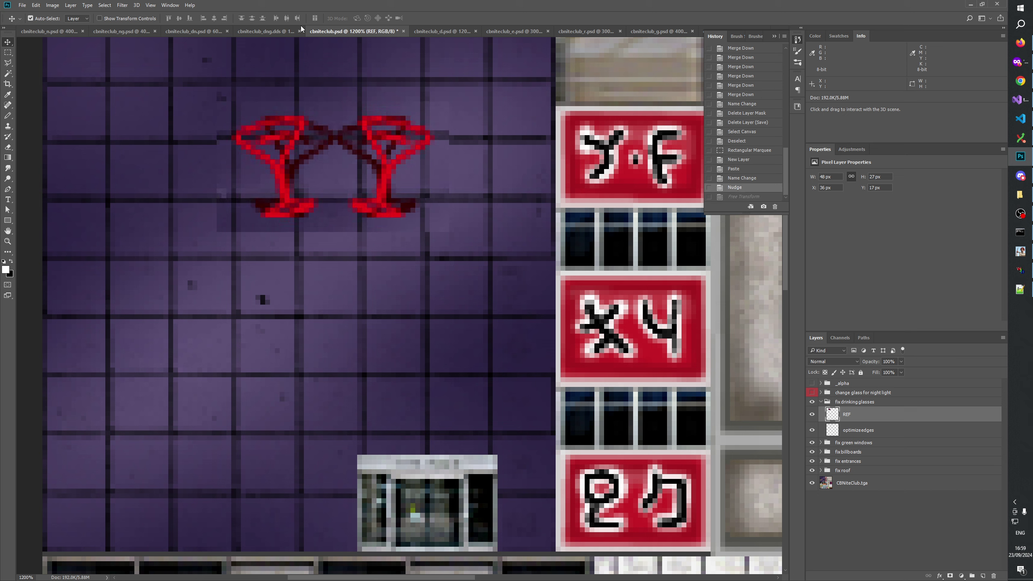
Step: Try scaling the REF glasses to 25 px high with Nearest Neighbor interpolation and revert to the state before the transform
key("ctrl+t")
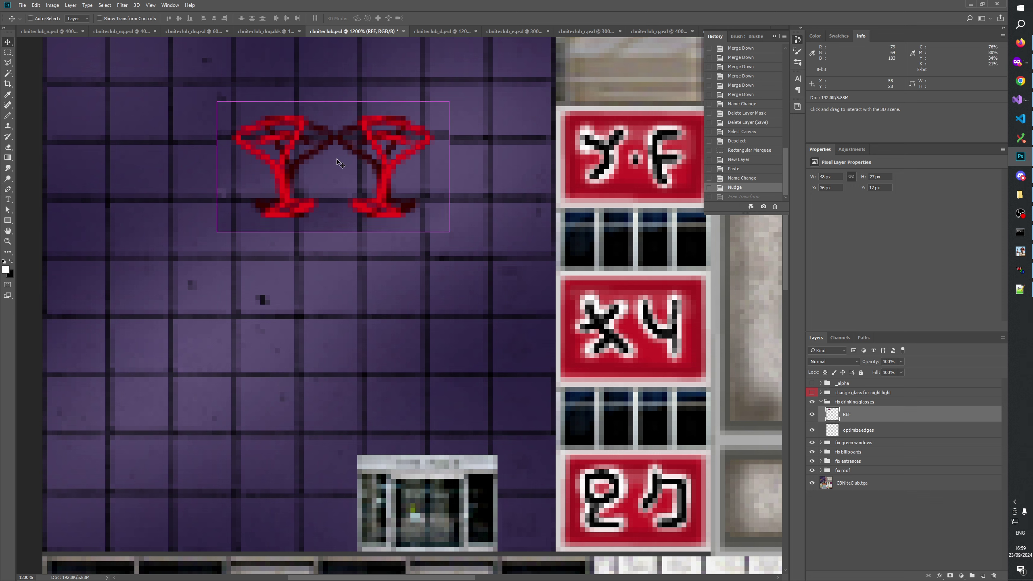
left_click(335, 19)
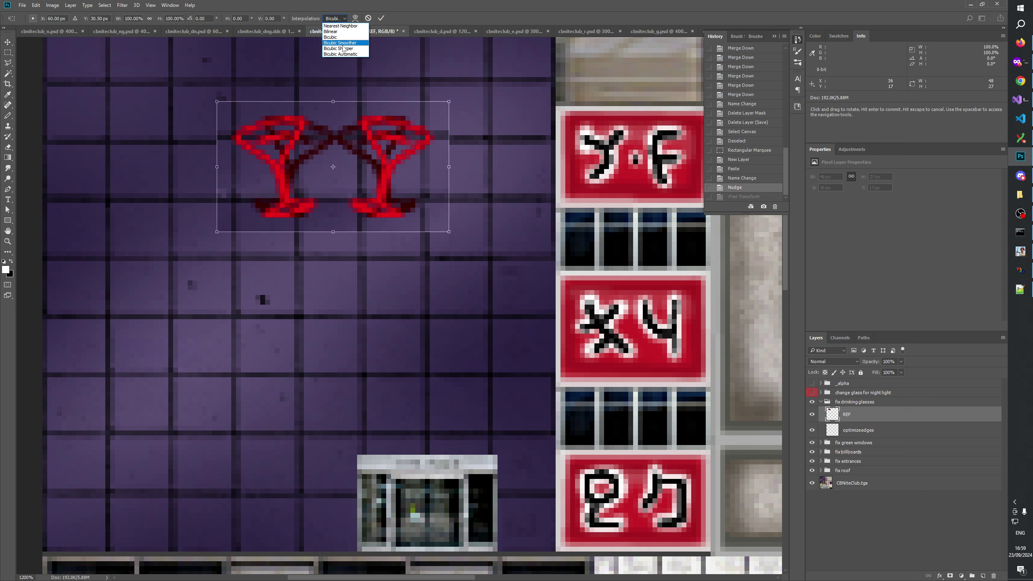
left_click(340, 25)
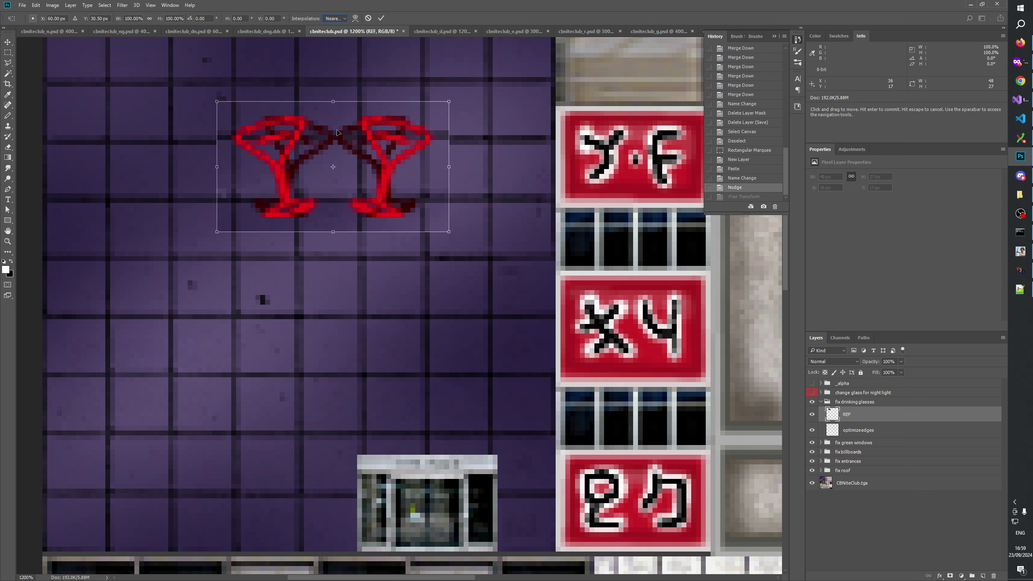
left_click_drag(333, 102, 333, 104)
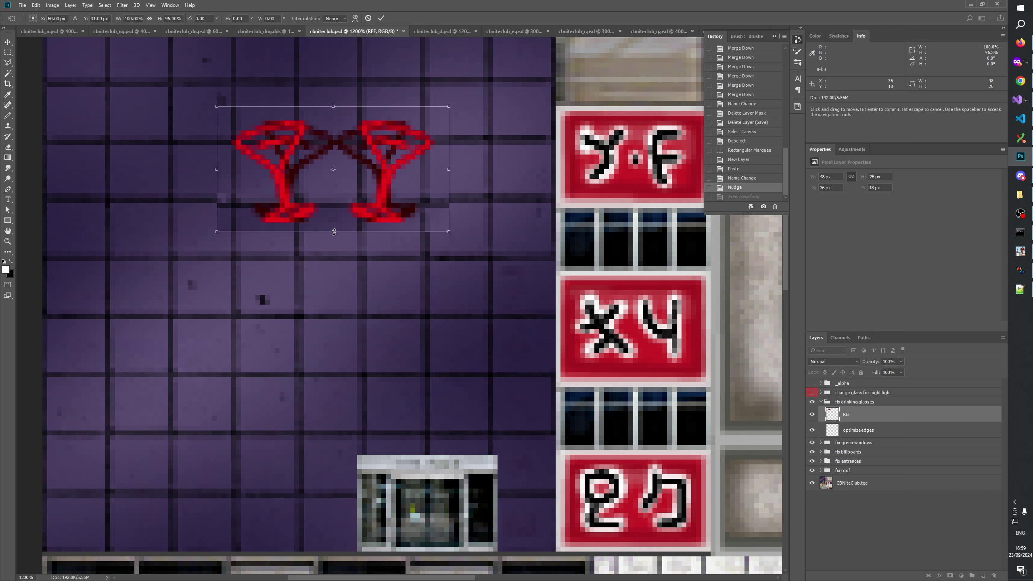
left_click_drag(334, 232, 334, 226)
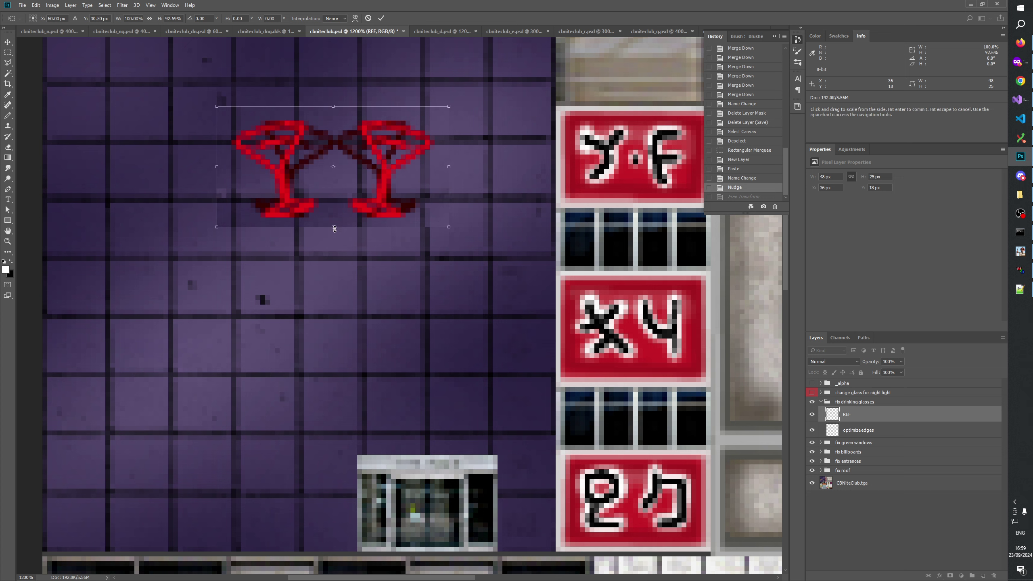
left_click(379, 19)
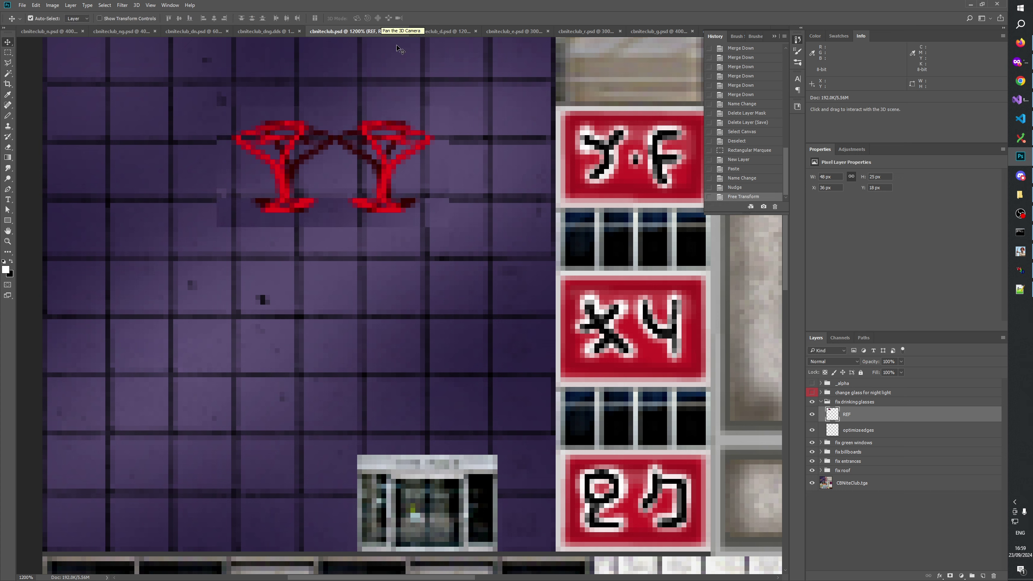
left_click(750, 187)
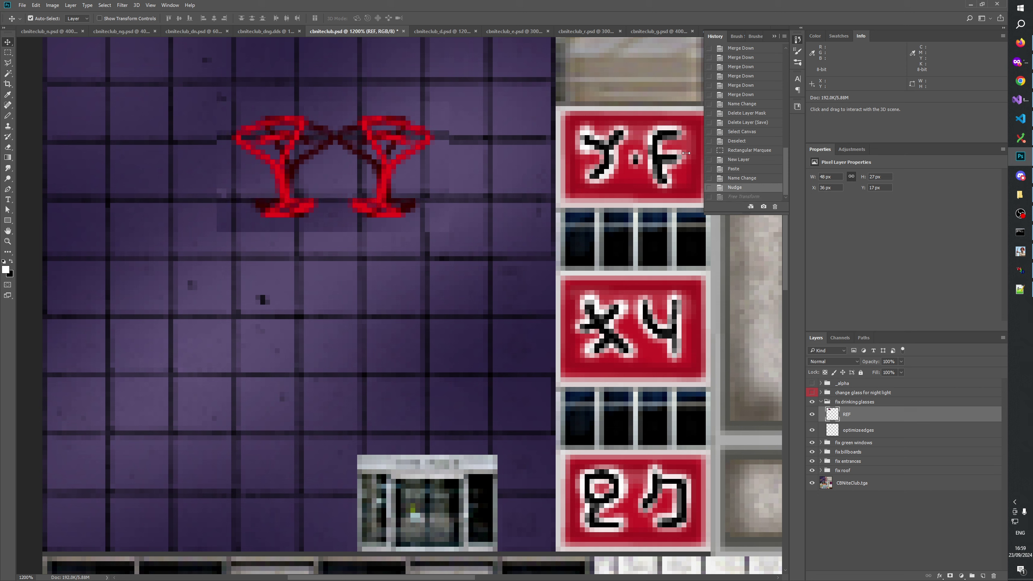
Step: Scale the REF glasses to 25 px high at Y 18 px using Bicubic Smoother interpolation
key("ctrl+t")
left_click(344, 19)
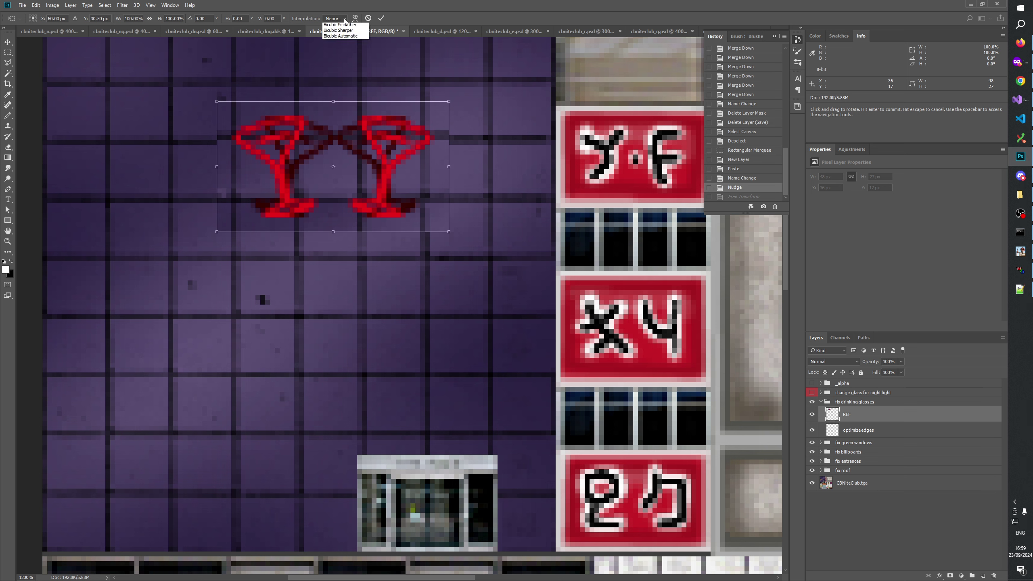
left_click(344, 32)
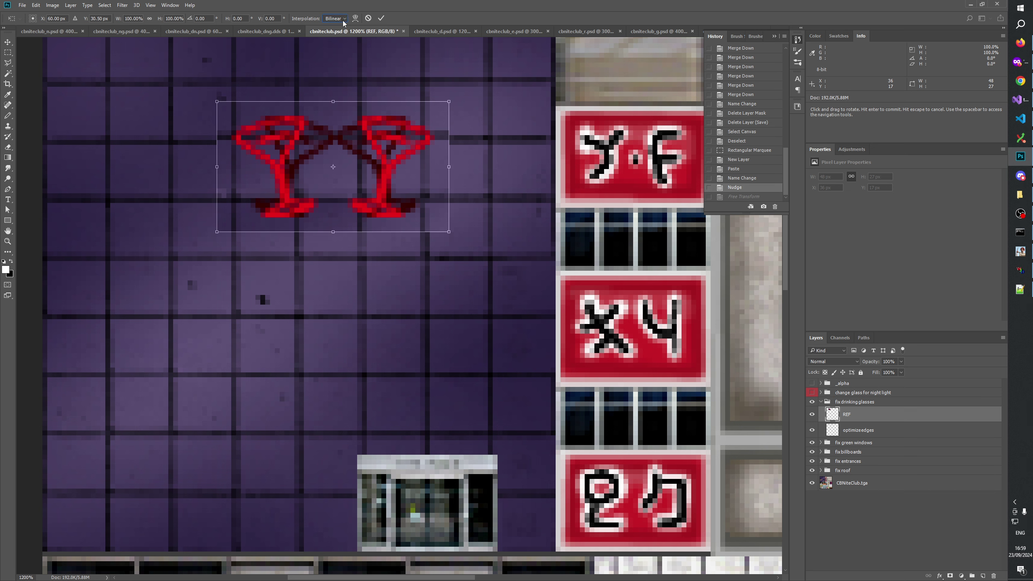
left_click(344, 18)
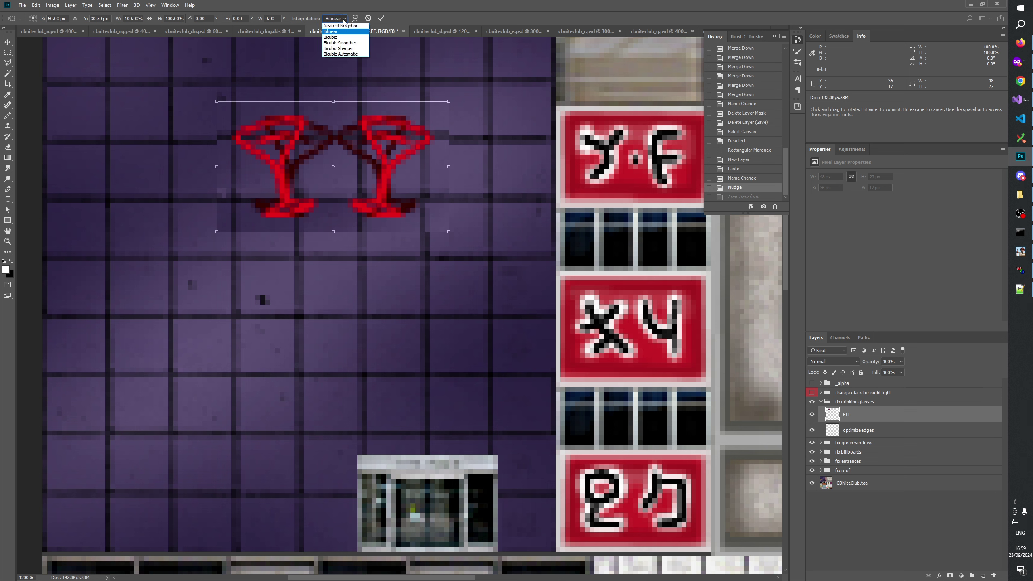
left_click(344, 42)
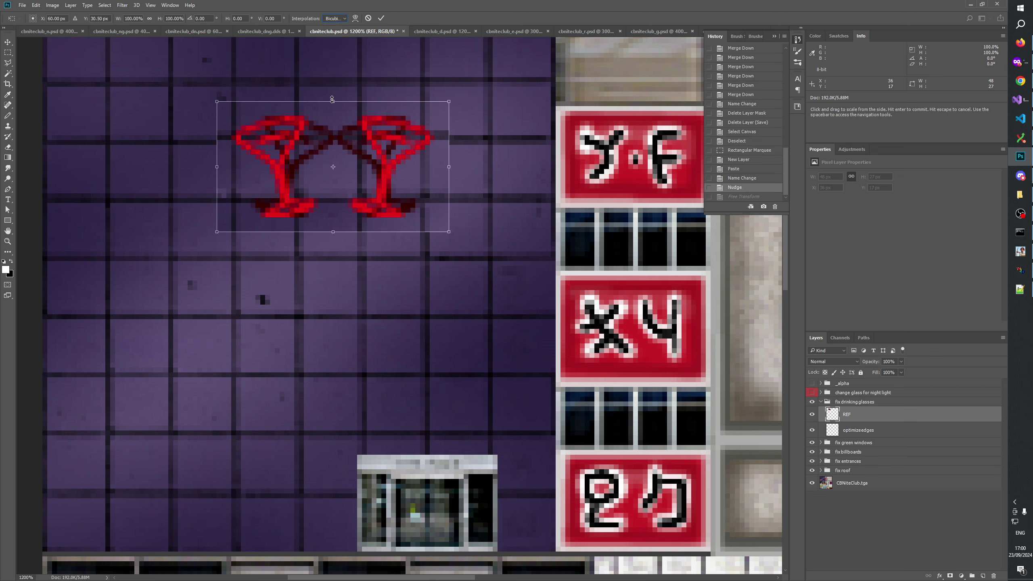
left_click_drag(333, 101, 333, 107)
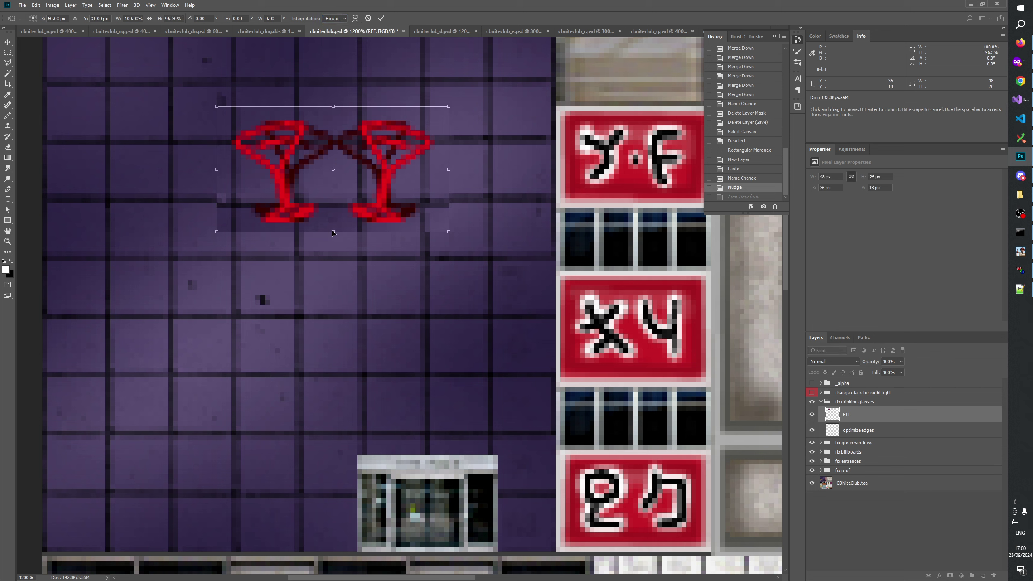
left_click_drag(332, 232, 332, 227)
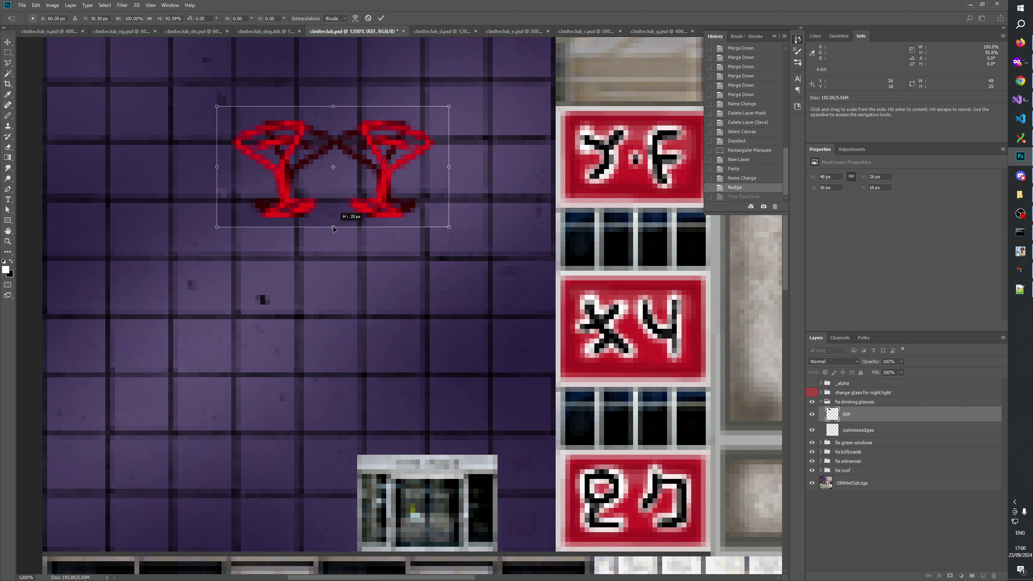
left_click(381, 18)
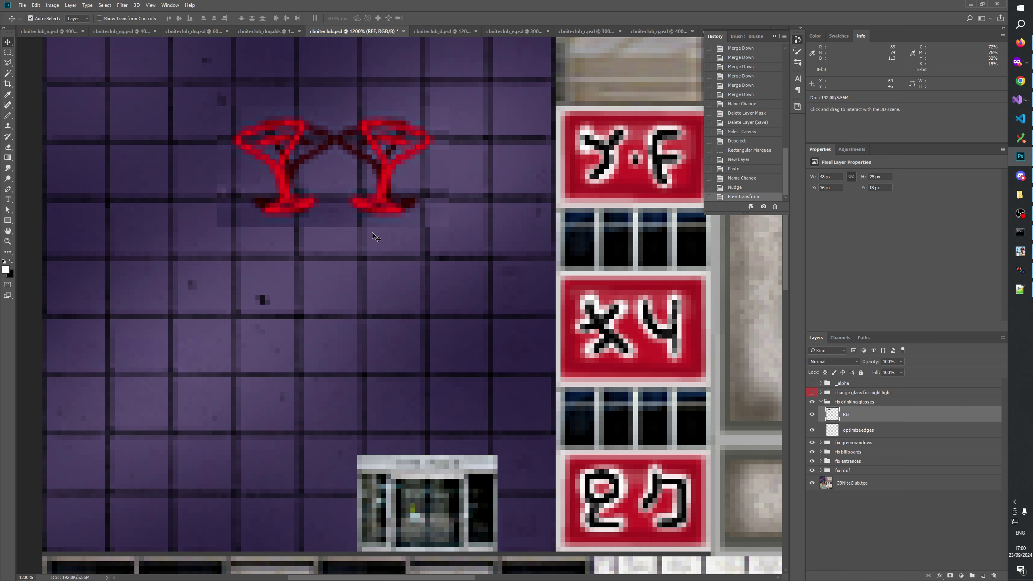
Step: Add a new layer above REF in the fix drinking glasses group and name it "fix light"
left_click_drag(376, 236, 472, 313)
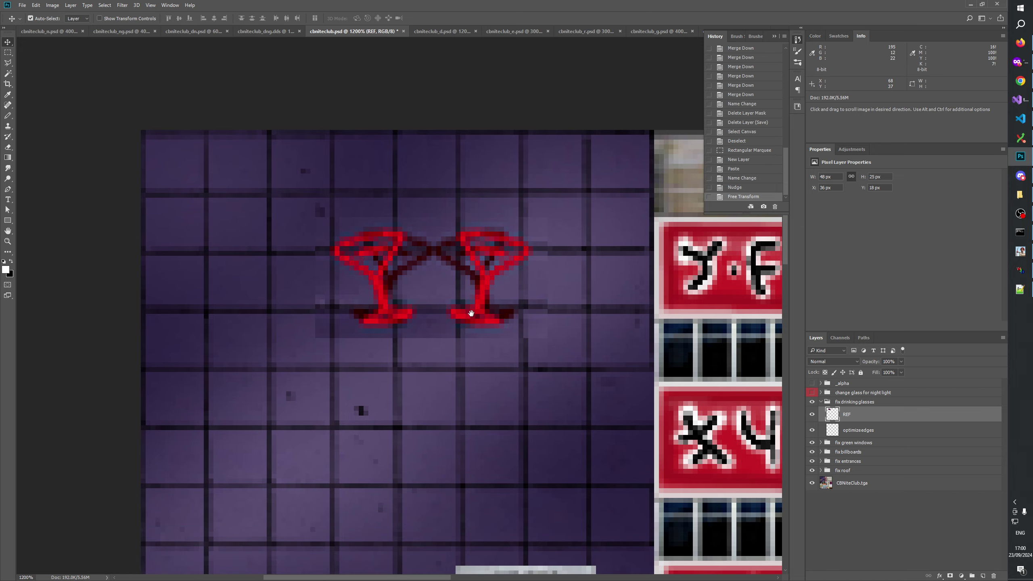
left_click_drag(424, 276, 488, 384)
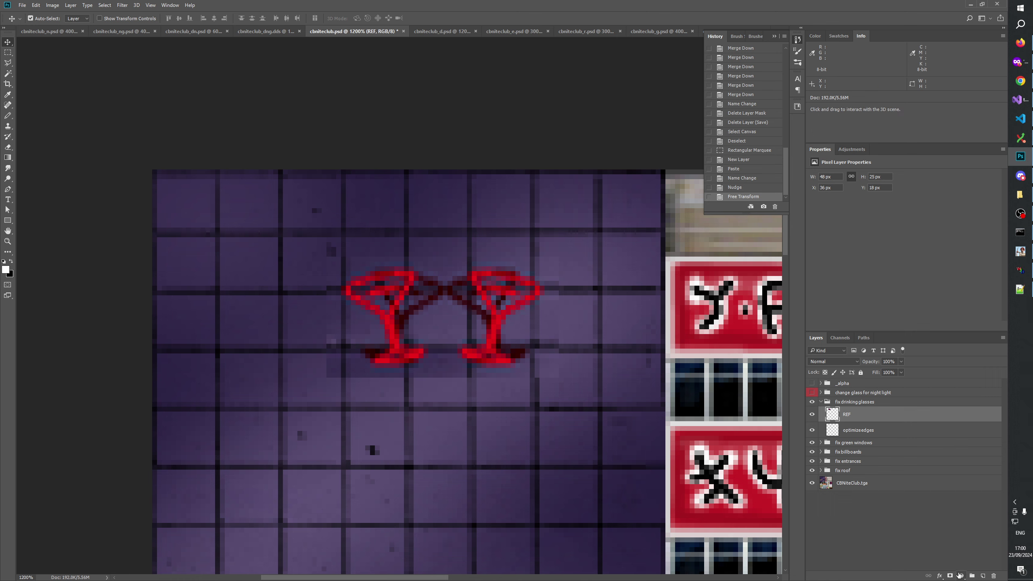
left_click(983, 575)
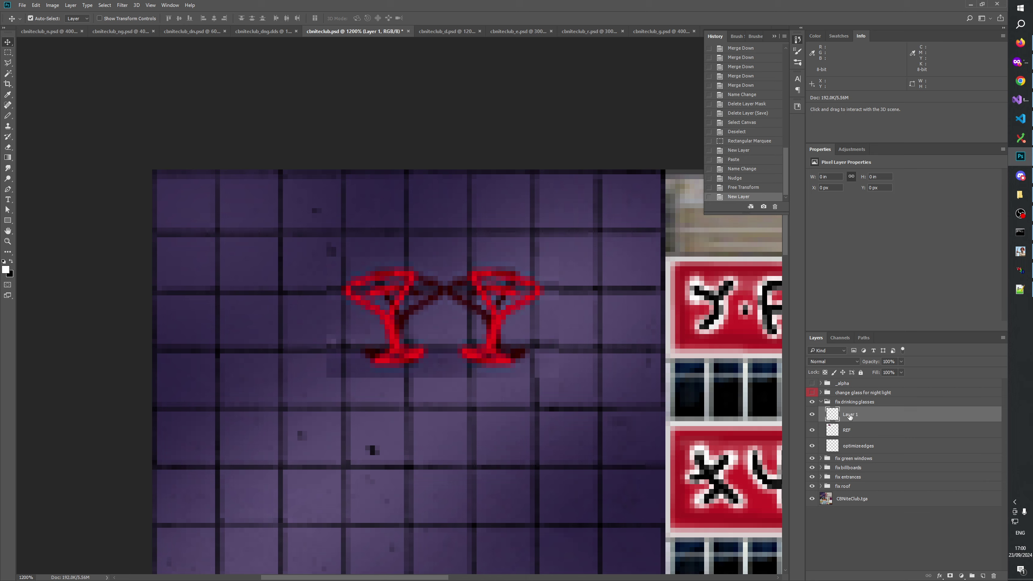
double_click(850, 415)
type("fix light")
key("Return")
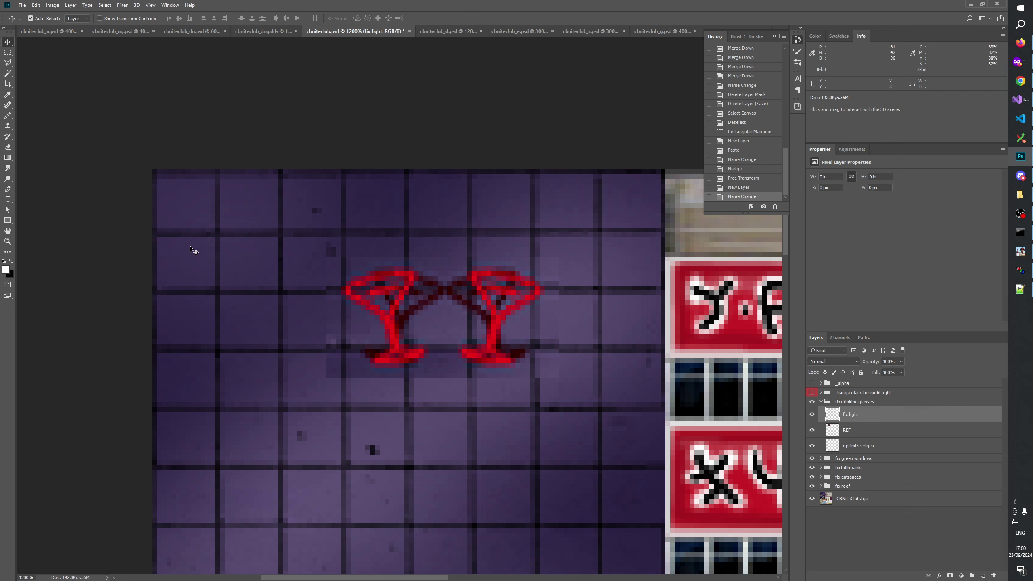
Step: Choose a soft round brush of 22 px with 0% hardness and set the fix light layer's blend mode to Overlay
left_click(8, 115)
left_click(44, 117)
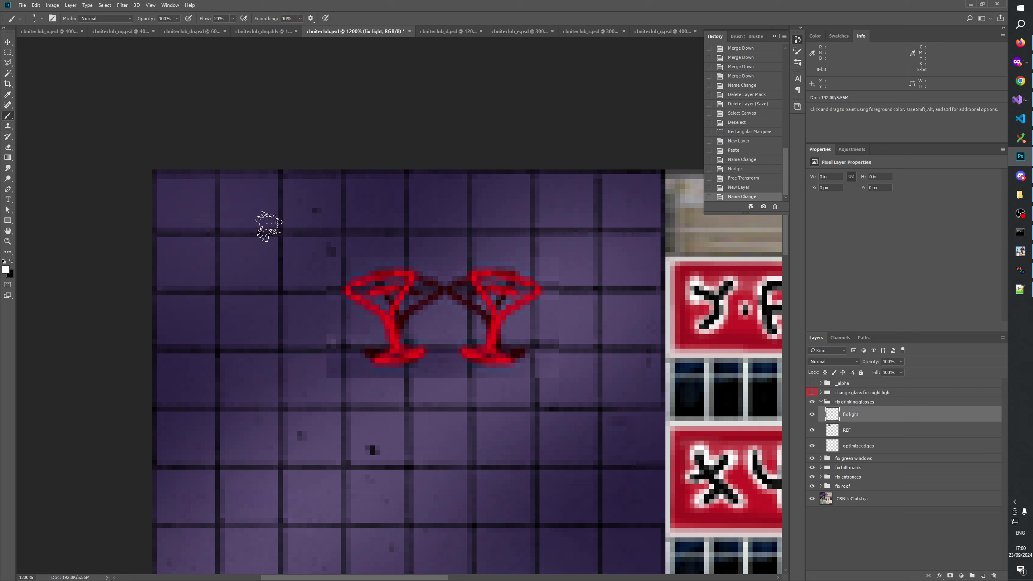
left_click(42, 18)
double_click(58, 115)
left_click(832, 361)
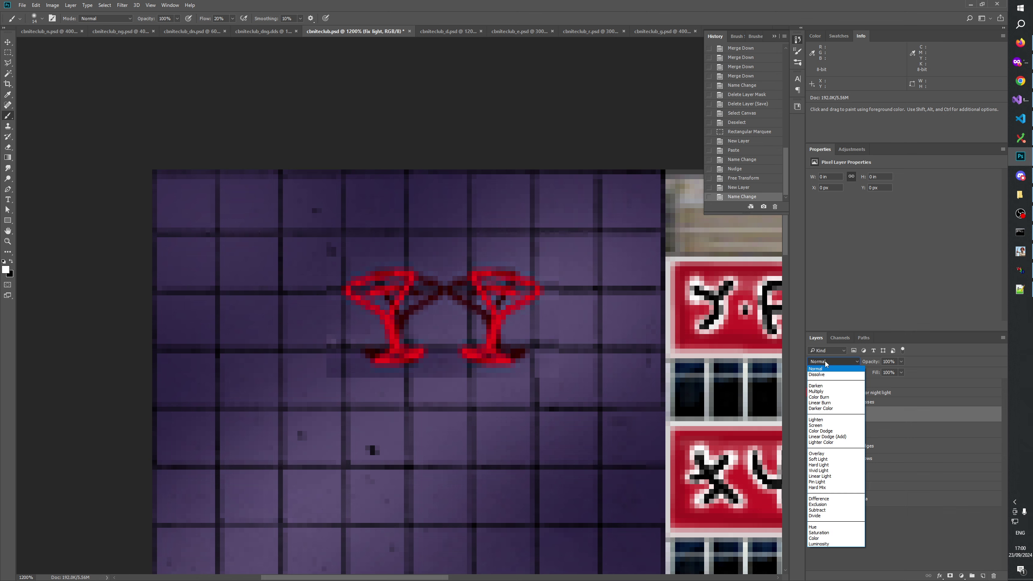
left_click(817, 459)
key("bracketright")
key("bracketright")
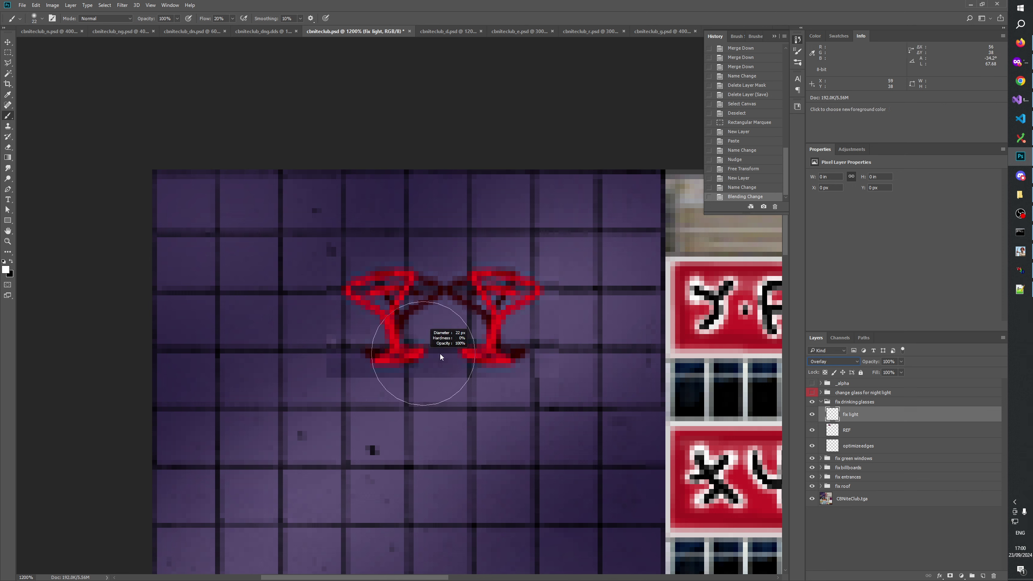
Step: Try a white brush stroke along the wall below the glasses and undo it
mouse_move(404, 388)
left_mouse_down()
mouse_move(359, 383)
mouse_move(490, 377)
left_mouse_up()
key("ctrl+z")
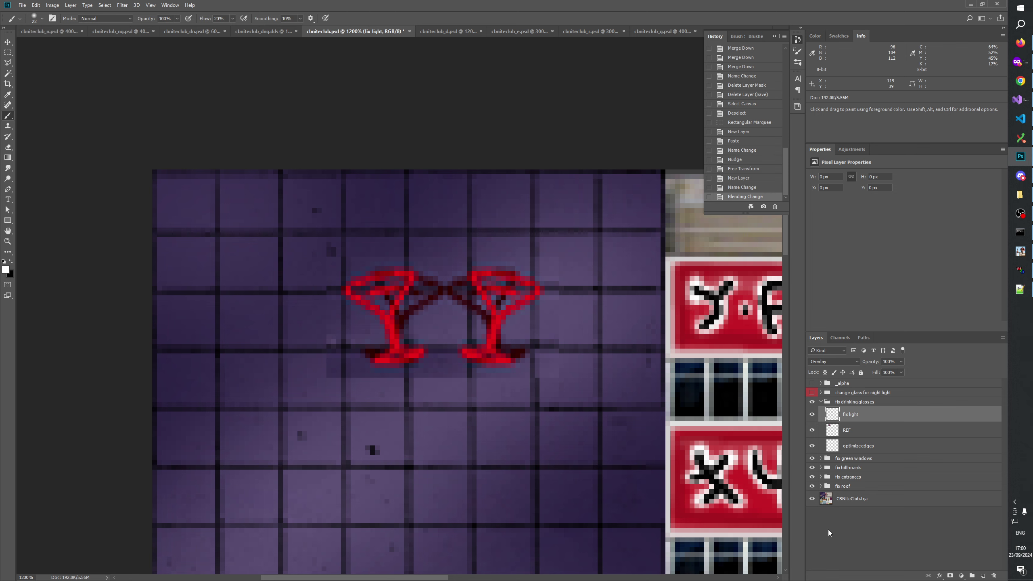
Step: Examine the names and blend modes of the fix lines and fix lighting layers in the repair glass billboard group inside fix billboards
scroll(553, 261, "down", 5)
scroll(597, 361, "left", 3)
left_click(830, 468)
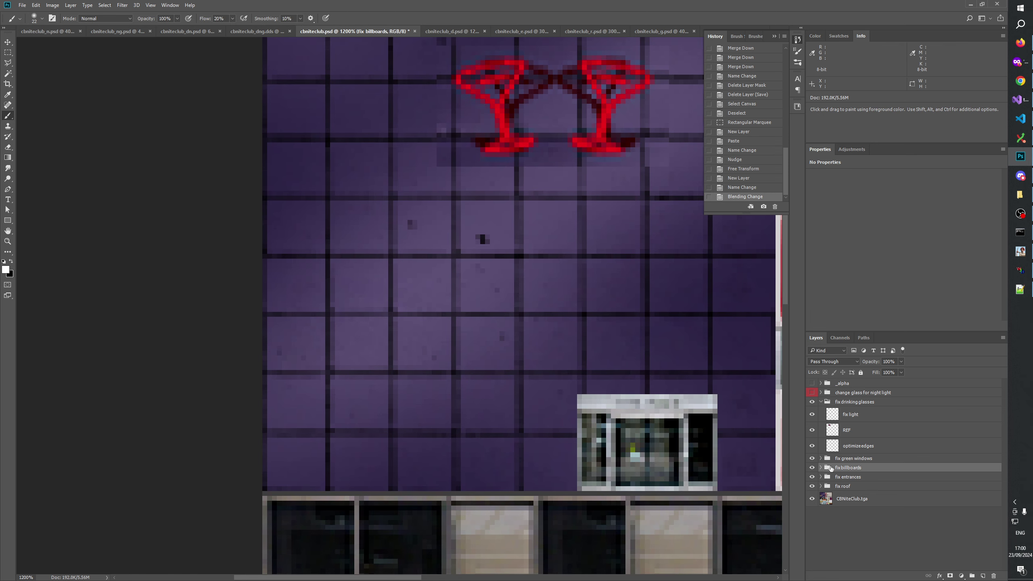
left_click(821, 468)
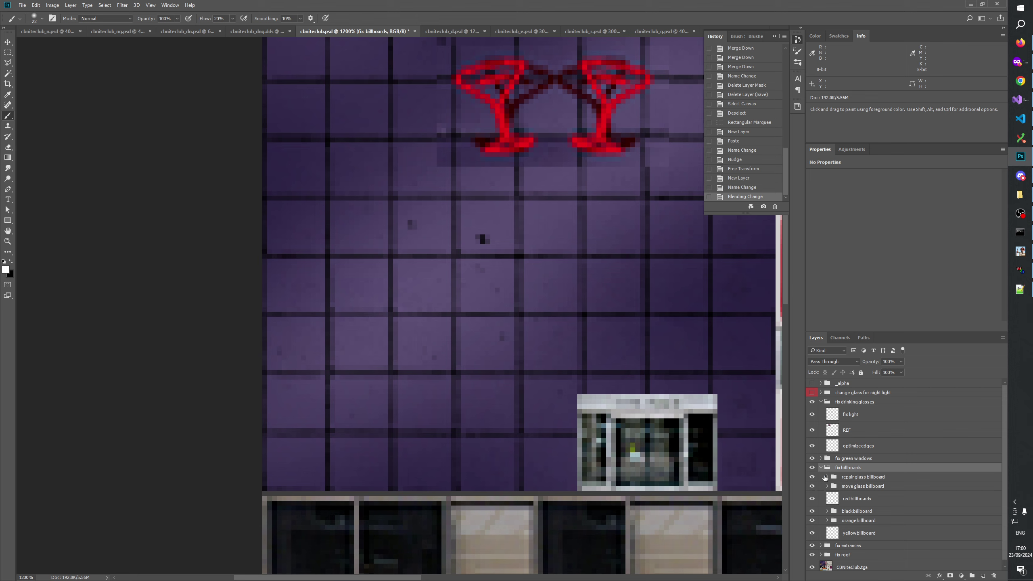
left_click(826, 476)
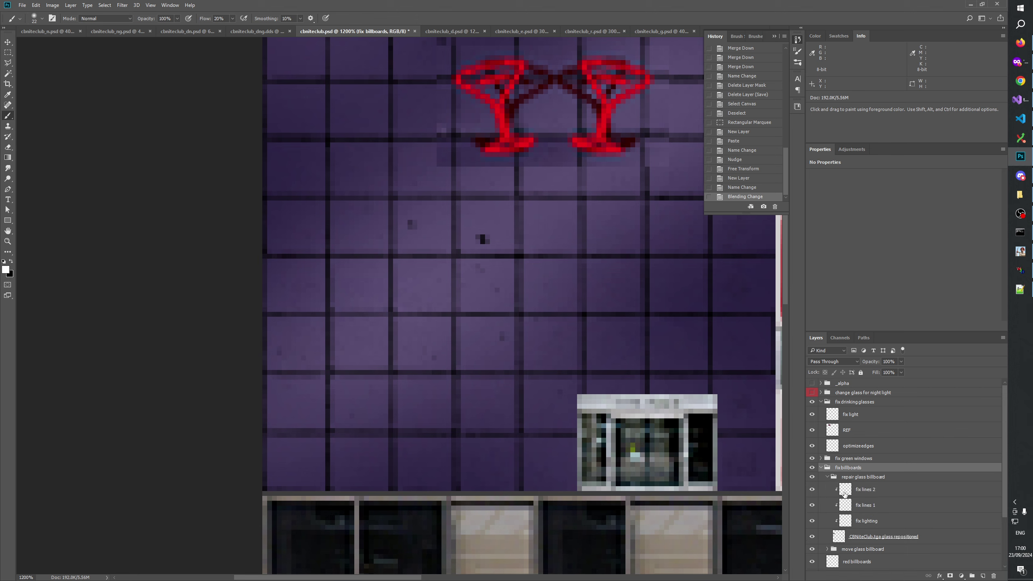
left_click(871, 522)
left_click(869, 507)
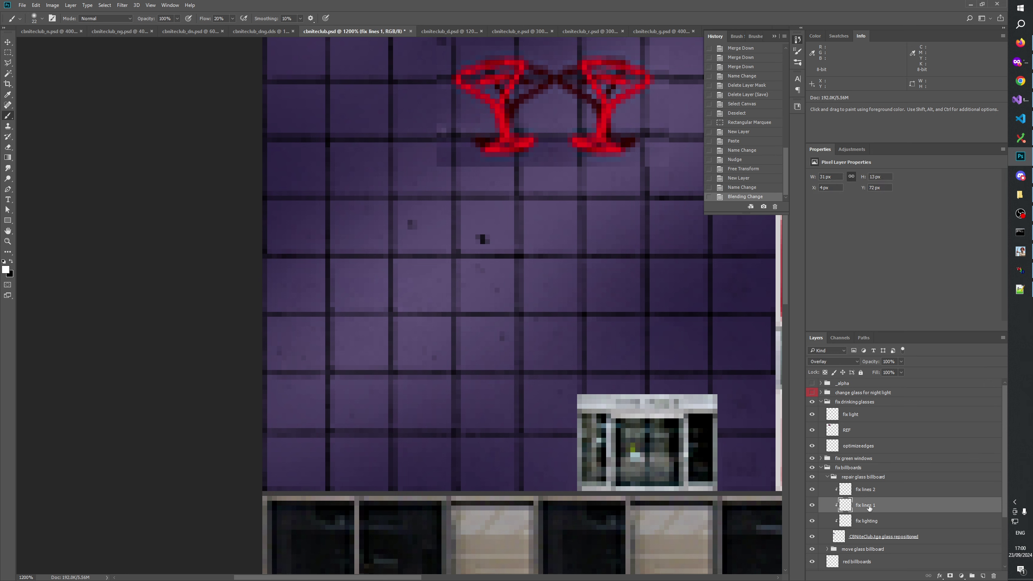
left_click(866, 490)
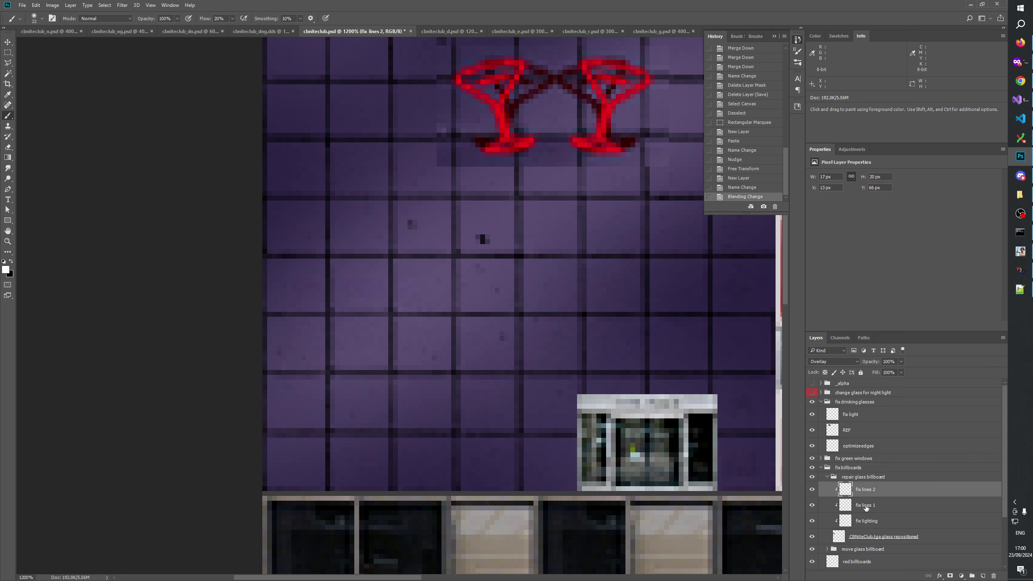
left_click(865, 507)
left_click(866, 521)
left_click(865, 505)
left_click(866, 490)
left_click(858, 477)
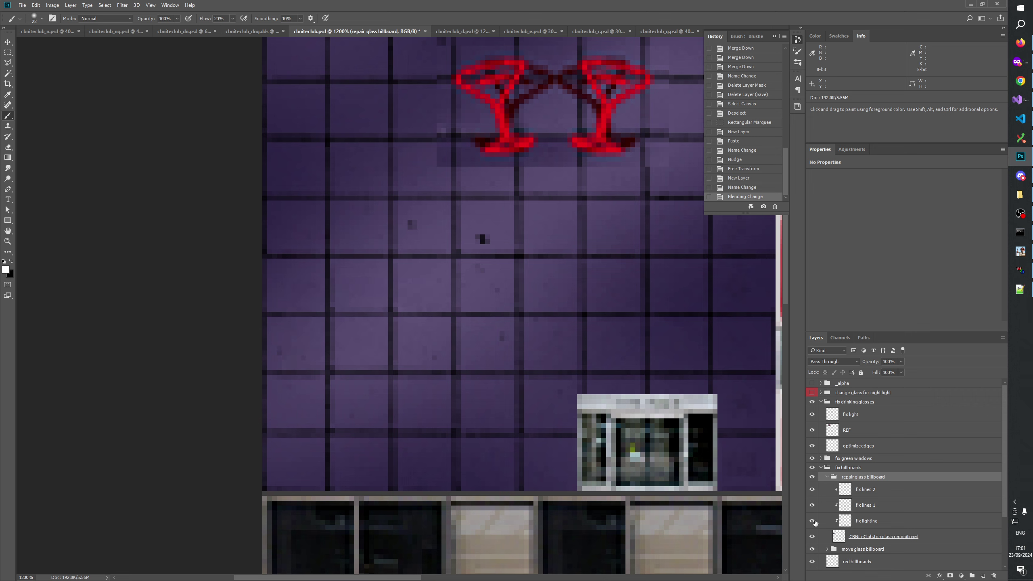
left_click(821, 467)
Step: Rename the fix light layer in the fix drinking glasses group to "fix lighting"
double_click(854, 414)
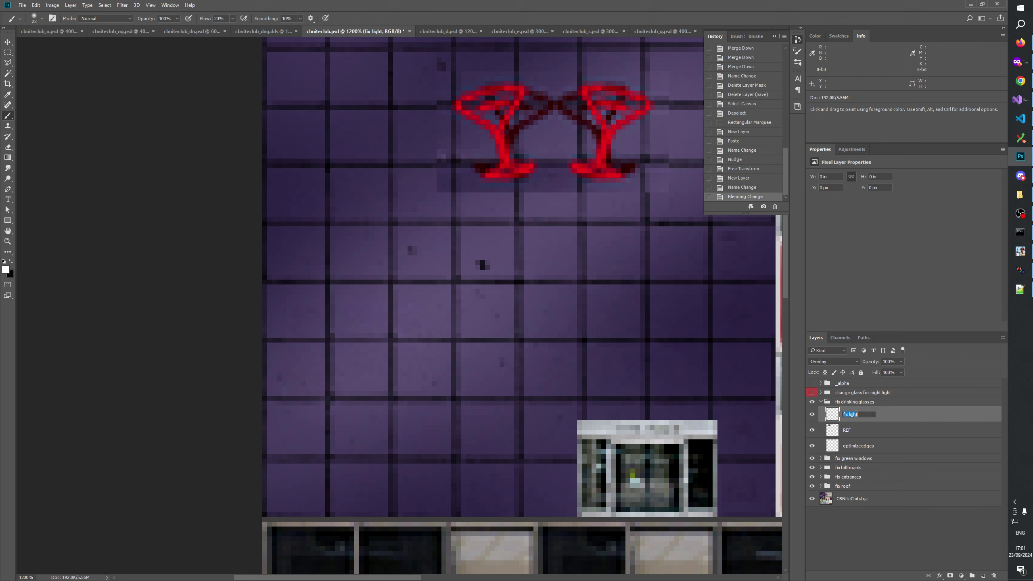
left_click(860, 414)
type("ing")
key("Return")
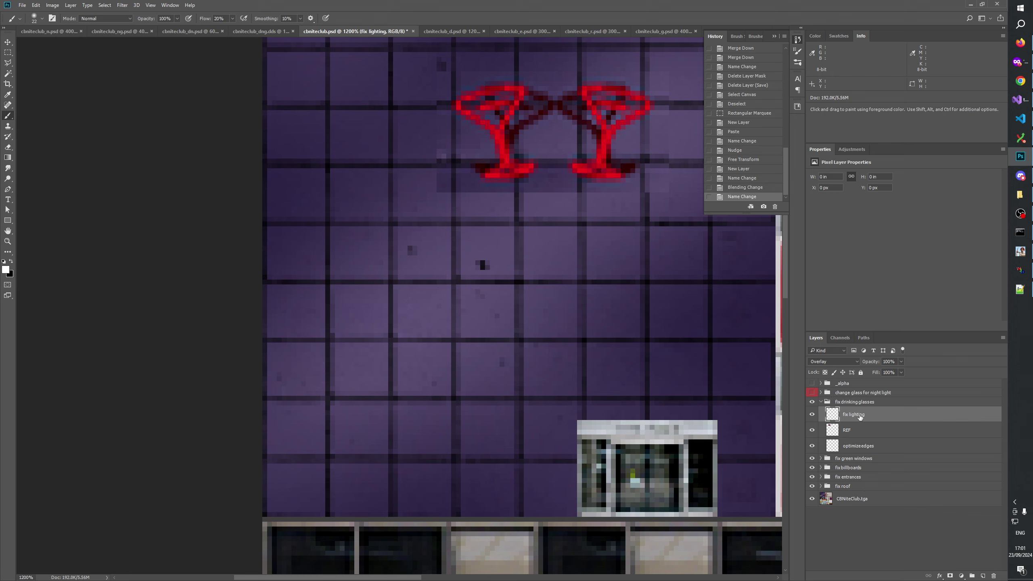
Step: Set the brush flow to 5%, try a white stroke across the REF glasses' upper-left corner on the fix lighting layer, and revert that stroke
left_click_drag(555, 188, 523, 441)
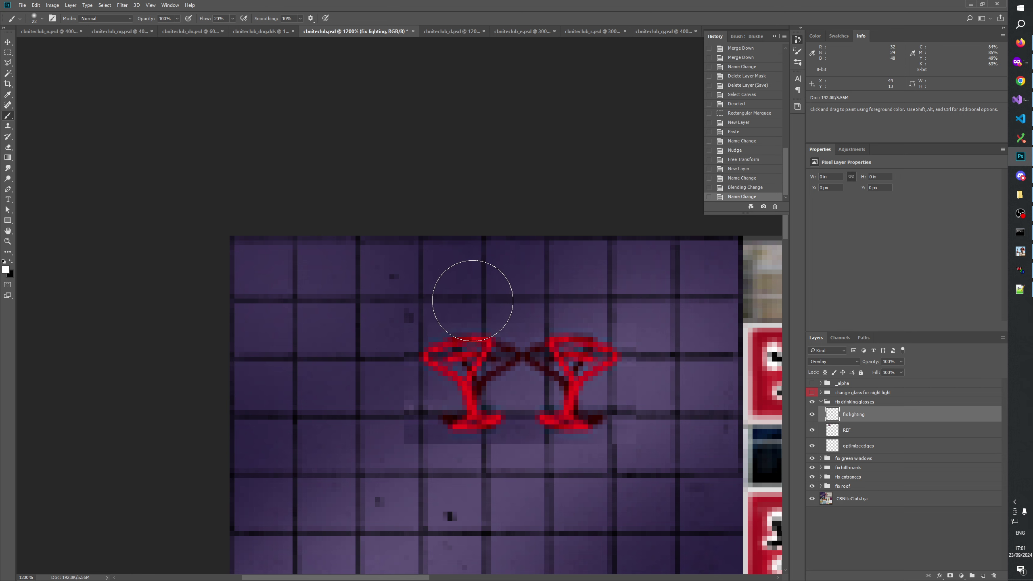
left_click(218, 18)
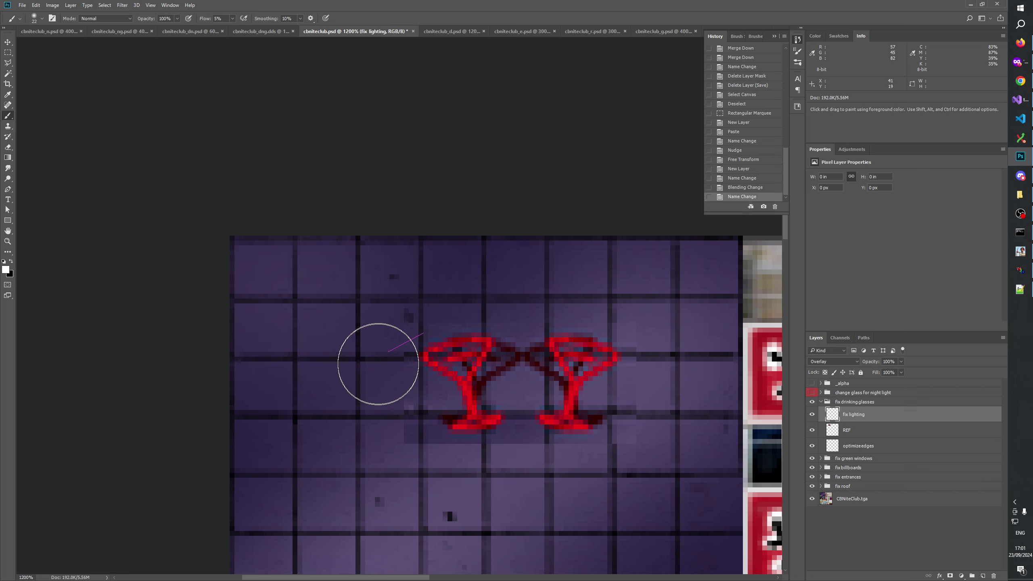
left_click_drag(376, 362, 475, 305)
left_click(757, 188)
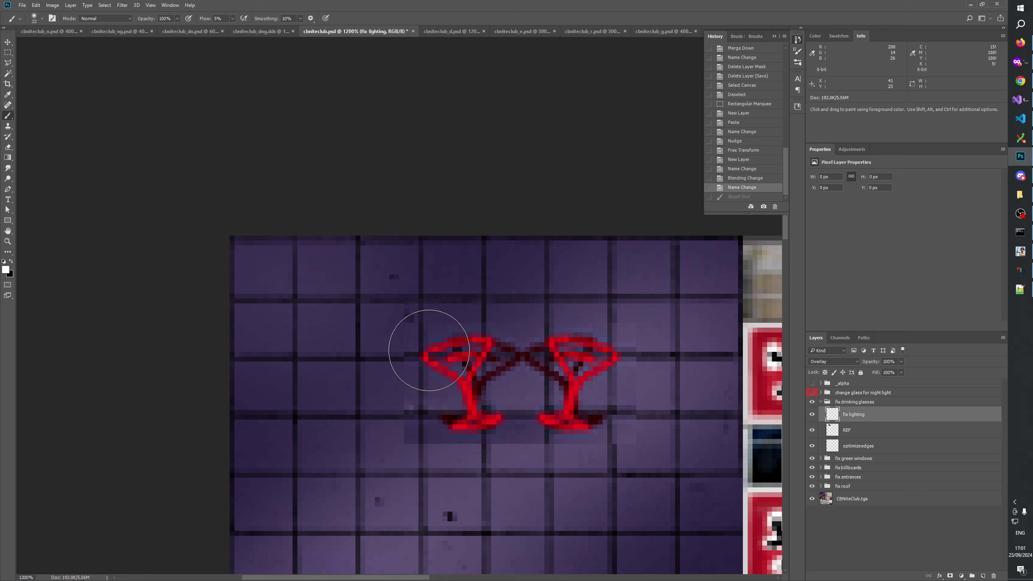
Step: Swap the foreground colour to black, try a darkening stroke across the REF glasses' upper-left corner, and undo the stroke
key("x")
left_click_drag(397, 339, 482, 289)
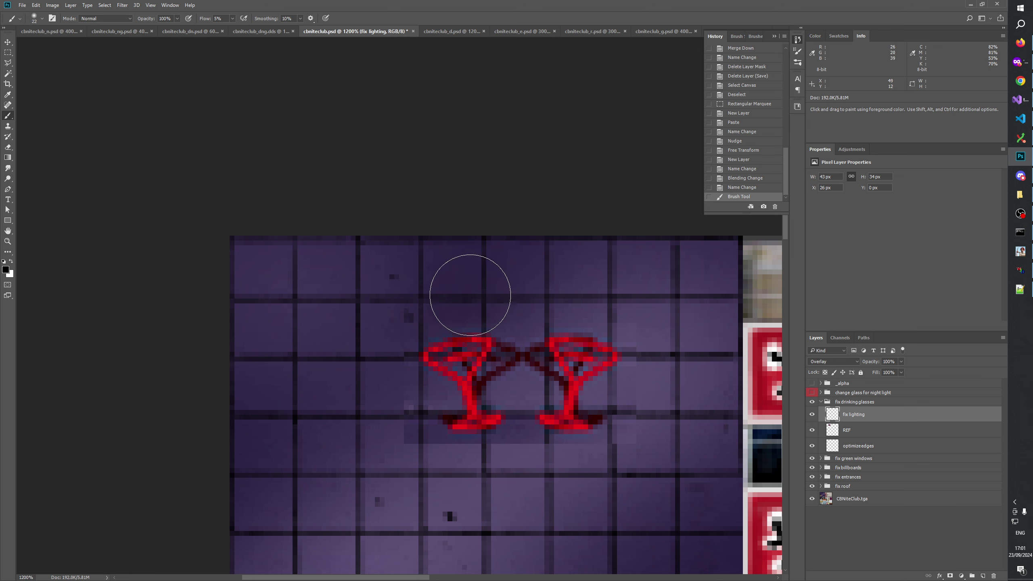
key("ctrl+z")
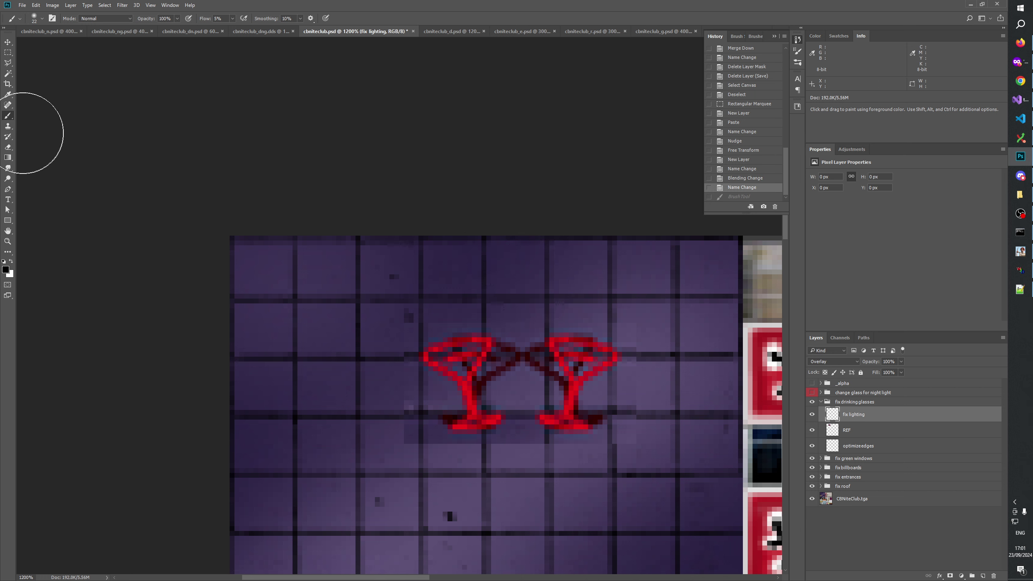
Step: Revert the document history to the Nudge state of the REF layer, discarding its free transform and the existing fix lighting layer
left_click(8, 53)
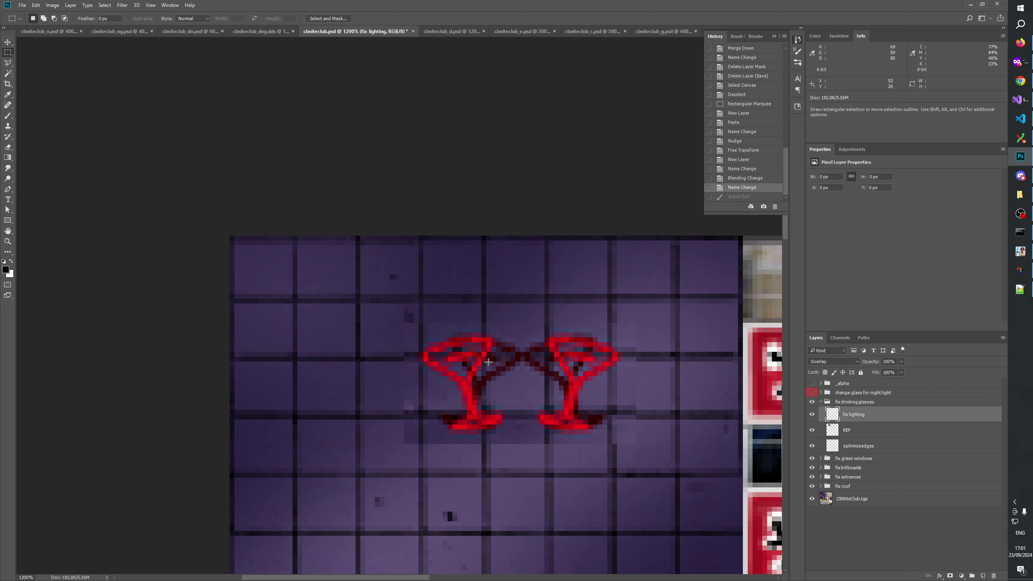
left_click(751, 179)
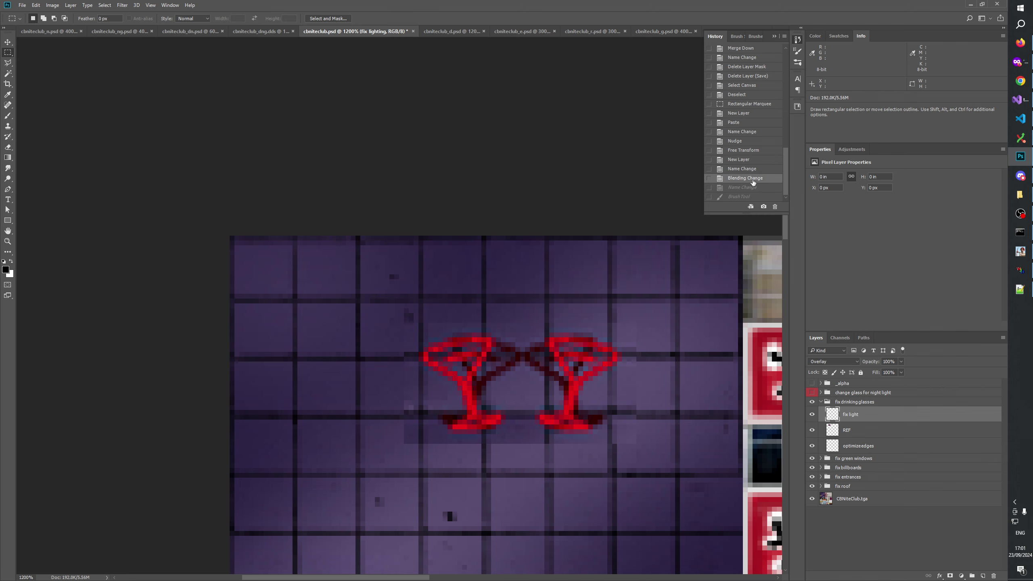
left_click(739, 141)
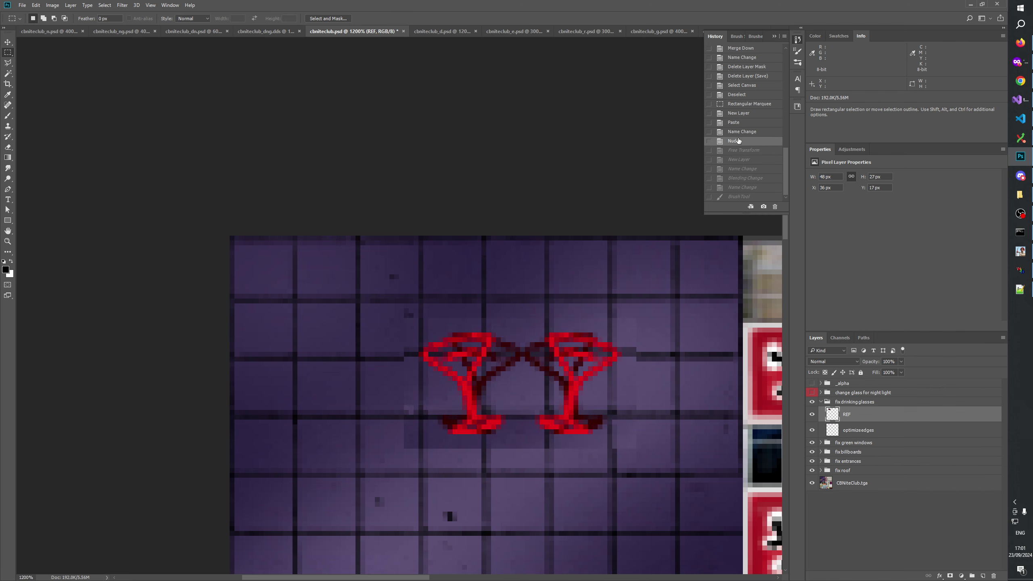
Step: Add a layer named "fix lighting" above REF and mask it to the outline of the REF layer's contents
left_click(983, 576)
double_click(851, 414)
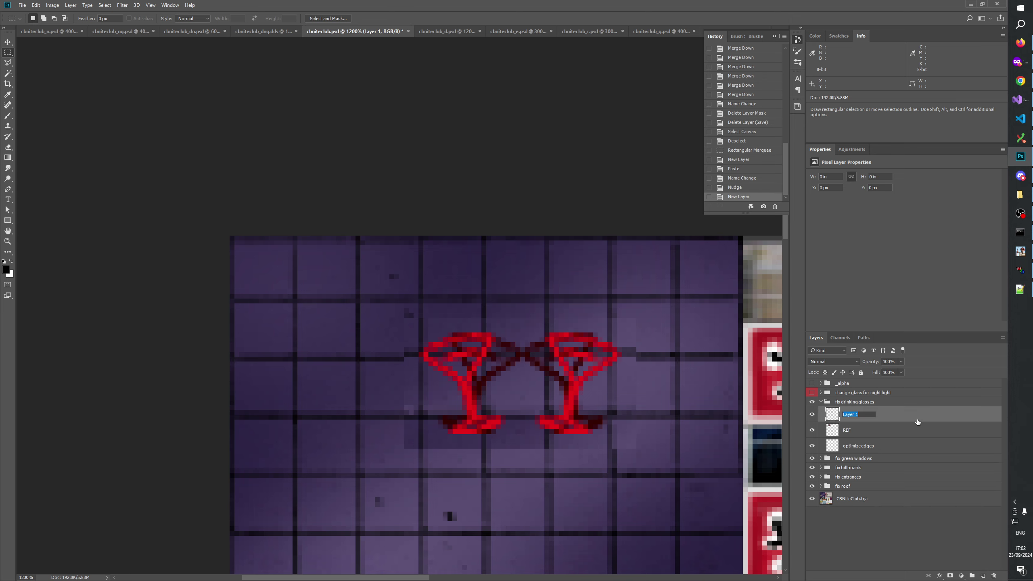
type("fix lighting")
key("Return")
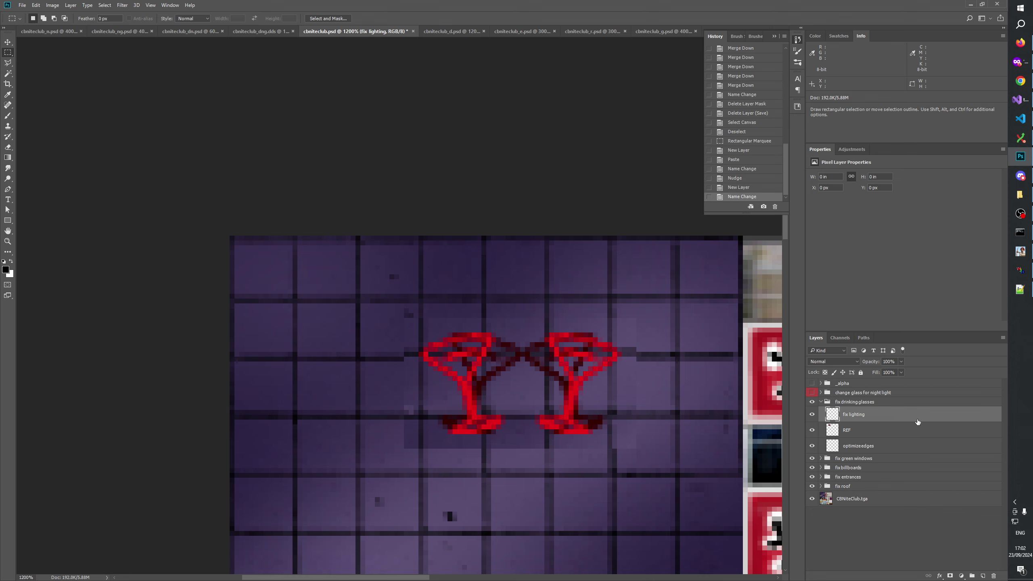
left_click(833, 430, "ctrl")
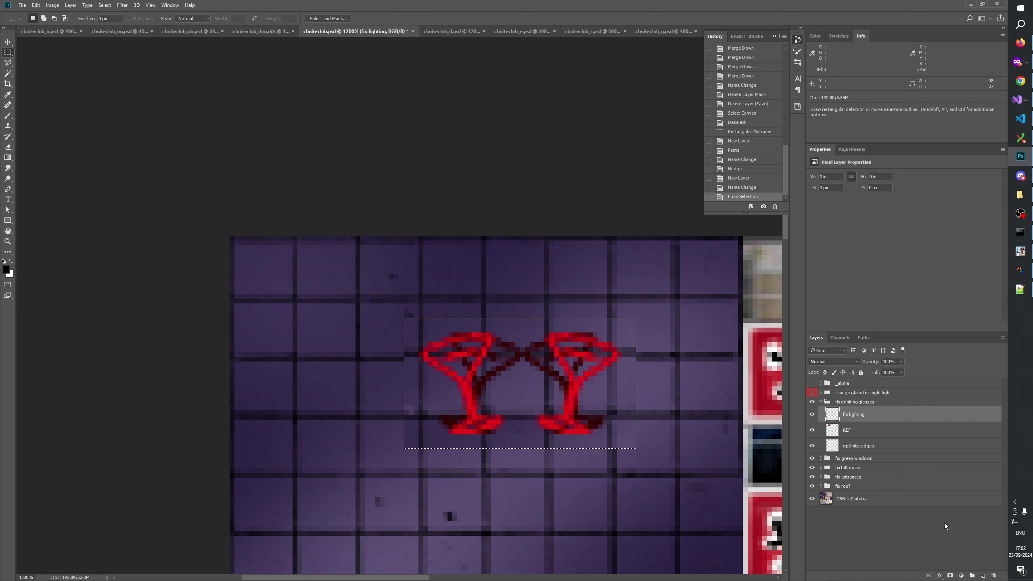
left_click(949, 576)
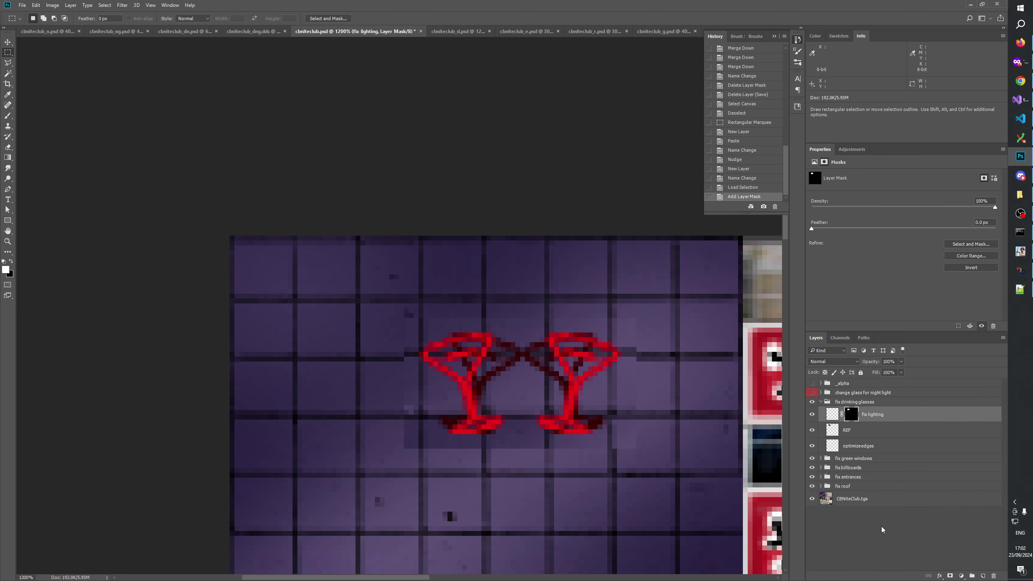
Step: Hide the fix drinking glasses group and copy the merged wall artwork from a rectangular area of about 88 × 58 px around the glasses
left_click(858, 431)
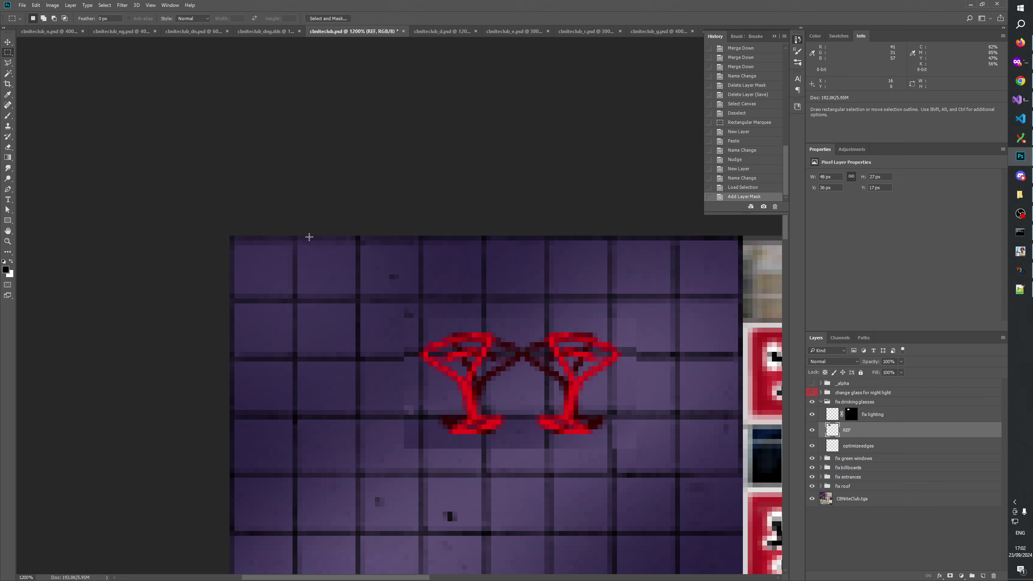
left_click_drag(307, 235, 734, 516)
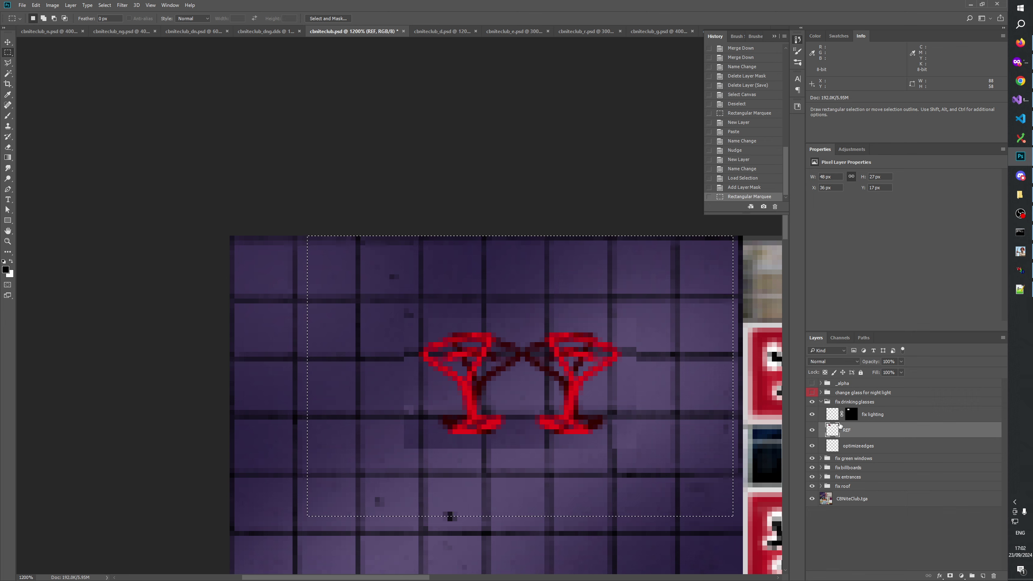
left_click(812, 403)
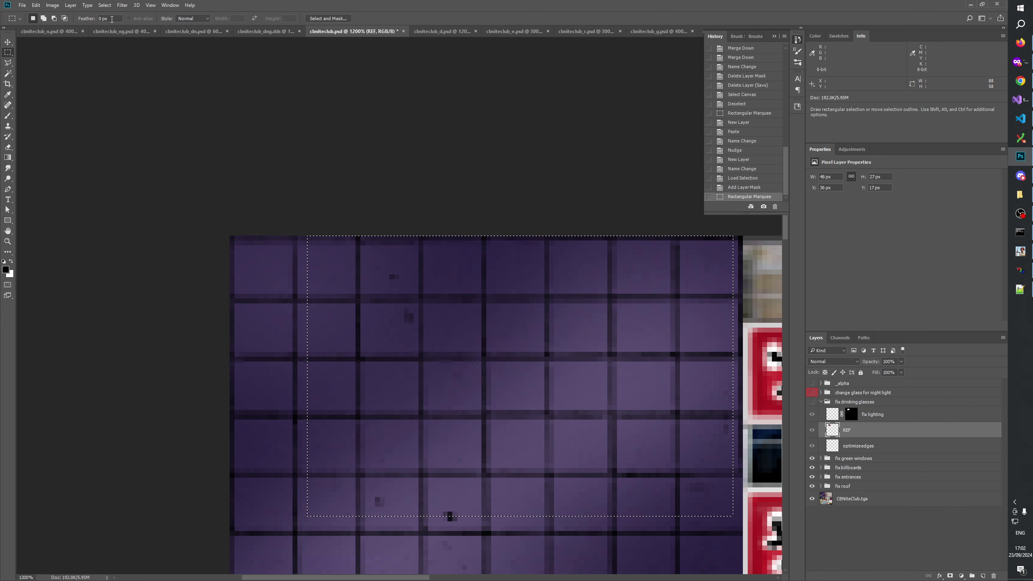
left_click(36, 5)
left_click(51, 67)
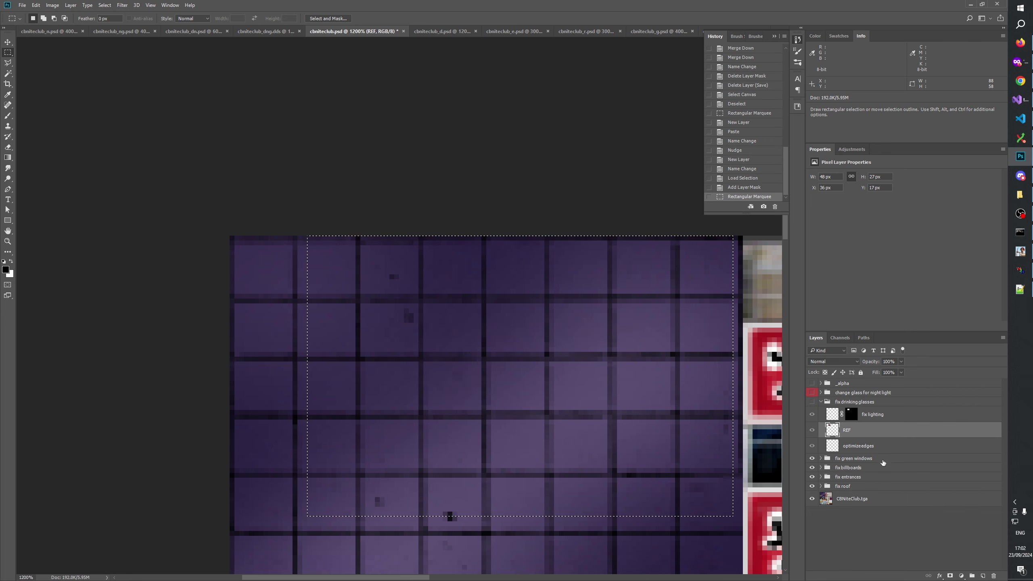
Step: Paste the copied wall onto a new layer above optimize edges, name it "REF 2", and show the fix drinking glasses group again
left_click(861, 442)
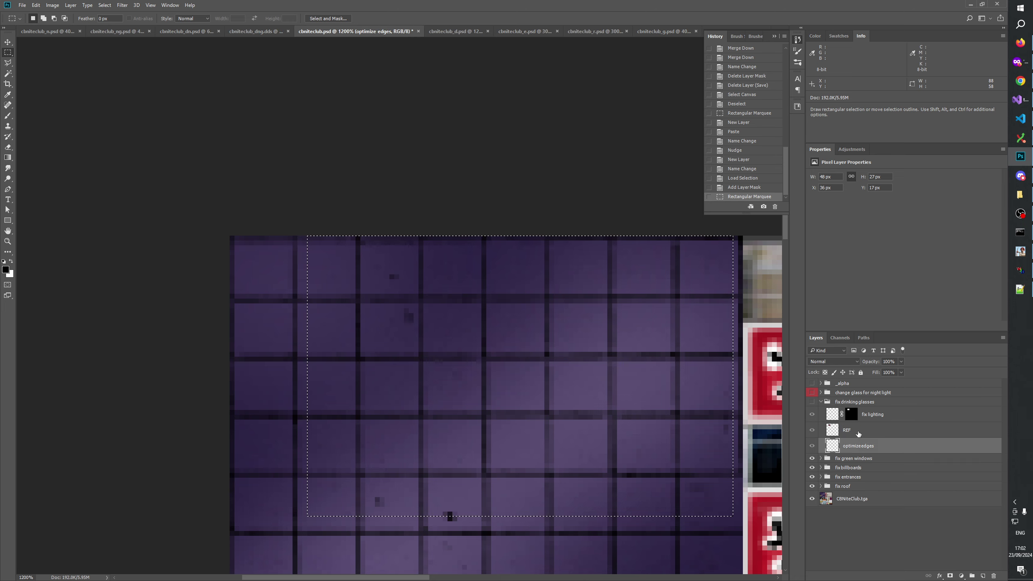
left_click(861, 437)
left_click(876, 446)
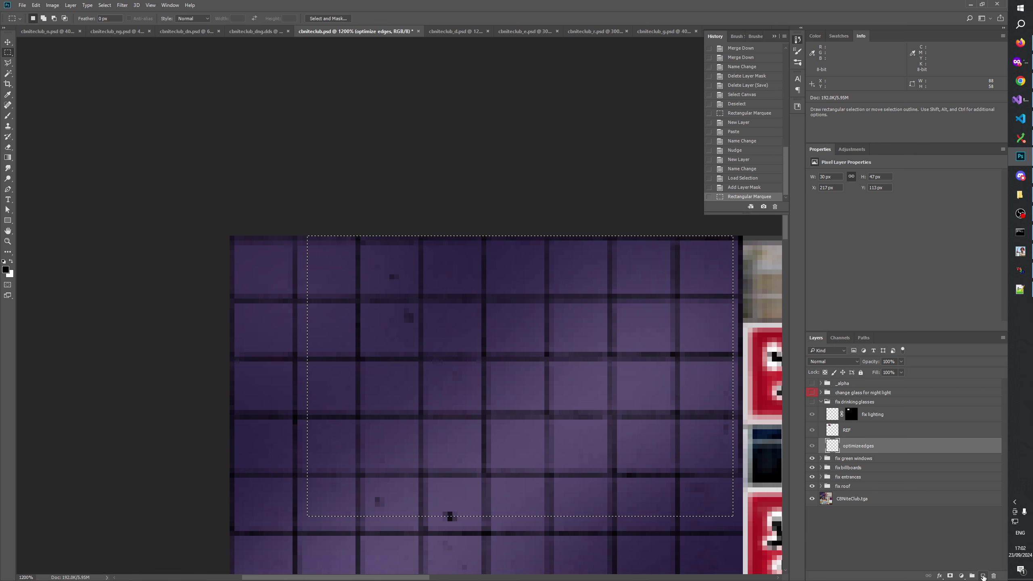
key("ctrl+v")
double_click(850, 446)
type("REF 2")
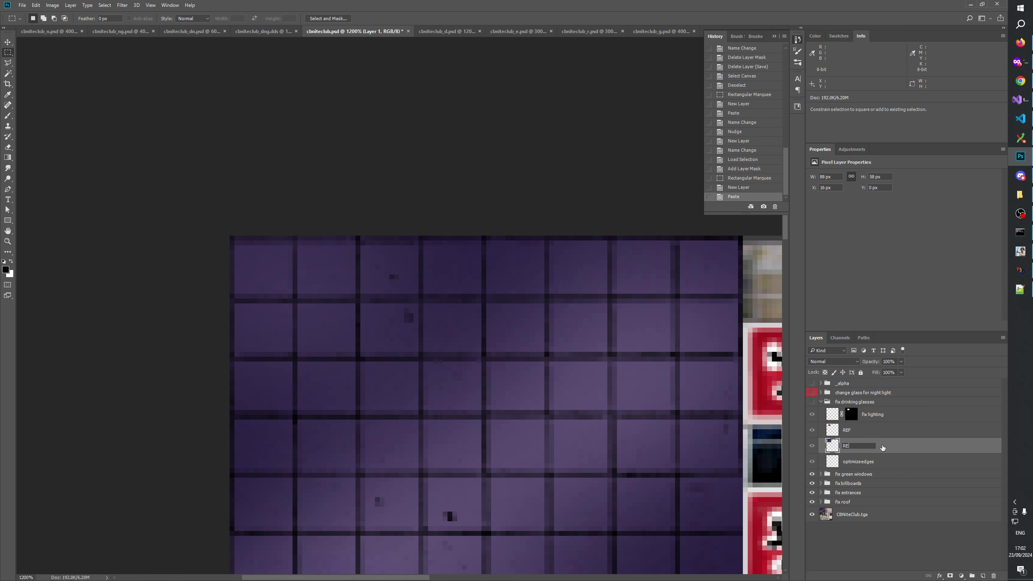
key("Return")
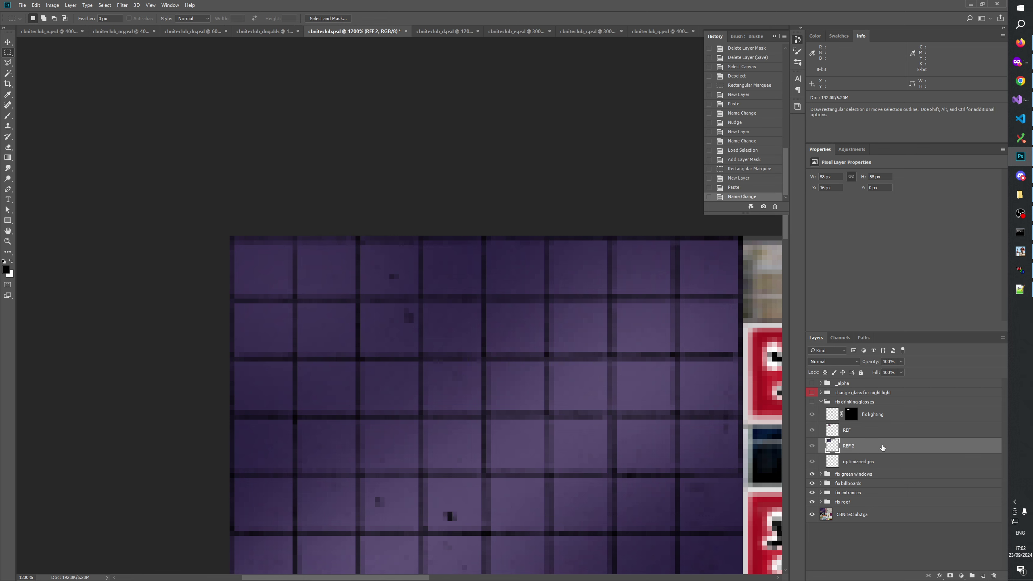
left_click(812, 402)
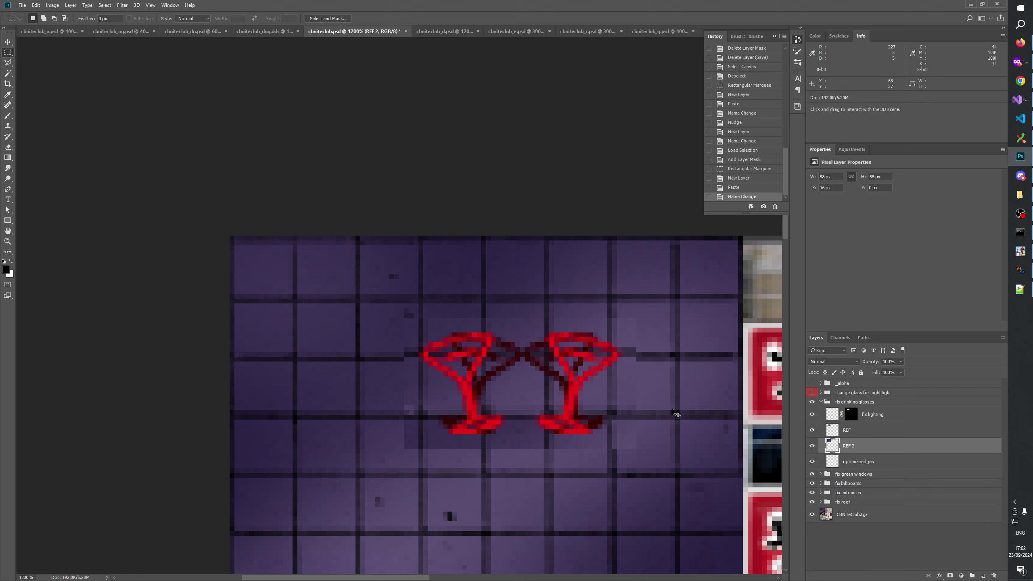
Step: Stretch the REF 2 layer upward to a height of 60 px, about 103.4%, keeping its lower edge in place
key("ctrl+t")
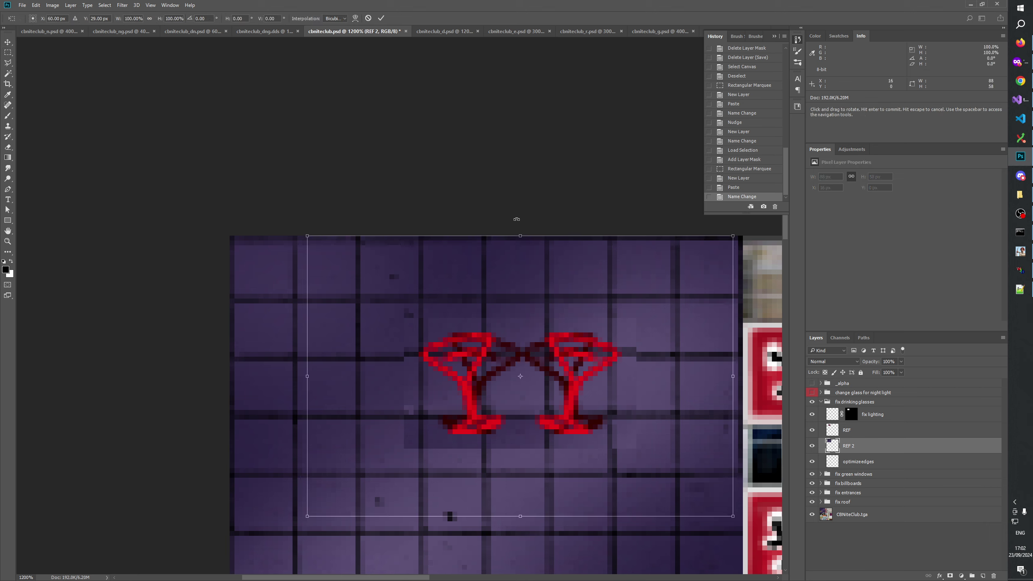
left_click_drag(521, 234, 521, 226)
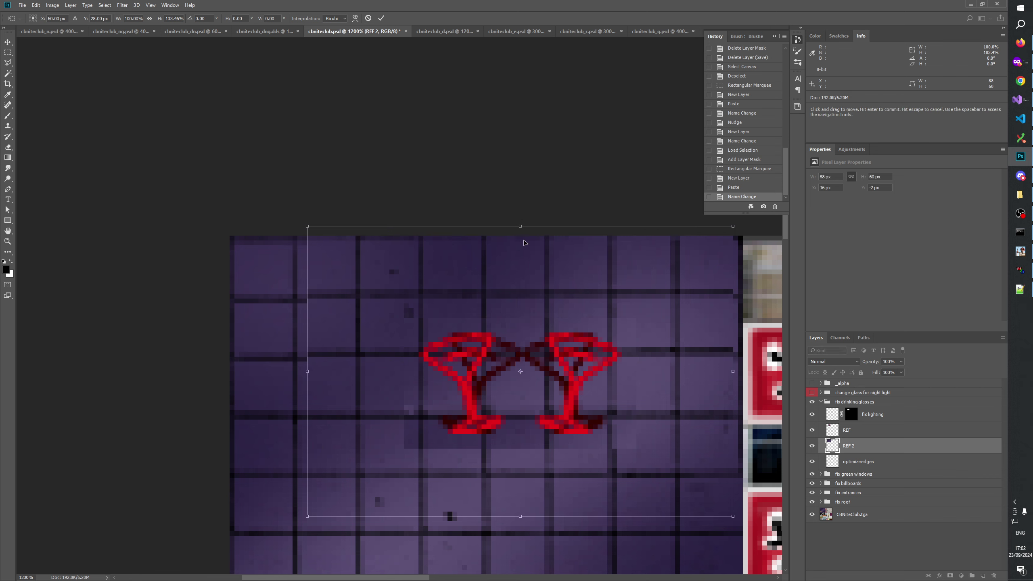
left_click(381, 18)
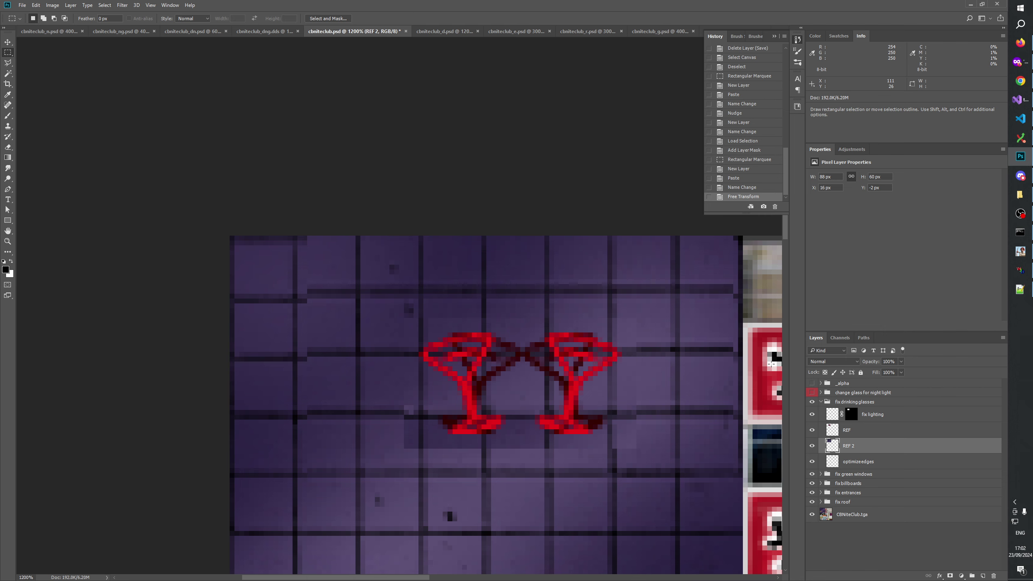
Step: Set the brush flow to 1% and paint black across the upper-left part of the REF panel on the fix lighting layer's pixels
left_click(849, 415)
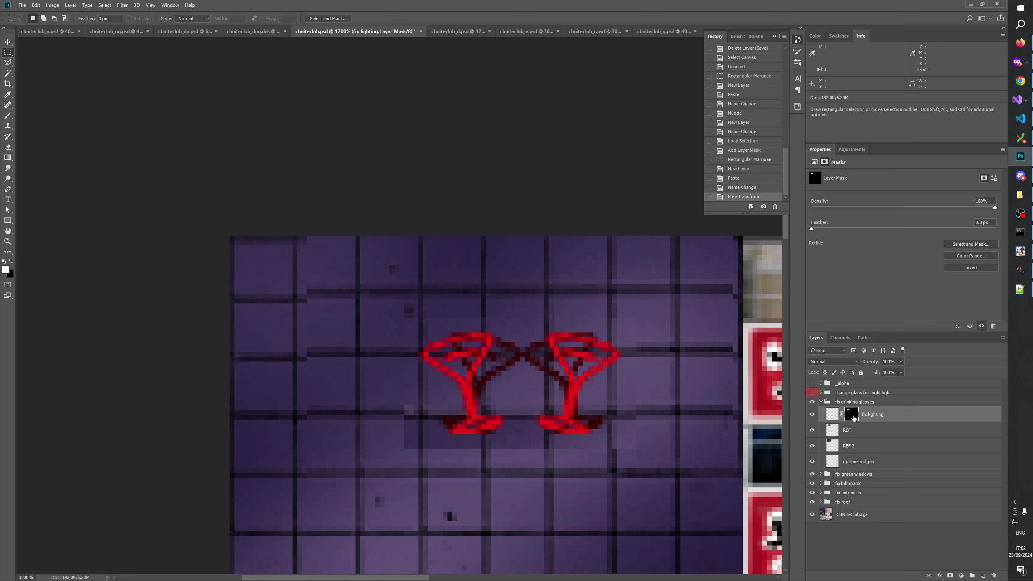
left_click(832, 414)
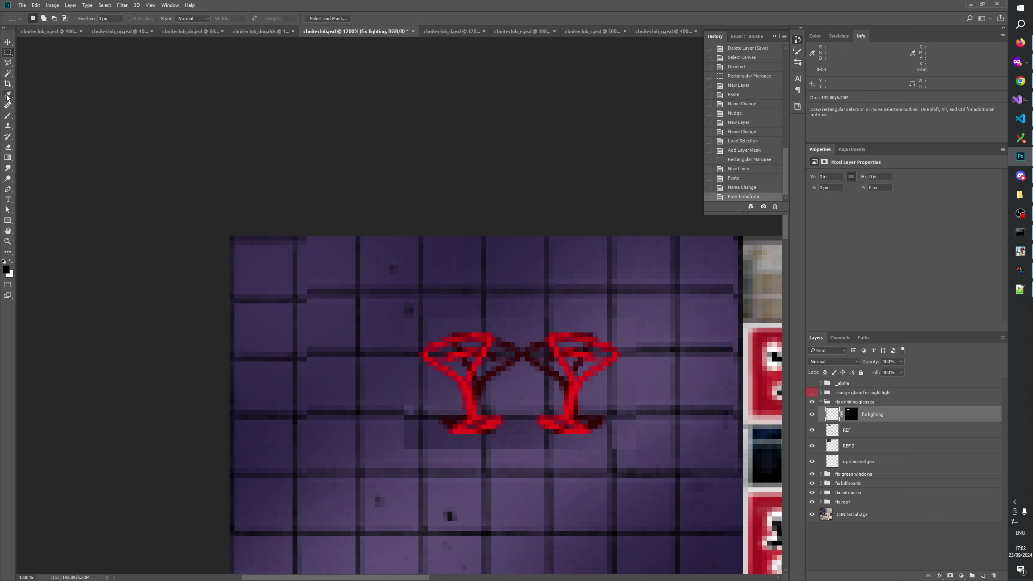
left_click(8, 116)
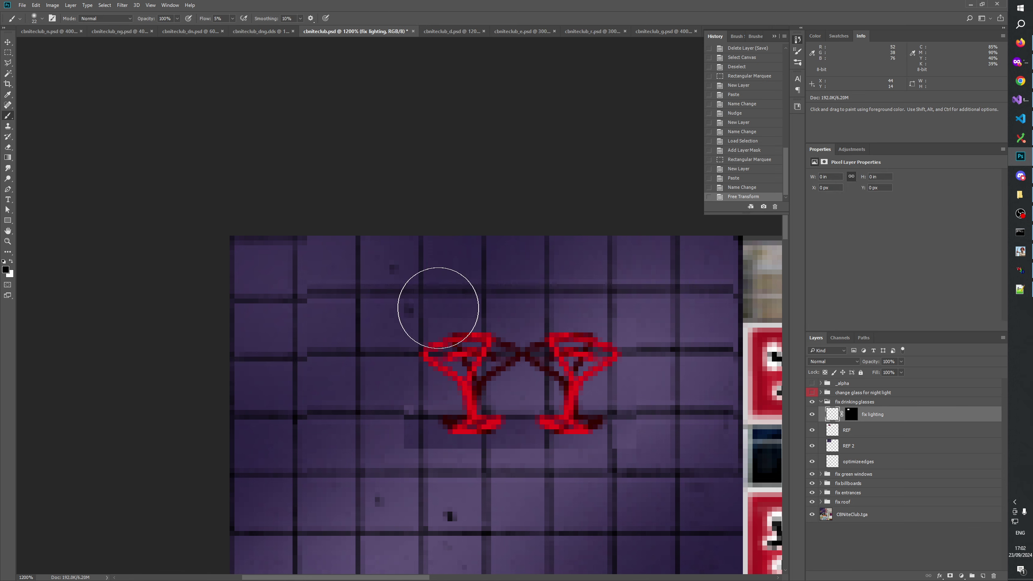
left_click_drag(498, 293, 334, 396)
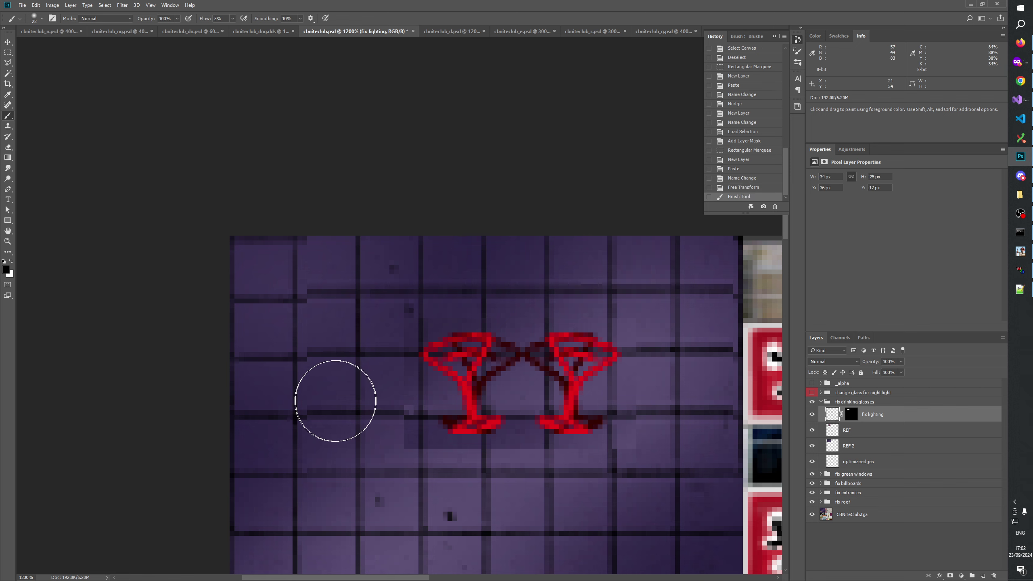
key("ctrl+z")
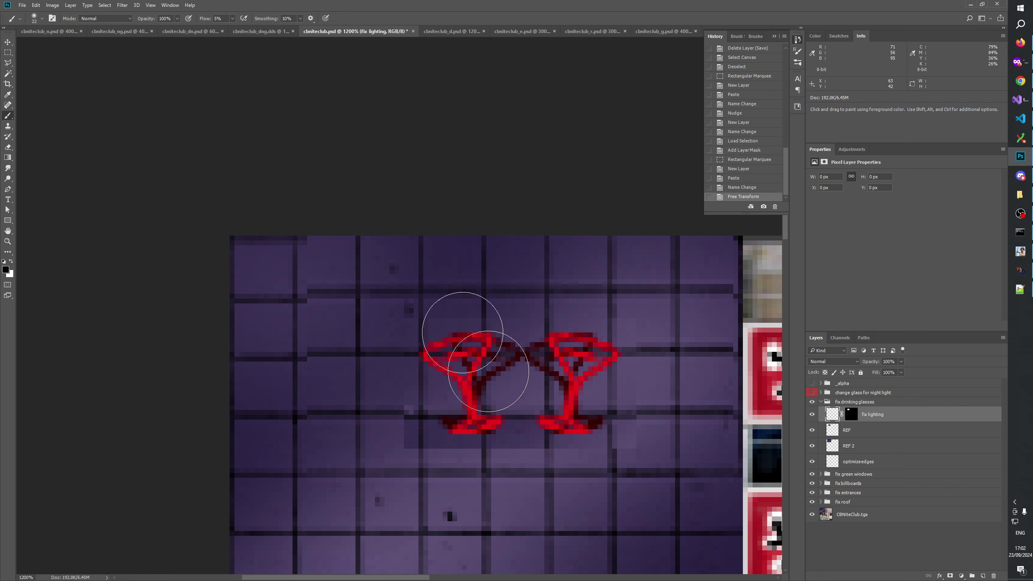
type("1")
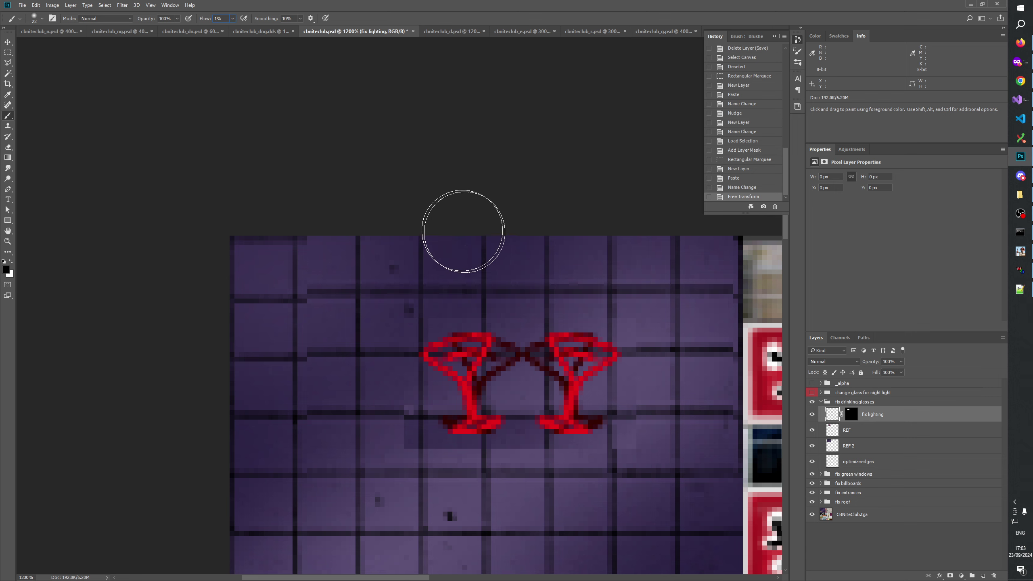
mouse_move(509, 272)
left_mouse_down()
mouse_move(344, 409)
mouse_move(463, 296)
mouse_move(321, 426)
mouse_move(196, 484)
left_mouse_up()
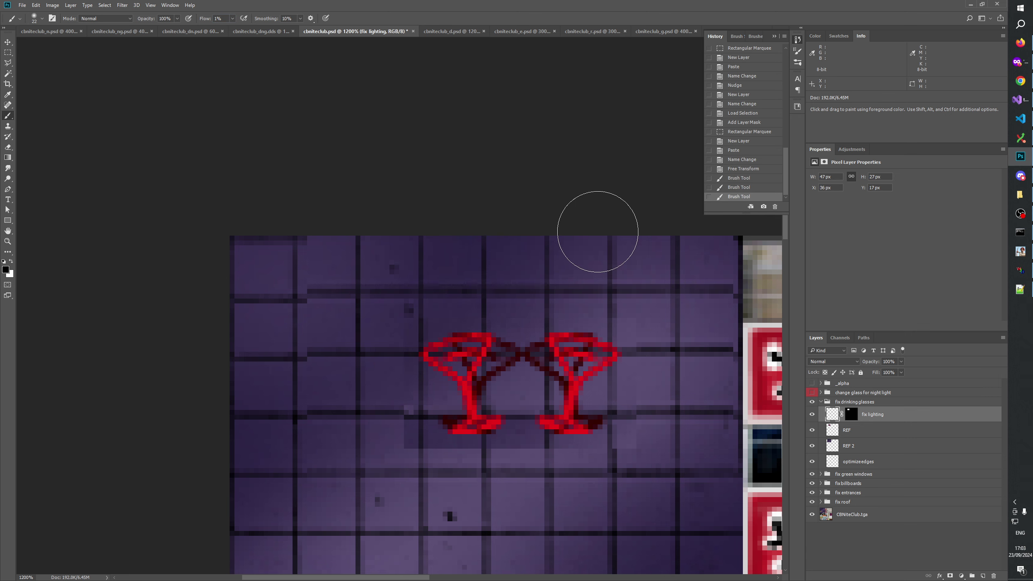
Step: Alternate white and black brush strokes along the REF panel's lower and right edges on the fix lighting layer to even out the wall
key("x")
mouse_move(384, 343)
left_mouse_down()
mouse_move(293, 424)
mouse_move(376, 346)
mouse_move(346, 452)
mouse_move(417, 454)
mouse_move(360, 510)
mouse_move(422, 449)
mouse_move(524, 447)
mouse_move(510, 442)
mouse_move(461, 466)
mouse_move(526, 410)
mouse_move(564, 429)
mouse_move(397, 517)
mouse_move(443, 435)
mouse_move(369, 507)
mouse_move(414, 449)
mouse_move(435, 453)
mouse_move(373, 561)
mouse_move(321, 570)
mouse_move(493, 482)
mouse_move(423, 517)
mouse_move(452, 492)
mouse_move(386, 507)
mouse_move(399, 491)
mouse_move(384, 534)
mouse_move(551, 520)
left_mouse_up()
key("x")
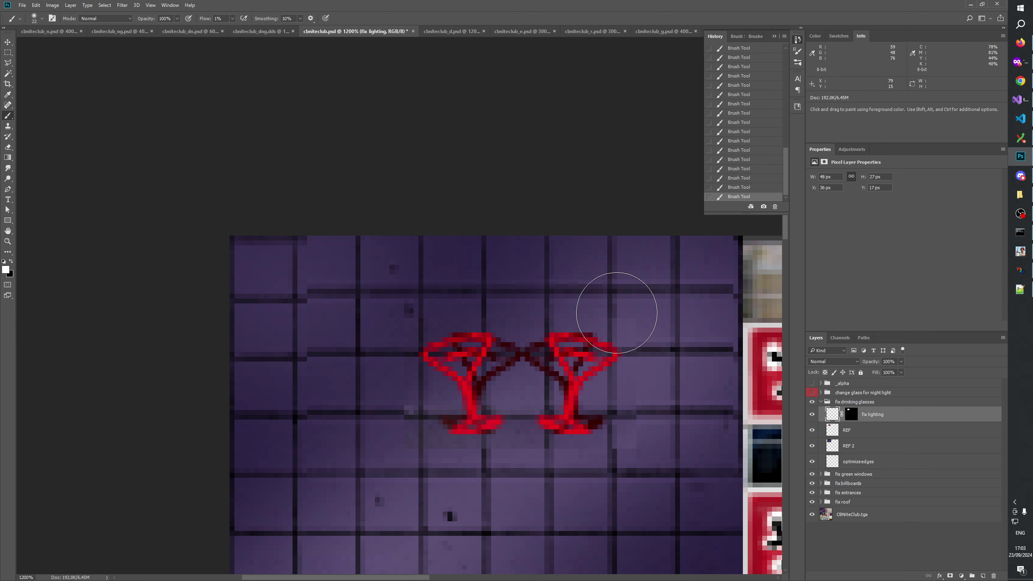
key("x")
mouse_move(613, 325)
left_mouse_down()
mouse_move(648, 290)
mouse_move(699, 272)
mouse_move(614, 331)
mouse_move(657, 327)
mouse_move(625, 291)
mouse_move(658, 341)
left_mouse_up()
key("x")
Step: Set the fix lighting layer's blend mode to Overlay
left_click(831, 361)
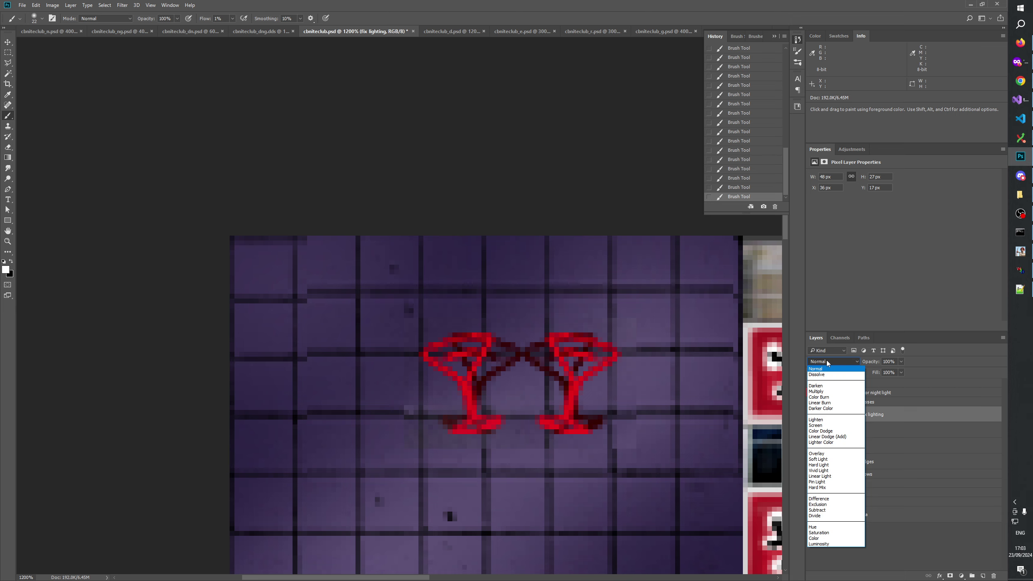
key("Escape")
left_click(826, 360)
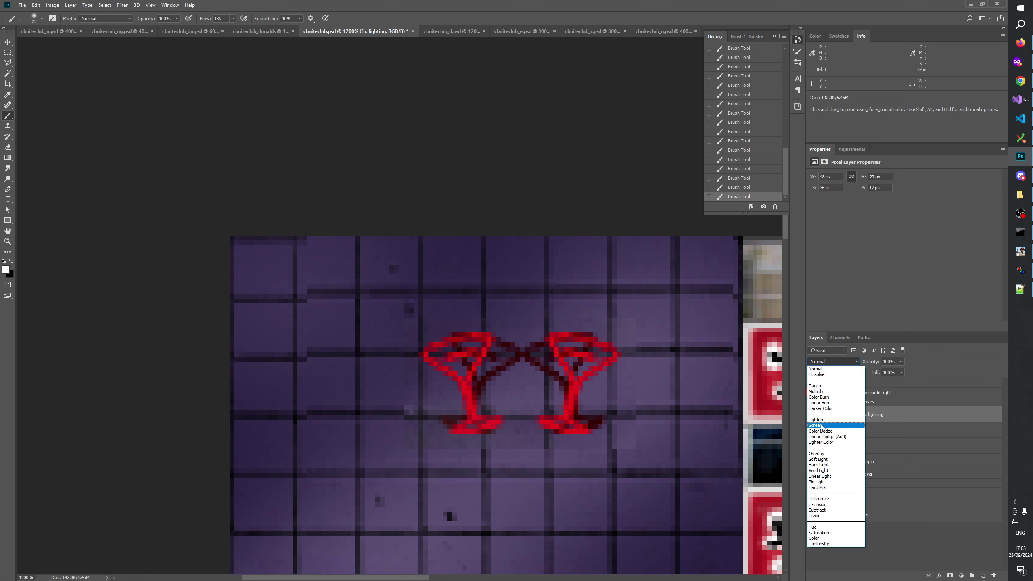
left_click(819, 459)
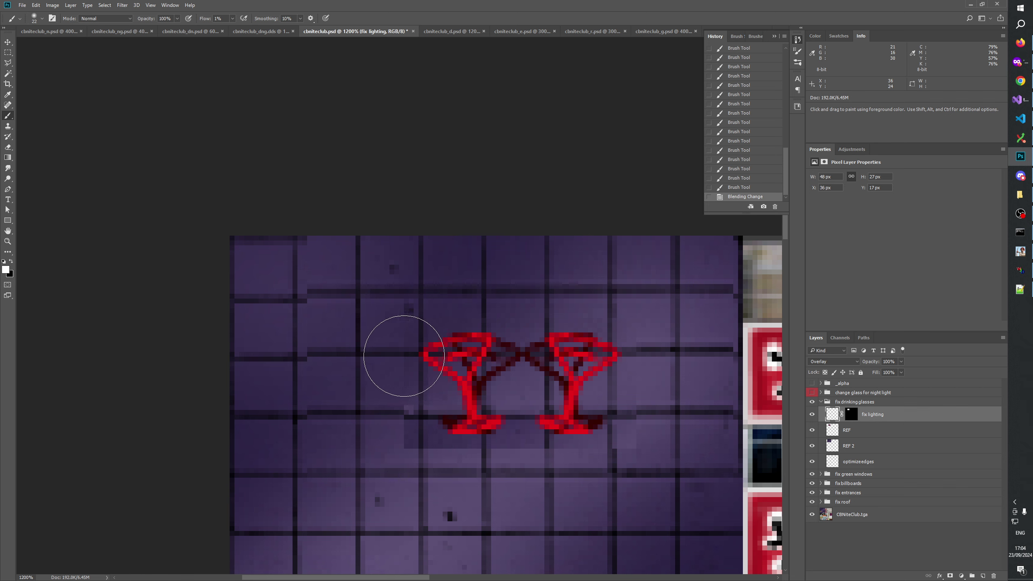
Step: Brush soft light over the wall between and below the two glasses and toward the REF panel's right side on fix lighting
mouse_move(422, 323)
left_mouse_down()
mouse_move(392, 365)
mouse_move(318, 420)
mouse_move(402, 356)
mouse_move(357, 380)
mouse_move(396, 346)
mouse_move(268, 489)
mouse_move(452, 461)
mouse_move(417, 459)
mouse_move(408, 440)
mouse_move(453, 432)
mouse_move(419, 461)
mouse_move(444, 431)
mouse_move(431, 429)
mouse_move(365, 502)
mouse_move(441, 429)
mouse_move(396, 489)
mouse_move(410, 461)
mouse_move(489, 466)
mouse_move(503, 426)
mouse_move(475, 450)
left_mouse_up()
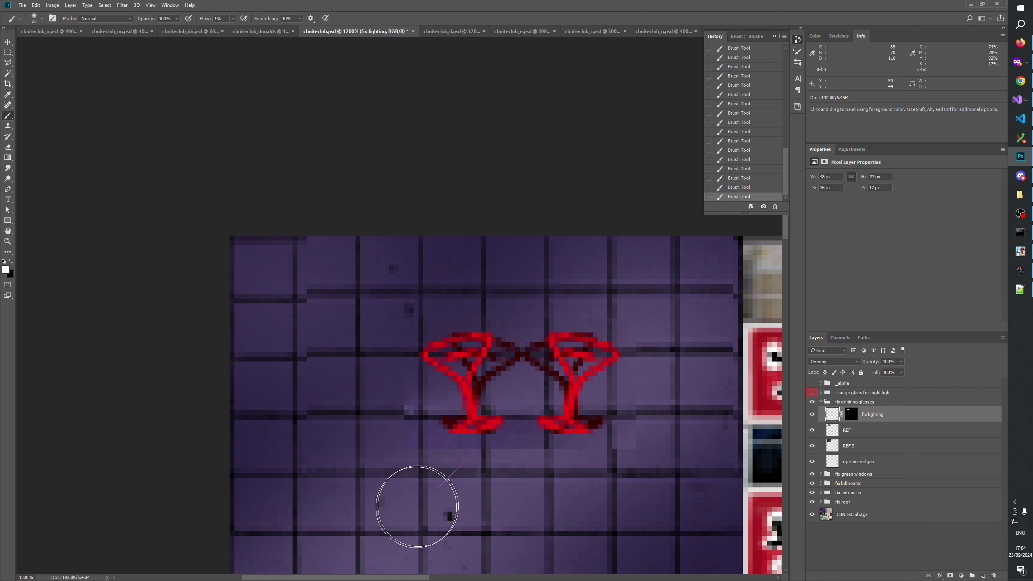
mouse_move(518, 413)
left_mouse_down()
mouse_move(415, 512)
mouse_move(492, 423)
mouse_move(412, 481)
mouse_move(489, 415)
mouse_move(549, 455)
mouse_move(503, 452)
mouse_move(537, 413)
mouse_move(473, 491)
mouse_move(536, 428)
mouse_move(477, 468)
left_mouse_up()
left_click_drag(578, 409, 616, 397)
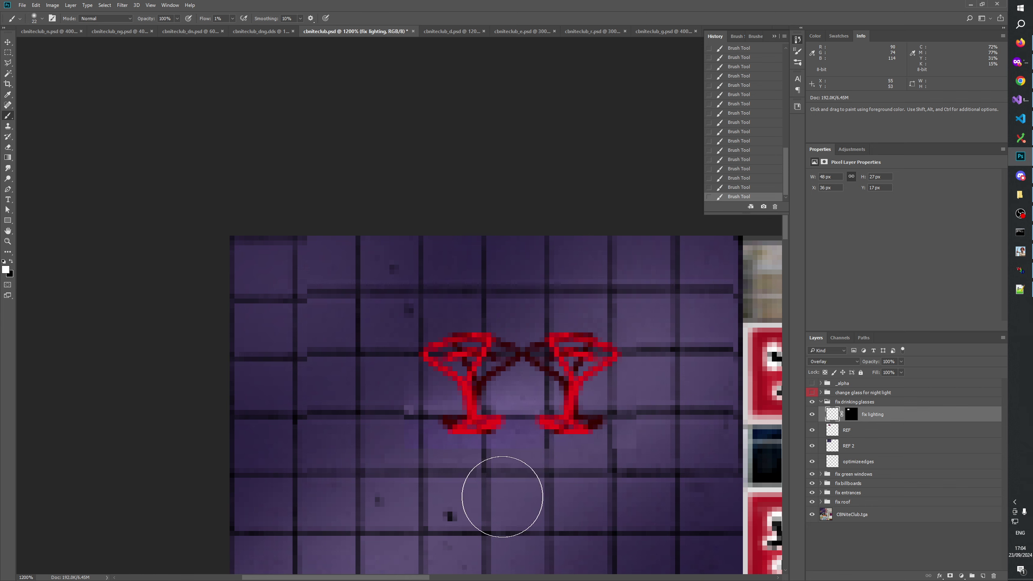
mouse_move(503, 496)
left_mouse_down()
mouse_move(606, 461)
mouse_move(652, 416)
mouse_move(613, 496)
mouse_move(659, 416)
mouse_move(671, 415)
mouse_move(686, 380)
mouse_move(628, 477)
mouse_move(685, 374)
mouse_move(635, 513)
mouse_move(687, 362)
mouse_move(648, 381)
mouse_move(687, 346)
mouse_move(643, 392)
mouse_move(652, 403)
mouse_move(703, 309)
mouse_move(623, 324)
mouse_move(579, 302)
mouse_move(676, 287)
left_mouse_up()
key("x")
key("x")
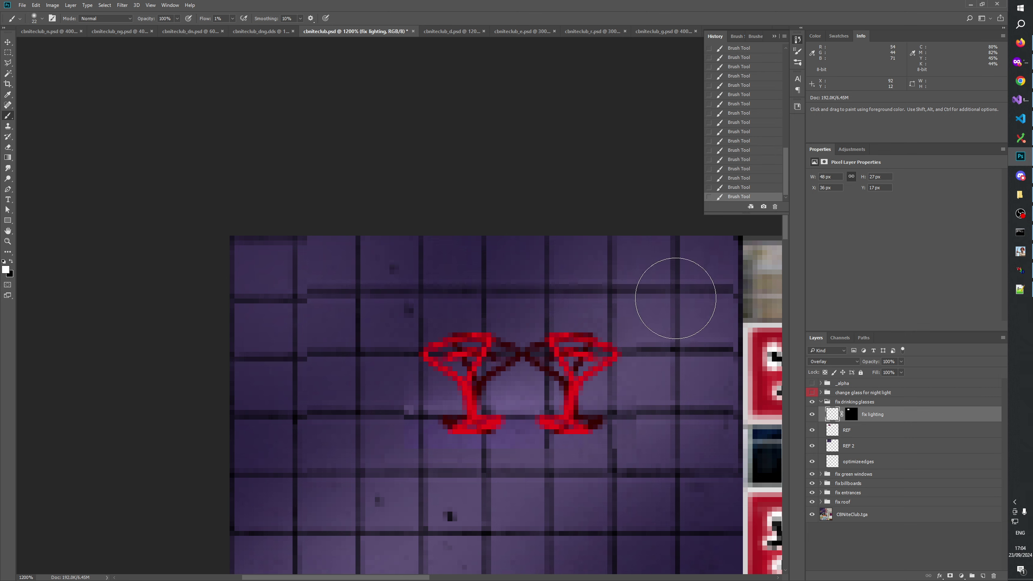
Step: Compare the glasses panel with and without the fix lighting layer, leaving the layer visible
left_click(812, 415)
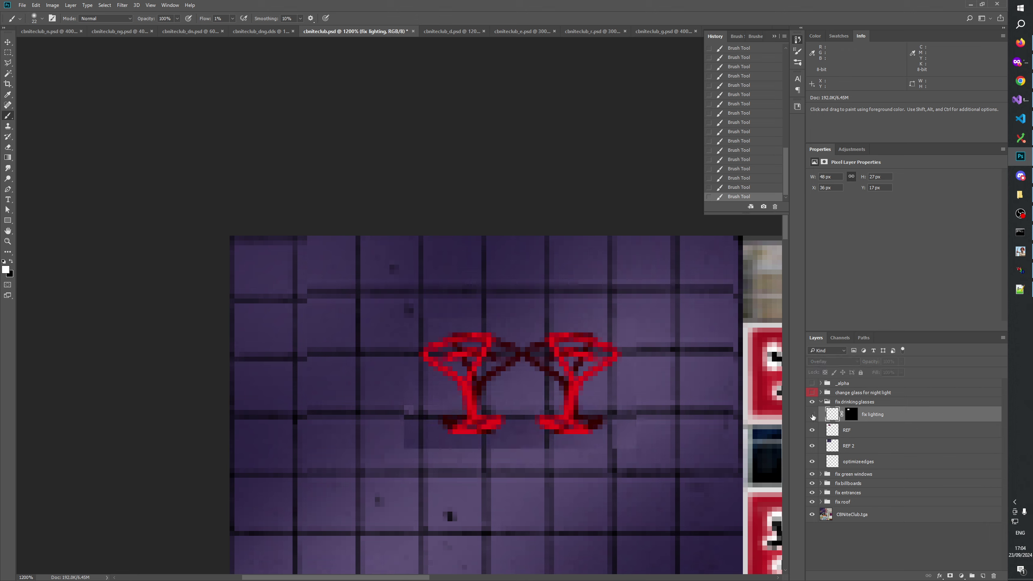
left_click(812, 415)
left_click(812, 415)
left_click(812, 415)
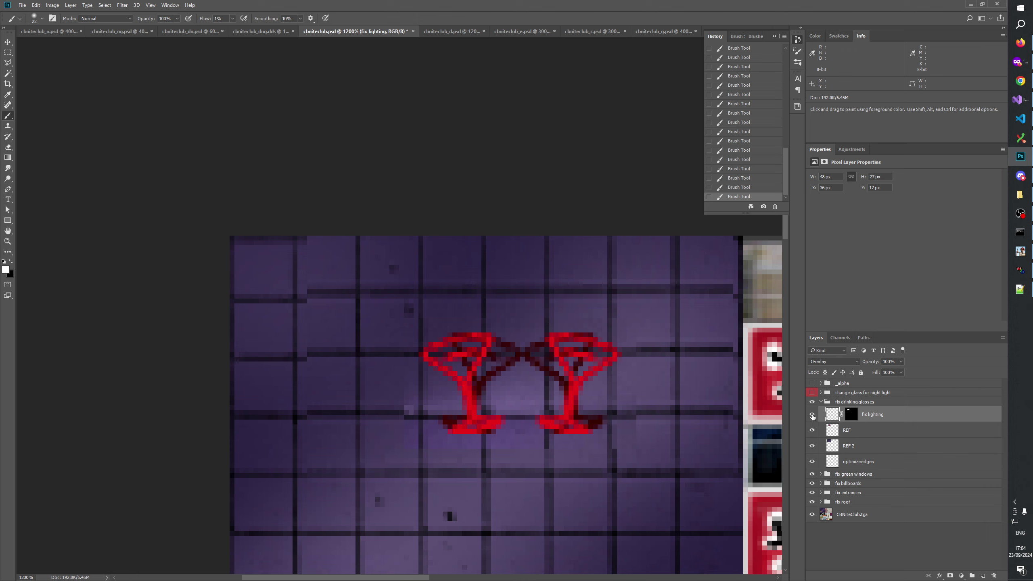
Step: Add a Hue/Saturation adjustment layer above the fix lighting layer
left_click(813, 414)
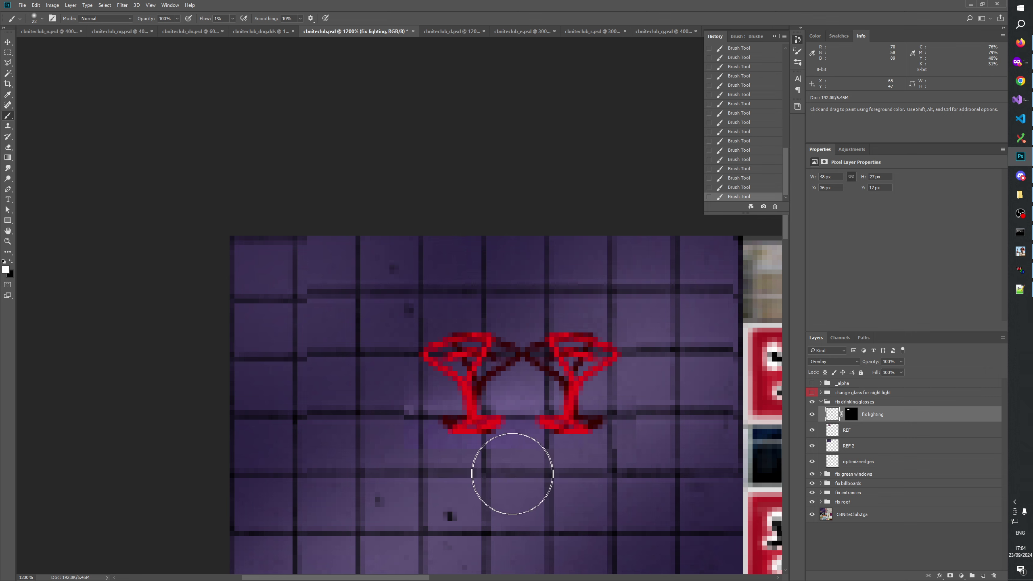
key("x")
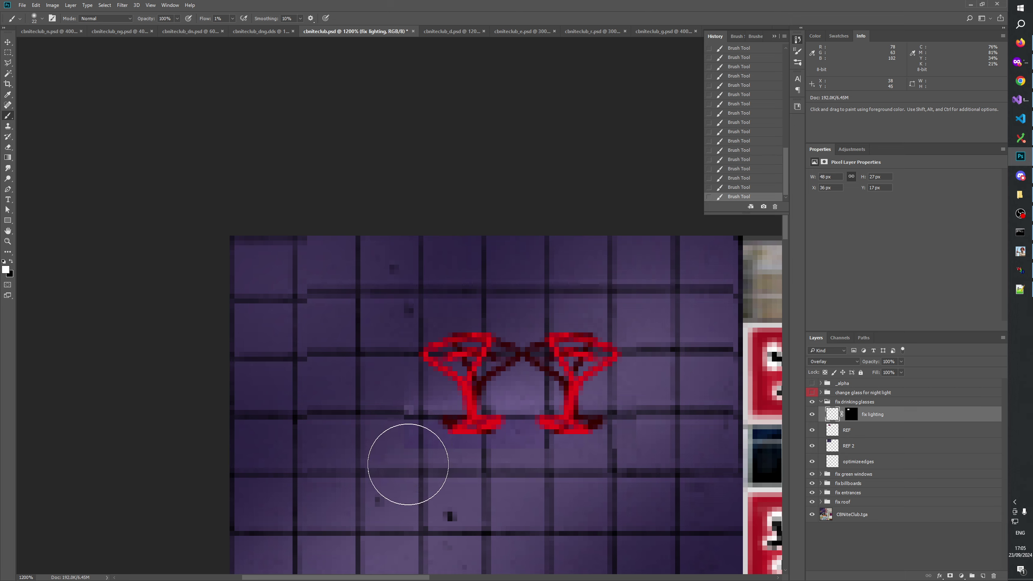
key("x")
left_click(962, 577)
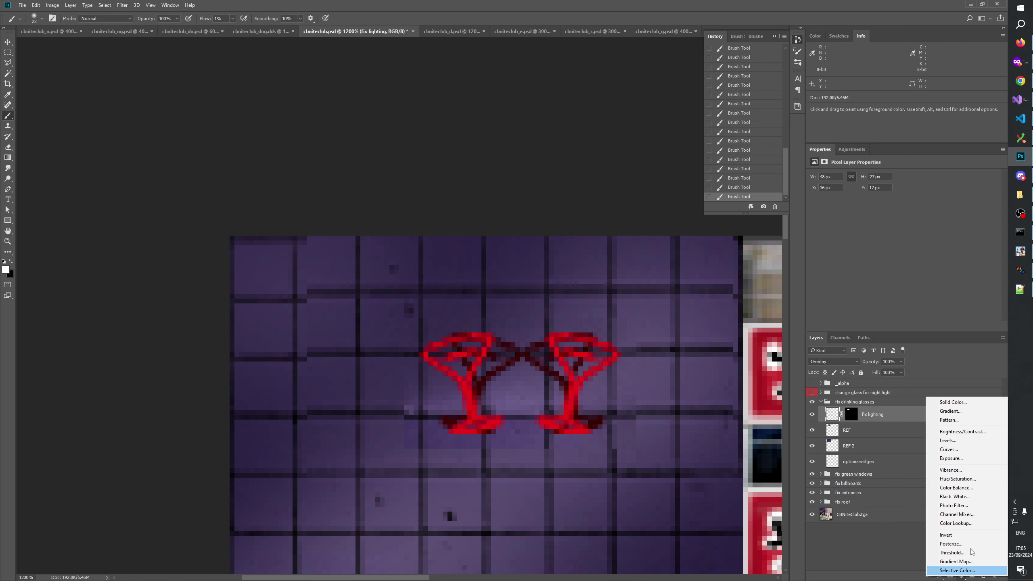
left_click(956, 480)
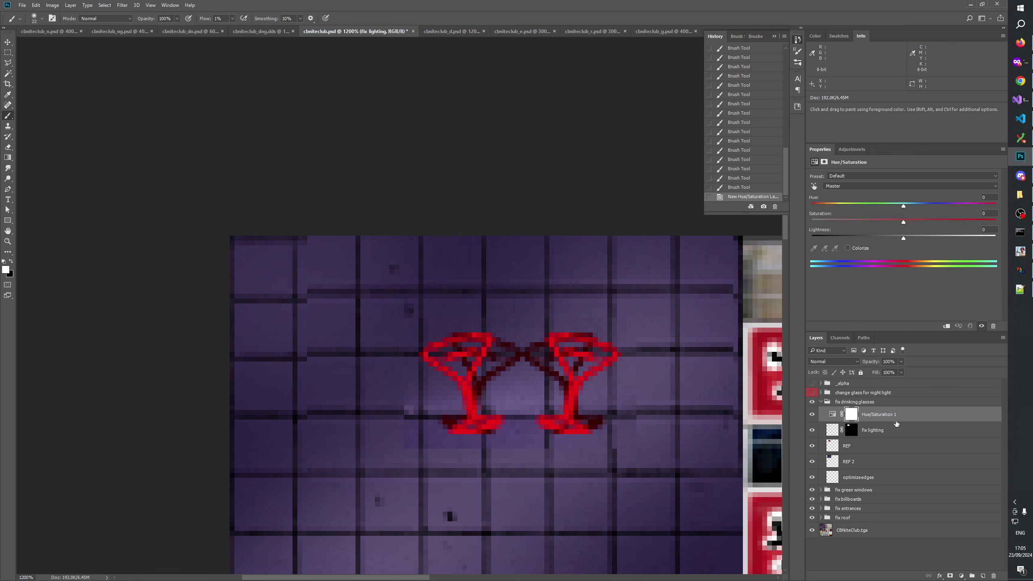
Step: Create a group named fix color holding Hue/Saturation 1 and fix lighting, and move the fix lighting mask onto the group
left_click(851, 430)
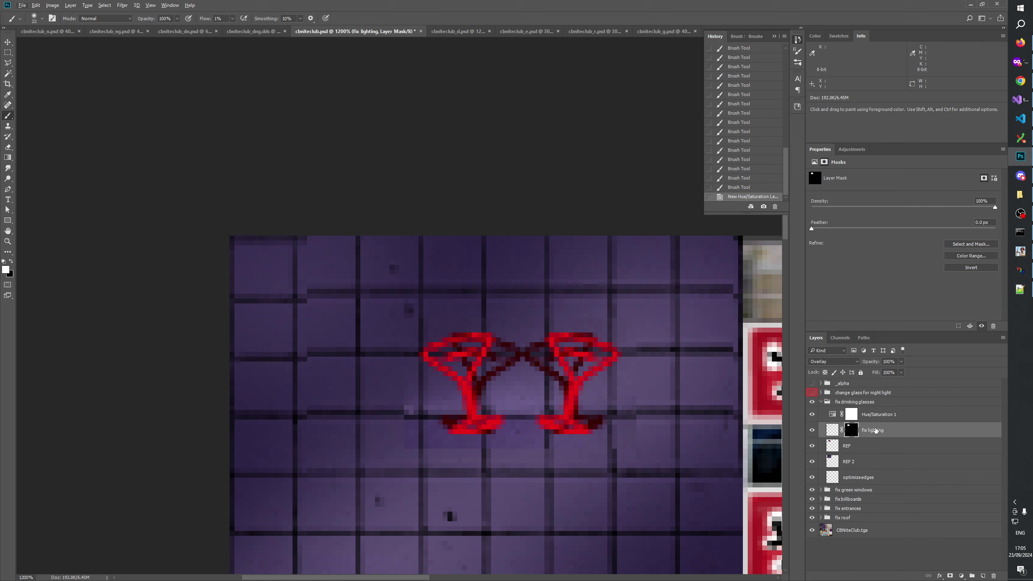
left_click(878, 414)
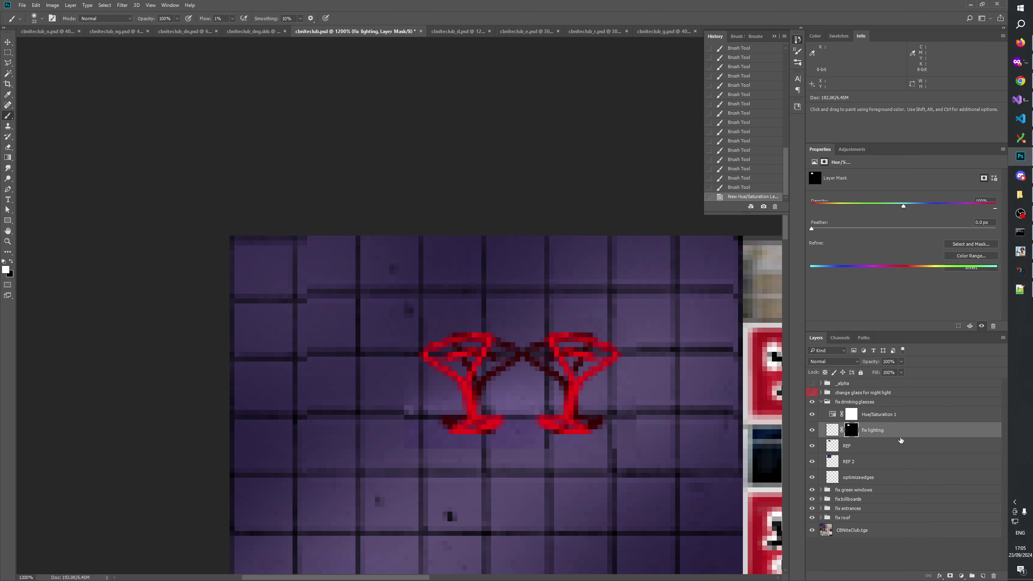
left_click(971, 576)
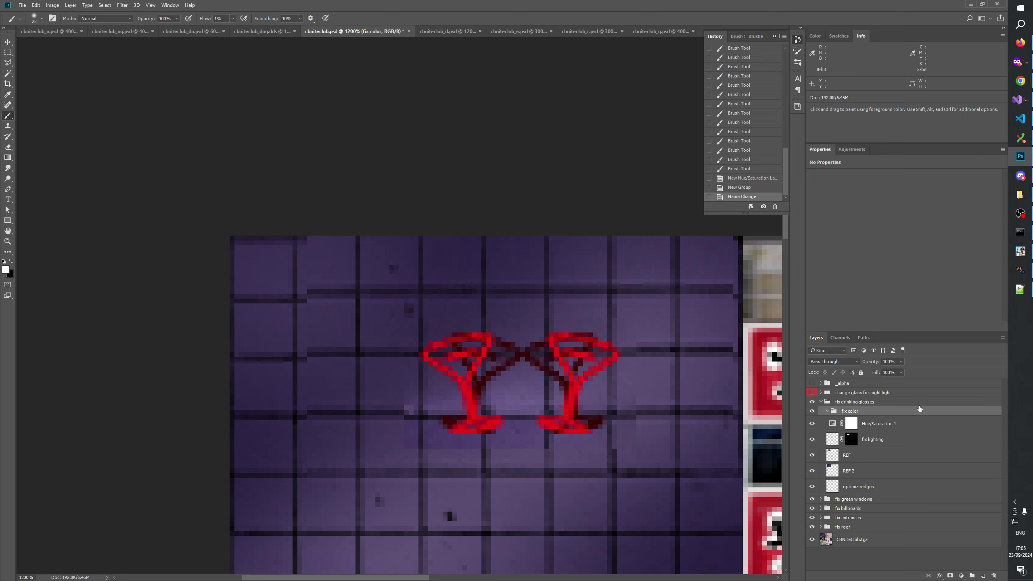
left_click_drag(851, 443, 869, 415)
left_click(874, 431)
left_click(861, 434)
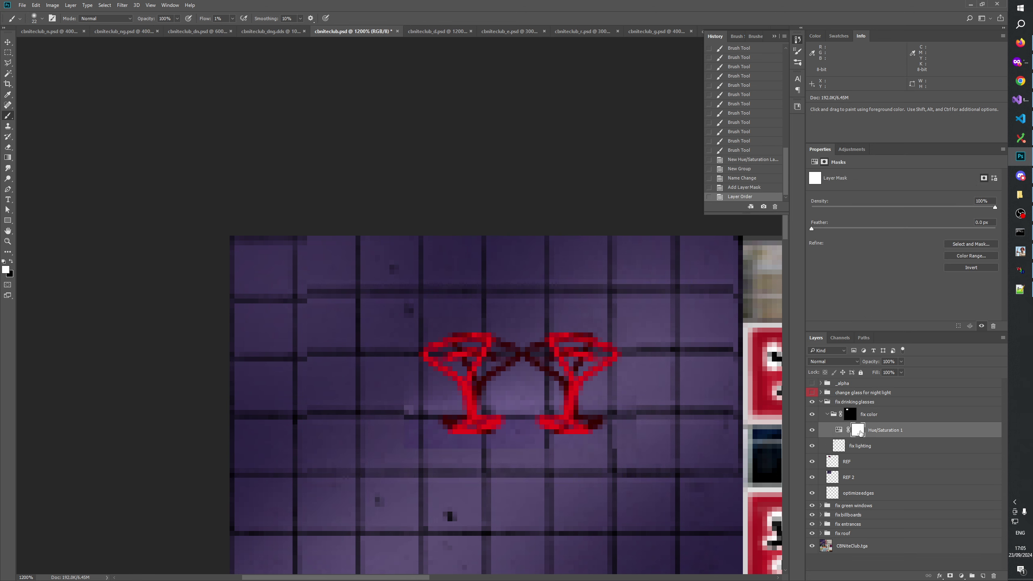
Step: Delete the layer mask of the Hue/Saturation 1 adjustment layer
left_click(838, 431)
left_click(858, 431)
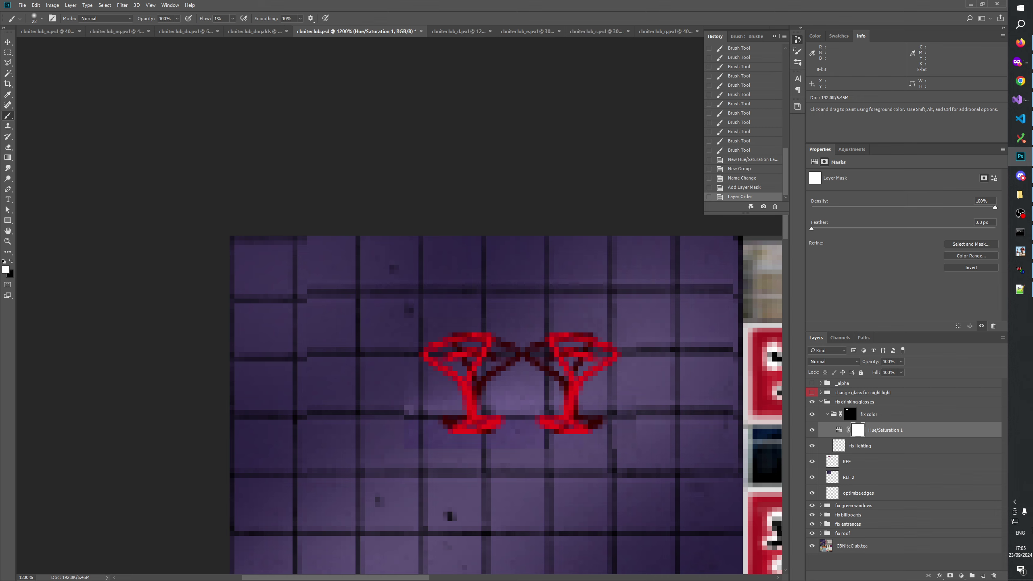
left_click(994, 576)
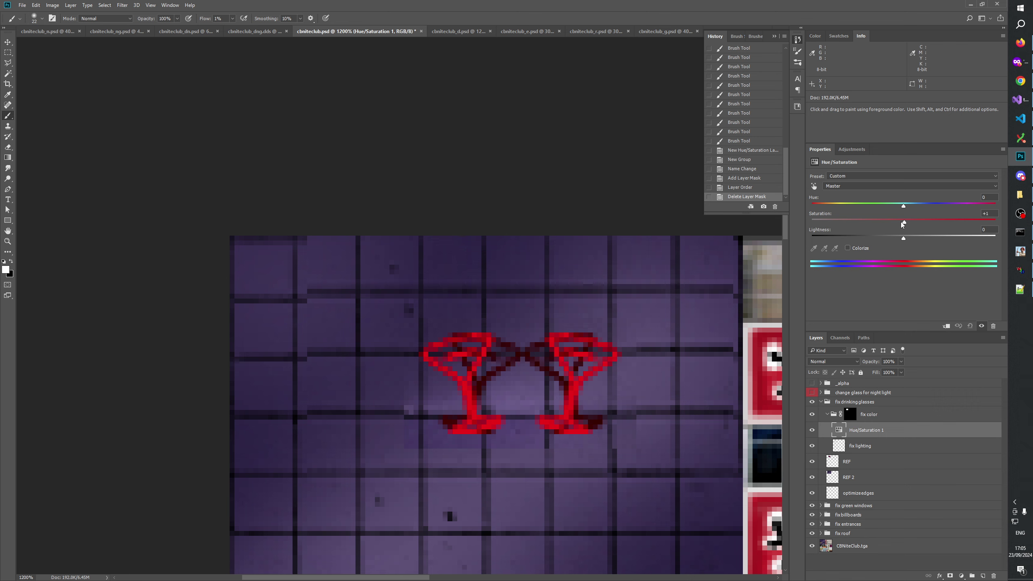
Step: Set the saturation of Hue/Saturation 1 to -15, comparing the wall with and without the adjustment
mouse_move(893, 223)
left_mouse_down()
mouse_move(868, 225)
mouse_move(885, 226)
left_mouse_up()
left_click_drag(873, 225, 899, 209)
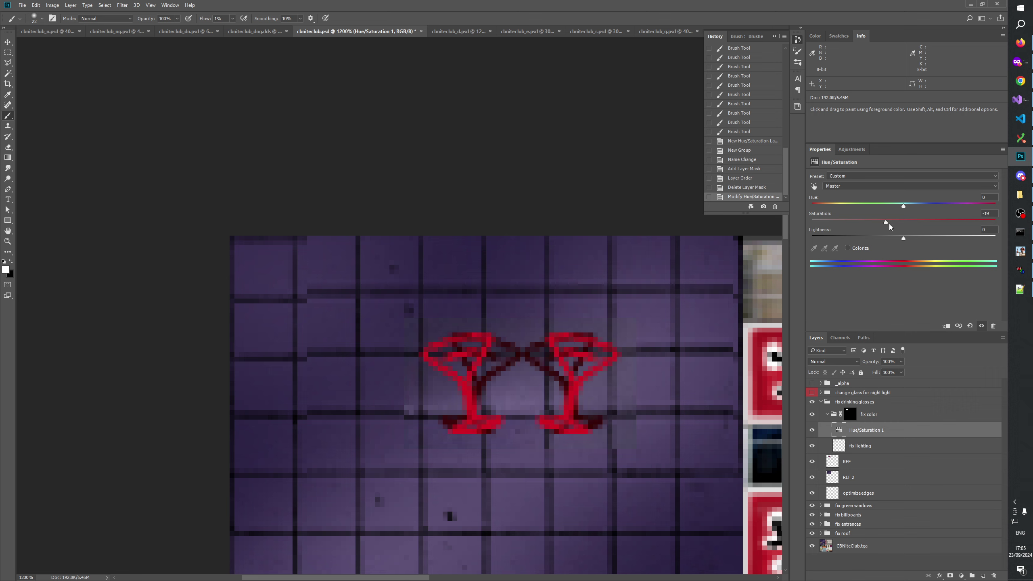
left_click_drag(877, 222, 894, 222)
left_click(811, 431)
left_click(811, 431)
left_click_drag(872, 225, 905, 231)
left_click(902, 239)
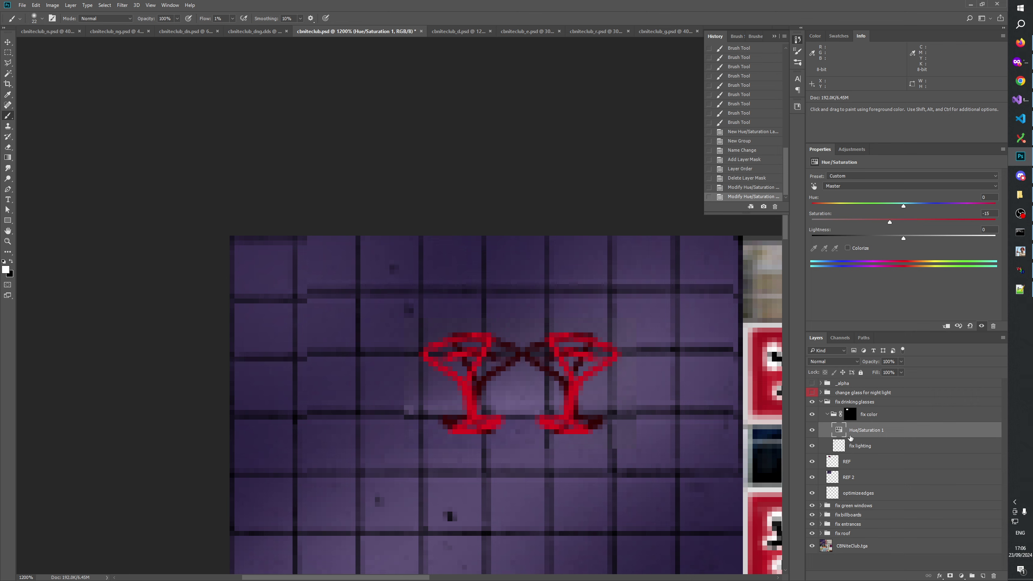
Step: Give Hue/Saturation 1 a black layer mask and brush white on it over the wall around and below the left glass's base
left_click(857, 431)
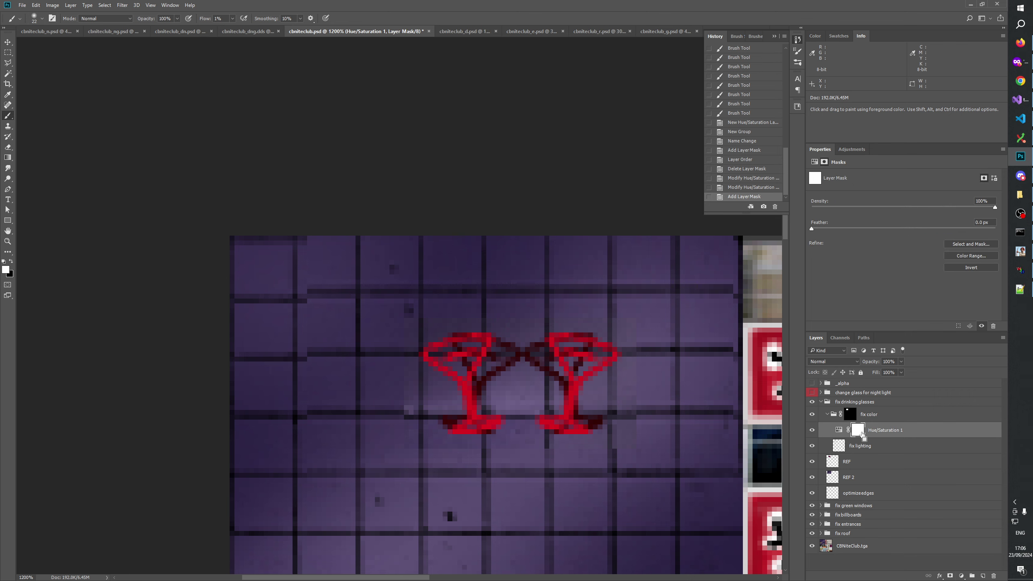
key("ctrl+BackSpace")
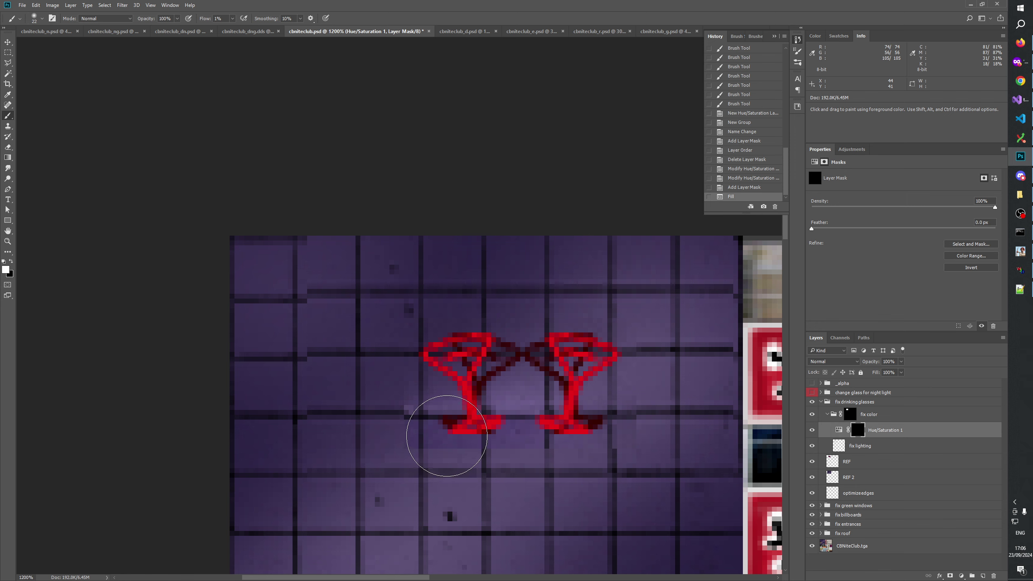
left_click(435, 449)
left_click(430, 454)
left_click(426, 458)
left_click(443, 434)
left_click(454, 433)
left_click(422, 473)
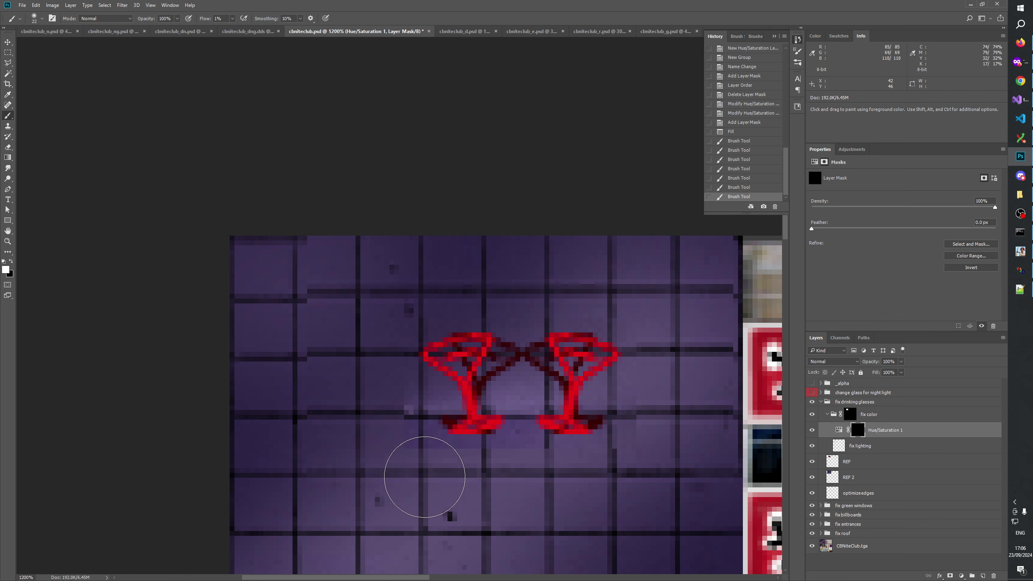
left_click(429, 454)
left_click(455, 433)
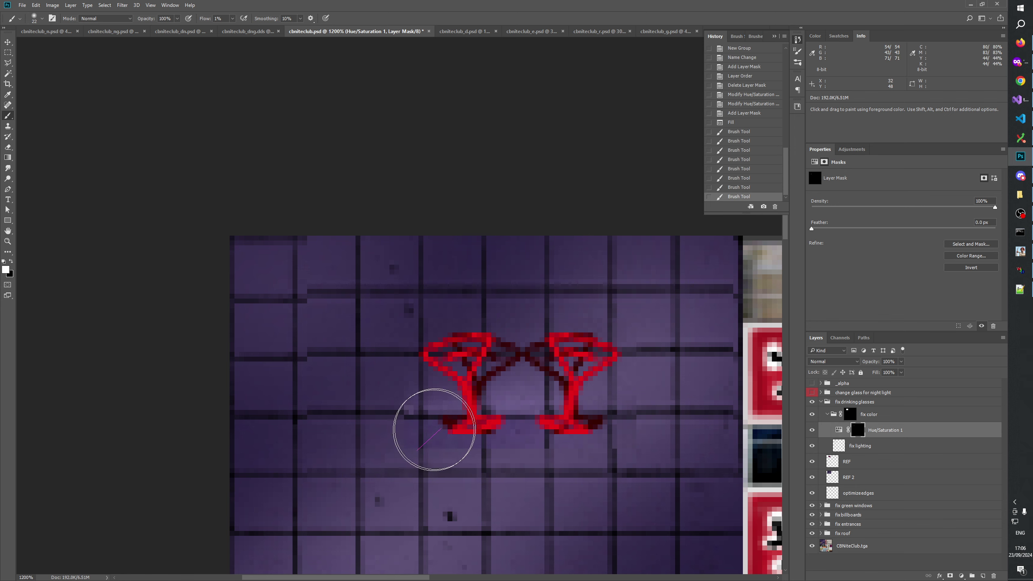
mouse_move(464, 457)
left_mouse_down()
mouse_move(434, 444)
mouse_move(444, 431)
mouse_move(413, 475)
mouse_move(517, 438)
mouse_move(358, 462)
mouse_move(532, 416)
mouse_move(512, 450)
mouse_move(442, 480)
mouse_move(381, 486)
mouse_move(414, 469)
mouse_move(402, 452)
mouse_move(447, 431)
mouse_move(469, 436)
mouse_move(420, 476)
mouse_move(425, 513)
left_mouse_up()
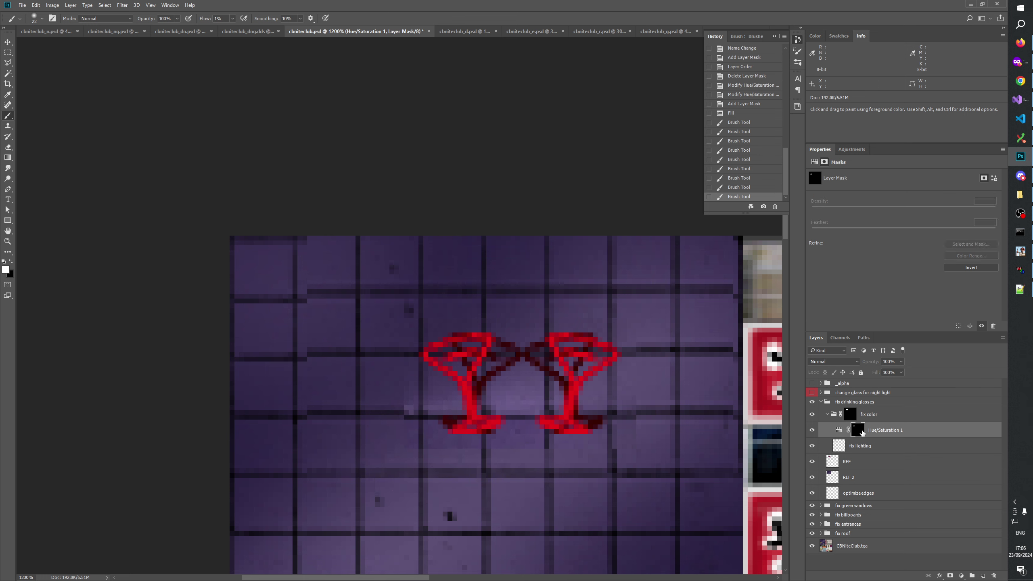
Step: Set the brush flow to 10% and paint more white on the Hue/Saturation 1 mask below the glasses
left_click(861, 432, "alt")
left_click(812, 431)
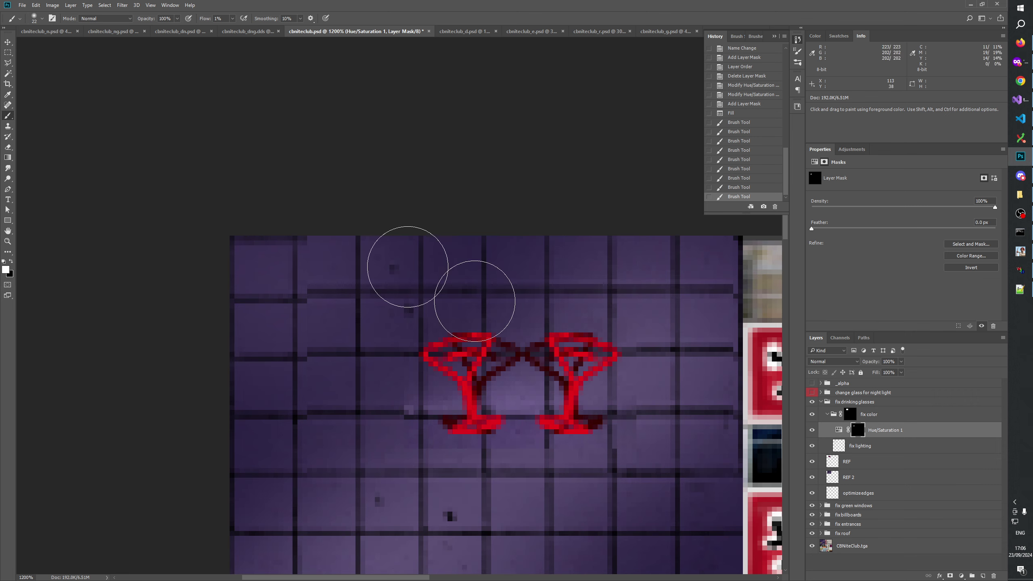
type("1")
key("Return")
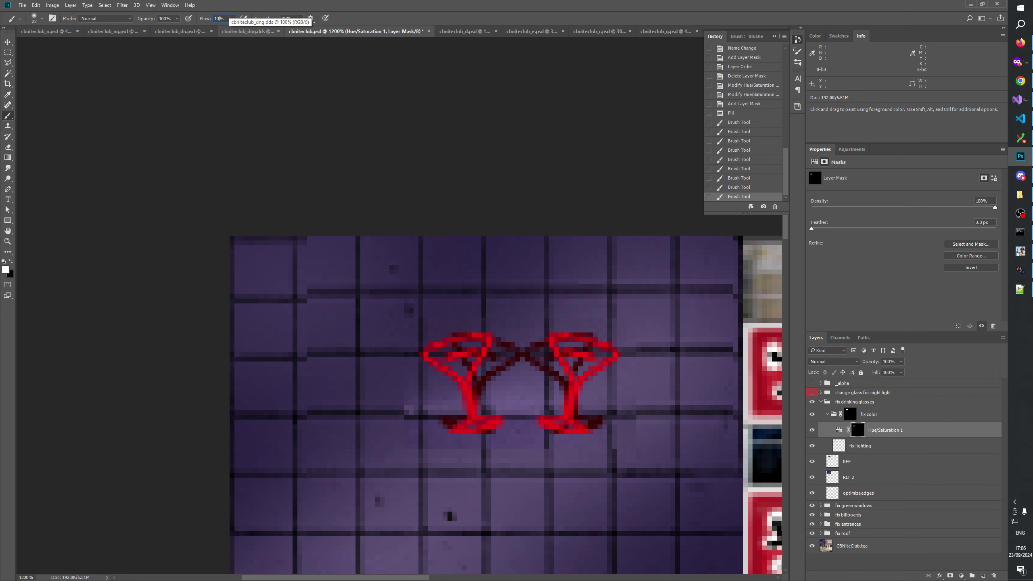
mouse_move(431, 454)
left_mouse_down()
mouse_move(448, 460)
mouse_move(426, 480)
mouse_move(424, 452)
mouse_move(435, 461)
mouse_move(454, 441)
mouse_move(369, 466)
mouse_move(472, 431)
mouse_move(438, 469)
mouse_move(432, 442)
mouse_move(394, 466)
mouse_move(492, 432)
mouse_move(477, 462)
mouse_move(402, 453)
mouse_move(507, 449)
mouse_move(380, 442)
mouse_move(426, 434)
mouse_move(411, 451)
left_mouse_up()
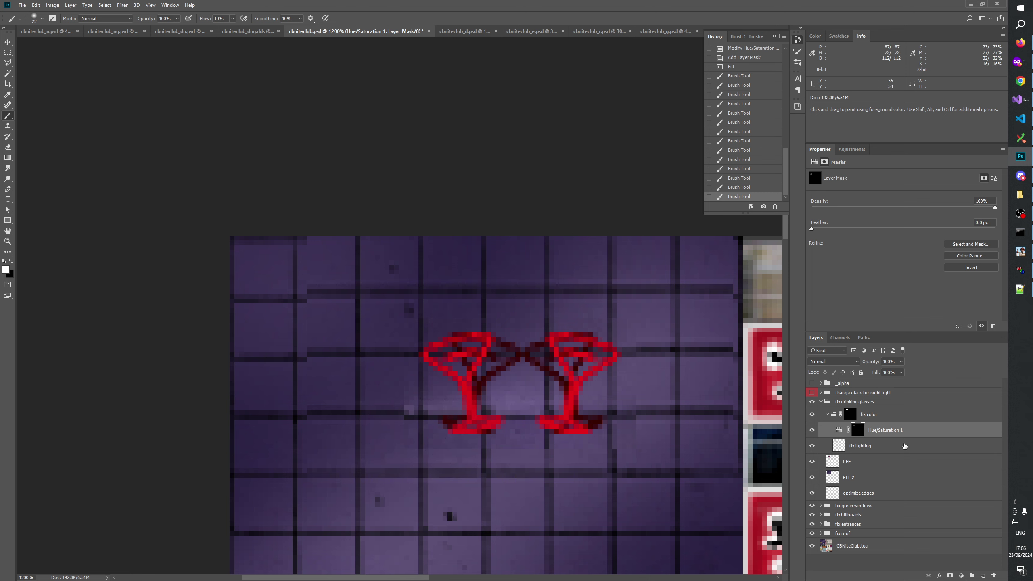
Step: Review the painted Hue/Saturation 1 mask and set the adjustment's saturation to about -22
left_click(859, 430, "alt")
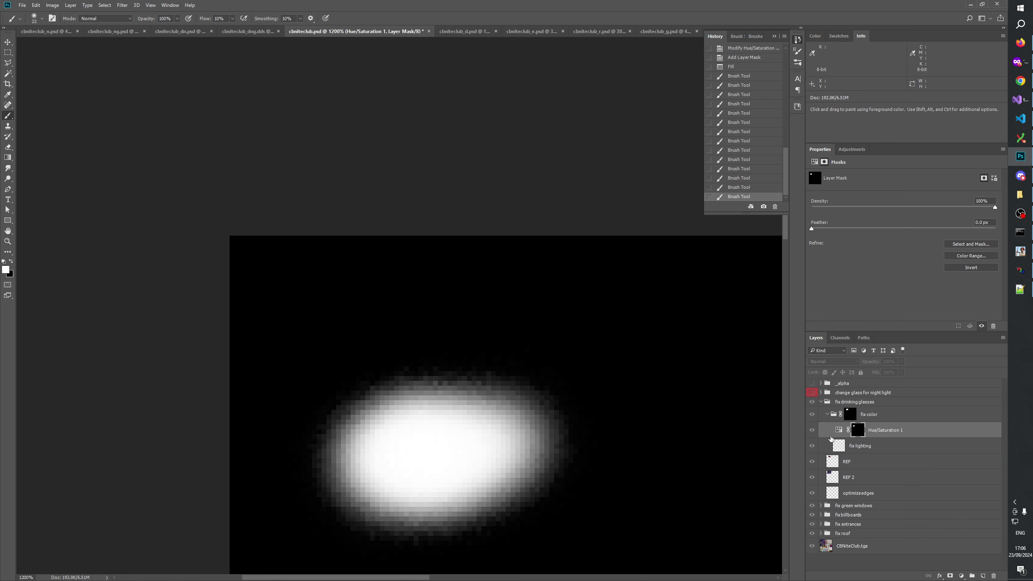
left_click(813, 432)
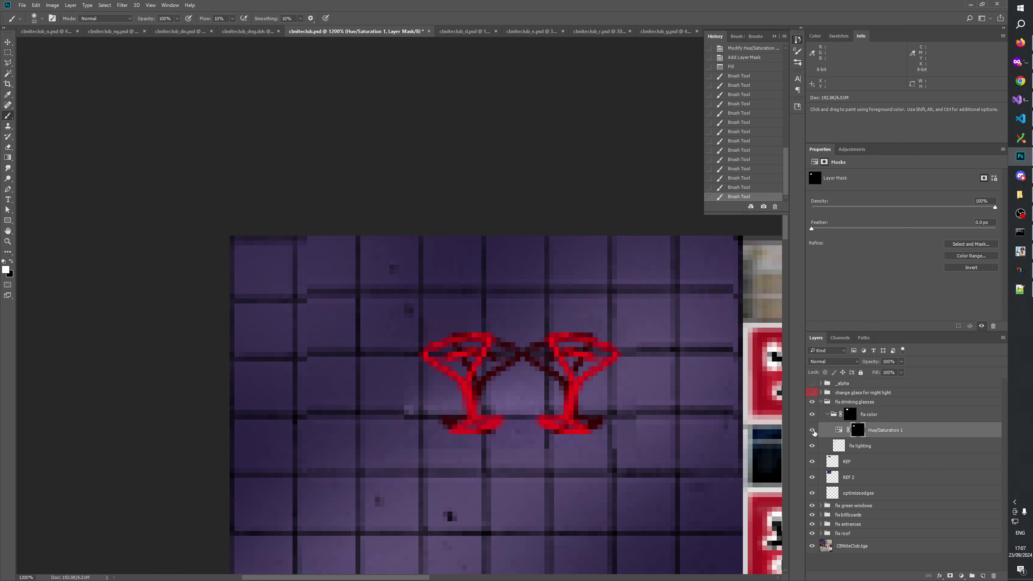
left_click(837, 430)
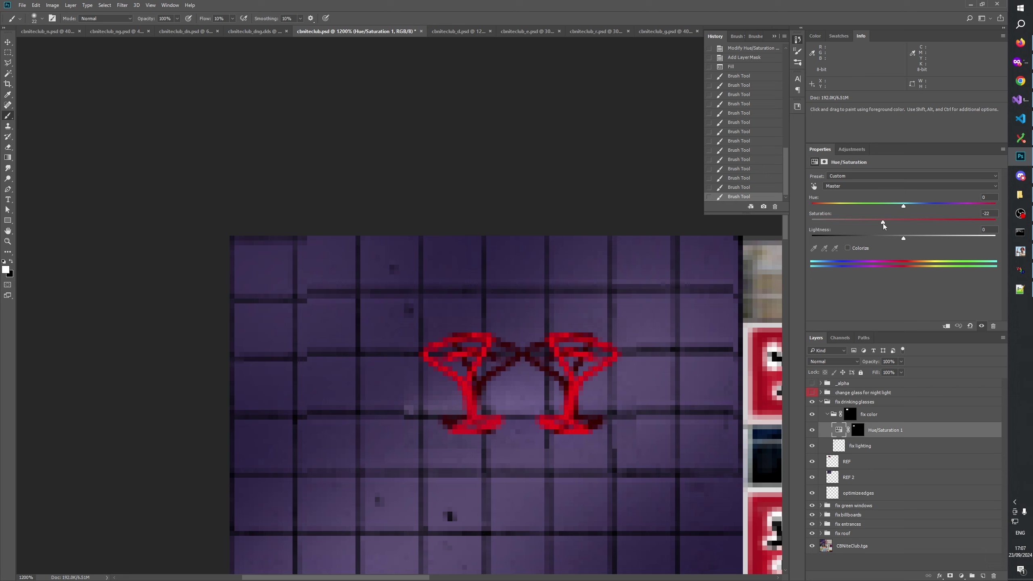
left_click_drag(883, 223, 883, 223)
Step: Try a white brush stroke at 10% flow beside the right glass on the fix lighting layer, and undo it
left_click(839, 453)
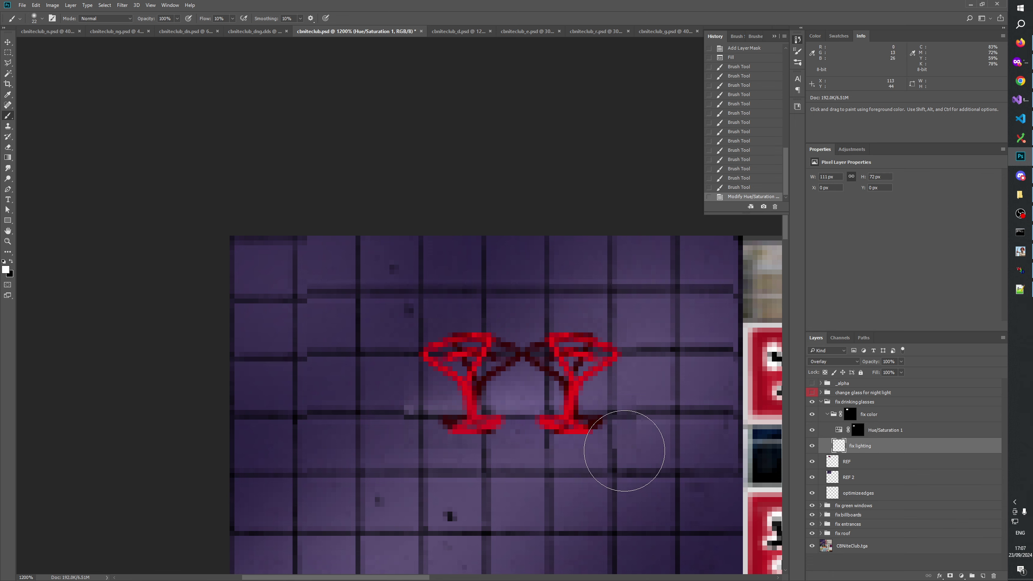
key("x")
key("bracketleft")
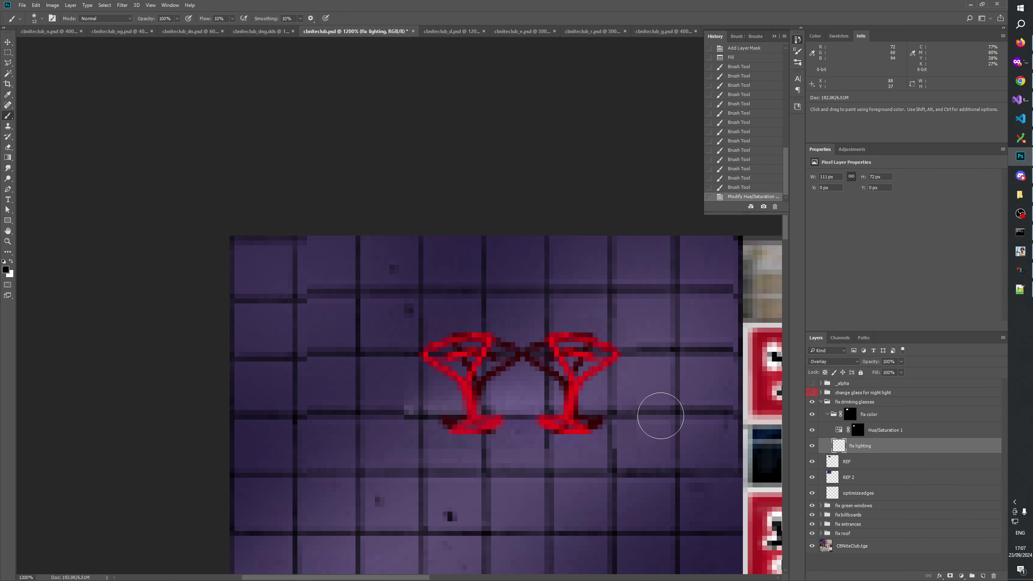
key("bracketright")
key("x")
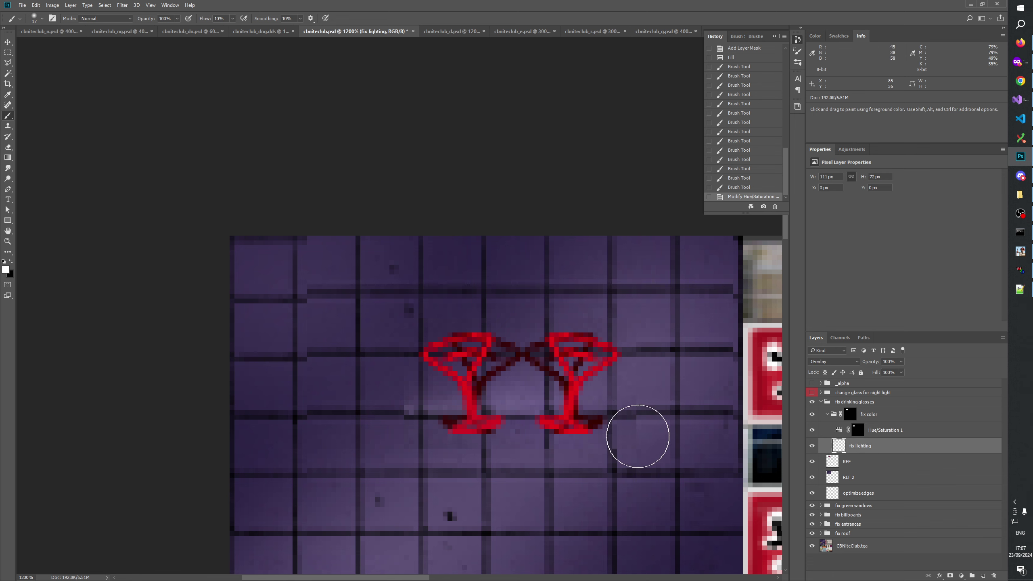
left_click_drag(638, 434, 652, 411)
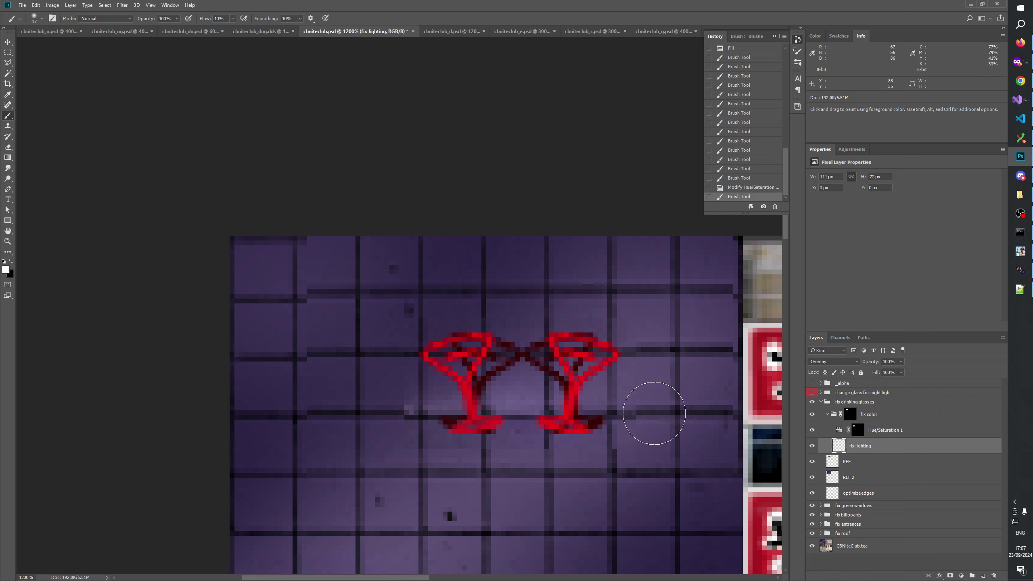
left_click(748, 188)
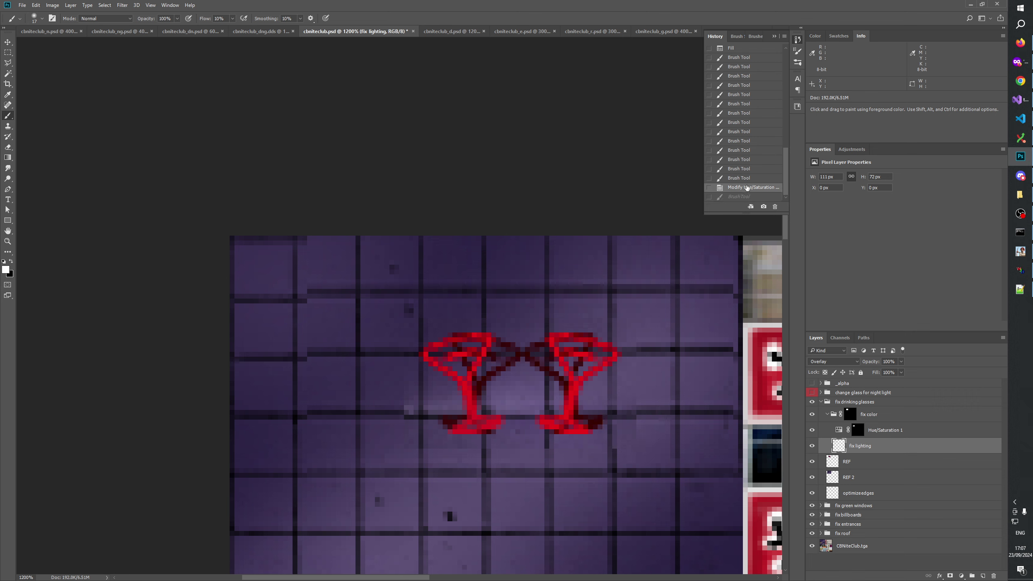
Step: Set the brush flow to 1% and softly lighten the wall beyond the right glass on the fix lighting layer
double_click(219, 18)
key("BackSpace")
mouse_move(640, 420)
left_mouse_down()
mouse_move(661, 396)
mouse_move(637, 409)
mouse_move(724, 433)
mouse_move(716, 459)
left_mouse_up()
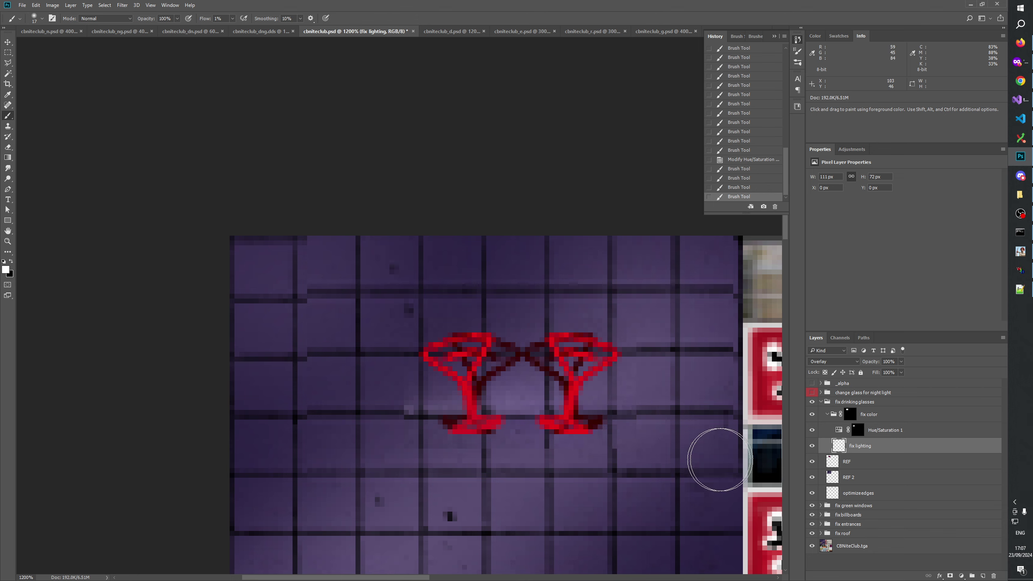
mouse_move(641, 438)
left_mouse_down()
mouse_move(647, 401)
mouse_move(691, 401)
mouse_move(646, 376)
mouse_move(639, 395)
mouse_move(664, 406)
left_mouse_up()
Step: Softly darken the wall beside the left glass on fix lighting, then switch back to a much smaller white brush
key("x")
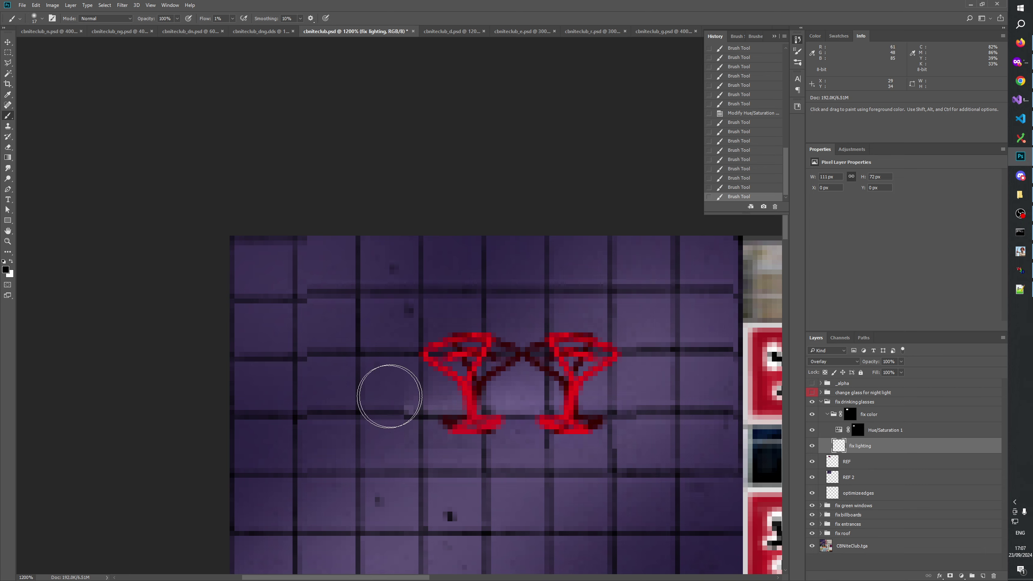
key("x")
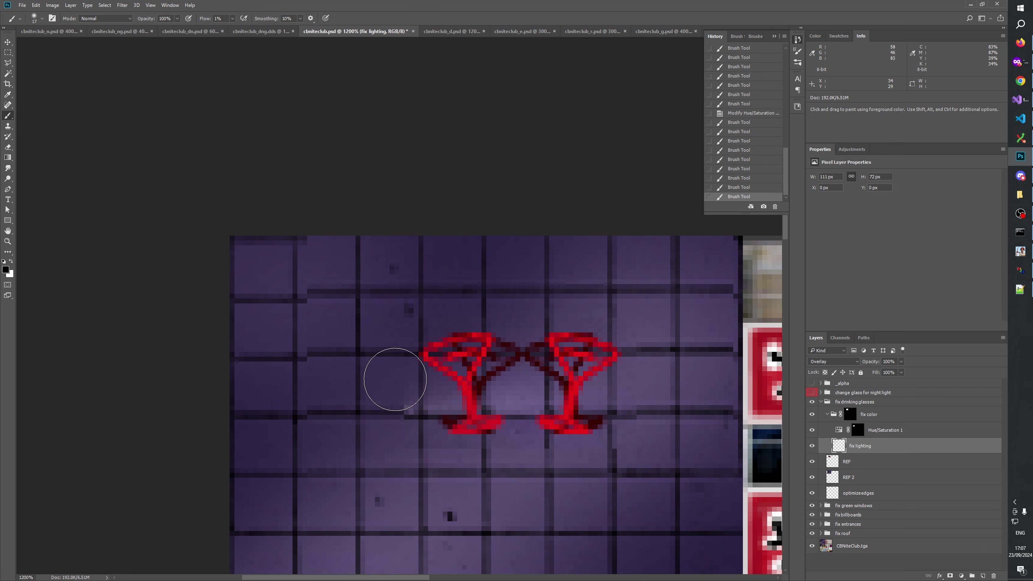
key("bracketleft")
mouse_move(404, 405)
left_mouse_down()
mouse_move(369, 420)
mouse_move(405, 401)
left_mouse_up()
key("x")
key("bracketleft")
key("bracketleft")
key("bracketleft")
key("bracketleft")
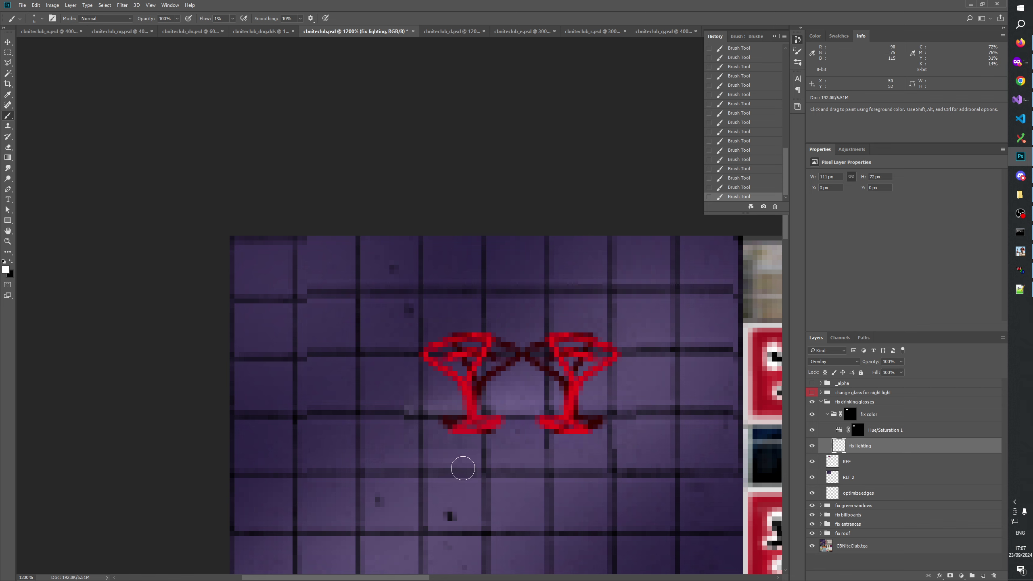
Step: Select a rectangle of about 41 × 20 px over the glasses above their bases and brush soft white inside it beside the left stem
key("bracketright")
key("bracketright")
key("bracketright")
key("bracketright")
left_click(7, 52)
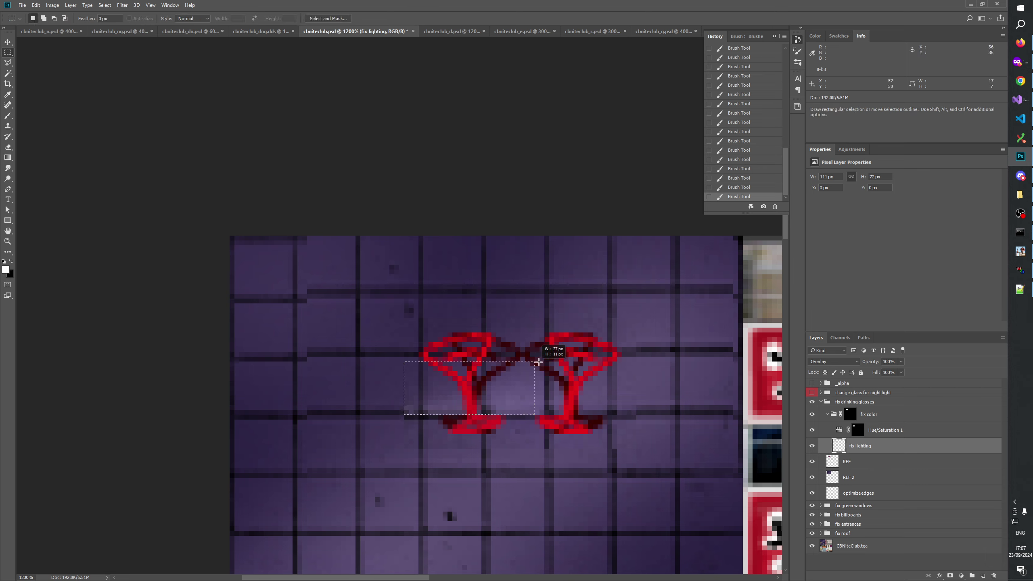
left_click_drag(538, 361, 605, 317)
left_click(8, 116)
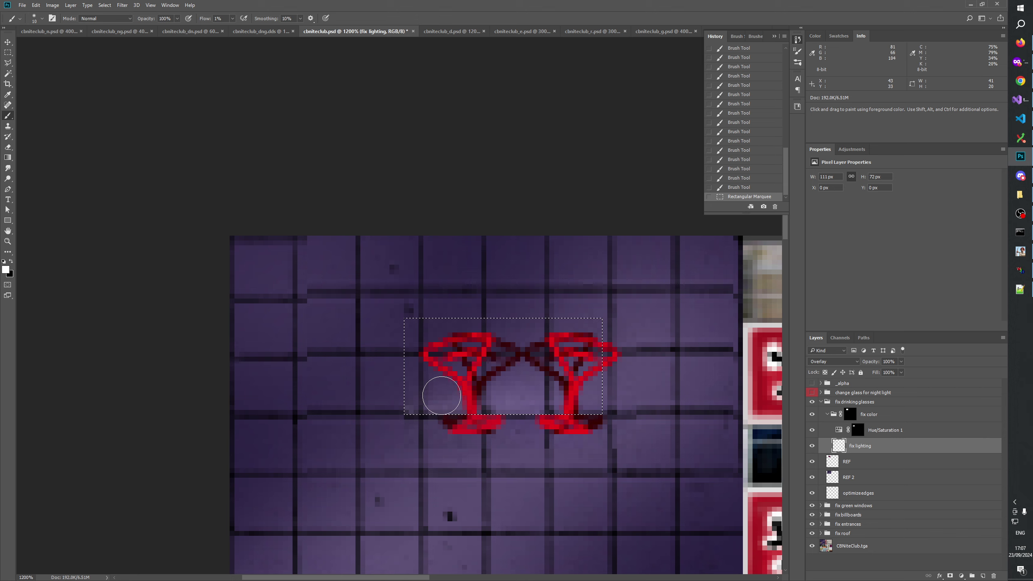
mouse_move(441, 395)
left_mouse_down()
mouse_move(433, 412)
mouse_move(450, 398)
left_mouse_up()
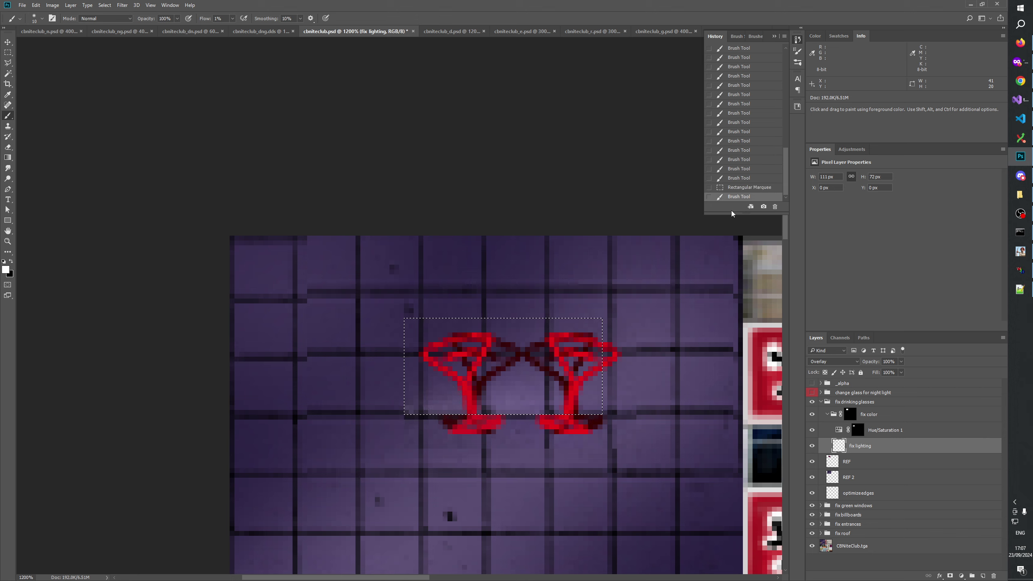
Step: Switch to black and softly darken the wall around the left glass's stem inside the selection on the fix lighting layer
key("x")
mouse_move(437, 390)
left_mouse_down()
mouse_move(452, 390)
mouse_move(437, 381)
mouse_move(387, 428)
mouse_move(426, 403)
left_mouse_up()
left_click_drag(370, 436, 411, 415)
left_click_drag(431, 406, 450, 398)
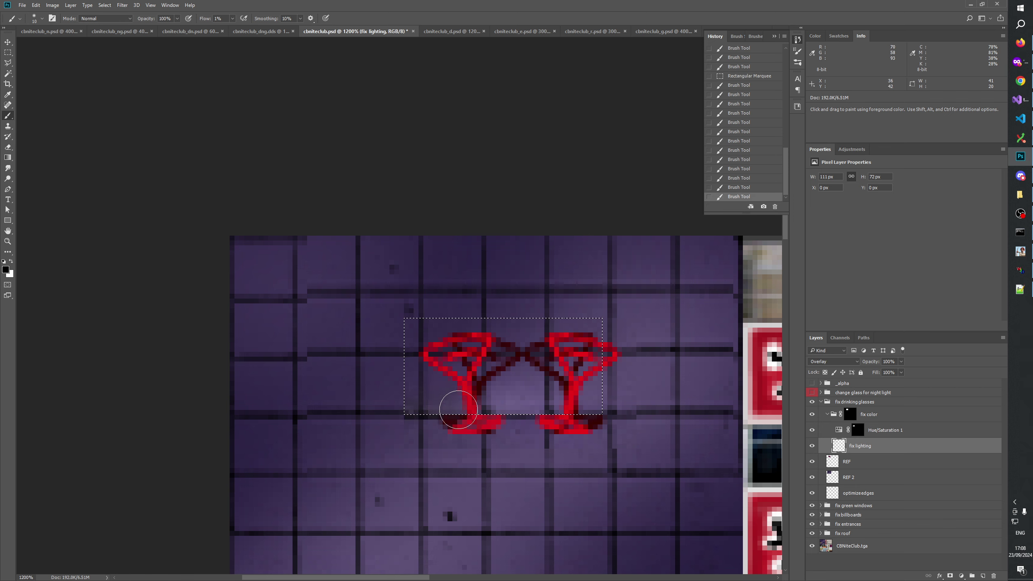
left_click_drag(331, 469, 374, 440)
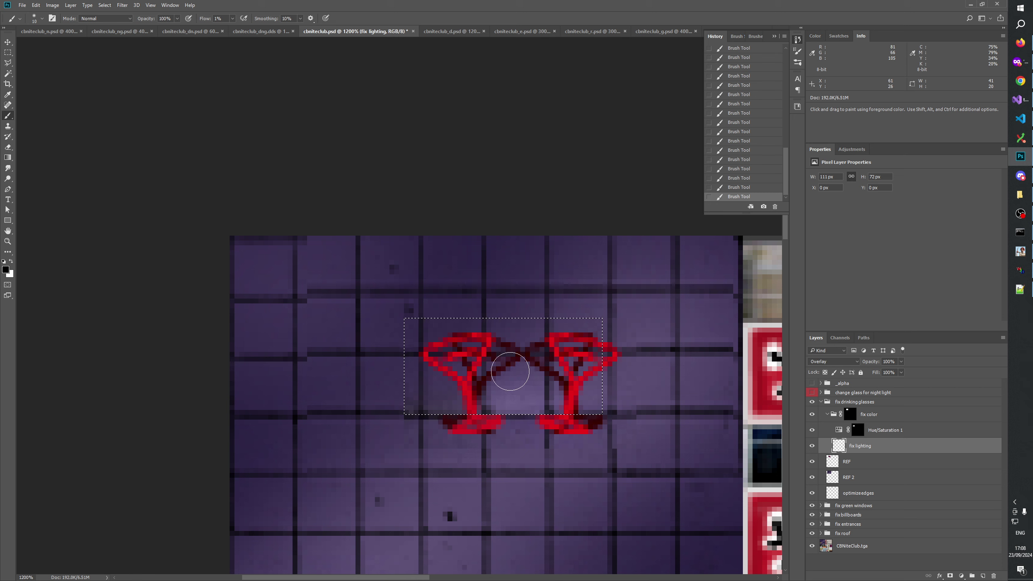
Step: Enlarge the brush, softly blend the lower wall beside the left stem inside the selection, and clear the selection
key("bracketright")
left_click_drag(515, 370, 389, 480)
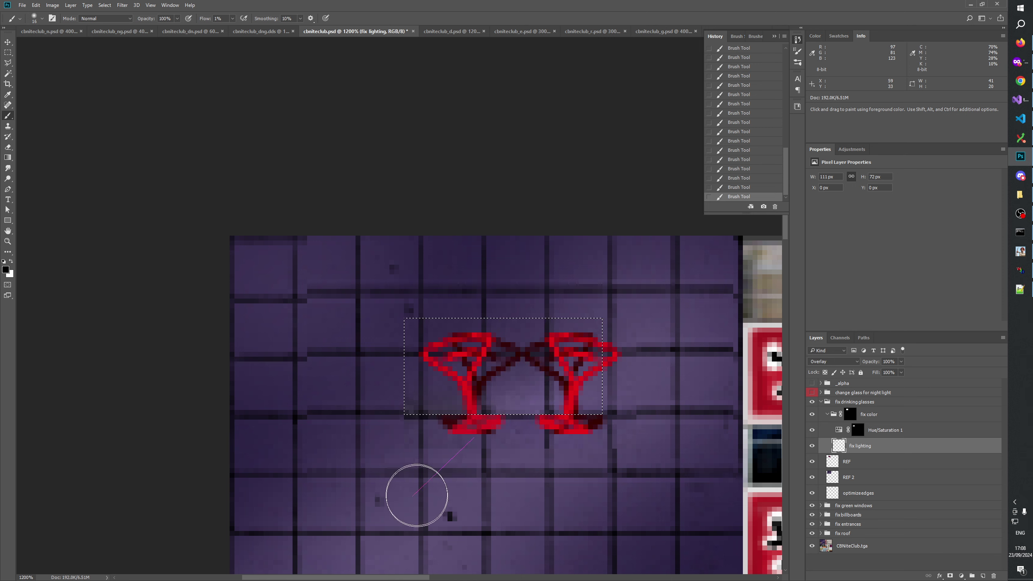
left_click_drag(417, 496, 412, 442)
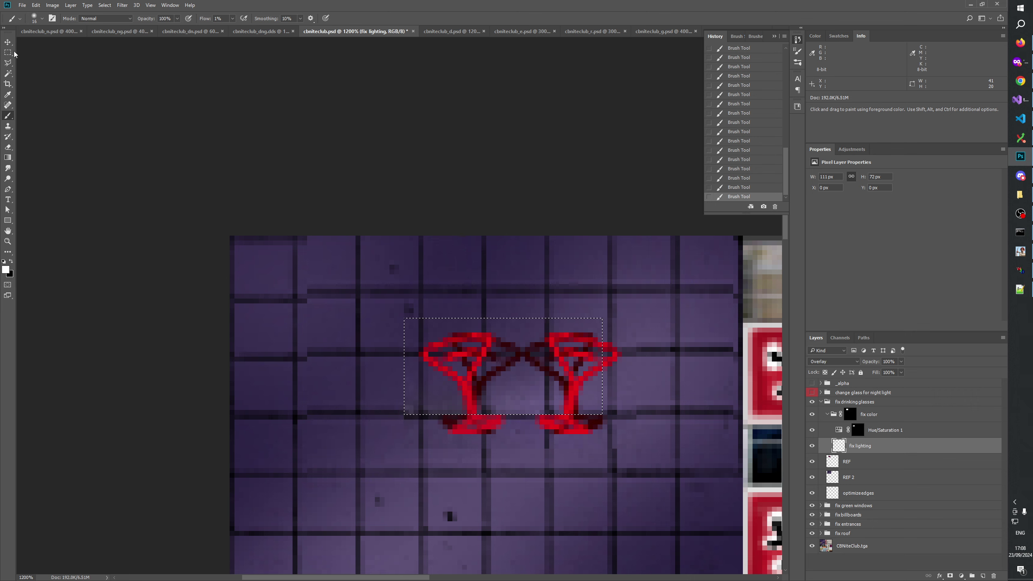
key("m")
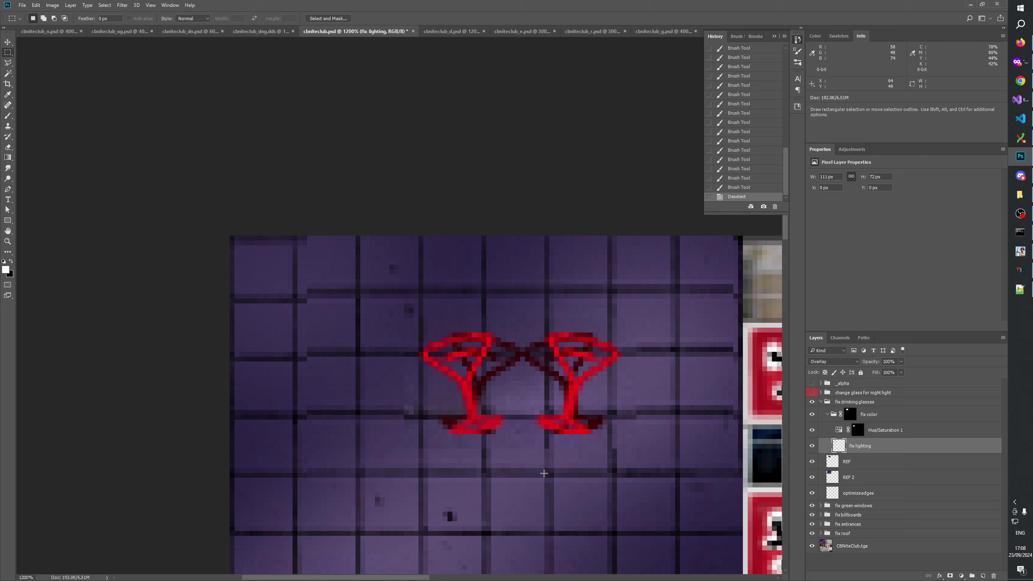
Step: Compare the panel with the fix color group hidden and shown, and check the whole texture at 100% and close up
left_click(812, 414)
left_click(813, 415)
left_click(813, 414)
left_click(8, 241)
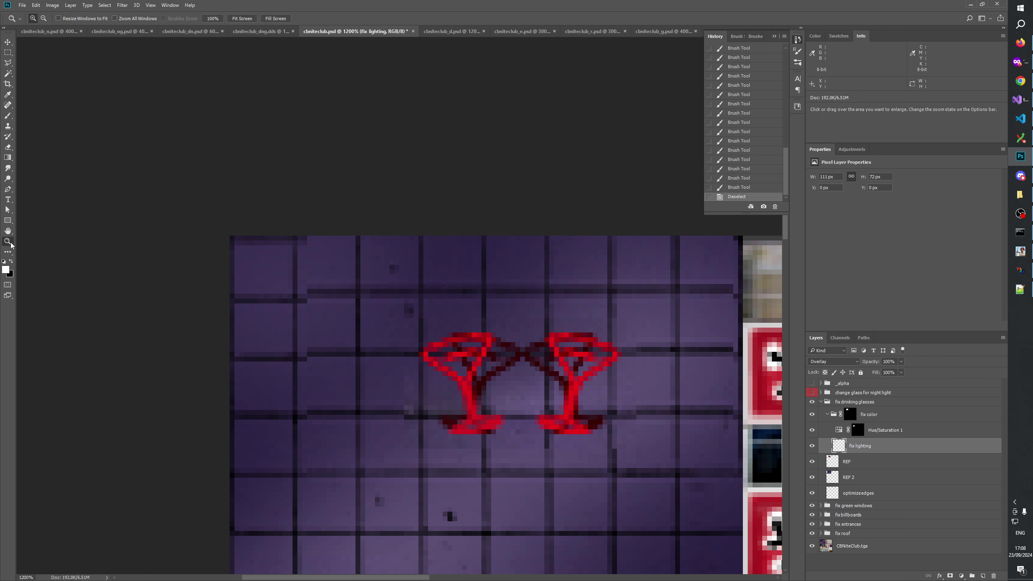
right_click(414, 388)
left_click(437, 405)
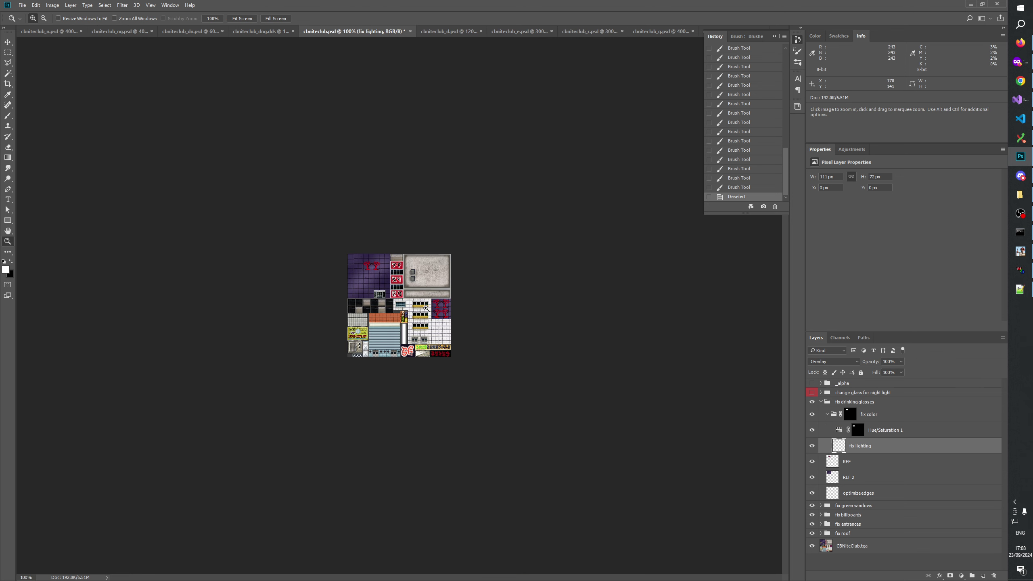
left_click(294, 219)
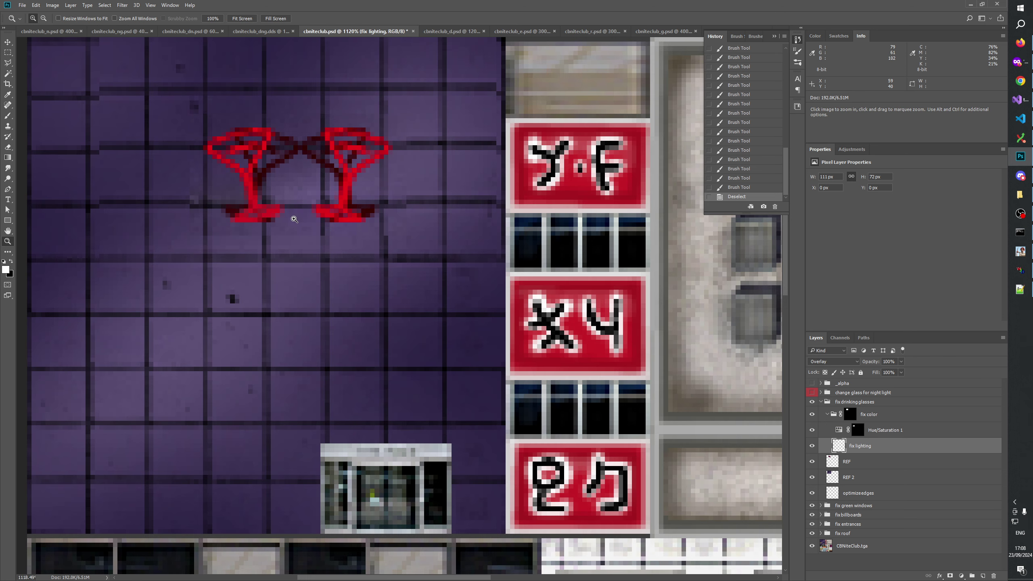
left_click(330, 274)
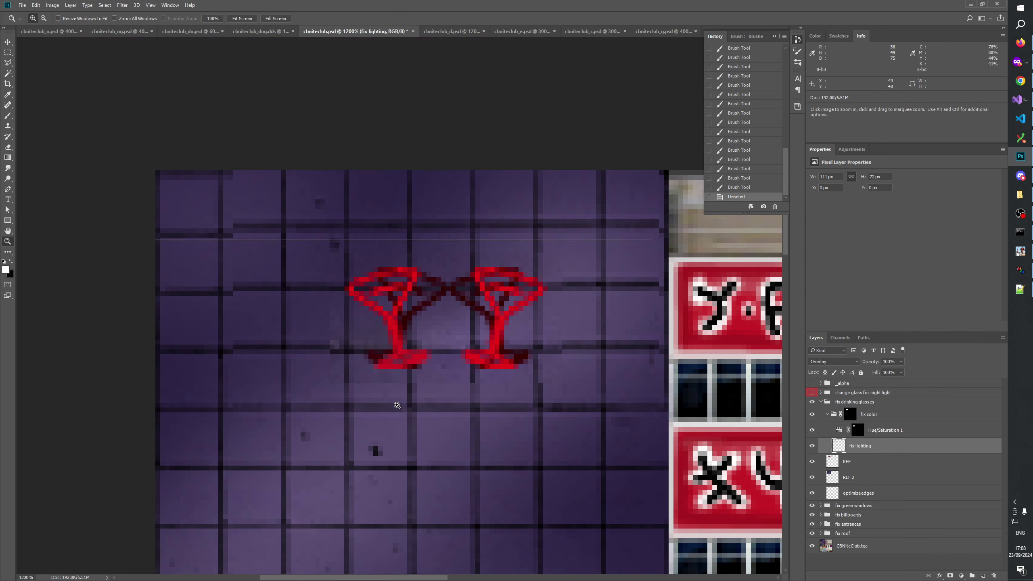
left_click(397, 405)
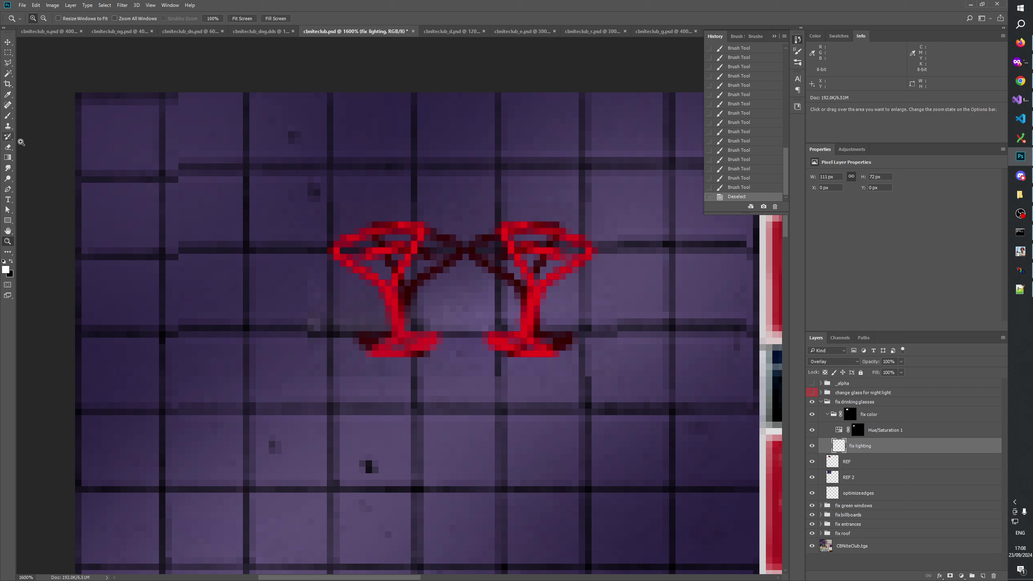
Step: Softly lighten the wall below the glasses and beyond the right glass with white on the fix lighting layer
left_click(8, 116)
mouse_move(394, 389)
left_mouse_down()
mouse_move(392, 380)
mouse_move(399, 387)
mouse_move(375, 385)
mouse_move(493, 376)
mouse_move(414, 380)
left_mouse_up()
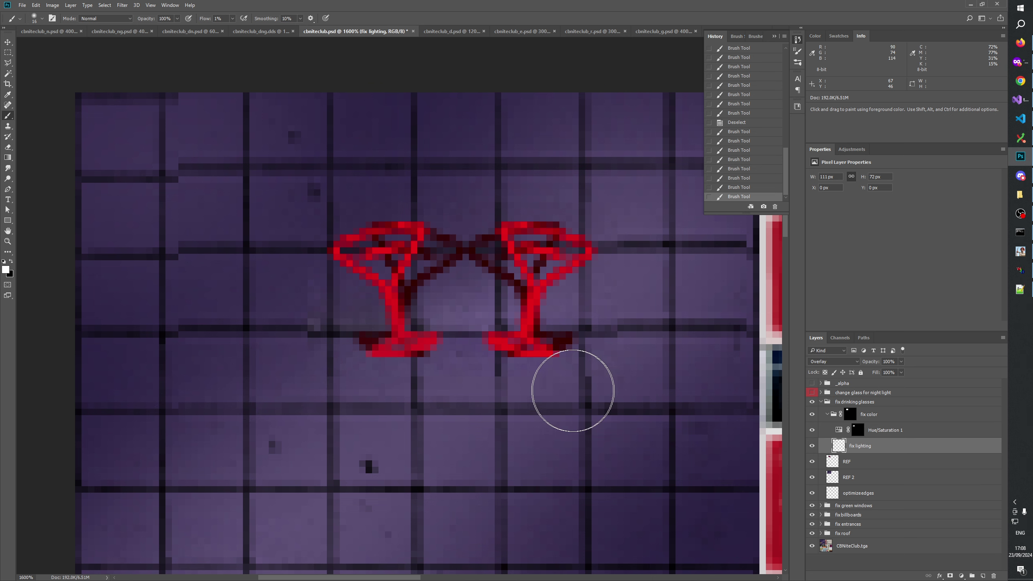
mouse_move(778, 362)
left_mouse_down()
mouse_move(489, 396)
mouse_move(620, 369)
mouse_move(652, 376)
left_mouse_up()
Step: Softly darken the wall beside the left glass with a smaller black brush, and touch up beside its bowl with white
key("x")
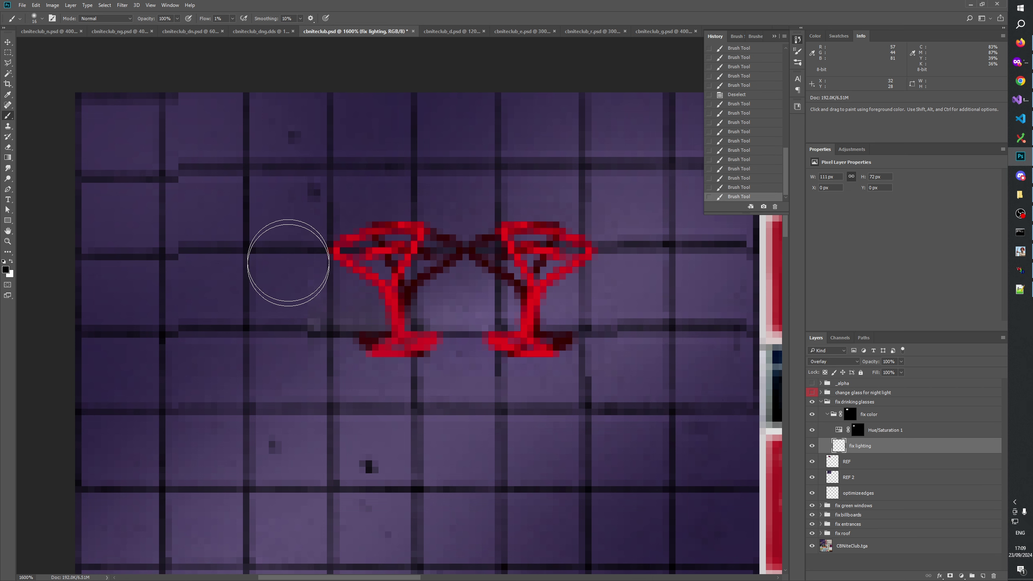
right_click(281, 272, "alt")
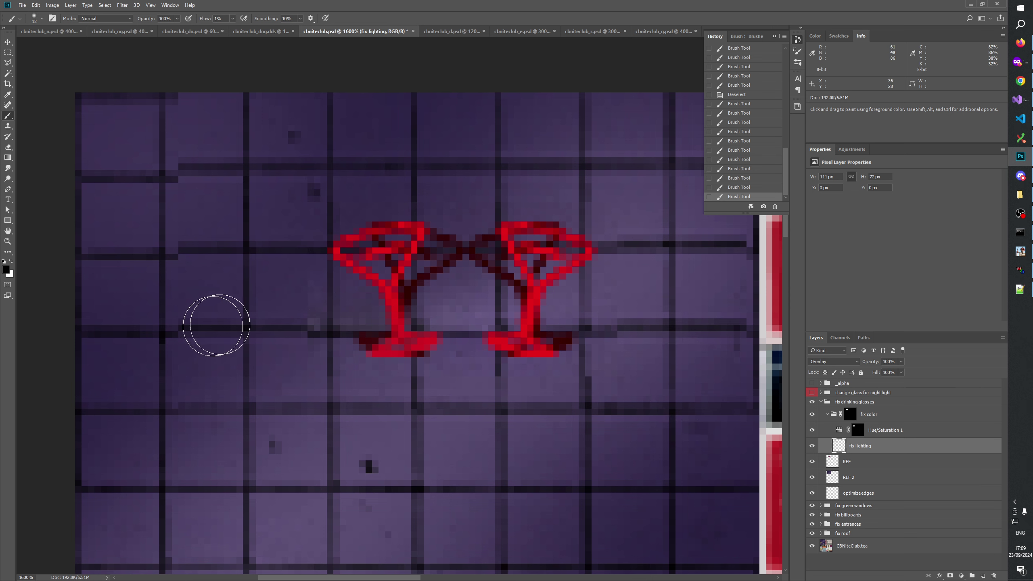
mouse_move(212, 327)
left_mouse_down()
mouse_move(207, 335)
mouse_move(254, 311)
mouse_move(242, 320)
mouse_move(249, 334)
mouse_move(322, 238)
left_mouse_up()
left_click(260, 309)
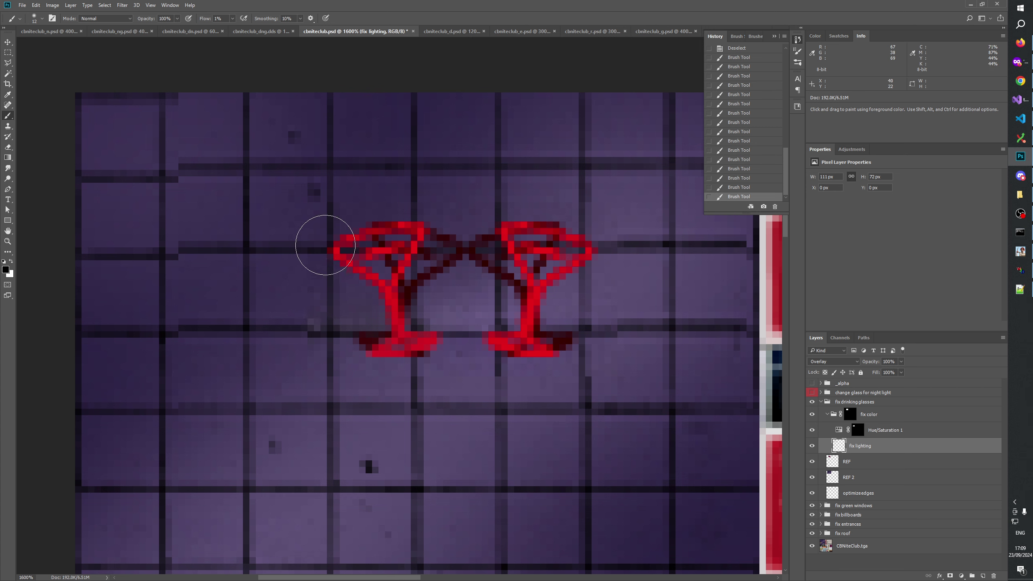
key("x")
mouse_move(300, 275)
left_mouse_down()
mouse_move(242, 307)
mouse_move(207, 346)
mouse_move(299, 292)
left_mouse_up()
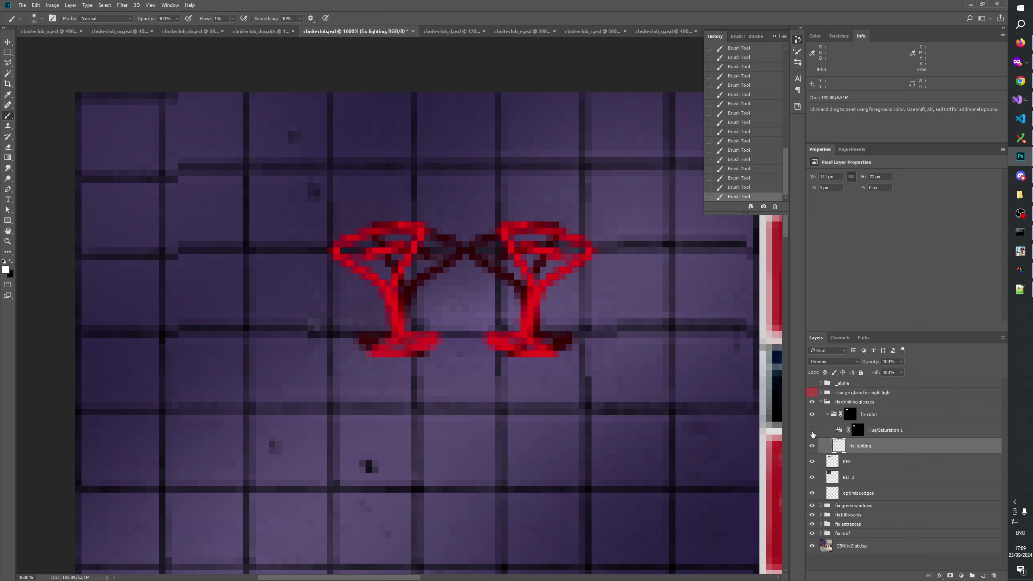
Step: Select a 26 × 9 px area around the left glass's stem and prepare to brush black on the Hue/Saturation 1 layer mask
left_click(7, 52)
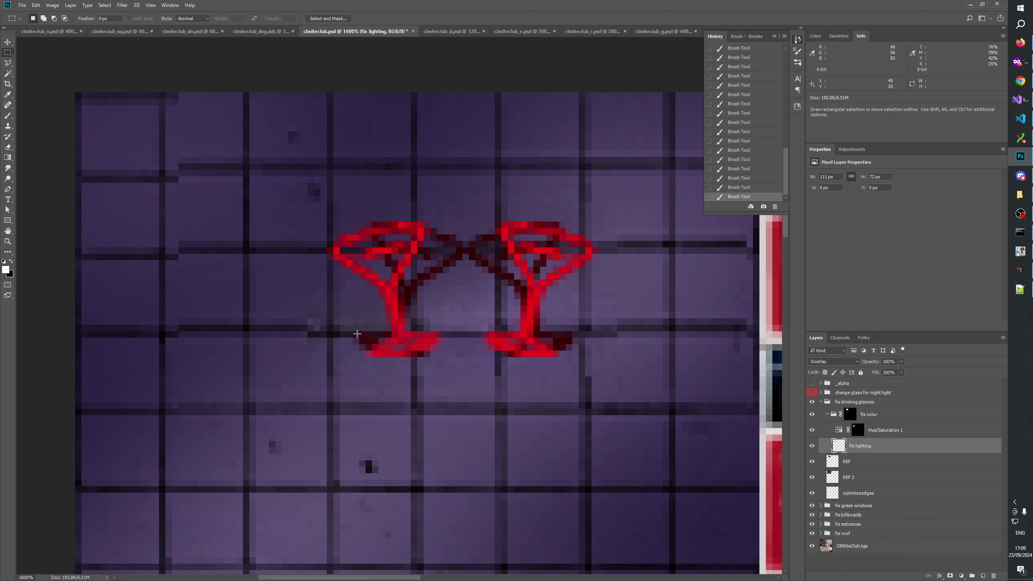
left_click_drag(310, 329, 475, 274)
left_click(859, 431)
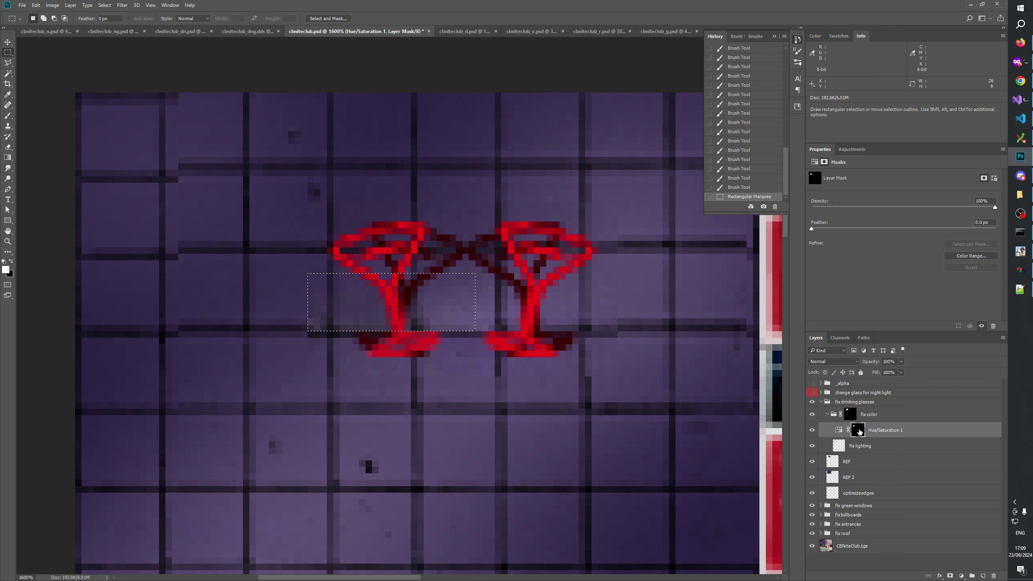
left_click(8, 115)
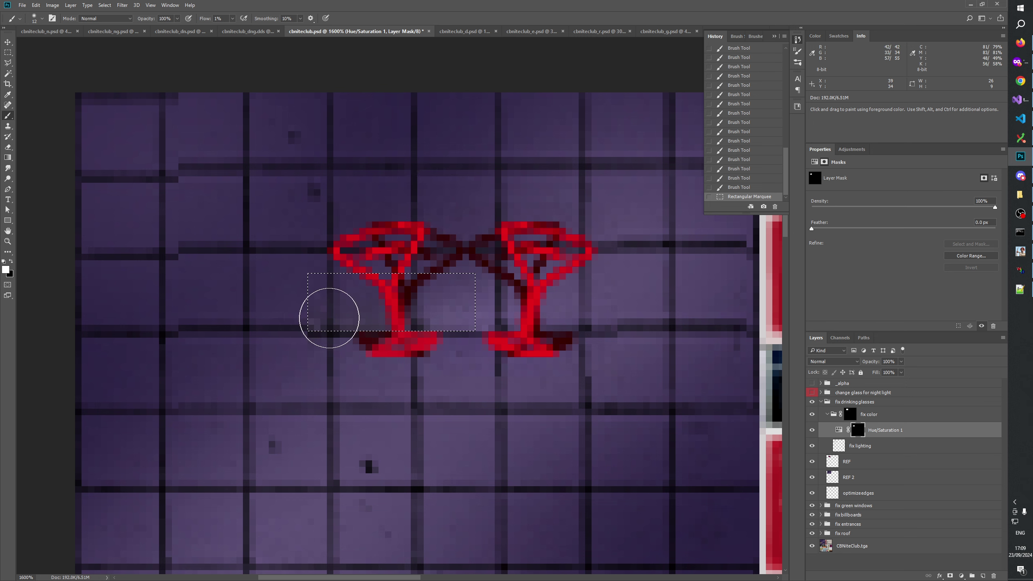
left_click(384, 312)
left_click(384, 312)
left_click(384, 312)
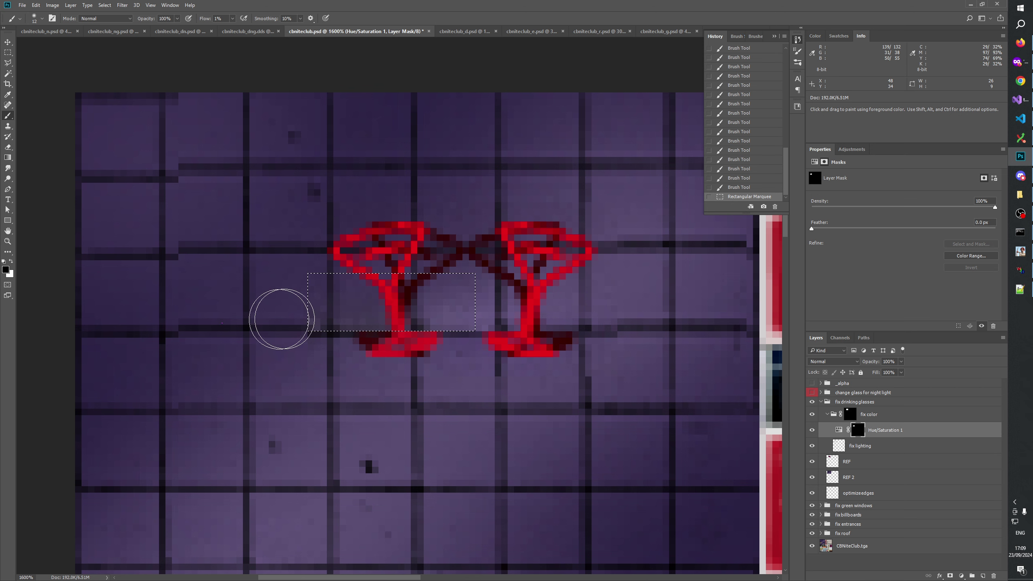
Step: Brush black at 1% flow repeatedly across the selection around the left stem on the Hue/Saturation 1 mask
left_click(270, 323)
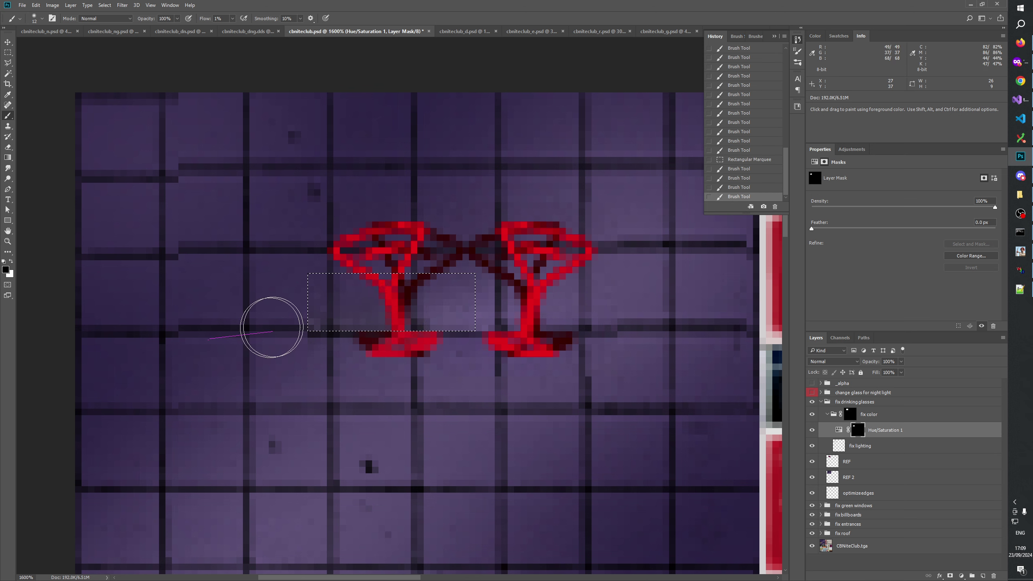
left_click(364, 311)
left_click(281, 323)
left_click(401, 316)
left_click(400, 315)
left_click(403, 309)
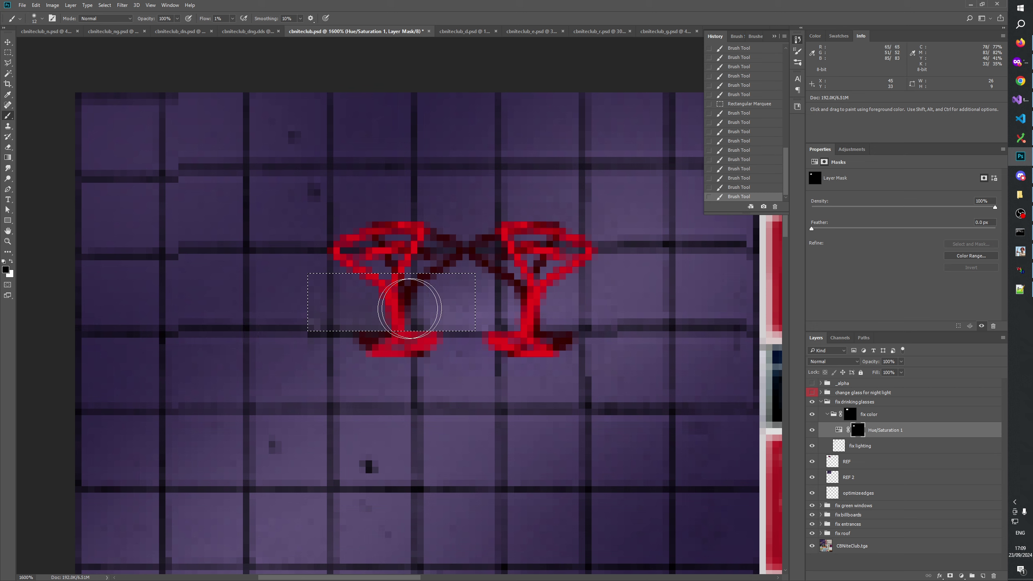
left_click(391, 305)
left_click(366, 303)
left_click(350, 303)
left_click(338, 303)
left_click(301, 318)
left_click(272, 329)
left_click(272, 330)
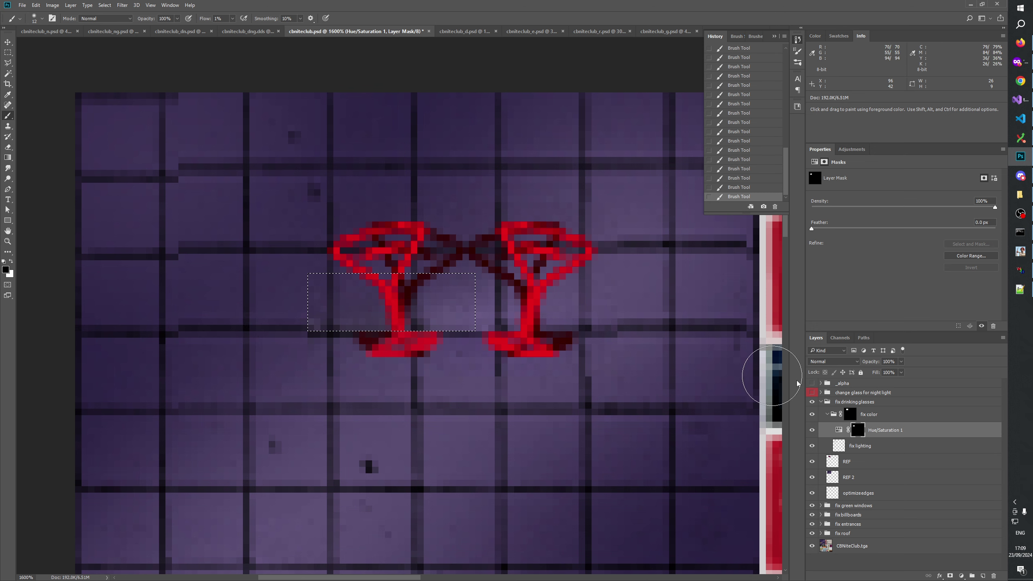
Step: Inspect the Hue/Saturation 1 mask on its own, and compare the panel with the fix drinking glasses group hidden and shown
left_click(853, 432, "alt")
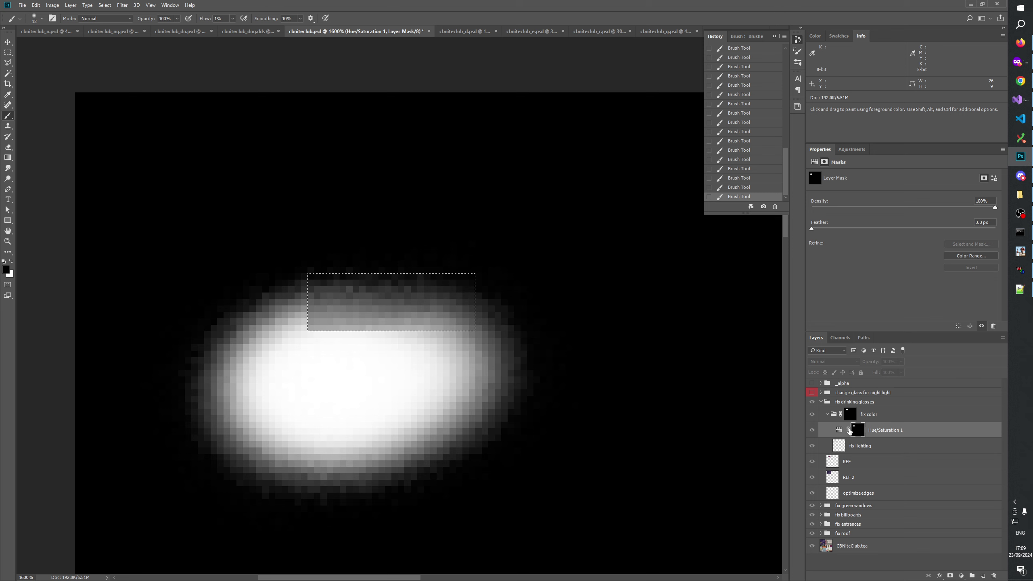
left_click(812, 432)
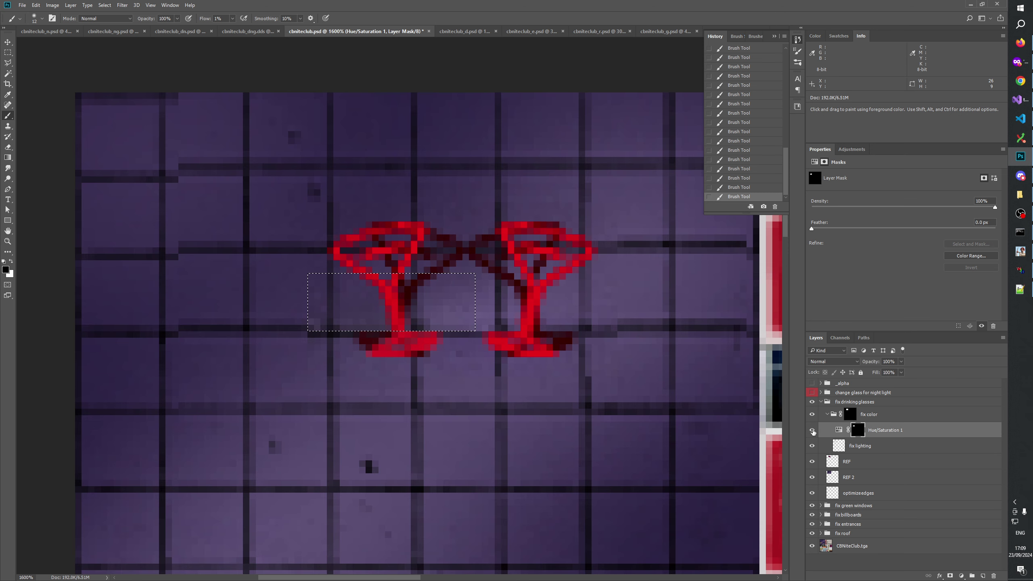
left_click(812, 402)
left_click(812, 402)
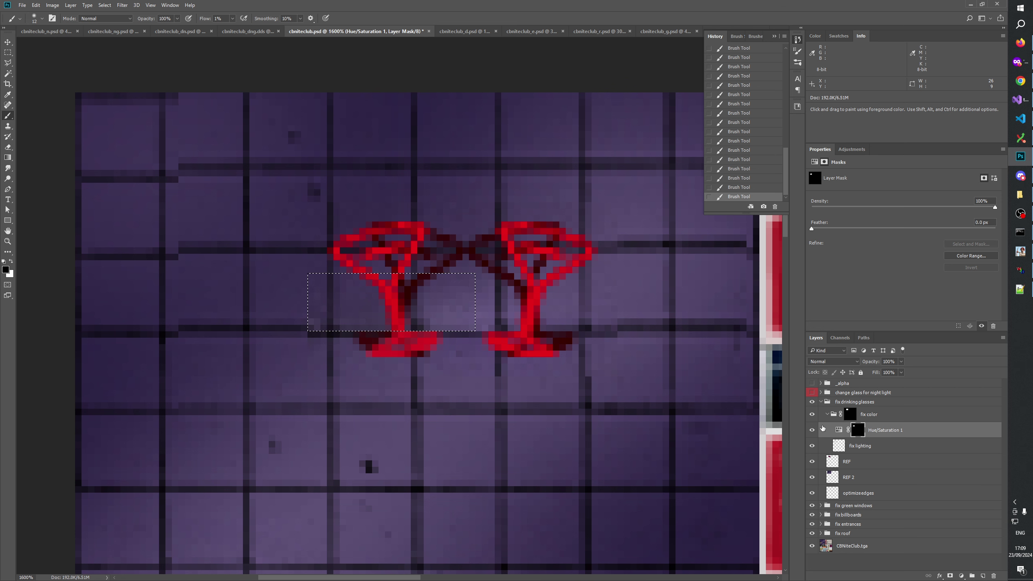
Step: Recheck the Hue/Saturation 1 mask and compare the wall around the left stem with the adjustment hidden and shown
left_click(856, 431, "alt")
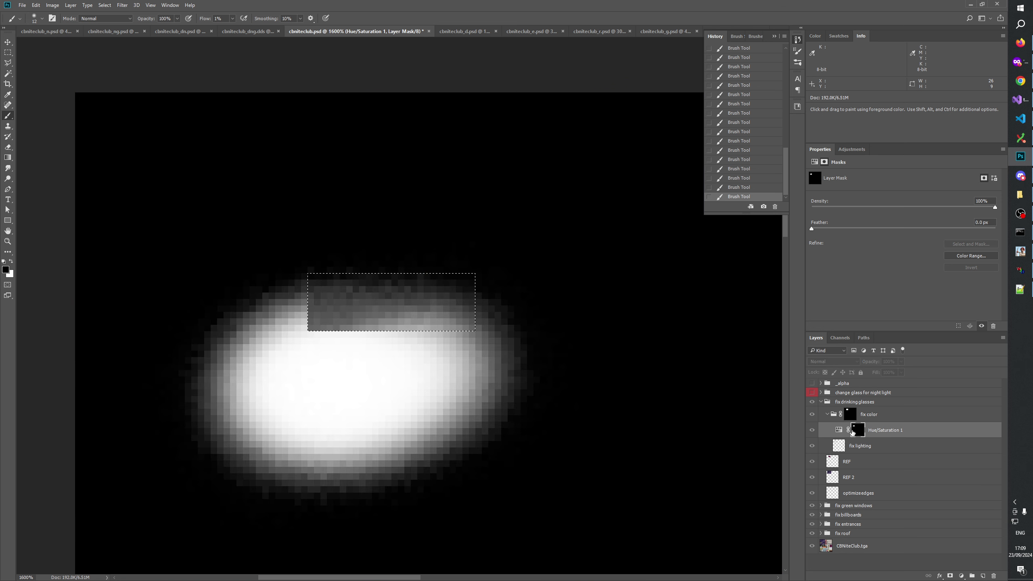
left_click(812, 430)
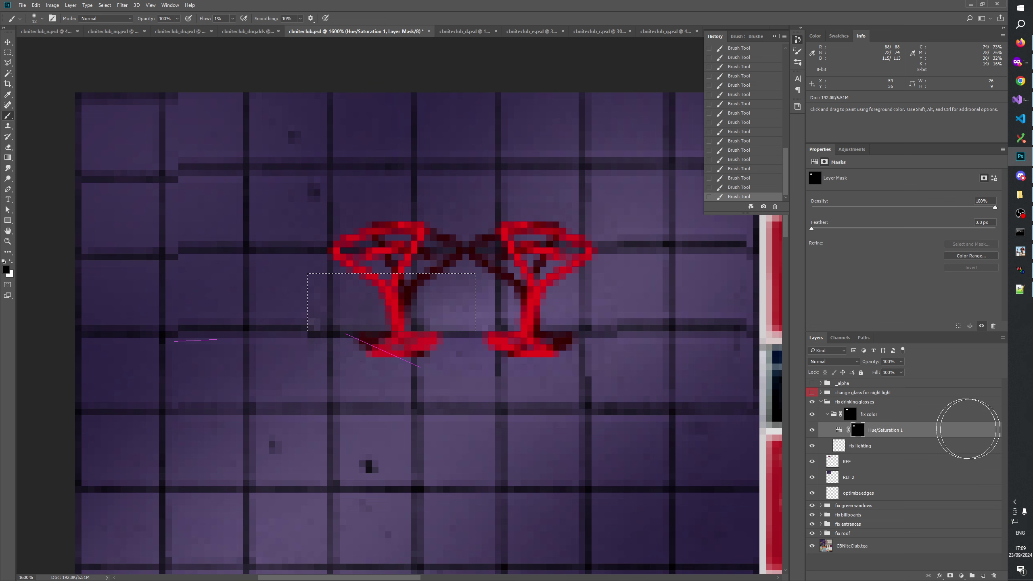
left_click(812, 430)
left_click(812, 430)
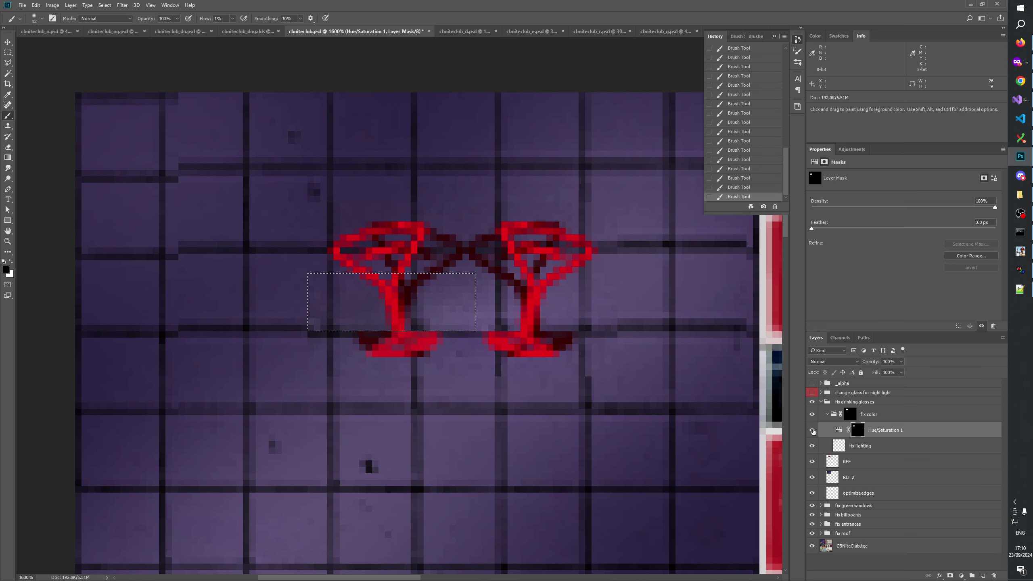
left_click(812, 429)
left_click(812, 430)
left_click(812, 430)
left_click(812, 430)
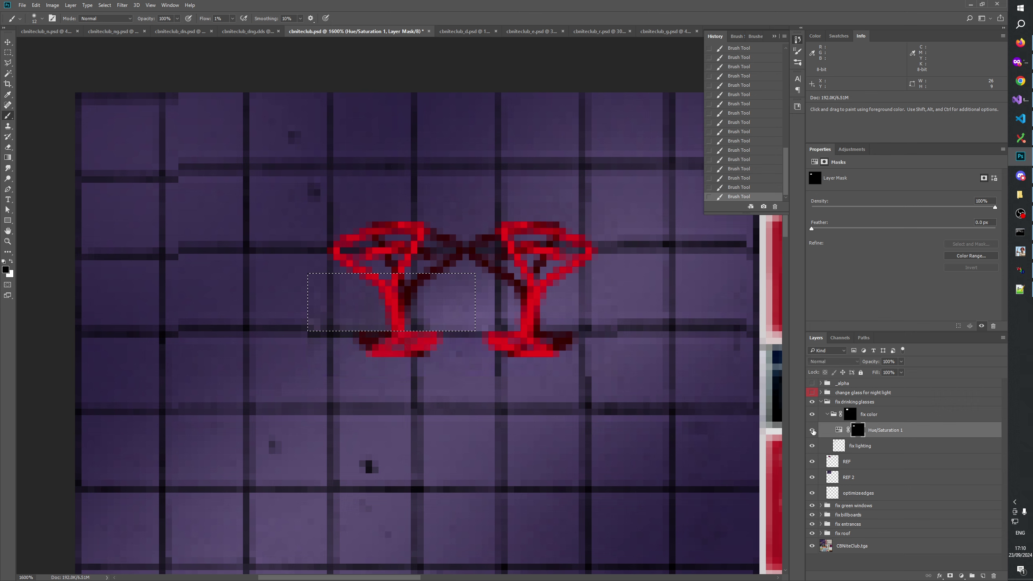
left_click(812, 430)
left_click(812, 430)
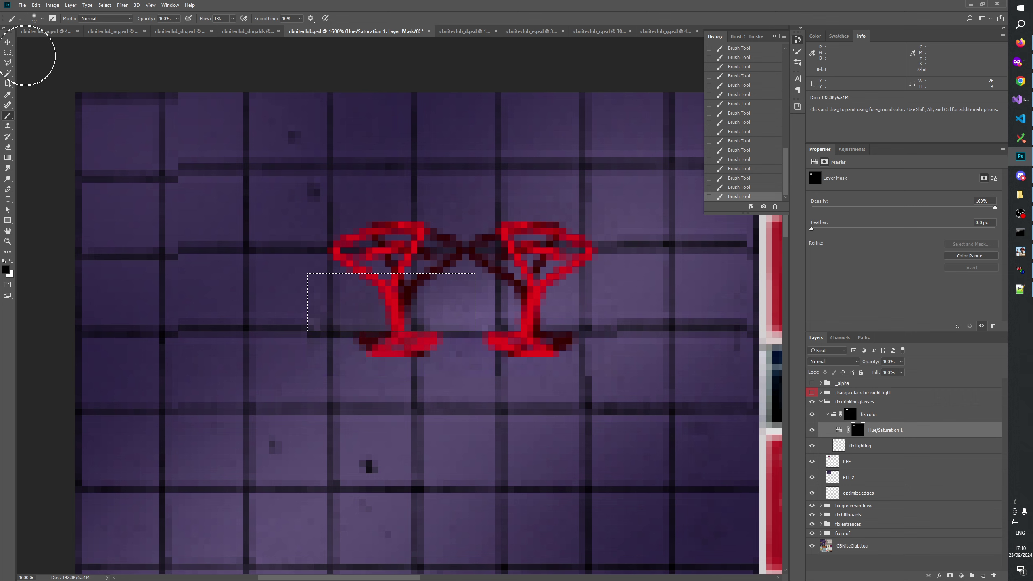
Step: Clear the rectangular selection around the lower part of the left drinking glass
left_click(8, 52)
left_click(244, 158)
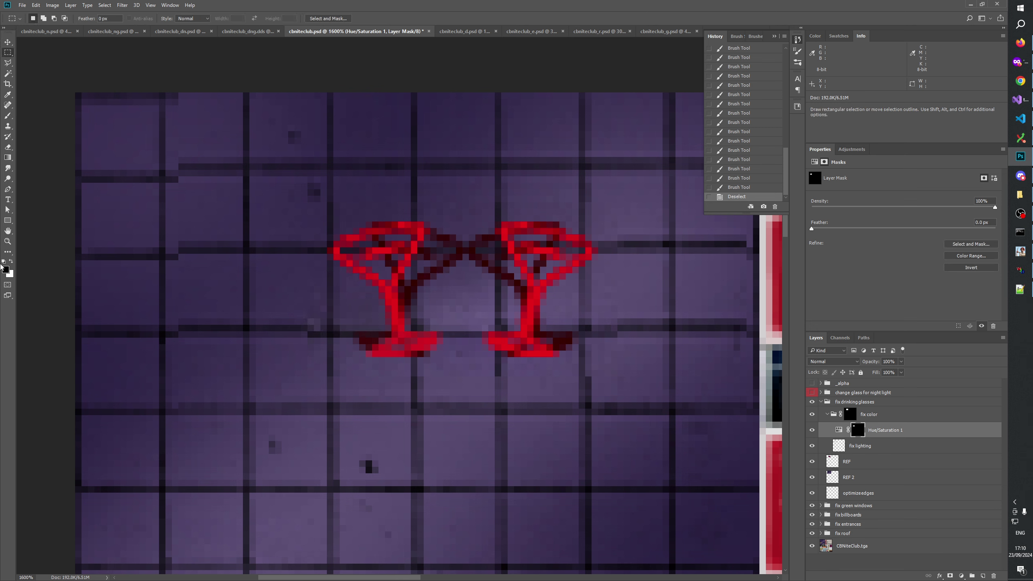
Step: Compare the two drinking glasses and the surrounding tiles with the fix color group hidden and shown
left_click(8, 241)
right_click(334, 272)
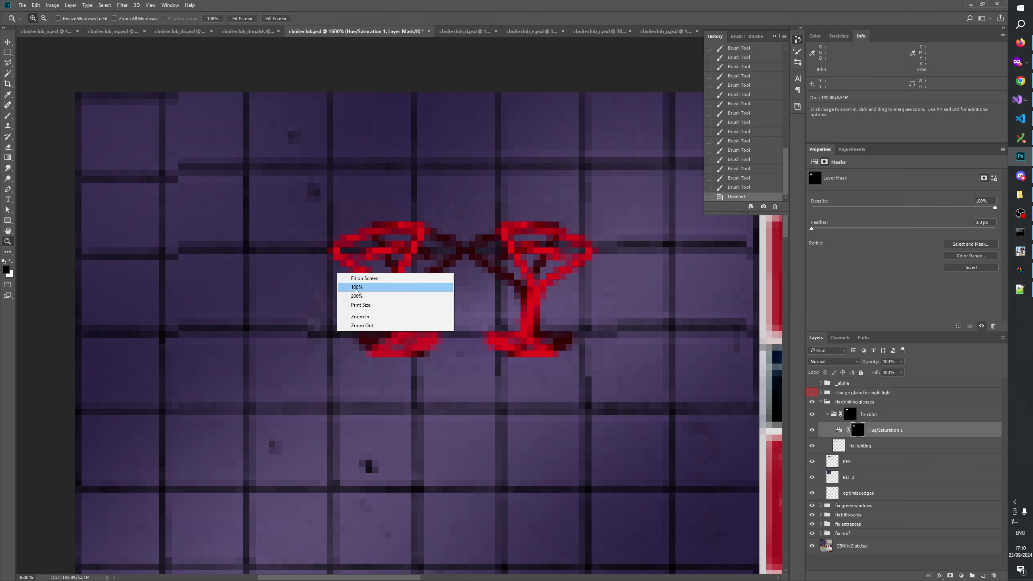
left_click(346, 297)
left_click_drag(339, 258, 338, 257)
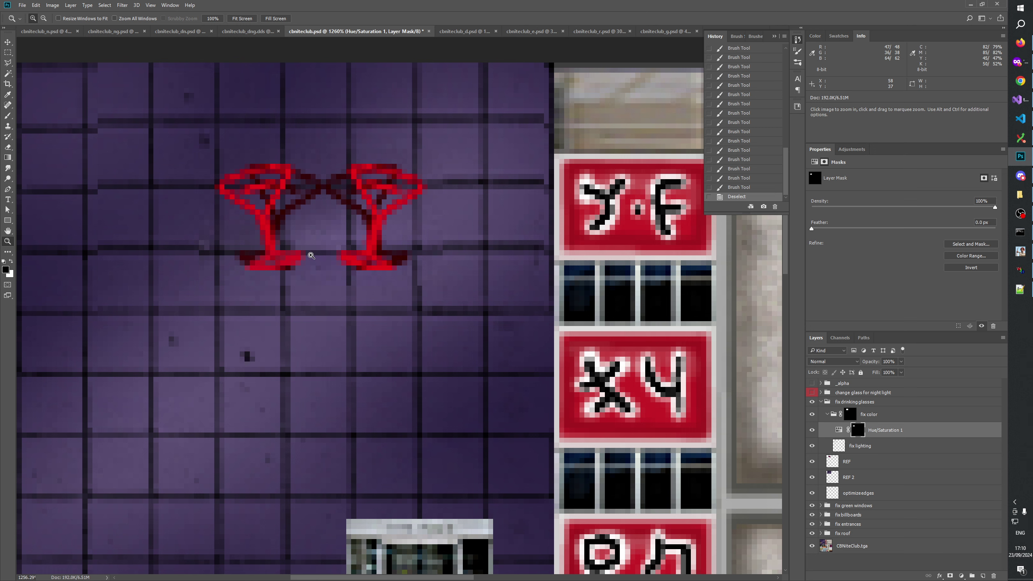
left_click(812, 414)
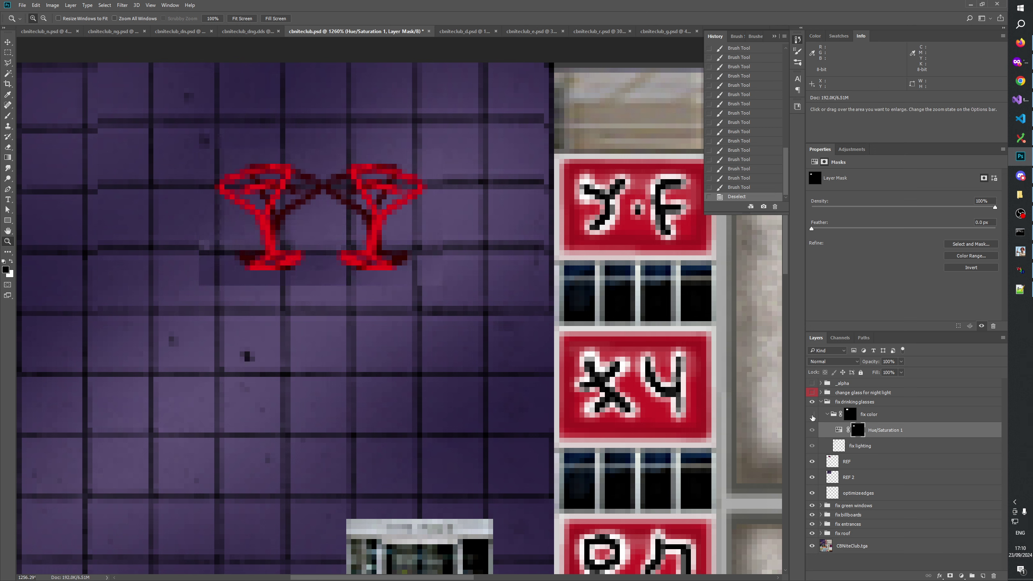
left_click(812, 415)
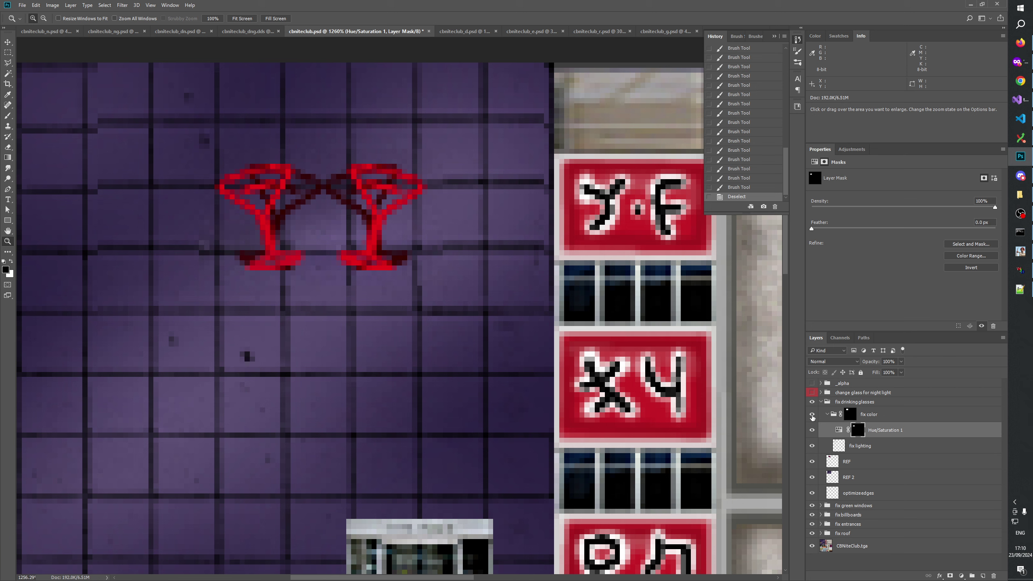
left_click(812, 415)
left_click(812, 415)
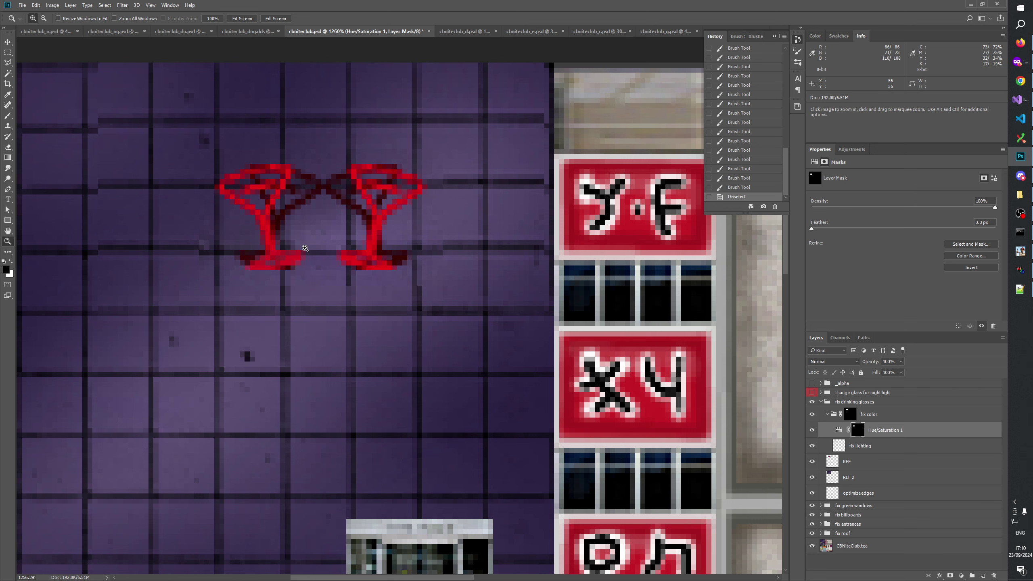
left_click(305, 248)
left_click_drag(452, 357, 465, 376)
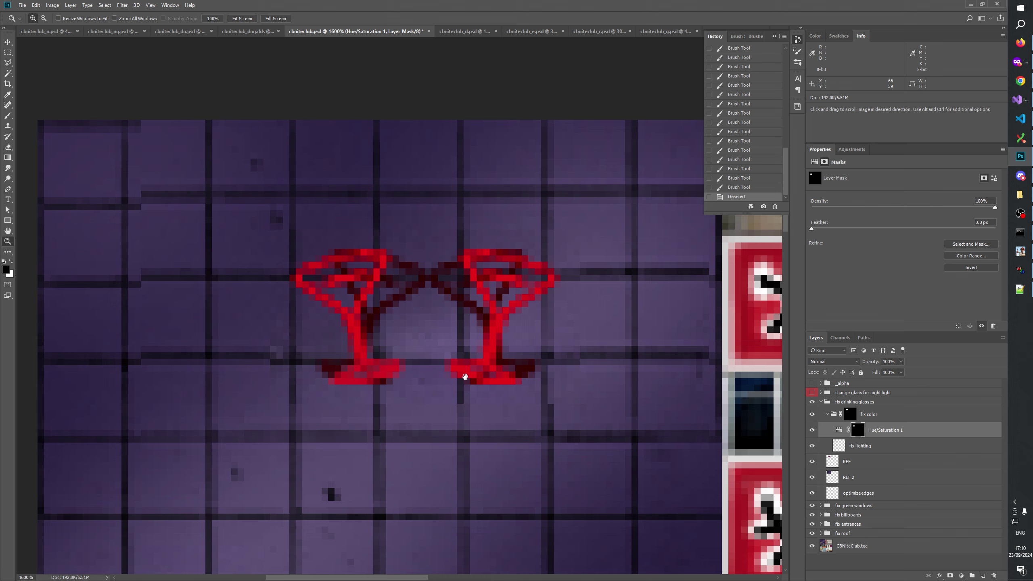
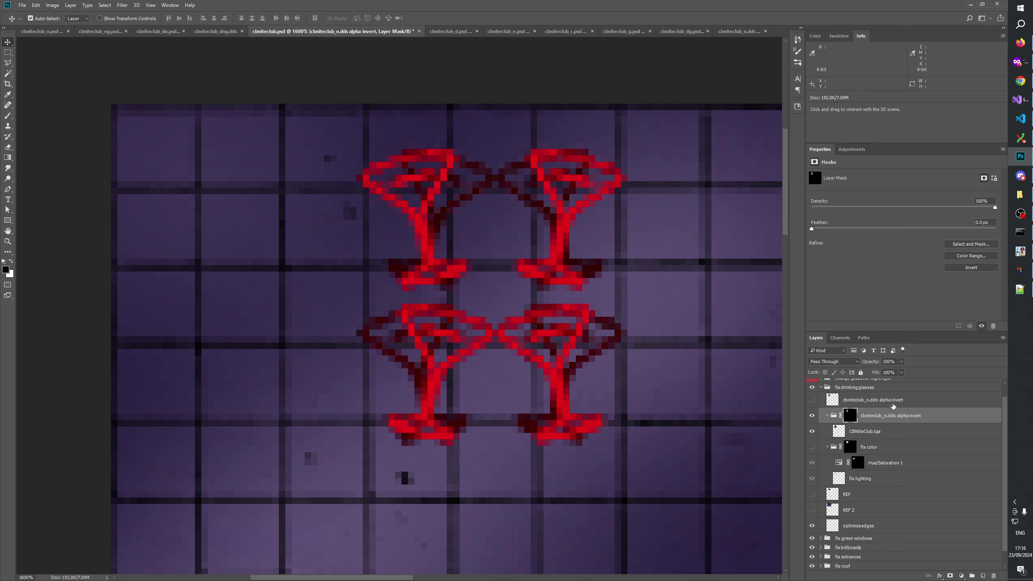
Step: Compare the glasses with the masked cbniteclub_n.dds alpha invert group hidden and shown, and with its layer mask disabled and enabled
left_click(812, 415, "ctrl")
left_click(811, 416)
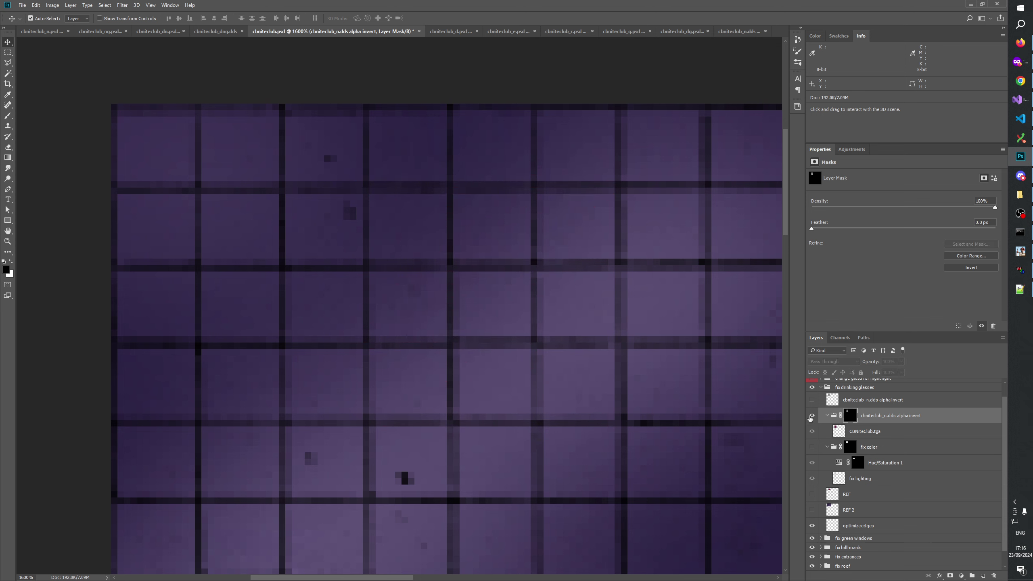
right_click(851, 423)
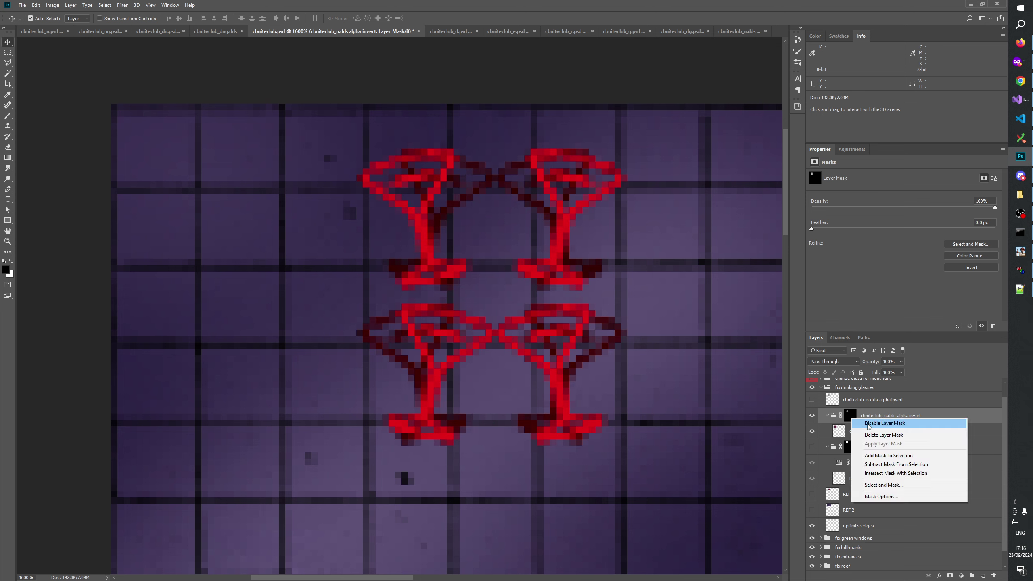
left_click(855, 423)
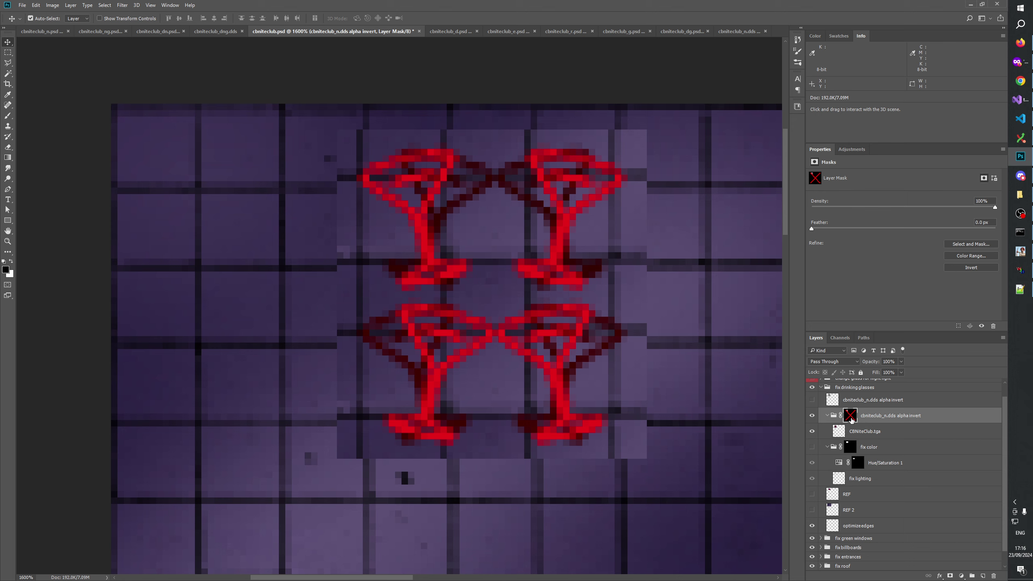
left_click(851, 419, "shift")
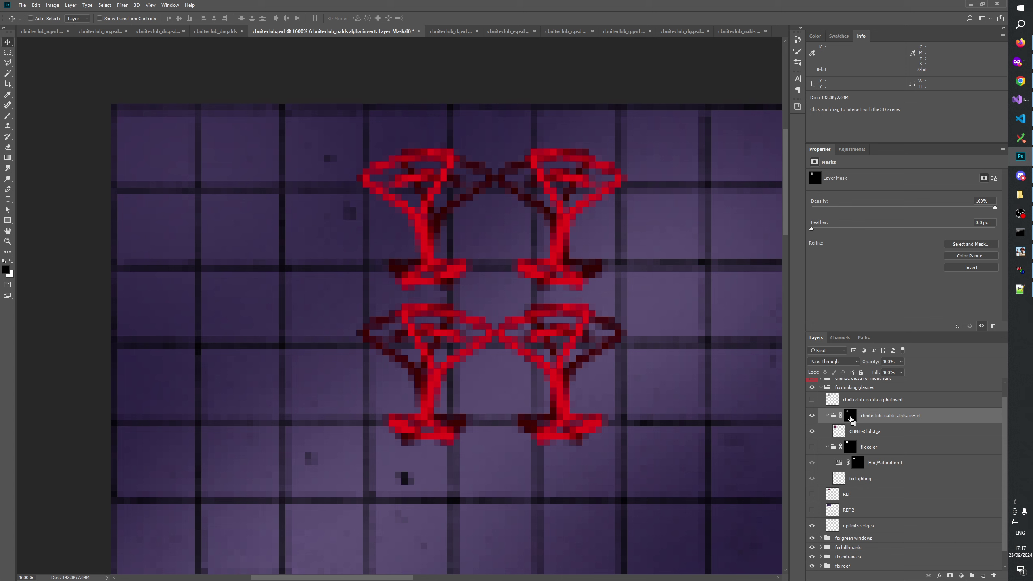
key("ctrl")
right_click(854, 419)
left_click(863, 422)
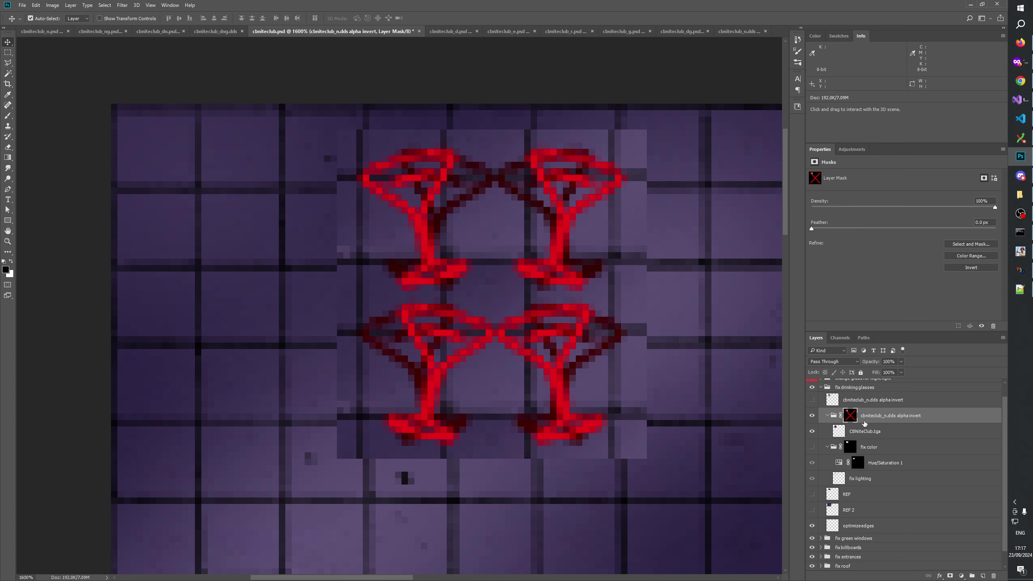
left_click(851, 419, "shift")
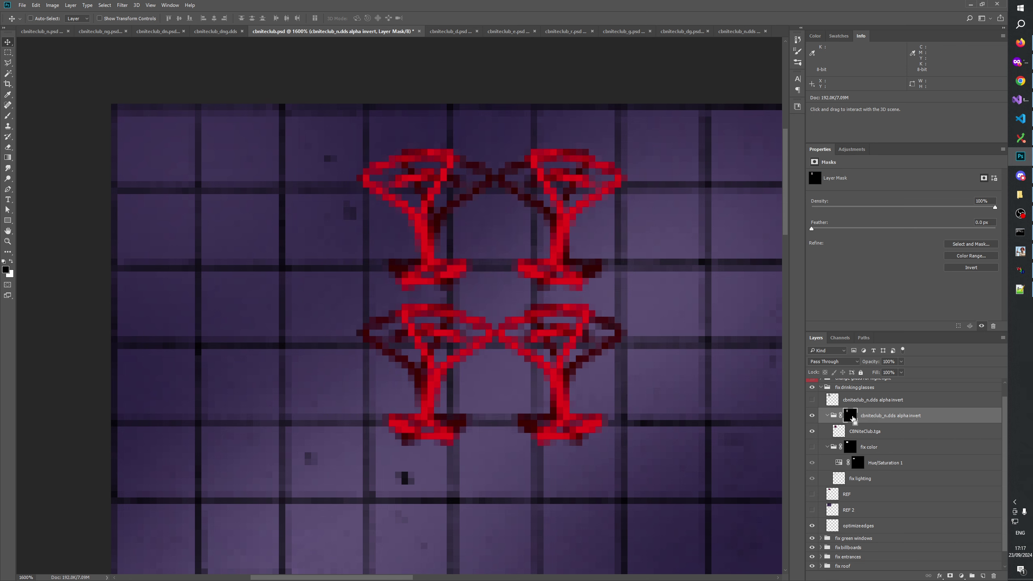
Step: Nudge the masked cbniteclub_n.dds alpha invert group 1 px right and check its tile alignment with the layer mask temporarily disabled
key("Right")
key("ctrl")
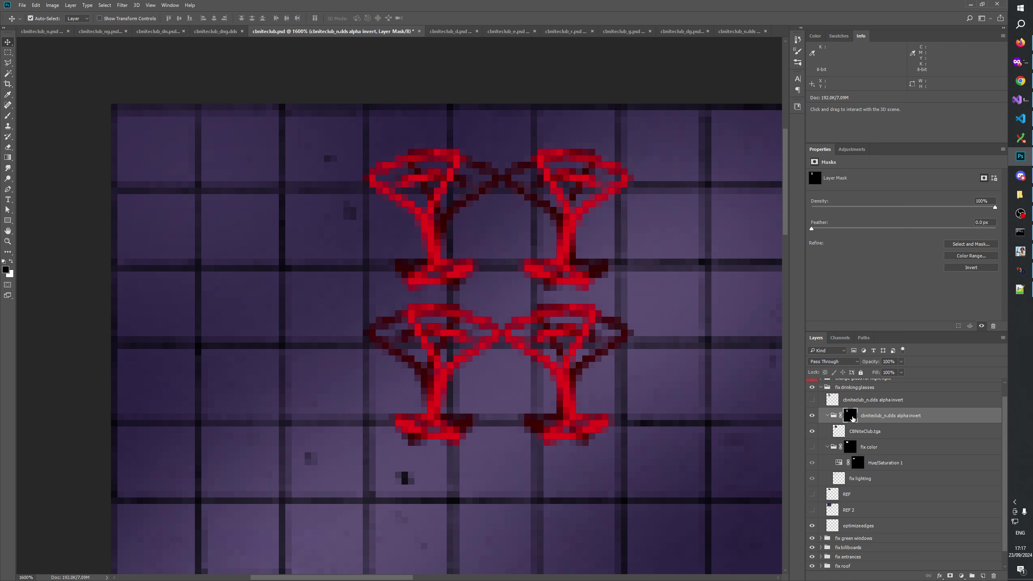
right_click(853, 420)
left_click(869, 423)
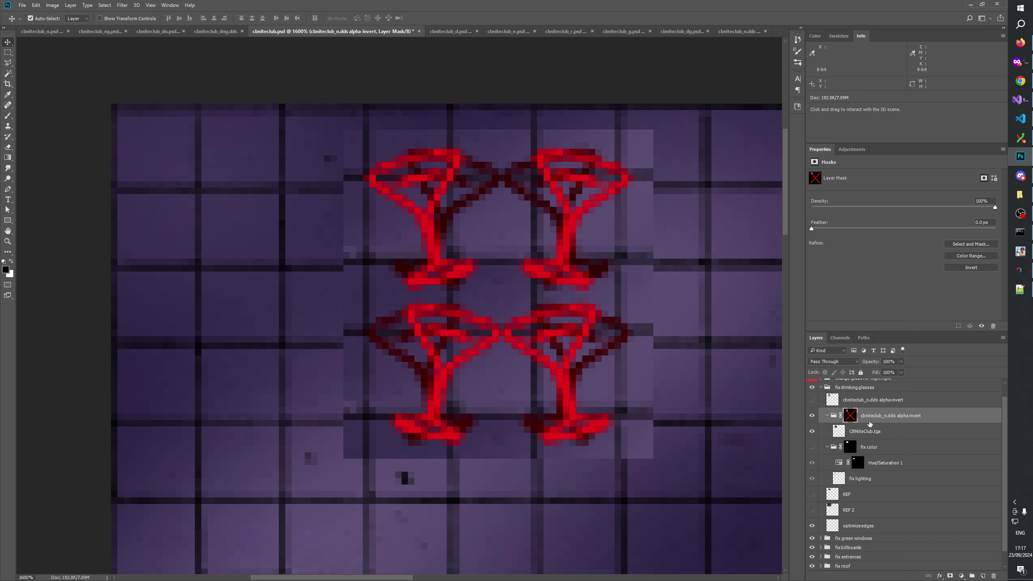
left_click(850, 418, "shift")
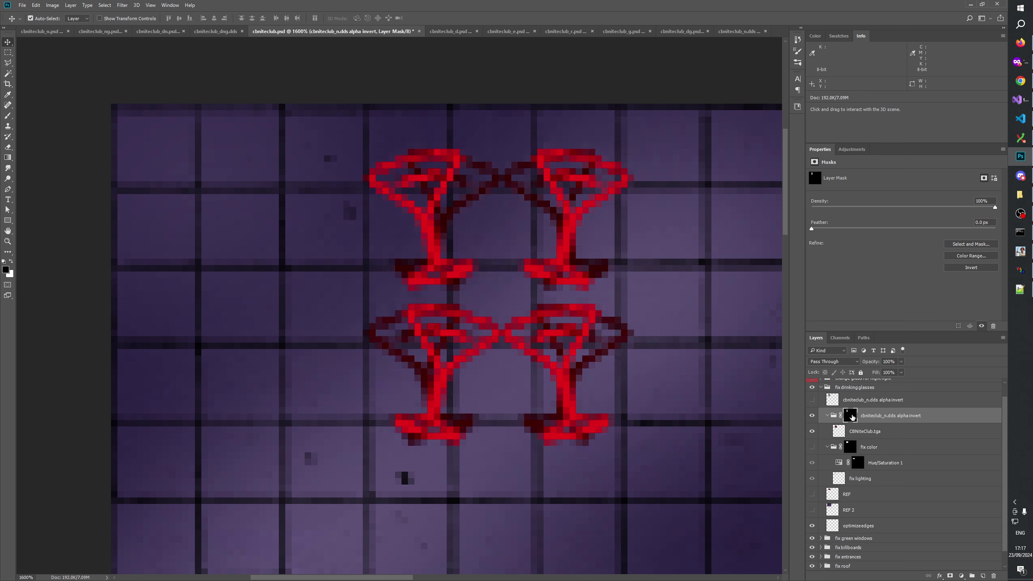
Step: Nudge the masked glasses group 1 px down and compare its background tiles with the layer mask disabled and enabled
key("Down")
right_click(852, 418)
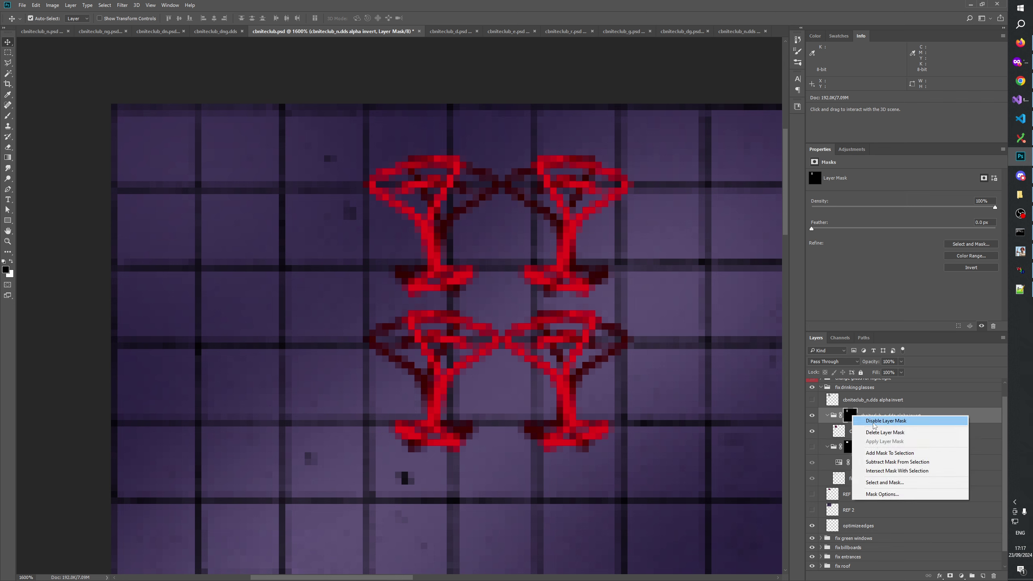
left_click(873, 425)
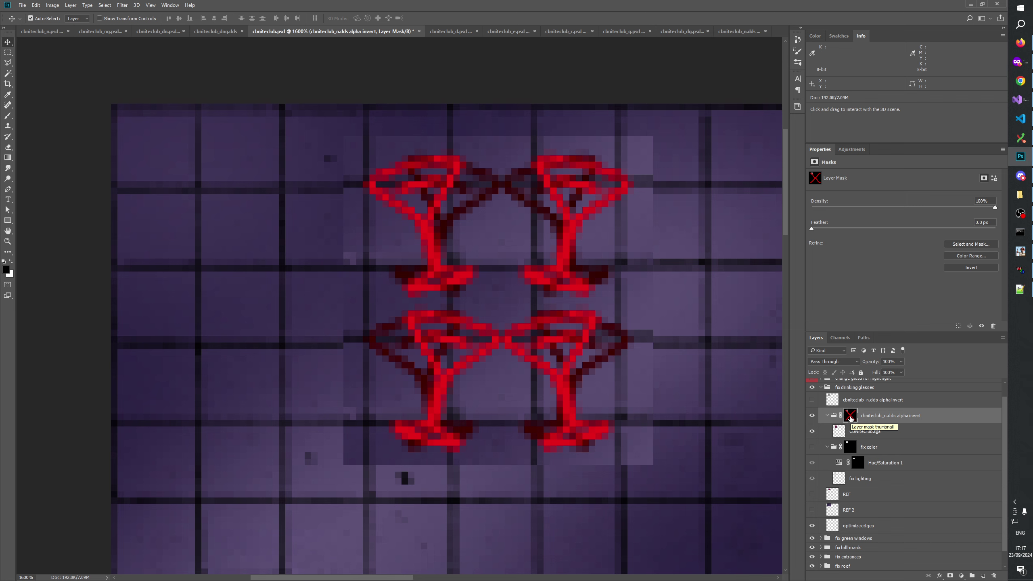
left_click(850, 416, "shift")
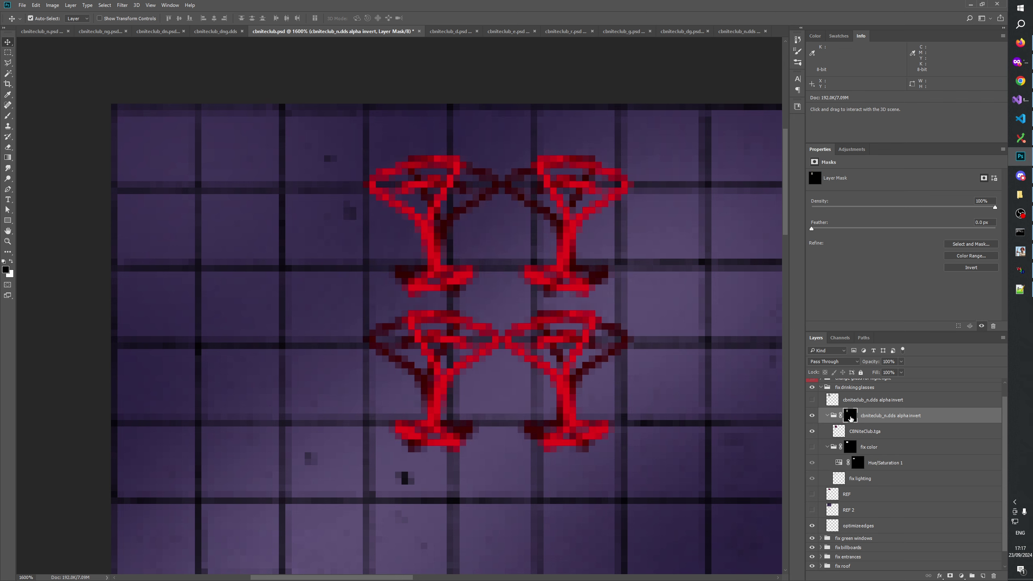
right_click(850, 416)
left_click(864, 423)
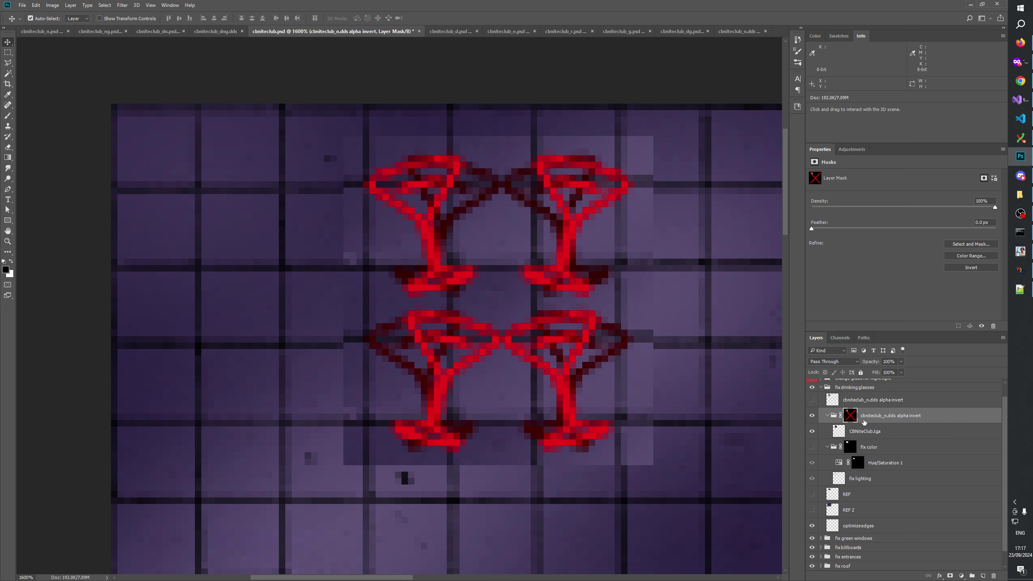
left_click(850, 417, "shift")
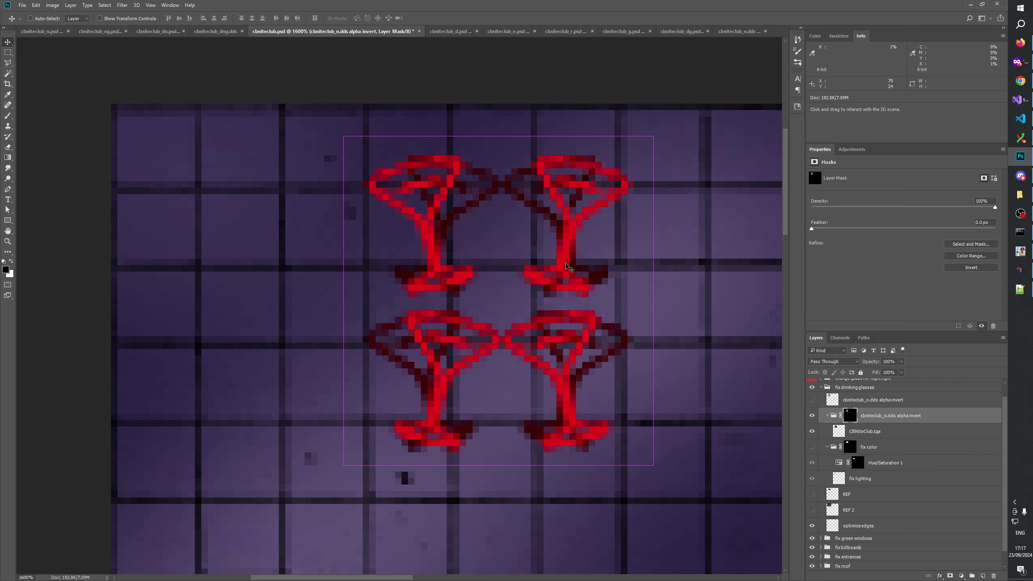
Step: Move the masked glasses group 11 px down and check the tile lines with its layer mask briefly disabled
key("shift+Down")
key("Down")
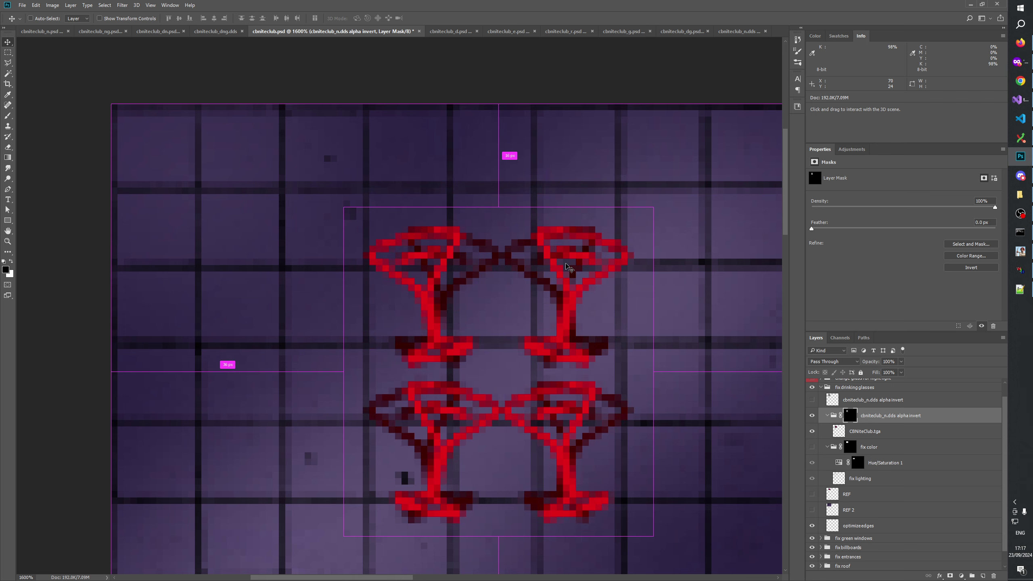
key("ctrl")
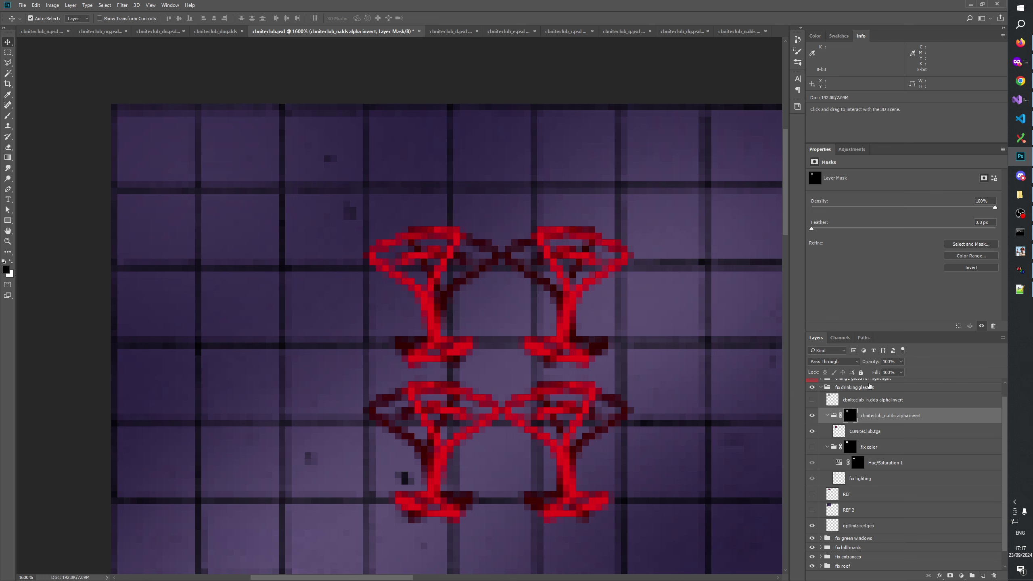
left_click(850, 415, "shift")
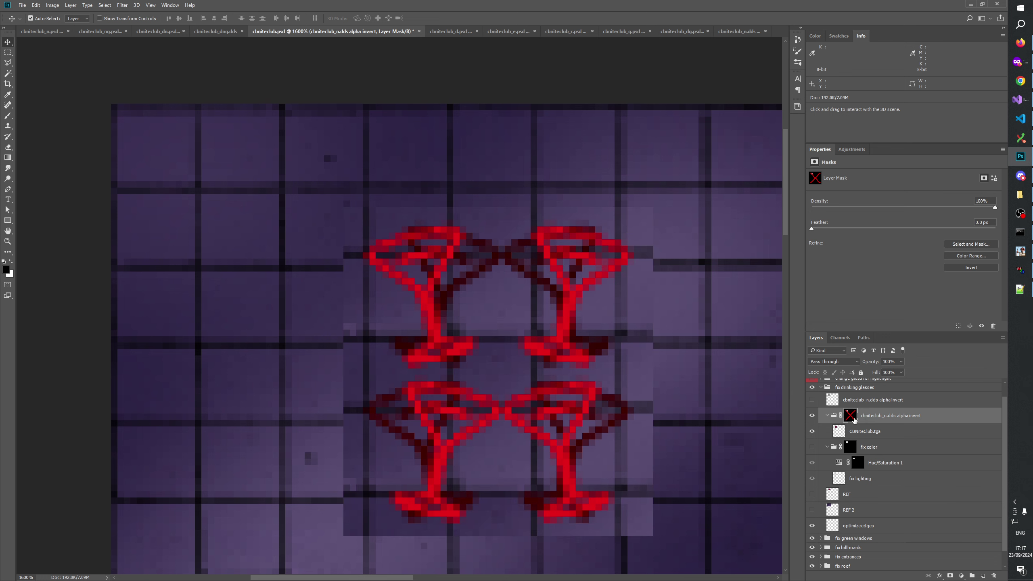
left_click(850, 415, "shift")
Step: Shift the glasses group 1 px further down and check the fit by toggling its layer mask and visibility
key("Down")
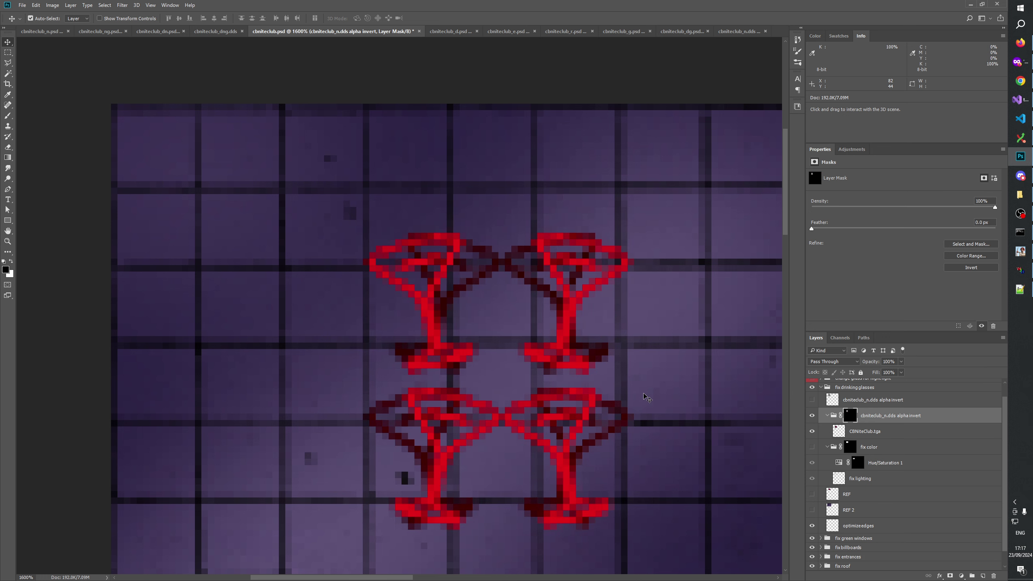
right_click(849, 415)
left_click(866, 421)
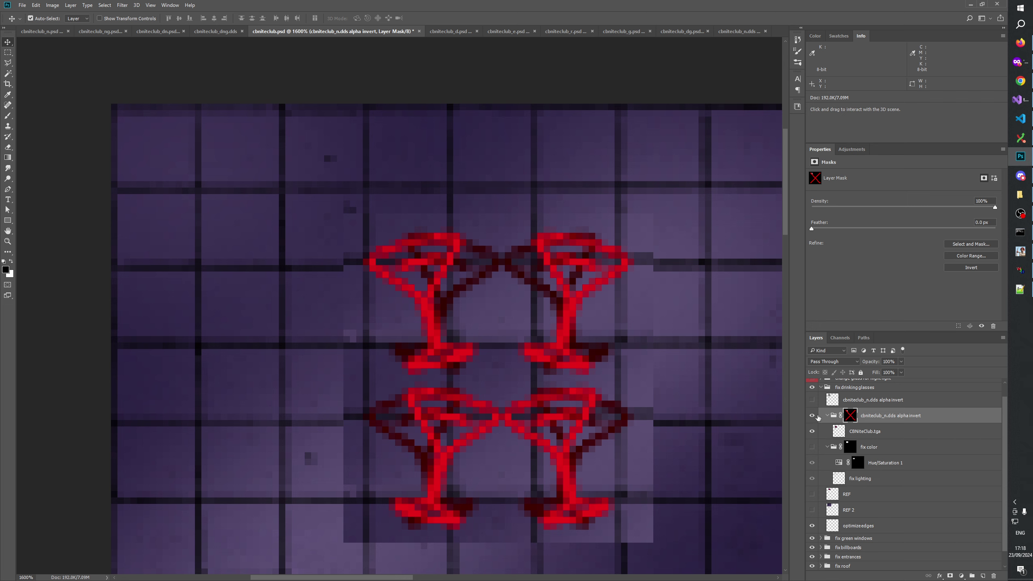
left_click(850, 415, "shift")
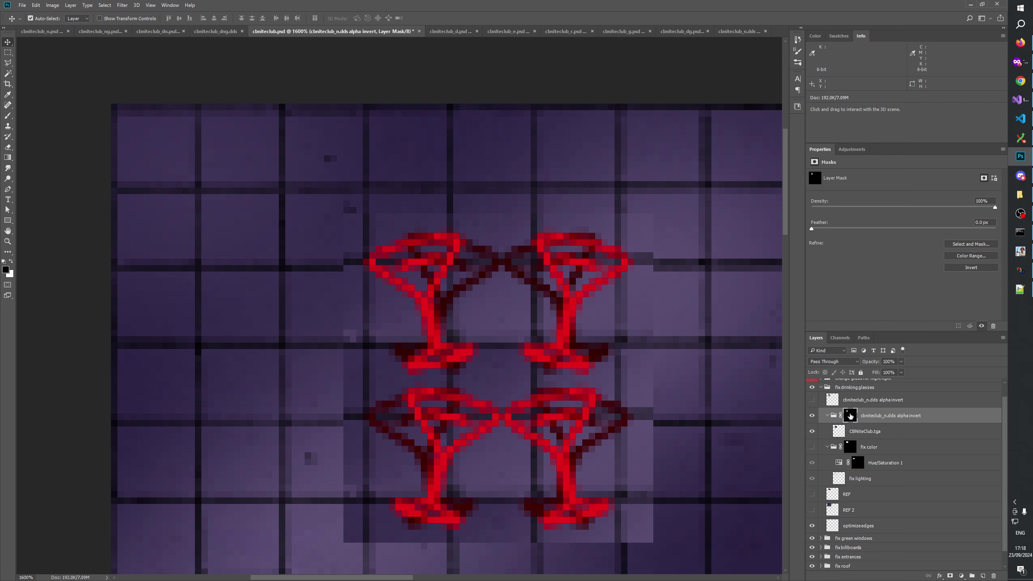
left_click(810, 415)
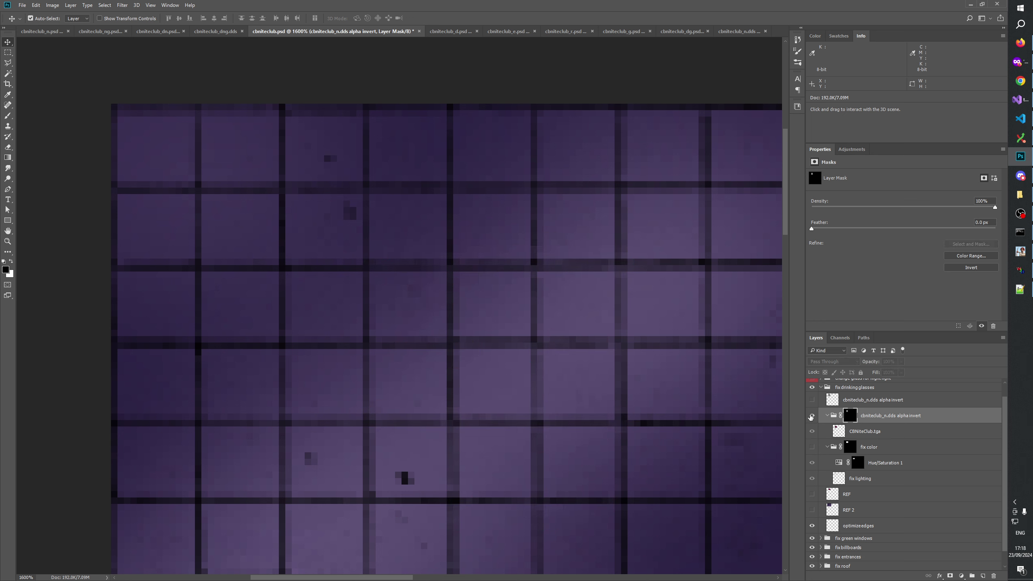
left_click(810, 416)
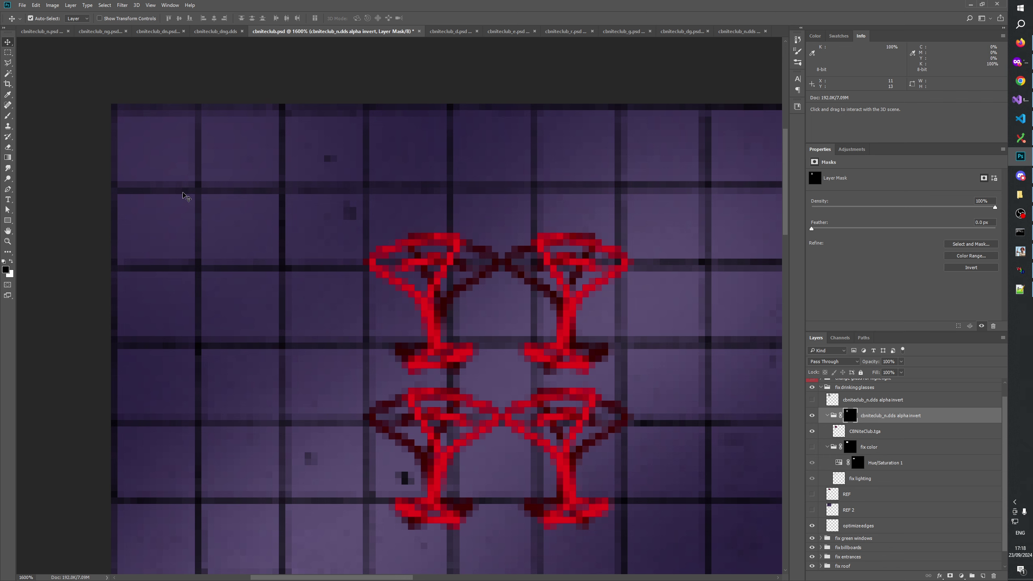
left_click(7, 52)
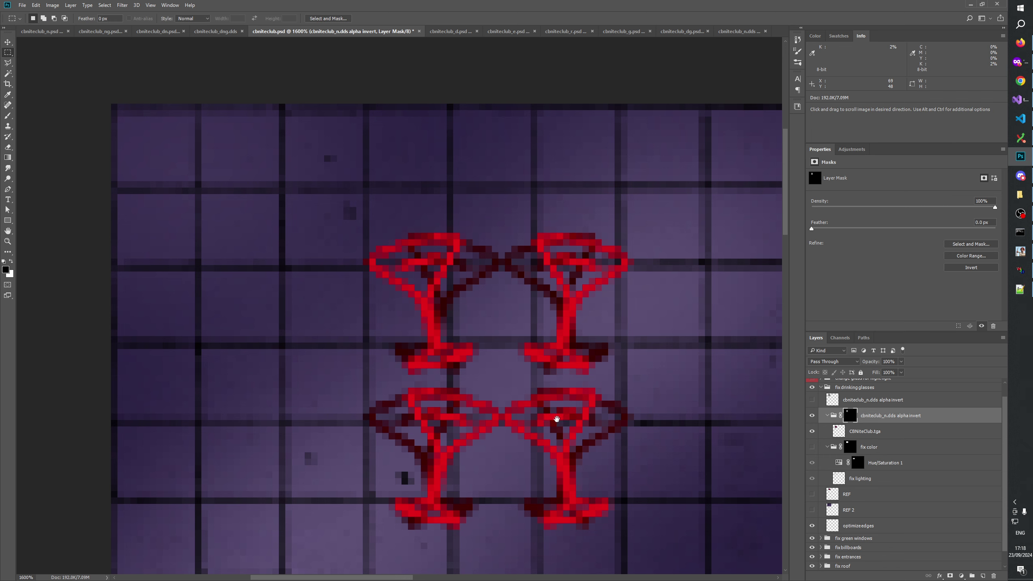
left_click_drag(554, 416, 522, 404)
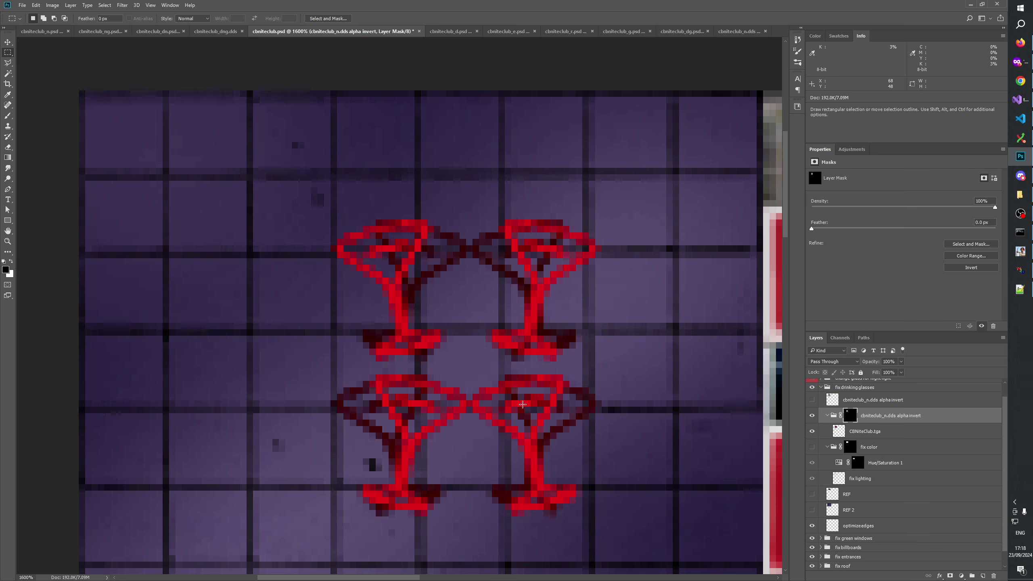
left_click(896, 419)
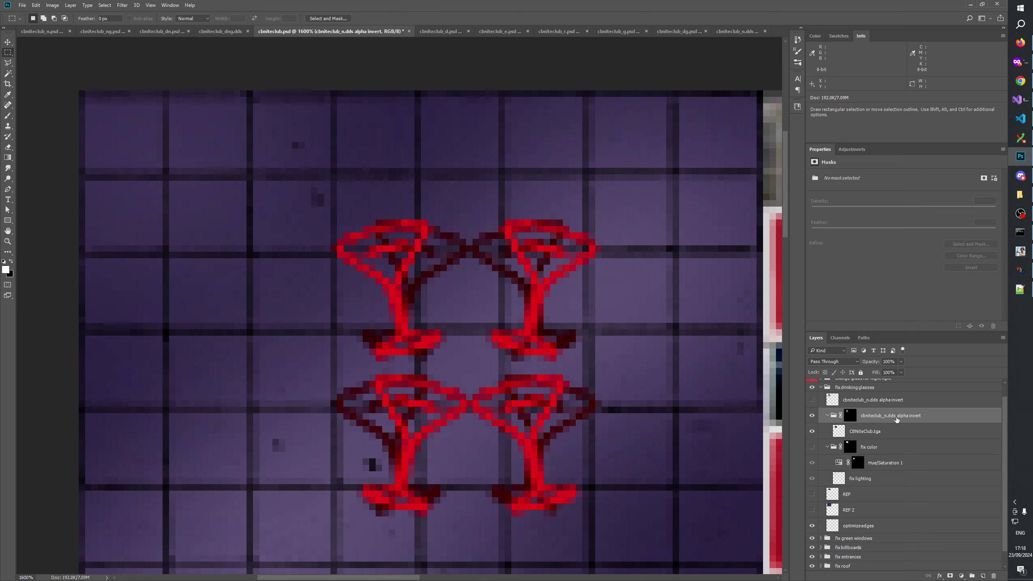
left_click(950, 575, "ctrl")
left_click(993, 576)
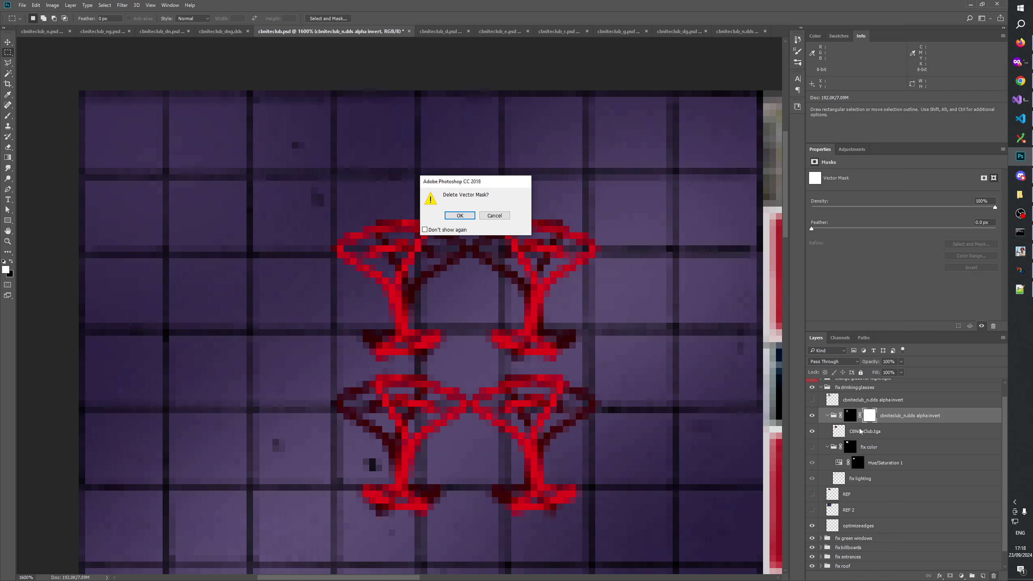
left_click(460, 216)
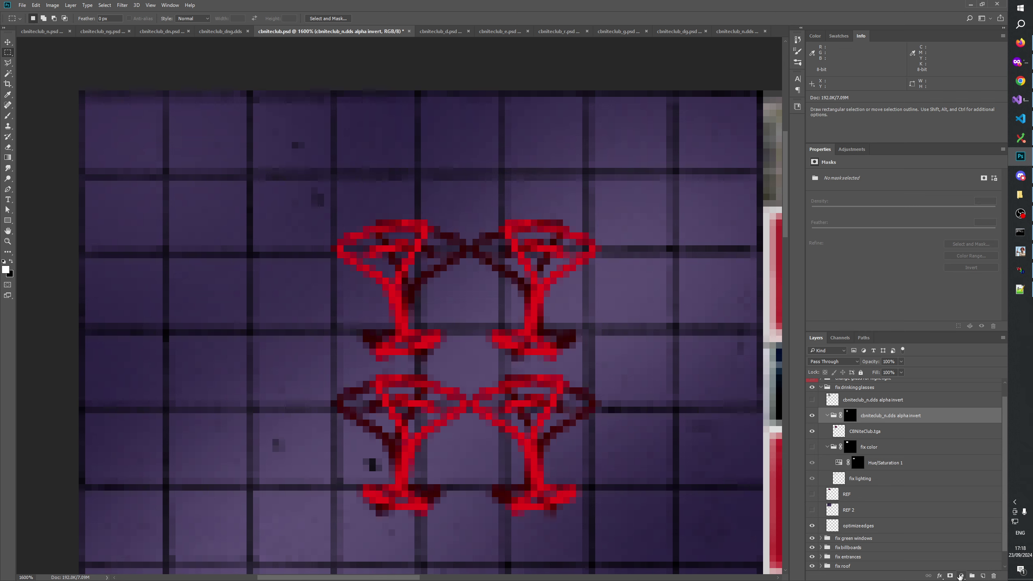
Step: Wrap the masked cbniteclub_n.dds alpha invert group in a new group named "fix artifacts"
key("ctrl+g")
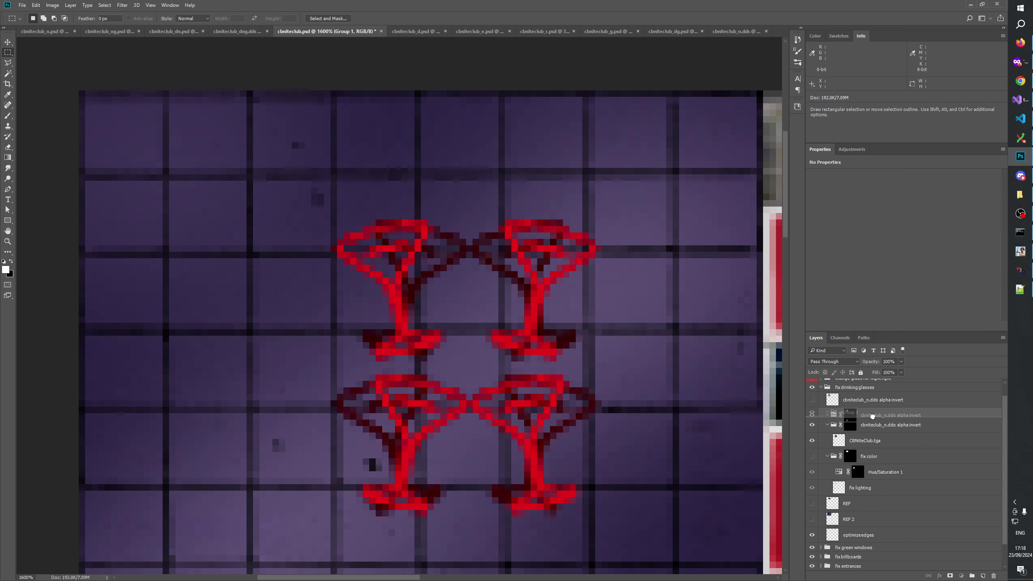
double_click(849, 412)
type("clean up mask")
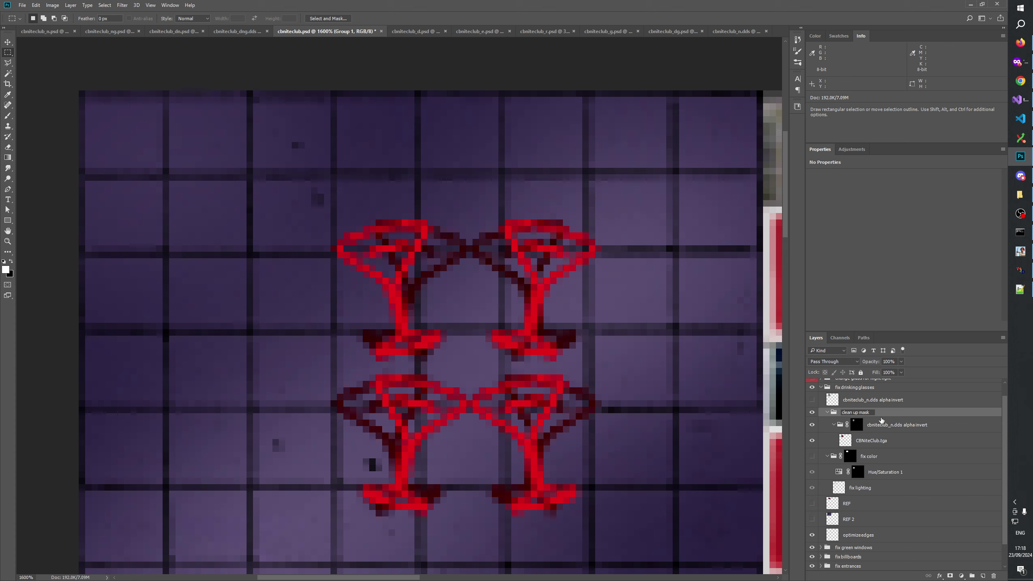
key("Return")
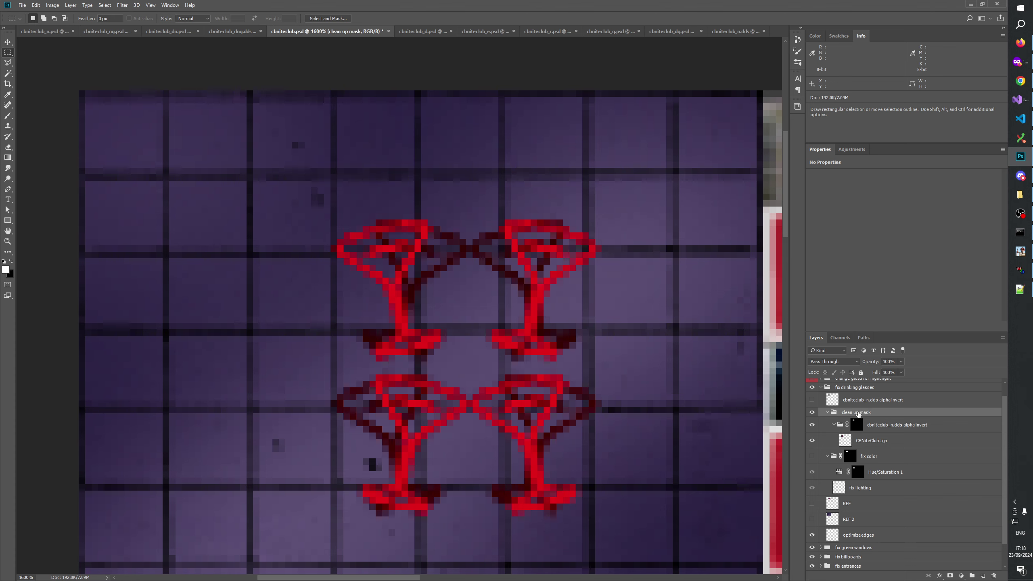
double_click(858, 412)
type("fix artifacts")
key("Return")
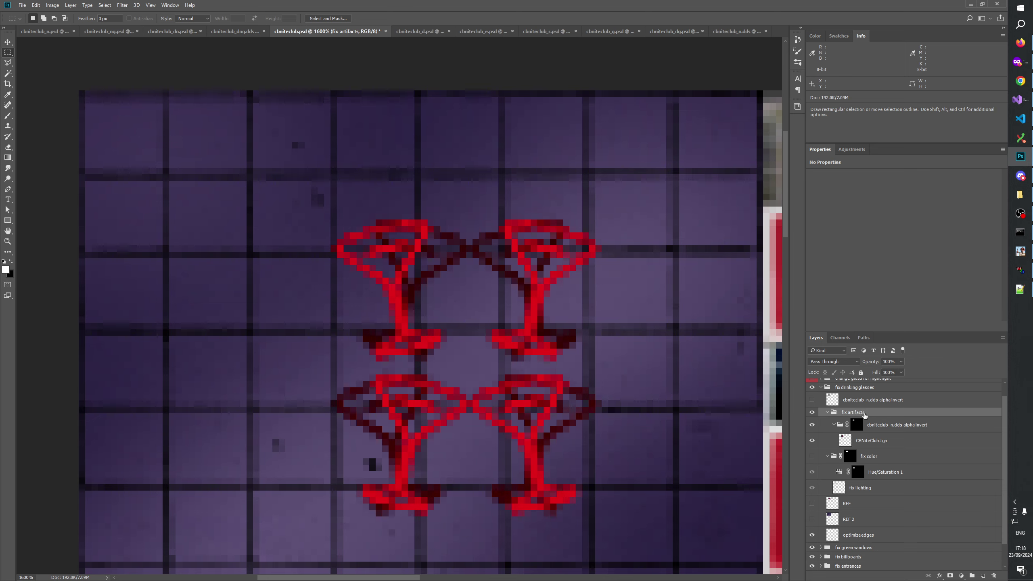
Step: Add a white layer mask to the new outer group and rename the group "prevent artifacts"
left_click(950, 576)
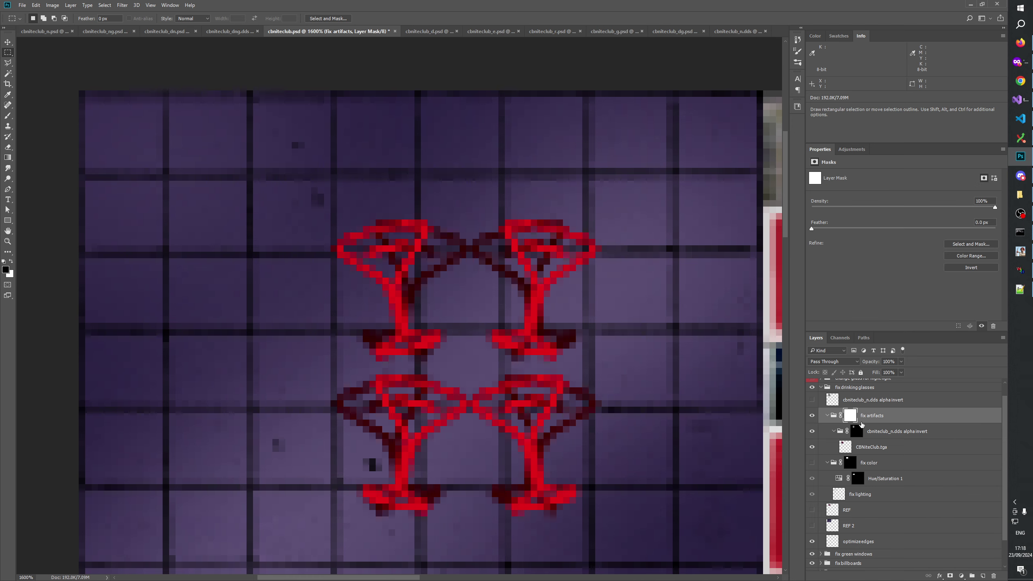
double_click(866, 415)
type("p")
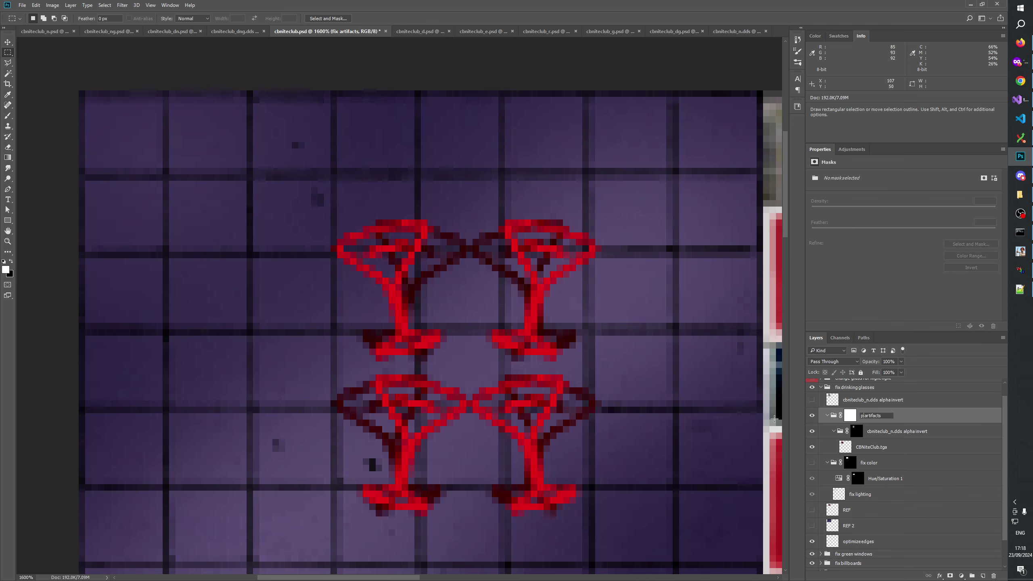
type("revent")
key("Return")
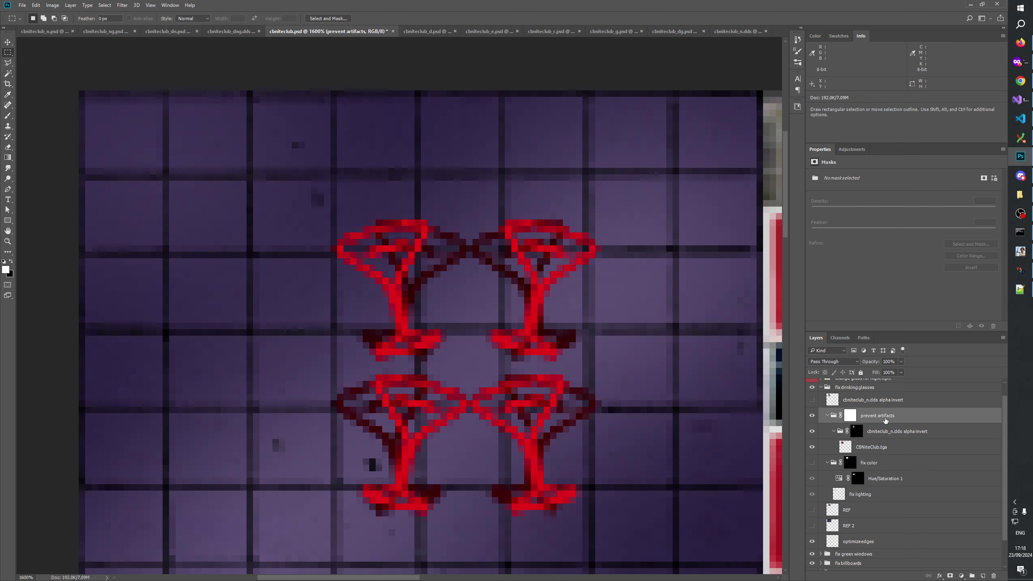
Step: Viewing the alpha invert mask, select 35 px wide strips above the upper glasses, between the rows and below the lower glasses
left_click(856, 431, "alt")
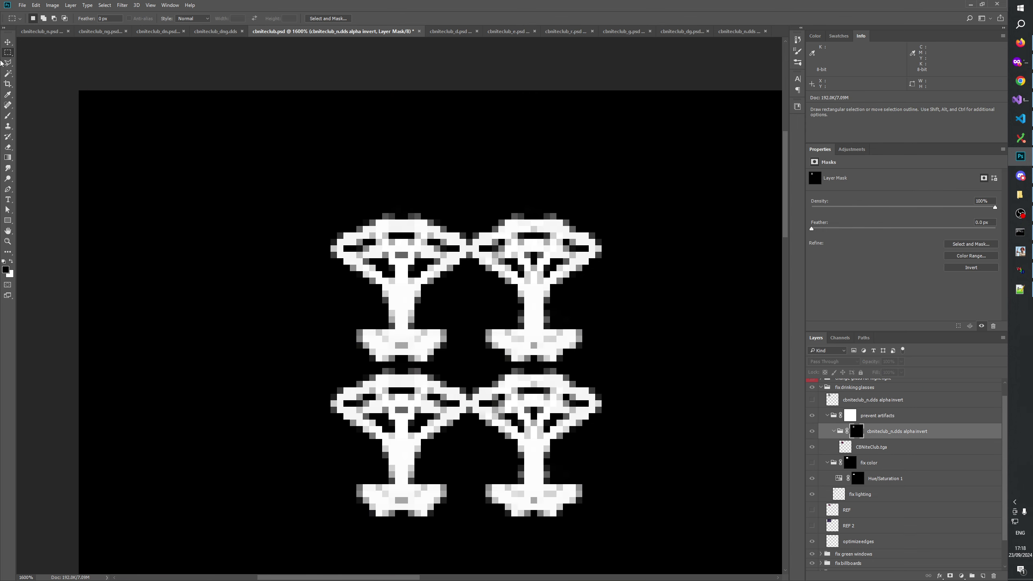
left_click_drag(357, 219, 582, 208)
key("shift")
left_click(812, 431)
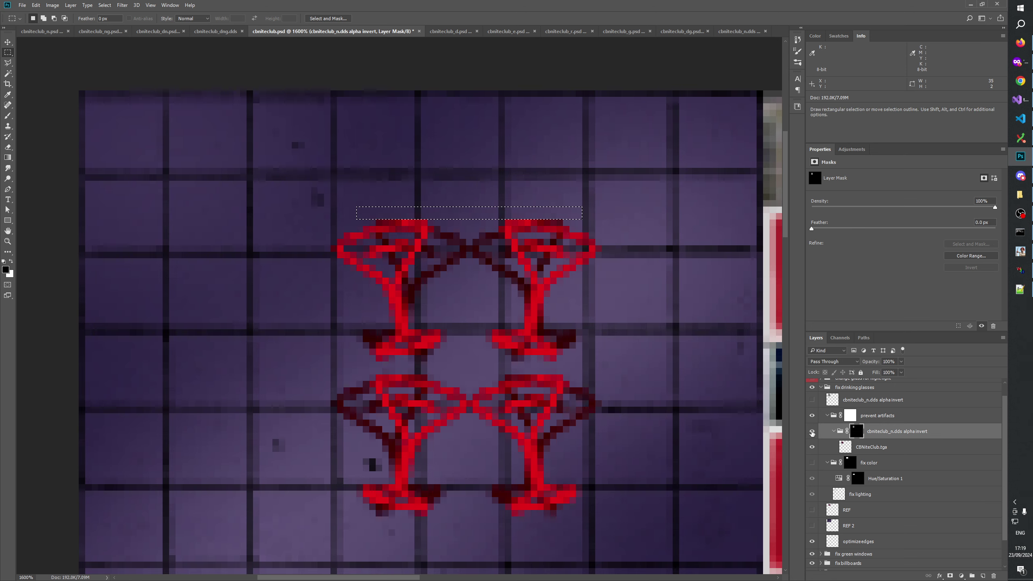
left_click(856, 432, "alt")
key("shift")
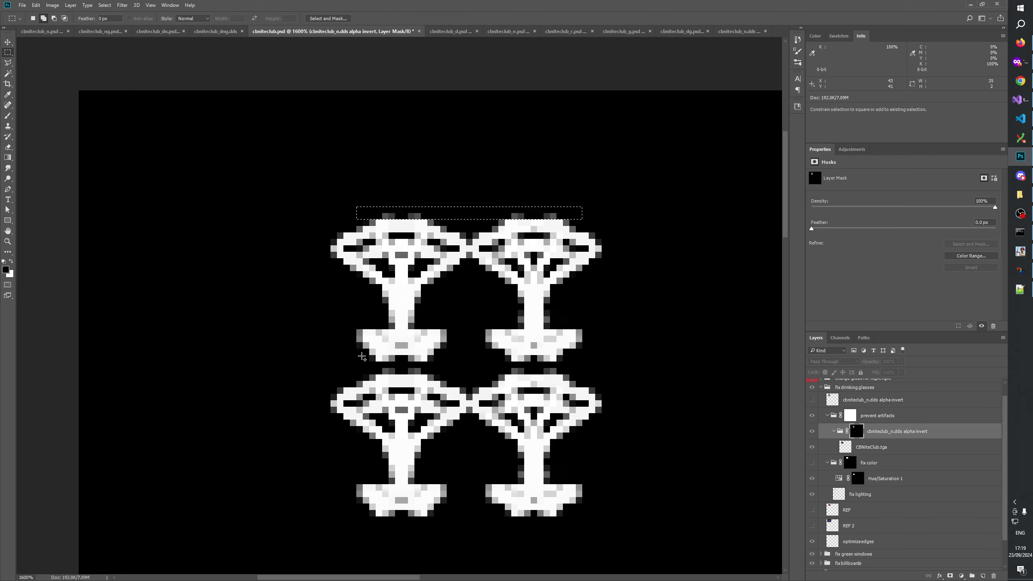
left_click_drag(356, 354, 578, 371)
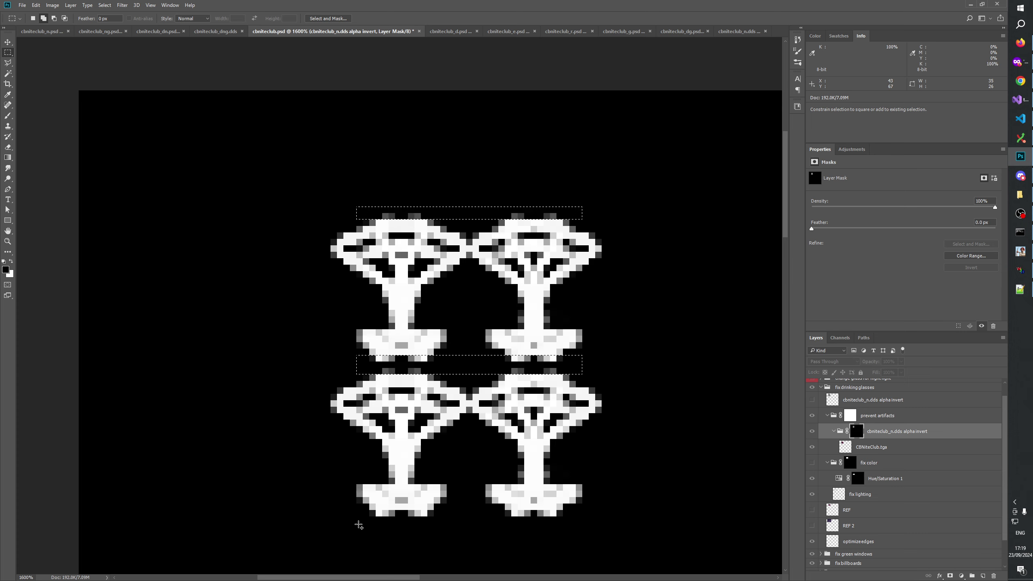
left_click_drag(356, 510, 579, 520)
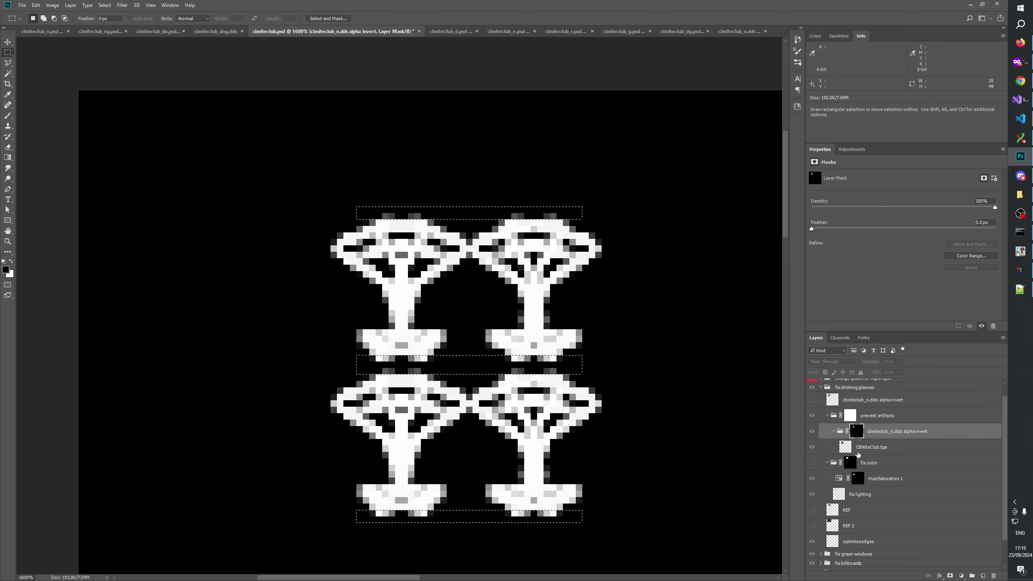
Step: Fill the three selected strips with black on the prevent artifacts mask, deselect, and compare the result by toggling the group's visibility
left_click(851, 416)
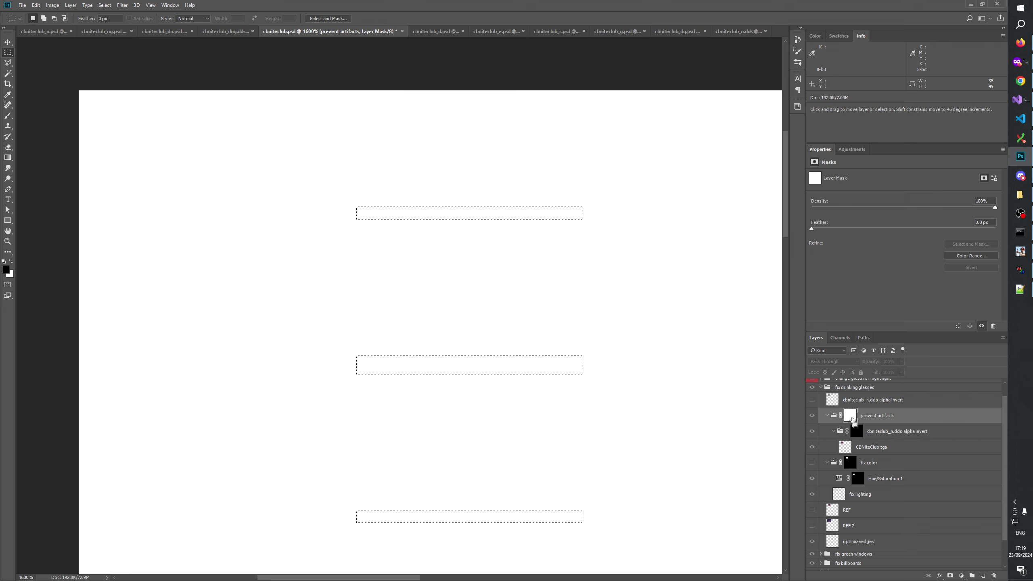
key("alt+BackSpace")
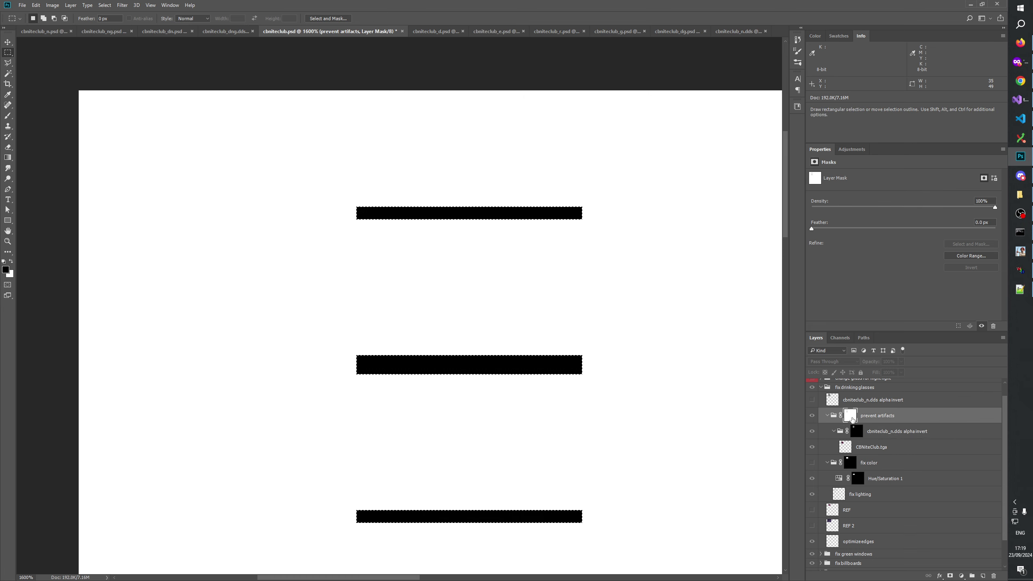
left_click(631, 327)
left_click(812, 415)
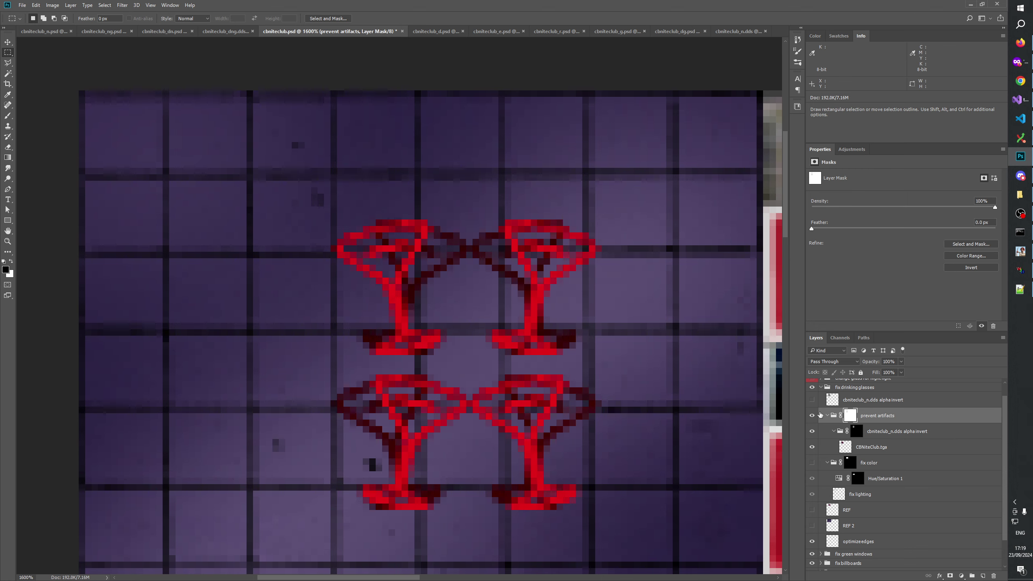
left_click(811, 416)
left_click(811, 415)
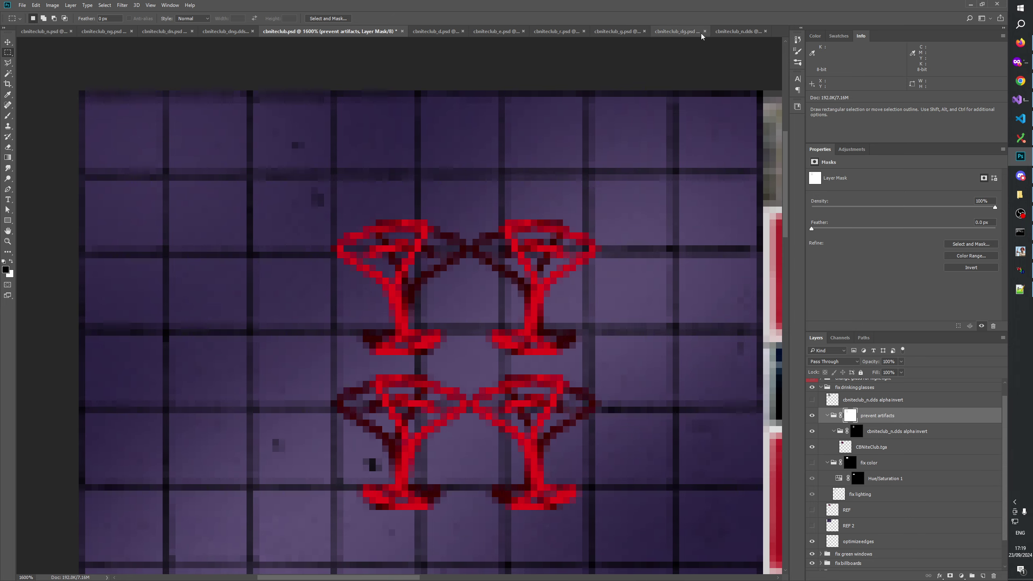
Step: Check the glasses in cbniteclub_n.dds and the drinking glasses _n group in cbniteclub_n.psd, revert that file and return to cbniteclub.psd
left_click(723, 31)
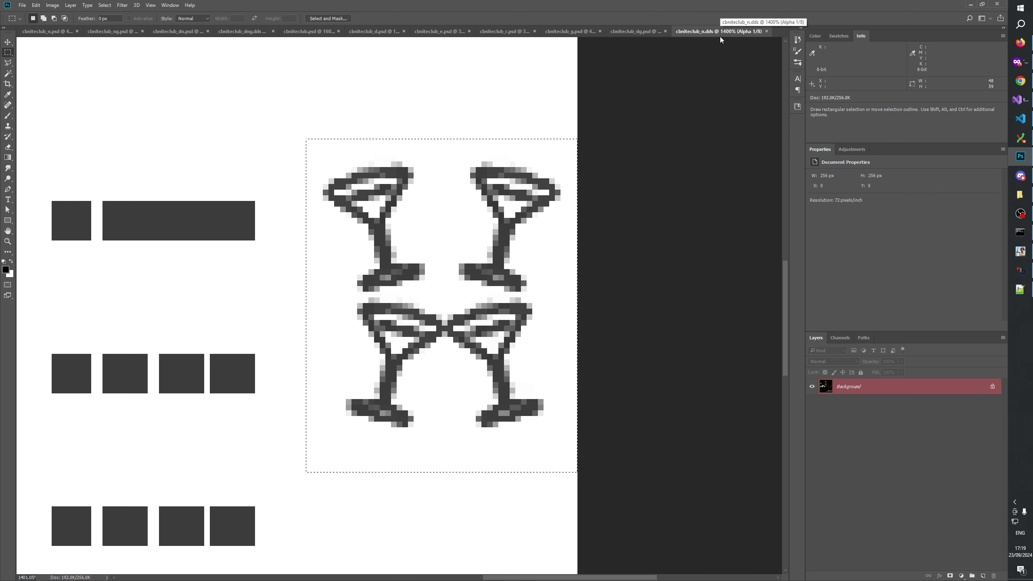
left_click(30, 28)
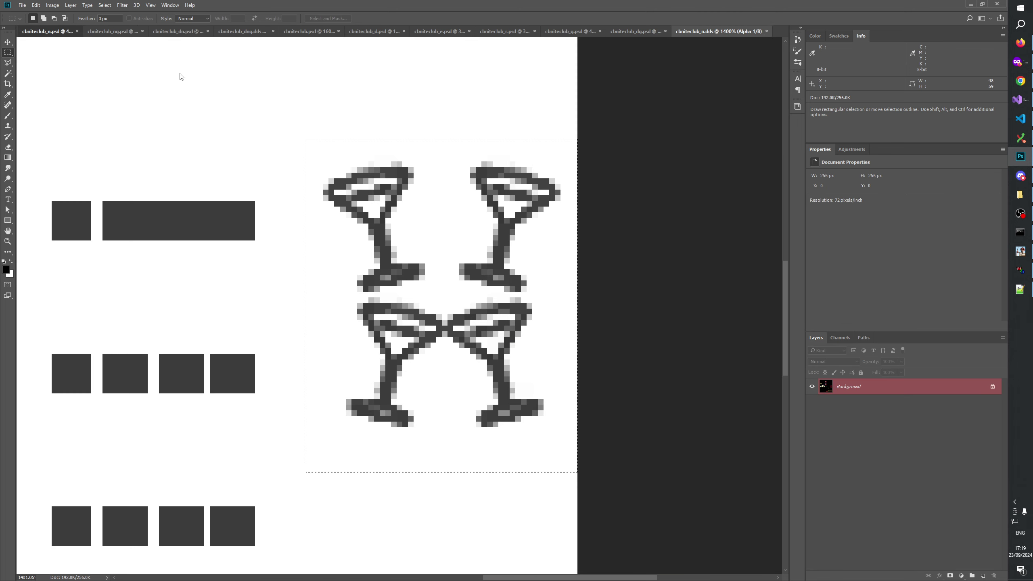
left_click(854, 383)
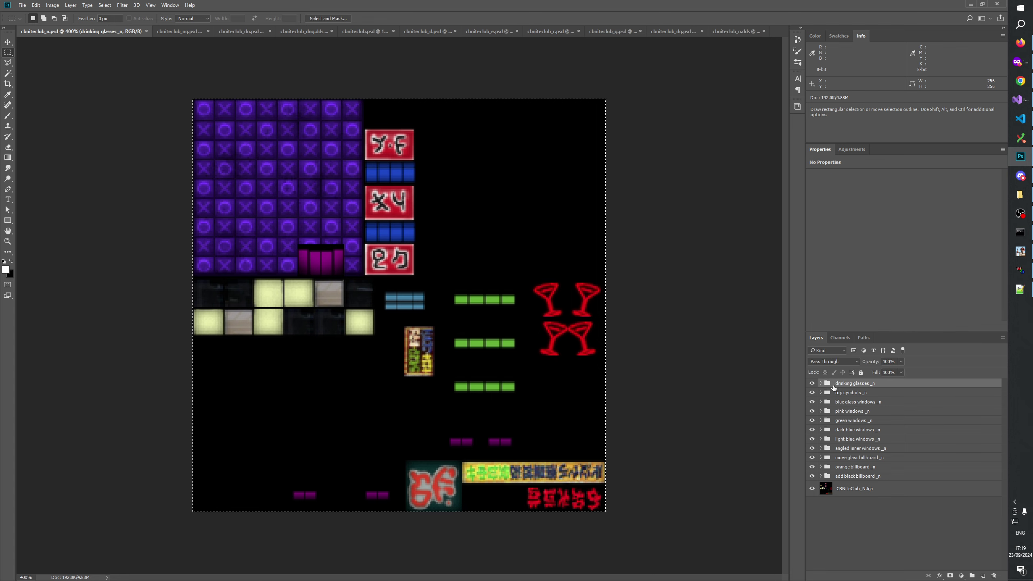
left_click(820, 382)
left_click(840, 399)
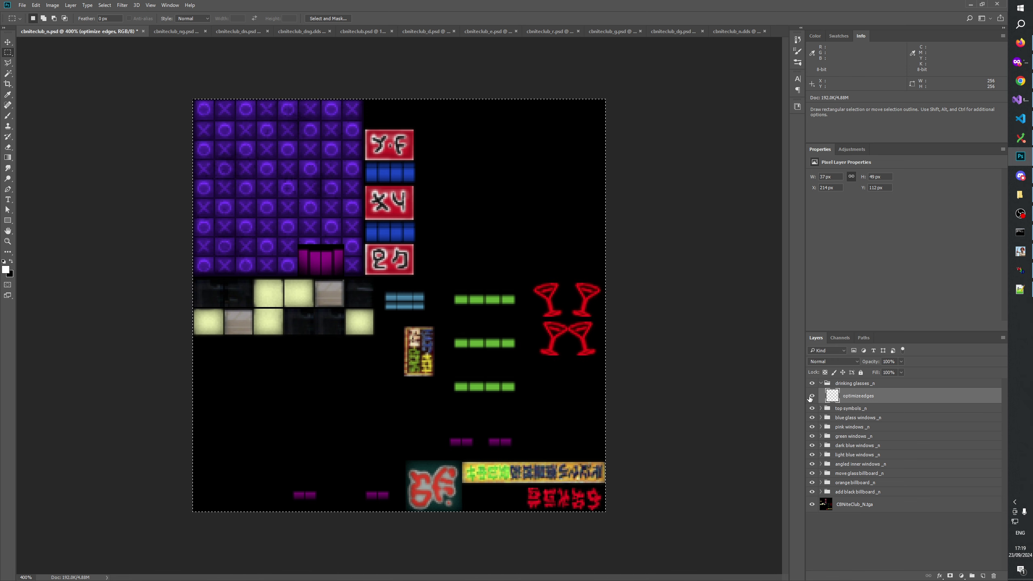
left_click(849, 522)
key("F12")
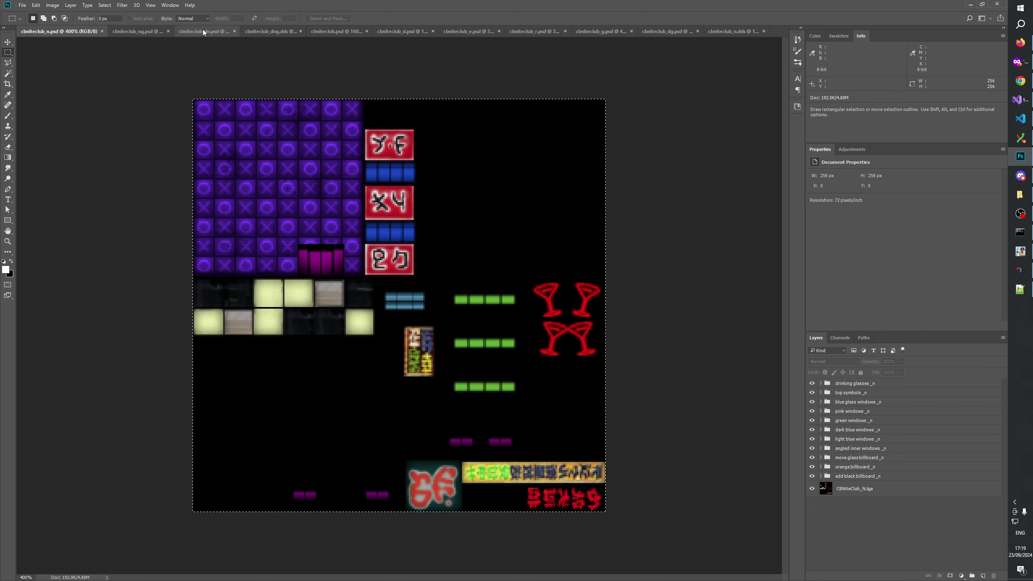
left_click(349, 29)
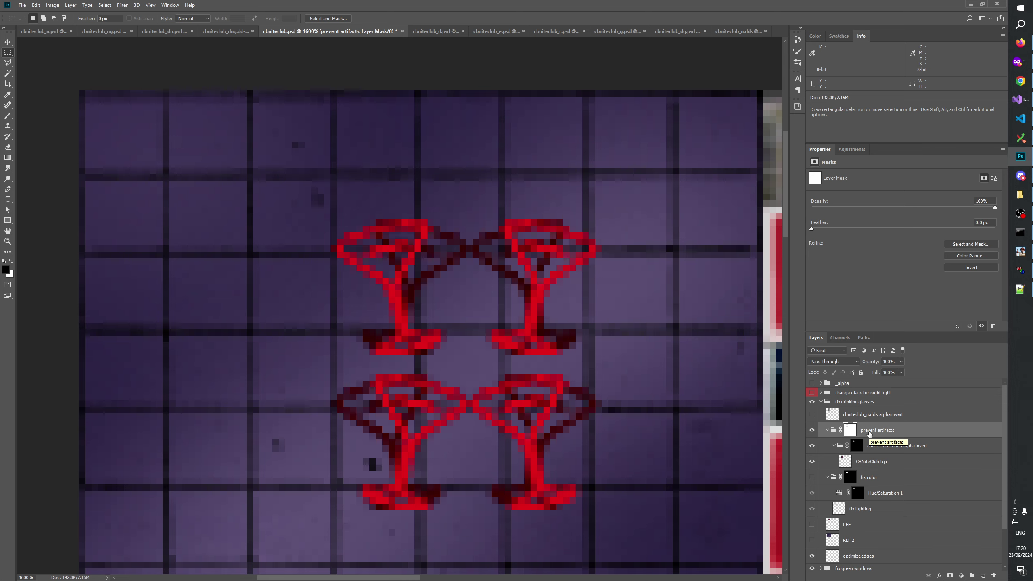
Step: Frame the upper glasses on the separate purple panel with a 48 × 25 px selection and shift it 24 px down over the lower pair
left_click_drag(587, 457, 299, 184)
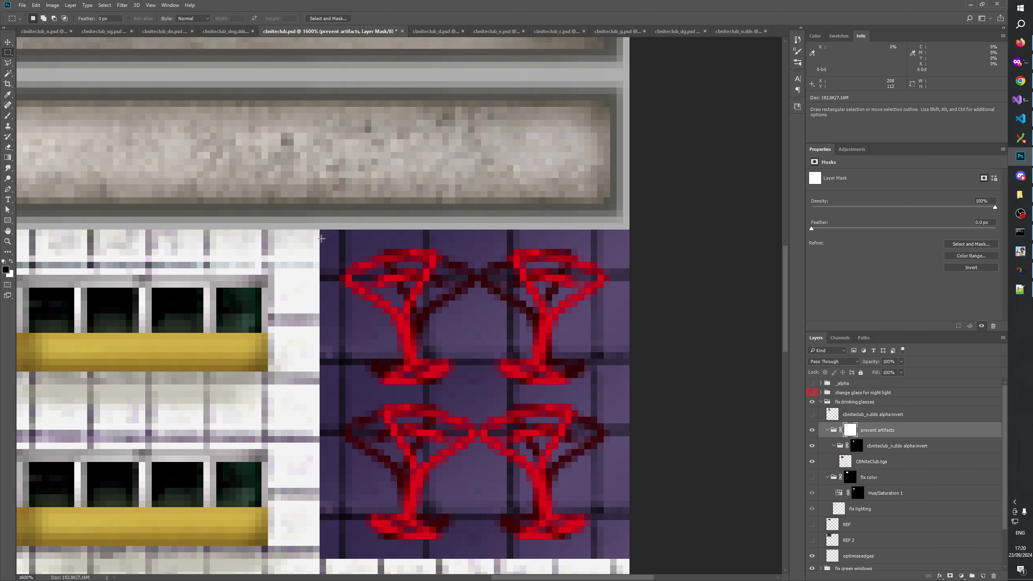
left_click_drag(321, 236, 633, 393)
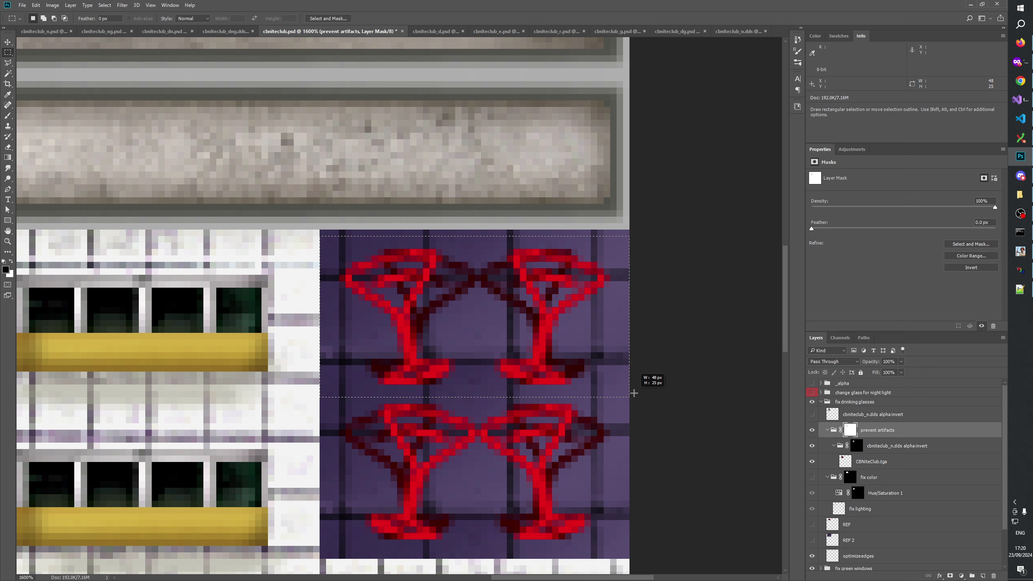
left_click_drag(634, 393, 632, 392)
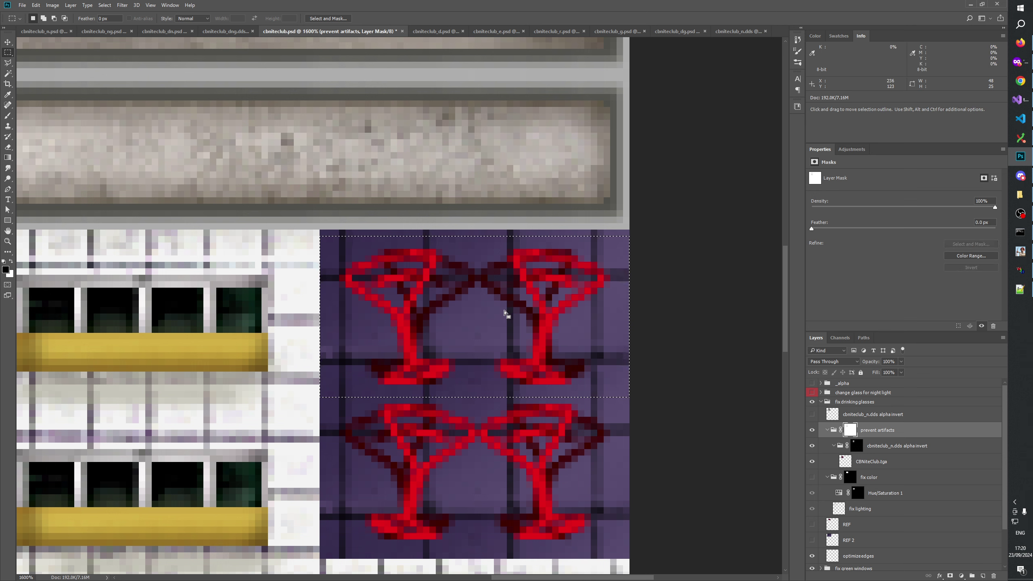
left_click_drag(512, 316, 514, 472)
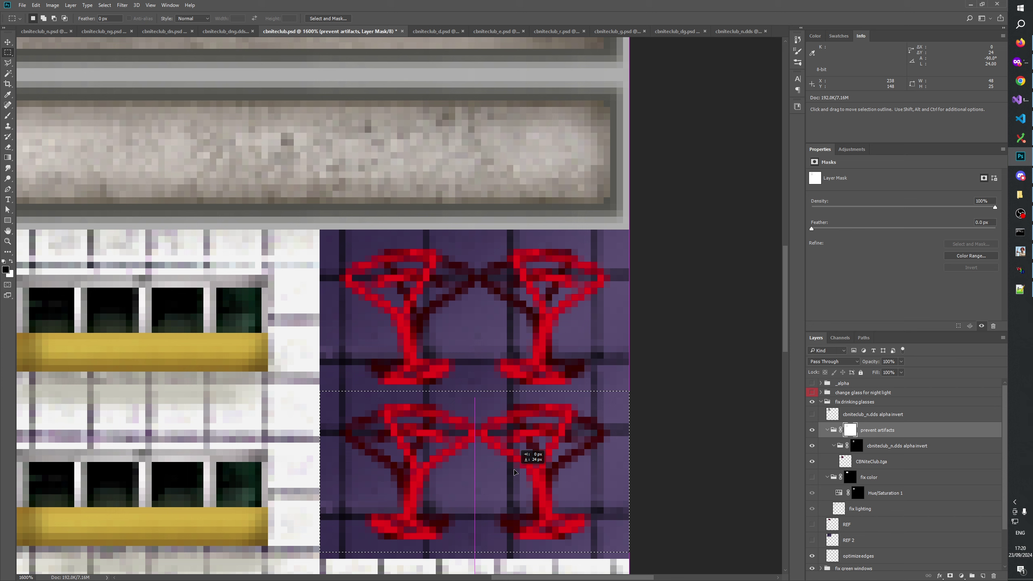
left_click_drag(514, 472, 514, 472)
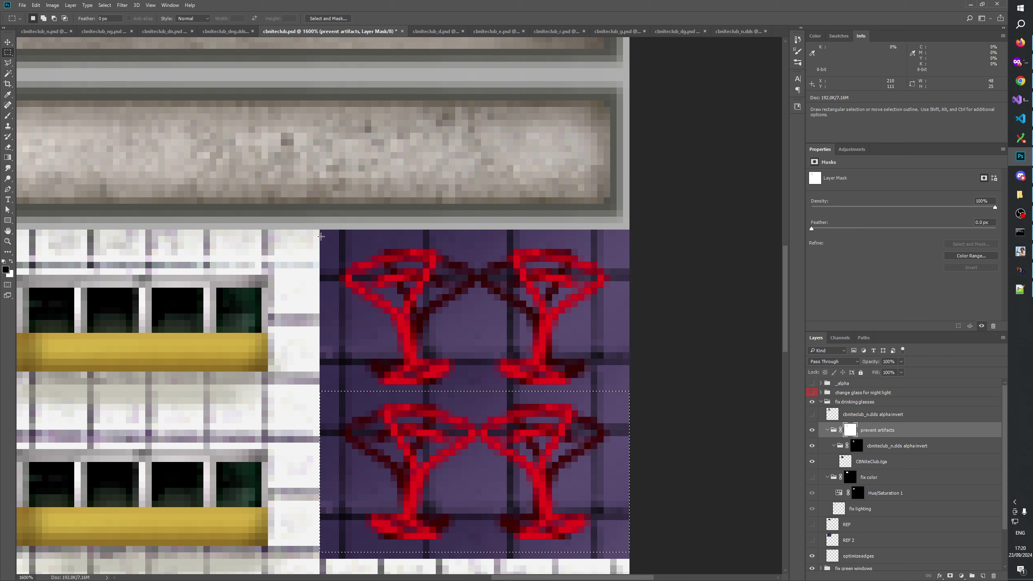
Step: Measure the panel's upper glasses area, select a matching 48 × 26 px area around the main wall's upper glasses, and shift it 2 px right
left_click_drag(321, 231, 374, 257)
scroll(374, 256, "left", 10)
scroll(373, 257, "up", 3)
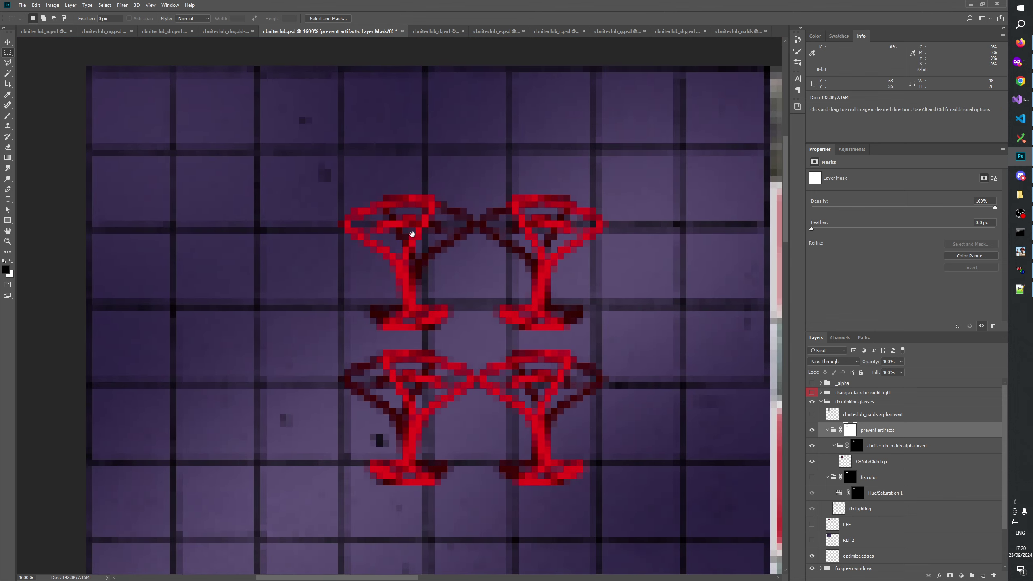
left_click_drag(307, 173, 614, 334)
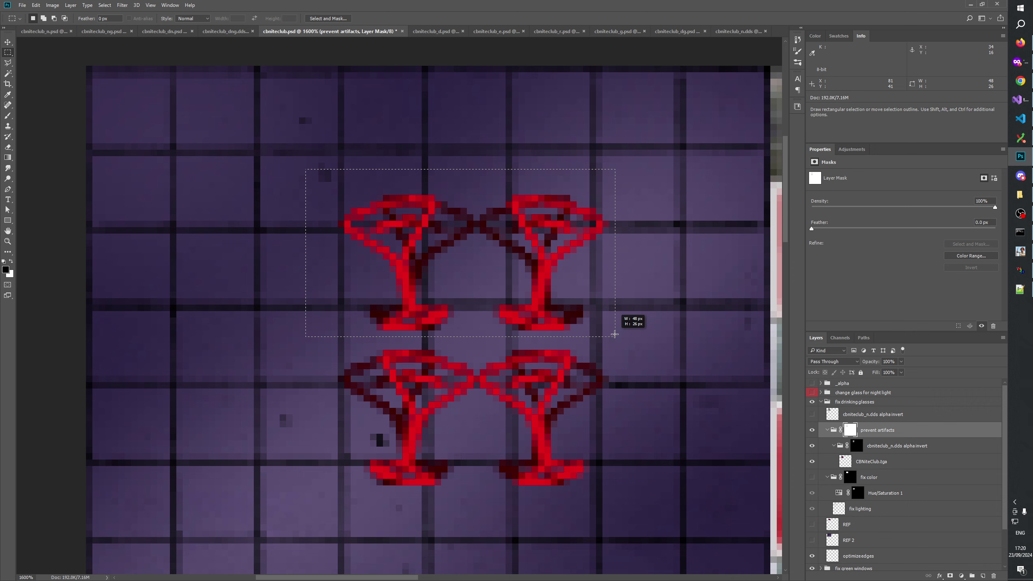
left_click_drag(615, 335, 614, 334)
left_click_drag(513, 294, 527, 295)
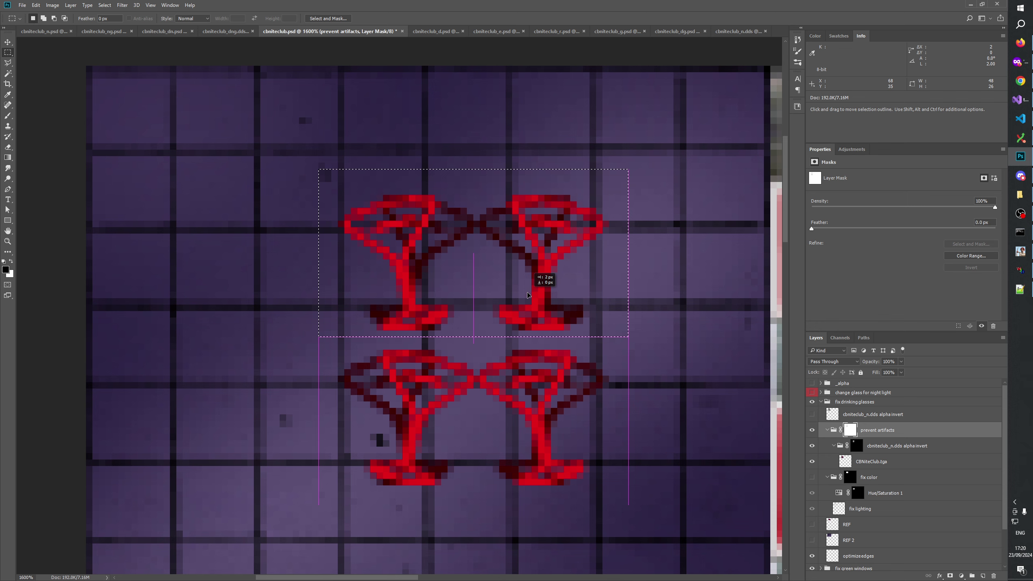
left_click_drag(526, 294, 529, 299)
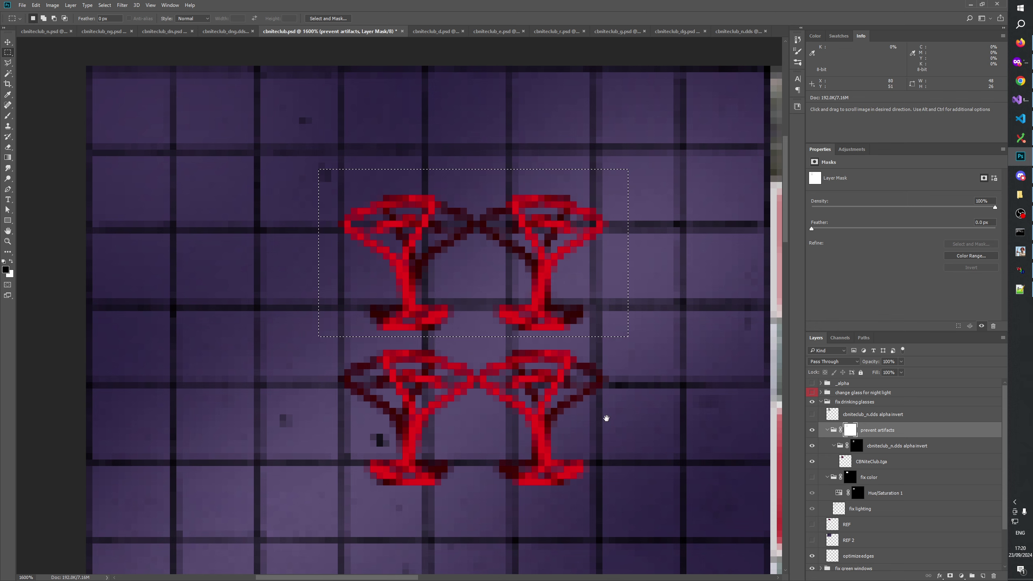
Step: Move the selection around the main wall's upper glasses 1 px down and compare its framing with the separate glasses panel
left_click_drag(604, 420, 442, 430)
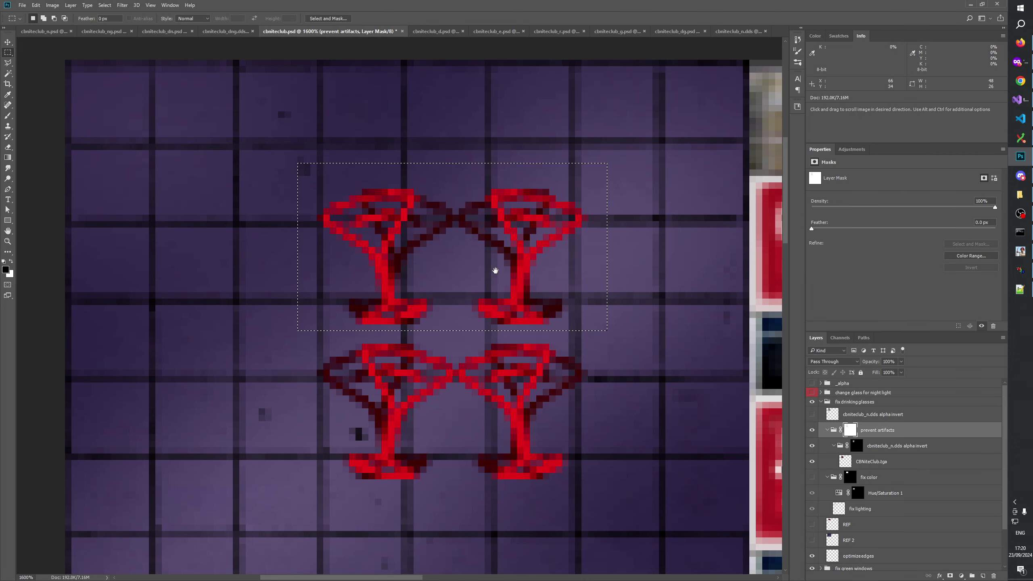
left_click_drag(473, 271, 472, 278)
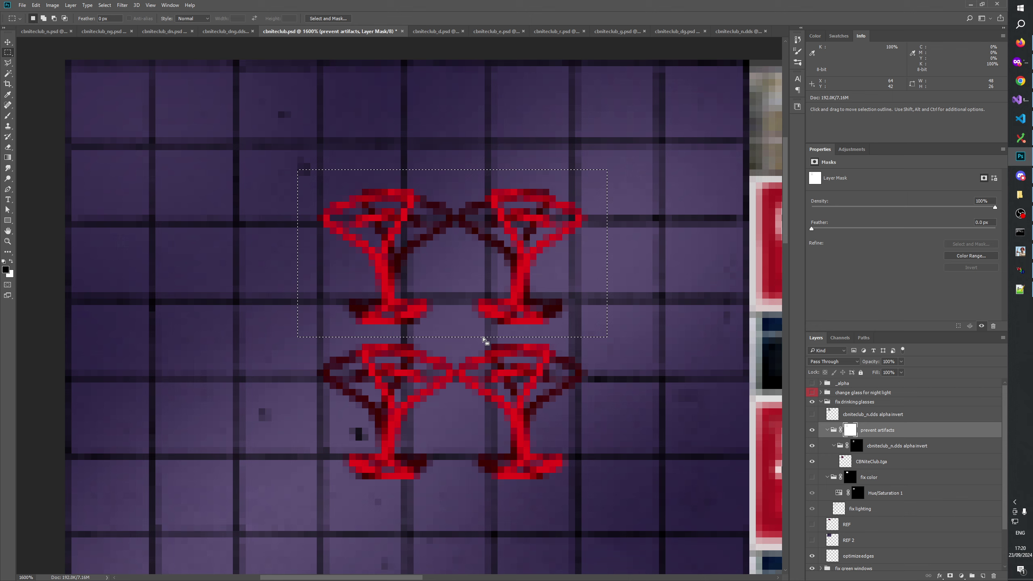
key("space")
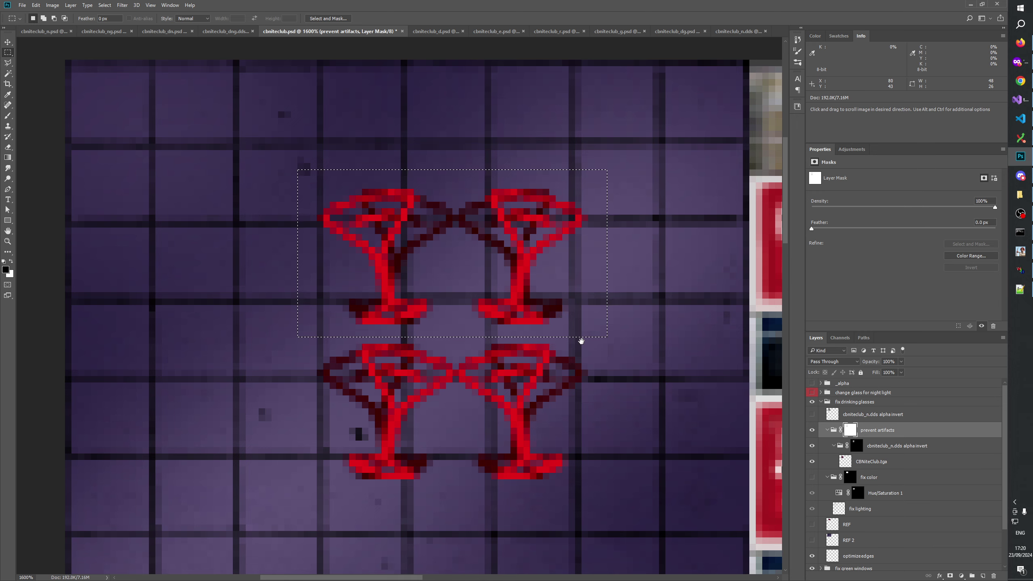
left_click_drag(581, 341, 407, 198)
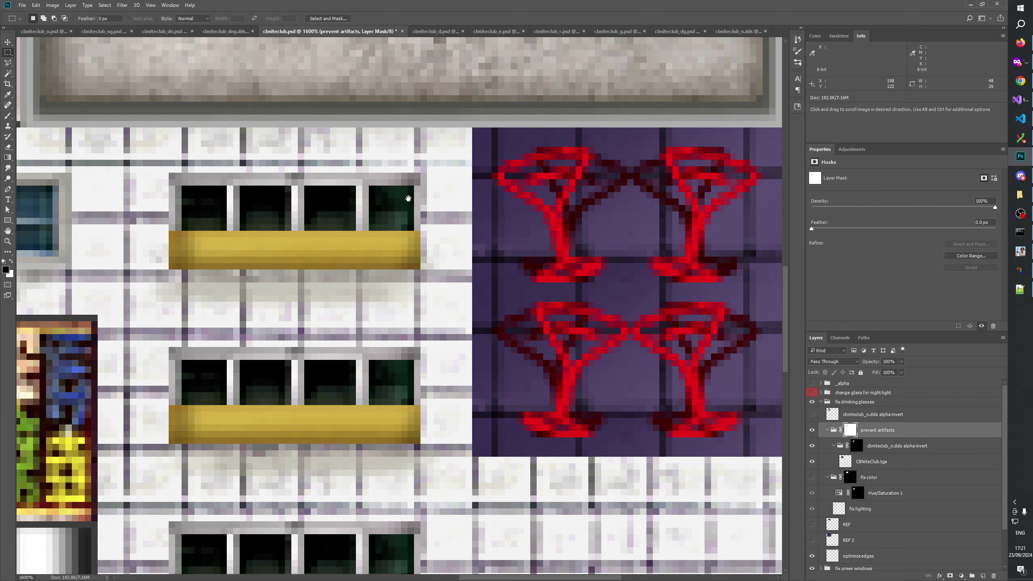
Step: Compare the glasses' framing on both walls and extend the selection around the main wall's upper glasses downward to 48 × 27 px
left_click_drag(408, 198, 496, 368)
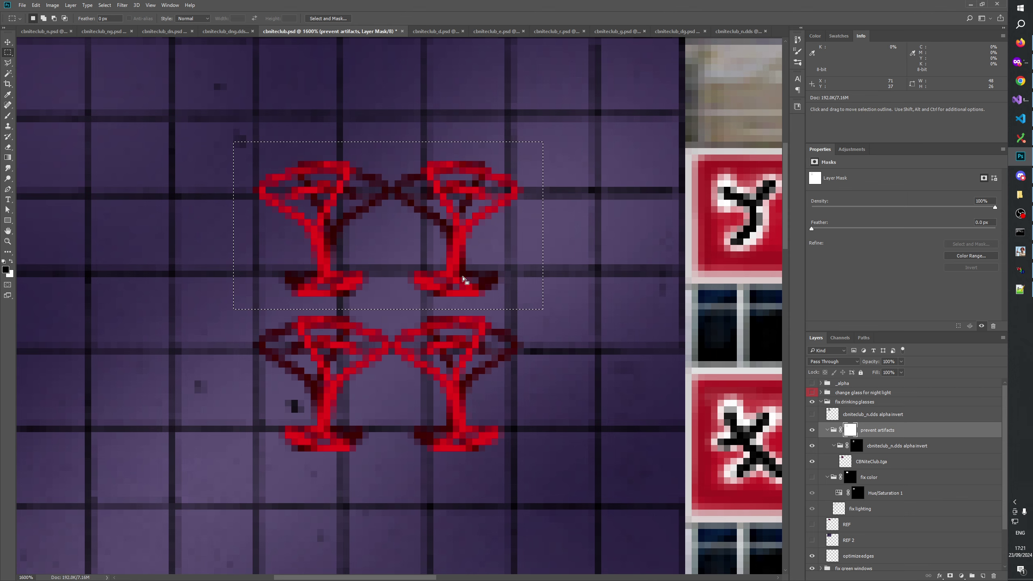
left_click_drag(463, 280, 386, 152)
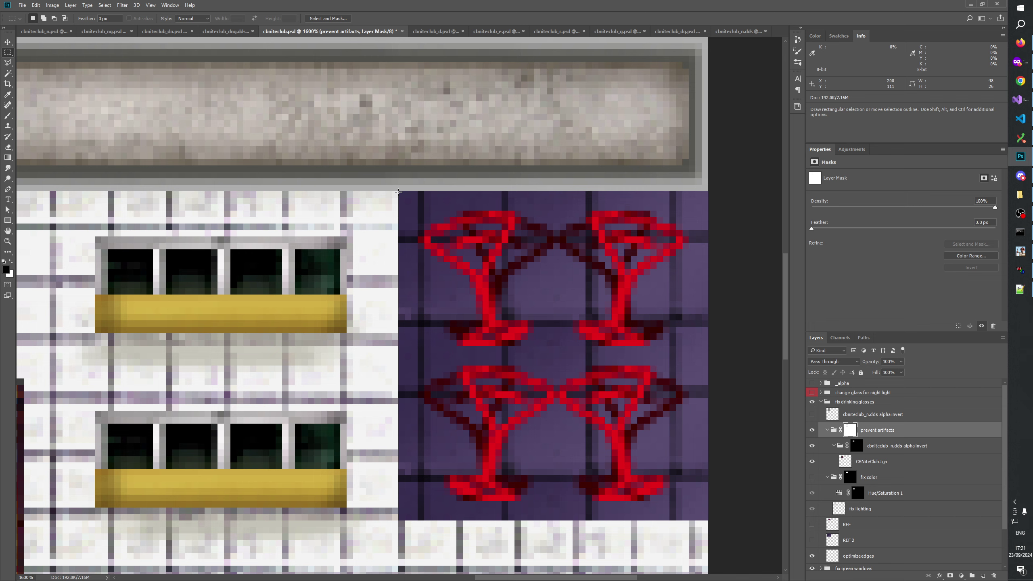
left_click_drag(398, 191, 504, 431)
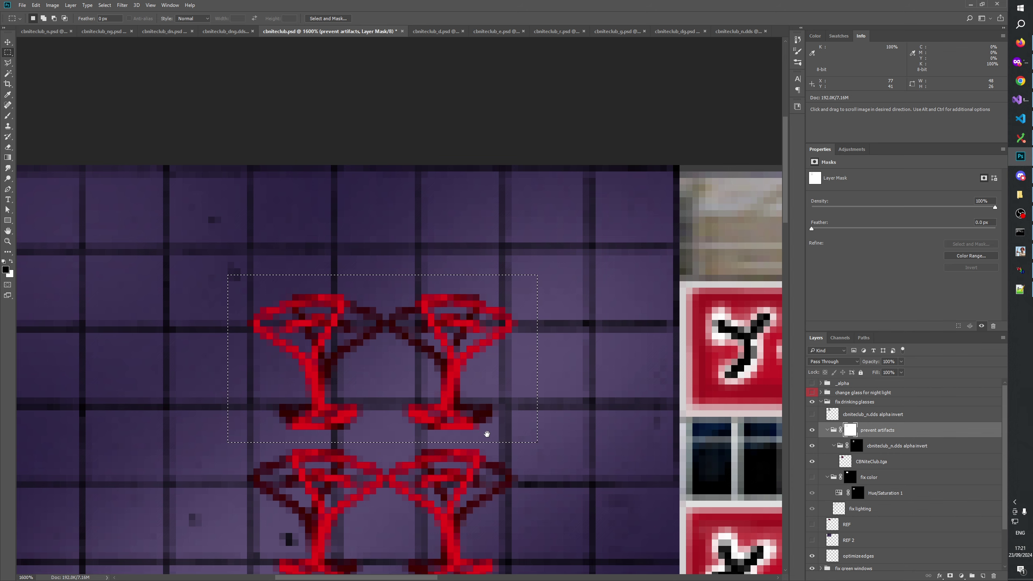
left_click_drag(295, 417, 314, 368)
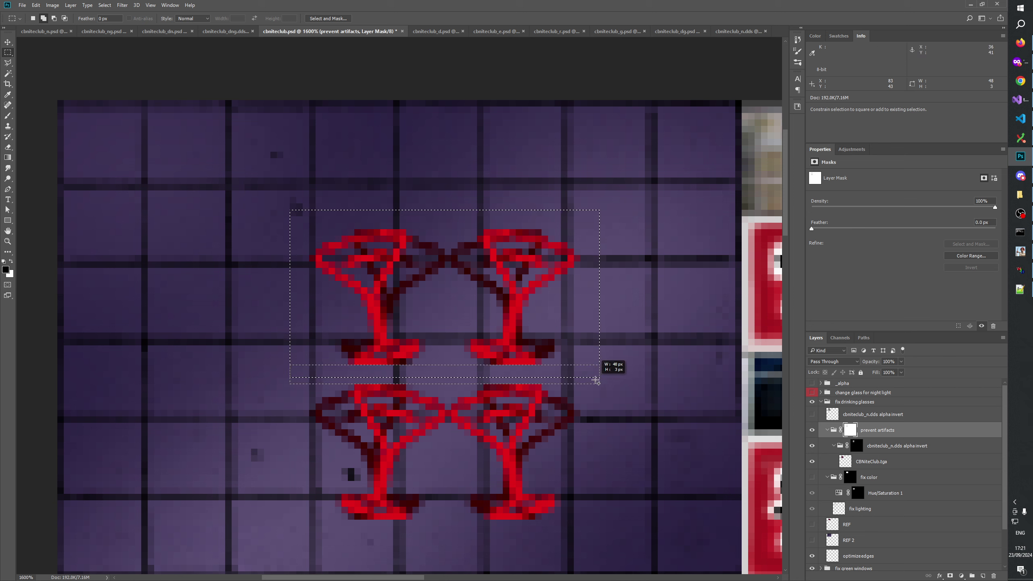
left_click_drag(596, 380, 596, 382)
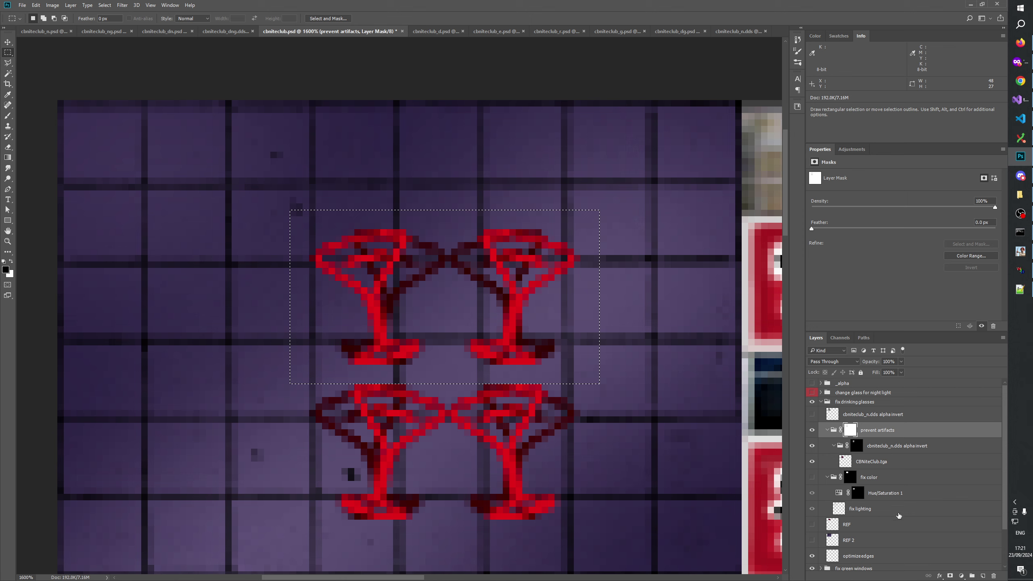
Step: Copy the selected wall area from the CBNiteClub.tga layer to a new layer
scroll(897, 516, "down", 3)
left_click(859, 563)
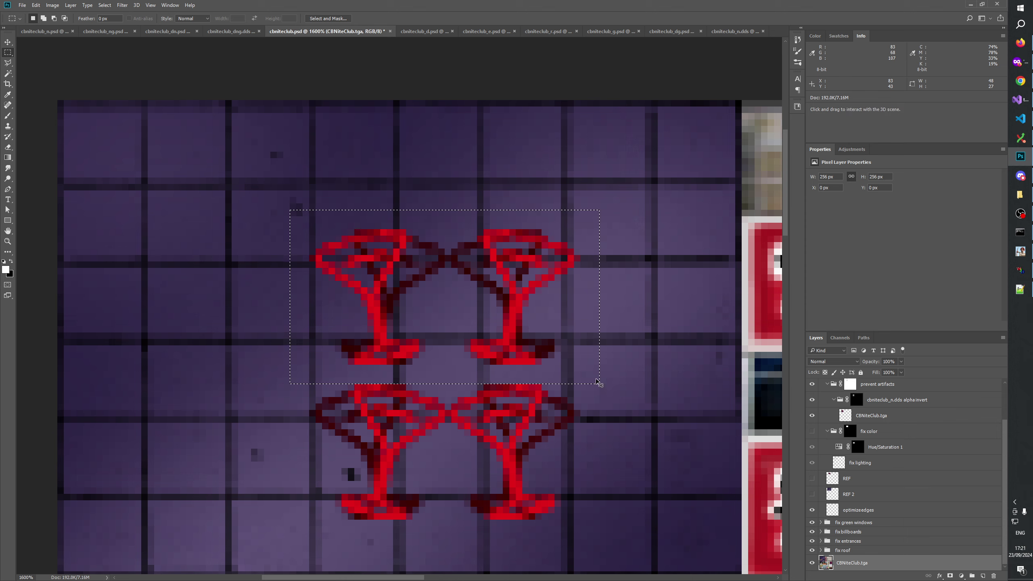
key("ctrl+j")
Step: Shift the copied wall piece across the texture to the separate glasses panel, reaching X 186 px, Y 117 px
key("ctrl+shift+Right")
key("ctrl+shift+Right")
key("ctrl+shift+Right")
key("ctrl+shift+Right")
key("ctrl+shift+Down")
key("ctrl+shift+Down")
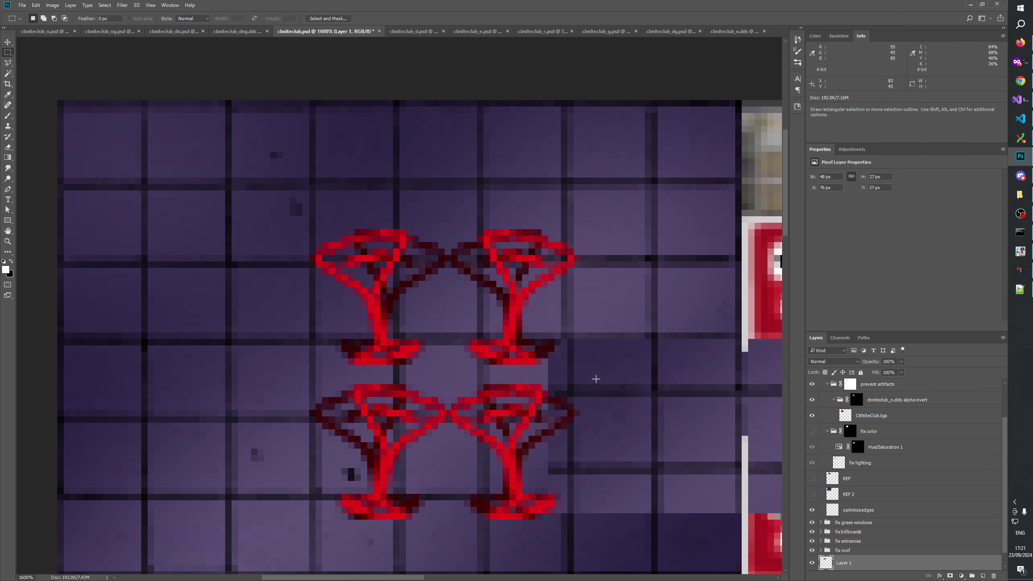
left_click_drag(615, 449, 178, 178)
key("ctrl+shift+Right")
key("ctrl+shift+Down")
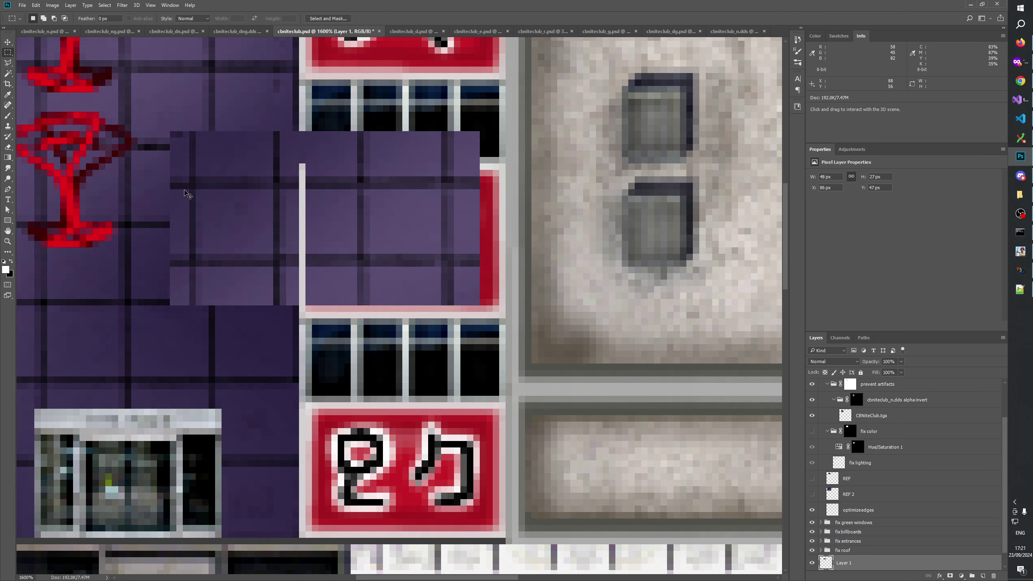
key("ctrl+shift+Right")
key("ctrl+shift+Right")
key("ctrl+shift+Right")
key("ctrl+shift+Down")
key("ctrl+shift+Down")
key("ctrl+shift+Down")
key("ctrl+shift+Right")
key("ctrl+shift+Right")
key("ctrl+shift+Down")
scroll(353, 238, "down", 5)
scroll(352, 238, "right", 8)
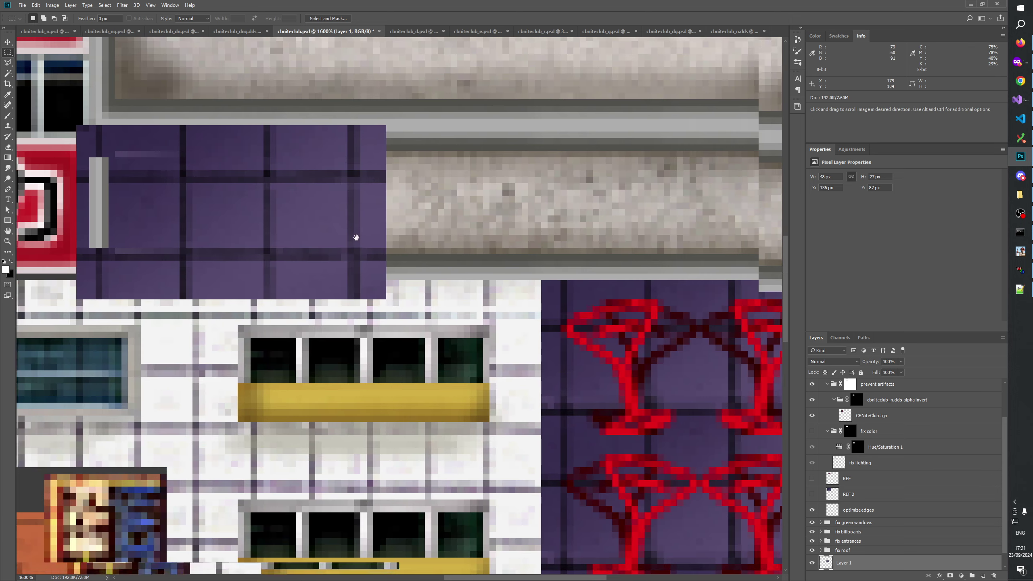
key("ctrl+shift+Right")
key("ctrl+shift+Down")
key("ctrl+shift+Down")
key("ctrl+shift+Right")
key("ctrl+shift+Right")
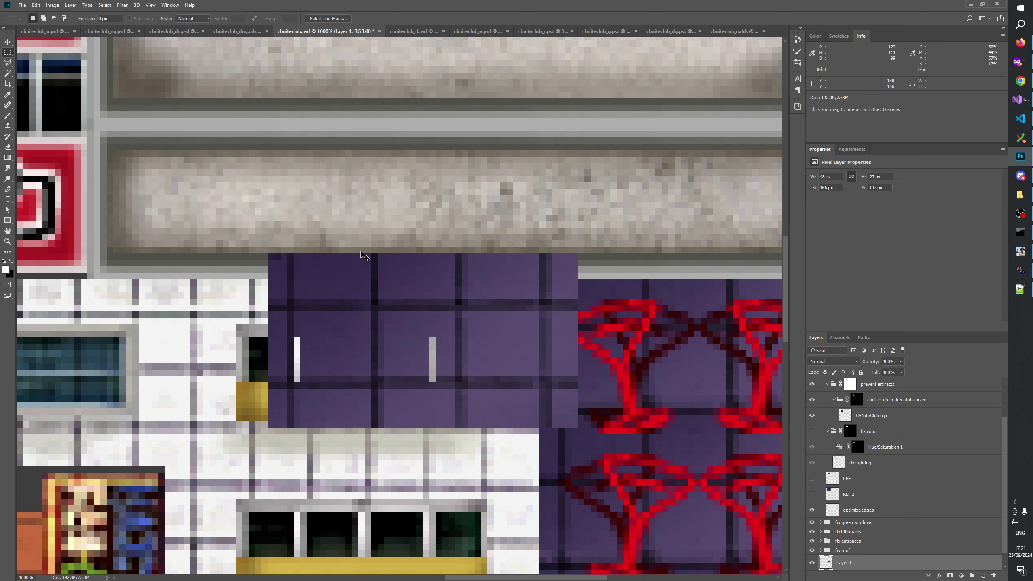
left_click_drag(619, 343, 413, 219)
key("ctrl+shift+Right")
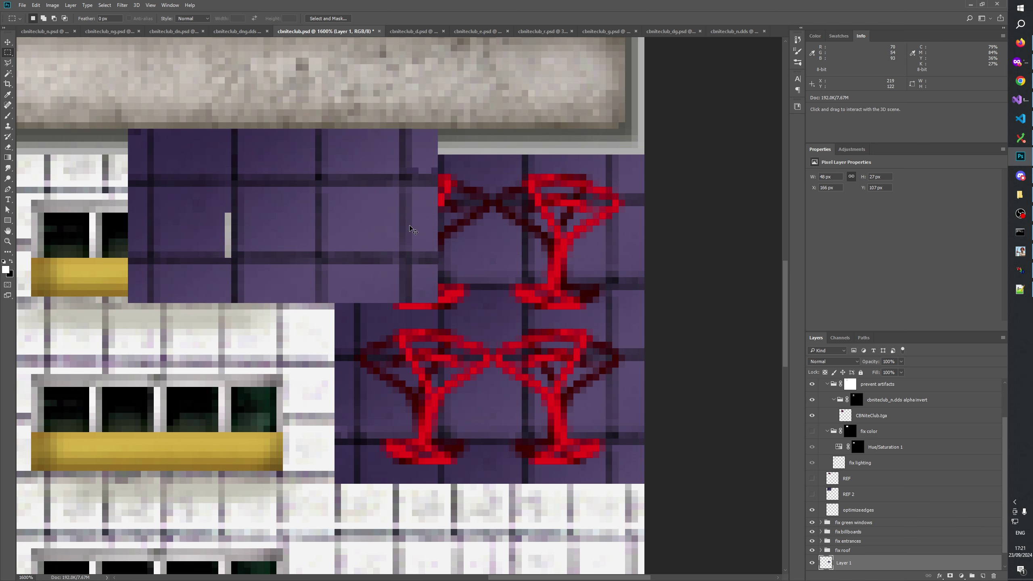
key("ctrl+shift+Down")
key("ctrl+shift+Right")
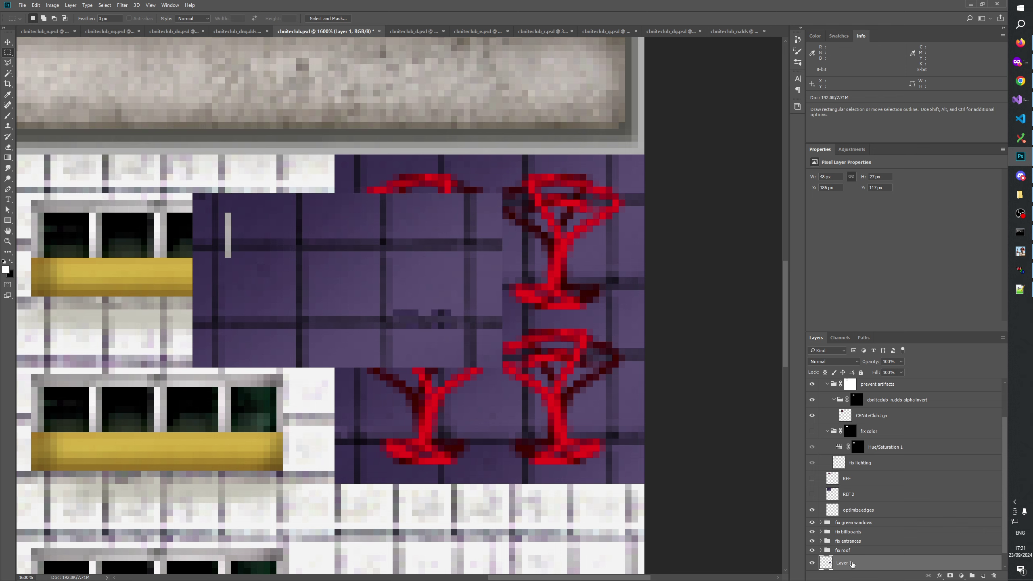
Step: Move the copied wall layer into the fix drinking glasses group, directly above the optimized edges layer, and hide that edges layer
scroll(851, 564, "up", 2)
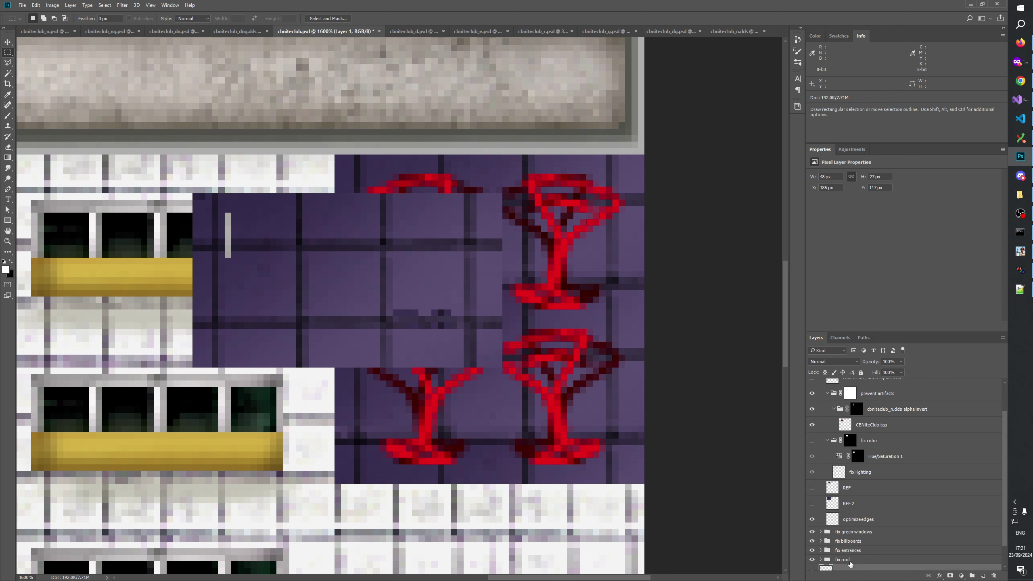
scroll(854, 557, "down", 3)
left_click_drag(845, 548, 844, 489)
left_click(812, 509)
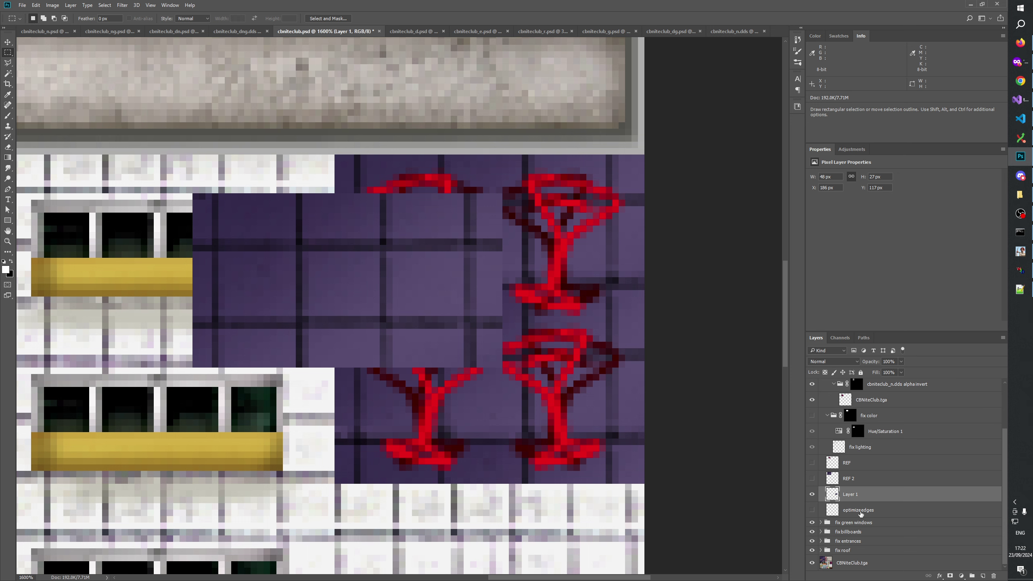
Step: Rename the copied wall layer as CBNiteClub.tga glass repositioned top
double_click(849, 564)
key("ctrl+c")
double_click(849, 494)
key("ctrl+v")
type("glass repositioned 1")
key("Return")
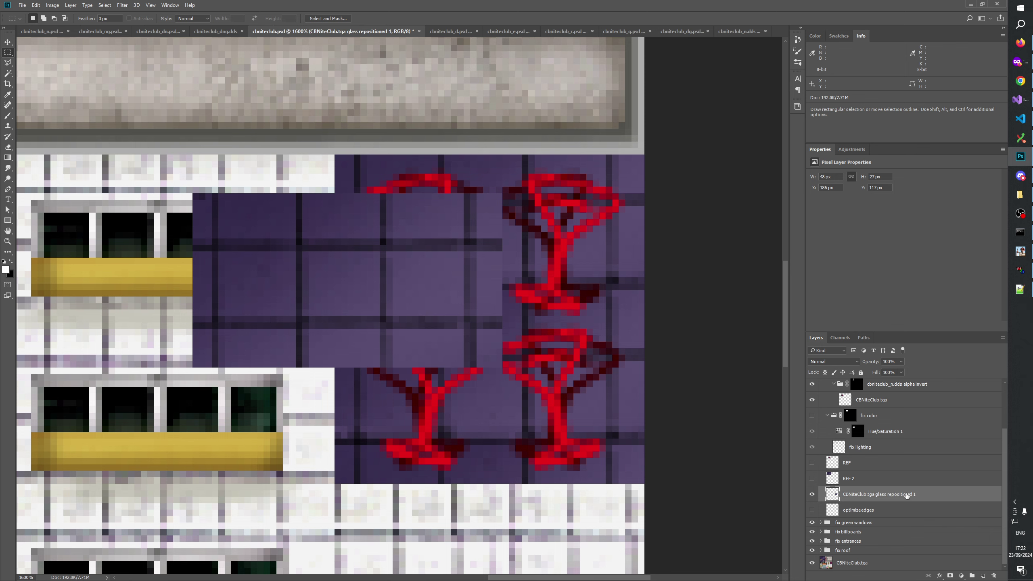
double_click(907, 493)
double_click(913, 494)
type("2")
key("Return")
Step: Switch to the browser, pause the YouTube video, and return to Photoshop
key("alt+Tab")
left_click(544, 327)
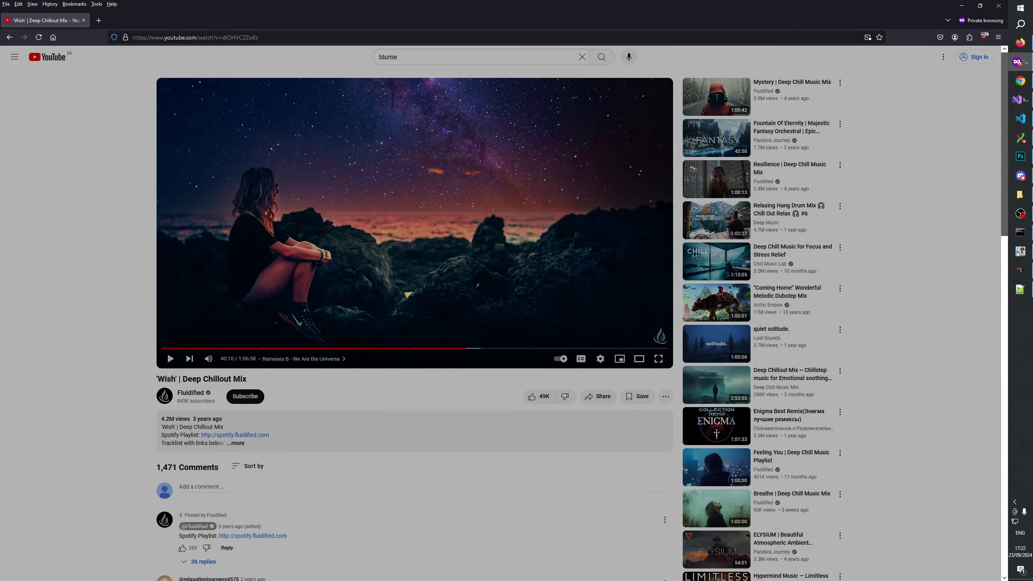
key("alt+Tab")
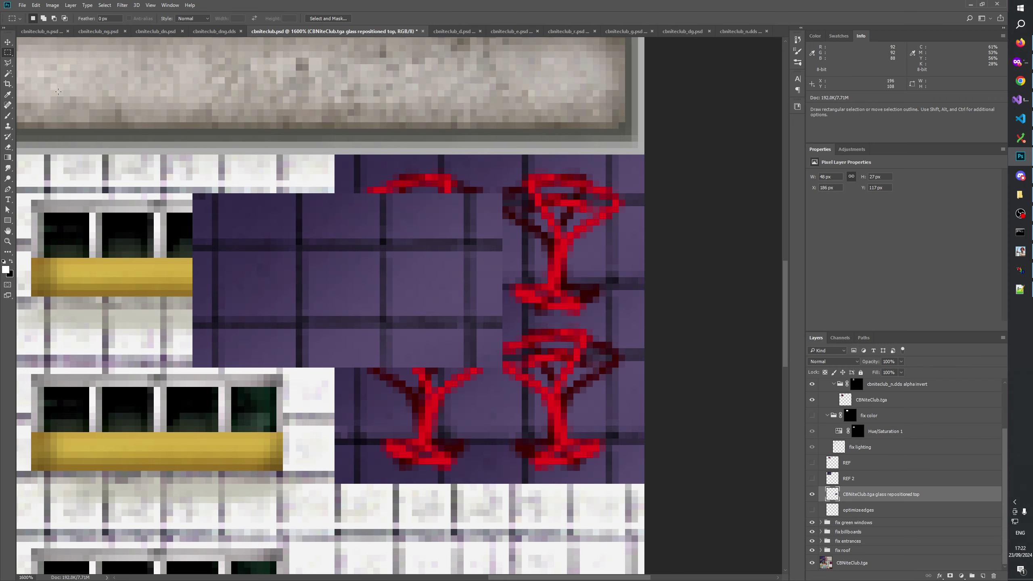
Step: Align the repositioned top layer over the separate panel's upper glasses at X 208 px, Y 111 px
left_click(8, 42)
key("shift+Right")
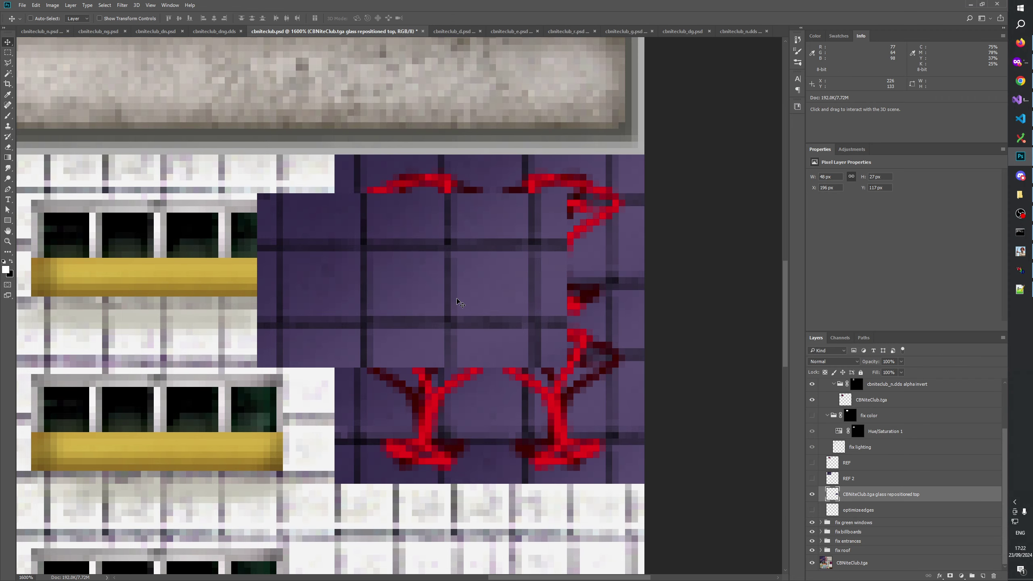
key("shift+Up")
key("Down")
key("Down")
key("Down")
key("Down")
key("shift+Right")
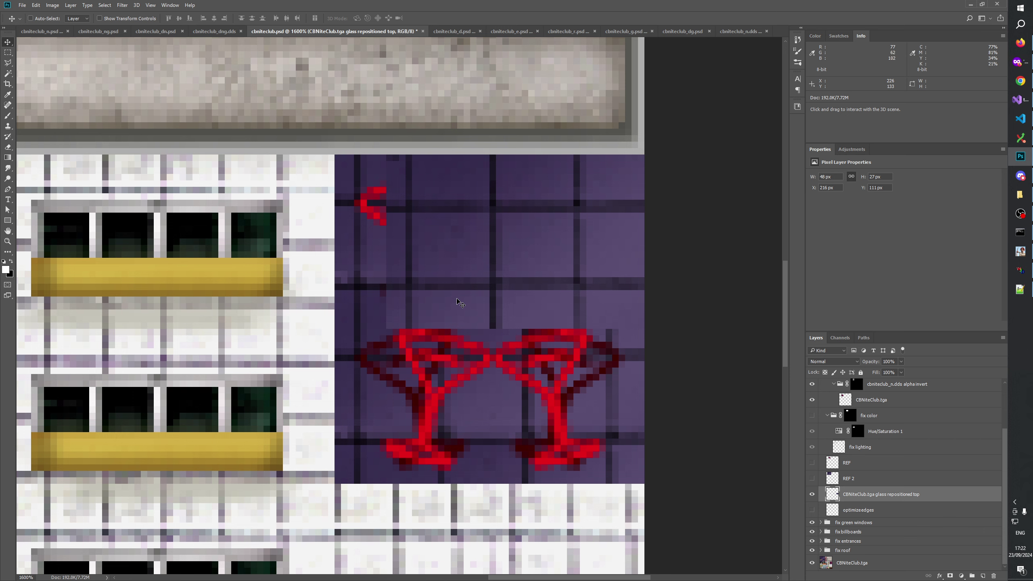
key("Right")
key("Right")
key("Right")
key("Right")
key("Right")
key("Left")
key("Left")
key("Left")
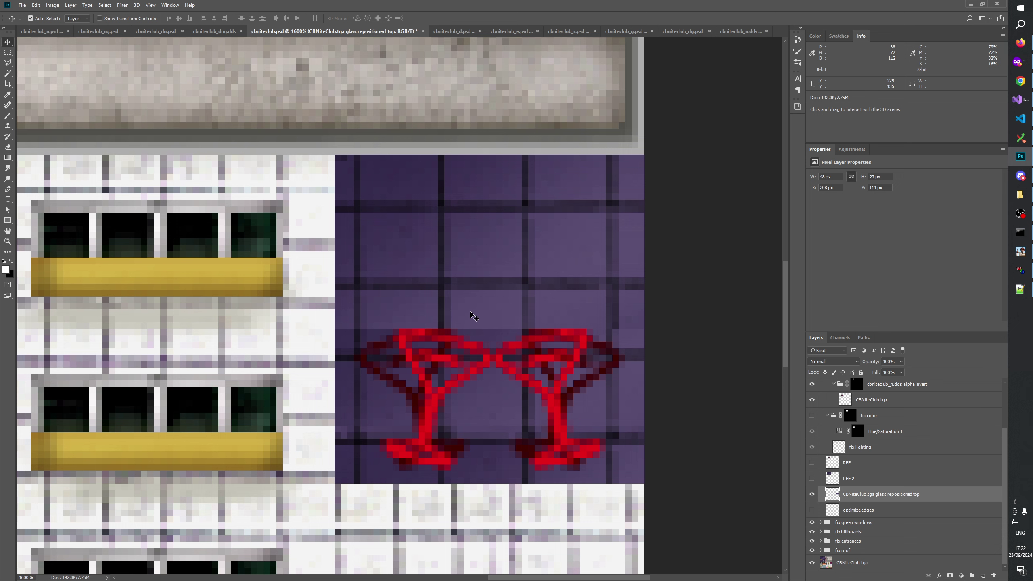
Step: Duplicate the repositioned top layer and shift the copy 24 px down over the panel's lower glasses, to Y 135 px
left_click(11, 53)
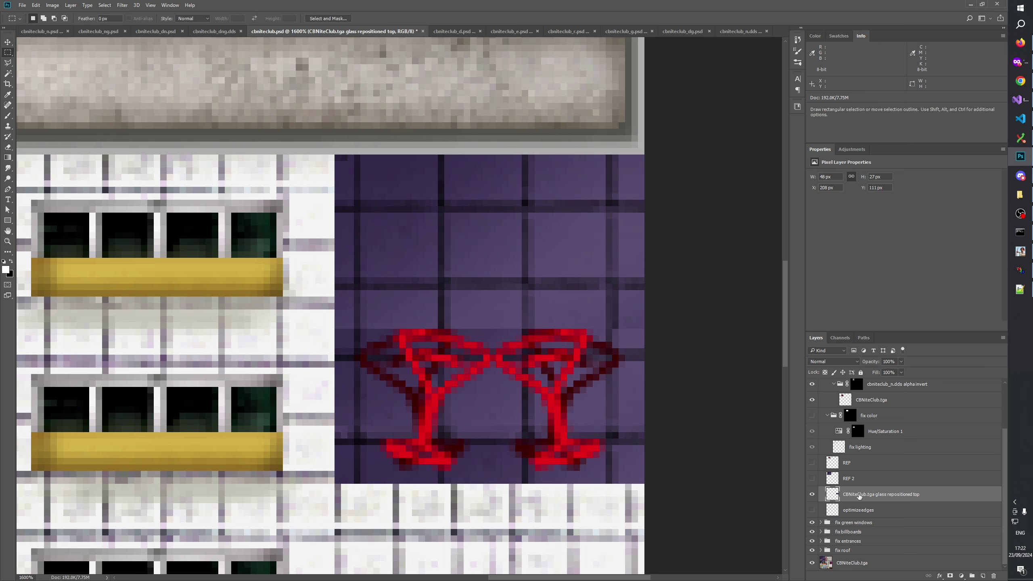
key("ctrl+j")
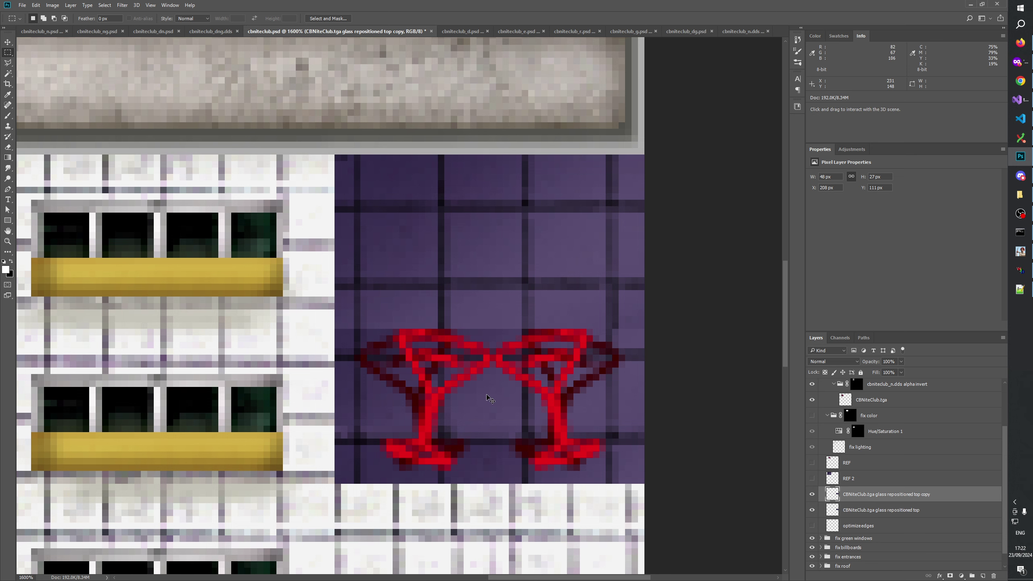
key("ctrl+Down")
key("ctrl+Down")
key("ctrl+Down")
key("ctrl+Down")
key("ctrl+Down")
key("ctrl+Down")
key("ctrl+Down")
key("ctrl+Down")
key("ctrl+Down")
key("ctrl+Down")
key("ctrl+Down")
key("ctrl+Down")
key("ctrl+Down")
key("ctrl+Down")
key("ctrl+Down")
key("ctrl+Down")
key("ctrl+Down")
key("ctrl+Down")
key("ctrl+Down")
key("ctrl+Down")
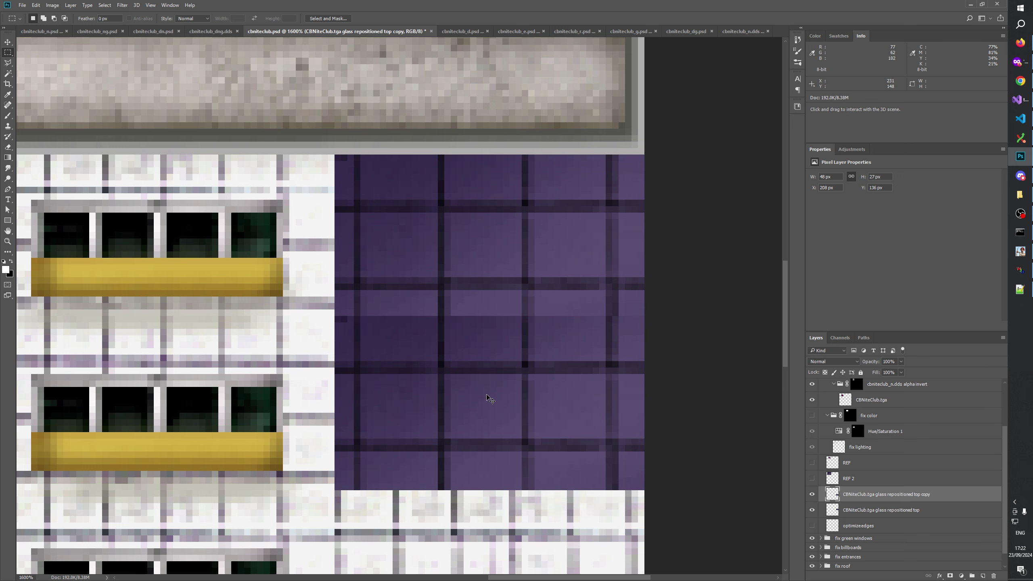
key("ctrl+Up")
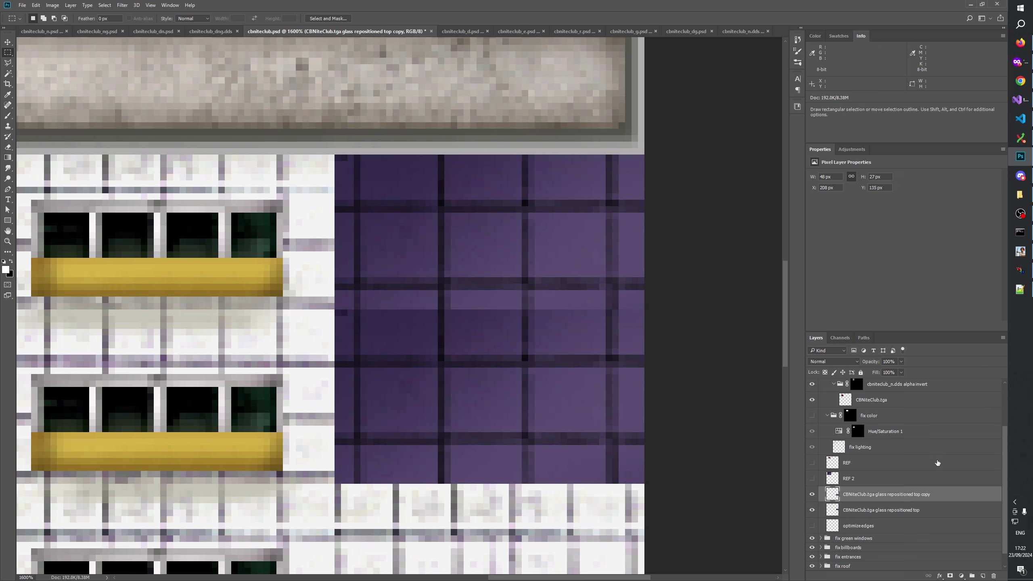
Step: Rename the duplicate as CBNiteClub.tga glass repositioned bottom and place it beneath the repositioned top layer
double_click(911, 494)
left_click_drag(912, 493, 1008, 492)
key("Return")
left_click_drag(937, 490, 867, 512)
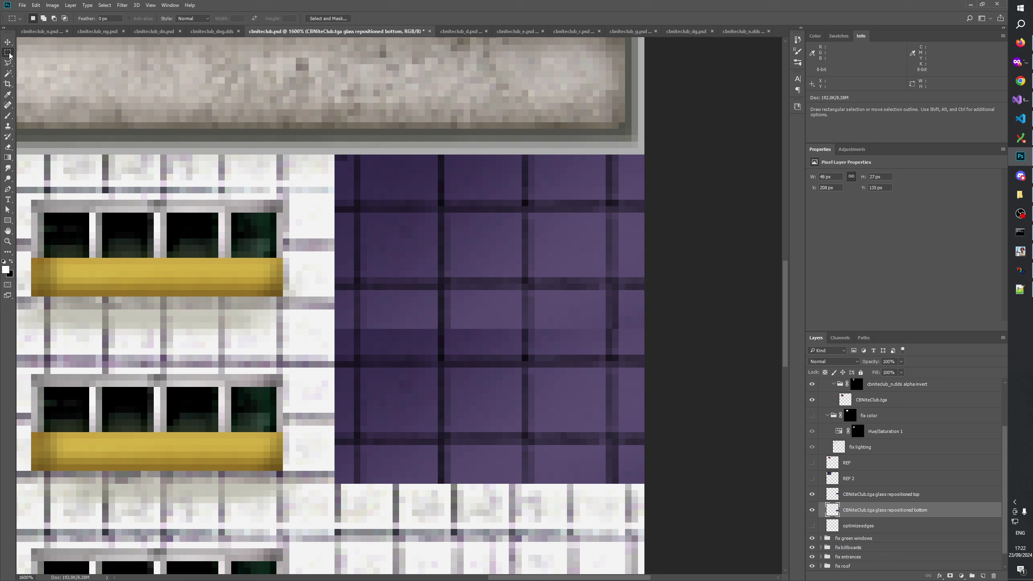
Step: Check both repositioned layers' coverage and mask the top one to a 48 × 26 px selection over the panel's upper part
left_click(812, 510)
left_click(812, 510)
left_click(812, 494)
left_click(812, 494)
left_click_drag(335, 155, 725, 316)
left_click(881, 495)
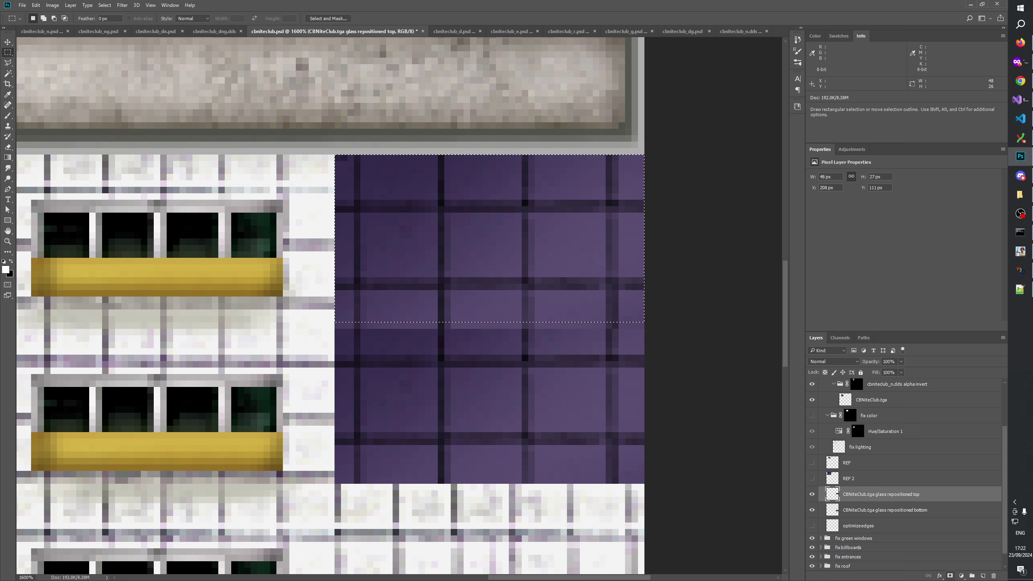
left_click(950, 575)
Step: Compare the separate purple panel with the repositioned top and bottom layers hidden and shown
scroll(330, 305, "down", 10)
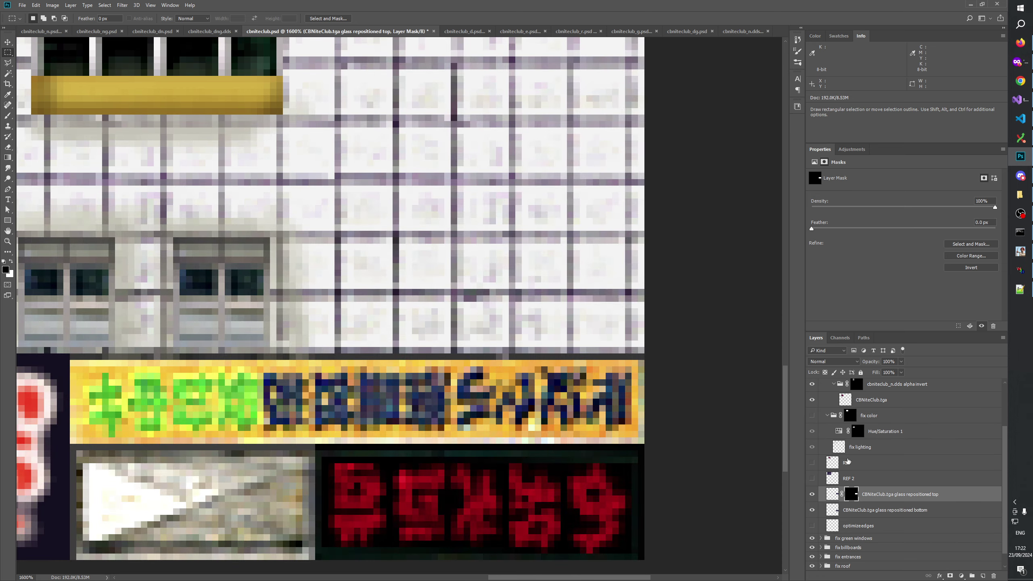
scroll(849, 470, "up", 3)
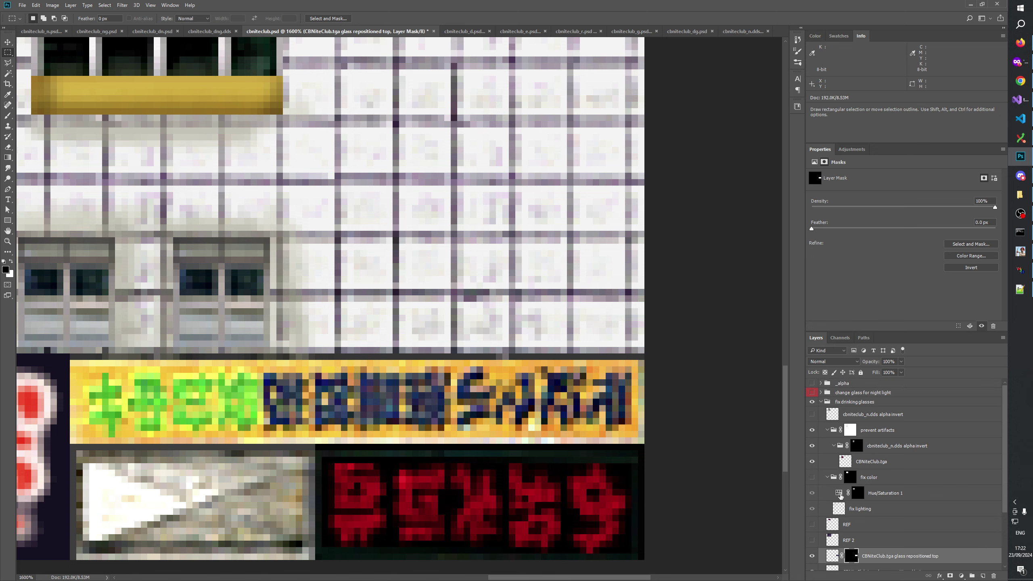
scroll(544, 406, "up", 10)
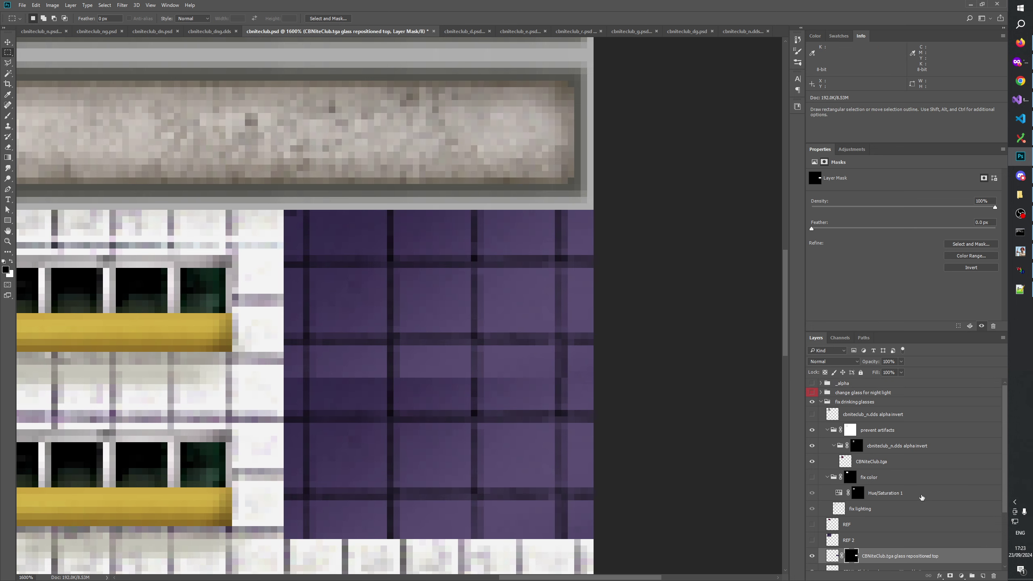
scroll(852, 533, "down", 2)
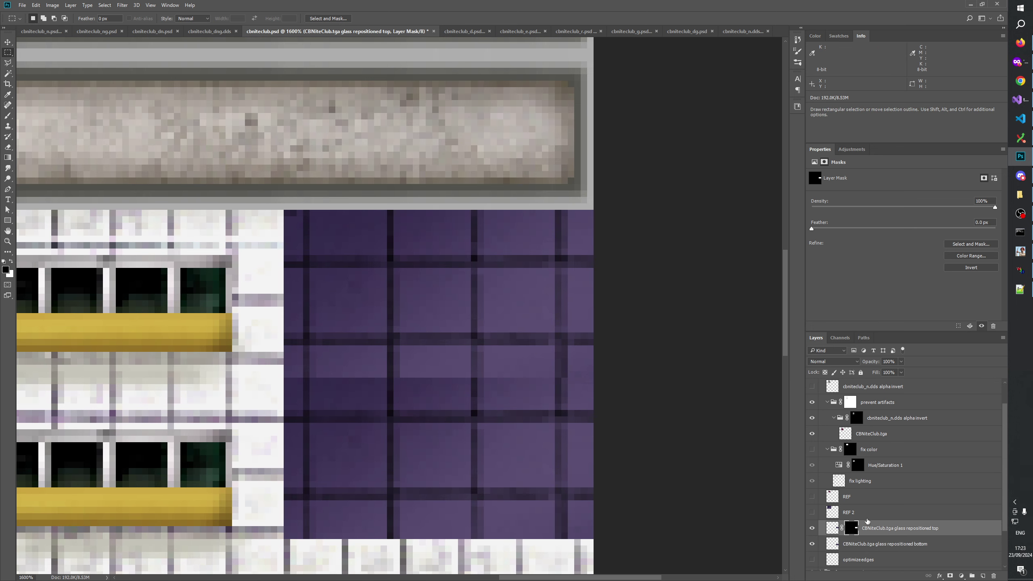
left_click(812, 527)
left_click(812, 527)
left_click(812, 528)
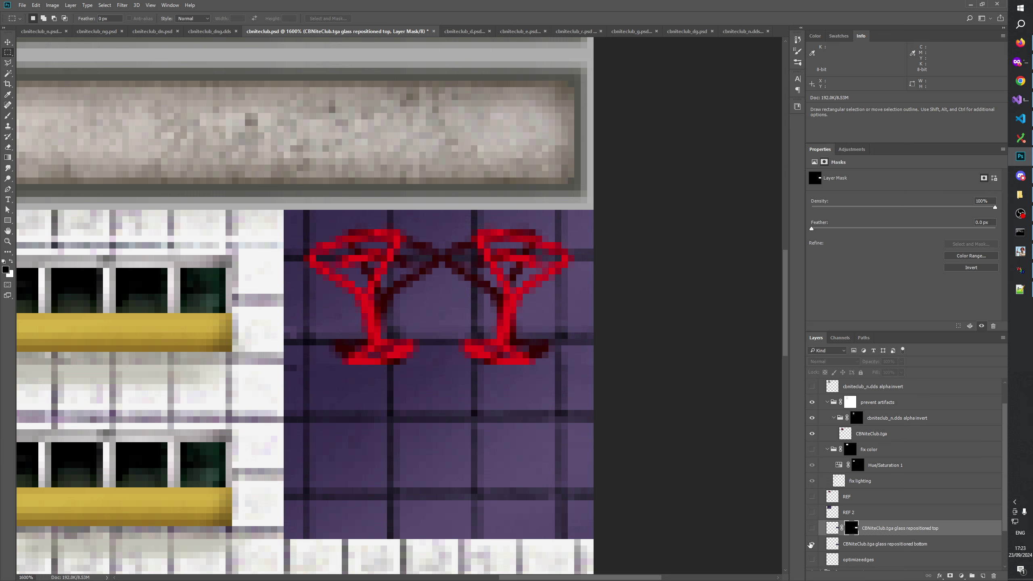
left_click(812, 543)
left_click(812, 544)
left_click(812, 528)
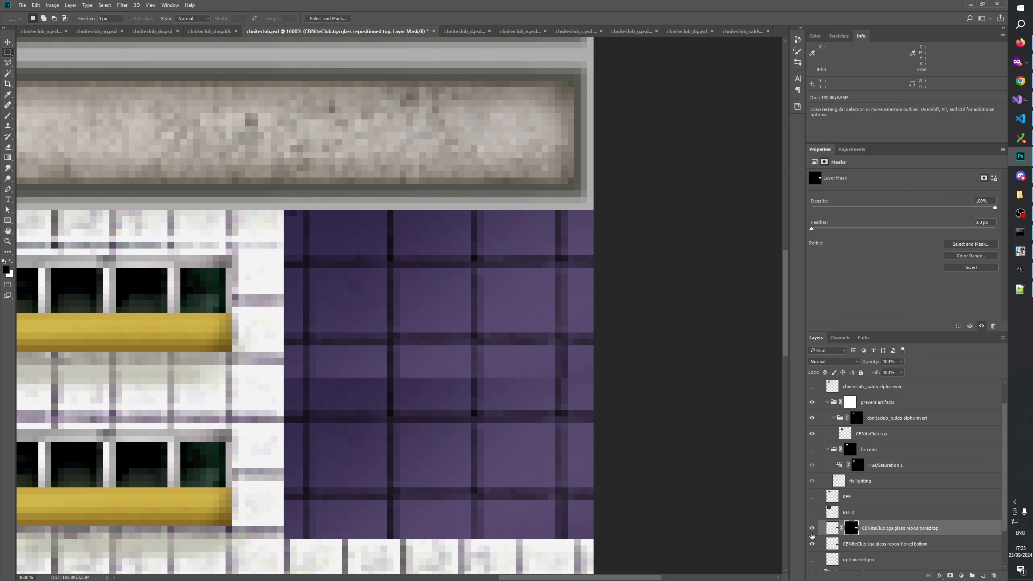
Step: Toggle the fix drinking glasses group repeatedly to compare the repositioned wall tiles with the original glasses panel
scroll(825, 439, "up", 1)
left_click(813, 402)
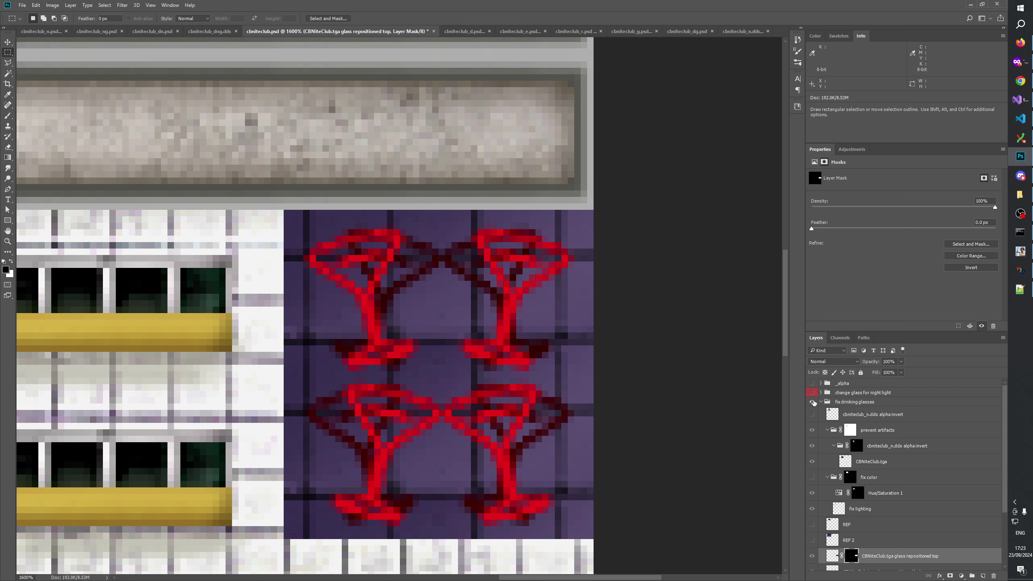
left_click(812, 401)
left_click(812, 402)
left_click(812, 402)
left_click(812, 402)
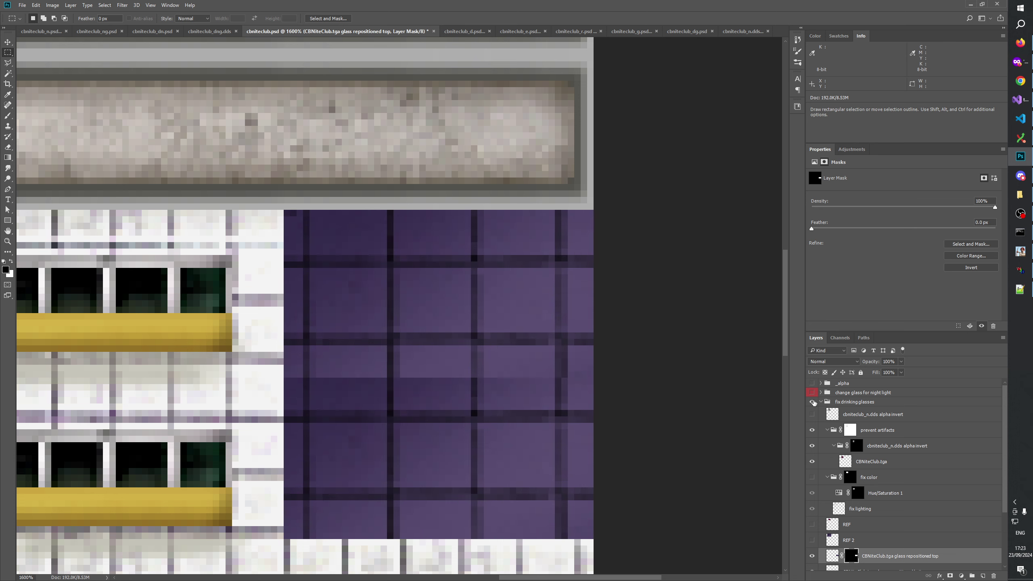
left_click(813, 402)
left_click(812, 402)
left_click(812, 402)
left_click(813, 402)
left_click(812, 402)
left_click(812, 402)
left_click(812, 402)
left_click(812, 402)
left_click(813, 402)
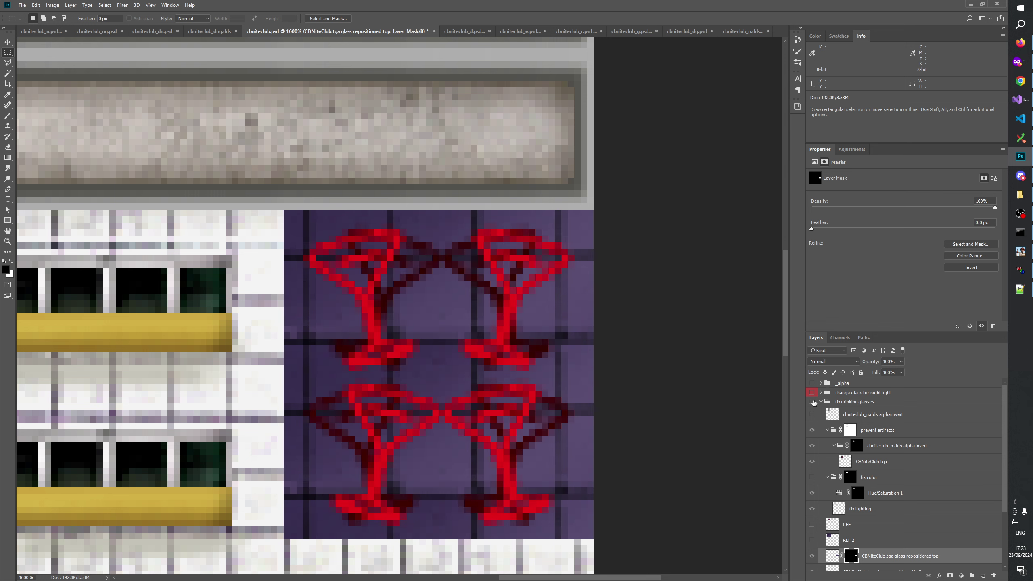
Step: Check the seam between the two repositioned wall copies by hiding and showing the fix drinking glasses group
left_click(813, 402)
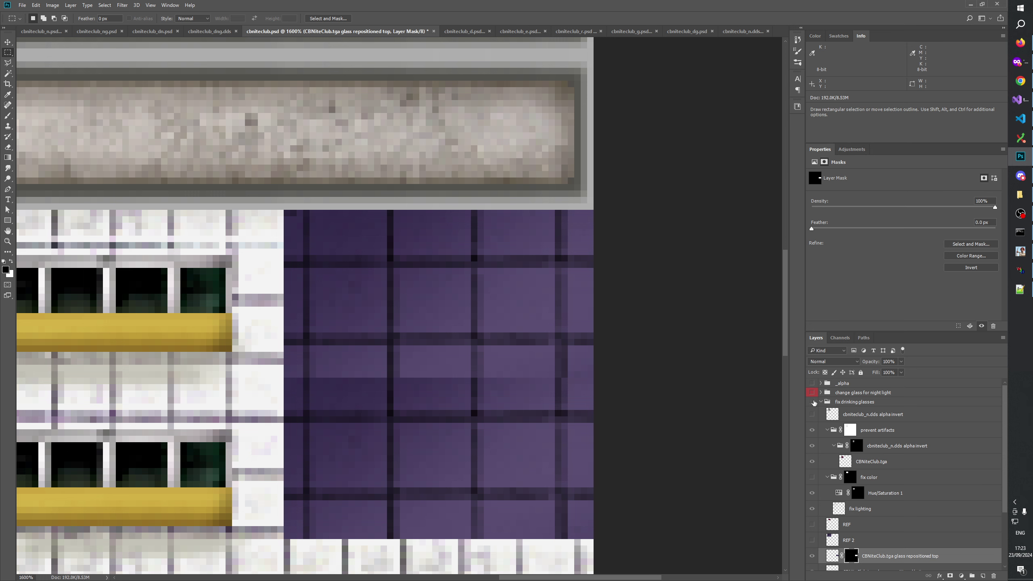
left_click(813, 402)
left_click(813, 402)
left_click(813, 402)
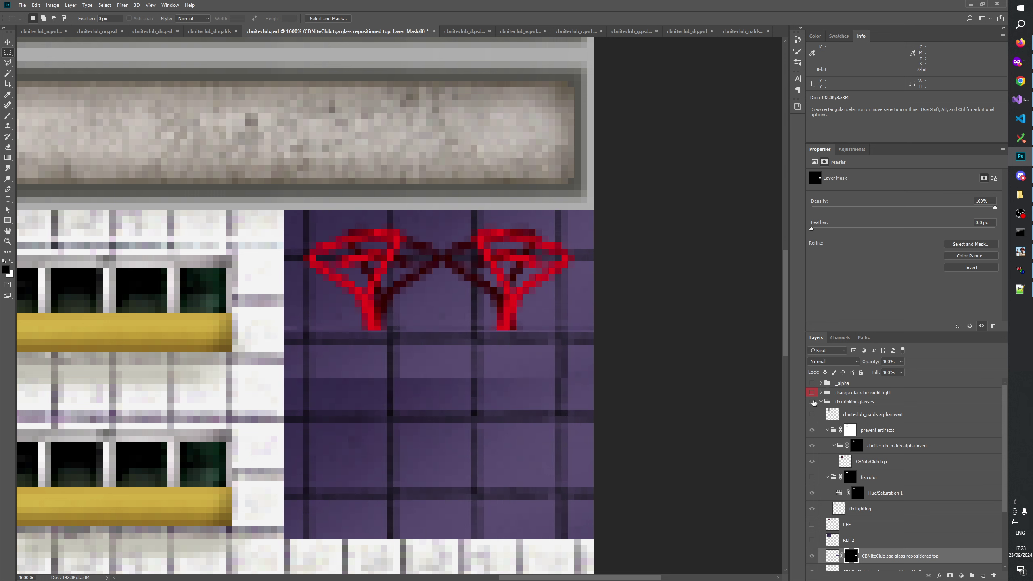
left_click(813, 402)
left_click(813, 402)
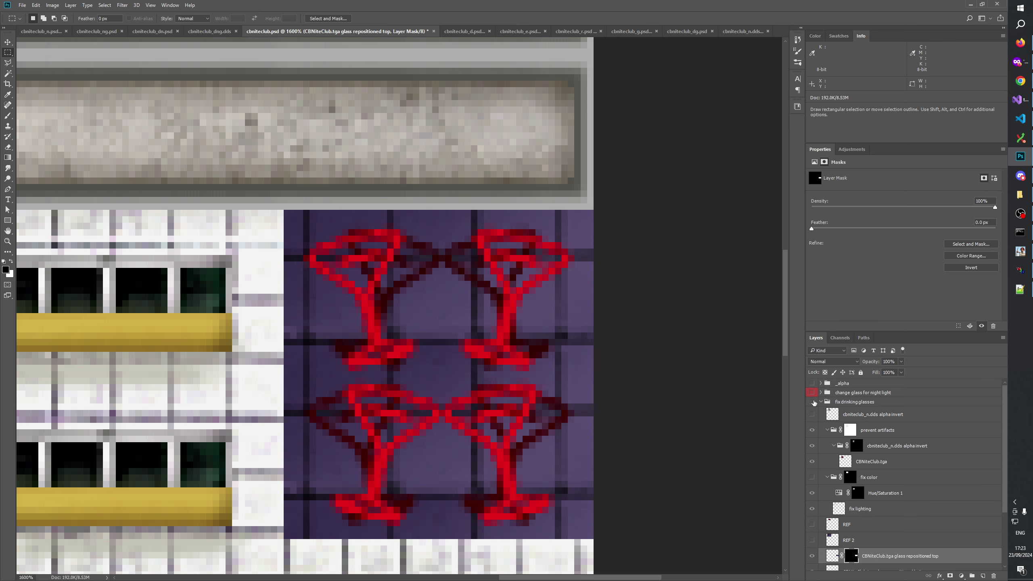
left_click(813, 402)
left_click(814, 402)
Step: Select the panel's lower 48 × 25 px area and compare it with each repositioned layer hidden and shown
left_click_drag(444, 434, 614, 529)
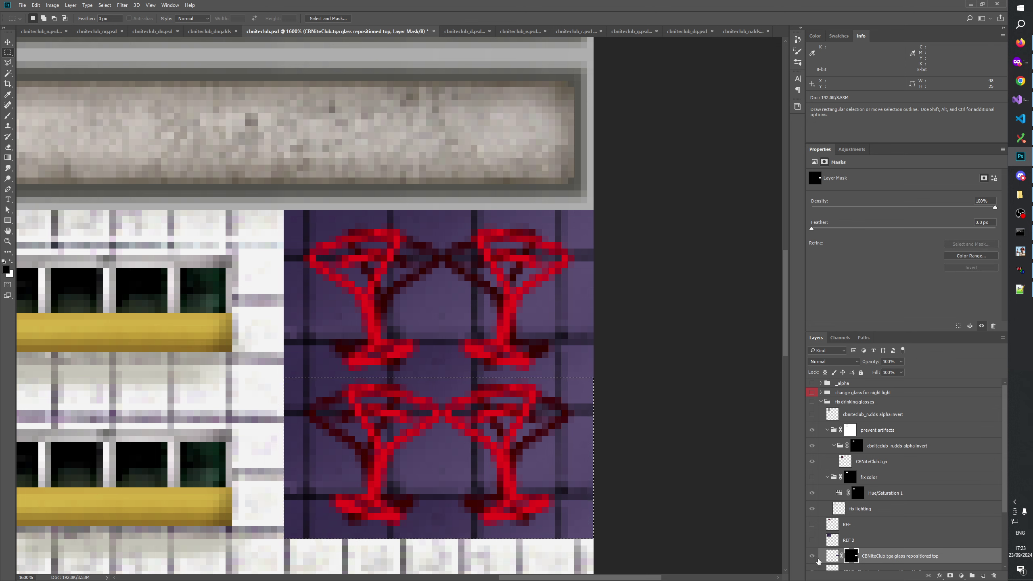
scroll(817, 545, "down", 3)
left_click(811, 512)
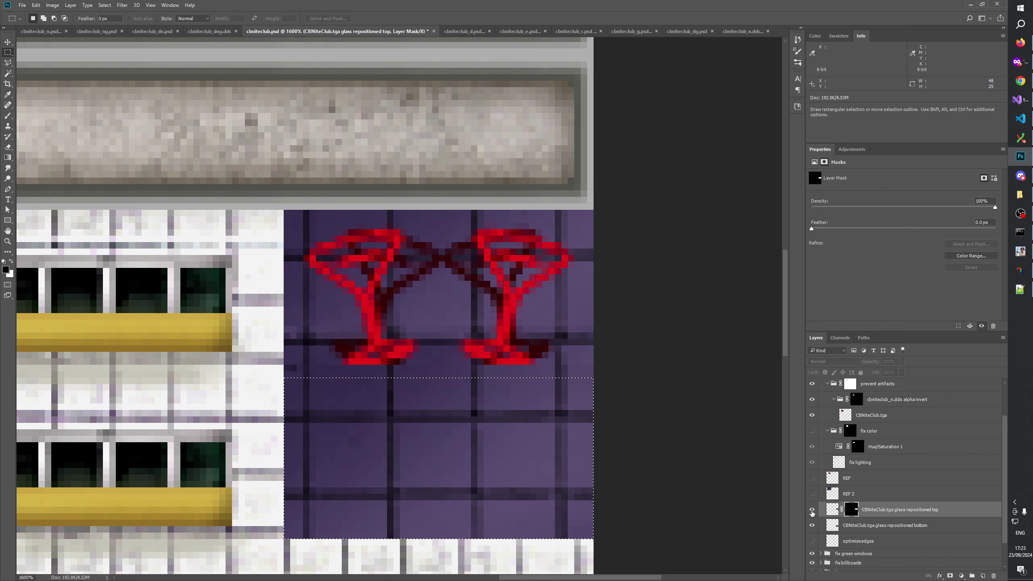
left_click(811, 511)
left_click(811, 524)
left_click(812, 524)
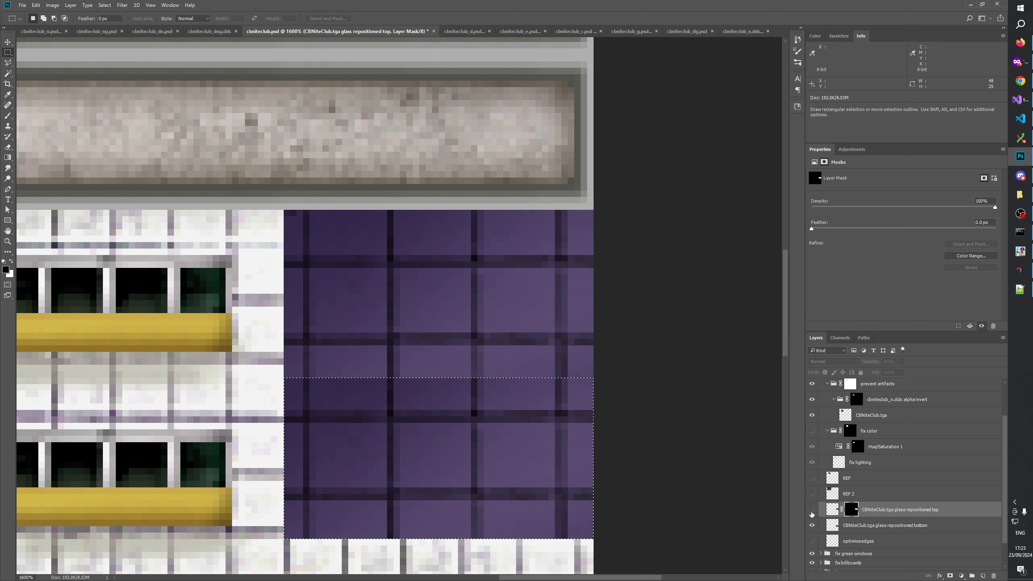
Step: Select the 48 × 1 px pixel row just above the seam and display the repositioned top layer's mask
left_click(284, 375)
left_click_drag(287, 375, 598, 374)
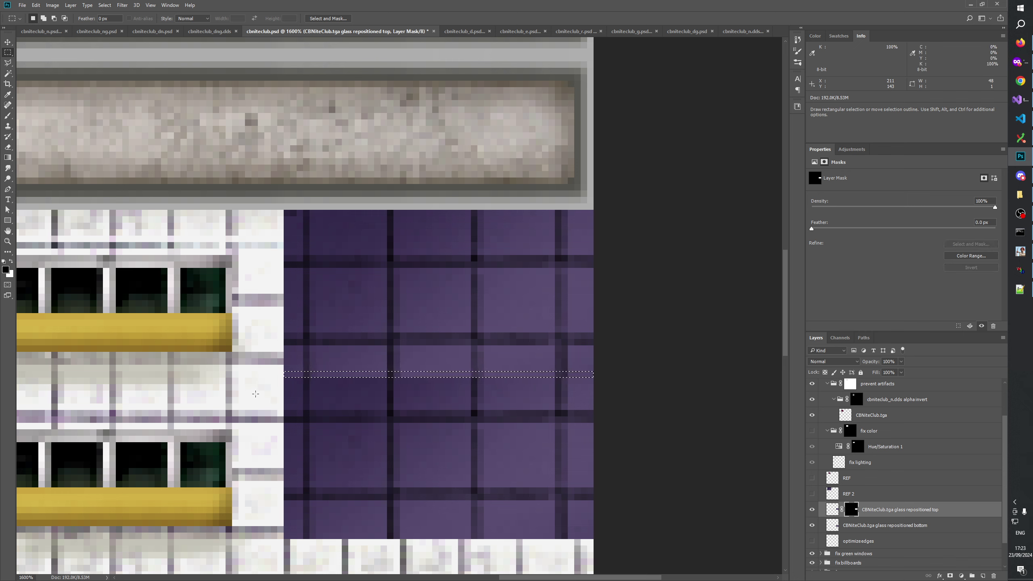
left_click_drag(285, 382, 592, 380)
left_click_drag(285, 371, 297, 374)
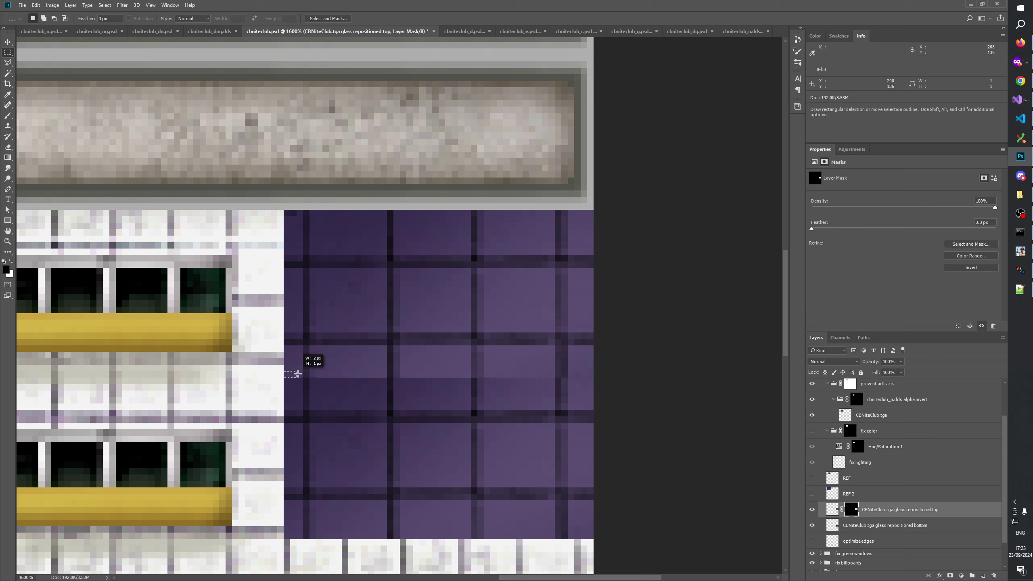
left_click_drag(581, 374, 592, 374)
left_click(851, 510, "alt")
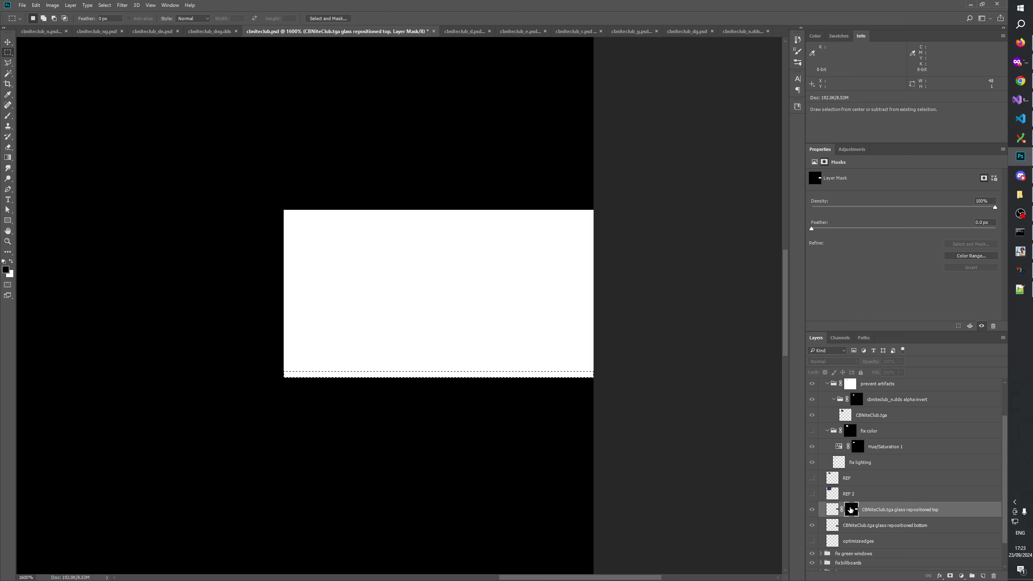
Step: Fill the selected bottom row of the repositioned top layer's mask with mid grey 808080
left_click(5, 270)
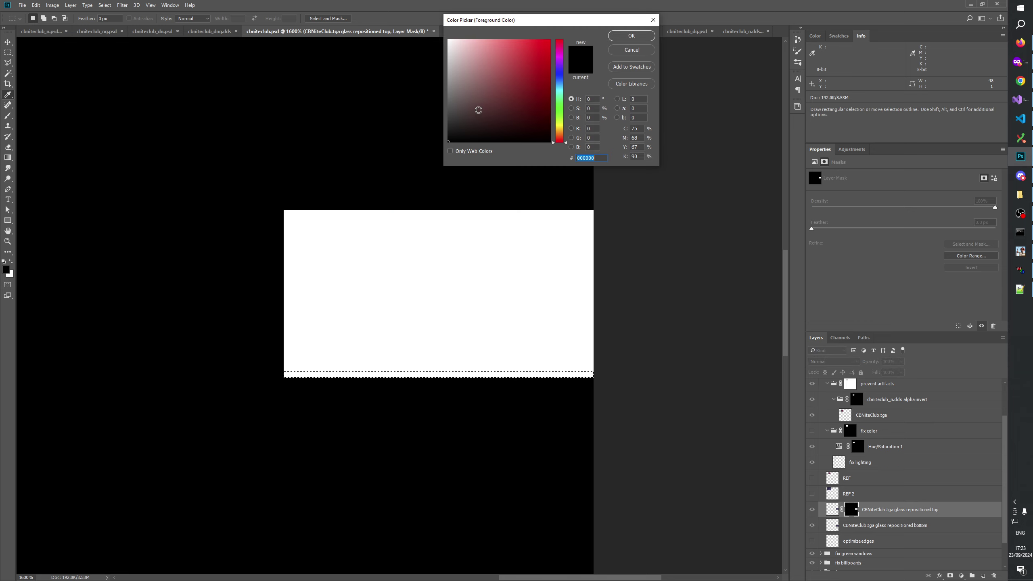
left_click(408, 91)
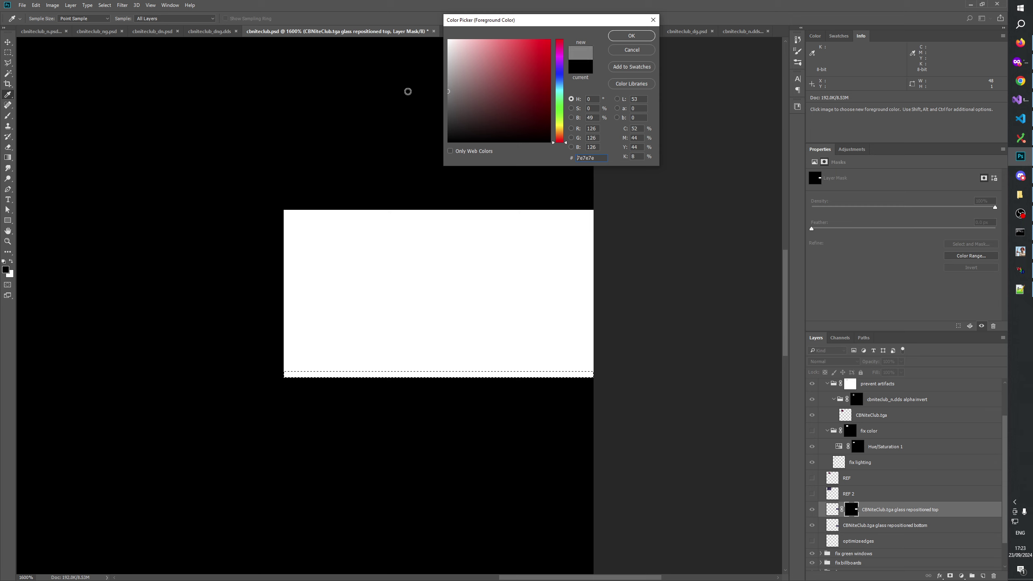
type("808080")
left_click(621, 41)
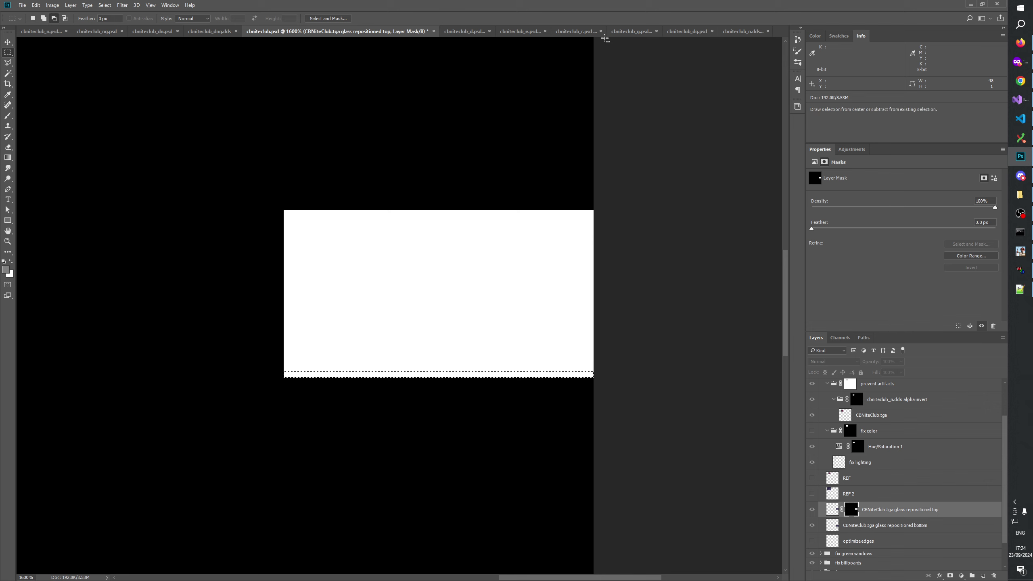
key("alt+BackSpace")
Step: Return to the image view and inspect the blended seam across the purple panel
left_click(812, 510)
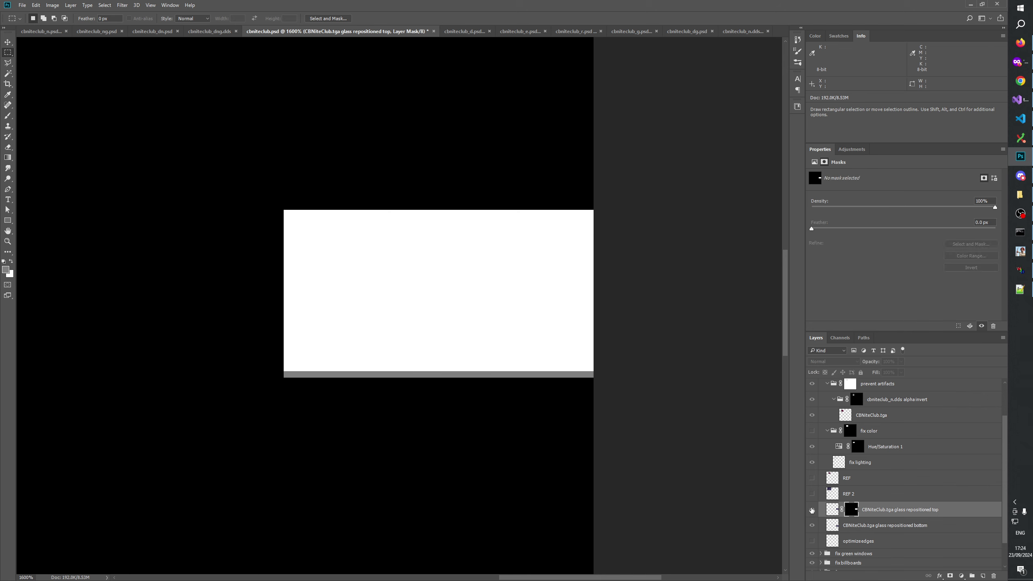
left_click(812, 511)
left_click(812, 510)
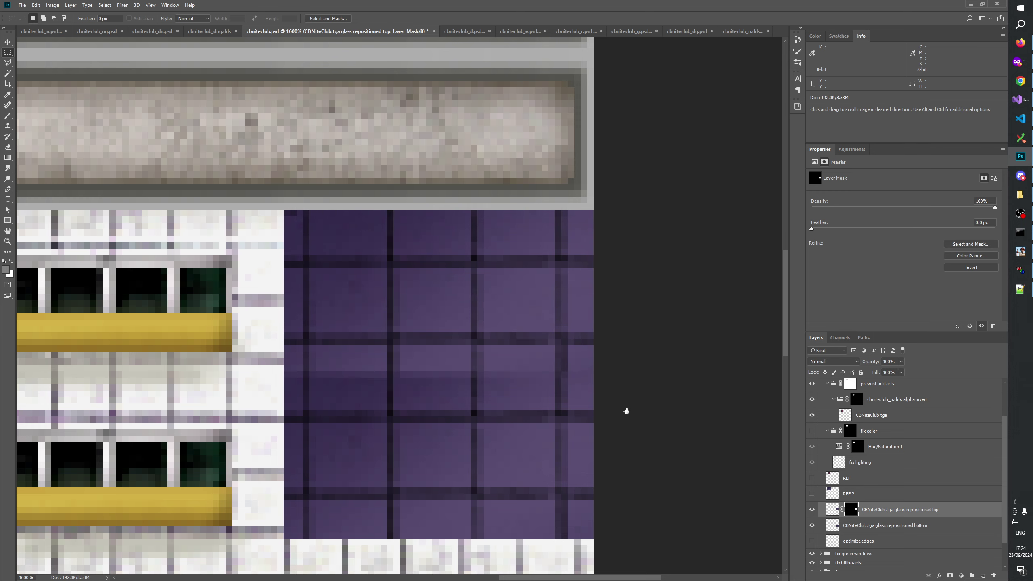
left_click_drag(625, 410, 610, 328)
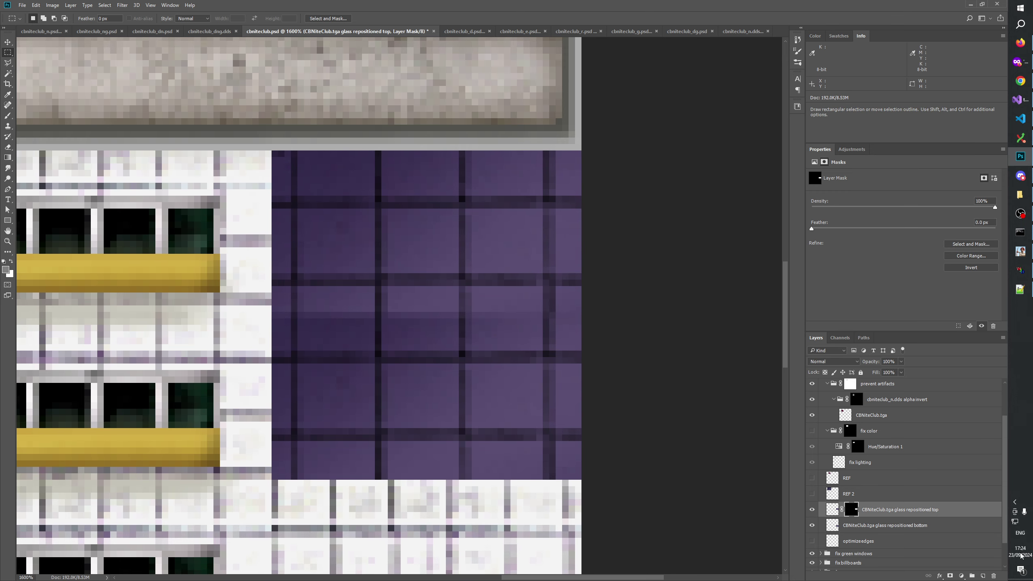
left_click_drag(507, 311, 505, 348)
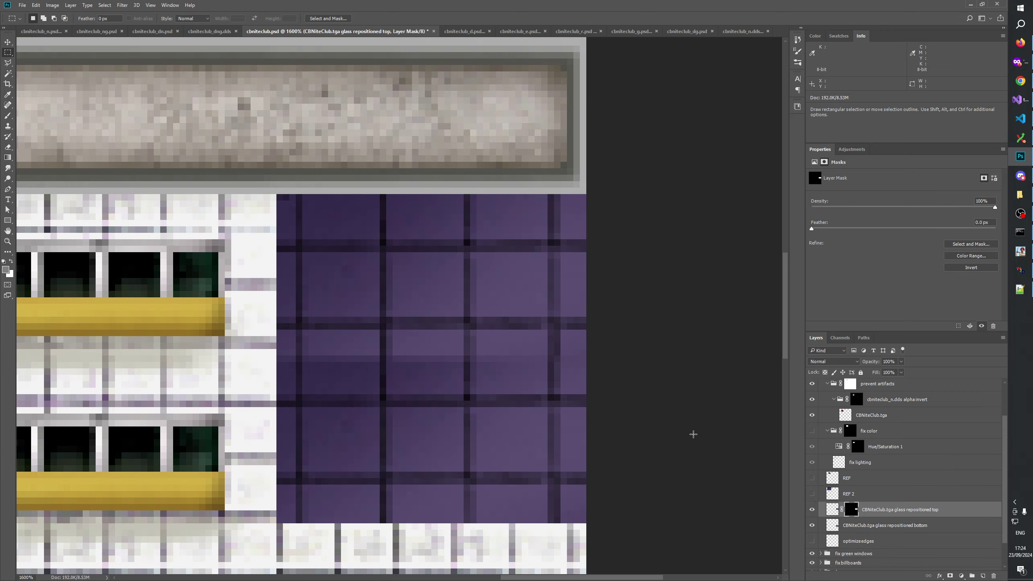
Step: Create a group named add clean drinking glasses directly above the prevent artifacts group
left_click_drag(374, 331, 712, 391)
scroll(894, 451, "up", 3)
left_click(878, 434)
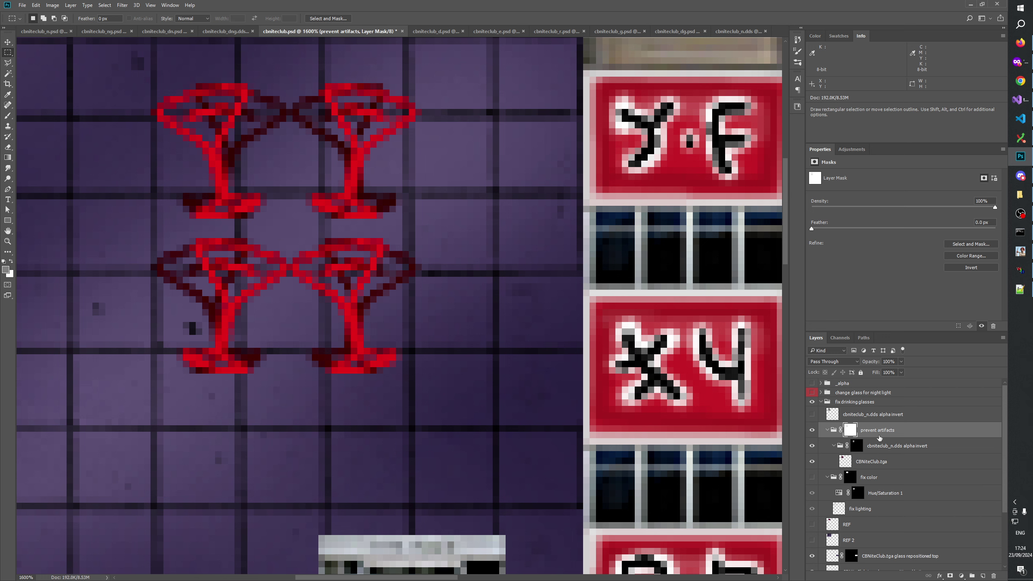
left_click(973, 575)
double_click(854, 427)
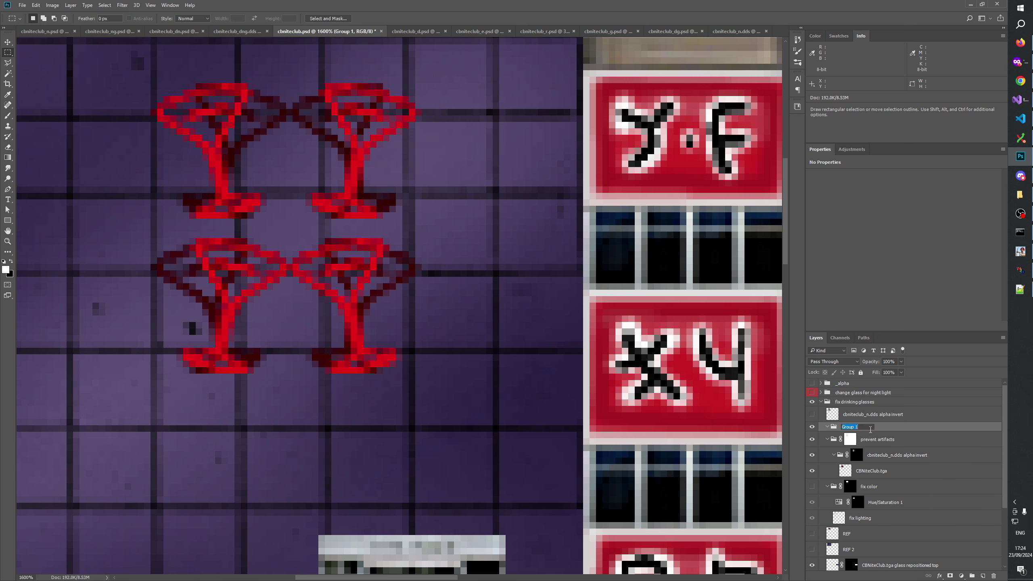
type("add clean glasses")
key("Return")
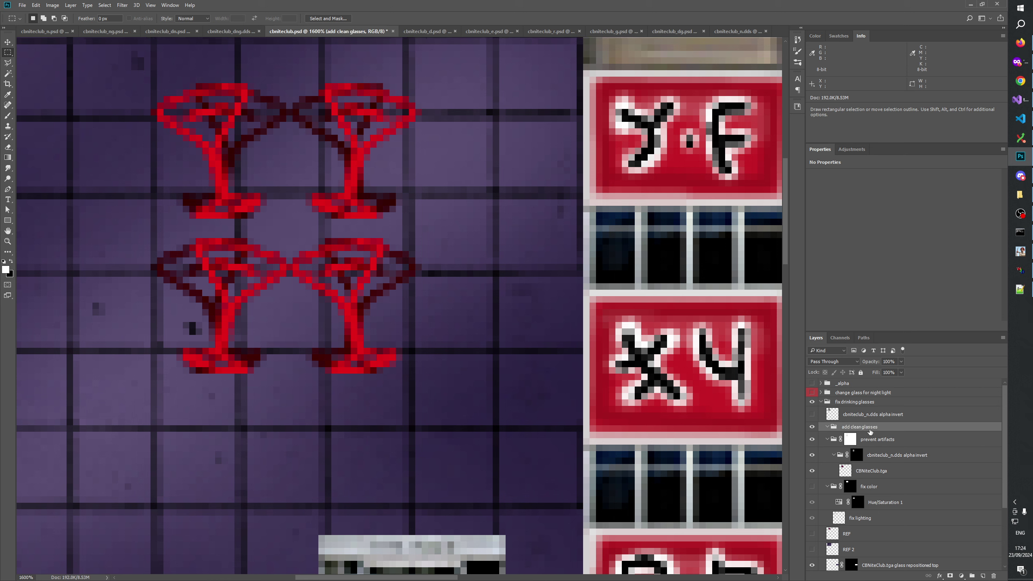
double_click(862, 427)
type("drinking")
key("Return")
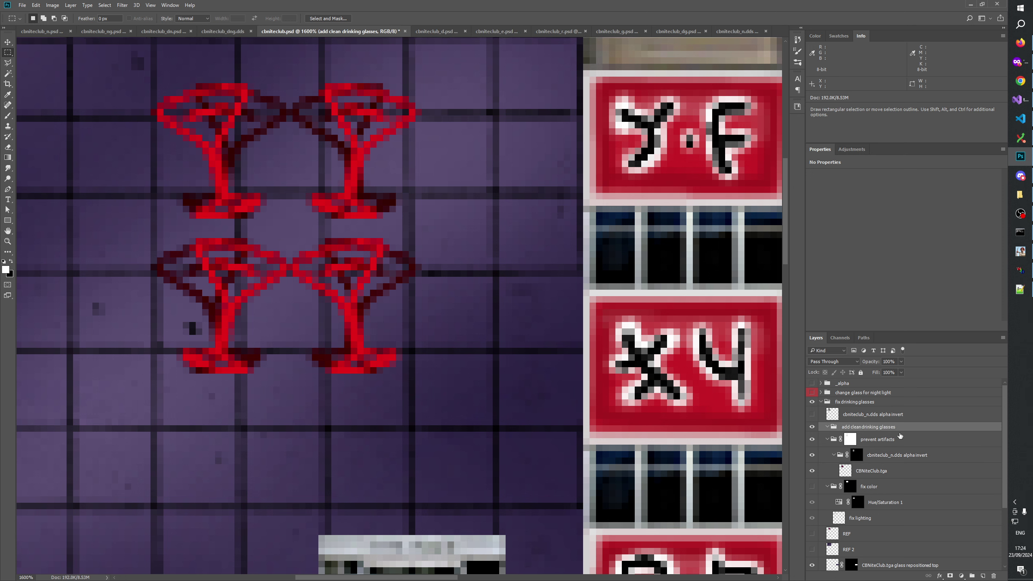
key("ctrl")
key("ctrl+j")
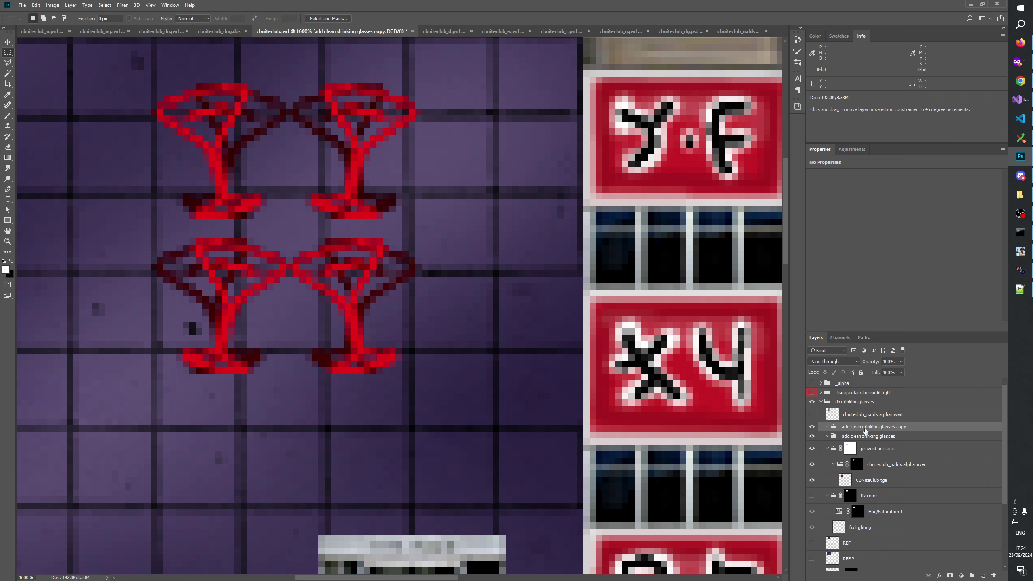
key("v")
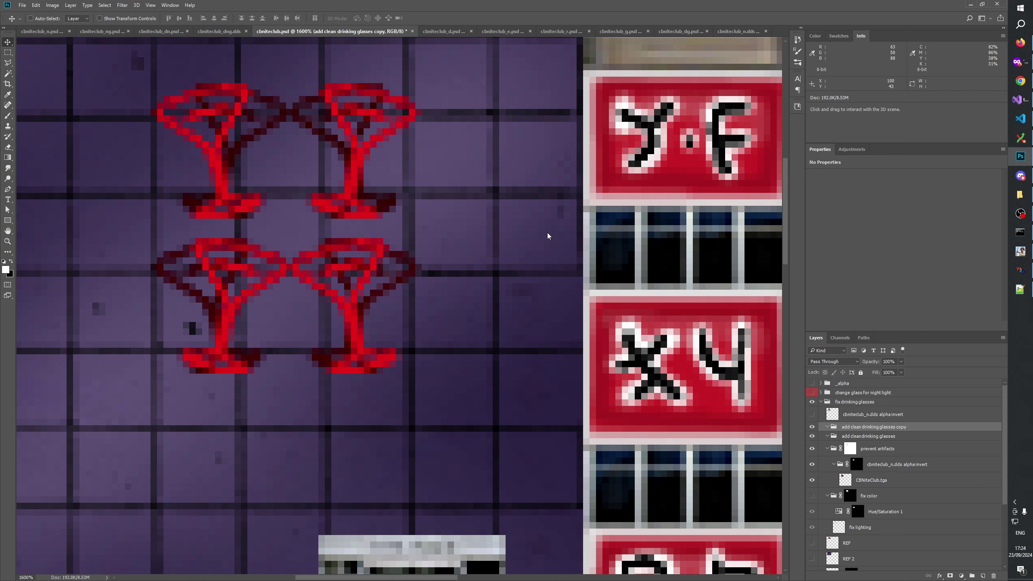
key("space")
left_click_drag(527, 362, 184, 247)
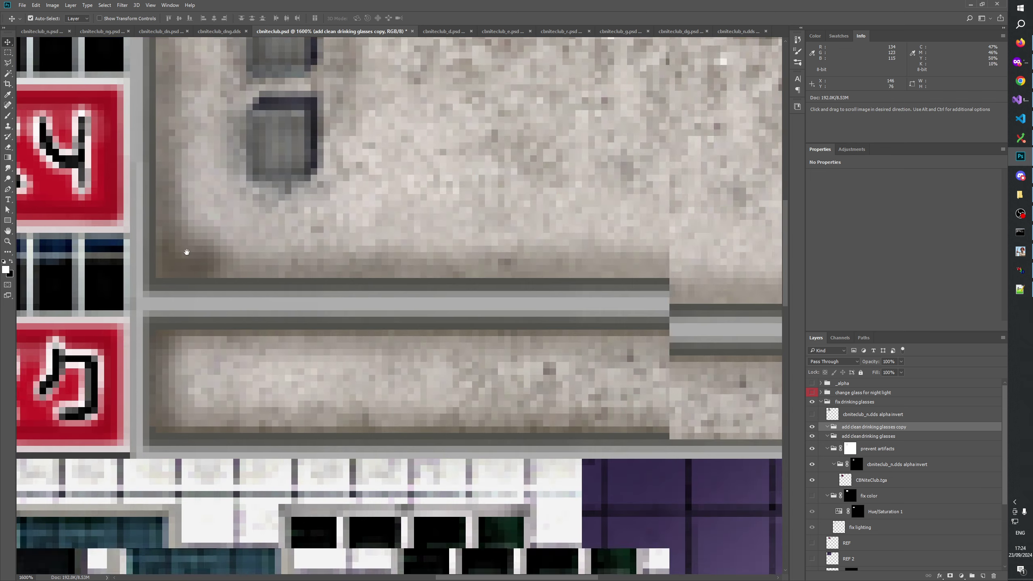
left_click_drag(321, 121, 879, 414)
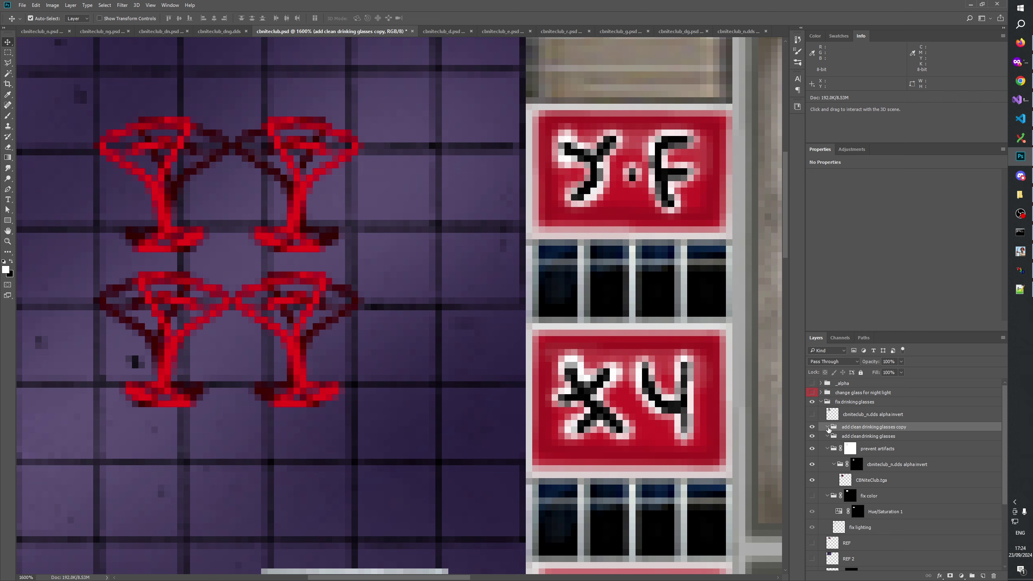
Step: Move the prevent artifacts group into add clean drinking glasses and delete the empty duplicate group
left_click(866, 437)
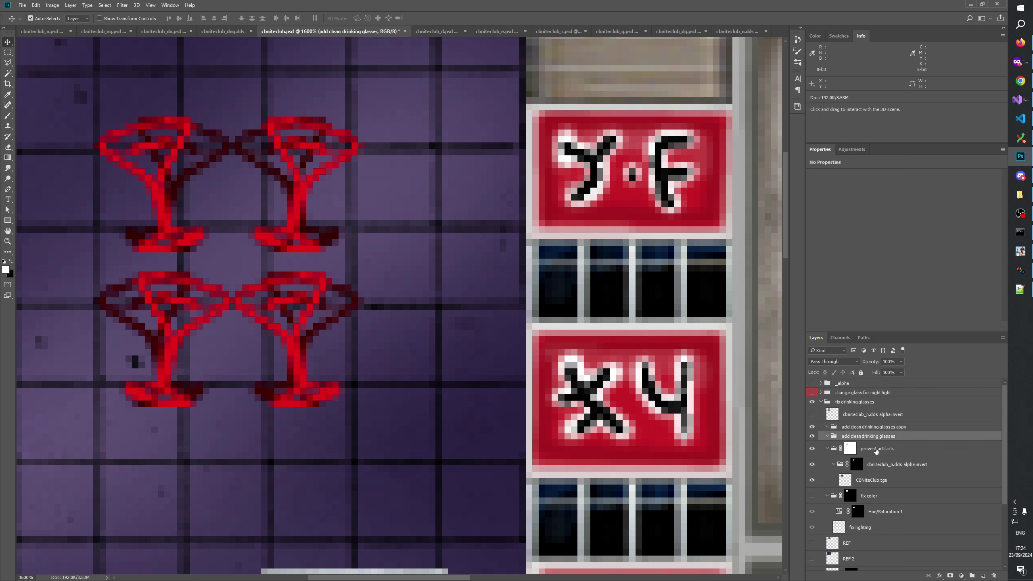
left_click_drag(876, 450, 875, 437)
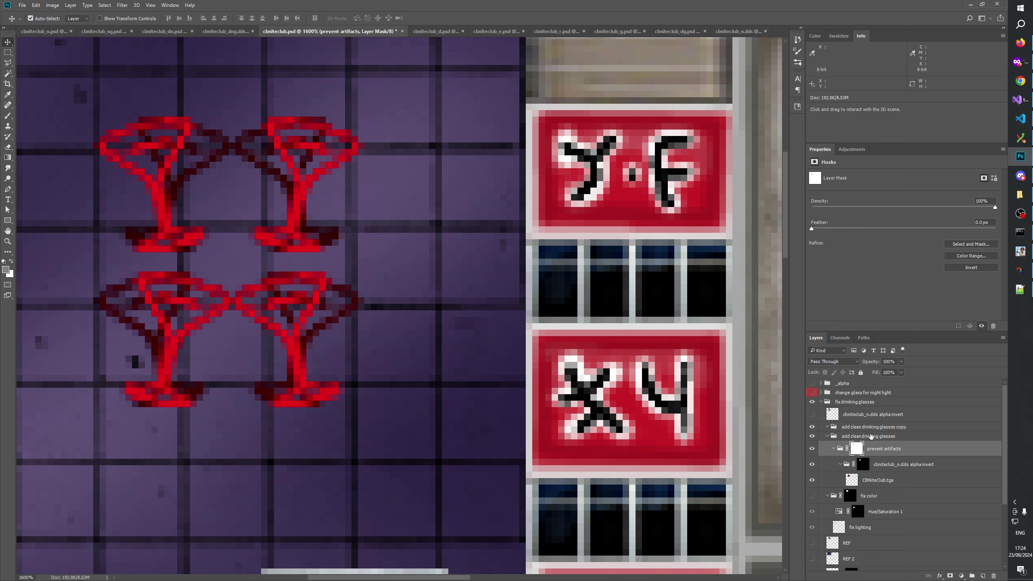
left_click(865, 428)
left_click_drag(1000, 577, 994, 575)
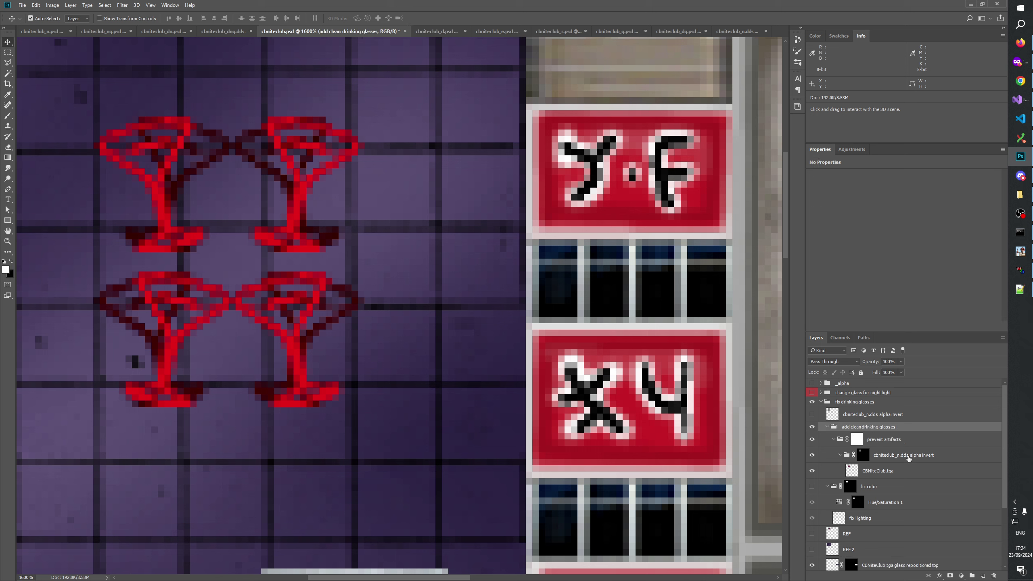
Step: Duplicate the add clean drinking glasses group and move the copied glasses off the main wall onto the concrete bands beside the red signs
key("ctrl+z")
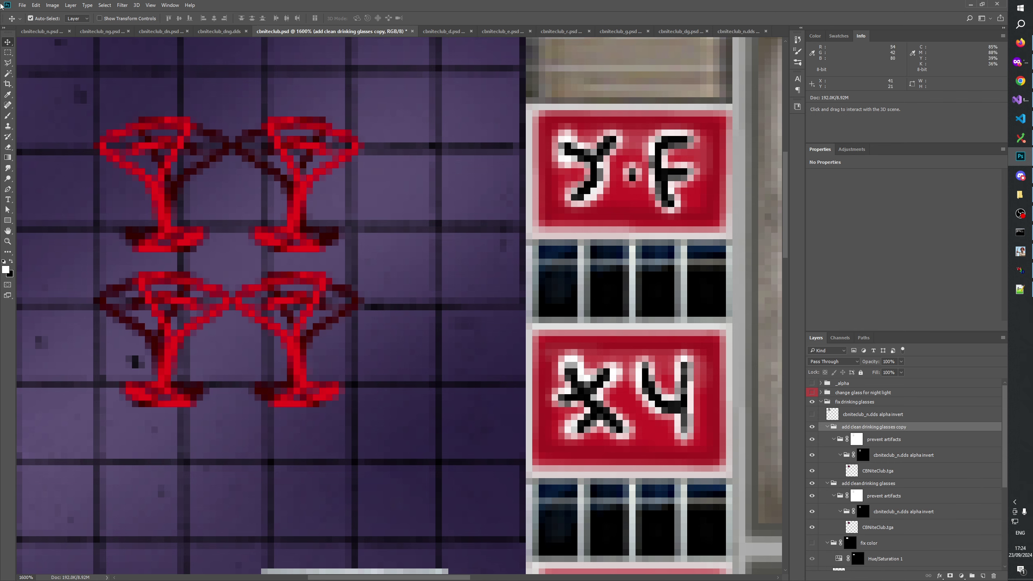
left_click_drag(168, 177, 610, 303)
left_click_drag(589, 381, 270, 165)
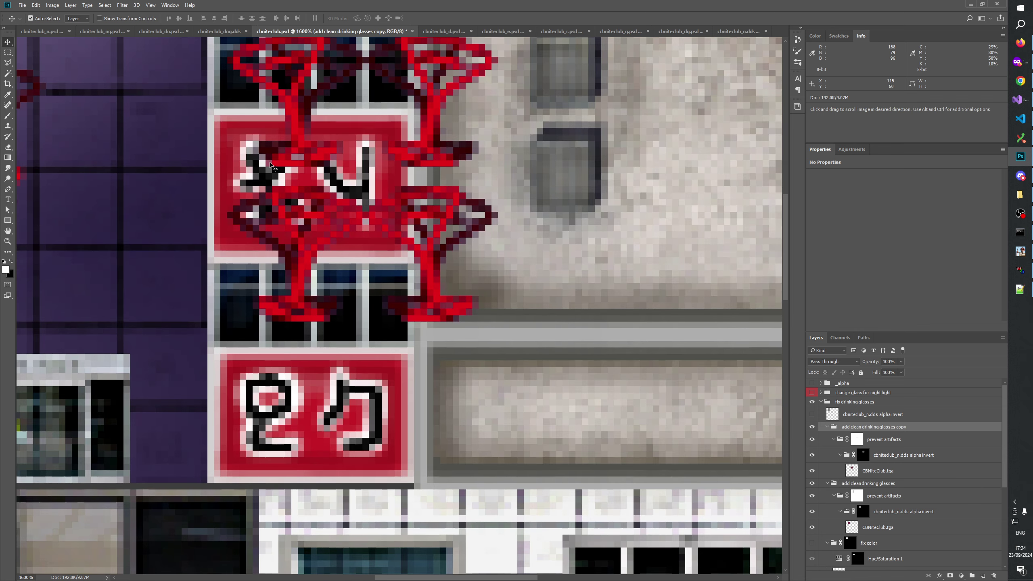
key("shift+Down")
key("shift+Right")
key("shift+Down")
key("shift+Down")
key("shift+Right")
key("shift+Right")
key("shift+Right")
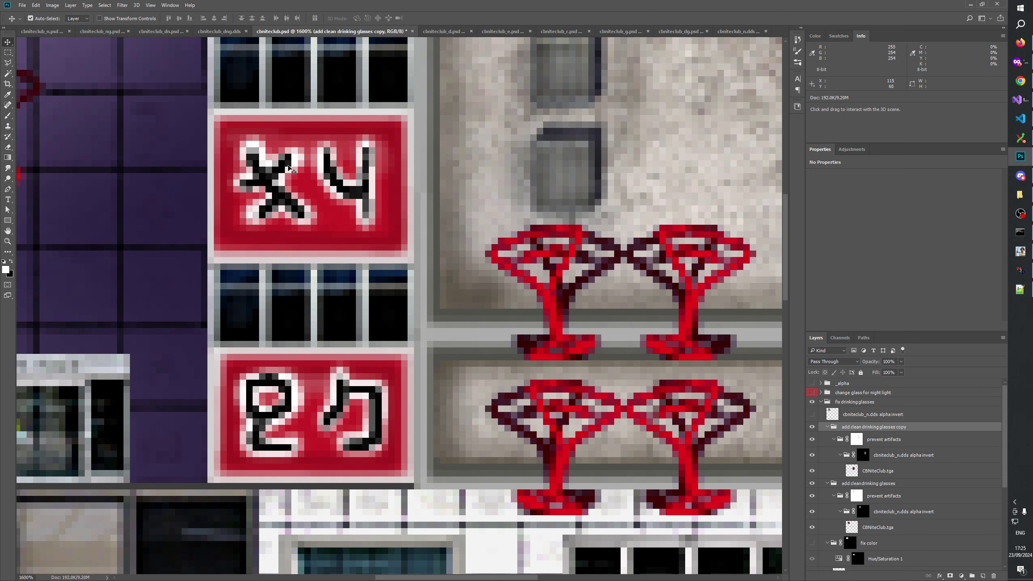
Step: Shift the copied glasses further down and right in large increments until they overlap the separate purple panel
left_click_drag(416, 372, 179, 122)
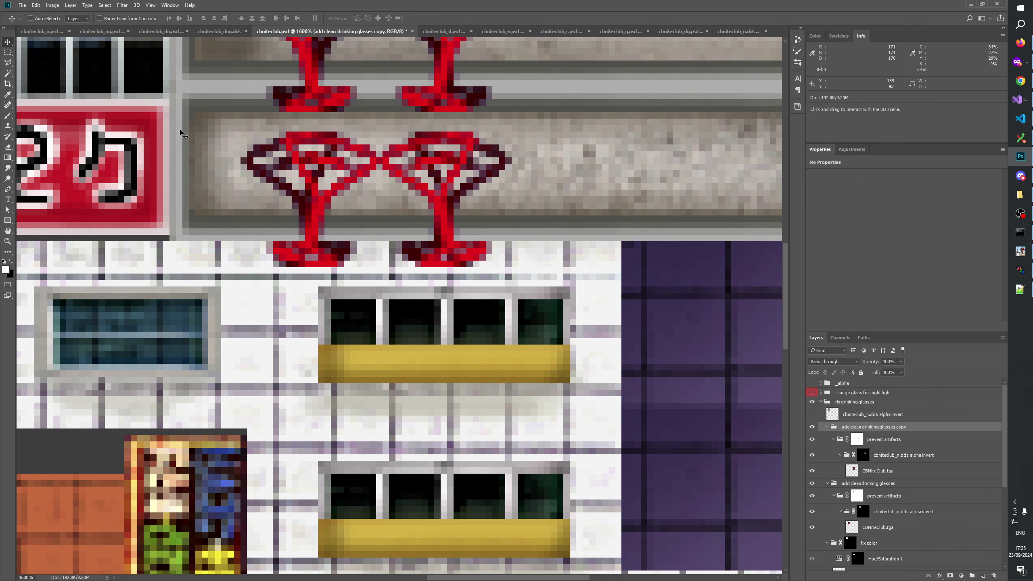
key("shift+Down")
key("shift+Down")
key("shift+Right")
key("shift+Down")
key("shift+Down")
key("shift+Right")
key("shift+Right")
key("shift+Right")
key("shift+Right")
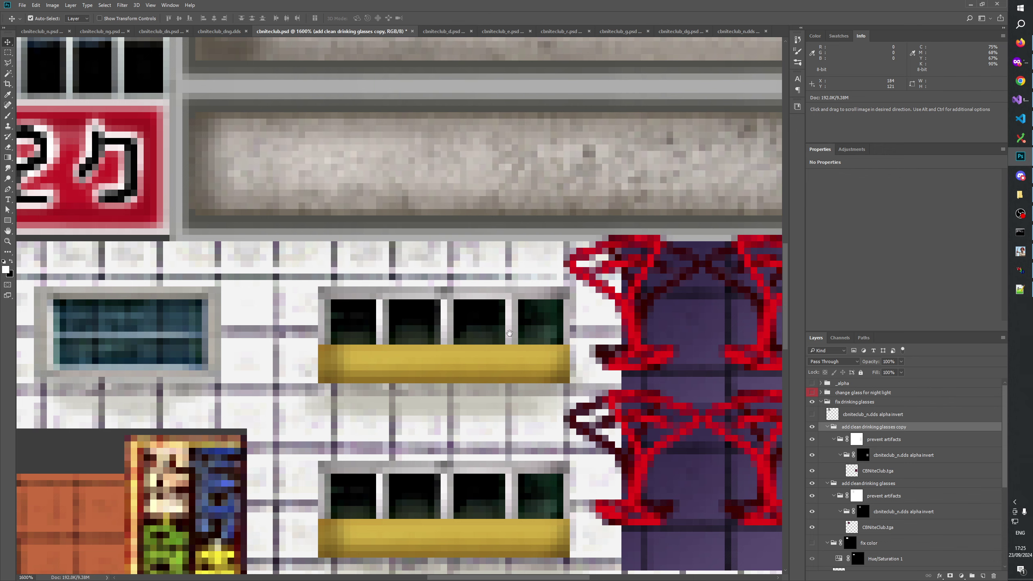
Step: Nudge the copied glasses right in small increments until they sit horizontally over the separate purple panel
left_click_drag(510, 342, 170, 117)
key("Right")
key("Right")
key("Right")
key("Right")
key("Right")
key("Right")
key("Right")
key("Right")
key("Right")
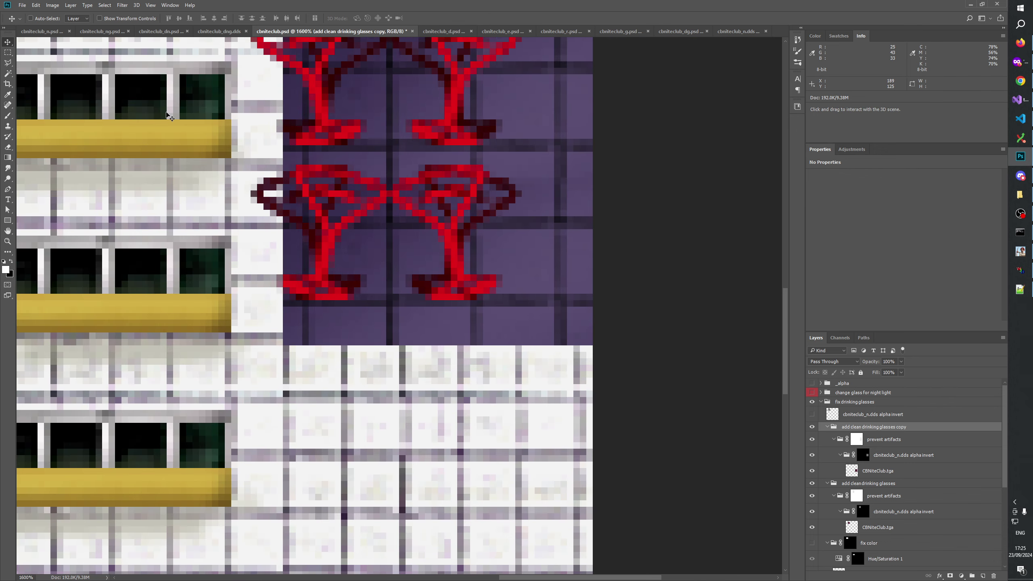
Step: Fine-tune the copied glasses down and sideways so all four are centered within the separate purple panel
scroll(404, 230, "up", 5)
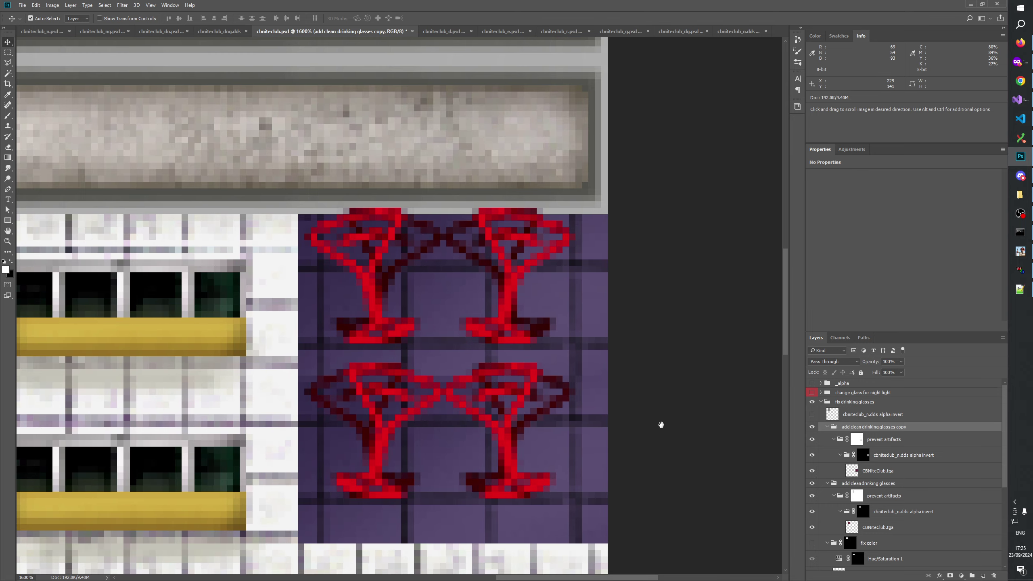
key("Down")
key("Down")
key("Down")
key("Down")
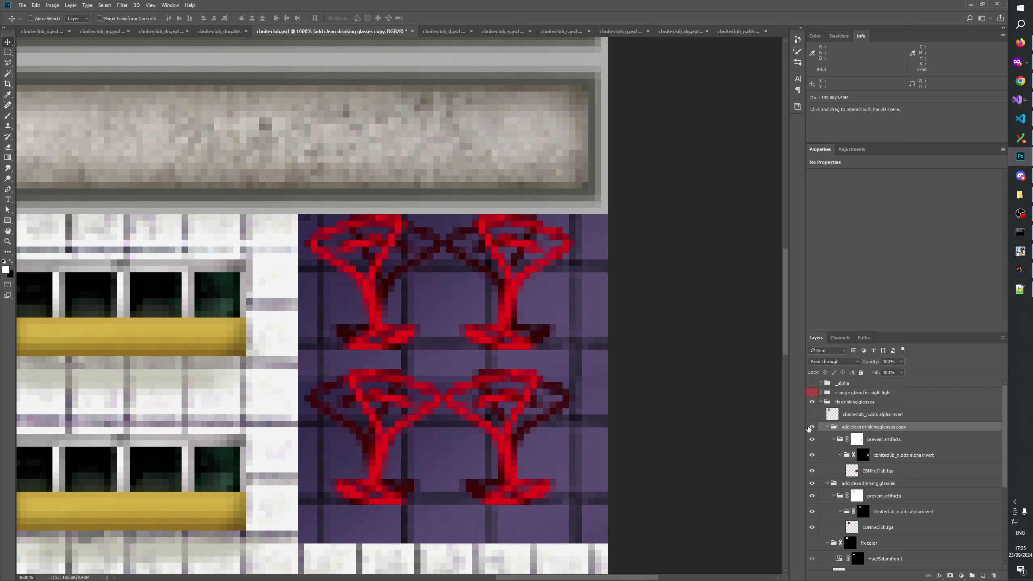
key("Right")
key("Right")
key("Right")
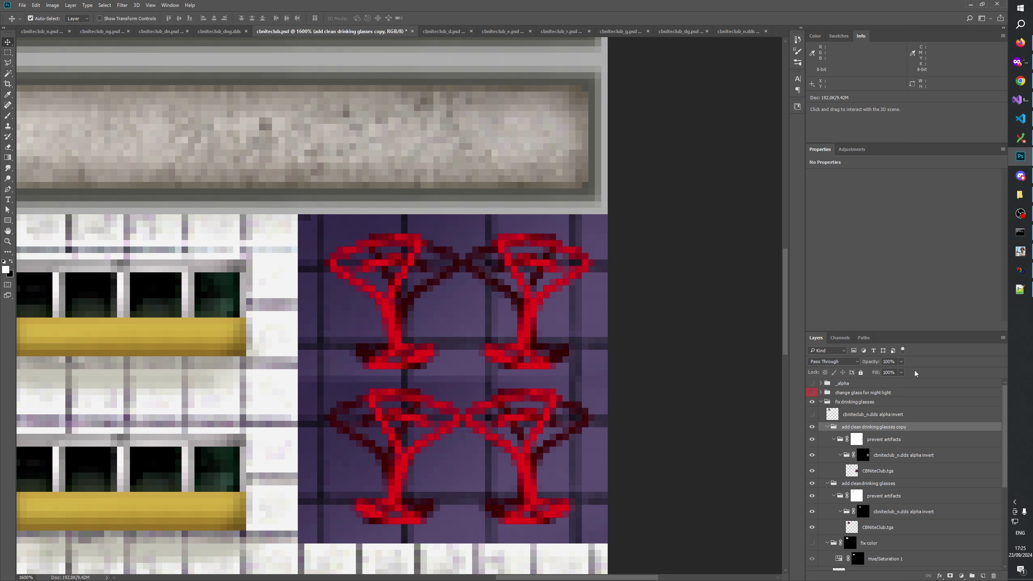
key("Left")
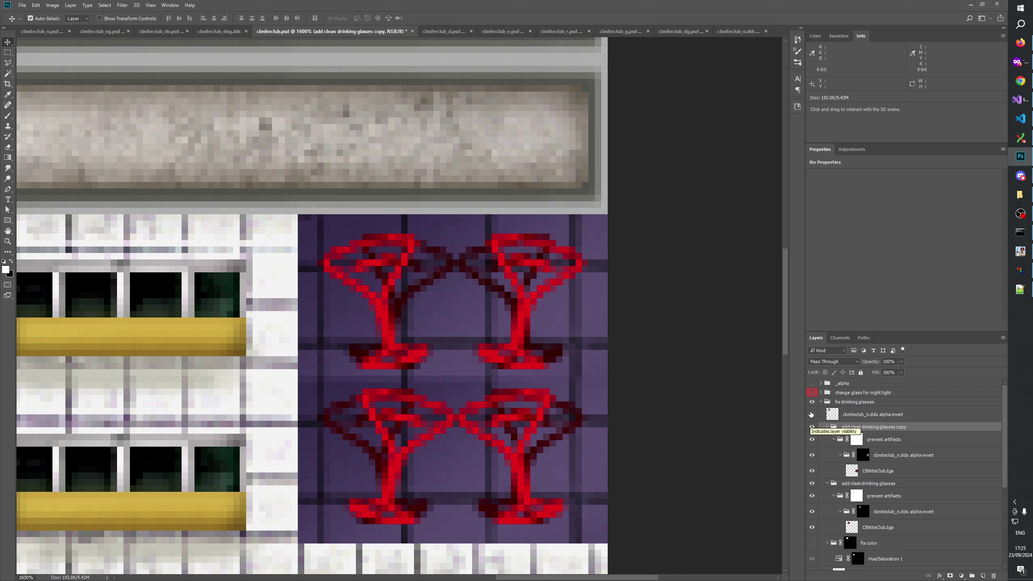
key("Down")
Step: Compare the separate panel with and without the fix drinking glasses group by toggling the group's visibility
left_click(812, 402)
left_click(812, 403)
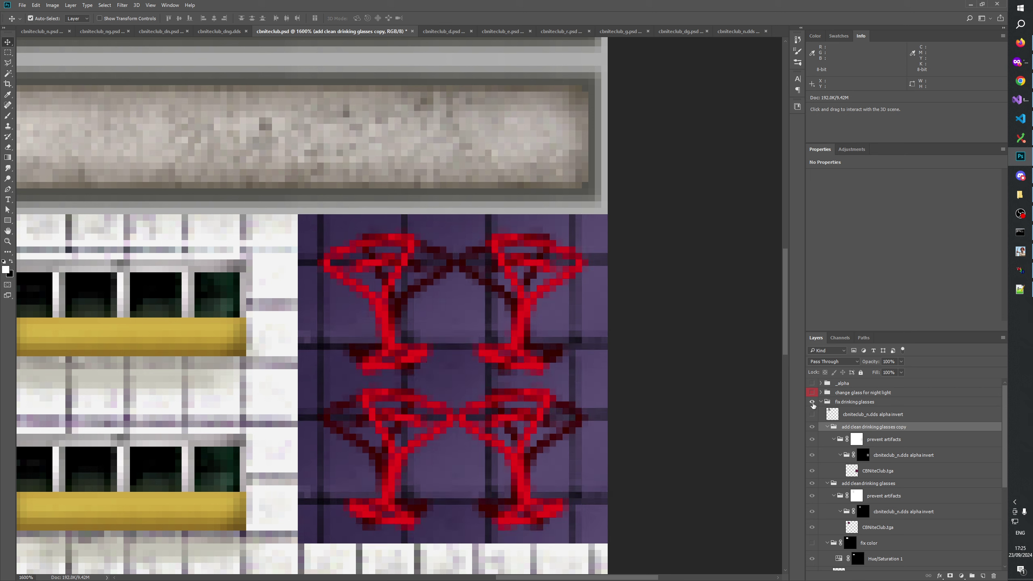
left_click(812, 403)
left_click(812, 403)
left_click(812, 402)
left_click(812, 402)
left_click(812, 403)
left_click(812, 403)
left_click(812, 403)
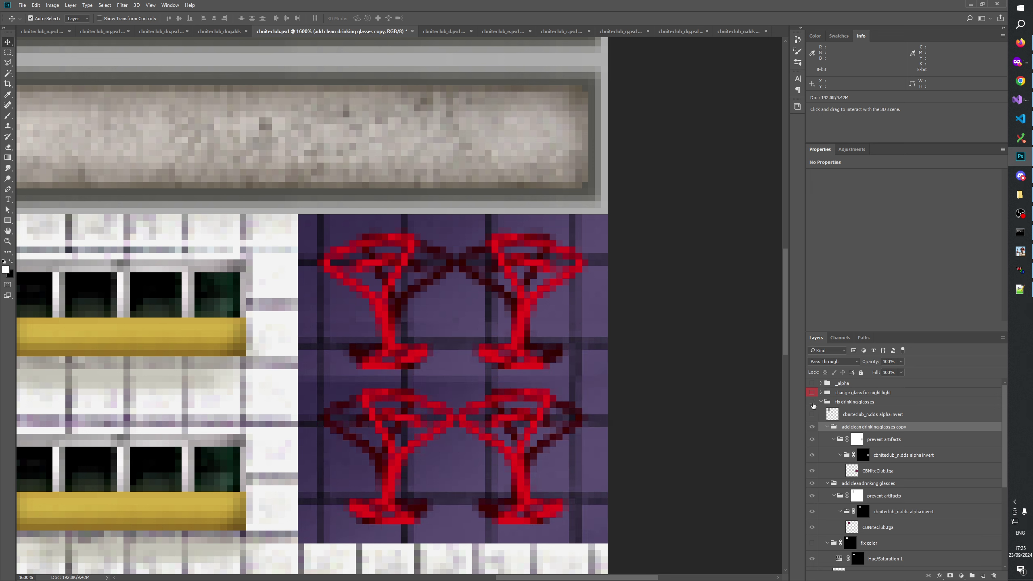
left_click(812, 402)
left_click(812, 402)
left_click(812, 403)
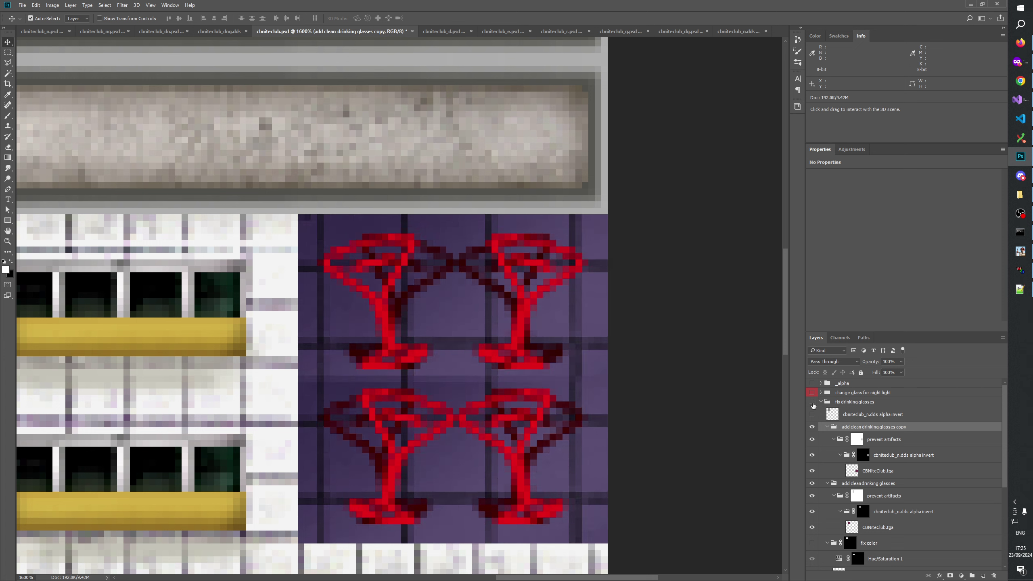
left_click(812, 402)
left_click(812, 403)
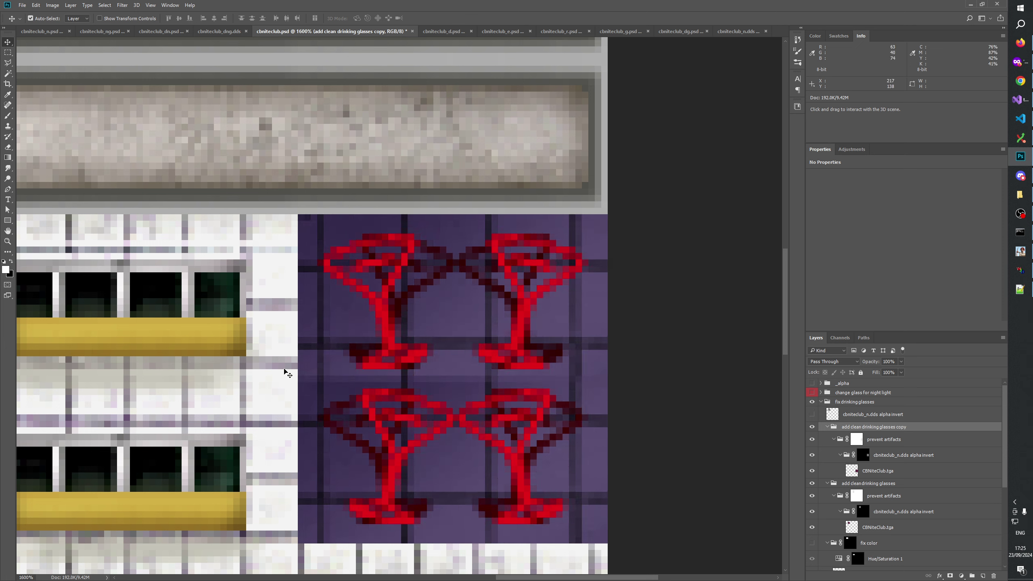
Step: Rename the add clean drinking glasses group as add clean drinking glasses reference and hide it
left_click(8, 241)
right_click(496, 307)
left_click(520, 324)
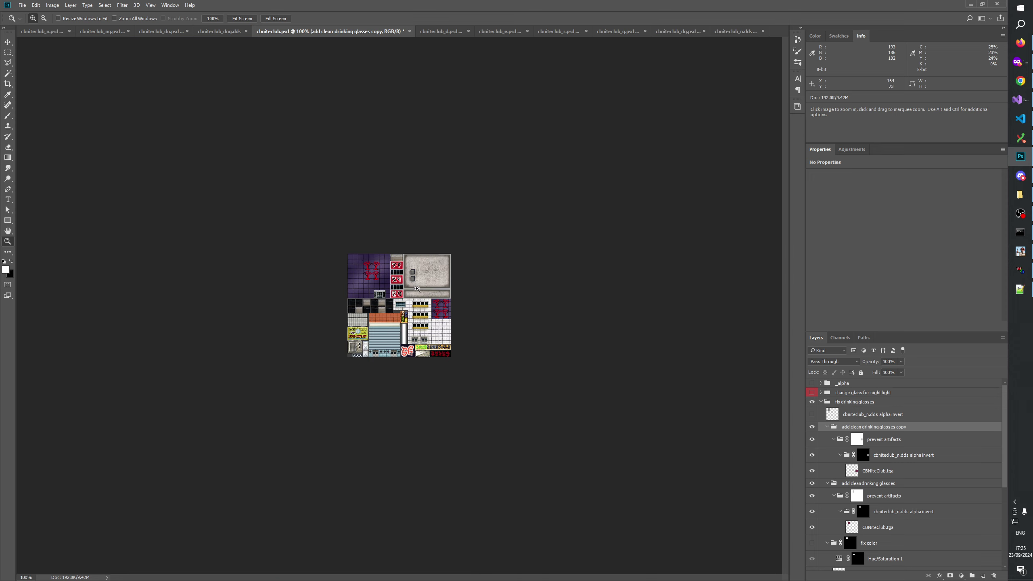
left_click_drag(496, 341, 326, 335)
left_click_drag(489, 335, 434, 327)
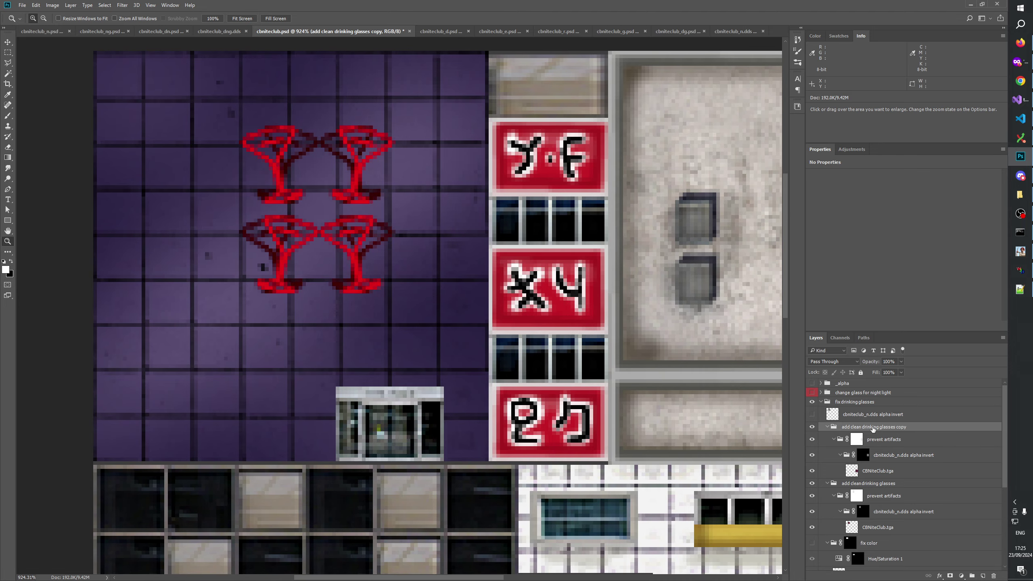
left_click(880, 484)
double_click(888, 483)
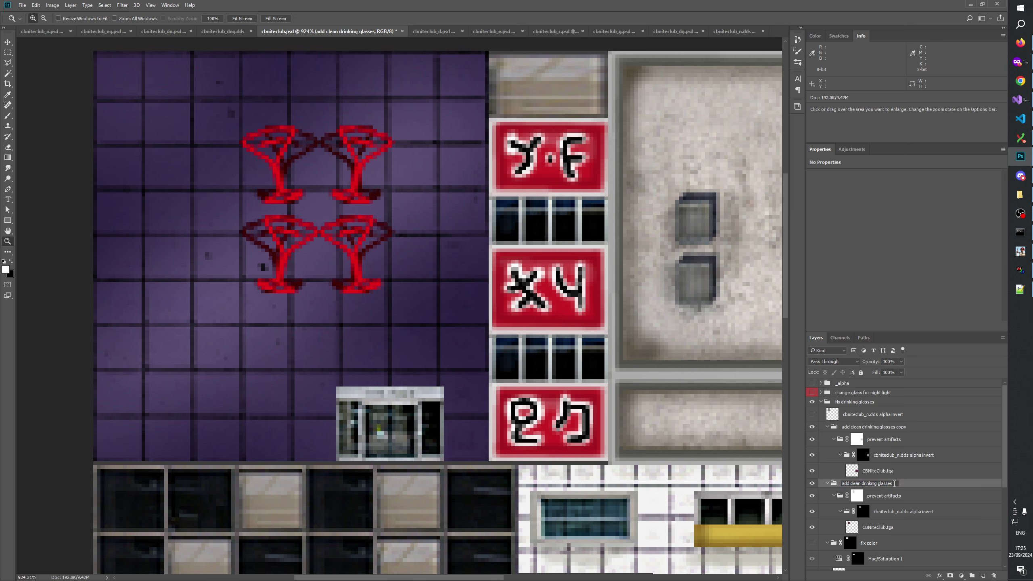
type("reference")
key("Return")
left_click(811, 484)
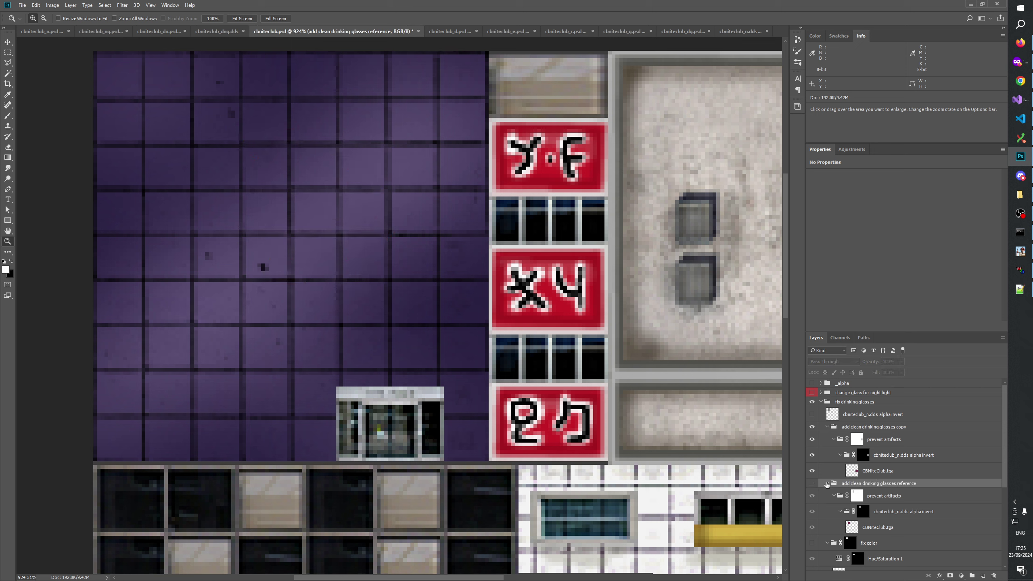
Step: Collapse both drinking glasses groups and move the reference group above the copy, keeping the reference hidden
left_click(826, 483)
left_click(827, 427)
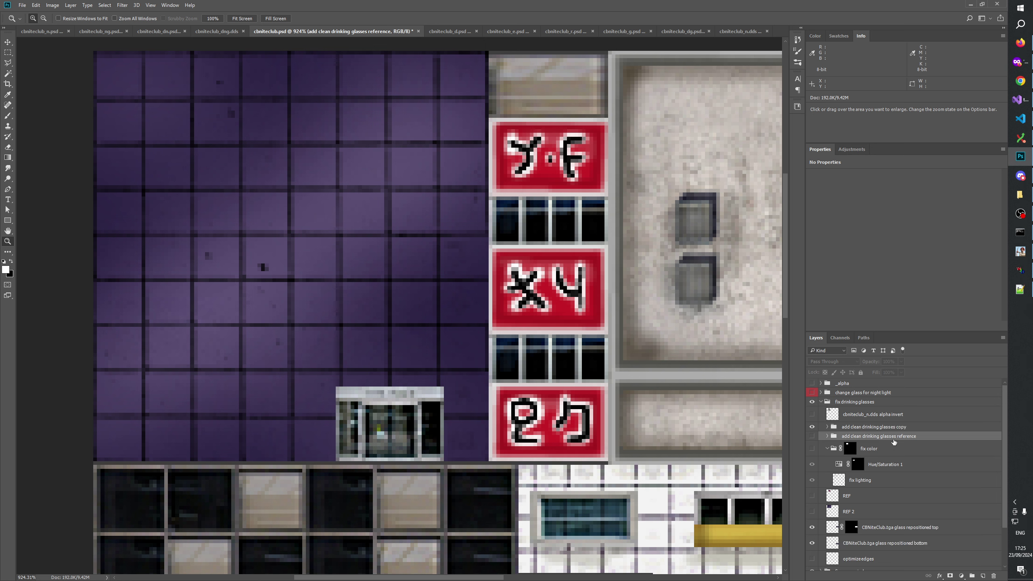
mouse_move(893, 442)
left_mouse_down()
mouse_move(901, 444)
mouse_move(890, 448)
left_mouse_up()
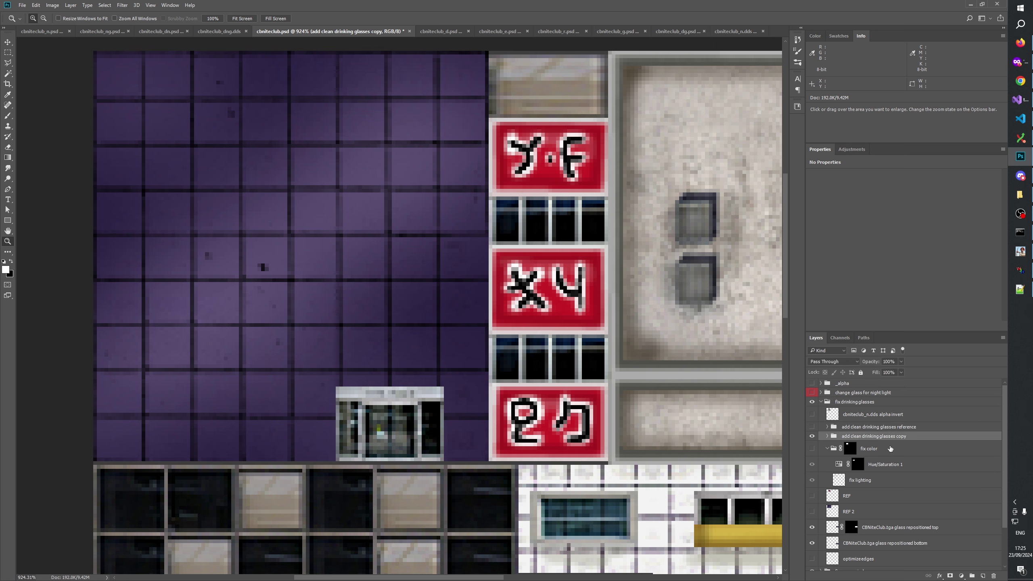
left_click(812, 427)
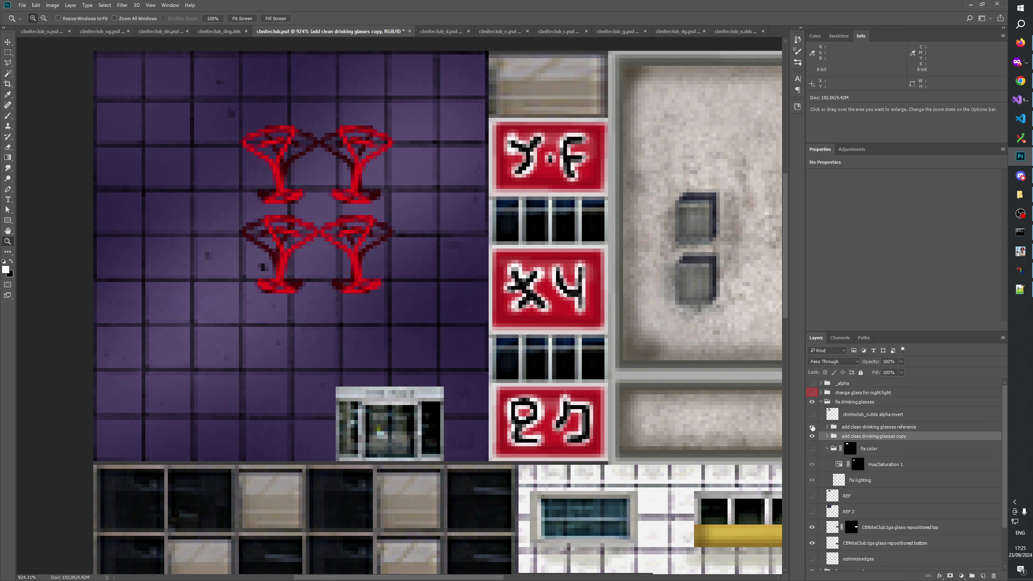
left_click(813, 427)
left_click(827, 426)
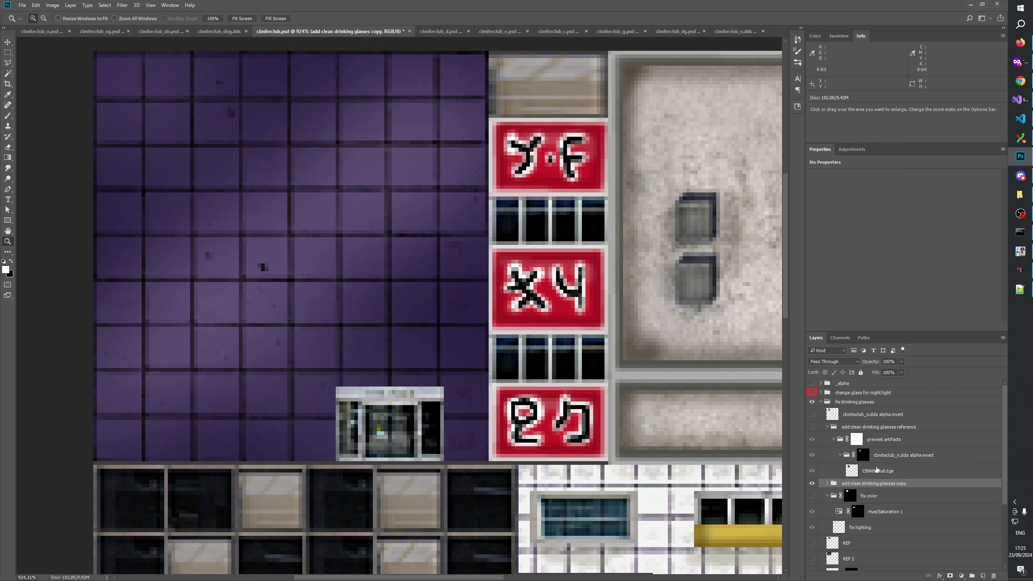
left_click(827, 427)
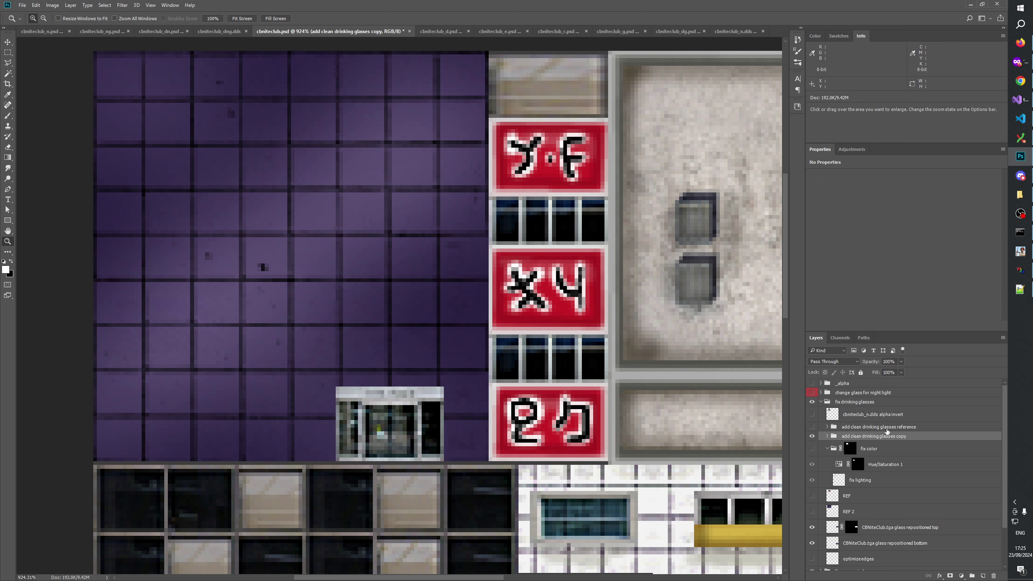
Step: Delete the fix color group and the REF, REF 2 and cbniteclub_n.dds alpha invert layers from the fix drinking glasses group
left_click_drag(541, 402, 57, 232)
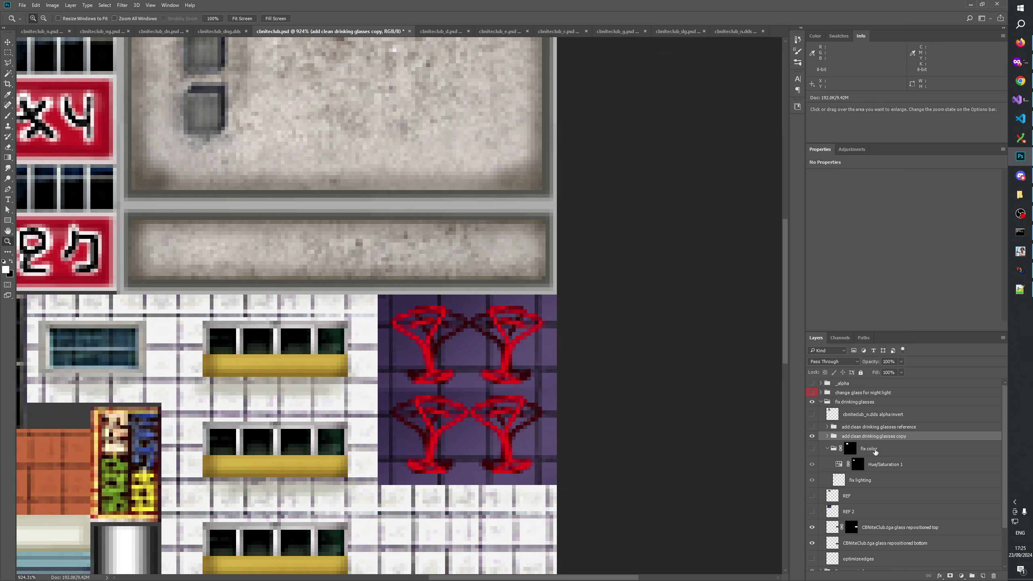
left_click_drag(880, 448, 992, 575)
left_click(864, 465, "shift")
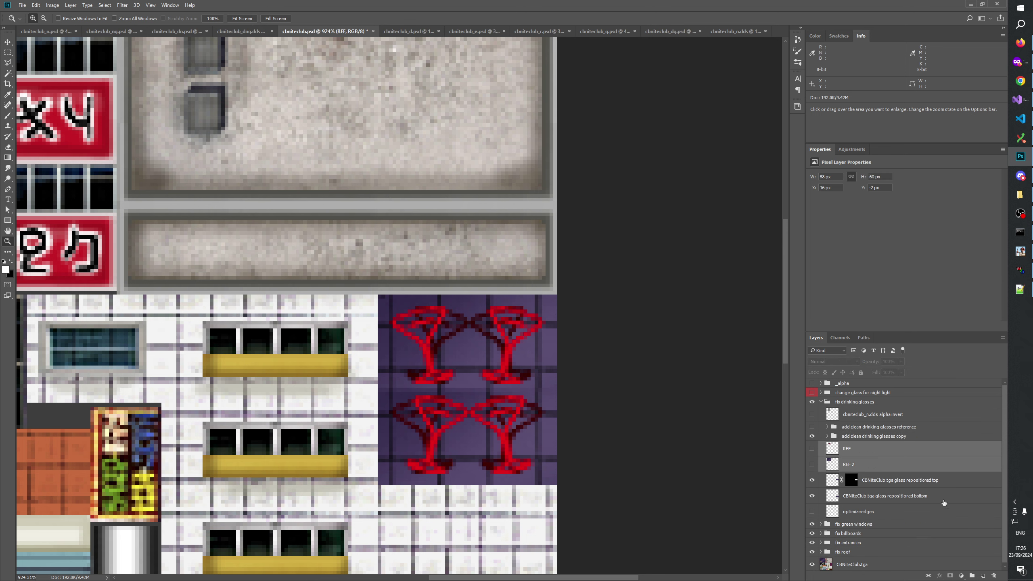
left_click(993, 575)
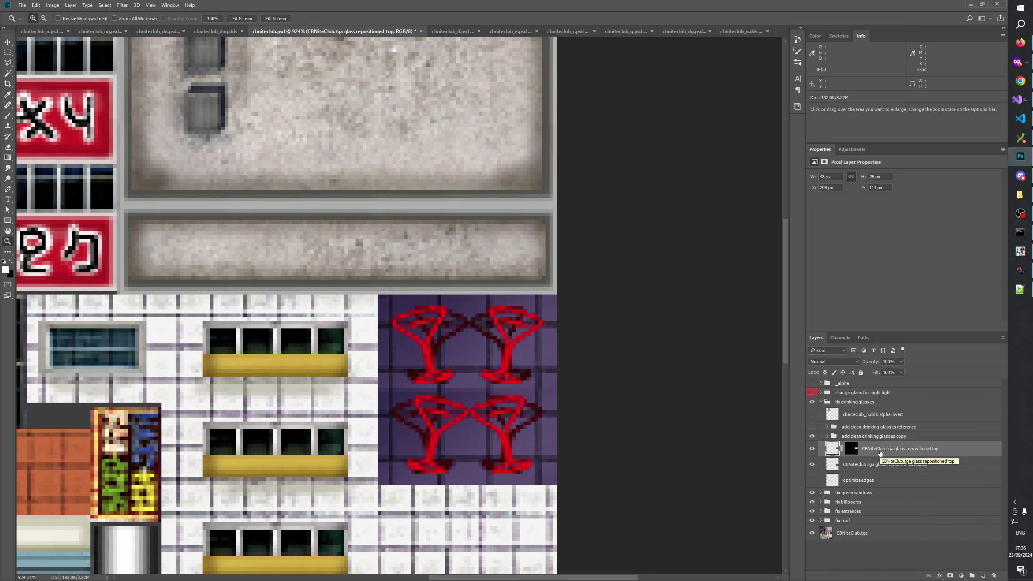
left_click(888, 464)
left_click(868, 481)
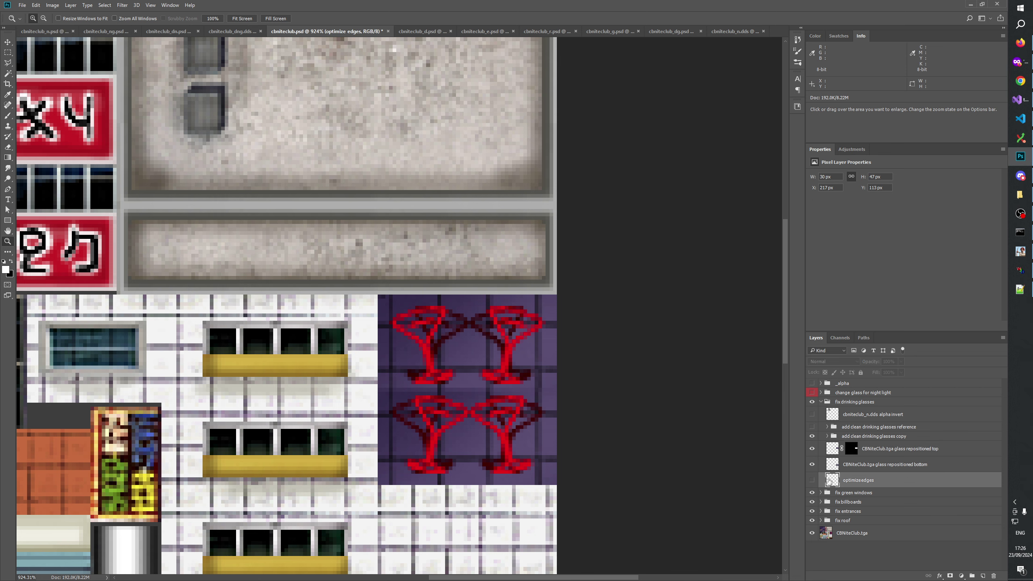
left_click(870, 416)
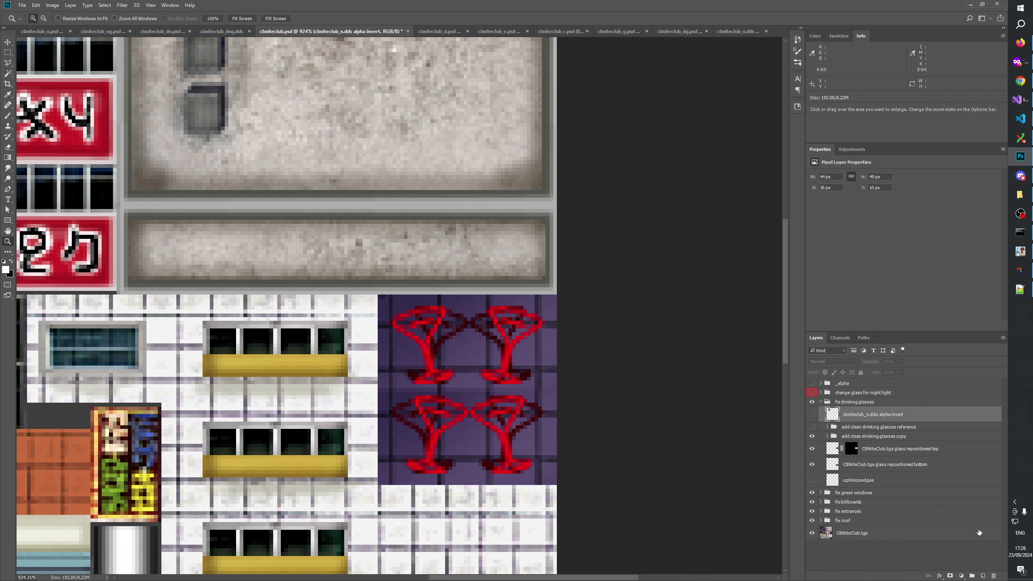
left_click(993, 576)
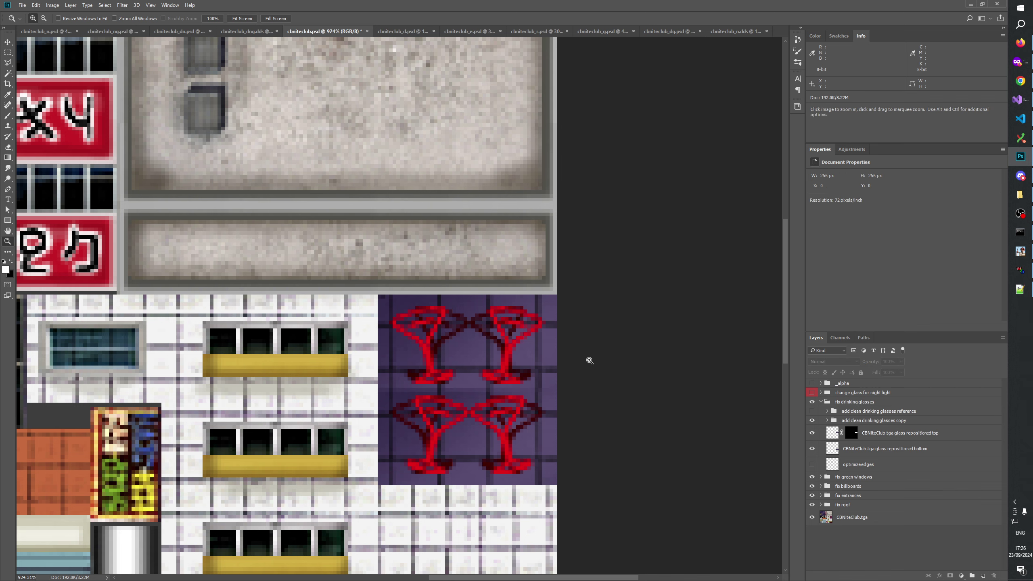
Step: Save the cbniteclub document and run a Build in Generals Mod Builder
left_click_drag(589, 360, 456, 406)
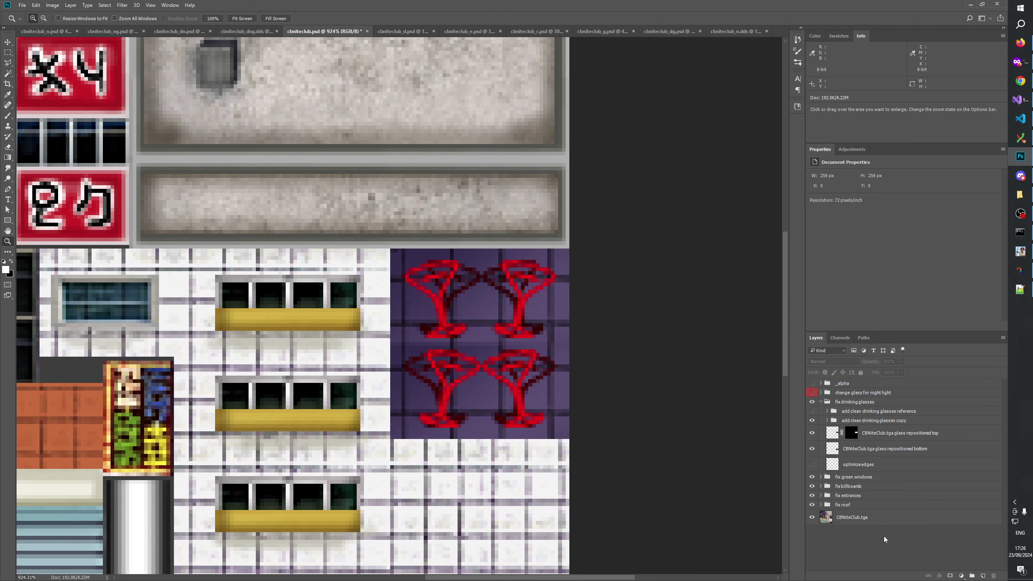
key("ctrl+s")
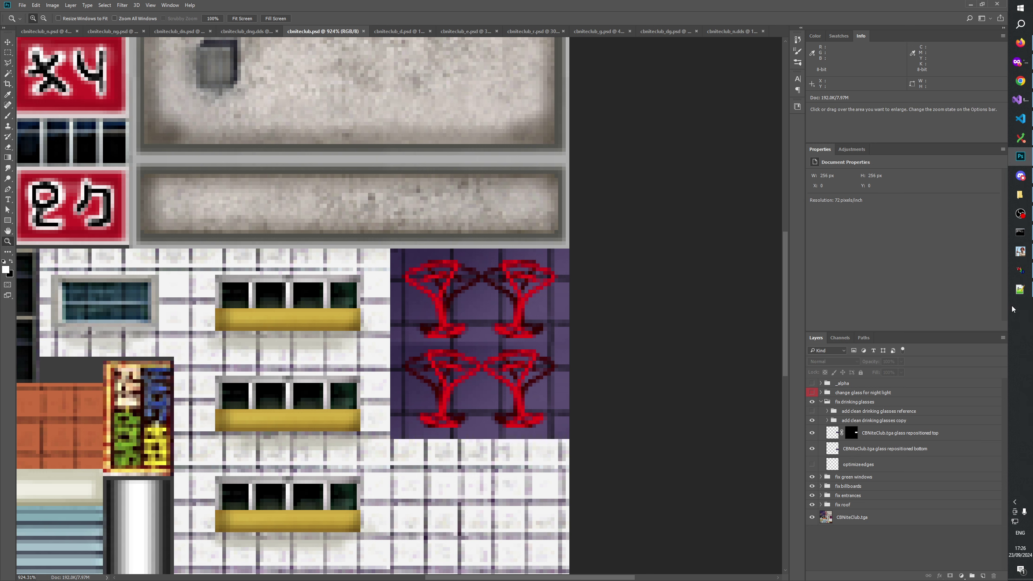
left_click(1020, 251)
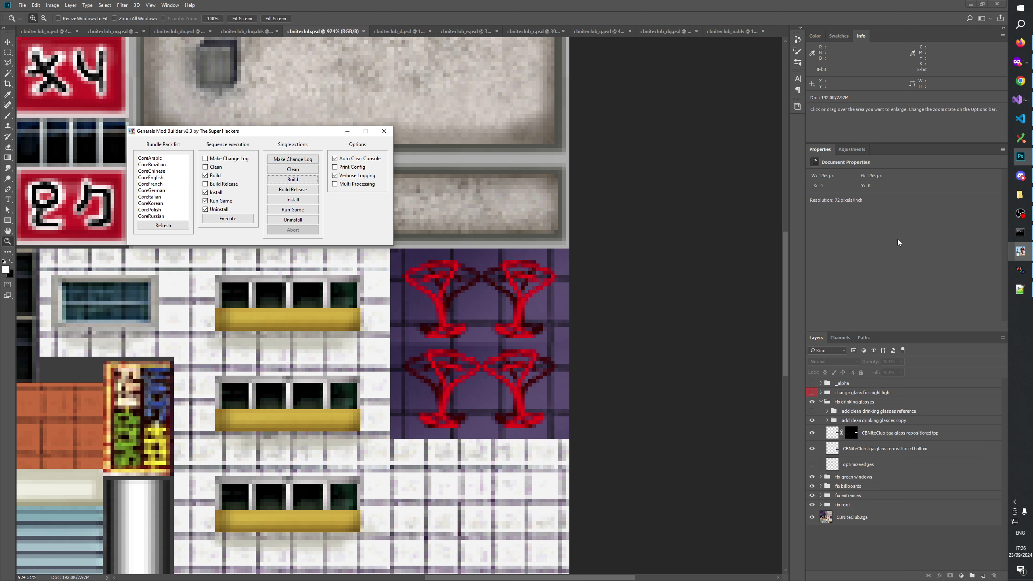
left_click(284, 182)
Step: In W3D Viewer, start a new session, load CBNiteClub.W3D and display the CBNITECLUB hierarchy model
left_click(1020, 270)
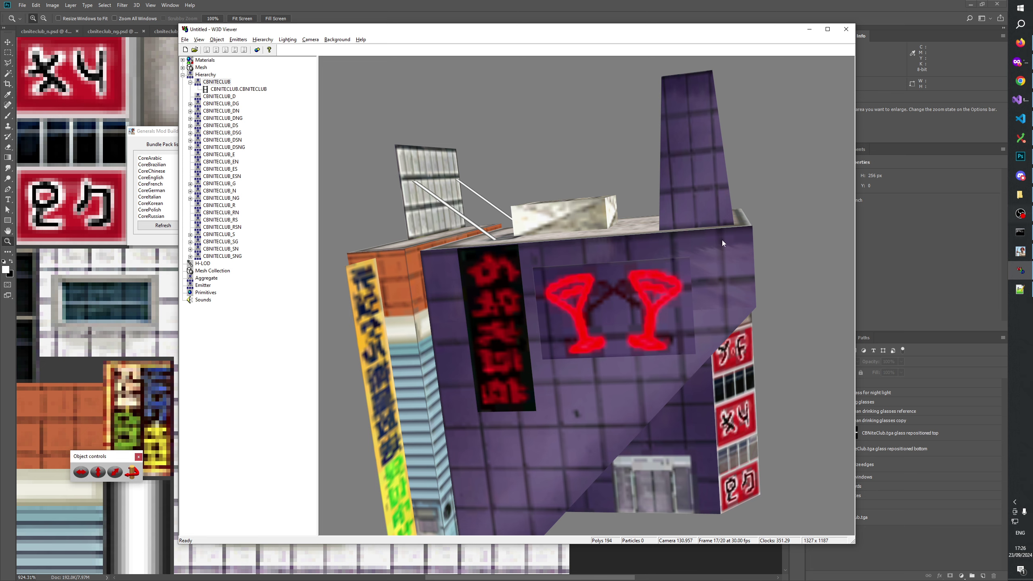
left_click(185, 50)
left_click(194, 50)
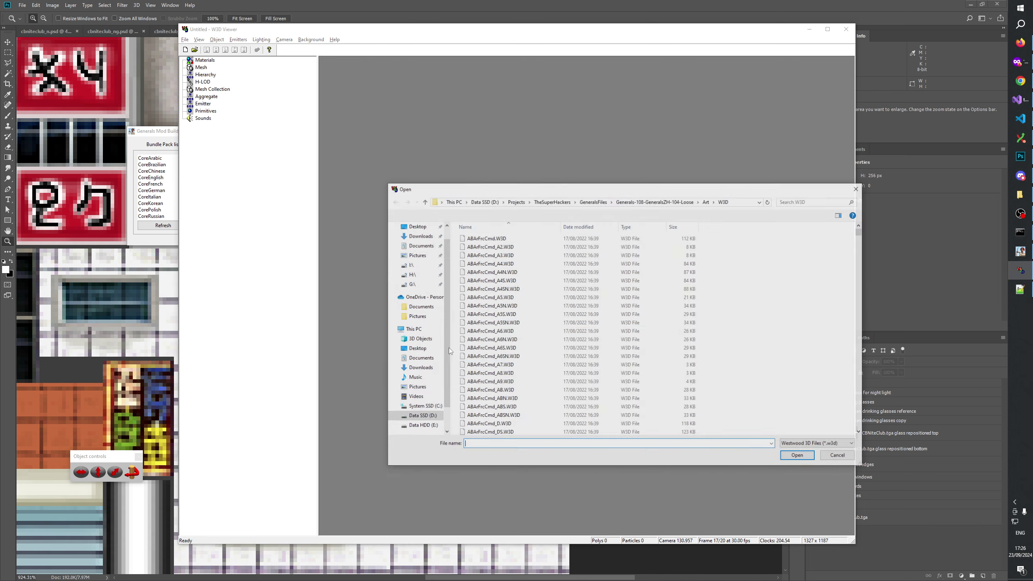
type("cbn")
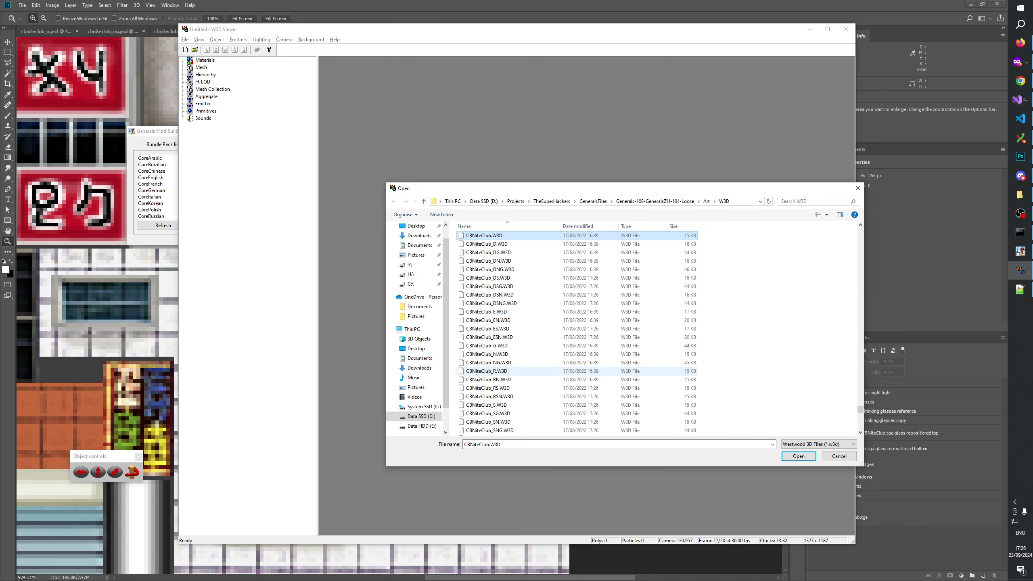
left_click(798, 455)
left_click(182, 74)
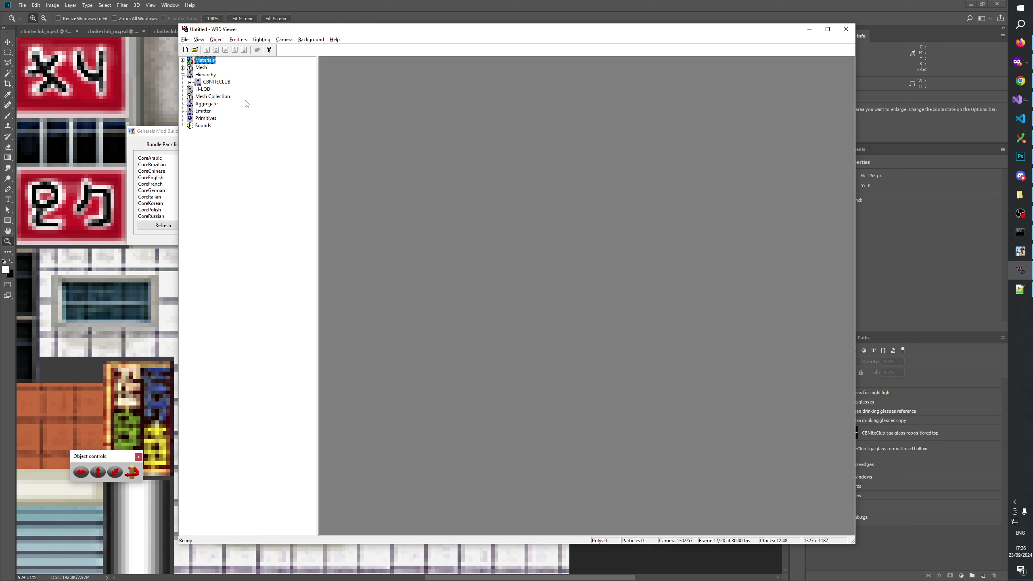
left_click(217, 82)
Step: Examine the neon glasses panel on the nightclub model's purple facade from near and far
left_click_drag(541, 246, 650, 304)
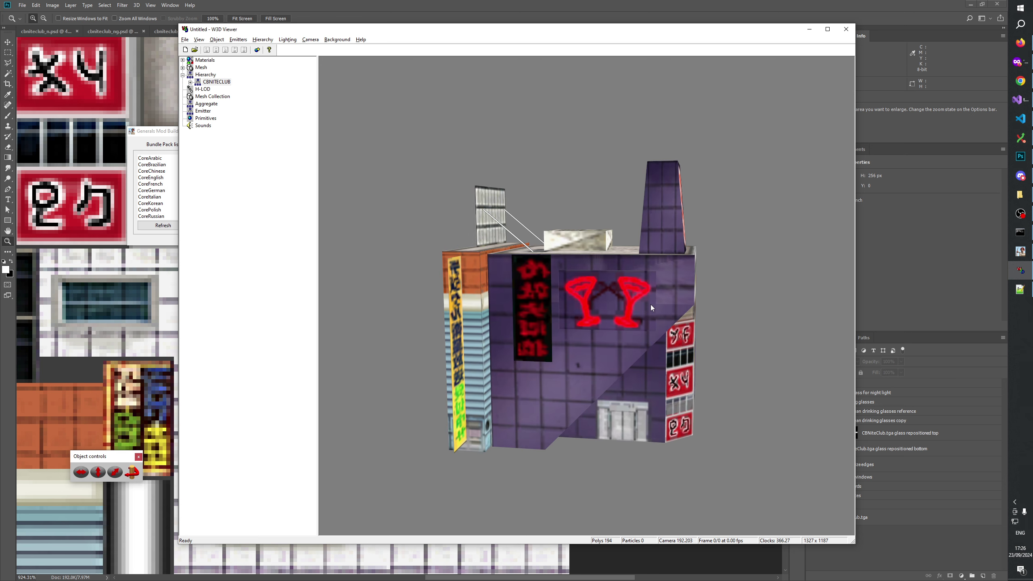
scroll(649, 292, "up", 5)
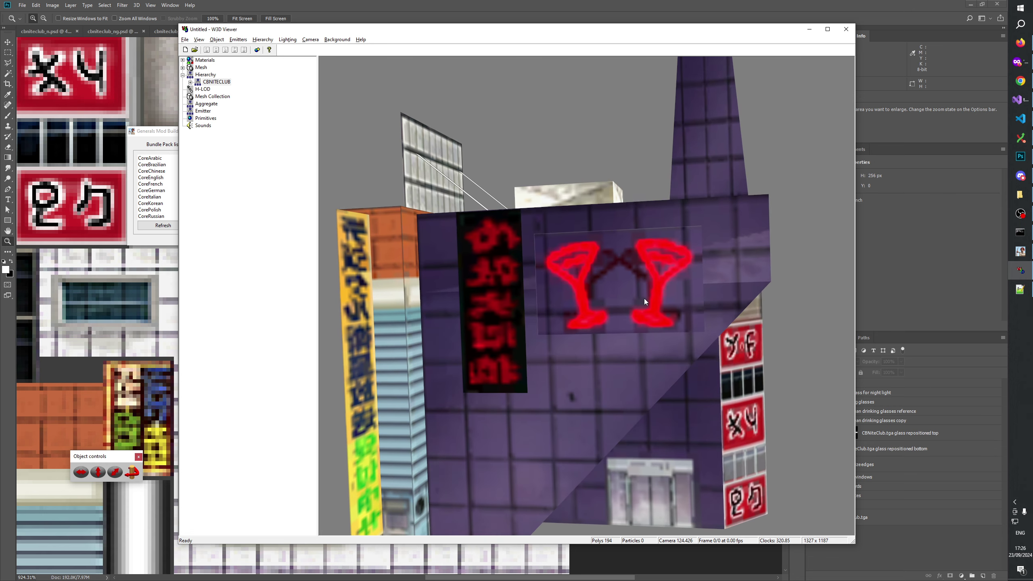
left_click_drag(644, 298, 642, 324)
scroll(643, 327, "down", 5)
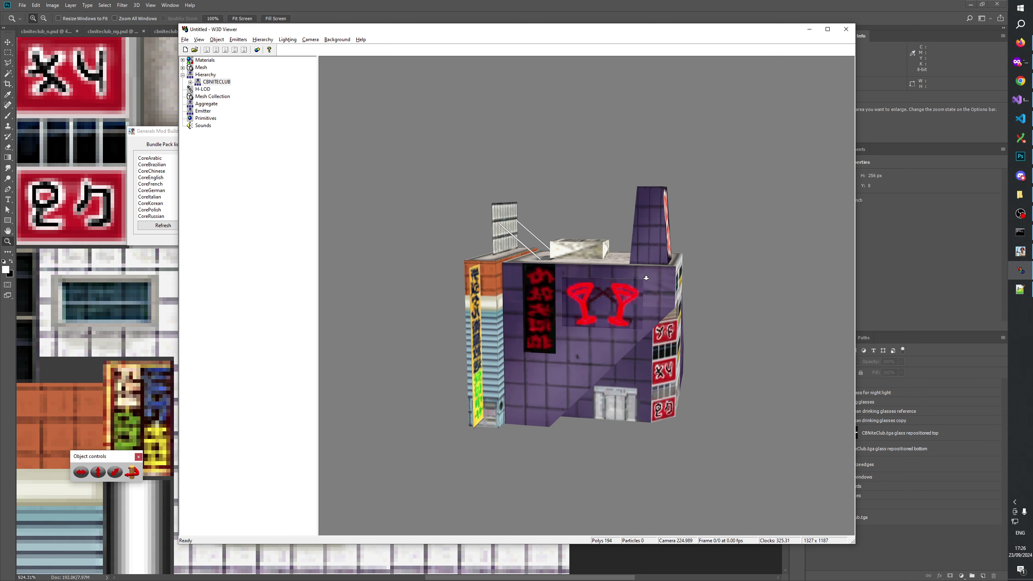
left_click_drag(643, 327, 648, 292)
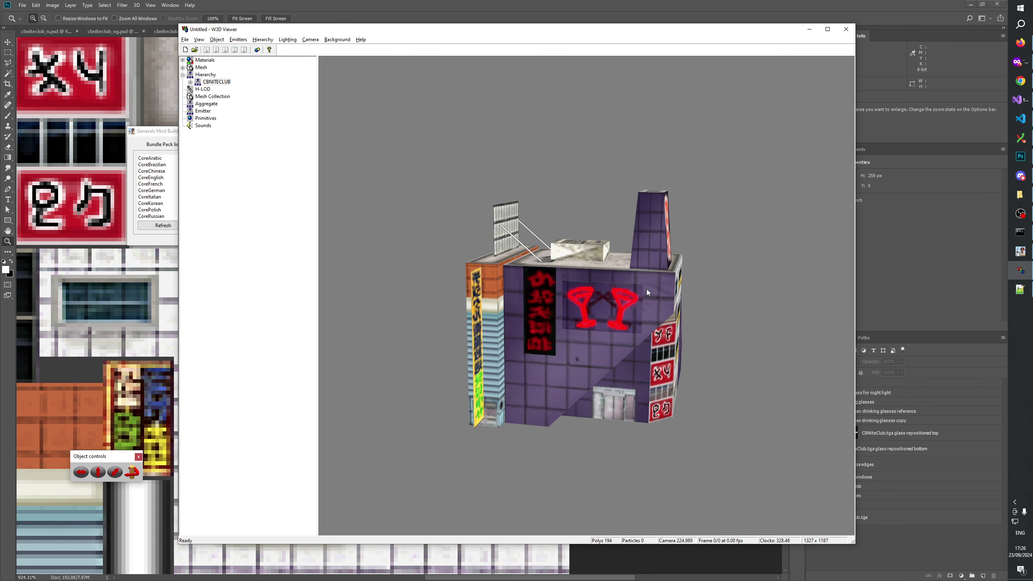
Step: Compare the neon glasses on the nightclub model in W3D Viewer with the glasses panel of the cbniteclub texture in Photoshop
left_click(553, 4)
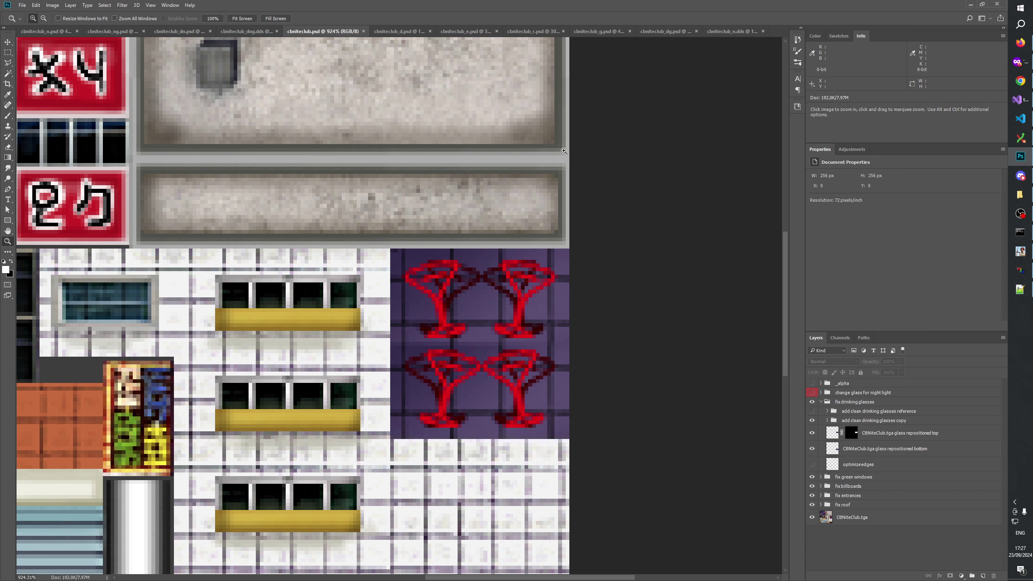
key("alt+Tab")
key("alt+Tab")
key("alt+Tab")
scroll(612, 303, "up", 4)
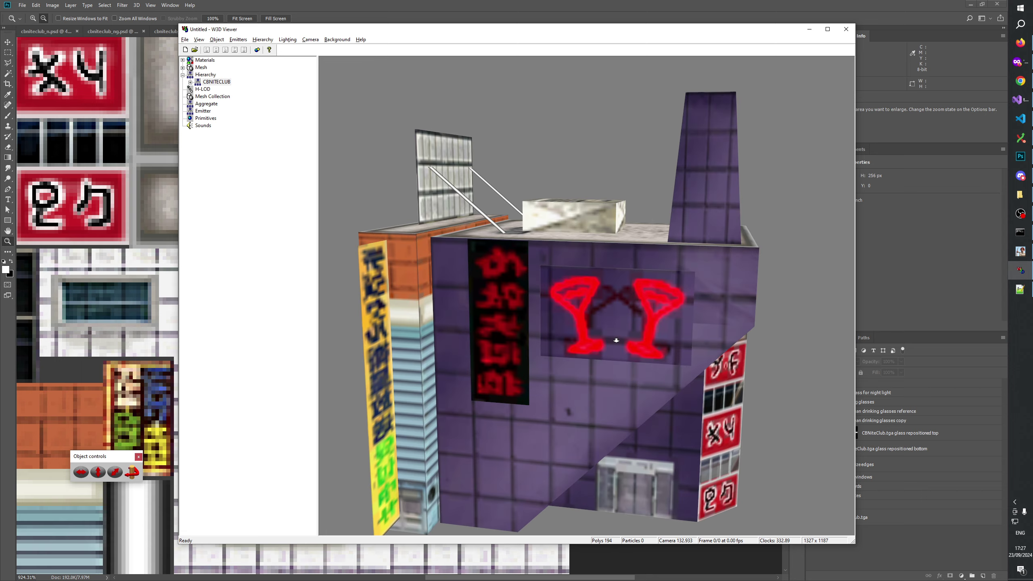
left_click_drag(601, 297, 555, 307)
scroll(537, 348, "down", 3)
key("alt+Tab")
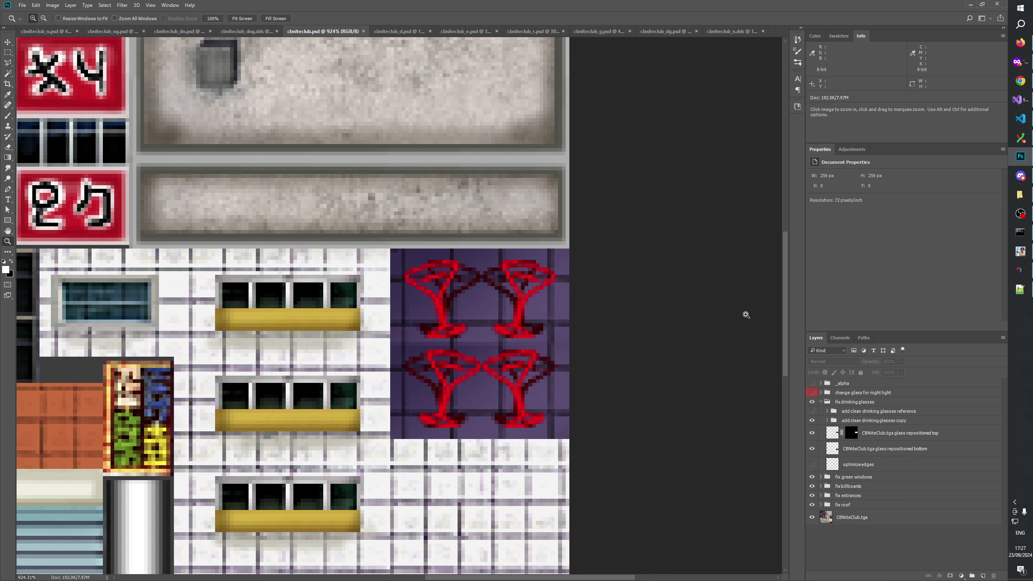
key("alt+Tab")
Step: Display the loaded cbniteclub.tga material in W3D Viewer and compare its glasses area with the Photoshop document
left_click(183, 59)
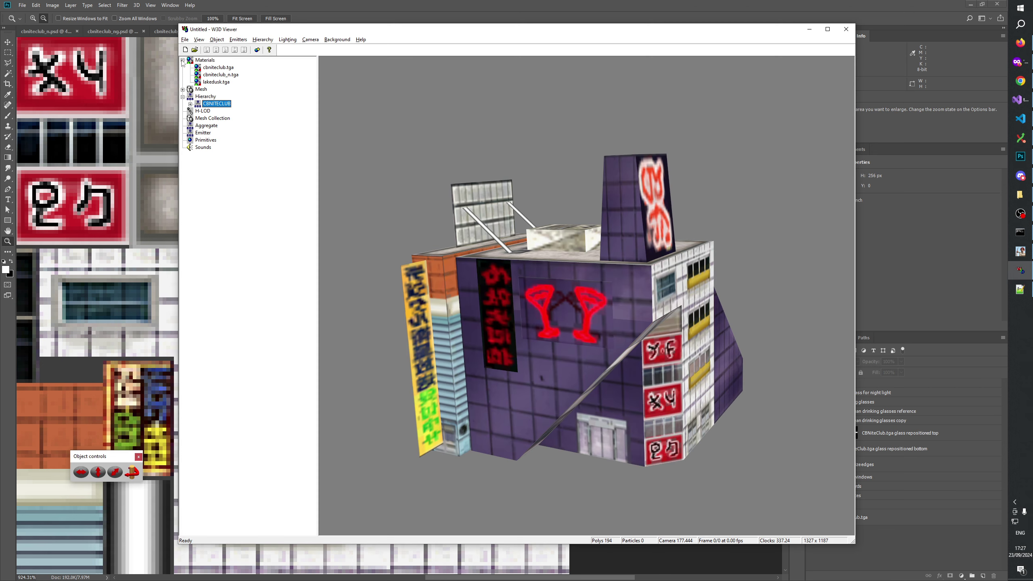
left_click(225, 68)
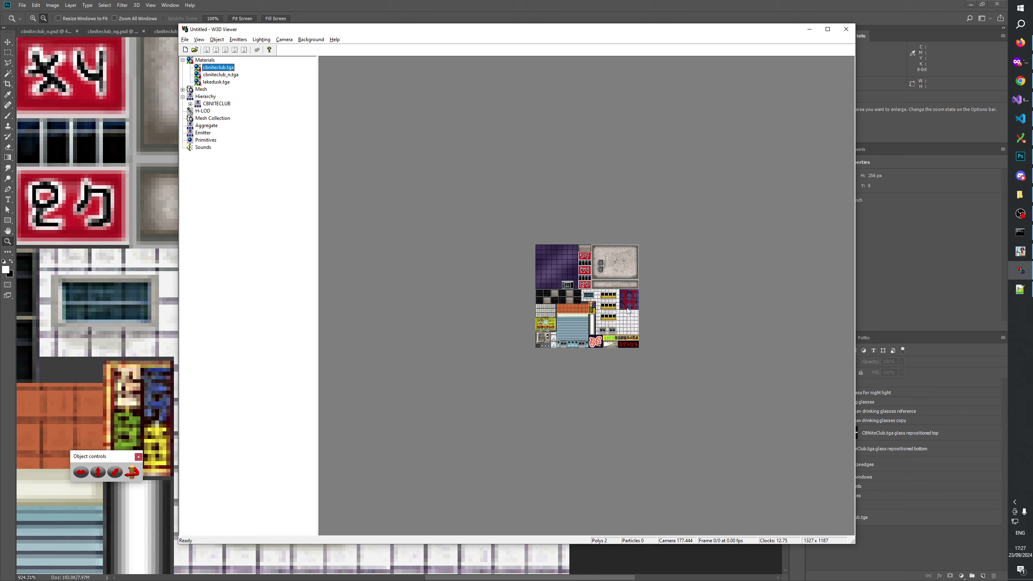
key("alt+Tab")
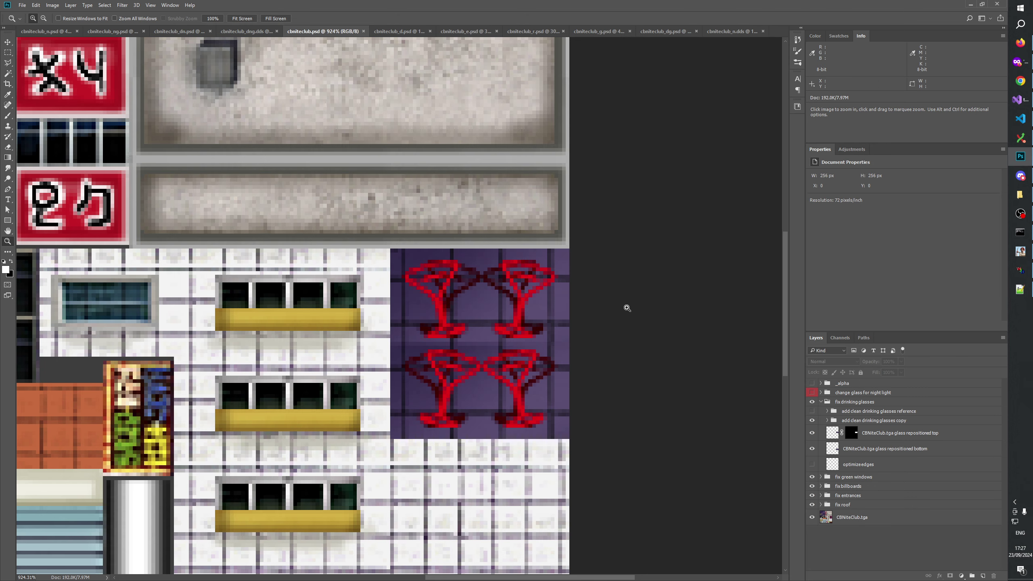
key("alt+Tab")
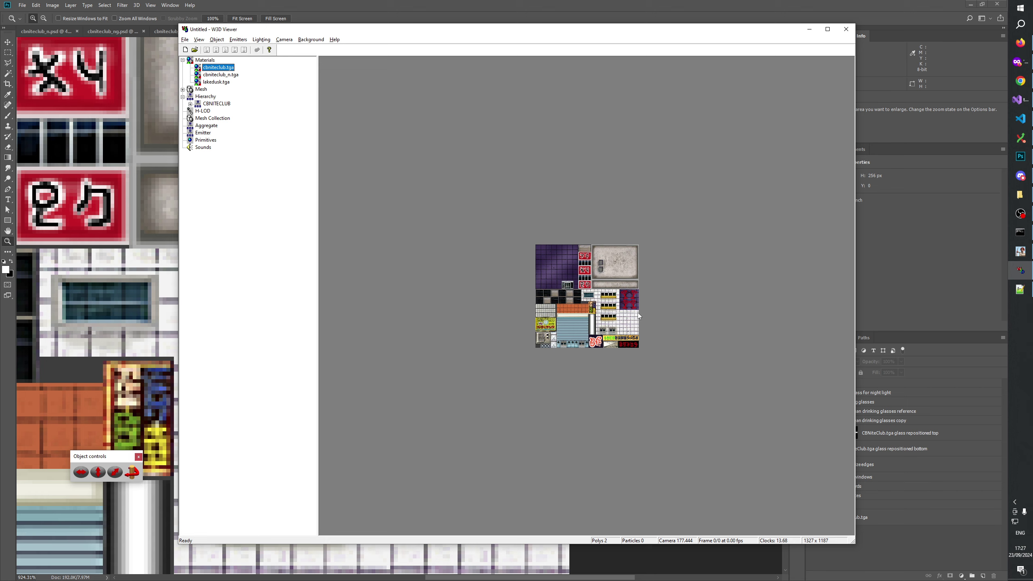
left_click(637, 312)
Step: Display the CBNITECLUB model with its CBNITECLUB.CBNITECLUB animation and examine the neon glasses panel from near and far
left_click(216, 103)
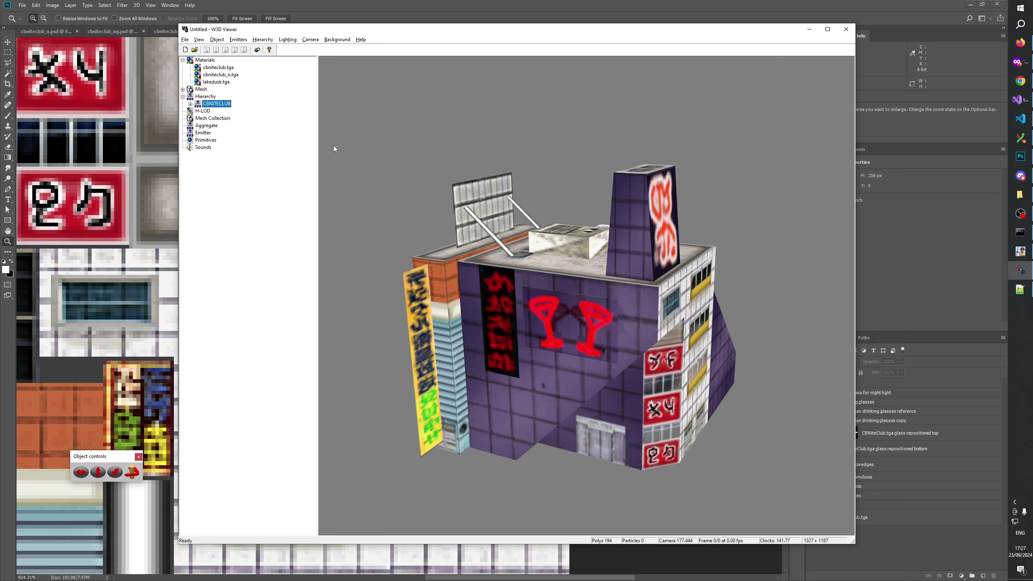
left_click(190, 103)
left_click(239, 111)
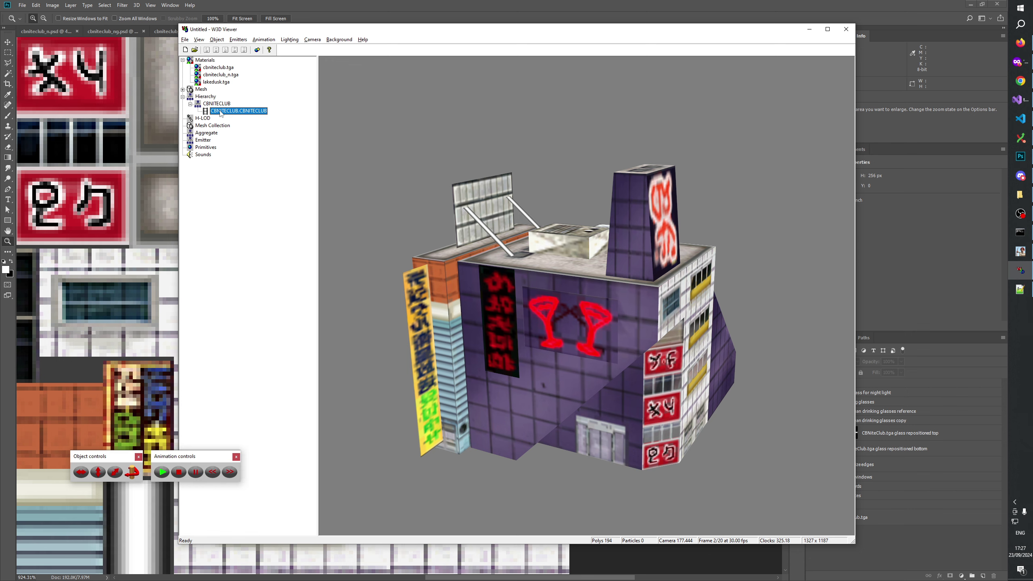
scroll(650, 191, "up", 3)
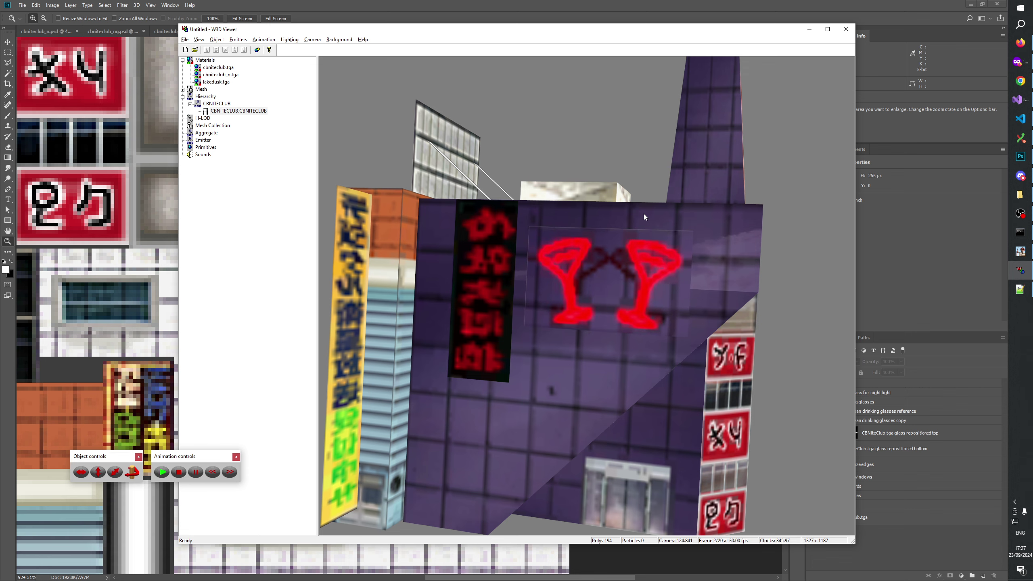
left_click_drag(624, 214, 601, 228)
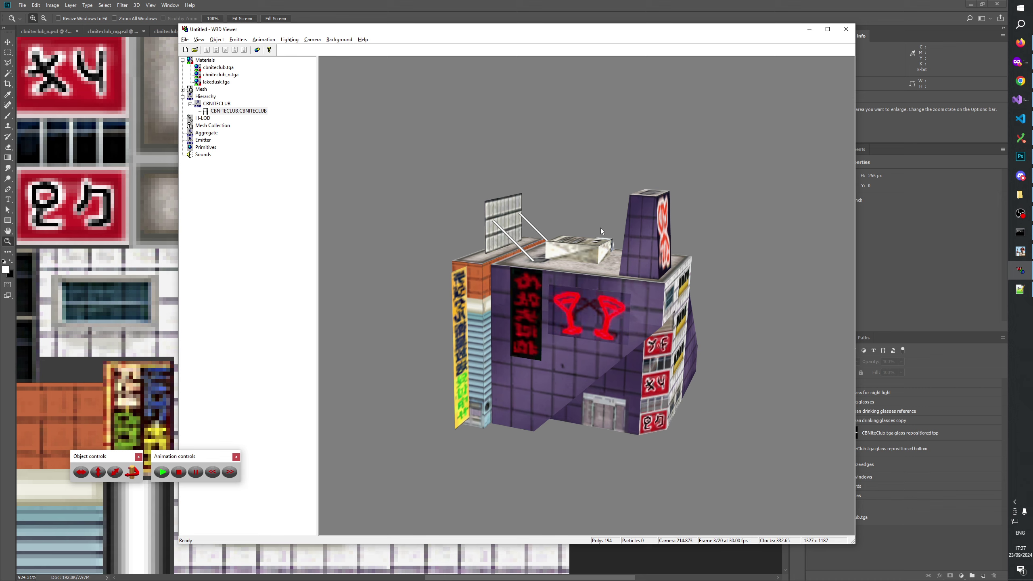
scroll(600, 227, "up", 5)
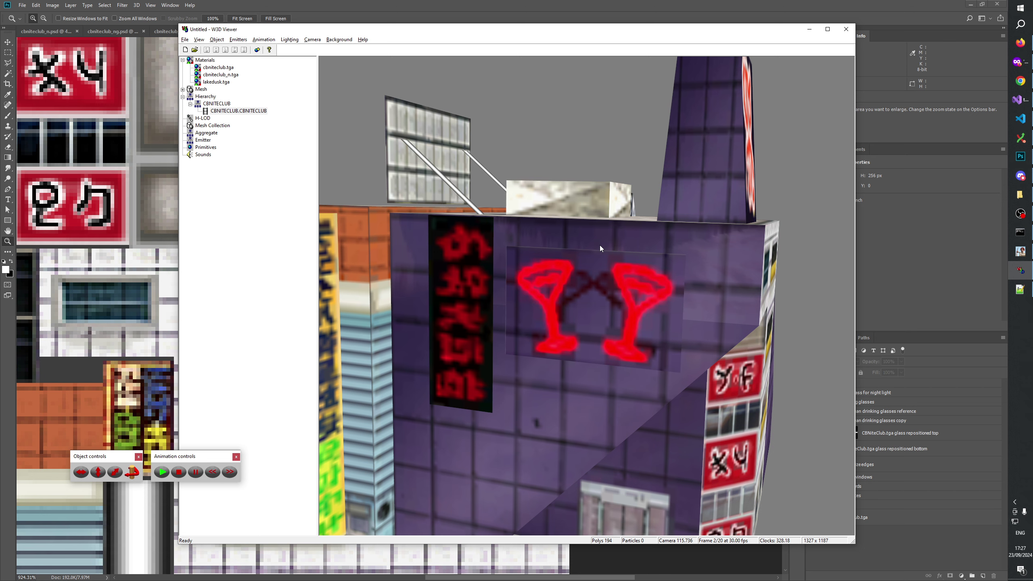
left_click_drag(599, 245, 600, 231)
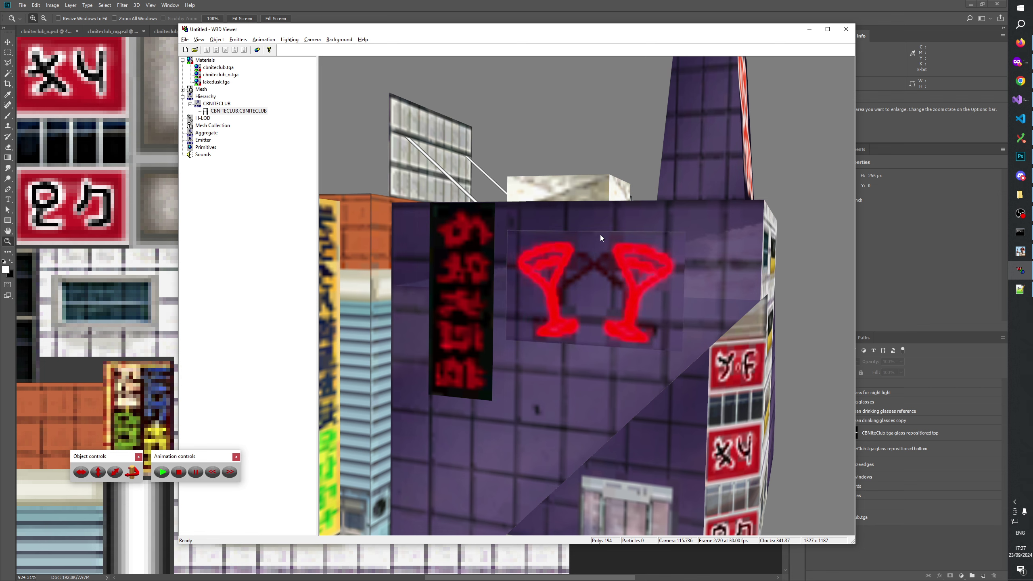
Step: Examine the animated model's glasses panel from several angles and distances, checking it against the cbniteclub texture in Photoshop
left_click(540, 4)
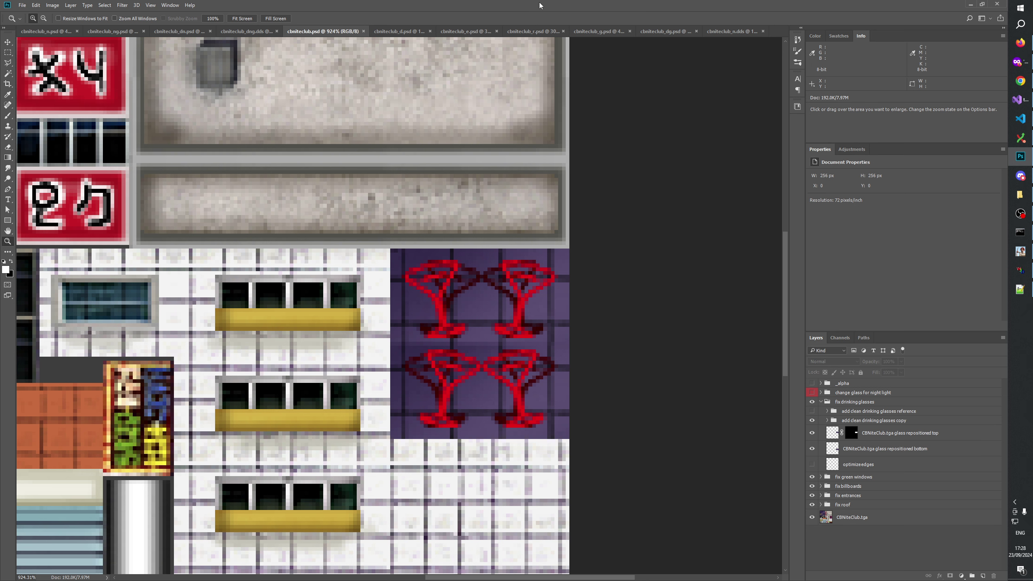
key("alt+Tab")
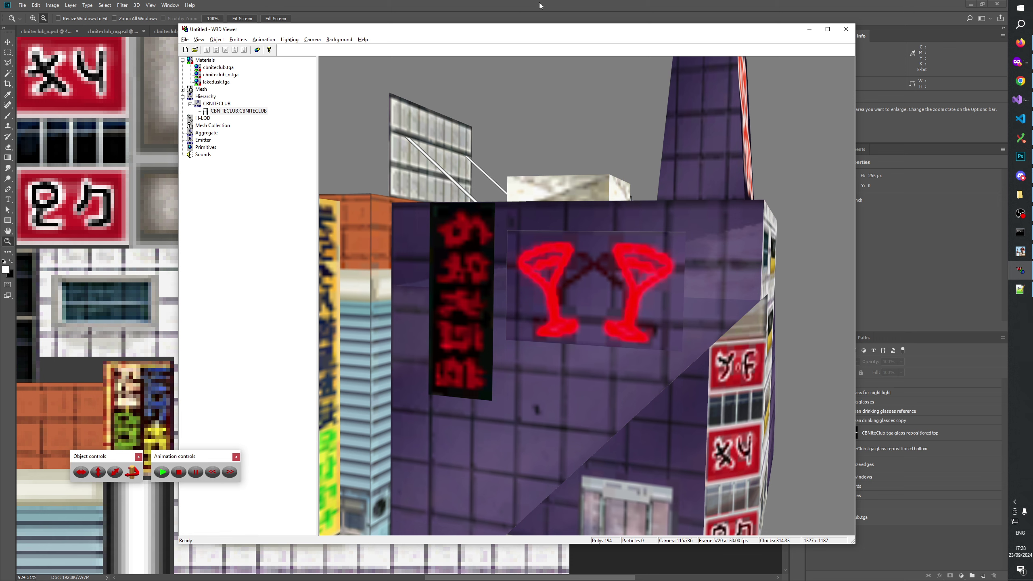
scroll(636, 146, "down", 5)
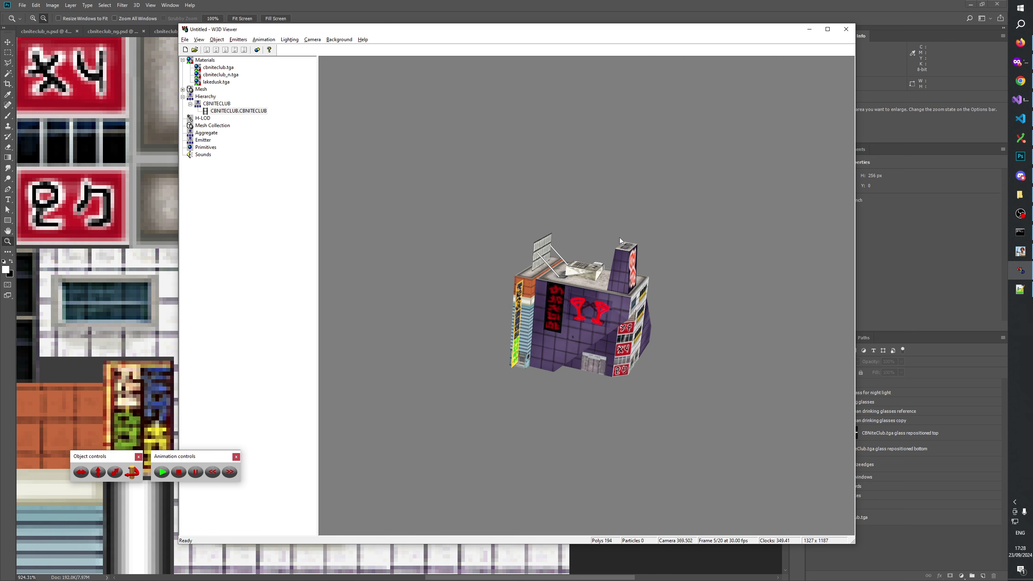
scroll(629, 317, "up", 5)
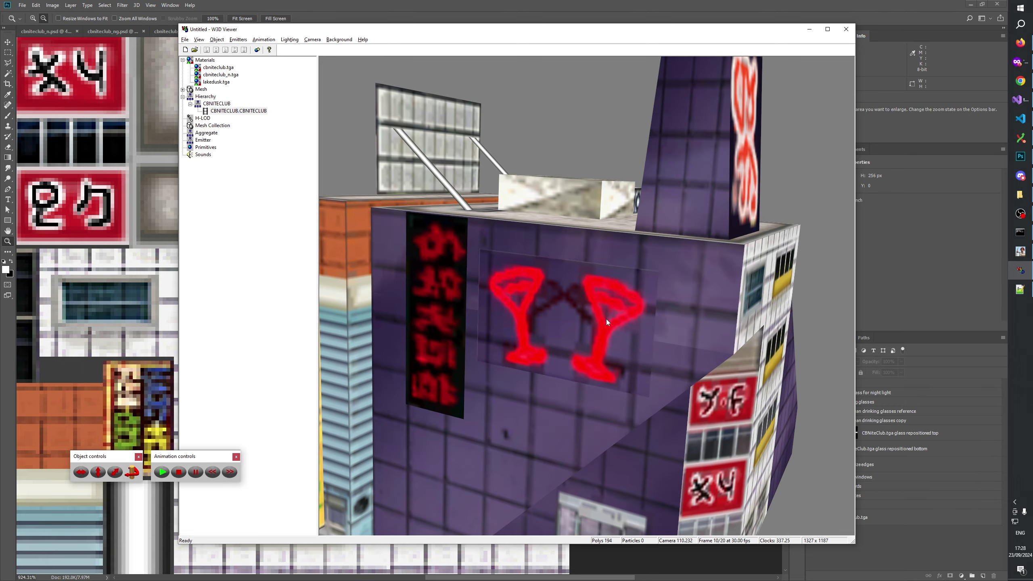
left_click_drag(606, 319, 487, 310)
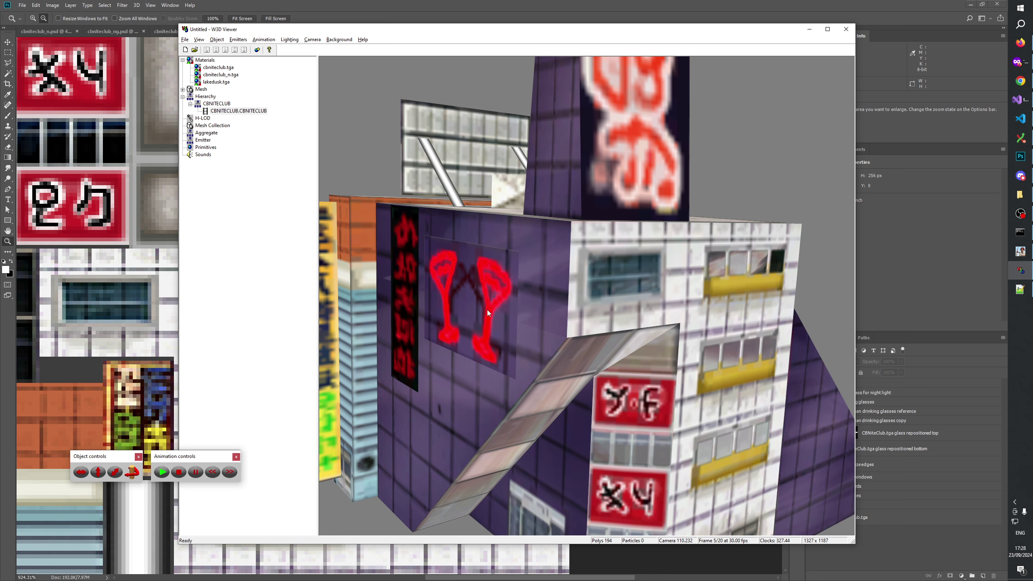
left_click_drag(487, 311, 579, 298)
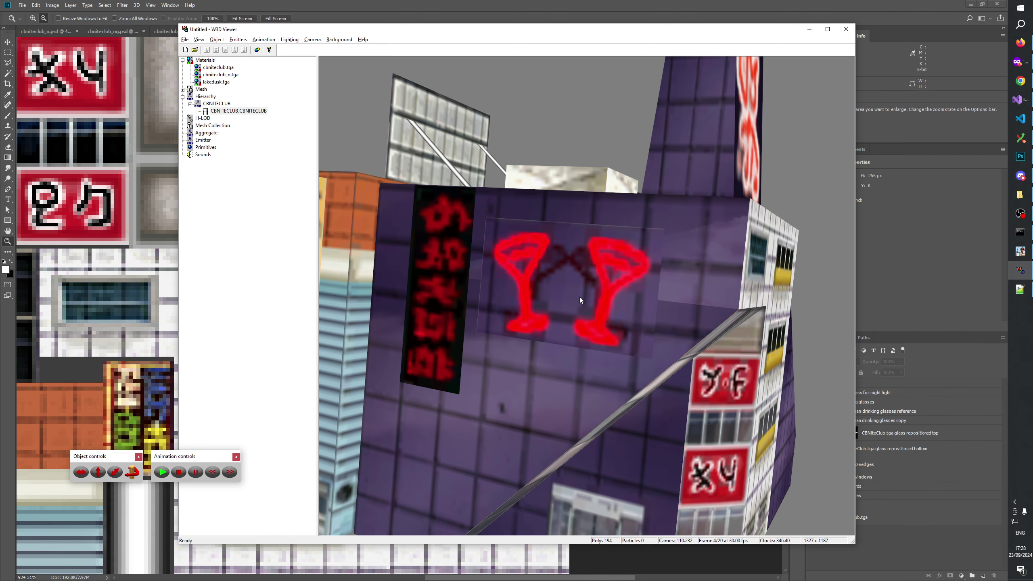
key("alt+Tab")
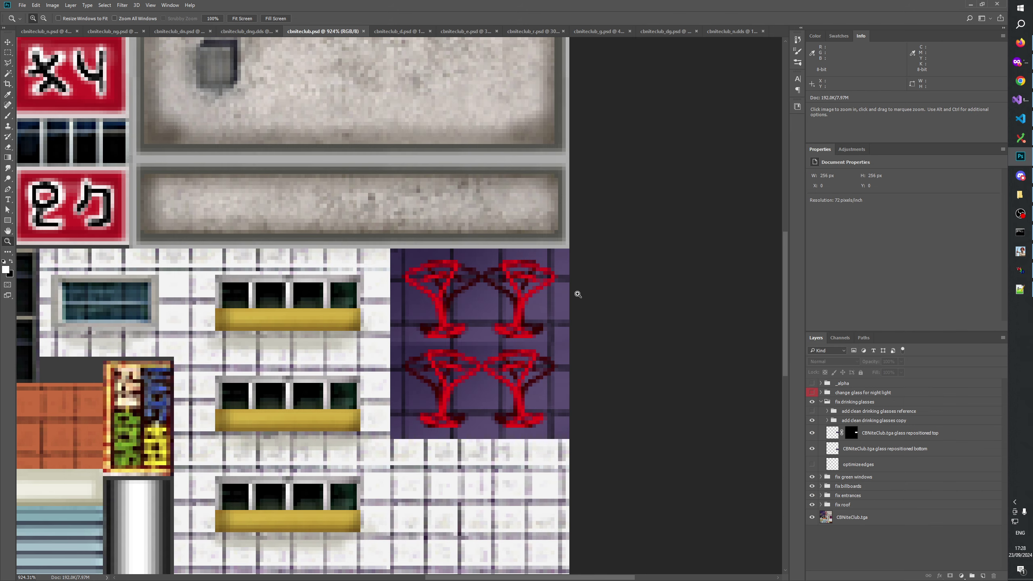
key("alt+Tab")
left_click_drag(555, 273, 628, 198)
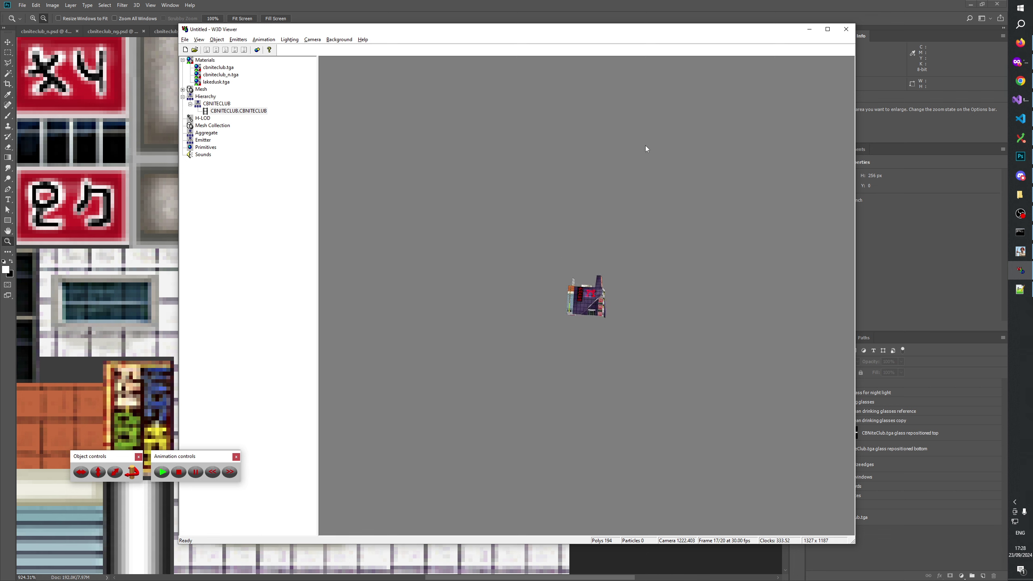
left_click_drag(648, 150, 605, 342)
Step: Switch to Photoshop and inspect the Alpha 1 channel of the cbniteclub document around the drinking glasses
left_click(587, 4)
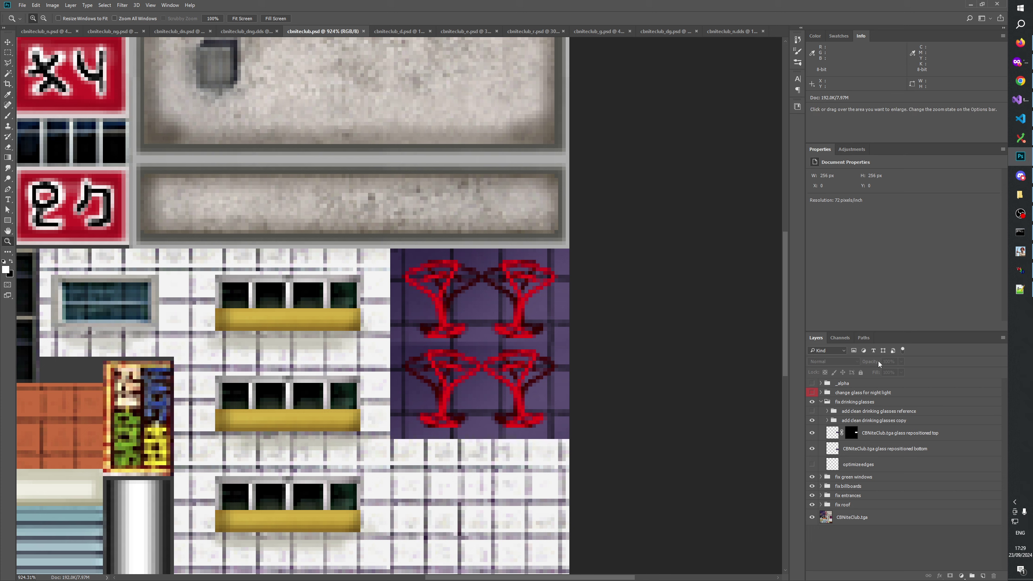
left_click(840, 338)
left_click(832, 413)
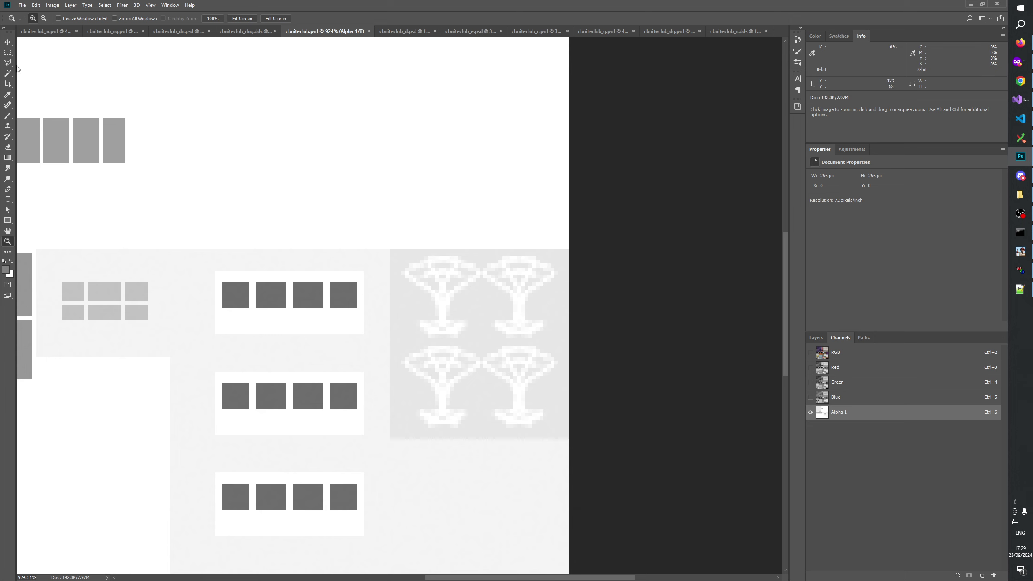
left_click(809, 339)
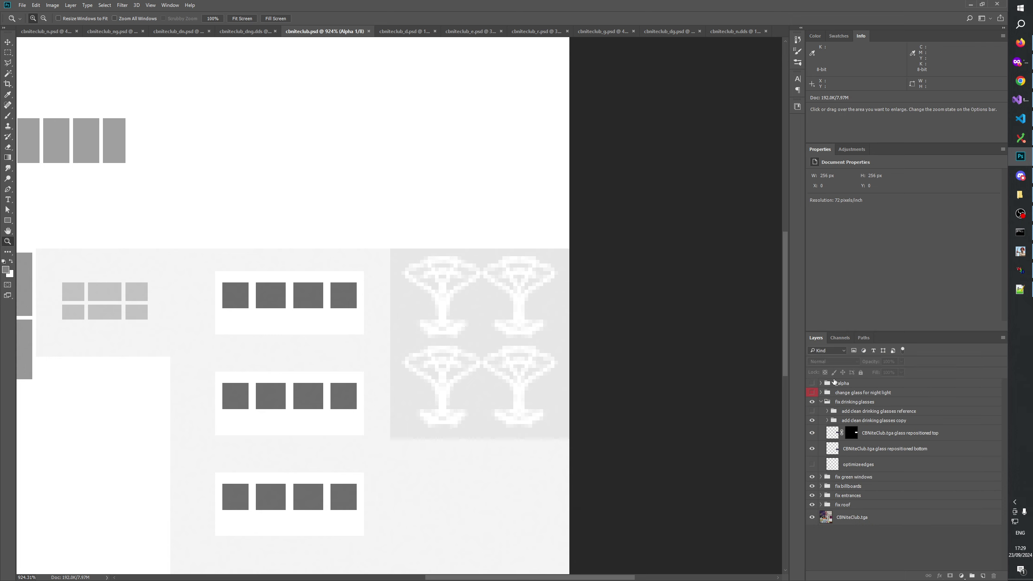
left_click(839, 337)
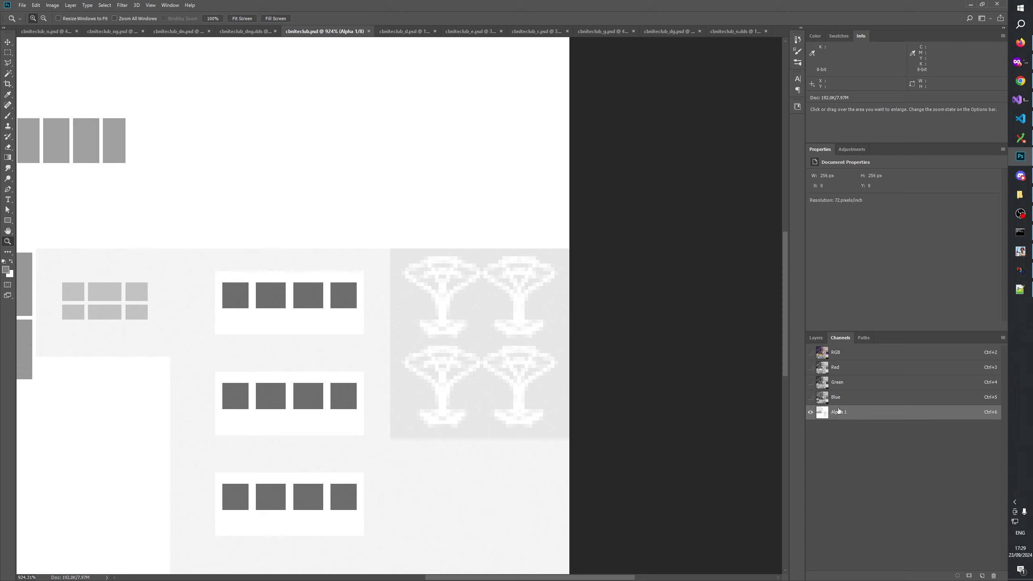
Step: Select the change glass for night light group and fill the entire Alpha 1 channel with white
key("alt")
left_click(838, 412, "ctrl")
key("Return")
left_click(816, 337)
left_click(842, 395)
left_click(840, 338)
left_click(845, 418)
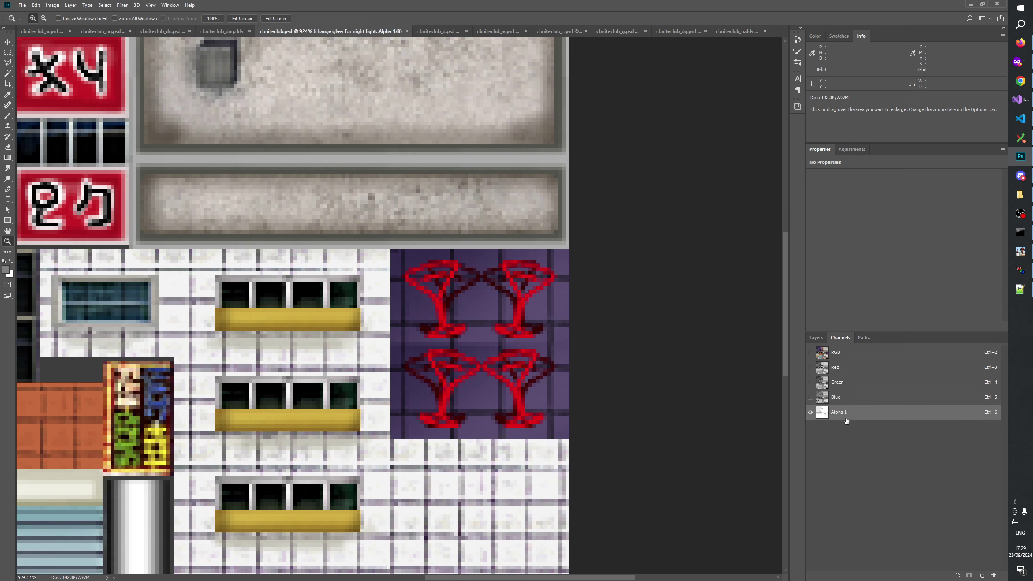
key("ctrl+BackSpace")
Step: Save the cbniteclub document with the white alpha and run a Build in Generals Mod Builder
key("ctrl+s")
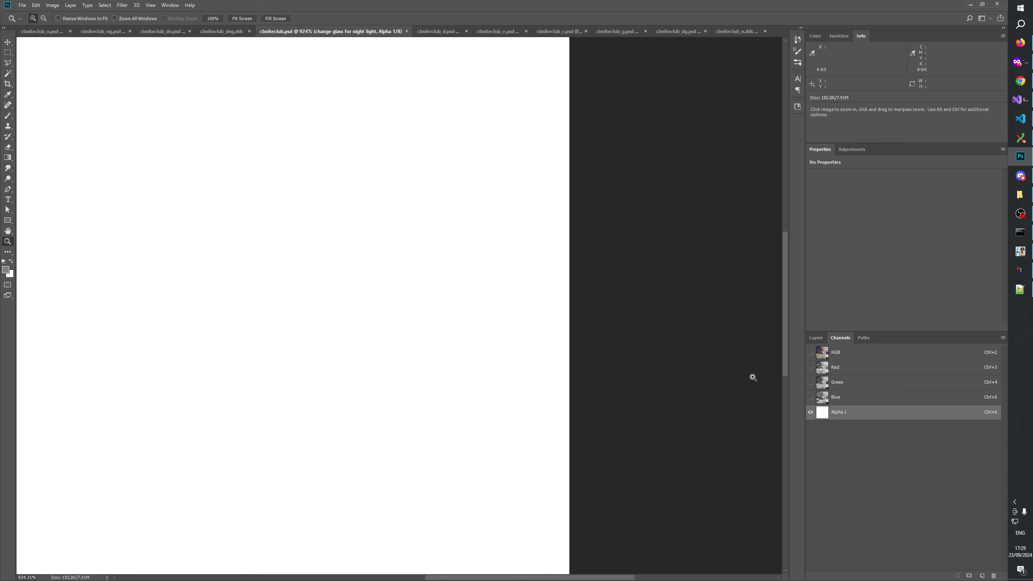
left_click(1021, 252)
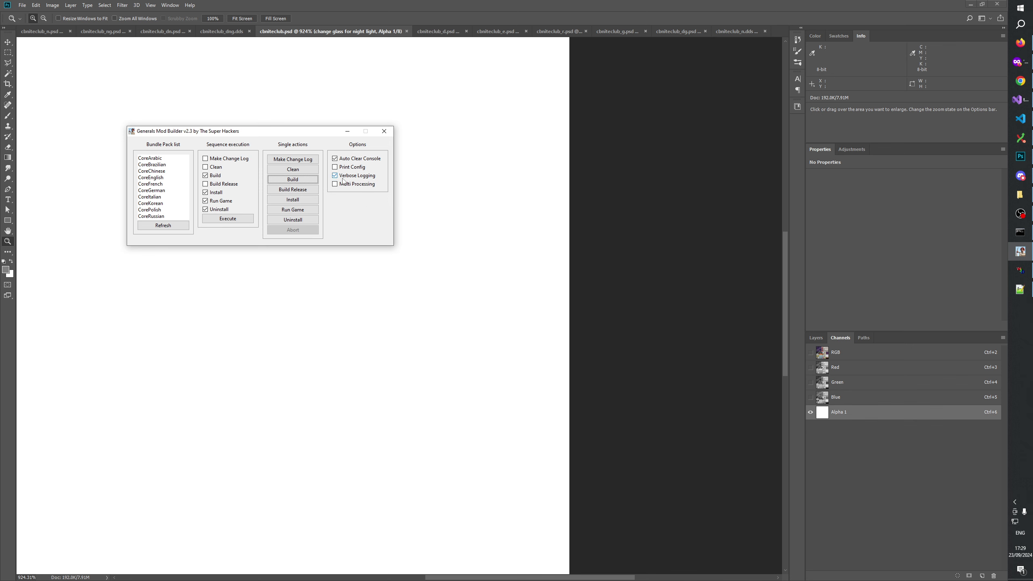
key("space")
Step: In W3D Viewer, start a new session, load CBNiteClub.W3D and display the CBNITECLUB hierarchy model
left_click(1020, 271)
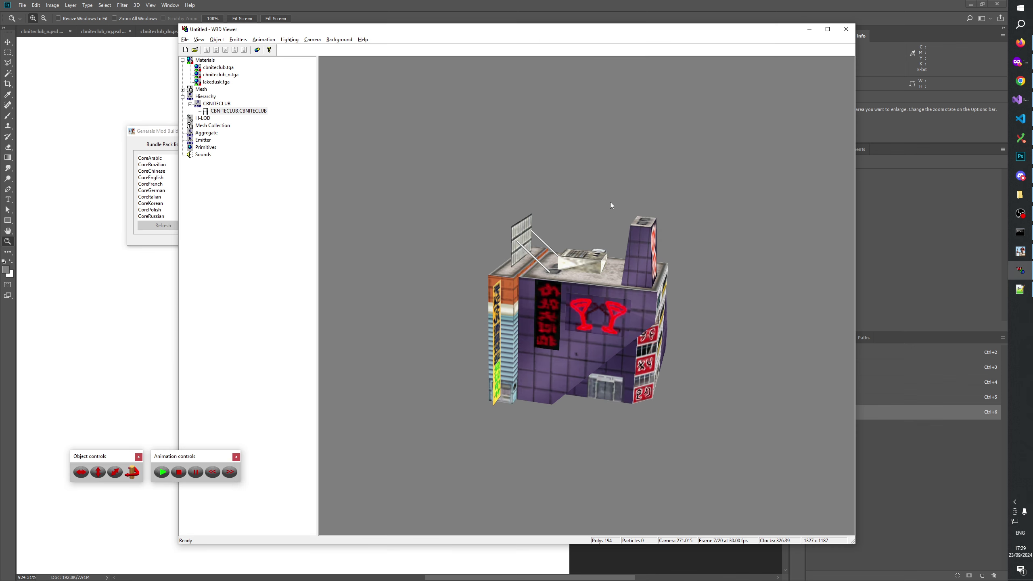
left_click(186, 50)
left_click(195, 49)
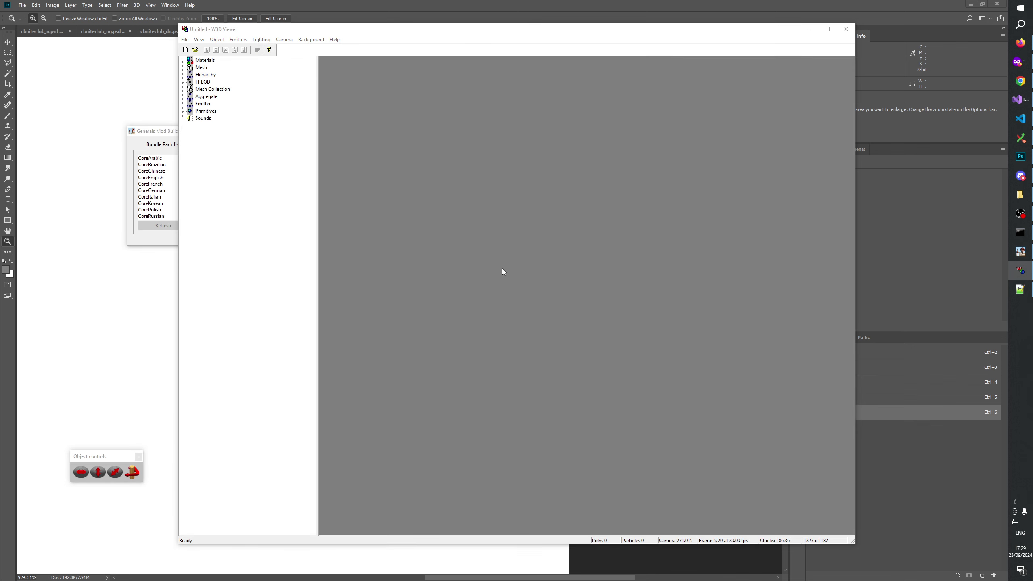
left_click(496, 401)
type("cbniteclub")
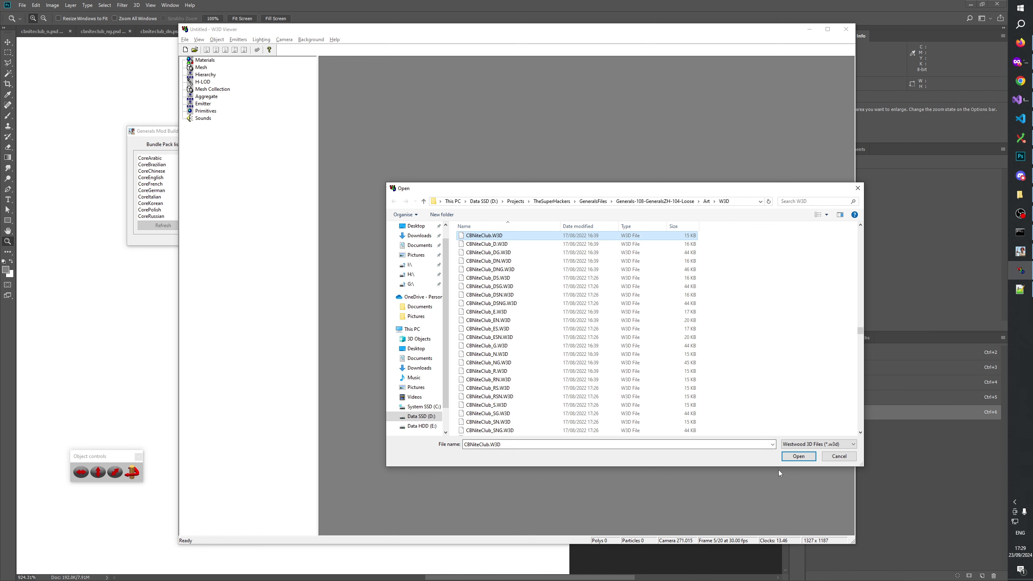
left_click(797, 455)
left_click(182, 75)
left_click(217, 82)
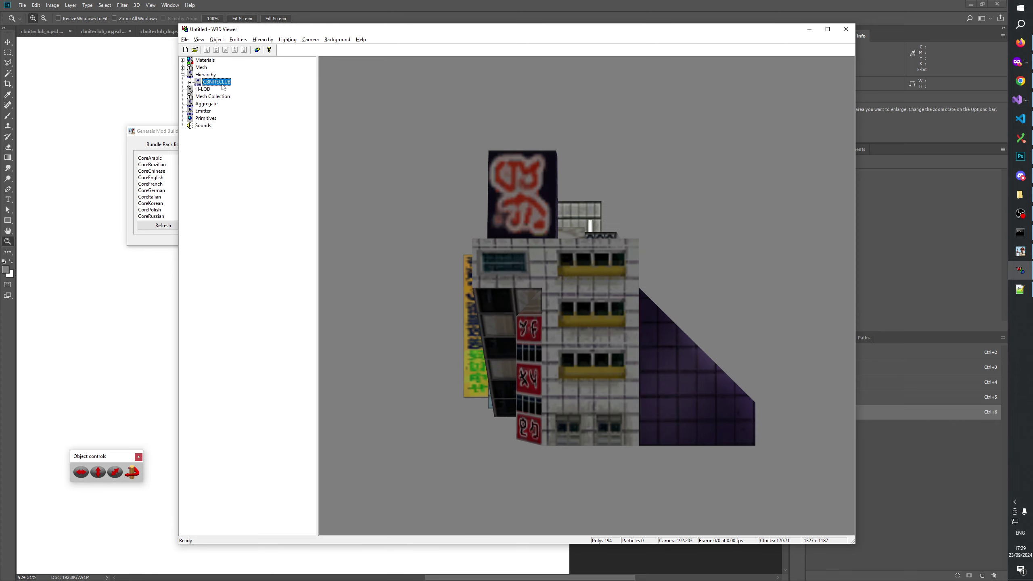
Step: Examine the neon glasses panel on the reloaded model up close and display its CBNITECLUB.CBNITECLUB animation
left_click_drag(715, 277, 647, 311)
scroll(679, 338, "up", 5)
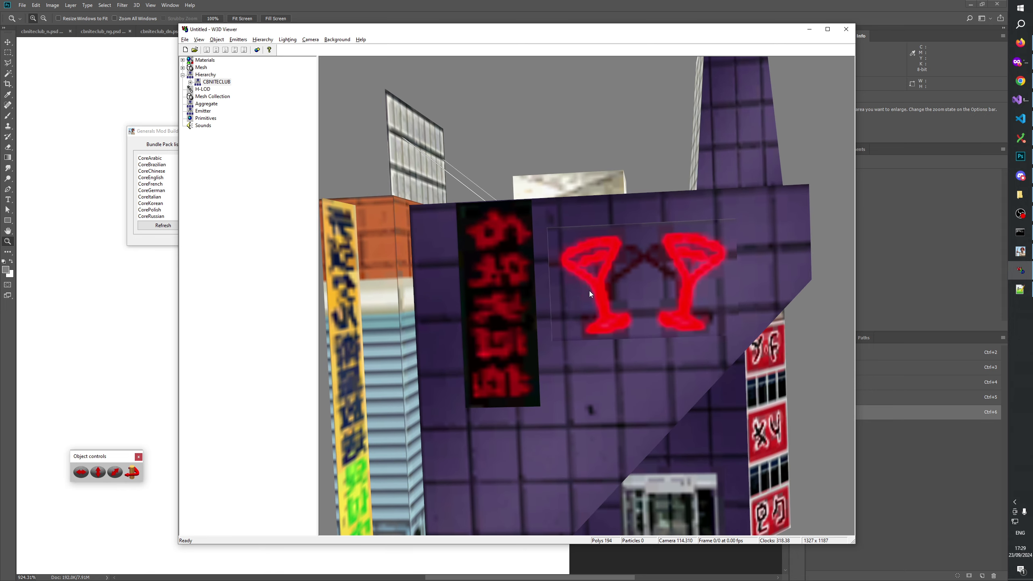
mouse_move(589, 291)
left_mouse_down()
mouse_move(592, 320)
mouse_move(557, 322)
mouse_move(558, 304)
mouse_move(585, 330)
mouse_move(630, 216)
mouse_move(683, 192)
mouse_move(664, 204)
mouse_move(618, 293)
mouse_move(632, 313)
mouse_move(588, 308)
left_mouse_up()
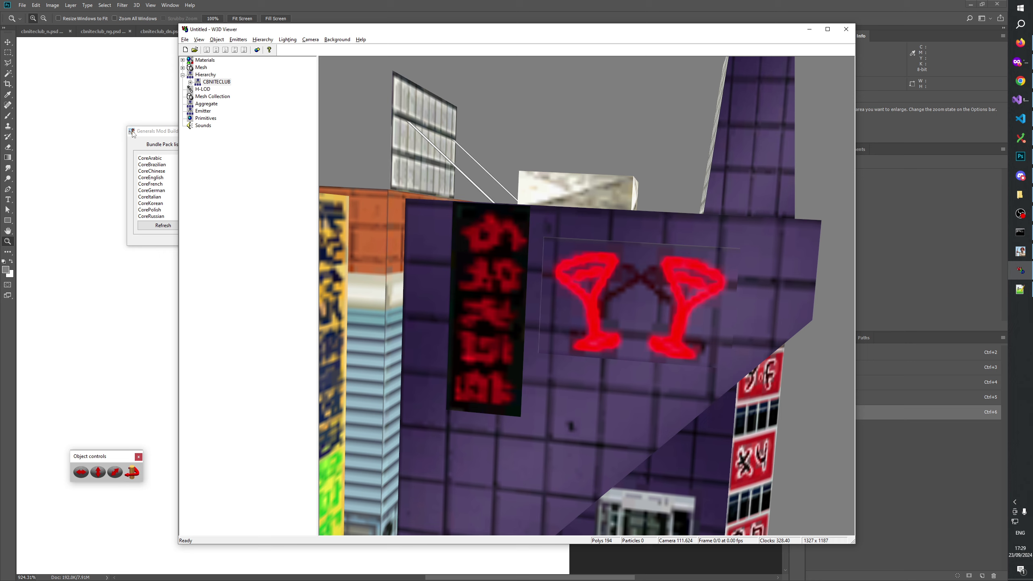
double_click(215, 82)
left_click(218, 89)
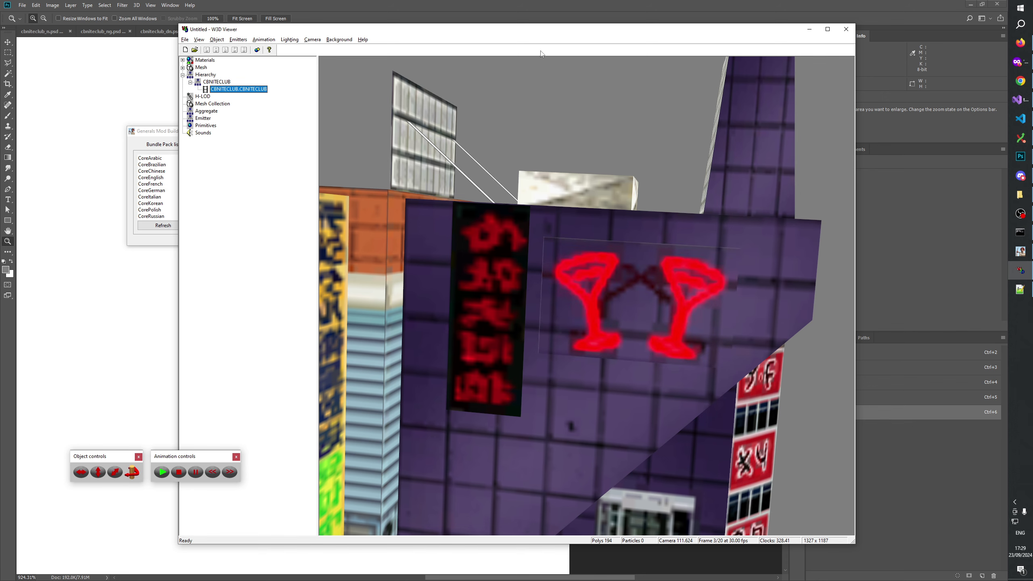
Step: In Photoshop, check the cbniteclub_n document, then return to the cbniteclub texture and select its fix drinking glasses group
key("alt+Tab")
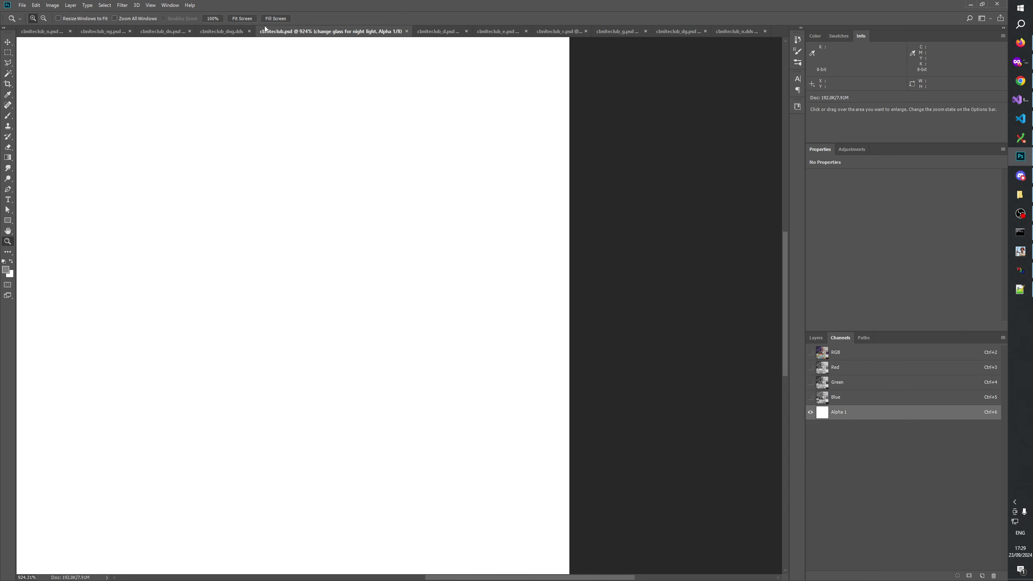
left_click(52, 33)
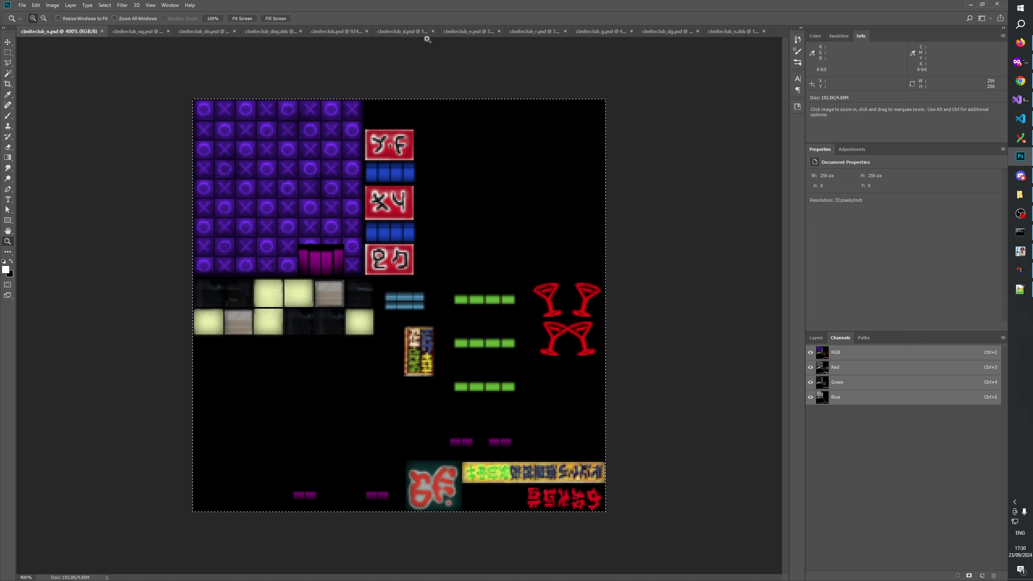
left_click(334, 31)
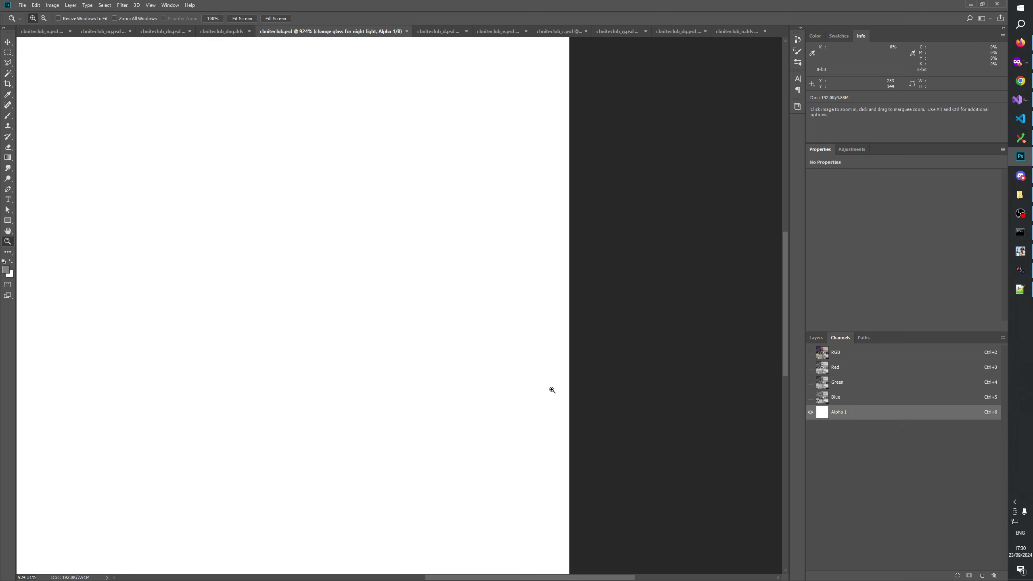
left_click(811, 337)
left_click(858, 401)
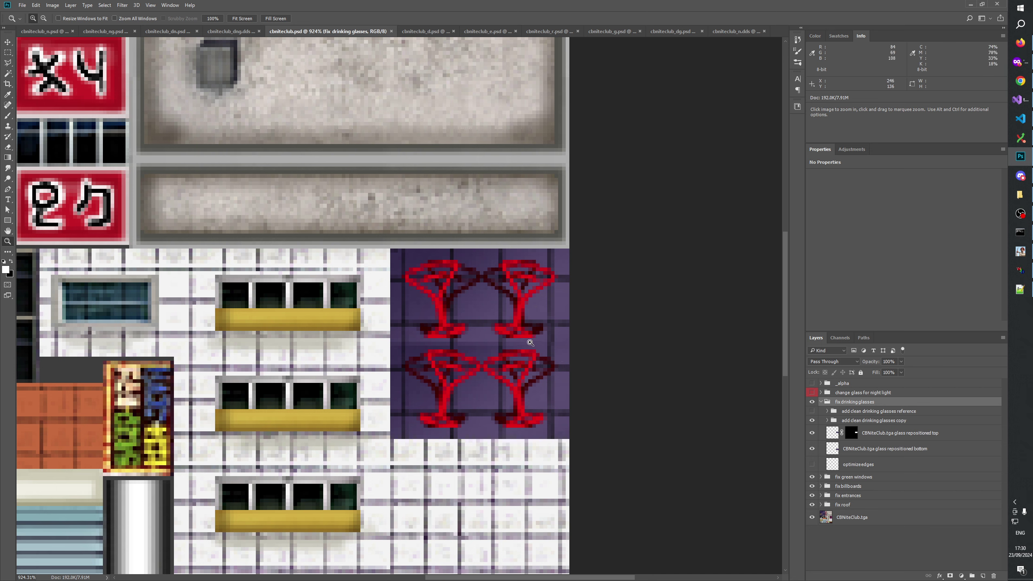
Step: Outline the upper and then the lower pair of drinking glasses with rectangular marquees, the lower one about 41 by 21 px
left_click(464, 364)
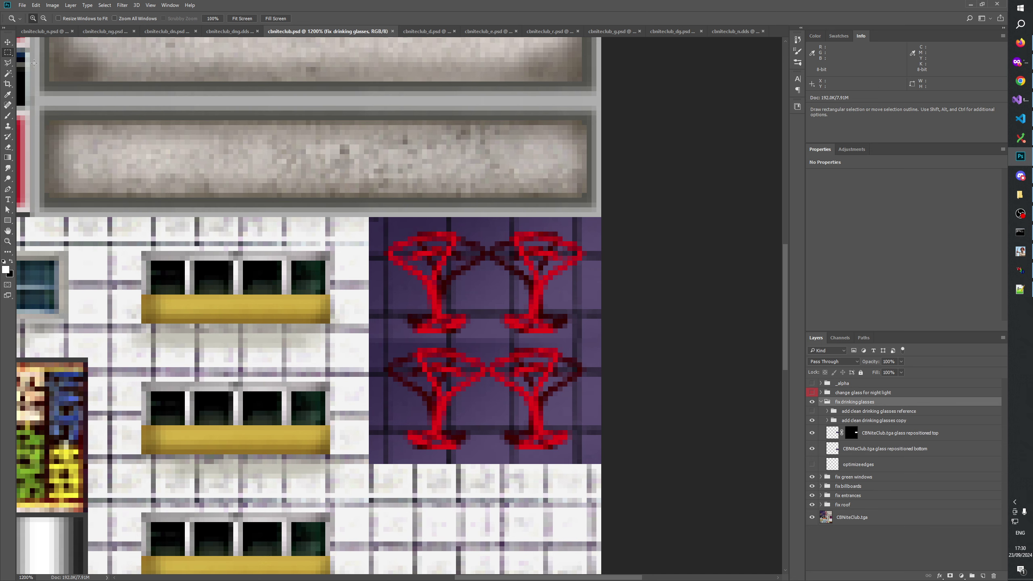
left_click(7, 52)
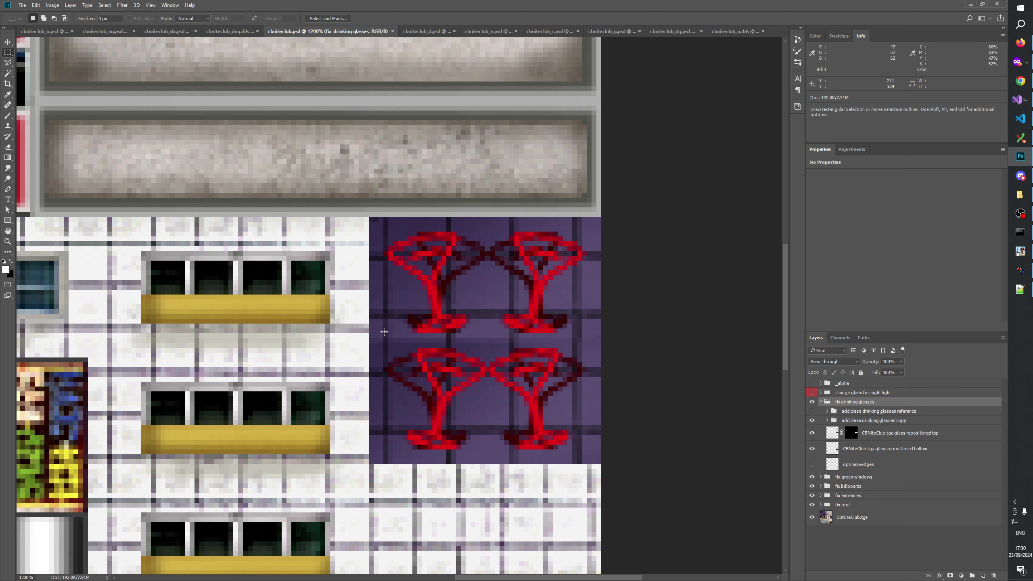
left_click_drag(398, 330, 587, 232)
left_click_drag(391, 348, 583, 448)
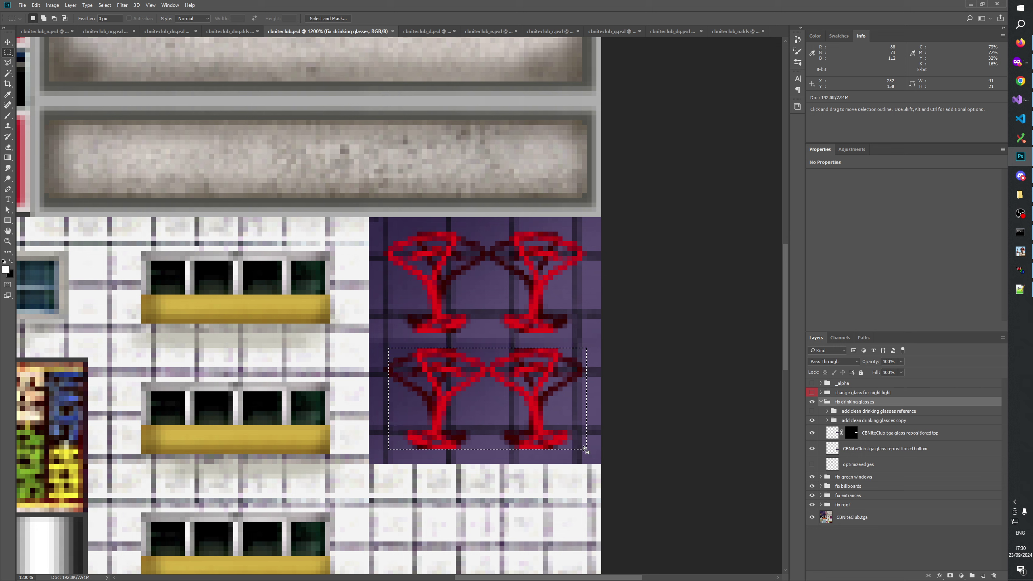
left_click(430, 331)
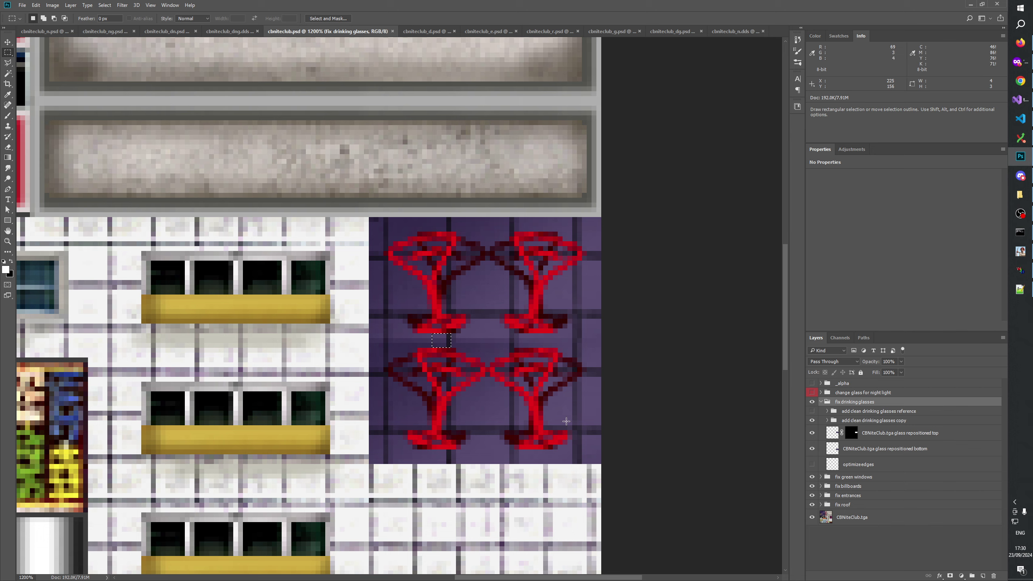
Step: Compare the animated neon glasses panel in W3D Viewer with both glass pairs in the Photoshop texture
key("alt+Tab")
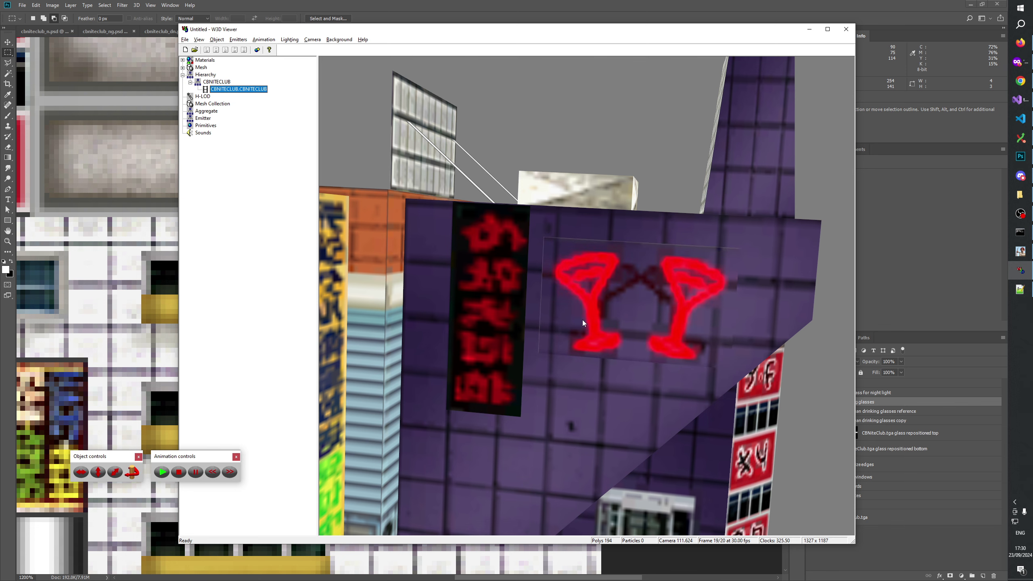
key("alt+Tab")
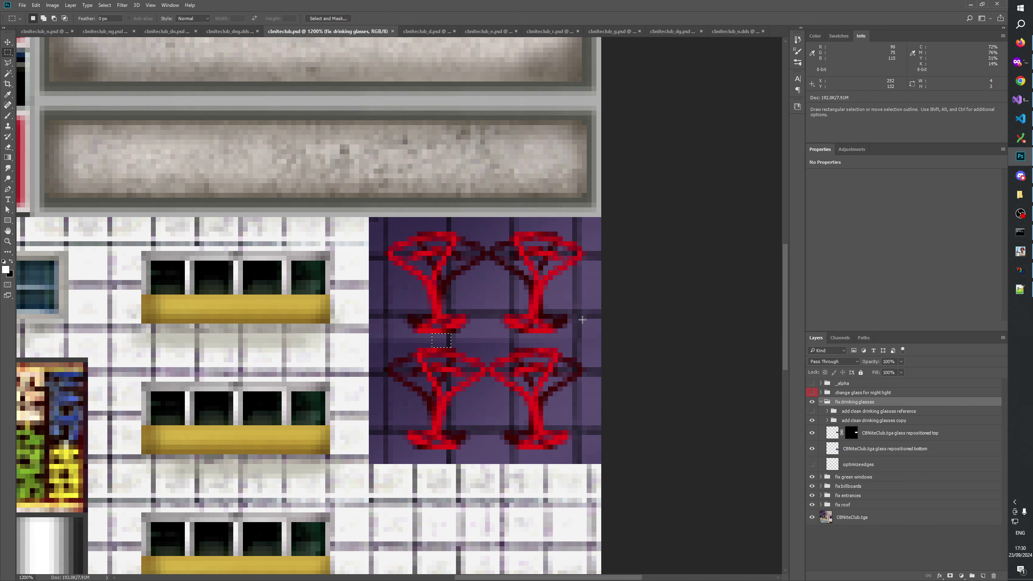
key("alt+Tab")
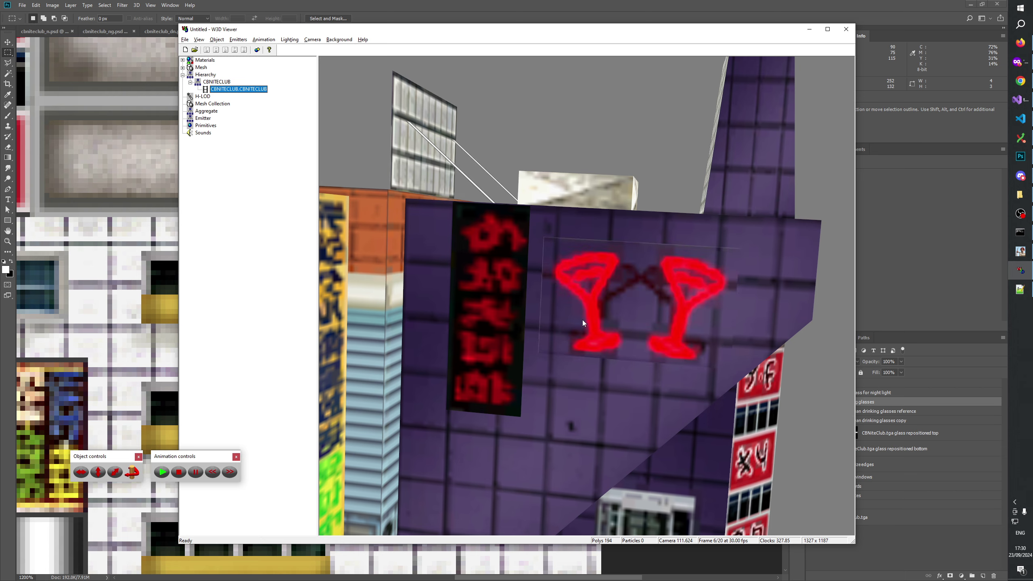
key("alt+Tab")
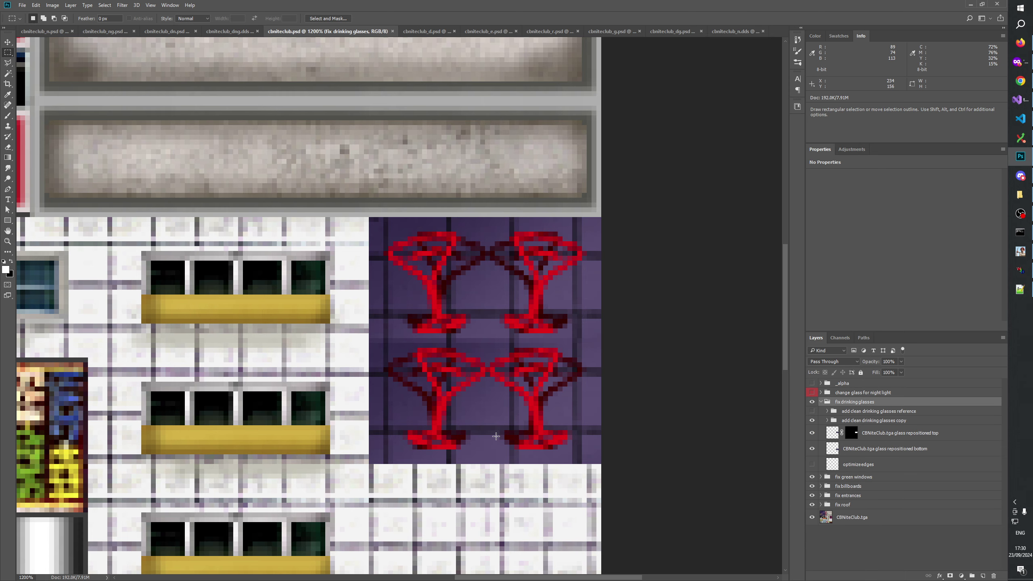
key("alt+Tab")
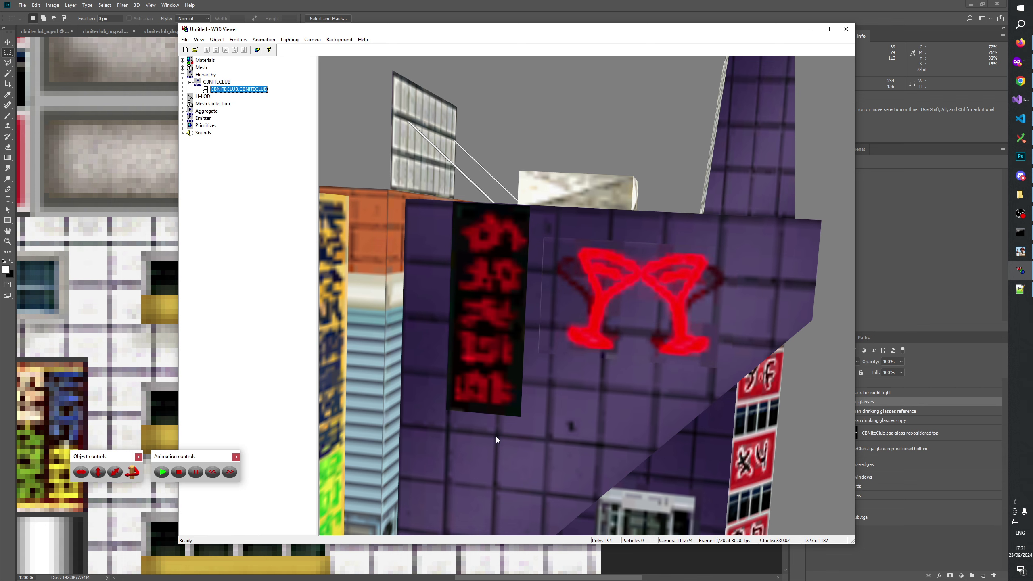
key("alt+Tab")
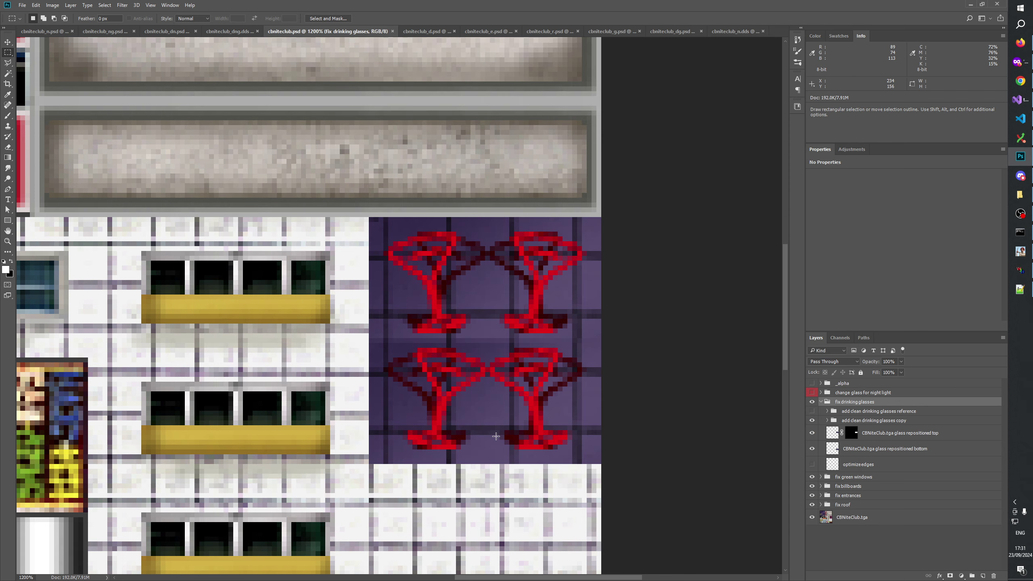
key("alt+Tab")
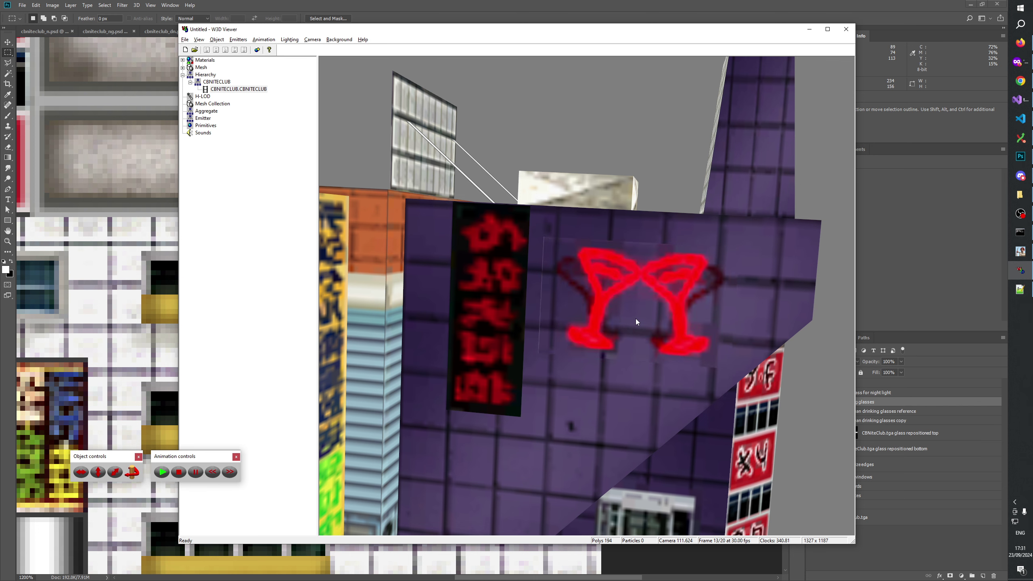
left_click_drag(635, 318, 644, 296)
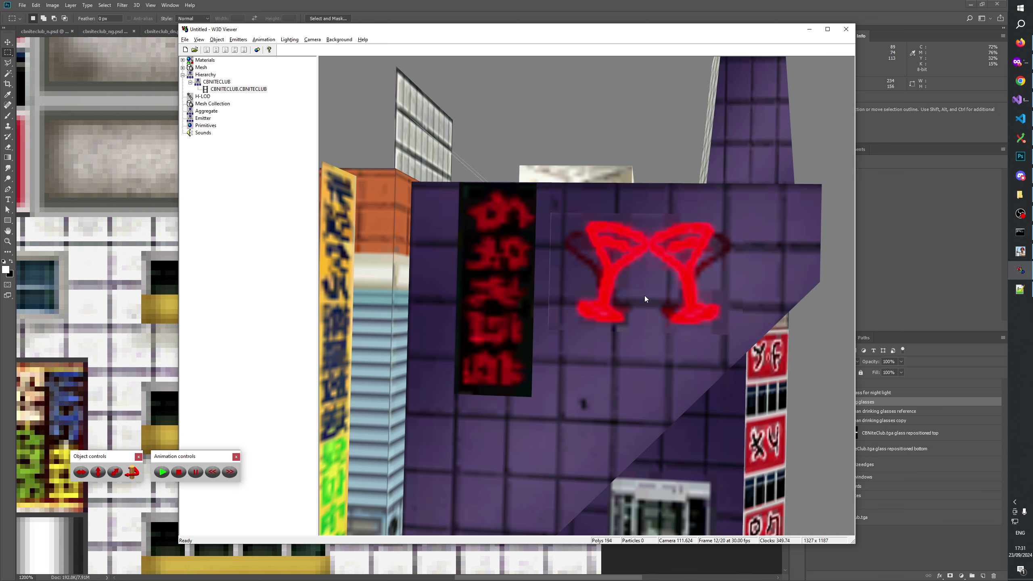
key("alt+Tab")
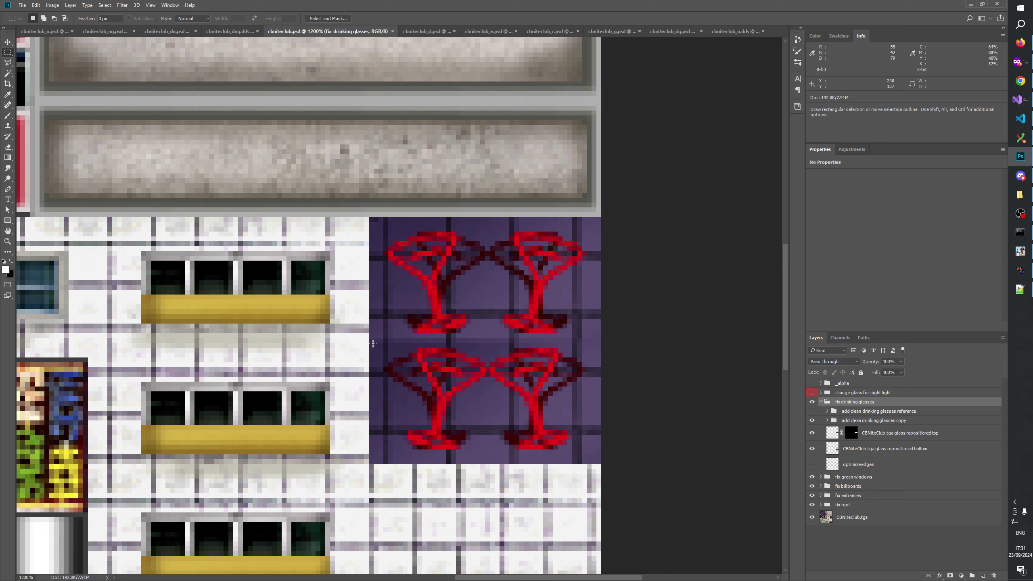
Step: Marquee-select about 44 by 23 px around the lower glasses pair and add a matching rectangle around the upper pair
left_click_drag(371, 344, 610, 449)
left_click(394, 343)
left_click_drag(371, 346, 659, 452)
left_click_drag(345, 334, 371, 416)
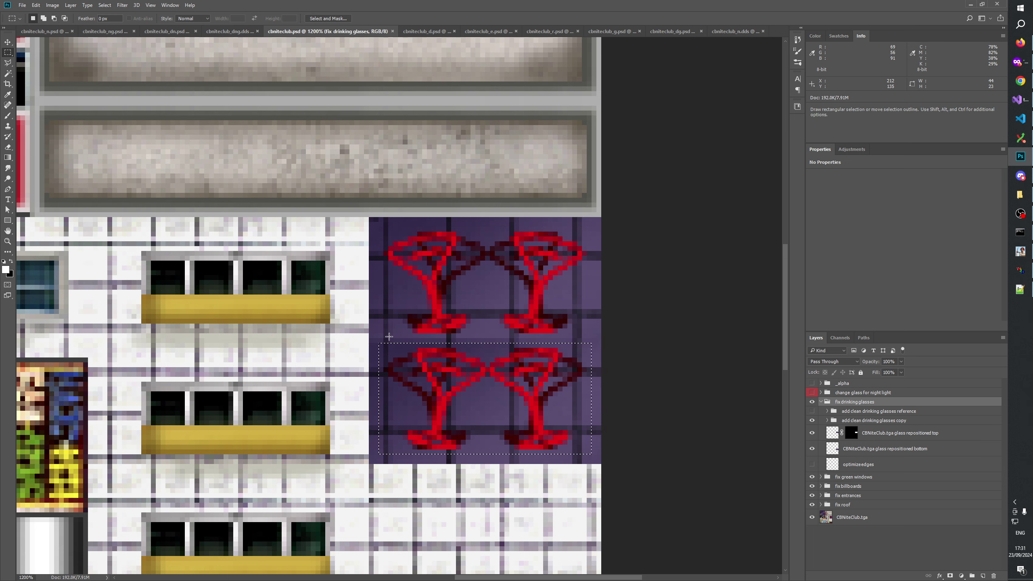
left_click_drag(381, 336, 590, 230)
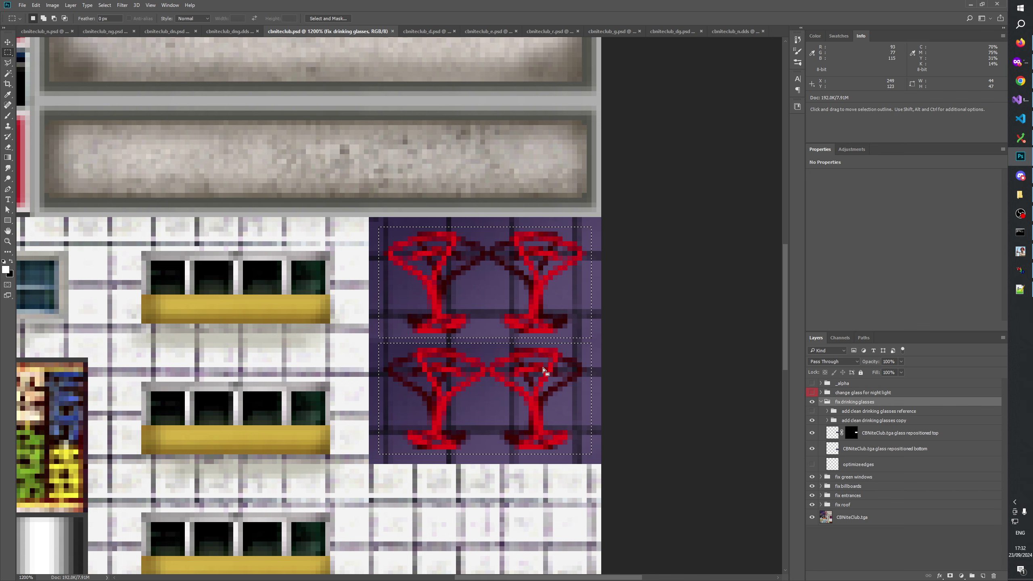
Step: In W3D Viewer, examine the neon glasses on the nightclub model from several angles, both from far away and up close
key("alt+Tab")
left_click_drag(602, 233, 589, 302)
scroll(615, 290, "down", 5)
scroll(589, 302, "up", 3)
scroll(578, 362, "down", 6)
left_click_drag(579, 362, 529, 309)
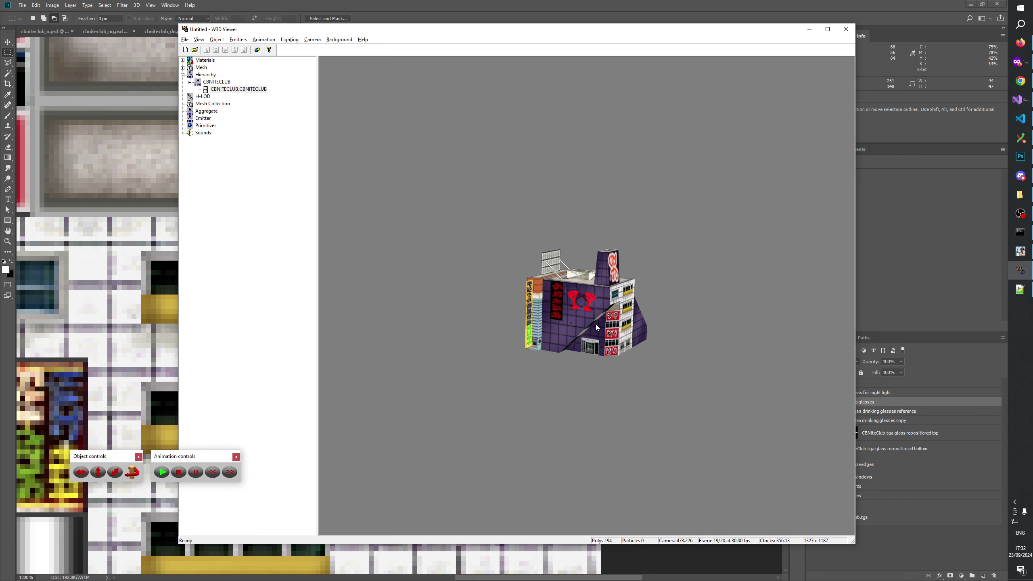
key("alt+Tab")
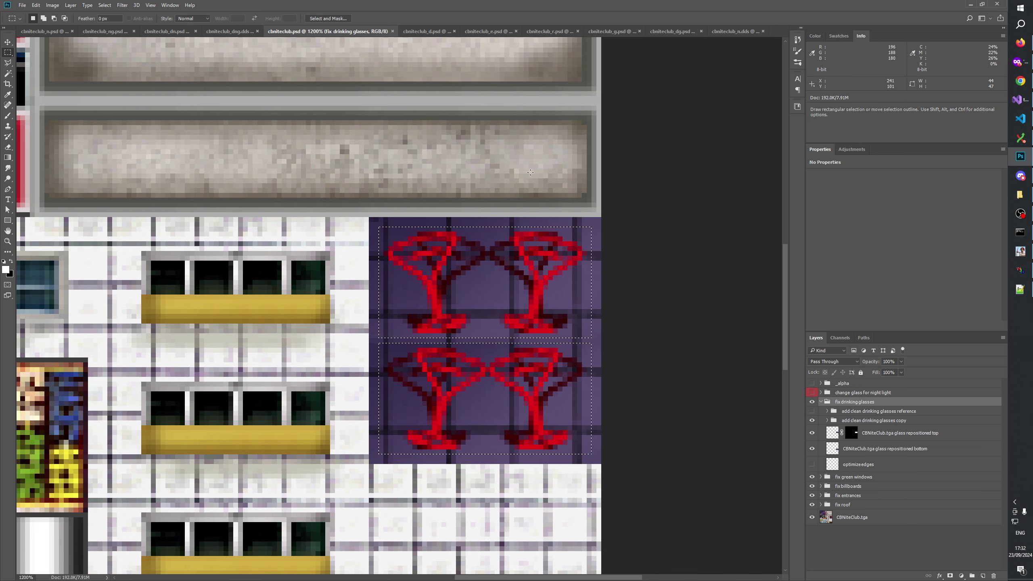
key("alt+Tab")
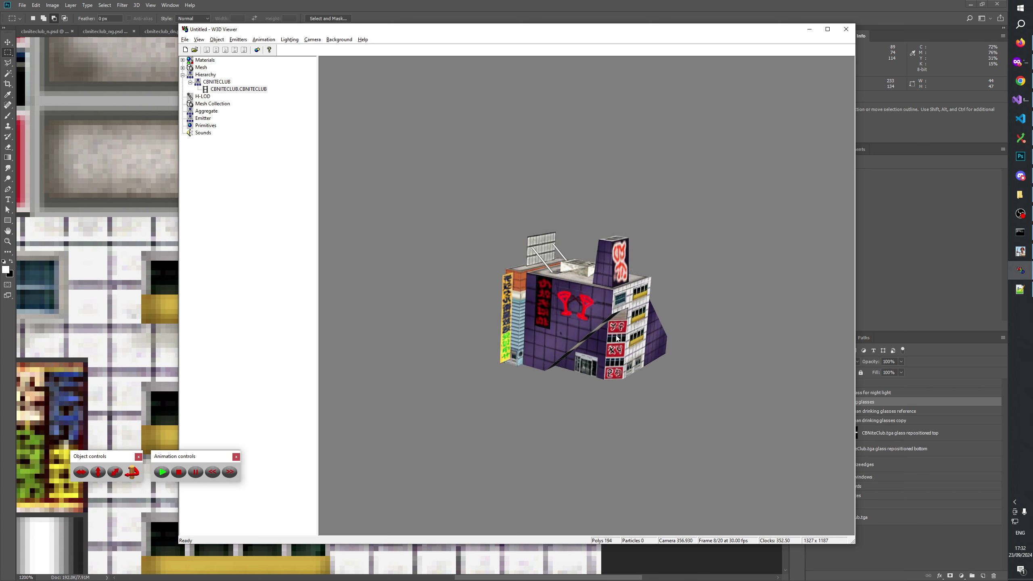
left_click_drag(518, 356, 493, 310)
scroll(528, 345, "up", 5)
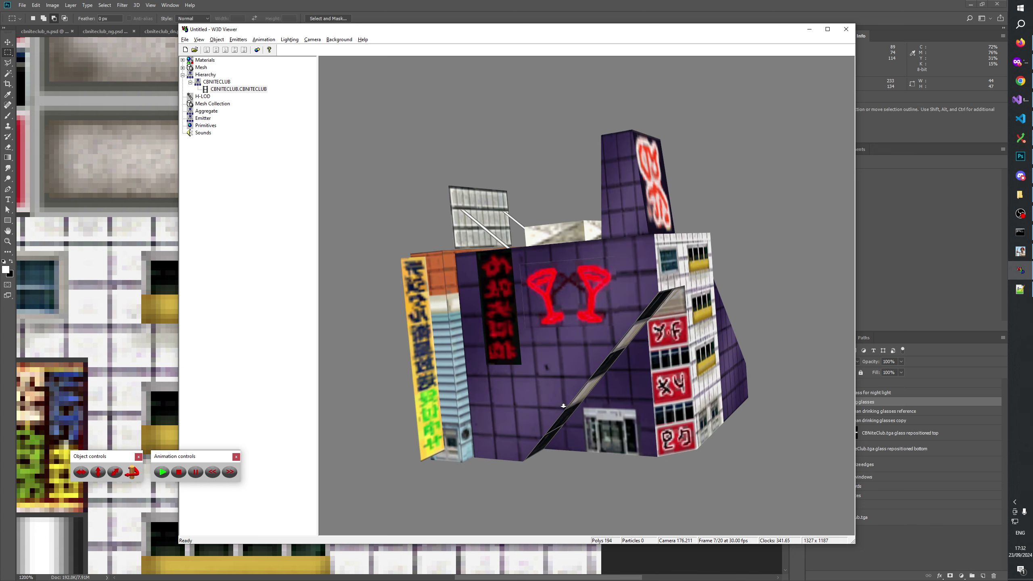
scroll(573, 381, "down", 5)
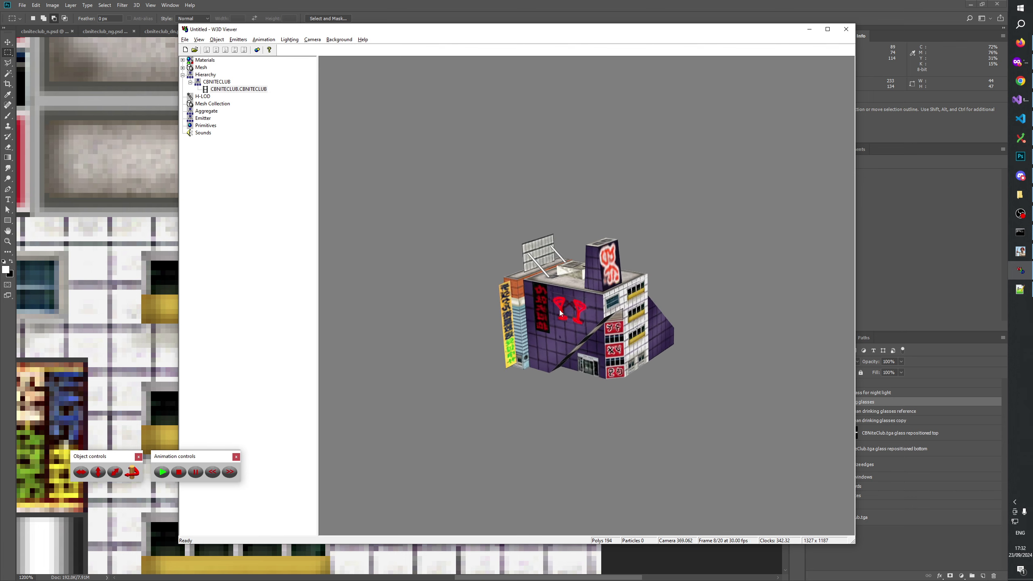
scroll(584, 210, "down", 3)
scroll(560, 152, "up", 8)
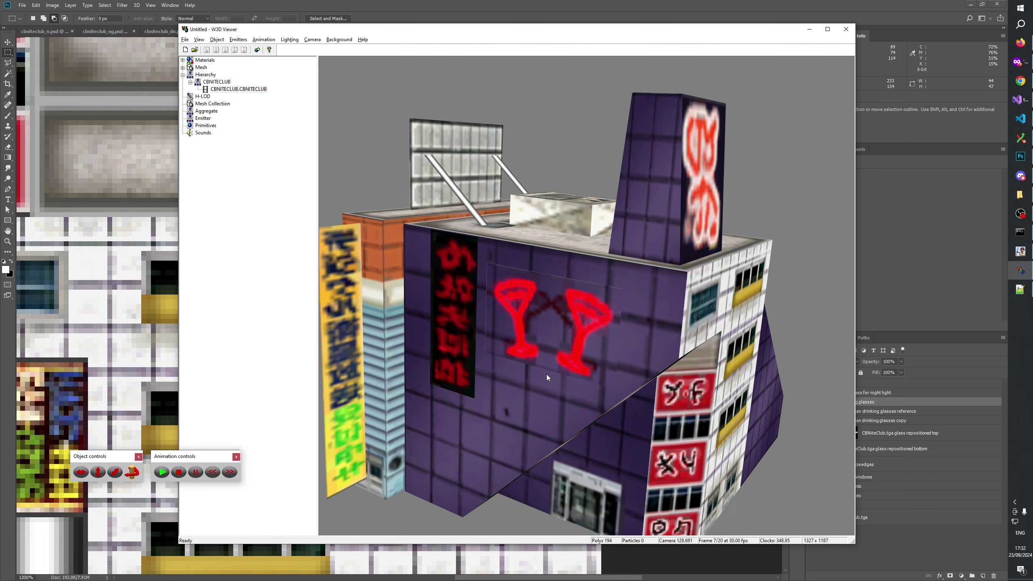
Step: Back in Photoshop, toggle the add clean drinking glasses reference group on and off to compare it with the current glasses
key("alt+Tab")
left_click(855, 552)
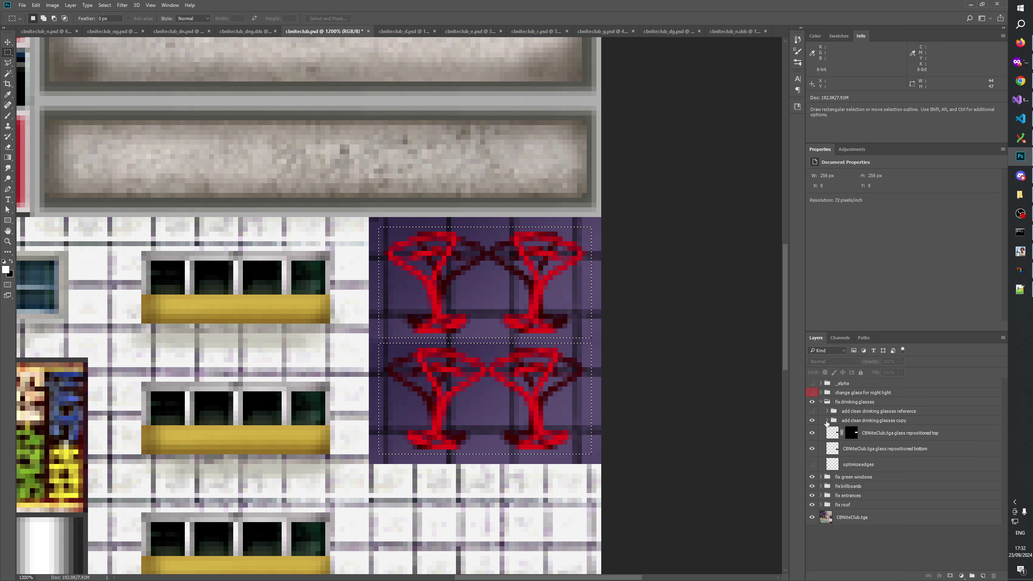
left_click(812, 411)
left_click(811, 411)
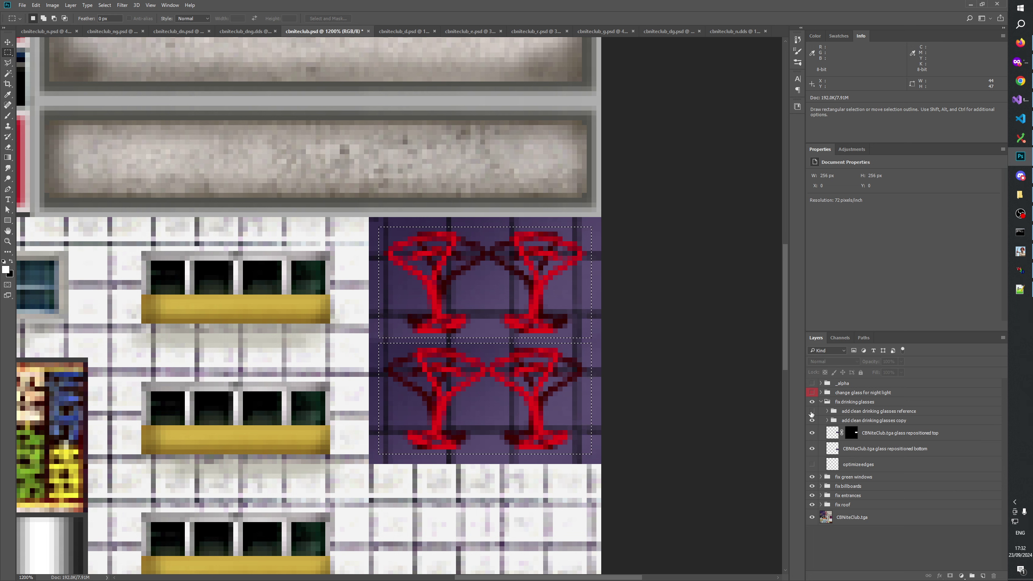
left_click(835, 421)
left_click(833, 538)
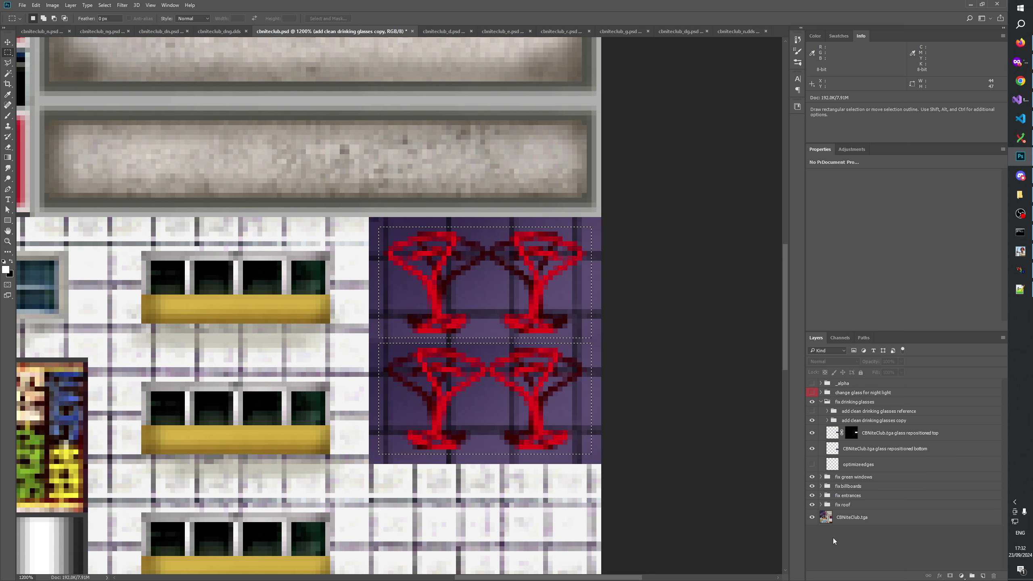
Step: Delete the hidden optimize edges layer and collapse the fix drinking glasses group
left_click(855, 465)
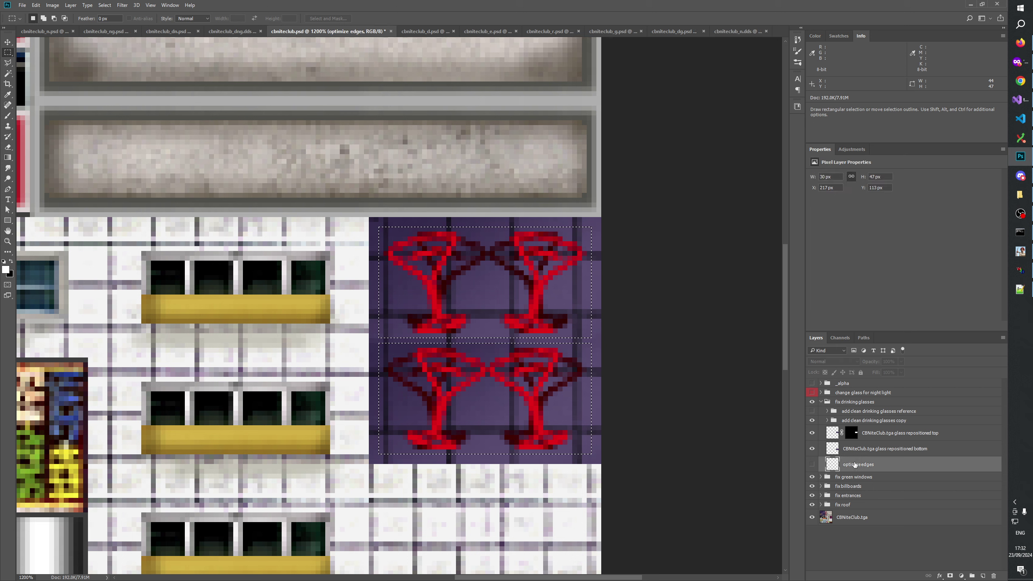
left_click(812, 465)
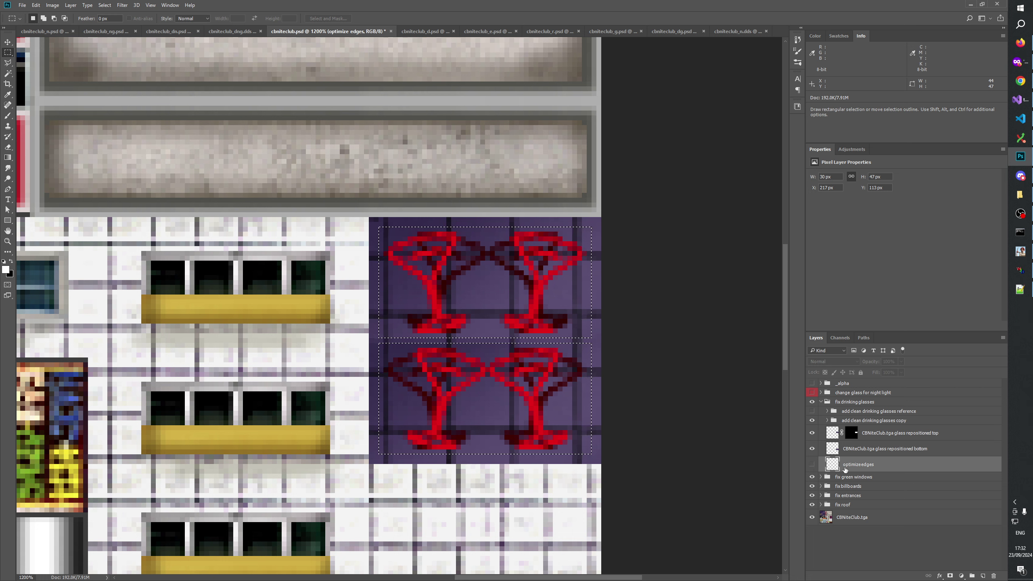
key("Delete")
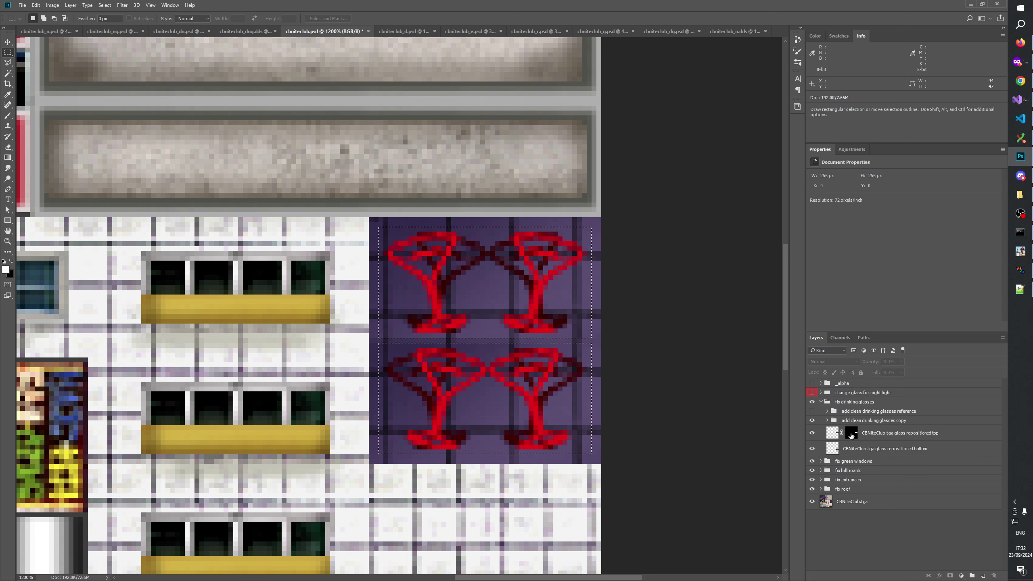
left_click(821, 402)
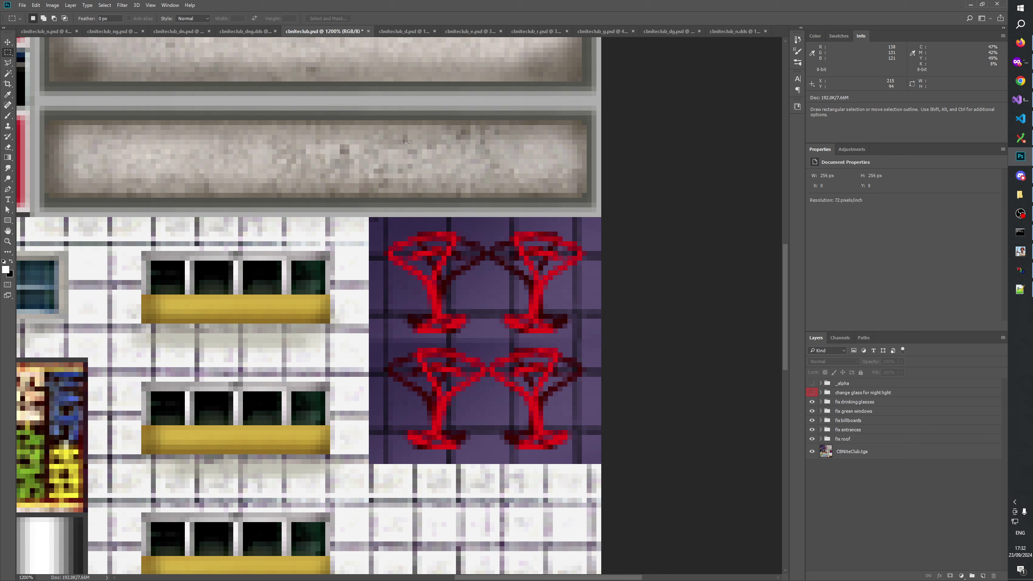
Step: Inspect the whole cbniteclub texture starting at 100%, then the drinking glasses area at 700%
left_click(8, 242)
right_click(449, 264)
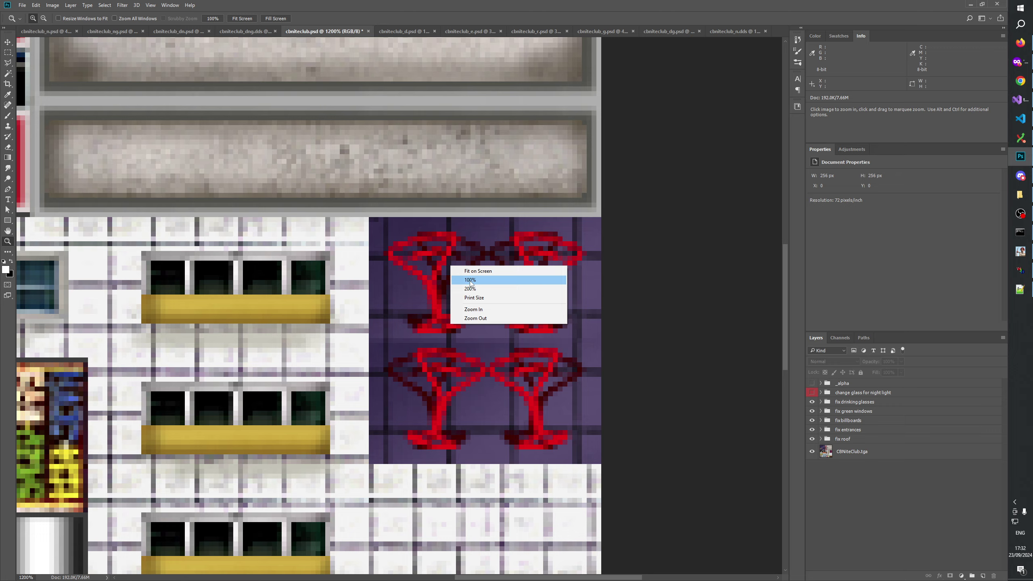
left_click(468, 280)
left_click(447, 333)
left_click(516, 355)
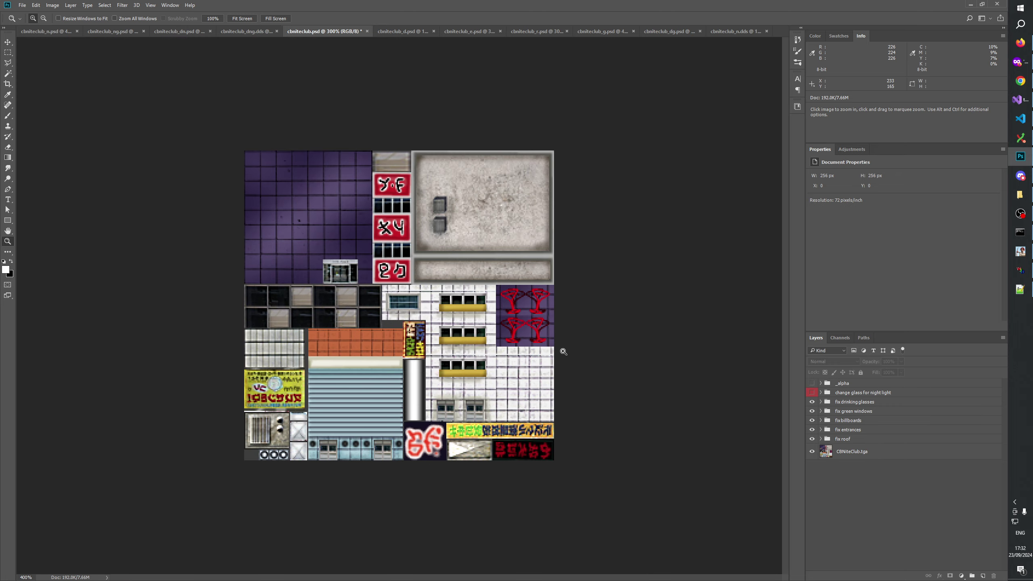
left_click(560, 351)
left_click(577, 350)
left_click(609, 349)
left_click(632, 348)
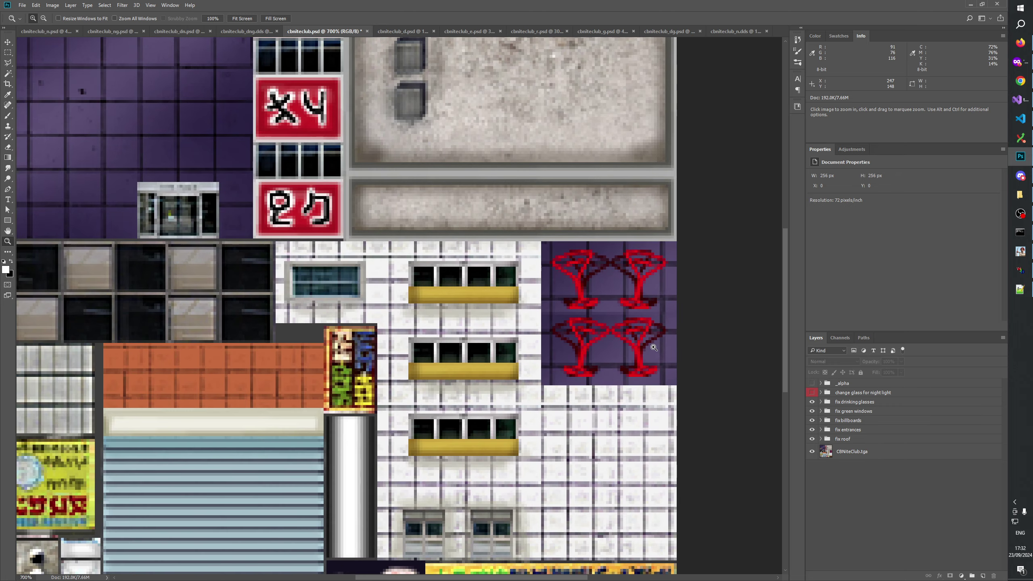
Step: Inspect the drinking glasses up to 1200%, then switch to W3D Viewer and examine the neon glasses on the nightclub model
left_click(653, 347)
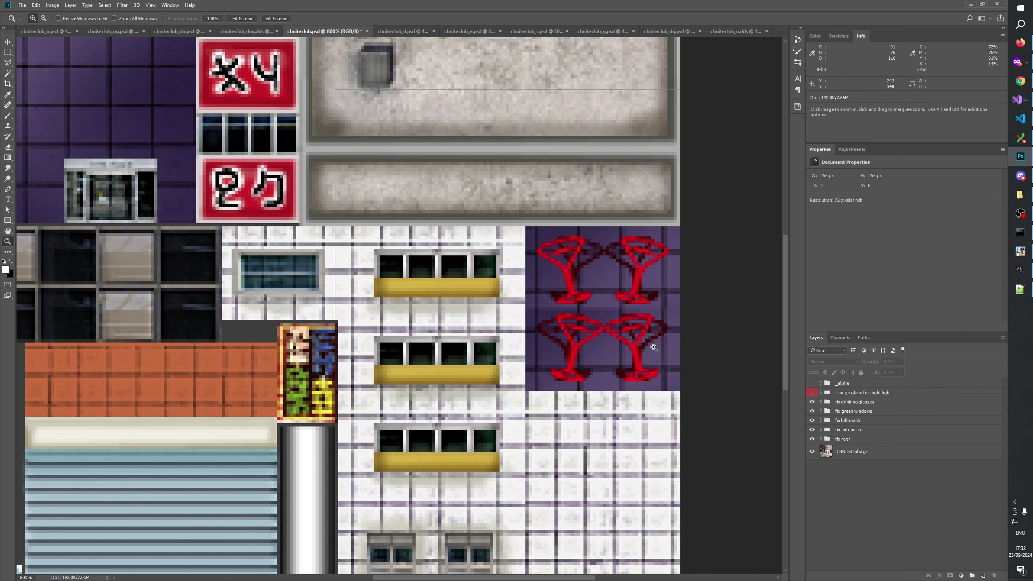
left_click(654, 348)
left_click_drag(645, 348, 572, 429)
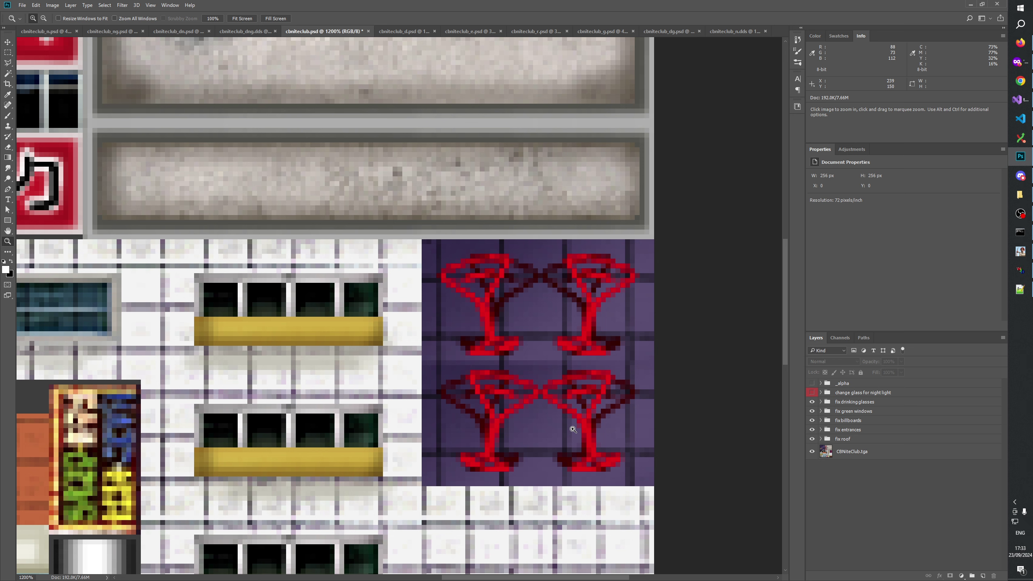
key("alt+Tab")
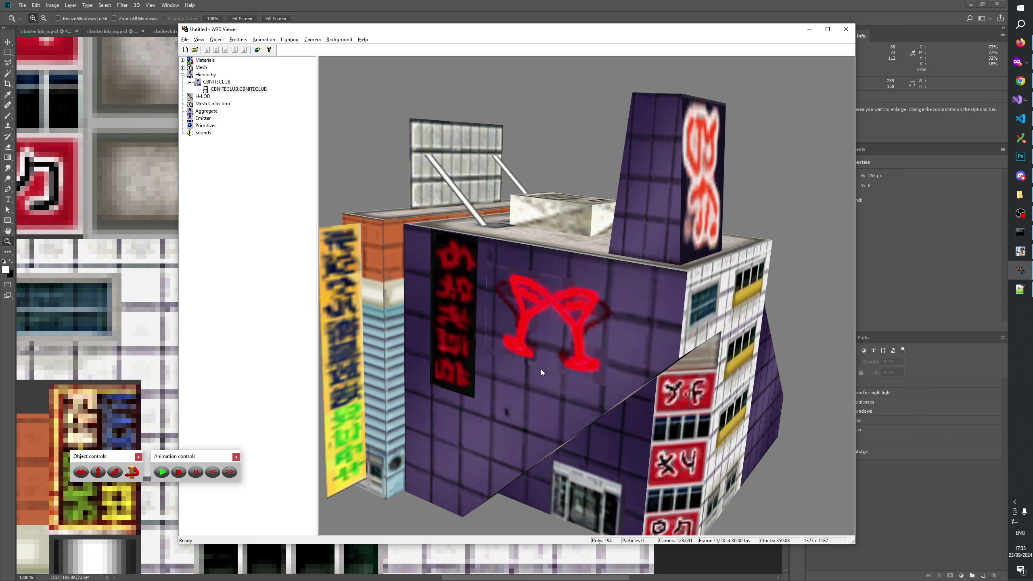
scroll(561, 262, "up", 3)
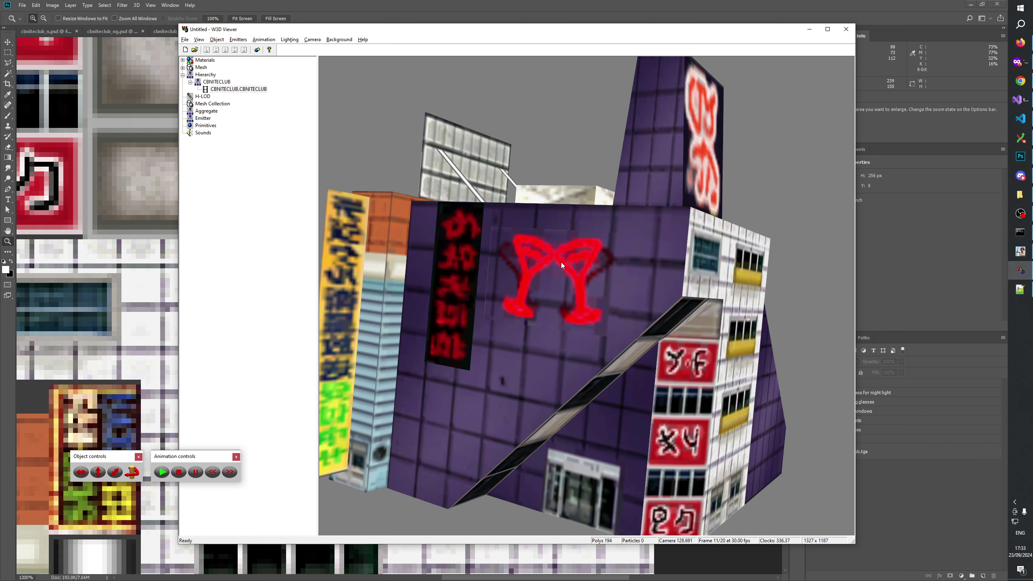
scroll(561, 262, "down", 5)
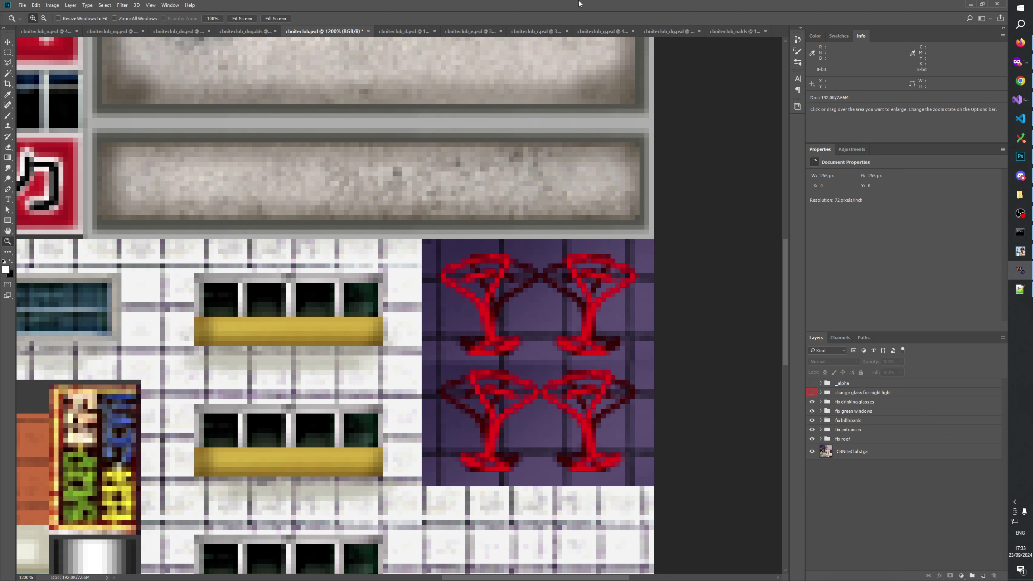
Step: Back in Photoshop, inspect the whole texture starting at 100%, then the drinking glasses area at 700%
key("alt+Tab")
right_click(504, 346)
left_click(504, 359)
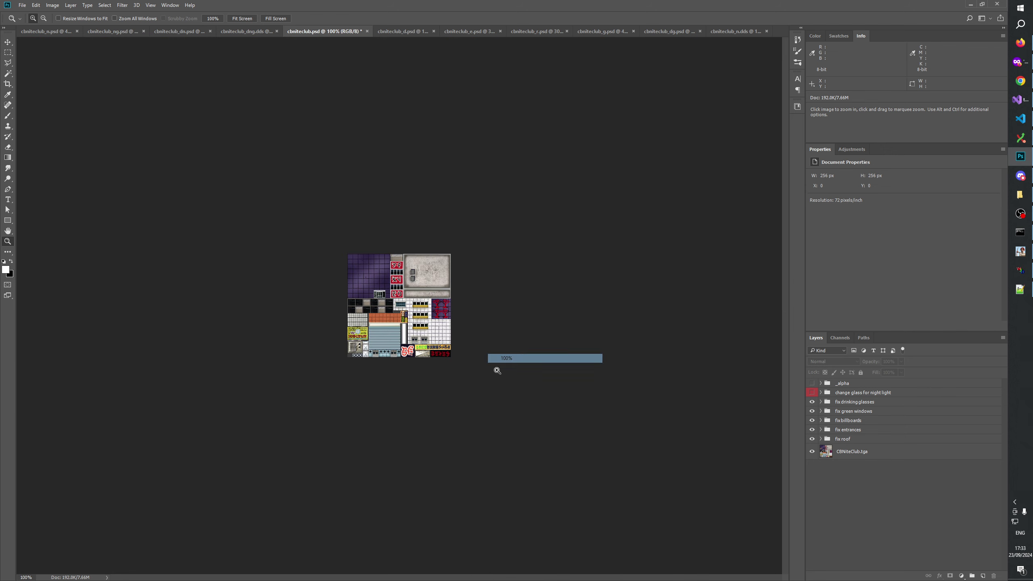
left_click(439, 342)
left_click(471, 338)
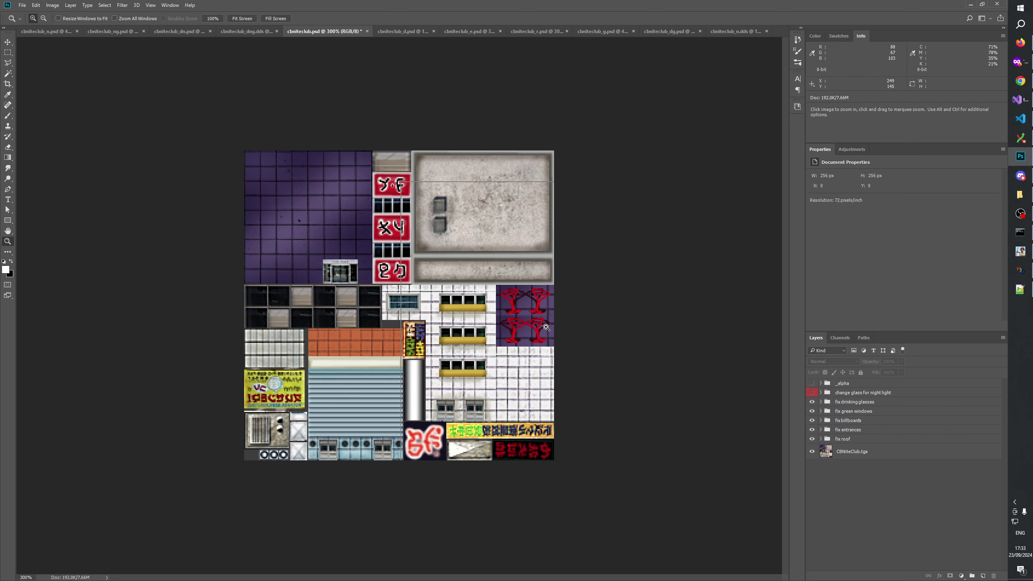
left_click(508, 332)
left_click(546, 327)
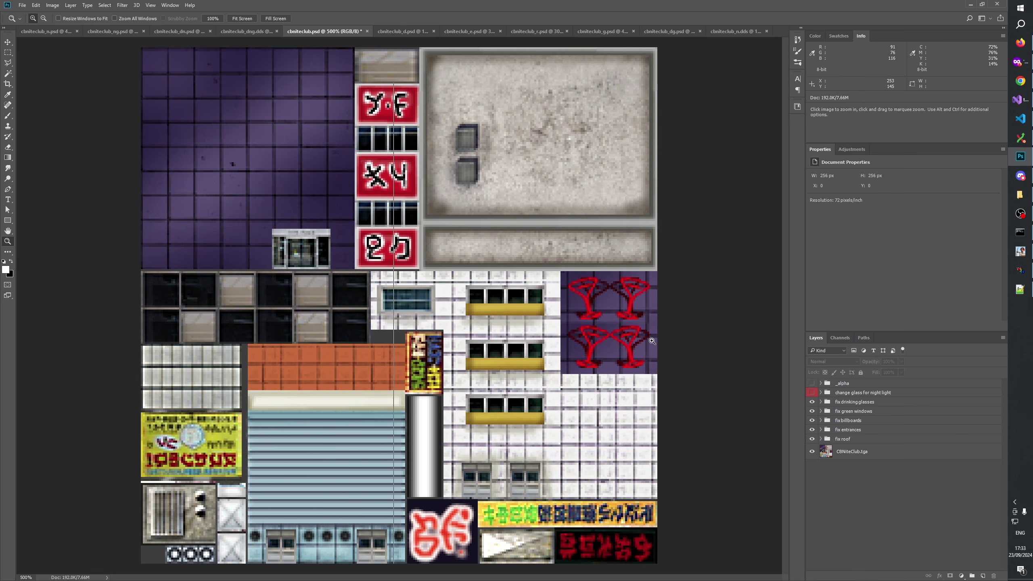
left_click(665, 343)
left_click(664, 342)
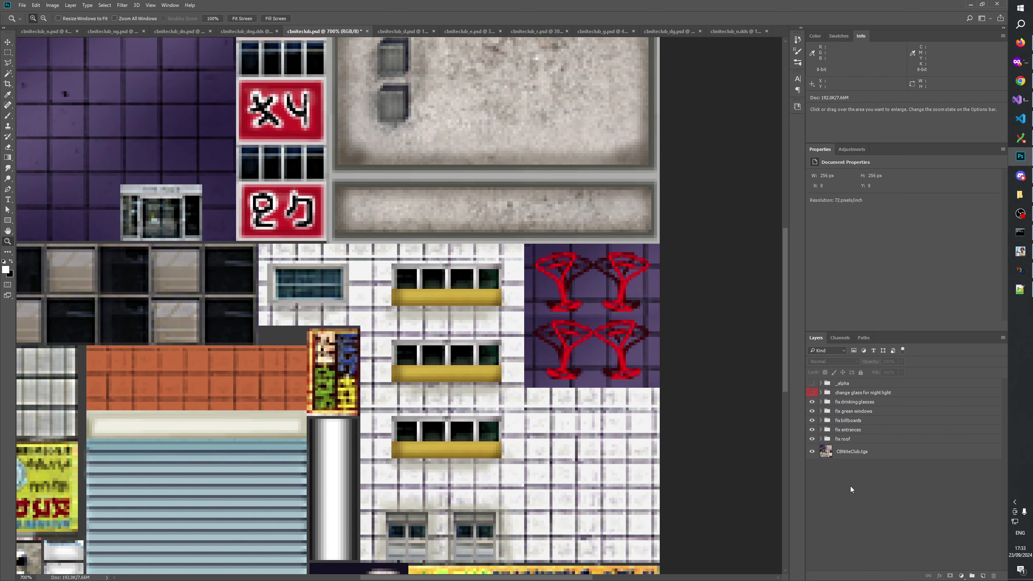
Step: Toggle the fix drinking glasses group on and off to compare it with the original texture, then save the document
left_click(848, 402)
left_click(811, 402)
left_click(811, 402)
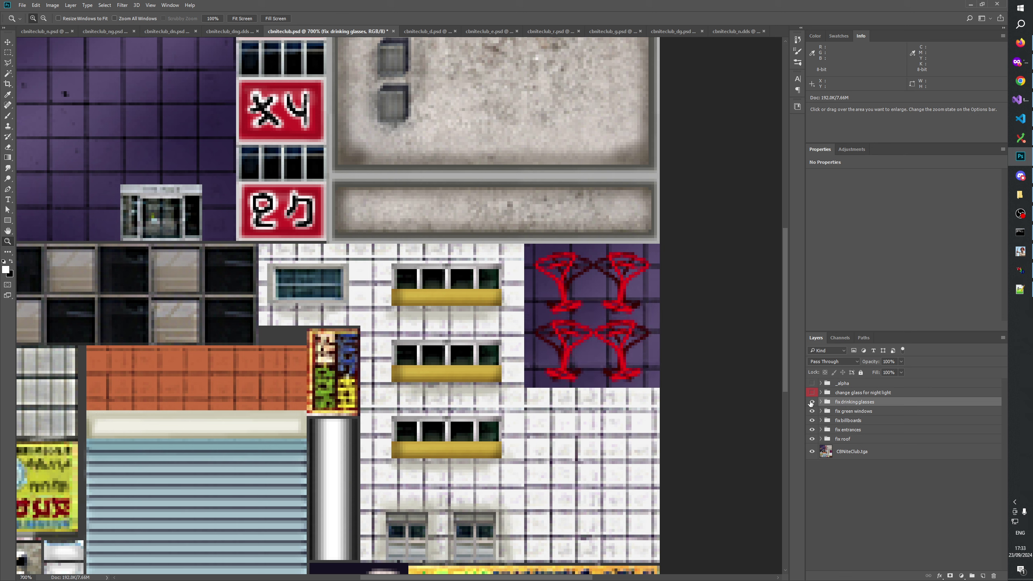
left_click(812, 402)
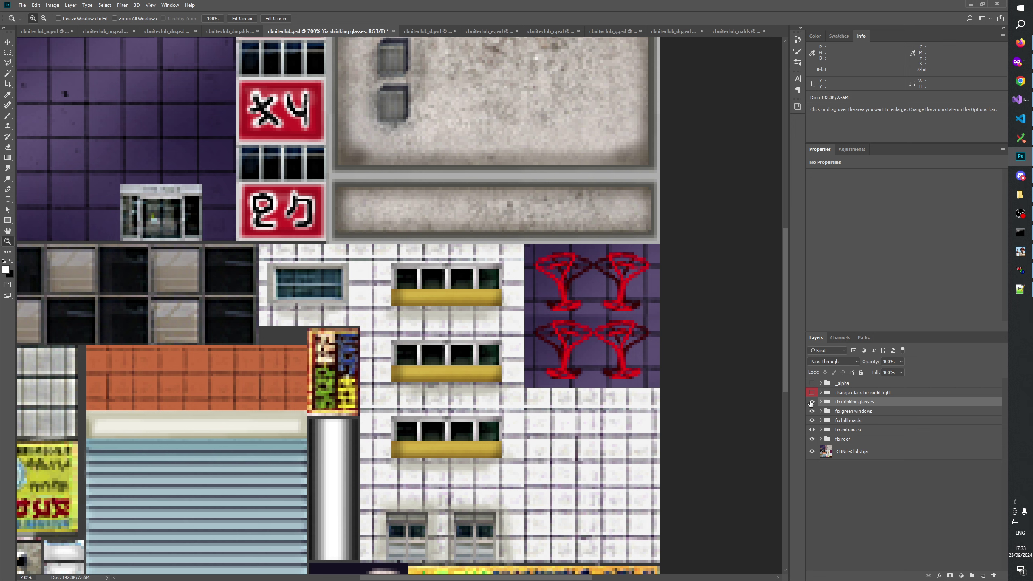
left_click(811, 402)
left_click(811, 402)
left_click(811, 402)
left_click(811, 402)
left_click(832, 527)
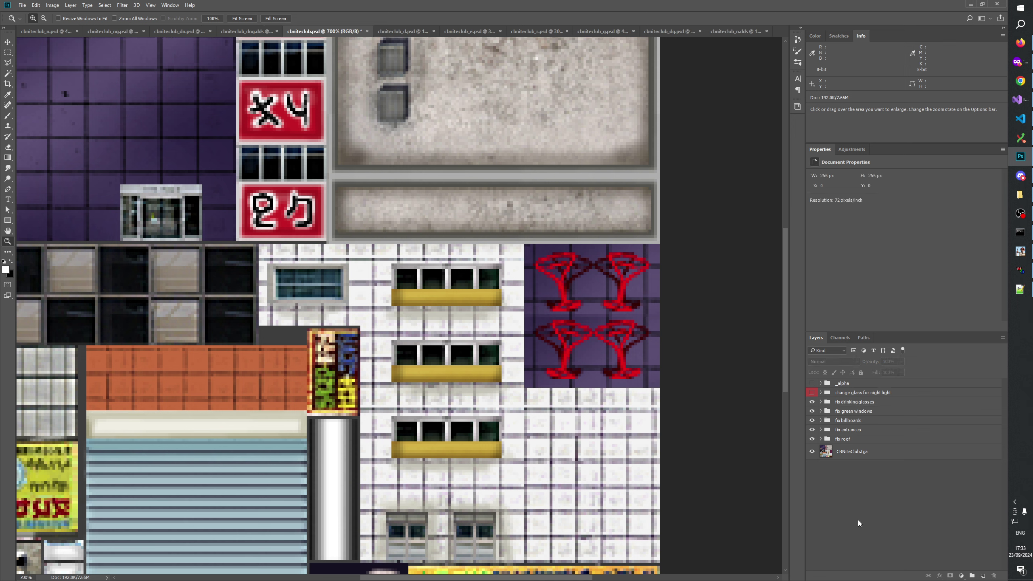
key("ctrl+s")
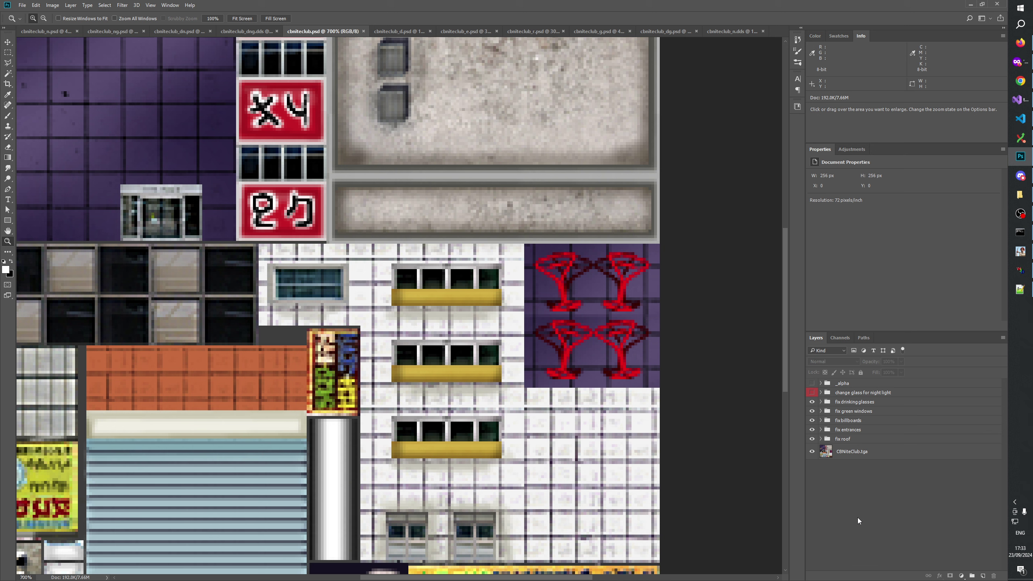
Step: Inside the fix drinking glasses group, create a new group above the repositioned glass layers and name it fix background
left_click(821, 402)
left_click(877, 435)
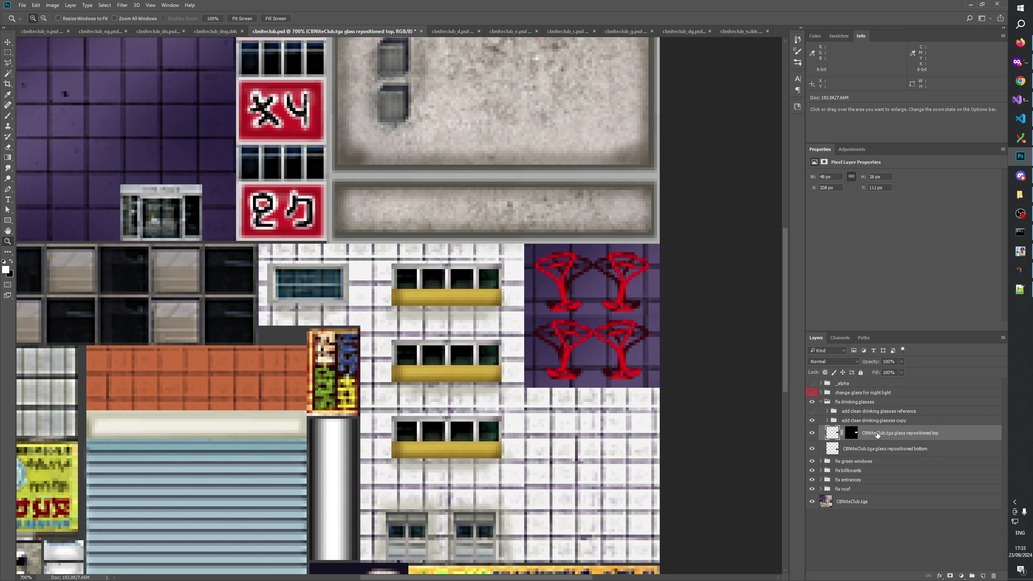
double_click(873, 429)
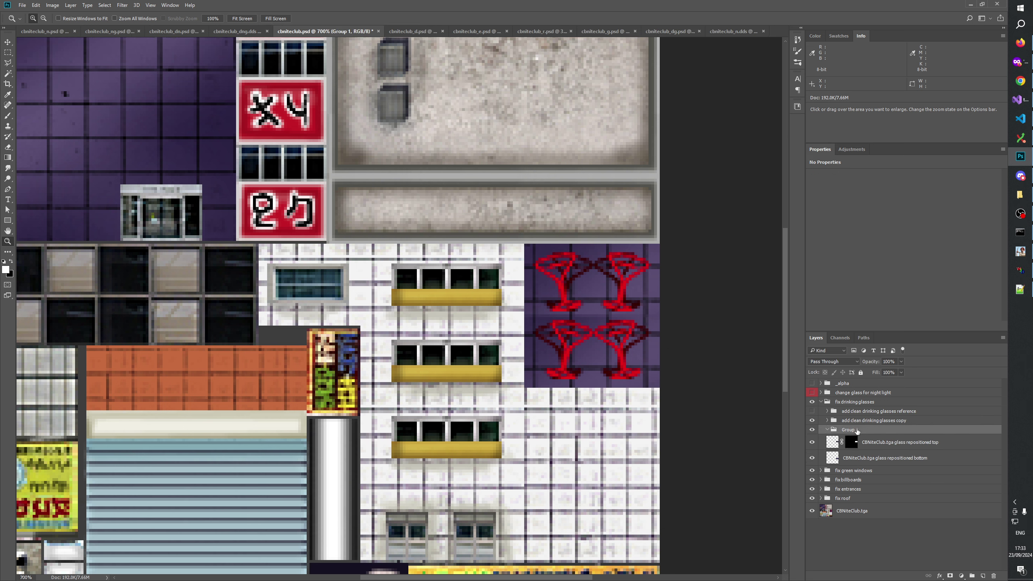
type("fix brackground")
key("Return")
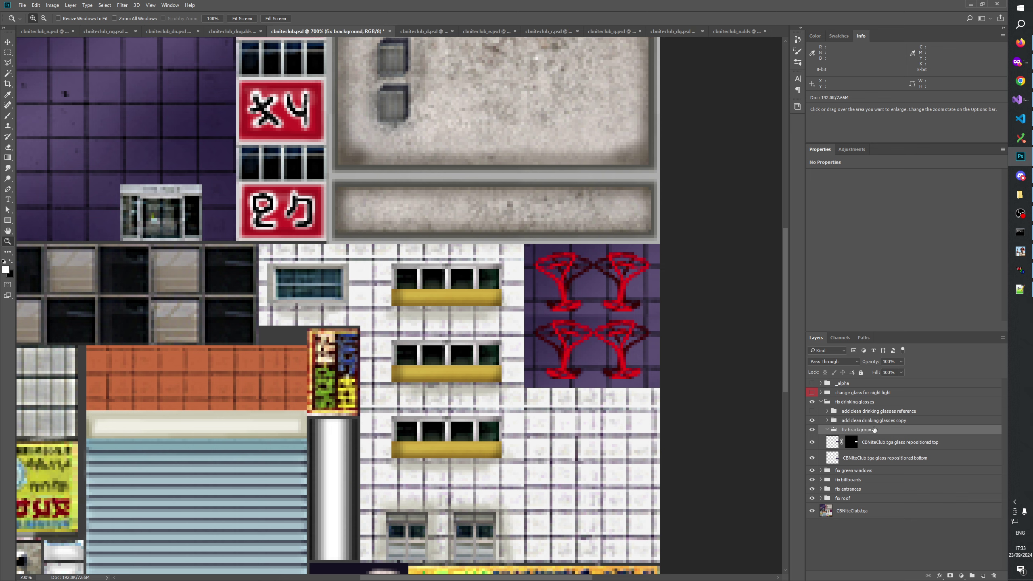
Step: Move the glass repositioned top and glass repositioned bottom layers into the fix background group and collapse it
left_click(909, 457)
left_click(894, 442, "shift")
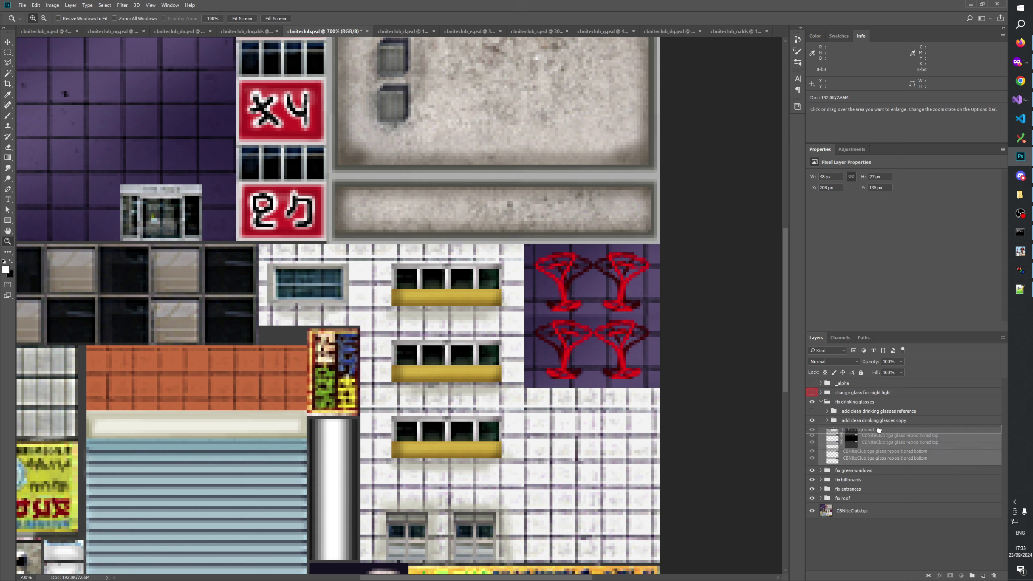
left_click(860, 551)
left_click(827, 429)
Step: Toggle the fix background, clean drinking glasses copy and clean drinking glasses reference groups one by one to check what each contributes
left_click(812, 430)
left_click(812, 430)
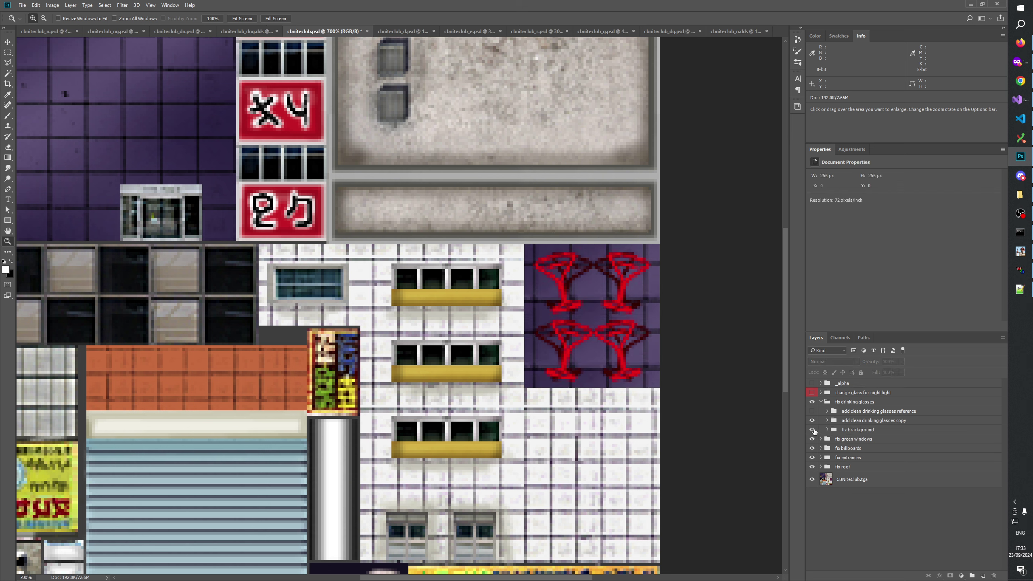
left_click(812, 420)
left_click(811, 421)
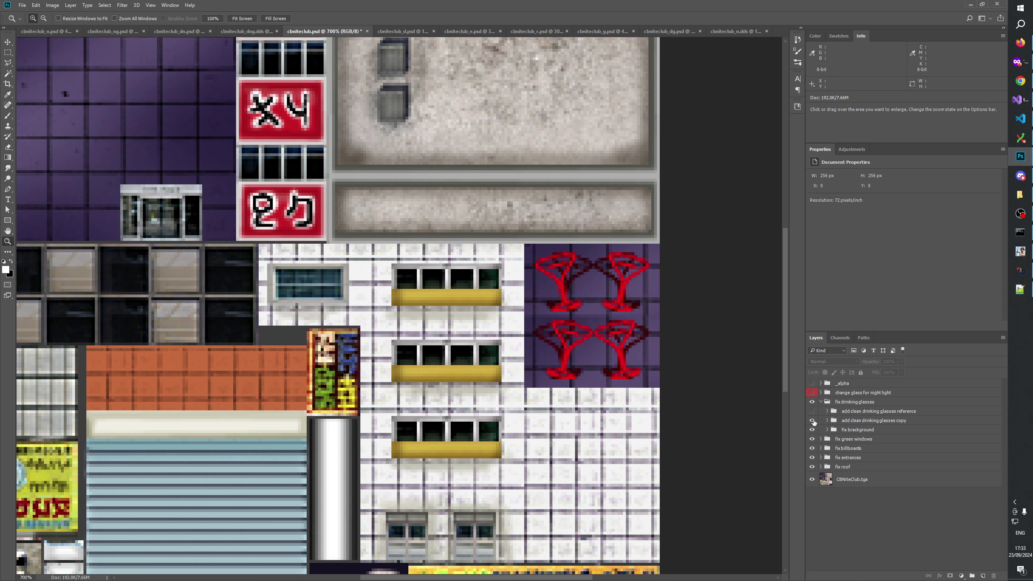
left_click(812, 411)
left_click(812, 410)
Step: Inspect the whole cbniteclub texture at 100%, then enlarged to 400%
left_click_drag(129, 181, 266, 264)
right_click(265, 264)
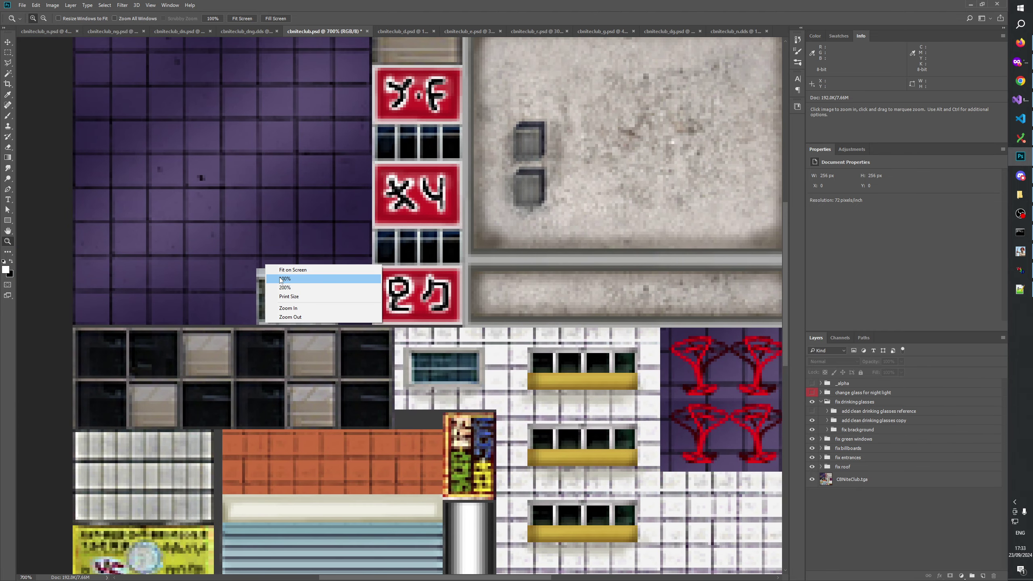
left_click(279, 280)
left_click(514, 382)
left_click(513, 382)
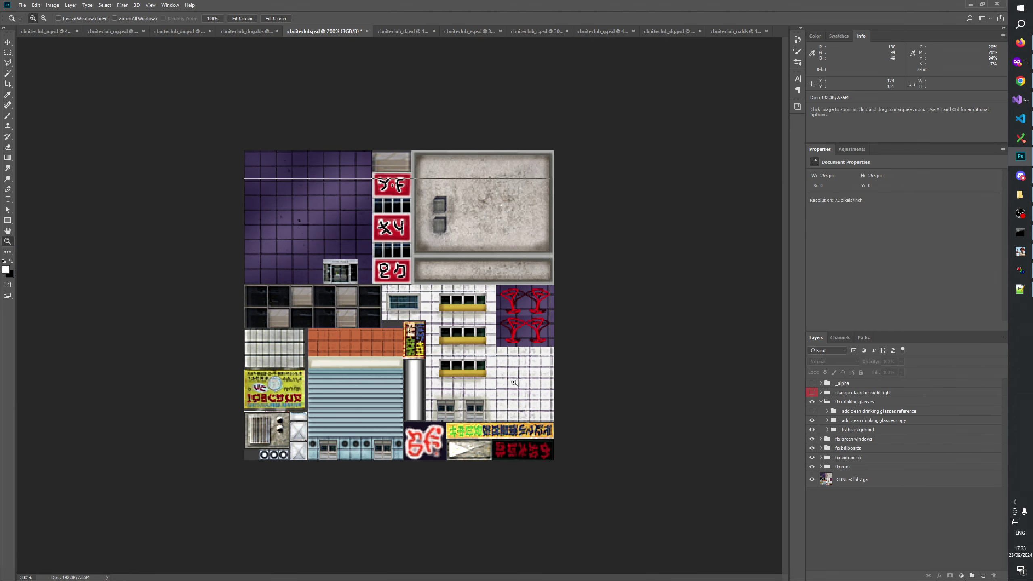
left_click(514, 382)
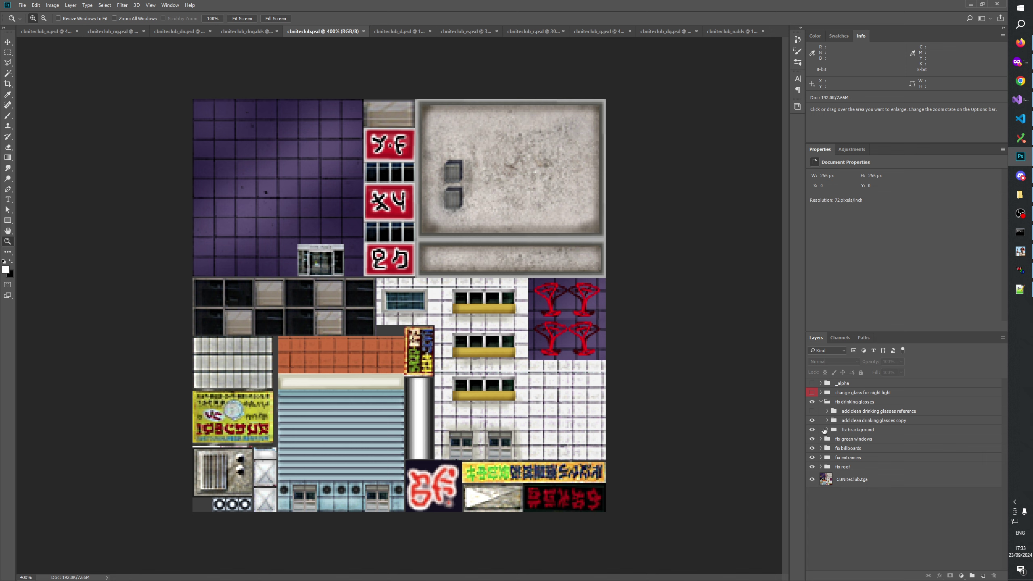
Step: Collapse the fix drinking glasses group and duplicate it into the cbniteclub_d.psd document under the name fix drinking glasses
left_click(821, 402)
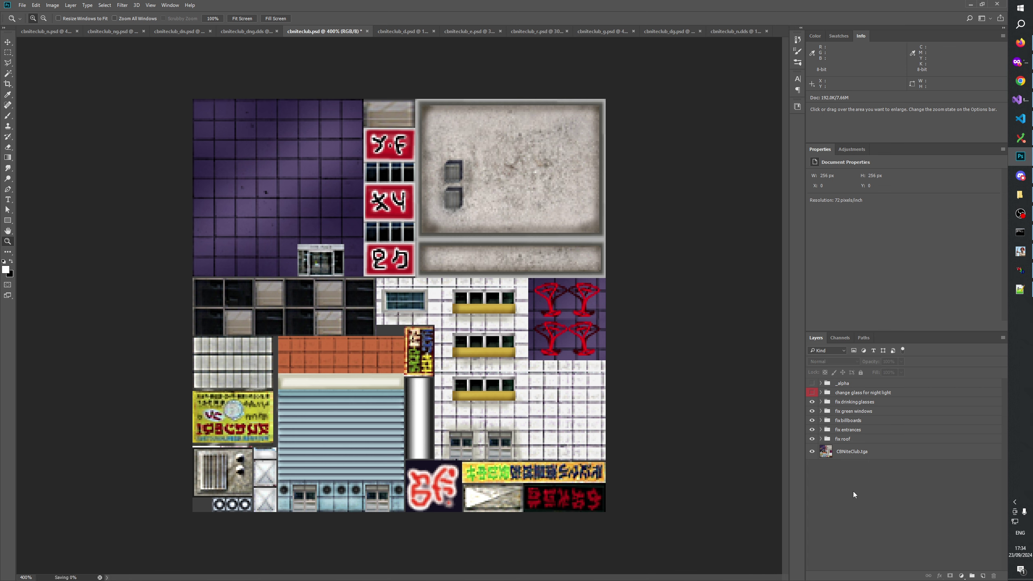
left_click(854, 403)
right_click(853, 403)
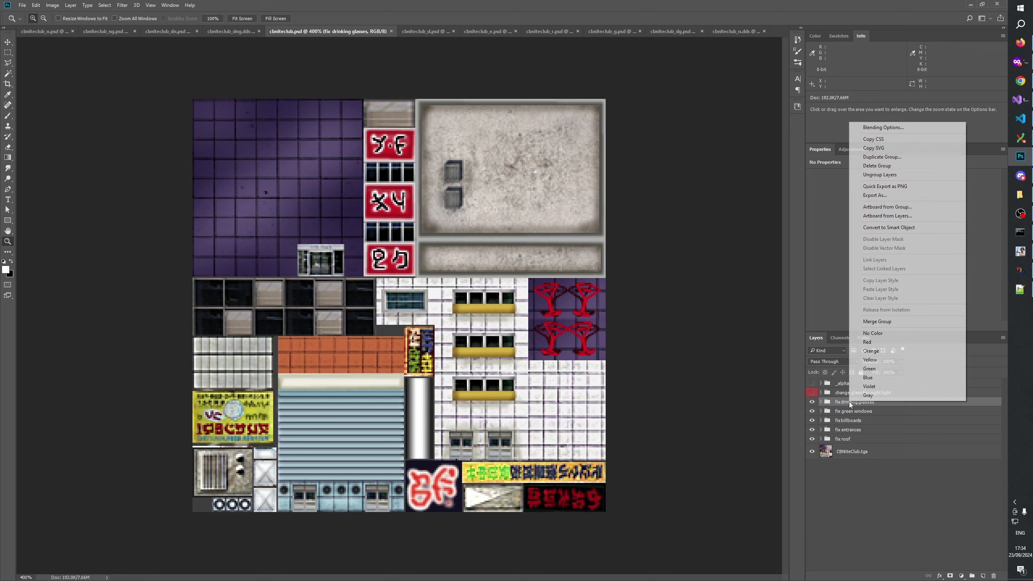
left_click(866, 156)
left_click(534, 207)
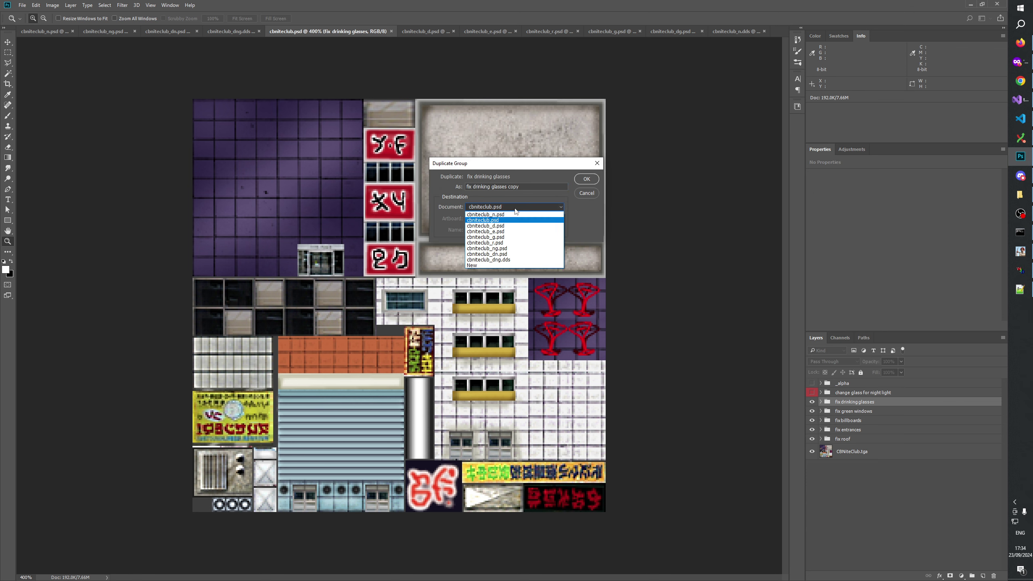
left_click(488, 222)
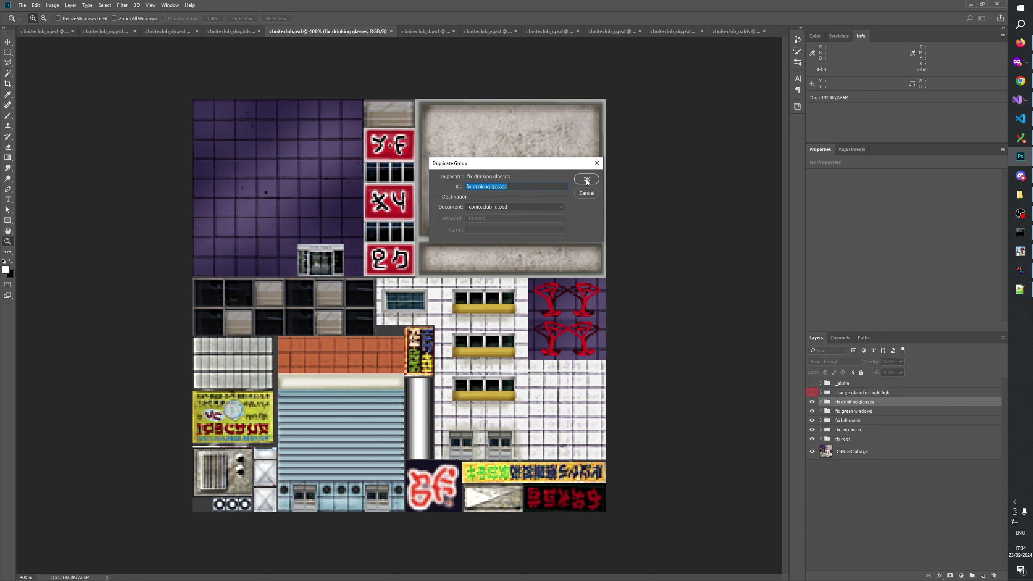
left_click(585, 180)
Step: In cbniteclub_d.psd, move the copied fix drinking glasses group out of fix drinking glasses _d, placing it directly below that group
left_click(421, 32)
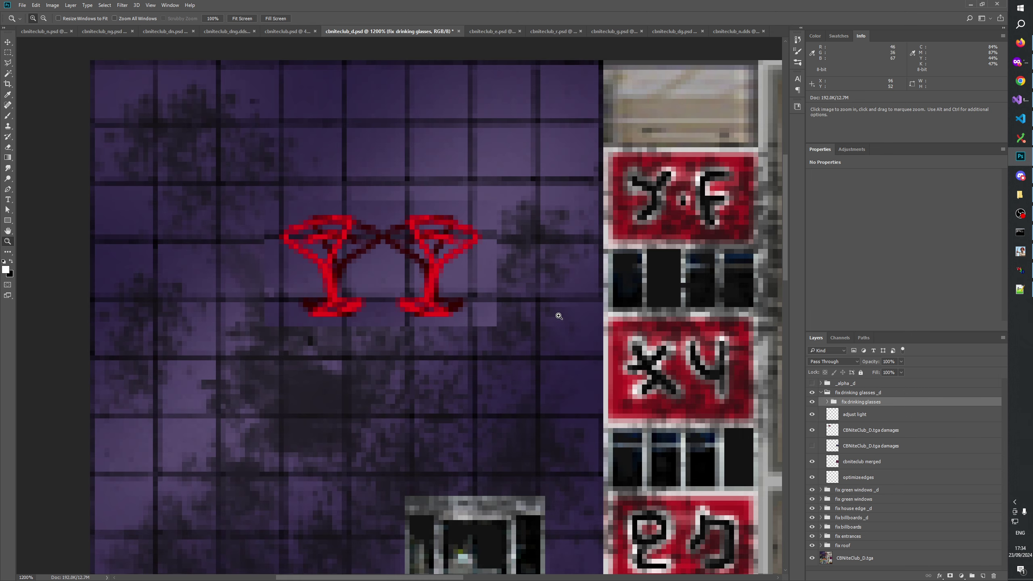
right_click(559, 316)
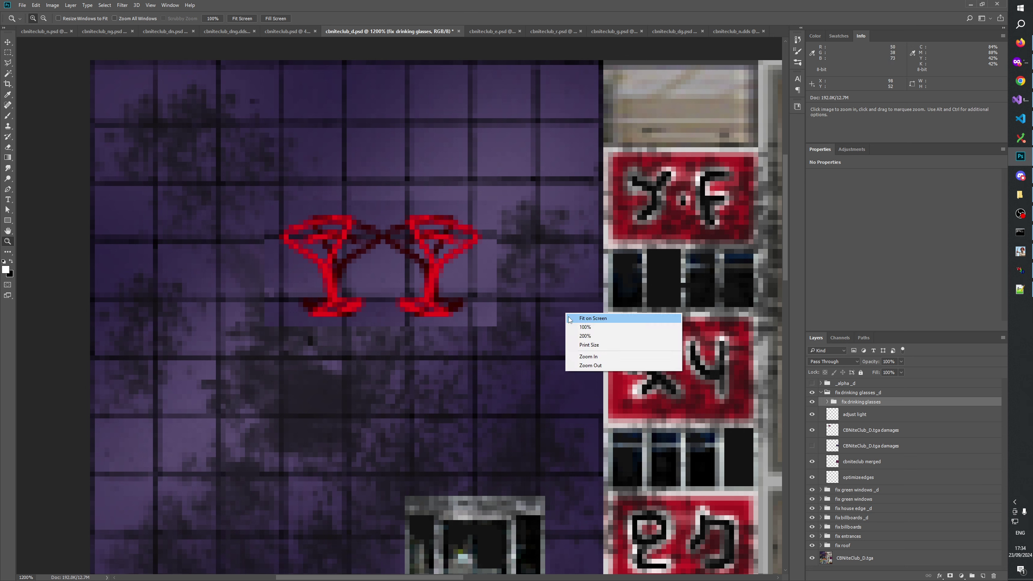
left_click_drag(860, 404, 848, 485)
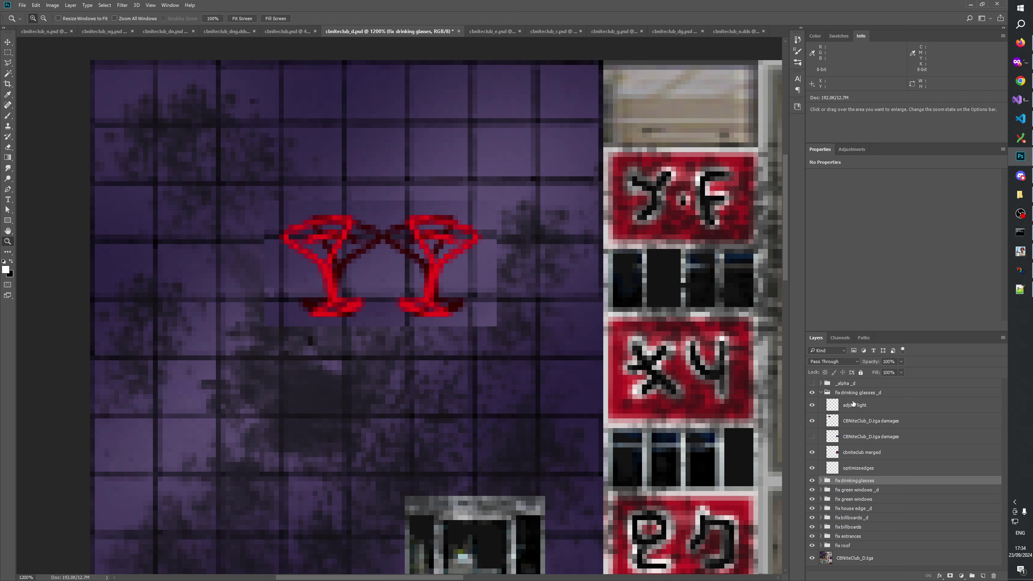
Step: Show the add clean drinking glasses reference group inside the copied fix drinking glasses group and hide the fix drinking glasses _d group
left_click_drag(437, 354, 555, 359)
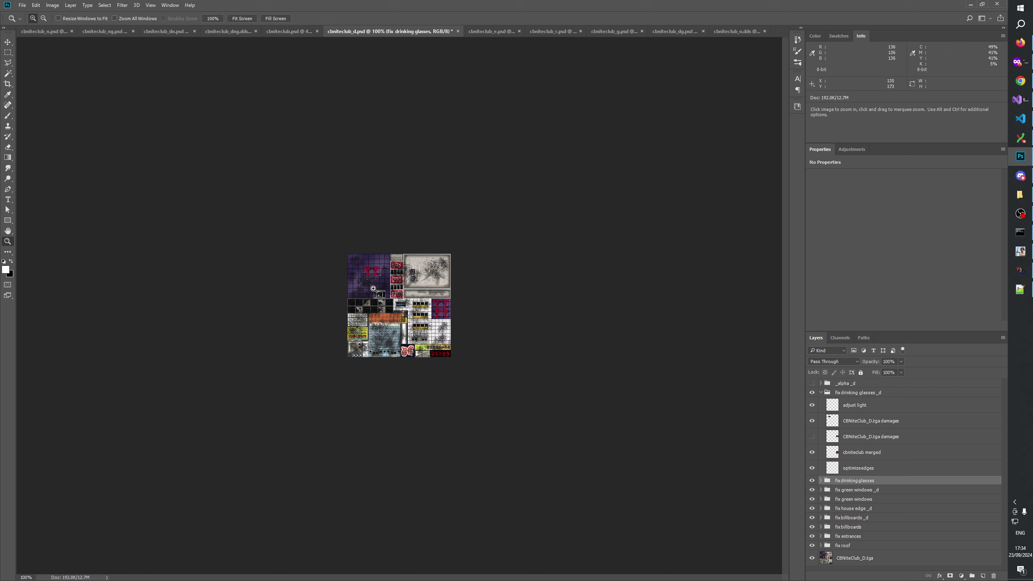
left_click(374, 289)
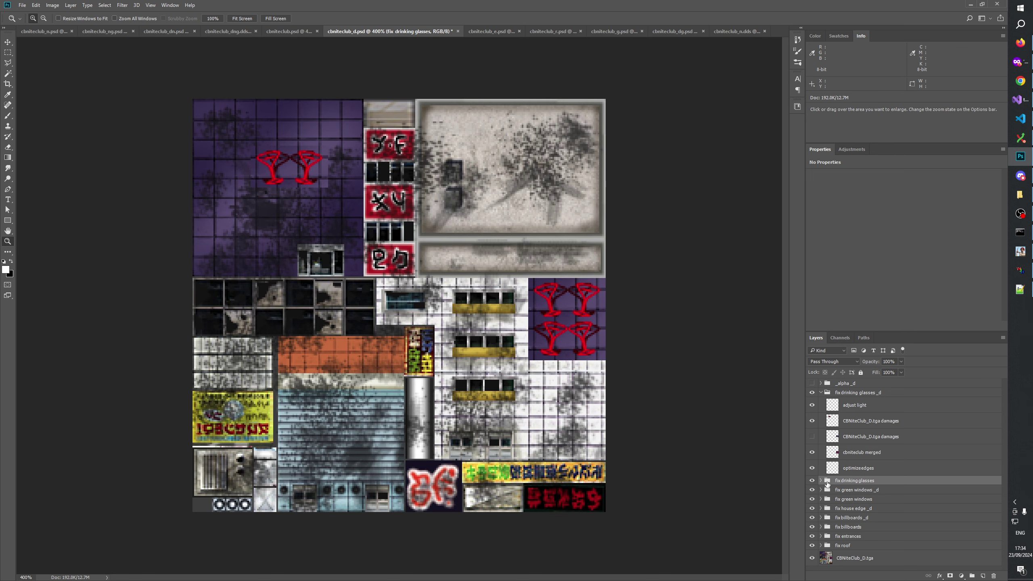
left_click(822, 480)
left_click(857, 499)
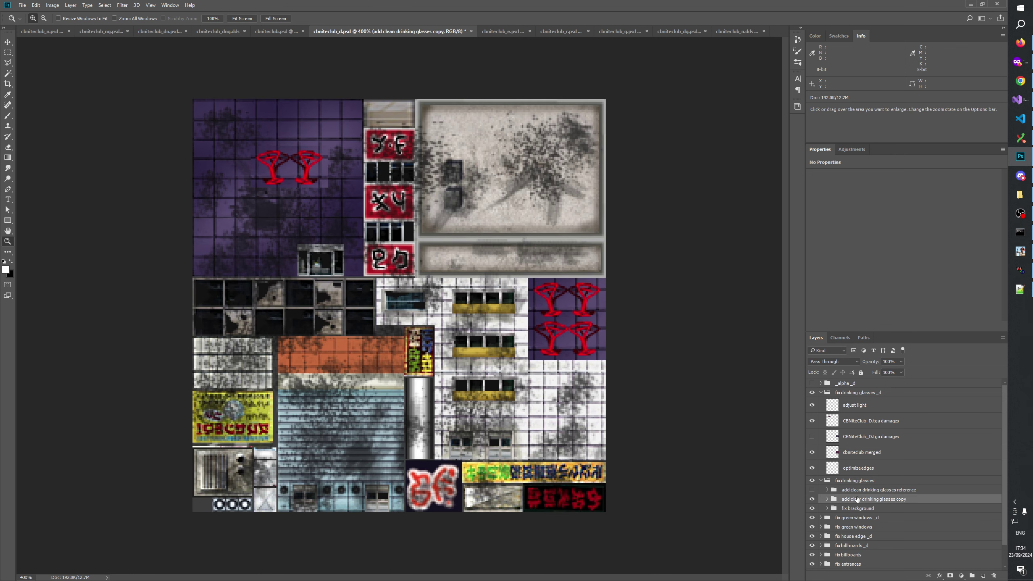
left_click(820, 490)
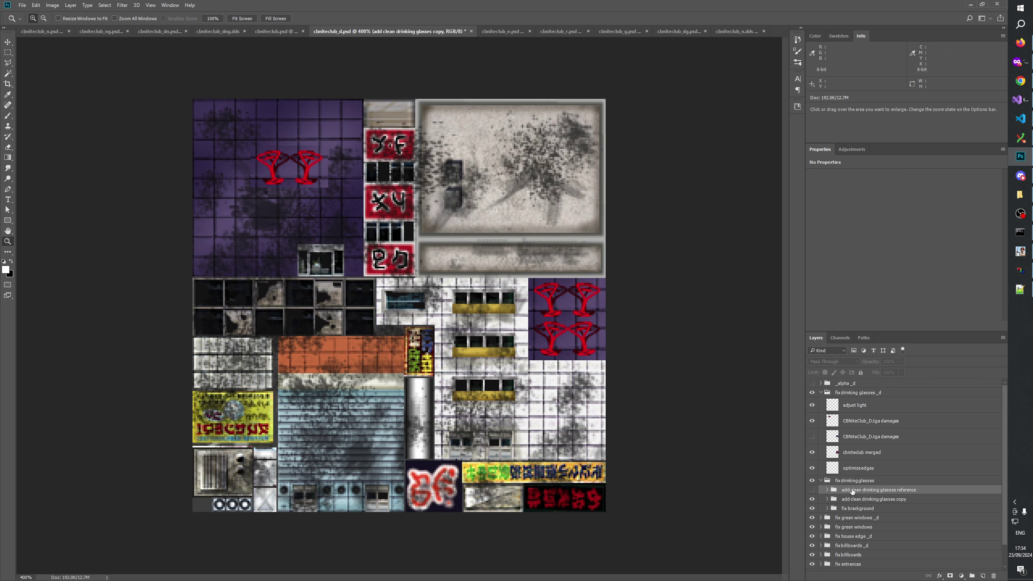
left_click(811, 490)
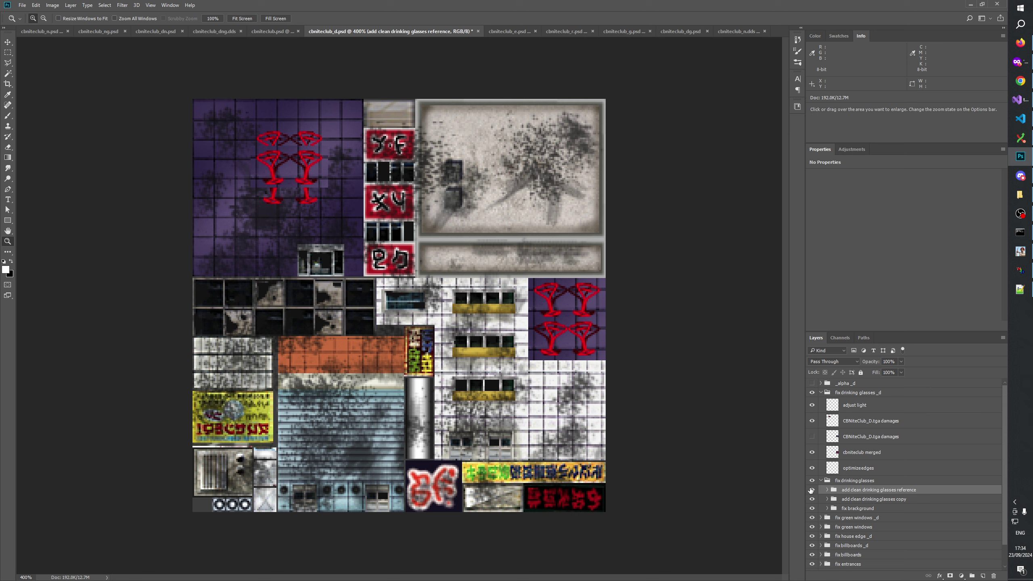
left_click(811, 393)
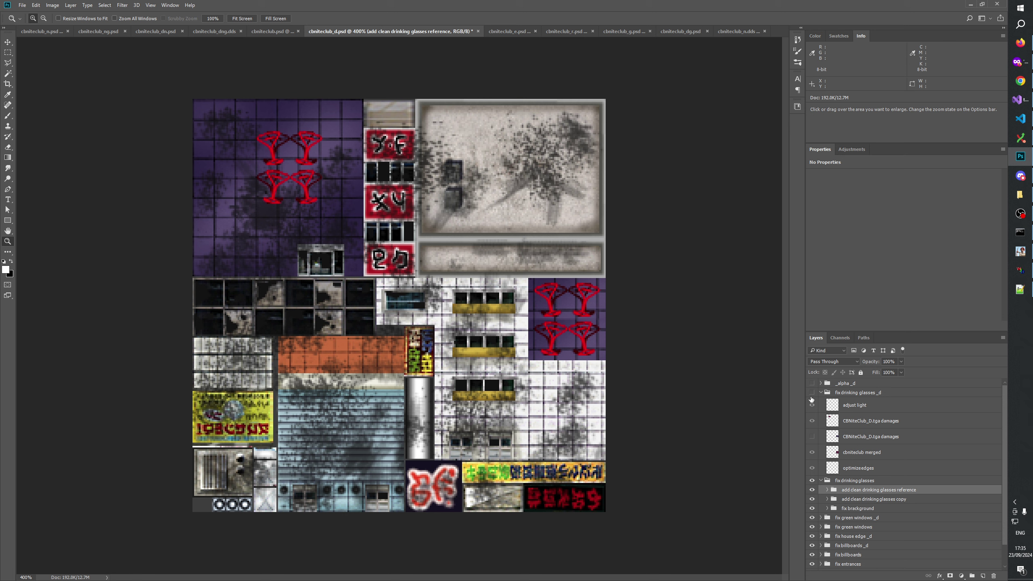
Step: In cbniteclub.psd, expand the fix drinking glasses group and show its add clean drinking glasses reference group
left_click(268, 31)
left_click(283, 179)
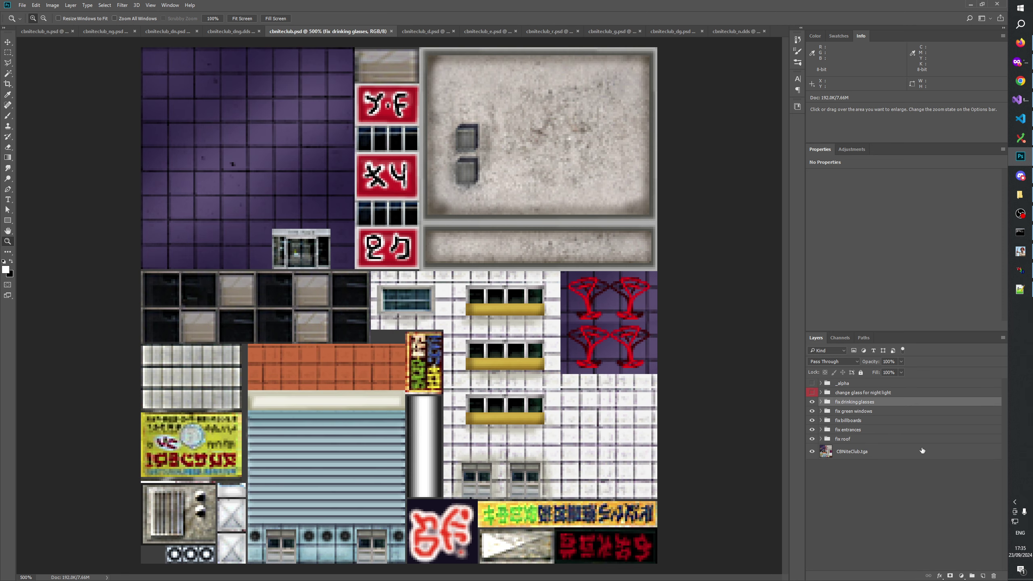
left_click(820, 401)
left_click(812, 411)
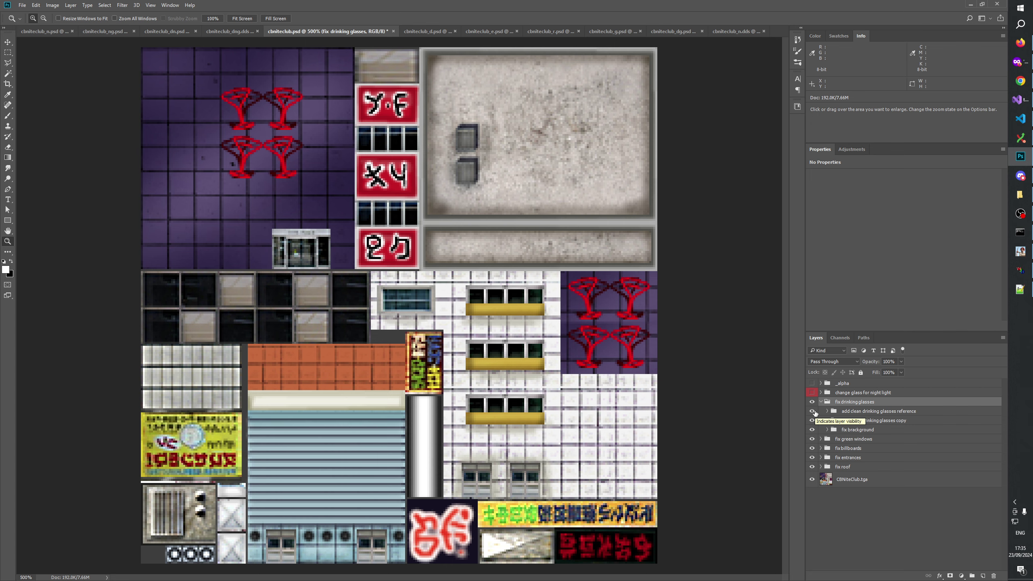
Step: Switch to W3D Viewer, compare the neon glasses on the enlarged CBNITECLUB model with the texture, and return to cbniteclub_d.psd in Photoshop
key("alt+Tab")
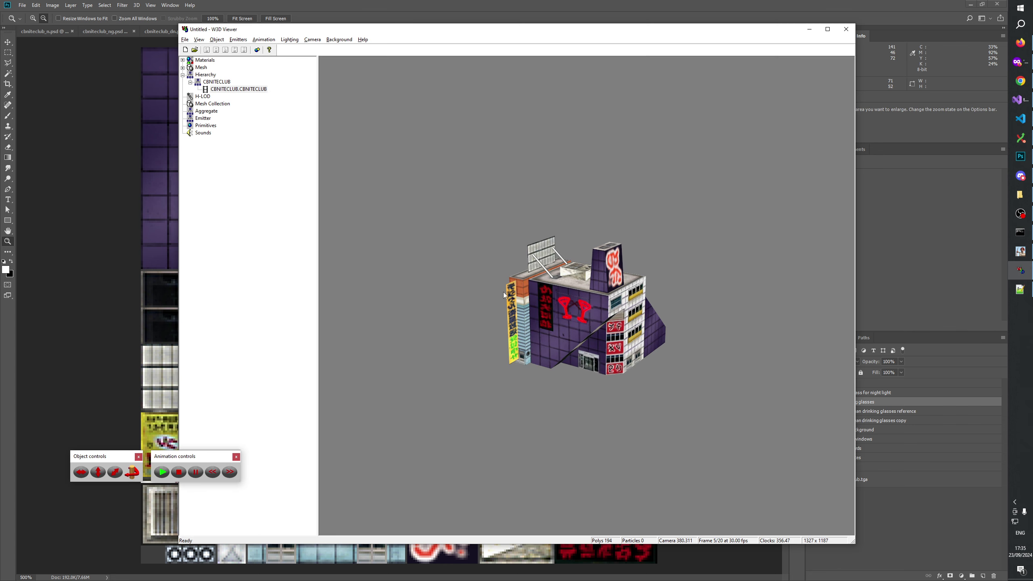
scroll(619, 321, "up", 5)
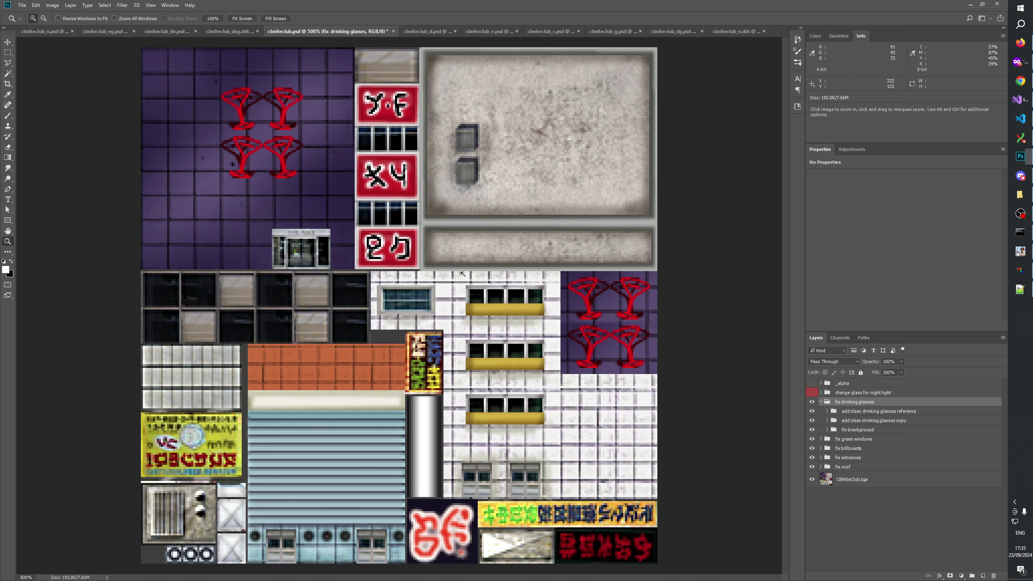
key("alt+Tab")
key("alt+Tab")
key("alt+Tab")
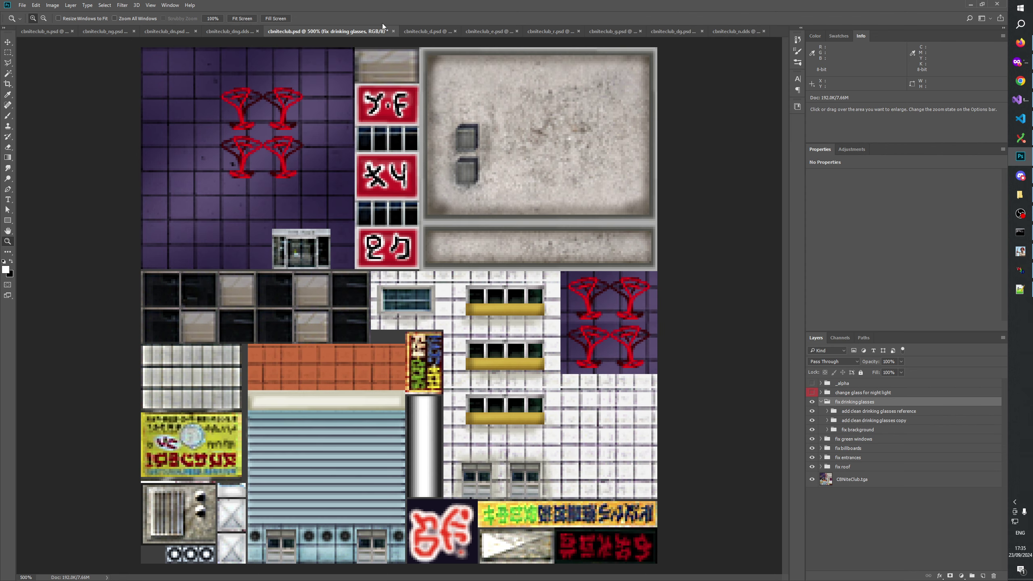
left_click(431, 30)
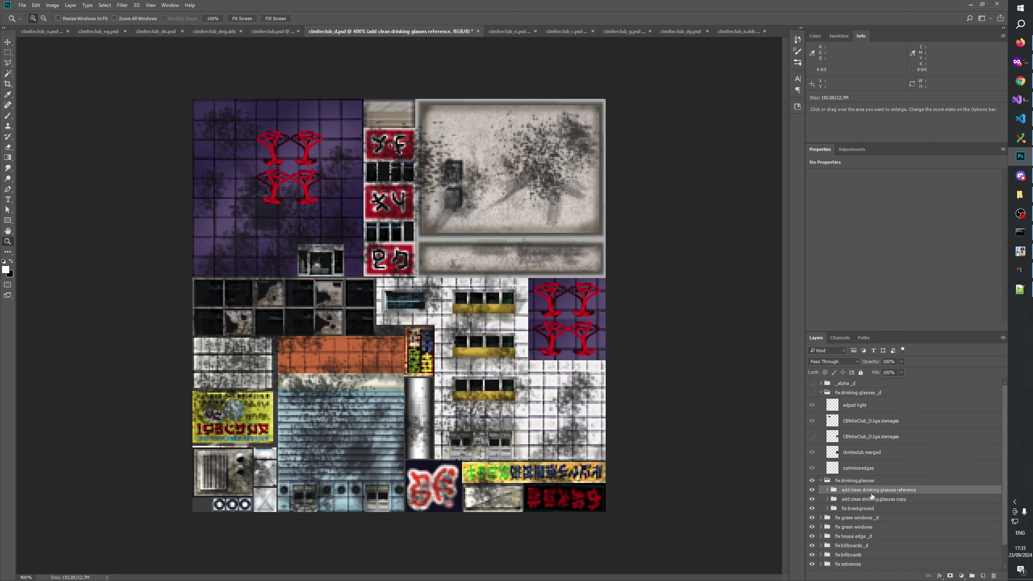
Step: Switch to W3D Viewer and load the damaged nightclub model CBNiteClub_D.W3D
key("alt+Tab")
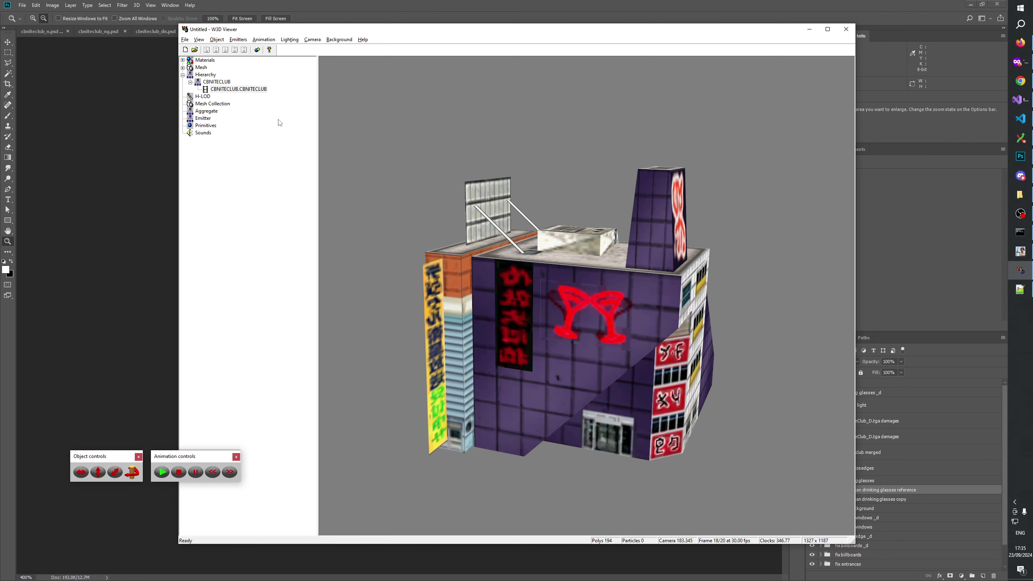
left_click(195, 50)
left_click(488, 367)
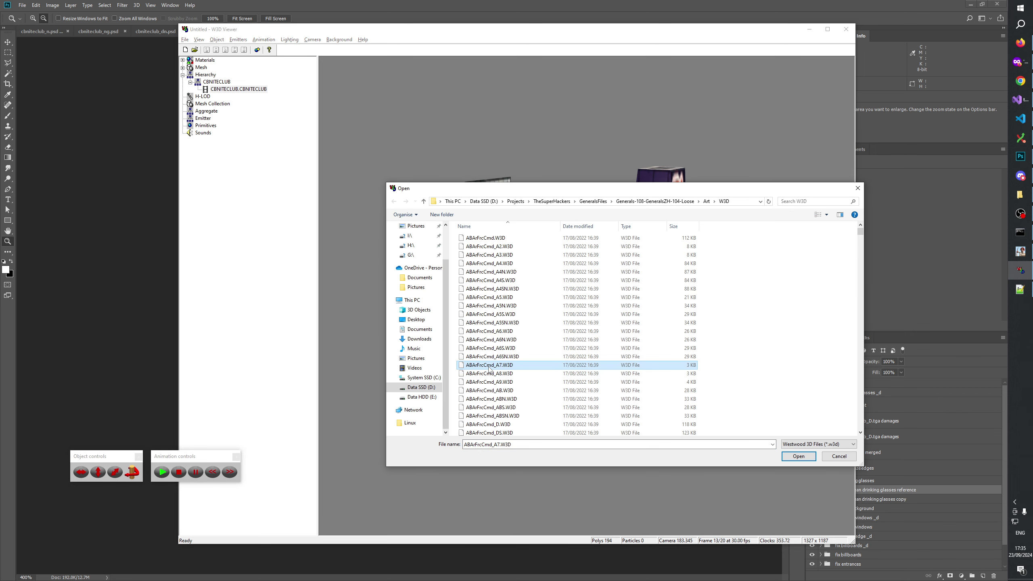
type("c")
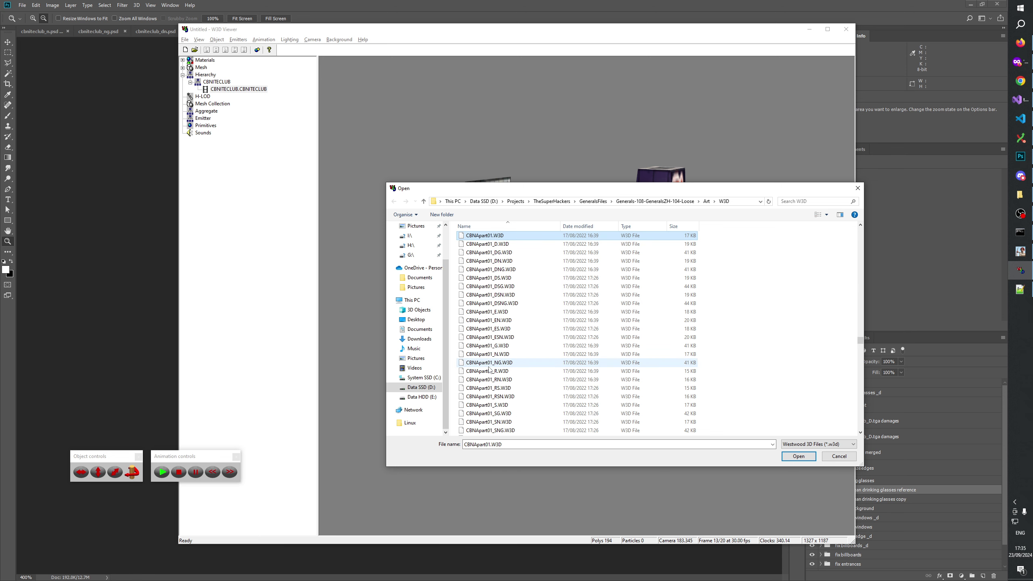
type("bn")
double_click(486, 243)
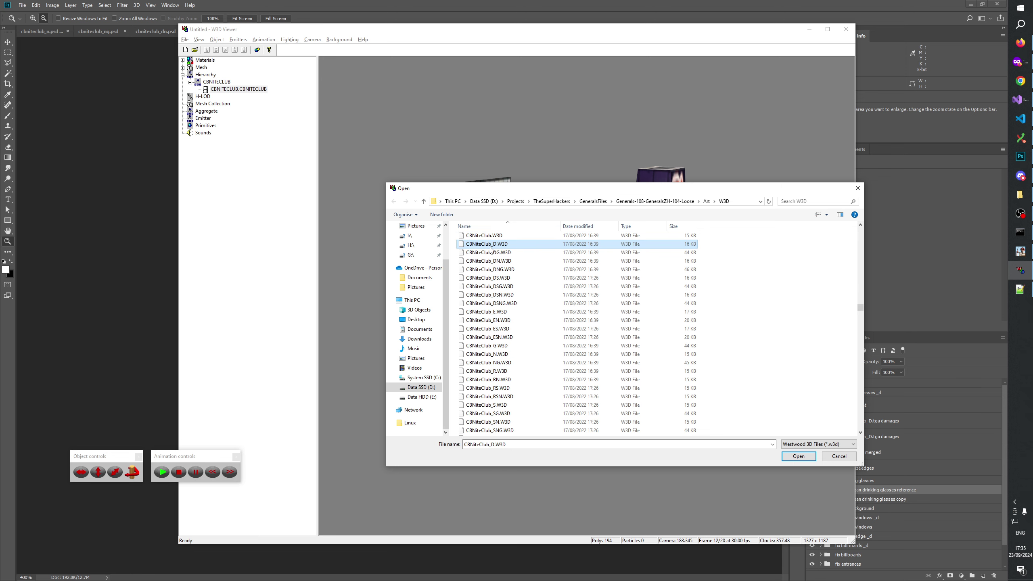
Step: Display the CBNITECLUB_D model, examine its neon glasses wall up close and from a higher angle, and return to Photoshop
left_click(220, 96)
scroll(621, 297, "up", 5)
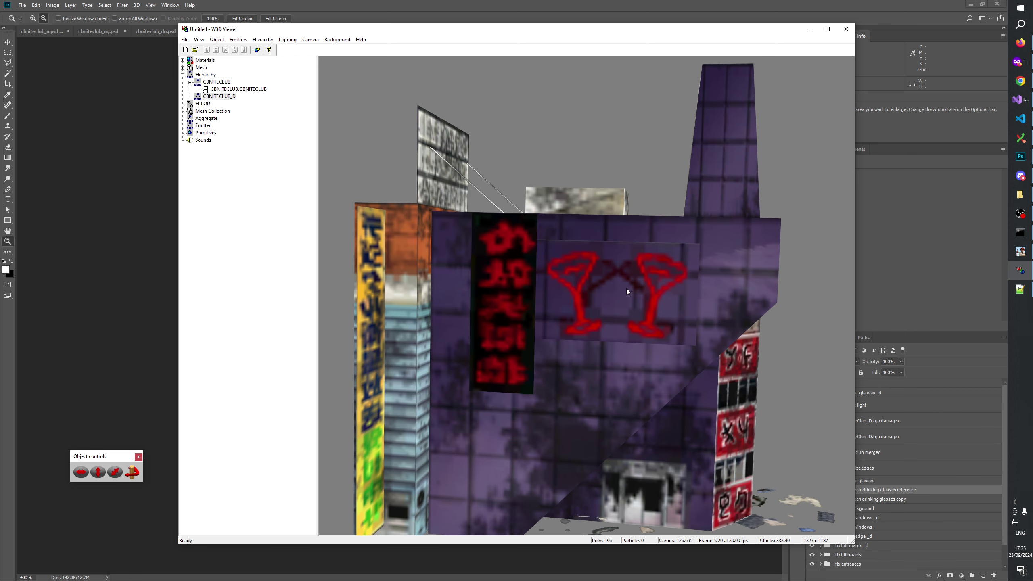
left_click_drag(618, 293, 592, 363)
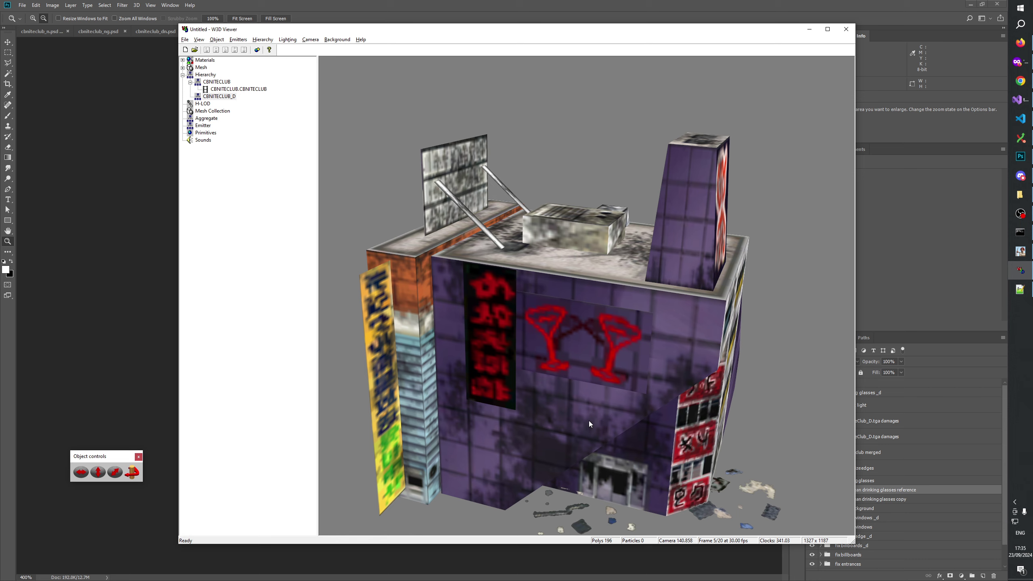
key("alt+Tab")
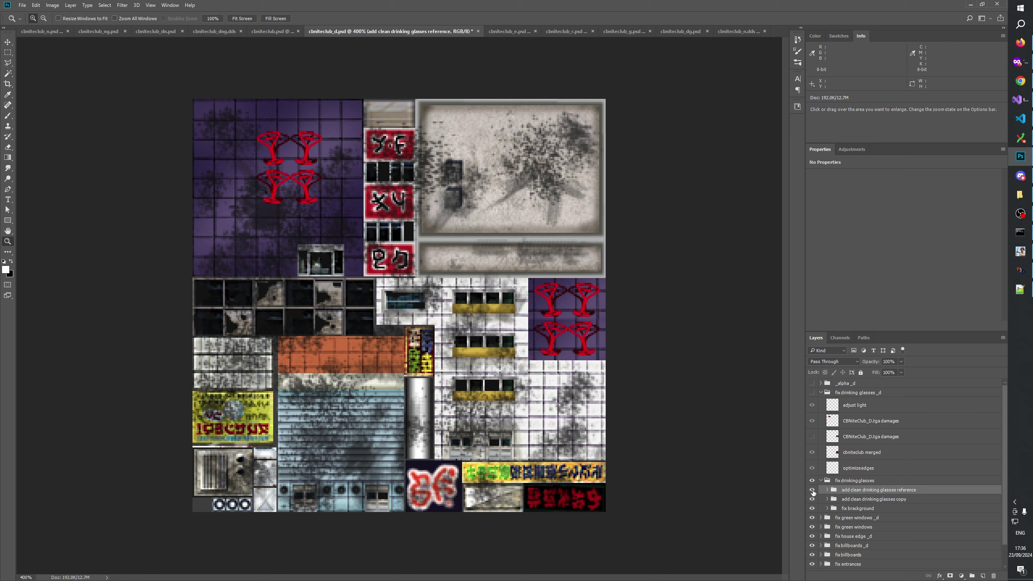
left_click(847, 393)
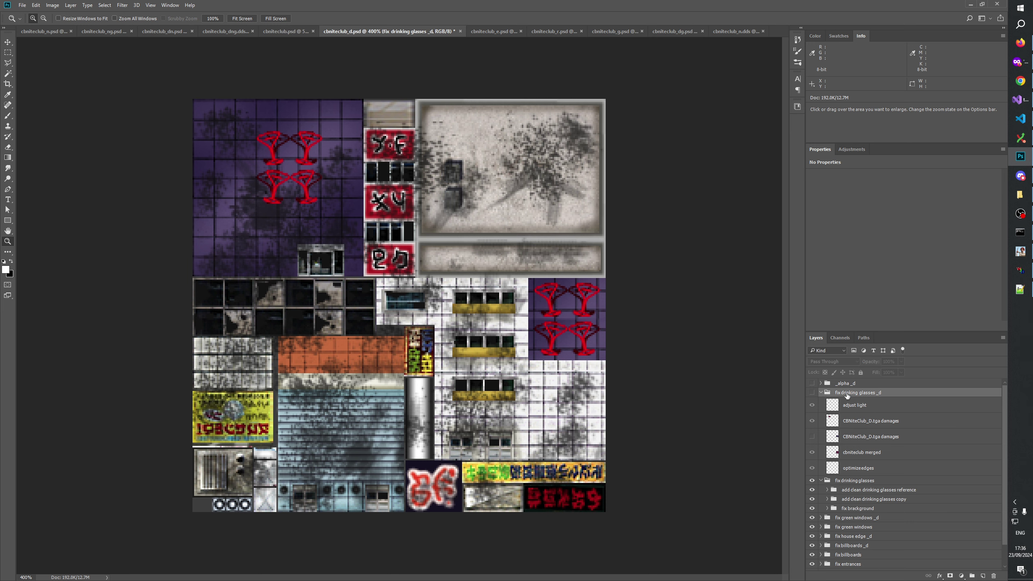
left_click(846, 499)
left_click(849, 493)
left_click(852, 499)
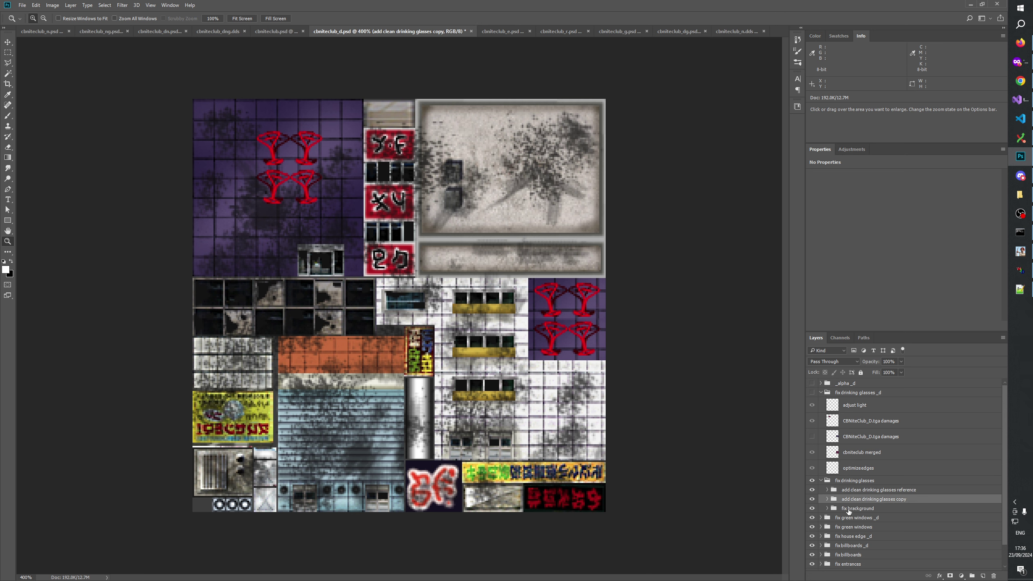
left_click(845, 509)
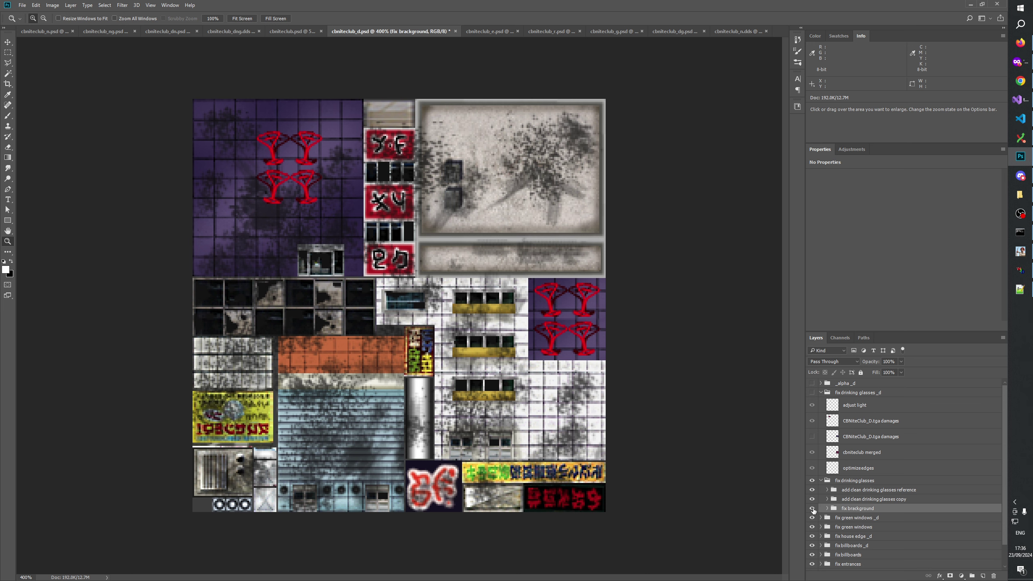
left_click(845, 502)
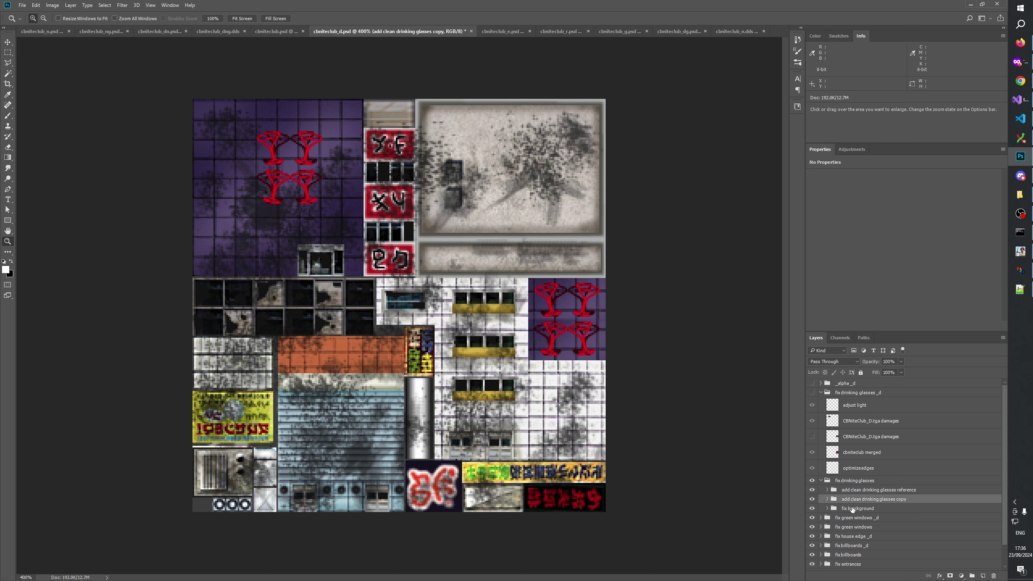
left_click(854, 481)
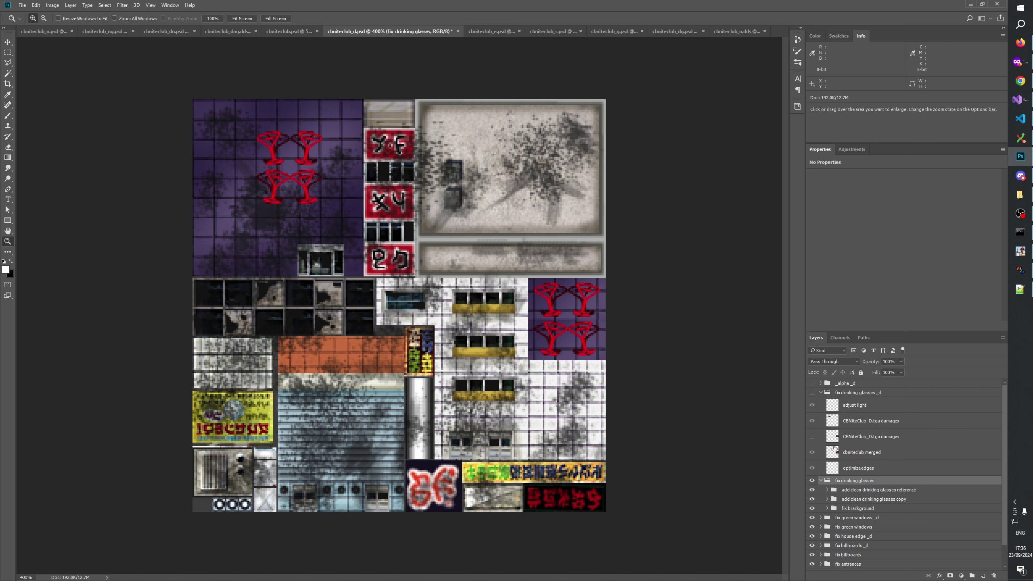
Step: Compare the texture with the fix drinking glasses _d group shown and hidden, leaving the group hidden
left_click(844, 392)
left_click(812, 393)
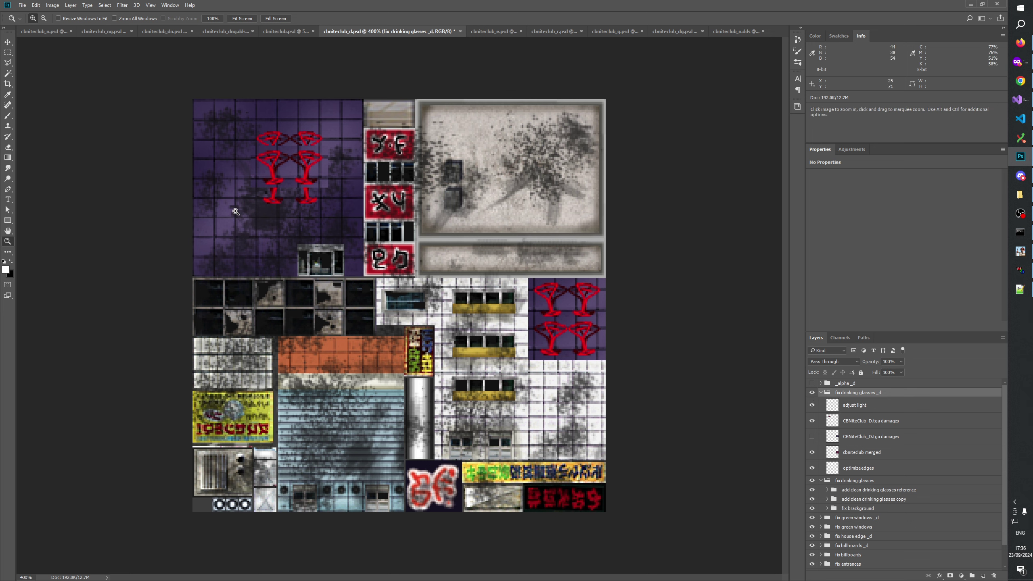
left_click(812, 393)
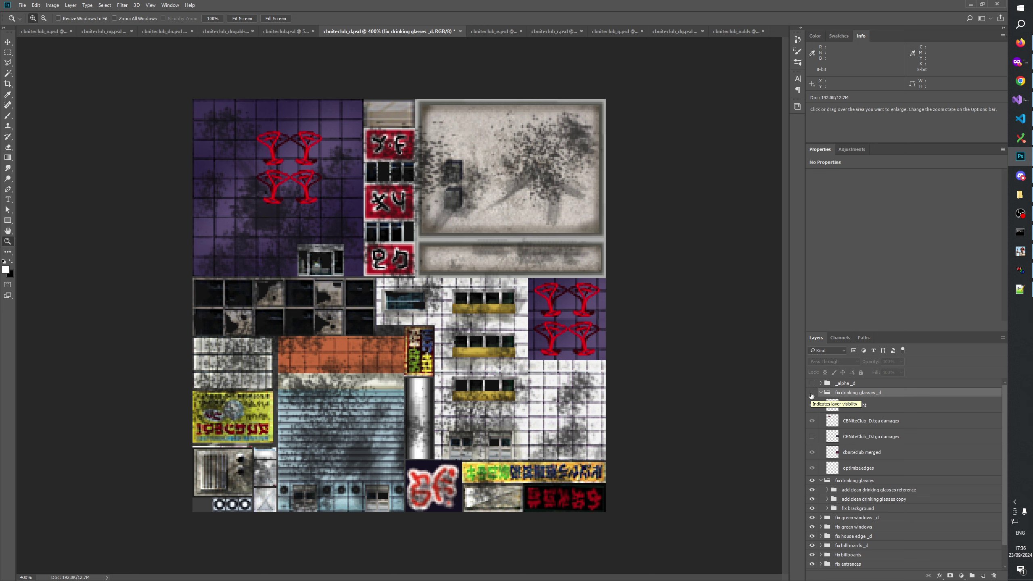
left_click(811, 393)
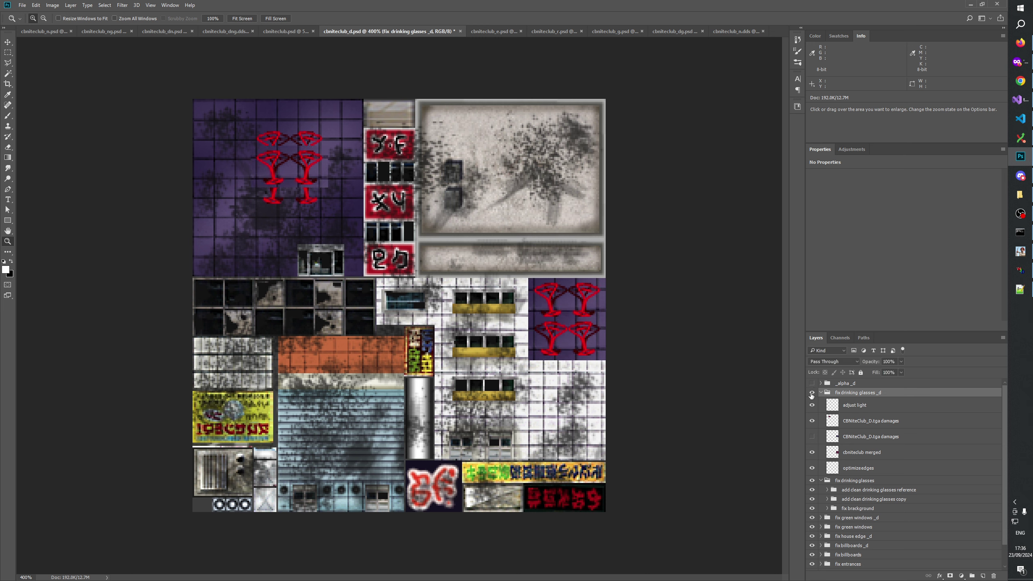
left_click(811, 394)
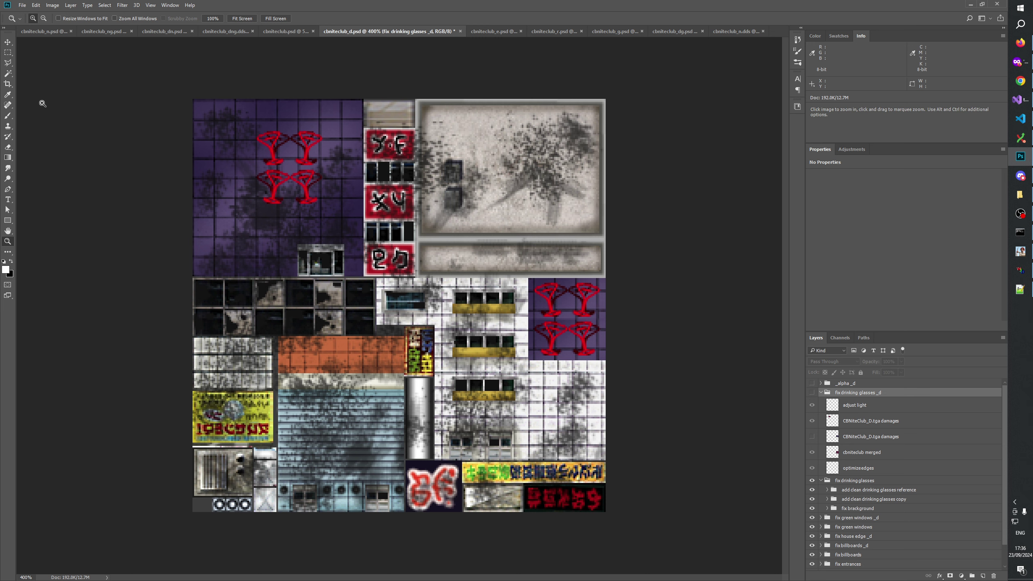
Step: Marquee the upper pair of glasses on the purple wall and hide the add clean drinking glasses reference group
left_click(8, 53)
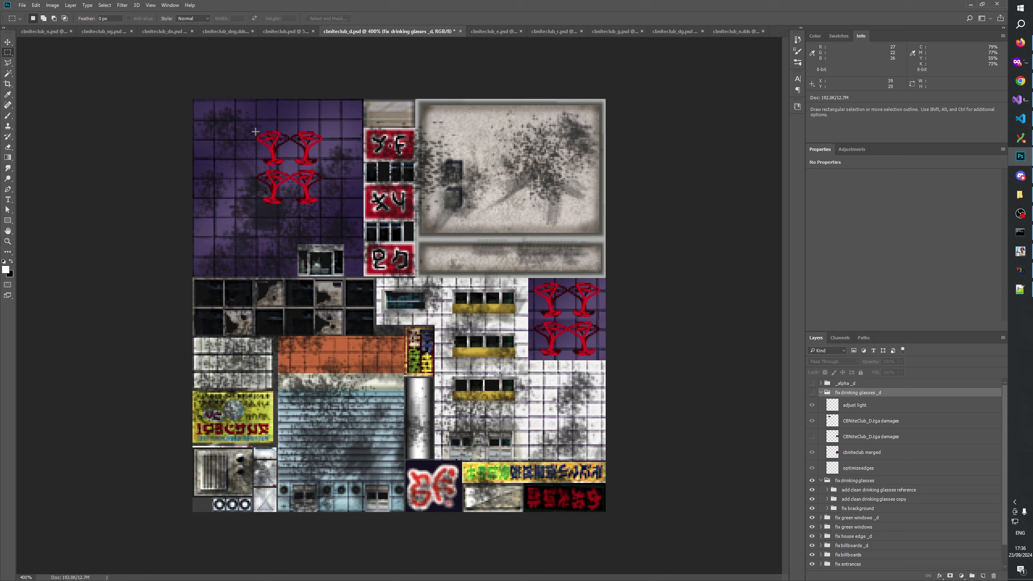
left_click_drag(248, 132, 339, 165)
left_click(812, 490)
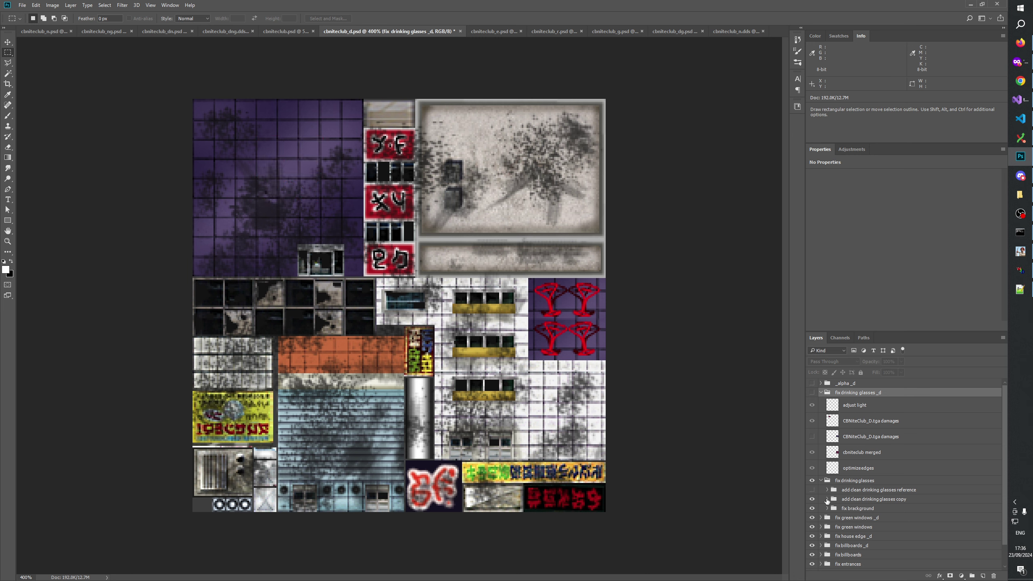
Step: Load the CBNiteClub.tga layer inside add clean drinking glasses copy as a selection, collapse that group and expand the background group below it
left_click(827, 499)
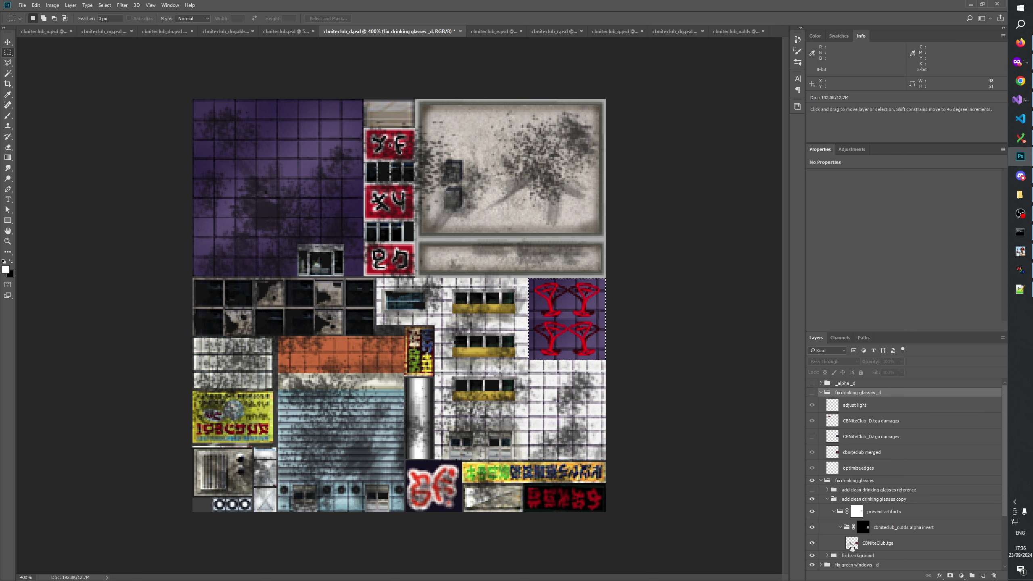
scroll(851, 545, "down", 2)
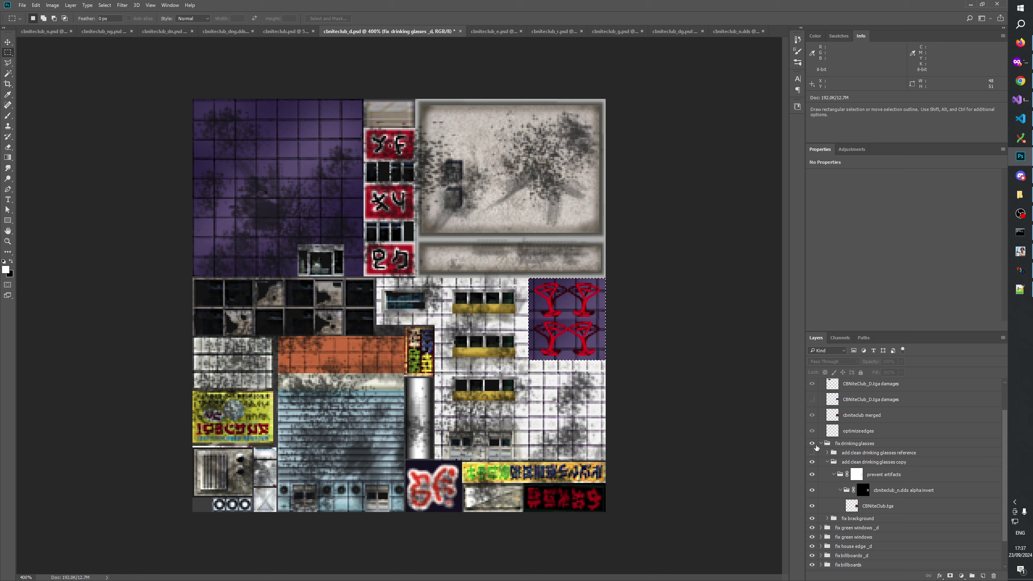
left_click(827, 462)
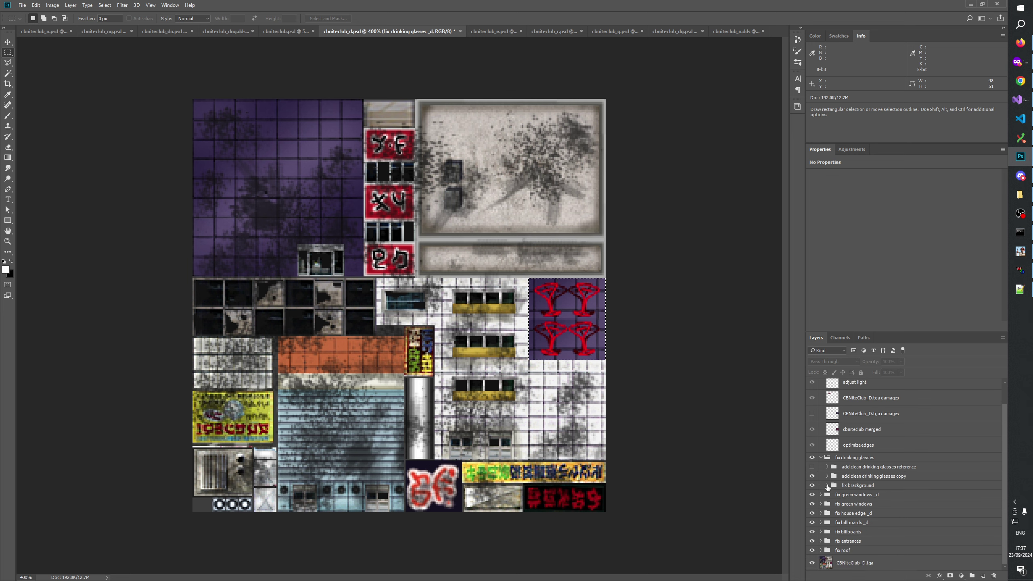
left_click(826, 486)
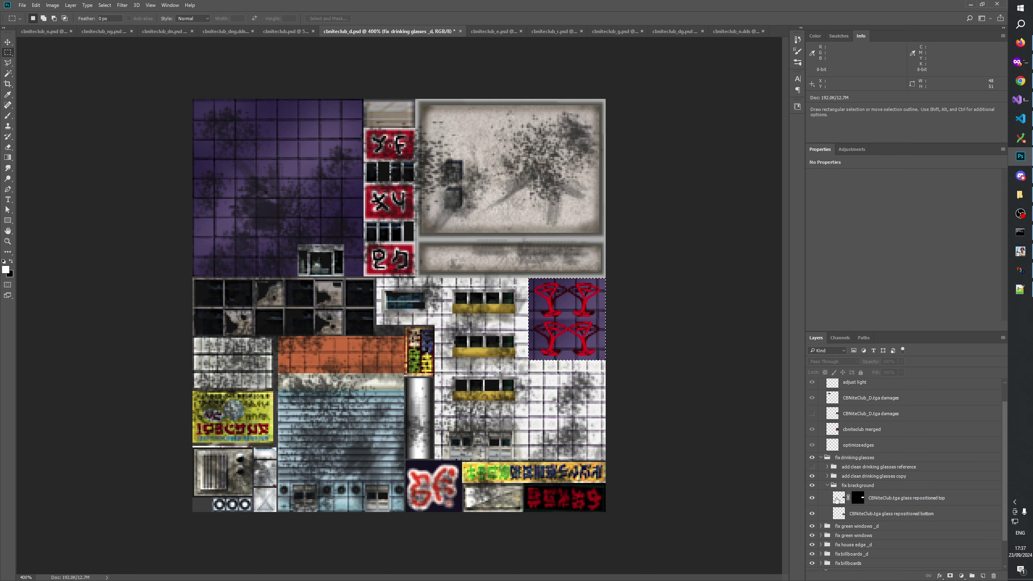
Step: In cbniteclub.psd, rename the background group inside fix drinking glasses, changing the word "fix" to "replace", and deselect the layer
left_click(293, 32)
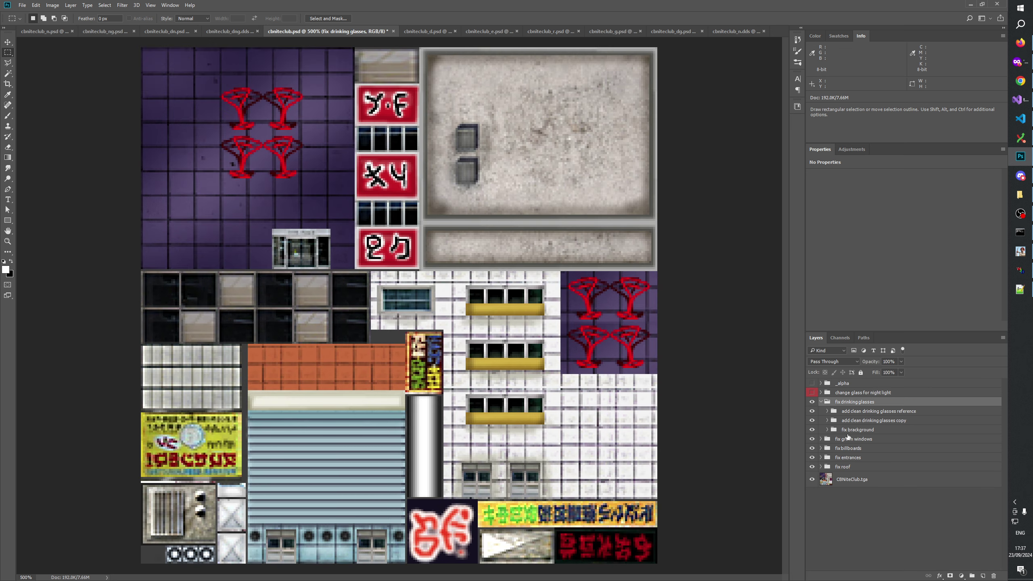
left_click(846, 430)
double_click(845, 429)
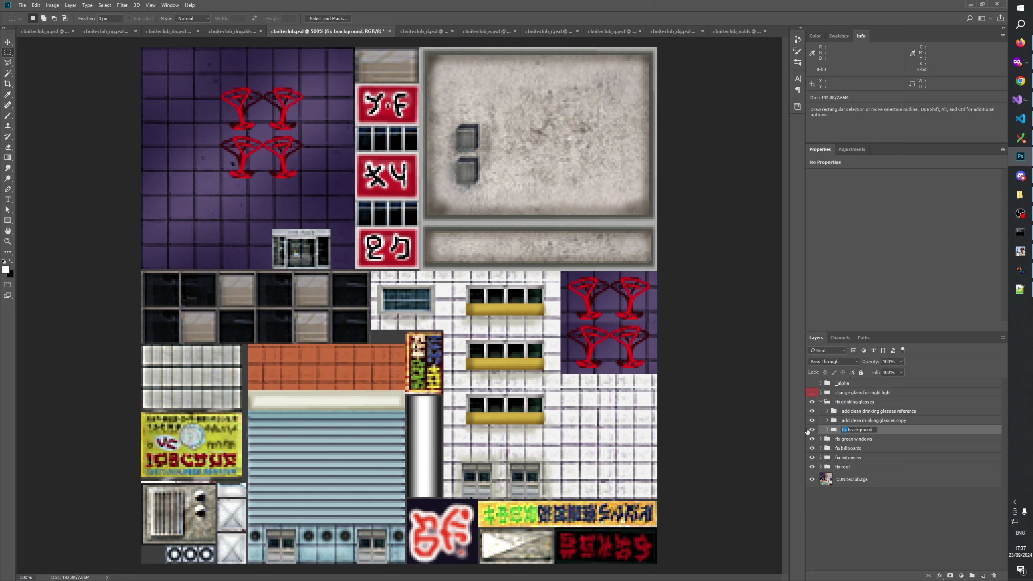
type("replace")
key("Return")
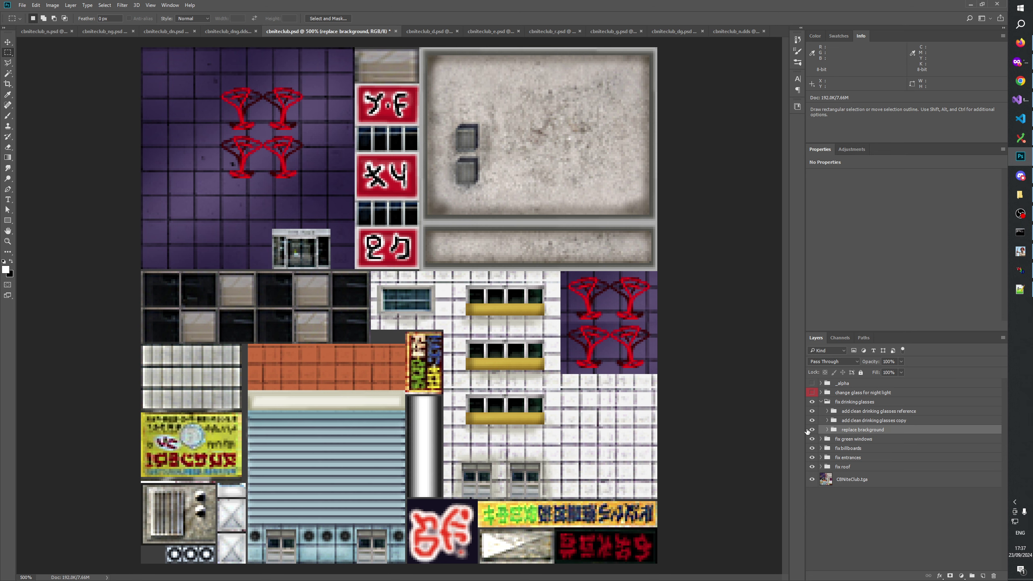
left_click(890, 510)
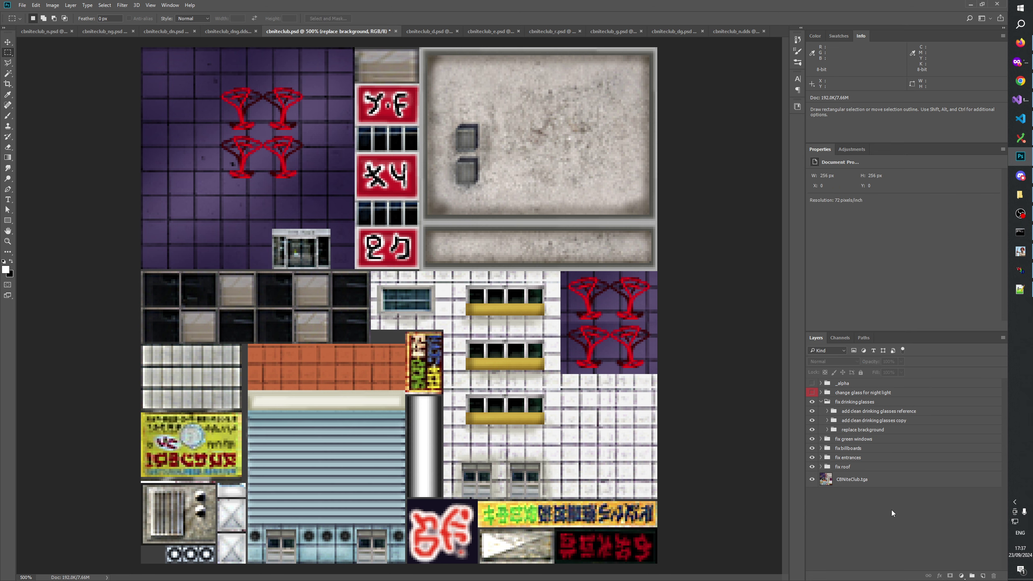
Step: In cbniteclub_d.psd, rename the matching background group the same way, changing the word "fix" to "replace"
left_click(404, 28)
left_click(847, 508)
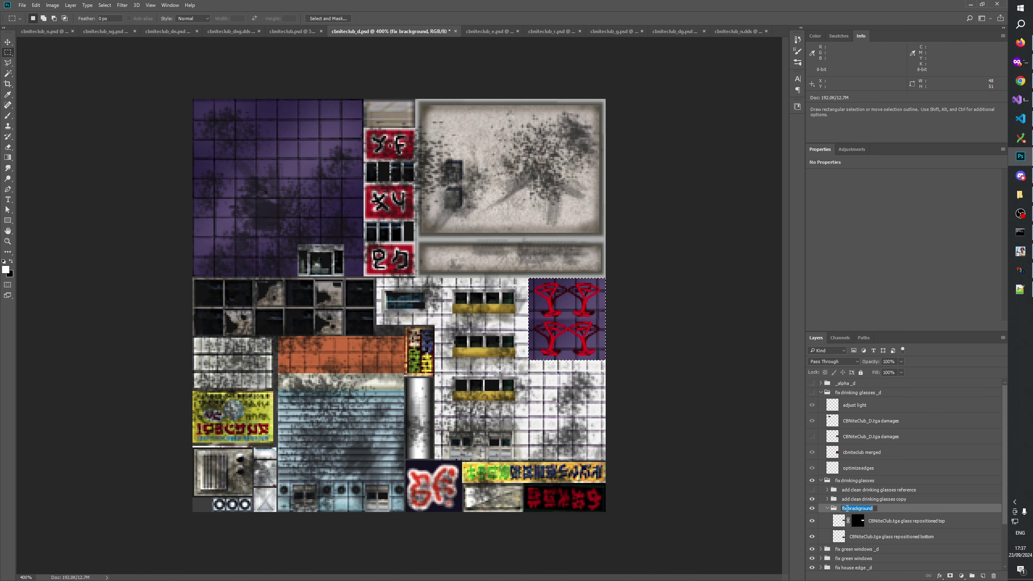
double_click(847, 509)
type("replace")
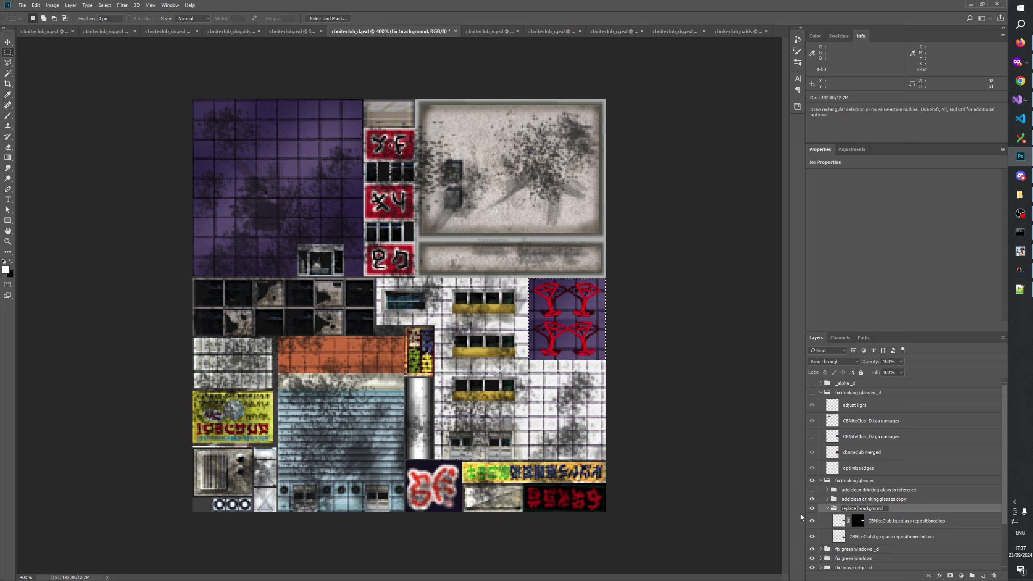
key("Return")
scroll(866, 458, "down", 1)
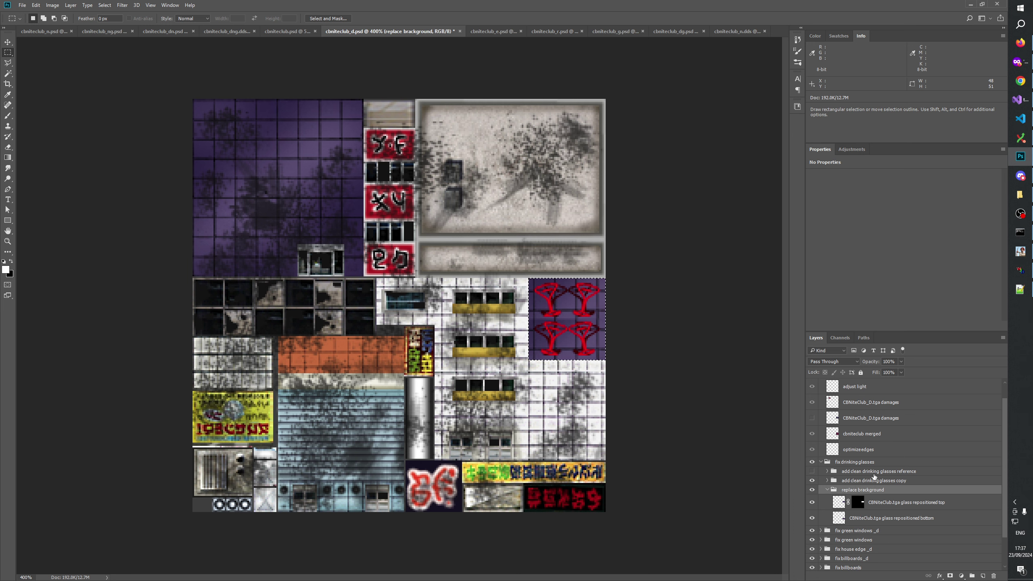
Step: Show the add clean drinking glasses reference group and move the selection outline onto the upper pair of glasses on the purple wall
left_click(853, 464)
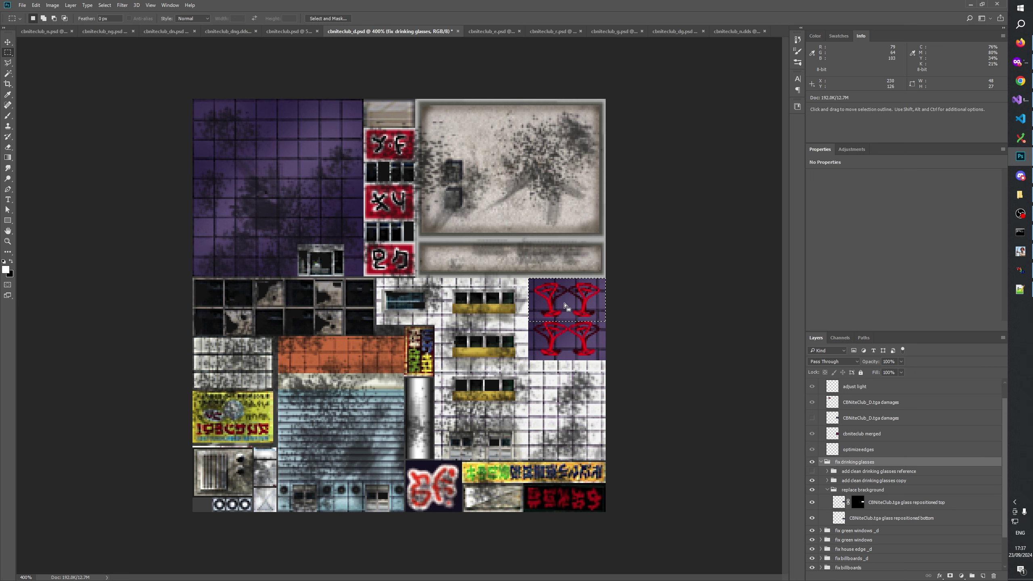
left_click(8, 241)
key("ctrl+plus")
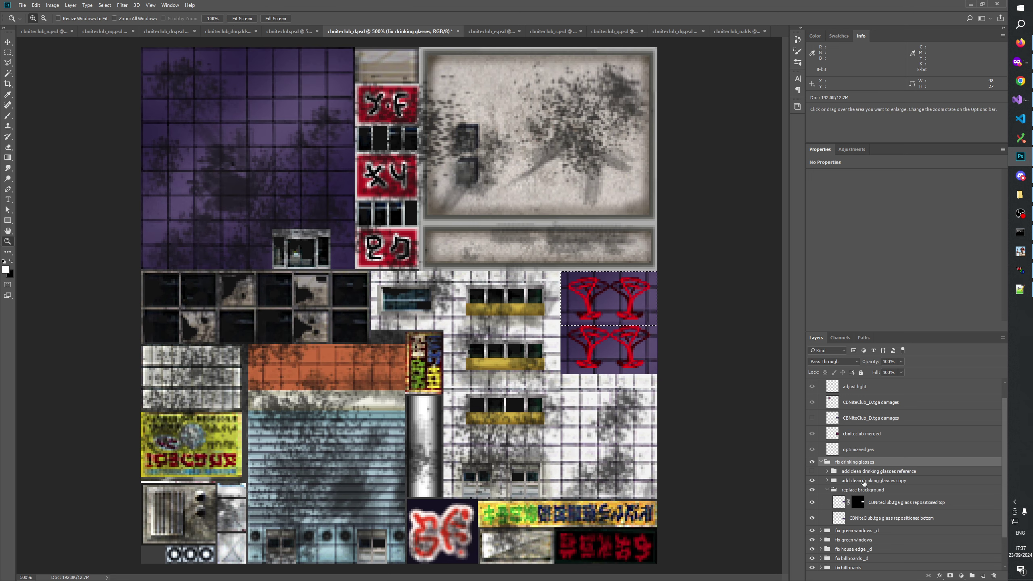
scroll(851, 493, "up", 1)
left_click(811, 490)
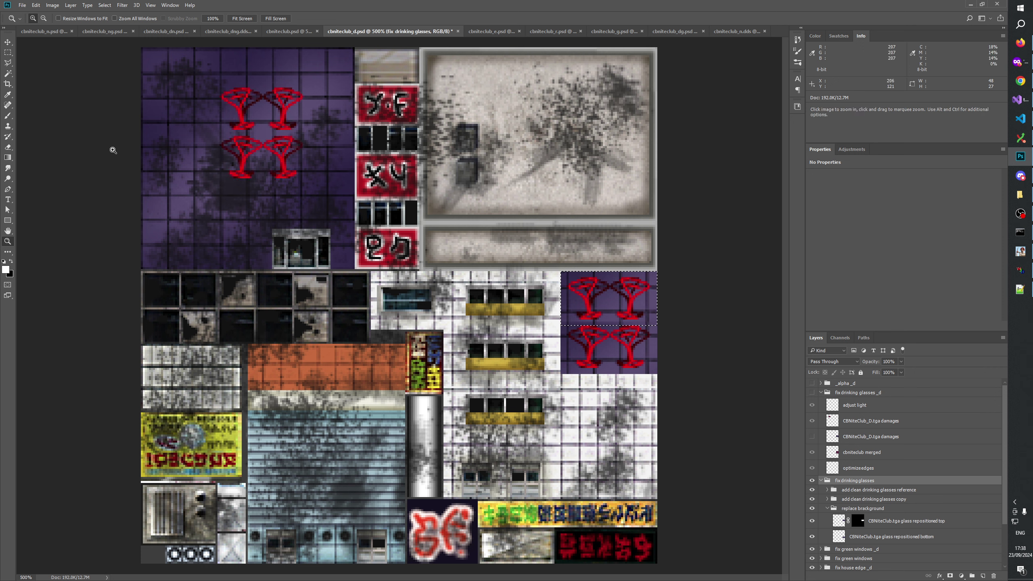
left_click(7, 52)
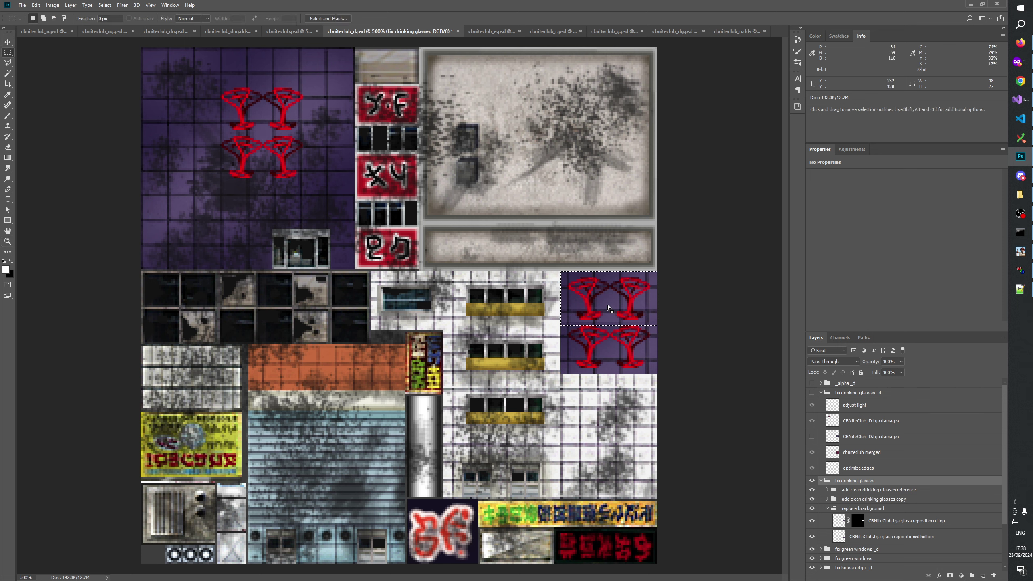
left_click_drag(584, 303, 260, 118)
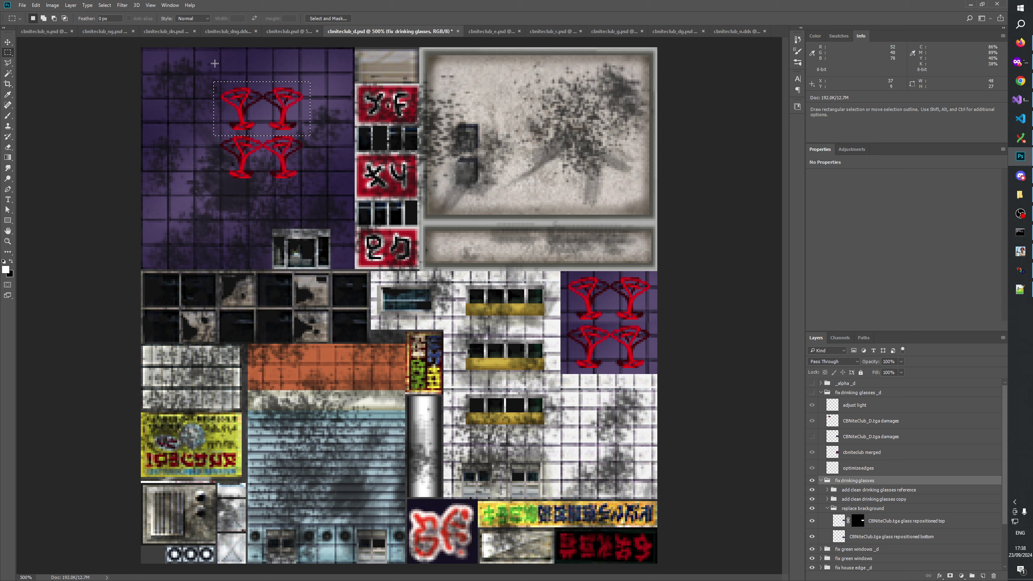
Step: Copy the selected wall area from the CBNiteClub_D.tga layer and paste it above the CBNiteClub.tga glass repositioned top layer
left_click(7, 241)
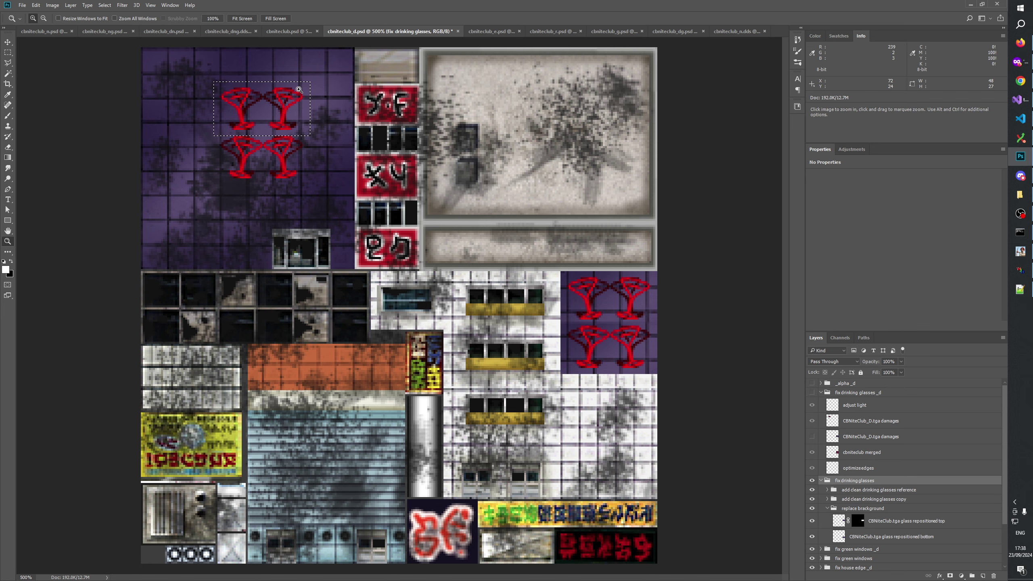
left_click(271, 91)
left_click(272, 91)
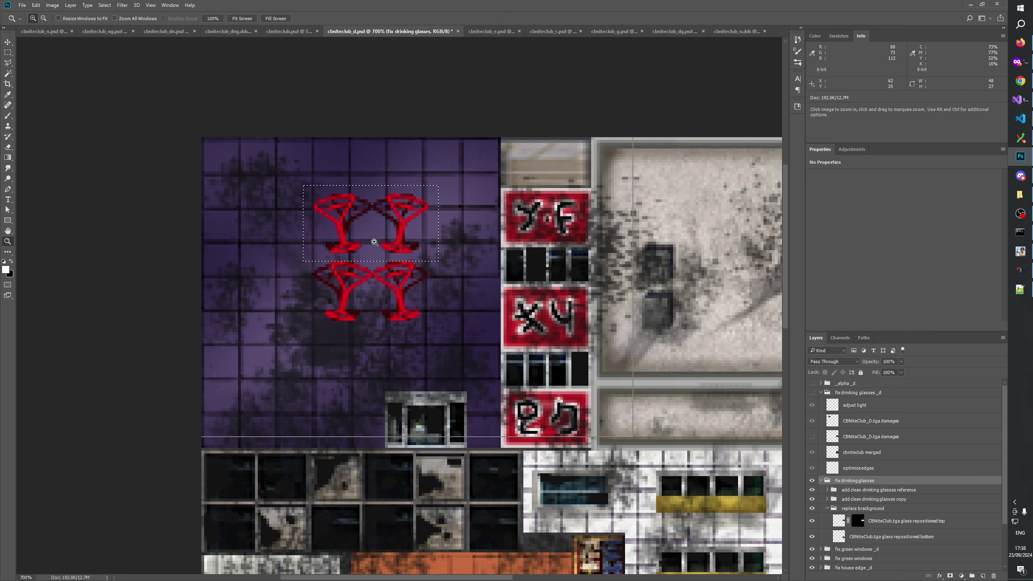
left_click(193, 196)
left_click(7, 52)
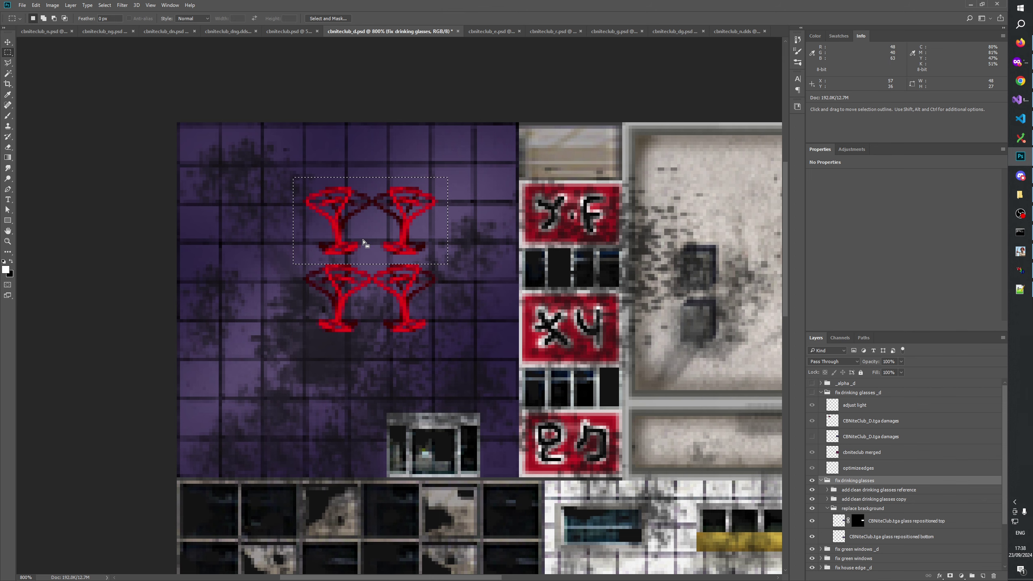
left_click_drag(363, 242, 350, 451)
scroll(868, 537, "down", 3)
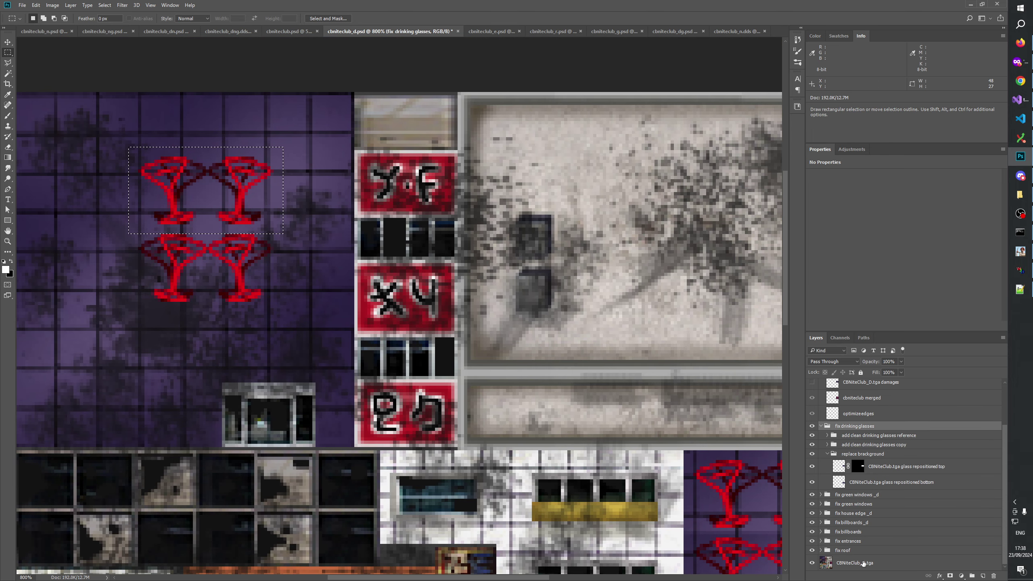
left_click(862, 564)
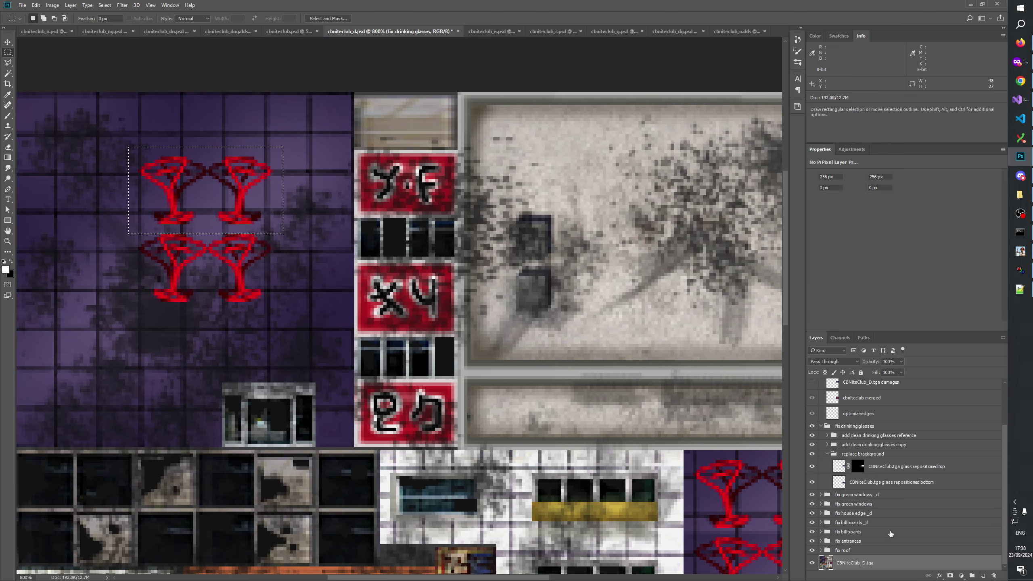
left_click(901, 468)
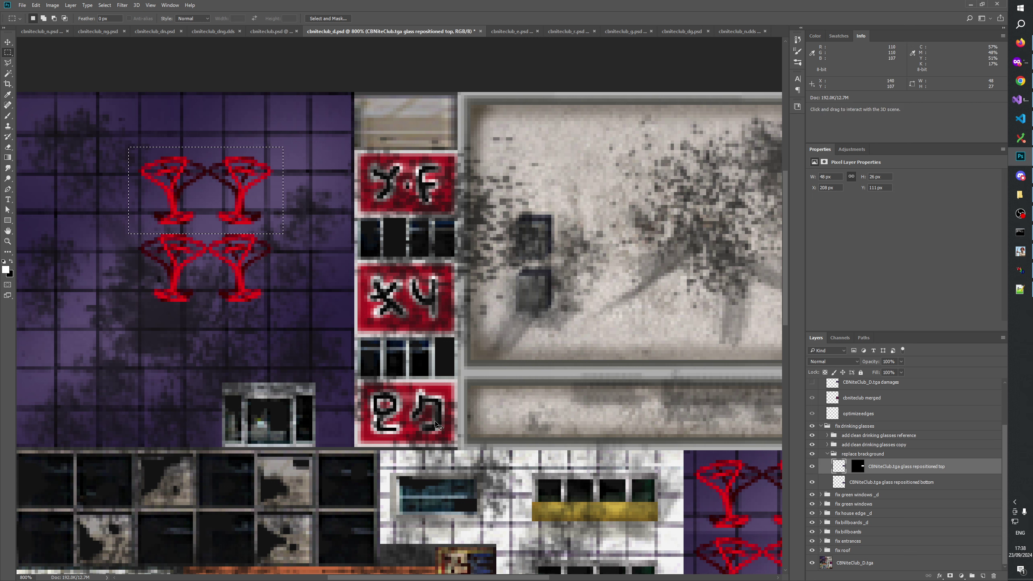
key("ctrl+j")
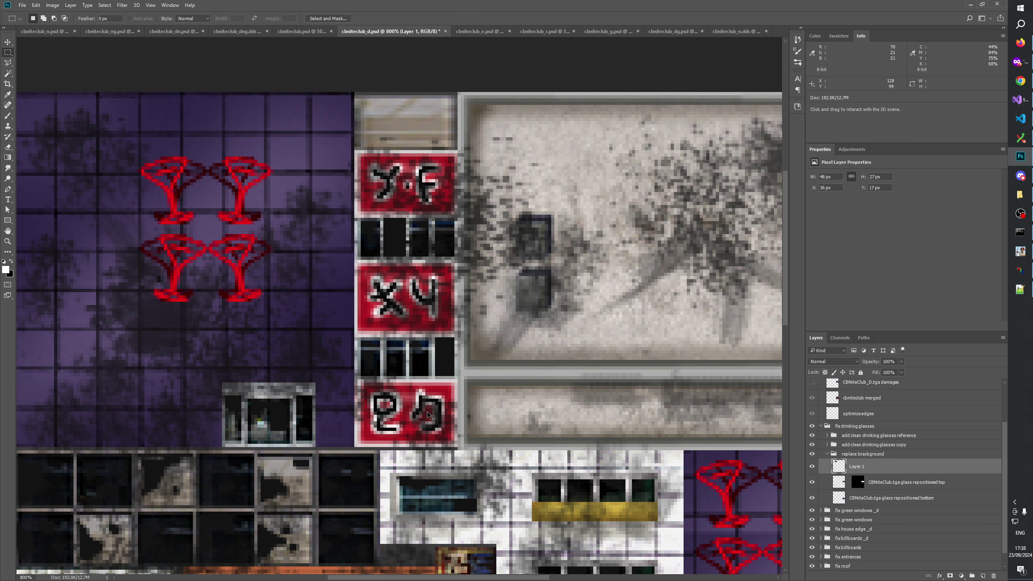
Step: Move the pasted wall patch behind the upper pair of glasses in the separate purple panel, at X 208 px, Y 111 px
key("ctrl+shift+Right")
key("ctrl+shift+Down")
key("ctrl+shift+Right")
key("ctrl+shift+Down")
key("ctrl+shift+Right")
key("ctrl+shift+Down")
key("ctrl+shift+Right")
key("ctrl+shift+Down")
key("ctrl+shift+Right")
key("ctrl+shift+Down")
key("ctrl+shift+Right")
key("ctrl+shift+Down")
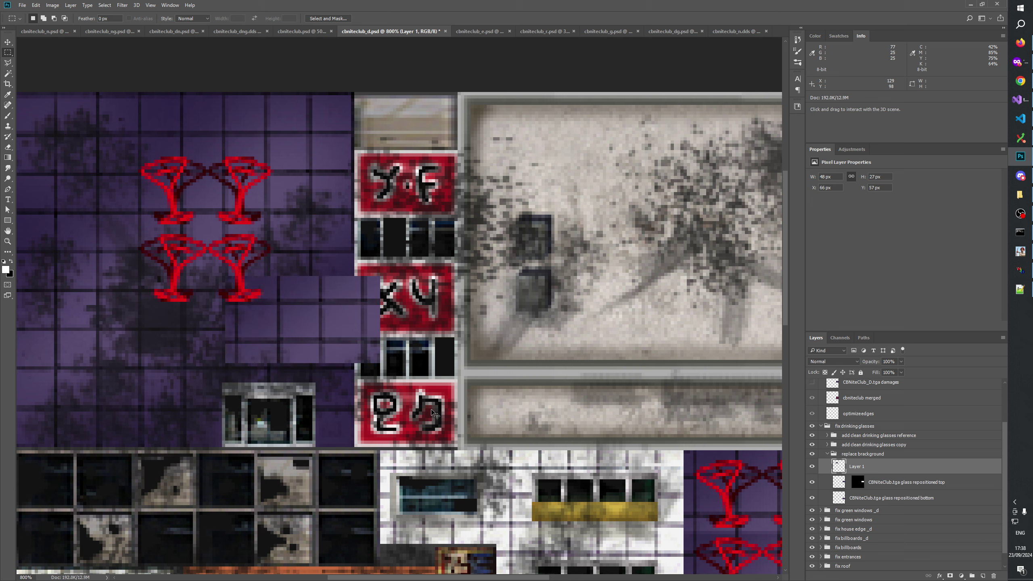
key("ctrl+shift+Right")
key("ctrl+shift+Right")
key("ctrl+shift+Right")
key("ctrl+shift+Right")
key("ctrl+shift+Right")
key("ctrl+shift+Right")
key("ctrl+shift+Right")
key("ctrl+shift+Right")
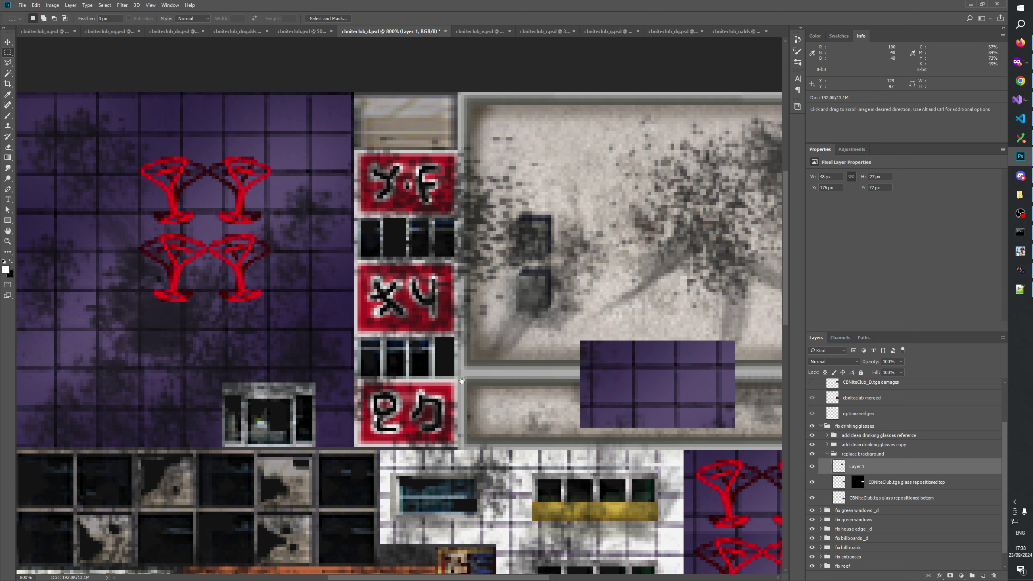
scroll(231, 271, "down", 5)
scroll(231, 270, "right", 8)
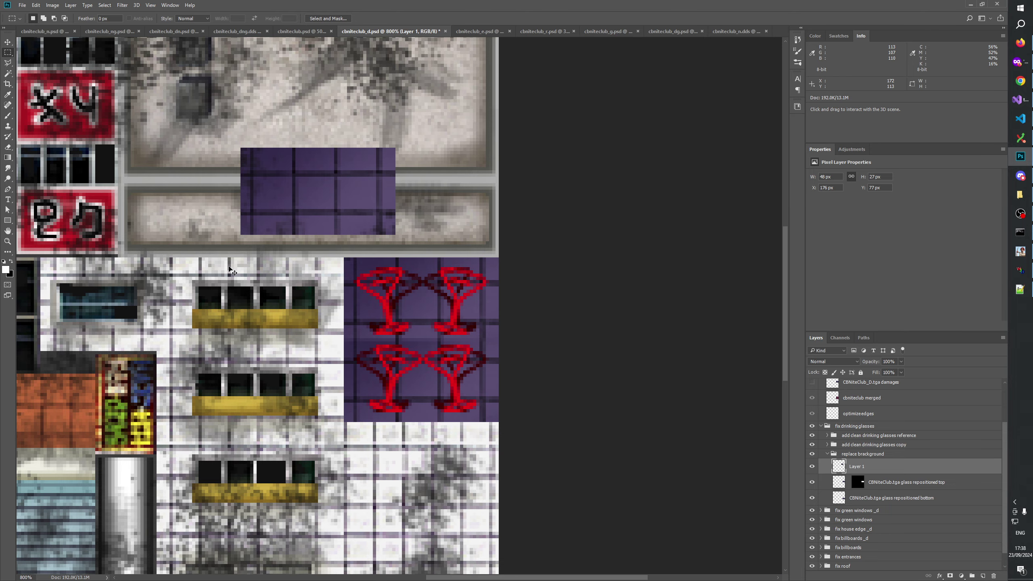
key("ctrl+shift+Down")
key("ctrl+shift+Right")
key("ctrl+shift+Right")
key("ctrl+shift+Down")
key("ctrl+Right")
key("ctrl+Down")
key("ctrl+Right")
key("ctrl+Down")
key("ctrl+Right")
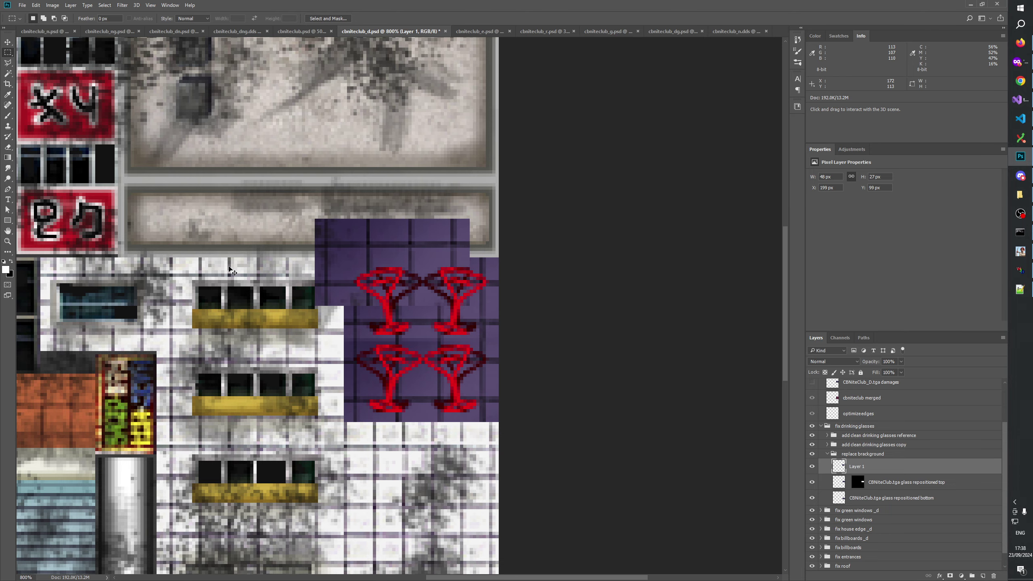
key("ctrl+Right")
key("ctrl+Right")
key("ctrl+Right")
key("ctrl+Right")
key("ctrl+Right")
key("ctrl+Right")
key("ctrl+Right")
key("ctrl+Right")
key("ctrl+Down")
key("ctrl+Down")
key("ctrl+Down")
key("ctrl+Down")
key("ctrl+Down")
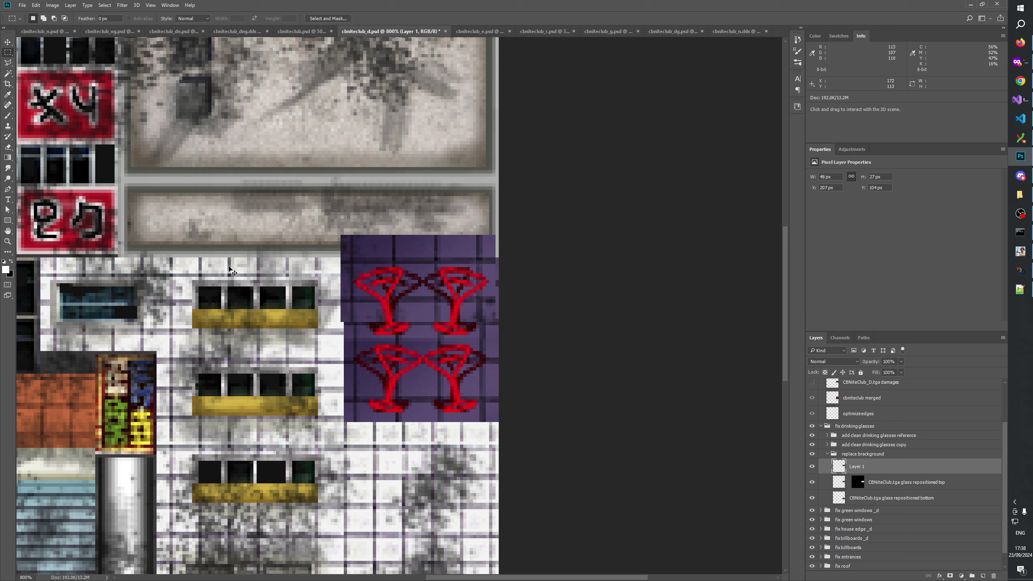
key("ctrl+Down")
key("ctrl+Down")
key("ctrl+Right")
key("ctrl+Down")
key("ctrl+Down")
key("ctrl+Down")
key("ctrl+Down")
key("ctrl+Down")
key("ctrl+Down")
key("ctrl+Down")
key("ctrl+Down")
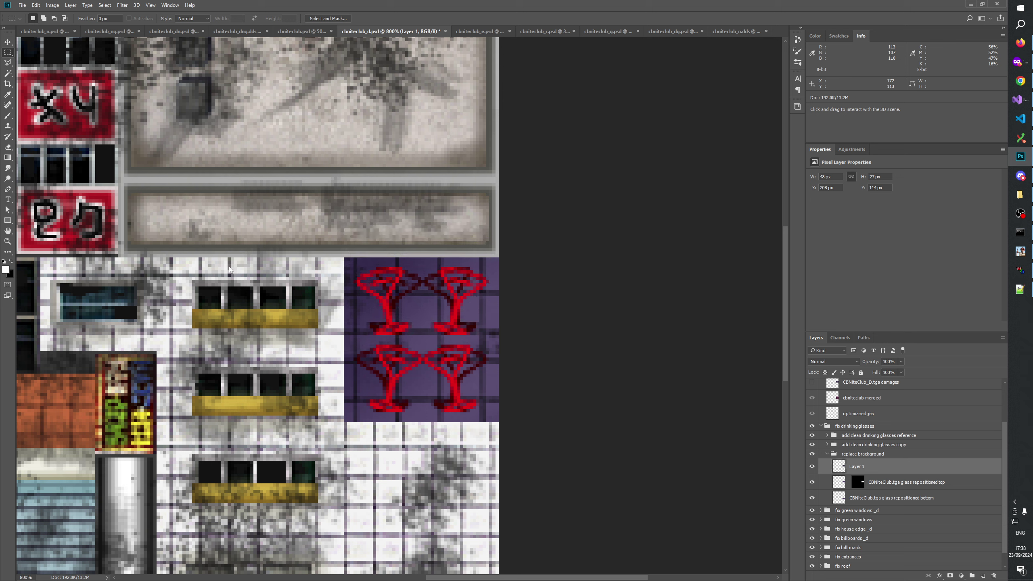
key("ctrl+Up")
key("ctrl+Up")
key("ctrl+Up")
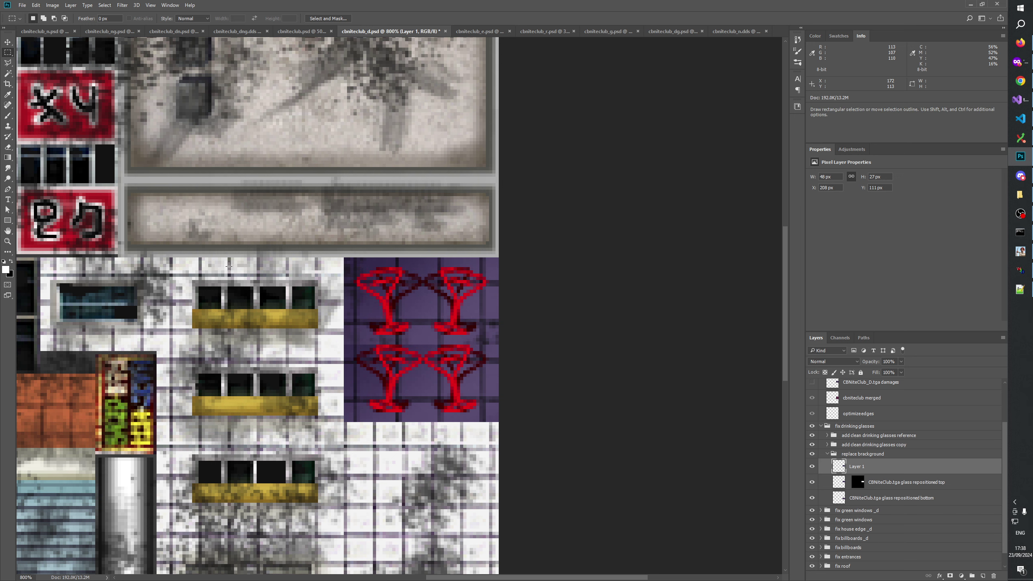
Step: Compare the pasted patch with the existing background by toggling its visibility, and remove the patch layer
left_click_drag(318, 368, 359, 391)
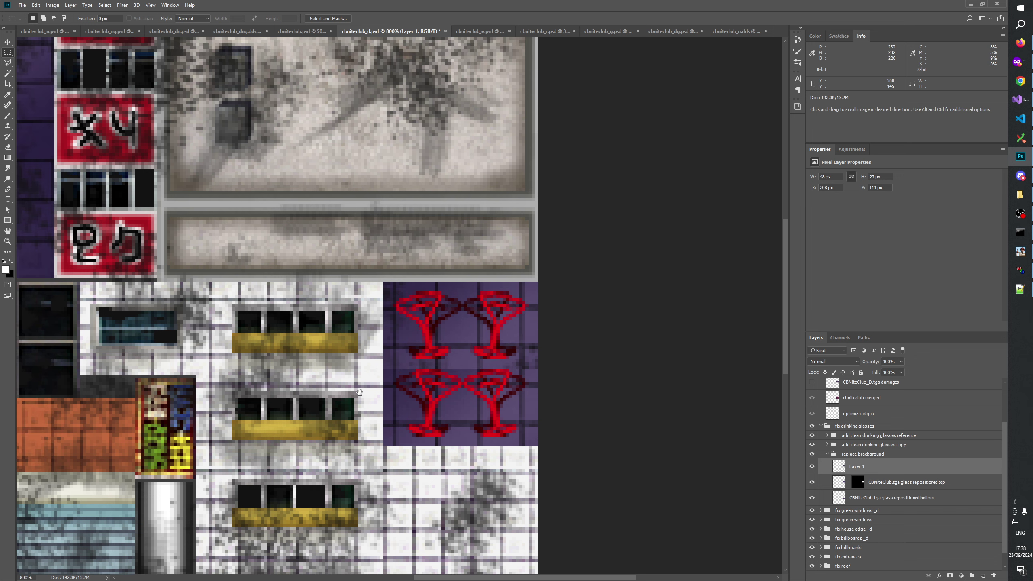
left_click(811, 467)
left_click(813, 467)
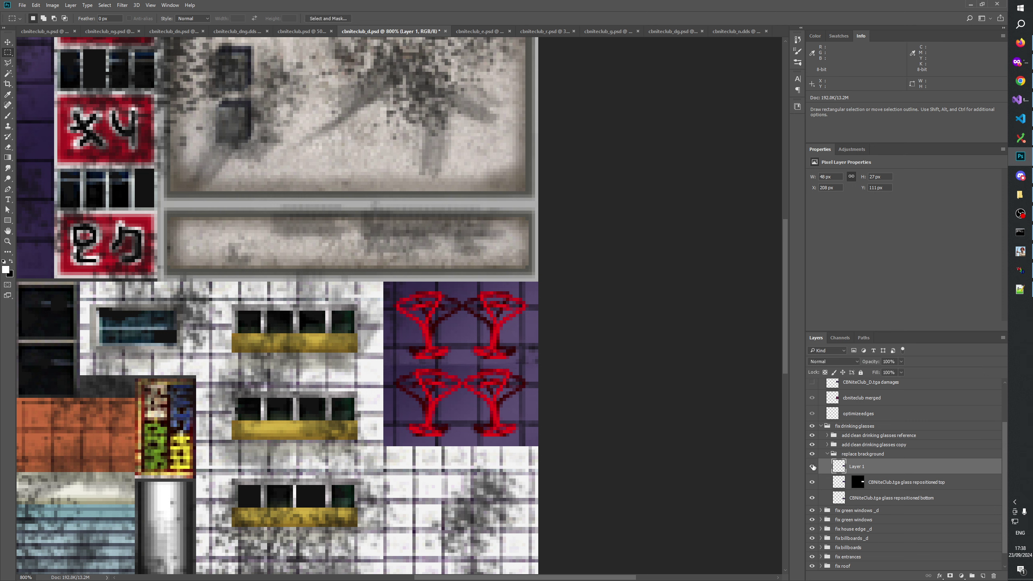
left_click(812, 467)
left_click(813, 467)
left_click(813, 467)
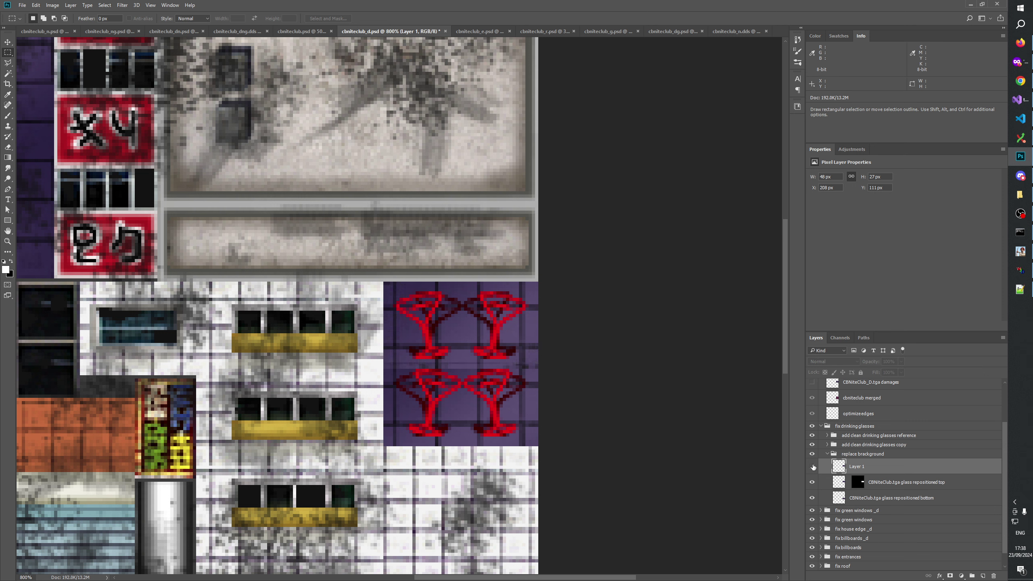
left_click(813, 467)
left_click(813, 468)
left_click(813, 467)
left_click(813, 467)
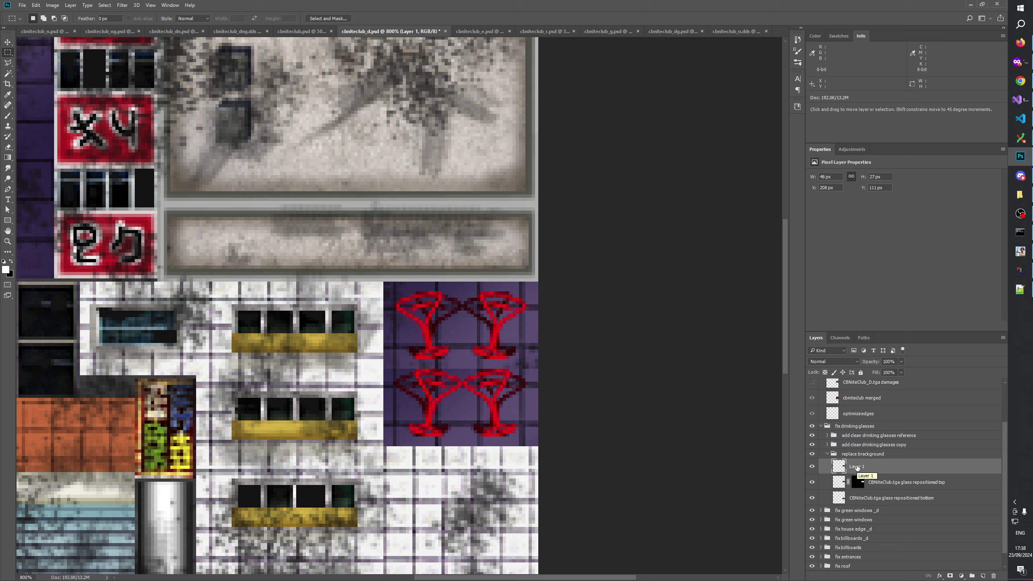
key("ctrl+e")
left_click(504, 221)
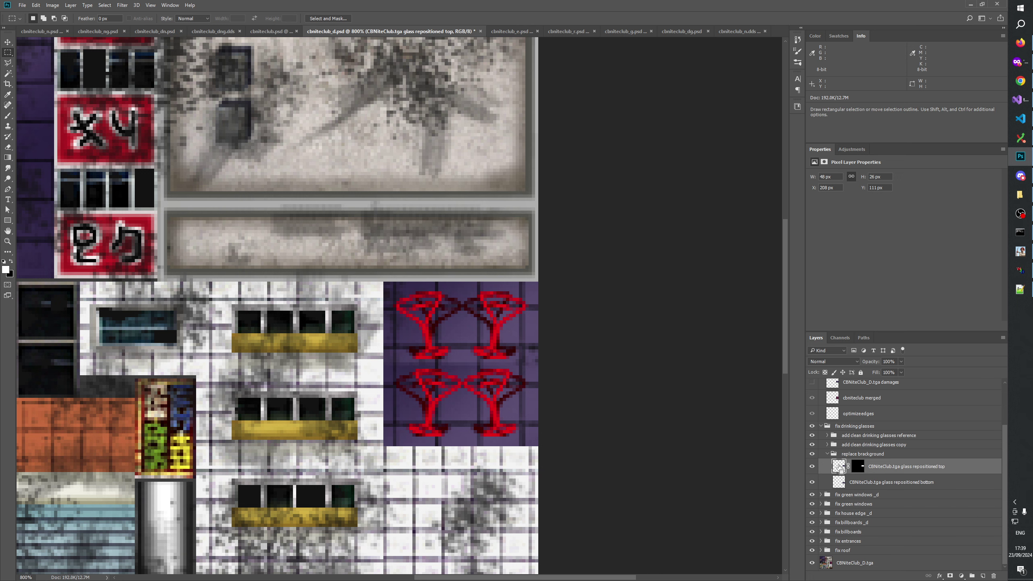
Step: Load the repositioned top layer as a selection, paste the wall patch above the repositioned bottom layer and align it at X 208 px, Y 135 px
left_click(841, 470, "ctrl")
left_click(873, 482)
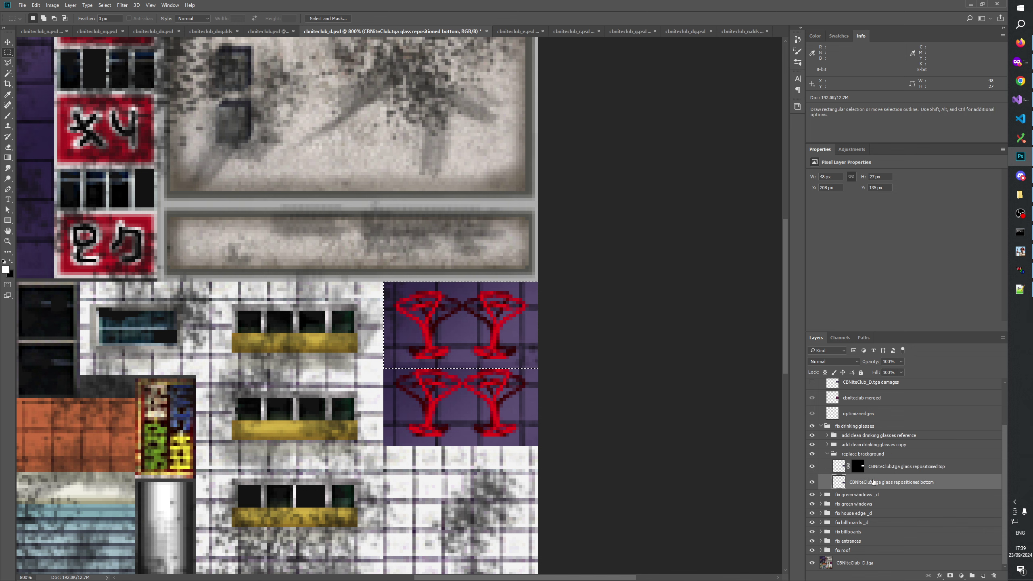
key("ctrl")
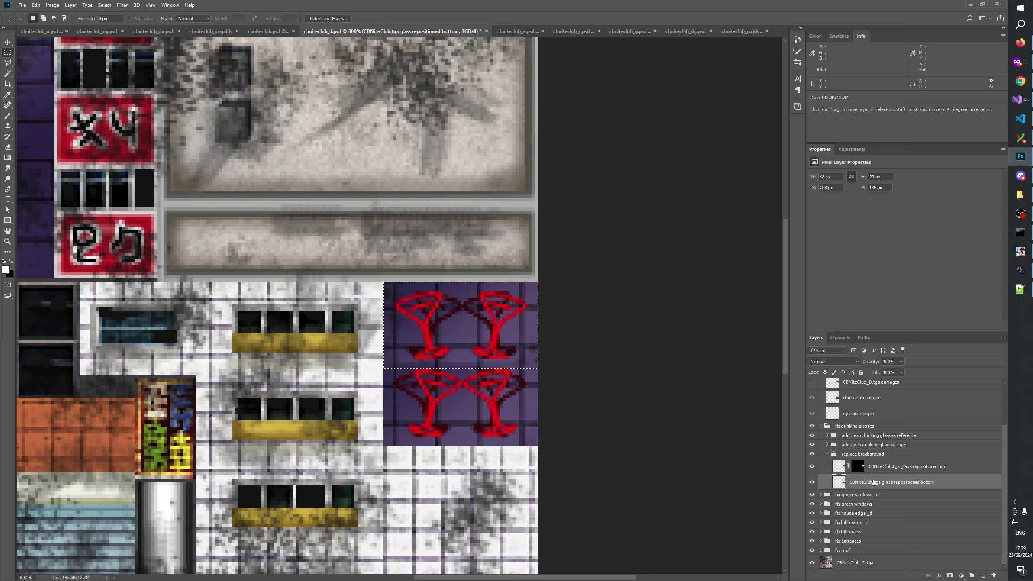
key("ctrl+j")
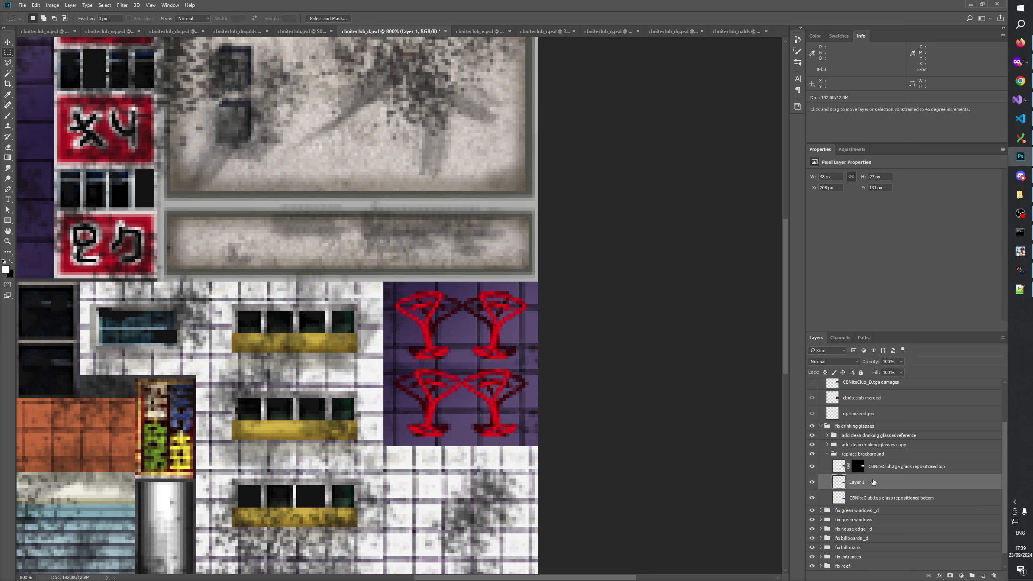
key("Down")
key("Down")
key("Down")
key("Down")
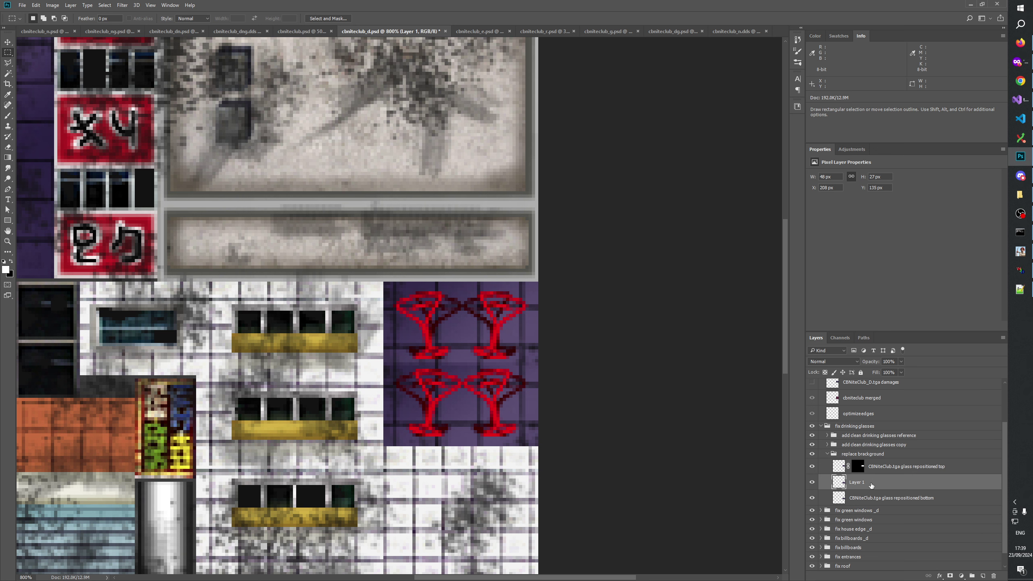
key("ctrl+Up")
key("ctrl+Down")
Step: Check the mask of the glass repositioned top layer and delete Layer 1 beneath it
right_click(855, 464)
left_click(874, 474)
left_click(859, 469, "shift")
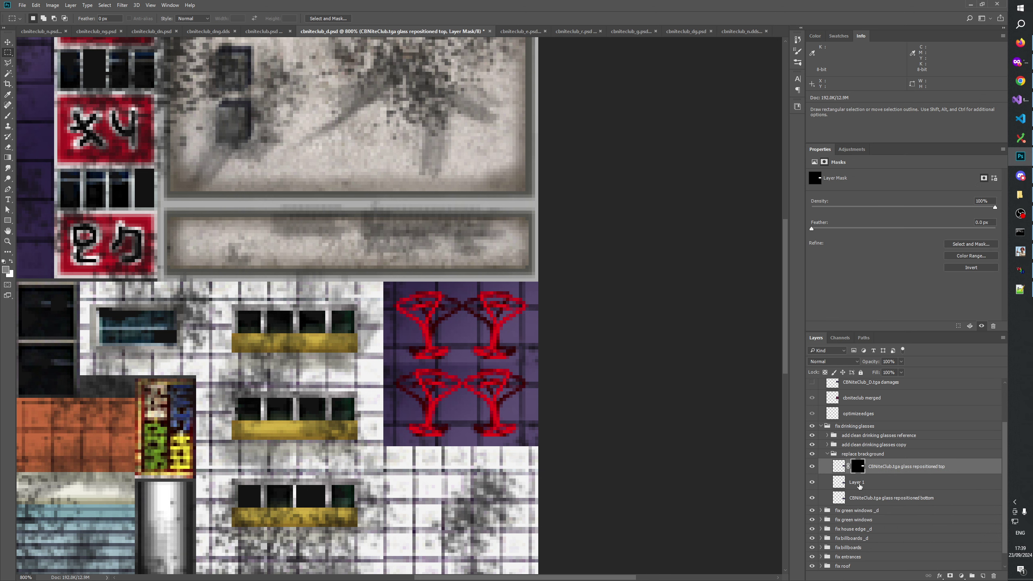
left_click(854, 482)
key("Delete")
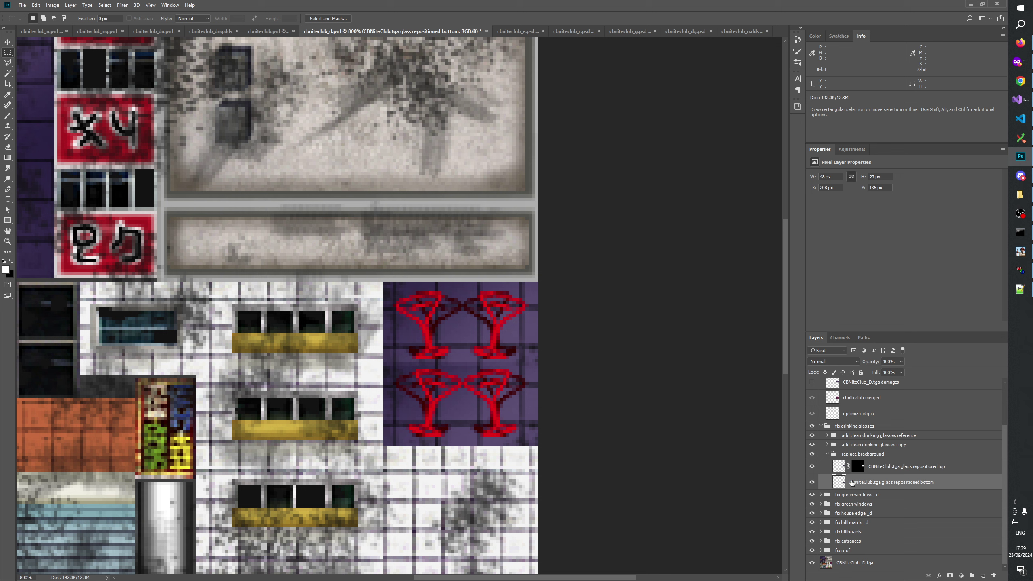
Step: Examine the whole texture at actual size and at 500%, comparing the wall glasses with those in the separate purple panel
scroll(366, 285, "up", 2)
scroll(366, 285, "left", 4)
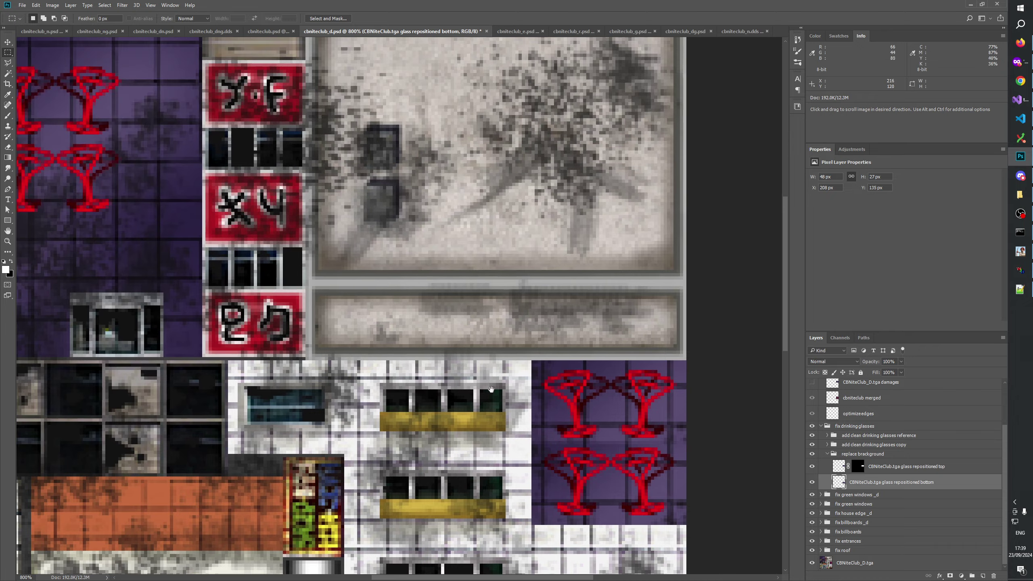
left_click(7, 242)
right_click(361, 253)
left_click(391, 270)
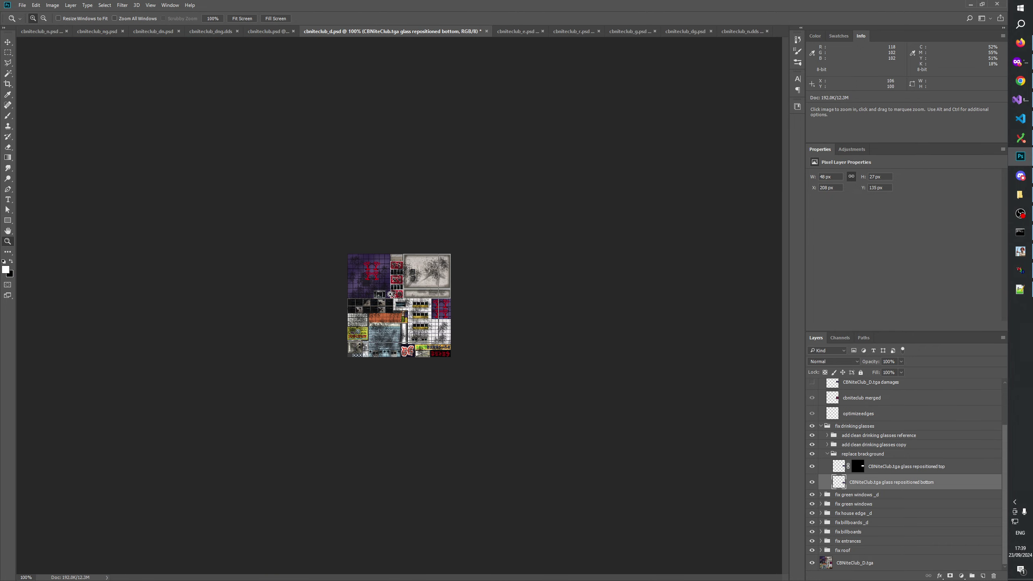
left_click(391, 294)
left_click(390, 294)
left_click(508, 309)
left_click(628, 328)
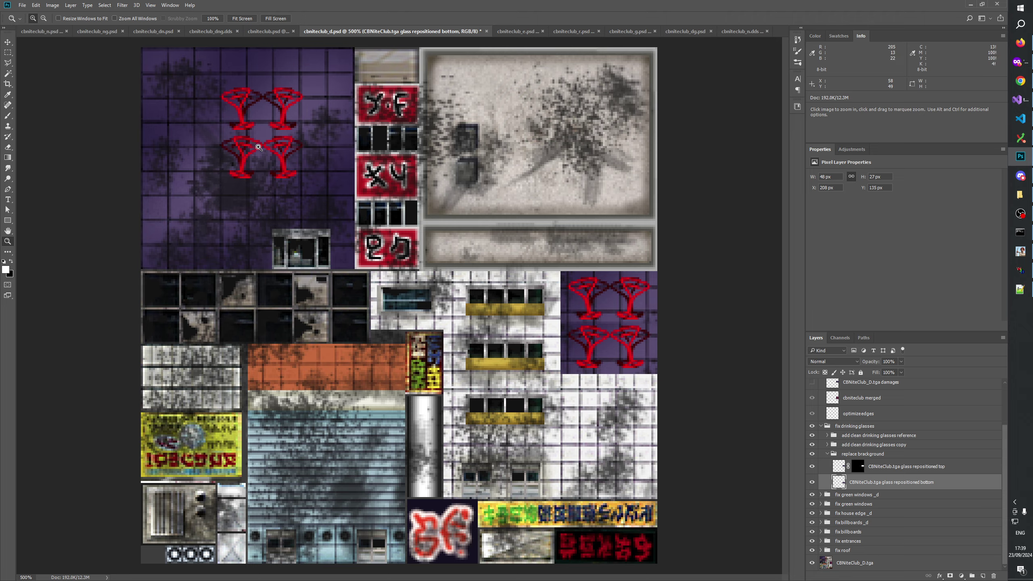
Step: Switch to W3D Viewer, inspect the drinking-glasses wall on the damaged building model, and return to Photoshop
key("alt+Tab")
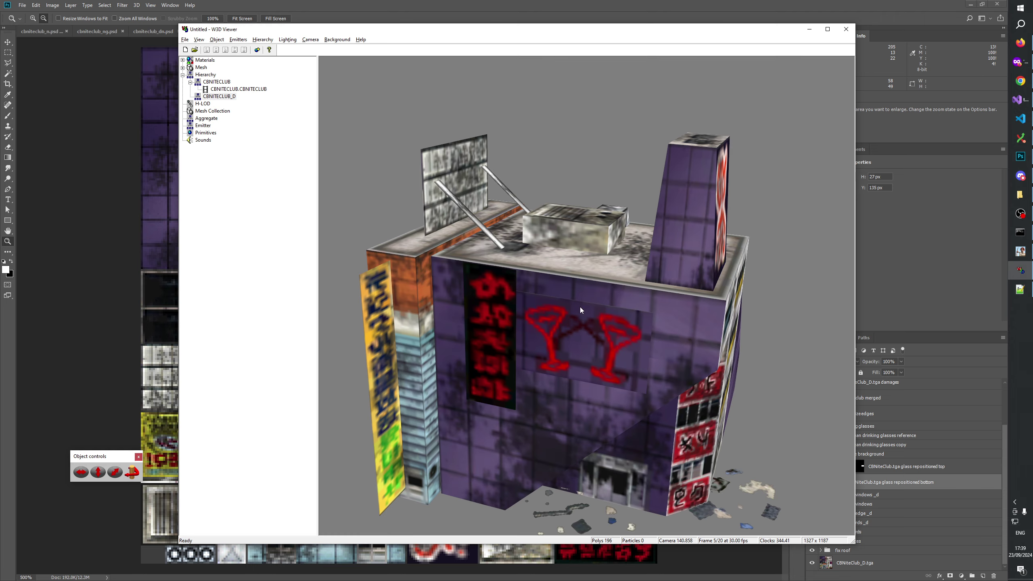
left_click_drag(579, 309, 621, 317)
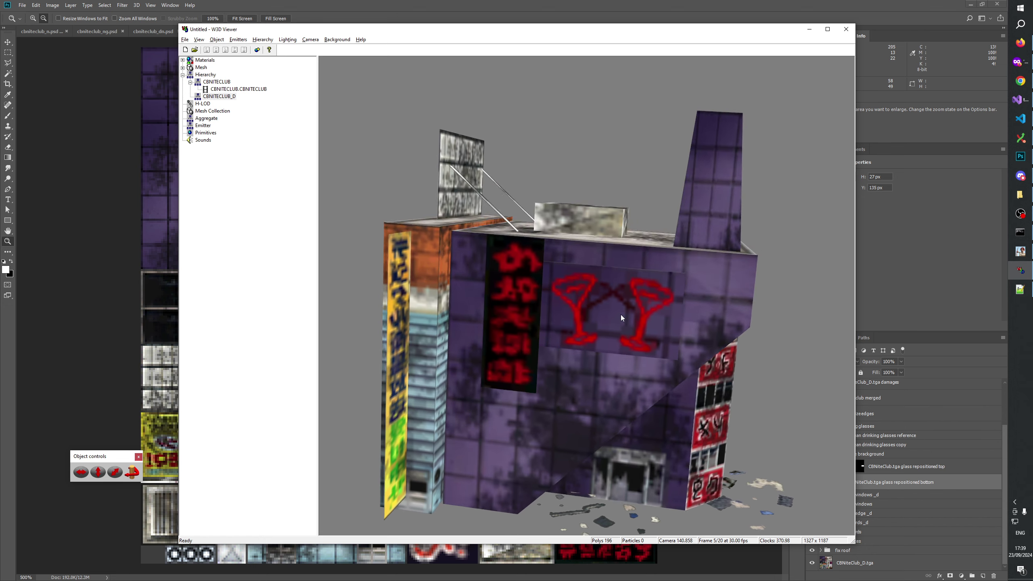
key("alt+Tab")
Step: Create a layer group named "fix drinking glasses background" directly above the fix green windows _d group
left_click(873, 454)
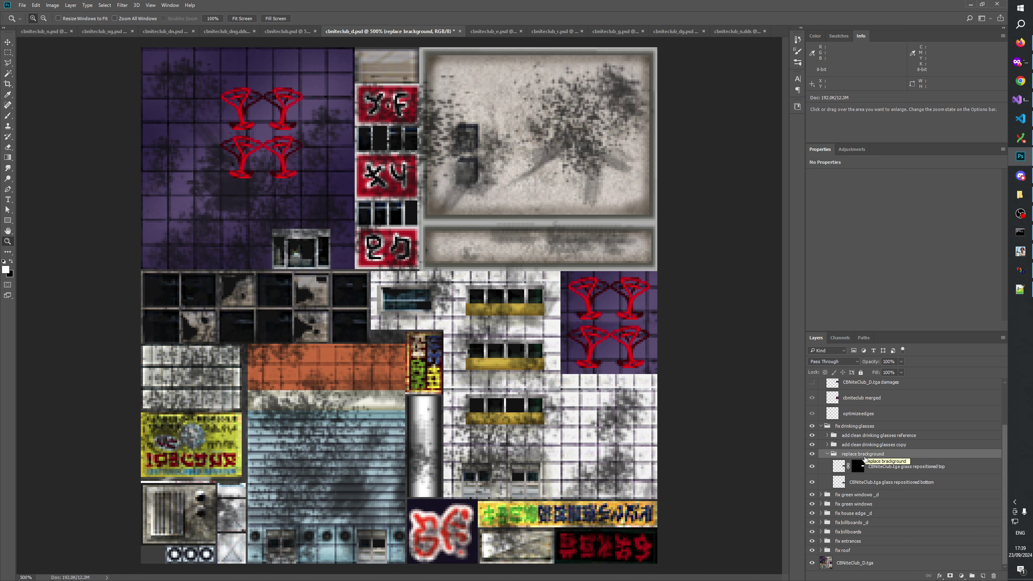
left_click(857, 494)
left_click(972, 575)
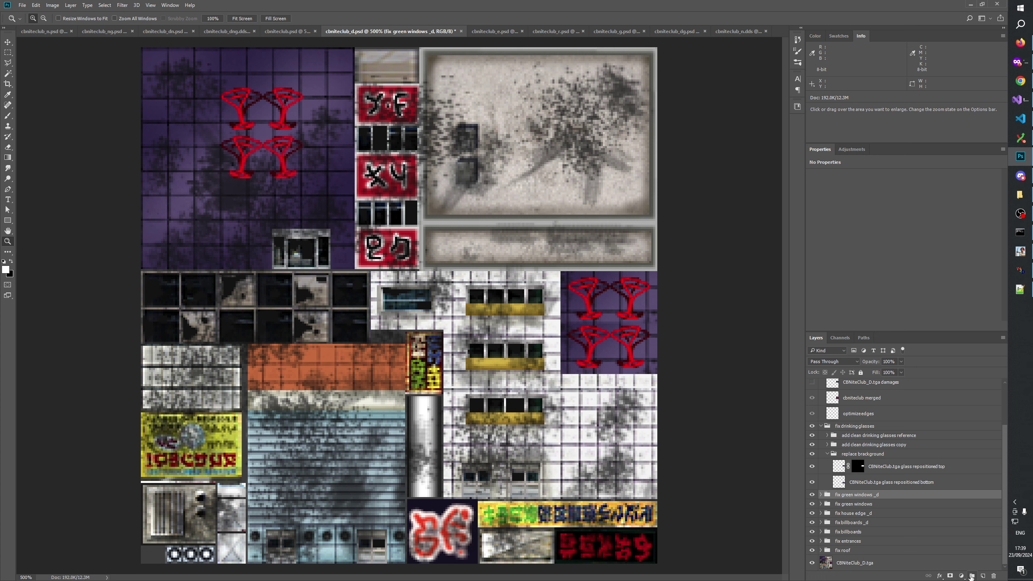
double_click(846, 495)
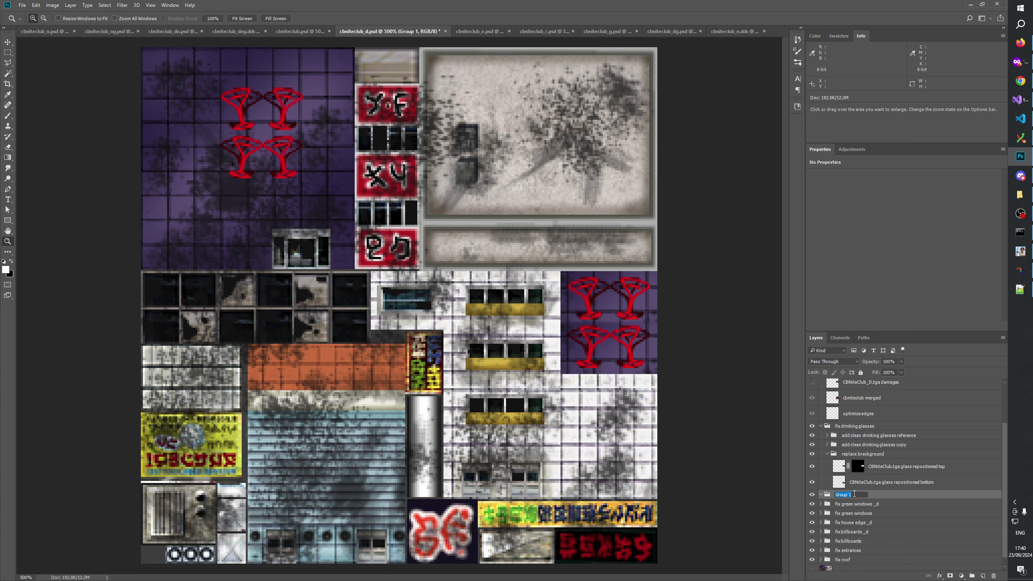
type("fix drinking glasses background")
key("Return")
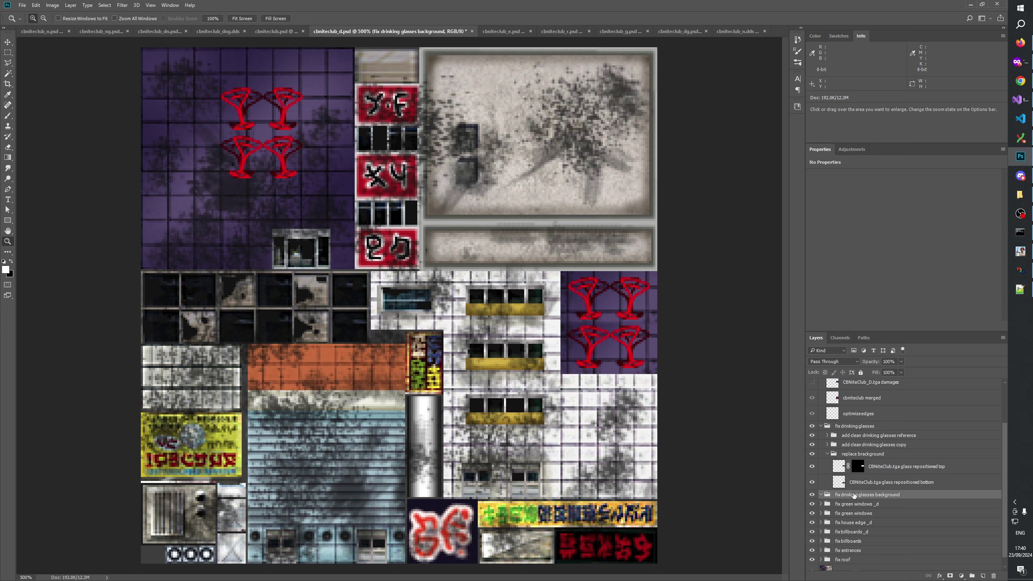
Step: Rename the two repositioned layers as "CBNiteClub_D.tga glass repositioned top" and "CBNiteClub_D.tga glass repositioned bottom"
double_click(900, 469)
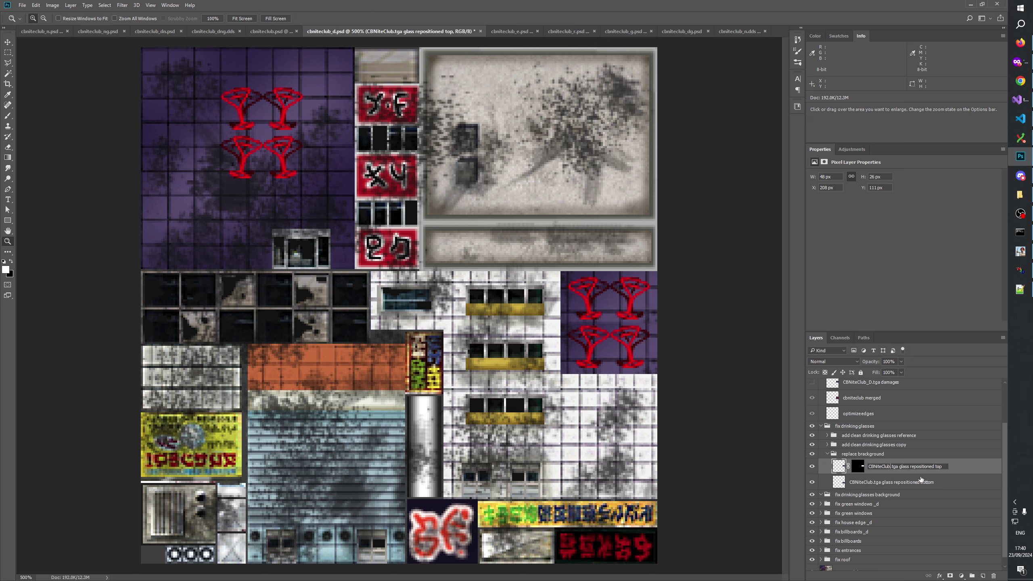
type("_D")
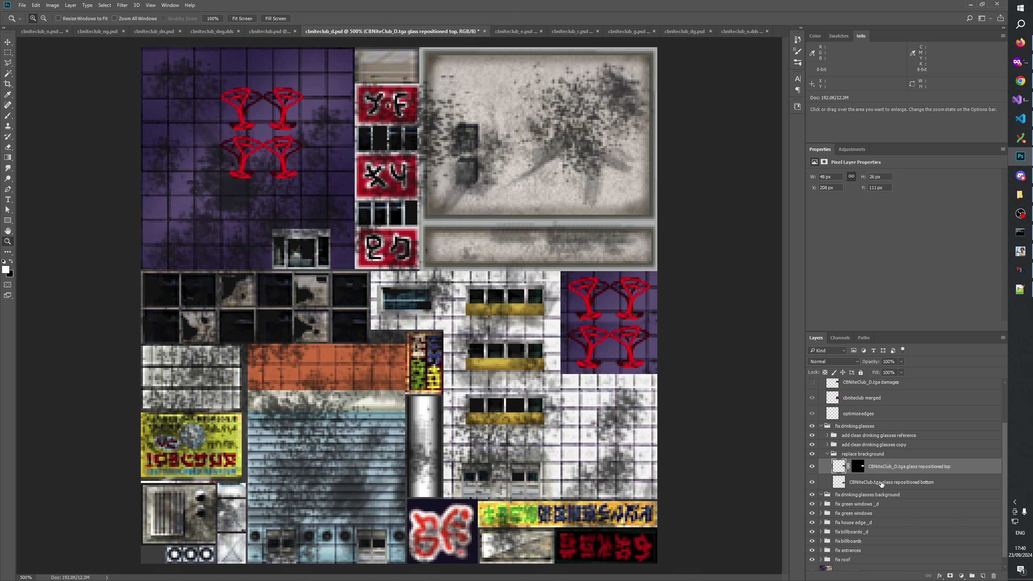
double_click(937, 481)
type("_D")
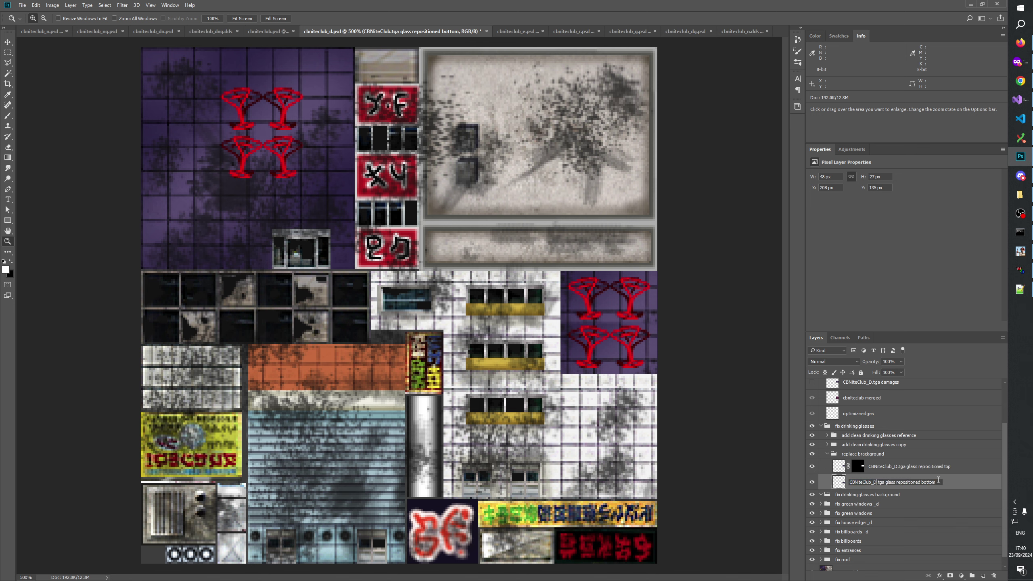
key("Return")
Step: Move both glass repositioned layers into the fix drinking glasses background group and delete the emptied replace background group
left_click(915, 472)
left_click(905, 481, "shift")
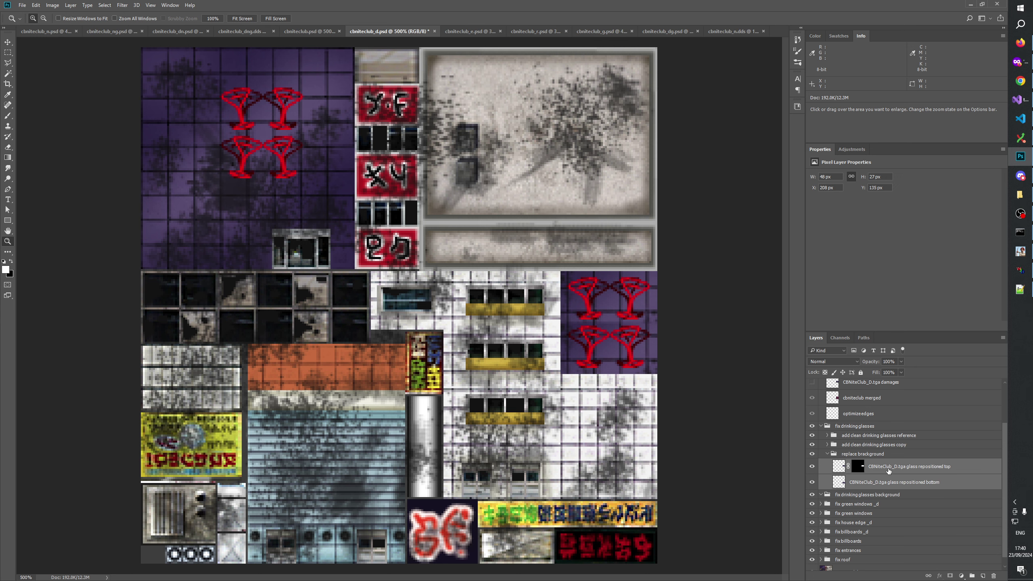
left_click_drag(905, 481, 875, 496)
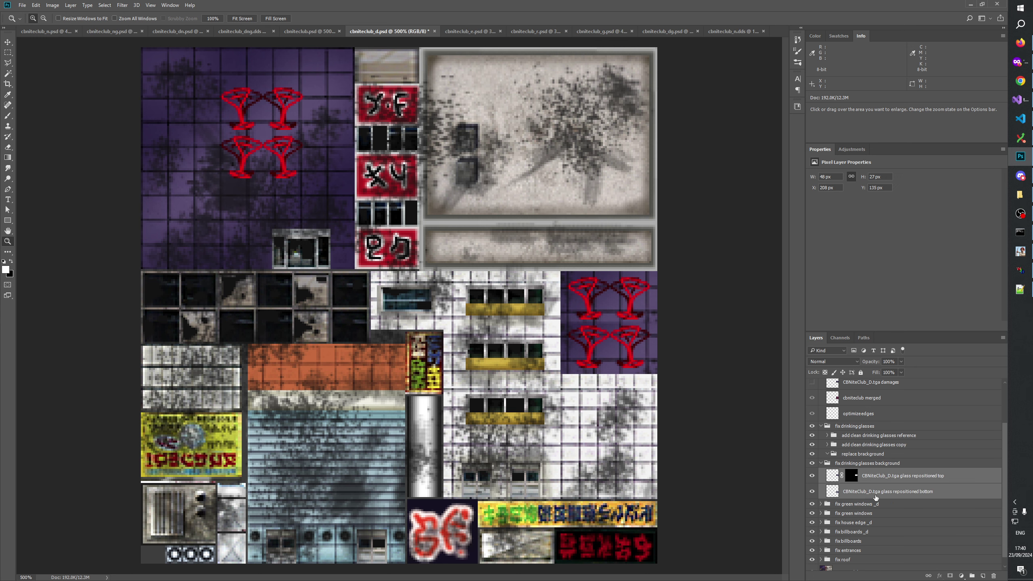
left_click(862, 455)
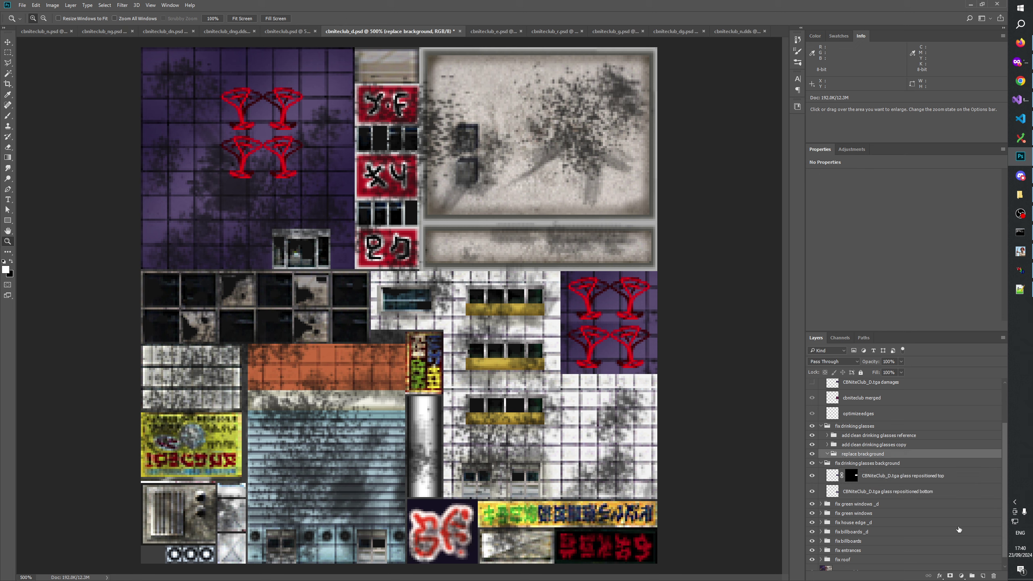
left_click(993, 576)
Step: Hide the add clean drinking glasses reference group inside the fix drinking glasses group
left_click(870, 446)
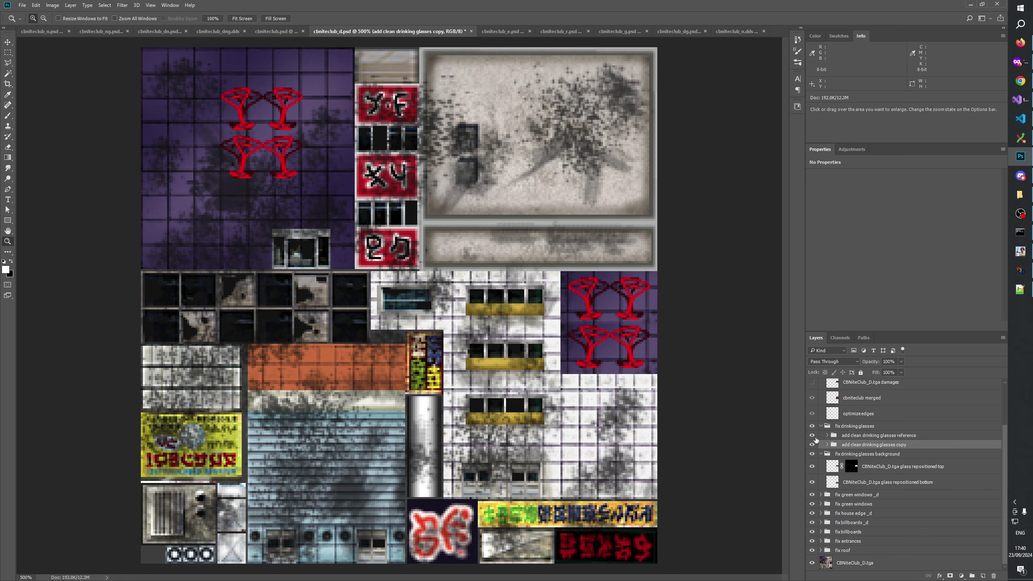
left_click(813, 436)
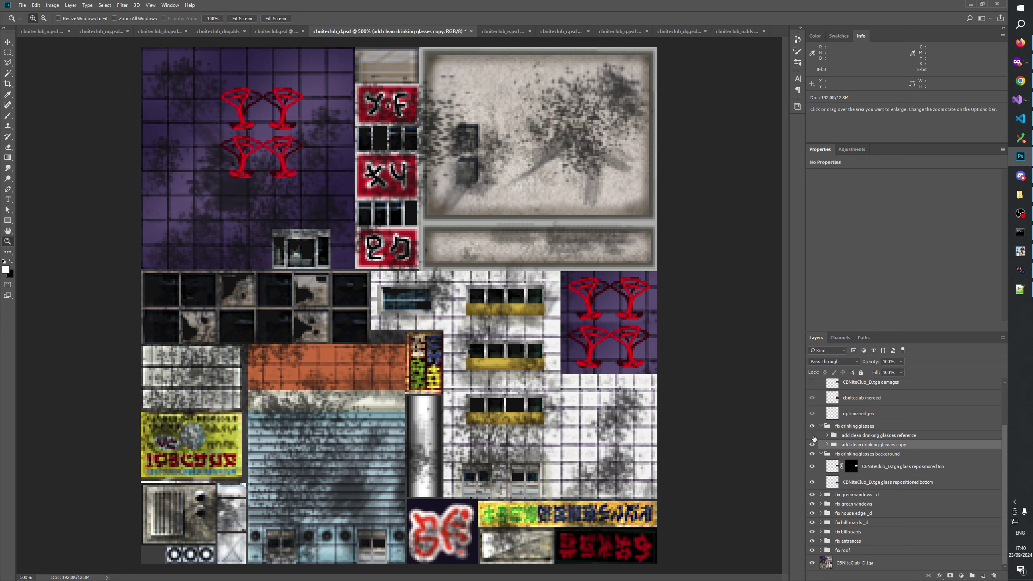
left_click(855, 427)
Step: Compare the purple panel with and without the neon glasses by toggling the visibility of the fix drinking glasses group
left_click(812, 426)
left_click(812, 425)
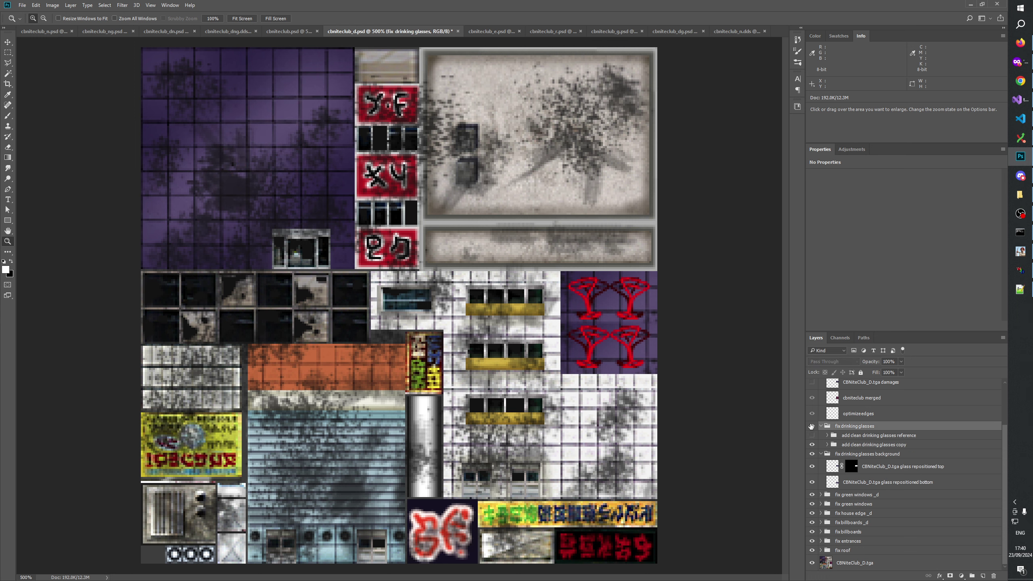
left_click(812, 425)
left_click(811, 425)
left_click(811, 426)
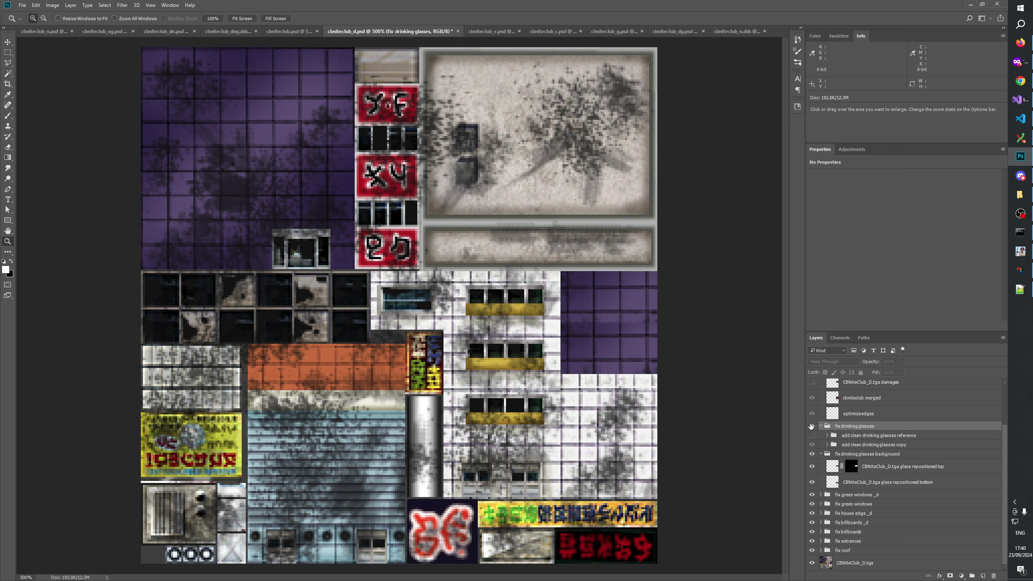
left_click(811, 425)
left_click(811, 426)
left_click(812, 426)
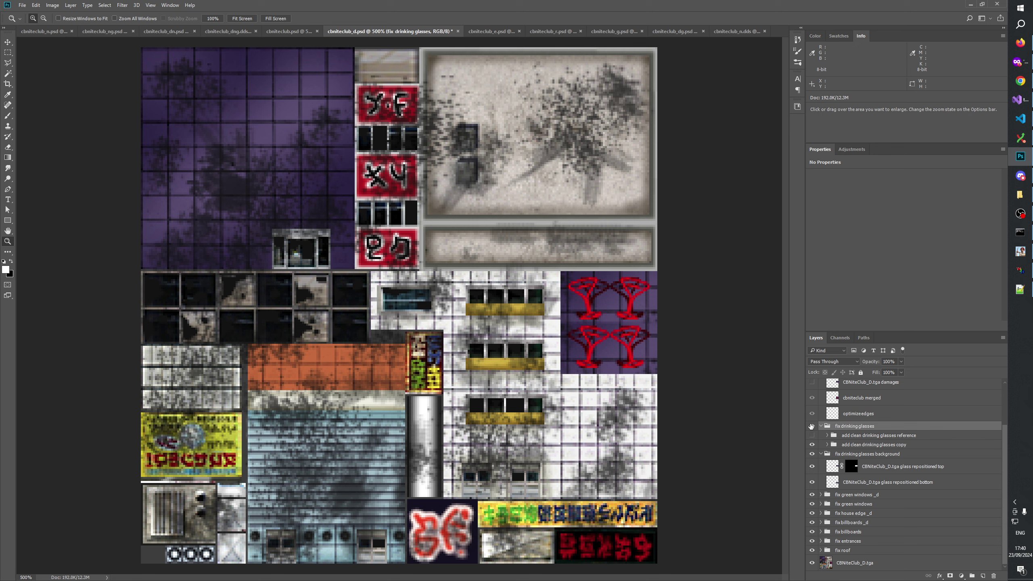
left_click(812, 425)
left_click(811, 425)
left_click(812, 426)
left_click(812, 425)
left_click(811, 426)
left_click(811, 425)
left_click(812, 425)
left_click(811, 425)
Step: Rename the background fix group as "fix drinking glasses background _d"
double_click(889, 454)
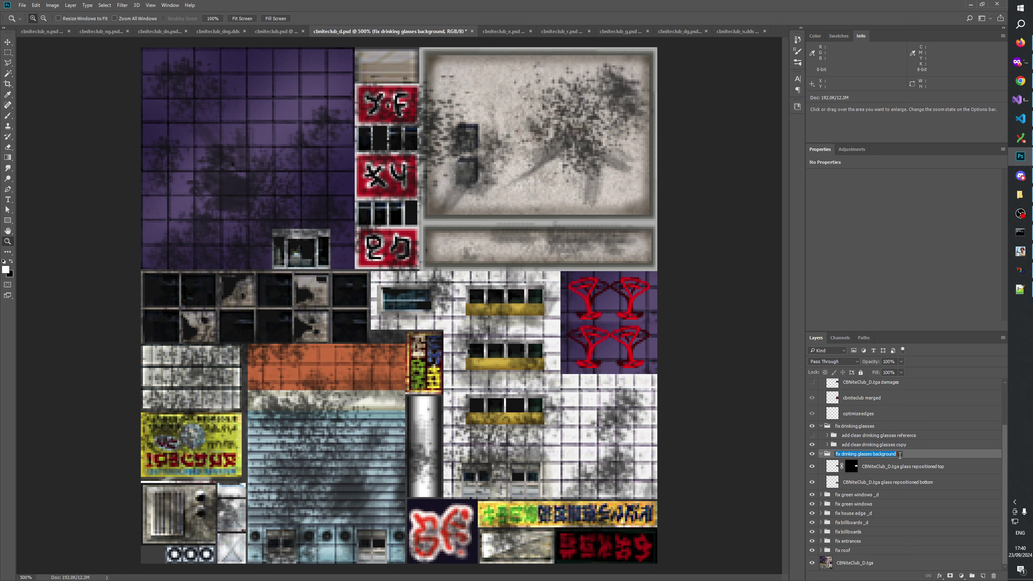
type("_d")
key("Return")
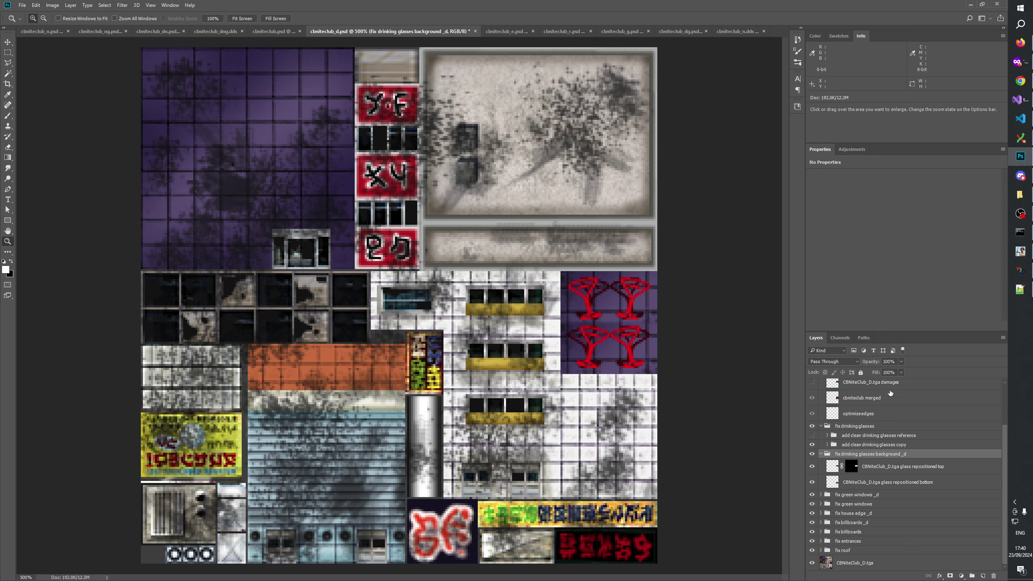
Step: Collapse the two new drinking-glasses groups and delete the old hidden fix drinking glasses _d group with its contents
left_click(821, 426)
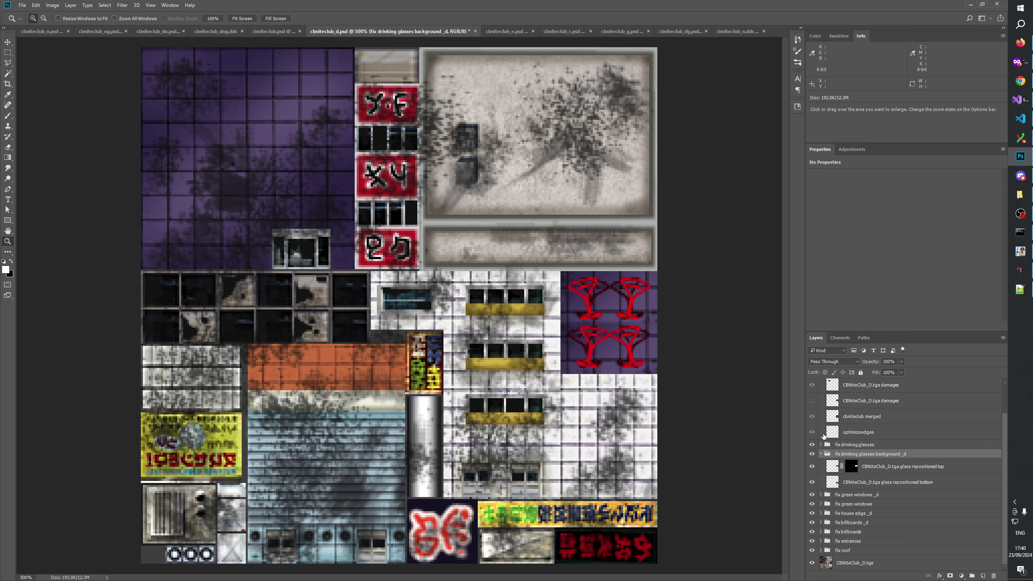
left_click(820, 453)
scroll(822, 451, "up", 2)
left_click(858, 392)
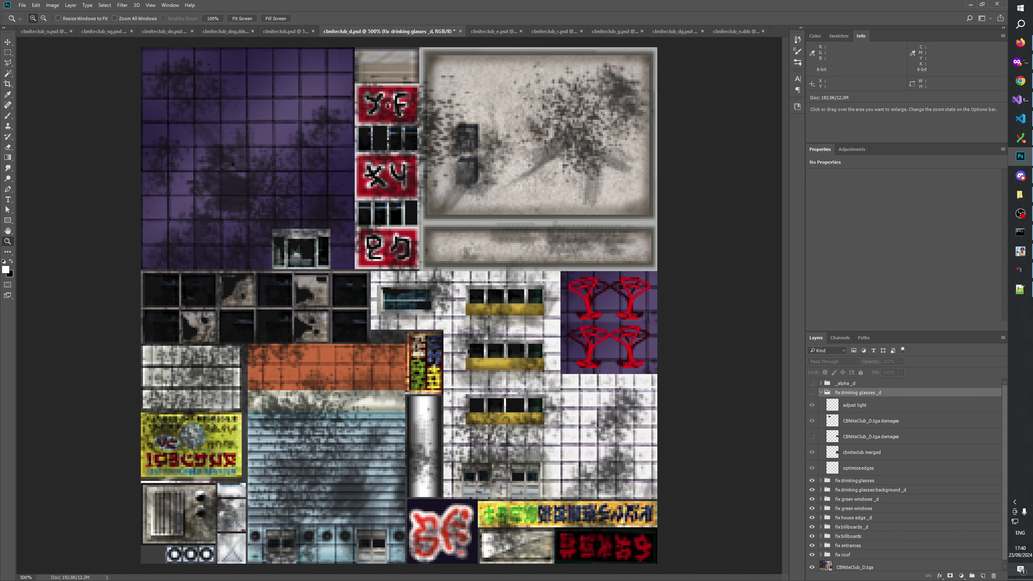
left_click(993, 575)
left_click(474, 216)
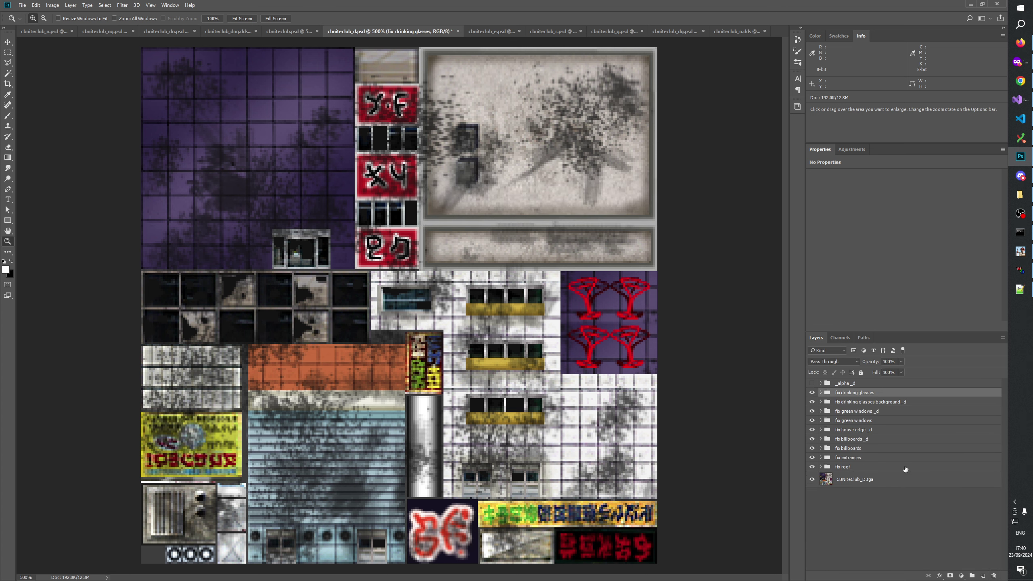
Step: In cbniteclub.psd, create a layer group named "fix drinking glasses background" directly above the fix green windows group
key("ctrl+shift+Tab")
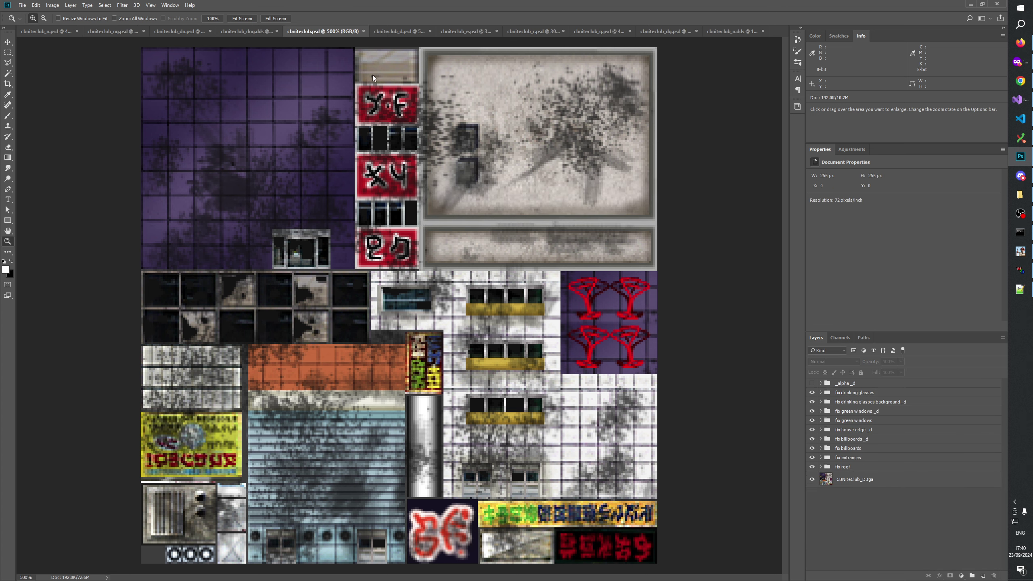
left_click(863, 440)
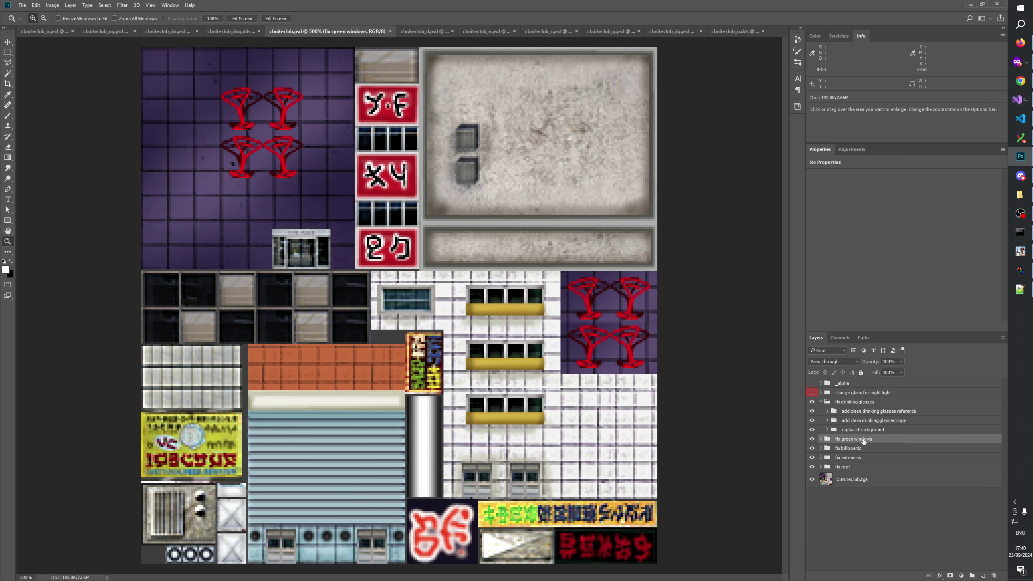
left_click(879, 402)
left_click(856, 441)
left_click(971, 575)
double_click(844, 440)
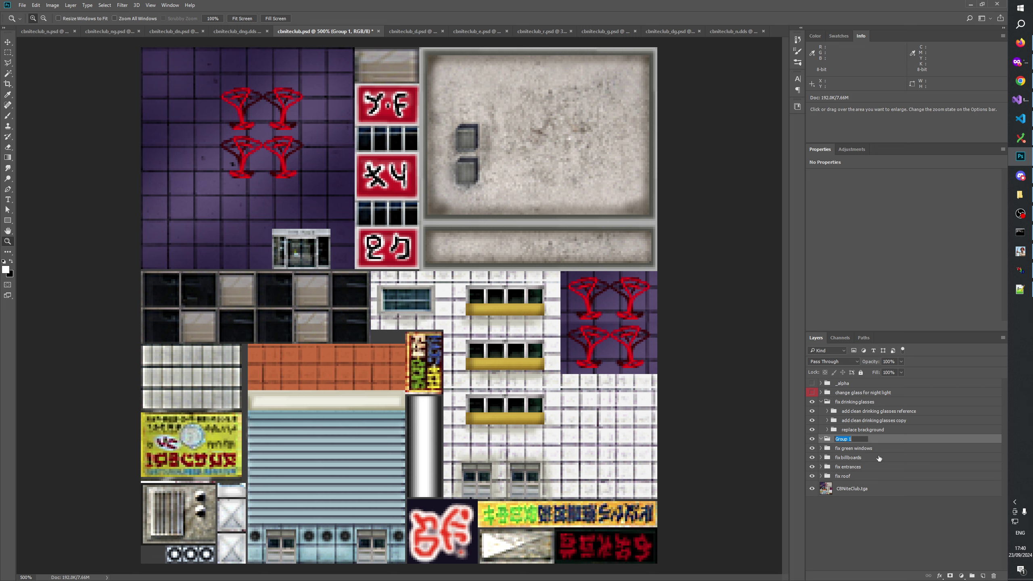
type("fix drinking glasses")
type("background")
key("Return")
Step: Move the glass repositioned top and bottom layers from replace background into the fix drinking glasses background group
left_click(859, 428)
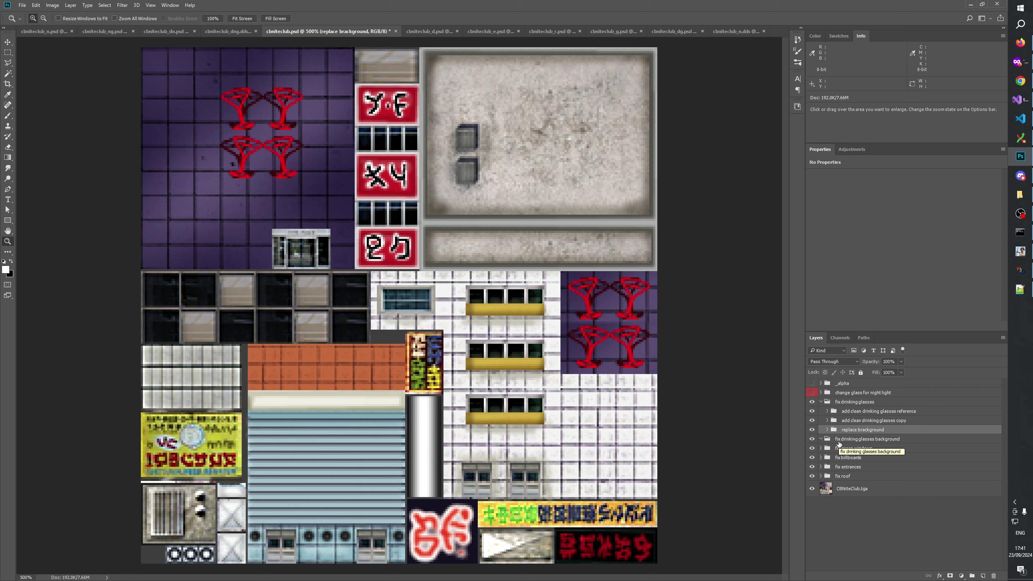
double_click(839, 440)
left_click(840, 440)
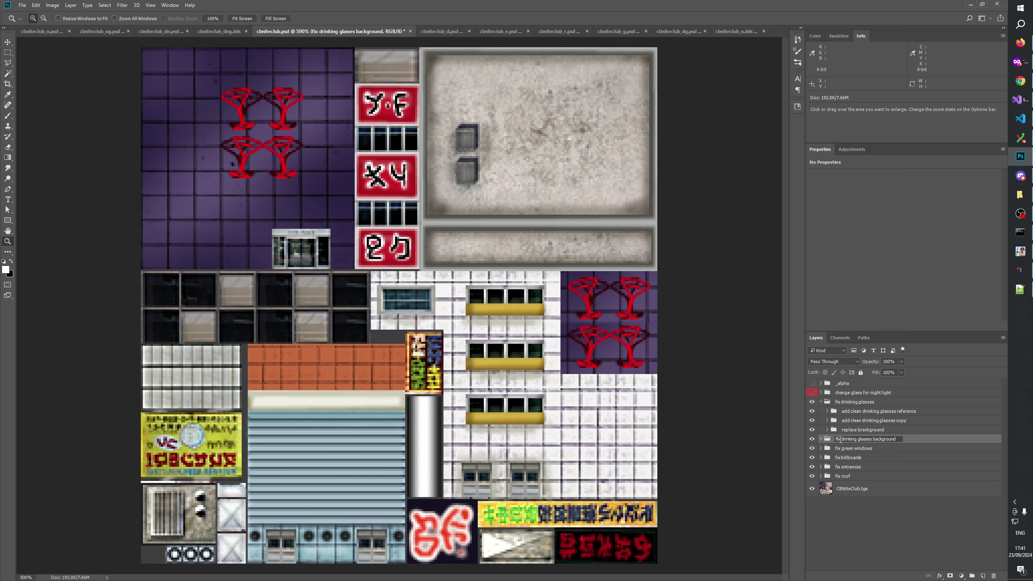
left_click(851, 431)
left_click(827, 430)
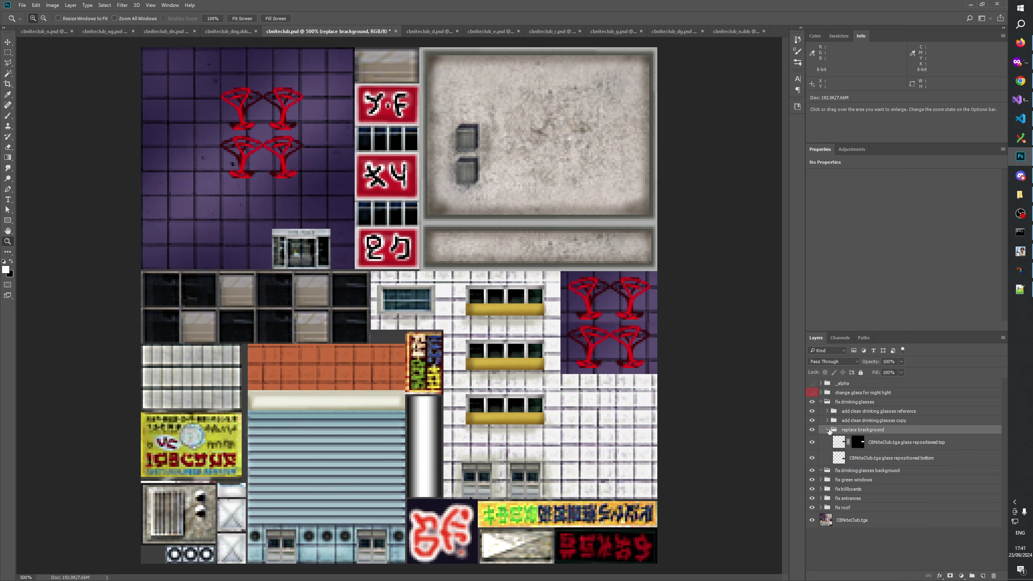
left_click(874, 441)
left_click(874, 458, "shift")
left_click_drag(874, 457, 875, 476)
Step: Delete the empty replace background group and collapse both drinking-glasses groups
left_click(859, 430)
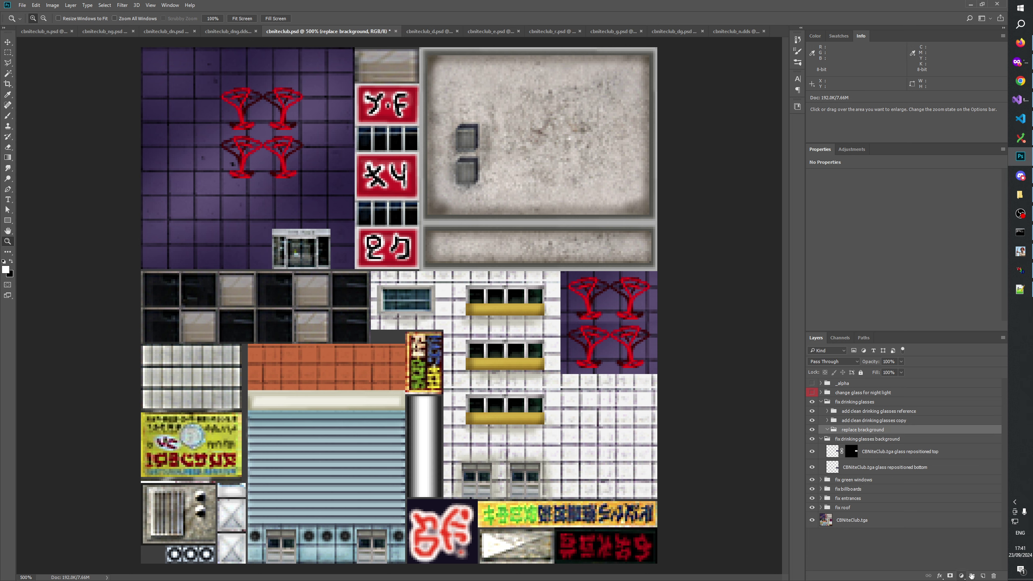
left_click(994, 576)
left_click(825, 431)
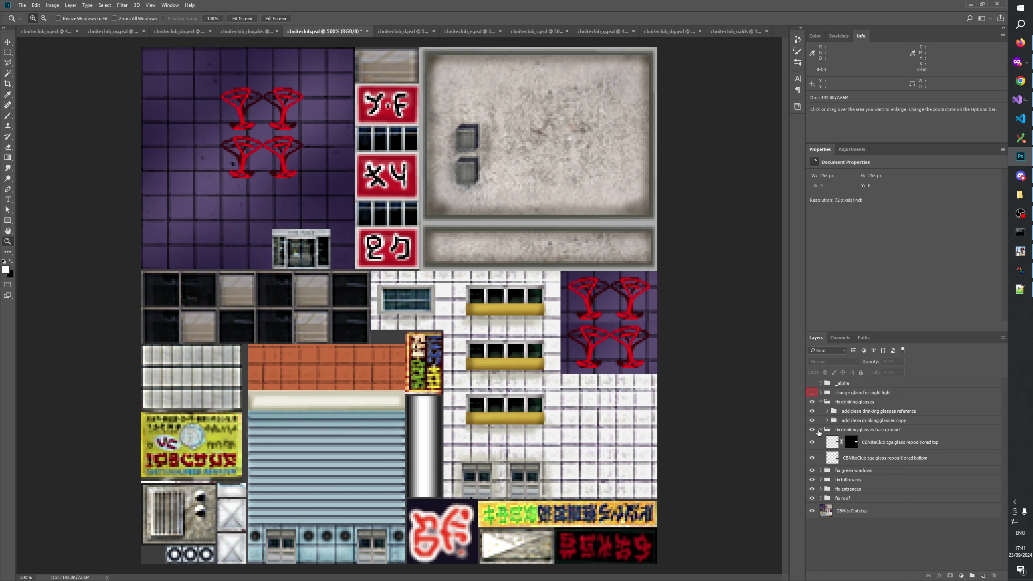
left_click(820, 401)
left_click(820, 412)
left_click(862, 524)
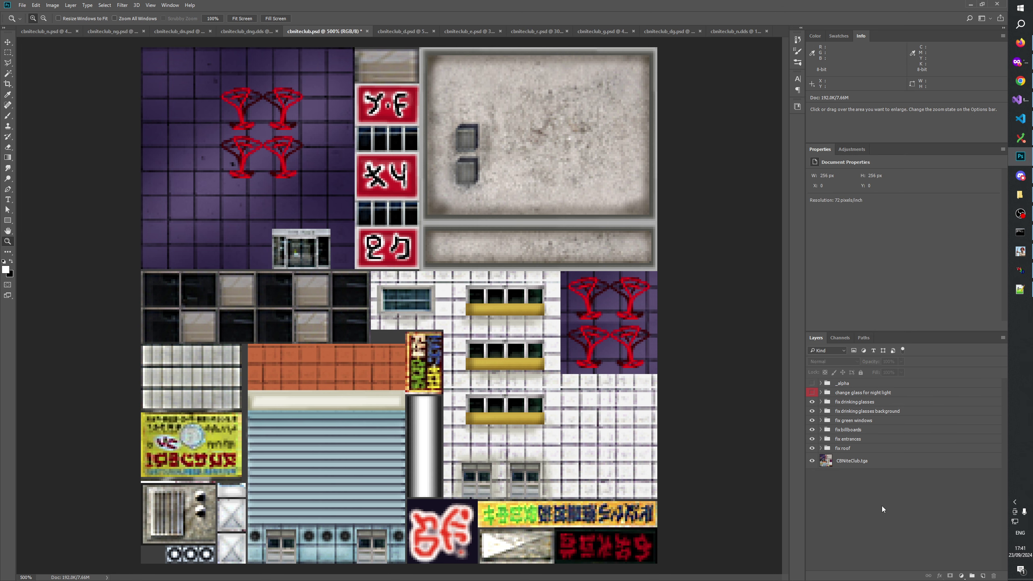
Step: Duplicate the fix drinking glasses and fix drinking glasses background _d groups from cbniteclub_d.psd into cbniteclub_e.psd
left_click(392, 31)
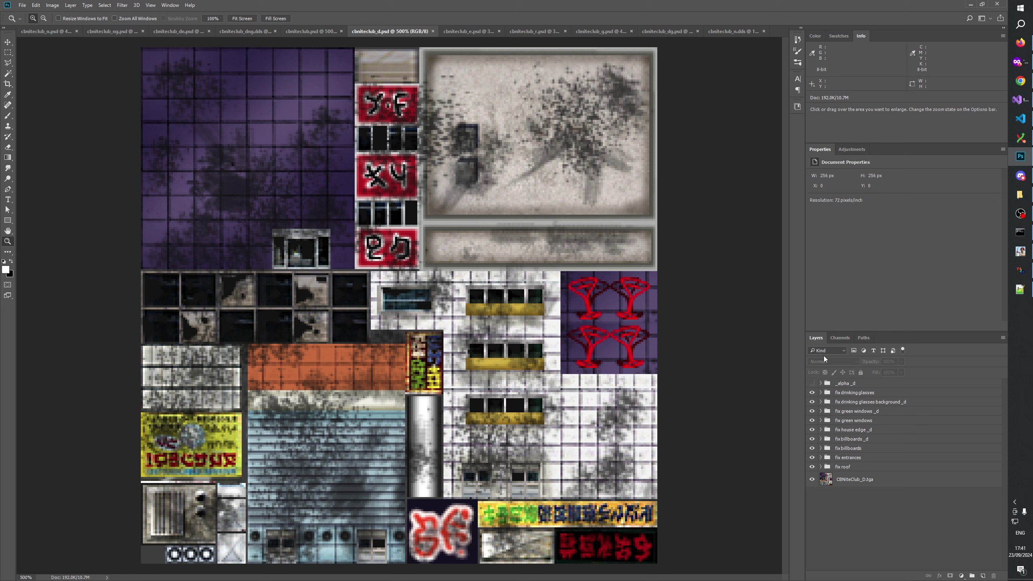
left_click(855, 403)
left_click(858, 392, "shift")
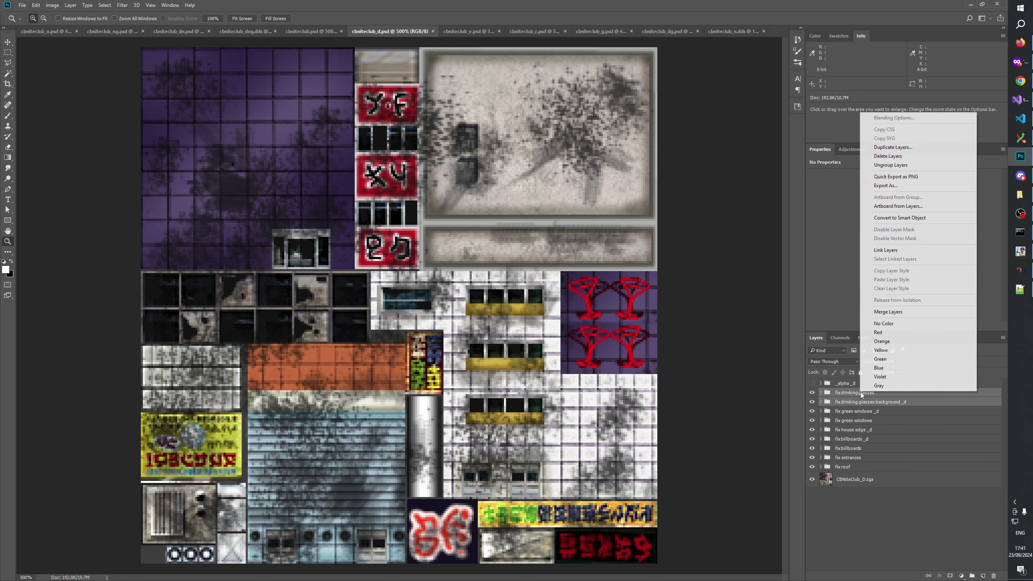
right_click(860, 392)
left_click(874, 148)
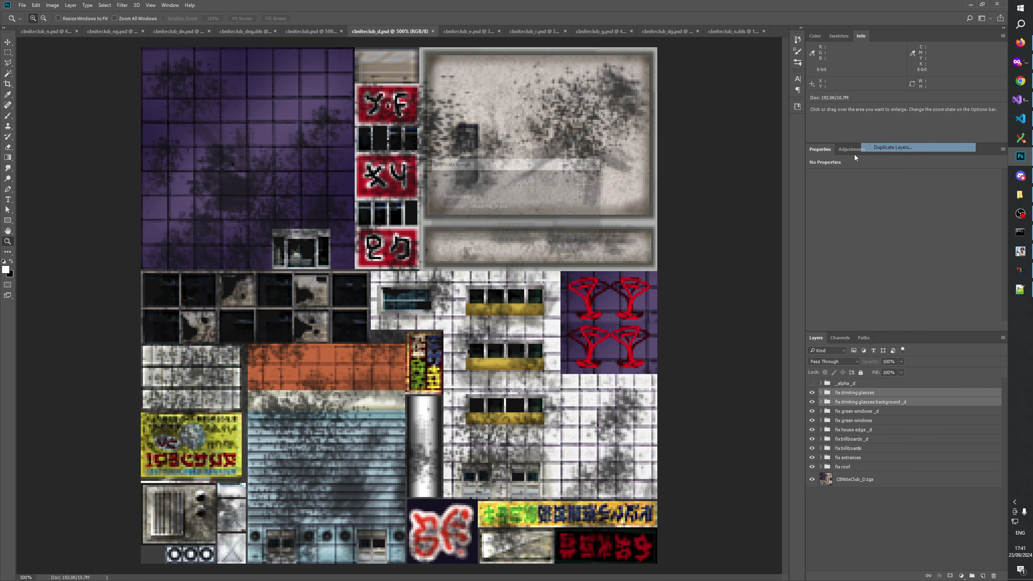
left_click(494, 207)
left_click(496, 224)
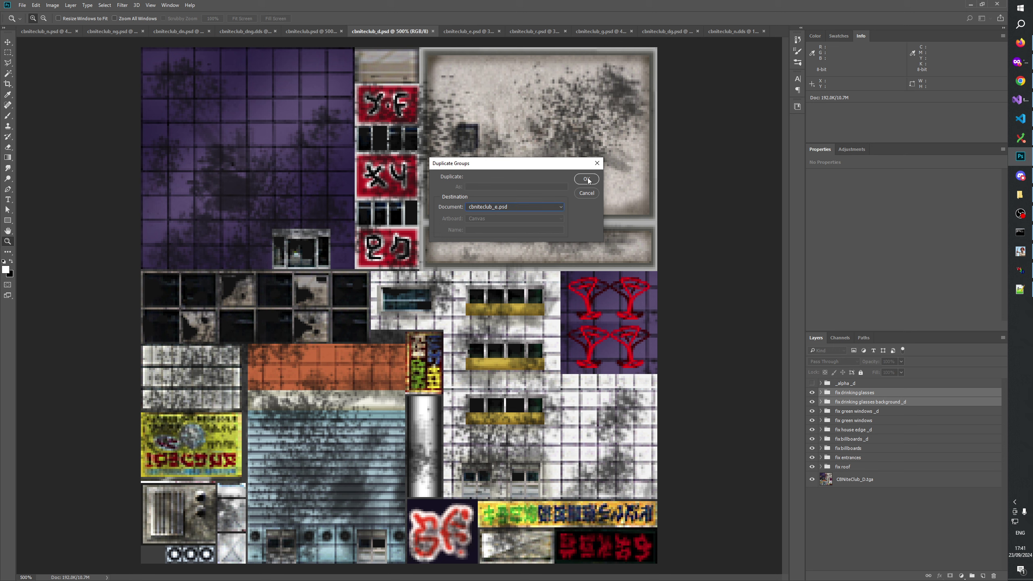
left_click(587, 179)
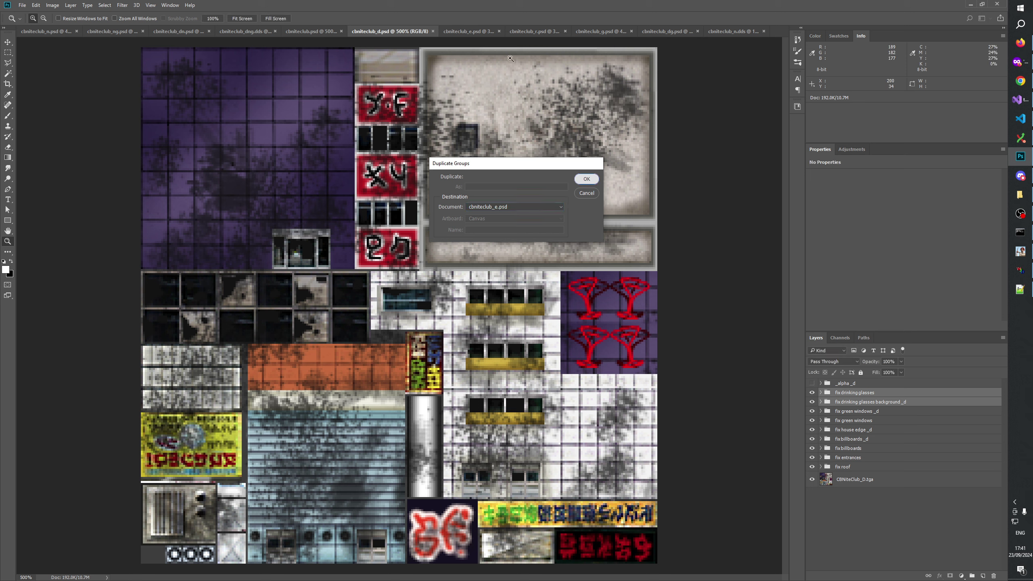
Step: In cbniteclub_e.psd, expand both drinking-glasses groups and show the add clean drinking glasses reference group
left_click(466, 33)
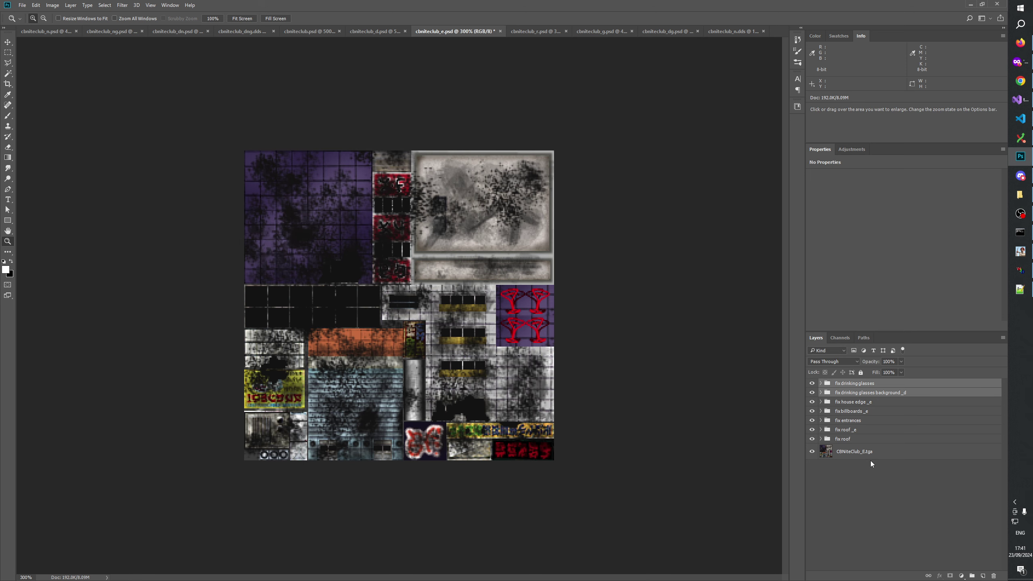
key("ctrl+plus")
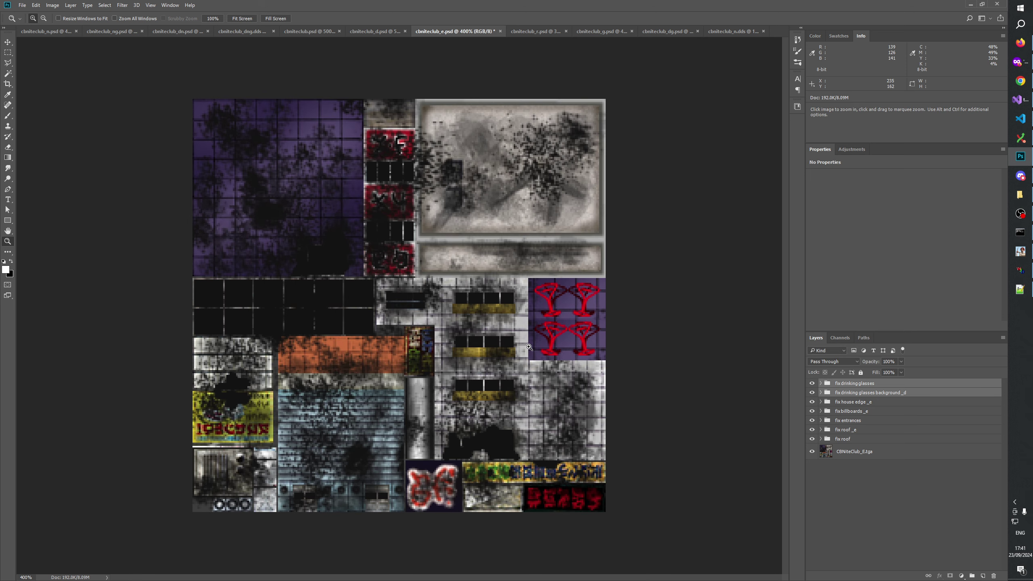
key("ctrl+plus")
left_click(820, 393)
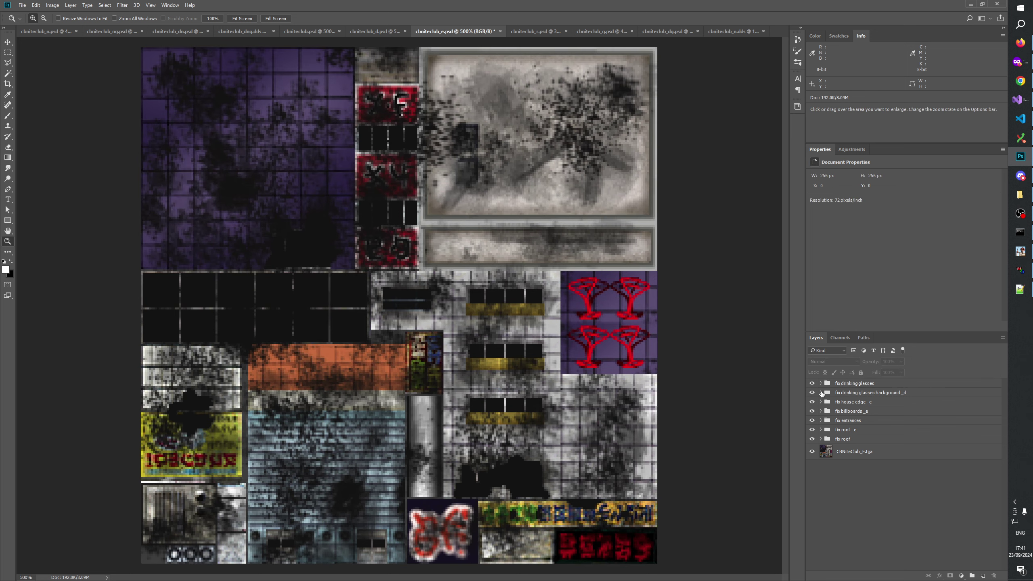
left_click(821, 393)
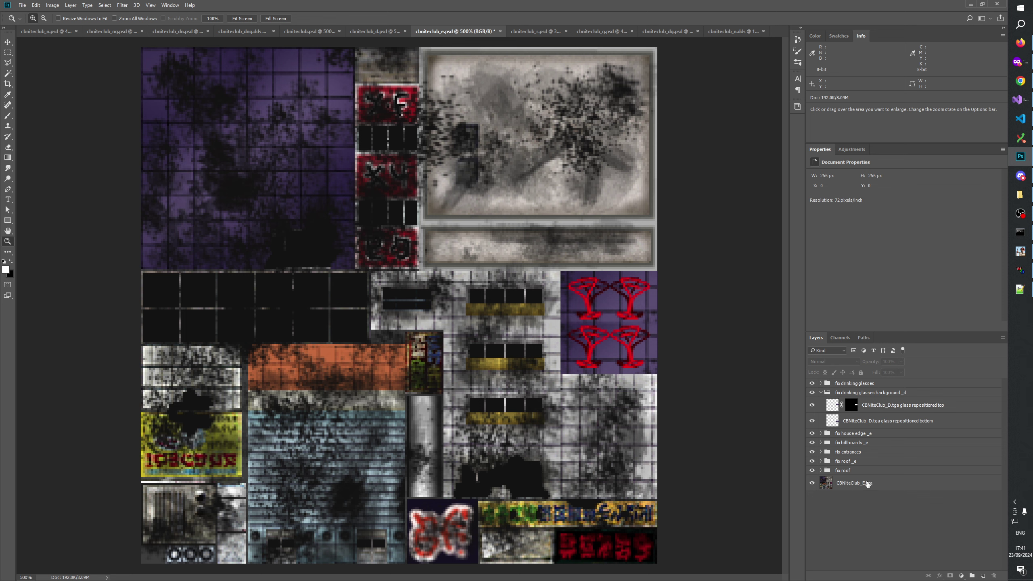
left_click(820, 384)
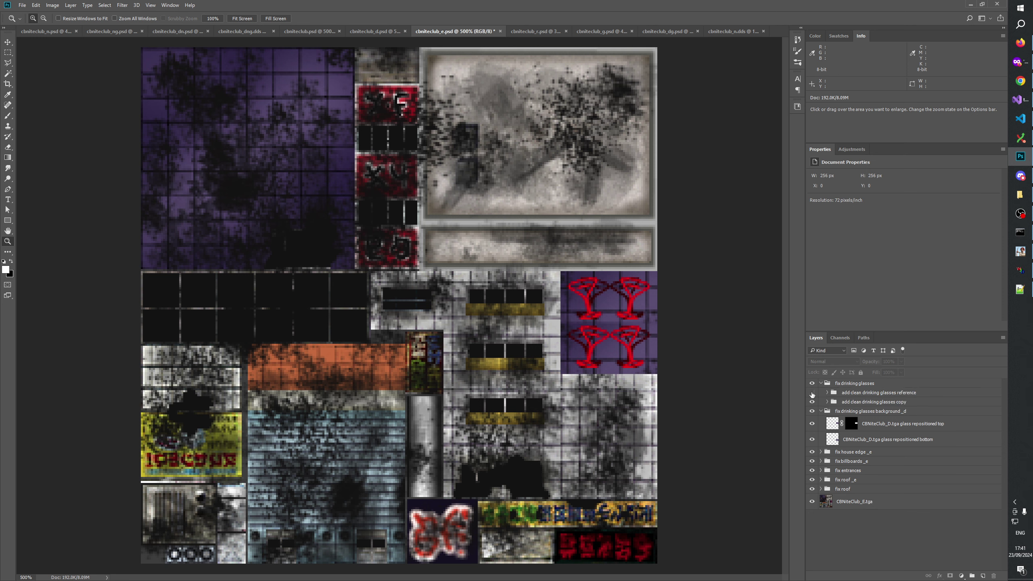
left_click(812, 393)
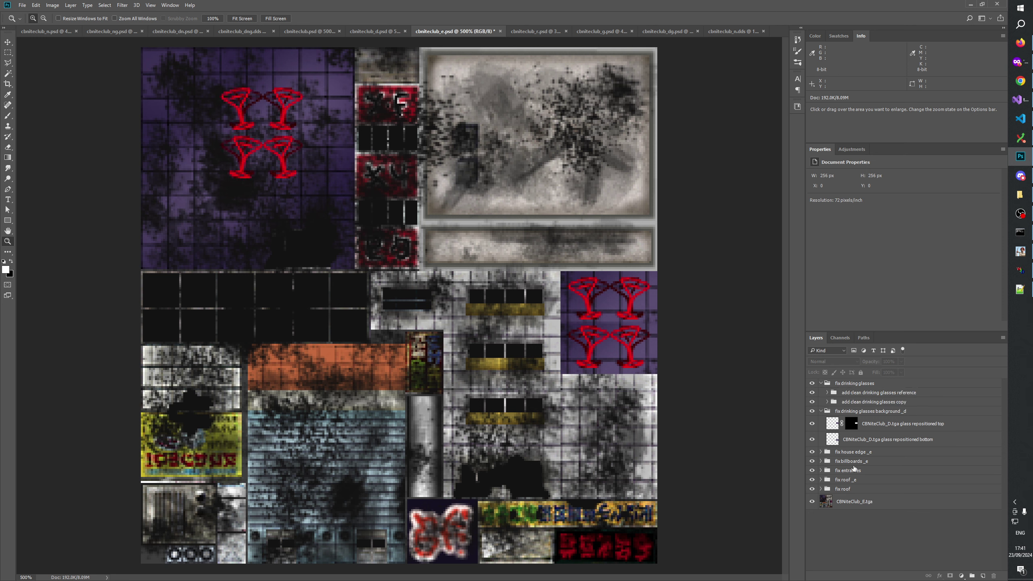
Step: Copy a 48 × 27 px wall area behind the upper reference glasses from CBNiteClub_E.tga to a new layer above glass repositioned top
left_click(832, 424, "ctrl")
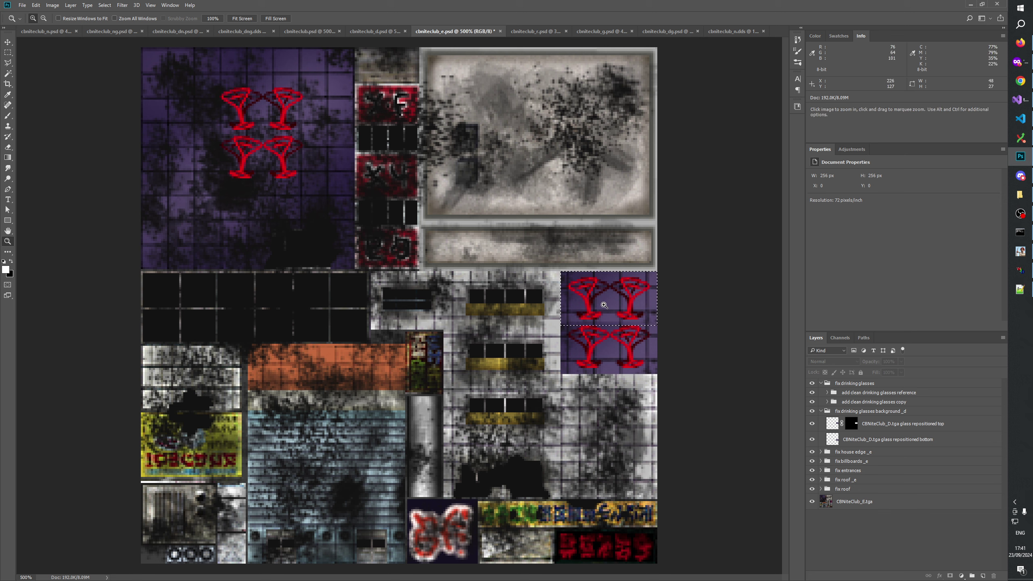
key("m")
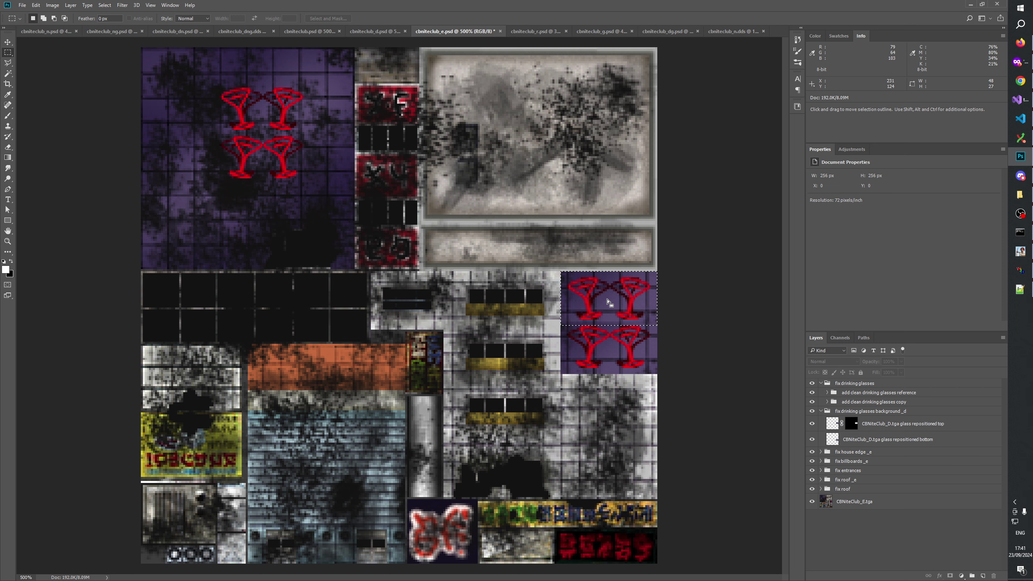
left_click_drag(596, 299, 261, 110)
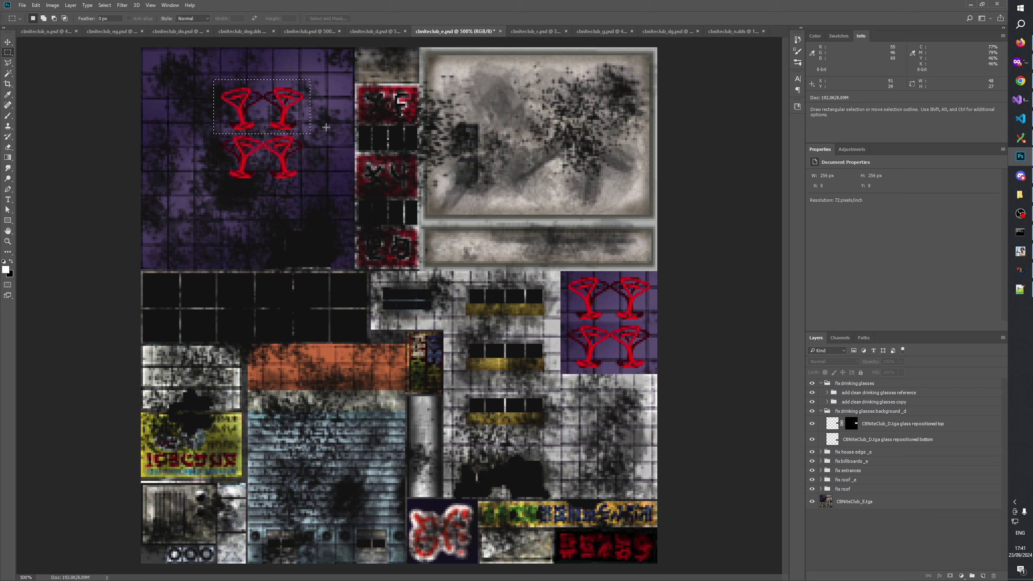
key("Down")
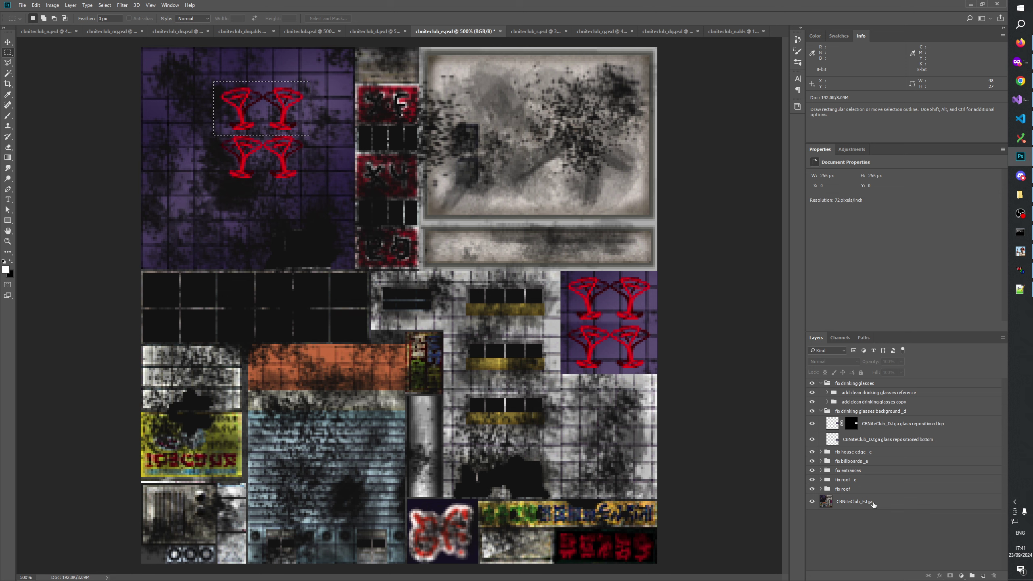
left_click(918, 500)
left_click(911, 427)
key("ctrl+j")
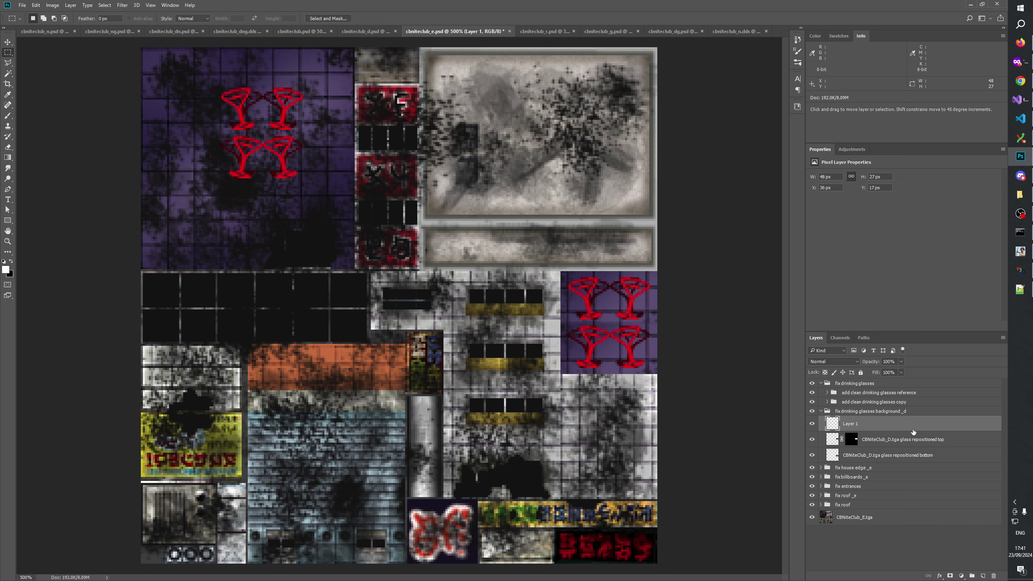
Step: Move the copied wall patch onto the upper part of the neon-glasses tile at X 208 px, Y 111 px, and hide the fix drinking glasses group
key("ctrl+shift+Right")
key("ctrl+shift+Right")
key("ctrl+shift+Right")
key("ctrl+shift+Right")
key("ctrl+shift+Right")
key("ctrl+shift+Right")
key("ctrl+shift+Right")
key("ctrl+shift+Right")
key("ctrl+shift+Down")
key("ctrl+shift+Down")
key("ctrl+shift+Down")
key("ctrl+shift+Down")
key("ctrl+shift+Down")
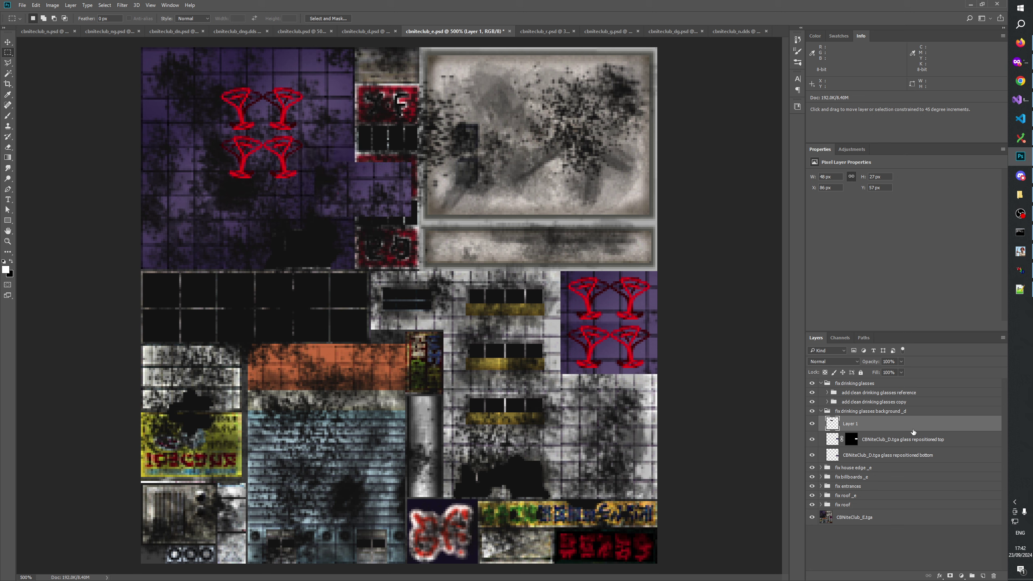
key("ctrl+shift+Right")
key("ctrl+shift+Right")
key("ctrl+shift+Right")
key("ctrl+shift+Right")
key("ctrl+shift+Down")
key("ctrl+shift+Right")
key("ctrl+shift+Right")
key("ctrl+shift+Down")
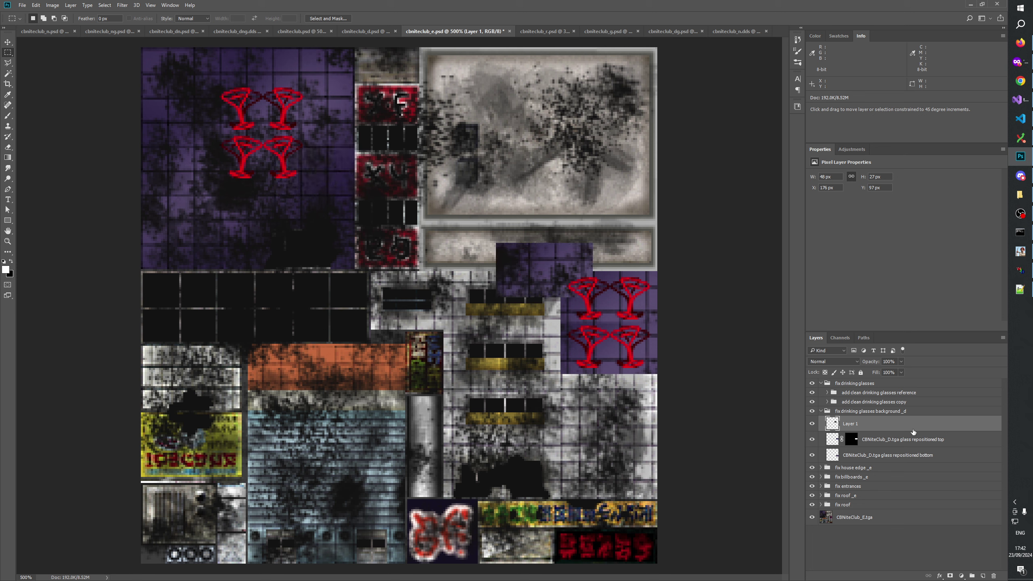
key("ctrl+shift+Right")
key("ctrl+shift+Right")
key("ctrl+shift+Right")
key("ctrl+shift+Down")
key("ctrl+shift+Down")
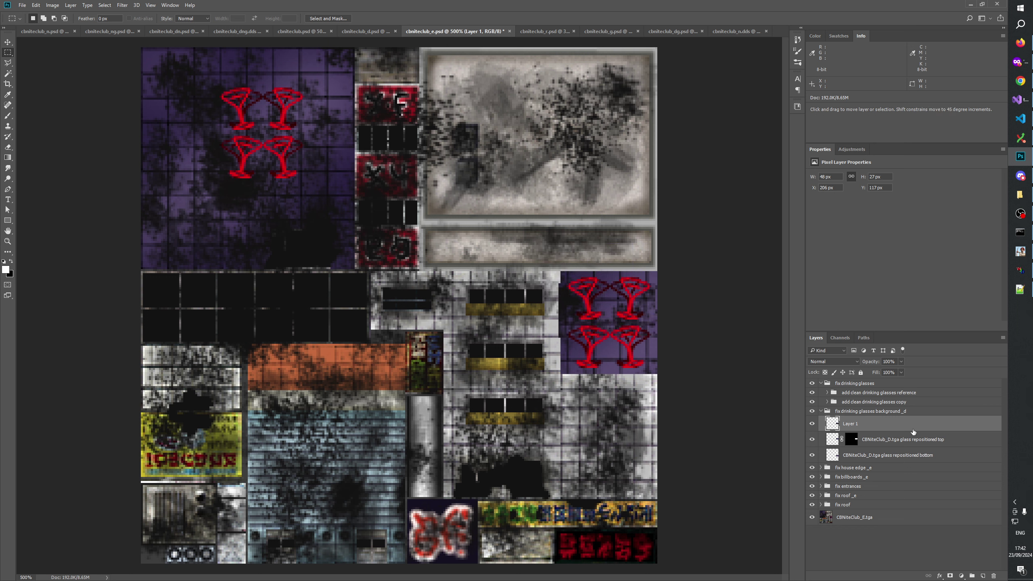
key("ctrl+Right")
key("ctrl+Right")
key("ctrl+Up")
key("ctrl+Up")
key("ctrl+Up")
key("ctrl+Up")
key("ctrl+Up")
key("ctrl+Up")
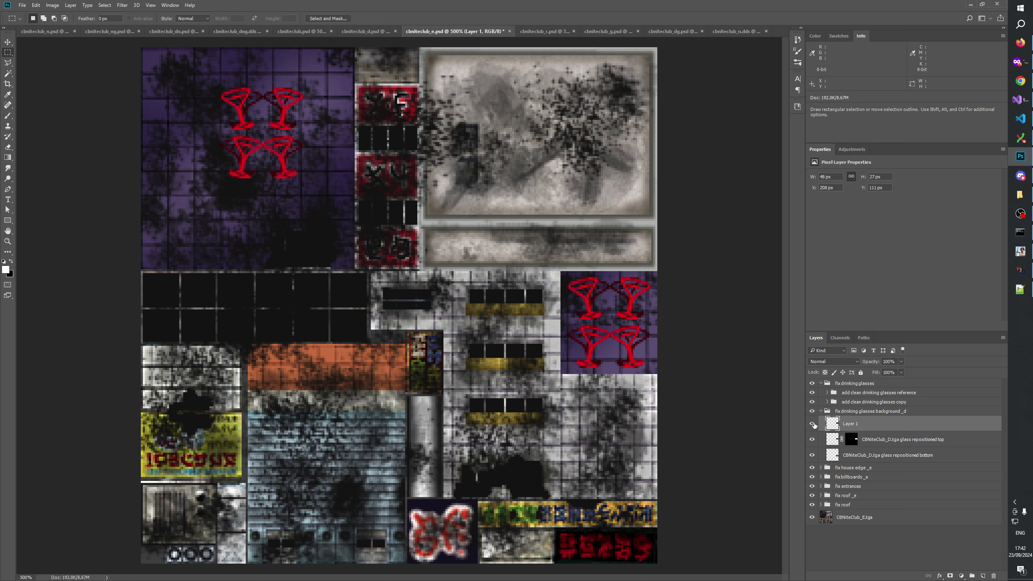
left_click(812, 382)
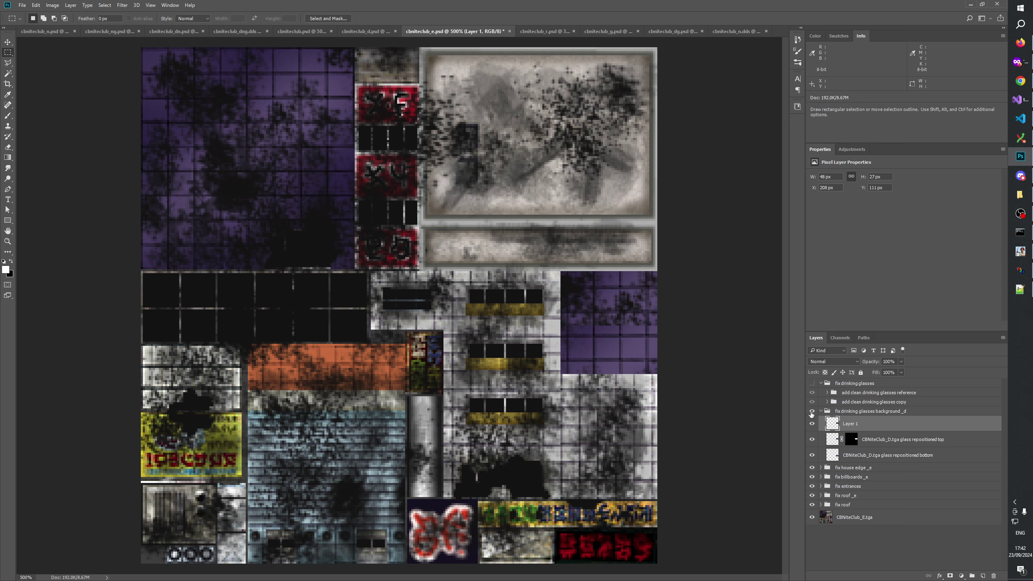
Step: Check the texture without the drinking glasses background group, then make both that group and the "fix drinking glasses" group visible
left_click(812, 412)
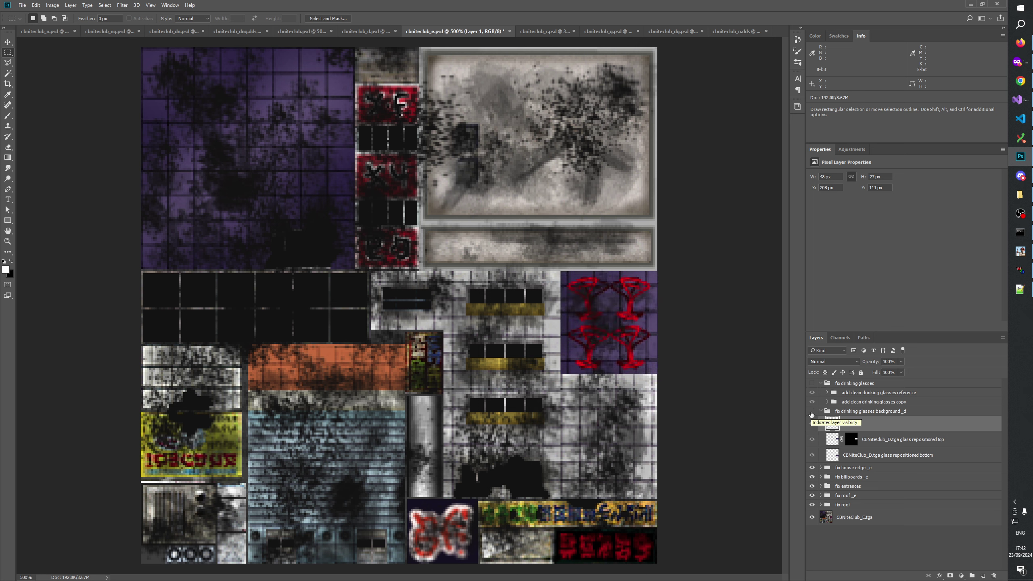
left_click(811, 412)
left_click(811, 383)
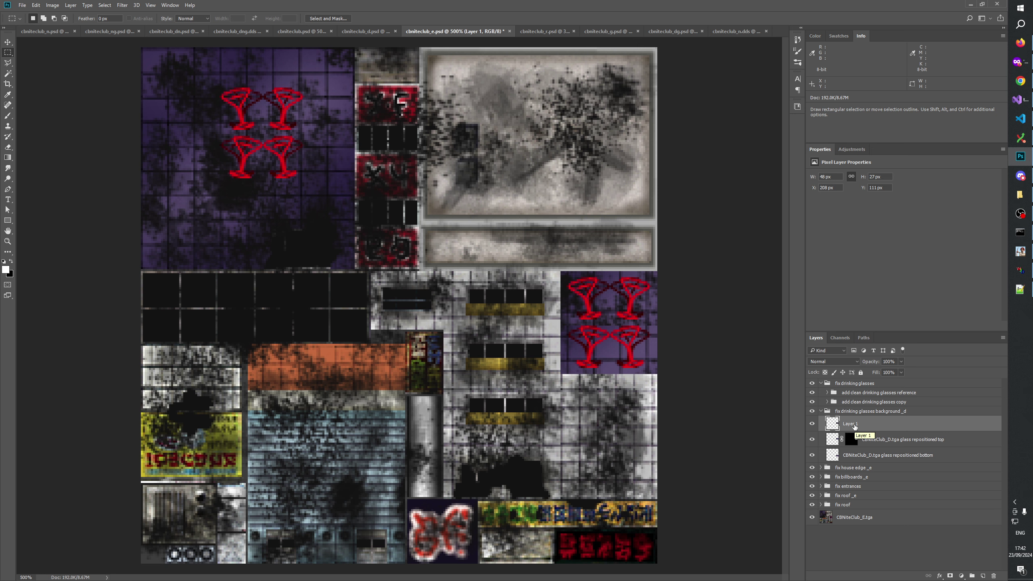
Step: Rename the drinking glasses background group as "fix drinking glasses background _e"
left_click(900, 411)
double_click(906, 410)
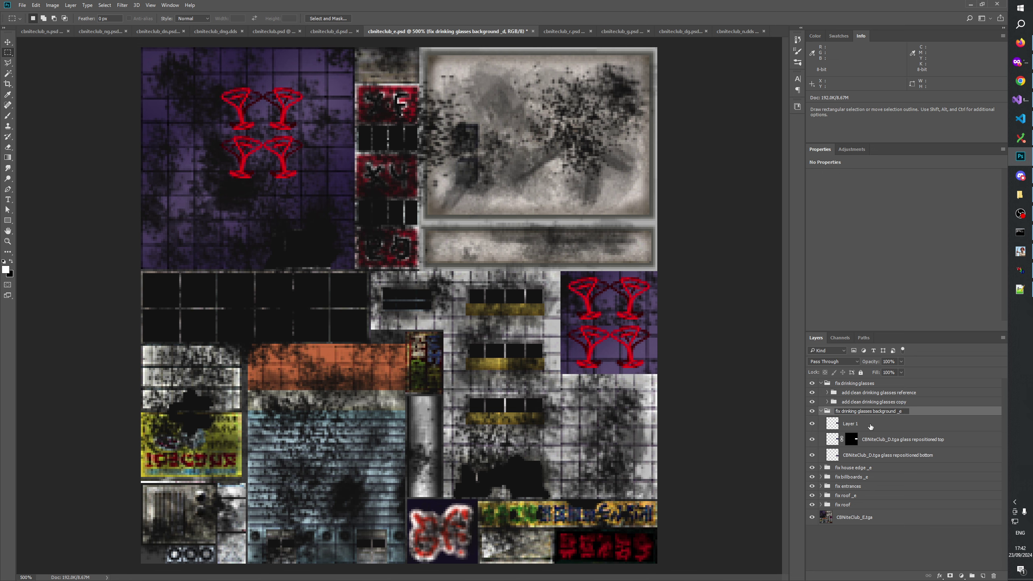
type("e")
Step: Compare the drinking glasses background with and without Layer 1 by repeatedly hiding and showing that layer
left_click(850, 423)
left_click(812, 424)
left_click(812, 424)
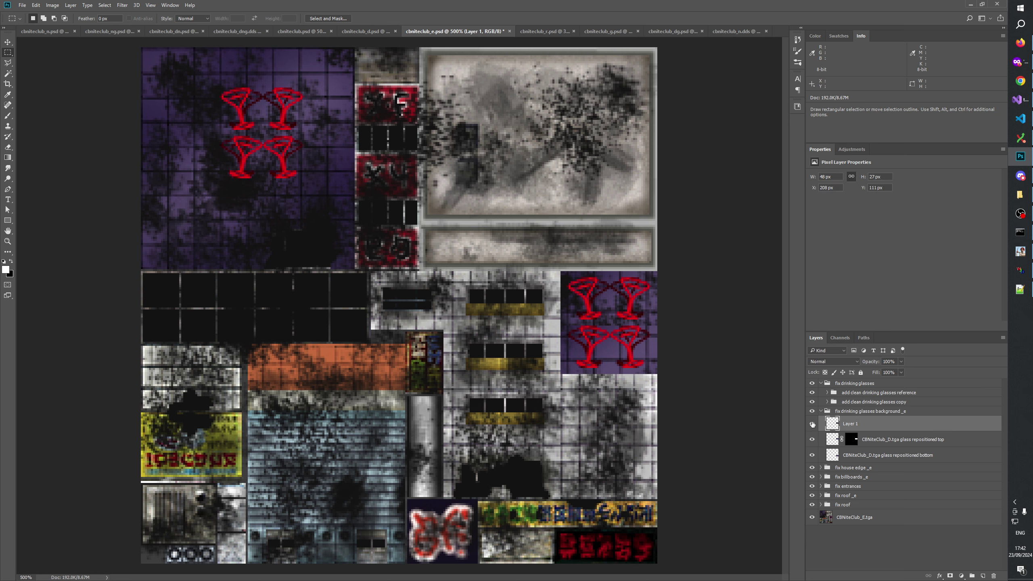
left_click(812, 424)
left_click(812, 424)
left_click(812, 424)
left_click(812, 424)
left_click(812, 424)
left_click(811, 424)
left_click(812, 424)
left_click(812, 424)
left_click(812, 423)
left_click(812, 424)
left_click(812, 424)
left_click(812, 423)
left_click(812, 424)
left_click(812, 423)
left_click(814, 426)
left_click(813, 426)
left_click(812, 424)
left_click(812, 424)
Step: Delete Layer 1 and copy the pixels of the "glass repositioned top" layer to a new layer
key("Delete")
key("Return")
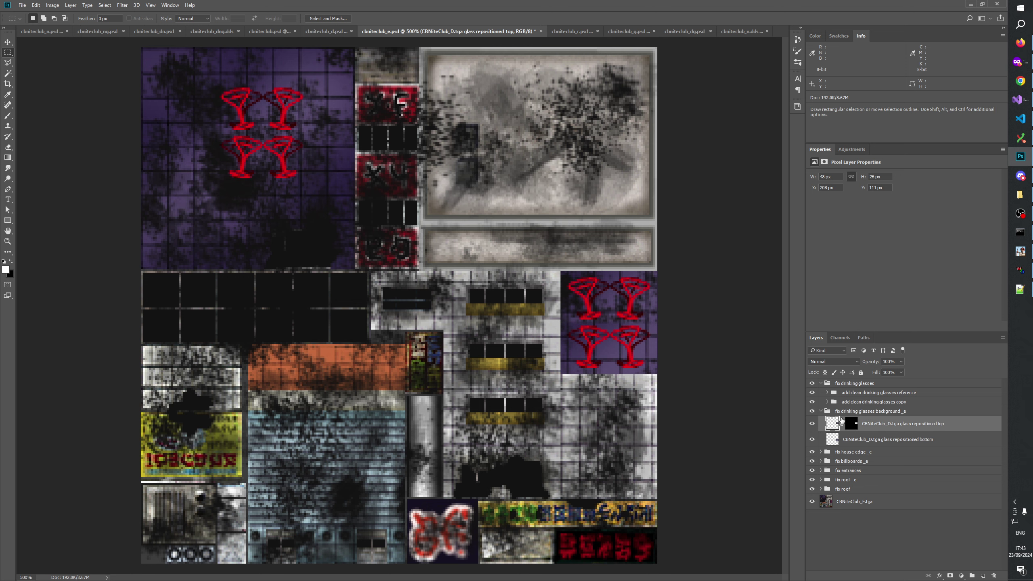
left_click(834, 427, "ctrl")
key("ctrl+j")
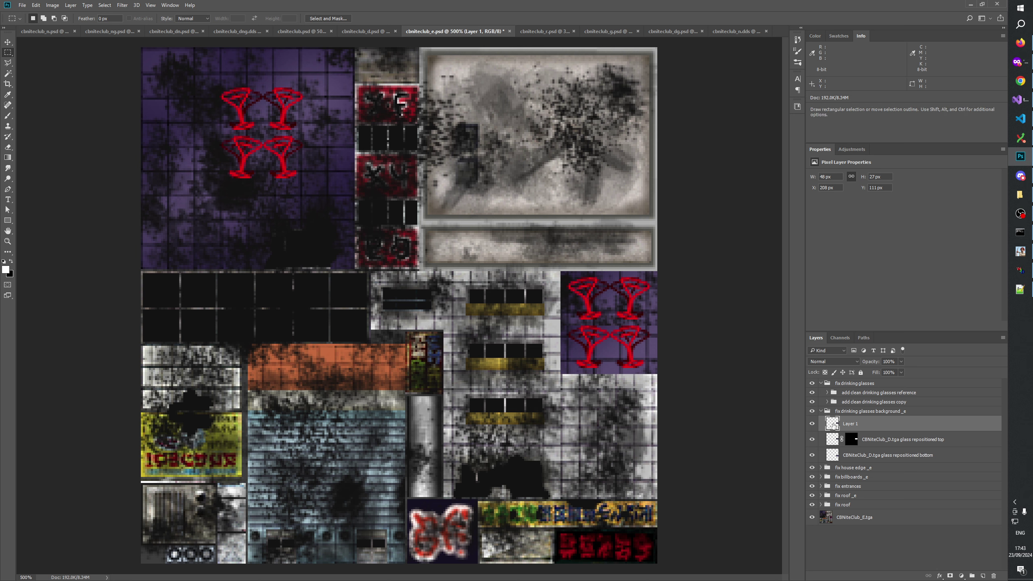
Step: Place the new layer below the repositioned top layer, shift it down 24 px, and merge it into the repositioned bottom layer
left_click_drag(833, 426, 841, 444)
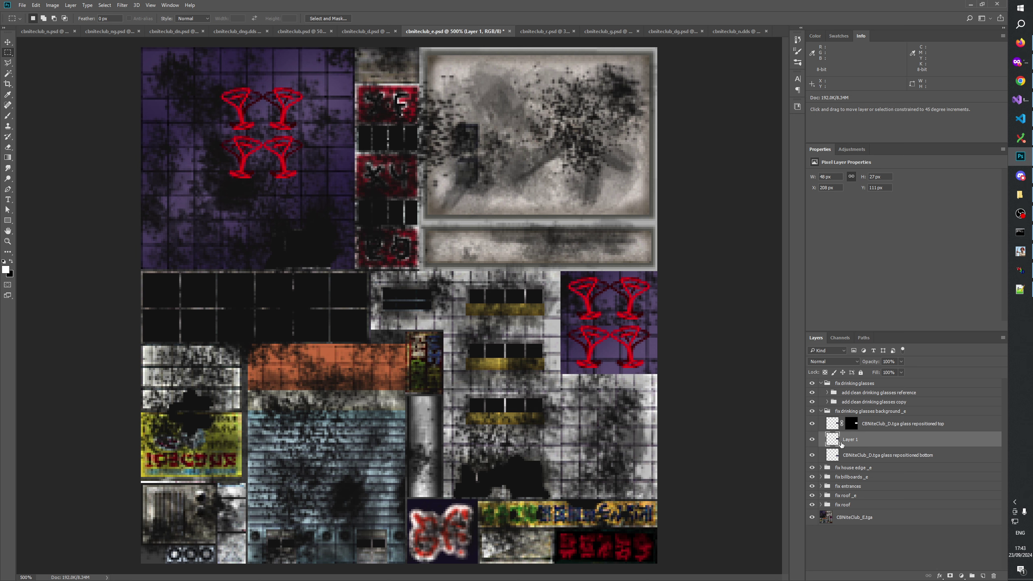
key("shift+Down")
key("shift+Down")
key("Down")
key("Down")
key("Down")
key("Down")
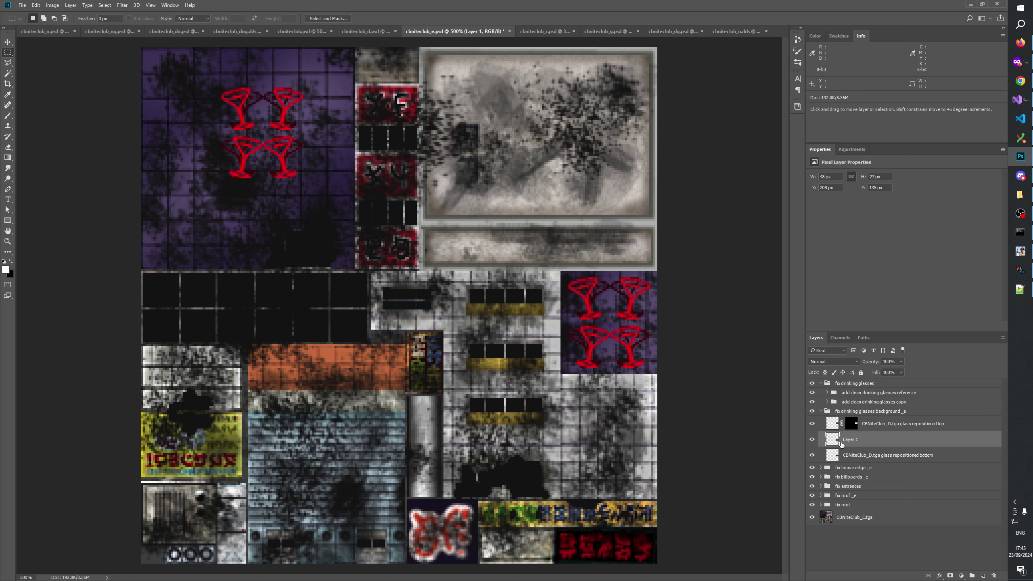
key("ctrl+e")
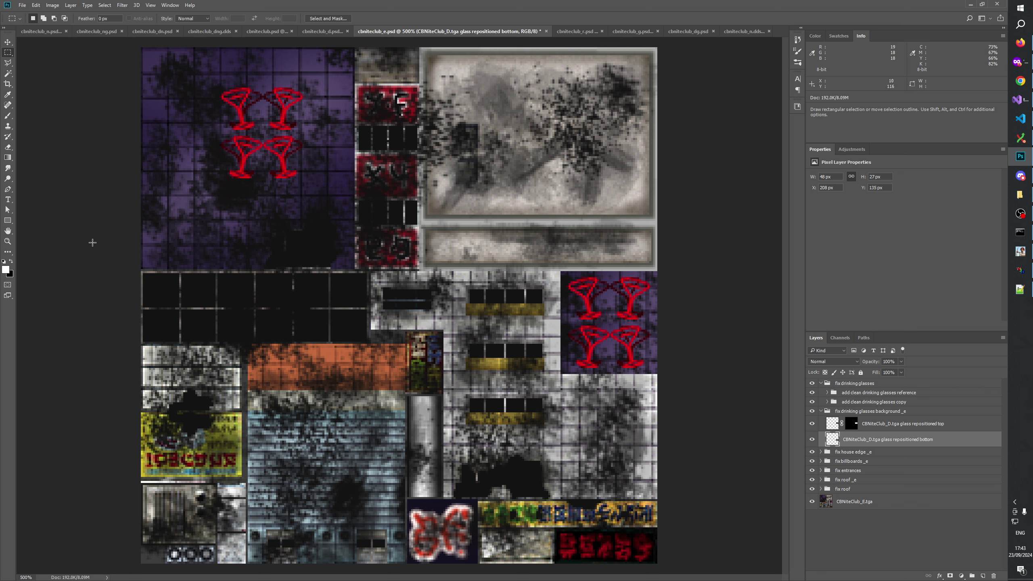
Step: Inspect the glasses sign up close and expand the "add clean drinking glasses copy" group to check its nested masks
key("z")
left_click(661, 343)
left_click(634, 338)
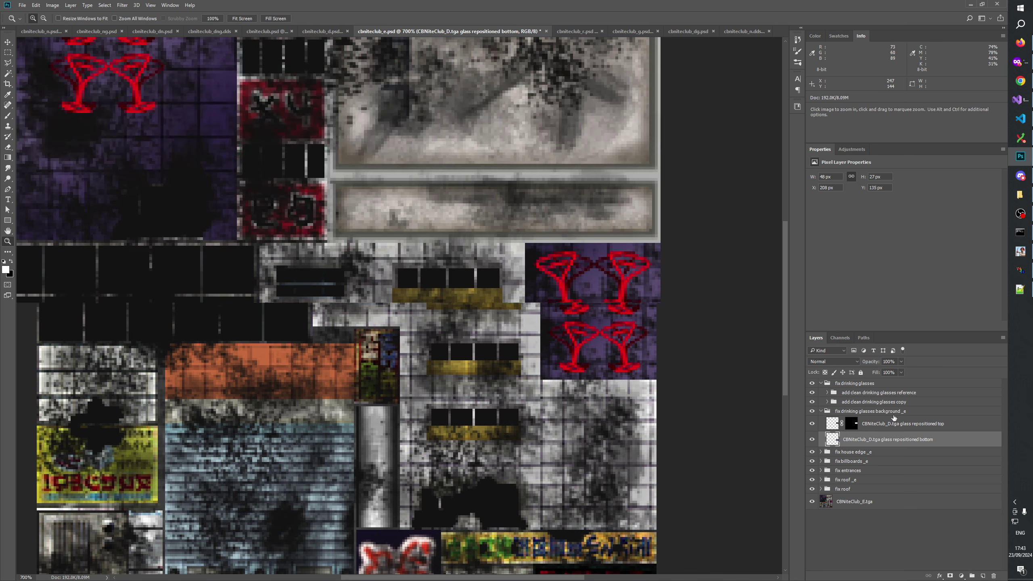
left_click(881, 403)
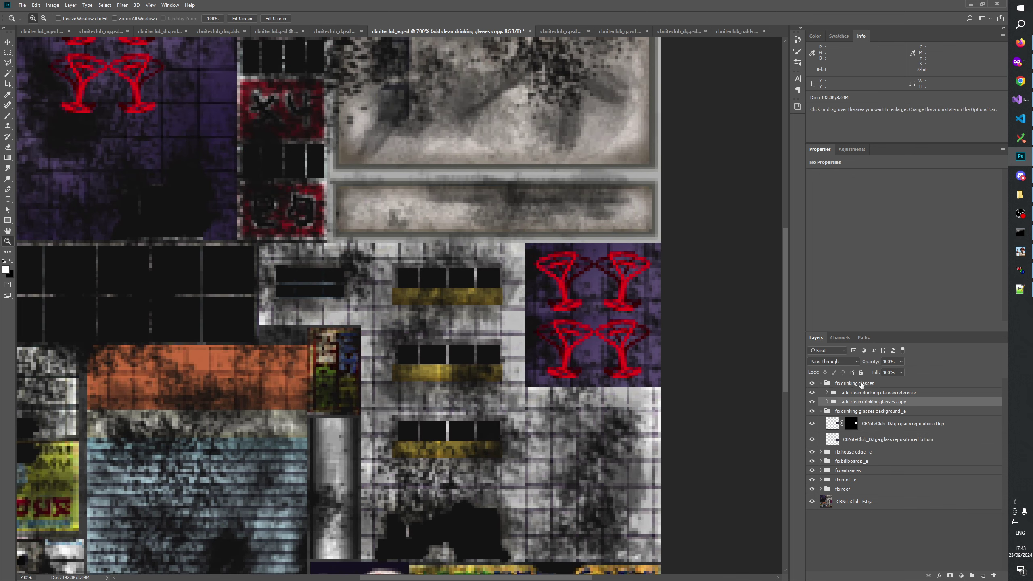
left_click(827, 401)
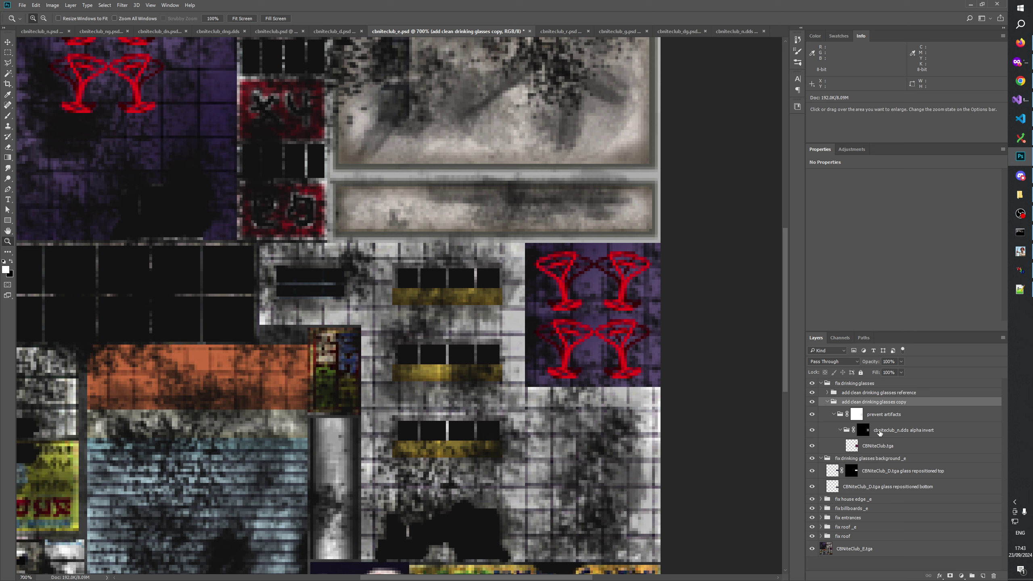
Step: Switch to cbniteclub.psd and expand its "fix drinking glasses" group down to the contents of "add clean drinking glasses copy"
left_click(334, 31)
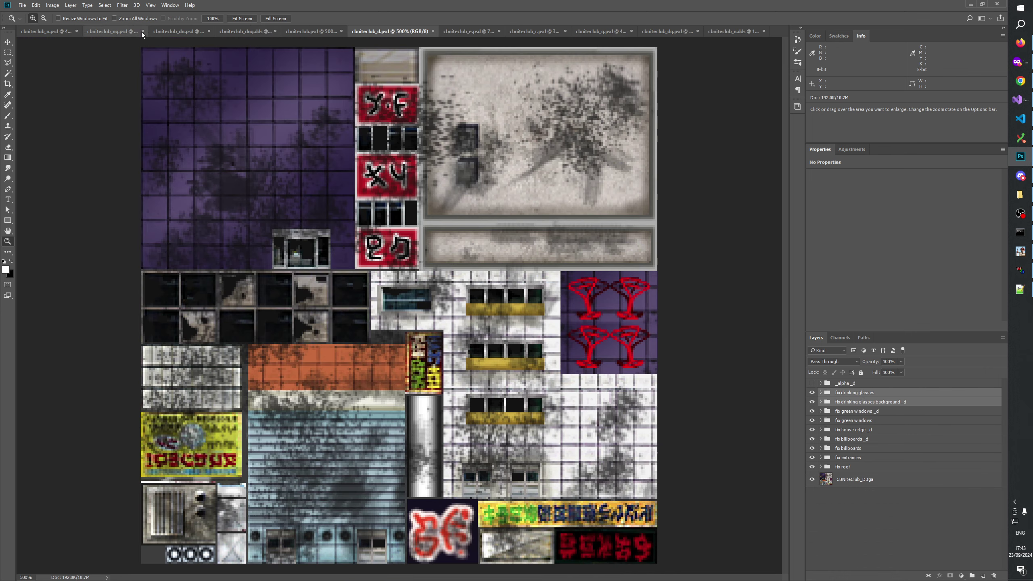
left_click(59, 31)
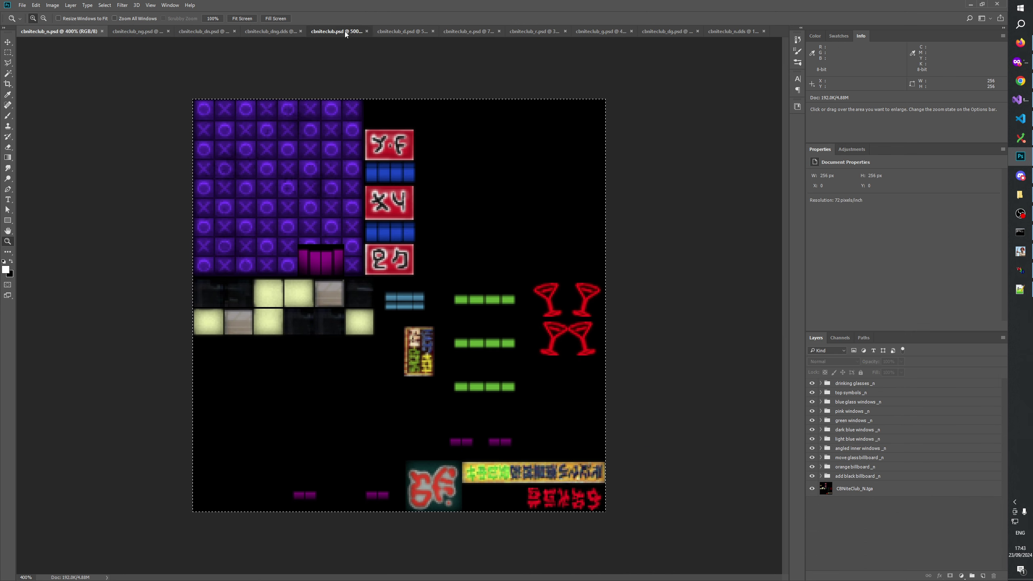
left_click(344, 31)
left_click(867, 401)
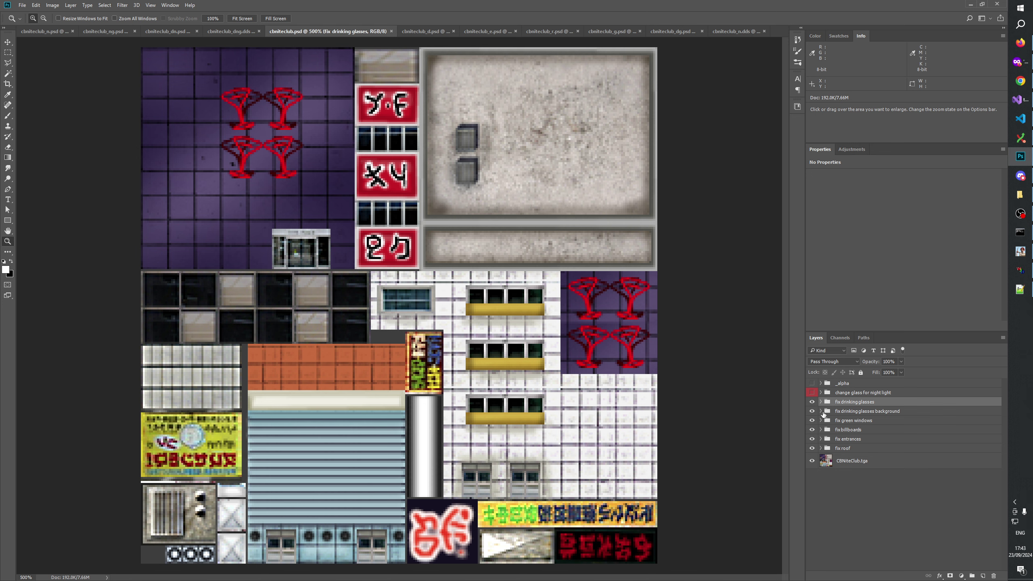
left_click(826, 412)
left_click(820, 401)
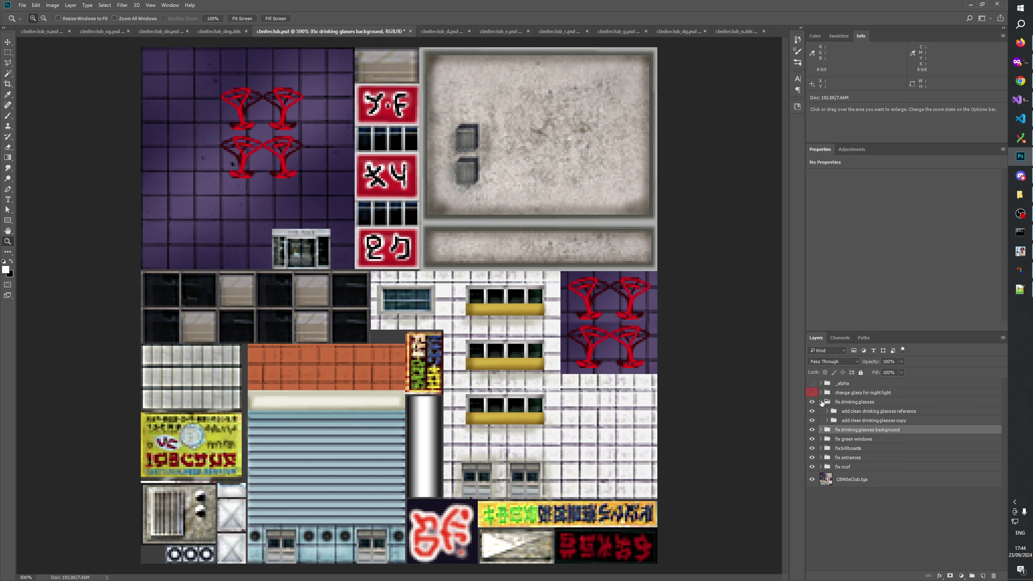
left_click(826, 421)
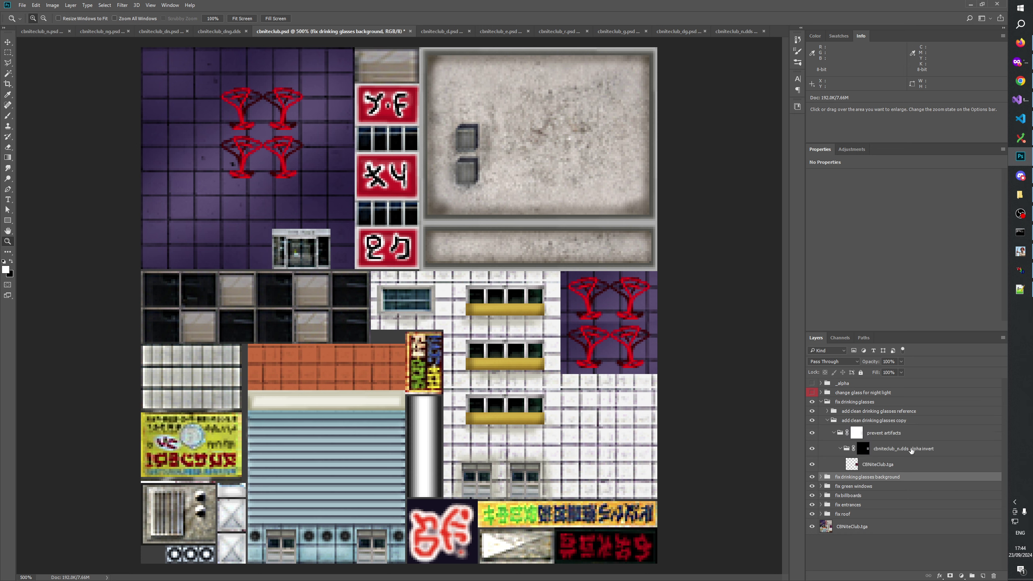
Step: Rename the masked subgroup as "mask cbniteclub_n.dds alpha invert" and collapse the "add clean drinking glasses copy" group
double_click(877, 450)
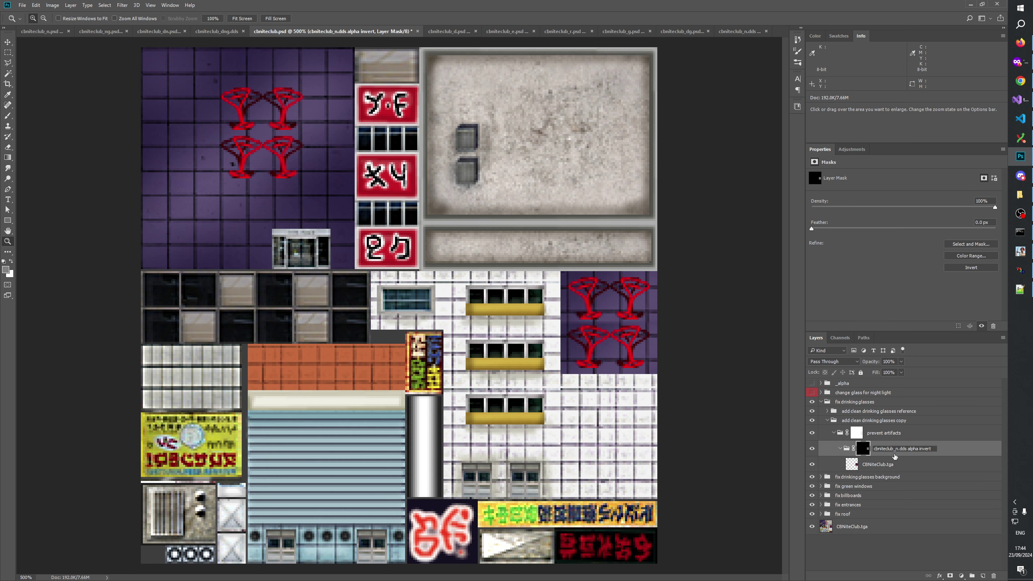
key("Home")
type("mask")
double_click(909, 448)
key("Return")
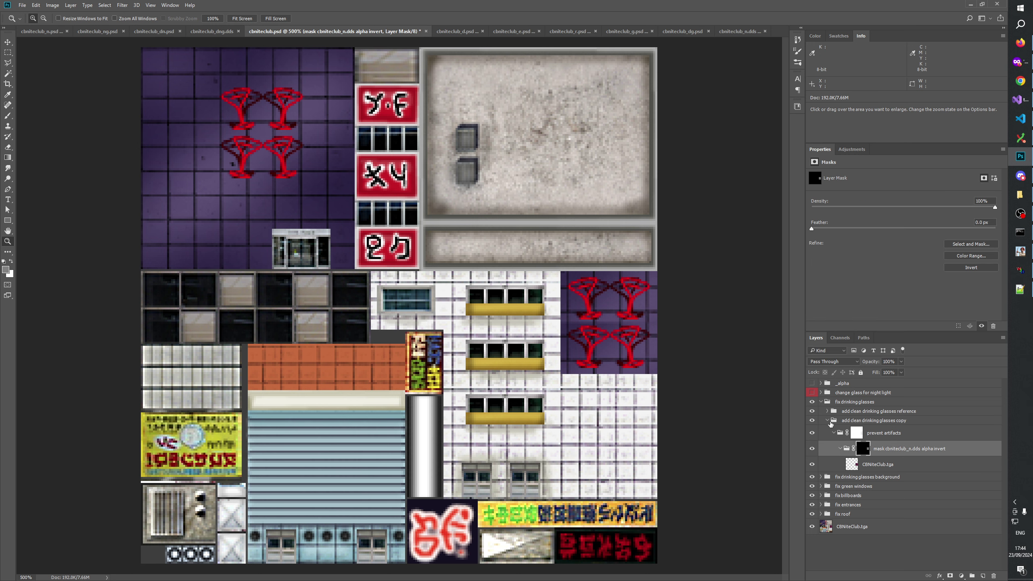
left_click(826, 421)
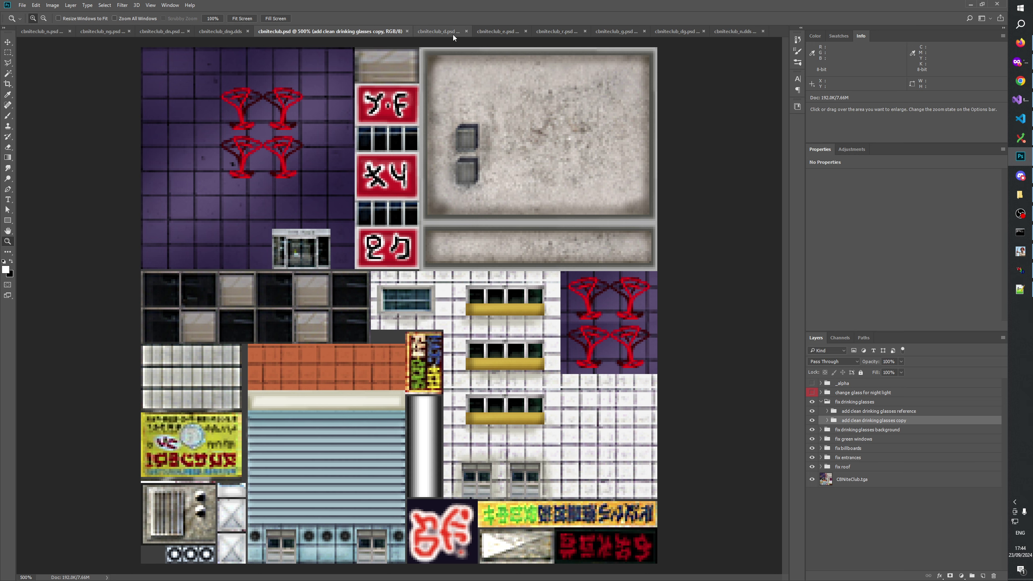
Step: In cbniteclub_d.psd, rename the masked subgroup inside "add clean drinking glasses copy" as "mask cbniteclub_n.dds alpha invert"
key("ctrl+Tab")
left_click(818, 402)
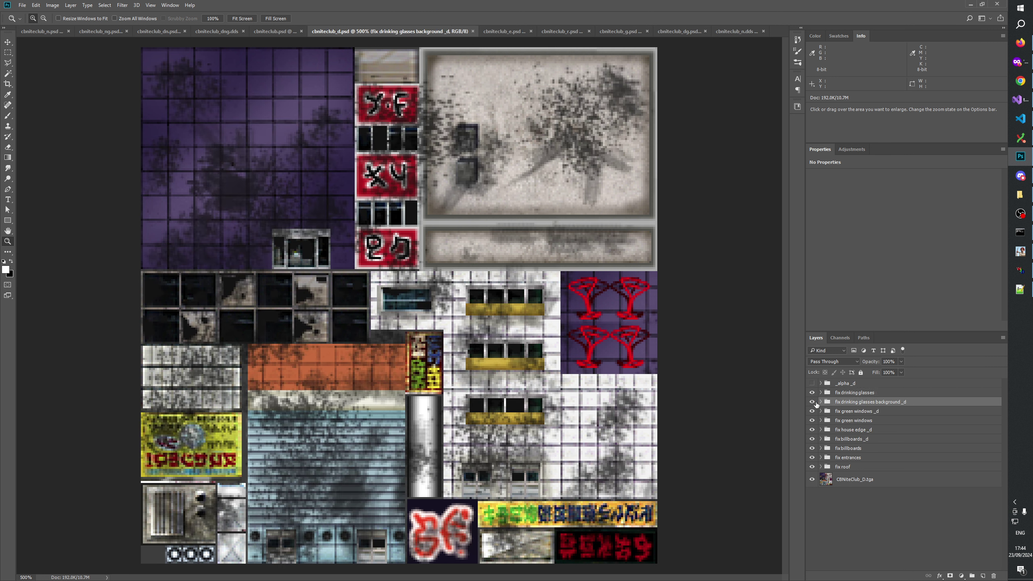
left_click(821, 402)
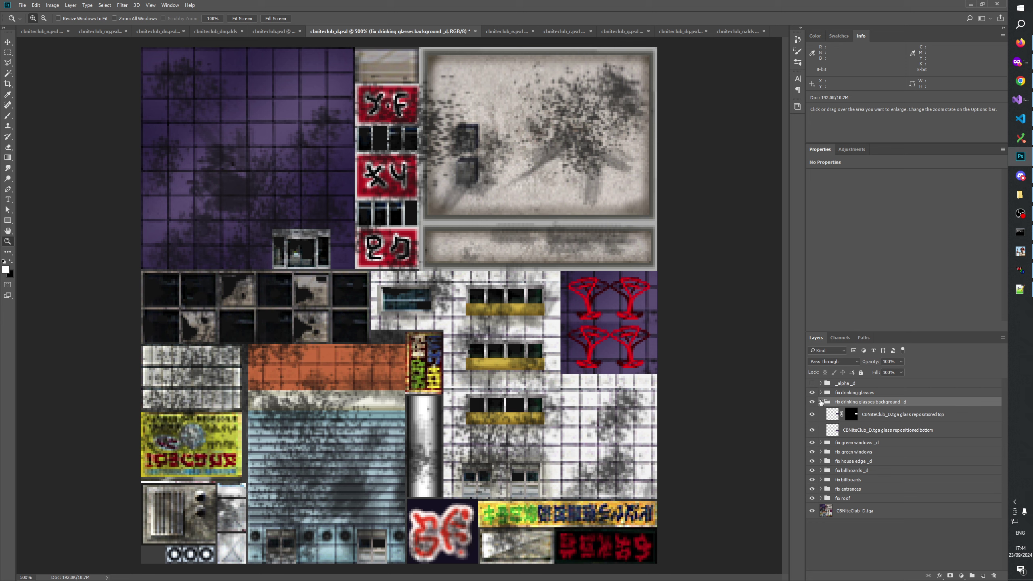
left_click(821, 402)
left_click(821, 392)
left_click(828, 411)
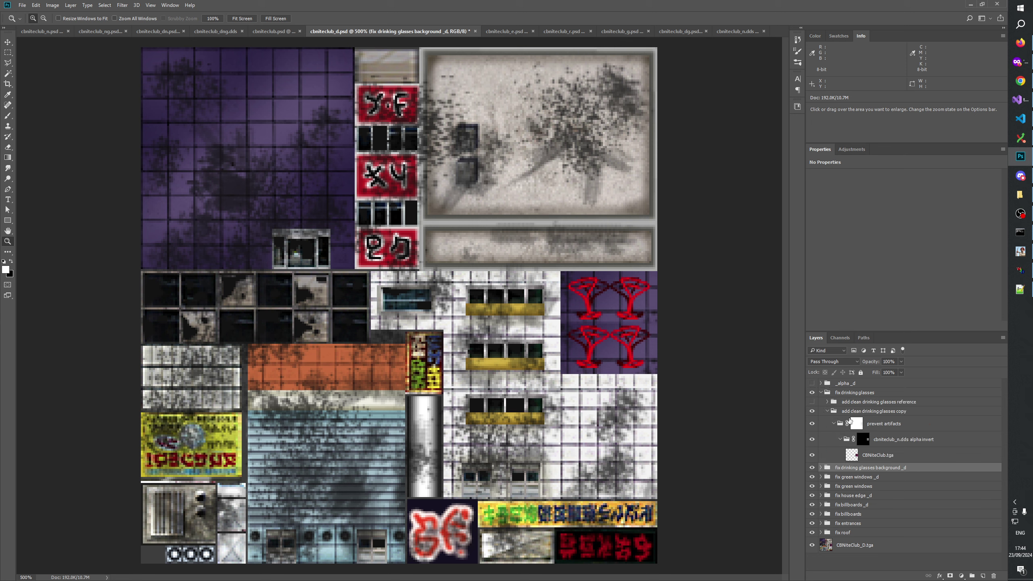
double_click(884, 439)
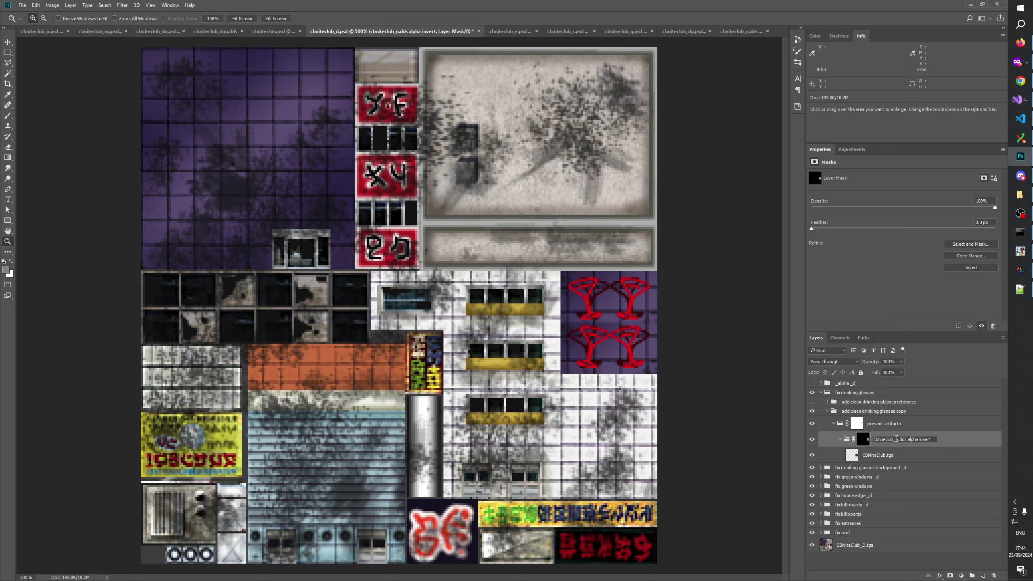
key("Home")
type("mask")
key("Return")
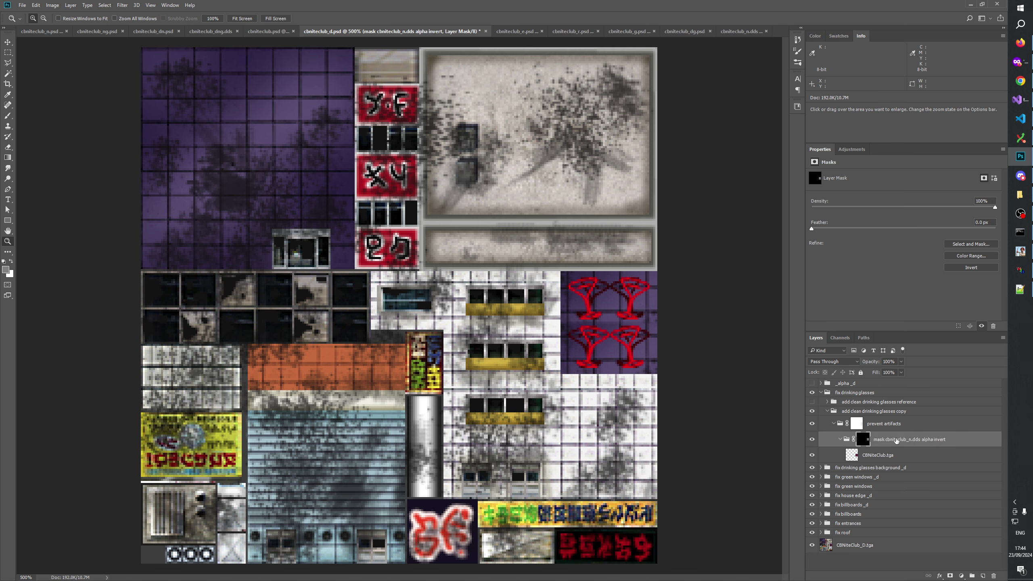
Step: Give the masked subgroup in "add clean drinking glasses reference" the same "mask" prefix, then collapse the reference and copy groups
left_click(829, 403)
double_click(887, 430)
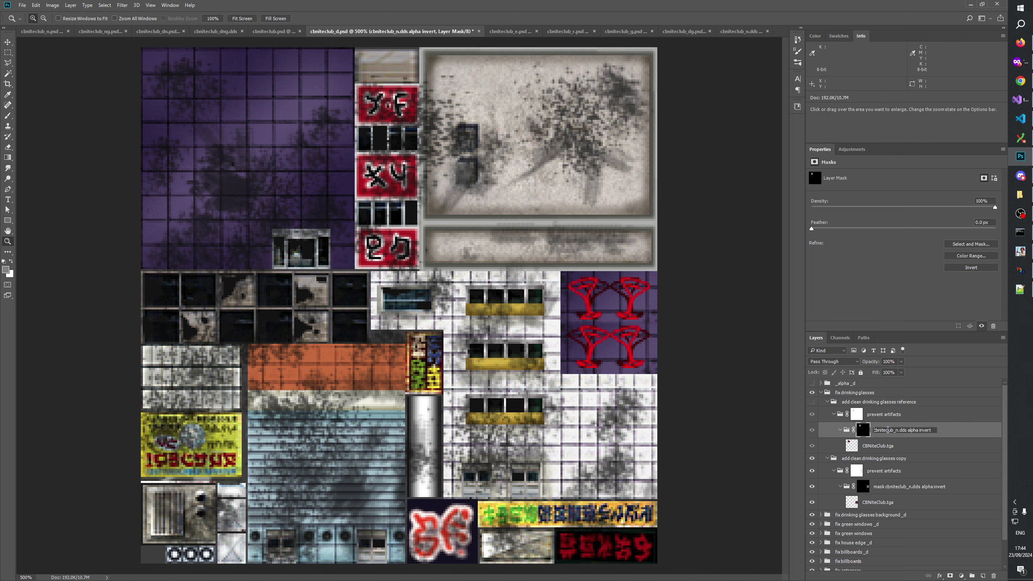
type("mask")
key("Return")
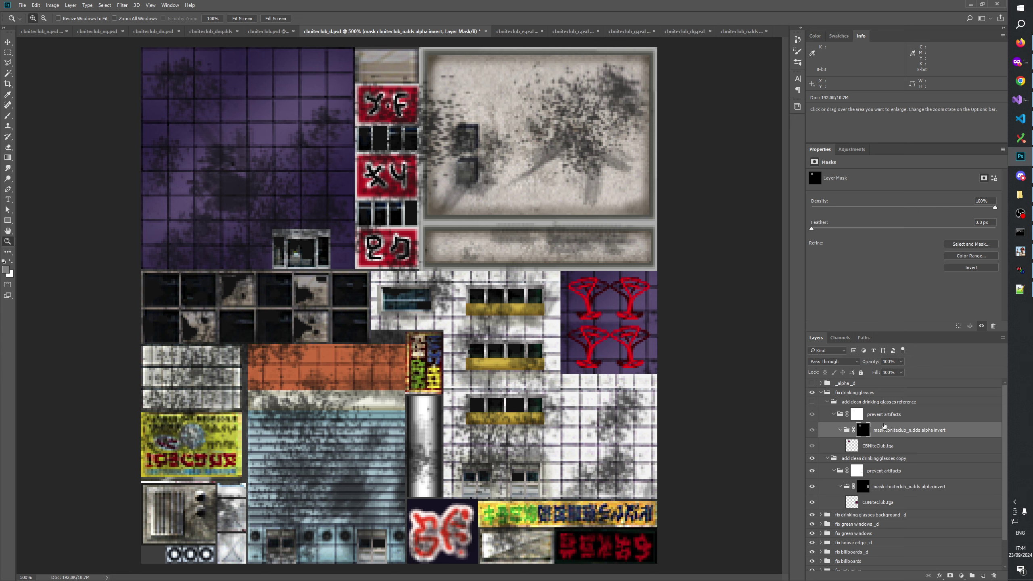
left_click(827, 402)
left_click(827, 411)
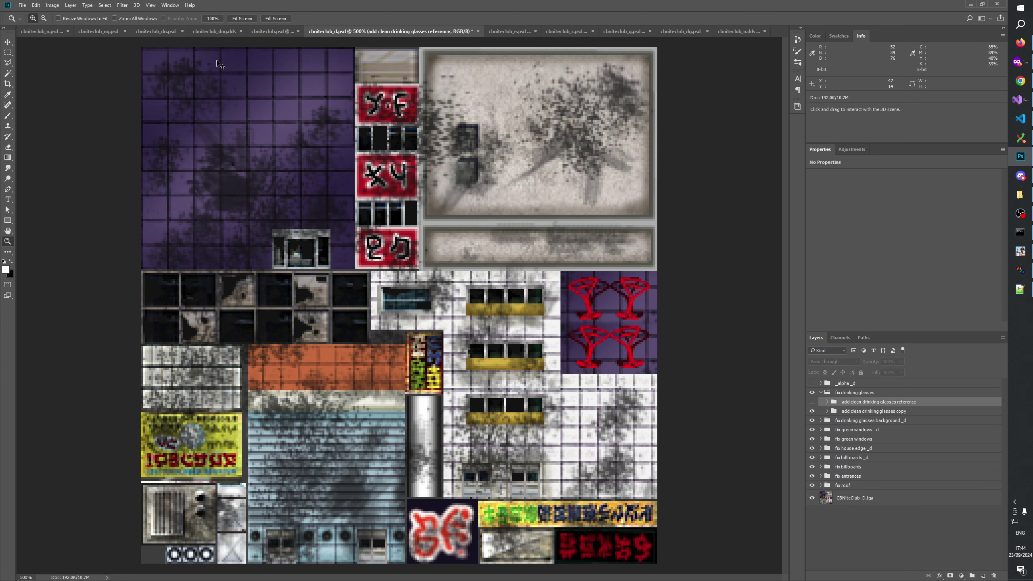
Step: In cbniteclub_d.psd, rename the "add clean drinking glasses copy" group as "add clean drinking glasses" and collapse its parent group
left_click(267, 32)
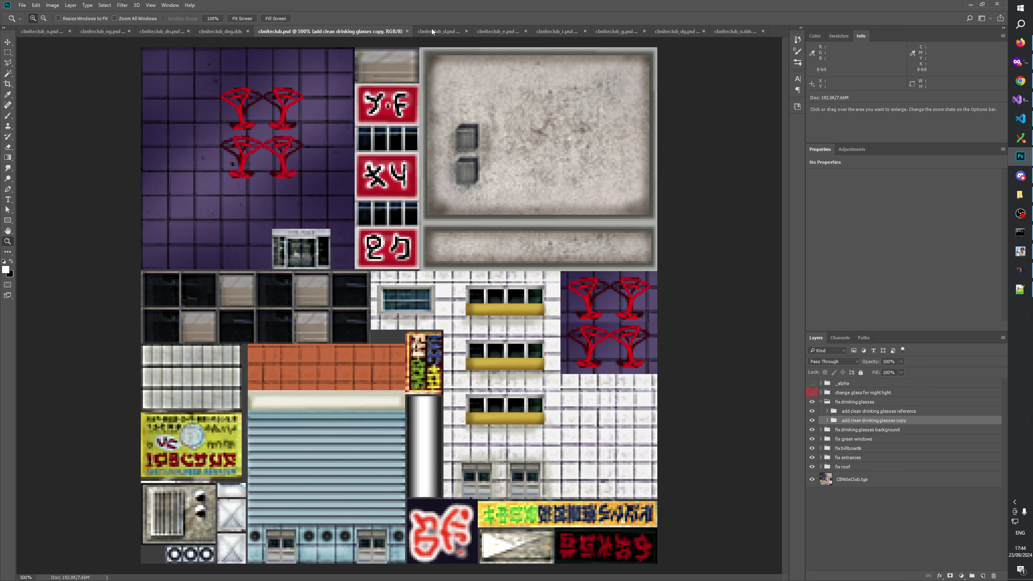
left_click(432, 31)
double_click(897, 412)
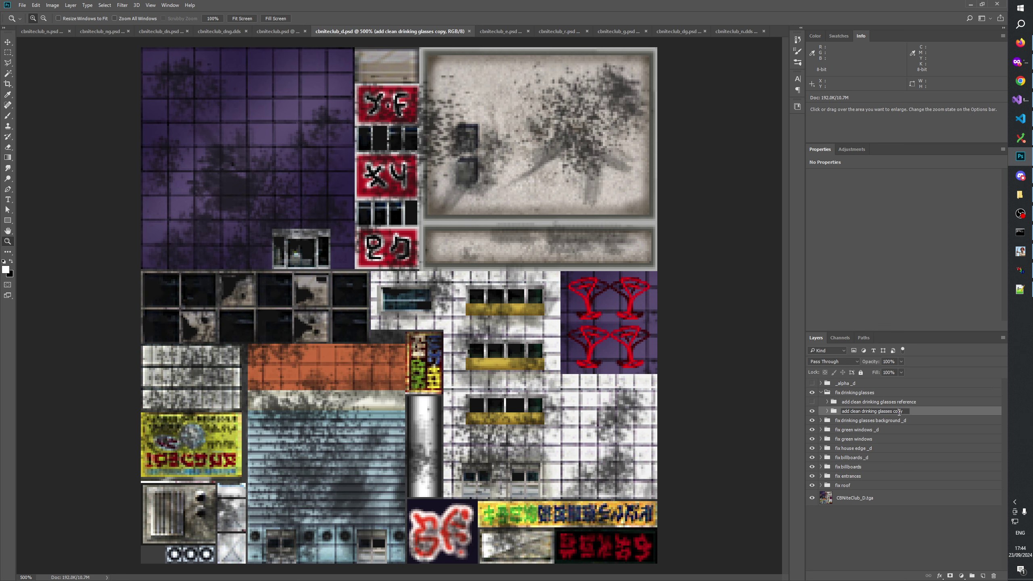
left_click(899, 536)
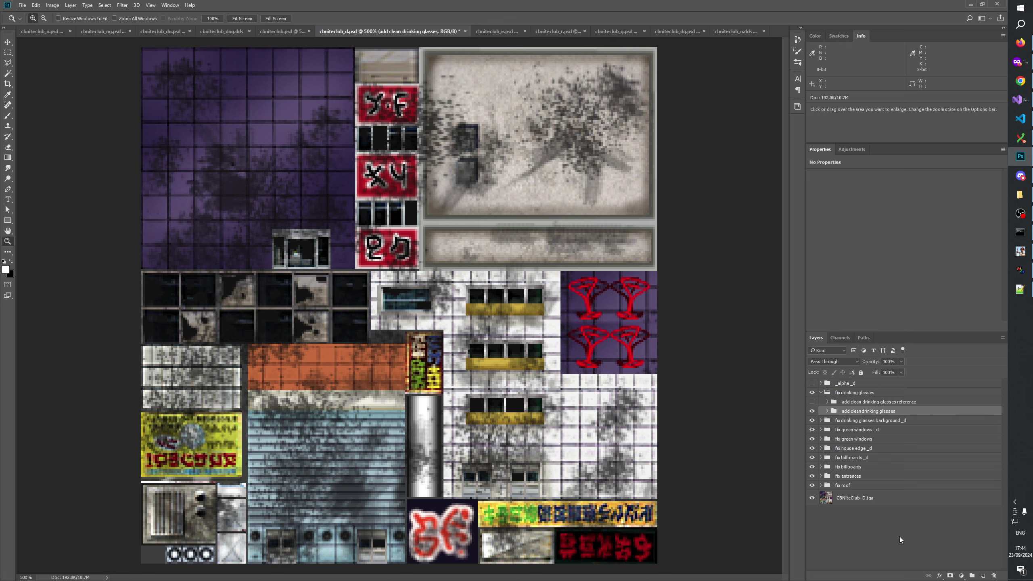
left_click(820, 392)
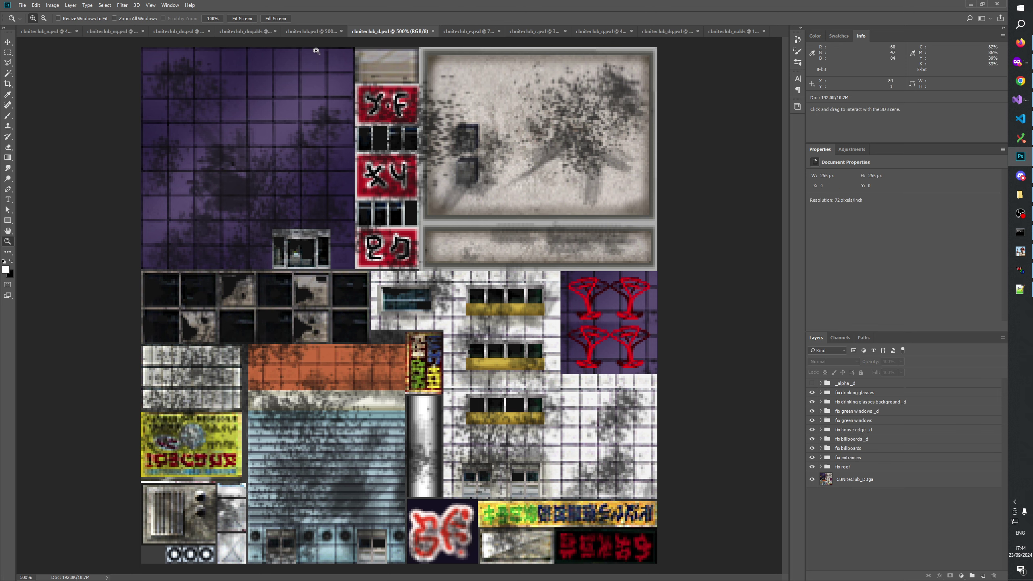
Step: In cbniteclub.psd, rename the "add clean drinking glasses copy" group as "add clean drinking glasses"
left_click(303, 32)
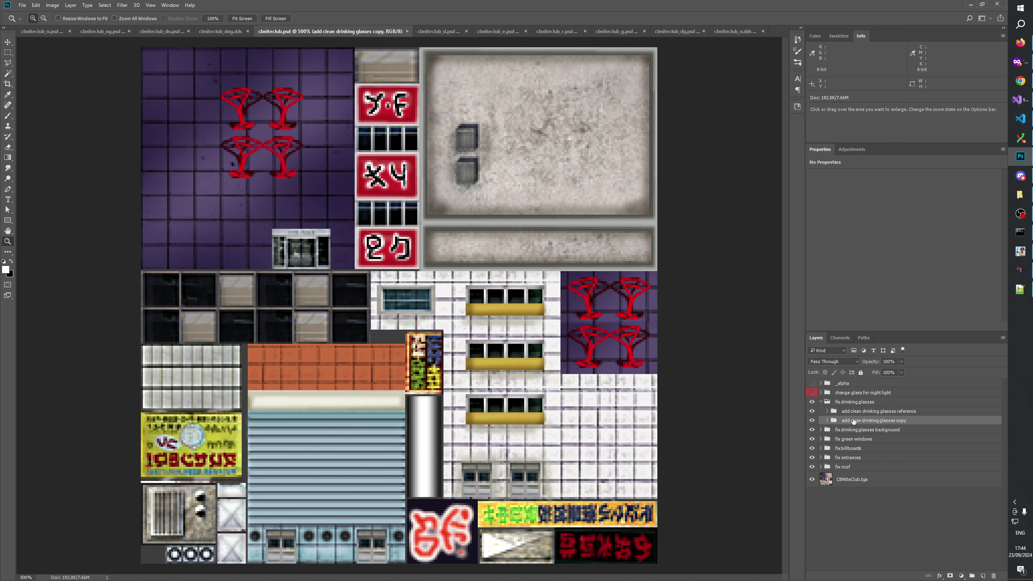
double_click(887, 421)
left_click(935, 423)
key("BackSpace")
key("BackSpace")
key("BackSpace")
key("BackSpace")
key("BackSpace")
key("Return")
Step: In cbniteclub.psd, rename the masked subgroup inside "add clean drinking glasses reference" as "mask cbniteclub_n.dds alpha invert"
left_click(827, 410)
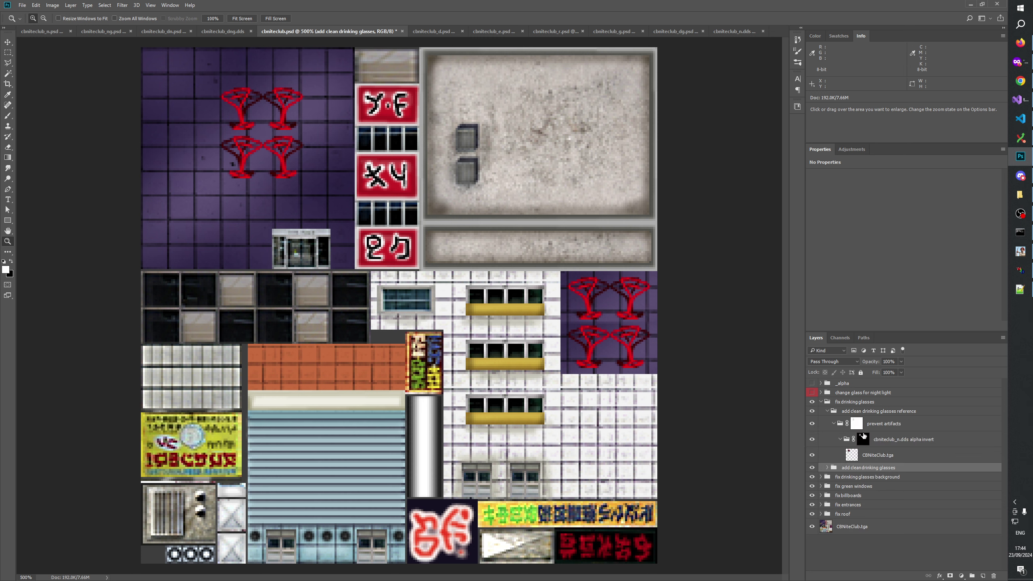
double_click(878, 440)
key("Home")
type("mask")
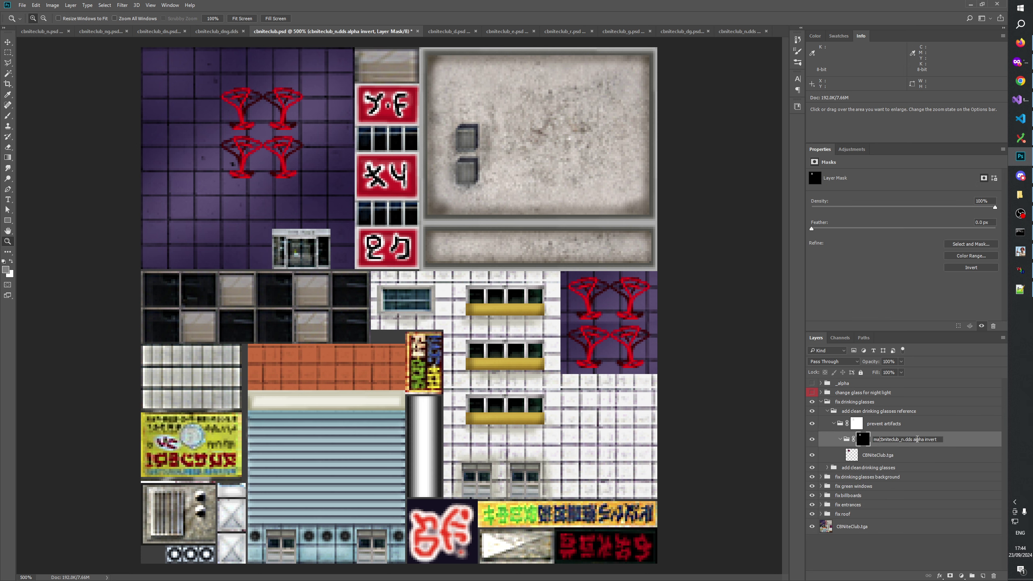
key("Return")
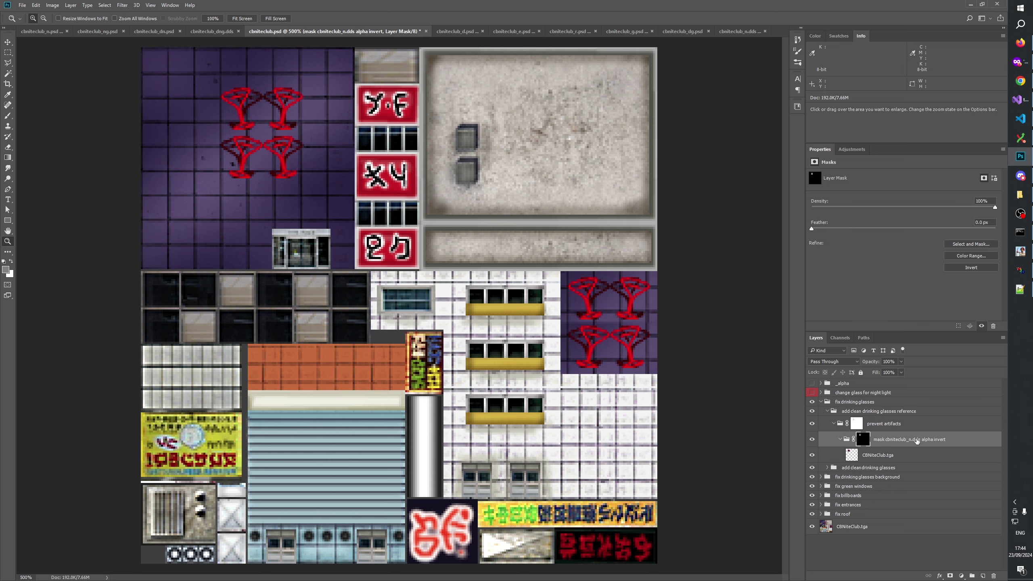
Step: Collapse and hide the "add clean drinking glasses reference" group, collapse its parent group and save cbniteclub.psd
left_click(827, 412)
left_click(811, 410)
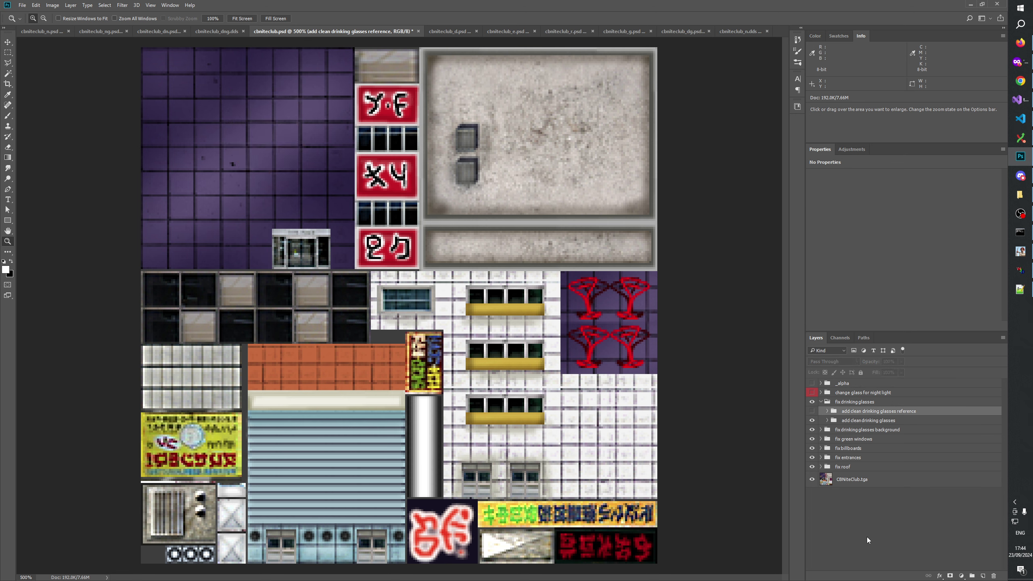
left_click(860, 507)
key("ctrl+s")
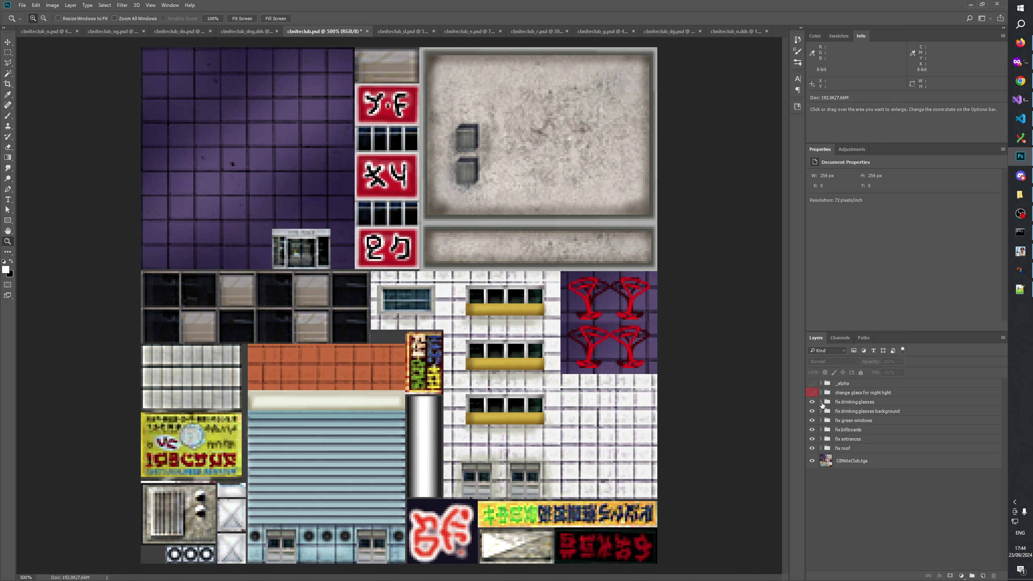
Step: In cbniteclub_e.psd, rename the masked subgroup inside "add clean drinking glasses copy" as "mask cbniteclub_n.dds alpha invert"
left_click(402, 31)
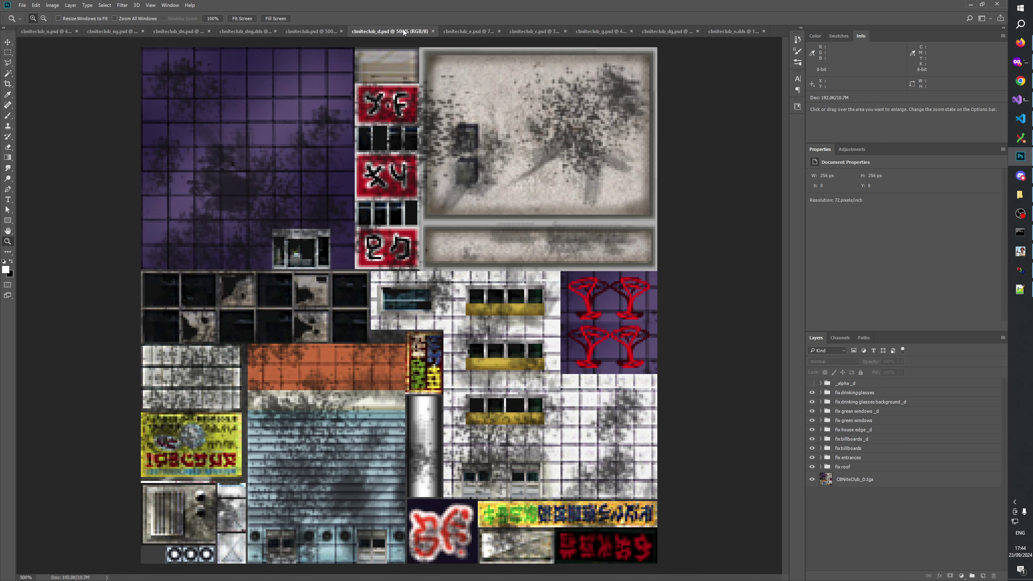
left_click(468, 31)
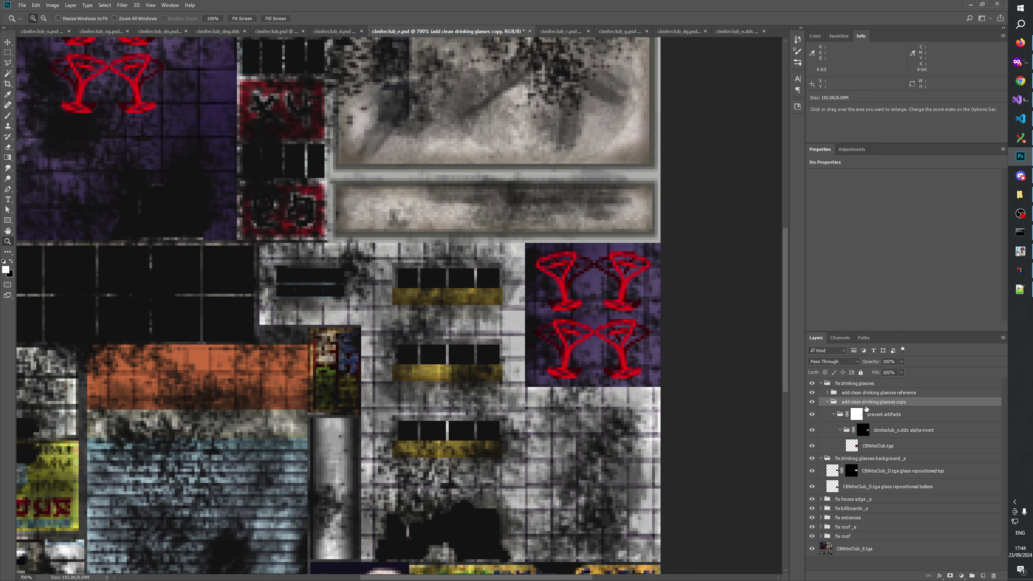
double_click(877, 432)
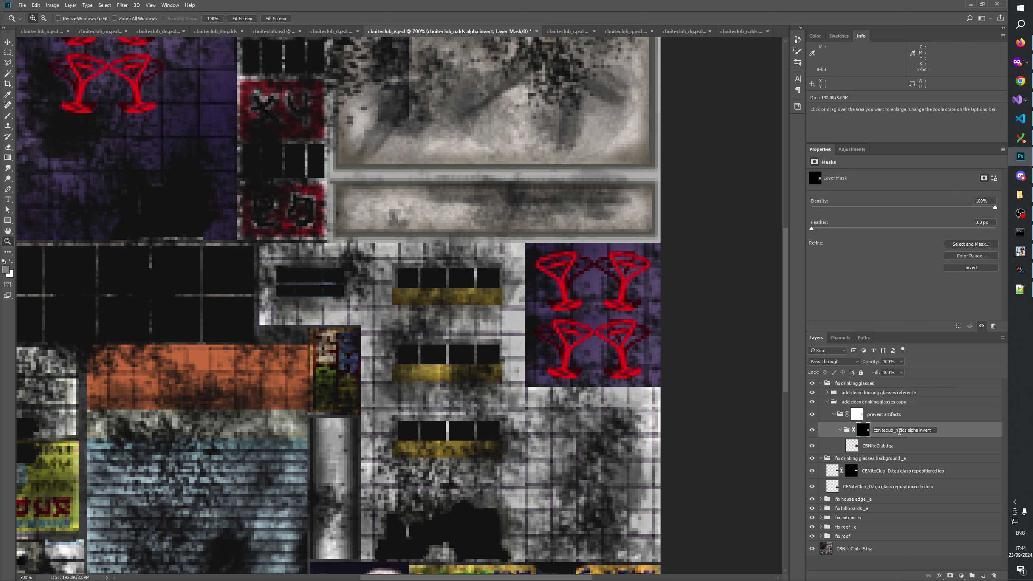
type("mask")
key("Return")
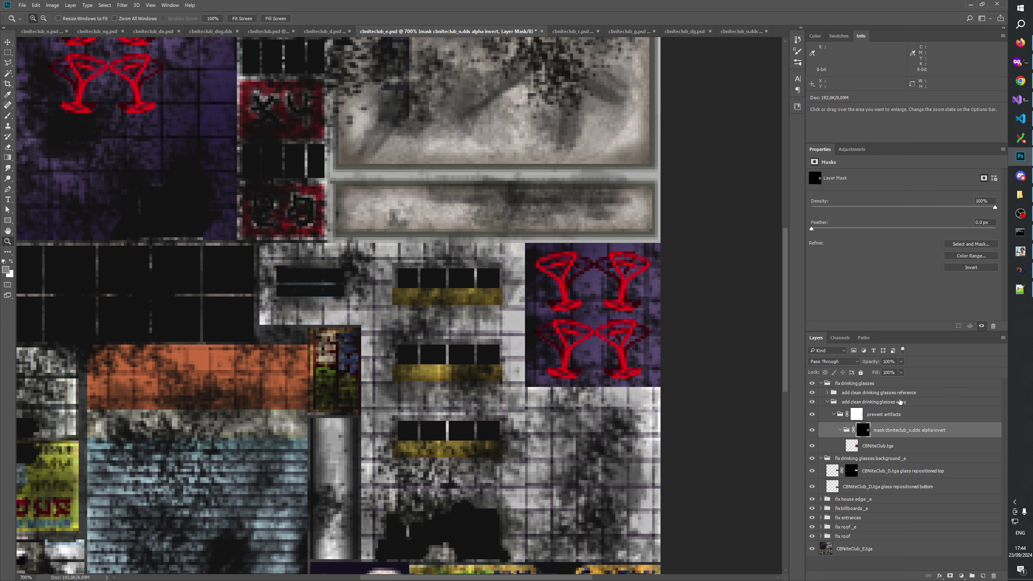
Step: Rename the "add clean drinking glasses copy" group in cbniteclub_e.psd as "add clean drinking glasses" and collapse it
double_click(899, 401)
type("c")
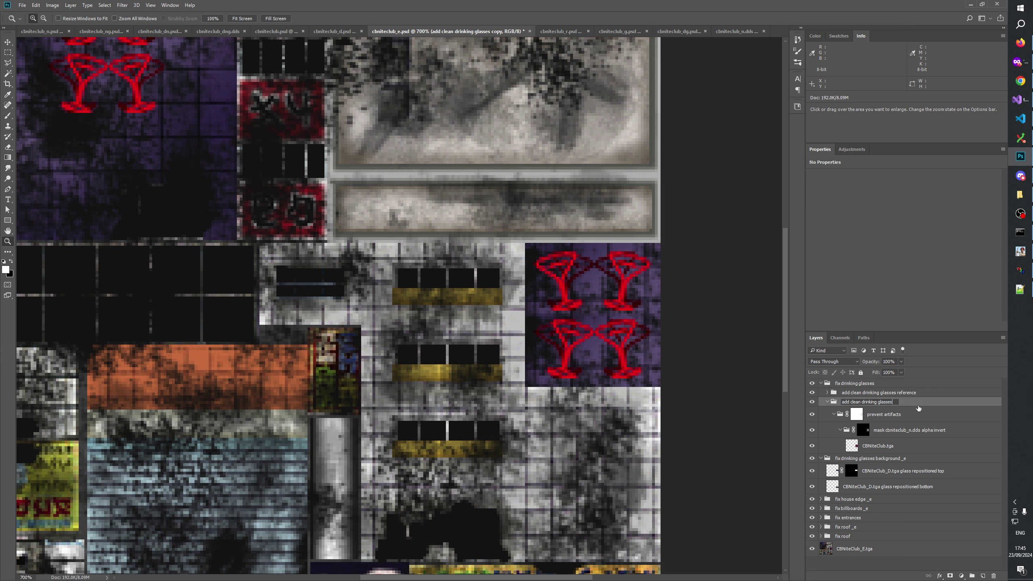
key("Return")
left_click(827, 402)
Step: Add the "mask" prefix to the masked subgroup inside "add clean drinking glasses reference" in cbniteclub_e.psd
left_click(827, 392)
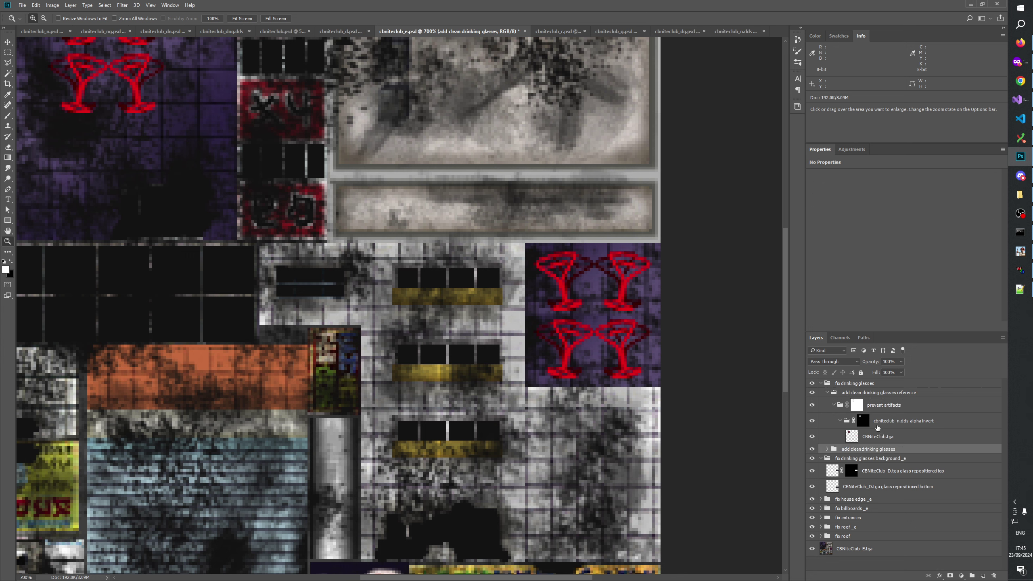
double_click(880, 423)
type("mask")
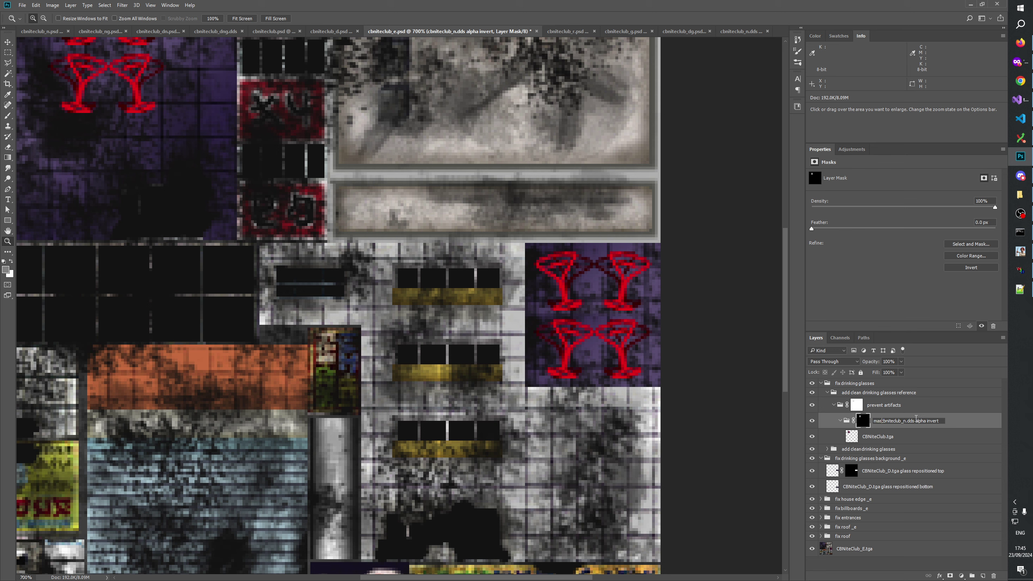
key("Return")
left_click(872, 437)
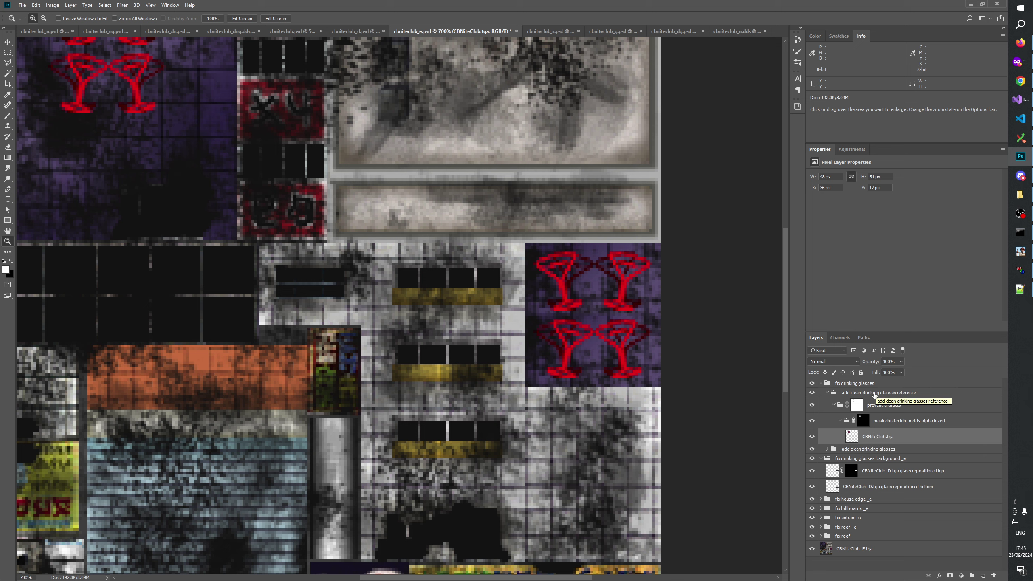
Step: Collapse and hide the "add clean drinking glasses reference" group in cbniteclub_e.psd
left_click(828, 395)
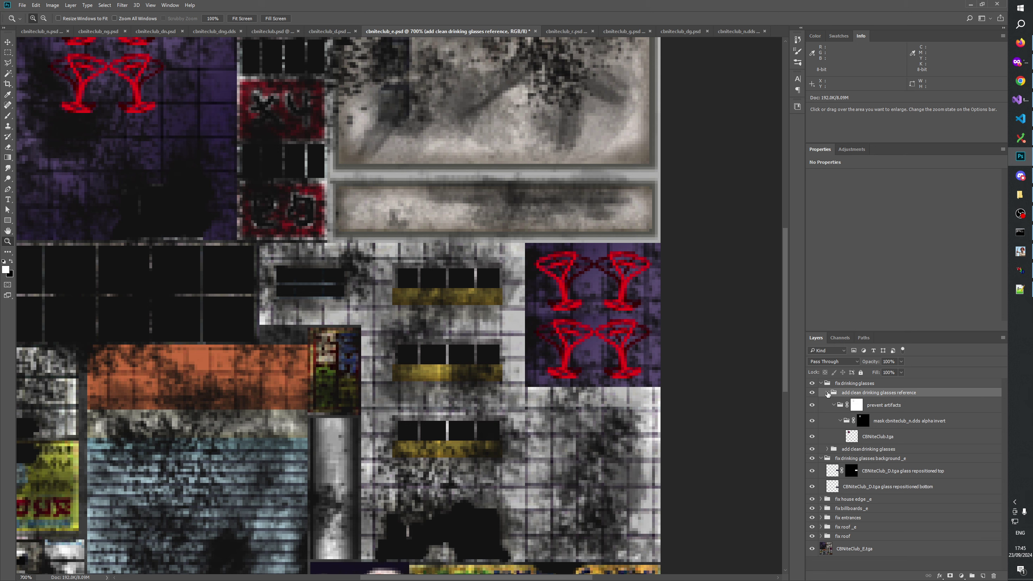
left_click(827, 392)
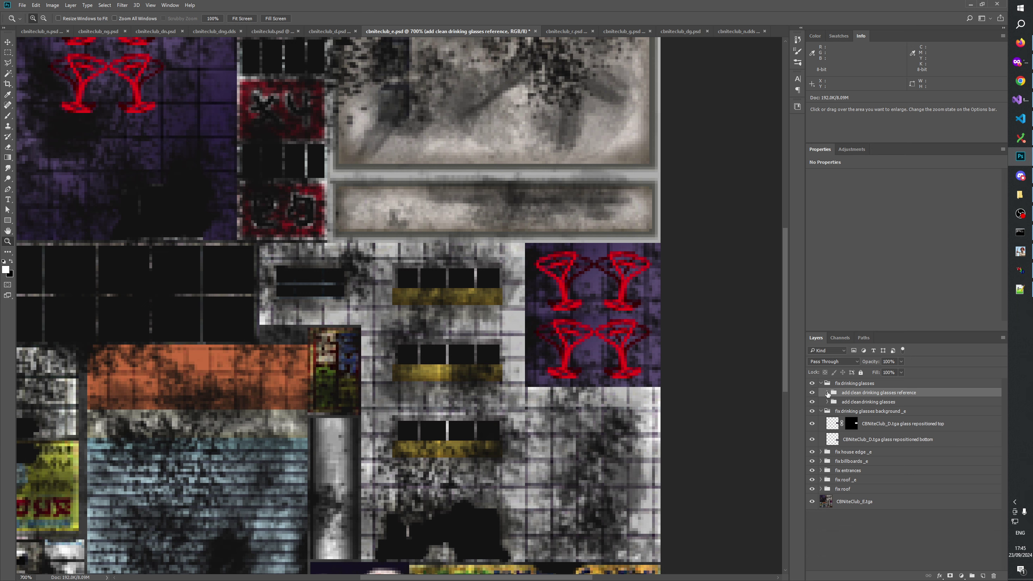
left_click(812, 392)
left_click(832, 402)
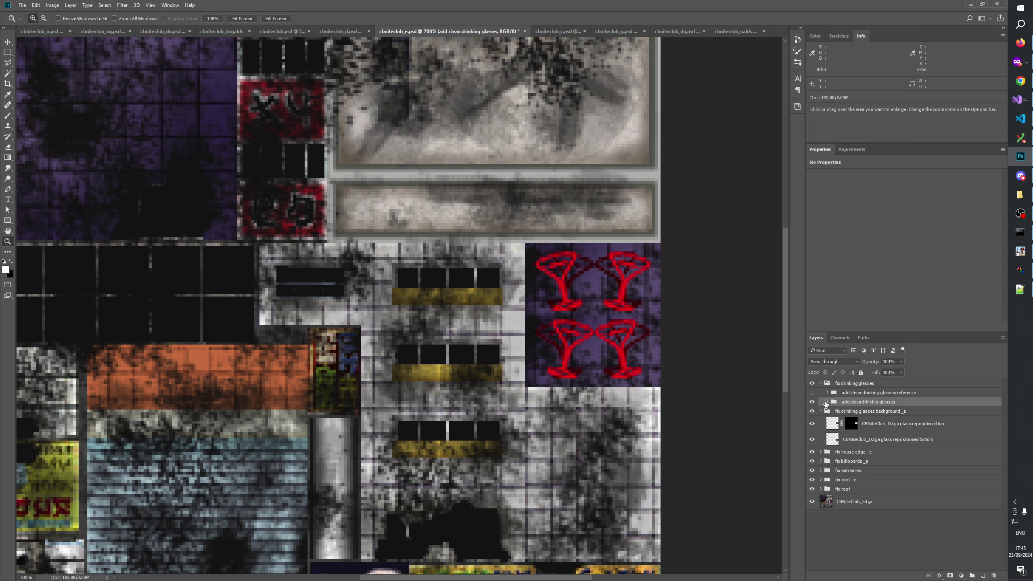
Step: Append "_e" to the names of the "add clean drinking glasses" group and its parent "fix drinking glasses" group
left_click(827, 402)
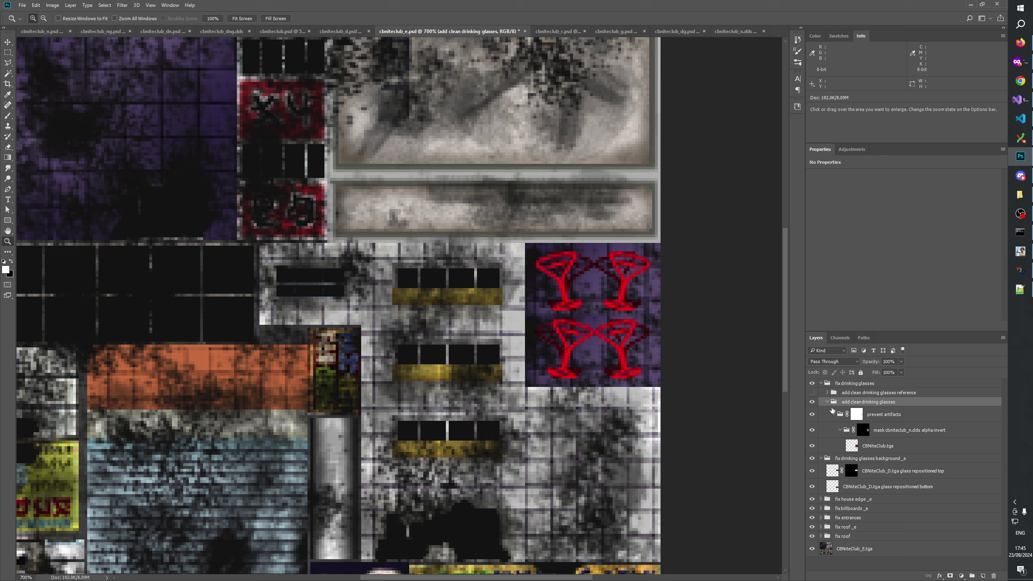
double_click(887, 402)
key("Return")
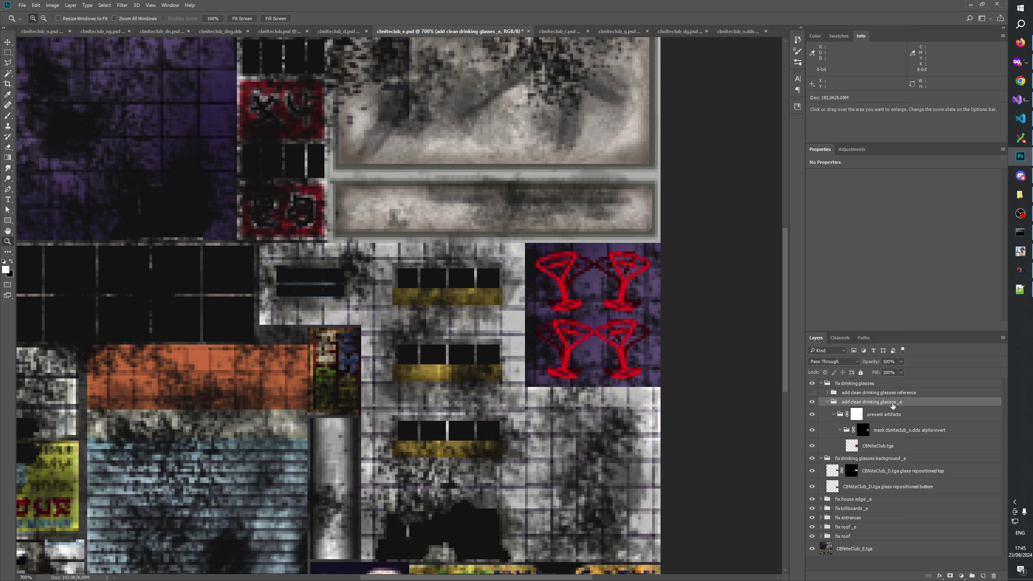
double_click(873, 383)
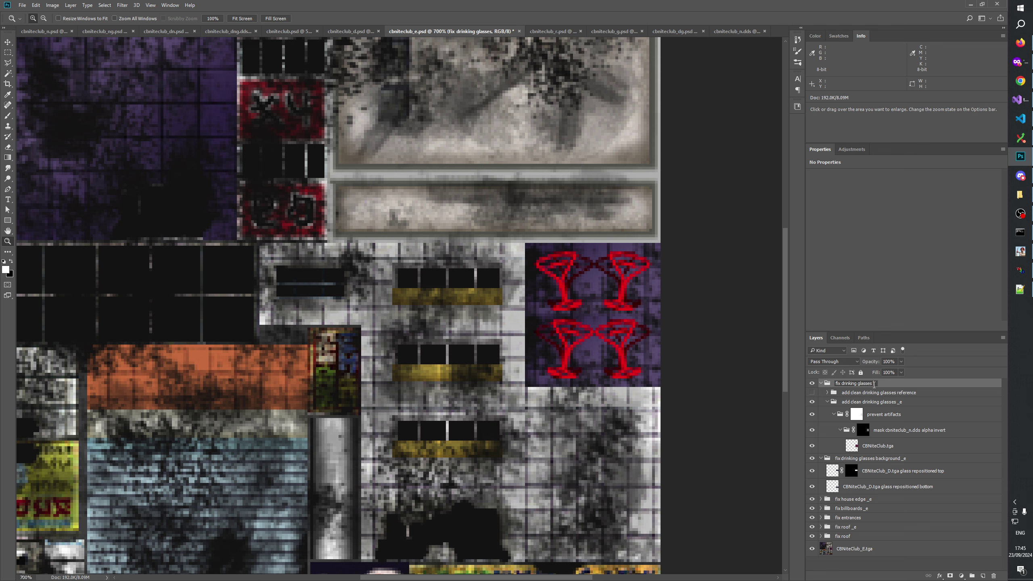
type("_e")
key("Return")
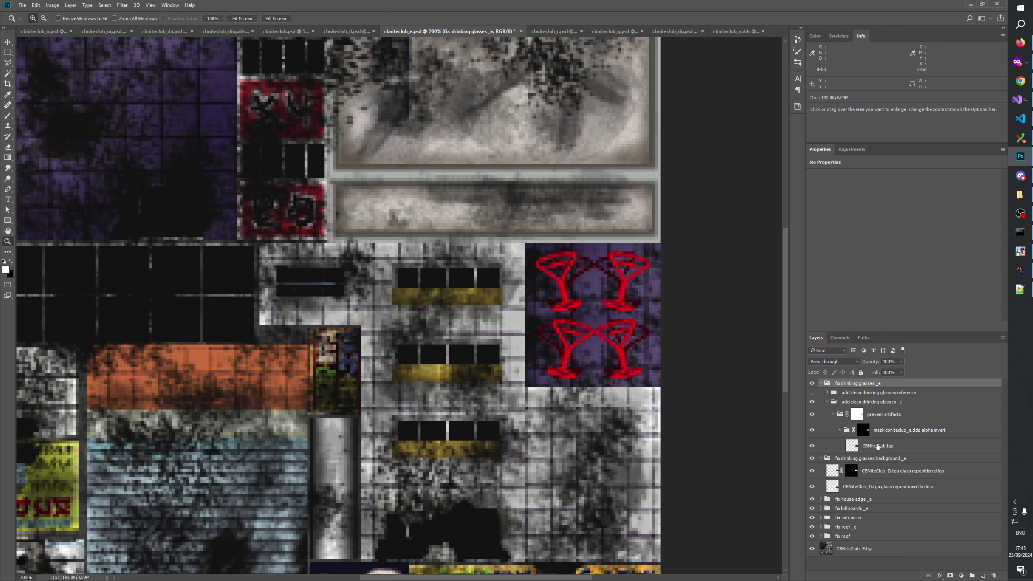
Step: Create a layer named "add dirt _e" above CBNiteClub.tga inside the masked drinking glasses subgroup
left_click(877, 446)
left_click(983, 576)
double_click(874, 447)
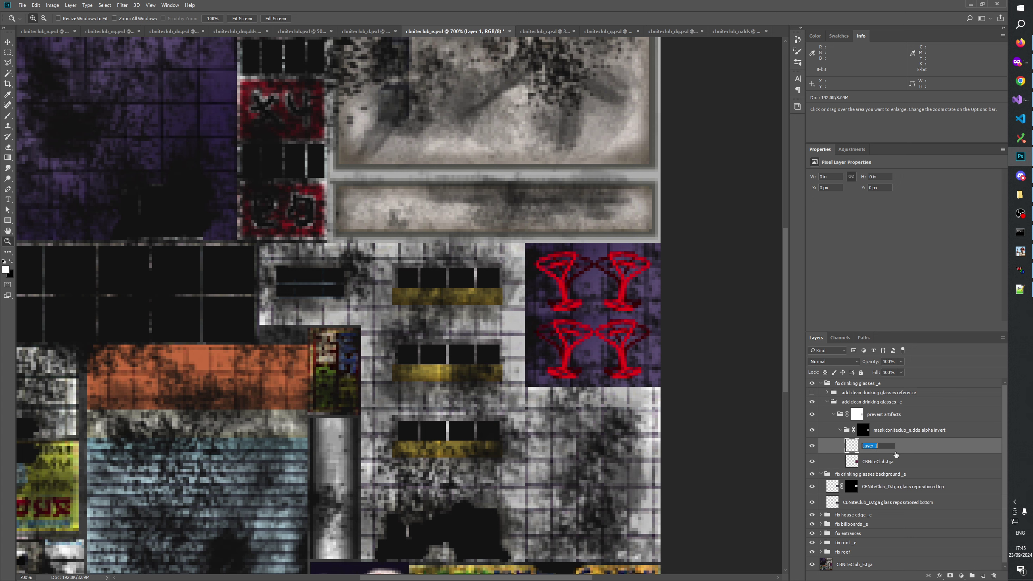
type("add dirt _e")
key("Return")
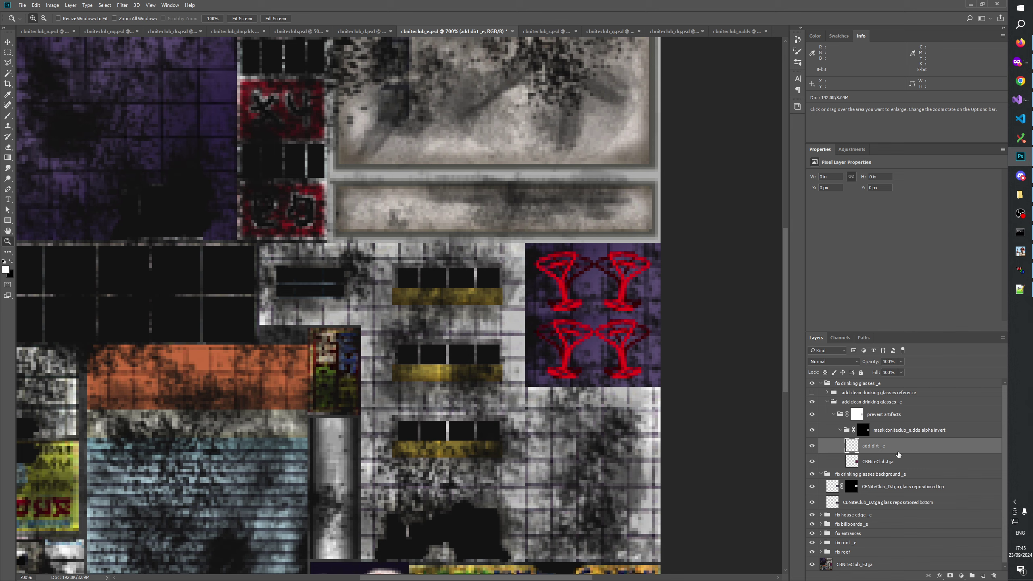
Step: Set up the Brush tool with the KYLE Bonus Chunky Charcoal brush, black as the paint colour and an enlarged tip
left_click(519, 297)
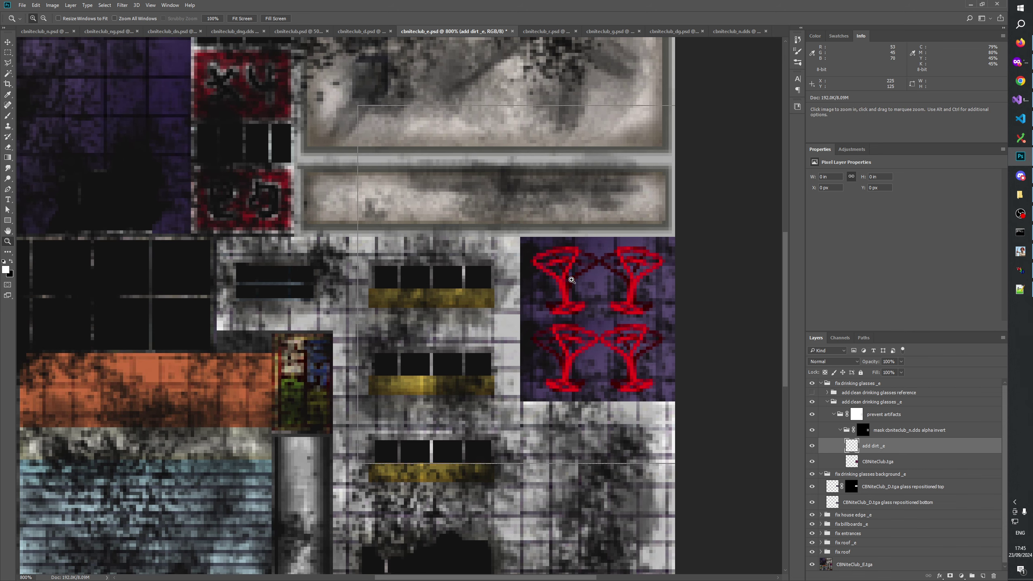
key("b")
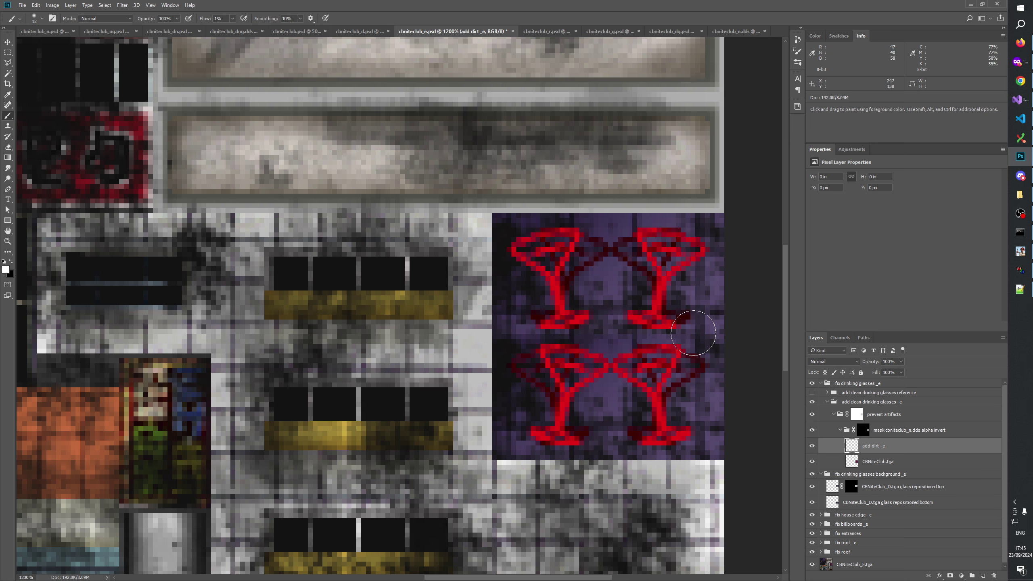
left_click(42, 18)
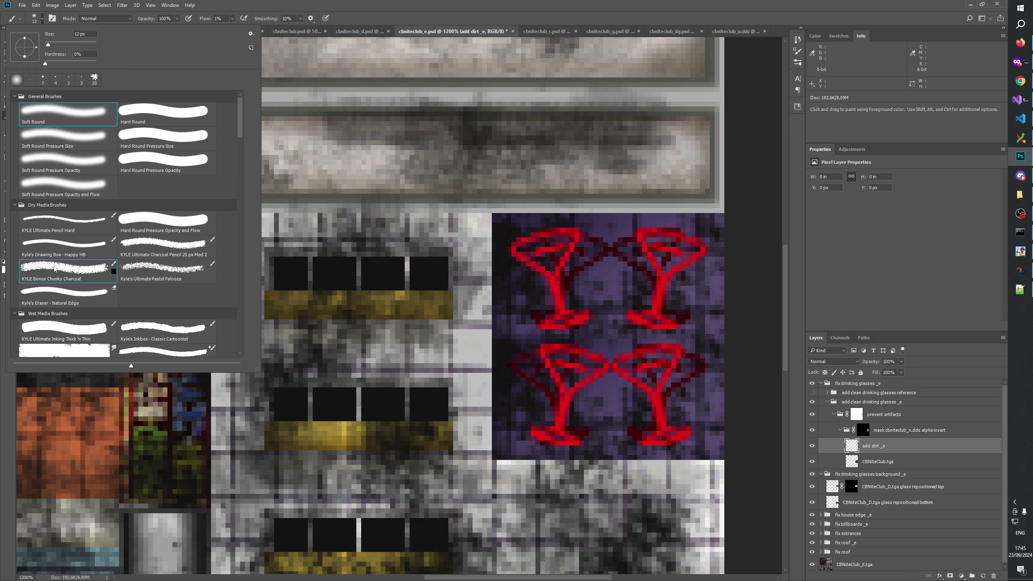
double_click(64, 222)
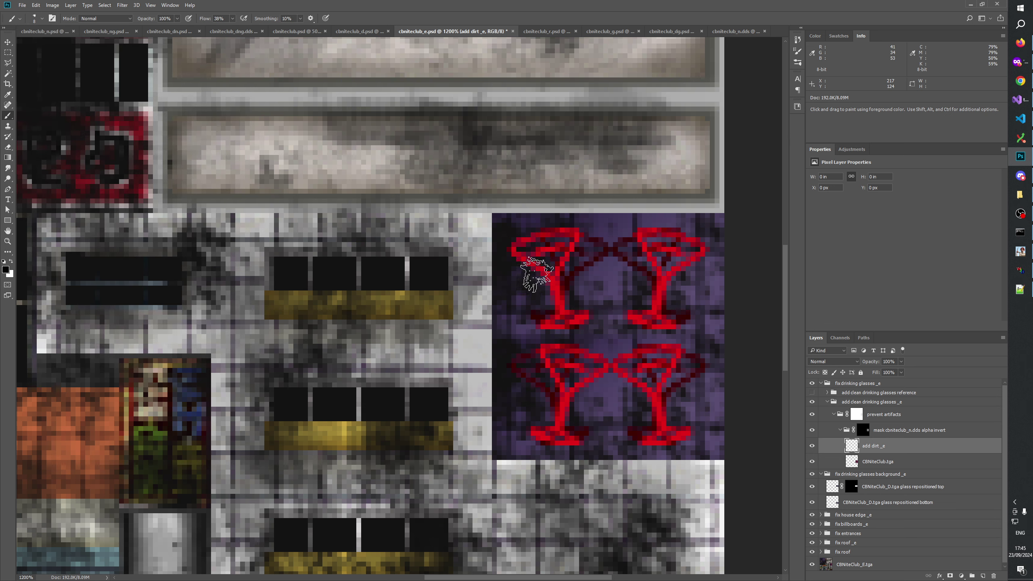
key("x")
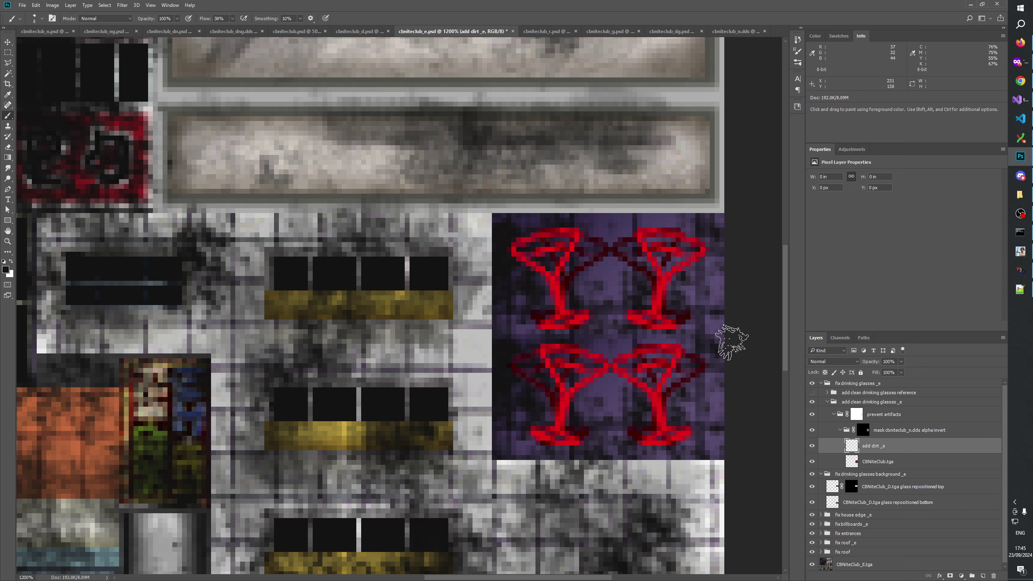
key("bracketright")
key("bracketright")
left_click(514, 243)
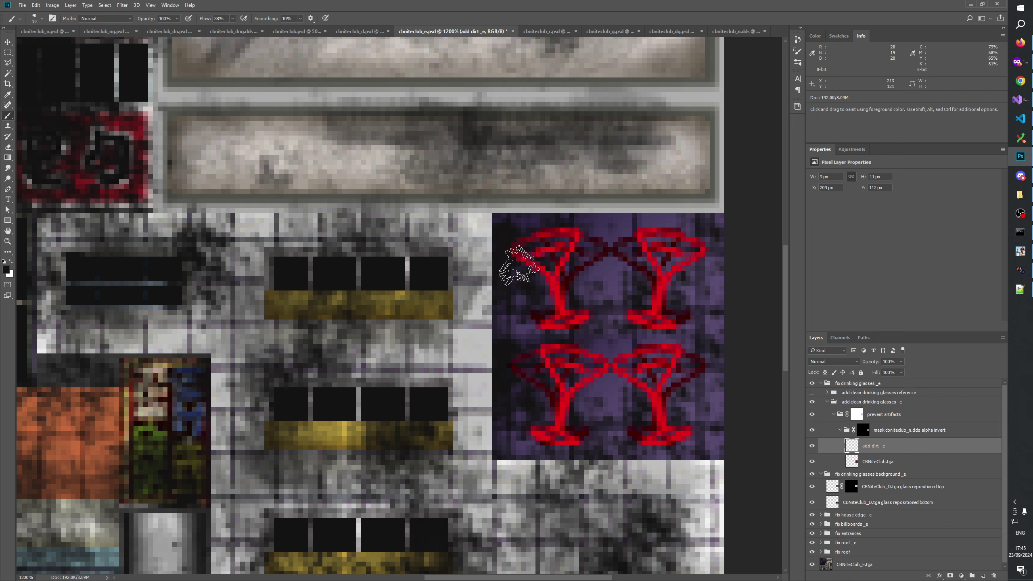
left_click(797, 39)
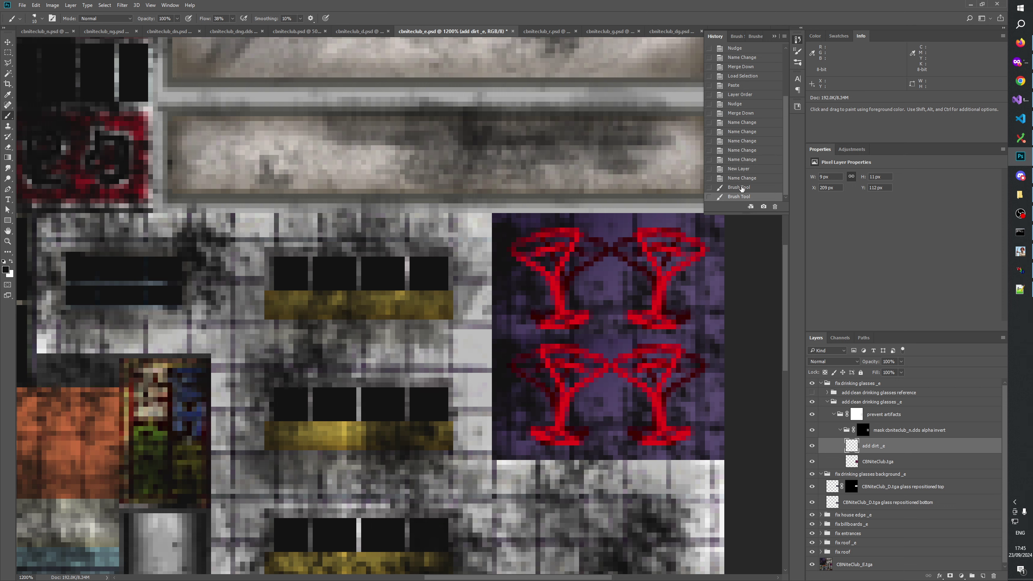
left_click(740, 178)
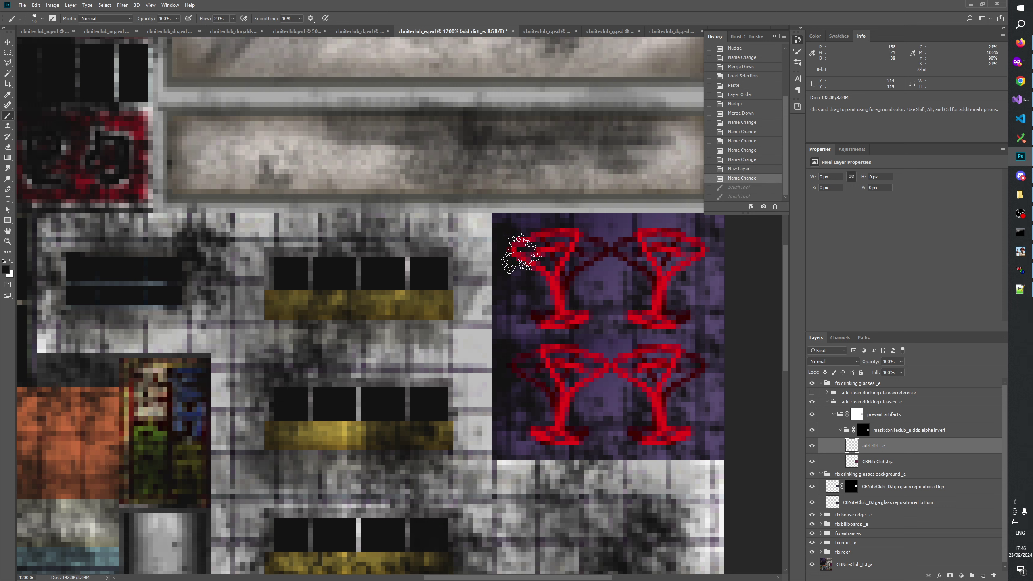
Step: Brush black charcoal dirt over the upper-left drinking glass on the "add dirt _e" layer, covering its bowl, stem and base
left_click(517, 255)
left_click(515, 260)
left_click(520, 261)
left_click(516, 248)
left_click(512, 238)
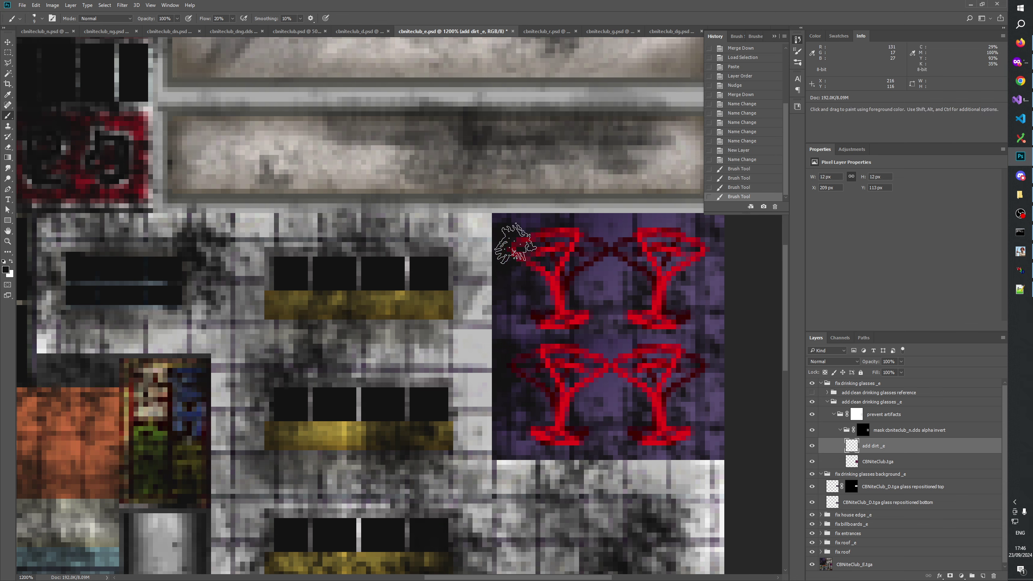
left_click(528, 254)
left_click(540, 268)
left_click(528, 283)
left_click(534, 300)
left_click(537, 309)
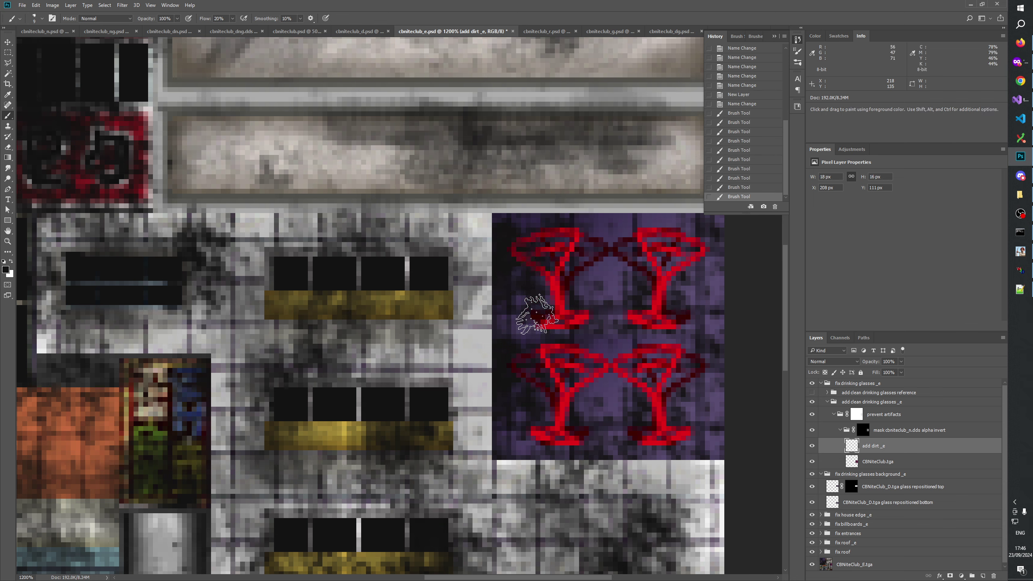
left_click(545, 322)
left_click(549, 281)
left_click(547, 269)
left_click(541, 231)
left_click(546, 240)
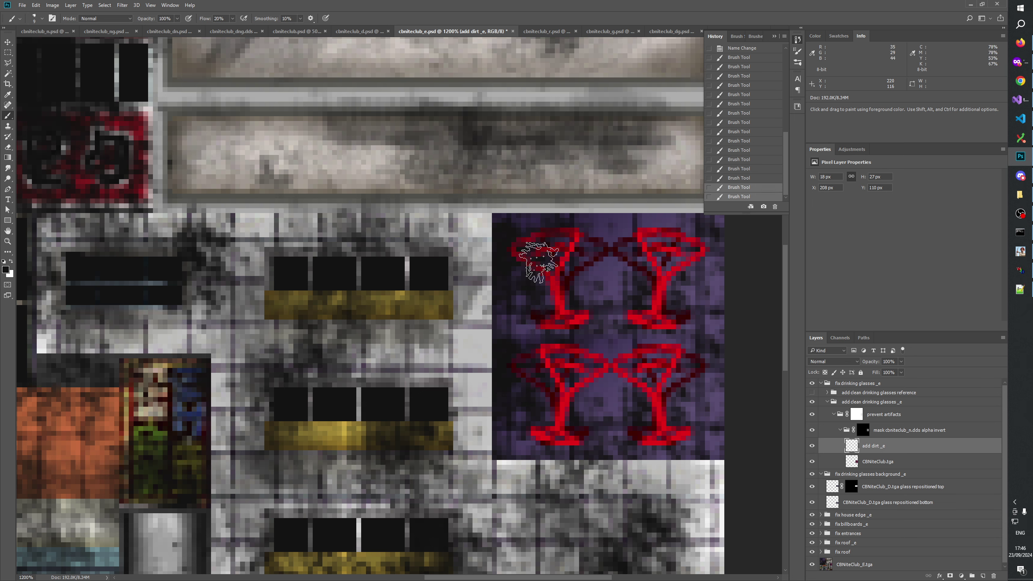
left_click(550, 249)
left_click(526, 232)
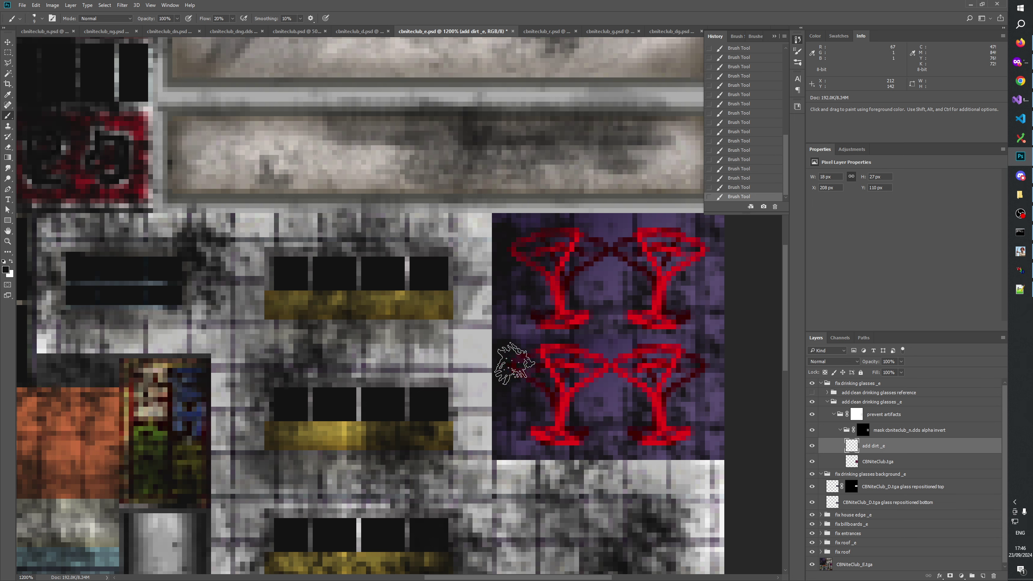
Step: Brush dirt over the lower-left drinking glass
left_click(539, 387)
left_click(543, 409)
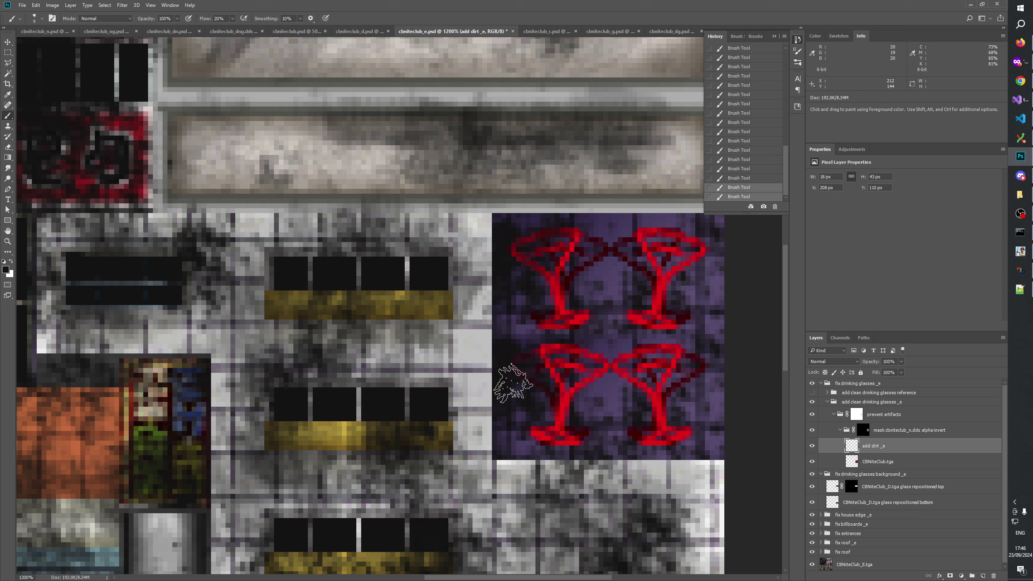
left_click(561, 367)
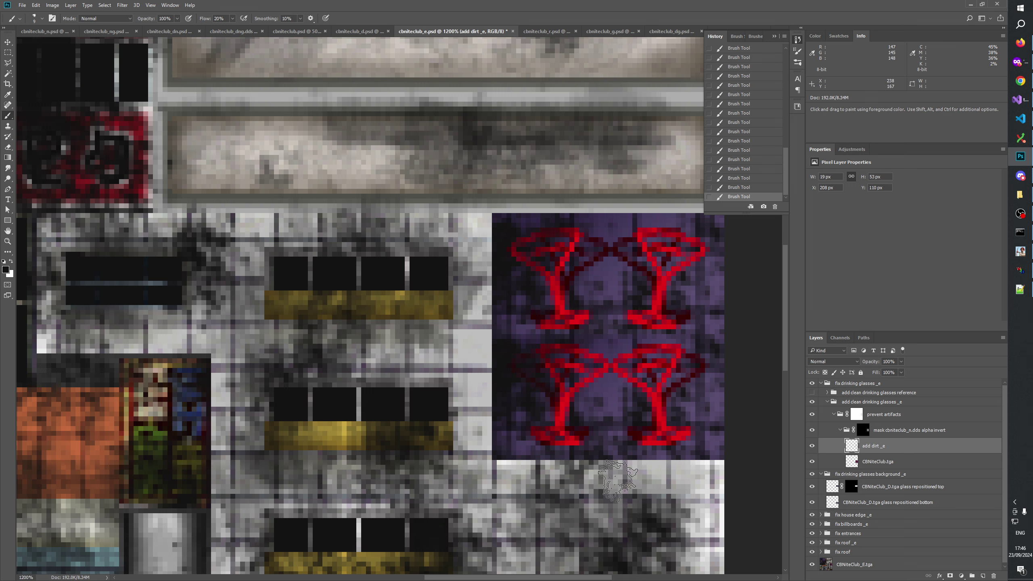
left_click(585, 429)
left_click(585, 430)
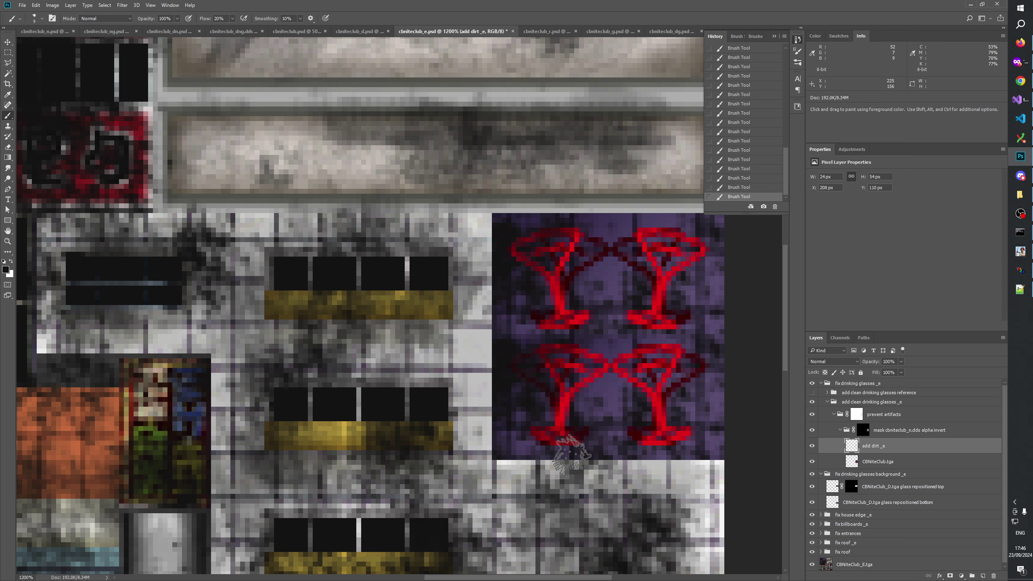
left_click(579, 313)
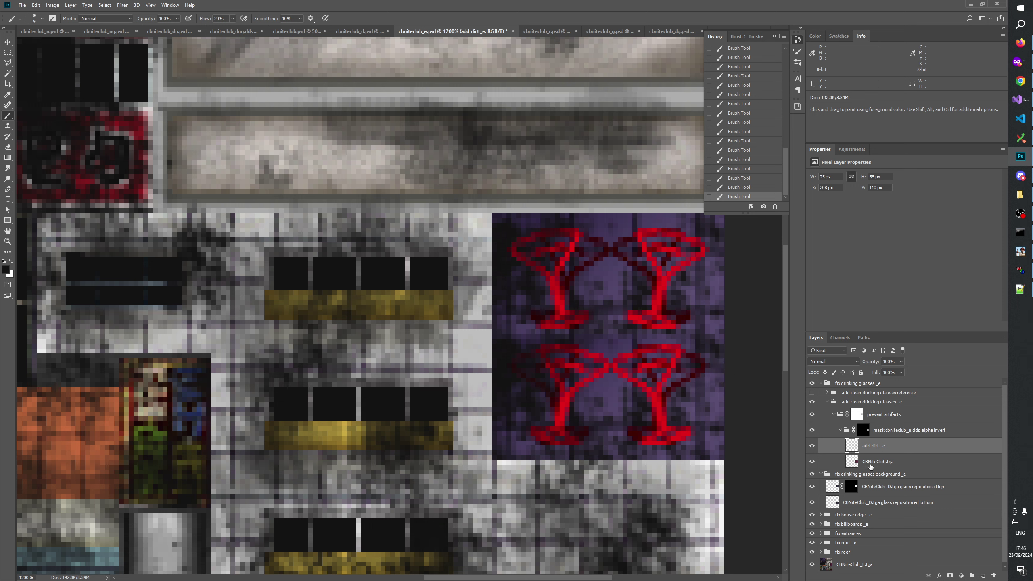
Step: Clear the painted dirt from the lower row of glasses on the "add dirt _e" layer and deselect
left_click(7, 52)
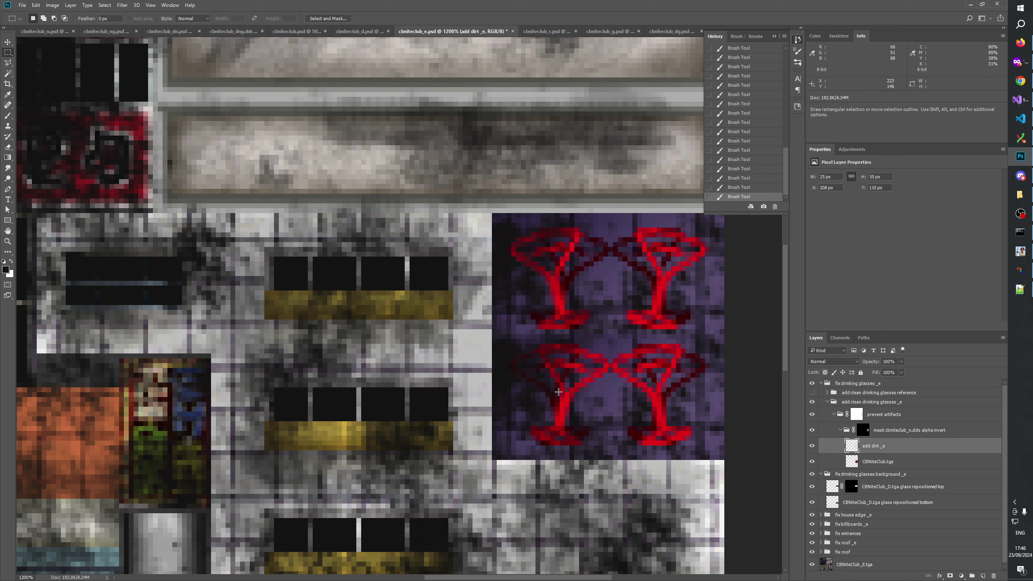
left_click_drag(469, 480, 781, 342)
key("Delete")
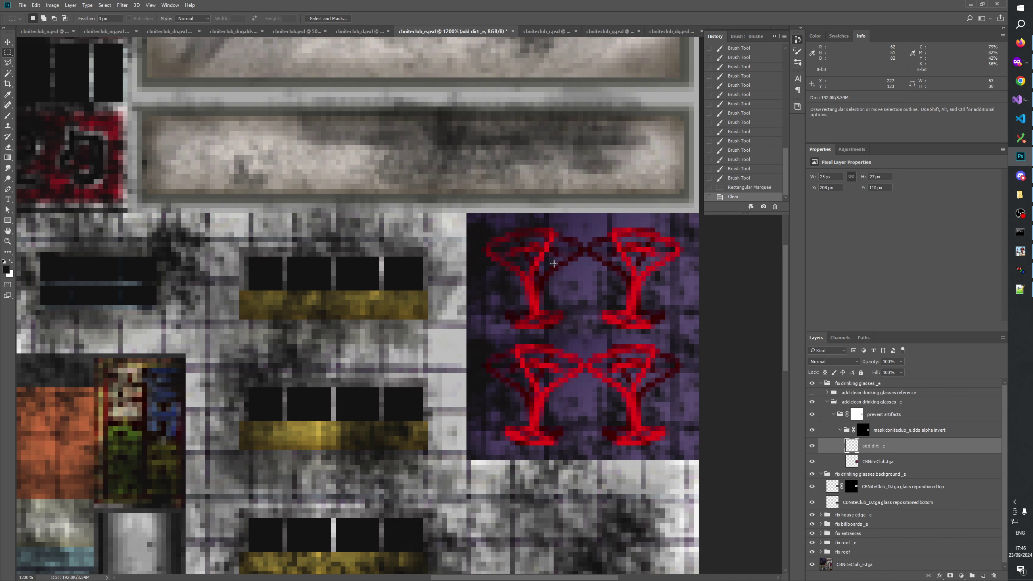
key("ctrl+d")
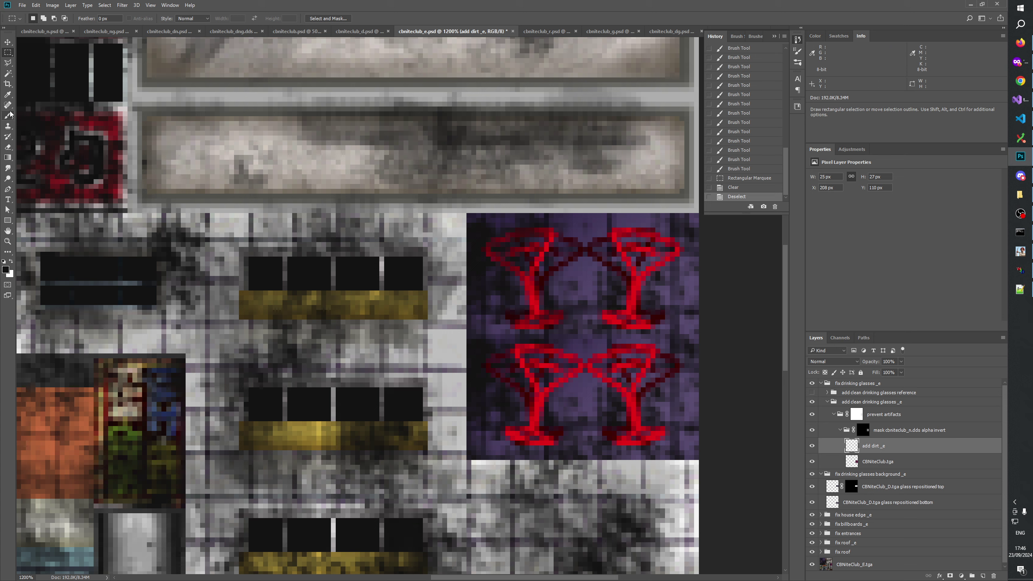
Step: Brush more dirt over the upper-left glass and around its rim and base on the "add dirt _e" layer
left_click(8, 115)
left_click(485, 256)
left_click(480, 255)
left_click(523, 278)
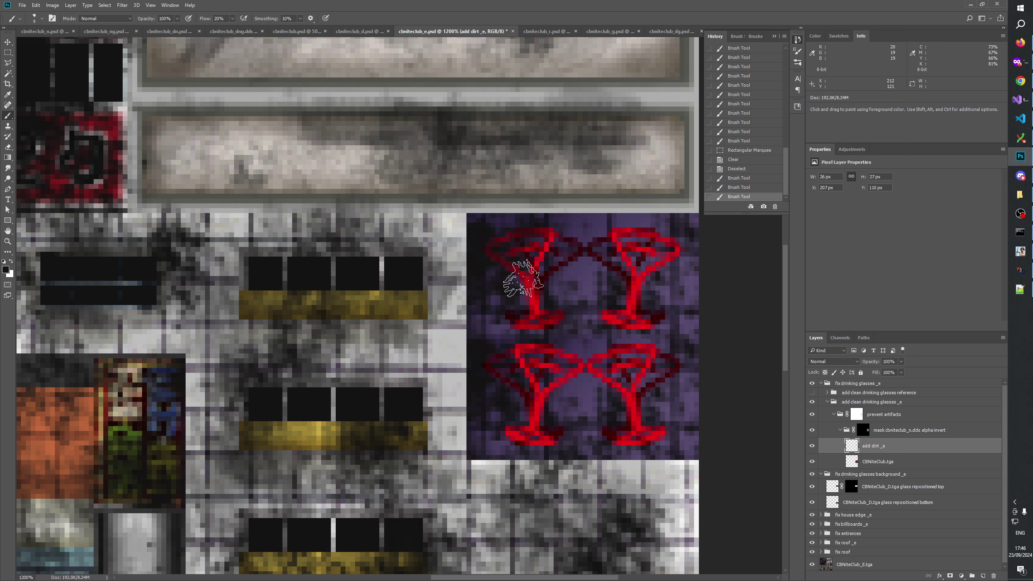
left_click(555, 236)
left_click(559, 248)
left_click(569, 295)
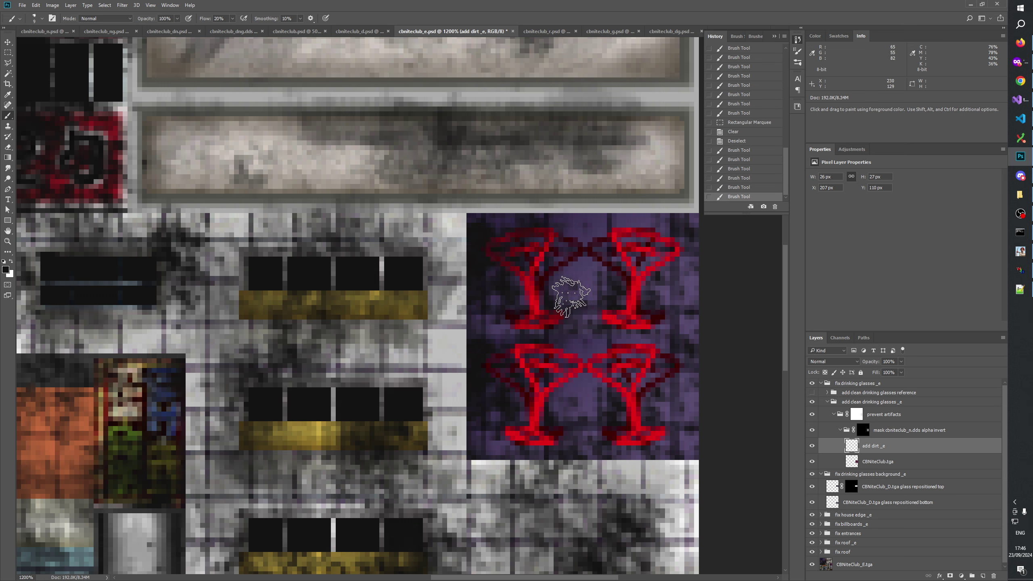
left_click(512, 334)
left_click(545, 317)
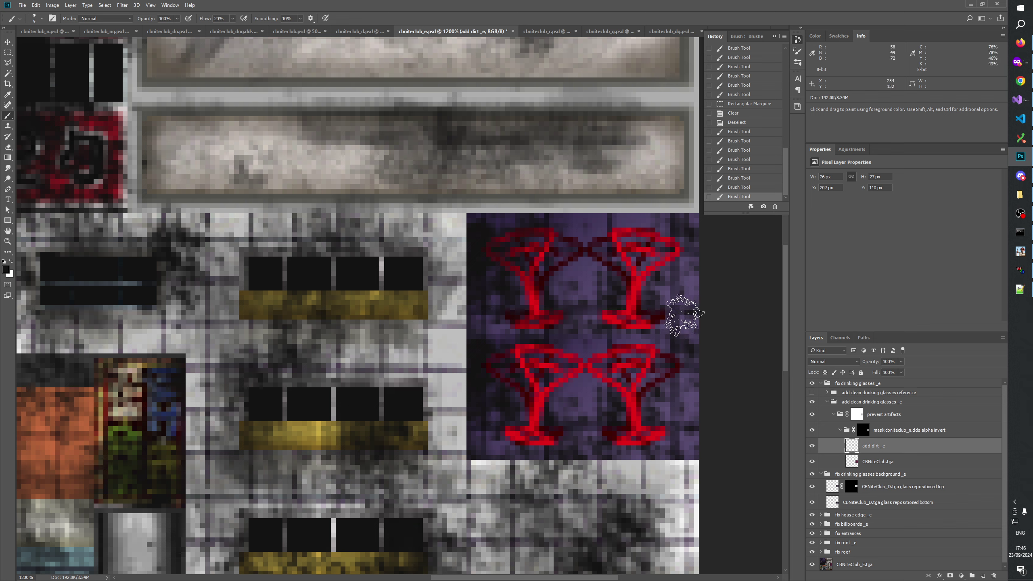
Step: Brush dirt over the bowl, stem and base of the upper-right glass on the "add dirt _e" layer
left_click(633, 282)
left_click(626, 287)
left_click(610, 292)
left_click(602, 309)
left_click(596, 332)
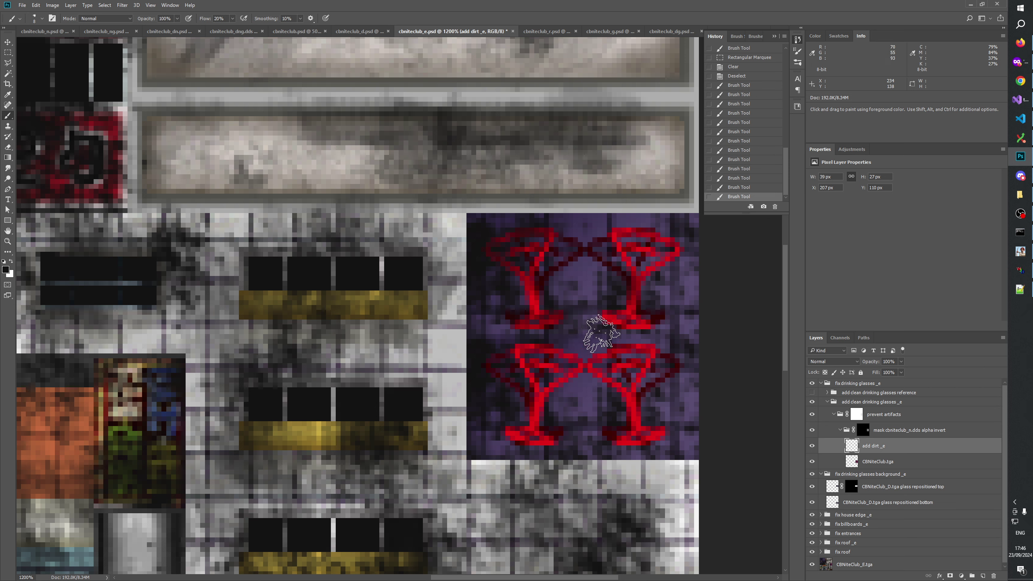
left_click(605, 307)
left_click(651, 322)
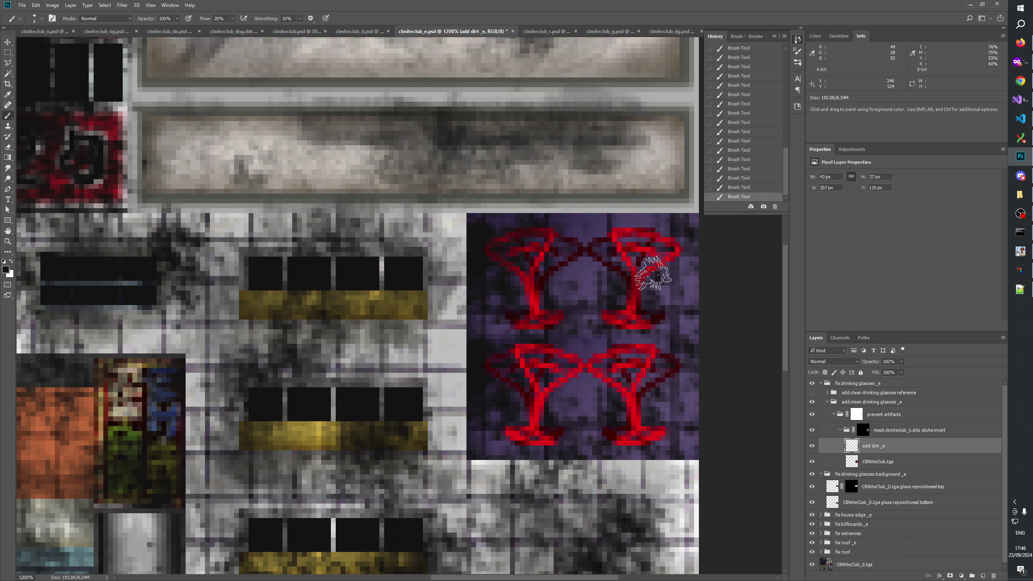
left_click(628, 323)
left_click(656, 269)
left_click(656, 269)
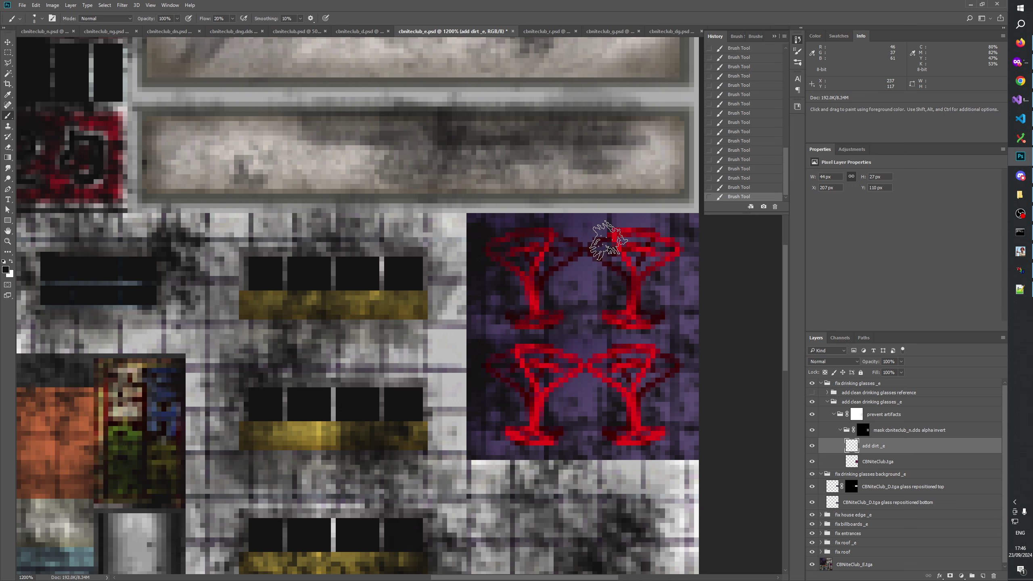
left_click(685, 272)
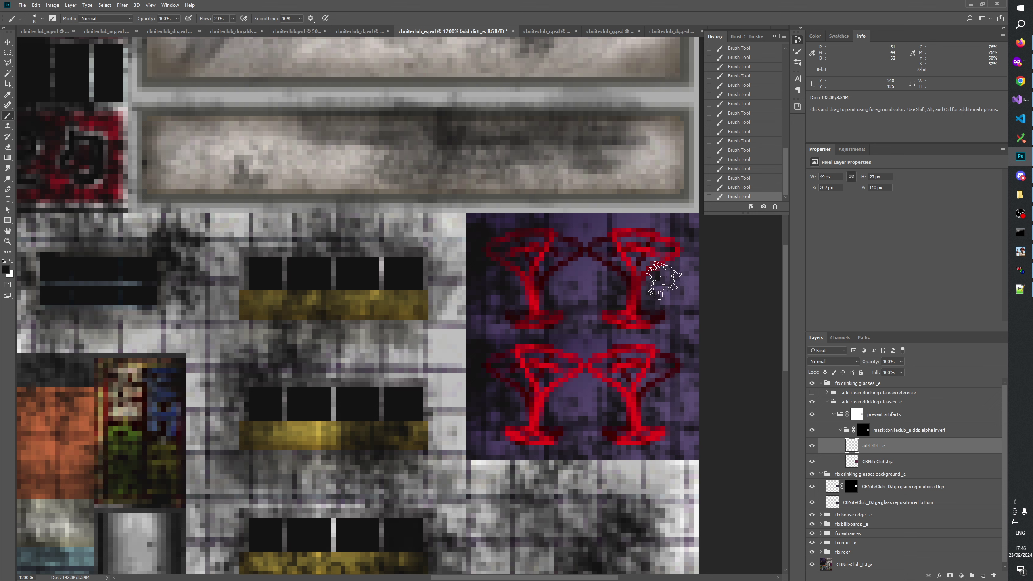
Step: Compare the glasses with and without the "add dirt _e" layer by toggling its visibility
left_click(812, 446)
left_click(812, 445)
left_click(812, 446)
left_click(812, 446)
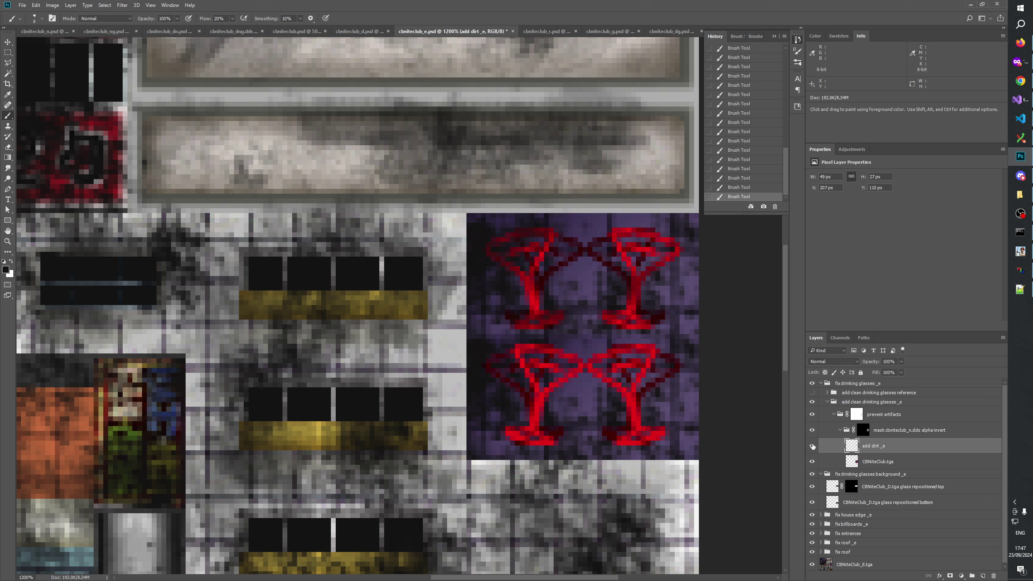
left_click(811, 446)
left_click(811, 446)
left_click(812, 446)
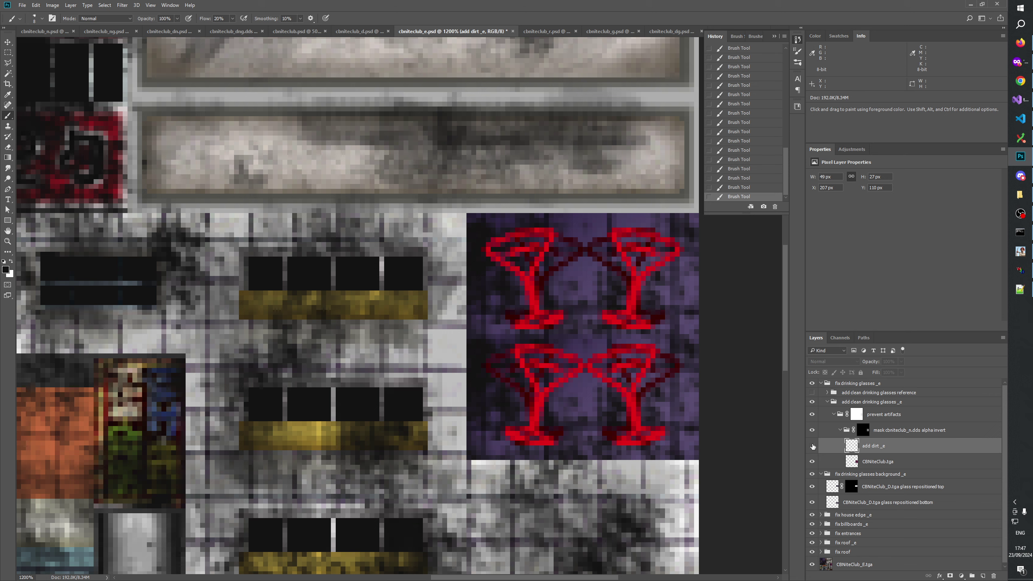
left_click(812, 446)
right_click(617, 330, "alt")
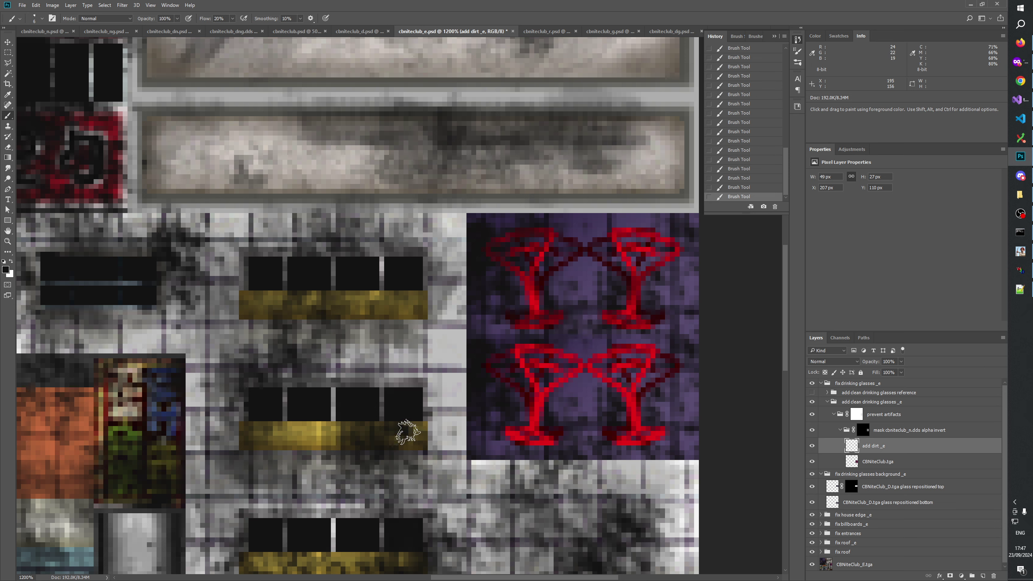
Step: Crop the "add dirt _e" layer to a rectangular selection around the upper row of glasses by adding and applying a layer mask
left_click(8, 52)
left_click_drag(439, 478, 733, 339)
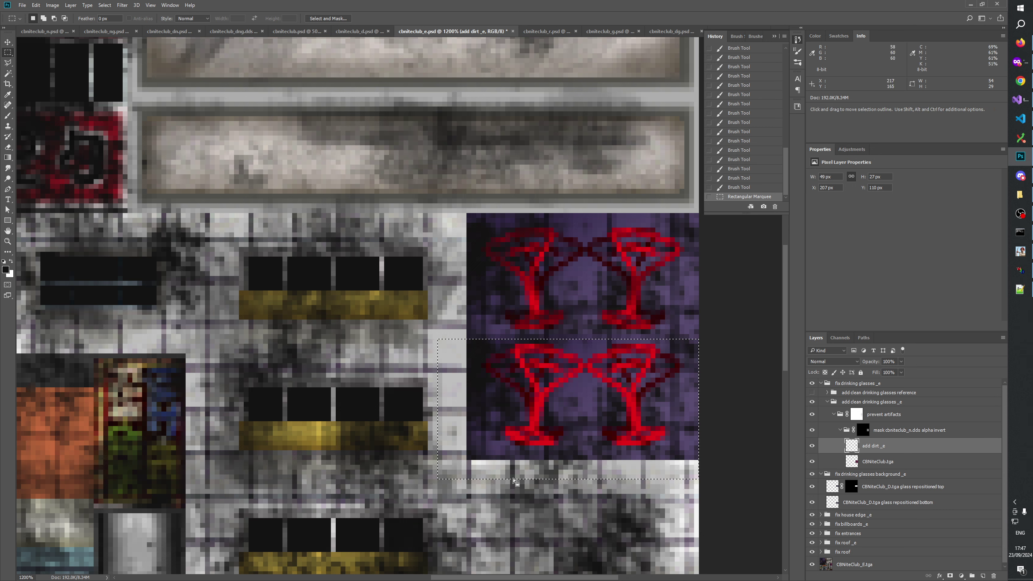
left_click_drag(413, 542, 755, 336)
left_click(482, 221)
left_click_drag(468, 216, 707, 330)
left_click(950, 575)
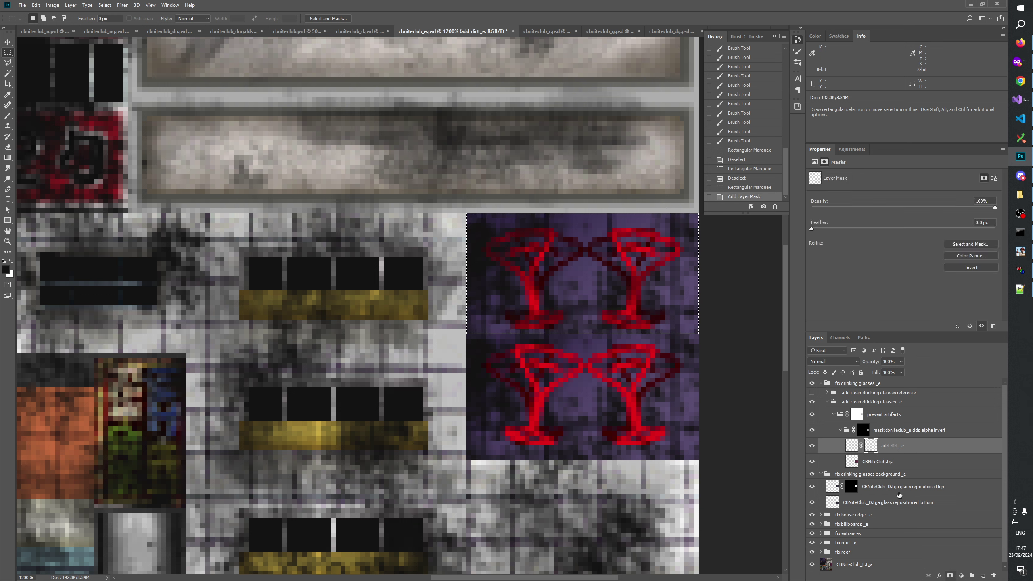
right_click(870, 444)
left_click(895, 470)
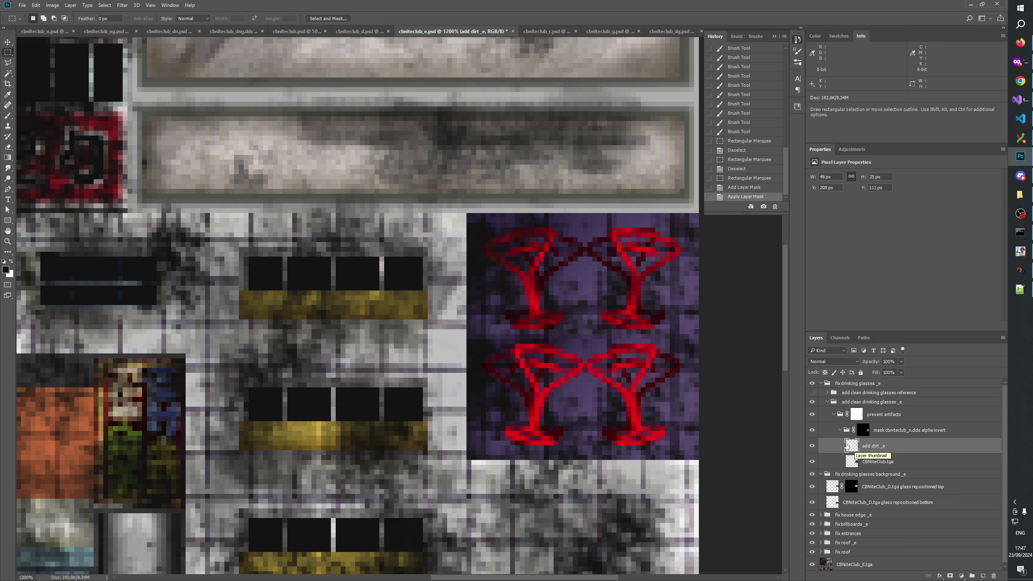
Step: Try a duplicate of the "add dirt _e" layer shifted 30 px down onto the lower glasses, and discard it
key("ctrl+j")
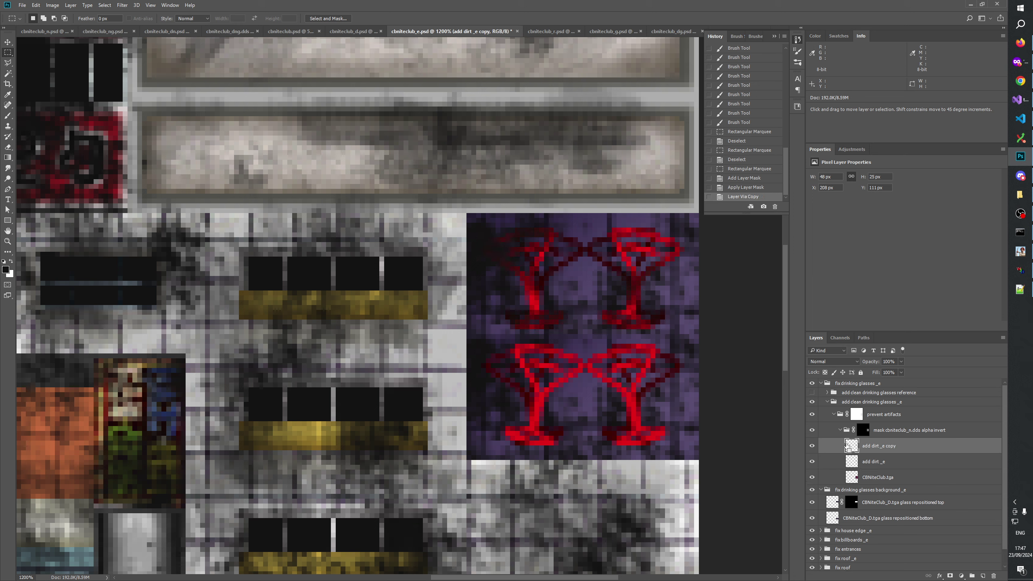
key("shift")
key("shift+Down")
key("shift+Down")
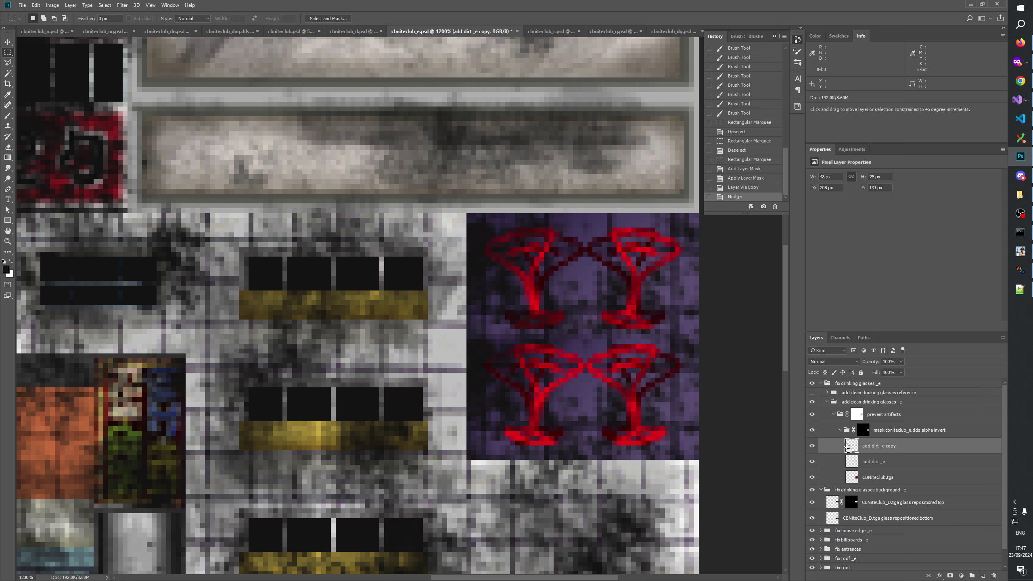
key("shift+Down")
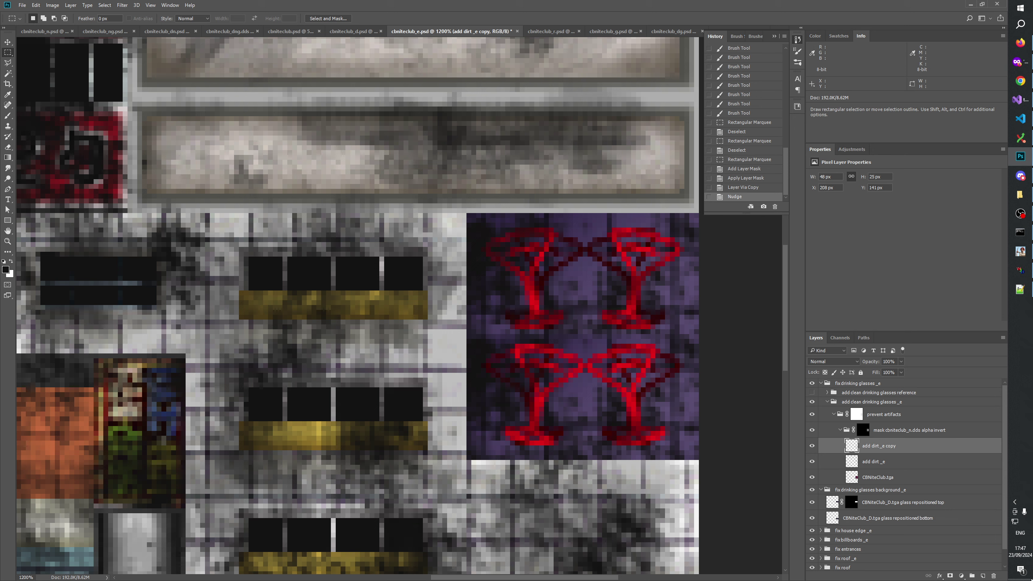
left_click(993, 576)
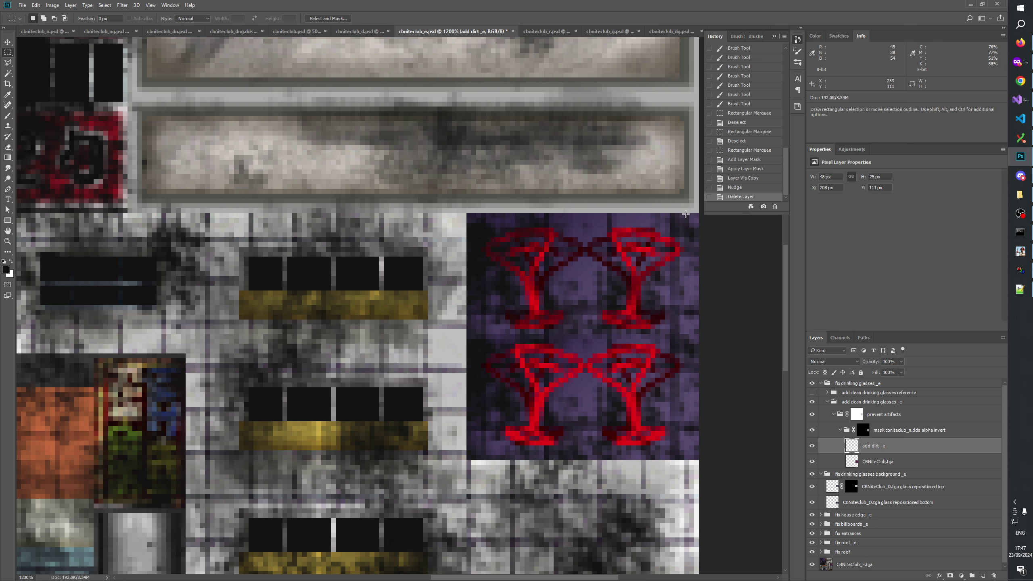
Step: Fill a 3 × 1 px selection at the purple glasses panel's upper-right corner with black on the "add dirt _e" layer
left_click_drag(685, 214, 699, 217)
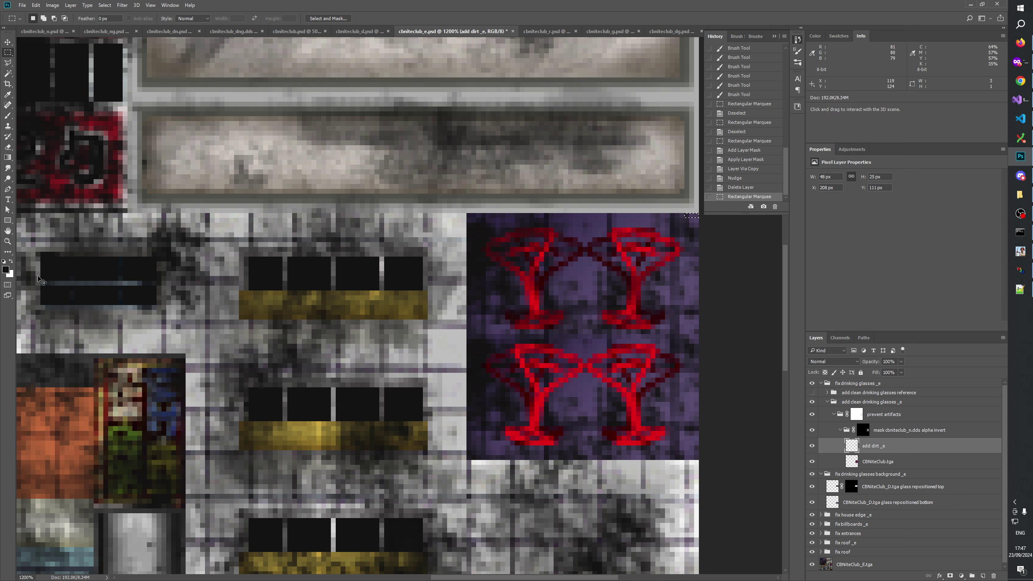
key("alt+BackSpace")
key("alt+BackSpace")
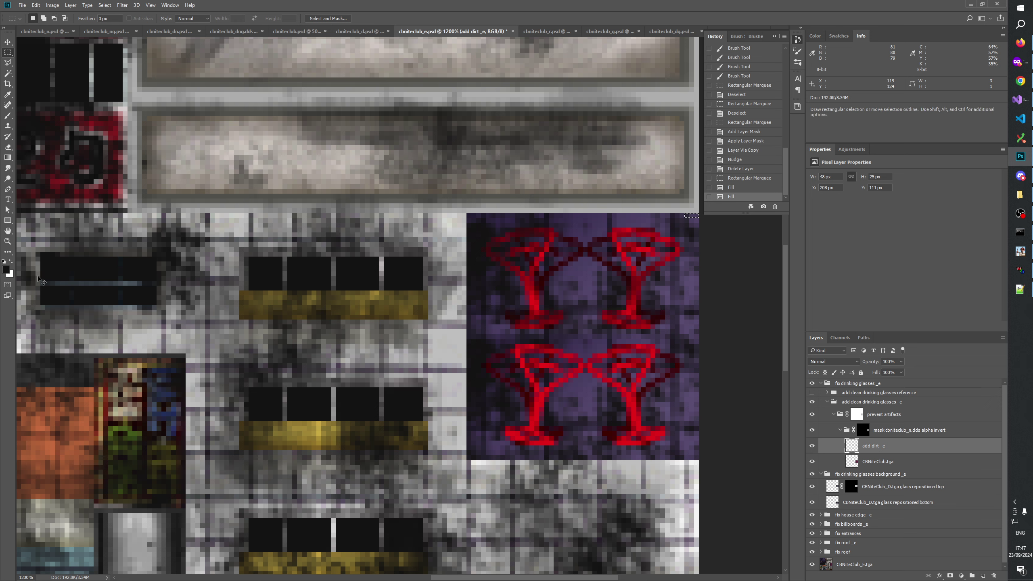
key("alt+BackSpace")
key("alt")
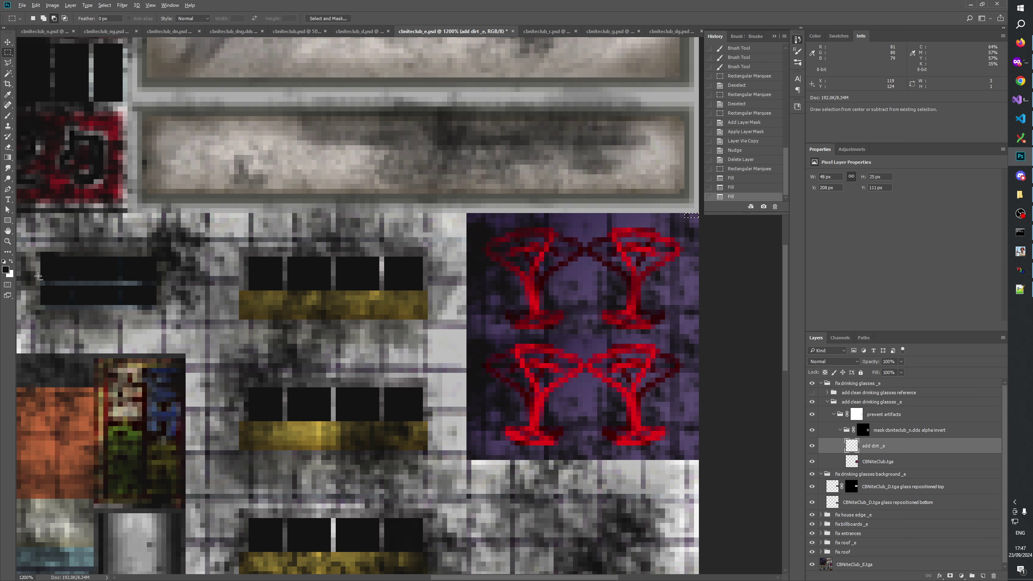
key("alt+BackSpace")
key("alt+BackSpace")
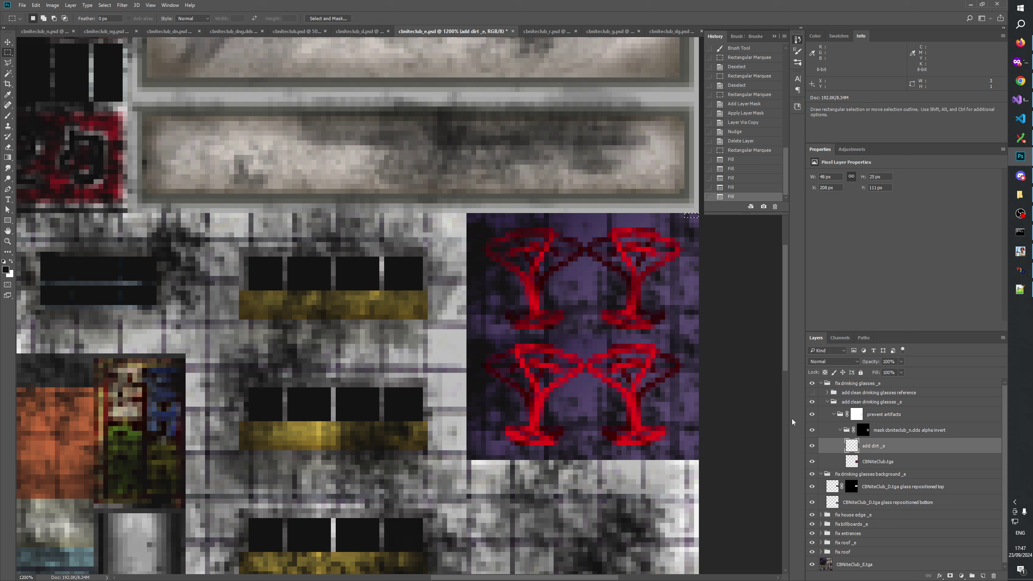
Step: Toggle the "add dirt _e" layer's visibility to recheck the dirt on the upper glasses
left_click(812, 445)
left_click(812, 446)
left_click(811, 446)
left_click(811, 446)
left_click(812, 447)
left_click(812, 446)
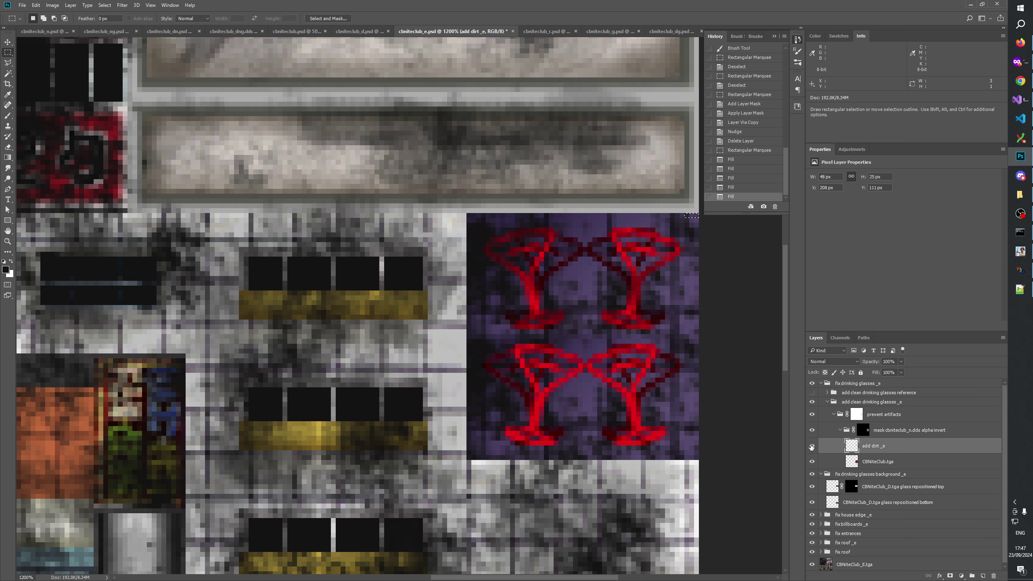
Step: Disable the layer mask of the "mask cbniteclub_n.dds alpha invert" group
right_click(864, 430)
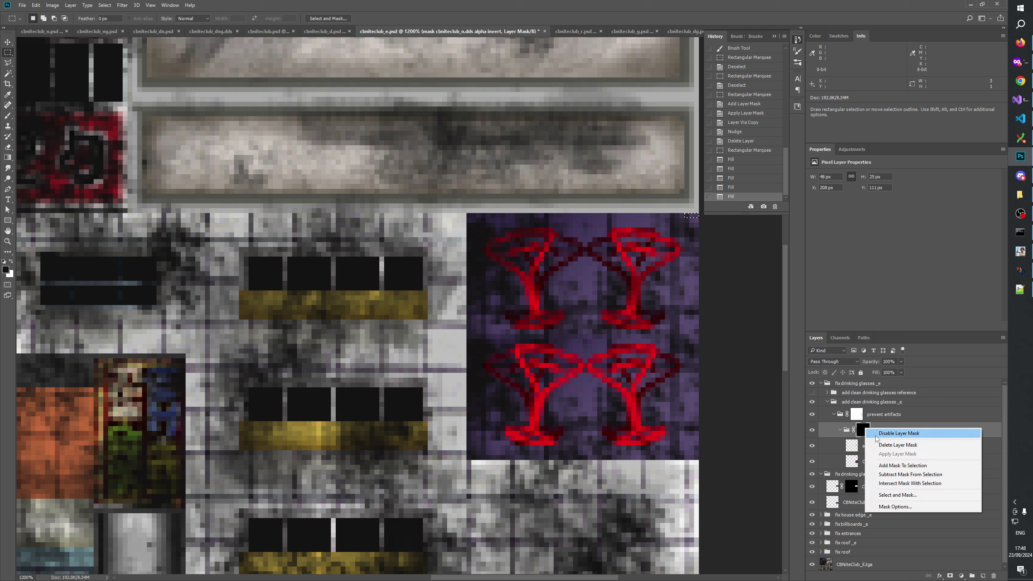
left_click(877, 431)
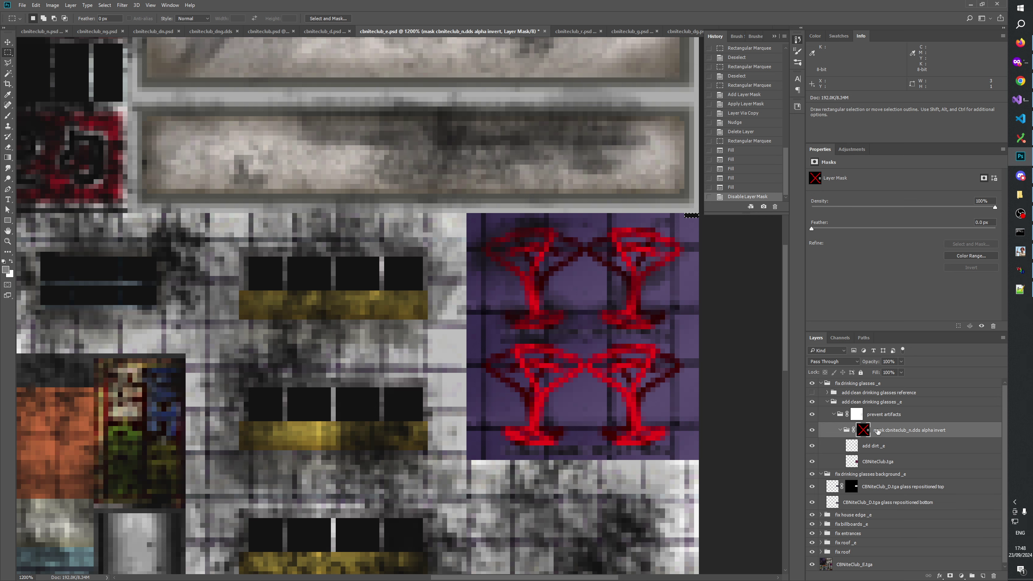
Step: Deselect, duplicate the "add dirt _e" layer and shift the copy 24 px down onto the lower glasses
left_click(867, 447)
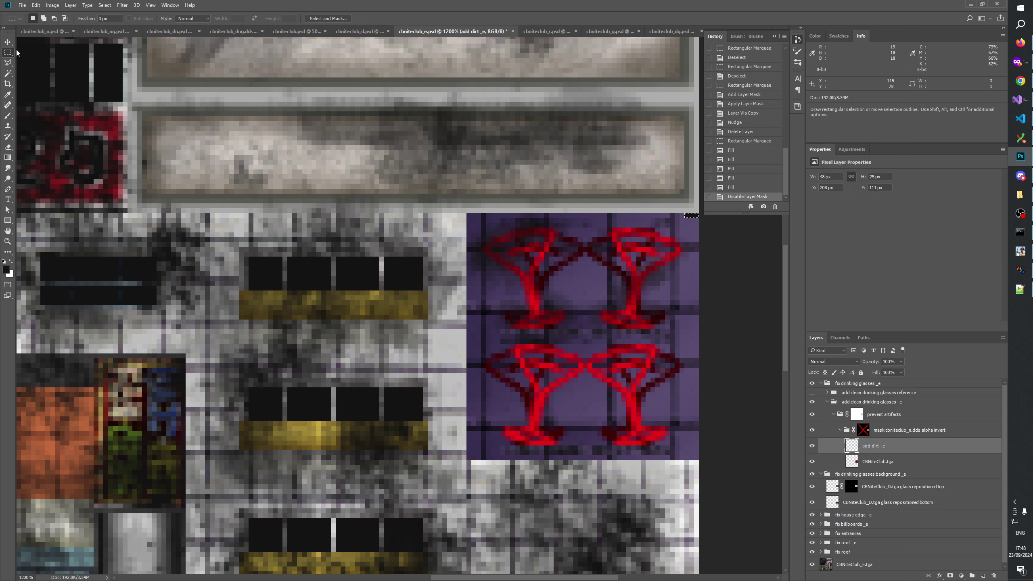
left_click(552, 254)
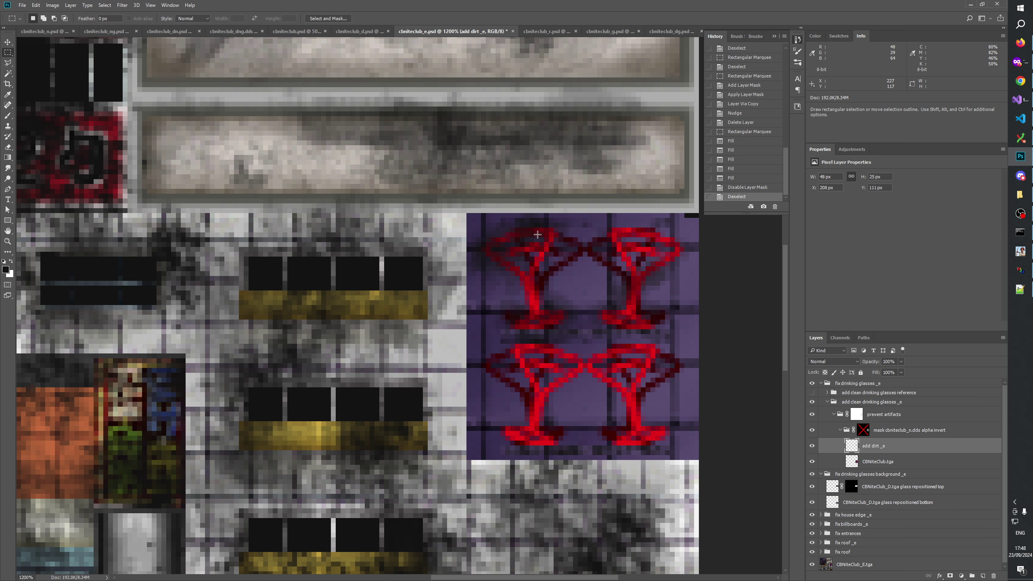
key("v")
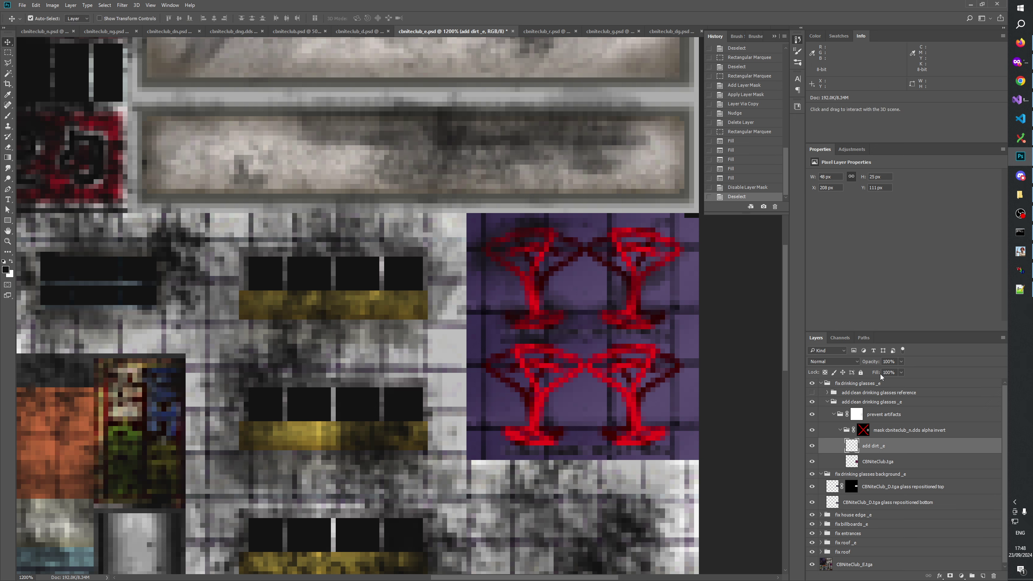
key("ctrl+j")
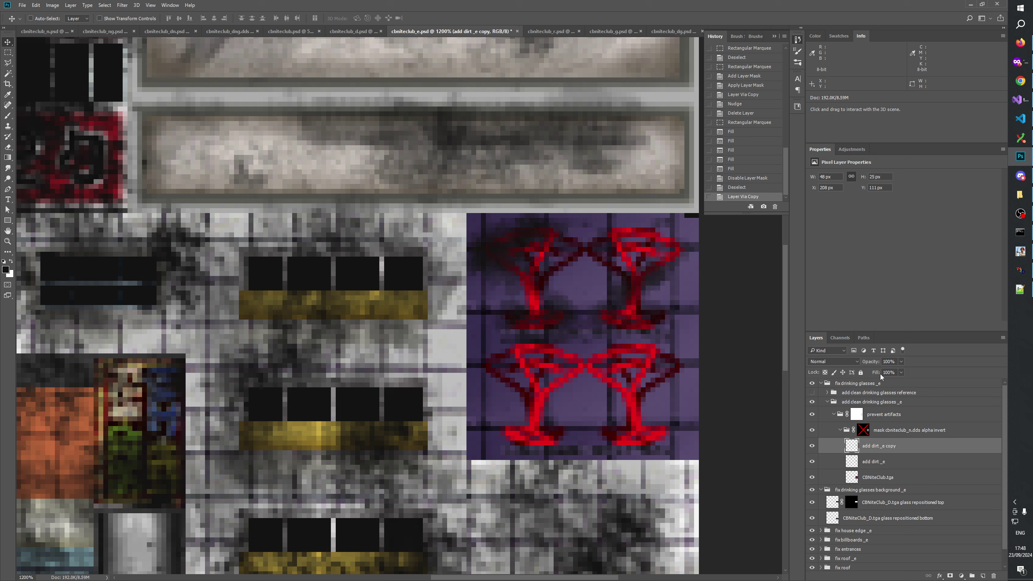
key("shift+Down")
key("shift+Down")
key("Down")
key("Down")
key("Down")
key("Down")
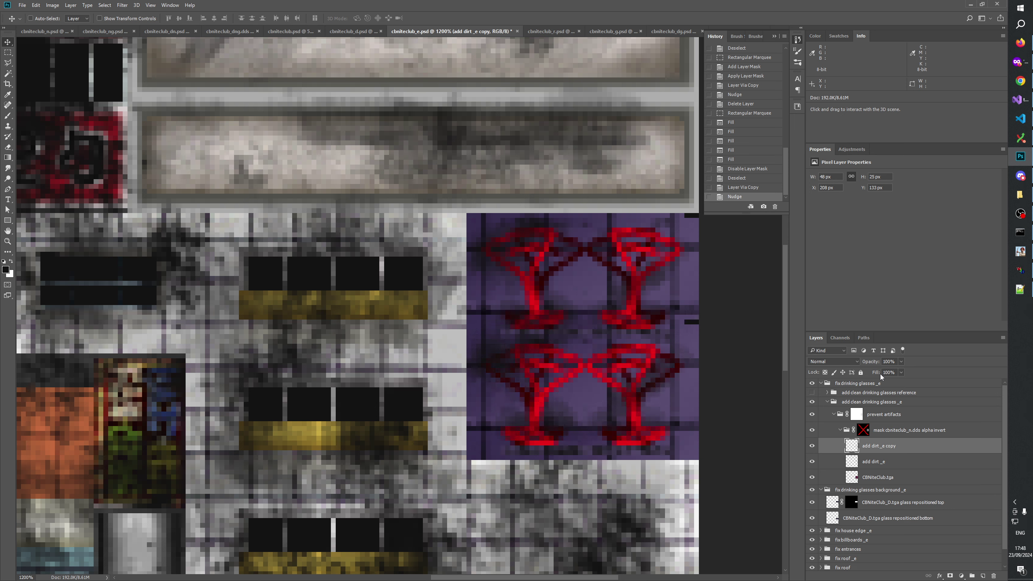
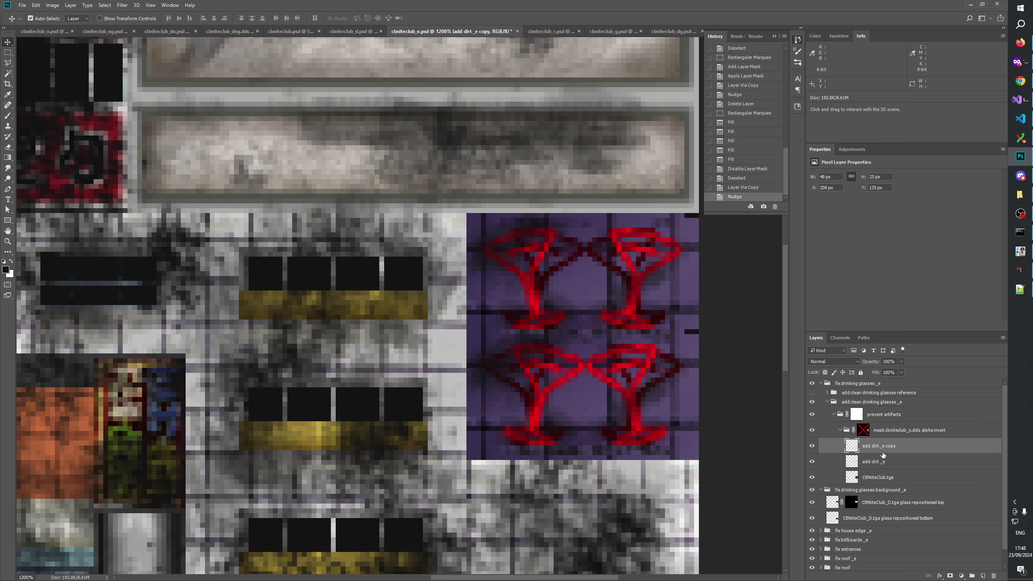
Step: Compare the pixel positions and sizes of the "add dirt _e" layer and its copy
double_click(886, 462)
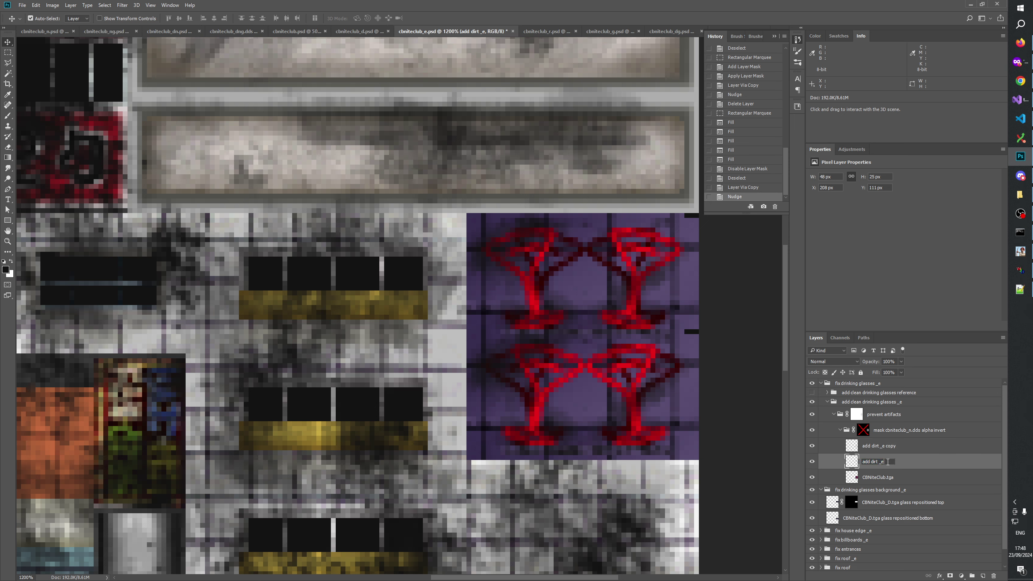
double_click(882, 445)
left_click(875, 446)
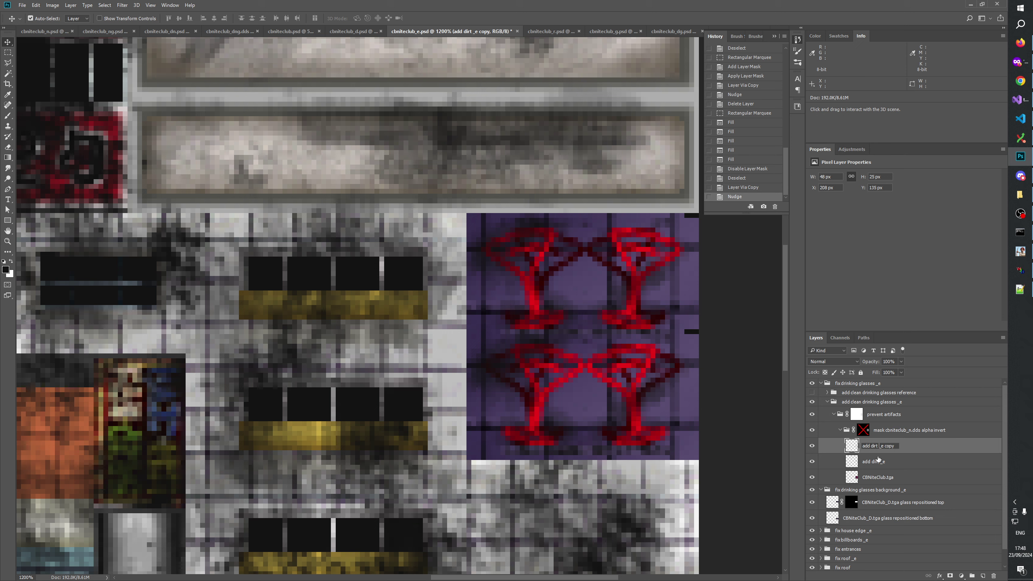
left_click(889, 464)
left_click(877, 447)
left_click(878, 464)
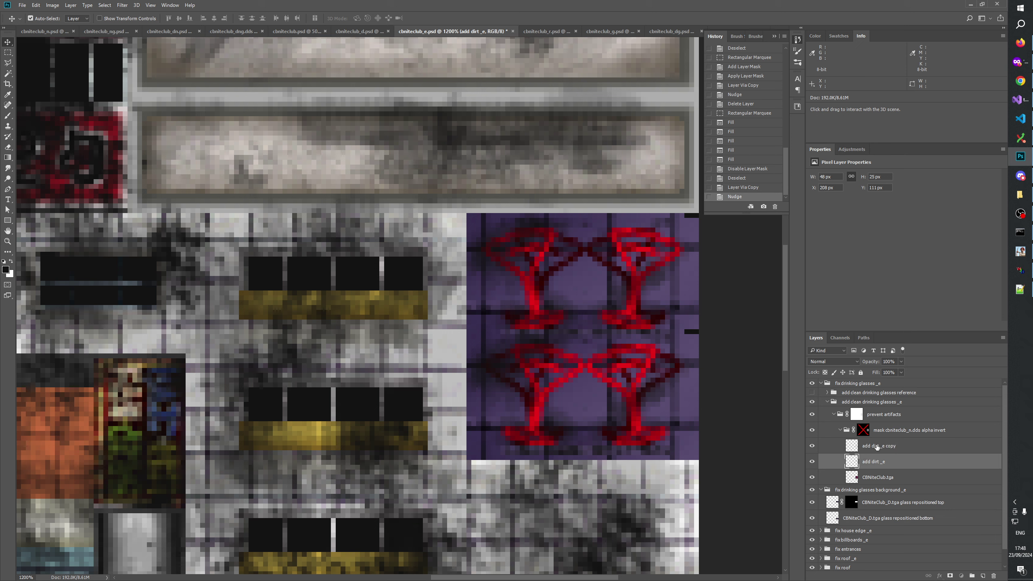
left_click(879, 446)
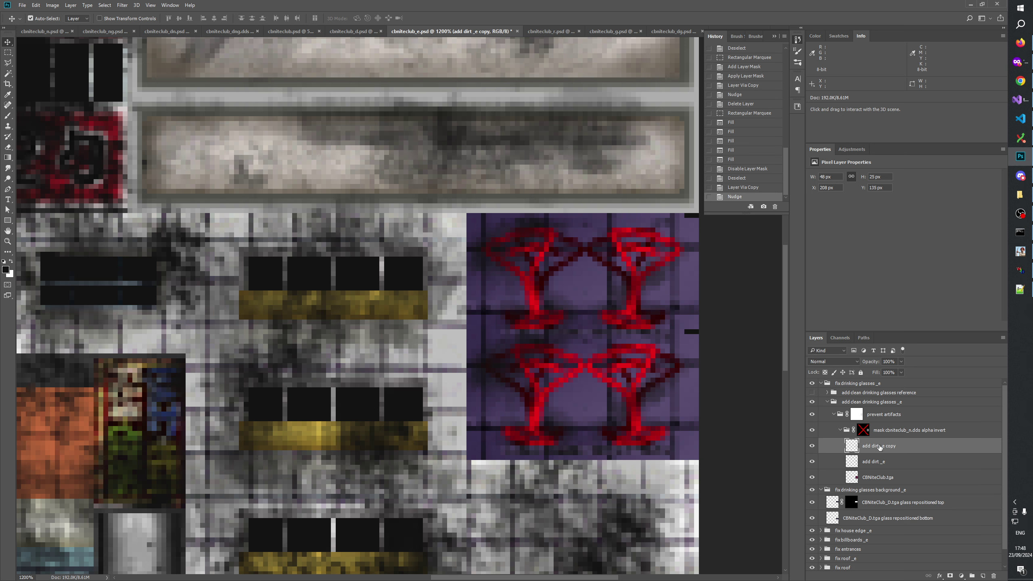
left_click(875, 464)
left_click(876, 447)
left_click(875, 464)
left_click(876, 447)
Step: Re-enable the layer mask of the "mask cbniteclub_n.dds alpha invert" group and collapse both drinking glasses groups
left_click(864, 431)
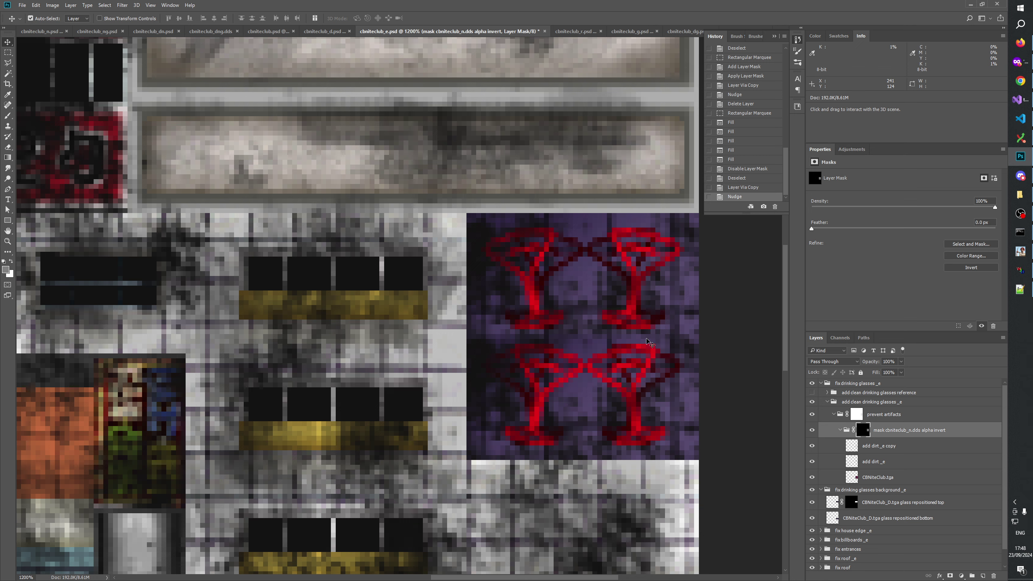
left_click(7, 242)
left_click(852, 402)
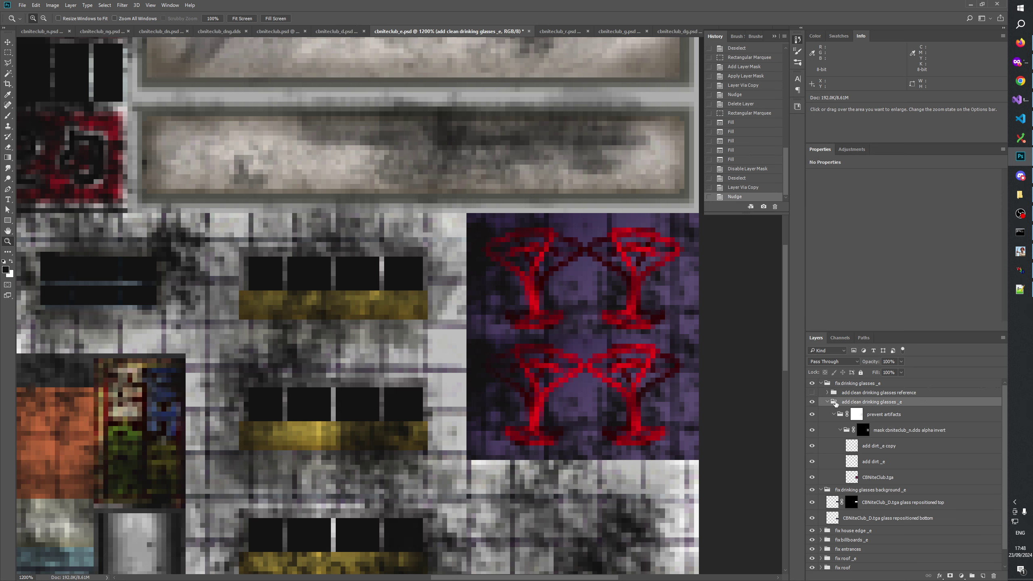
left_click(827, 402)
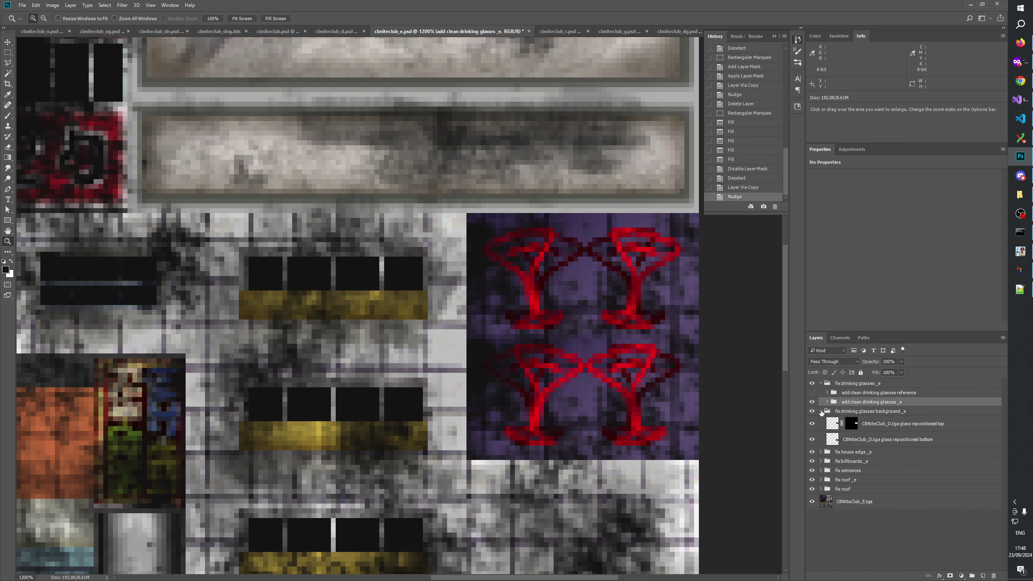
left_click(821, 413)
left_click(830, 402, "ctrl")
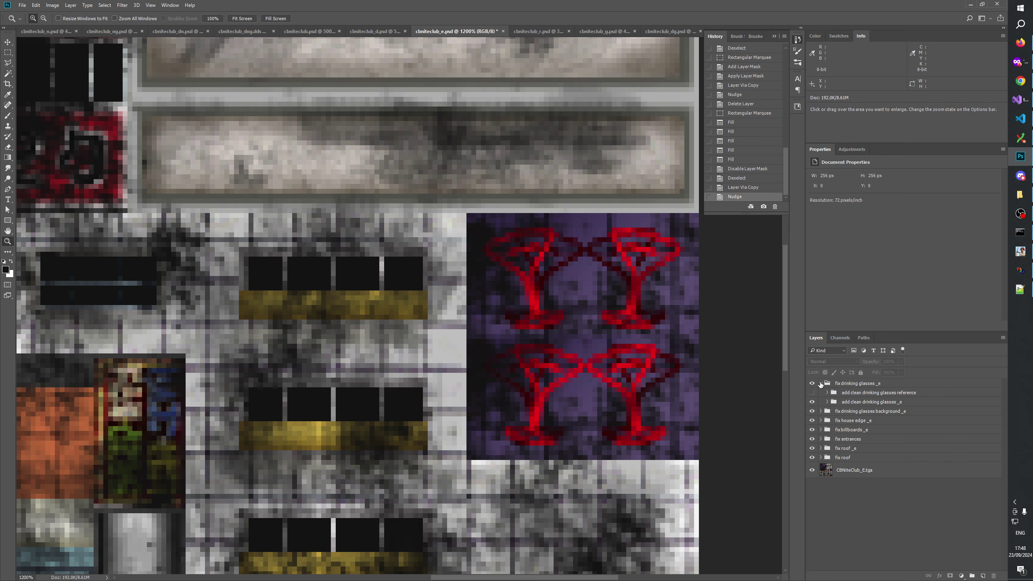
left_click(820, 384)
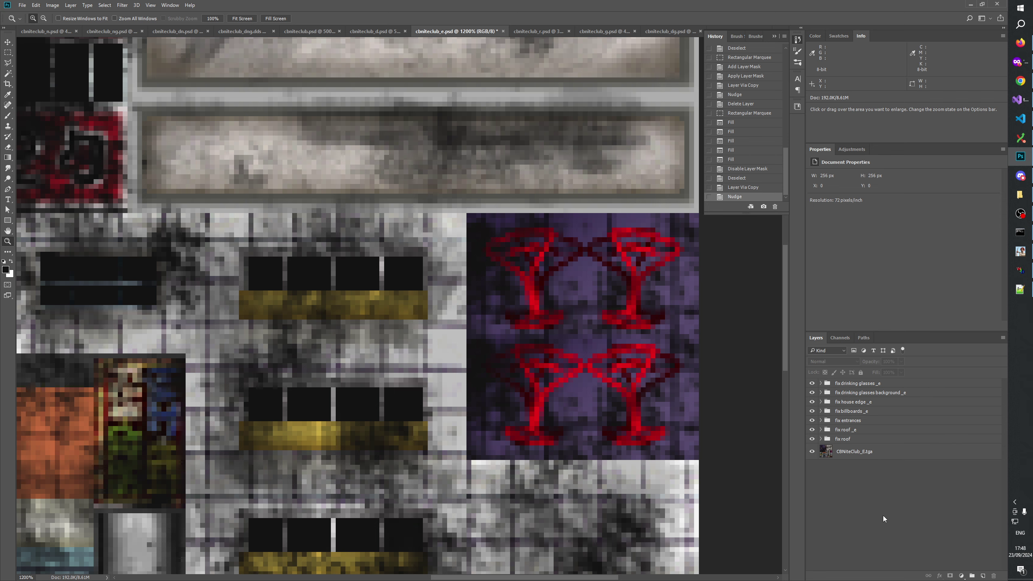
Step: Put away the edit history and save the changes to cbniteclub_e.psd
right_click(535, 342)
left_click(547, 359)
left_click(436, 333)
left_click(564, 341)
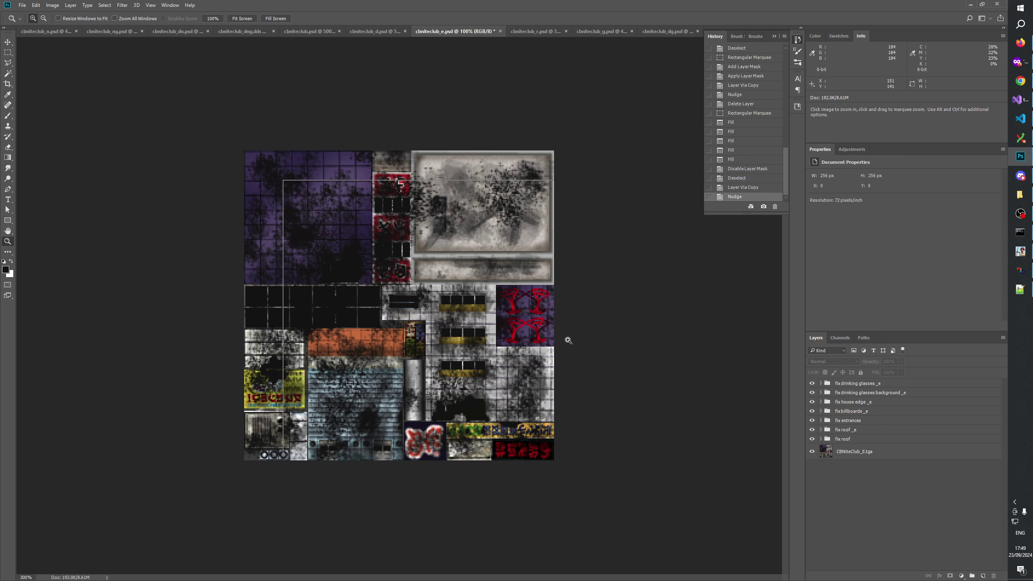
left_click(565, 341)
left_click_drag(815, 388, 811, 392)
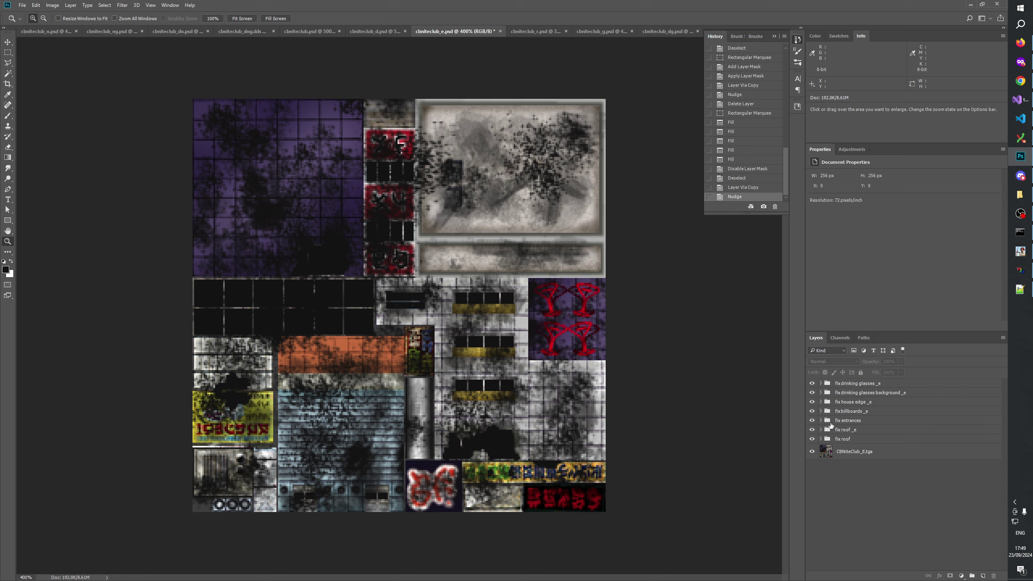
left_click(774, 36)
key("ctrl+s")
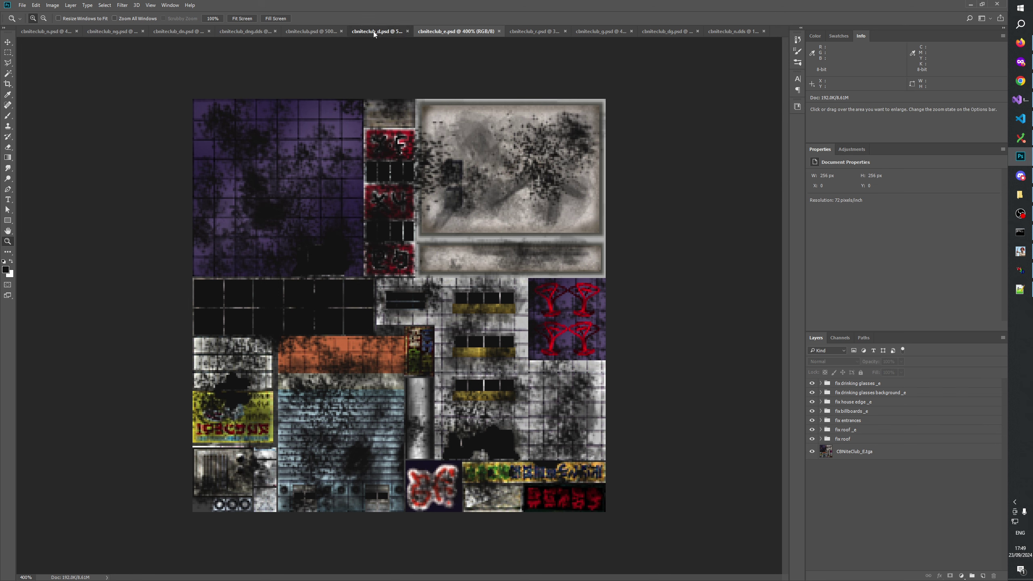
Step: Compare the glasses and layer groups of cbniteclub_e.psd with cbniteclub_d.psd, cbniteclub.psd and cbniteclub_r.psd
left_click(374, 33)
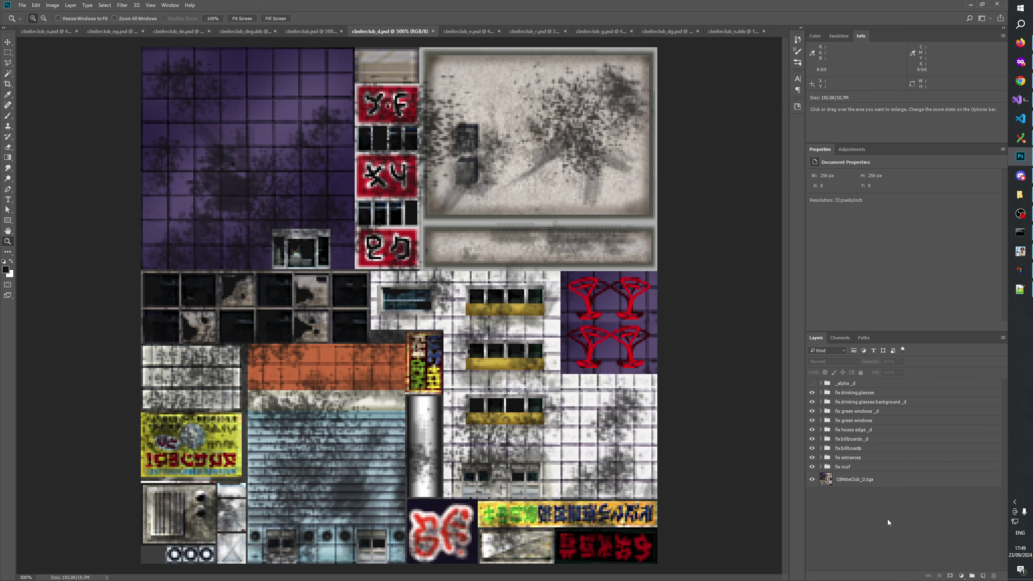
left_click(320, 32)
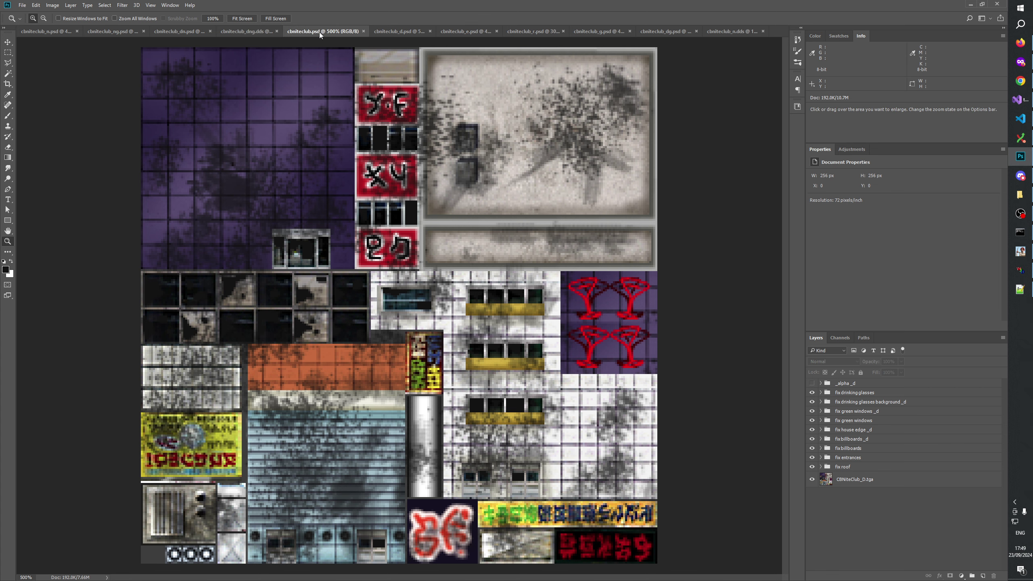
left_click(463, 31)
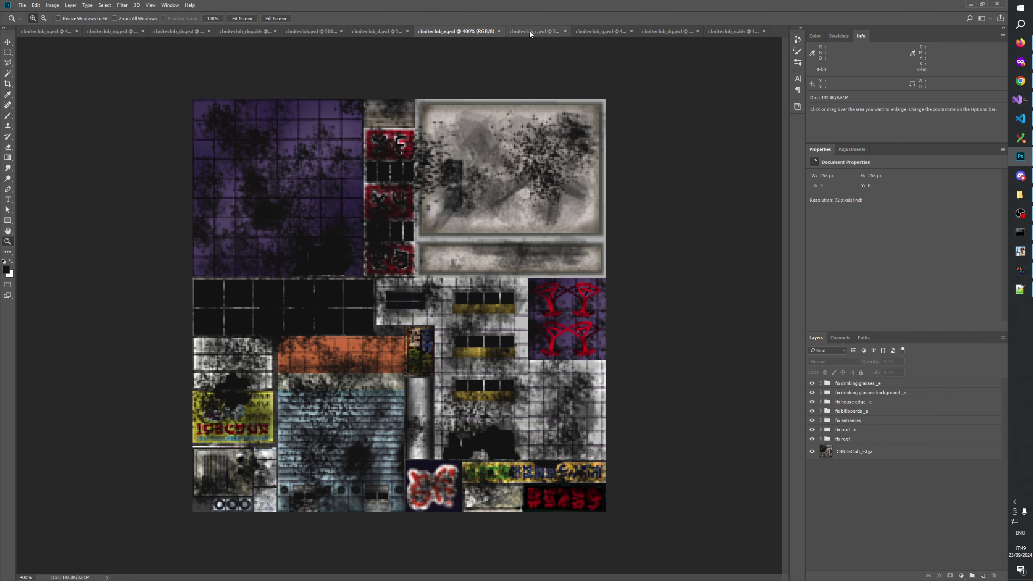
left_click(529, 30)
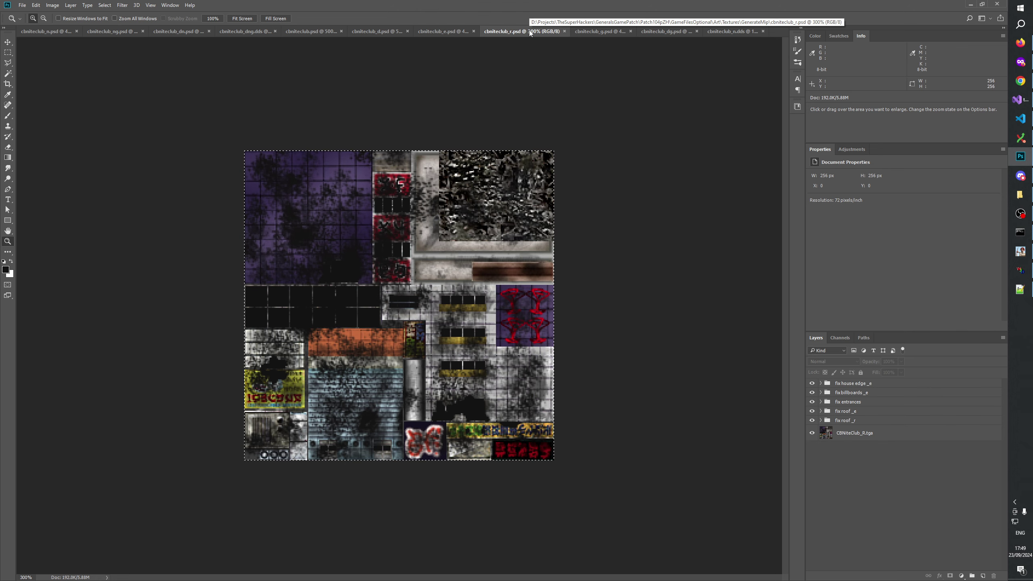
left_click(439, 29)
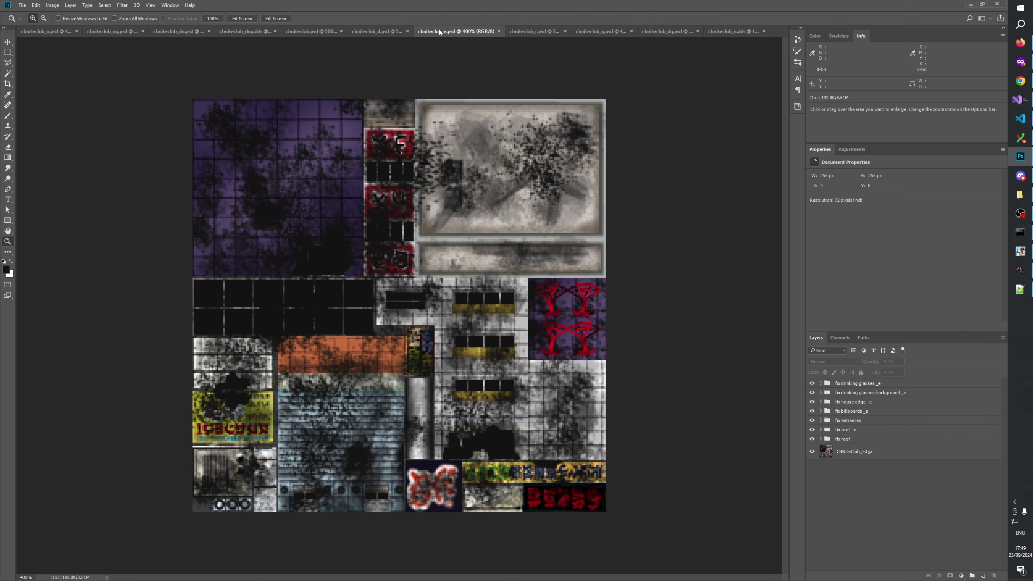
left_click(547, 29)
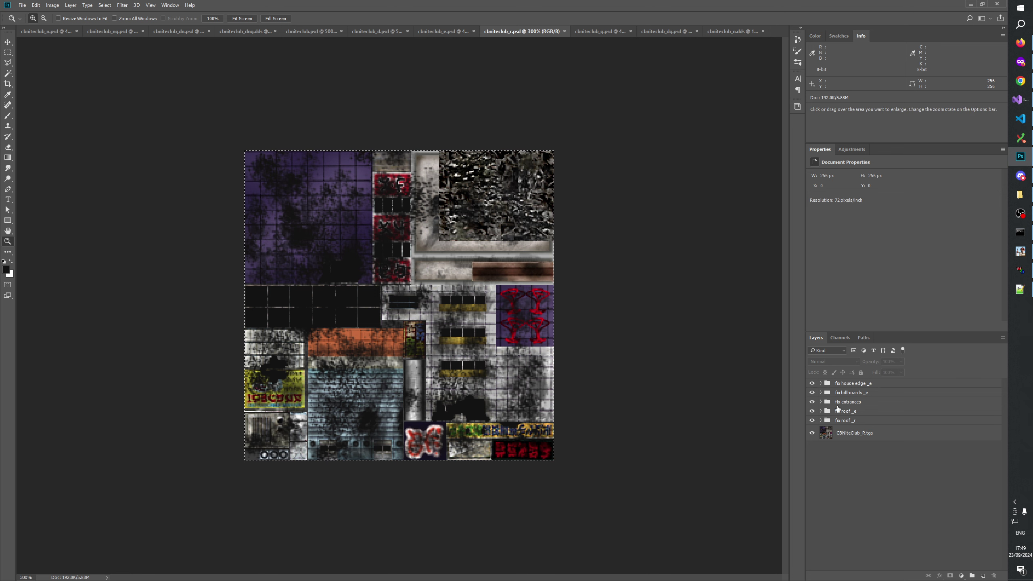
left_click(438, 29)
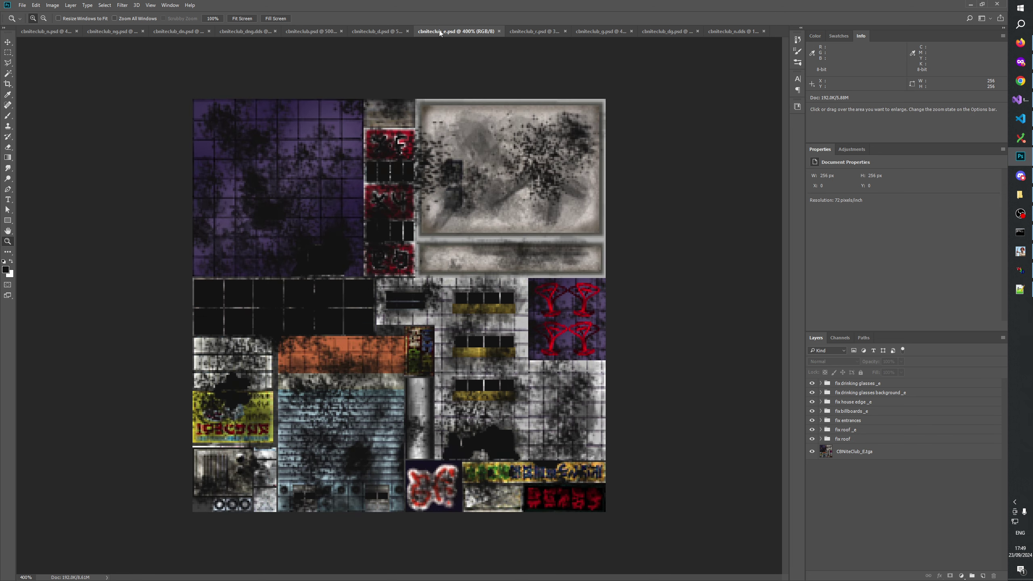
left_click(523, 31)
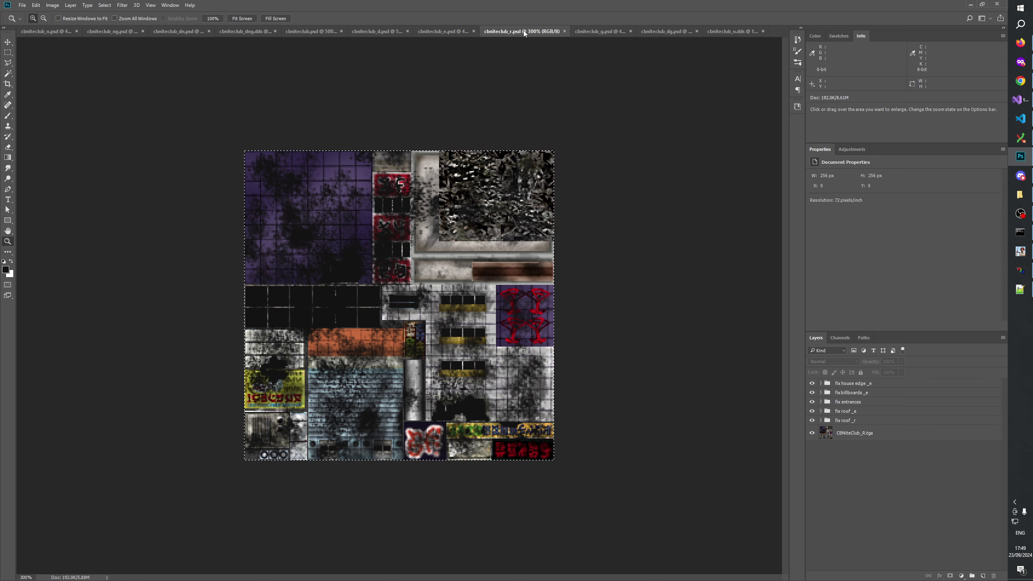
Step: Switch to Generals Mod Builder and run the single Build action
left_click(1020, 251)
left_click(293, 179)
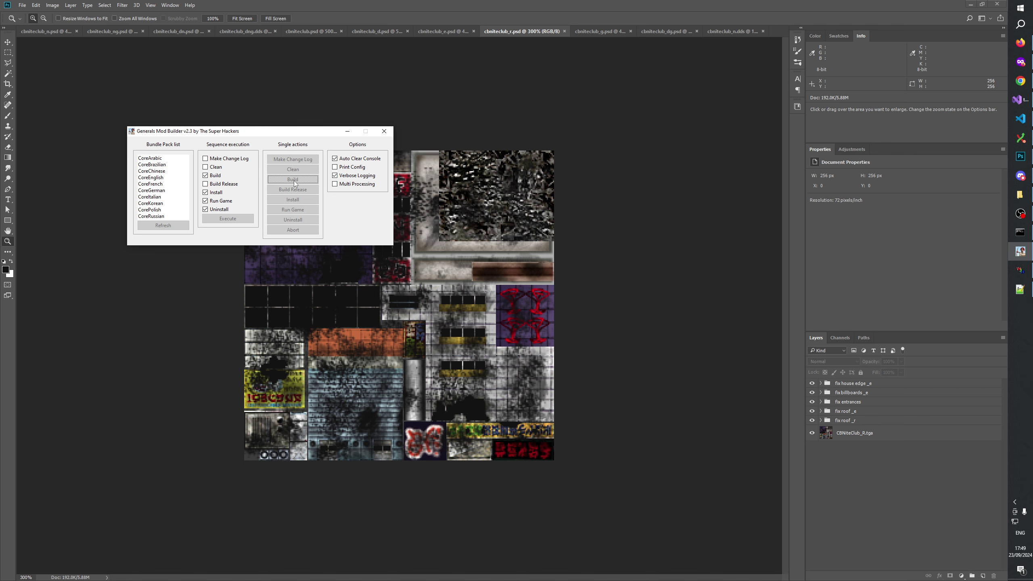
Step: Switch to W3D Viewer, start an empty scene, load all CBNiteClub models through CBNiteClub_SNG.W3D and expand the Hierarchy list
left_click(1020, 270)
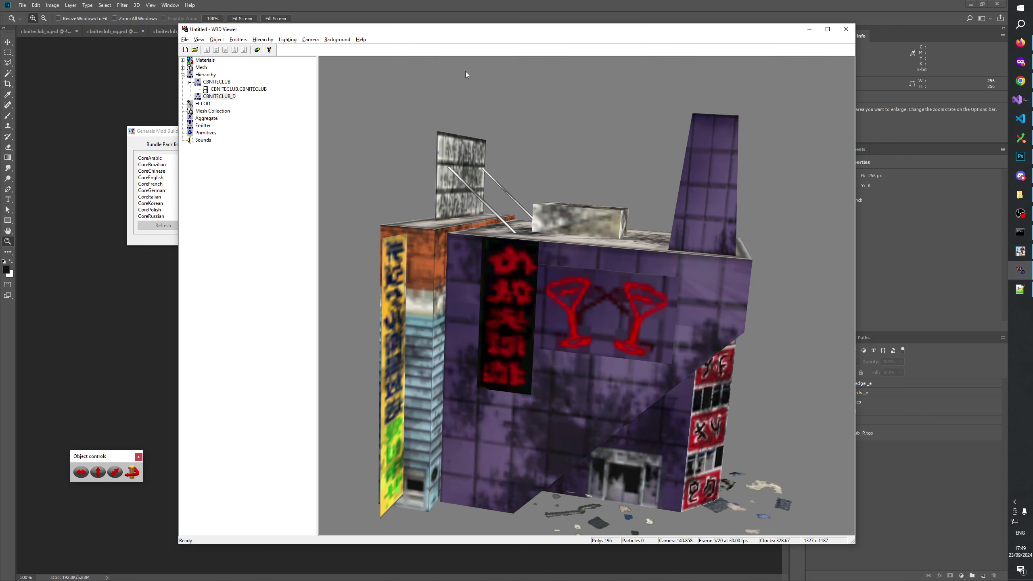
left_click(185, 50)
left_click(195, 50)
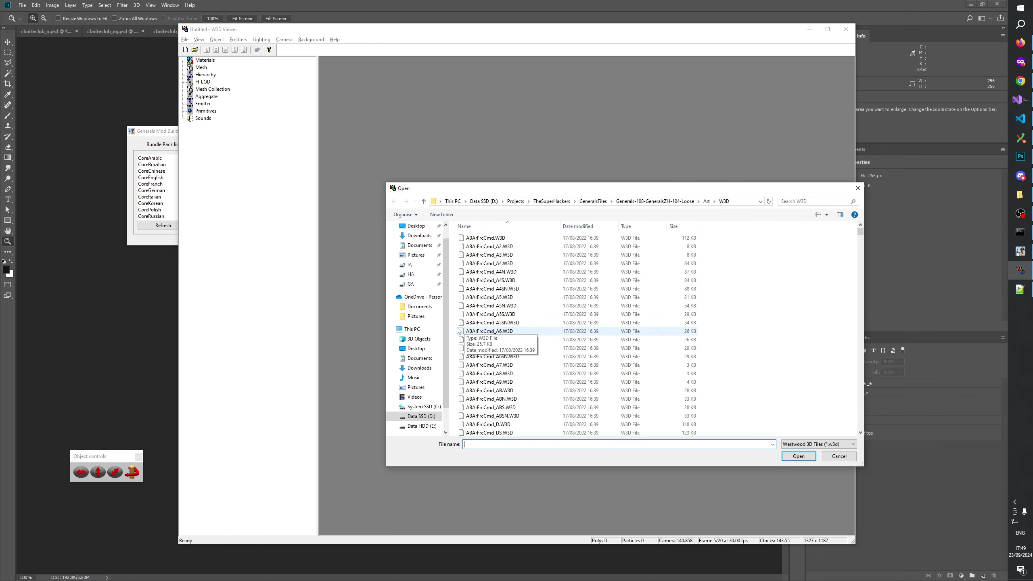
left_click(486, 325)
type("cbniteclub")
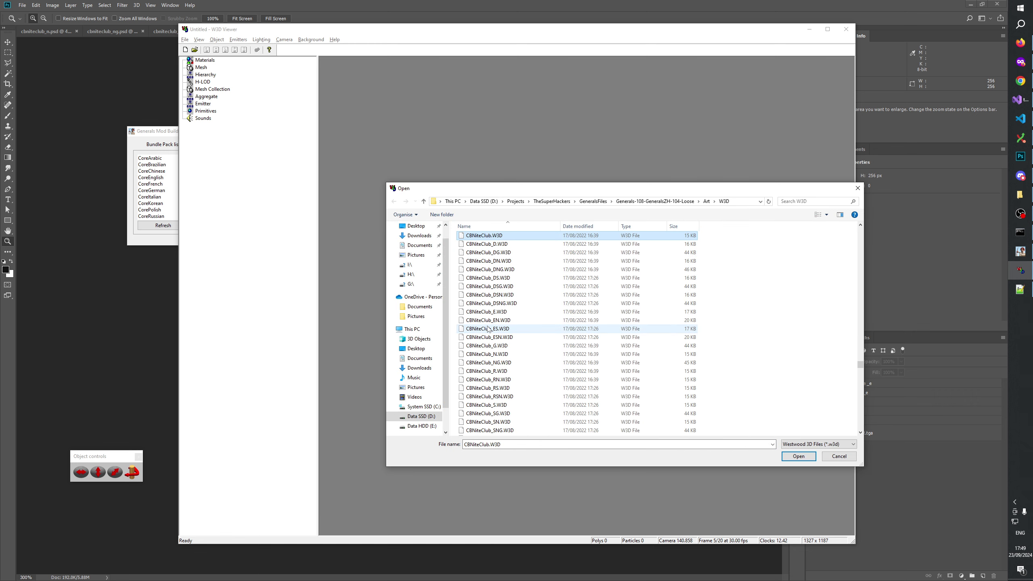
scroll(504, 367, "down", 2)
left_click(507, 380, "shift")
left_click(798, 455)
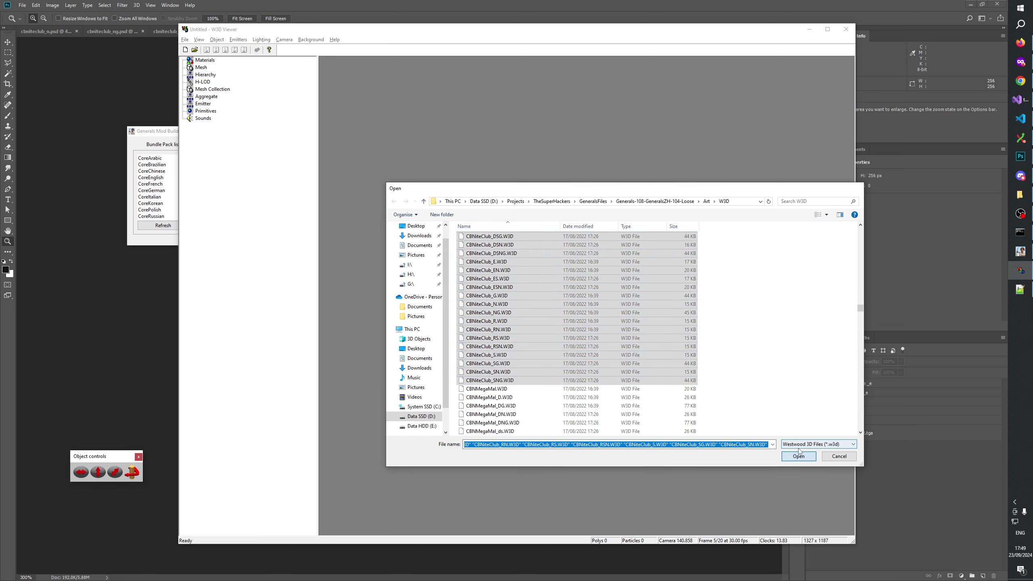
left_click(183, 75)
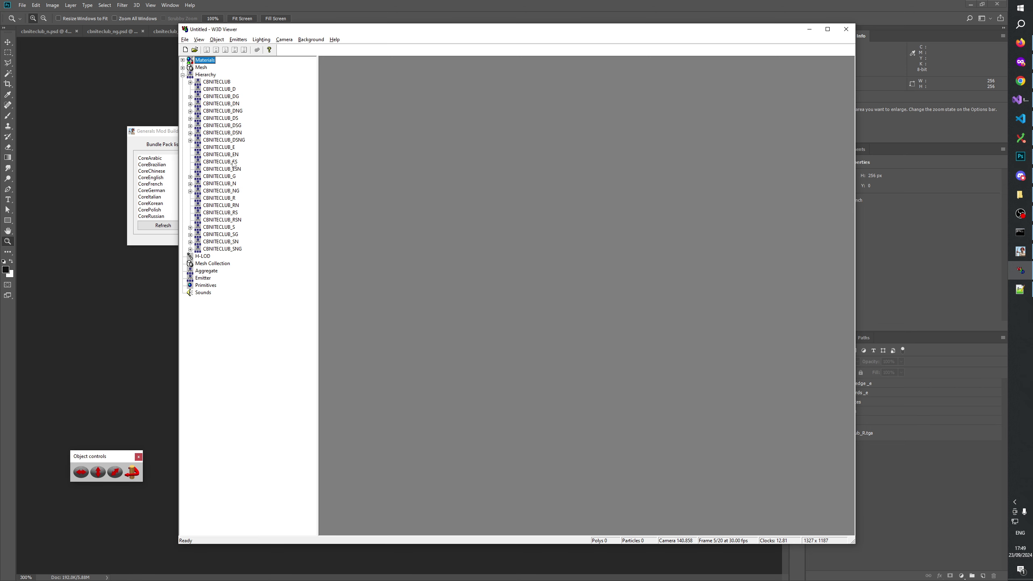
Step: Compare the glasses and walls on the CBNITECLUB model with those on CBNITECLUB_D, including a look at the _DG variant
left_click(226, 83)
left_click_drag(590, 325, 637, 330)
left_click(229, 90)
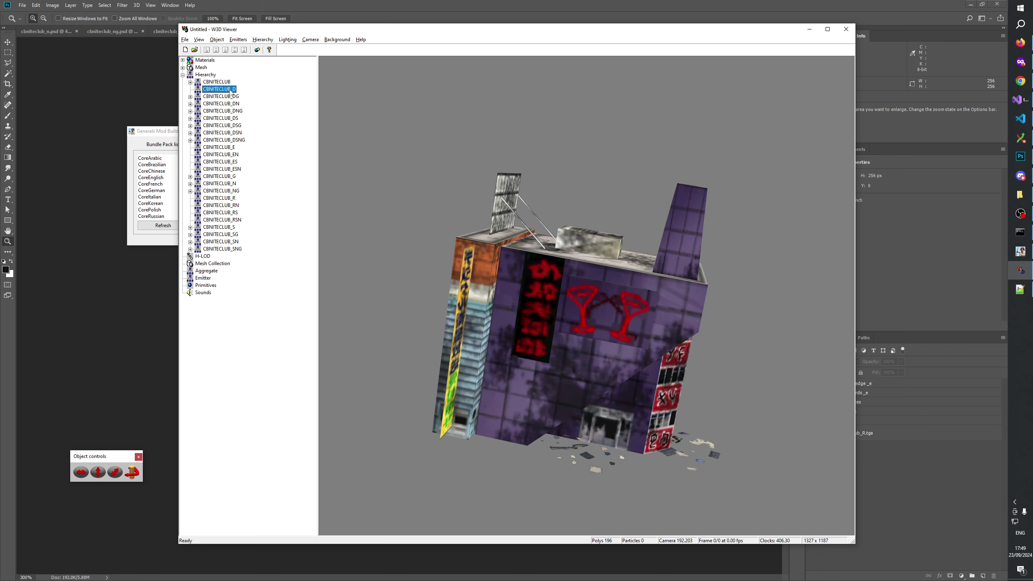
left_click(228, 82)
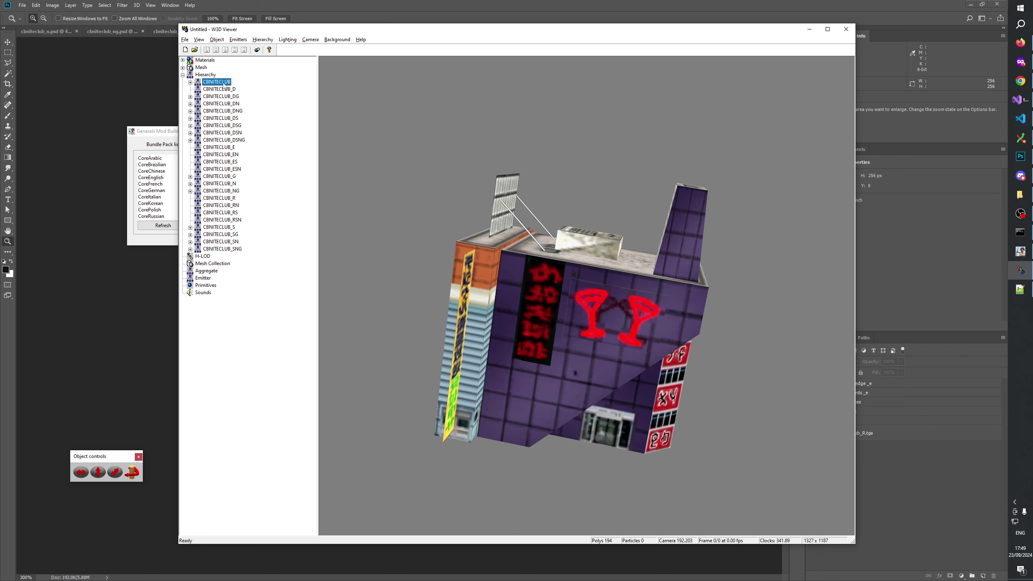
left_click(224, 95)
left_click(219, 83)
left_click(220, 96)
left_click(215, 84)
left_click(217, 90)
left_click(215, 83)
left_click(218, 90)
left_click(216, 83)
left_click(216, 89)
left_click(215, 82)
left_click(217, 89)
Step: Inspect the dirty drinking glasses on the CBNITECLUB_E model up close and from a distance at several angles
left_click(228, 147)
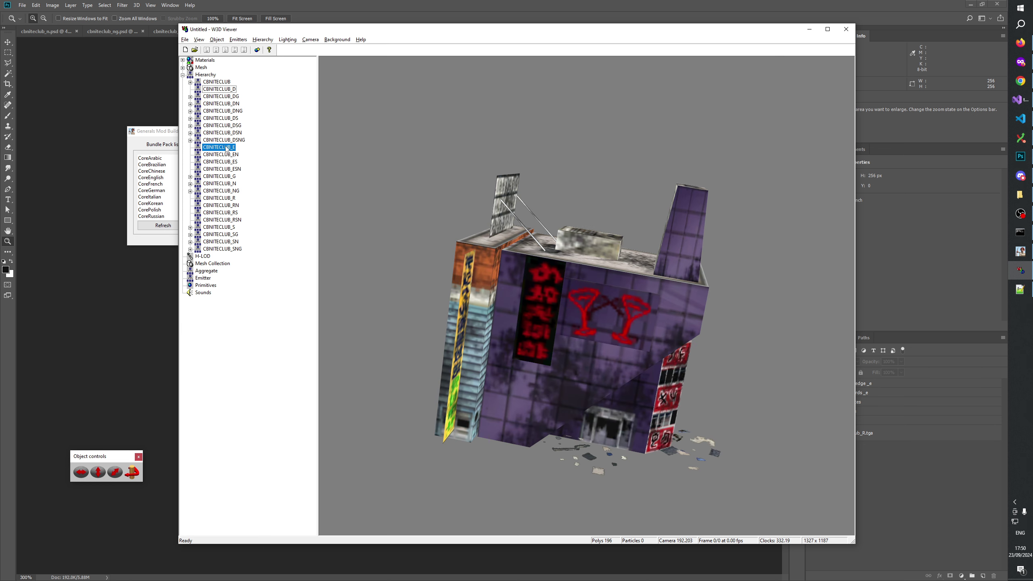
left_click_drag(634, 244, 677, 229)
scroll(678, 229, "up", 5)
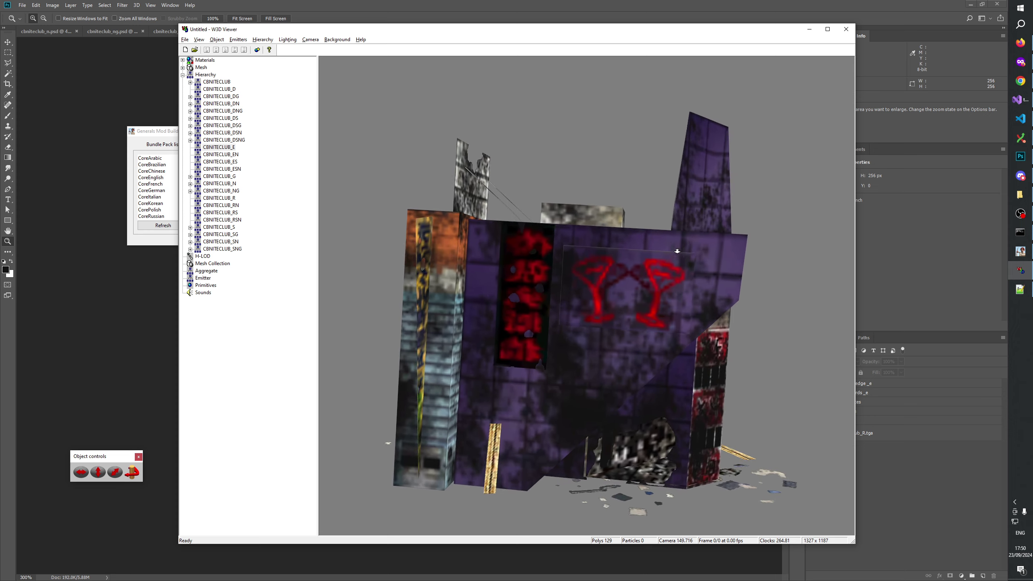
left_click_drag(663, 267, 534, 341)
scroll(648, 261, "down", 5)
scroll(600, 326, "up", 5)
scroll(534, 341, "down", 5)
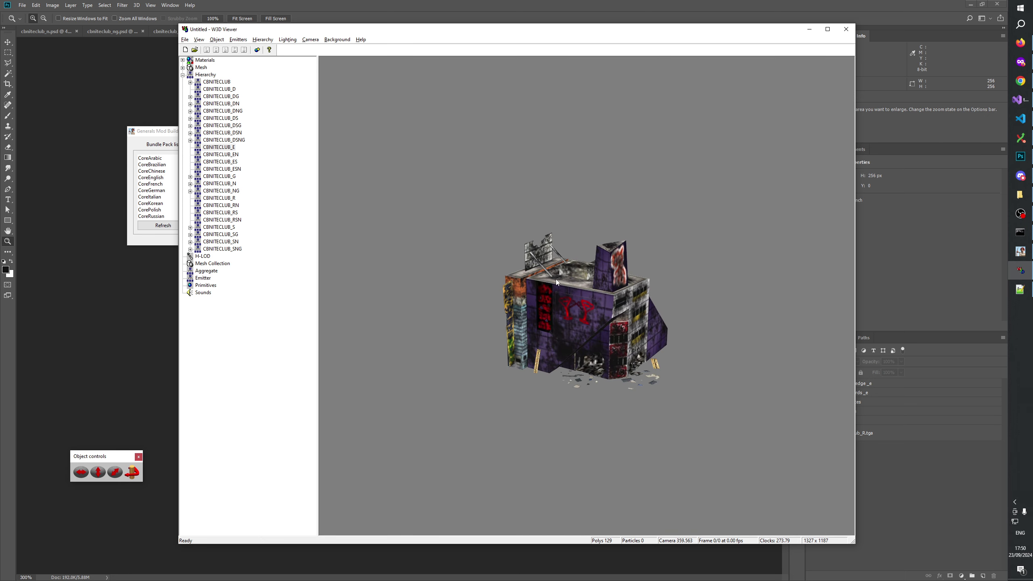
left_click_drag(532, 244, 531, 360)
scroll(530, 360, "up", 6)
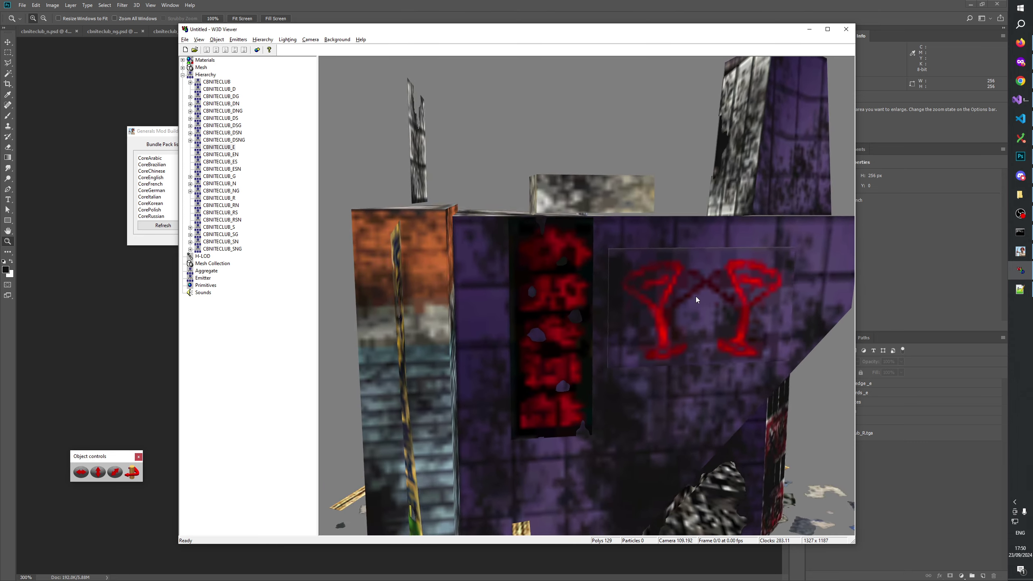
left_click_drag(698, 296, 647, 292)
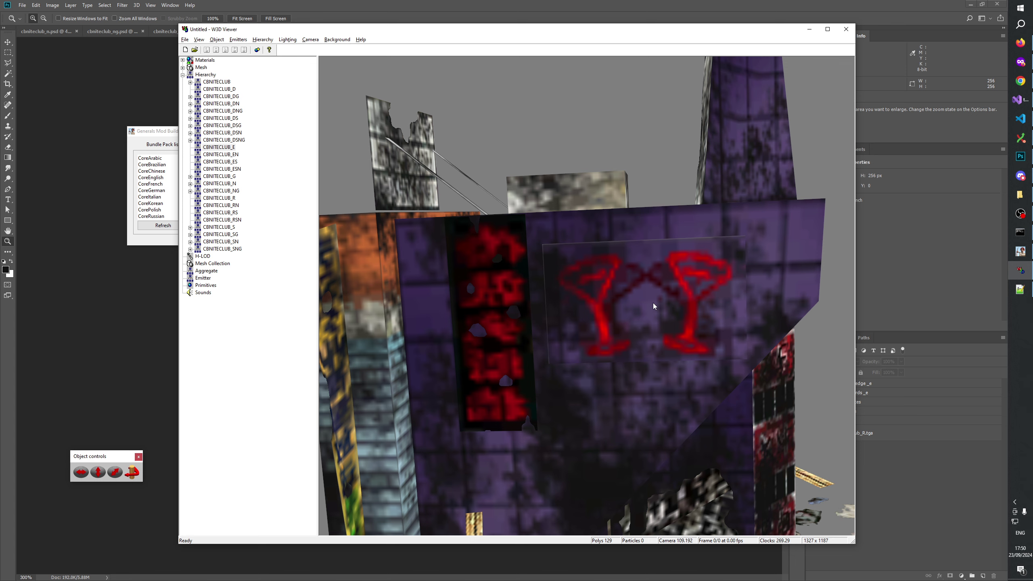
scroll(649, 308, "down", 10)
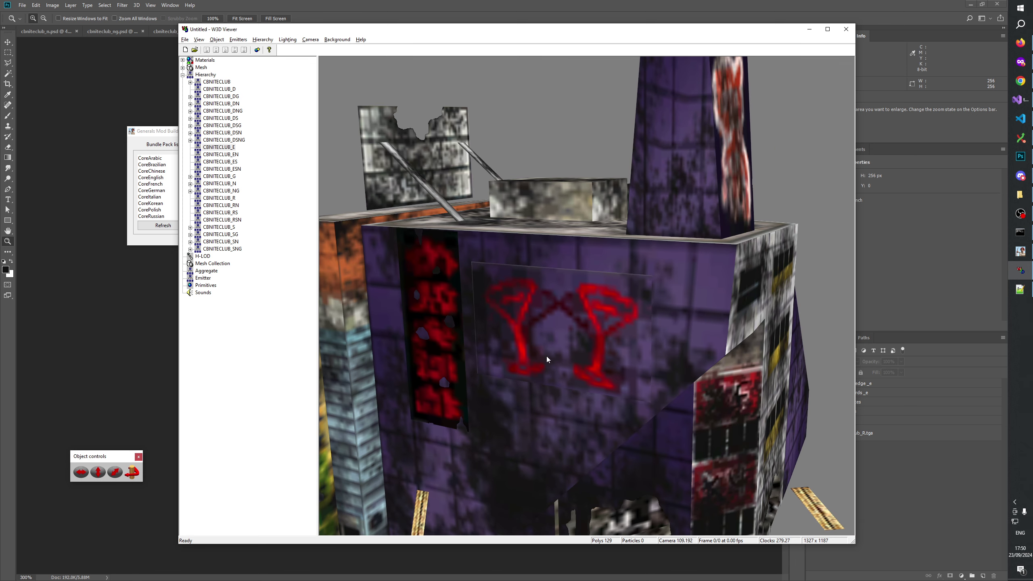
left_click_drag(593, 247, 628, 161)
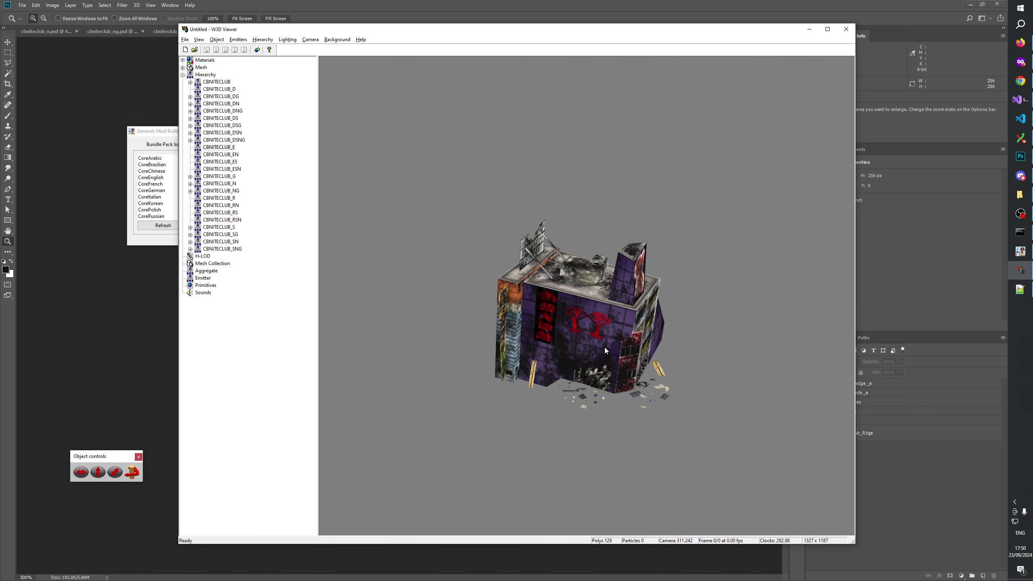
scroll(634, 168, "down", 8)
mouse_move(608, 261)
left_mouse_down()
mouse_move(617, 321)
mouse_move(604, 332)
mouse_move(723, 327)
mouse_move(576, 337)
mouse_move(512, 320)
mouse_move(455, 321)
mouse_move(617, 267)
left_mouse_up()
scroll(616, 321, "up", 10)
scroll(574, 261, "down", 6)
scroll(573, 261, "up", 2)
scroll(481, 317, "down", 3)
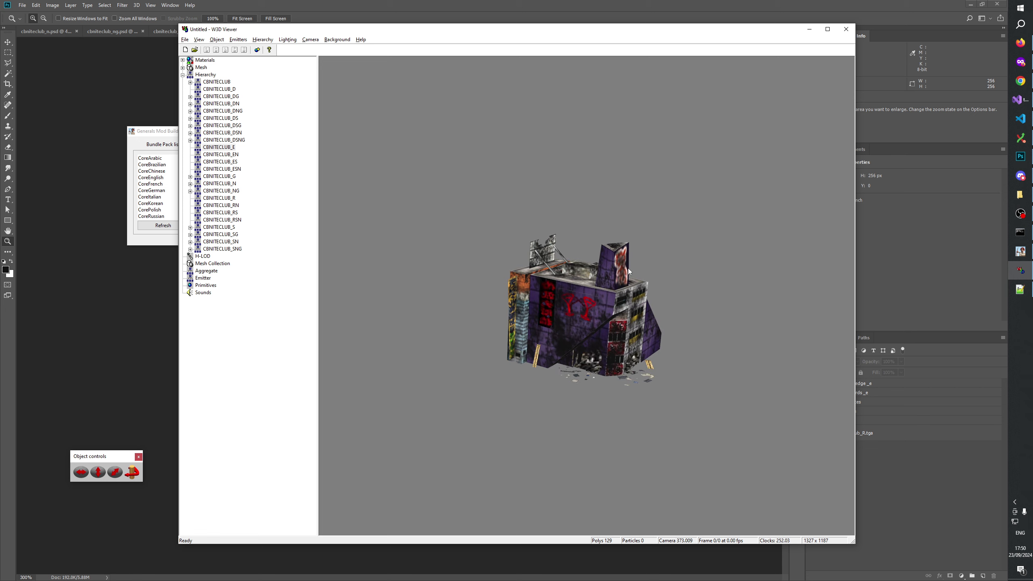
Step: Switch to Photoshop and duplicate the groups fix drinking glasses _e and fix drinking glasses background _e from cbniteclub_e.psd into cbniteclub_r.psd
left_click(492, 4)
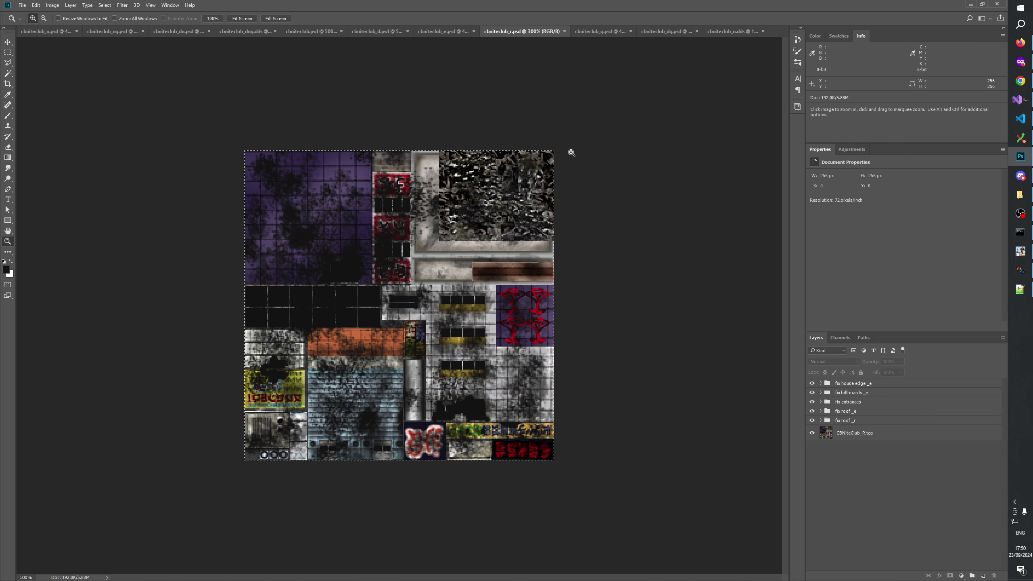
left_click(458, 313)
left_click(458, 313)
left_click(443, 31)
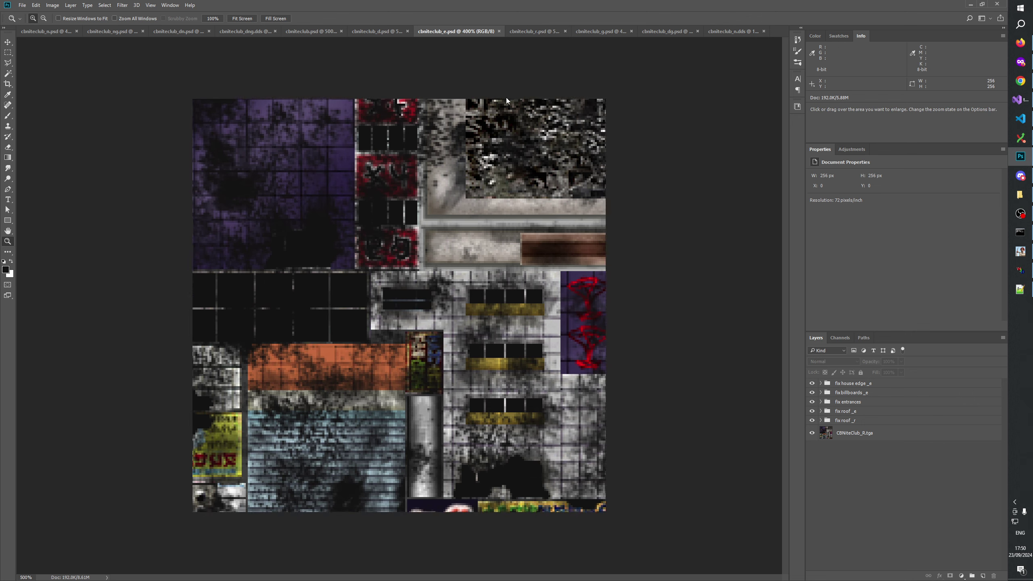
key("ctrl+plus")
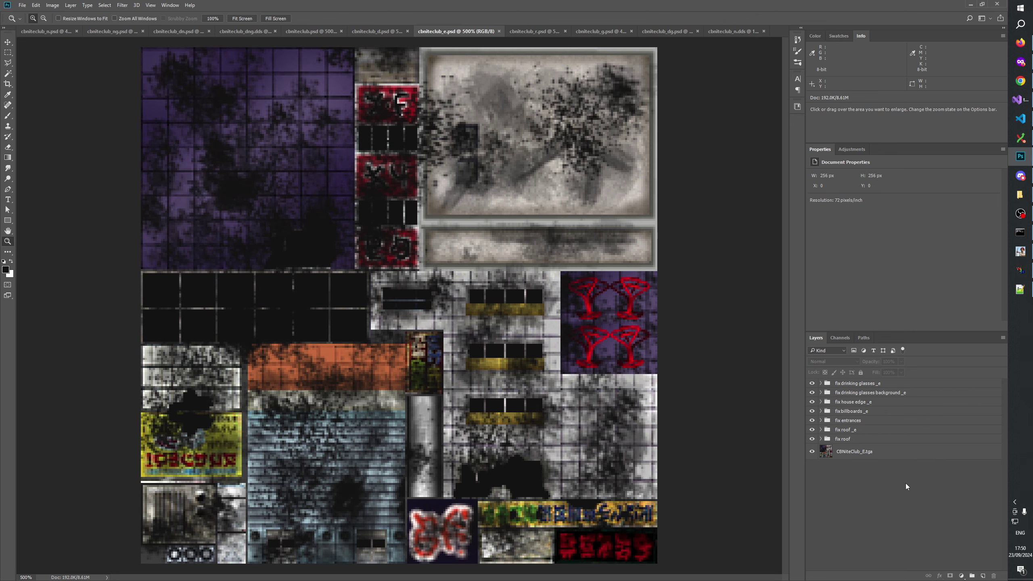
left_click(849, 384)
left_click(856, 393, "shift")
right_click(850, 389)
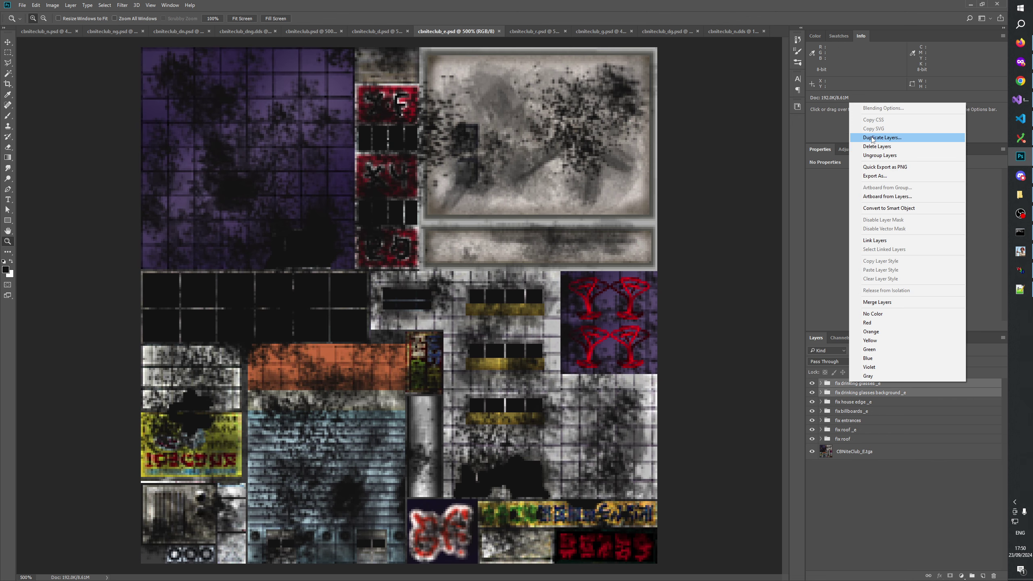
left_click(871, 137)
left_click(493, 207)
left_click(502, 243)
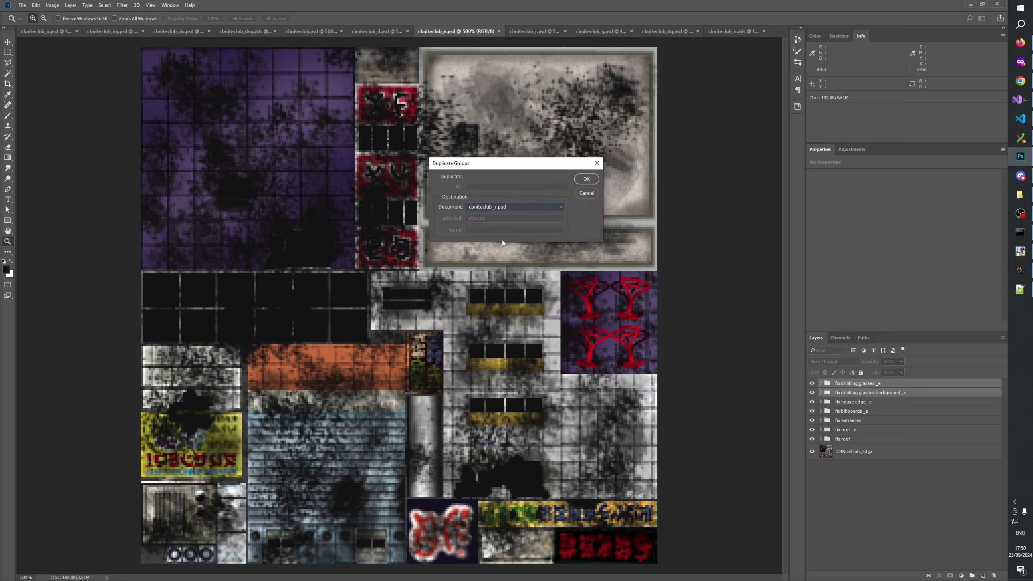
left_click(586, 179)
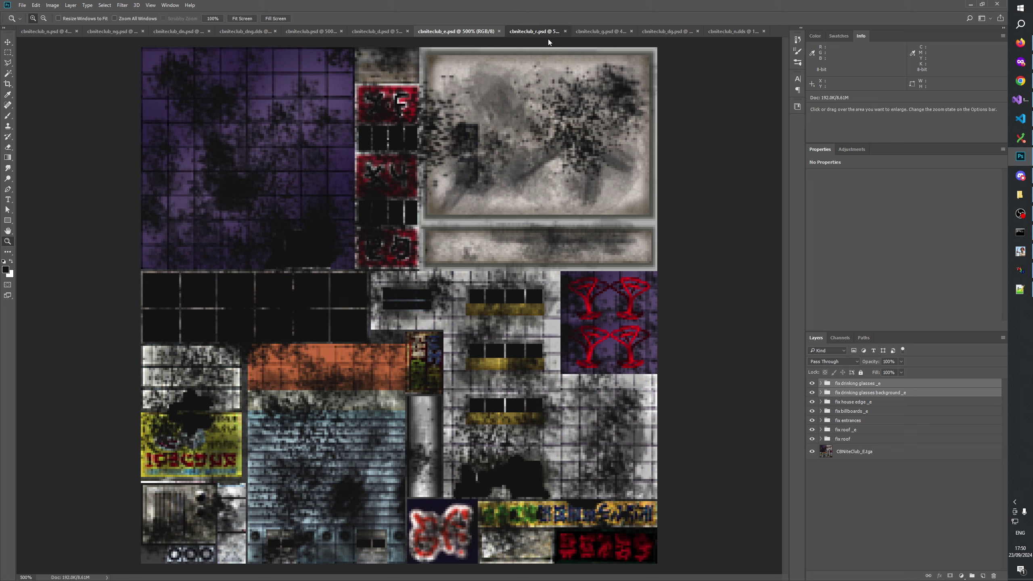
Step: Check the copied fix drinking glasses _e group in cbniteclub_r.psd by hiding and reshowing it, and save the file
left_click(537, 31)
left_click(894, 488)
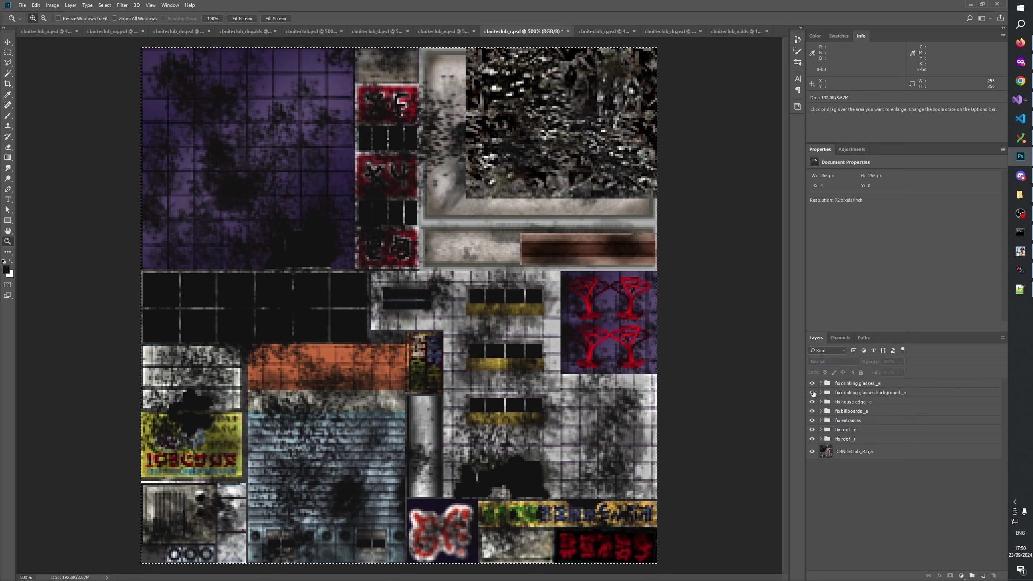
left_click(810, 384)
left_click(811, 383)
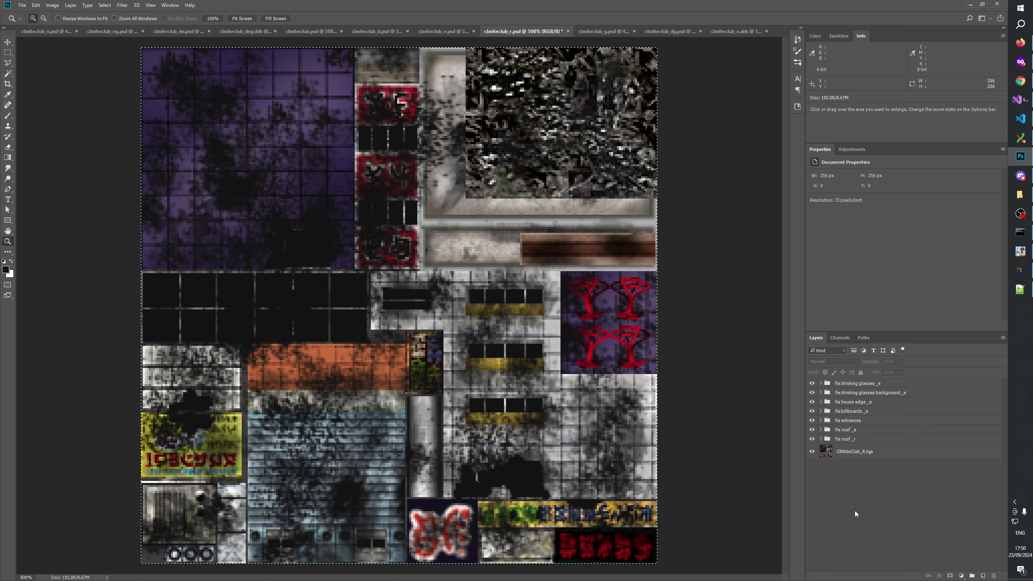
key("ctrl+s")
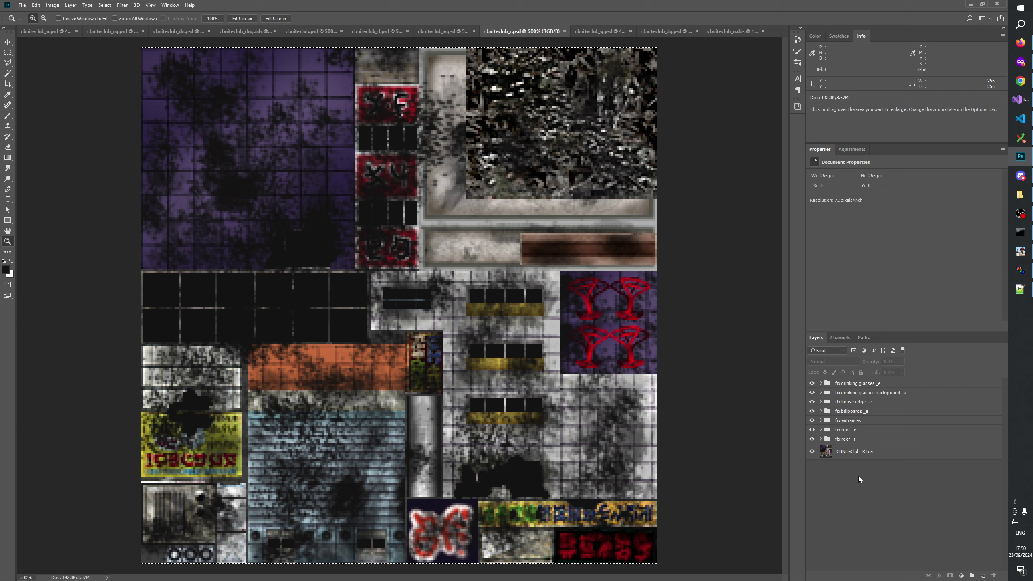
Step: Examine the clean glasses reference layers inside fix drinking glasses _e in cbniteclub_r.psd, clear the selection, collapse the group and save
left_click(443, 30)
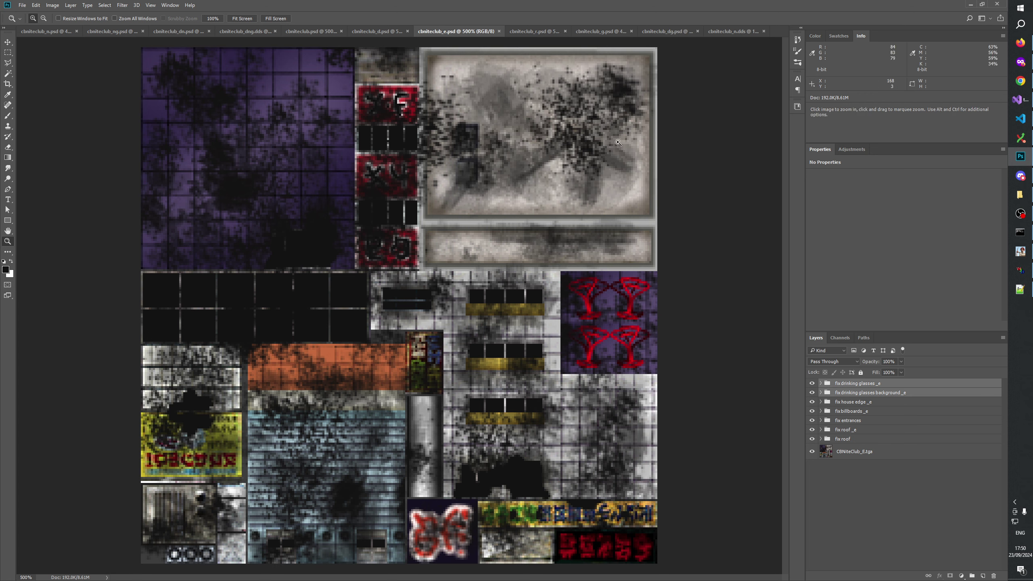
left_click(543, 31)
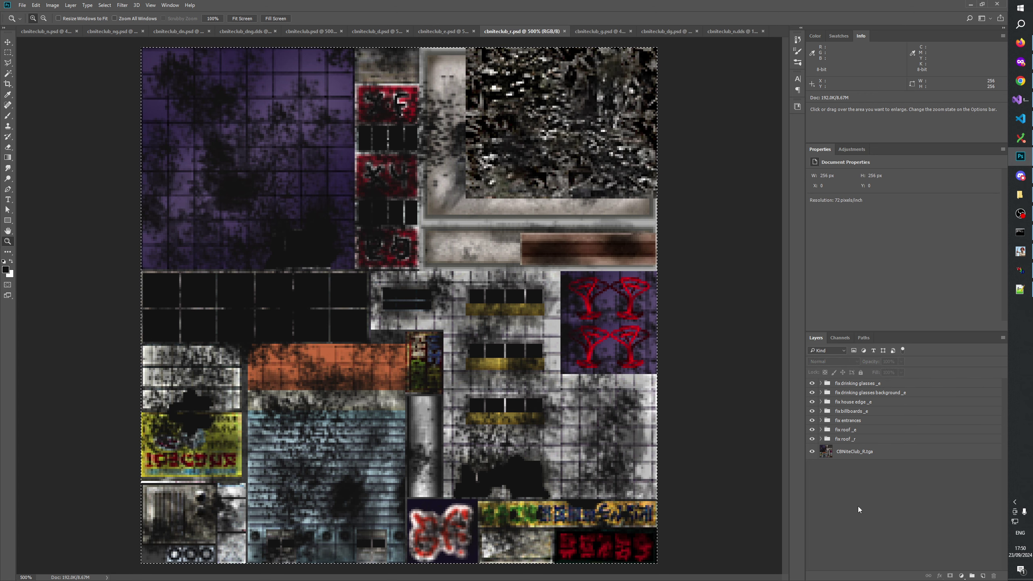
left_click(821, 383)
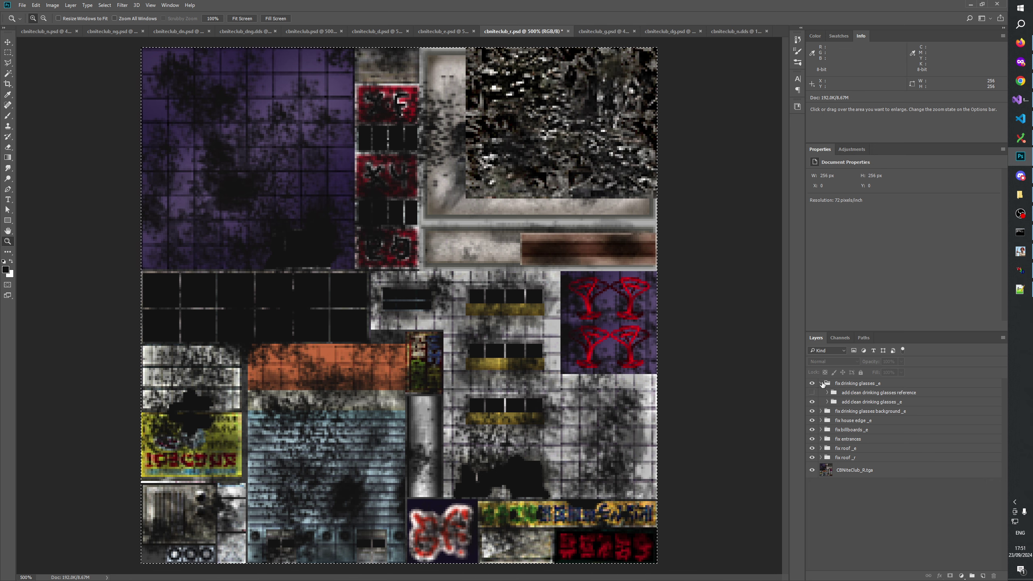
left_click(827, 392)
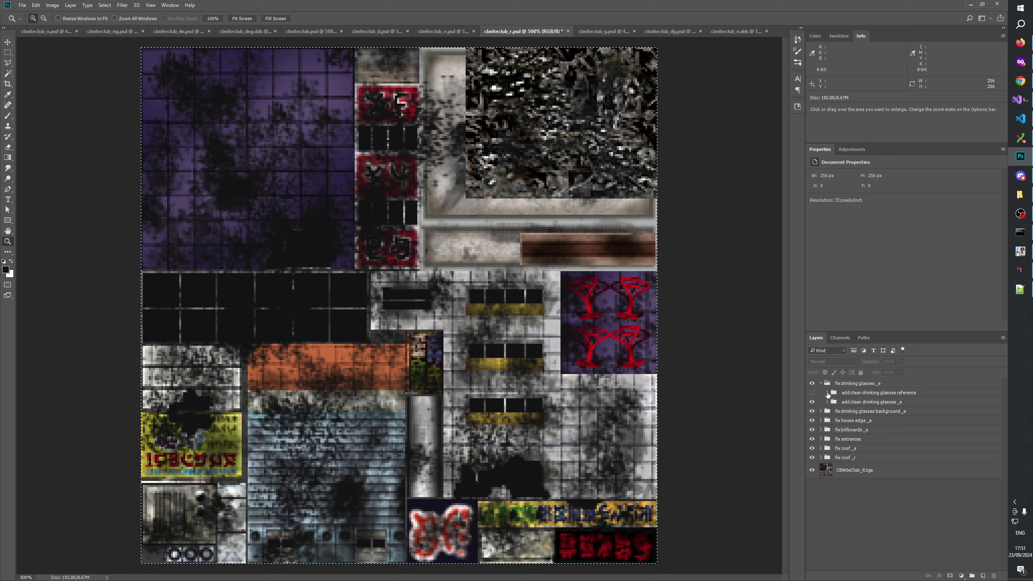
left_click(851, 437)
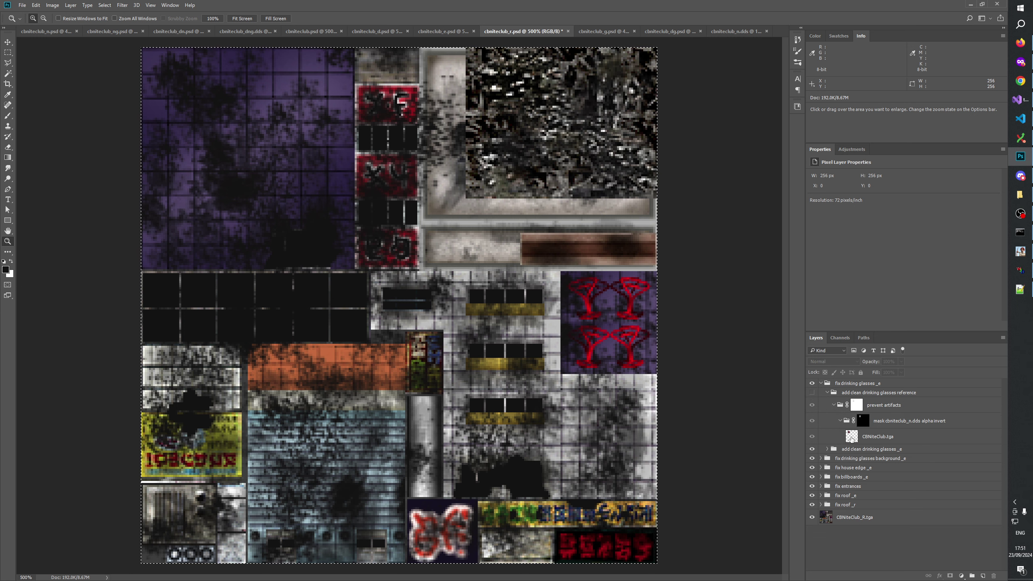
left_click(851, 438, "ctrl")
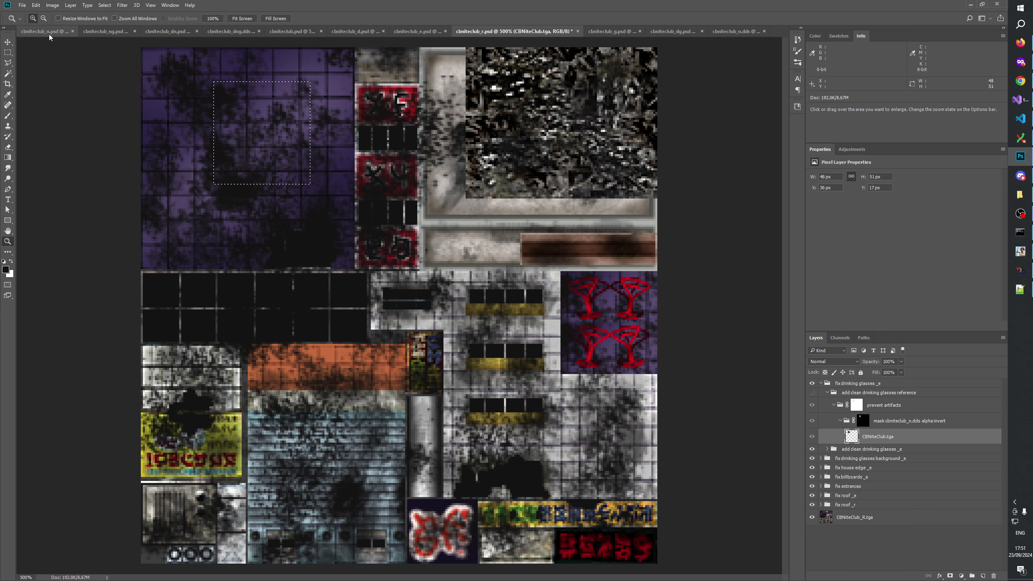
key("m")
key("ctrl+d")
left_click(871, 533)
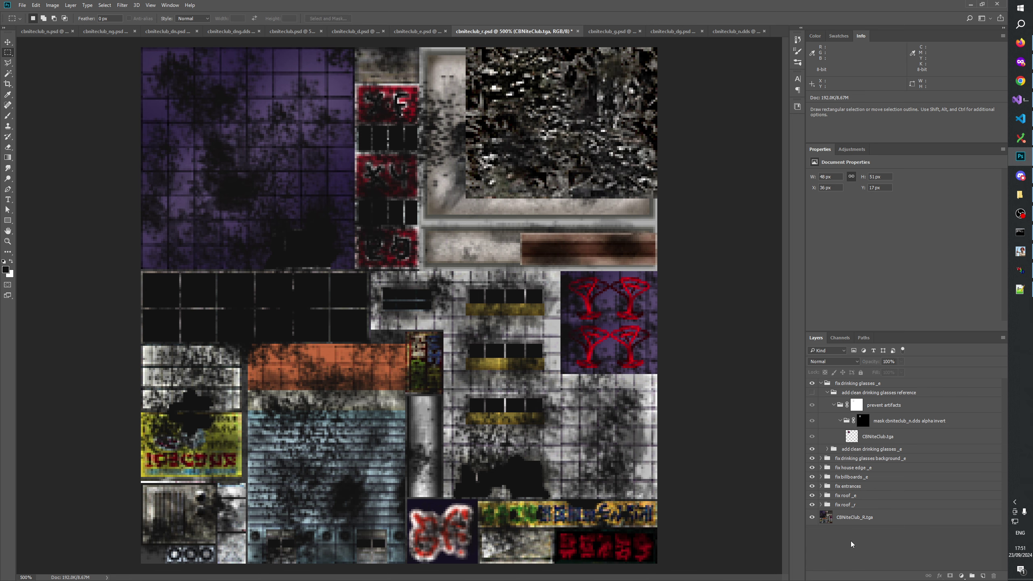
left_click(821, 383)
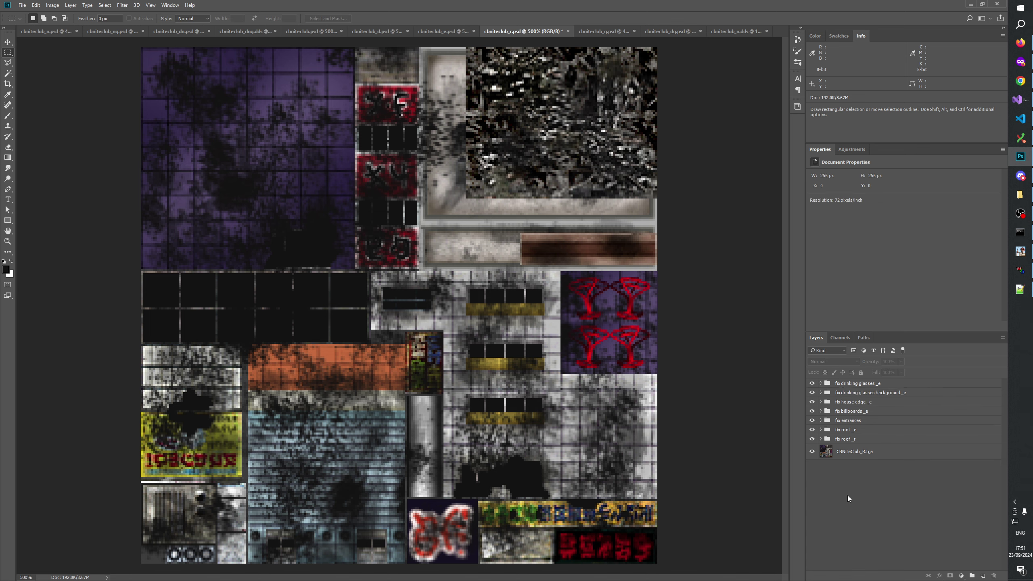
left_click(821, 383)
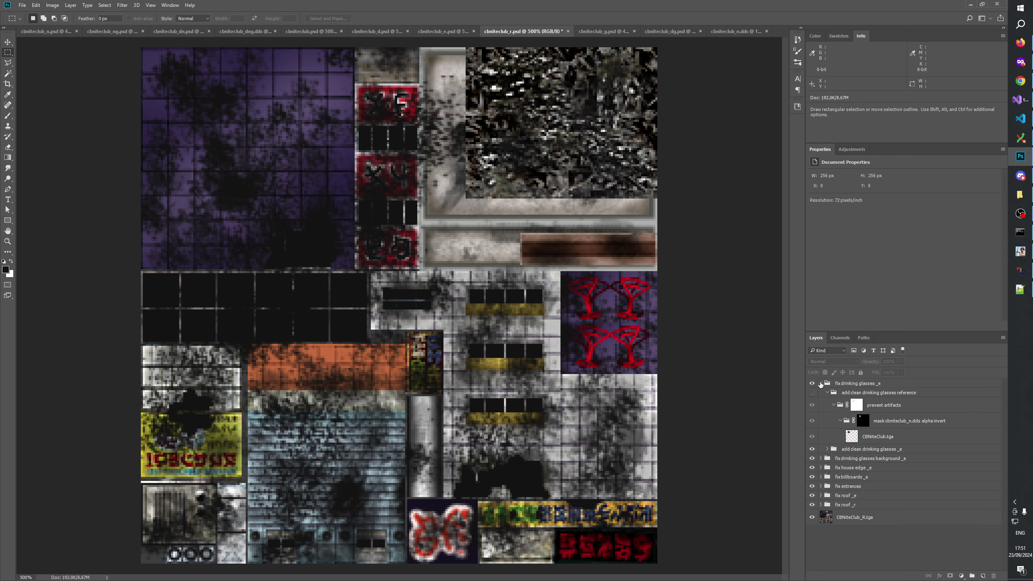
left_click(820, 383)
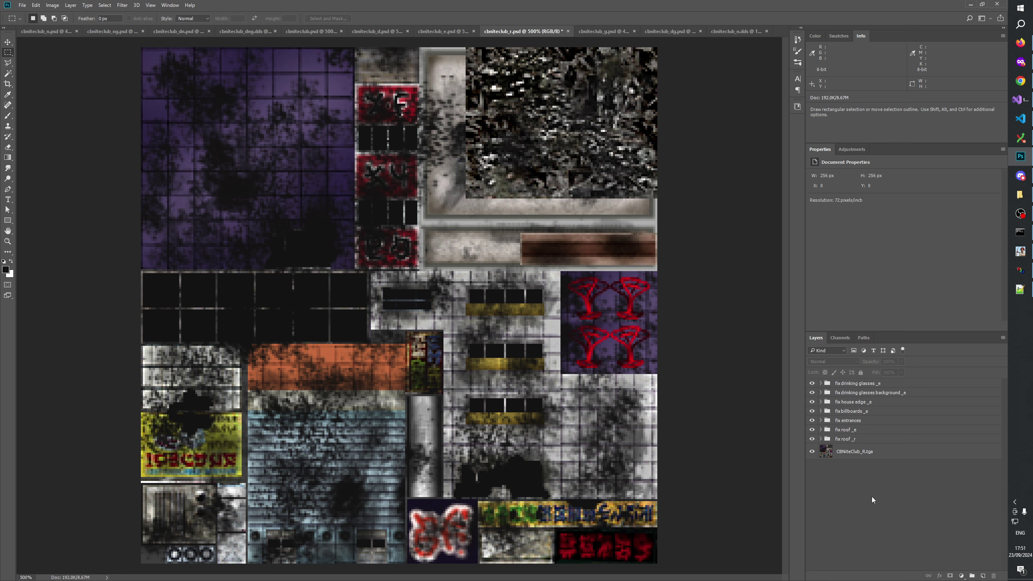
key("ctrl+s")
Step: Compare the textures and layer groups of cbniteclub_e.psd and cbniteclub_r.psd by alternating between the two documents
left_click(439, 32)
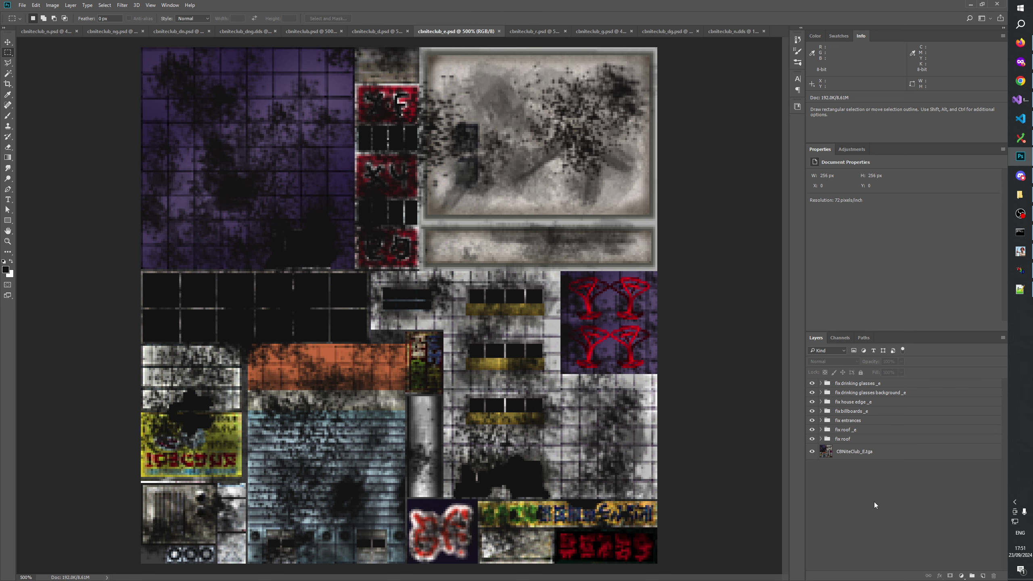
left_click(526, 33)
left_click(455, 32)
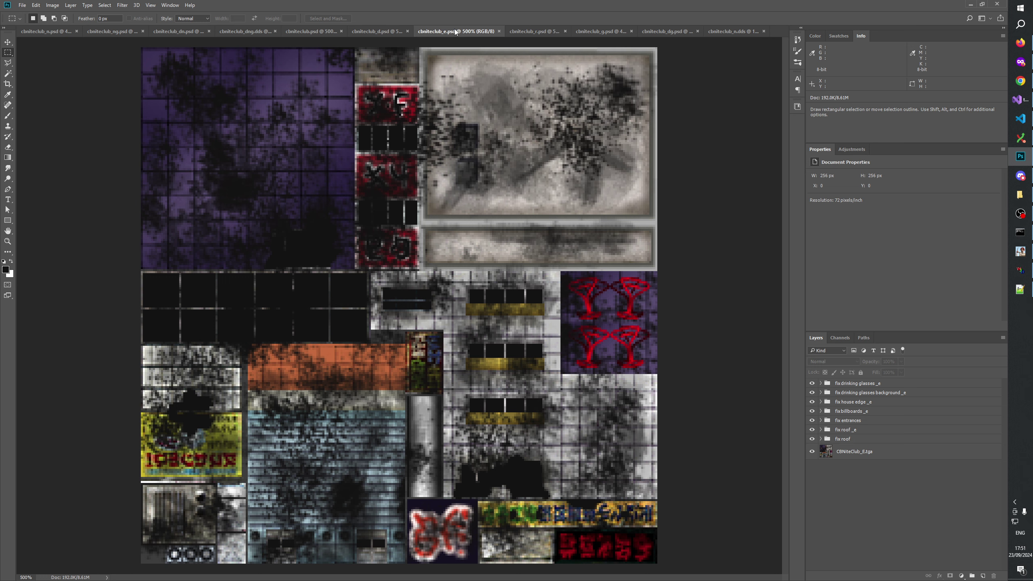
left_click(524, 31)
left_click(458, 29)
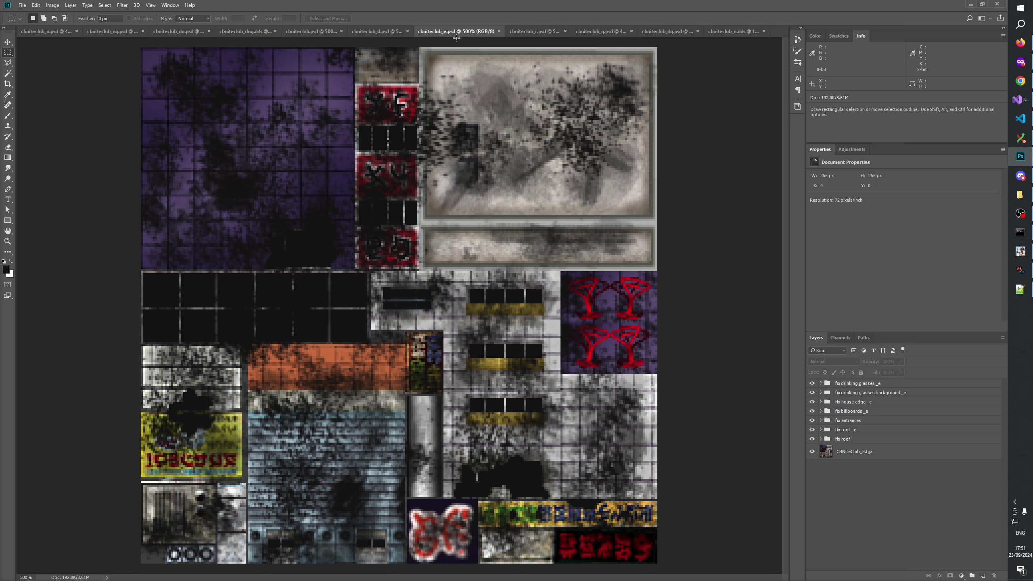
left_click(527, 32)
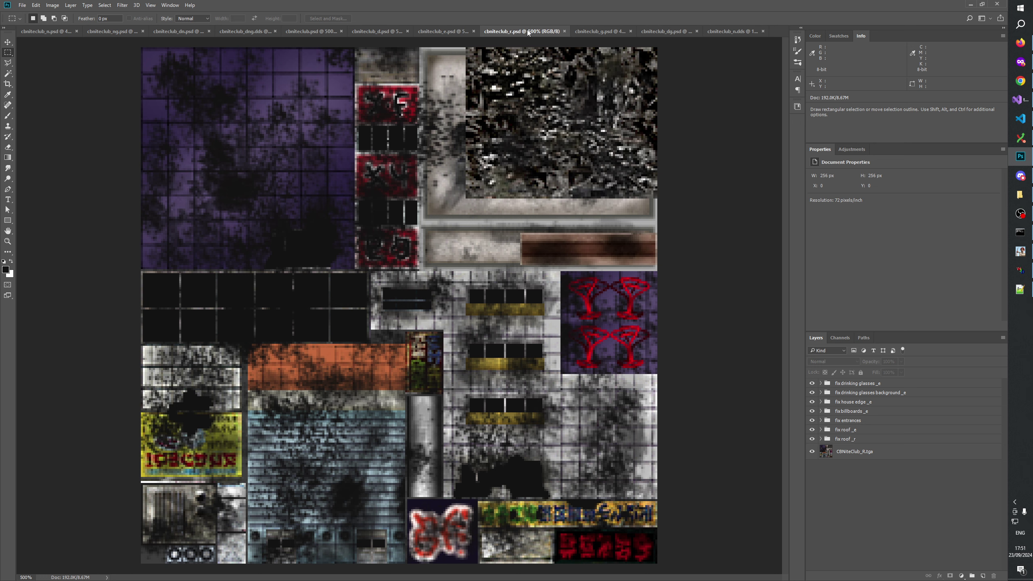
left_click(455, 30)
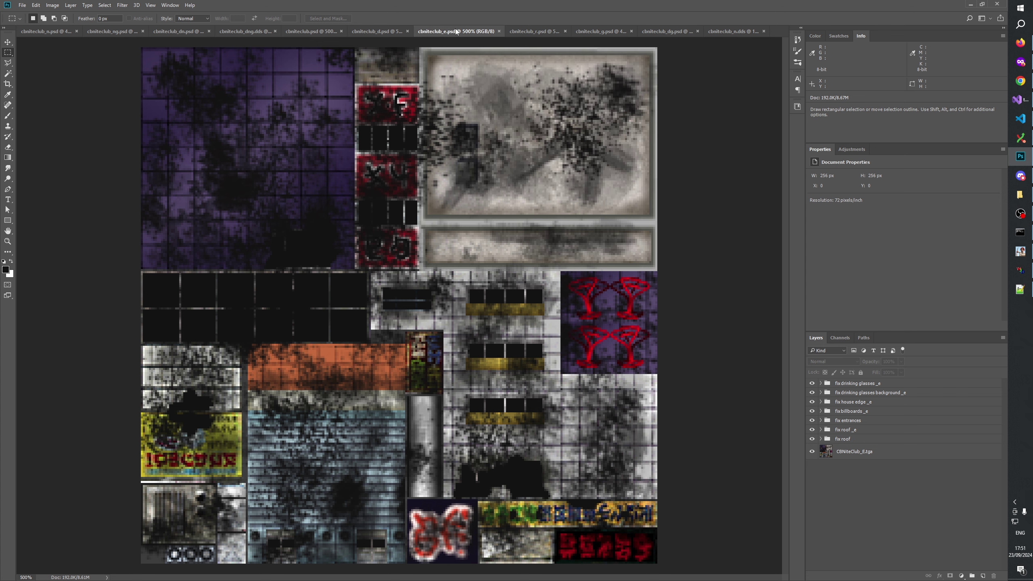
left_click(525, 31)
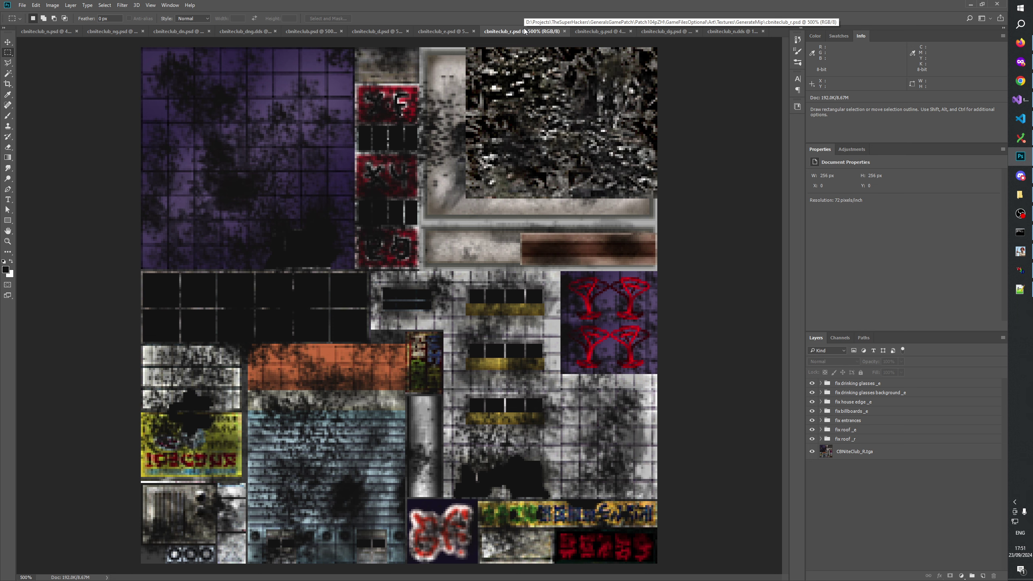
Step: Alternate between cbniteclub_e.psd and cbniteclub_r.psd to examine how their roof areas and roof layer groups differ
left_click(453, 33)
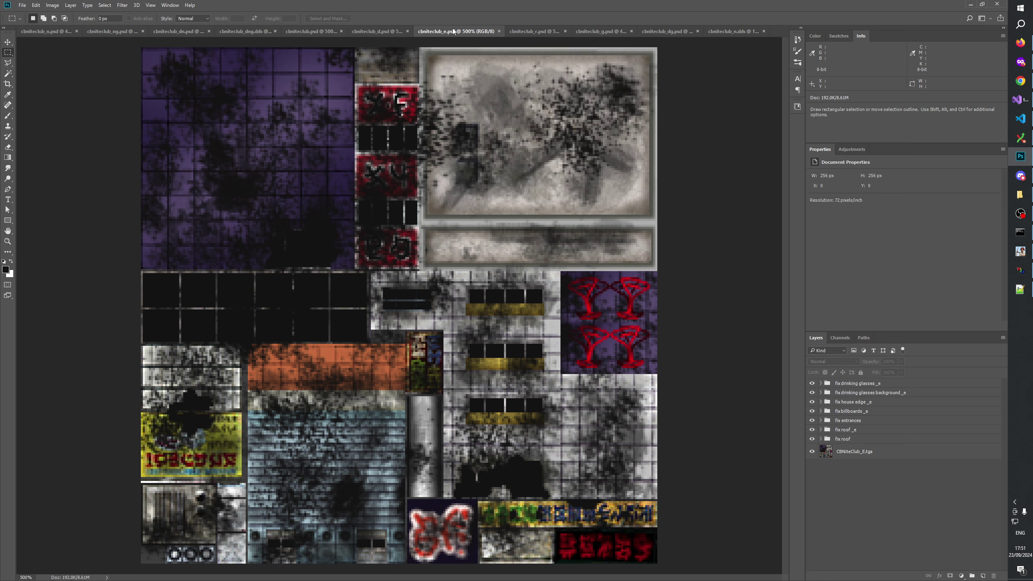
left_click(533, 31)
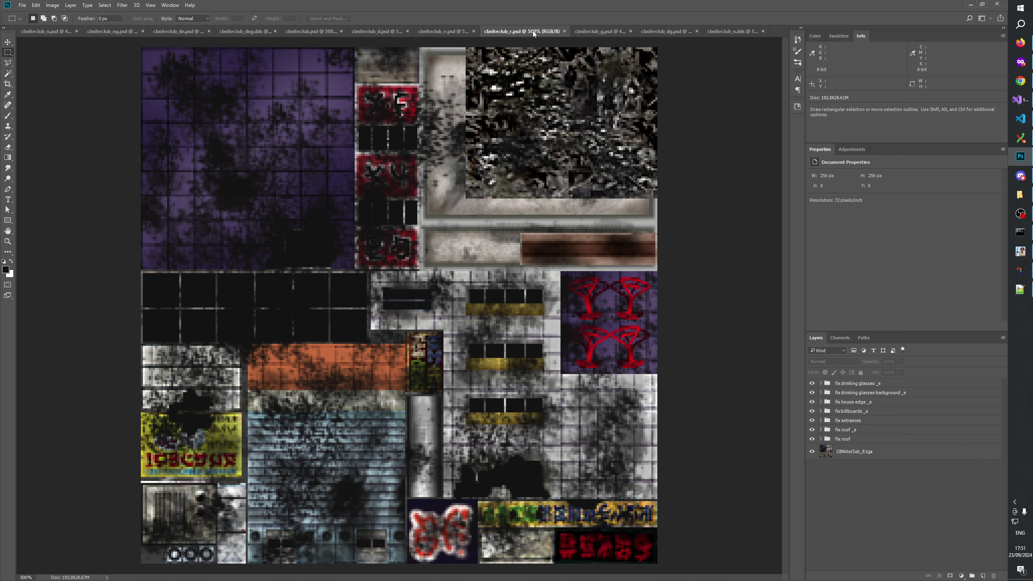
left_click(449, 31)
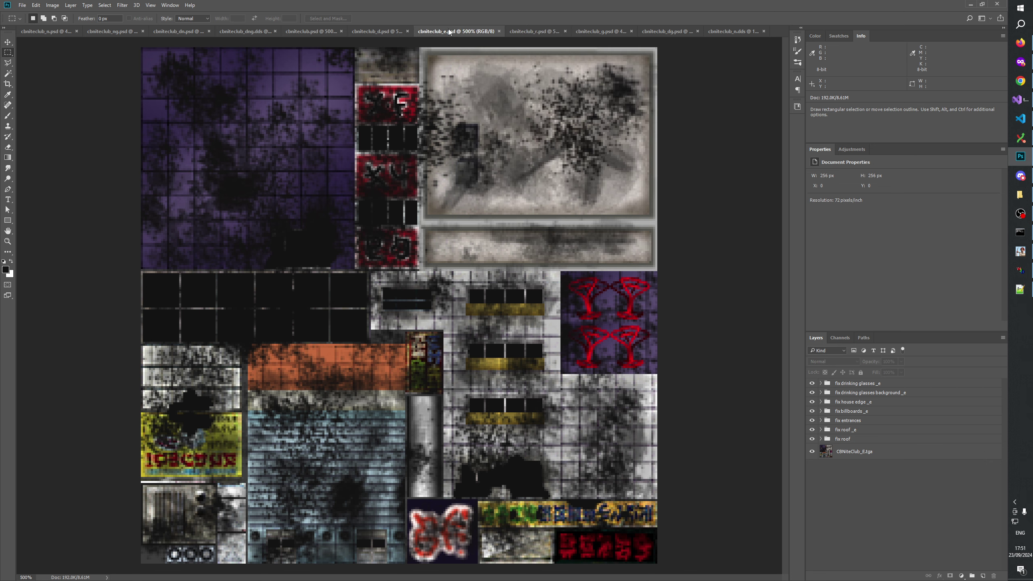
left_click(534, 30)
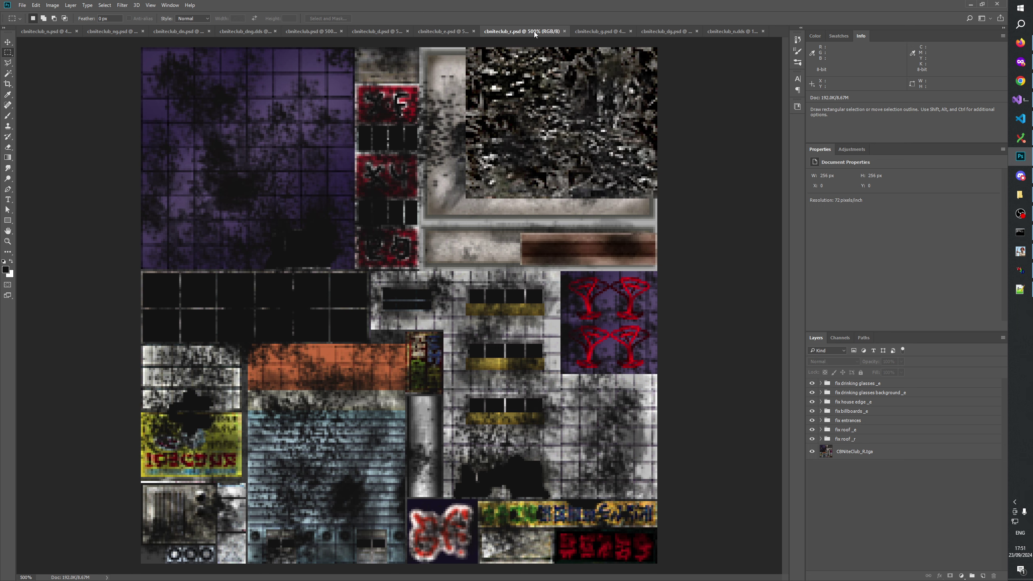
left_click(434, 31)
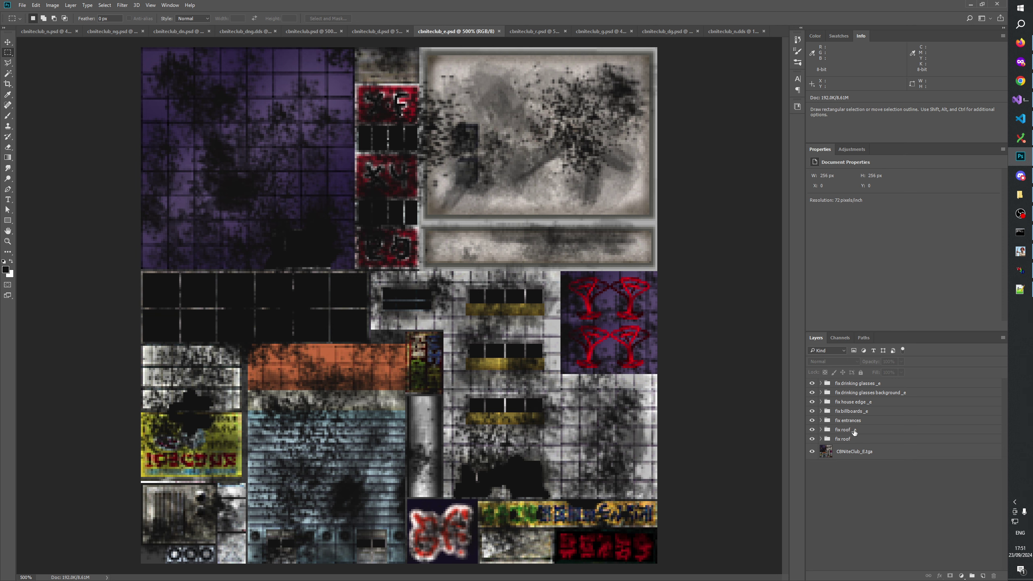
left_click(534, 30)
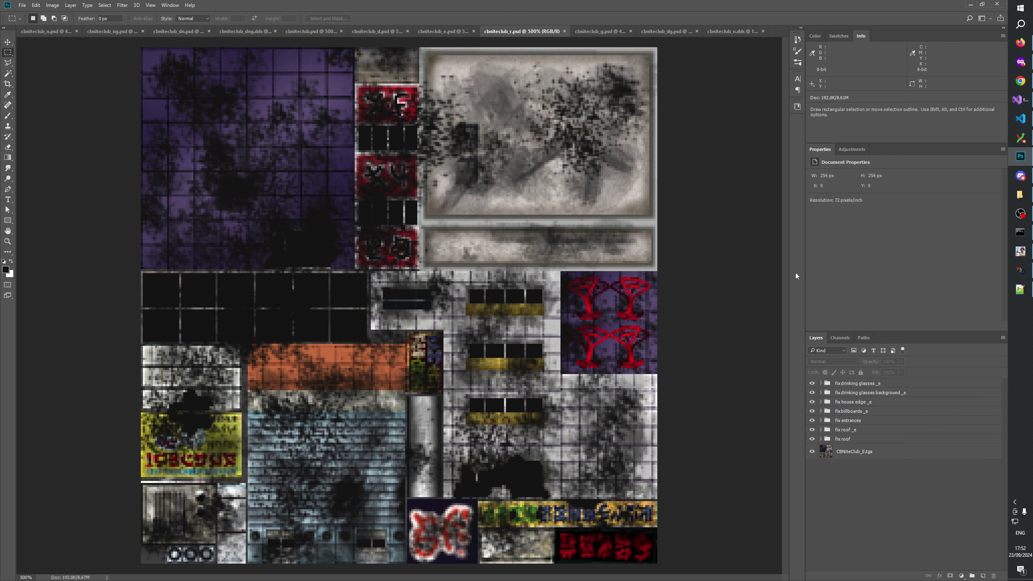
Step: Inspect the fix roof _r group in cbniteclub_r.psd by toggling its visibility, and check the roof against cbniteclub_e.psd
left_click(813, 439)
left_click(813, 440)
left_click(813, 440)
left_click(812, 440)
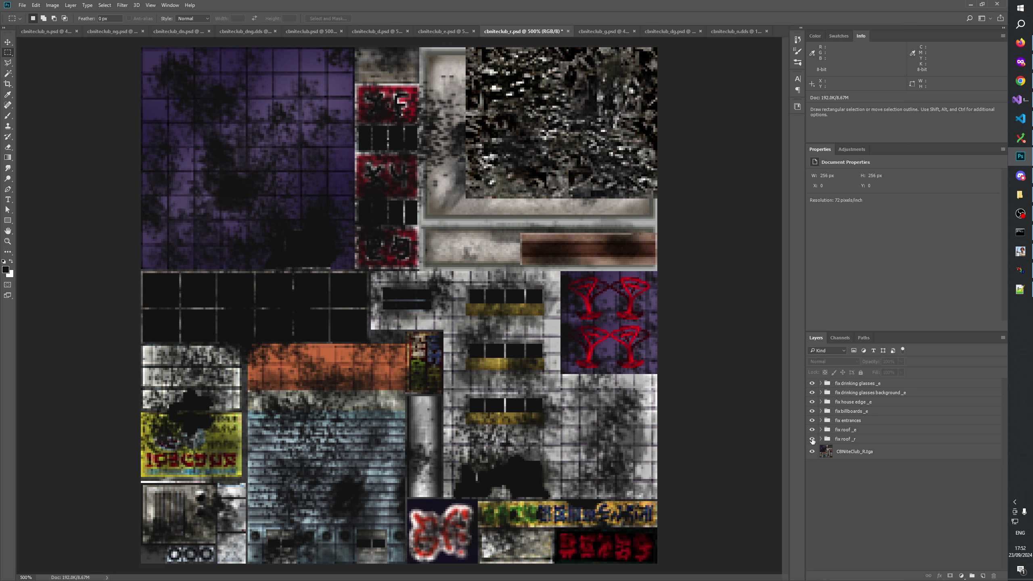
left_click(473, 31)
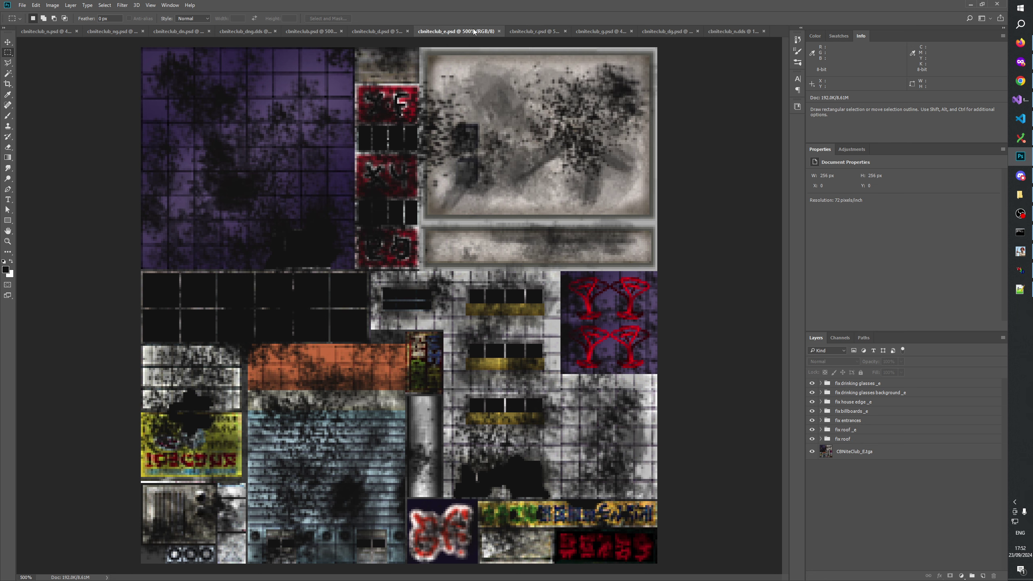
left_click(532, 29)
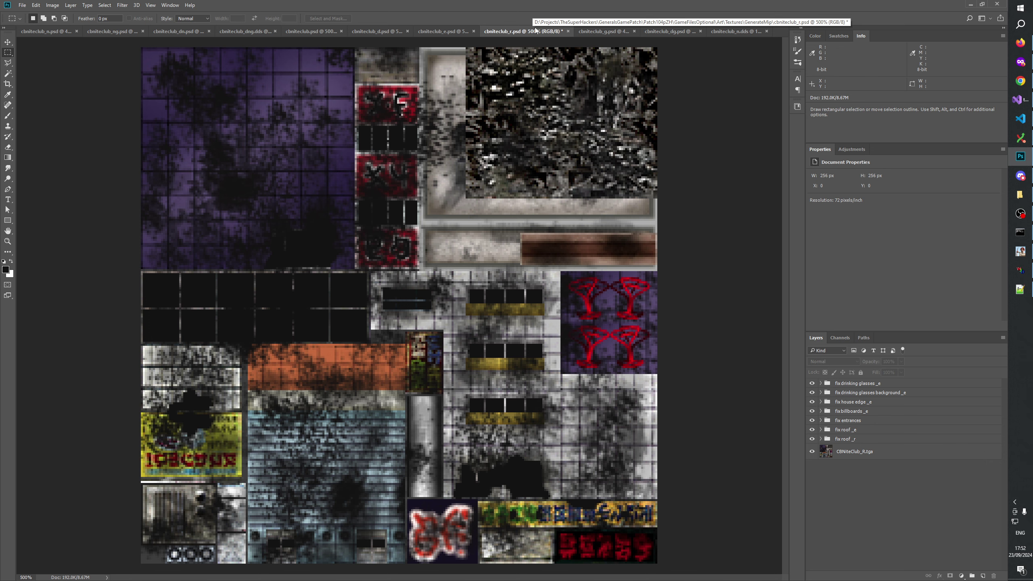
Step: Switch to File Explorer and locate the CBNiteClub files in D:\Projects\TheSuperHackers\GeneralsAlpha\Textures in a new window
left_click(1020, 195)
middle_click(1021, 200)
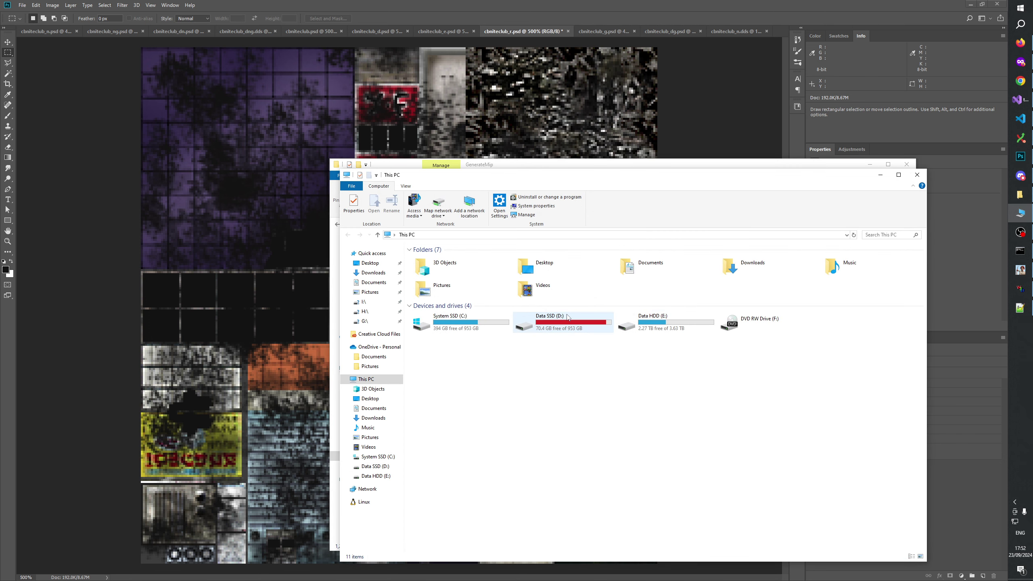
double_click(550, 325)
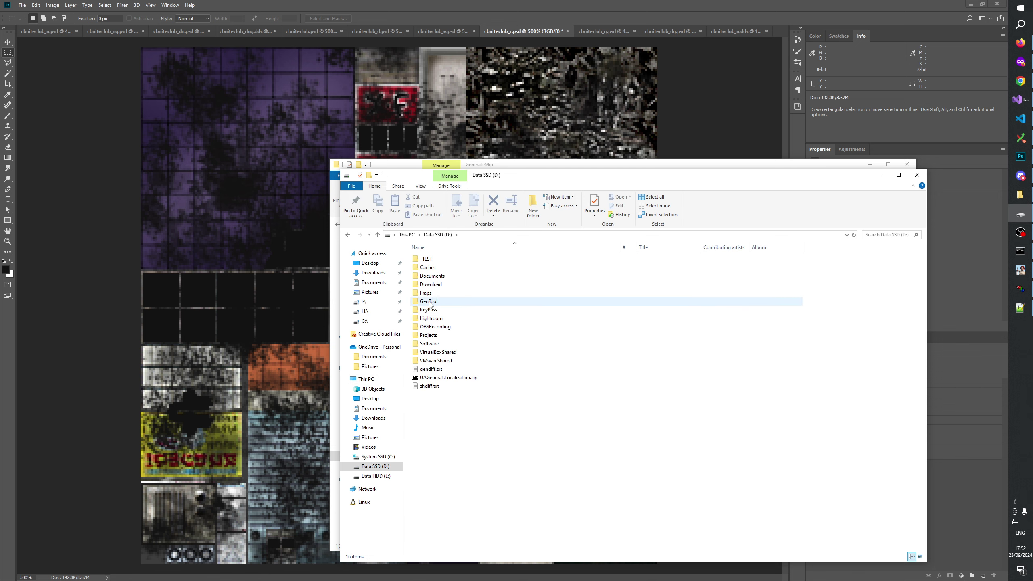
double_click(431, 335)
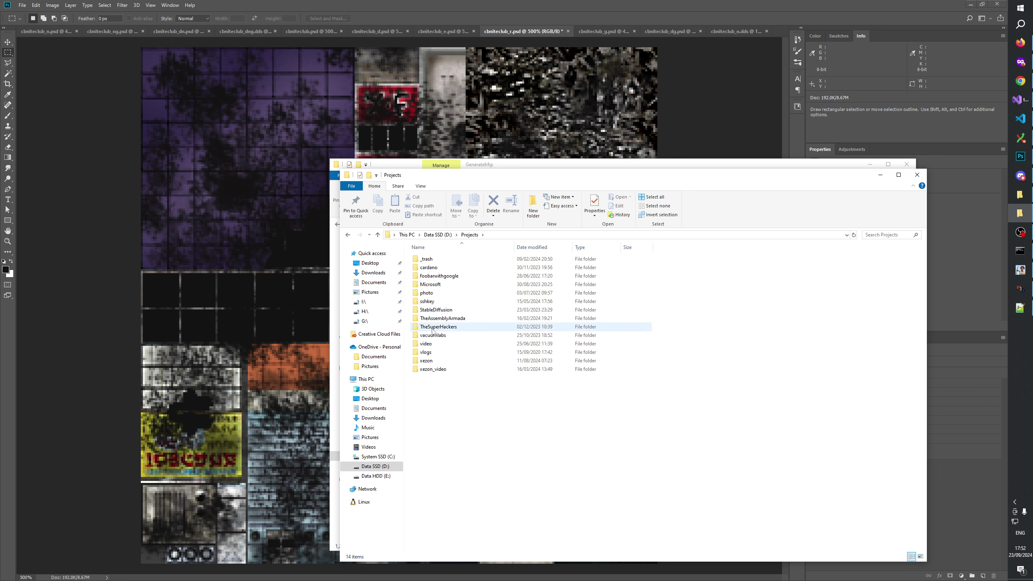
double_click(437, 327)
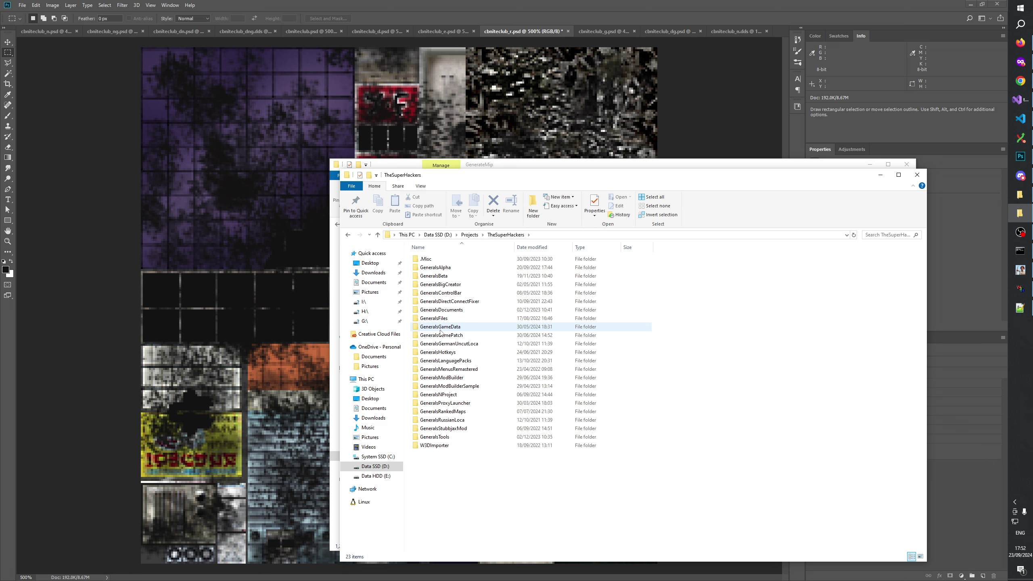
double_click(436, 319)
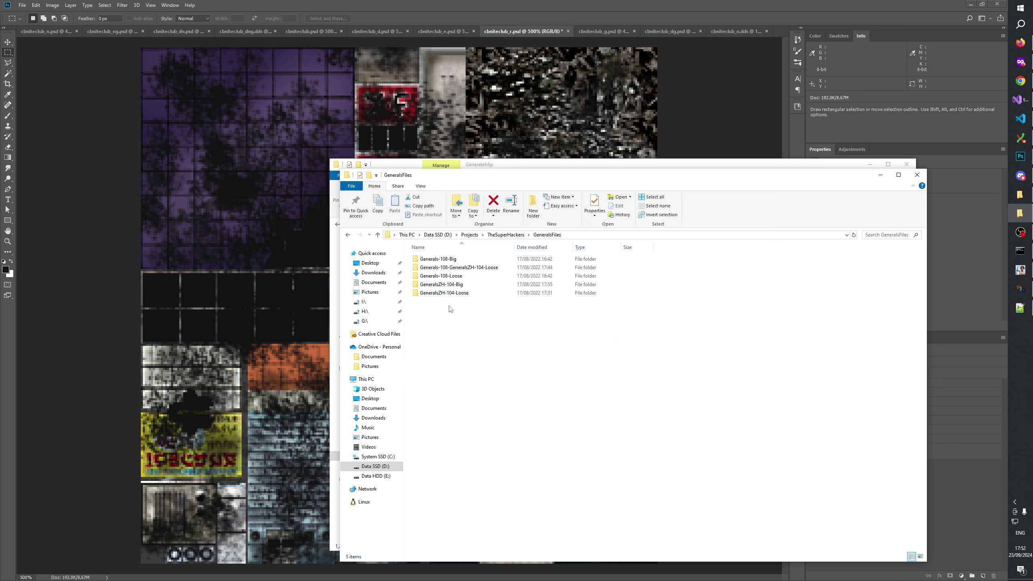
left_click(505, 235)
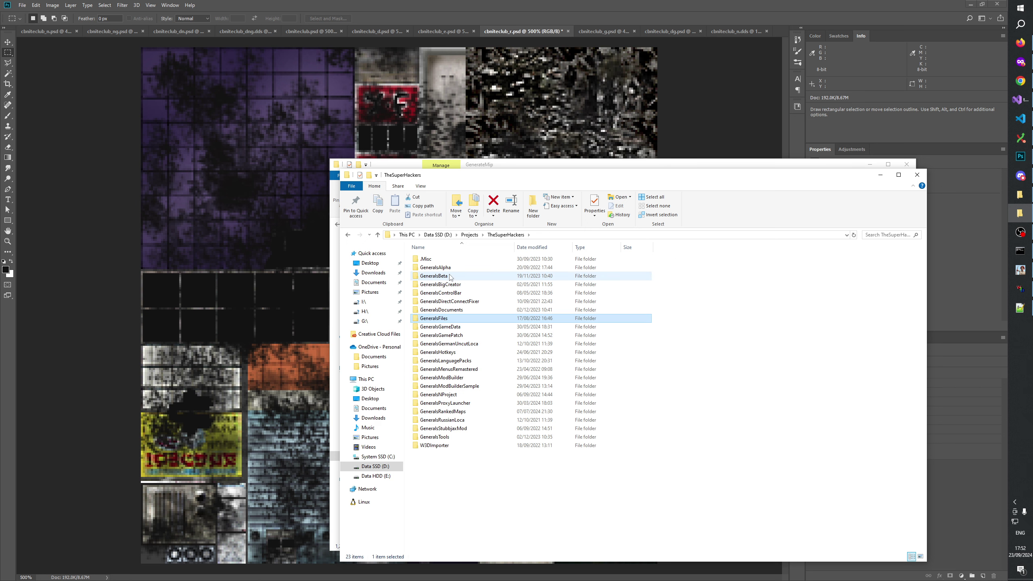
double_click(436, 268)
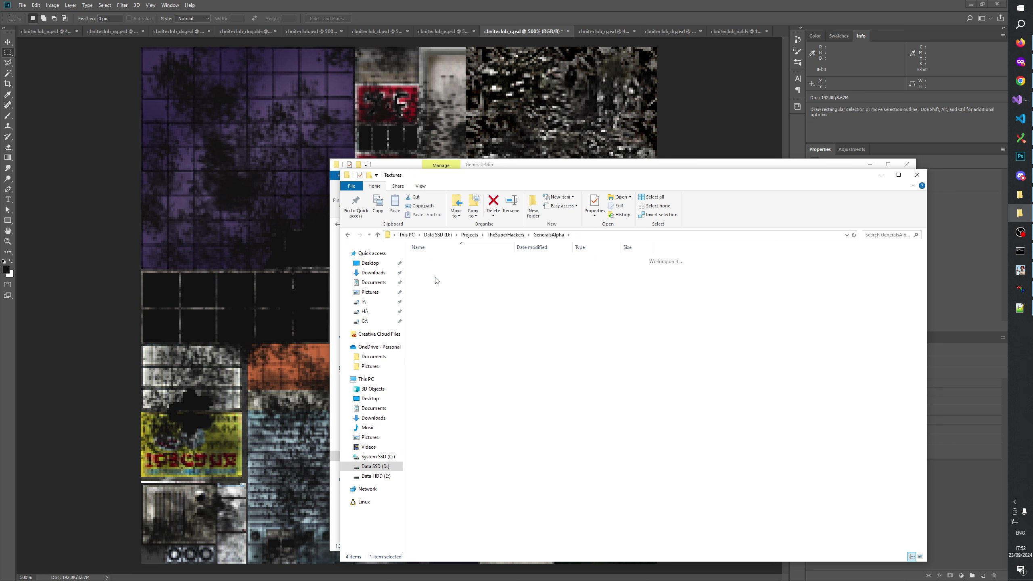
left_click(459, 283)
type("cbniteclub")
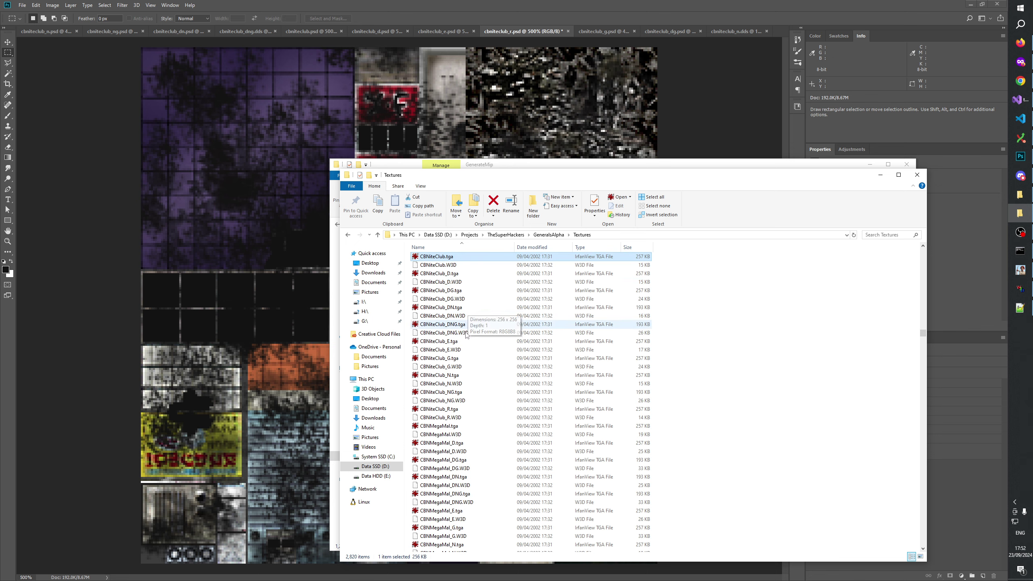
Step: Open CBNiteClub_E.tga and CBNiteClub_R.tga from the Textures folder in Photoshop
left_click(451, 340)
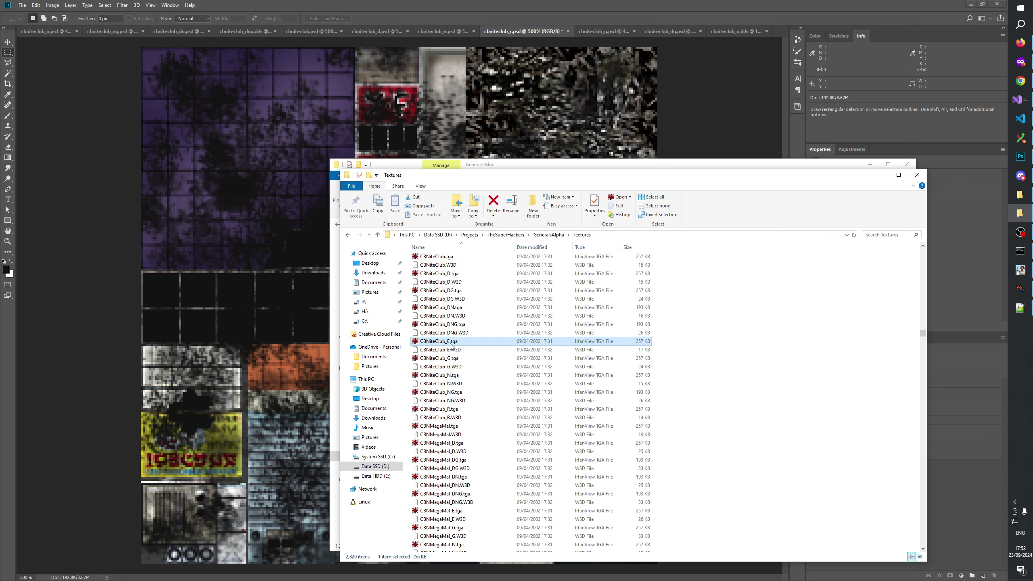
left_click(442, 408)
left_click_drag(454, 346, 779, 30)
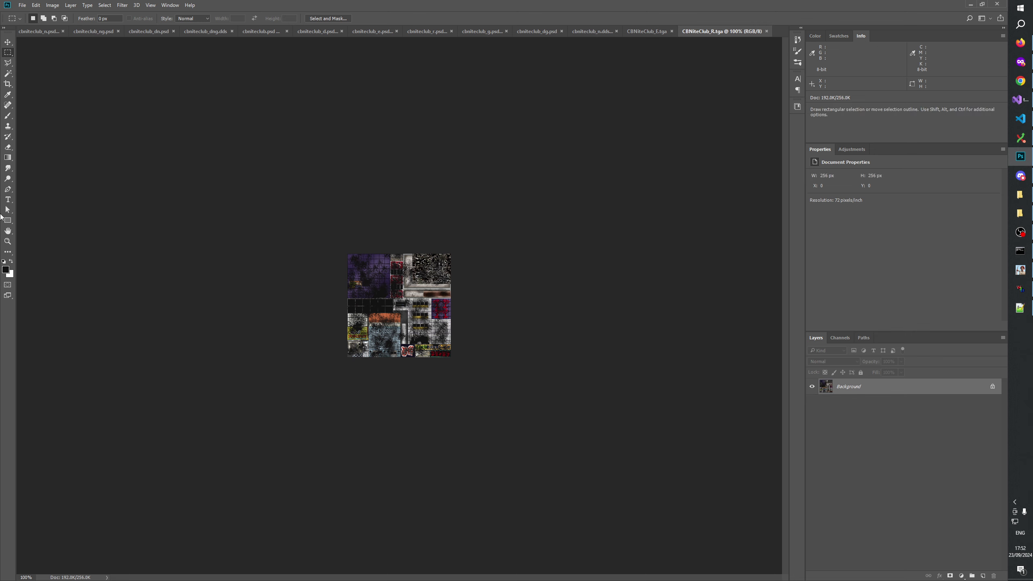
Step: Compare the original CBNiteClub_E.tga and CBNiteClub_R.tga textures at 300% zoom by alternating between them
left_click(7, 242)
left_click(409, 305)
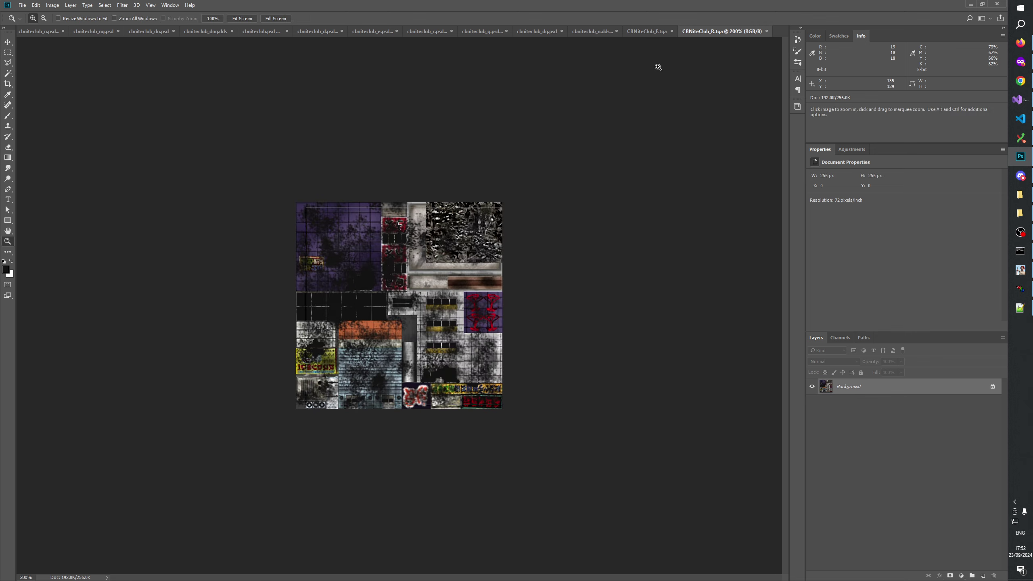
left_click(658, 67)
left_click(656, 31)
left_click(670, 77)
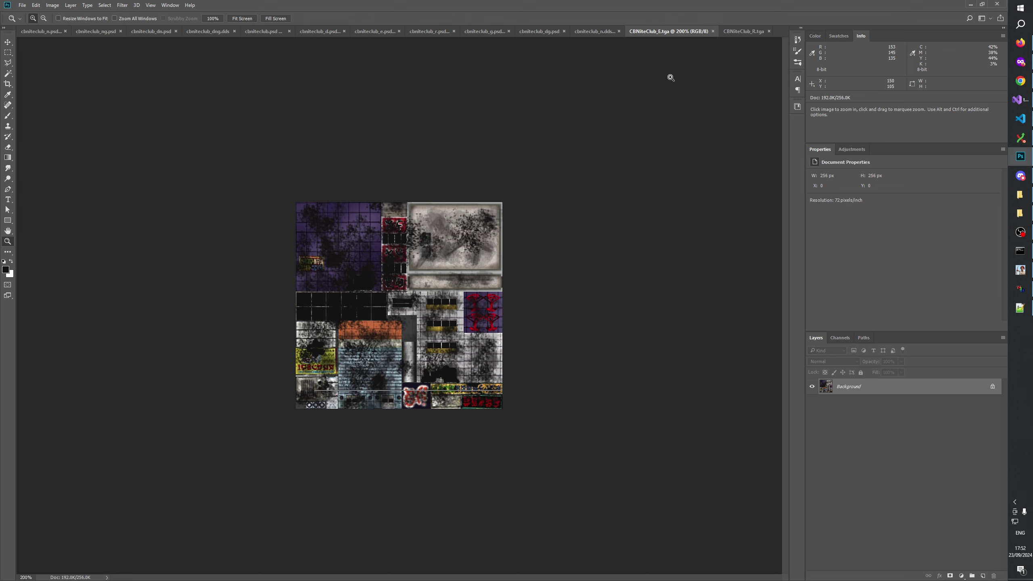
left_click(670, 78)
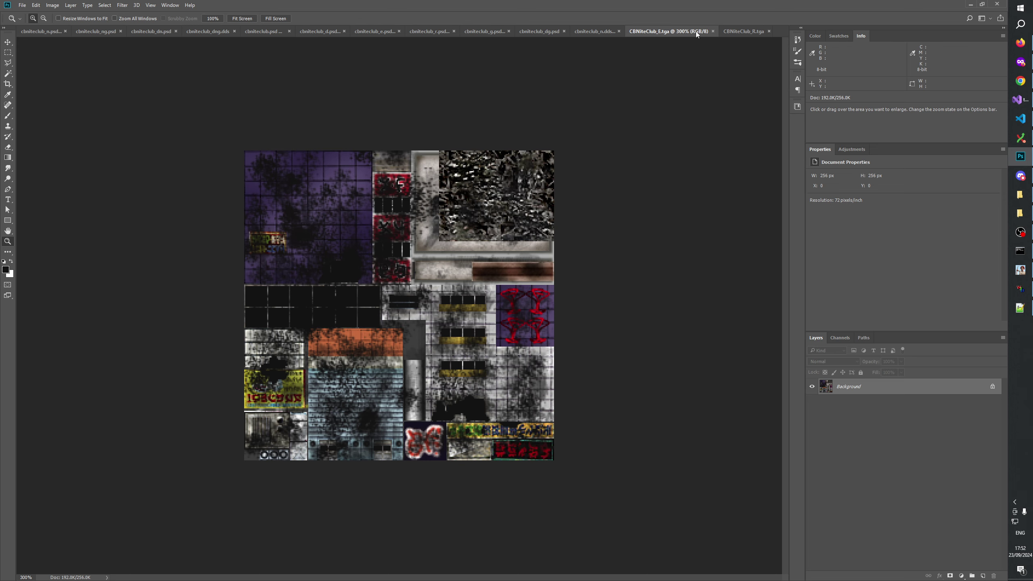
left_click(736, 32)
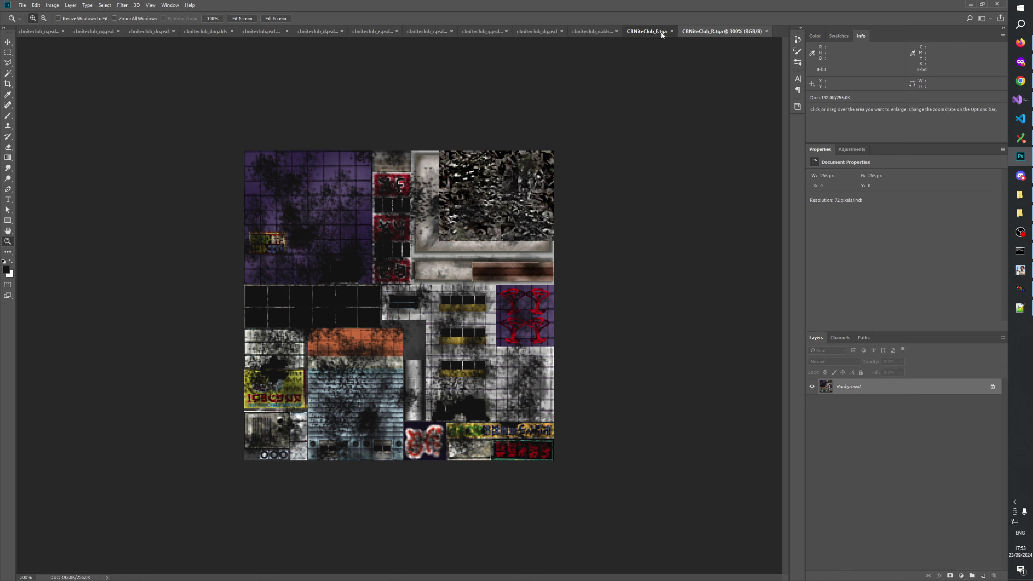
left_click(659, 32)
left_click(735, 31)
left_click(650, 33)
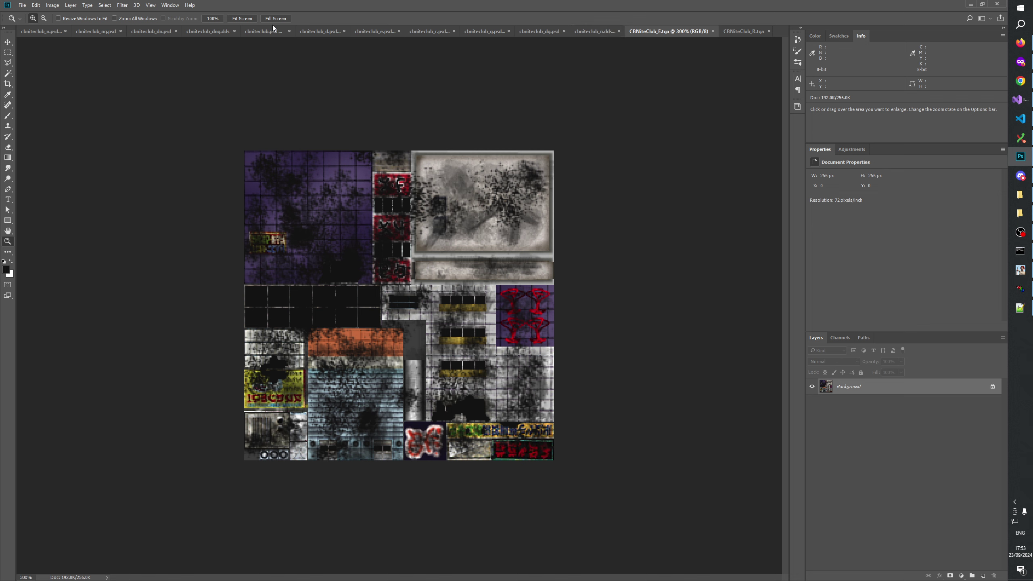
Step: Copy the entire merged image of cbniteclub_e.psd and paste it into cbniteclub_r.psd as a new layer above all groups
left_click(384, 29)
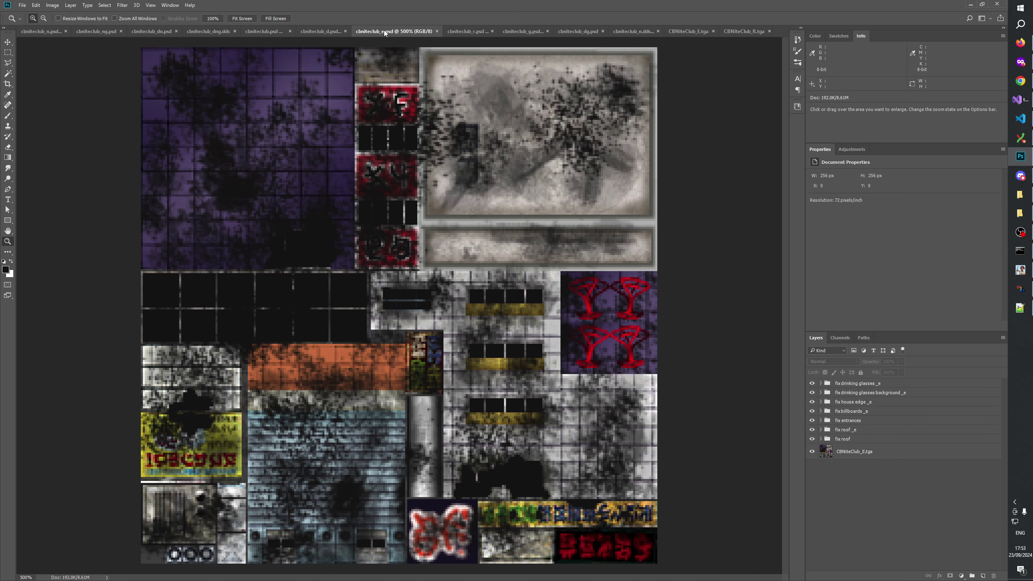
key("ctrl+a")
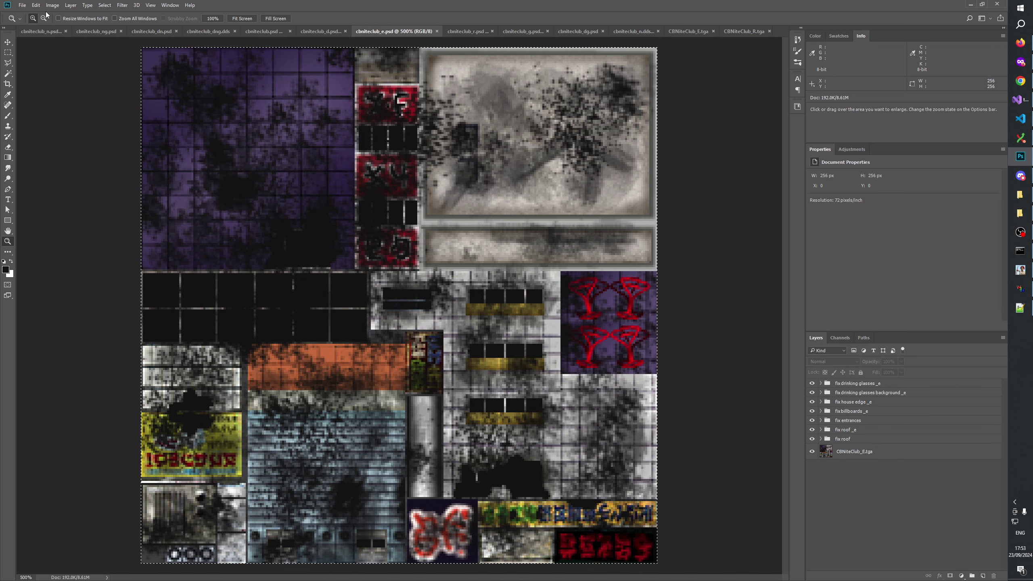
left_click(36, 5)
left_click(48, 65)
left_click(463, 33)
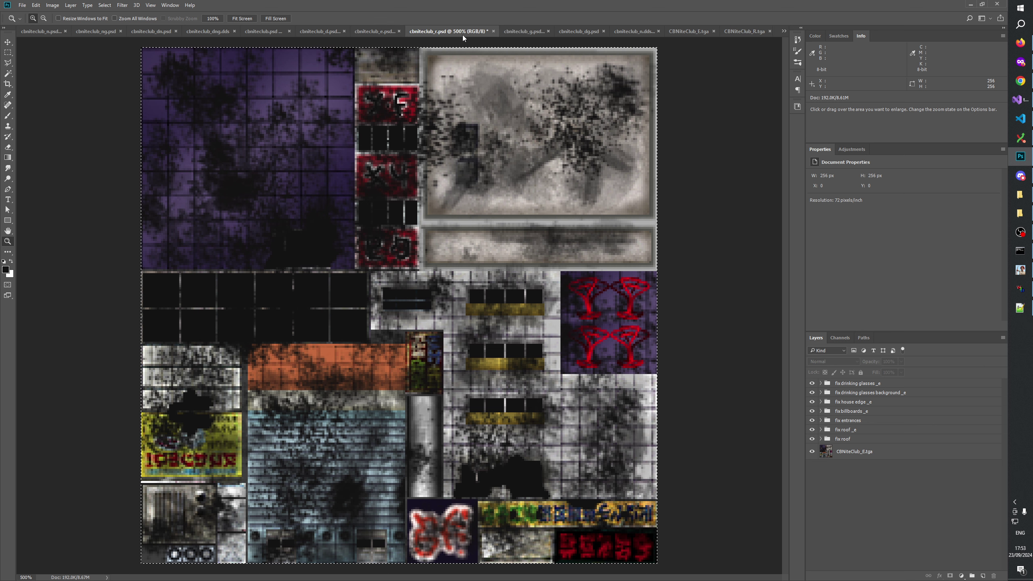
key("alt+period")
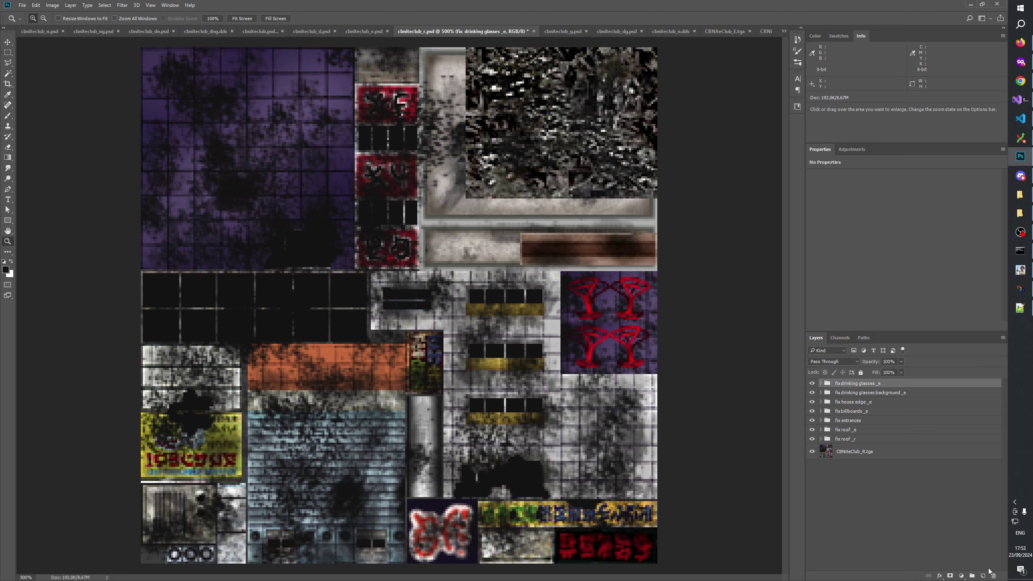
key("ctrl+v")
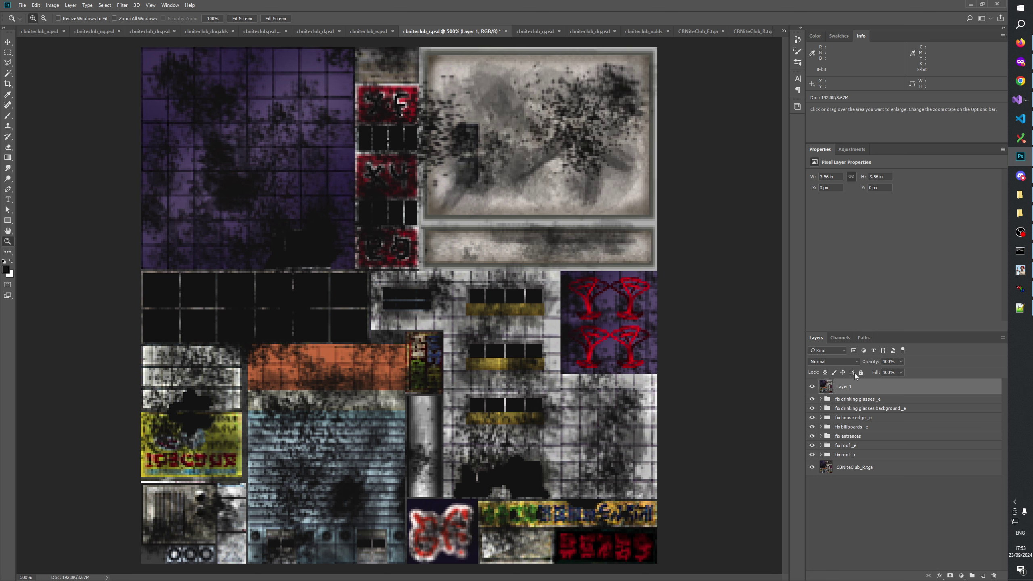
Step: Rename the pasted layer as cbniteclub_e merged
double_click(844, 387)
type("cbniteclub_e merged")
key("Return")
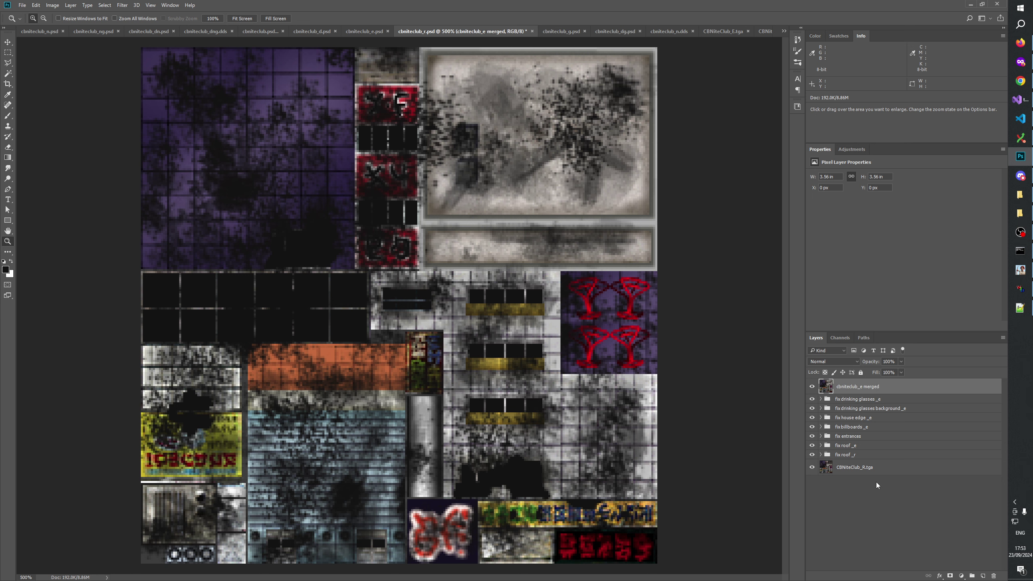
Step: Duplicate the CBNiteClub_R.tga layer and move the copy above the cbniteclub_e merged layer
left_click(860, 471)
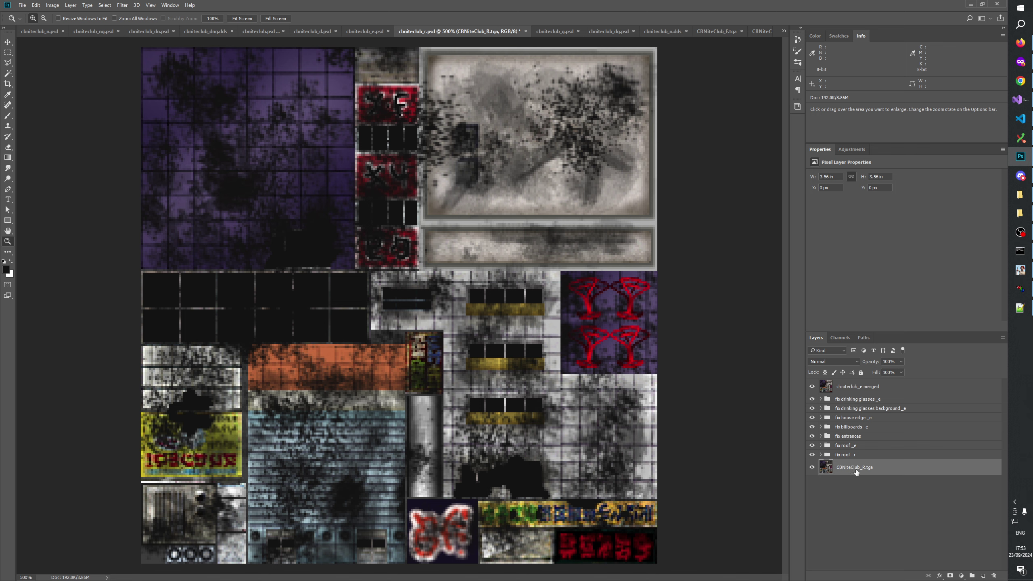
key("ctrl+j")
left_click_drag(856, 373, 856, 377)
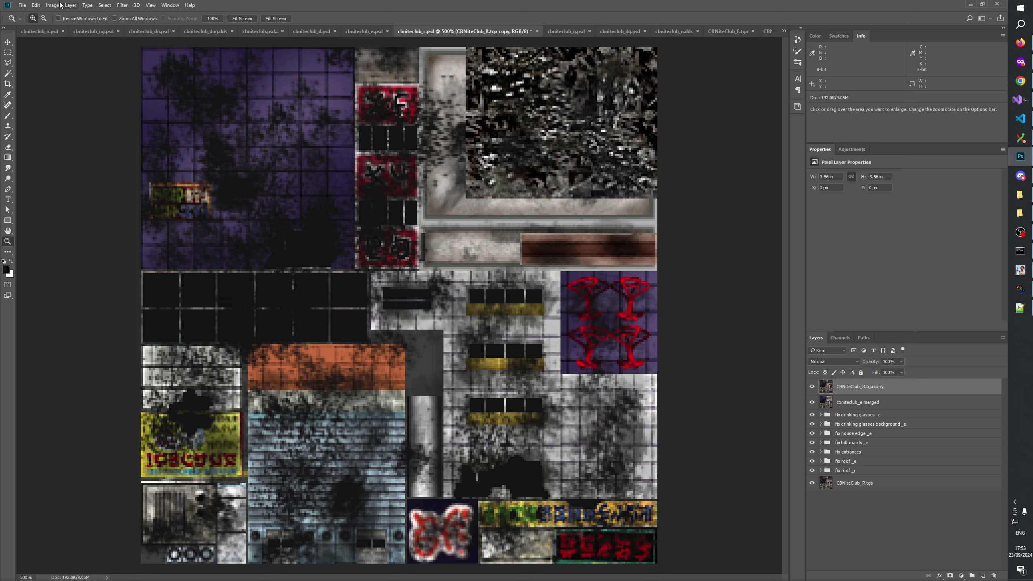
Step: Mask the CBNiteClub_R.tga copy layer to only the rubble roof and the brown strip below it, and apply the mask
left_click(7, 63)
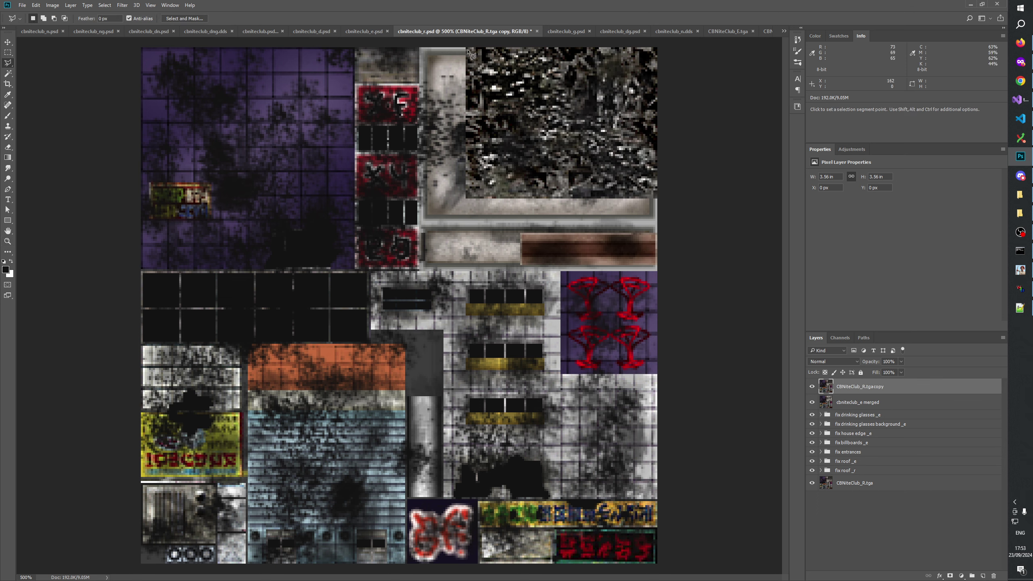
left_click(8, 52)
left_click_drag(657, 47, 467, 198)
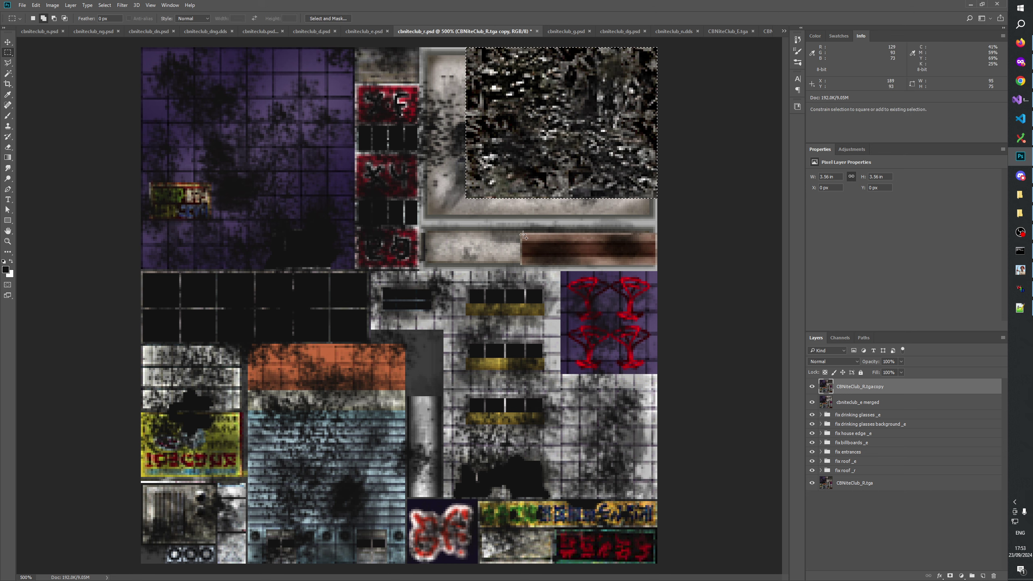
left_click_drag(523, 235, 657, 267)
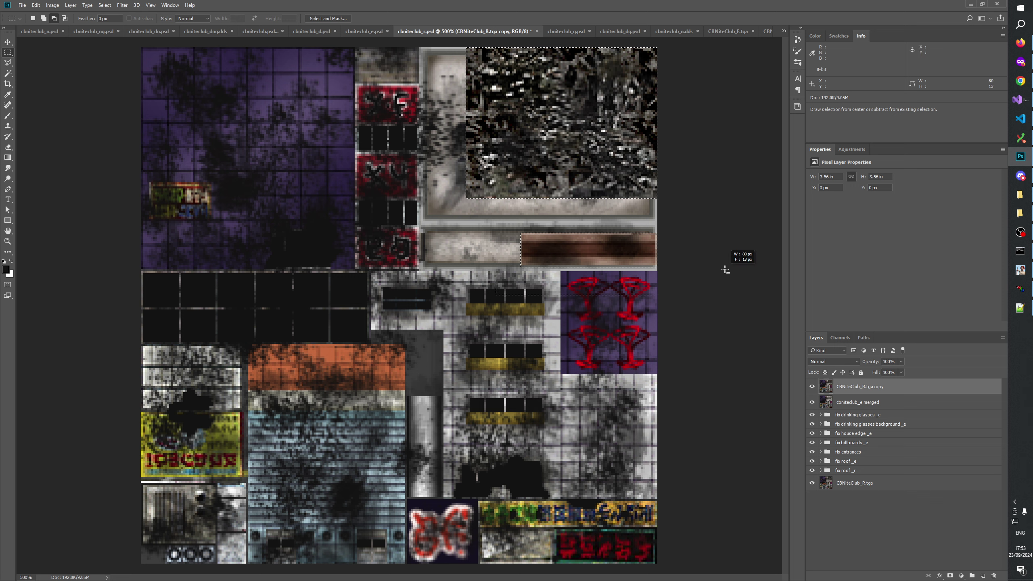
left_click(949, 576)
left_click(844, 386, "ctrl")
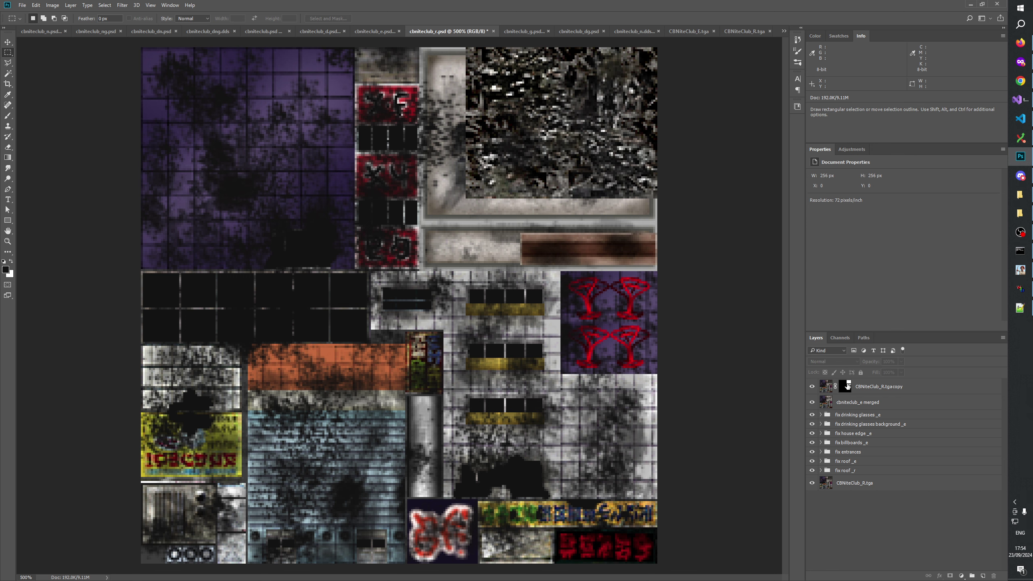
right_click(846, 385)
left_click(872, 414)
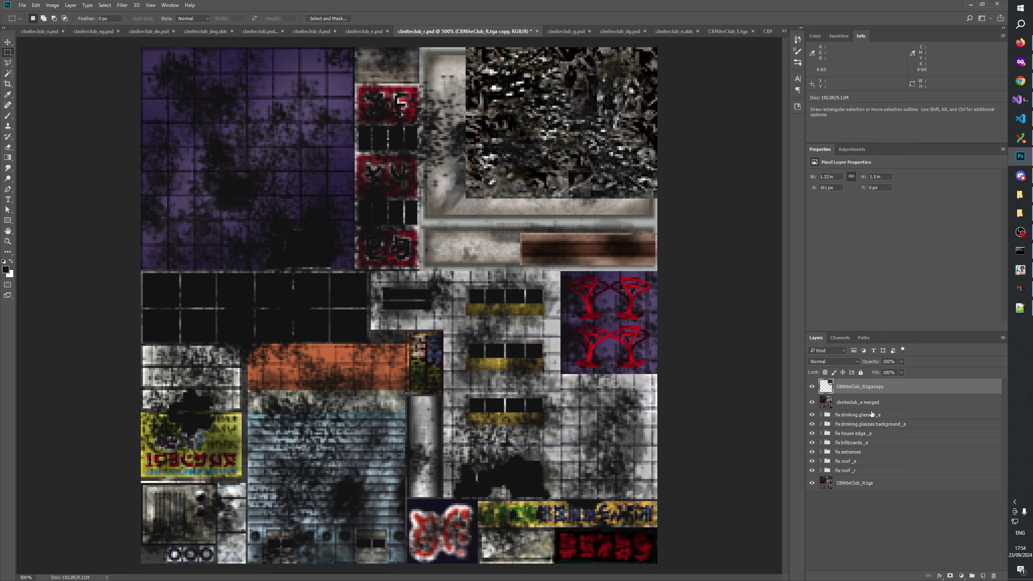
Step: Rename the masked top layer as CBNiteClub_R.tga
left_click(872, 509)
double_click(868, 389)
left_click(868, 389)
key("Delete")
key("Delete")
key("Delete")
key("Delete")
key("Return")
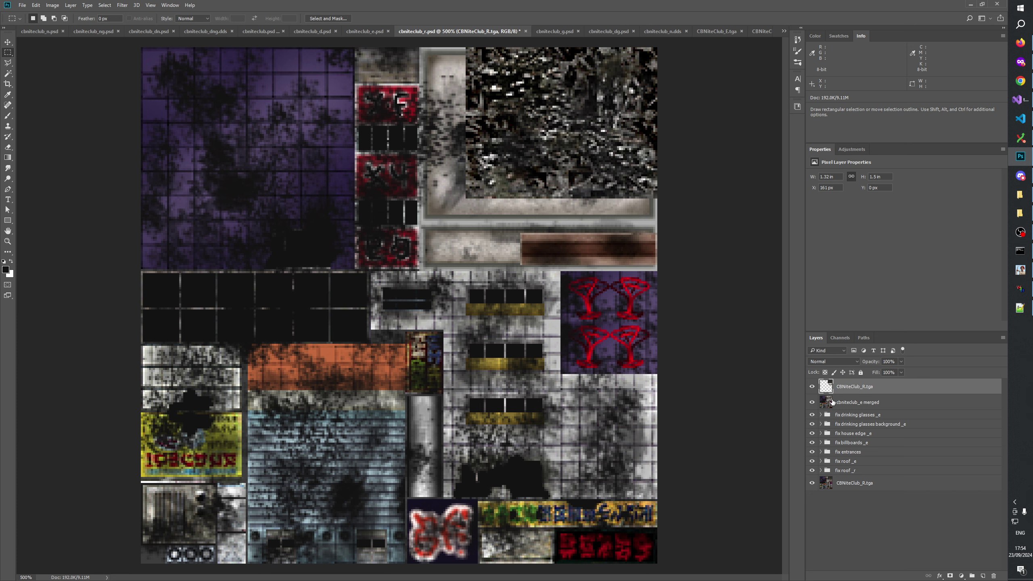
Step: Clear the area covered by the top CBNiteClub_R.tga layer from the cbniteclub_e merged layer and deselect
left_click(827, 403, "ctrl")
left_click(827, 403)
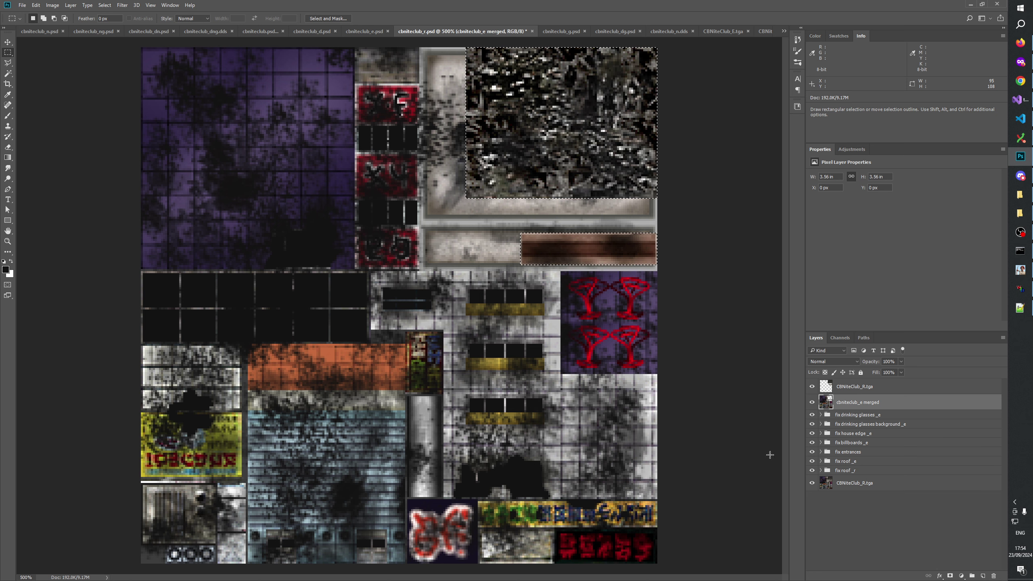
left_click(62, 85)
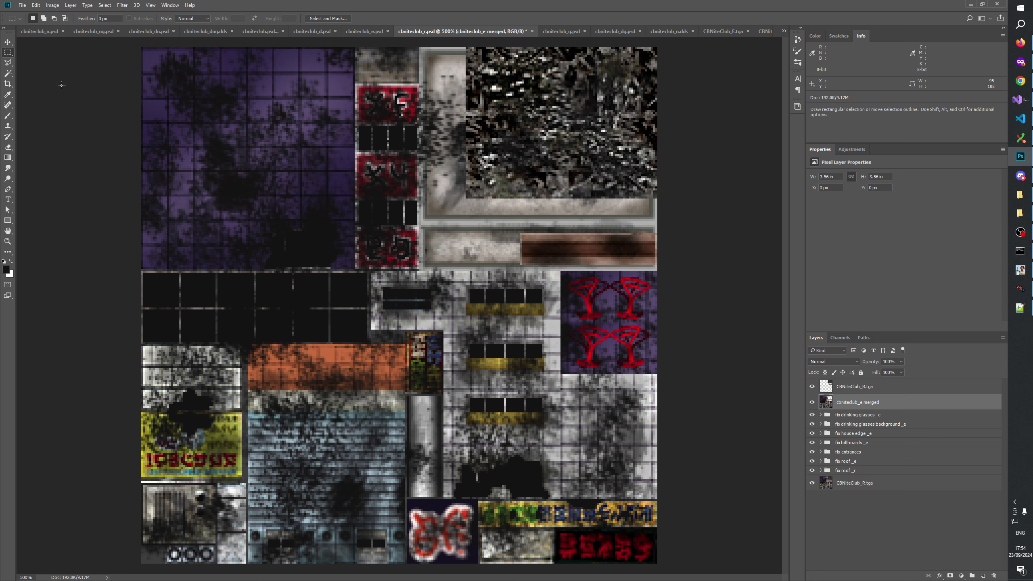
Step: Delete all the fix groups and the bottom CBNiteClub_R.tga layer, and save cbniteclub_r.psd
left_click(849, 515)
left_click(854, 415)
left_click(866, 482, "shift")
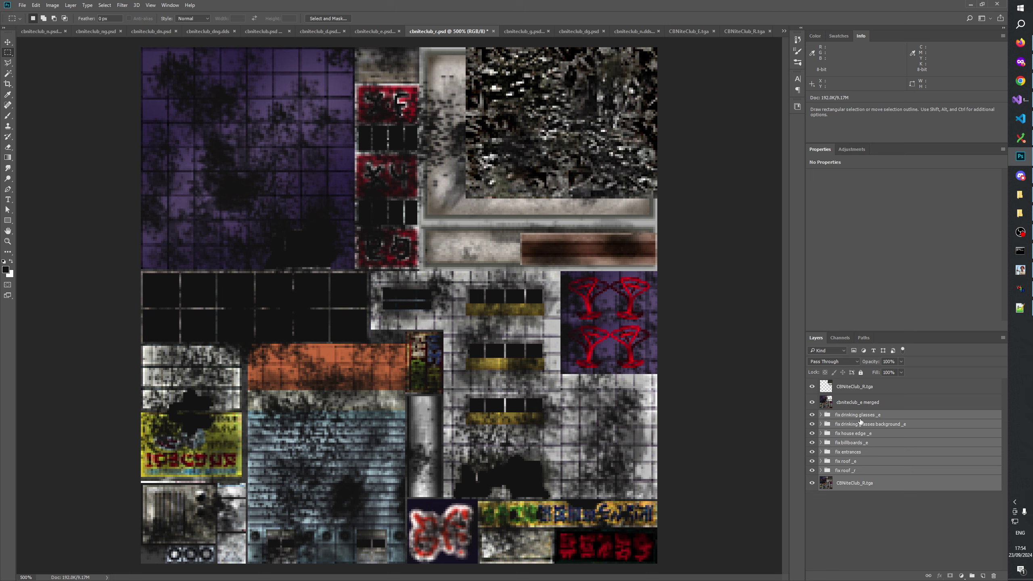
left_click_drag(866, 427, 994, 574)
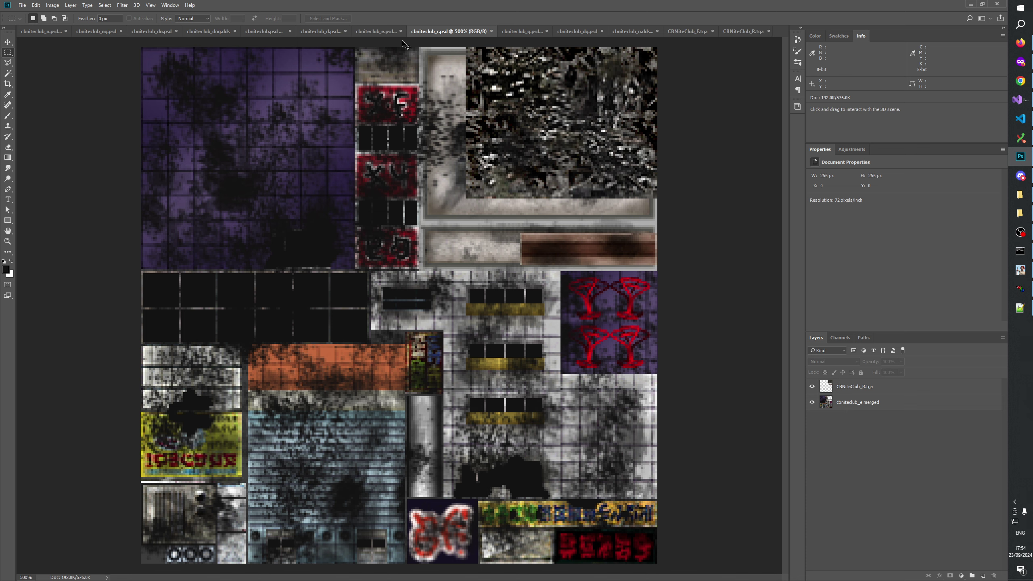
Step: Clear the selection in cbniteclub_e.psd and compare its image with cbniteclub_r.psd
left_click(387, 31)
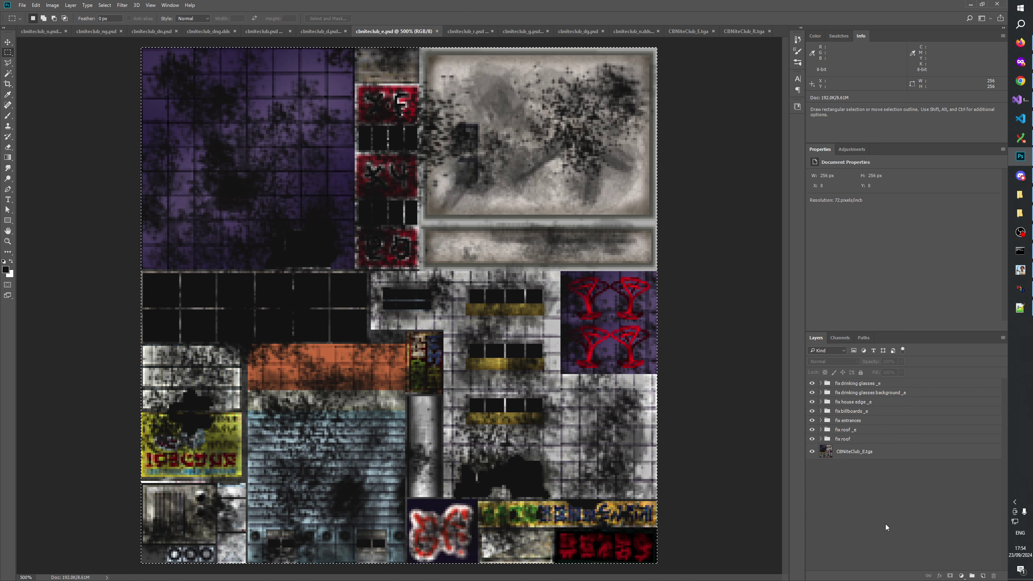
left_click(107, 101)
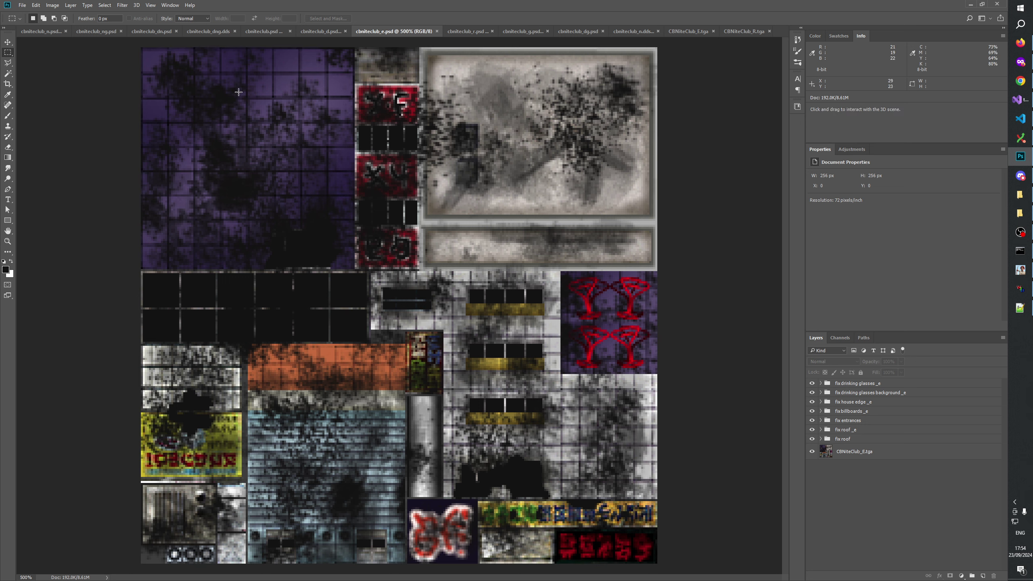
left_click(464, 31)
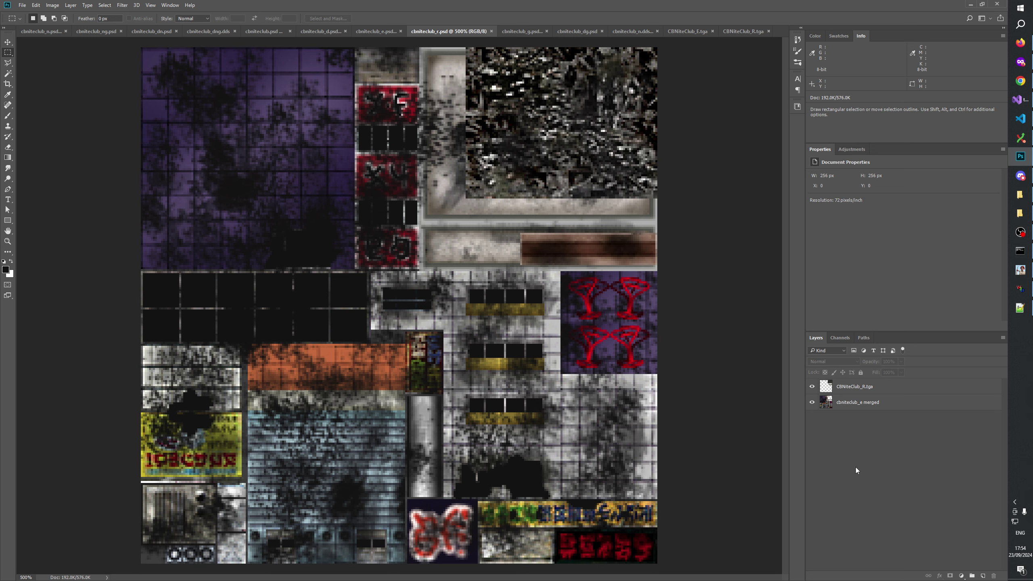
left_click(384, 31)
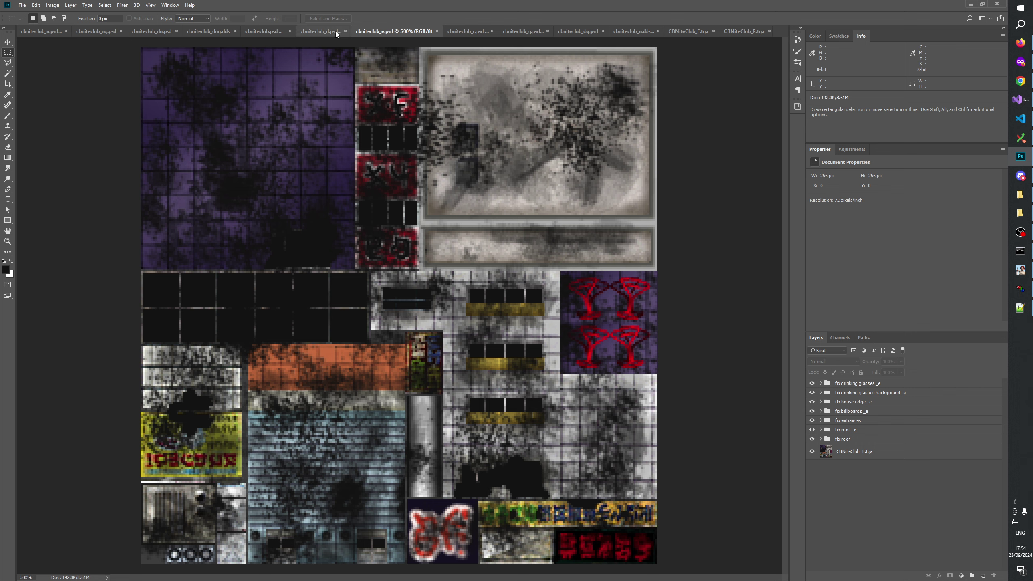
Step: Duplicate the fix drinking glasses and fix drinking glasses background groups from cbniteclub.psd into cbniteclub_g.psd
left_click(255, 31)
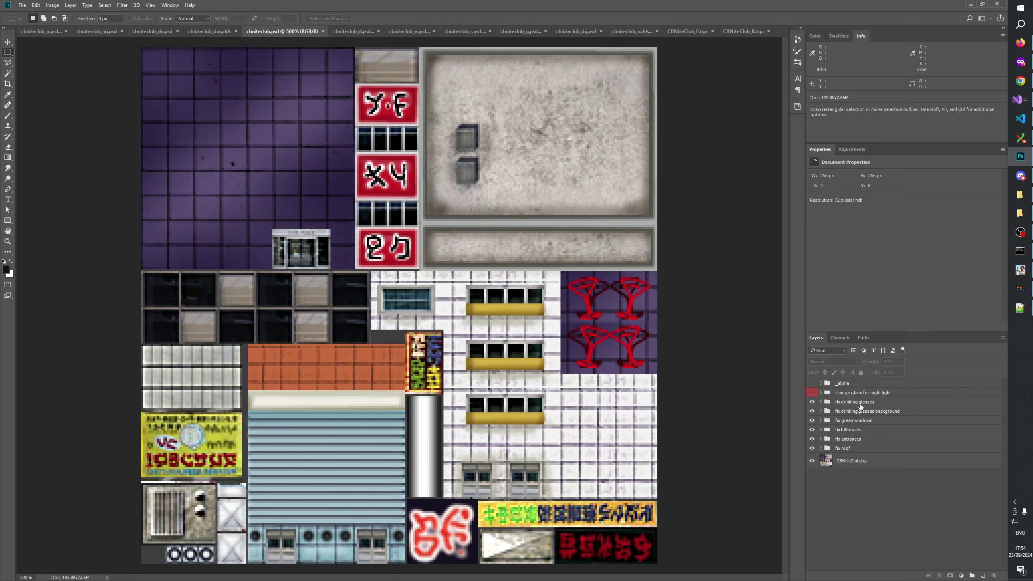
left_click(860, 403)
left_click(859, 411, "shift")
right_click(856, 403)
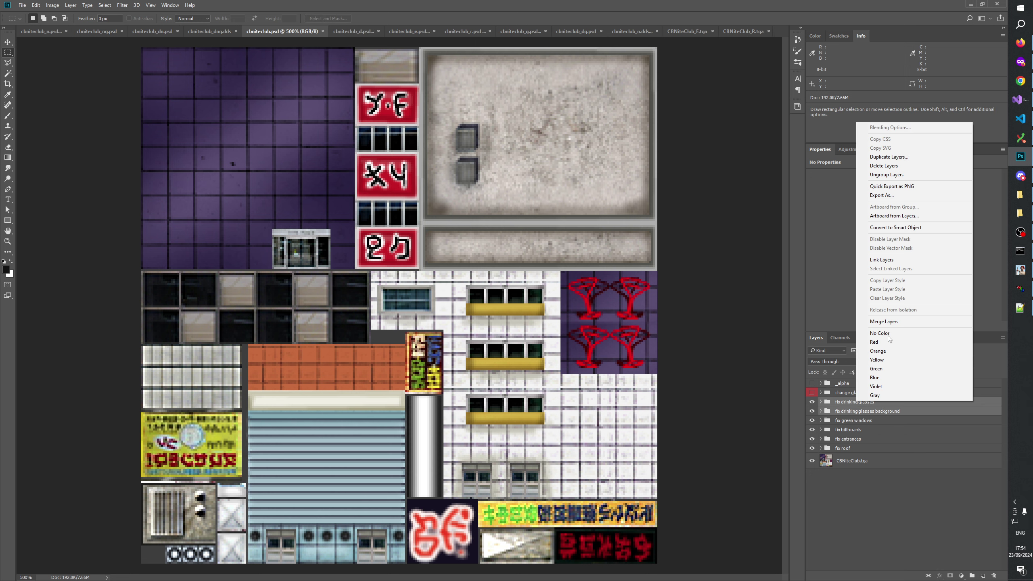
left_click(889, 157)
left_click(516, 207)
left_click(522, 231)
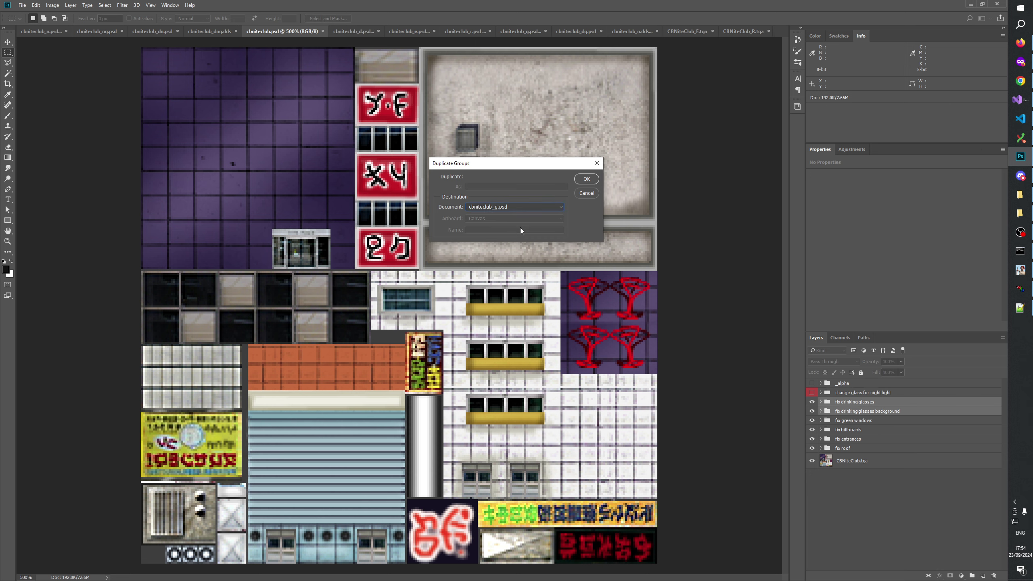
left_click(587, 179)
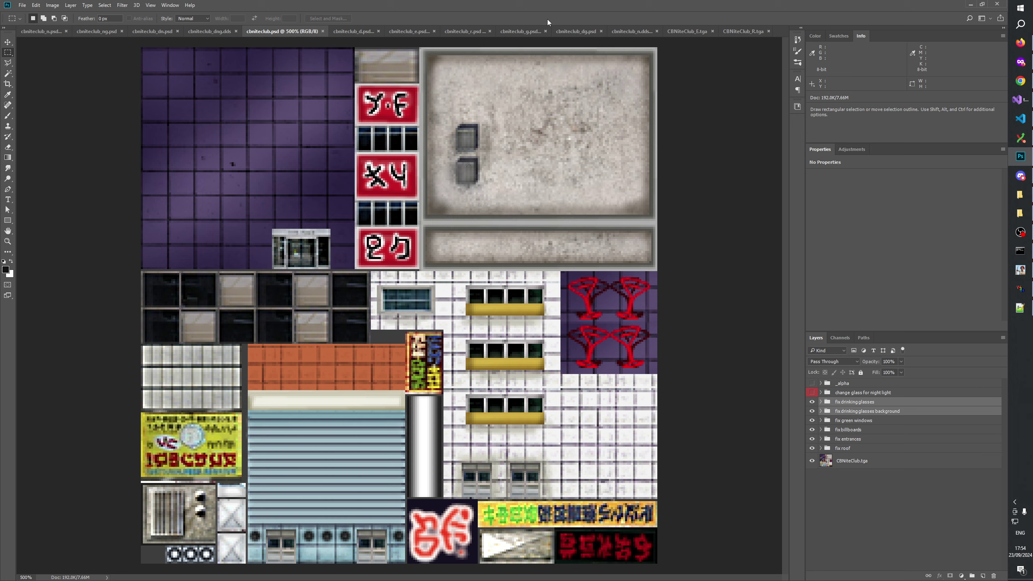
Step: Move the two drinking glasses groups in cbniteclub_g.psd below change glass for night light _g, matching cbniteclub.psd, and save
left_click(525, 27)
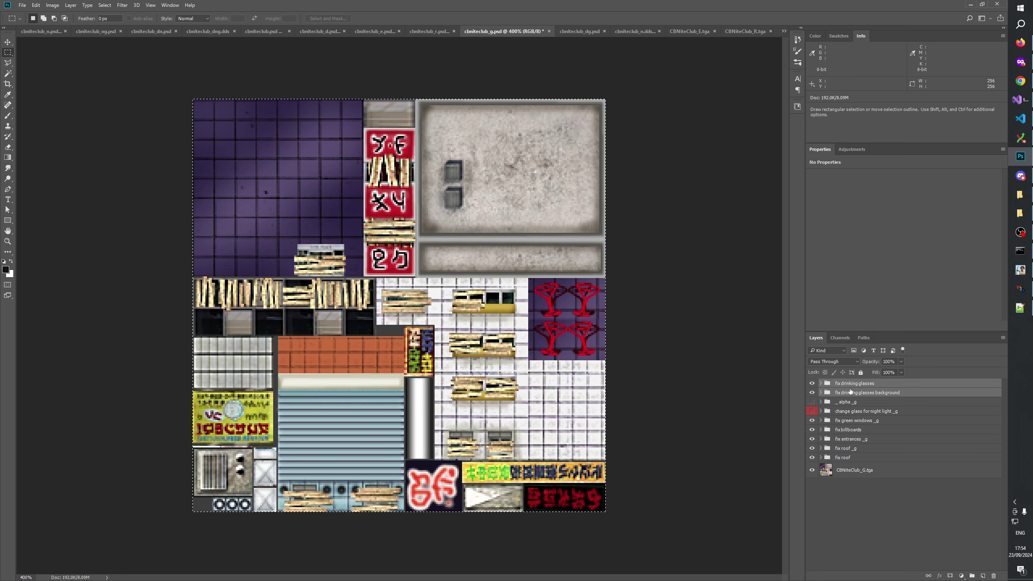
left_click_drag(851, 394, 845, 416)
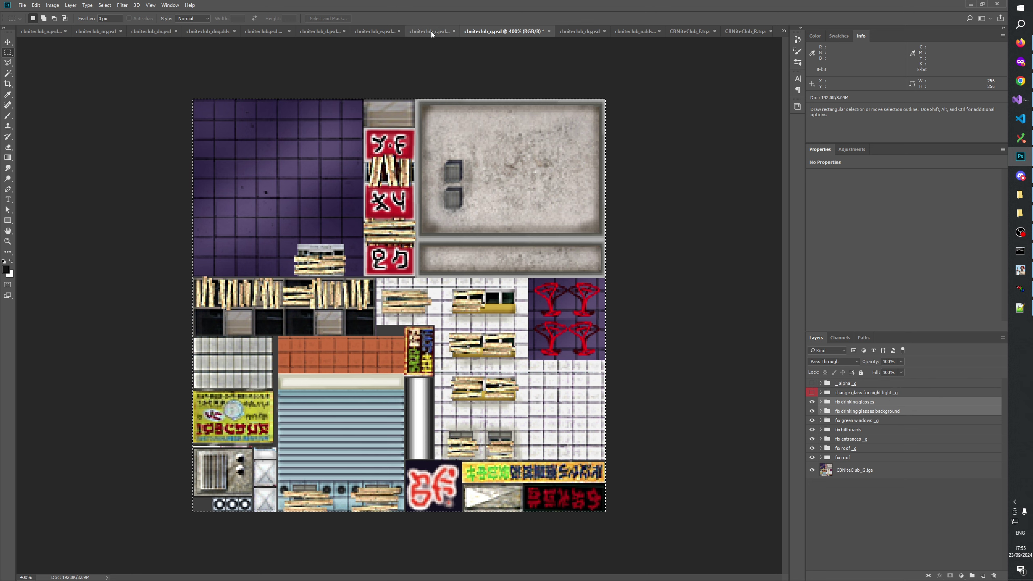
left_click(273, 32)
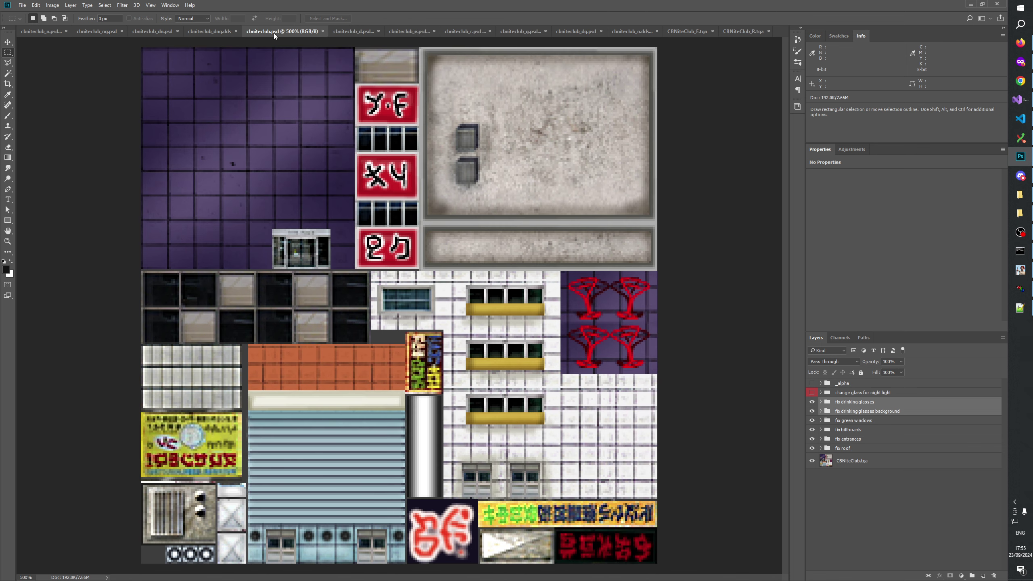
left_click(512, 32)
left_click(865, 506)
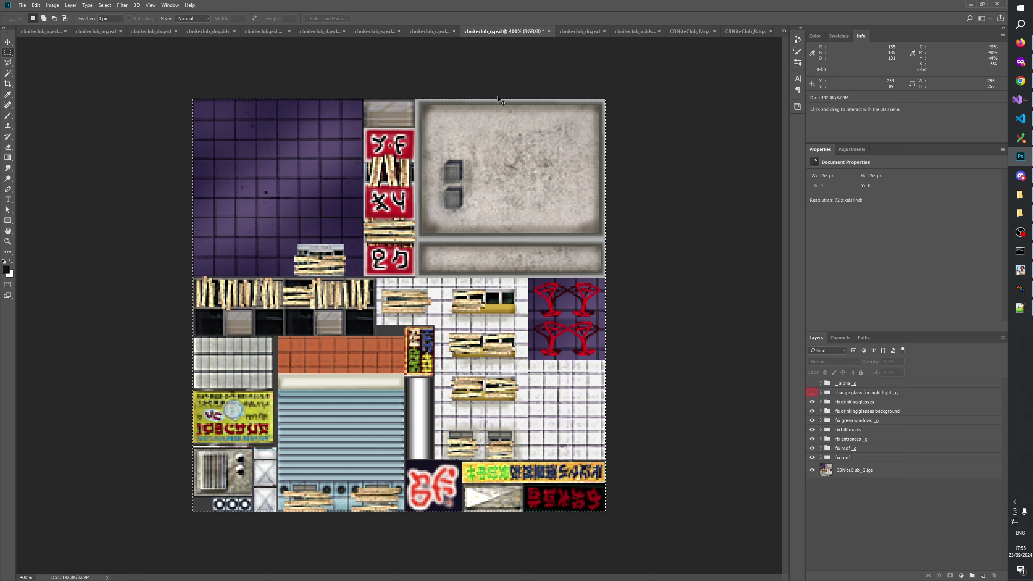
key("ctrl+s")
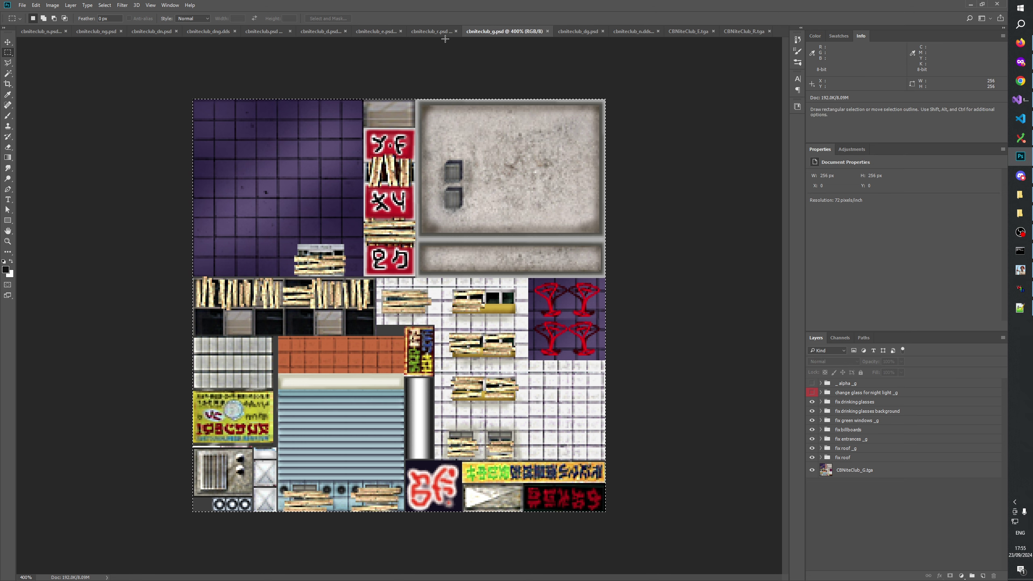
Step: Select the fix drinking glasses and fix drinking glasses background _d groups in cbniteclub_d.psd
left_click(313, 32)
left_click(879, 402)
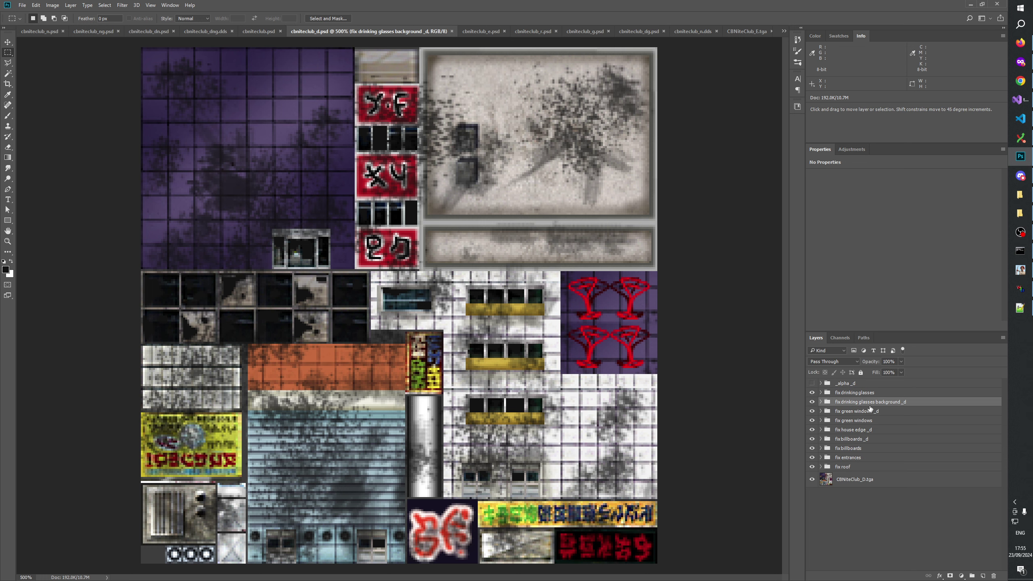
left_click(854, 393, "ctrl")
right_click(847, 392)
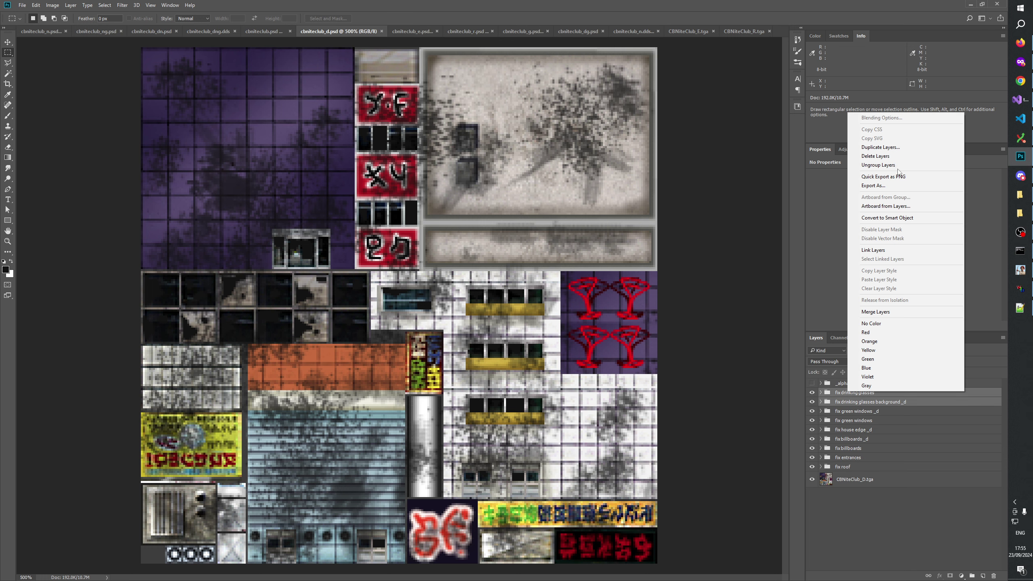
left_click(874, 147)
left_click(480, 206)
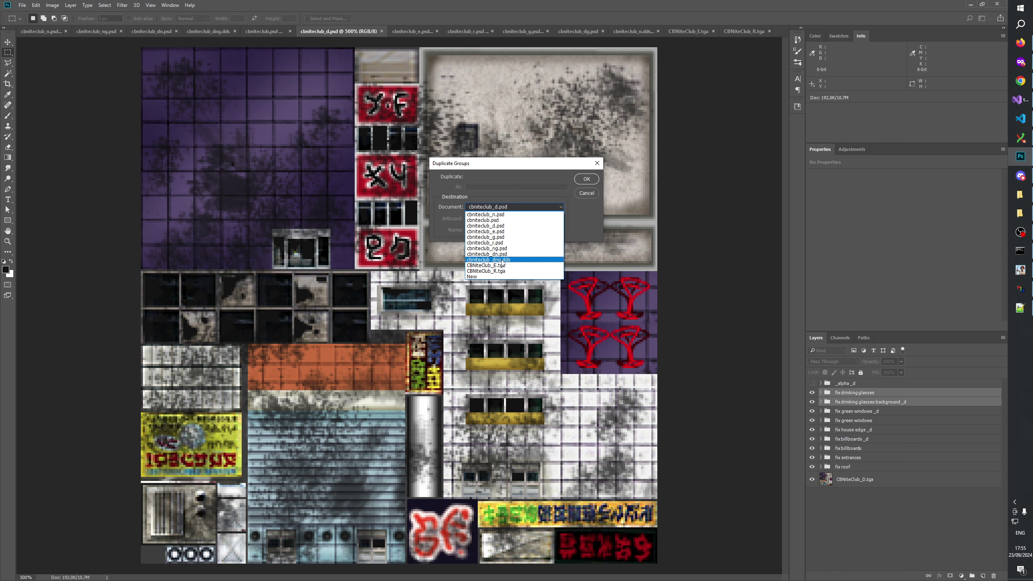
left_click(501, 226)
left_click(585, 194)
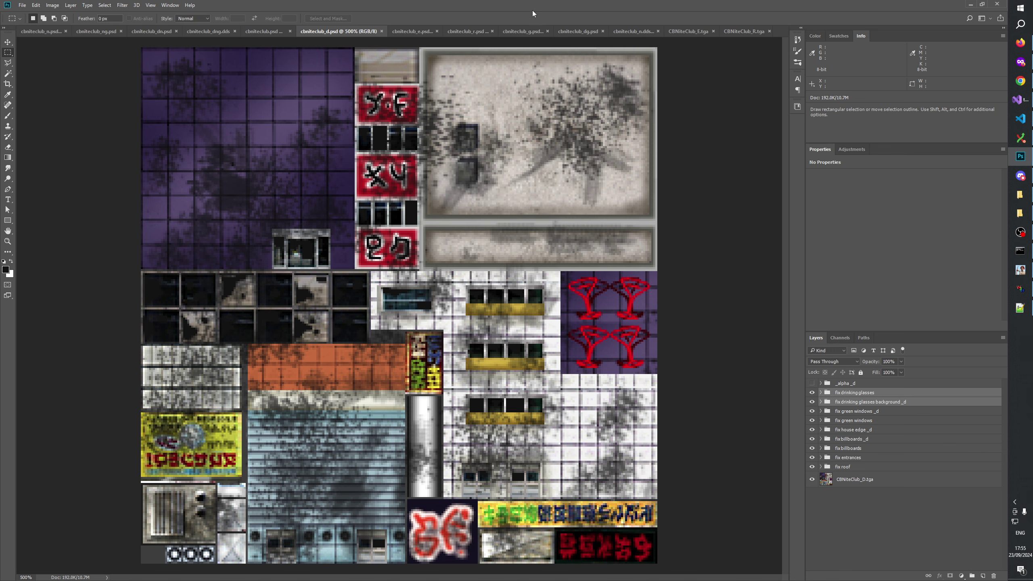
Step: Switch cbniteclub_dg.psd from its alpha channel to the RGB composite and return to its layers
left_click(580, 26)
left_click(847, 338)
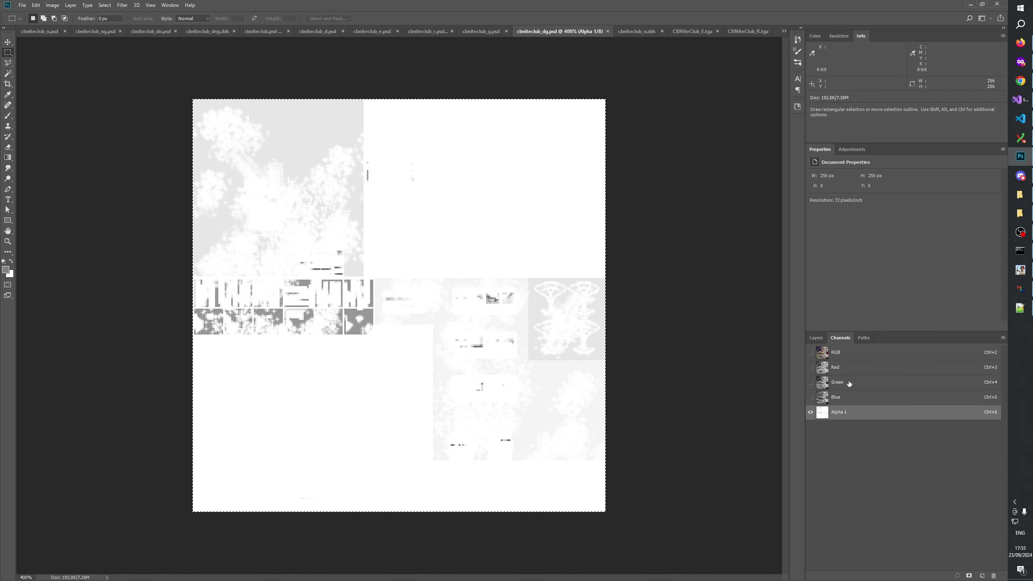
left_click(837, 352)
left_click(816, 337)
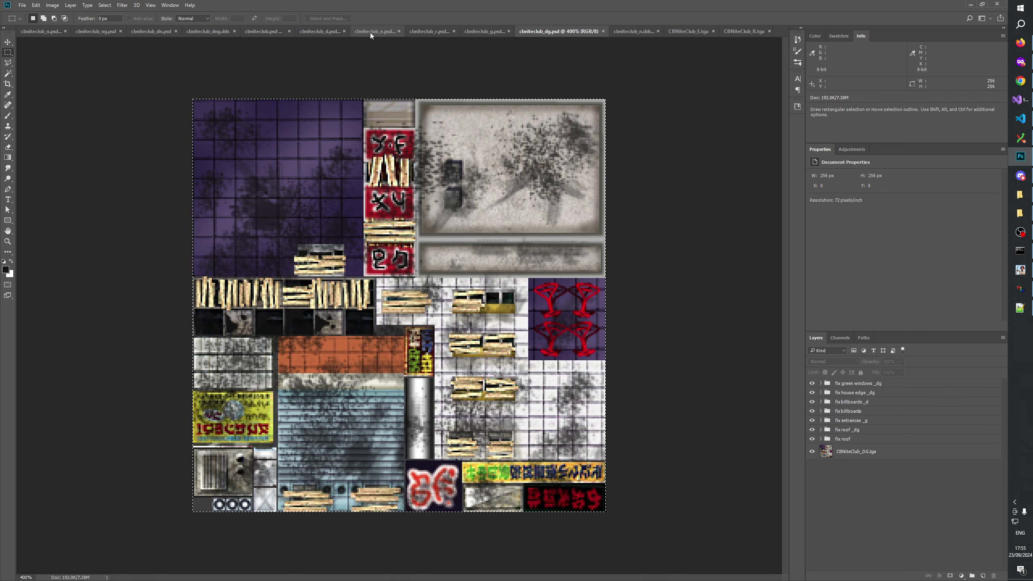
Step: Duplicate the selected drinking glasses and background _d groups from cbniteclub_d.psd into cbniteclub_dg.psd
left_click(320, 32)
right_click(859, 385)
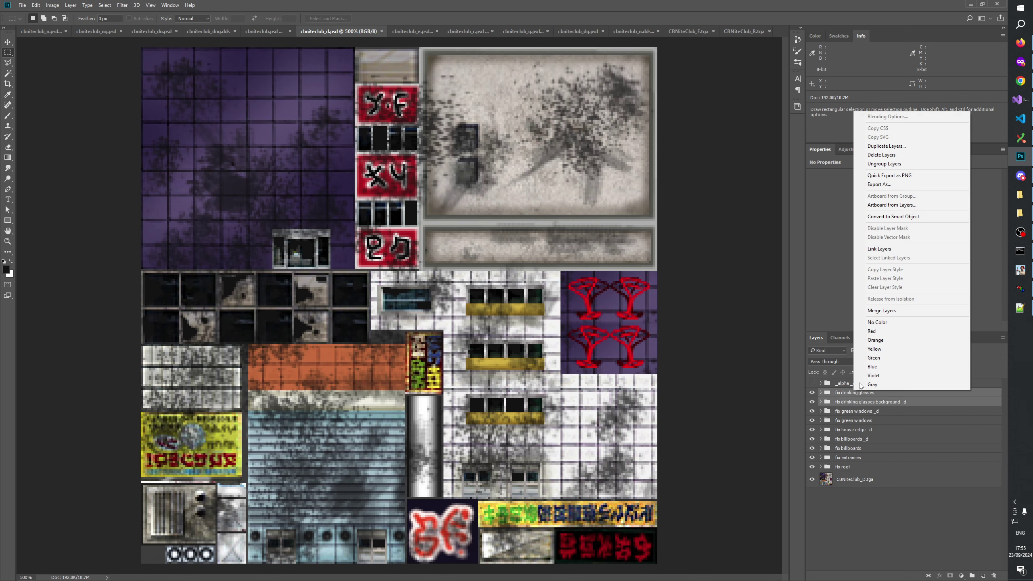
left_click(886, 145)
left_click(501, 205)
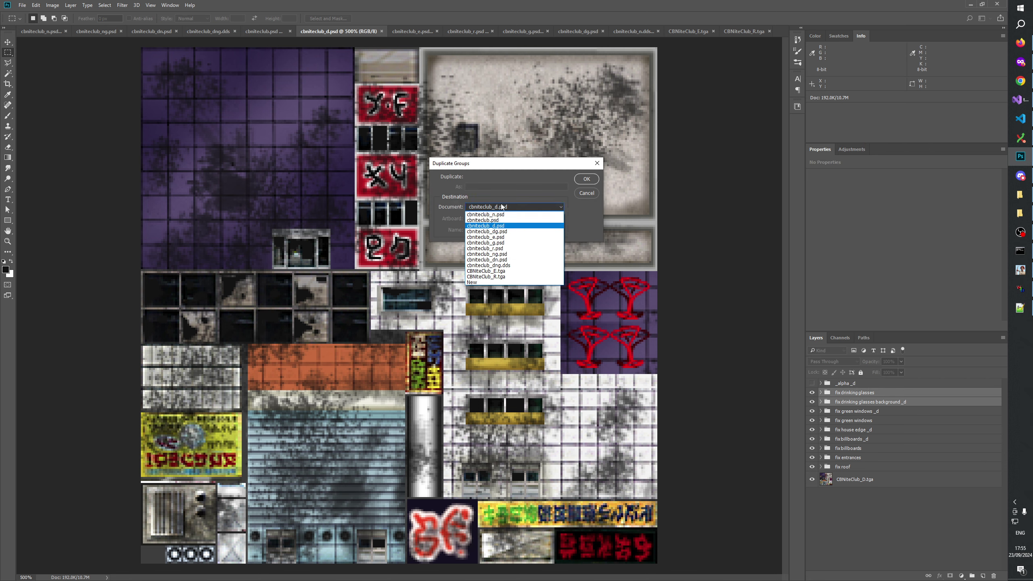
left_click(501, 231)
left_click(586, 181)
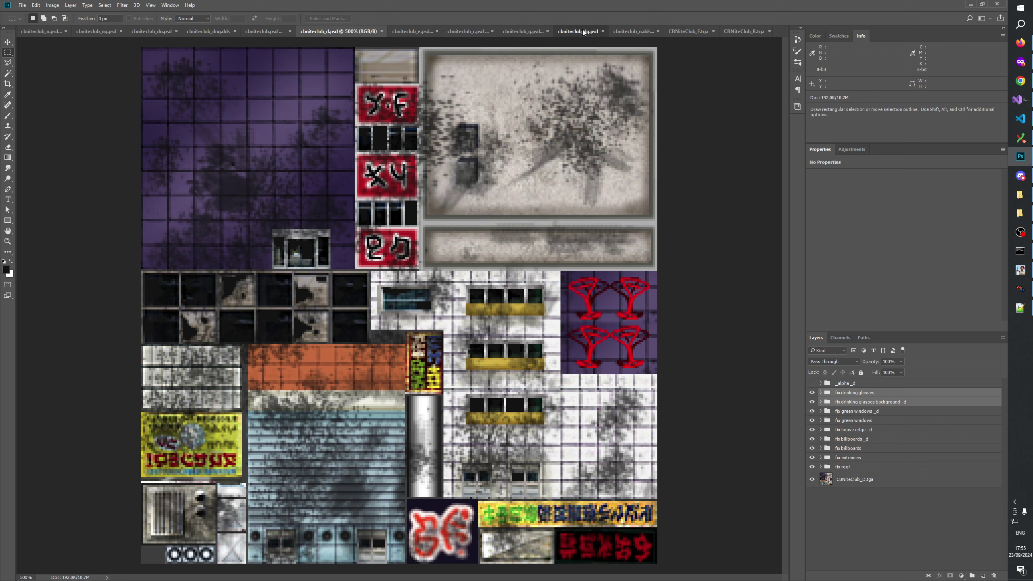
Step: Check the copied drinking glasses groups in cbniteclub_dg.psd by toggling their visibility, leave both visible, and save the file
left_click(583, 31)
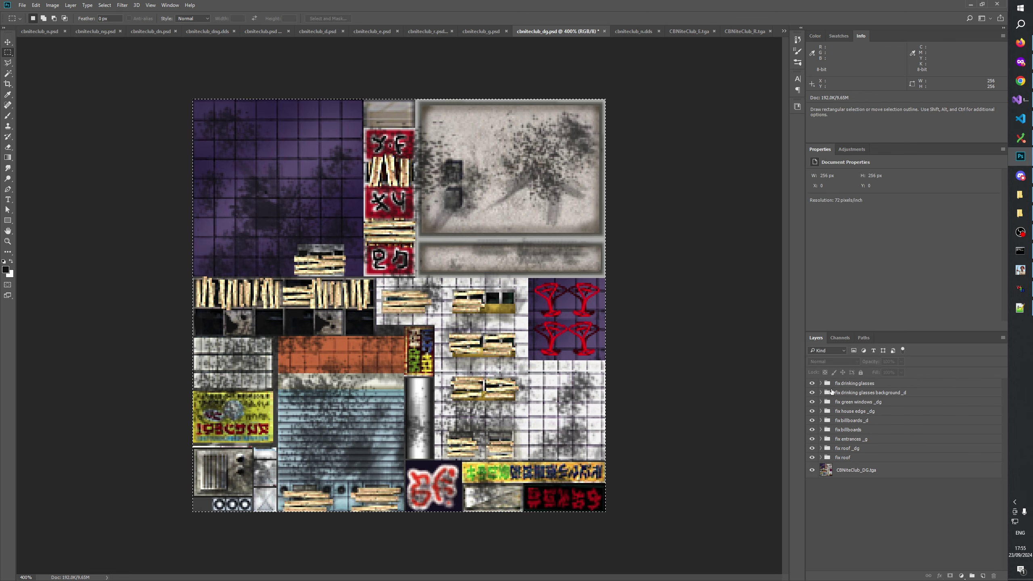
left_click(812, 383)
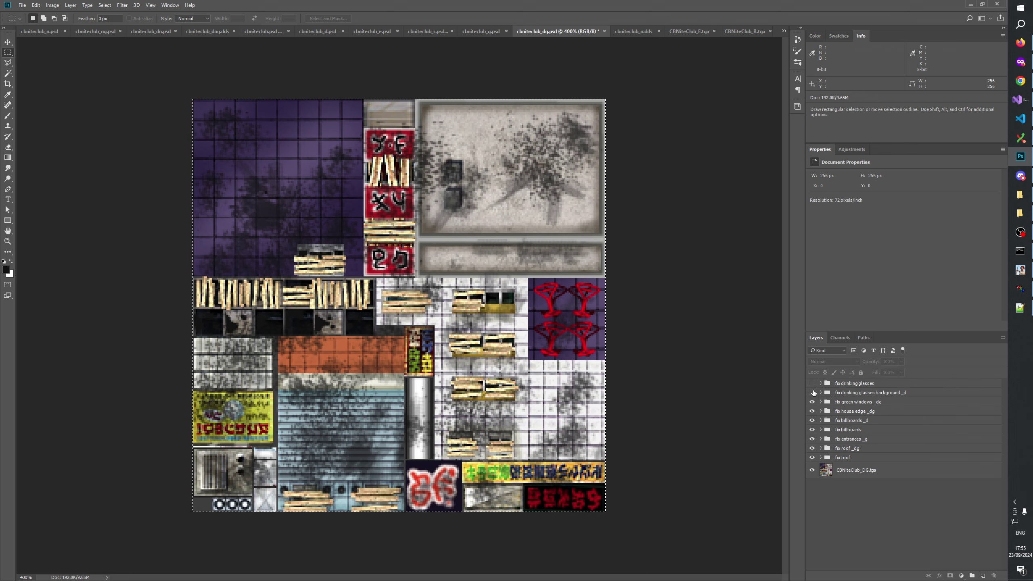
left_click_drag(813, 393, 811, 382)
key("ctrl+s")
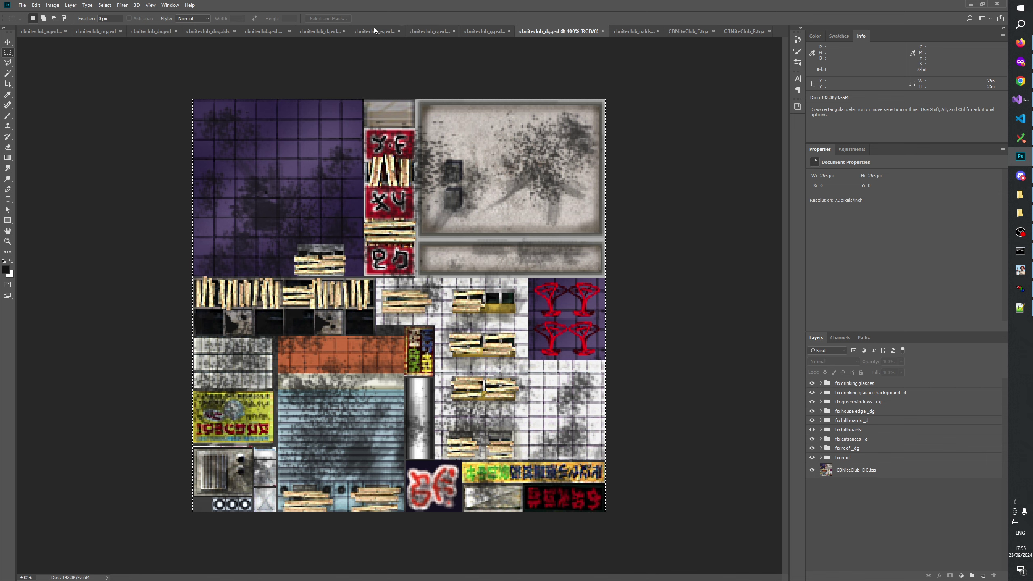
Step: Clear the layer selection in cbniteclub_d.psd, and copy the visible _alpha group of cbniteclub.psd into its Alpha 1 channel
left_click(336, 31)
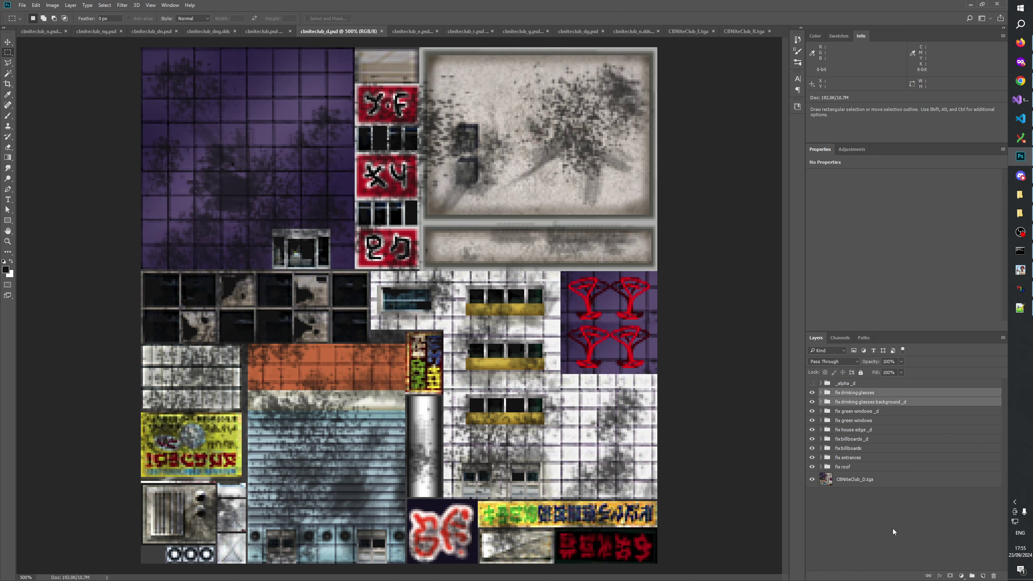
left_click(893, 529)
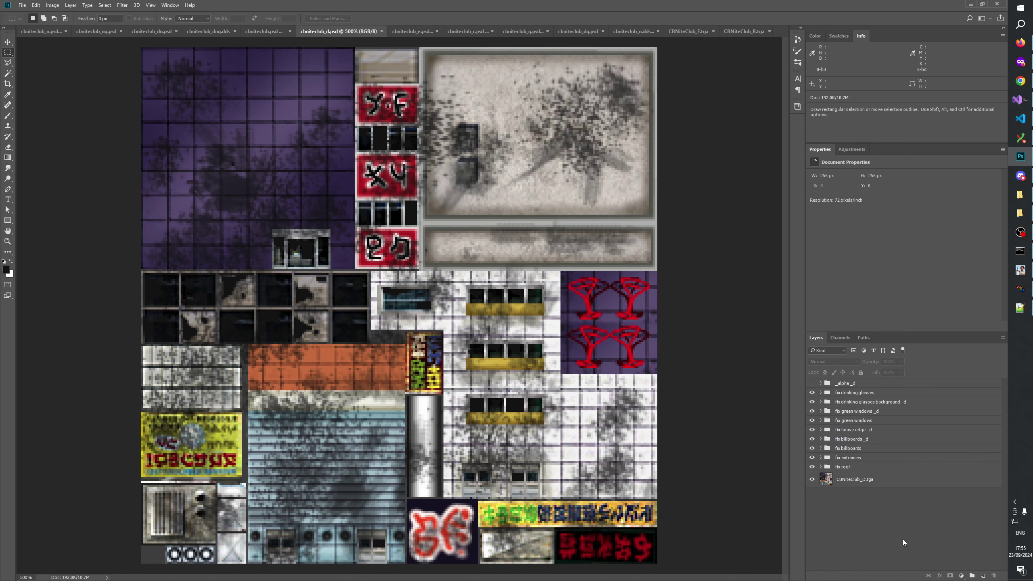
left_click(263, 32)
left_click(812, 383)
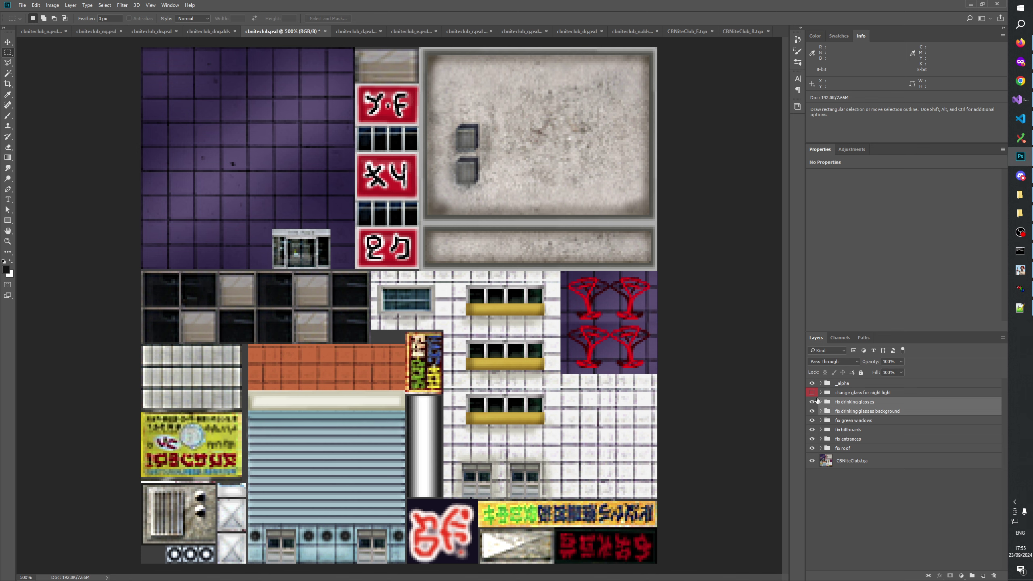
key("ctrl+a")
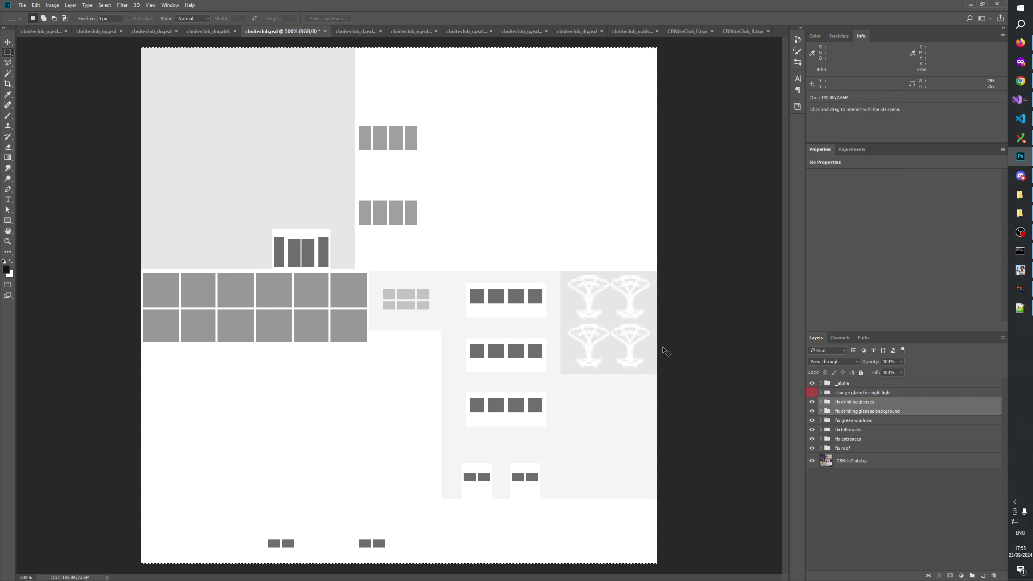
left_click(840, 338)
left_click(844, 413)
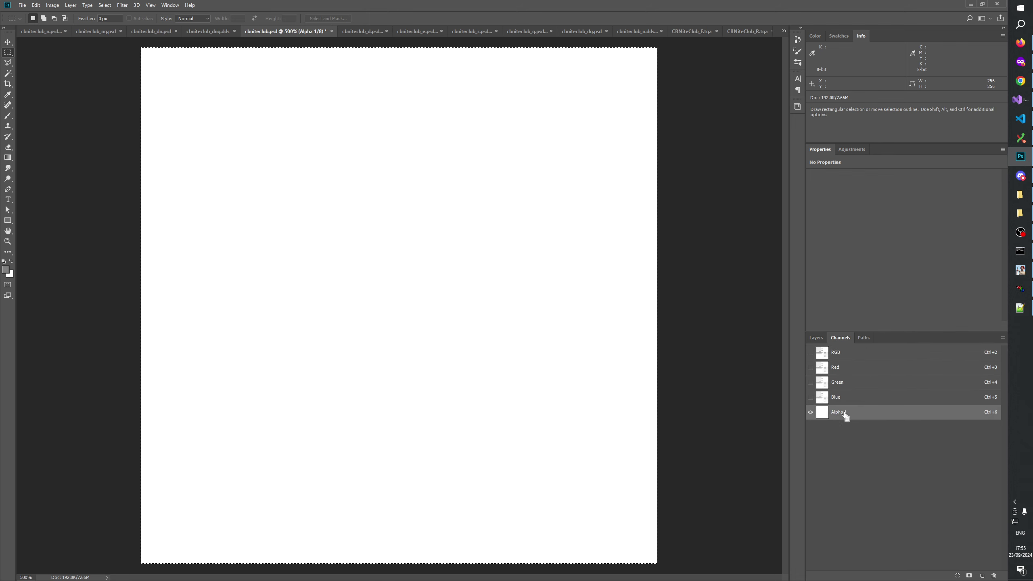
key("ctrl+v")
left_click(835, 355)
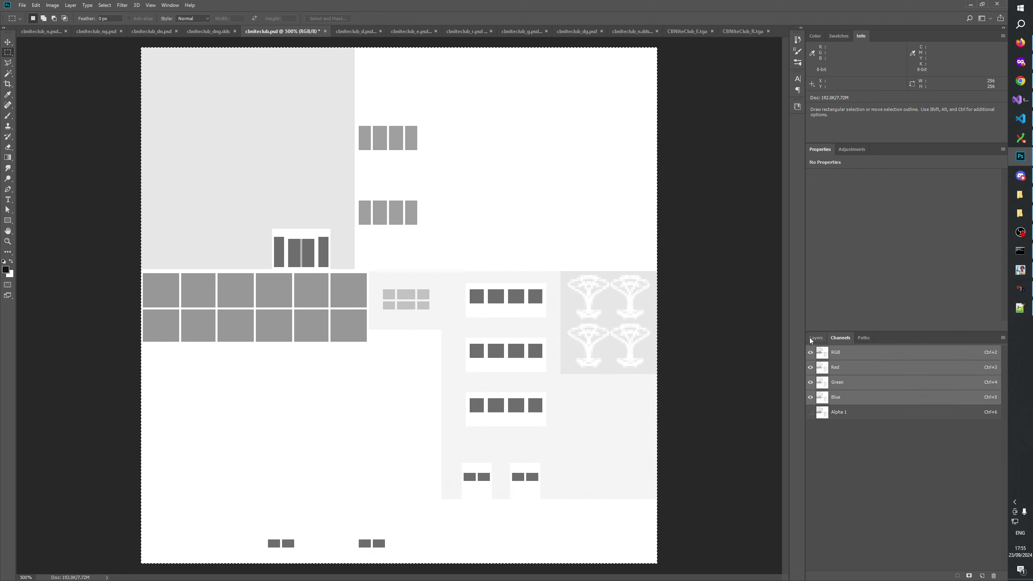
left_click(815, 338)
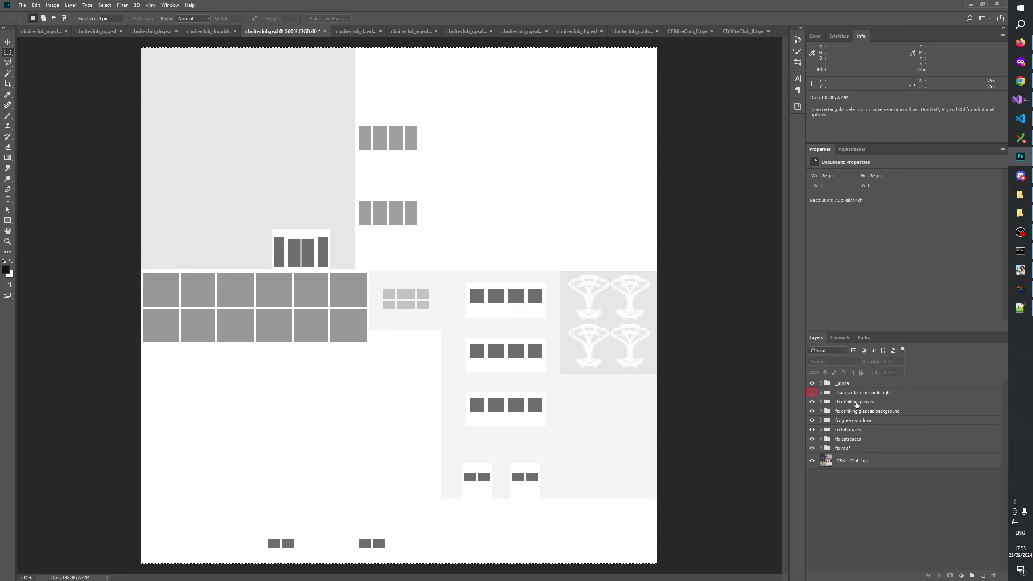
Step: Hide the _alpha group in cbniteclub.psd, save the file, and clear the canvas selection
left_click(842, 393)
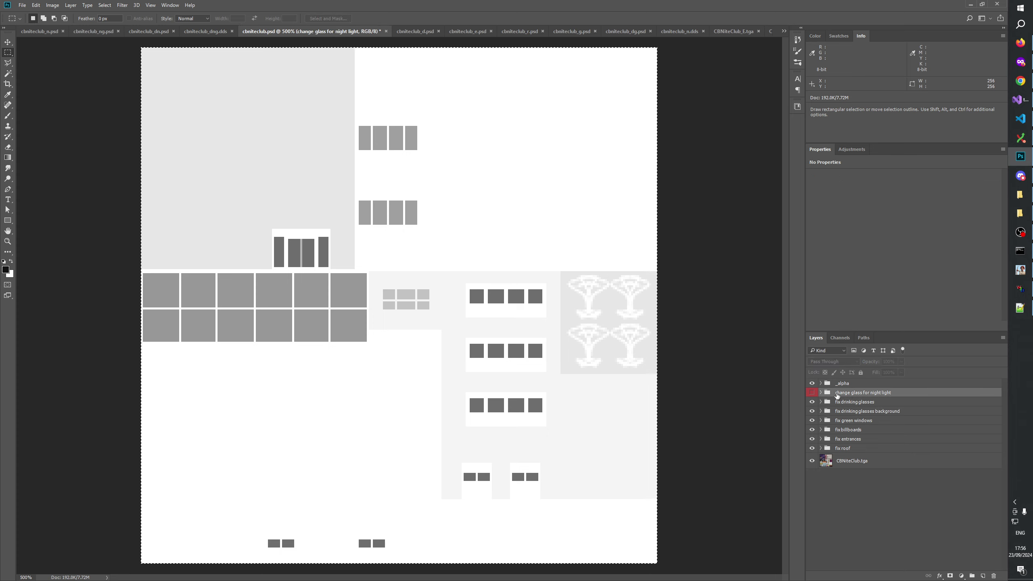
left_click(812, 384)
left_click(873, 516)
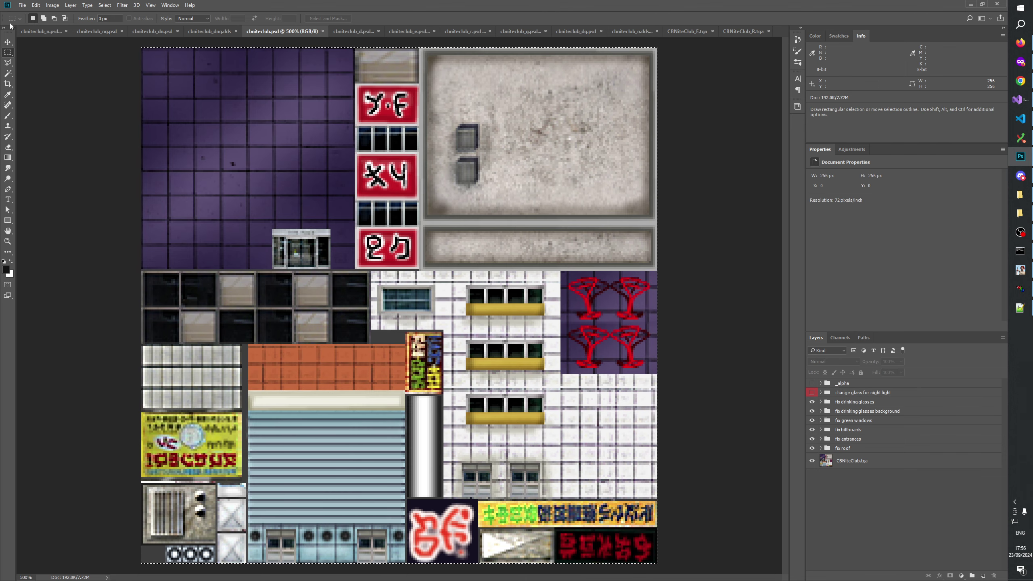
key("ctrl+d")
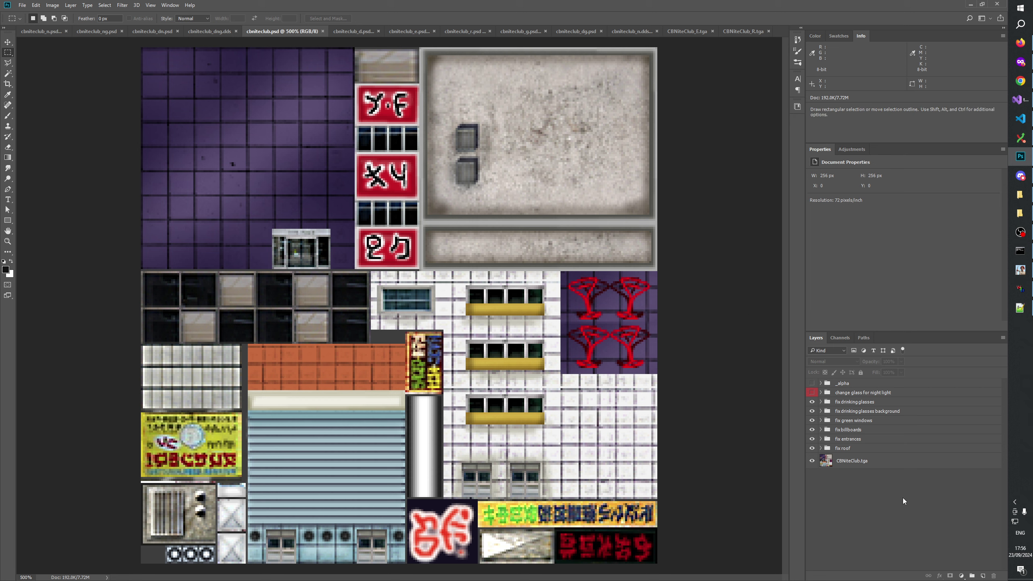
Step: Switch to Generals Mod Builder and run the single Build action
left_click(1019, 270)
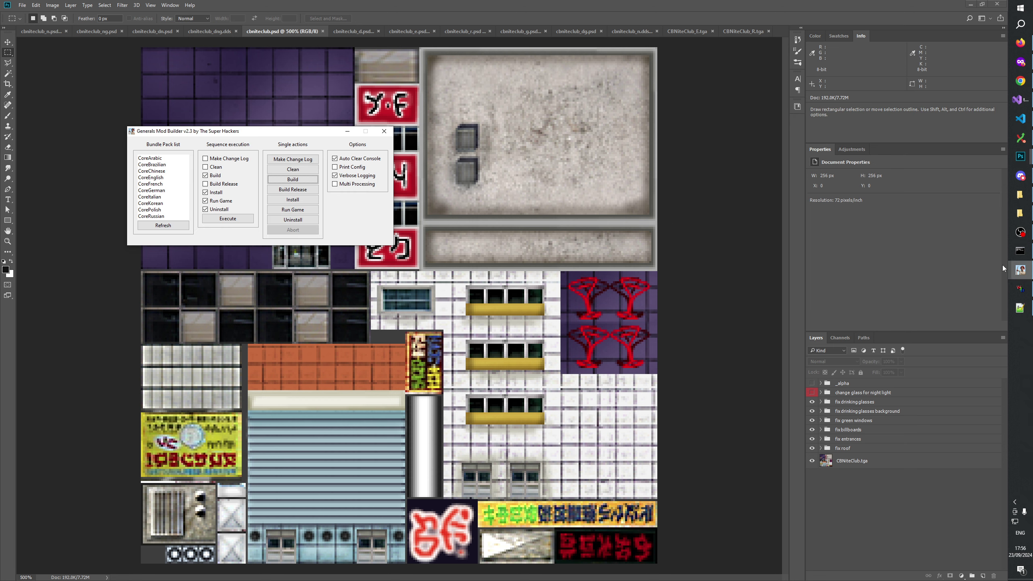
left_click(293, 179)
Step: Switch to W3D Viewer, start an empty scene, and open all models from CBNiteClub.W3D to CBNiteClub_SNG.W3D
left_click(1020, 289)
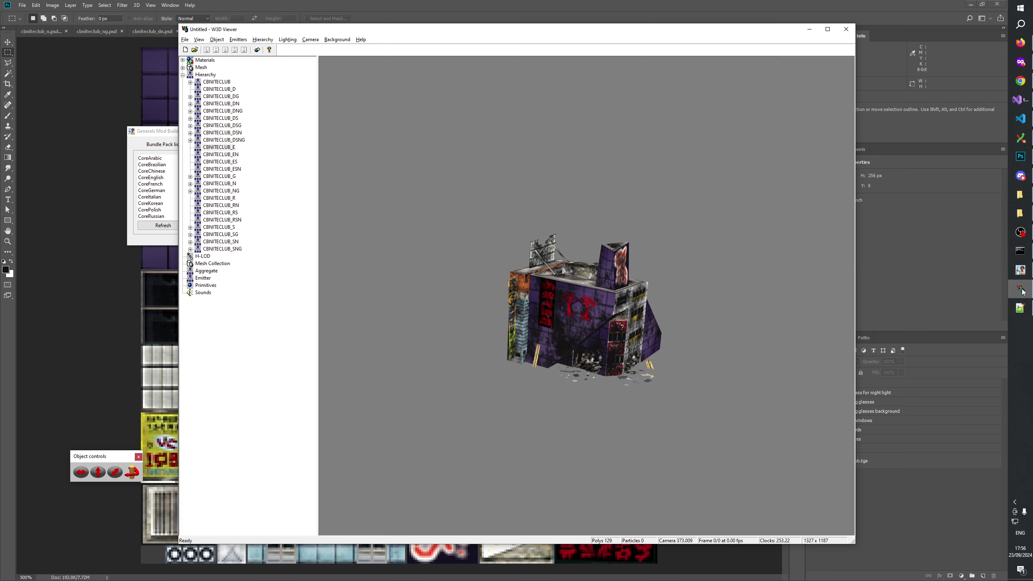
left_click(186, 50)
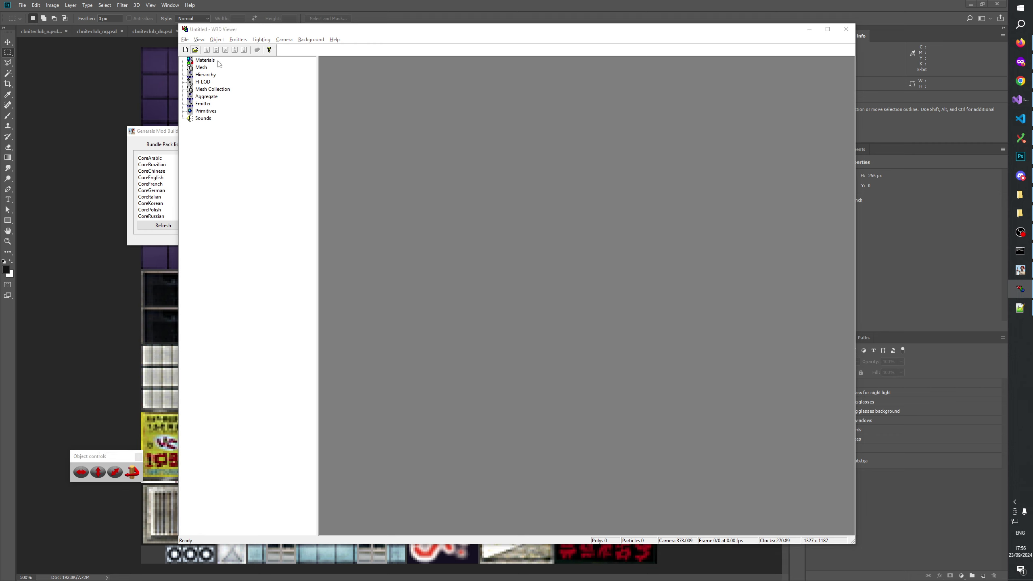
left_click(194, 49)
left_click(485, 323)
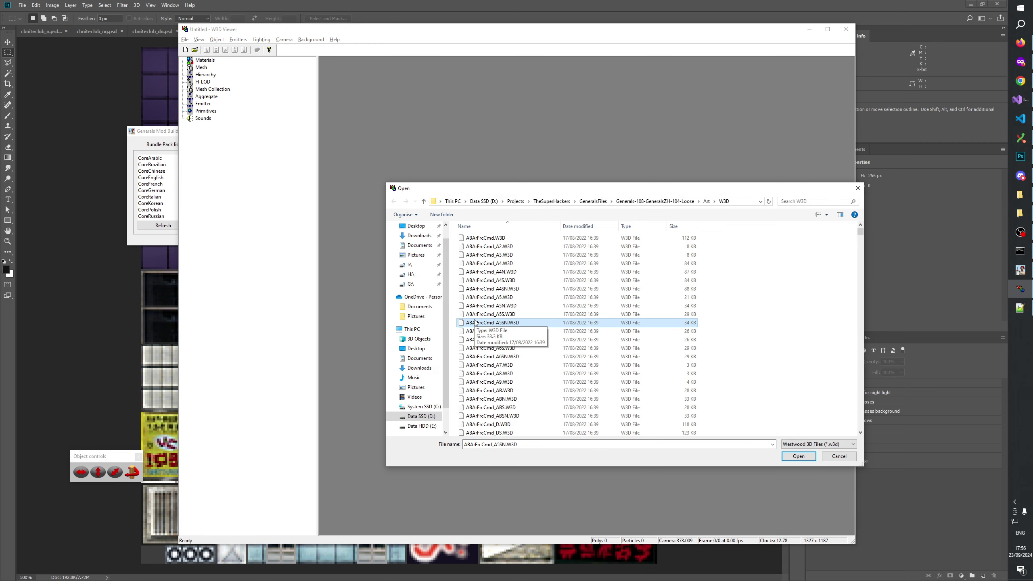
type("cbniteclub")
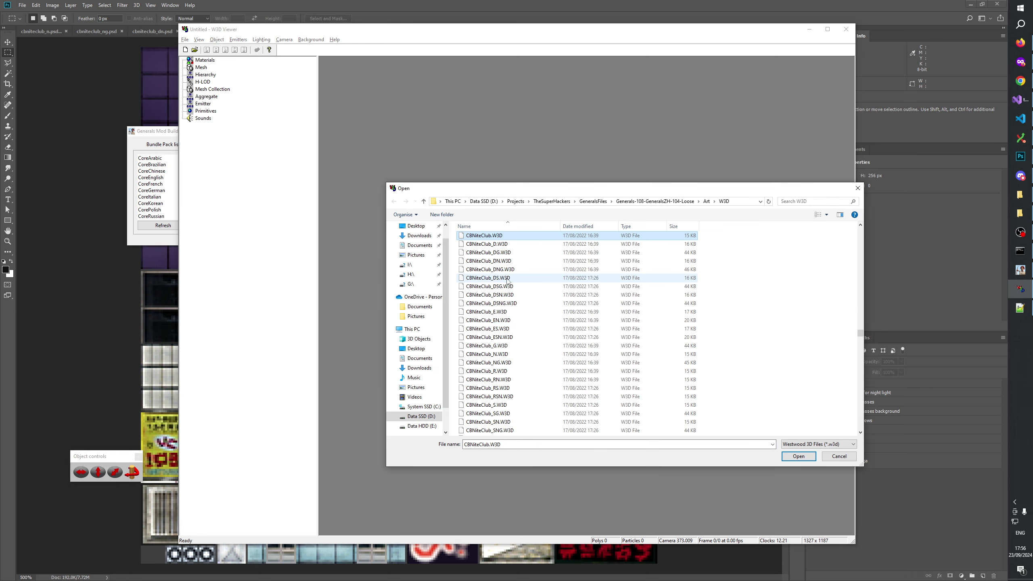
left_click(487, 430, "shift")
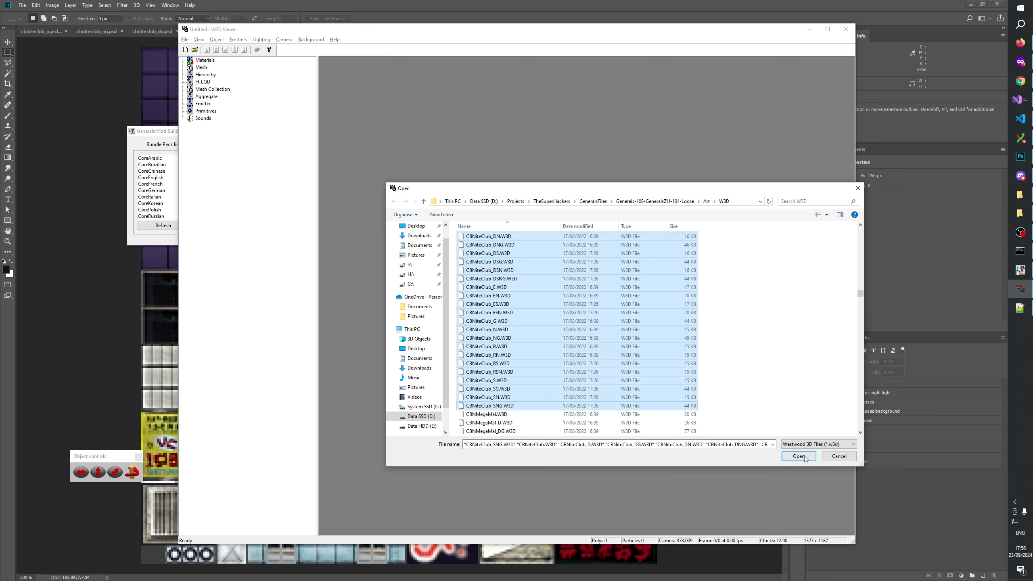
left_click(811, 458)
Step: Examine the CBNITECLUB_S and CBNITECLUB hierarchy models from several angles, checking the drinking glasses on the facade
left_click(183, 75)
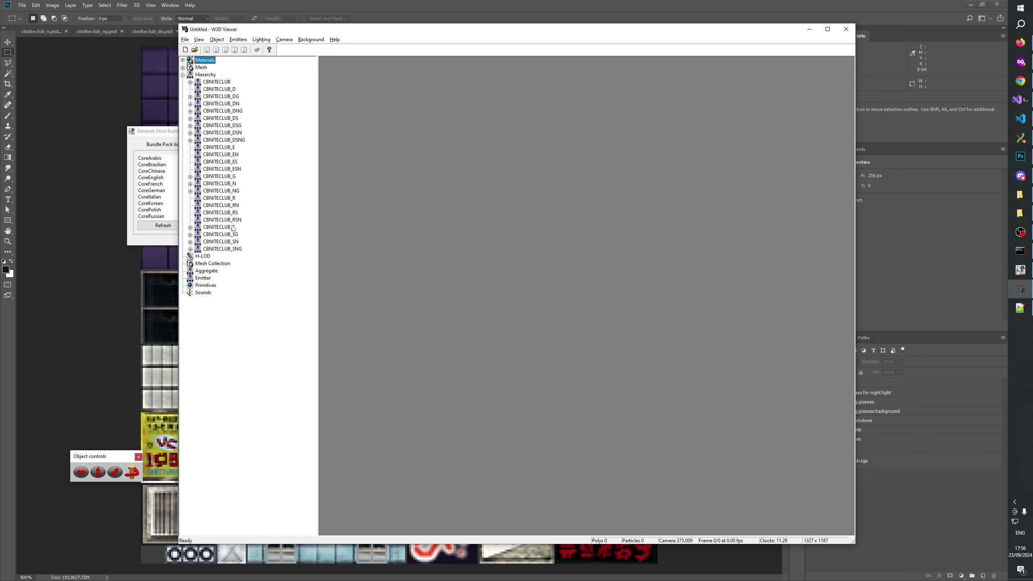
left_click(220, 228)
left_click_drag(477, 281, 459, 304)
left_click(226, 83)
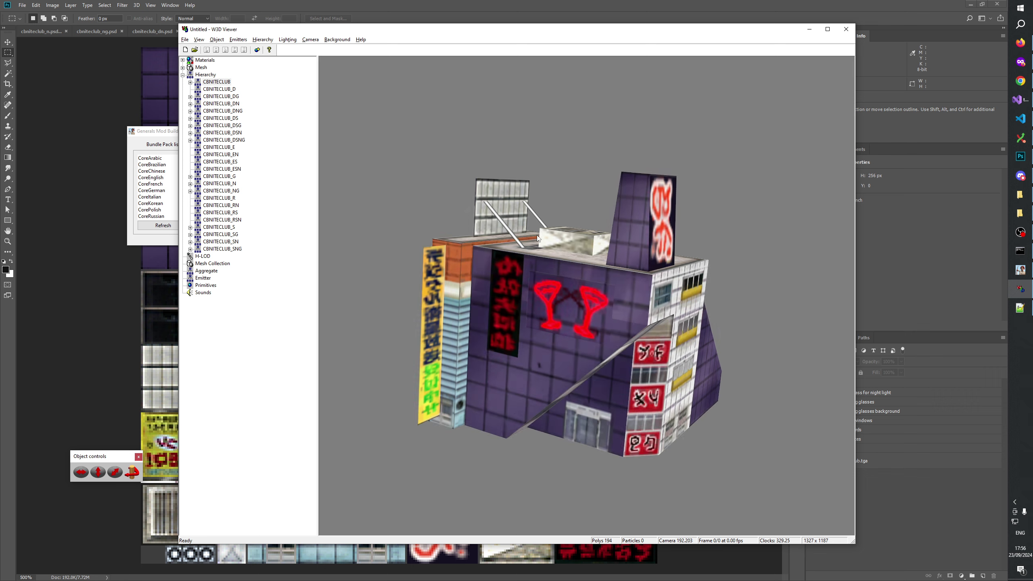
left_click_drag(769, 350, 575, 319)
scroll(606, 335, "down", 3)
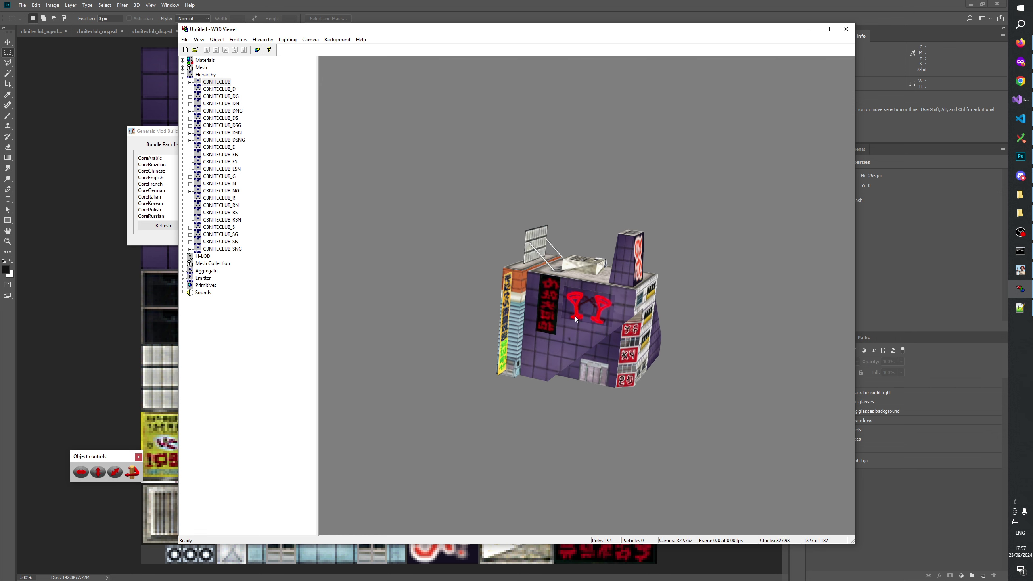
Step: Review the drinking glass mesh notes in TextureChangelog.txt in Notepad++, highlighting the one about the missing window reflection
left_click(1019, 308)
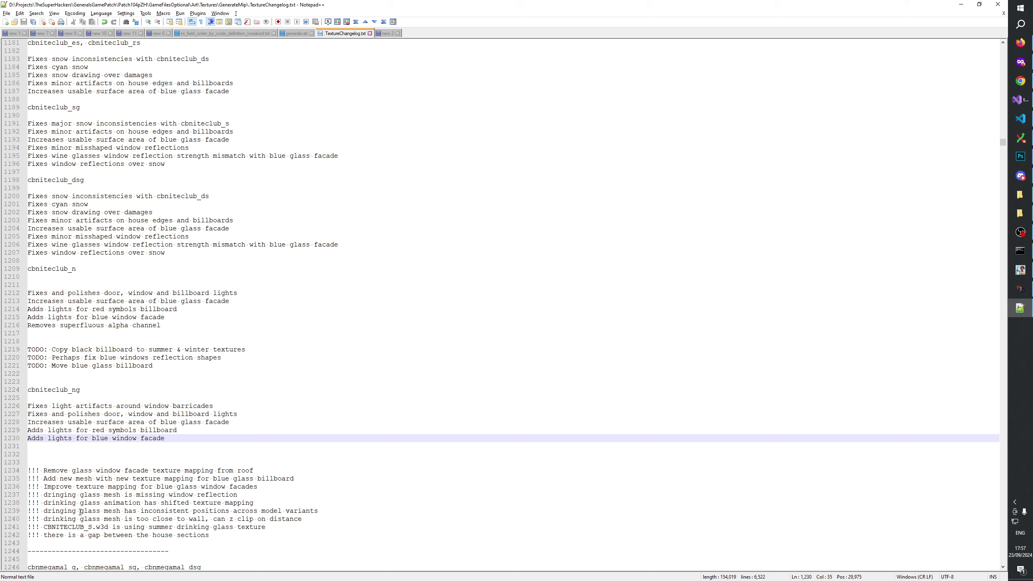
left_click(142, 508)
left_click(157, 503)
key("Down")
key("Down")
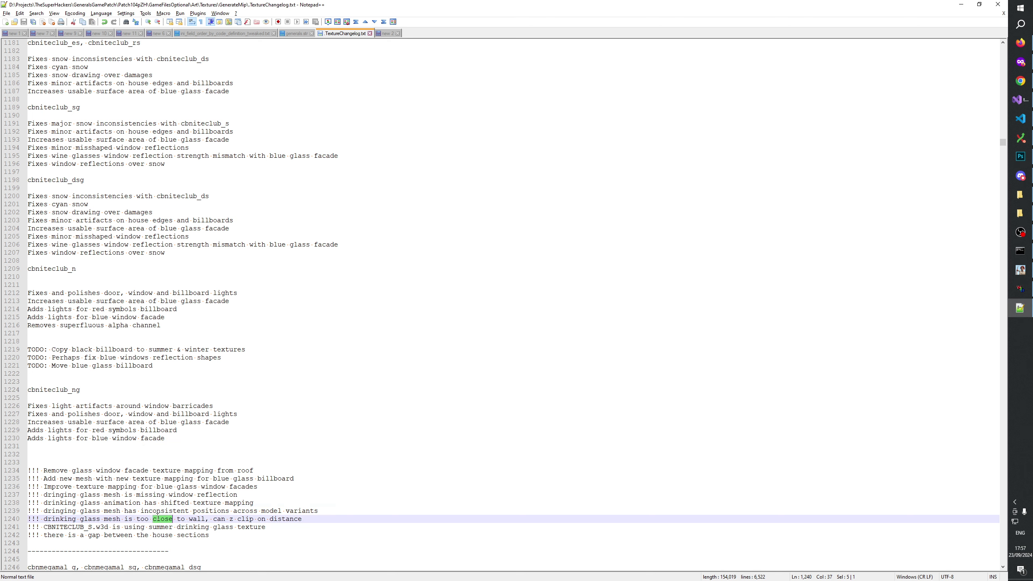
key("Up")
key("Up")
double_click(154, 494)
left_click_drag(238, 495, 129, 494)
Step: Return to W3D Viewer and compare the drinking glasses on CBNITECLUB_D, CBNITECLUB_DG, CBNITECLUB_E and CBNITECLUB_R
left_click(1020, 289)
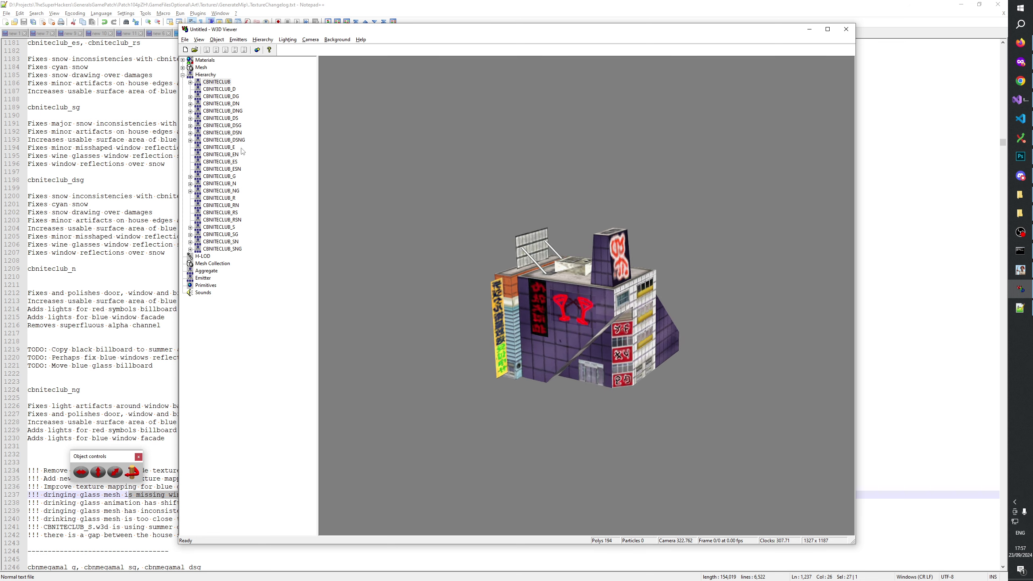
left_click(222, 89)
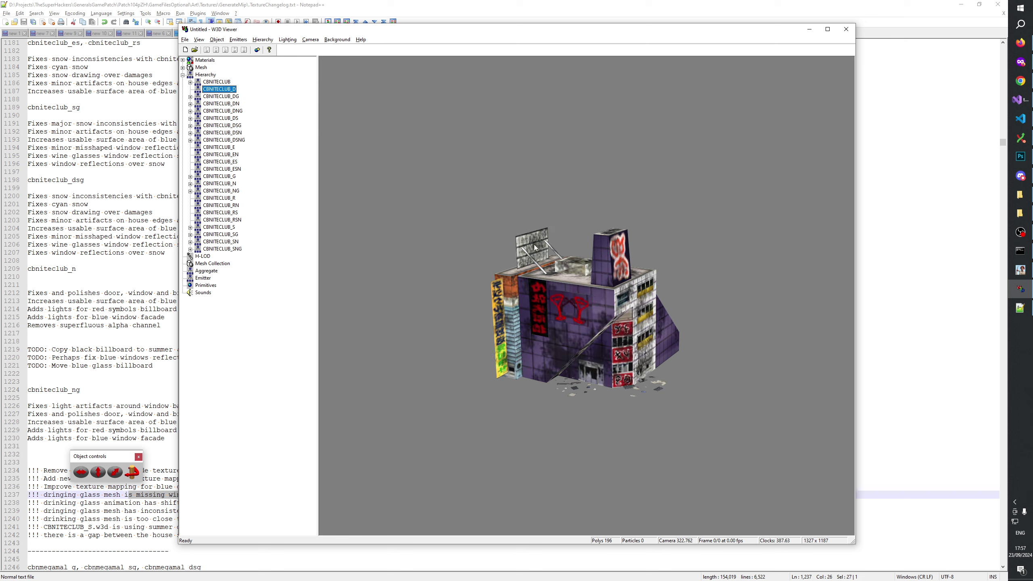
left_click_drag(535, 247, 536, 287)
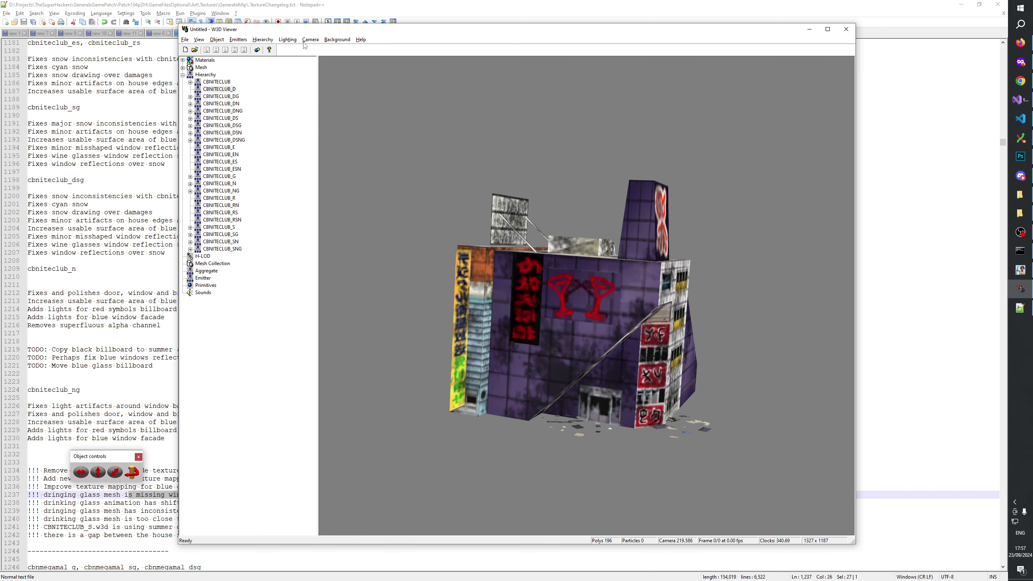
left_click(223, 90)
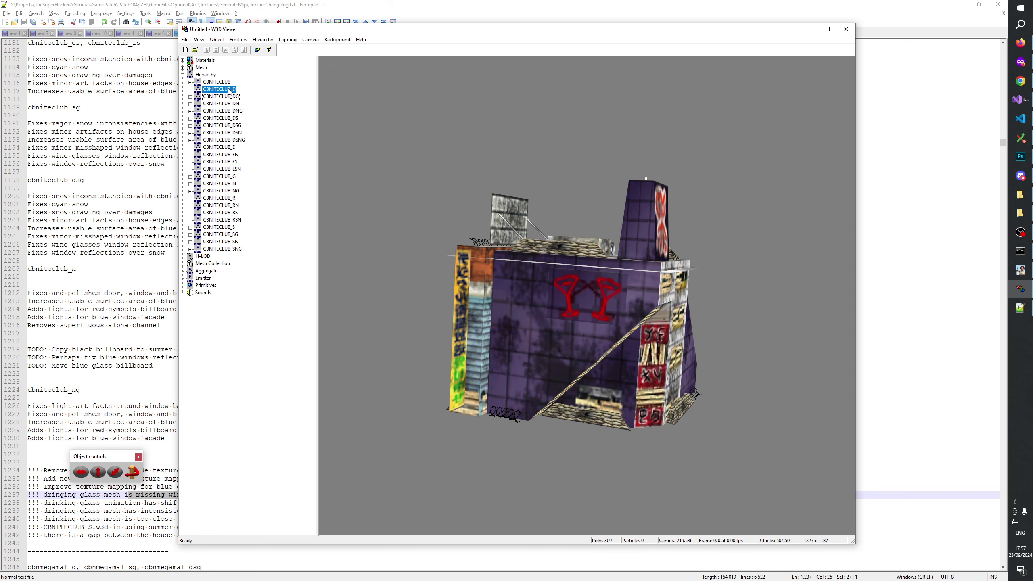
key("Up")
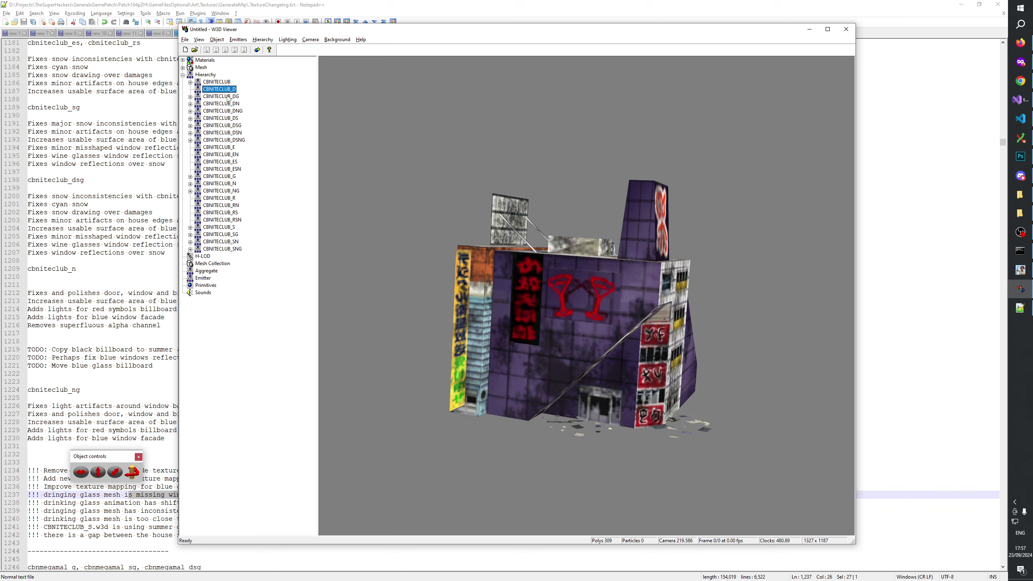
left_click(232, 148)
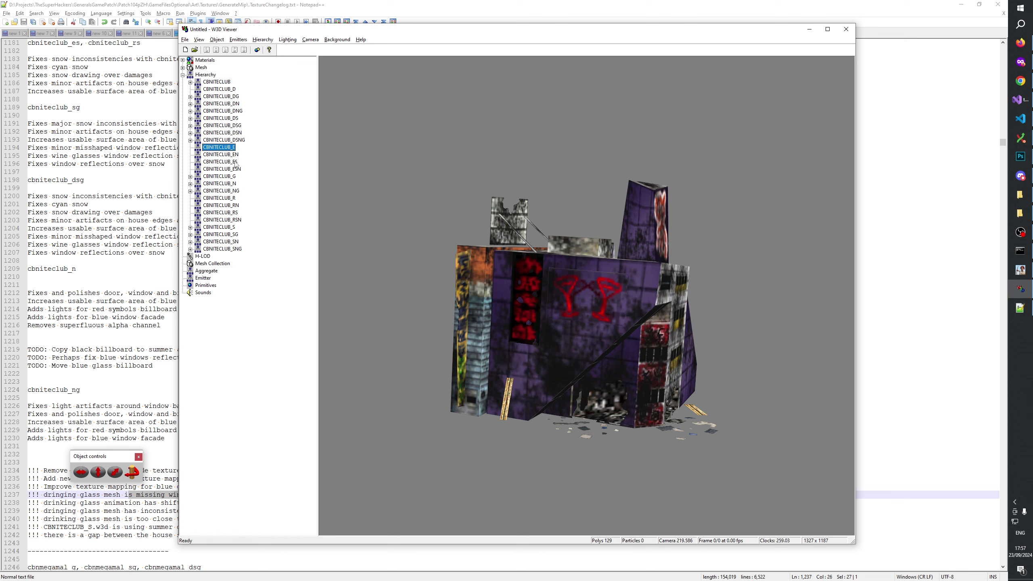
left_click(232, 199)
left_click_drag(630, 444, 651, 309)
key("alt+F4")
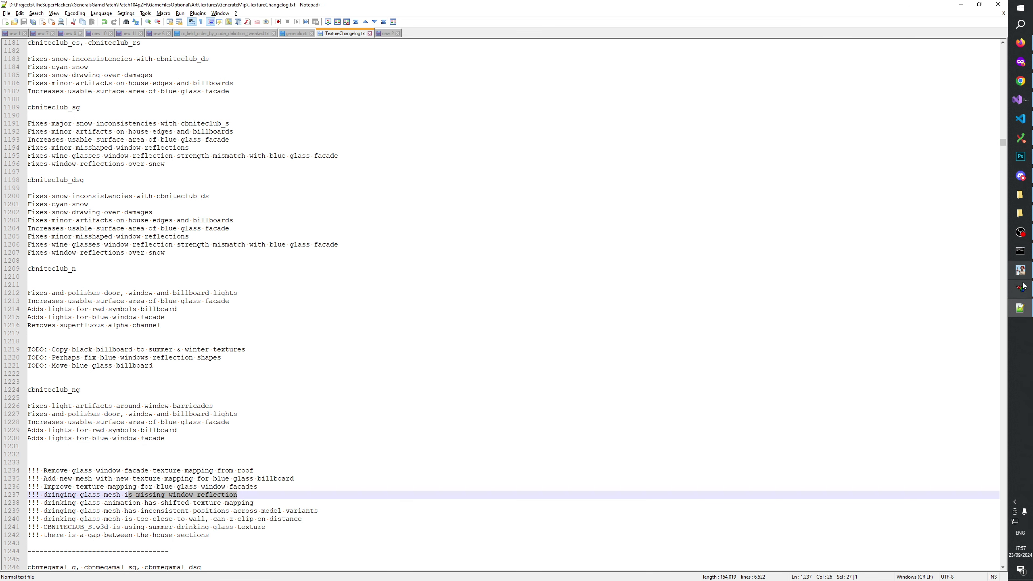
Step: Switch back to Photoshop and review the textures in cbniteclub_n.psd, cbniteclub_dn.psd and cbniteclub_d.psd
left_click(1020, 157)
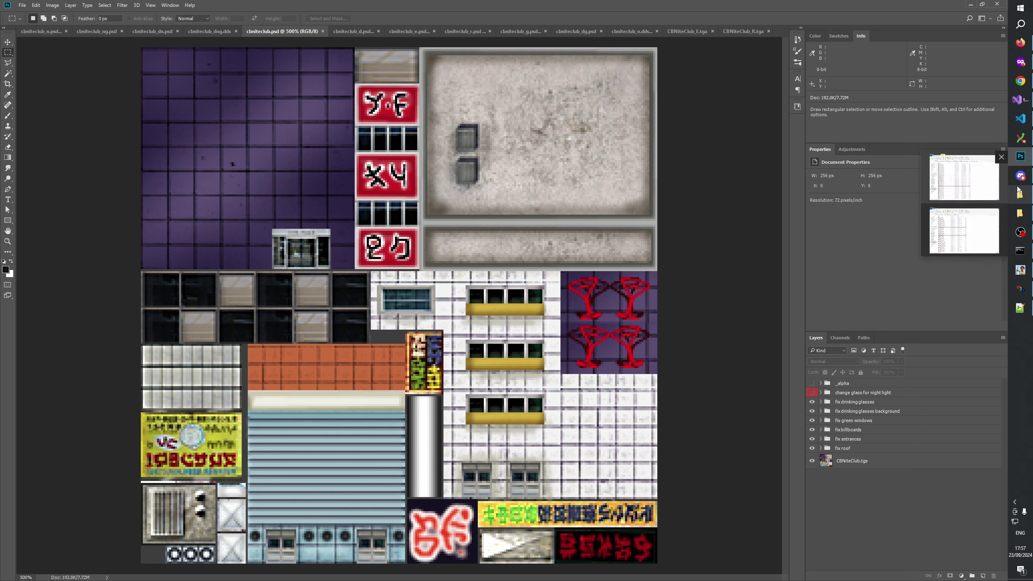
mouse_move(1009, 184)
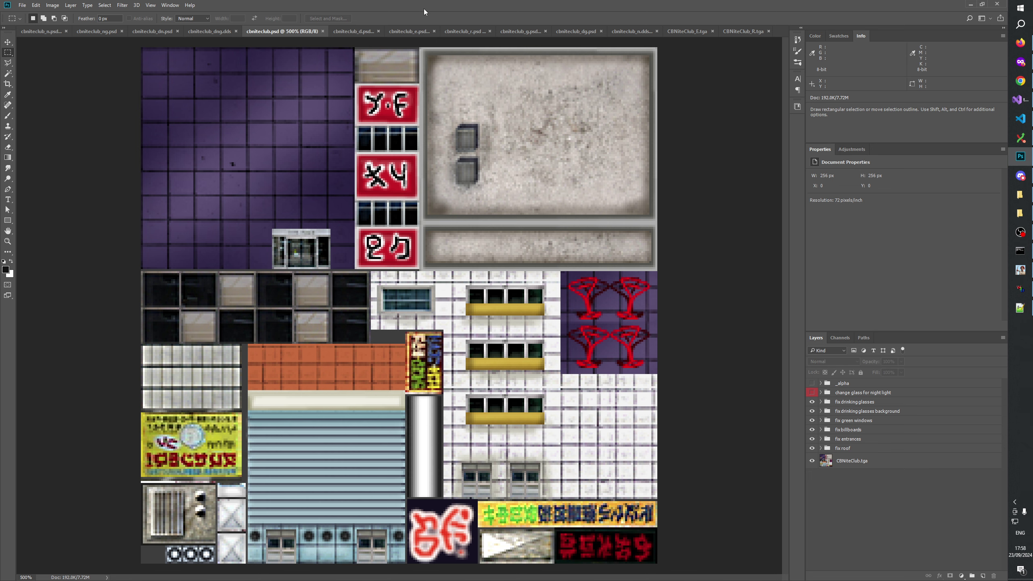
left_click(1020, 235)
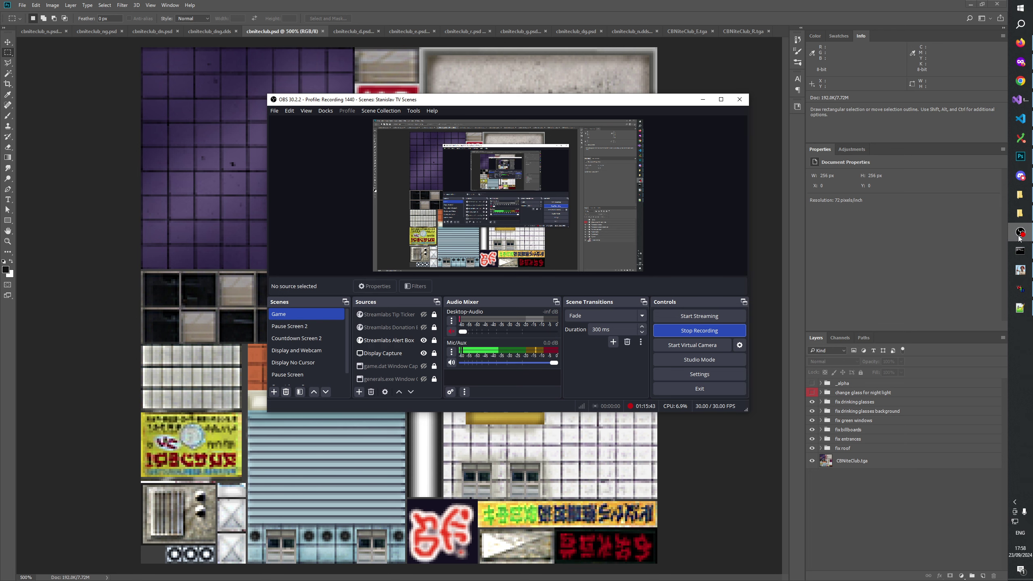
left_click(1019, 235)
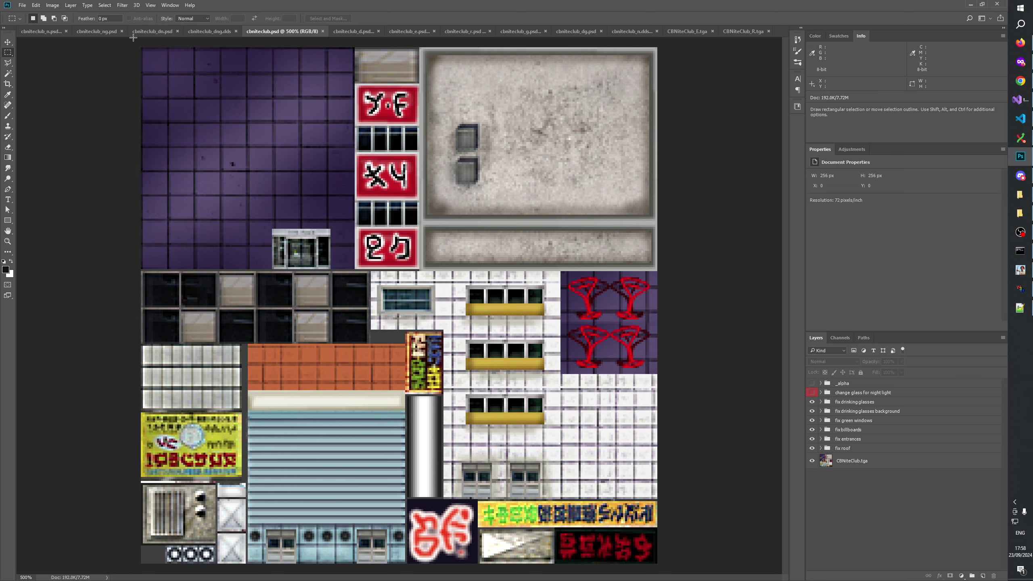
left_click(35, 31)
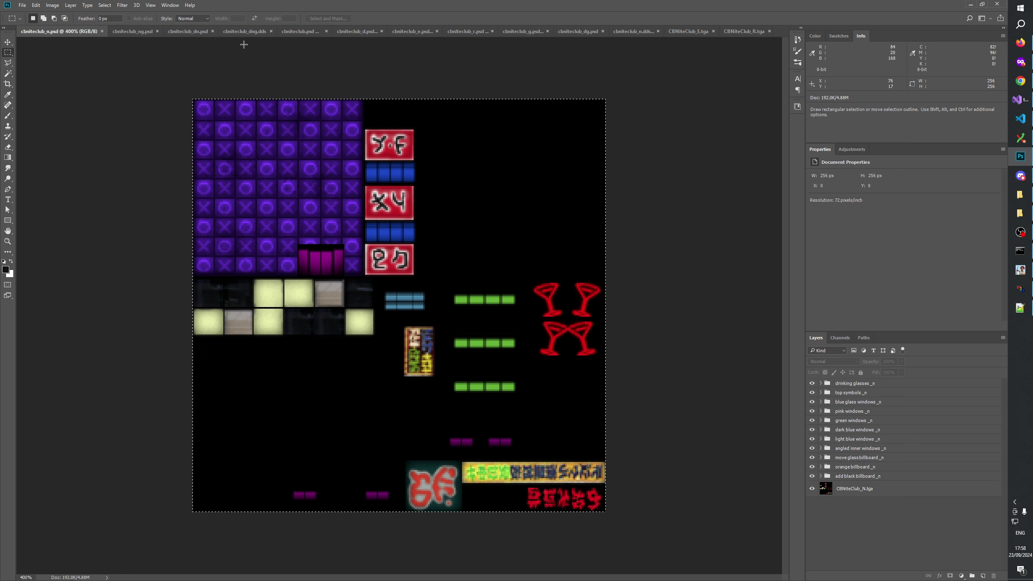
left_click(194, 32)
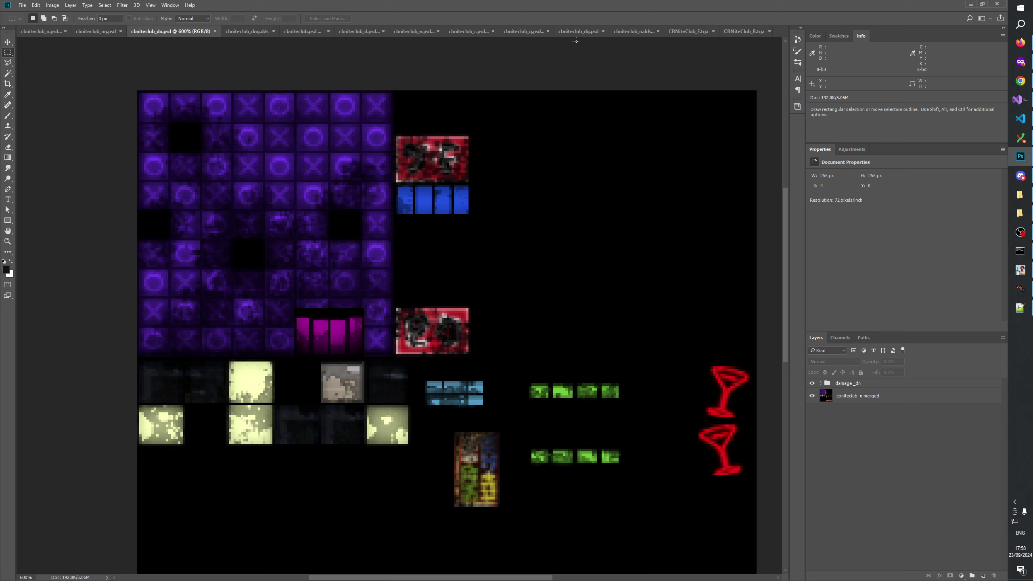
left_click(350, 32)
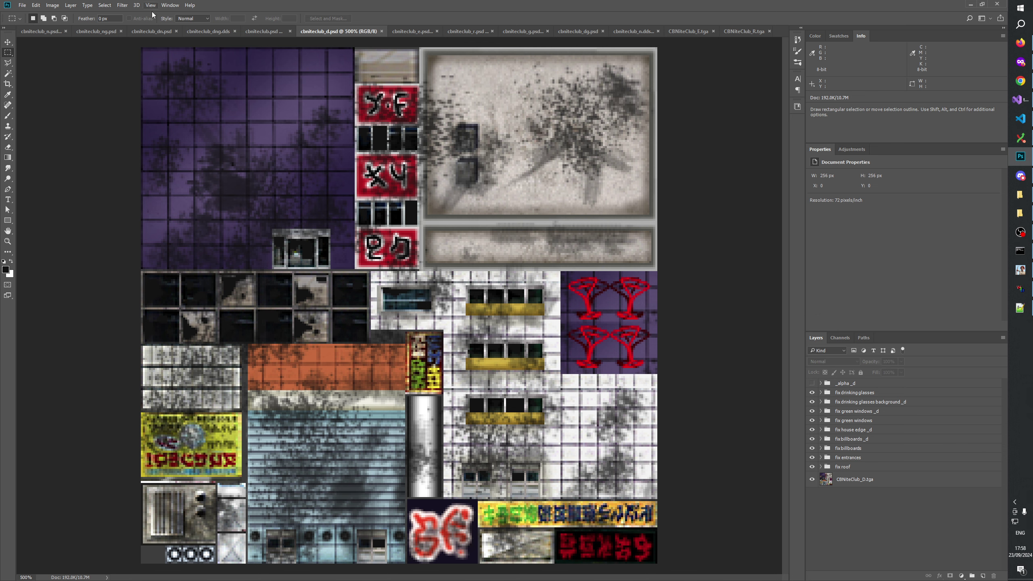
Step: Examine the cbniteclub_dn.psd texture and the original cbniteclub_dng.dds texture up close
left_click(157, 33)
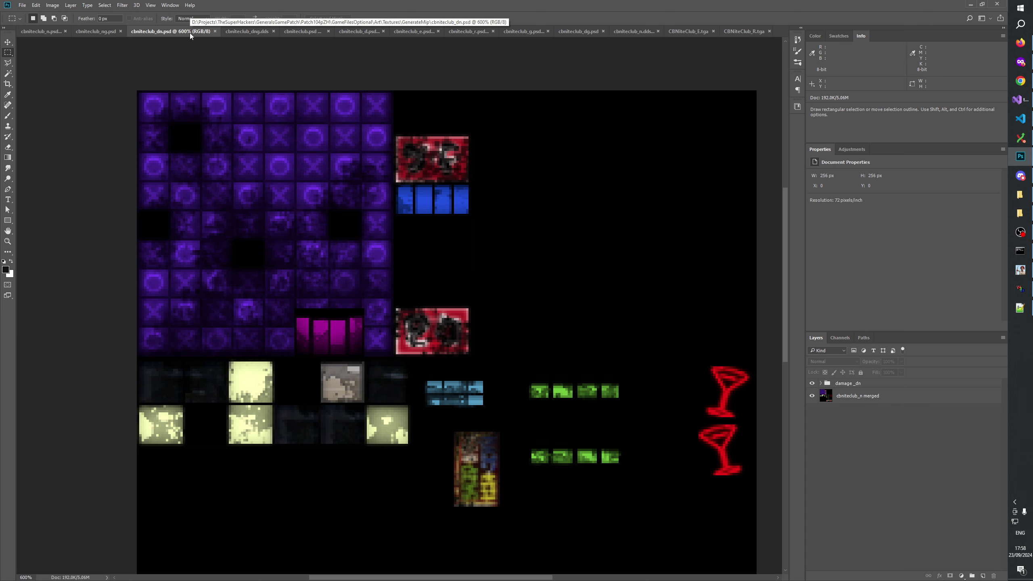
left_click(245, 34)
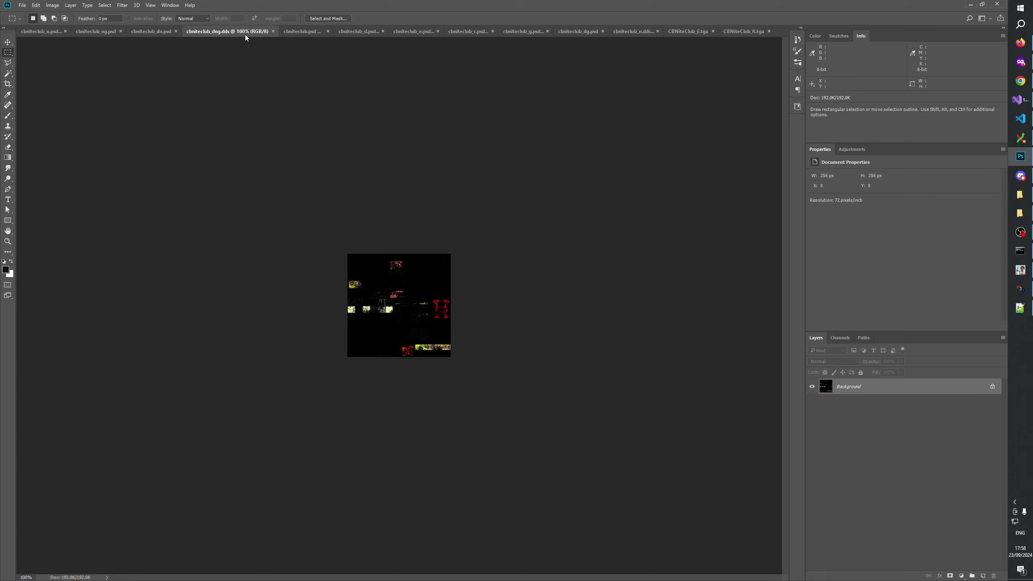
left_click(7, 241)
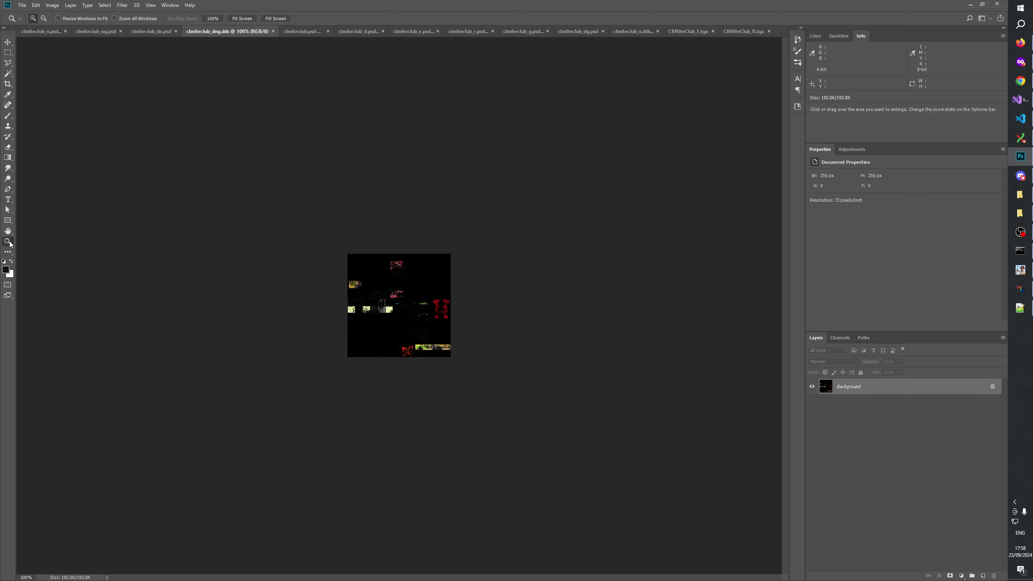
left_click(405, 307)
left_click(404, 306)
left_click(404, 306)
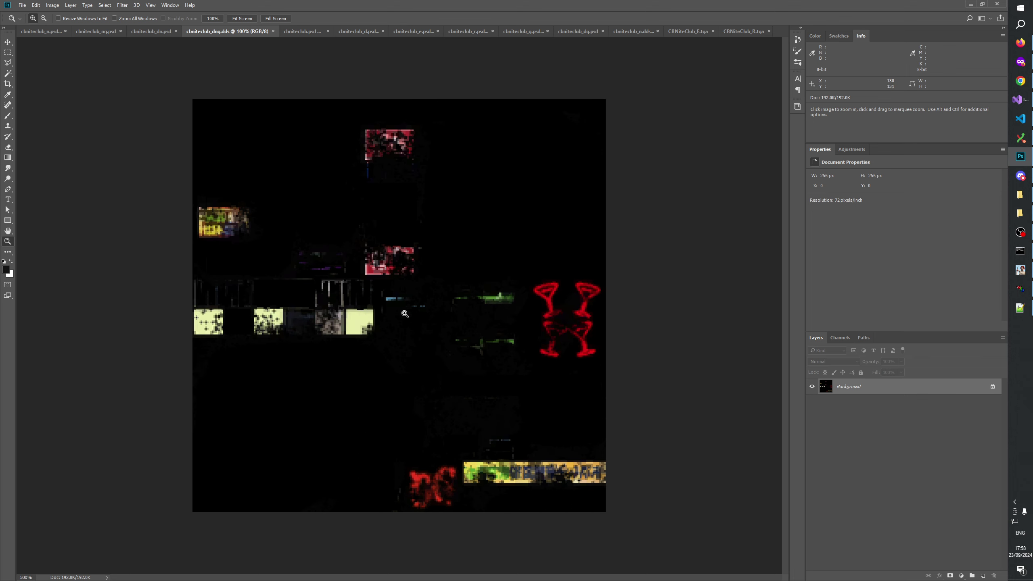
left_click(395, 305)
left_click(395, 305)
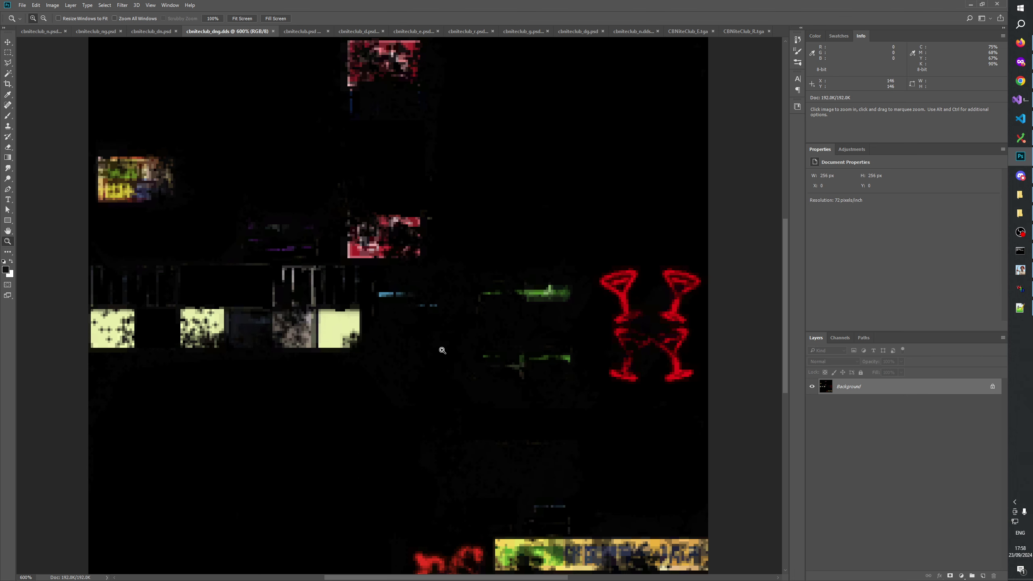
left_click_drag(454, 286, 468, 194)
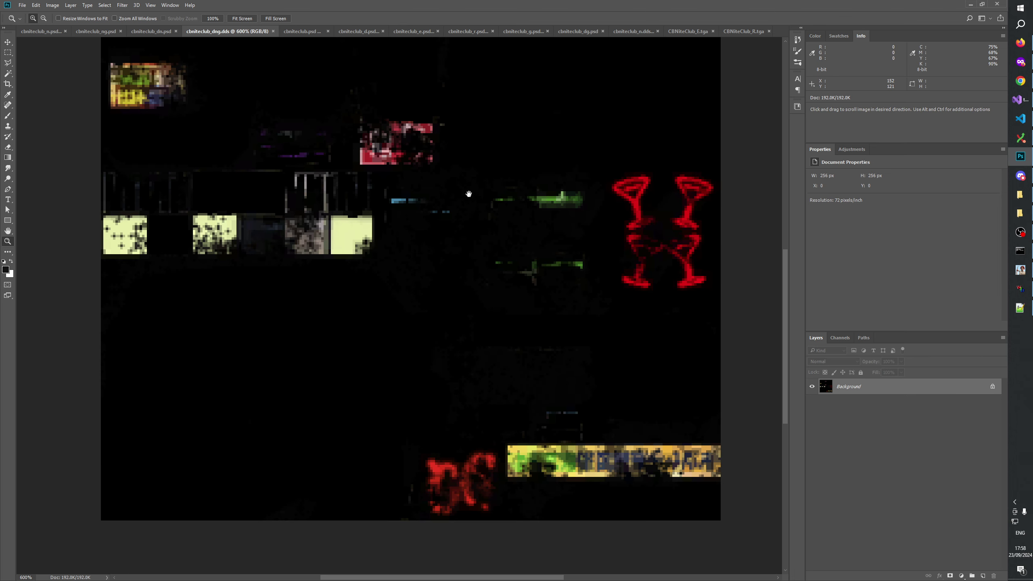
Step: Copy the merged image of cbniteclub_dn.psd into cbniteclub_dng.dds as a new layer named "cbniteclub_dn merged"
left_click(147, 32)
key("ctrl+a")
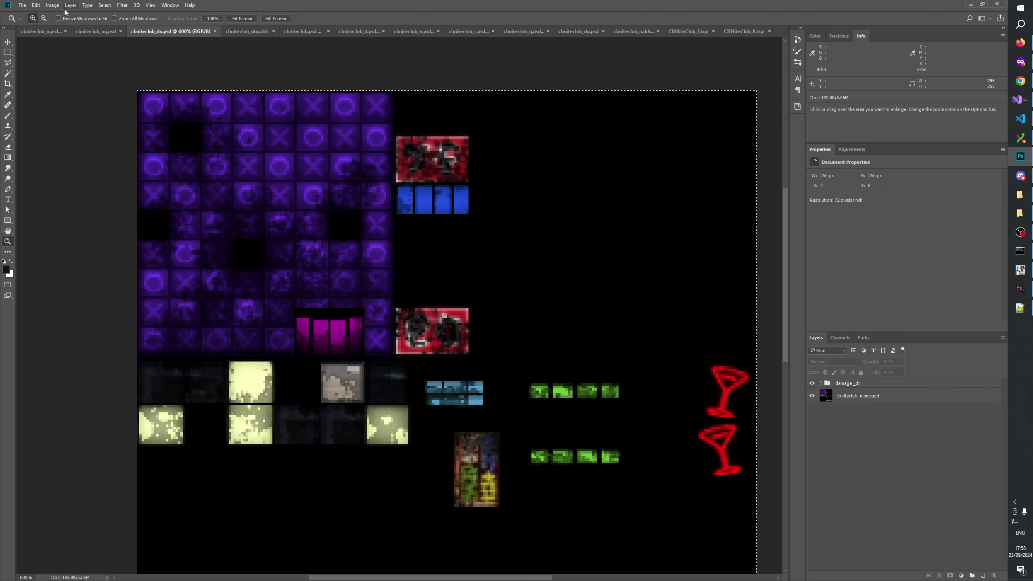
left_click(33, 6)
left_click(53, 65)
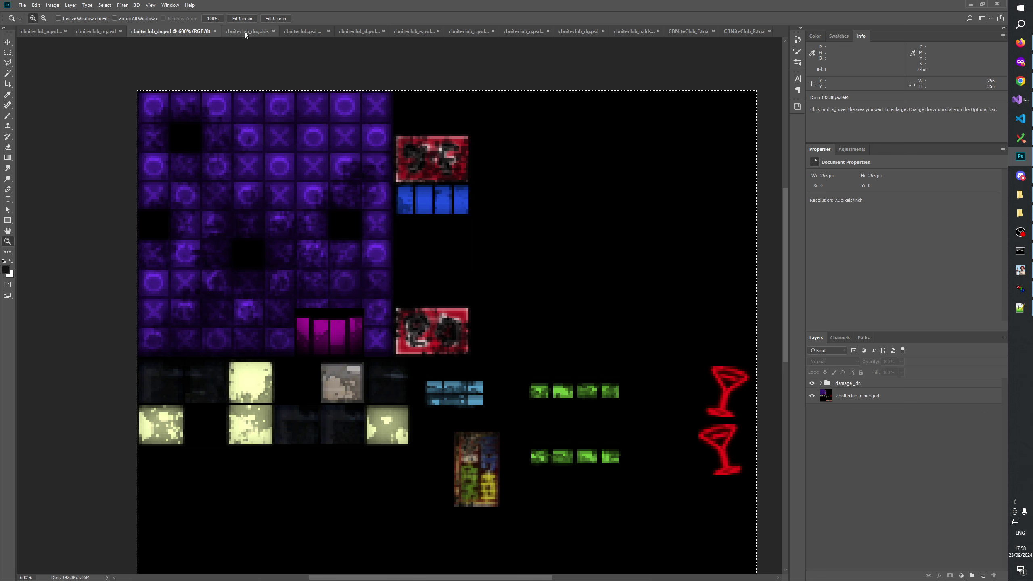
left_click(245, 33)
key("ctrl+v")
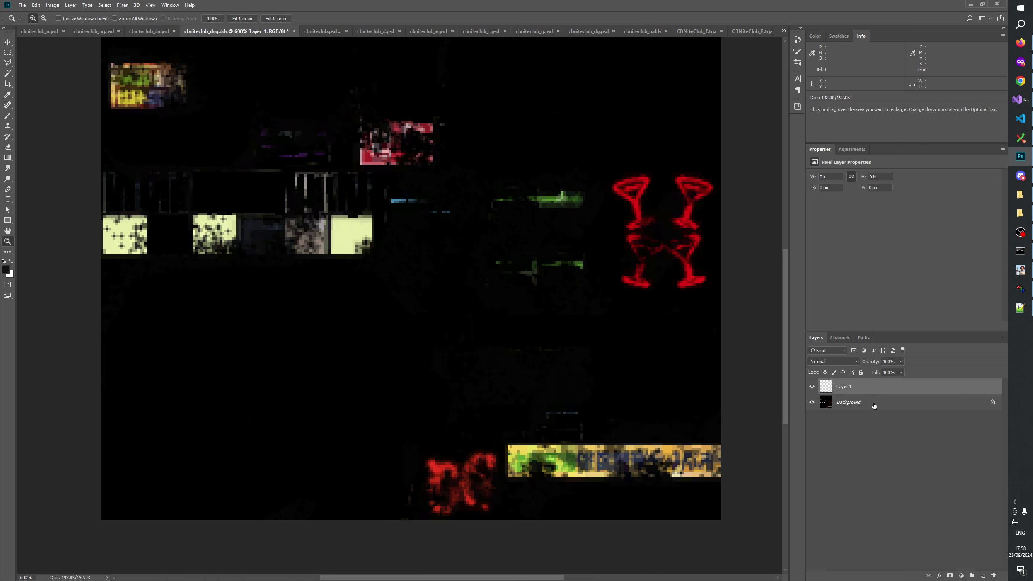
double_click(844, 388)
type("c")
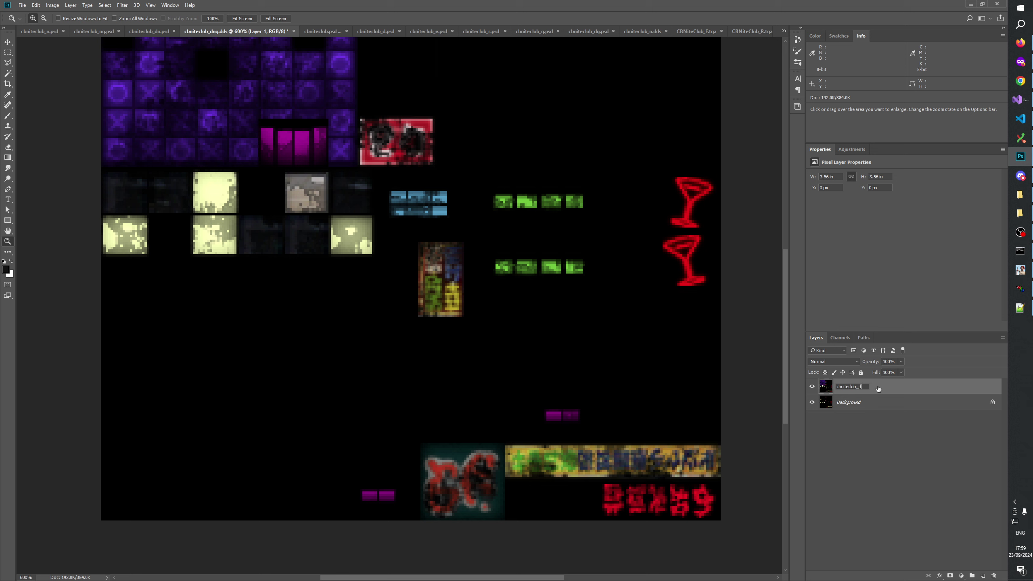
type("bniteclub_dn merged")
key("Return")
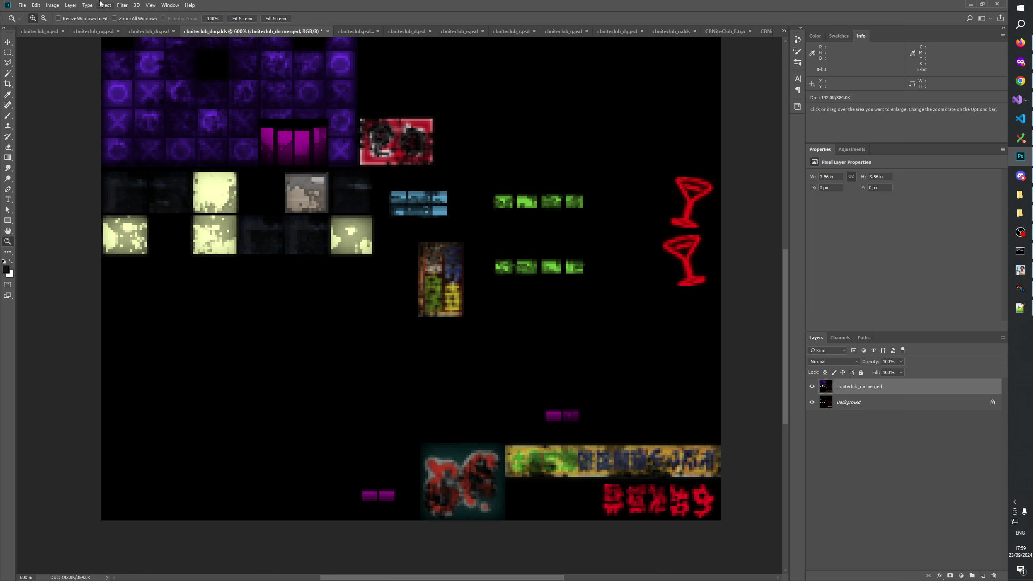
Step: Duplicate the "add barricades _ng" group from cbniteclub_ng.psd into cbniteclub_dng.dds and bring up that document
left_click(92, 31)
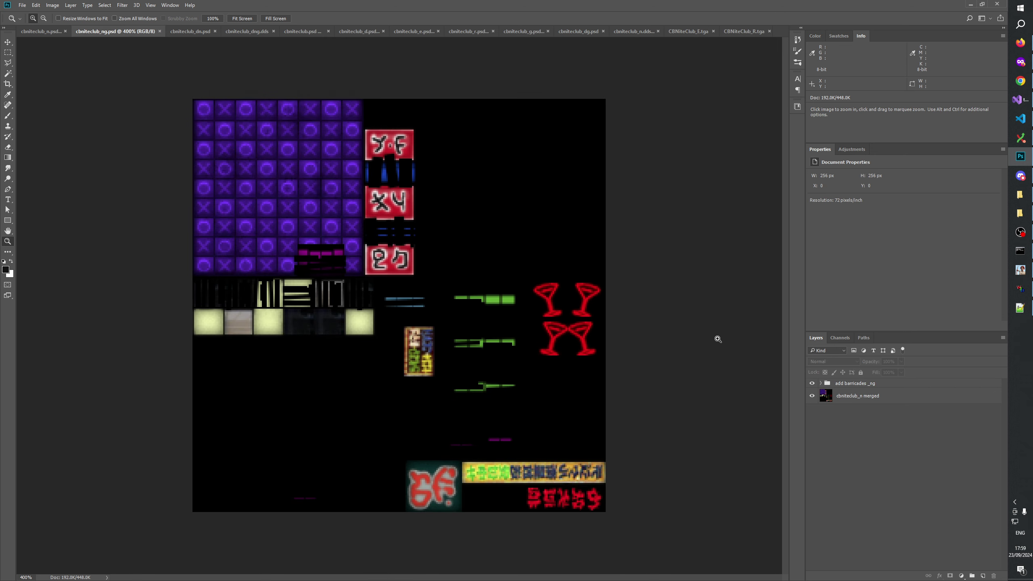
left_click(822, 383)
left_click(820, 383)
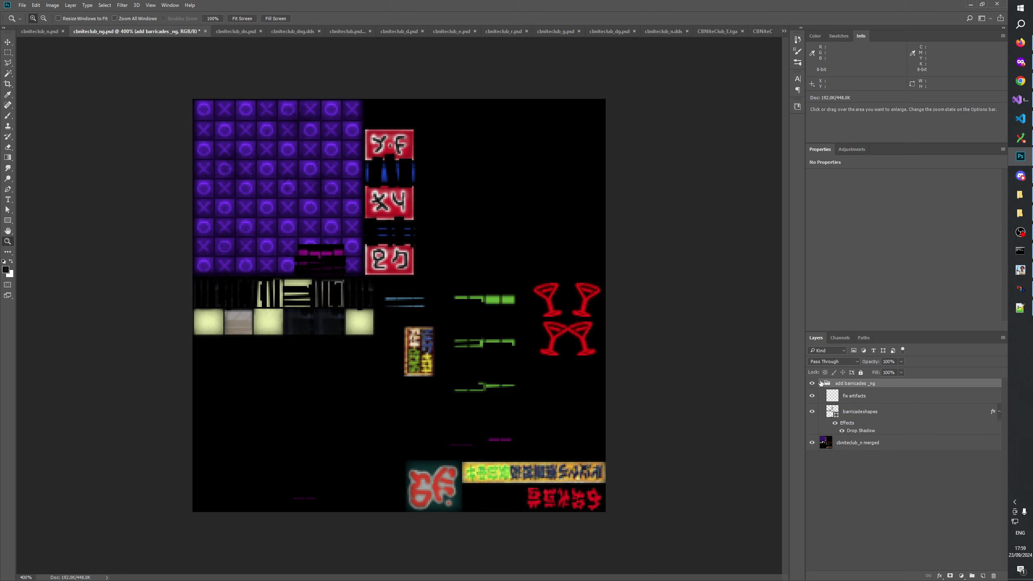
left_click(820, 383)
right_click(843, 385)
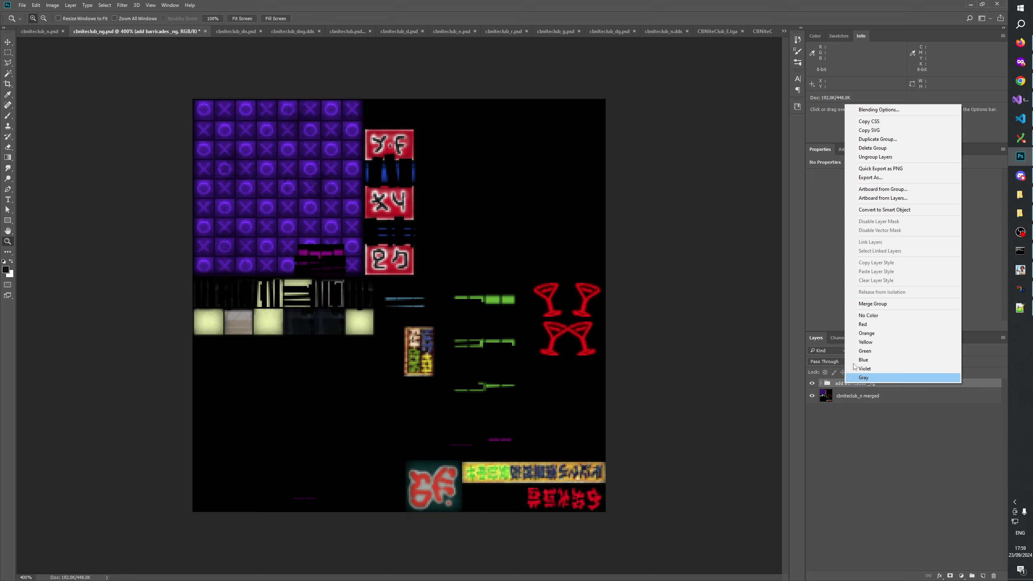
left_click(877, 139)
left_click(487, 207)
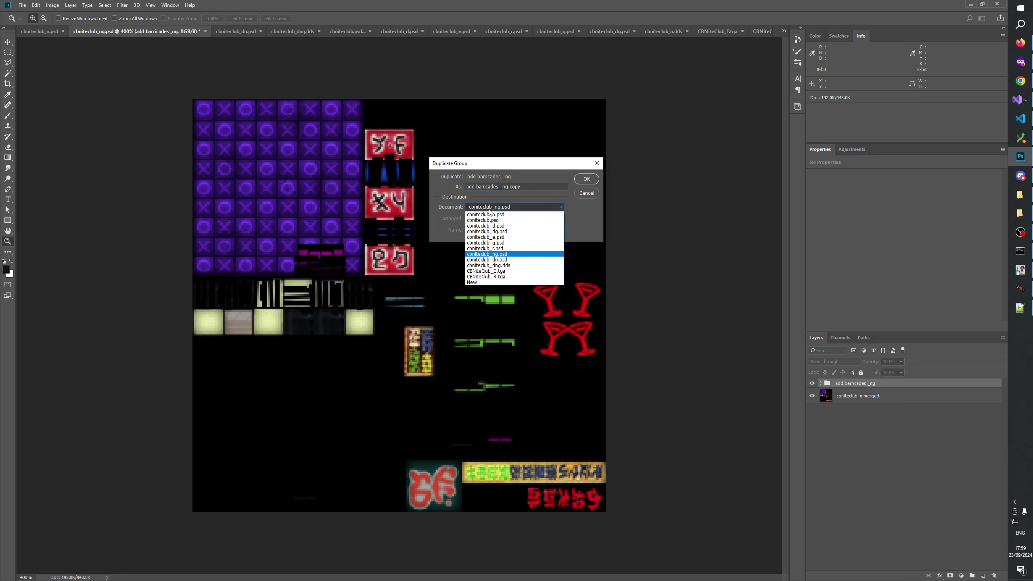
left_click(496, 267)
left_click(586, 179)
left_click(304, 32)
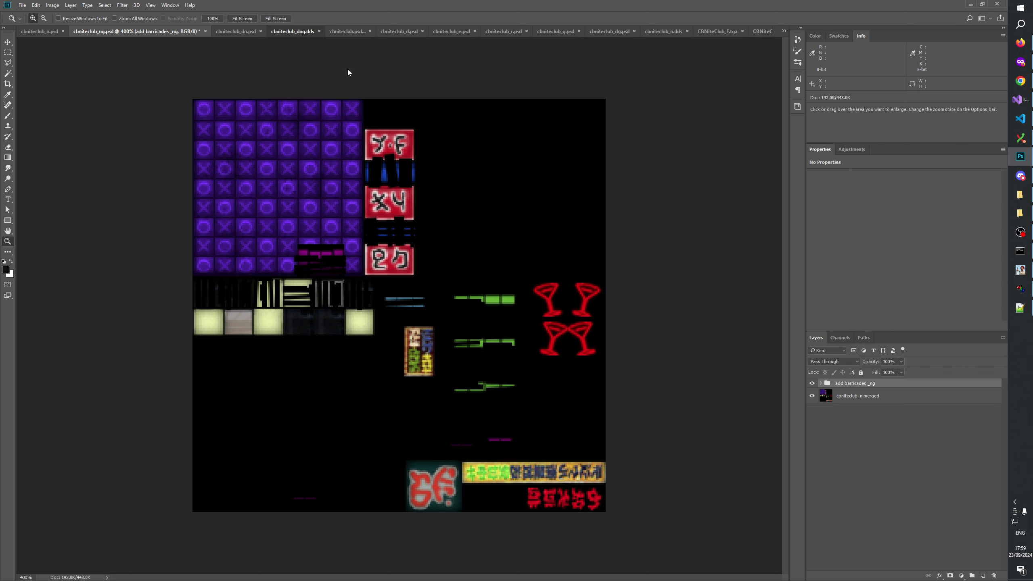
Step: Compare the cbniteclub_dng texture with and without the "add barricades _ng" group over the windows and signs
scroll(491, 385, "up", 4)
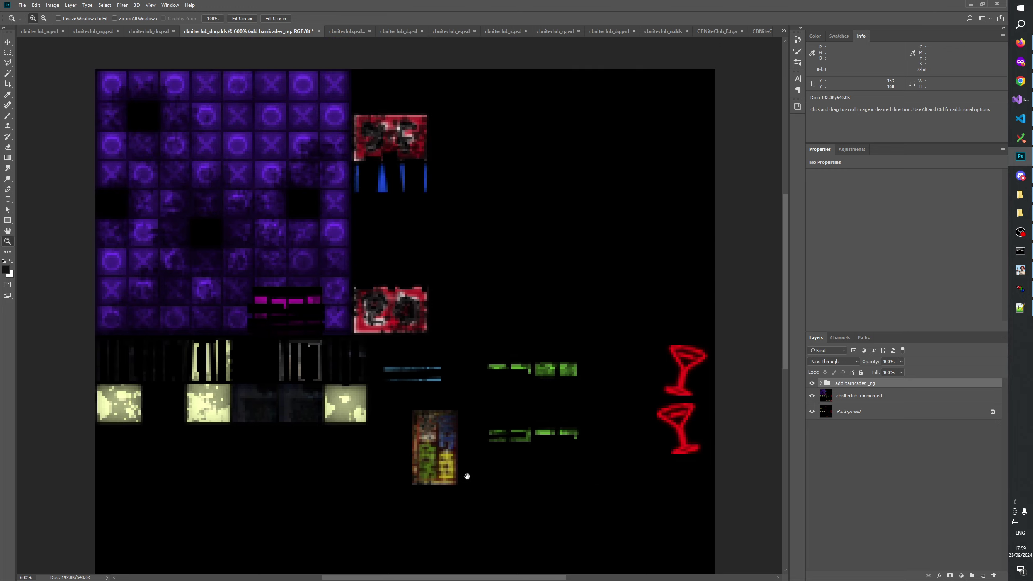
left_click(812, 384)
left_click(811, 383)
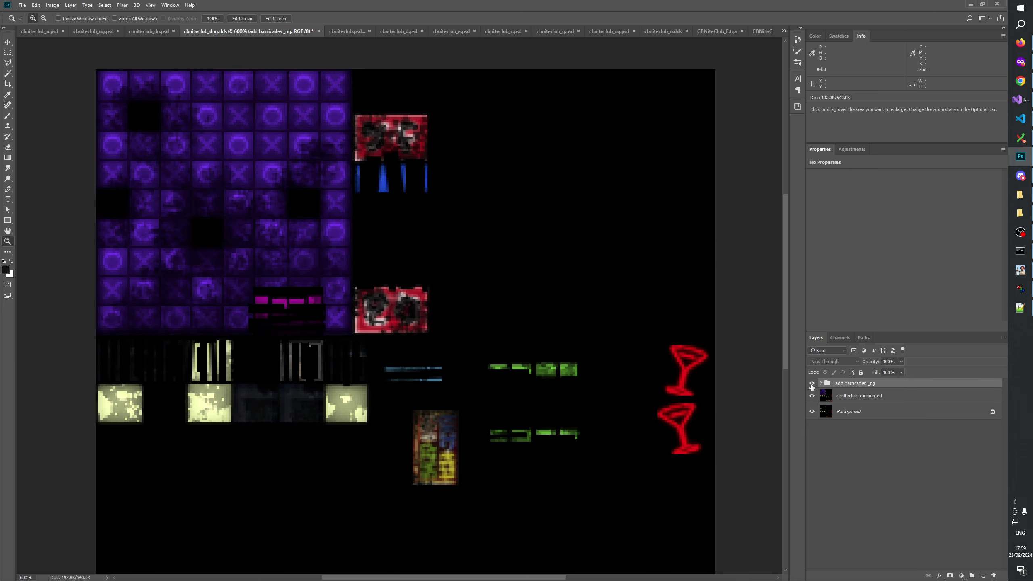
left_click(812, 383)
left_click(811, 383)
left_click(812, 384)
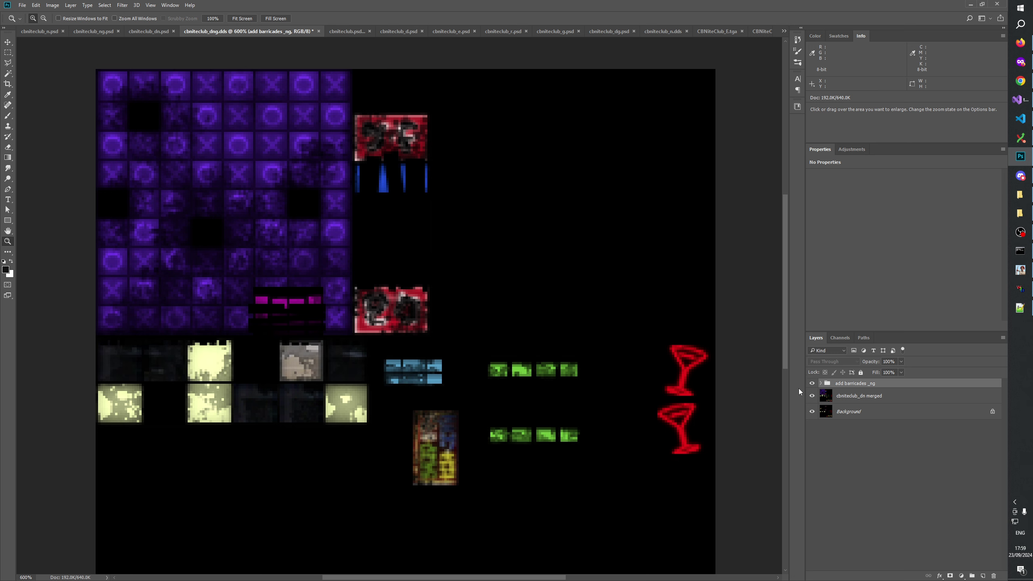
left_click_drag(551, 451, 546, 338)
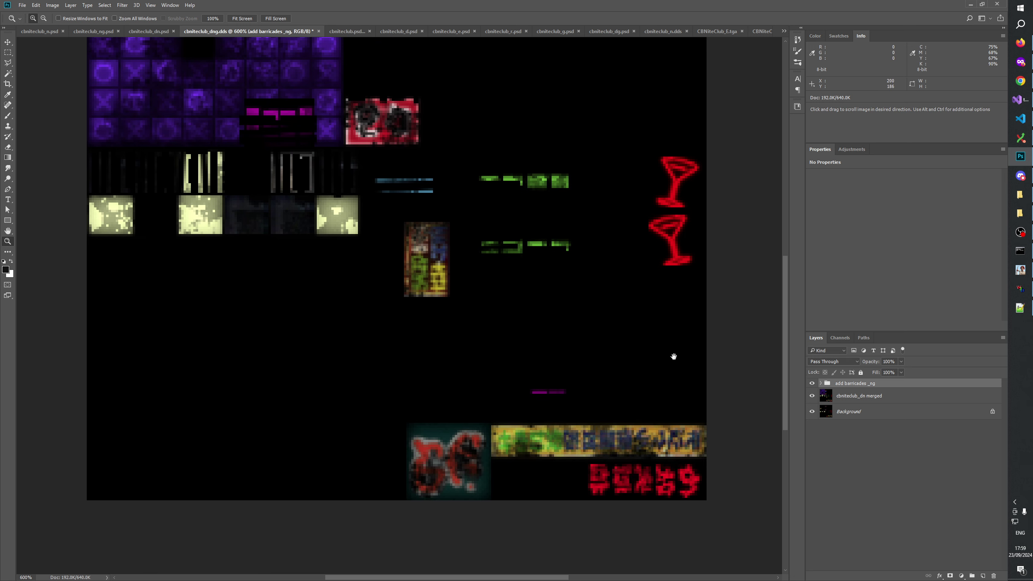
left_click(811, 383)
left_click(811, 383)
left_click(812, 383)
left_click(811, 384)
left_click_drag(458, 284, 486, 426)
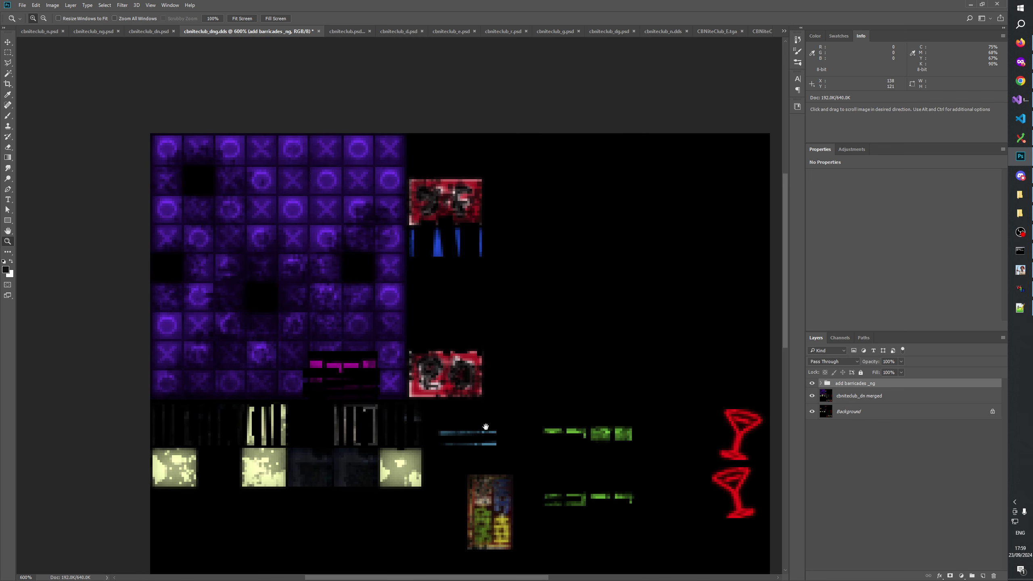
Step: Compare the new layers with the original Background texture, and delete the Background layer from cbniteclub_dng.dds
left_click(845, 480)
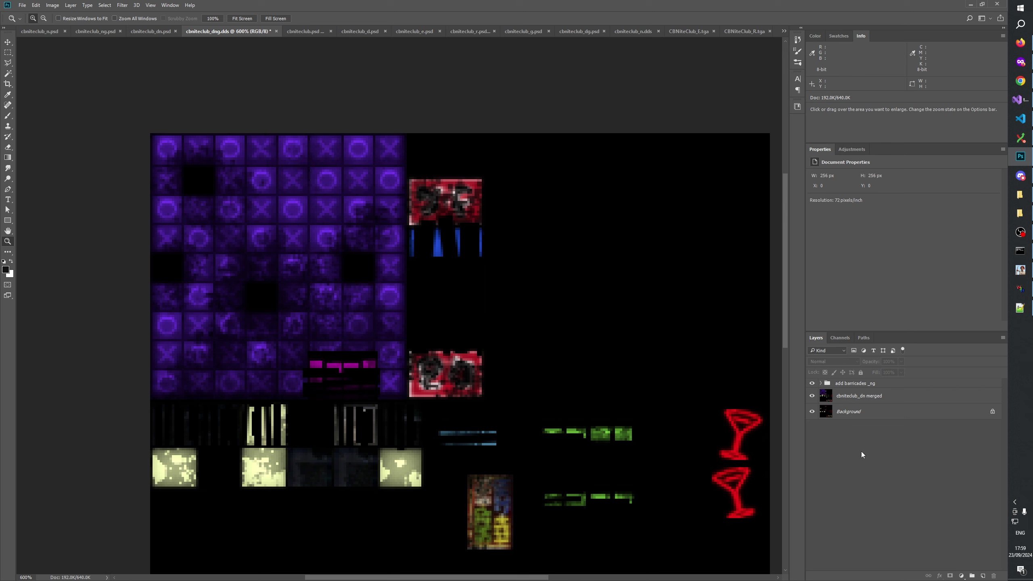
left_click(811, 395)
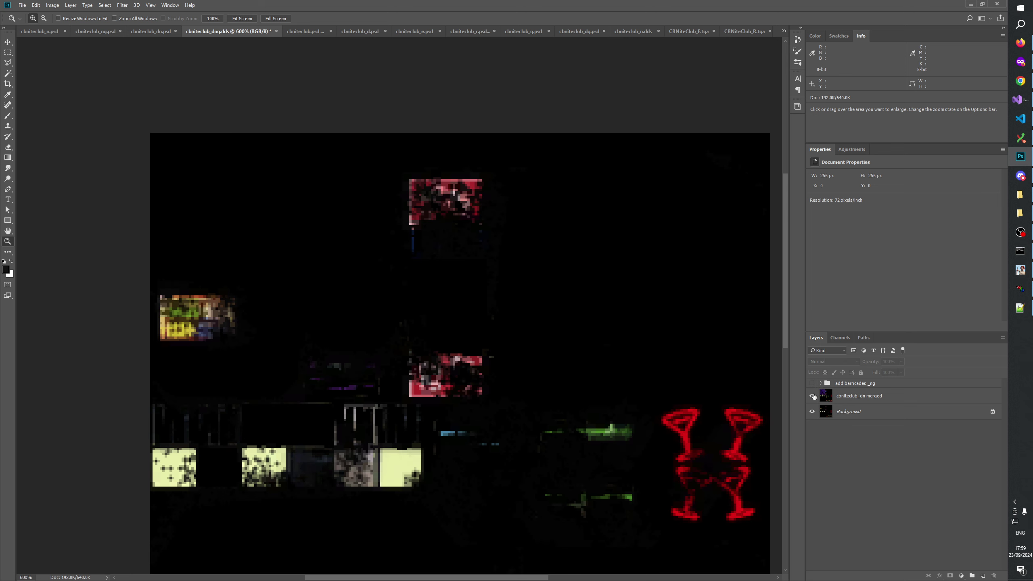
left_click(812, 396)
left_click(811, 383)
left_click(848, 413)
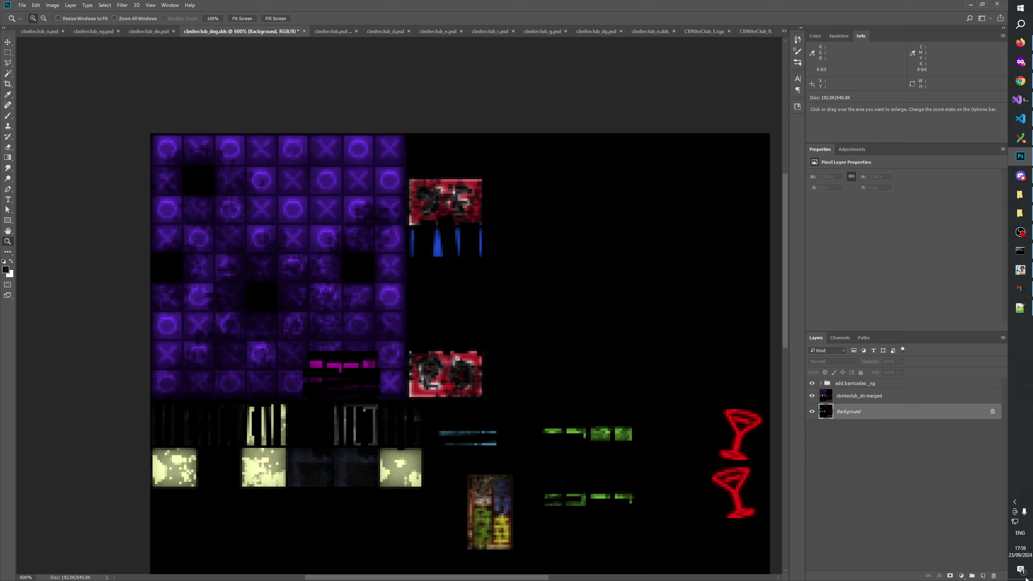
left_click(993, 575)
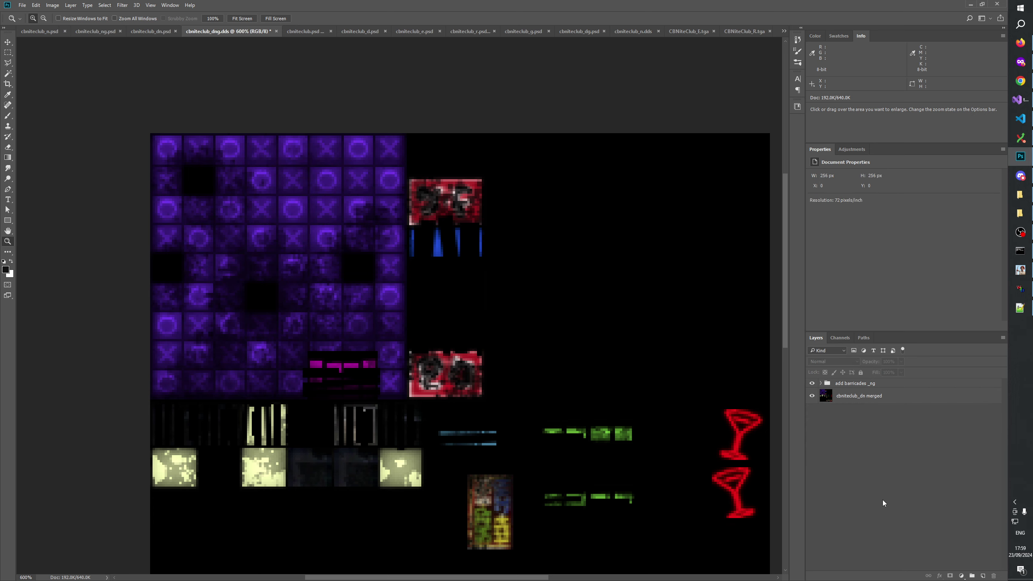
Step: Save the layered document in Photoshop format as cbniteclub_dng.psd in the GenerateMip folder
key("ctrl+s")
left_click(518, 227)
left_click(22, 5)
left_click(46, 95)
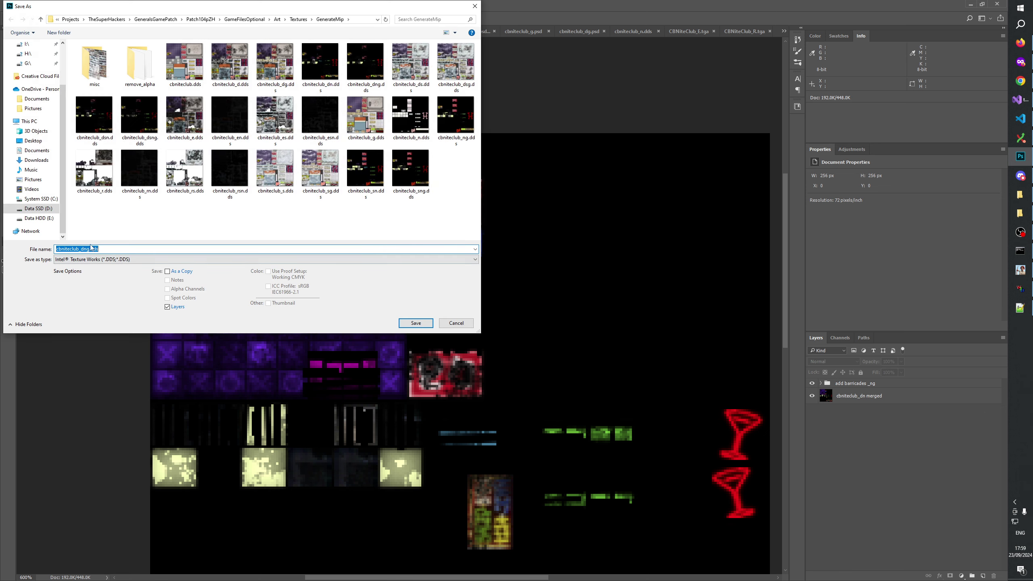
left_click(81, 259)
left_click(80, 269)
left_click(416, 322)
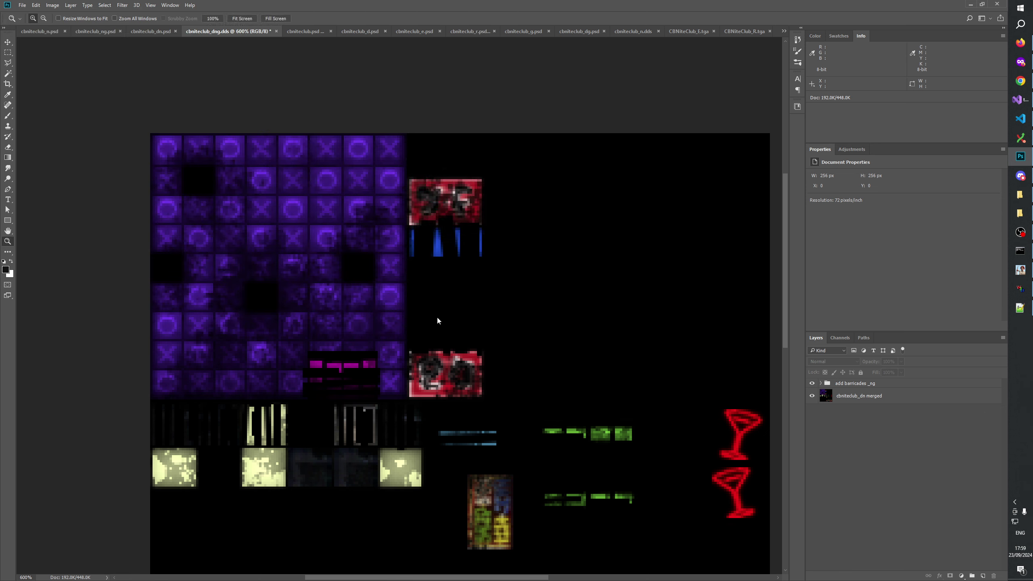
left_click(624, 180)
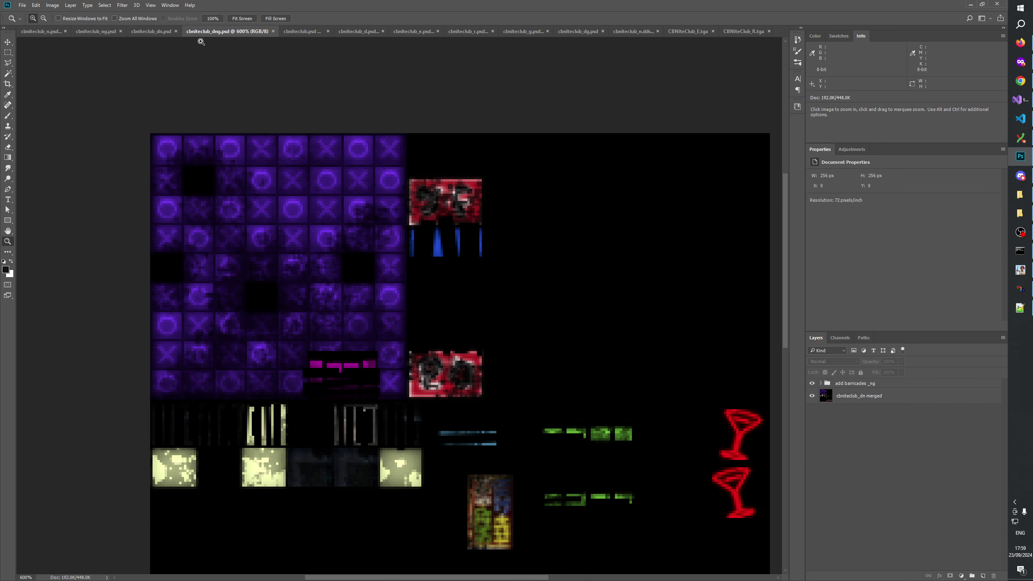
Step: Compare the night textures in cbniteclub_dn.psd, cbniteclub_dng.psd, cbniteclub_ng.psd and cbniteclub_n.psd
left_click(151, 33)
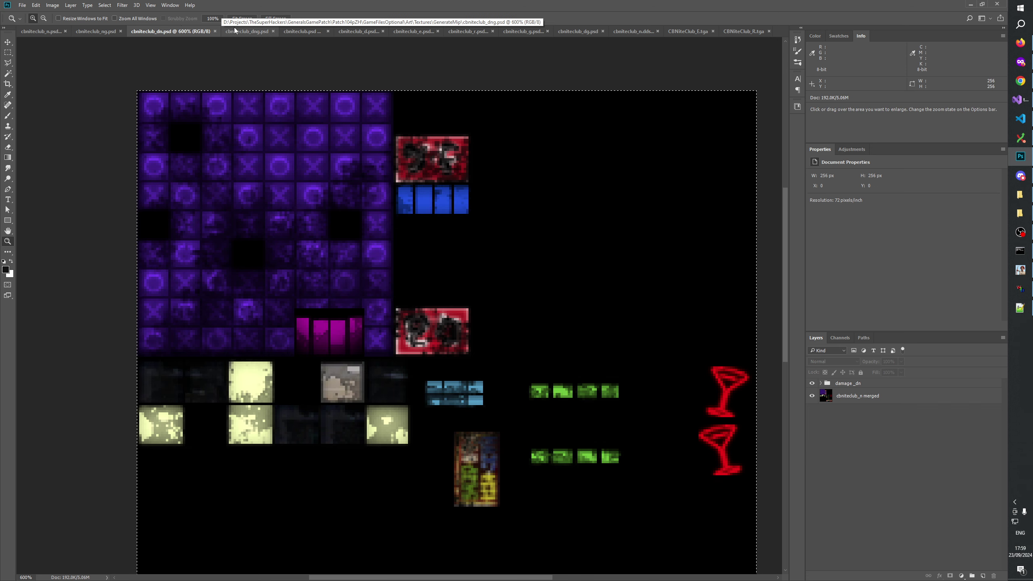
left_click(236, 31)
left_click(161, 31)
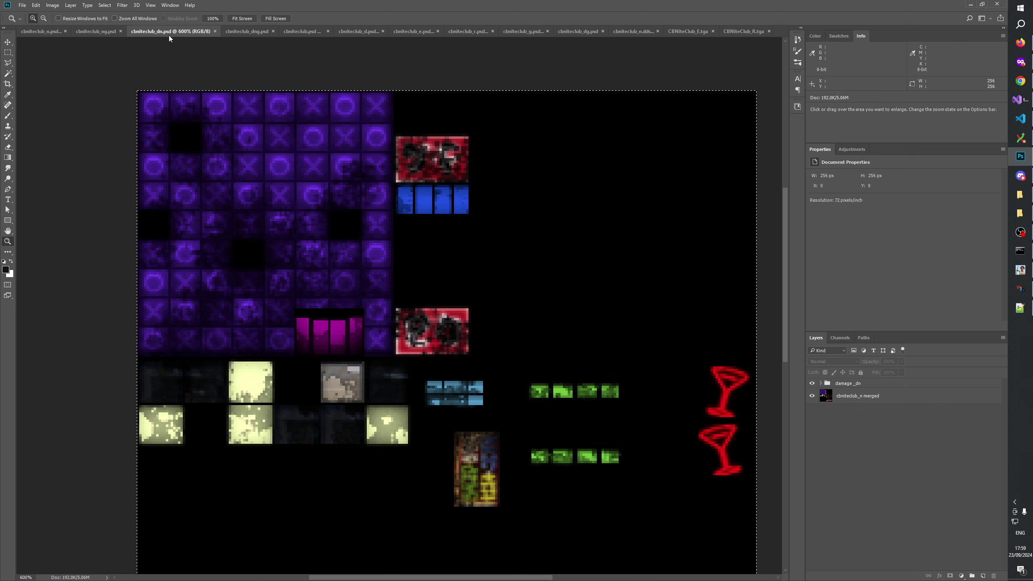
left_click(100, 31)
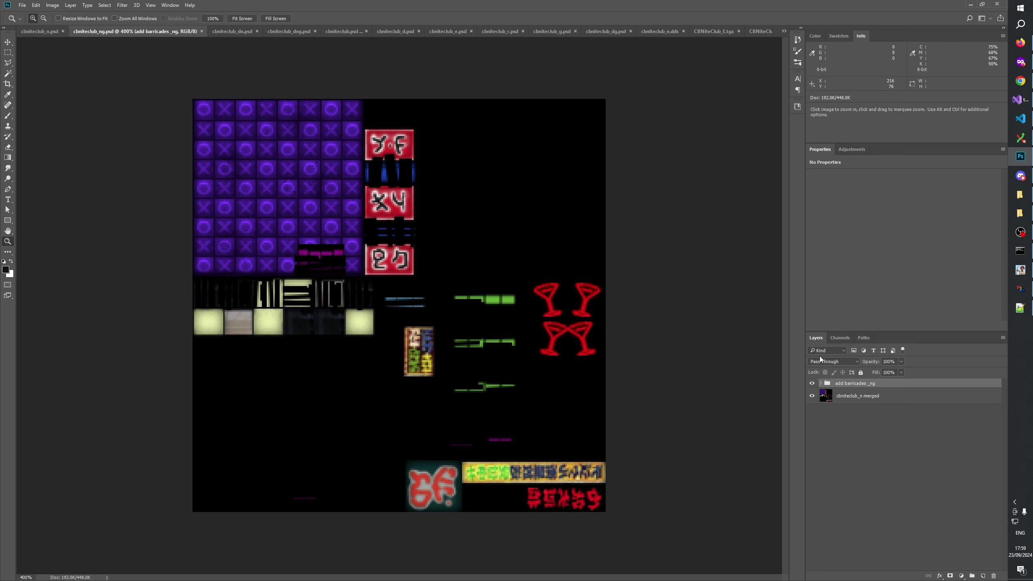
left_click(872, 463)
left_click(58, 31)
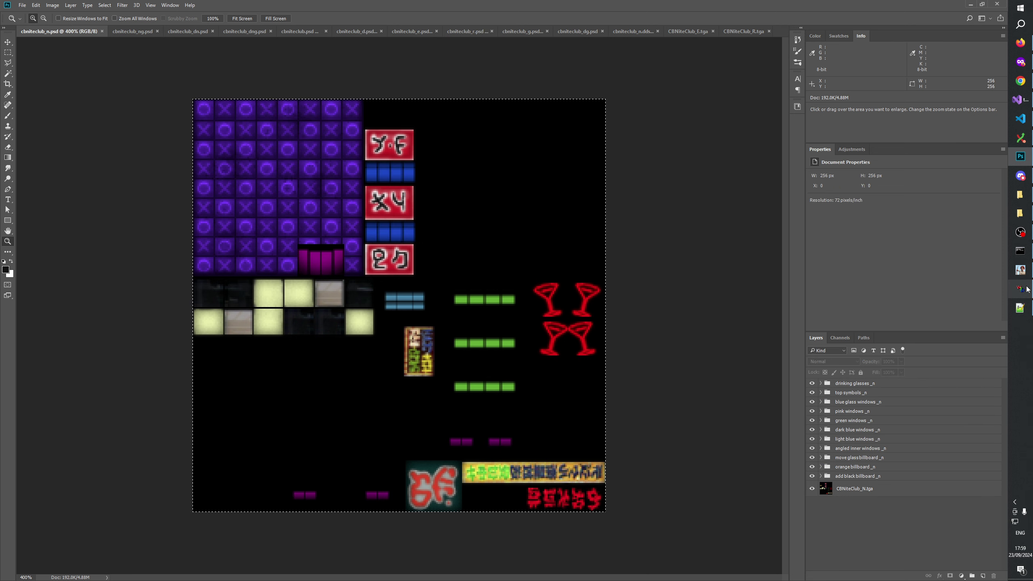
Step: Switch to Notepad++ and delete the three TODO lines and surplus blank lines below the cbniteclub_n entry in TextureChangelog.txt
left_click(1020, 307)
scroll(125, 373, "down", 3)
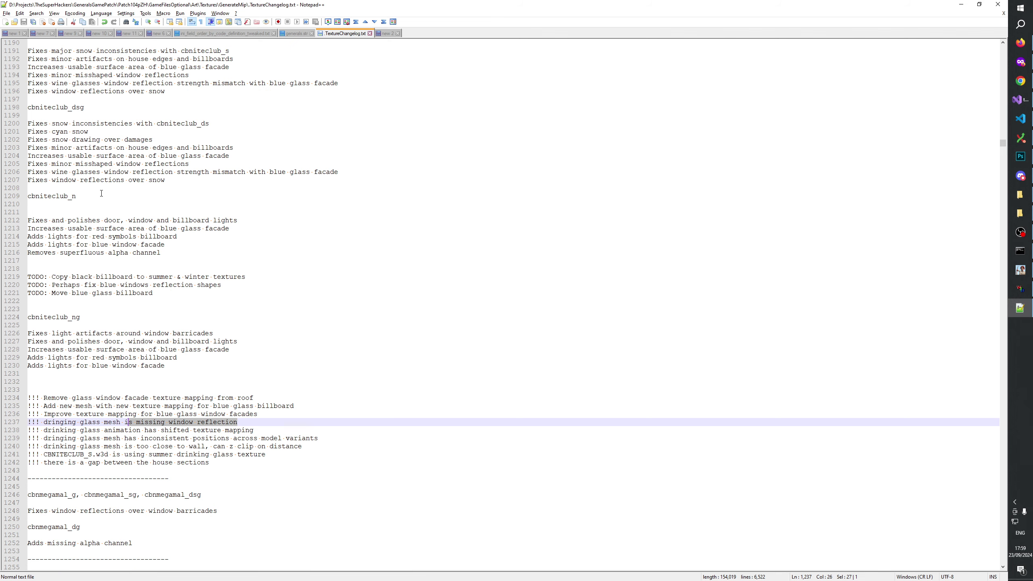
left_click(135, 301)
key("shift+Up")
key("shift+Up")
key("shift+Up")
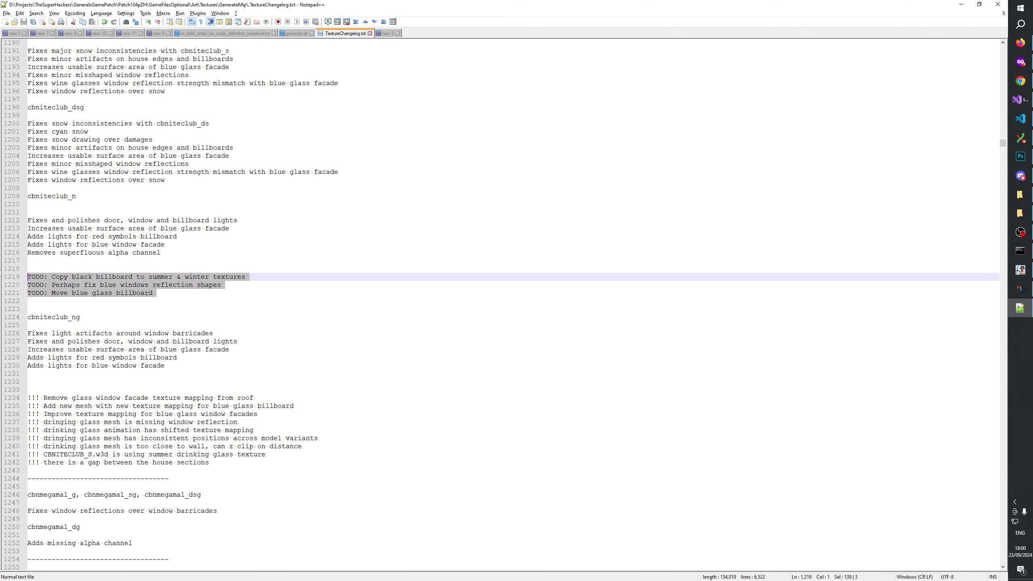
key("Delete")
key("BackSpace")
key("Delete")
key("BackSpace")
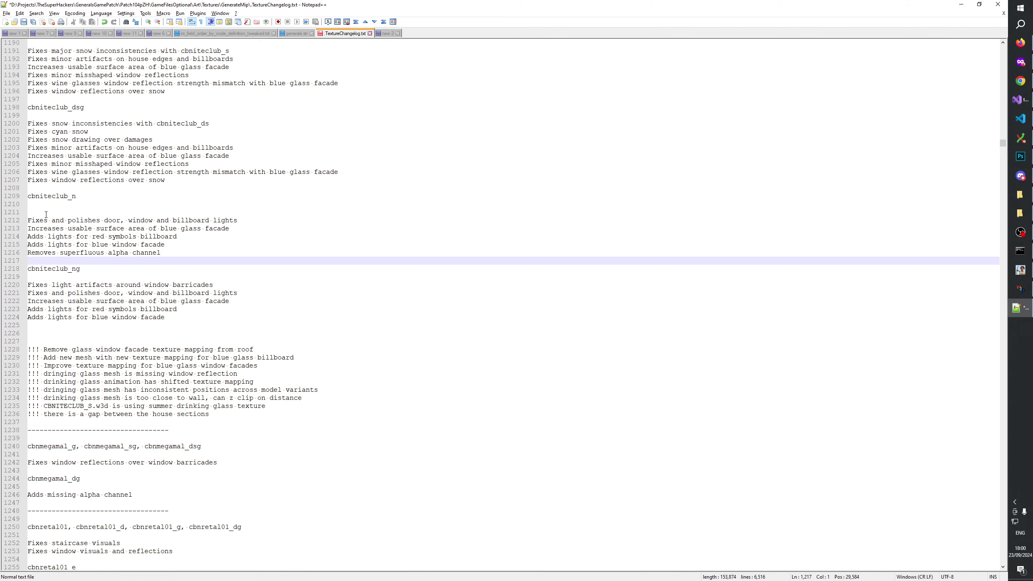
Step: Delete the surplus blank line under the cbniteclub_n heading and add a copy of that heading below its entry
left_click(46, 215)
key("BackSpace")
scroll(121, 296, "up", 2)
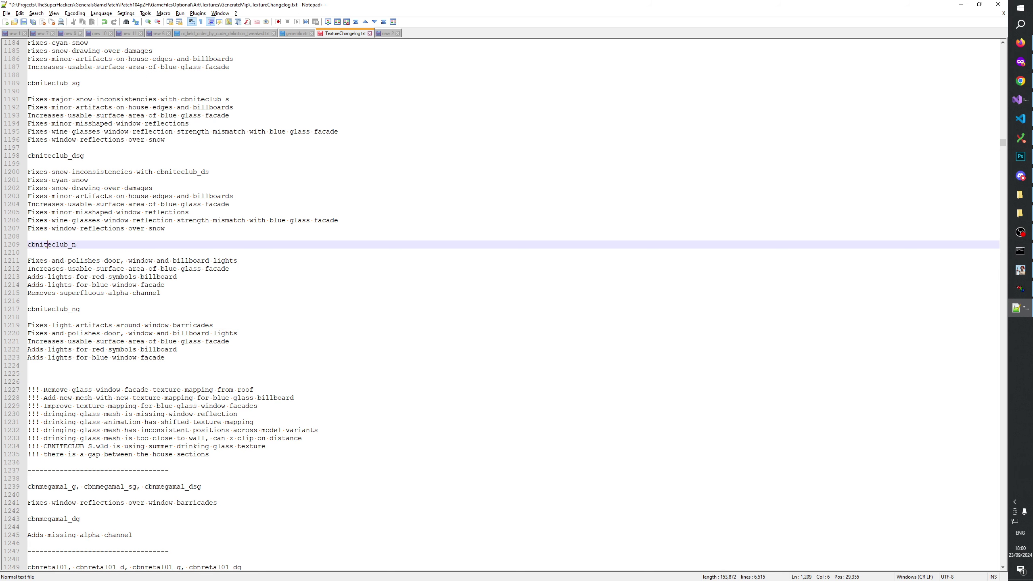
double_click(59, 246)
key("ctrl+c")
left_click(179, 292)
key("Return")
key("Return")
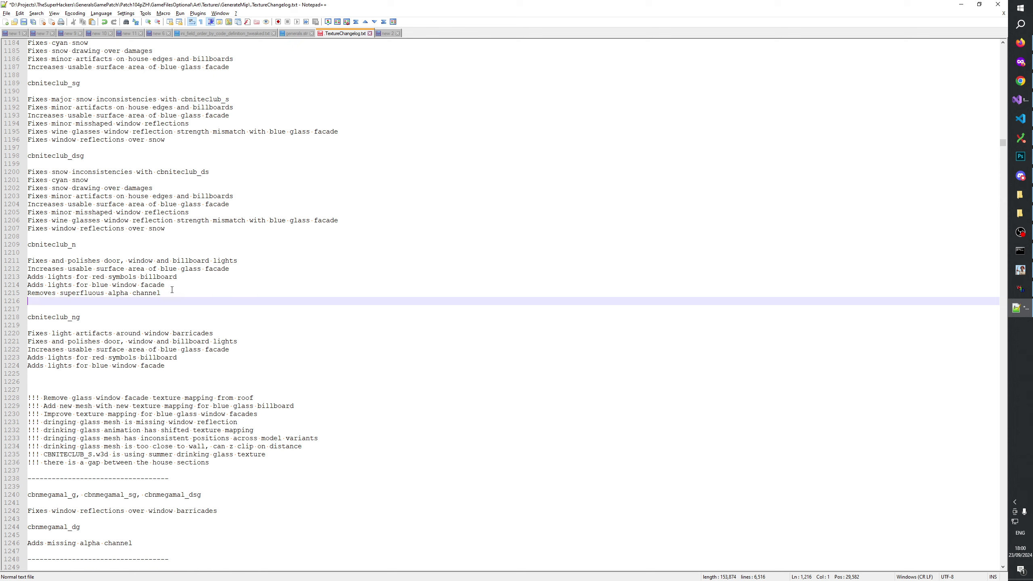
key("ctrl+v")
Step: Copy the cbniteclub_n change lines under the duplicate heading, leaving out the "Removes superfluous alpha channel" line
double_click(94, 261)
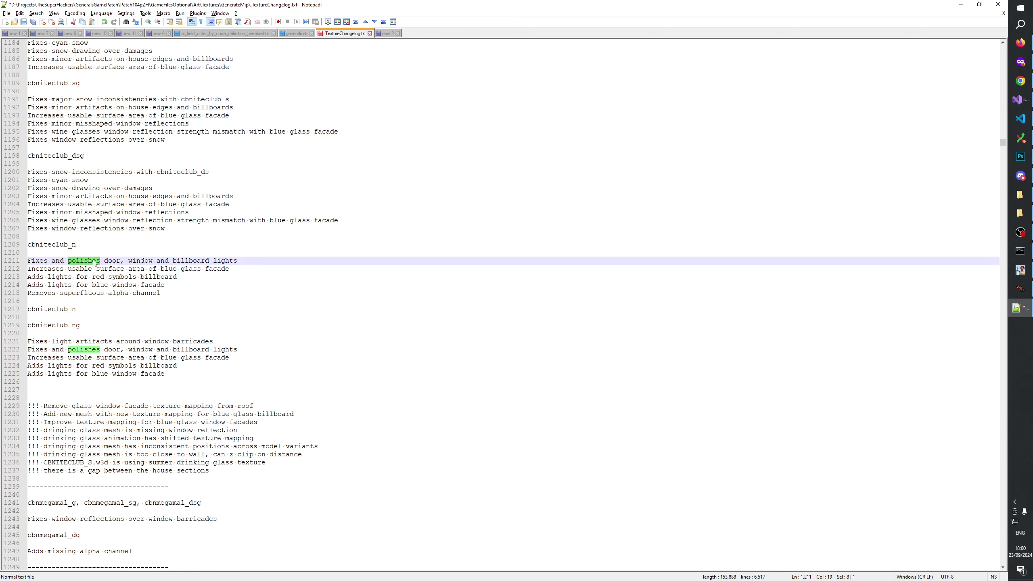
double_click(114, 261)
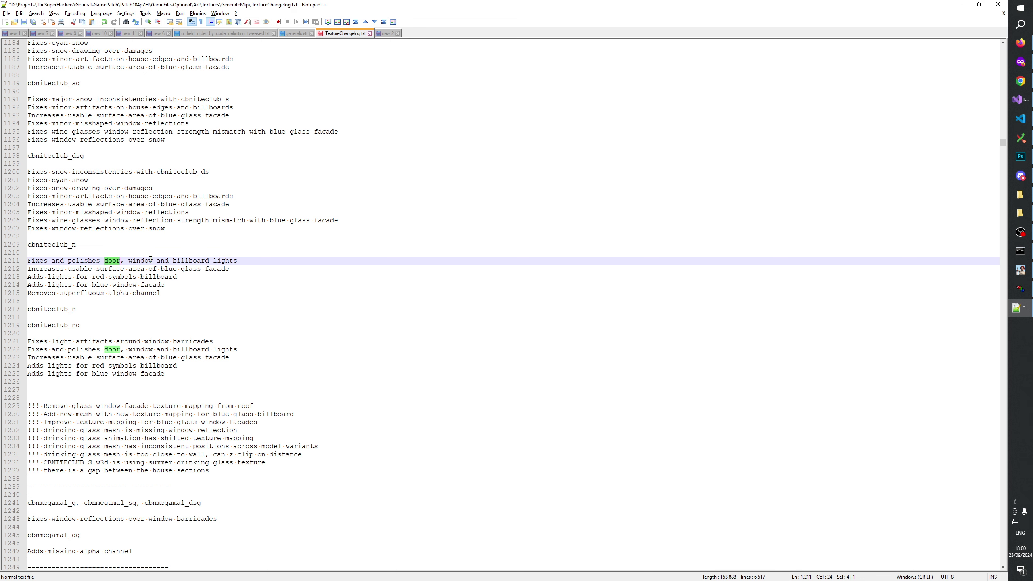
left_click(202, 260)
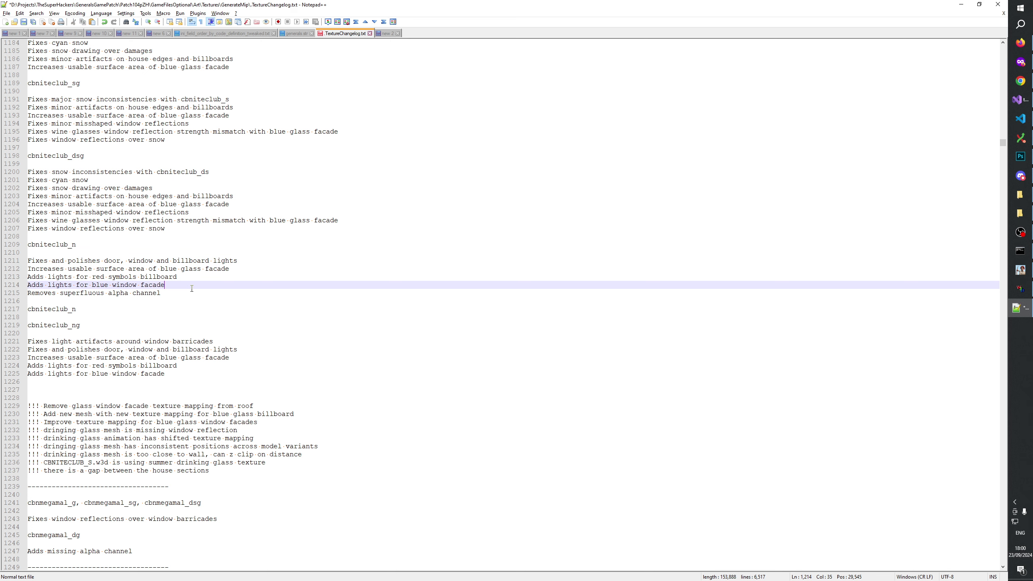
left_click_drag(161, 293, 1, 261)
key("ctrl+c")
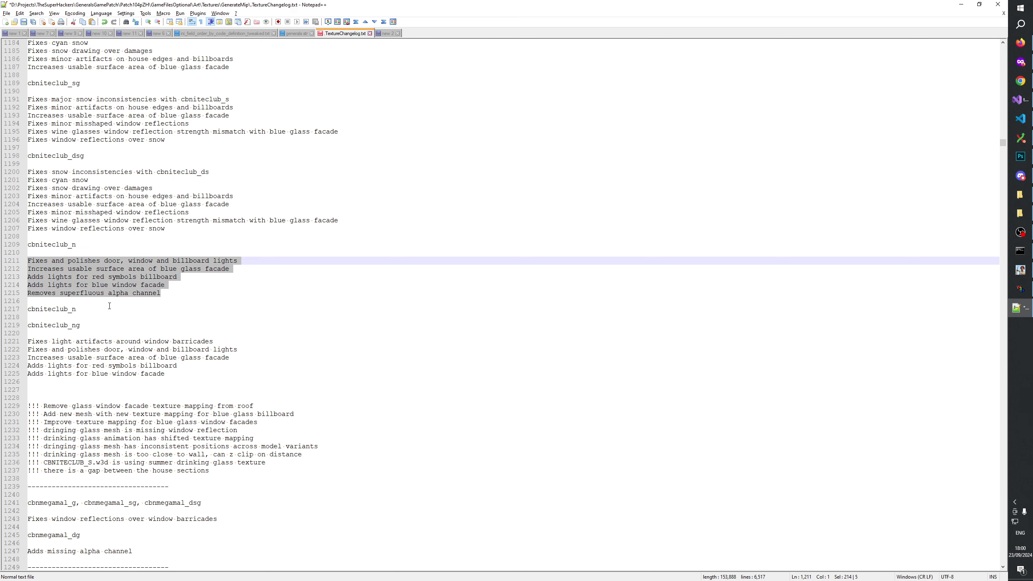
left_click(100, 309)
key("Return")
key("Return")
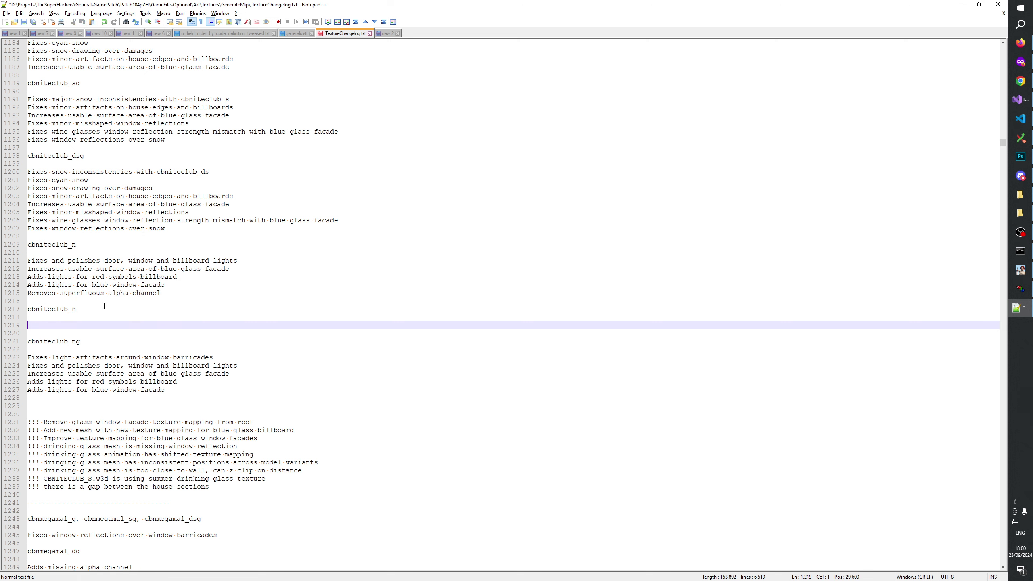
key("ctrl+v")
mouse_move(175, 359)
left_mouse_down()
mouse_move(24, 359)
mouse_move(164, 349)
left_mouse_up()
key("BackSpace")
key("BackSpace")
left_click(180, 348)
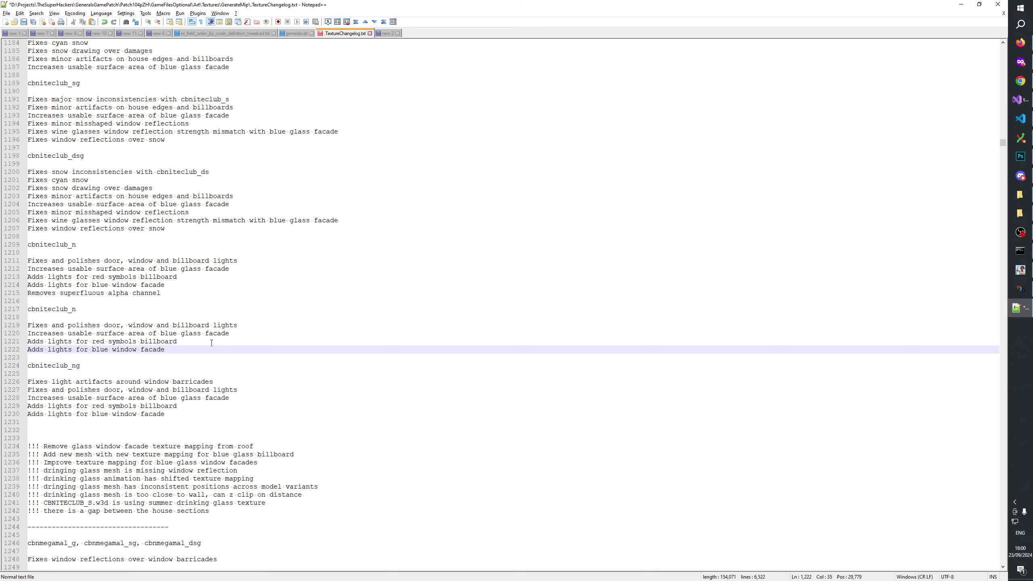
left_click(248, 331)
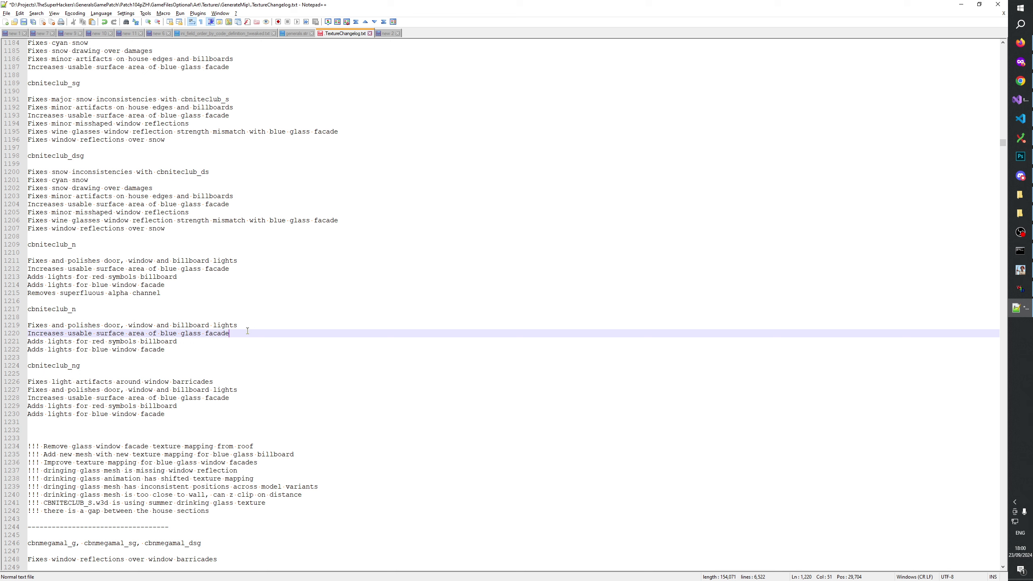
Step: Add the line "Changes night light damages" at the end of the duplicated entry
left_click(180, 349)
key("Return")
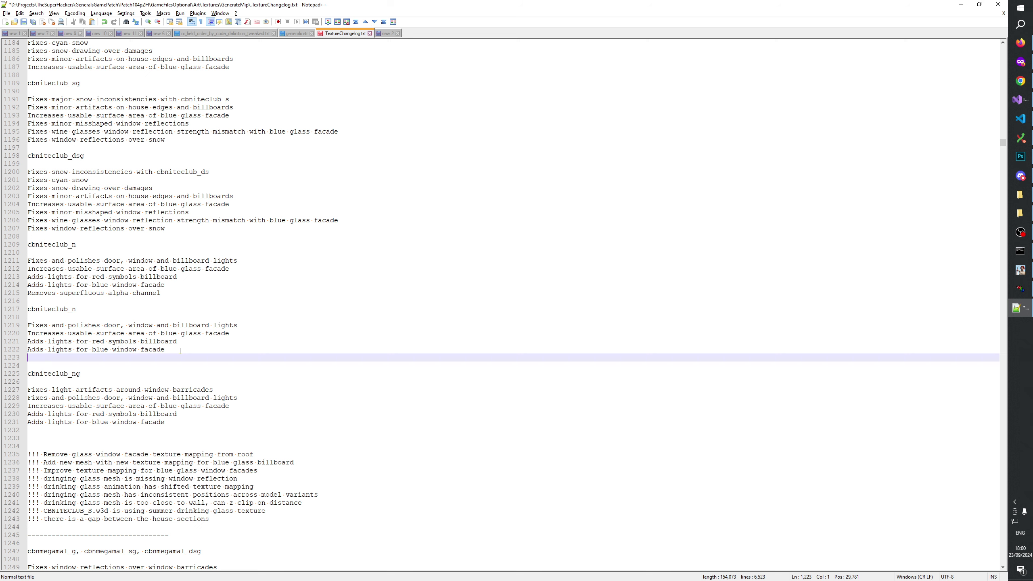
type("Changes night light damage")
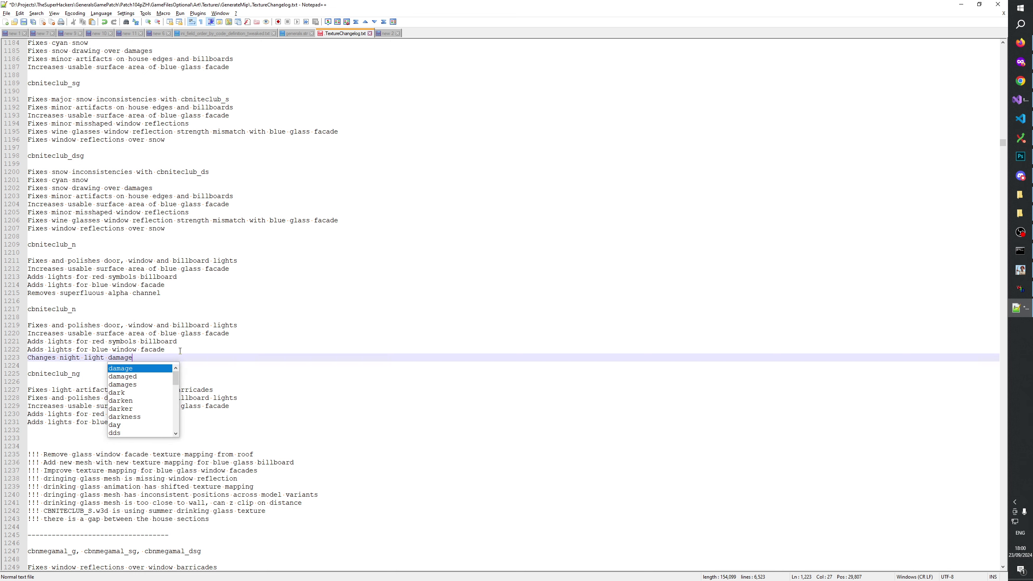
key("Down")
key("Down")
key("Return")
left_click(165, 315)
left_click(153, 357)
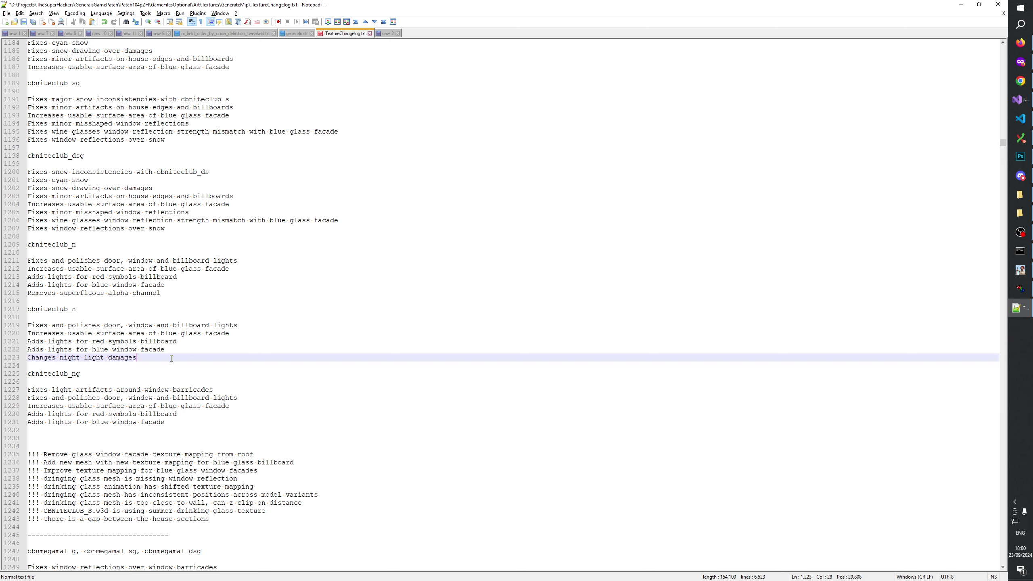
Step: Reword the new line to "Recreates night light damages" and save the changelog
double_click(41, 357)
type("Recreat")
key("Return")
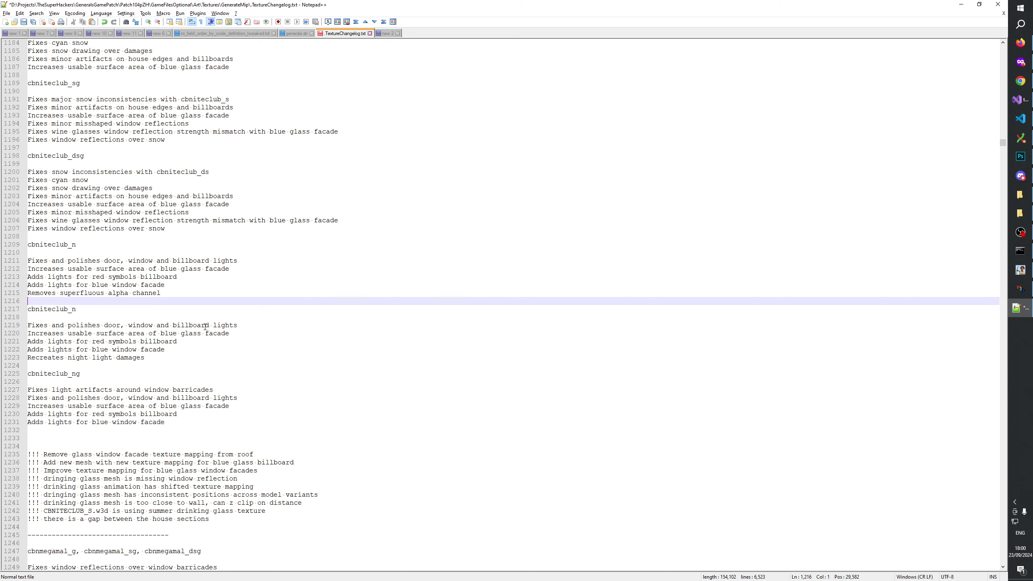
key("Down")
key("ctrl+s")
Step: Rename the duplicate cbniteclub_n heading to cbniteclub_dn
left_click(72, 309)
type("d")
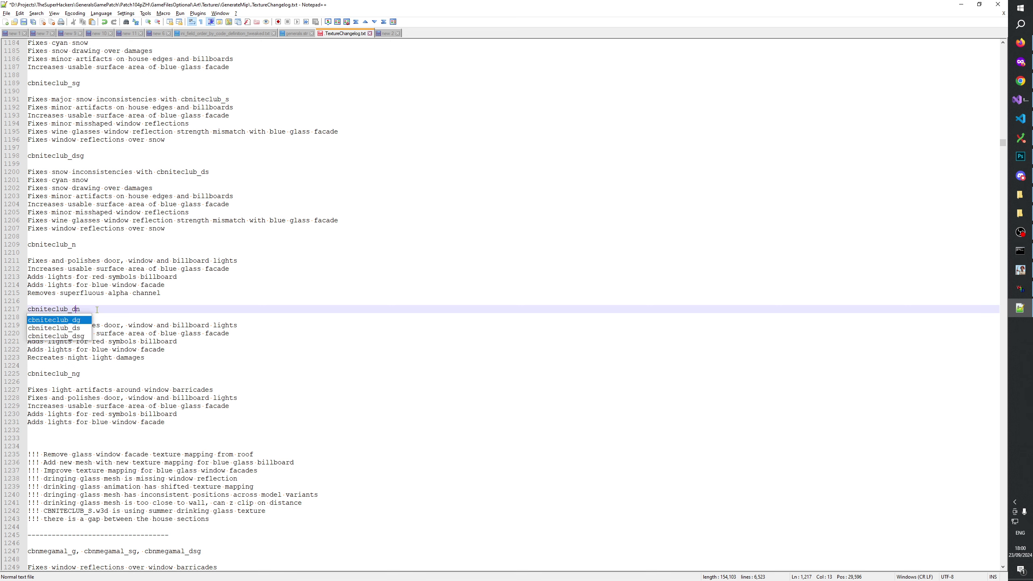
left_click(157, 357)
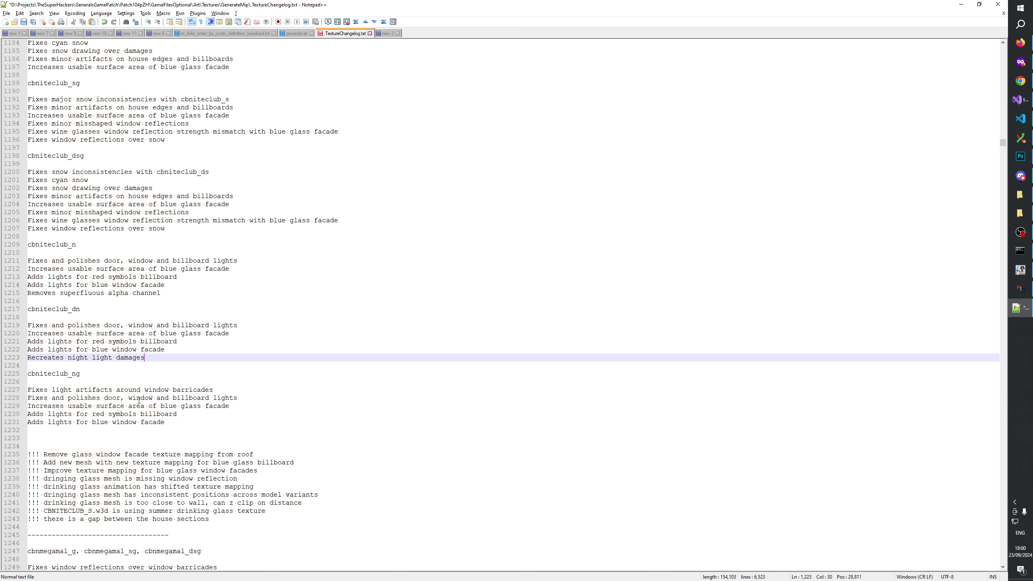
Step: Add a cbniteclub_dng heading below the cbniteclub_ng entry, based on the cbniteclub_dn heading
left_click(180, 423)
key("Return")
key("Return")
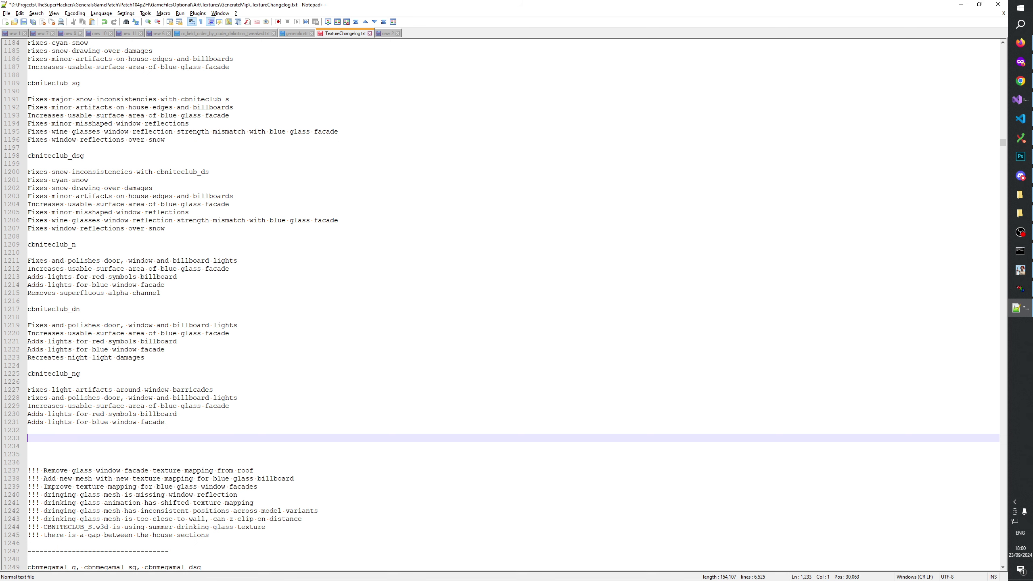
double_click(53, 309)
key("ctrl+c")
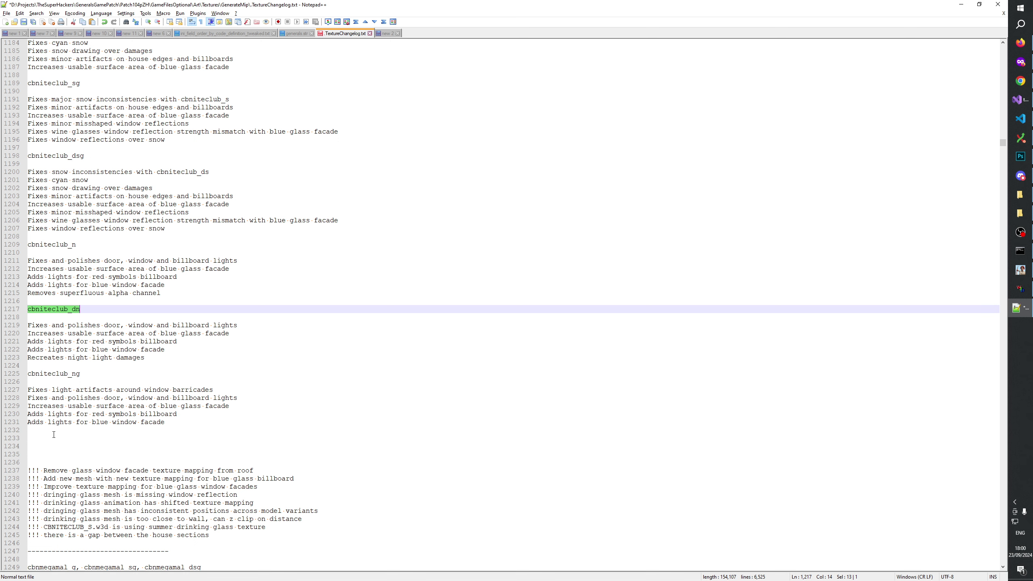
left_click(81, 439)
key("ctrl+v")
type("g")
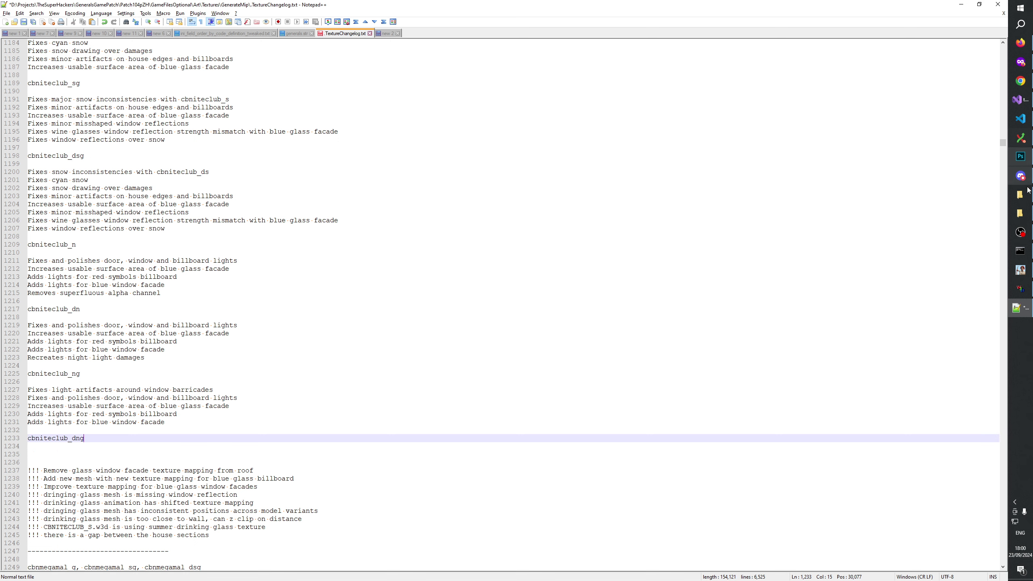
Step: Switch to Photoshop and check the channels of cbniteclub_dn.psd and cbniteclub_dng.psd
left_click(1020, 156)
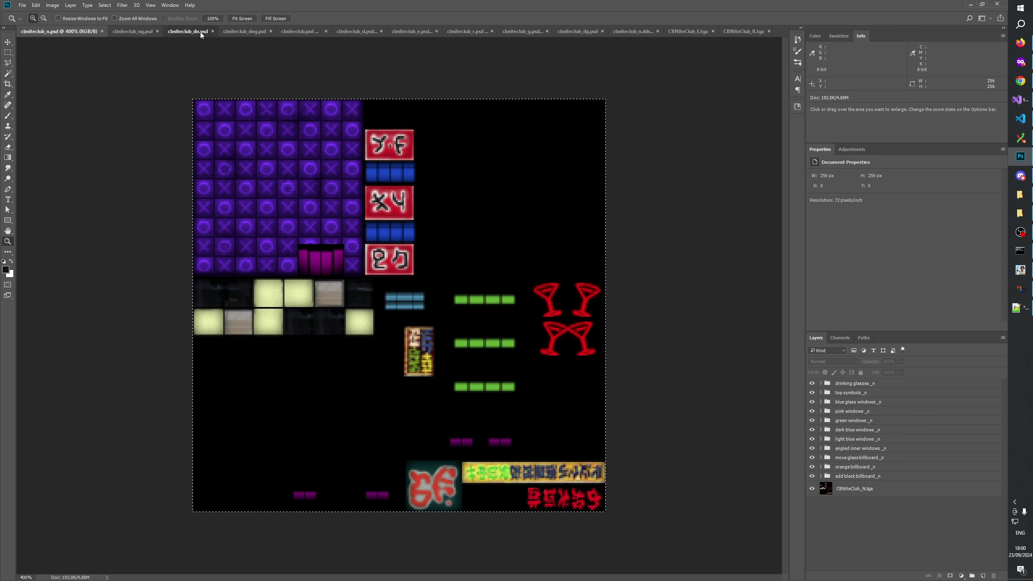
left_click(200, 33)
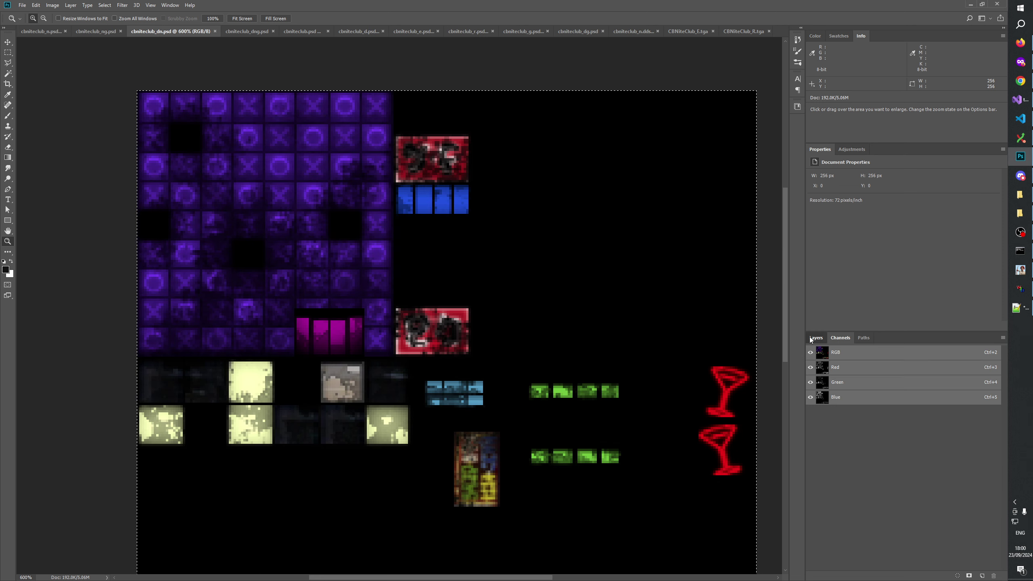
left_click(253, 31)
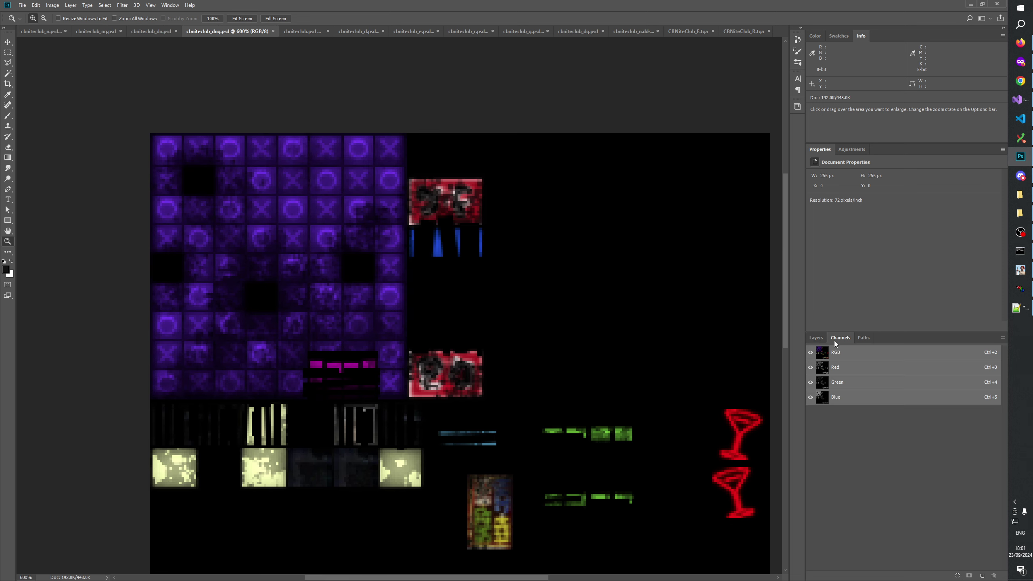
Step: Switch back to Notepad++ and copy the five cbniteclub_dn change lines under the cbniteclub_dng heading
key("alt+Tab")
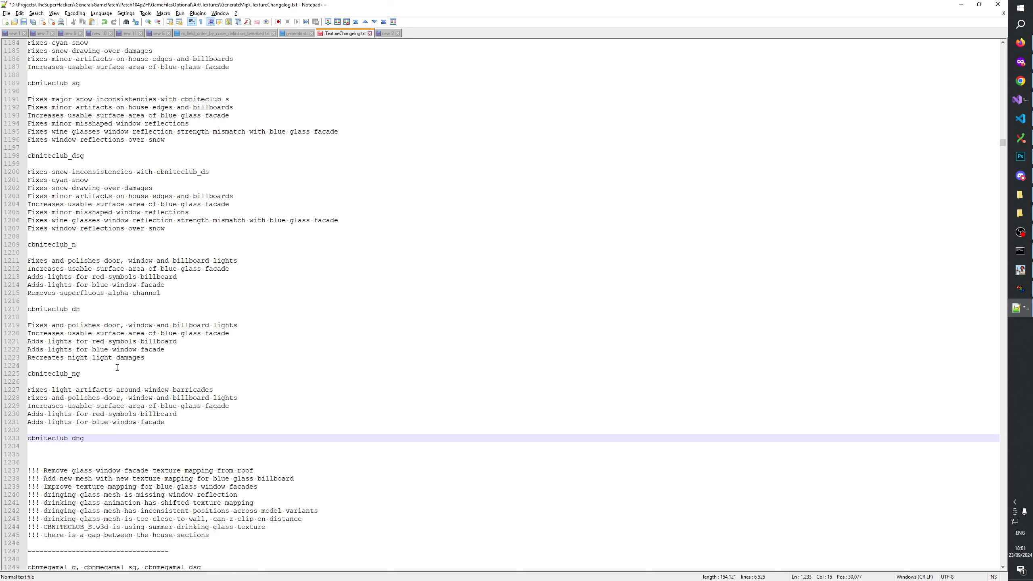
key("Return")
key("Return")
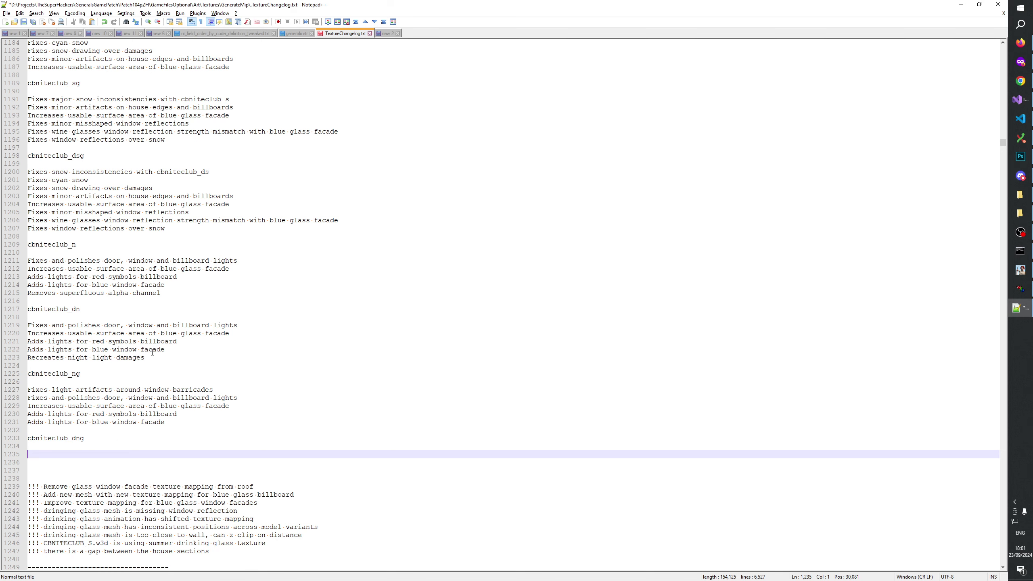
left_click_drag(151, 357, 23, 325)
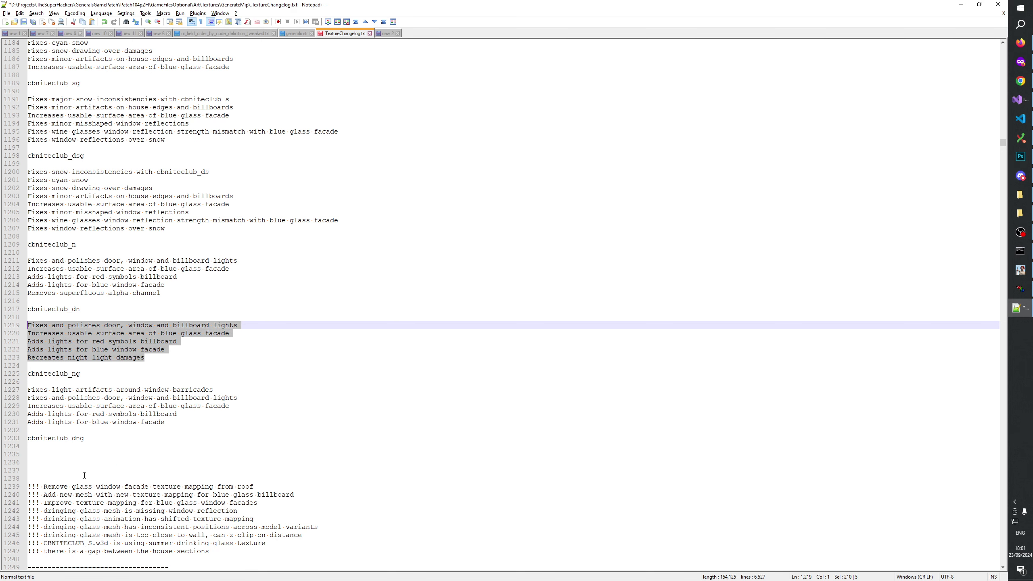
key("ctrl+c")
left_click(75, 455)
key("ctrl+v")
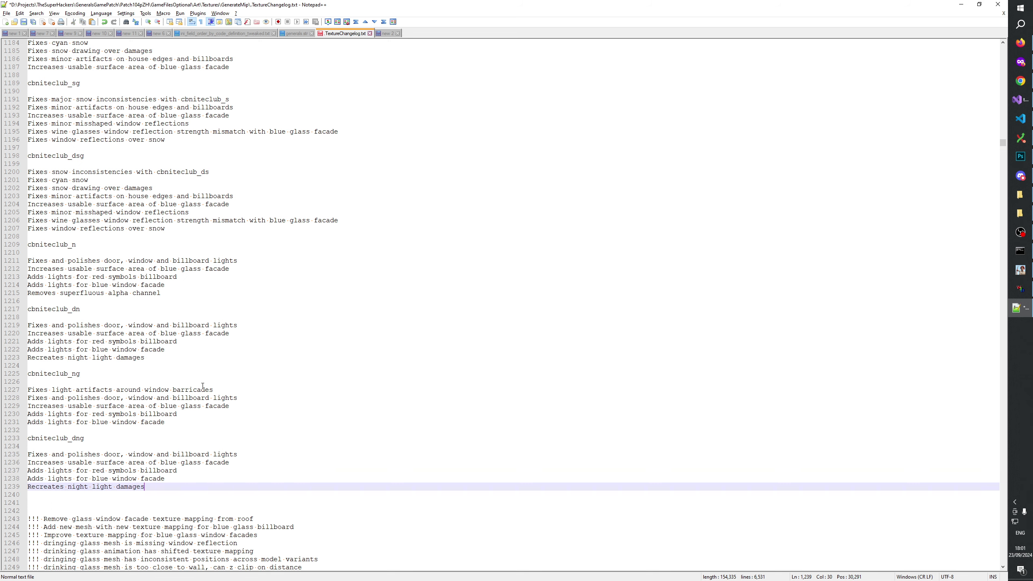
Step: Copy the line "Fixes light artifacts around window barricades" to the start of the cbniteclub_dng entry and save the changelog
left_click(215, 389)
left_click_drag(214, 389, 41, 399)
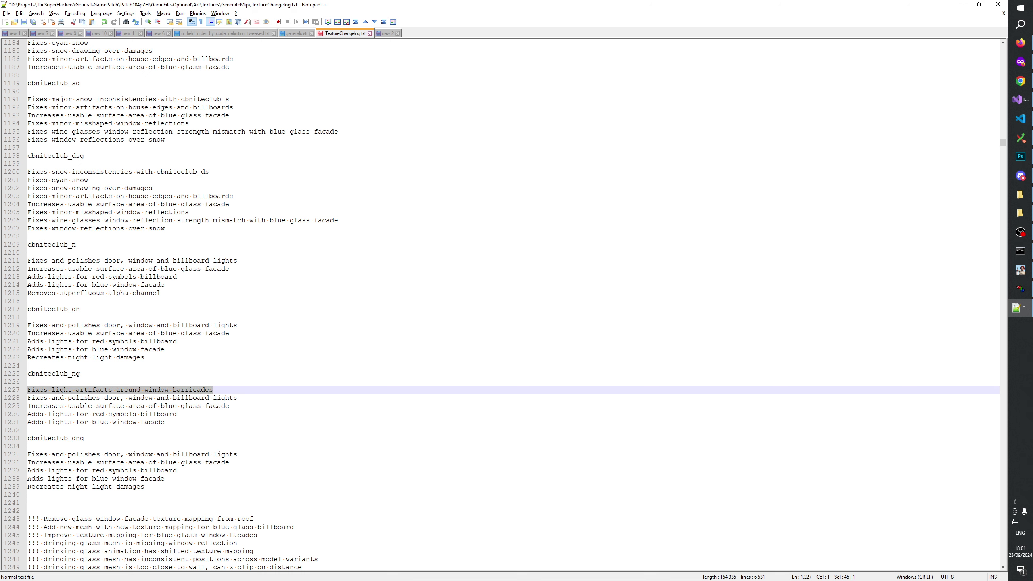
key("ctrl+c")
left_click(98, 447)
key("Return")
key("ctrl+v")
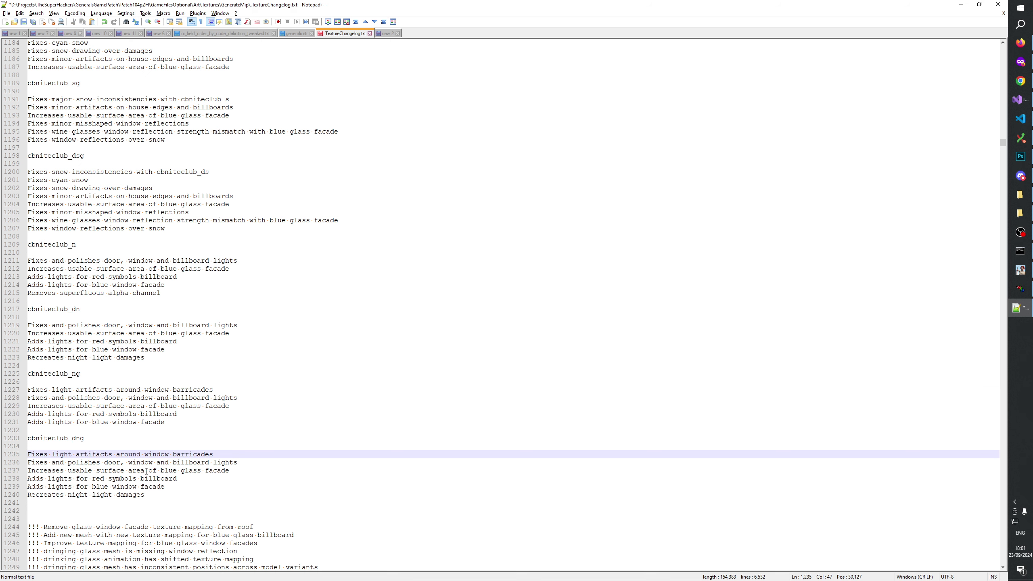
left_click(64, 463)
key("ctrl+s")
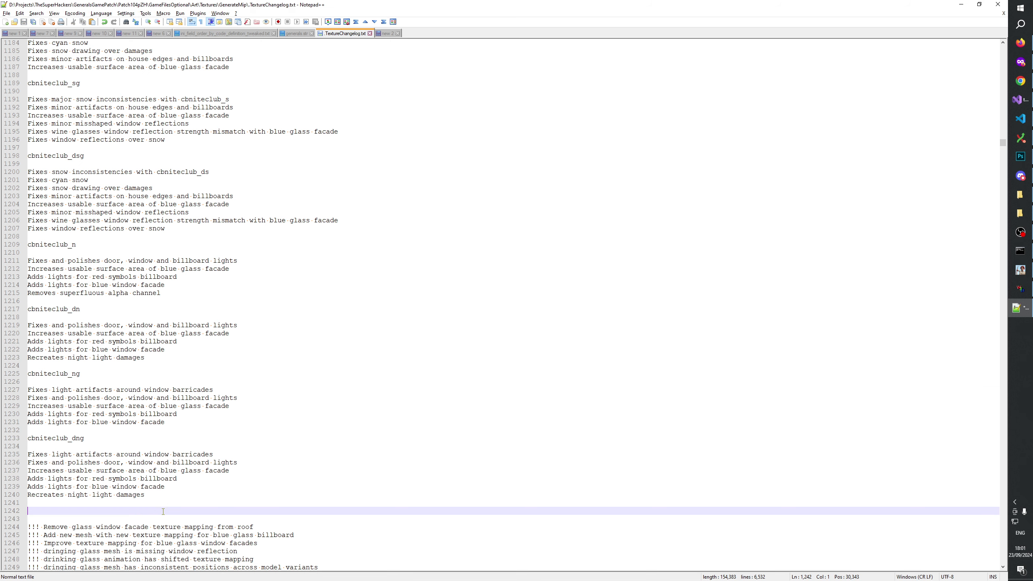
Step: Switch to Photoshop and examine the layers of cbniteclub.psd and the complete cbniteclub_dng.psd texture
key("alt+Tab")
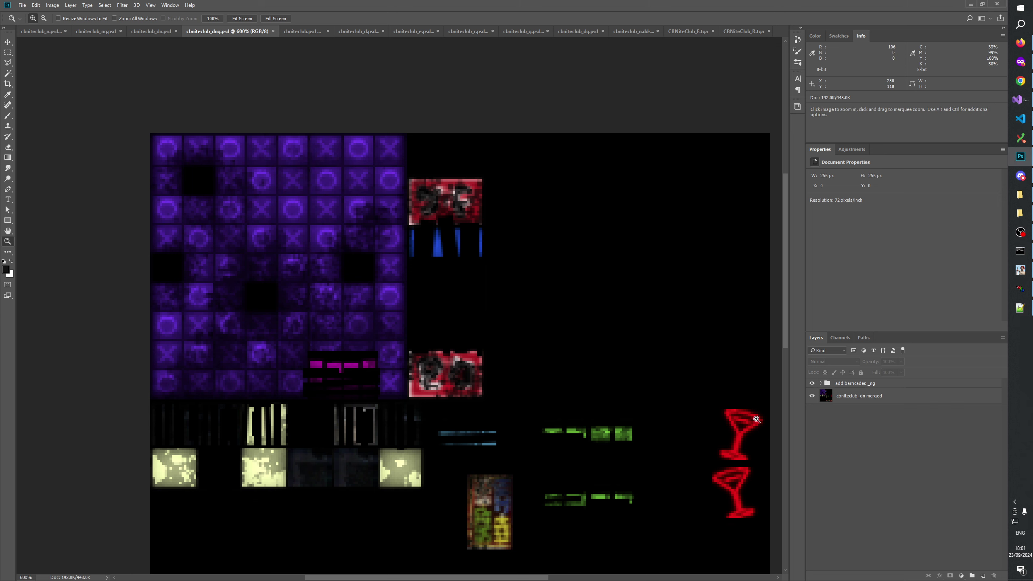
left_click(301, 31)
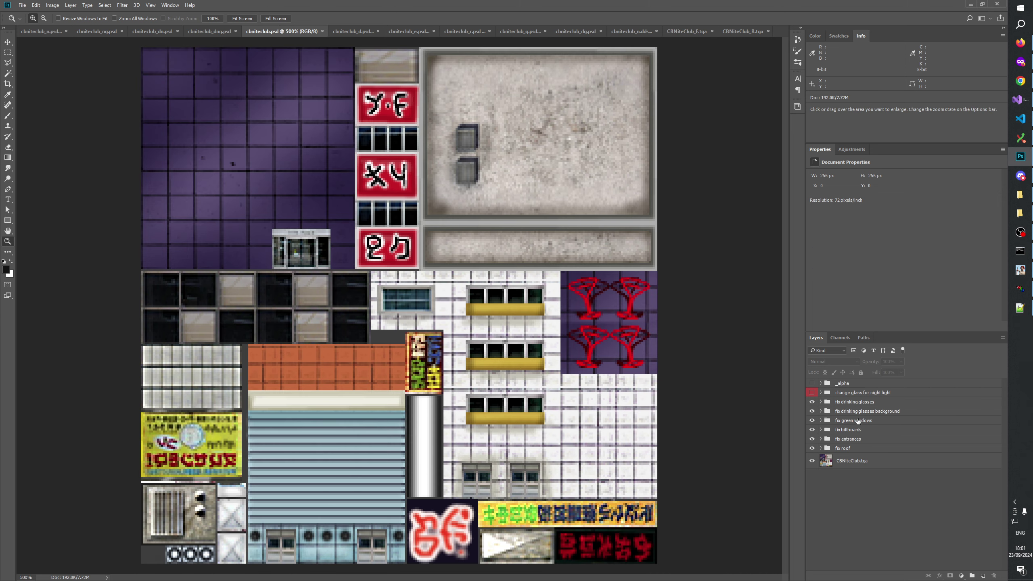
left_click(206, 32)
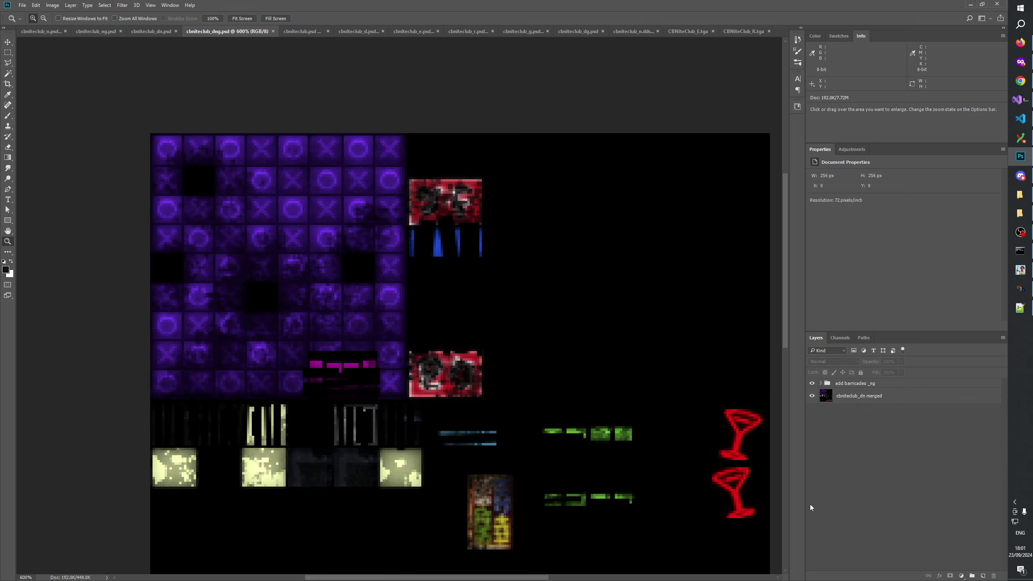
right_click(355, 383)
left_click(407, 404)
left_click(391, 338)
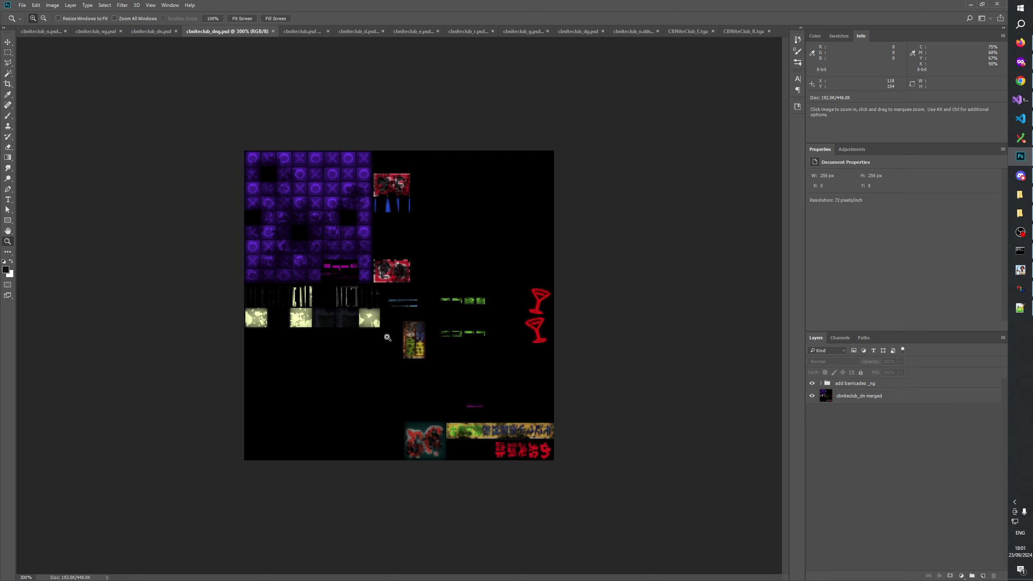
left_click(390, 337)
Step: Compare the complete cbniteclub_dn.psd night texture with the barricaded one in cbniteclub_ng.psd
left_click(157, 33)
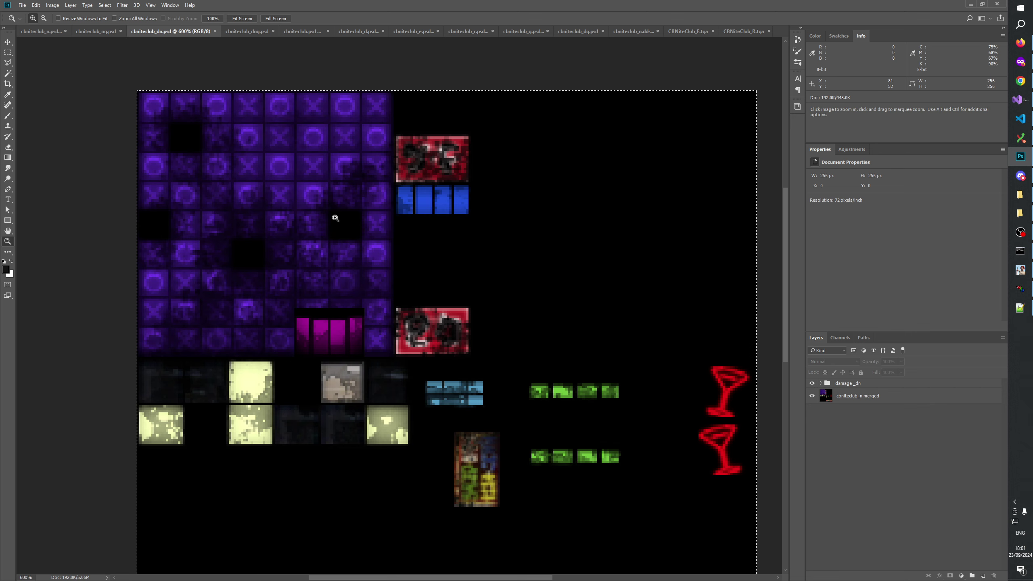
right_click(393, 223)
left_click(443, 242)
left_click(386, 270)
left_click(385, 270)
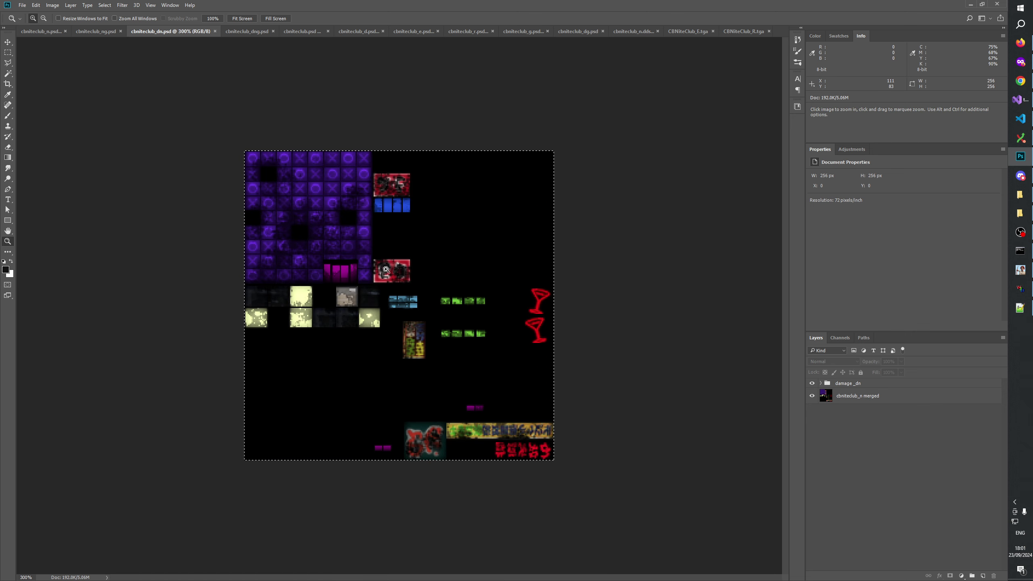
left_click(183, 106)
left_click(97, 33)
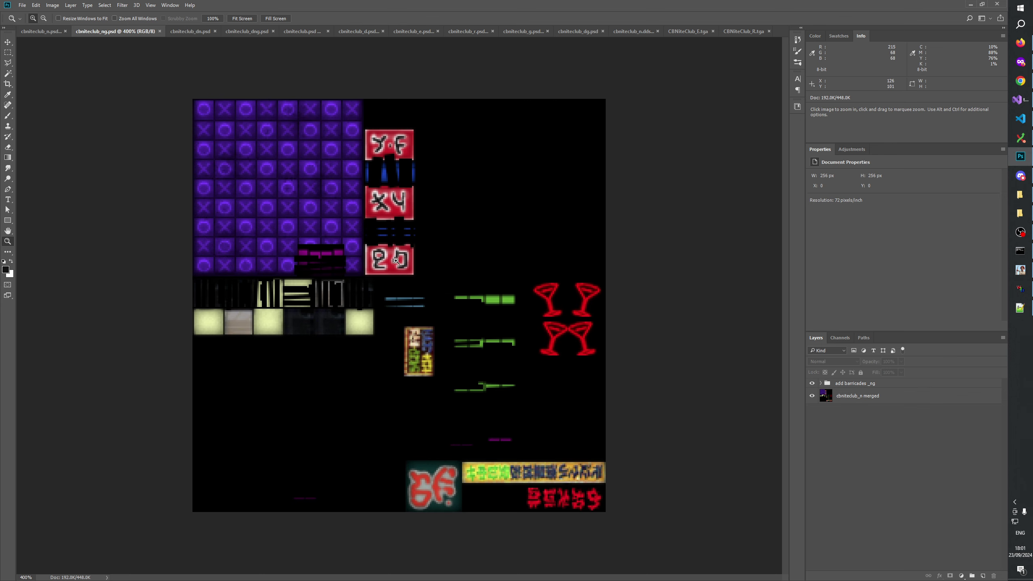
Step: Examine the unbarricaded night texture in cbniteclub_n.psd and bring up the CBNITECLUB model list in W3D Viewer
left_click(38, 32)
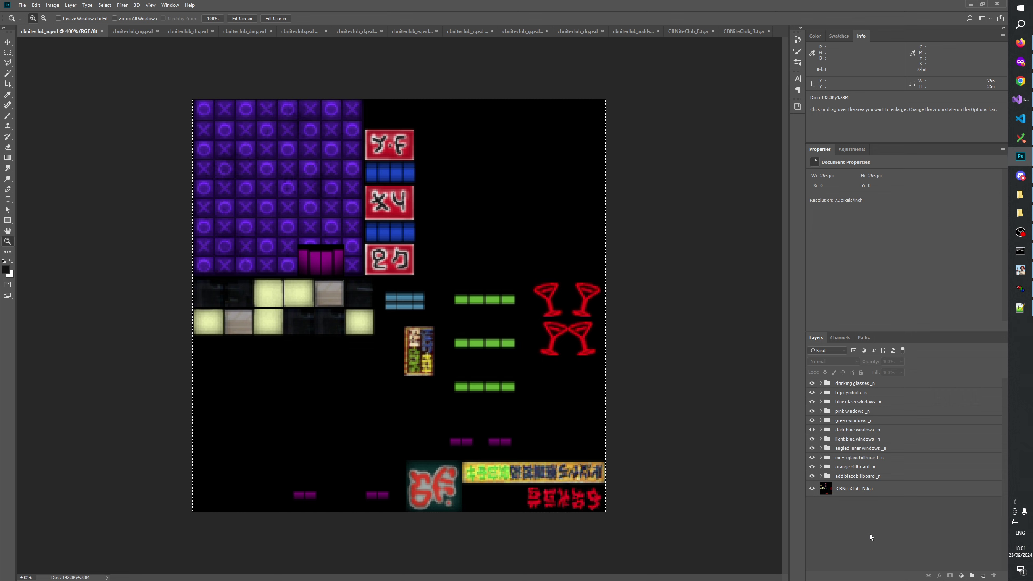
key("alt+Tab")
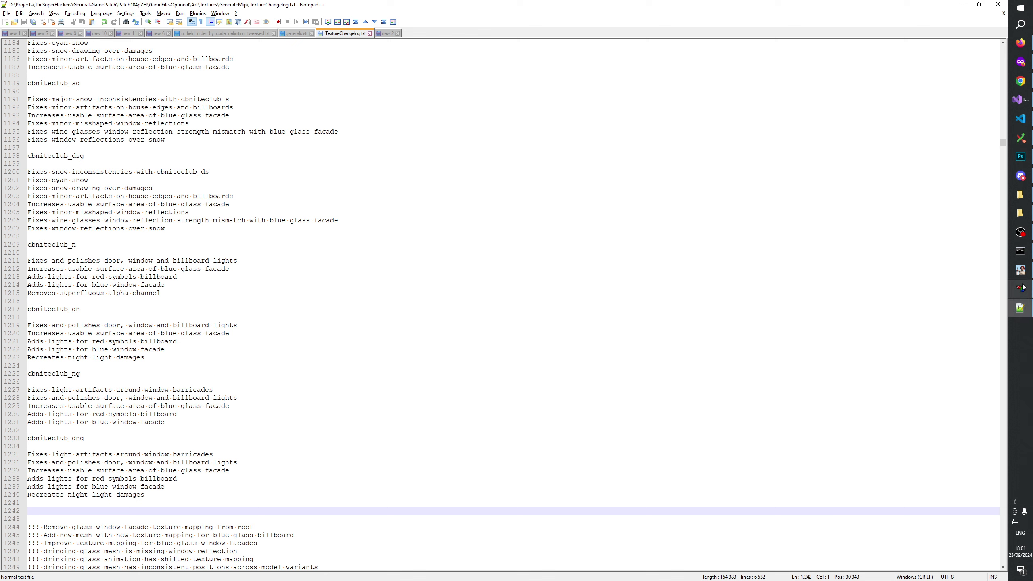
left_click(1020, 156)
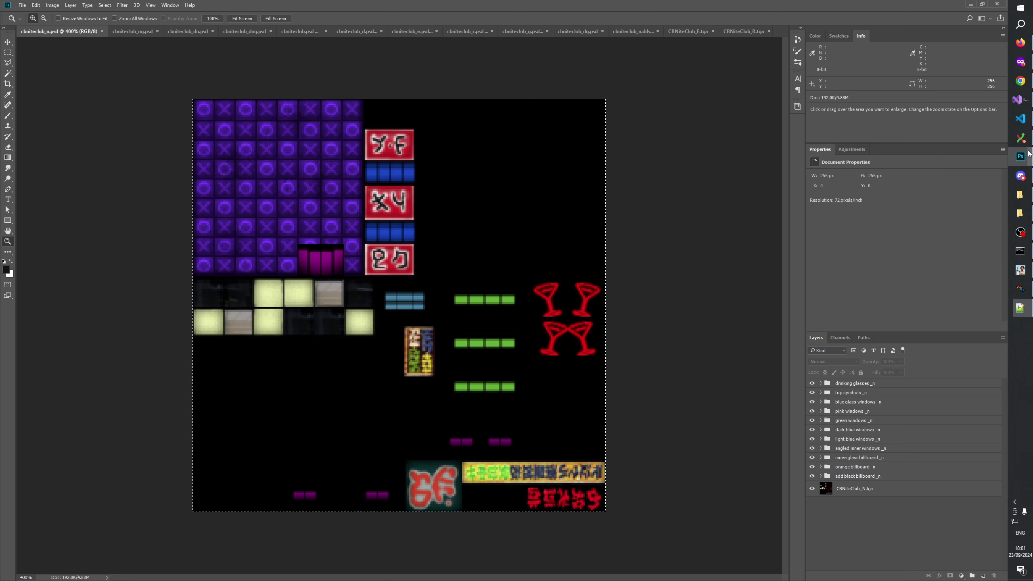
left_click(1019, 307)
left_click(1021, 288)
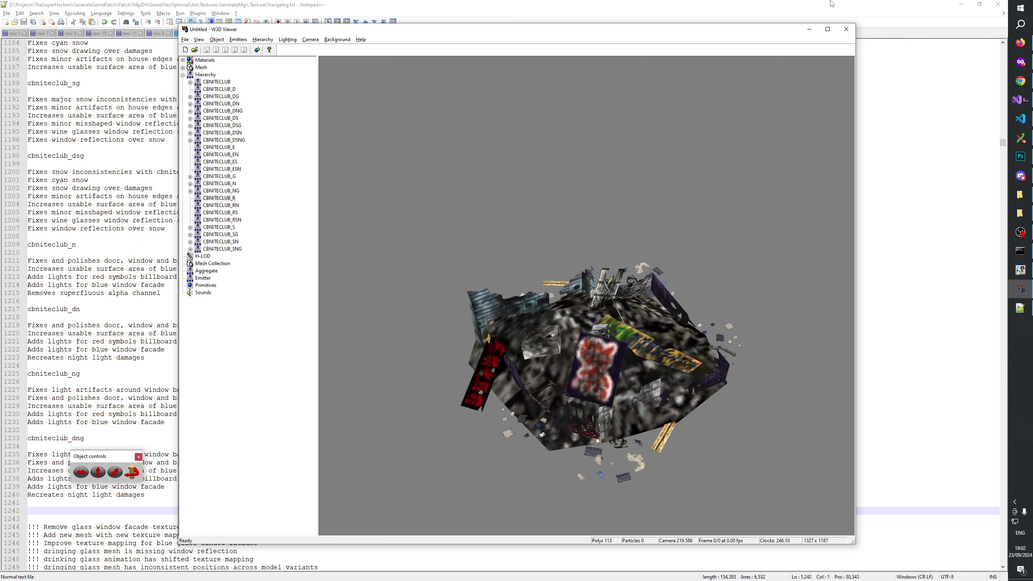
Step: Return to Notepad++ and review the change lines under the "cbniteclub, cbniteclub_d, cbniteclub_g" heading
left_click(690, 4)
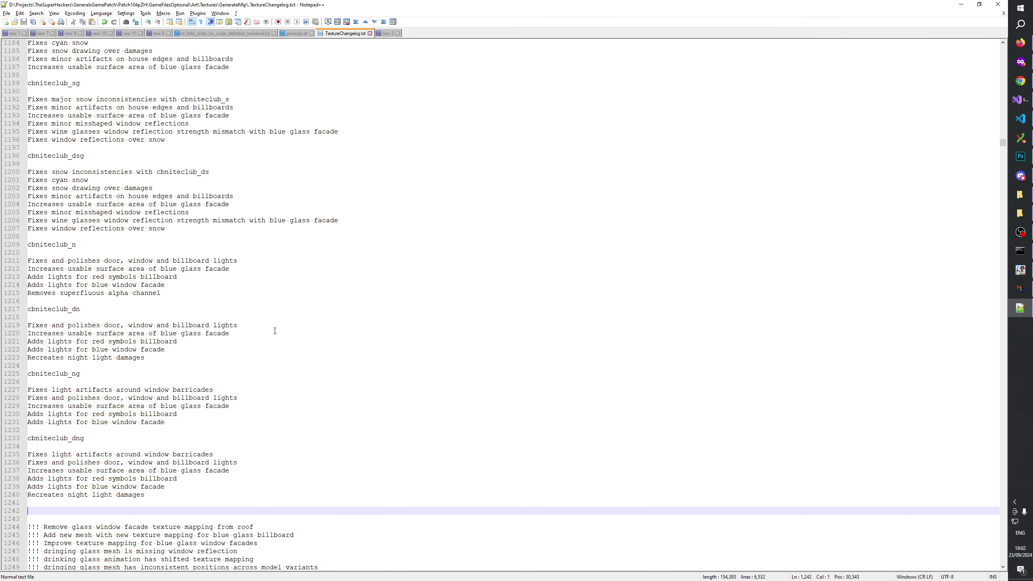
scroll(129, 218, "up", 20)
scroll(129, 218, "down", 4)
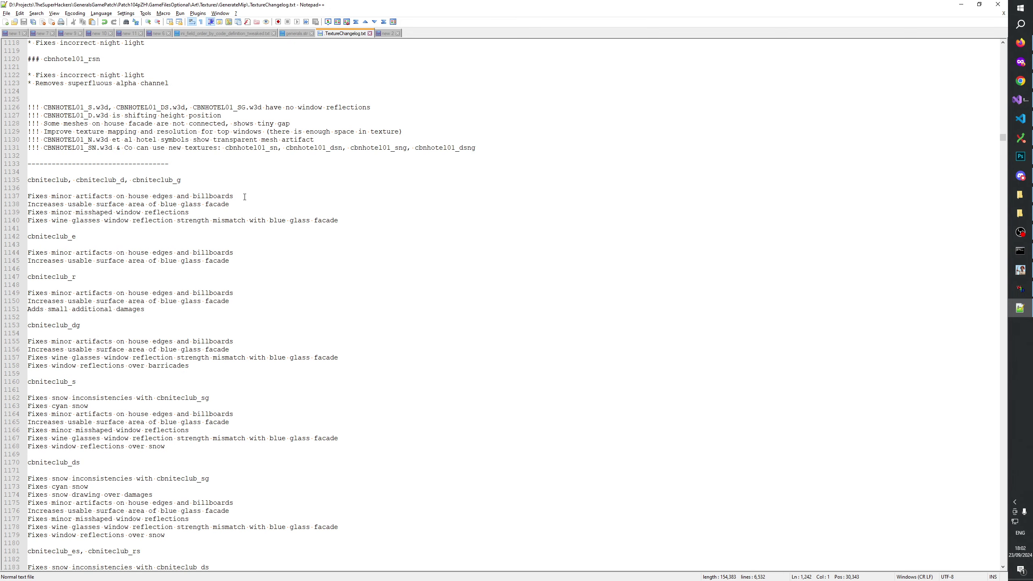
left_click(245, 196)
Step: Switch to the browser, confirm continued YouTube playback and return to Notepad++
left_click(1020, 61)
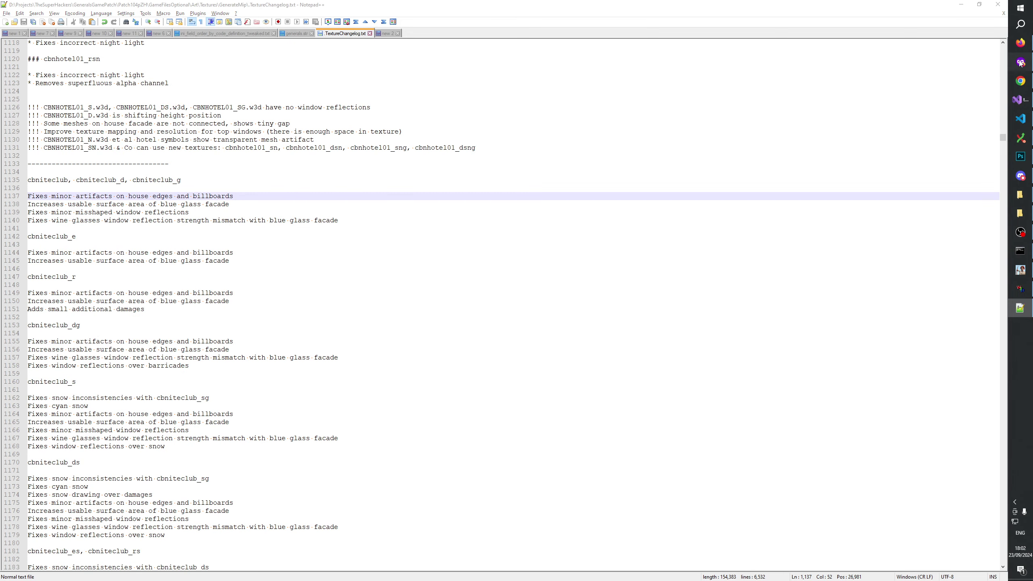
left_click(545, 328)
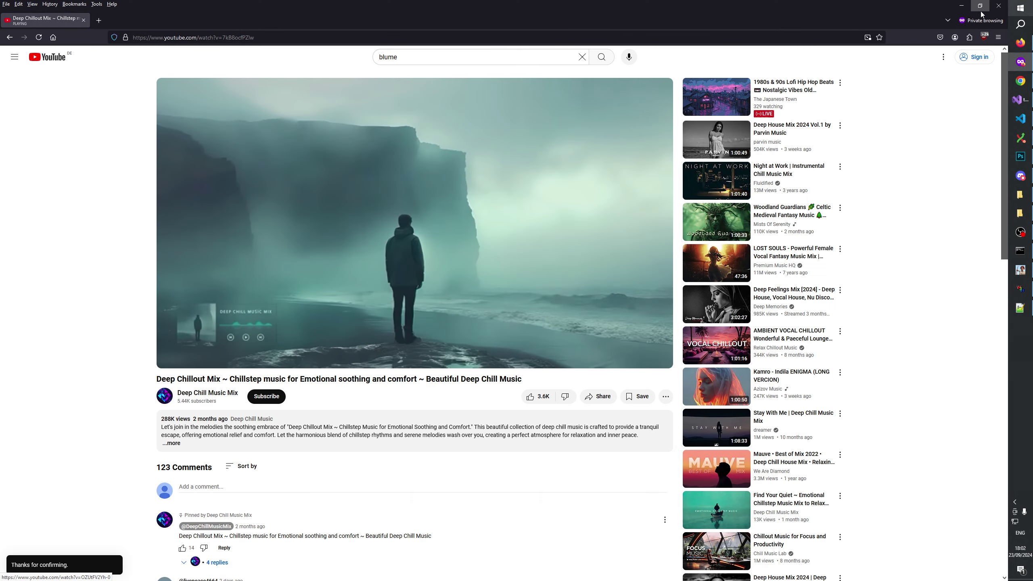
key("alt+Tab")
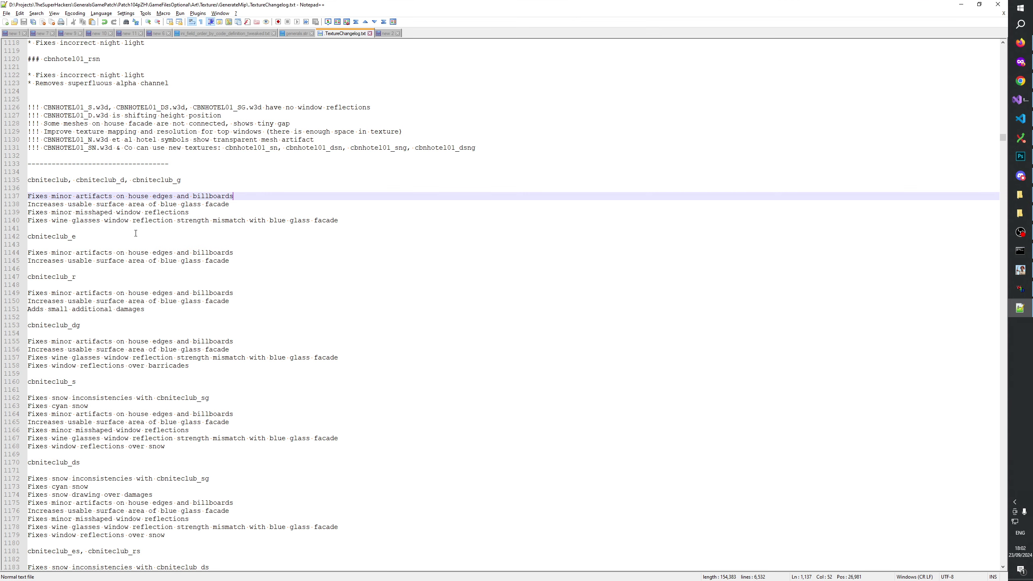
Step: Add the line "Fixes background of wine glasses" after the house edges and billboards line in the "cbniteclub, cbniteclub_d, cbniteclub_g" entry
left_click(111, 204)
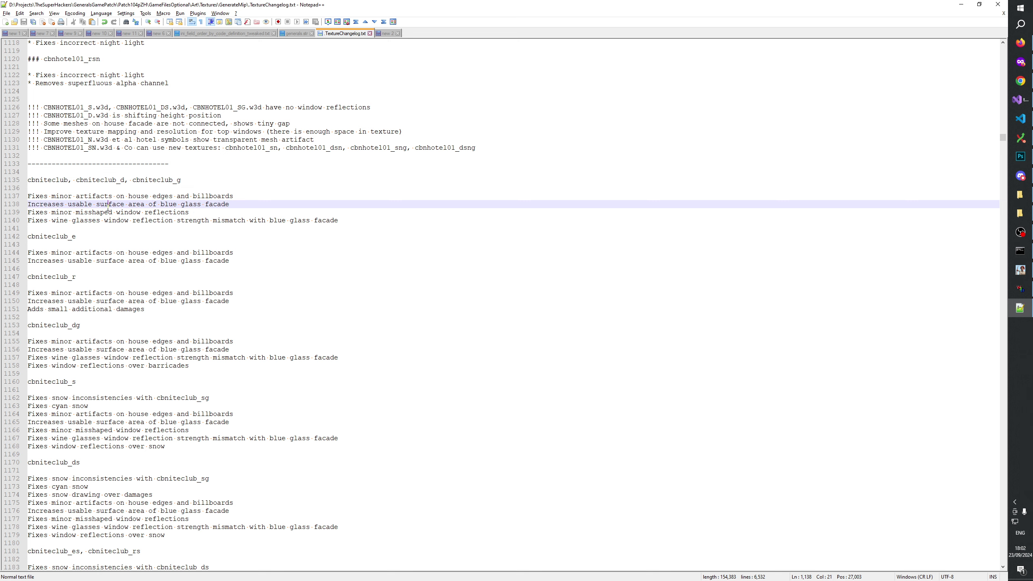
left_click(96, 211)
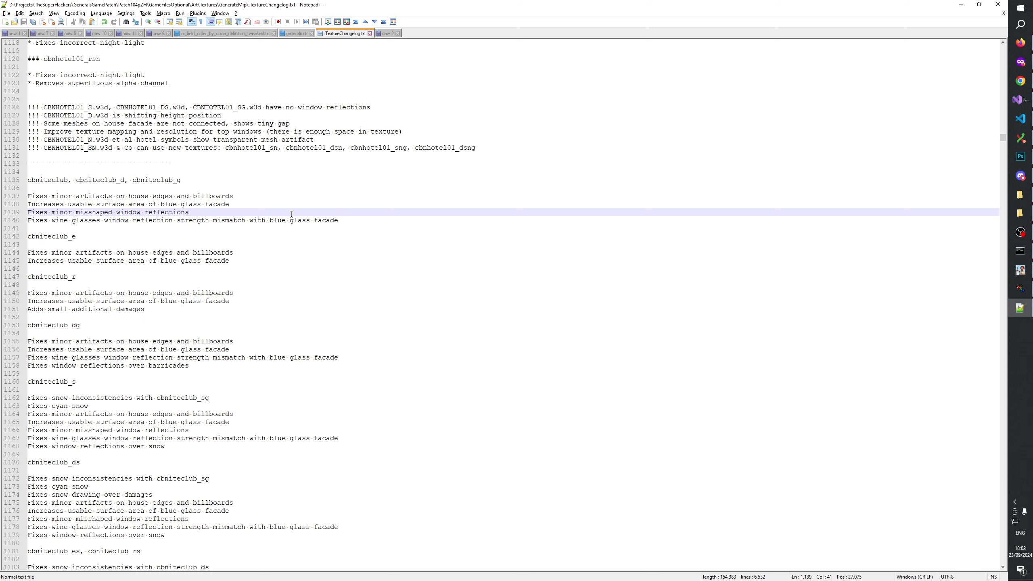
left_click(269, 206)
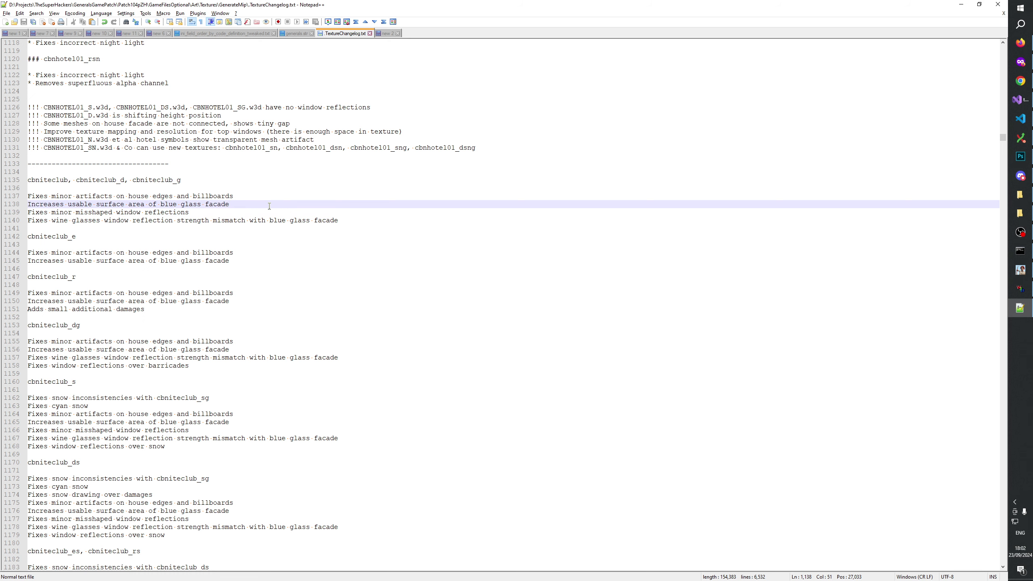
key("Up")
key("Return")
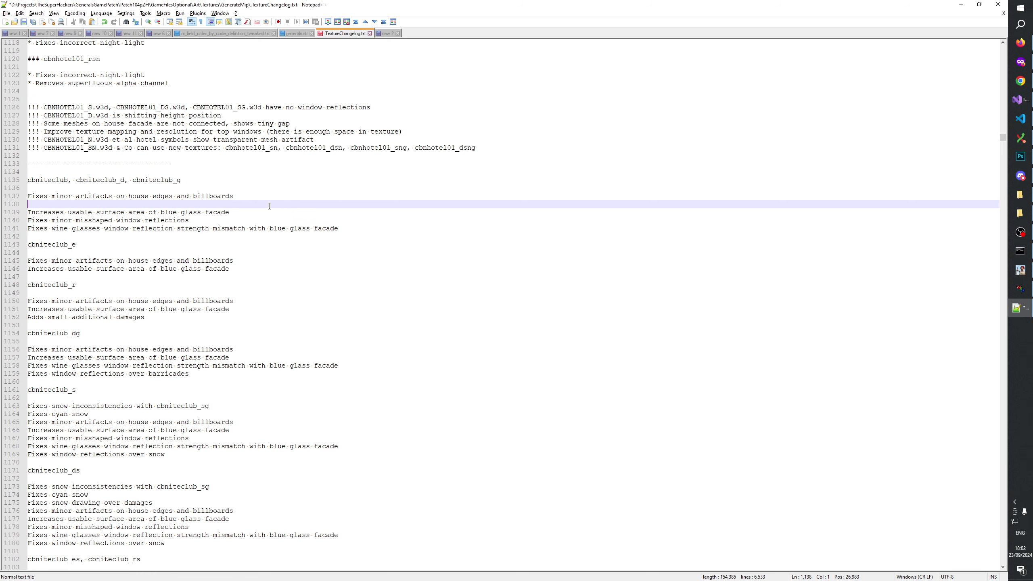
type("Fixes background of wine glasses")
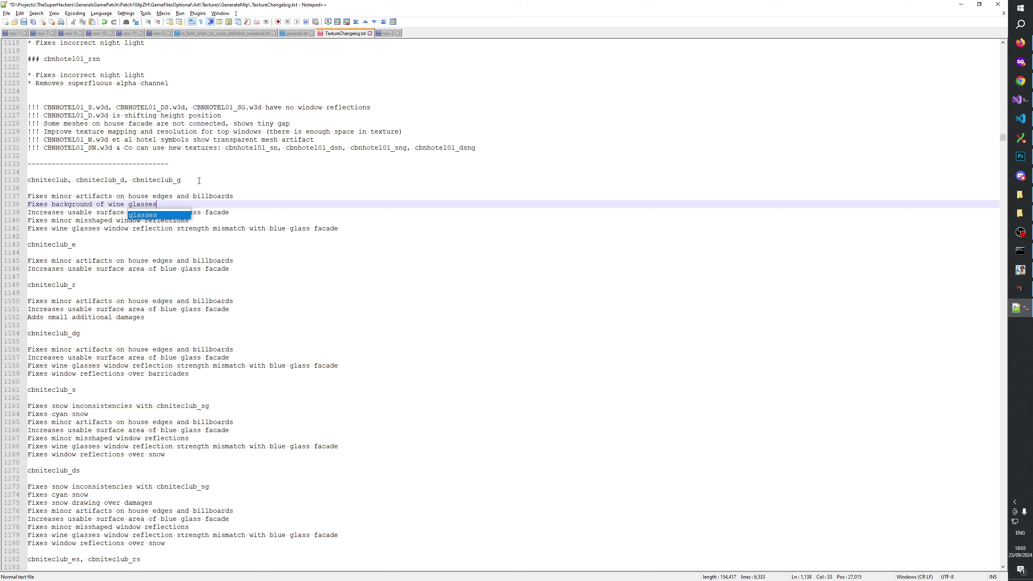
key("Escape")
Step: Insert the word "visuals" after "background" in the new wine glasses line
left_click(53, 207)
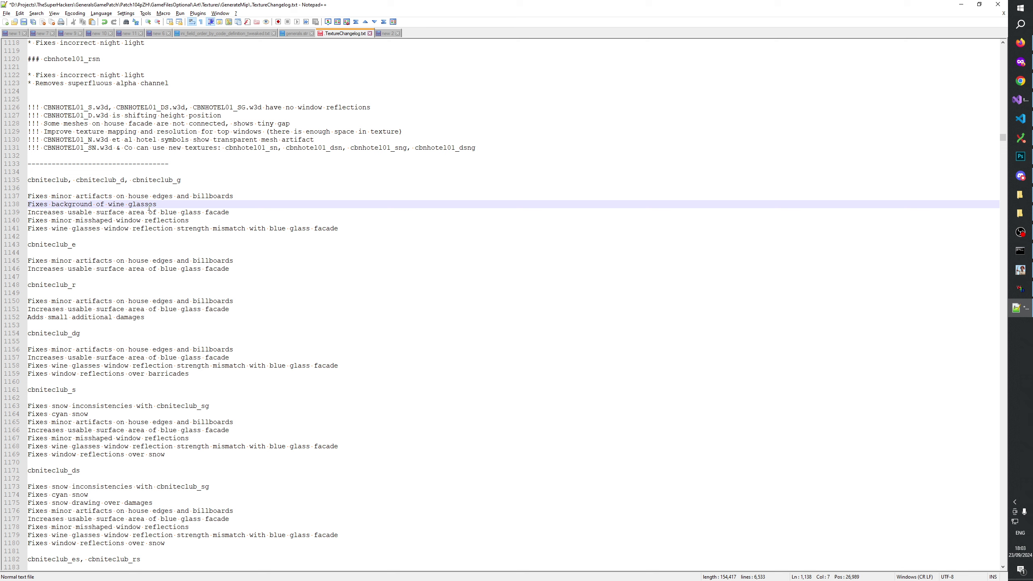
left_click(162, 204)
type("visuals")
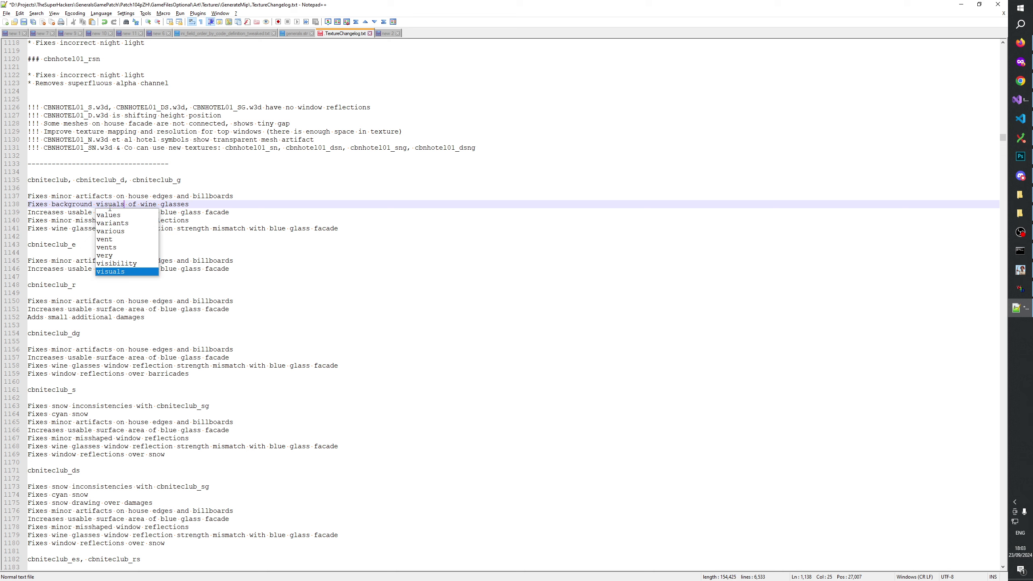
left_click(170, 140)
Step: Copy the line "Fixes background visuals of wine glasses" below the house edges and billboards line in the cbniteclub_e and cbniteclub_r entries
left_click_drag(189, 204, 2, 204)
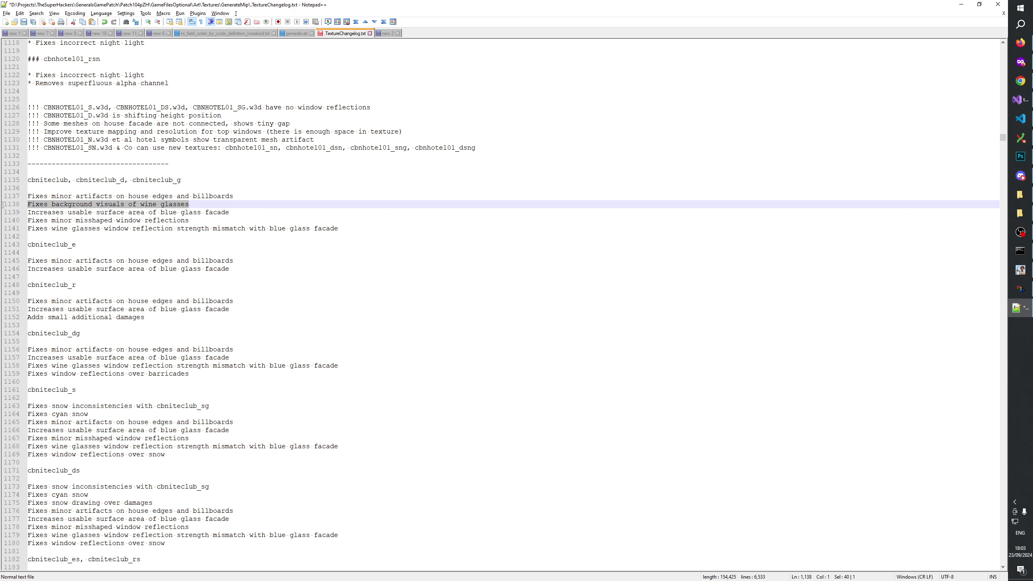
left_click(112, 204)
left_click_drag(136, 204, 128, 204)
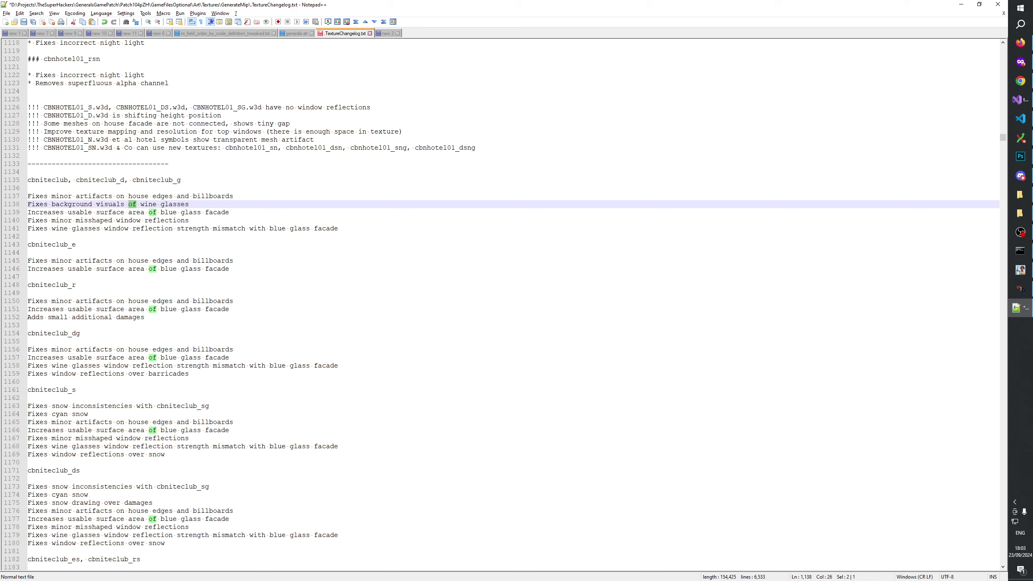
left_click(217, 201)
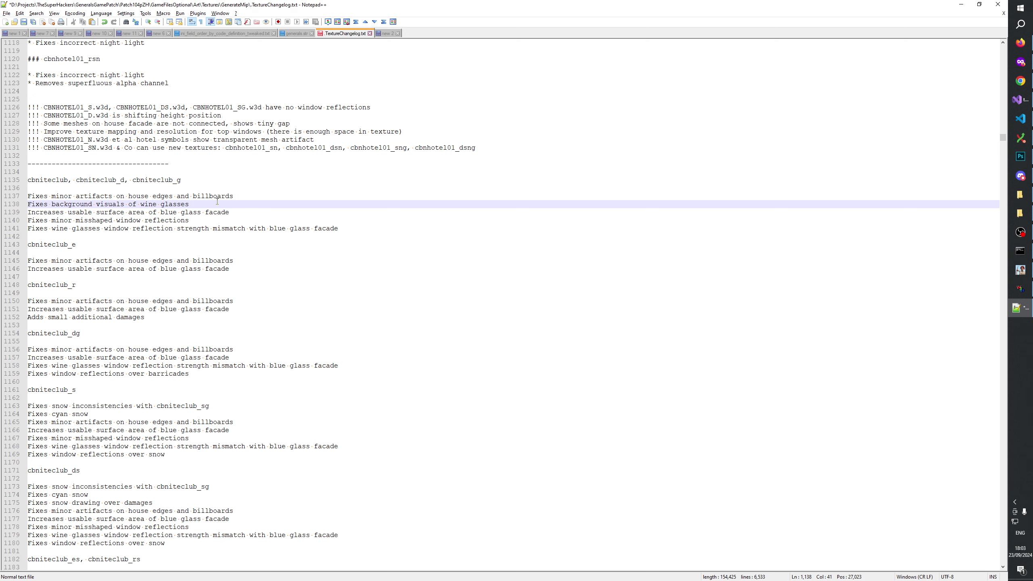
left_click_drag(217, 201, 5, 206)
key("ctrl+c")
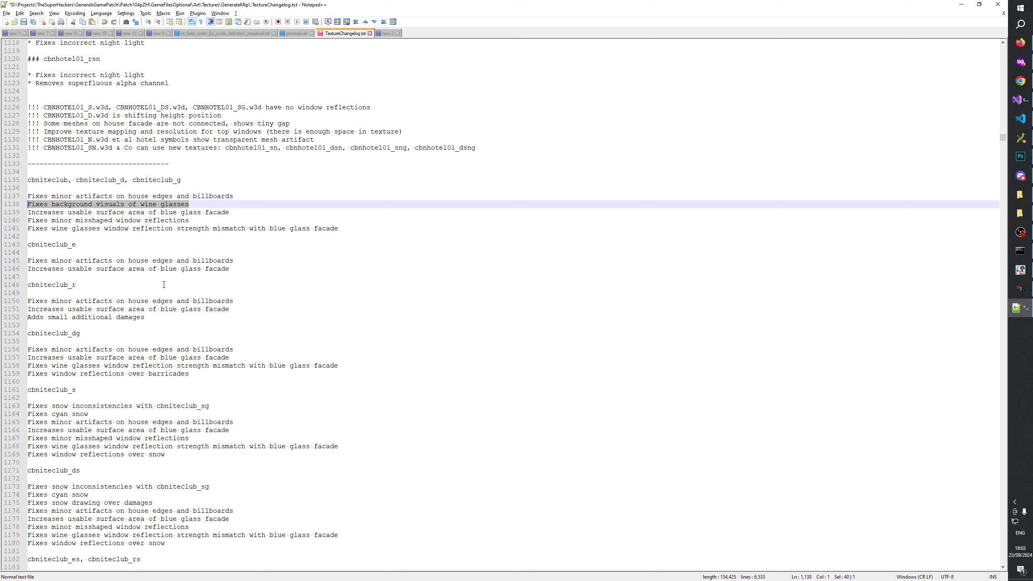
left_click(242, 260)
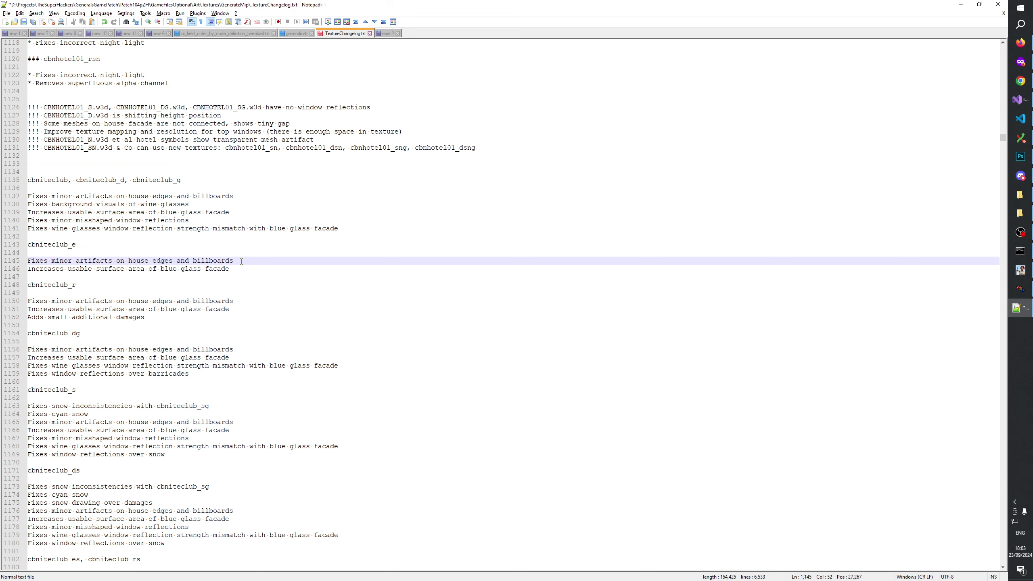
key("Return")
key("ctrl+v")
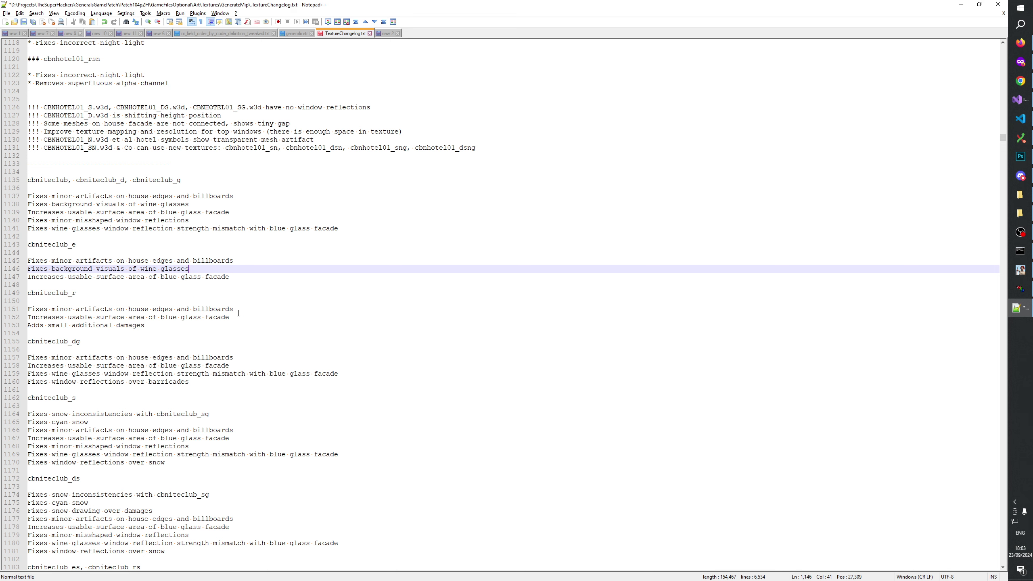
left_click(245, 310)
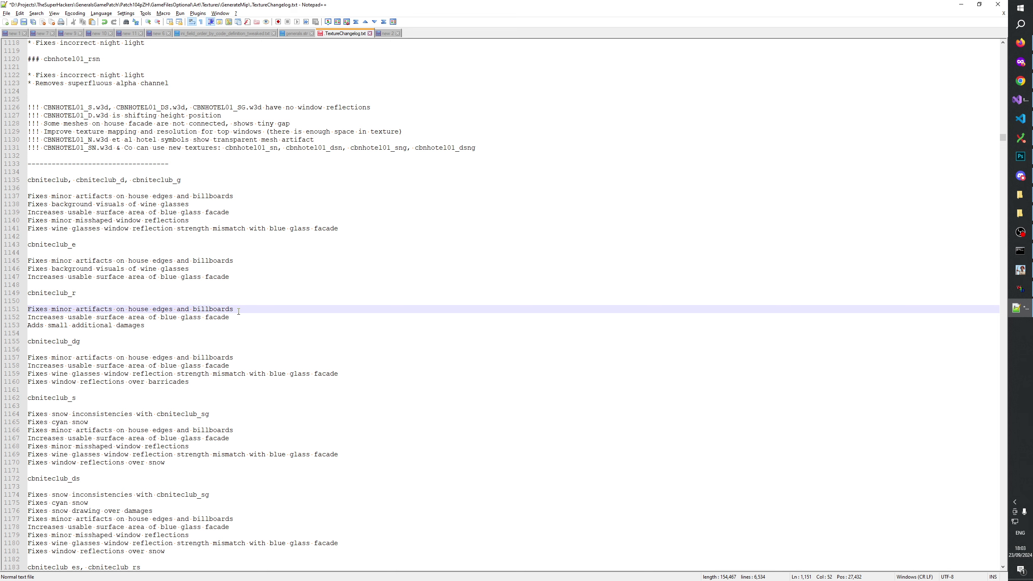
key("Return")
key("ctrl+v")
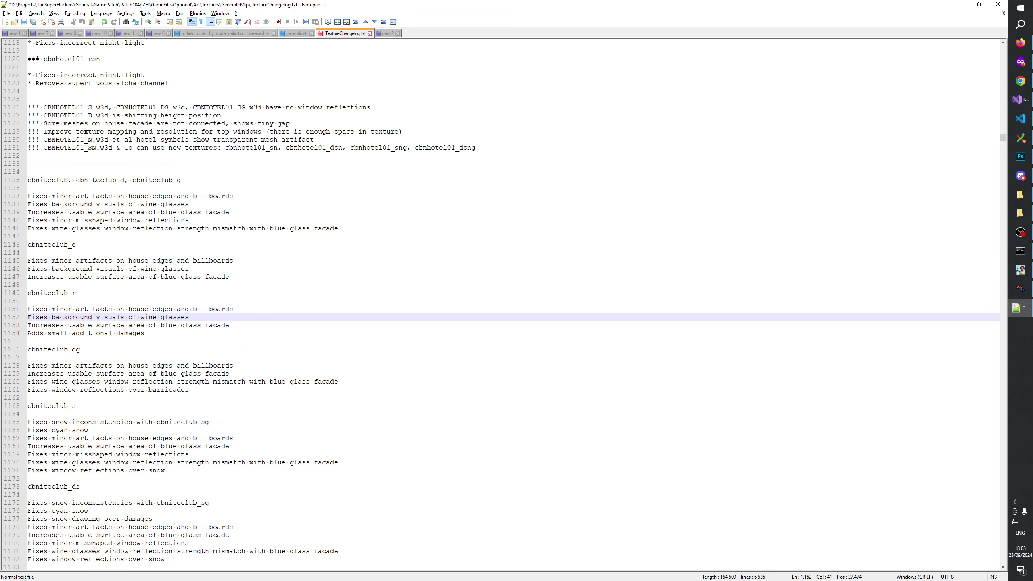
Step: Paste the wine glasses background line below the house edges and billboards line in the cbniteclub_dg and cbniteclub_s entries
scroll(247, 342, "down", 3)
left_click(248, 293)
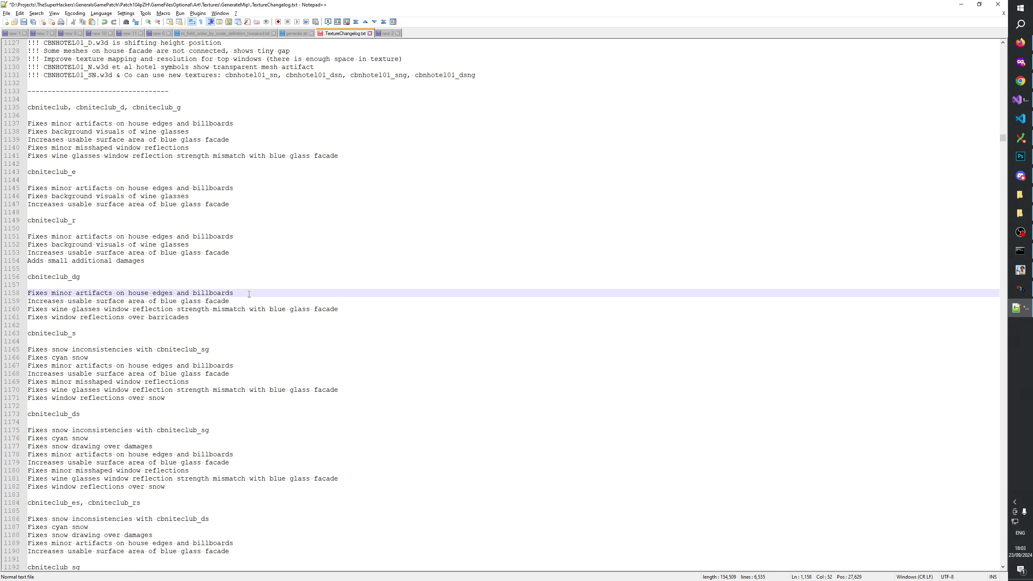
key("Return")
key("ctrl+v")
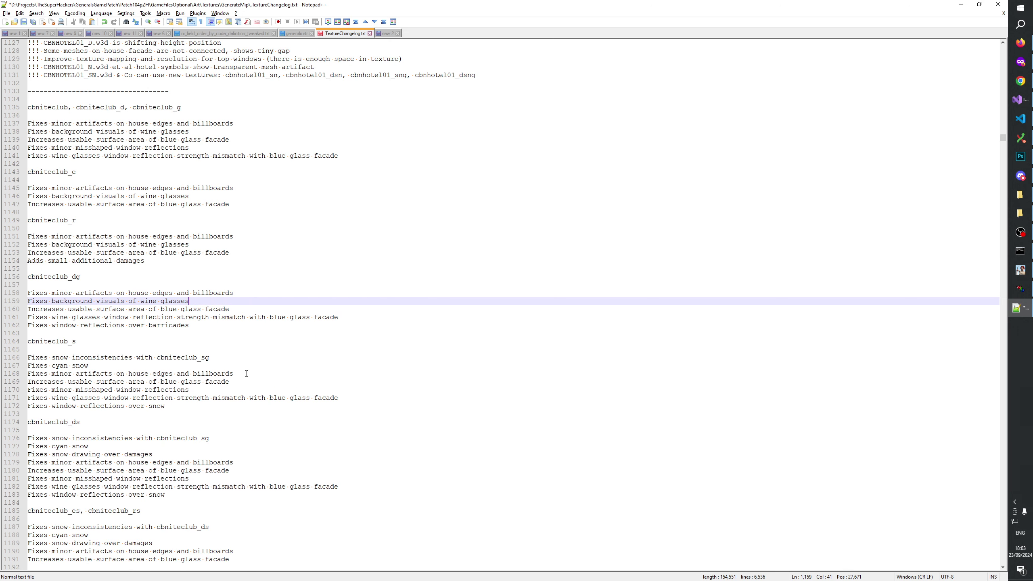
left_click(246, 373)
key("Return")
key("ctrl+v")
Step: Paste the wine glasses background line below the house edges line in the cbniteclub_ds entry and the "cbniteclub_es, cbniteclub_rs" entry
scroll(266, 366, "down", 3)
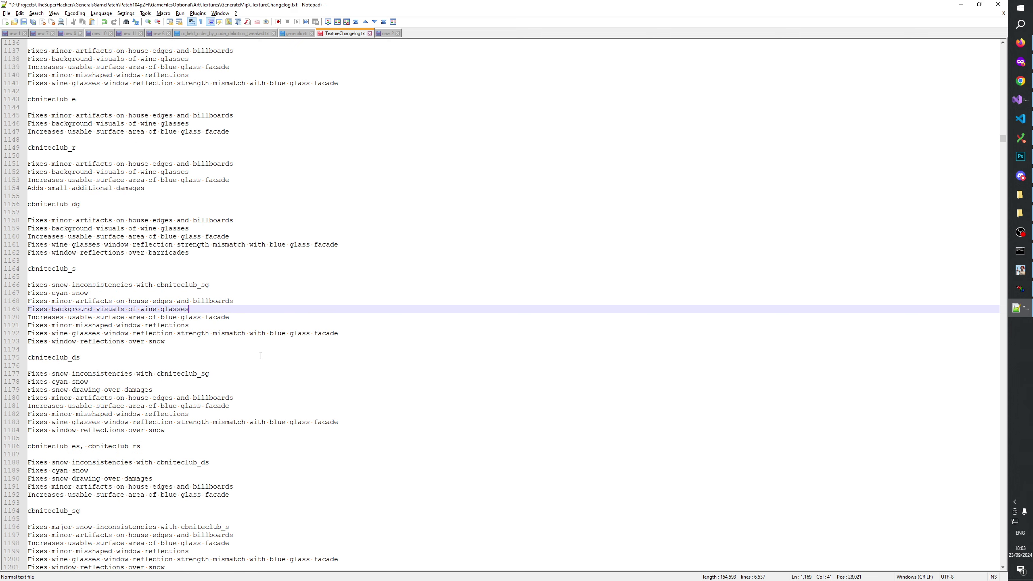
left_click(213, 390)
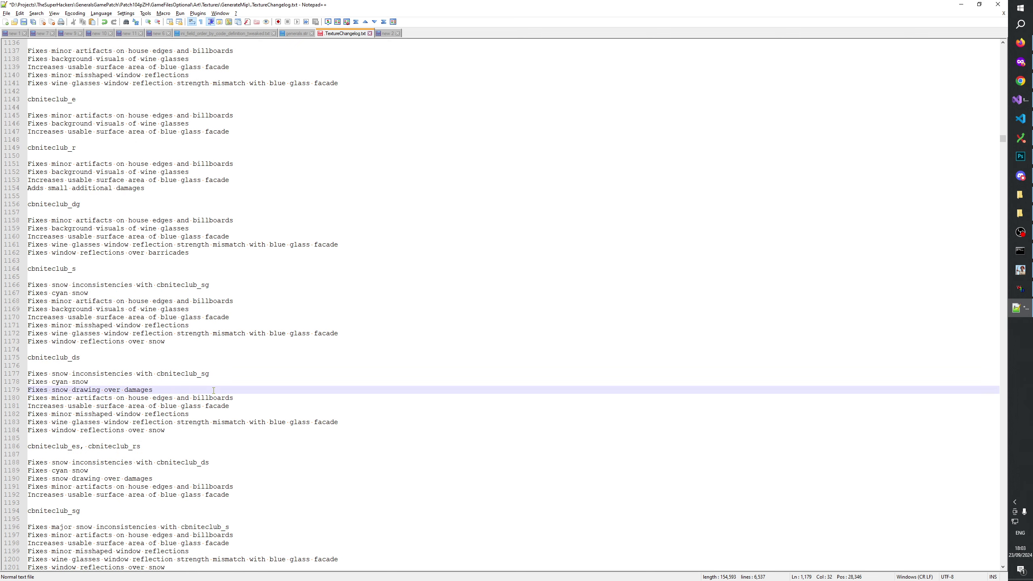
left_click(249, 397)
left_click(249, 397)
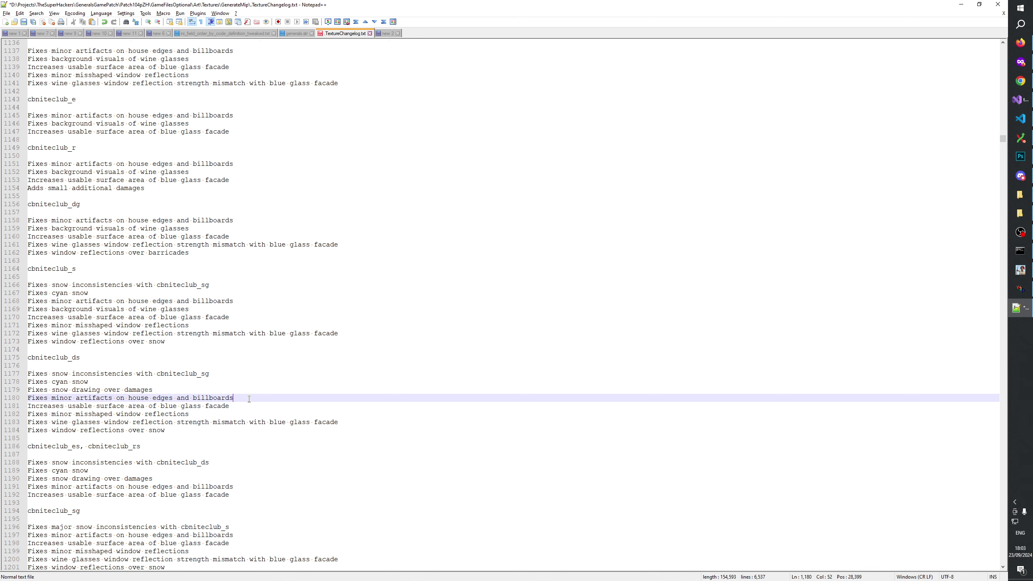
key("Return")
key("ctrl+v")
scroll(239, 392, "down", 4)
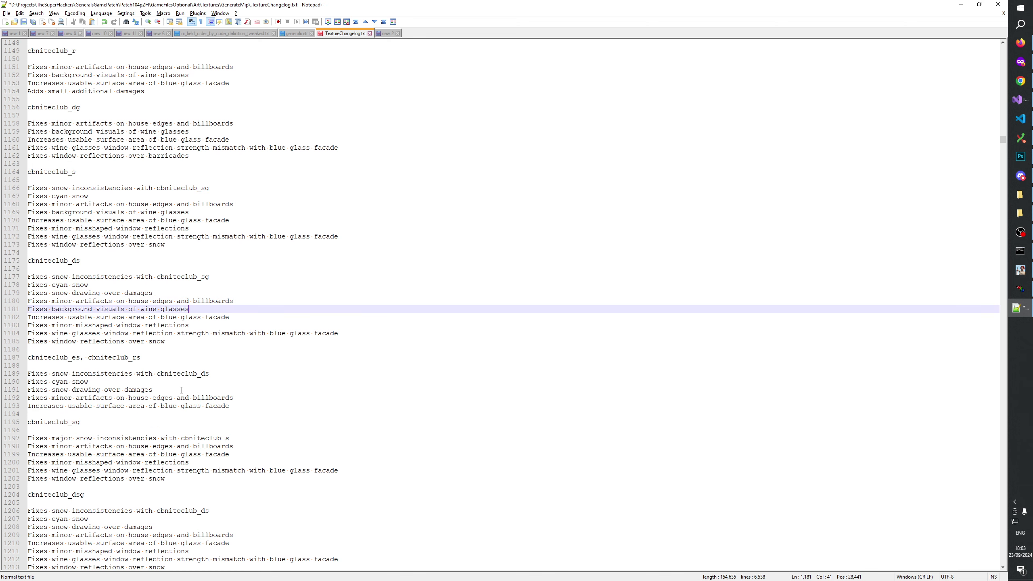
left_click(249, 398)
key("Return")
key("ctrl+v")
Step: Paste the wine glasses background line below the house edges and billboards line in the cbniteclub_sg and cbniteclub_dsg entries
scroll(250, 395, "down", 3)
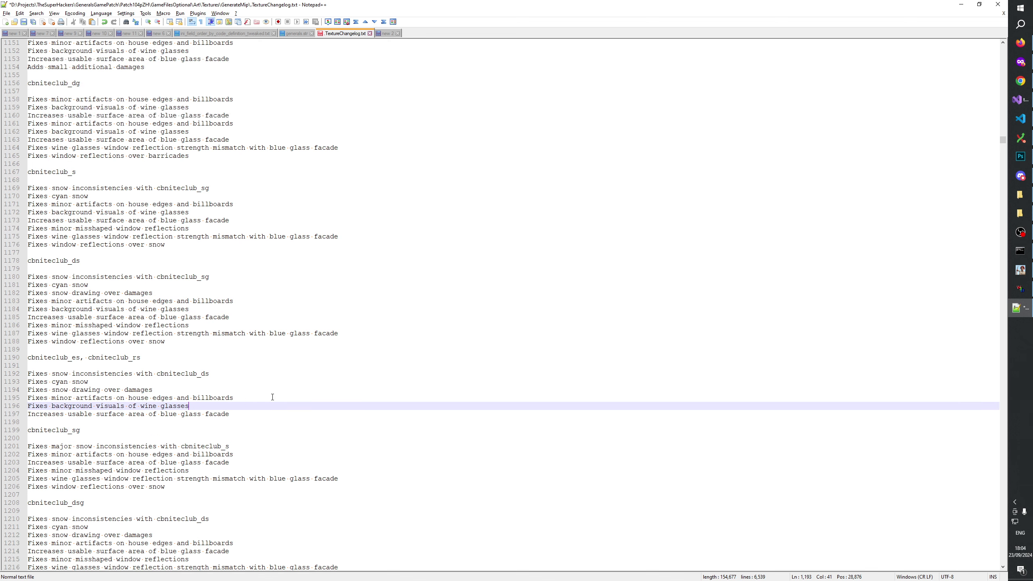
left_click(244, 400)
left_click(250, 392)
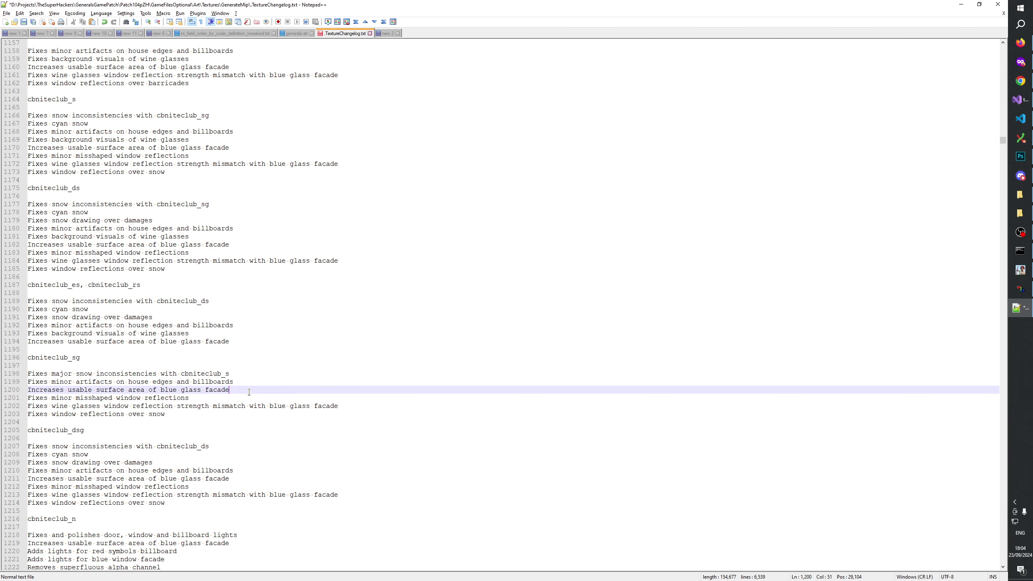
key("Up")
key("Return")
key("ctrl+v")
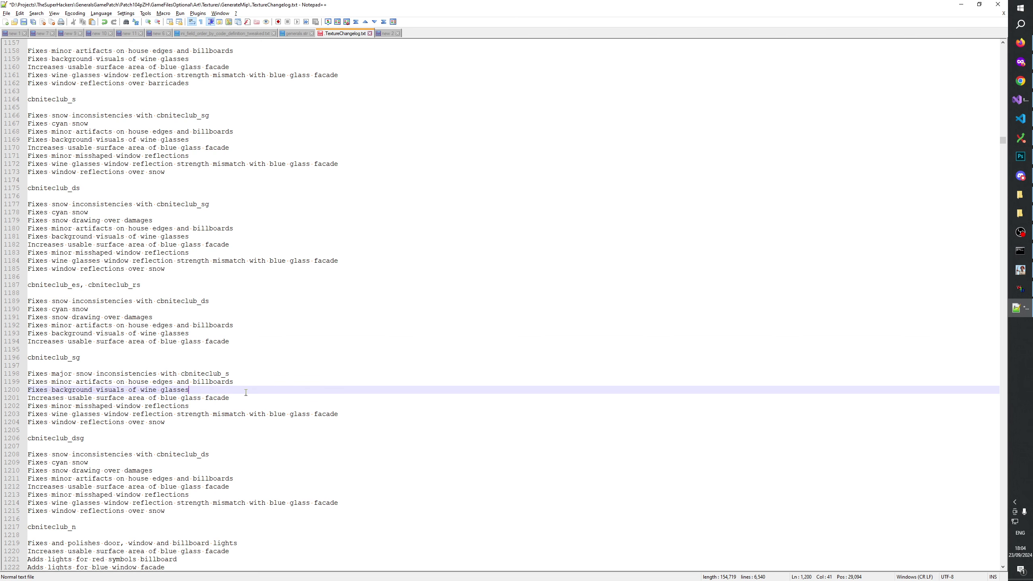
scroll(225, 406, "down", 3)
left_click(250, 406)
key("Return")
key("ctrl+v")
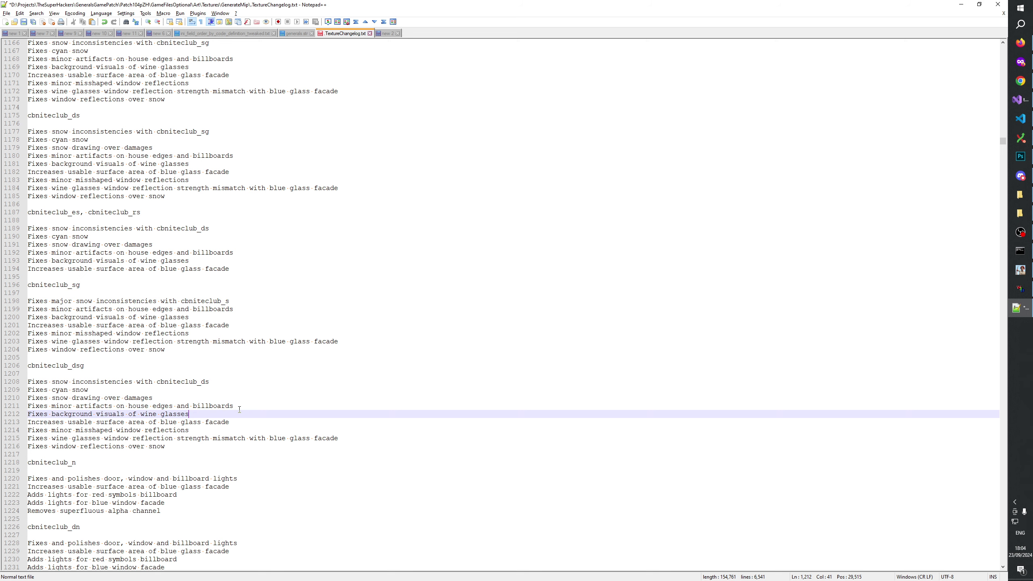
scroll(240, 413, "down", 3)
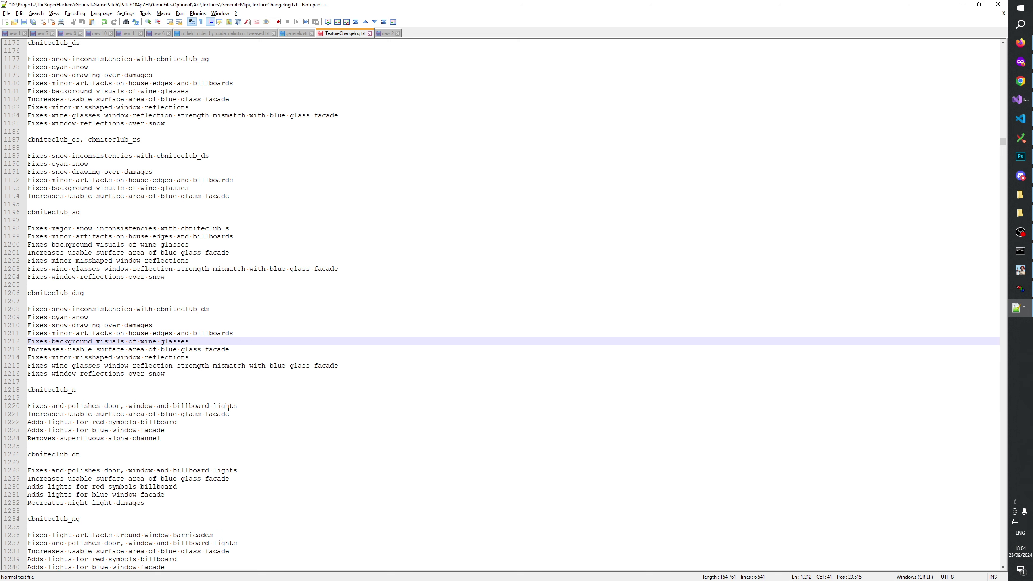
Step: Save TextureChangelog.txt and review the cbniteclub entries from the base texture through cbniteclub_dng
key("ctrl+s")
left_click(215, 393)
scroll(203, 375, "up", 14)
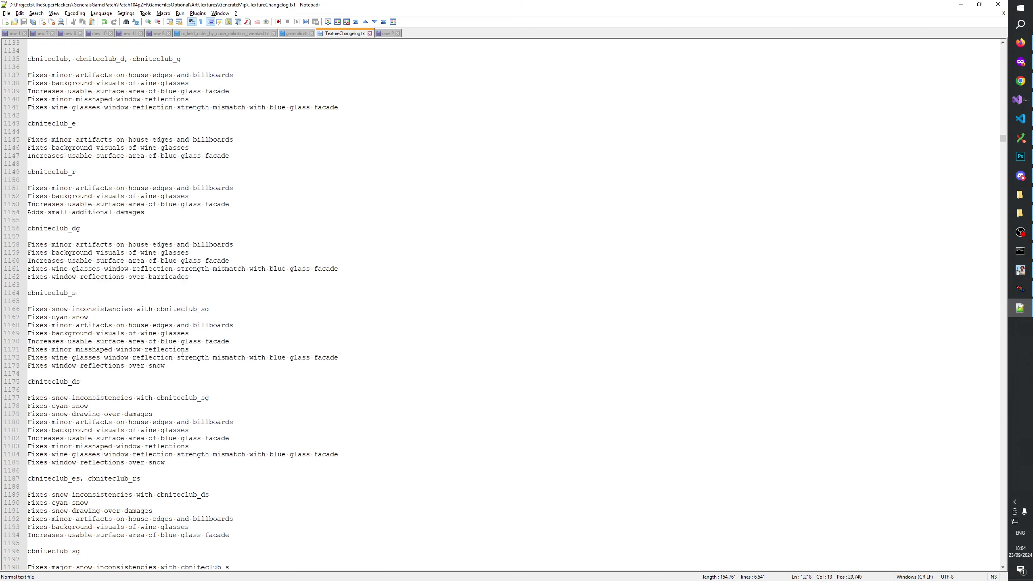
scroll(181, 358, "up", 3)
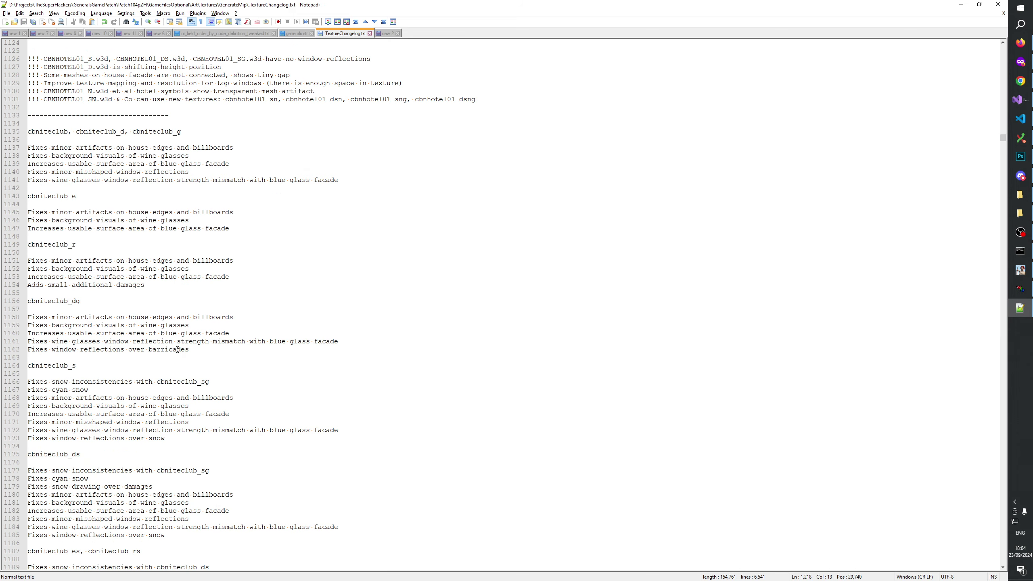
scroll(177, 349, "down", 14)
scroll(173, 343, "down", 6)
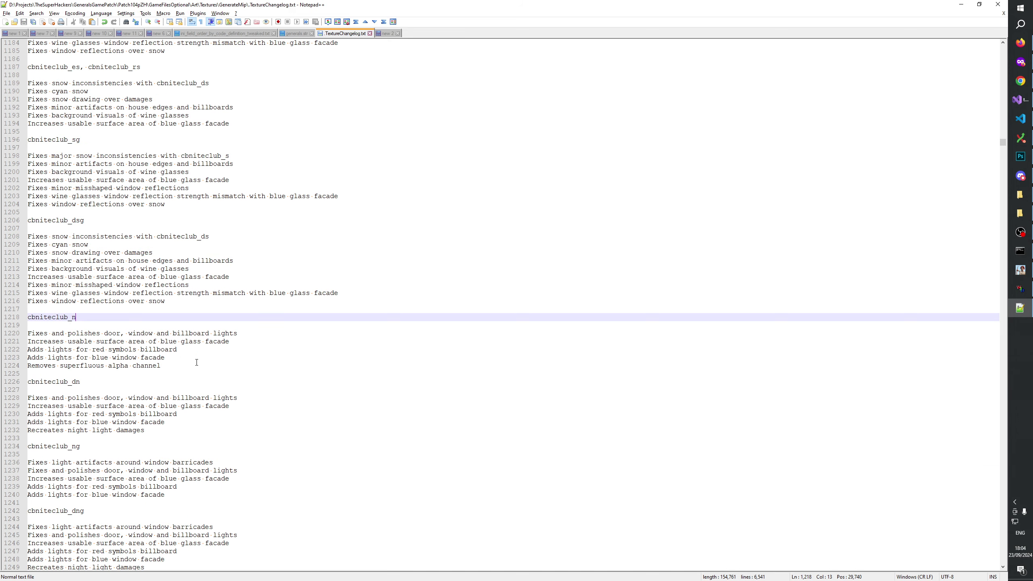
scroll(197, 364, "up", 10)
scroll(199, 370, "down", 14)
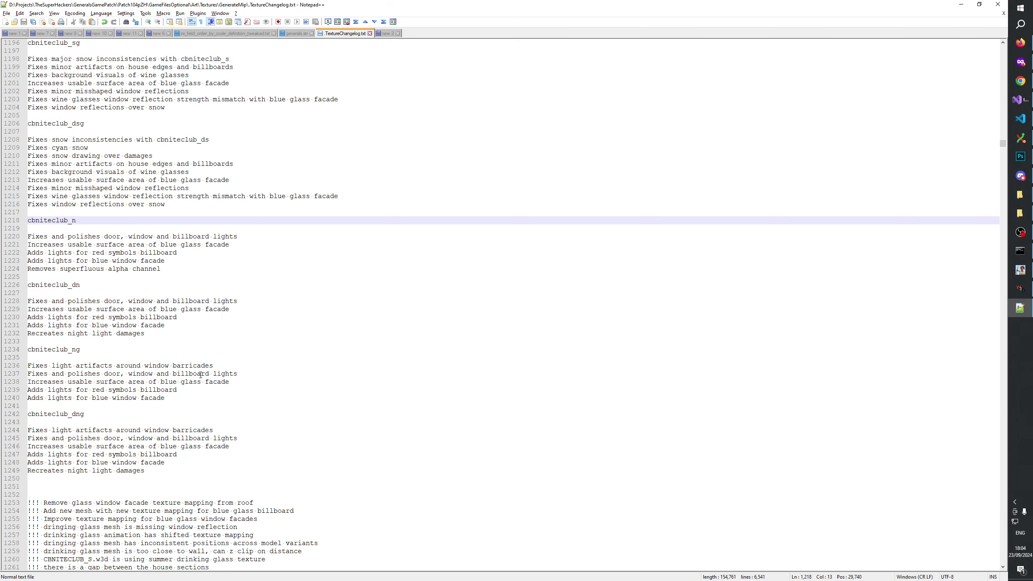
scroll(211, 376, "down", 4)
scroll(223, 379, "up", 4)
Step: Switch to W3D Viewer, display the CBNITECLUB_N model and rotate it to examine the front facade and billboards
left_click(1020, 288)
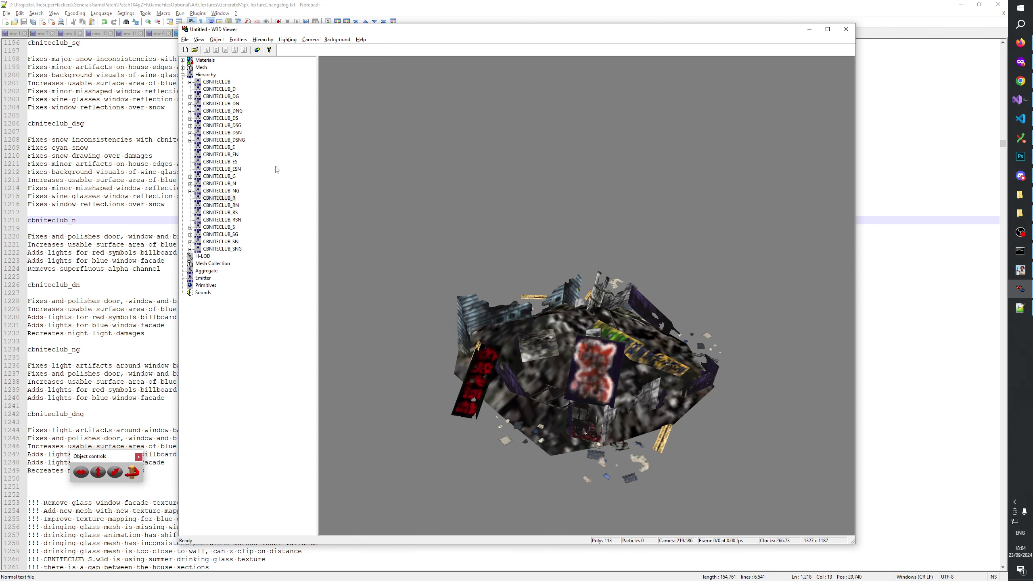
left_click(228, 184)
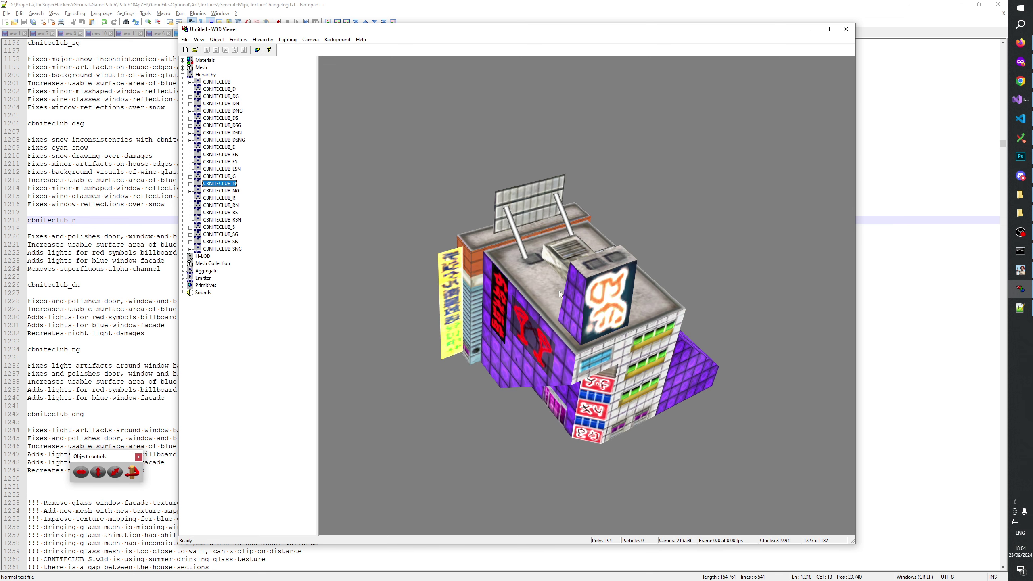
left_click_drag(560, 295, 589, 227)
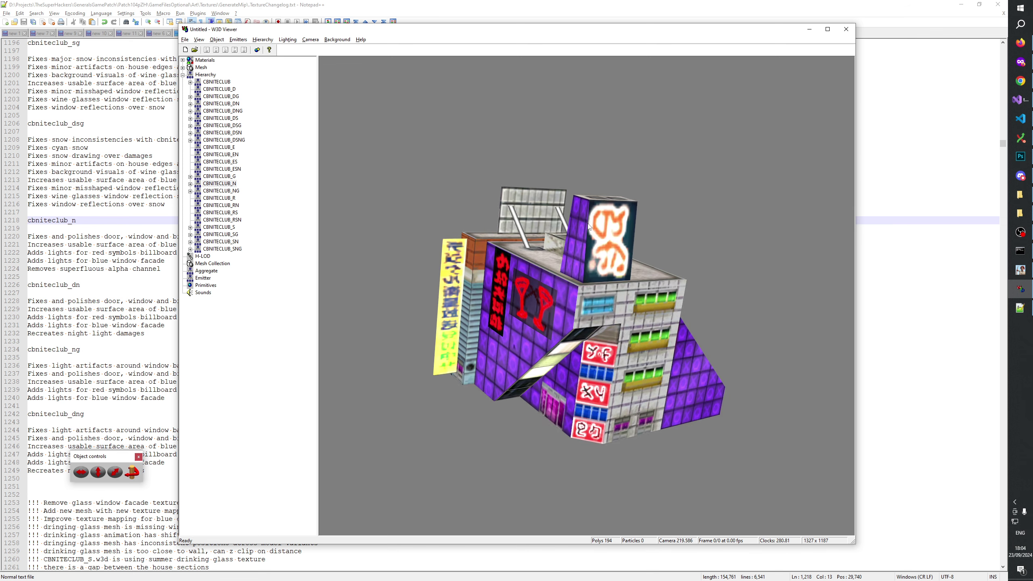
Step: Execute the Build, Install, Run Game and Uninstall sequence in Generals Mod Builder, and start a solo match in Zero Hour
left_click(1020, 269)
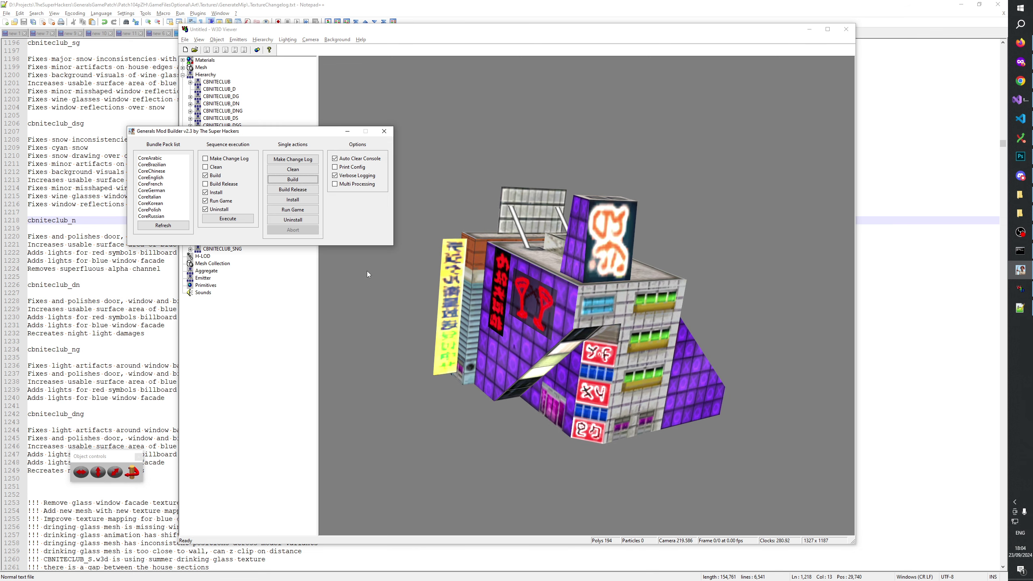
left_click(227, 220)
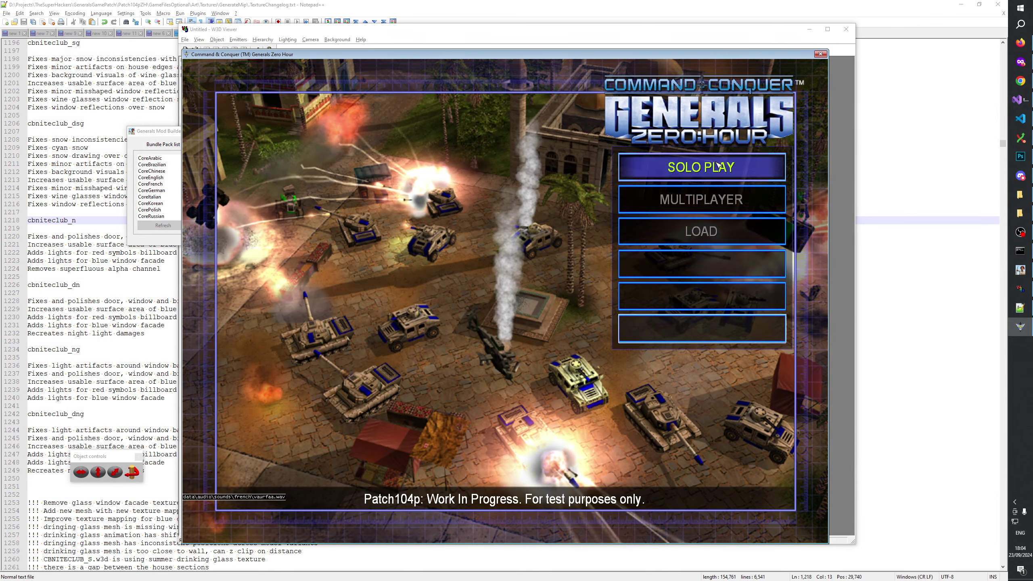
left_click(718, 164)
left_click(699, 293)
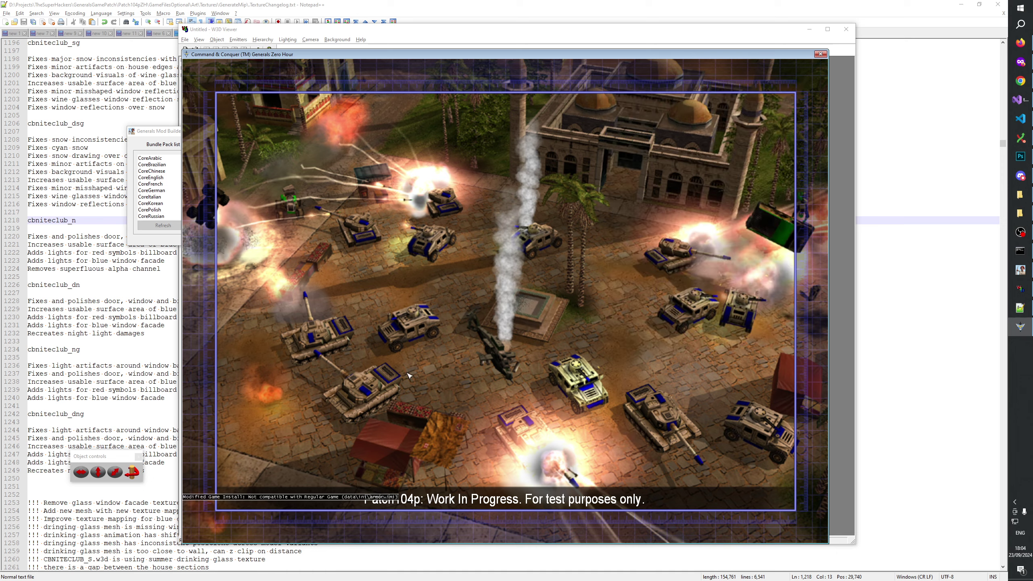
left_click(357, 487)
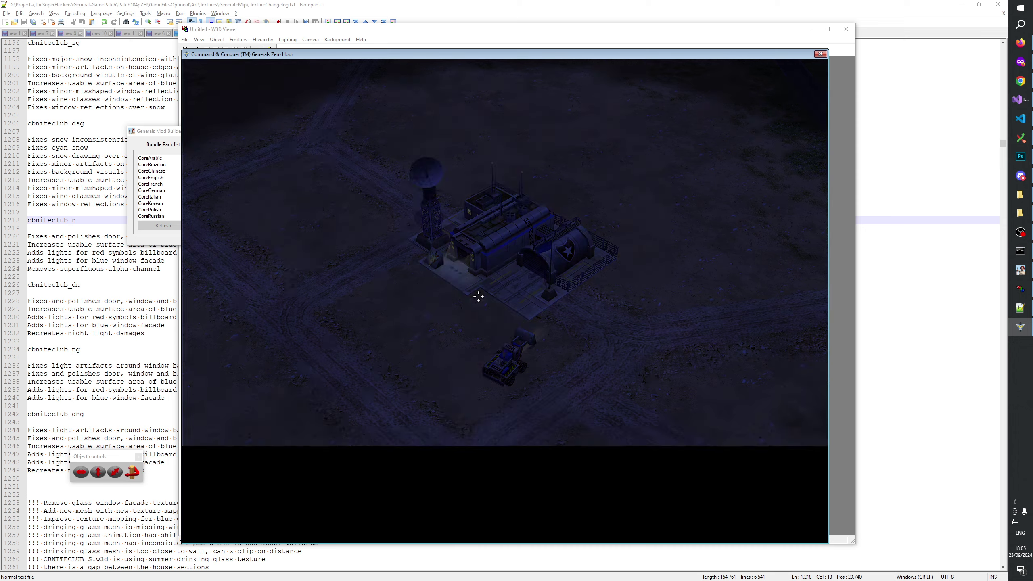
Step: Select the construction dozer and examine the lit night club and its neighbouring blocks on the night map
left_click_drag(420, 265, 599, 452)
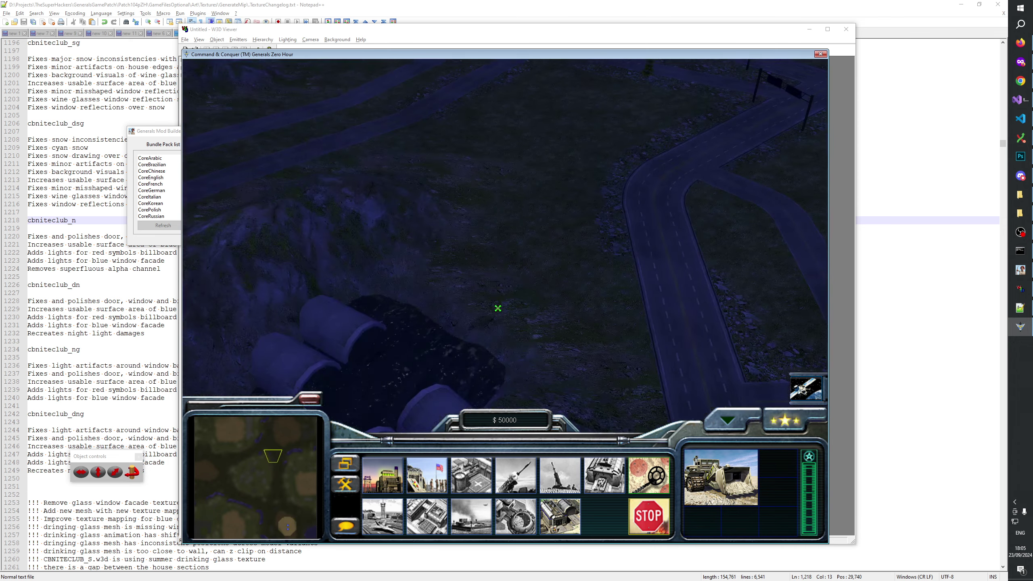
left_click_drag(498, 308, 410, 358)
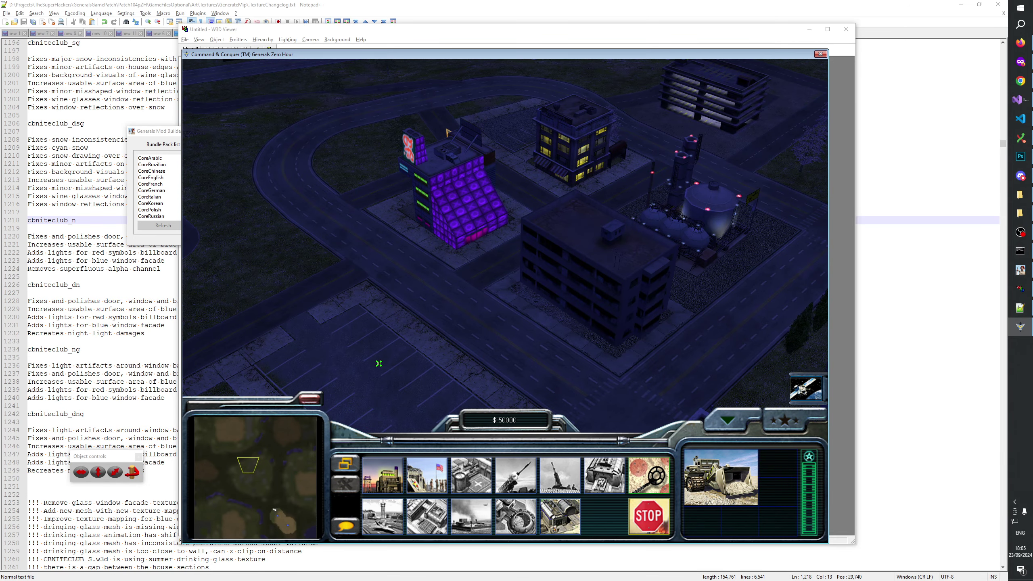
left_click_drag(378, 363, 597, 339)
left_click_drag(638, 367, 537, 364)
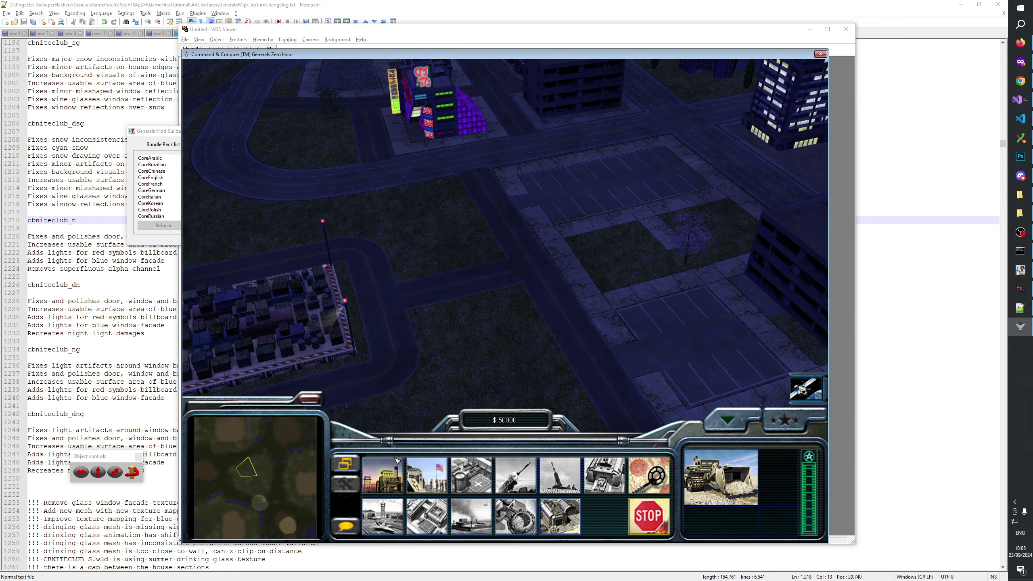
Step: Have the dozer build a Barracks beside the road, south of the night club, rotated to fit the parking area
left_click(427, 475)
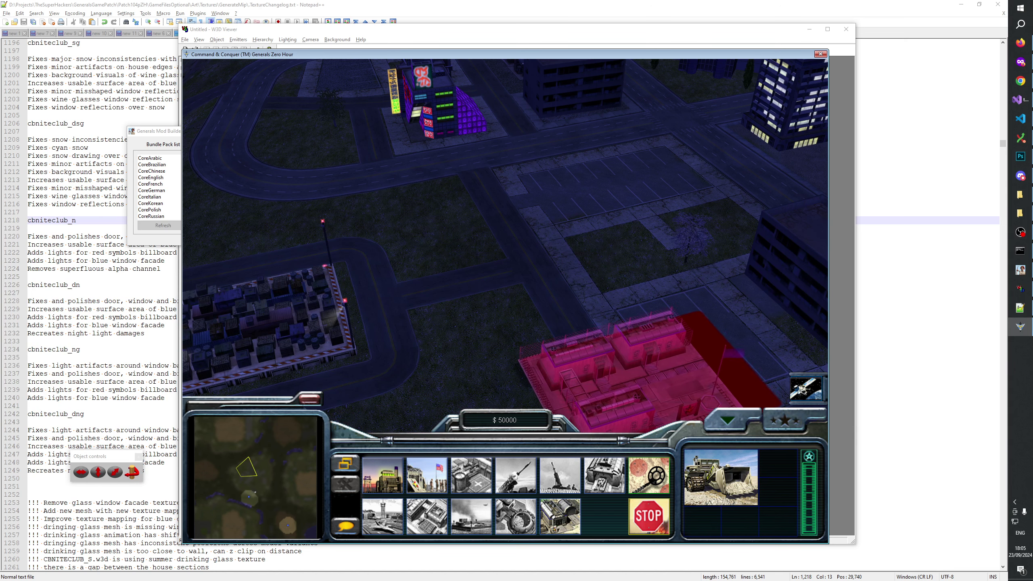
left_click_drag(610, 375, 622, 387)
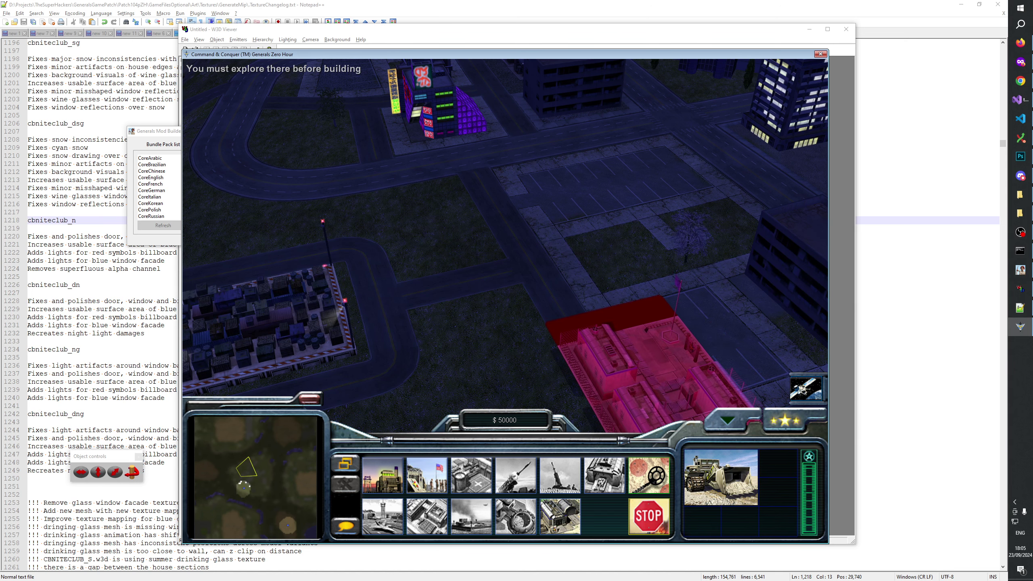
key("Escape")
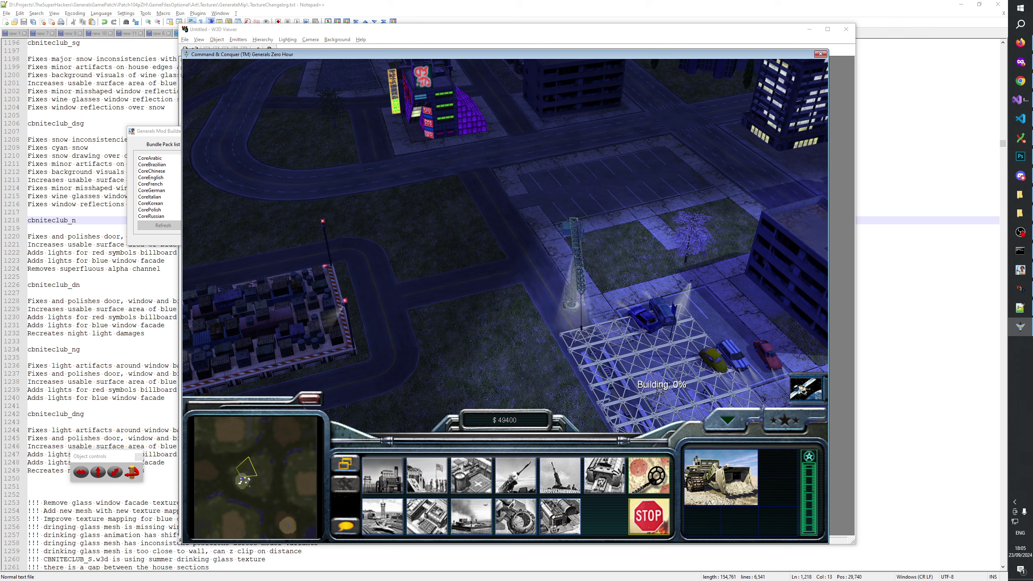
Step: Examine the Barracks construction site and surrounding city buildings, including a close-up of the dozer on the street
key("Down")
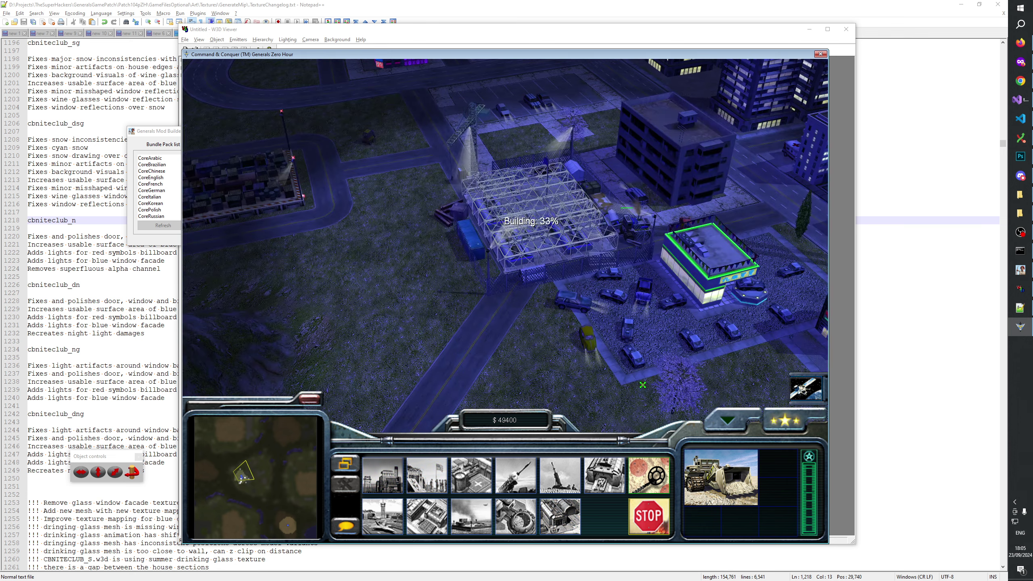
key("Up")
key("Right")
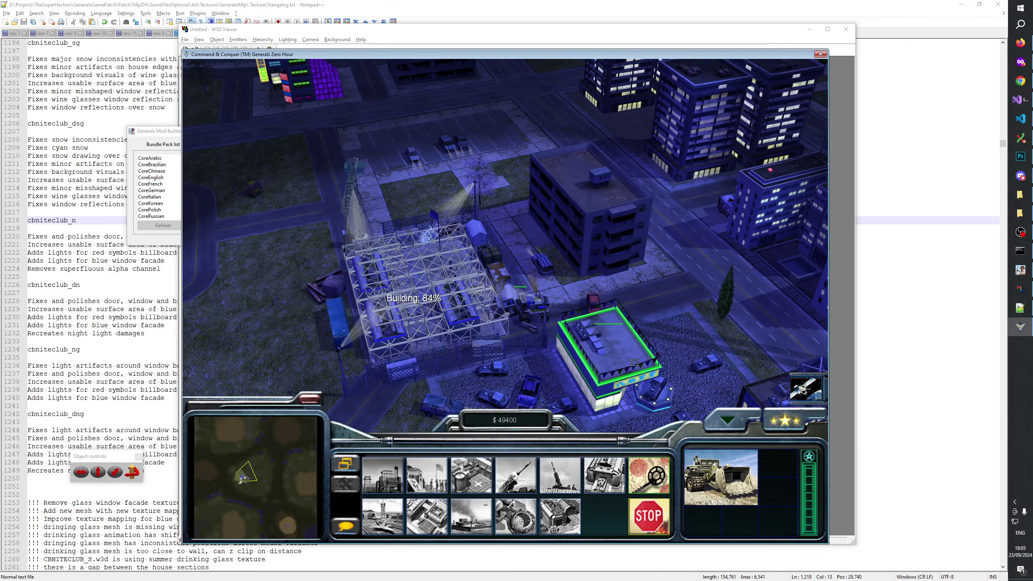
key("Down")
right_click(614, 330)
key("Up")
key("Left")
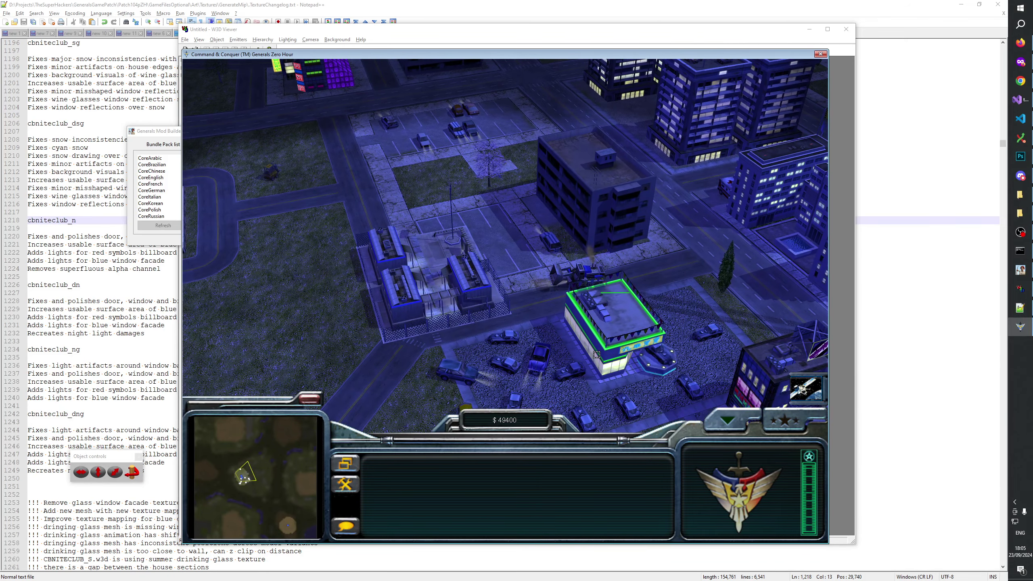
key("Right")
scroll(539, 354, "up", 2)
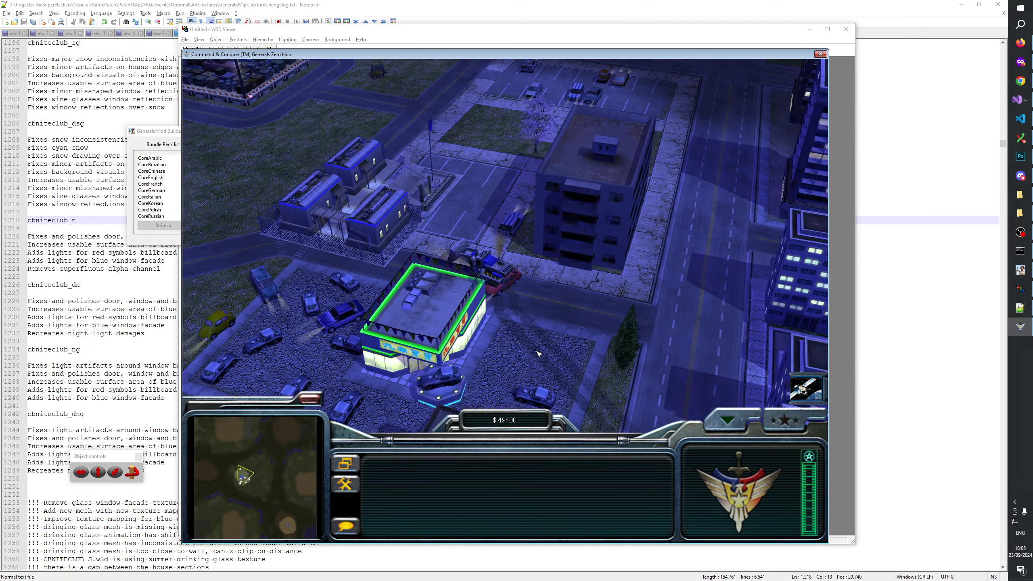
scroll(538, 354, "up", 3)
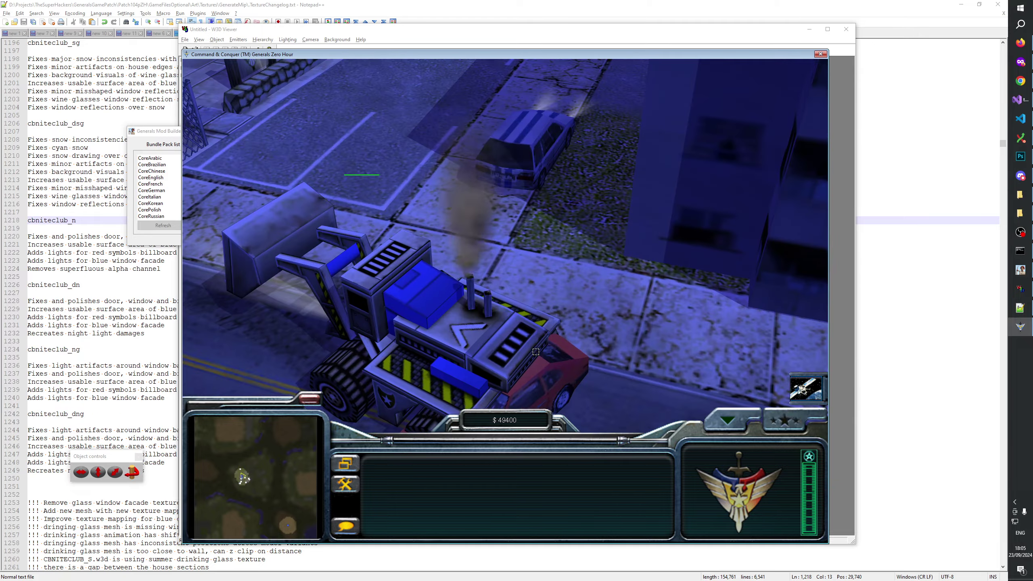
key("Left")
key("Down")
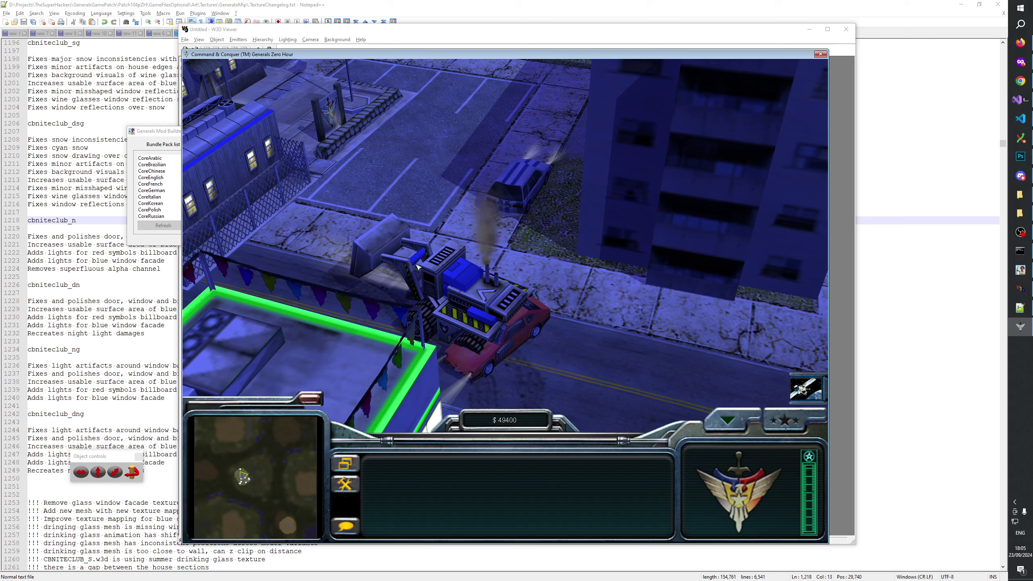
Step: Order the dozer onto the road over the red car beside the building outlined in green
left_click(416, 267)
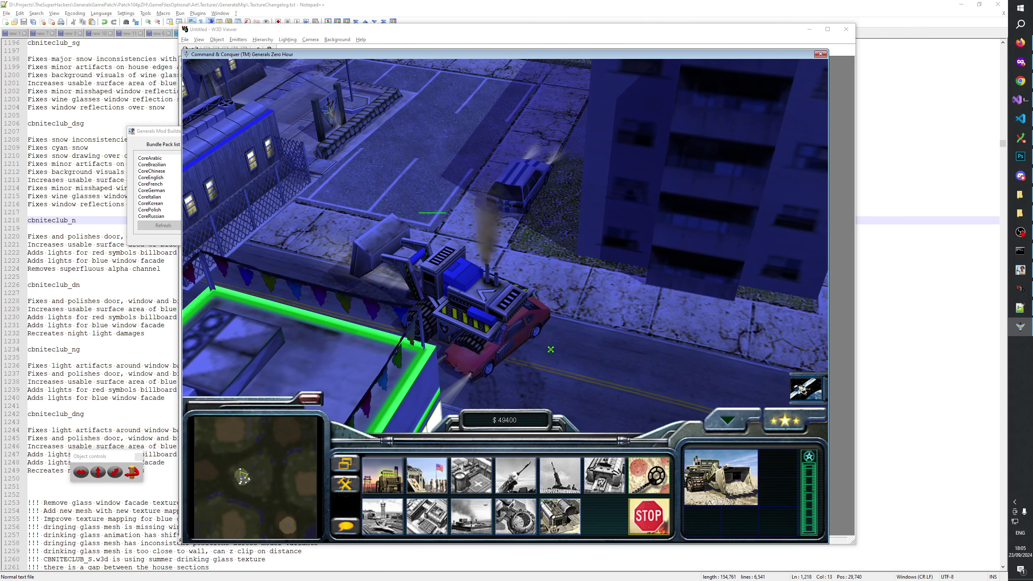
left_click(547, 356)
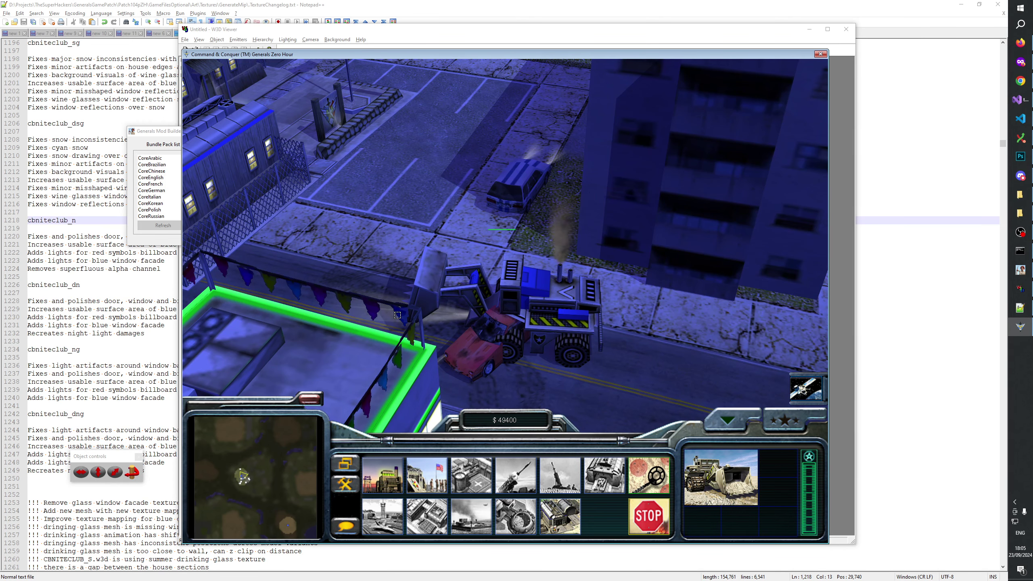
right_click(488, 334)
left_click(524, 313)
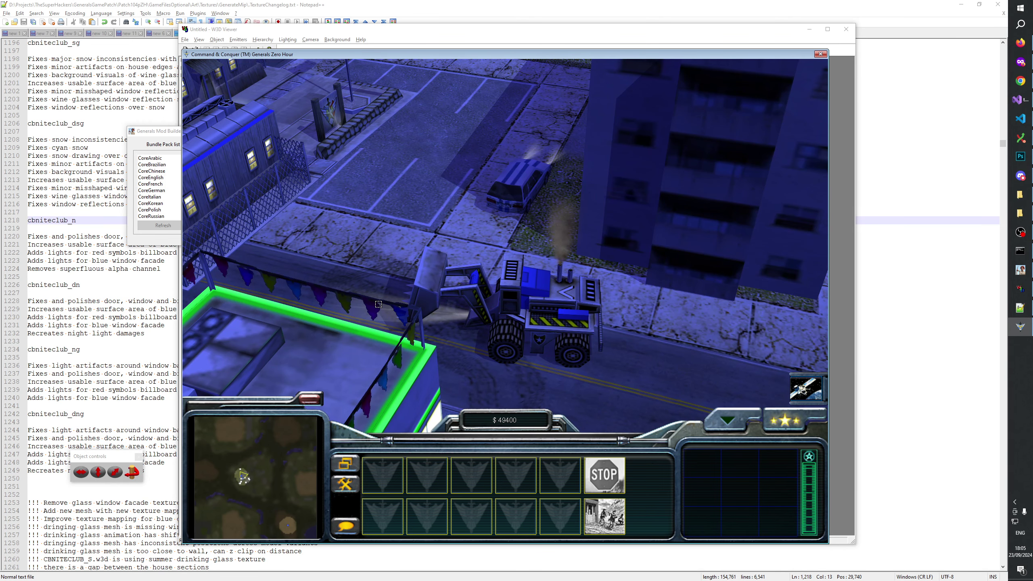
Step: Deselect the bulldozer and examine the striped car and its headlight beams beside the apartment block from all sides
right_click(364, 291)
scroll(456, 333, "down", 5)
scroll(455, 333, "up", 5)
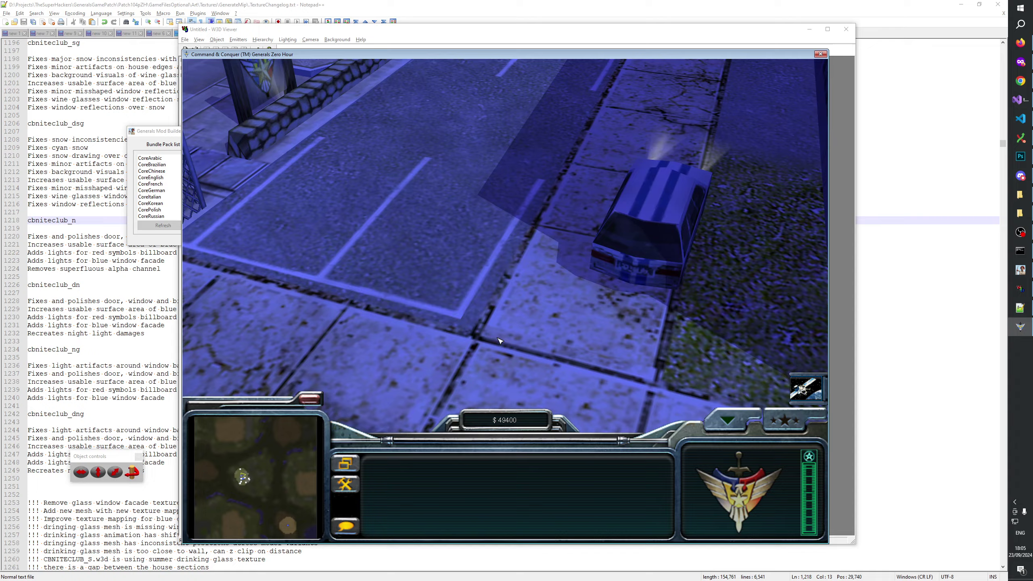
key("KP_4")
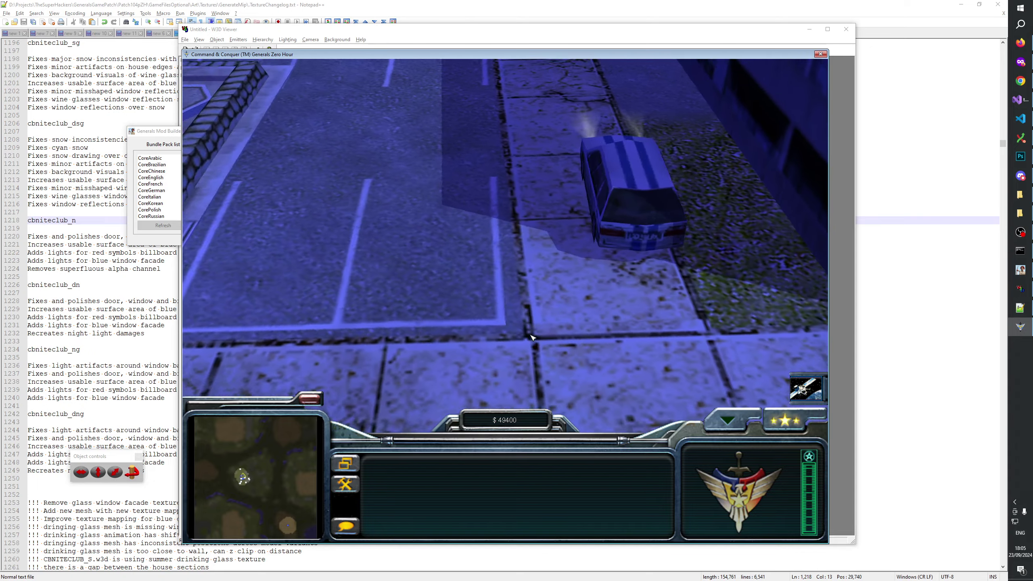
key("KP_4")
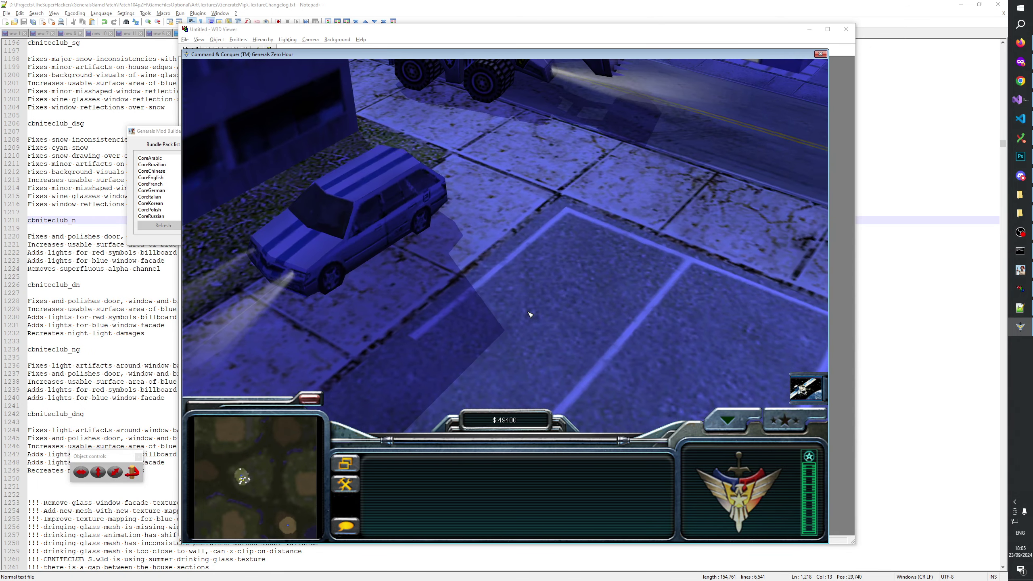
key("KP_4")
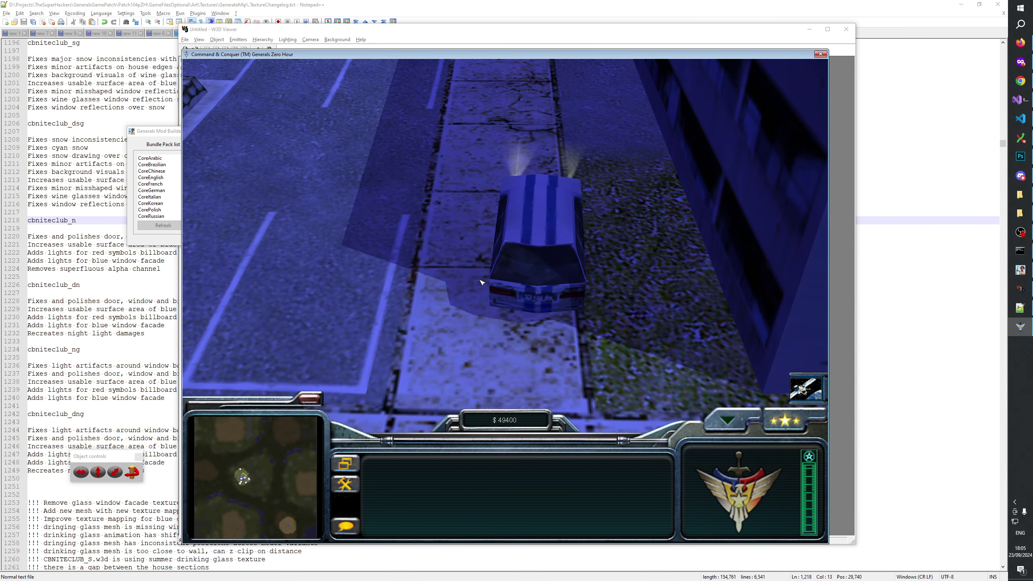
left_click_drag(479, 280, 589, 338)
key("KP_4")
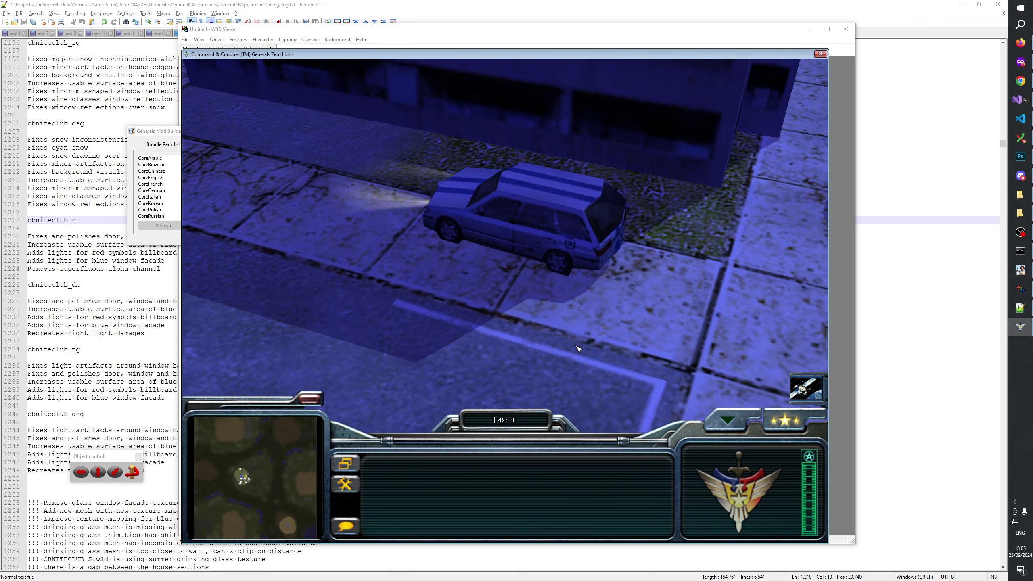
key("KP_4")
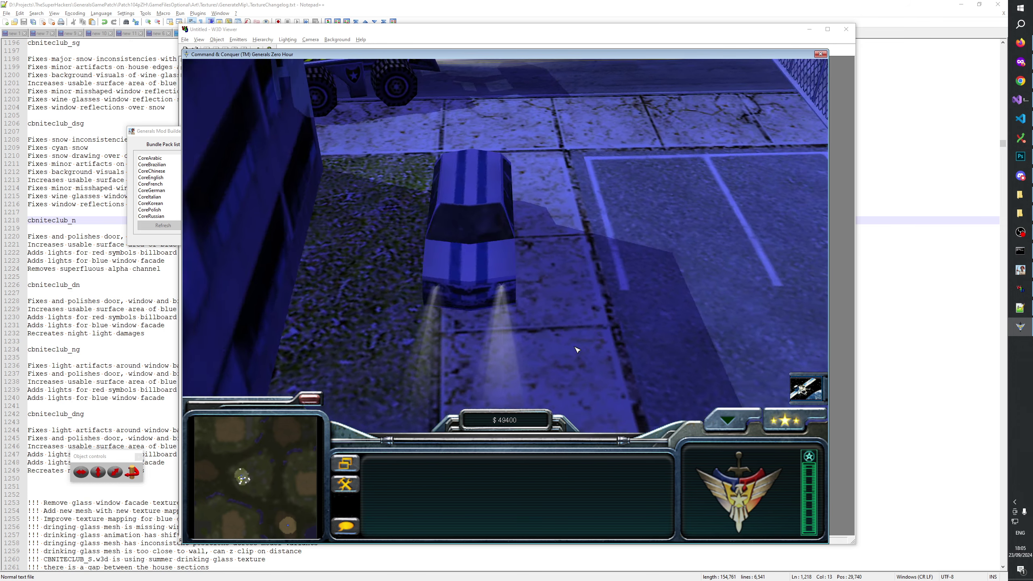
key("KP_4")
key("KP_4")
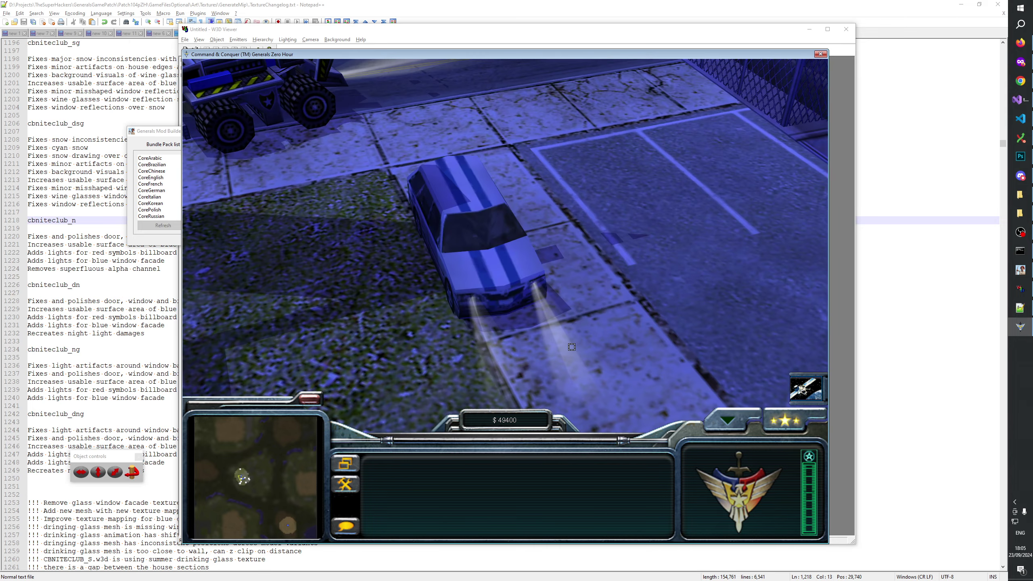
key("KP_4")
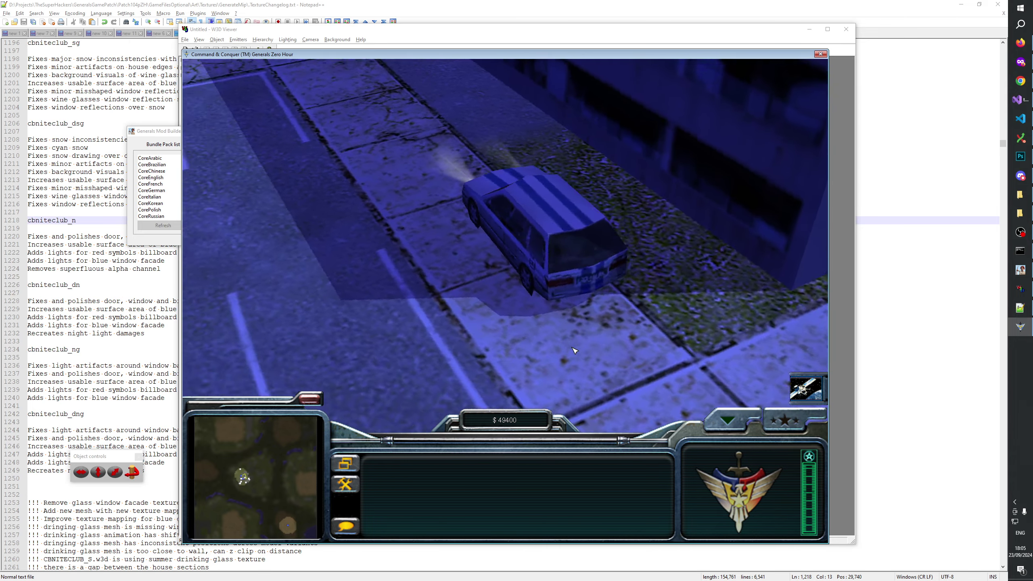
key("KP_5")
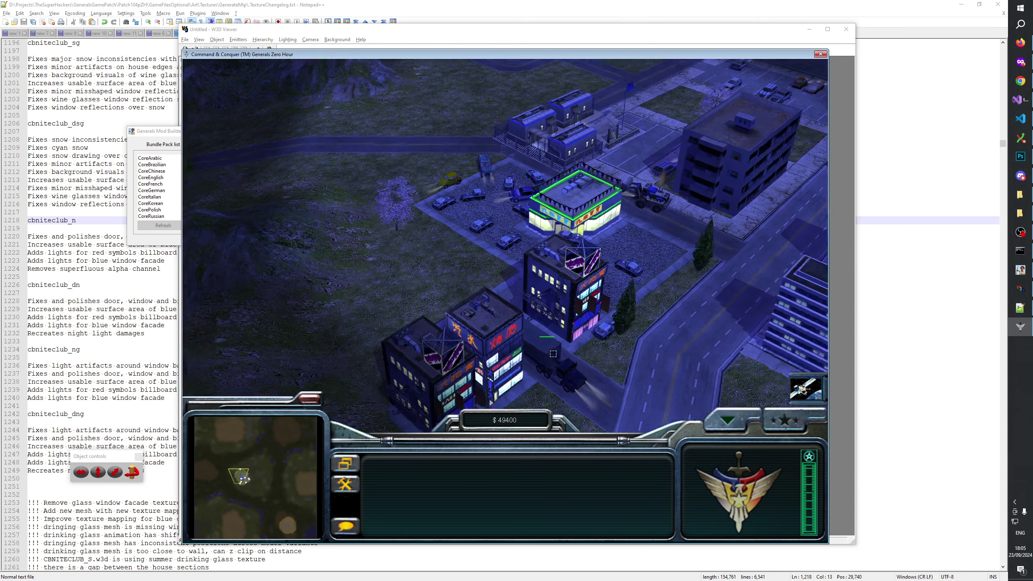
Step: Examine the cars parked around the green-edged showroom, including their headlights and bodywork, from several angles
scroll(557, 360, "up", 5)
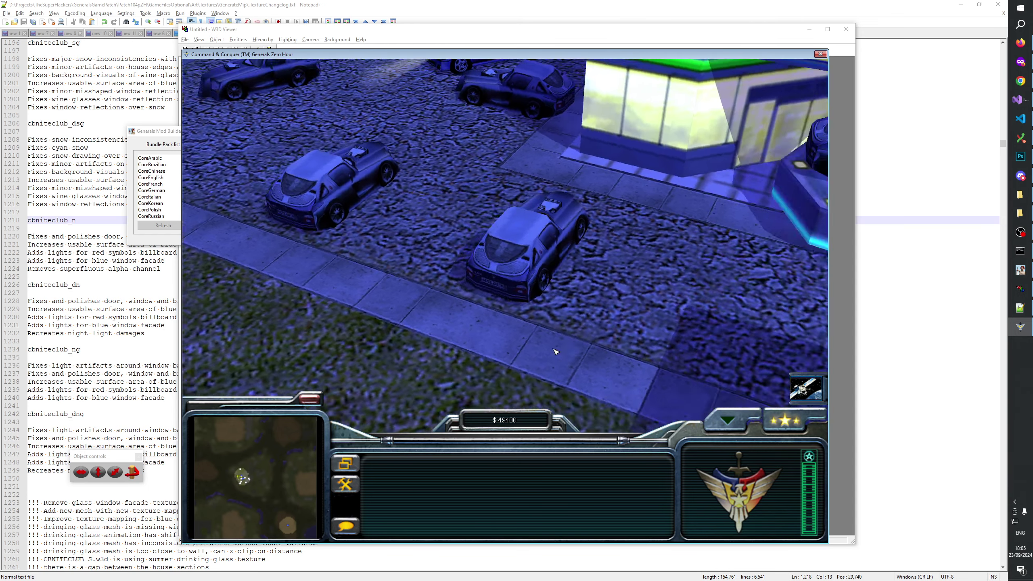
key("KP_6")
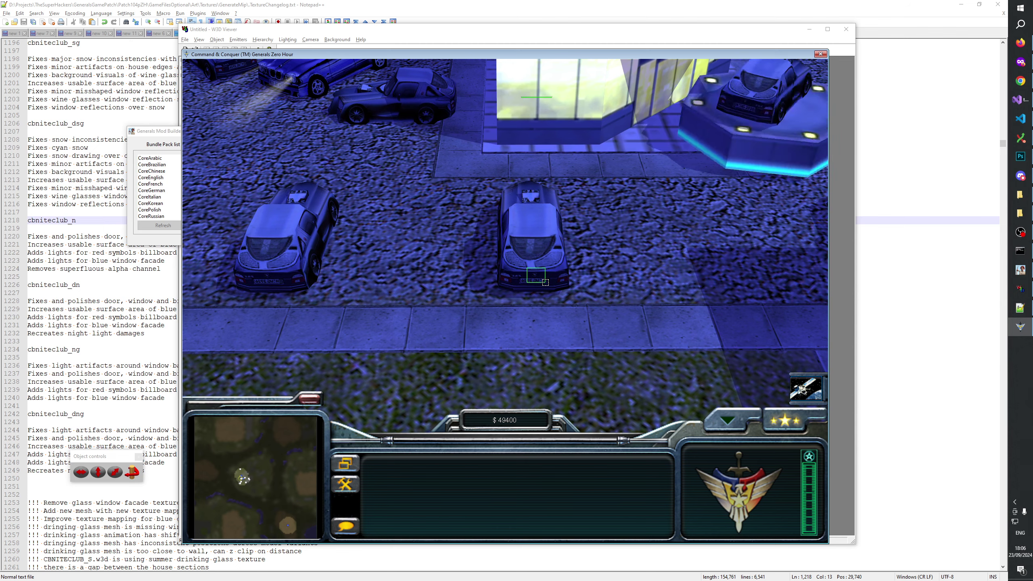
key("KP_6")
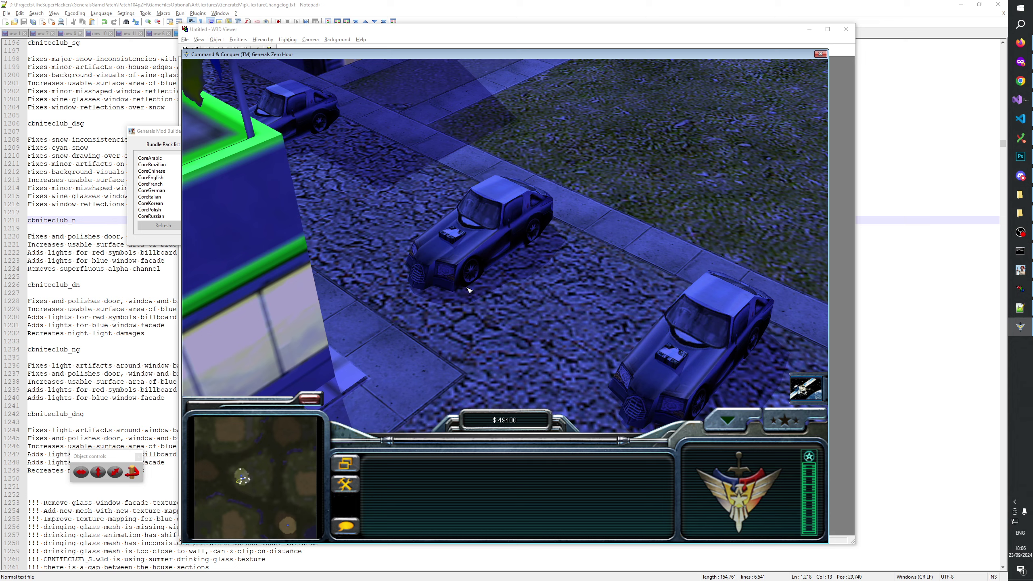
key("Up")
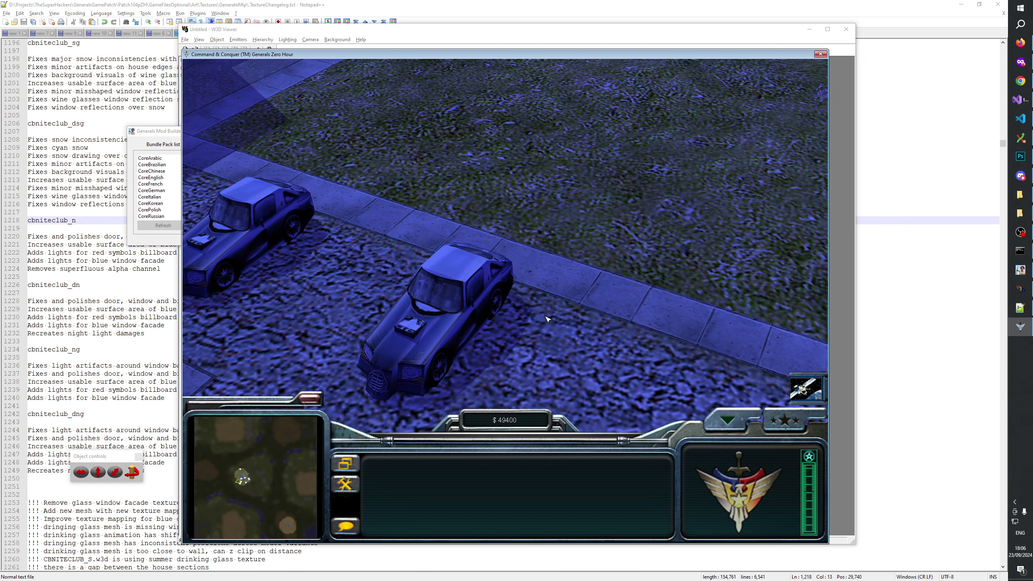
key("Down")
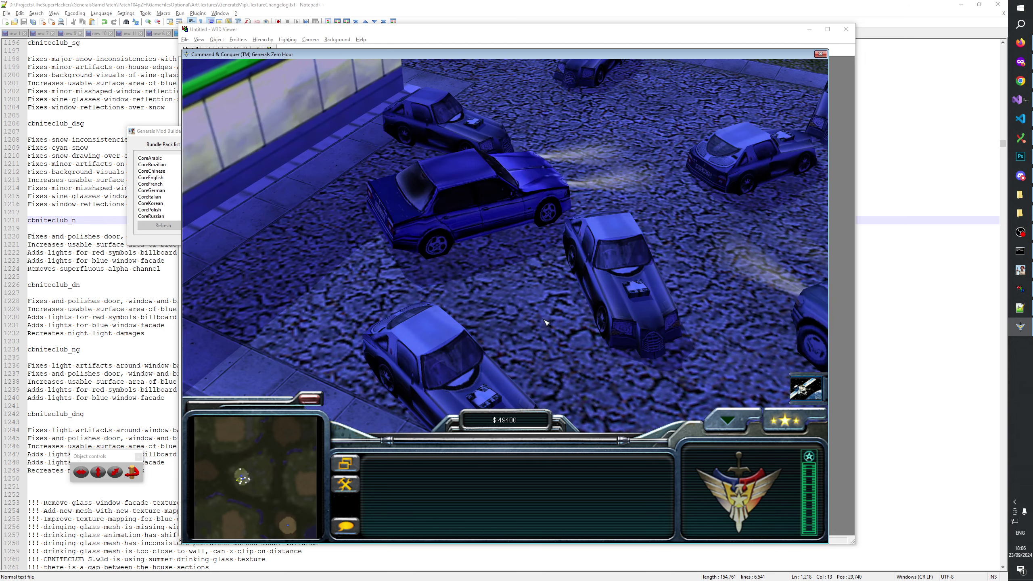
key("KP_6")
left_click_drag(396, 268, 435, 301)
key("KP_6")
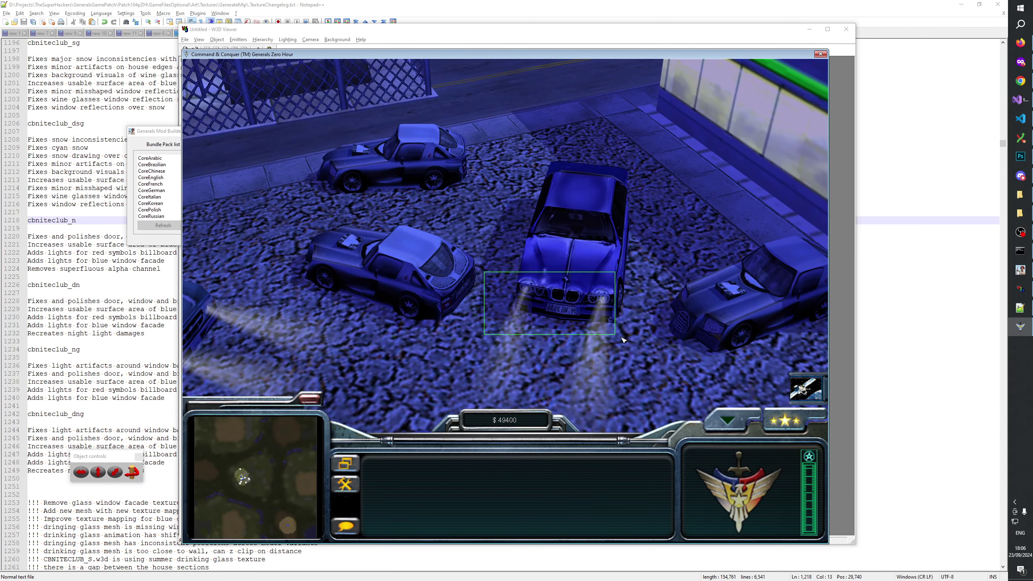
left_click_drag(557, 269, 581, 288)
Step: Inspect the cars and headlight beams in the large marked parking lot from different angles
scroll(586, 321, "down", 3)
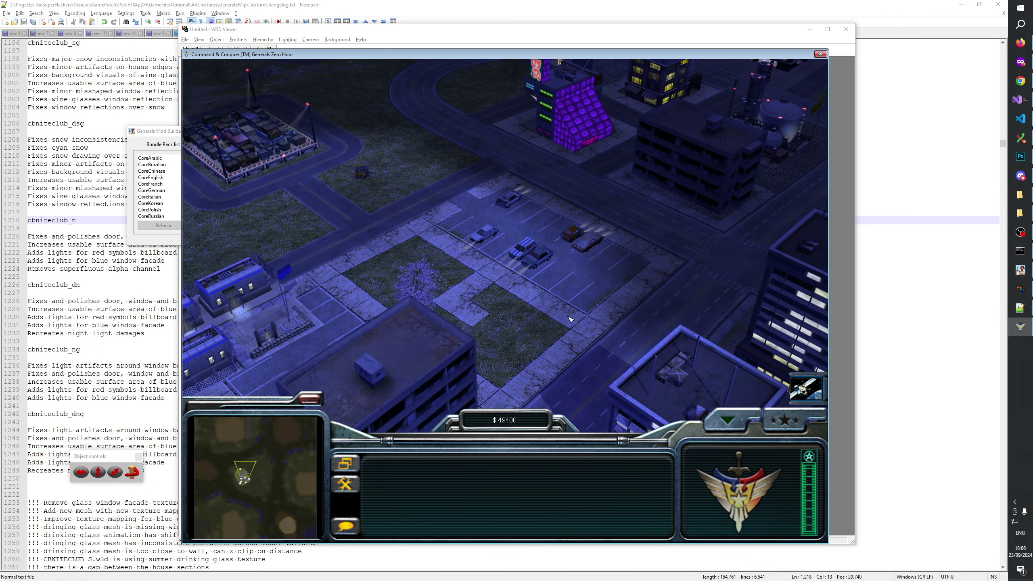
scroll(570, 320, "up", 3)
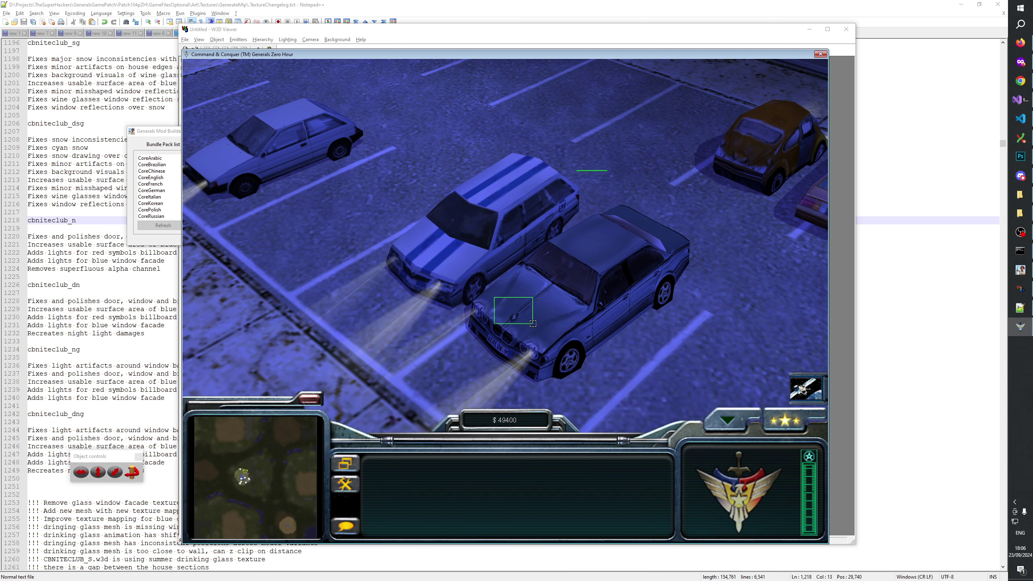
scroll(540, 332, "down", 2)
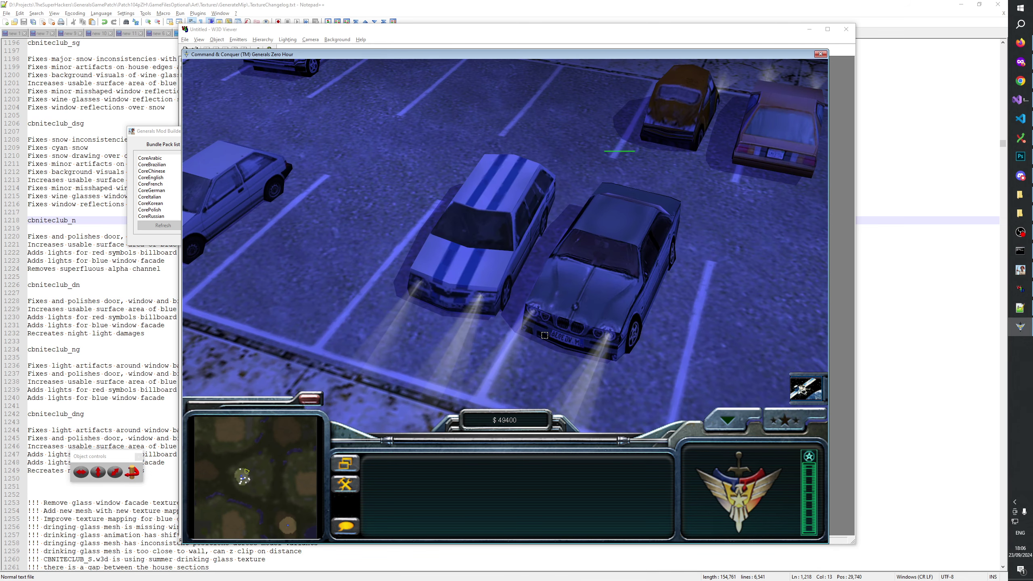
key("Left")
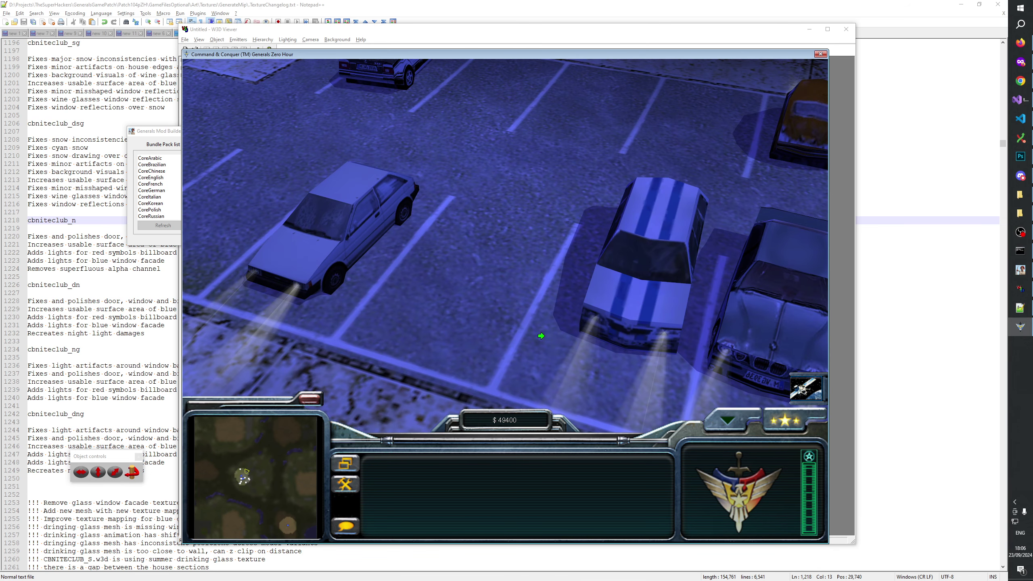
key("Right")
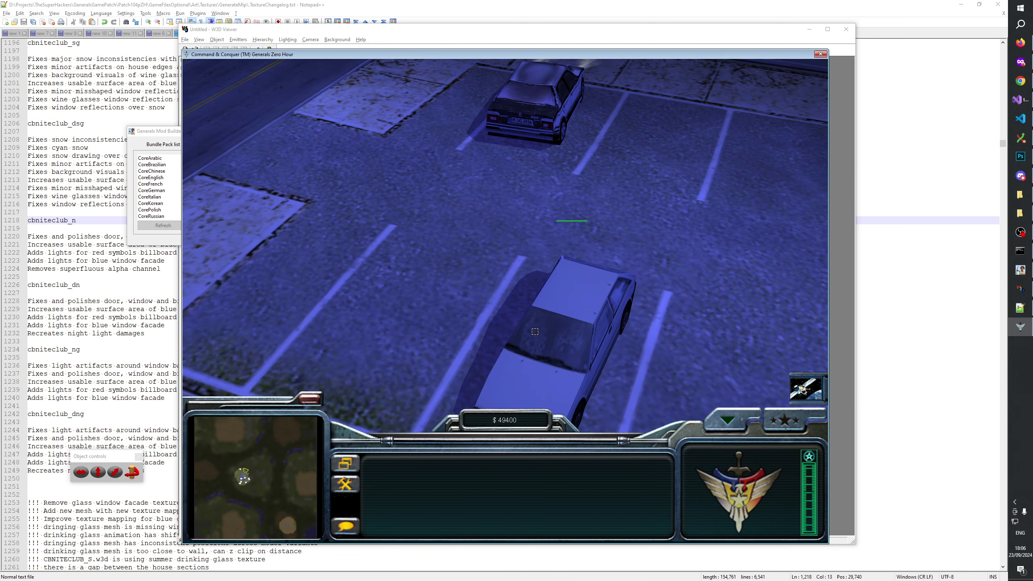
key("Right")
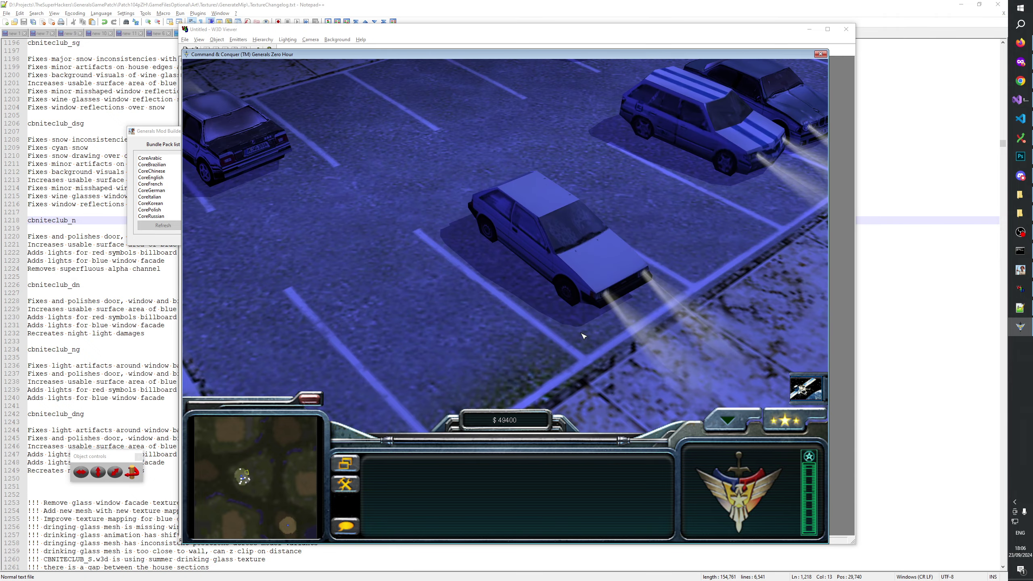
key("Right")
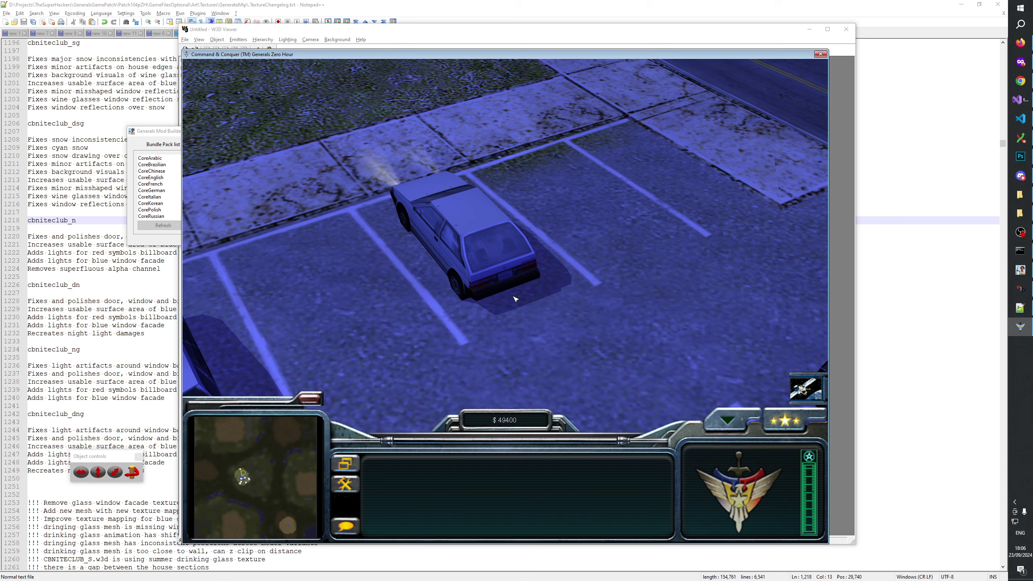
key("Right")
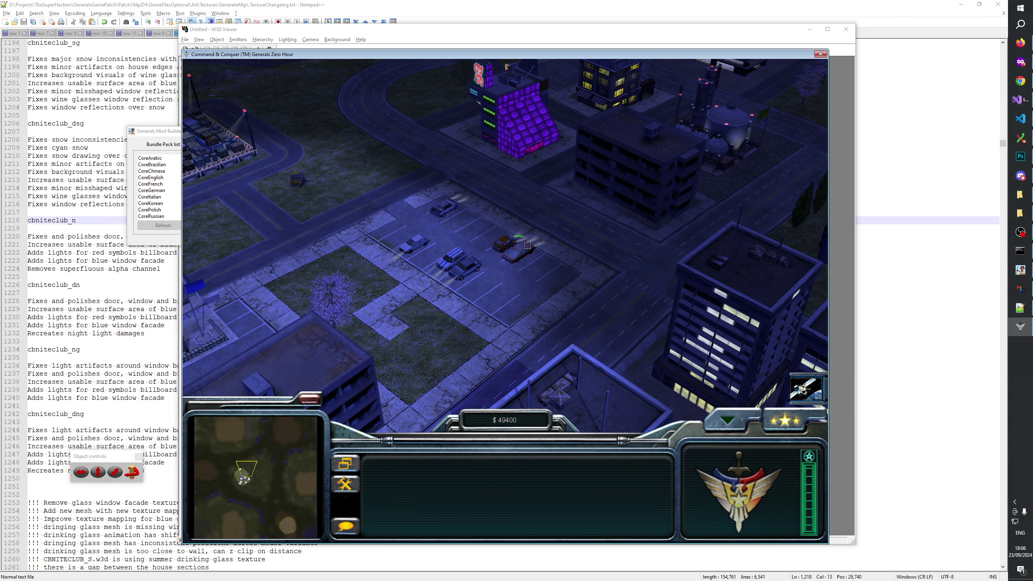
Step: Queue eight Missile Defenders at the Barracks and deselect the building
key("Down")
key("Left")
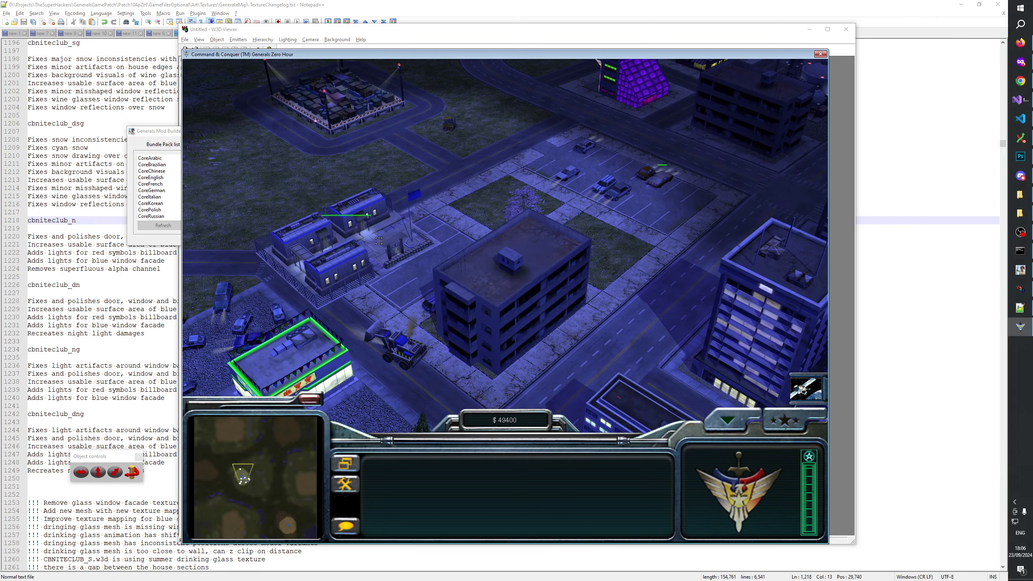
left_click(379, 240)
key("Up")
key("Left")
left_click(390, 517)
left_click(390, 517)
left_click(390, 517)
left_click(391, 517)
left_click(391, 516)
left_click(390, 517)
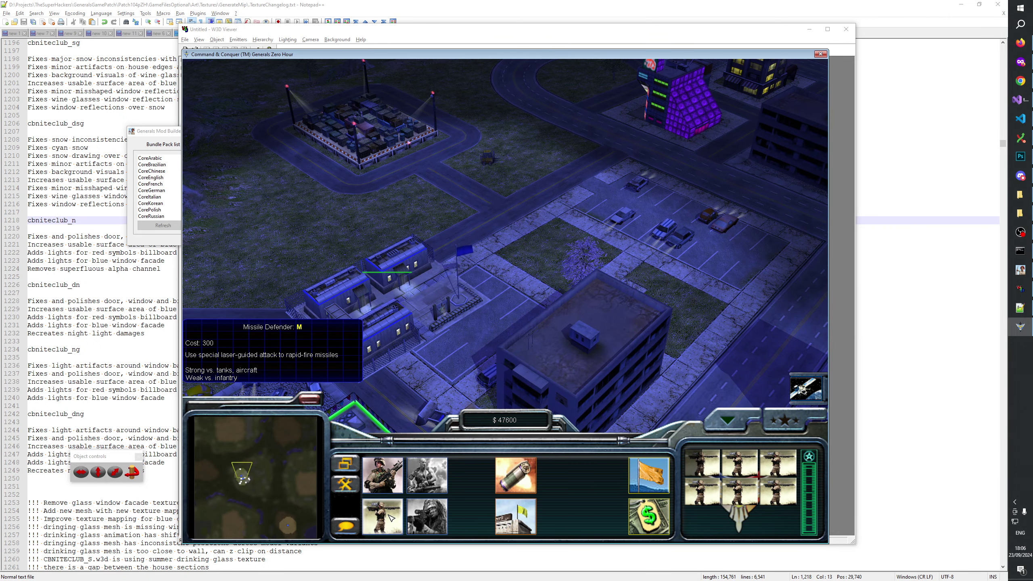
left_click(391, 517)
left_click(390, 516)
key("Up")
left_click(449, 380)
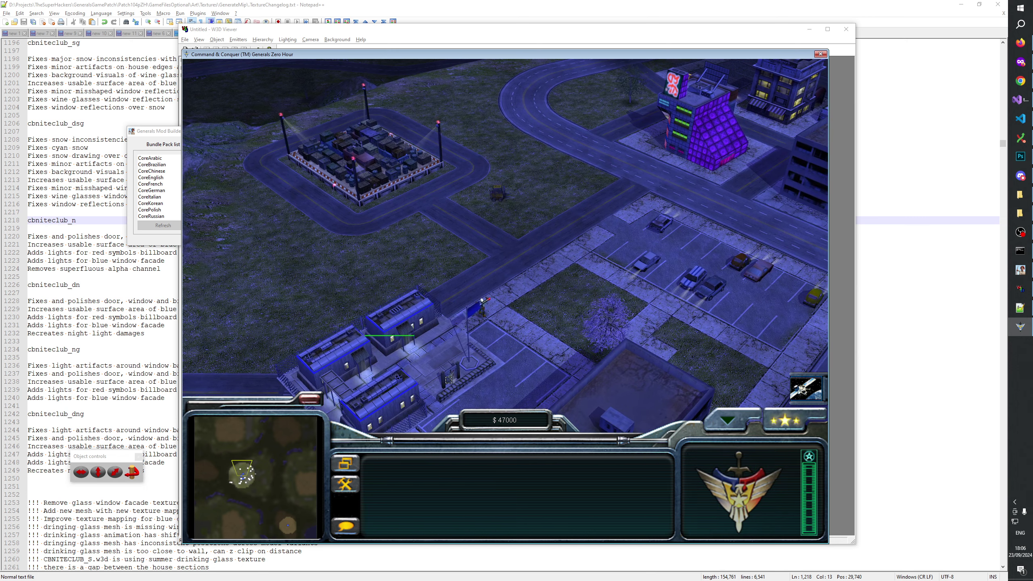
Step: Select the Missile Defenders, order them to attack the nightclub with the purple glass facade, and pull them back onto the grass across the road
key("Down")
key("Right")
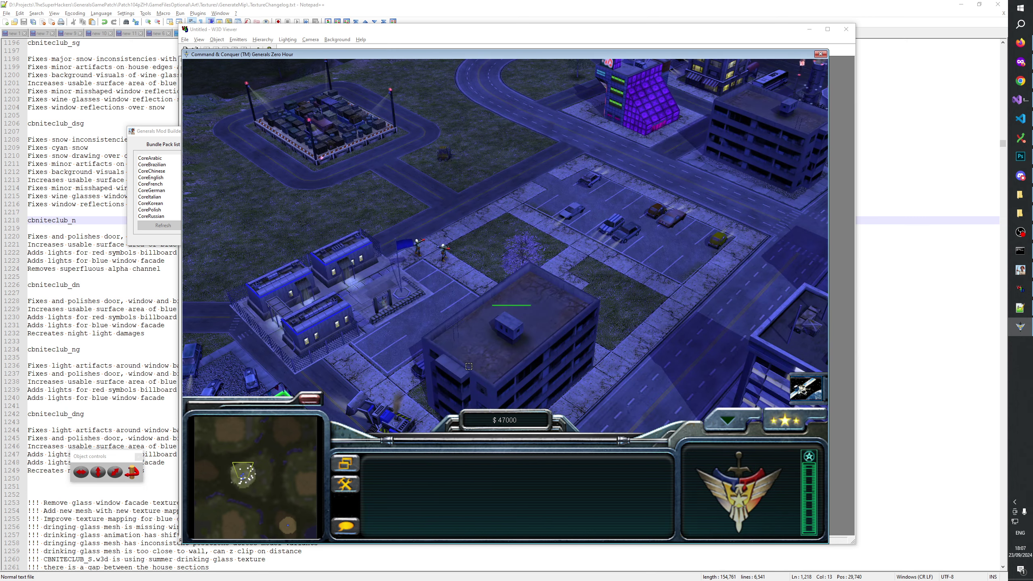
key("Up")
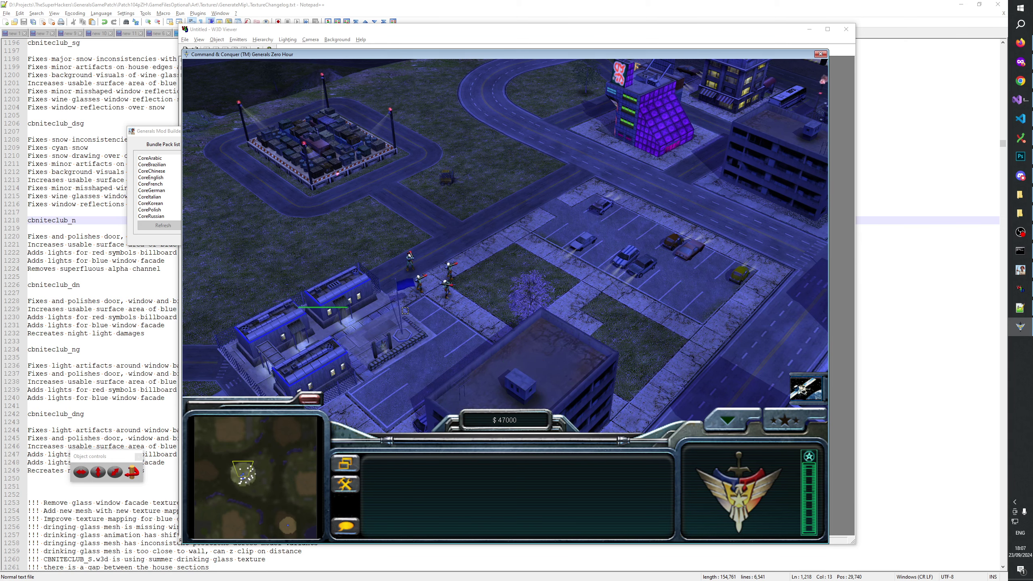
key("Left")
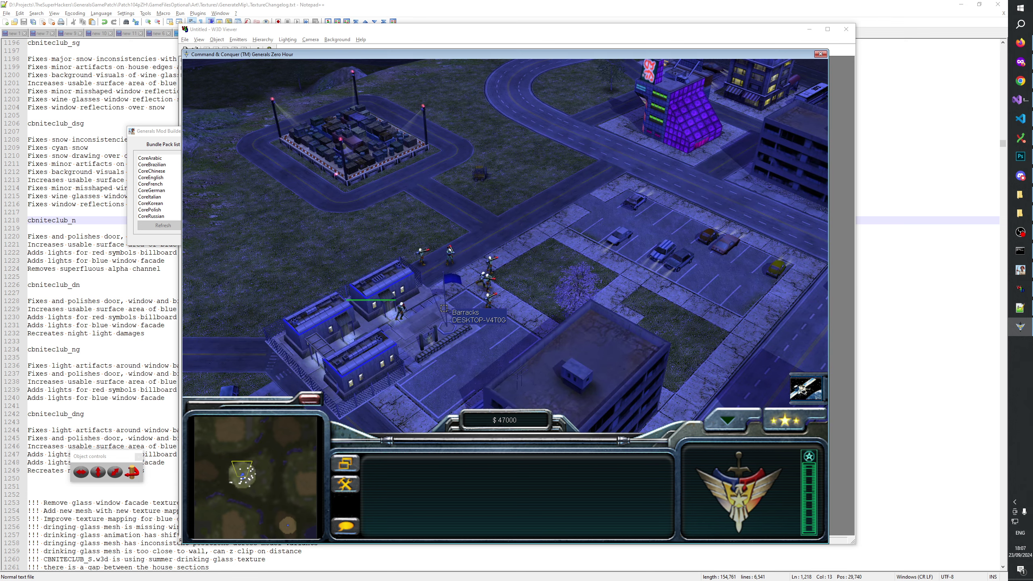
left_click_drag(360, 243, 576, 356)
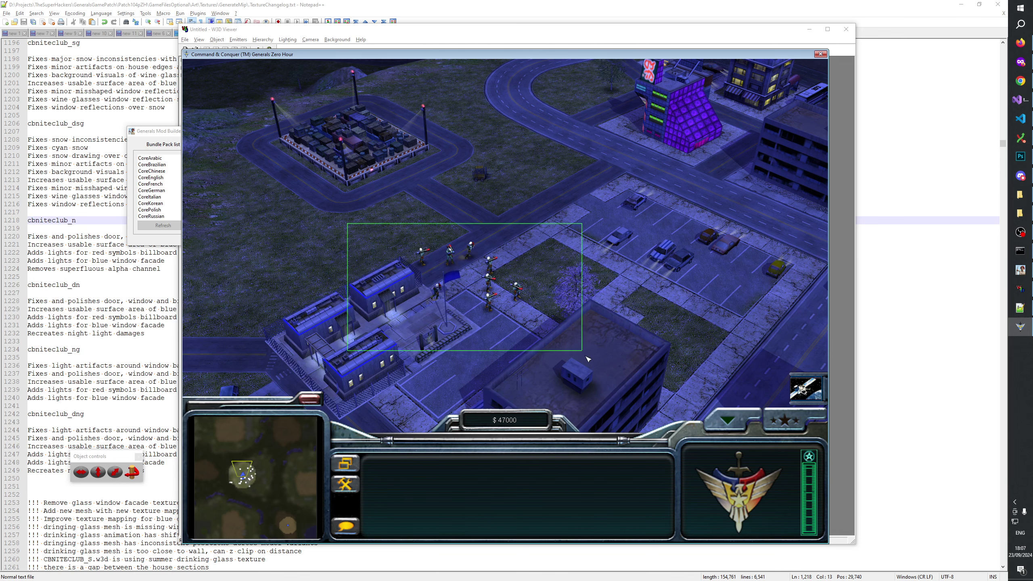
key("Up")
key("Right")
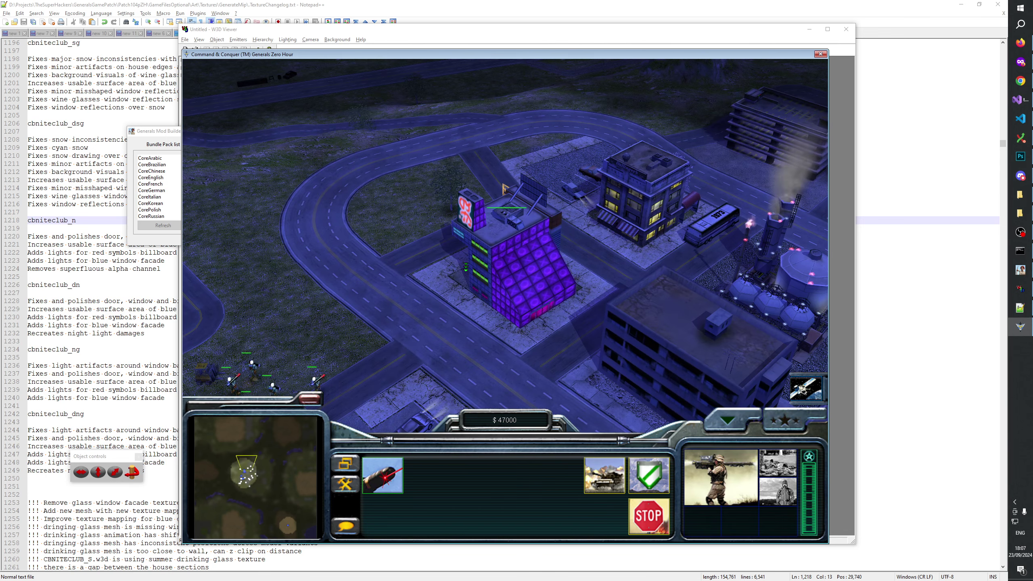
left_click(502, 248)
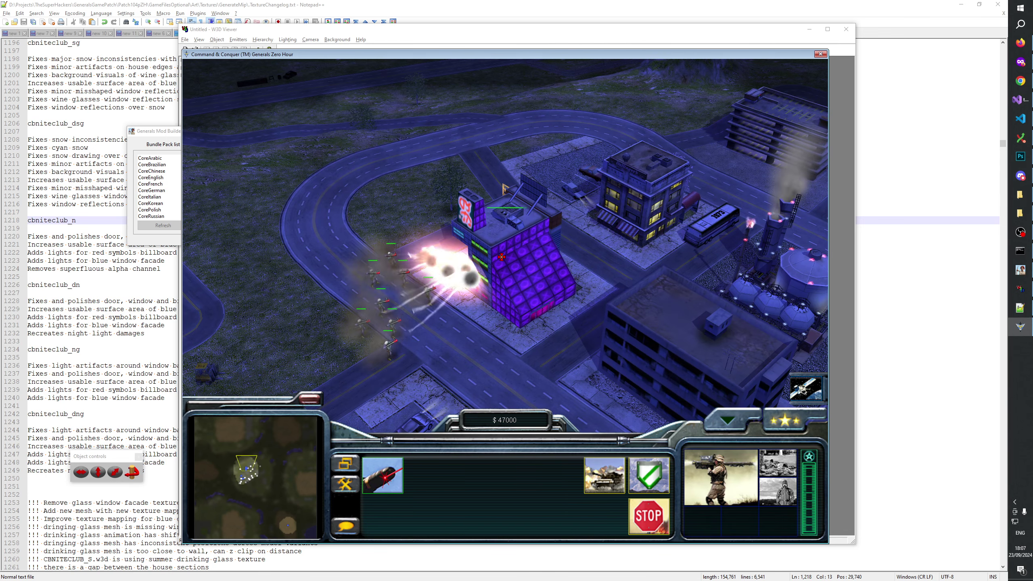
left_click(290, 334)
Step: Examine the damaged nightclub's facades, billboards and windows from several angles, clearing the Missile Defender selection for an unobstructed view
key("KP_4")
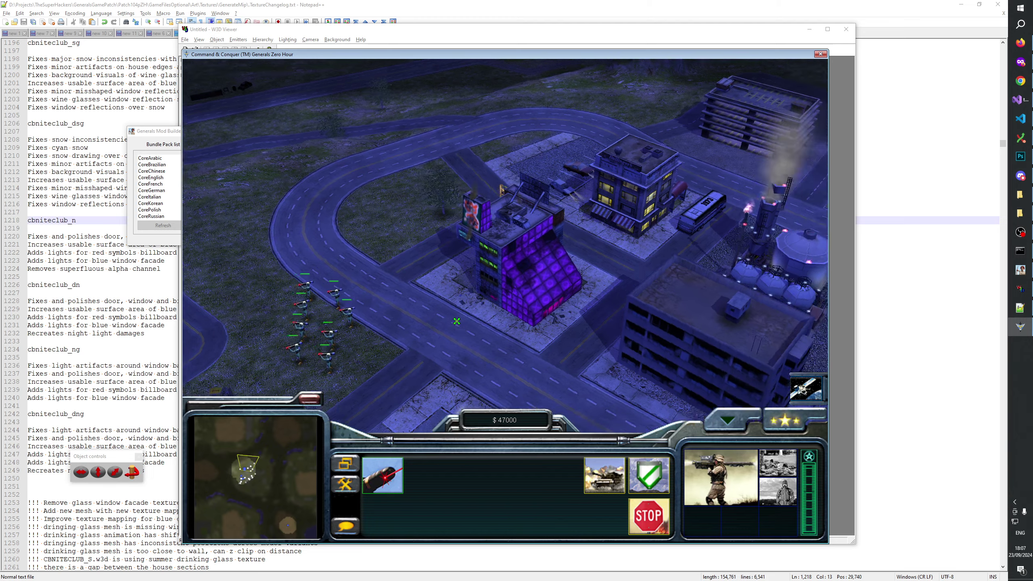
scroll(457, 321, "up", 5)
key("KP_4")
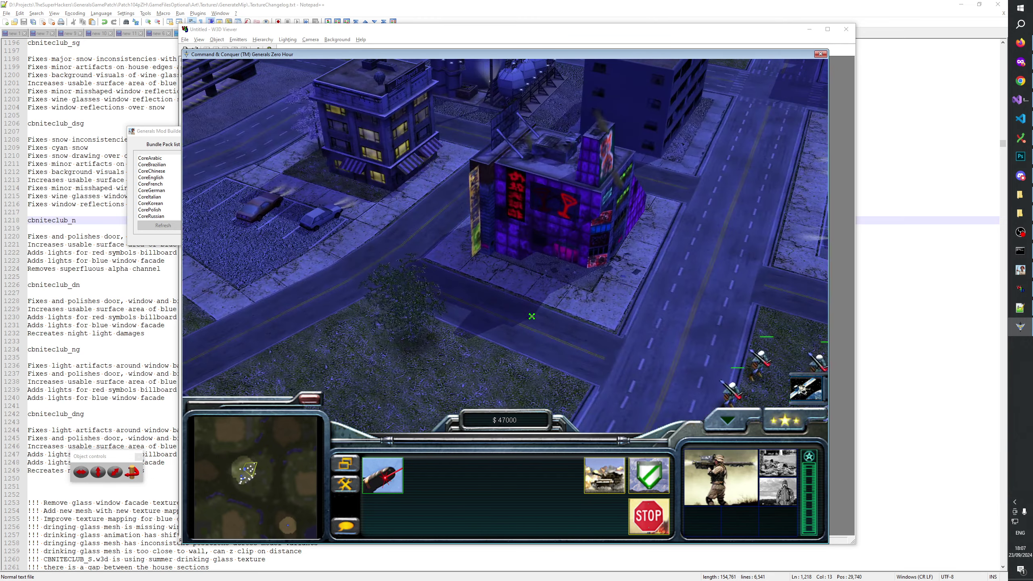
key("KP_4")
right_click(557, 253)
scroll(557, 252, "up", 5)
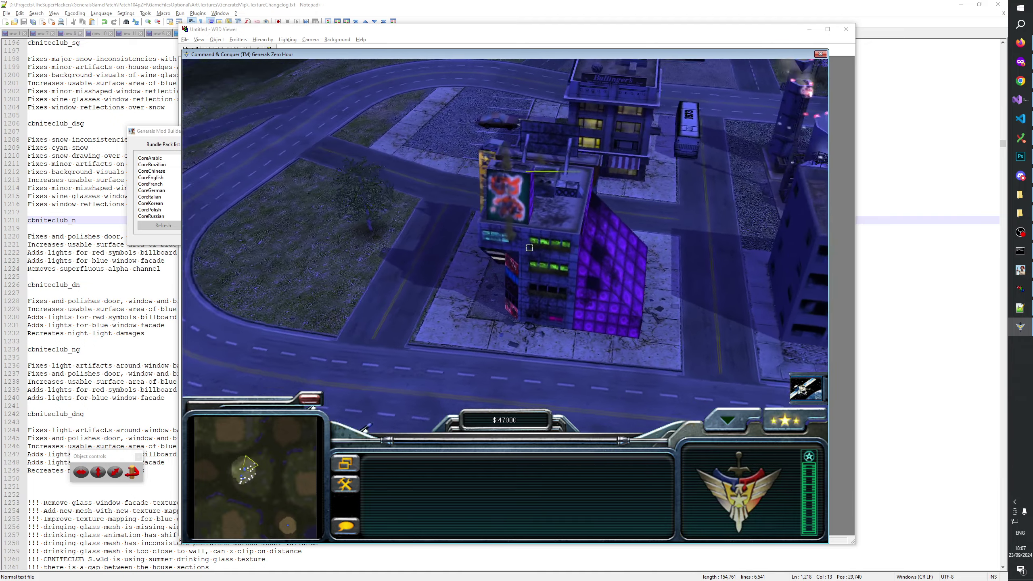
scroll(620, 234, "down", 3)
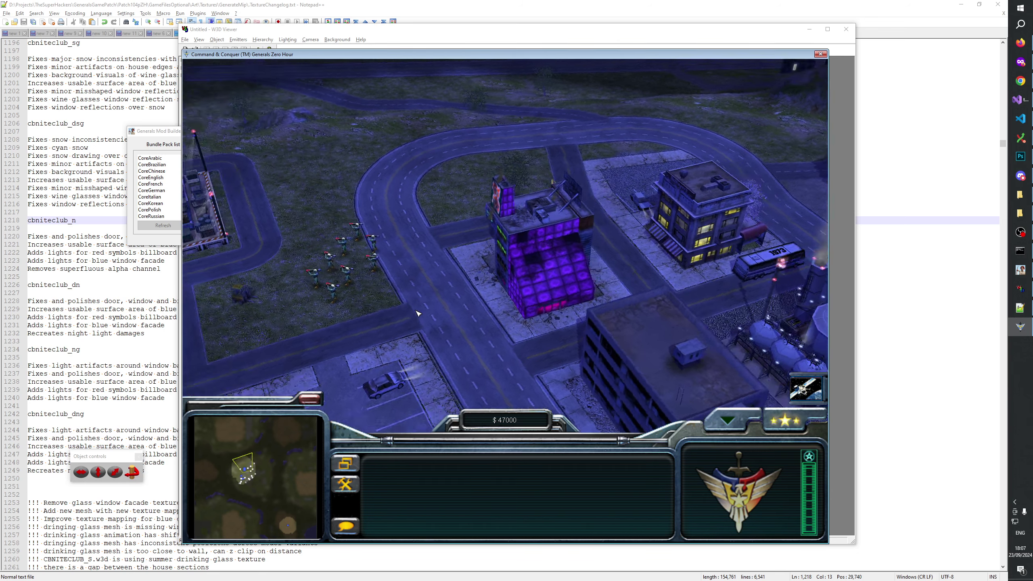
Step: Select the Missile Defenders beside the nightclub, move them away from the area, and deselect them
left_click_drag(251, 227, 439, 322)
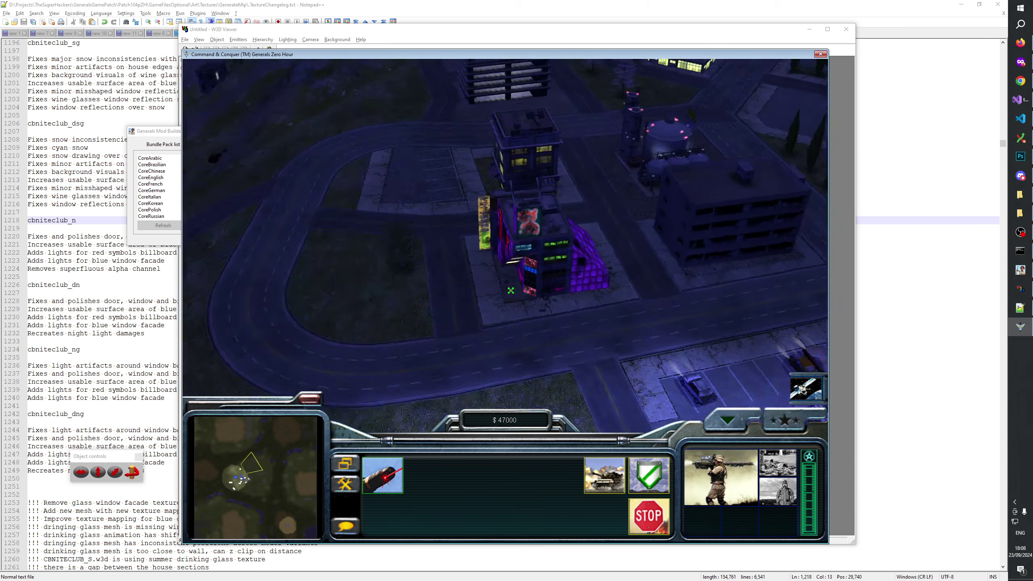
scroll(511, 290, "up", 5)
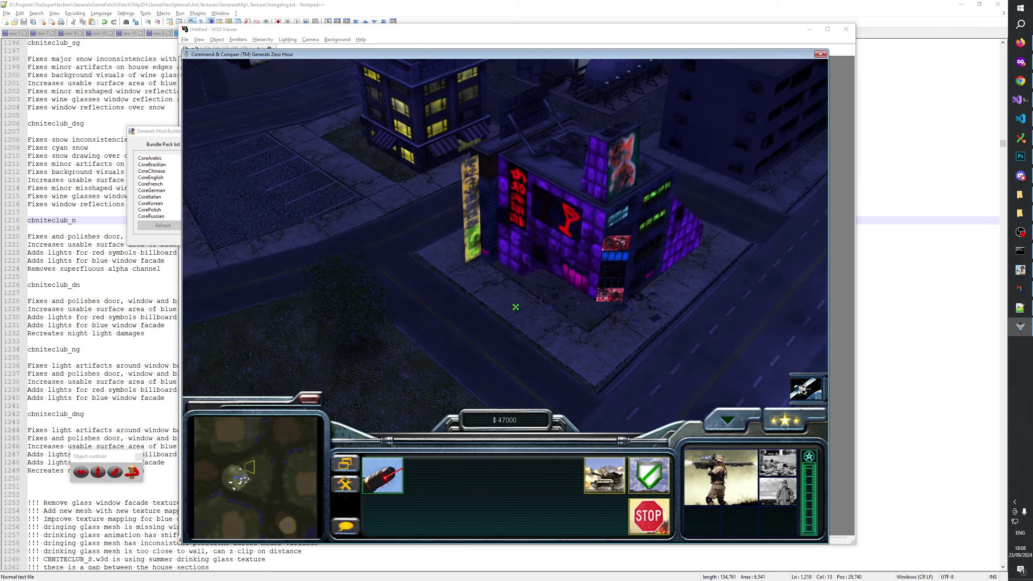
right_click(515, 306)
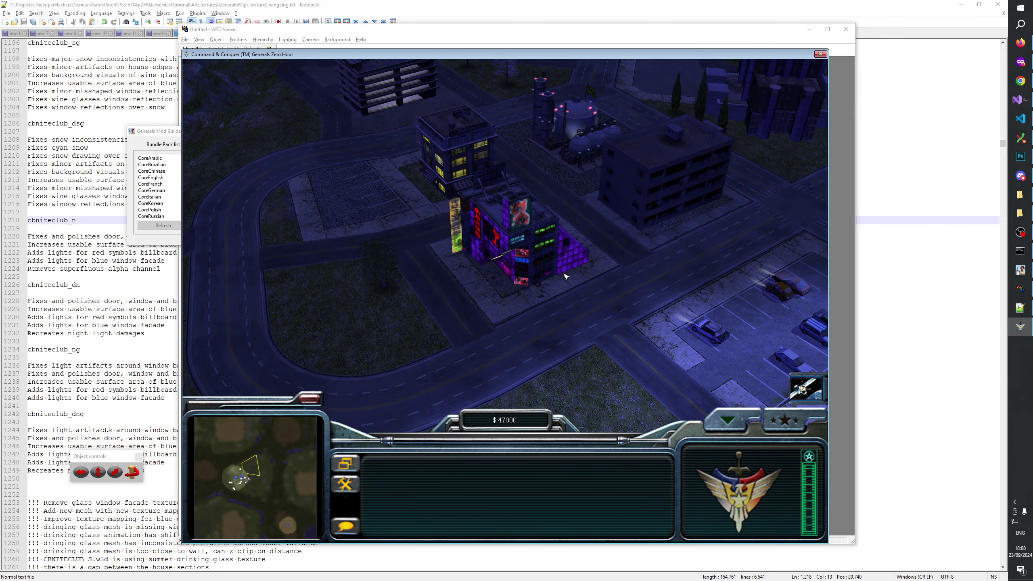
Step: Inspect the damaged nightclub under fog of war from all sides, including its red signs, purple glass facade and entrance, and dismiss the GenTool overlay
scroll(565, 277, "up", 5)
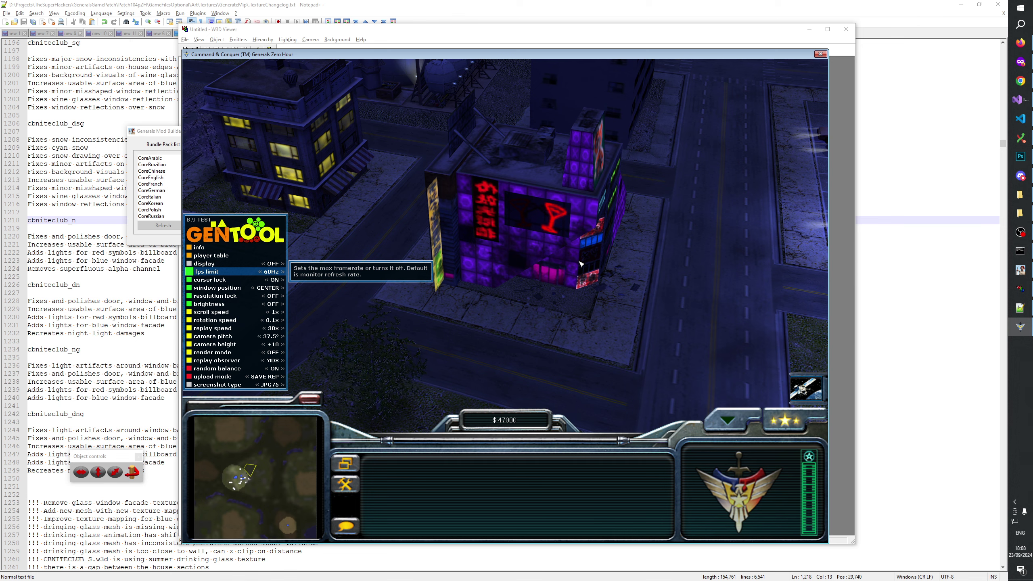
key("Escape")
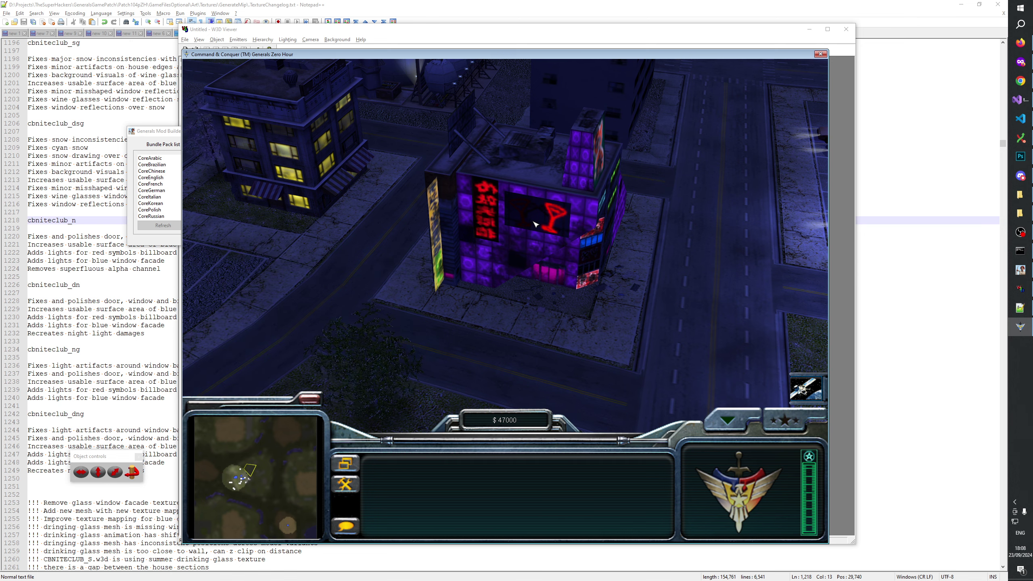
scroll(534, 224, "down", 5)
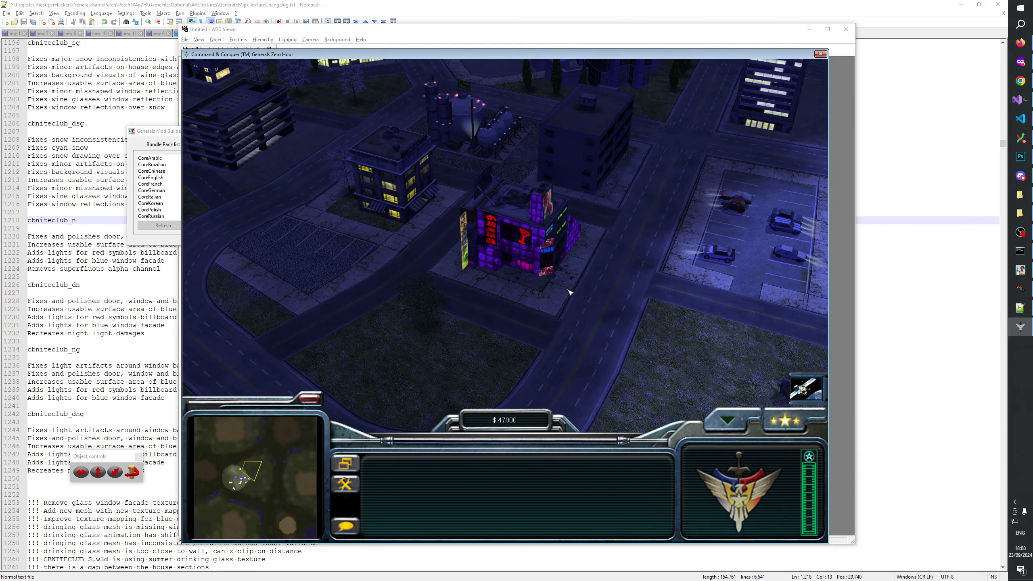
scroll(569, 292, "up", 5)
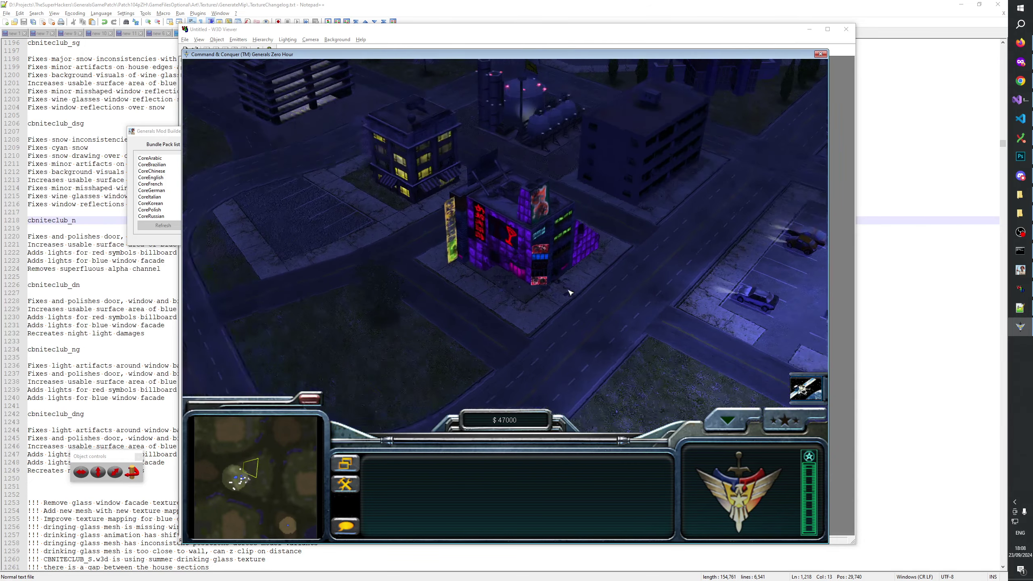
scroll(569, 292, "up", 3)
scroll(565, 281, "down", 4)
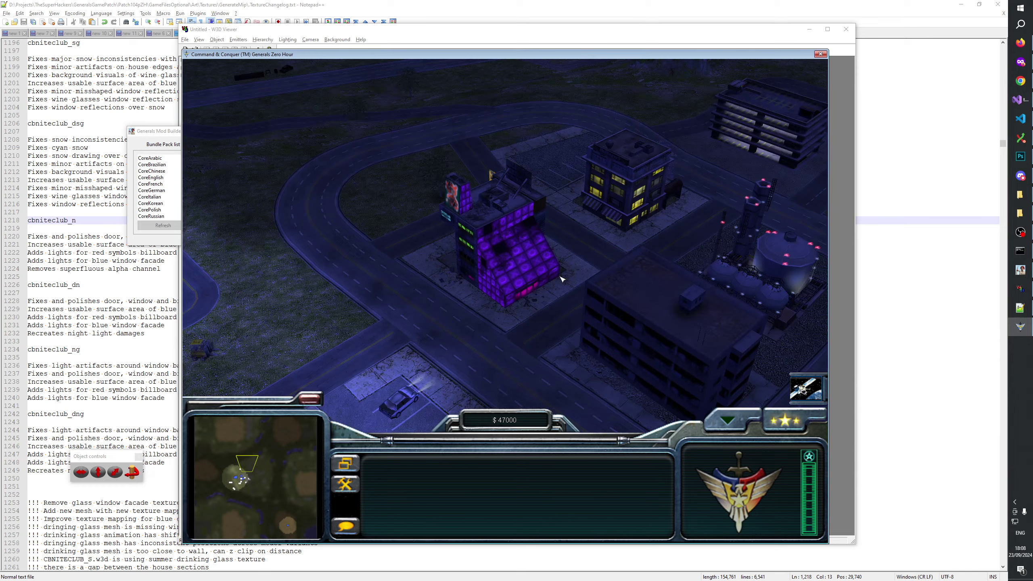
key("KP_4")
scroll(561, 281, "up", 5)
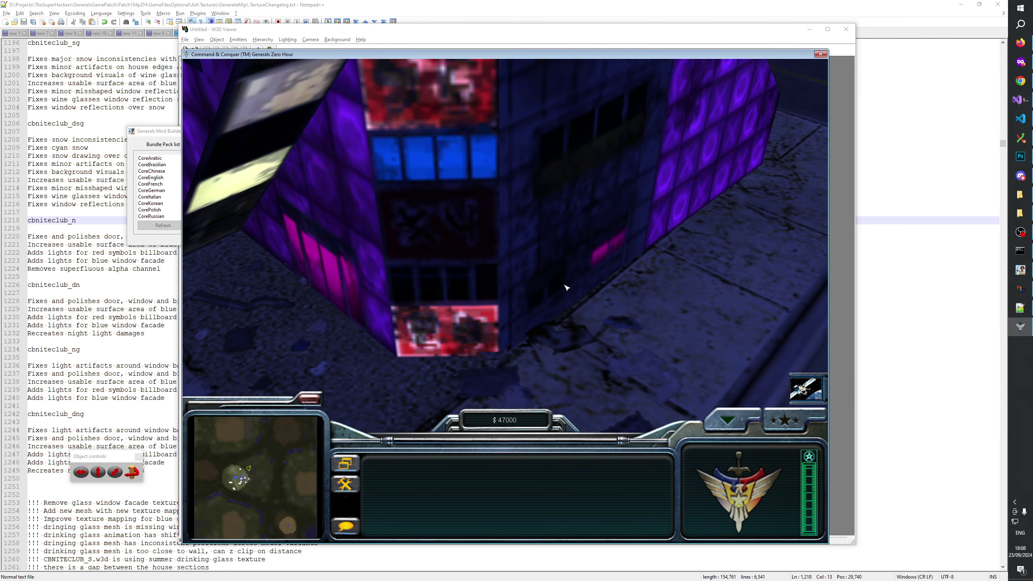
scroll(565, 285, "down", 5)
key("KP_6")
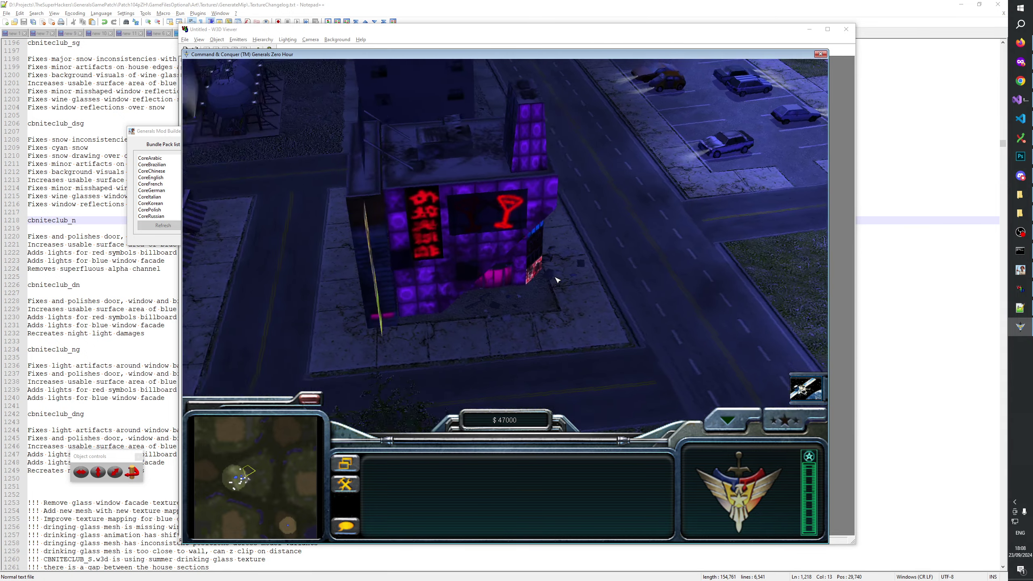
scroll(557, 280, "down", 5)
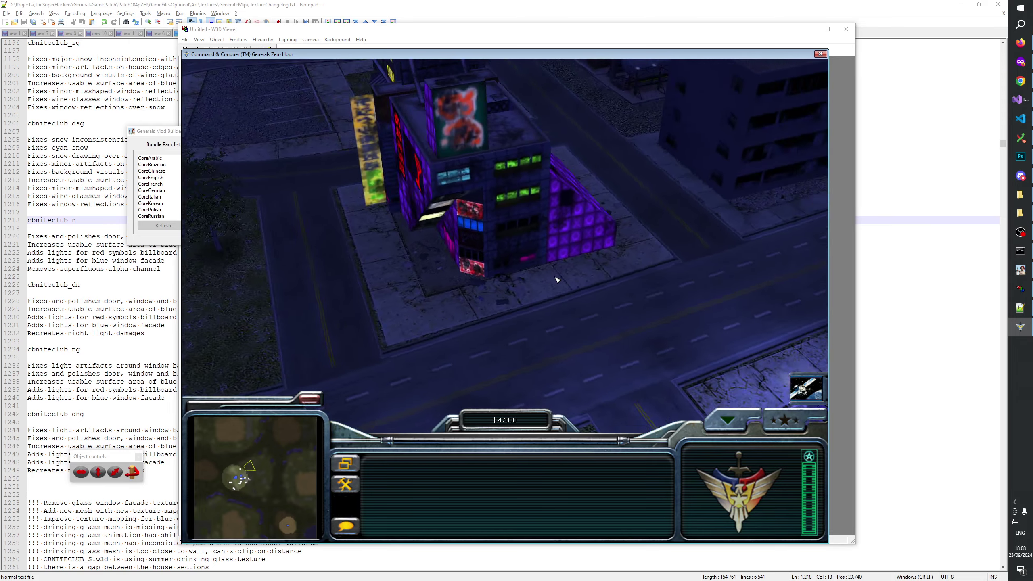
Step: Send the construction dozer to the nightclub, pull it back toward the Barracks, and deselect it
key("h")
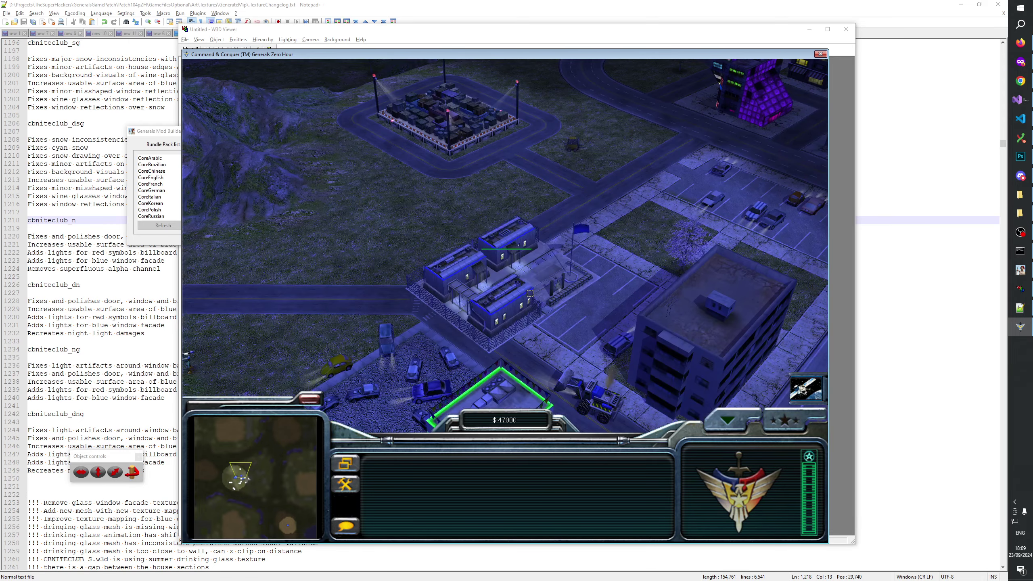
key("Up")
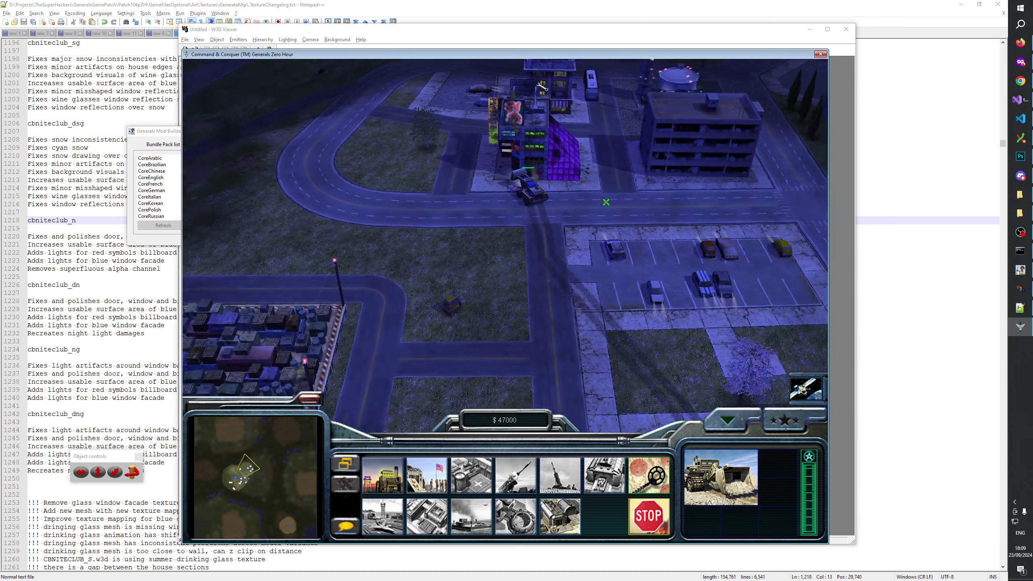
scroll(481, 166, "up", 3)
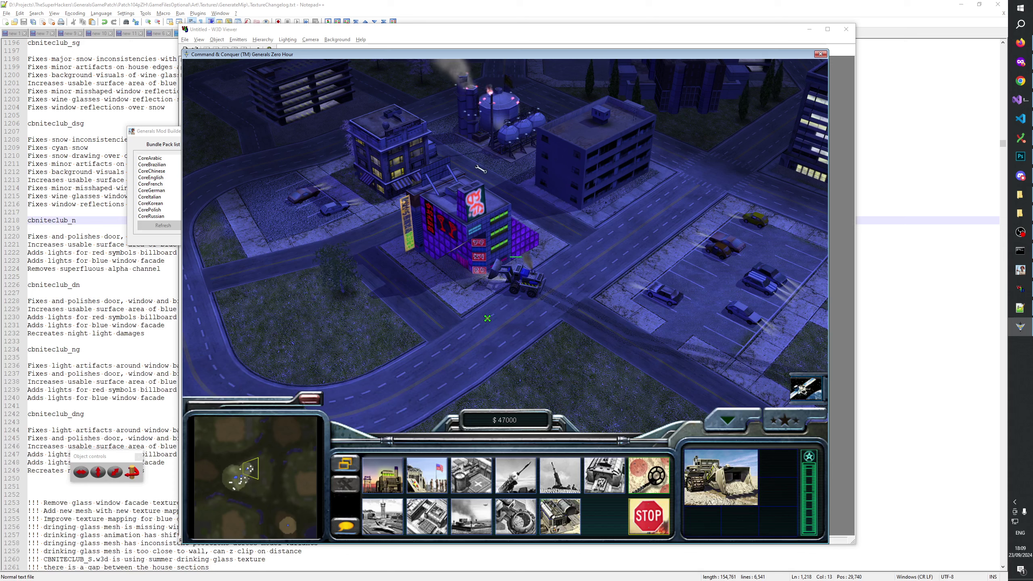
left_click(478, 171)
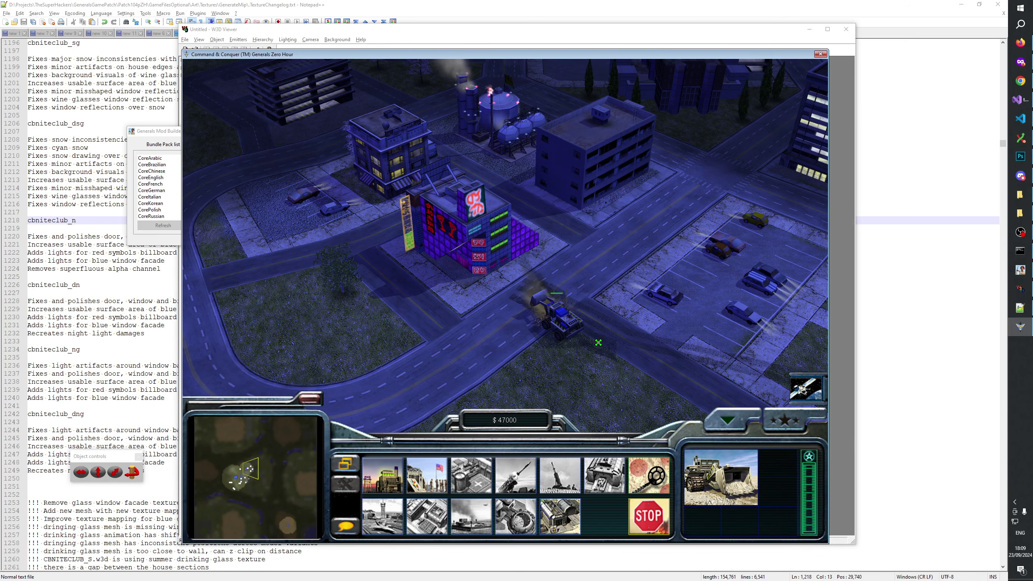
key("Down")
key("Right")
right_click(633, 290)
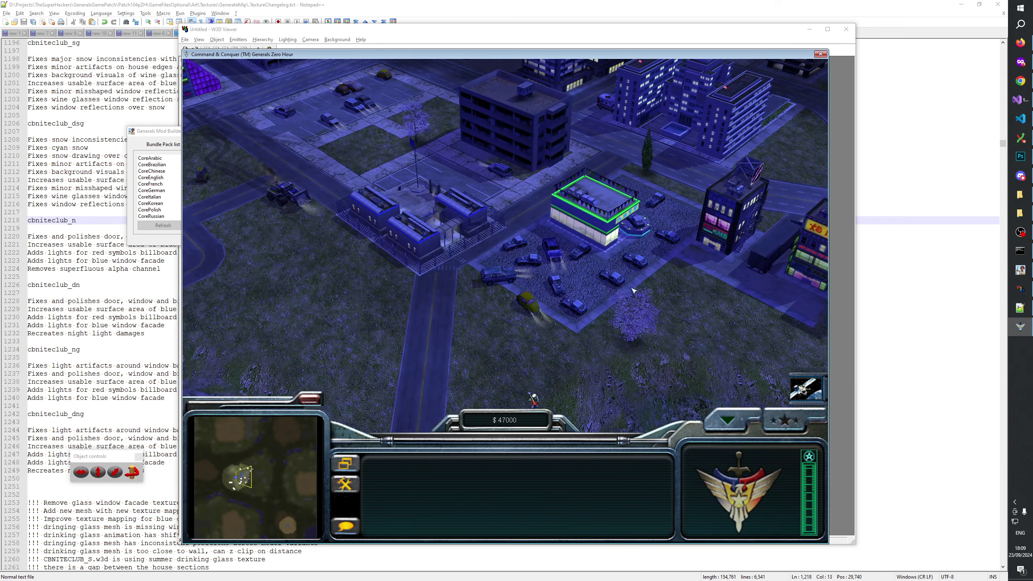
Step: Select the Missile Defenders on the grass near the mountain and move them toward the nightclub
key("Left")
key("Up")
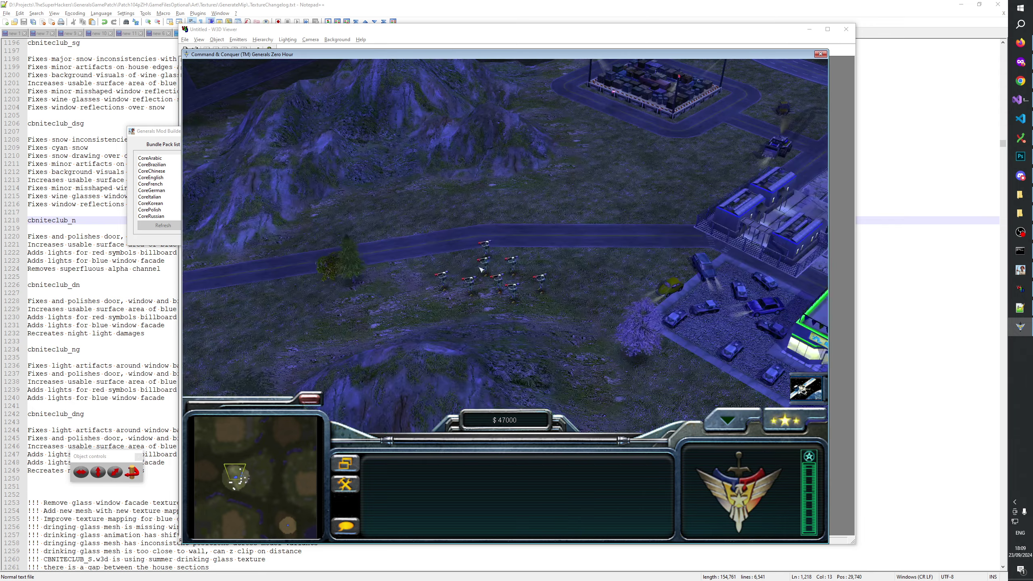
left_click(480, 268)
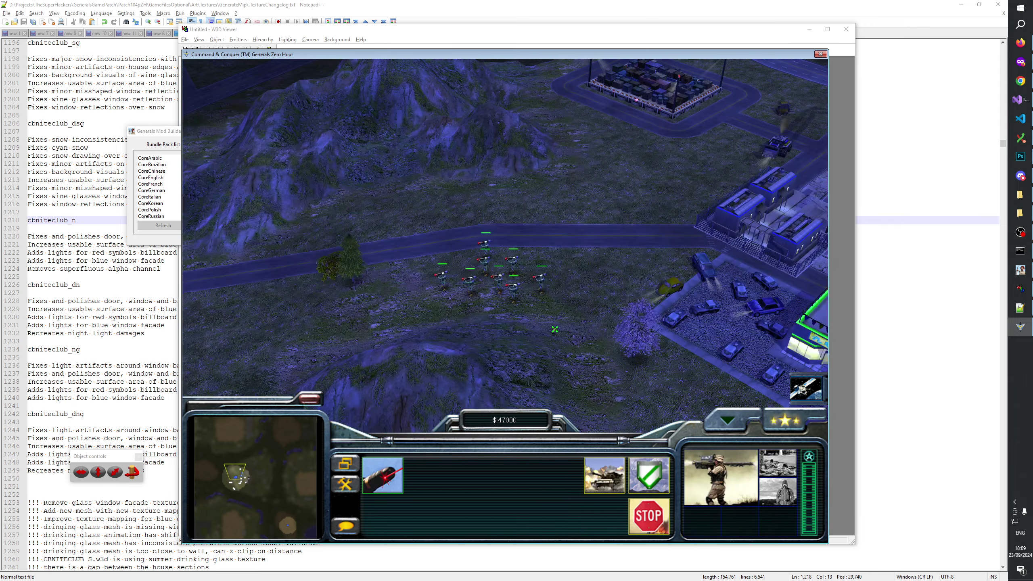
key("Right")
key("Up")
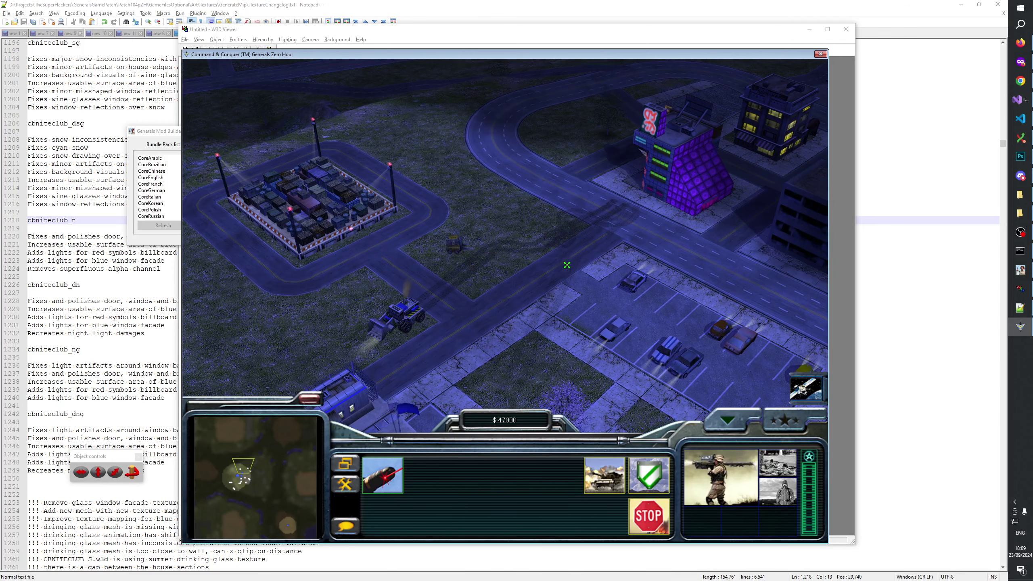
key("Left")
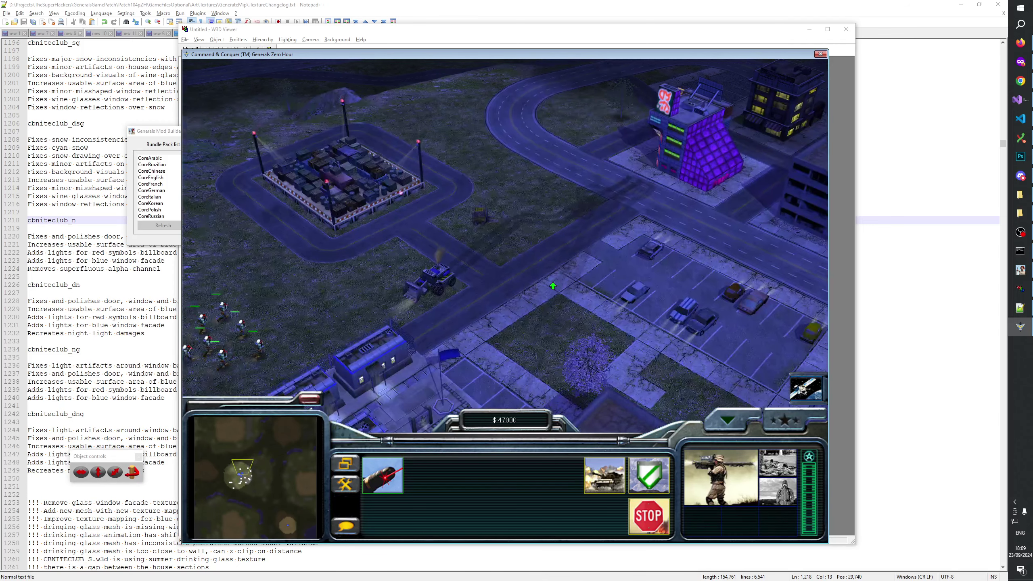
left_click(698, 181)
key("Right")
key("Up")
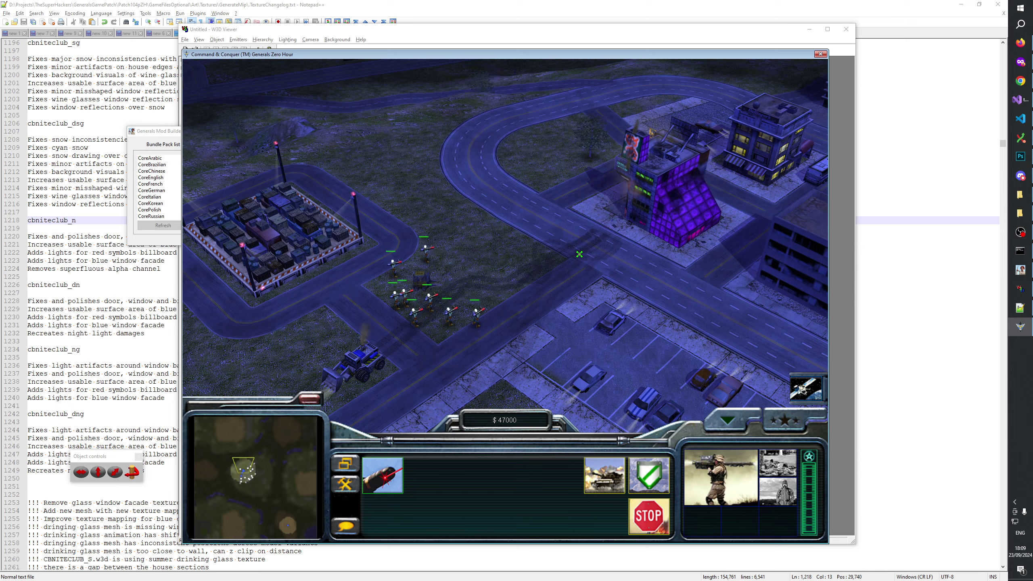
Step: Move the Missile Defenders back beside the Barracks and deselect them
key("Left")
key("Down")
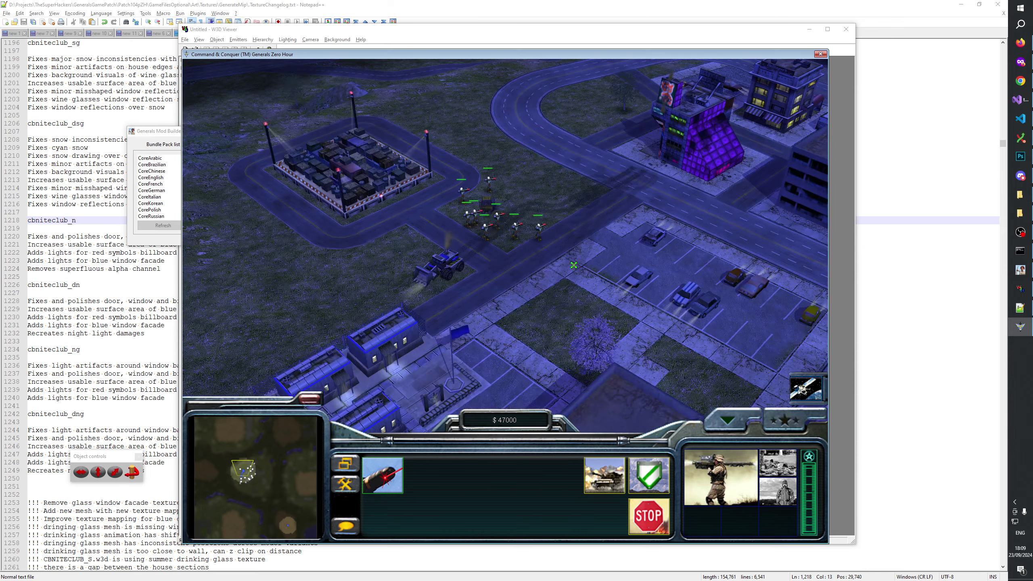
left_click(345, 304)
key("Right")
key("Up")
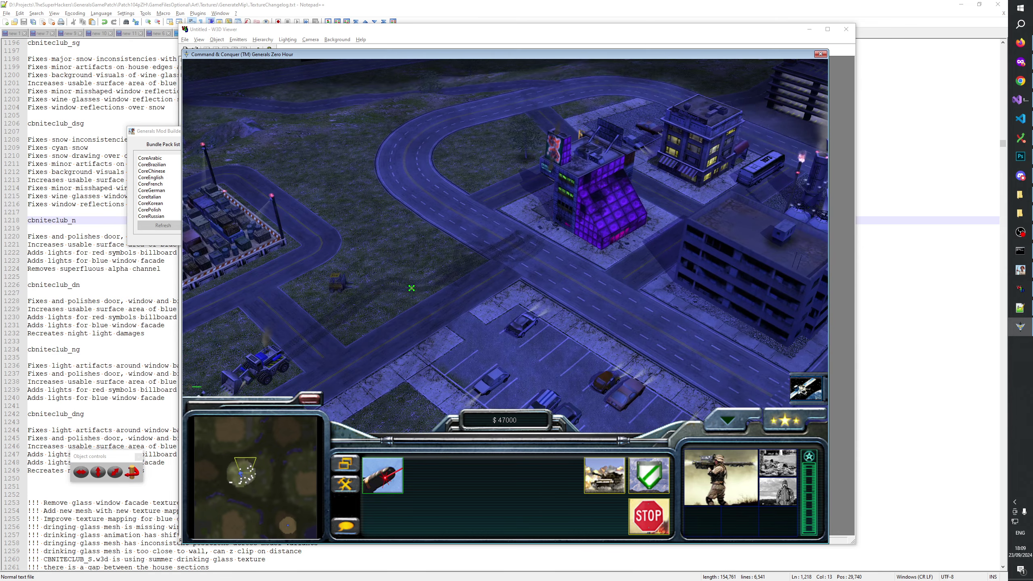
scroll(448, 284, "up", 3)
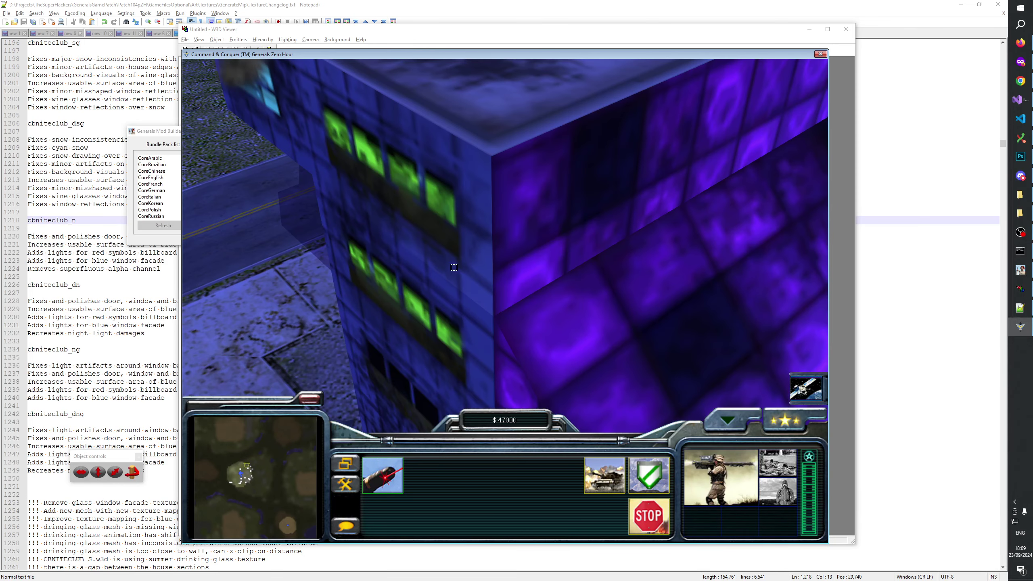
right_click(418, 197)
Step: Examine the damaged nightclub's glass facade, green windows and rear signs up close and from a distance
scroll(418, 197, "down", 2)
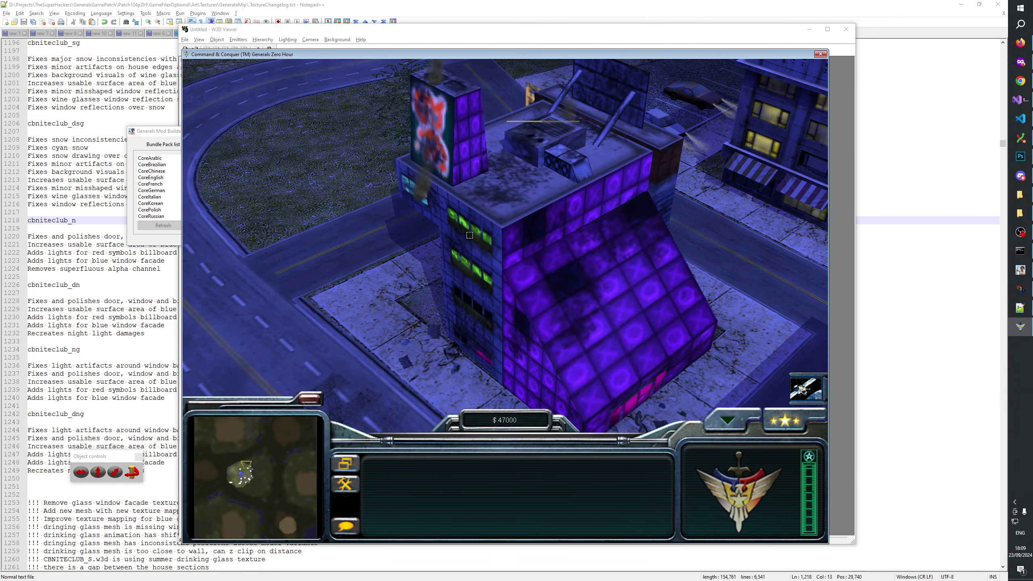
scroll(569, 293, "up", 1)
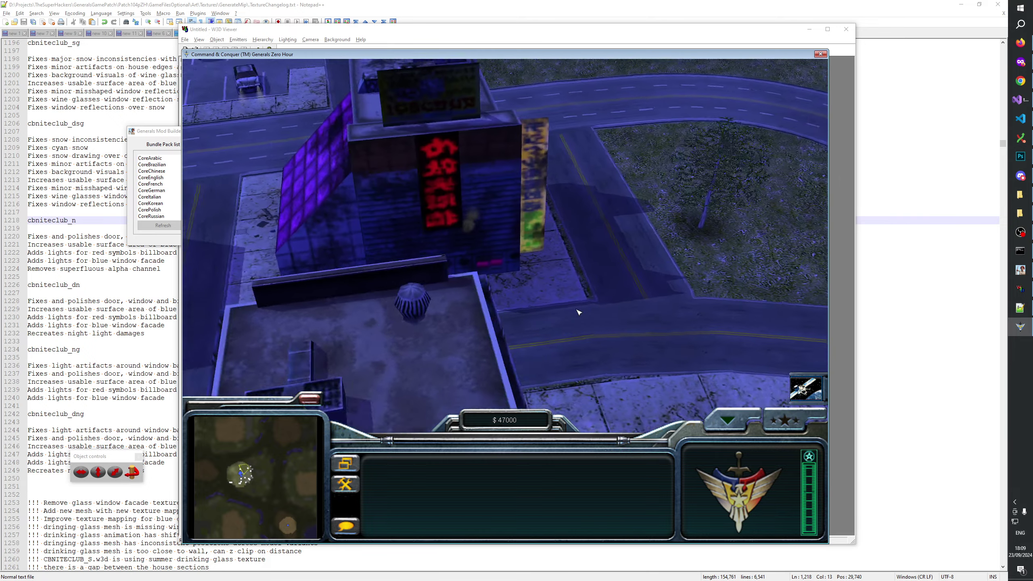
scroll(578, 312, "down", 10)
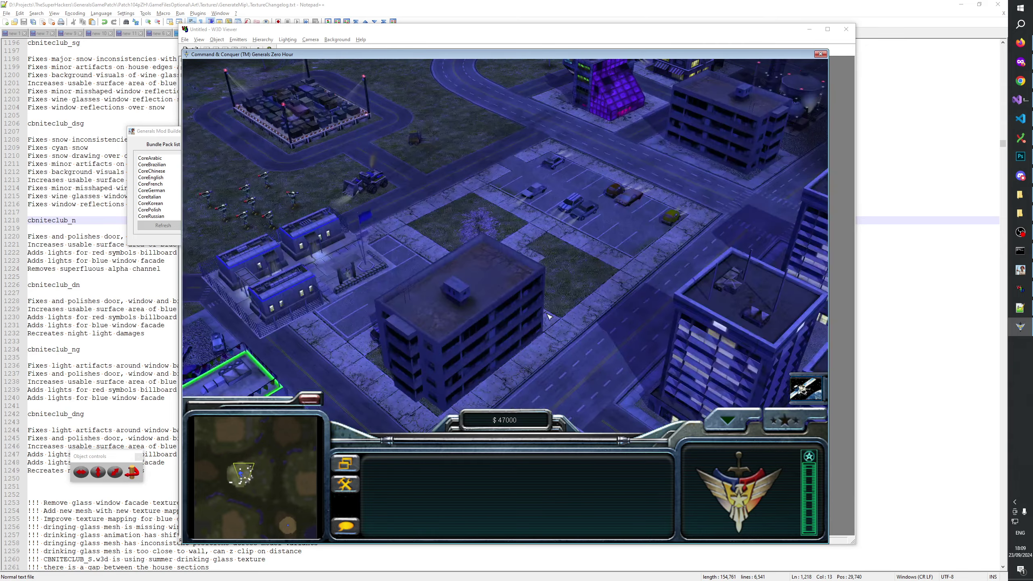
left_click_drag(596, 190, 498, 299)
left_click(554, 279)
right_click(554, 279)
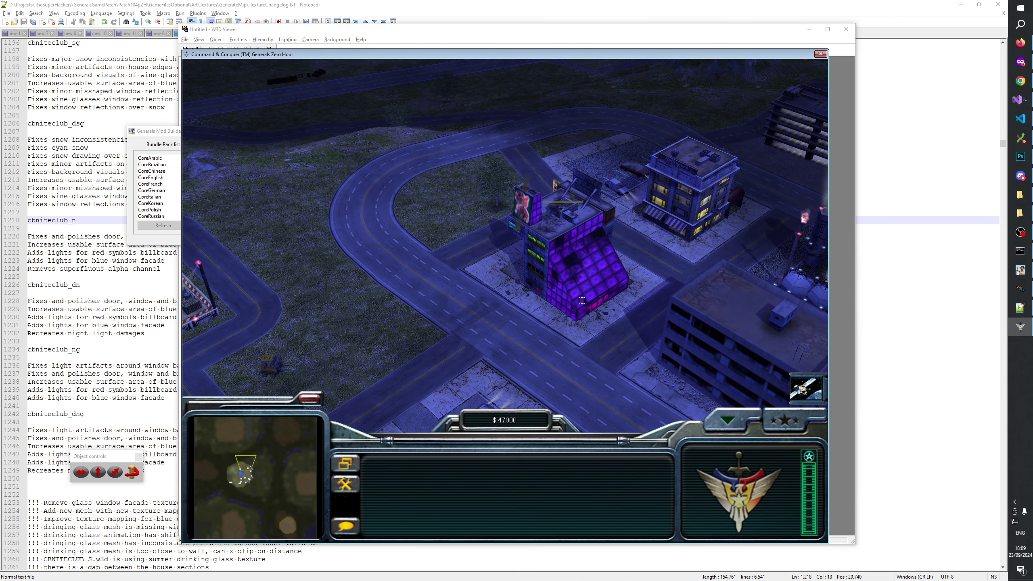
key("Right")
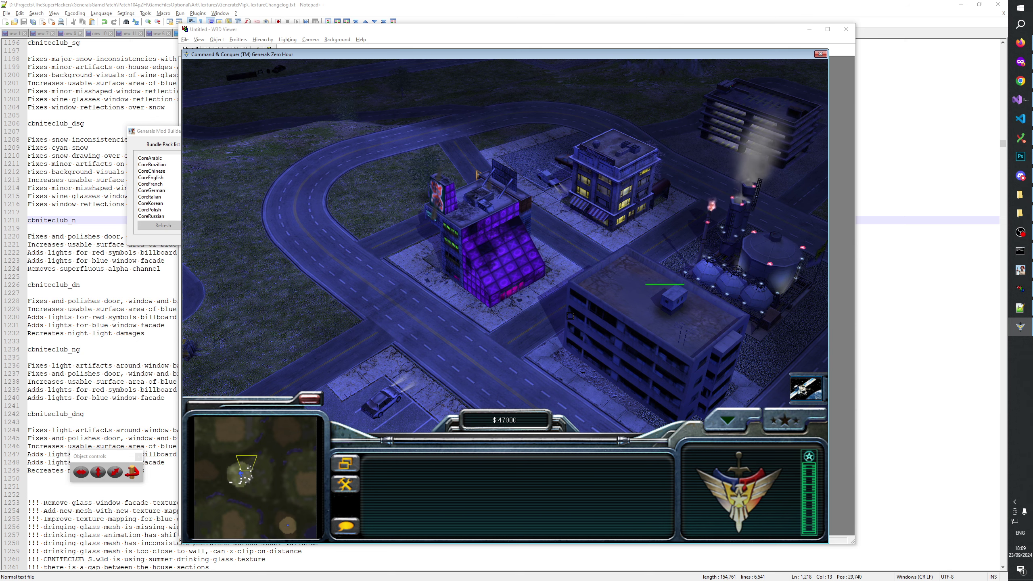
key("Down")
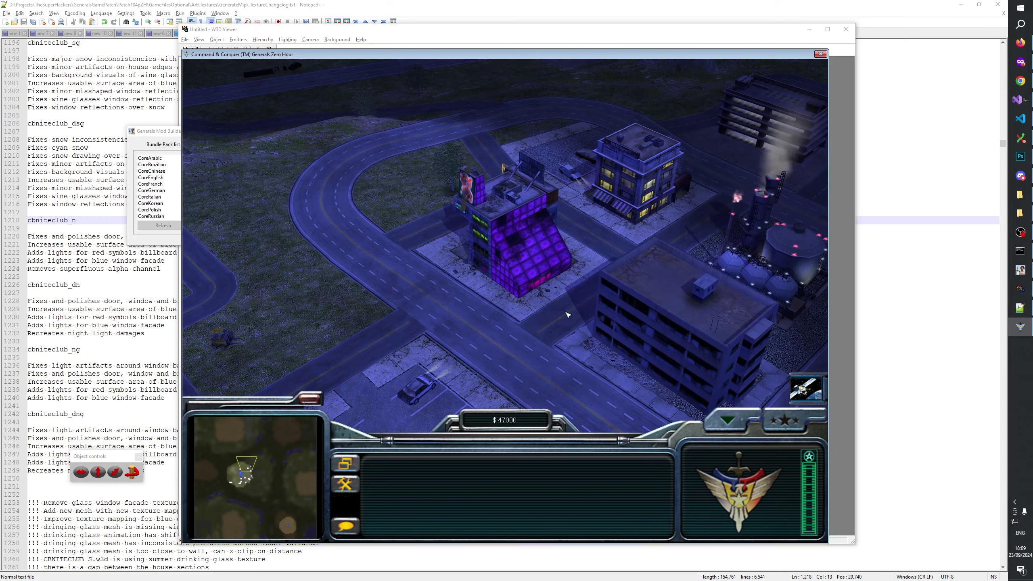
Step: Exit the current match to its end-of-game score screen
key("Escape")
left_click(504, 339)
left_click(444, 392)
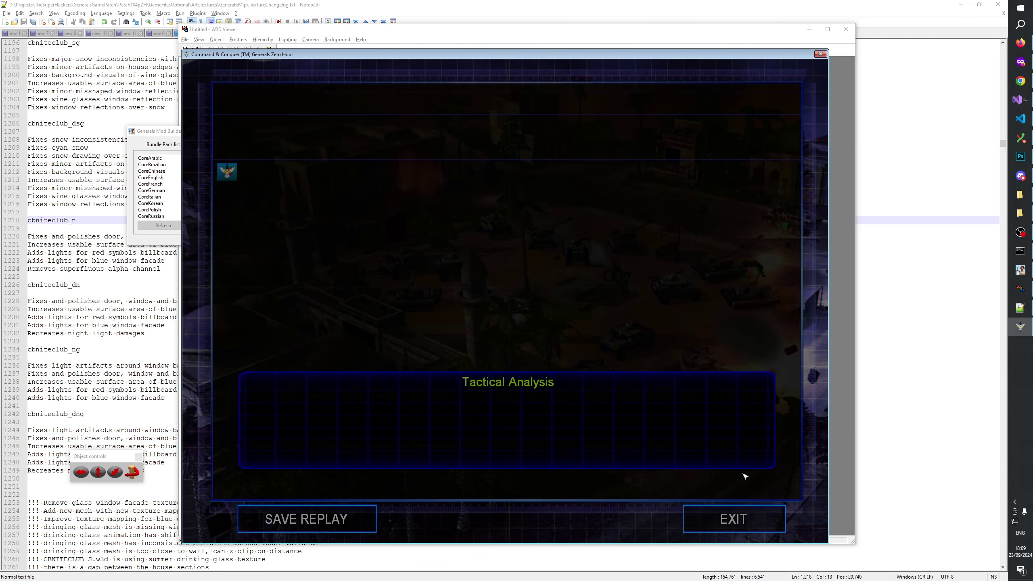
Step: Leave the score screen and quit the game back to the desktop windows
left_click(734, 519)
left_click(700, 491)
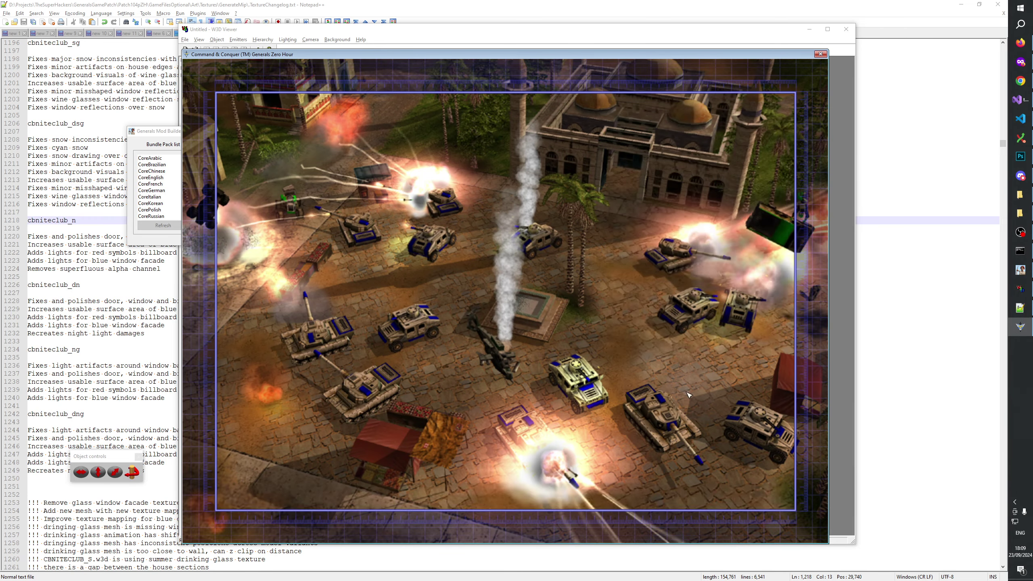
left_click(680, 328)
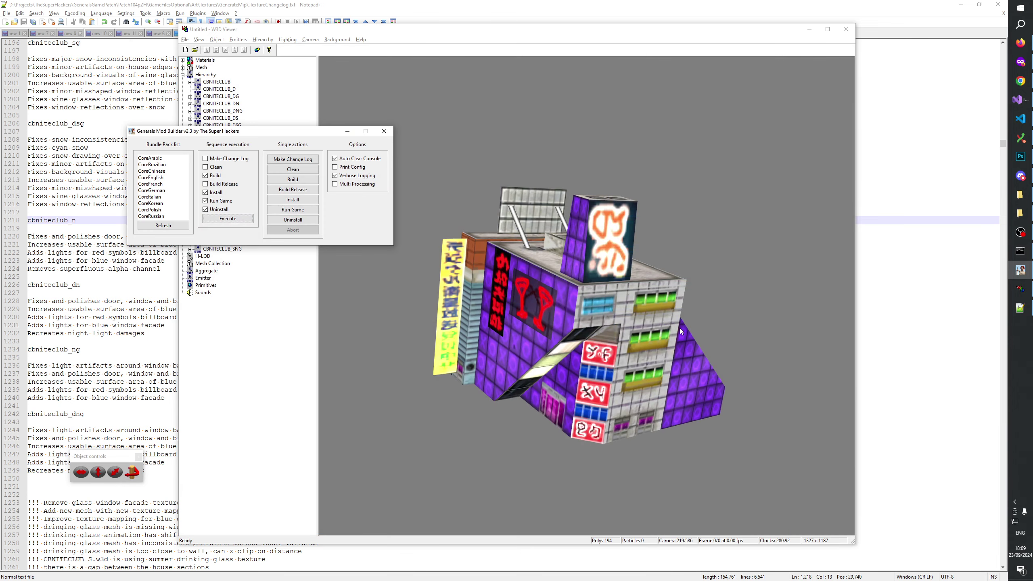
Step: Switch to Photoshop and look over the open nightclub textures, including cbniteclub_ng.psd and cbniteclub_e.psd
left_click(585, 20)
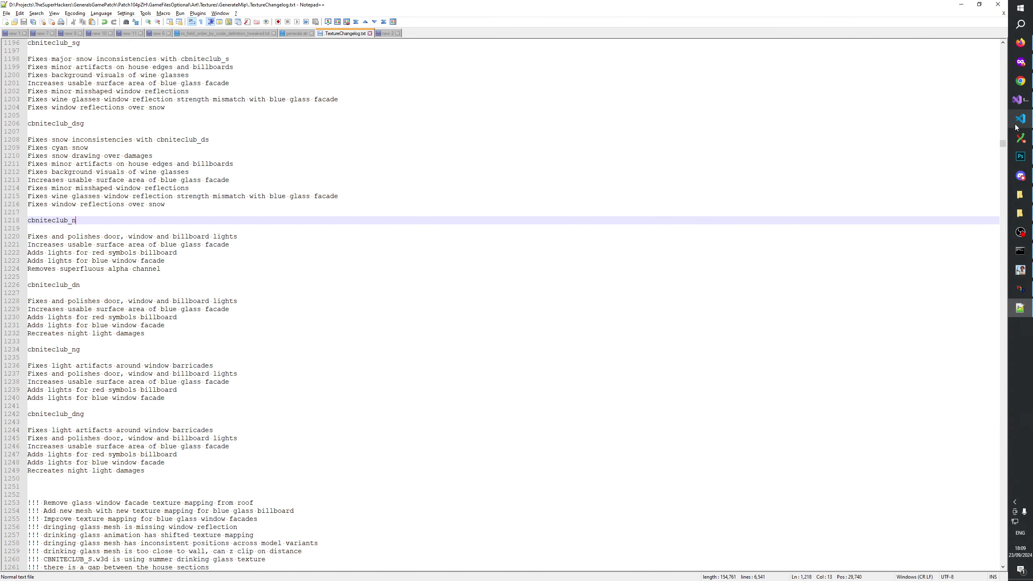
left_click(1019, 103)
left_click(1019, 102)
left_click(1019, 156)
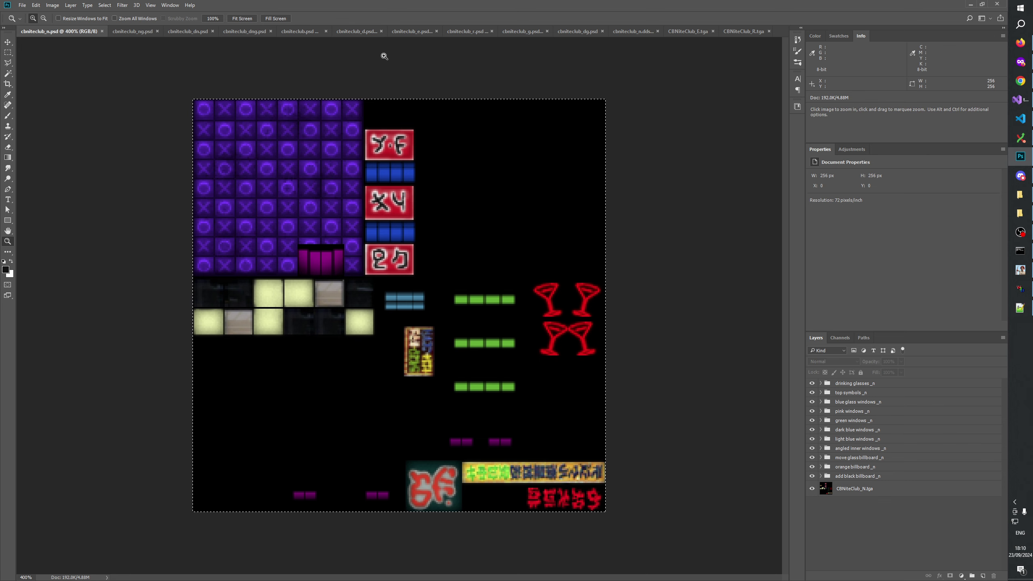
left_click(127, 33)
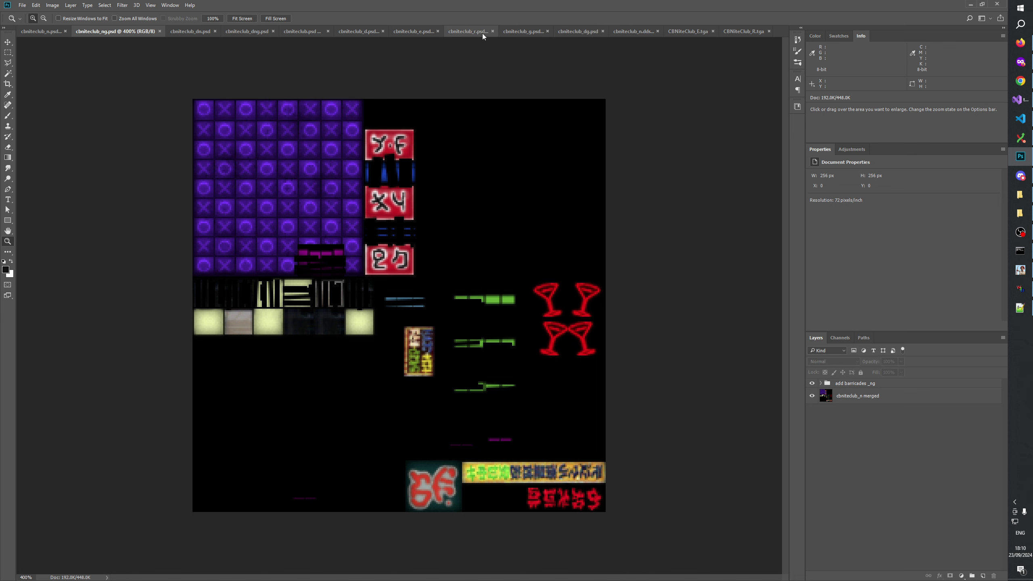
left_click(468, 32)
left_click(383, 30)
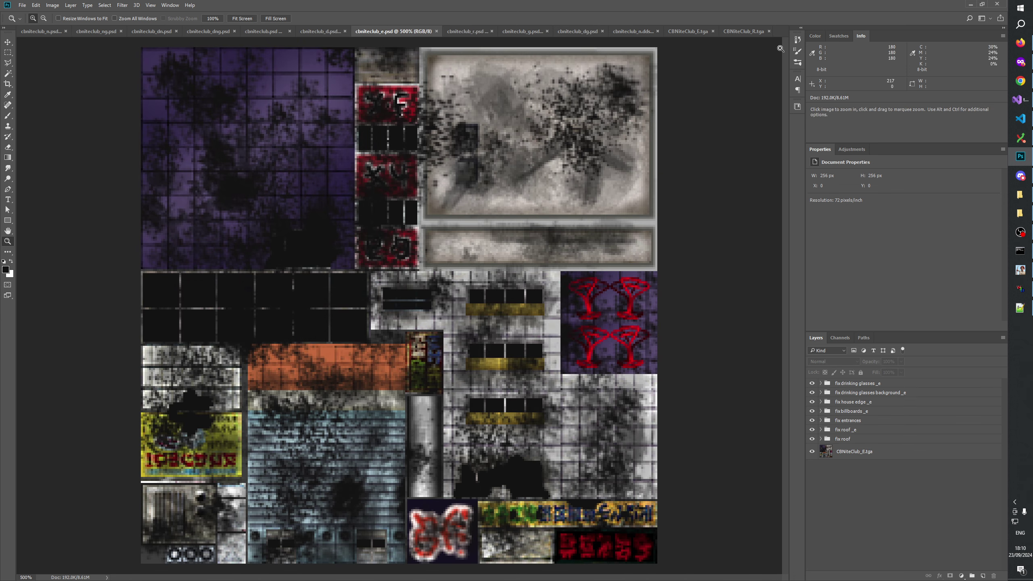
Step: Close the reference textures CBNiteClub_R.tga, CBNiteClub_E.tga and cbniteclub_n.dds
left_click(767, 31)
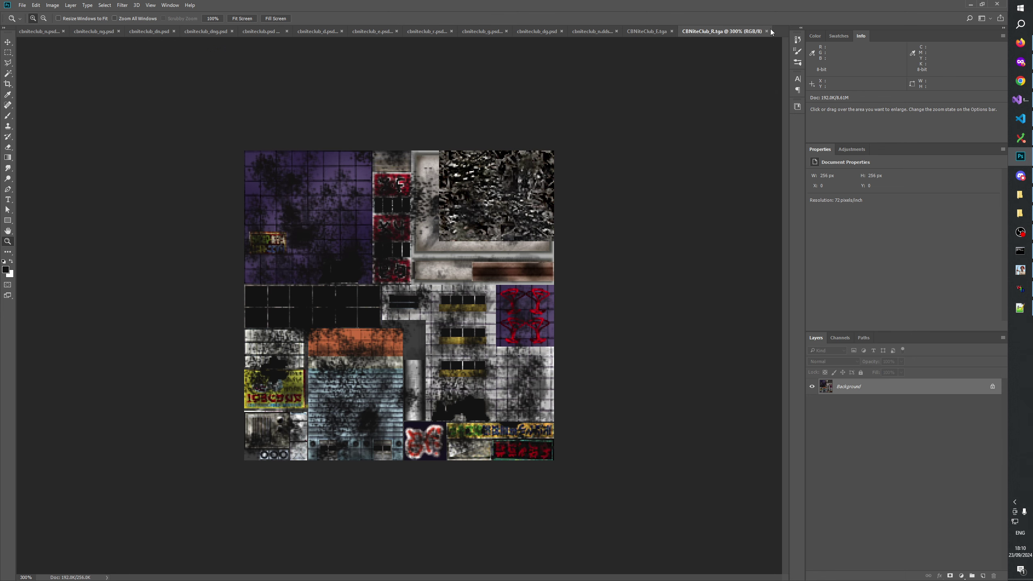
left_click(767, 32)
left_click(766, 31)
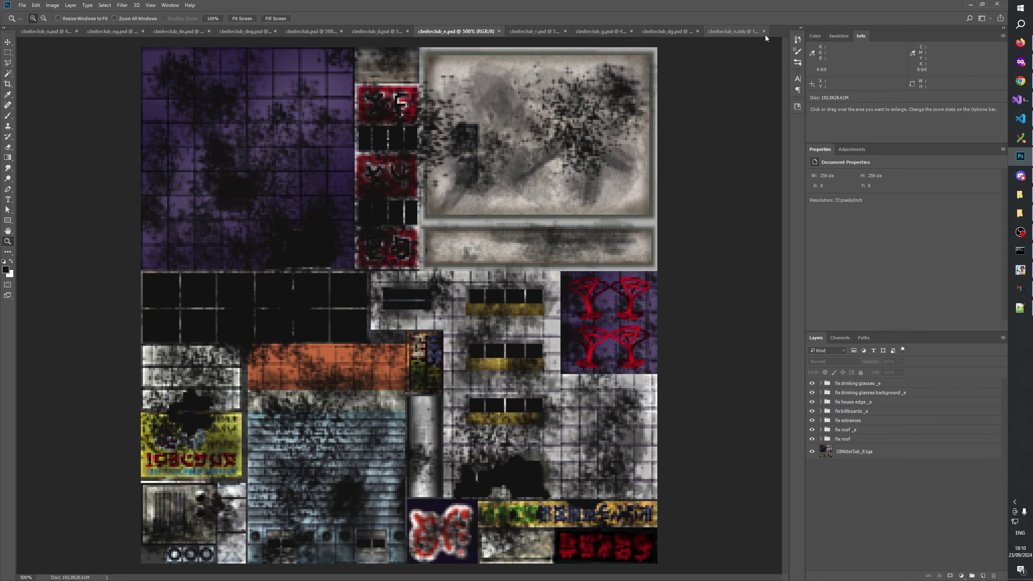
left_click(766, 32)
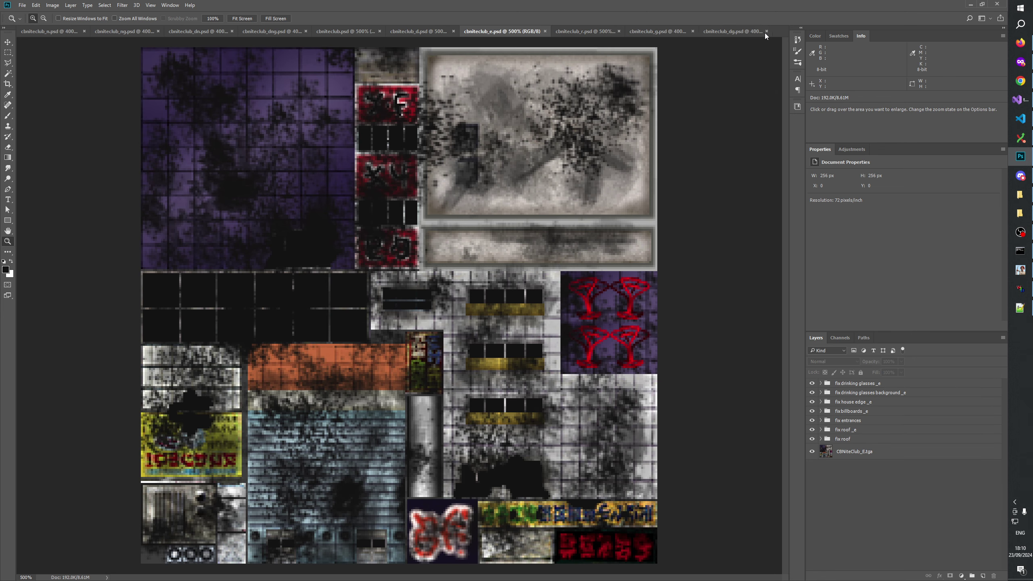
Step: Open cbniteclub_s.psd, cbniteclub_es.psd, cbniteclub_ds.dds, cbniteclub_dsg.psd, cbniteclub_sg.psd and cbniteclub_rs.psd from the GenerateMip folder in Photoshop, keeping the default load options
left_click(1019, 195)
scroll(456, 471, "down", 1)
scroll(454, 472, "down", 1)
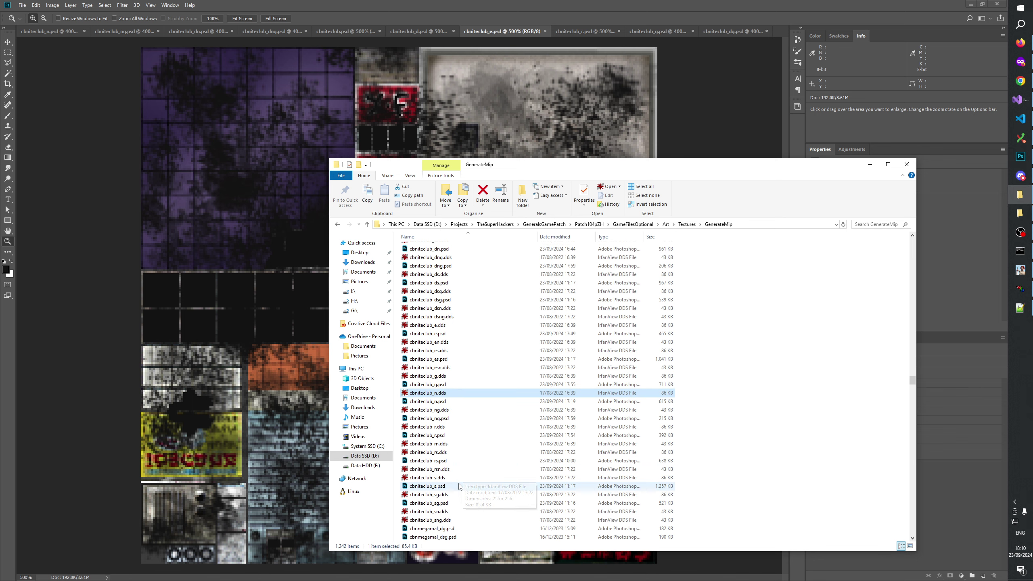
left_click(448, 486)
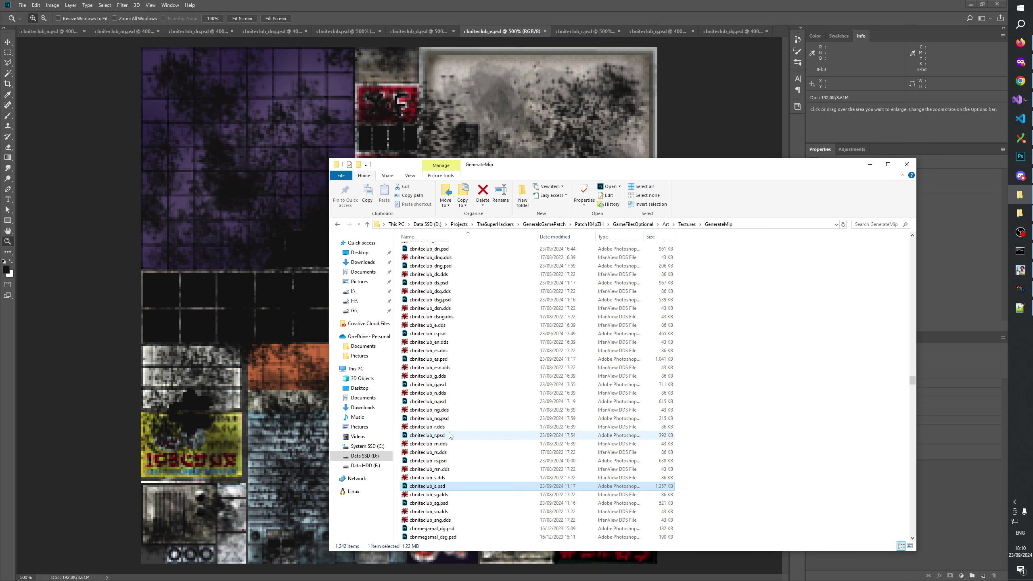
left_click(457, 360, "ctrl")
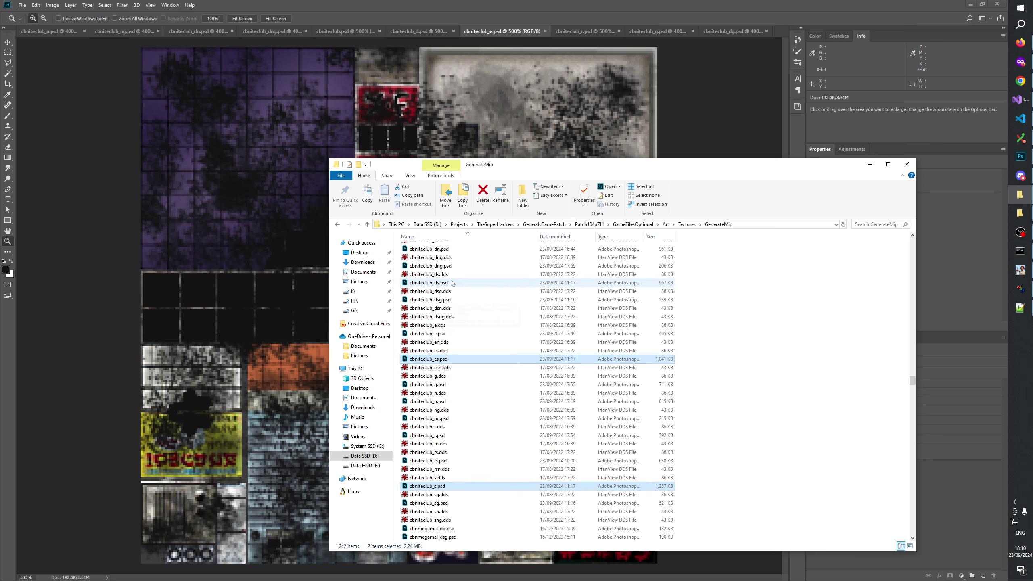
left_click(429, 274, "ctrl")
left_click(447, 300, "ctrl")
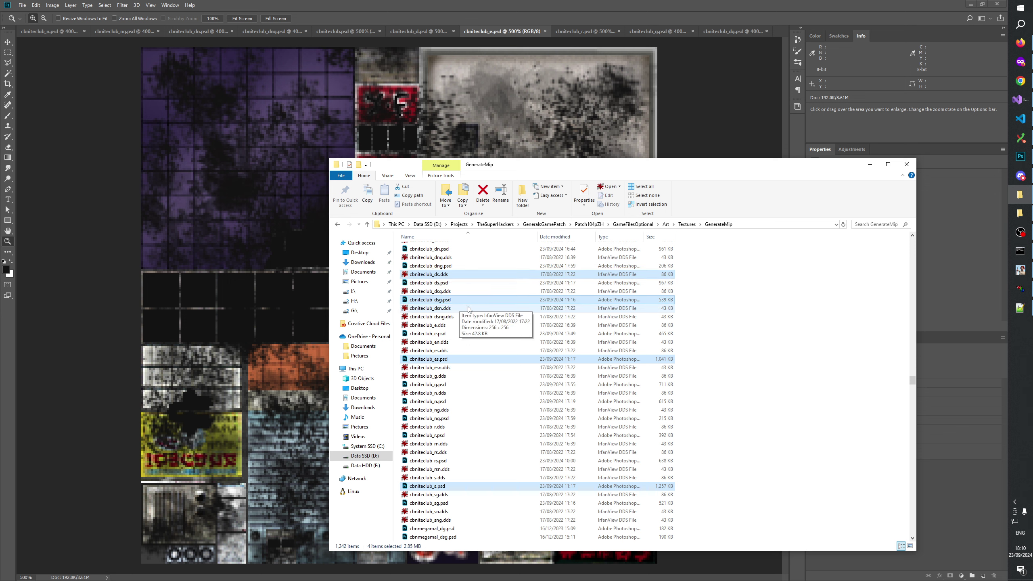
left_click(442, 503, "ctrl")
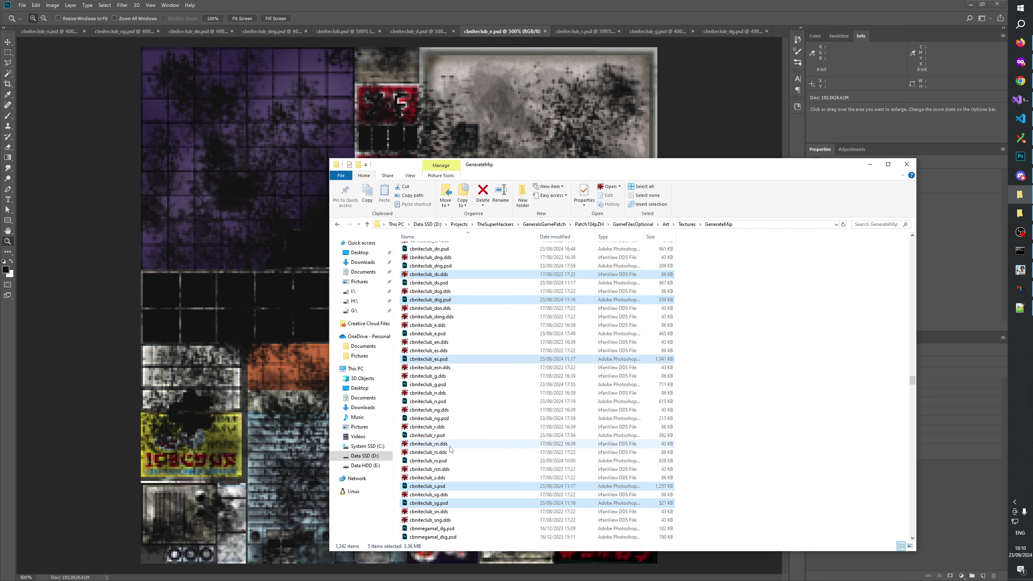
left_click(439, 461, "ctrl")
scroll(464, 328, "down", 4)
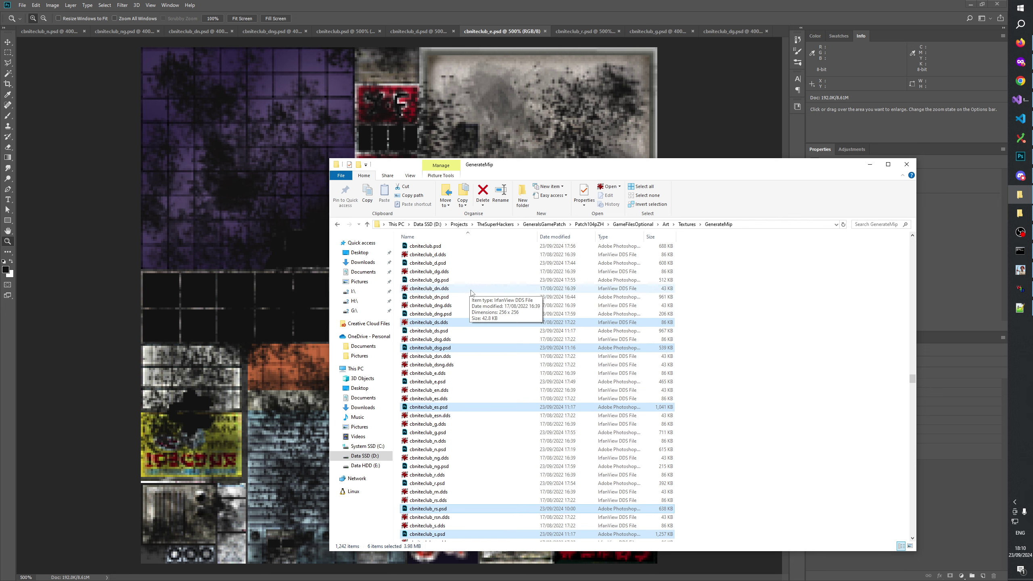
left_click_drag(444, 384, 776, 32)
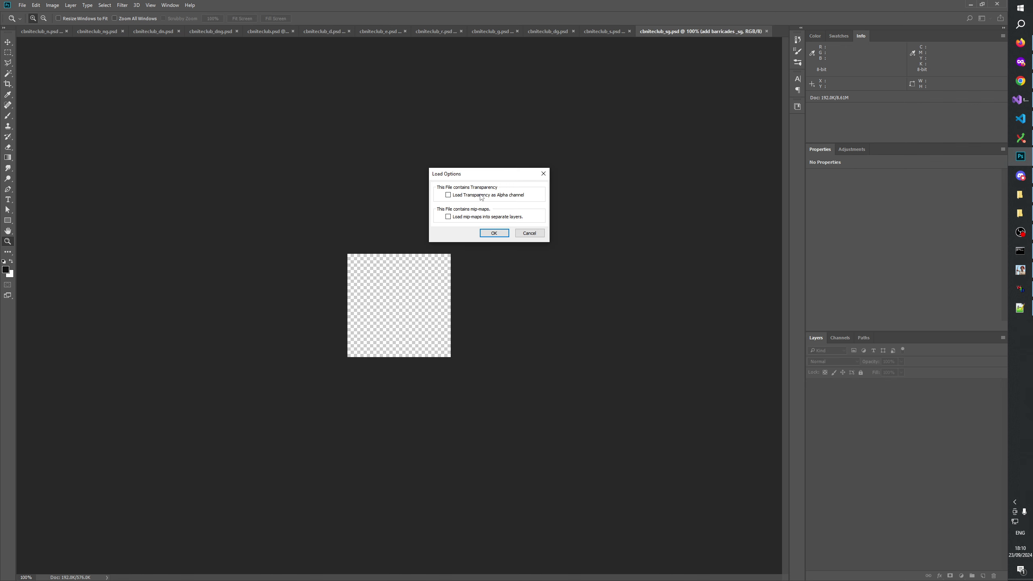
left_click(494, 232)
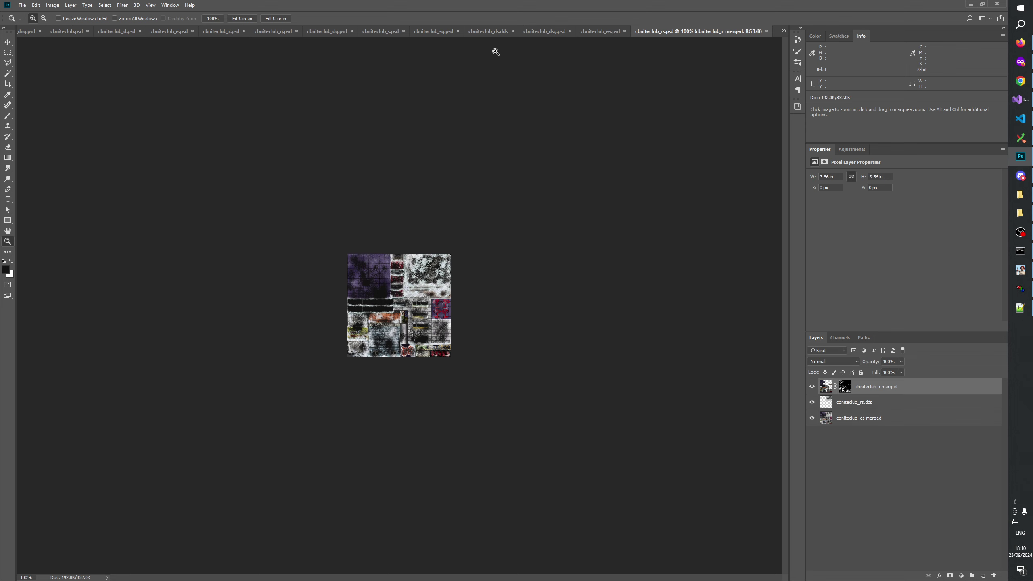
Step: Bring up cbniteclub_s.psd and examine the snow texture at 400% magnification
left_click(384, 32)
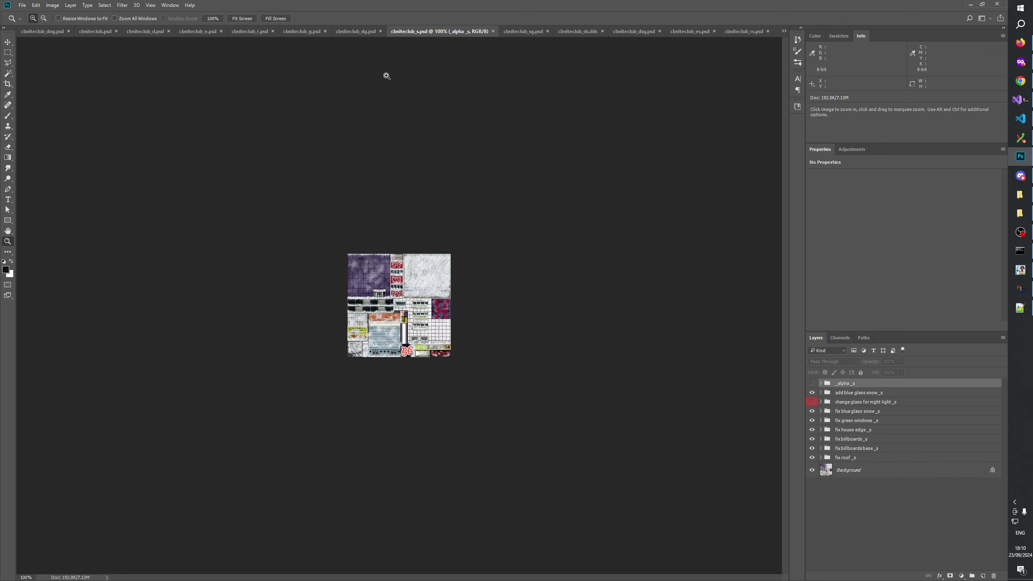
left_click(386, 294)
left_click(384, 296)
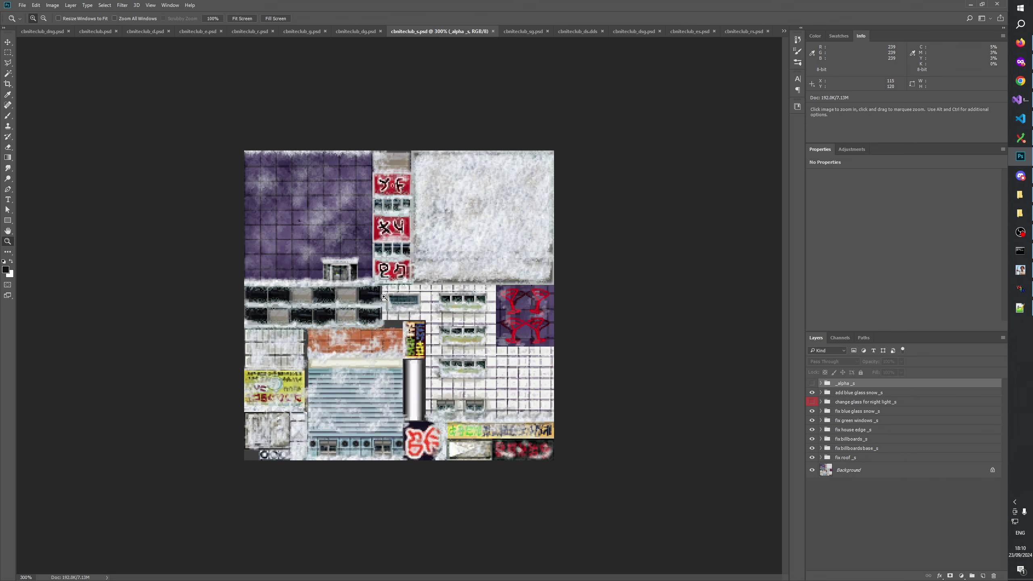
left_click(384, 297)
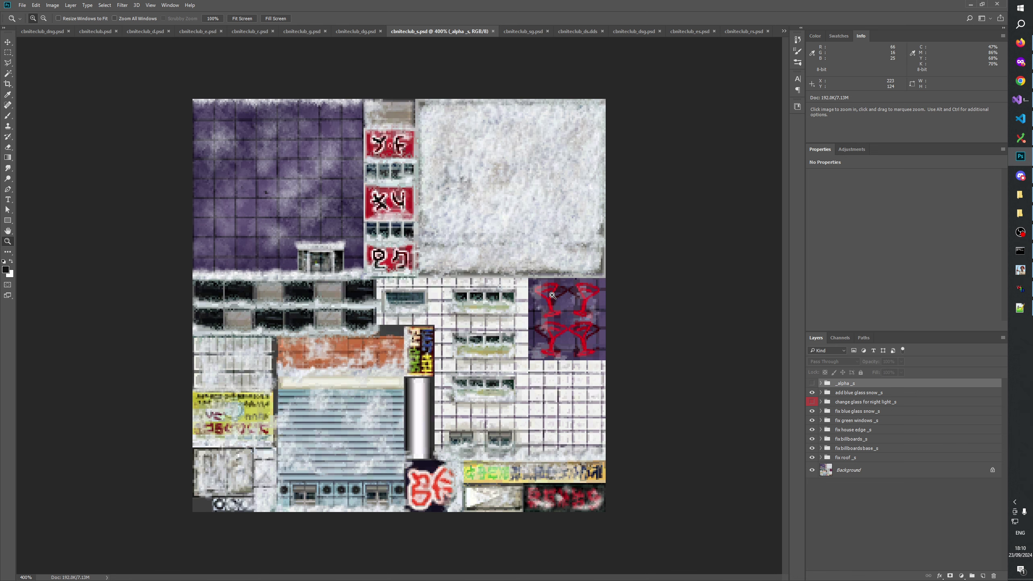
Step: Switch to W3D Viewer, display the CBNITECLUB_S model and examine its red drinking glasses sign up close
left_click(1020, 288)
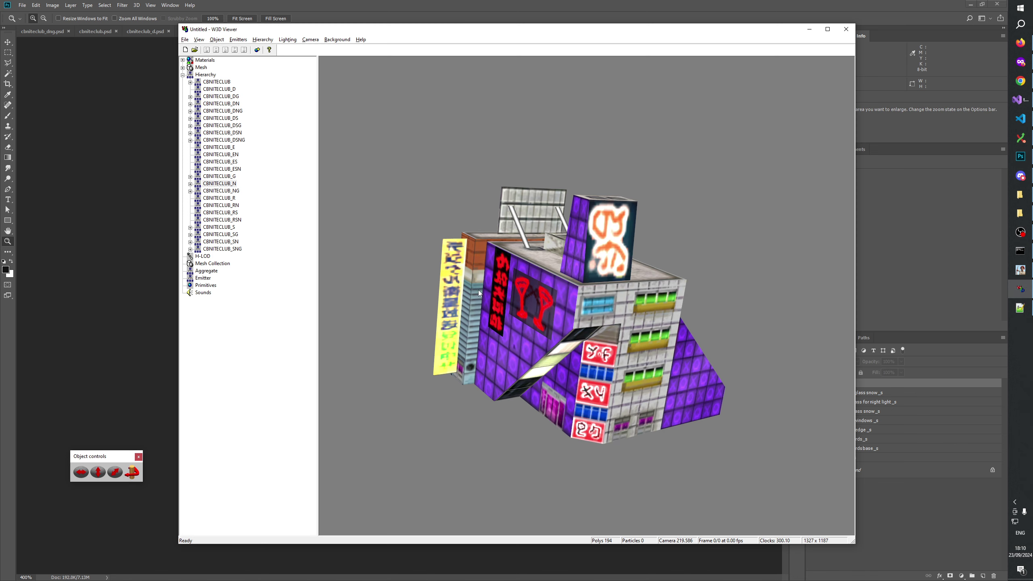
left_click(225, 227)
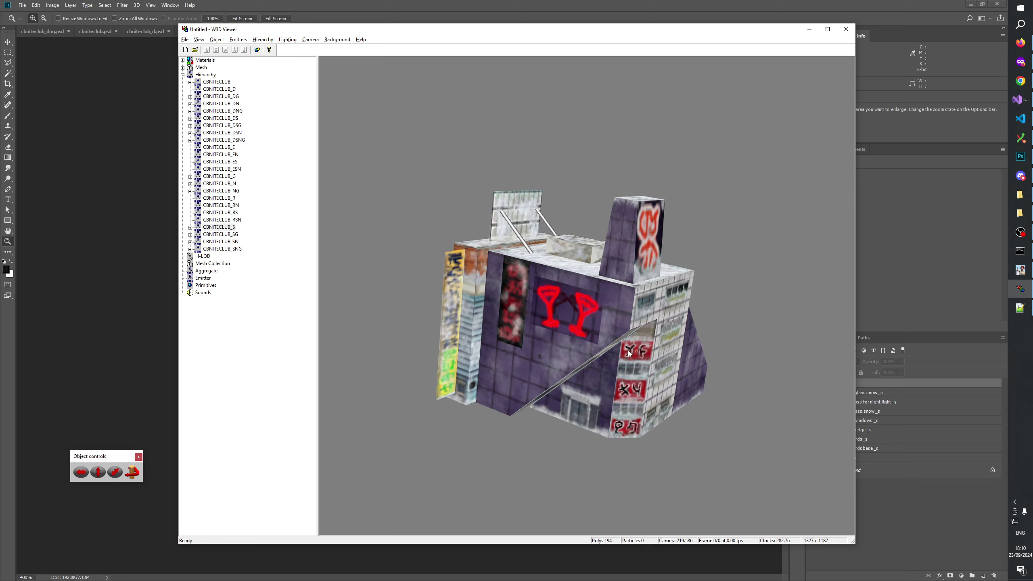
scroll(615, 343, "up", 5)
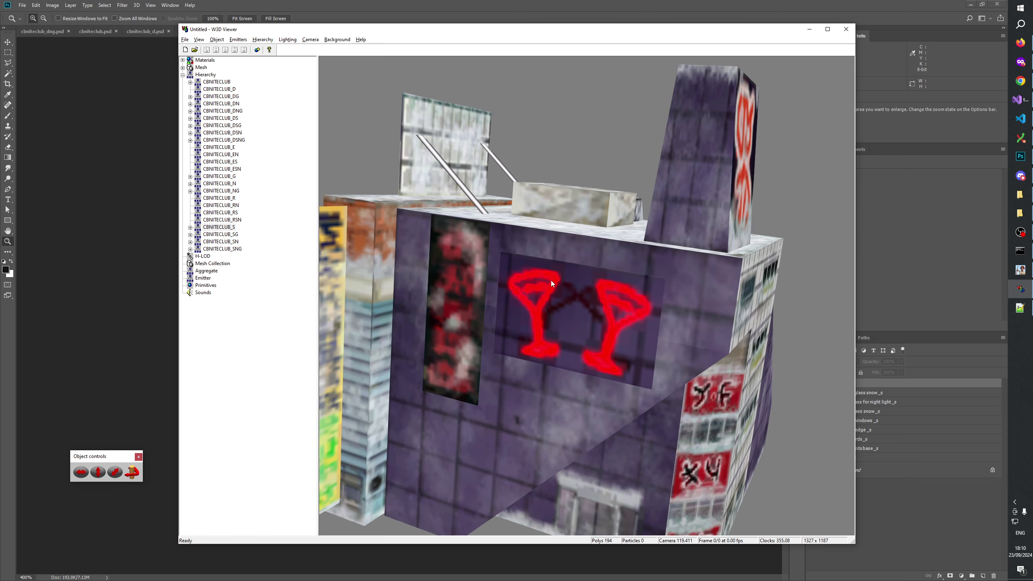
Step: Switch to Photoshop and duplicate the fix drinking glasses and fix drinking glasses background groups from cbniteclub.psd into cbniteclub_s.psd
key("alt+Tab")
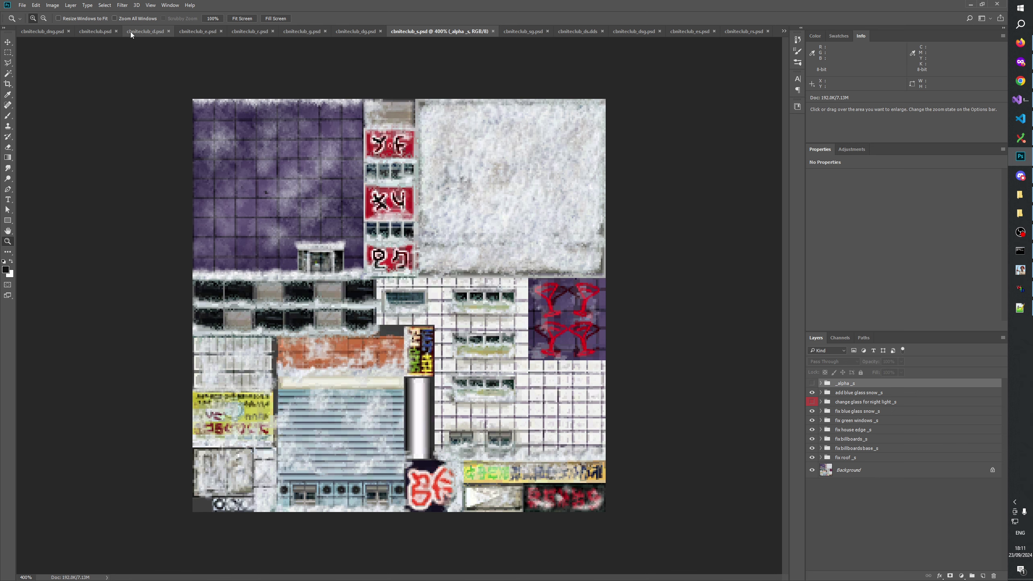
left_click(97, 34)
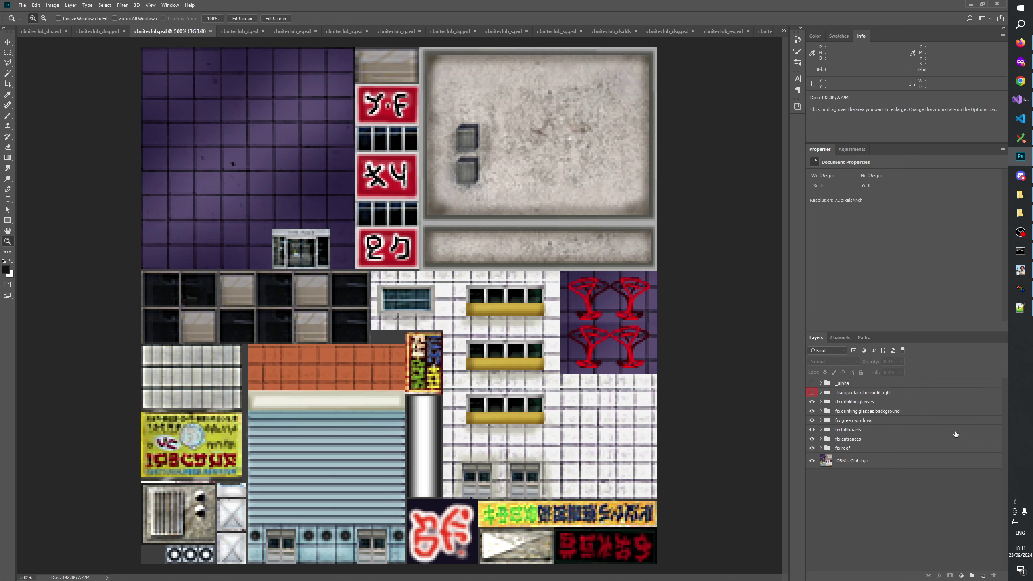
left_click(858, 402)
left_click(866, 410, "shift")
right_click(856, 409)
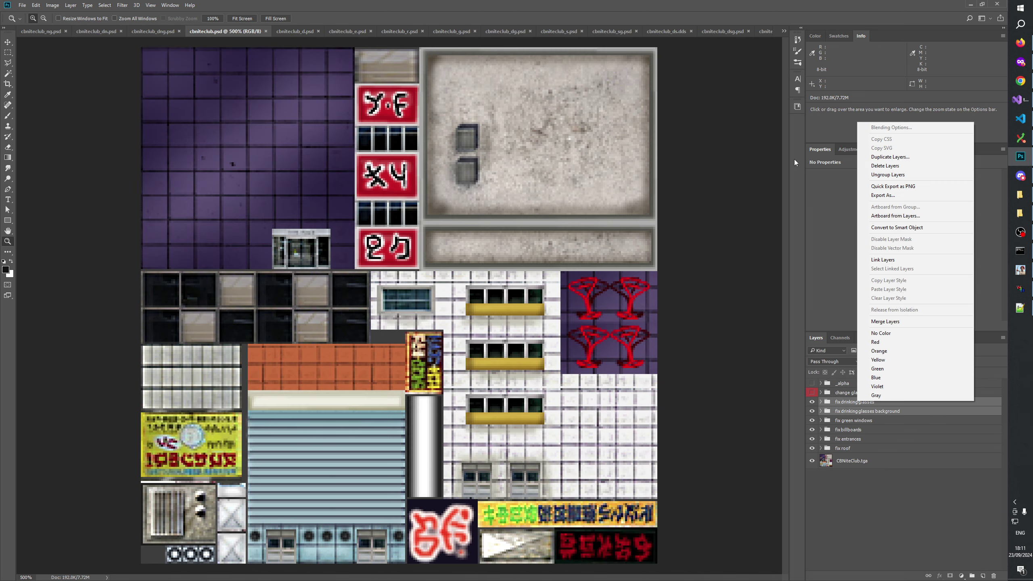
left_click(889, 156)
left_click(514, 207)
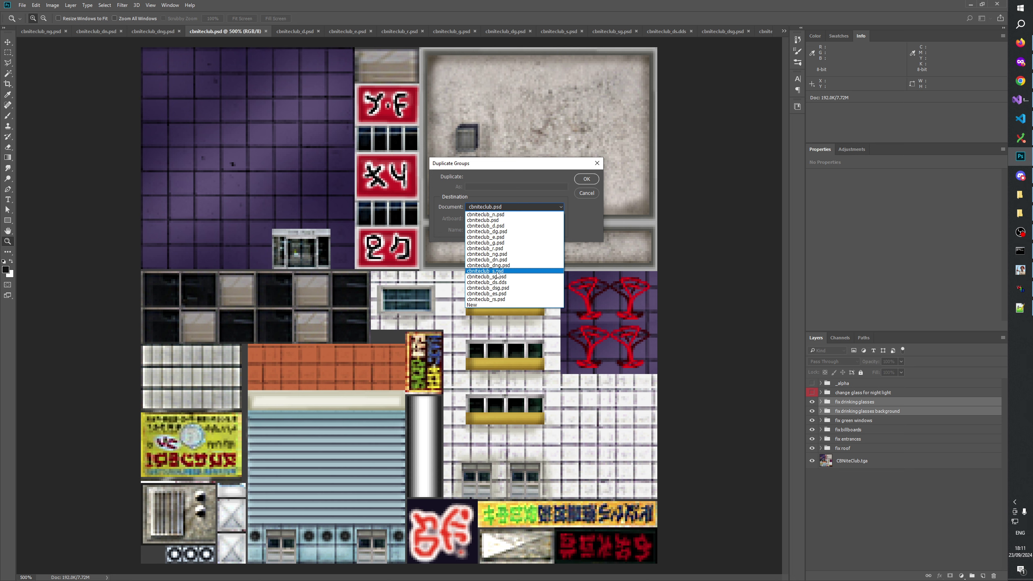
left_click(505, 272)
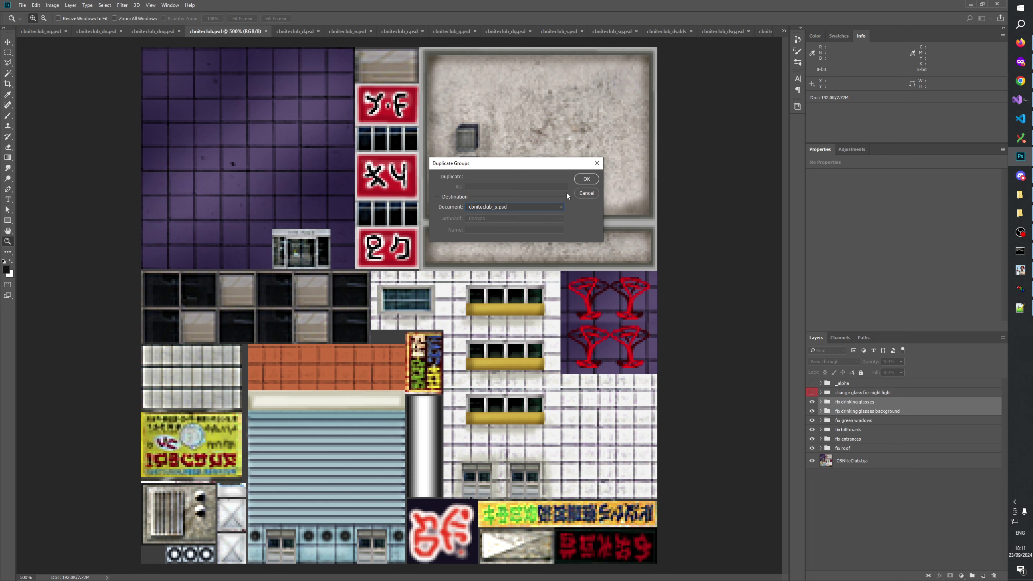
left_click(586, 179)
Step: In cbniteclub_s.psd, move the two drinking glasses groups below the fix blue glass snow _s group
left_click(566, 35)
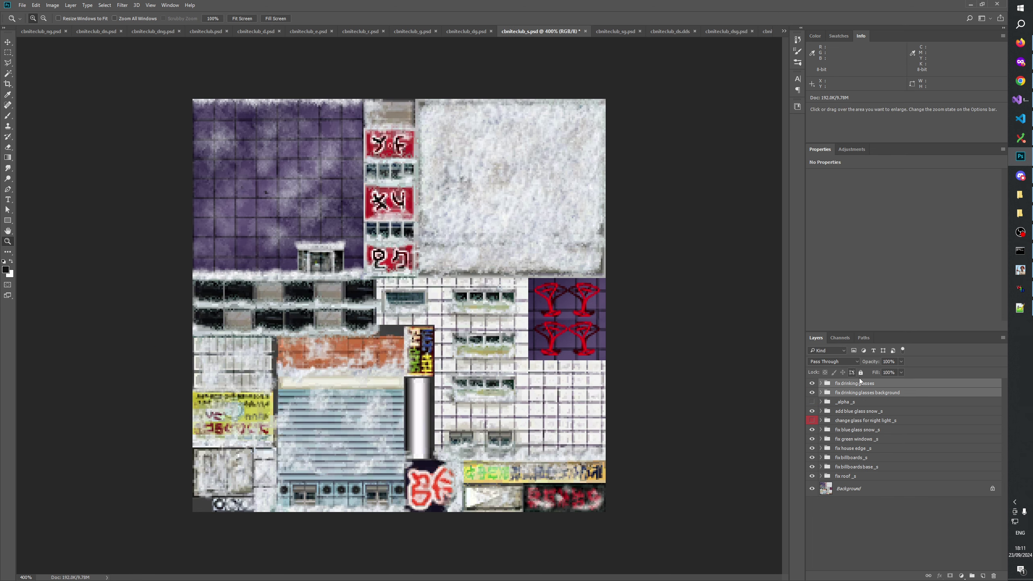
left_click_drag(856, 387, 862, 425)
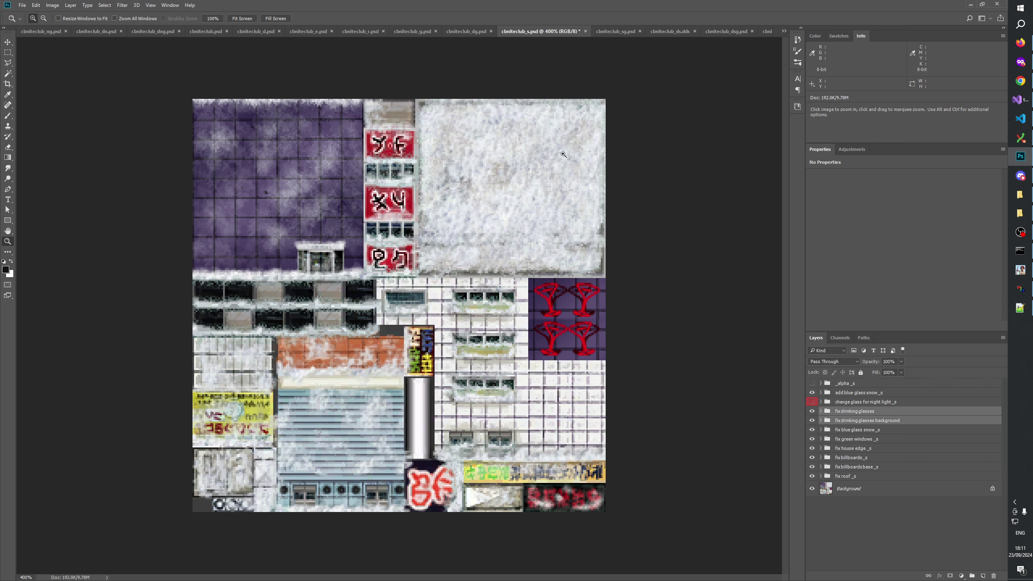
left_click(207, 32)
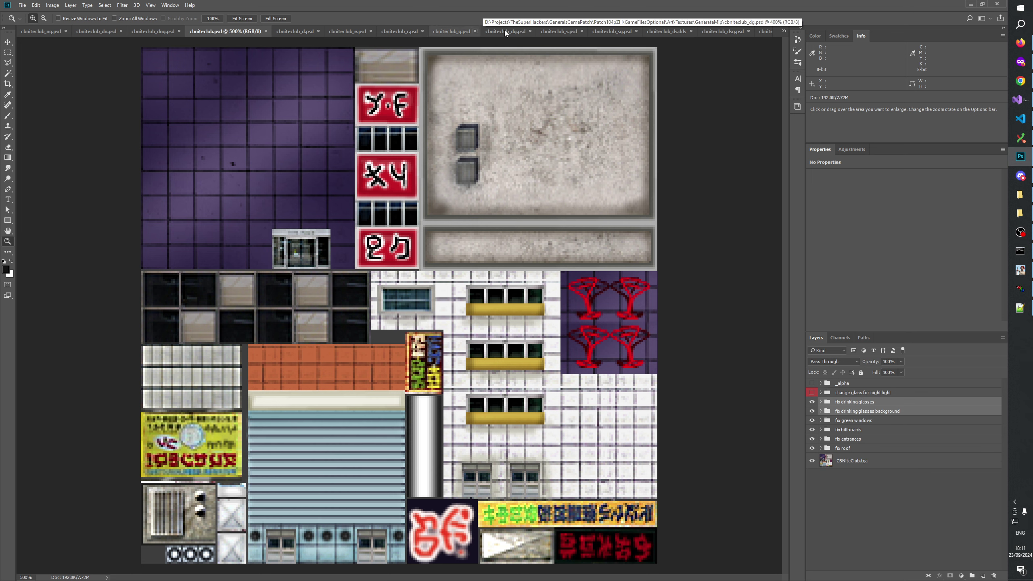
left_click(554, 33)
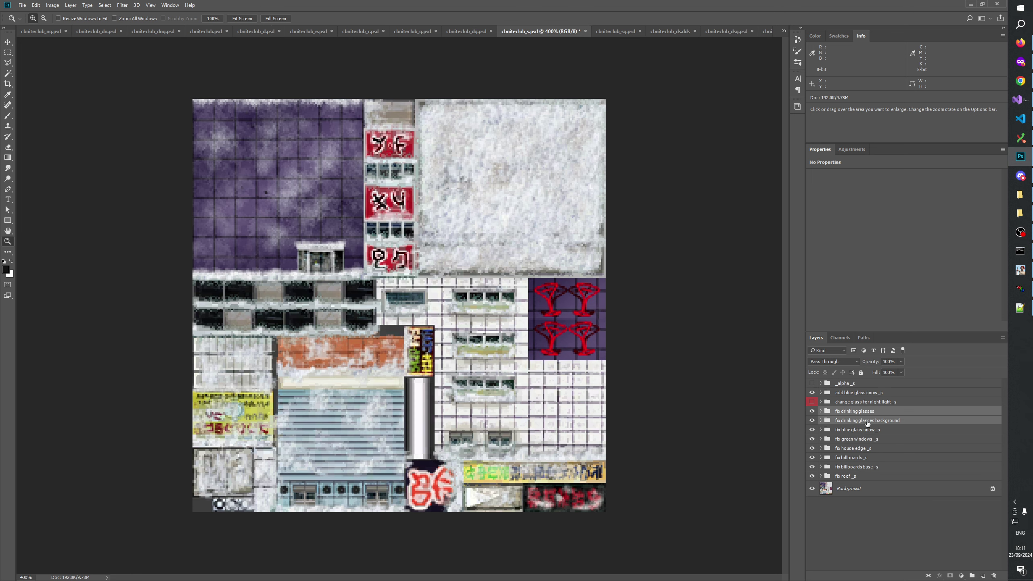
left_click_drag(867, 423, 849, 433)
left_click(854, 434)
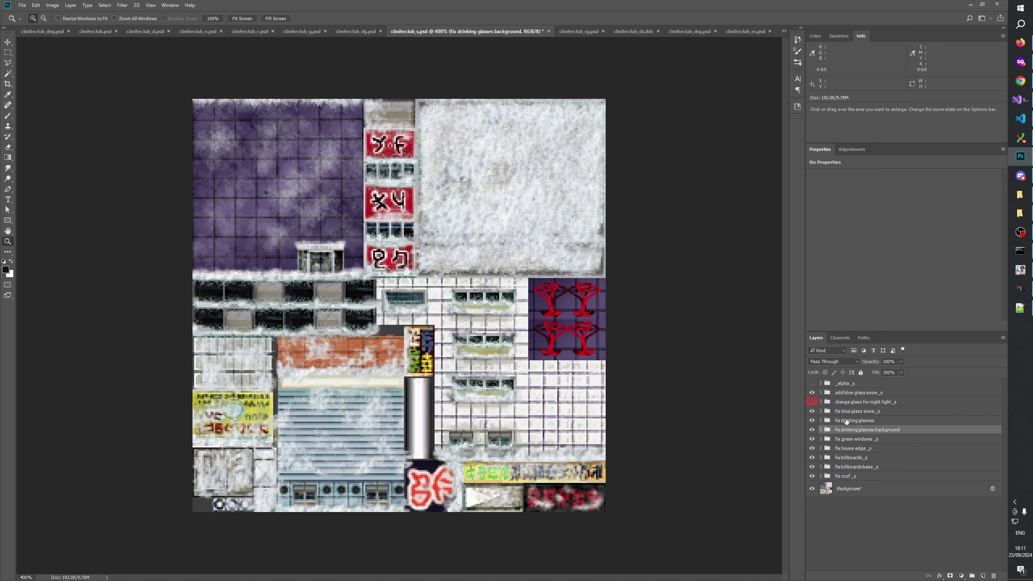
Step: Expand the fix drinking glasses background group and inspect the CBNiteClub.tga glass repositioned top layer's name
left_click(846, 421)
left_click(853, 432)
left_click(821, 430)
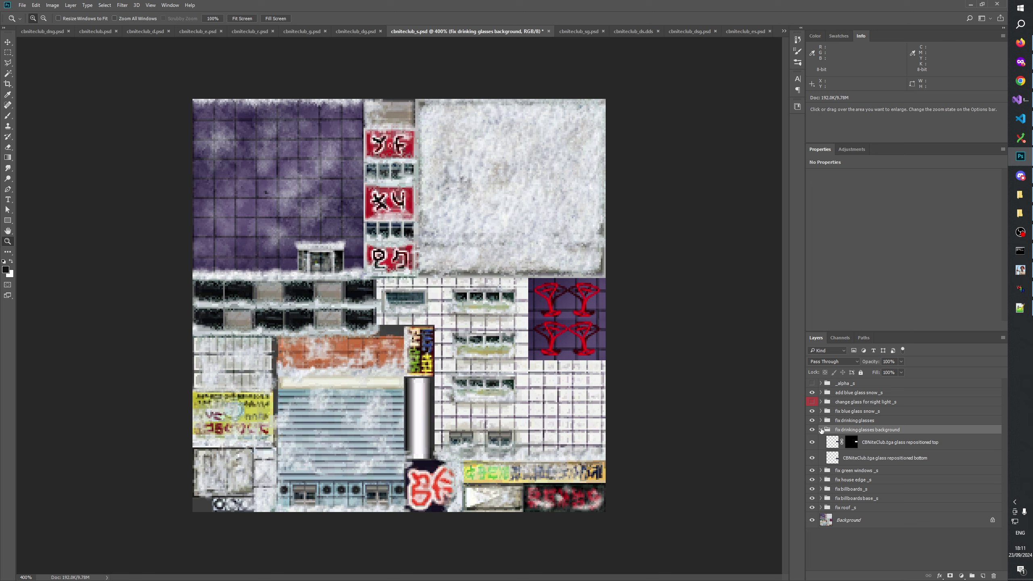
left_click(931, 442)
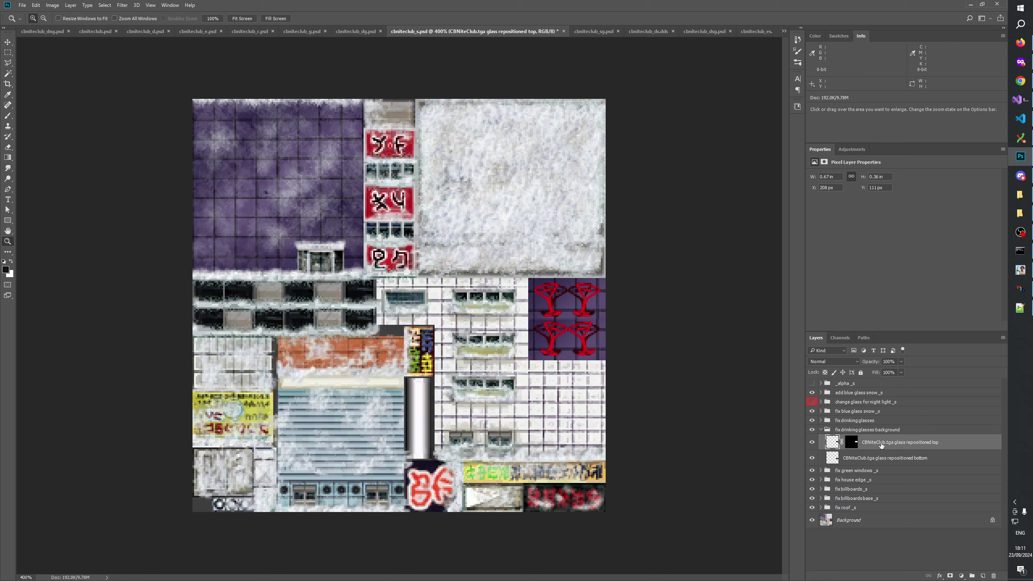
double_click(881, 443)
type("cbnite")
left_click(866, 552)
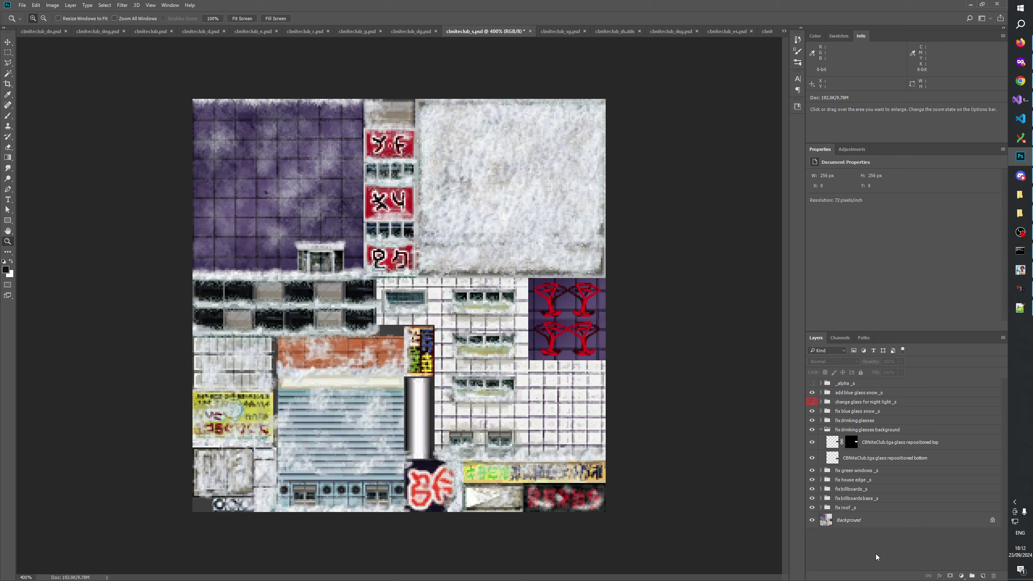
Step: Load the glass repositioned top layer's outline as a selection and show the add clean drinking glasses reference group
left_click(833, 442, "ctrl")
left_click(820, 420)
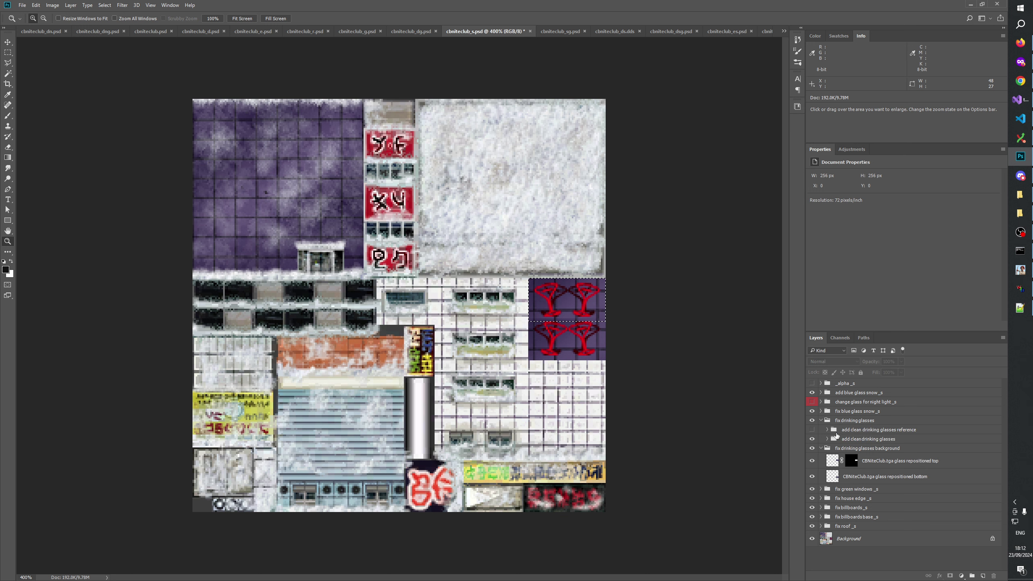
left_click(826, 439)
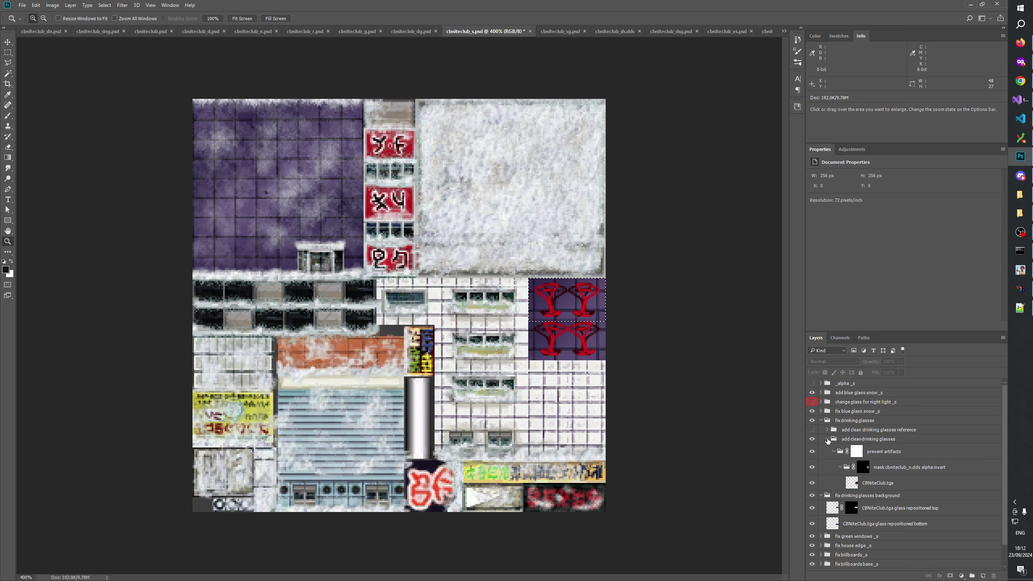
left_click(827, 439)
left_click(812, 430)
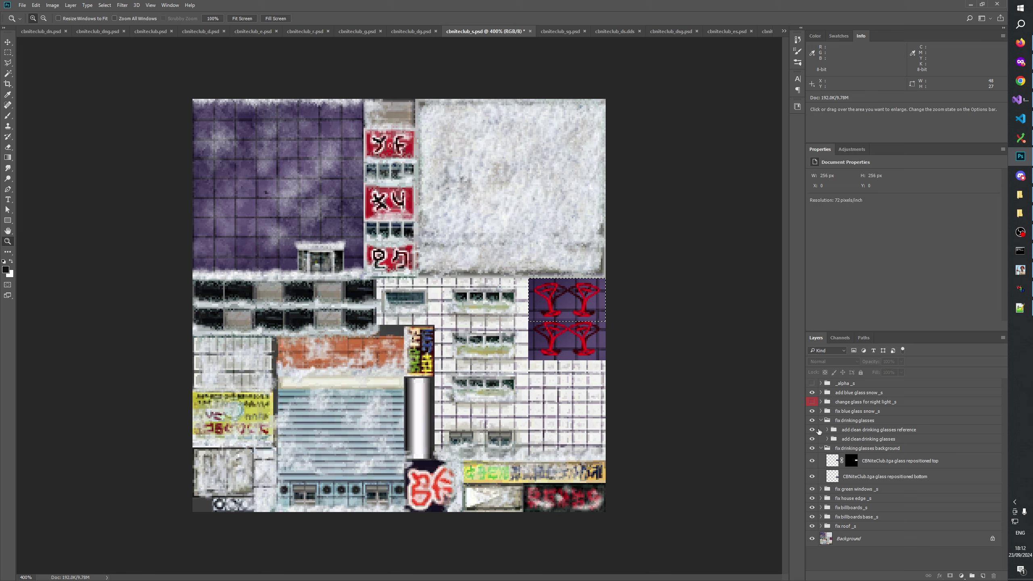
Step: Move the fix drinking glasses and fix drinking glasses background groups above add blue glass snow _s, directly below _alpha _s
left_click(819, 421)
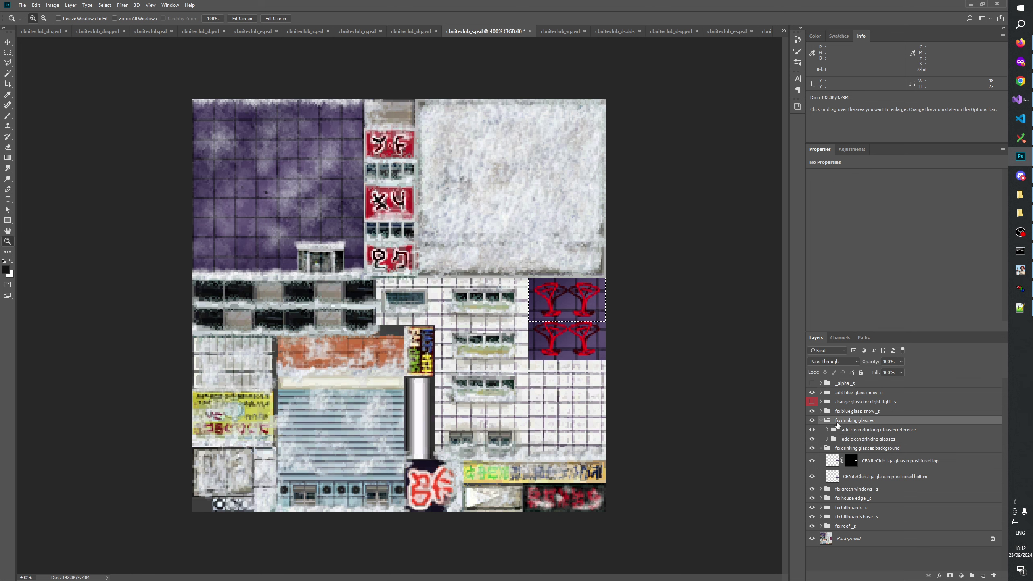
left_click(820, 420)
left_click(856, 429, "ctrl")
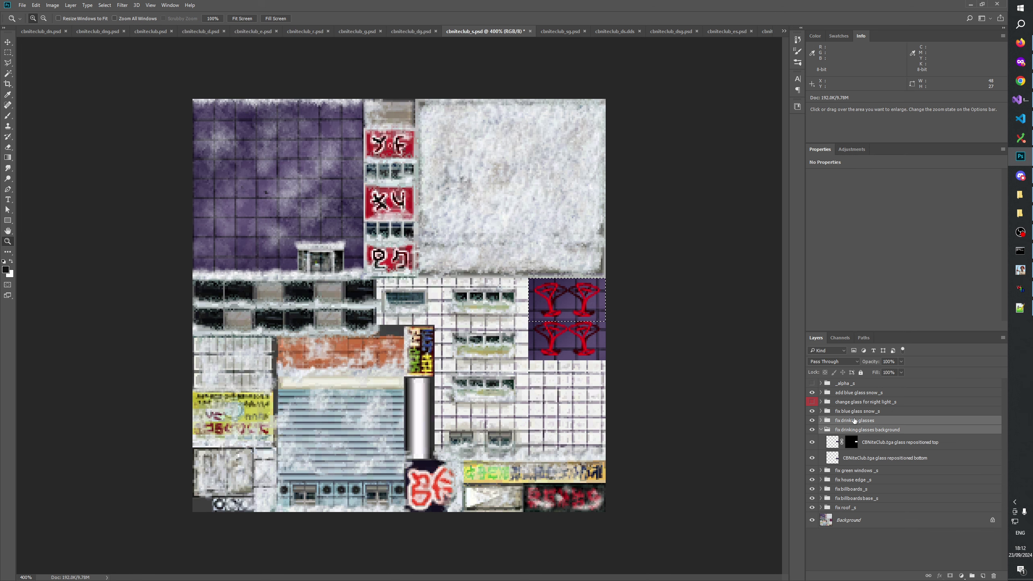
left_click_drag(856, 426, 857, 390)
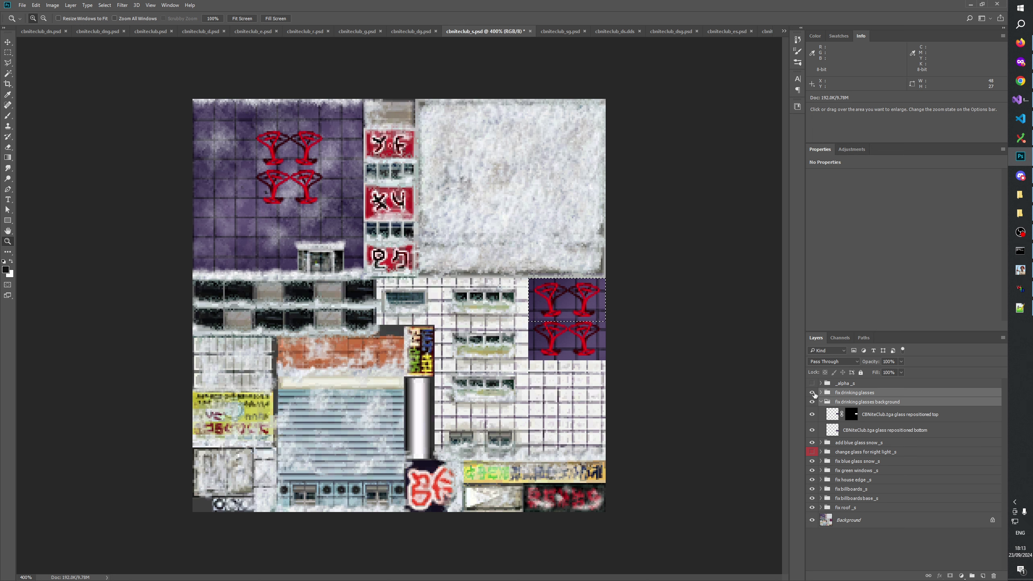
Step: Close cbniteclub_ds.dds and open cbniteclub_ds.psd from the GenerateMip folder in Photoshop
left_click(610, 34)
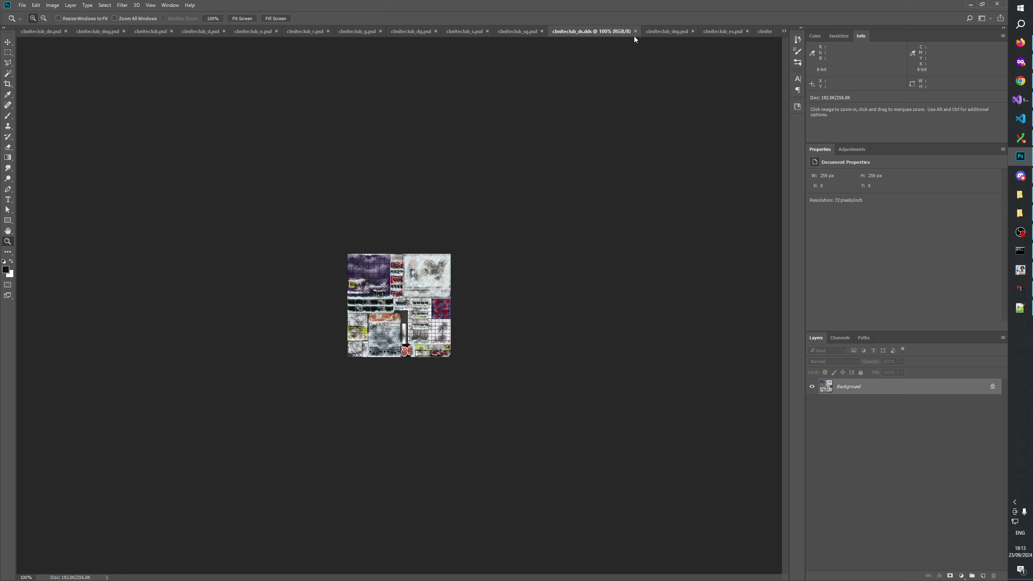
left_click(635, 31)
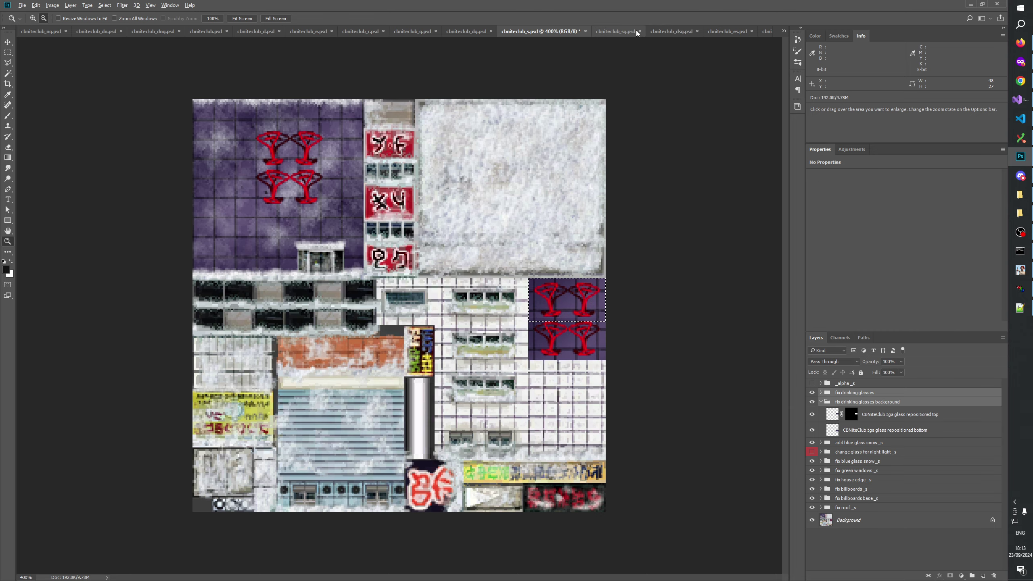
key("alt+Tab")
left_click(1019, 195)
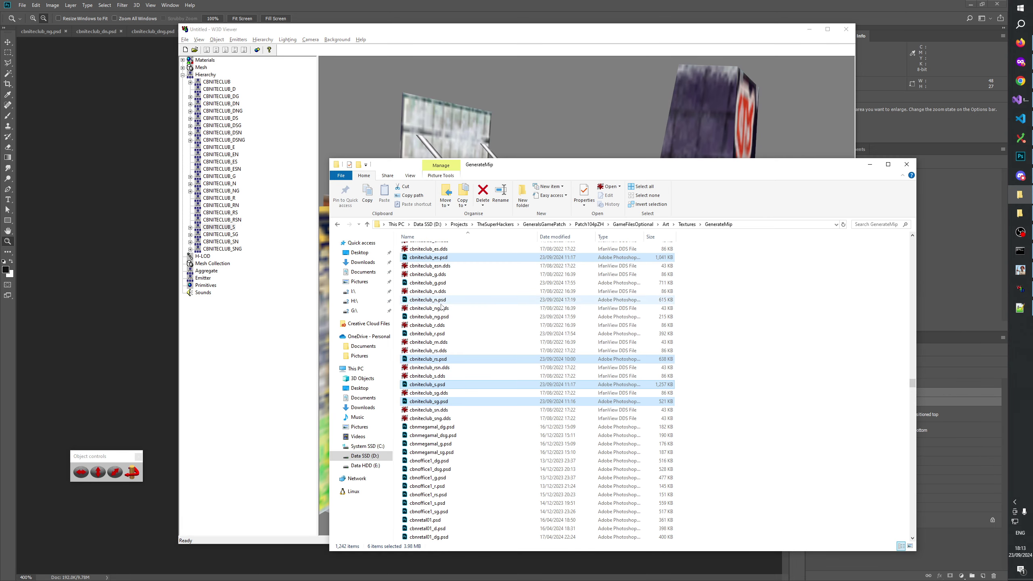
scroll(471, 309, "up", 6)
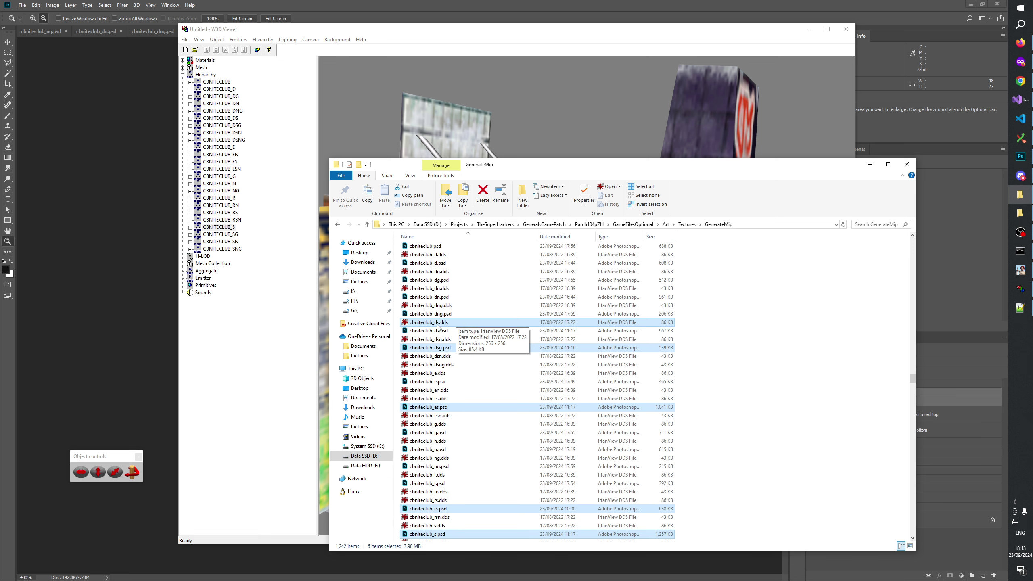
left_click(425, 331)
left_click_drag(857, 29, 427, 330)
left_click_drag(756, 33, 755, 51)
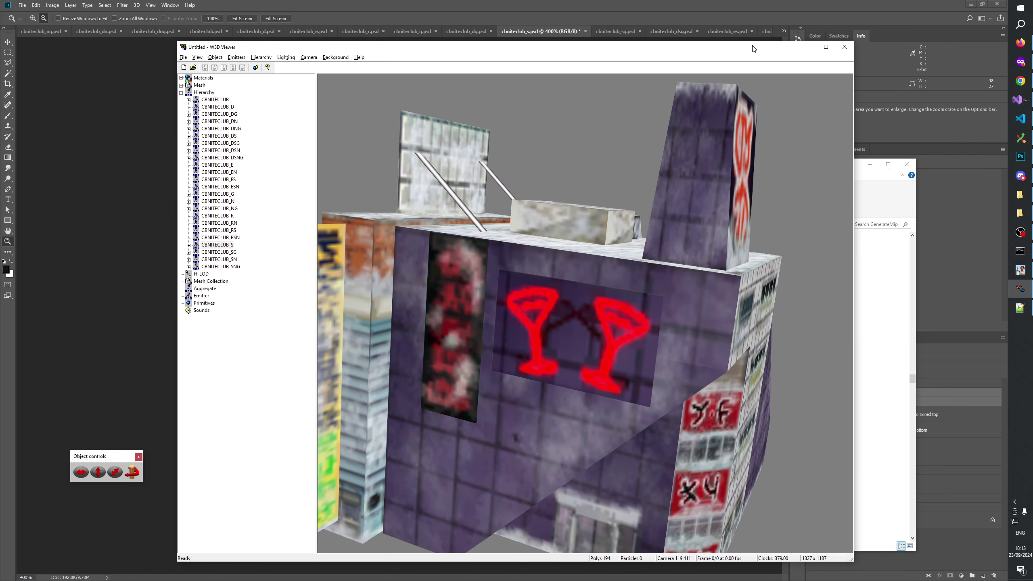
left_click(885, 308)
left_click_drag(427, 330, 776, 31)
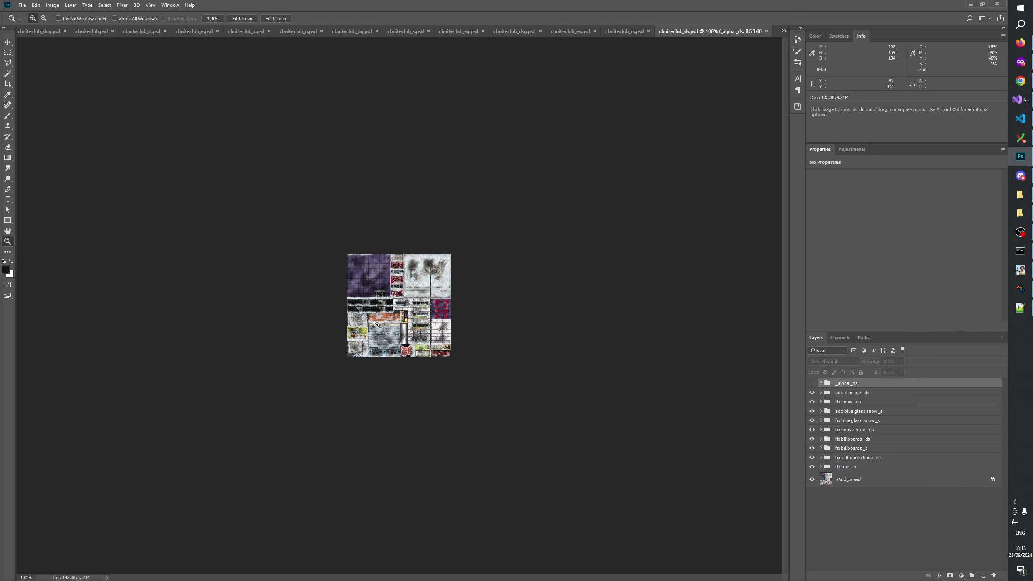
Step: Examine cbniteclub_ds.psd at 400% magnification and compare its layer groups with those in cbniteclub_s.psd
left_click(428, 308)
left_click(428, 307)
left_click(688, 377)
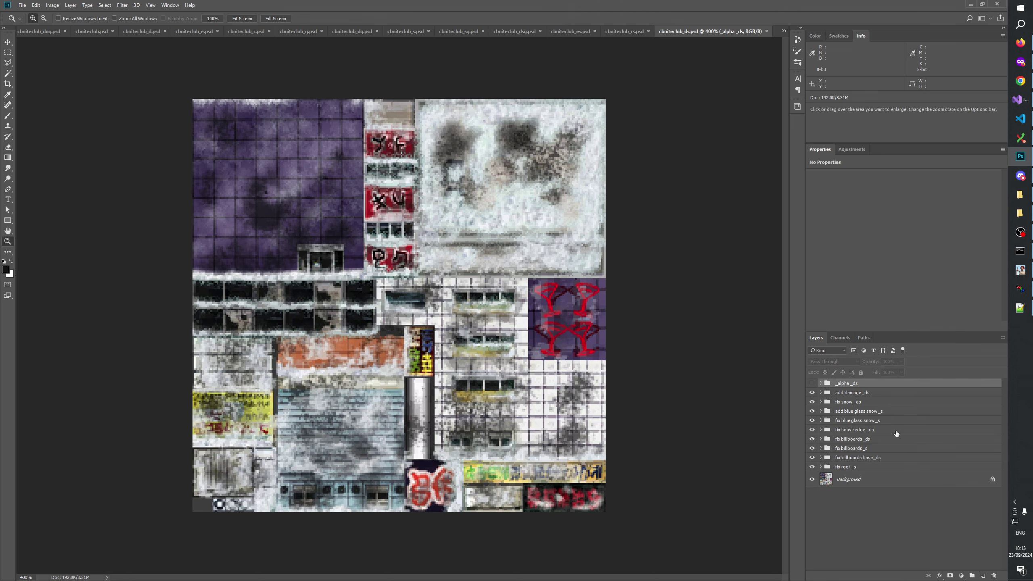
left_click(865, 415)
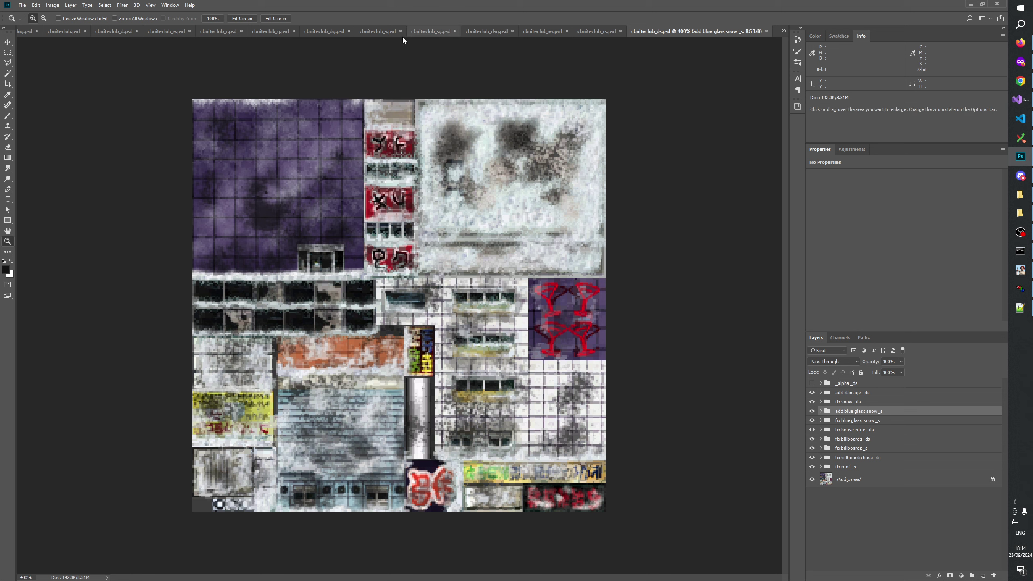
left_click(388, 32)
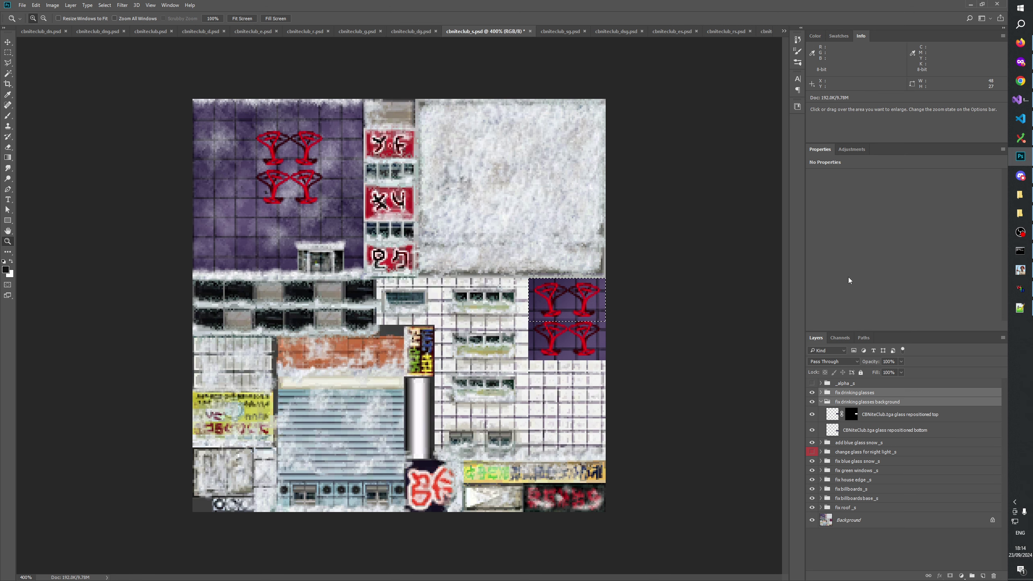
left_click(877, 415)
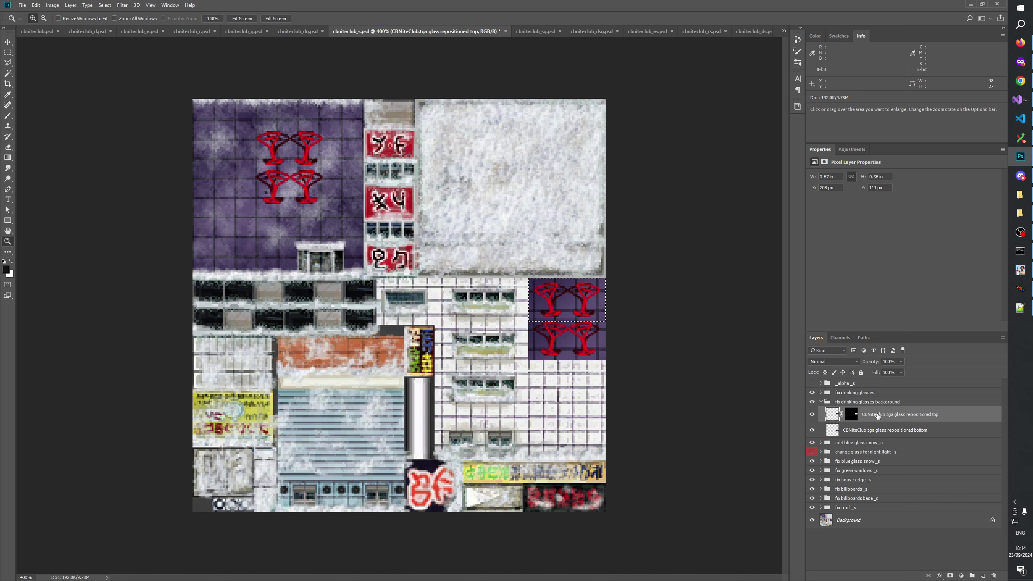
Step: Reorder the open documents so cbniteclub_ds.psd sits between cbniteclub_s.psd and cbniteclub_sg.psd
left_click(534, 32)
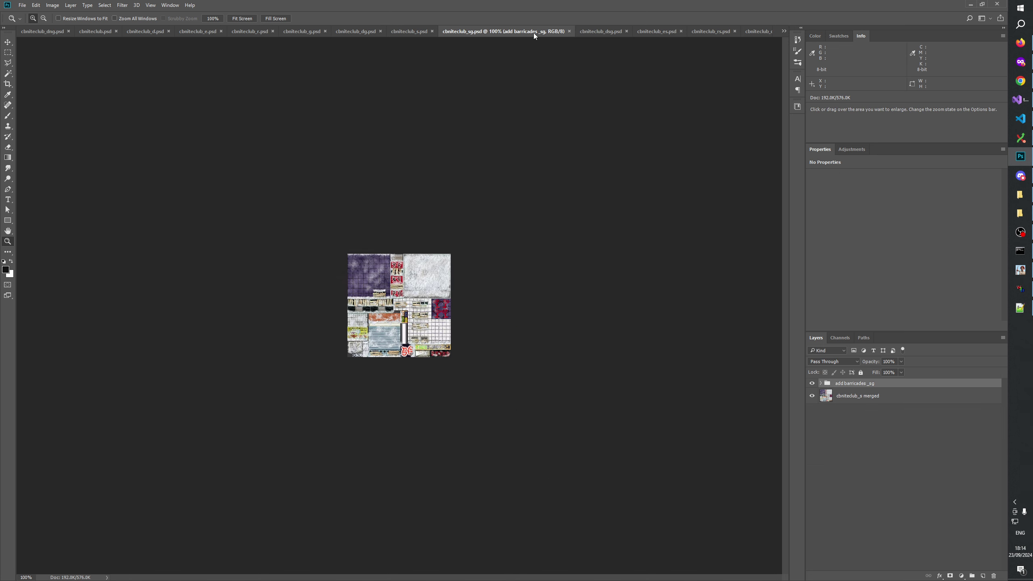
left_click(418, 30)
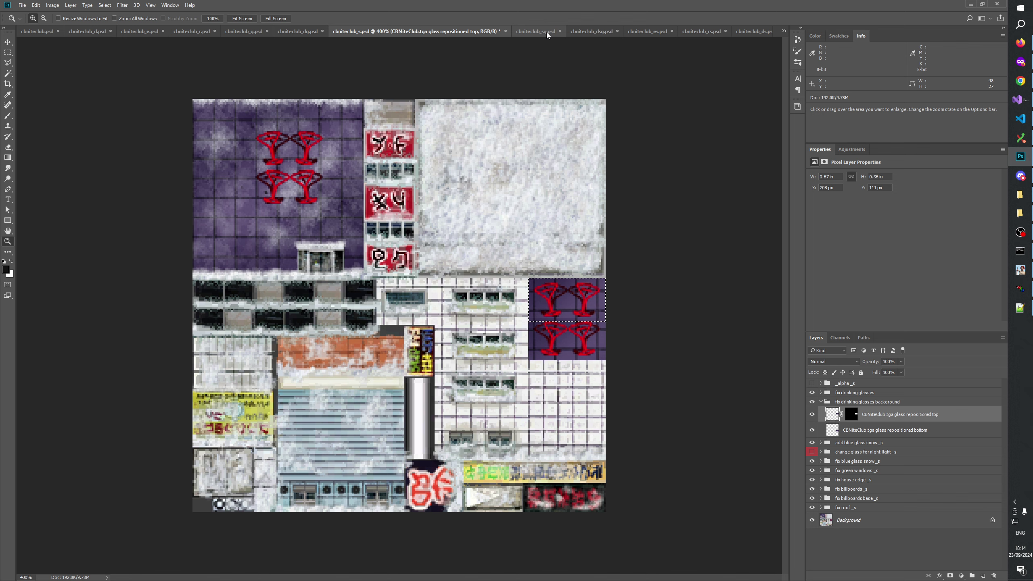
left_click_drag(755, 33, 532, 33)
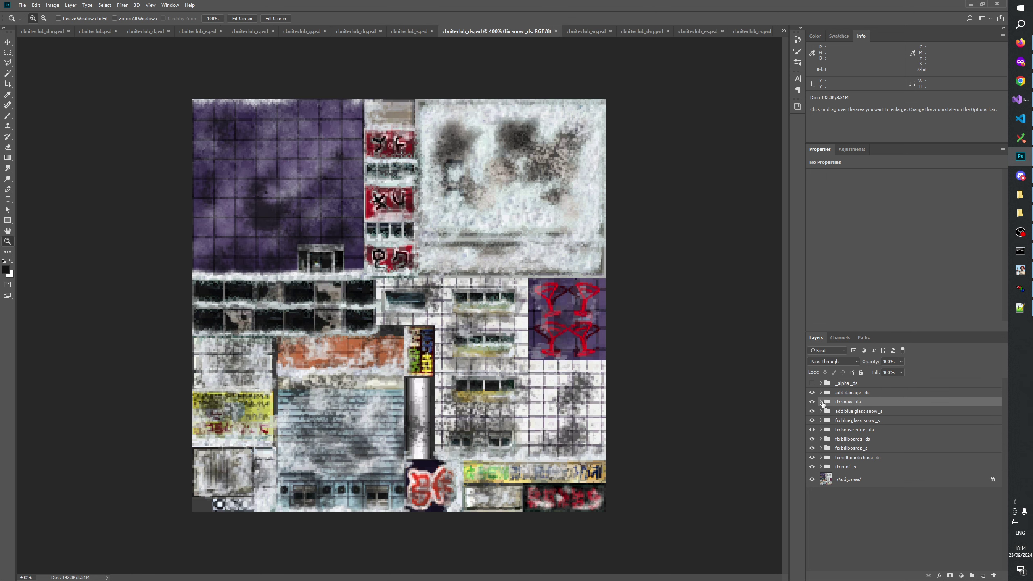
Step: Examine what the fix snow _ds group and its CBNiteClub_D.tga layer contribute by toggling their visibility off and on
left_click(845, 404)
left_click(812, 402)
left_click(812, 402)
left_click(820, 402)
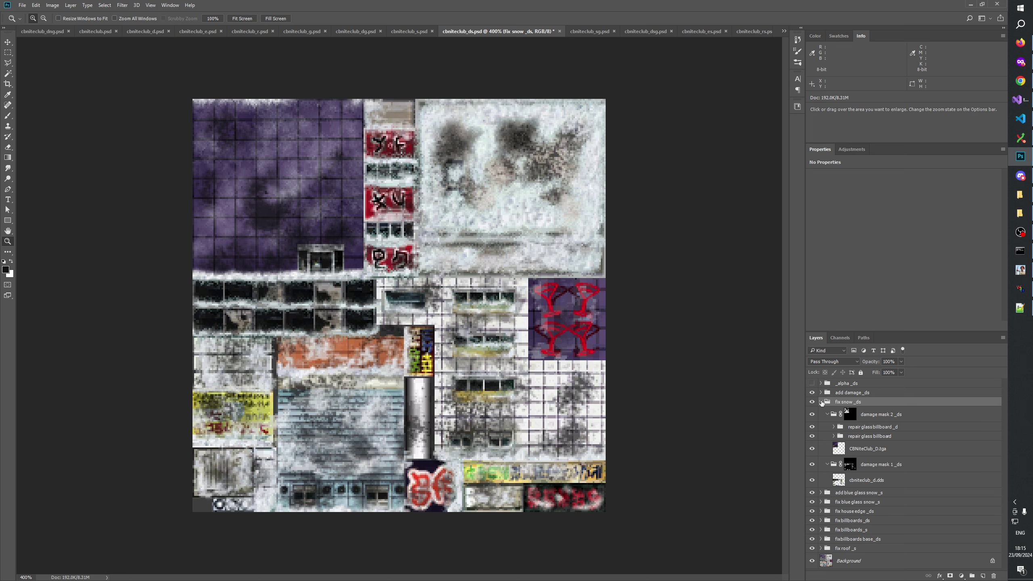
left_click(820, 401)
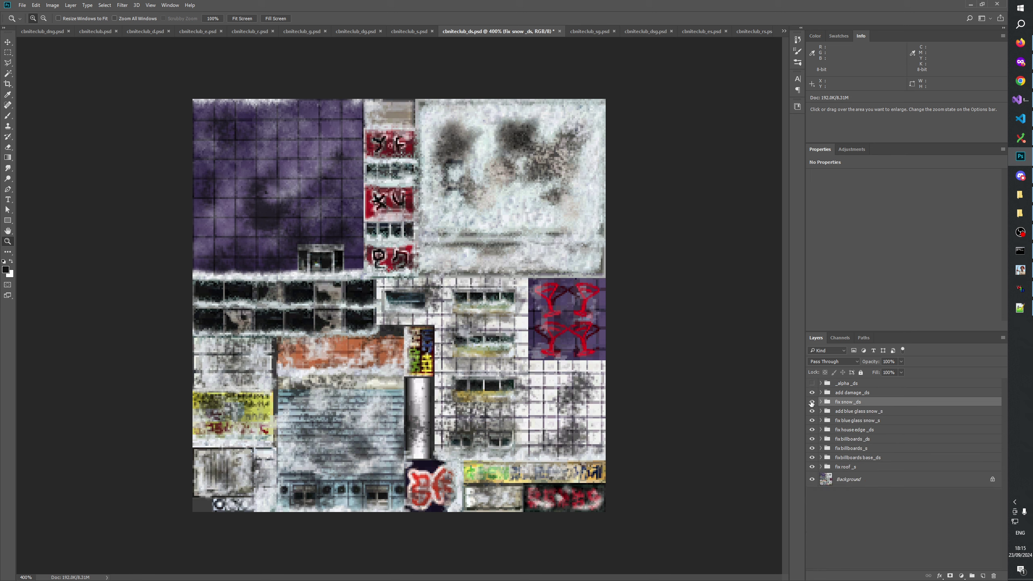
left_click(812, 402)
left_click(812, 402)
left_click(811, 402)
left_click(811, 402)
left_click(820, 402)
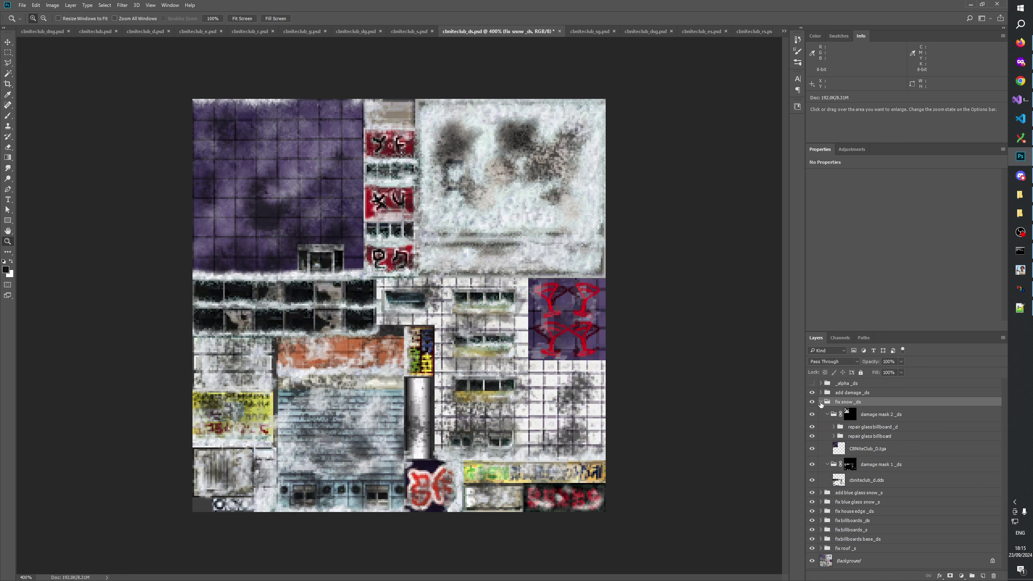
left_click(812, 449)
left_click(812, 448)
left_click(820, 401)
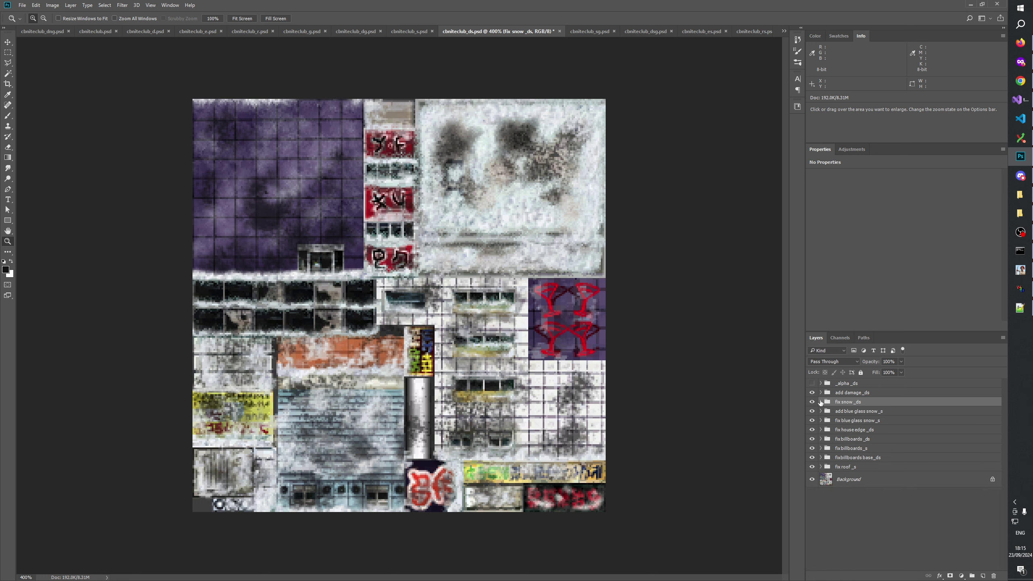
Step: In cbniteclub_s.psd, expand the add blue glass snow _s group and move it above the two drinking glasses groups
left_click(408, 31)
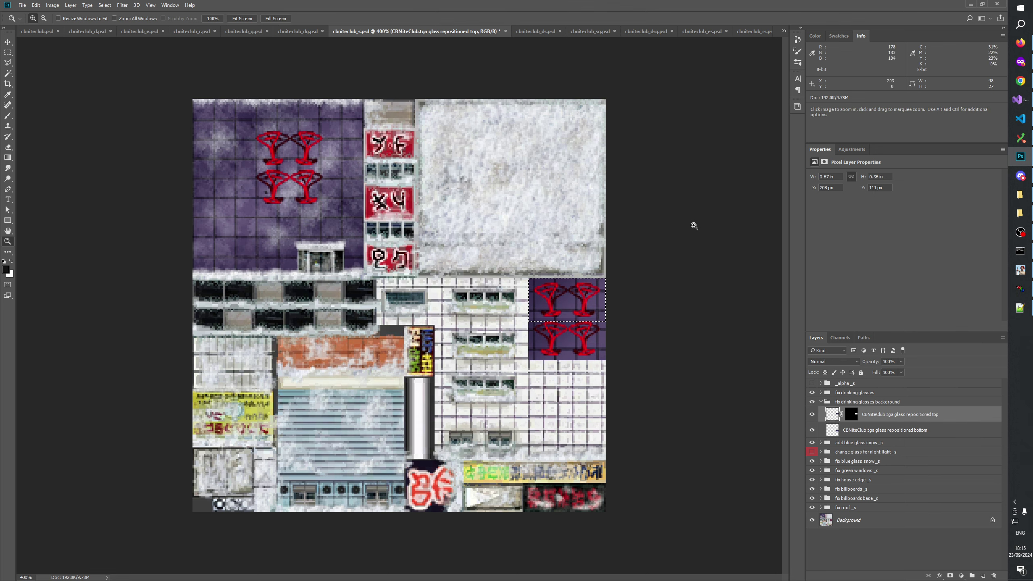
left_click(870, 545)
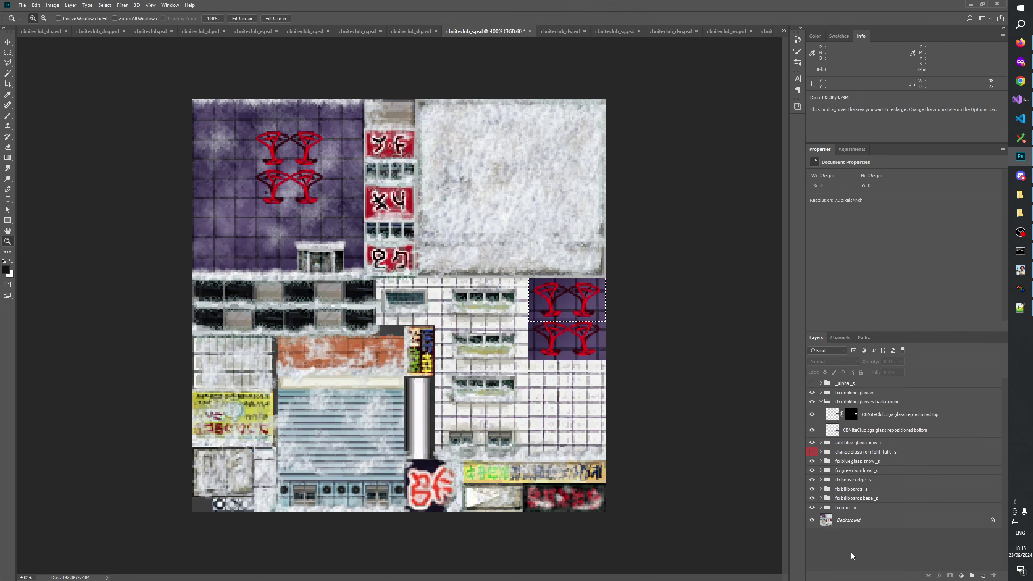
left_click(820, 443)
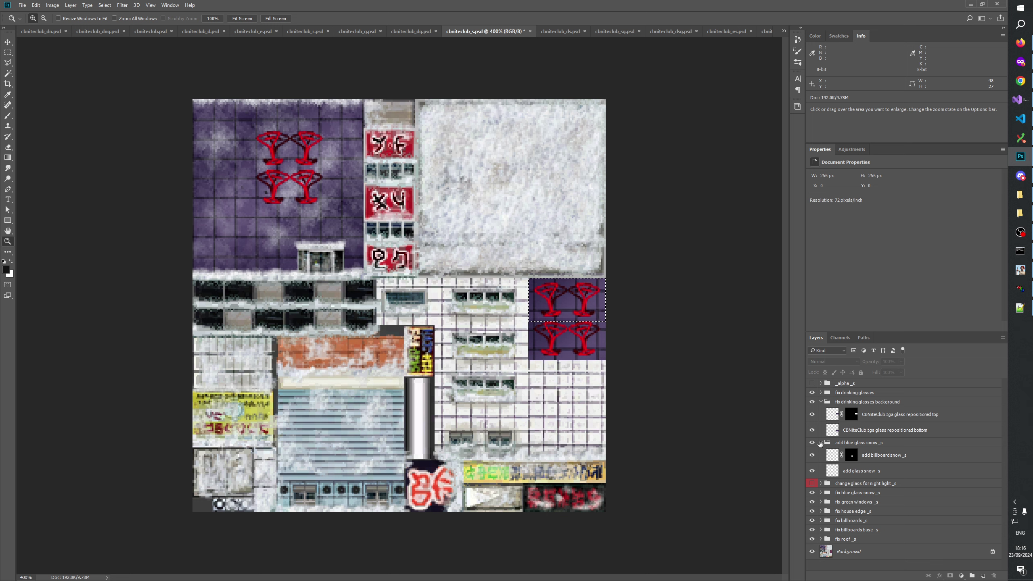
left_click(861, 401)
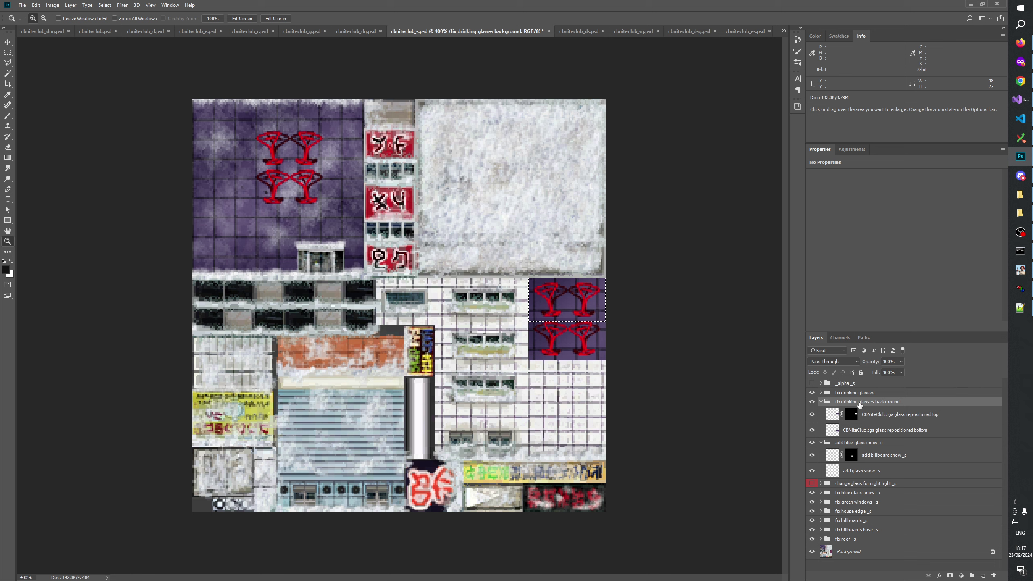
left_click(855, 444)
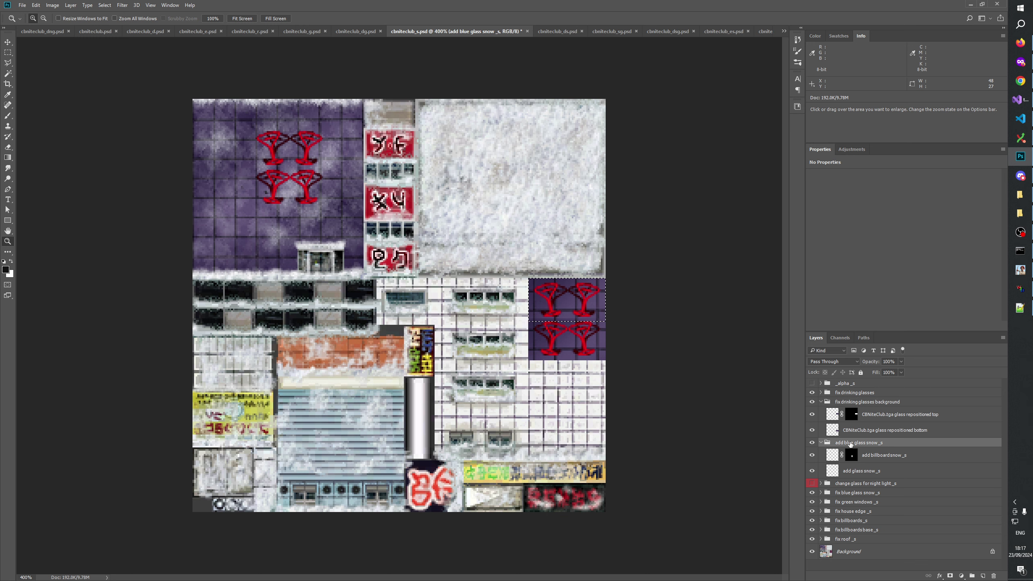
left_click_drag(850, 444, 859, 389)
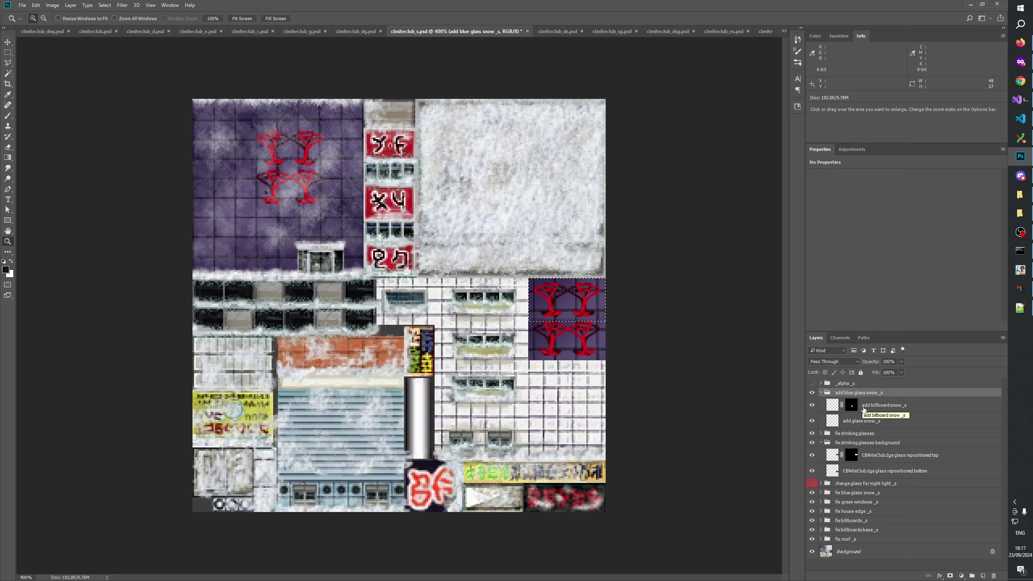
Step: With the add glass snow _s layer active, move the 48 × 27 px selection outline over the upper glasses pair on the large purple wall
left_click(847, 423)
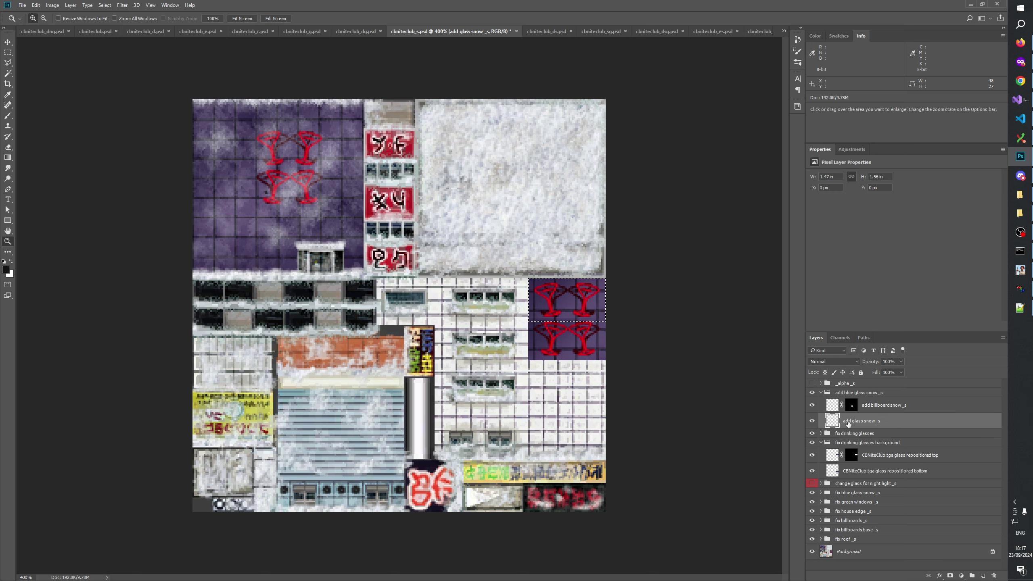
left_click(7, 52)
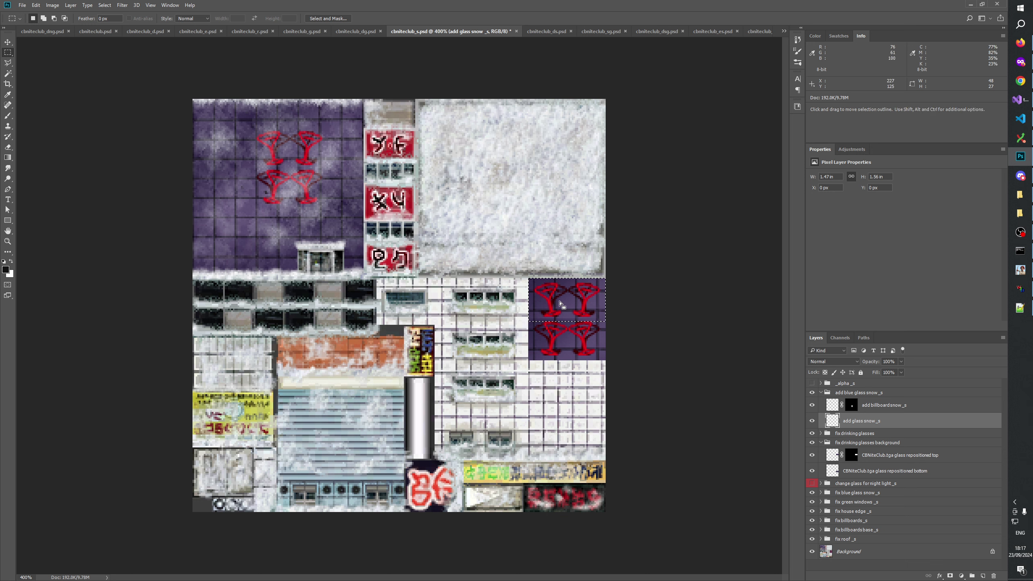
left_click_drag(560, 303, 551, 301)
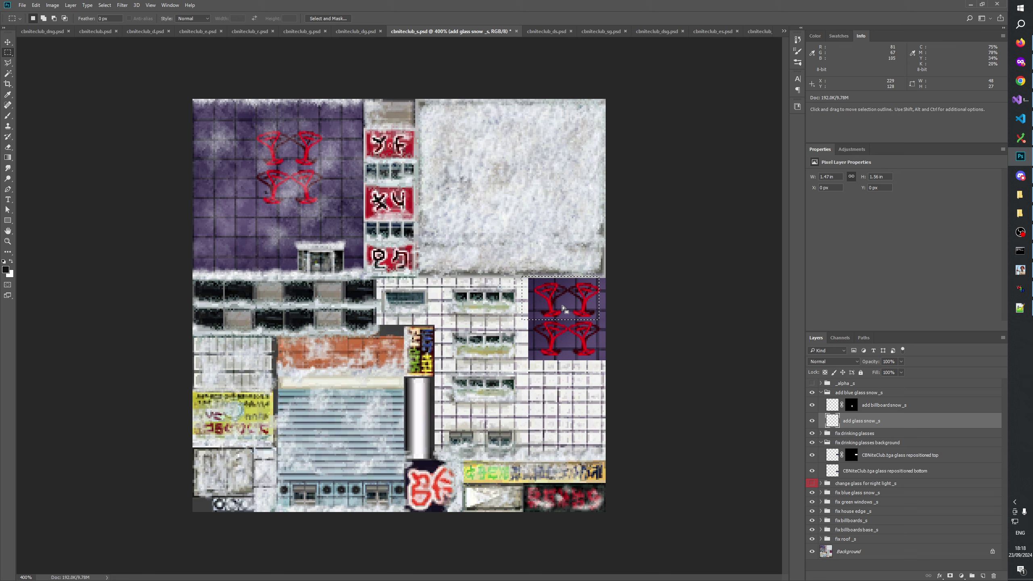
left_click_drag(563, 308, 292, 157)
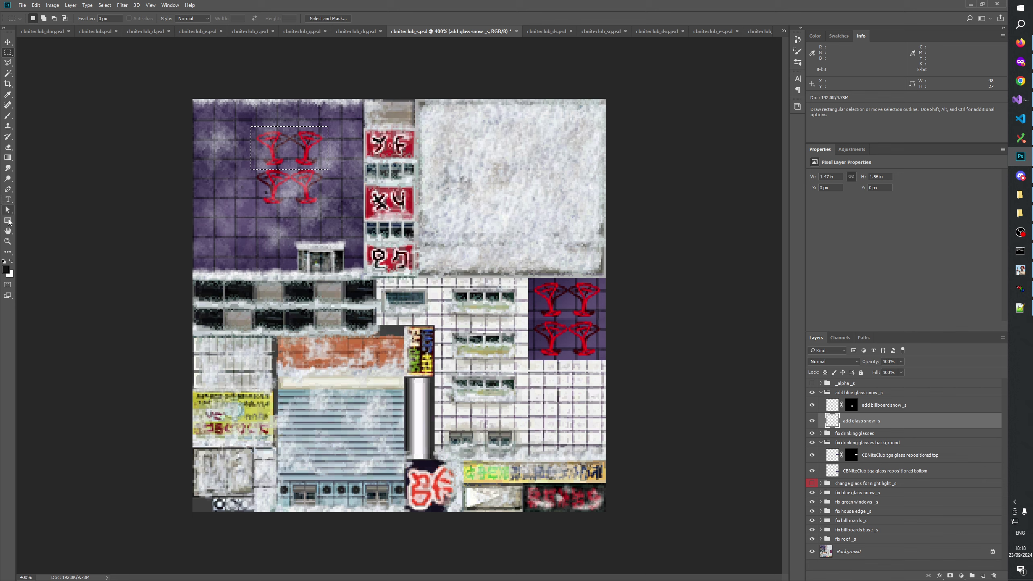
Step: Copy the selected snow patch from add glass snow _s onto a new layer
left_click(7, 242)
left_click(243, 152)
left_click(242, 122)
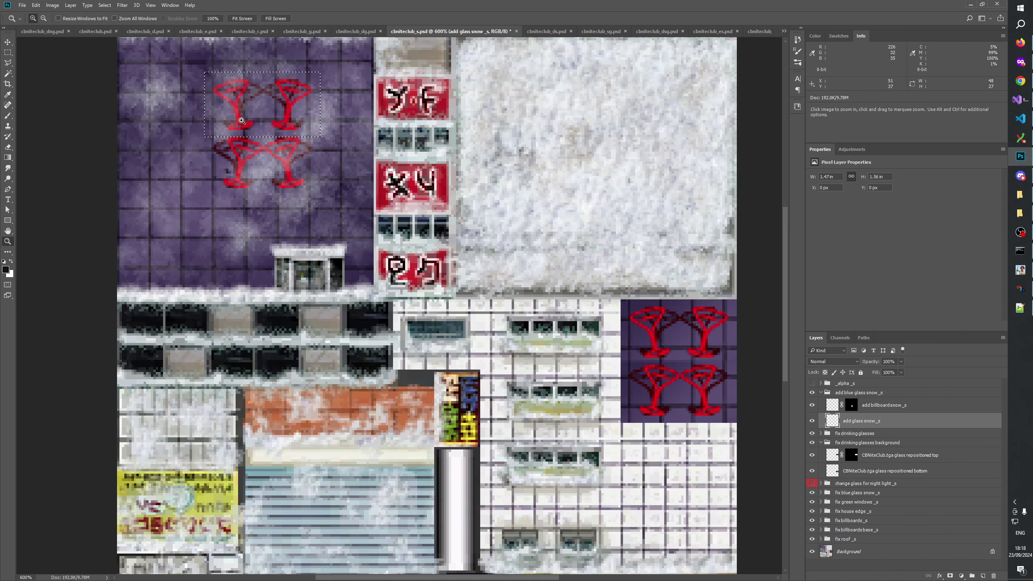
left_click(230, 100)
left_click(229, 100)
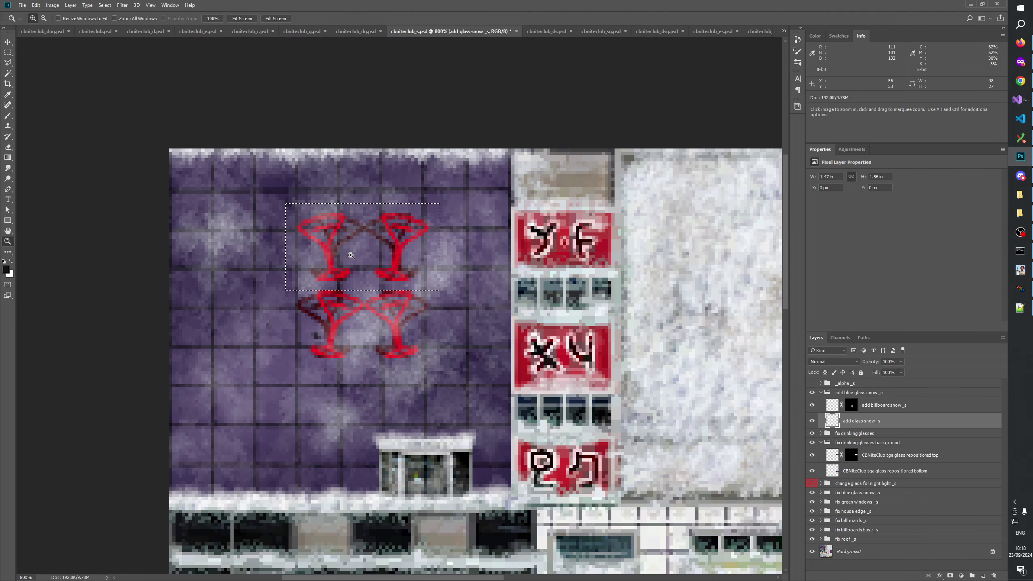
left_click(351, 254)
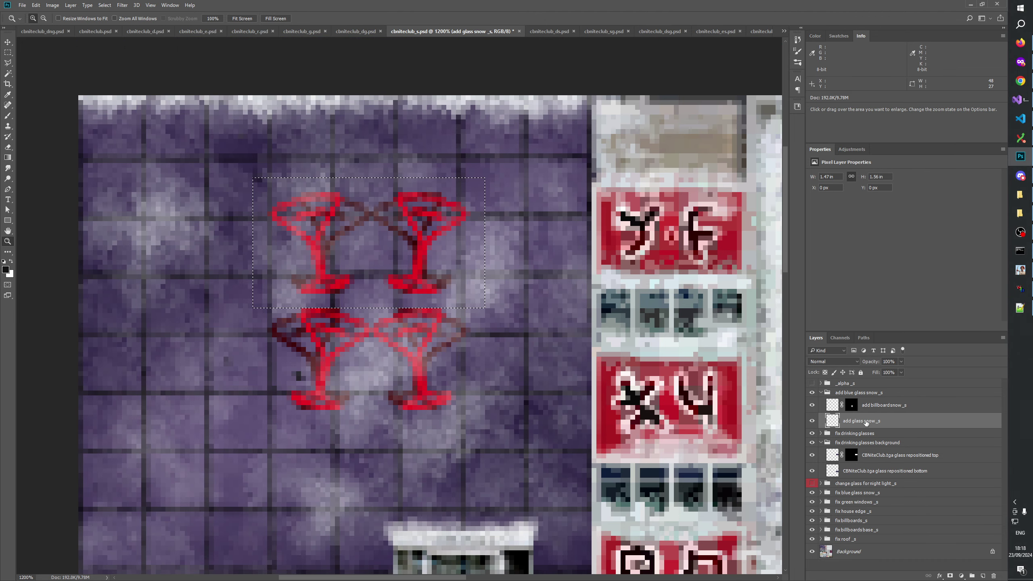
key("ctrl+j")
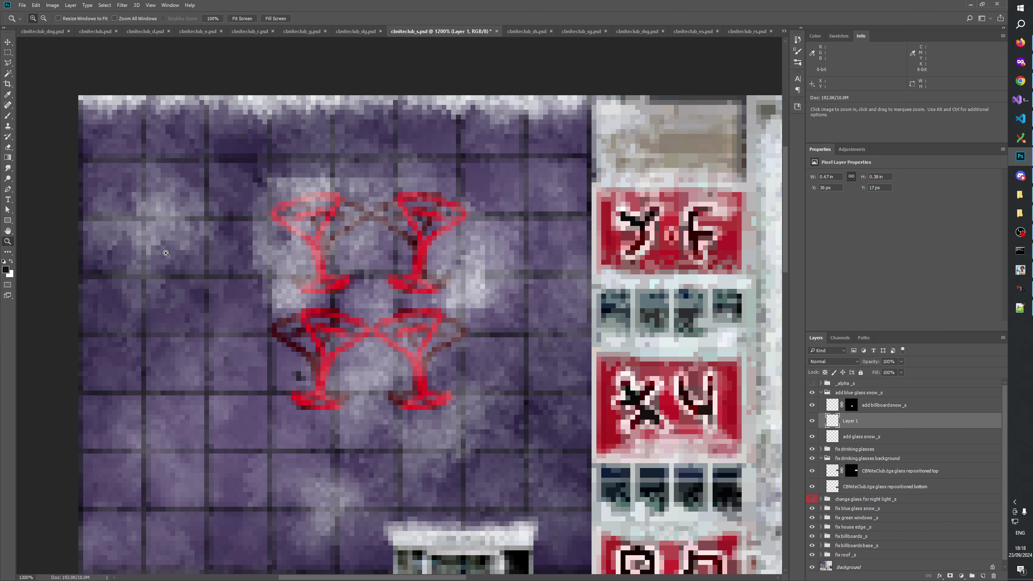
right_click(363, 277)
left_click(376, 285)
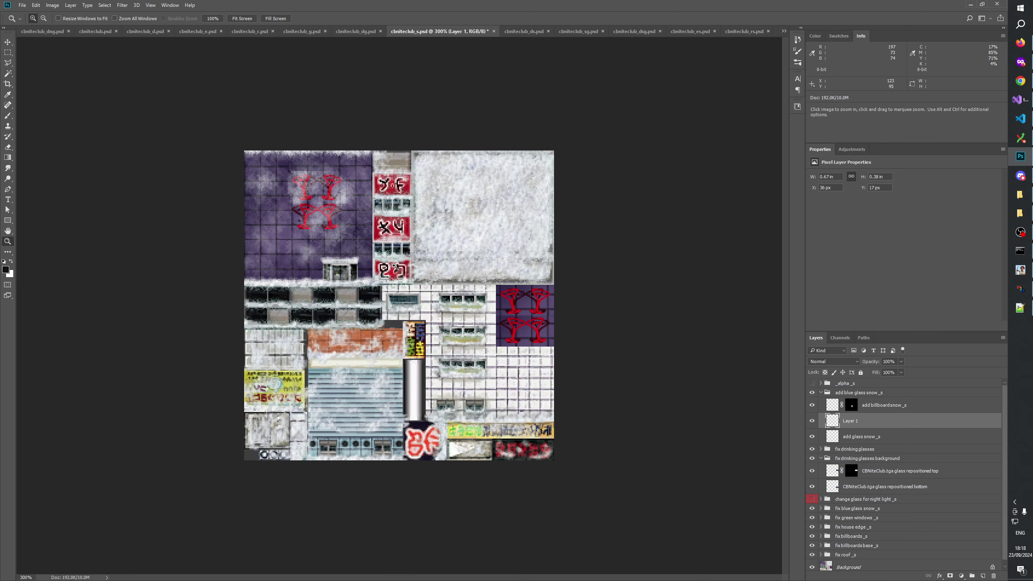
Step: Rename the new snow patch layer as "add glass snow _s copy"
left_click(8, 42)
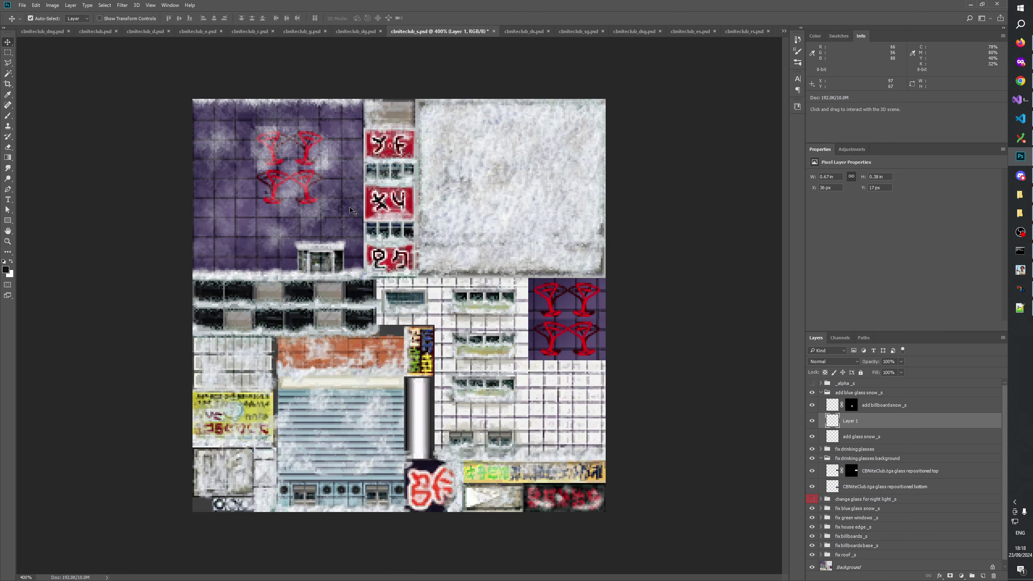
double_click(870, 437)
key("ctrl+c")
double_click(850, 422)
key("ctrl+v")
type("copy")
key("Return")
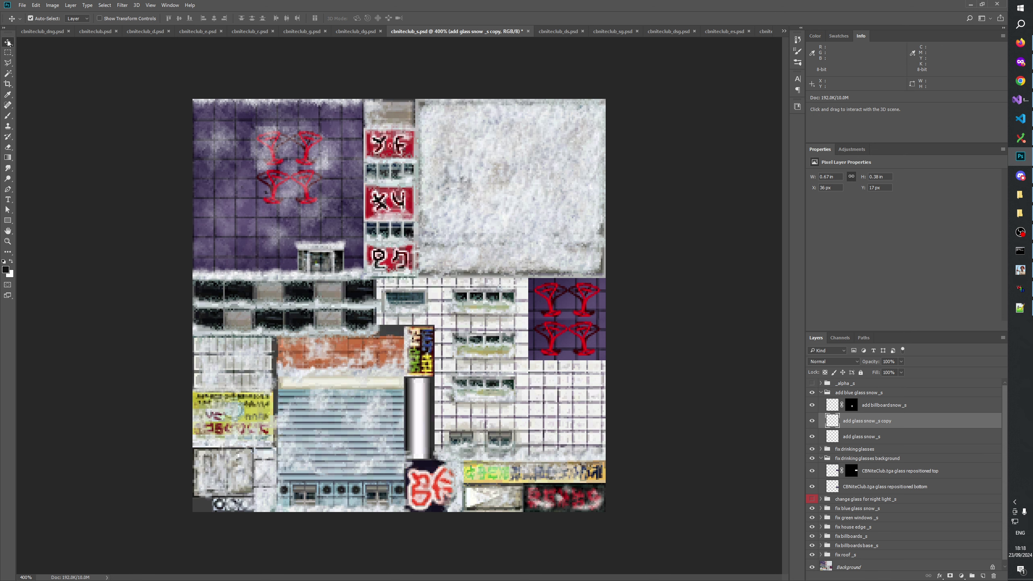
Step: Move the copied snow patch across to the separate drinking glasses tile, at about X 196 px, Y 117 px
key("ctrl")
key("shift+Right")
key("shift+Down")
key("shift+Right")
key("shift+Down")
key("shift+Right")
key("shift+Down")
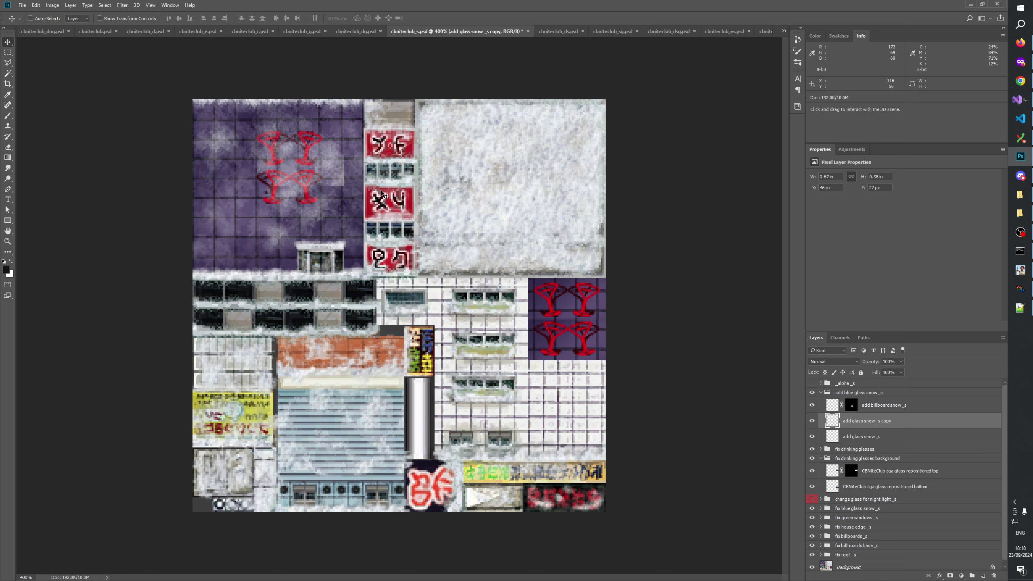
key("shift+Right")
key("shift+Right")
key("shift+Right")
key("shift+Right")
key("shift+Right")
key("shift+Right")
key("shift+Right")
key("shift+Right")
key("shift+Right")
key("shift+Right")
key("shift+Right")
key("shift+Right")
key("shift+Right")
key("shift+Down")
key("shift+Down")
key("shift+Down")
key("shift+Down")
key("shift+Down")
key("shift+Down")
key("shift+Down")
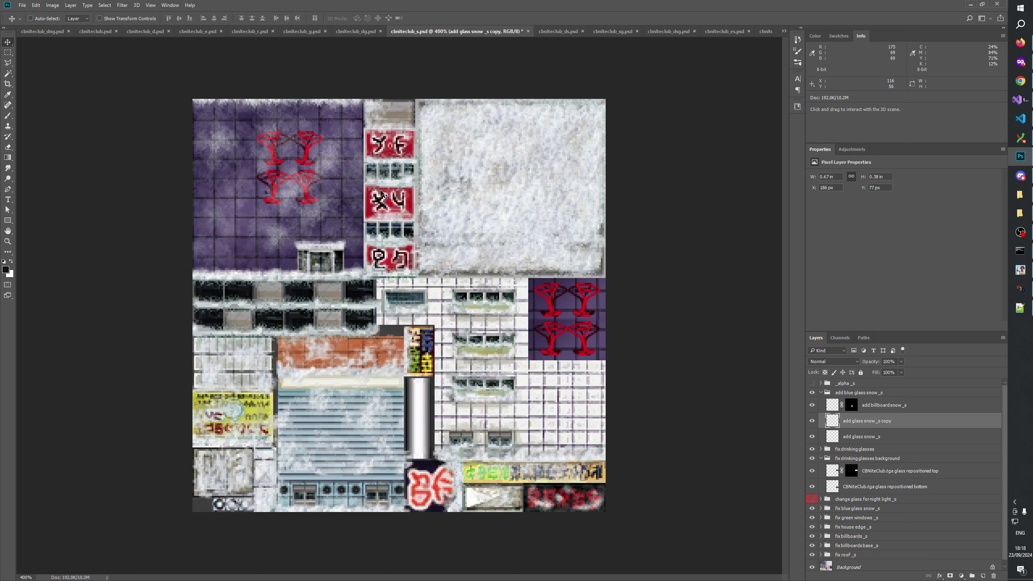
Step: Rename the moved snow patch layer as "add glass snow _s copy 1"
double_click(890, 421)
left_click(892, 421)
type("1")
left_click(886, 433)
left_click(887, 421)
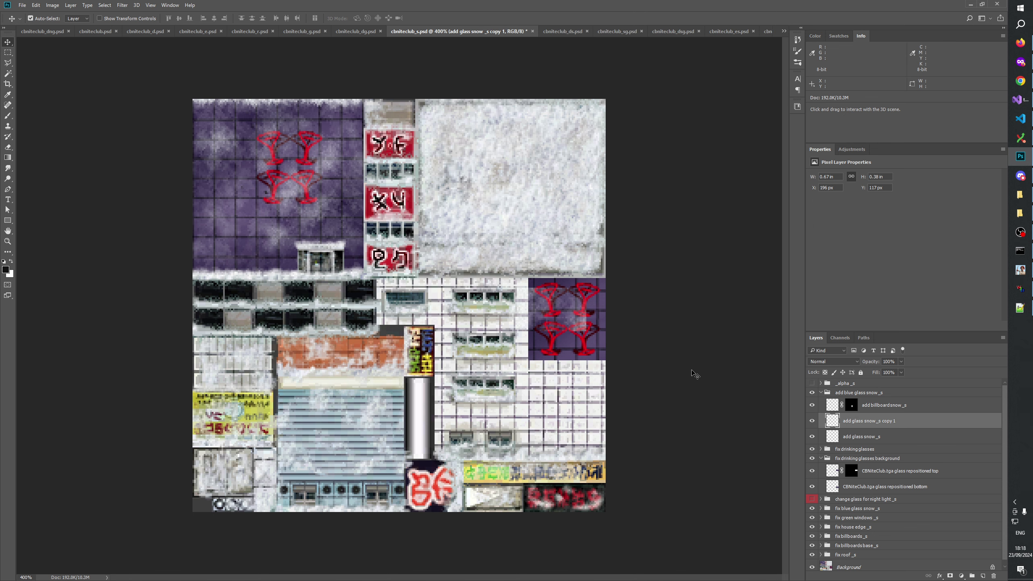
Step: Nudge the add glass snow _s copy 1 patch over the tile's upper glasses pair, to X 208 px, Y 111 px
key("shift+Right")
key("Right")
key("Up")
key("Up")
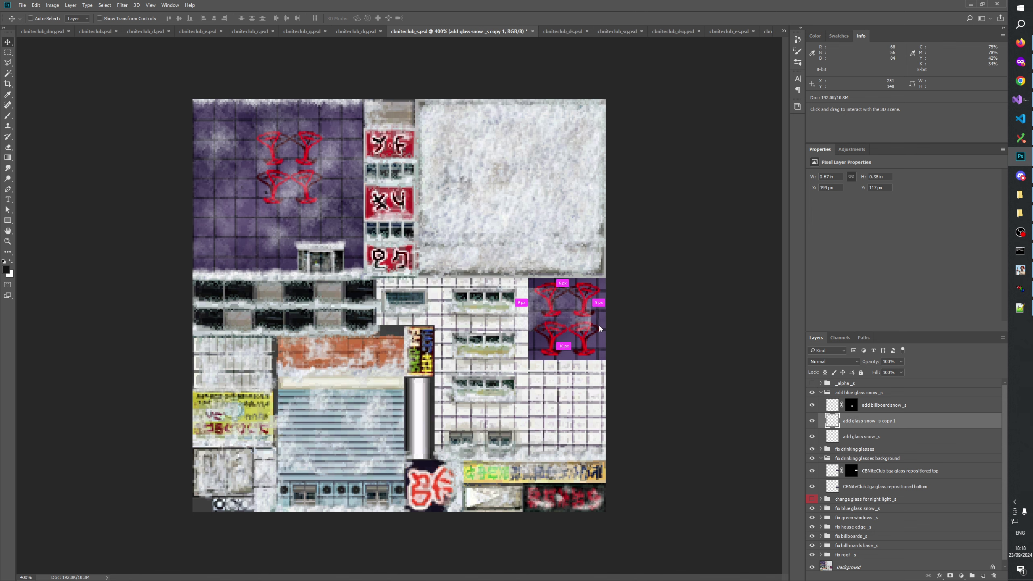
key("Up")
key("Up")
key("Up")
key("Up")
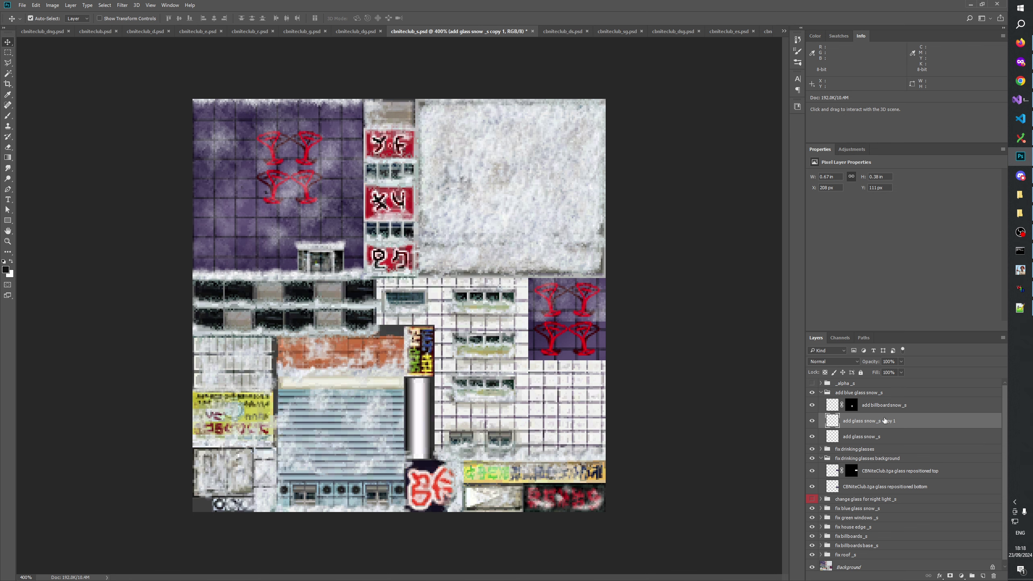
Step: Add a layer mask to add glass snow _s copy 1 and paste in the mask from CBNiteClub.tga glass repositioned top
left_click(854, 472)
left_click(854, 473, "alt")
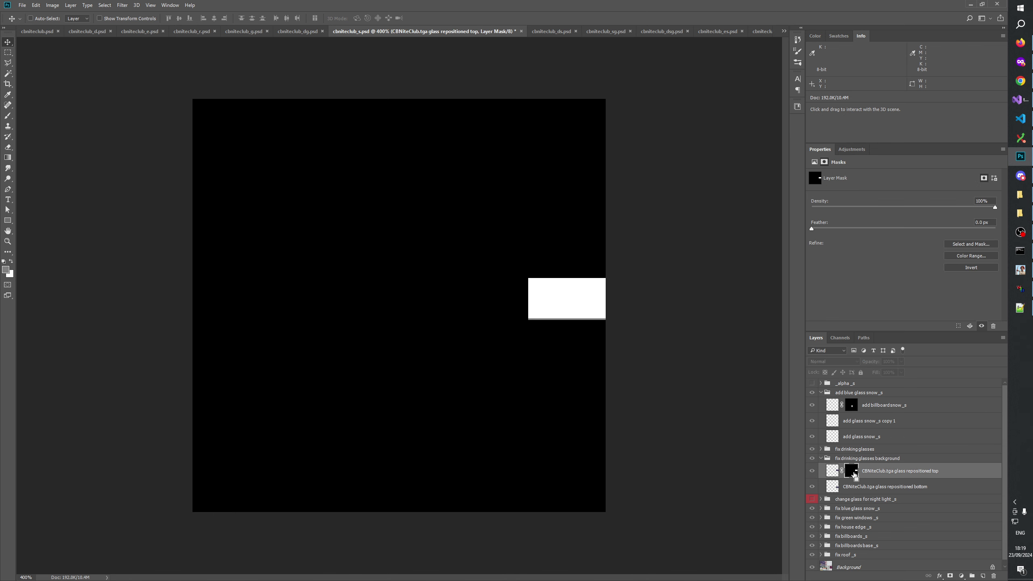
key("ctrl+a")
left_click(871, 423)
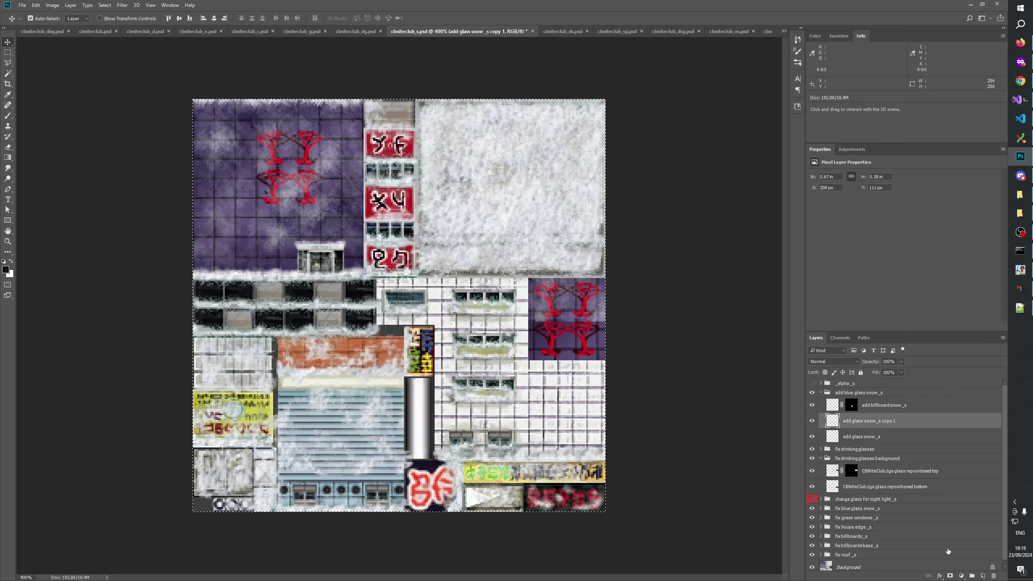
left_click(949, 575)
left_click(852, 423, "alt")
key("ctrl+v")
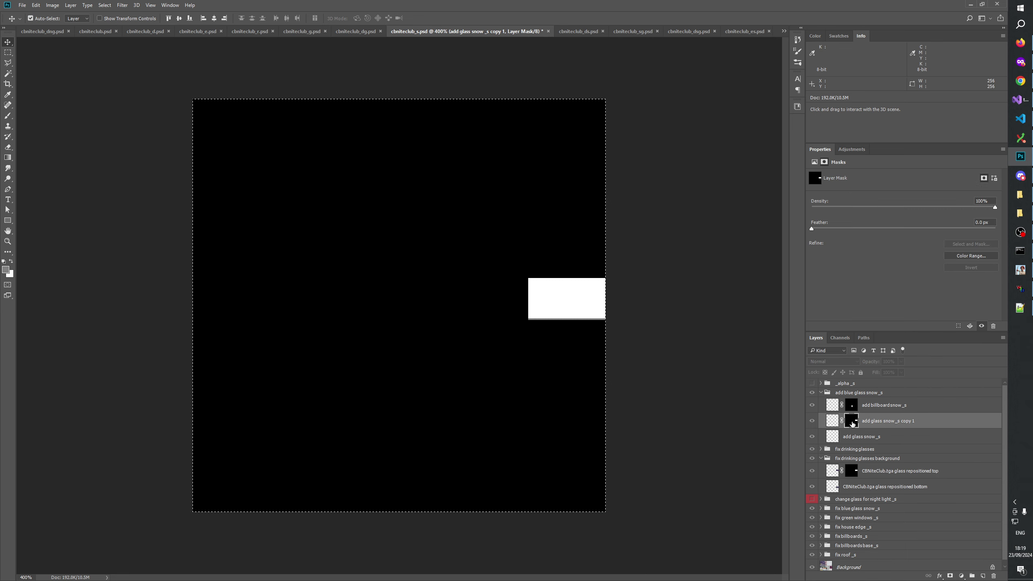
left_click(810, 423)
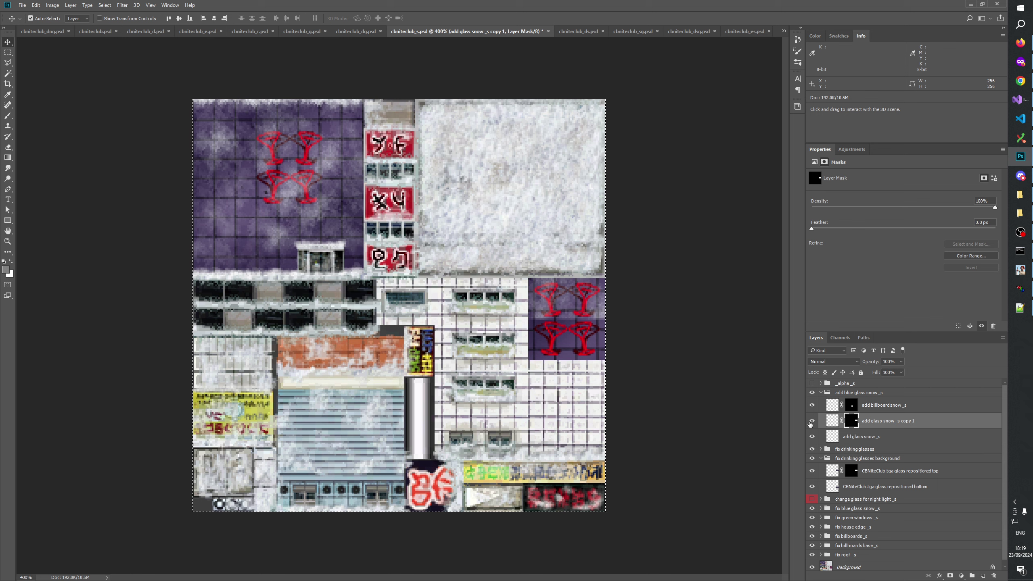
Step: Duplicate the add glass snow _s copy 1 pixels without the mask and move them down over the lower glasses pair, to Y 135 px
left_click(836, 423)
key("ctrl+j")
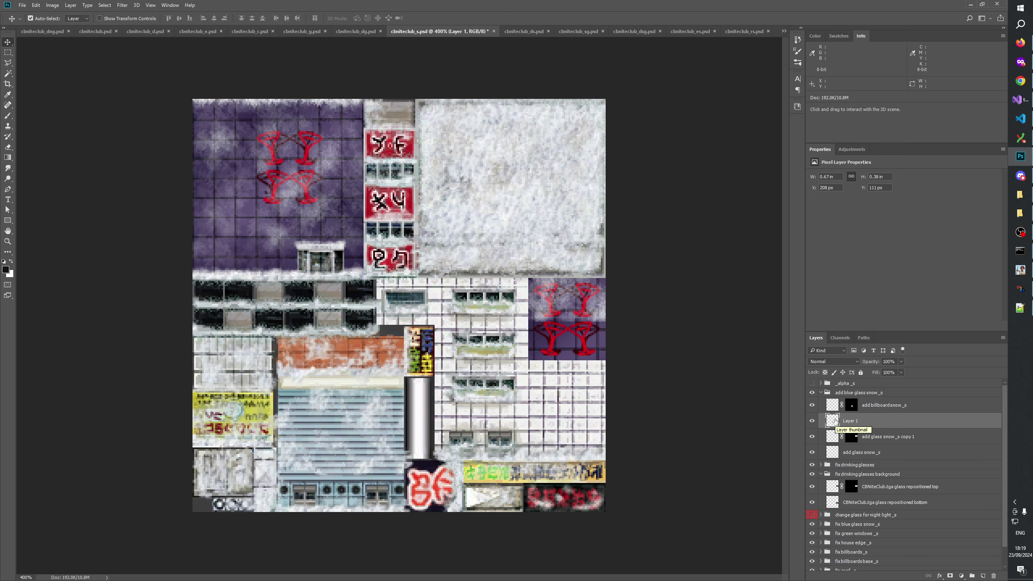
key("Down")
key("Down")
key("Down")
key("Down")
key("Down")
key("Down")
key("Down")
key("Down")
key("Down")
key("Down")
key("Down")
key("Down")
key("Down")
key("Down")
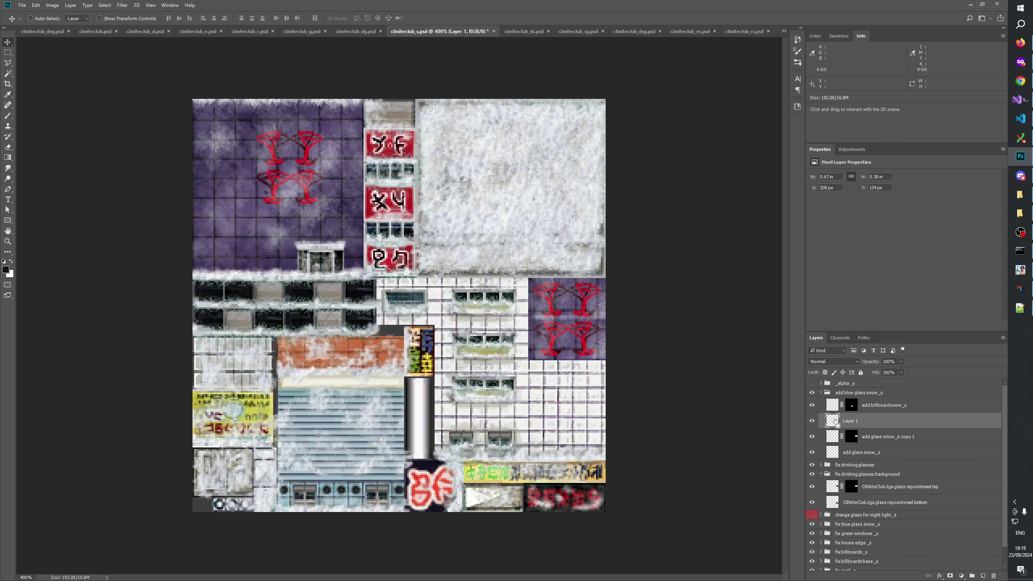
key("ctrl")
Step: Examine the duplicated snow on the lower glasses pair by toggling its visibility and magnifying the tile to 1200%
left_click(812, 421)
left_click(812, 421)
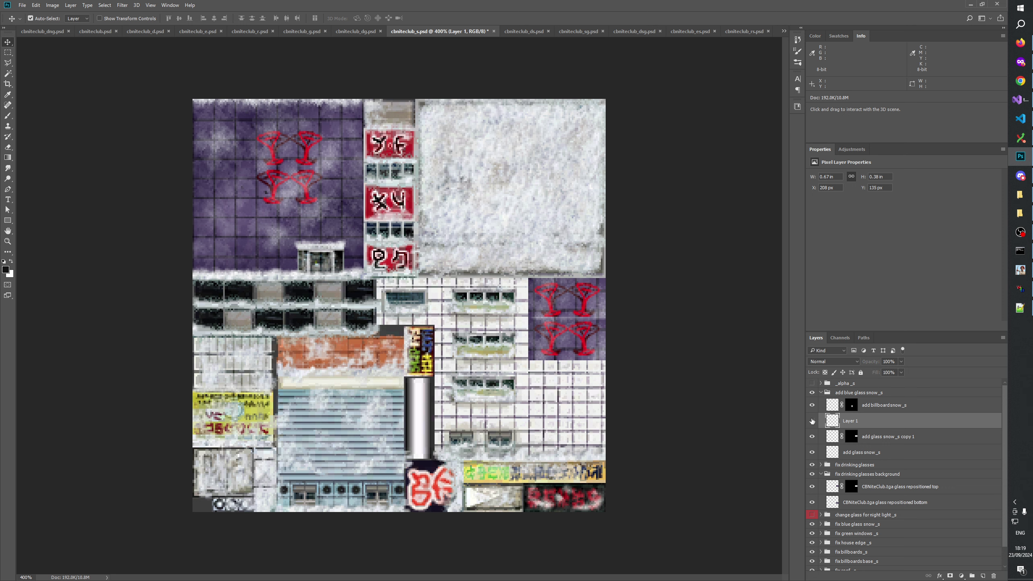
left_click(812, 422)
left_click(812, 421)
left_click(812, 421)
left_click(812, 422)
left_click(812, 421)
left_click(812, 421)
left_click(7, 241)
left_click(473, 302)
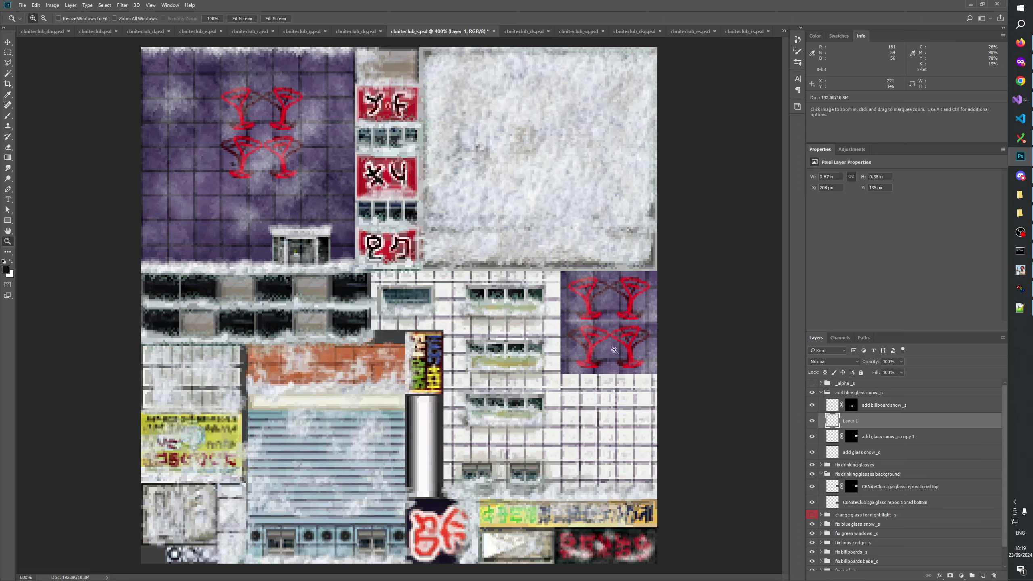
left_click(614, 350)
left_click(613, 349)
left_click(614, 350)
left_click(614, 350)
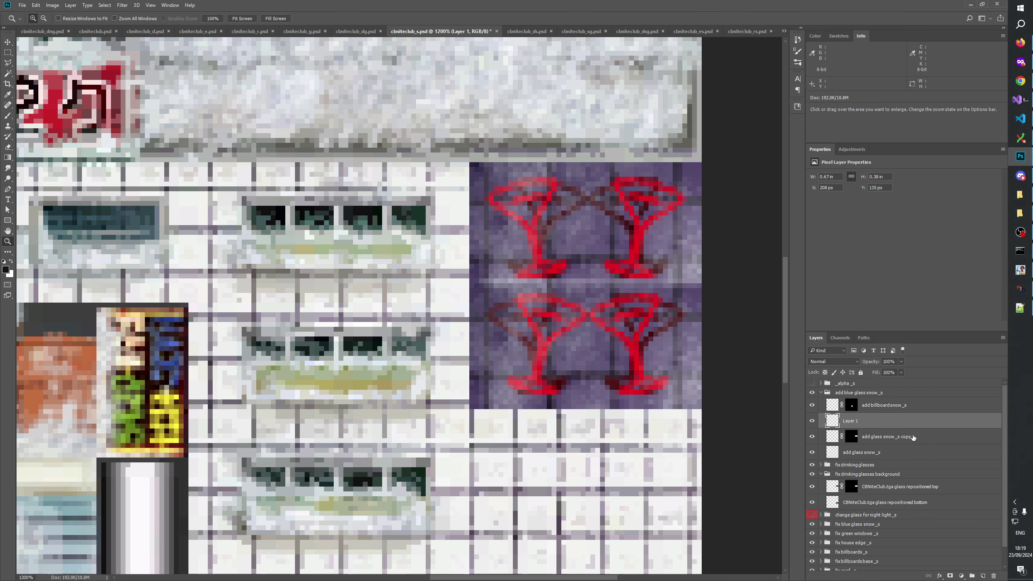
Step: Rename the duplicated snow layer as "add glass snow _s copy 2"
double_click(895, 436)
key("ctrl+c")
double_click(853, 421)
key("ctrl+v")
key("BackSpace")
type("2")
key("Return")
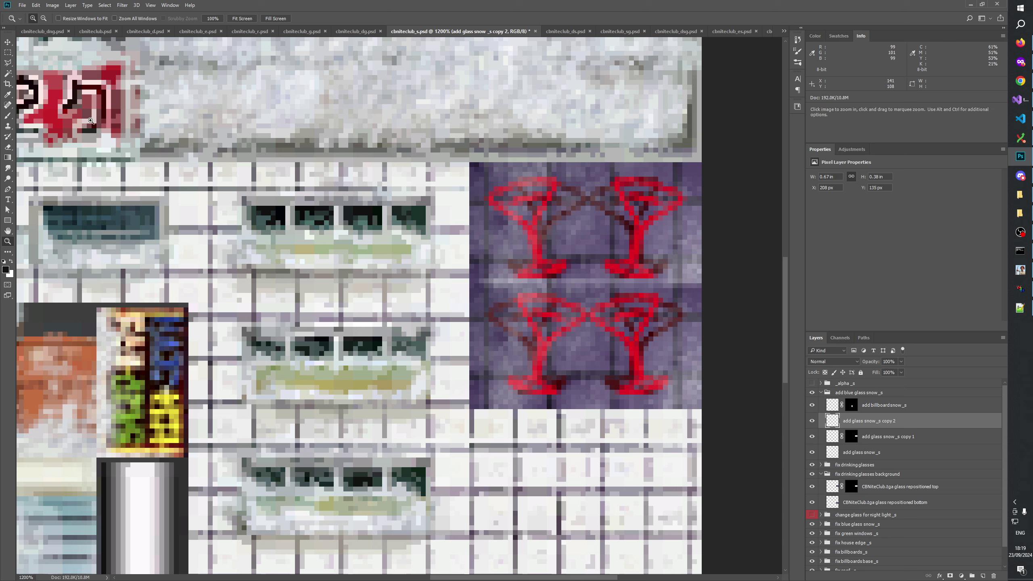
Step: Select the 48 × 25 px lower half of the drinking glasses tile and mask add glass snow _s copy 2 to it
left_click(8, 53)
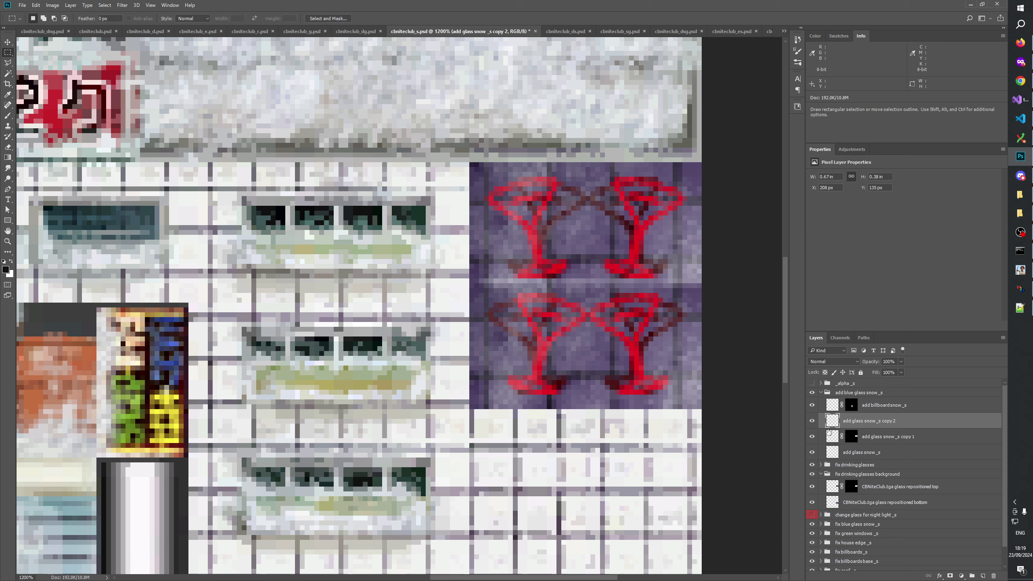
left_click(813, 421)
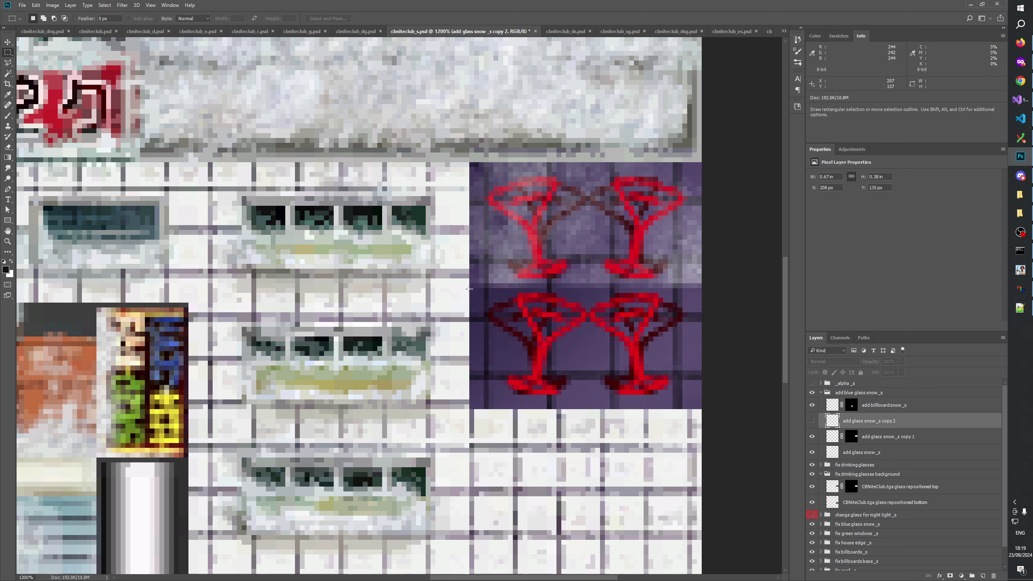
left_click_drag(469, 288, 702, 404)
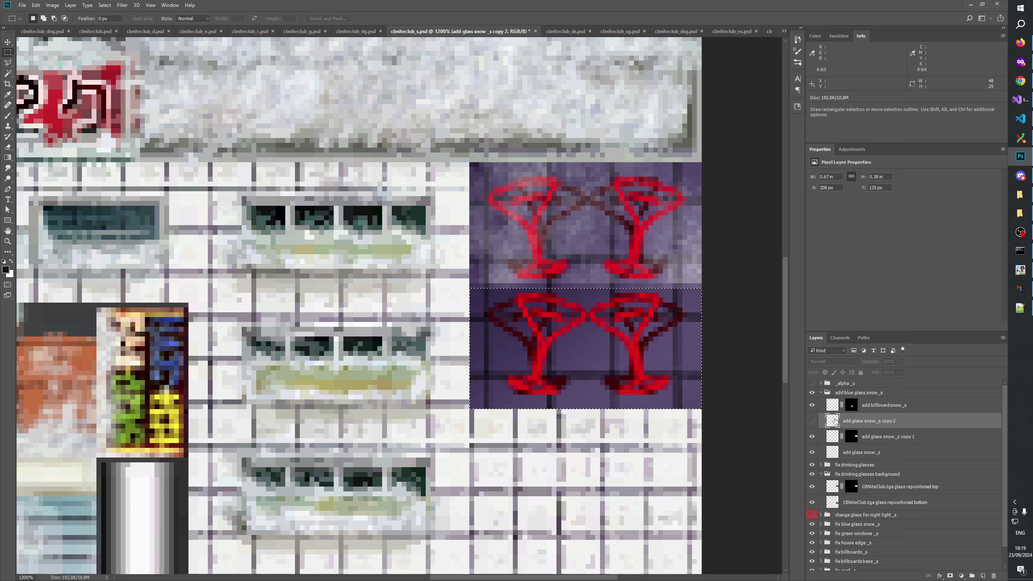
left_click(813, 421)
left_click(813, 421)
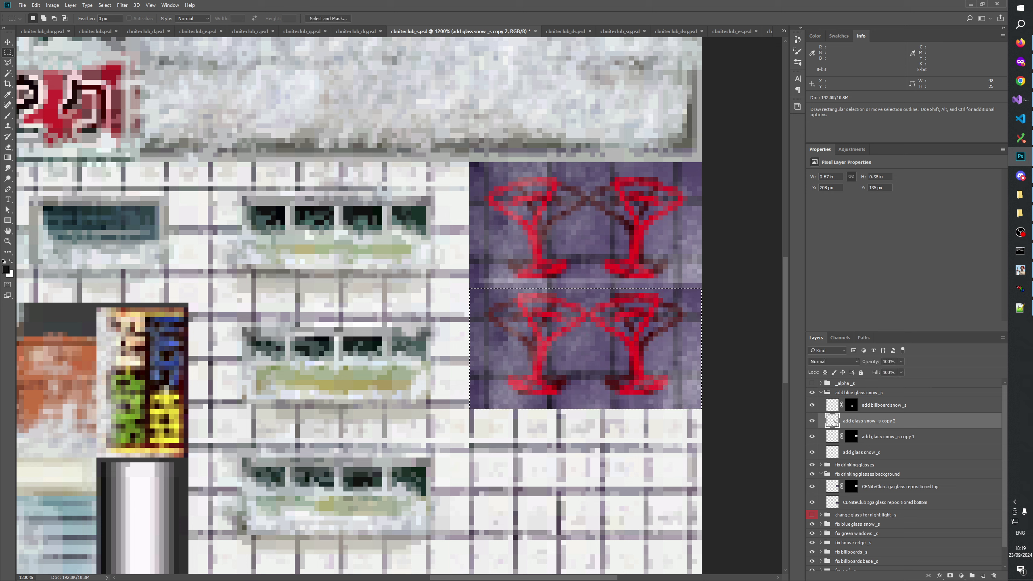
left_click(950, 576)
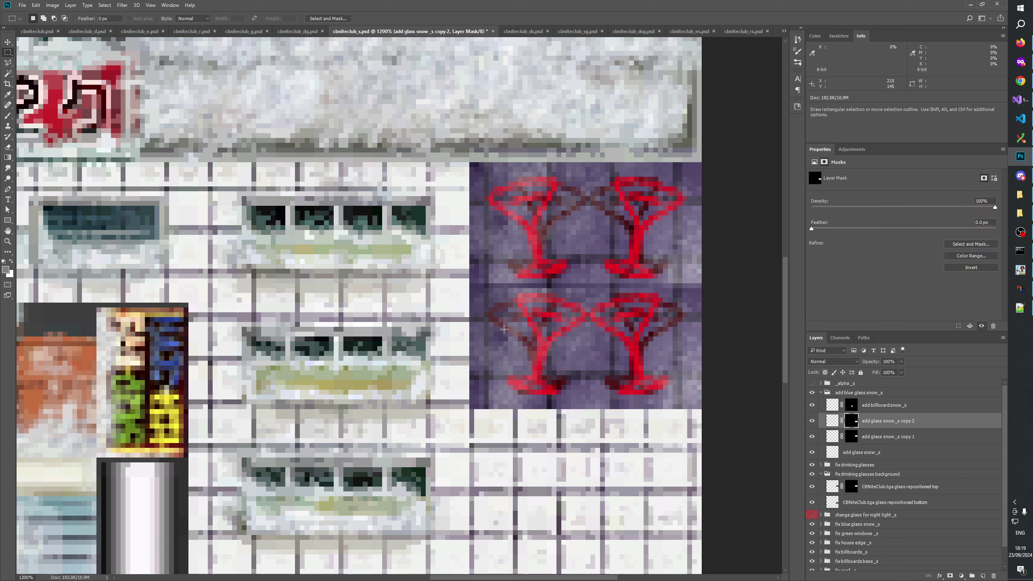
Step: Fill a 48 × 1 px strip directly above the white area in the add glass snow _s copy 2 mask with grey and deselect
left_click_drag(469, 288, 708, 284)
left_click(851, 421, "alt")
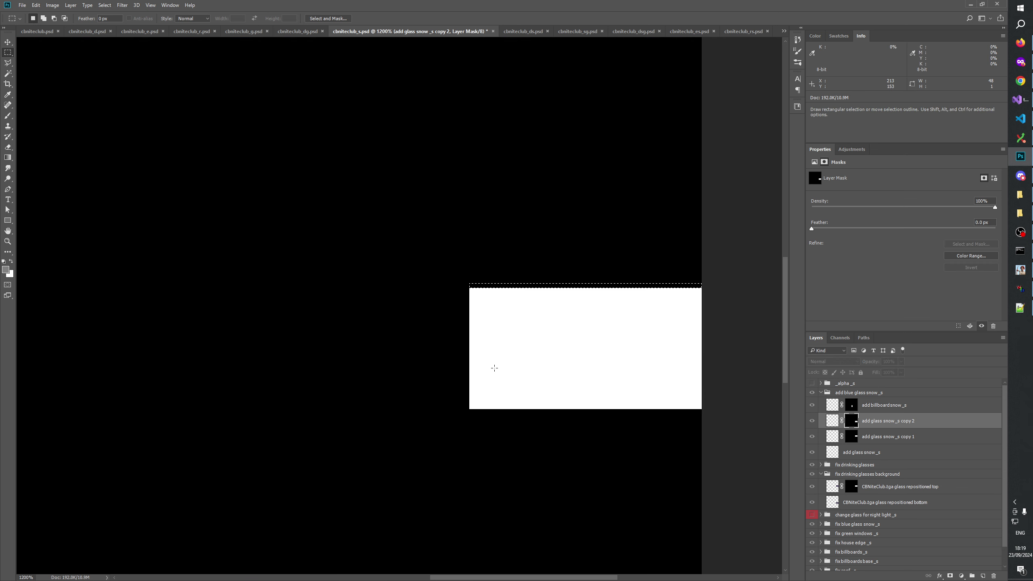
key("alt+BackSpace")
key("ctrl+d")
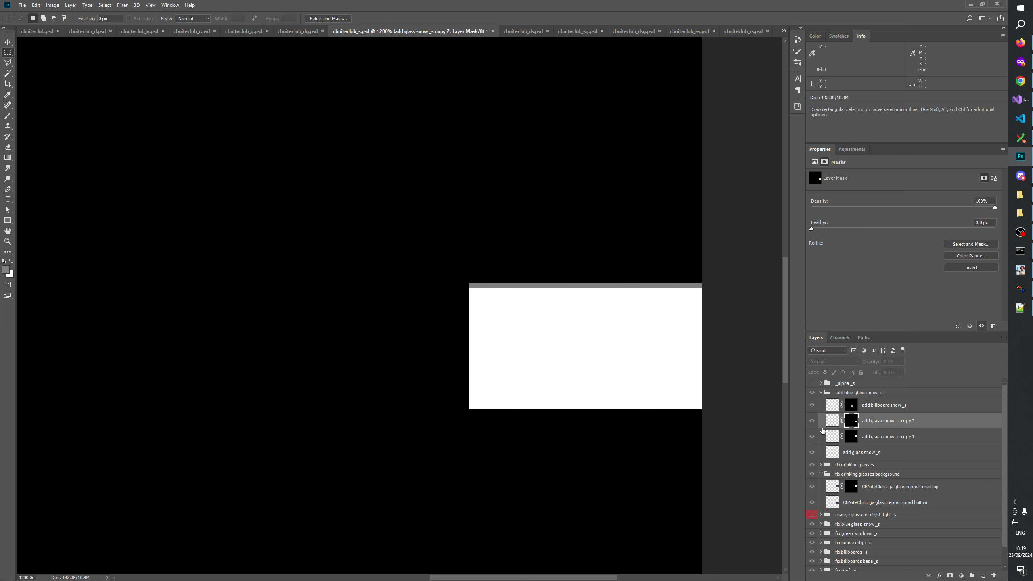
left_click(813, 422)
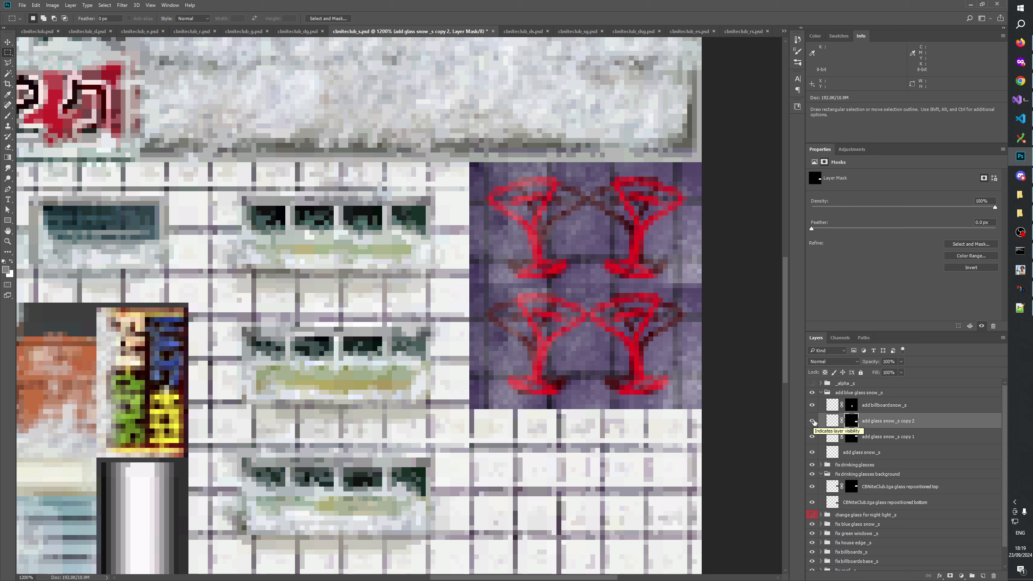
left_click(812, 421)
left_click(813, 422)
key("alt")
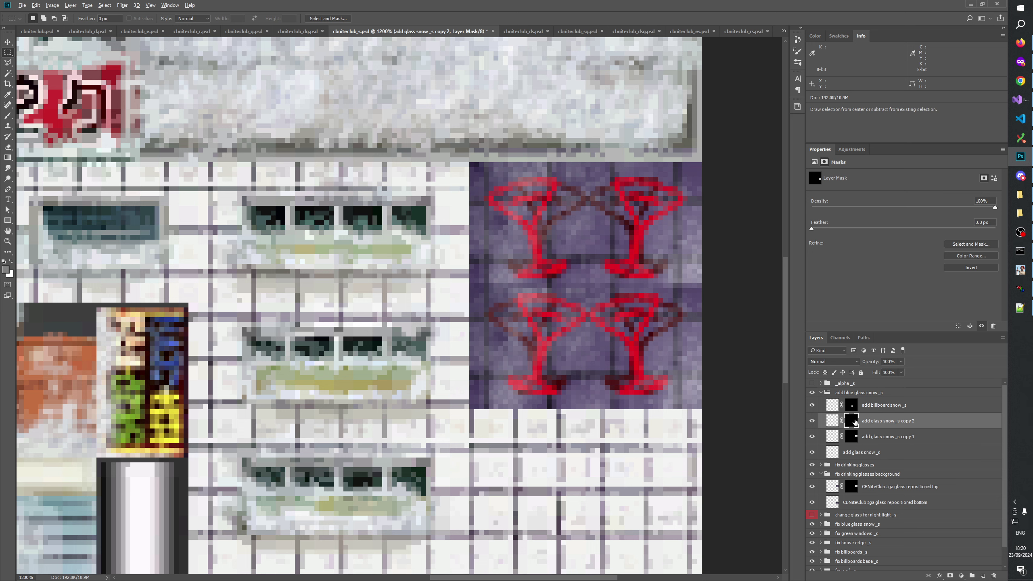
Step: Refill the 48 × 1 px seam strip in the add glass snow _s copy 2 and copy 1 masks with grey #c0c0c0
left_click(853, 421, "alt")
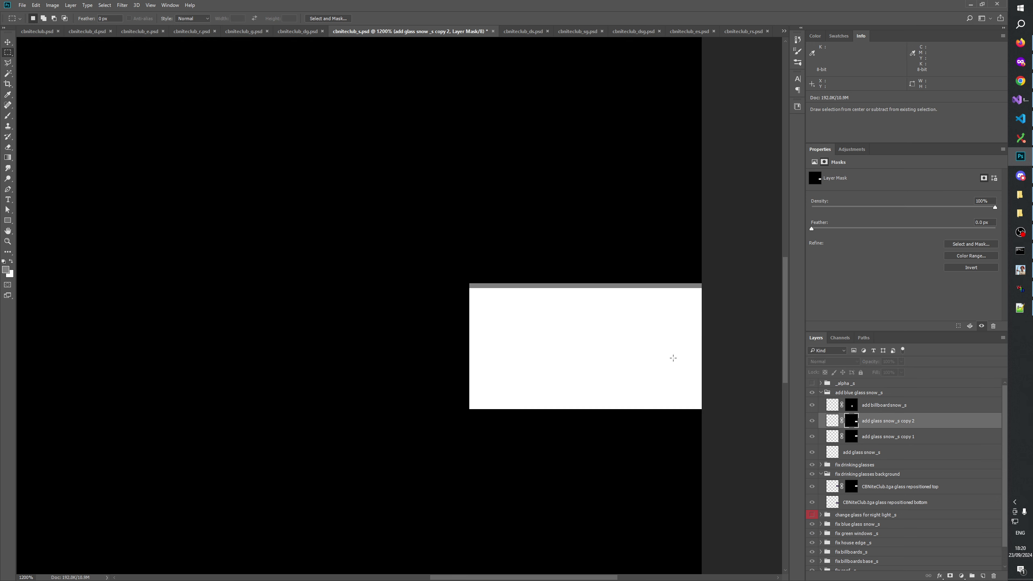
left_click_drag(470, 284, 717, 286)
left_click(5, 270)
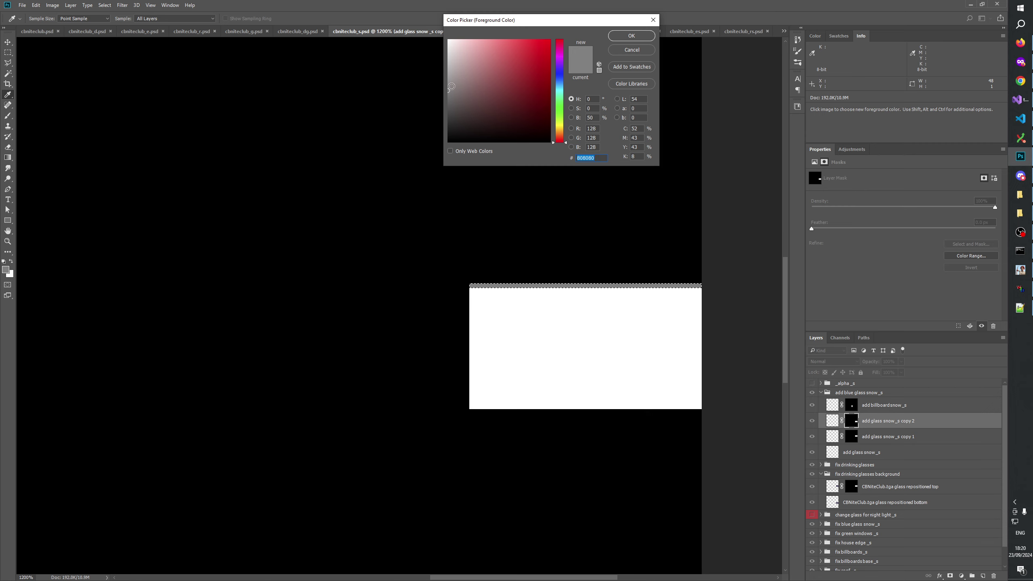
left_click_drag(480, 95, 431, 68)
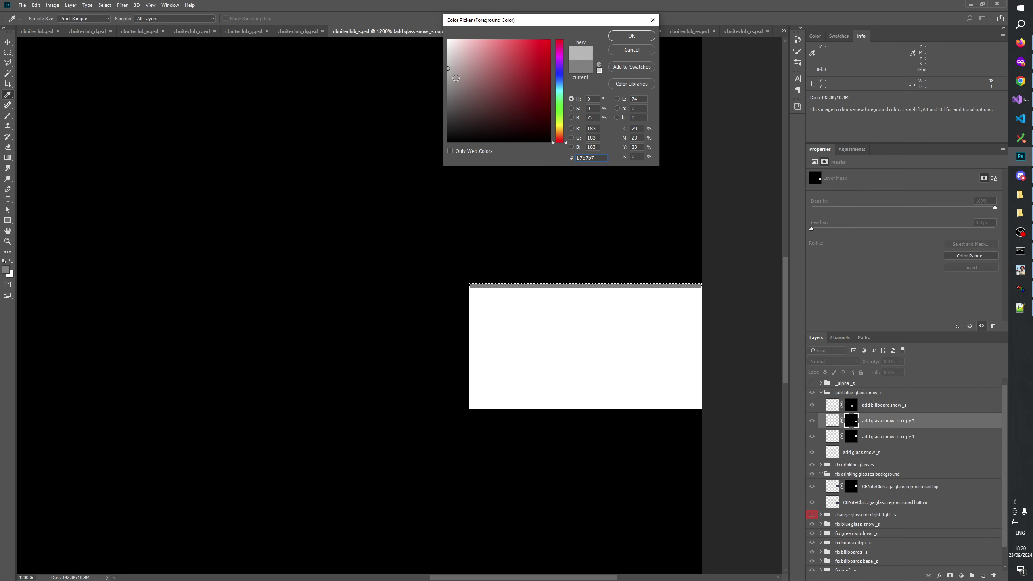
left_click_drag(448, 67, 448, 64)
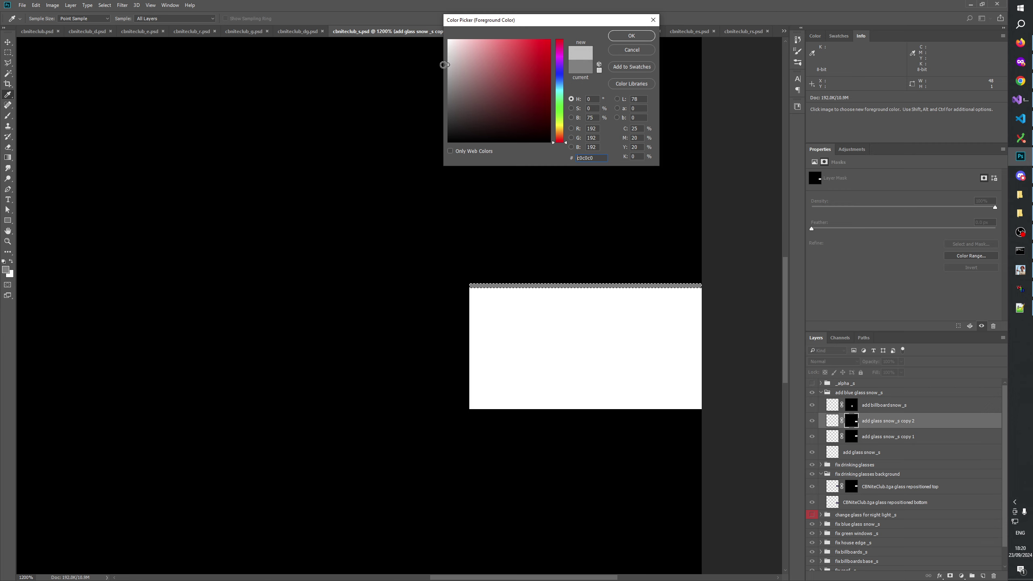
left_click(620, 37)
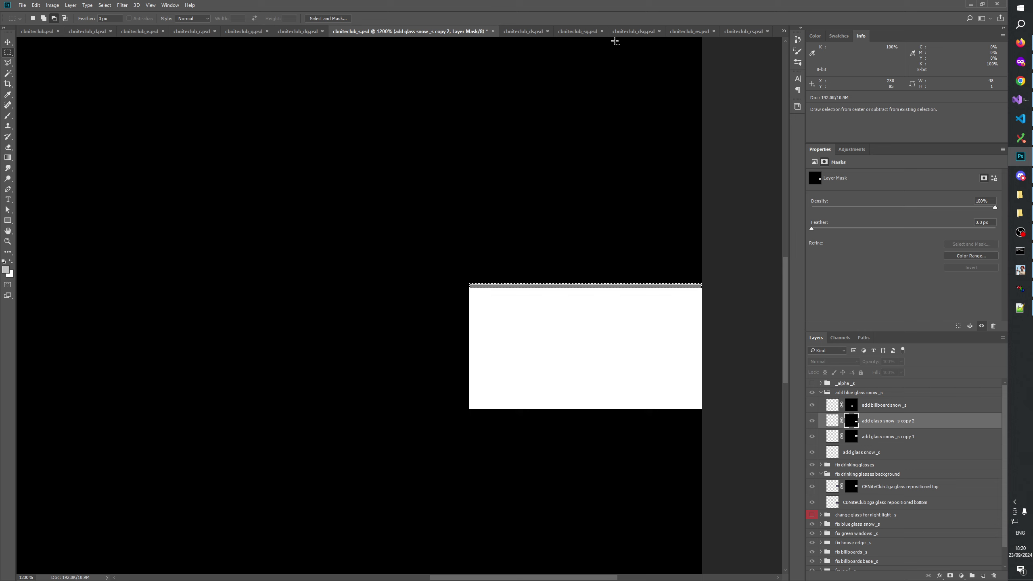
left_click(856, 436)
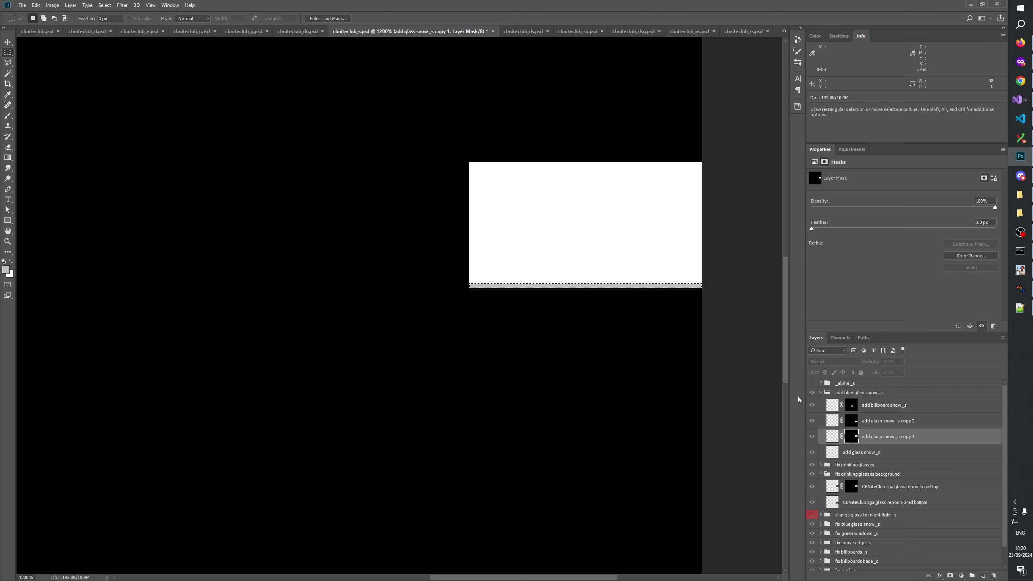
left_click(812, 393)
left_click(663, 353)
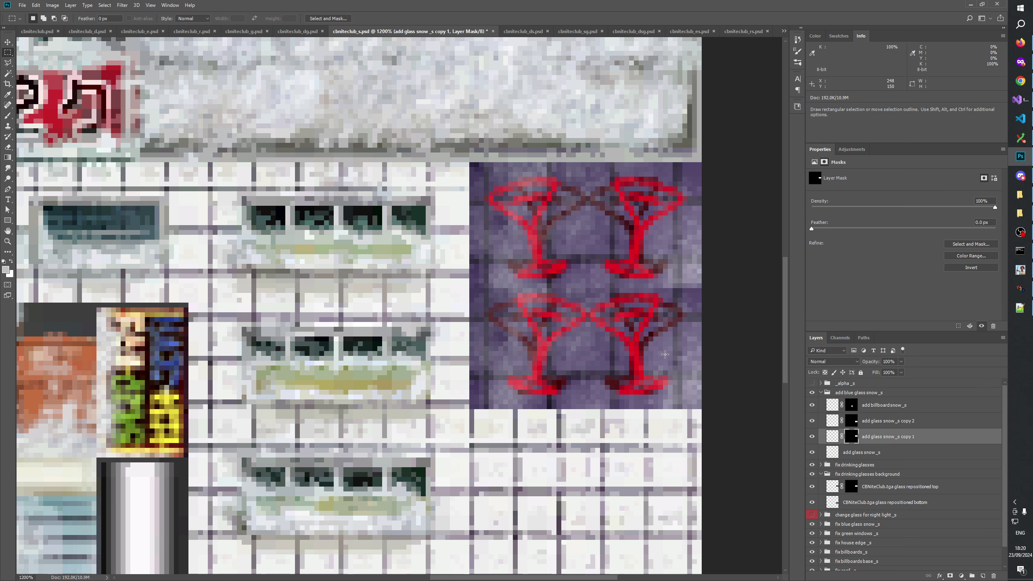
Step: Fill the 48 × 1 px seam strip in the add glass snow _s copy 1 and copy 2 masks with grey #adadad and deselect
left_click(854, 438, "alt")
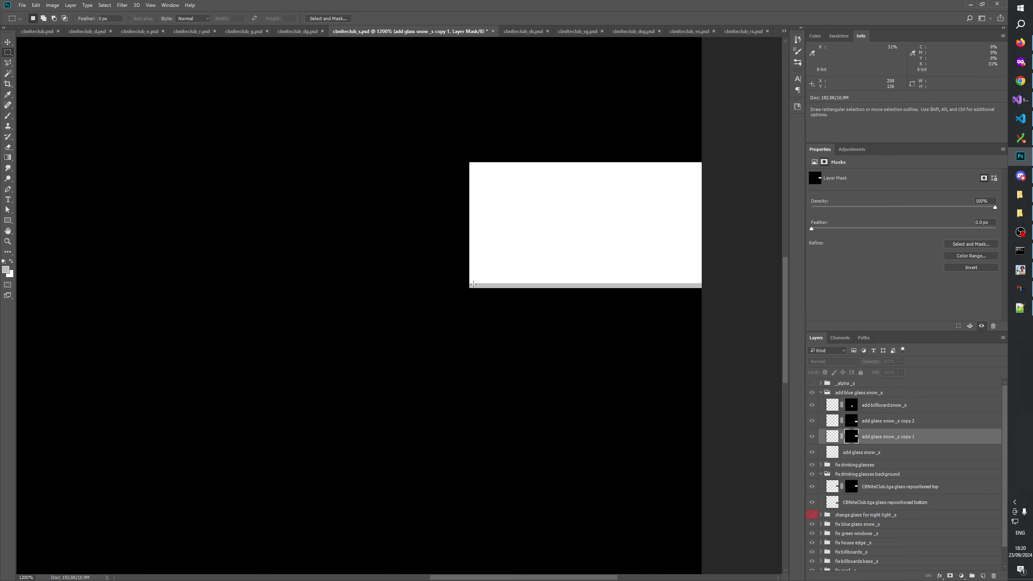
left_click_drag(470, 283, 533, 289)
left_click_drag(698, 285, 701, 285)
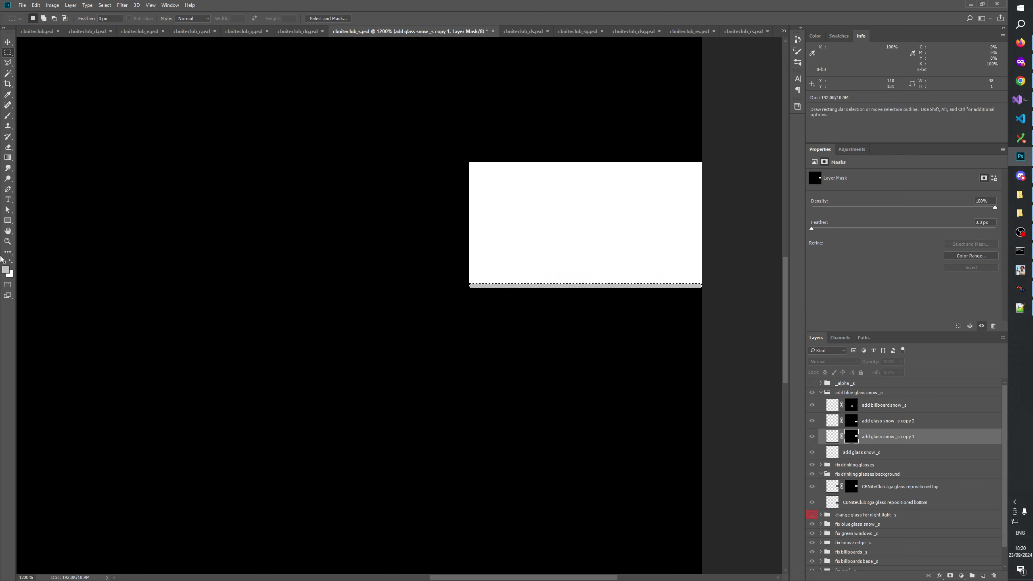
left_click(5, 269)
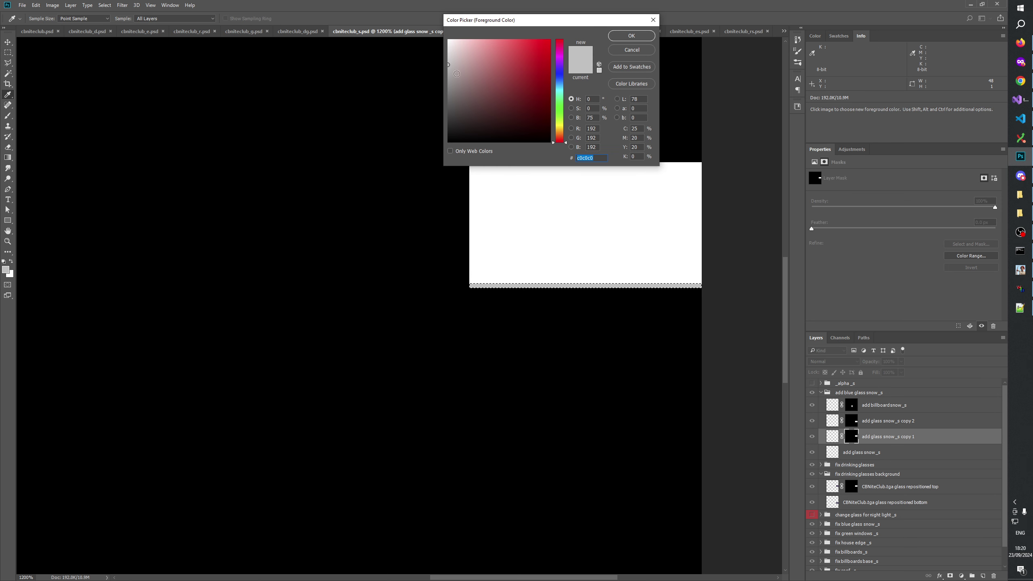
left_click(471, 287)
left_click_drag(446, 71, 443, 73)
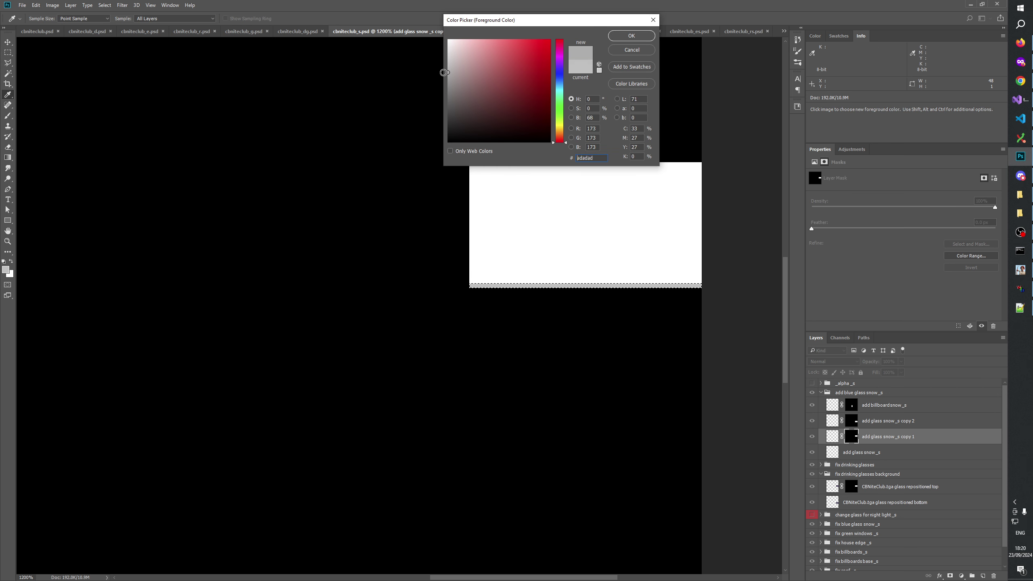
left_click(630, 36)
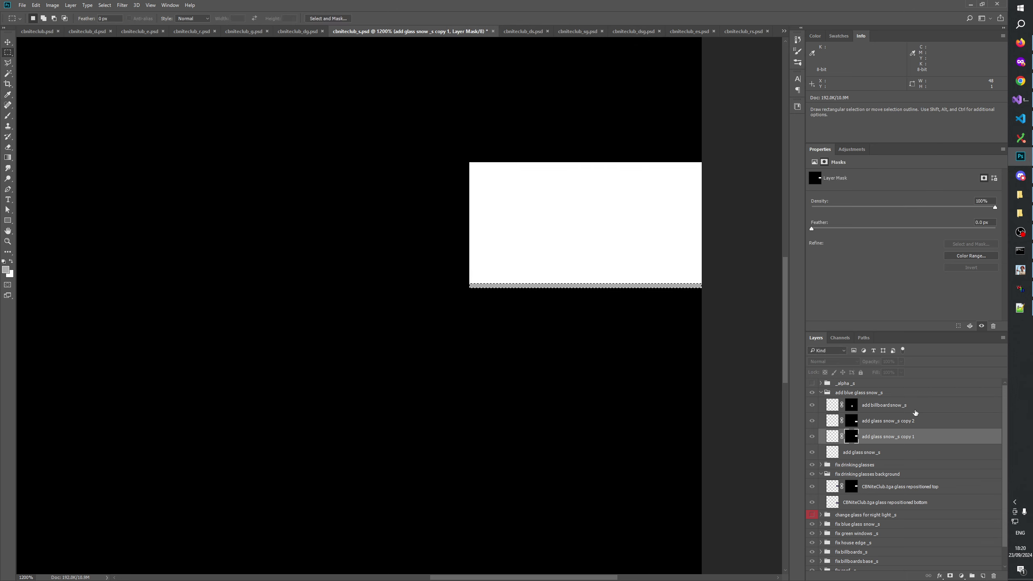
left_click(854, 422)
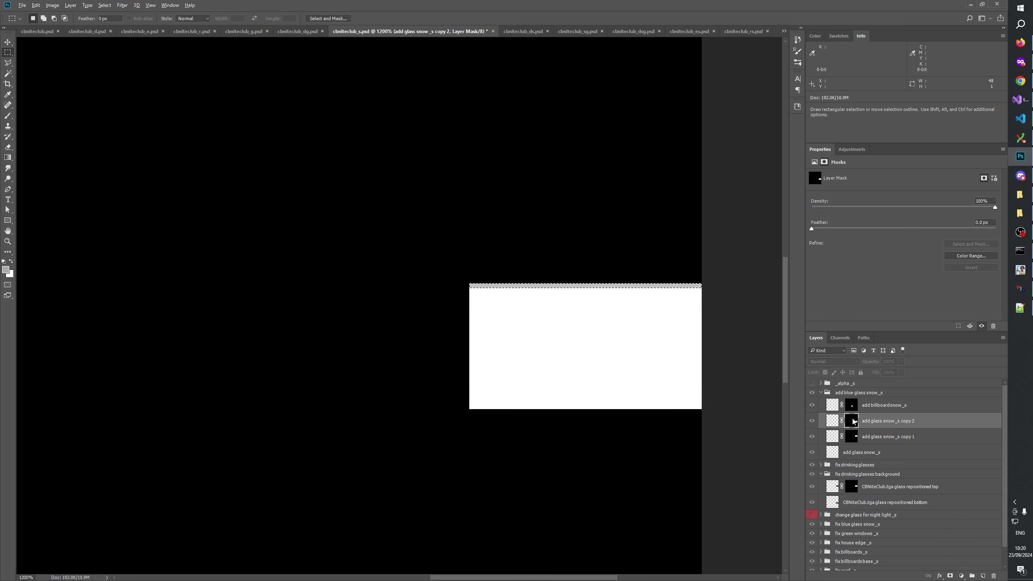
left_click(812, 419)
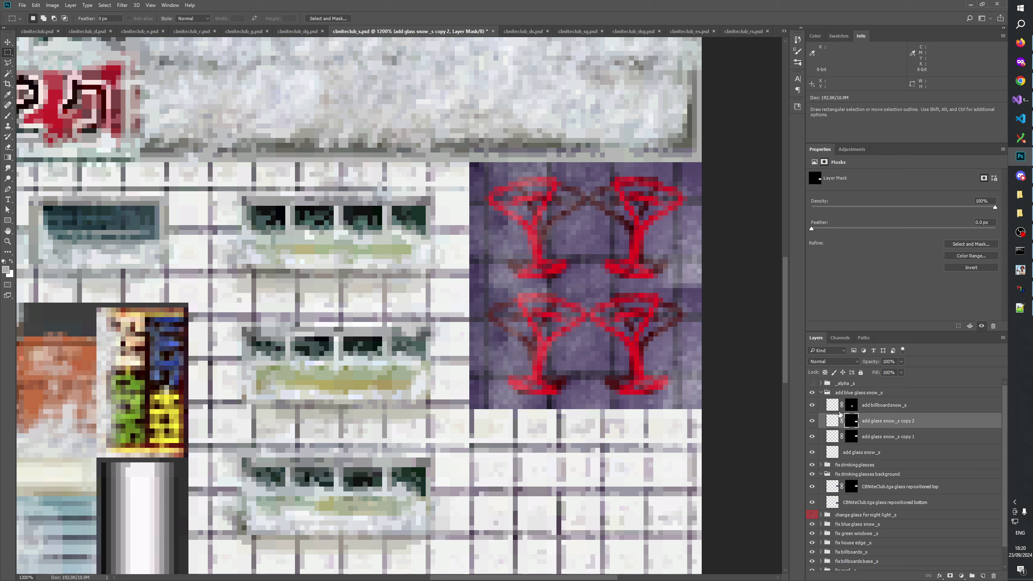
Step: Examine the glasses tile with the add blue glass snow _s group hidden and shown, and view the whole texture at 400%
left_click(812, 392)
left_click(812, 392)
left_click(812, 393)
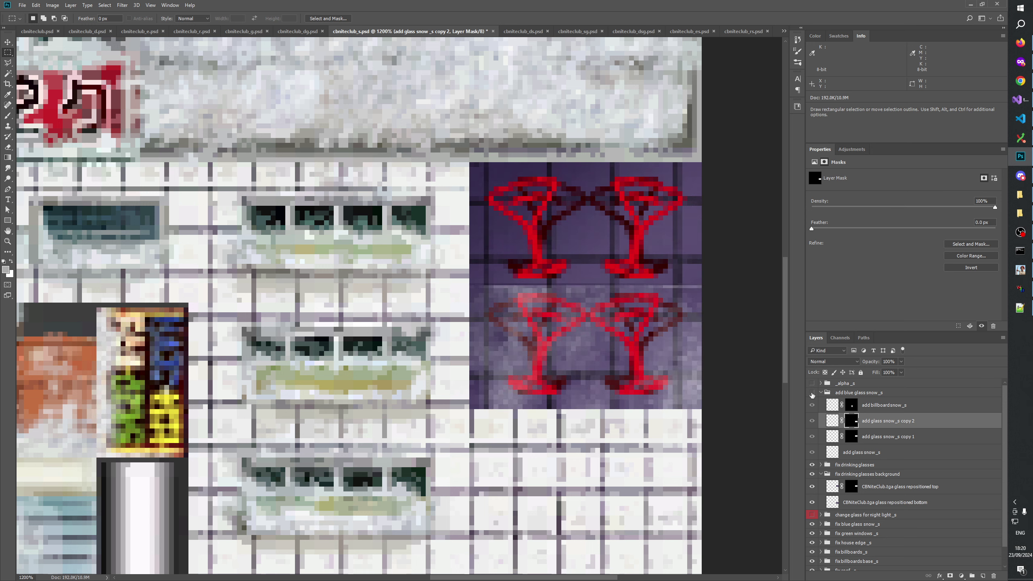
left_click(812, 393)
left_click(812, 393)
left_click(812, 393)
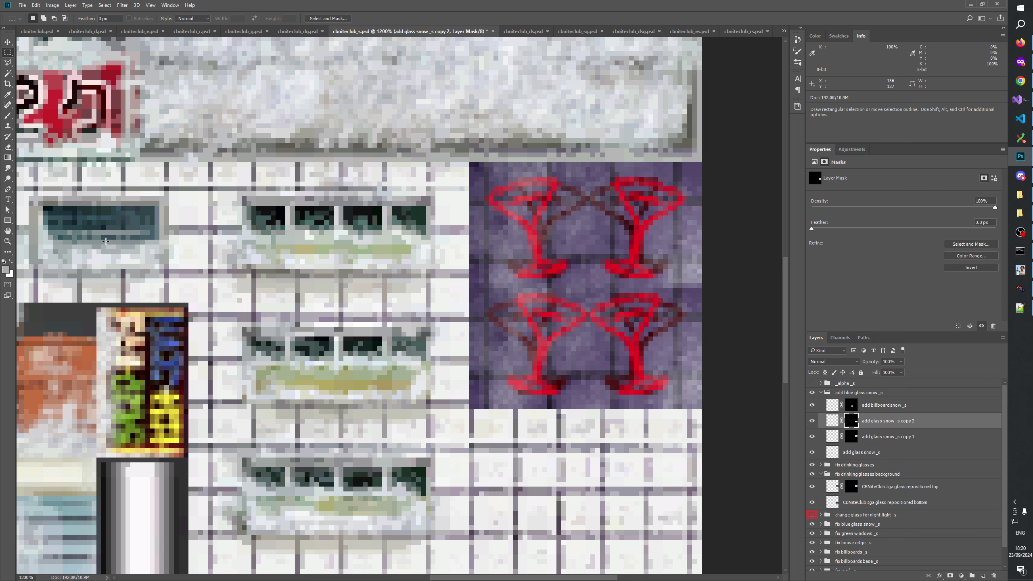
left_click(8, 242)
right_click(587, 286)
left_click(610, 319)
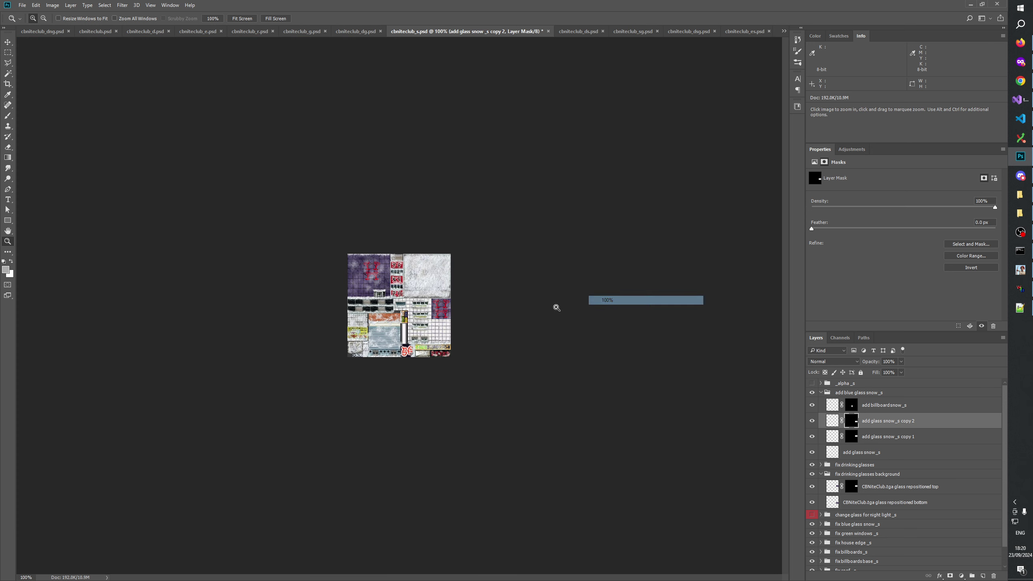
left_click(451, 357)
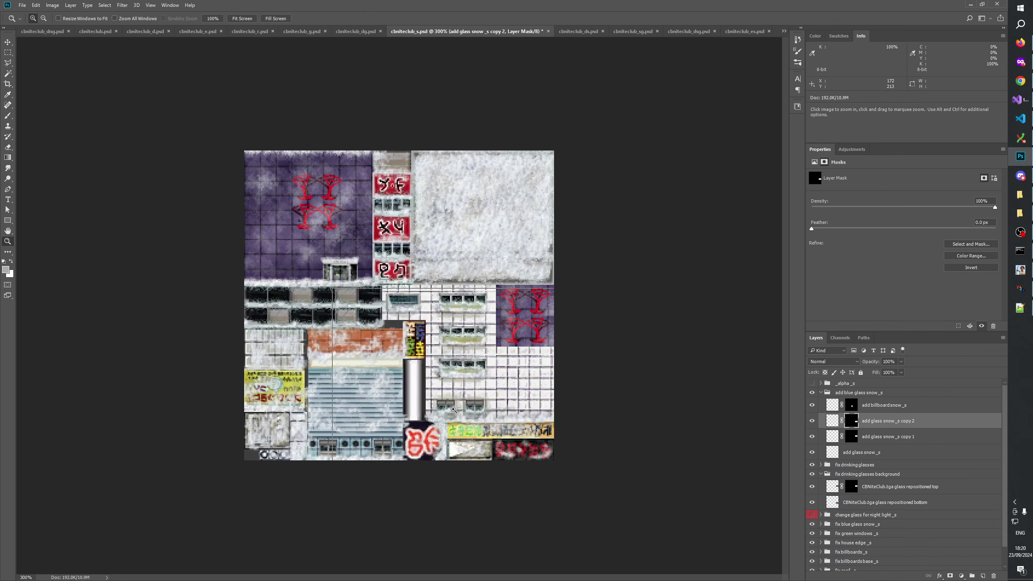
left_click(467, 419)
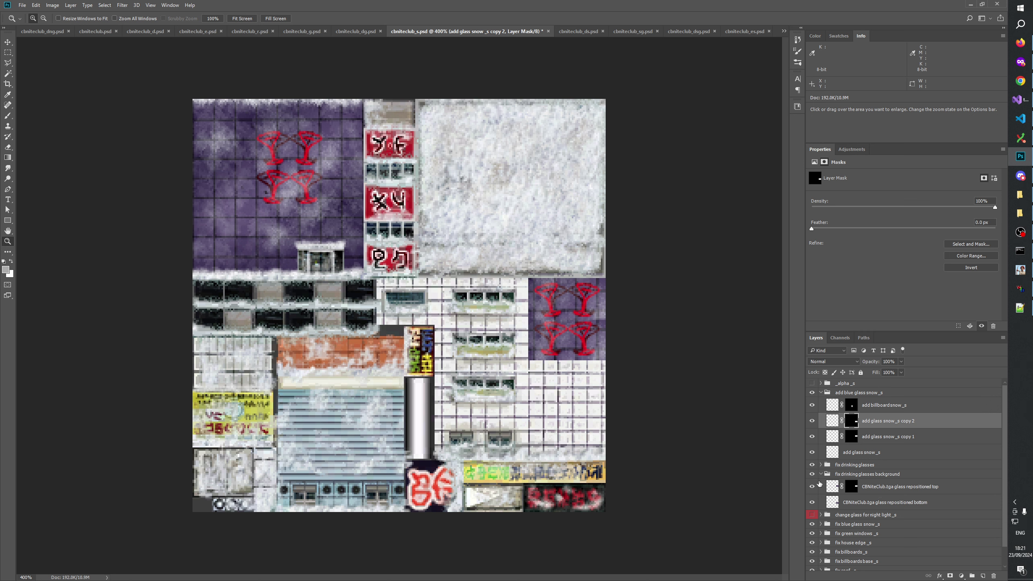
Step: Hide the add clean drinking glasses reference group and collapse the fix drinking glasses and fix drinking glasses background groups
left_click(821, 465)
left_click(811, 474)
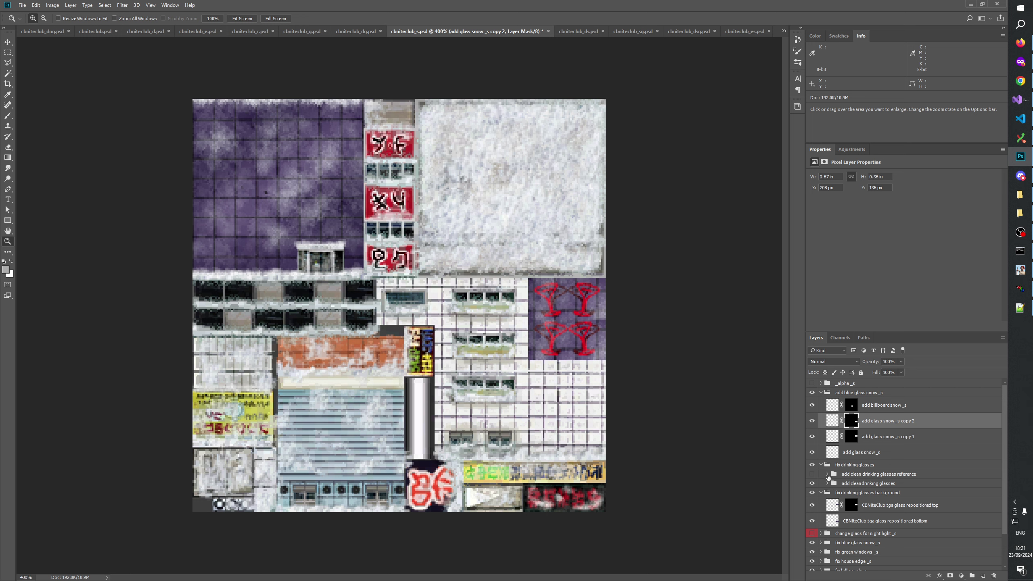
left_click(821, 465)
left_click(820, 475)
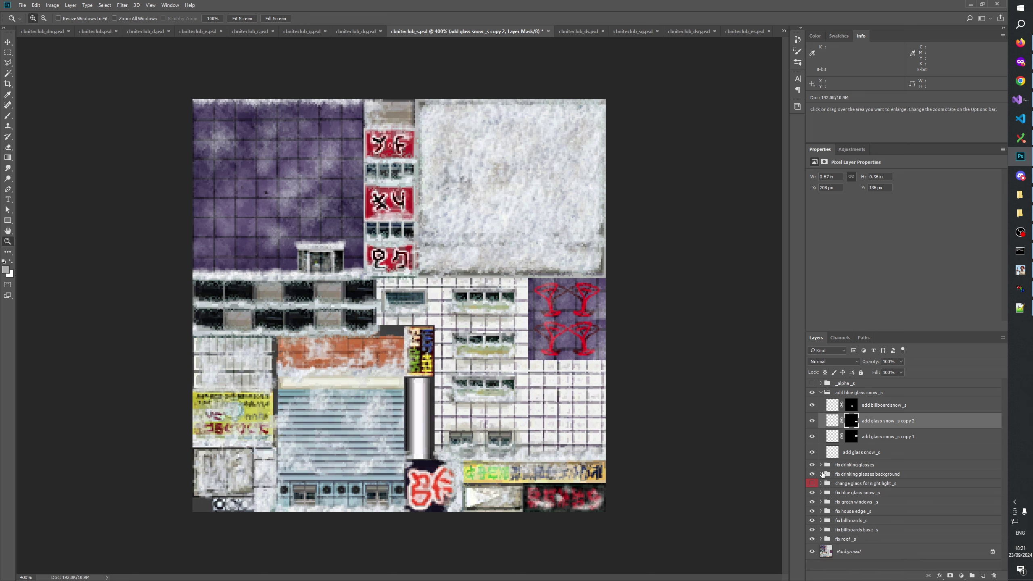
Step: Compare the texture with and without the add blue glass snow _s group, collapse that group and deselect all layers
left_click(812, 393)
left_click(812, 393)
left_click(811, 393)
left_click(811, 393)
left_click(811, 393)
left_click(811, 392)
left_click(820, 392)
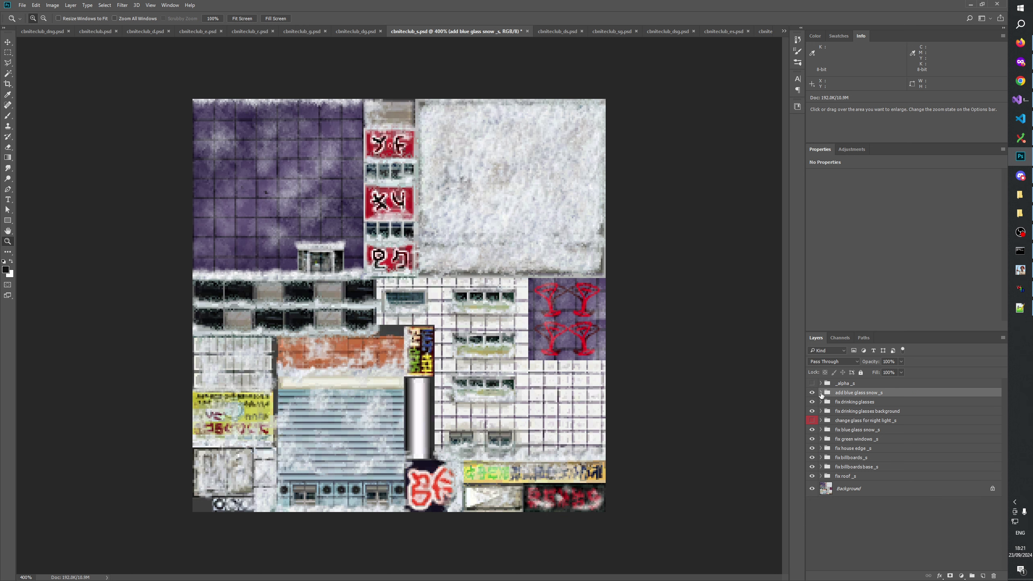
left_click(847, 525)
Step: Check the fix drinking glasses background group by toggling its visibility and save cbniteclub_s.psd
left_click(811, 410)
left_click(811, 410)
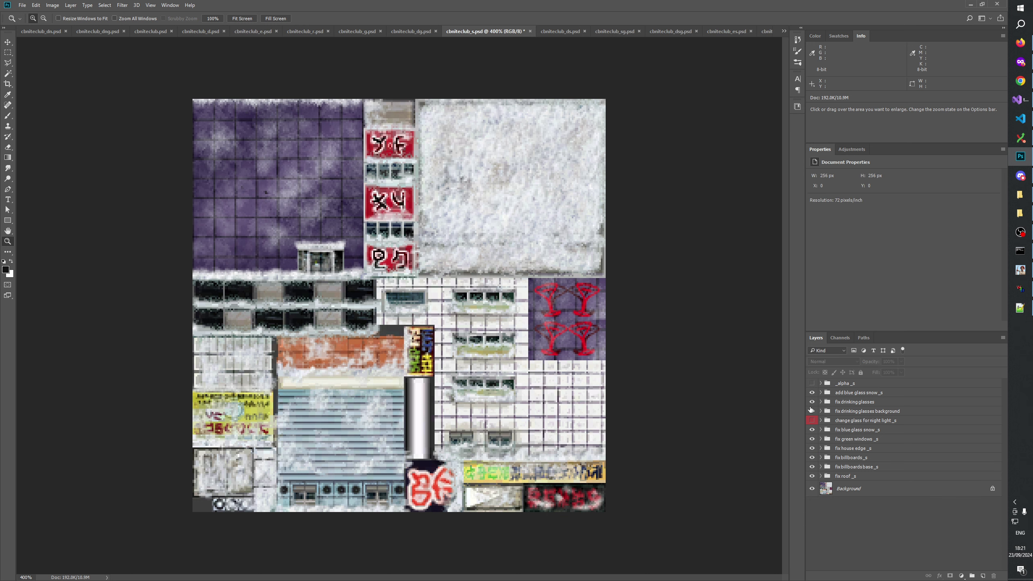
left_click(812, 411)
left_click(811, 410)
left_click(812, 412)
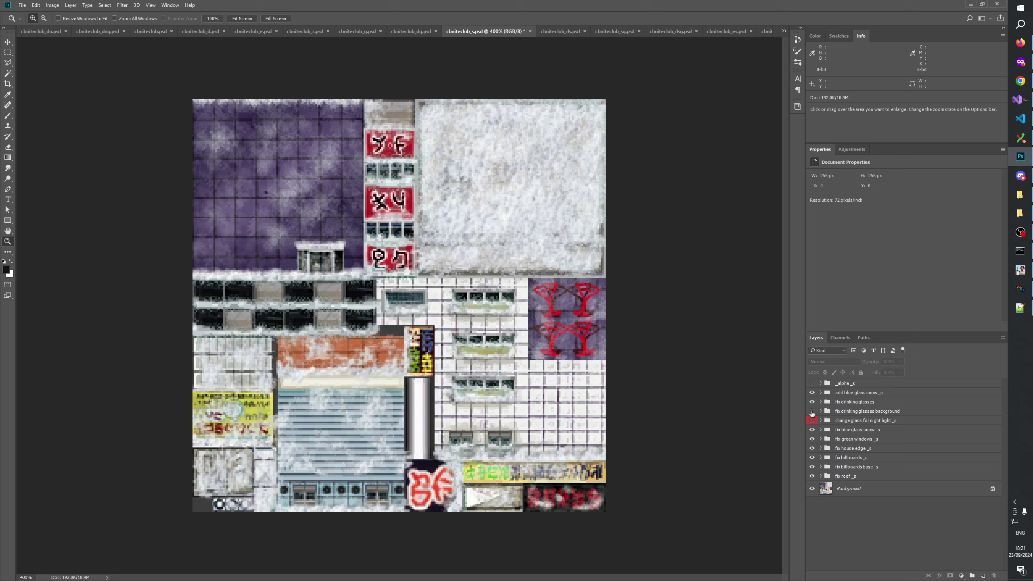
left_click(811, 411)
left_click(812, 412)
left_click(811, 412)
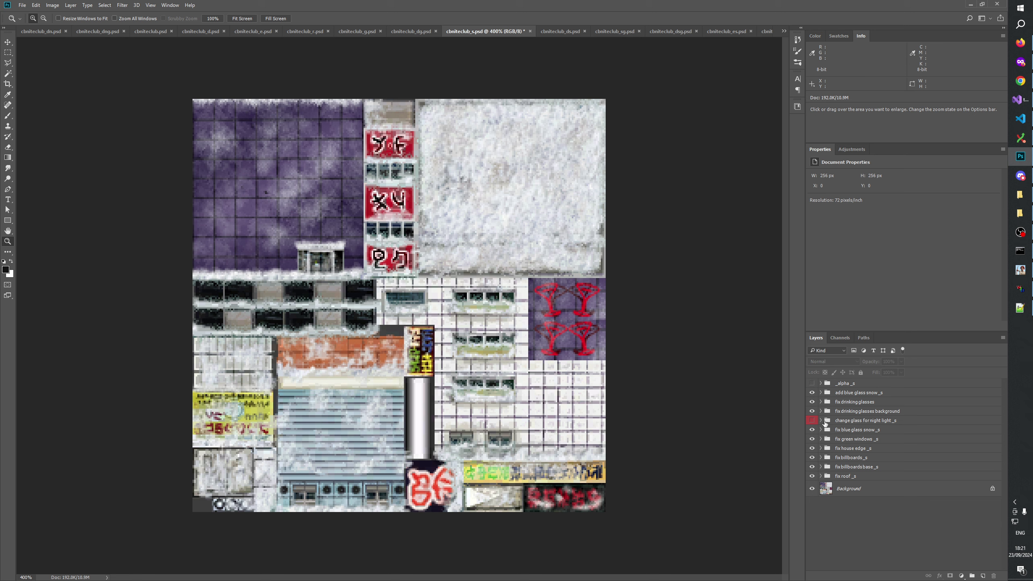
key("ctrl+s")
Step: Switch to W3D Viewer and examine the glasses sign on the nightclub model from several angles, comparing it with the texture in Photoshop
left_click(1020, 290)
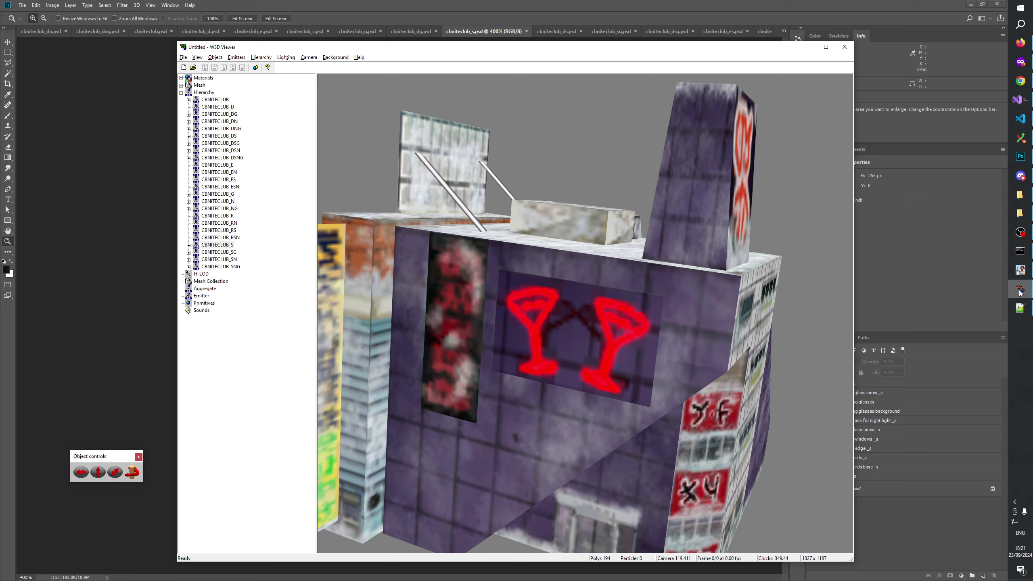
key("alt+Tab")
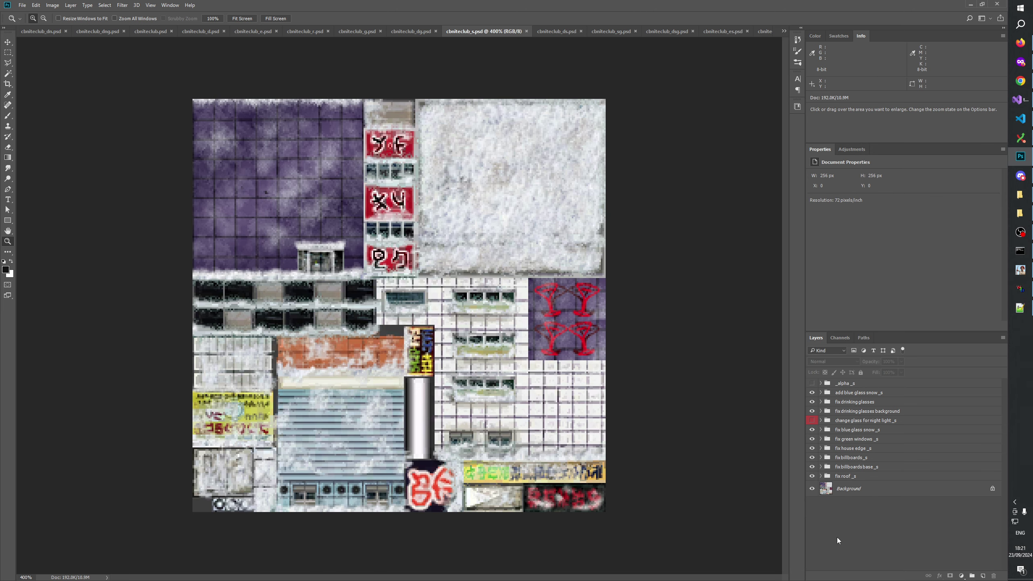
key("alt+Tab")
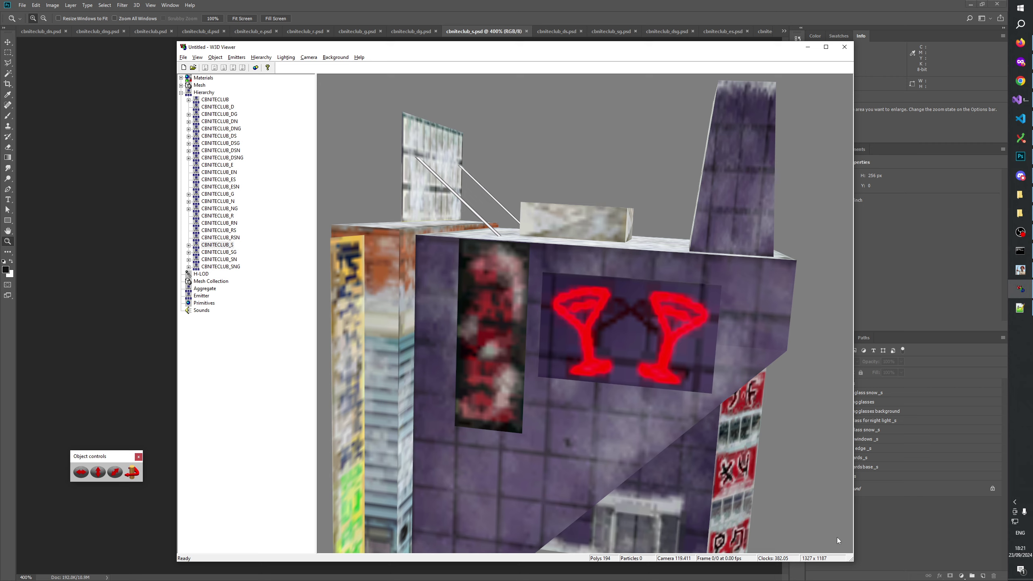
key("alt+Tab")
key("alt+Tab")
key("alt+Tab")
key("alt+Tab")
left_click_drag(837, 538, 736, 279)
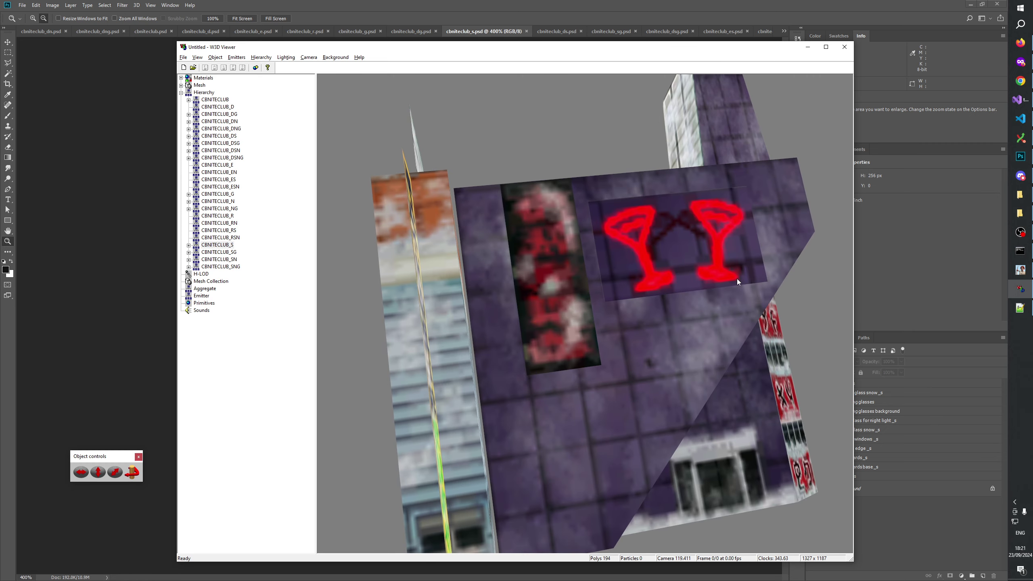
key("alt+Tab")
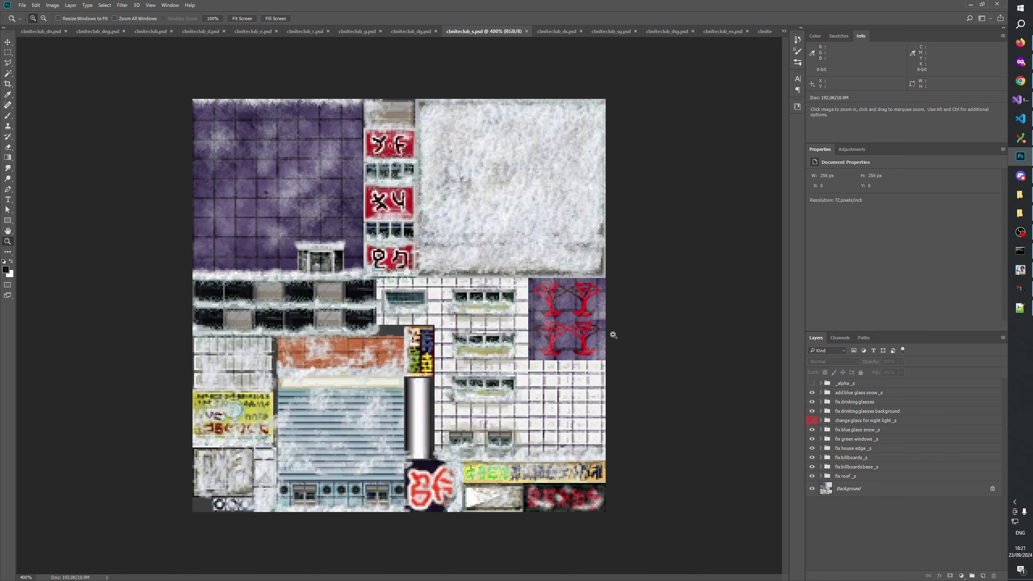
key("alt+Tab")
left_click_drag(722, 205, 602, 275)
scroll(642, 250, "down", 10)
scroll(602, 275, "up", 5)
key("alt+Tab")
Step: Inspect the Alpha 1 channel on its own around the glasses tile at 1200% and restore the RGB view
left_click(811, 392)
left_click(812, 392)
left_click(838, 337)
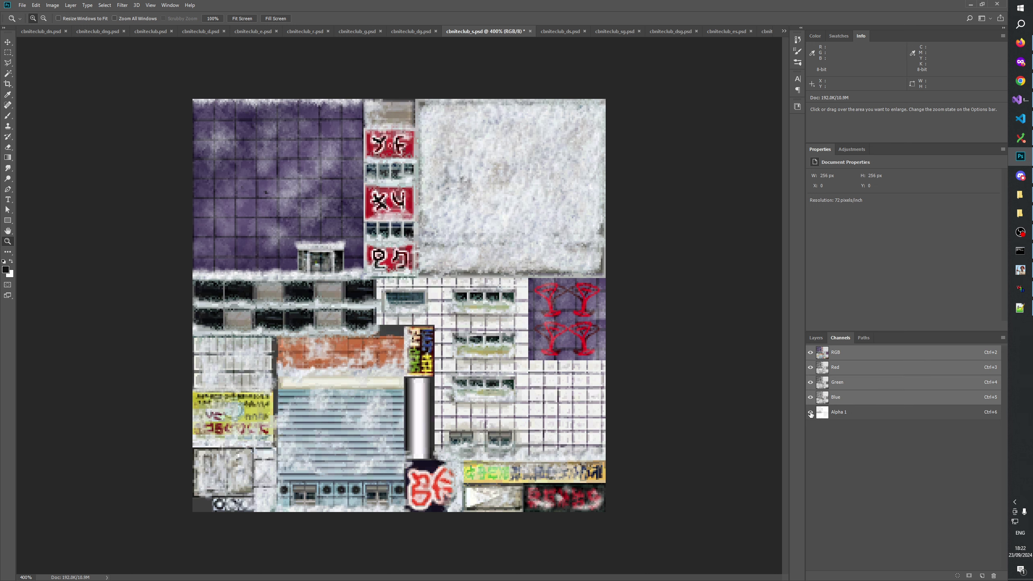
left_click(810, 412)
left_click(810, 352)
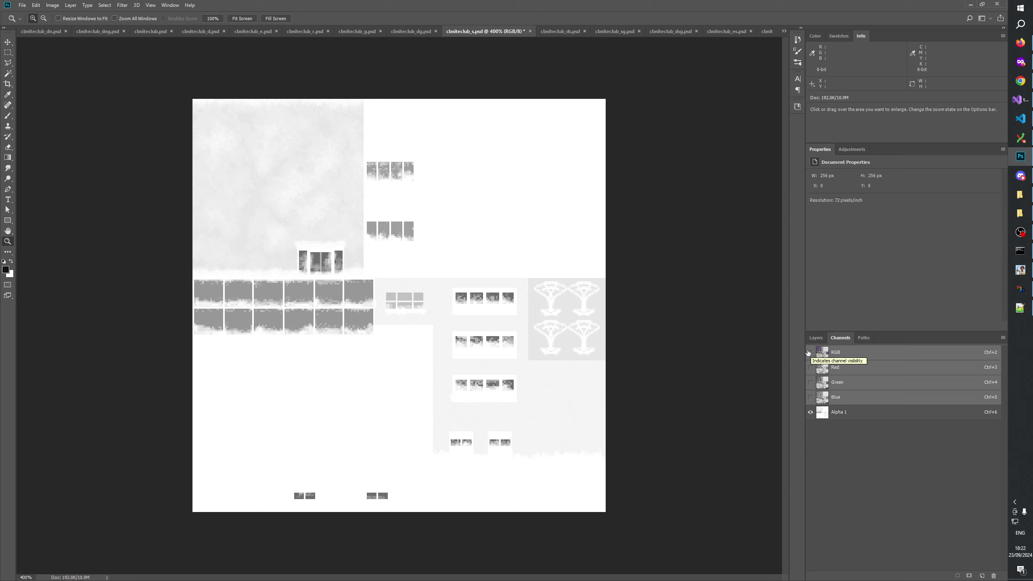
left_click(576, 334)
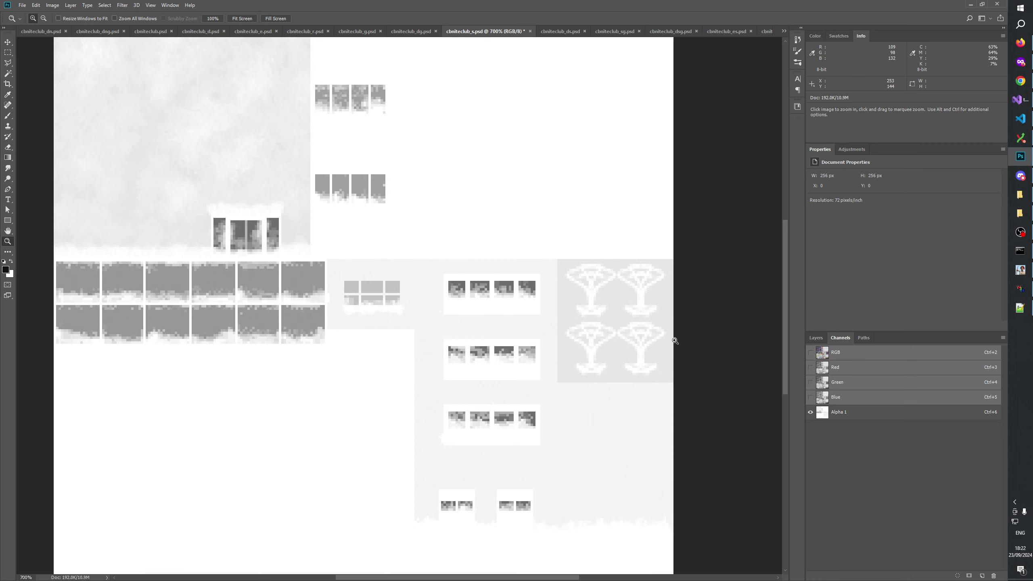
left_click(664, 341)
left_click(664, 330)
left_click(648, 304)
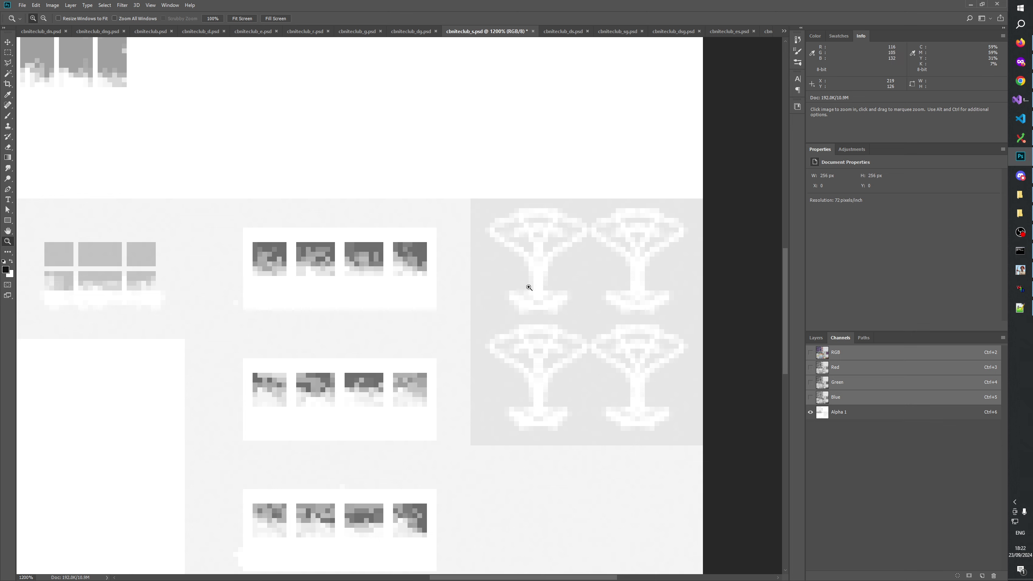
left_click(810, 352)
left_click(811, 410)
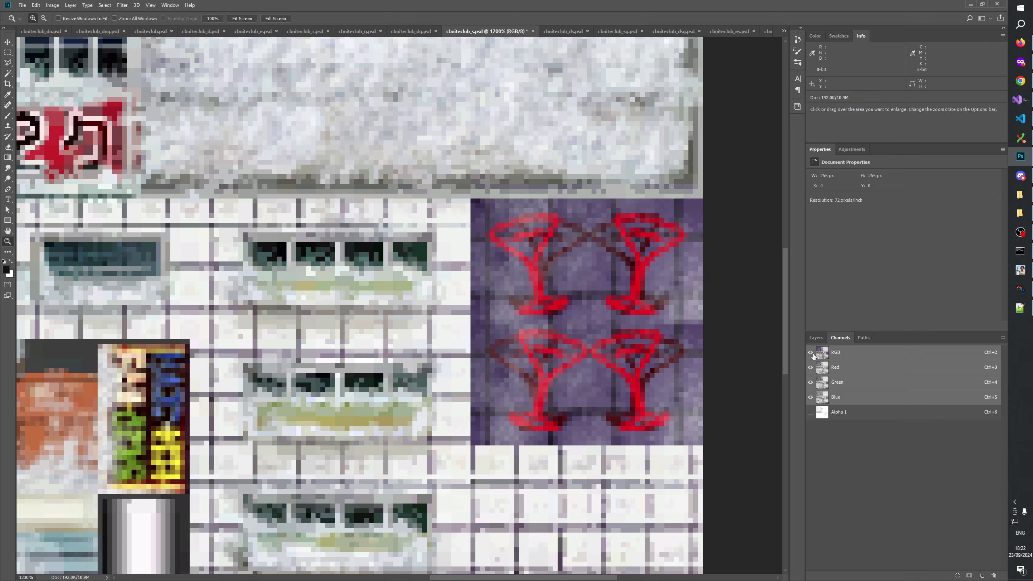
Step: Return to the layers, select the add blue glass snow _s group, and show and expand the _alpha _s group
left_click(811, 341)
left_click(852, 392)
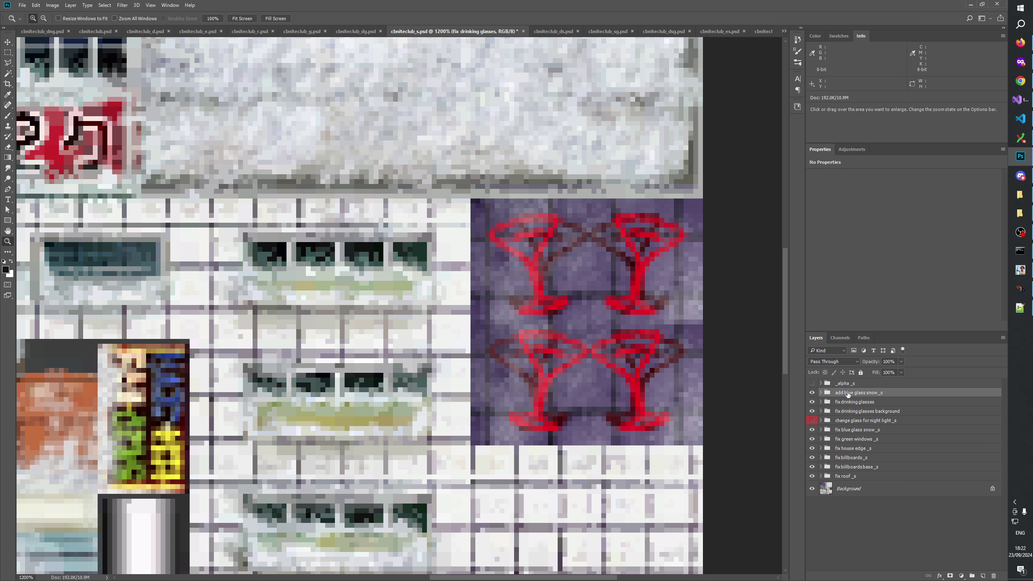
left_click(812, 383)
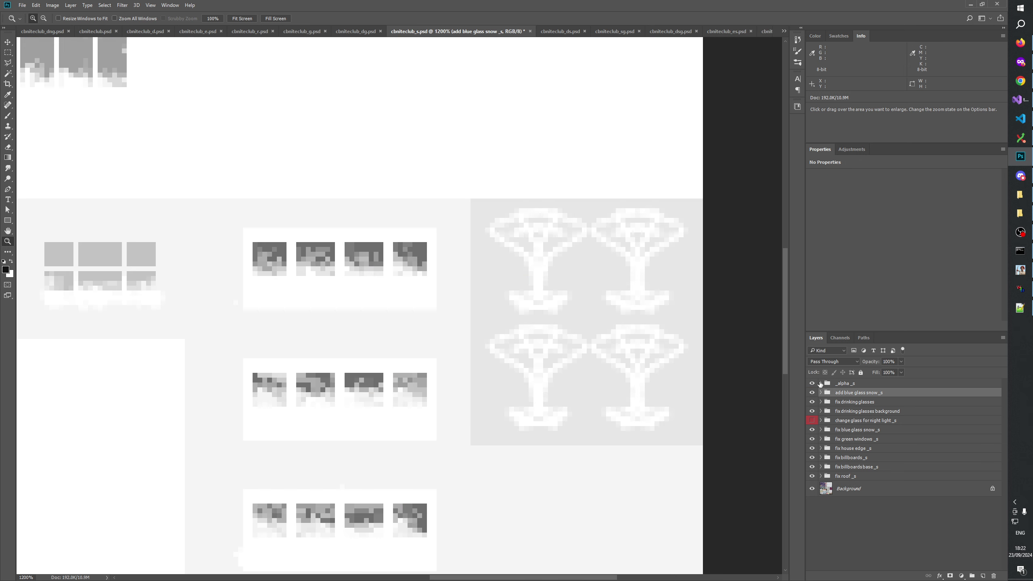
left_click(820, 383)
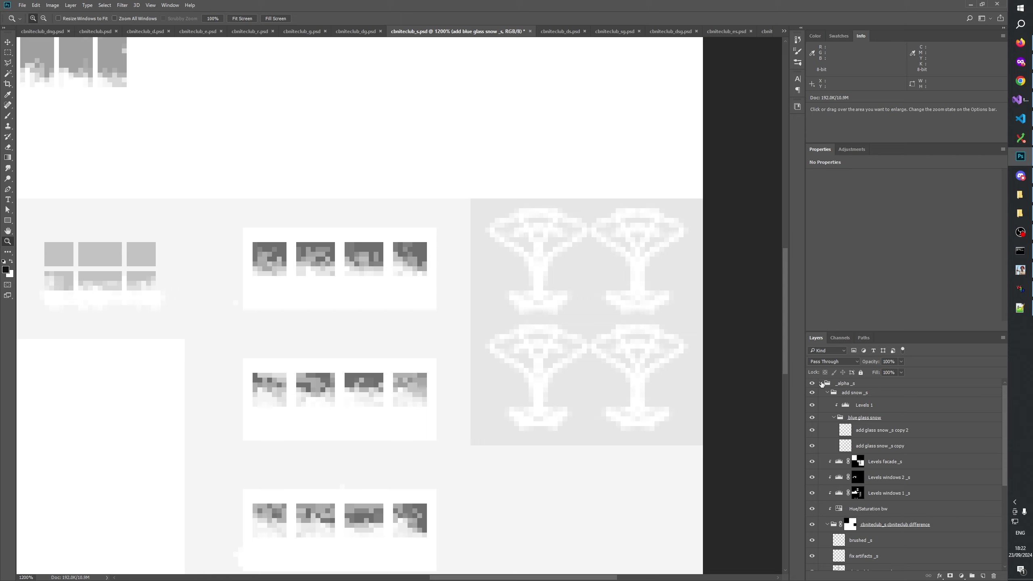
scroll(821, 393, "down", 1)
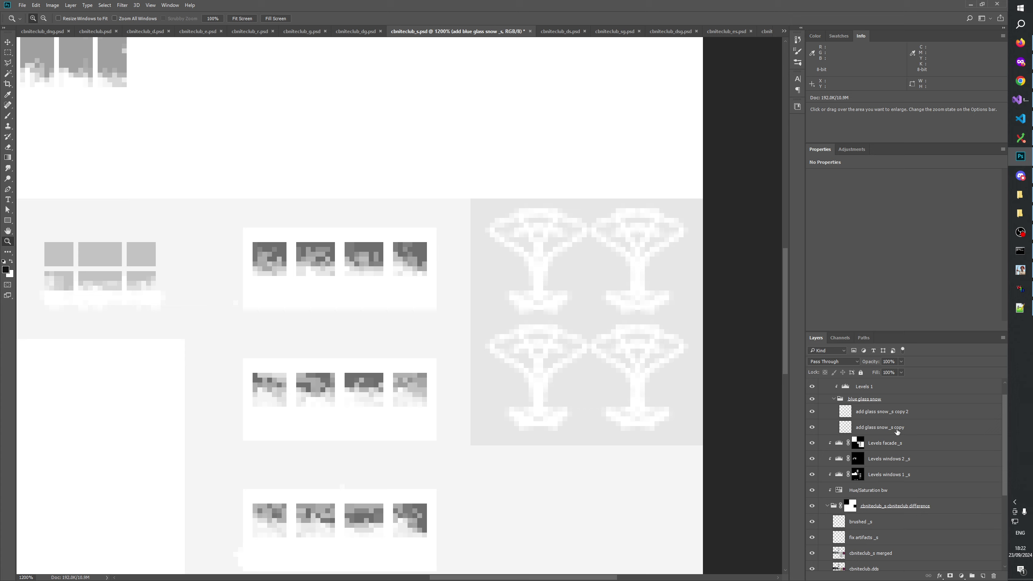
scroll(897, 431, "down", 3)
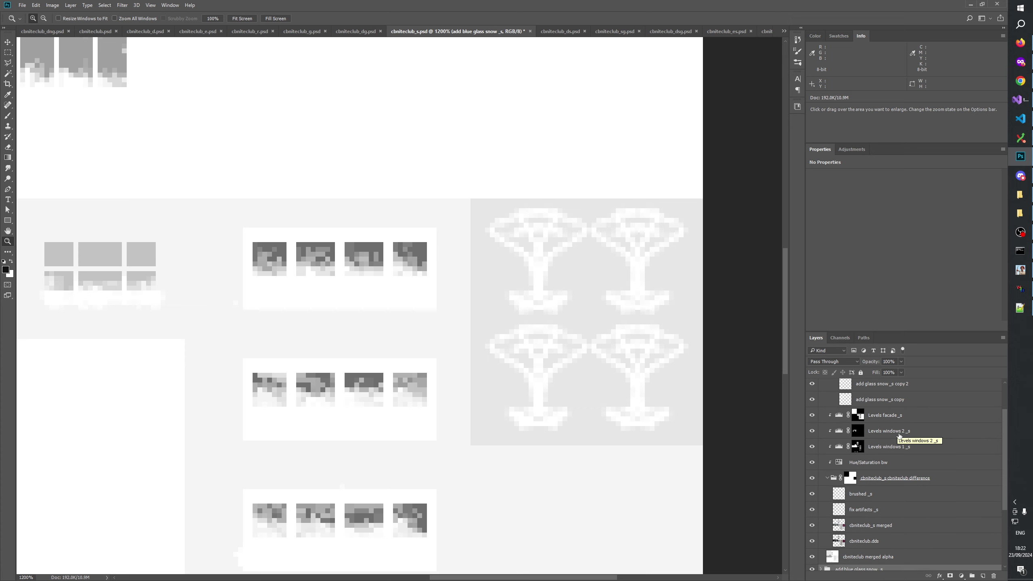
Step: Expand the add blue glass snow _s group and compare its snow layers with the copies inside the _alpha _s group
left_click(820, 523)
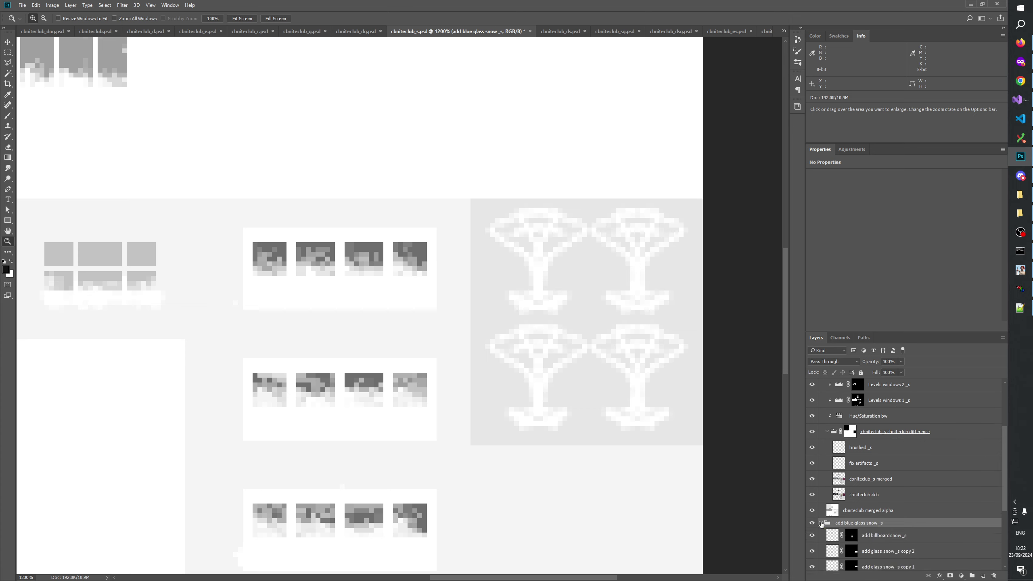
scroll(845, 496, "down", 3)
scroll(845, 496, "up", 2)
scroll(844, 498, "down", 3)
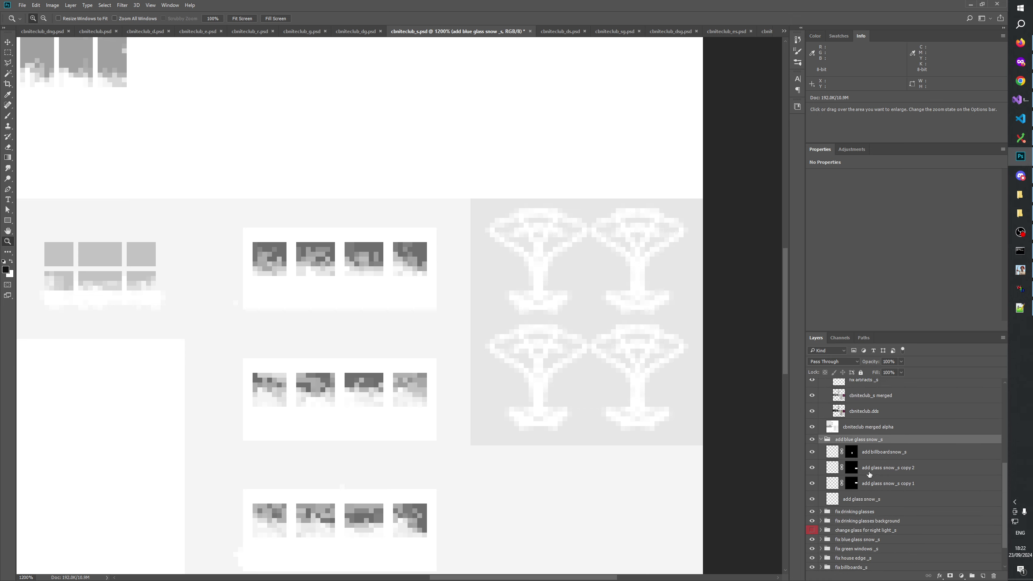
scroll(870, 480, "up", 3)
scroll(869, 480, "down", 3)
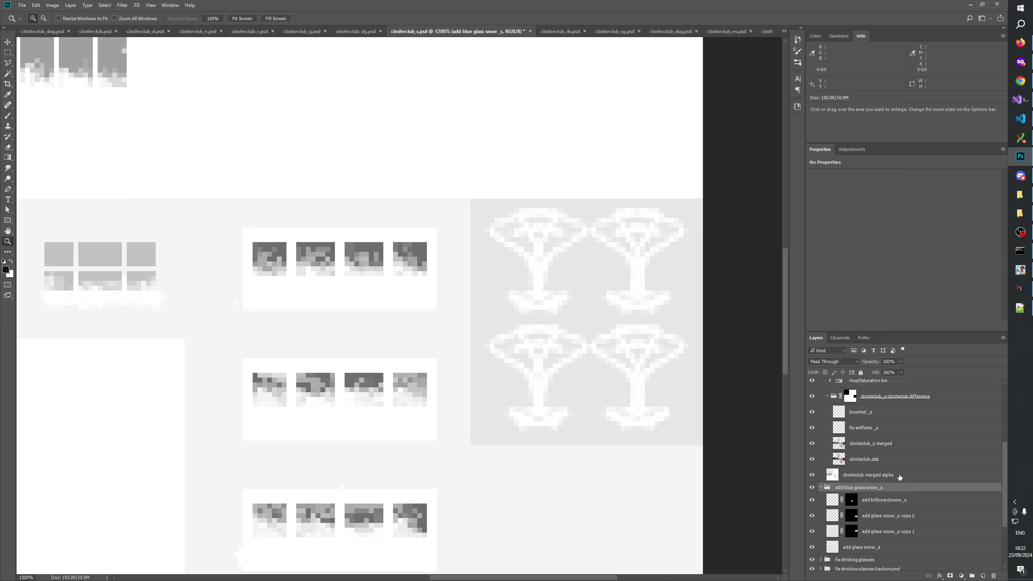
scroll(897, 478, "up", 5)
scroll(900, 480, "up", 2)
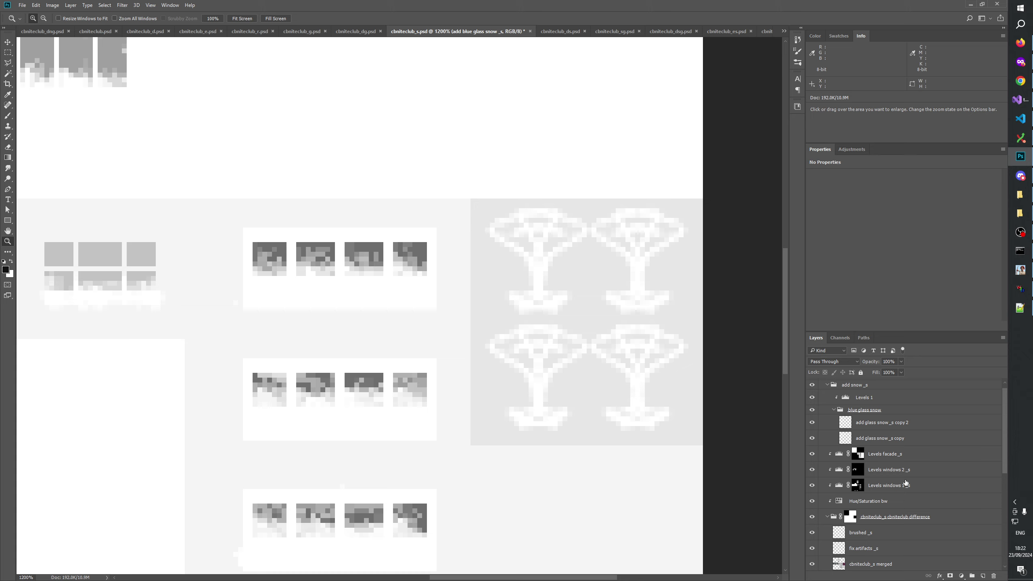
scroll(905, 484, "down", 6)
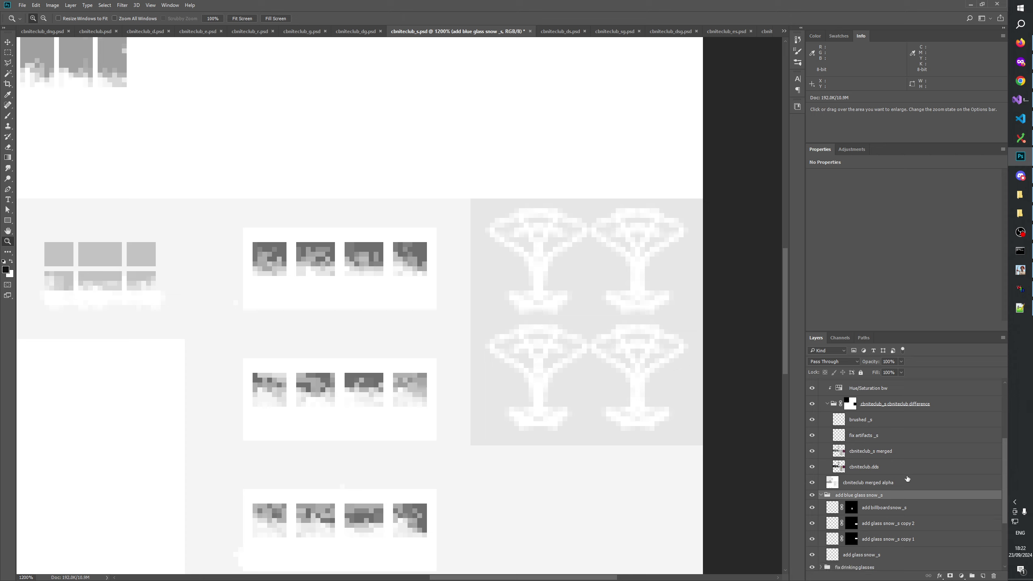
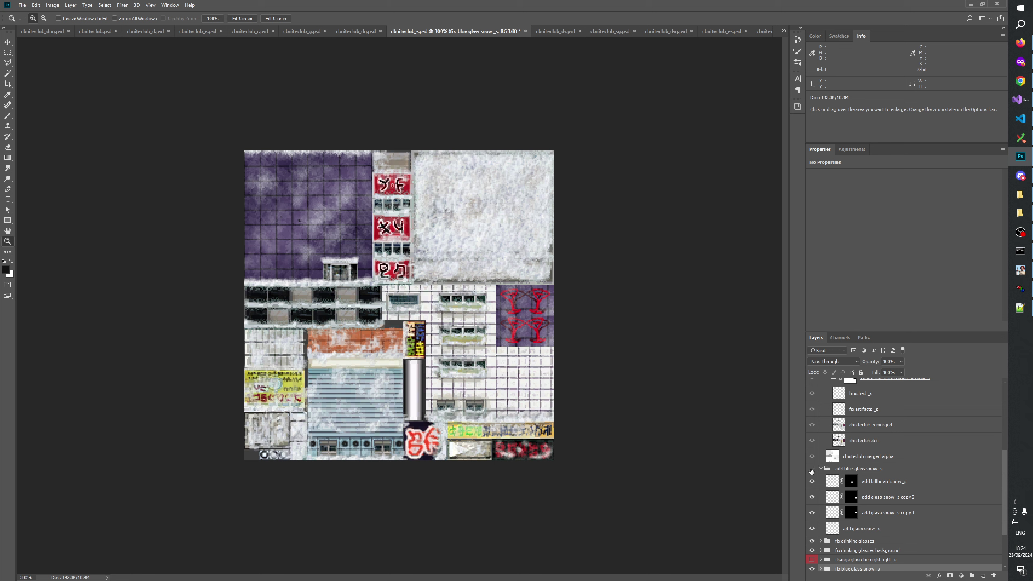
Step: Compare the texture with and without the add blue glass snow _s group by toggling its visibility, leaving it shown
left_click(811, 470)
left_click(811, 469)
left_click(812, 470)
left_click(811, 470)
left_click(812, 469)
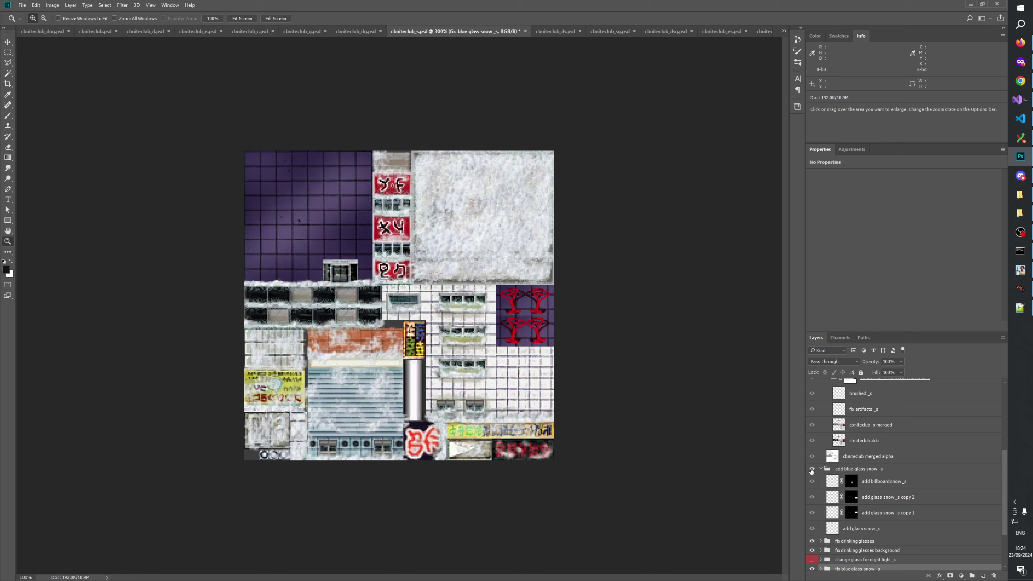
left_click(811, 470)
left_click(811, 470)
left_click(811, 470)
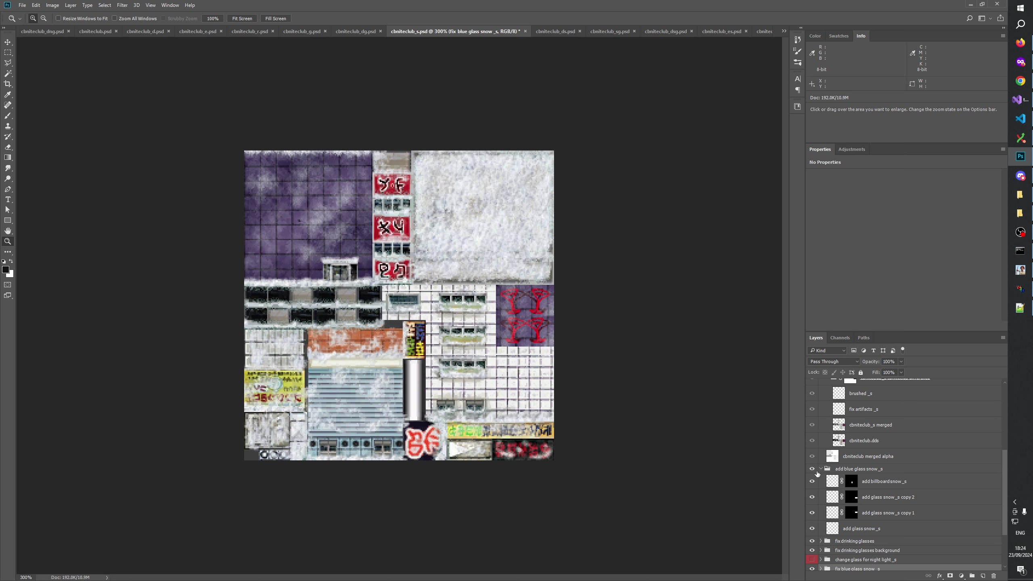
Step: Select the add blue glass snow _s group, check its add billboard snow _s layer by toggling visibility, and review the layer order
left_click(869, 469)
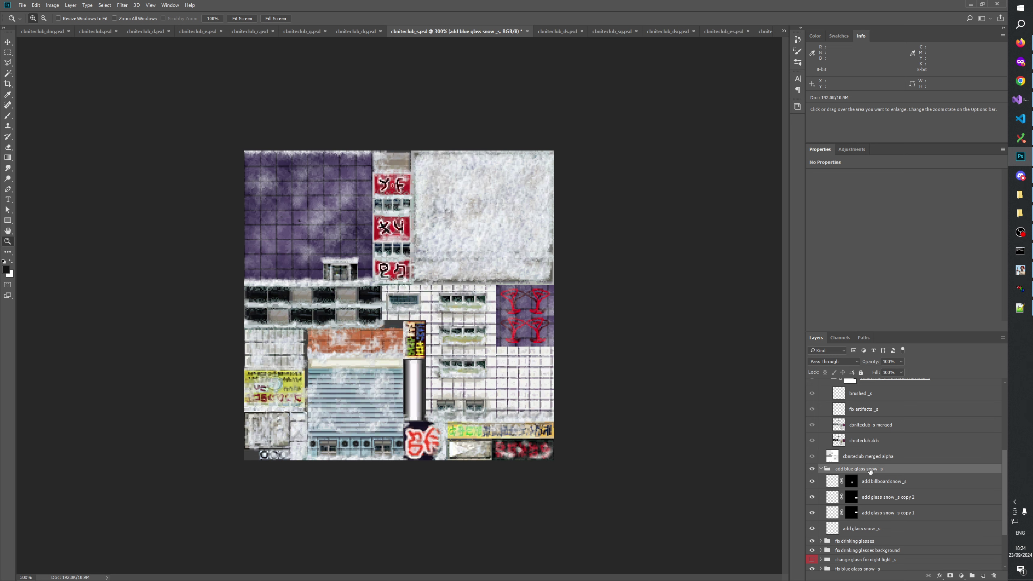
left_click(811, 481)
left_click(811, 481)
scroll(813, 479, "down", 3)
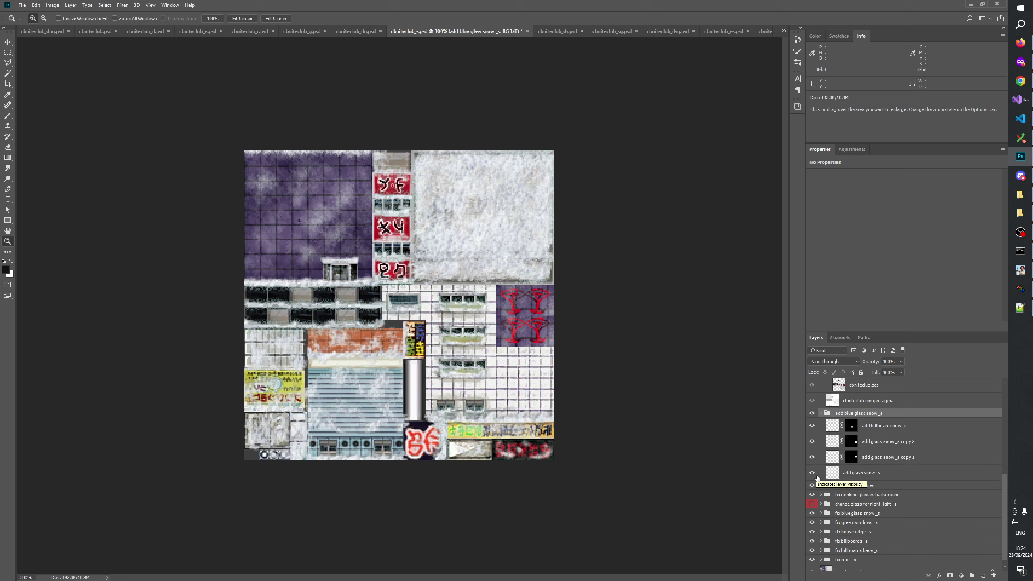
scroll(820, 481, "up", 2)
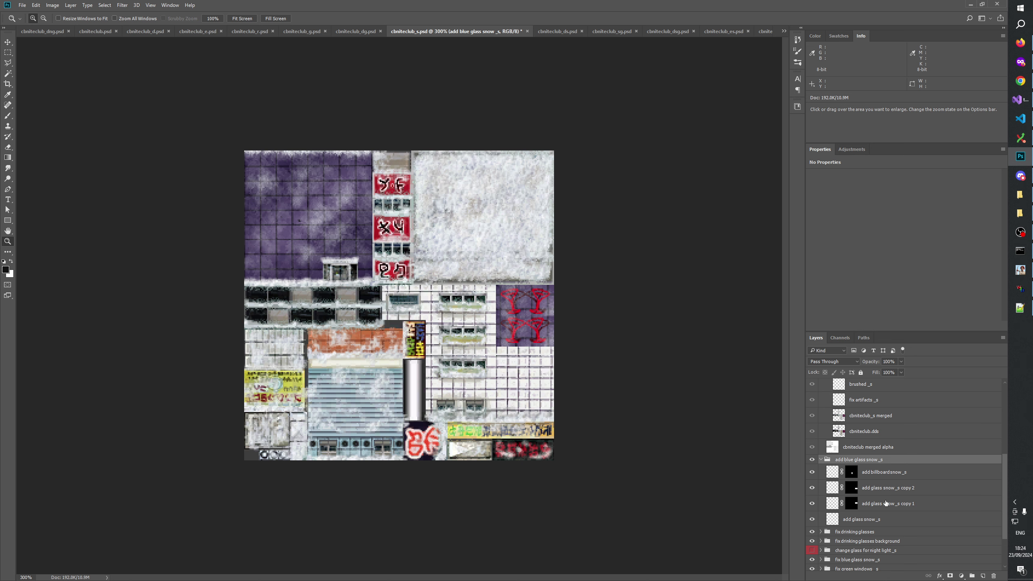
scroll(885, 503, "down", 2)
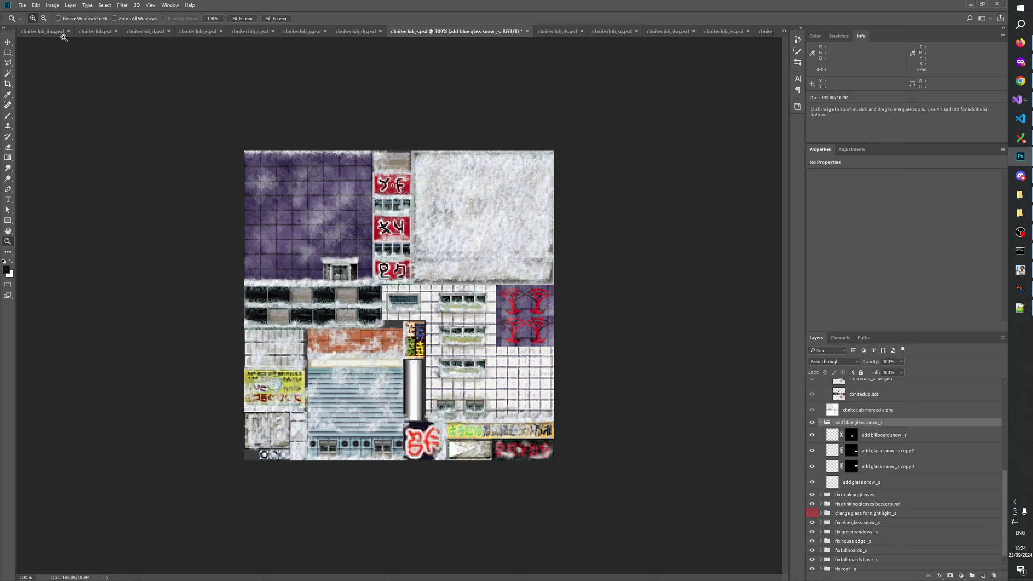
Step: In cbniteclub.psd, move the change glass for night light group directly below the fix drinking glasses group and deselect all layers
left_click(91, 33)
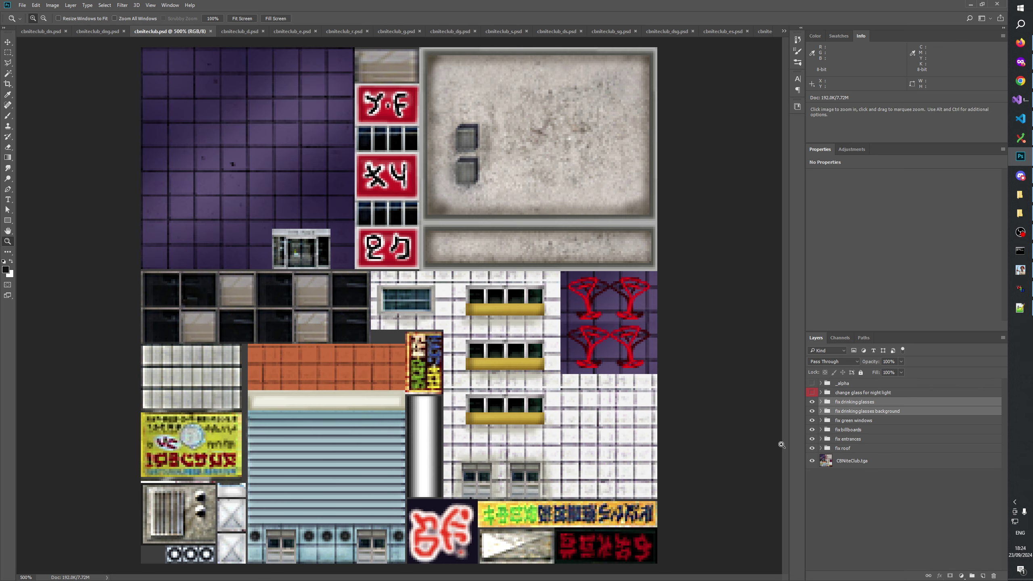
left_click(877, 393)
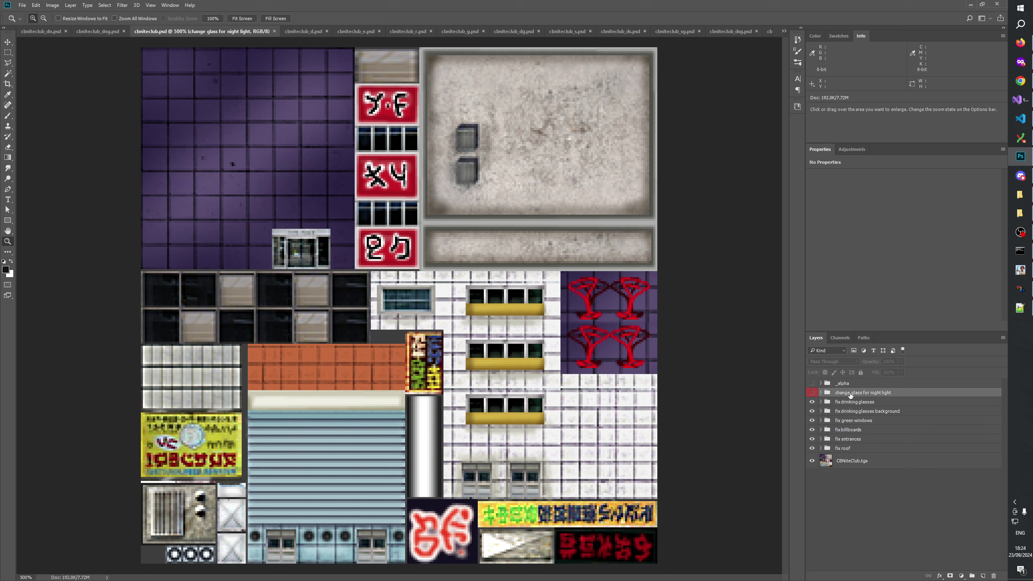
left_click_drag(849, 394, 850, 409)
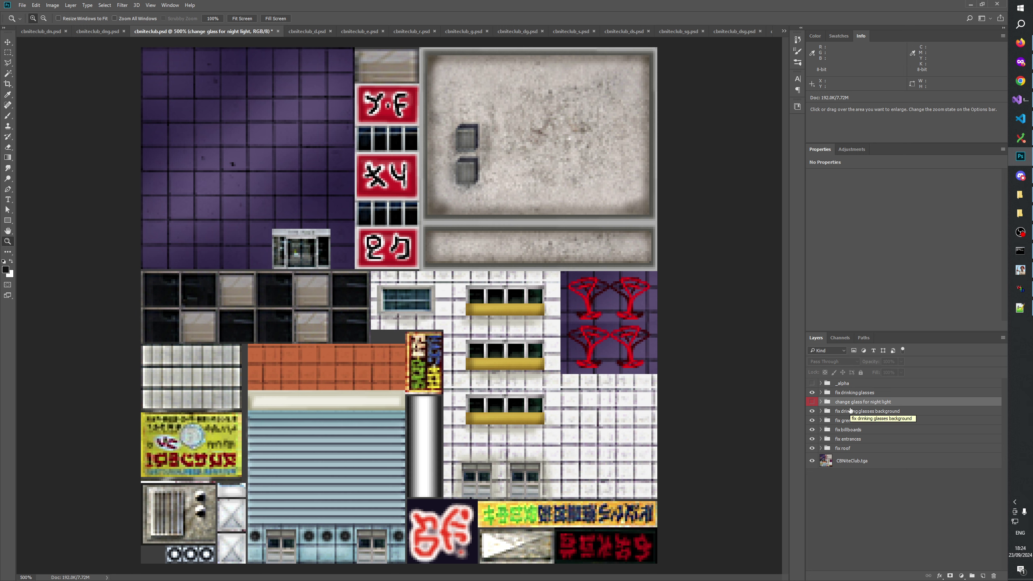
left_click(821, 393)
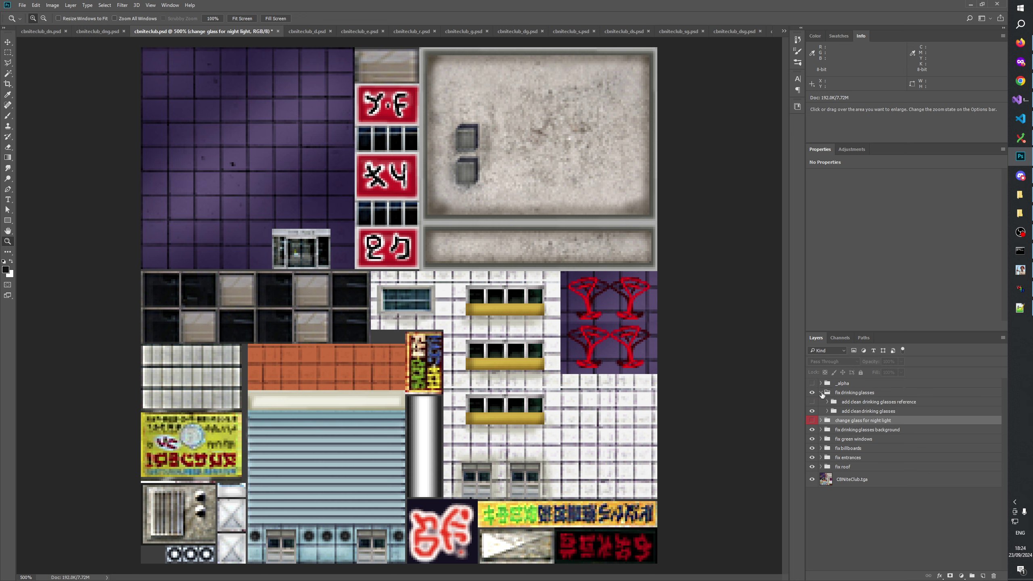
left_click(821, 393)
left_click(842, 402, "ctrl")
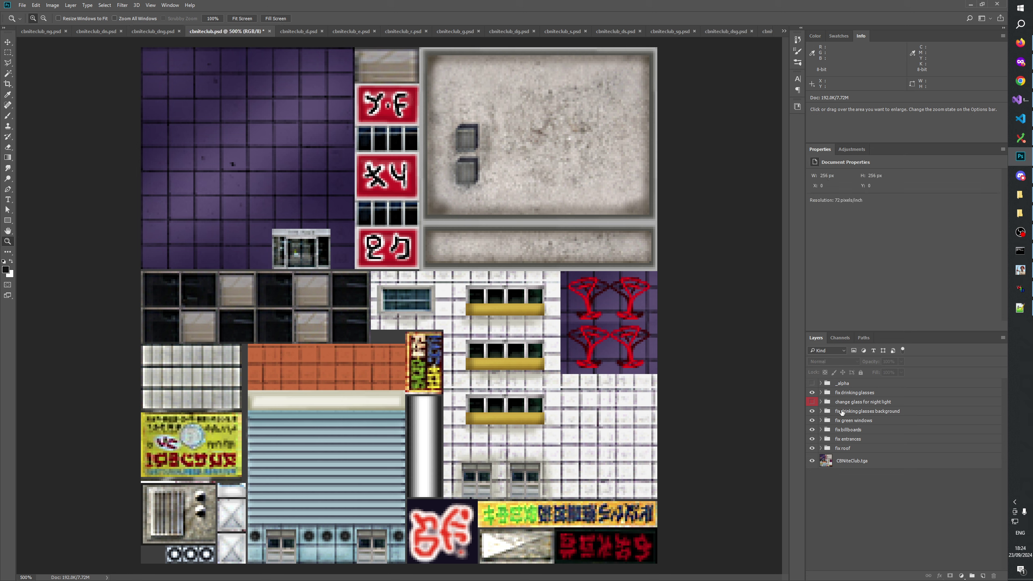
Step: Fill the 48 by 51 px drinking glasses tile with white in the layer mask of the night light group's mask subgroup
left_click(821, 402)
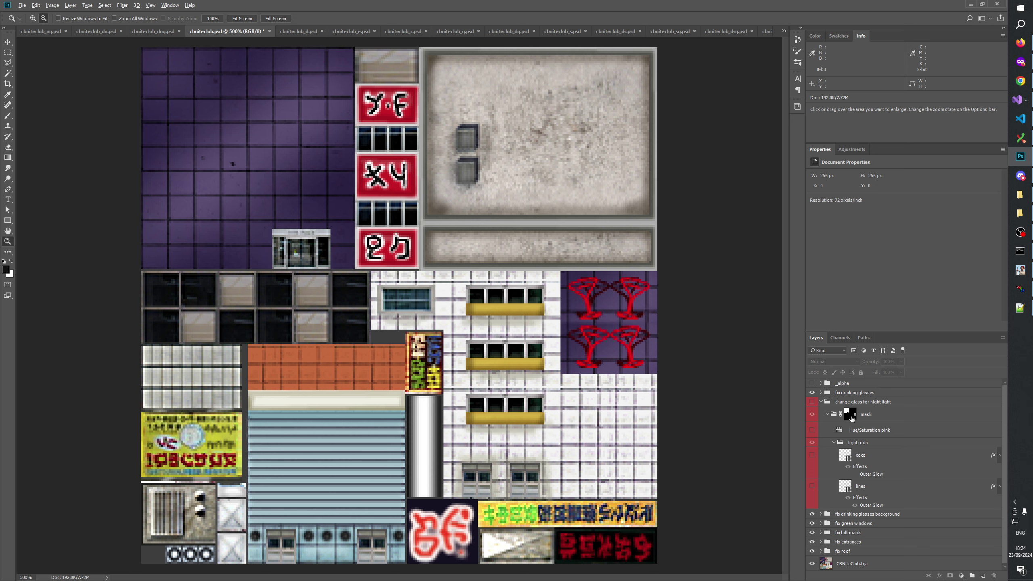
left_click(852, 420, "alt")
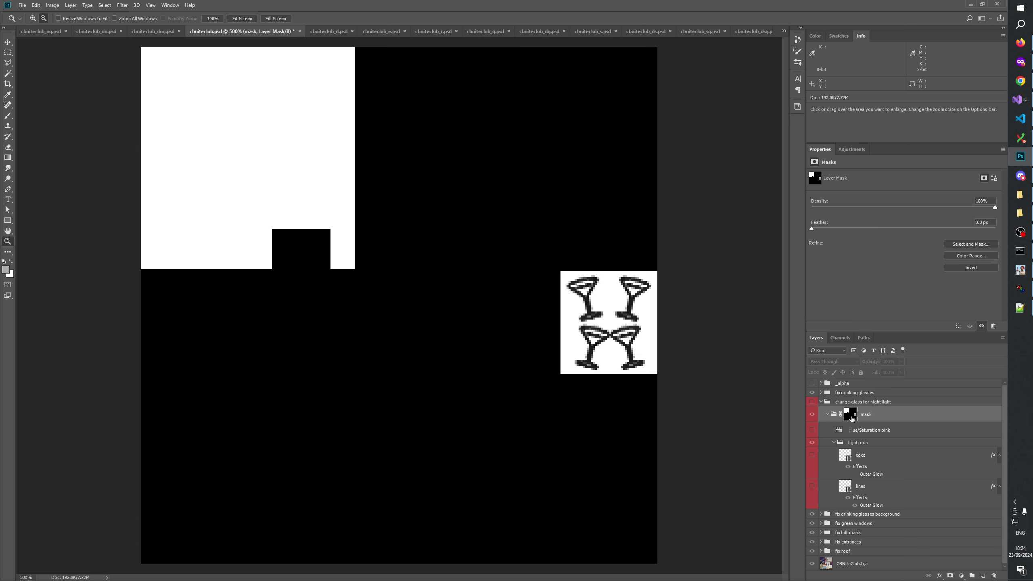
key("m")
left_click_drag(560, 272, 673, 372)
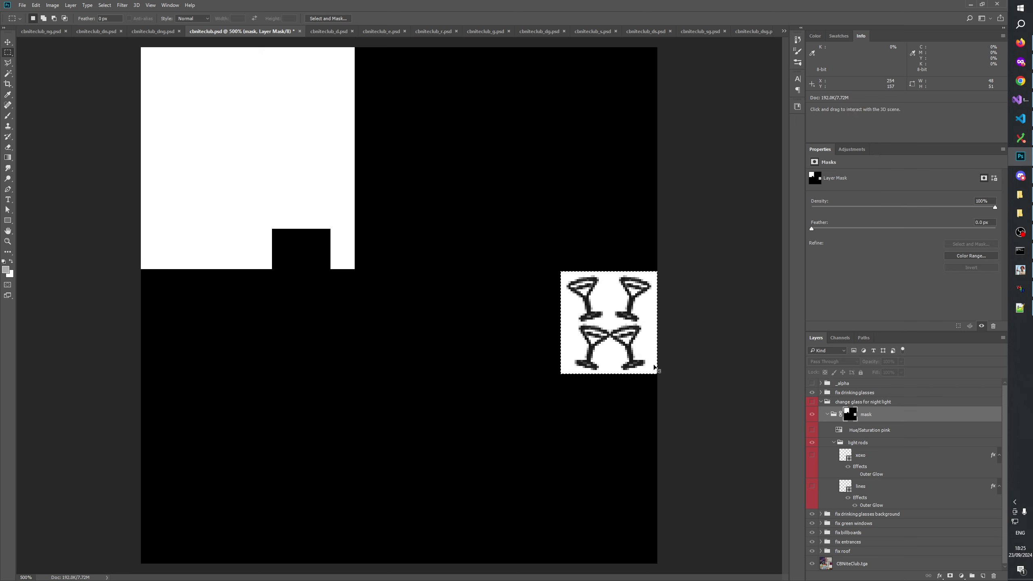
key("alt+BackSpace")
key("ctrl+d")
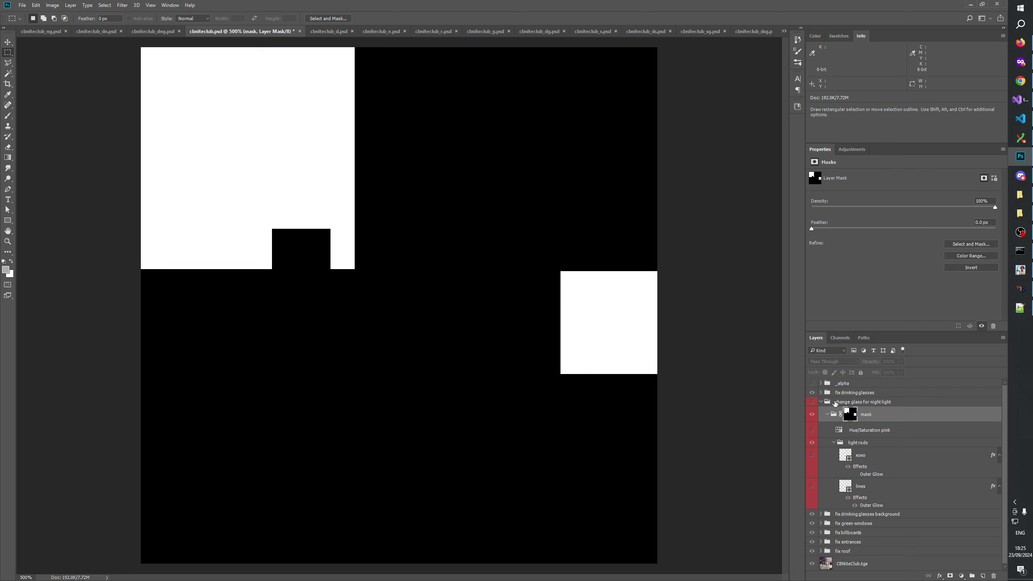
Step: Switch to cbniteclub_g.psd and move the change glass for night light _g group directly below the fix drinking glasses group
key("ctrl+Tab")
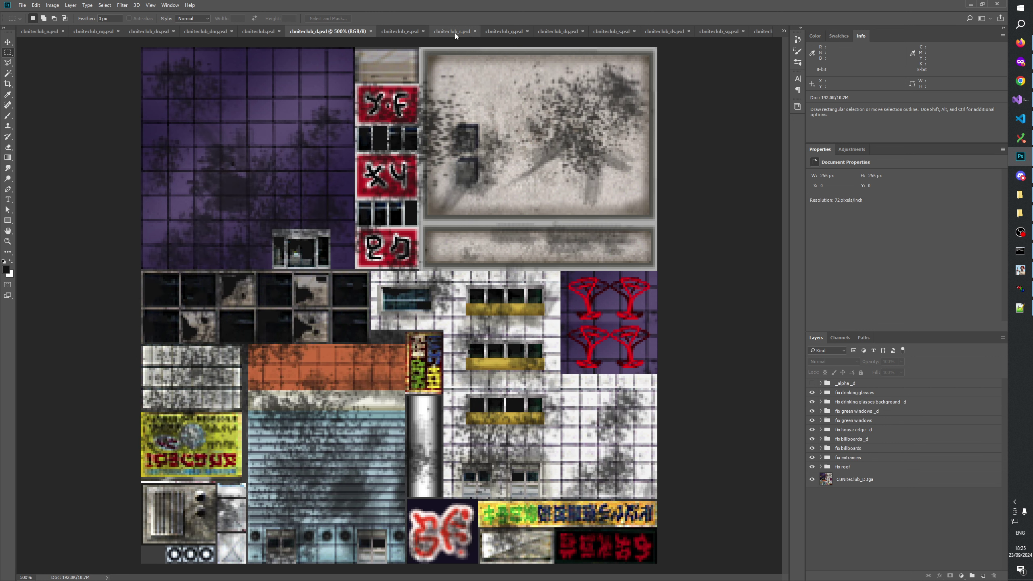
left_click(521, 29)
left_click_drag(854, 393, 854, 403)
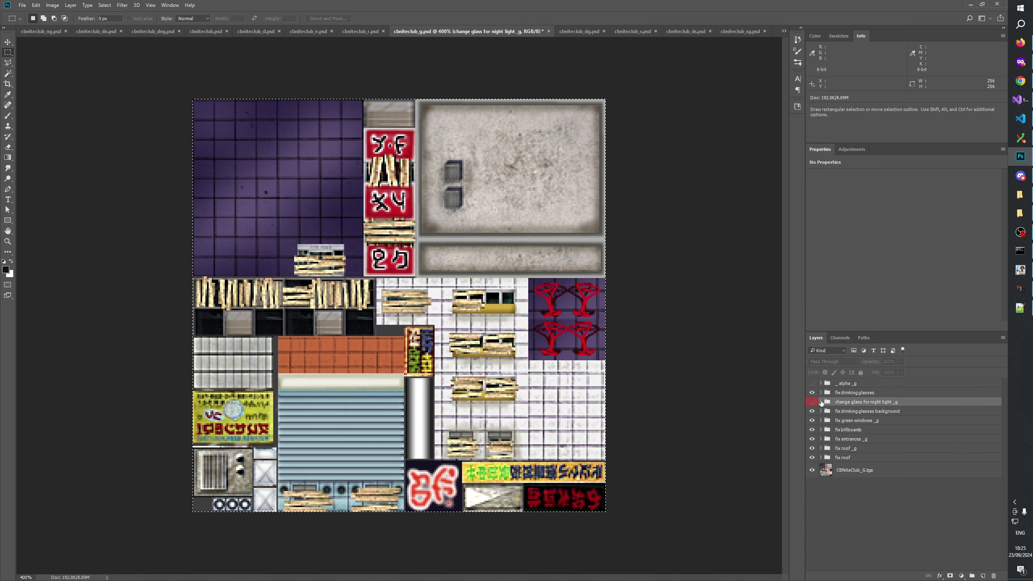
Step: Fill the drinking glasses tile with white in the mask _g layer mask of the change glass for night light _g group and deselect
left_click(821, 402)
left_click(850, 415, "alt")
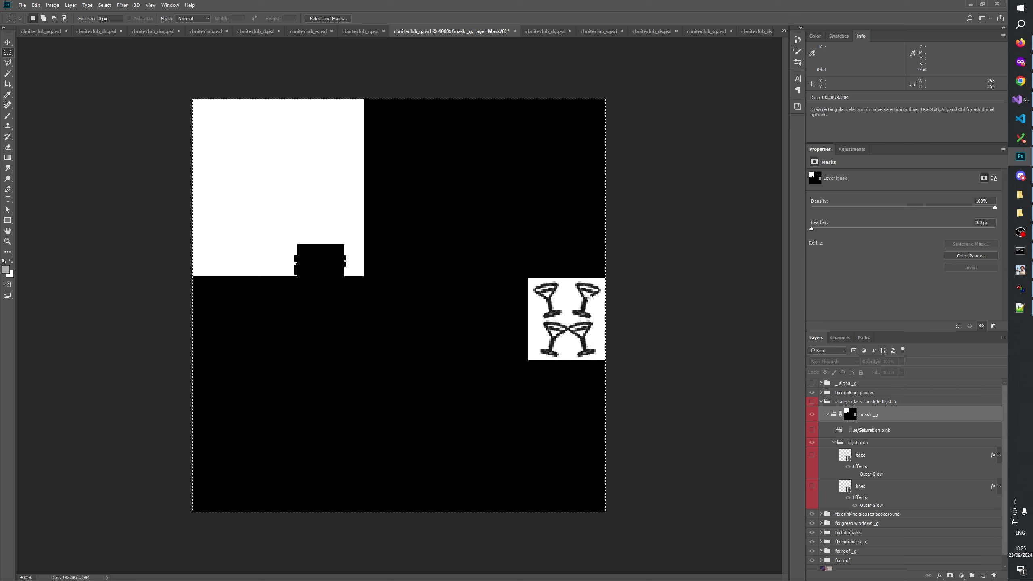
key("ctrl+d")
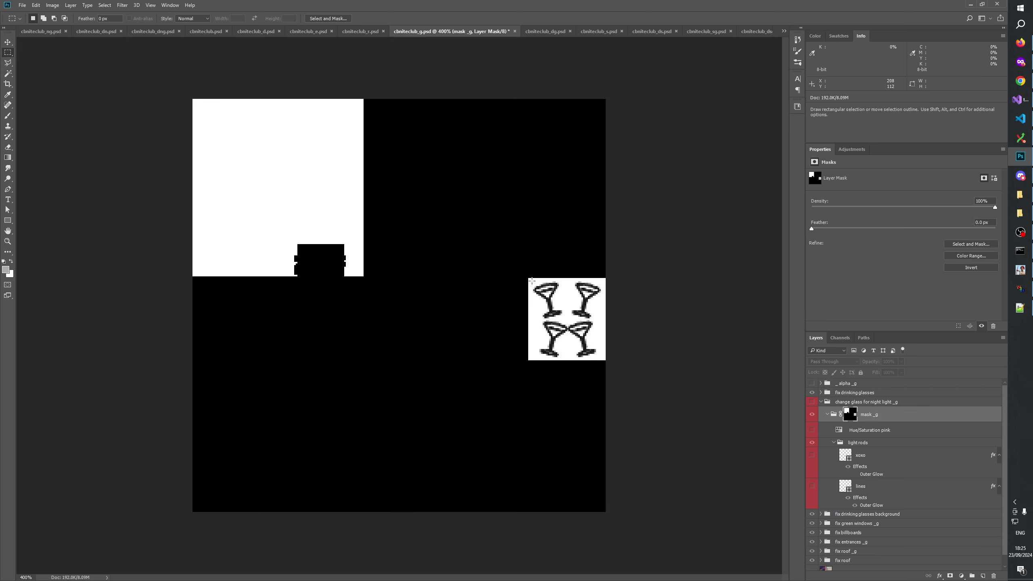
left_click_drag(532, 280, 623, 357)
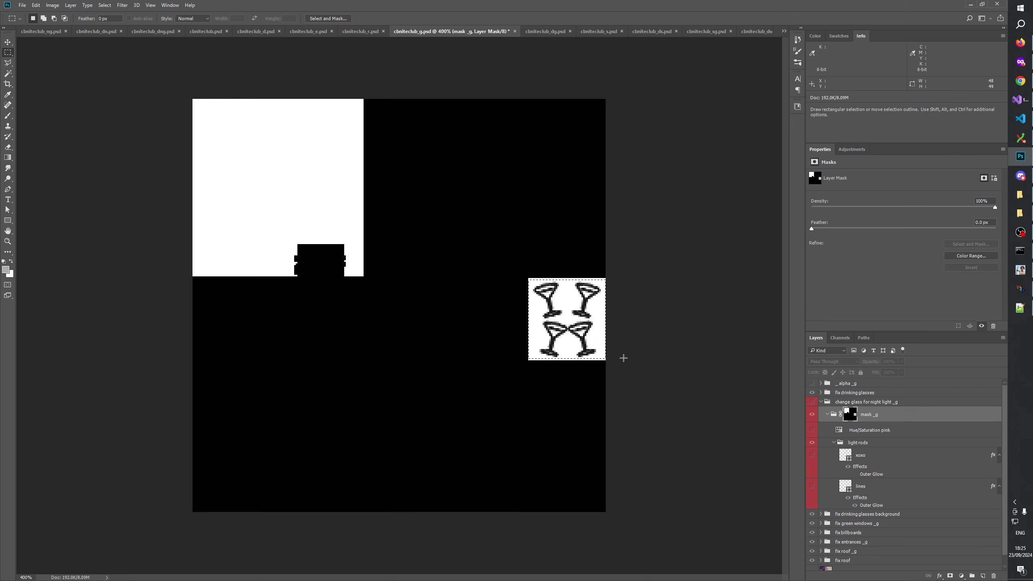
key("alt+BackSpace")
key("ctrl+BackSpace")
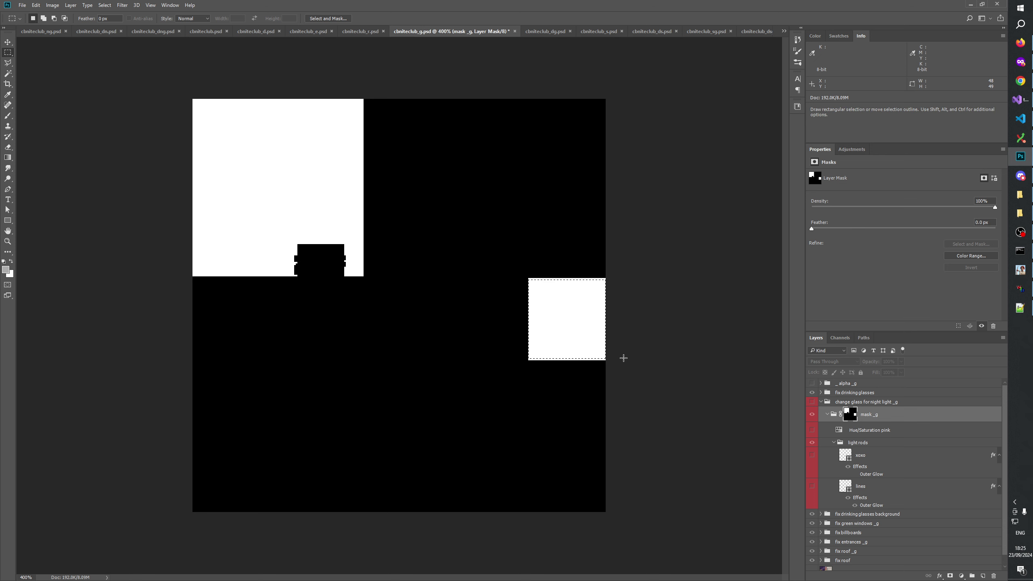
key("ctrl+d")
Step: Collapse the change glass for night light _g group, save cbniteclub_g.psd, and return to cbniteclub_s.psd
key("alt+bracketright")
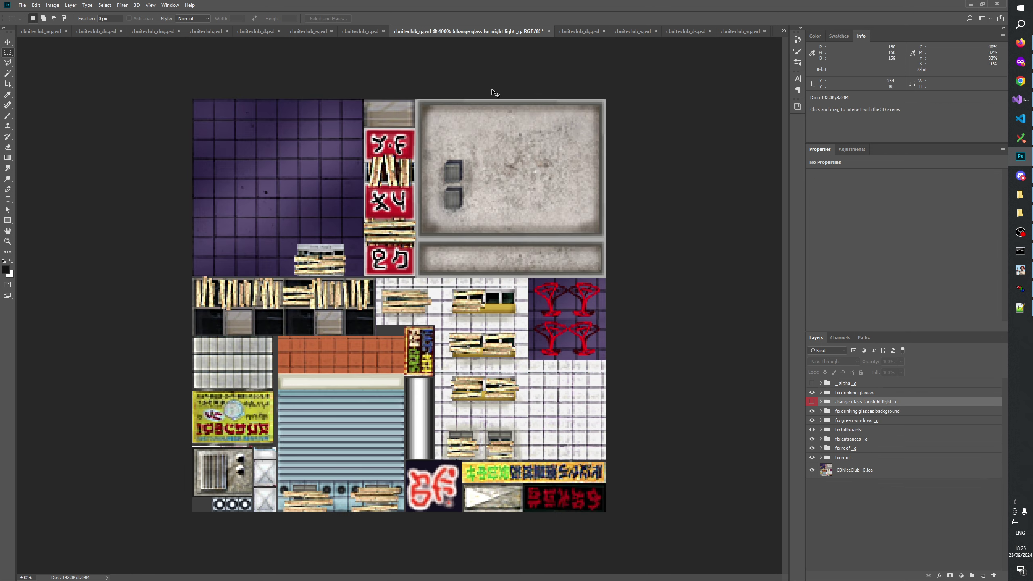
key("ctrl+s")
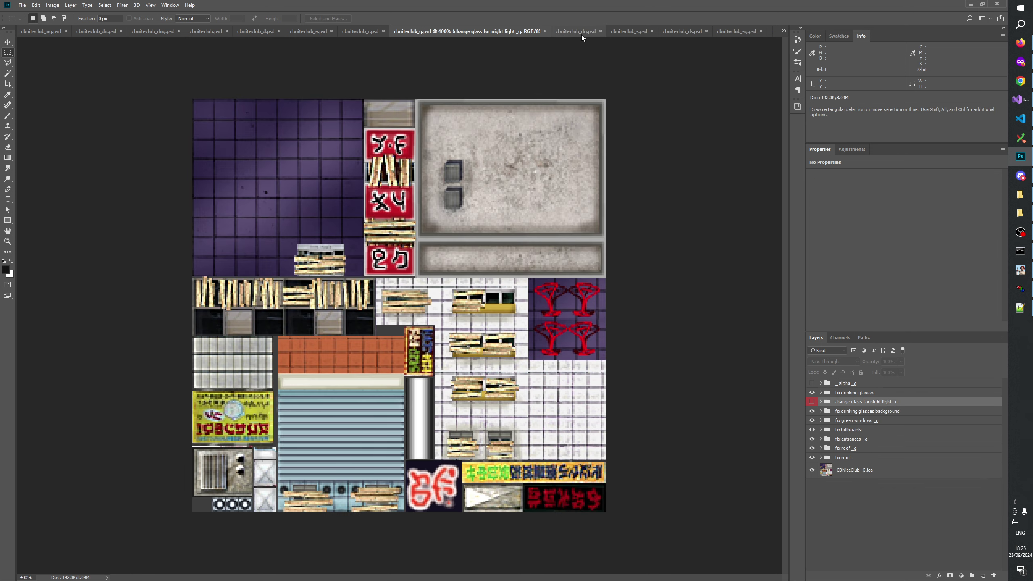
left_click(626, 31)
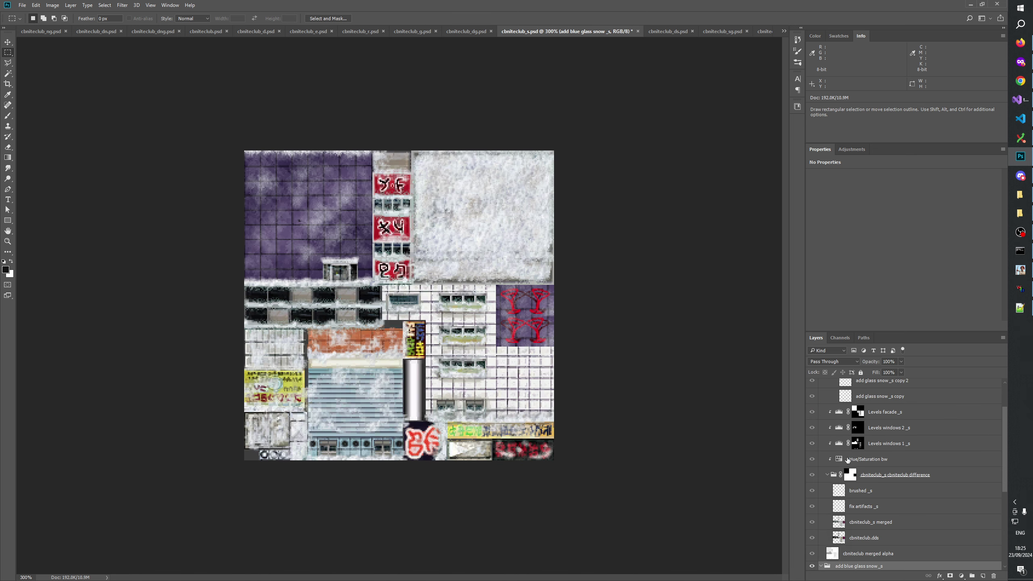
Step: Move the change glass for night light _s group directly below the fix drinking glasses group
scroll(841, 463, "up", 3)
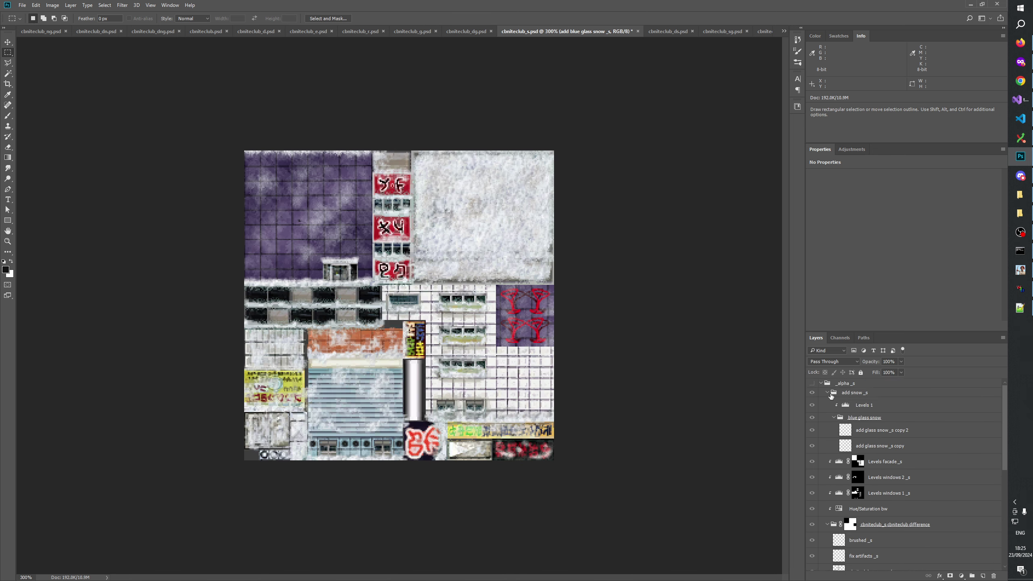
scroll(842, 441, "down", 5)
scroll(841, 445, "down", 1)
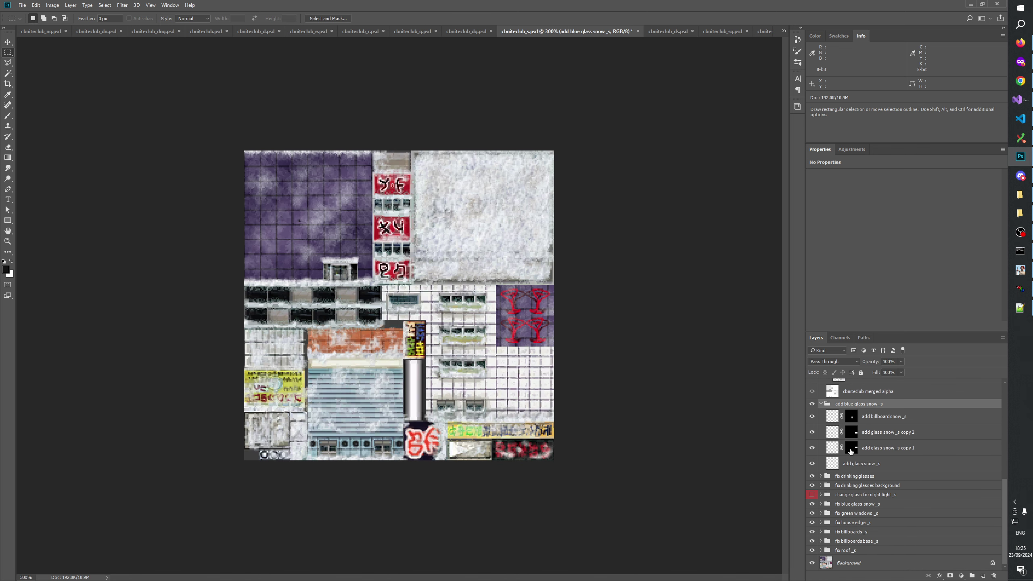
left_click(845, 495)
left_click_drag(846, 497, 847, 483)
Step: Examine the layer mask of the mask subgroup inside the change glass for night light _s group
left_click(820, 486)
scroll(853, 468, "down", 3)
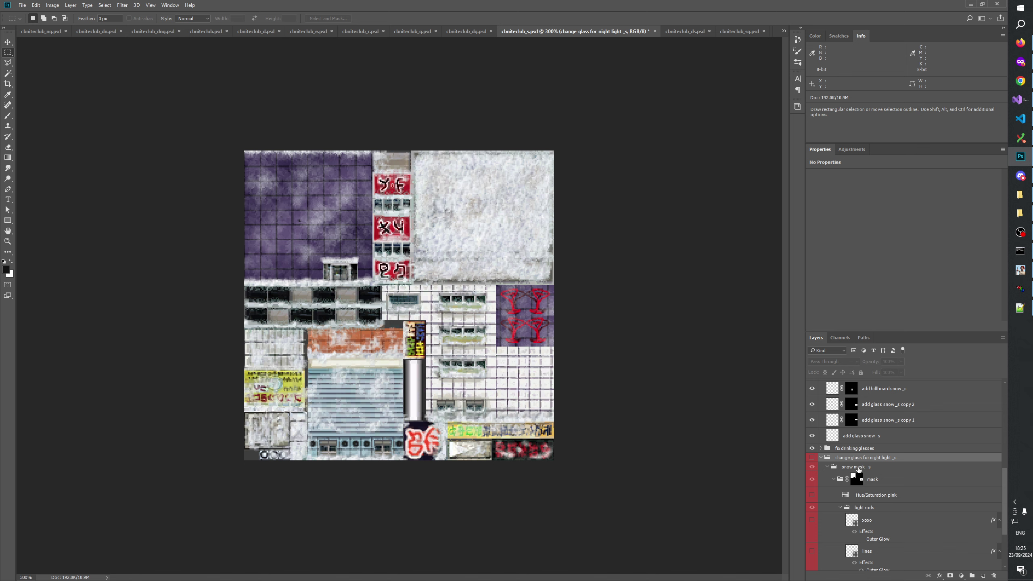
left_click(858, 480)
left_click(857, 480)
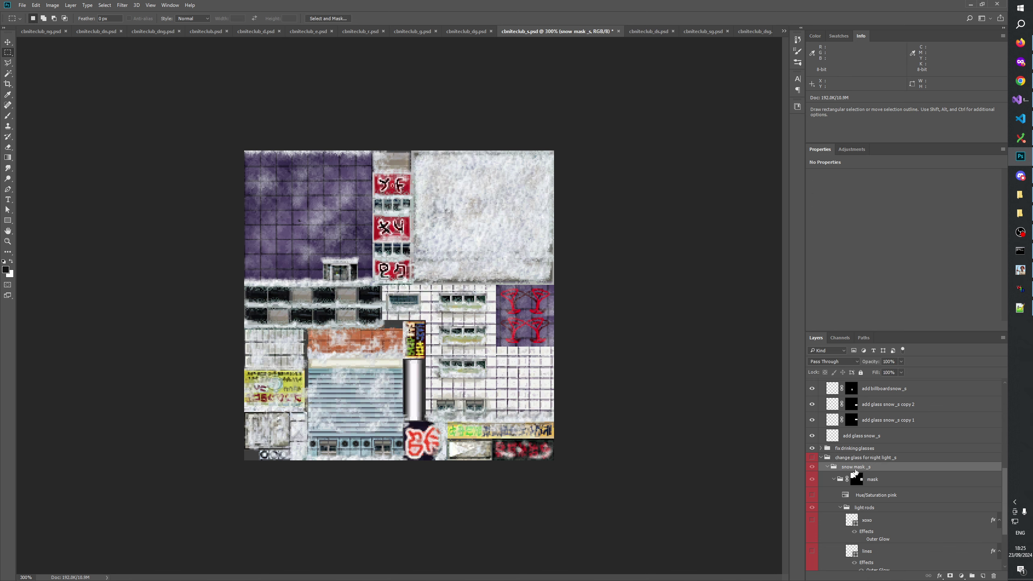
left_click(857, 480)
scroll(857, 481, "down", 2)
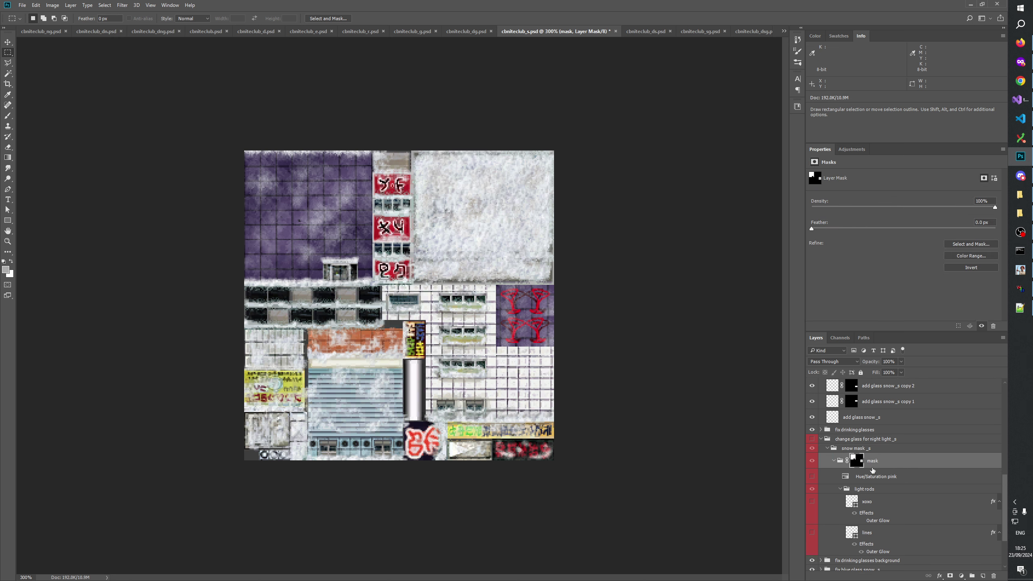
key("alt")
left_click(858, 464, "alt")
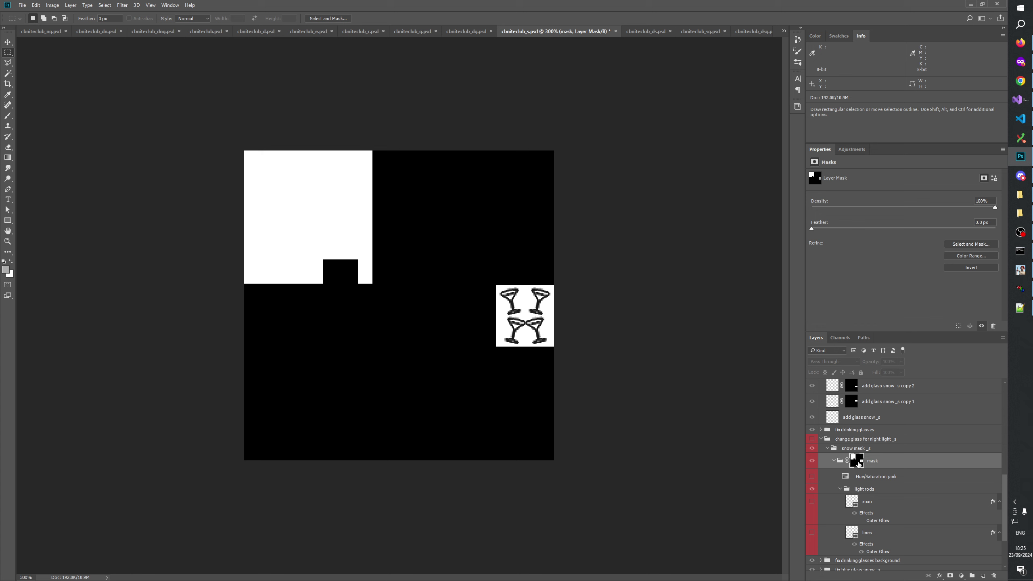
left_click(808, 463)
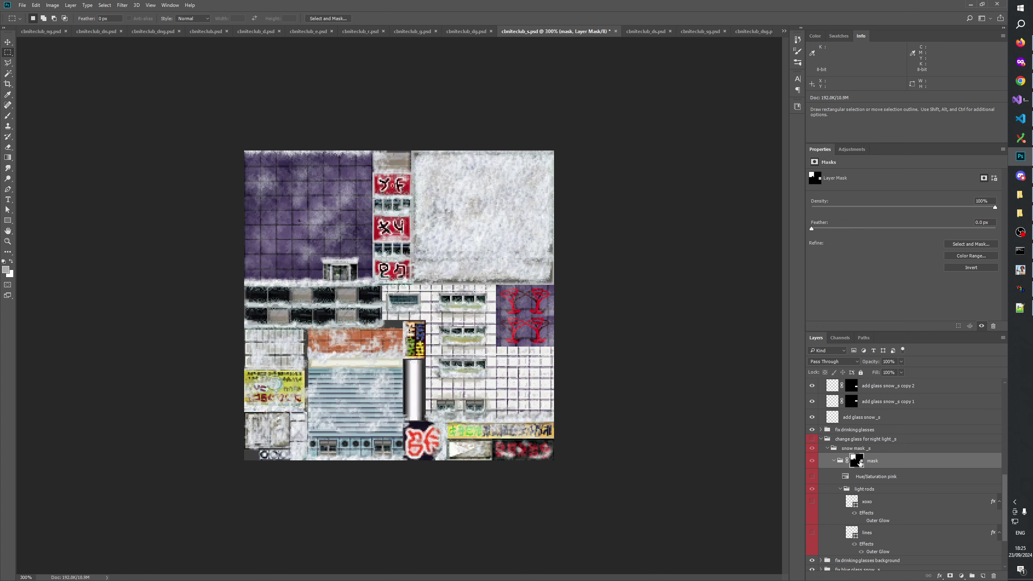
Step: Show the change glass for night light _s group and fill the drinking glasses tile with white in its mask subgroup's layer mask
left_click(811, 439)
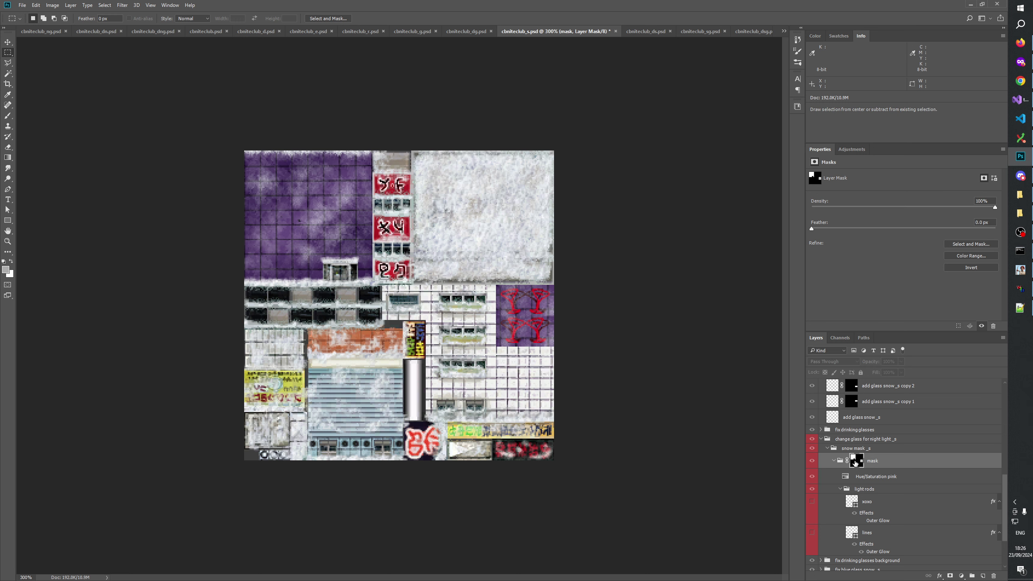
left_click(854, 463, "alt")
left_click_drag(496, 286, 569, 346)
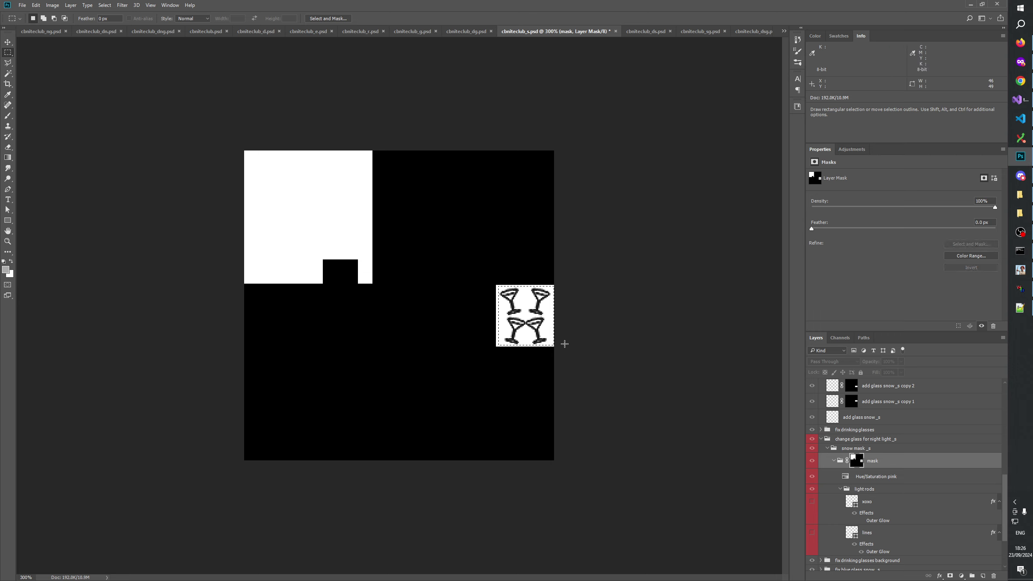
key("Delete")
key("ctrl+d")
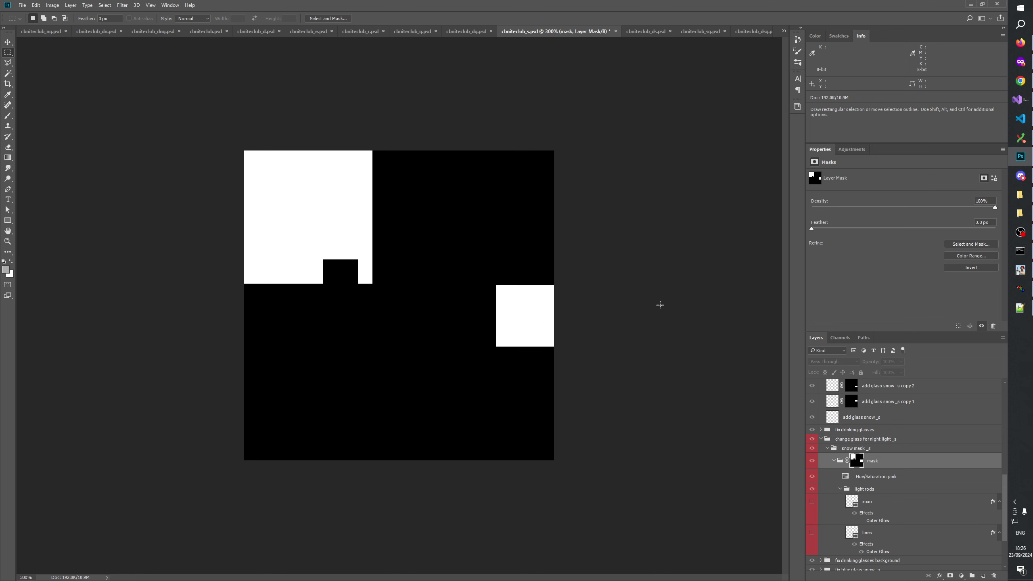
left_click(813, 461)
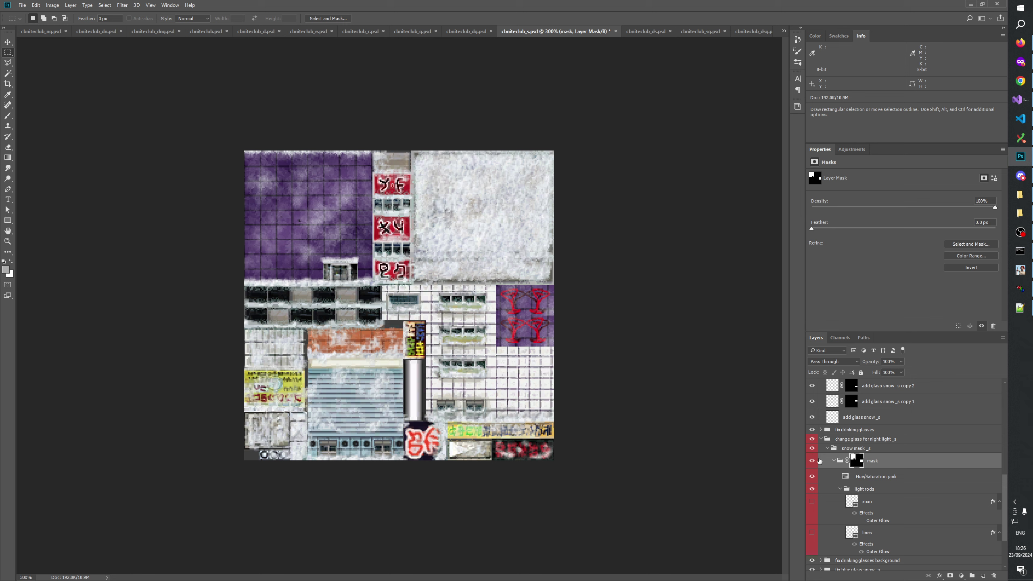
Step: Move the mask subgroup out of snow mask _s, directly into change glass for night light _s, and delete the emptied snow mask _s group
left_click(845, 449)
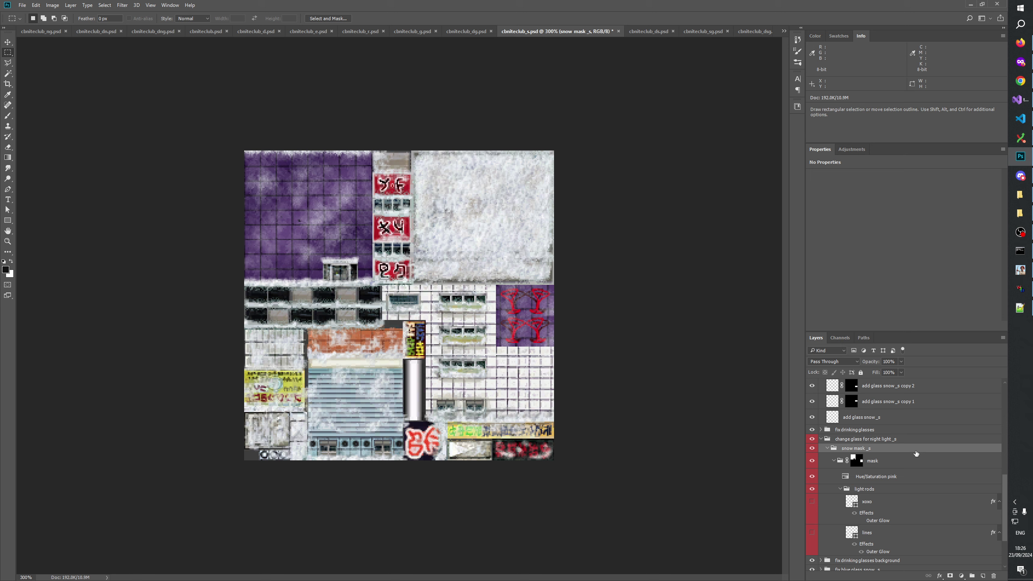
scroll(911, 452, "down", 1)
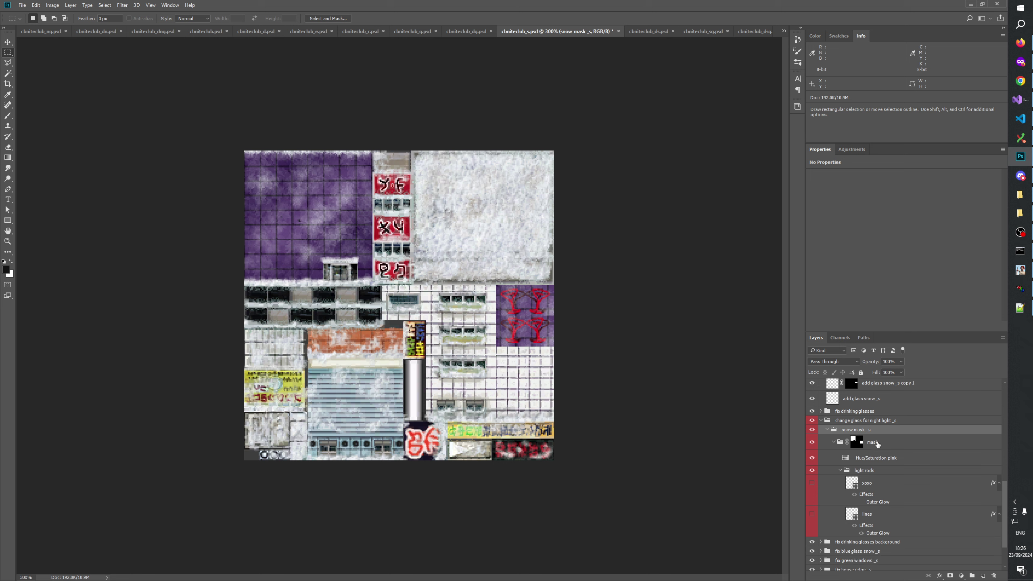
left_click_drag(880, 444, 878, 424)
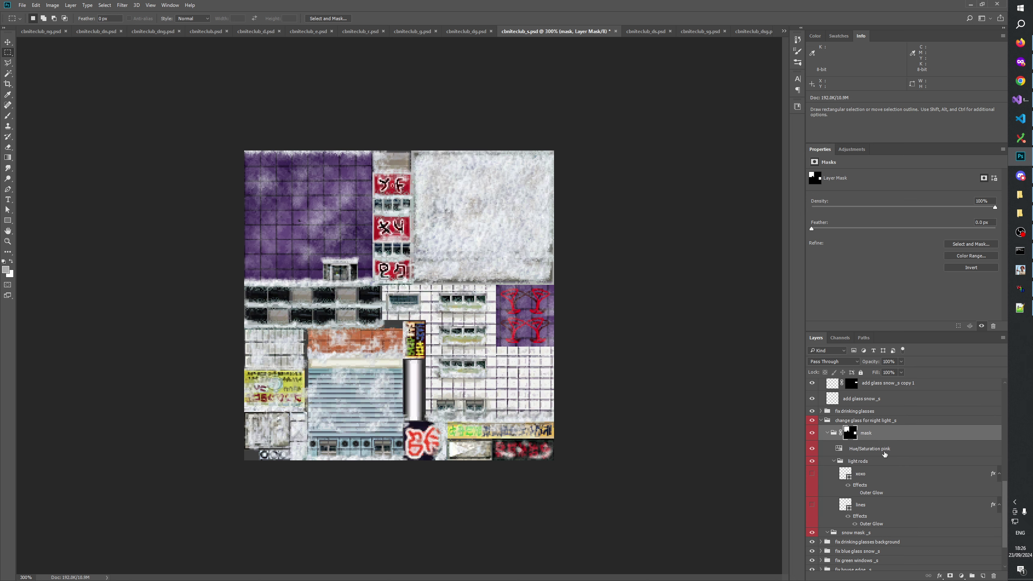
left_click(927, 532)
left_click(994, 576)
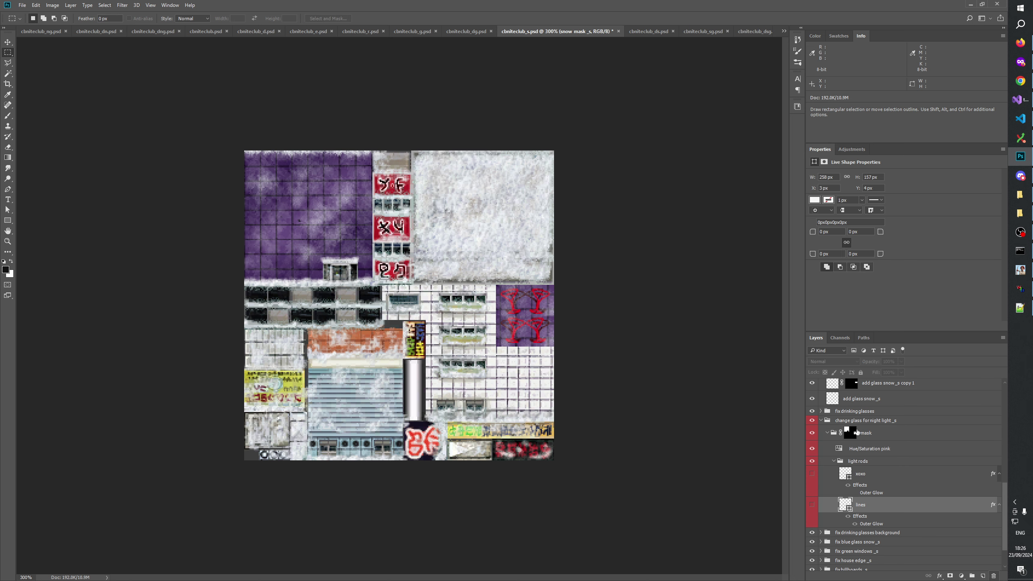
Step: Hide the Hue/Saturation pink layer and the change glass for night light _s group, collapse the group, and save cbniteclub_s.psd
left_click(812, 448)
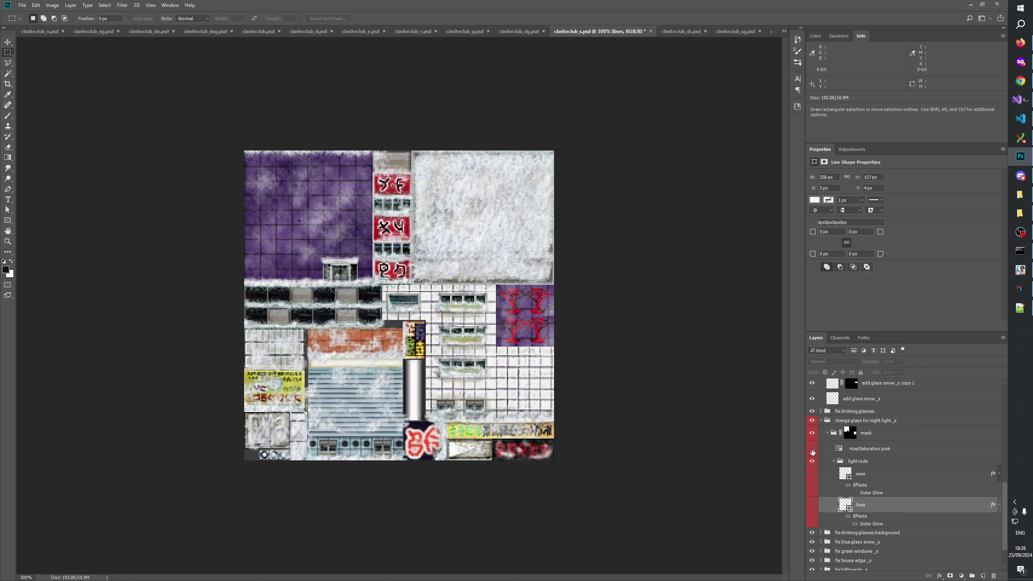
left_click(812, 420)
left_click(820, 422)
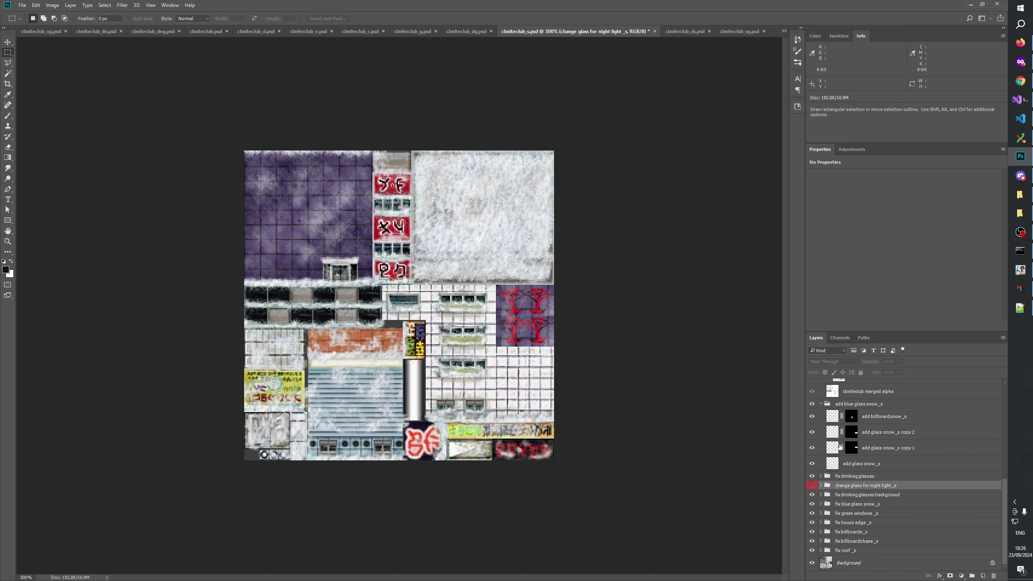
left_click(898, 485)
key("ctrl+s")
Step: Examine the layers of the add blue glass snow _s group, including the layer mask of add billboard snow _s
scroll(896, 484, "up", 6)
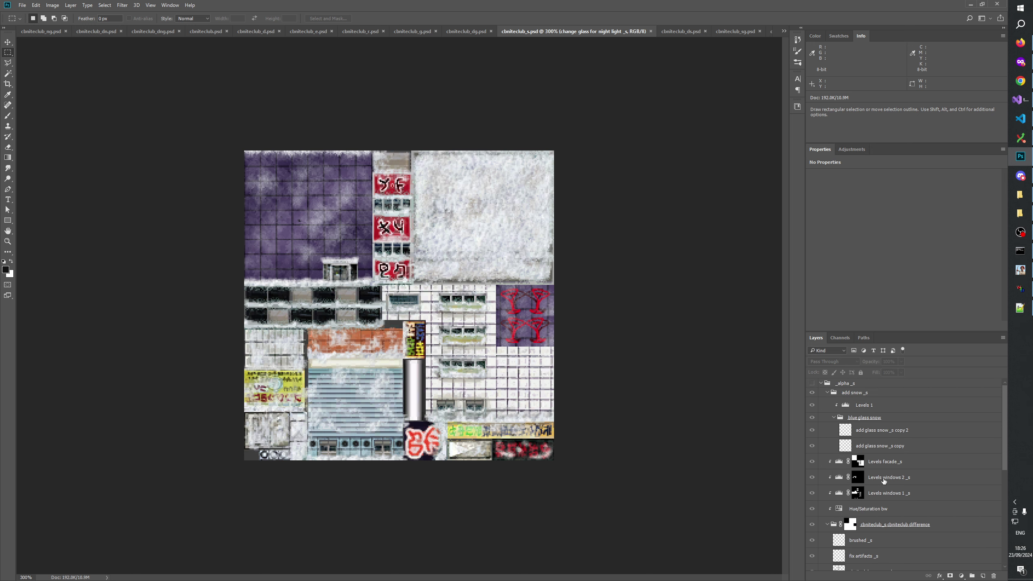
scroll(884, 440, "down", 1)
scroll(886, 442, "down", 5)
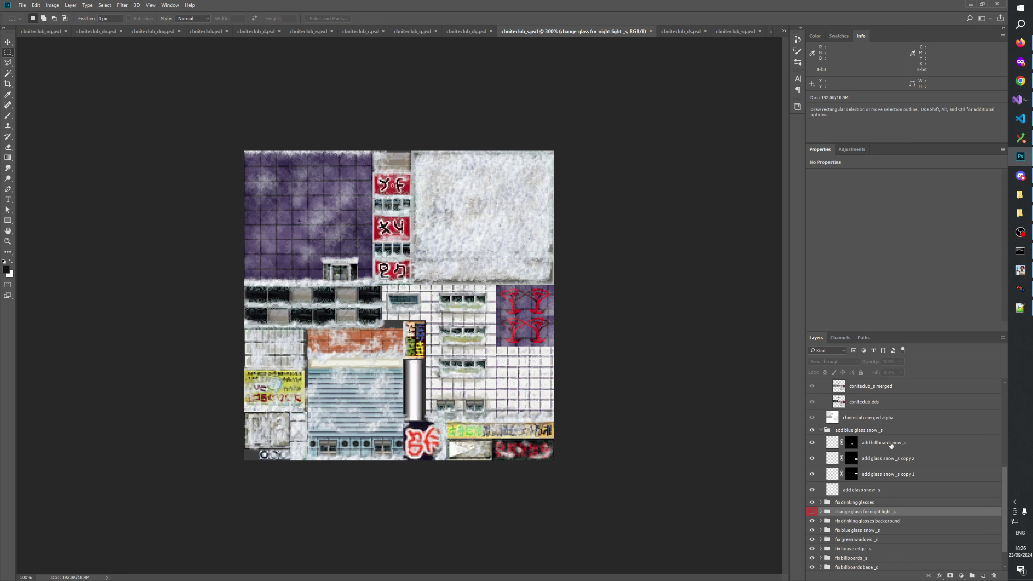
scroll(882, 482, "up", 1)
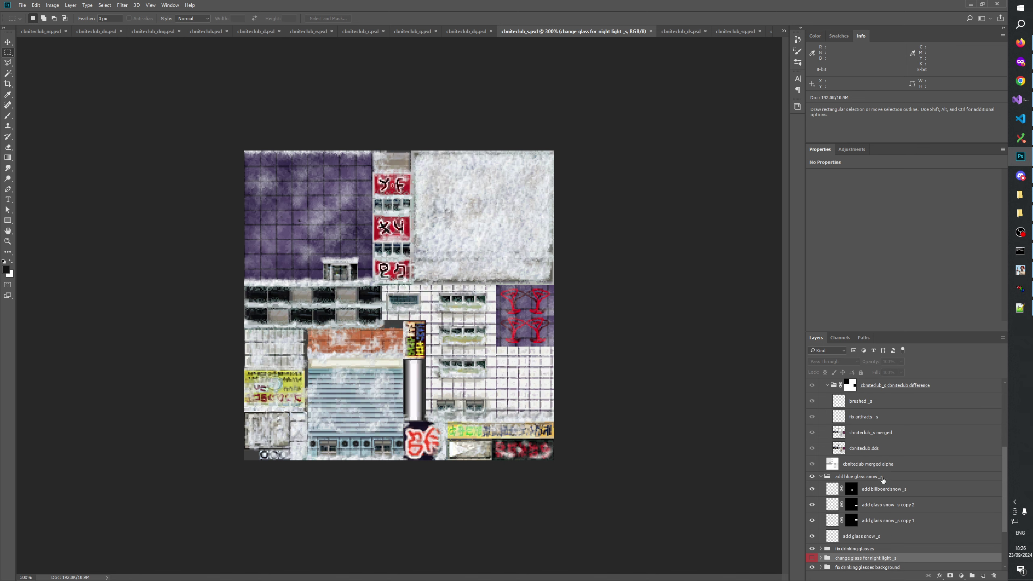
left_click(904, 507)
left_click(858, 477)
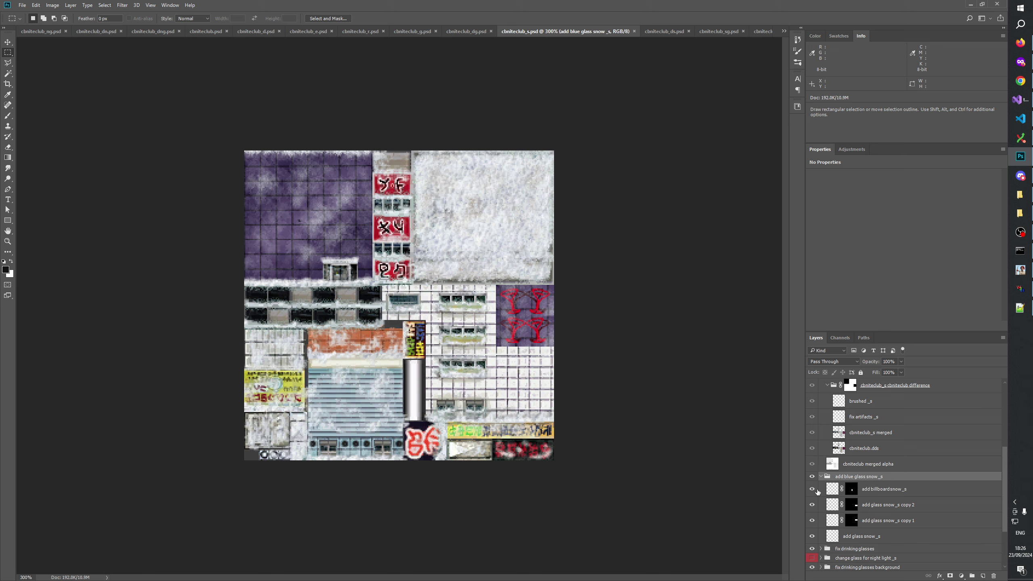
left_click(851, 489, "alt")
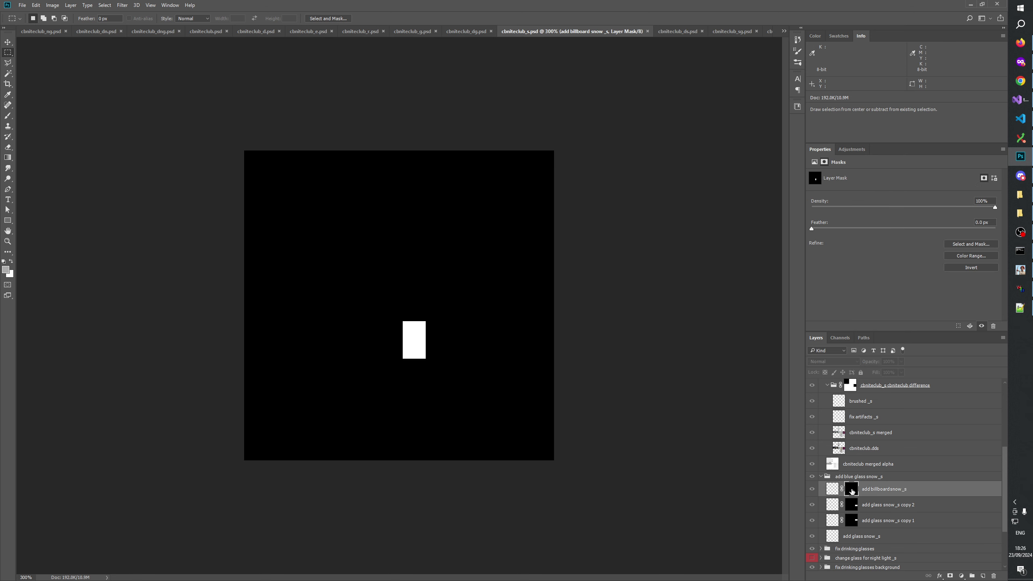
left_click(851, 489, "alt")
left_click(846, 477)
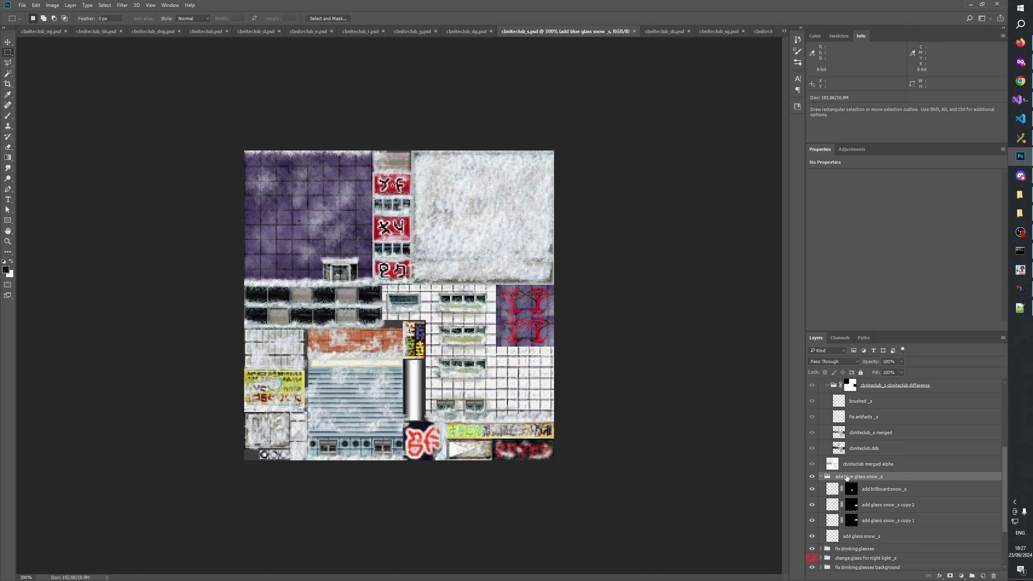
Step: Rename the add glass snow _s copy 1 layer as add glass snow _s copy repositioned 1
left_click(891, 524)
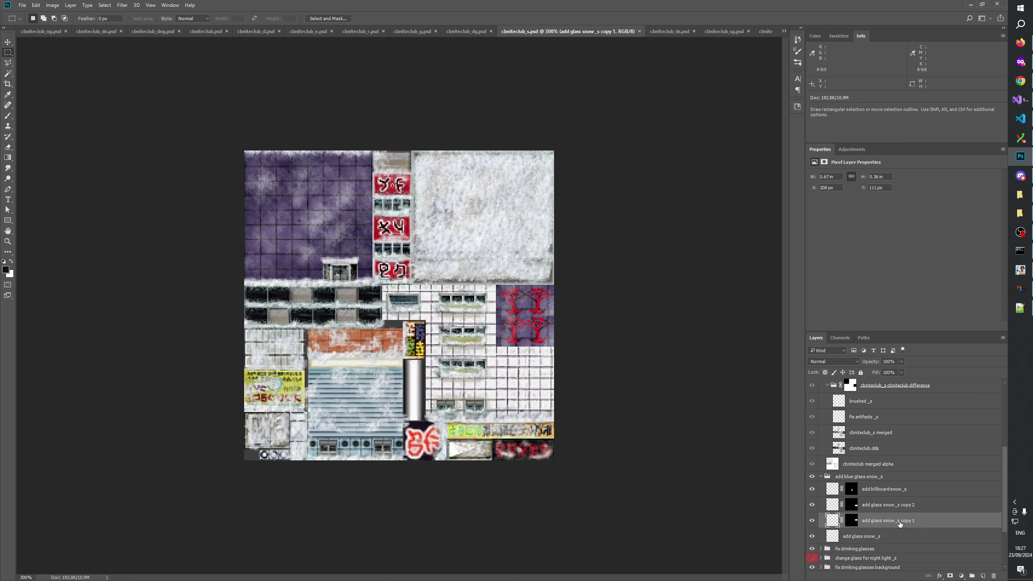
double_click(898, 520)
left_click(898, 520)
type("repositioned")
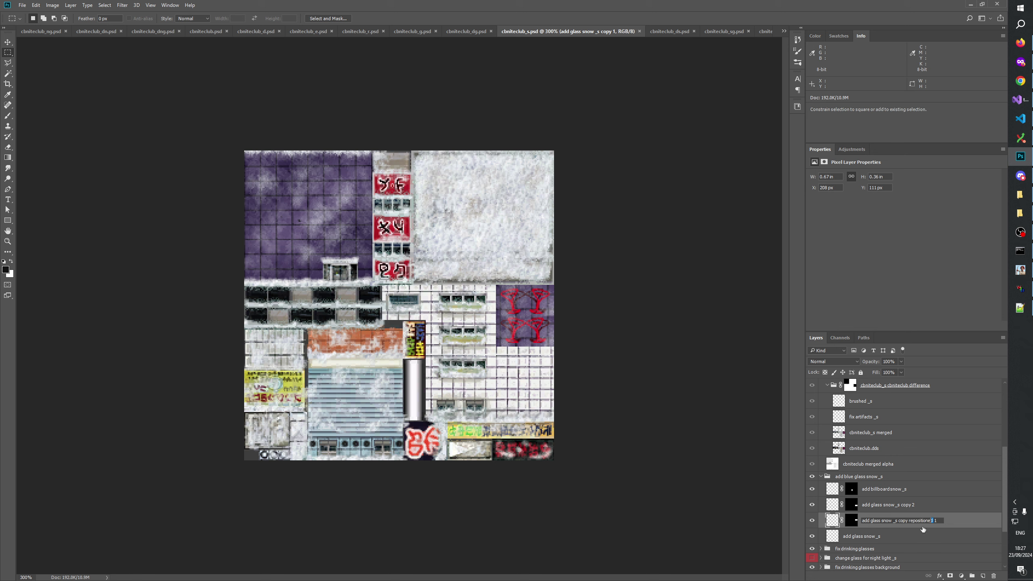
key("Return")
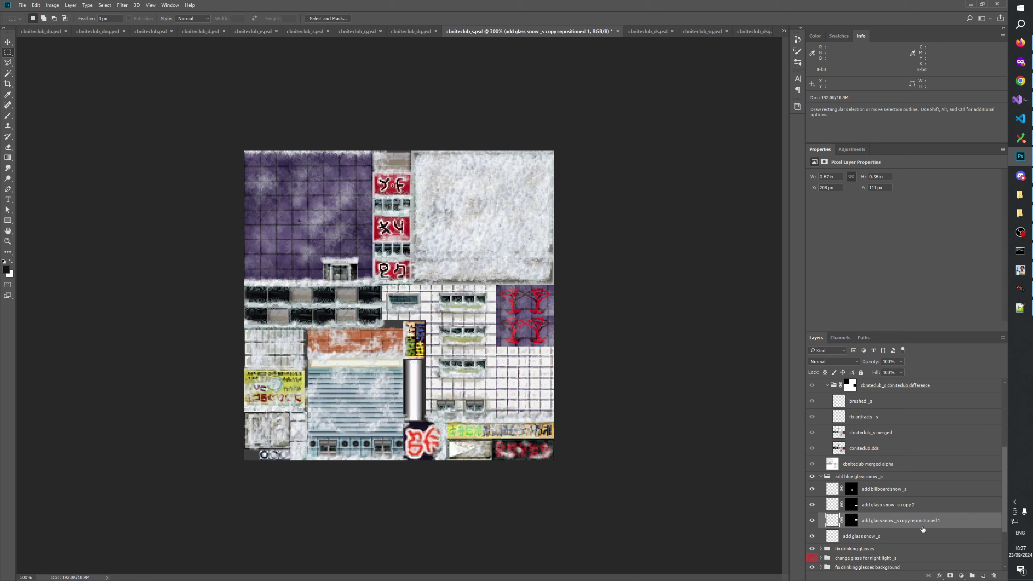
Step: Rename the add glass snow _s copy 2 layer as add glass snow _s copy repositioned 2
left_click(911, 505)
double_click(910, 505)
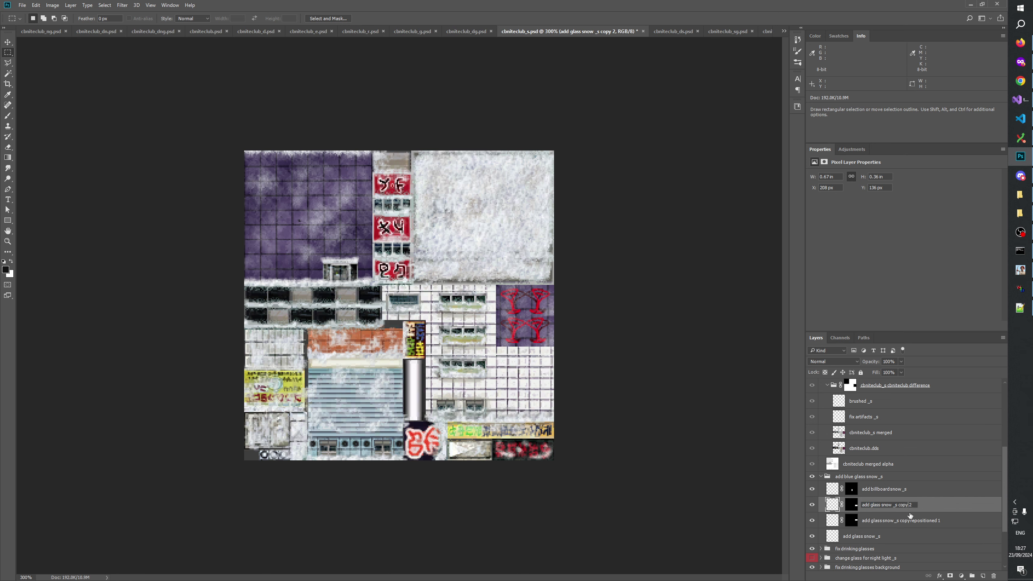
left_click(900, 504)
type("repositioned")
key("Return")
left_click(900, 521)
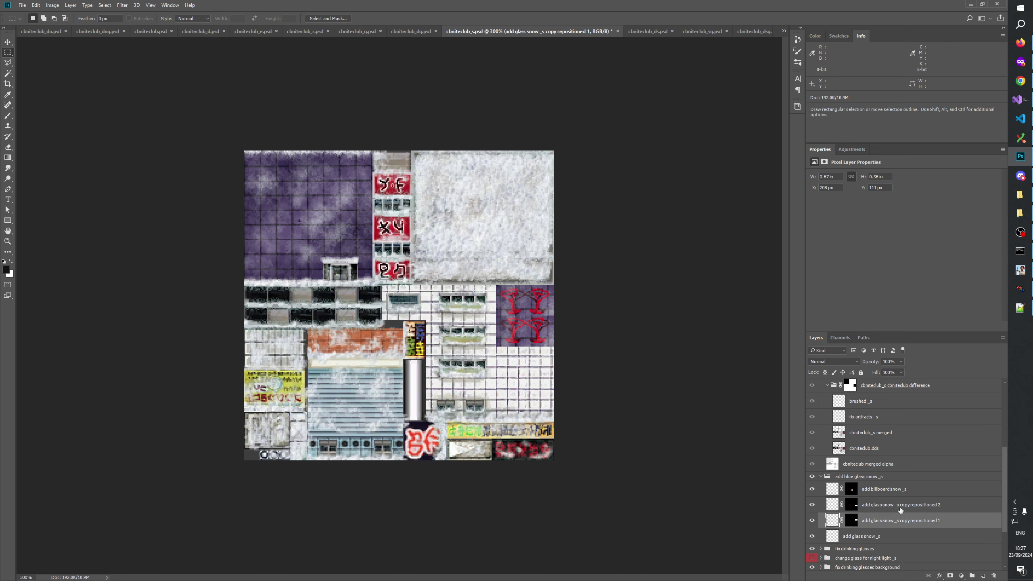
Step: Compare the texture with and without the add blue glass snow _s group and review its billboard and glass snow layers
left_click(896, 506)
left_click(878, 490)
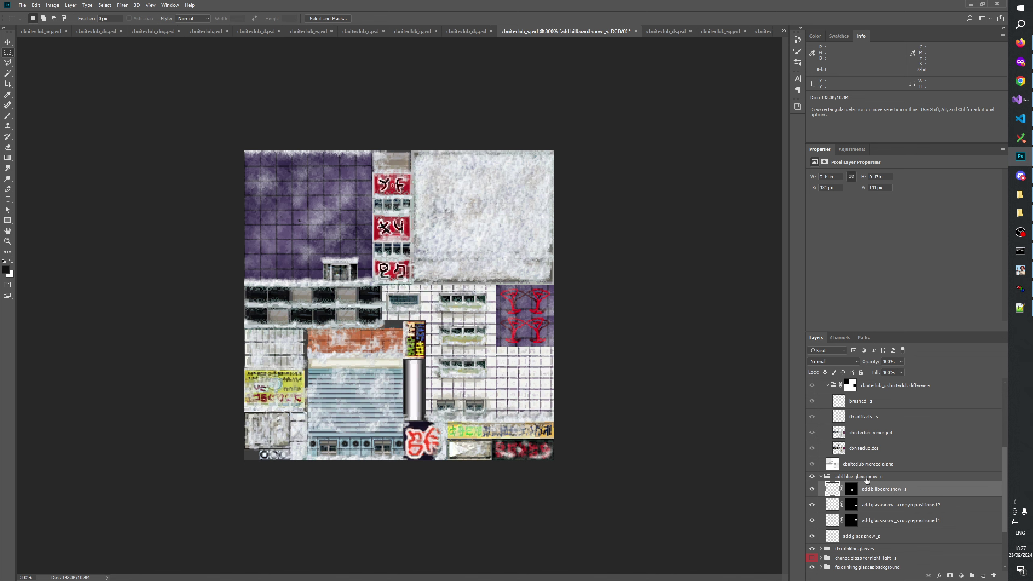
left_click(820, 479)
left_click(813, 477)
left_click(812, 477)
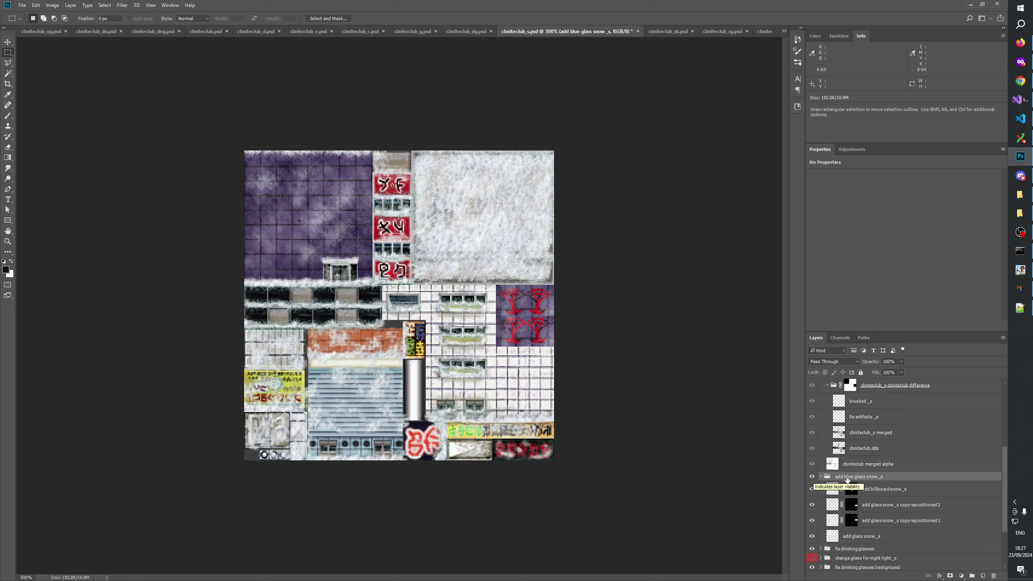
left_click(890, 505)
left_click(886, 532, "shift")
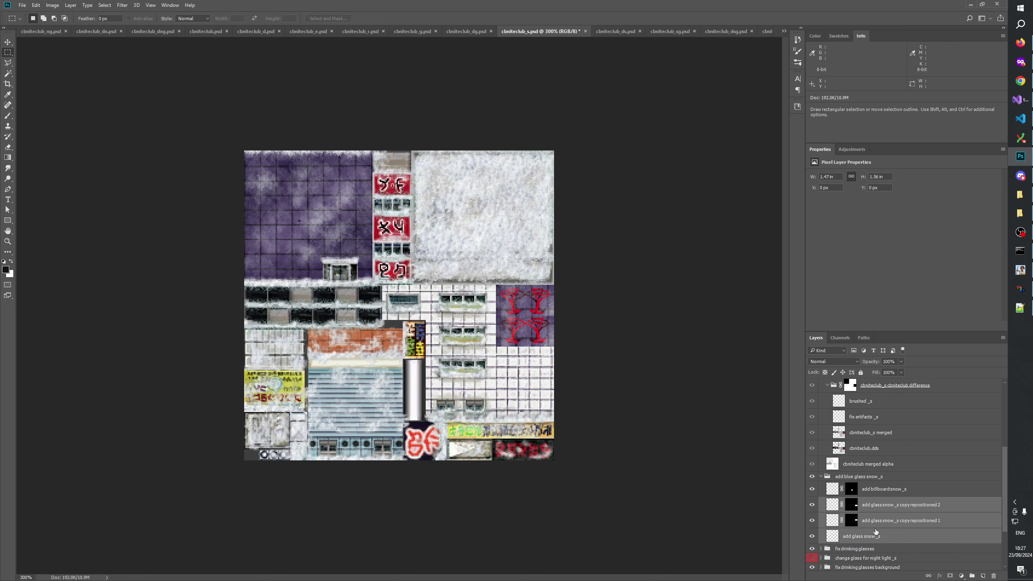
scroll(890, 506, "up", 5)
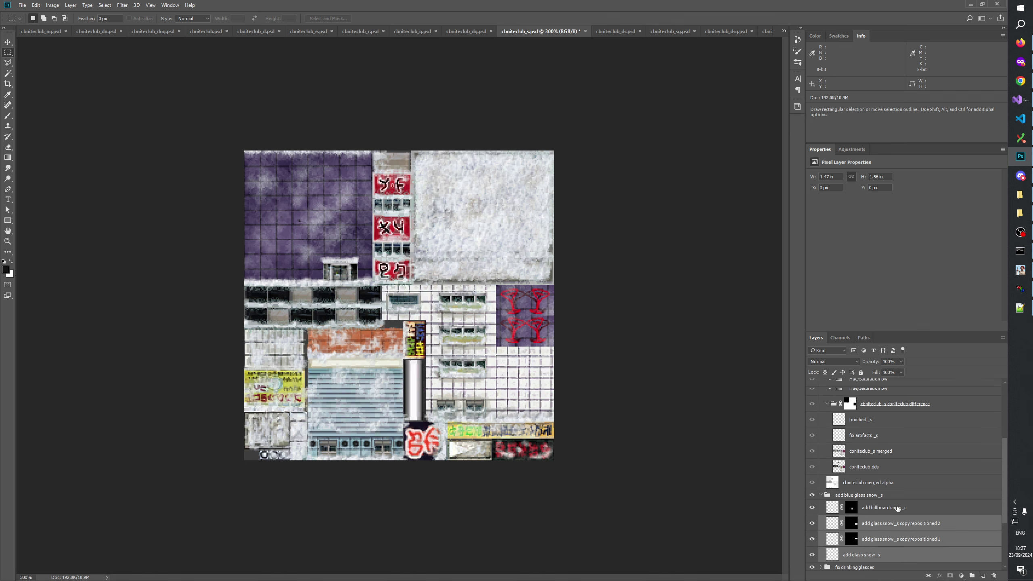
scroll(918, 529, "down", 5)
scroll(913, 500, "up", 7)
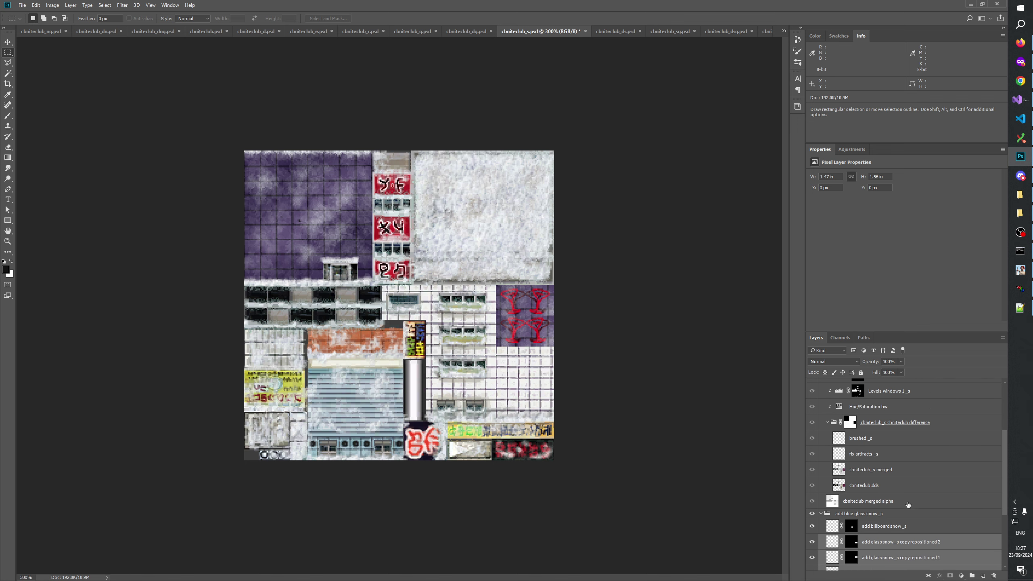
scroll(912, 491, "down", 8)
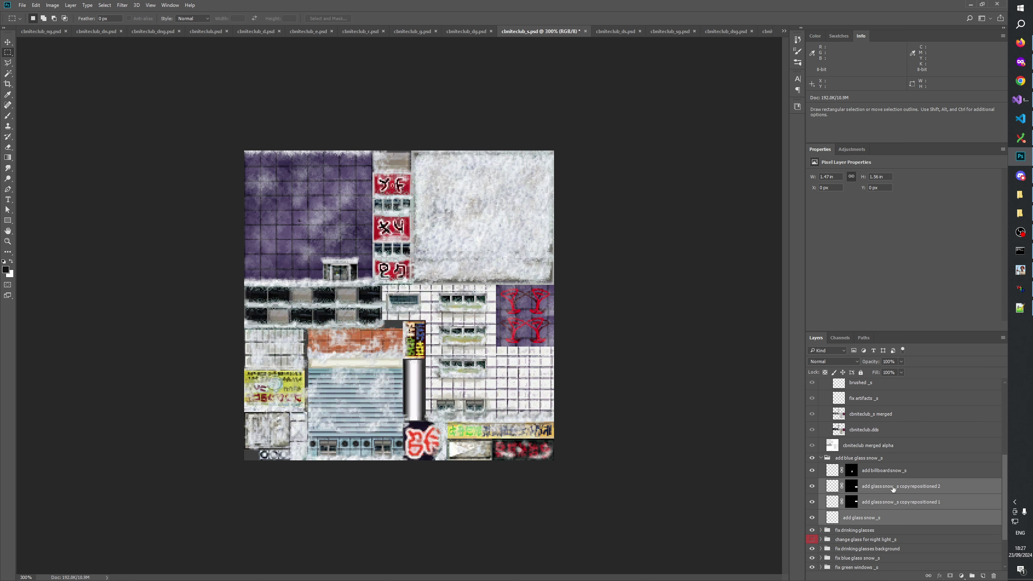
left_click(871, 462)
left_click(885, 471)
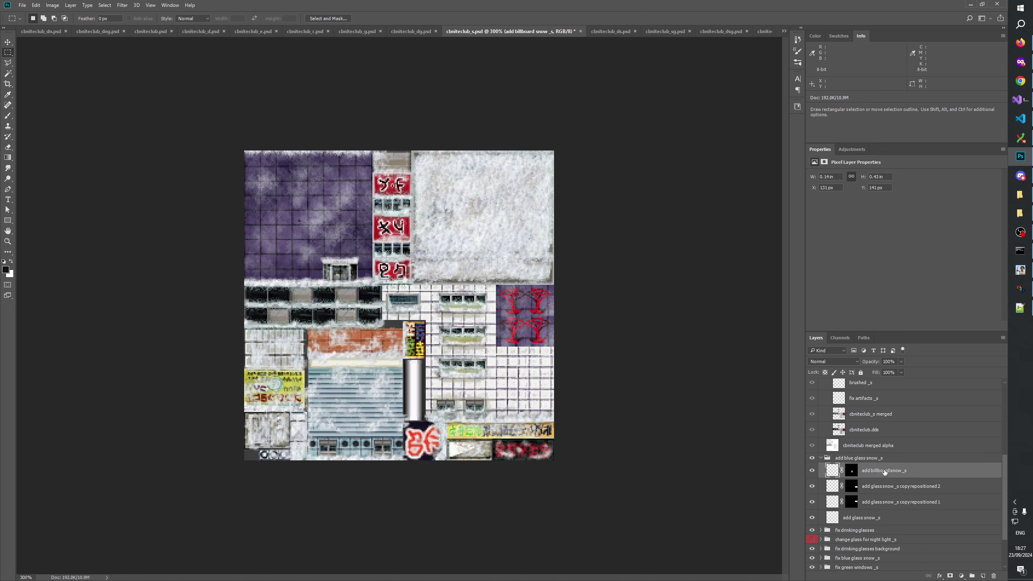
Step: Compare the texture with and without the add billboard snow _s layer and the fix drinking glasses group, and examine the fix billboards _s group
left_click(812, 471)
left_click(812, 471)
left_click(812, 471)
left_click(813, 471)
scroll(894, 476, "down", 3)
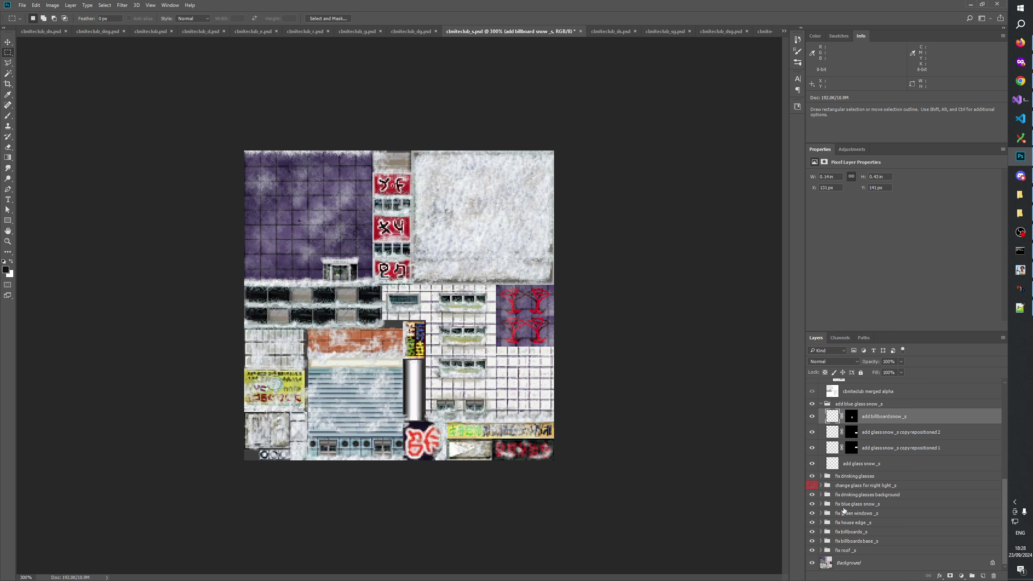
left_click(821, 532)
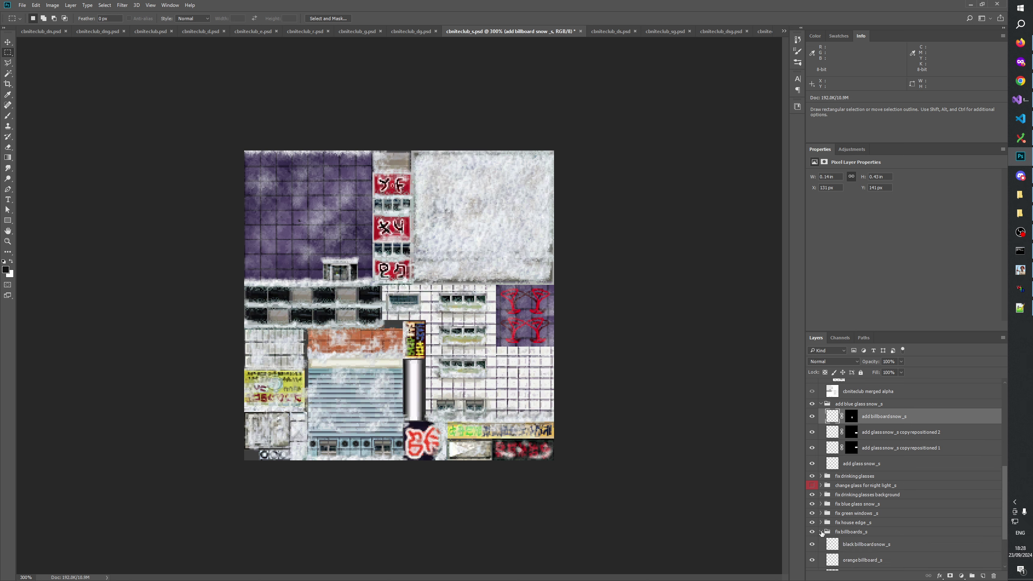
scroll(854, 527, "down", 2)
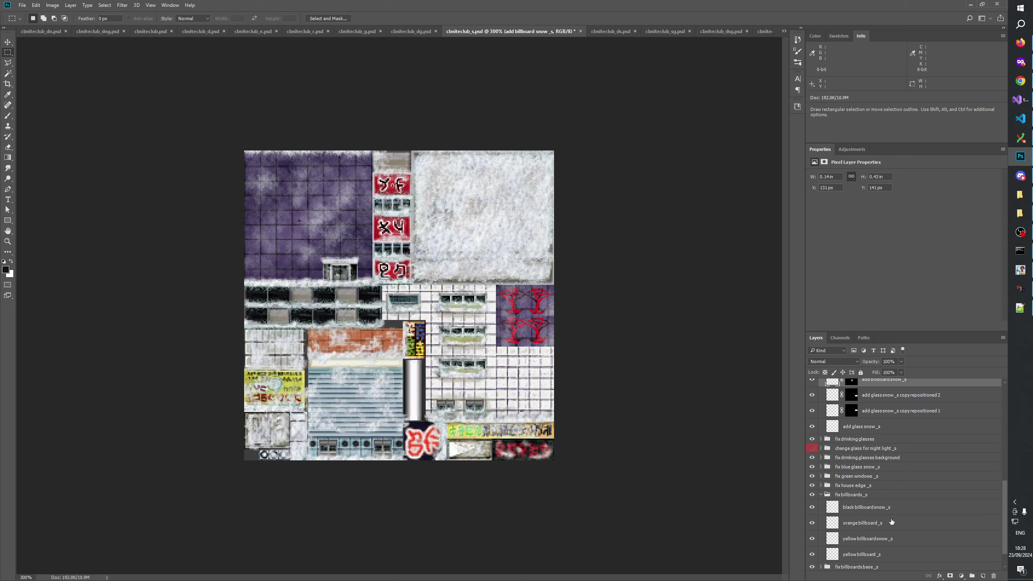
left_click(821, 495)
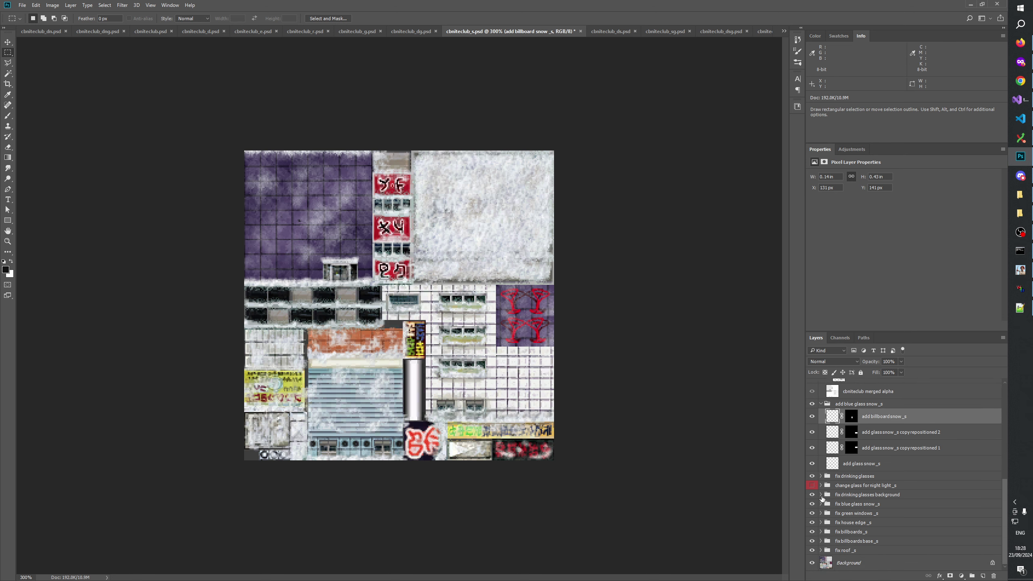
scroll(821, 498, "up", 5)
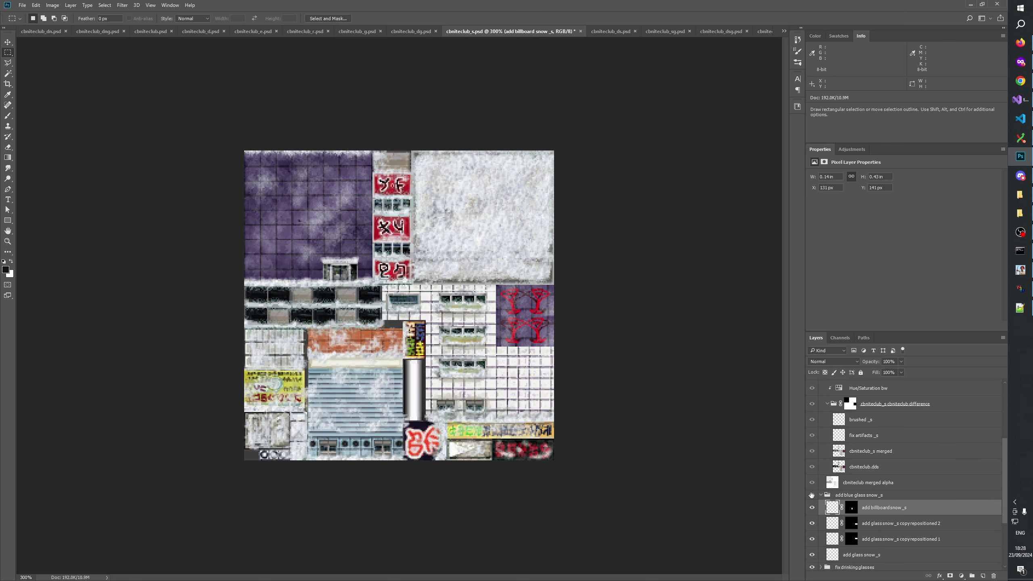
scroll(811, 495, "down", 5)
left_click(812, 484)
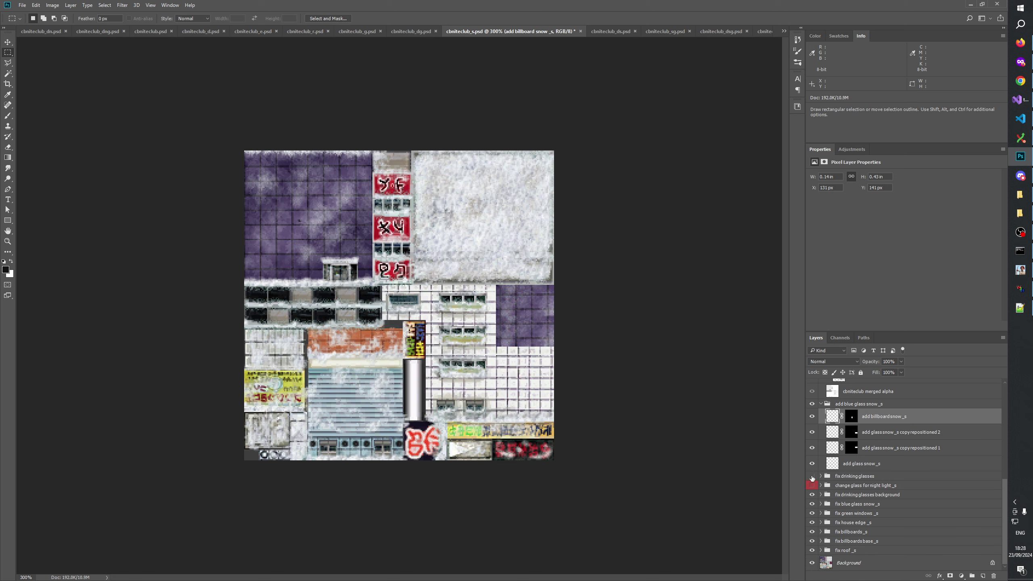
left_click(811, 476)
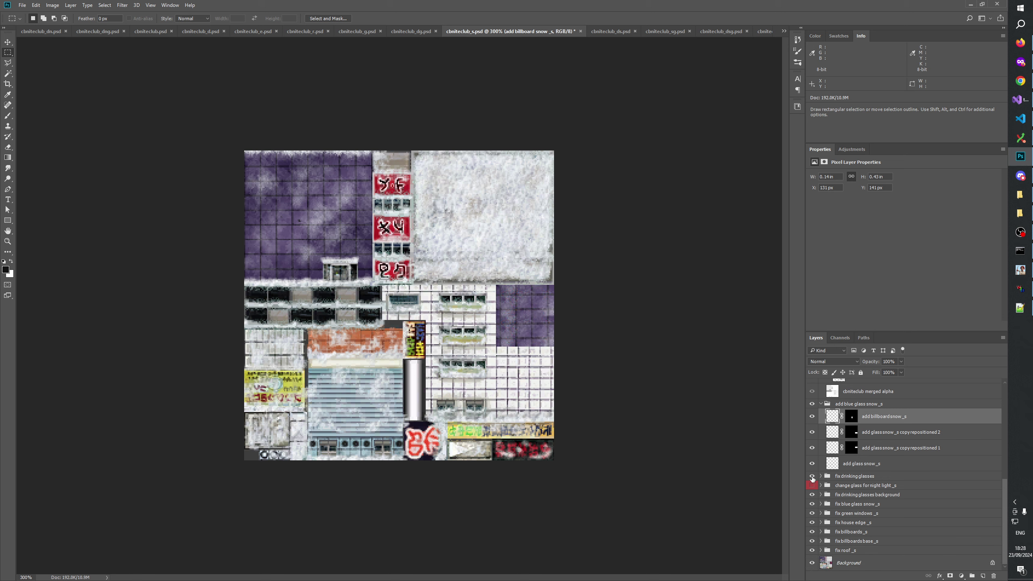
Step: Move the add billboard snow _s layer to the top of the fix billboards base _s group and check its effect
left_click(812, 541)
left_click(814, 540)
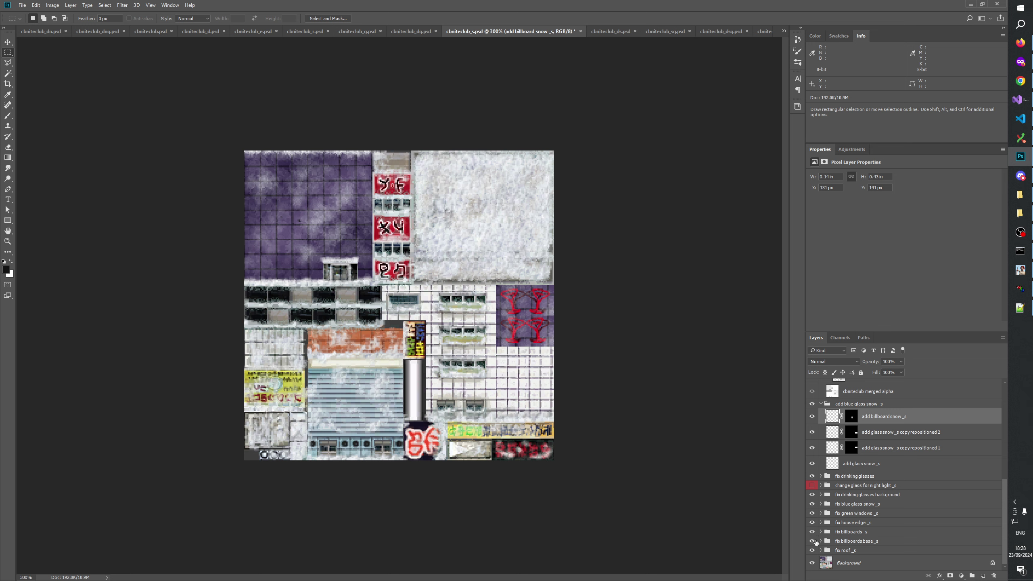
left_click(820, 541)
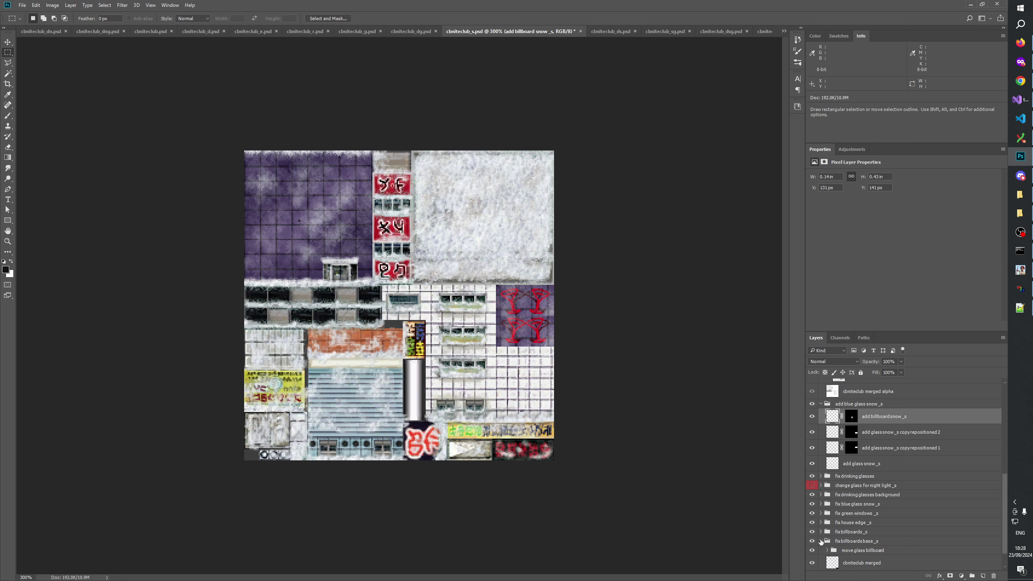
scroll(874, 533, "down", 1)
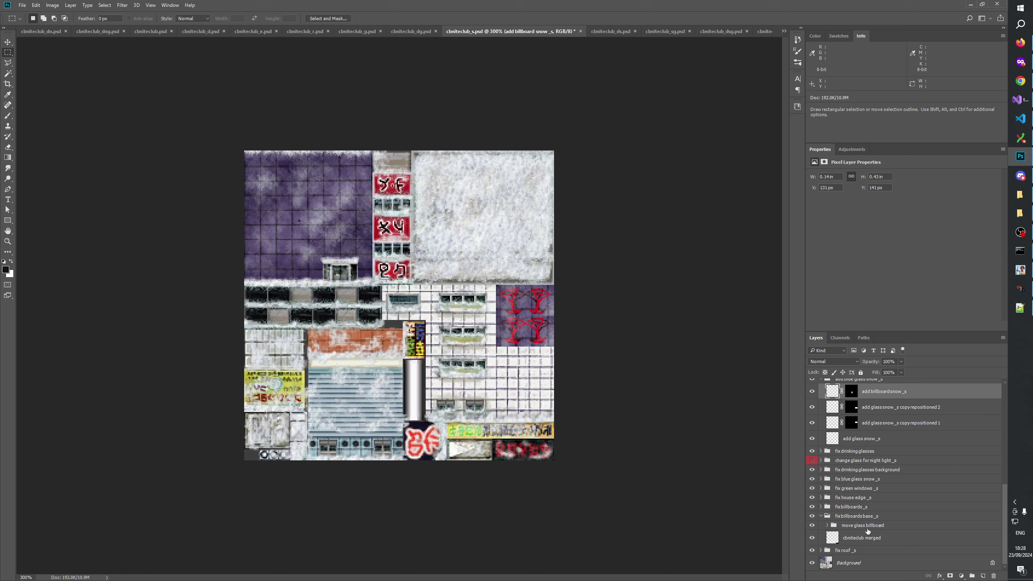
scroll(956, 509, "up", 1)
scroll(916, 435, "down", 1)
left_click_drag(882, 392, 861, 525)
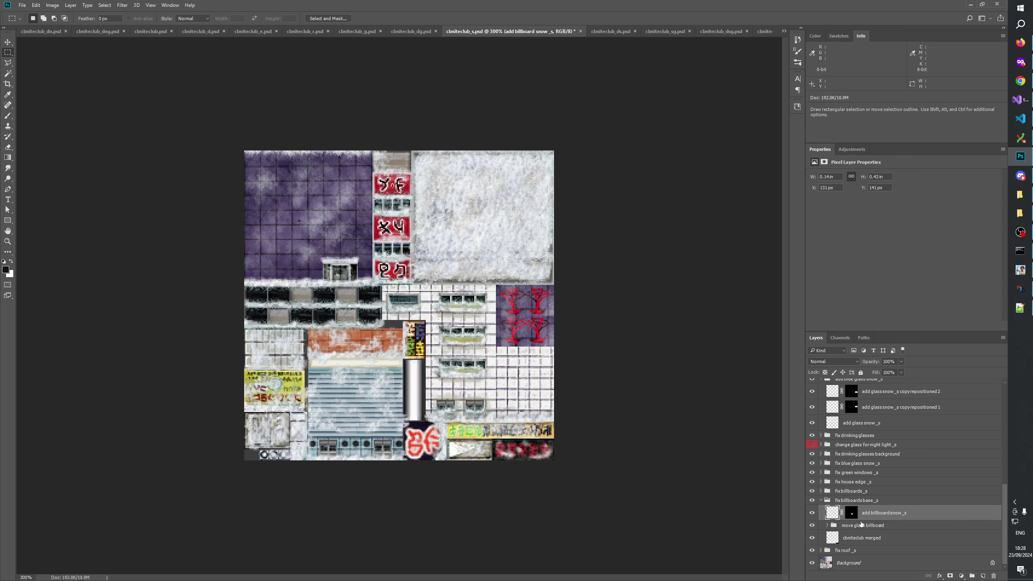
left_click(811, 513)
left_click(811, 514)
Step: Move the add billboard snow _s layer into the move glass billboard group, above the repositioned billboard layer
left_click(826, 526)
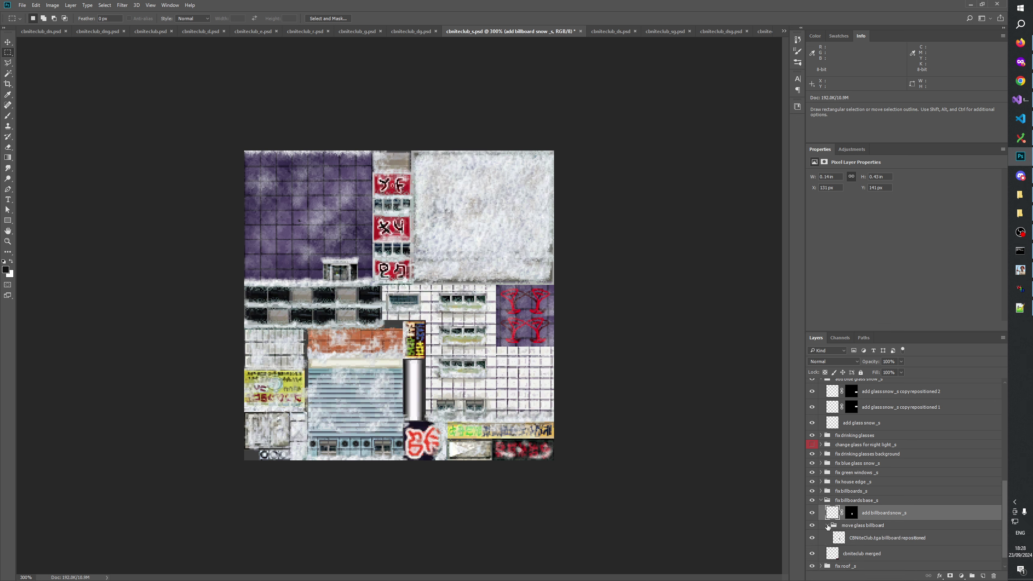
left_click(826, 526)
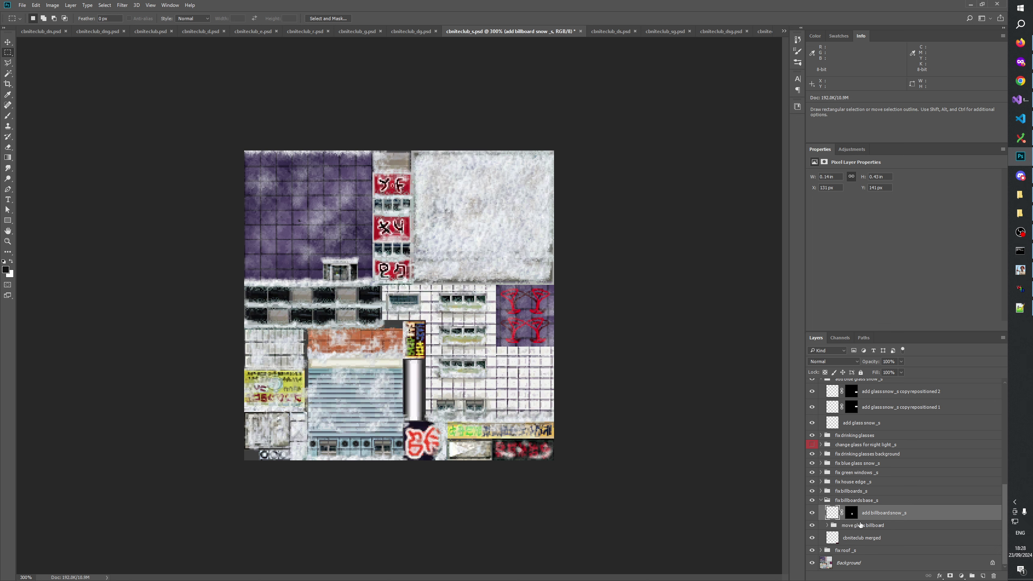
left_click(827, 525)
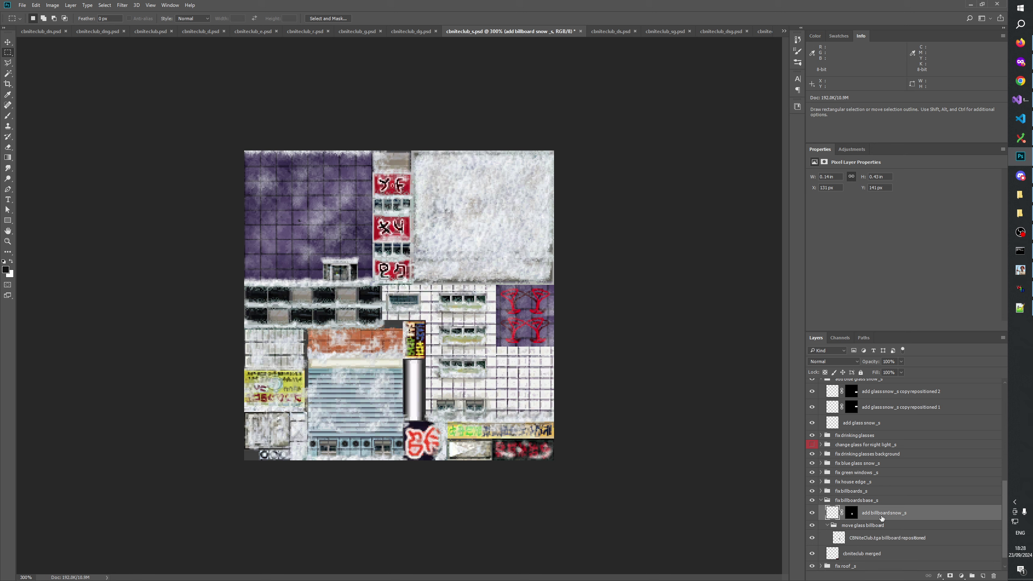
left_click_drag(880, 516, 881, 529)
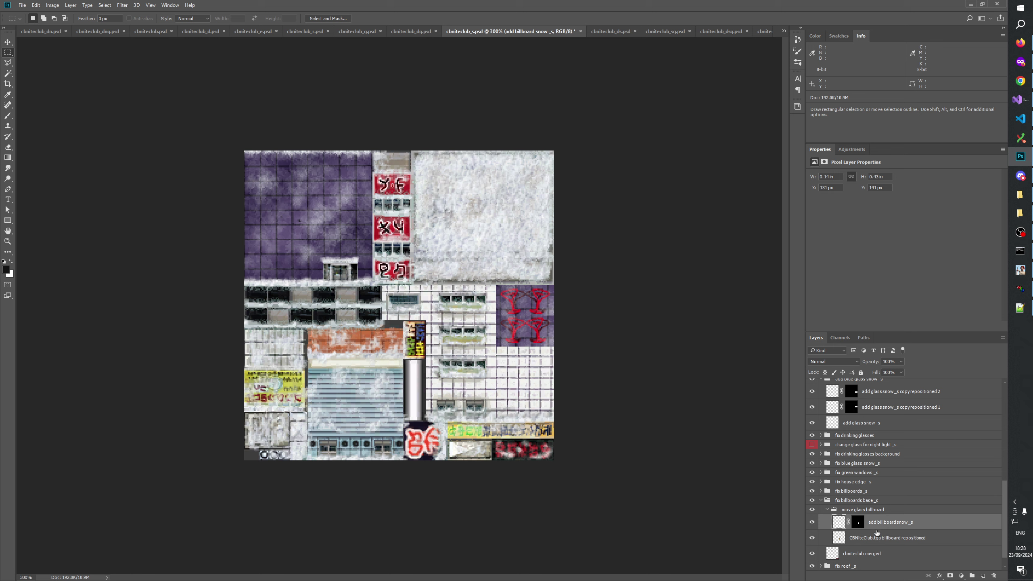
Step: Examine the contents of the fix billboards base _ds and fix billboards _s groups in cbniteclub_ds.psd for comparison
key("ctrl+Tab")
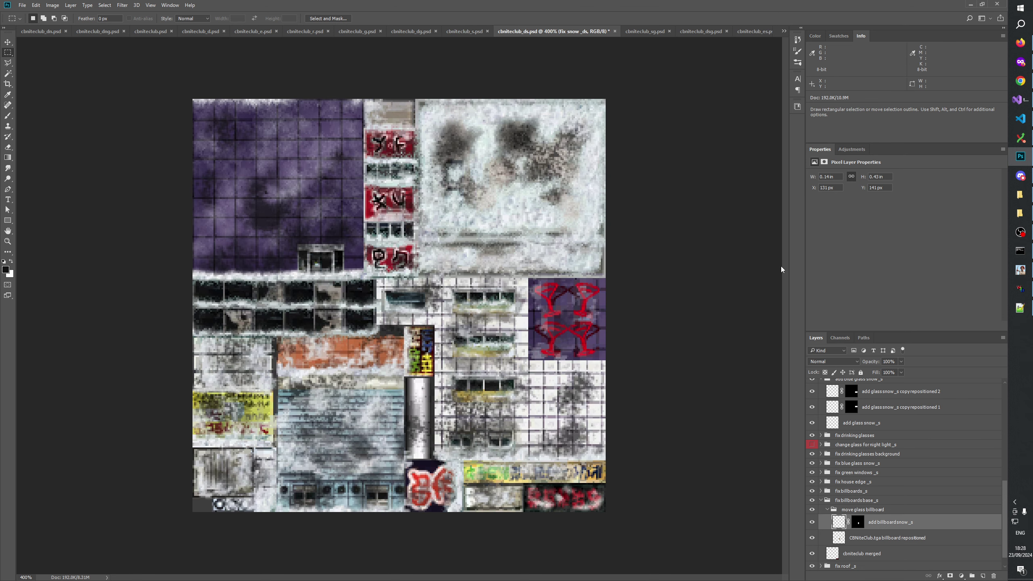
left_click(839, 457)
left_click(821, 457)
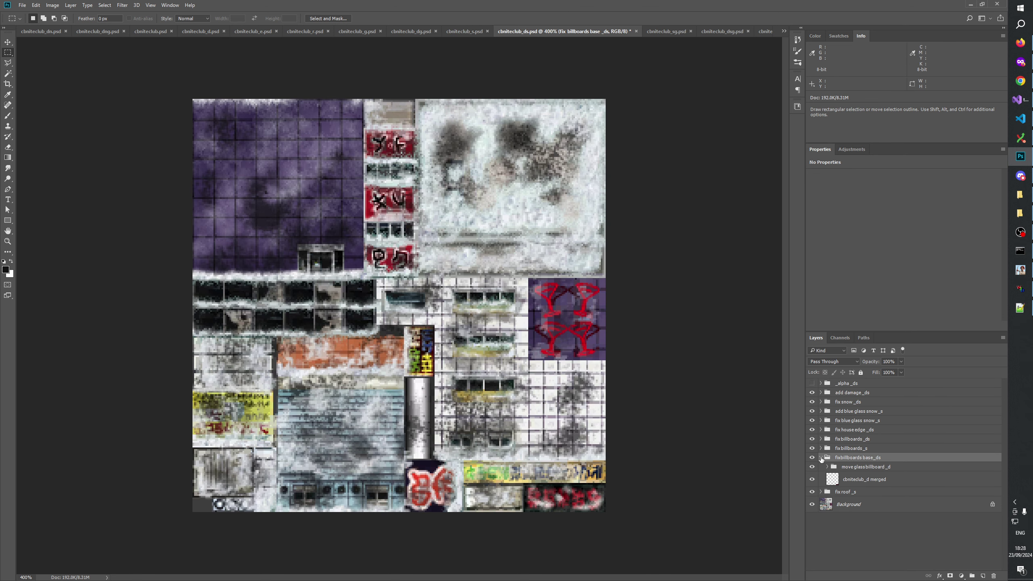
left_click(827, 467)
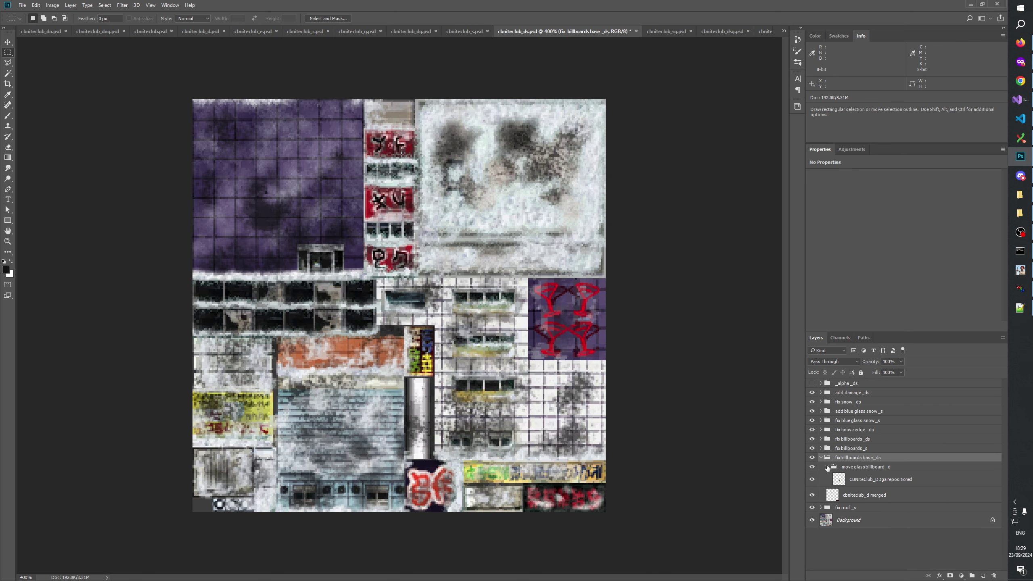
left_click(821, 458)
key("ctrl+Tab")
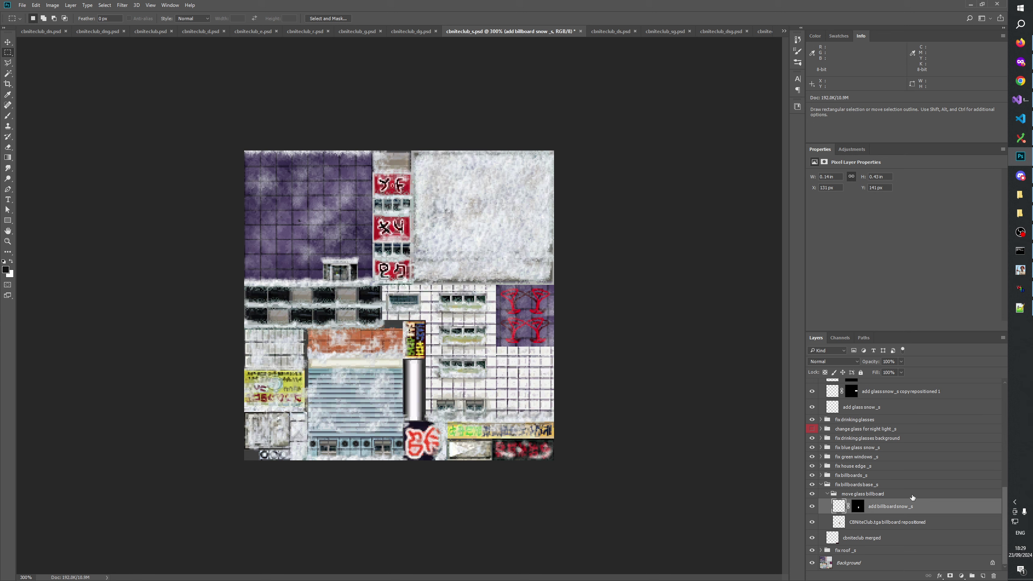
left_click(611, 32)
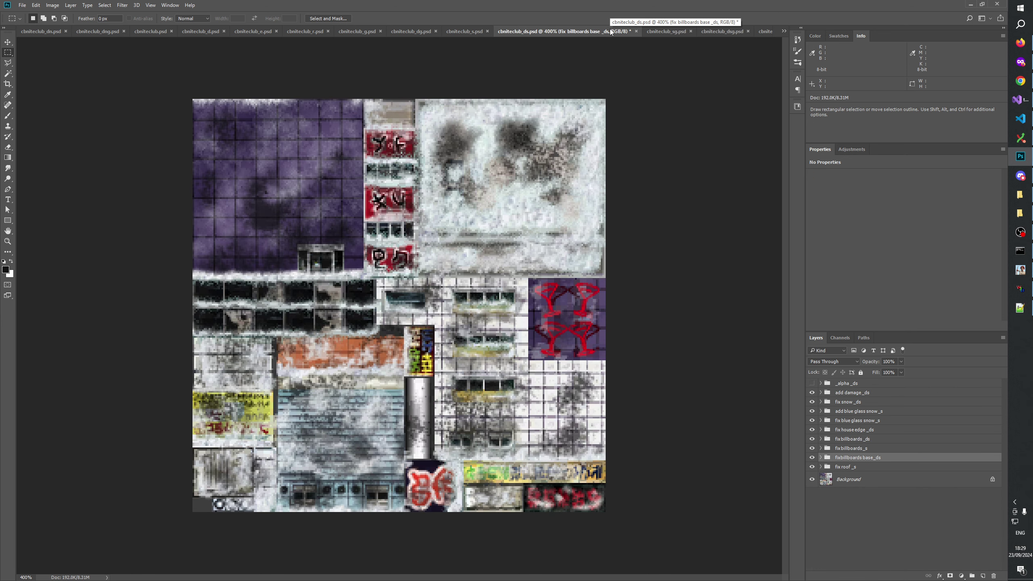
left_click(820, 448)
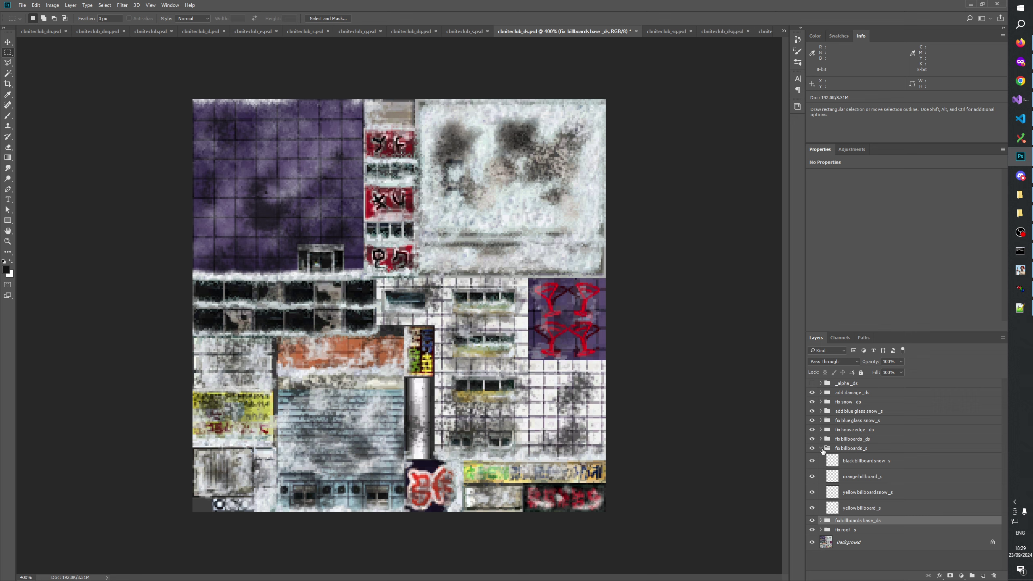
left_click(820, 449)
Step: In cbniteclub_s.psd, move the add billboard snow _s layer to the top of the fix billboards _s group
left_click(472, 31)
scroll(862, 473, "down", 2)
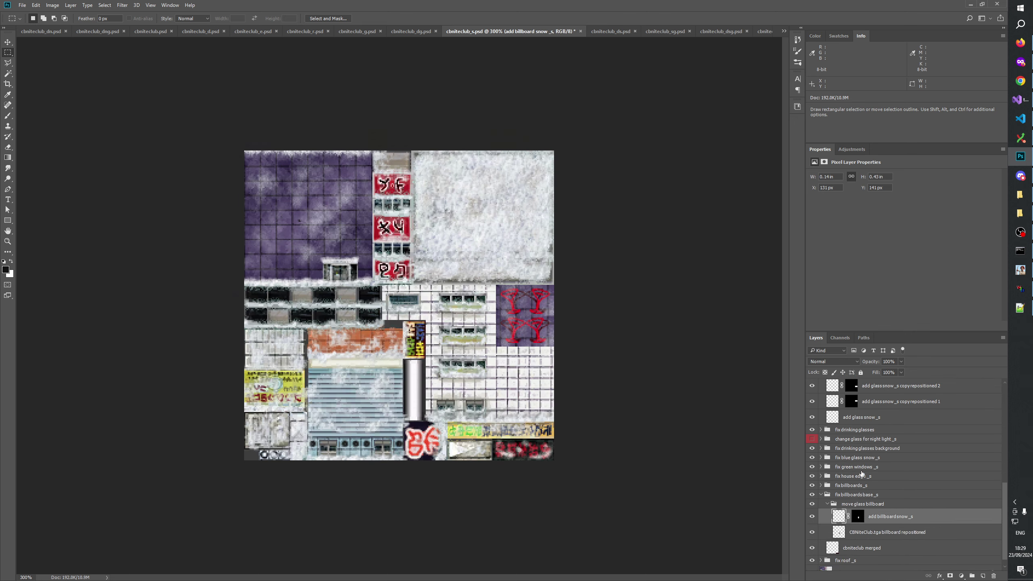
left_click(821, 485)
scroll(864, 492, "down", 2)
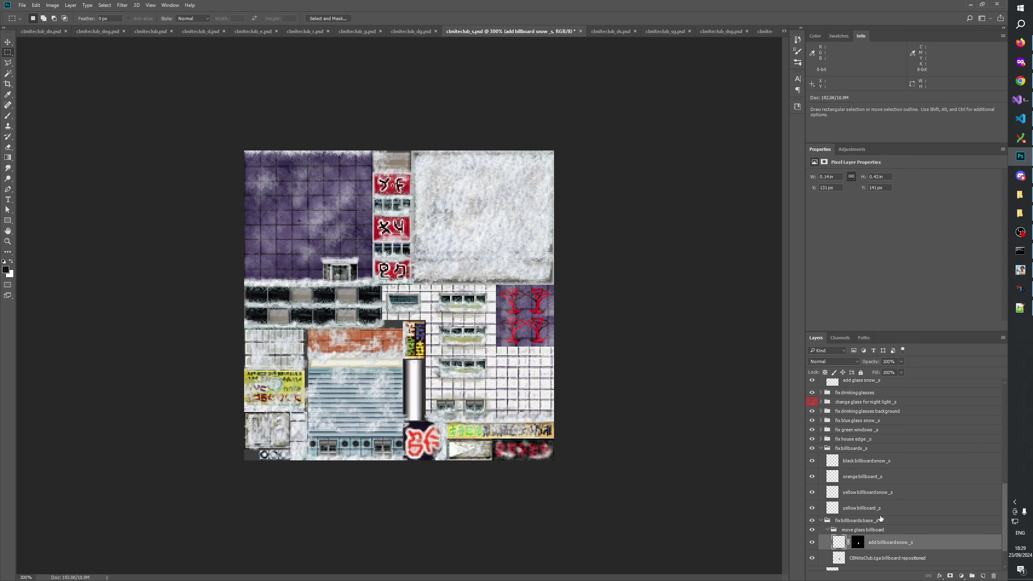
left_click_drag(883, 545, 867, 458)
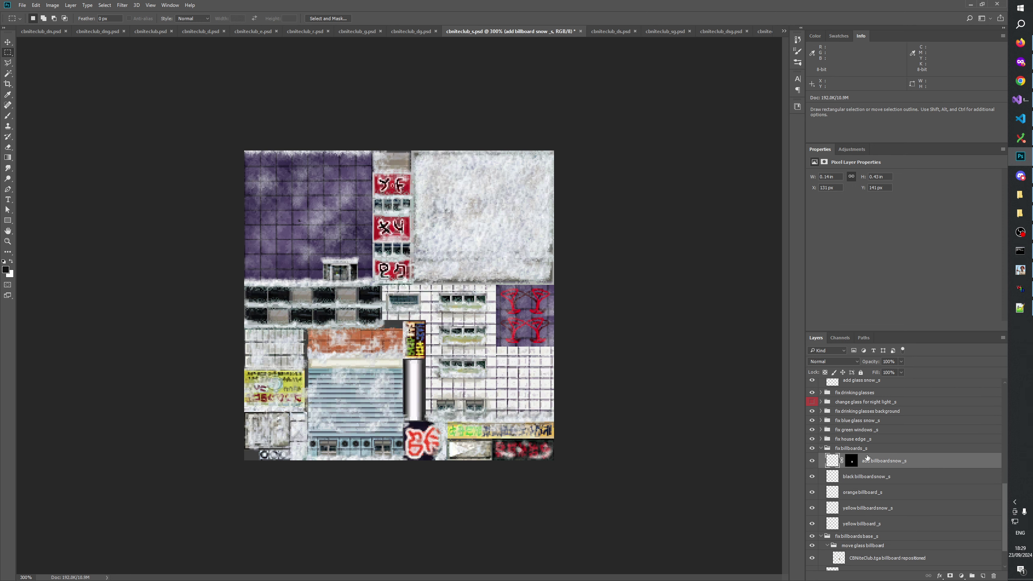
left_click(812, 478)
left_click(812, 479)
left_click(811, 462)
left_click(811, 462)
Step: Rename the add billboard snow _s layer as glass billboard snow _s and check its effect on the texture
double_click(871, 462)
left_click(871, 461)
left_click_drag(843, 463, 825, 463)
type("glass")
key("Return")
left_click(812, 460)
left_click(812, 460)
left_click(812, 460)
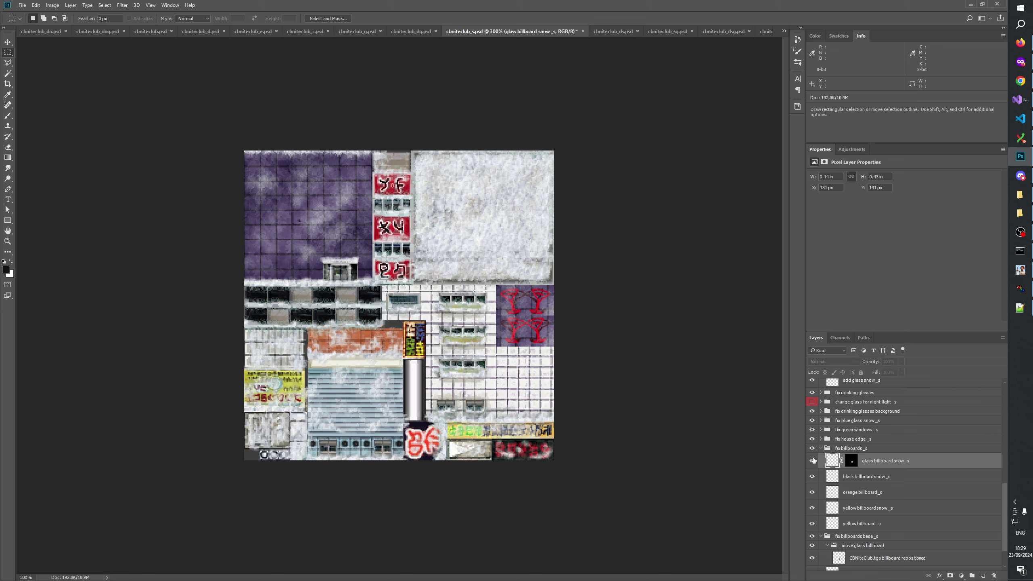
left_click(812, 460)
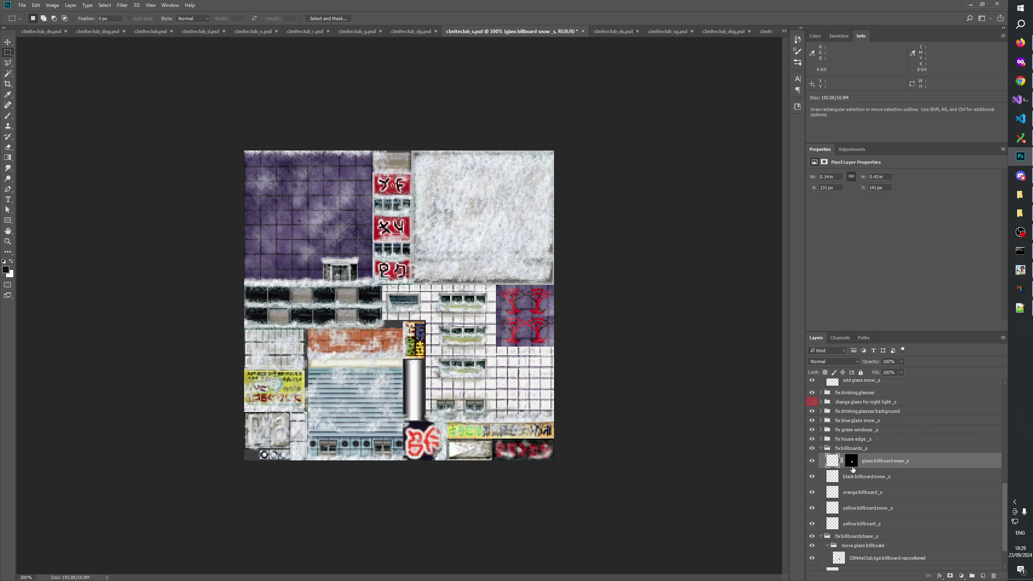
Step: Collapse the fix billboards _s and fix billboards base _s groups and save cbniteclub_s.psd
left_click(822, 448)
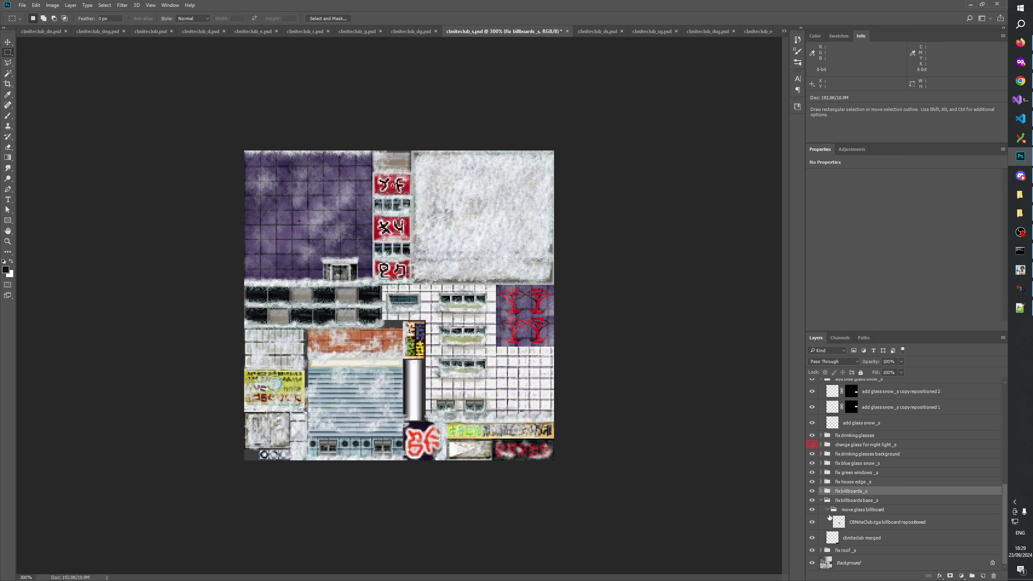
left_click(820, 501)
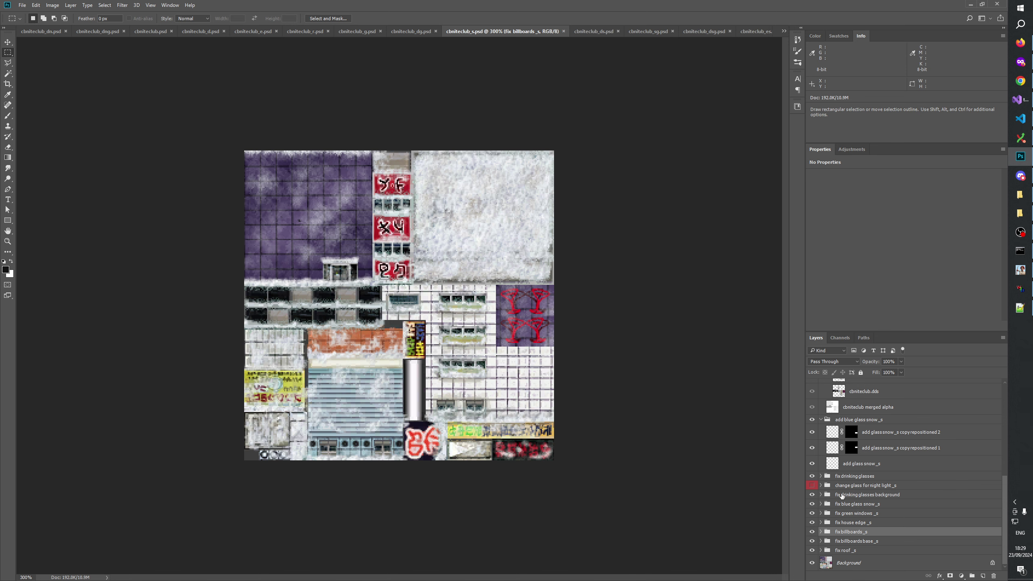
Step: In cbniteclub_ds.psd, move the add billboard snow _s layer from the add blue glass snow _s group to the top of fix billboards _s
left_click(596, 31)
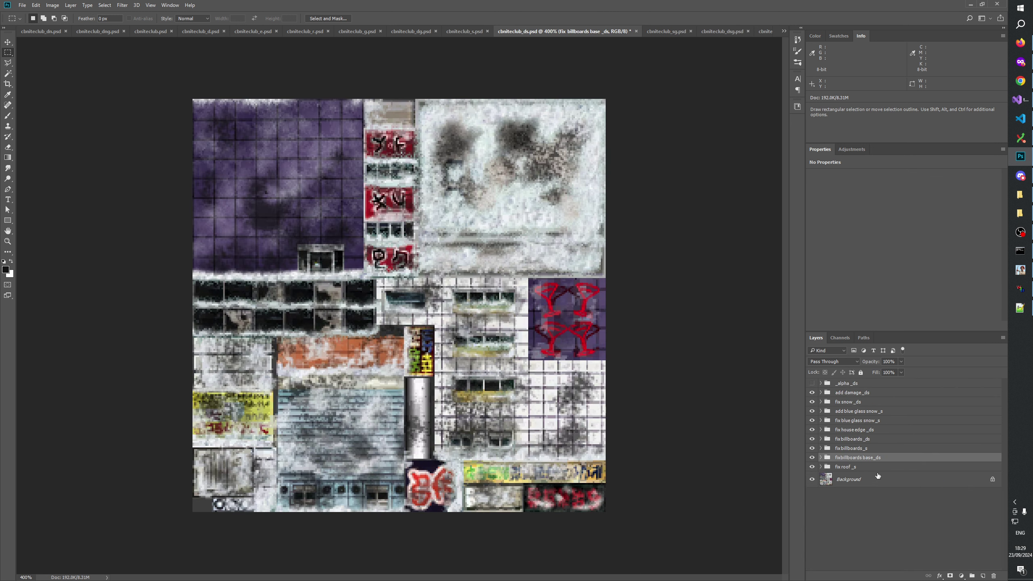
left_click(821, 448)
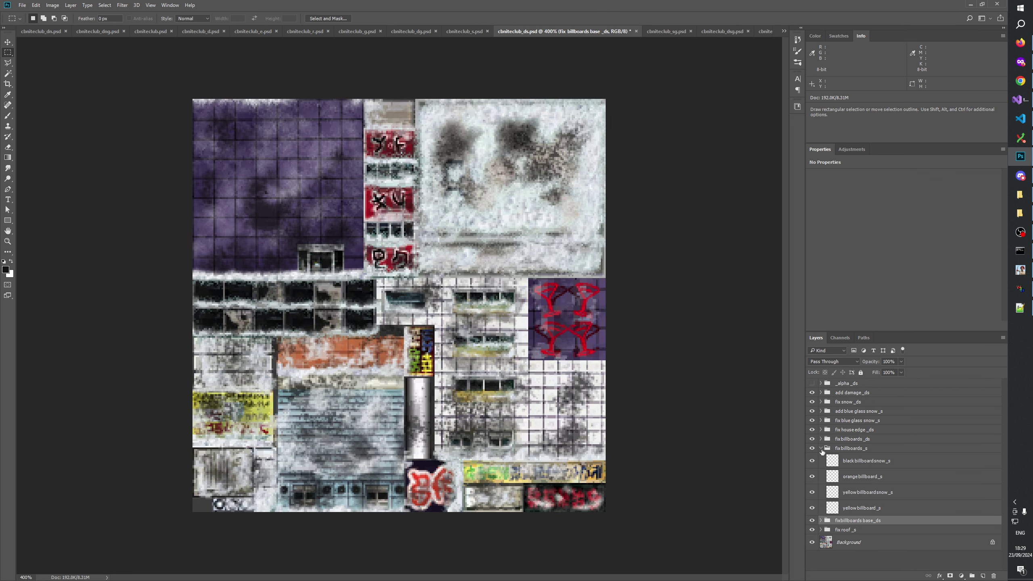
left_click(814, 402)
left_click(815, 401)
left_click(821, 401)
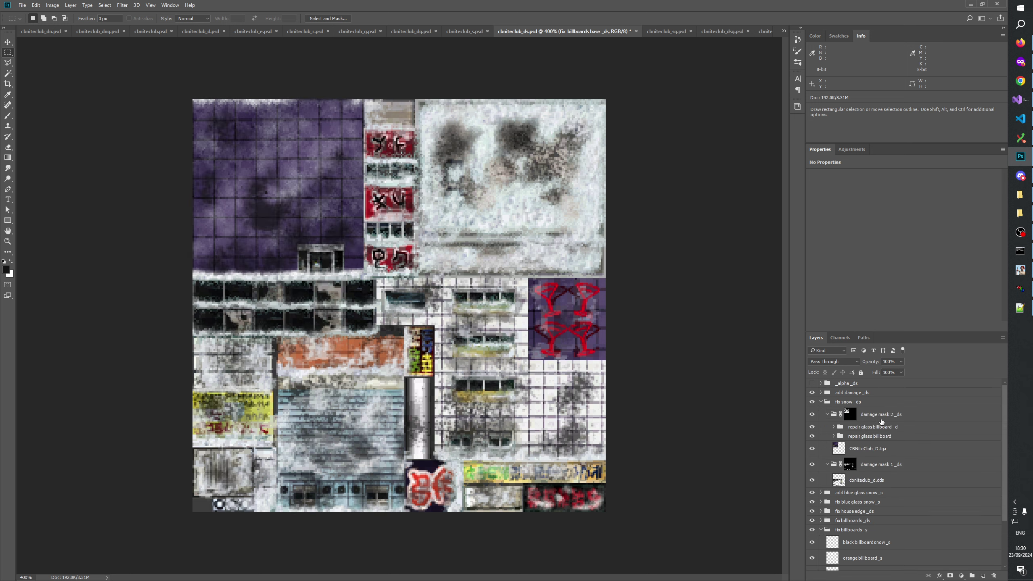
left_click(821, 402)
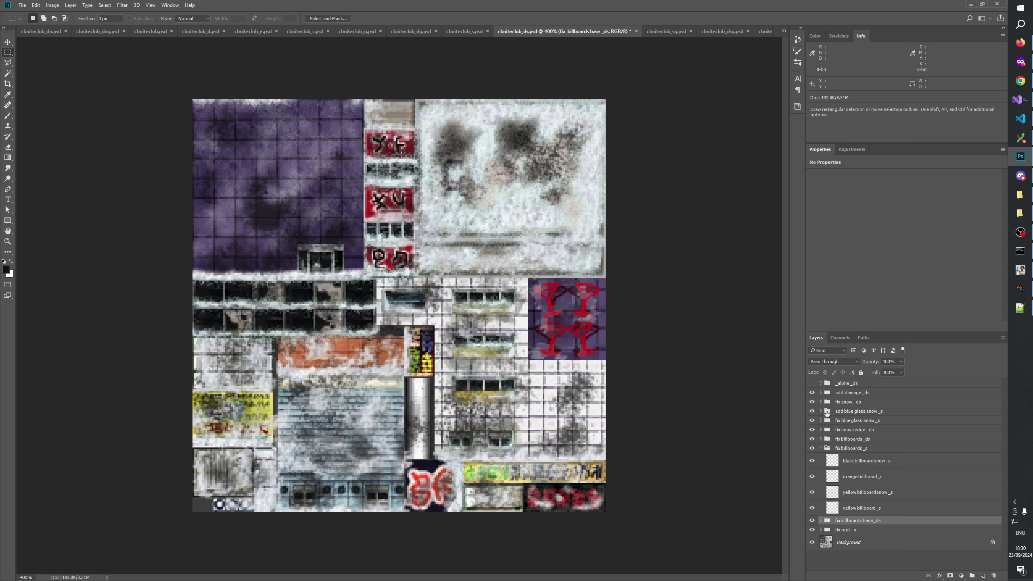
left_click(820, 411)
scroll(891, 419, "down", 1)
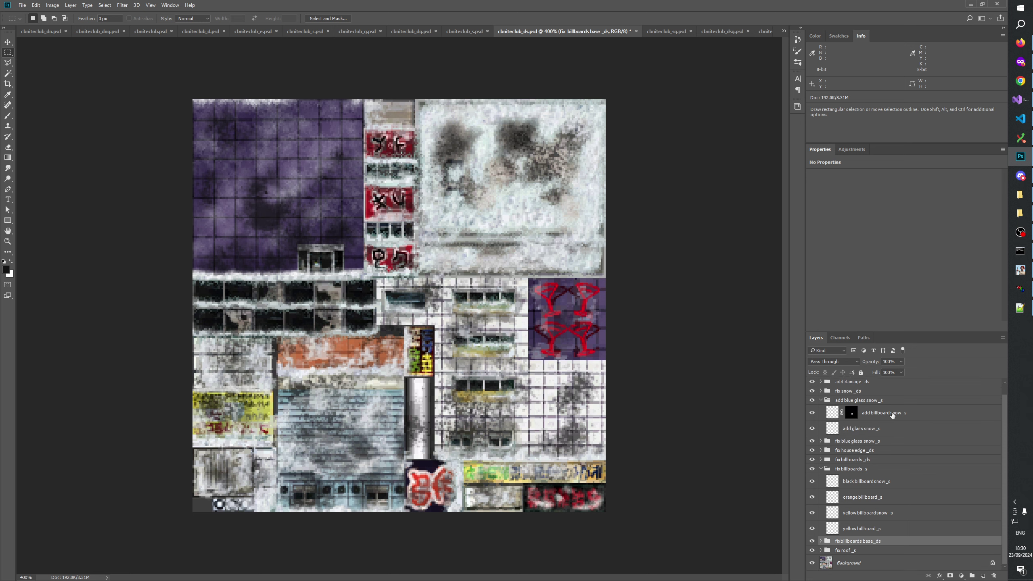
left_click(875, 416)
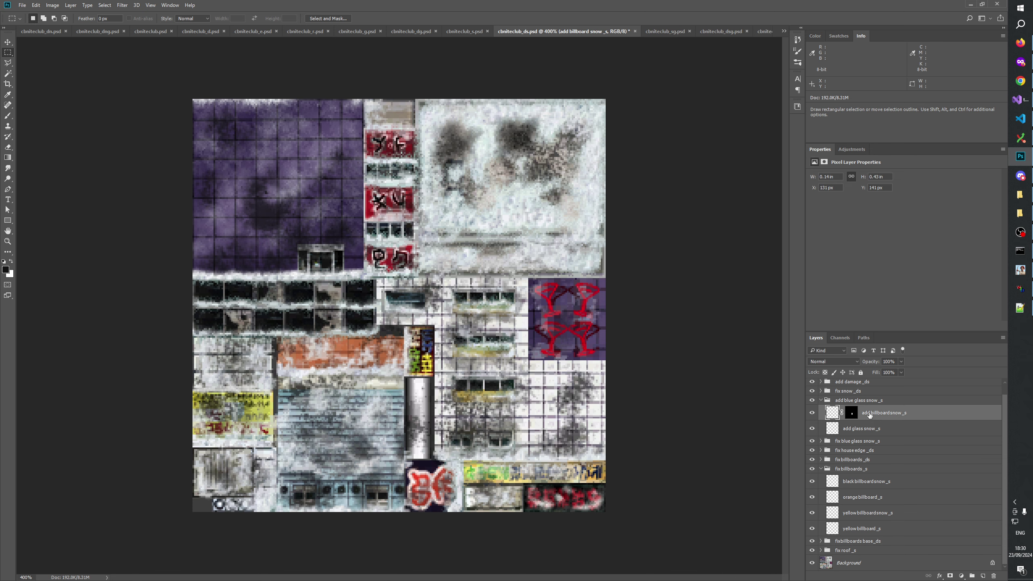
left_click_drag(869, 414, 858, 477)
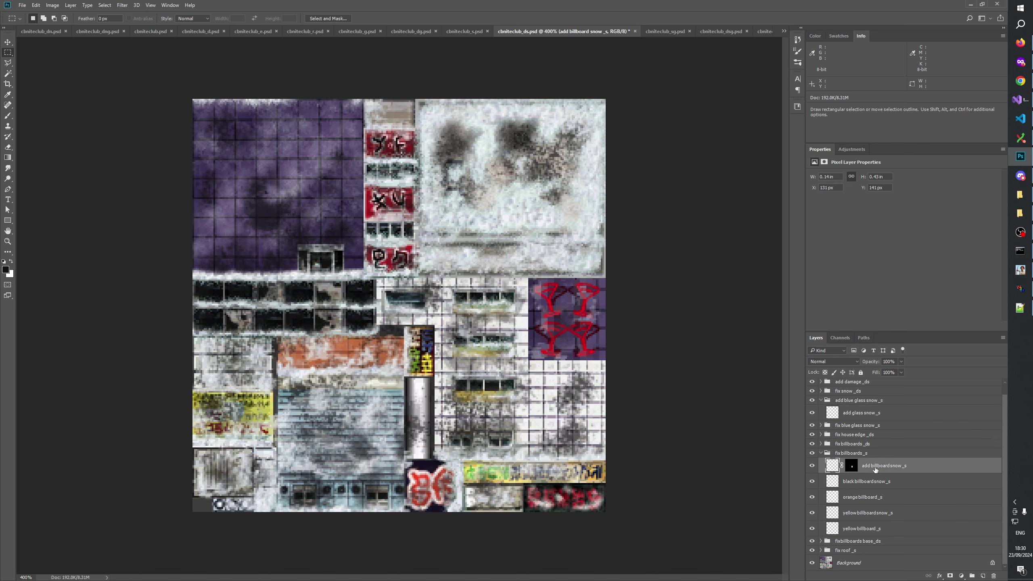
Step: Rename the add billboard snow _s layer as billboard snow _s
double_click(875, 466)
left_click(872, 467)
key("BackSpace")
key("BackSpace")
key("BackSpace")
key("BackSpace")
key("Return")
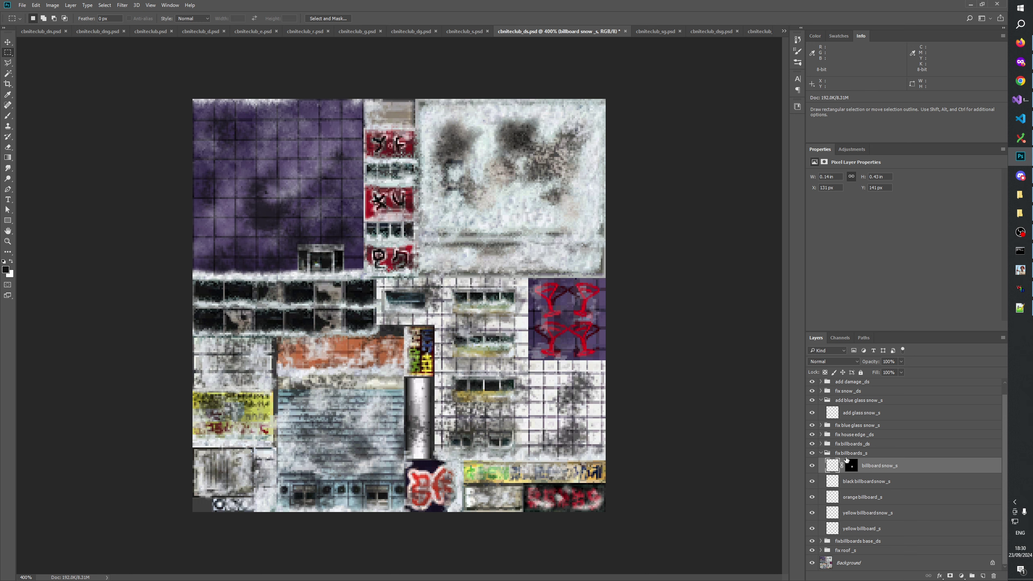
Step: Collapse the fix billboards _s and add blue glass snow _s groups and save cbniteclub_ds.psd
left_click(847, 453)
left_click(820, 452)
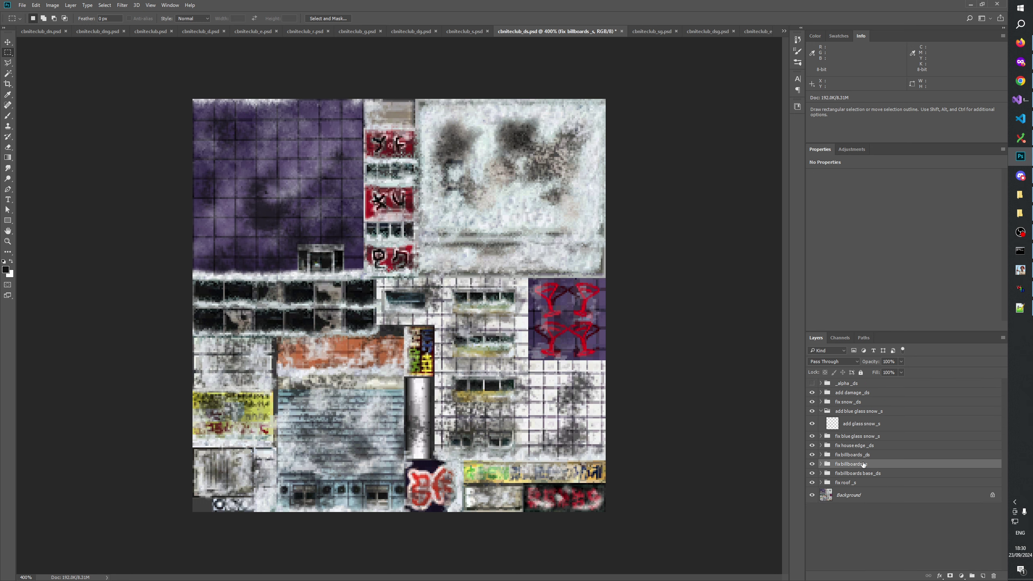
left_click(821, 411)
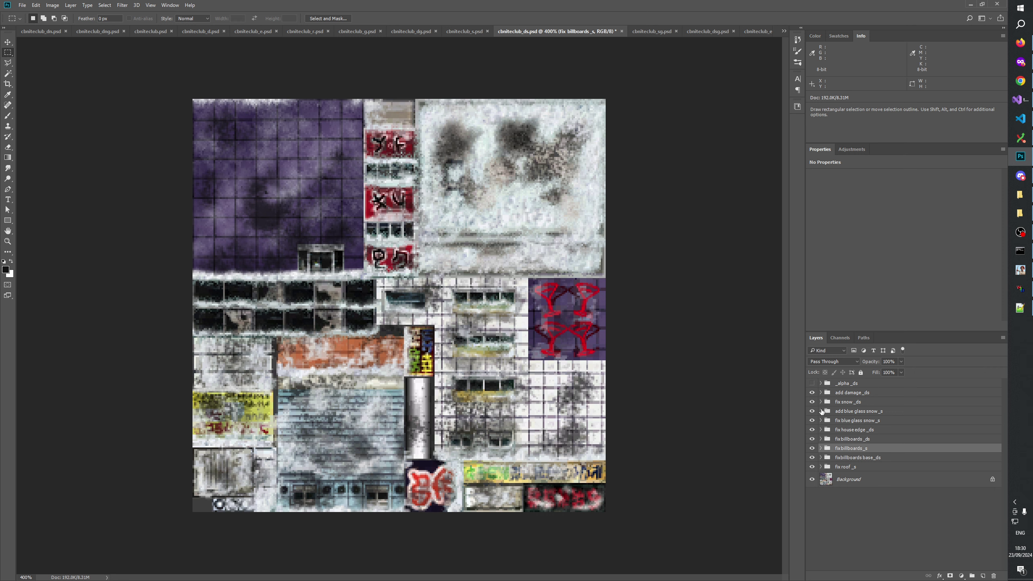
key("ctrl+s")
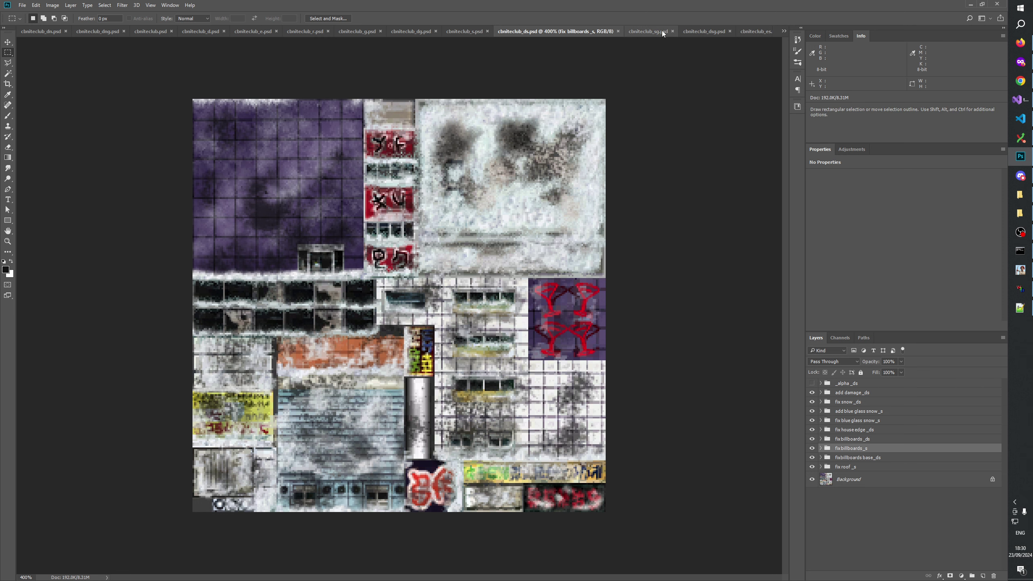
Step: In cbniteclub_es.psd, move the add billboard snow _s layer from add blue glass snow _s to the top of the fix billboards _es group
left_click(699, 30)
left_click(759, 31)
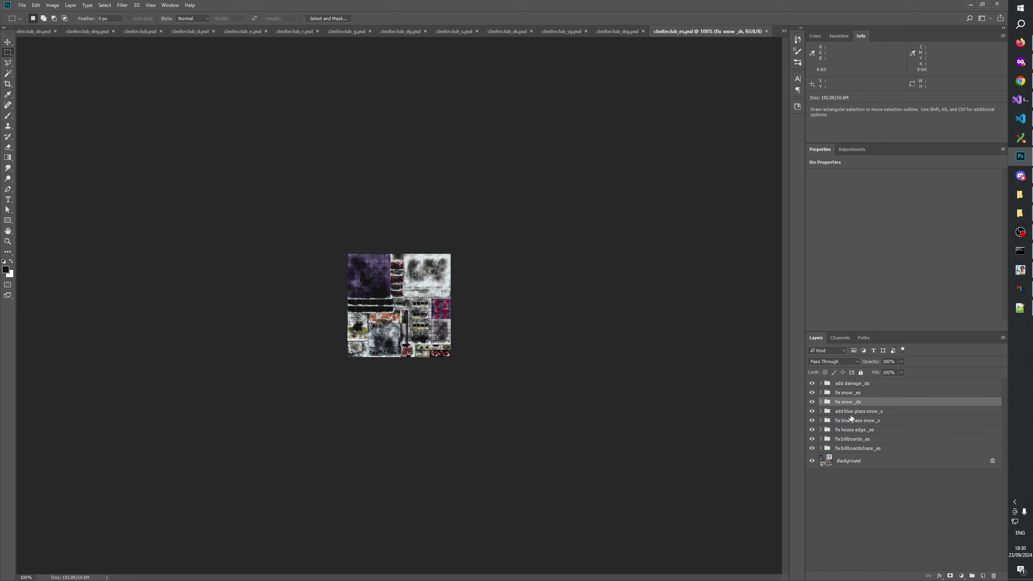
left_click(848, 412)
left_click(821, 411)
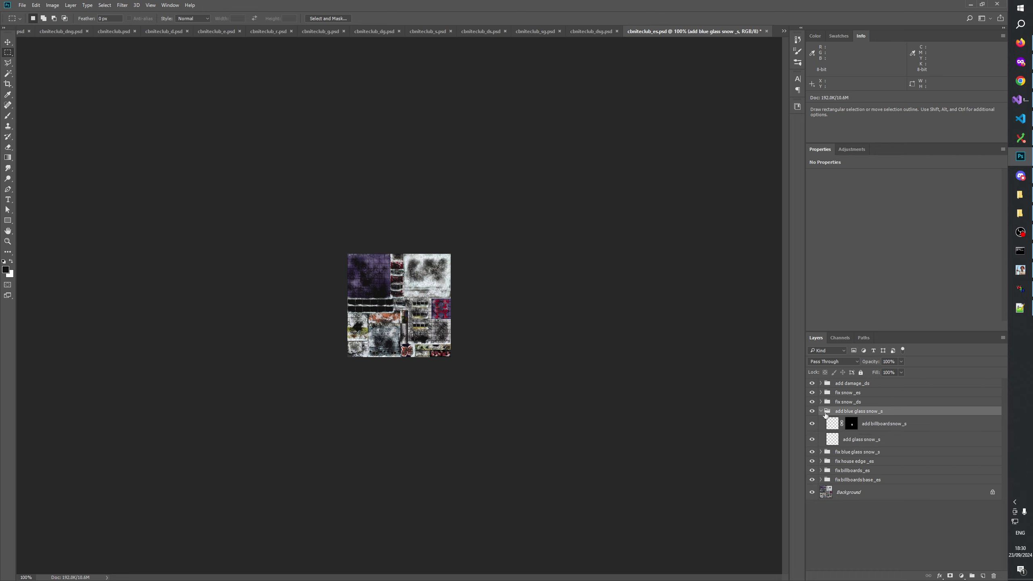
left_click(821, 471)
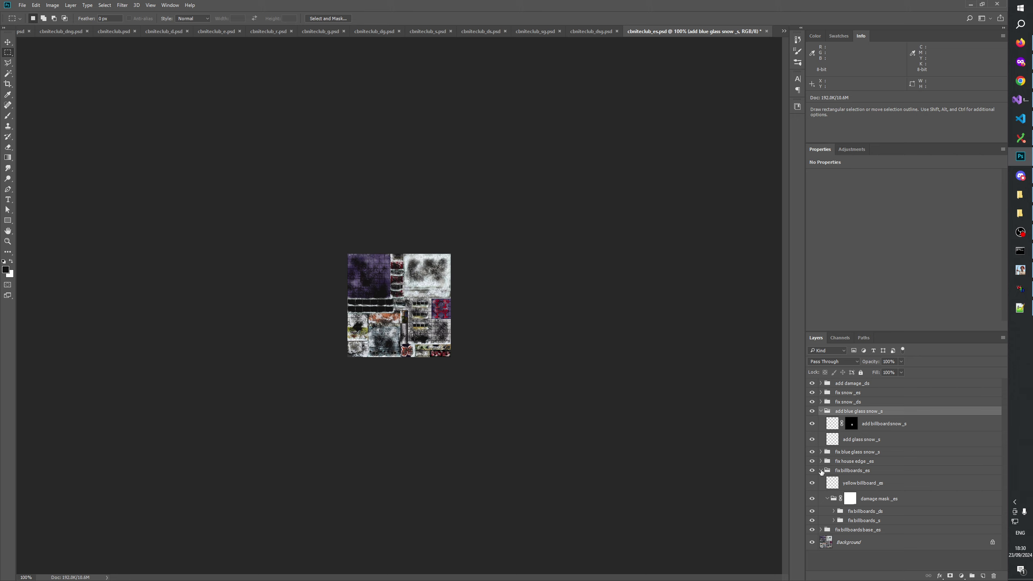
left_click(812, 424)
left_click(812, 424)
left_click(812, 424)
left_click(813, 424)
left_click(874, 424)
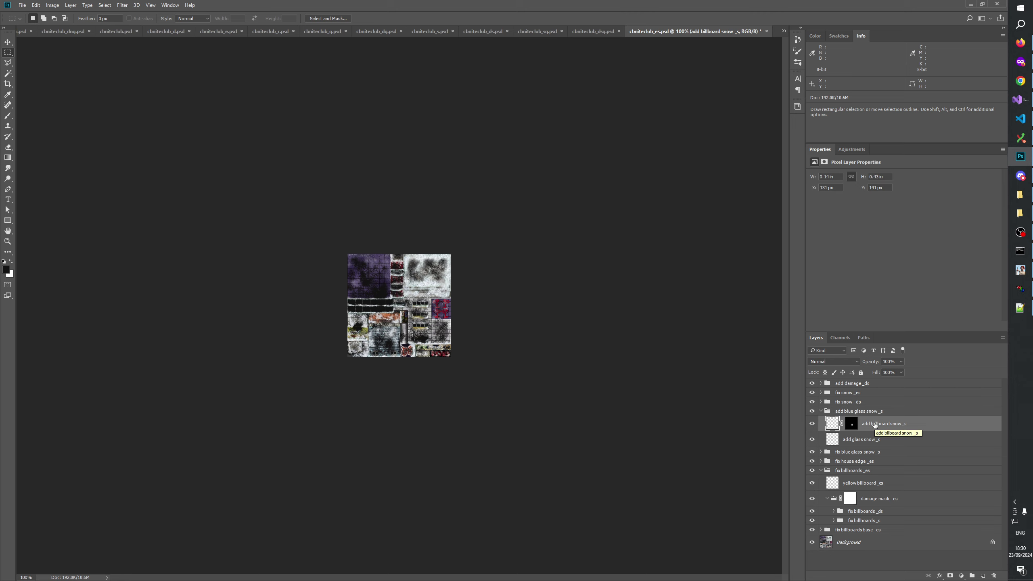
left_click_drag(874, 424, 863, 474)
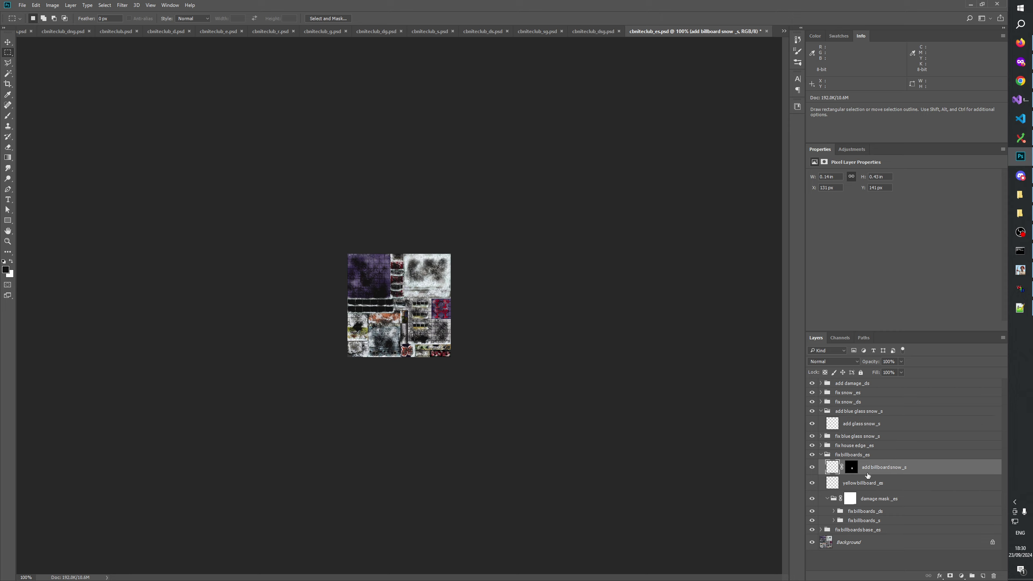
Step: Rename the moved add billboard snow _s layer as billboard snow _s and check its effect on the texture
double_click(870, 467)
key("Home")
key("Delete")
key("Delete")
key("Delete")
key("Return")
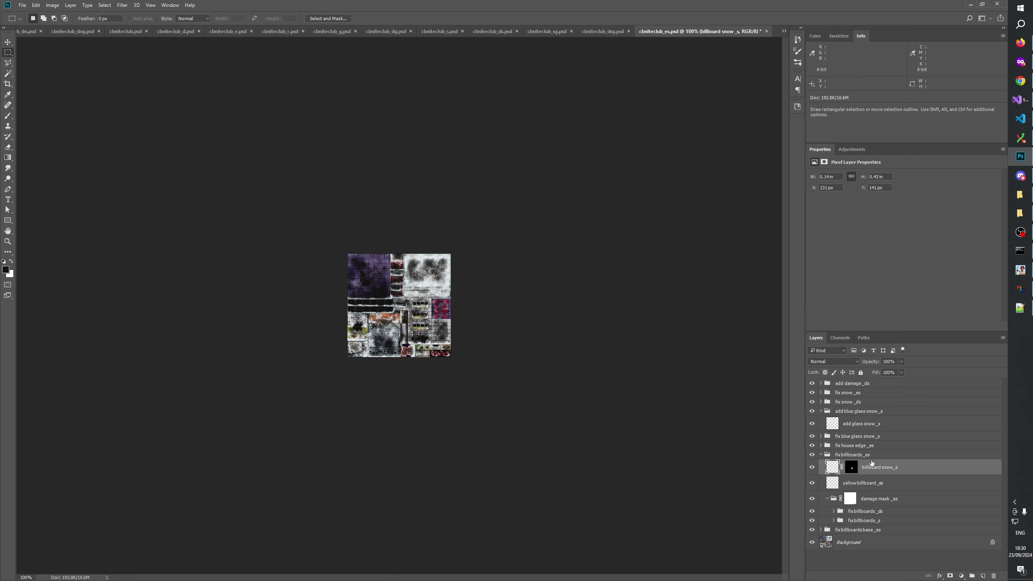
left_click(811, 468)
left_click(812, 468)
Step: Check the effect and contents of the fix billboards base _es group
left_click(842, 456)
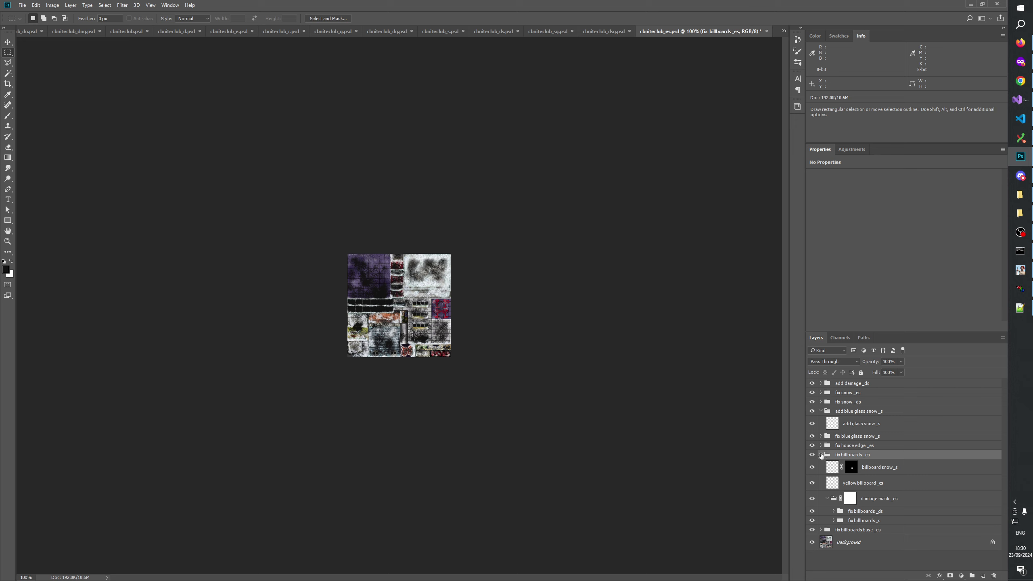
left_click(821, 455)
left_click(820, 454)
left_click(812, 530)
left_click(811, 530)
left_click(821, 530)
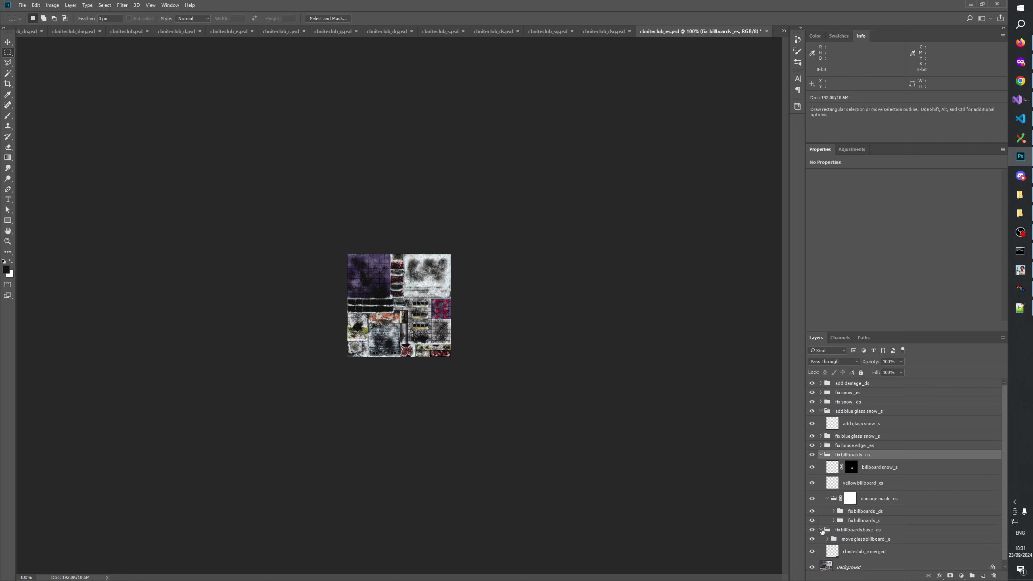
left_click(820, 529)
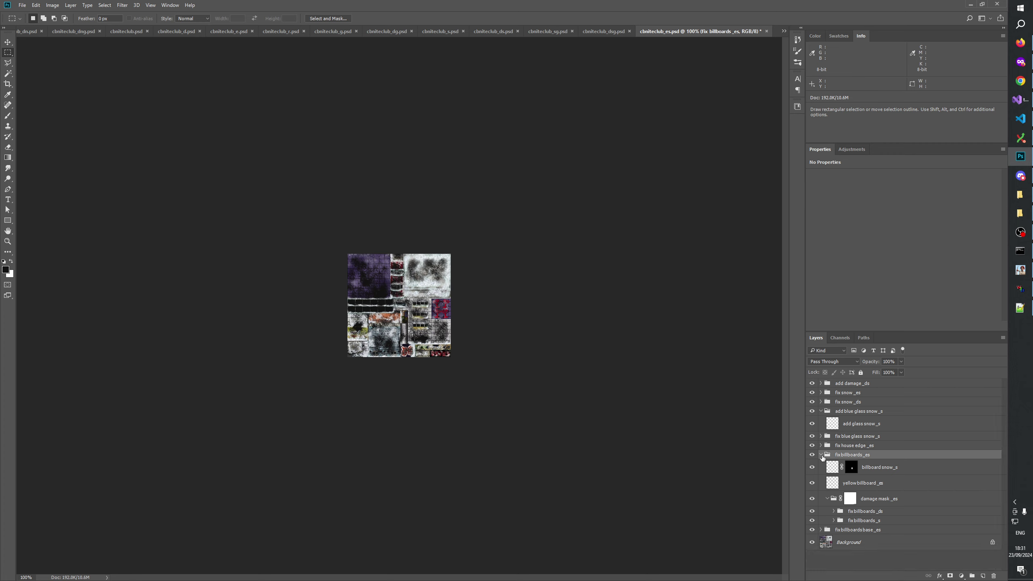
Step: Collapse the fix billboards _es and add blue glass snow _s groups and save cbniteclub_es.psd
left_click(821, 454)
left_click(820, 455)
left_click(821, 455)
left_click(850, 505)
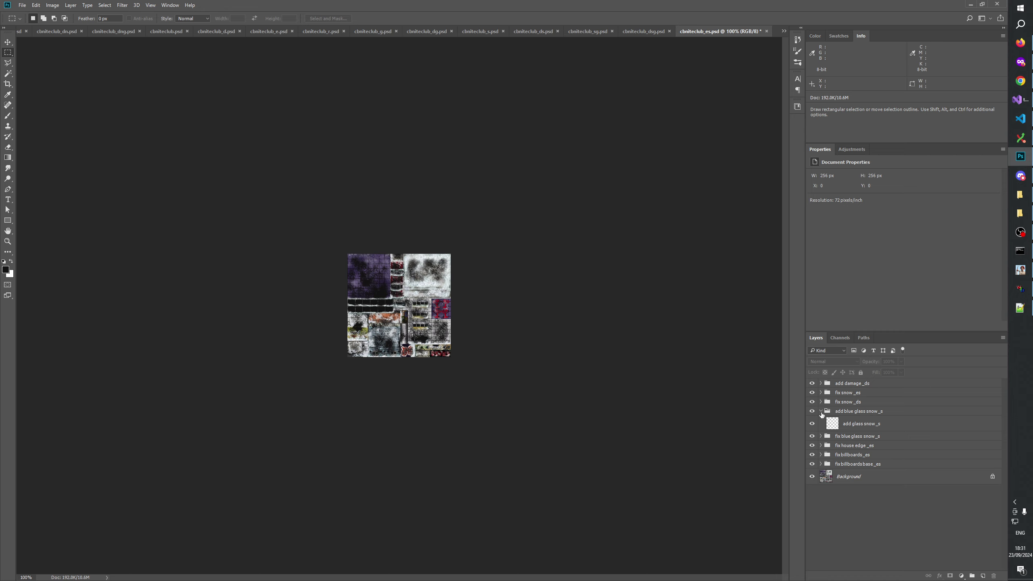
left_click(820, 411)
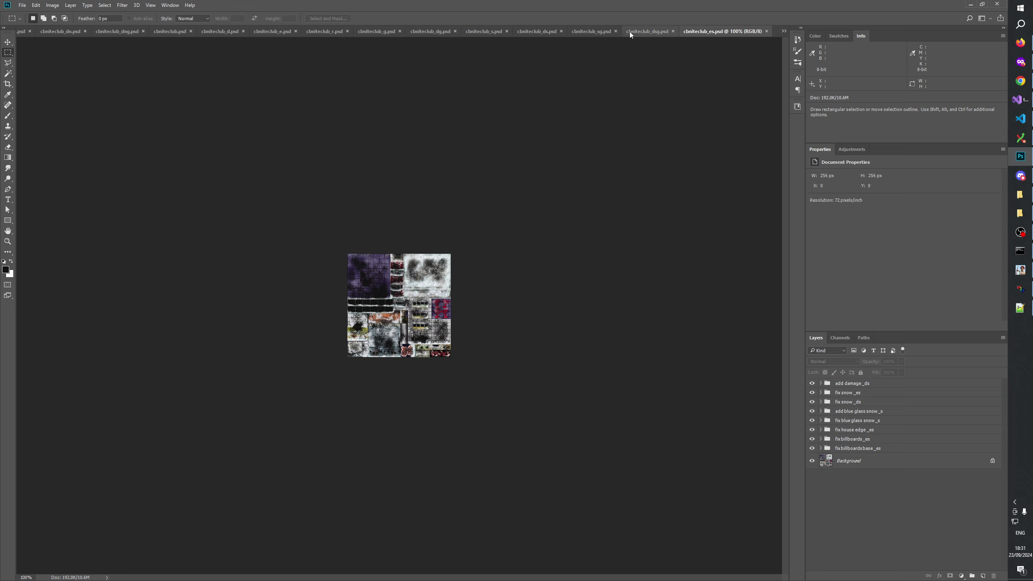
Step: In cbniteclub_s.psd, duplicate the add blue glass snow _s group twice
left_click(497, 31)
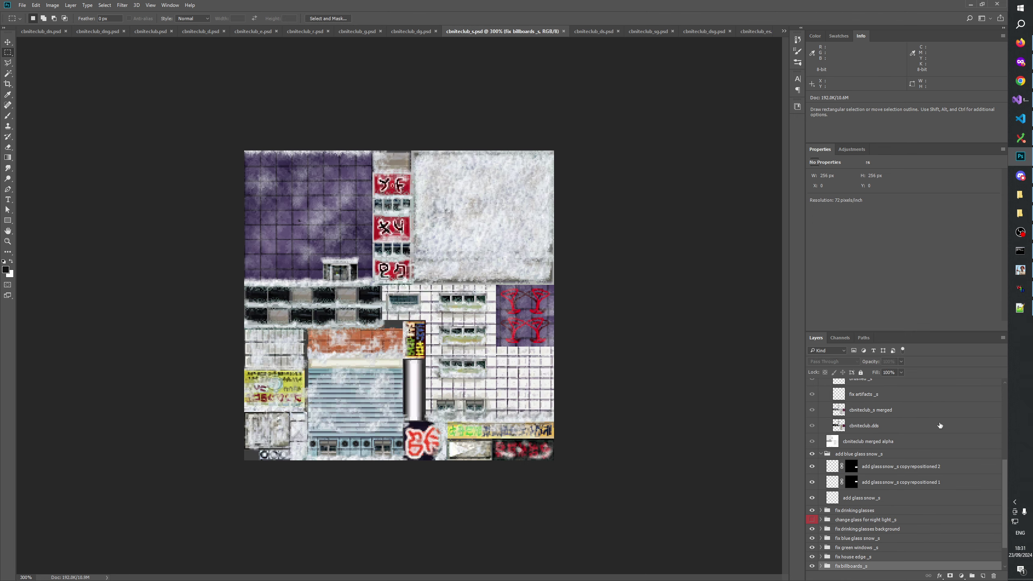
left_click(881, 455)
scroll(877, 476, "up", 1)
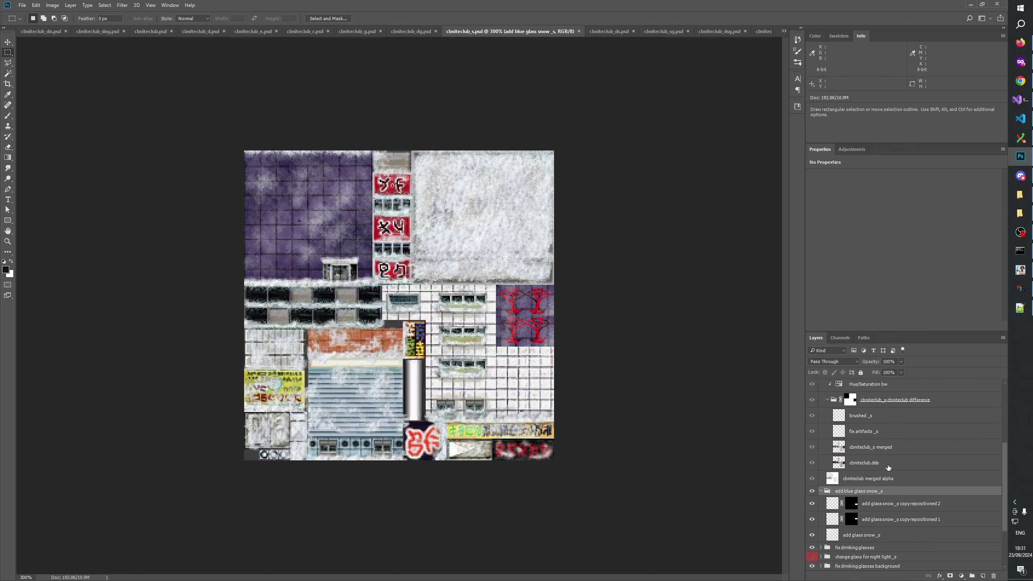
key("ctrl+j")
key("ctrl+j")
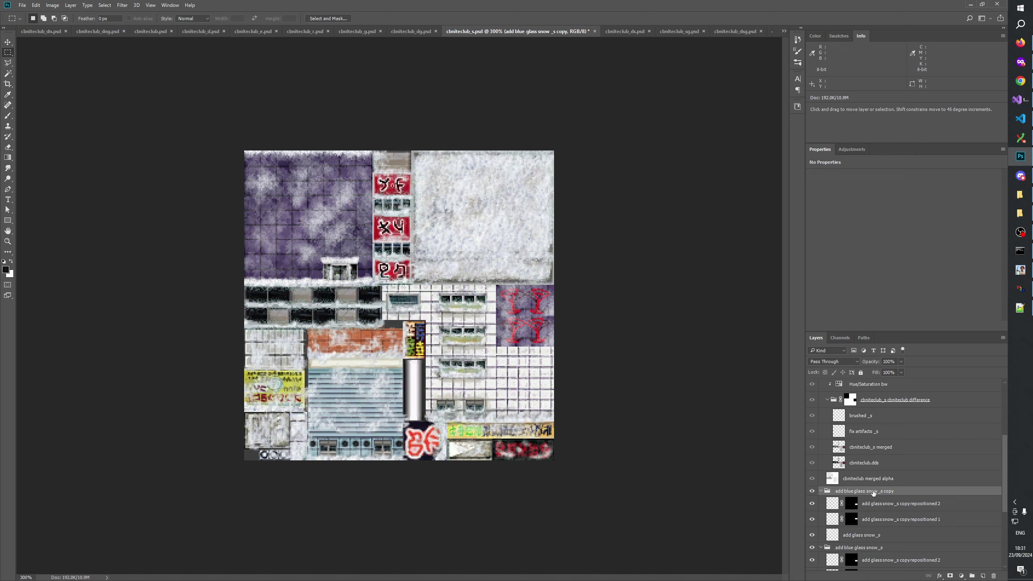
Step: Move both add blue glass snow _s copies to the top of the blue glass snow group and collapse them
left_click(874, 550, "ctrl")
left_click_drag(874, 550, 878, 413)
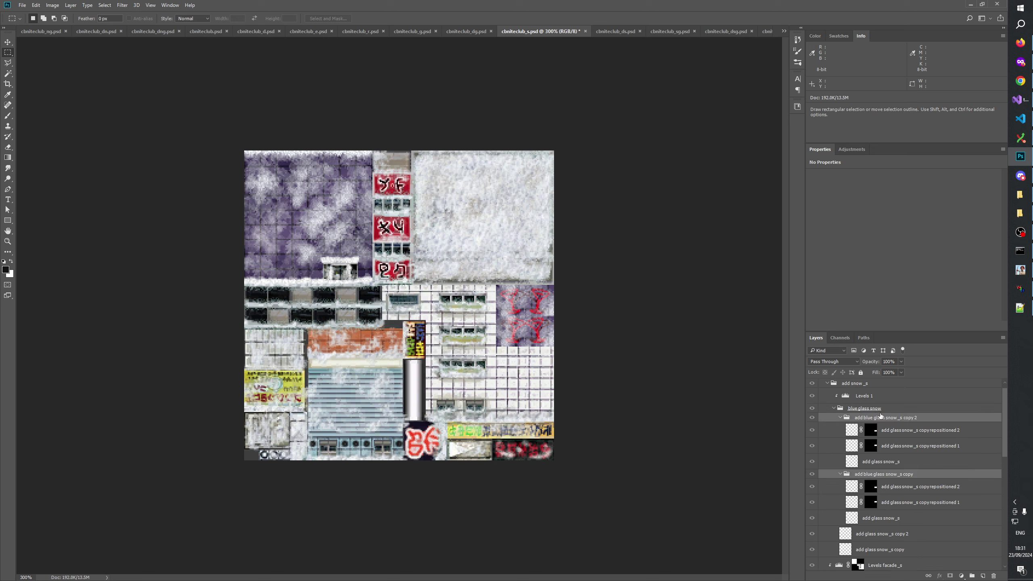
left_click(840, 418)
left_click(839, 427)
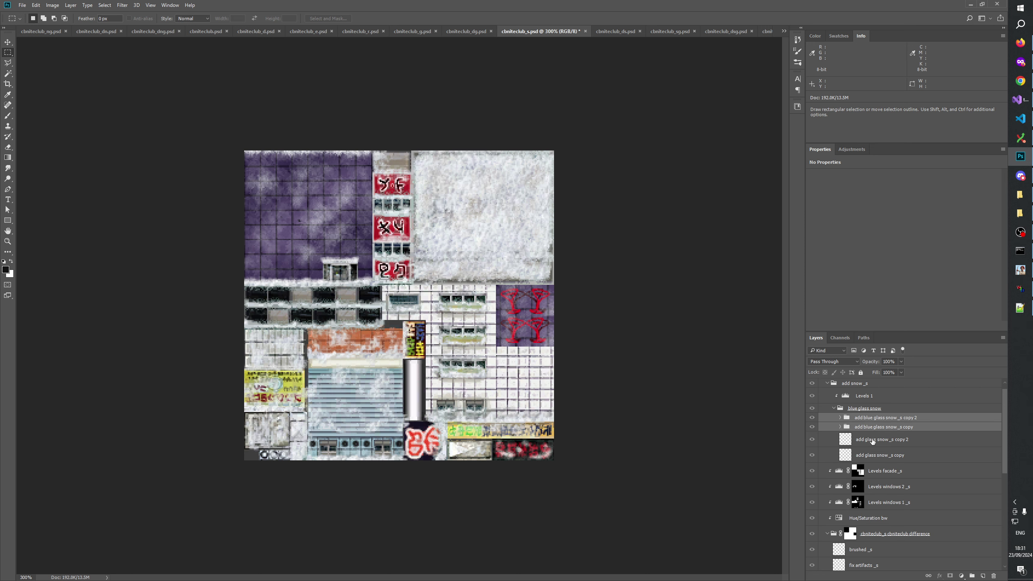
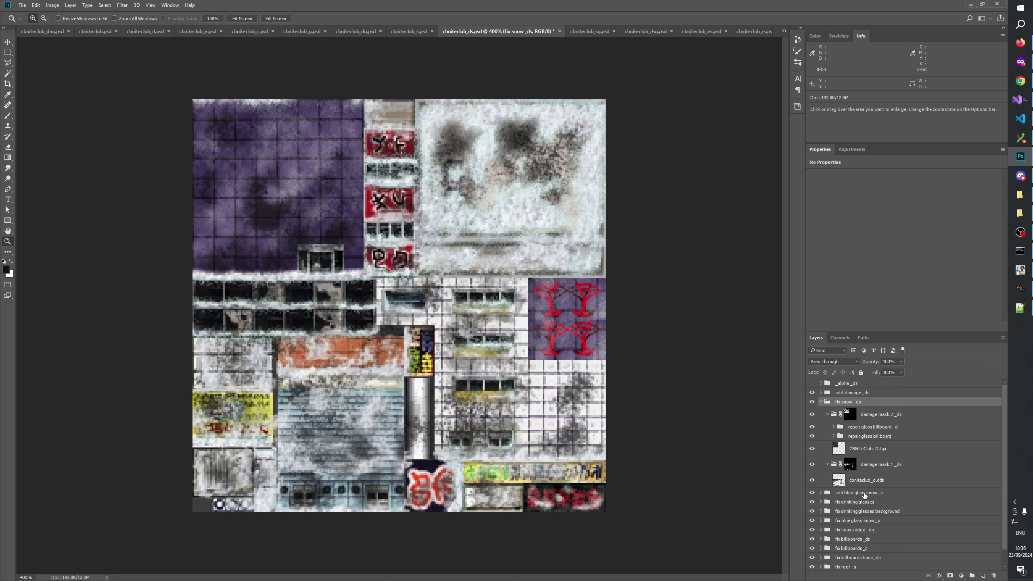
Step: In cbniteclub_ds.psd, inspect the contents of the fix drinking glasses group
left_click(868, 514)
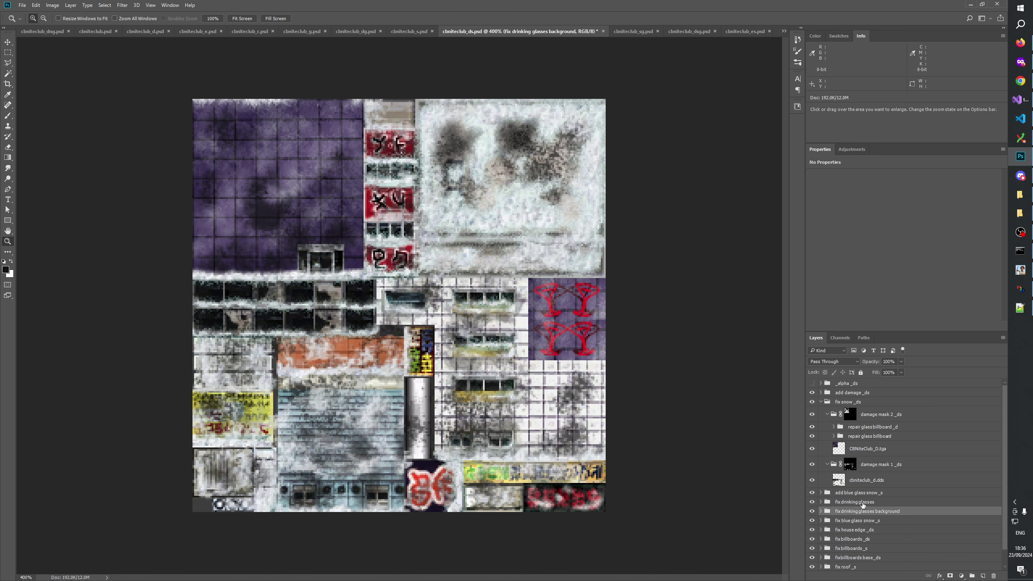
left_click(862, 503, "shift")
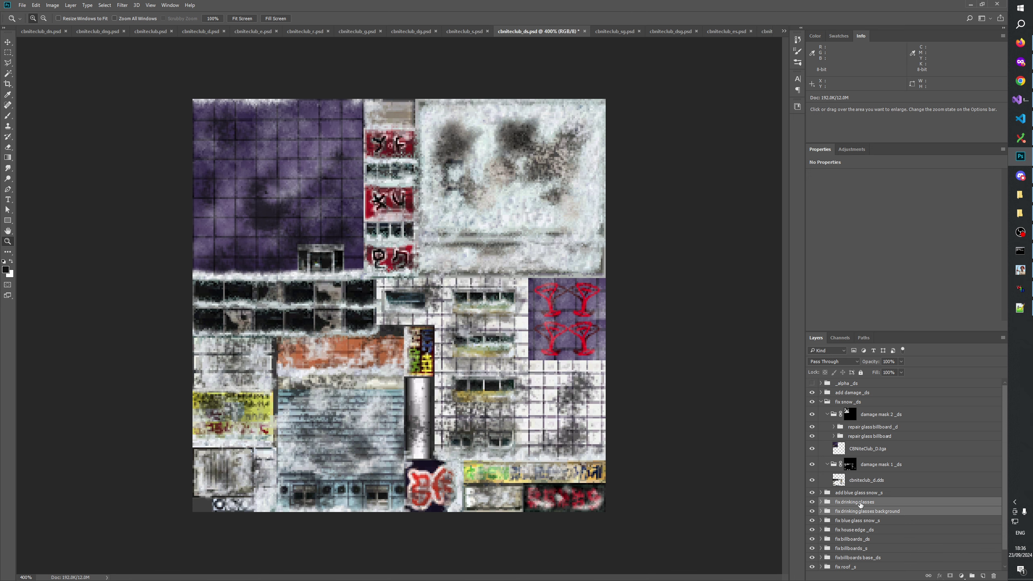
left_click(823, 511)
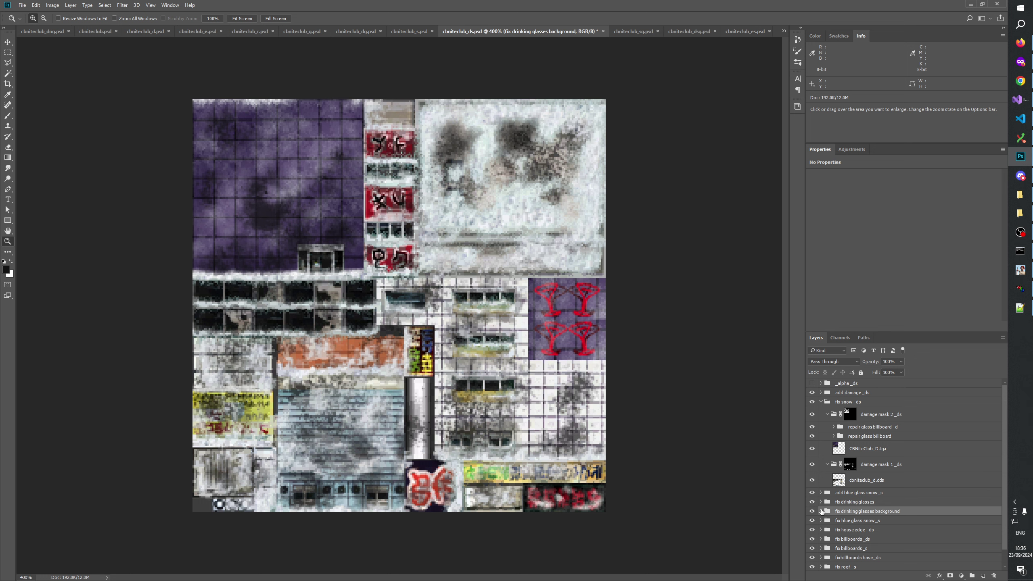
left_click(821, 502)
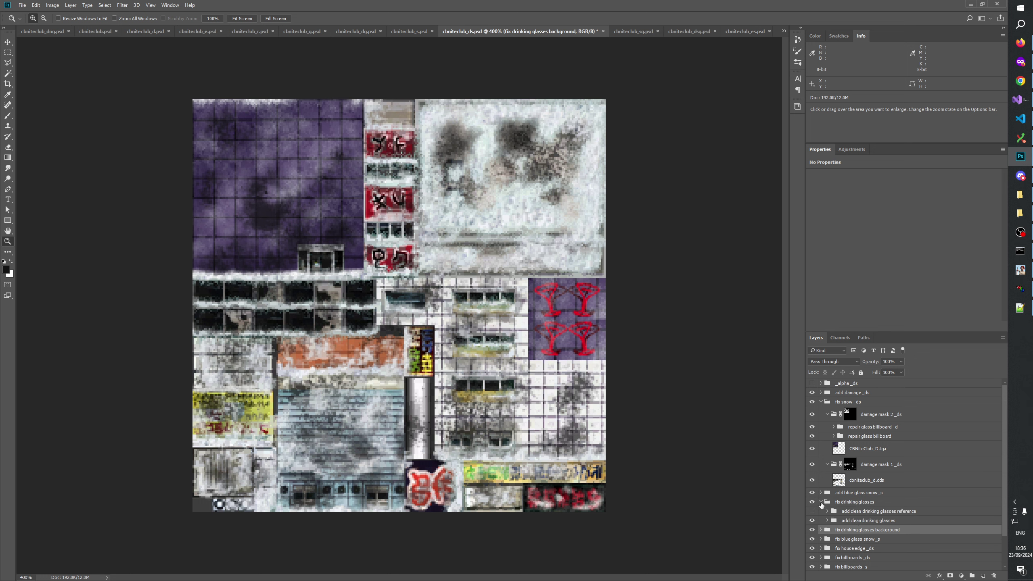
left_click(821, 502)
Step: Duplicate the add blue glass snow _s, fix drinking glasses and fix drinking glasses background groups into cbniteclub_es.psd
left_click(840, 493)
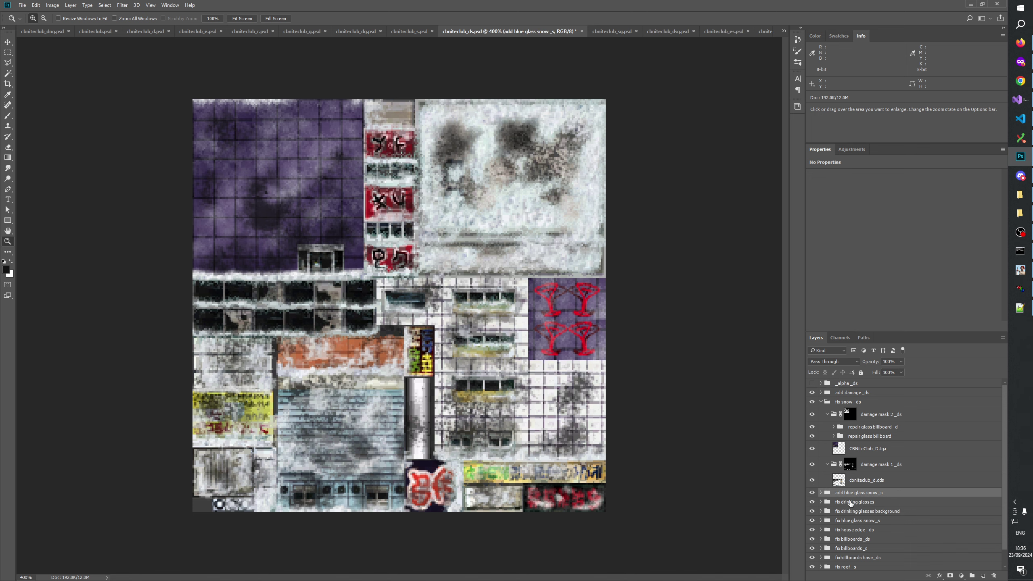
left_click(855, 502)
left_click(855, 511, "shift")
left_click(850, 494, "ctrl")
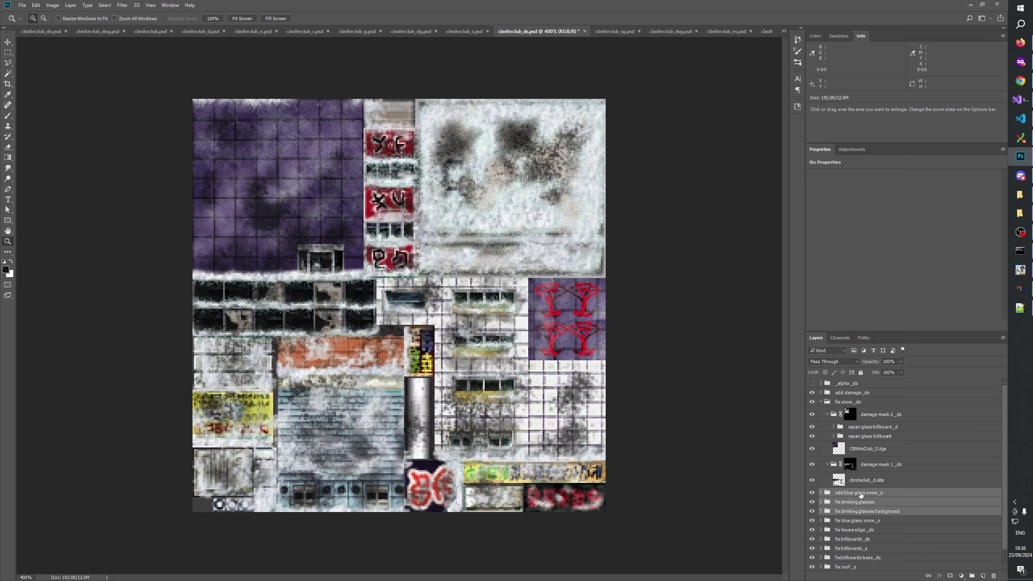
right_click(854, 494)
left_click(886, 248)
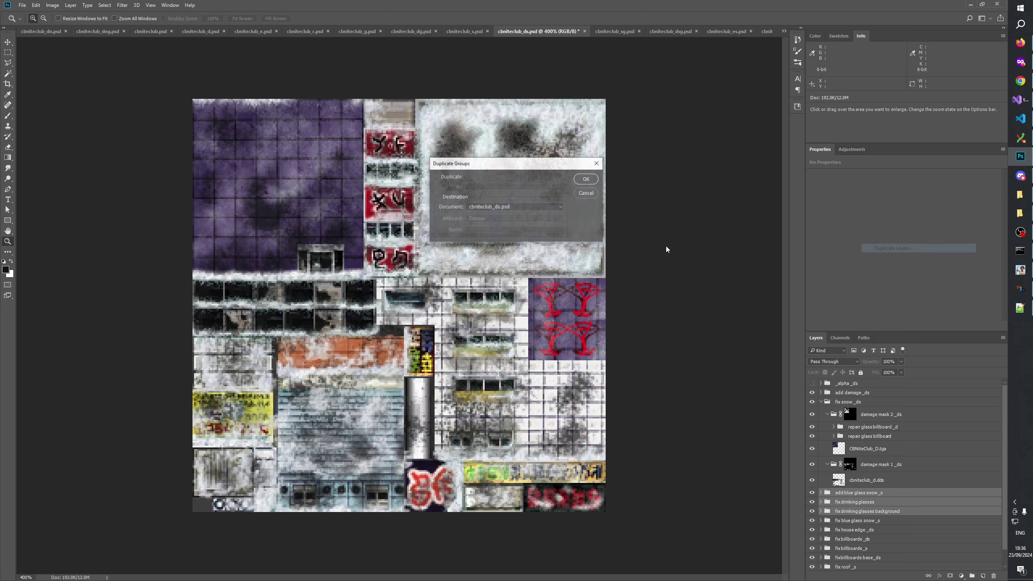
left_click(519, 206)
left_click(486, 288)
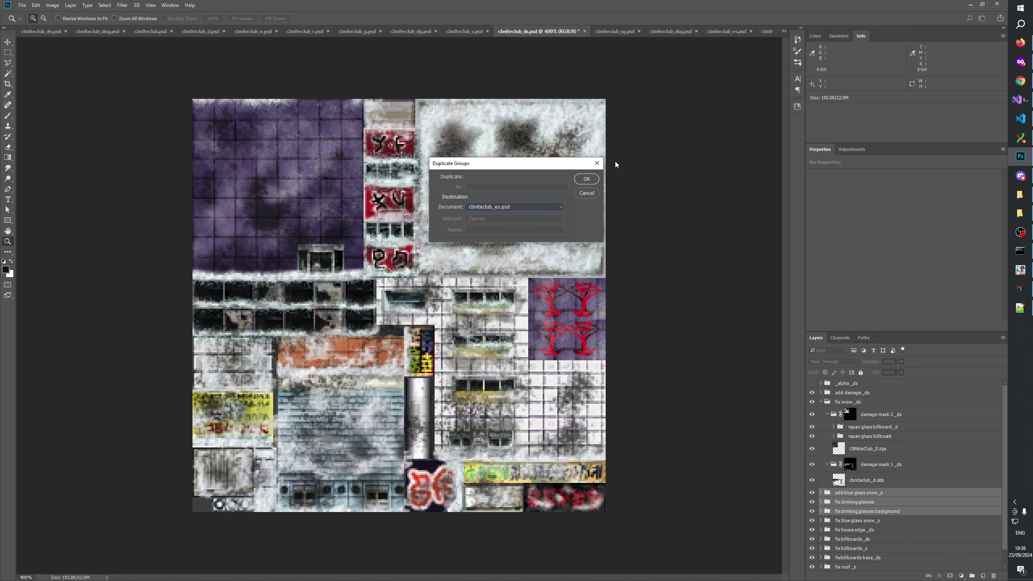
left_click(585, 180)
Step: In cbniteclub_es.psd, move the three duplicated groups directly below fix snow _ds and hide the old add blue glass snow _s group
left_click(731, 31)
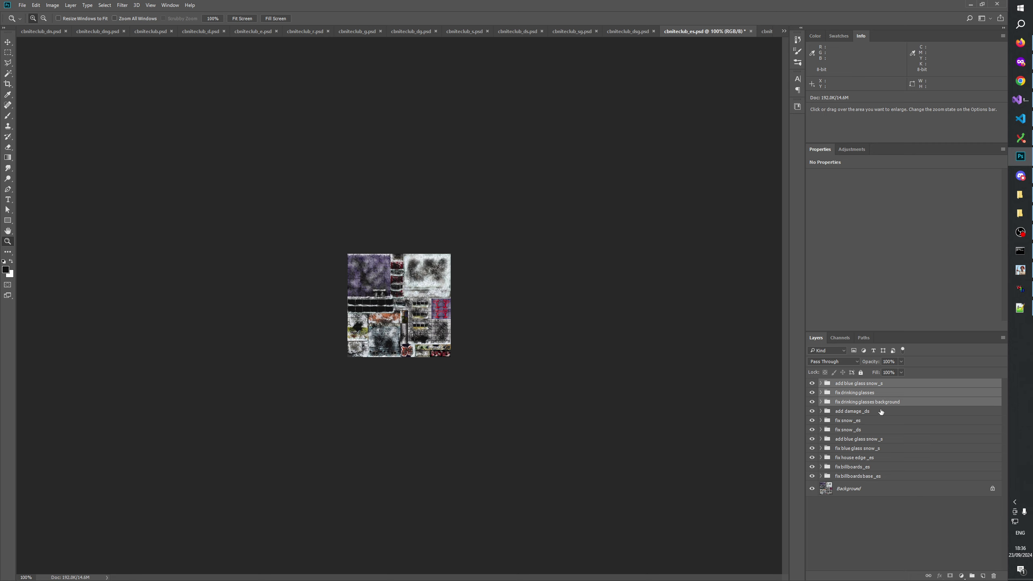
left_click_drag(868, 403, 864, 436)
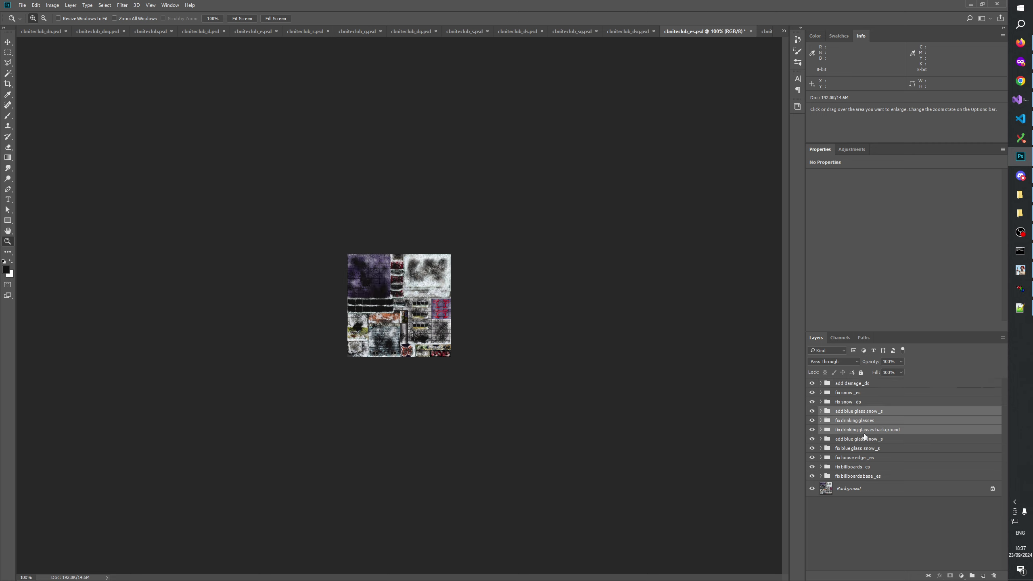
left_click(812, 439)
left_click(812, 439)
left_click(812, 439)
left_click(812, 439)
left_click(812, 439)
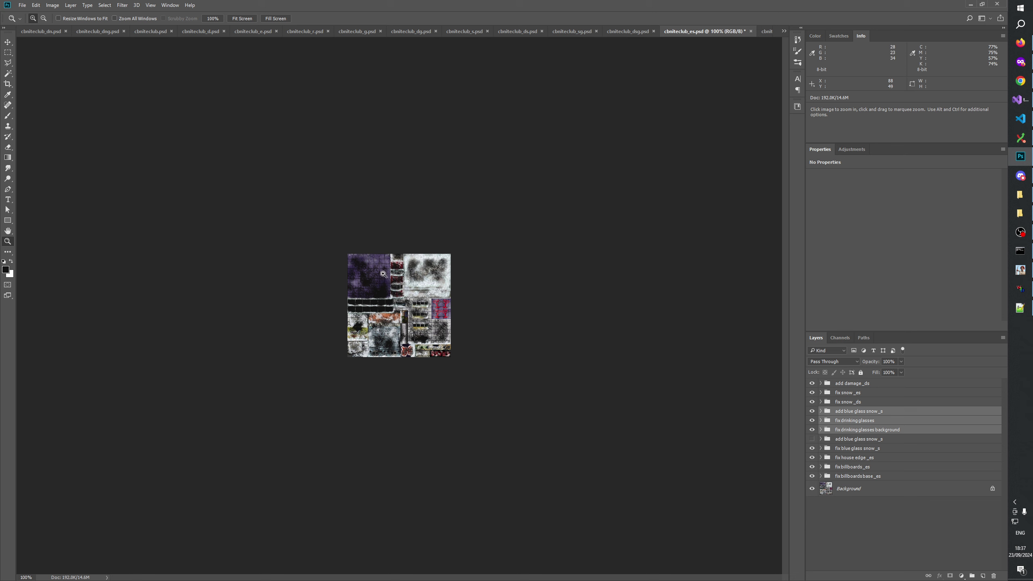
Step: Compare the texture with and without each of the three duplicated drinking glasses and blue glass snow groups
left_click(371, 283)
left_click(371, 284)
left_click(866, 430)
left_click(812, 430)
left_click(812, 430)
left_click(812, 421)
left_click(812, 421)
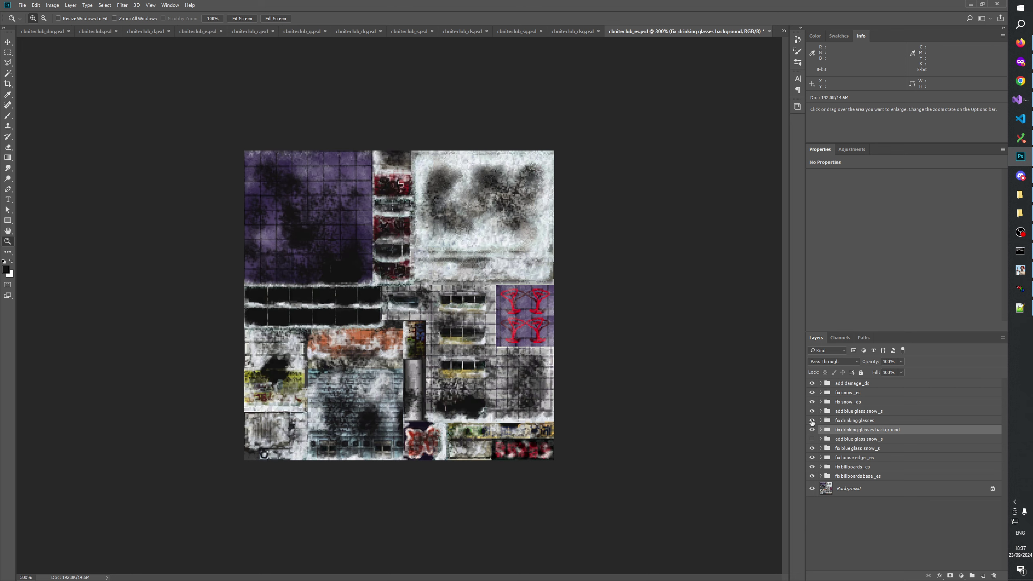
left_click(812, 412)
left_click(812, 412)
Step: Delete the hidden old add blue glass snow _s group with its contents from cbniteclub_es.psd and save the file
left_click(849, 438)
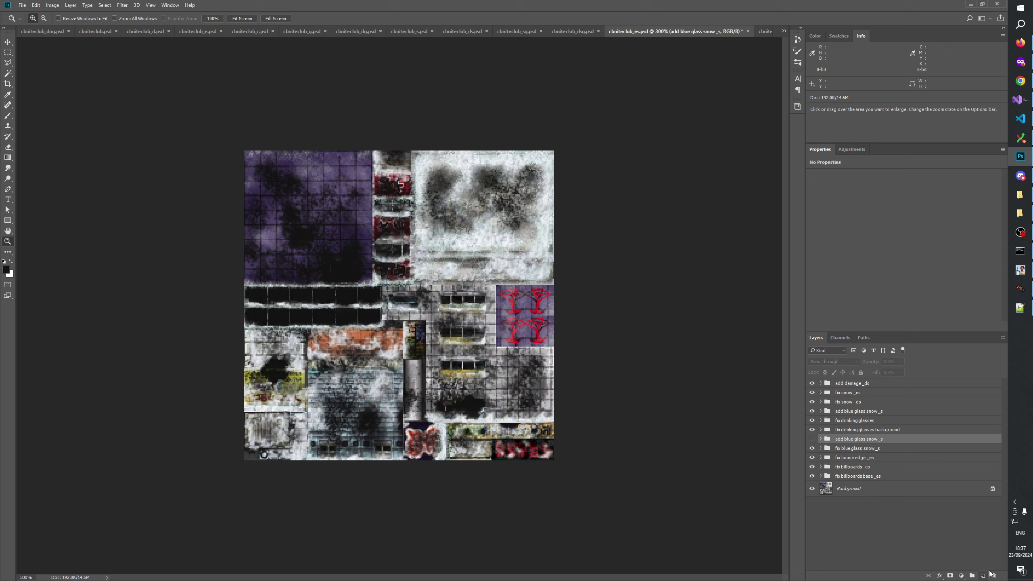
left_click(812, 438)
left_click(812, 439)
left_click(993, 575)
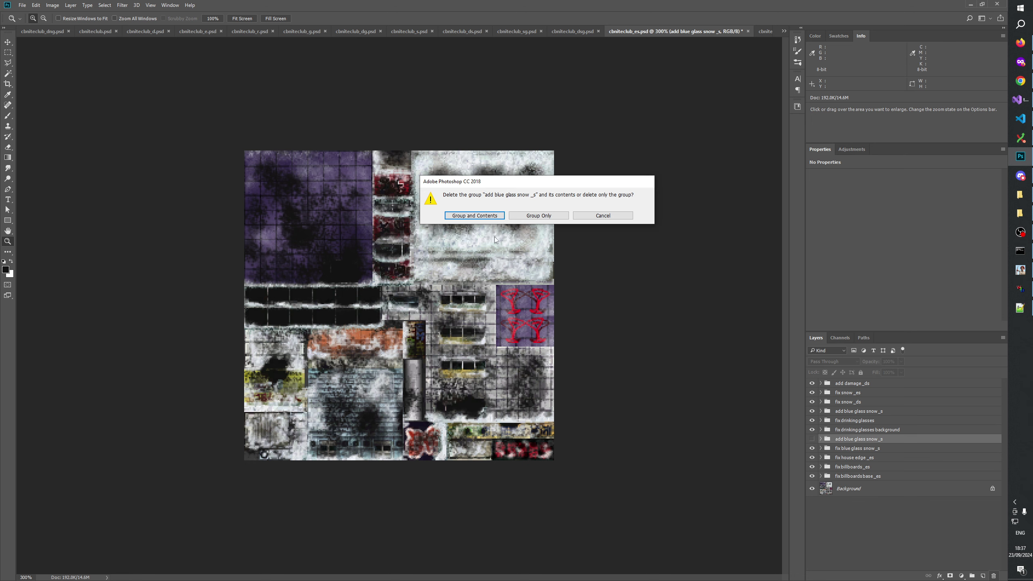
key("Return")
left_click(877, 551)
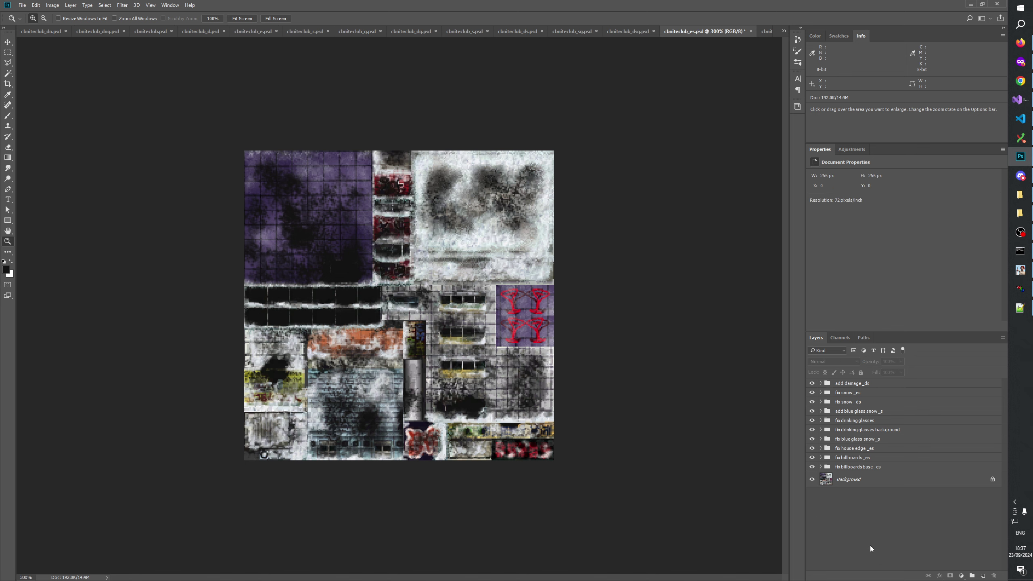
key("ctrl+s")
Step: Paste the full cbniteclub_s.psd texture into cbniteclub_sg.psd beneath the barricades and merge it into the cbniteclub_s merged layer
left_click(471, 30)
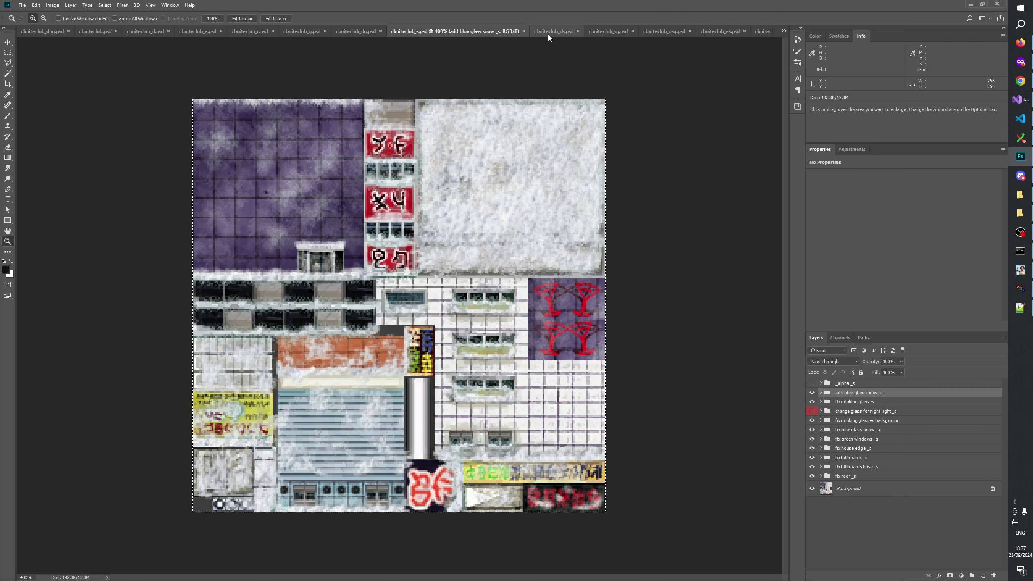
left_click(549, 32)
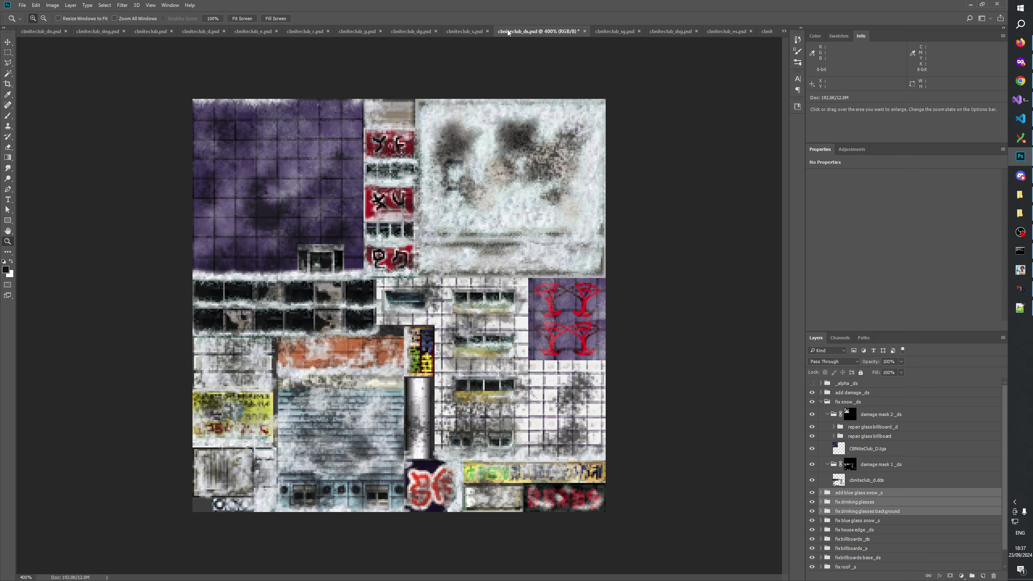
left_click(473, 32)
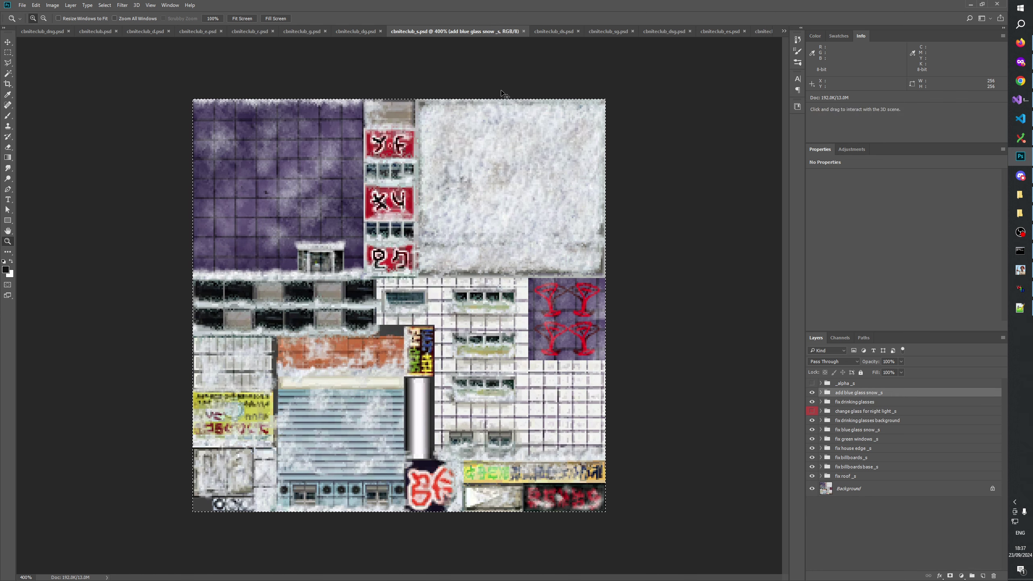
left_click(607, 35)
left_click(415, 316)
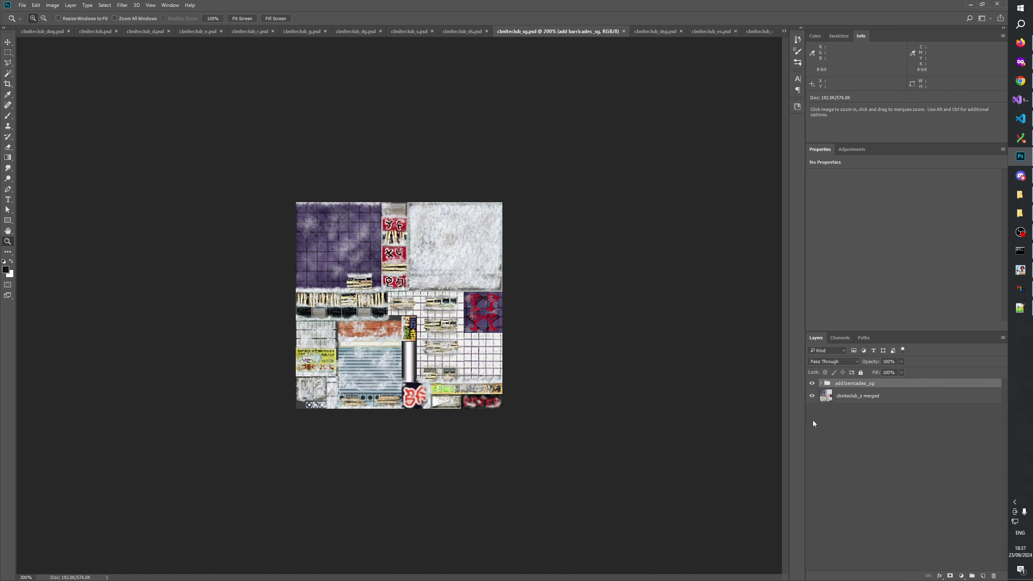
left_click(738, 402)
key("ctrl+v")
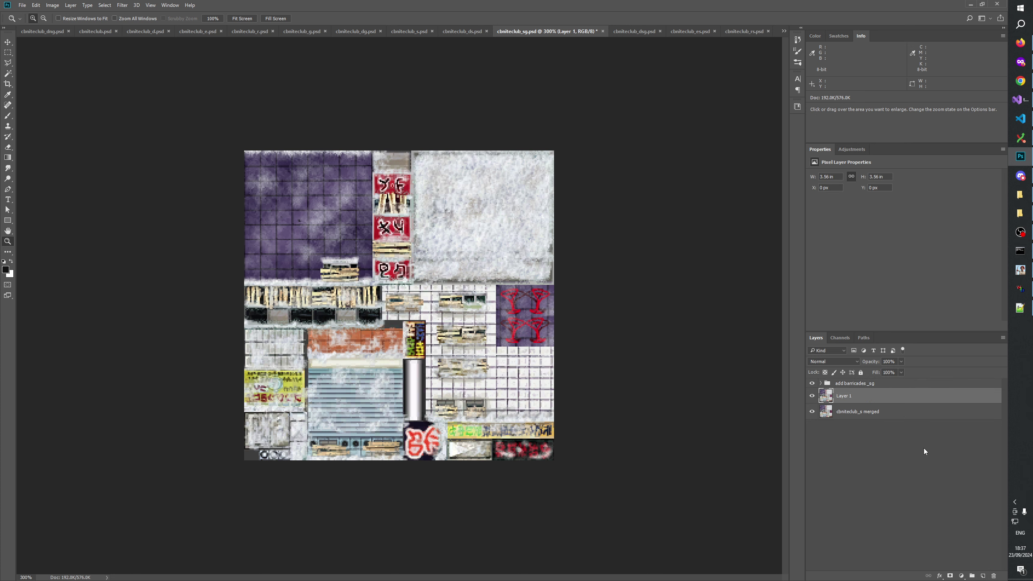
key("ctrl+e")
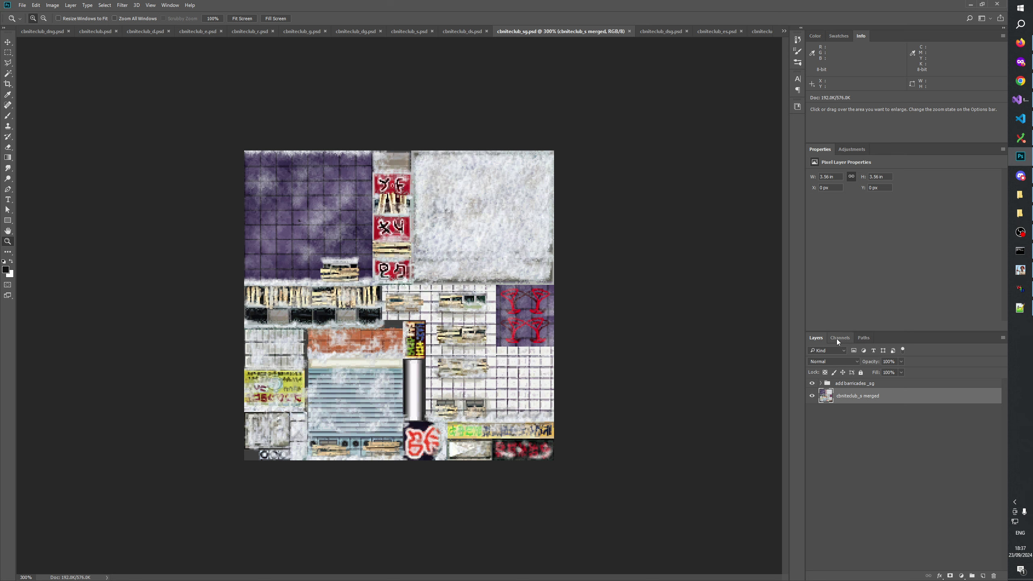
Step: Copy the merged image of the _alpha_s group from cbniteclub_s.psd into a new top layer in cbniteclub_sg.psd
left_click(408, 31)
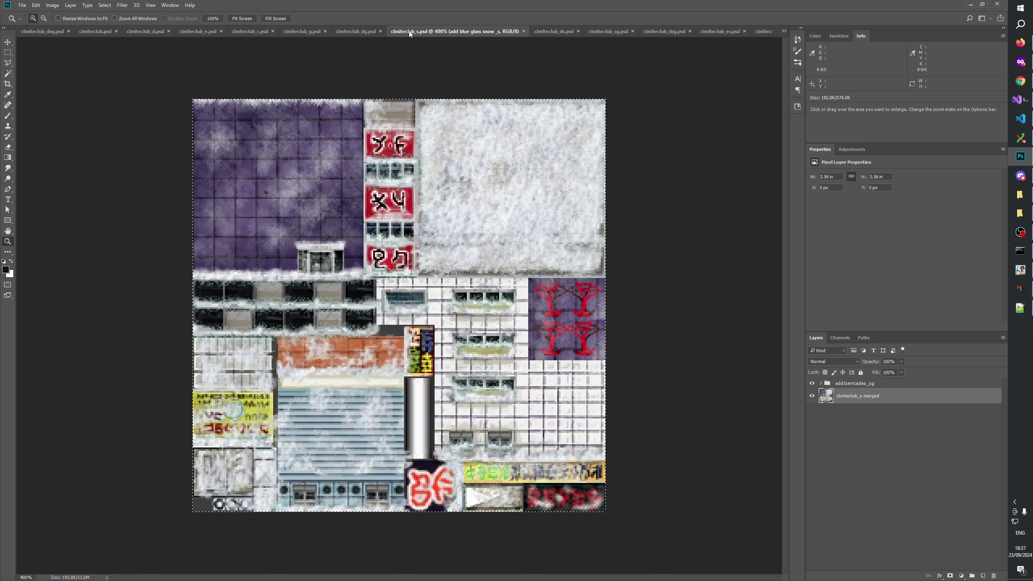
left_click(839, 337)
left_click(841, 413)
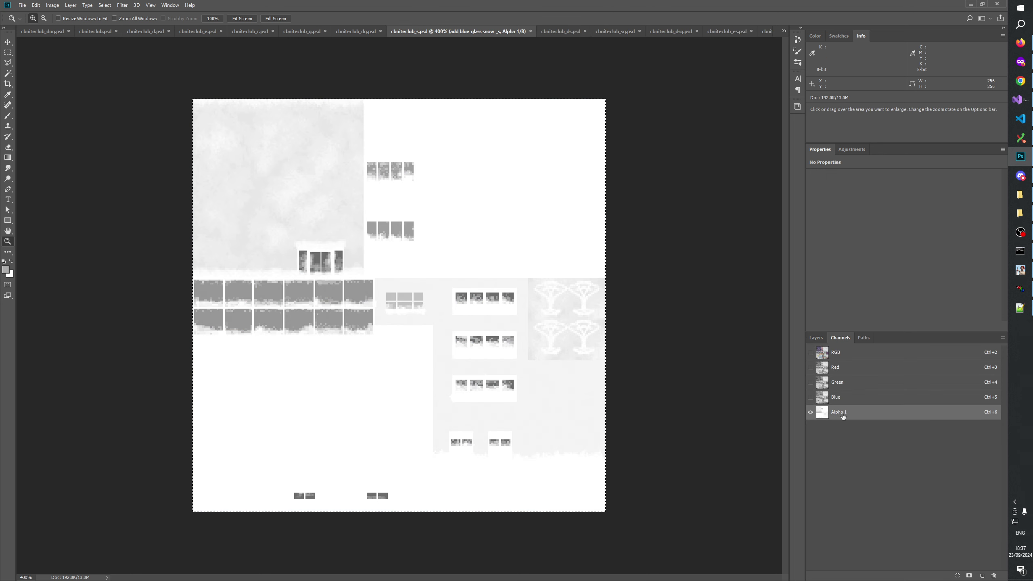
left_click_drag(842, 416, 844, 419)
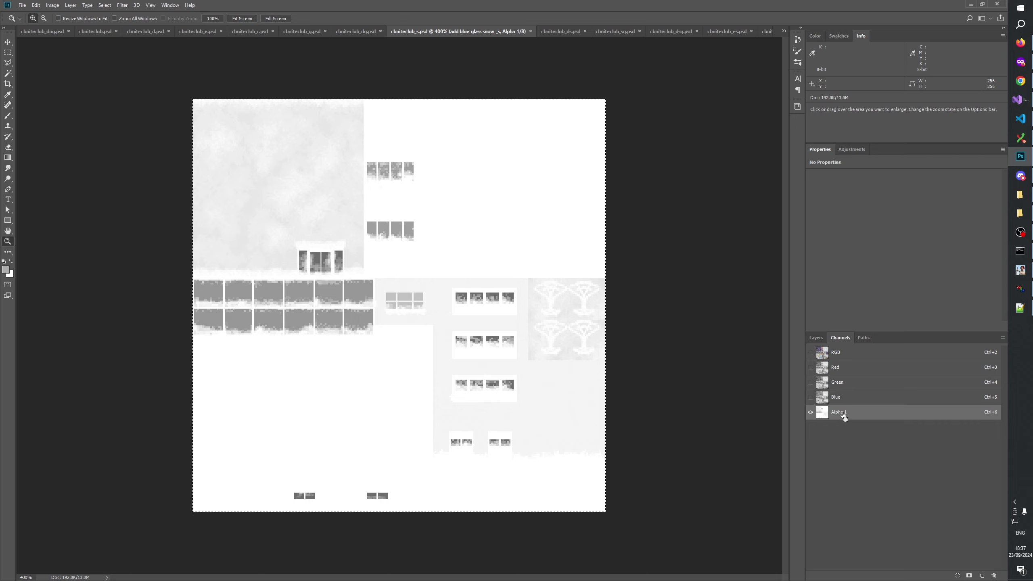
left_click(816, 338)
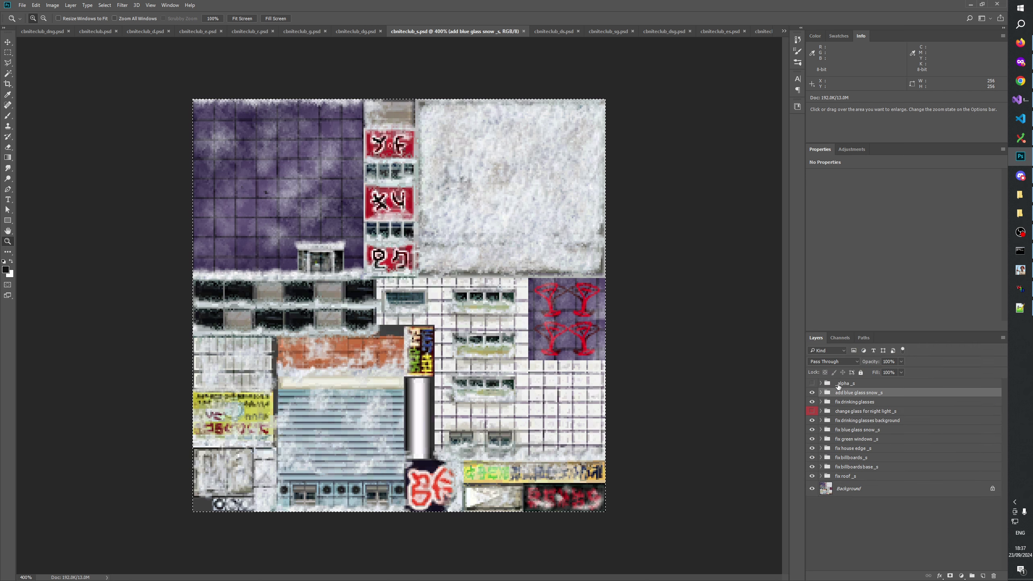
left_click(838, 384)
left_click(812, 383)
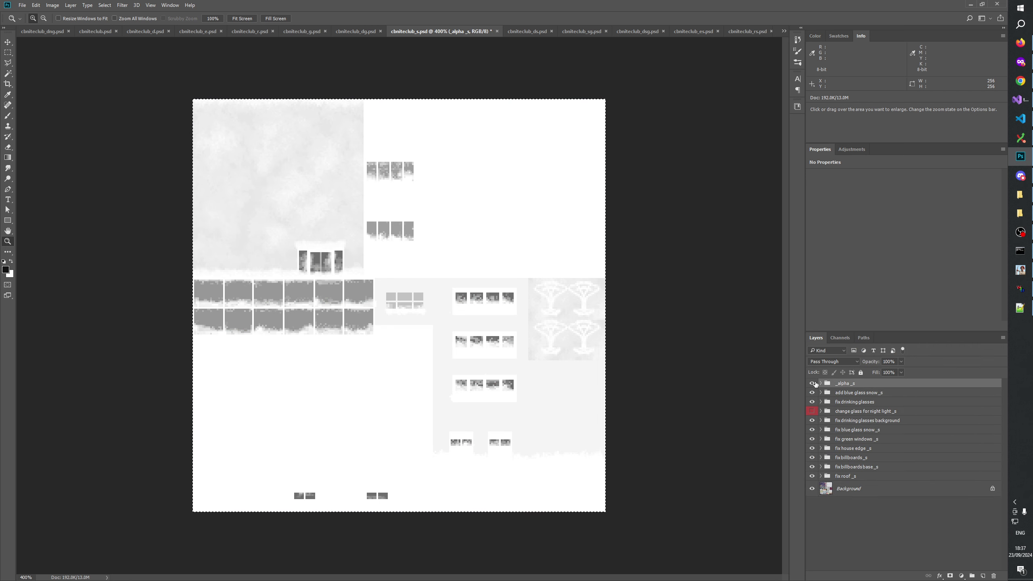
left_click(592, 32)
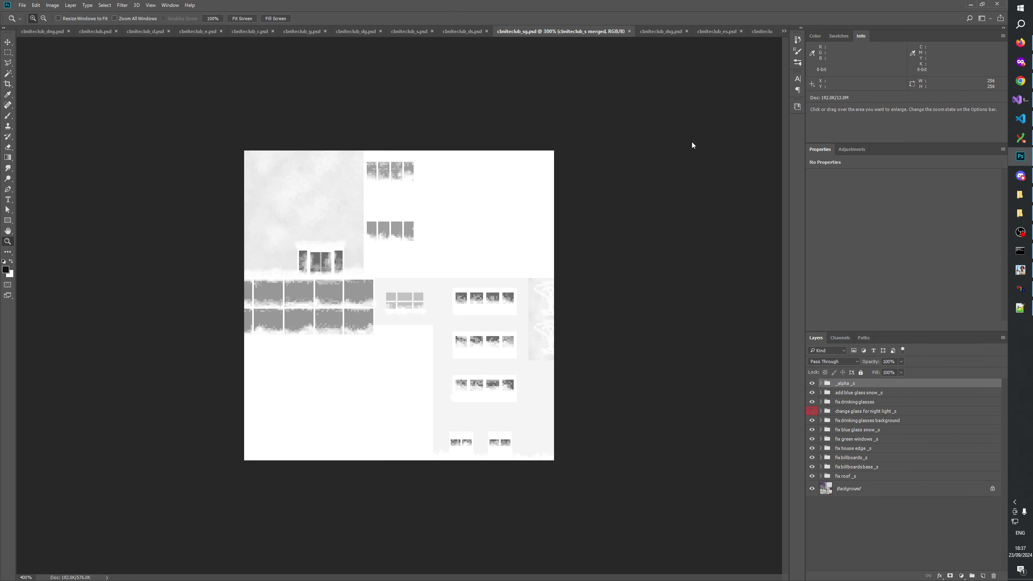
left_click(983, 576)
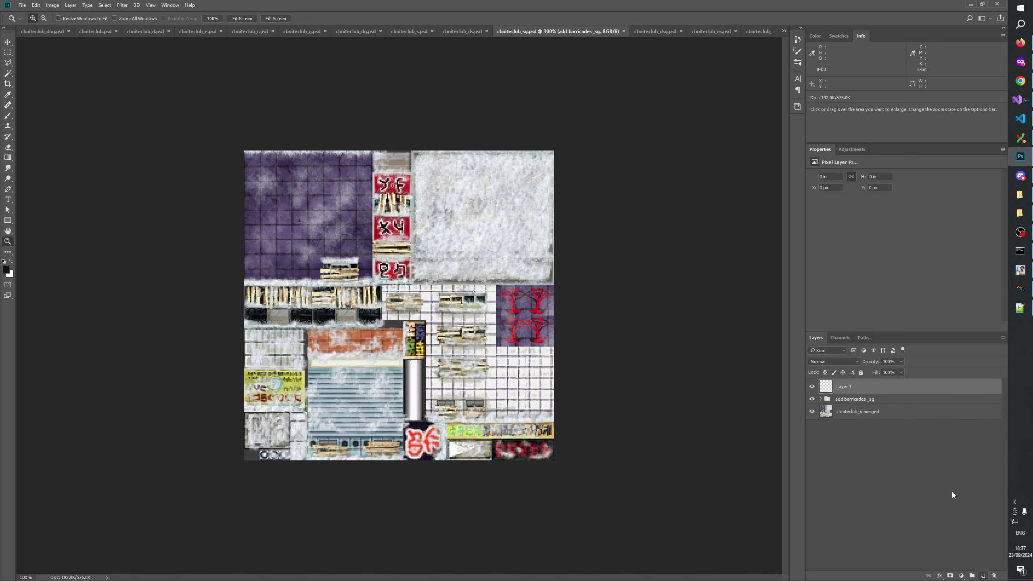
key("ctrl+v")
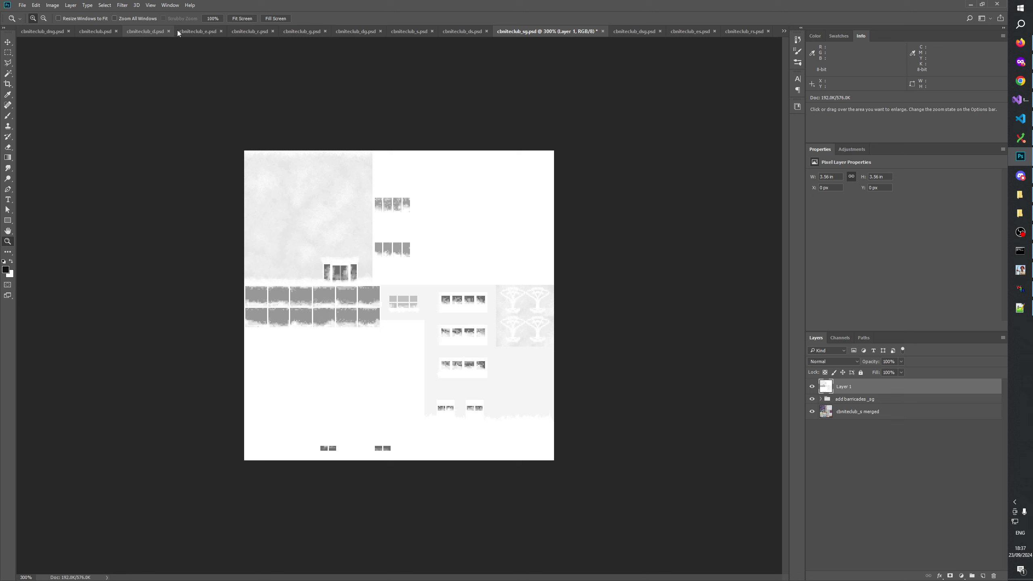
Step: Copy the merged image of the _alpha_g group from cbniteclub_g.psd and paste it above Layer 1 in cbniteclub_sg.psd
left_click(294, 32)
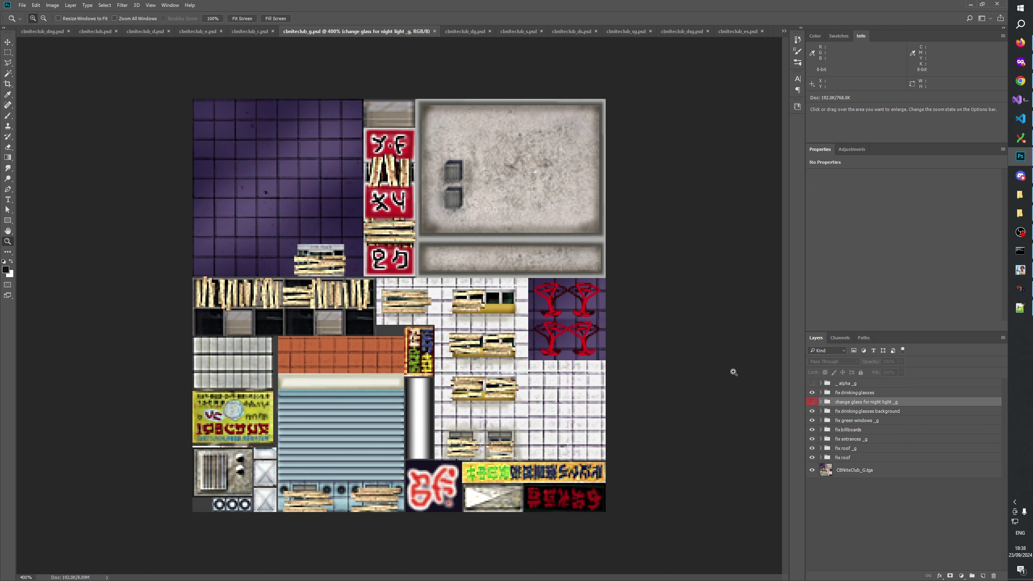
left_click(812, 383)
key("ctrl+a")
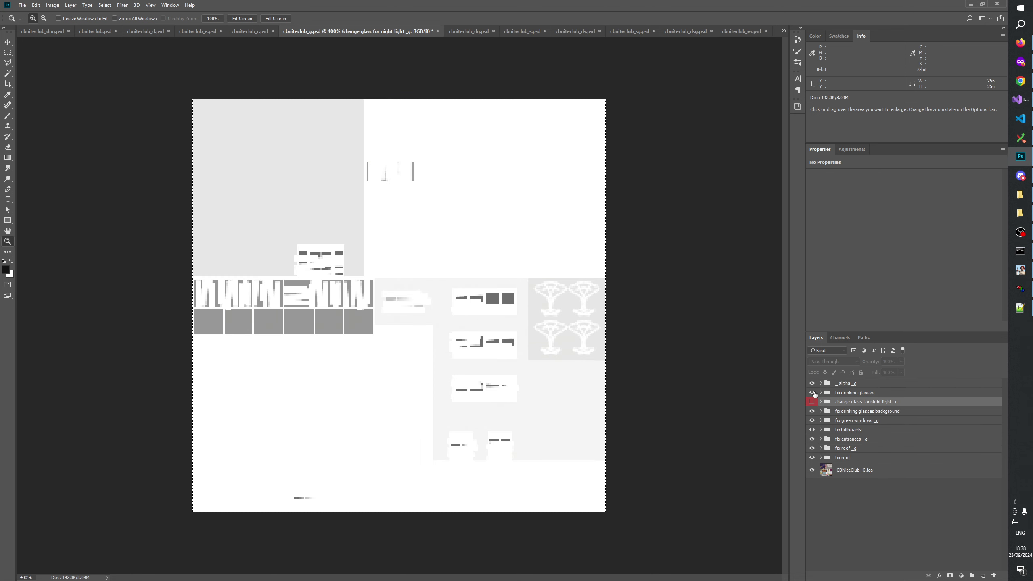
left_click(812, 383)
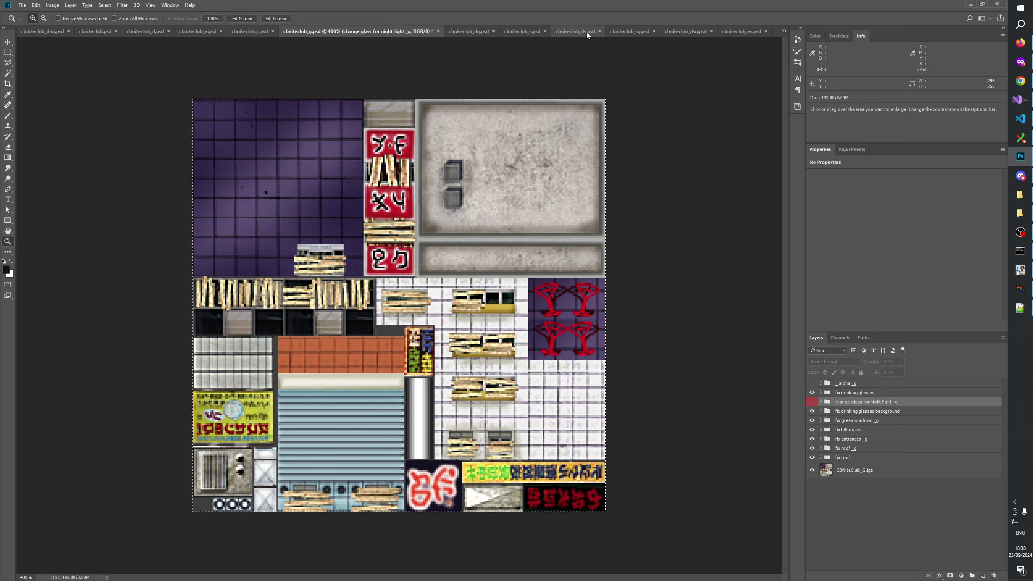
left_click(634, 32)
key("ctrl+v")
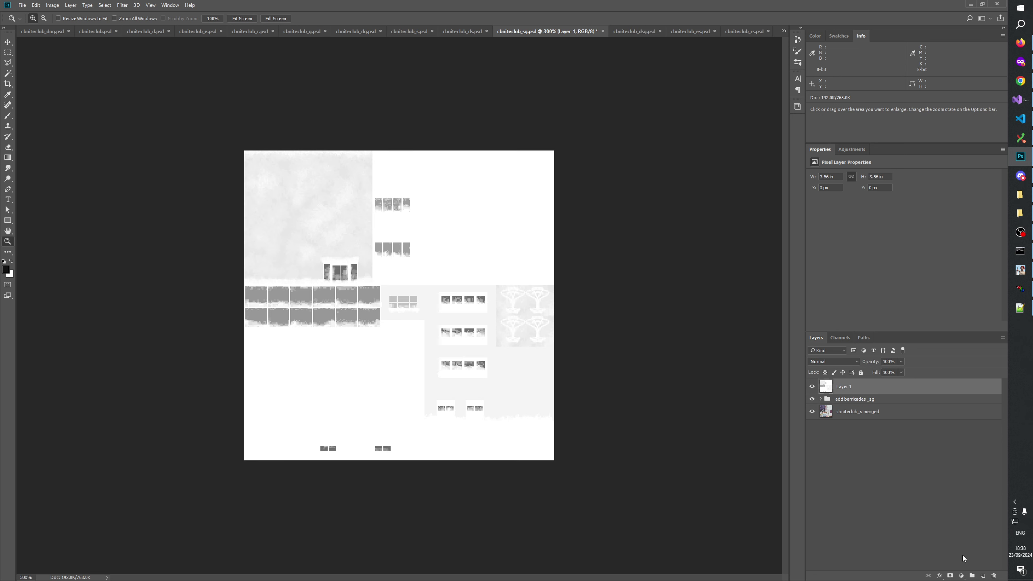
key("ctrl+v")
Step: Set the pasted barricade alpha layer's blend mode to Lighten, compare it on and off, and merge it into Layer 1
left_click(834, 361)
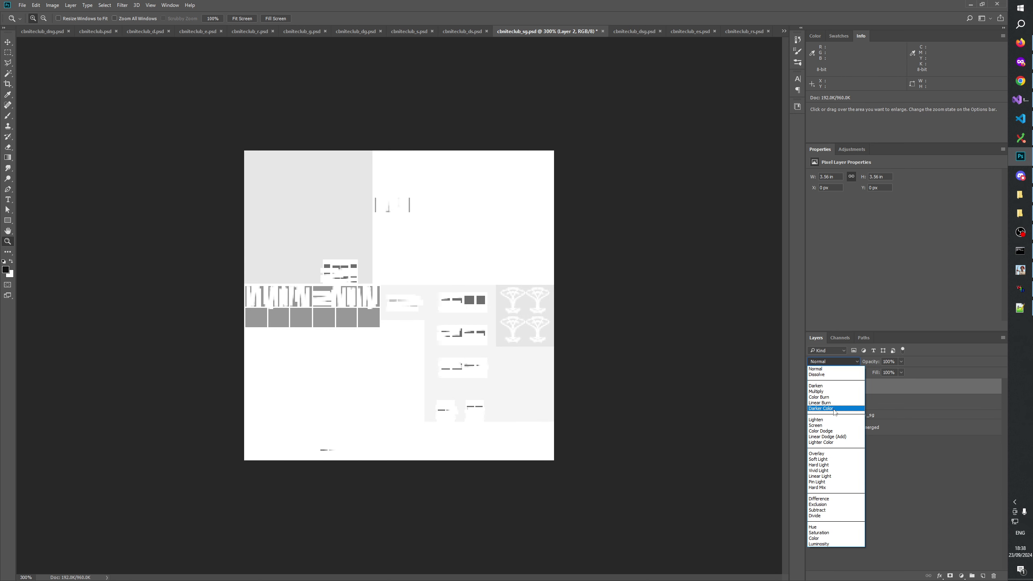
left_click(821, 419)
left_click(812, 387)
left_click(812, 387)
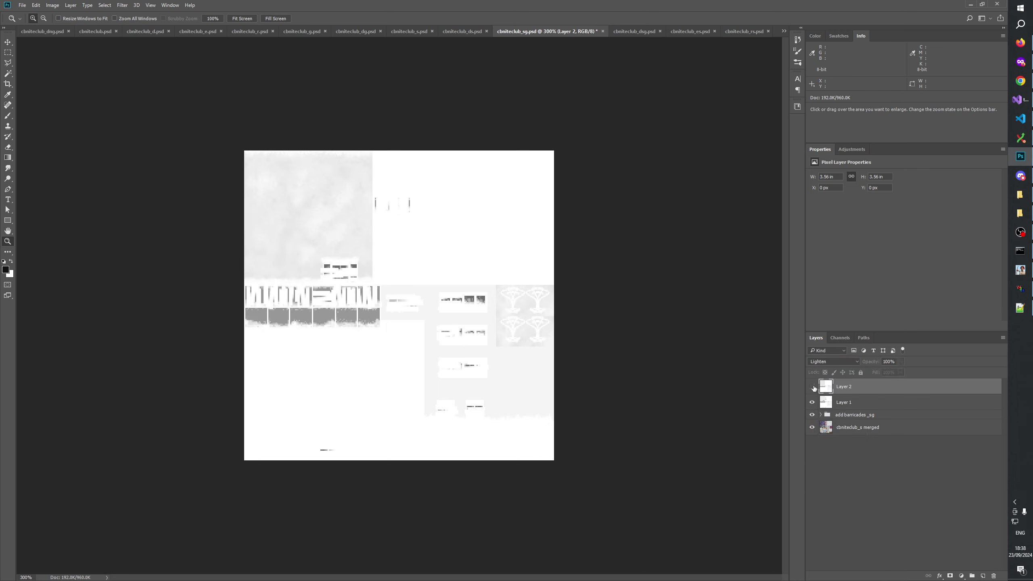
key("ctrl+z")
key("ctrl+z")
Step: Copy the combined alpha image into the Alpha 1 channel of cbniteclub_sg.psd, then delete Layer 1 and save the file
key("ctrl+a")
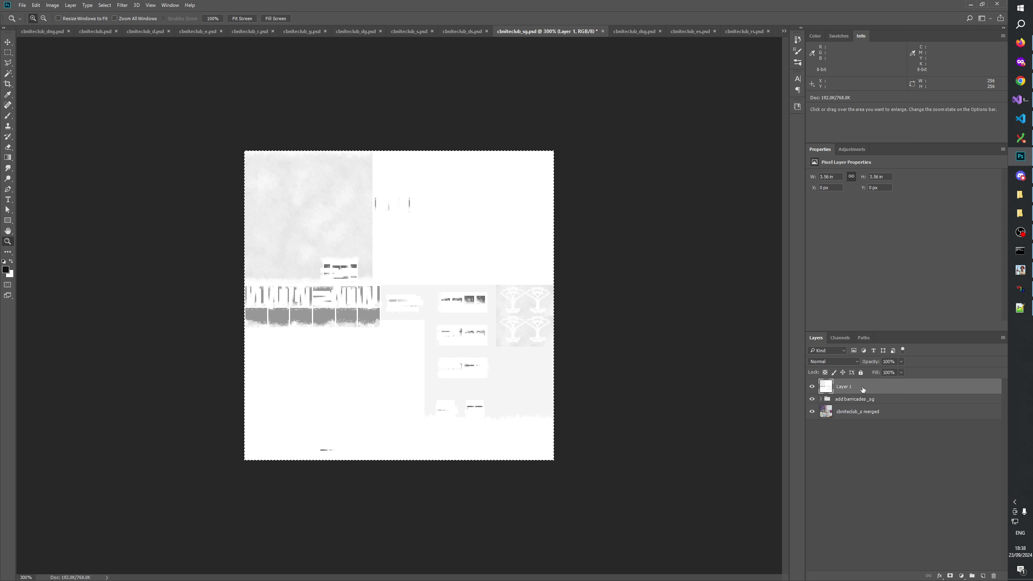
left_click(840, 337)
left_click(853, 413)
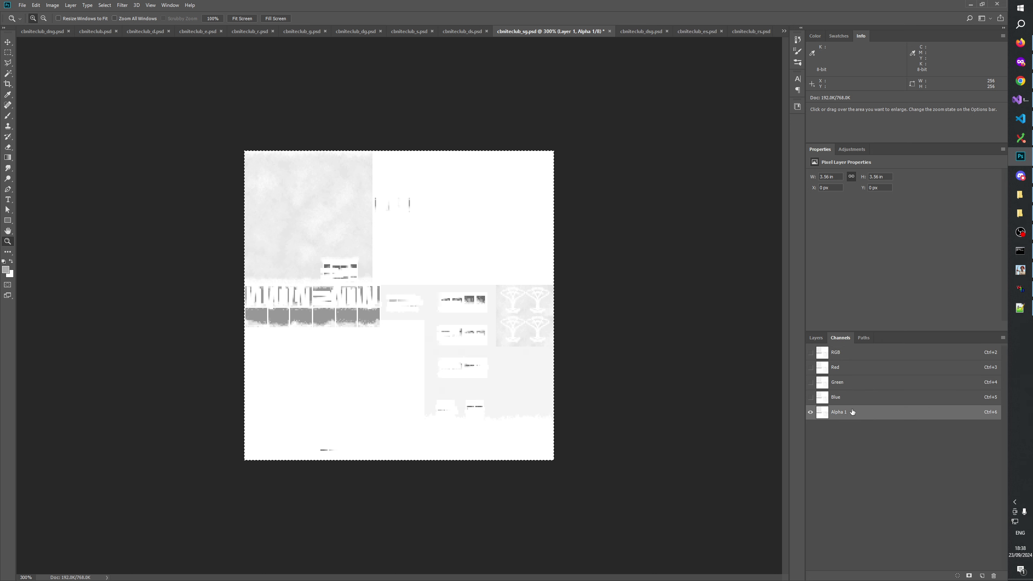
left_click(816, 337)
left_click_drag(859, 389, 993, 576)
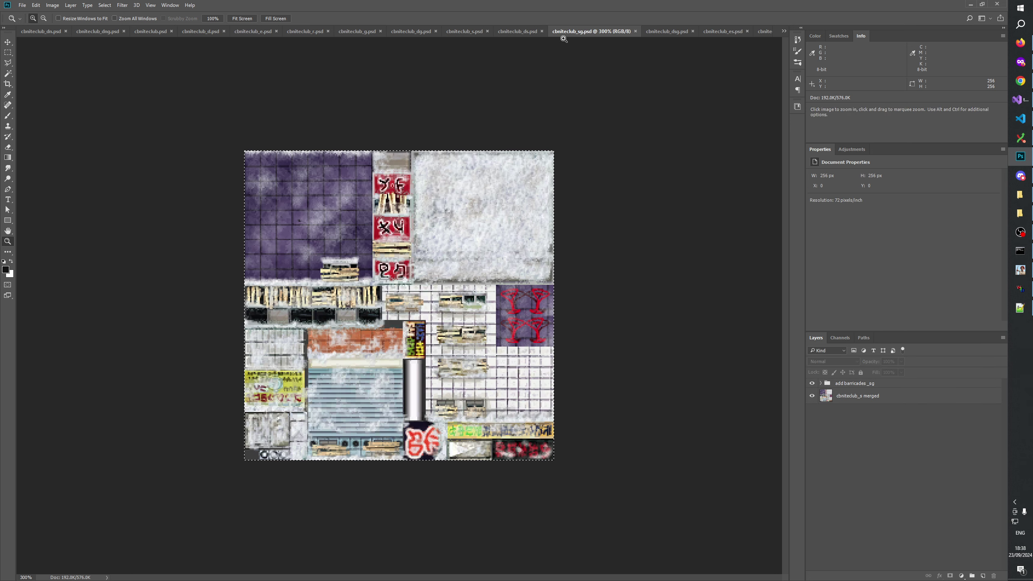
Step: In cbniteclub_ds.psd, inspect the contents of the fix drinking glasses and fix drinking glasses background groups
left_click(518, 32)
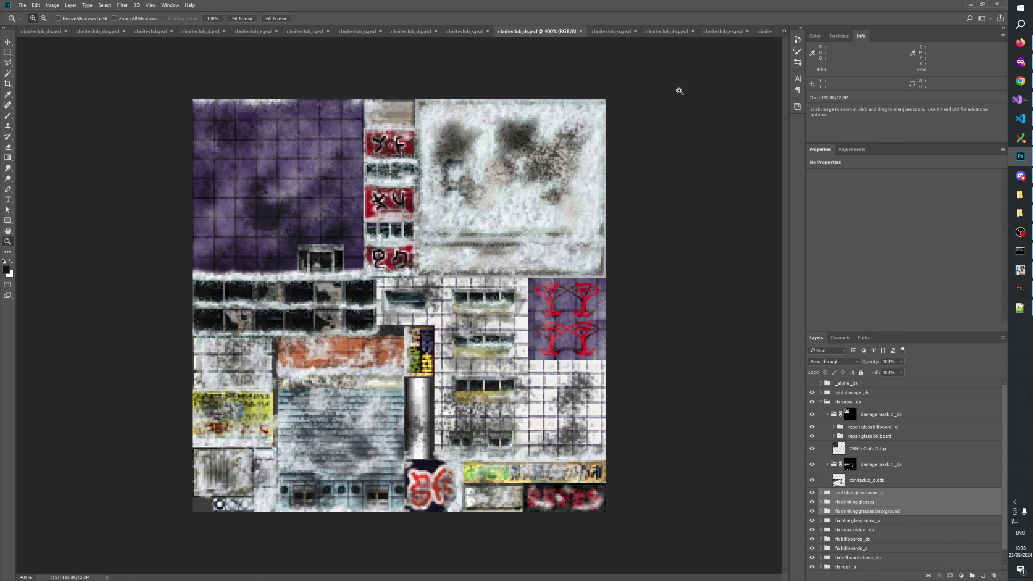
left_click(823, 504)
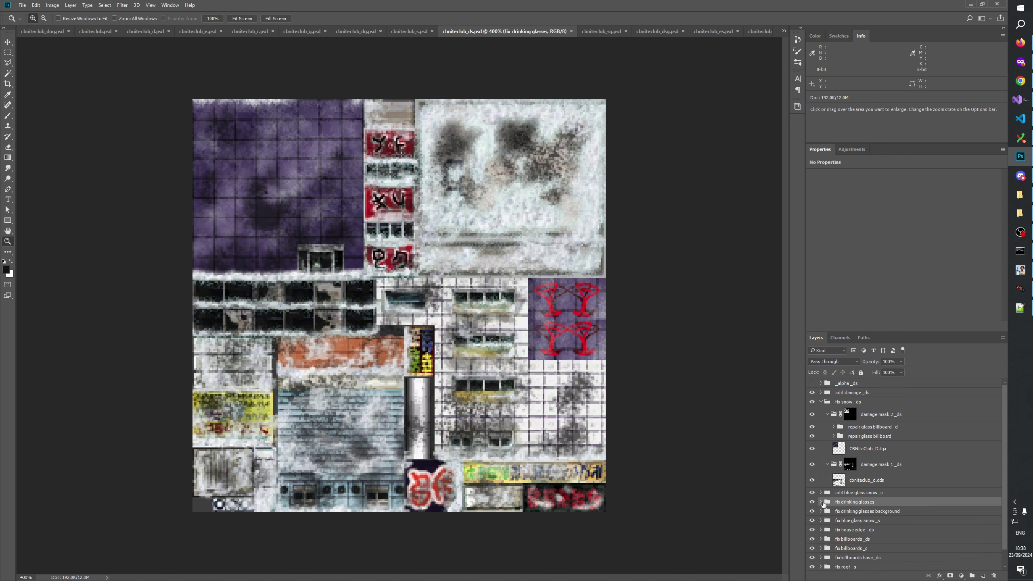
left_click(821, 502)
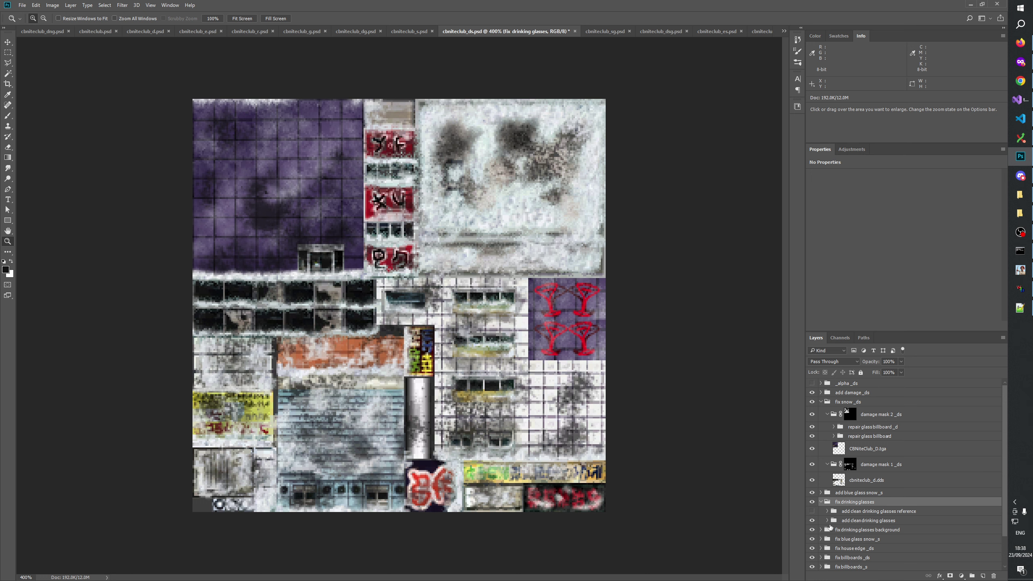
left_click(827, 520)
left_click(826, 521)
left_click(820, 502)
left_click(825, 513)
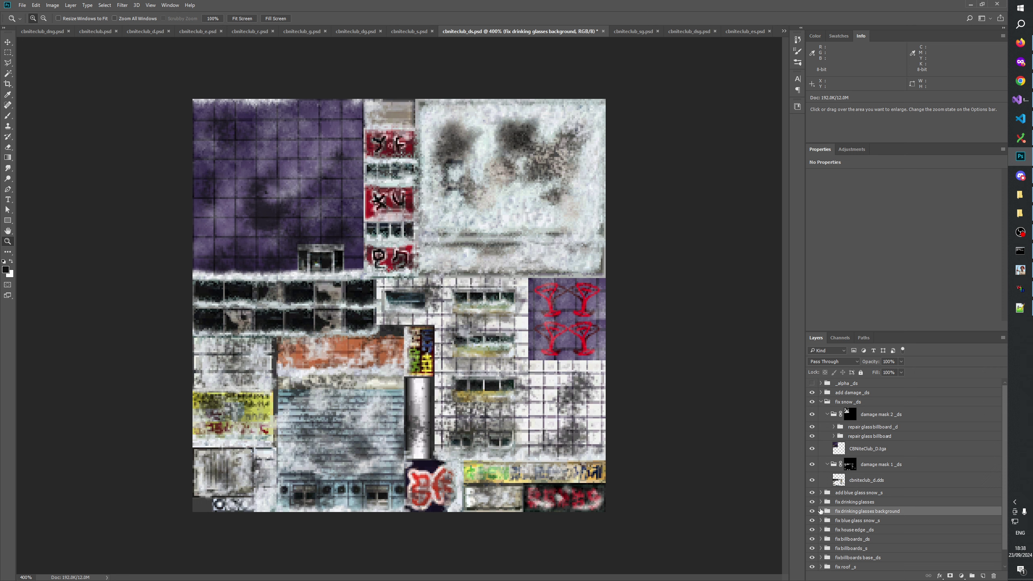
left_click(821, 512)
left_click(820, 511)
left_click(820, 511)
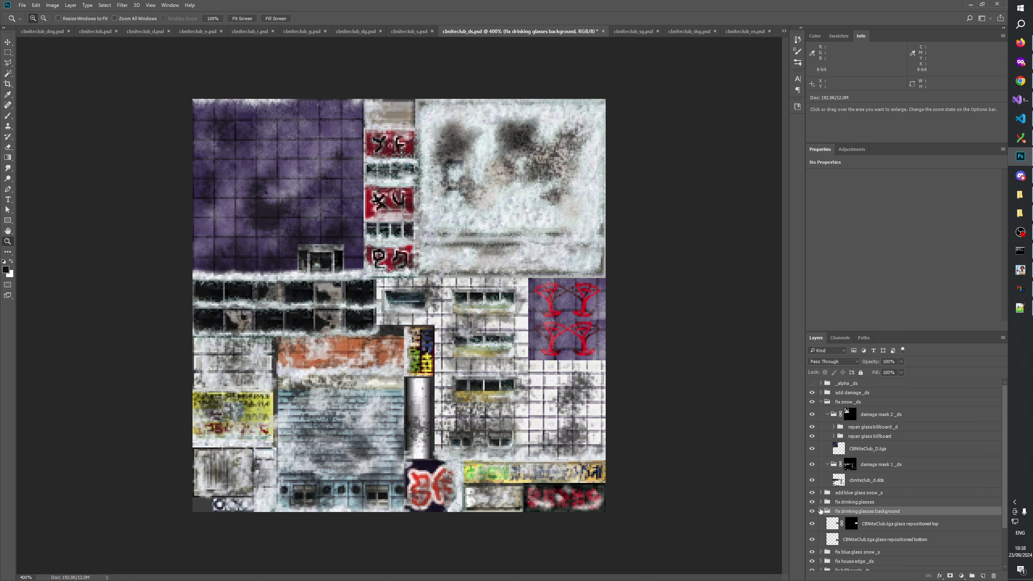
left_click(820, 511)
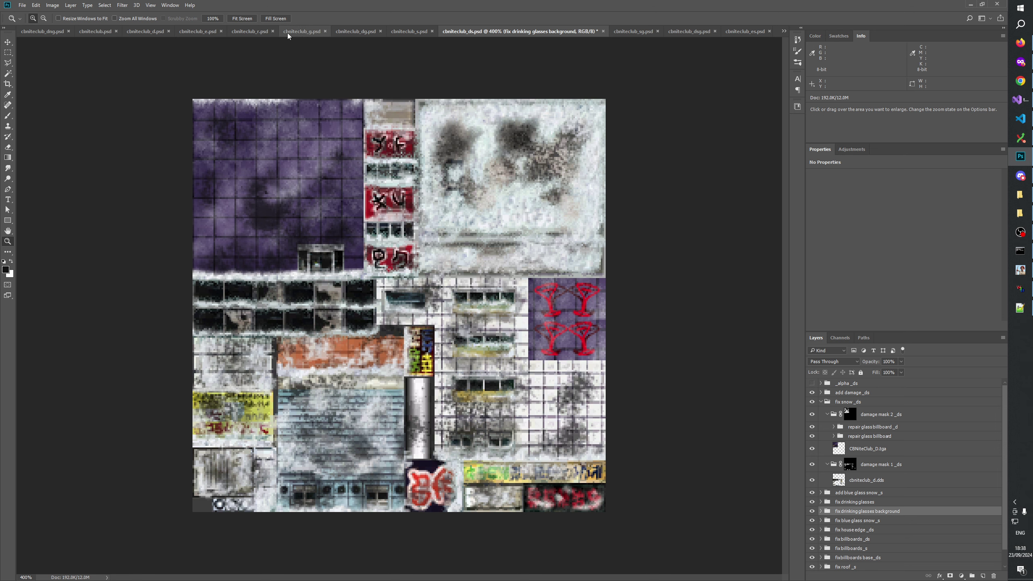
Step: Duplicate the fix drinking glasses background _d group from cbniteclub_d.psd into cbniteclub_ds.psd
left_click(146, 31)
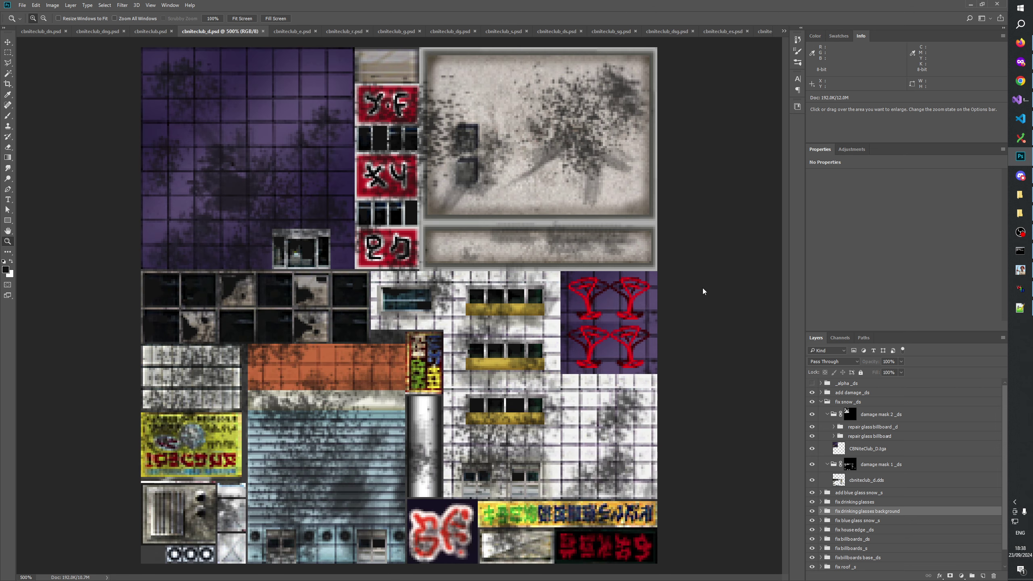
left_click(850, 402)
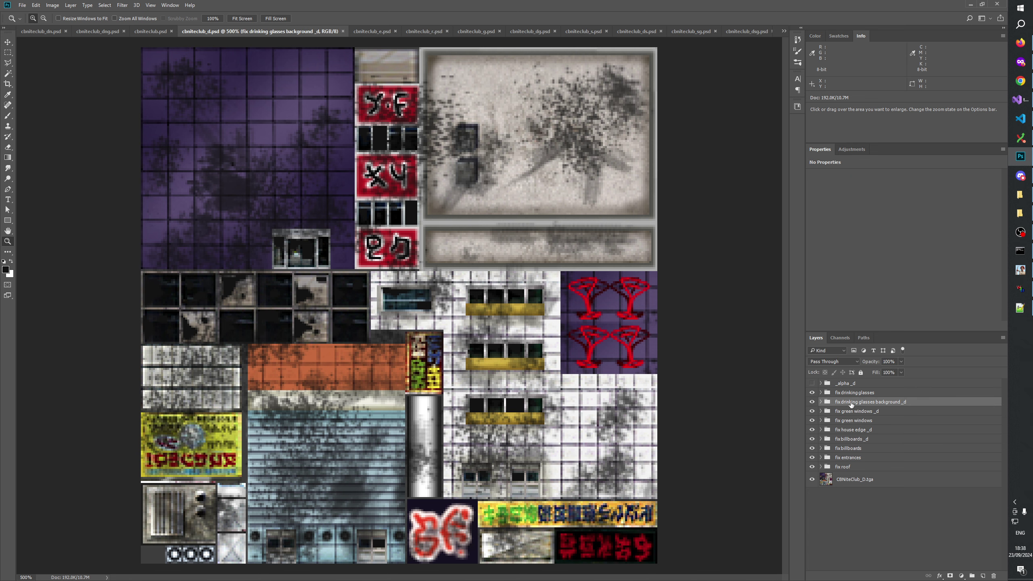
right_click(850, 402)
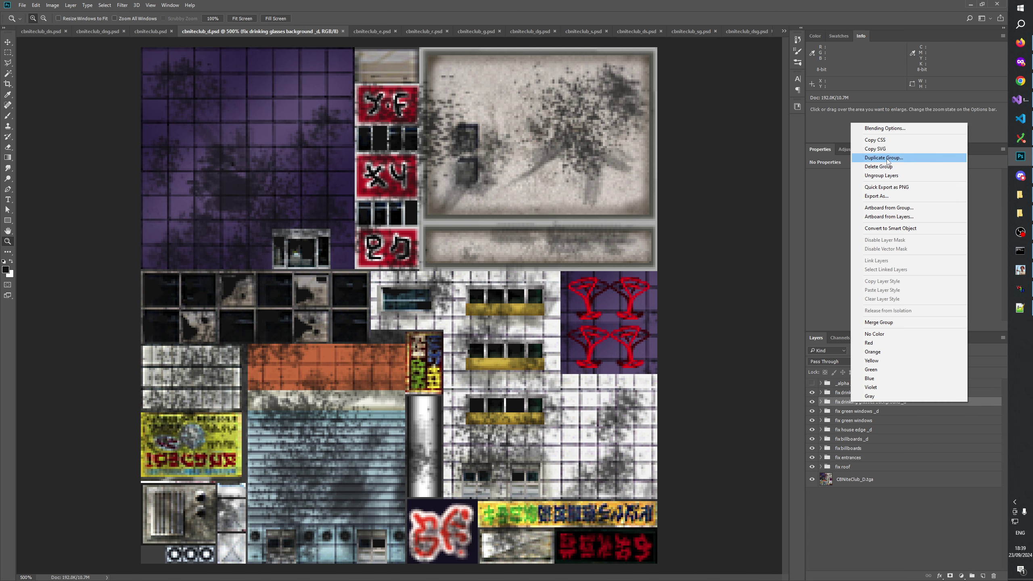
left_click(881, 158)
left_click(492, 207)
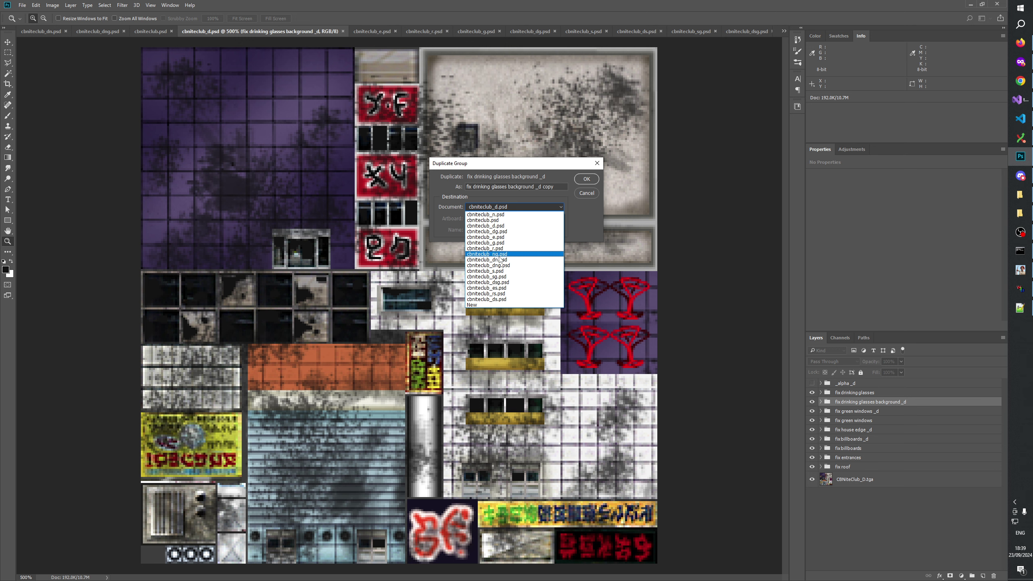
left_click(501, 299)
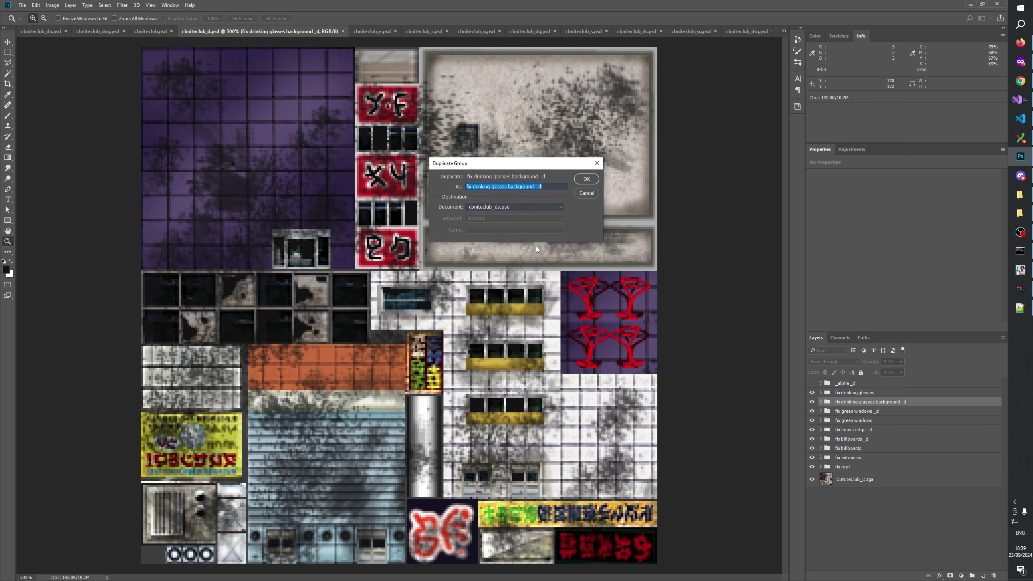
left_click(586, 179)
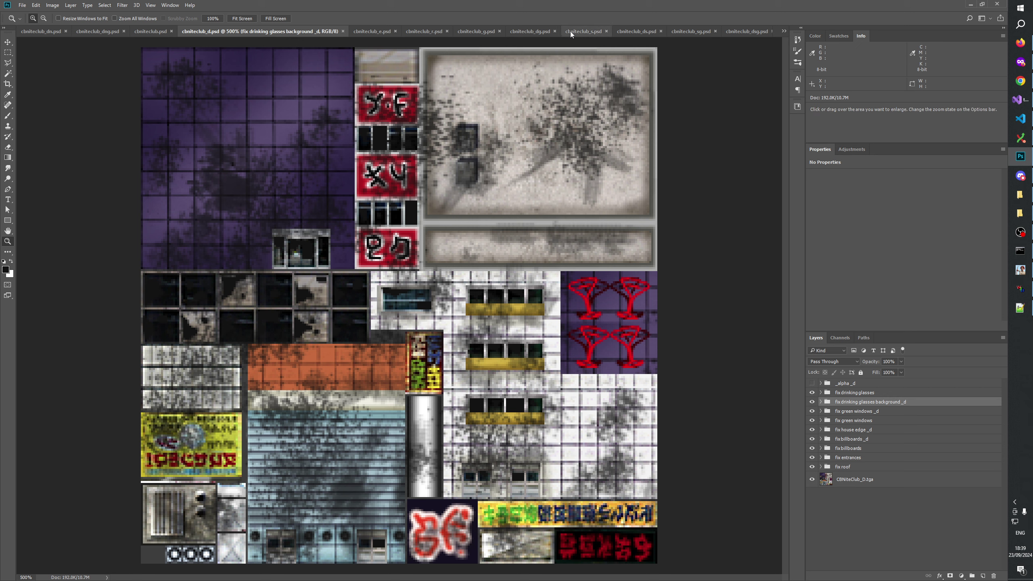
Step: In cbniteclub_ds.psd, move fix drinking glasses background _d into damage mask 2 _ds below repair glass billboard and compare it on and off
left_click(632, 30)
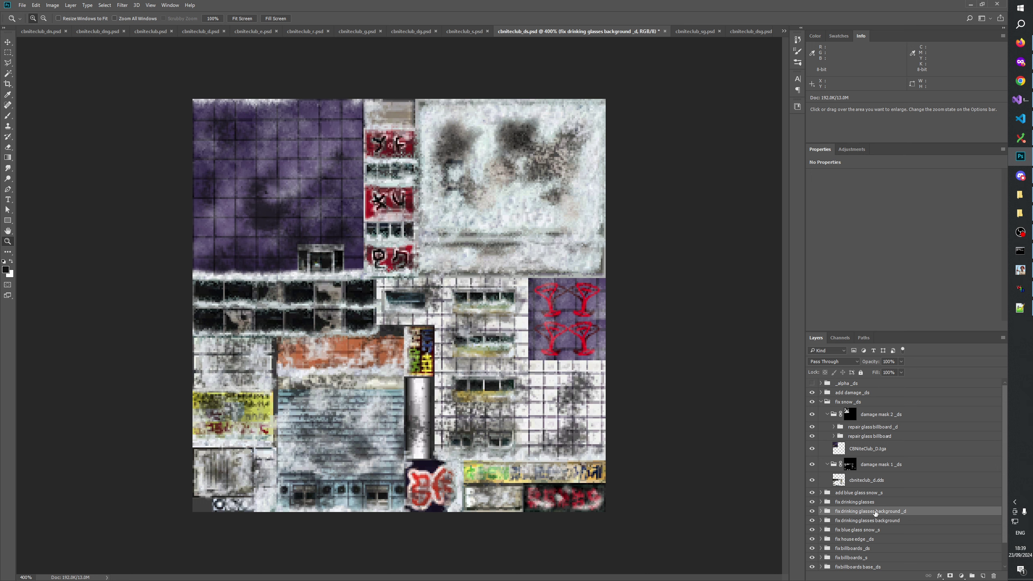
left_click_drag(874, 514, 883, 444)
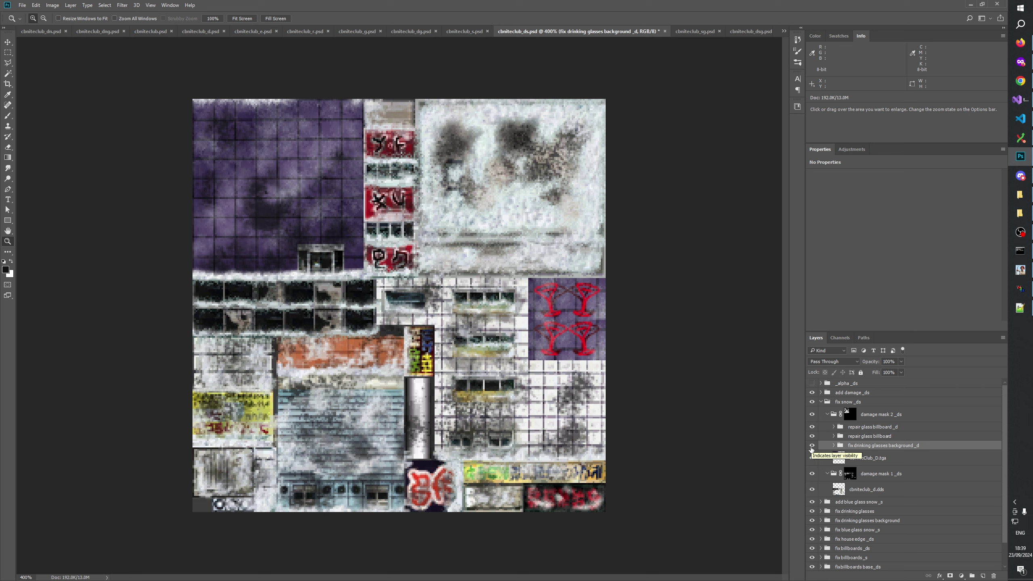
left_click(812, 446)
left_click(812, 446)
left_click(812, 446)
left_click(812, 446)
Step: Target the damage mask 2 _ds layer mask, expand the moved background group, and show the add clean drinking glasses reference group
left_click(850, 415)
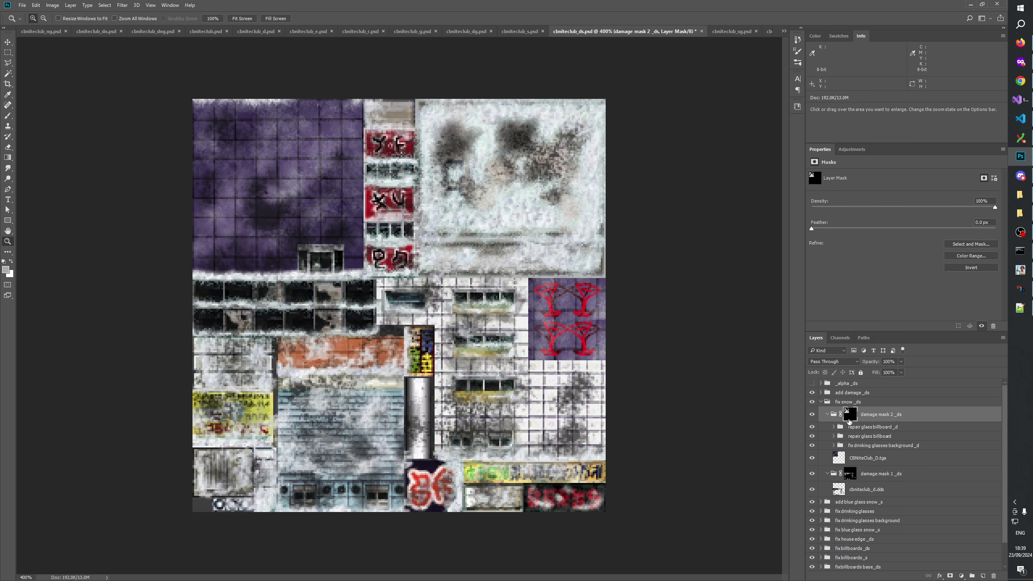
left_click(833, 446)
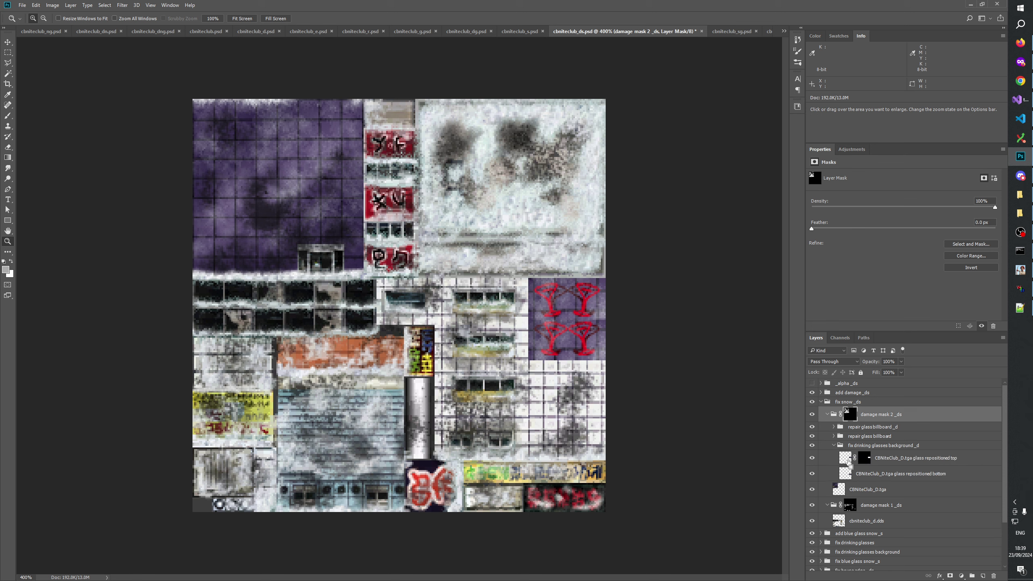
scroll(850, 464, "down", 1)
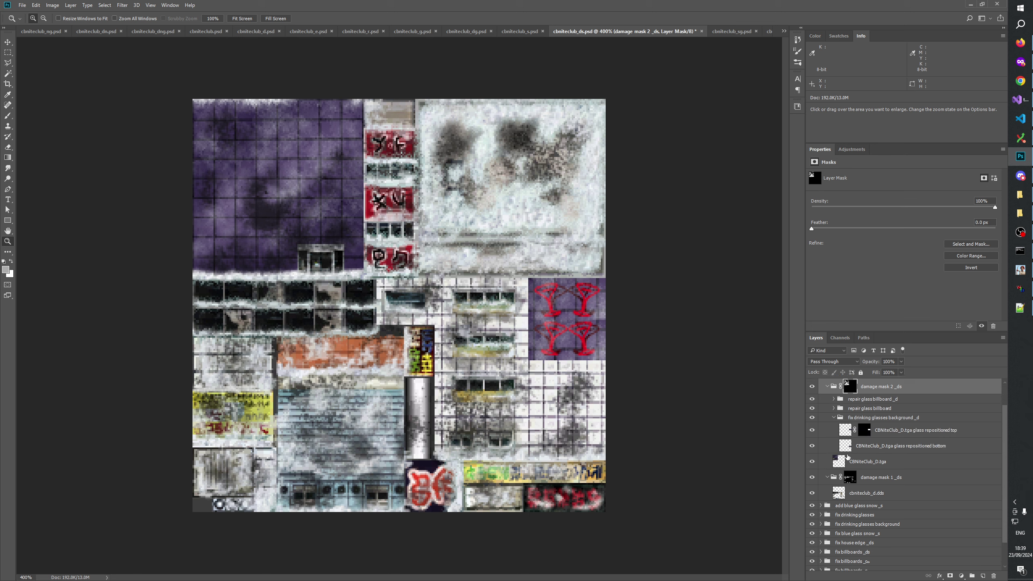
left_click(820, 515)
left_click(812, 525)
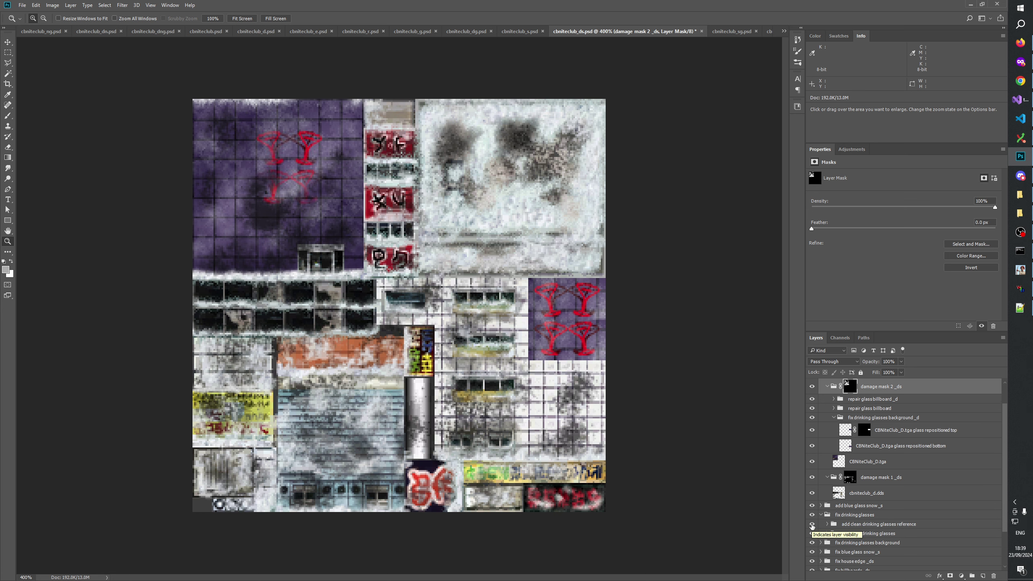
scroll(829, 489, "up", 2)
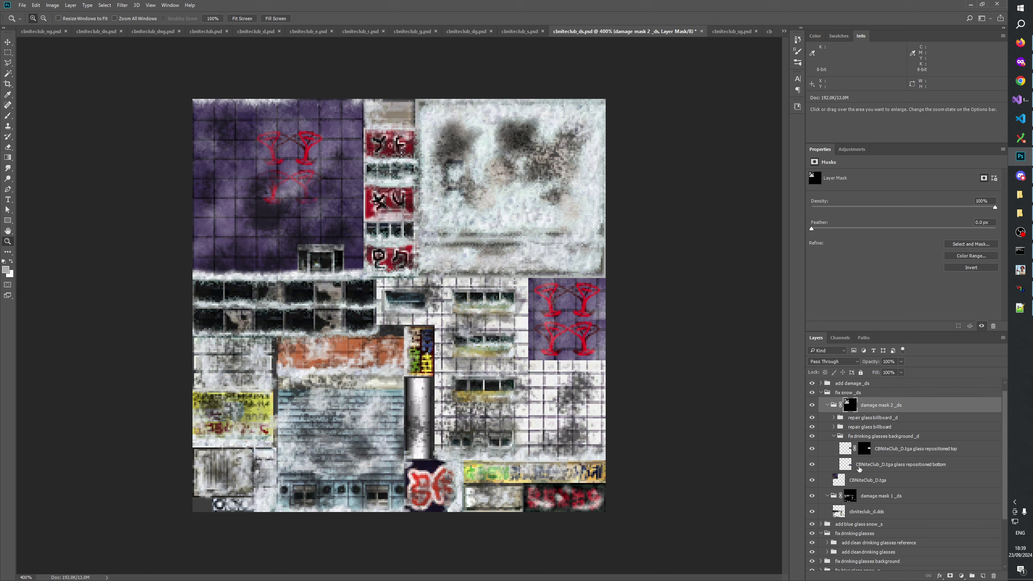
Step: Load the outline of the glass repositioned top layer as a selection and align it over the upper reference glasses on the purple wall
left_click(845, 448, "ctrl")
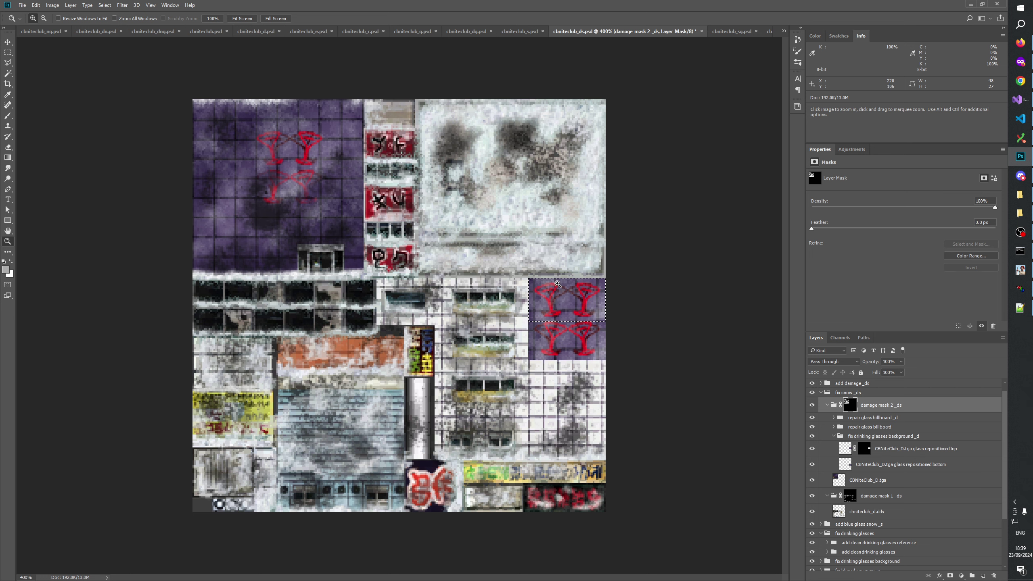
left_click(7, 53)
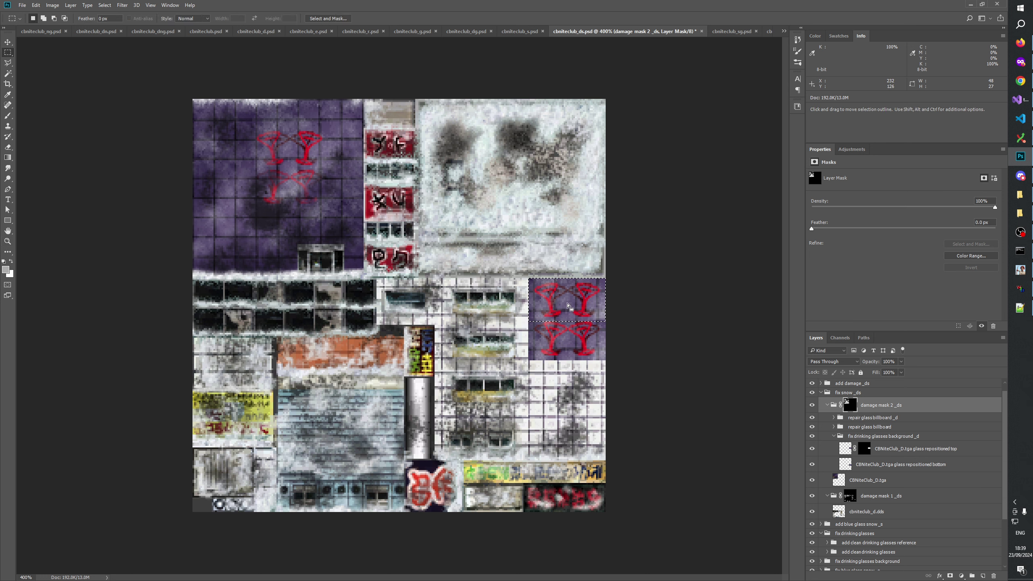
left_click_drag(567, 304, 285, 153)
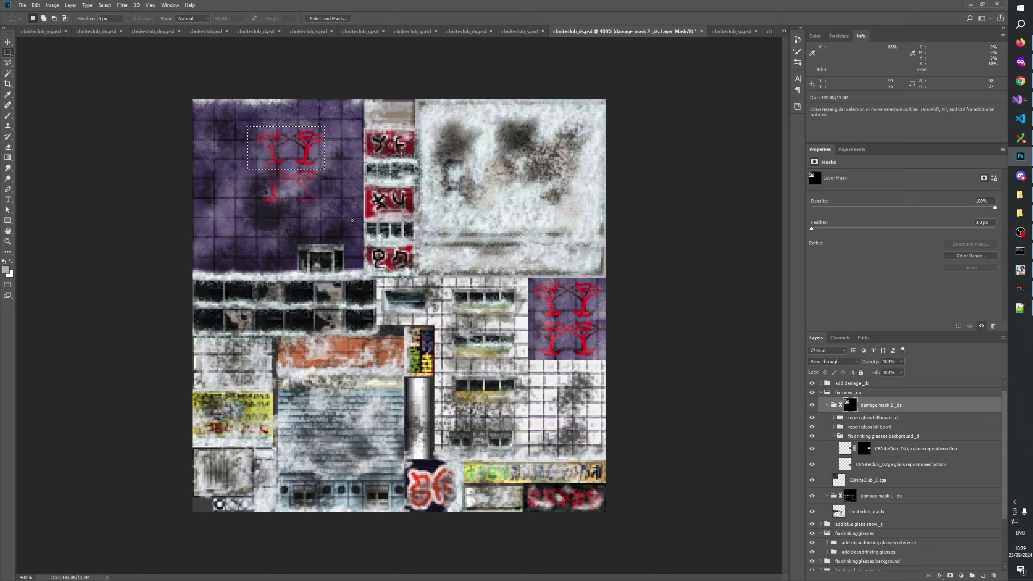
key("Right")
key("Right")
Step: Copy the selected snow patch within the damage mask 2 _ds mask onto the upper drinking glasses area and check the result
left_click(851, 405, "alt")
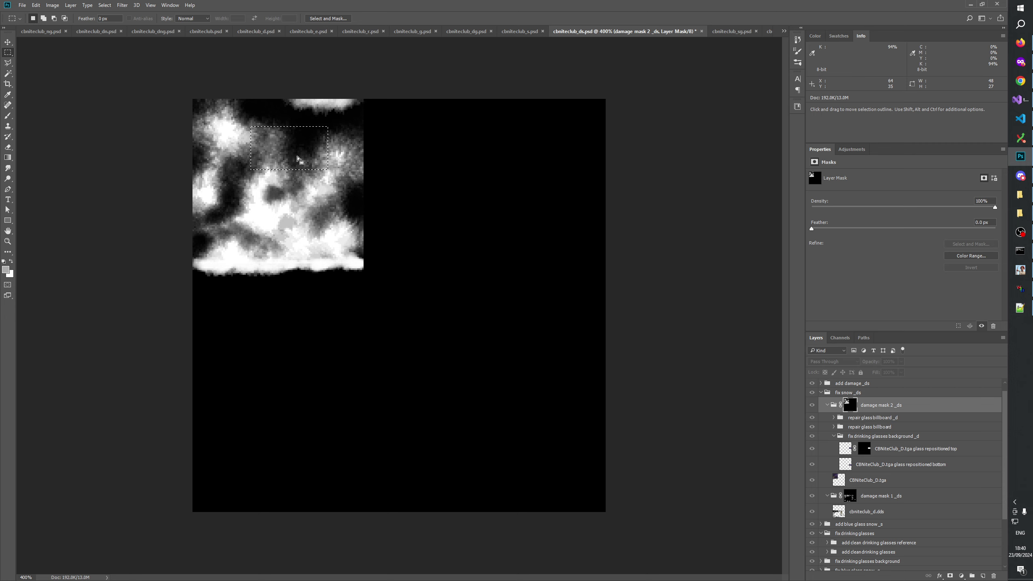
left_click_drag(308, 161, 579, 305)
left_click(810, 404)
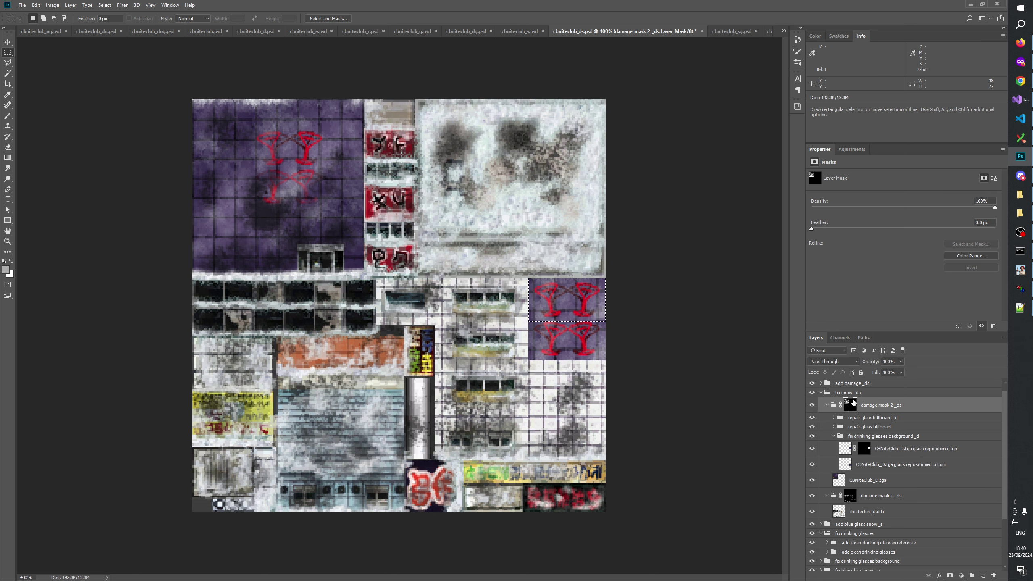
left_click(849, 404, "alt")
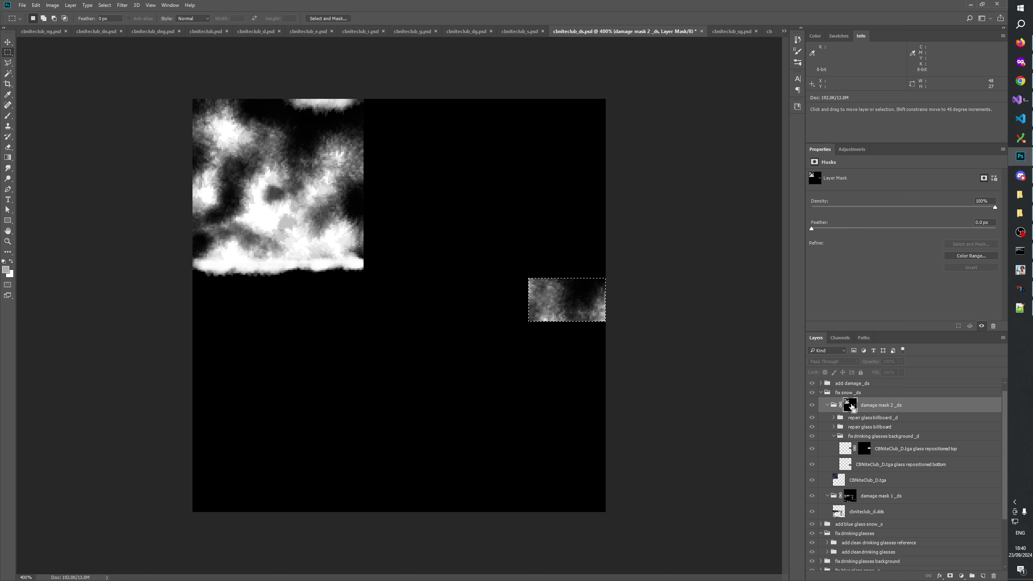
left_click(813, 405)
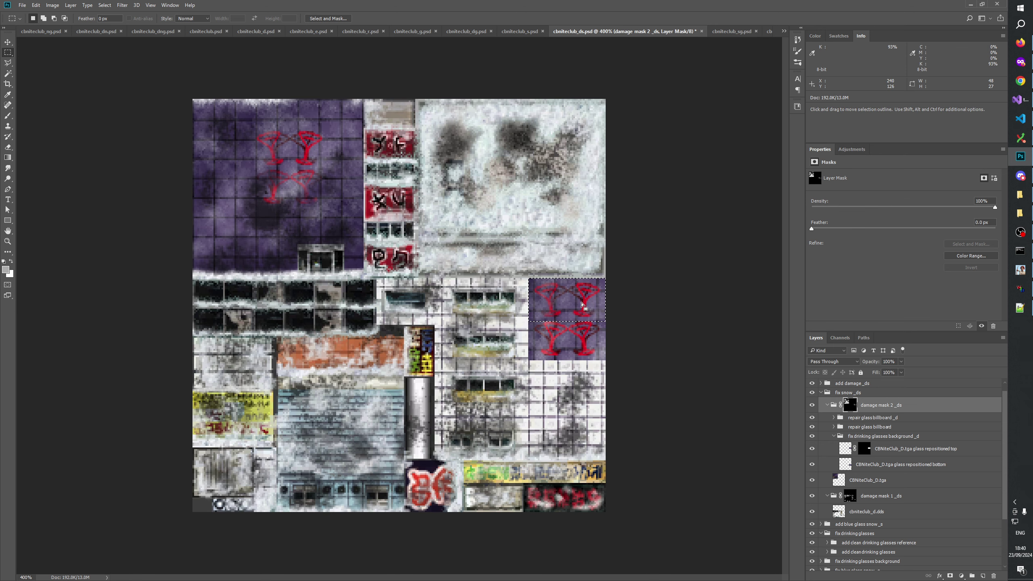
Step: Move the selection onto the lower drinking glasses, flush with their bottom edge, and make a new layer from it inside damage mask 2 _ds
left_click_drag(582, 302, 581, 347)
left_click_drag(578, 359, 578, 353)
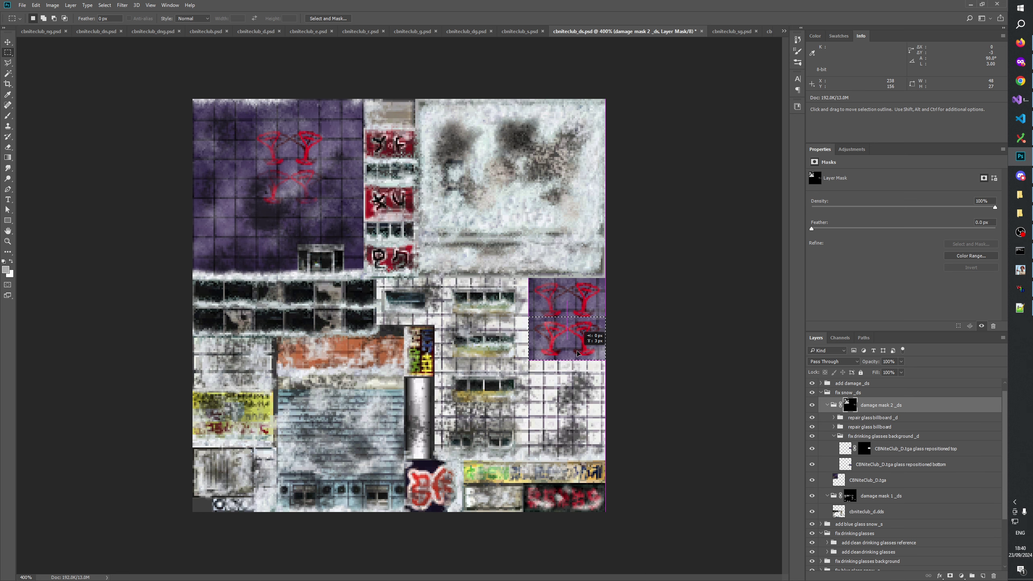
left_click_drag(578, 353, 577, 353)
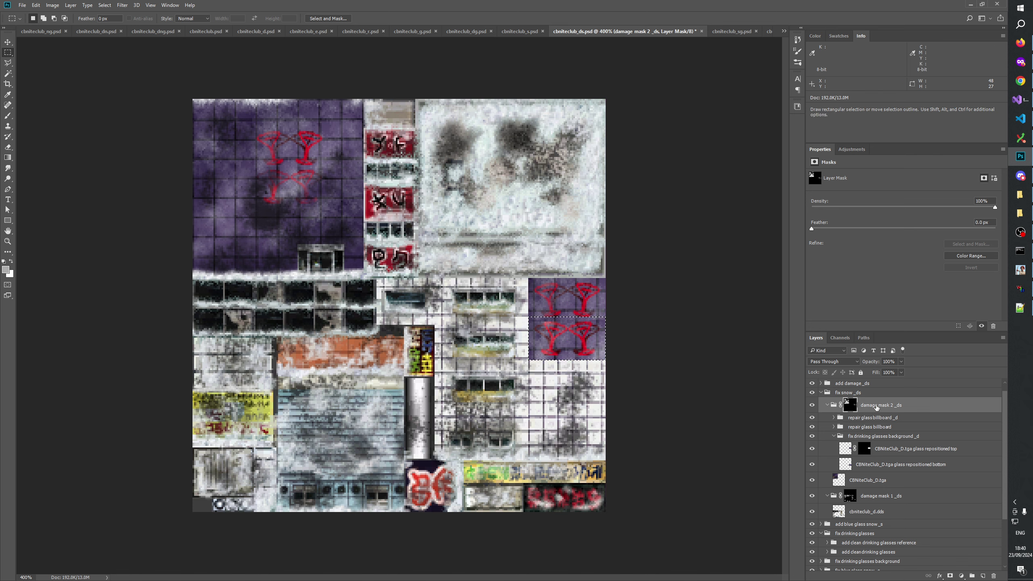
left_click(874, 405)
key("ctrl+j")
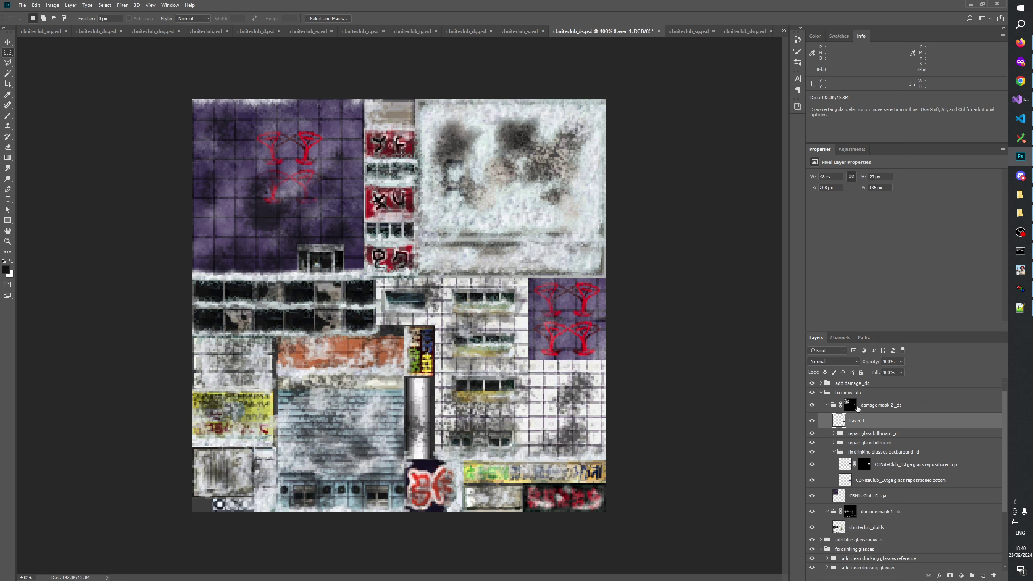
Step: Display the damage mask 2 _ds mask and select the 48 × 27 px snow patch covering the upper drinking glasses
left_click(850, 405, "alt")
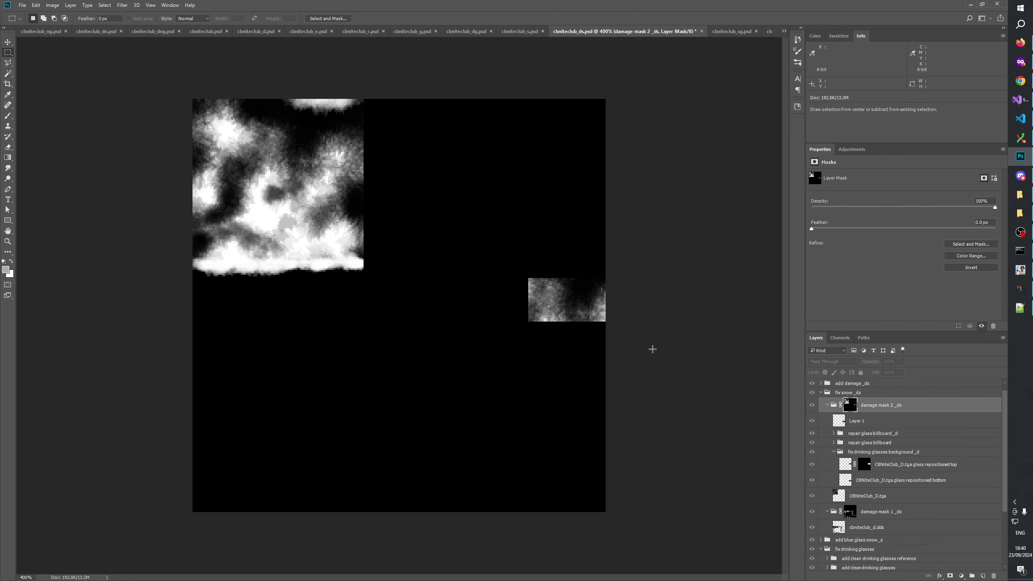
left_click_drag(528, 278, 616, 321)
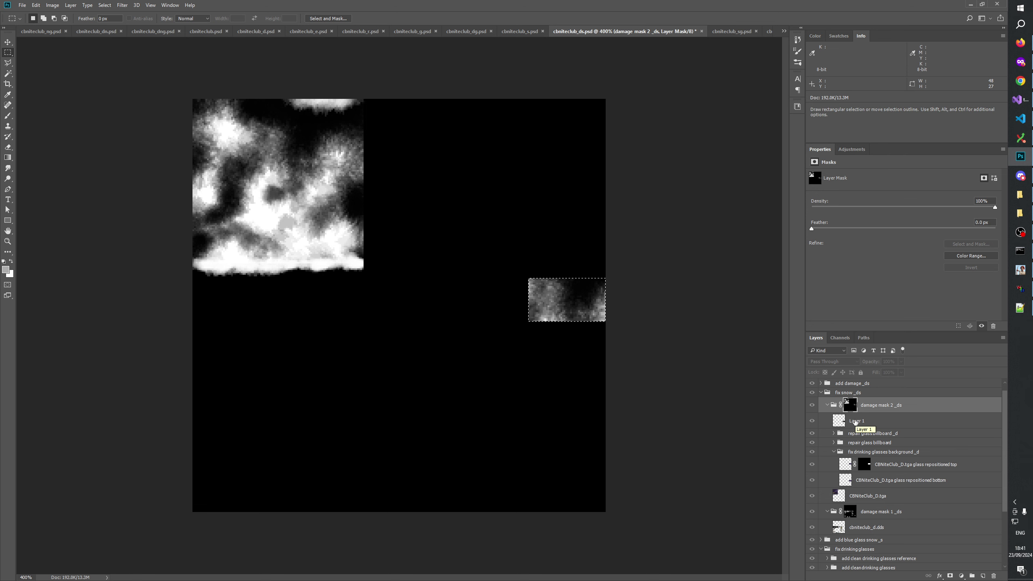
Step: Duplicate Layer 1, clear the selection, and move both layers out of the damage mask 2 _ds group to directly above it
left_click(855, 422)
key("ctrl+j")
key("ctrl+d")
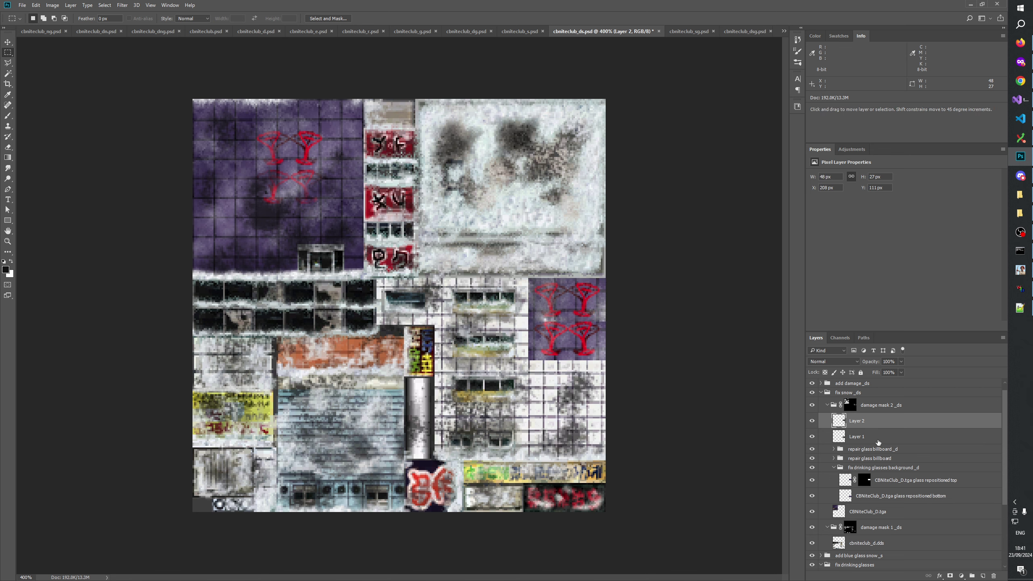
left_click(878, 442, "shift")
left_click_drag(878, 442, 861, 398)
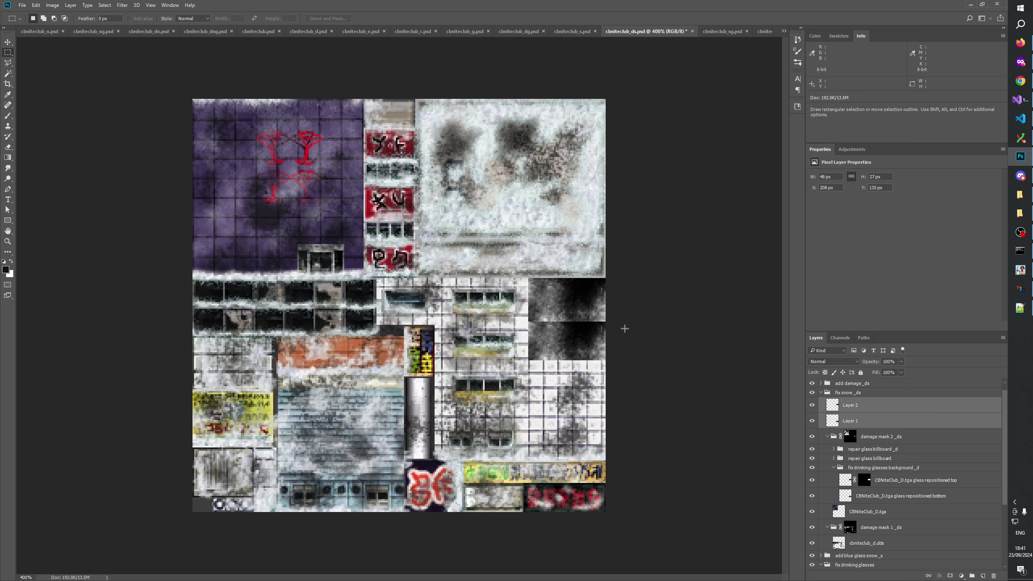
left_click(812, 404)
left_click(813, 421)
left_click(813, 420)
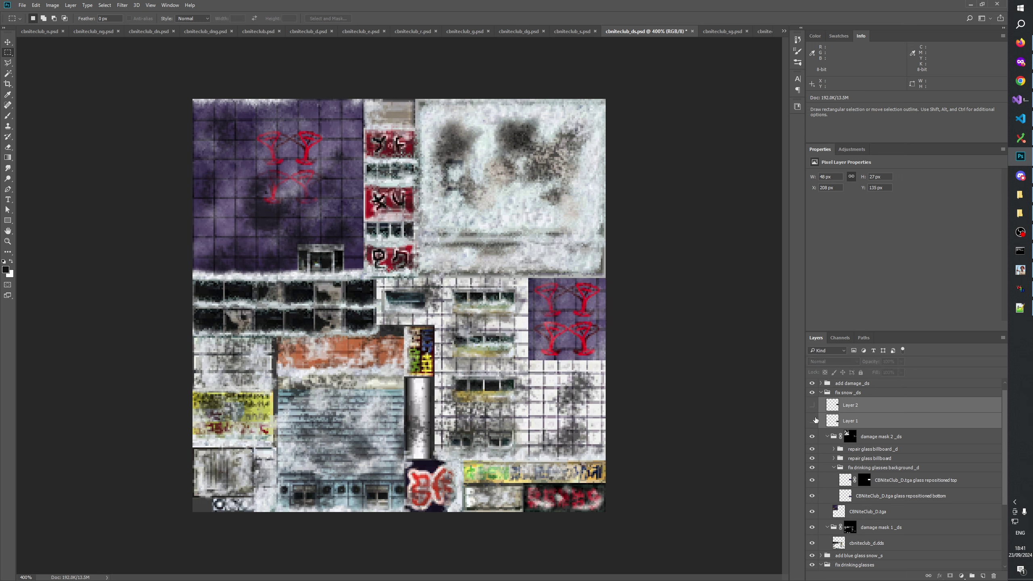
left_click(812, 404)
Step: Add a layer mask to Layer 2 and fill it with a copy of the "CBNiteClub_D.tga glass repositioned top" mask
left_click(867, 481)
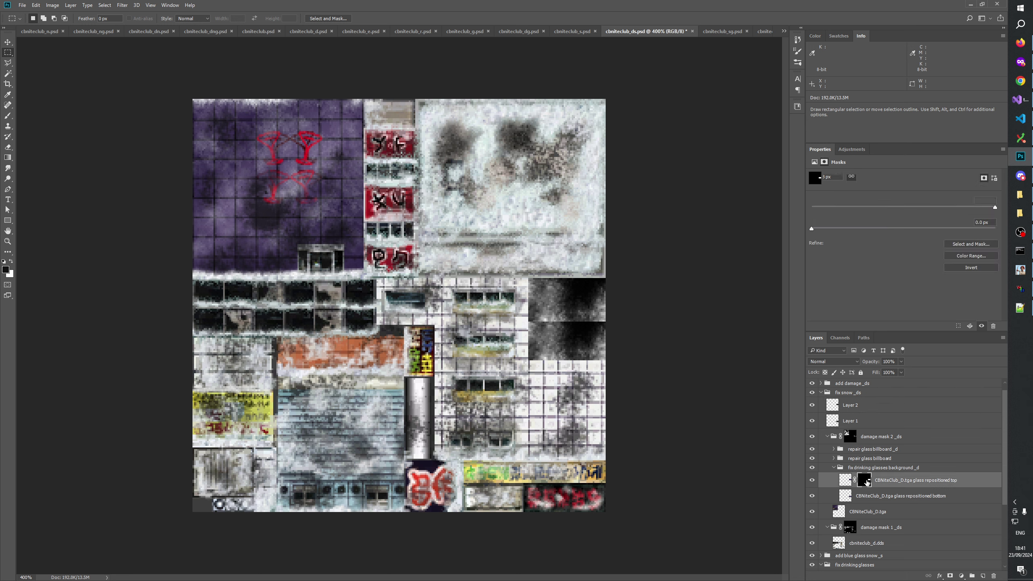
left_click(867, 482, "alt")
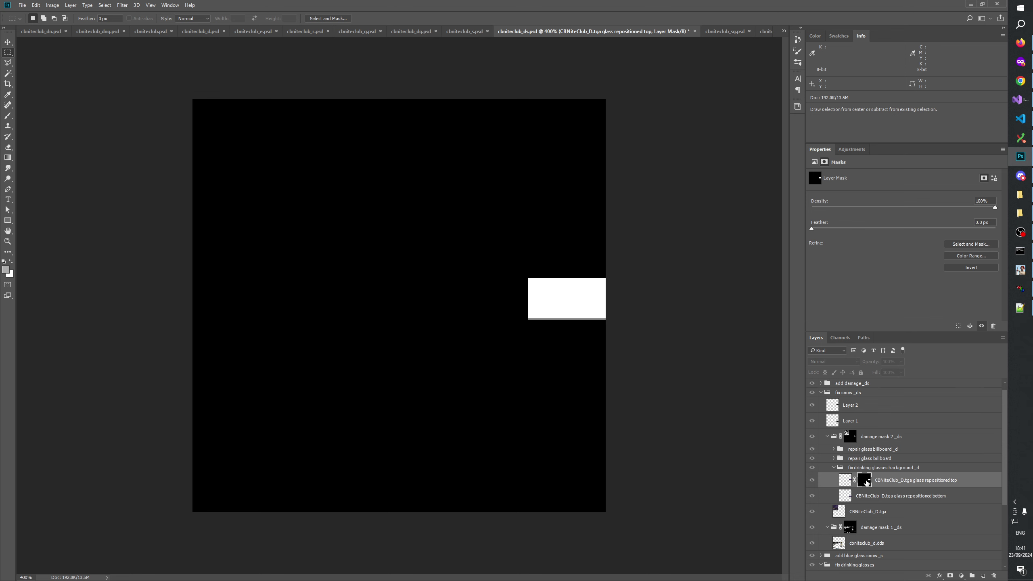
key("ctrl+a")
left_click(852, 406)
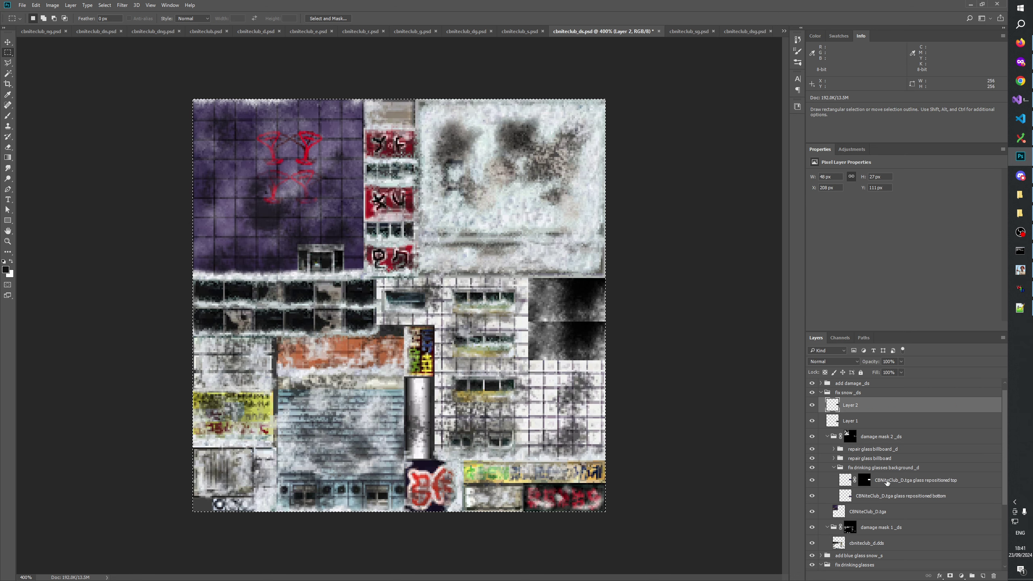
left_click(949, 575)
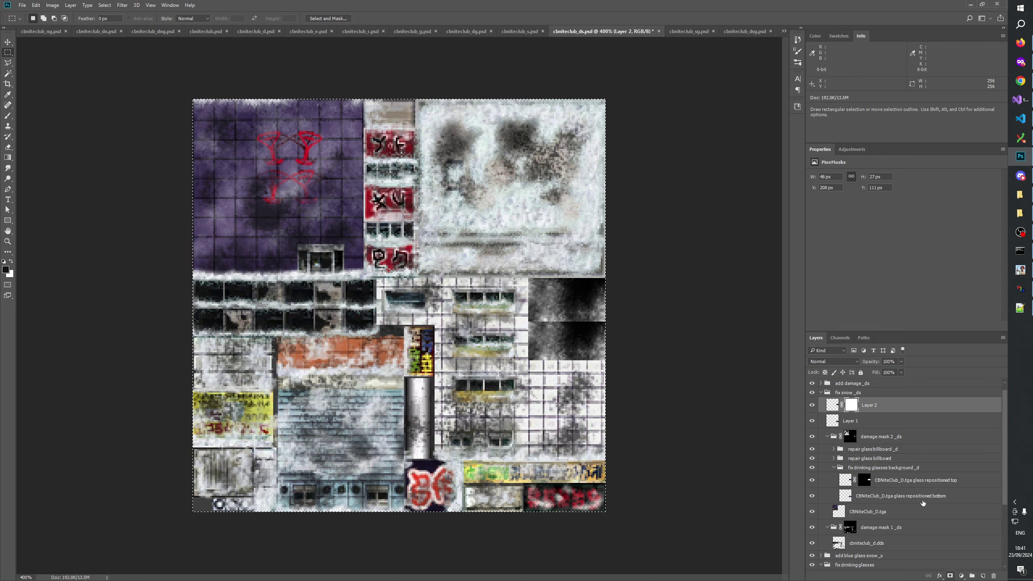
left_click(851, 405, "alt")
key("ctrl+v")
left_click(832, 405)
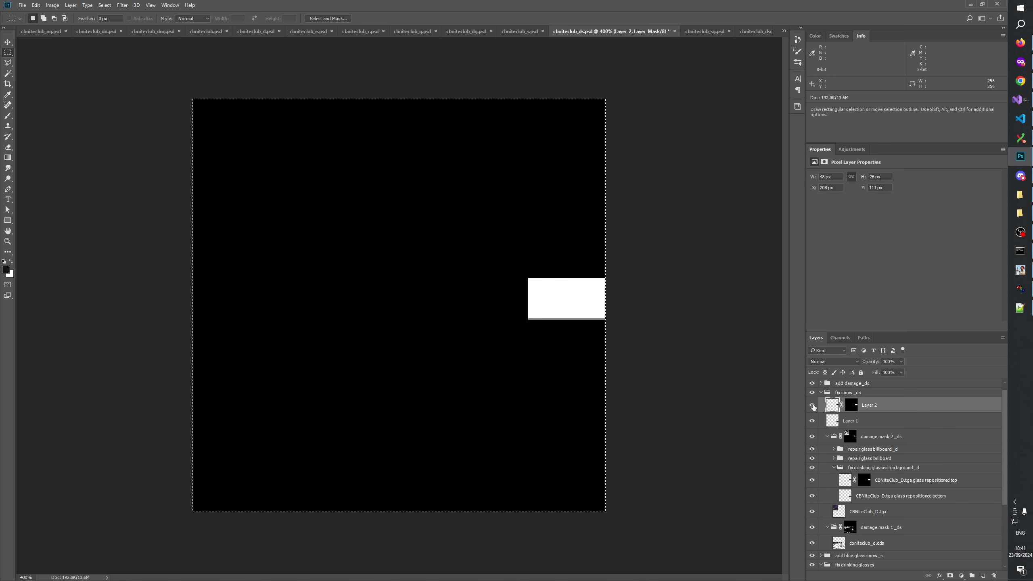
left_click(811, 405)
left_click(812, 405)
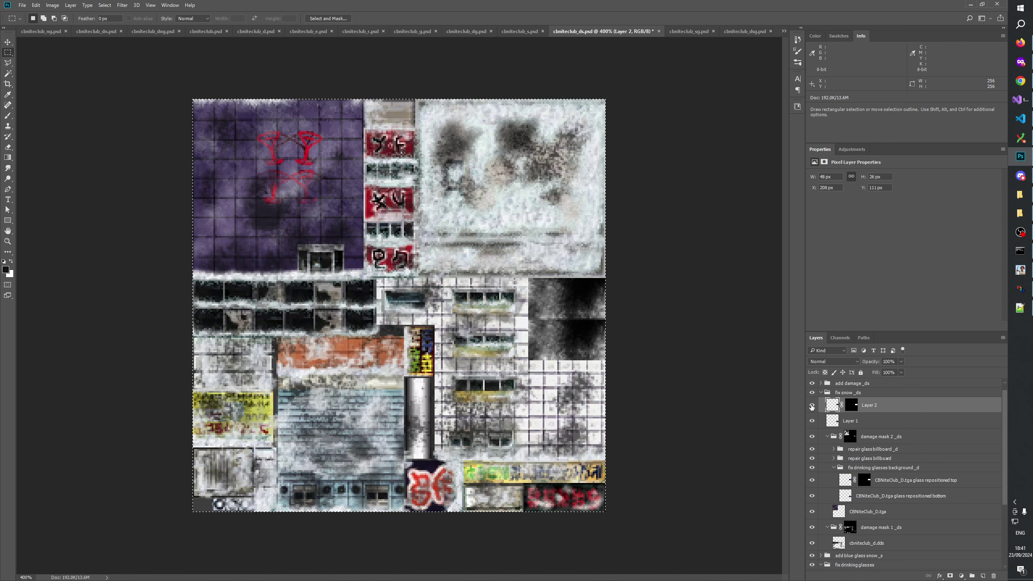
Step: Apply Layer 2's mask and merge the layer down into Layer 1
left_click(850, 405)
right_click(852, 405)
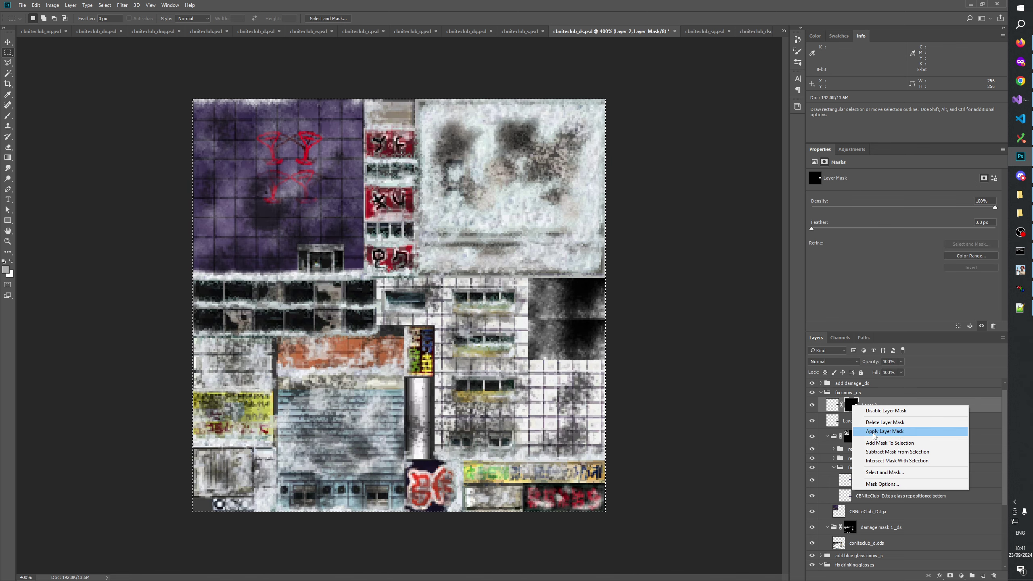
left_click(874, 432)
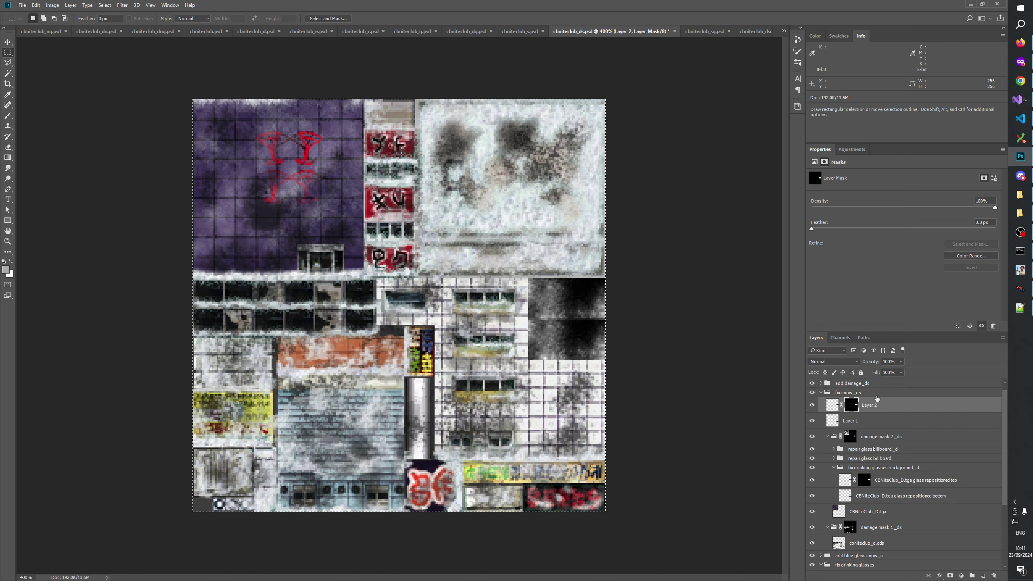
key("ctrl+e")
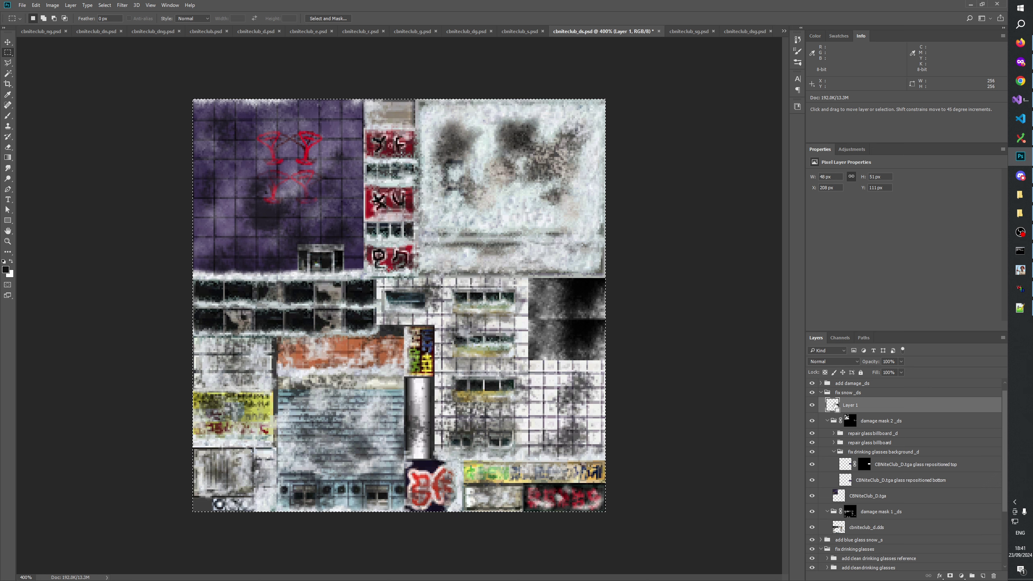
Step: Copy the merged Layer 1 patch into the same area of the damage mask 2 _ds group's mask, and delete Layer 1
left_click(833, 405, "ctrl")
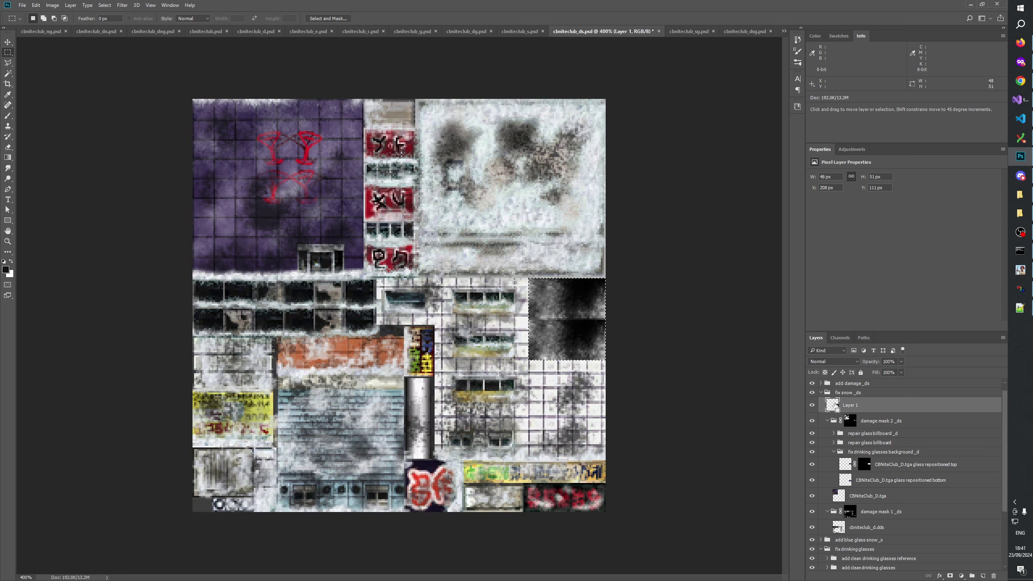
left_click(848, 421, "alt")
key("ctrl+v")
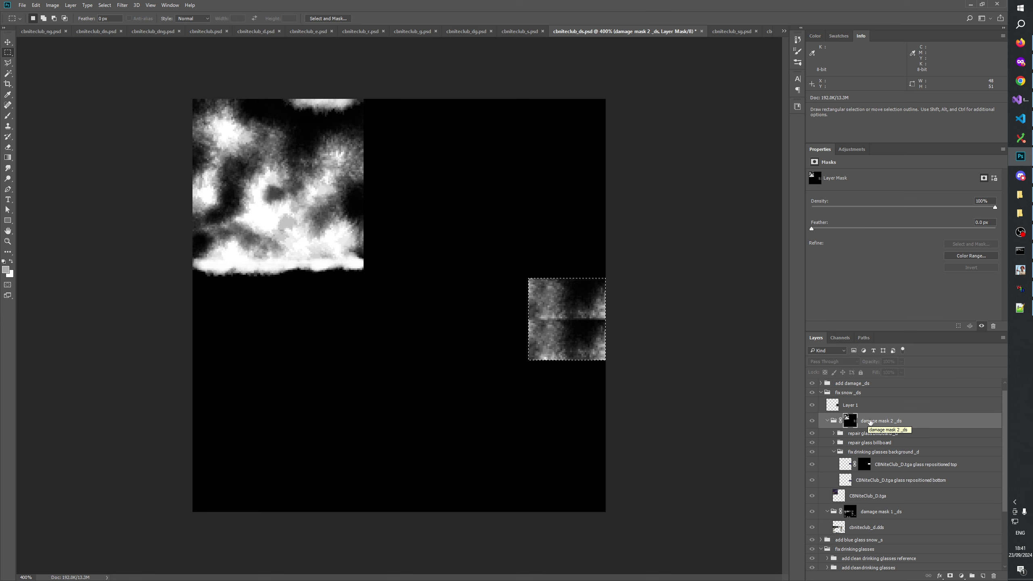
left_click(858, 404)
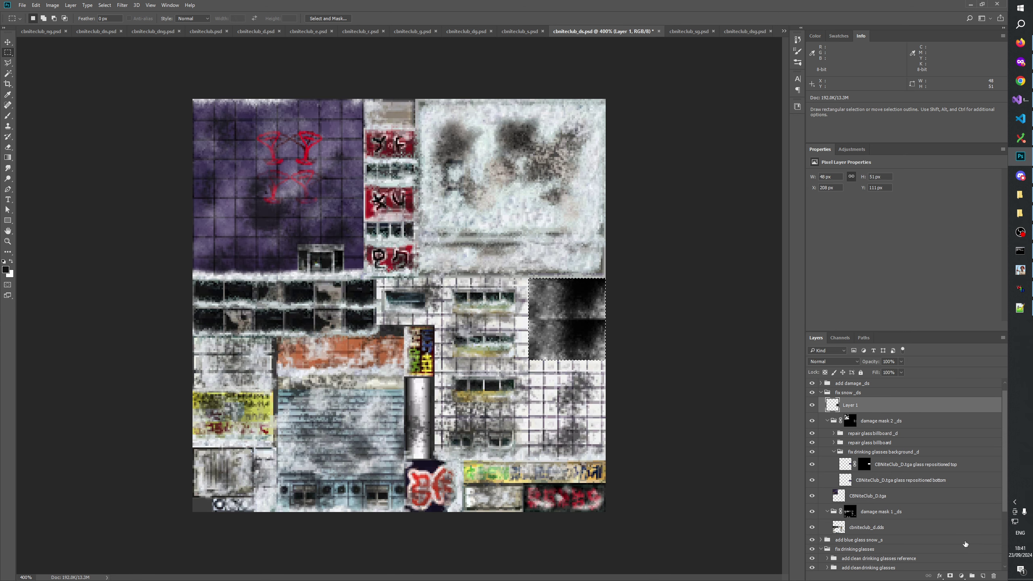
left_click(994, 576)
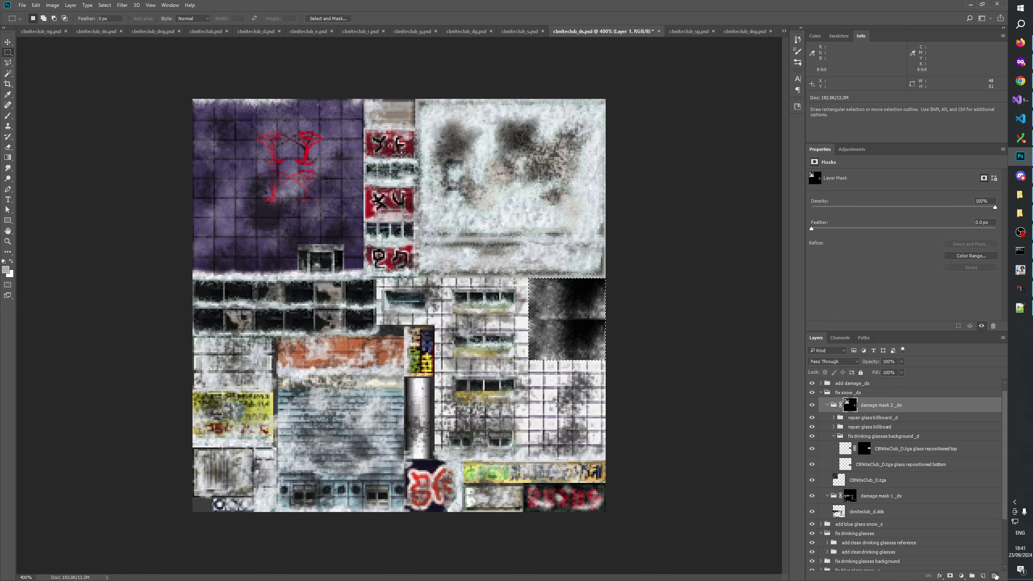
Step: Compare the drinking glasses billboard with the damage mask 2 _ds and fix drinking glasses background _d groups switched off and on
right_click(848, 407)
left_click(859, 412)
left_click(847, 406, "shift")
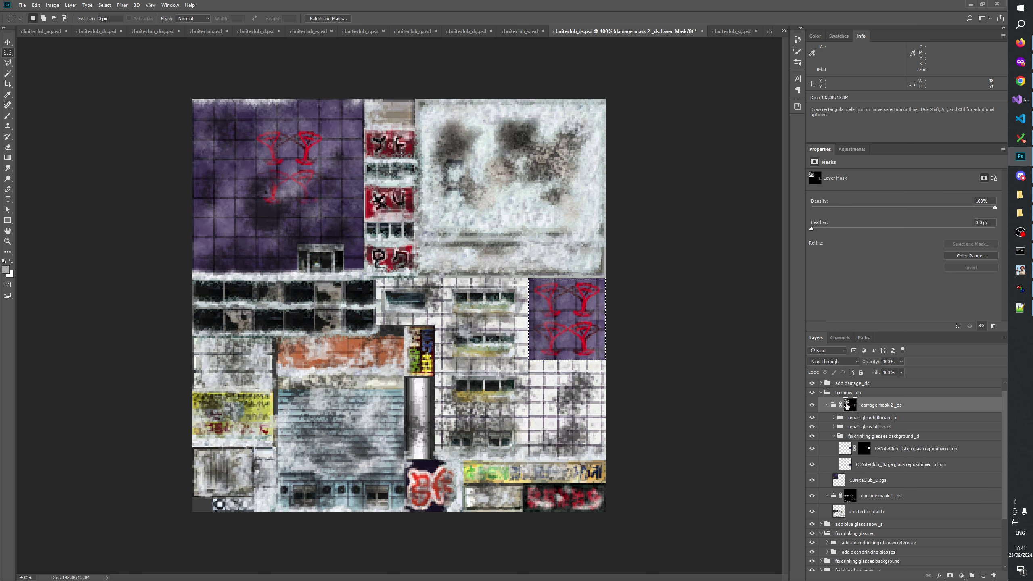
left_click(812, 405)
left_click(812, 405)
left_click(813, 405)
left_click(812, 405)
left_click(812, 405)
left_click(812, 405)
left_click(813, 405)
left_click(813, 405)
left_click(812, 405)
left_click(813, 405)
left_click(812, 405)
left_click(813, 405)
left_click(813, 405)
left_click(813, 405)
left_click(812, 405)
left_click(812, 405)
left_click(813, 405)
left_click(812, 405)
left_click(812, 405)
left_click(812, 405)
left_click(812, 436)
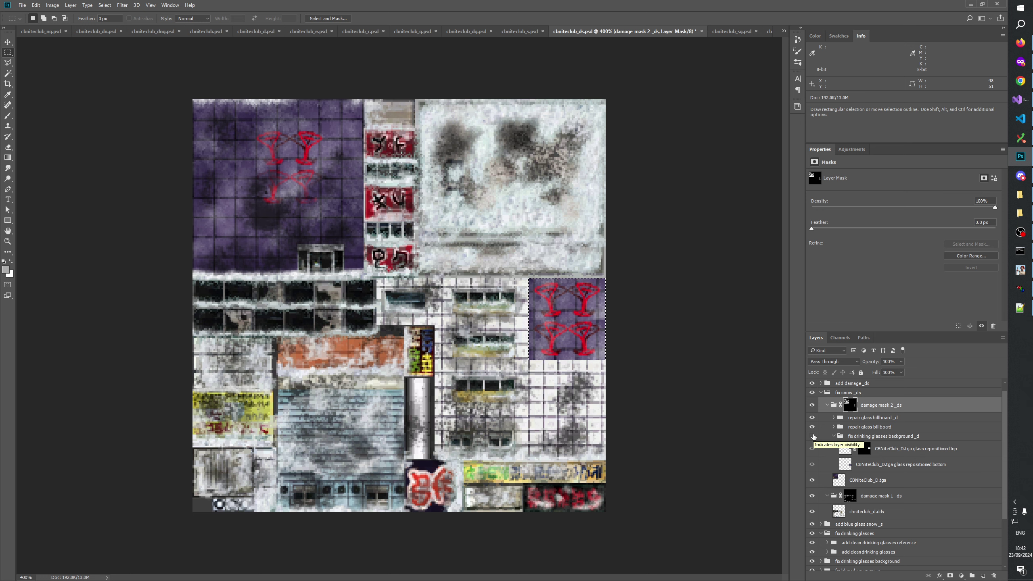
left_click(812, 436)
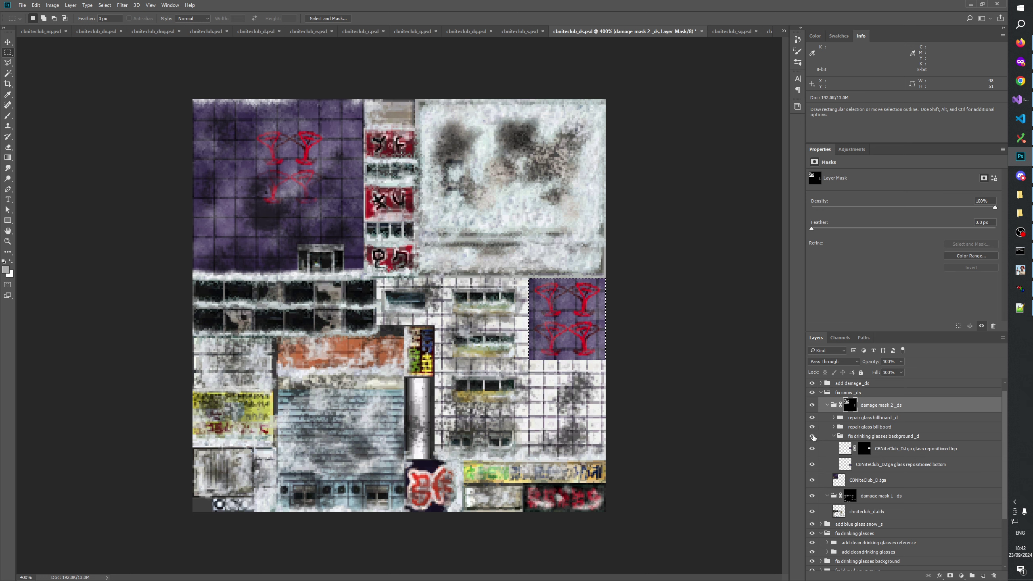
Step: Move the fix drinking glasses group directly above the fix snow _ds group
scroll(918, 442, "down", 1)
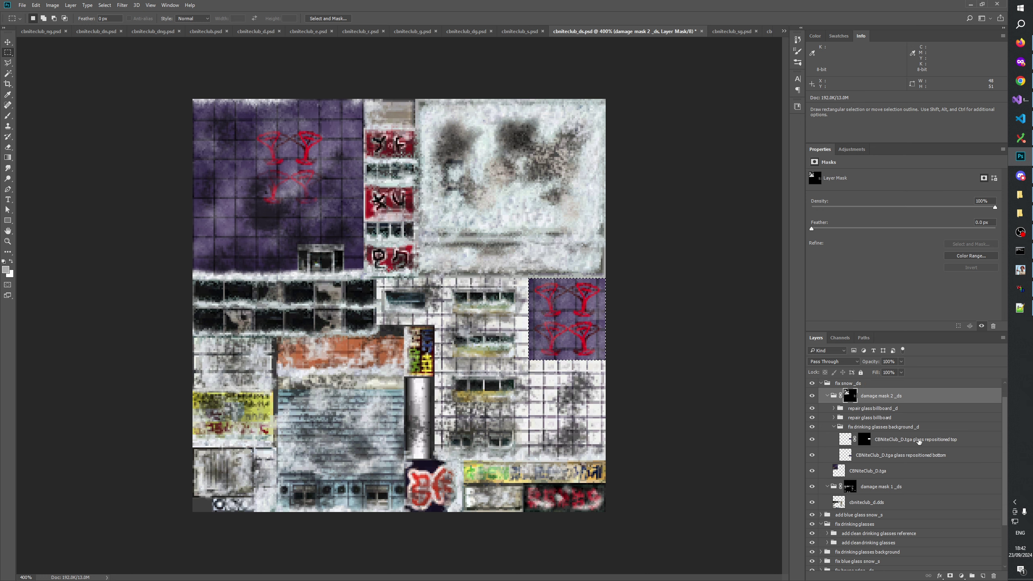
left_click(854, 524)
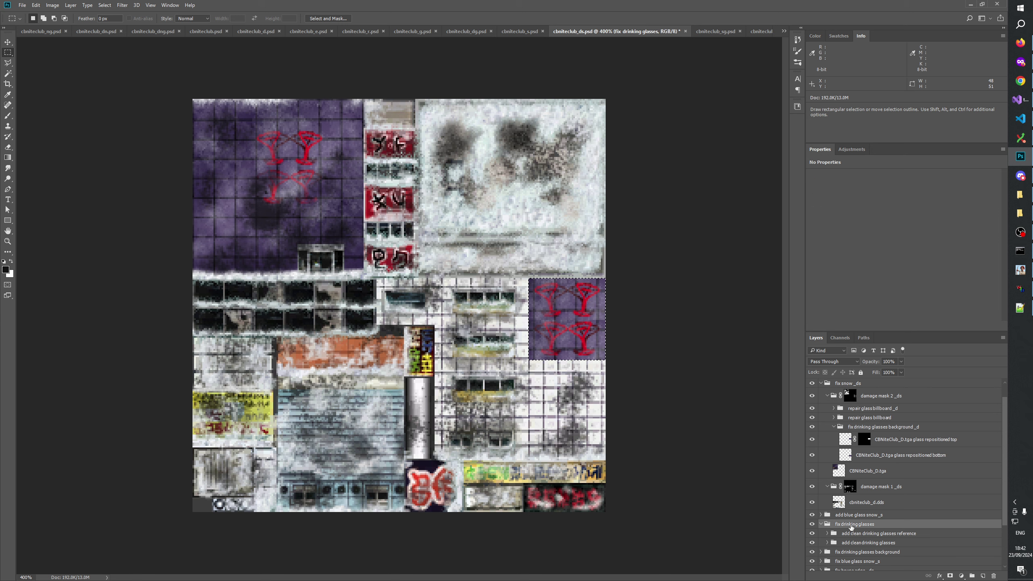
scroll(851, 527, "up", 2)
scroll(852, 545, "down", 1)
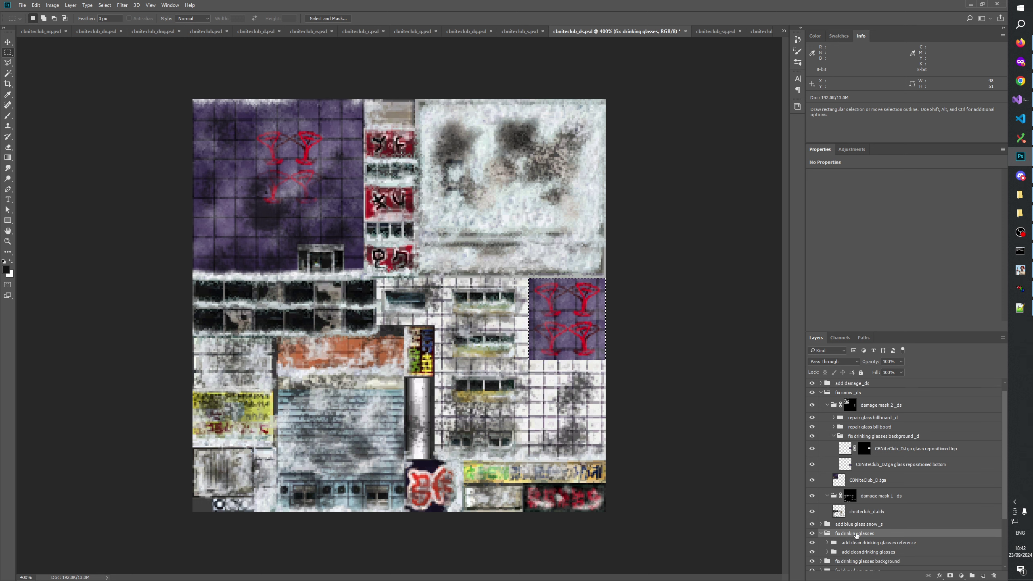
scroll(851, 537, "up", 1)
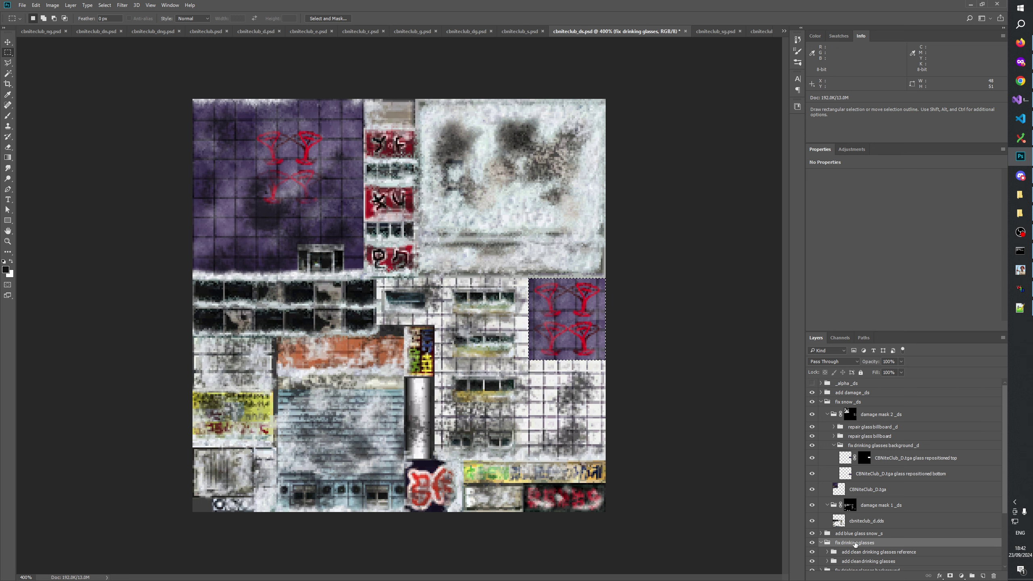
left_click_drag(855, 544, 855, 396)
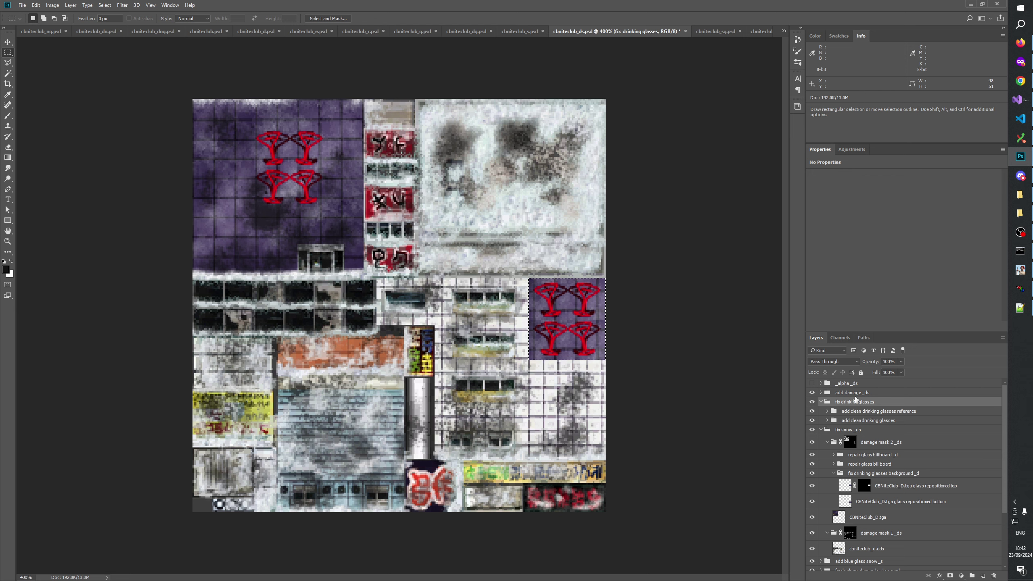
Step: Hide the add clean drinking glasses reference group and collapse the fix drinking glasses group
left_click(812, 401)
left_click(812, 402)
left_click(812, 411)
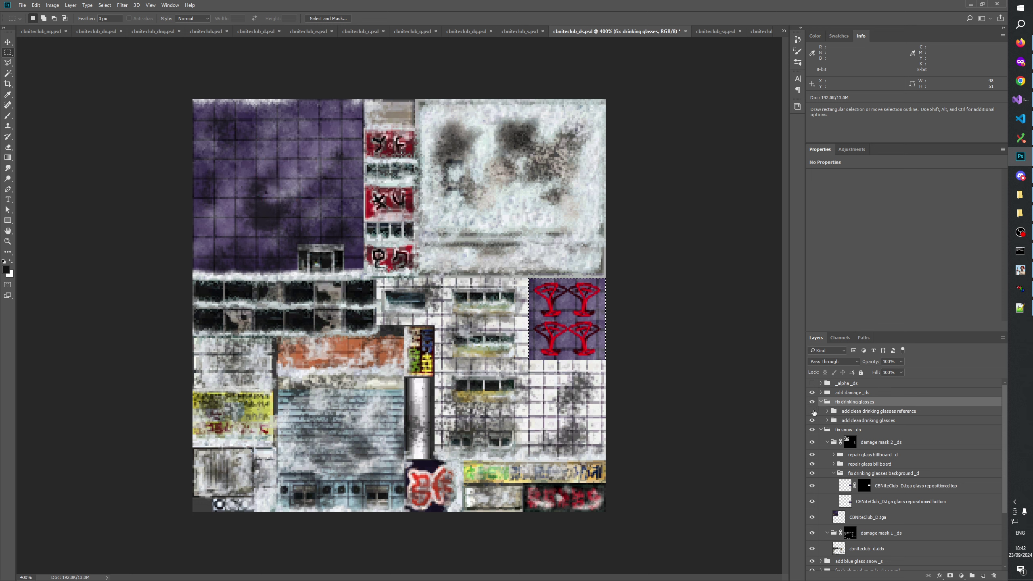
left_click(821, 402)
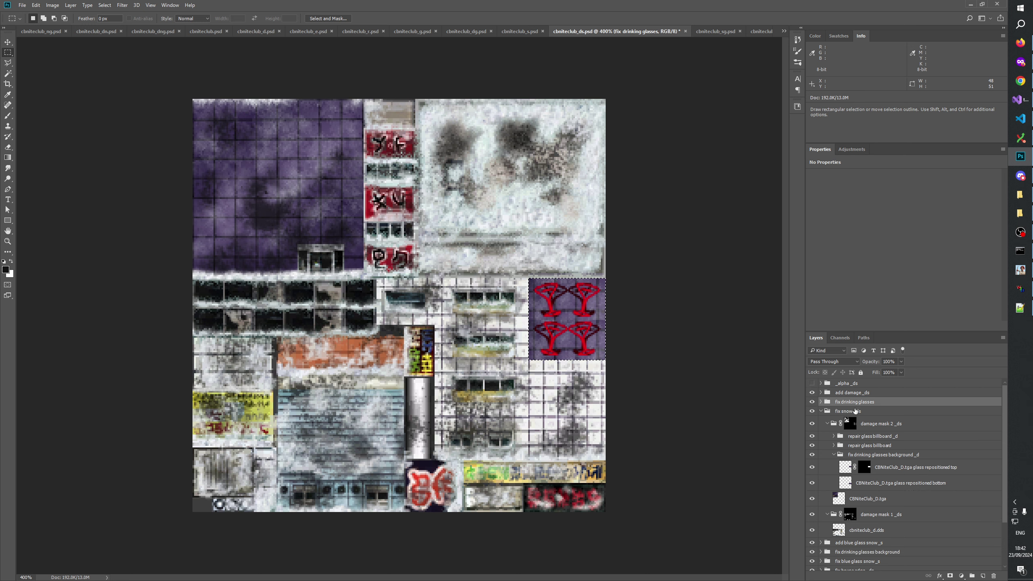
Step: Compare the texture with the fix snow _ds group hidden and shown to check the damage and snow changes
left_click(812, 411)
left_click(813, 411)
left_click(813, 411)
left_click(813, 411)
left_click(813, 411)
left_click(813, 411)
left_click(813, 411)
left_click(813, 411)
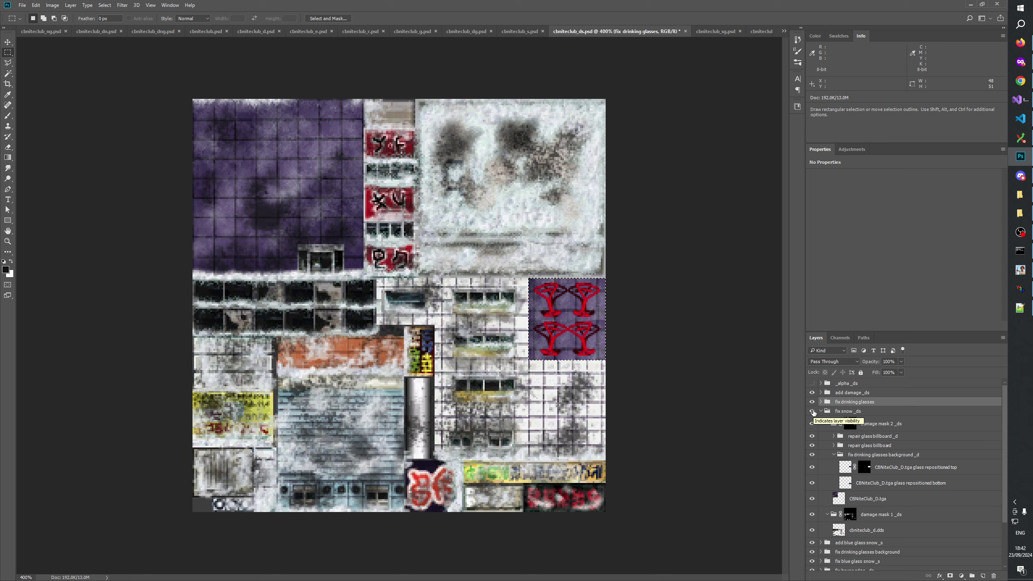
left_click(813, 411)
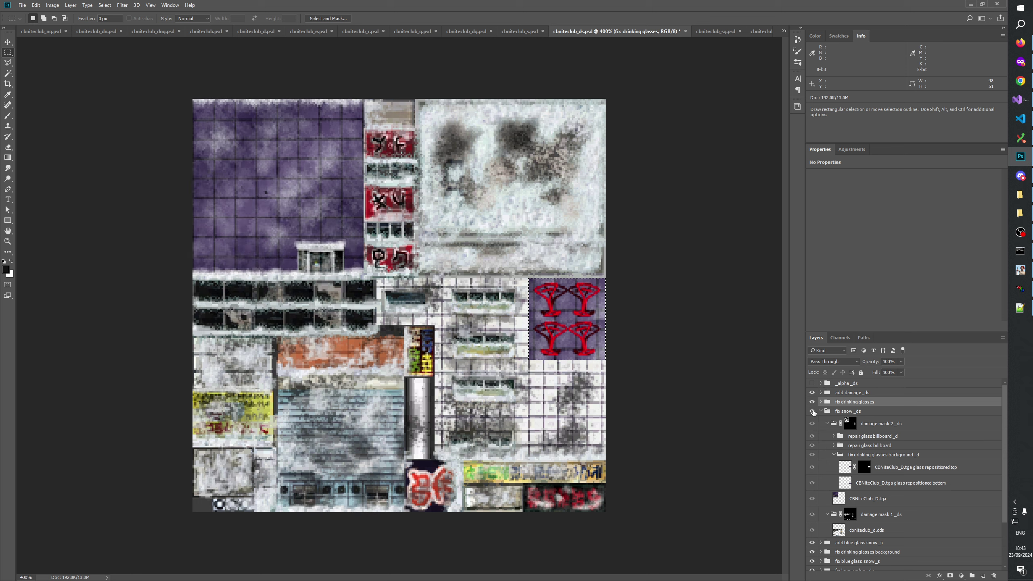
left_click(812, 411)
left_click(812, 411)
left_click(812, 411)
left_click(812, 411)
left_click(812, 411)
left_click(812, 411)
left_click(812, 411)
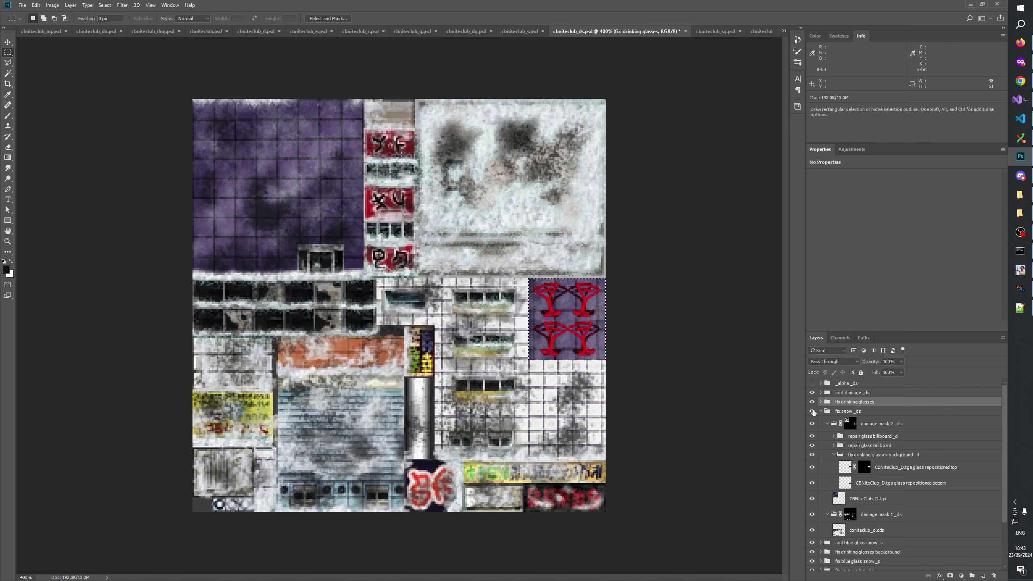
Step: In cbniteclub_s.psd, clear the full-canvas selection and hide the _alpha _s group to show the clean snow texture
left_click(524, 31)
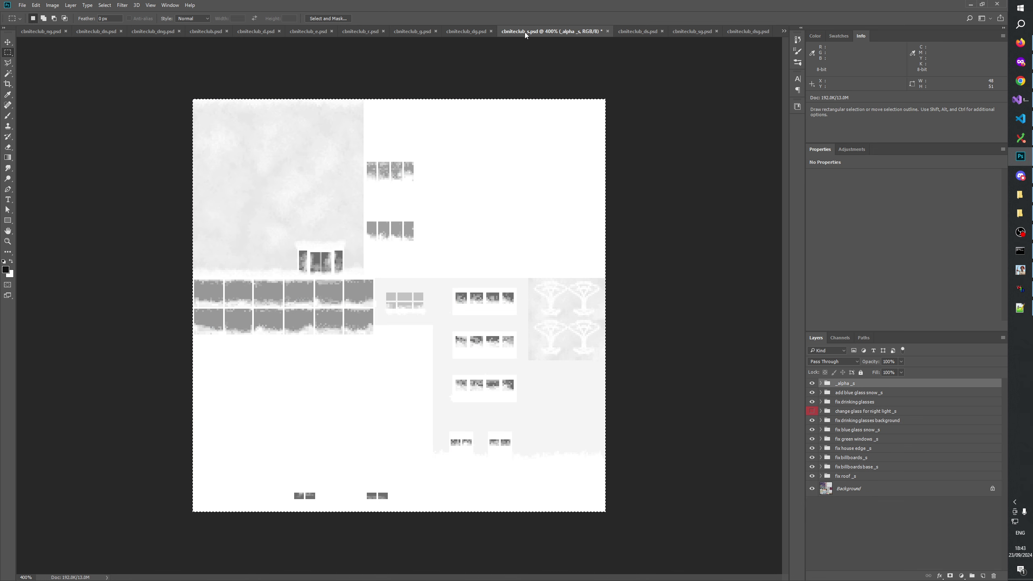
left_click(854, 525)
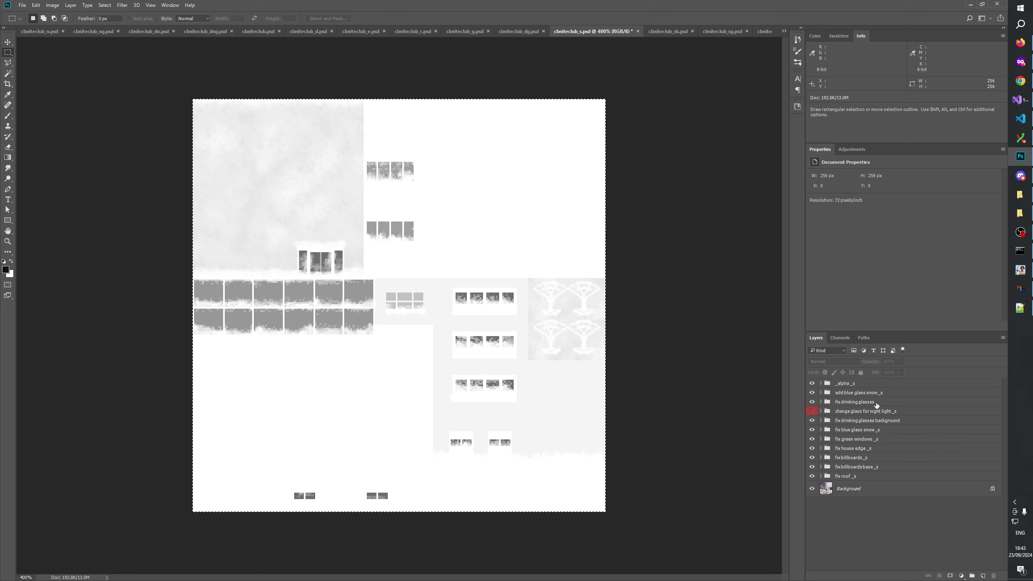
left_click(862, 392)
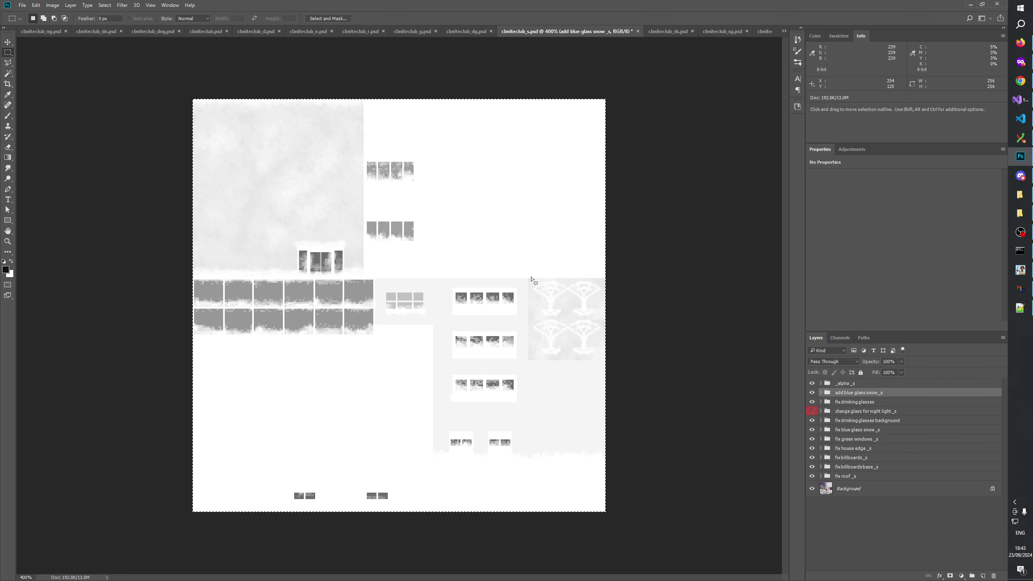
left_click(855, 524)
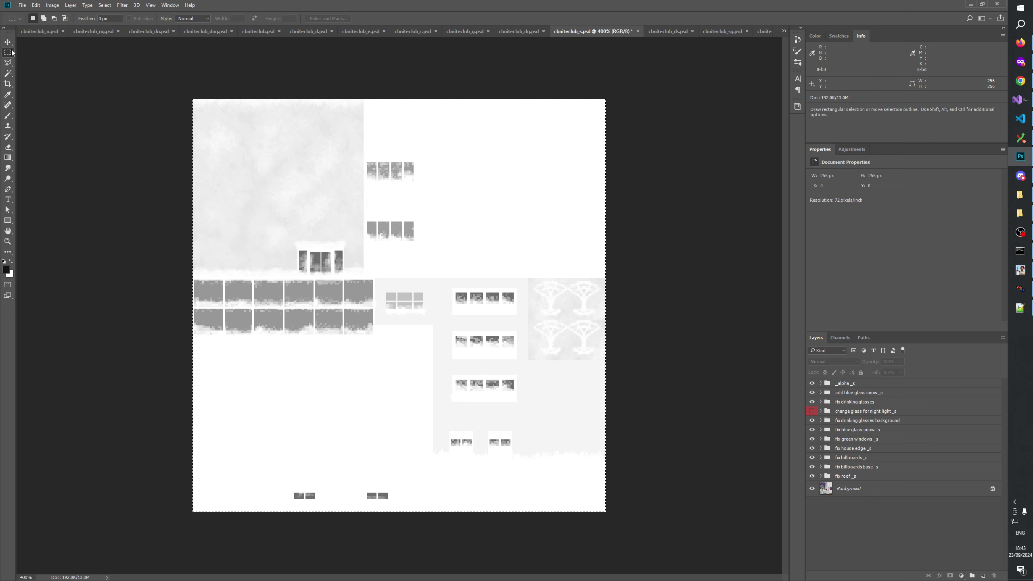
left_click(638, 288)
left_click(849, 394)
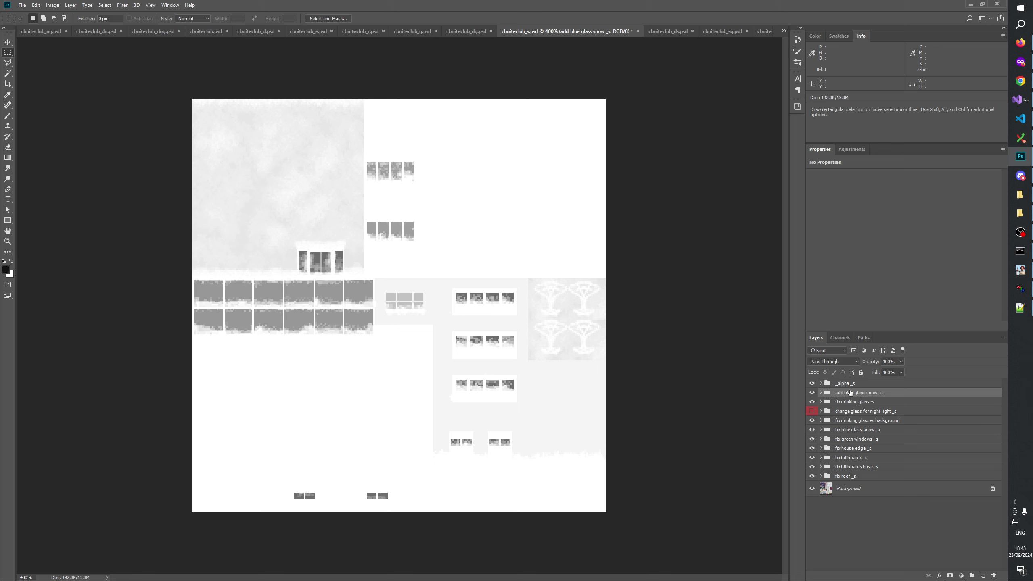
left_click(849, 385)
left_click(840, 340)
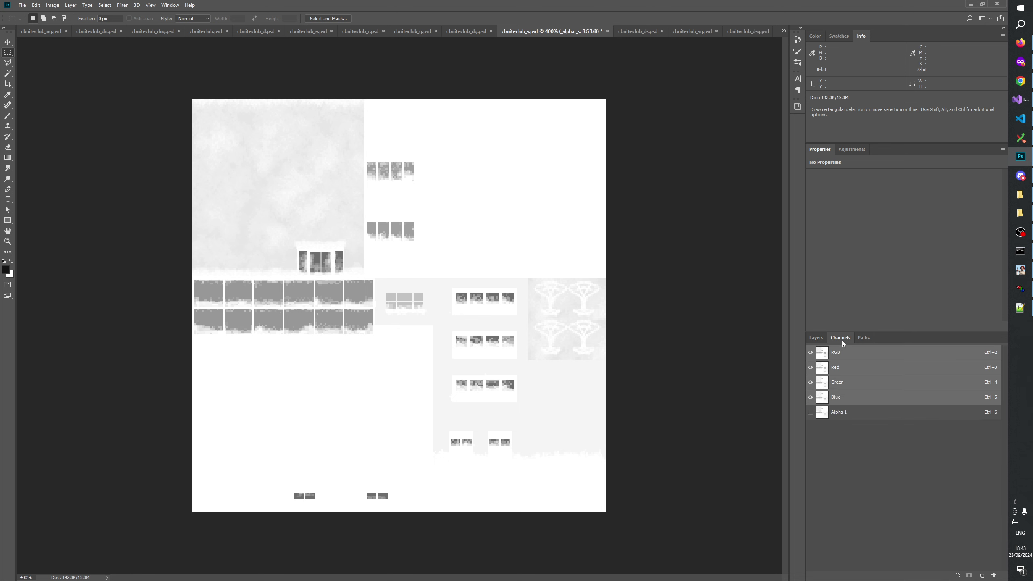
left_click(815, 338)
left_click(812, 382)
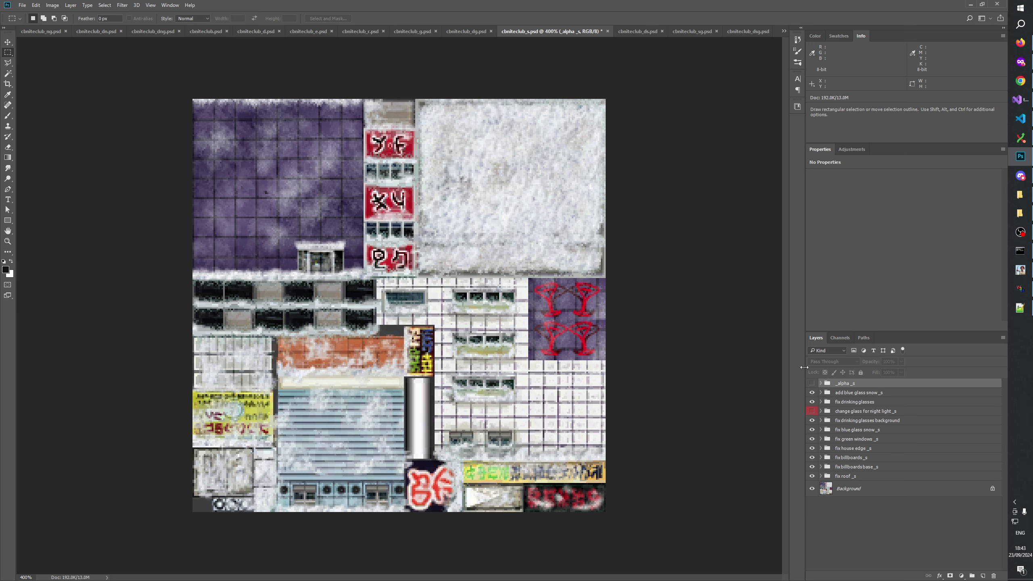
Step: Compare the cbniteclub_s texture with the add blue glass snow _s group hidden and shown
left_click(811, 392)
left_click(811, 392)
left_click(812, 392)
left_click(811, 392)
left_click(812, 392)
left_click(811, 391)
left_click(811, 392)
left_click(812, 392)
left_click(812, 392)
left_click(811, 391)
left_click(811, 391)
left_click(812, 392)
left_click(812, 392)
left_click(811, 391)
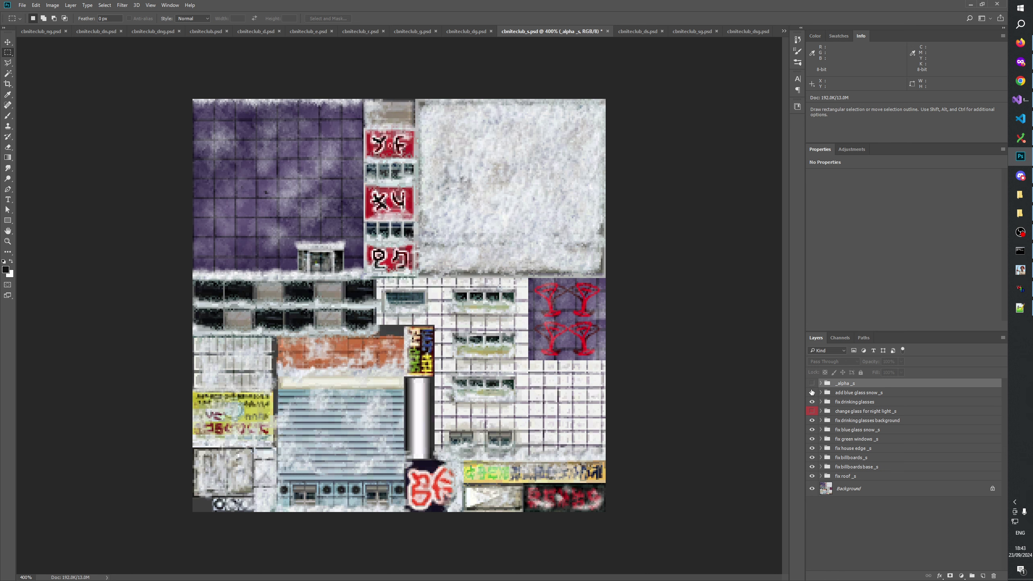
Step: In cbniteclub_ds.psd, move the fix drinking glasses group directly below add blue glass snow _s and check the latter hidden and shown
left_click(636, 31)
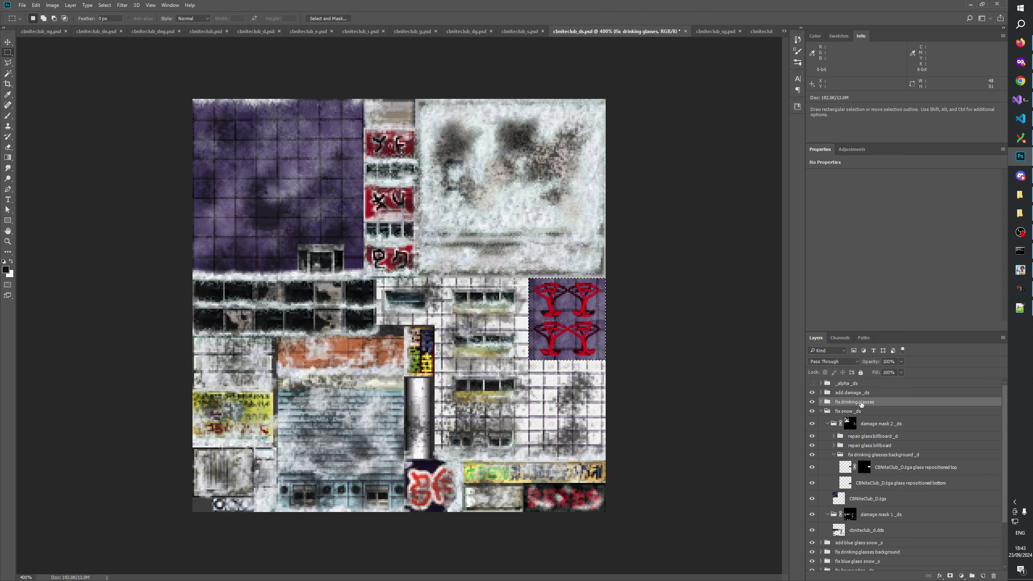
left_click_drag(861, 403, 861, 550)
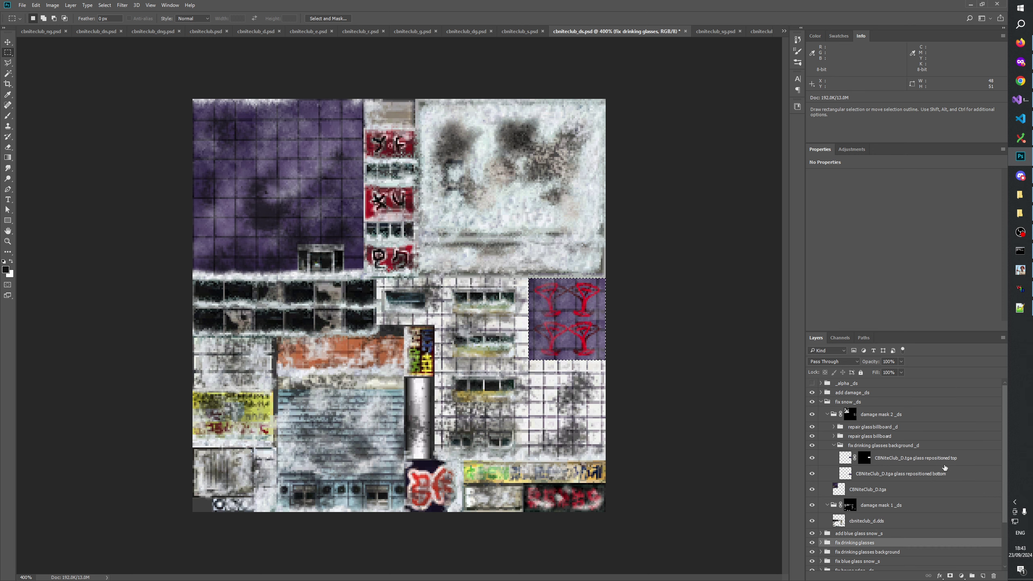
left_click(811, 534)
left_click(811, 534)
left_click(811, 534)
left_click(811, 533)
Step: Duplicate the fix drinking glasses group into damage mask 2 _ds above fix drinking glasses background _d, naming the copy fix drinking glasses
key("ctrl+j")
left_click_drag(869, 544, 888, 444)
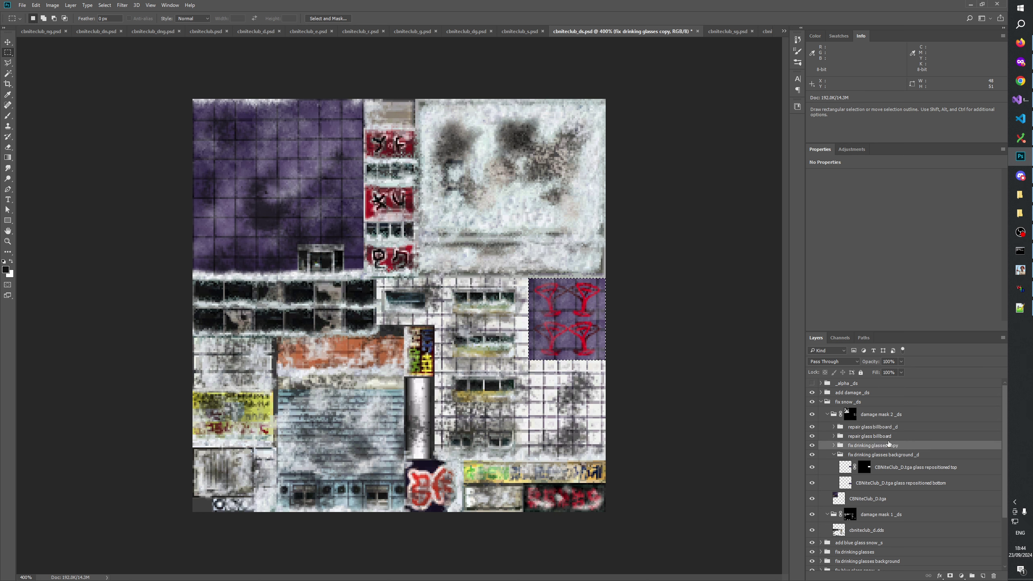
double_click(889, 445)
left_click(888, 446)
key("BackSpace")
key("BackSpace")
key("Return")
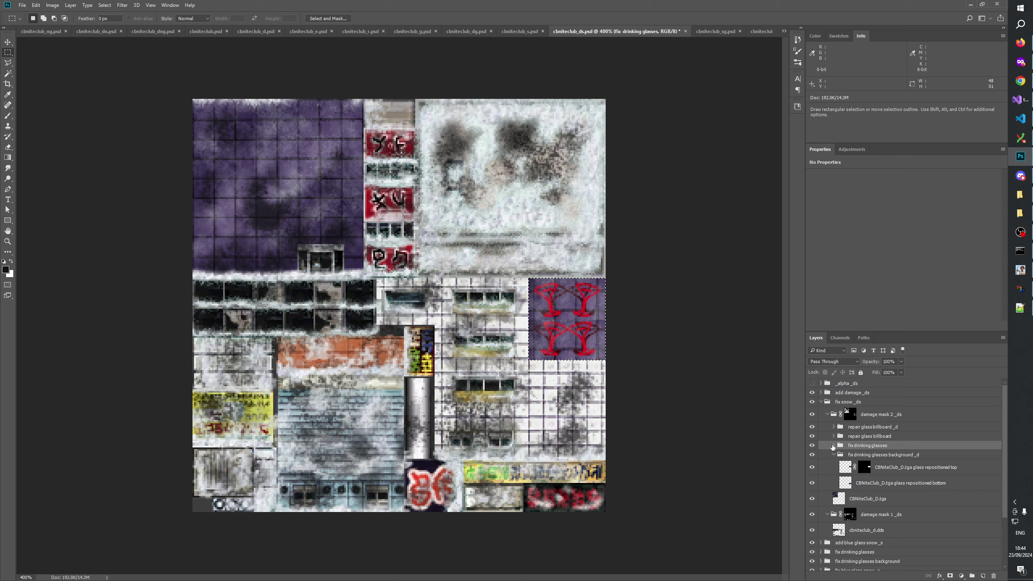
Step: Delete the add clean drinking glasses reference group with its contents from the duplicated fix drinking glasses group and collapse the latter
left_click(832, 445)
left_click(878, 455)
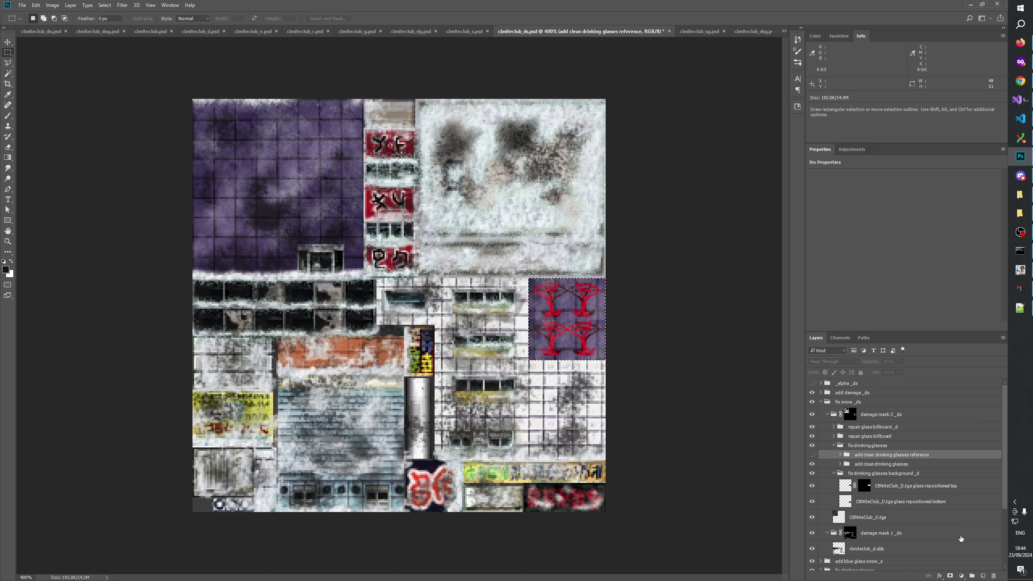
left_click(995, 577)
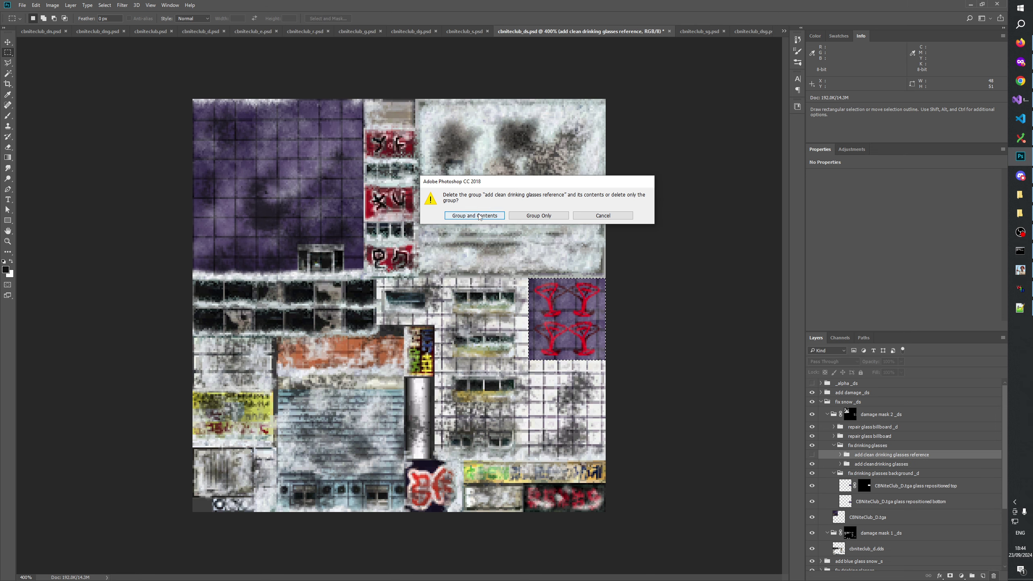
key("Return")
left_click(868, 447)
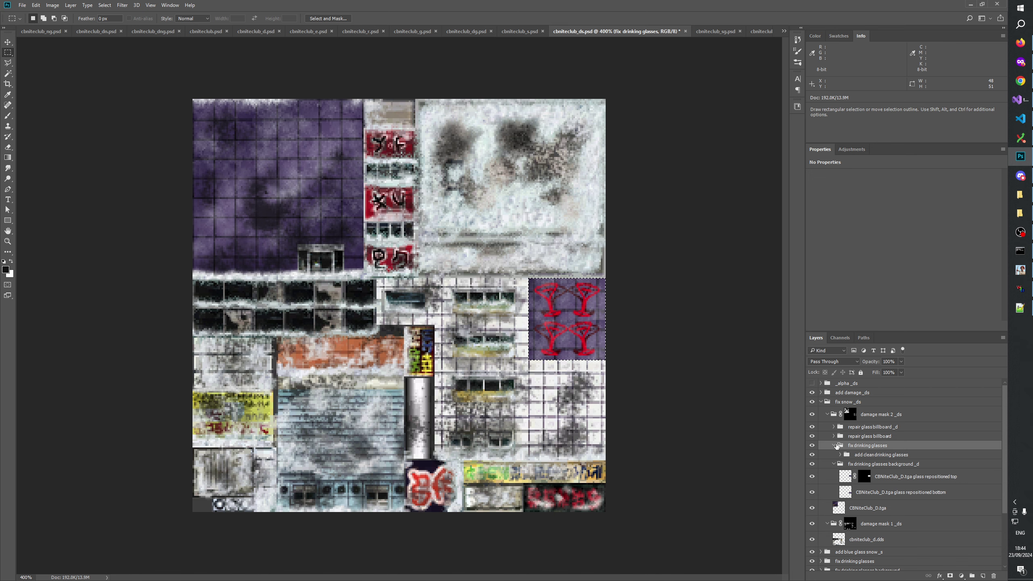
left_click(833, 445)
Step: Compare the drinking glasses billboard with the fix drinking glasses copy inside damage mask 2 _ds hidden and shown
scroll(870, 496, "down", 2)
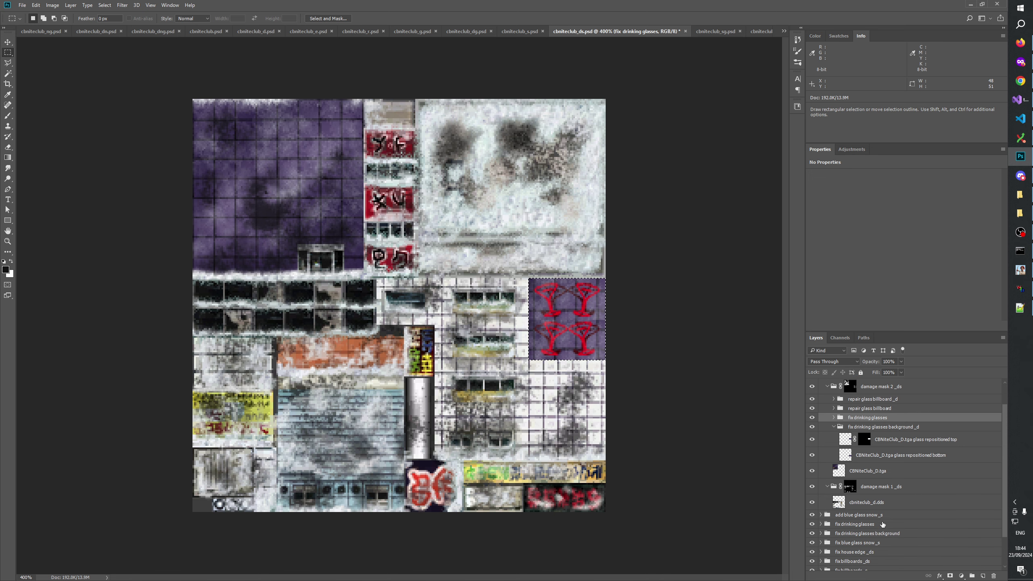
scroll(870, 504, "up", 2)
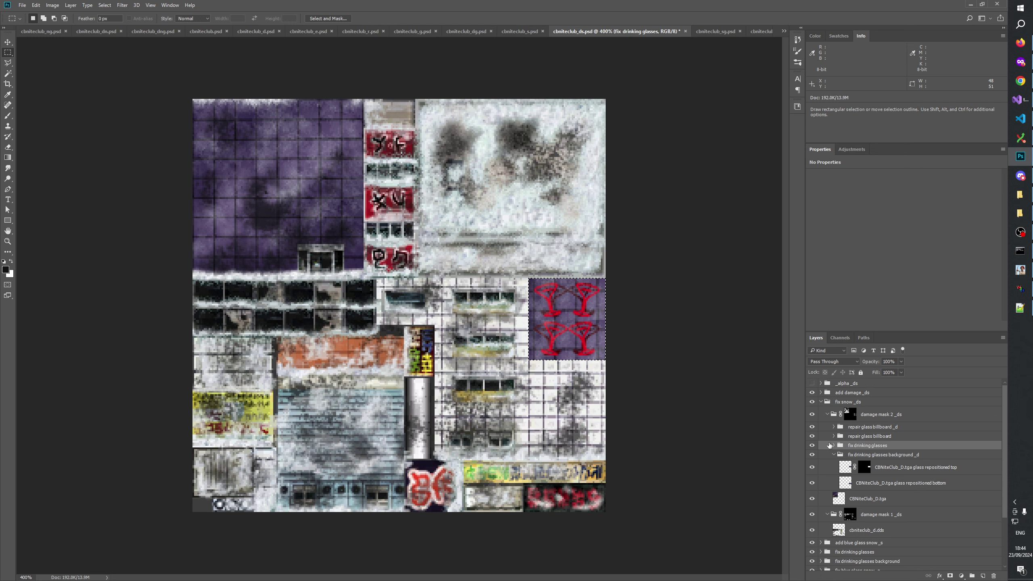
left_click(812, 446)
left_click(812, 446)
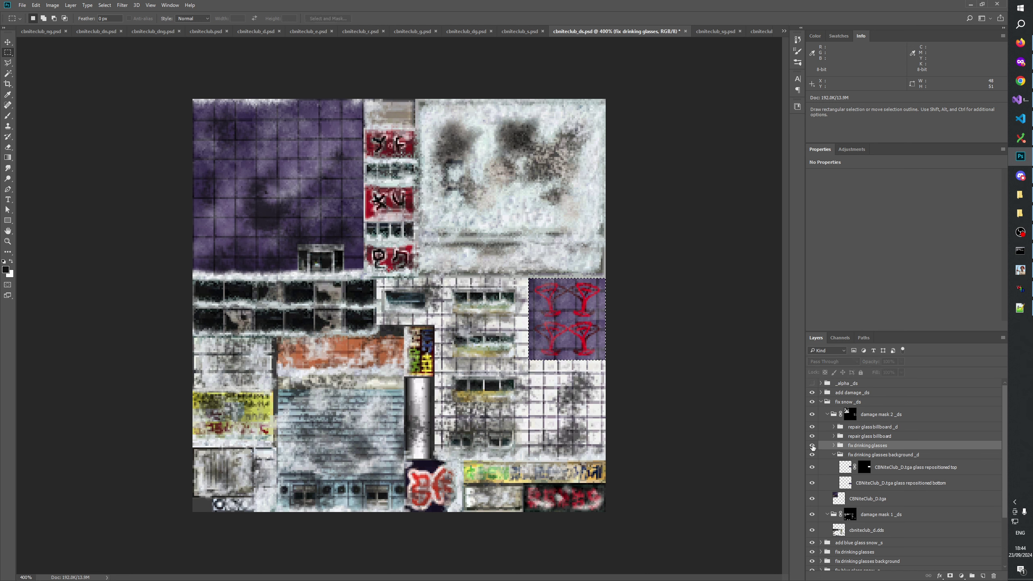
left_click(811, 446)
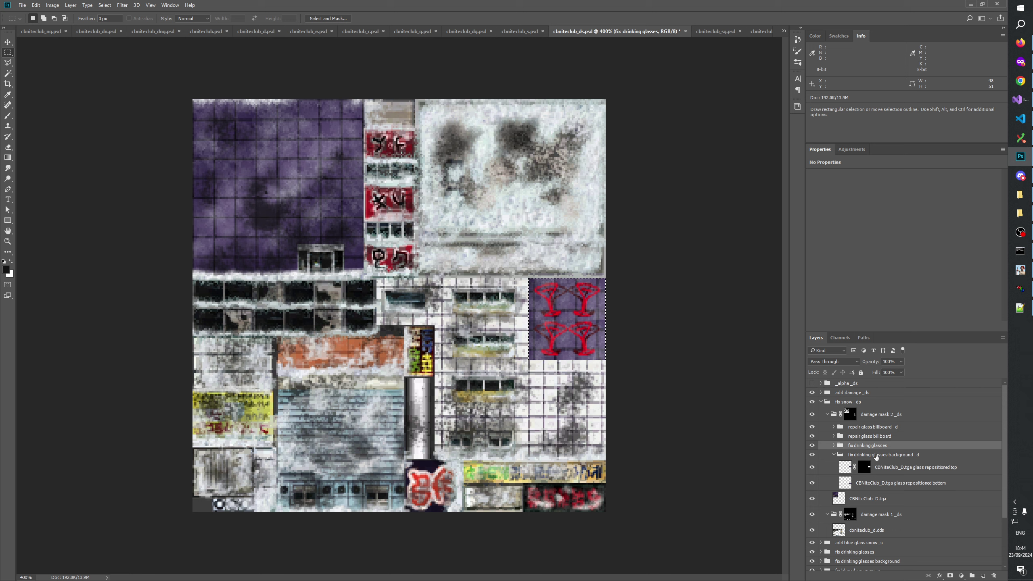
Step: Collapse the fix drinking glasses background _d group and the fix snow _ds group
left_click(833, 454)
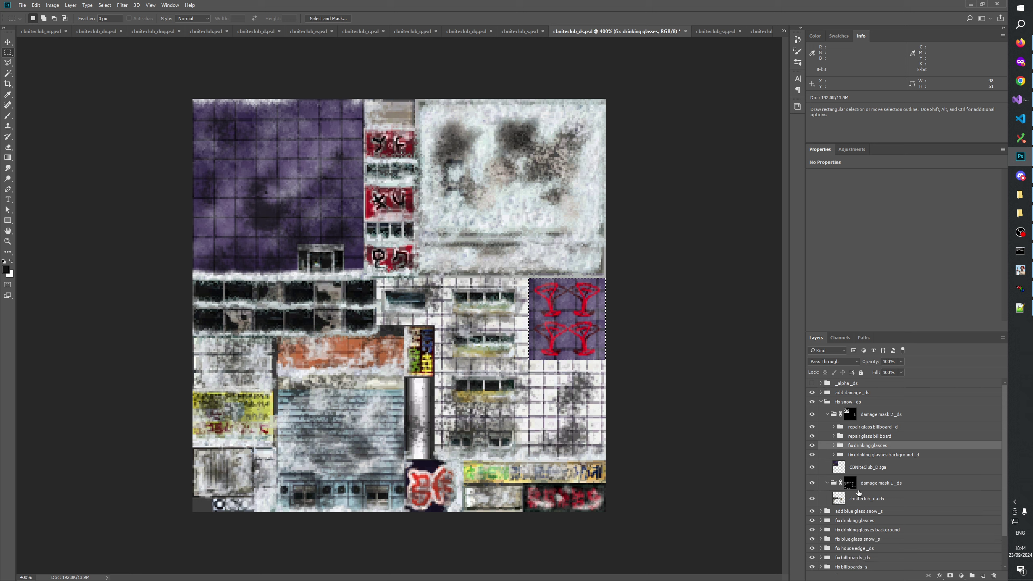
left_click(865, 467)
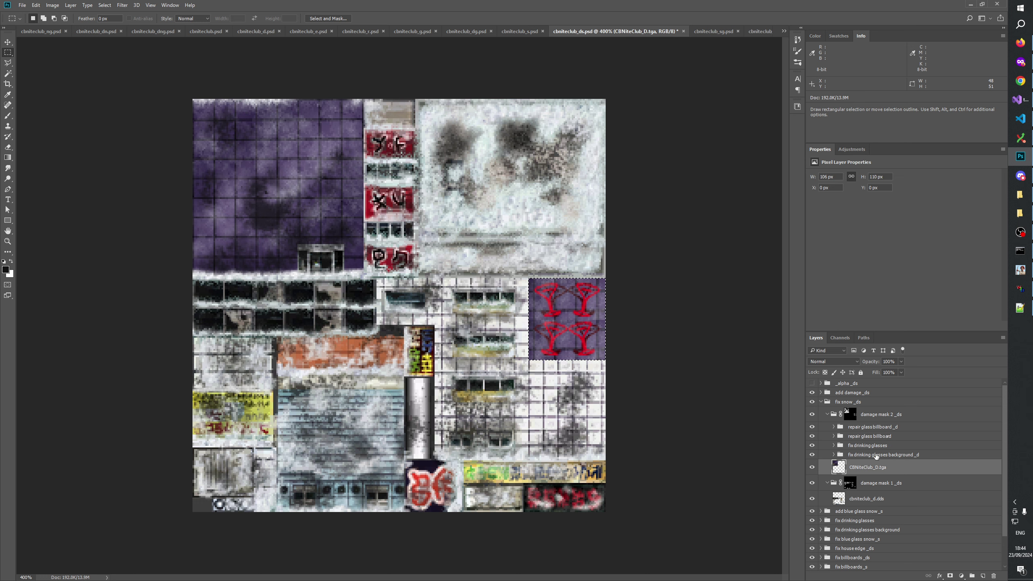
left_click(870, 446)
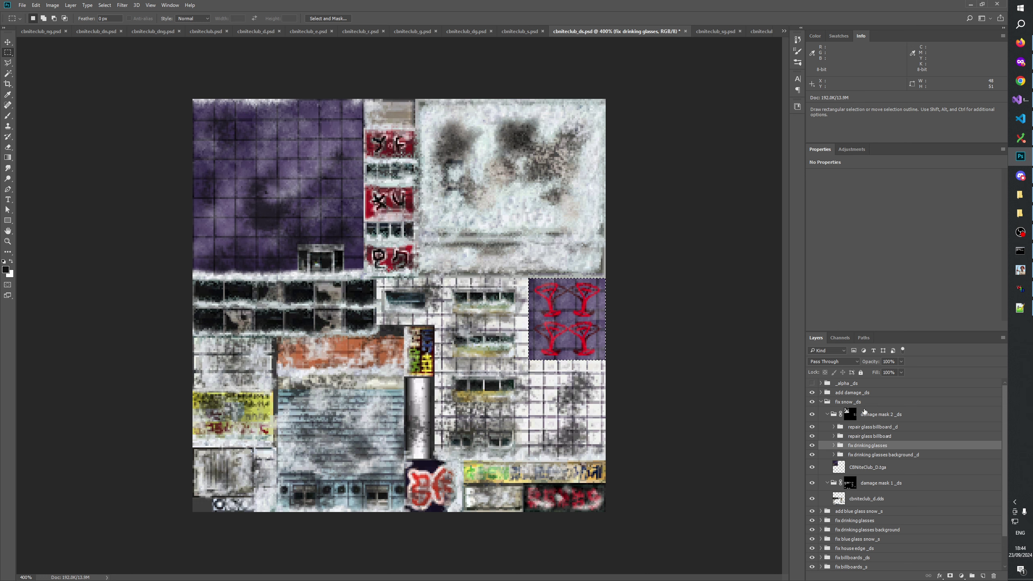
left_click(821, 401)
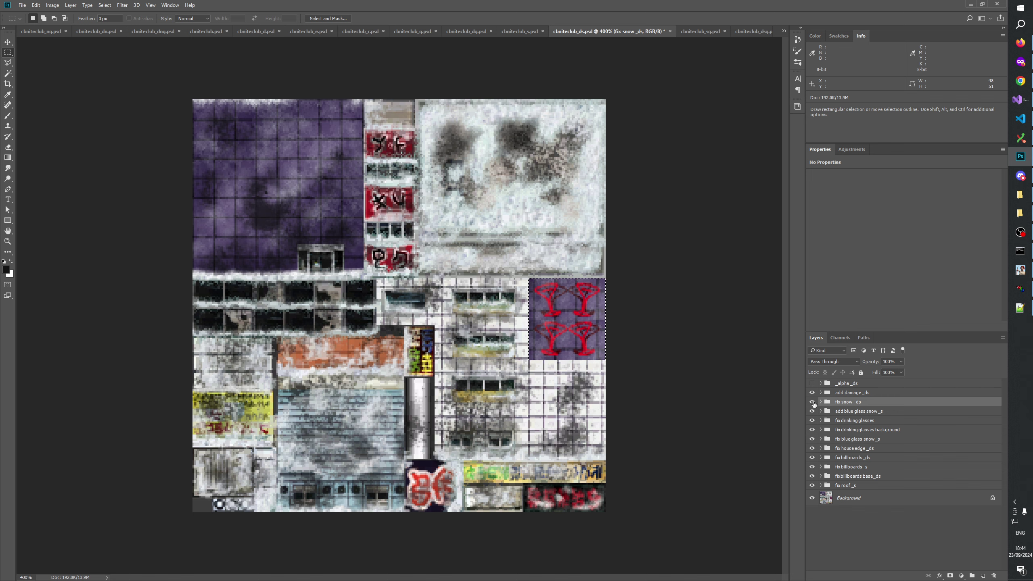
Step: Compare the repaired texture with the fix snow _ds group hidden and shown, leaving it visible with no layer selected
left_click(812, 402)
left_click(812, 402)
left_click(811, 402)
left_click(811, 401)
left_click(811, 401)
left_click(812, 401)
left_click(811, 402)
left_click(811, 402)
left_click(811, 402)
left_click(811, 401)
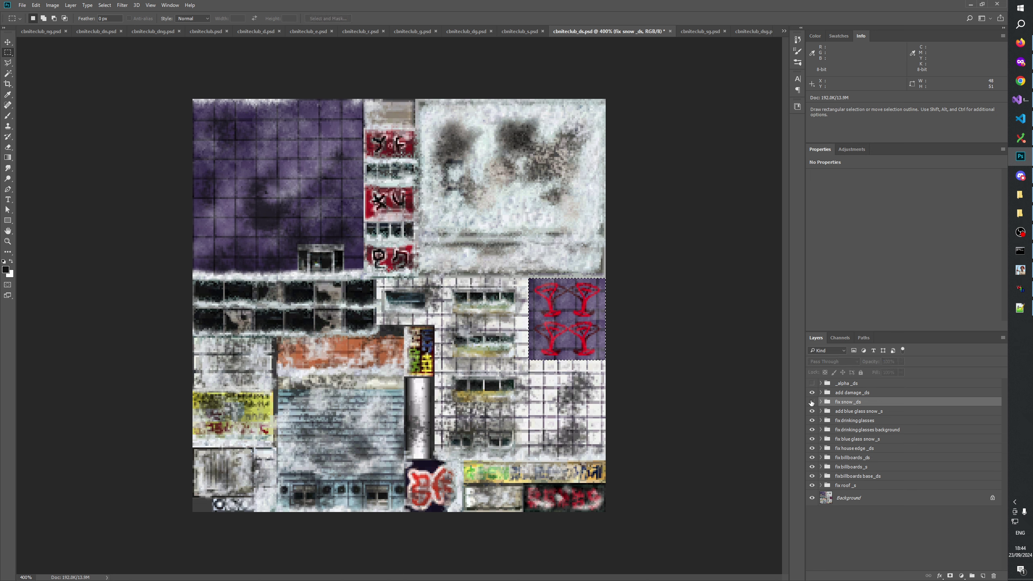
left_click(812, 402)
left_click(811, 402)
left_click(845, 536)
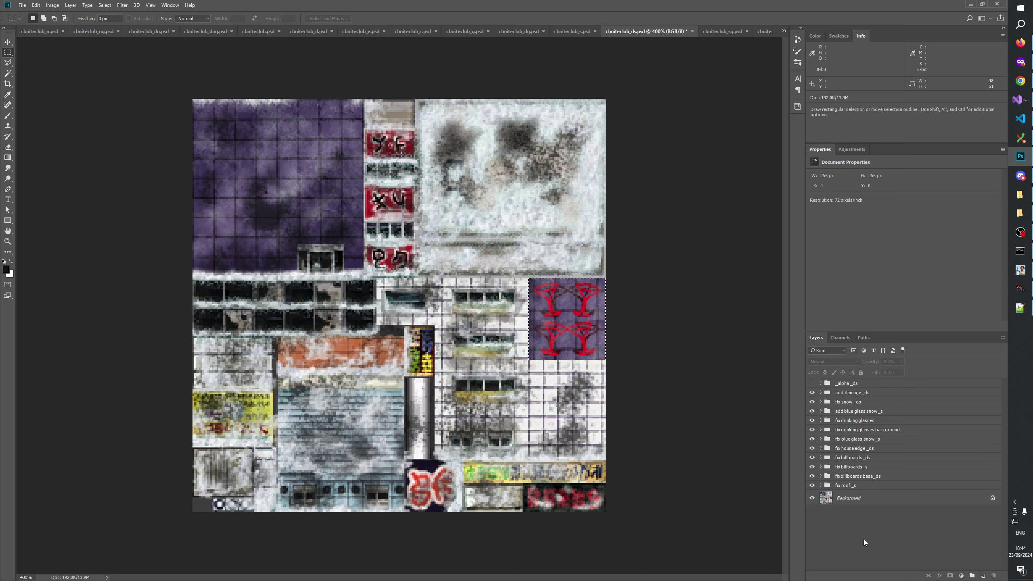
Step: Examine the barricaded snow texture in cbniteclub_dsg.psd at 300% zoom
left_click(755, 33)
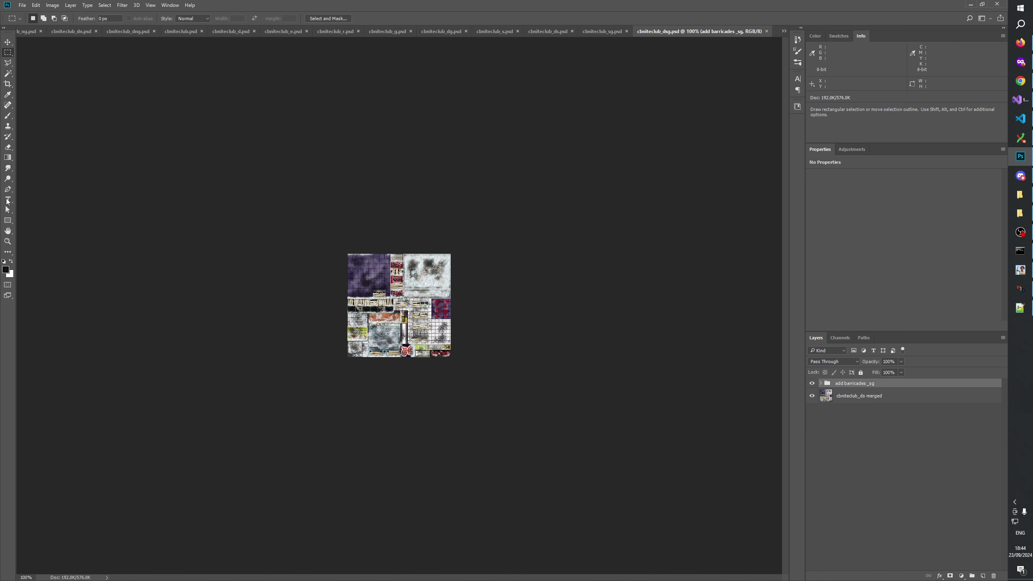
left_click(7, 241)
left_click(434, 310)
left_click(434, 310)
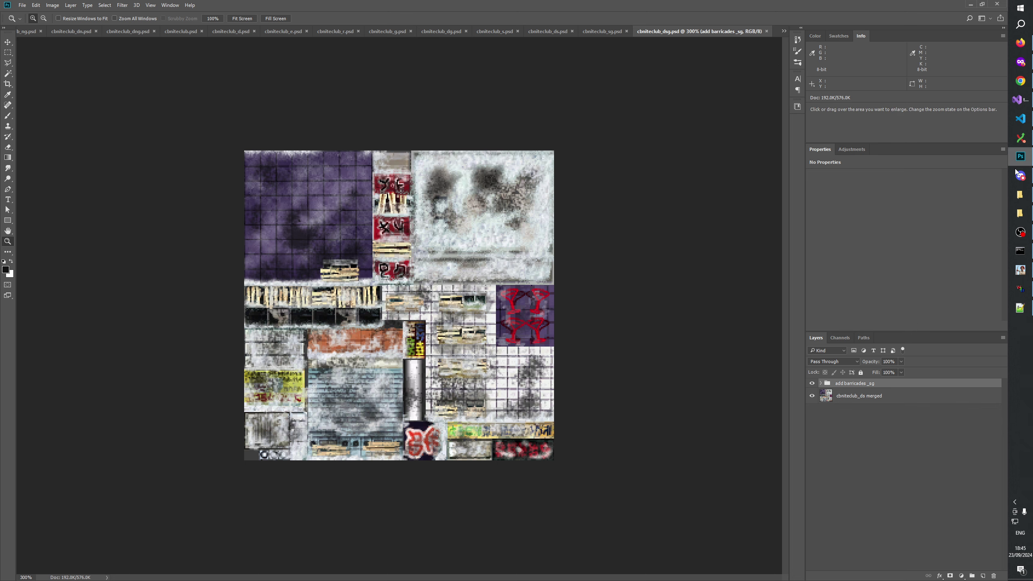
Step: Open cbniteclub_es.psd from the GenerateMip textures folder
left_click(1021, 199)
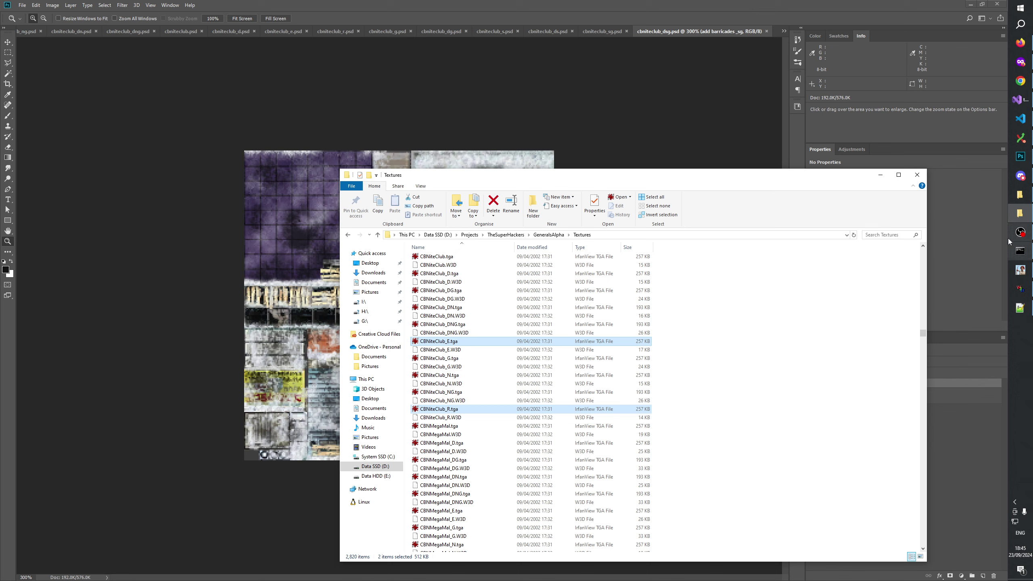
left_click(1020, 194)
left_click(439, 381)
left_click(439, 407)
double_click(440, 406)
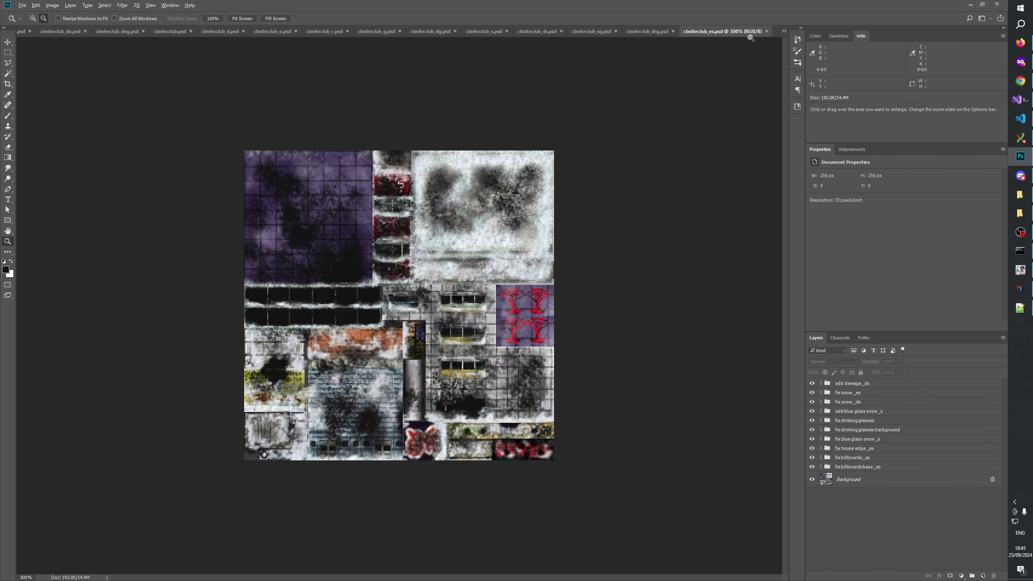
Step: Open cbniteclub_rs.psd from the GenerateMip folder and order the documents so cbniteclub_es.psd and cbniteclub_rs.psd follow cbniteclub_ds.psd
key("alt+Tab")
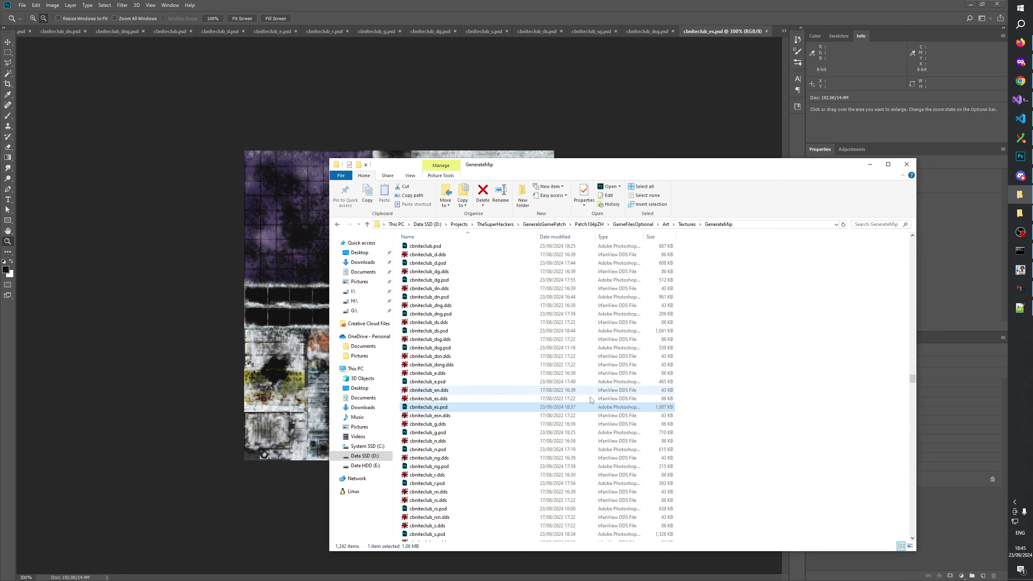
left_click(435, 509)
left_click_drag(775, 31, 775, 31)
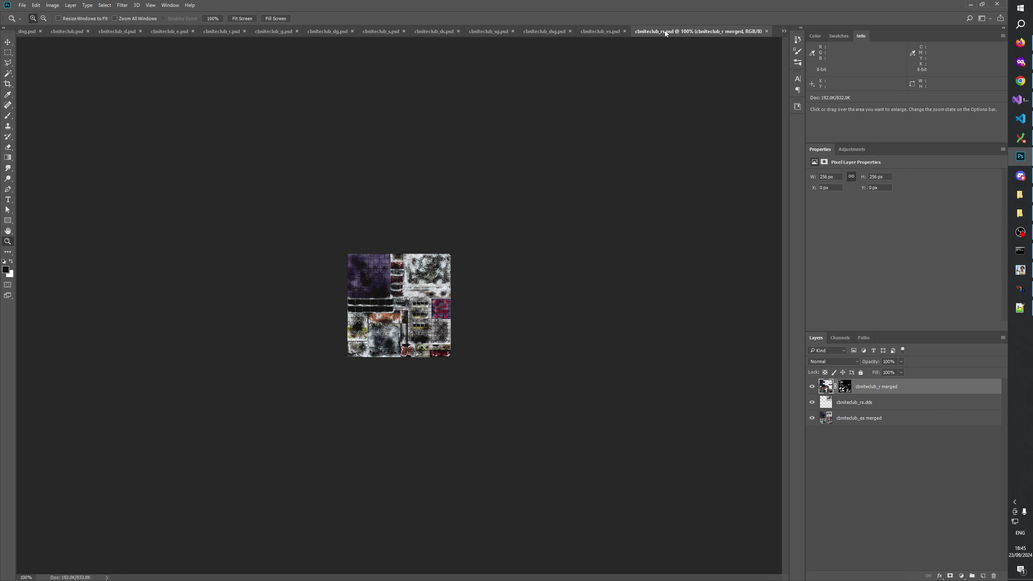
left_click_drag(579, 31, 512, 31)
left_click_drag(575, 33, 599, 35)
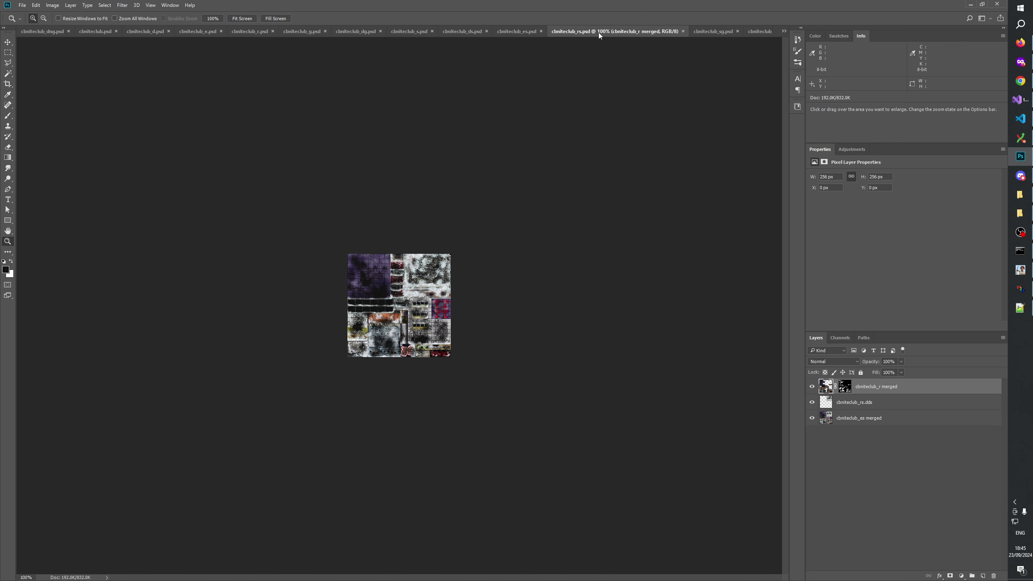
Step: Return to cbniteclub_ds.psd, show the _alpha _ds group and expand it
left_click(513, 33)
key("ctrl+shift+Tab")
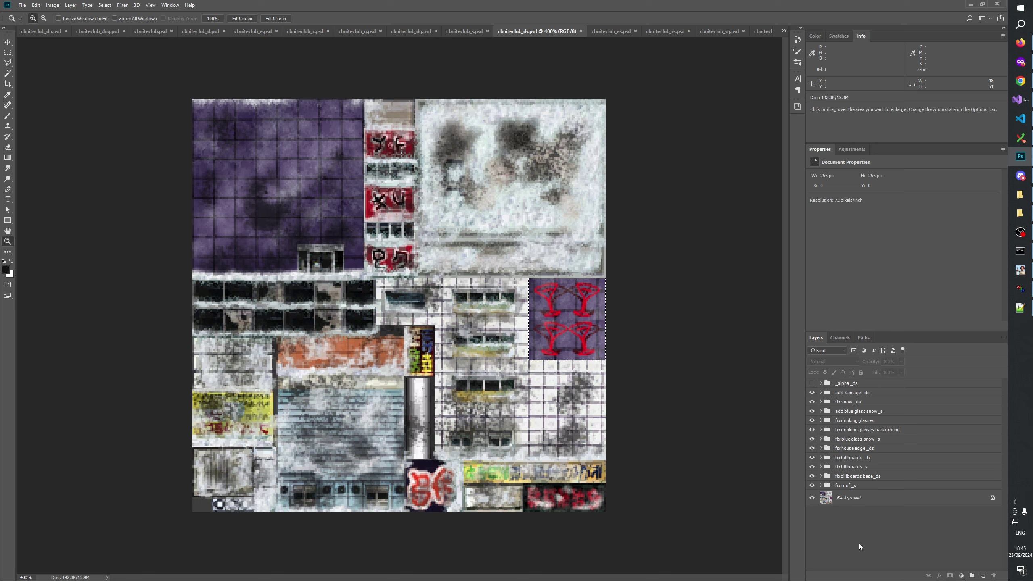
left_click(811, 383)
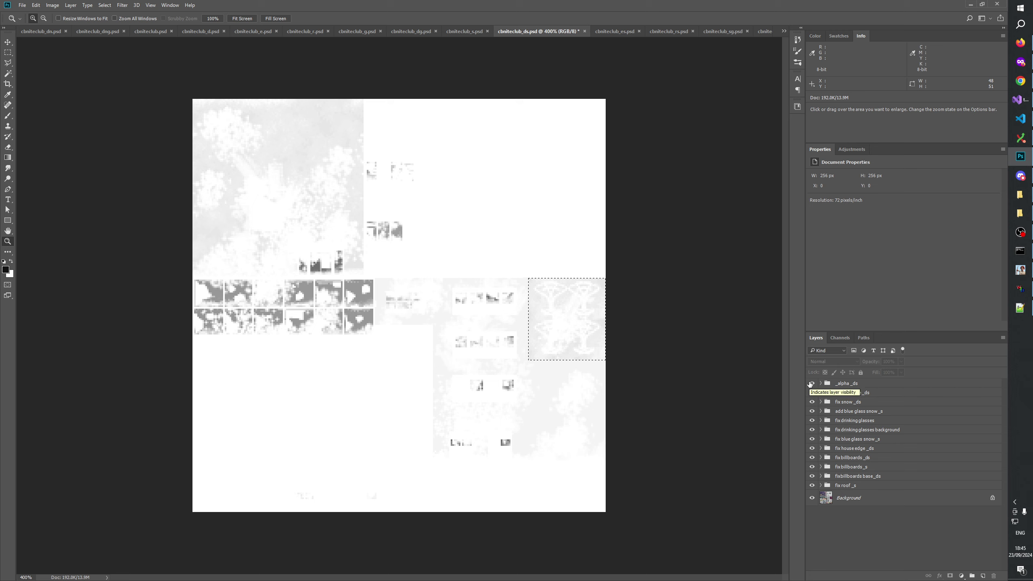
left_click(820, 383)
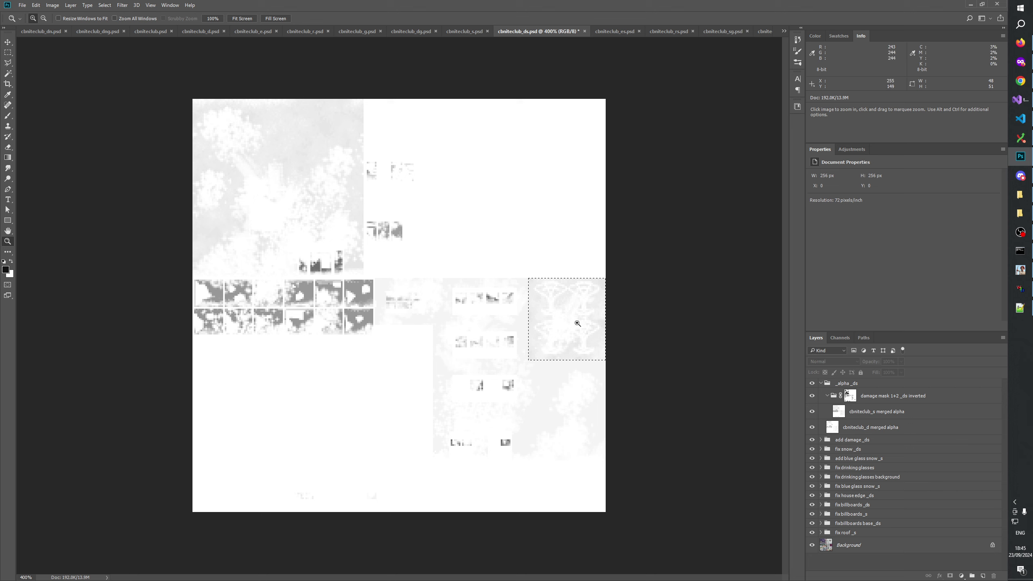
Step: Examine the drinking glasses area in cbniteclub_ds.psd, view the damage mask 1+2 _ds inverted mask alone, and check the add damage _ds group
left_click_drag(376, 133, 560, 319)
left_click(561, 319)
left_click(569, 322)
left_click(650, 350)
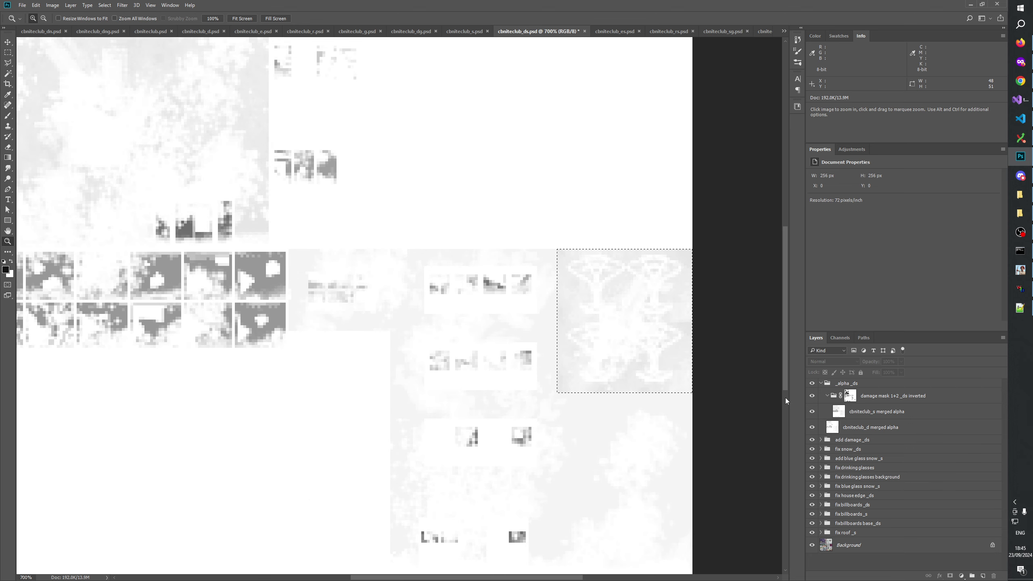
left_click(850, 396)
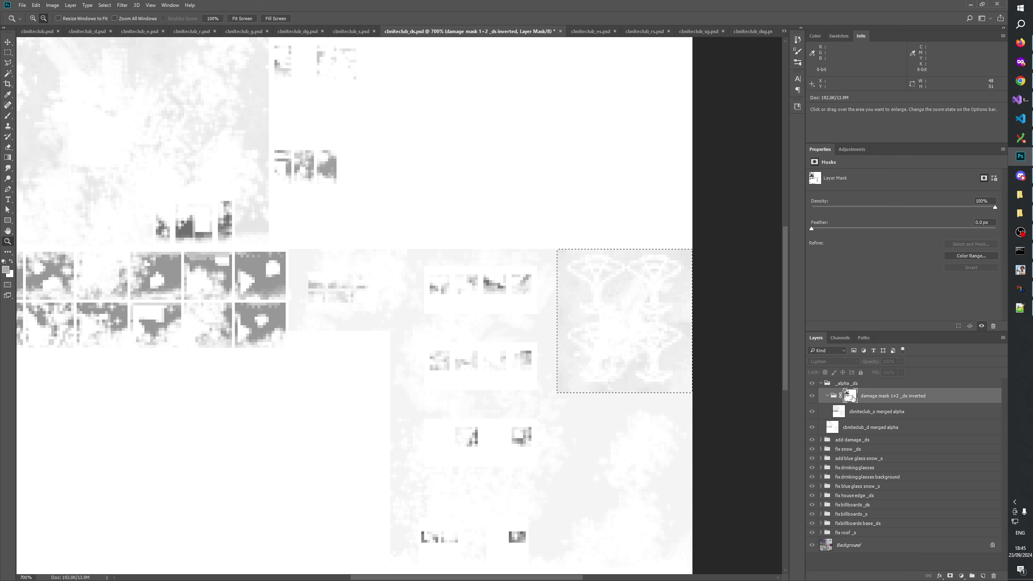
left_click(851, 396, "alt")
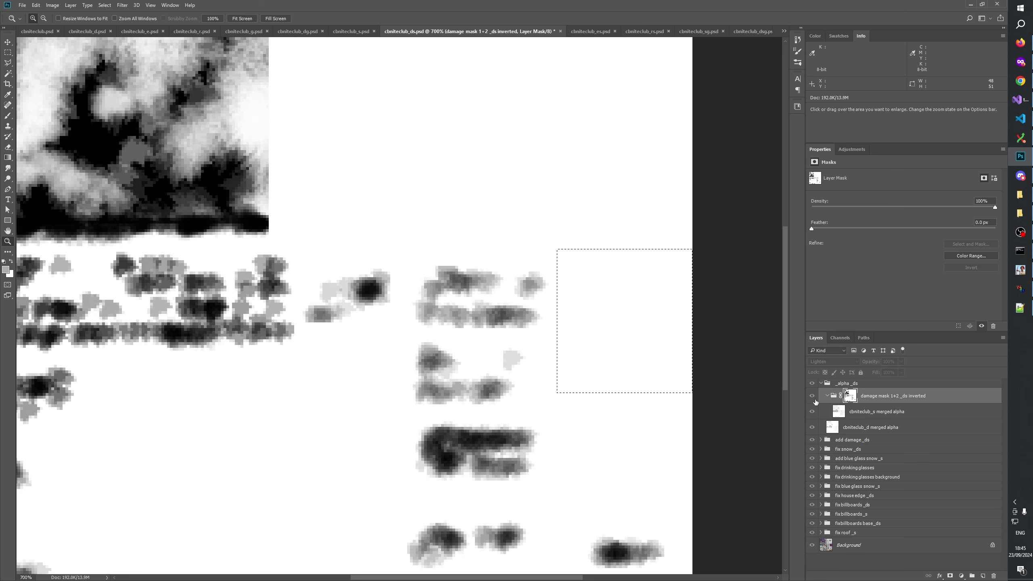
left_click(820, 439)
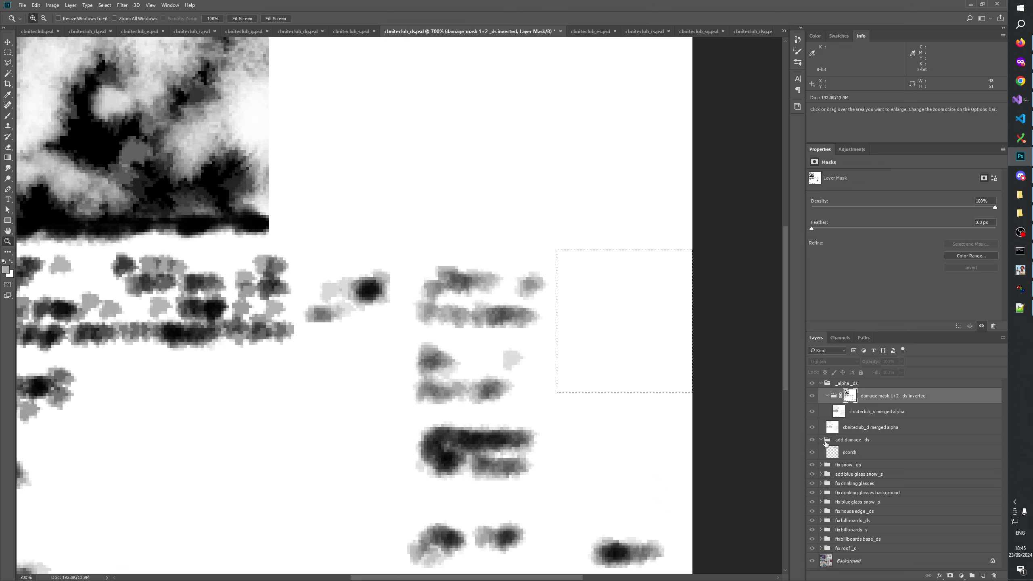
left_click(820, 440)
Step: Expand the fix snow _ds group and view the damage mask 2 _ds mask on its own
left_click(842, 448)
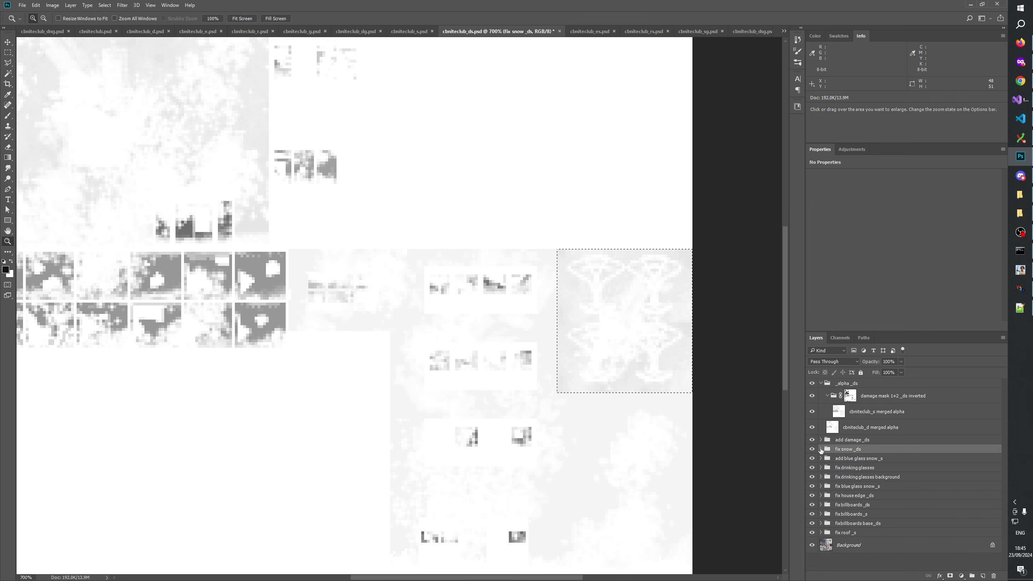
left_click(820, 449)
left_click(850, 462, "alt")
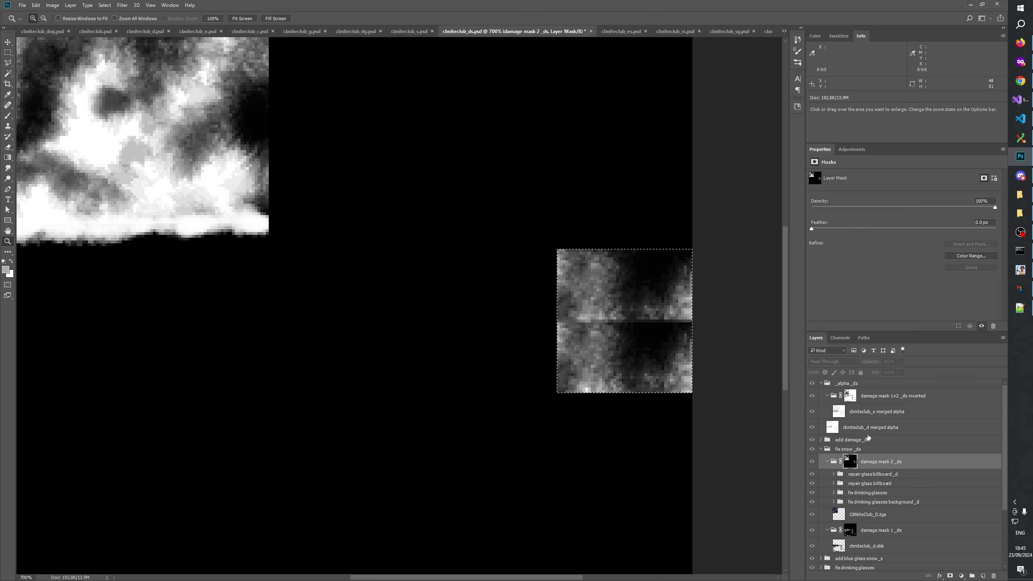
left_click(852, 396, "alt")
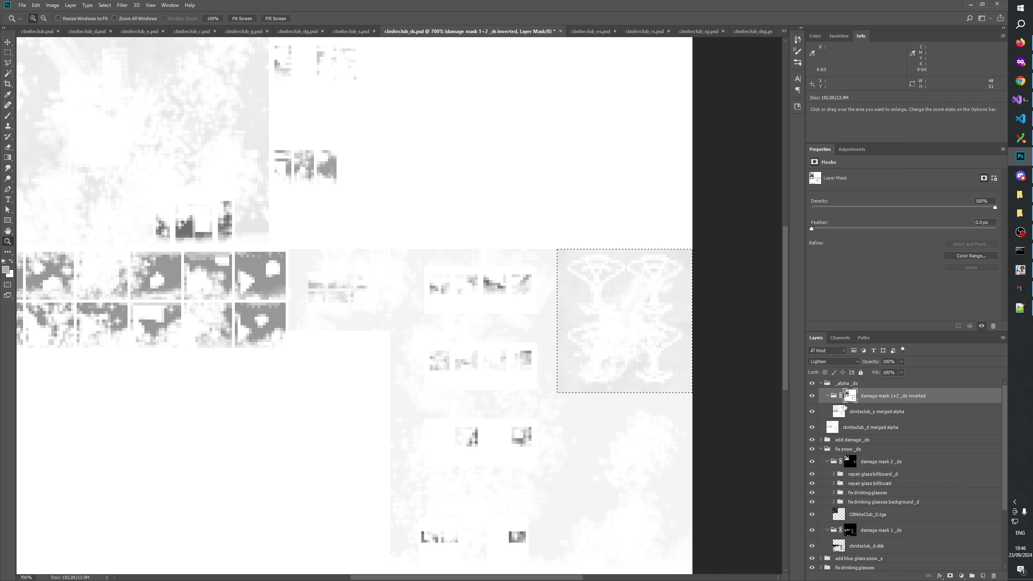
Step: Disable and re-enable the damage mask 1+2 _ds inverted group's mask to compare its effect on the alpha
right_click(844, 406)
left_click(860, 404)
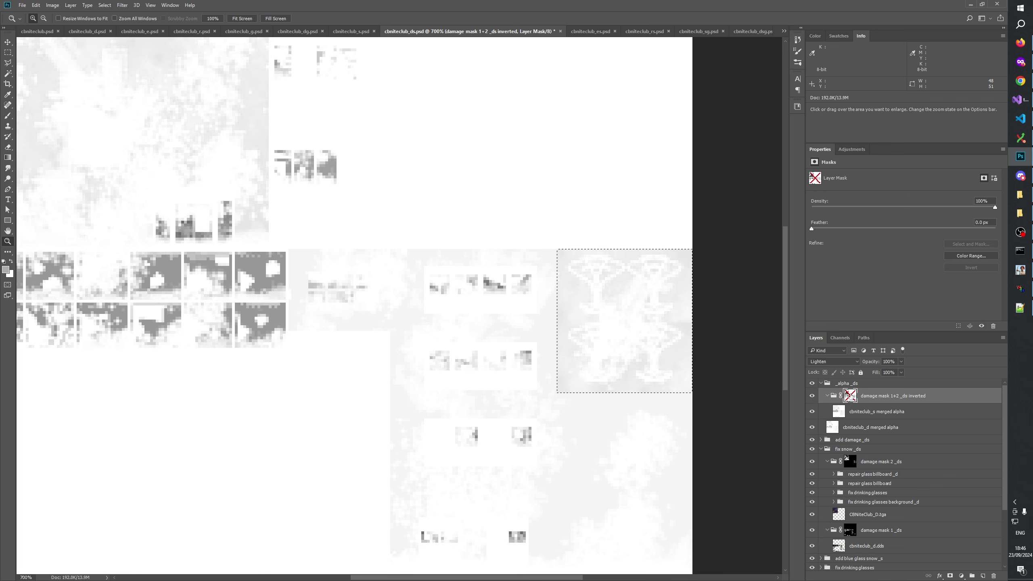
left_click(850, 396, "shift")
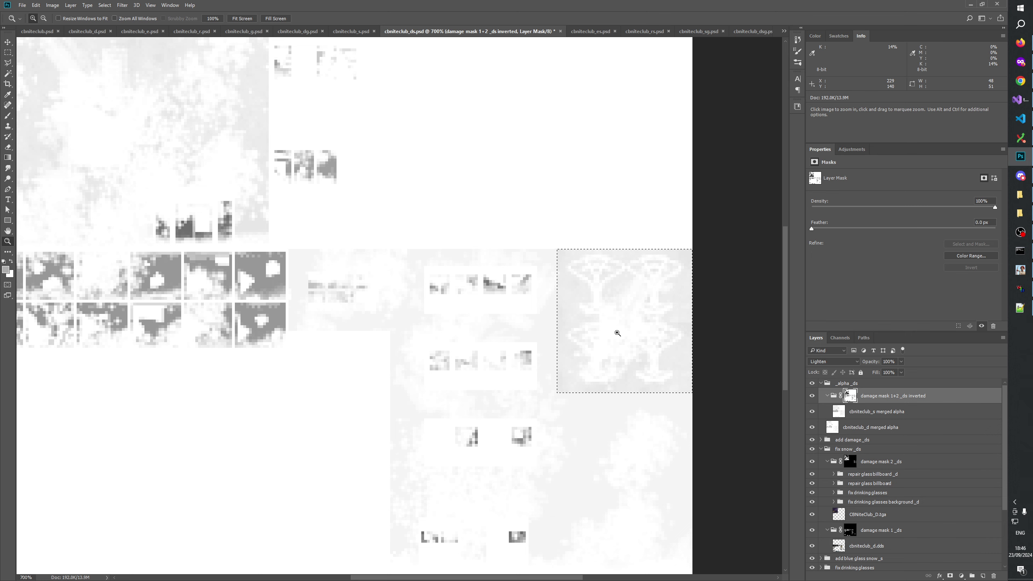
Step: Switch to cbniteclub_d.psd and view its Alpha 1 channel
left_click(81, 32)
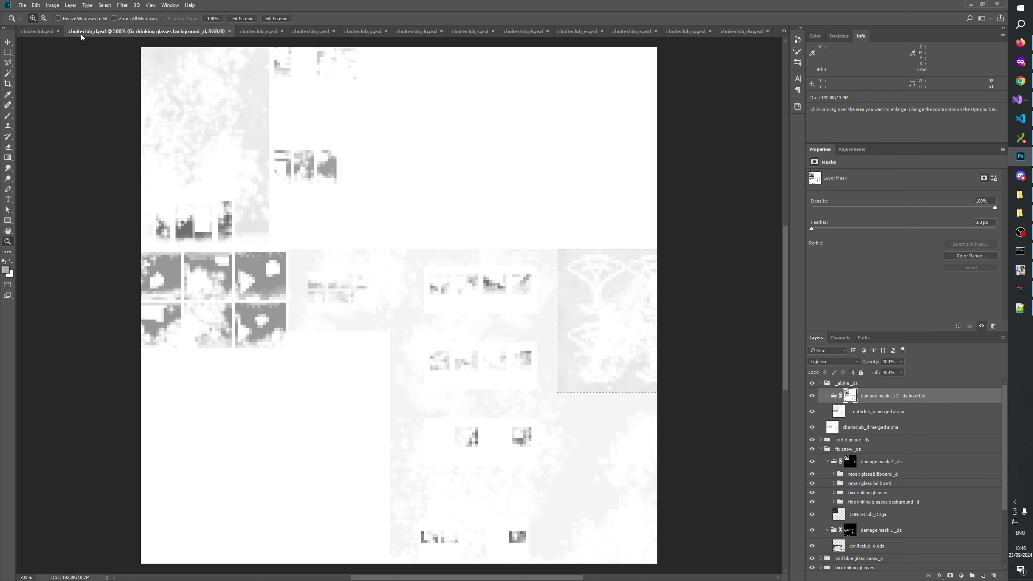
left_click(841, 338)
left_click(837, 413)
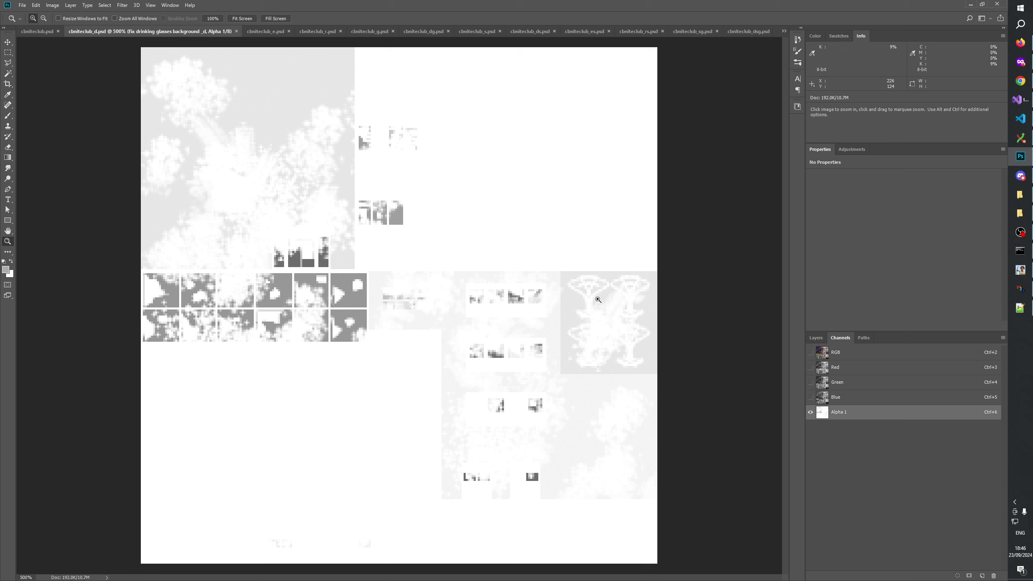
Step: Return to the layers of cbniteclub_d.psd, show the _alpha _d group and expand it
left_click(817, 338)
left_click(847, 384)
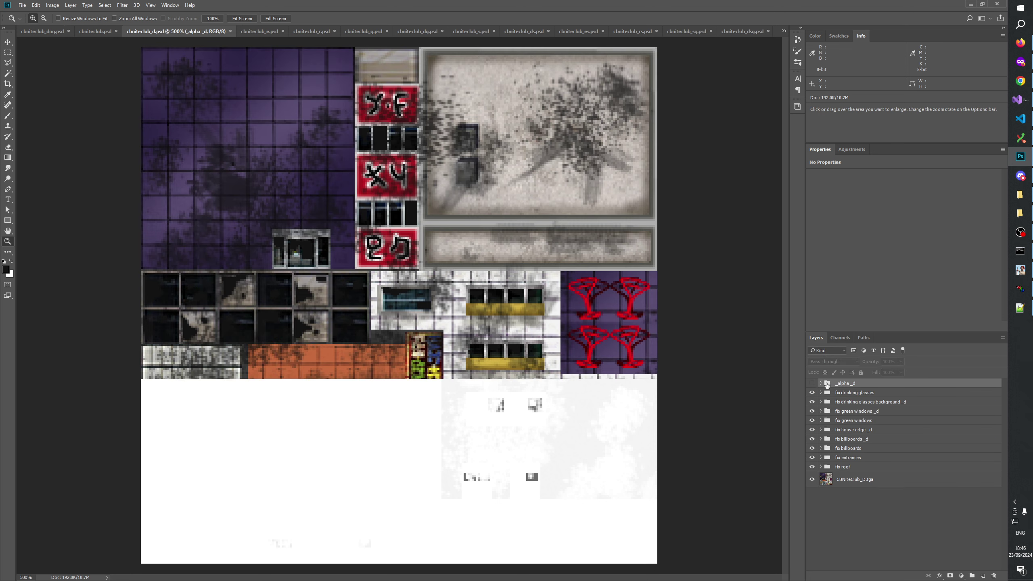
left_click(821, 383)
left_click(811, 383)
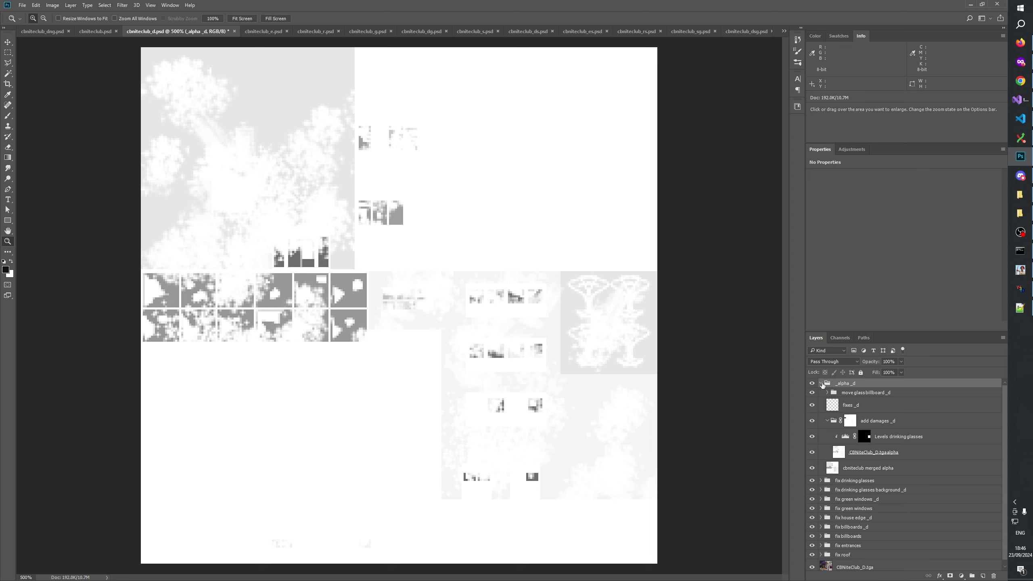
scroll(859, 432, "down", 1)
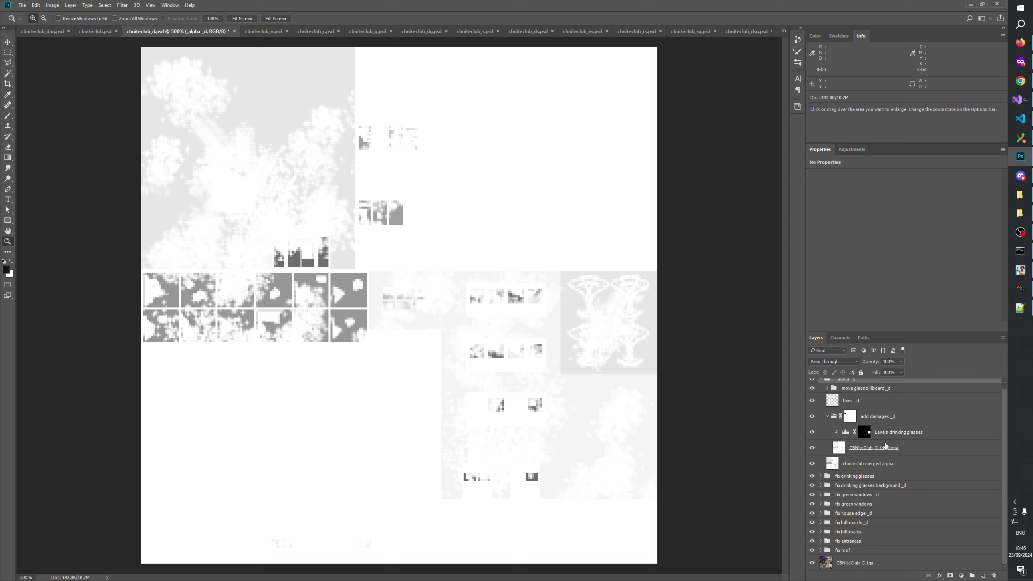
Step: Compare the drinking glasses alpha with the Levels drinking glasses adjustment hidden and shown
left_click(869, 449)
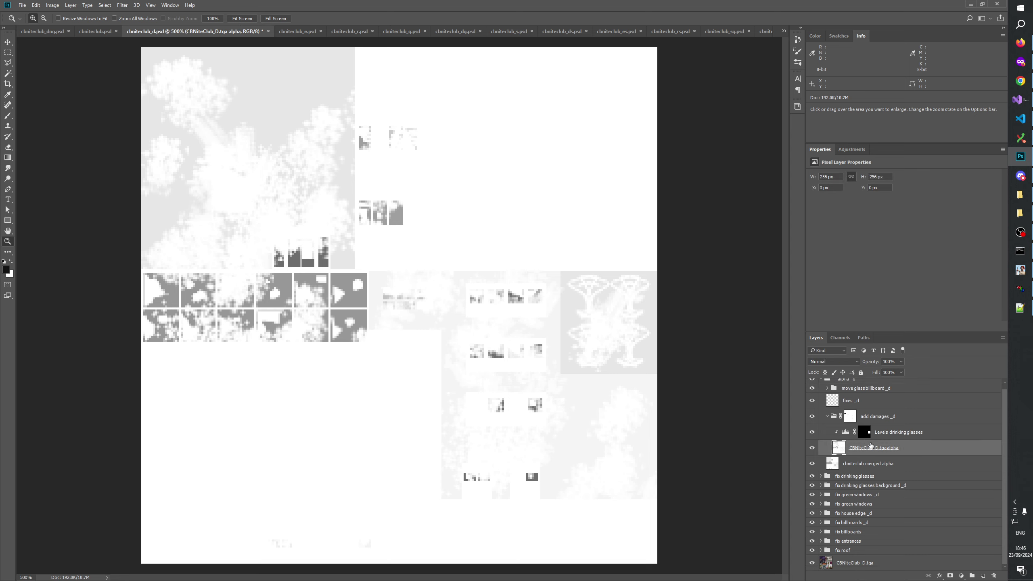
left_click(864, 432)
left_click(812, 433)
left_click(812, 433)
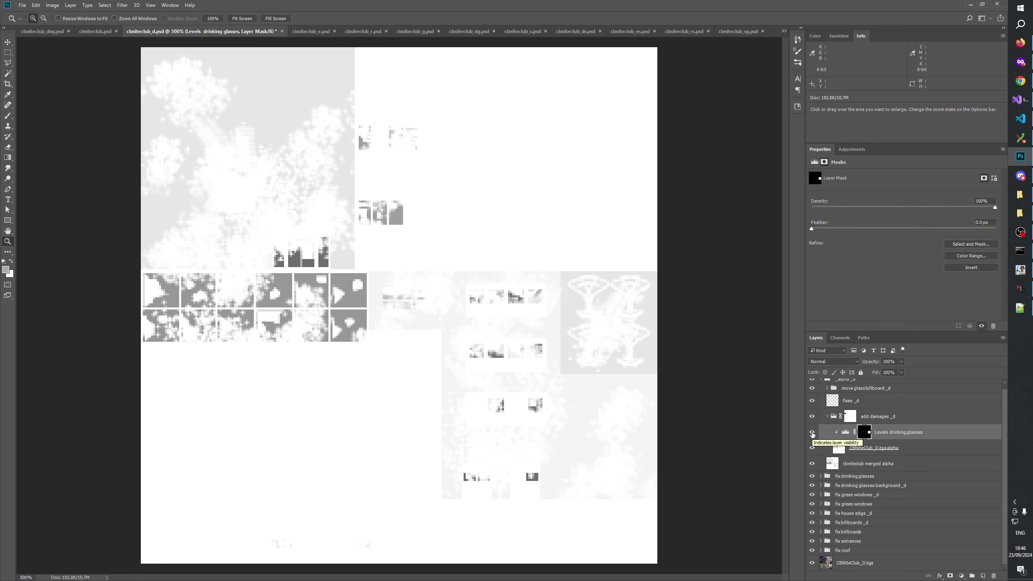
left_click(812, 433)
left_click(812, 433)
left_click(812, 432)
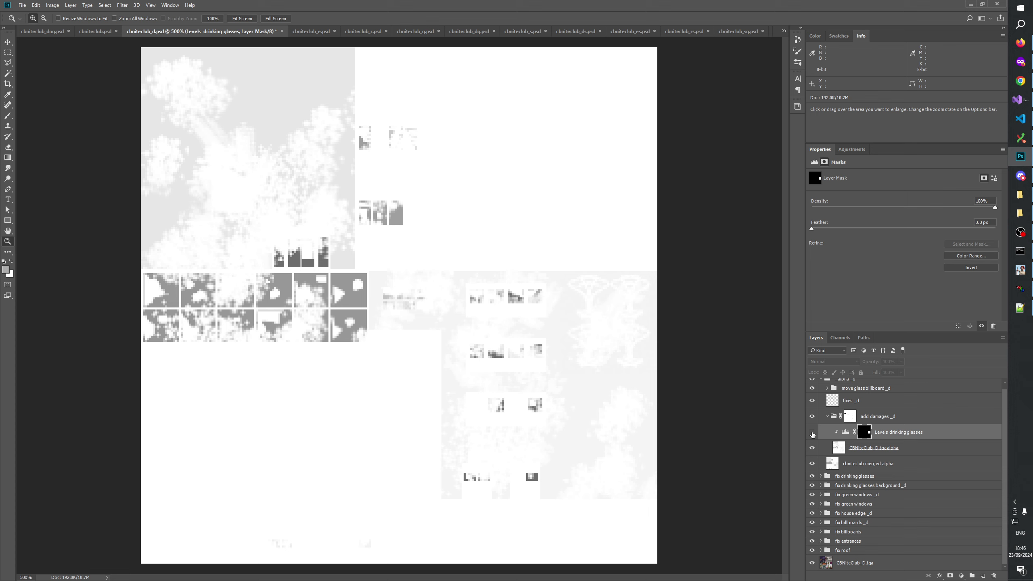
left_click(812, 433)
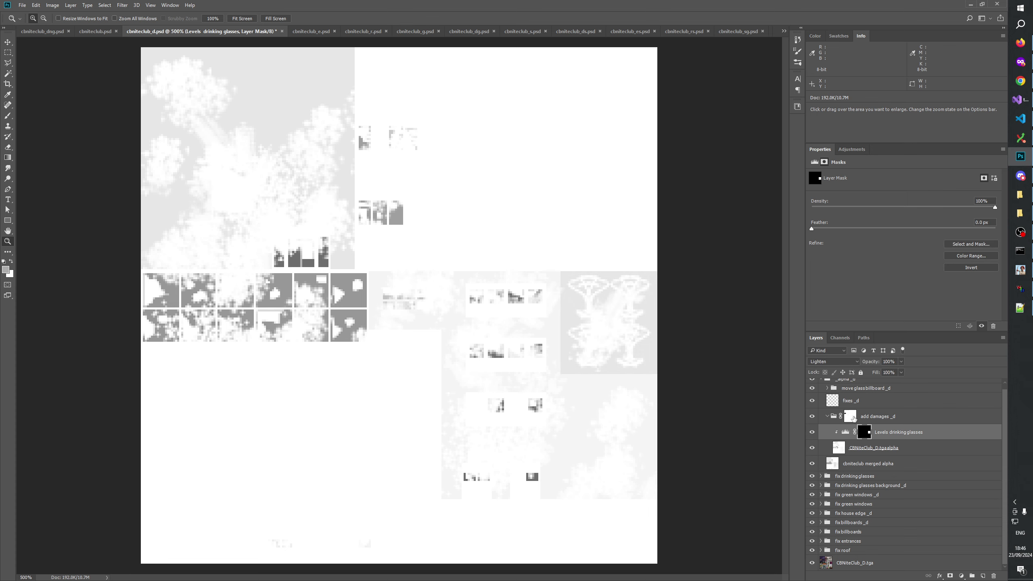
Step: Black out the 48 × 51 px drinking glasses area on the add damages _d group's mask, and clear the selection
left_click(853, 418)
key("m")
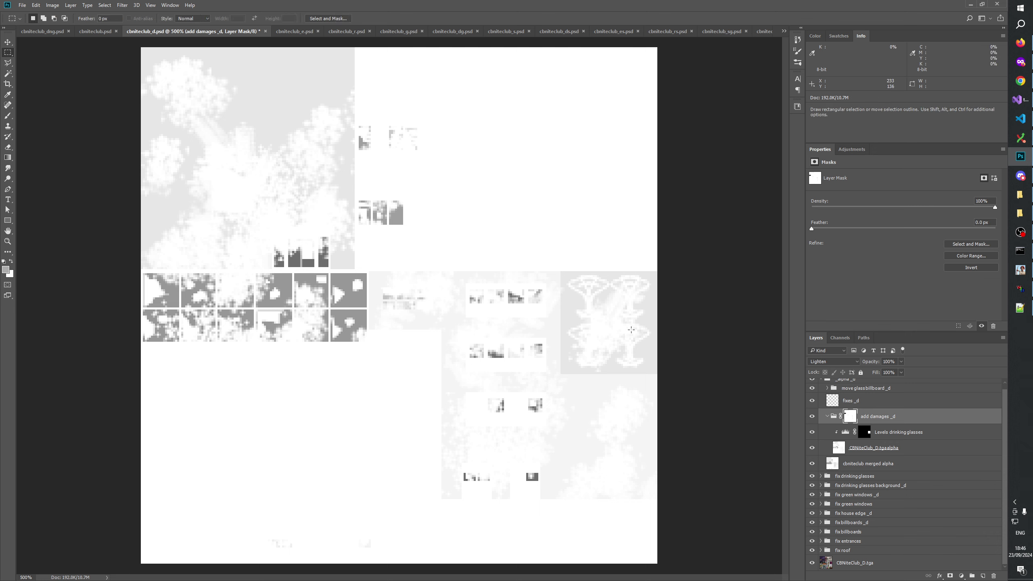
left_click_drag(659, 271, 561, 373)
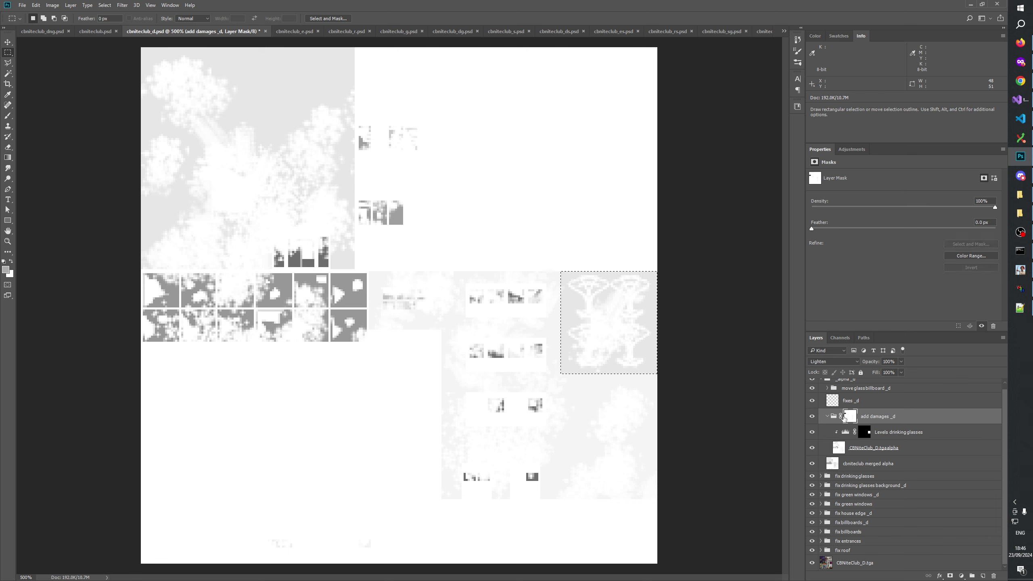
left_click(4, 261)
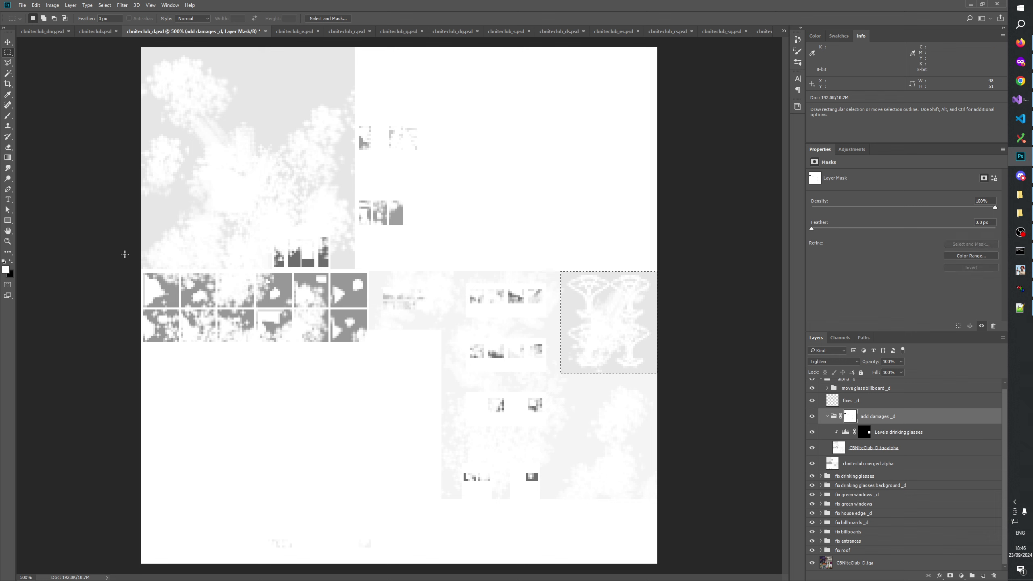
key("Delete")
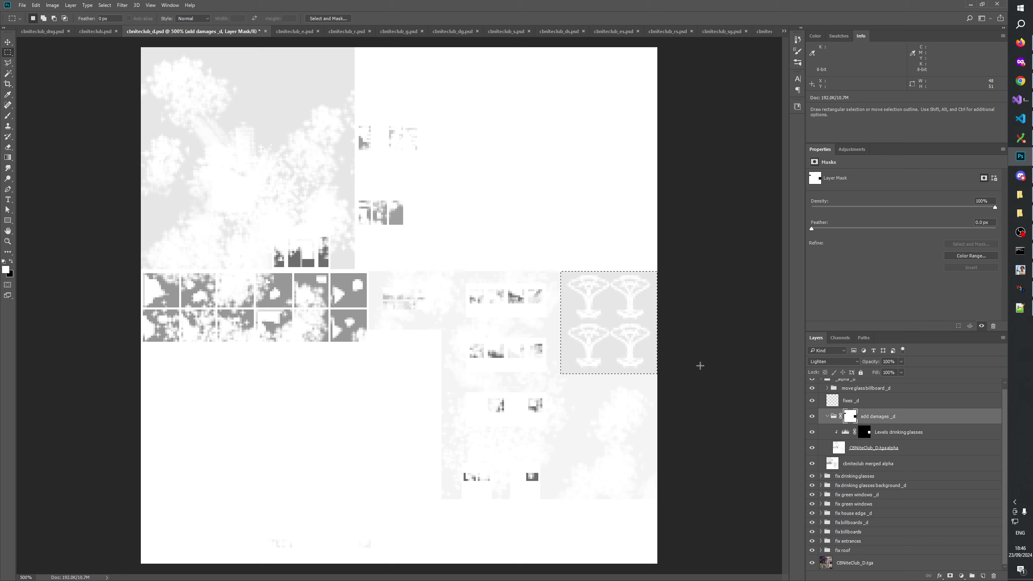
key("ctrl+d")
Step: Delete the Levels drinking glasses adjustment layer and its mask from the add damages _d group
left_click(889, 435)
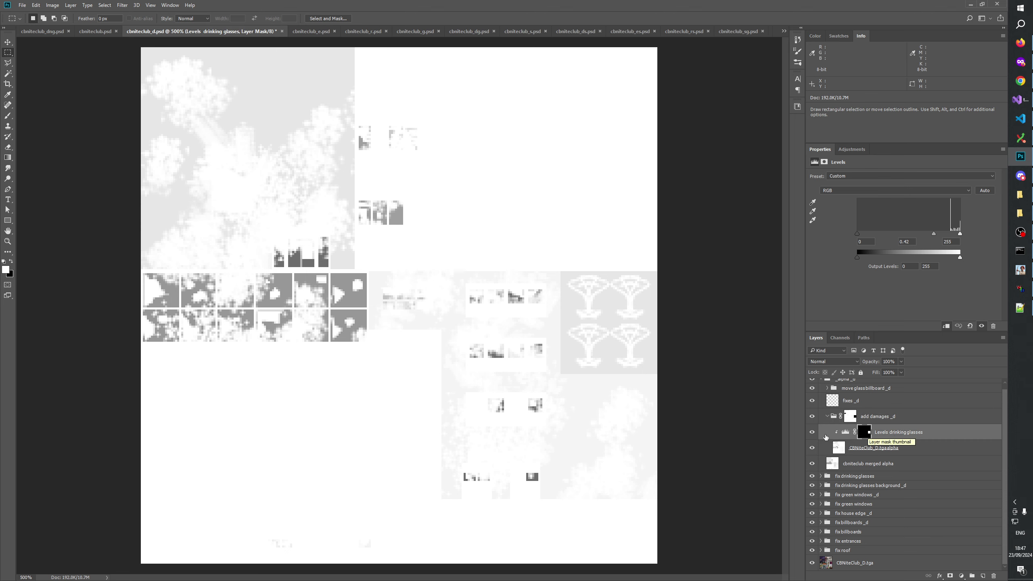
left_click(844, 432)
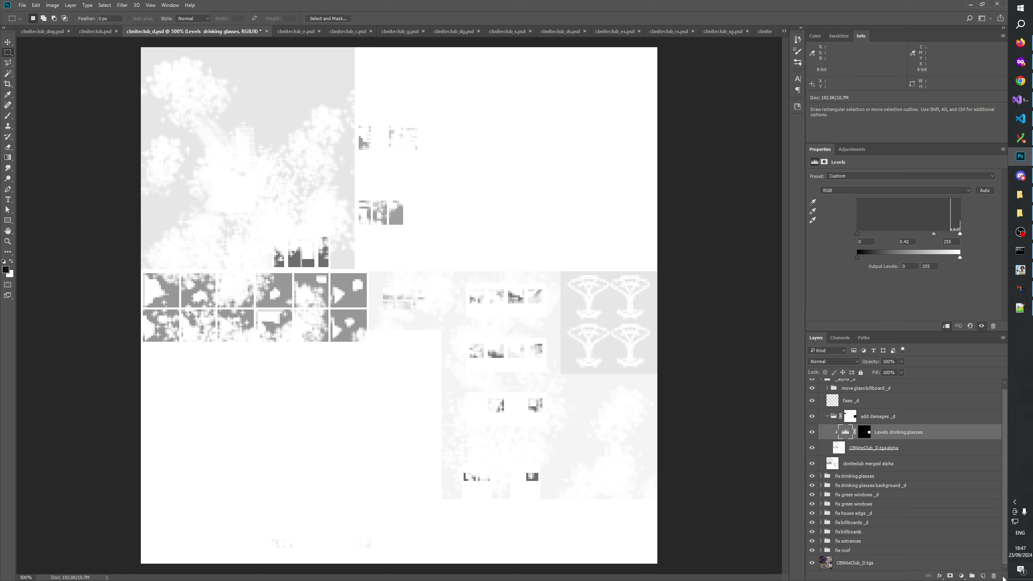
left_click(862, 433)
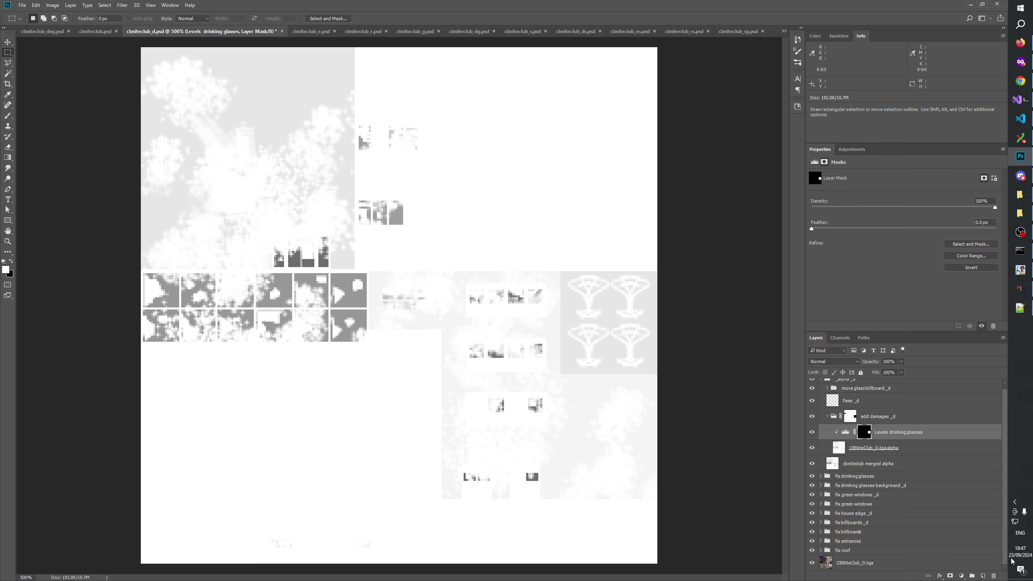
left_click(993, 575)
left_click(993, 576)
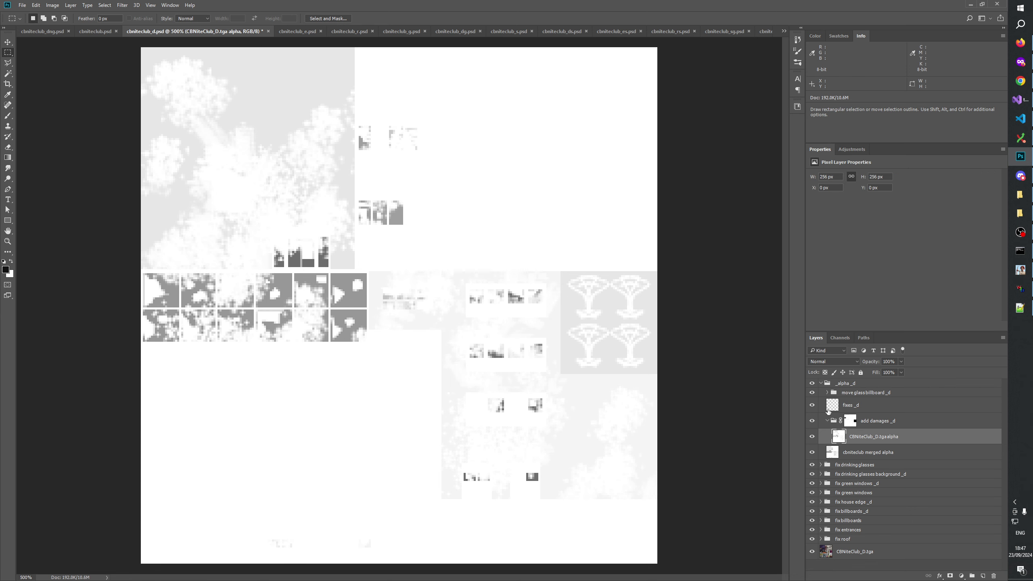
Step: Compare the alpha with the move glass billboard _d group hidden and shown, and expand the fix drinking glasses group
left_click(862, 393)
left_click(812, 393)
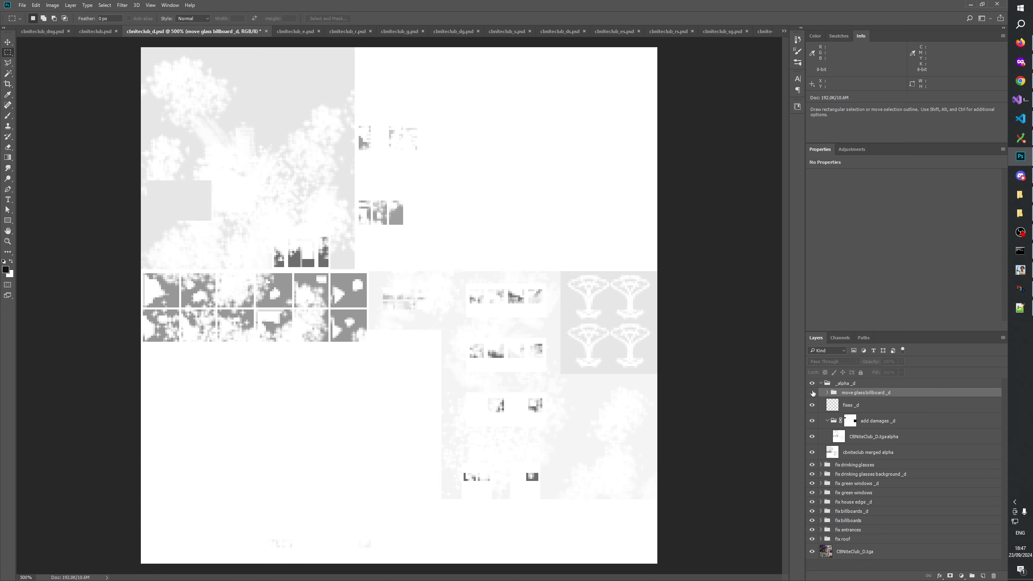
left_click(813, 392)
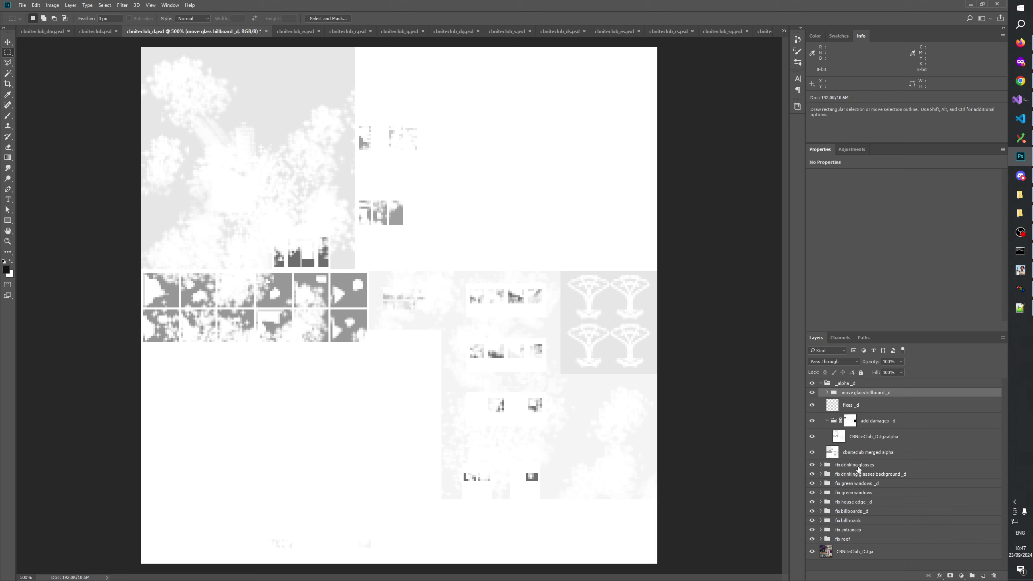
left_click(822, 466)
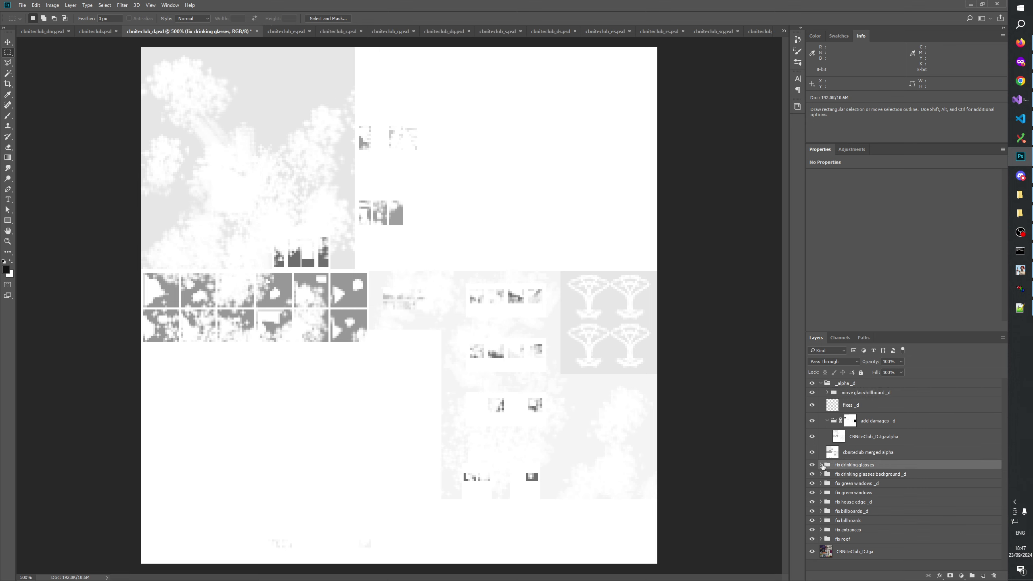
left_click(821, 465)
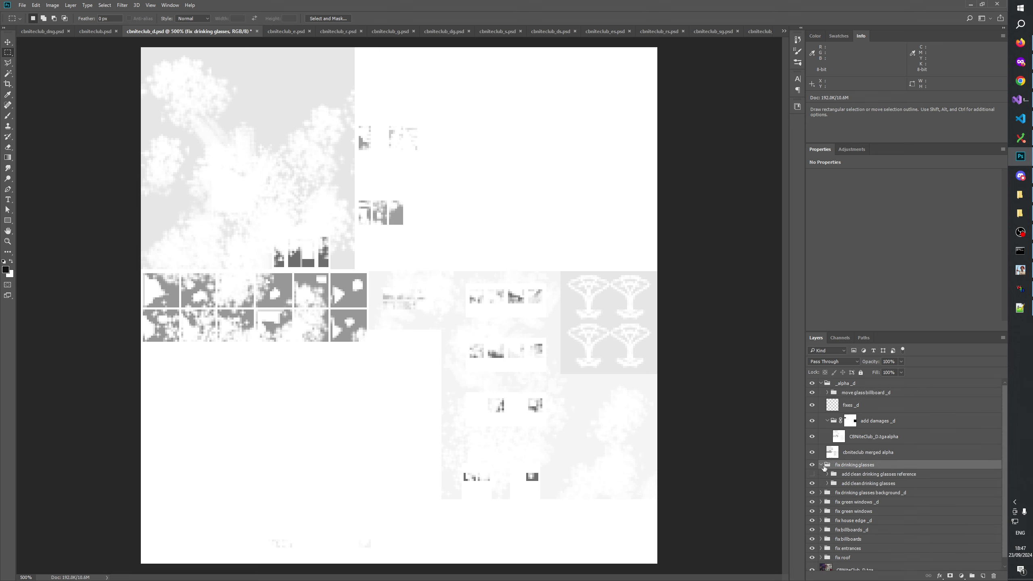
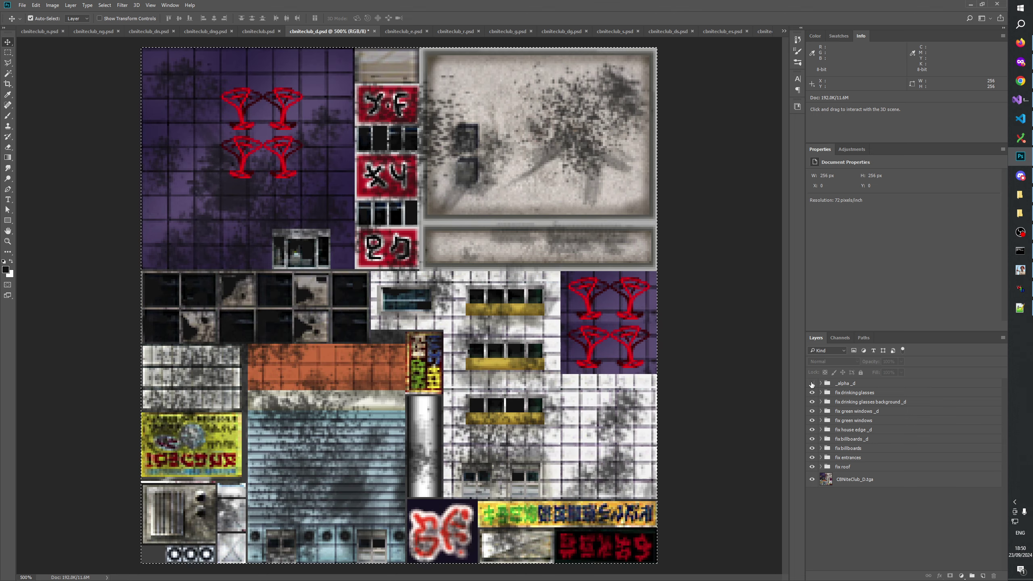
Step: Show the _alpha _d group in cbniteclub_d.psd and save the document
left_click(812, 382)
key("ctrl+s")
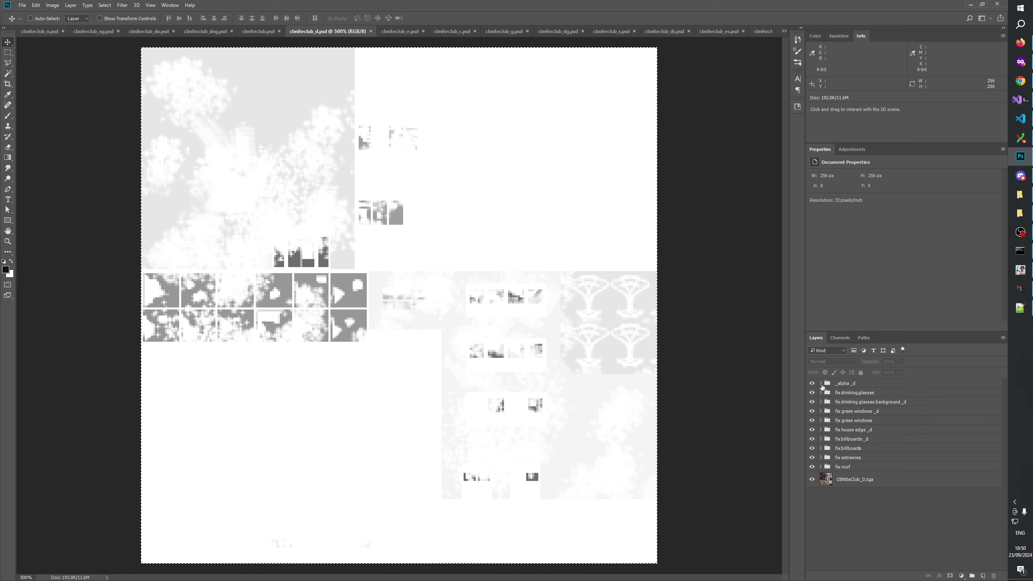
Step: Copy the merged alpha image and paste it as a new layer above the fix drinking glasses group in cbniteclub_dg.psd
key("ctrl")
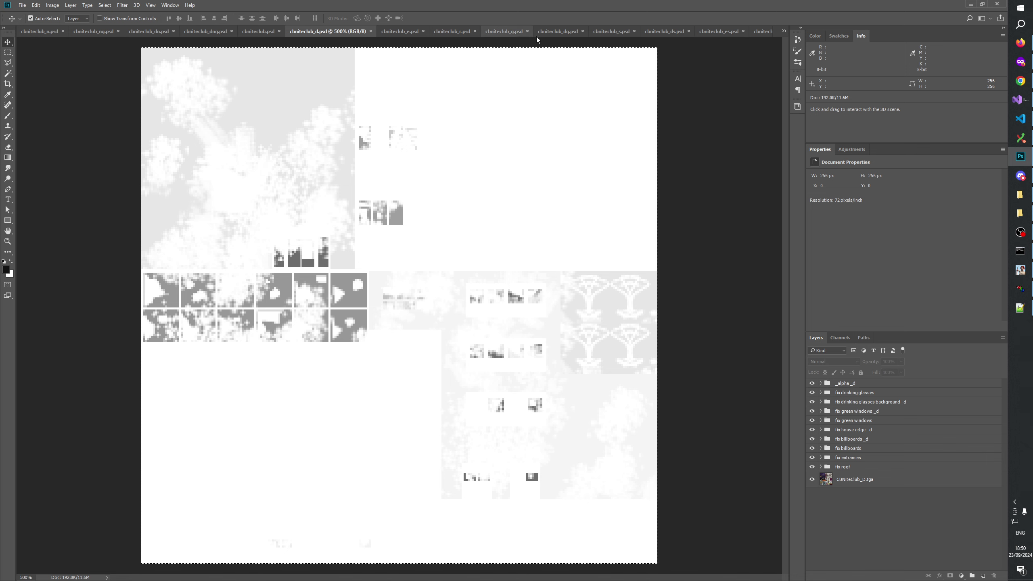
left_click(557, 32)
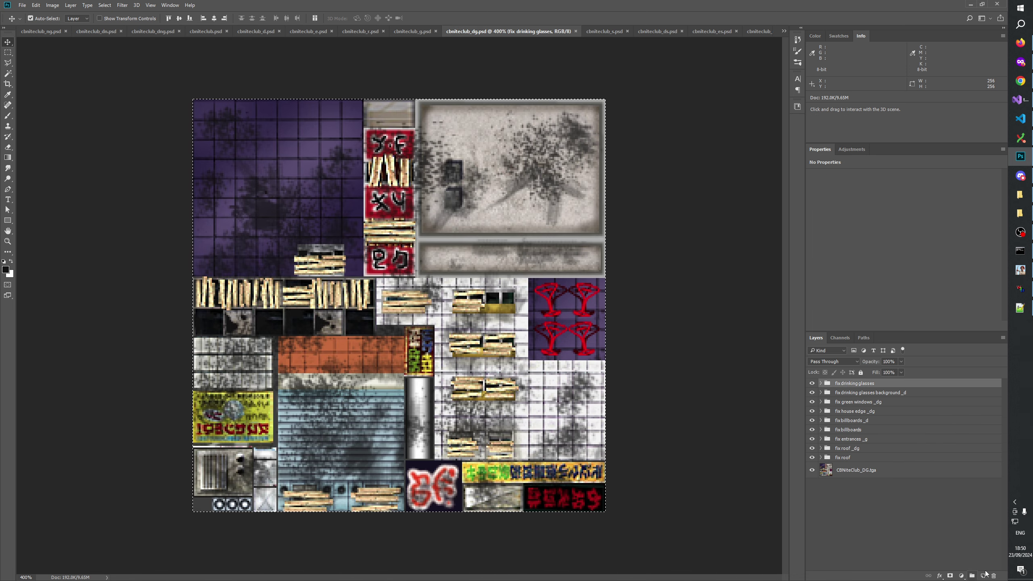
key("ctrl+v")
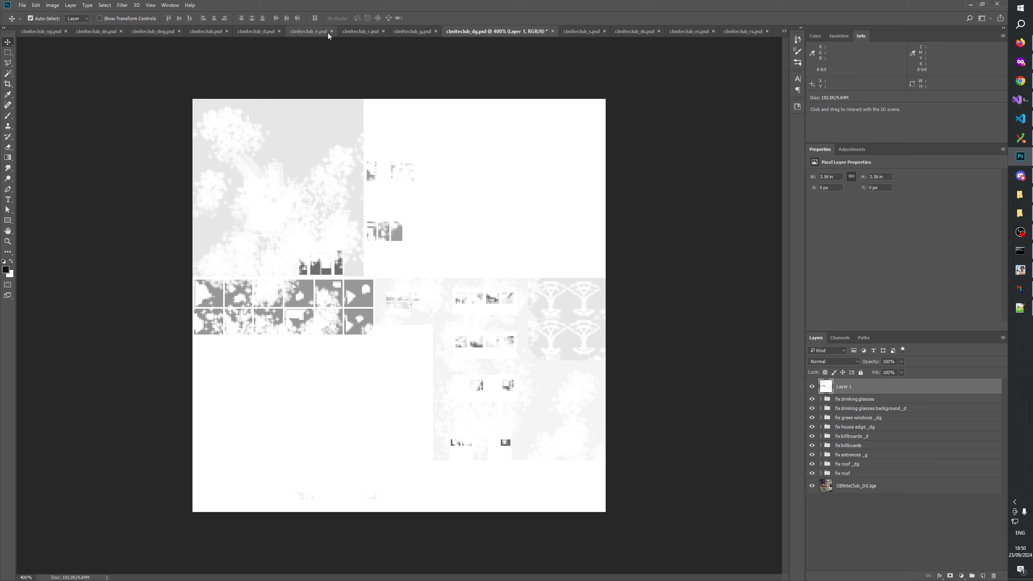
Step: Show the _alpha _g group in cbniteclub_g.psd, copy the merged image, and paste it as a new Lighten-blended layer in cbniteclub_dg.psd
left_click(406, 30)
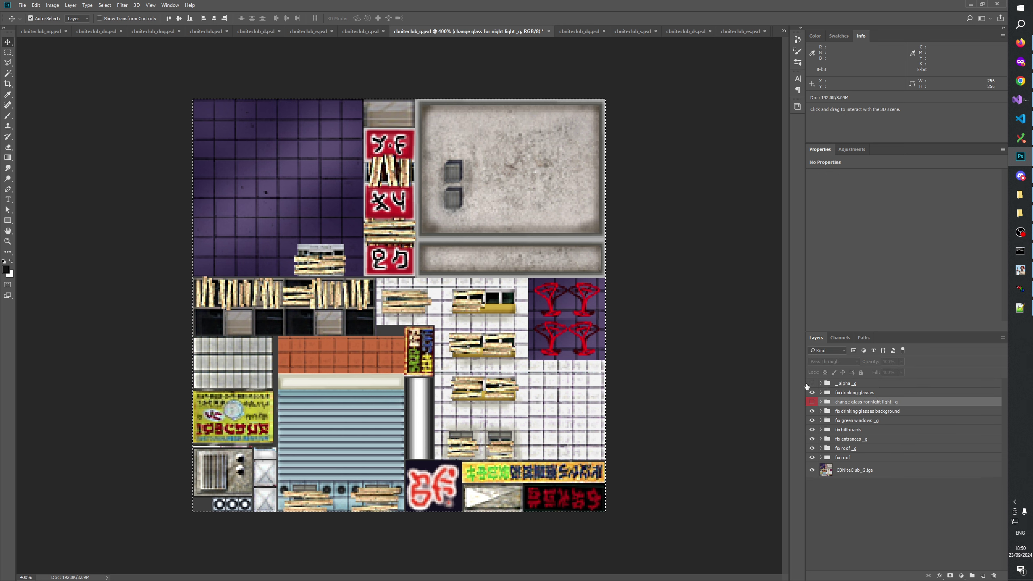
left_click(812, 383)
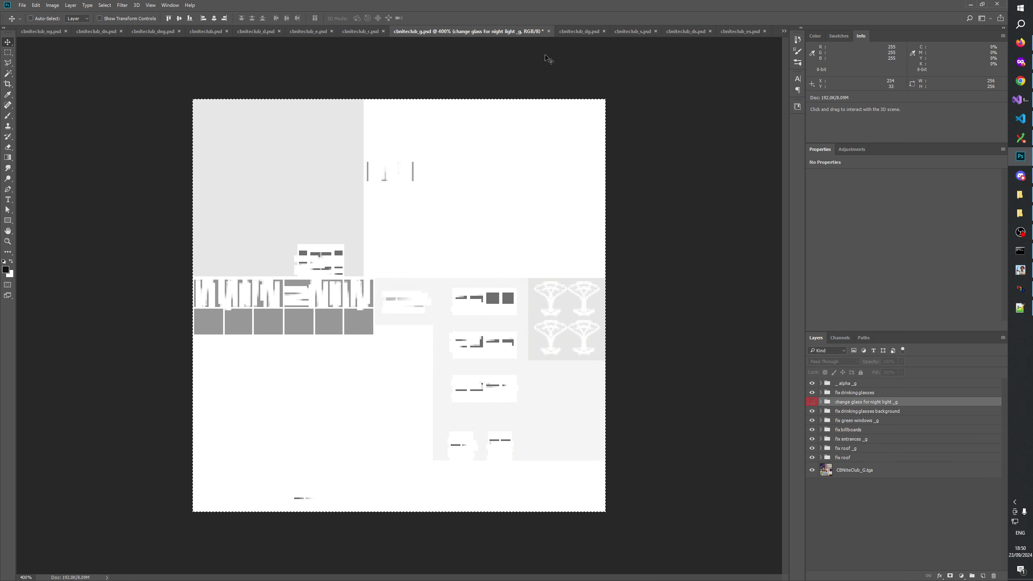
left_click(586, 33)
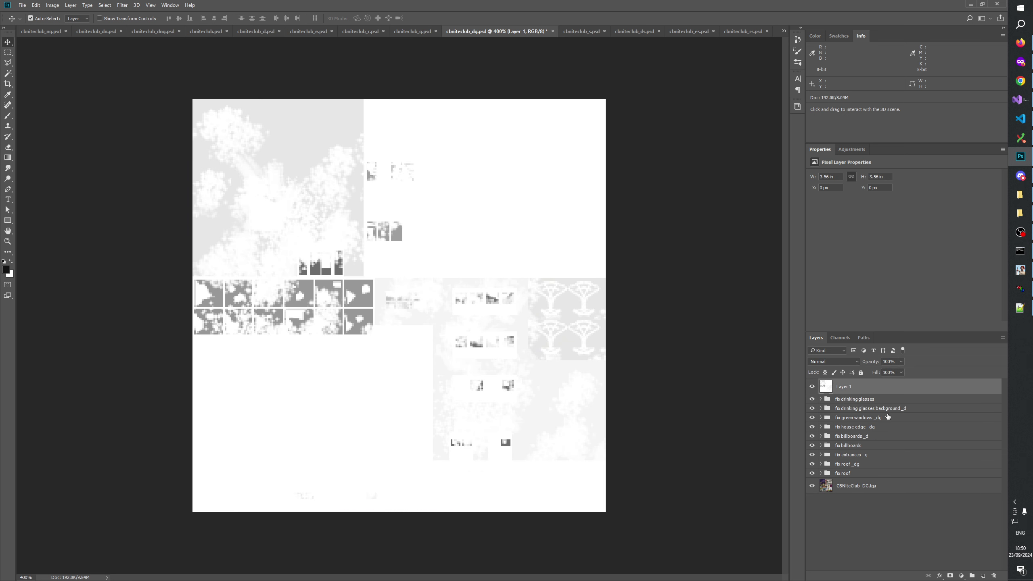
left_click(983, 577)
key("ctrl+v")
left_click(833, 361)
left_click(828, 408)
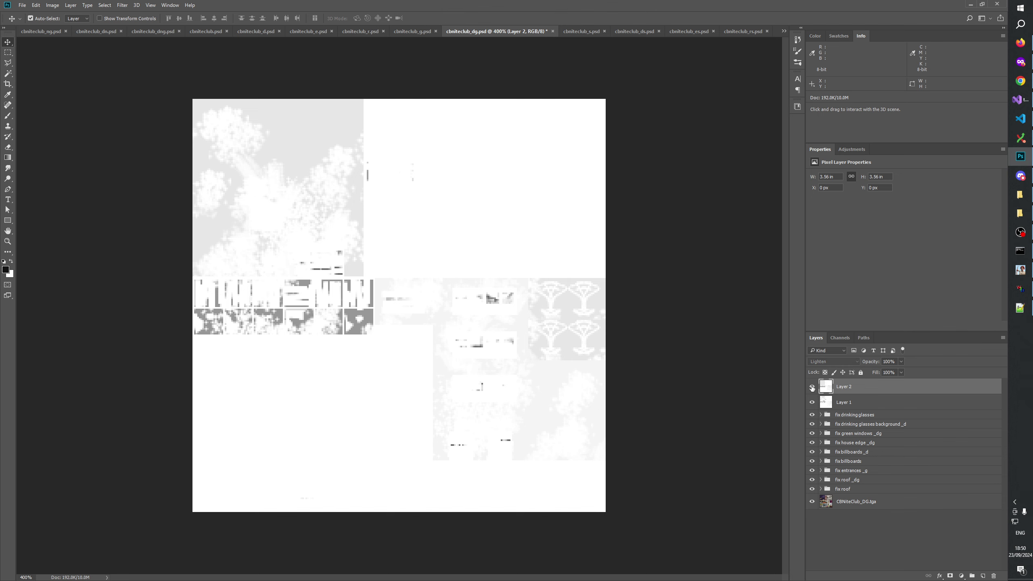
Step: Merge the pasted alpha layers in cbniteclub_dg.psd and copy the combined image into the Alpha 1 channel
key("ctrl+e")
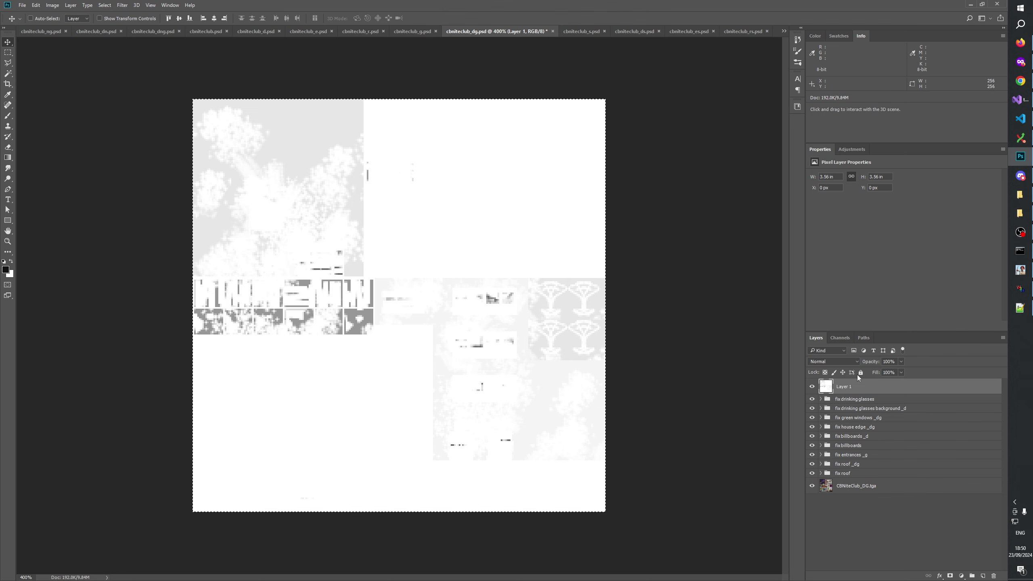
key("ctrl+a")
left_click(839, 337)
left_click(850, 413)
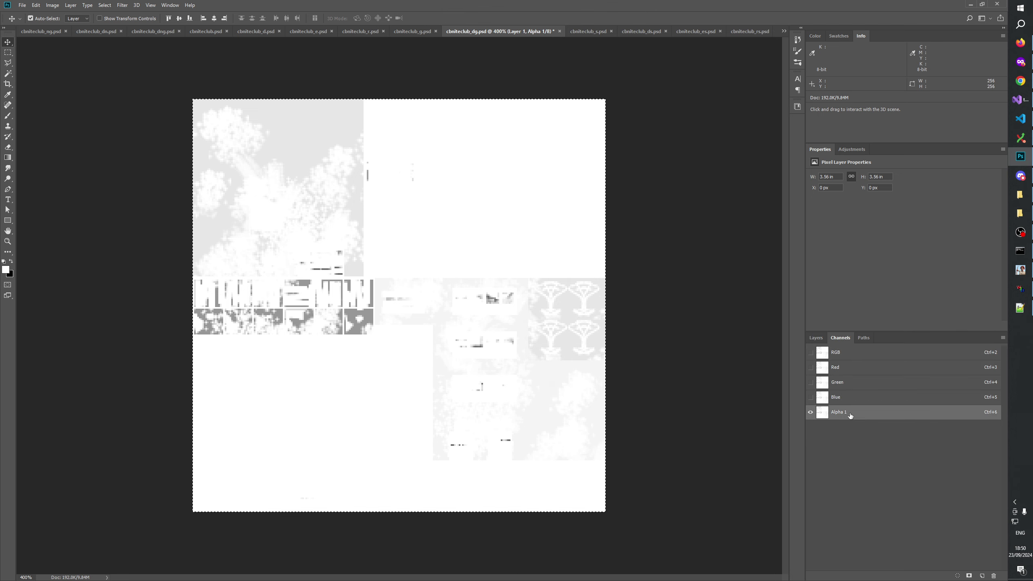
Step: Return to the RGB composite of cbniteclub_dg.psd and delete the temporary alpha layer, Layer 1
left_click(838, 352)
left_click(815, 337)
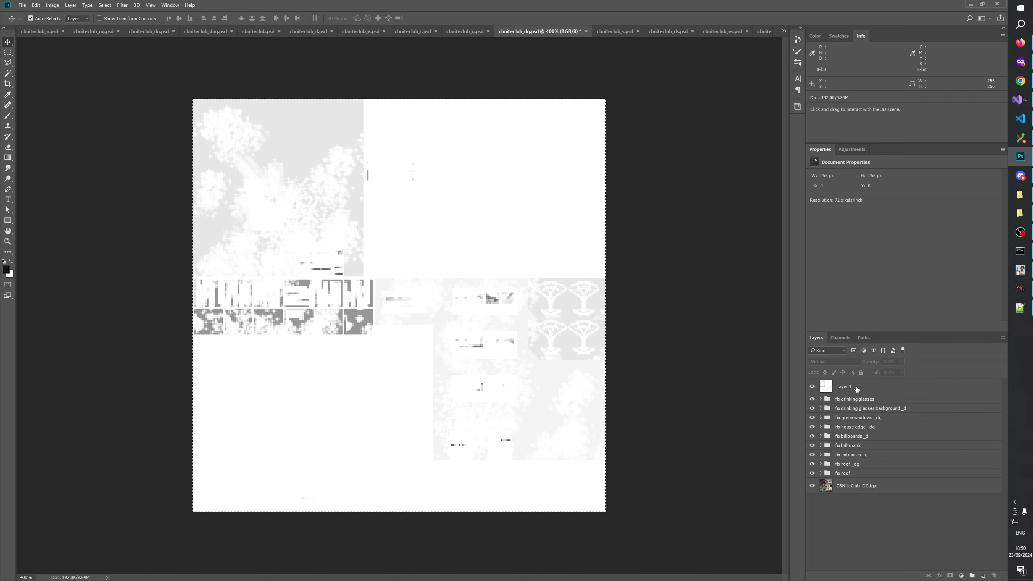
key("Delete")
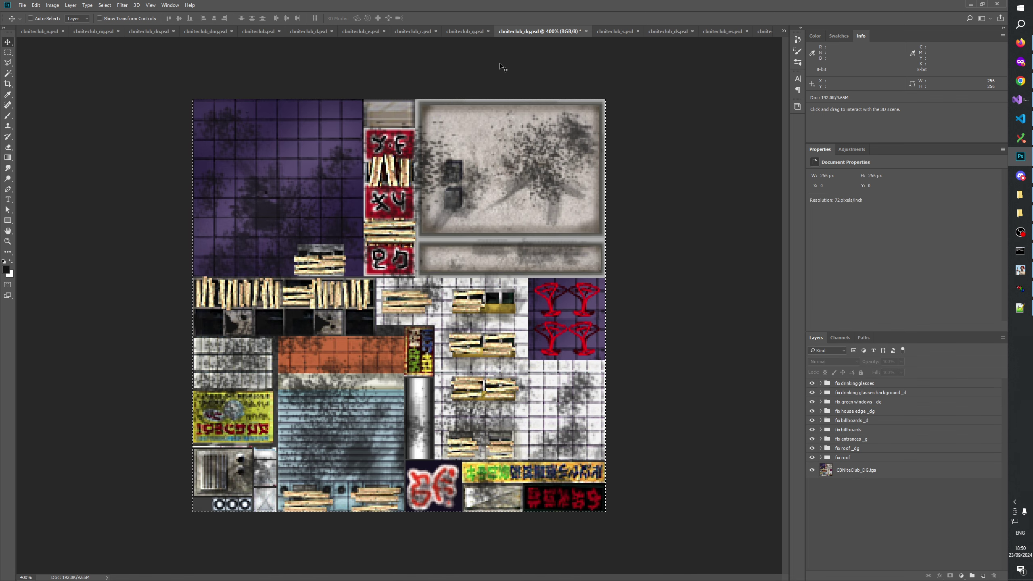
Step: Copy the merged alpha from cbniteclub_d.psd and merge it into the cbniteclub_d merged alpha layer of cbniteclub_ds.psd
left_click(412, 31)
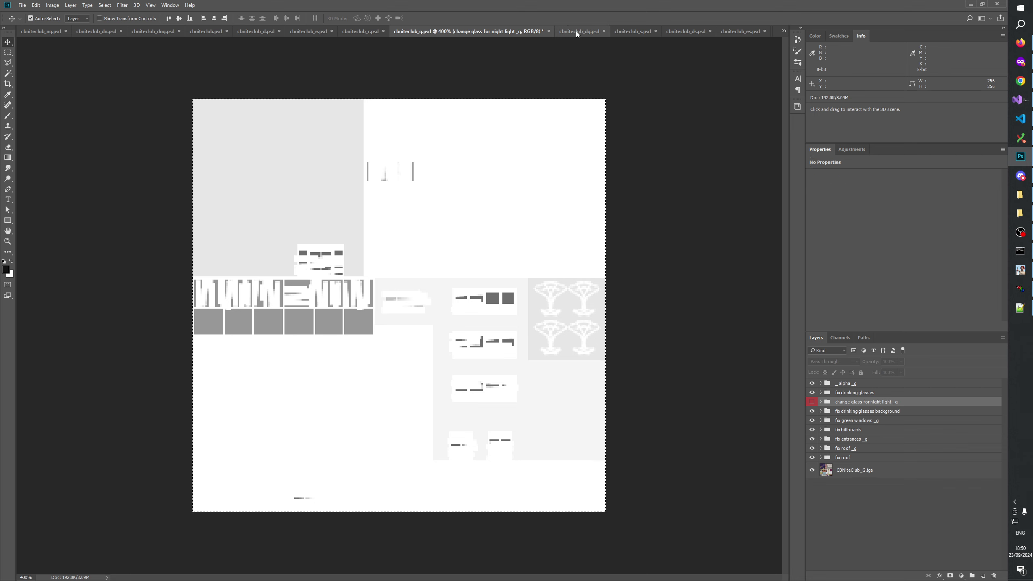
left_click(259, 32)
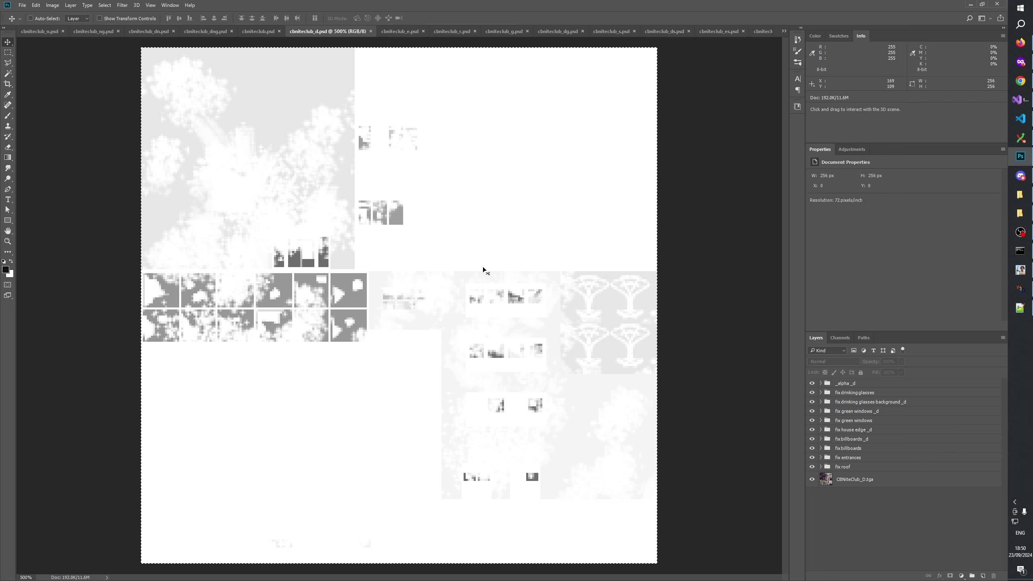
key("ctrl")
left_click(667, 31)
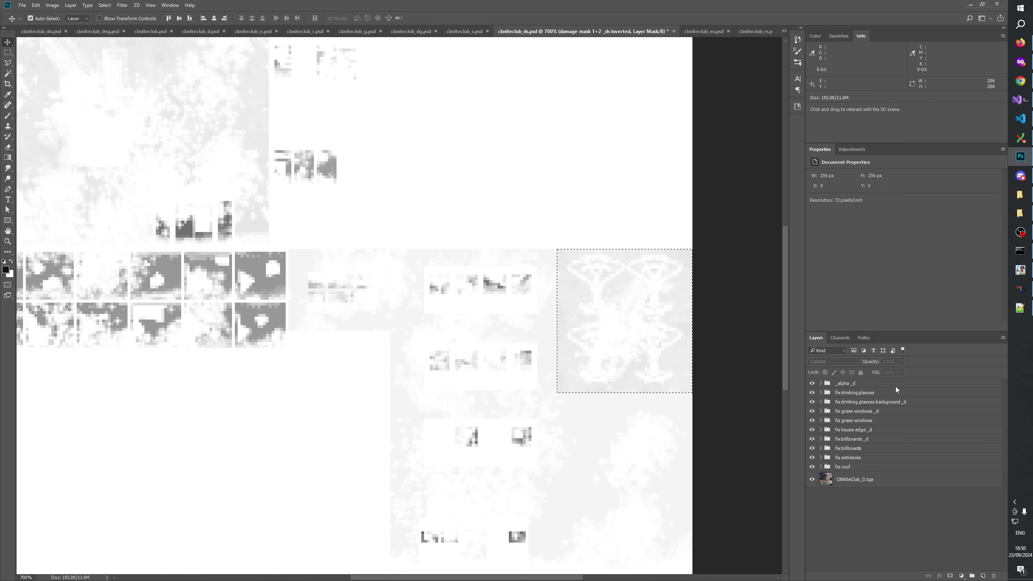
left_click(878, 428)
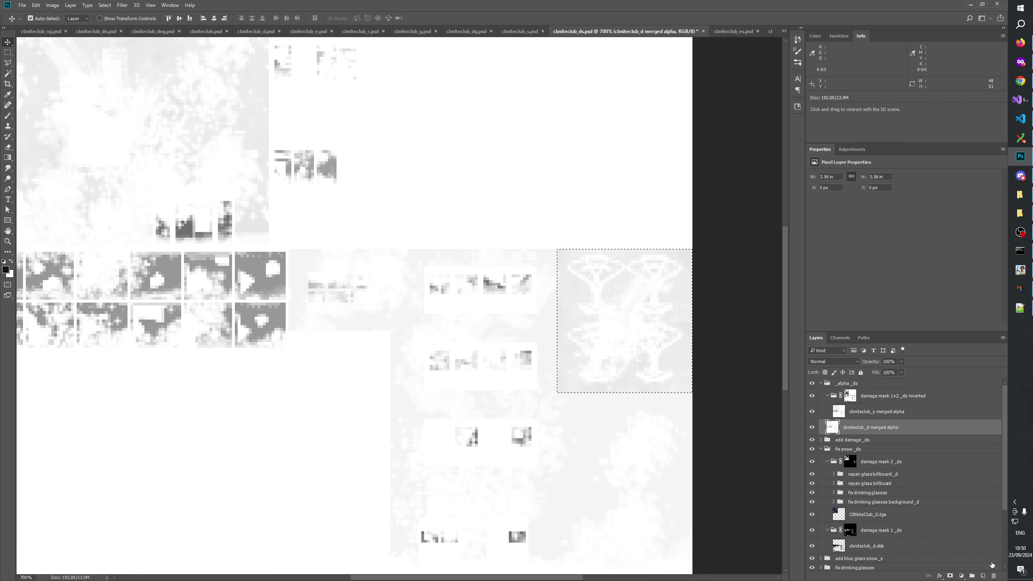
key("ctrl+v")
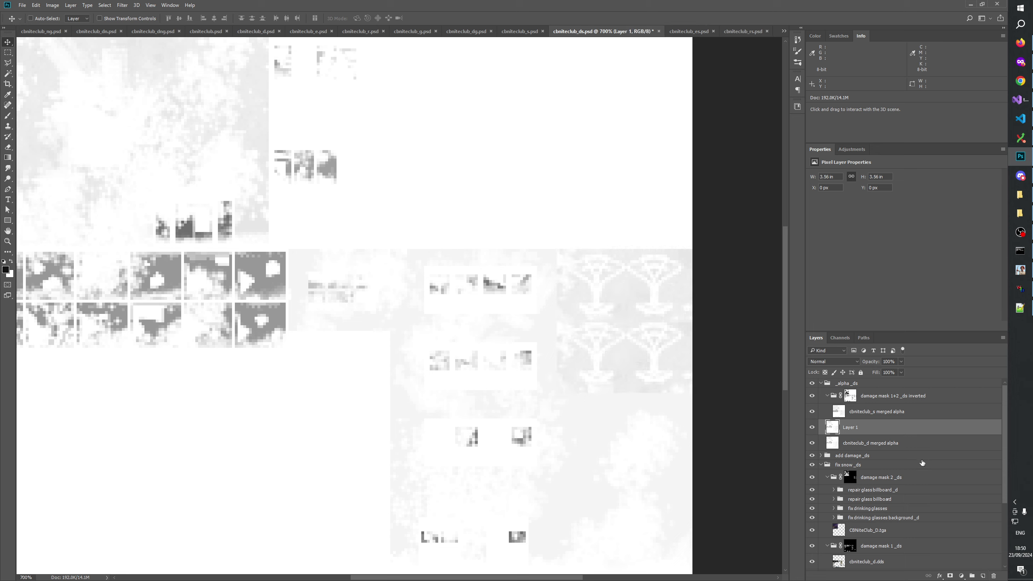
key("ctrl+e")
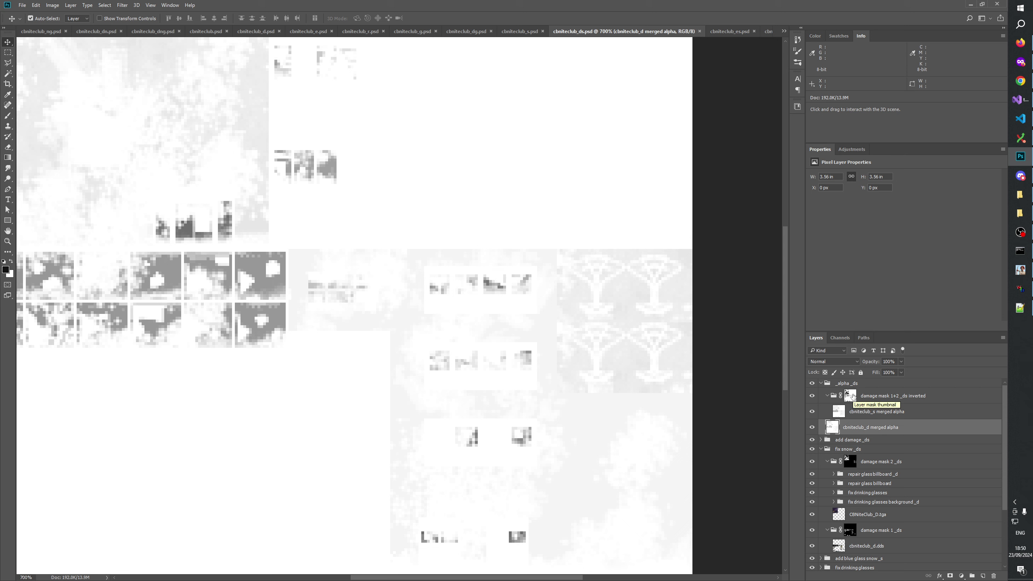
Step: Inspect the damage mask 1+2 _ds inverted mask and compare the drinking glasses alpha with the mask enabled and disabled
left_click(851, 396, "alt")
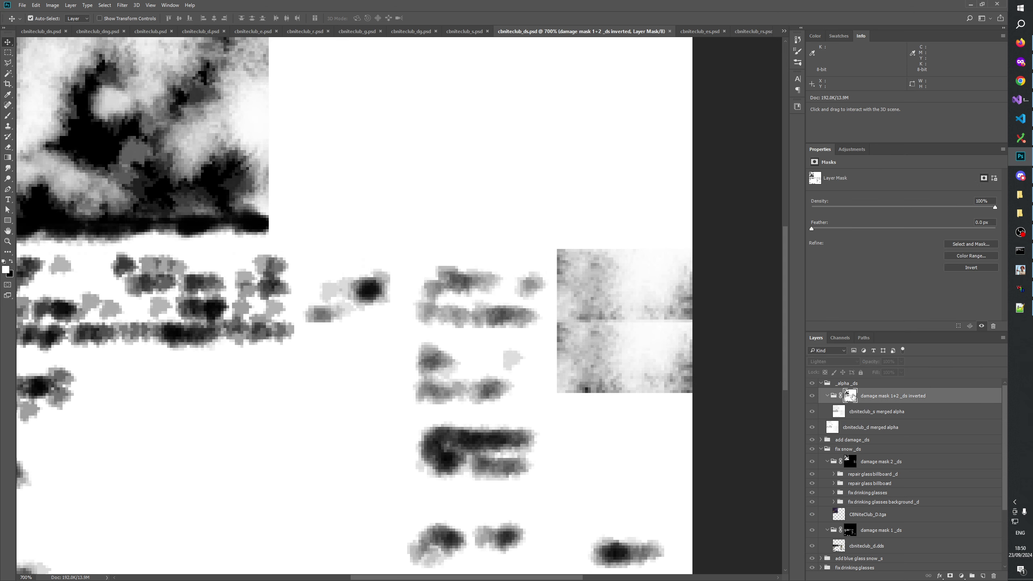
left_click(811, 397)
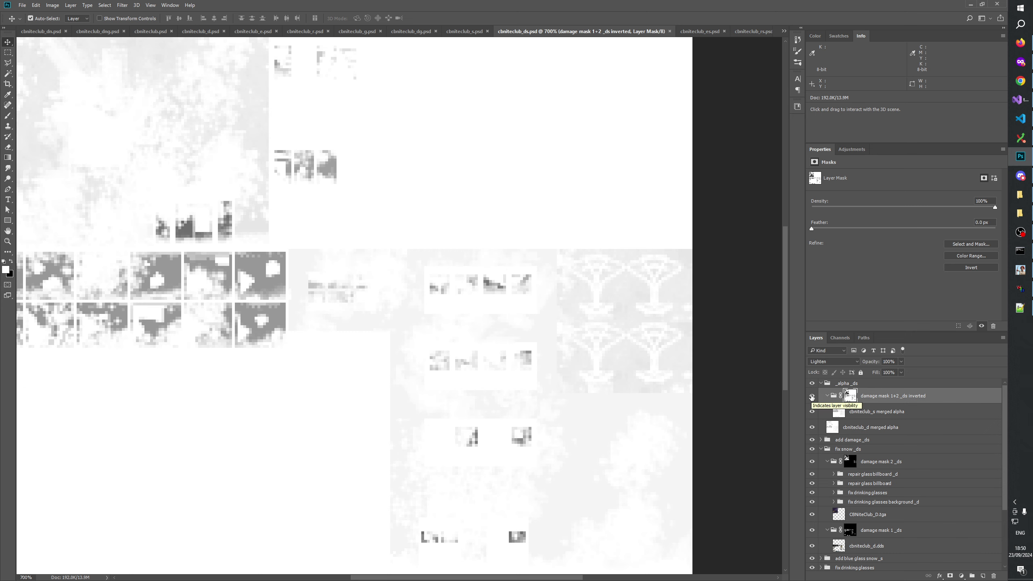
left_click(850, 397, "shift")
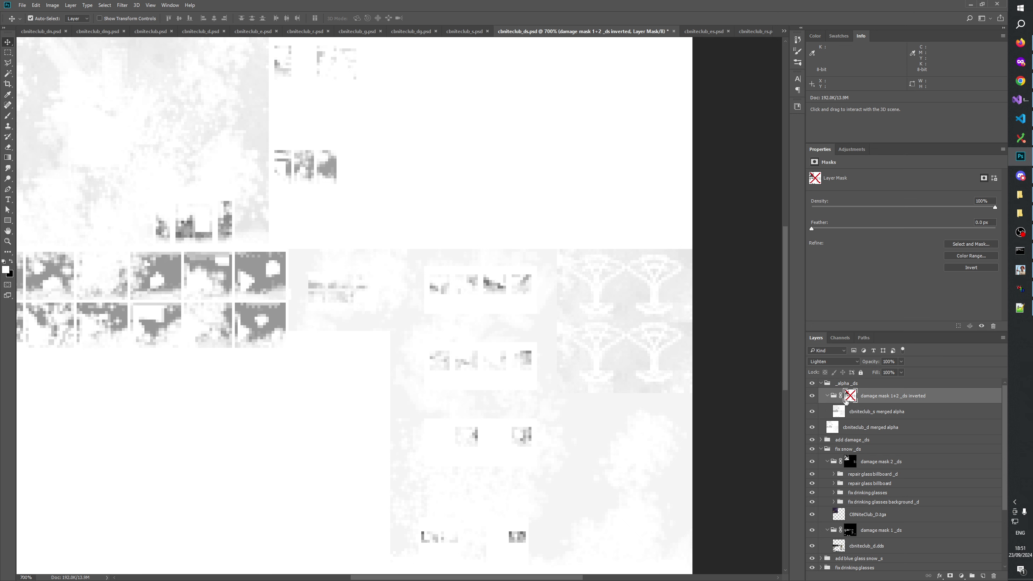
left_click(850, 397, "shift")
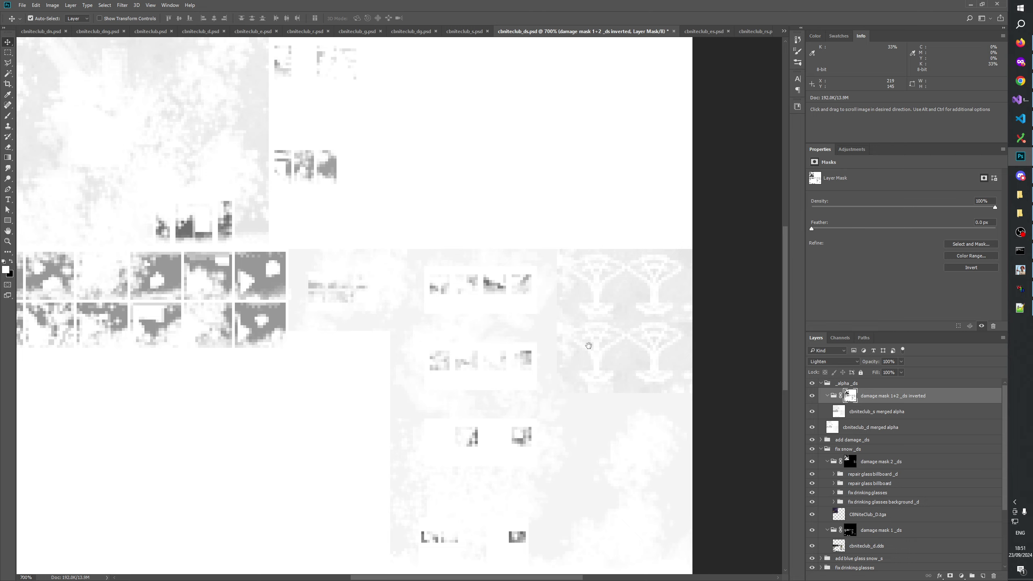
left_click_drag(588, 345, 607, 334)
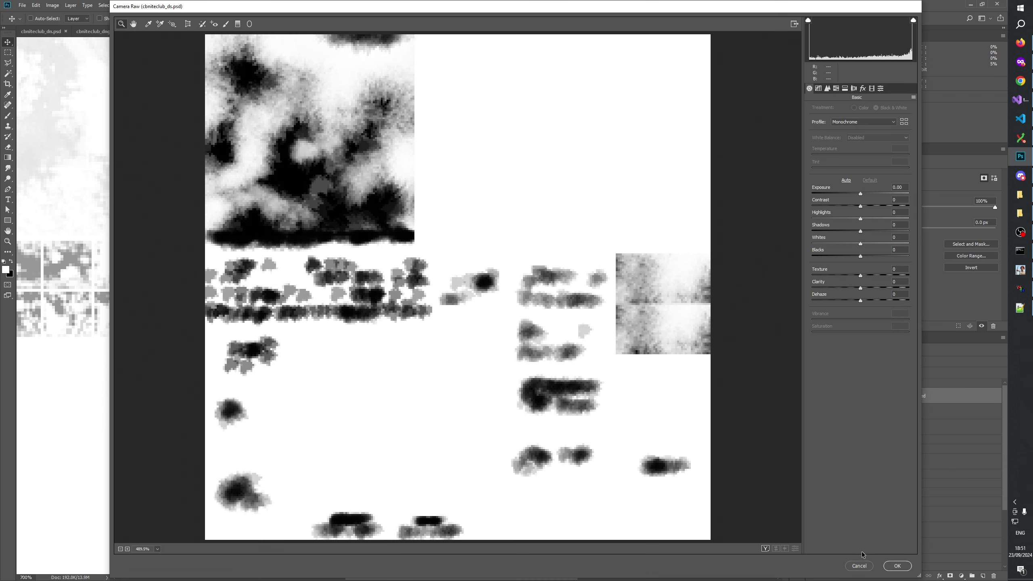
left_click(859, 566)
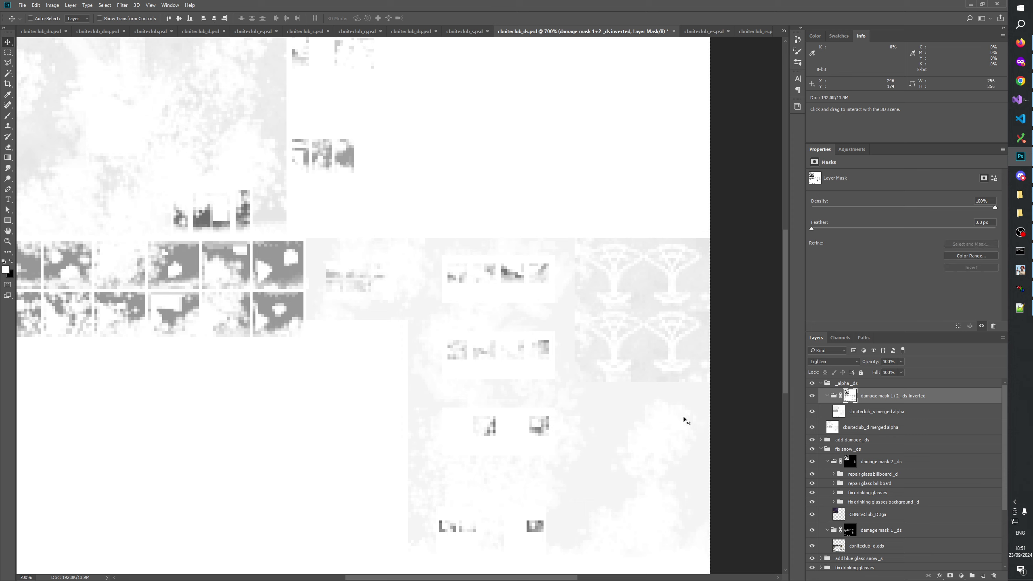
Step: Paste the merged alpha image into the Alpha 1 channel of cbniteclub_ds.psd and save the document
left_click(840, 337)
double_click(842, 432)
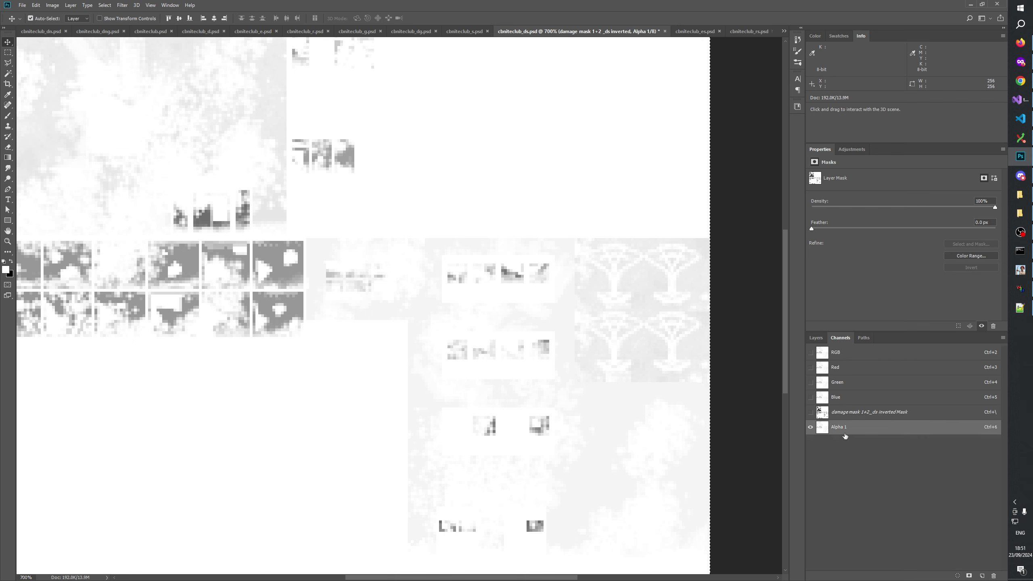
key("ctrl+s")
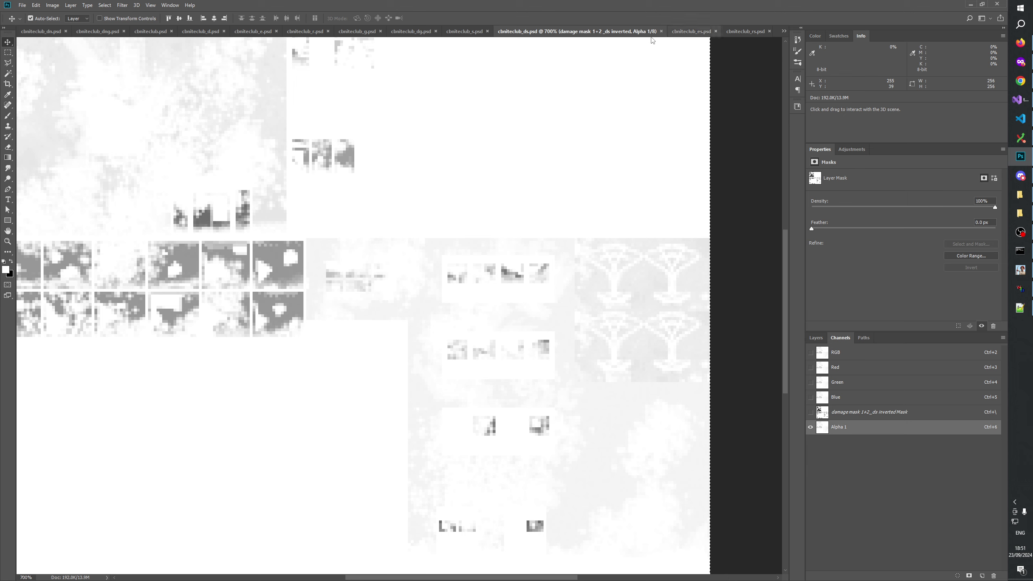
Step: Paste the cbniteclub_ds alpha image as a new layer above the add barricades _sg group in cbniteclub_dsg.psd
left_click(784, 31)
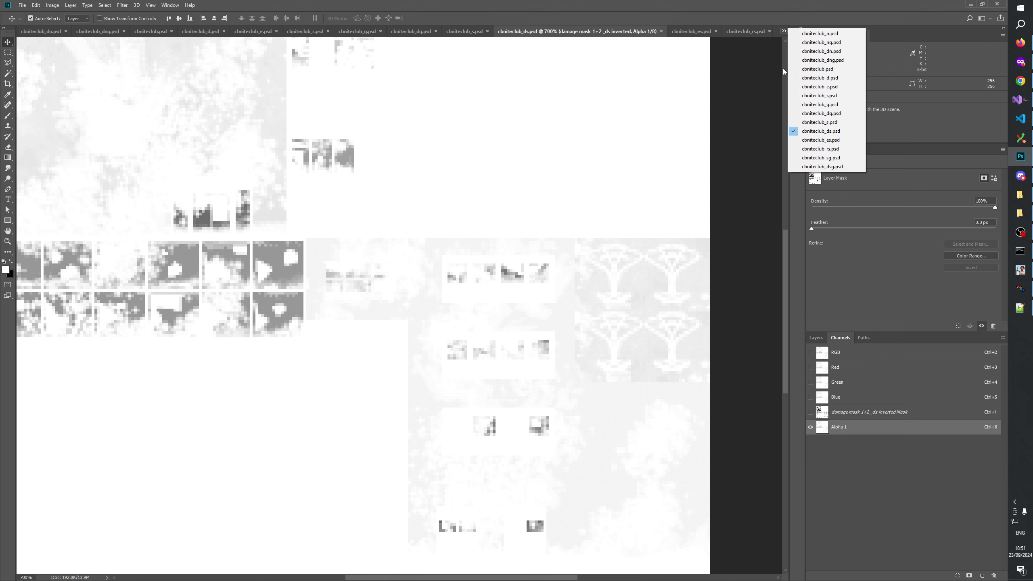
left_click(822, 166)
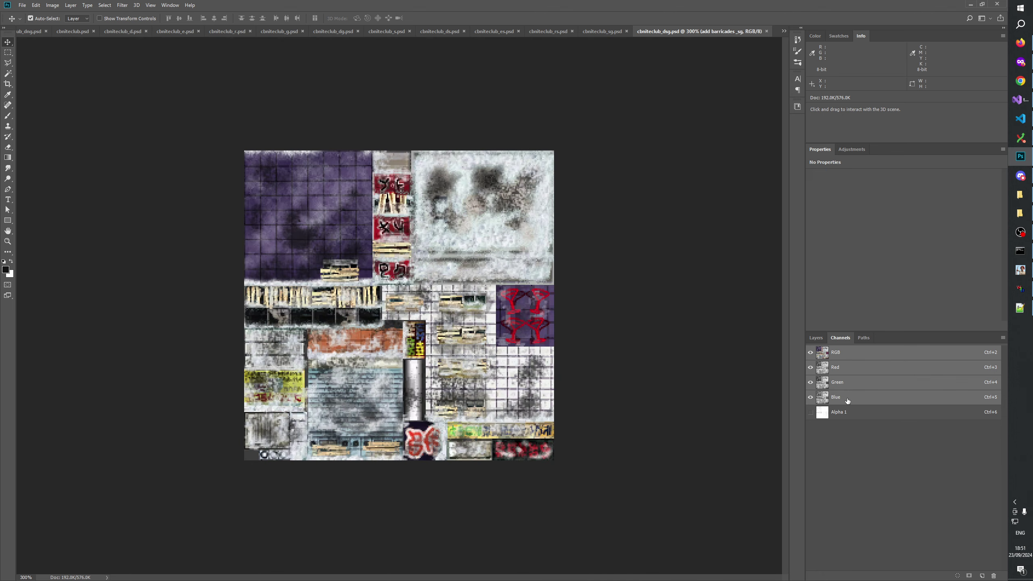
key("F7")
left_click(983, 575)
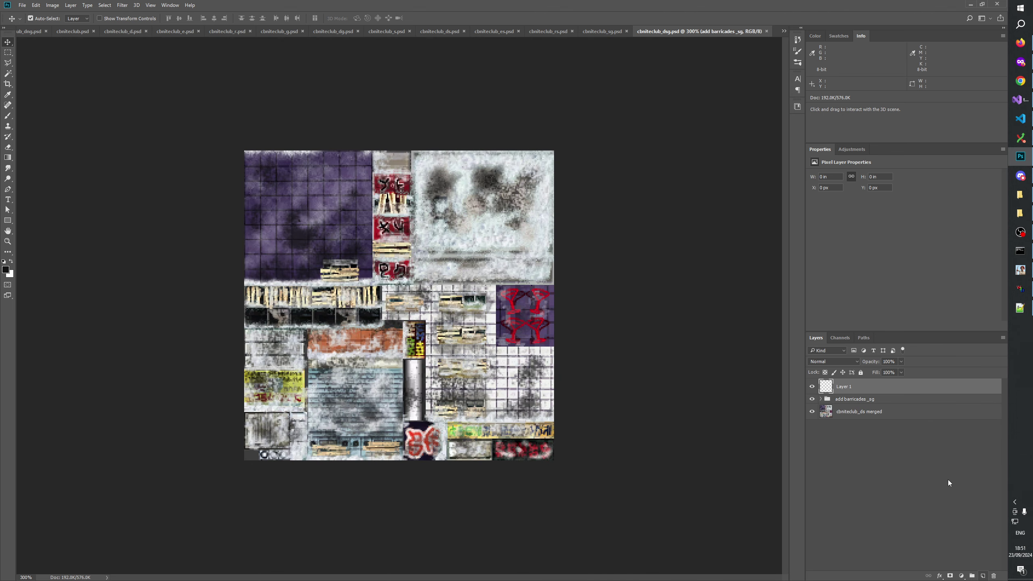
key("ctrl+v")
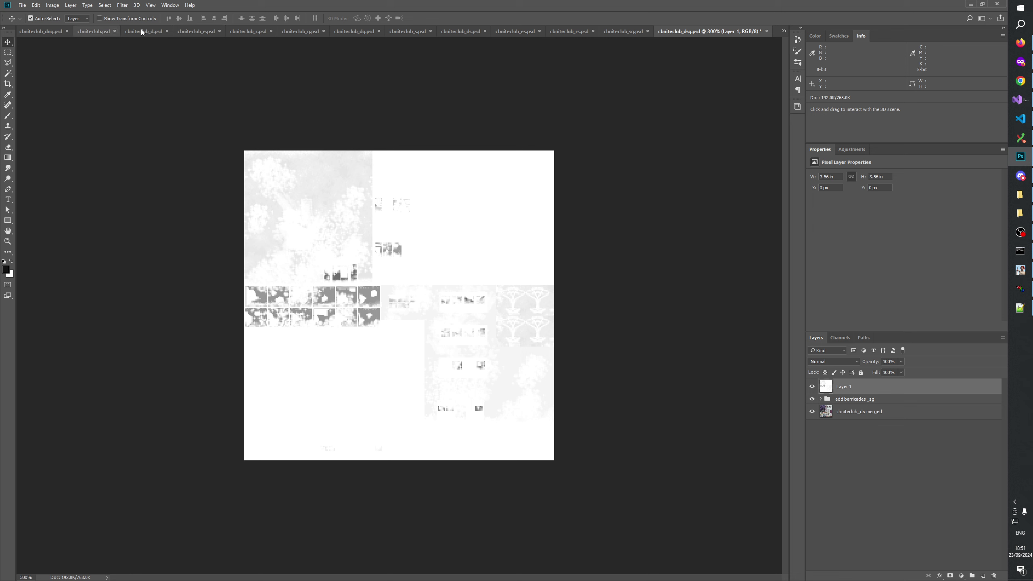
Step: Copy the merged _alpha _g image from cbniteclub_g.psd and paste it as a new layer above Layer 1 in cbniteclub_dsg.psd
left_click(292, 32)
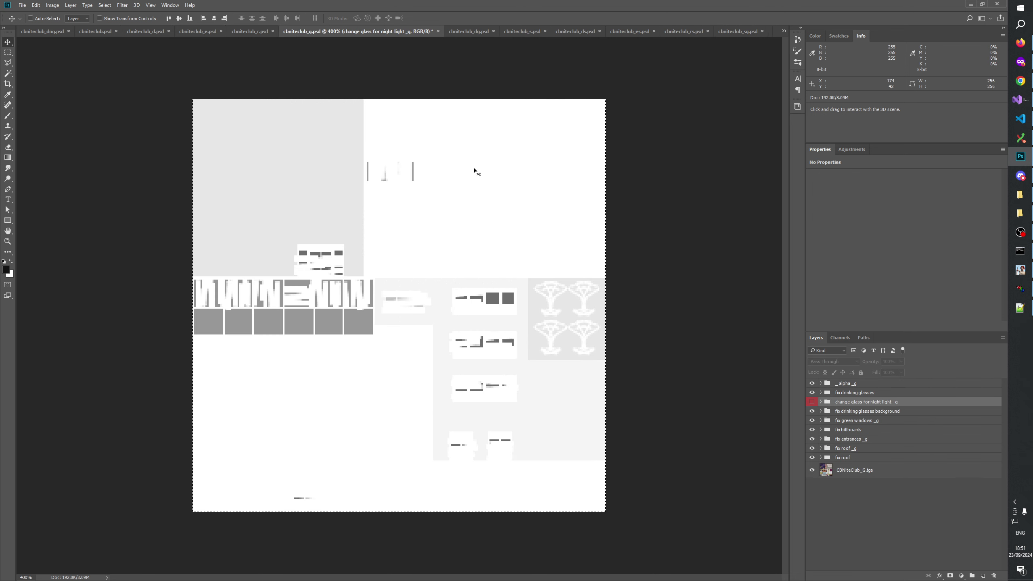
left_click(783, 31)
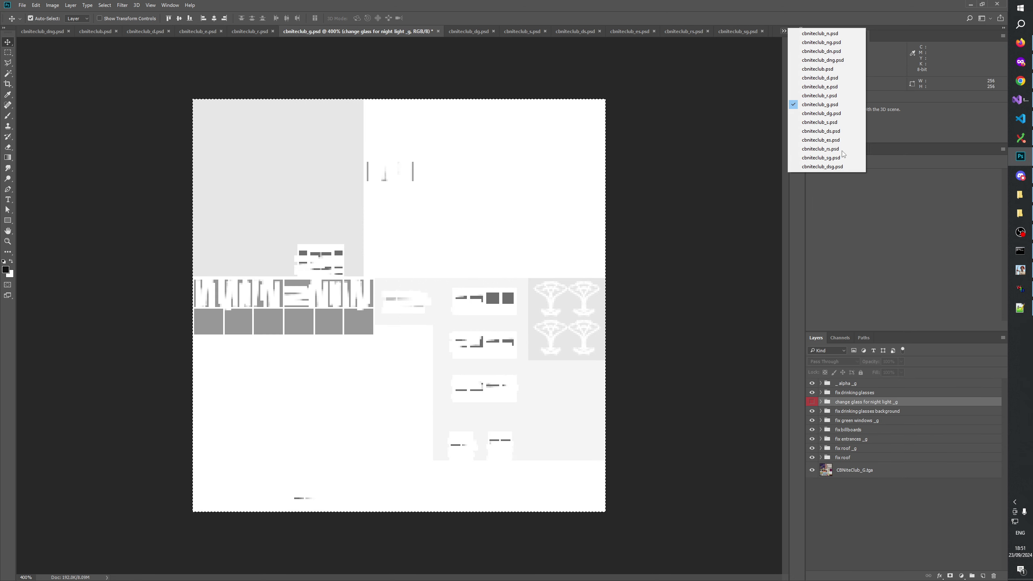
left_click(828, 166)
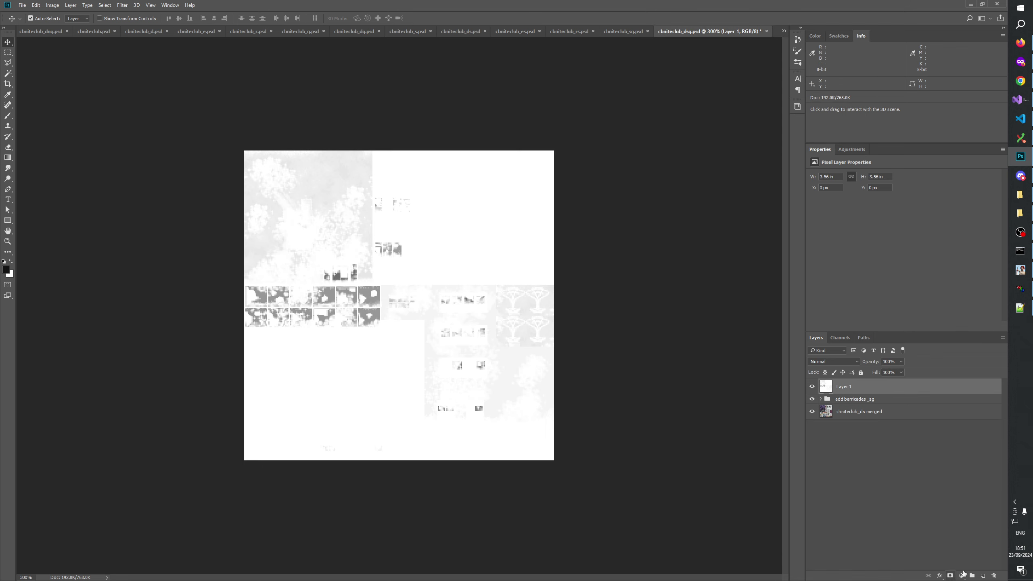
left_click(983, 576)
key("ctrl+v")
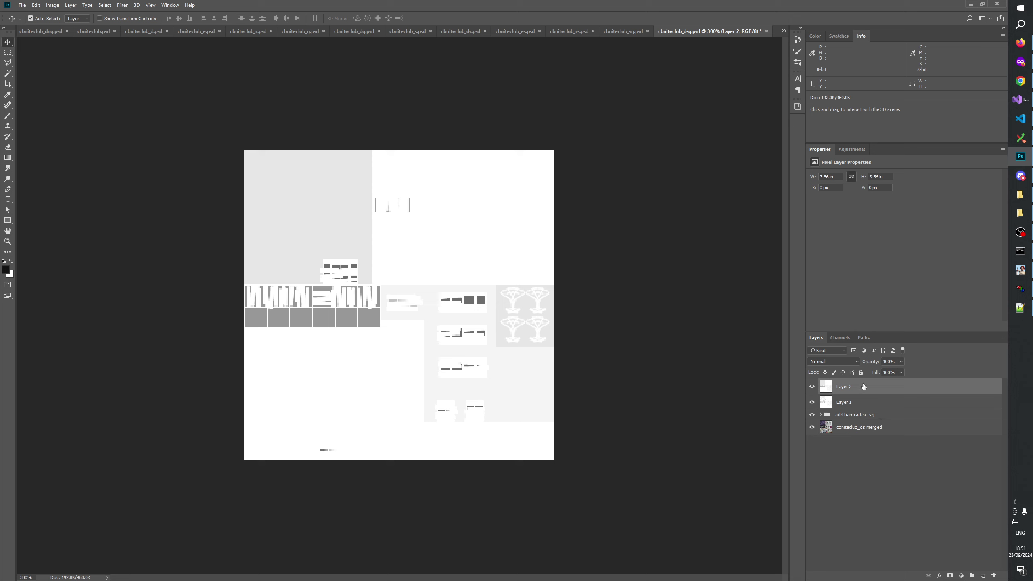
Step: Set Layer 2's blend mode to Lighten and compare the combined alpha with the layer hidden and shown
left_click(822, 361)
left_click(822, 361)
left_click(822, 361)
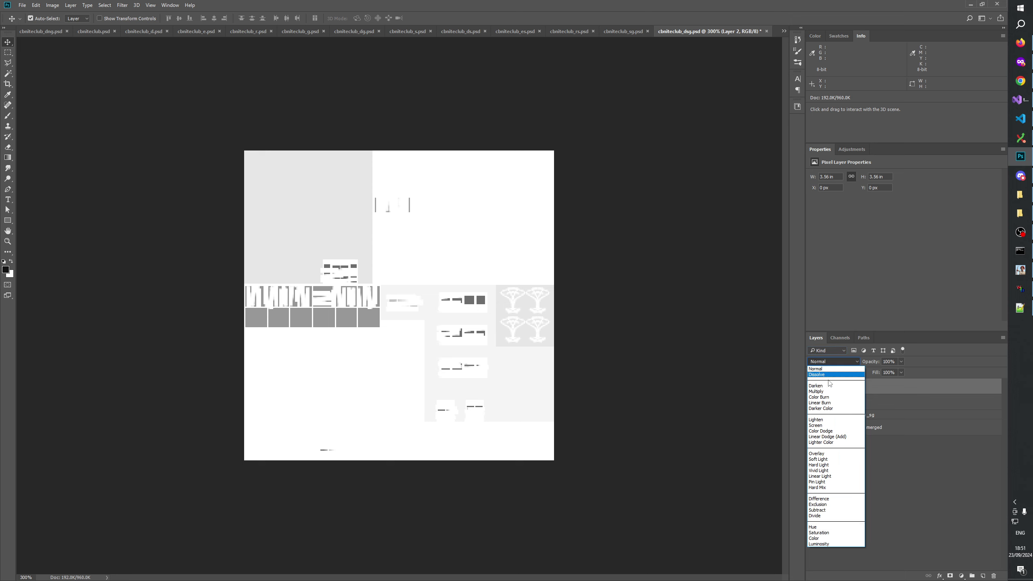
left_click(820, 420)
left_click(813, 390)
left_click(813, 390)
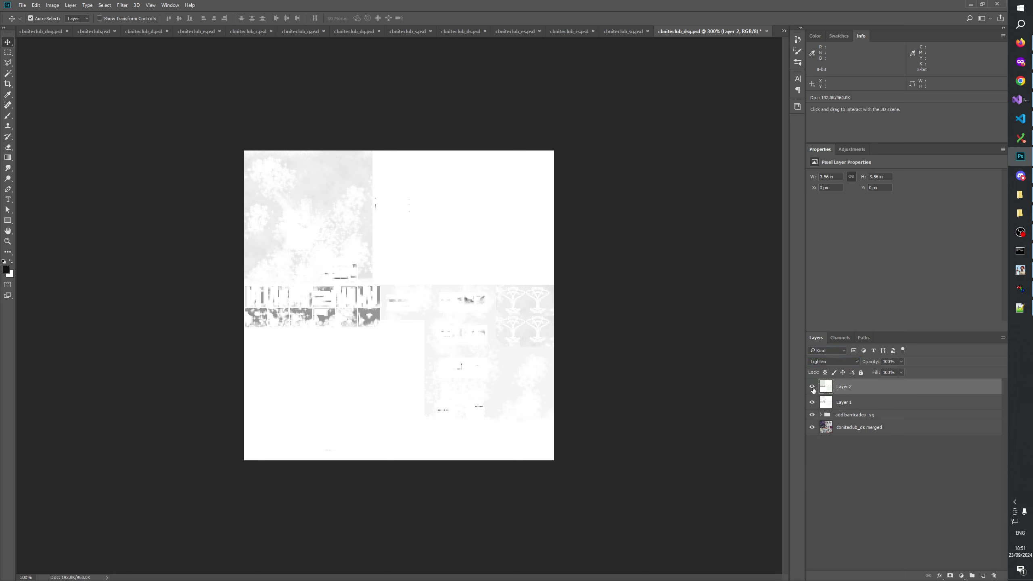
left_click(813, 389)
left_click(813, 390)
Step: Merge Layer 2 into Layer 1 and copy the combined image into the Alpha 1 channel of cbniteclub_dsg.psd
key("Delete")
key("ctrl+a")
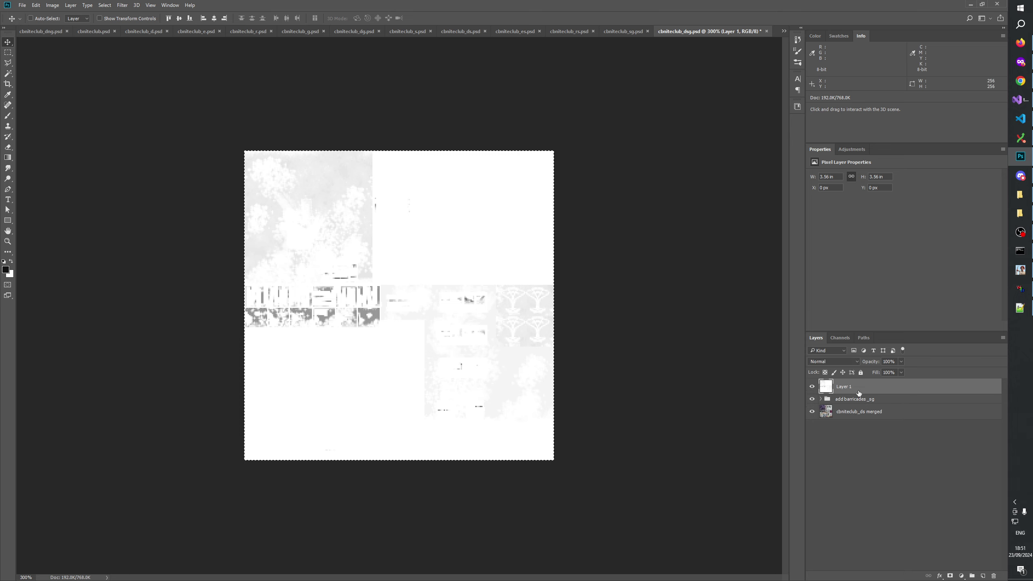
left_click(839, 337)
left_click(838, 412)
key("x")
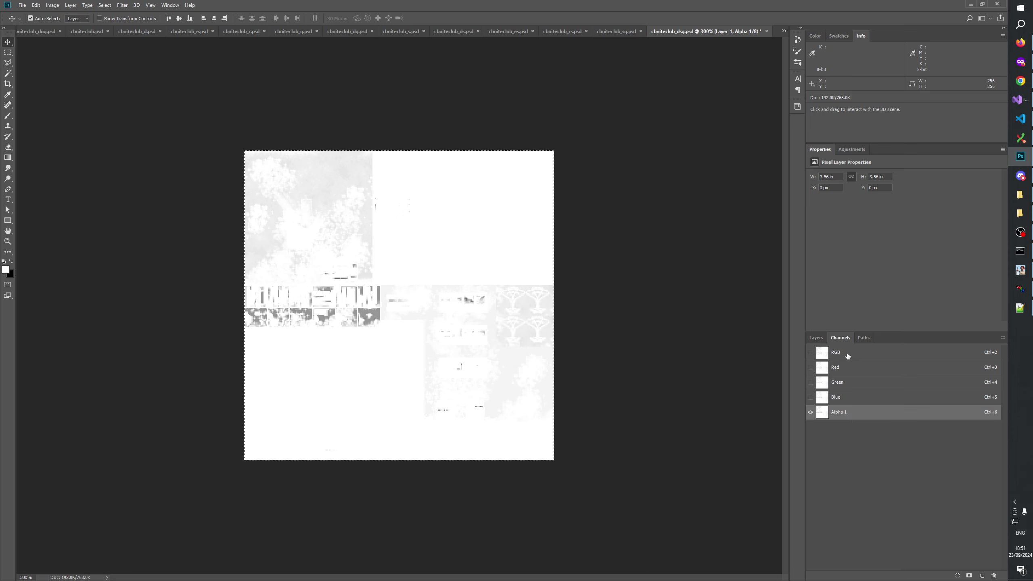
Step: Return to the RGB composite of cbniteclub_dsg.psd, delete the temporary Layer 1, and display the channels
left_click(855, 356)
left_click(816, 337)
left_click_drag(850, 392, 993, 576)
left_click(840, 337)
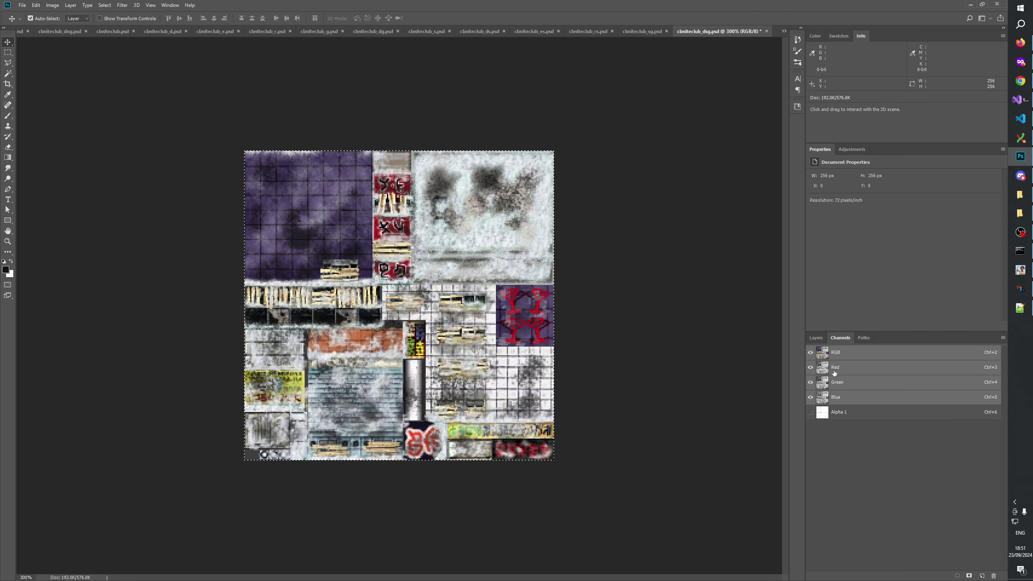
Step: Check the Alpha 1 channel of cbniteclub_dsg.psd, then return to its RGB composite and layers
left_click(832, 415)
left_click(846, 358)
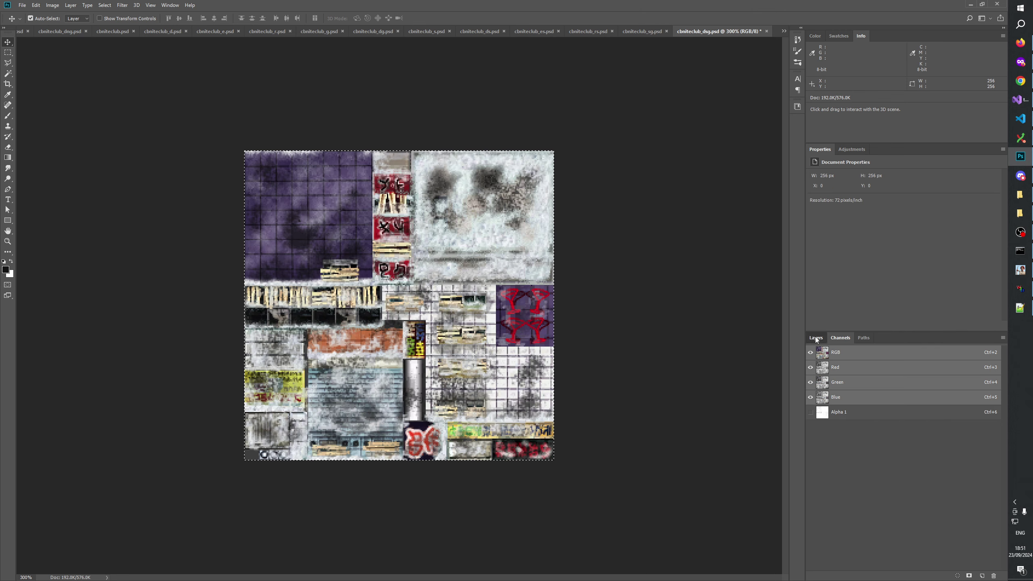
left_click(815, 337)
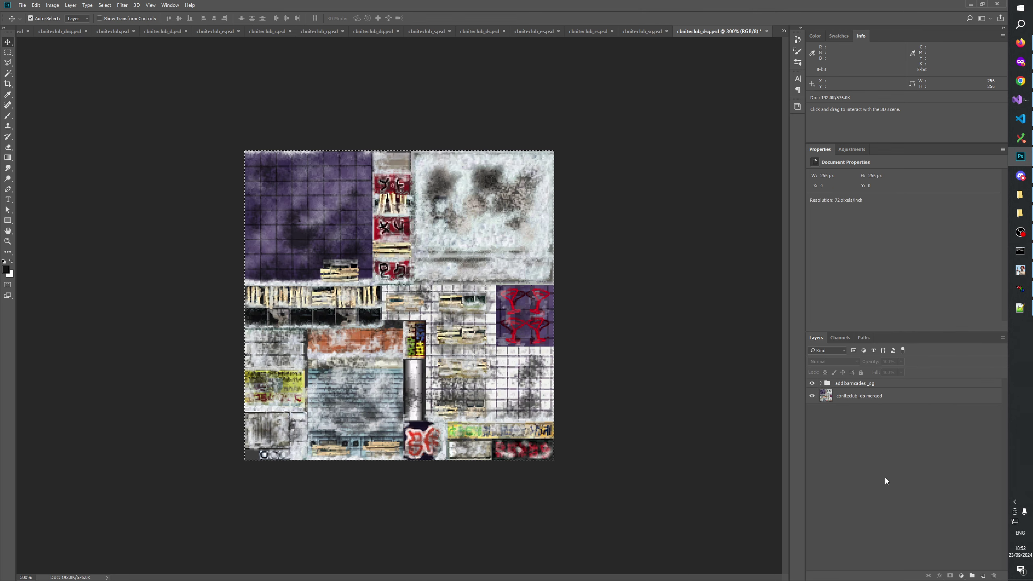
Step: Return cbniteclub_ds.psd to its RGB composite, hide the _alpha _ds group, collapse the open groups and save the file
left_click(496, 31)
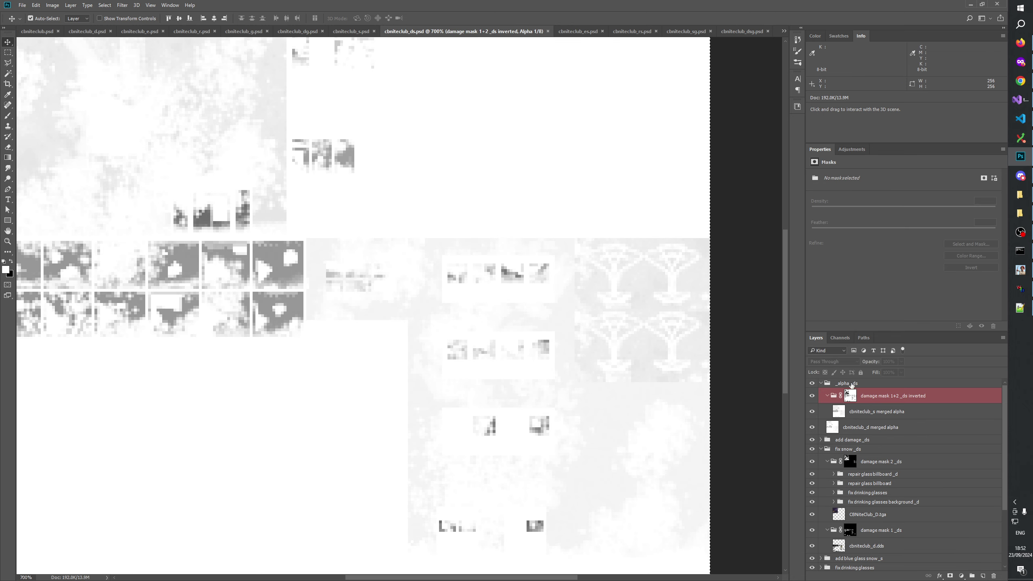
left_click(828, 384)
left_click(819, 383)
left_click(812, 383)
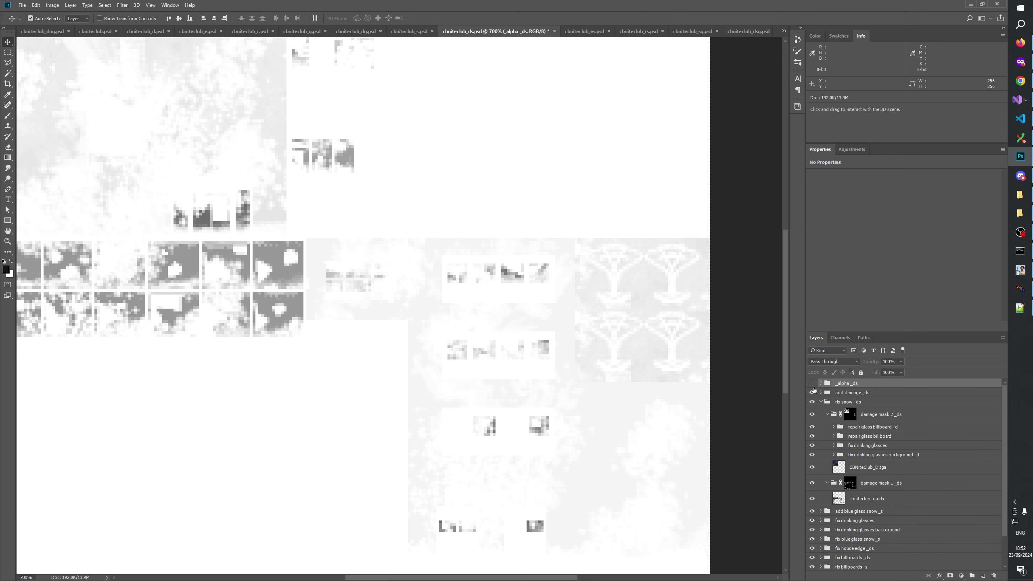
left_click(821, 402)
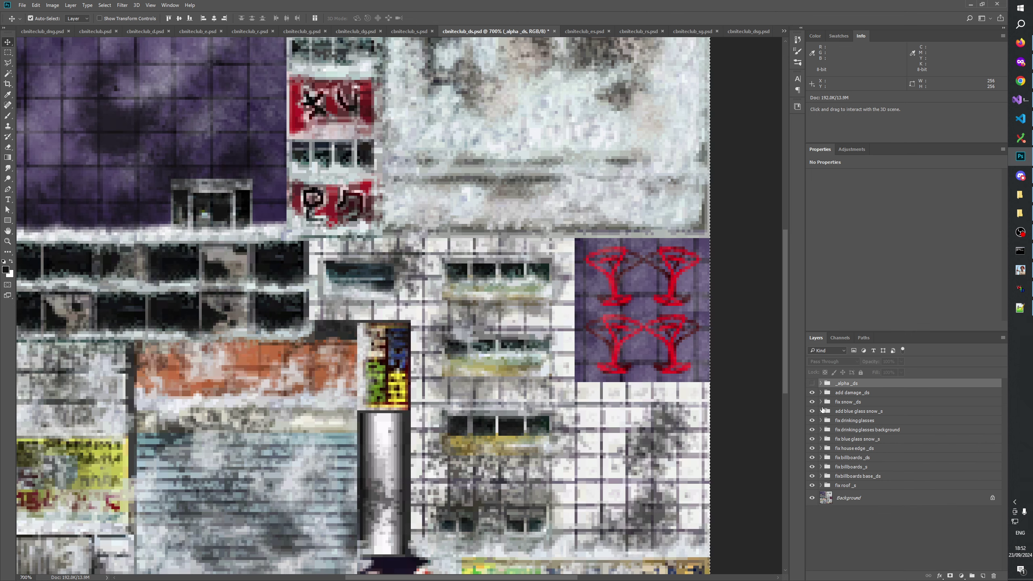
left_click(820, 402)
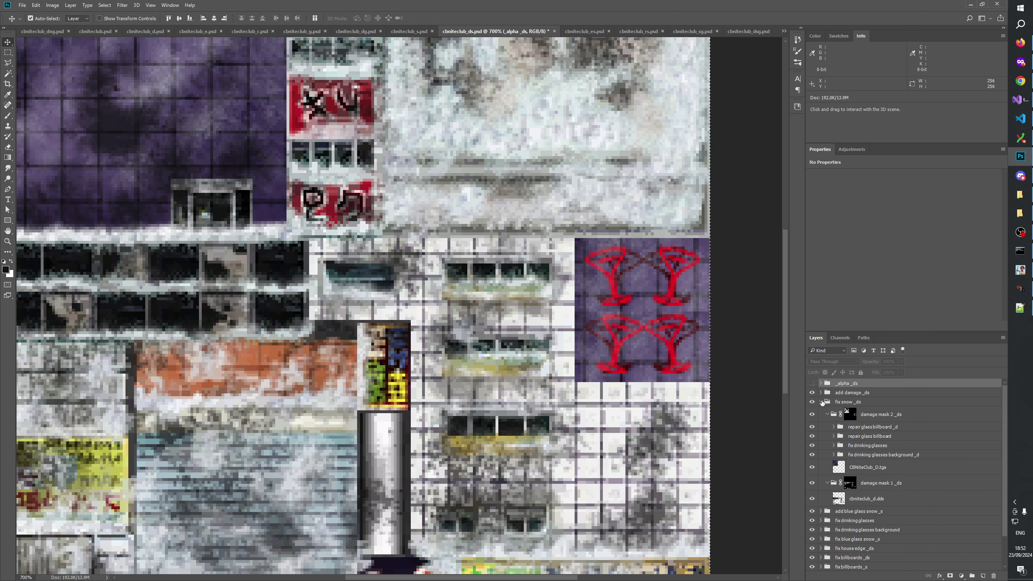
left_click(820, 403)
key("ctrl+s")
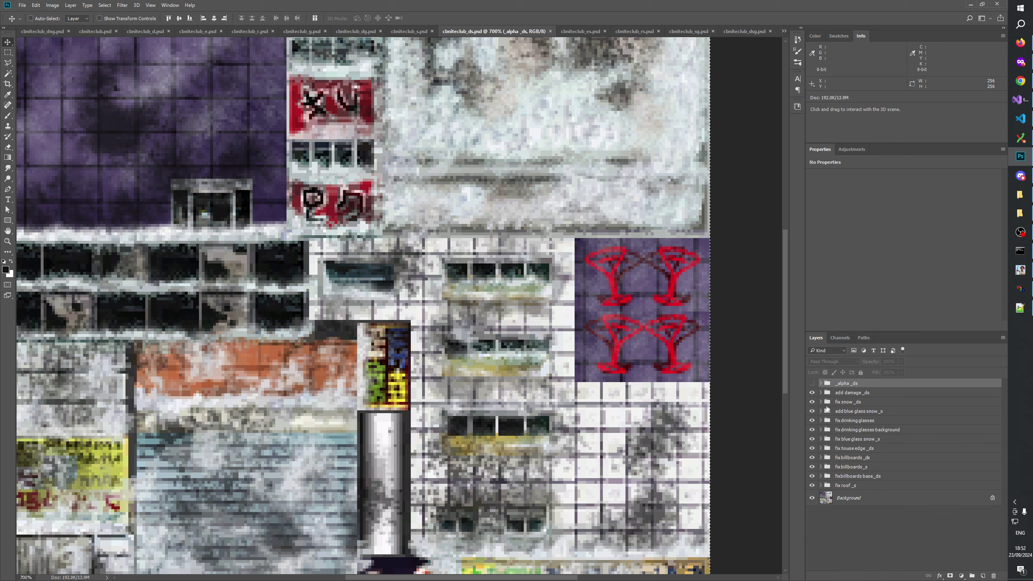
Step: Paste the merged cbniteclub_ds image as a new layer in cbniteclub_dsg.psd, merge it into cbniteclub_ds merged, and save
left_click(733, 35)
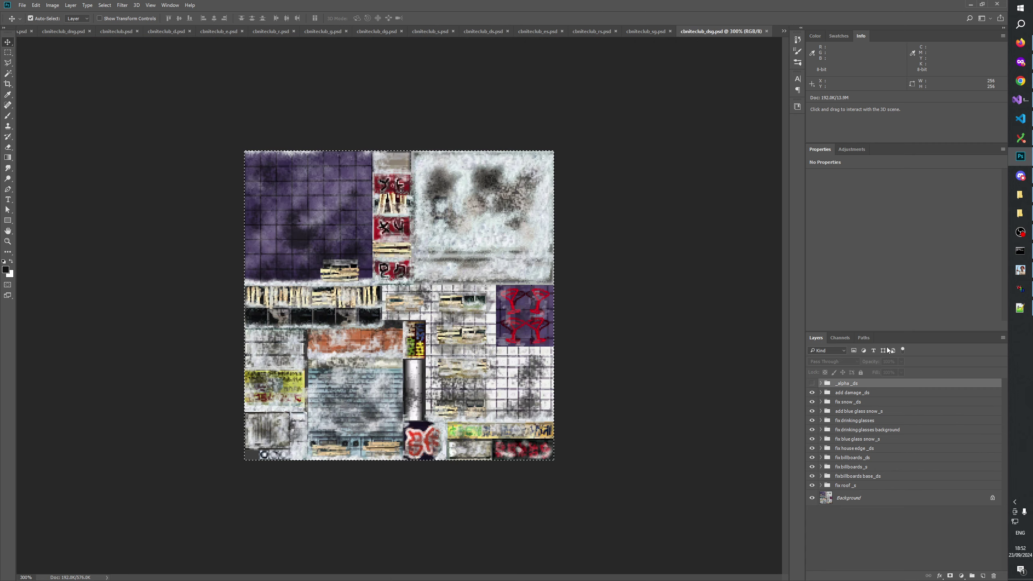
key("ctrl+j")
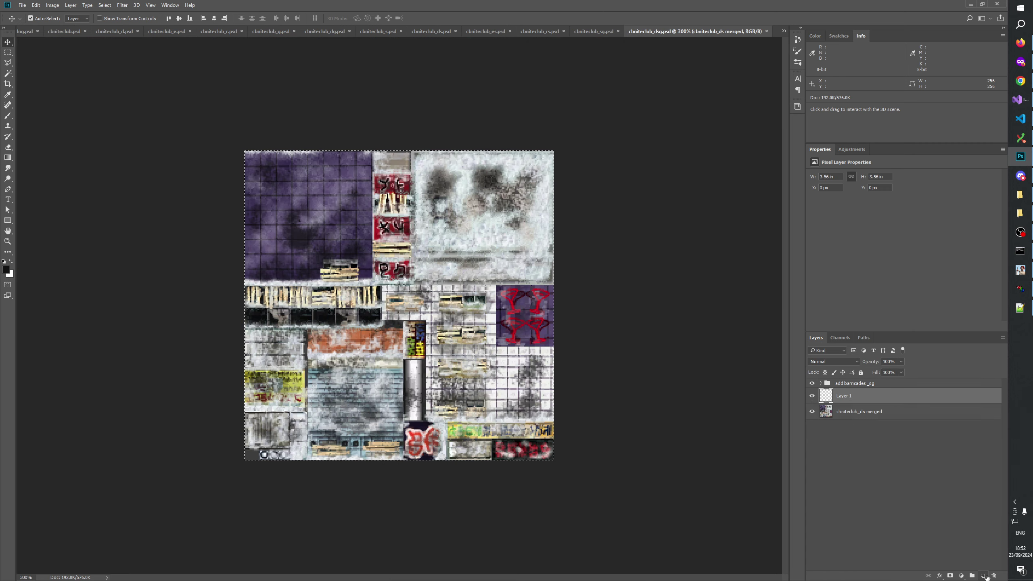
key("ctrl+z")
key("ctrl+z")
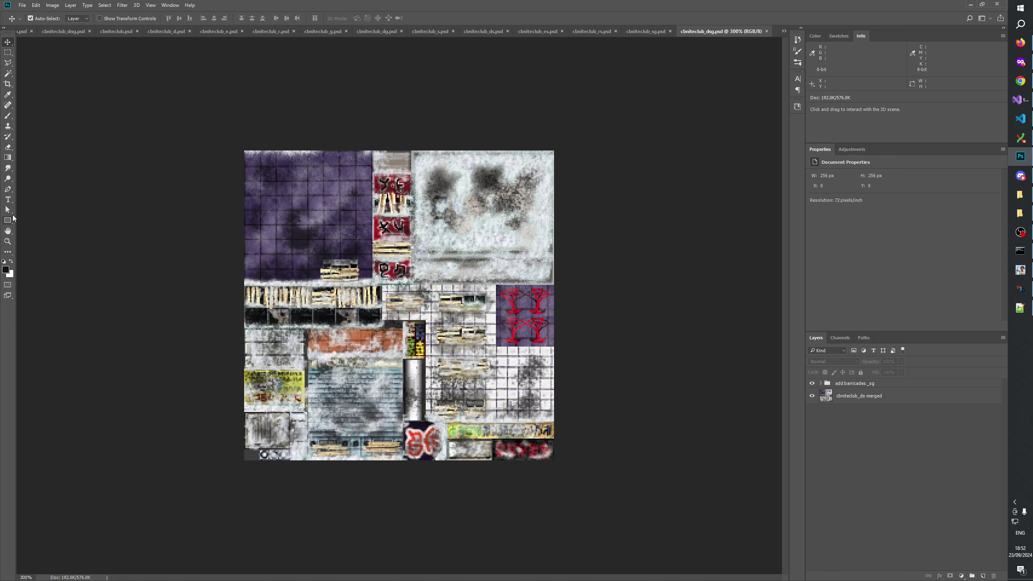
left_click(7, 241)
right_click(486, 285)
left_click(508, 301)
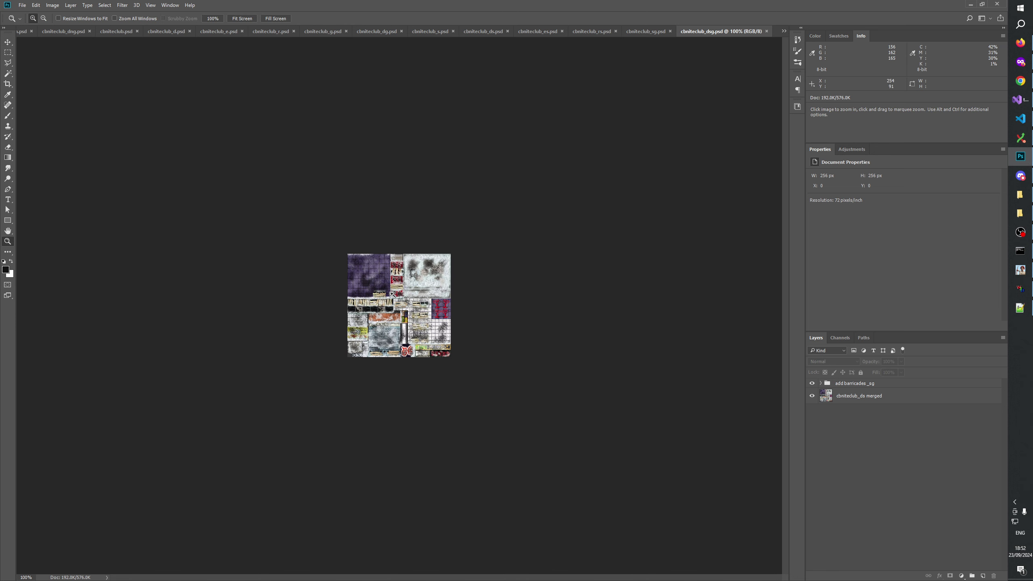
left_click(391, 293)
left_click(391, 293)
Step: Step back in the history to the last Paste state and compare the texture with Layer 1 hidden and shown
left_click(797, 39)
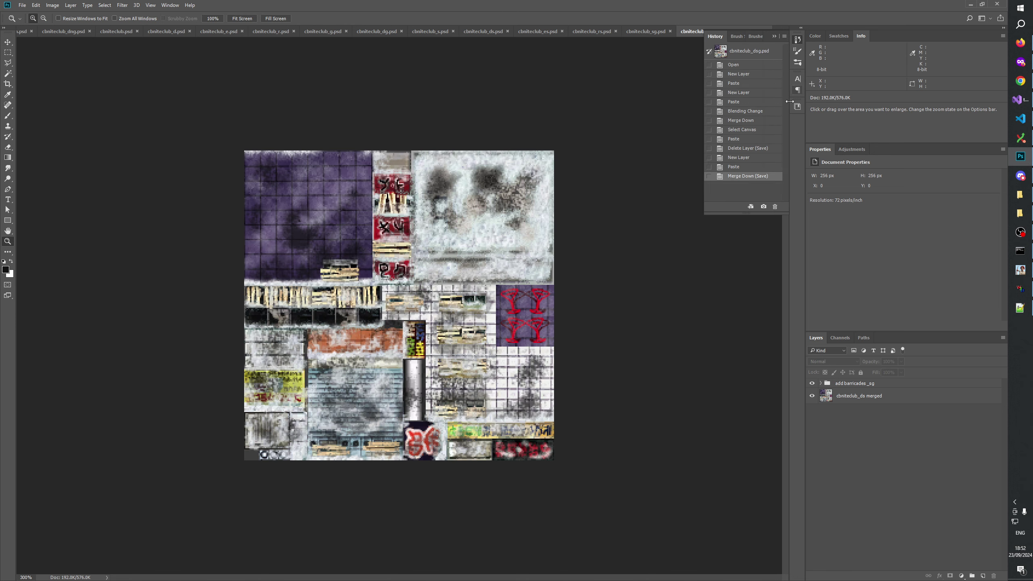
left_click(737, 167)
left_click(811, 397)
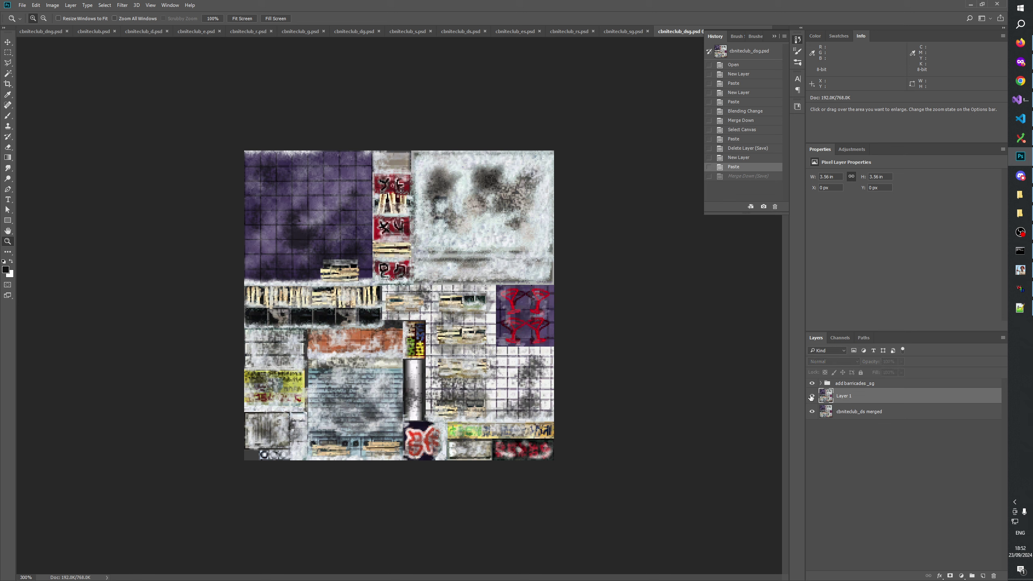
left_click(812, 396)
left_click(811, 397)
left_click(812, 397)
left_click(811, 397)
left_click(812, 396)
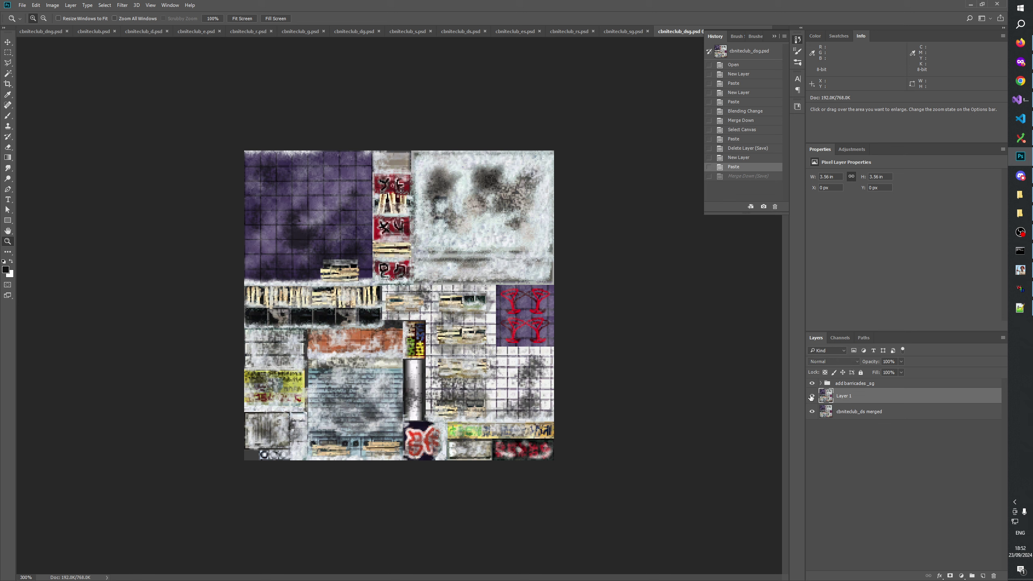
left_click(812, 396)
Step: Merge Layer 1 back into cbniteclub_ds merged, close the history, and deselect the layer
key("ctrl+shift+z")
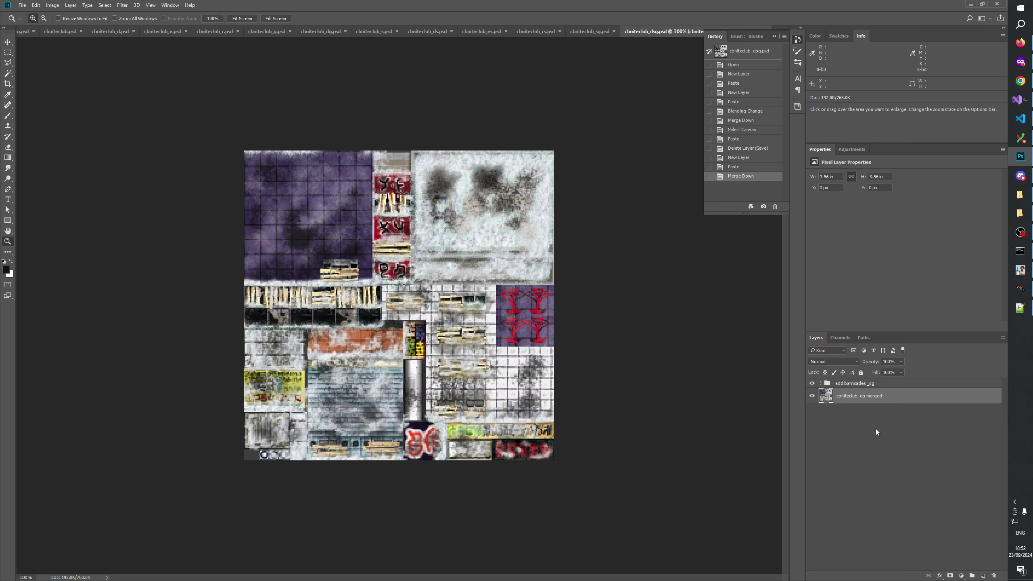
left_click(772, 36)
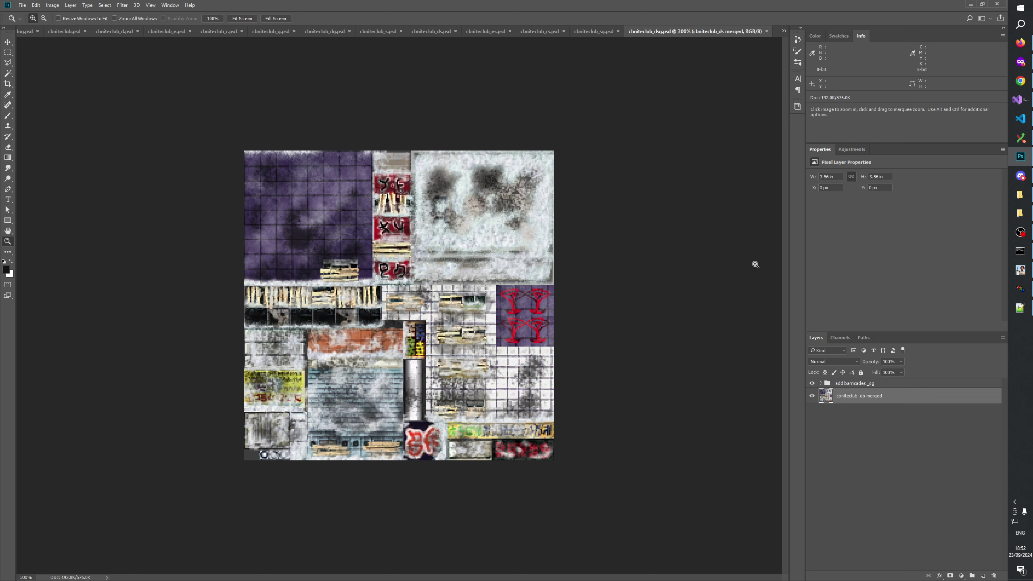
left_click(872, 486)
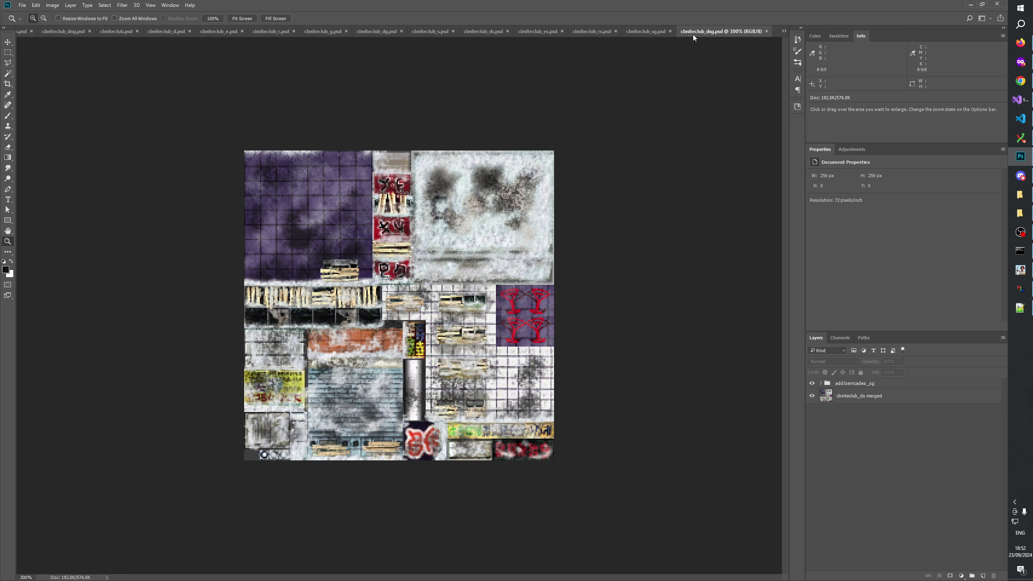
Step: Compare cbniteclub_sg.psd with cbniteclub_dsg.psd, and set the views of cbniteclub_s.psd and cbniteclub_ds.psd to 300%
left_click(644, 33)
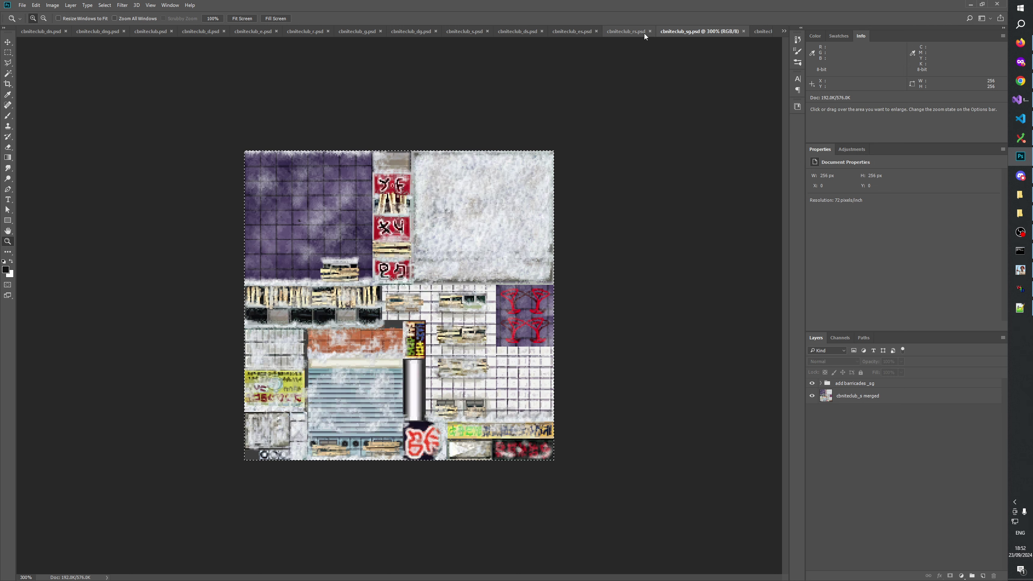
left_click(760, 32)
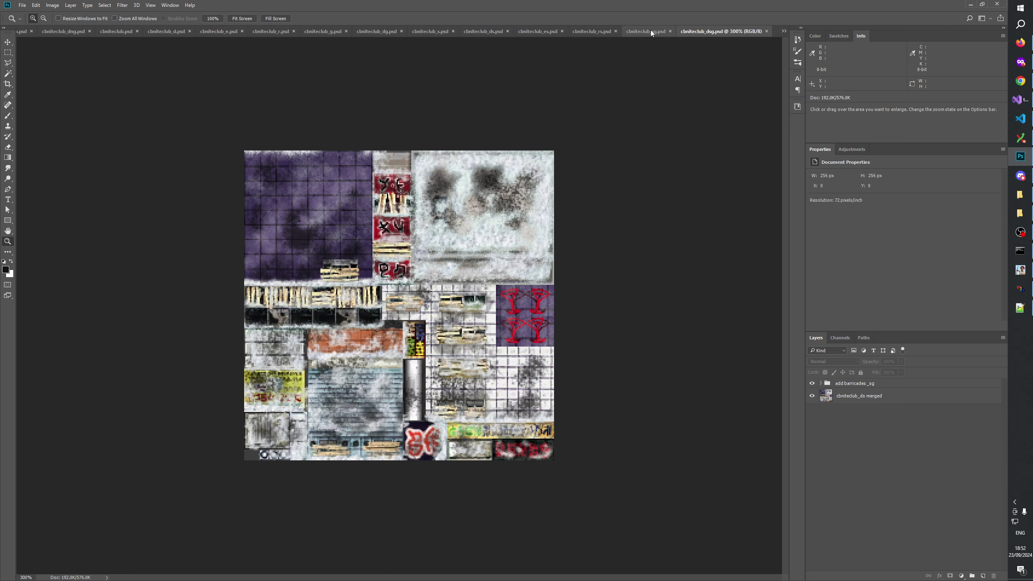
left_click(430, 31)
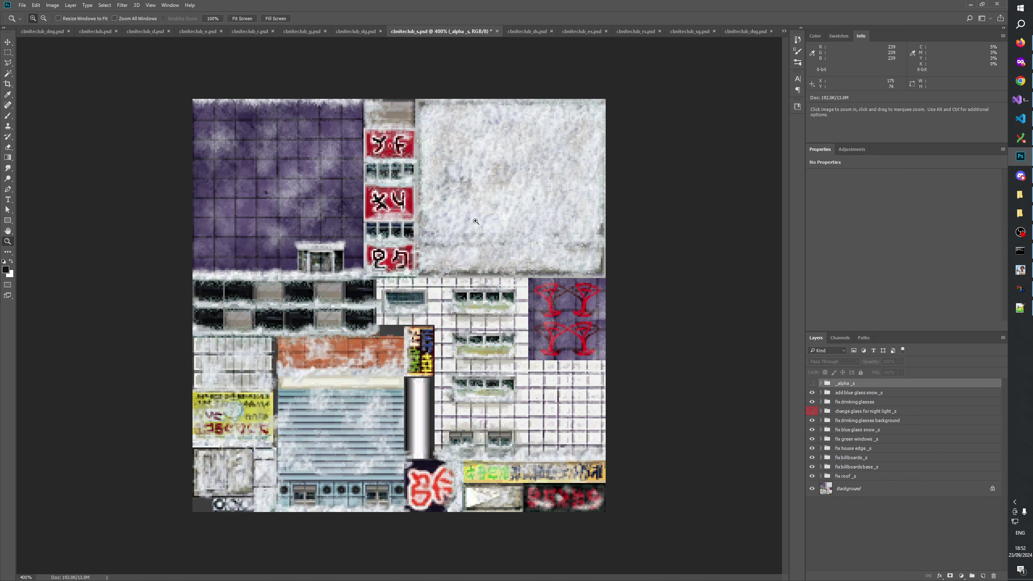
right_click(476, 221)
left_click(496, 276)
left_click(529, 32)
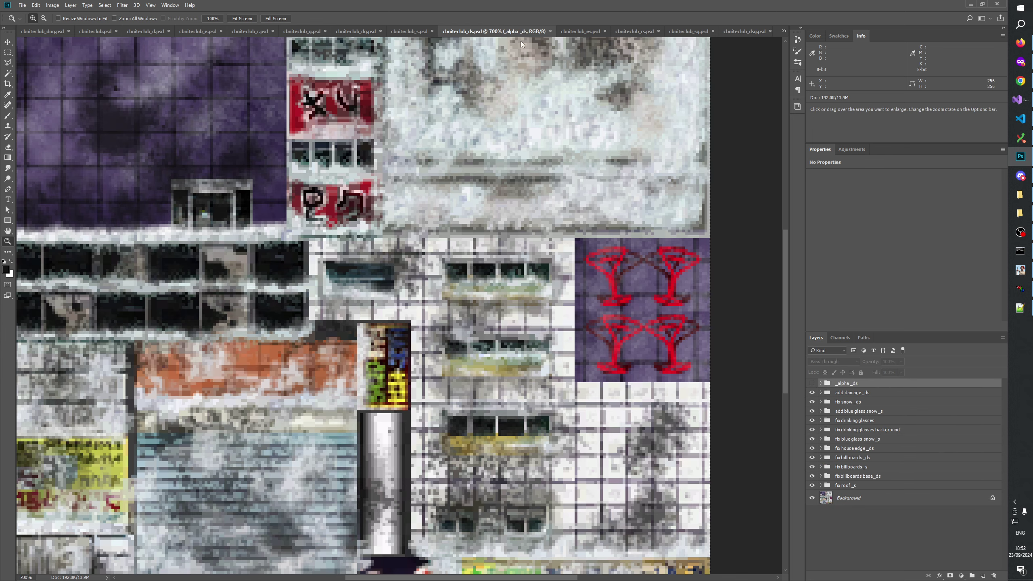
right_click(475, 145)
left_click(500, 172)
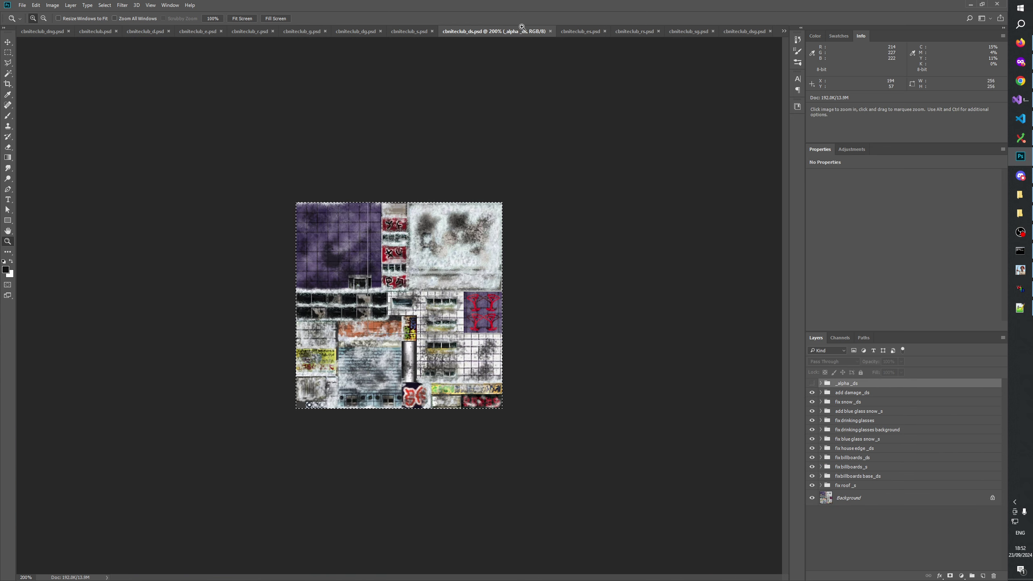
key("ctrl+plus")
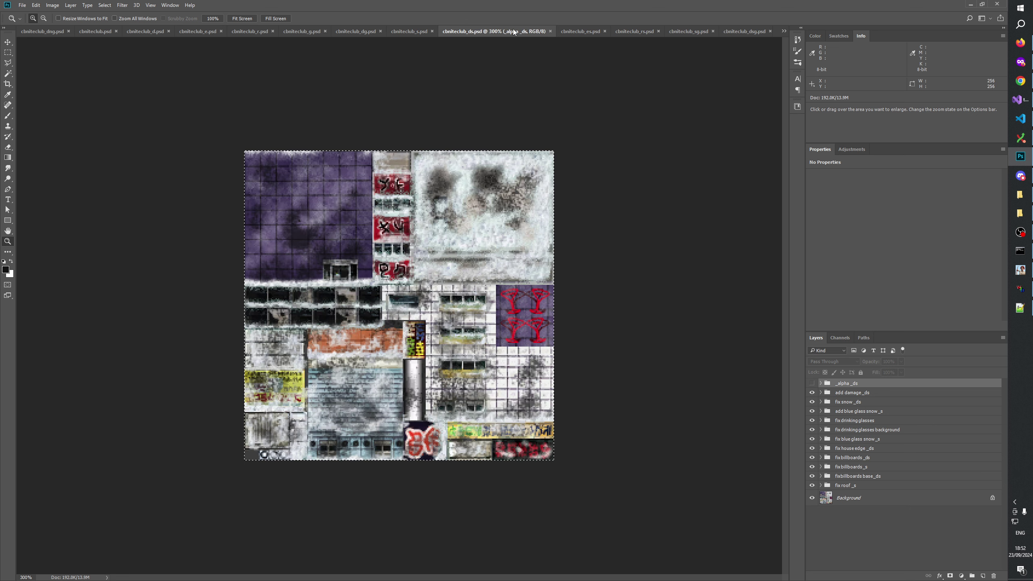
Step: Alternate between cbniteclub_s.psd and cbniteclub_ds.psd to compare the intact and damaged snow textures
left_click(412, 32)
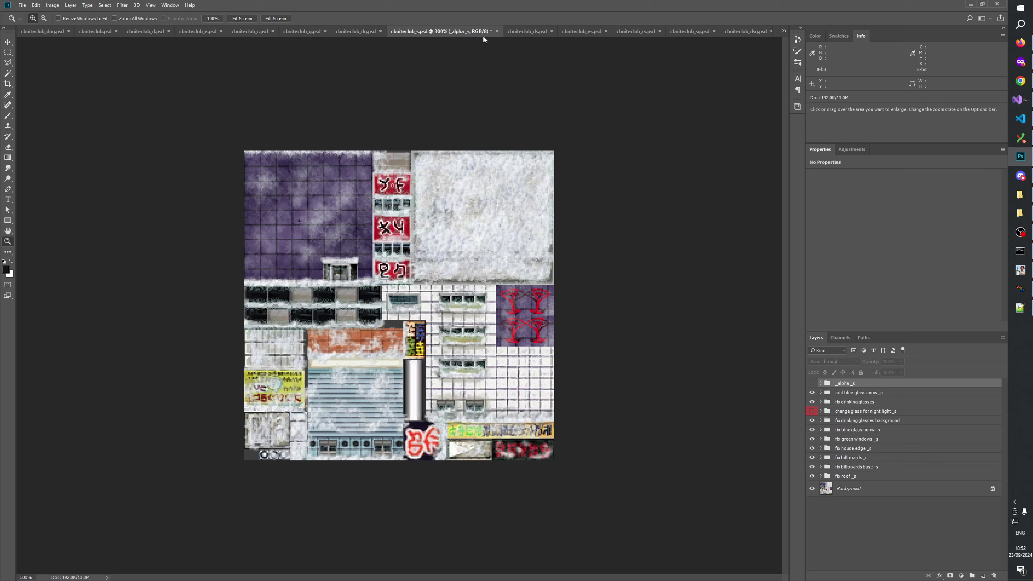
left_click(514, 31)
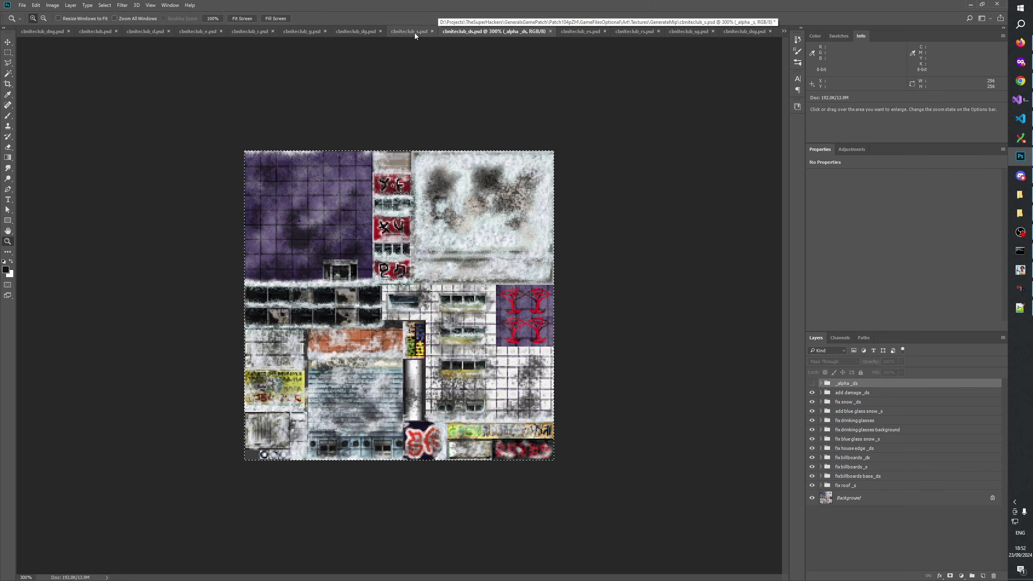
left_click(415, 32)
left_click(518, 29)
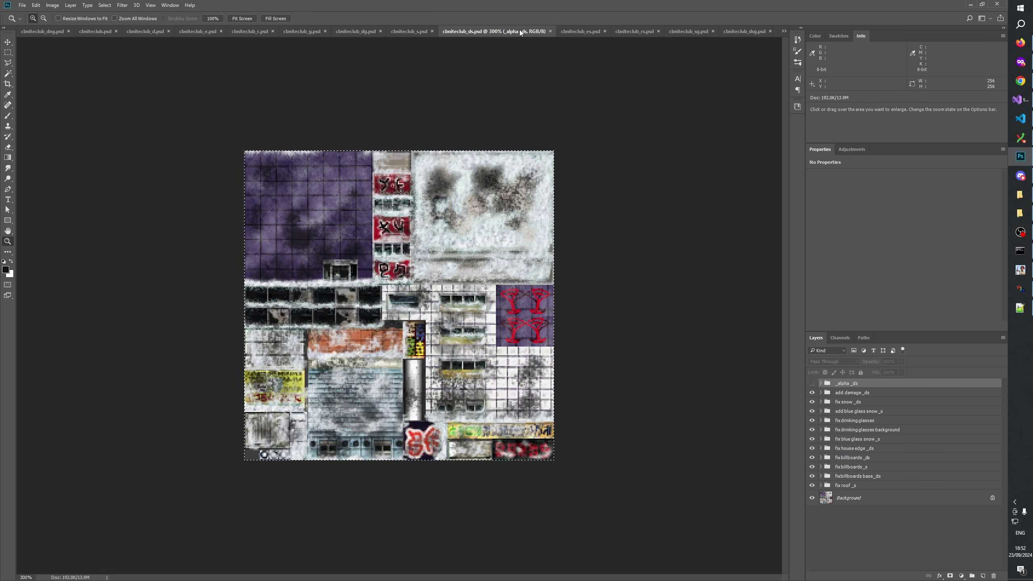
left_click(426, 31)
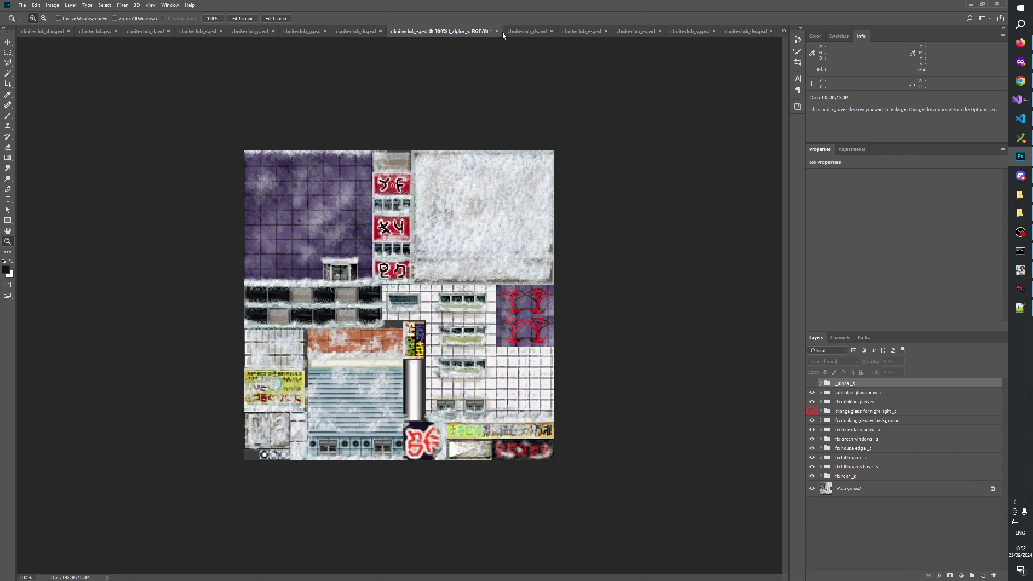
left_click(525, 31)
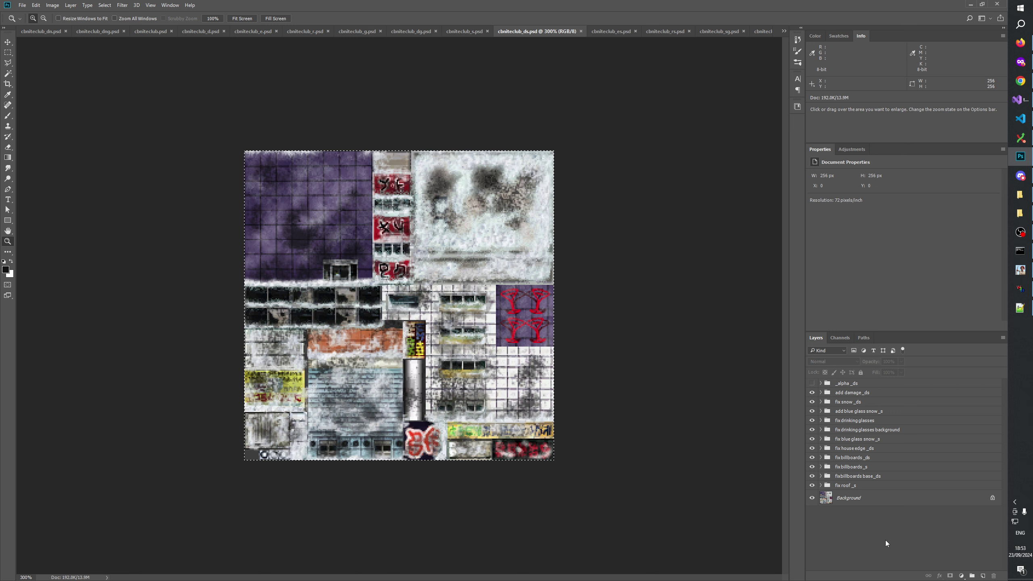
Step: Duplicate the fix snow _ds group from cbniteclub_ds.psd into cbniteclub_es.psd
left_click(614, 34)
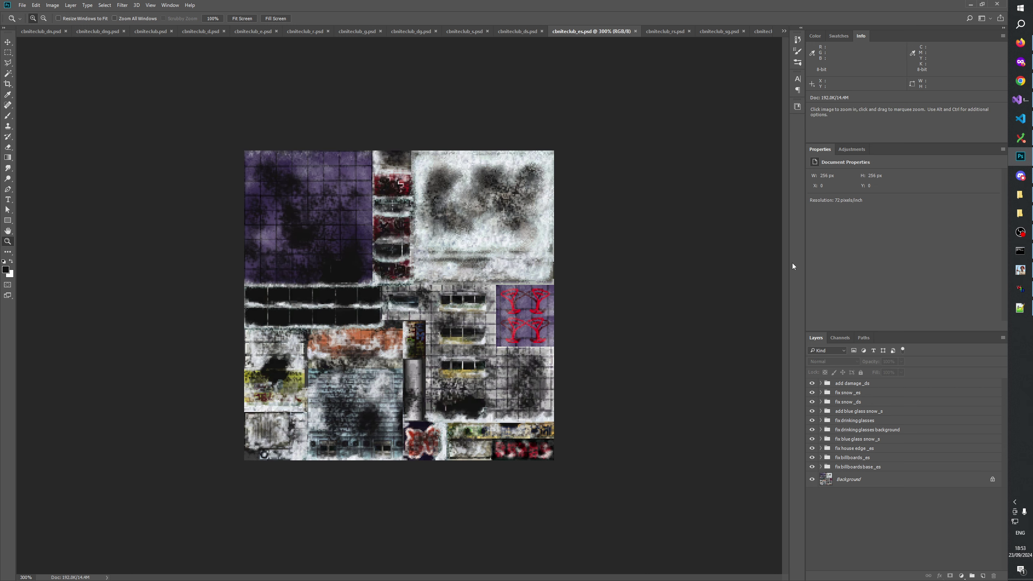
left_click(518, 32)
left_click(847, 403)
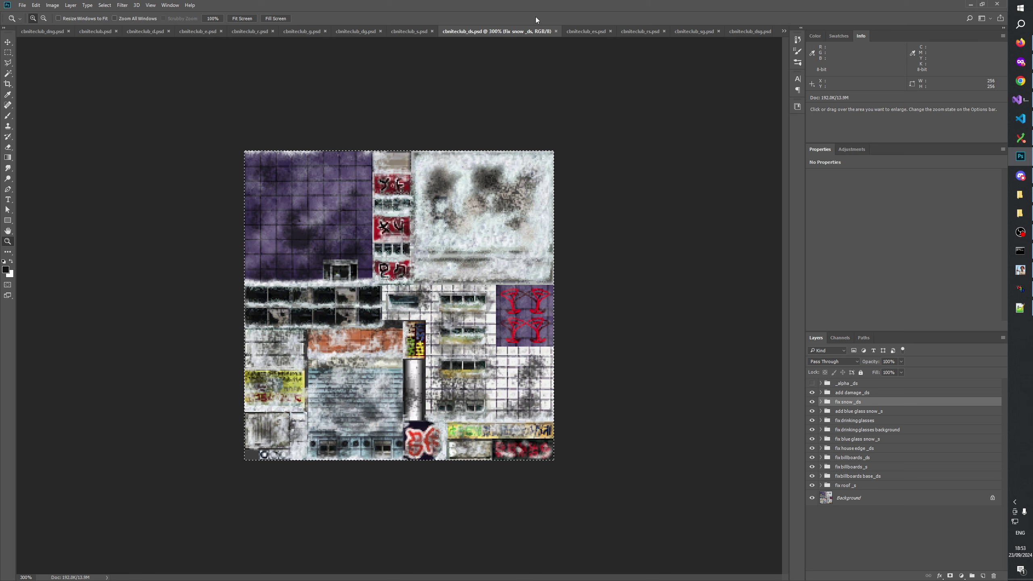
right_click(849, 402)
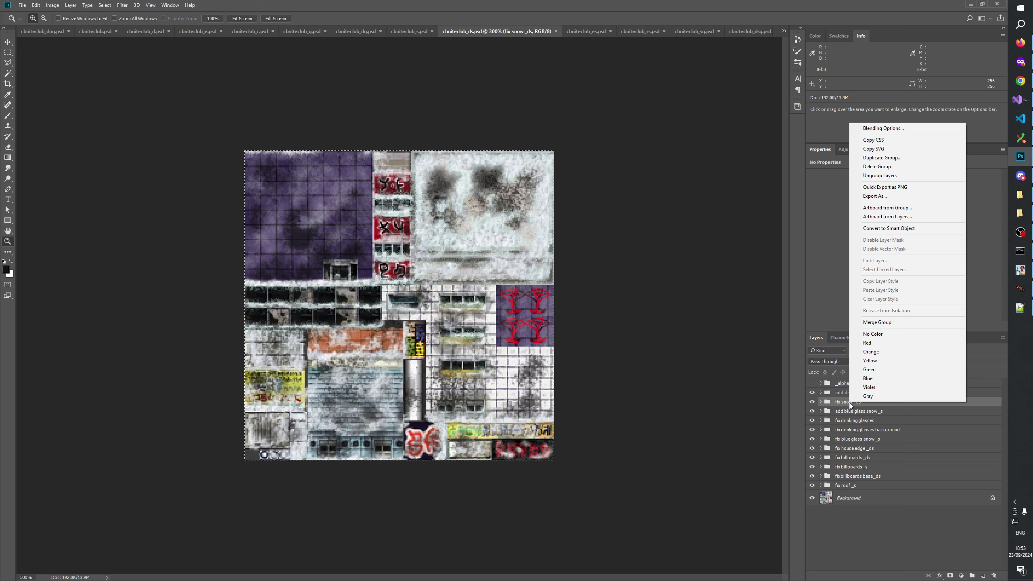
left_click(882, 158)
left_click(514, 209)
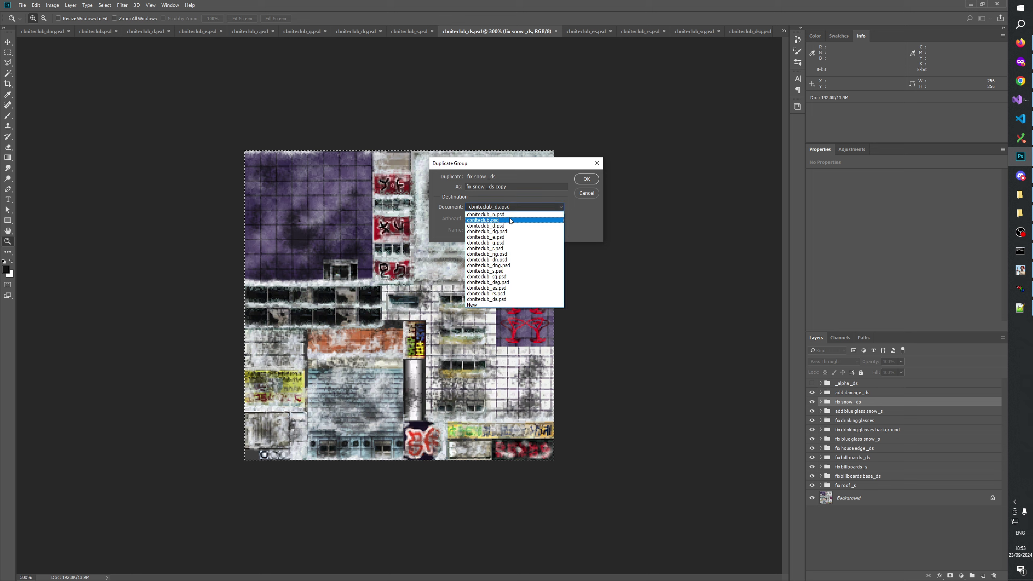
left_click(488, 288)
left_click(586, 179)
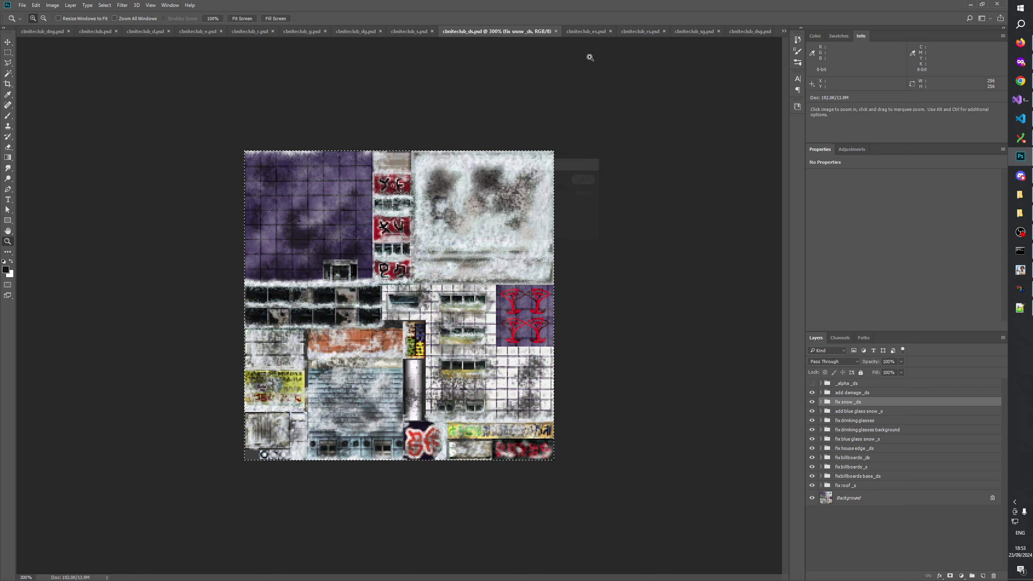
Step: In cbniteclub_es.psd, move the duplicated fix snow _ds group directly above the old group of that name and hide the old one
left_click(588, 31)
left_click_drag(856, 383, 862, 406)
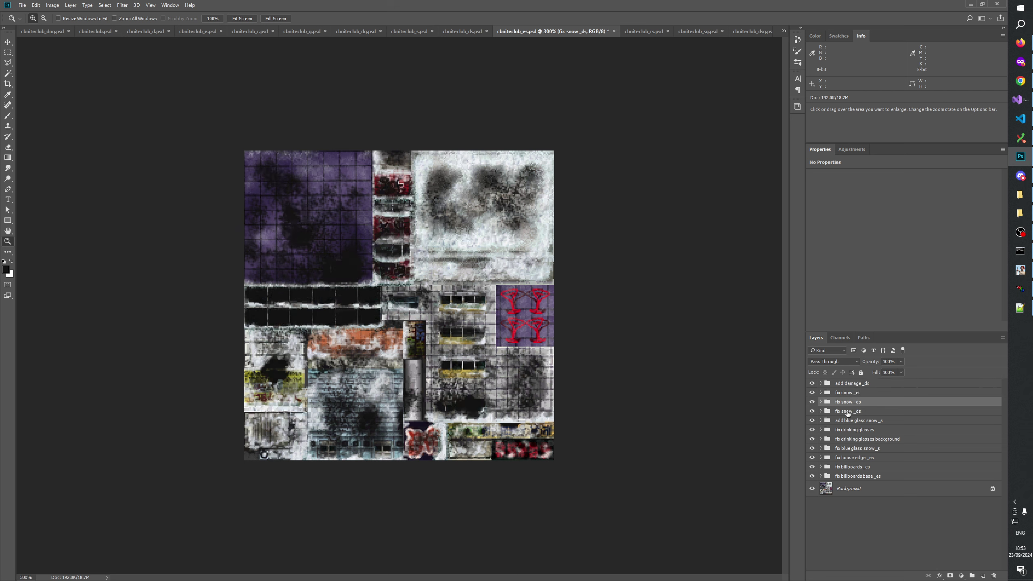
left_click(811, 410)
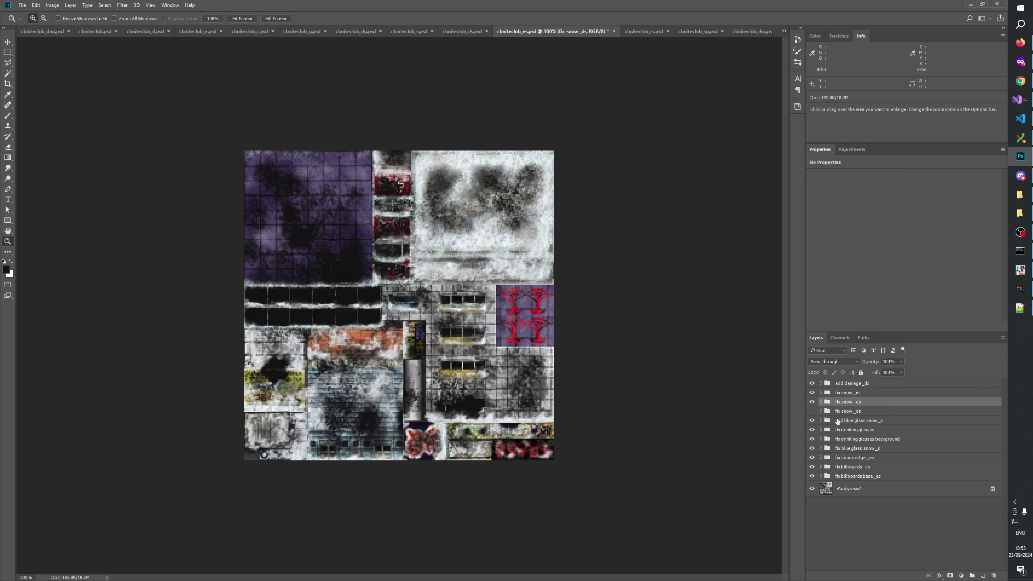
Step: Toggle the duplicated fix snow _ds group to compare, and expand the fix snow _es and fix snow _ds groups
left_click(811, 402)
left_click(811, 401)
left_click(844, 392)
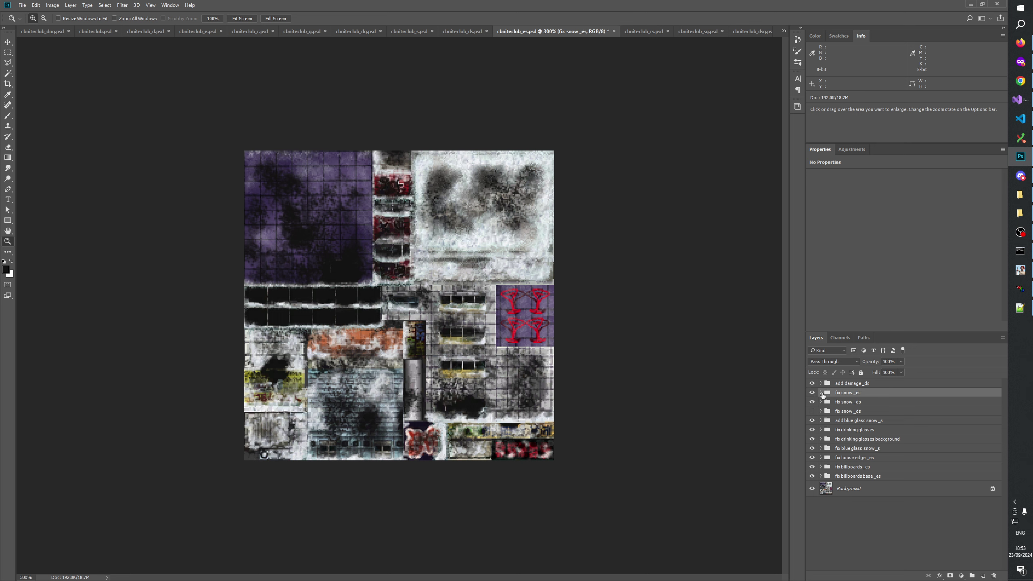
left_click(821, 393)
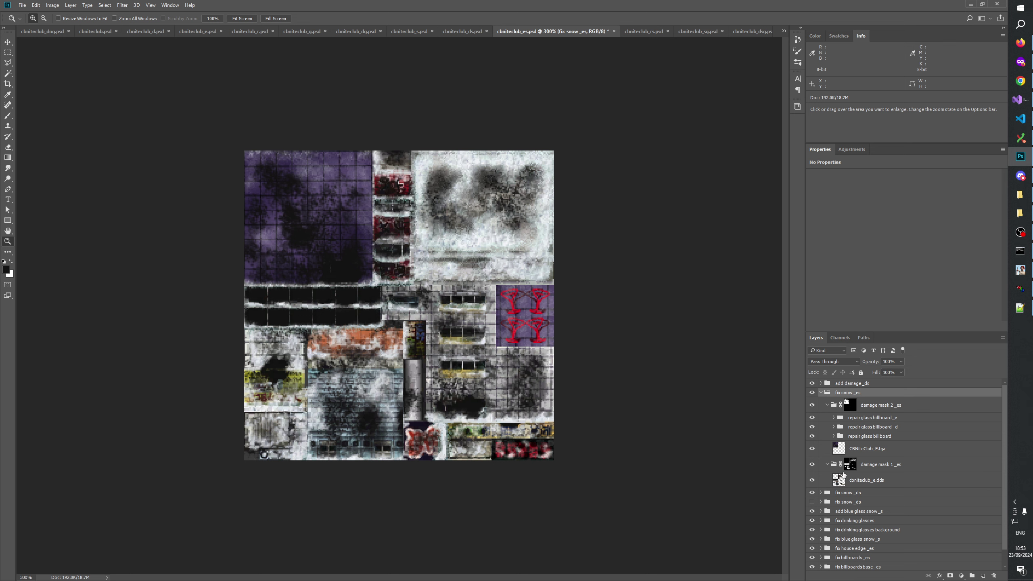
left_click(820, 492)
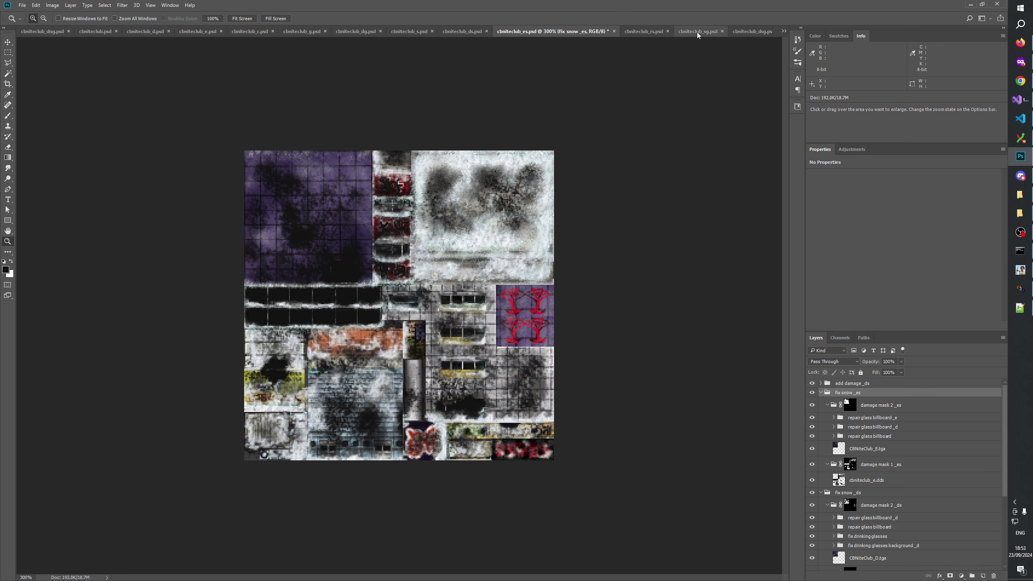
Step: Switch to cbniteclub_e.psd and inspect the contents of fix drinking glasses _e and its add clean drinking glasses _e subgroup
left_click(182, 33)
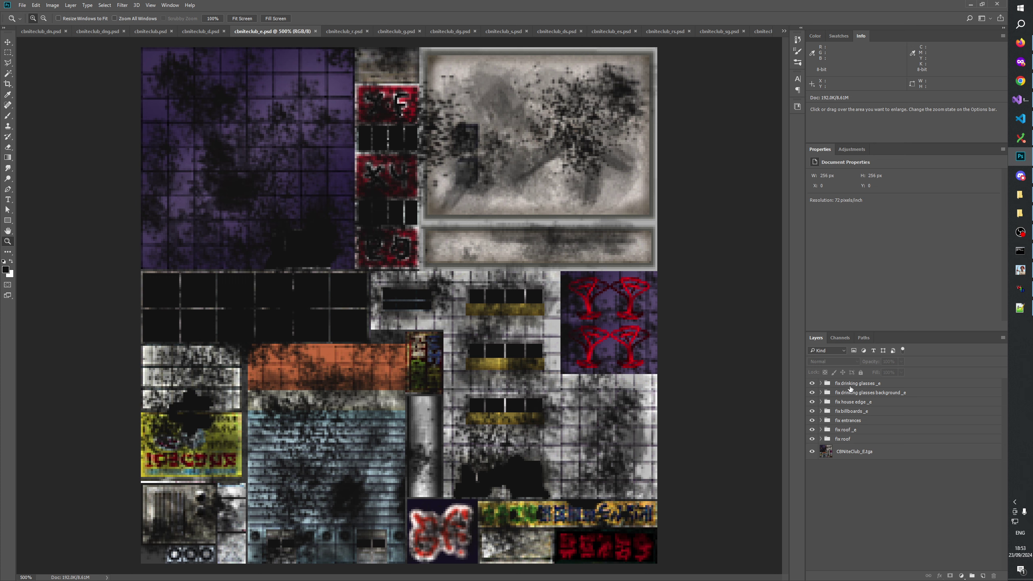
left_click(822, 384)
left_click(820, 383)
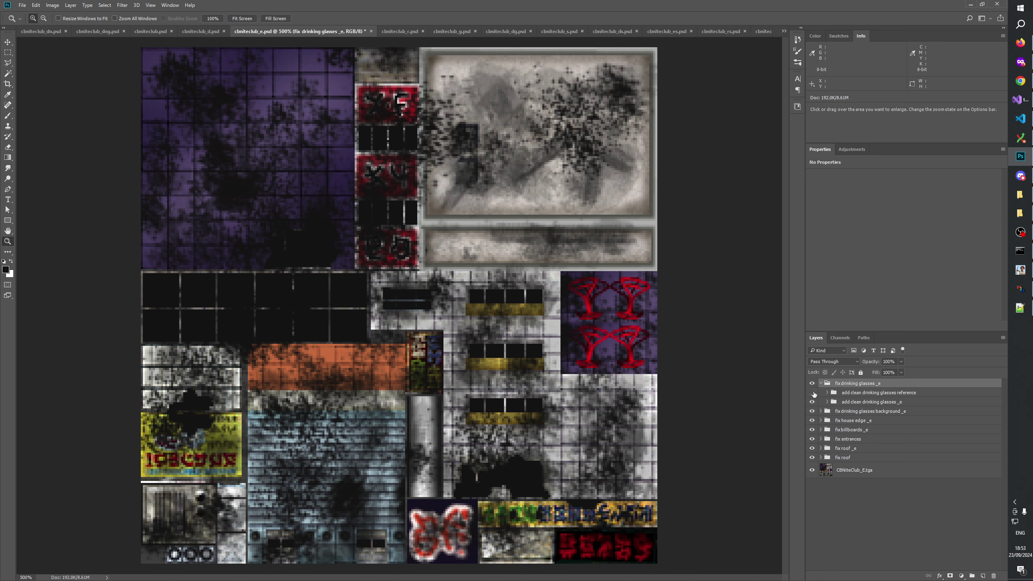
left_click(825, 403)
left_click(826, 402)
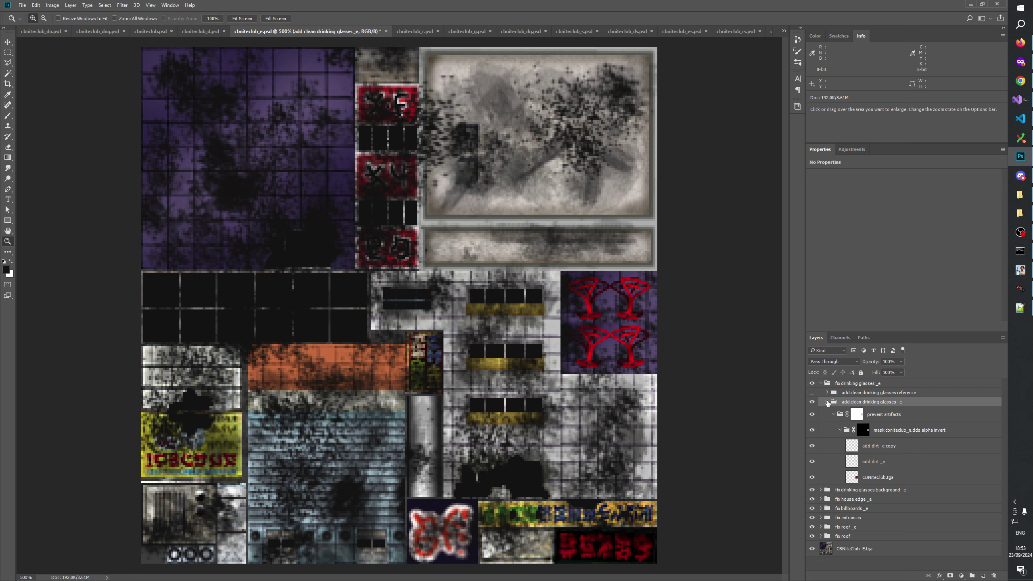
left_click(827, 402)
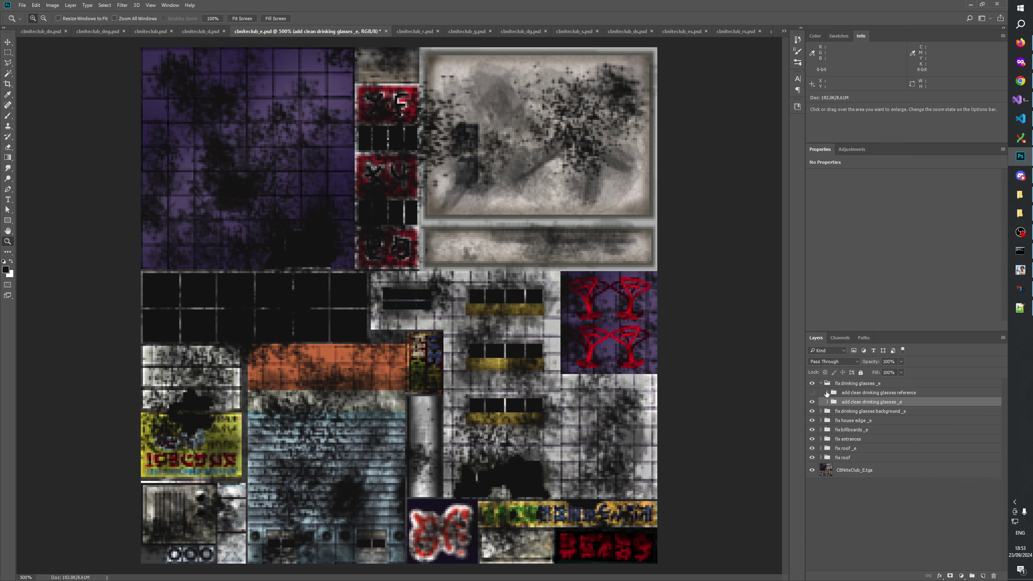
left_click(820, 384)
Step: Duplicate the fix drinking glasses _e and fix drinking glasses background _e groups into cbniteclub_es.psd
left_click(860, 393, "shift")
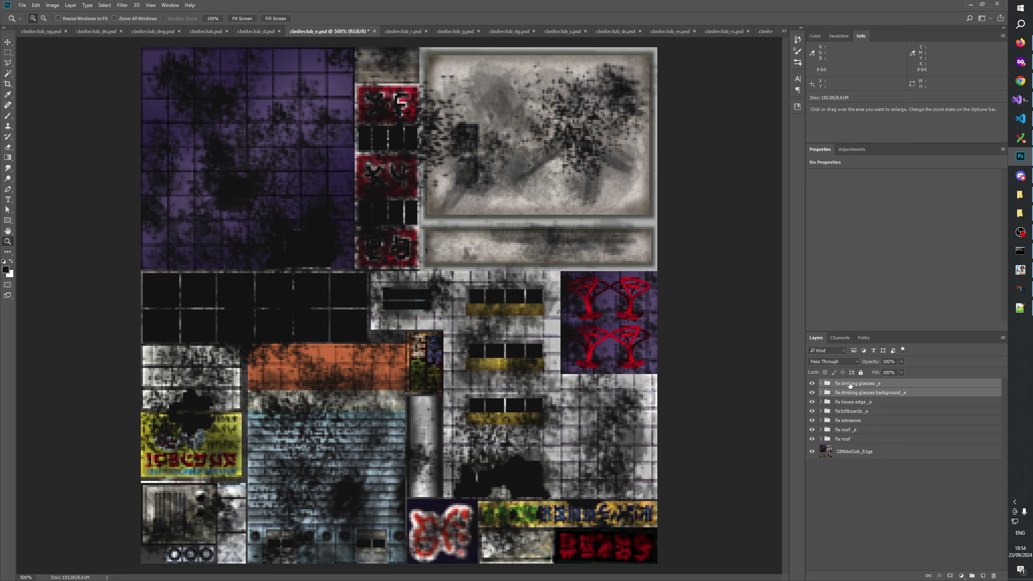
right_click(850, 385)
left_click(874, 135)
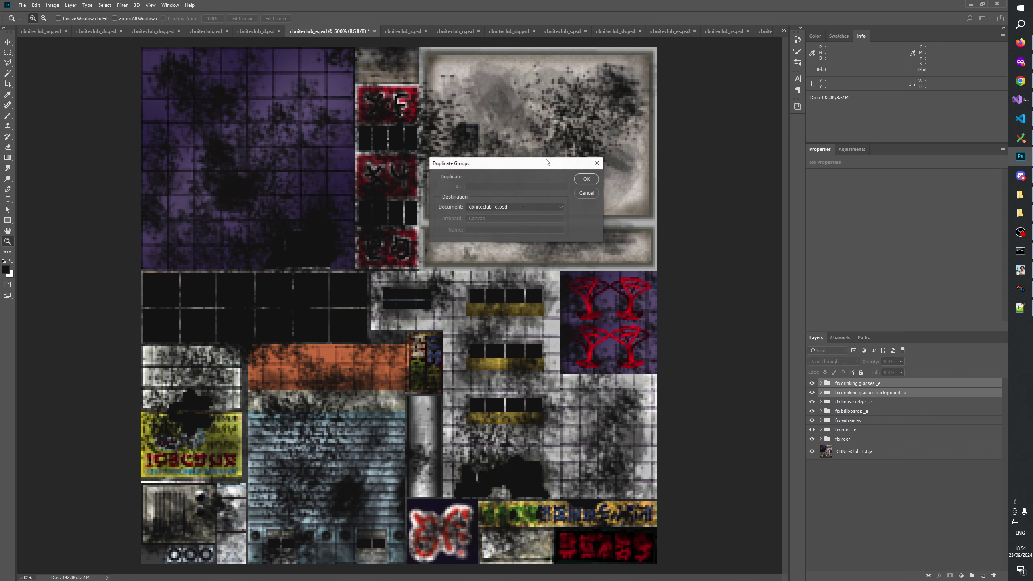
left_click(513, 207)
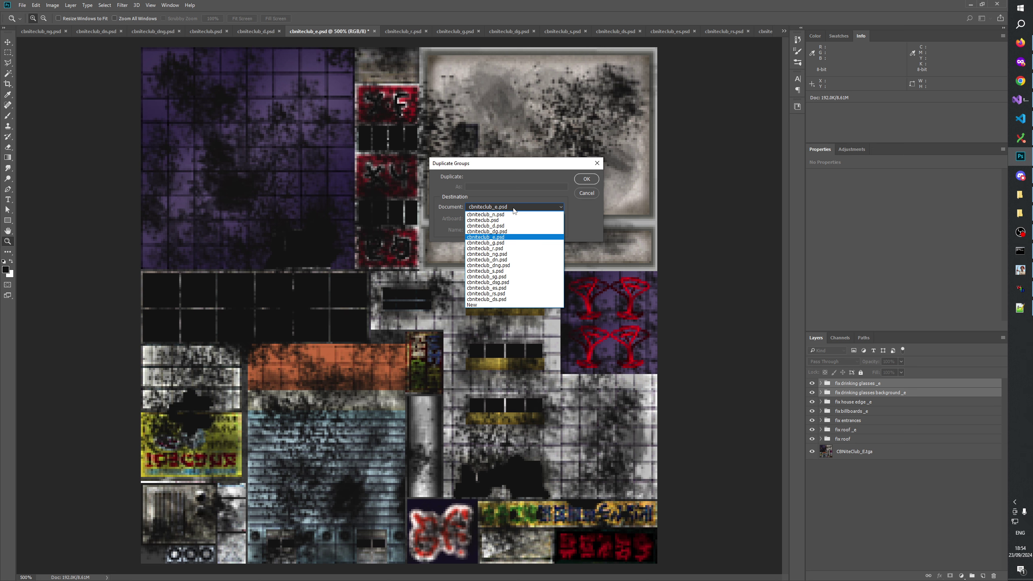
left_click(515, 287)
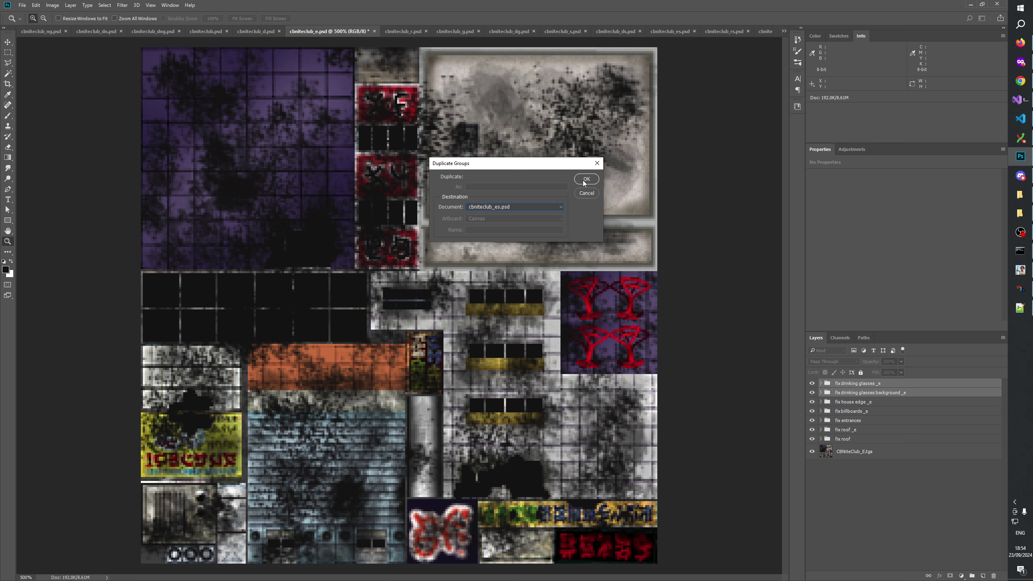
left_click(583, 181)
Step: In cbniteclub_es.psd, move both drinking glasses groups into damage mask 2 _es below repair glass billboard, and toggle the repair groups to compare
left_click(685, 31)
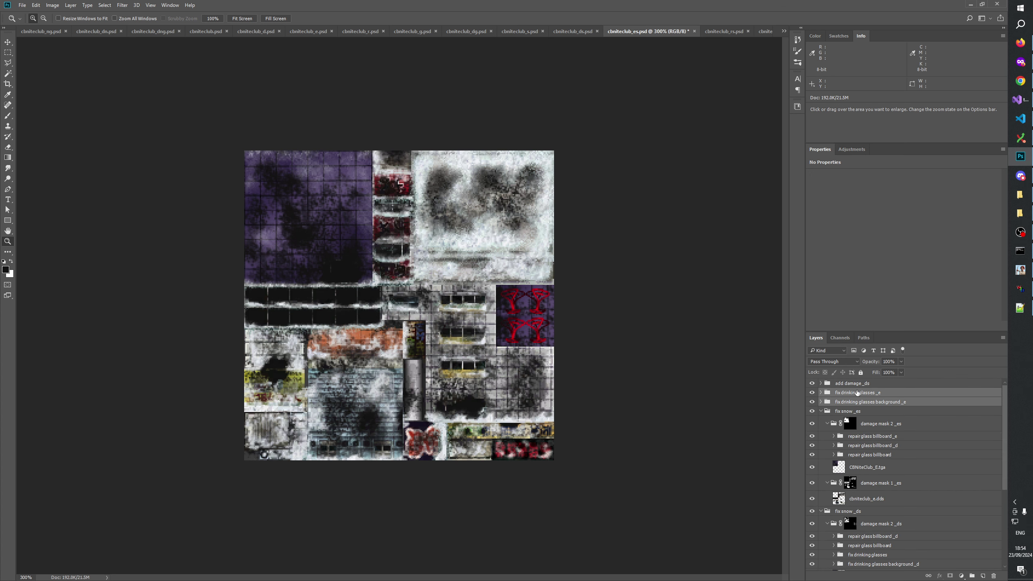
left_click_drag(857, 393, 864, 456)
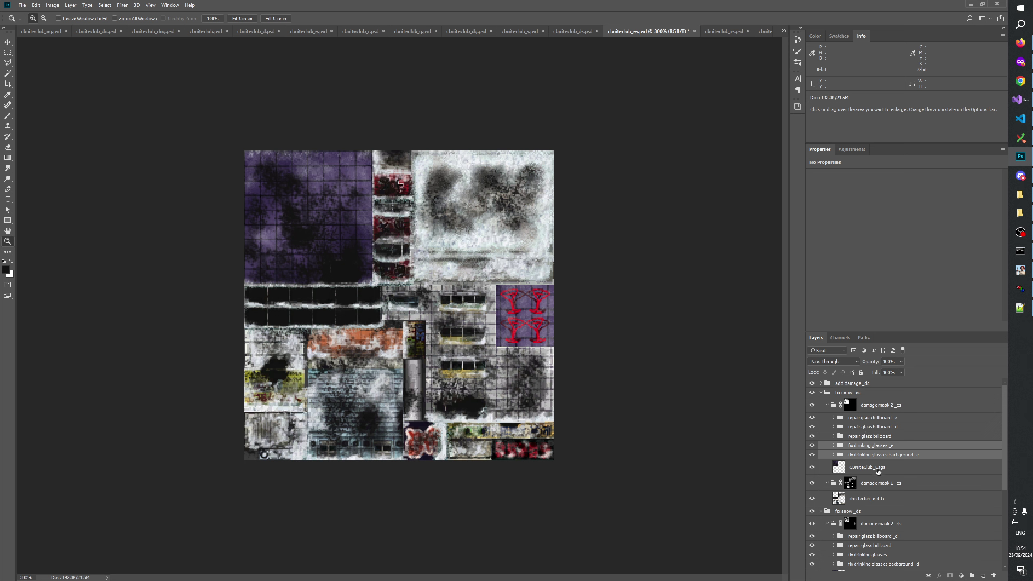
left_click(812, 436)
left_click(812, 436)
left_click(812, 436)
left_click(812, 436)
left_click(812, 427)
left_click(812, 427)
Step: Check fix drinking glasses _e and fix drinking glasses background _e individually against the groups inside fix snow _ds
left_click(854, 445, "ctrl")
left_click(855, 445)
left_click(854, 454)
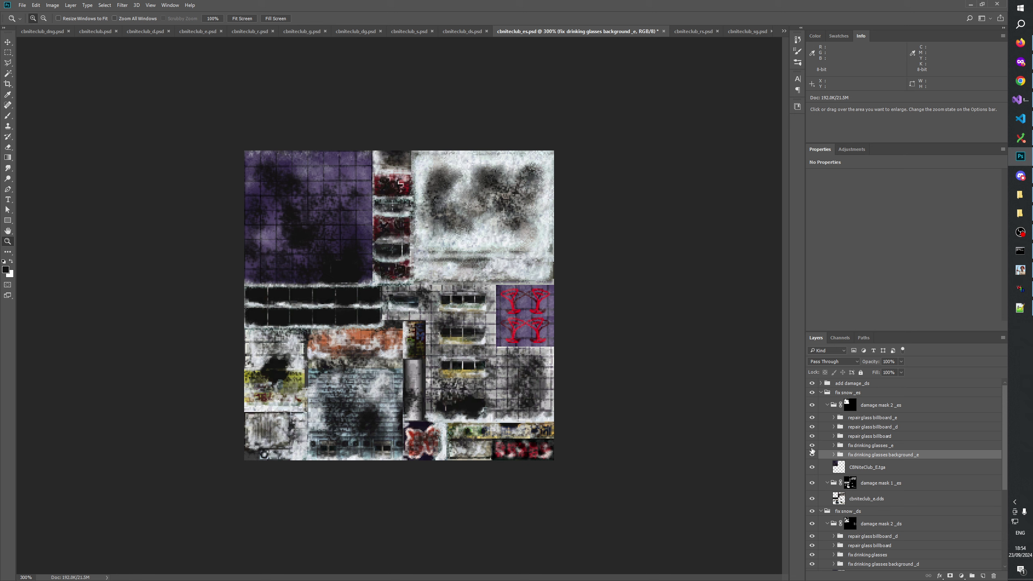
scroll(885, 426, "down", 1)
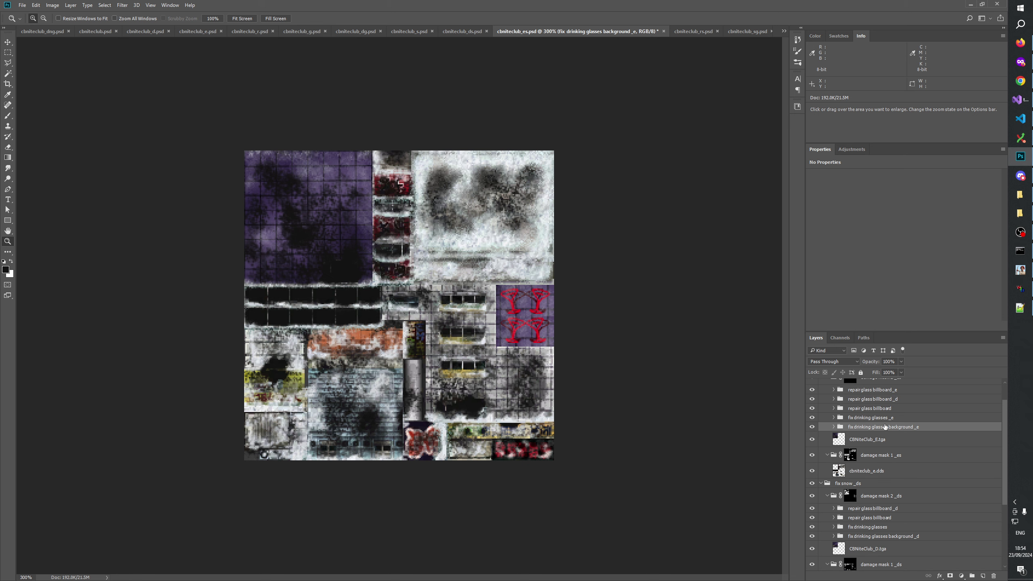
left_click(879, 418)
left_click(879, 426)
left_click(877, 418)
left_click(875, 427)
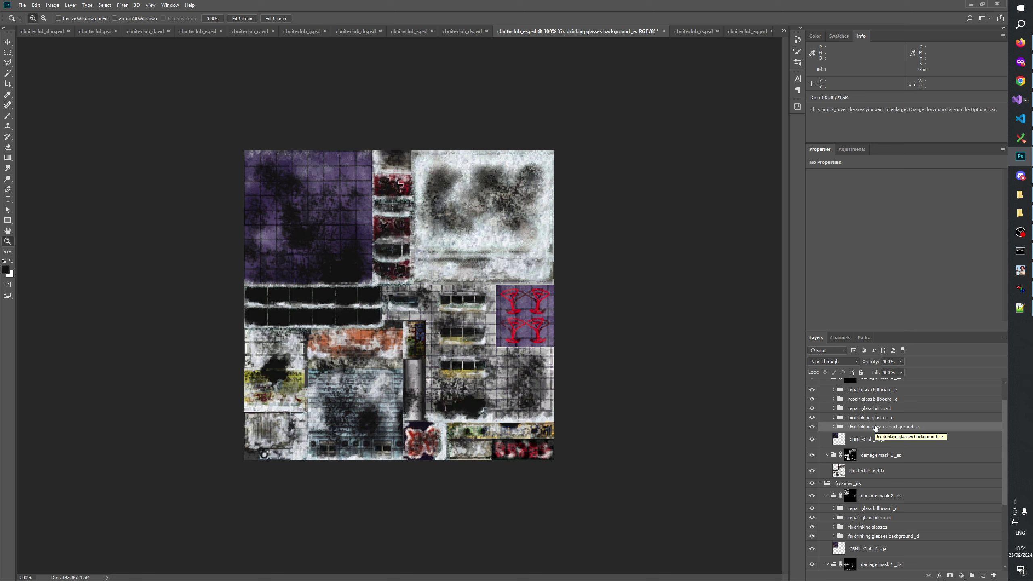
Step: Delete the old hidden fix snow _ds group together with its contents
left_click(821, 484)
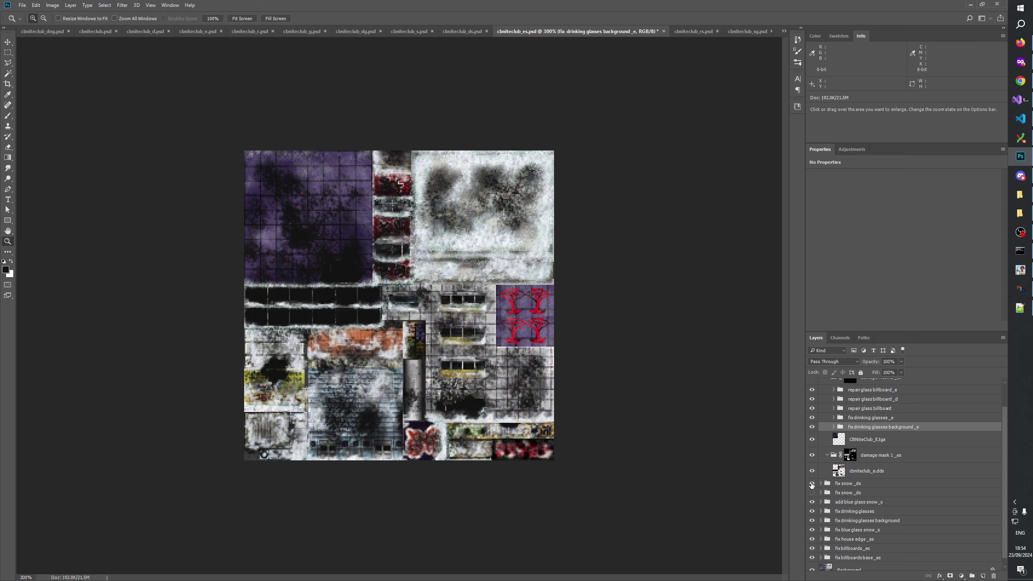
left_click(848, 493)
left_click(993, 575)
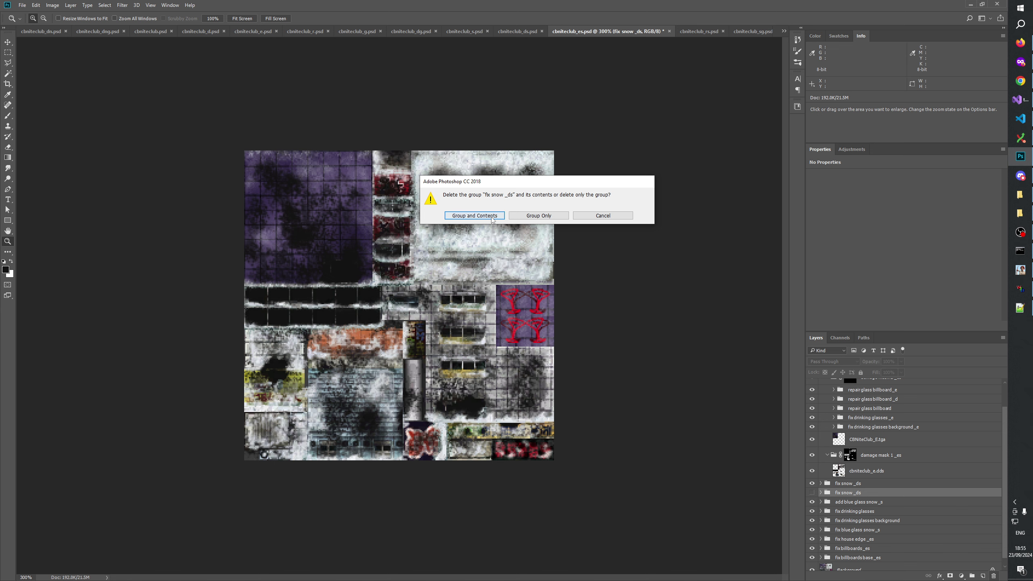
left_click(474, 218)
scroll(854, 494, "up", 1)
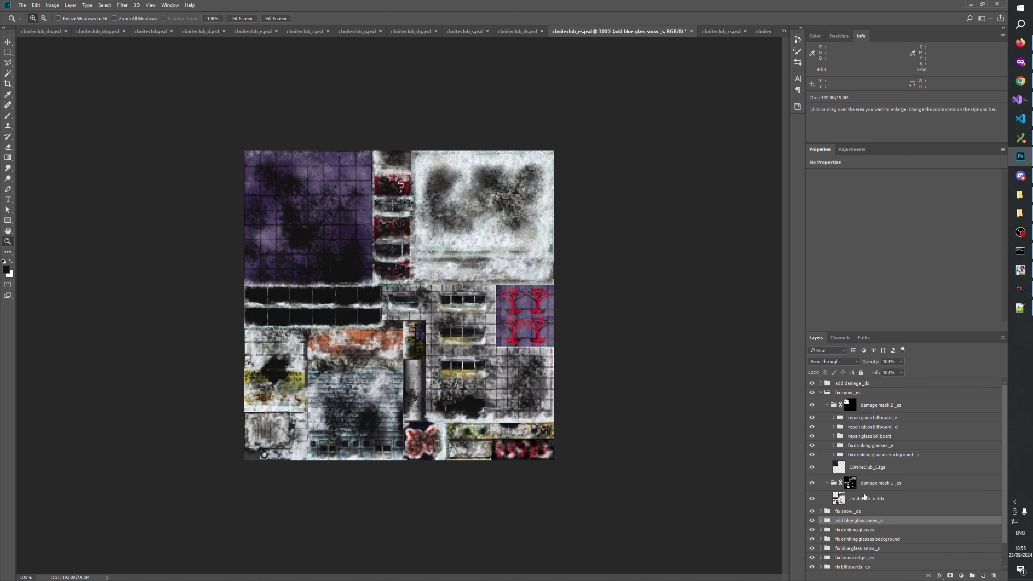
Step: Delete the add clean drinking glasses reference group and its contents from fix drinking glasses _e inside fix snow _es
left_click(863, 454)
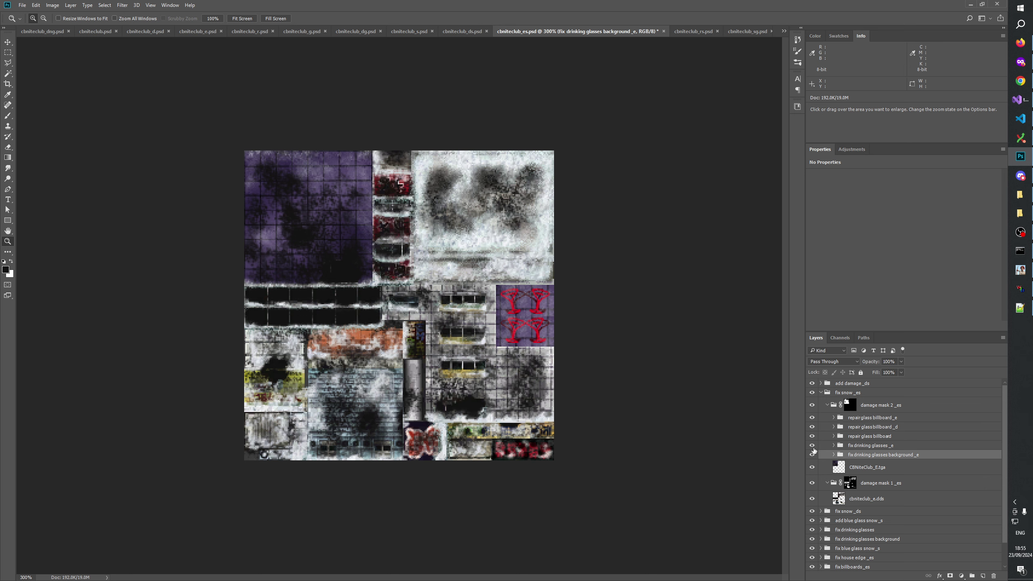
left_click(862, 448)
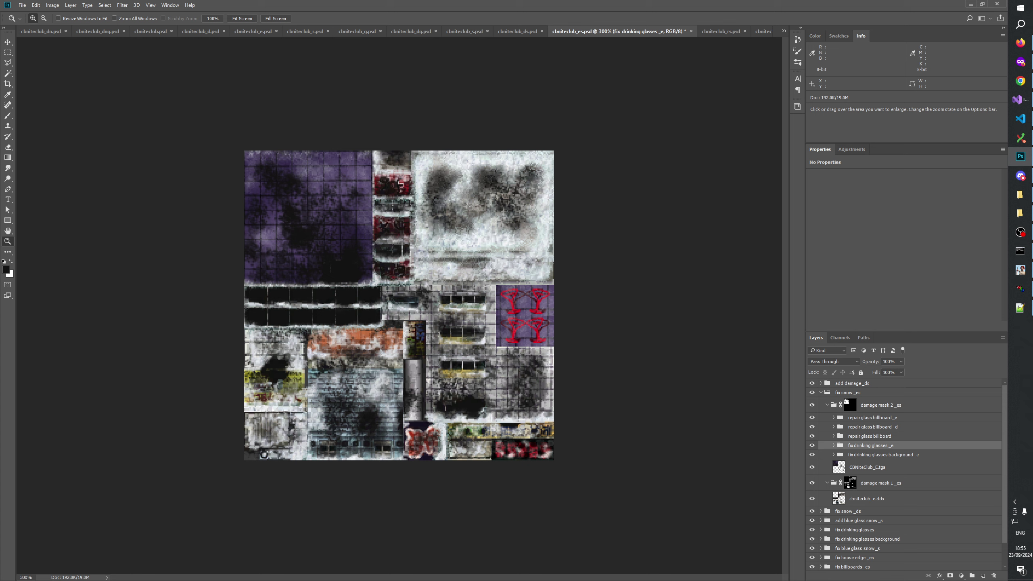
left_click(833, 445)
left_click(869, 454)
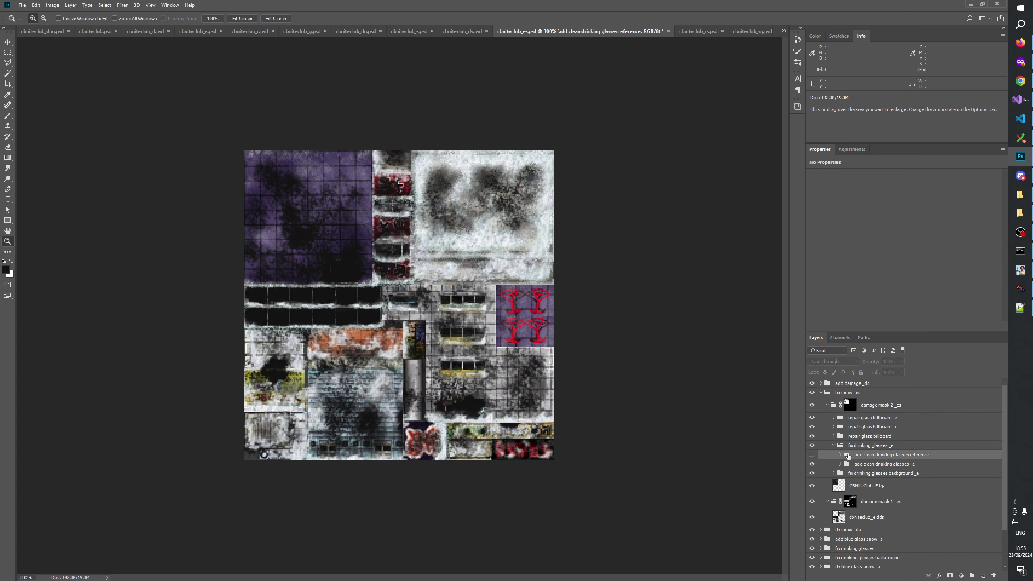
left_click(993, 575)
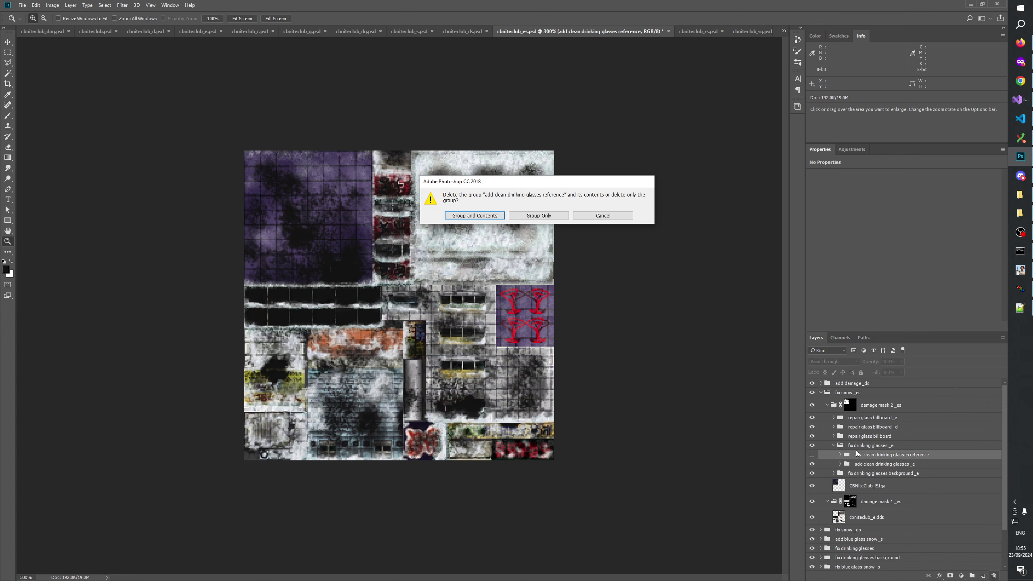
left_click(474, 215)
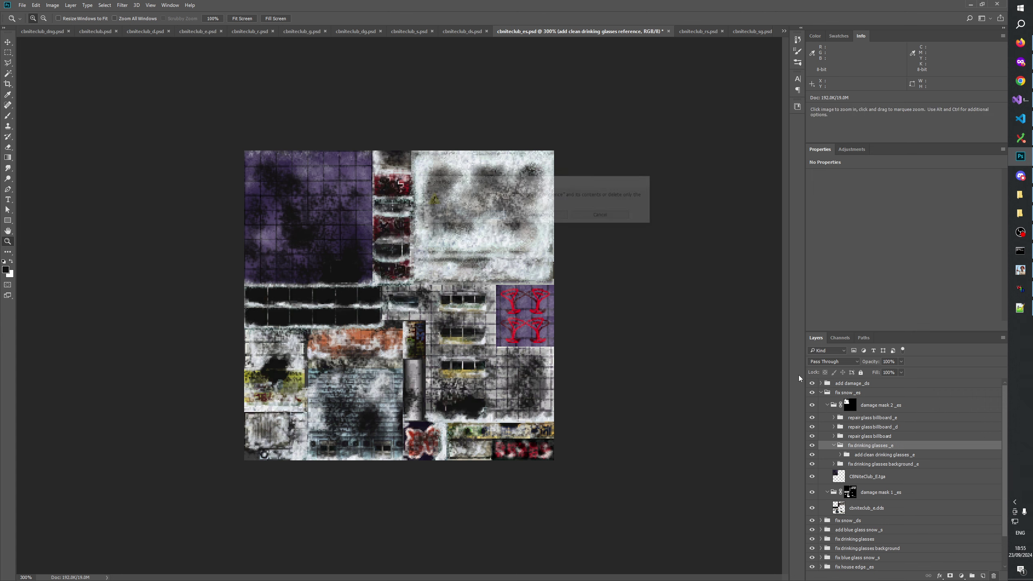
left_click(833, 445)
Step: Inspect the lower fix drinking glasses group by toggling its reference group and expanding add clean drinking glasses
left_click(846, 514)
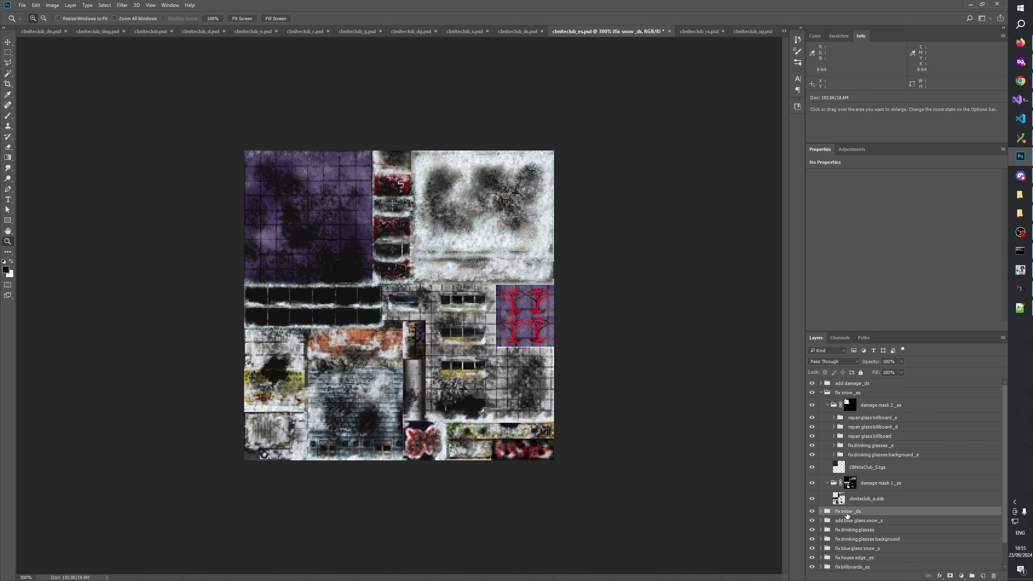
left_click(839, 528)
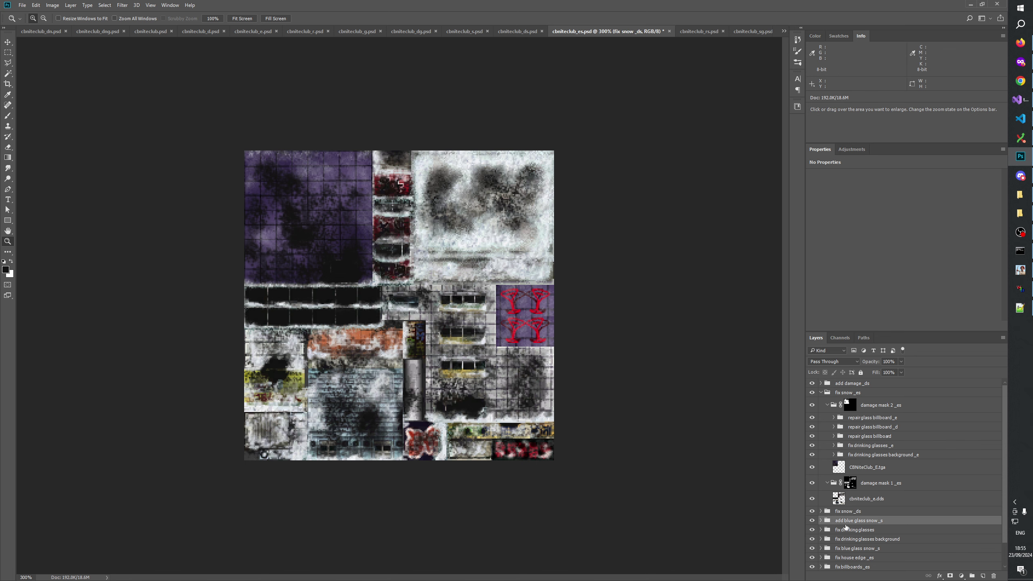
left_click(821, 530)
left_click(812, 503)
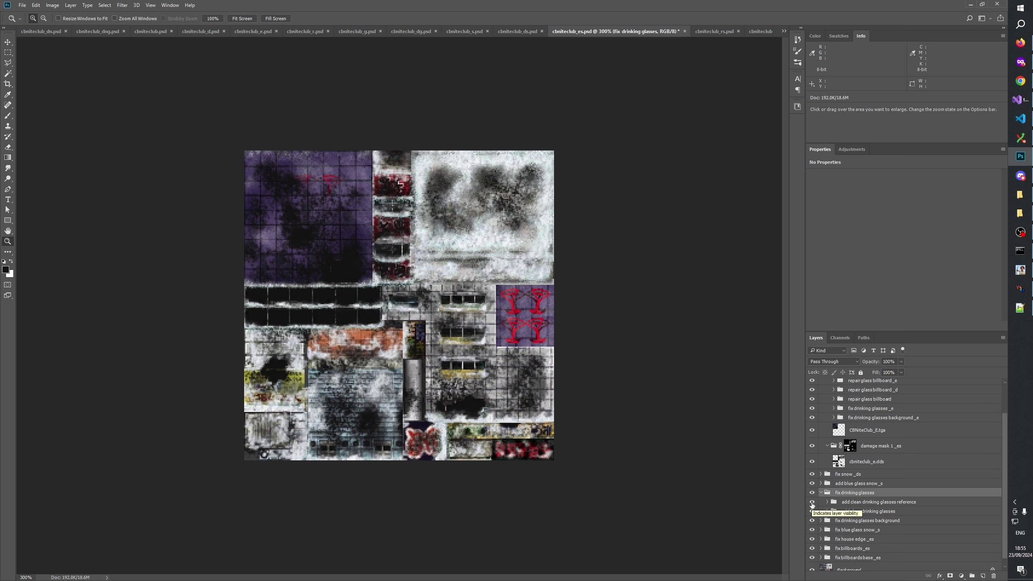
left_click(811, 502)
left_click(827, 511)
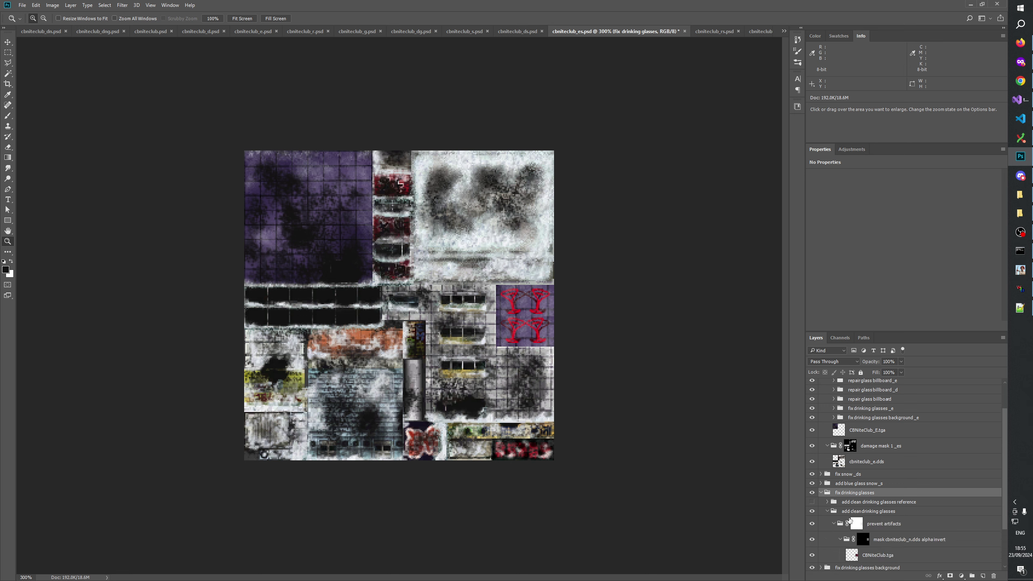
Step: Load the CBNiteClub.tga layer's outline as a selection to check the glasses area, and expand the fix drinking glasses background group
left_click(855, 560, "ctrl")
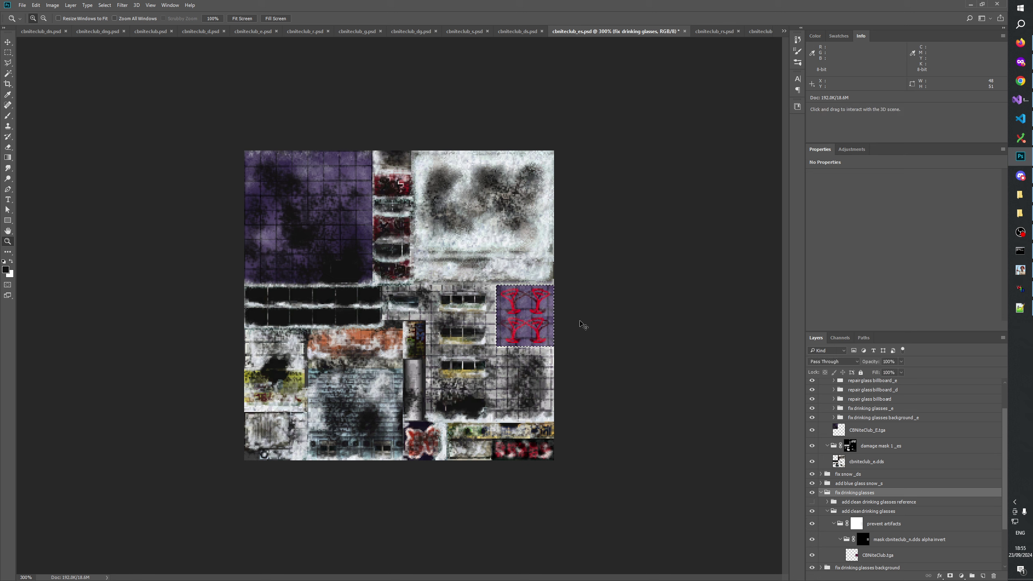
key("m")
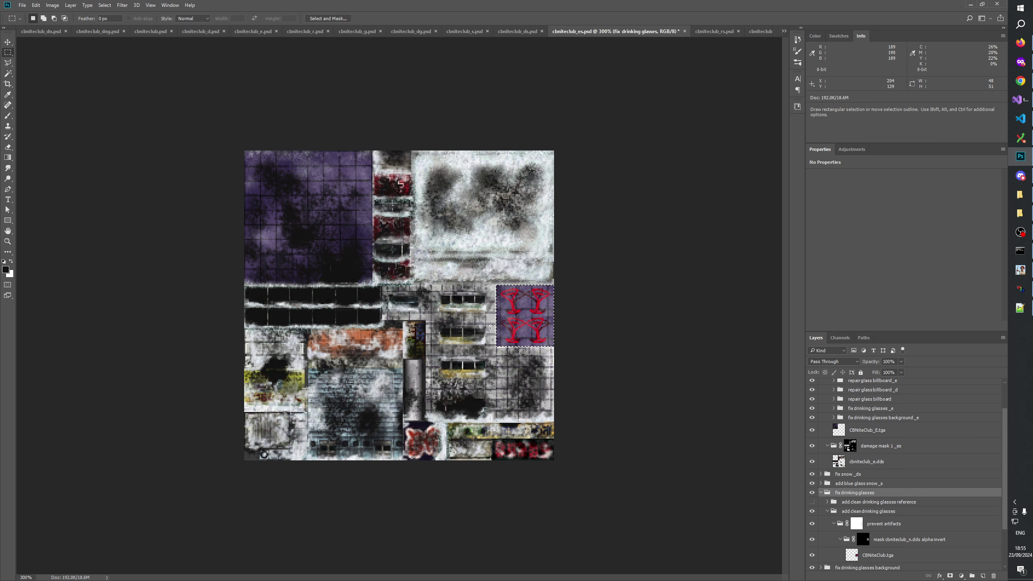
scroll(817, 481, "down", 3)
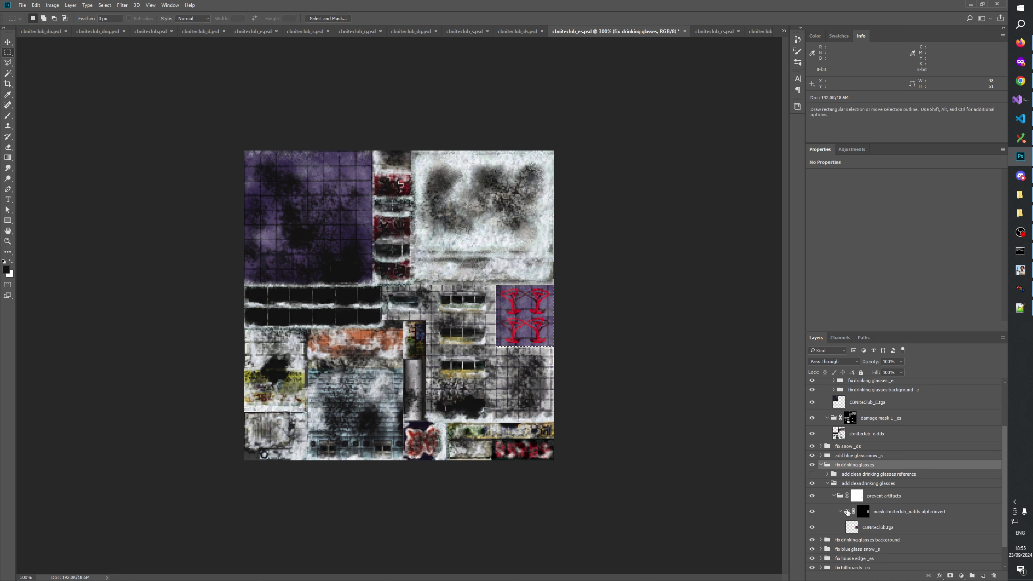
left_click(820, 465)
left_click(819, 513)
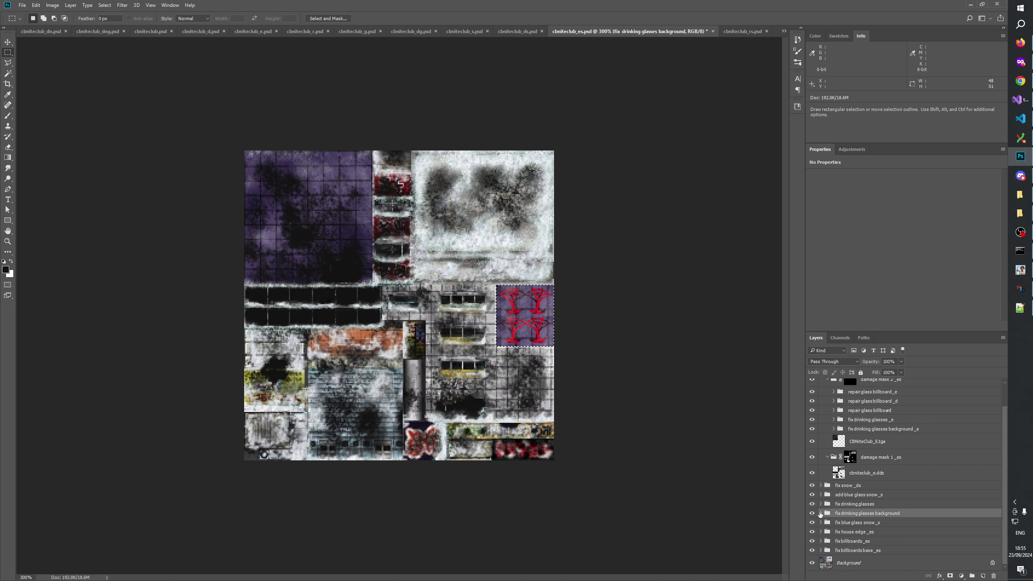
left_click(820, 513)
Step: Move a 48 × 27 px selection outline from the upper drinking glasses onto the purple wall, and show the add clean drinking glasses reference group
left_click_drag(497, 284, 554, 317)
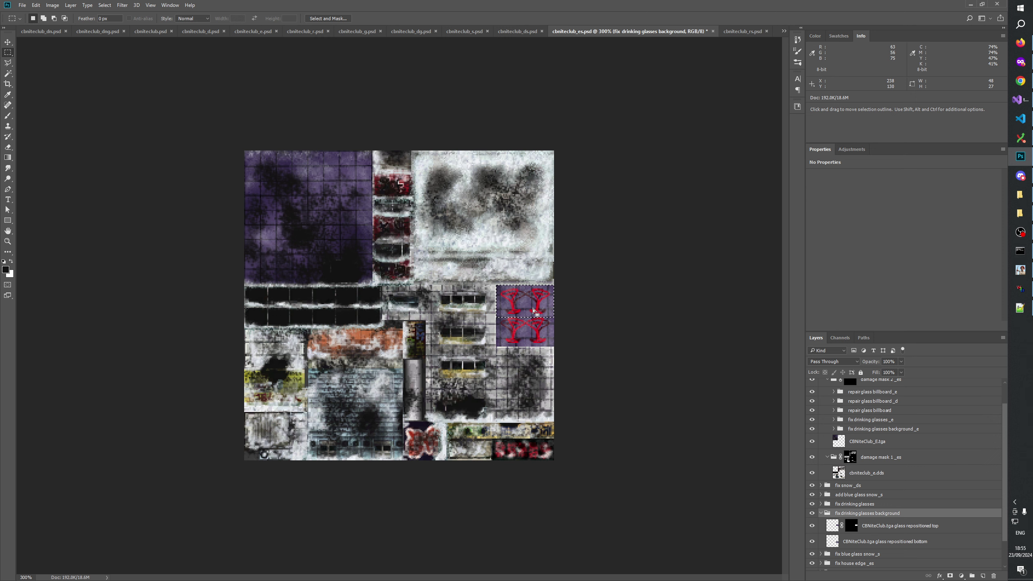
left_click_drag(534, 311, 332, 210)
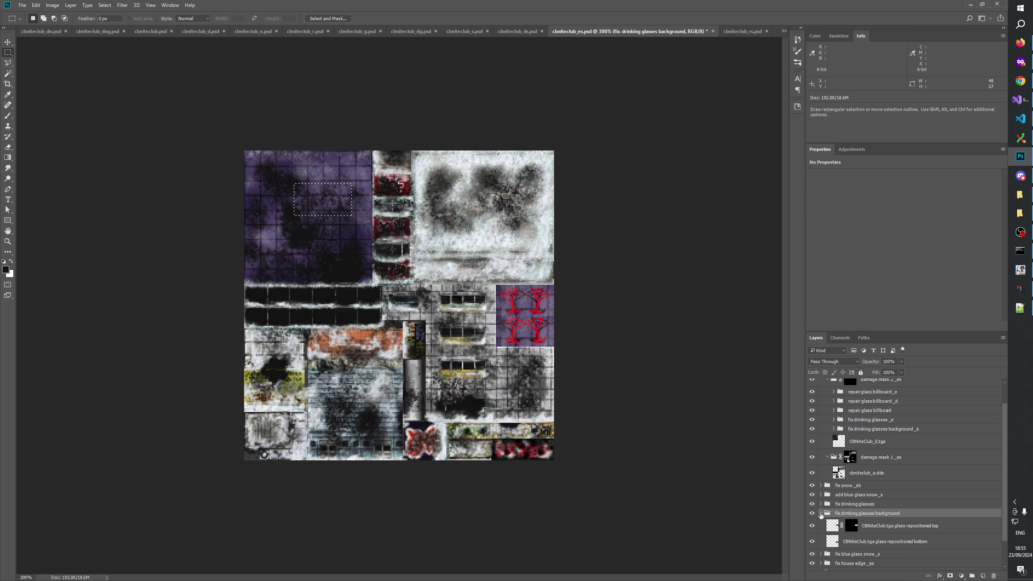
left_click(821, 513)
left_click(820, 504)
left_click(812, 514)
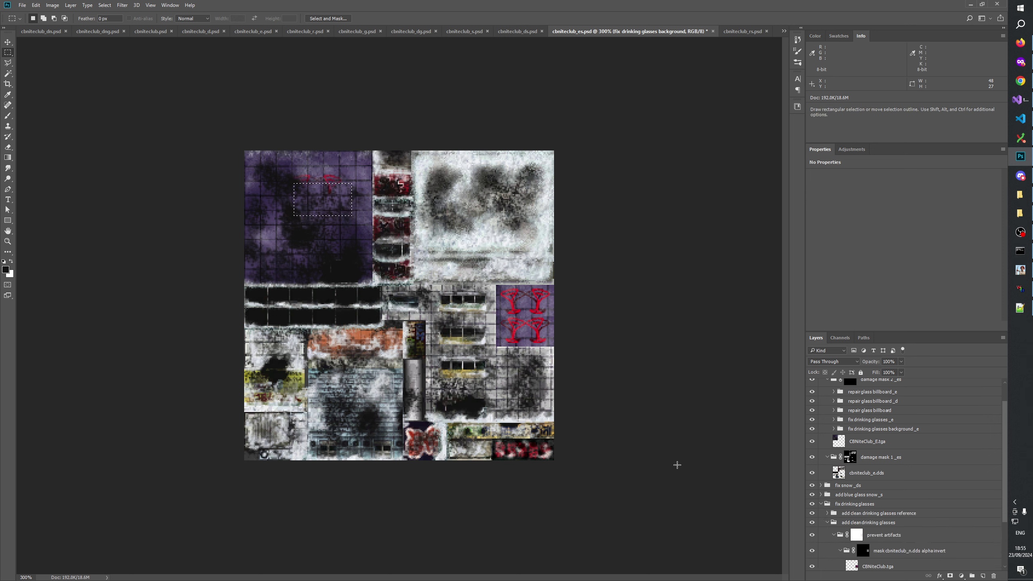
Step: Hide the fix snow _es group and fit the 48 × 27 px selection outline around the upper red drinking glasses on the purple wall
left_click(9, 242)
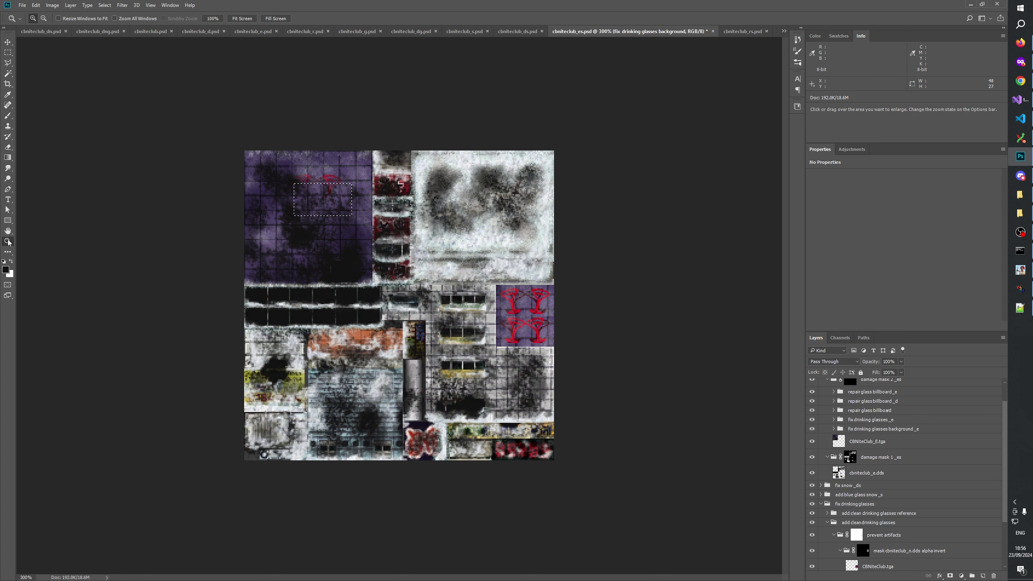
left_click(678, 312)
scroll(850, 431, "up", 2)
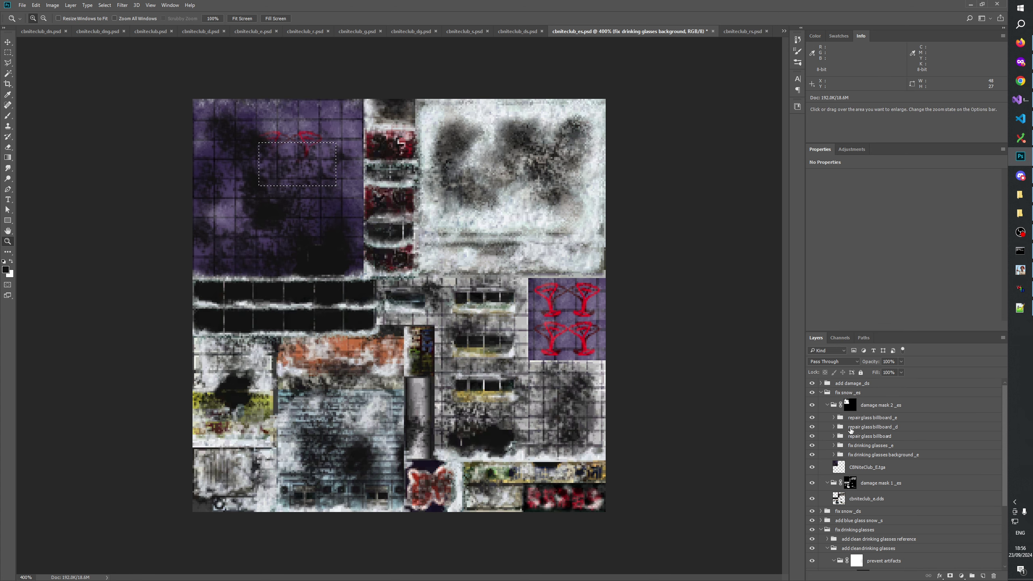
left_click(812, 392)
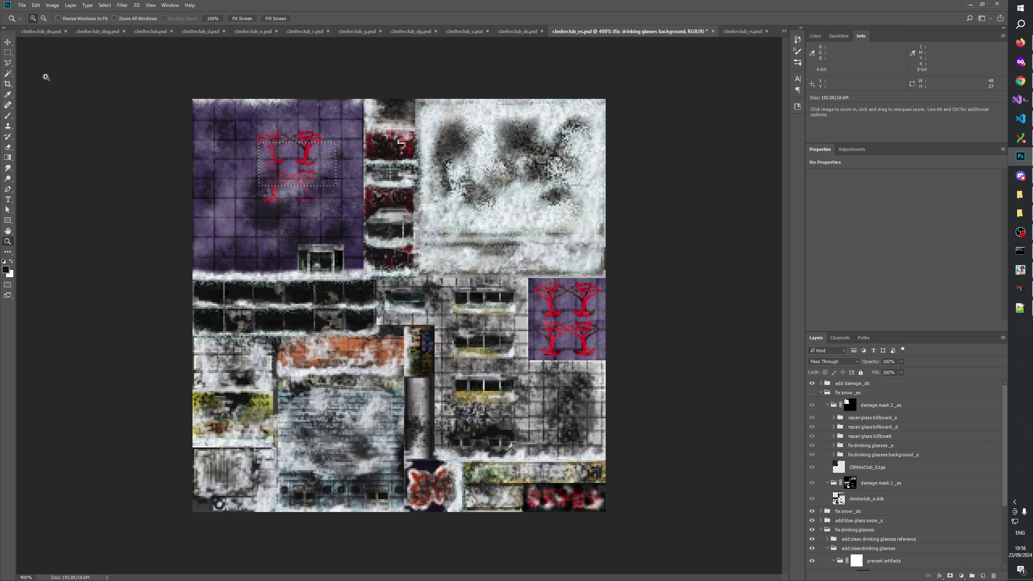
key("m")
left_click_drag(313, 181, 306, 165)
key("Left")
key("Left")
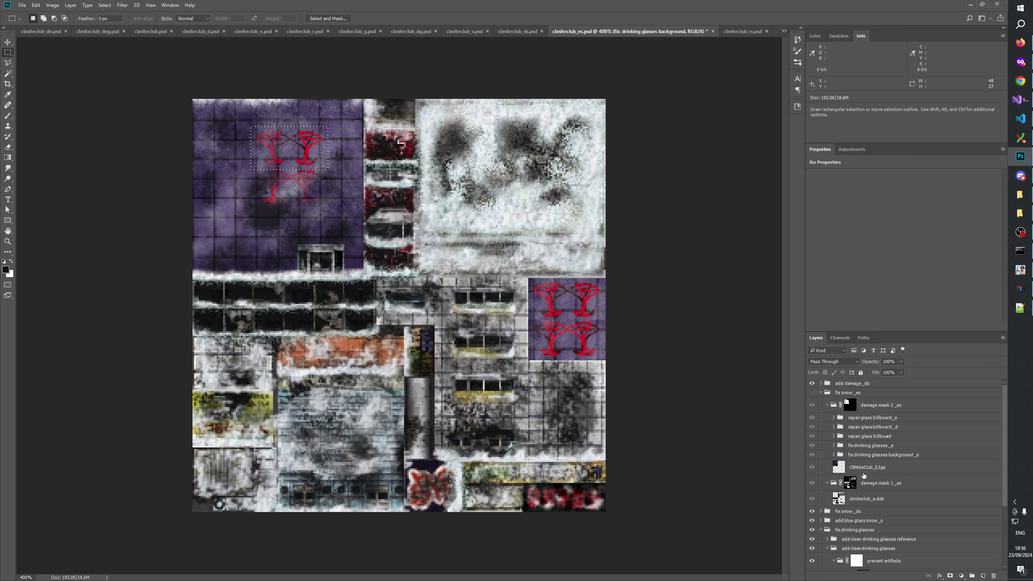
Step: Copy the selected area of the damage mask 2 _es layer mask into a new layer at the top of fix snow _es, and show the group
left_click(849, 406)
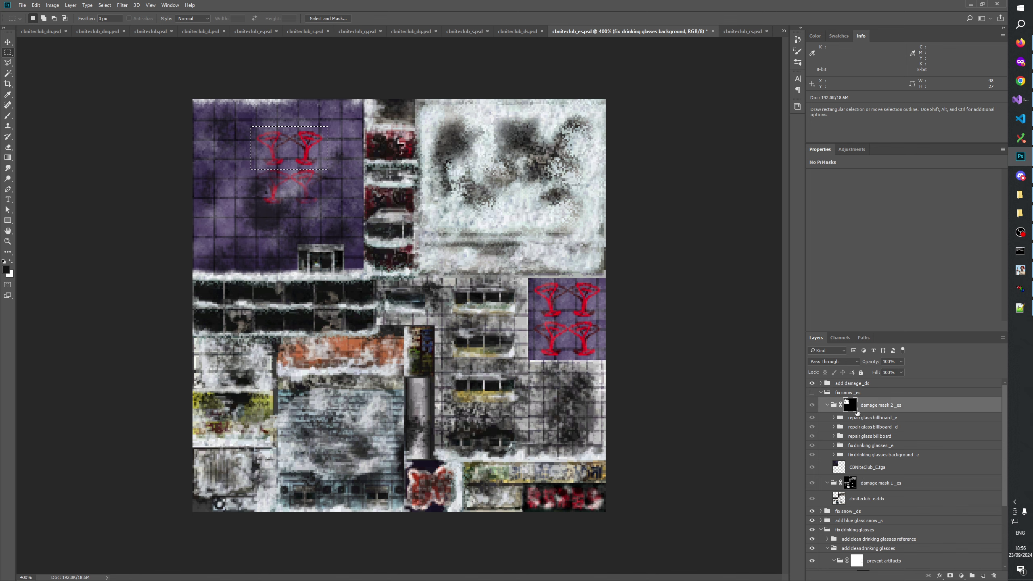
left_click(854, 407, "alt")
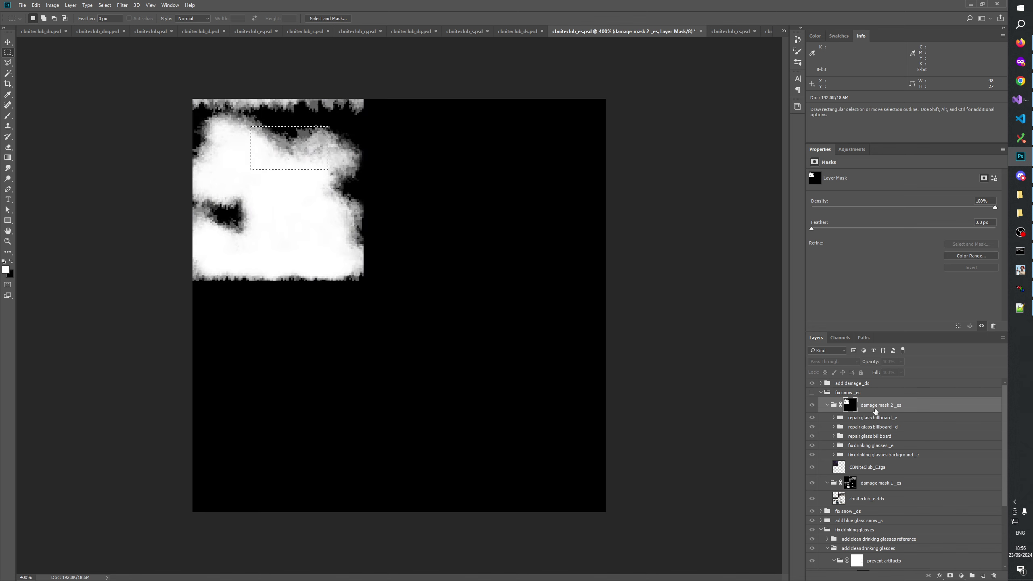
left_click(878, 414)
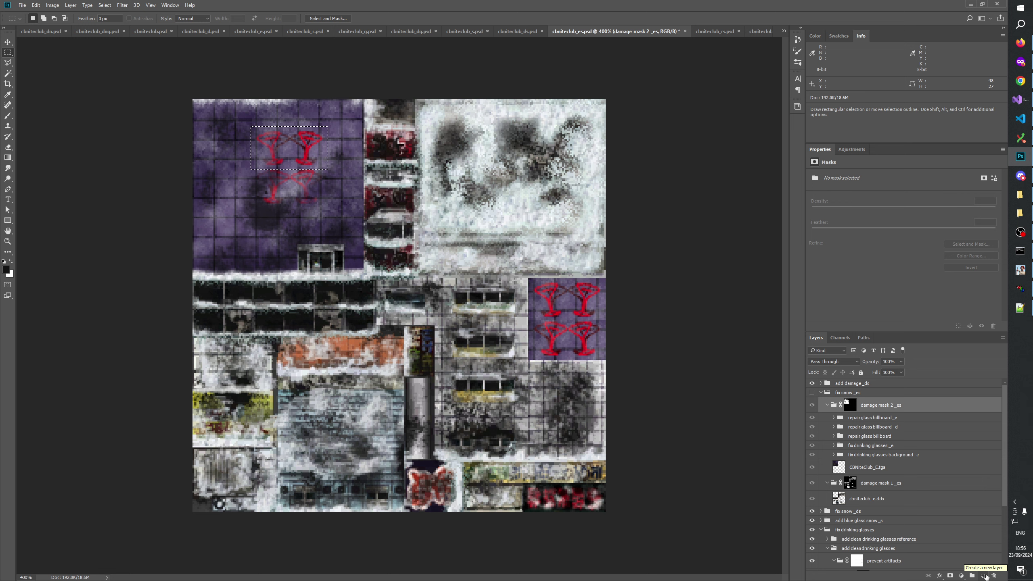
left_click(984, 576)
left_click_drag(870, 423, 862, 395)
key("ctrl+d")
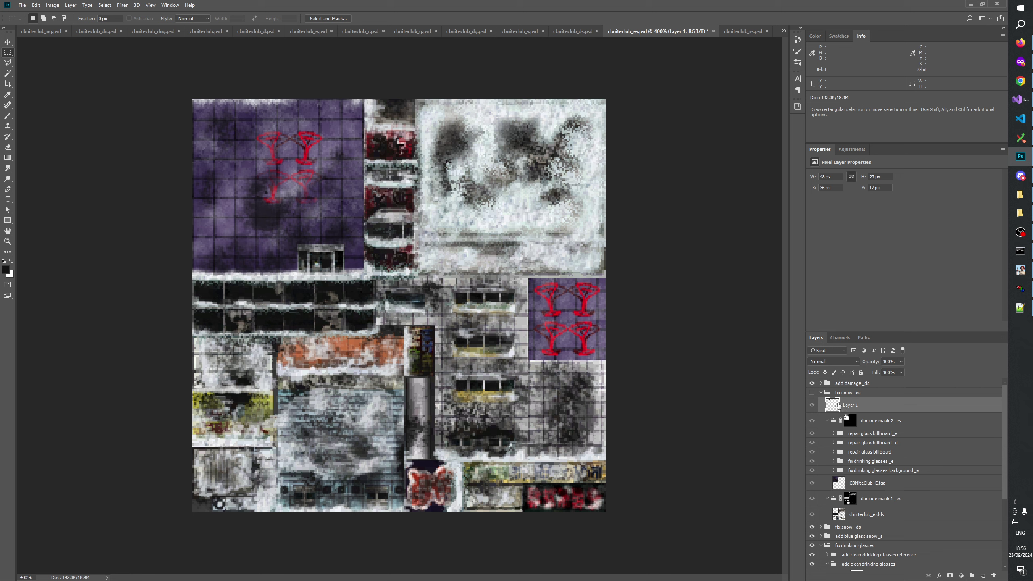
left_click(811, 405)
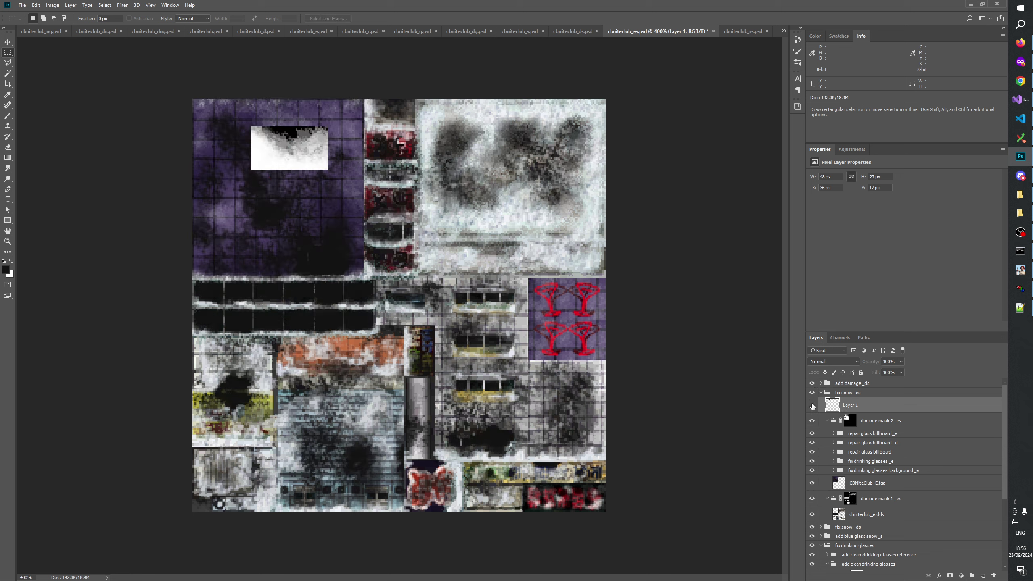
Step: Move the pasted mask patch over the upper drinking glasses in the separate glasses panel, at X 208 px, Y 111 px
left_click(812, 406)
left_click(812, 406)
left_click(7, 42)
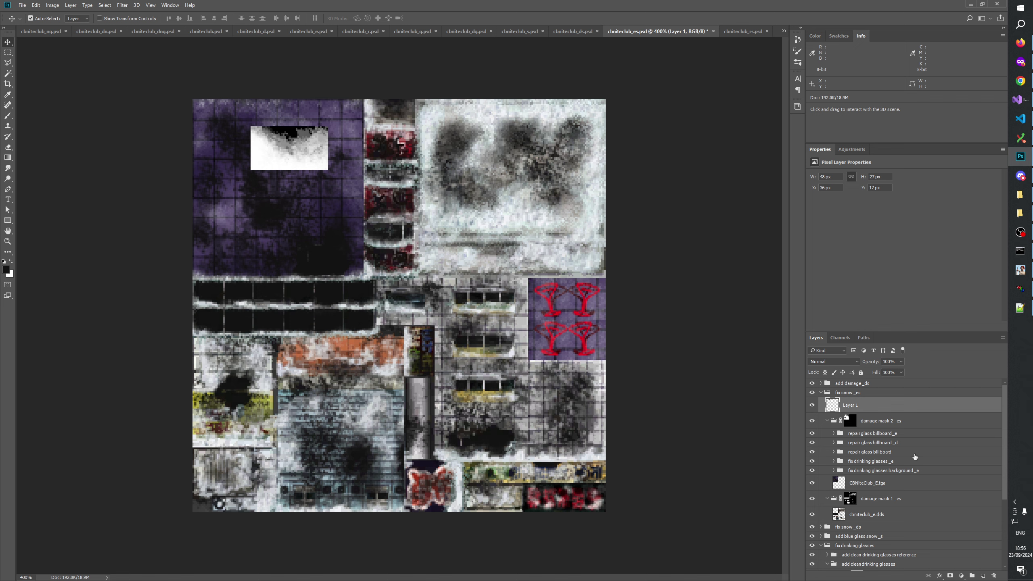
left_click_drag(299, 157, 573, 307)
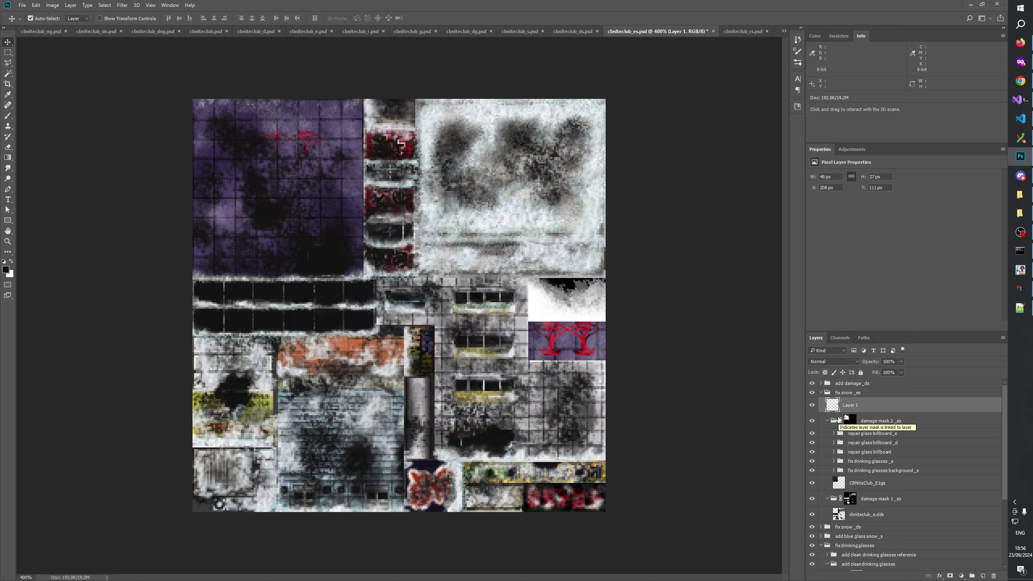
Step: Select and copy the full layer mask of CBNiteClub_D.tga glass repositioned top in fix drinking glasses background _e
scroll(894, 488, "down", 1)
scroll(899, 493, "up", 1)
left_click(8, 52)
left_click(832, 405, "ctrl")
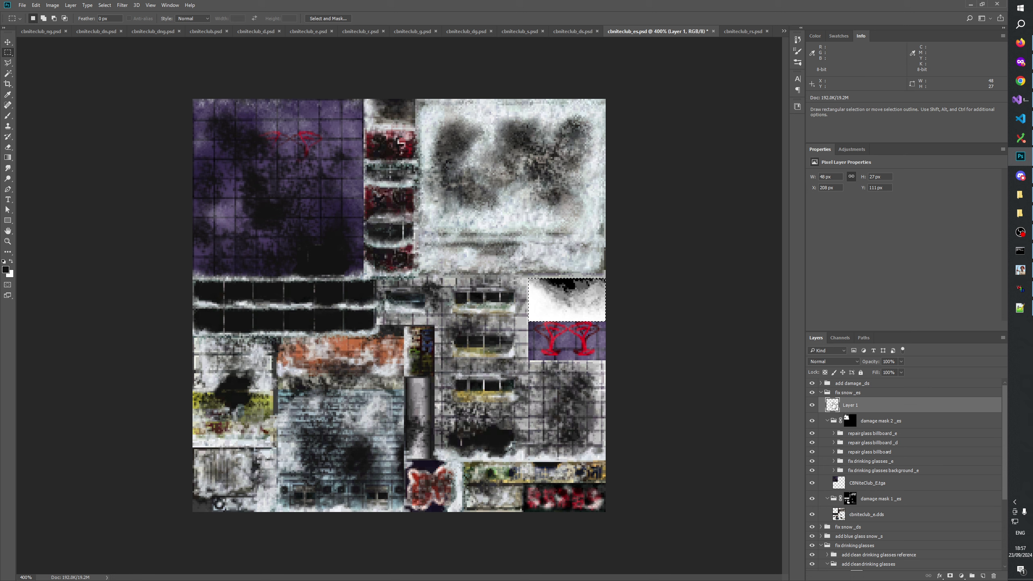
left_click(833, 471)
left_click(865, 484)
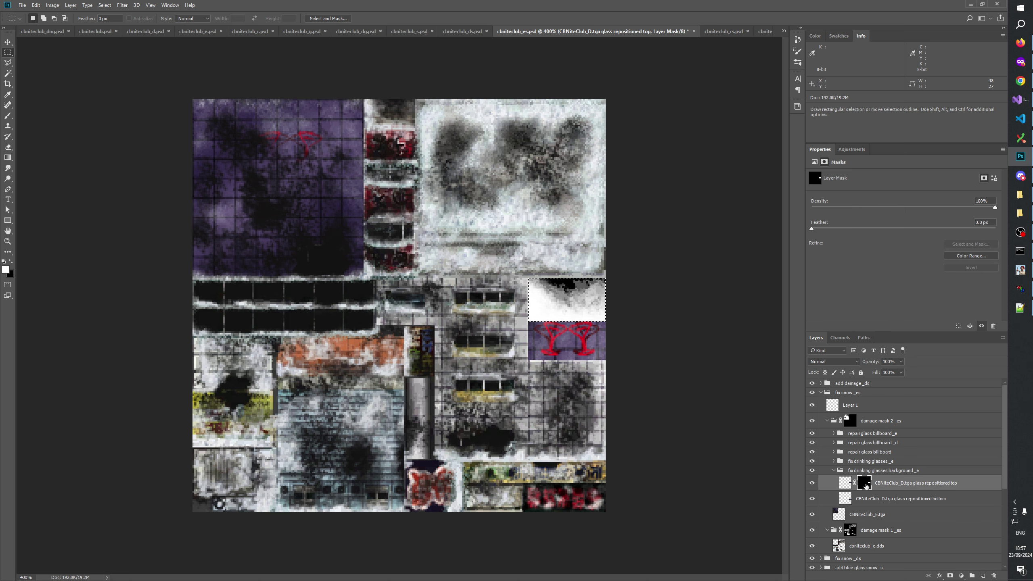
key("alt")
left_click(866, 484, "alt")
key("ctrl+a")
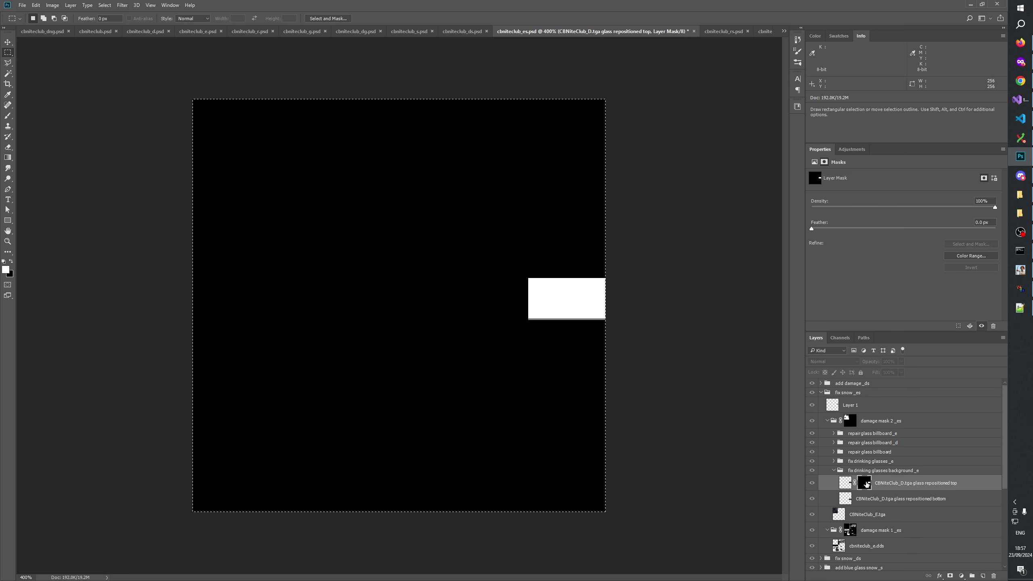
Step: Add a layer mask to Layer 1 and paste the copied glass mask into it, undoing the stray paste outside the mask
left_click(853, 406)
left_click(950, 575)
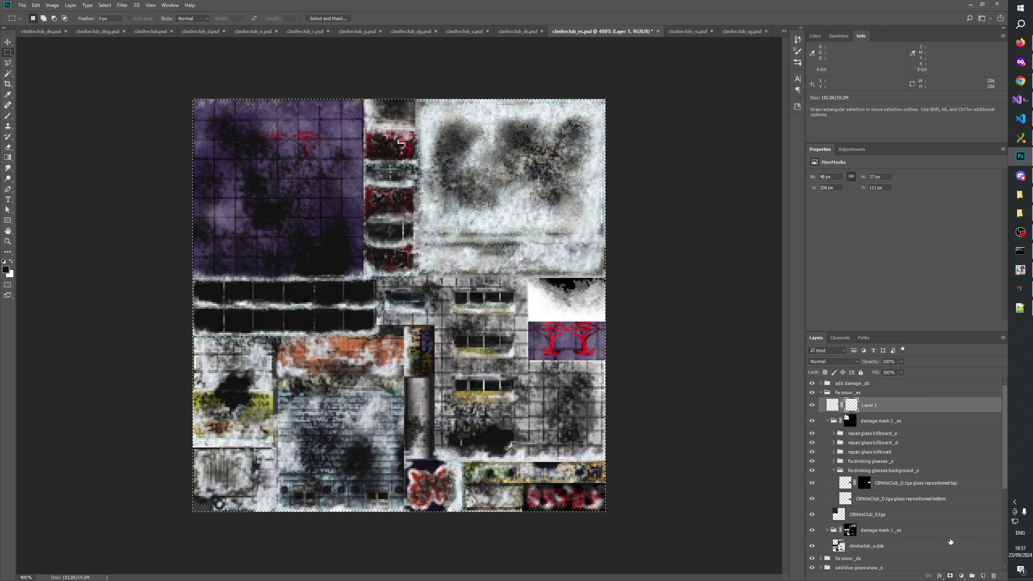
key("ctrl+v")
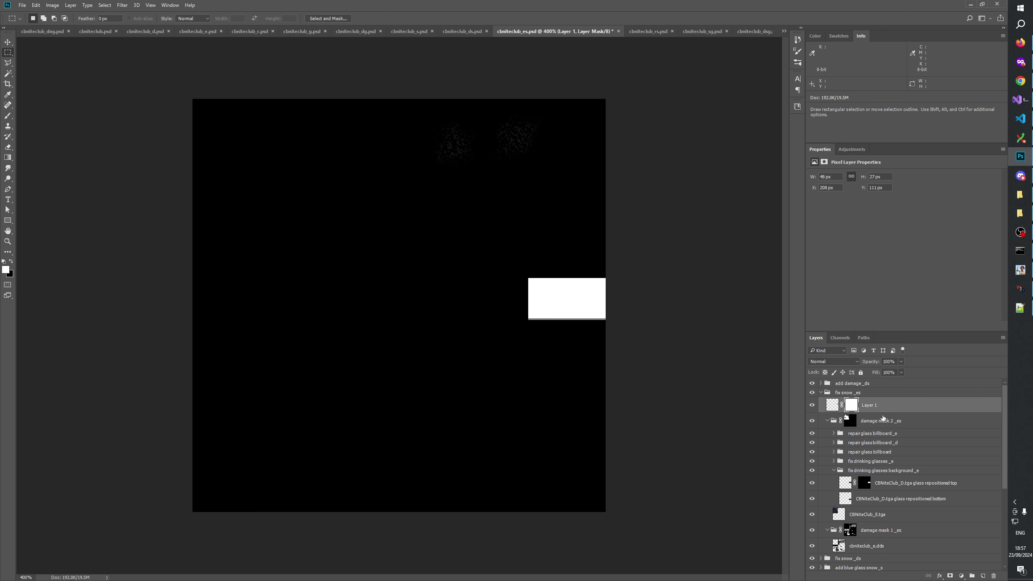
key("ctrl+z")
left_click(850, 405, "alt")
key("ctrl+v")
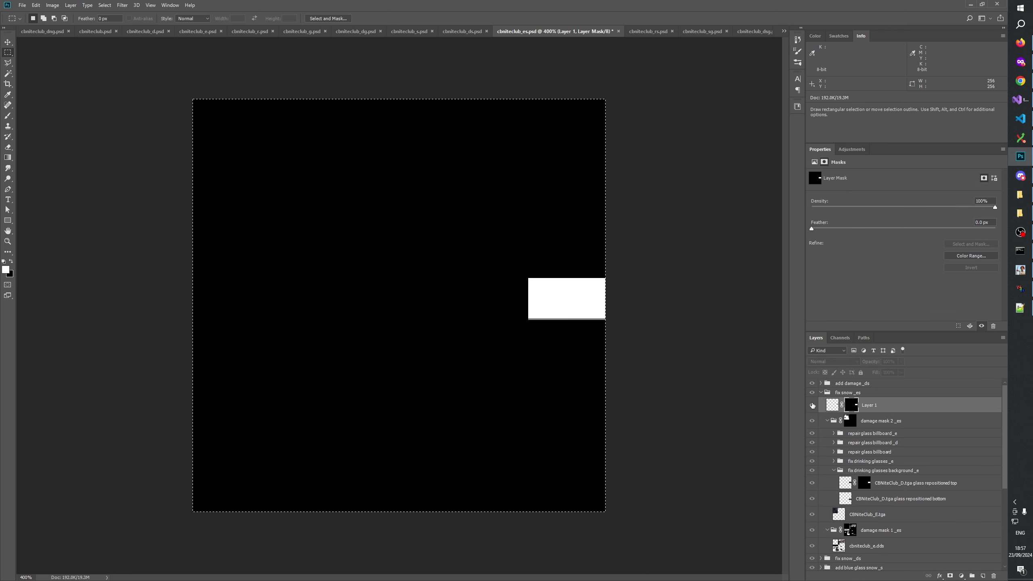
key("ctrl+2")
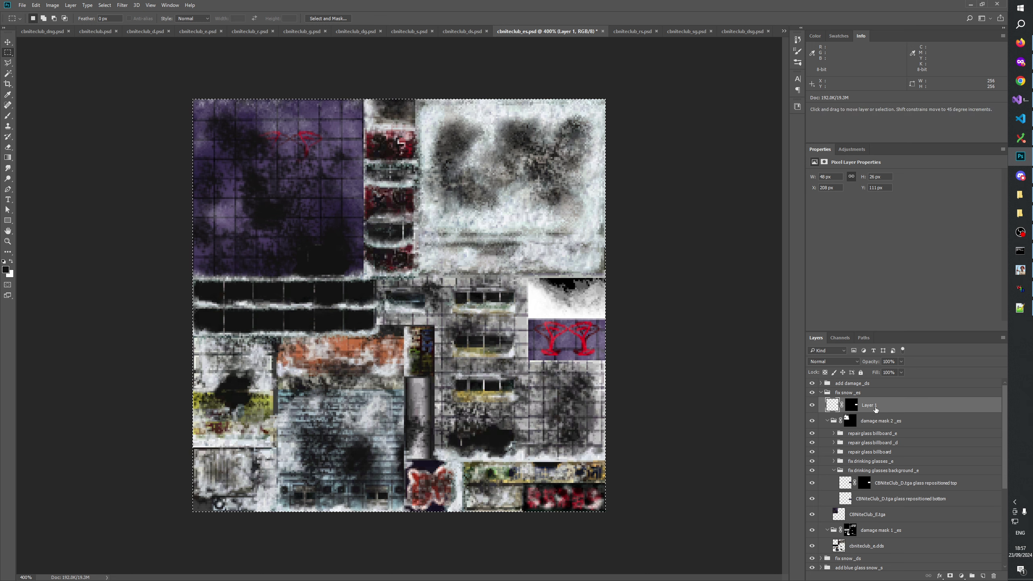
Step: Add a second copy of the mask patch beneath Layer 1 and move it down 24 px onto the lower drinking glasses, at Y 135 px
key("ctrl+v")
left_click(8, 42)
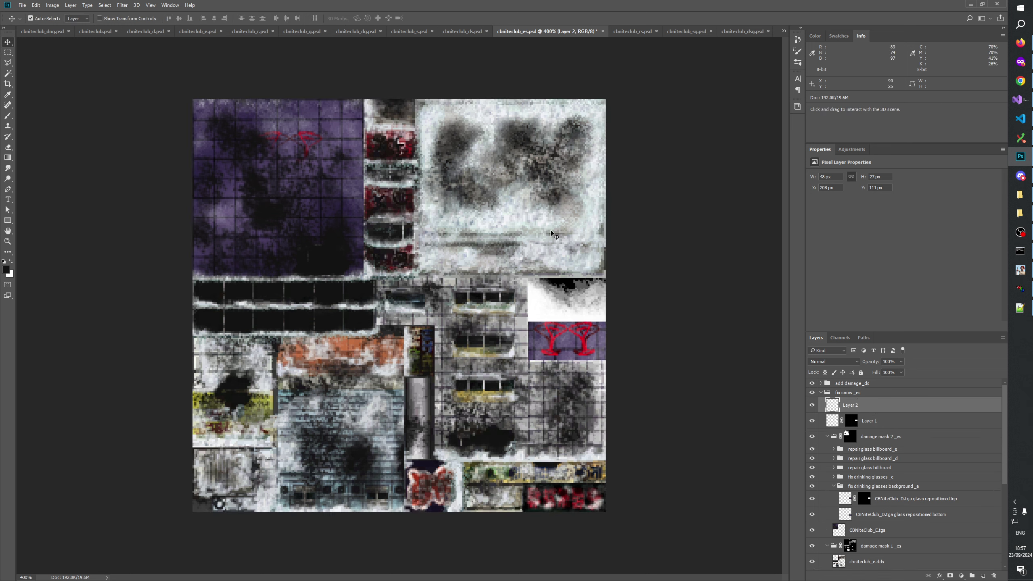
left_click_drag(837, 405, 855, 422)
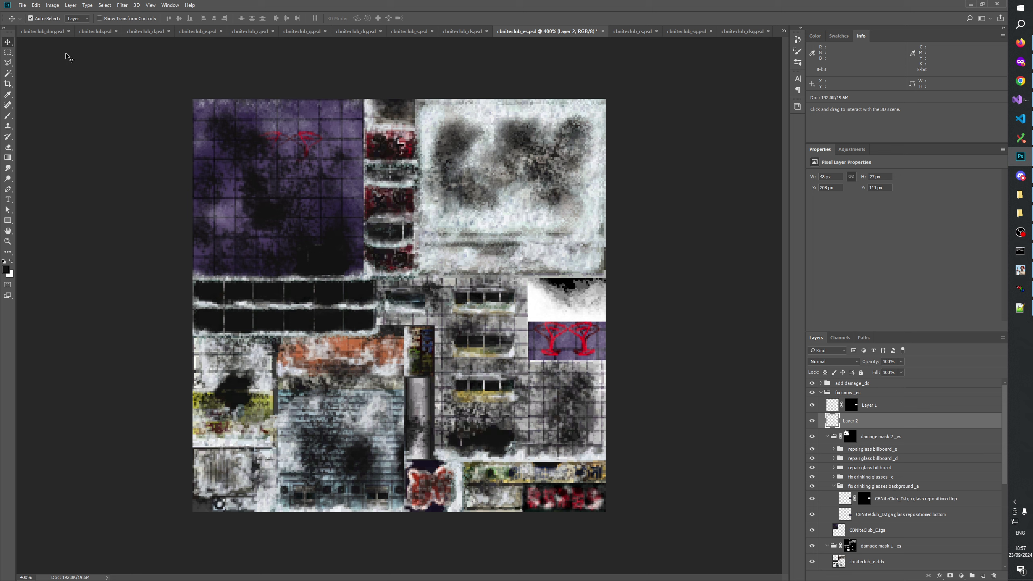
key("shift+Down")
key("shift+Down")
key("Down")
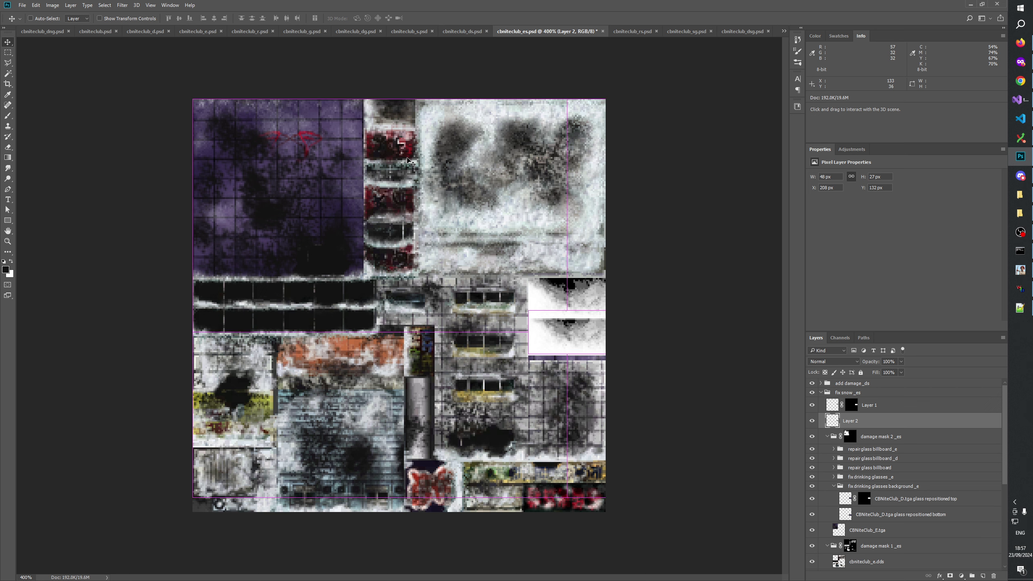
key("Down")
key("Down")
key("Down")
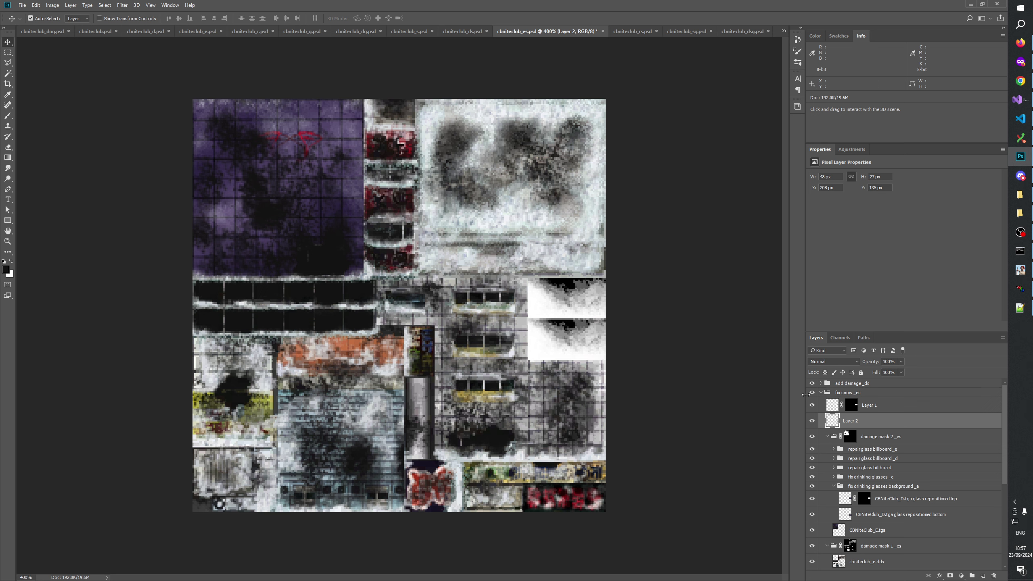
Step: Merge the masked Layer 1 down into Layer 2 to combine both mask patches
left_click(851, 405)
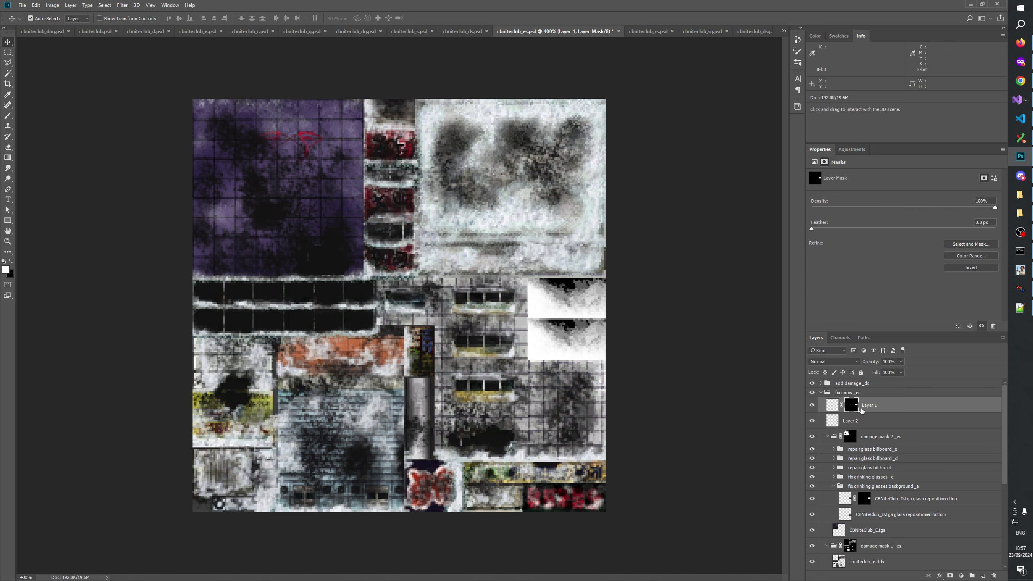
left_click(877, 406)
left_click(853, 408)
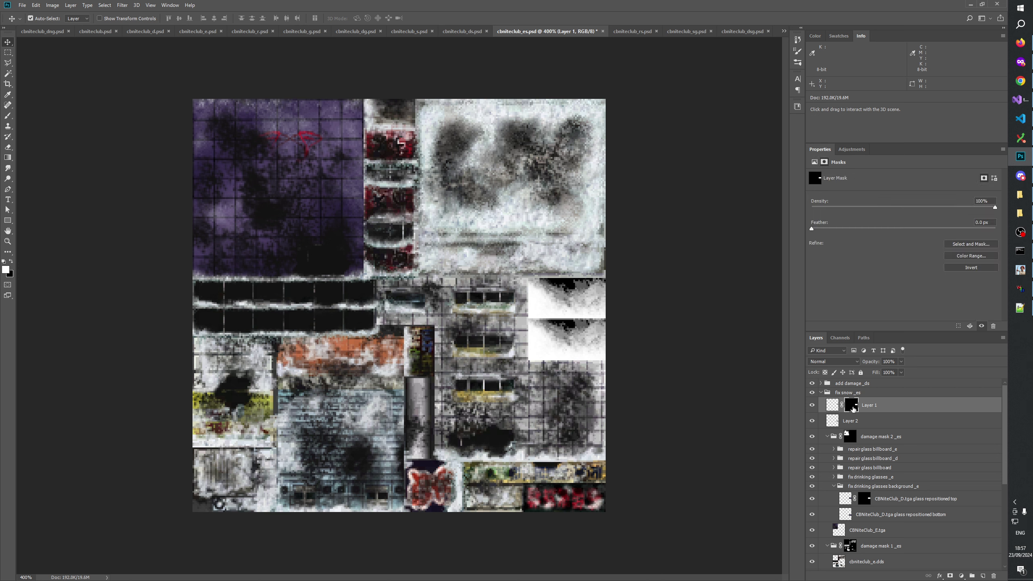
key("Delete")
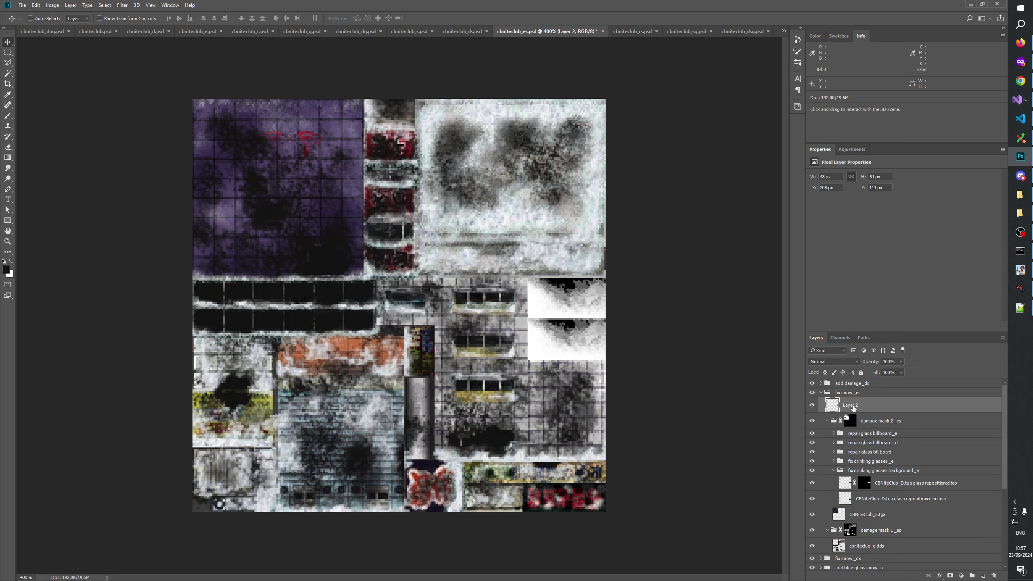
Step: Load Layer 2's outline as a selection, hide the layer, and paste the combined patches into the damage mask 2 _es layer mask
left_click(833, 406, "ctrl")
left_click(812, 405)
left_click(849, 420, "alt")
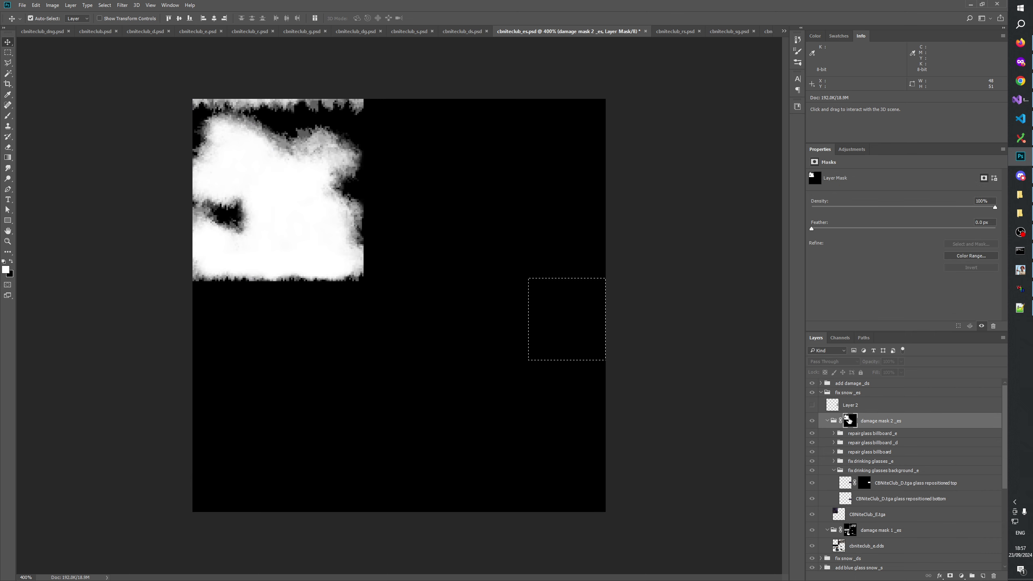
key("ctrl+v")
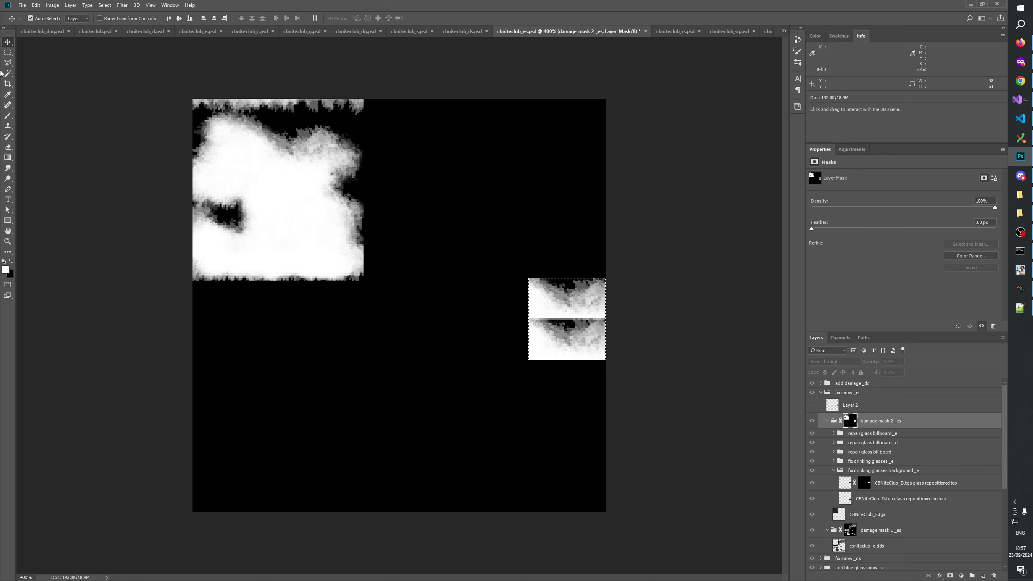
Step: Deselect, return from the mask view to the full image, and delete the leftover Layer 2
left_click(7, 53)
key("ctrl+d")
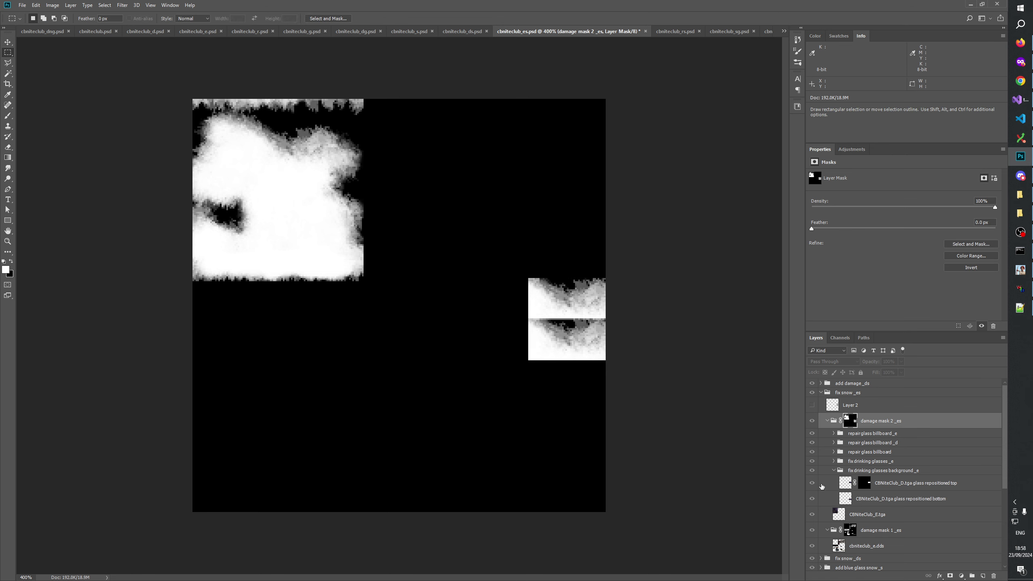
left_click(812, 418)
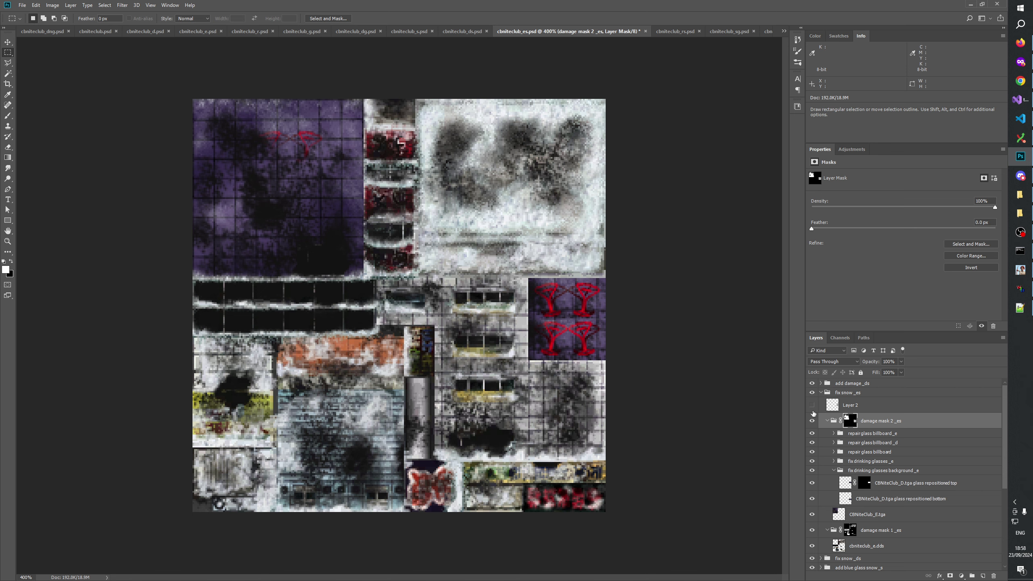
left_click(861, 405)
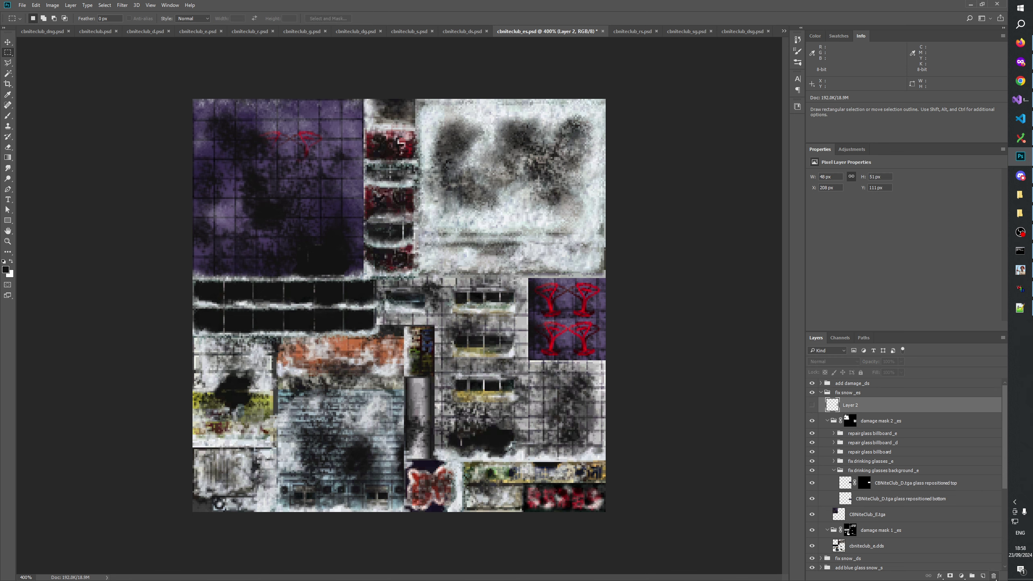
key("Delete")
left_click(834, 400)
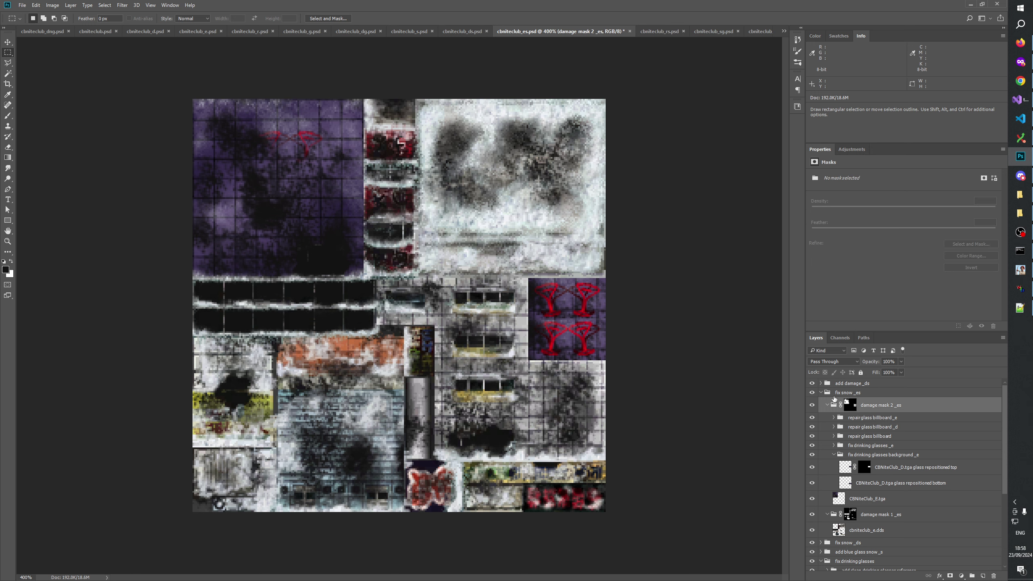
Step: Compare the texture with damage mask 2 _es off and on, collapse fix drinking glasses background _e, and hide the add clean drinking glasses reference group
left_click(812, 405)
left_click(812, 405)
left_click(812, 405)
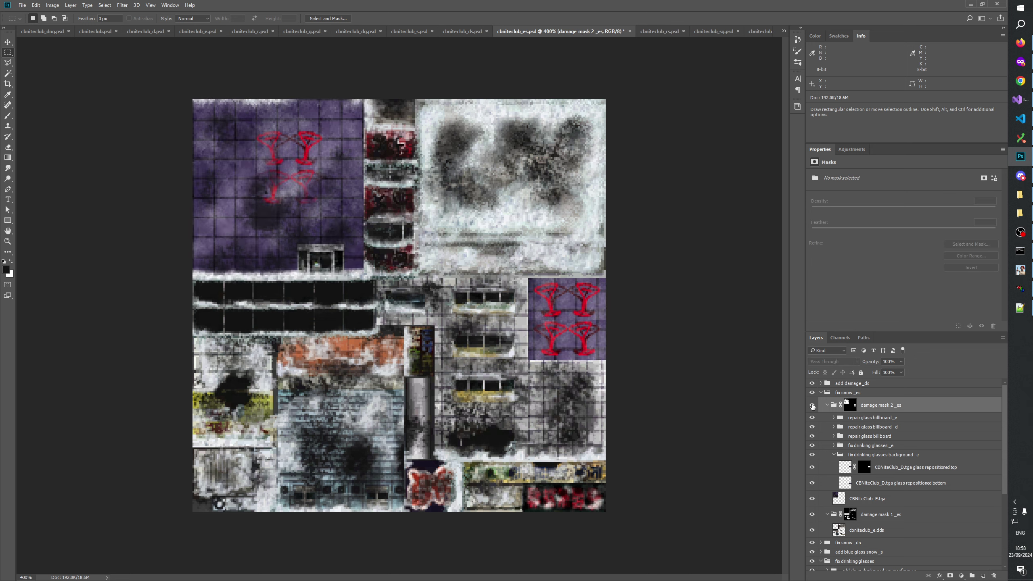
left_click(812, 405)
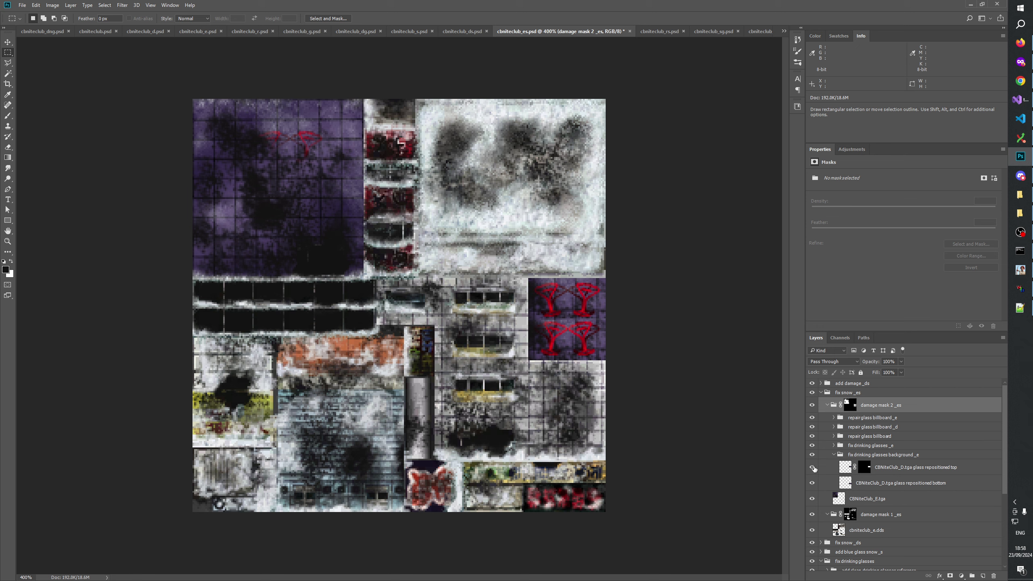
left_click(834, 454)
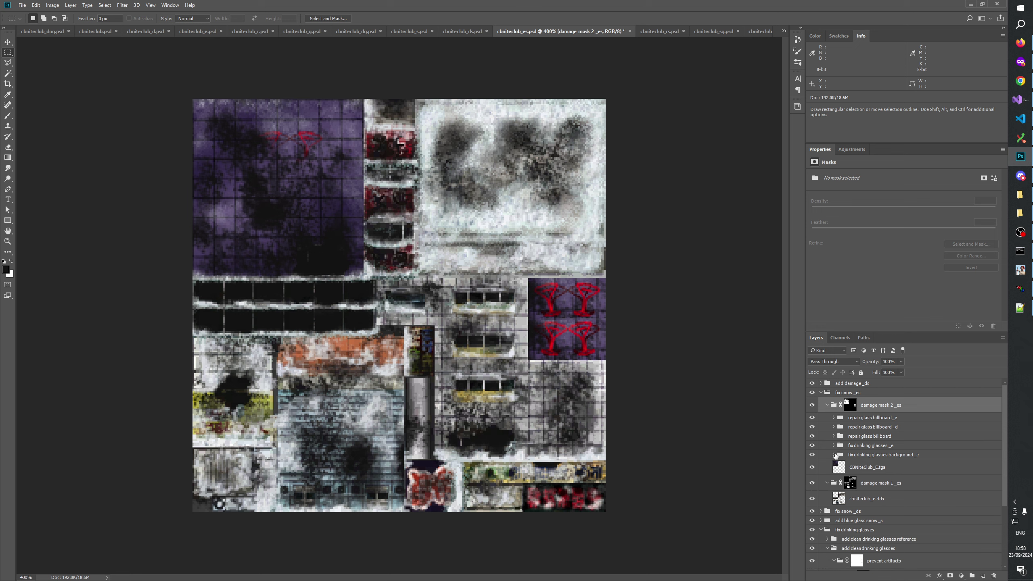
scroll(834, 455, "down", 3)
left_click(812, 492)
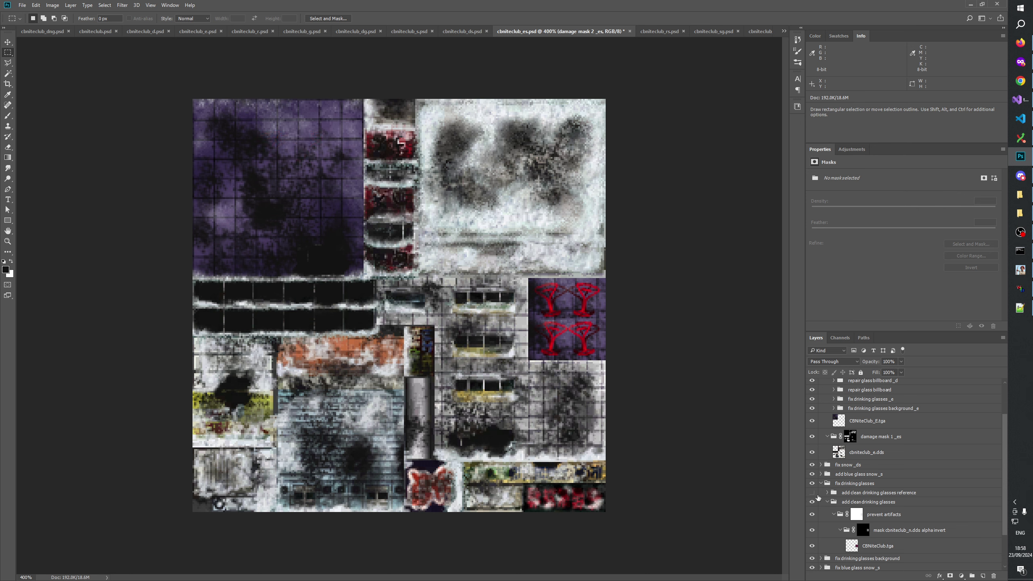
Step: Collapse the add clean drinking glasses, fix drinking glasses and fix snow _es groups
left_click(827, 502)
left_click(824, 488)
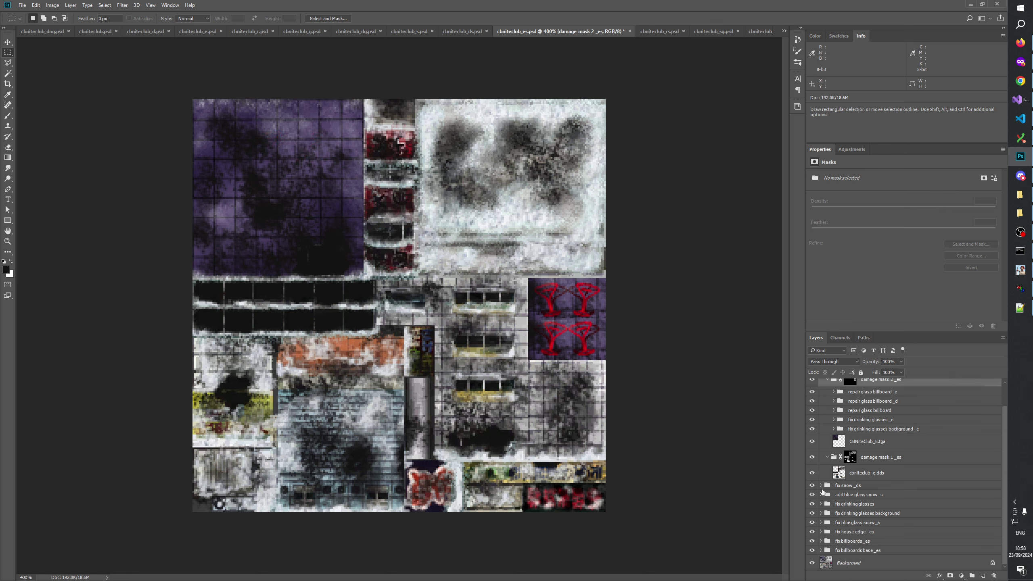
scroll(871, 430, "up", 2)
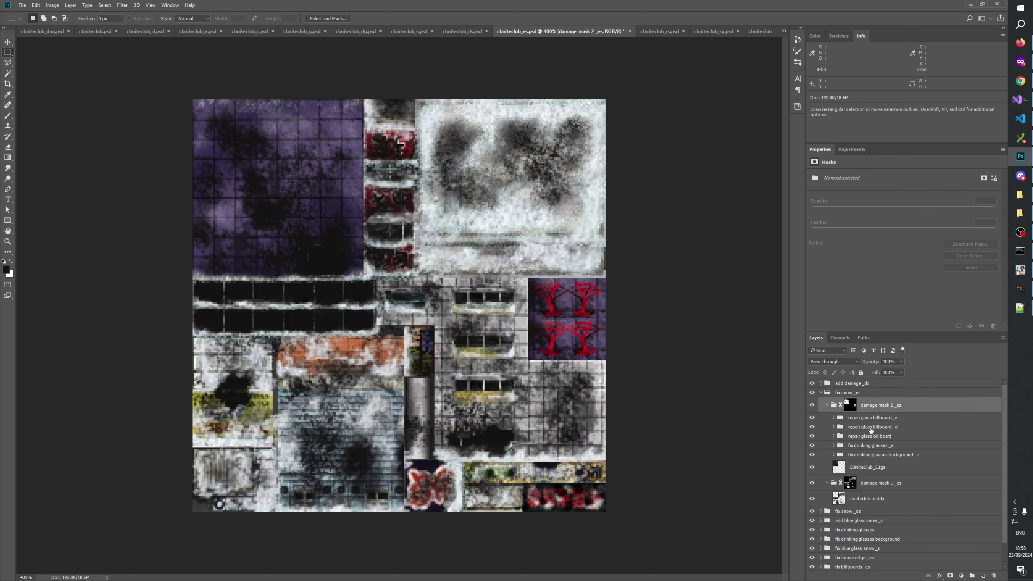
left_click(818, 393)
Step: Compare the texture with fix snow _es off and on, clear the layer selection, and save cbniteclub_es.psd
left_click(814, 401)
left_click(812, 402)
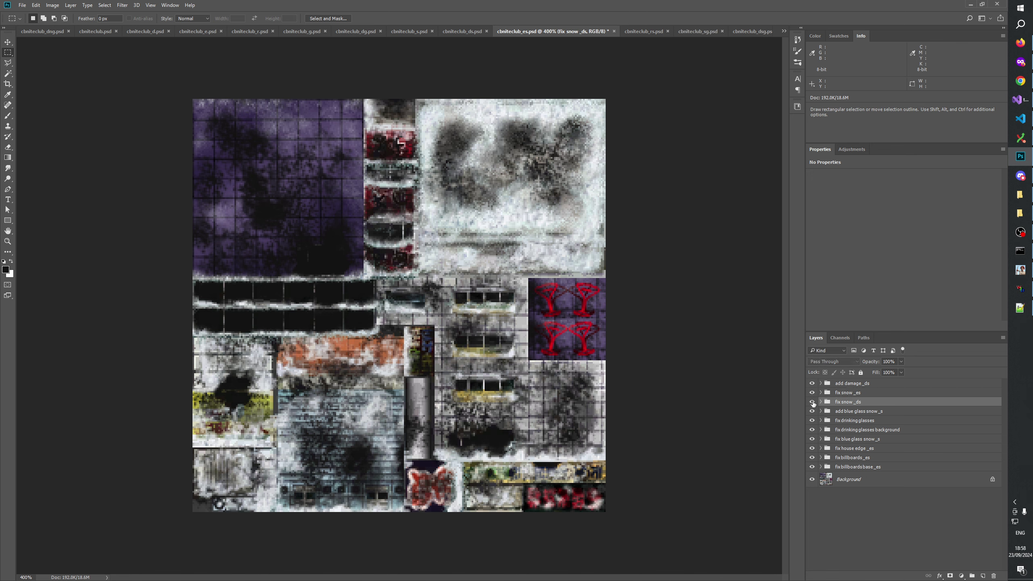
left_click(812, 392)
left_click(812, 393)
left_click(812, 393)
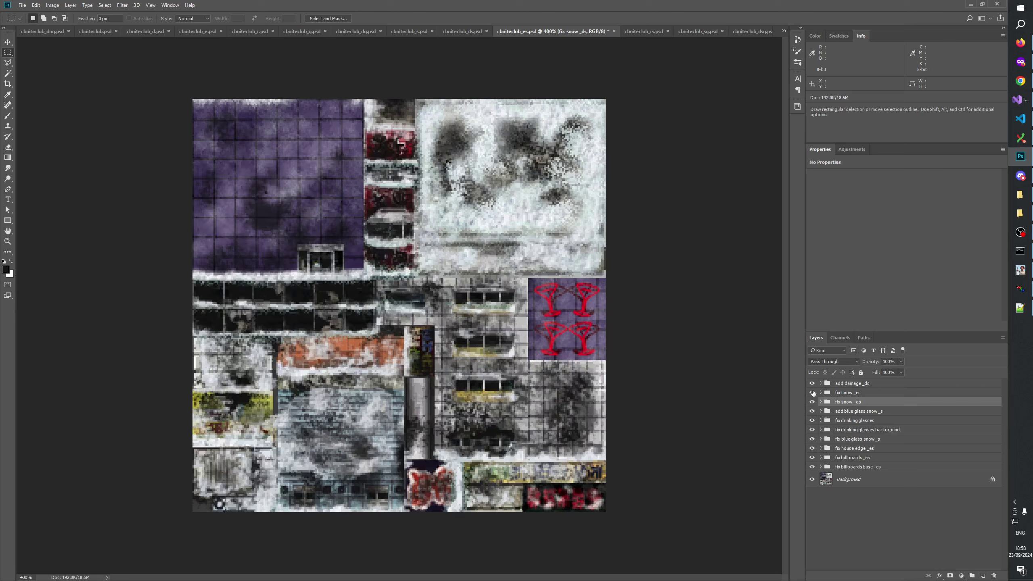
left_click(812, 392)
left_click(812, 392)
left_click(812, 393)
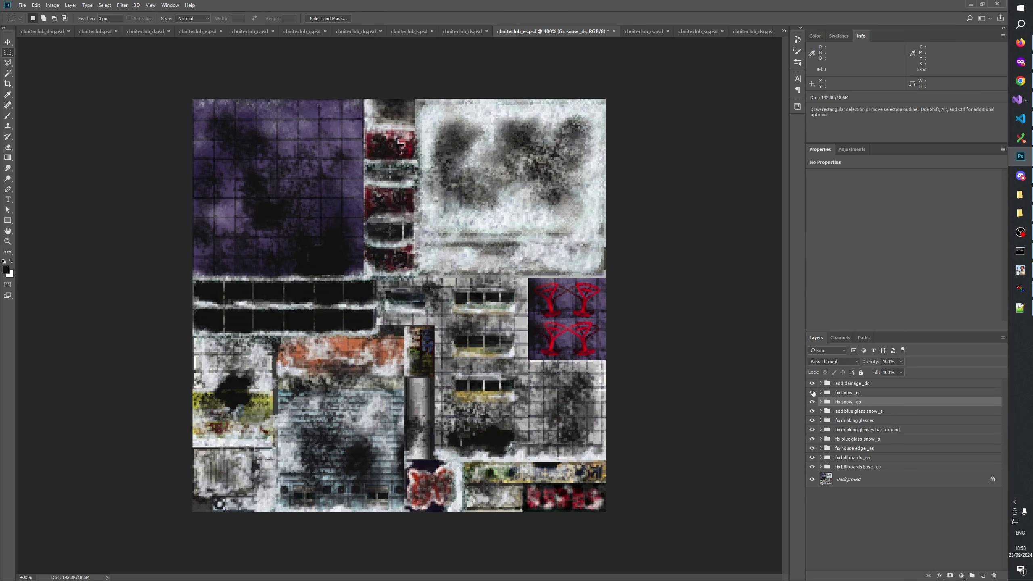
left_click(812, 392)
left_click(812, 393)
left_click(860, 536)
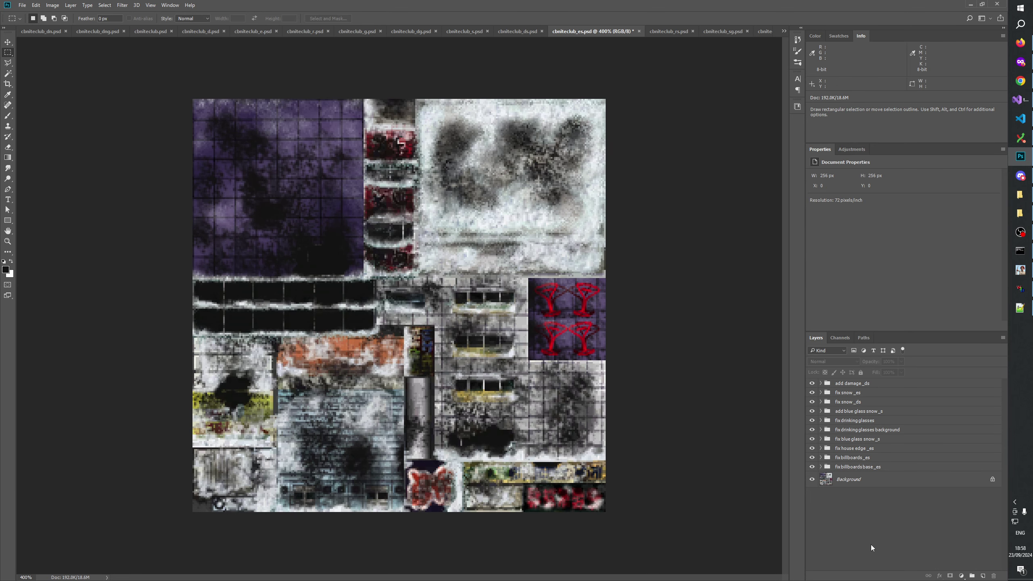
key("ctrl+s")
Step: Recheck the _es texture at 300% with fix snow _ds and fix snow _es off and on, and save the file again
left_click(7, 241)
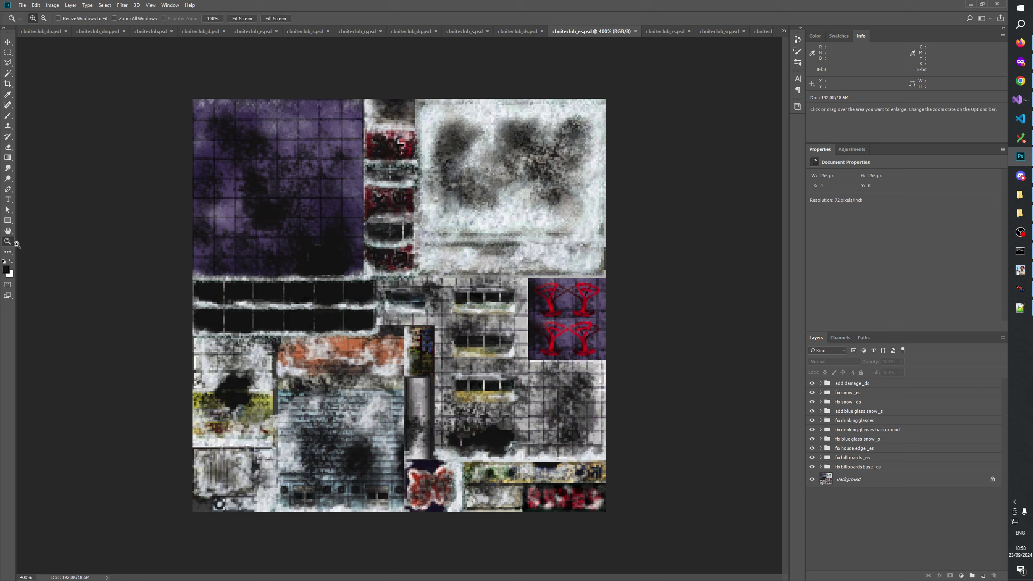
right_click(465, 324)
left_click(468, 345)
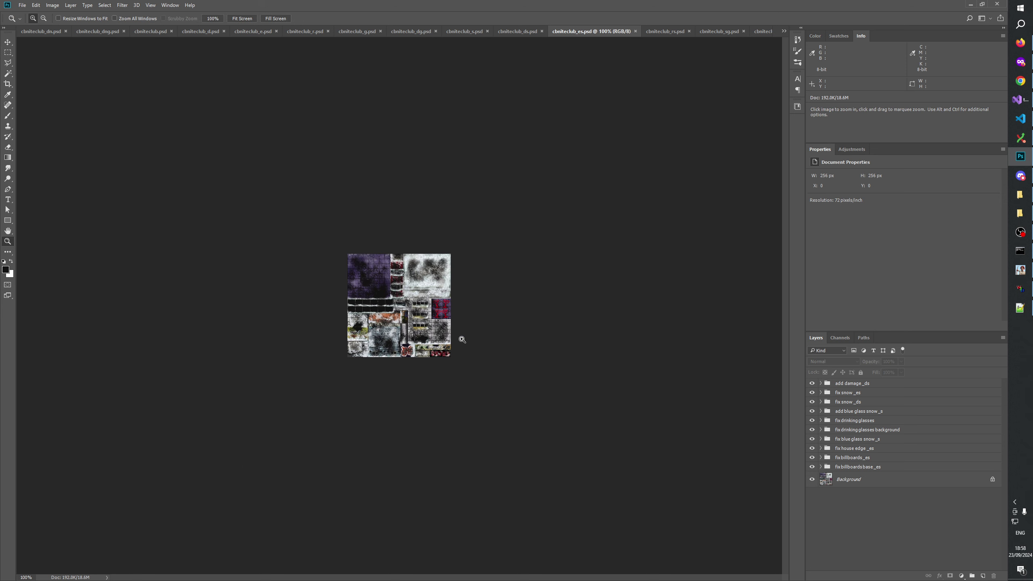
left_click(458, 338)
key("ctrl+plus")
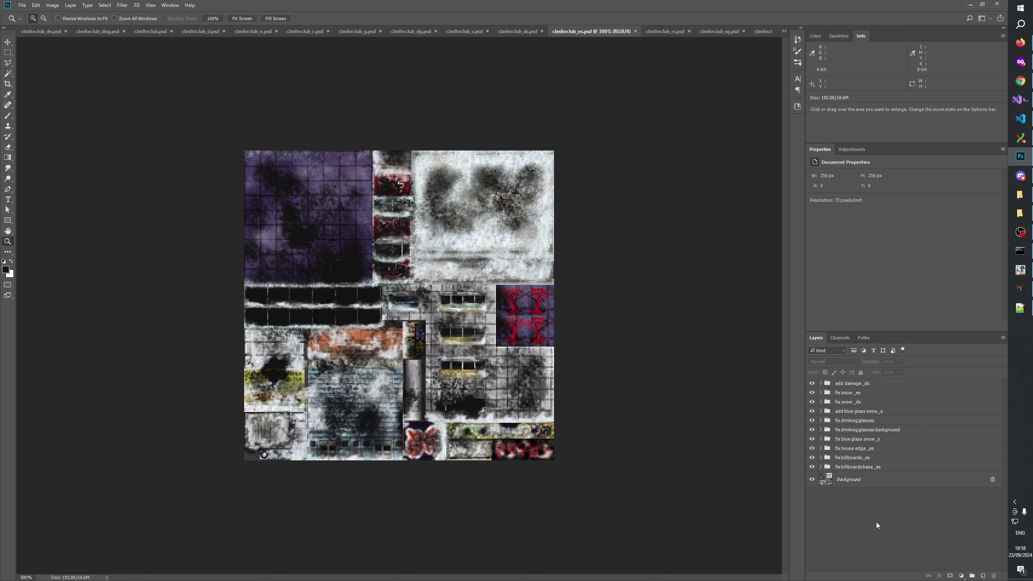
left_click(812, 402)
left_click(812, 402)
left_click(812, 402)
left_click(812, 401)
left_click(812, 393)
left_click(812, 392)
key("ctrl+s")
Step: Compare the cbniteclub_ds.psd texture with cbniteclub_es.psd by alternating between the two documents
left_click(516, 31)
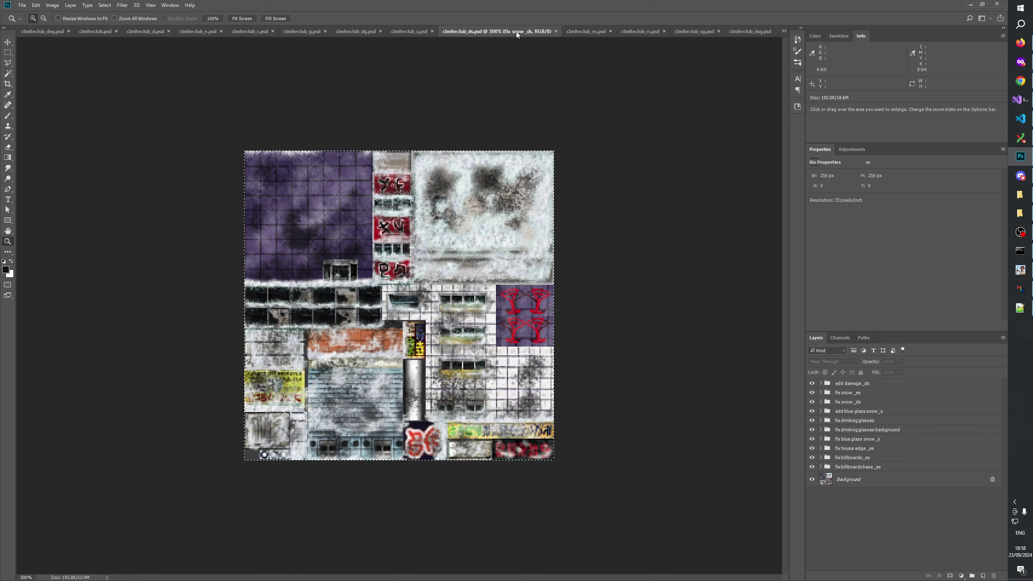
left_click(589, 32)
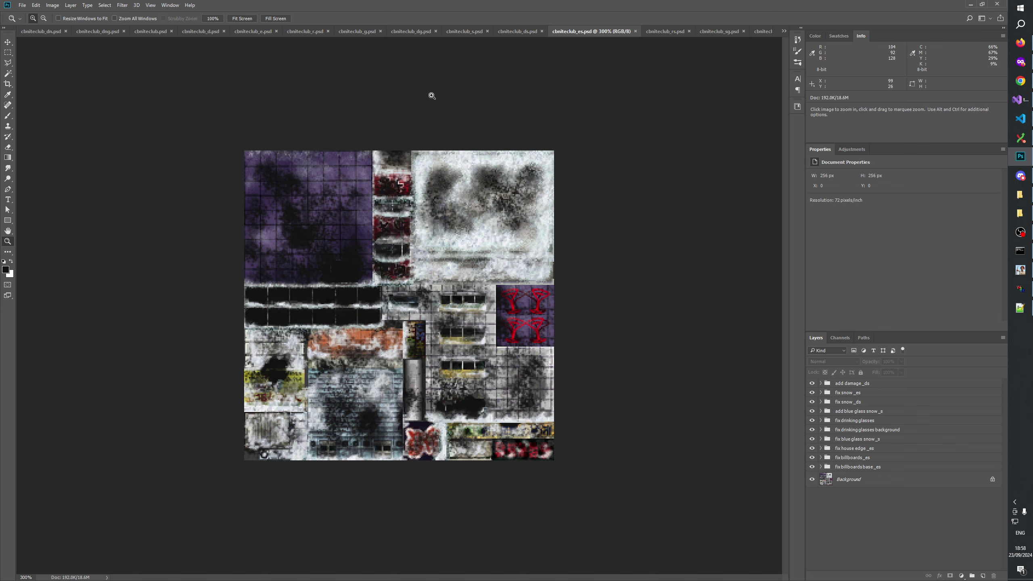
left_click(526, 31)
left_click(588, 31)
left_click(530, 32)
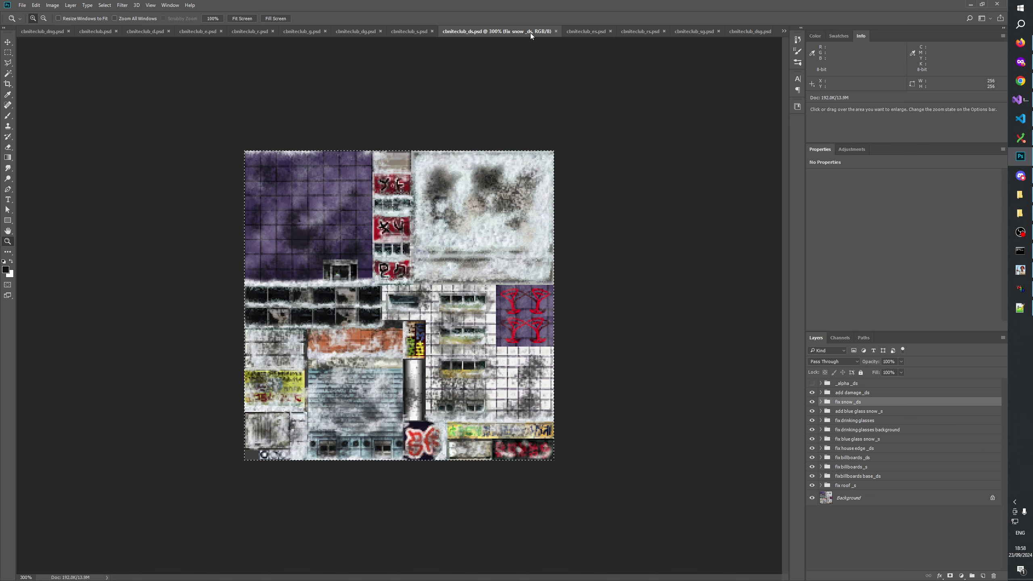
left_click(592, 30)
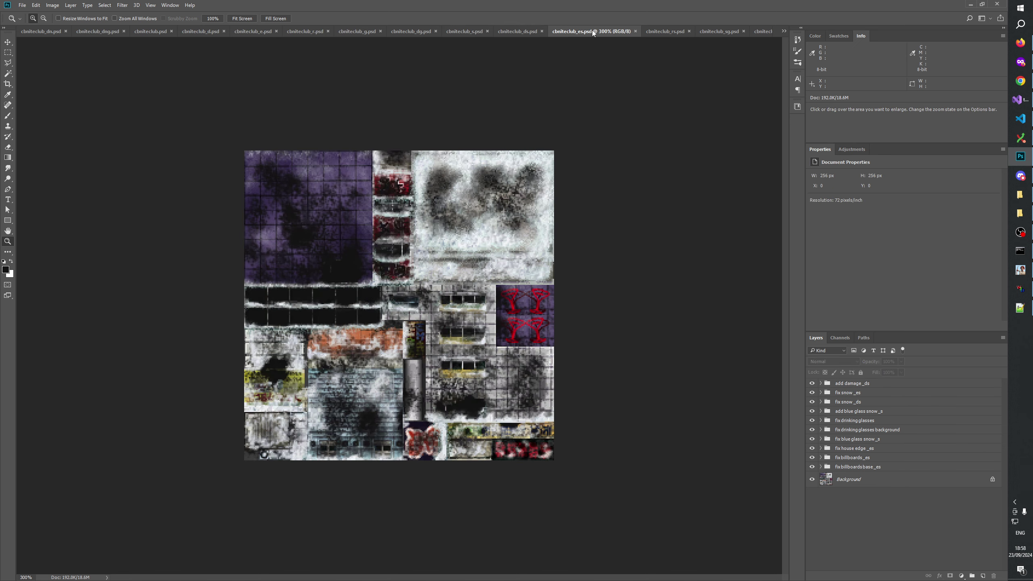
Step: Copy the full merged cbniteclub_es.psd image and paste it above the cbniteclub_es merged layer in cbniteclub_rs.psd
left_click(664, 31)
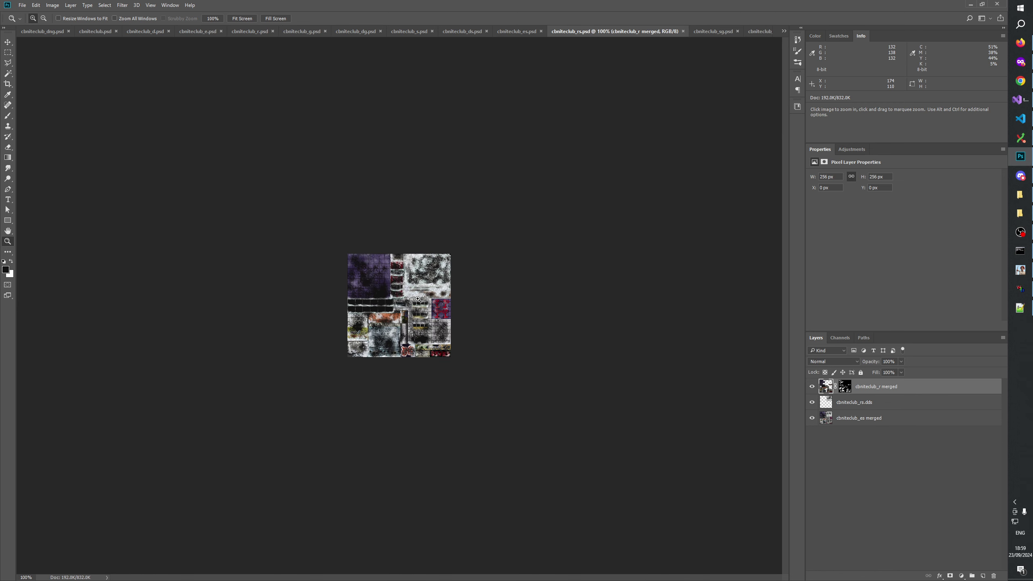
key("ctrl+plus")
key("ctrl+plus")
left_click(522, 32)
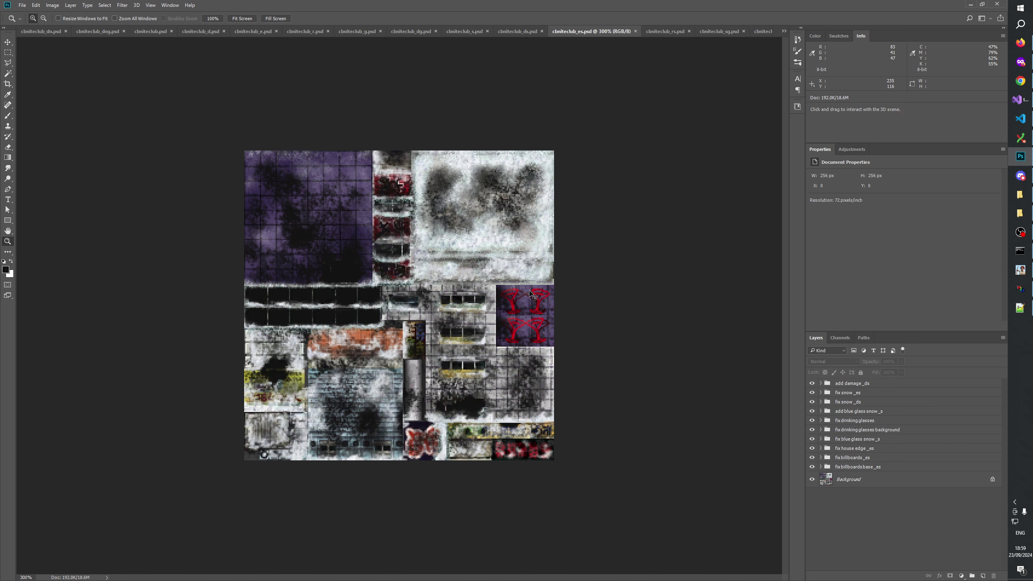
key("ctrl+a")
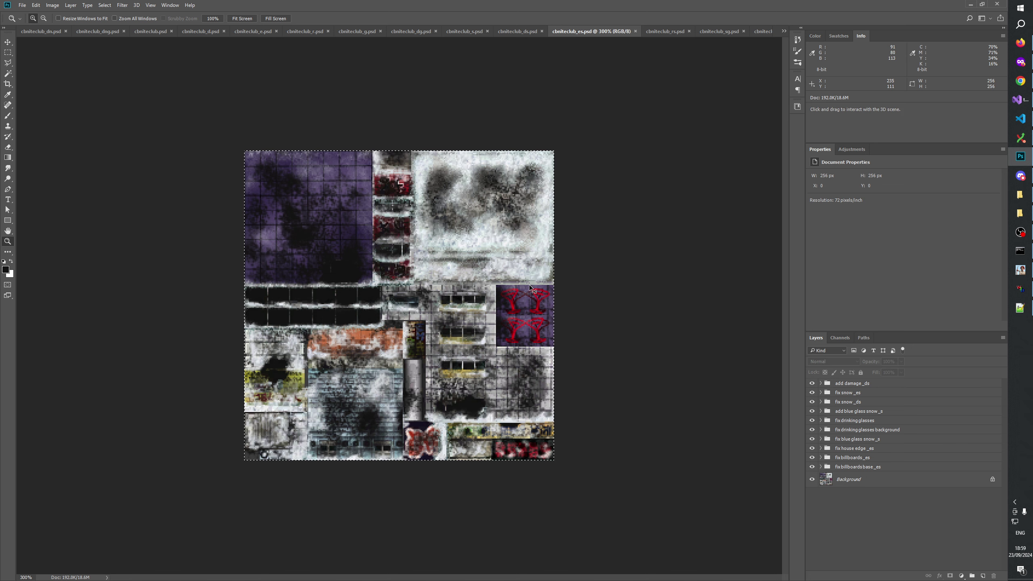
left_click(668, 30)
left_click(867, 423)
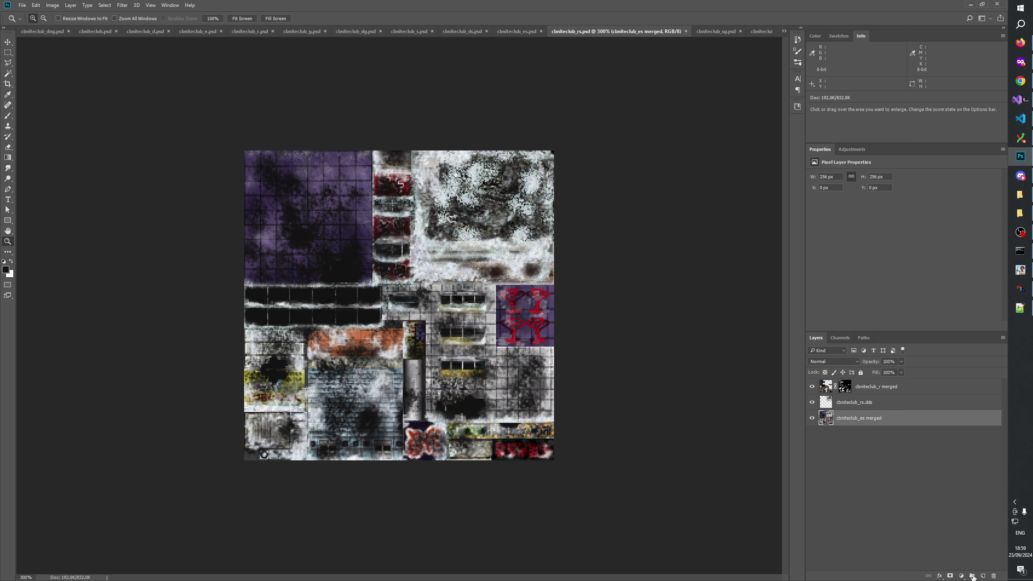
key("ctrl+v")
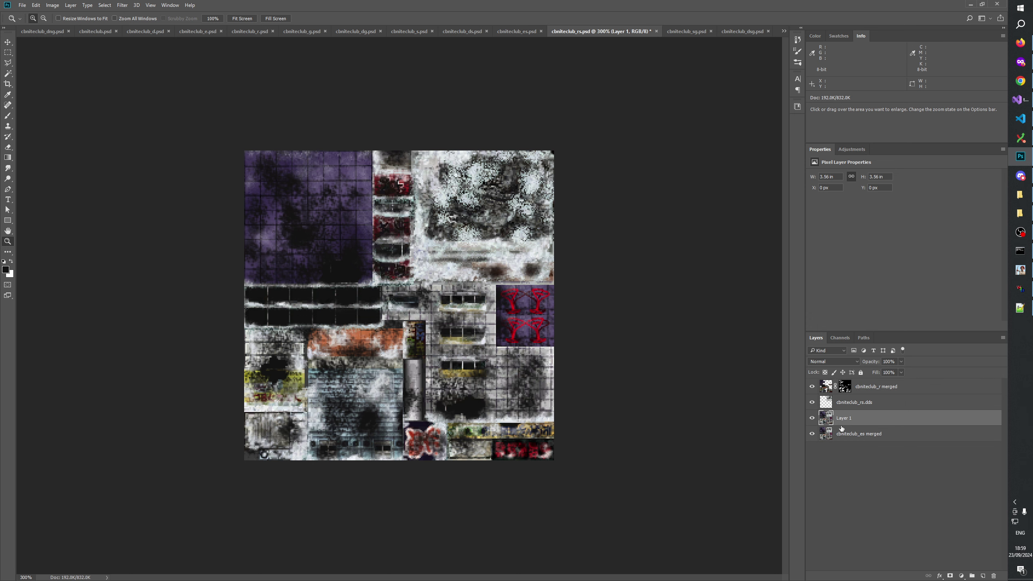
Step: Compare the pasted Layer 1 off and on, and merge it down into cbniteclub_es merged
left_click(812, 418)
left_click(812, 418)
key("ctrl+e")
Step: Inspect the cbniteclub_r merged layer's mask and compare the _rs texture with that layer off and on
left_click(835, 390)
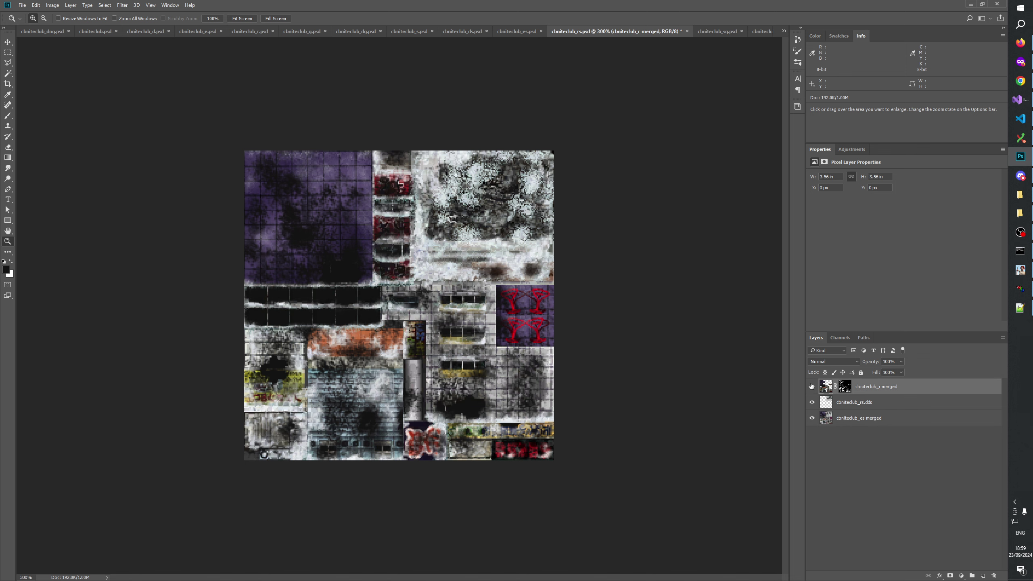
left_click(844, 386, "alt")
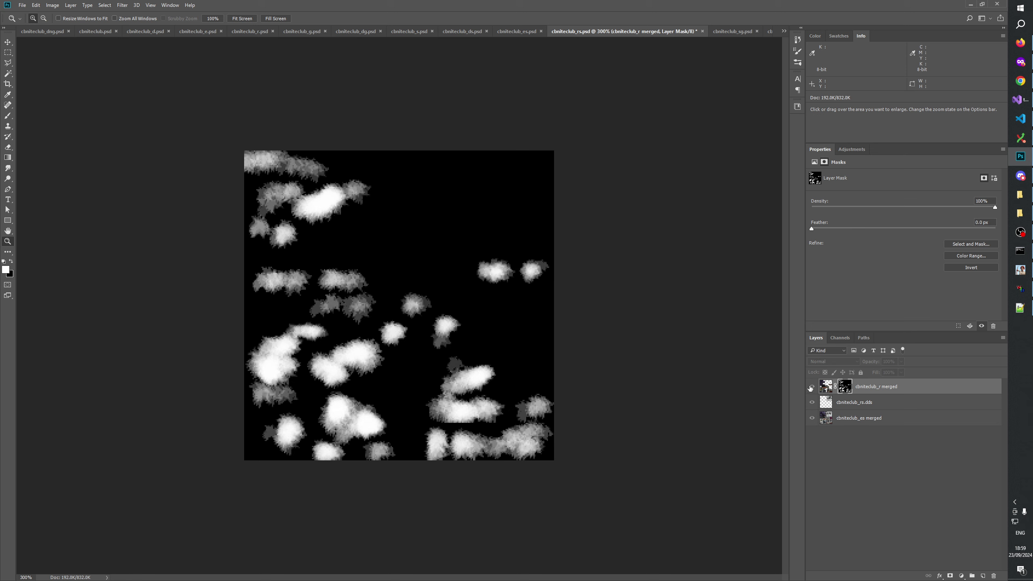
left_click(811, 388)
left_click(810, 387)
left_click(810, 388)
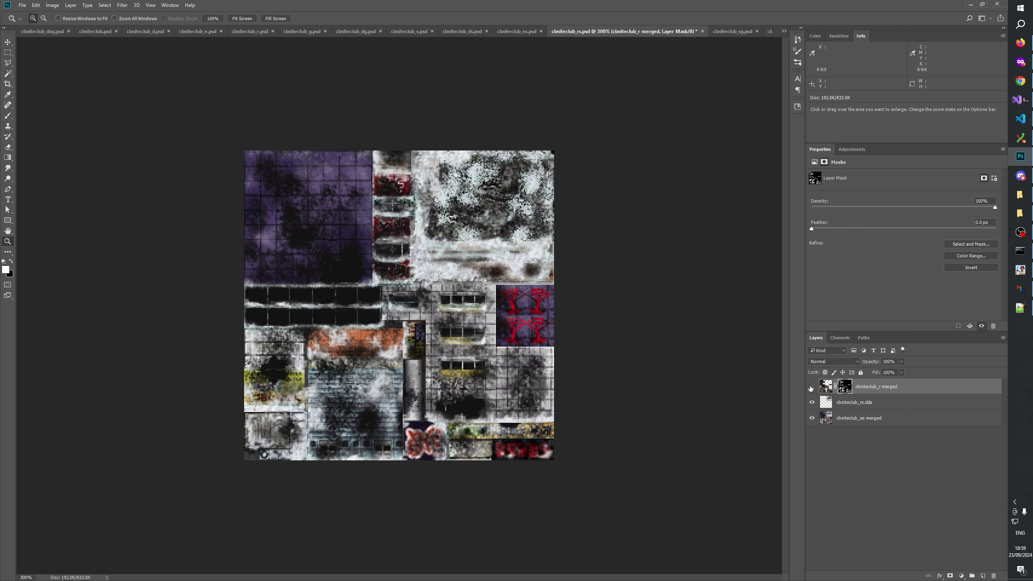
left_click(846, 387, "alt")
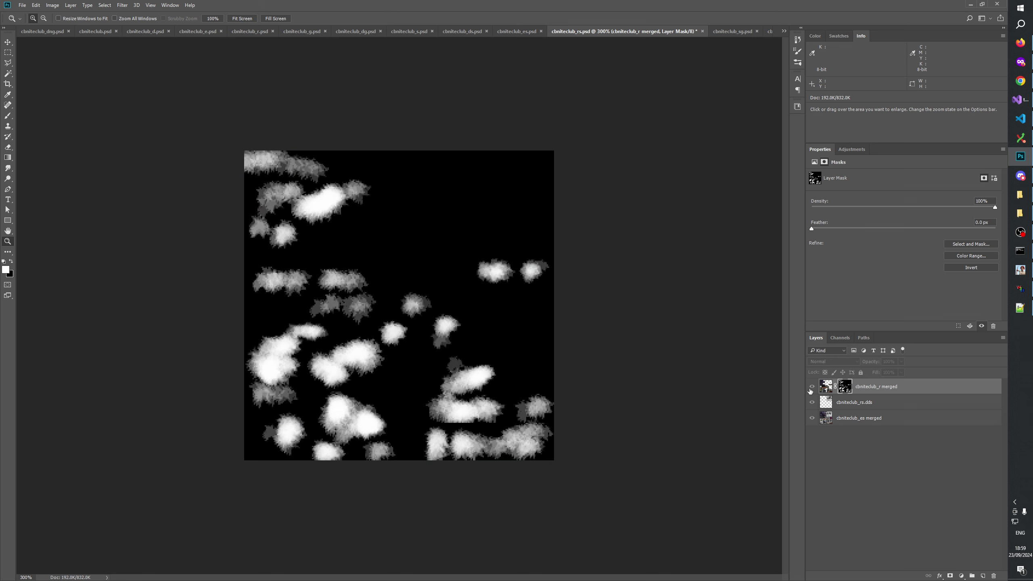
left_click(812, 387)
left_click(812, 388)
left_click(812, 387)
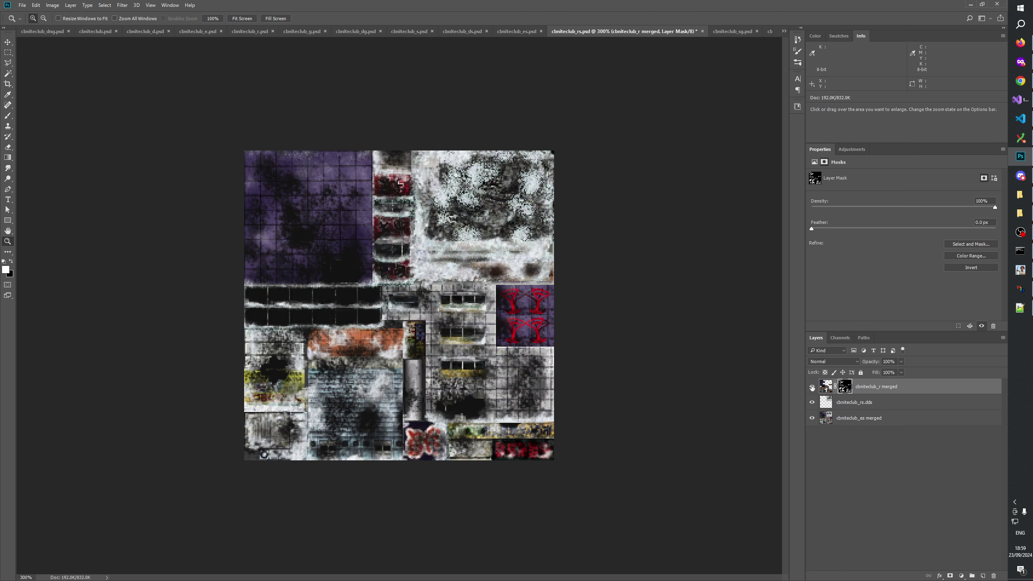
left_click(812, 388)
left_click(812, 388)
left_click(812, 388)
left_click(812, 388)
Step: Copy the full merged cbniteclub_r.psd image and paste it above the cbniteclub_r merged layer in cbniteclub_rs.psd
left_click(256, 40)
key("ctrl+a")
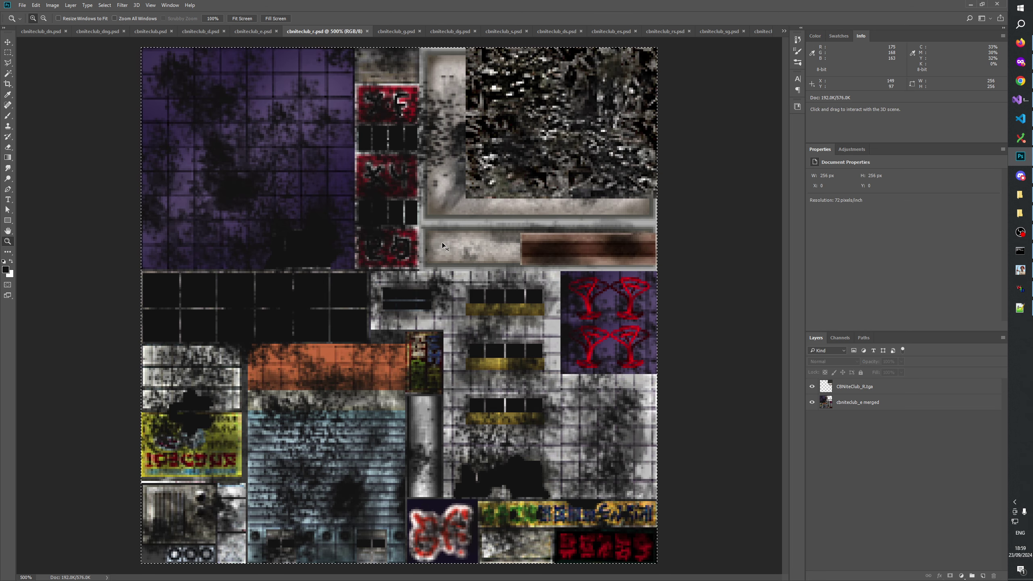
left_click(671, 33)
key("ctrl+v")
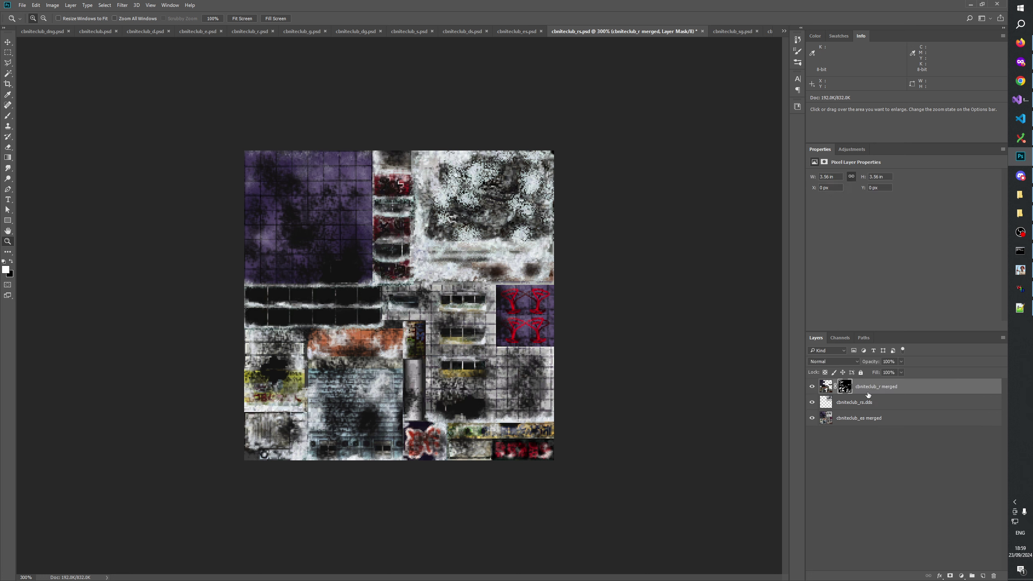
key("ctrl+v")
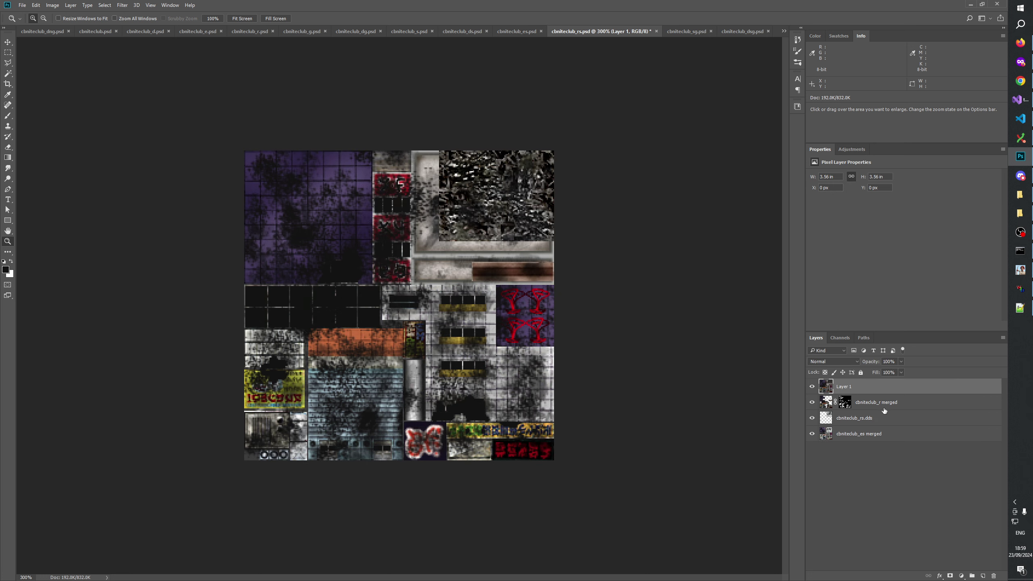
Step: Mask Layer 1 to match cbniteclub_r merged, apply the mask, and merge it down while preserving the lower layer's own mask
left_click_drag(834, 404, 872, 386)
right_click(844, 391)
left_click(874, 414)
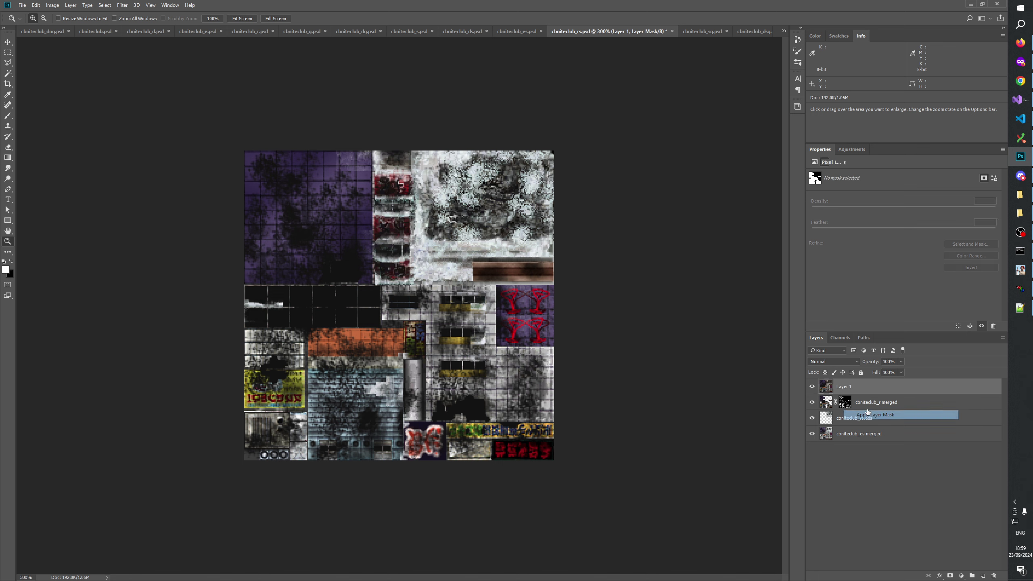
key("ctrl+e")
left_click(504, 222)
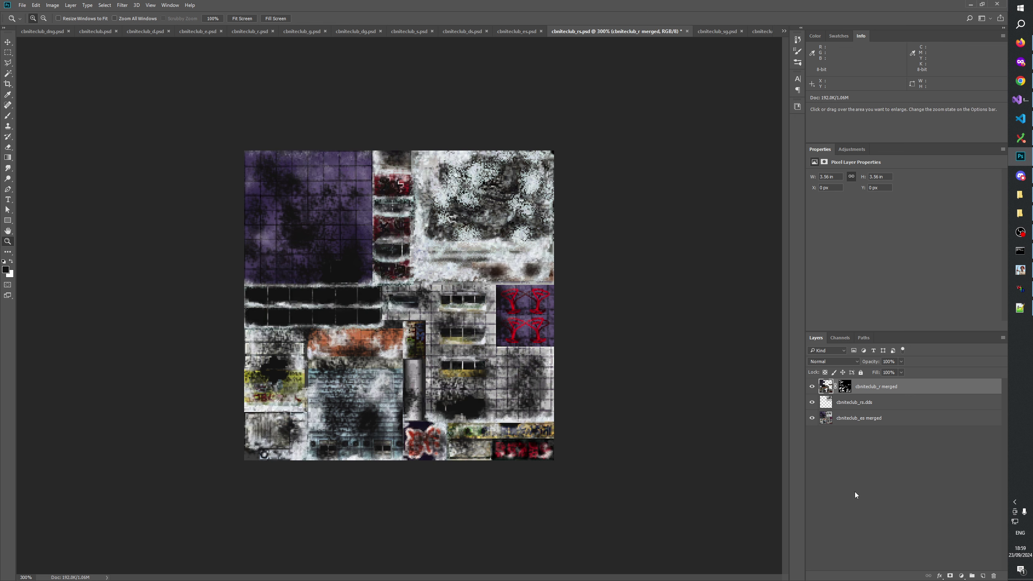
Step: Compare the texture with cbniteclub_r merged off and on, deselect the layers, and save cbniteclub_rs.psd
left_click(812, 387)
left_click(812, 387)
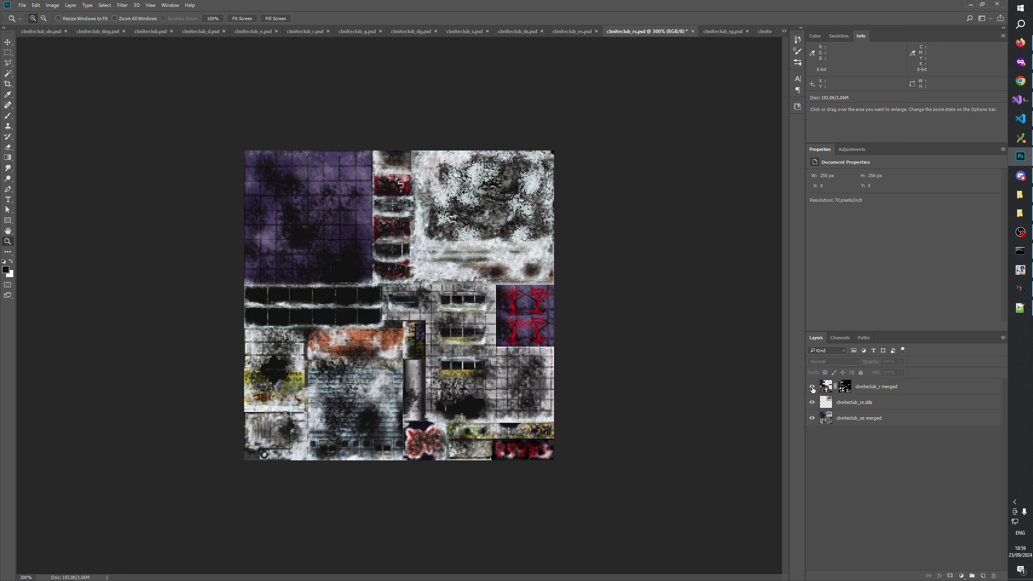
left_click(812, 386)
left_click(812, 387)
key("ctrl+s")
Step: Review the cbniteclub_ds, _dsg, _sg, _es and _s textures in turn to compare their snow, damage and barricades
left_click(518, 30)
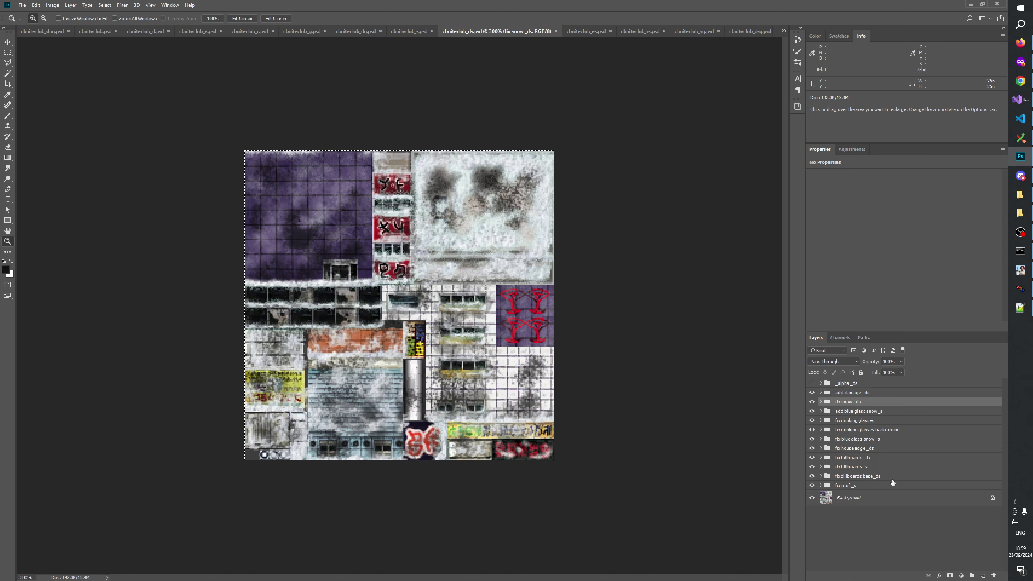
left_click(869, 525)
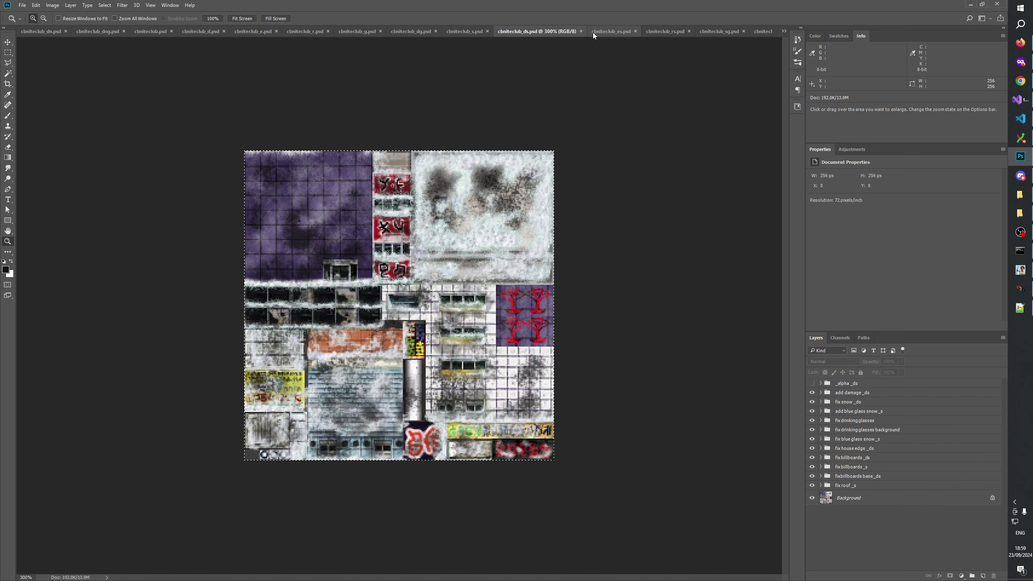
left_click(762, 31)
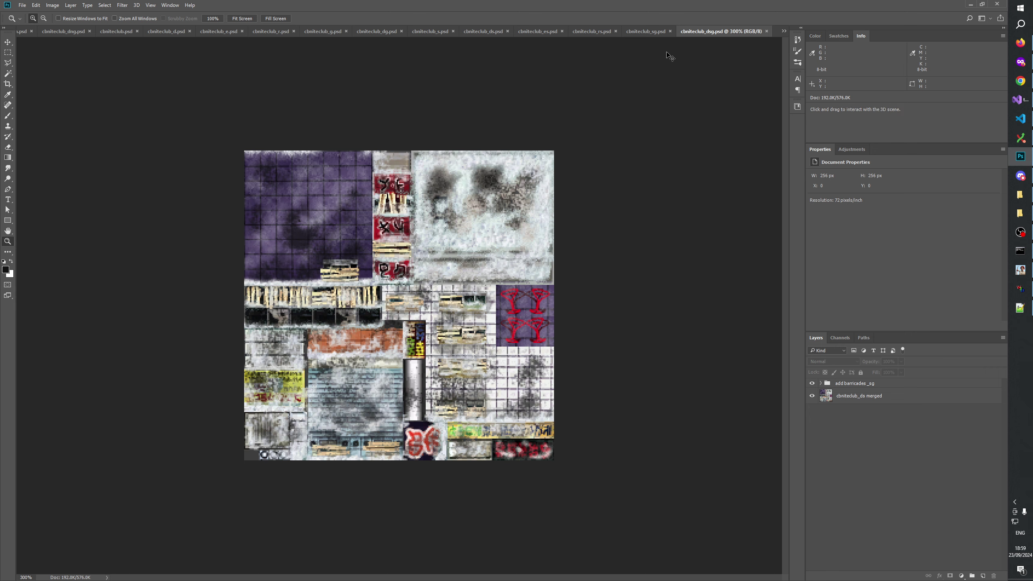
left_click(650, 31)
left_click(761, 31)
left_click(650, 32)
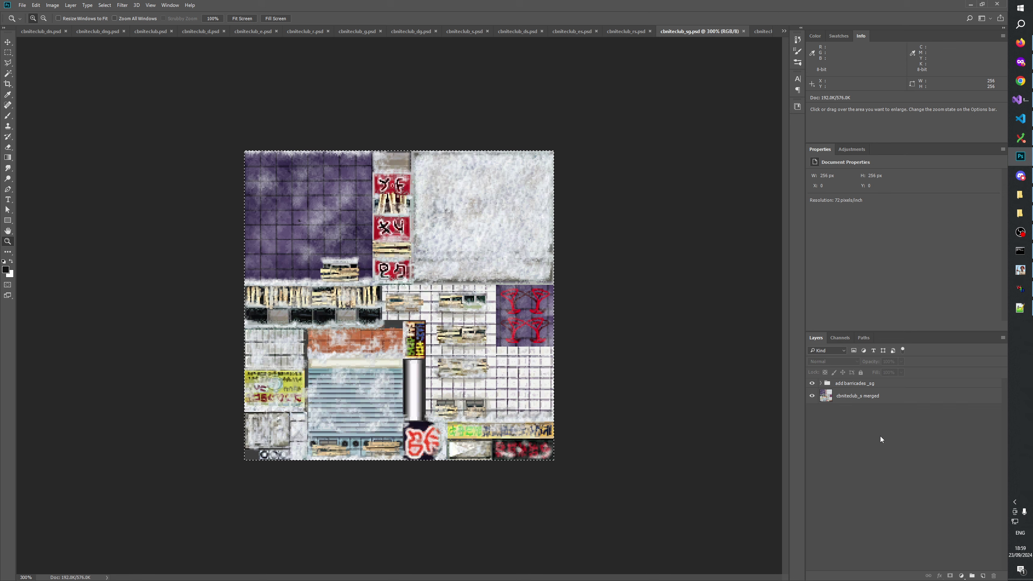
left_click(579, 29)
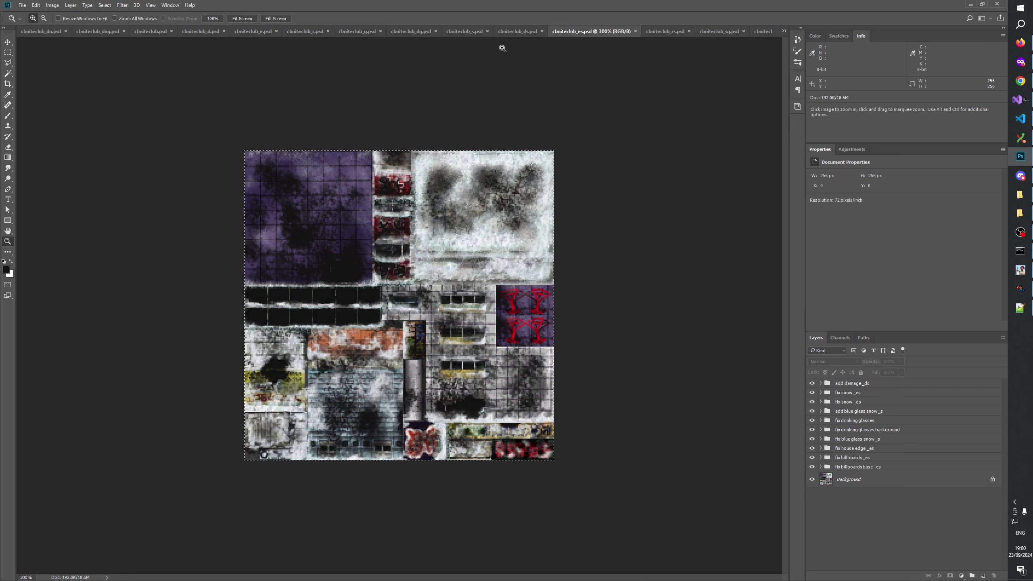
left_click(470, 30)
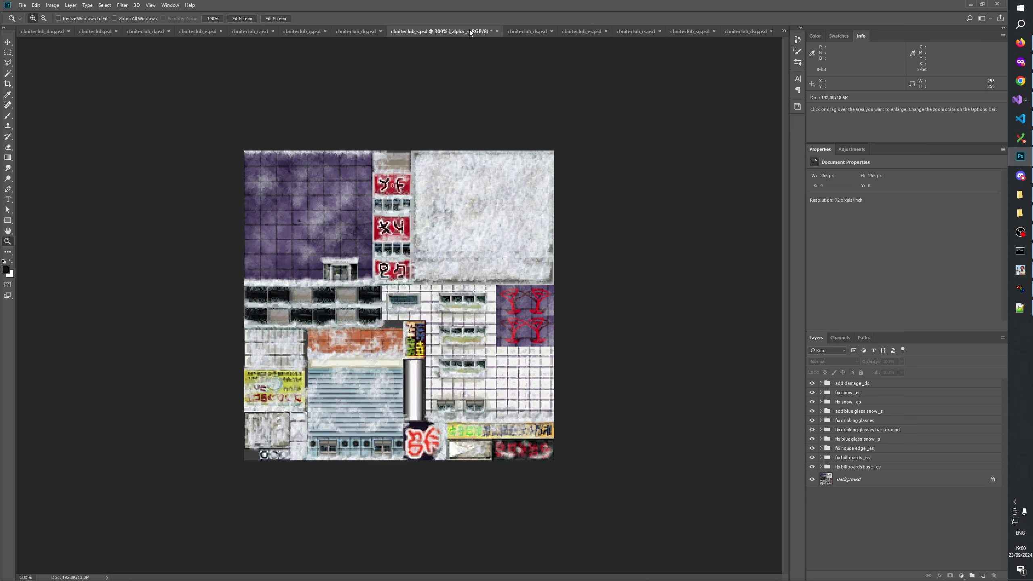
Step: Deselect the _alpha_s group and save cbniteclub_s.psd
left_click(882, 536)
key("ctrl+s")
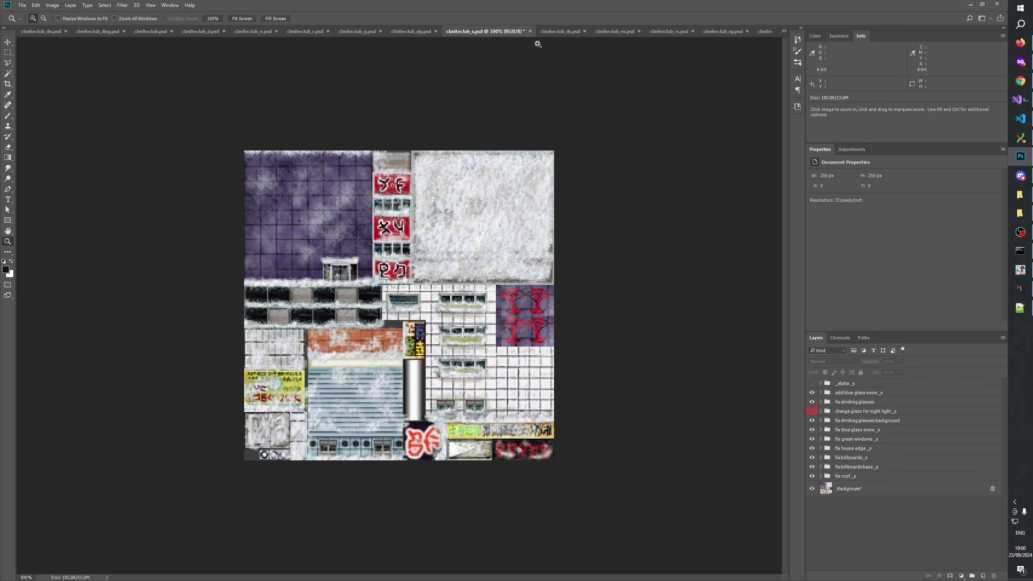
Step: Compare the cbniteclub_s and cbniteclub_ds textures by alternating between them, examining their snow, signs, windows and damage
left_click(555, 31)
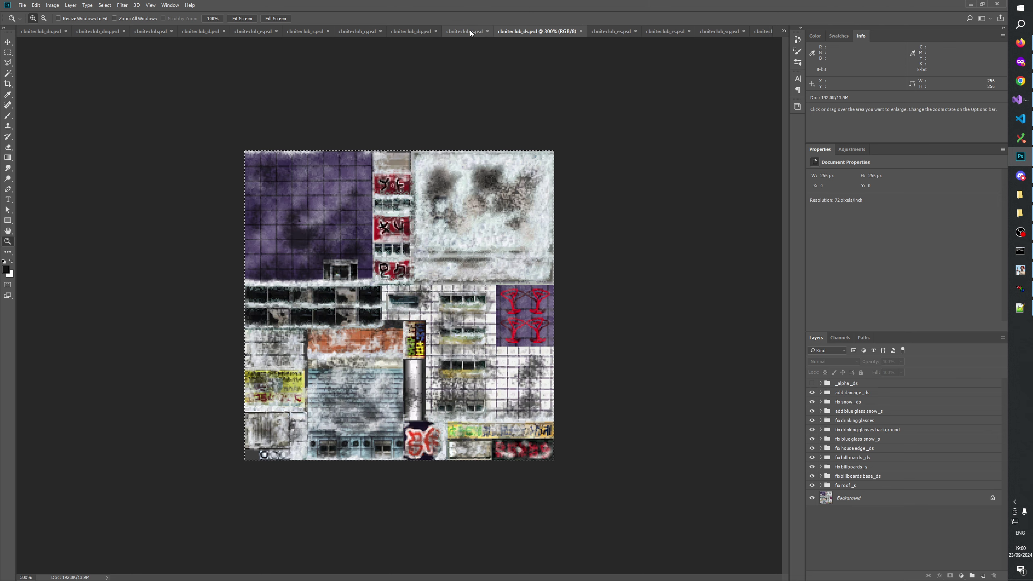
left_click(465, 32)
left_click(548, 32)
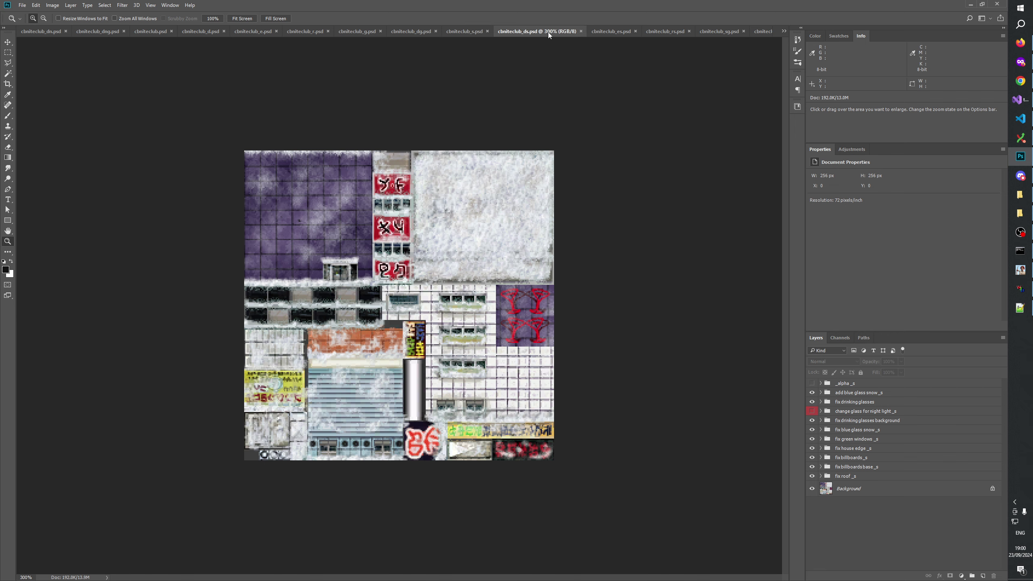
left_click(463, 31)
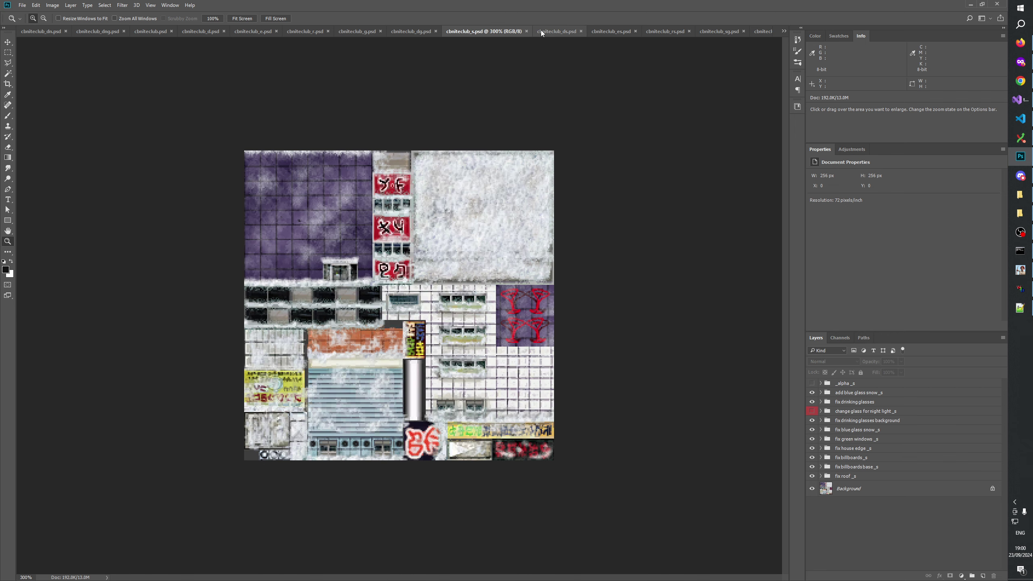
left_click(541, 31)
left_click(484, 31)
left_click(554, 31)
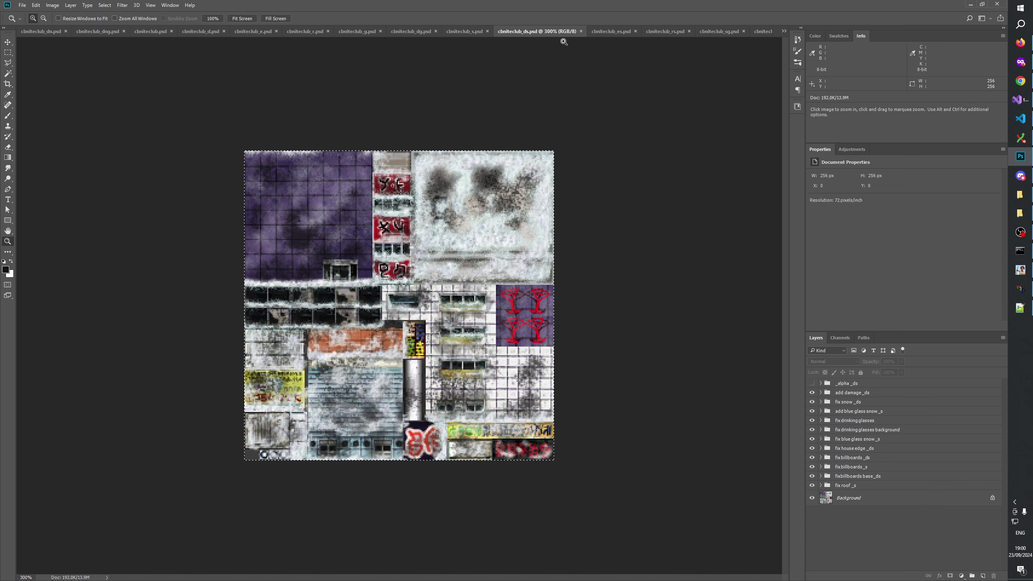
left_click(463, 31)
left_click(559, 33)
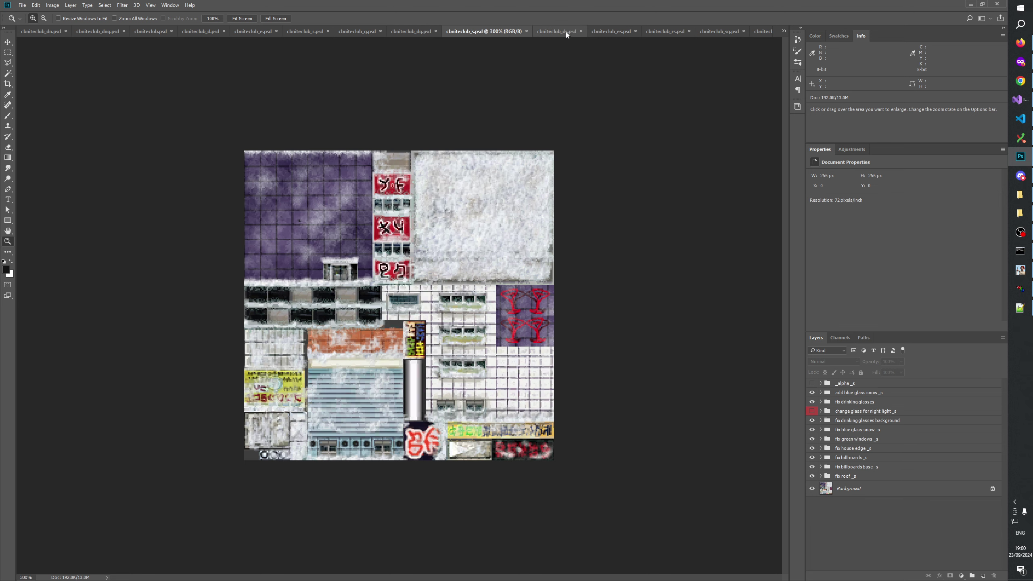
key("ctrl+shift+Tab")
left_click(526, 33)
left_click(468, 32)
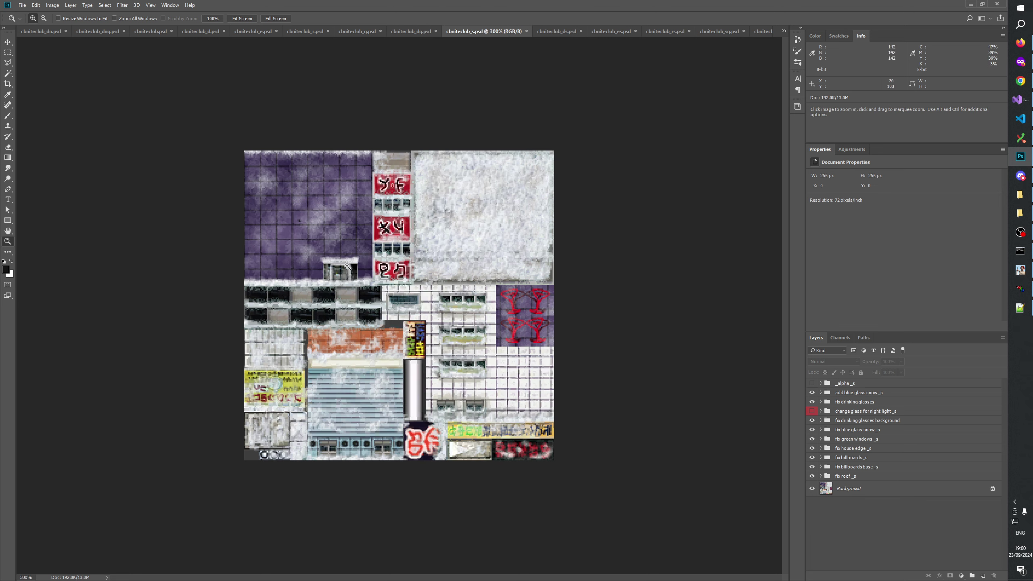
left_click(543, 32)
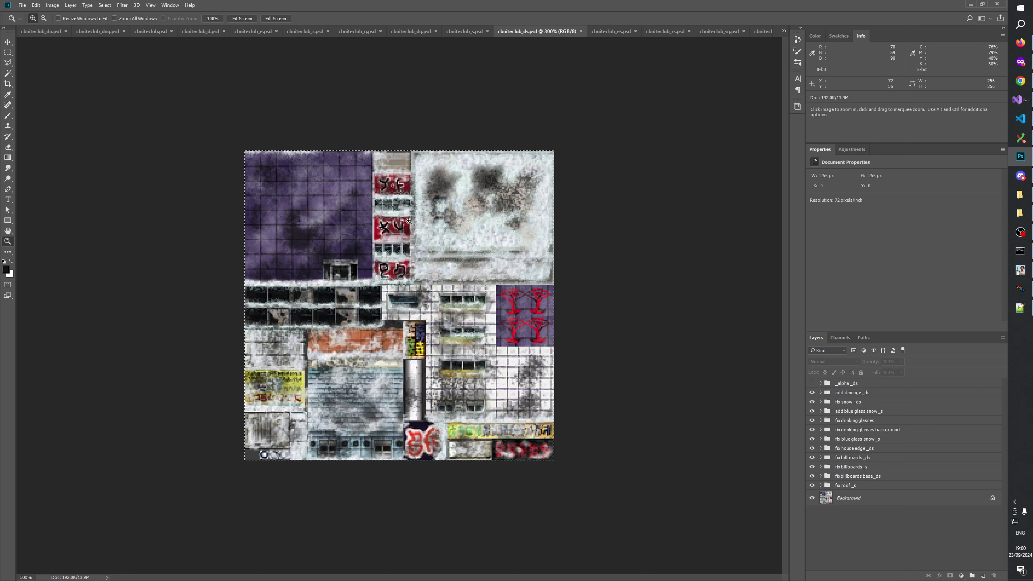
left_click(468, 33)
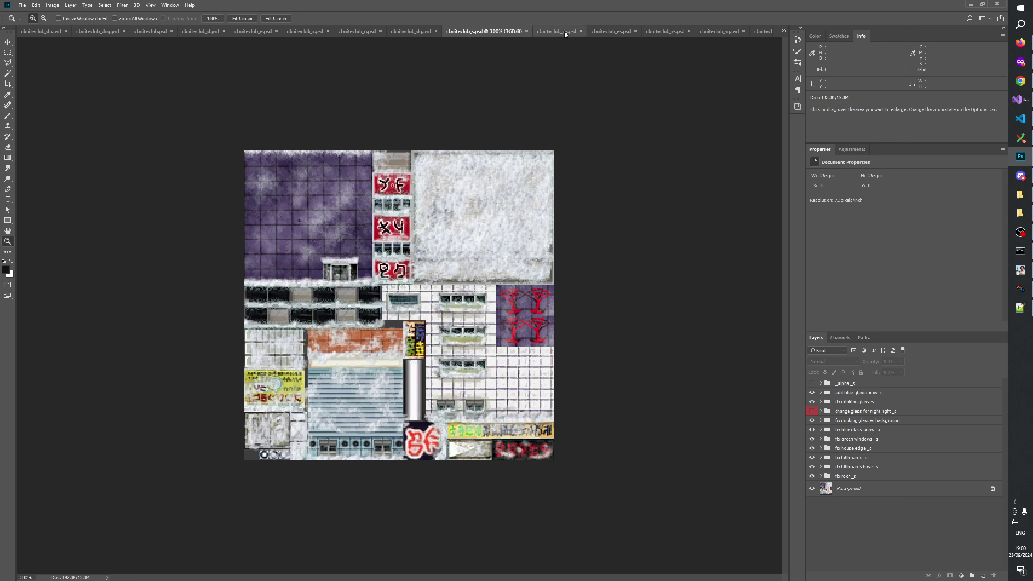
left_click(561, 30)
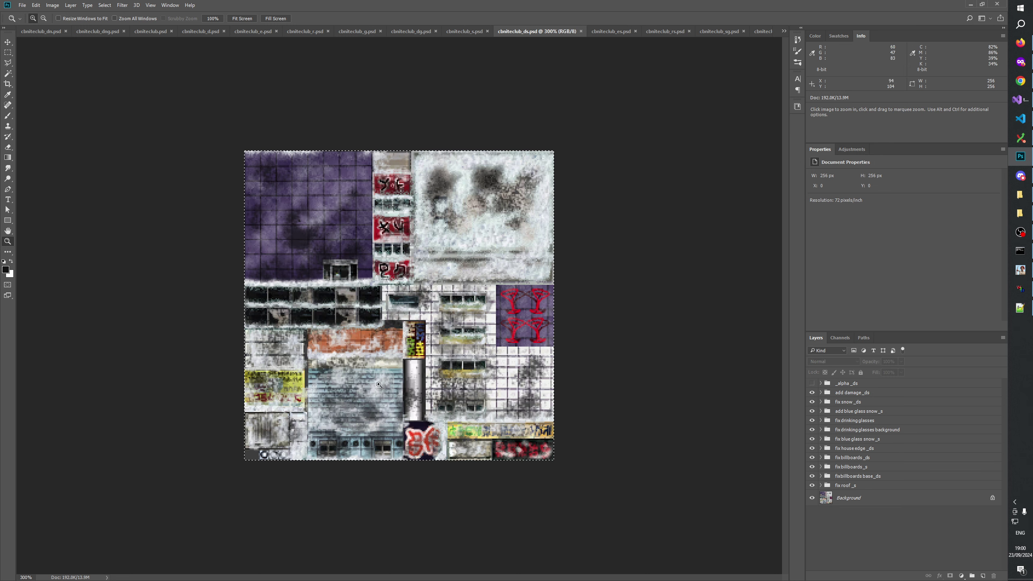
left_click(458, 28)
left_click(553, 32)
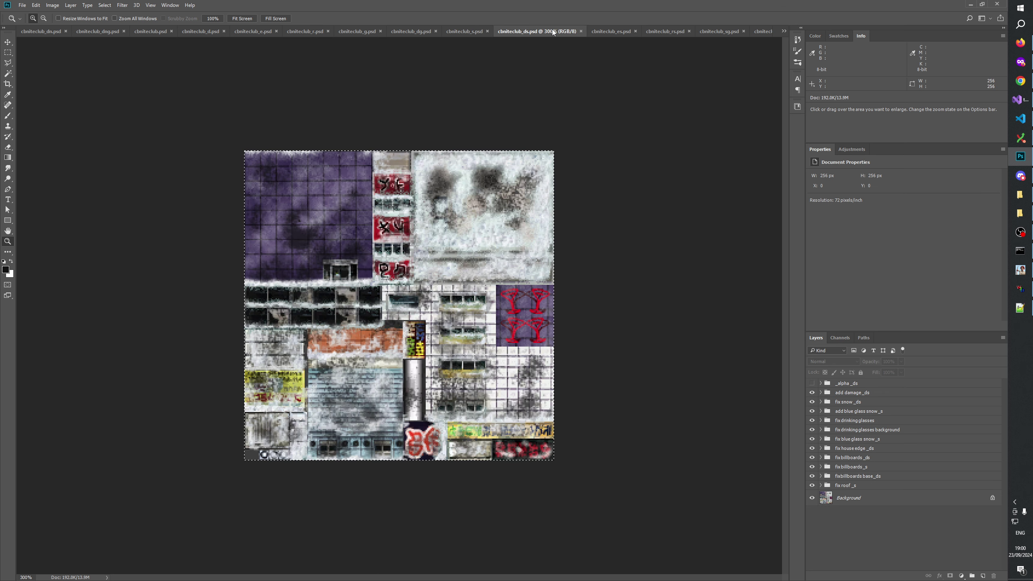
left_click(458, 30)
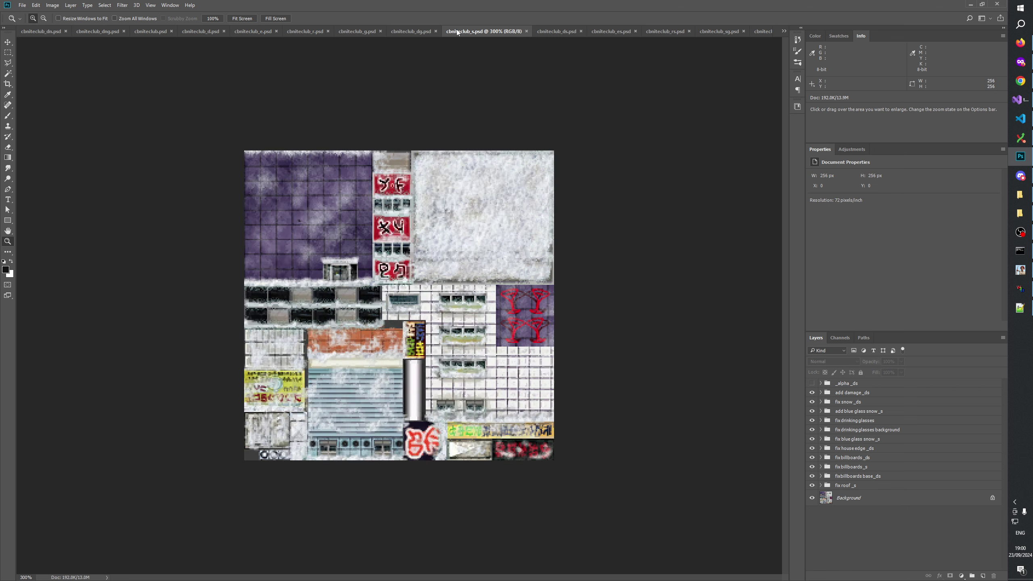
left_click(560, 32)
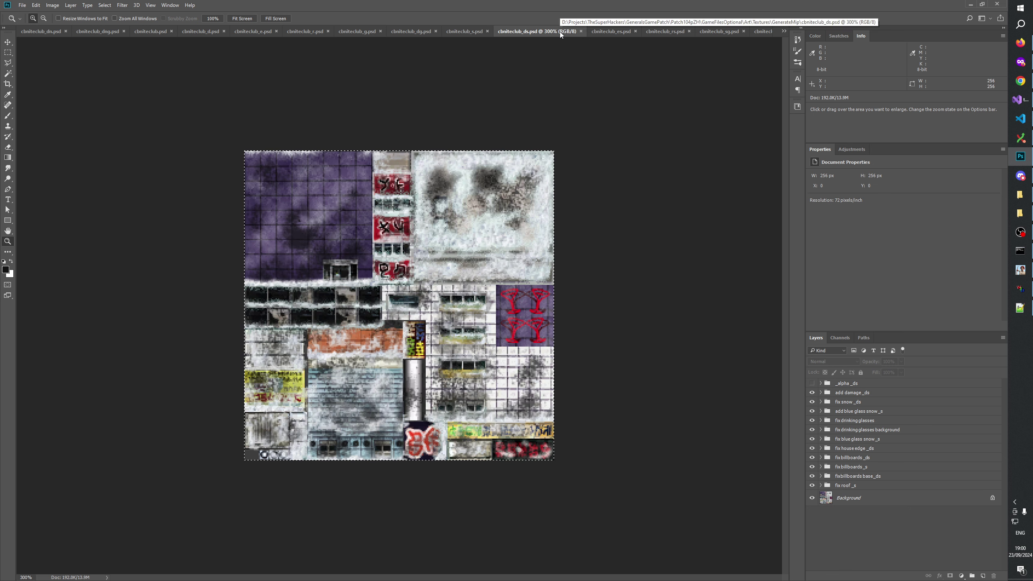
left_click(485, 33)
left_click(563, 30)
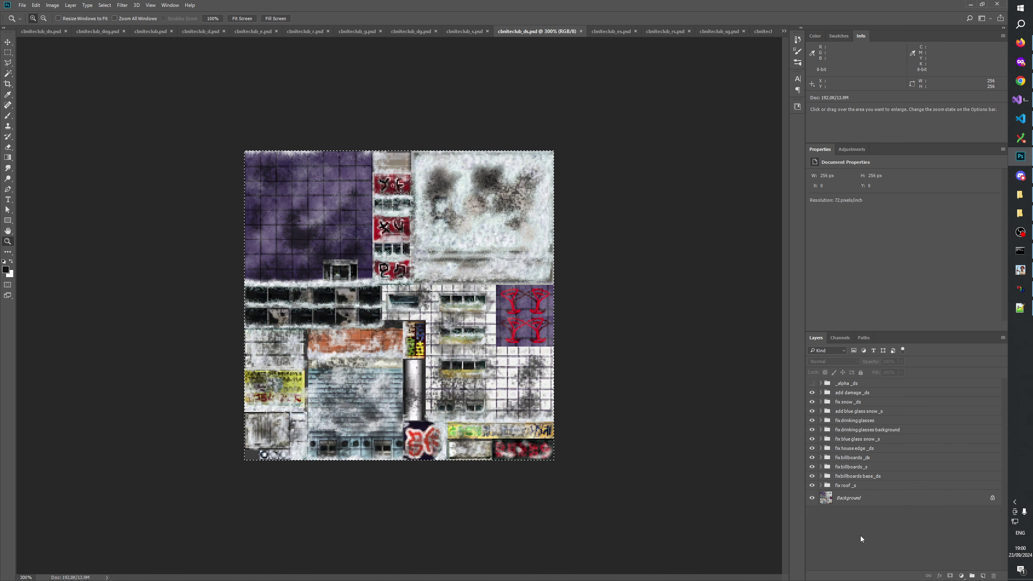
left_click(473, 31)
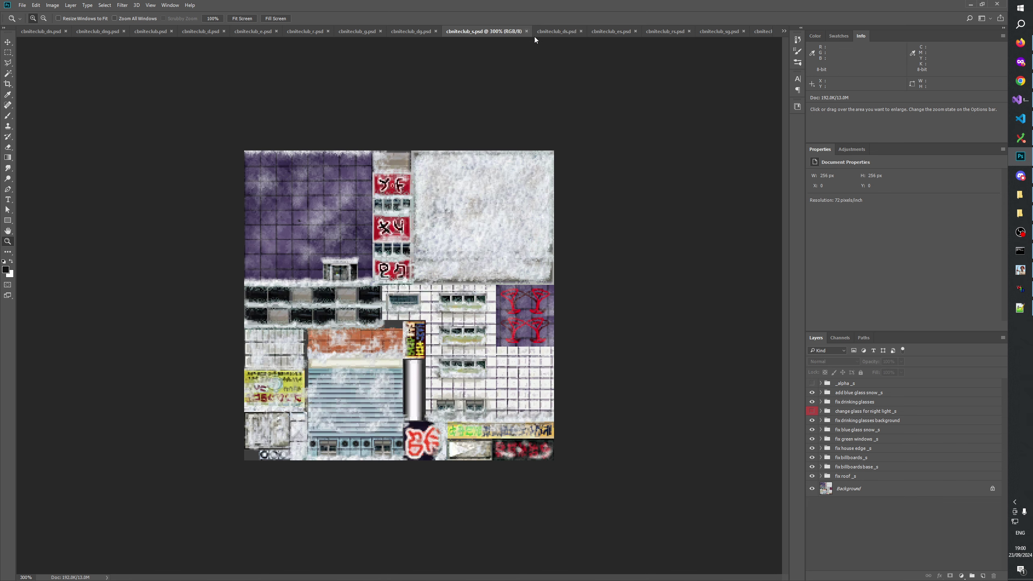
left_click(550, 31)
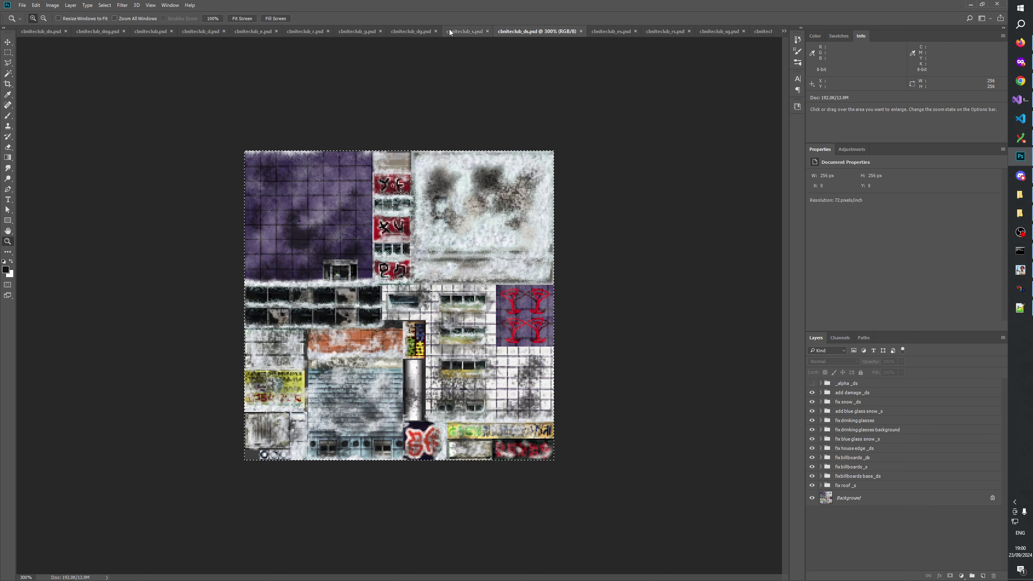
left_click(450, 32)
left_click(561, 30)
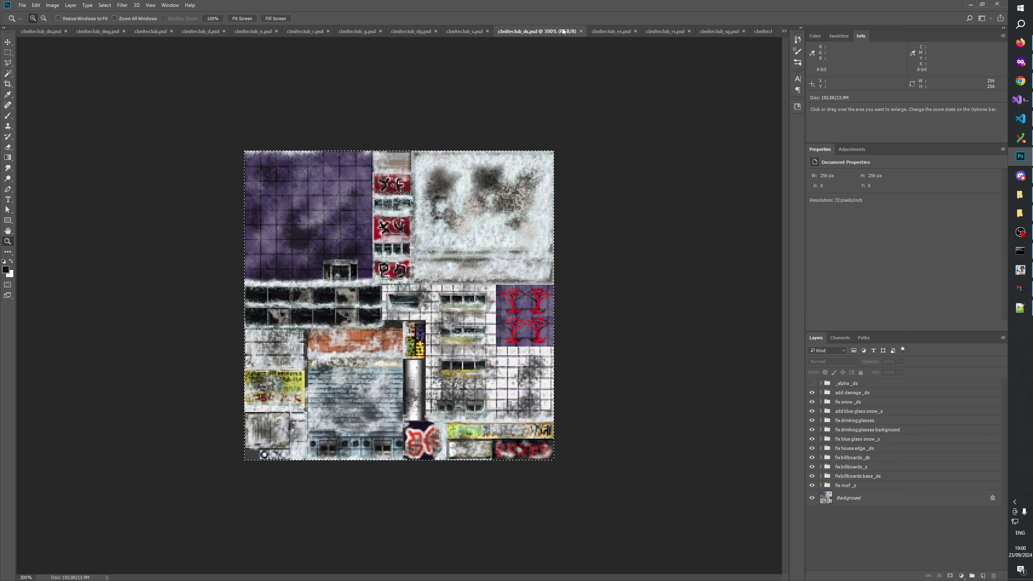
left_click(470, 31)
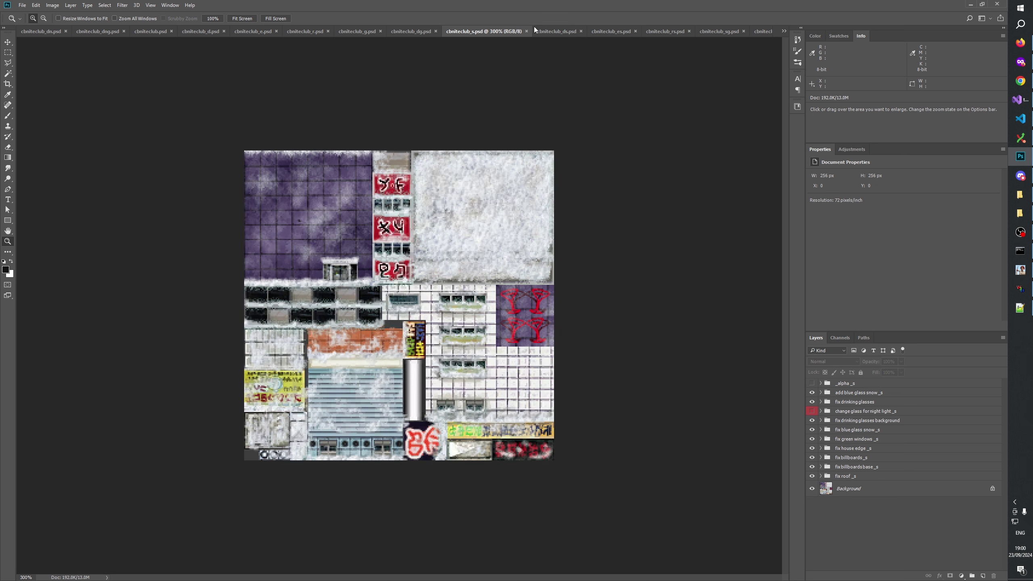
left_click(551, 31)
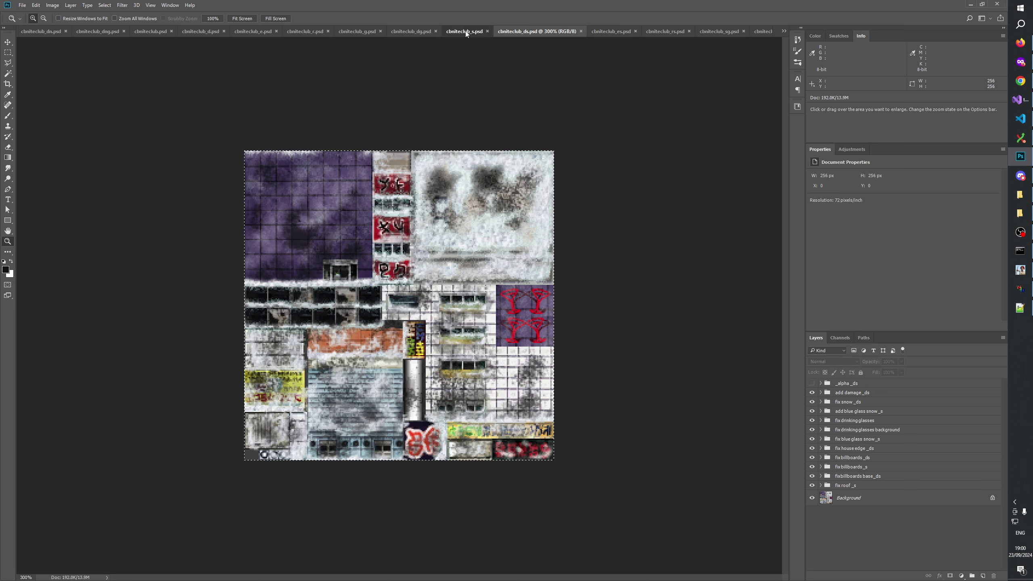
left_click(465, 30)
left_click(547, 31)
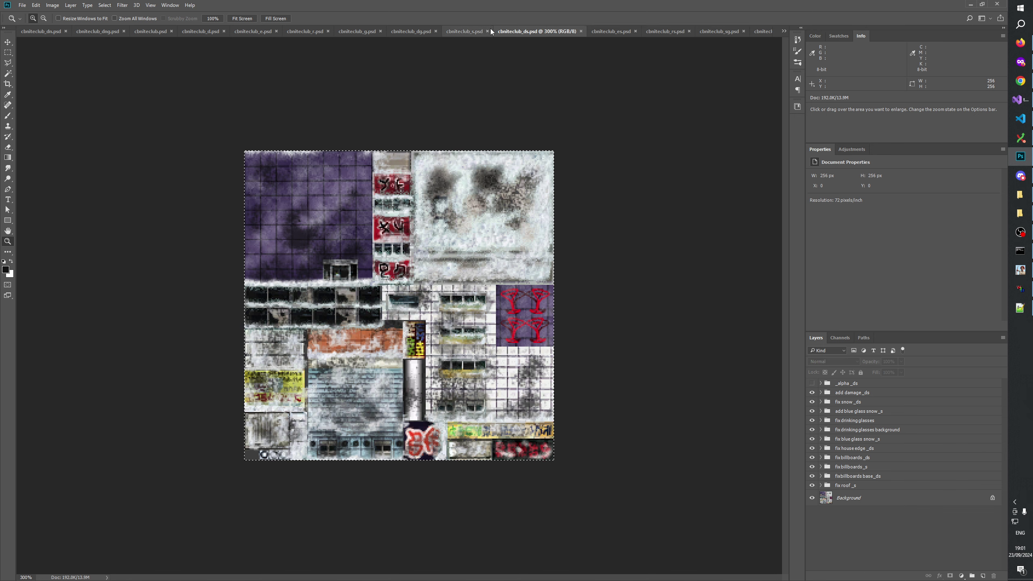
left_click(471, 31)
left_click(551, 31)
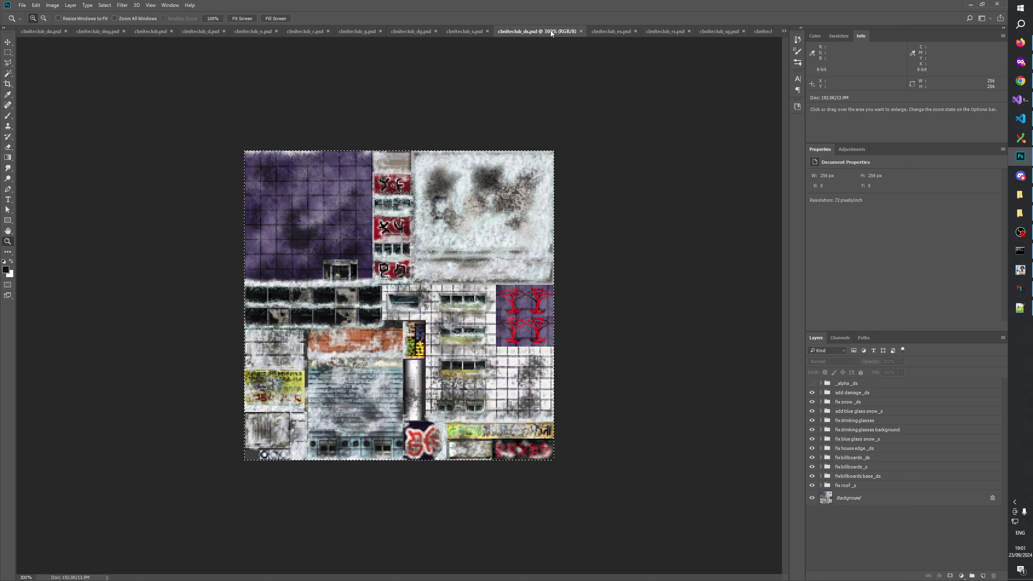
left_click(468, 32)
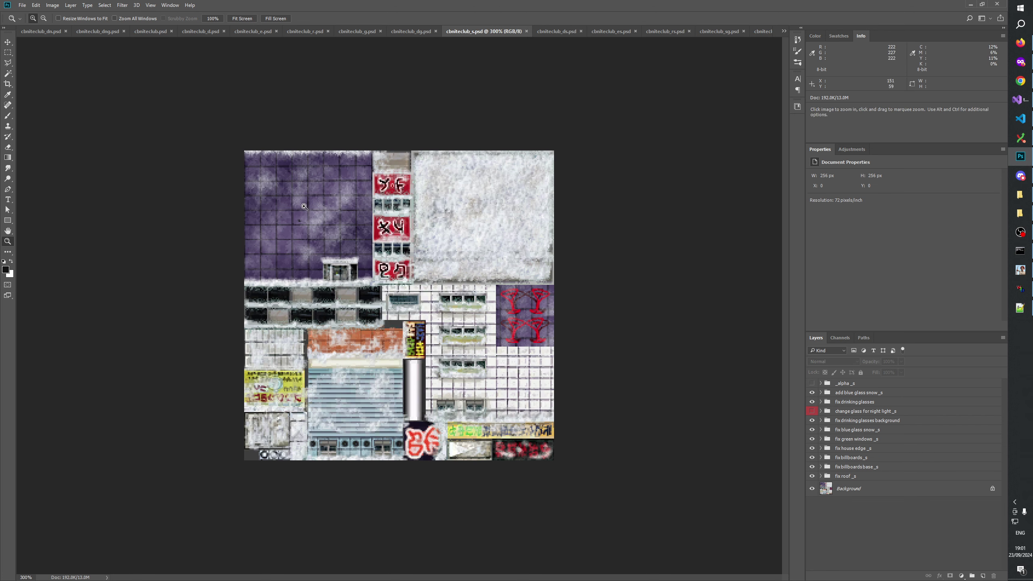
left_click(549, 32)
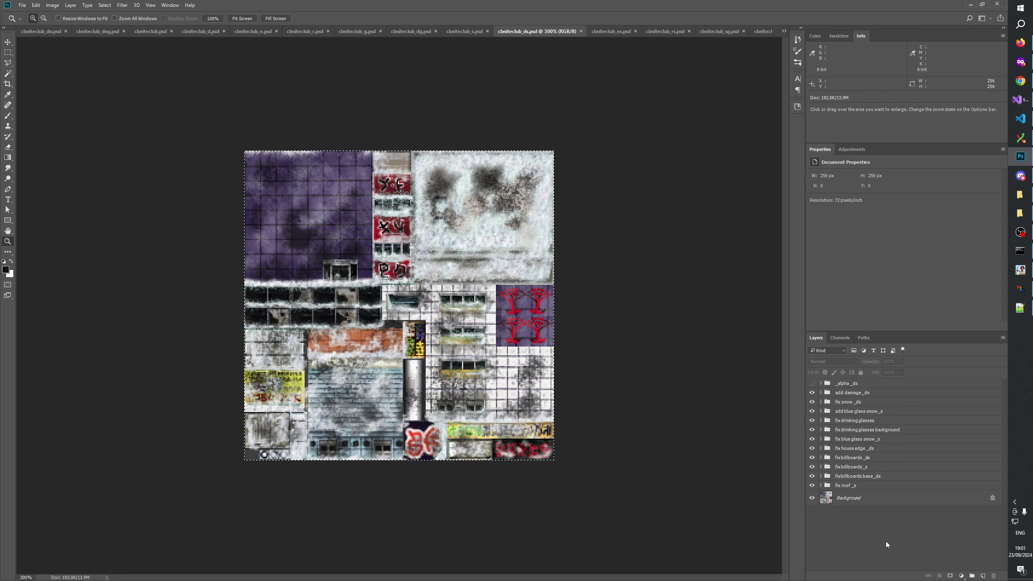
Step: Isolate the Background layer in cbniteclub_ds.psd, show the groups from fix roof_s up to add damage_ds, and save the file
left_click(811, 494, "alt")
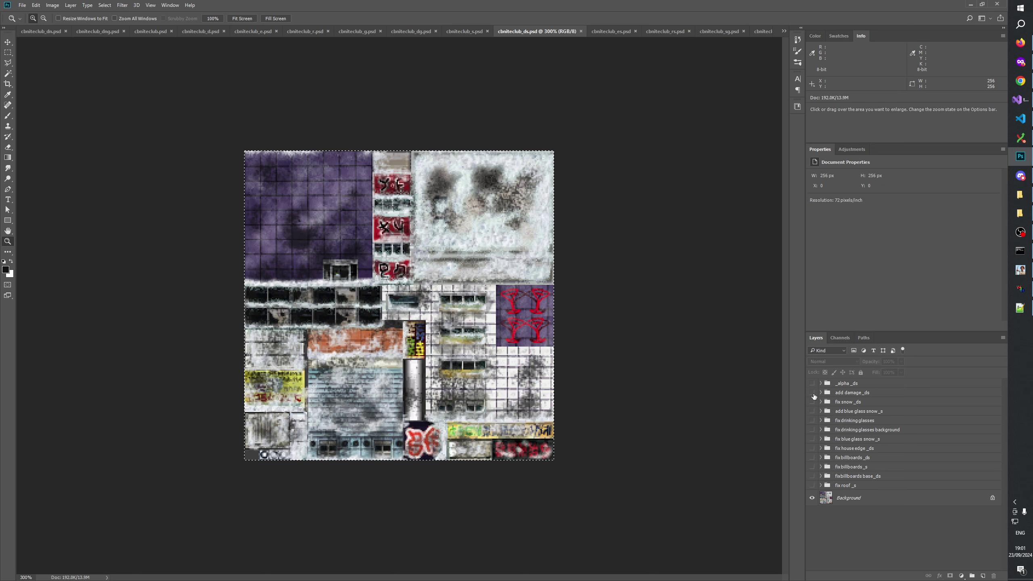
left_click_drag(811, 485, 811, 392)
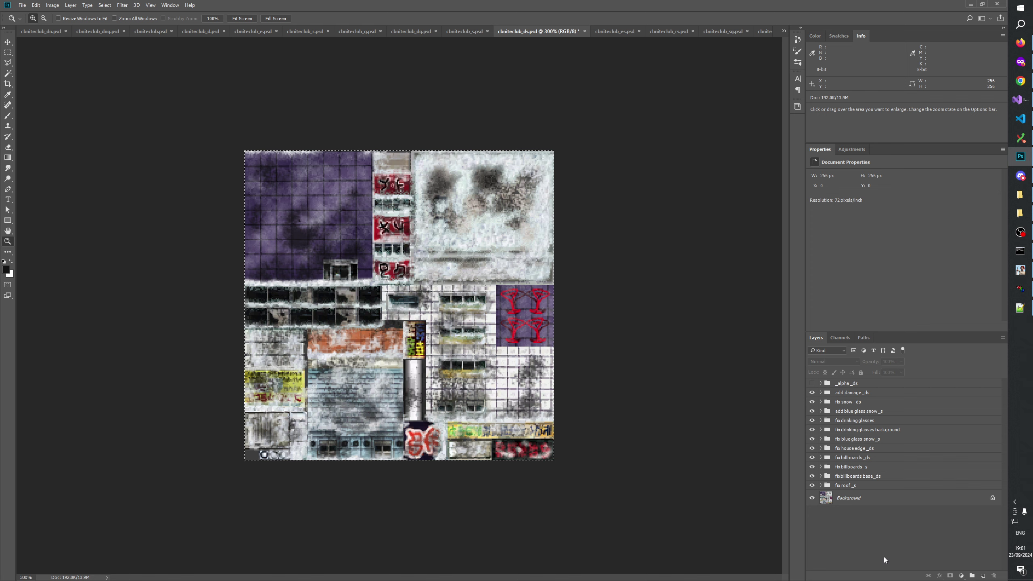
key("ctrl+s")
Step: Review the cbniteclub_s, _ds, _es, _rs, _sg and _dsg textures in turn, ending on cbniteclub_ds
left_click(469, 32)
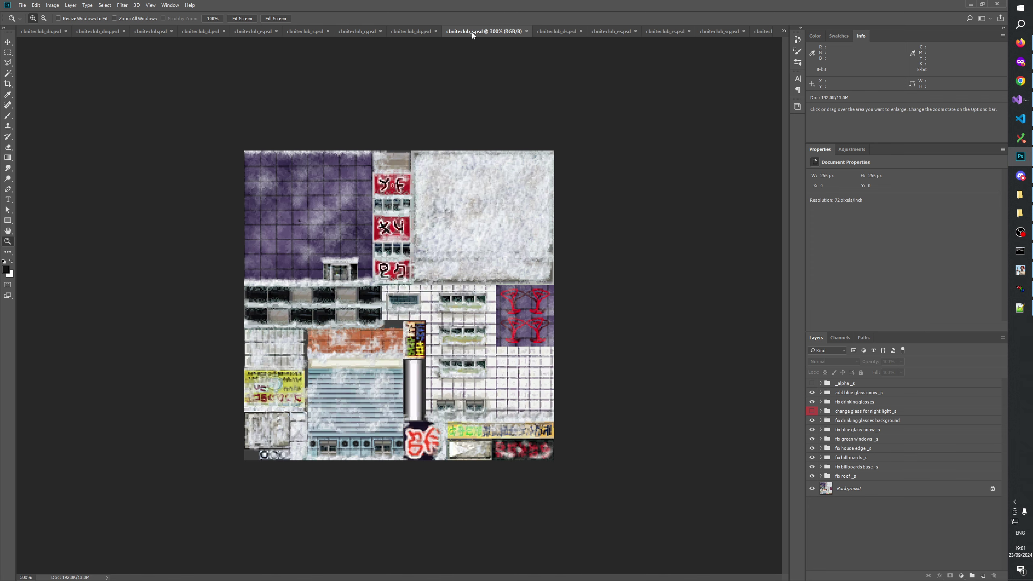
left_click(556, 31)
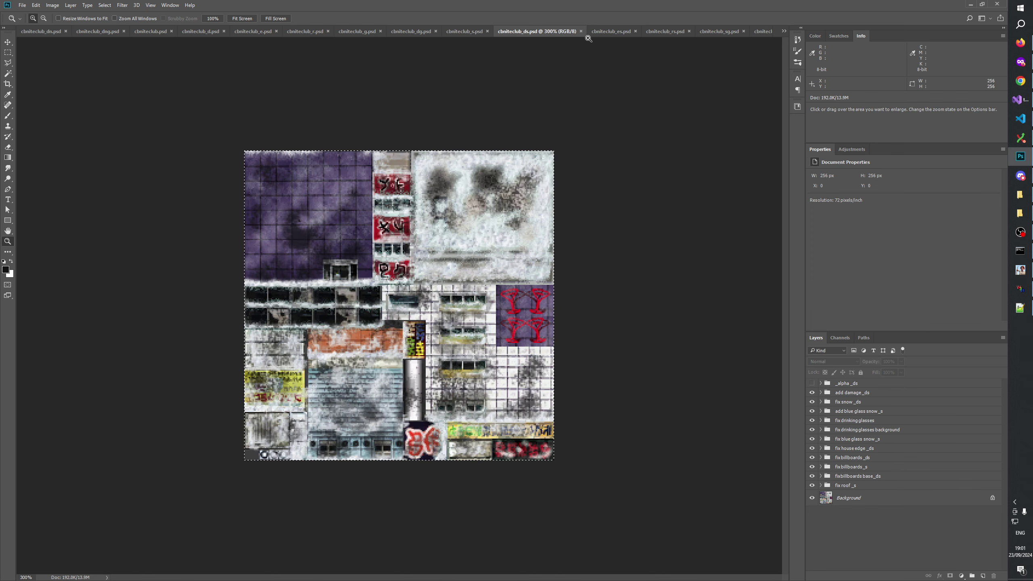
left_click(607, 31)
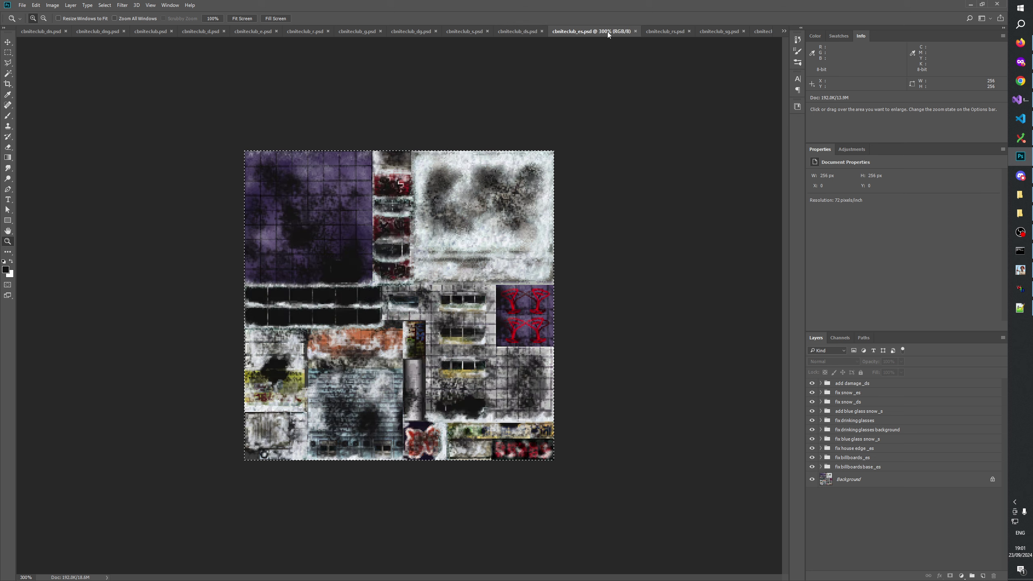
left_click(657, 33)
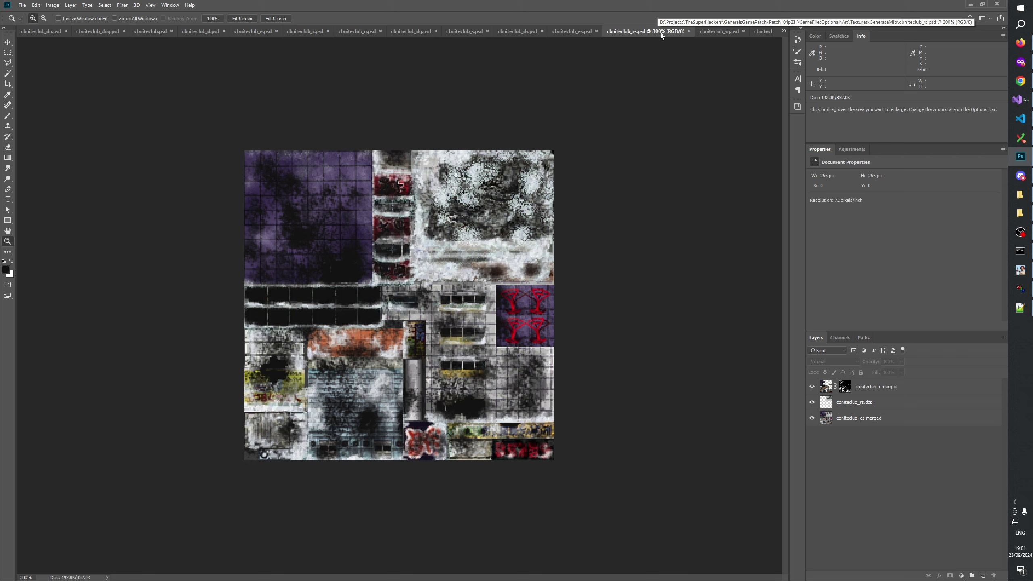
left_click(712, 31)
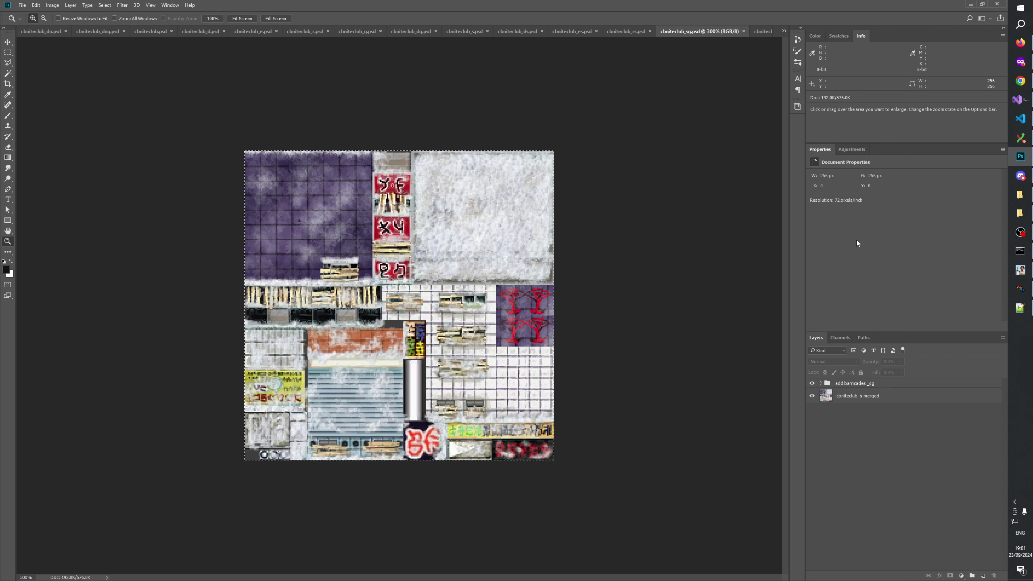
left_click(760, 31)
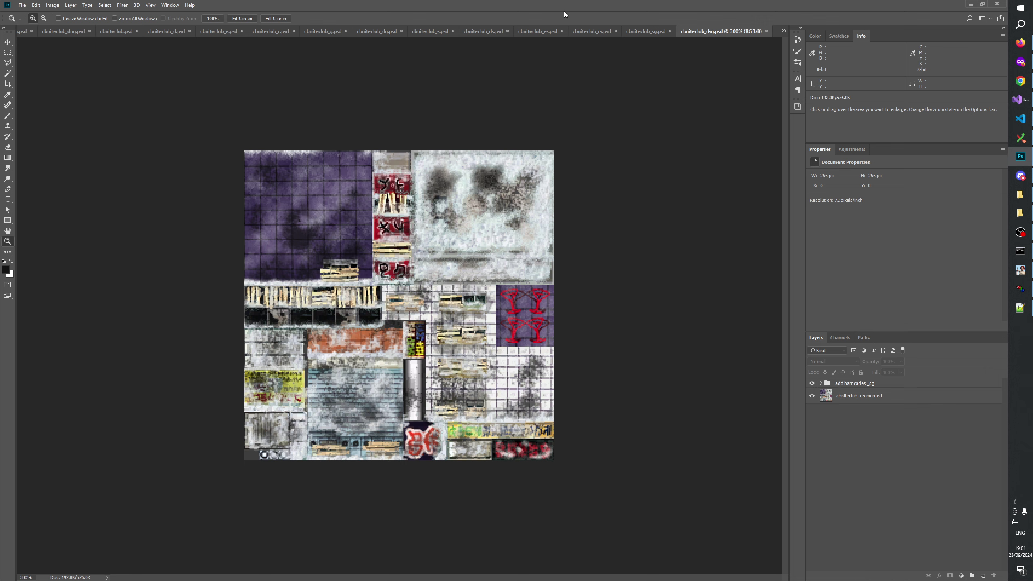
left_click(504, 31)
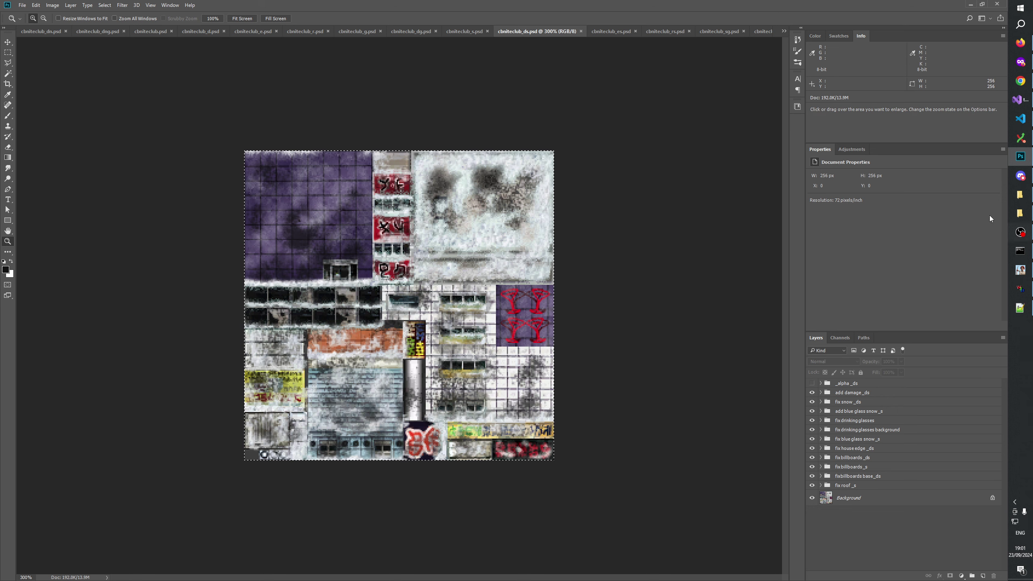
Step: Switch to the GenerateMip folder in File Explorer and check the cbniteclub_dsg.psd, cbniteclub_ds.psd and cbniteclub_es.psd files
left_click(1022, 214)
left_click(1020, 195)
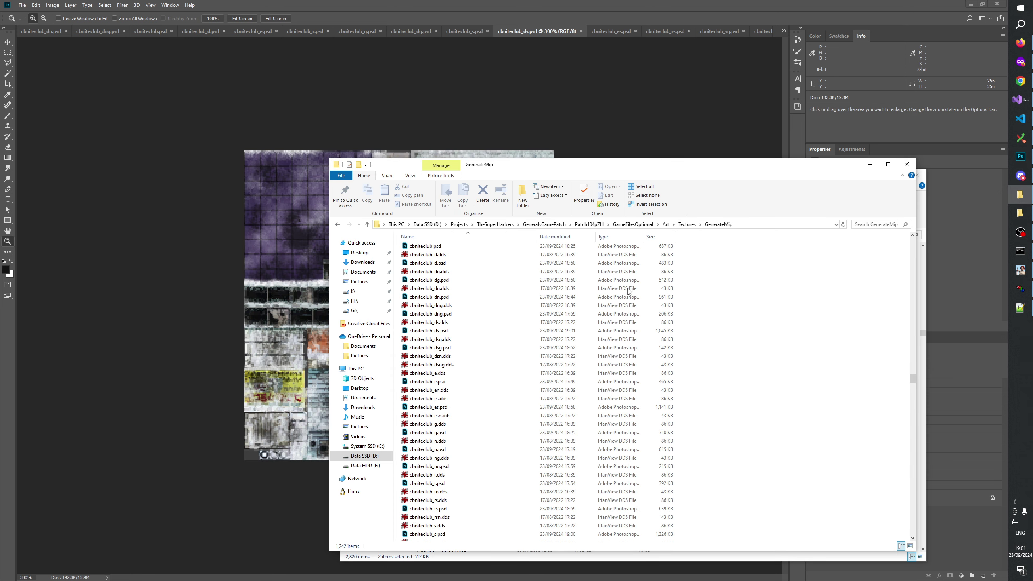
left_click(434, 348)
left_click(437, 331)
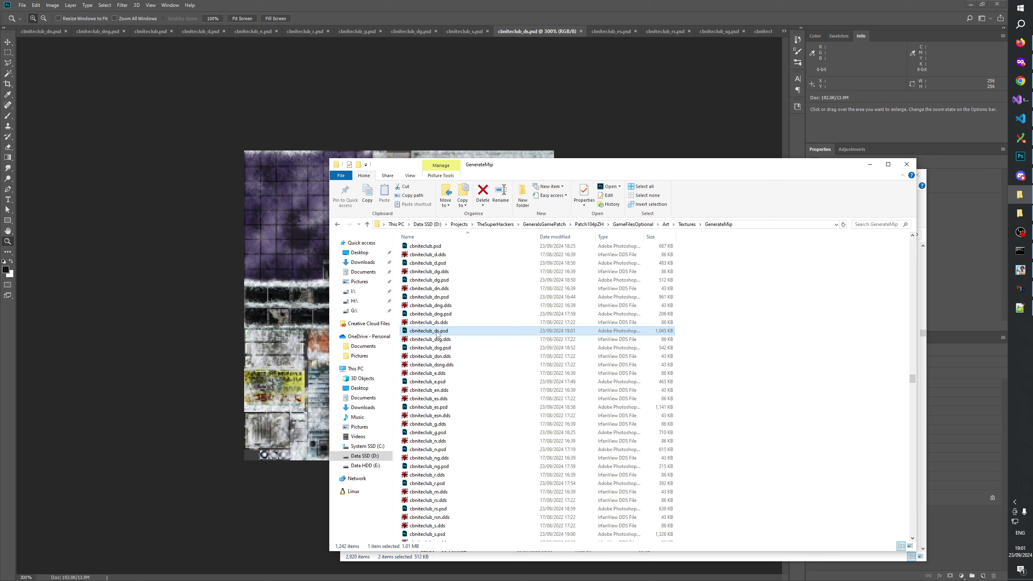
left_click(436, 407)
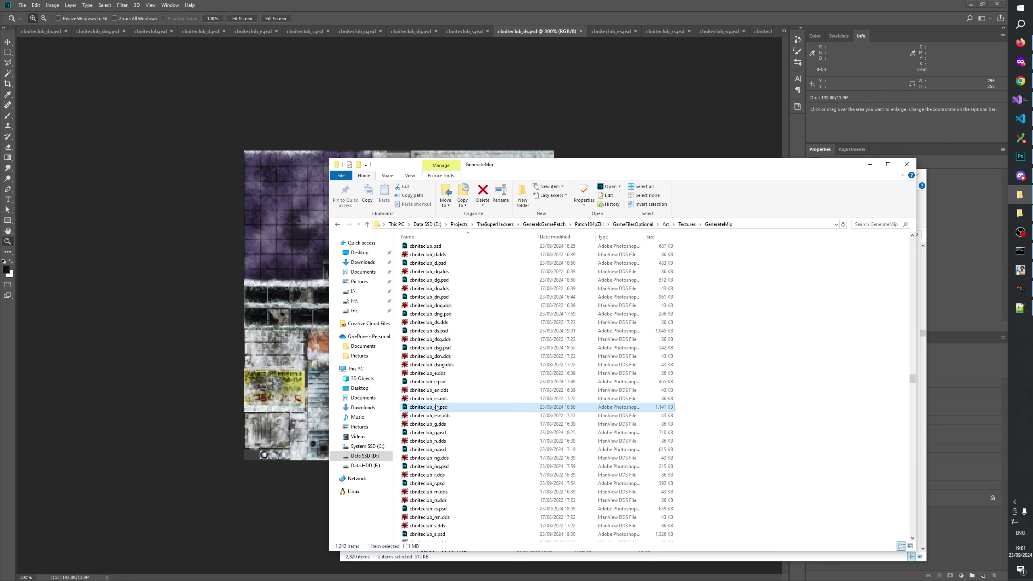
Step: Check the cbniteclub_s.psd entry and the files around it in the GenerateMip folder
left_click(467, 534)
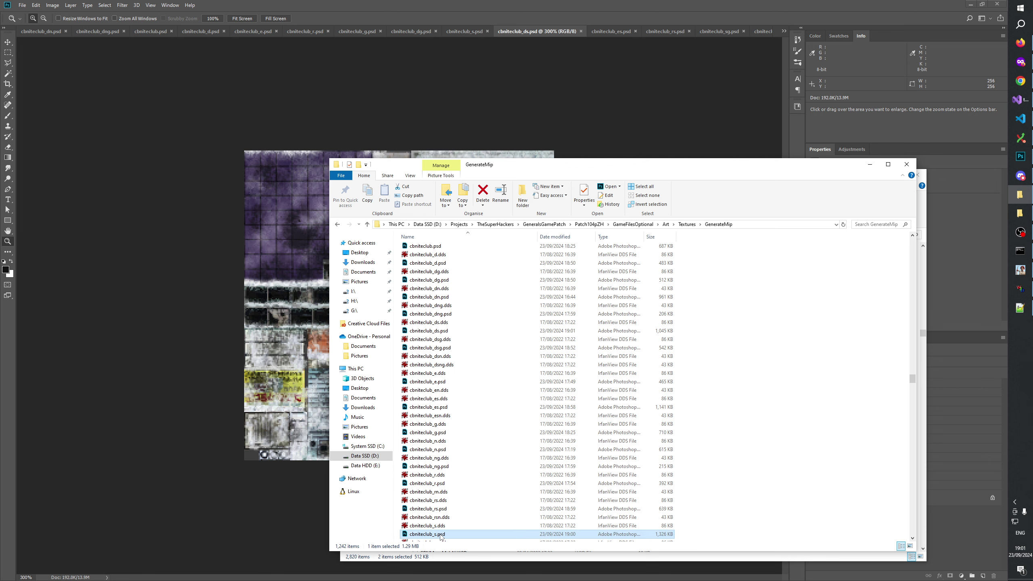
scroll(470, 480, "down", 1)
scroll(470, 480, "down", 1)
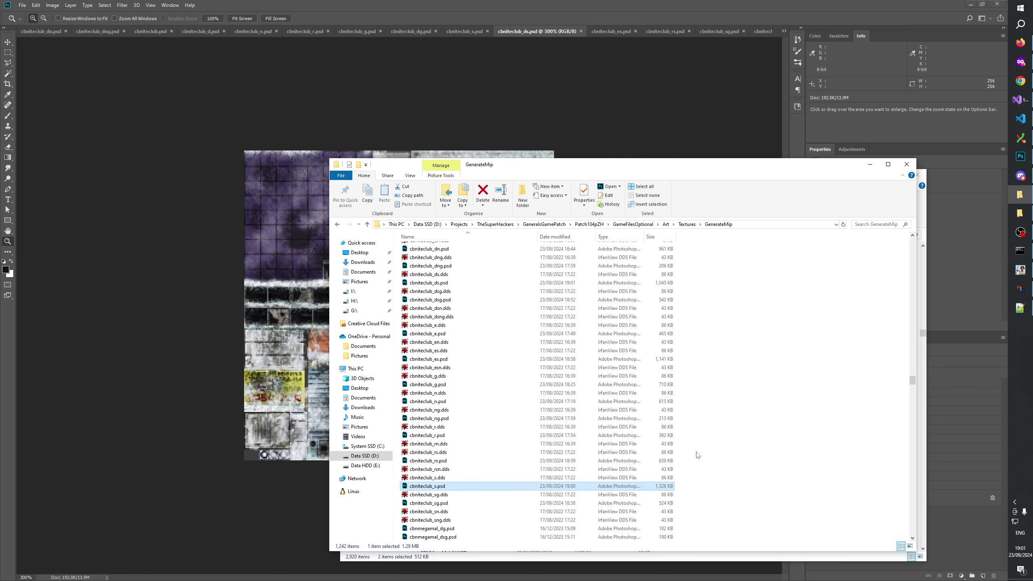
Step: Switch to cbniteclub_s.psd in Photoshop and inspect the add blue glass snow_s and fix drinking glasses background groups
left_click(489, 4)
left_click(466, 30)
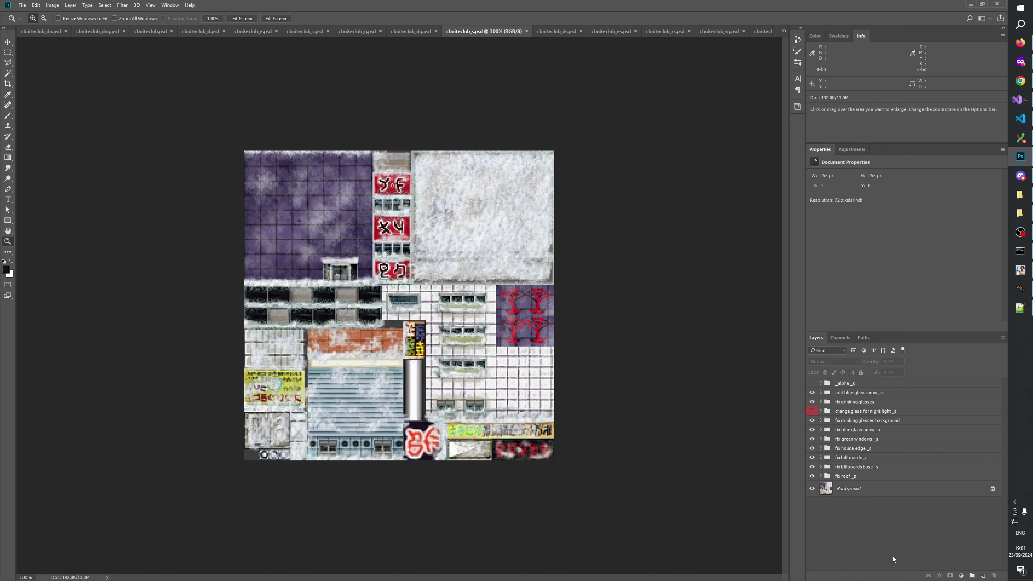
left_click(820, 392)
left_click(820, 392)
left_click(821, 420)
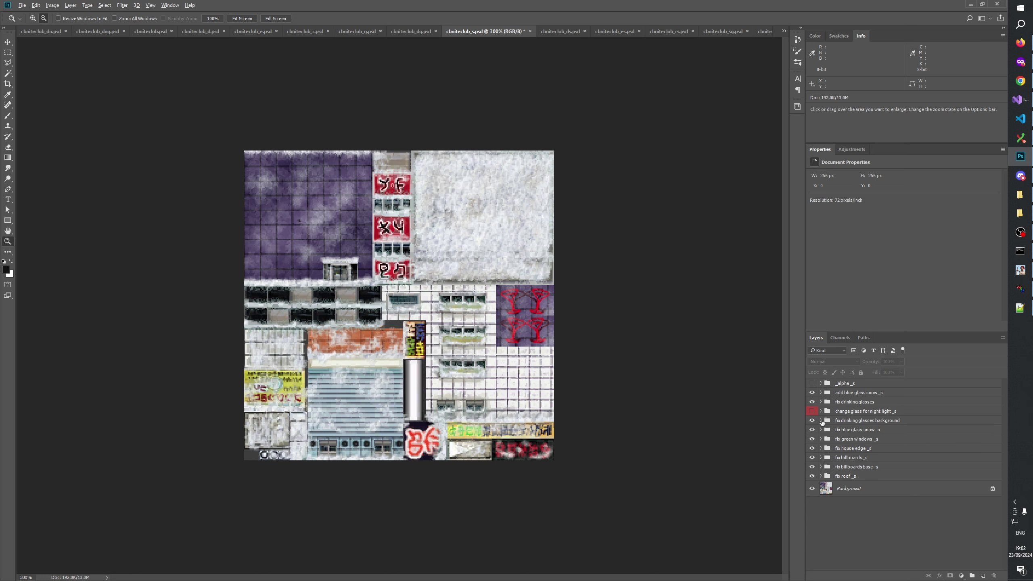
Step: Switch to File Explorer and select the cbniteclub_ds, _dsg, _es, _rs, _s and _sg PSD files to review their modification dates
key("alt+Tab")
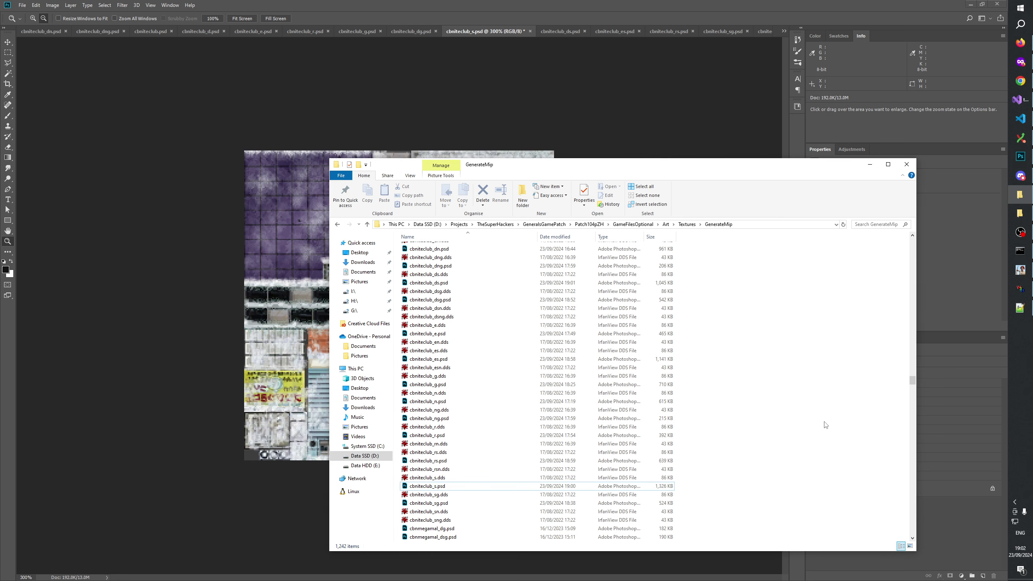
left_click(447, 358)
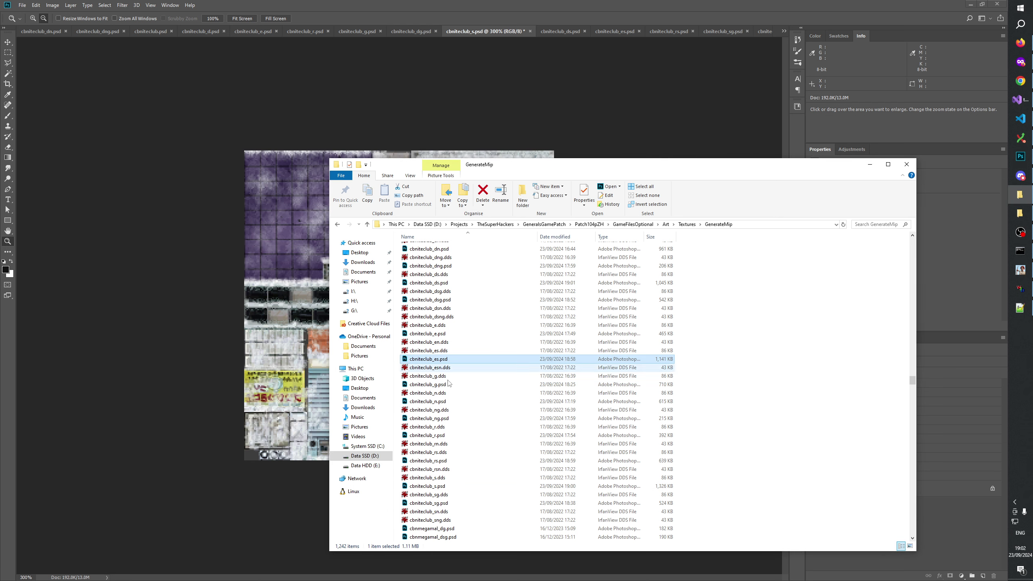
left_click(440, 486, "ctrl")
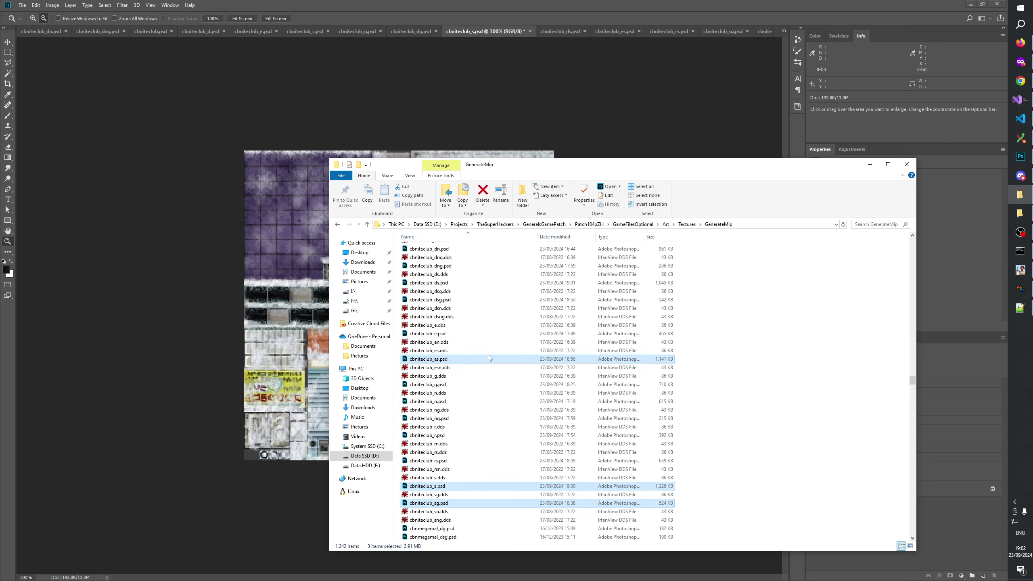
left_click(437, 300, "ctrl")
left_click(439, 283, "ctrl")
scroll(504, 306, "up", 1)
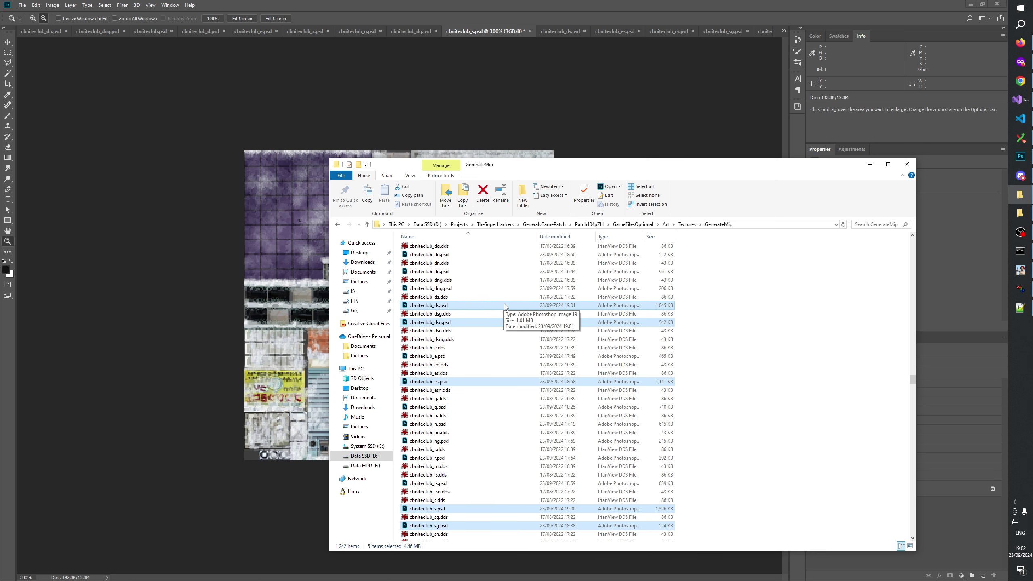
scroll(504, 306, "up", 2)
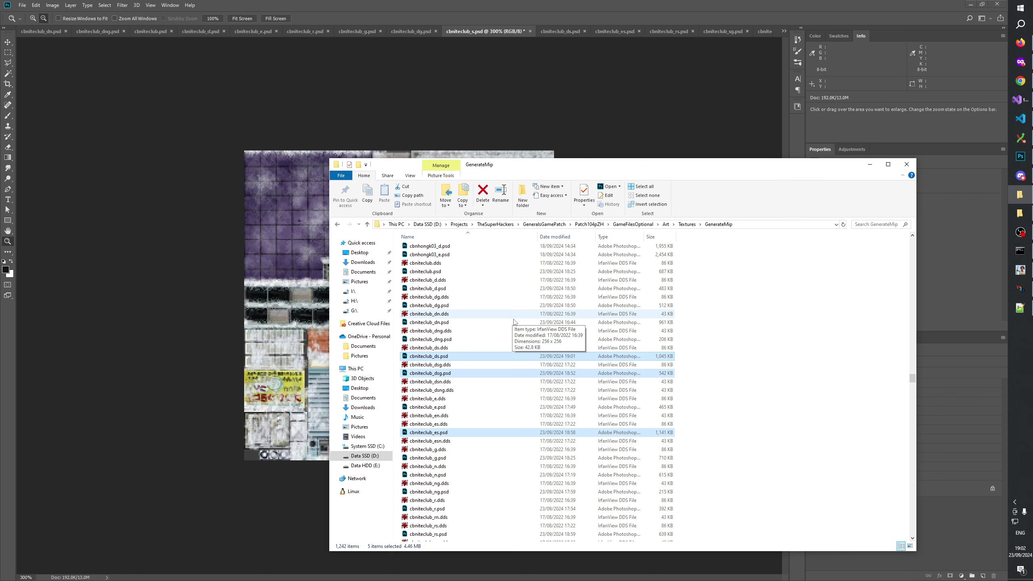
scroll(513, 326, "down", 3)
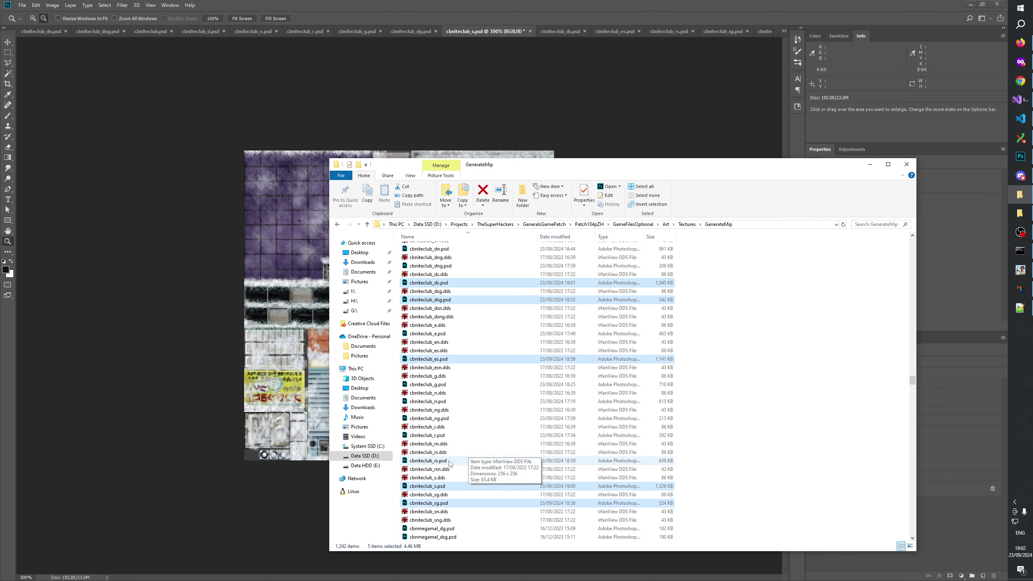
left_click(505, 461, "ctrl")
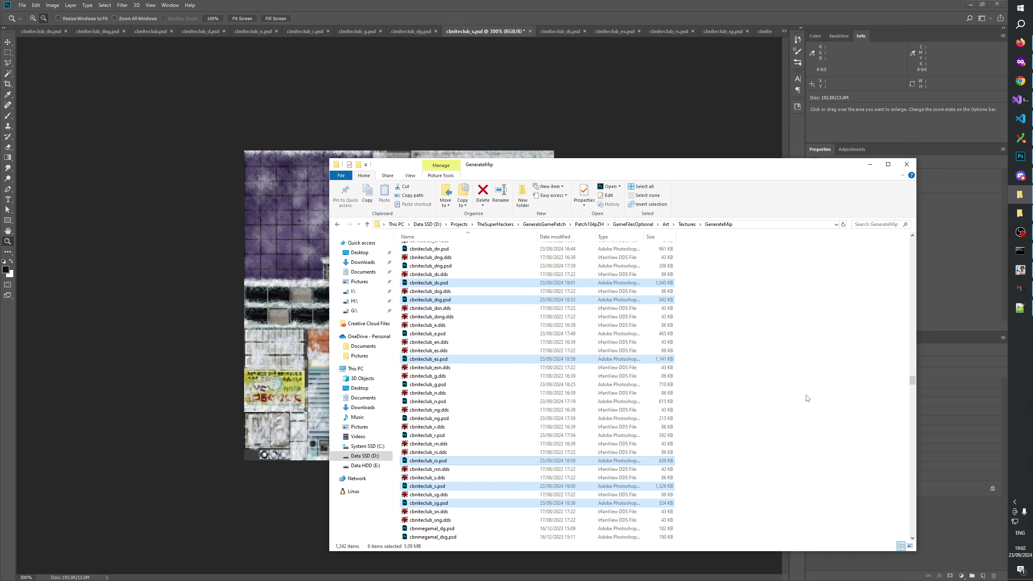
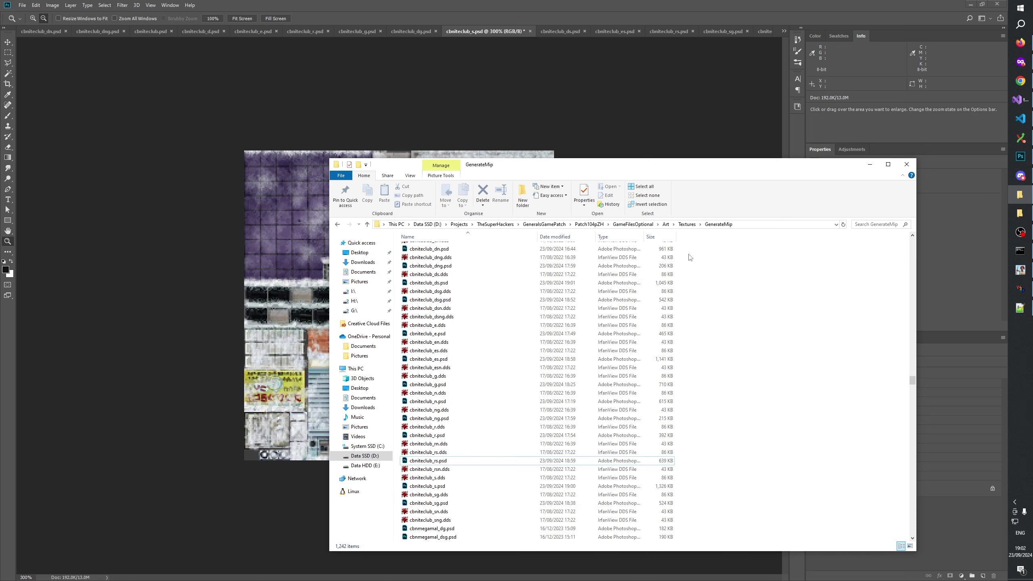
Step: Return to Photoshop, bring up cbniteclub_es.psd and examine the contents of its fix snow_ds group
left_click(620, 33)
left_click(620, 33)
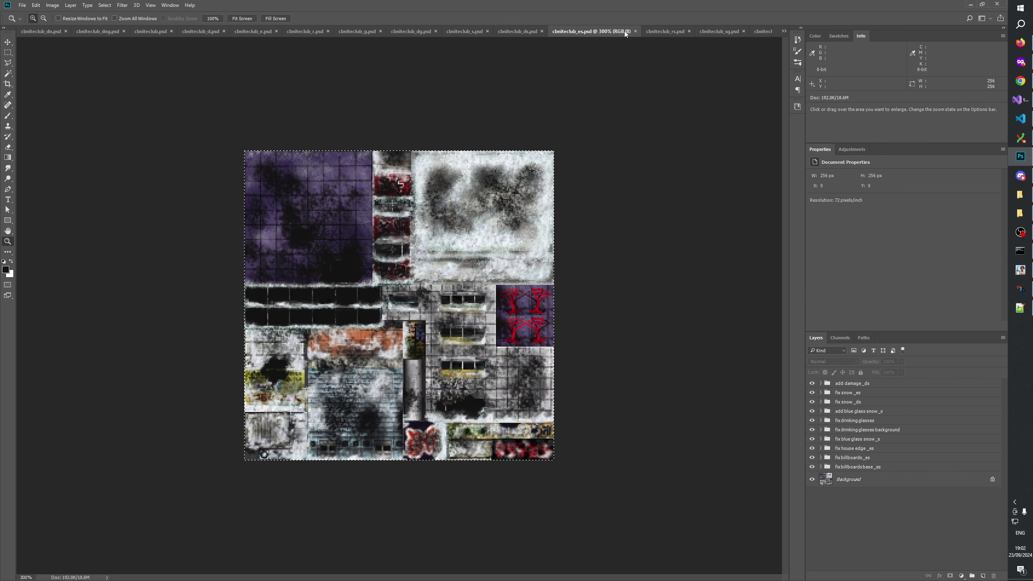
left_click(850, 403)
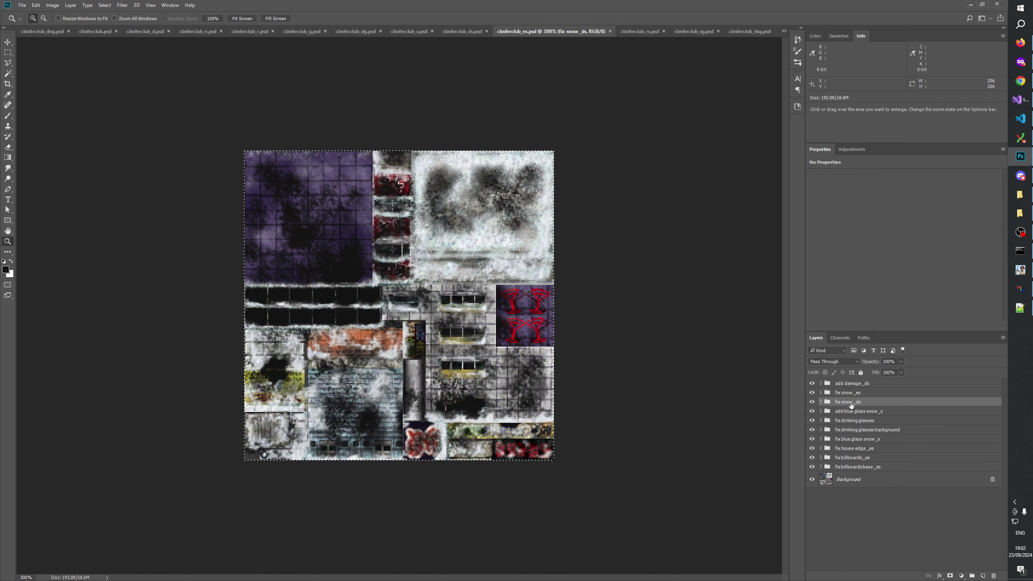
left_click(820, 402)
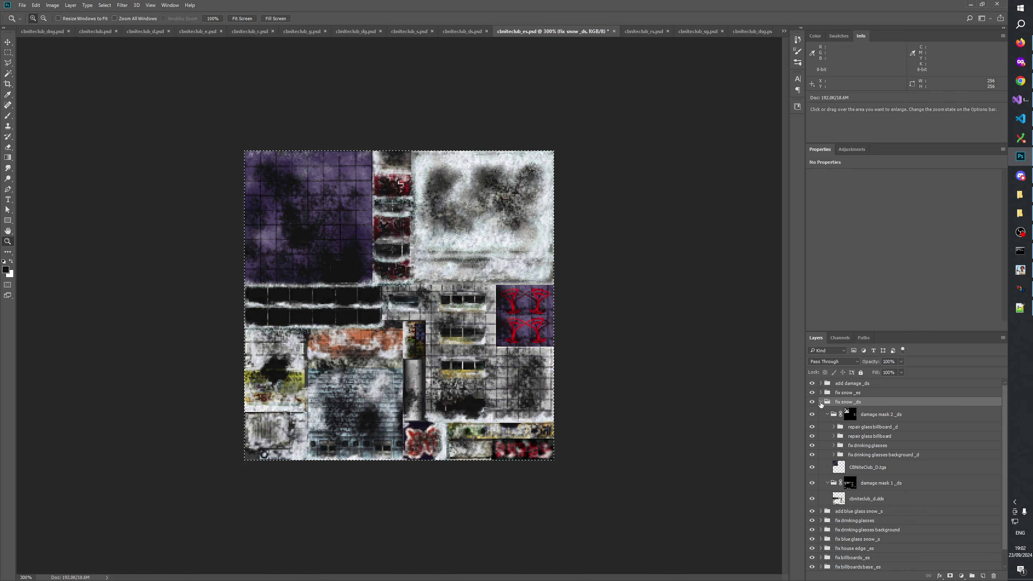
left_click(820, 402)
Step: Compare the cbniteclub_es texture with the fix snow_ds group repeatedly hidden and shown, examining the snow around the windows
left_click(811, 402)
left_click(811, 403)
left_click(812, 402)
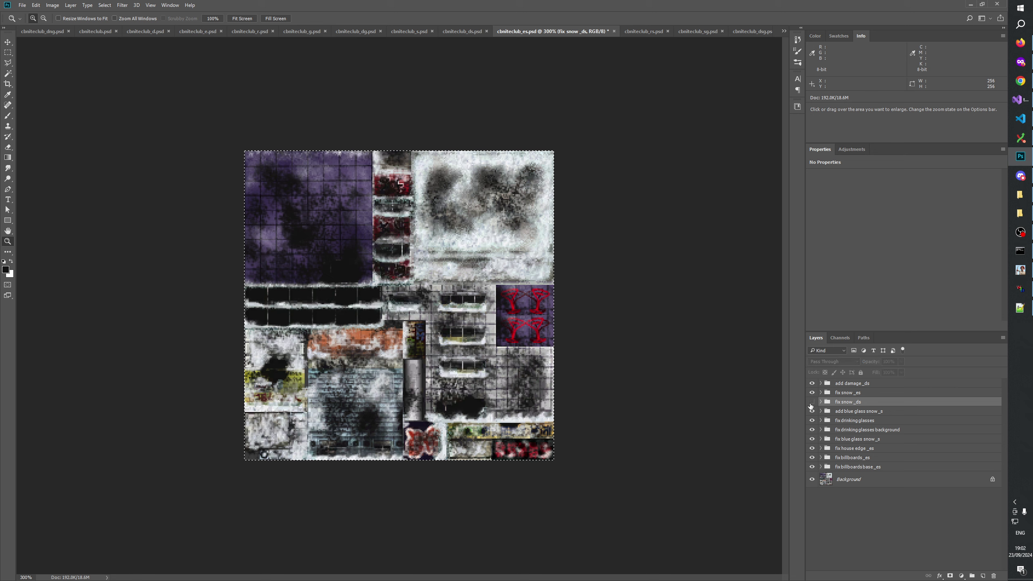
left_click(811, 402)
left_click(812, 402)
left_click(811, 402)
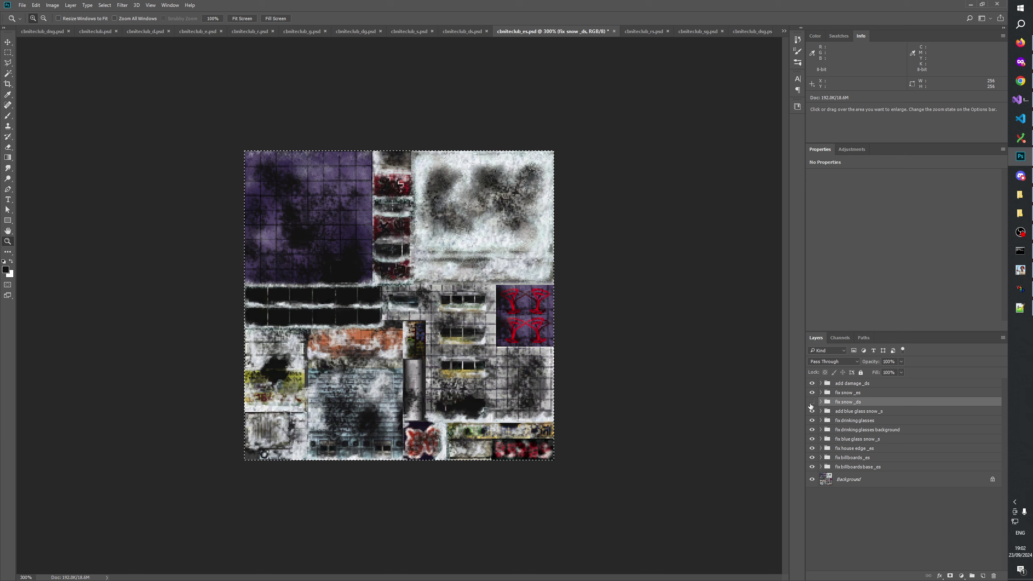
left_click(811, 403)
left_click(810, 403)
left_click(811, 403)
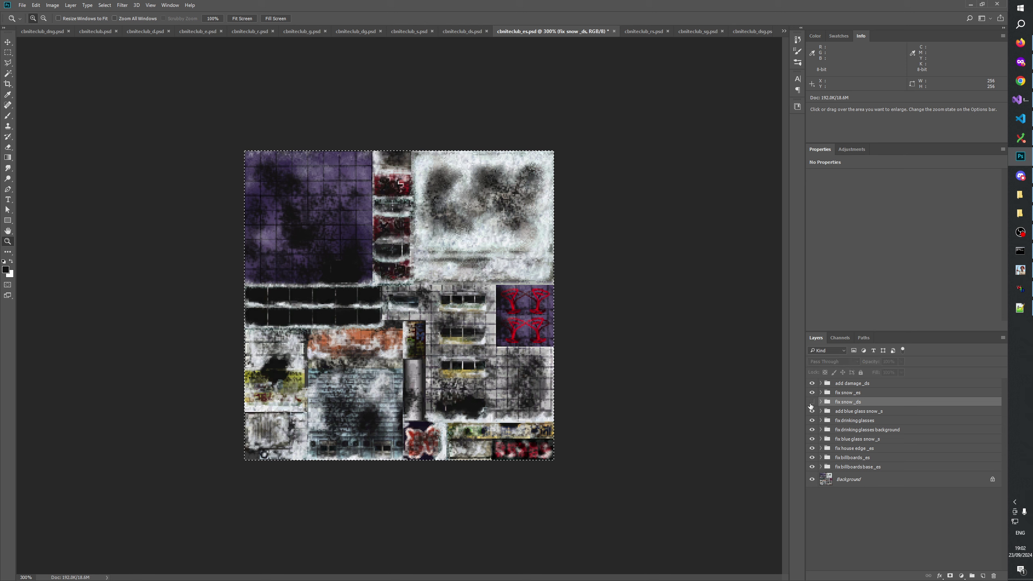
left_click(811, 403)
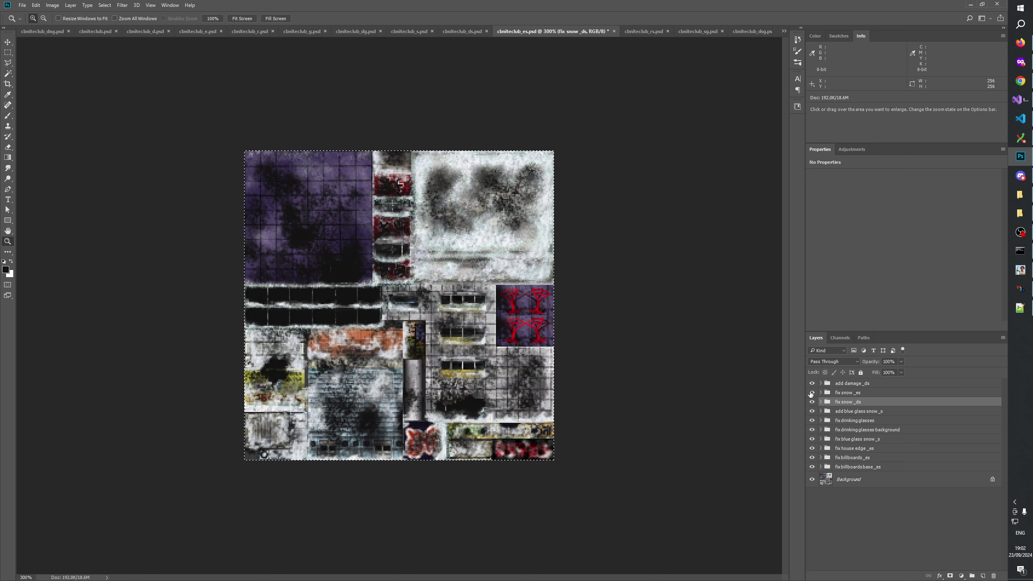
left_click(811, 402)
left_click(811, 403)
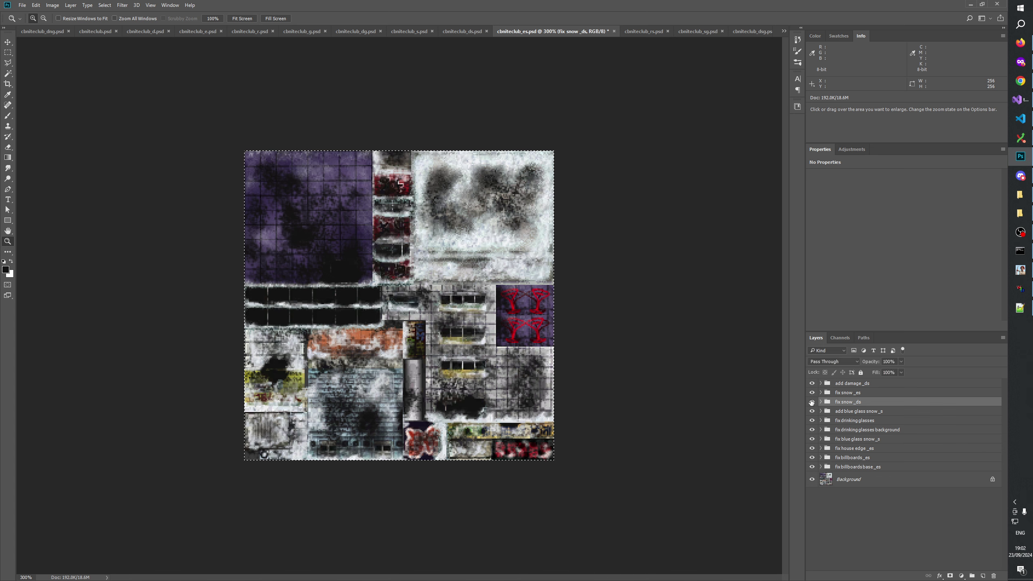
left_click(811, 403)
left_click(811, 402)
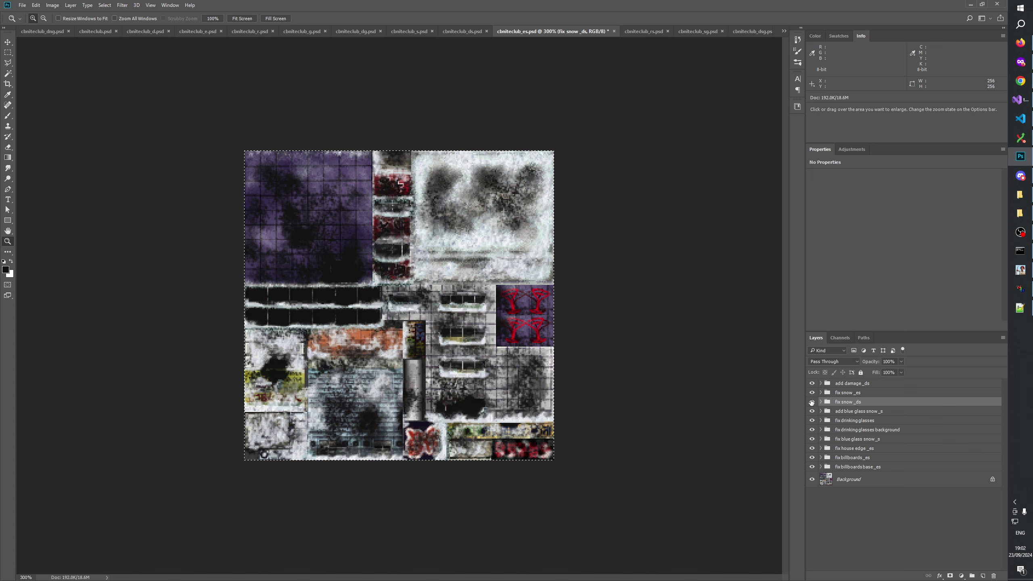
left_click(810, 402)
left_click(811, 403)
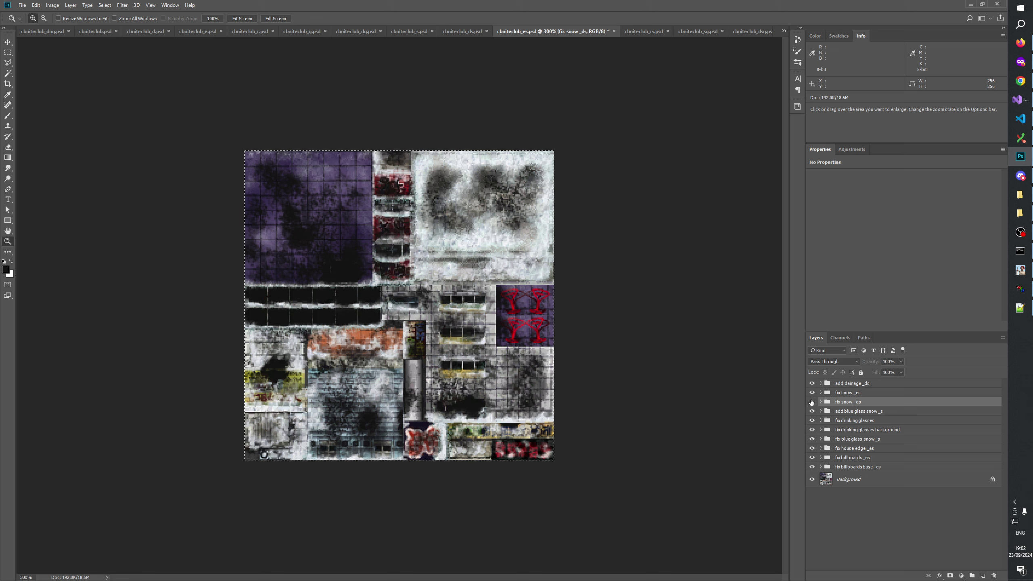
left_click(811, 402)
left_click(811, 403)
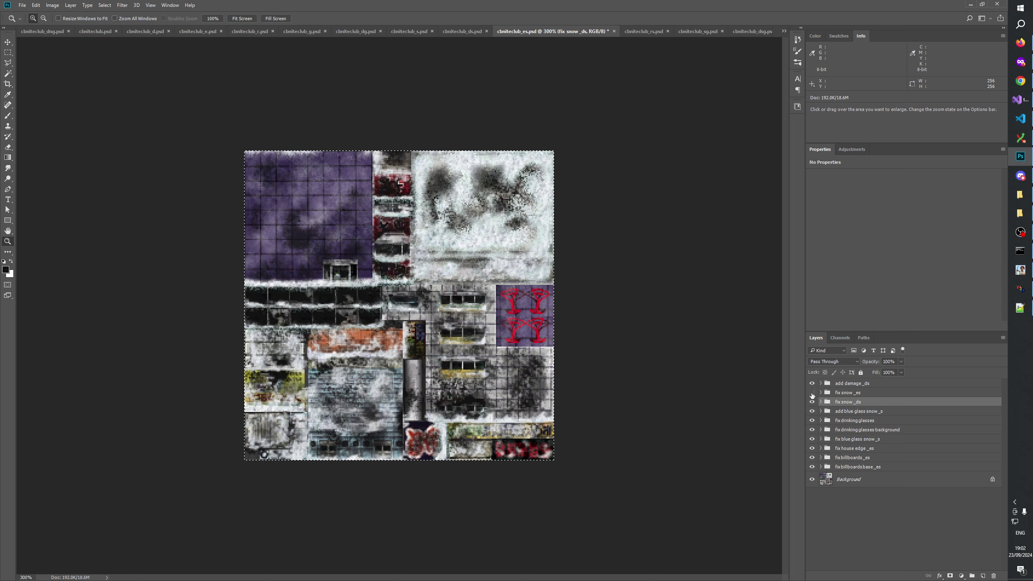
left_click(812, 402)
left_click(811, 402)
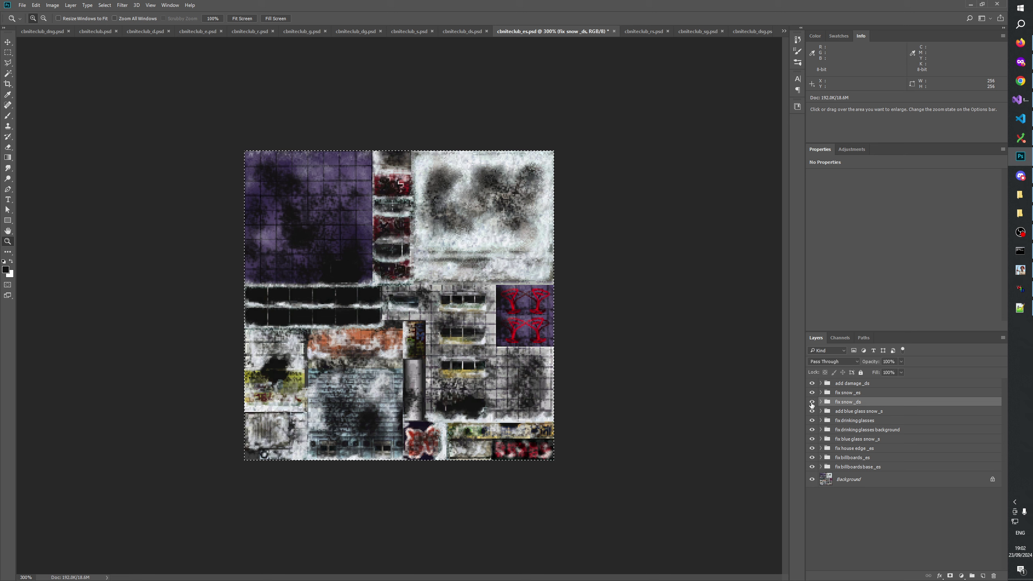
left_click(811, 402)
left_click(811, 403)
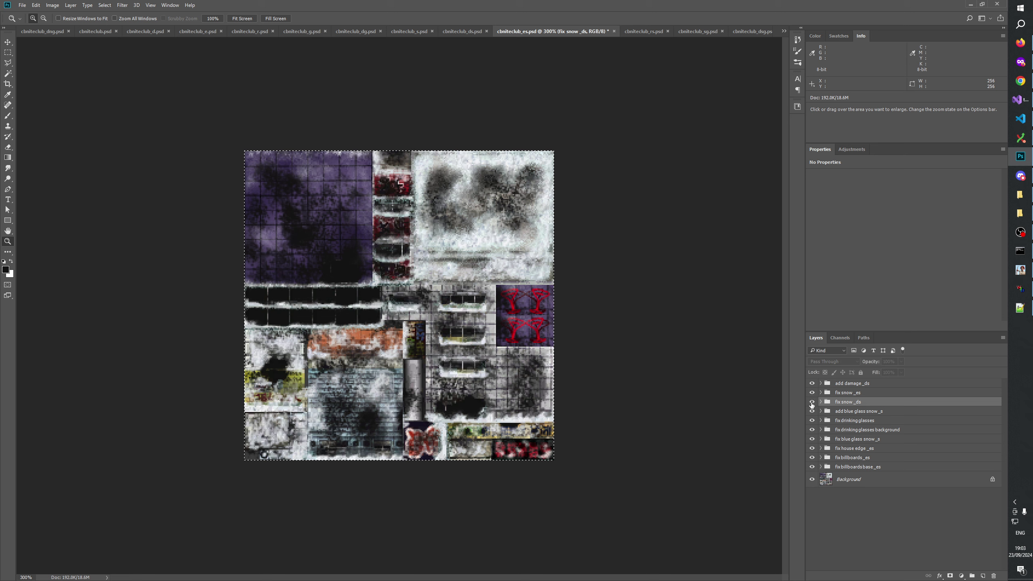
left_click(811, 402)
left_click(811, 403)
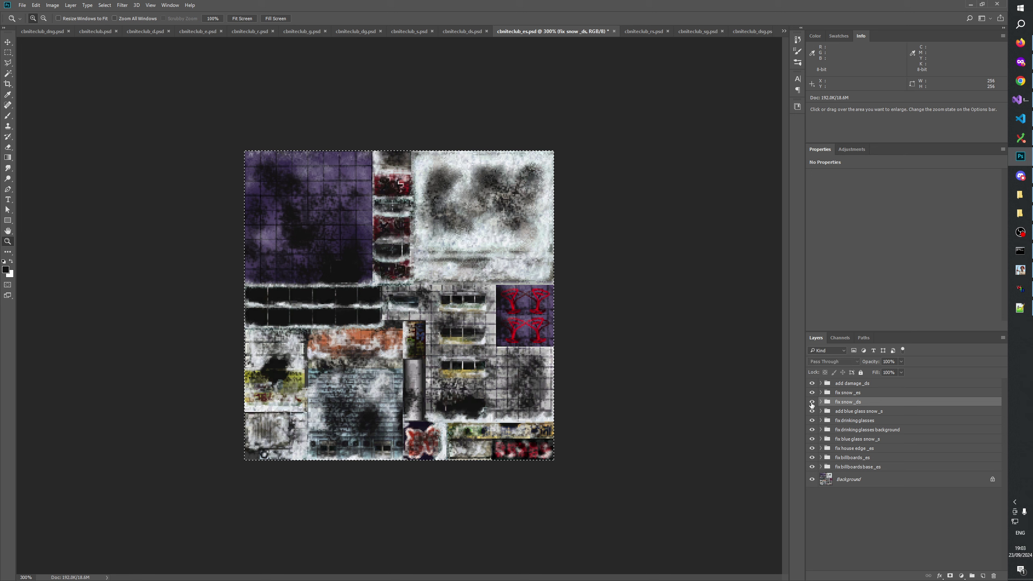
left_click(811, 403)
left_click(811, 402)
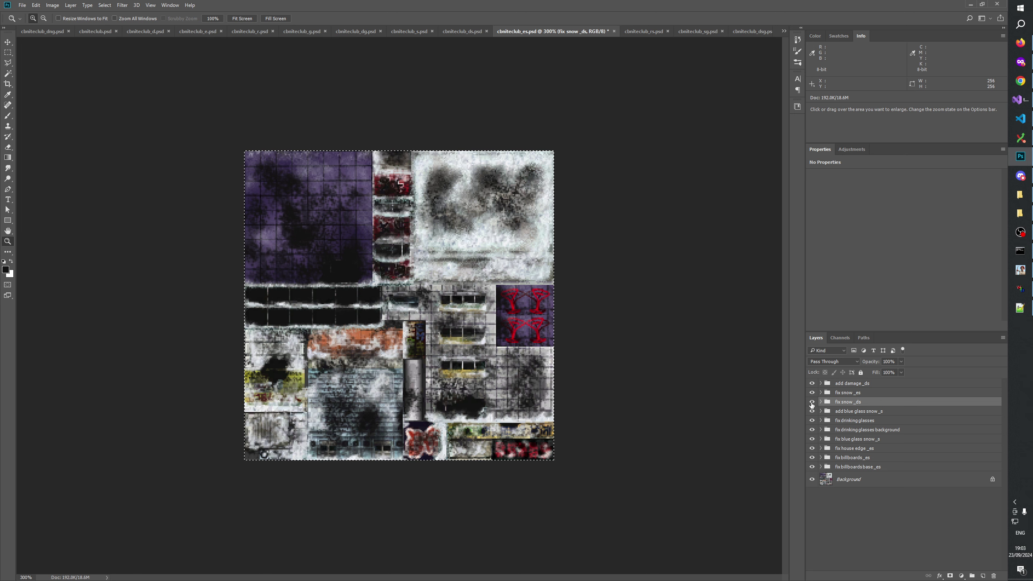
left_click(811, 403)
left_click(811, 403)
left_click(811, 402)
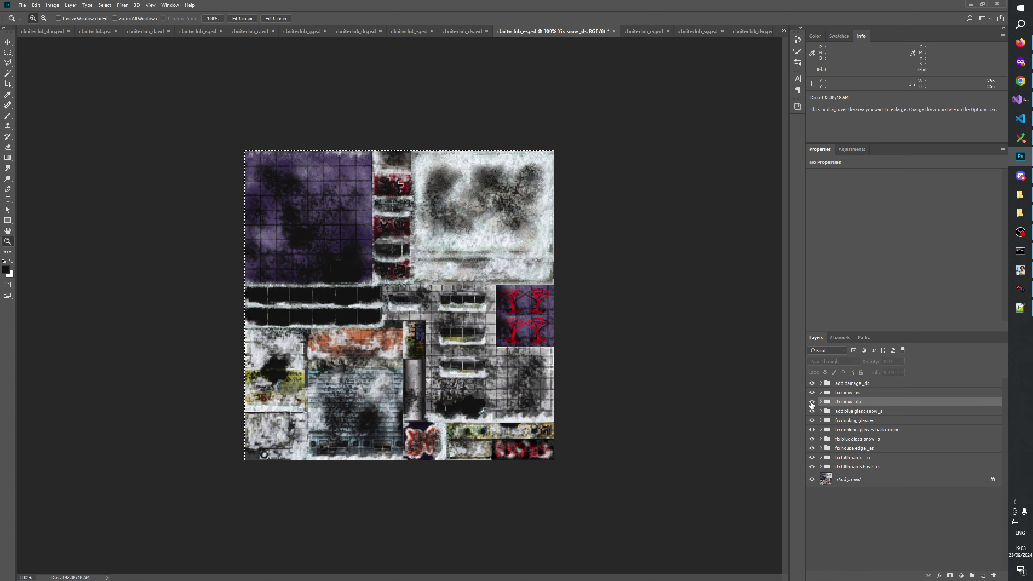
left_click(811, 402)
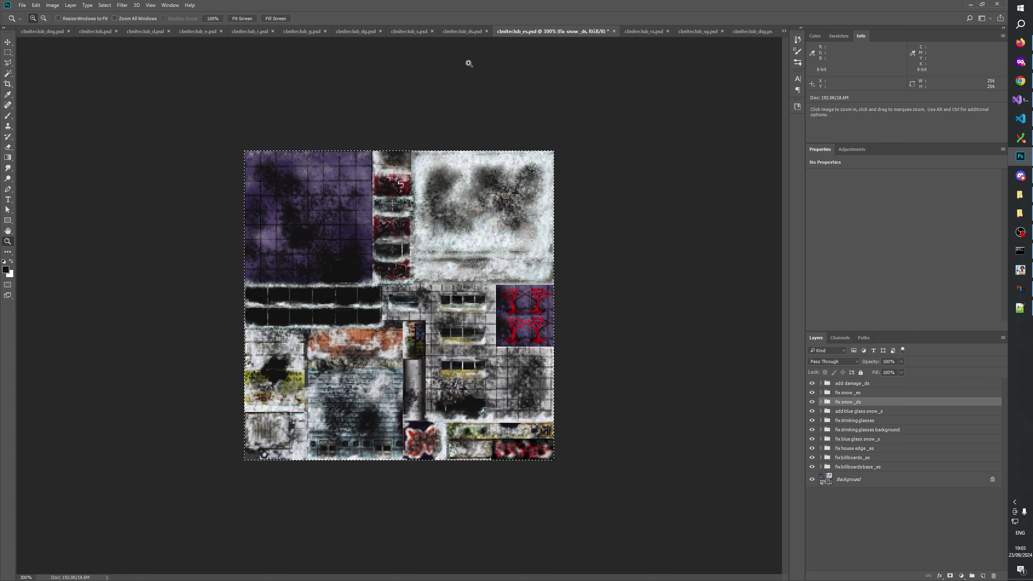
Step: Look at the cbniteclub_ds texture for reference, then recheck the effect of the fix snow_ds group's visibility in cbniteclub_es.psd
left_click(464, 30)
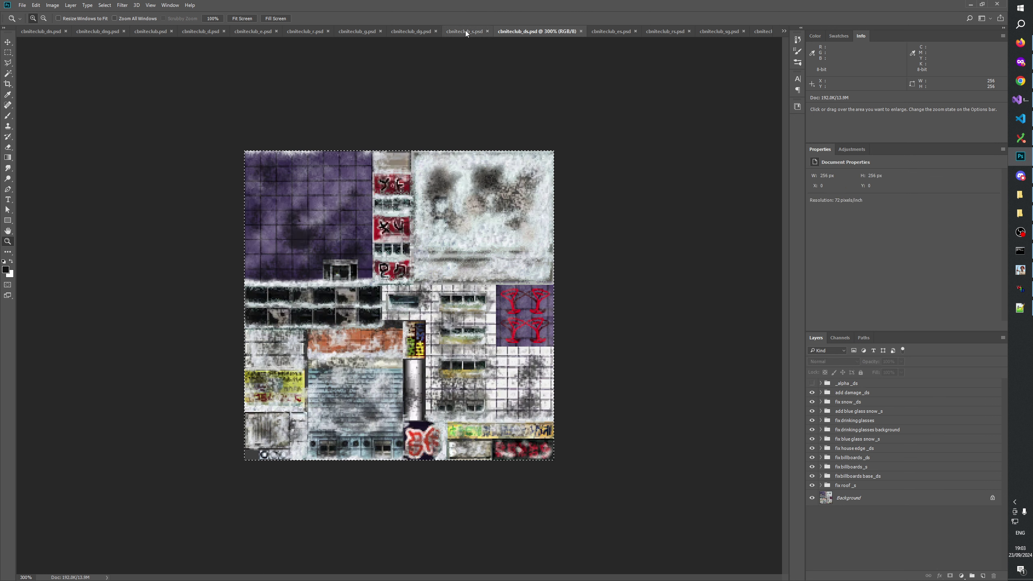
left_click(604, 31)
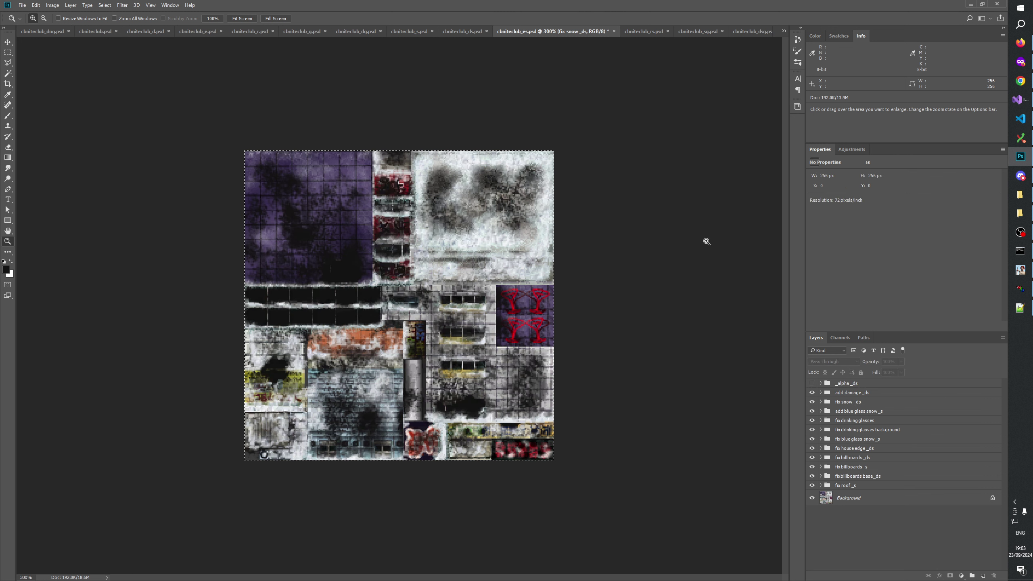
left_click(811, 402)
left_click(812, 402)
left_click(812, 402)
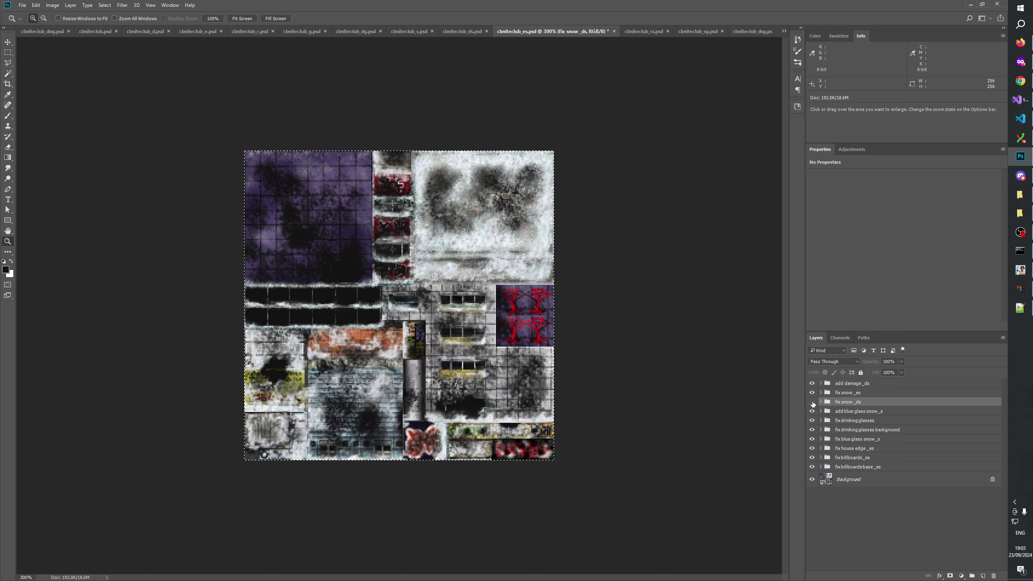
left_click(811, 402)
left_click(812, 402)
left_click(811, 402)
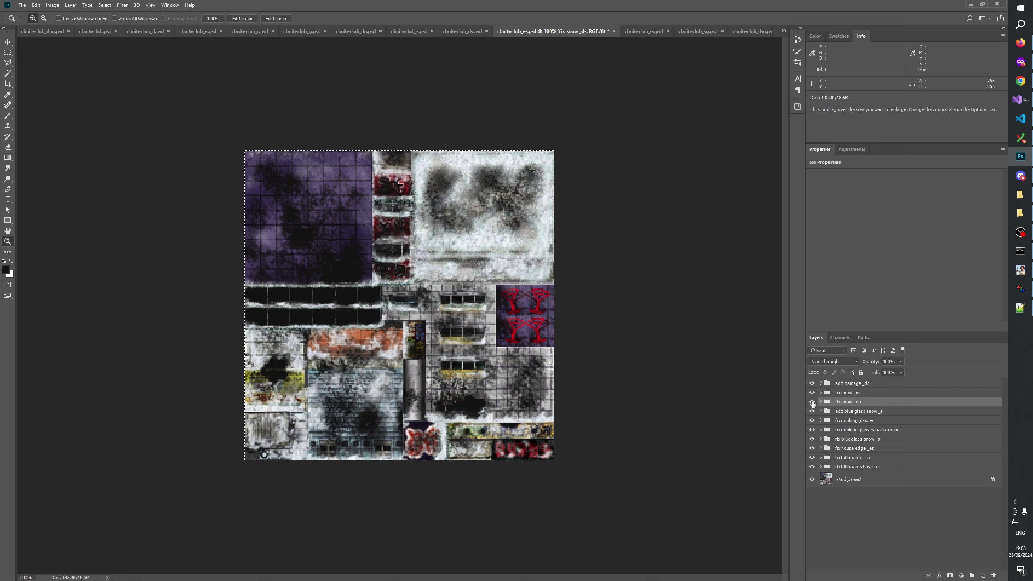
left_click(811, 402)
left_click(812, 402)
left_click(812, 403)
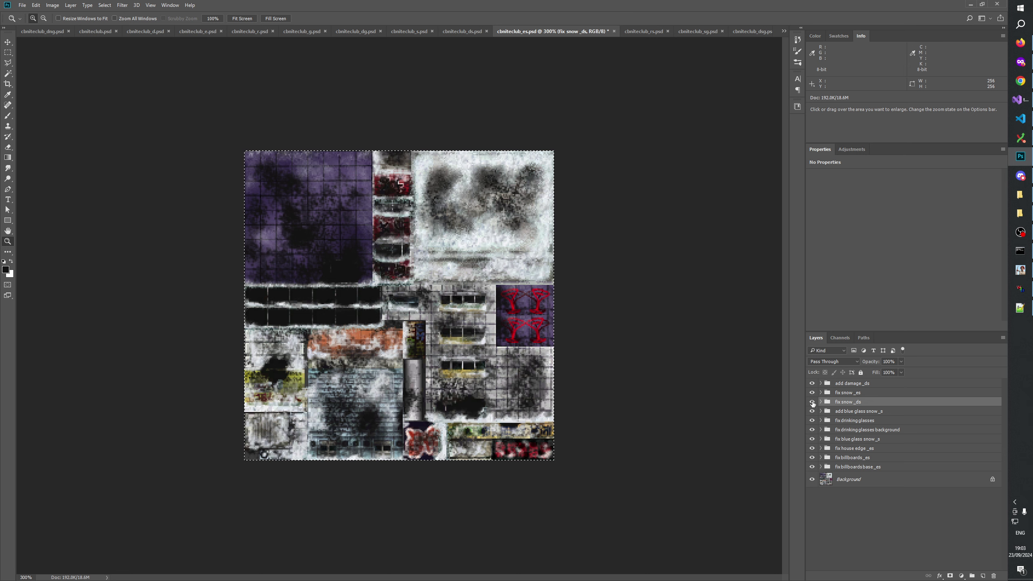
left_click(812, 402)
left_click(812, 402)
left_click(812, 402)
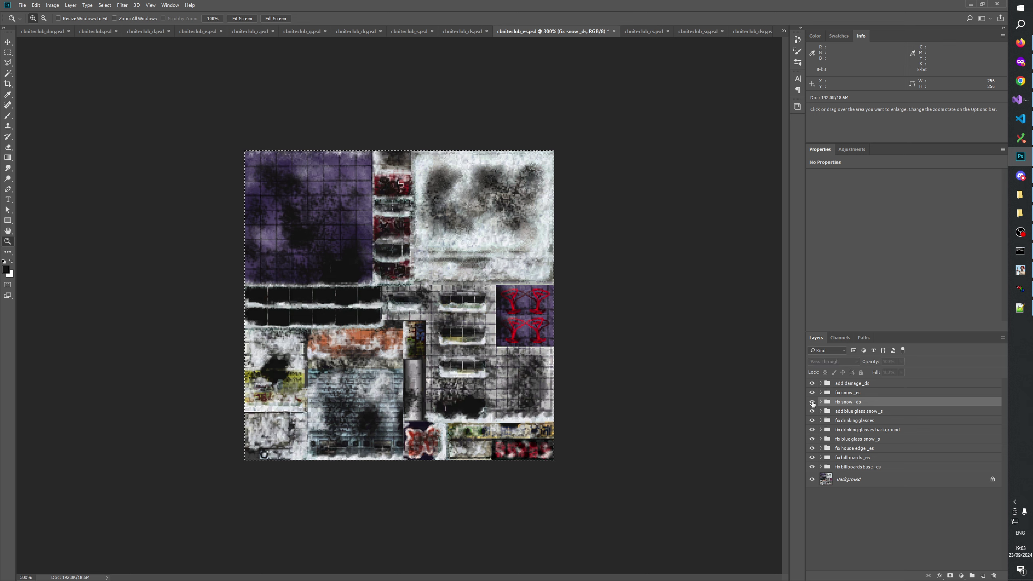
Step: Recheck the effect of the fix snow_ds group's visibility and examine the layers inside the fix snow_es and fix snow_ds groups
left_click(811, 402)
left_click(812, 402)
left_click(812, 402)
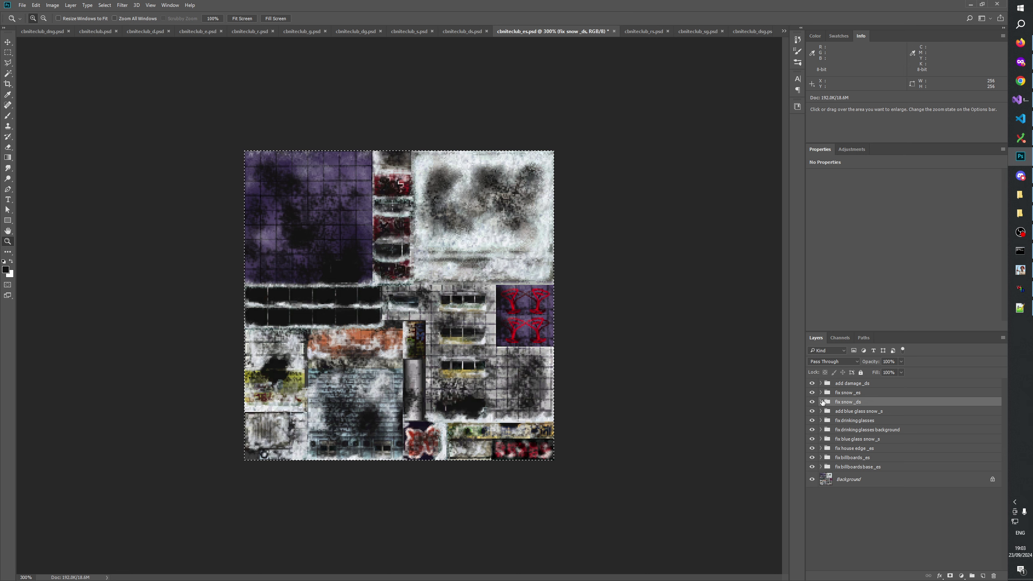
left_click(820, 402)
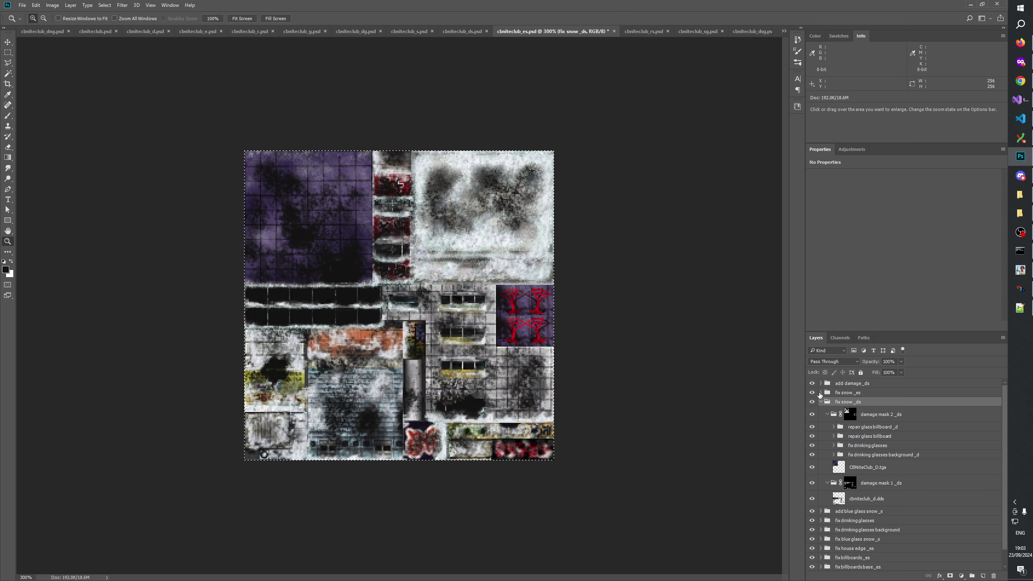
left_click(821, 392)
left_click(821, 393)
left_click(811, 402)
left_click(812, 402)
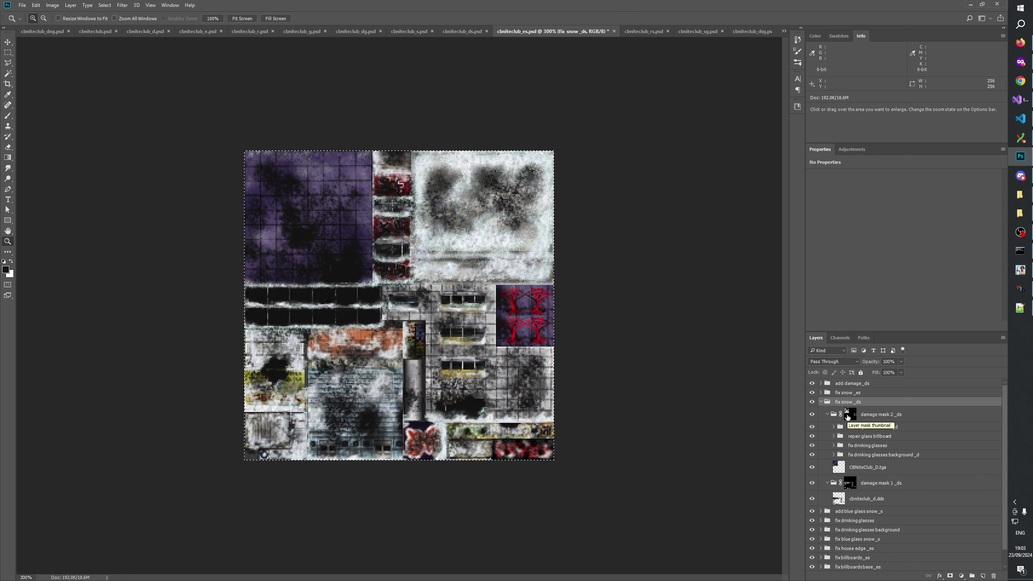
left_click(820, 393)
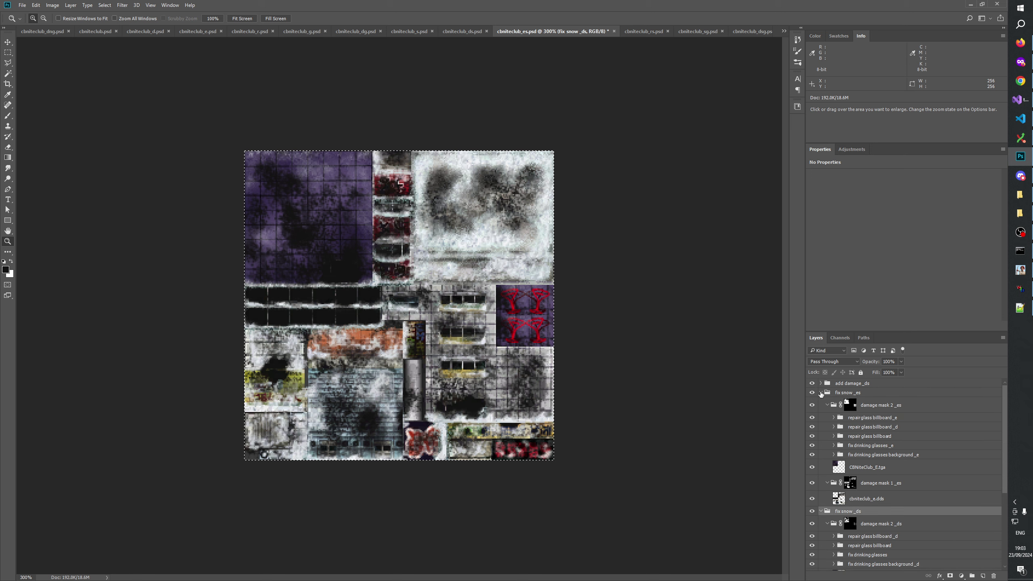
left_click(820, 392)
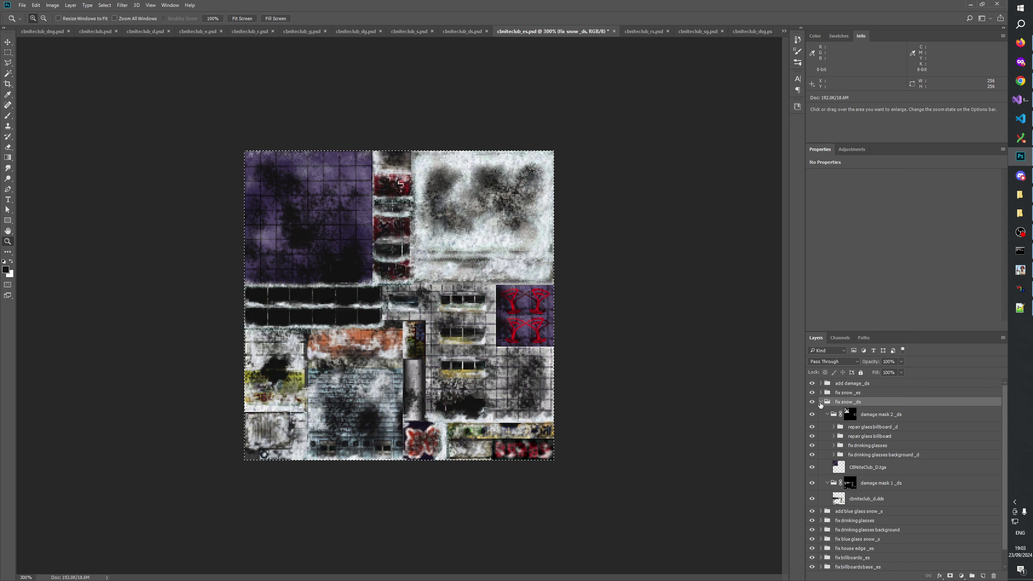
left_click(820, 402)
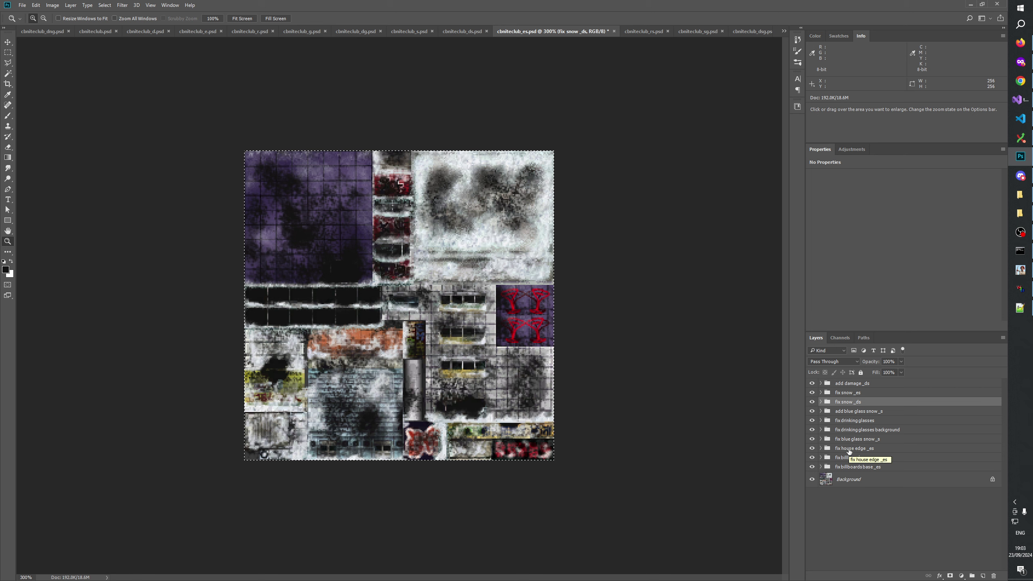
Step: Hide the fix snow_es group and compare the texture with the fix snow_ds group repeatedly hidden and shown
left_click(812, 402)
left_click(812, 401)
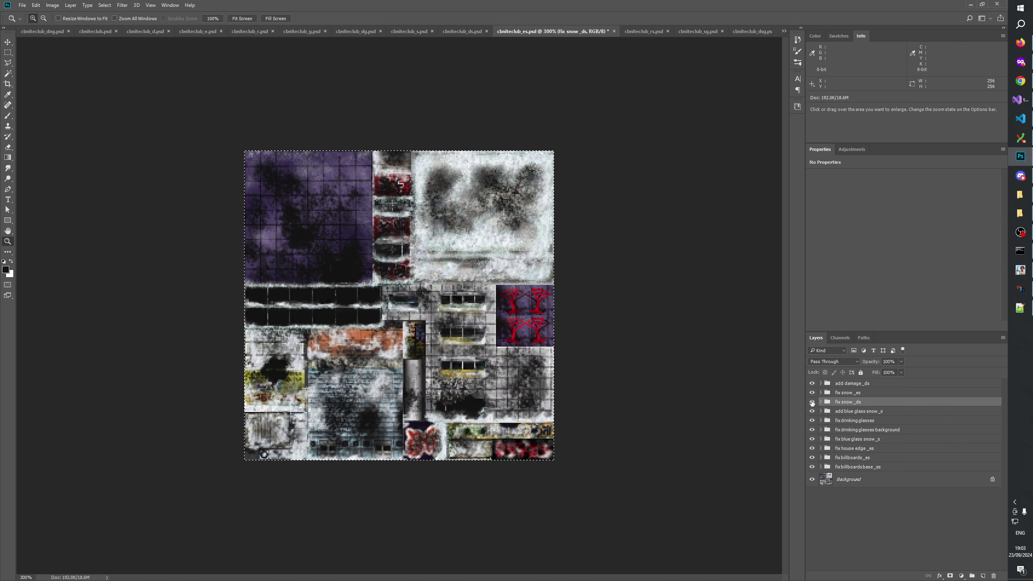
left_click(812, 400)
left_click(812, 400)
left_click(812, 392)
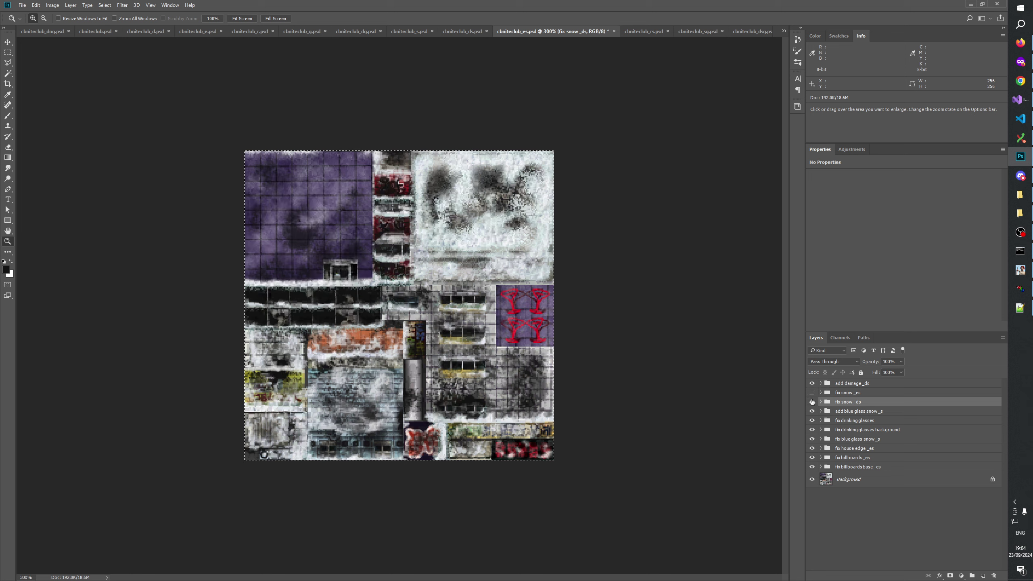
left_click(812, 402)
left_click(812, 401)
left_click(812, 401)
left_click(812, 401)
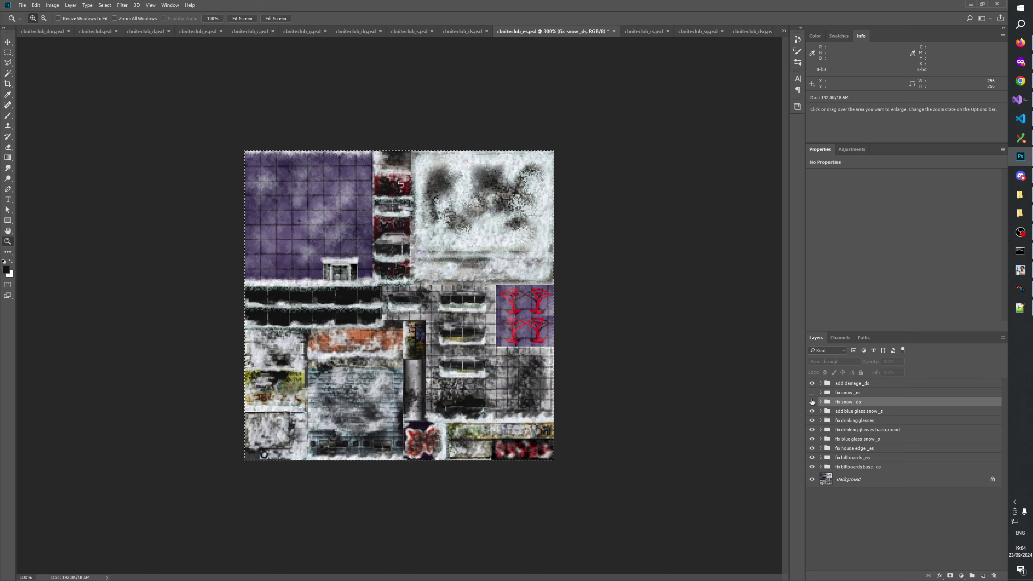
left_click(812, 402)
left_click(812, 401)
left_click(812, 401)
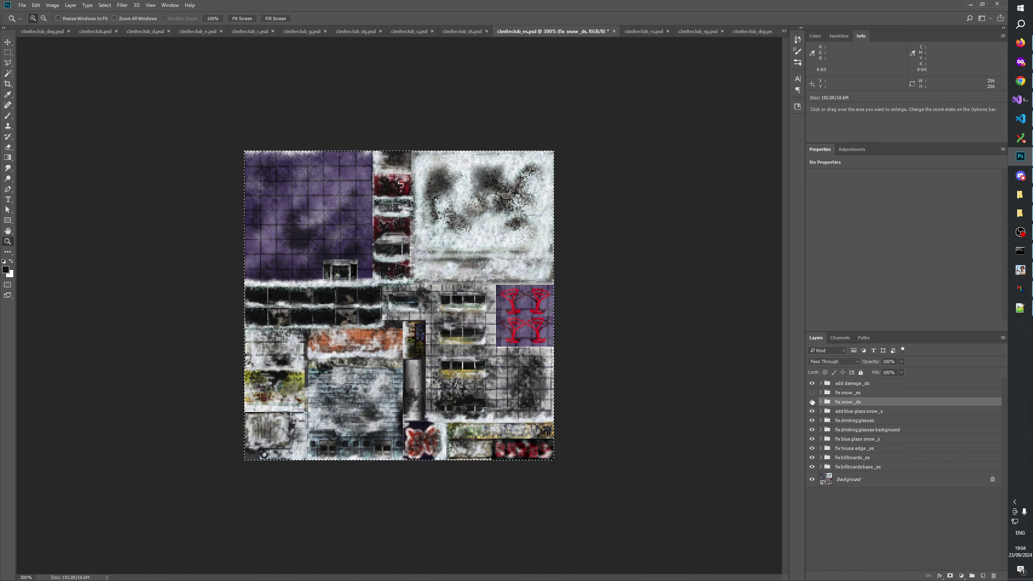
left_click(812, 402)
left_click(812, 401)
left_click(812, 401)
left_click(812, 401)
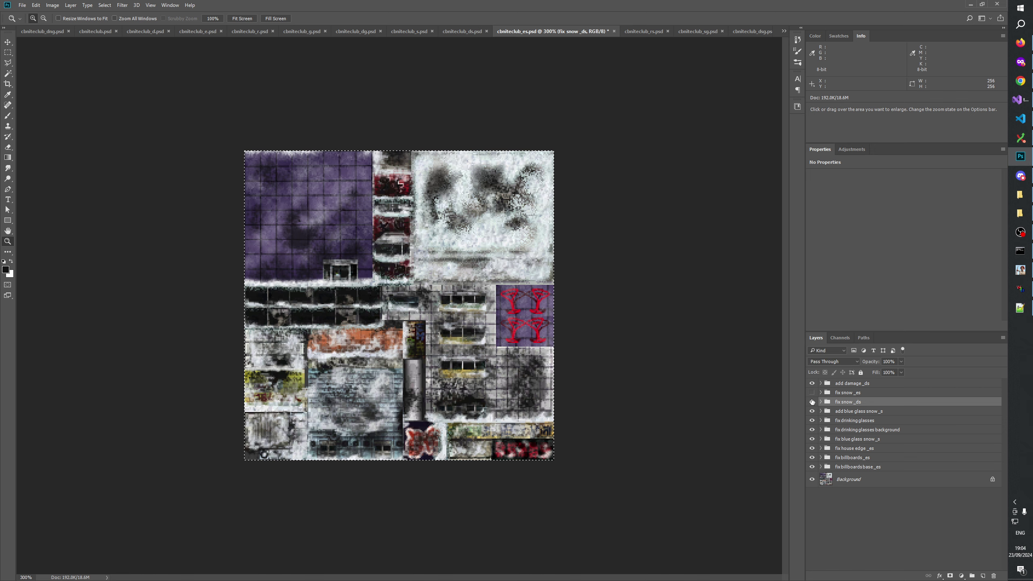
left_click(812, 401)
left_click(812, 401)
left_click(812, 402)
left_click(811, 401)
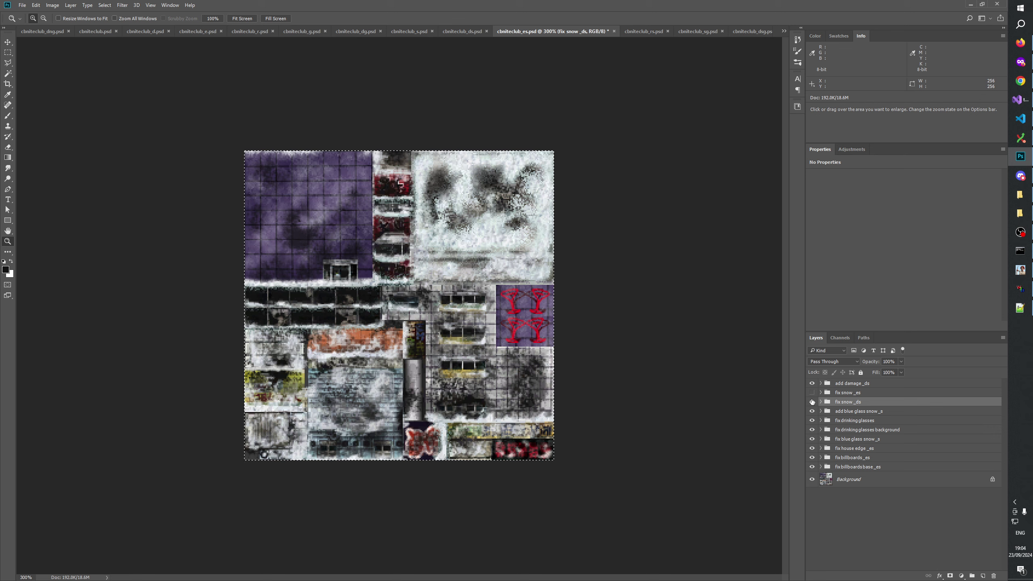
left_click(812, 401)
left_click(812, 401)
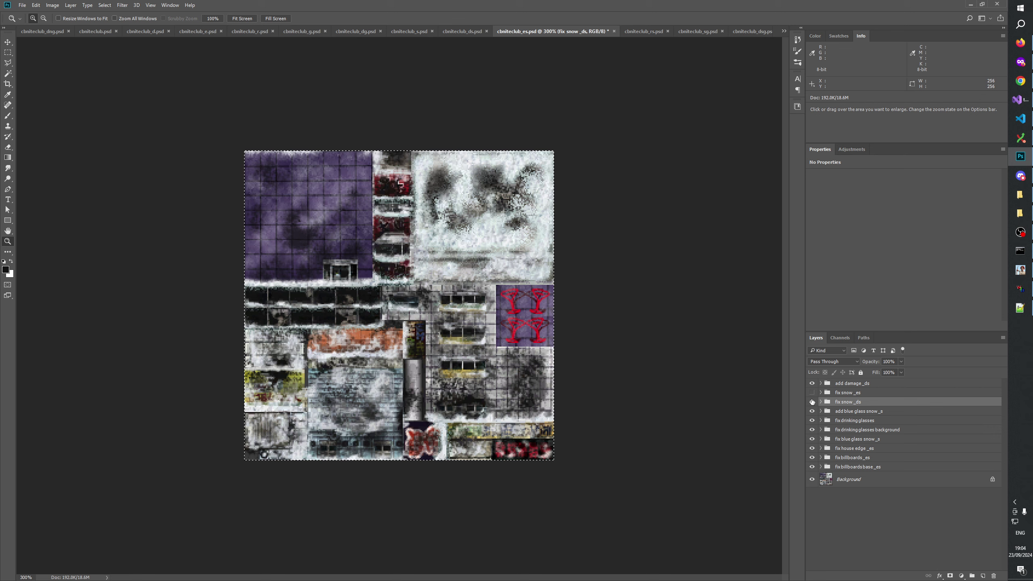
left_click(812, 402)
left_click(812, 402)
left_click(812, 401)
left_click(812, 401)
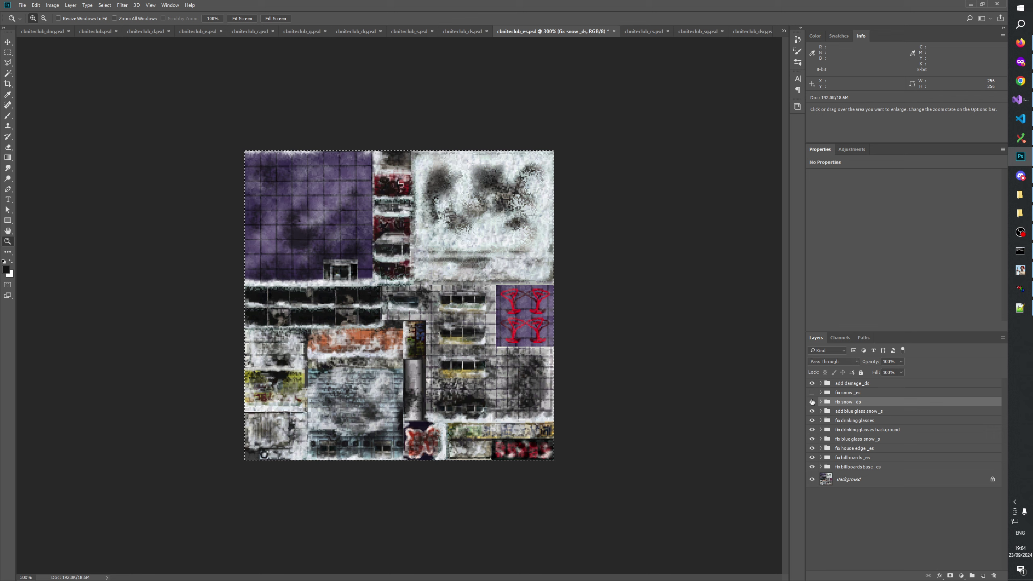
left_click(812, 402)
left_click(812, 401)
left_click(812, 402)
left_click(811, 401)
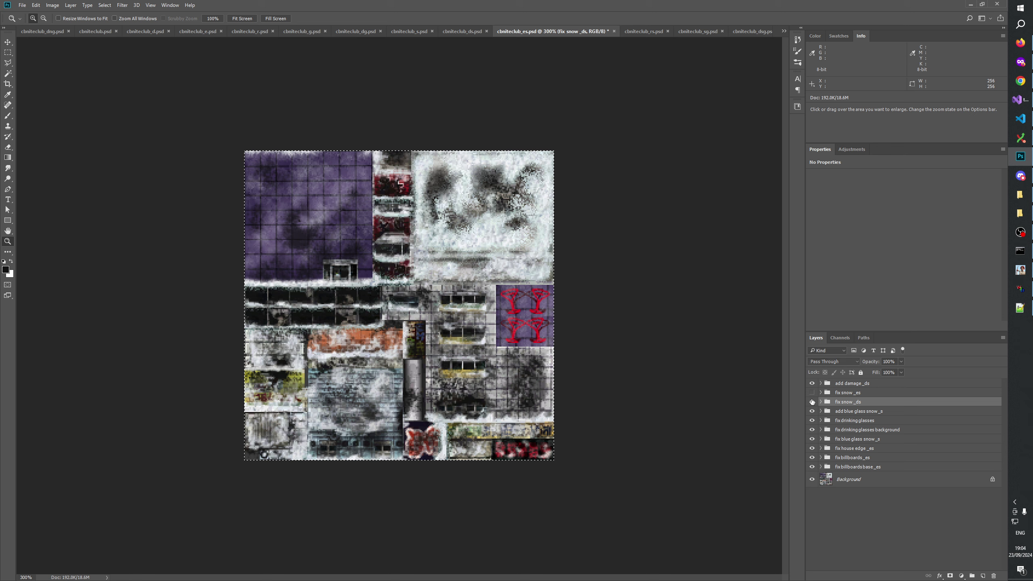
left_click(812, 402)
left_click(811, 401)
left_click(812, 401)
left_click(812, 401)
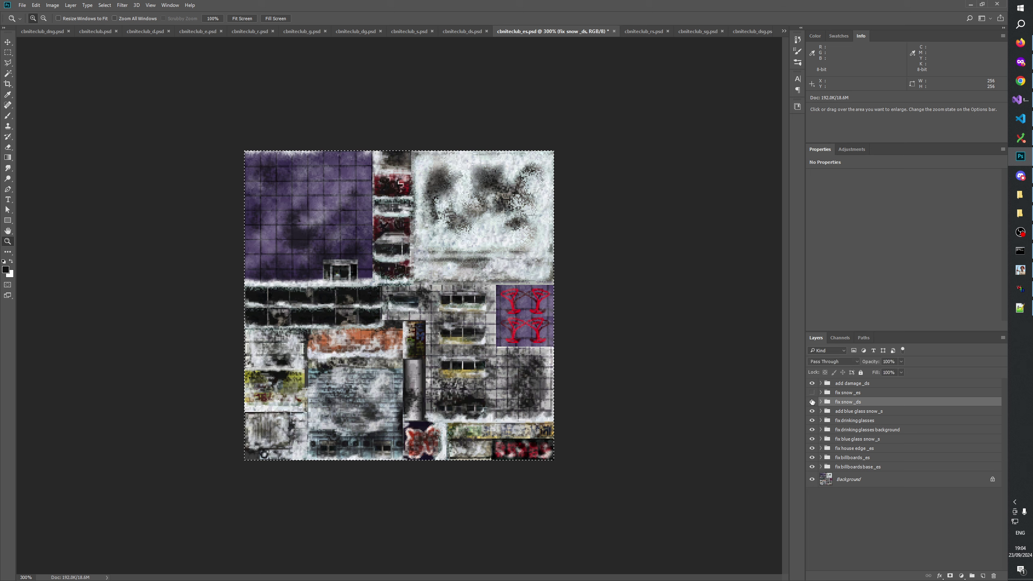
left_click(812, 401)
left_click(812, 402)
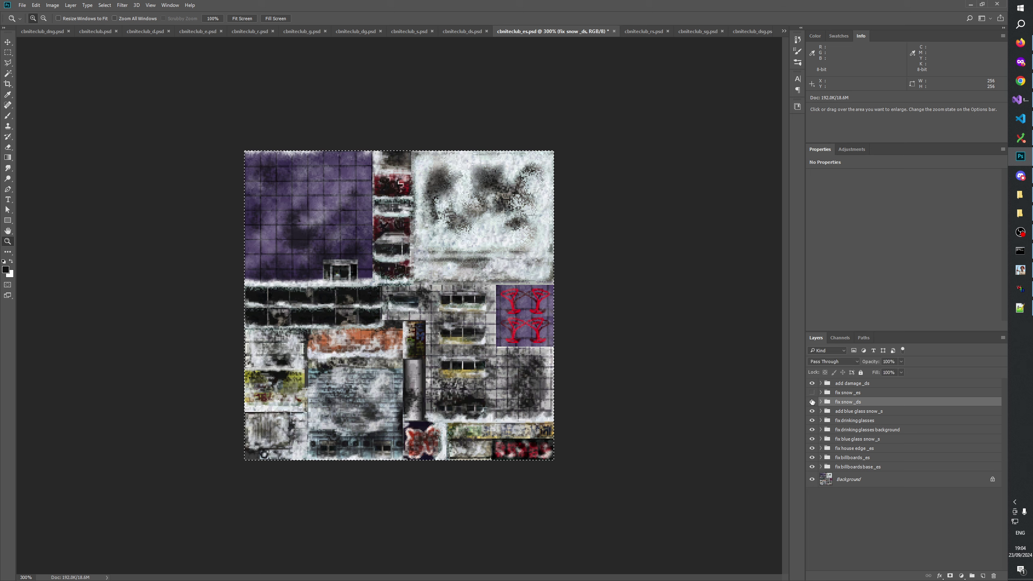
left_click(812, 401)
left_click(811, 401)
left_click(812, 401)
left_click(812, 401)
left_click(812, 402)
left_click(811, 402)
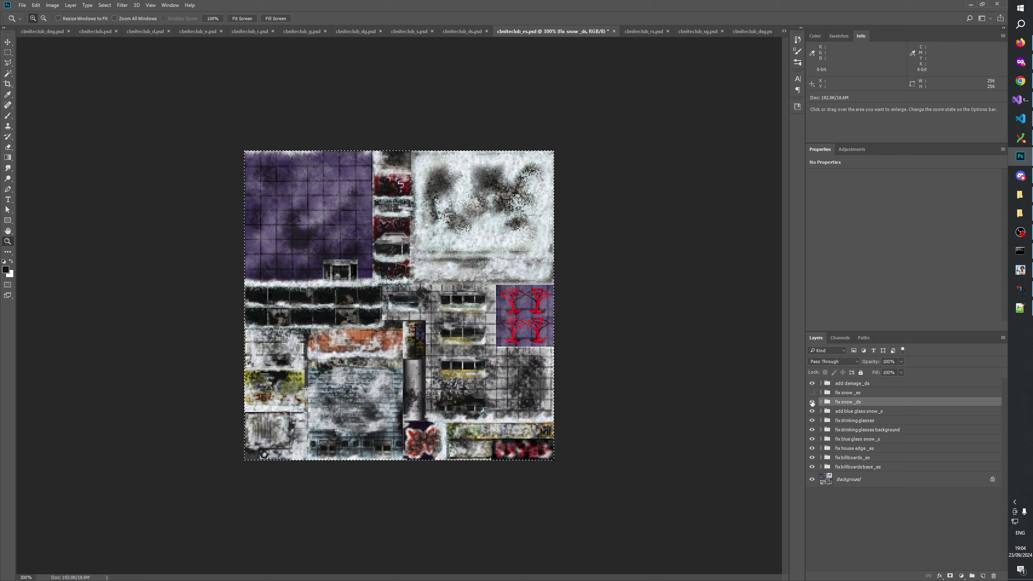
left_click(812, 401)
left_click(812, 402)
left_click(812, 401)
left_click(812, 401)
left_click(812, 401)
left_click(812, 401)
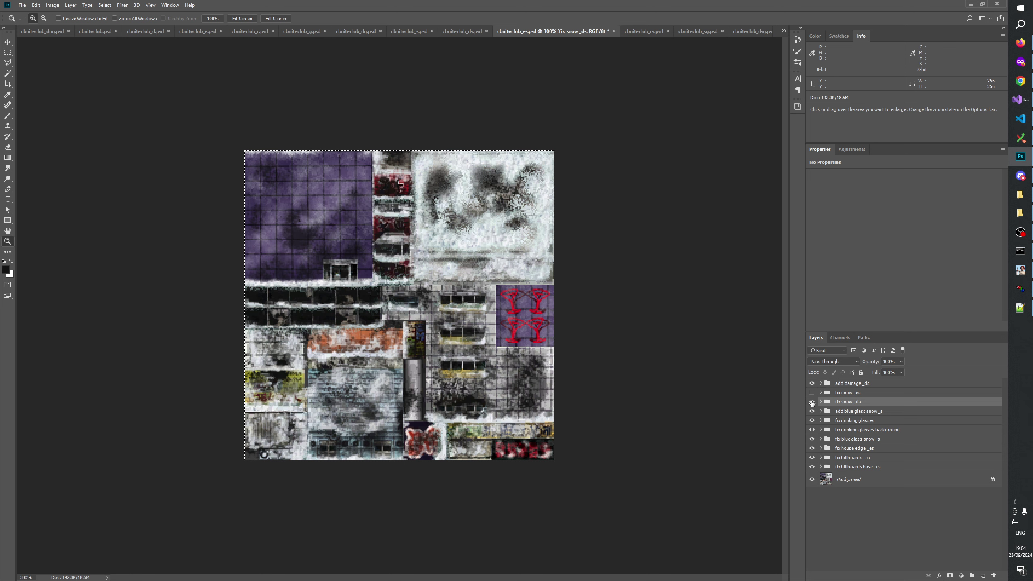
Step: Show the fix snow_es group again and expand both the fix snow_ds and fix snow_es groups
left_click(820, 402)
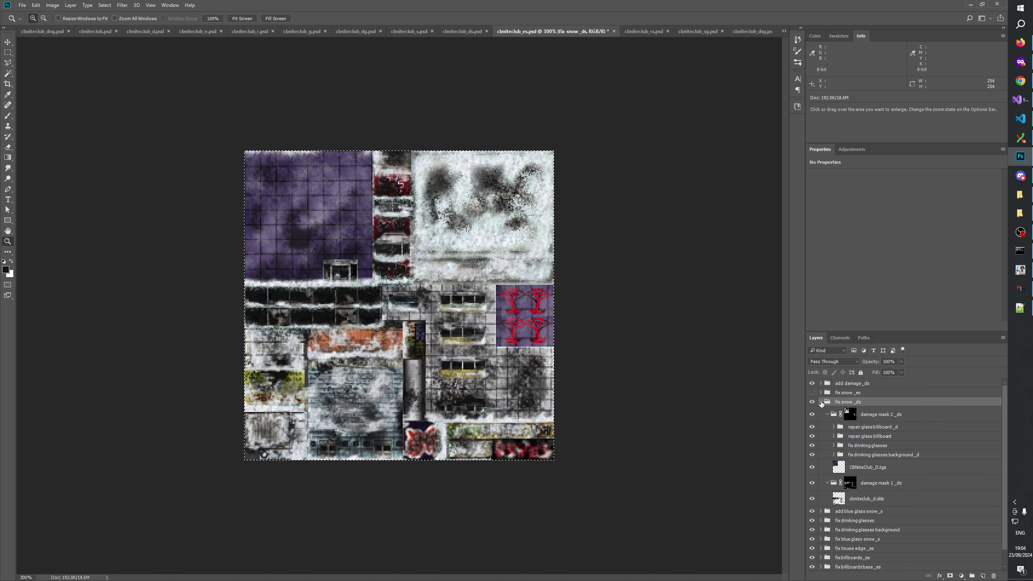
left_click(811, 498)
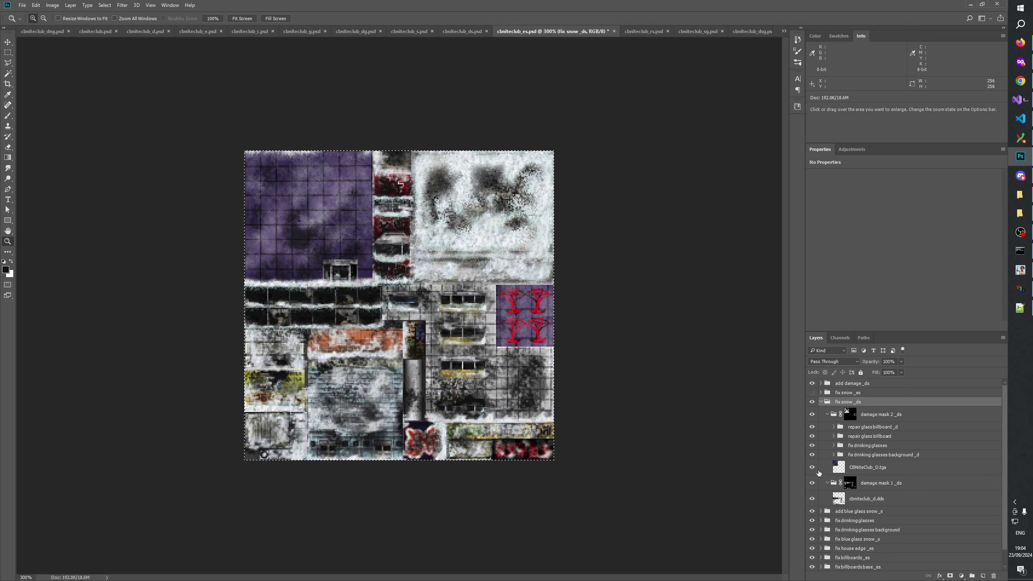
left_click(812, 392)
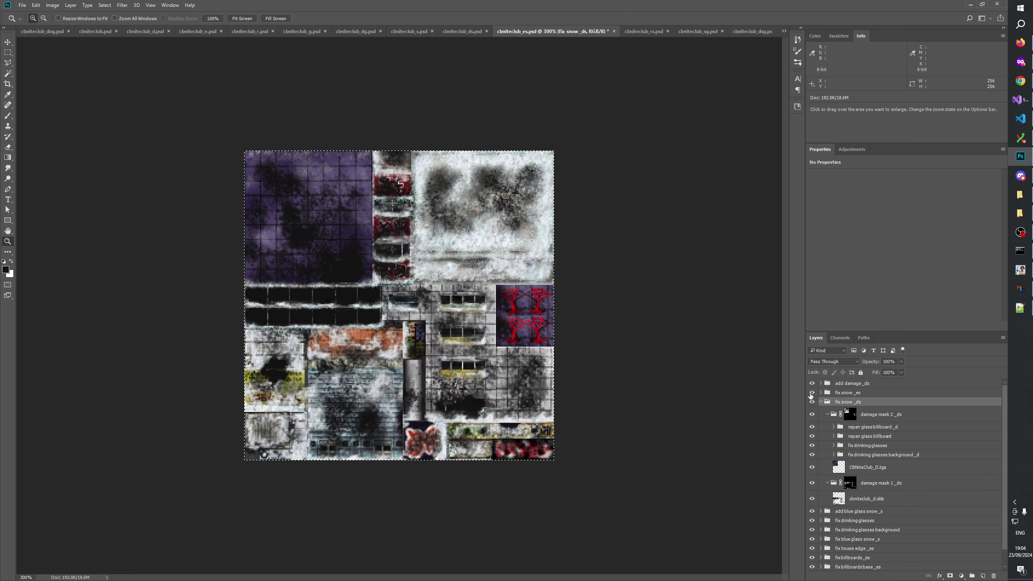
left_click(820, 392)
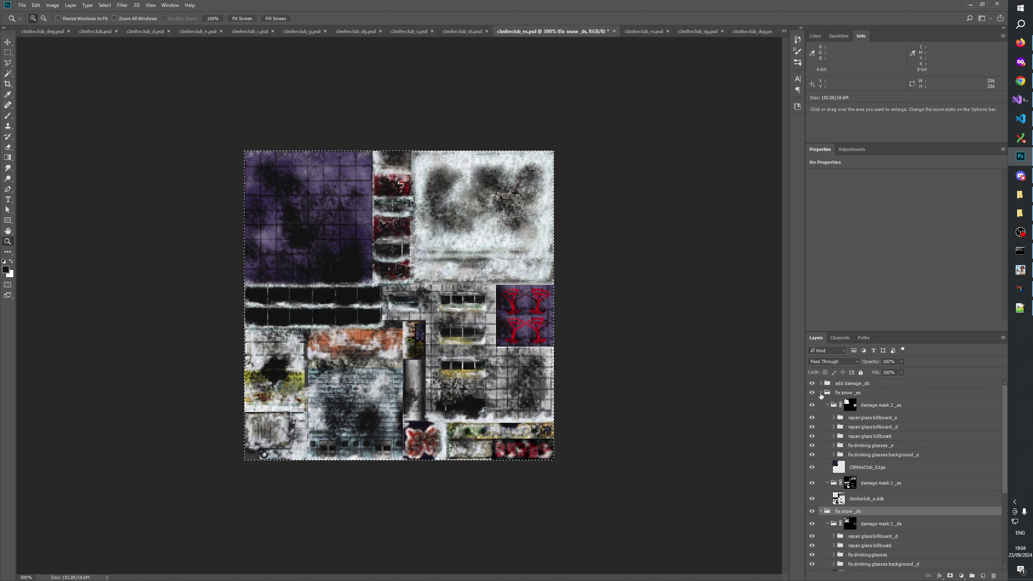
Step: View the damage mask 1 _es and damage mask 1 _ds layer masks alone, alternating between them to compare their painted areas
scroll(917, 448, "down", 2)
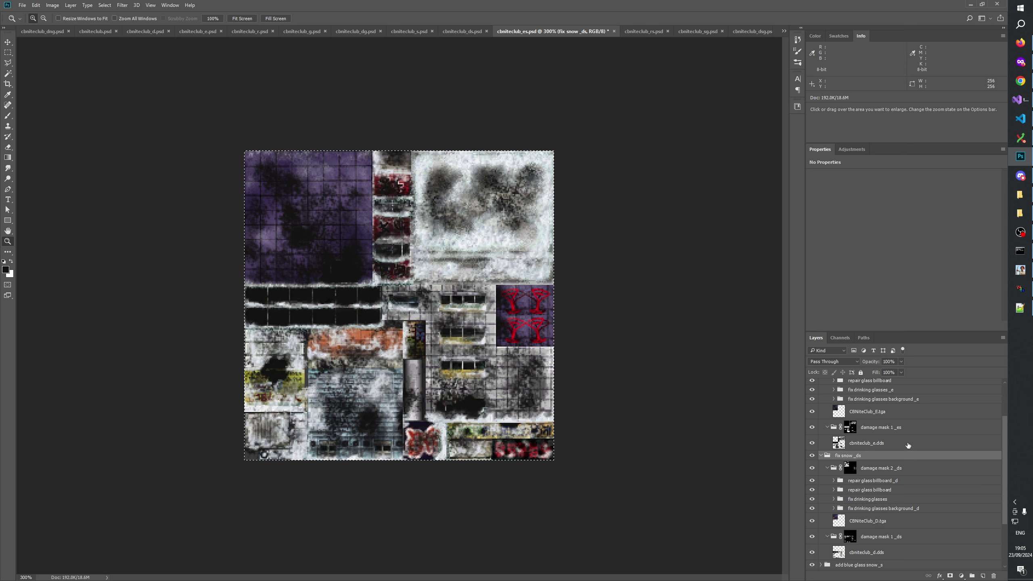
left_click(849, 430)
left_click(849, 430, "alt")
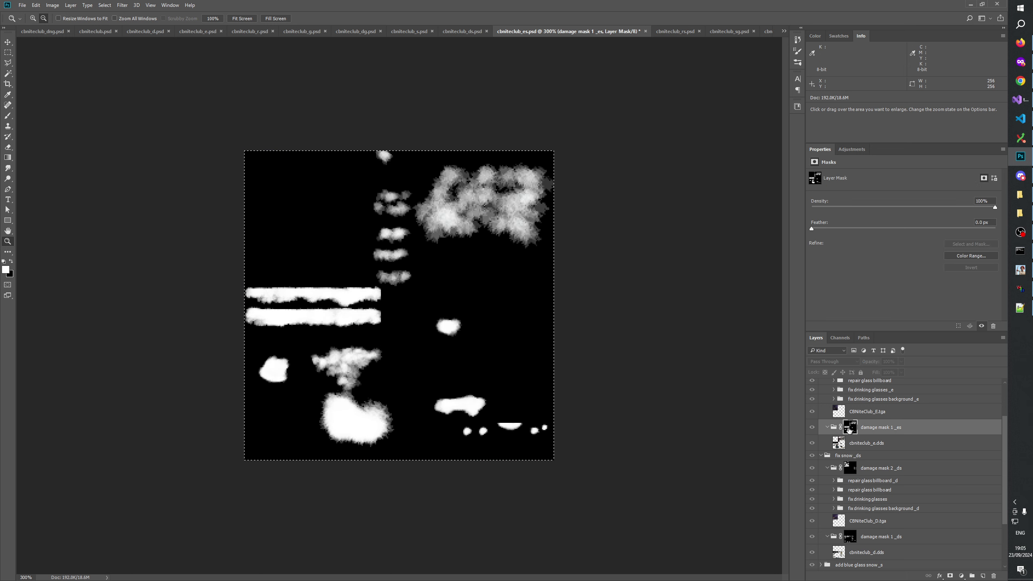
left_click(849, 537)
left_click(849, 539, "alt")
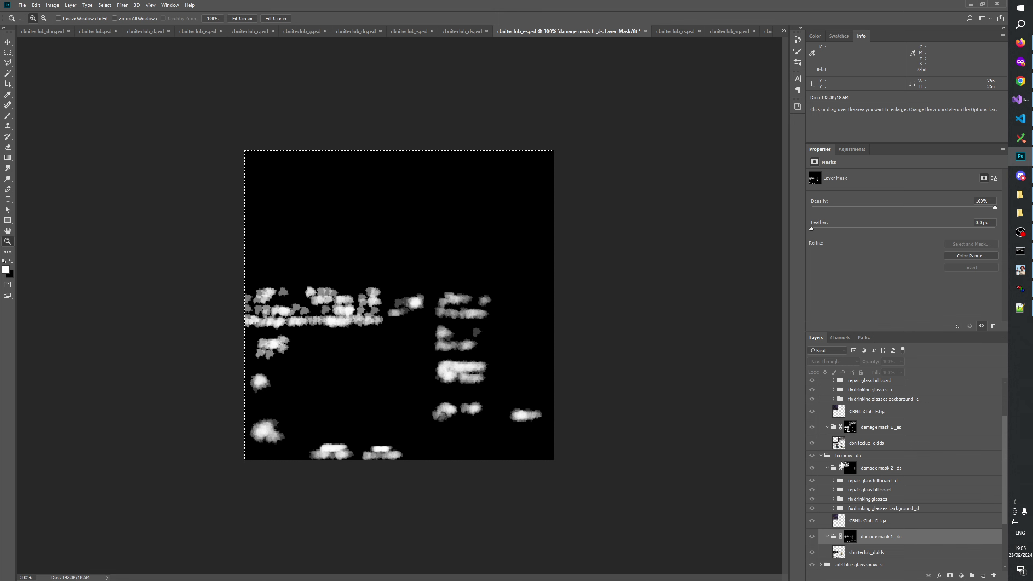
left_click(849, 426)
left_click(850, 427, "alt")
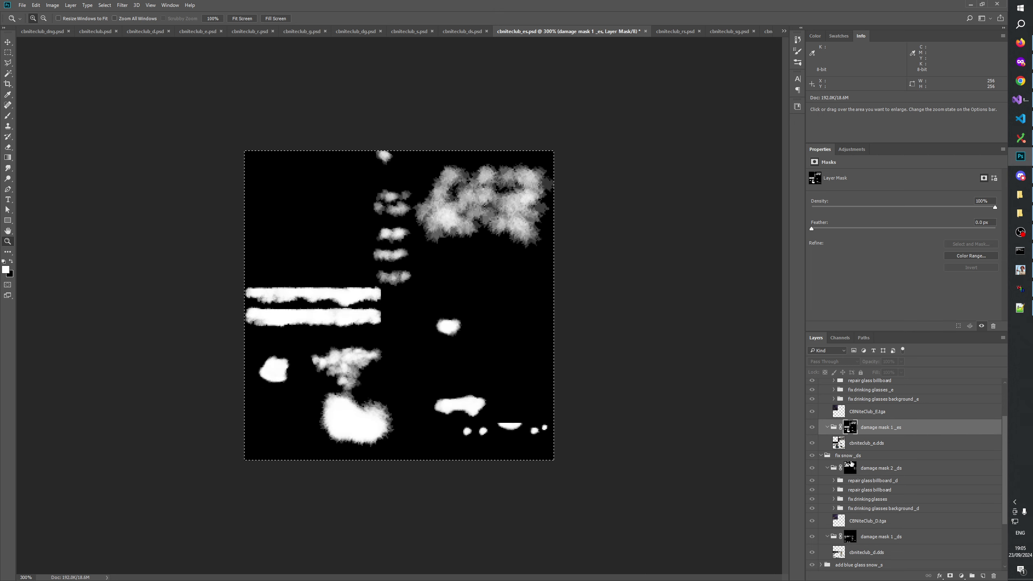
left_click(849, 536, "alt")
left_click(849, 427, "alt")
left_click(850, 537, "alt")
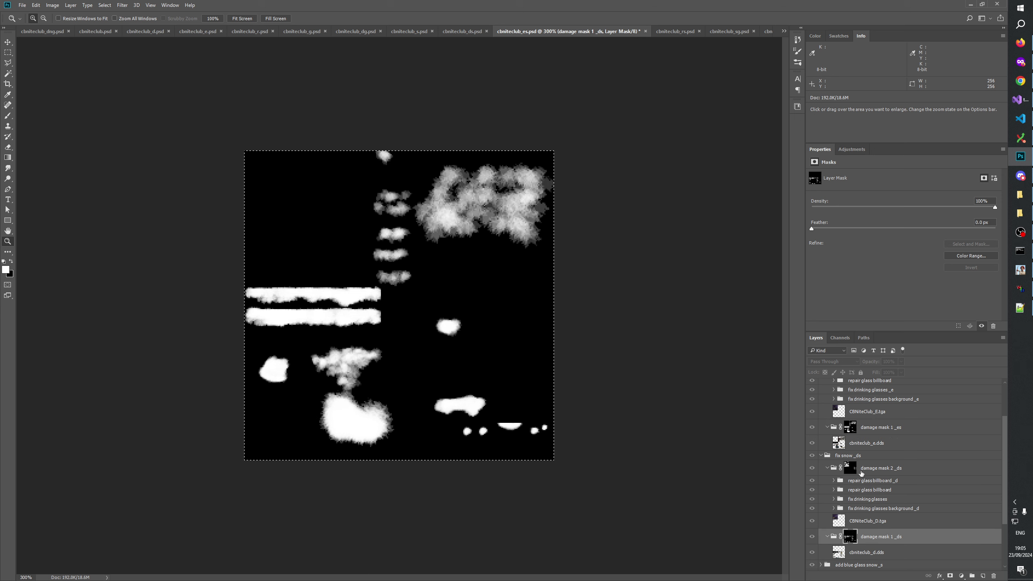
left_click(849, 427, "alt")
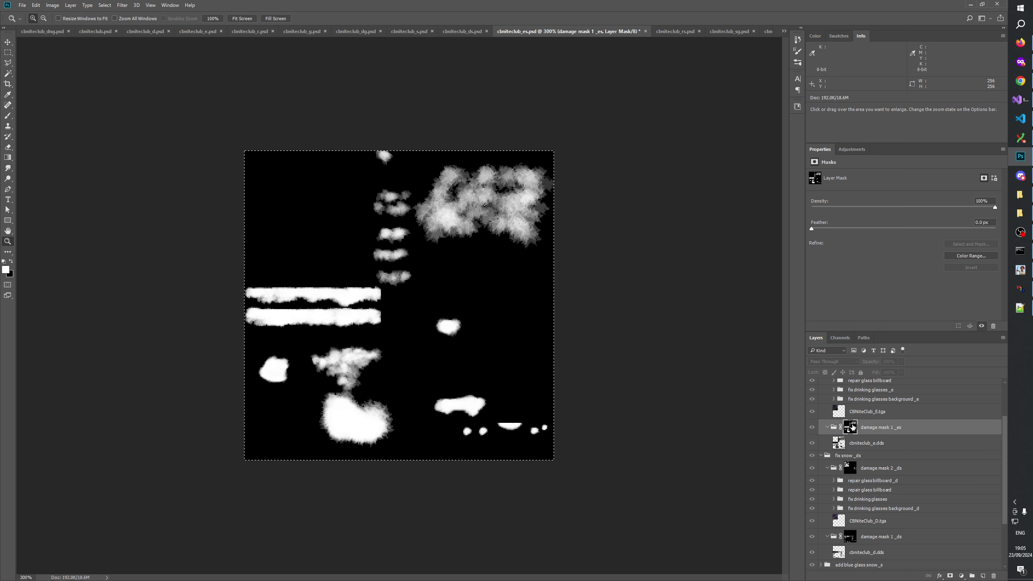
Step: Review the order and contents of the layers in the fix snow_es and fix snow_ds groups with the damage mask 1 _es mask displayed
scroll(874, 447, "up", 3)
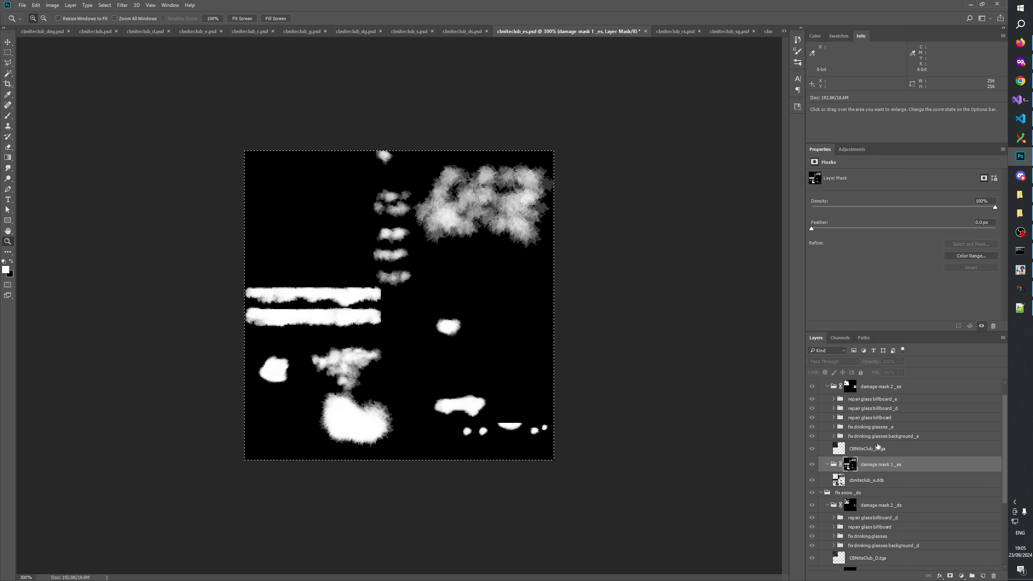
scroll(891, 443, "down", 2)
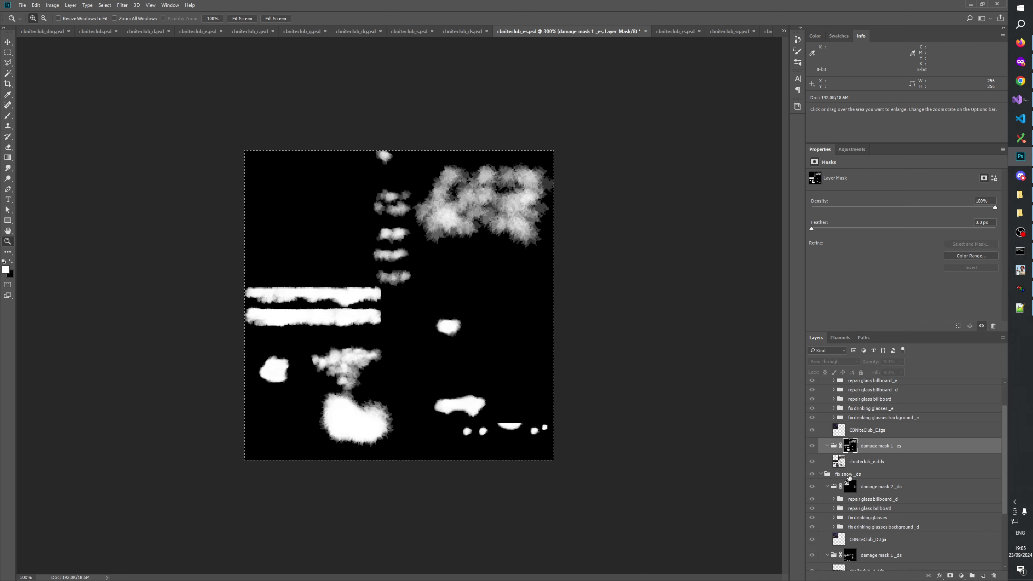
scroll(850, 478, "down", 2)
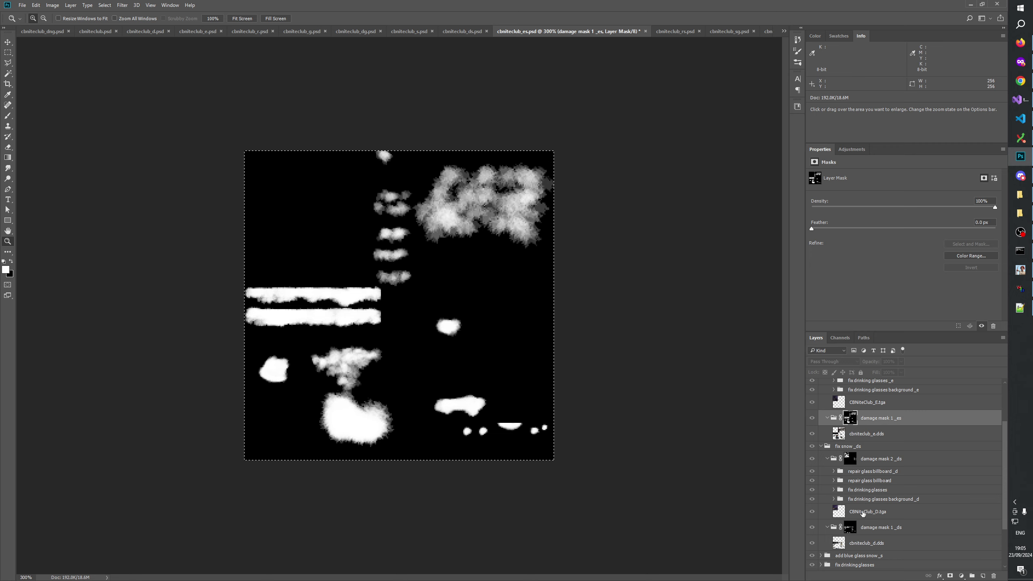
scroll(866, 513, "down", 3)
scroll(874, 512, "up", 3)
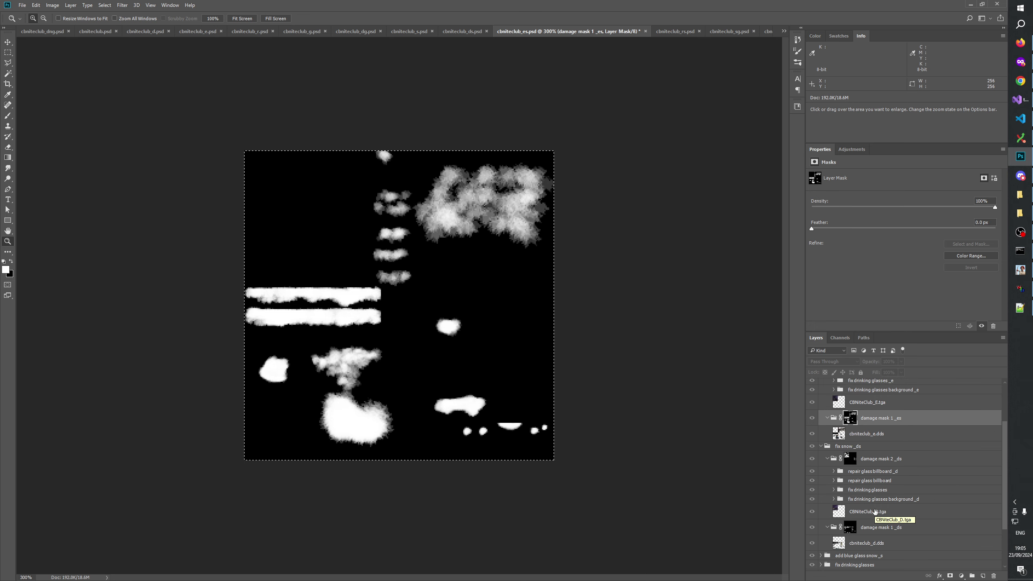
scroll(875, 512, "up", 4)
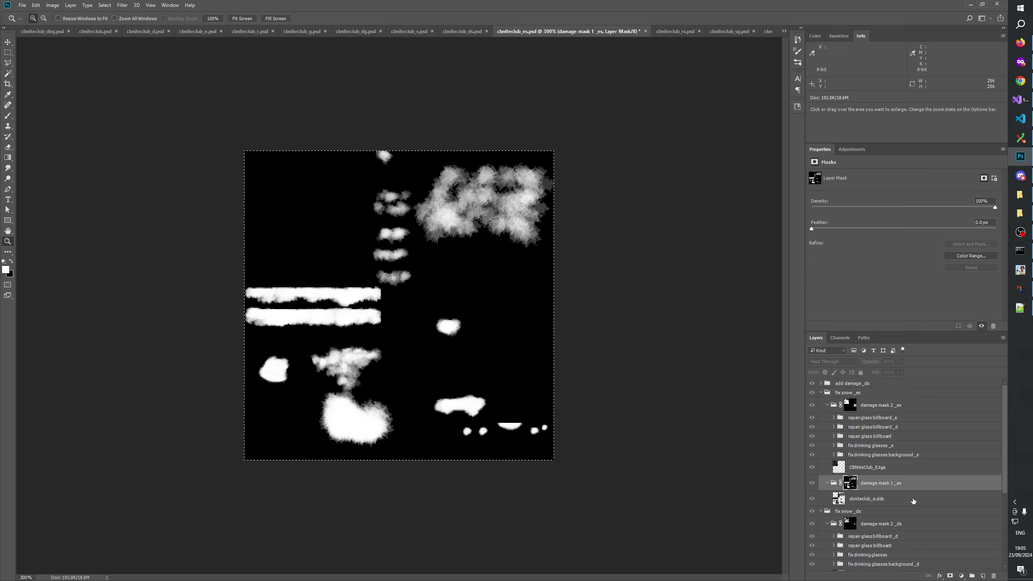
scroll(910, 467, "down", 1)
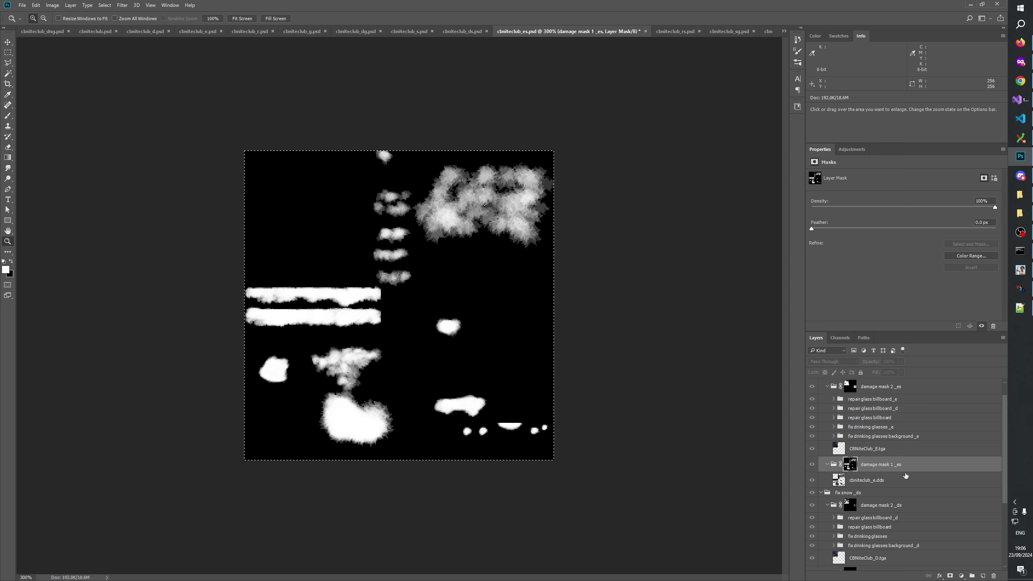
Step: Check the nested layers of the fix snow_es and fix snow_ds groups, and collapse both groups
scroll(905, 476, "down", 4)
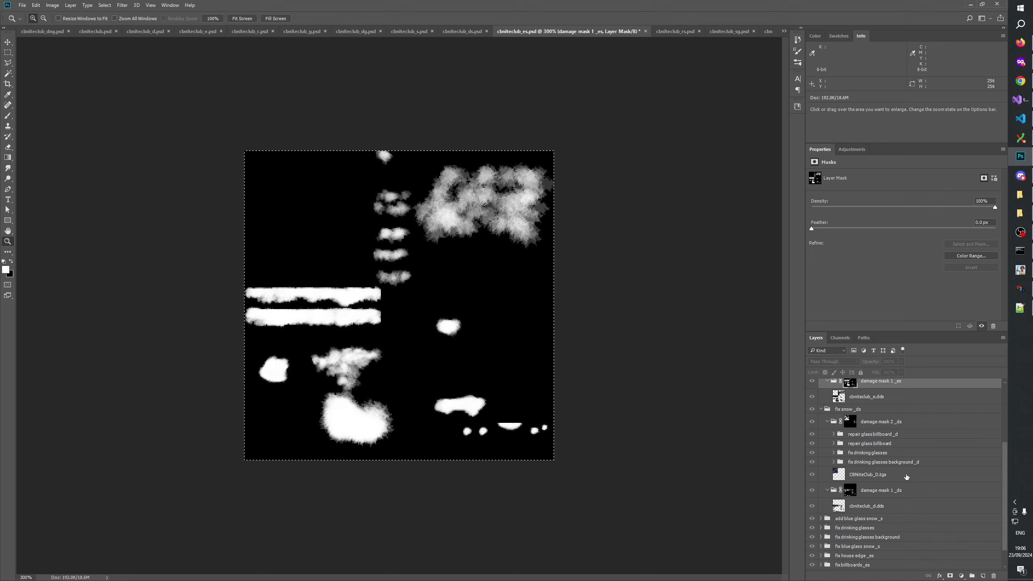
scroll(906, 476, "up", 1)
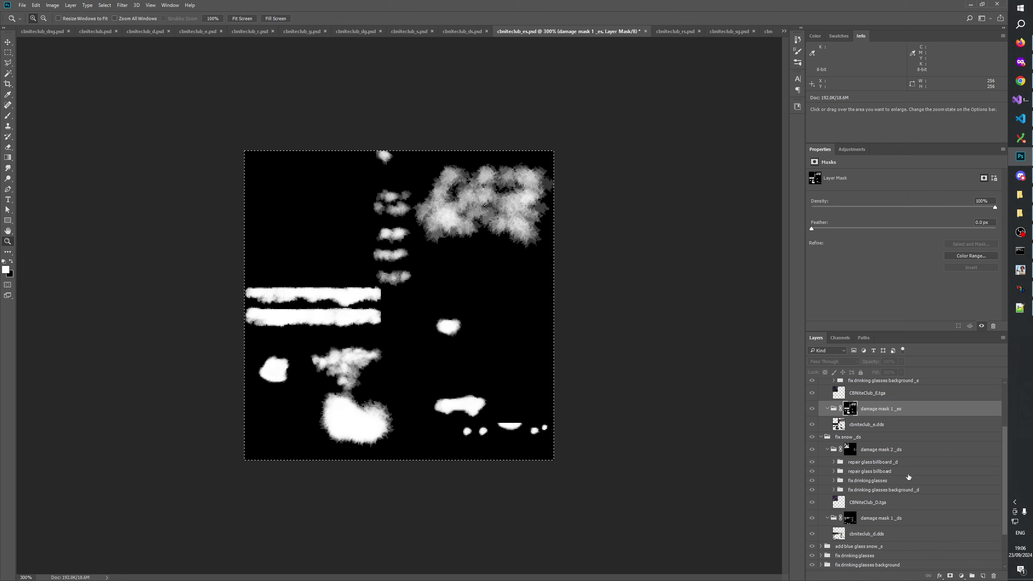
scroll(907, 474, "up", 3)
scroll(906, 468, "down", 5)
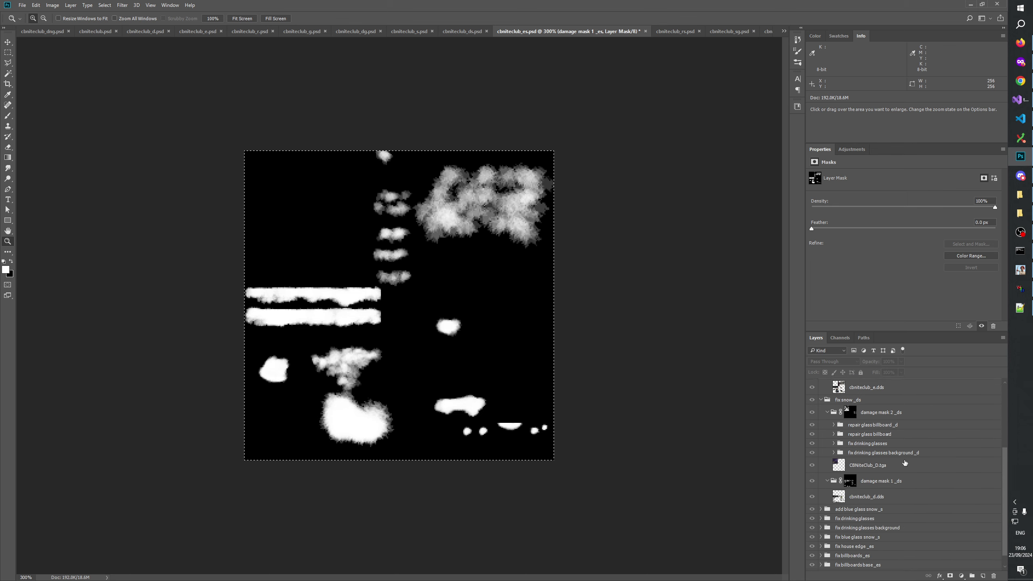
scroll(904, 464, "up", 2)
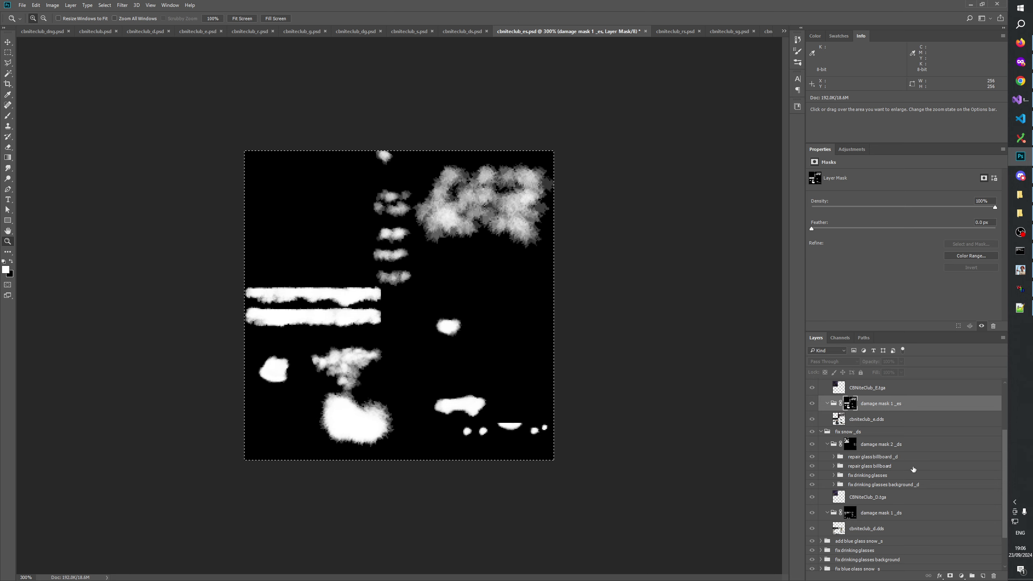
scroll(913, 472, "up", 3)
scroll(913, 472, "up", 1)
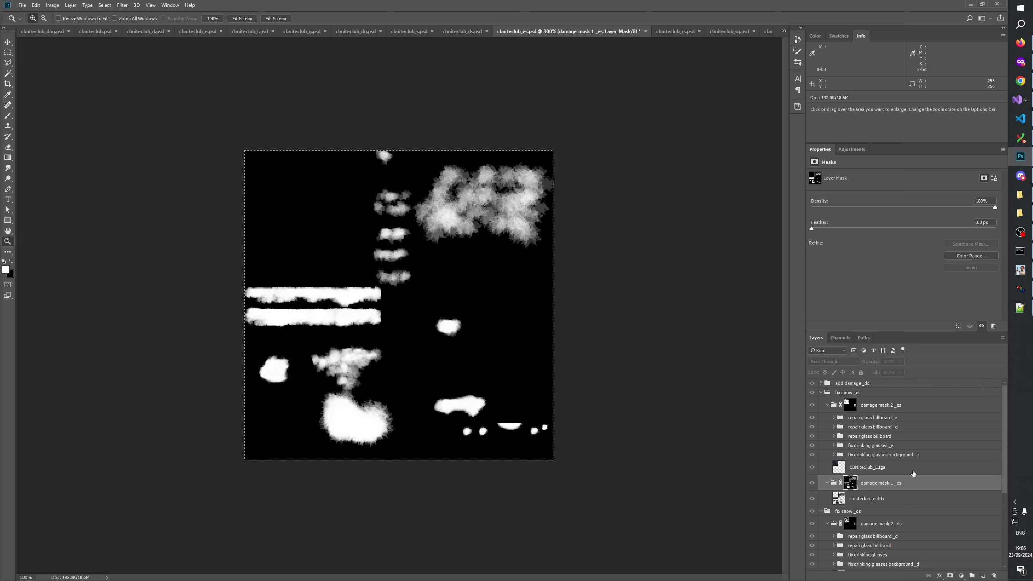
left_click(821, 393)
left_click(821, 401)
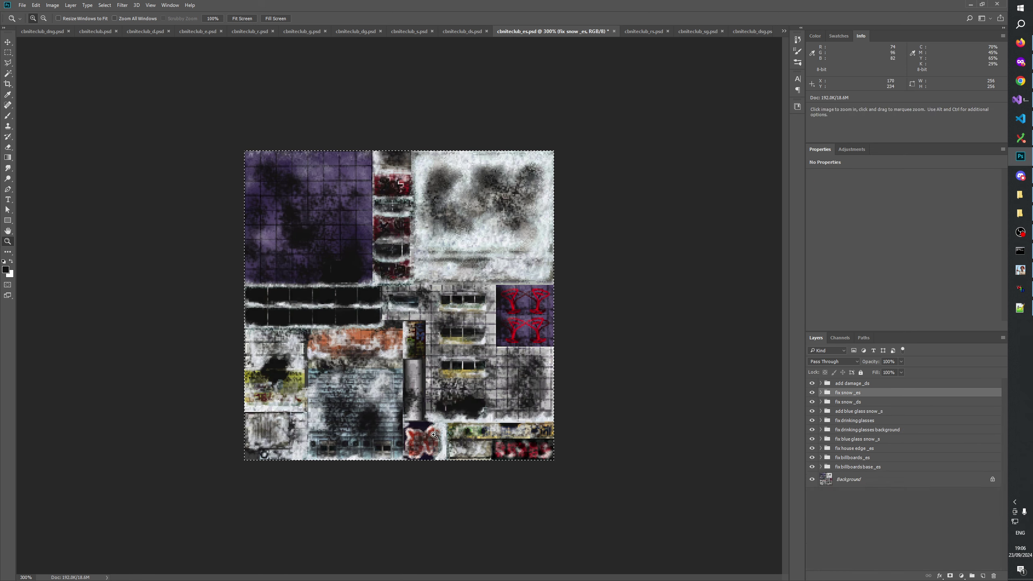
Step: Compare the enlarged texture with and without the fix snow_ds group, leaving the group shown
key("ctrl+plus")
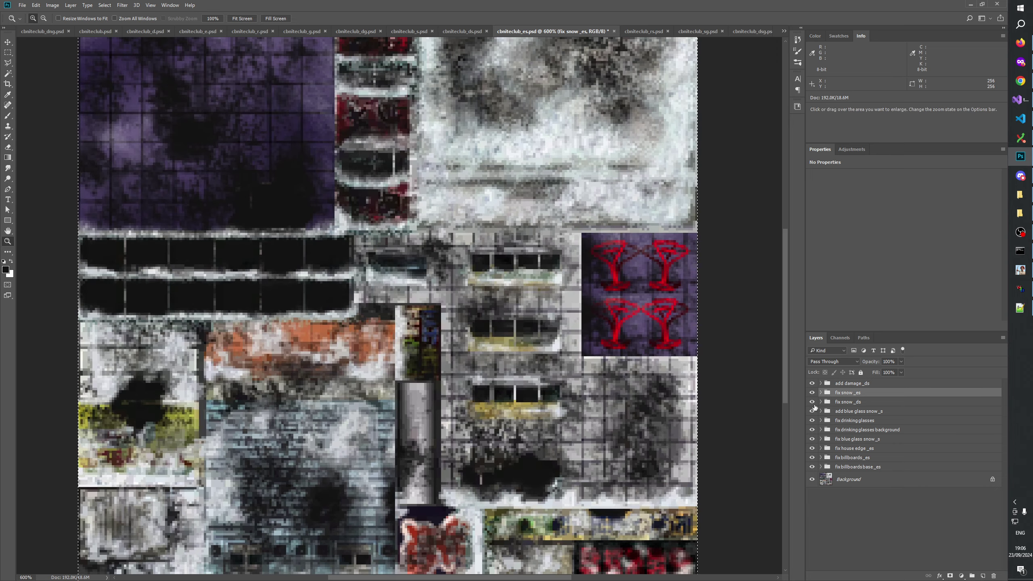
left_click(811, 402)
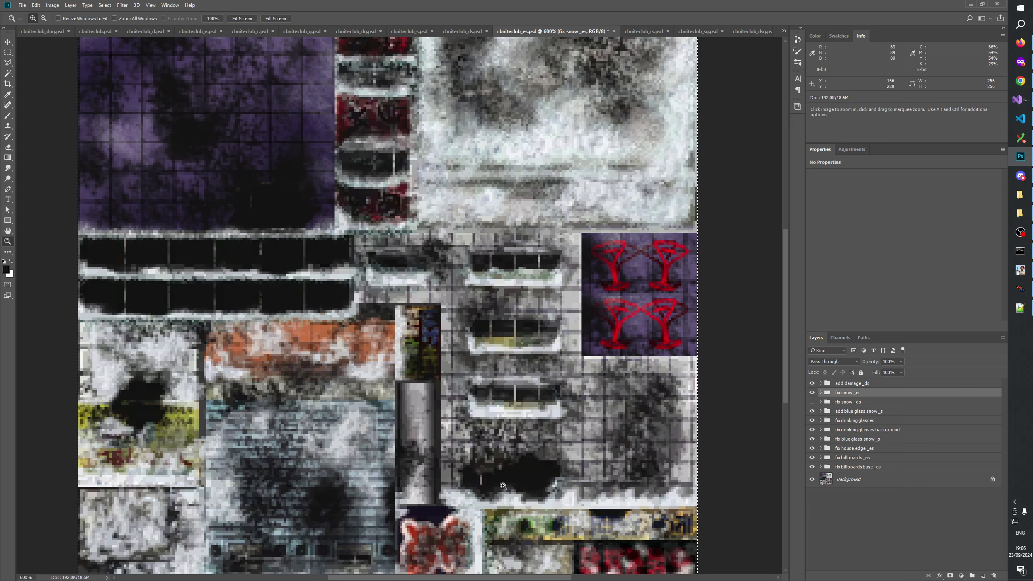
key("ctrl+z")
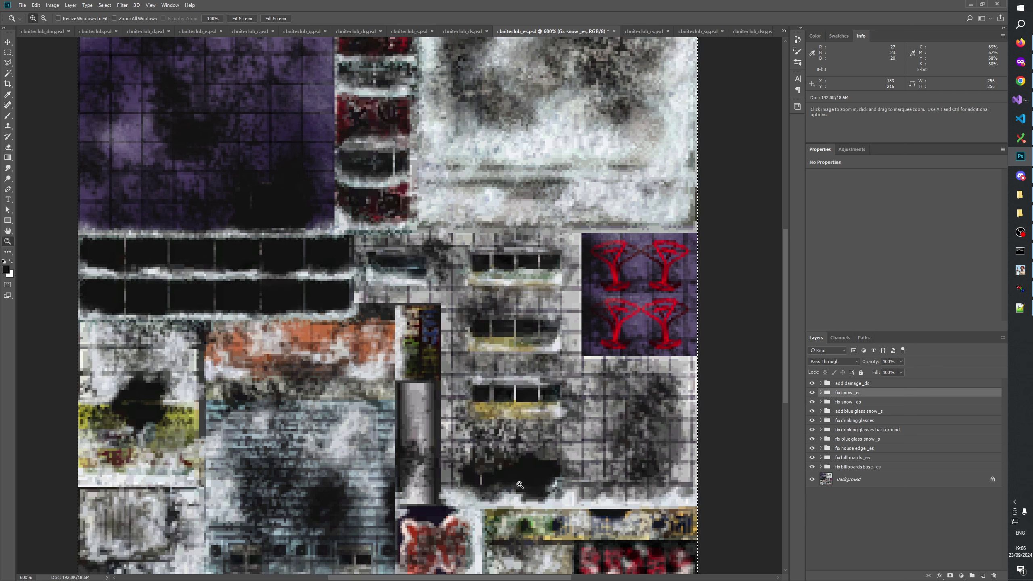
Step: Hide the fix snow_es group and repeatedly toggle the fix snow_ds group's visibility to compare the underlying snow and windows
left_click(812, 392)
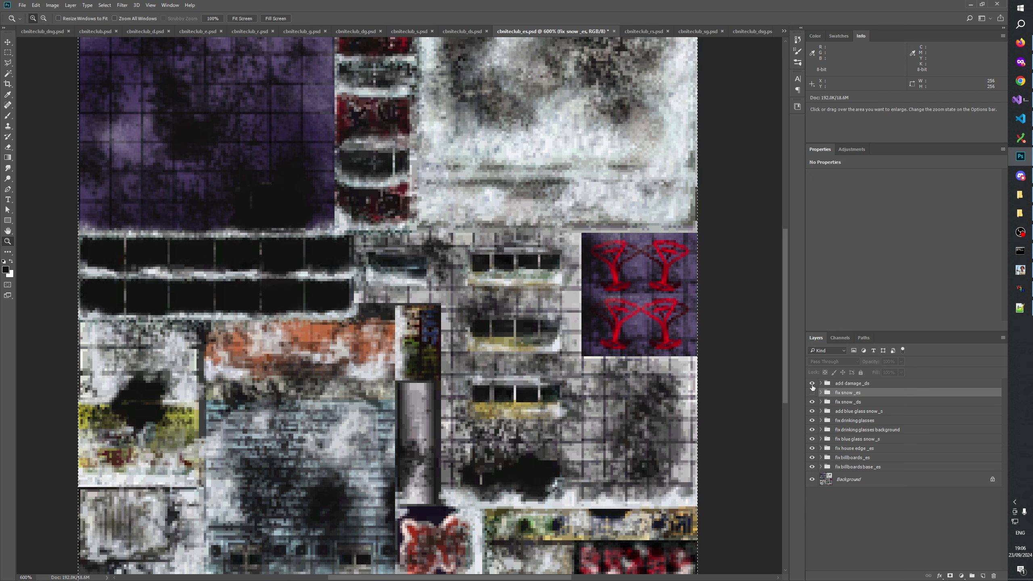
left_click(812, 392)
left_click(812, 391)
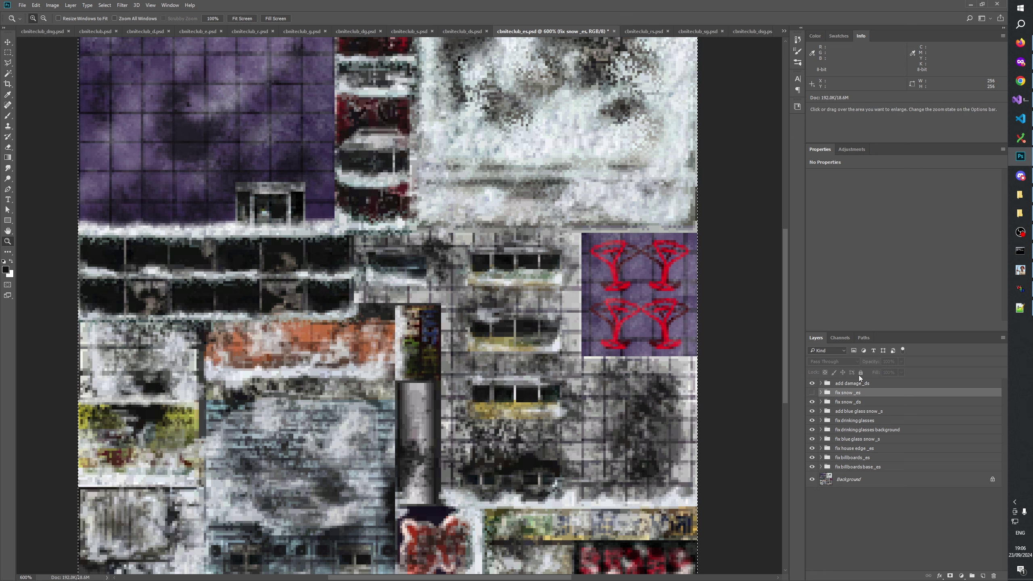
left_click(811, 402)
left_click(811, 402)
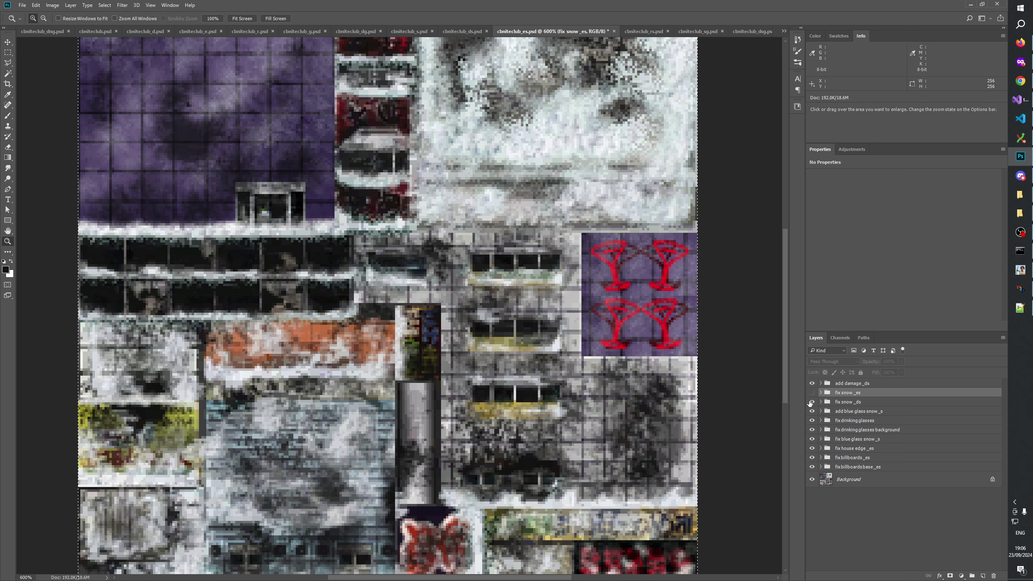
left_click(812, 401)
left_click(812, 402)
left_click(811, 402)
left_click(811, 401)
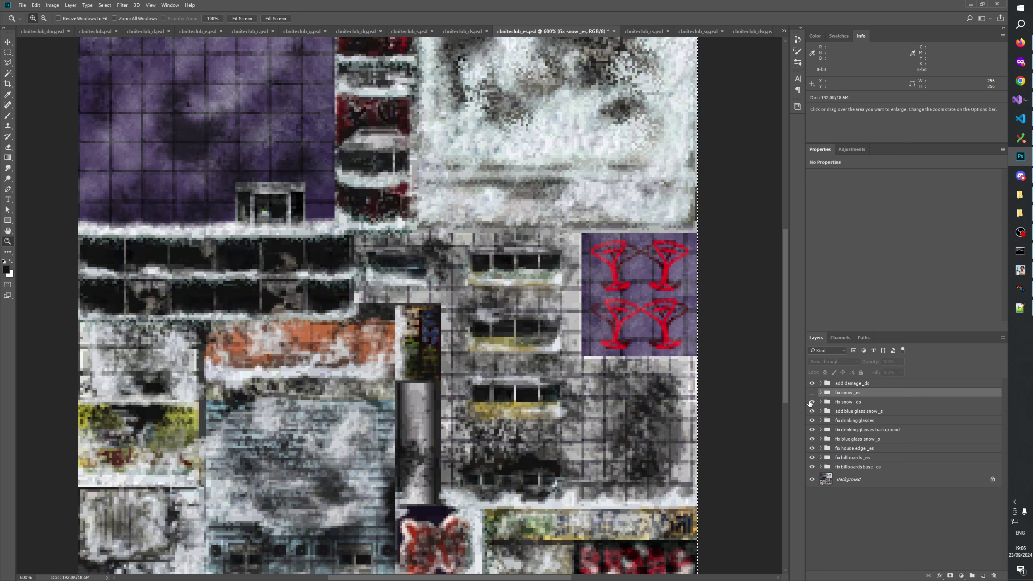
left_click(812, 401)
left_click(812, 402)
left_click(810, 403)
left_click(810, 402)
left_click(810, 402)
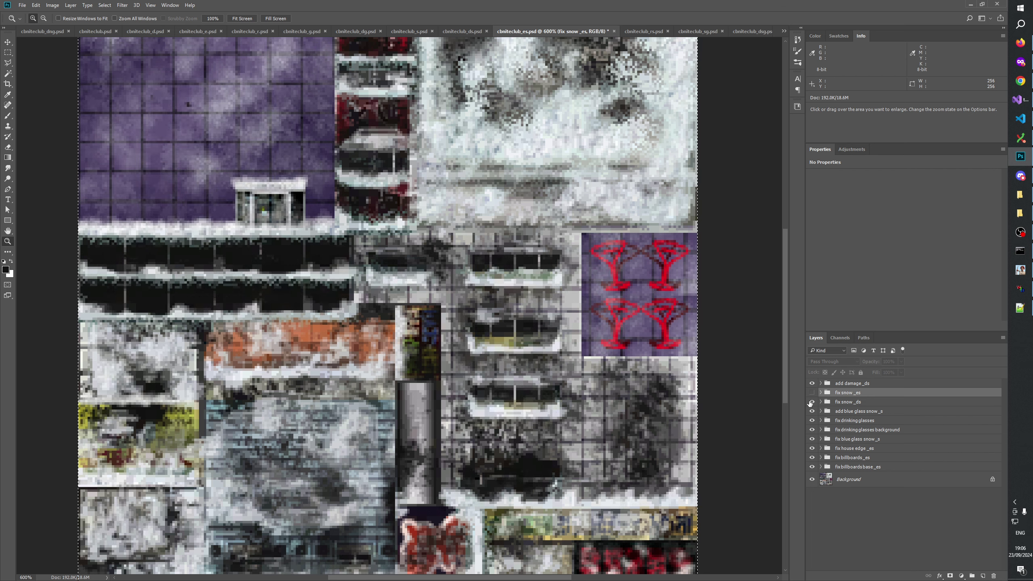
left_click(811, 402)
left_click(811, 401)
left_click(810, 402)
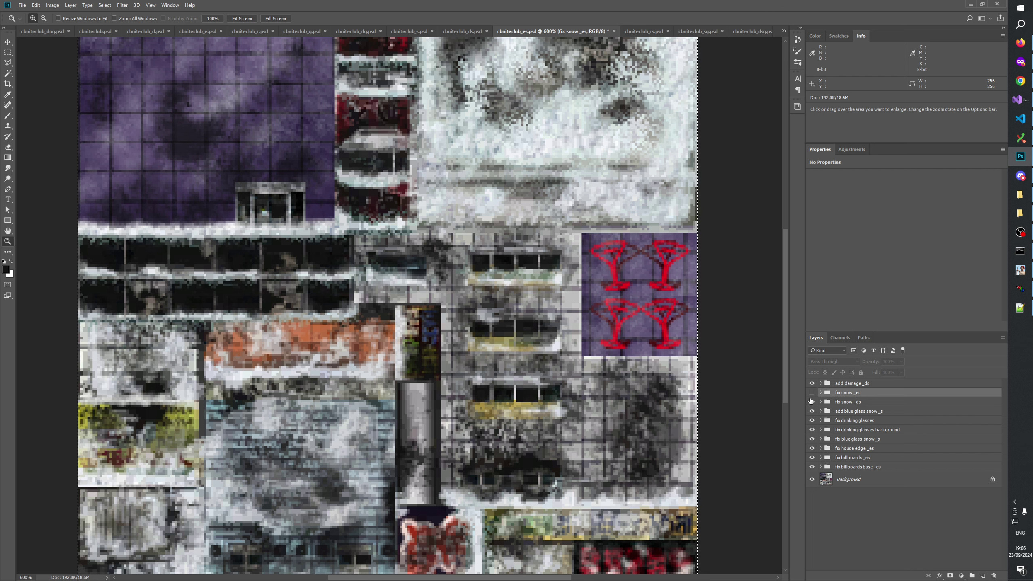
Step: Show the fix snow_es group again and compare the full texture with fix snow_ds briefly hidden
left_click(812, 392)
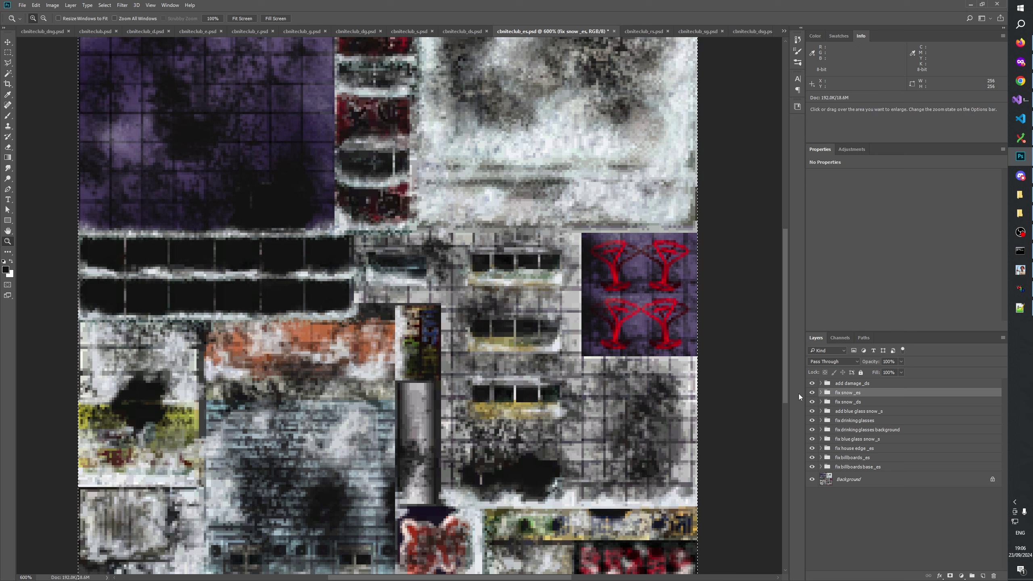
left_click(812, 402)
left_click(813, 402)
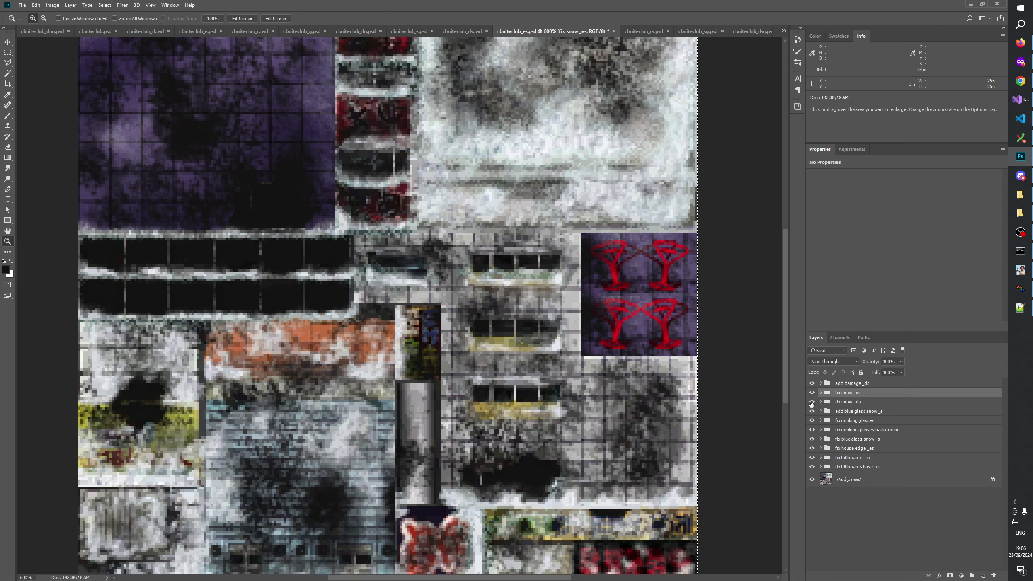
Step: Save cbniteclub_es.psd and switch to the OBS window
left_click(843, 402)
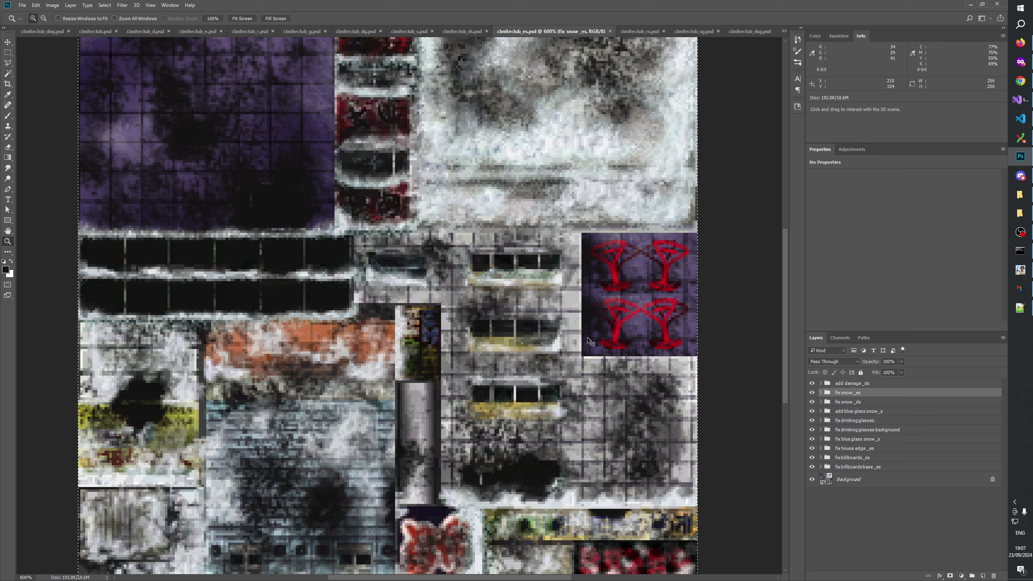
left_click(1022, 231)
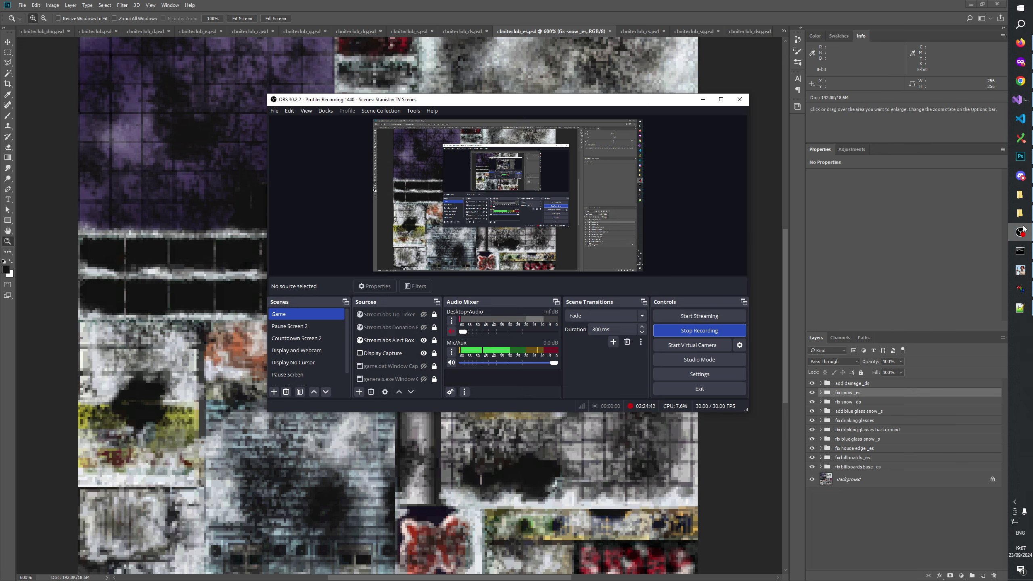